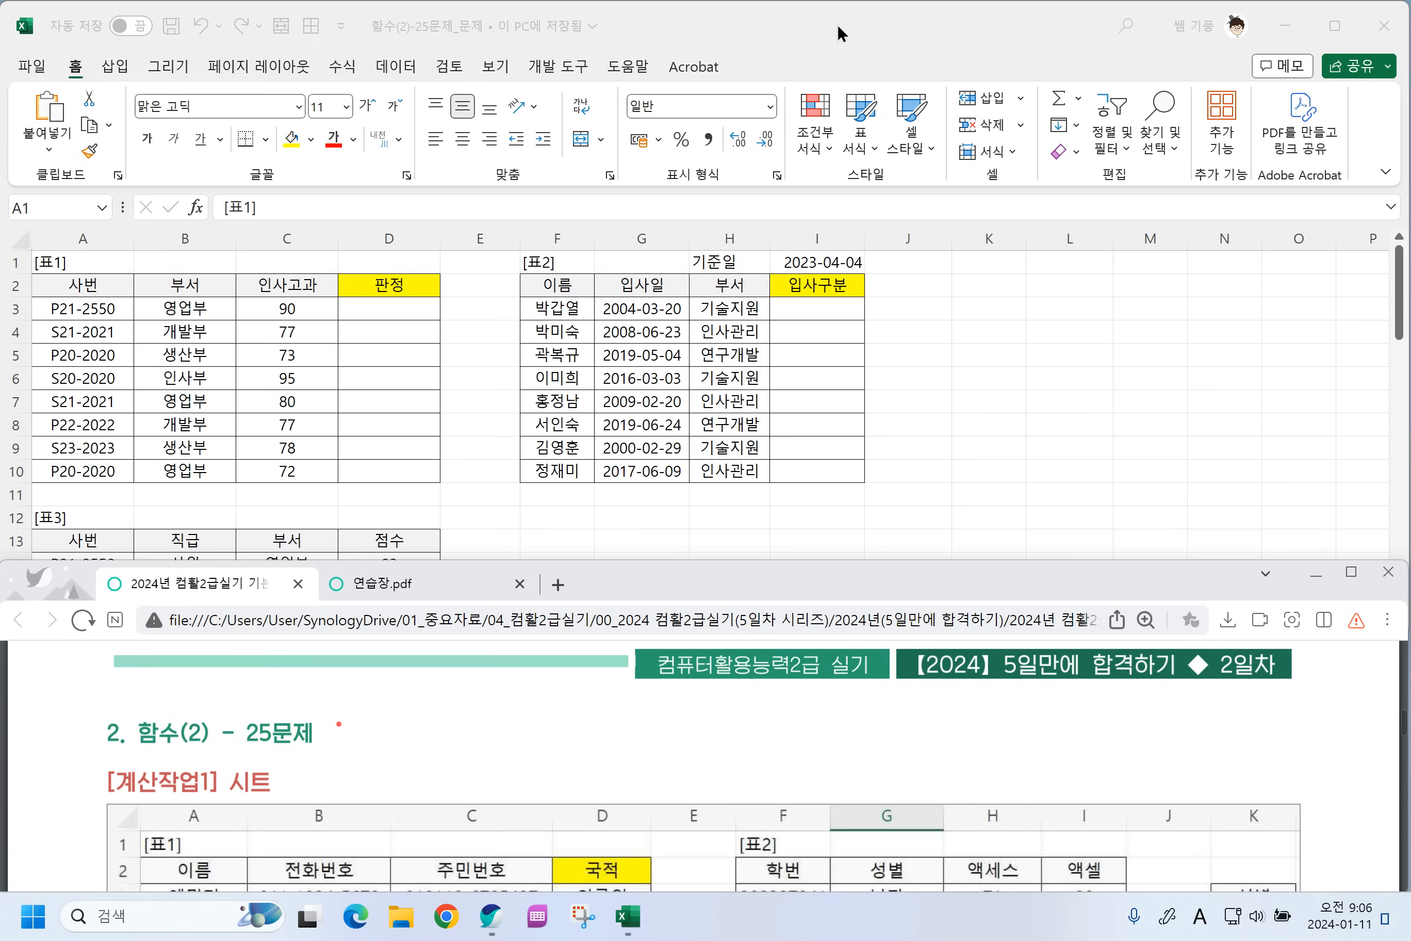
Switch to the Excel workbook and show the sheet 계산작업1 with the ribbon collapsed.
click(388, 346)
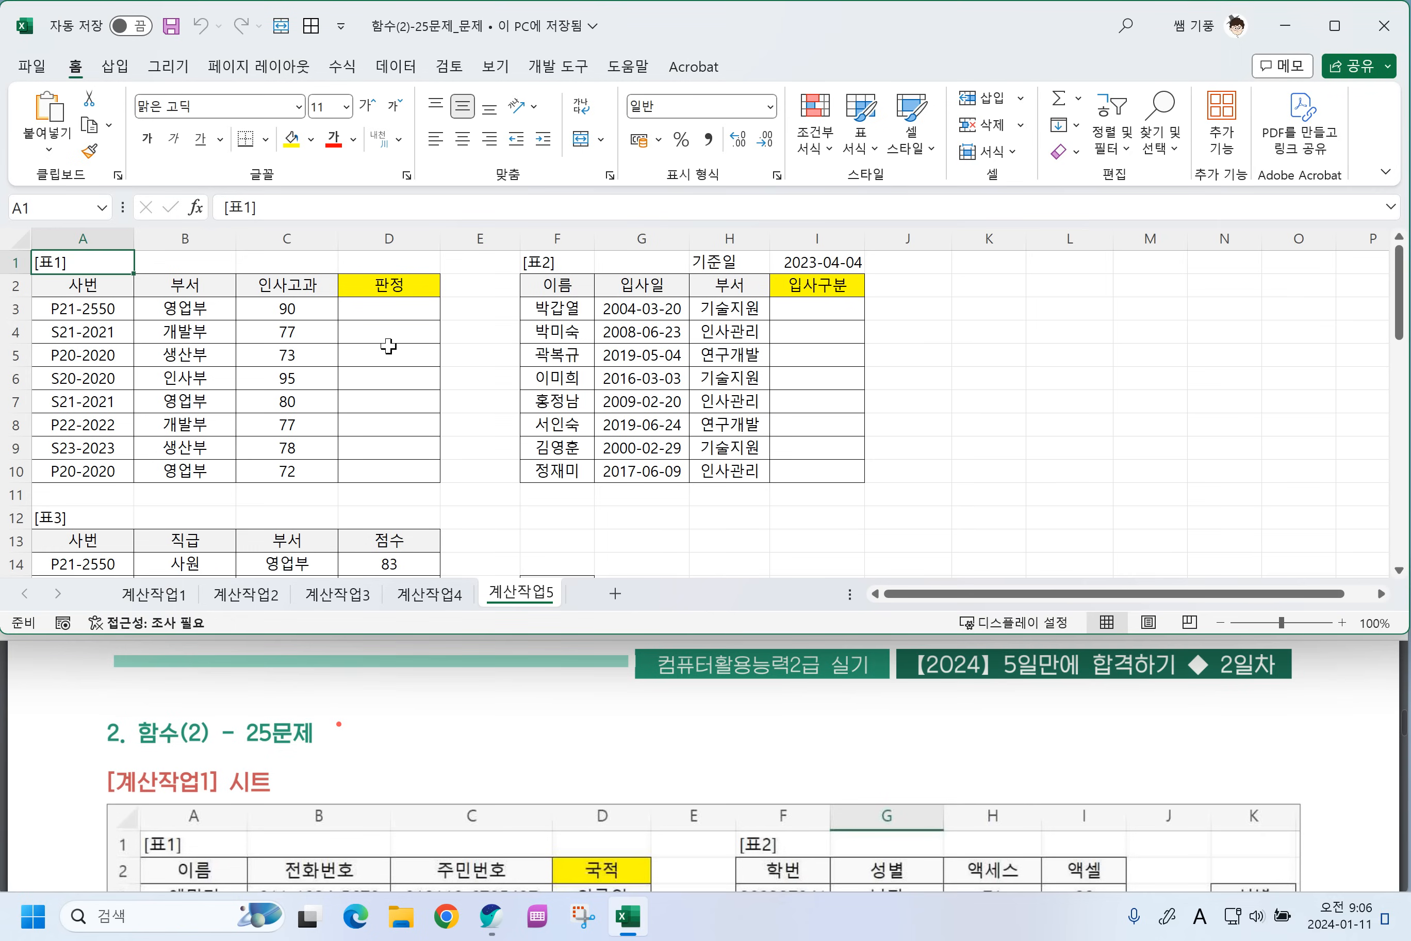
click(155, 594)
scroll(281, 456, up, 2)
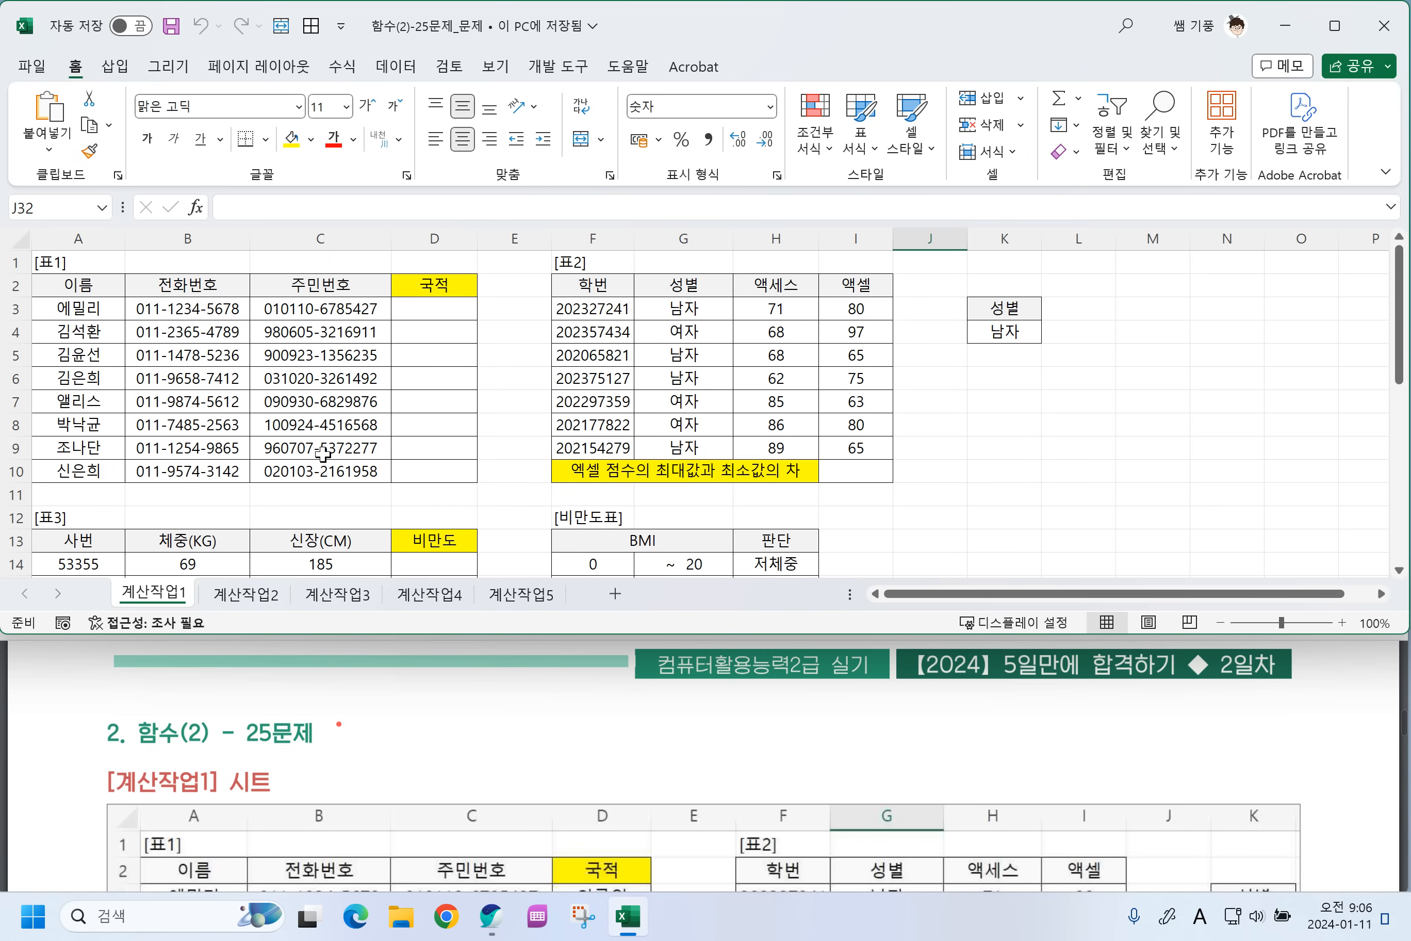
click(315, 452)
key(ctrl+F1)
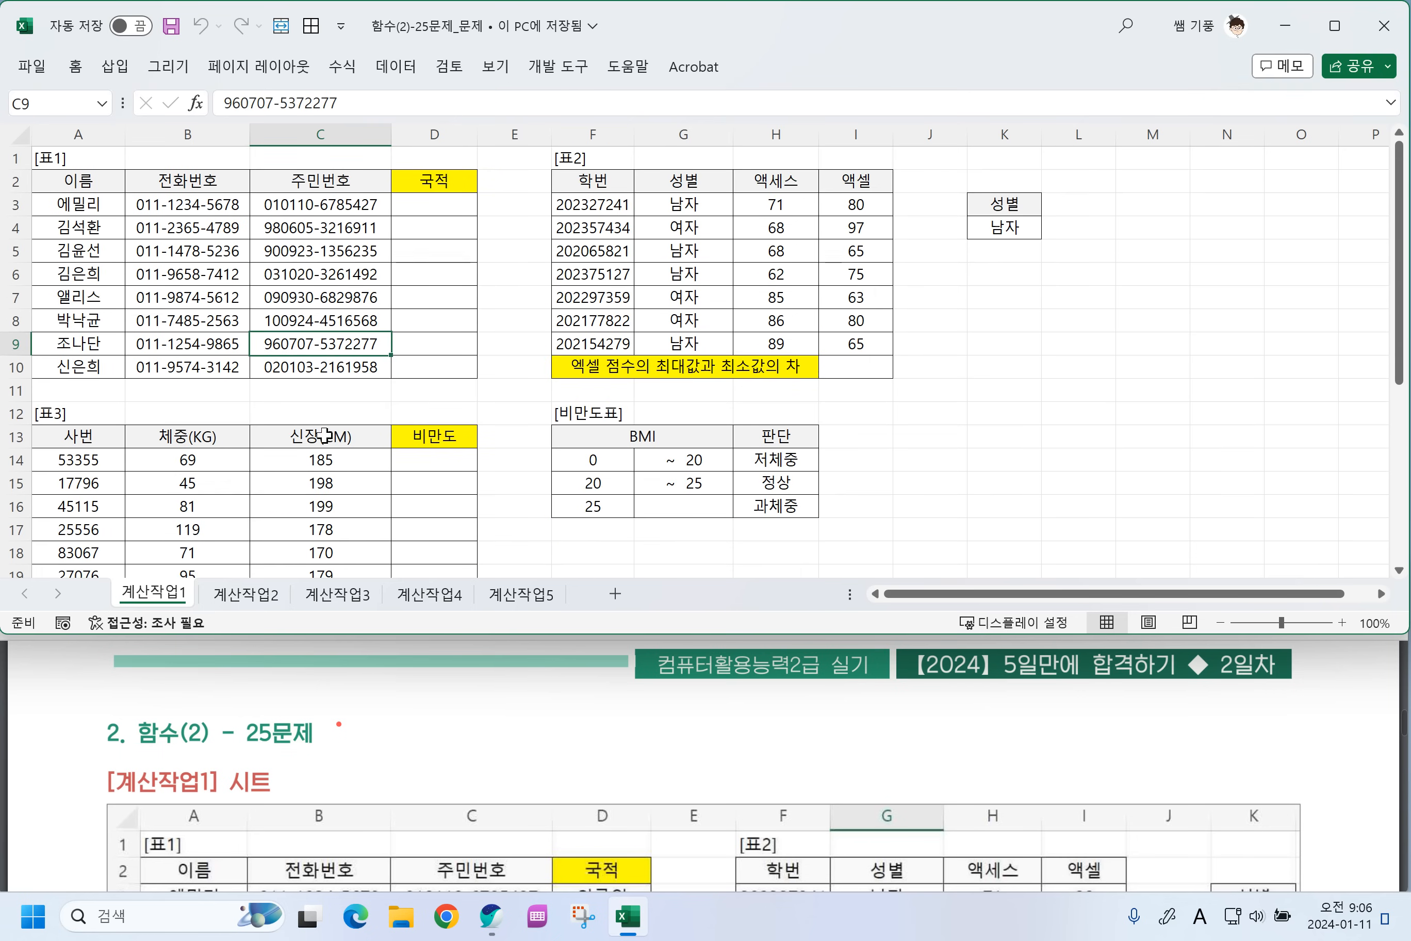
Go to question 1 in the problem PDF and underline its 주민번호, 내국인, 외국인 and 국적 conditions plus CHOOSE and MID.
scroll(353, 739, down, 8)
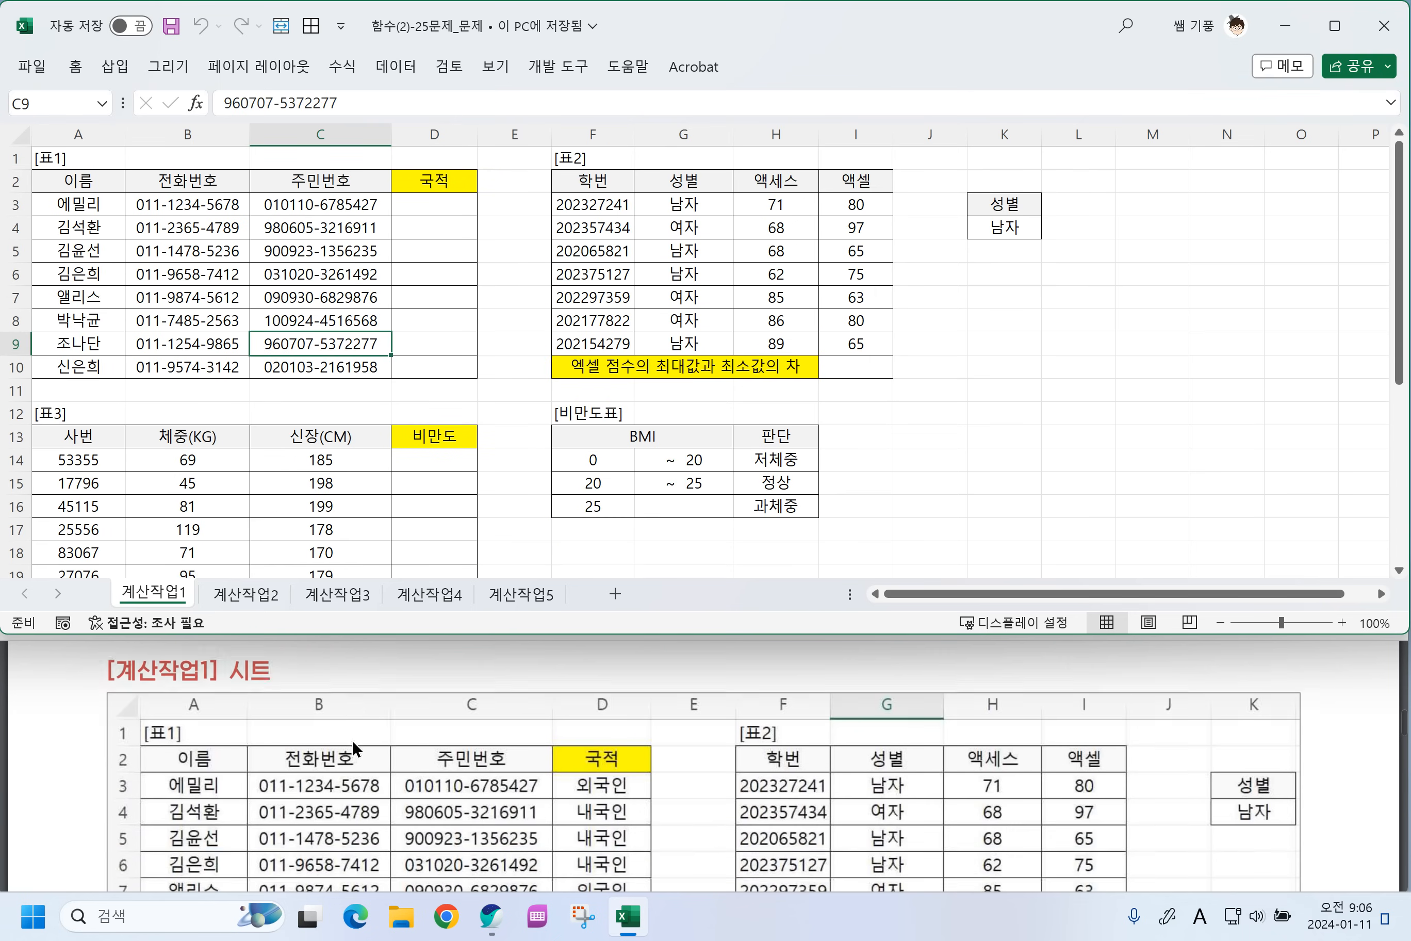
scroll(357, 748, down, 10)
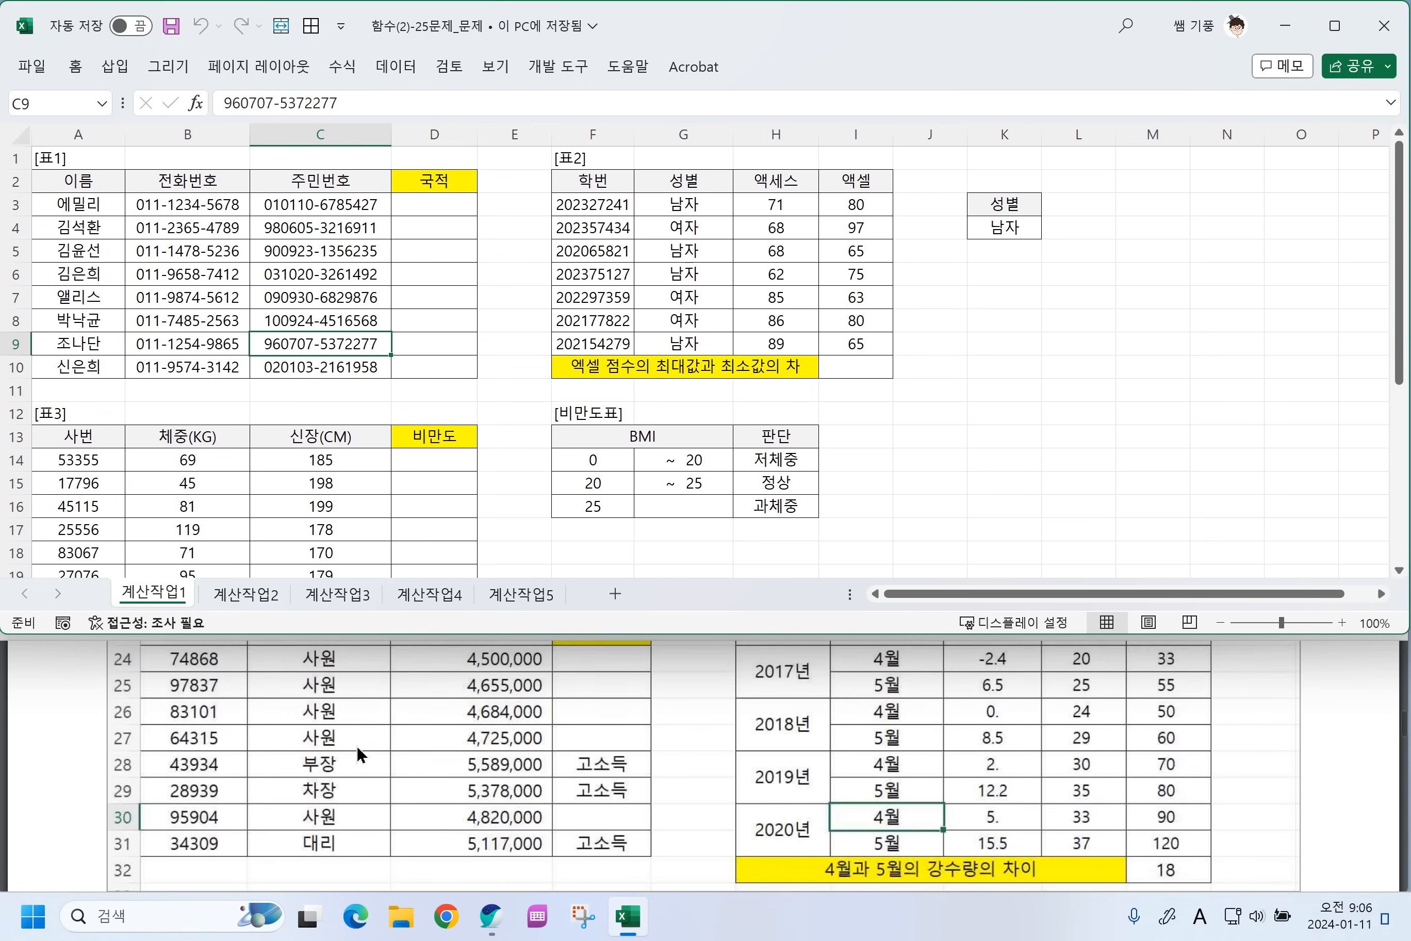
scroll(356, 745, down, 1)
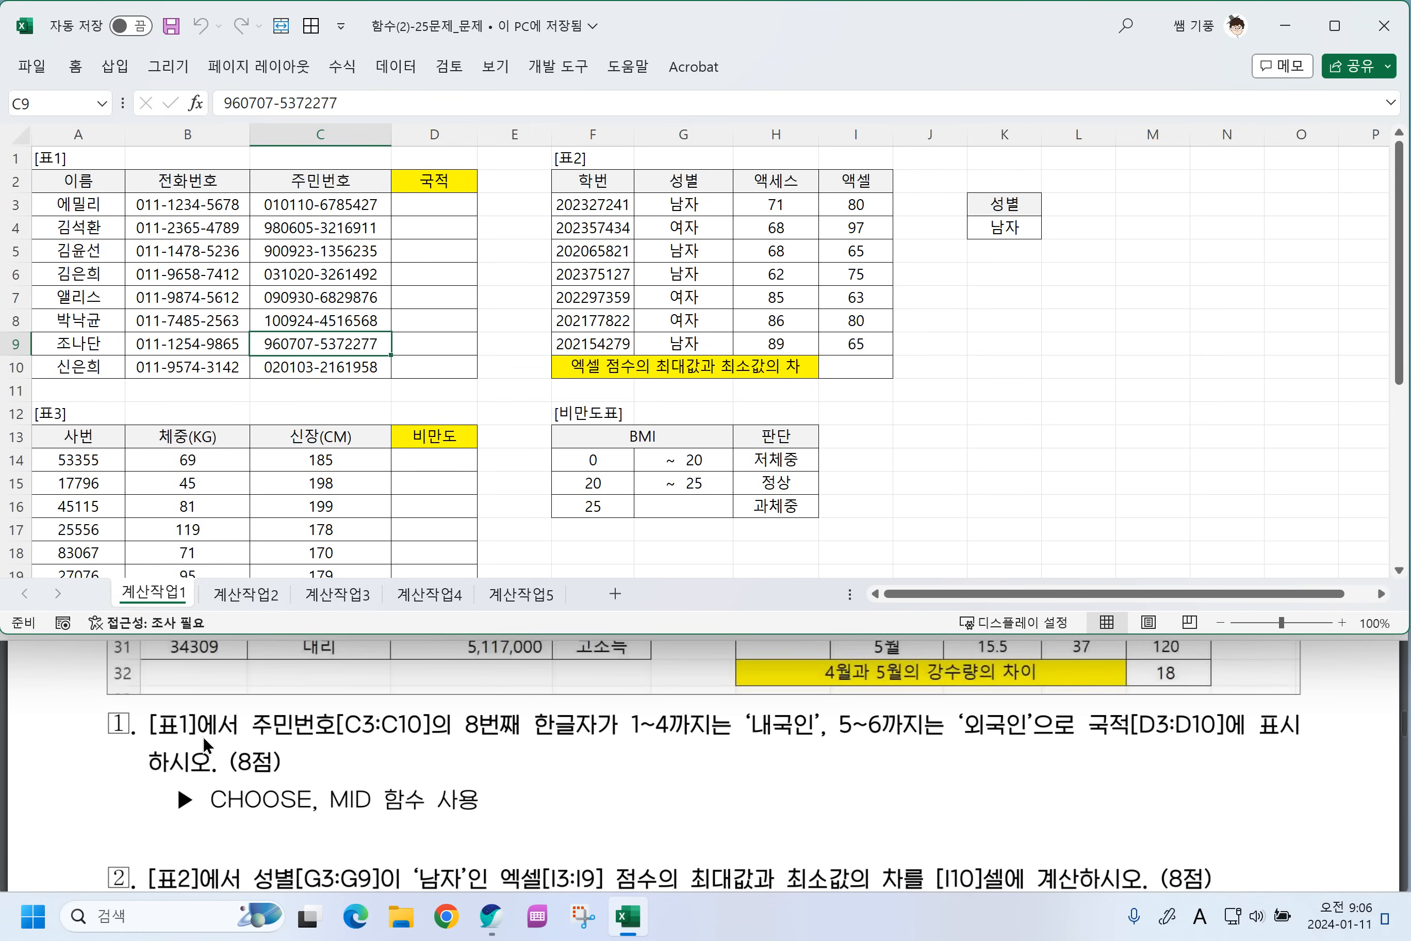
drag(255, 738, 372, 739)
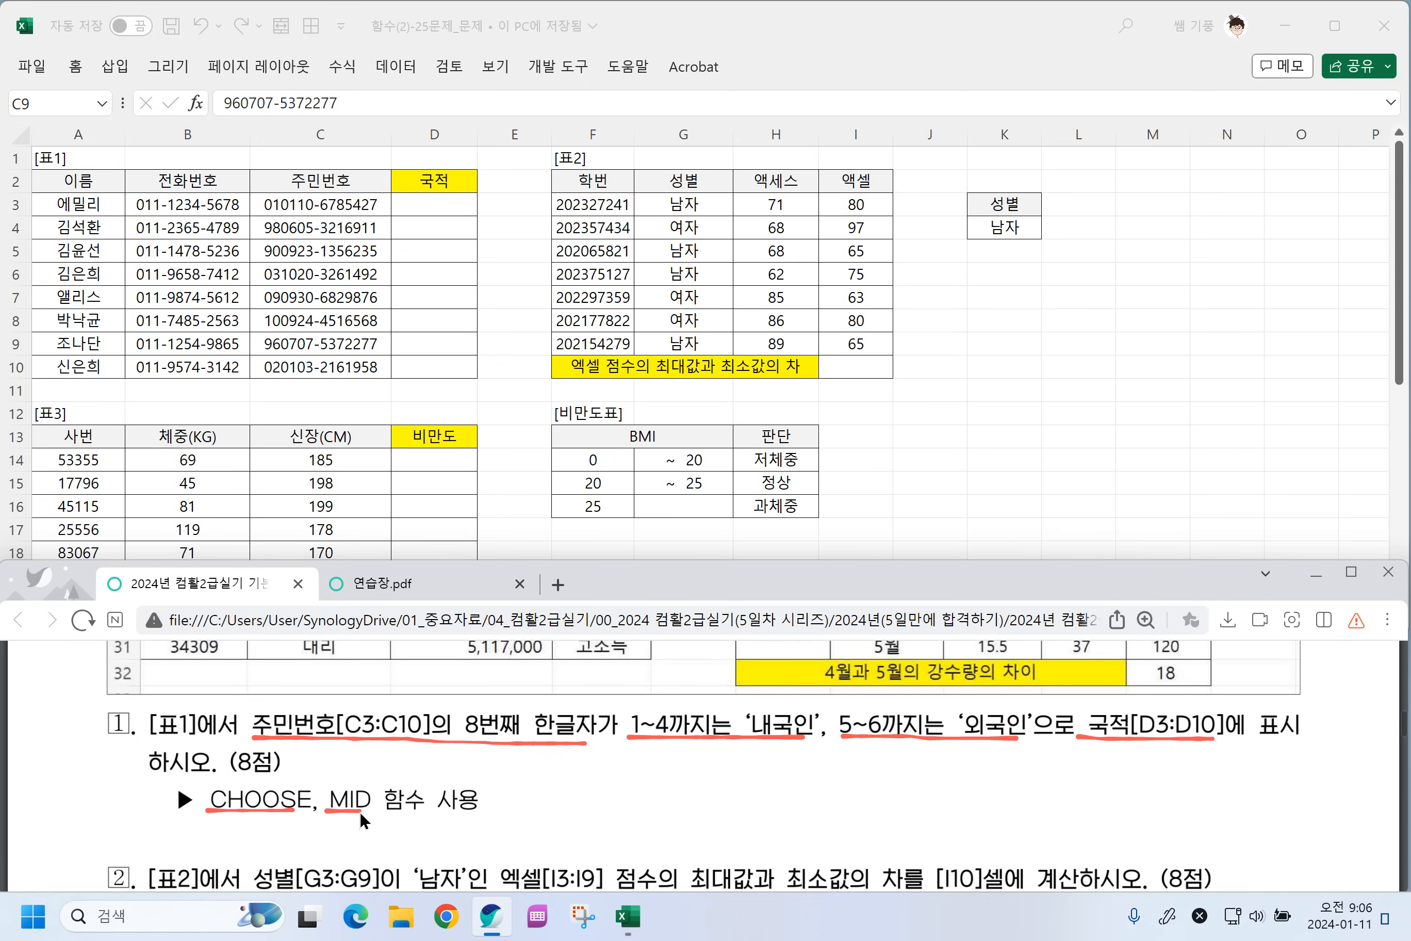
Handwrite the syntax choose(K,값1,값2,값3....) beside the function hint of question 1 and underline K.
mouse_move(554, 792)
mouse_down()
mouse_move(549, 818)
mouse_move(582, 820)
mouse_up()
mouse_move(593, 798)
mouse_down()
mouse_move(612, 818)
mouse_move(689, 814)
mouse_up()
mouse_move(712, 782)
mouse_down()
mouse_move(696, 793)
mouse_move(712, 813)
mouse_up()
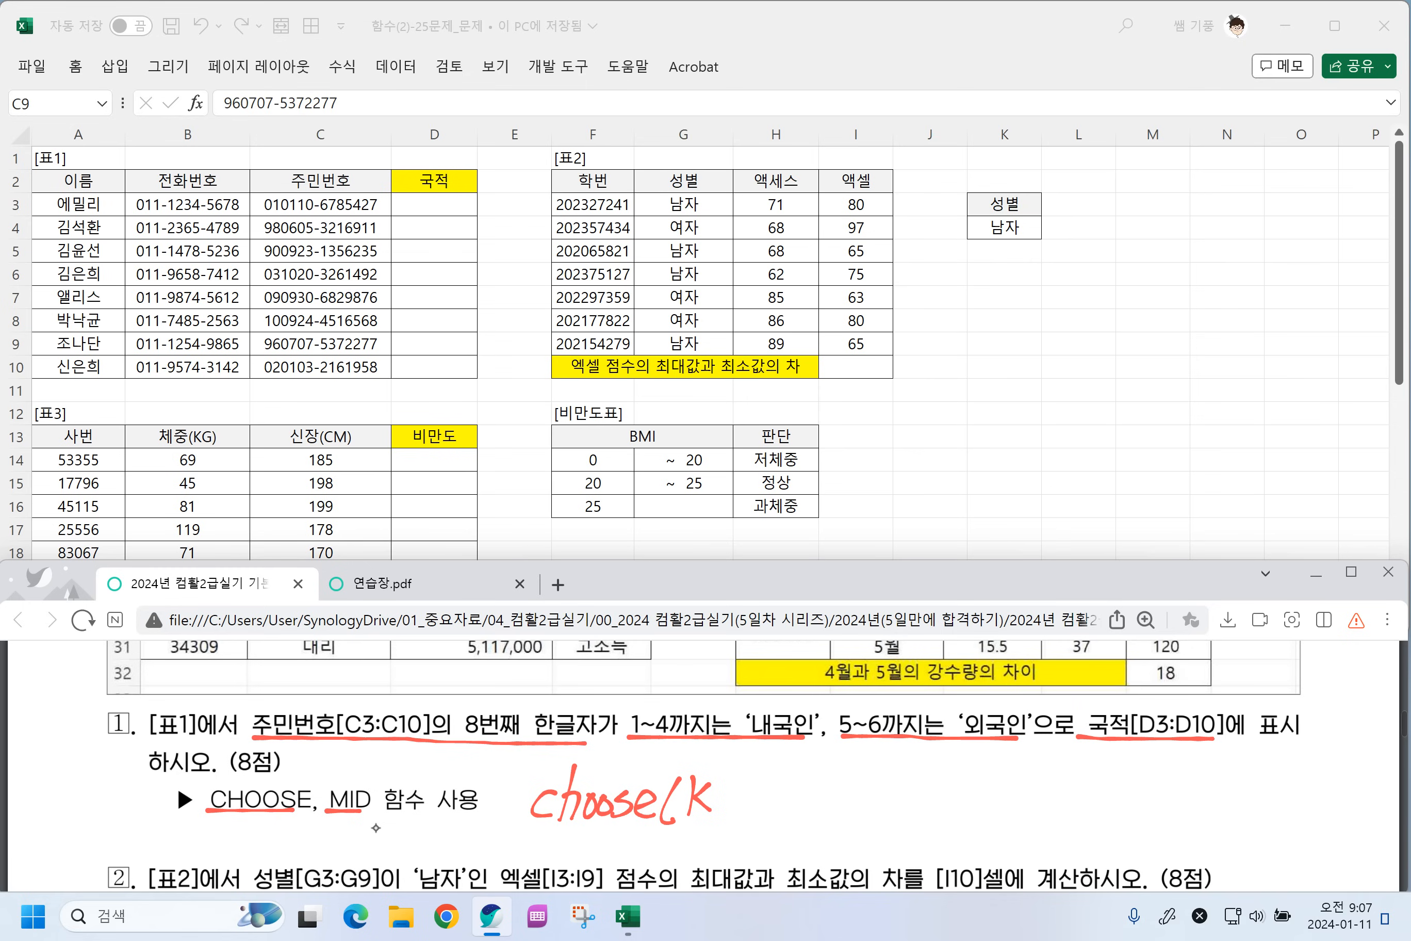
click(723, 814)
drag(726, 787, 741, 803)
drag(758, 779, 743, 819)
drag(740, 797, 760, 828)
mouse_move(751, 807)
mouse_down()
mouse_move(797, 818)
mouse_move(811, 806)
mouse_up()
drag(833, 777, 823, 823)
mouse_move(814, 800)
mouse_down()
mouse_move(835, 817)
mouse_move(820, 829)
mouse_up()
drag(829, 813, 894, 807)
drag(911, 779, 893, 826)
drag(891, 801, 893, 831)
drag(898, 818, 957, 819)
drag(960, 817, 979, 814)
drag(996, 790, 994, 832)
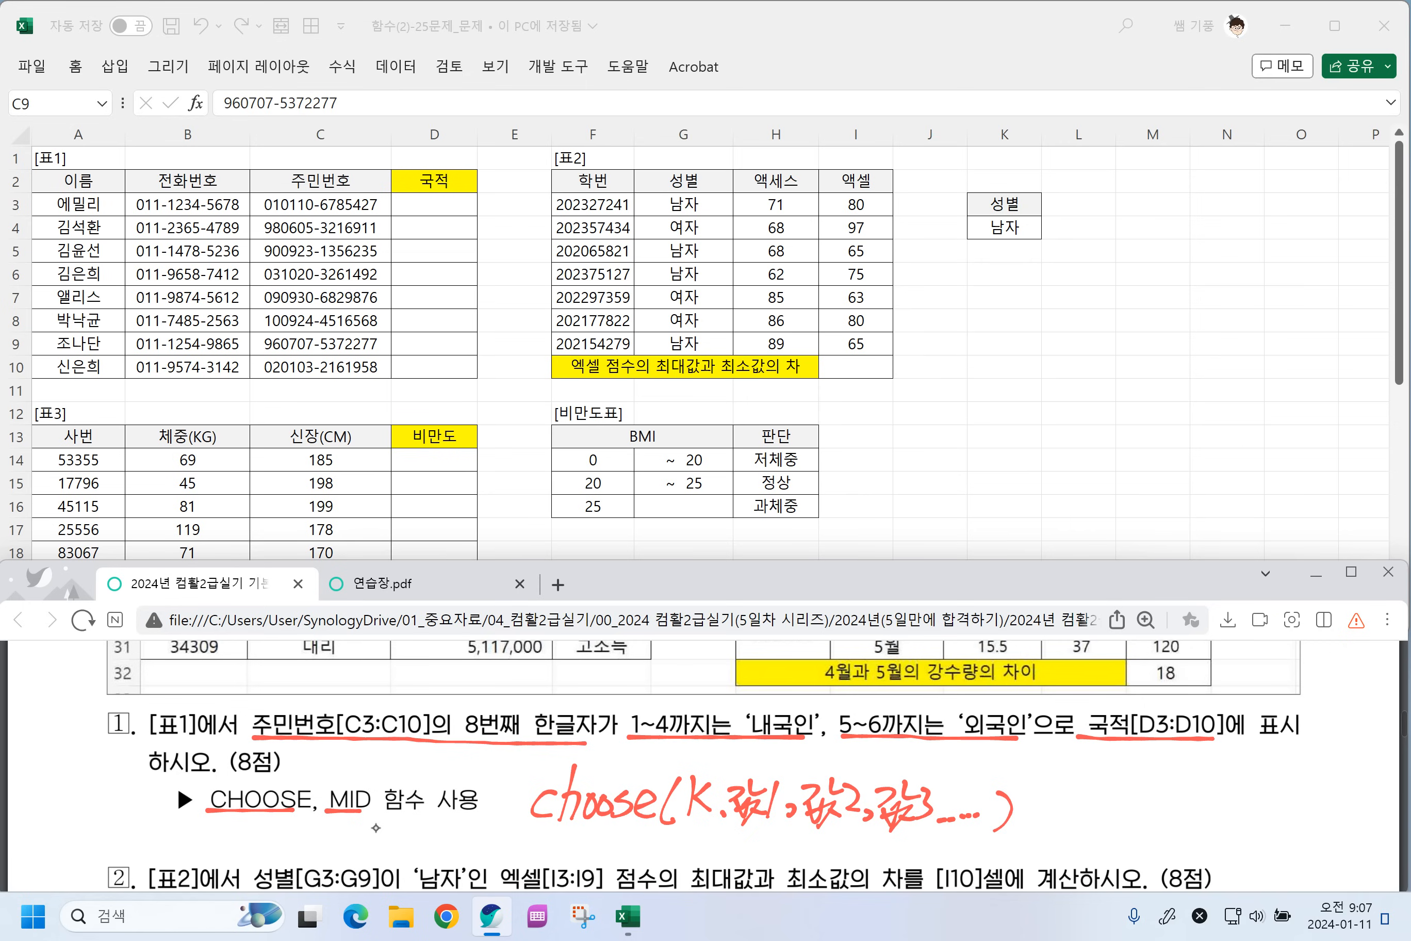
drag(724, 817, 720, 831)
drag(685, 827, 708, 825)
Handwrite the example =choose(2,"금","은","동") below the text of question 1.
drag(952, 772, 977, 783)
mouse_move(1002, 767)
mouse_down()
mouse_move(980, 789)
mouse_move(997, 792)
mouse_up()
drag(1008, 744, 1020, 792)
drag(1027, 783, 1040, 773)
drag(1063, 768, 1054, 790)
mouse_move(1069, 783)
mouse_down()
mouse_move(1096, 794)
mouse_move(1121, 762)
mouse_move(1128, 797)
mouse_move(1137, 764)
mouse_up()
drag(1150, 755, 1163, 770)
mouse_move(1153, 766)
mouse_down()
mouse_move(1174, 766)
mouse_move(1154, 792)
mouse_up()
mouse_move(1154, 783)
mouse_down()
mouse_move(1172, 790)
mouse_move(1181, 762)
mouse_up()
drag(1191, 753, 1185, 799)
drag(1207, 751, 1215, 762)
drag(1224, 751, 1230, 792)
drag(1242, 753, 1239, 766)
drag(1252, 753, 1250, 793)
drag(1270, 755, 1275, 766)
mouse_move(1299, 751)
mouse_down()
mouse_move(1285, 760)
mouse_move(1303, 777)
mouse_move(1292, 792)
mouse_up()
drag(1311, 752, 1310, 765)
drag(1322, 748, 1333, 793)
Write ⇒ 은 as the result under the CHOOSE example and underline its index 2.
drag(1202, 827, 1234, 833)
mouse_move(1221, 817)
mouse_down()
mouse_move(1223, 842)
mouse_move(1276, 811)
mouse_move(1279, 831)
mouse_up()
drag(1262, 837, 1289, 849)
drag(1100, 807, 1124, 805)
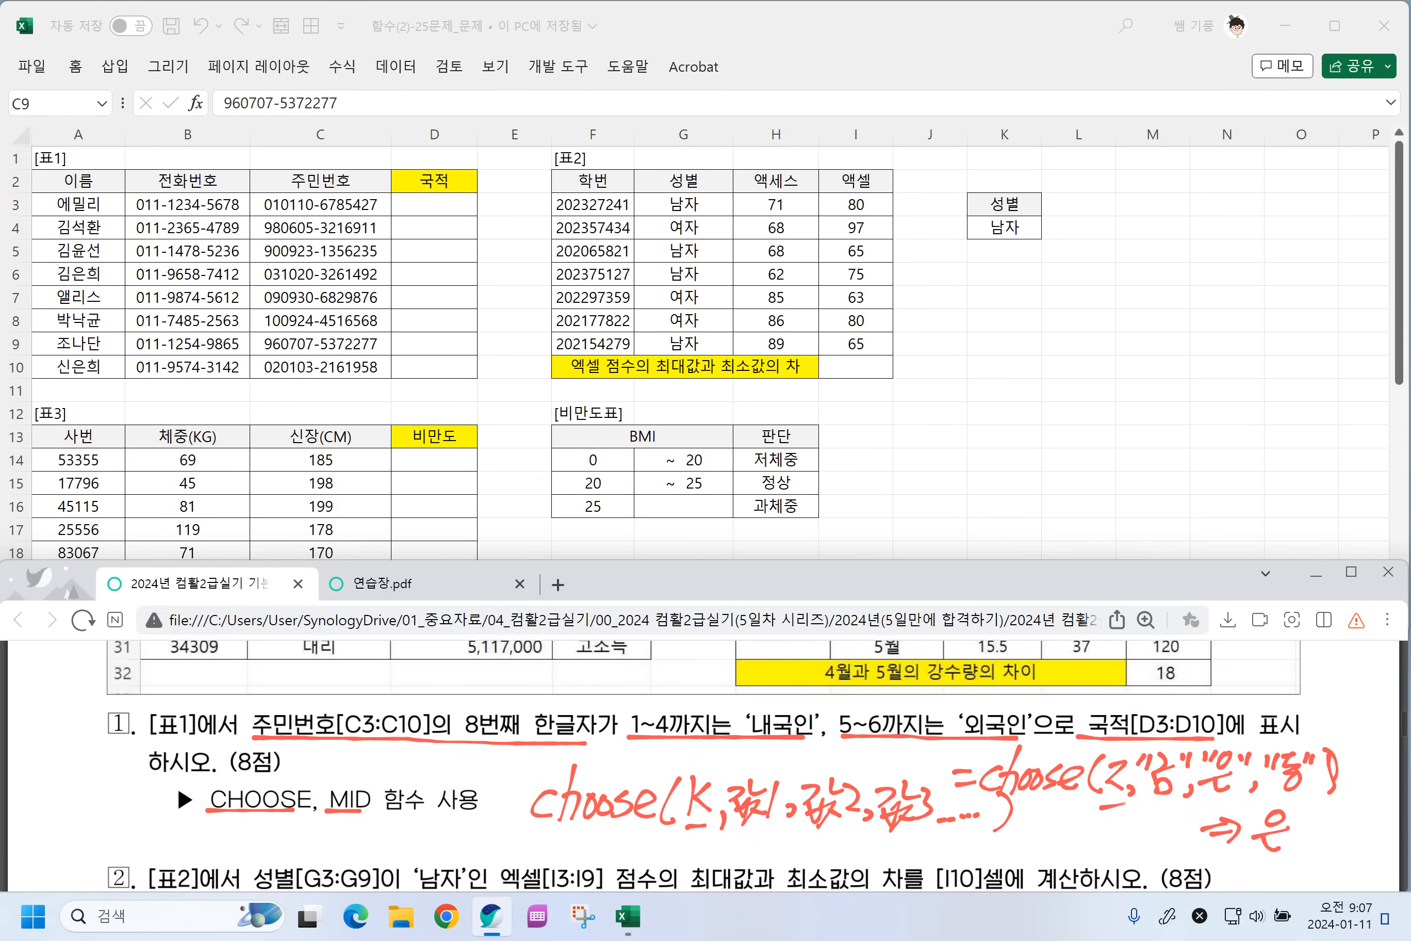
Erase the CHOOSE syntax note and handwrite the syntax =mid(문자,시작위치,k) below the function hint.
drag(1018, 738, 1008, 761)
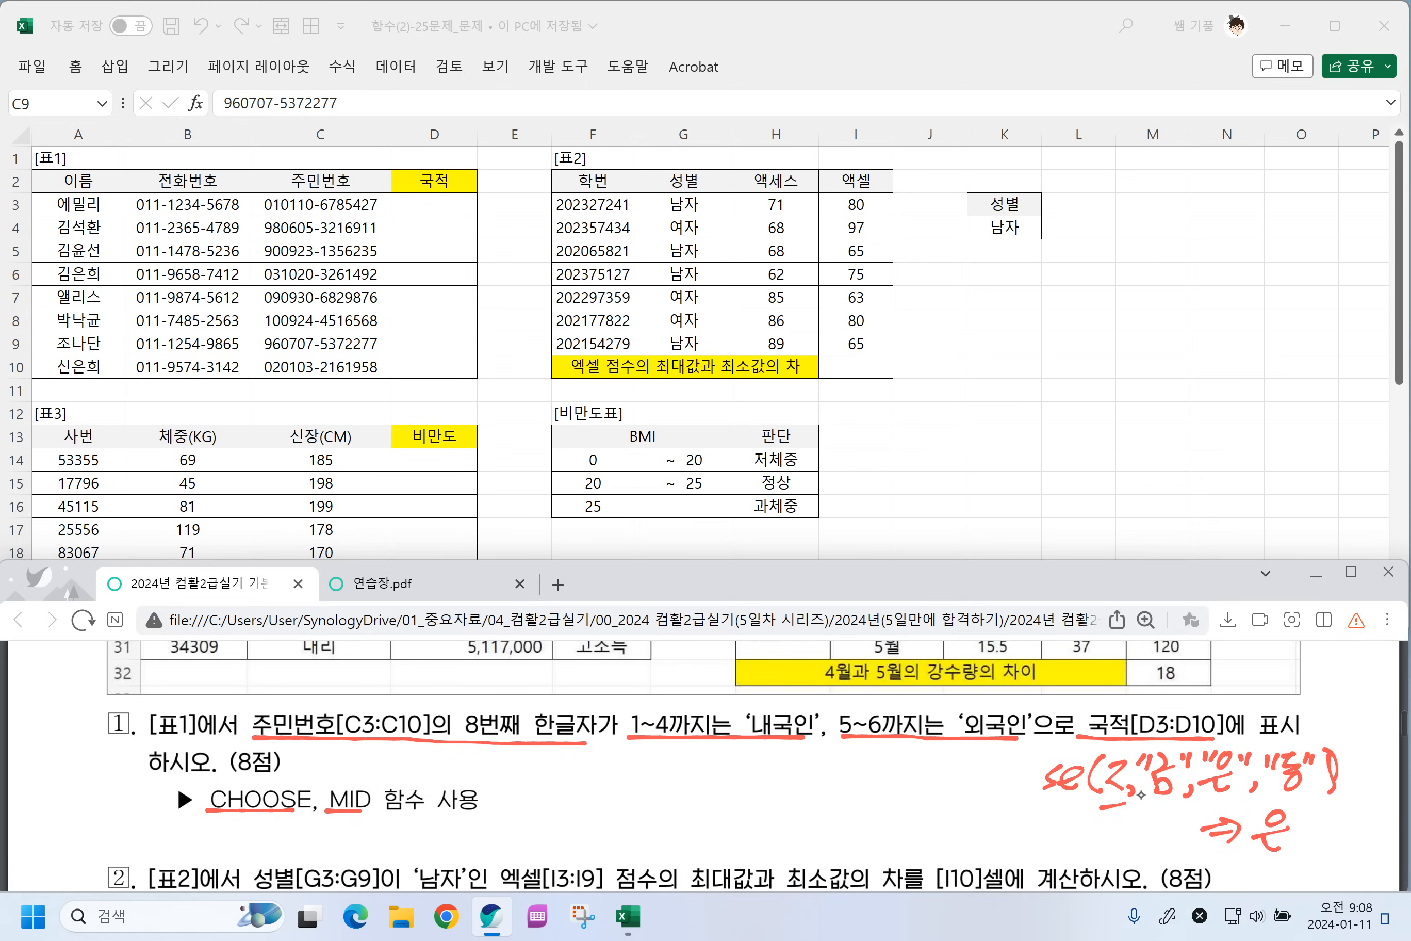
drag(387, 842, 410, 838)
mouse_move(391, 857)
mouse_down()
mouse_move(438, 835)
mouse_move(483, 841)
mouse_up()
mouse_move(469, 841)
mouse_down()
mouse_move(487, 838)
mouse_move(478, 850)
mouse_up()
mouse_move(503, 826)
mouse_down()
mouse_move(492, 856)
mouse_move(504, 846)
mouse_up()
drag(510, 824, 532, 858)
mouse_move(532, 825)
mouse_down()
mouse_move(534, 853)
mouse_move(554, 844)
mouse_up()
mouse_move(554, 813)
mouse_down()
mouse_move(556, 860)
mouse_move(563, 832)
mouse_up()
mouse_move(575, 847)
mouse_down()
mouse_move(568, 857)
mouse_move(581, 852)
mouse_up()
drag(588, 836, 607, 859)
drag(609, 825, 633, 834)
mouse_move(633, 819)
mouse_down()
mouse_move(647, 839)
mouse_move(636, 855)
mouse_up()
drag(648, 816, 656, 838)
drag(662, 820, 661, 847)
drag(676, 817, 678, 849)
drag(679, 817, 694, 859)
drag(714, 820, 710, 844)
drag(712, 844, 738, 858)
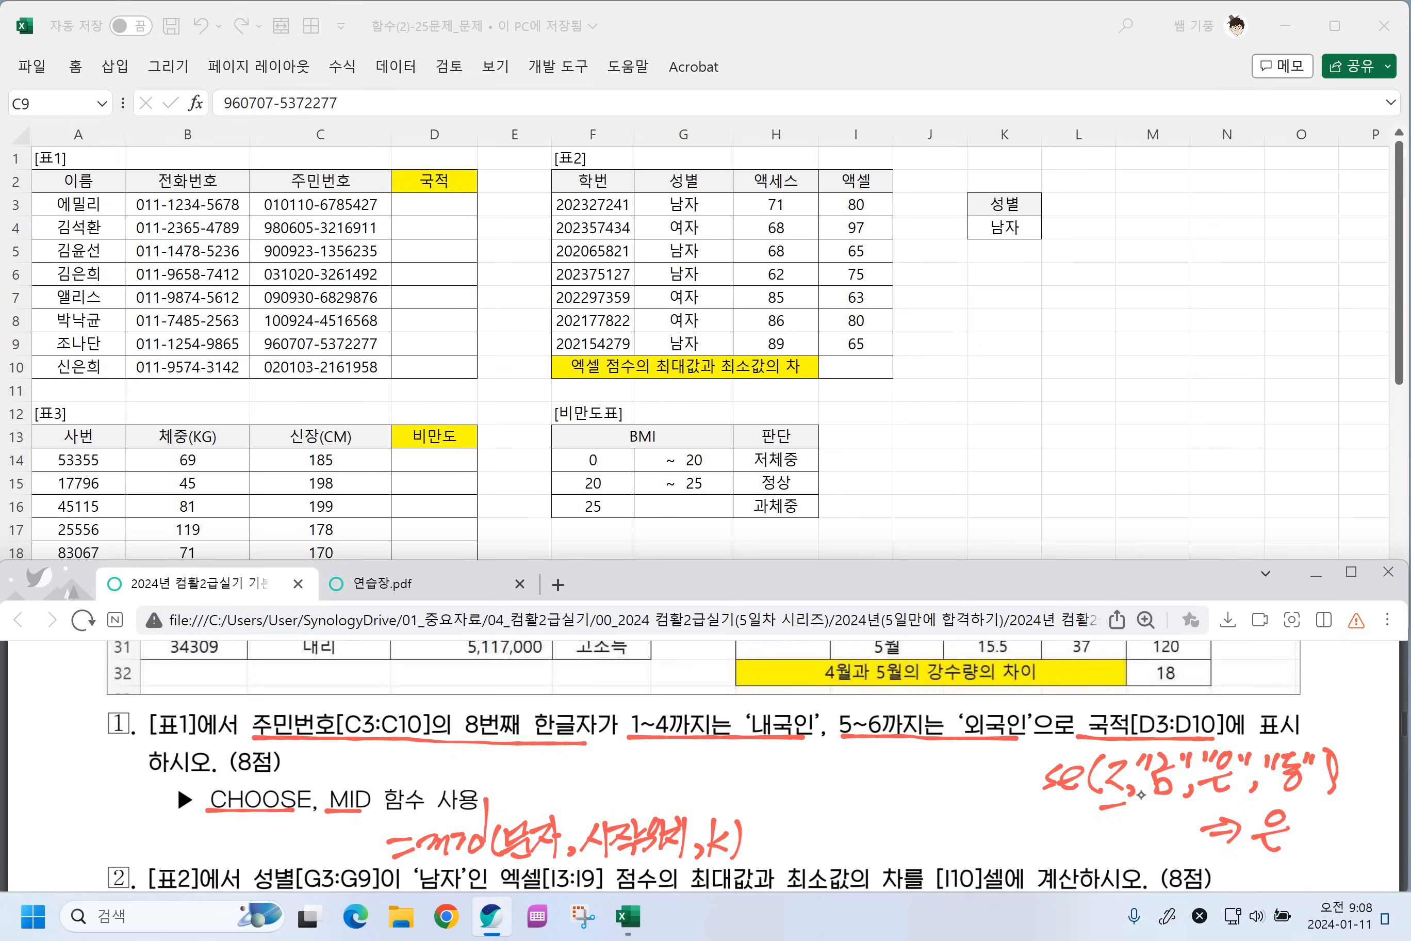
Handwrite a =mid example with a quoted phrase, start position 4 and length 2, and underline the phrase and the 4.
drag(760, 835, 778, 832)
drag(764, 850, 833, 850)
drag(818, 827, 853, 851)
mouse_move(877, 817)
mouse_down()
mouse_move(863, 854)
mouse_move(888, 827)
mouse_move(897, 839)
mouse_up()
mouse_move(899, 825)
mouse_down()
mouse_move(911, 814)
mouse_move(911, 837)
mouse_up()
mouse_move(908, 830)
mouse_down()
mouse_move(877, 866)
mouse_move(927, 848)
mouse_move(935, 823)
mouse_up()
mouse_move(933, 832)
mouse_down()
mouse_move(944, 820)
mouse_move(927, 850)
mouse_up()
mouse_move(924, 848)
mouse_down()
mouse_move(941, 857)
mouse_move(959, 825)
mouse_up()
mouse_move(963, 818)
mouse_down()
mouse_move(945, 848)
mouse_move(964, 852)
mouse_up()
mouse_move(951, 846)
mouse_down()
mouse_move(972, 859)
mouse_move(986, 825)
mouse_up()
mouse_move(985, 825)
mouse_down()
mouse_move(971, 848)
mouse_move(986, 852)
mouse_up()
mouse_move(991, 823)
mouse_down()
mouse_move(1012, 836)
mouse_move(990, 848)
mouse_move(1011, 861)
mouse_move(1031, 831)
mouse_move(1051, 852)
mouse_up()
drag(1036, 848, 1055, 861)
mouse_move(1064, 817)
mouse_down()
mouse_move(1065, 863)
mouse_move(1120, 844)
mouse_up()
mouse_move(1109, 825)
mouse_down()
mouse_move(1100, 863)
mouse_move(1155, 861)
mouse_up()
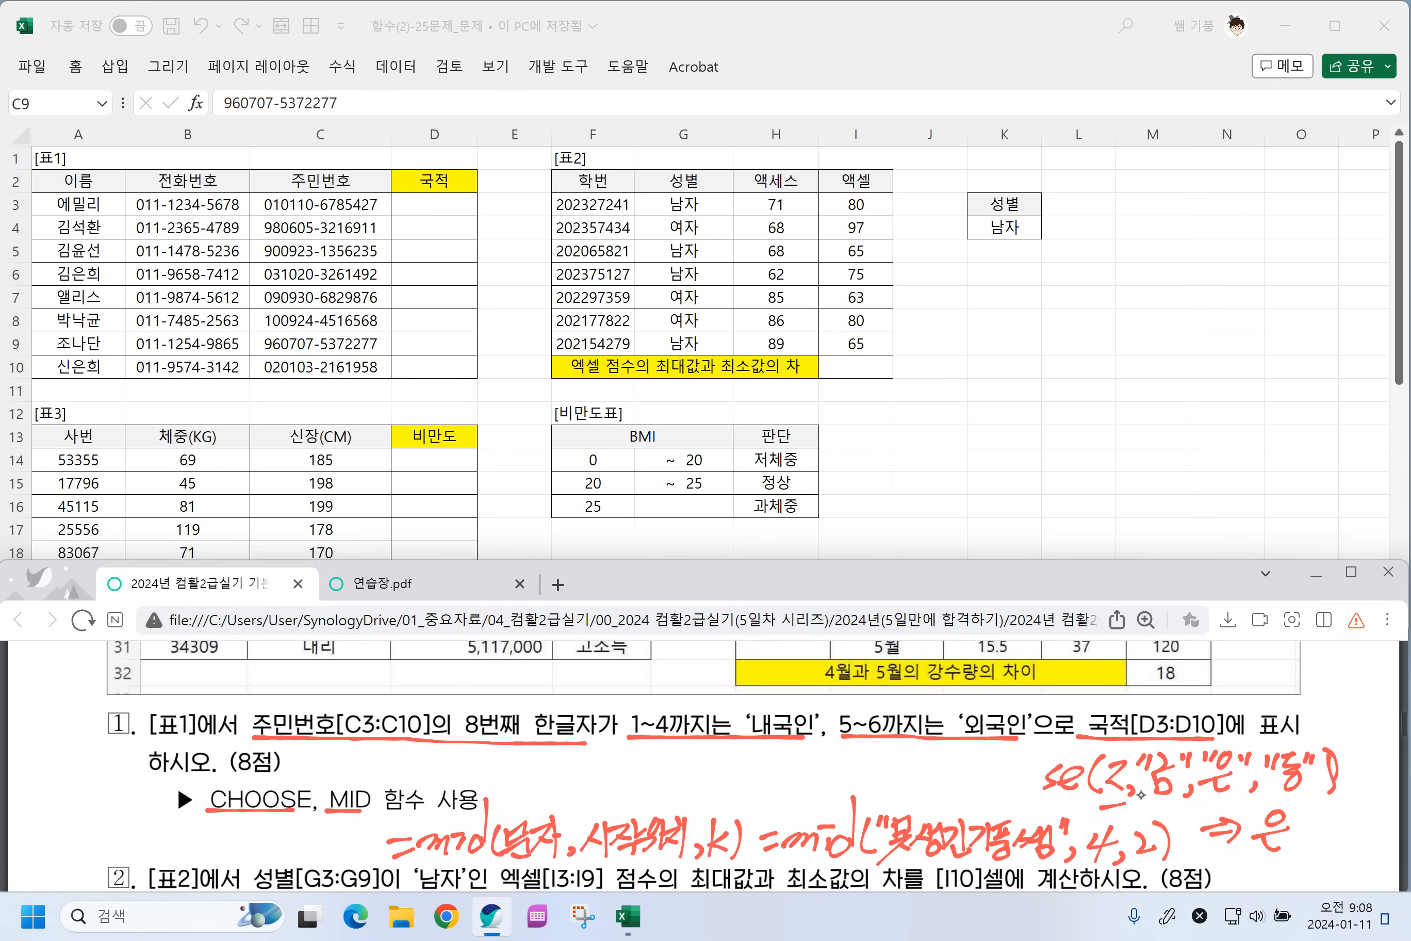
drag(882, 862, 1113, 865)
Remove the ⇒ 은 note and write the MID example's result after an arrow in its place.
key(ctrl+z)
key(ctrl+z)
key(ctrl+z)
key(ctrl+z)
key(ctrl+z)
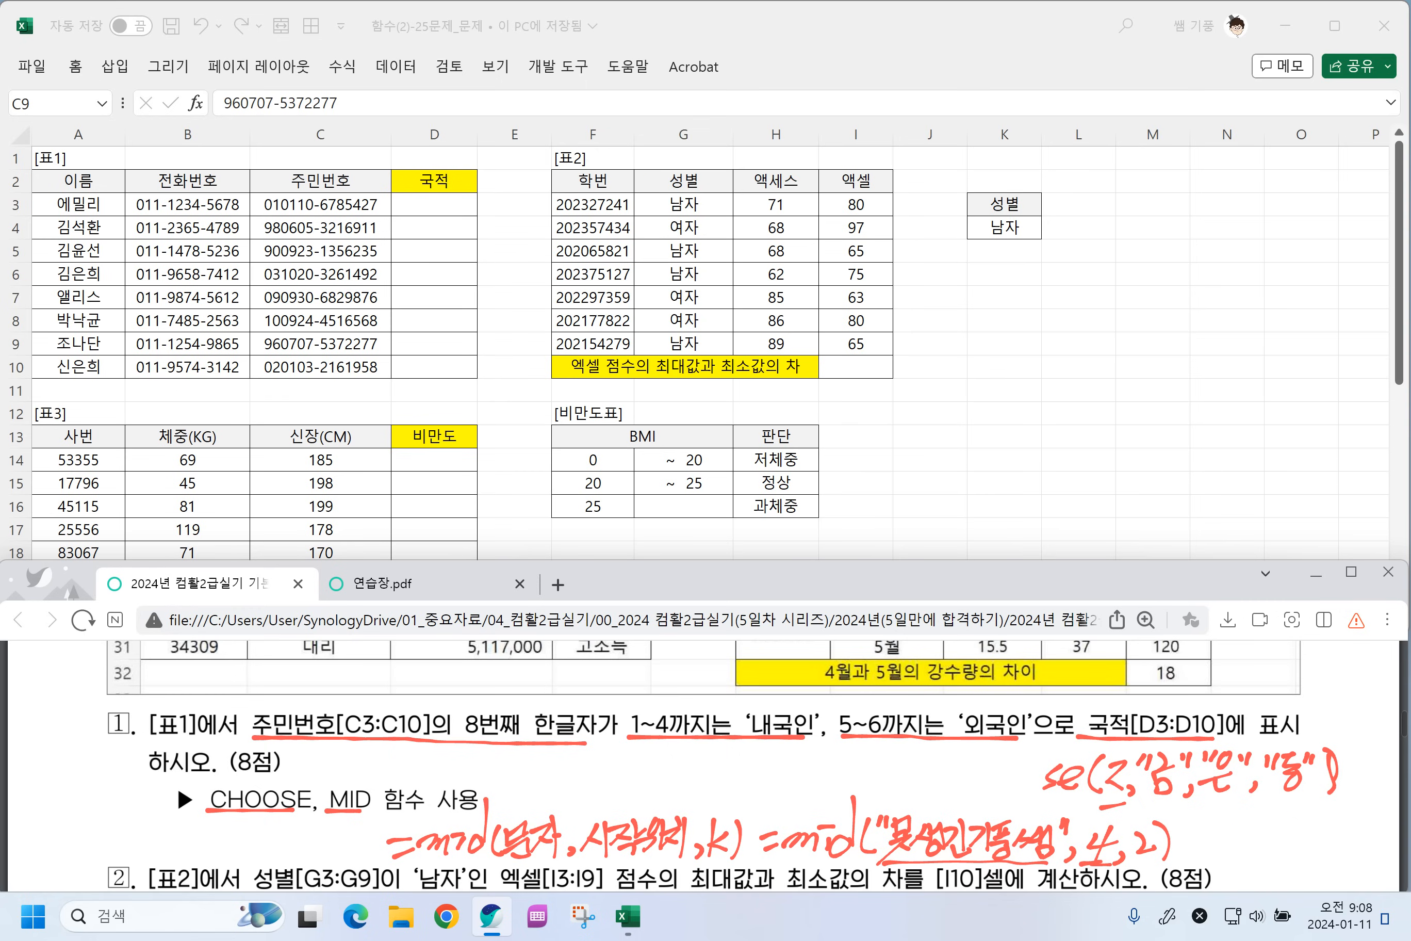
mouse_move(1176, 831)
mouse_down()
mouse_move(1197, 847)
mouse_move(1234, 841)
mouse_move(1257, 817)
mouse_move(1248, 856)
mouse_up()
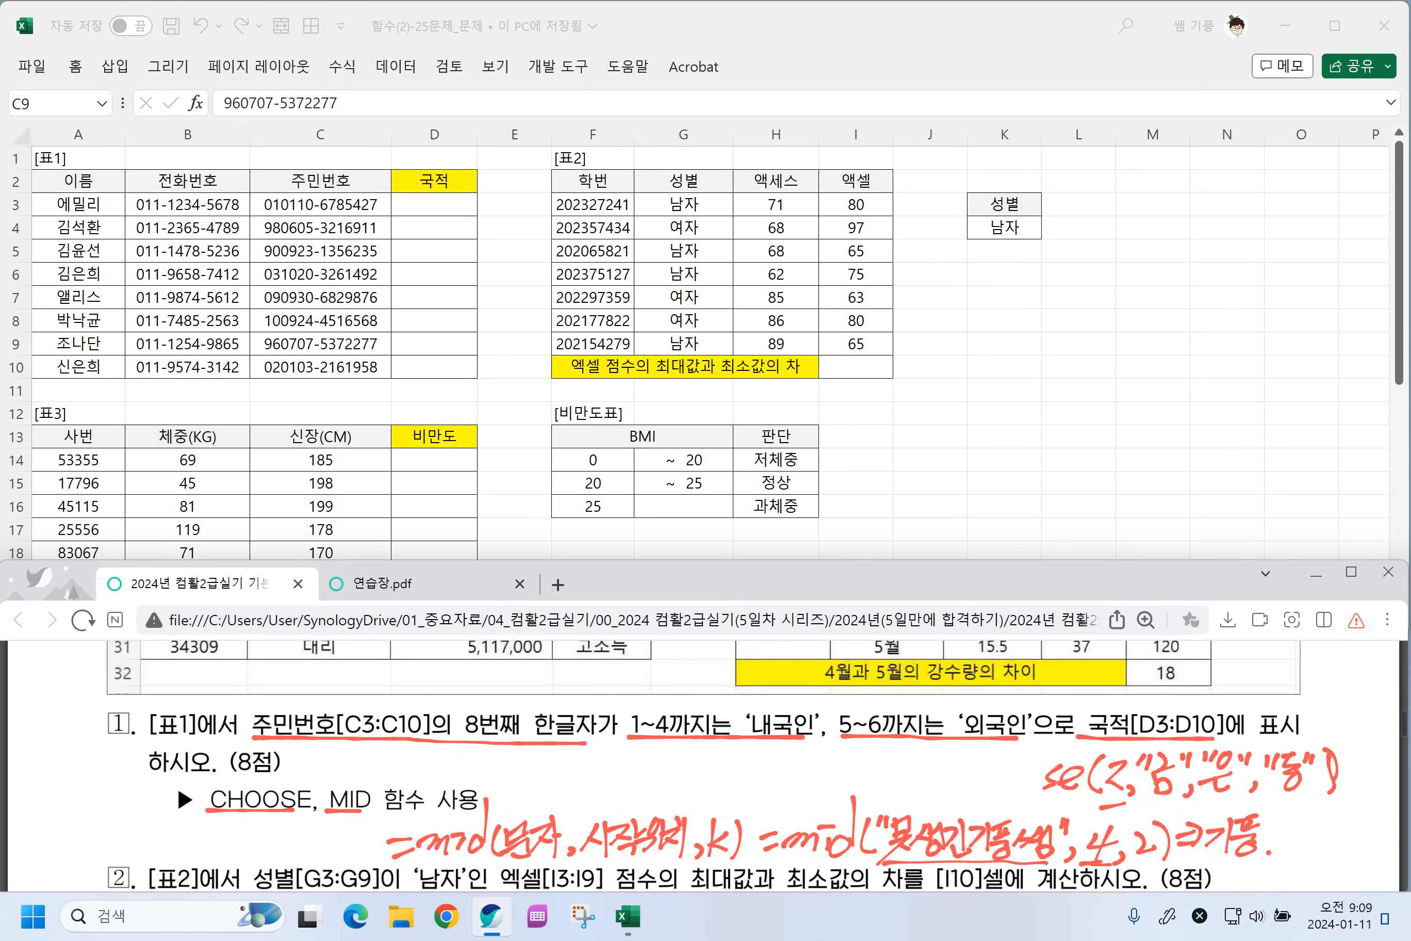
Box the phrase about the 8th character of 주민번호[C3:C10] and handwrite a MID note beneath it.
mouse_move(249, 746)
mouse_down()
mouse_move(365, 711)
mouse_move(562, 703)
mouse_move(589, 736)
mouse_up()
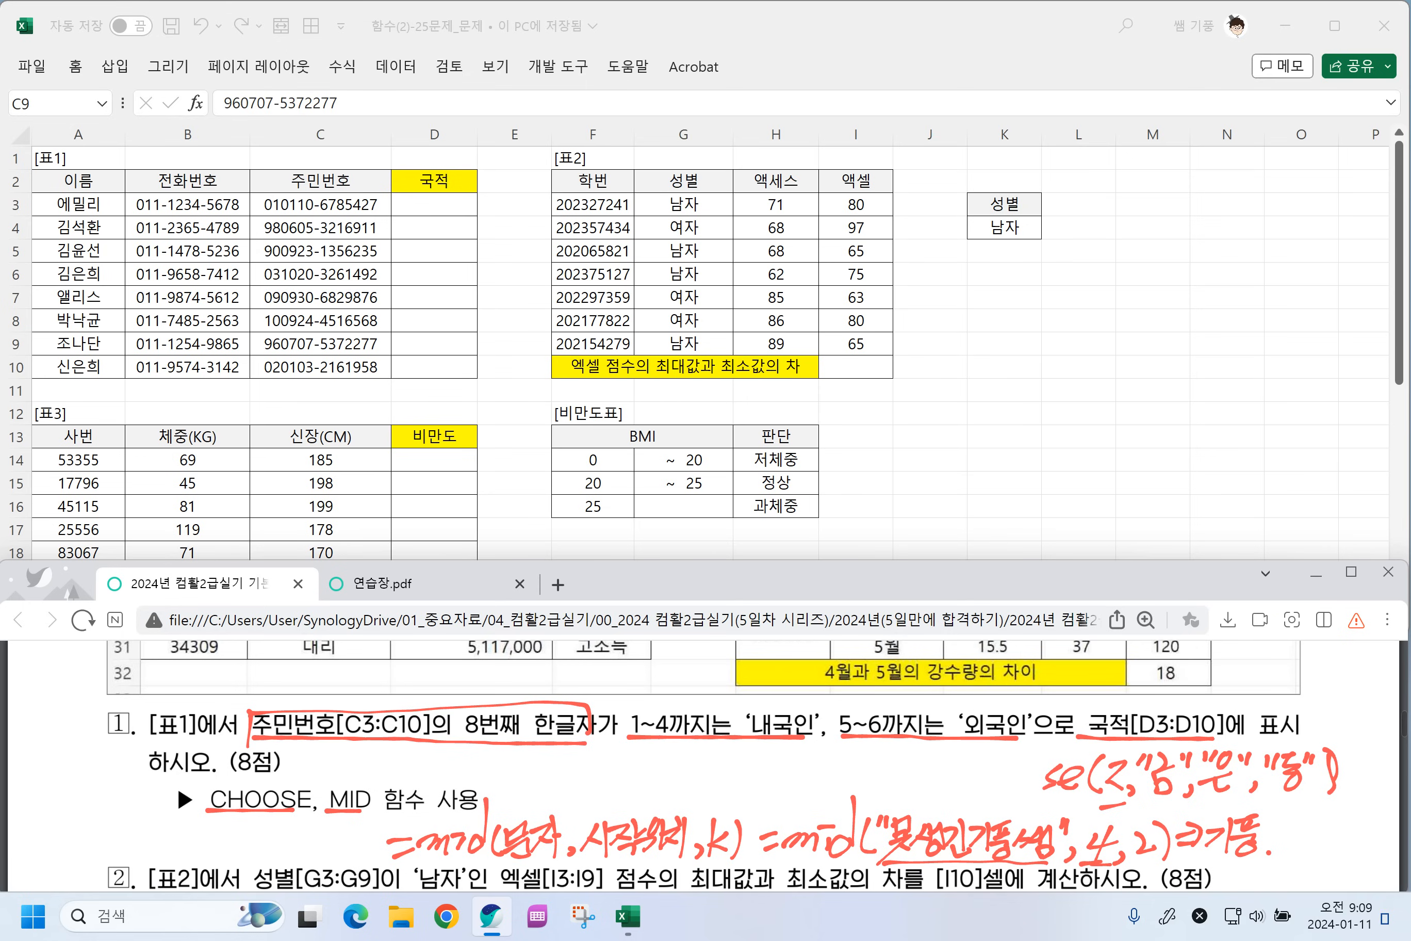
drag(353, 766, 453, 791)
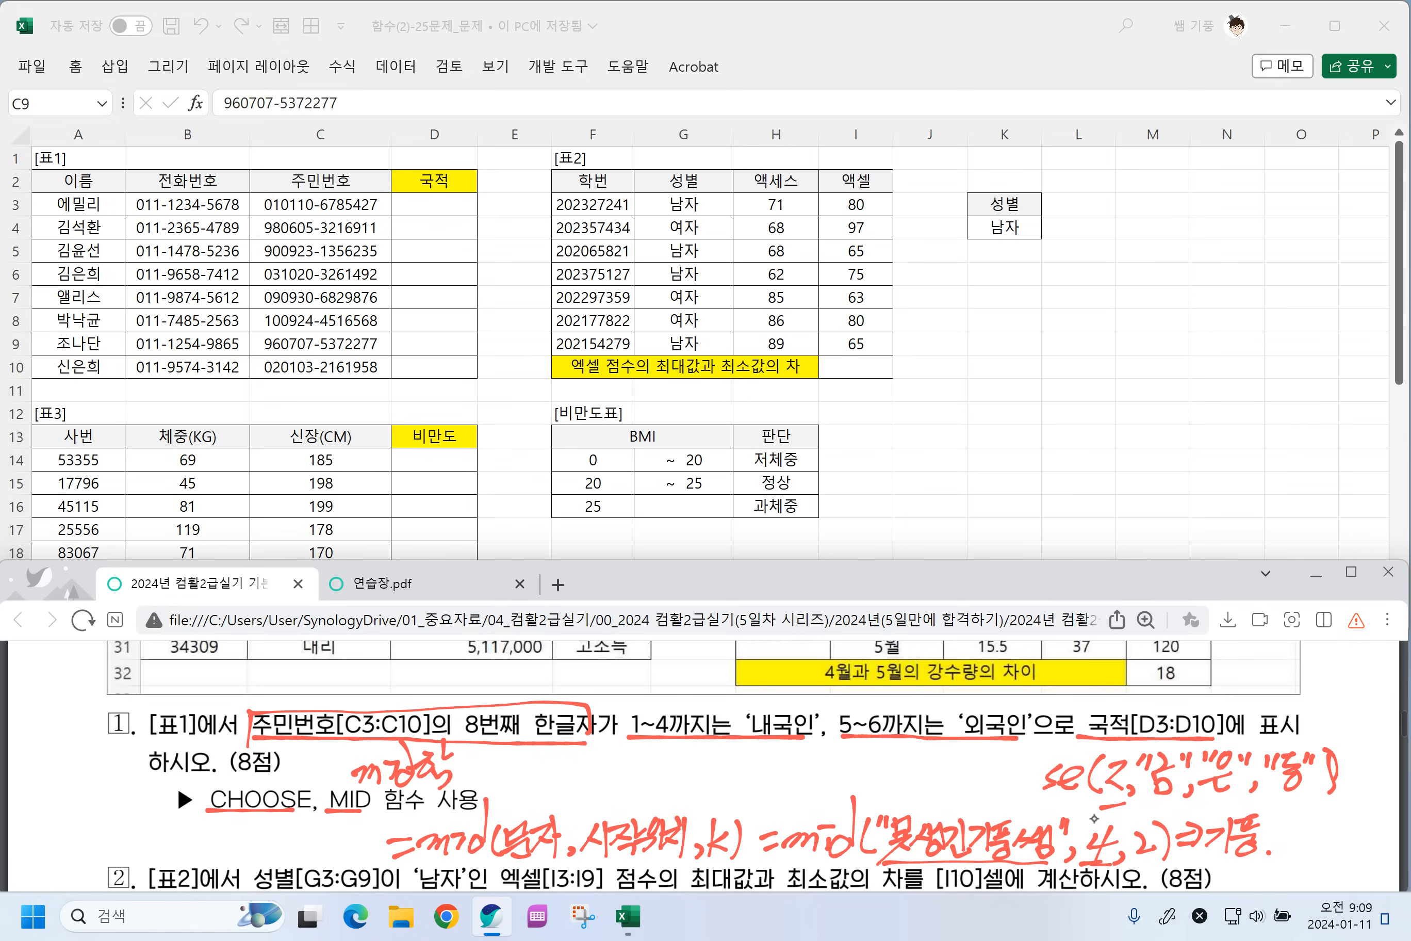
Handwrite =choose(K beside the MID note and draw a box around K.
drag(537, 783, 566, 786)
mouse_move(592, 768)
mouse_down()
mouse_move(572, 783)
mouse_move(603, 790)
mouse_up()
mouse_move(614, 734)
mouse_down()
mouse_move(598, 799)
mouse_move(638, 768)
mouse_move(635, 783)
mouse_up()
drag(661, 763, 645, 793)
drag(661, 780, 731, 794)
mouse_move(728, 792)
mouse_down()
mouse_move(800, 790)
mouse_move(789, 741)
mouse_up()
mouse_move(789, 741)
mouse_down()
mouse_move(797, 789)
mouse_move(747, 790)
mouse_up()
drag(778, 758, 751, 774)
drag(752, 774, 781, 786)
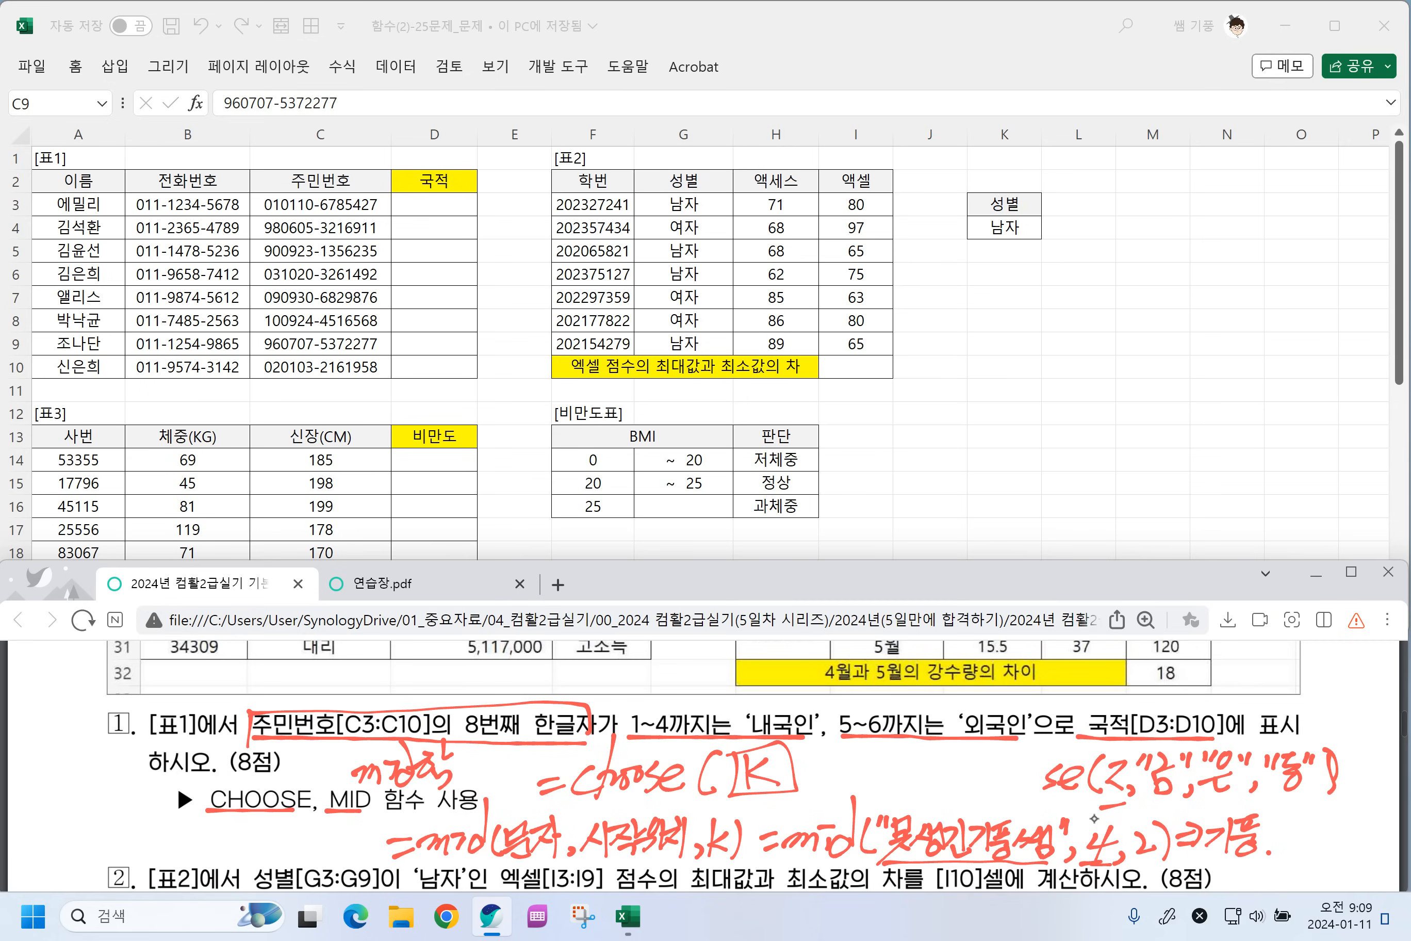
Draw an arrow from the handwritten MID note to the 1~4까지는 condition in question 1.
mouse_move(349, 809)
mouse_down()
mouse_move(447, 713)
mouse_move(575, 704)
mouse_move(726, 735)
mouse_up()
drag(721, 715, 727, 737)
drag(708, 742, 727, 737)
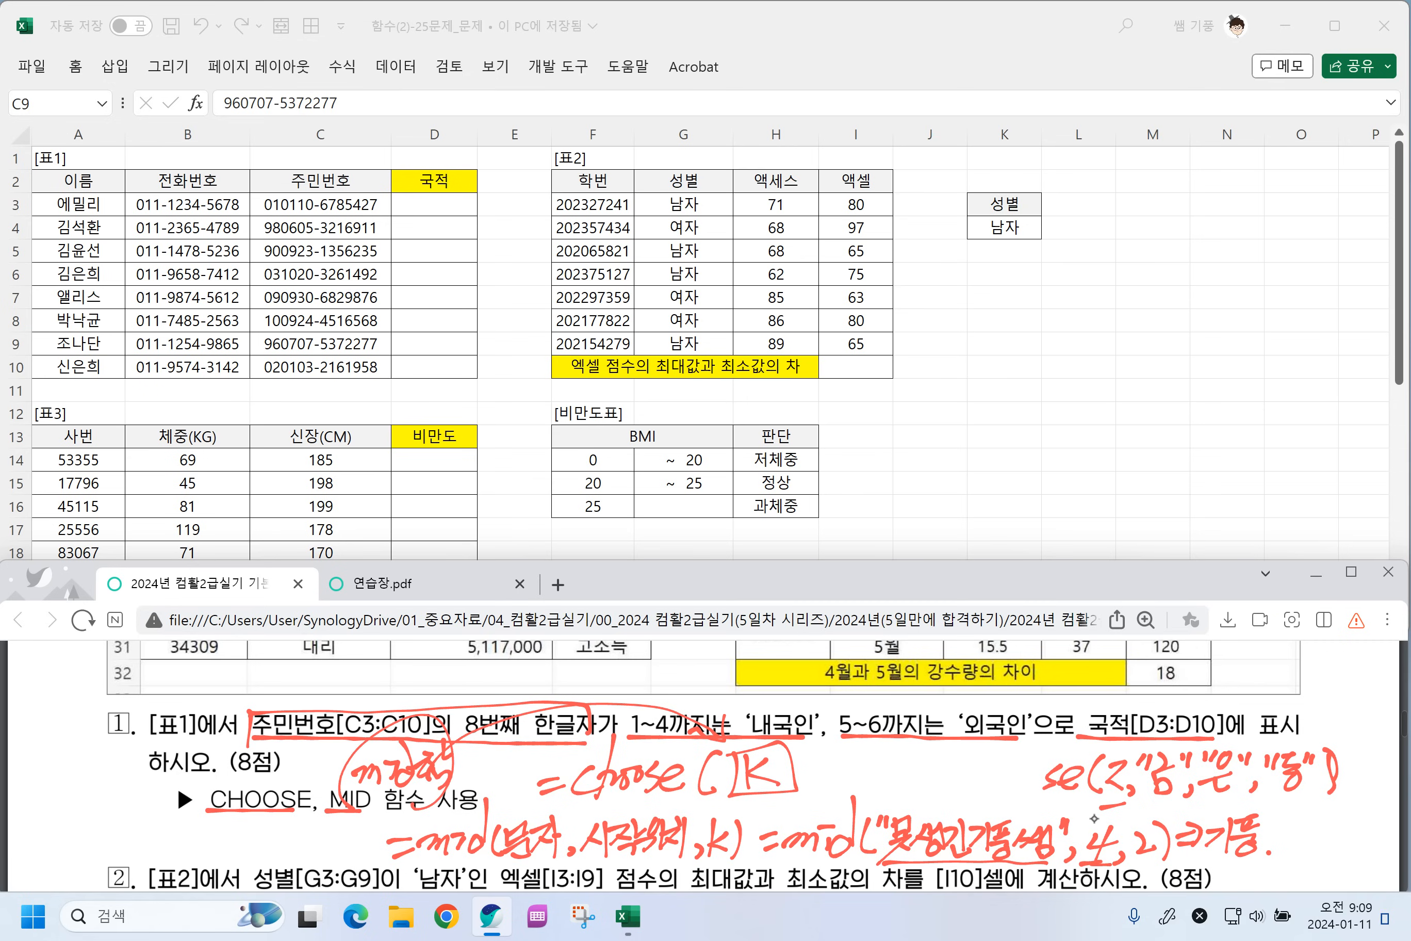
Select cell D3 in the 국적 column of 표1 and enlarge the worksheet to 115%.
click(449, 209)
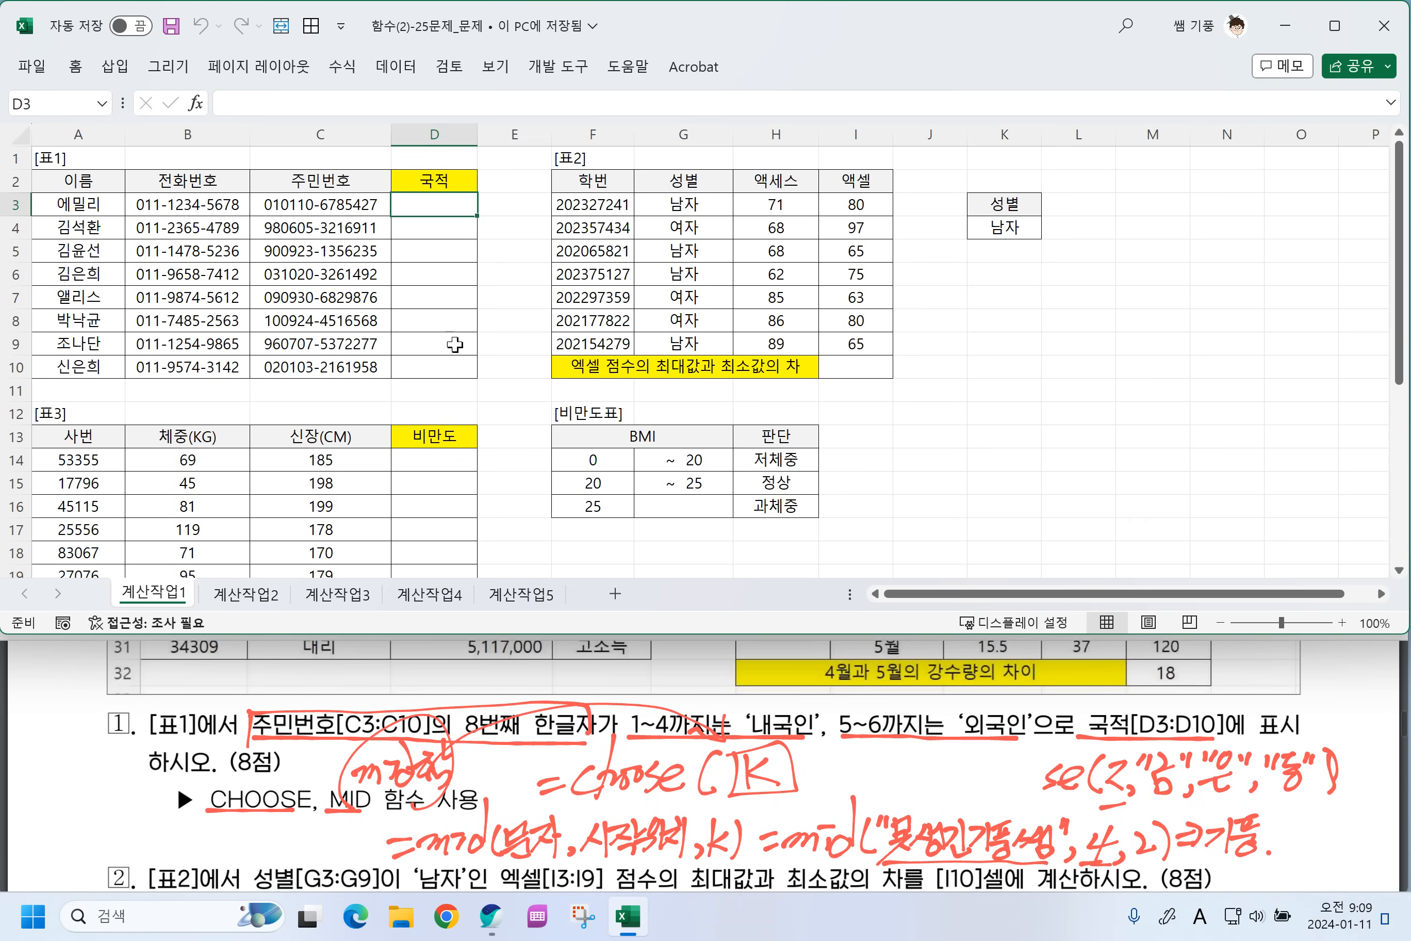
ctrl+scroll(456, 346, up, 1)
scroll(470, 294, up, 1)
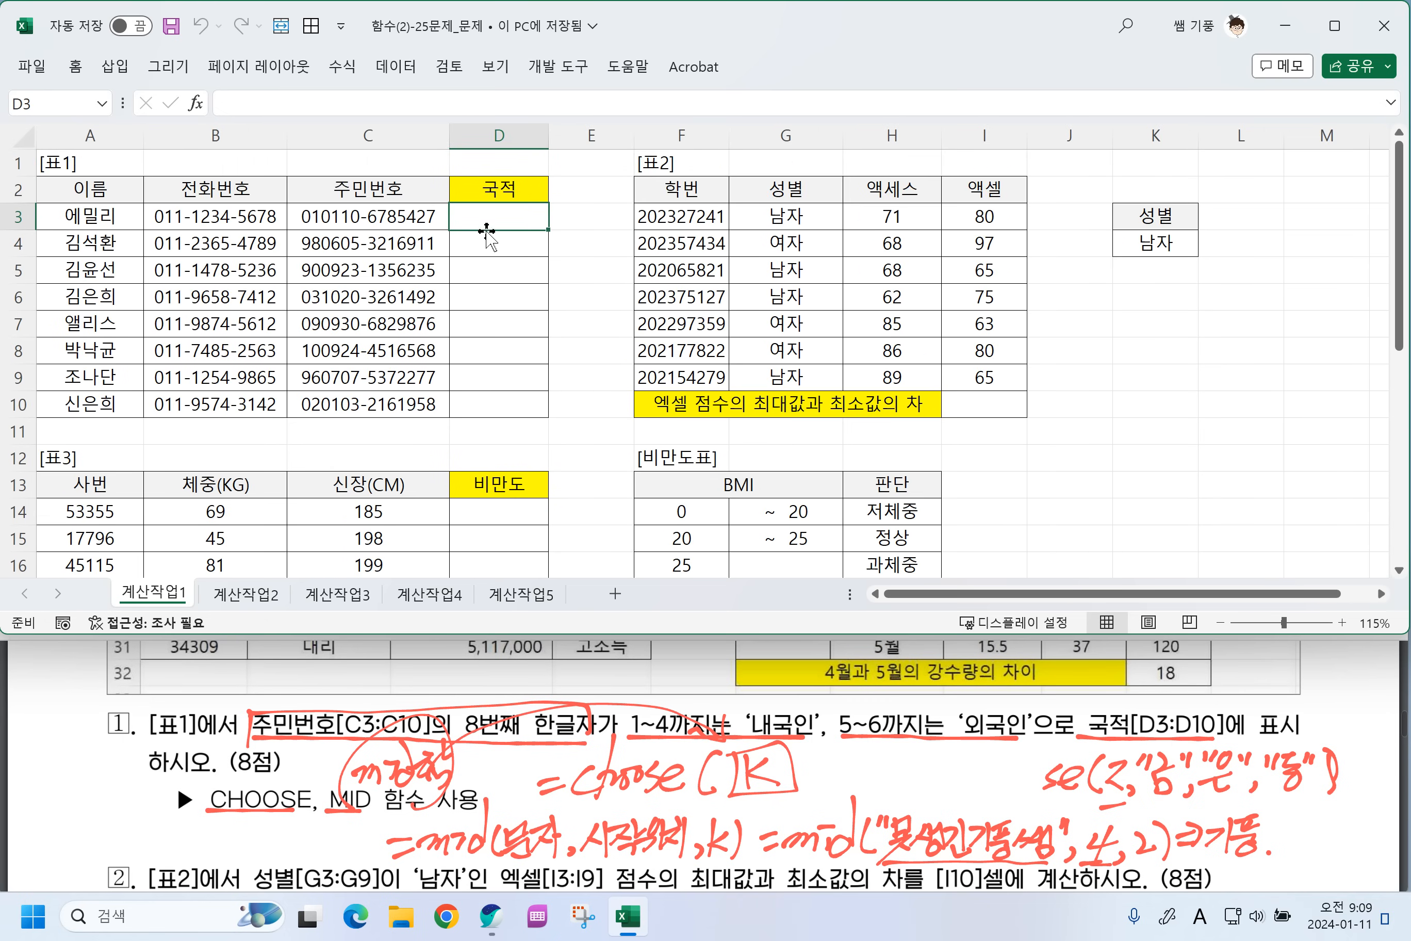
text(=mid)
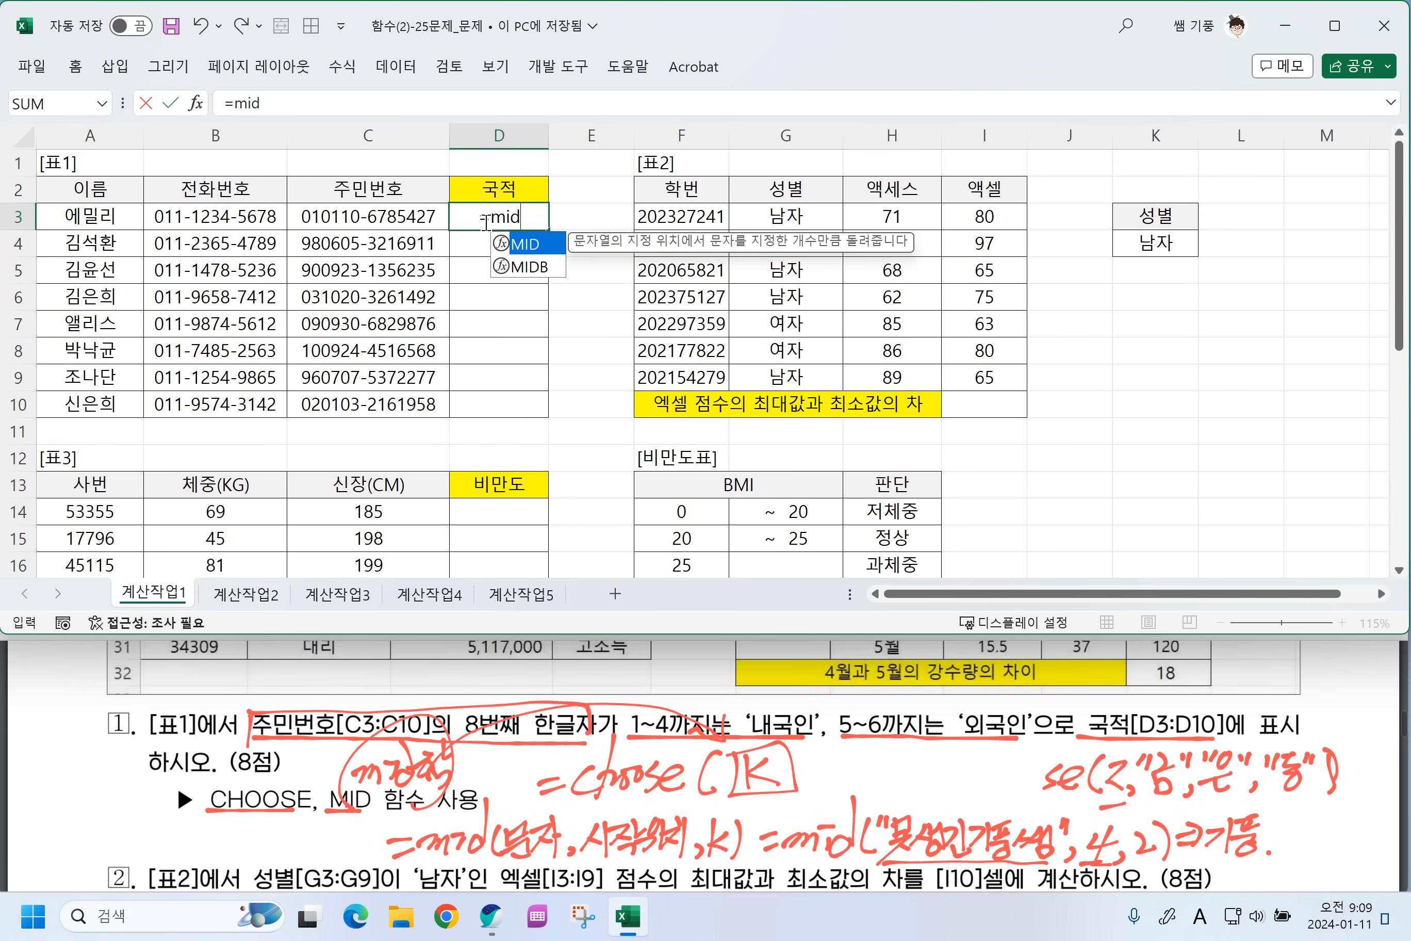
key(BackSpace)
key(BackSpace)
key(BackSpace)
key(BackSpace)
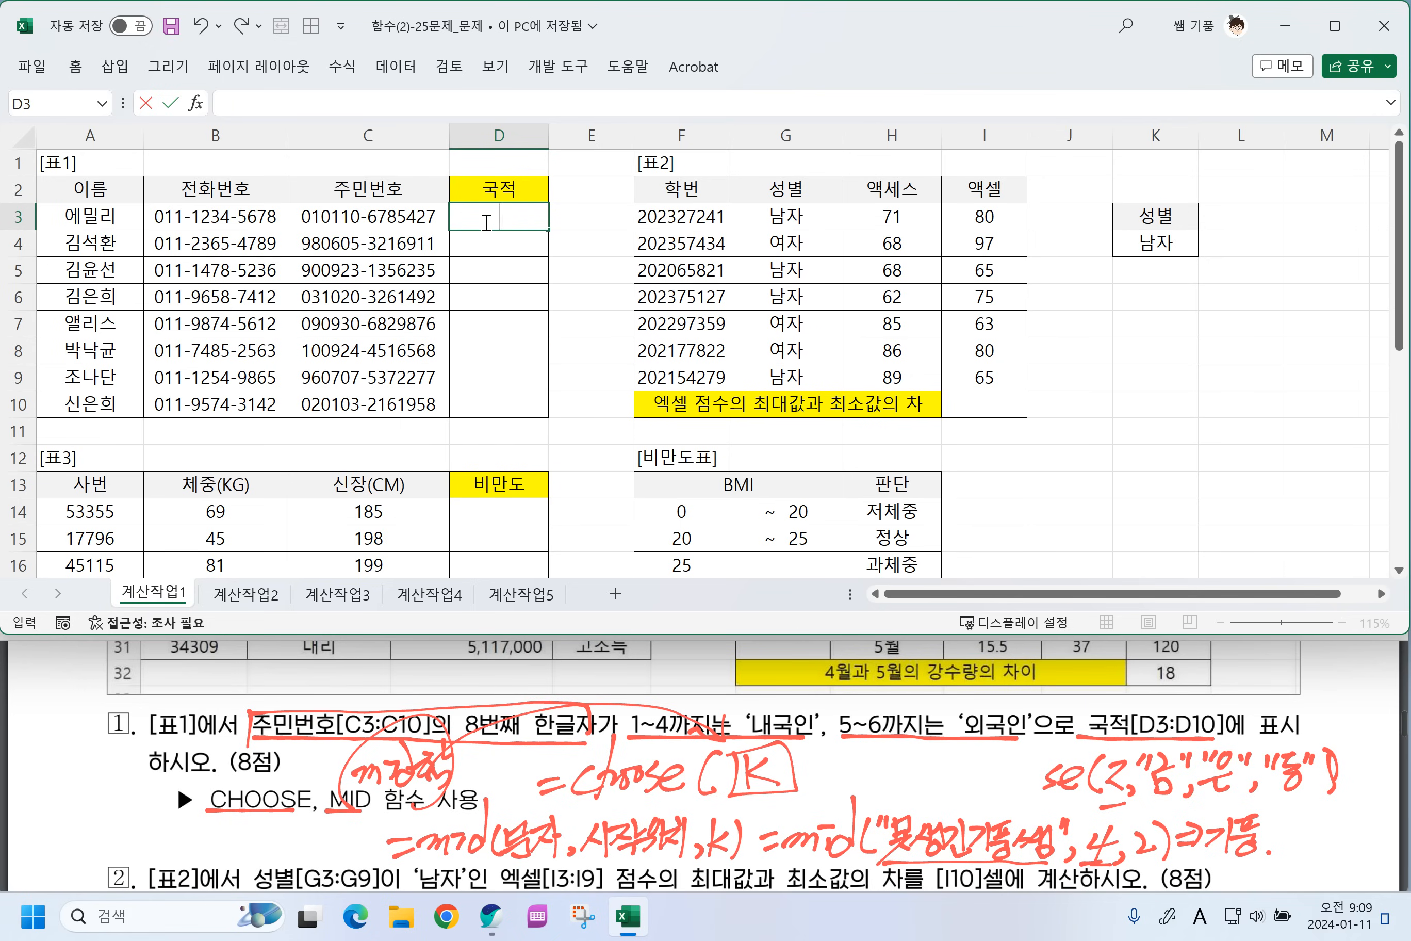
Enter =MID(C3,8,1) in cell D3 and fill the formula down to D10.
text(=MID()
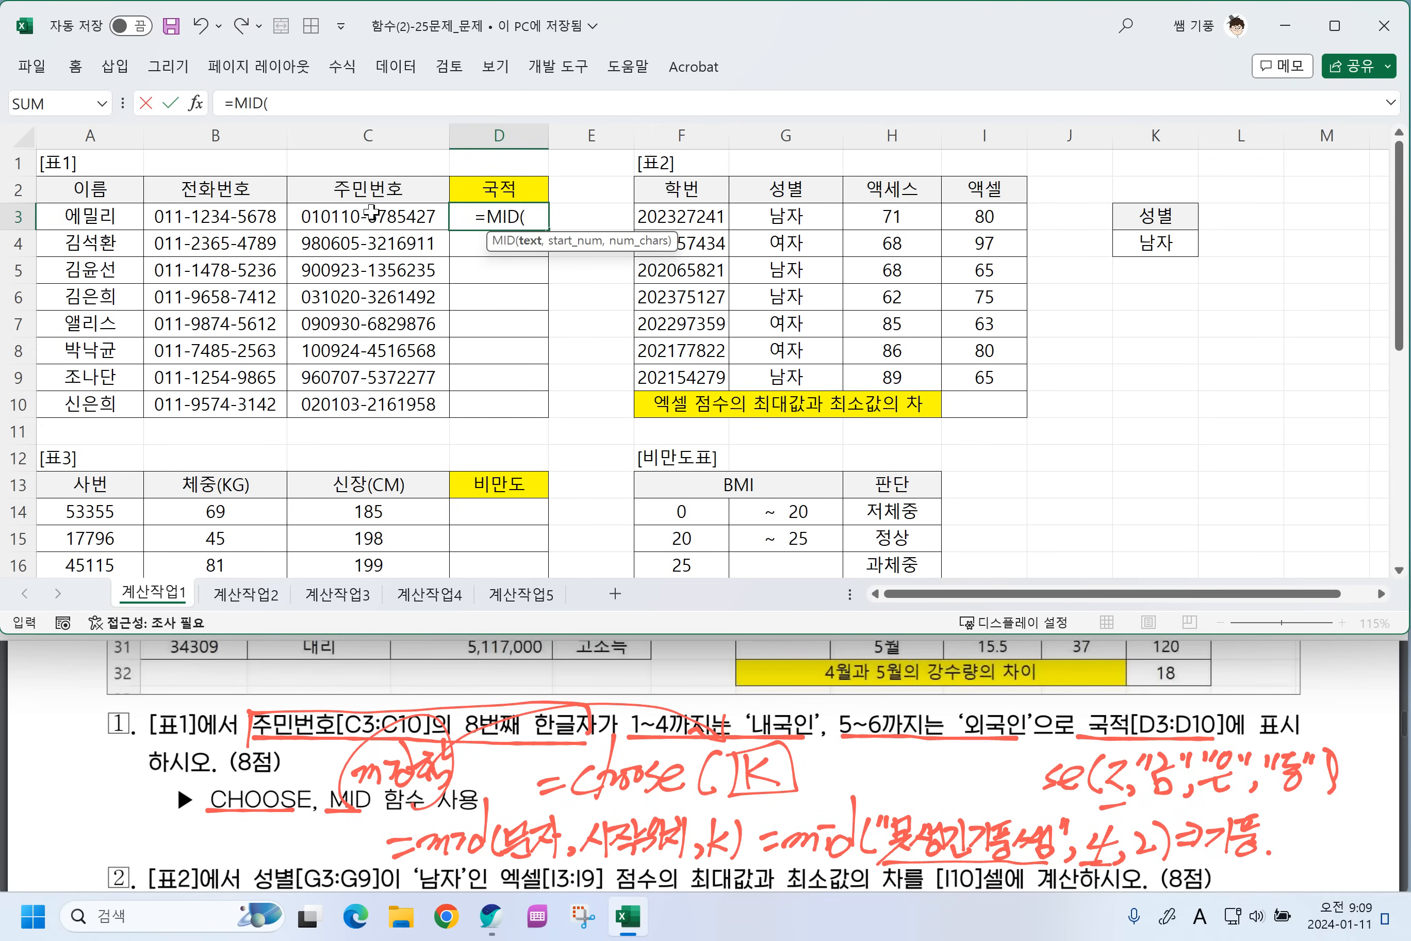
click(405, 209)
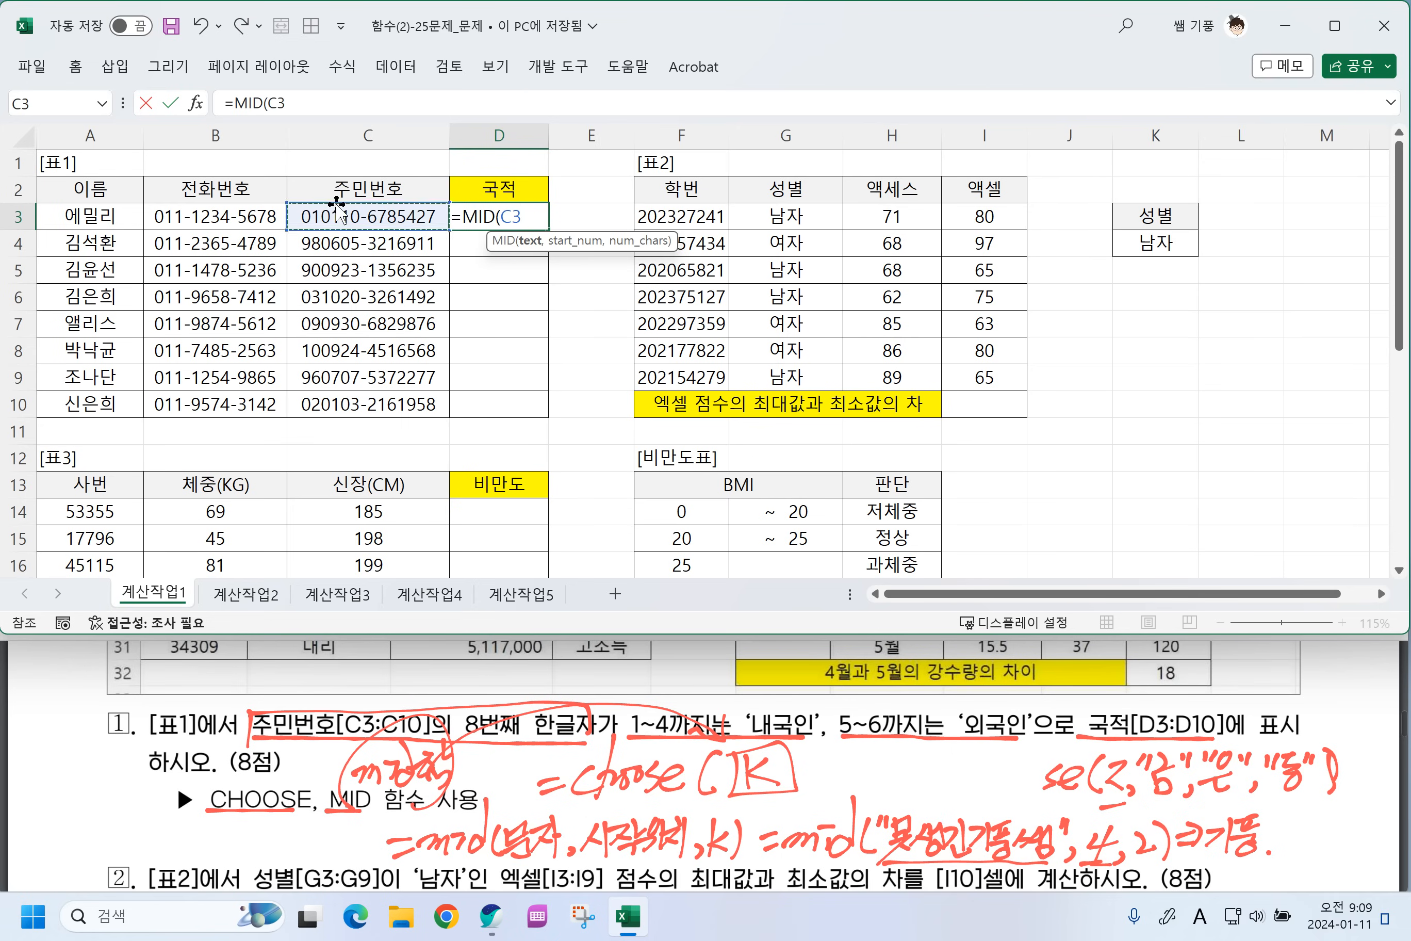
text(,)
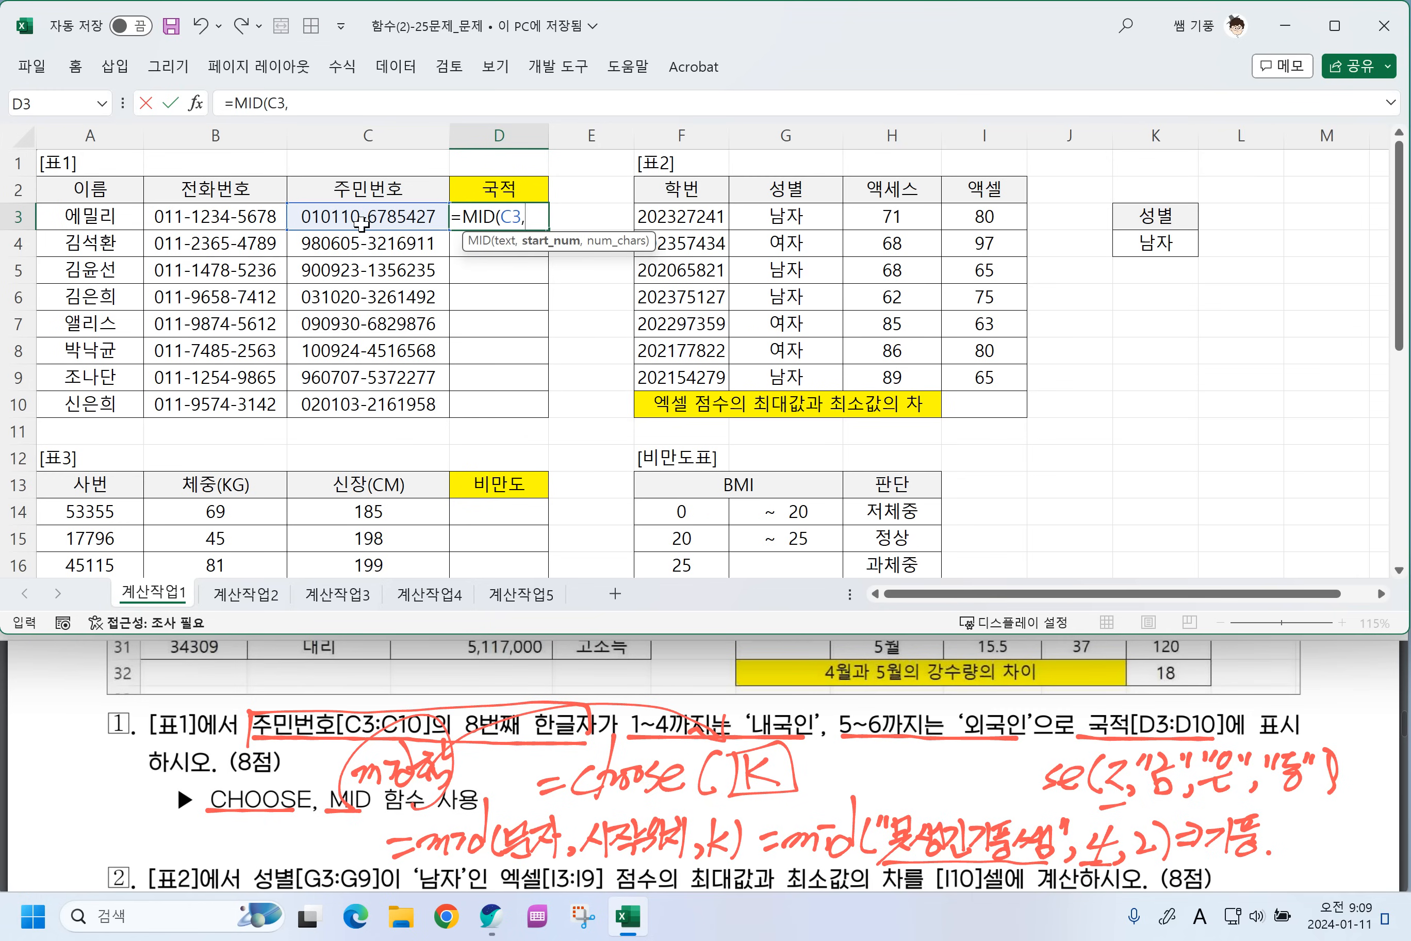
text(8,1)
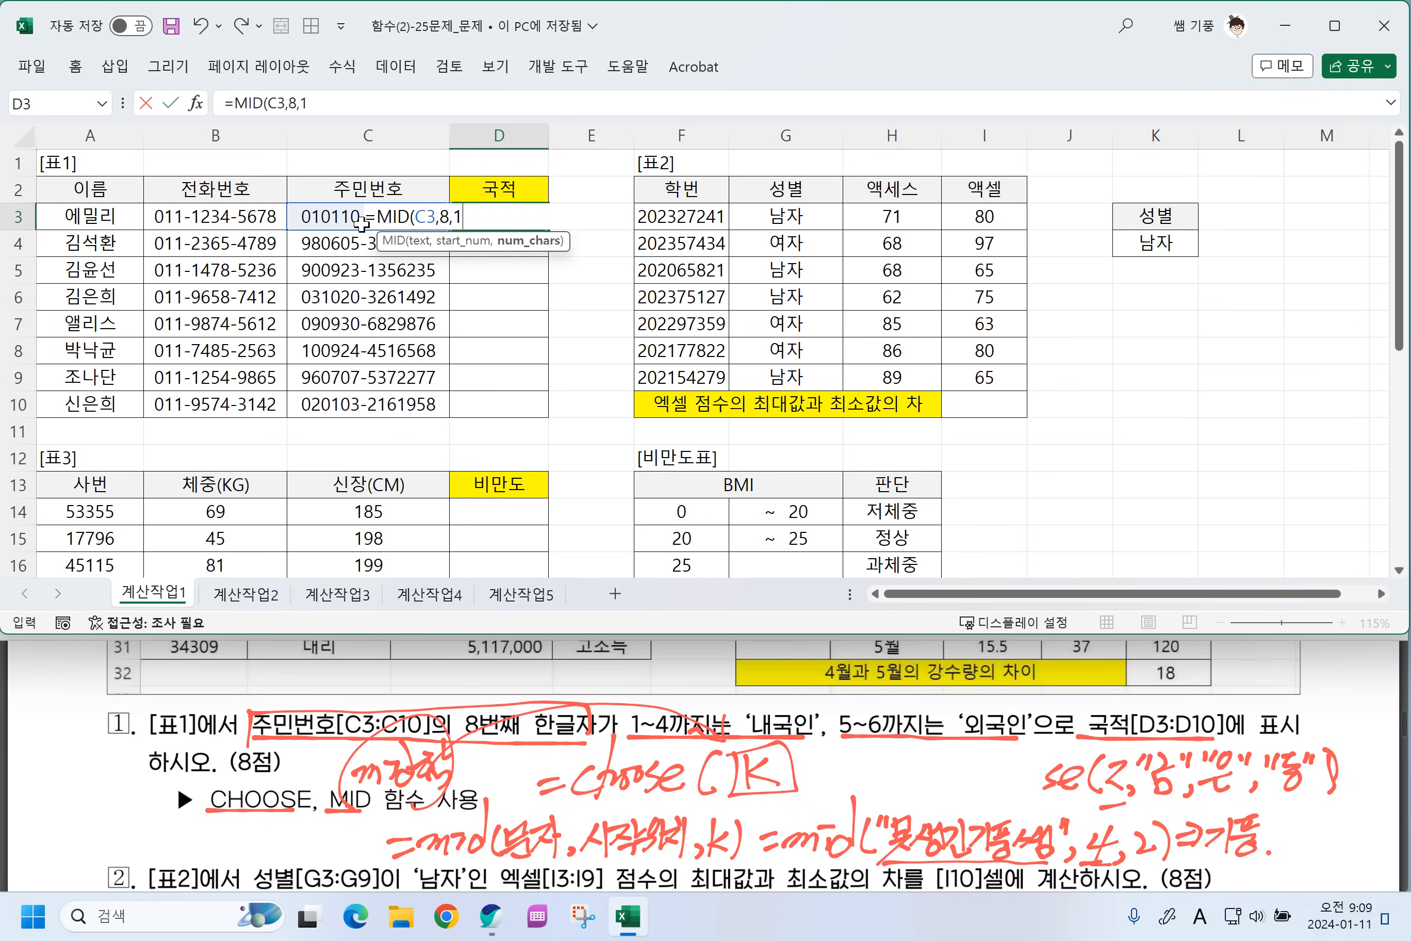
text())
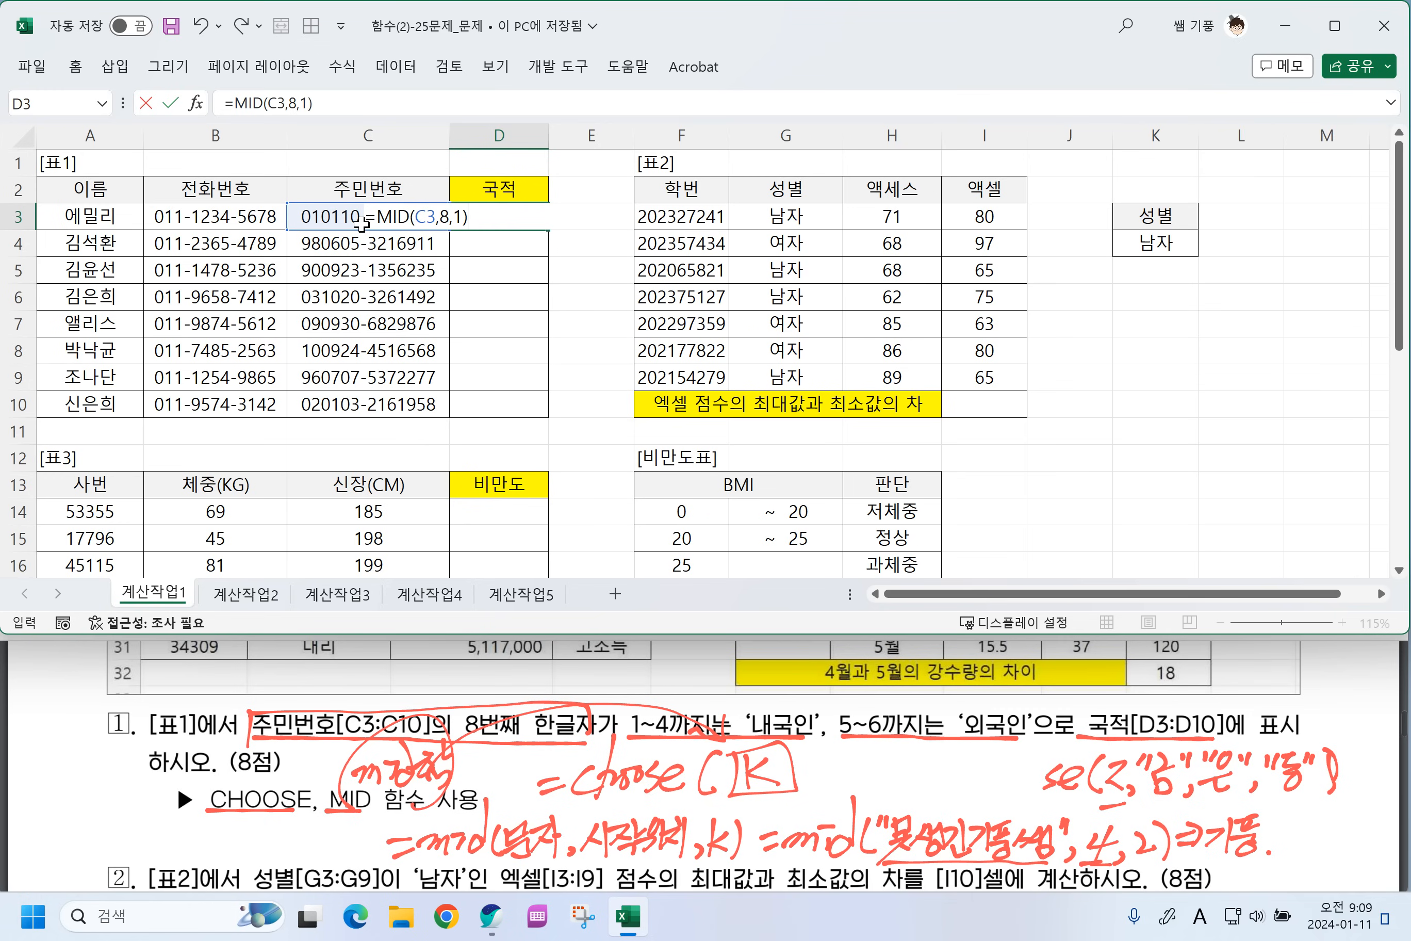
key(Return)
click(499, 219)
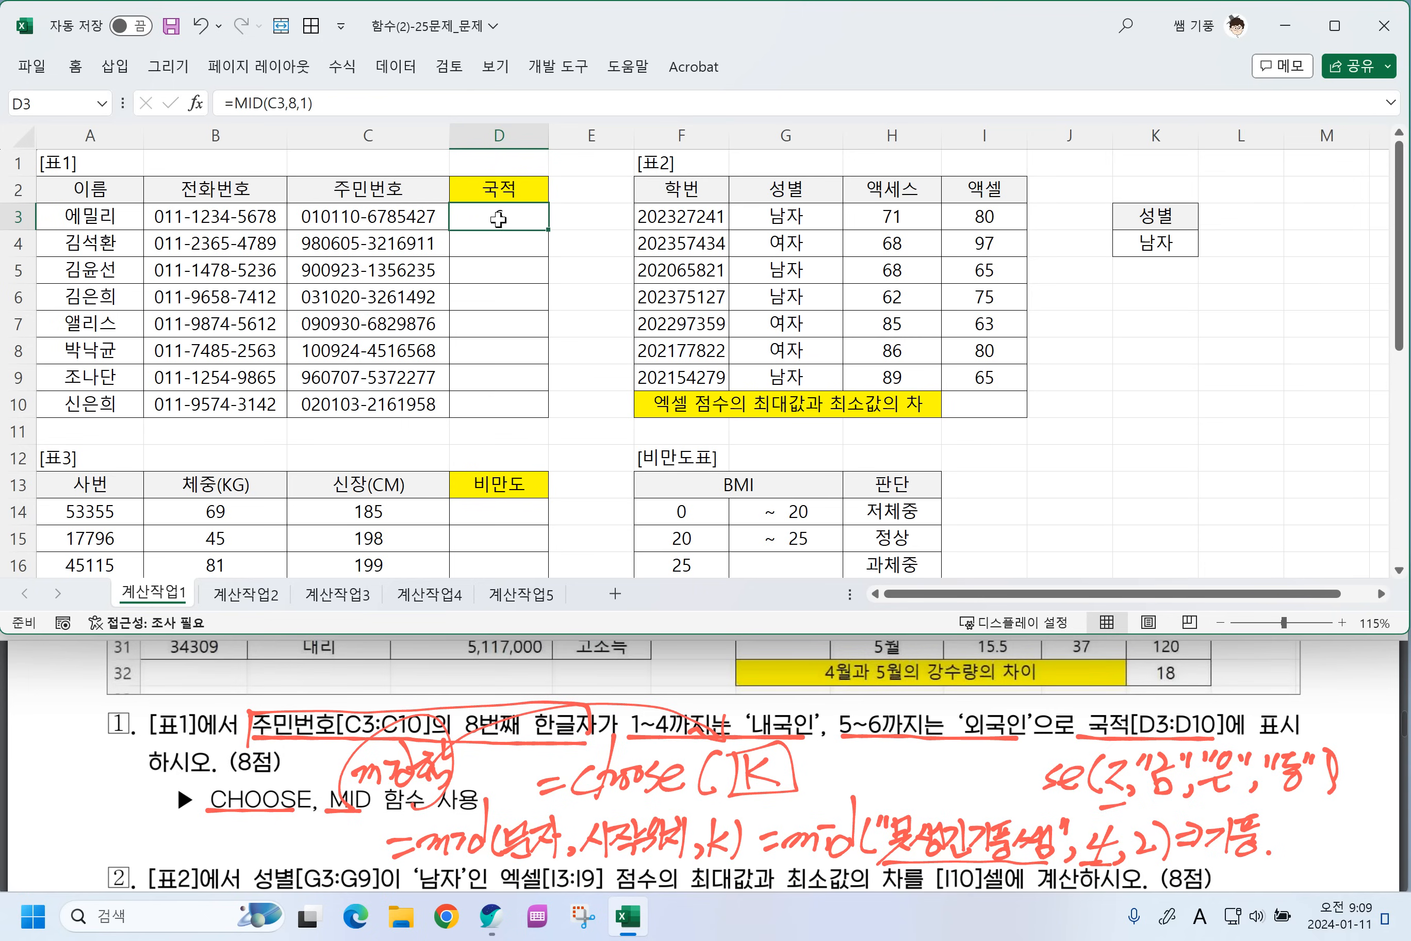
drag(550, 231, 540, 413)
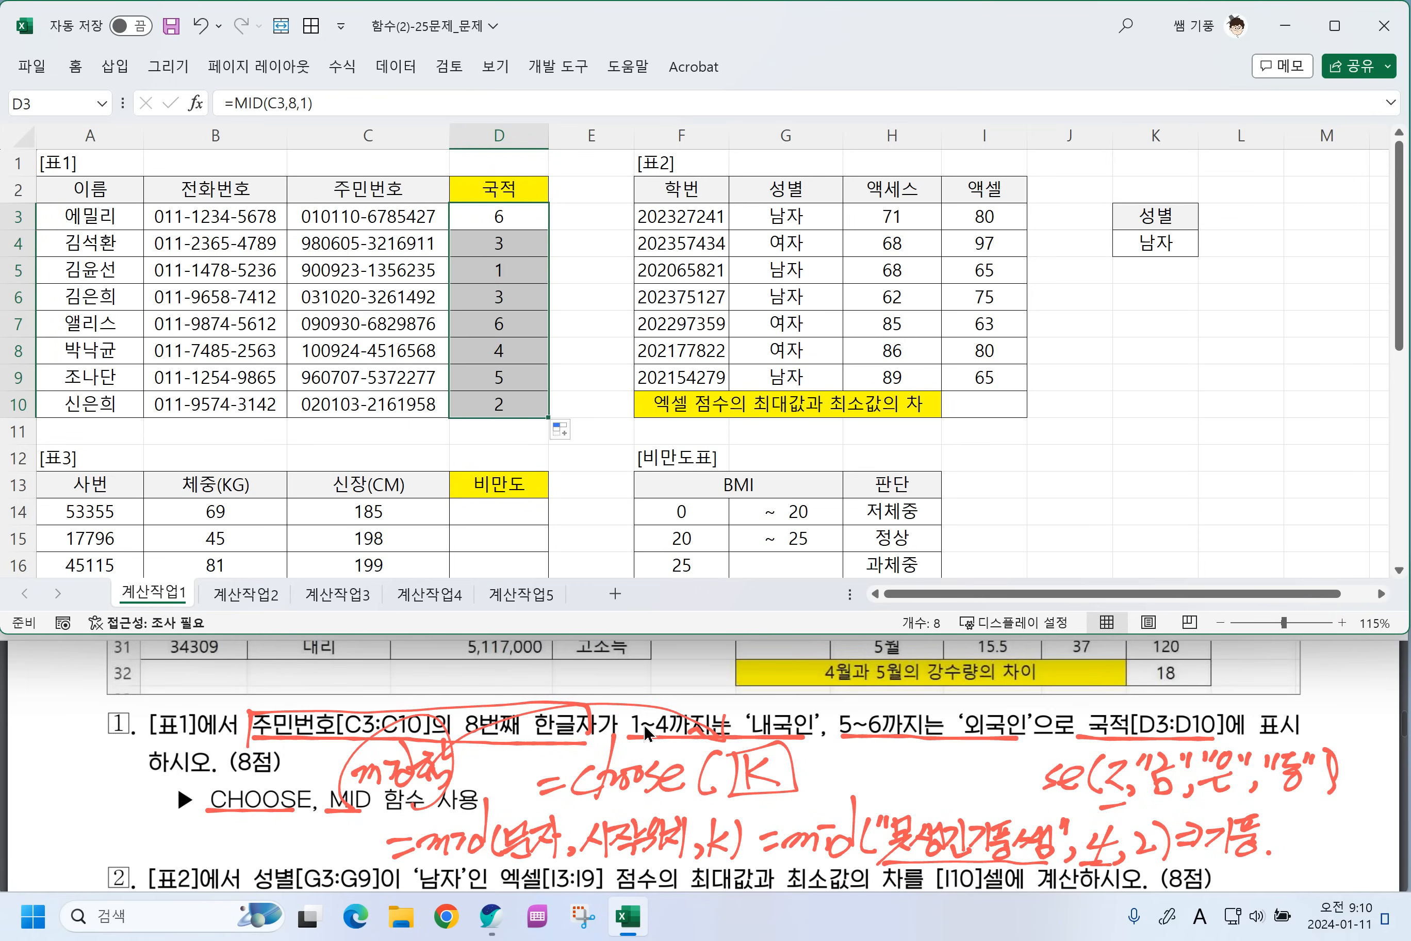
Wrap the MID(C3,8,1) formula in D3 in CHOOSE, with four 내국인 values followed by two 외국인 values.
double_click(504, 222)
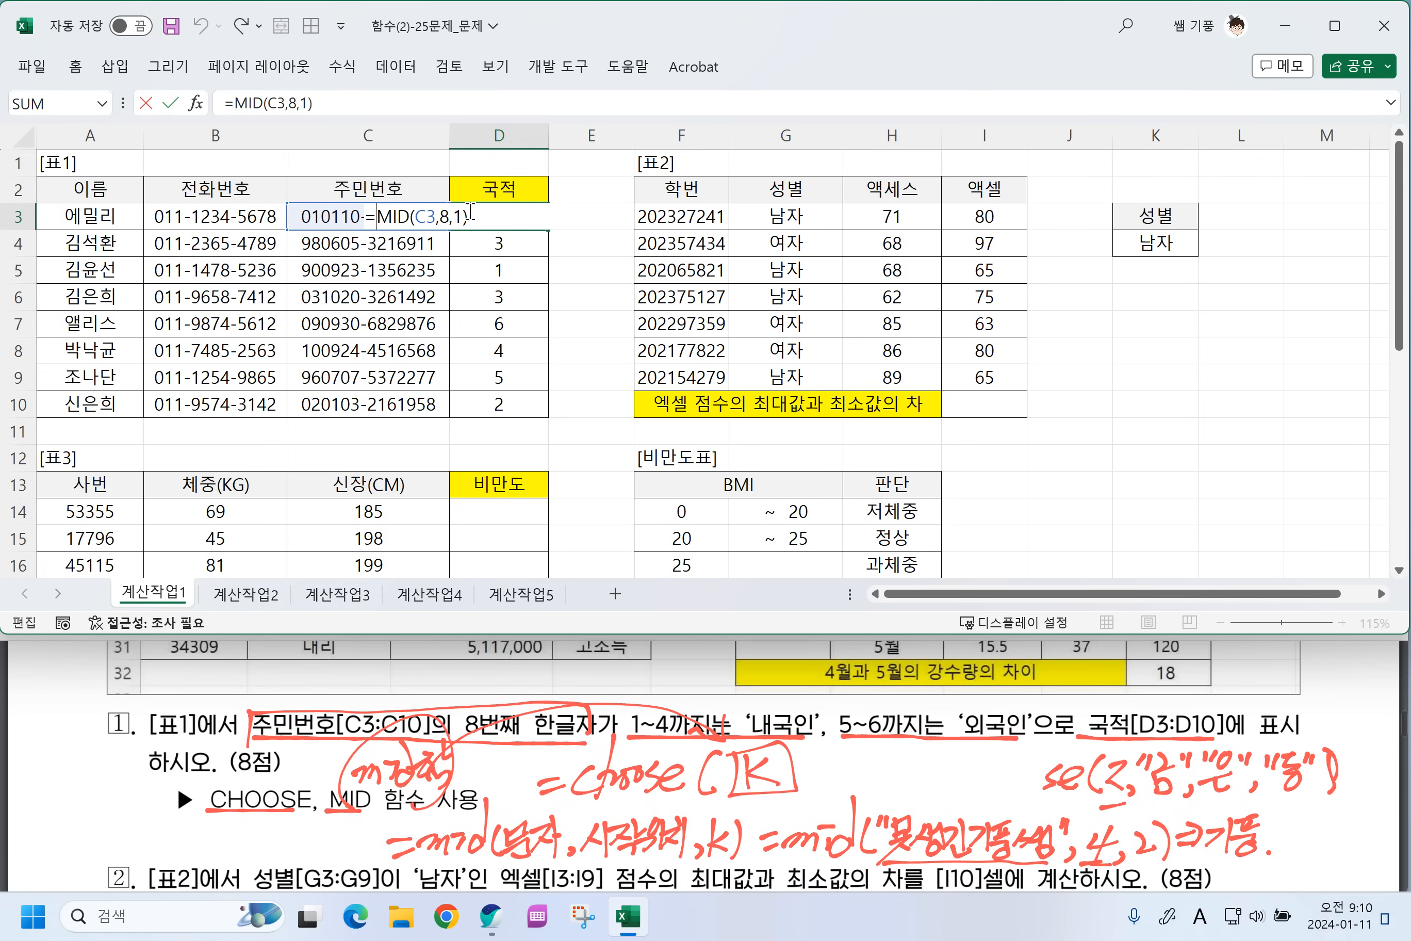
text(CHOOSE()
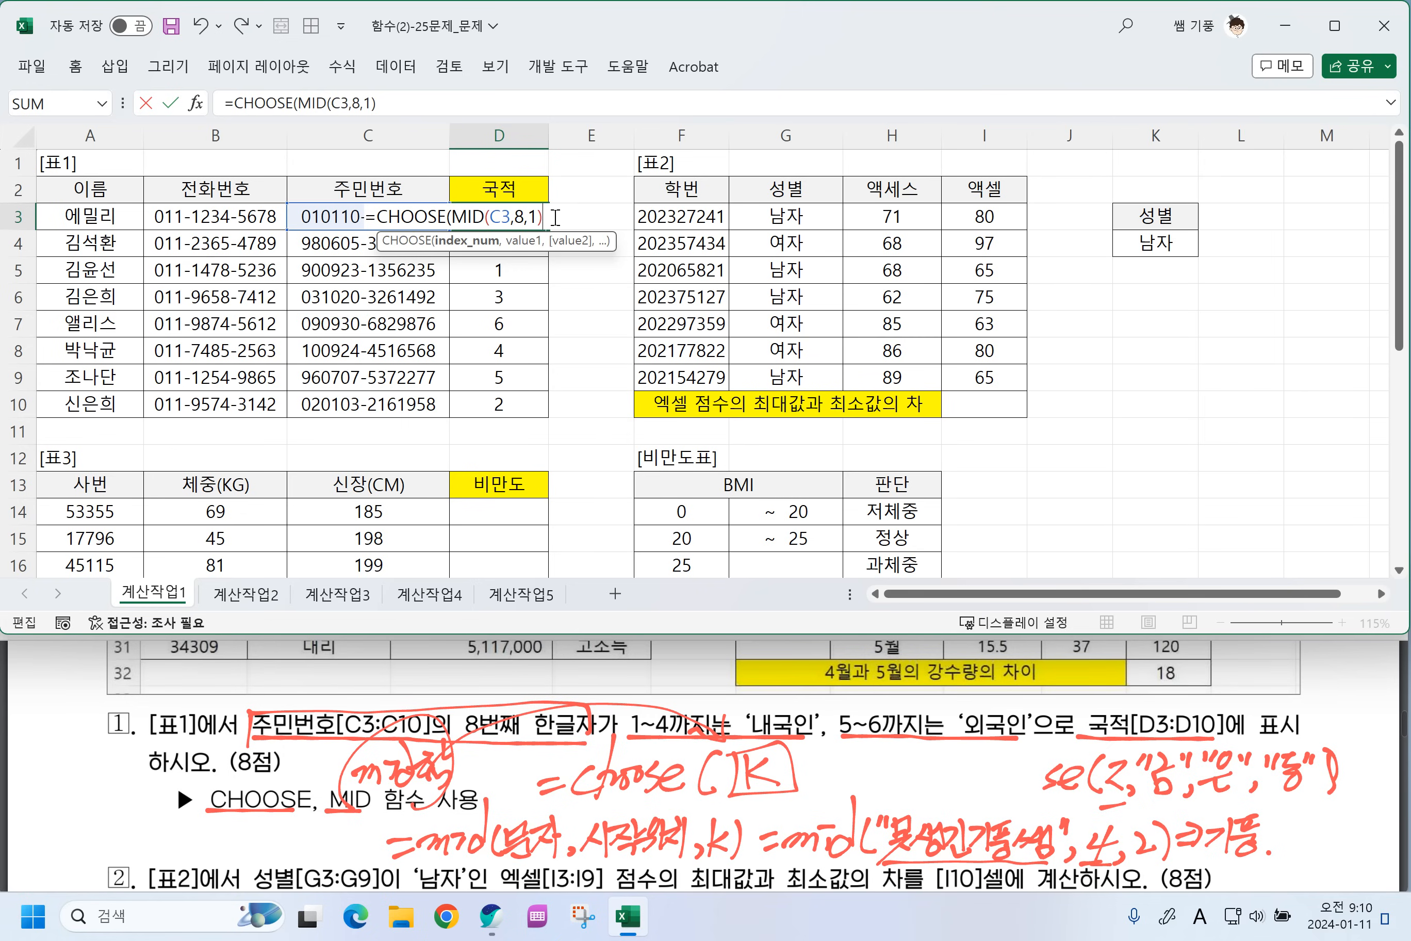
text(,"내국인)
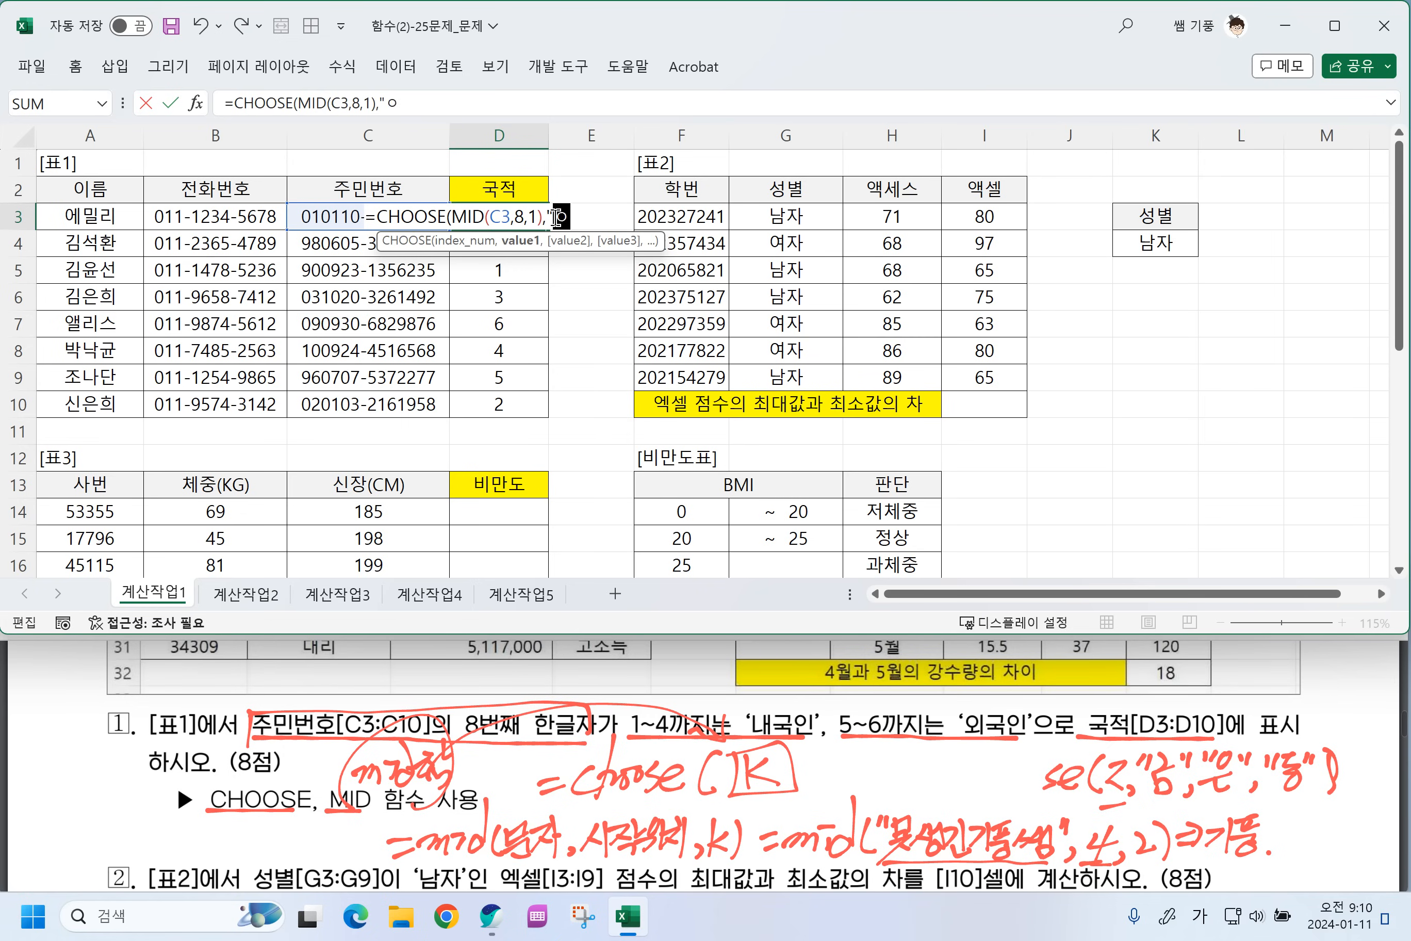
text(",")
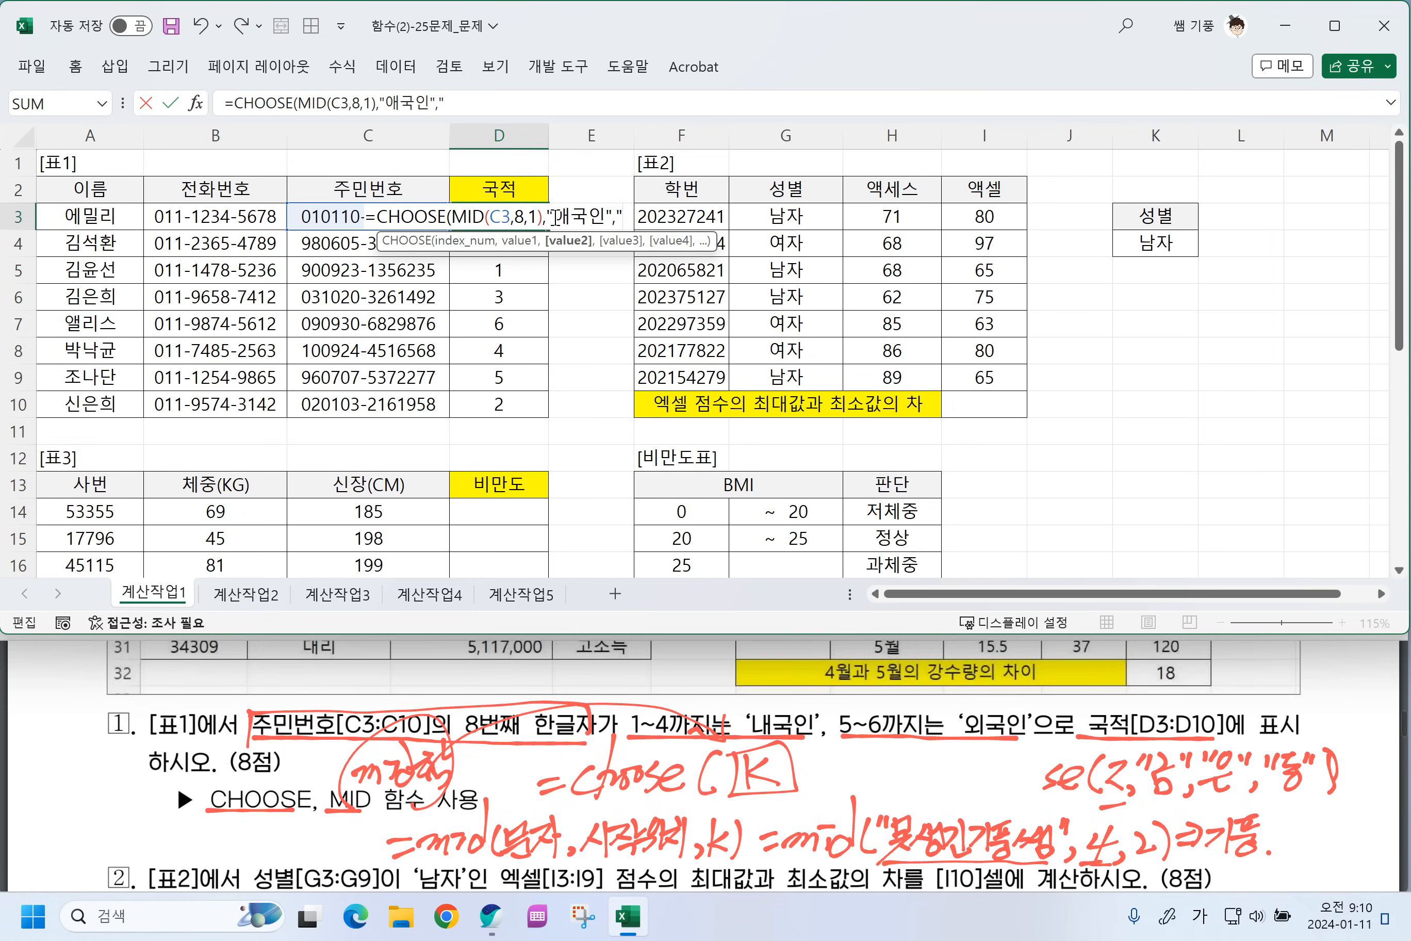
text(내국인)
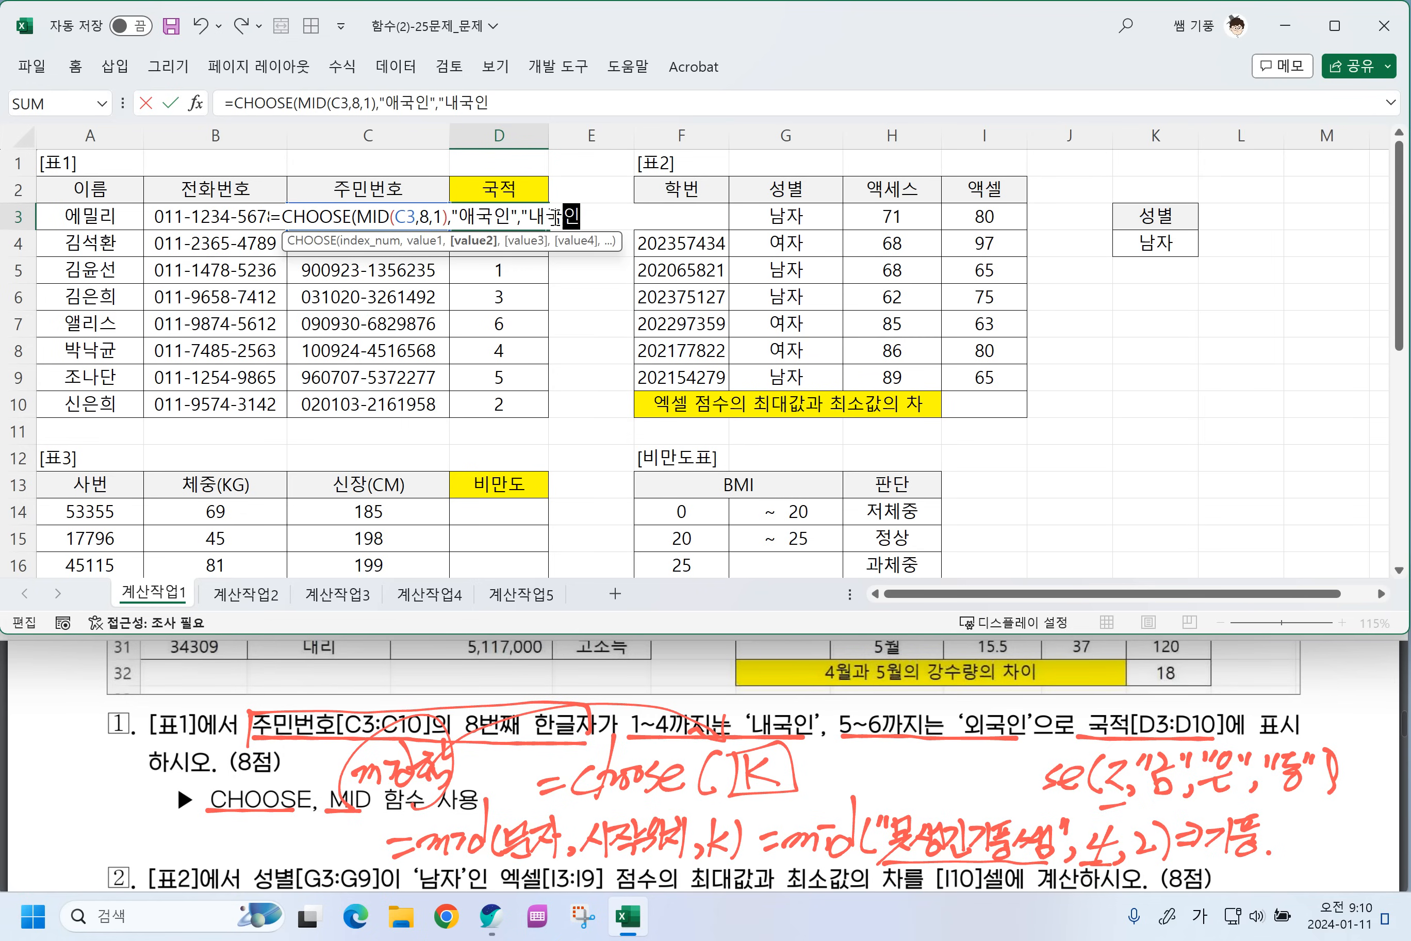
text(","내익)
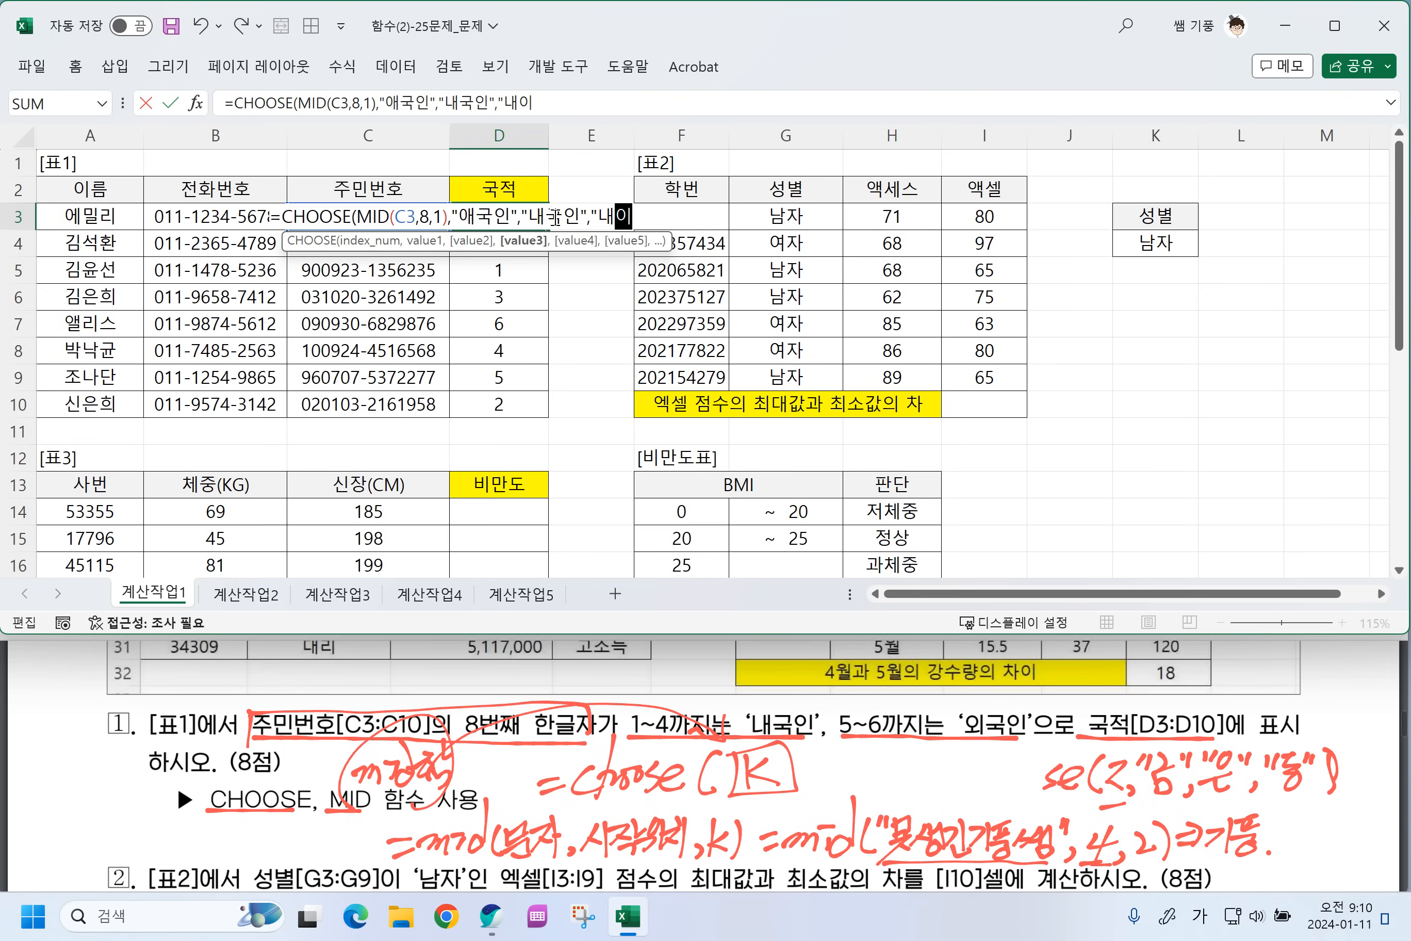
key(BackSpace)
text(국인","내)
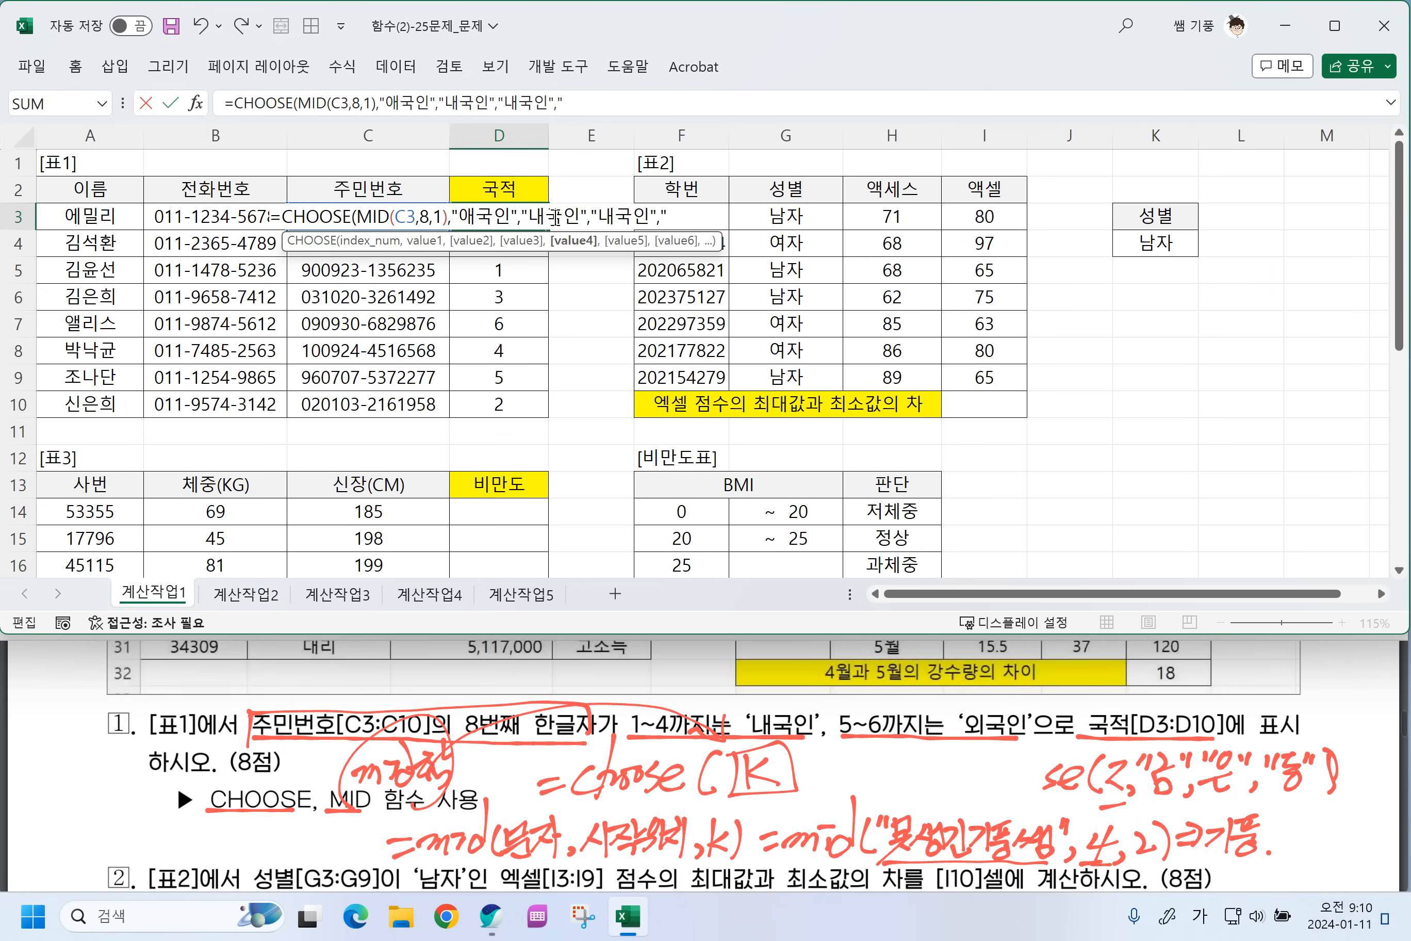
text(국인",)
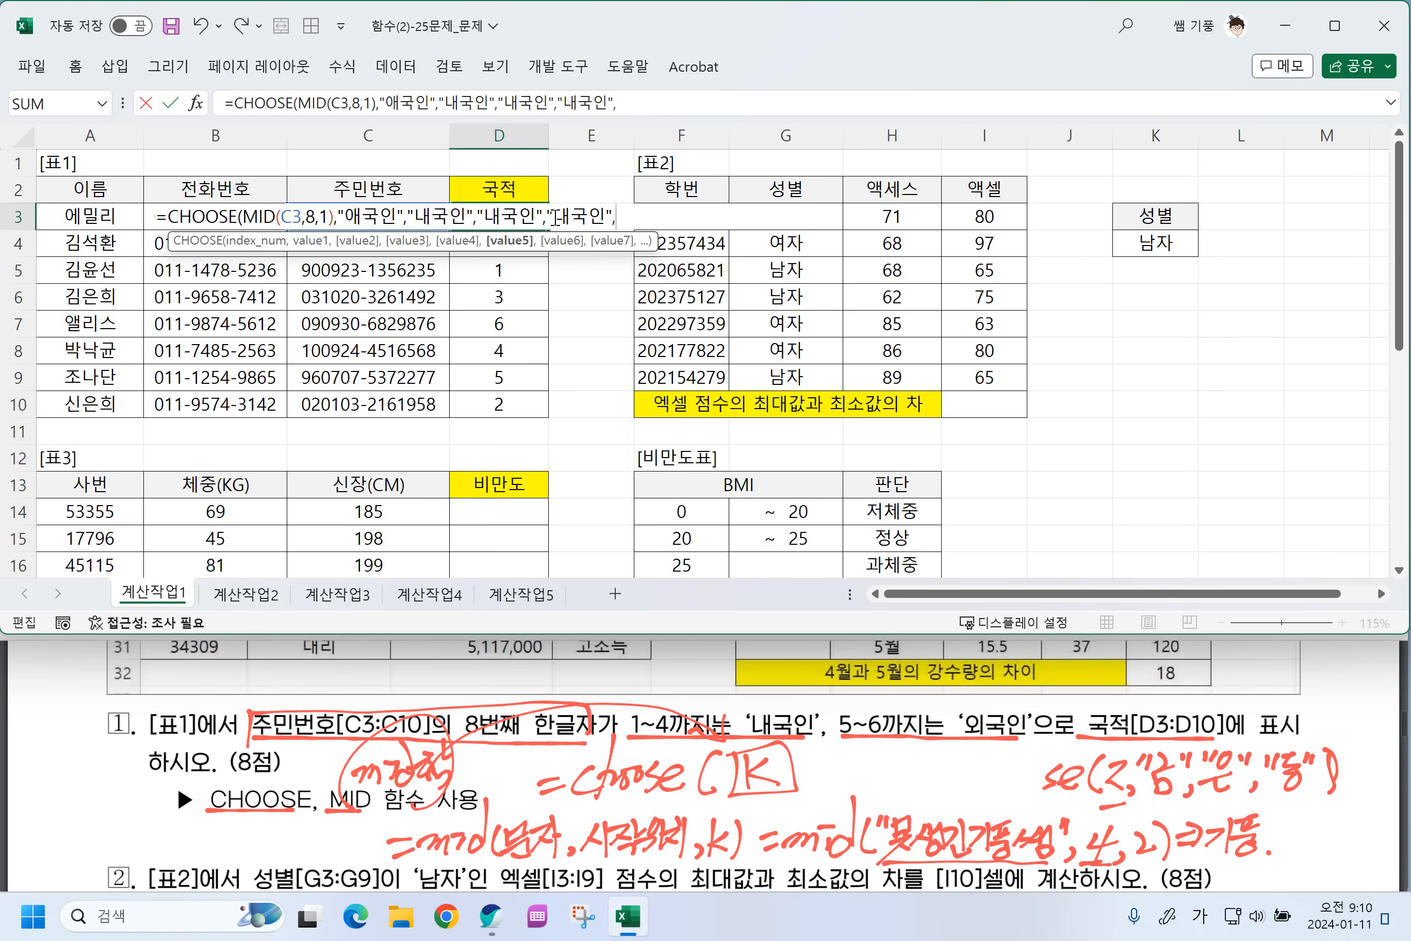
text('외국인","외국인")
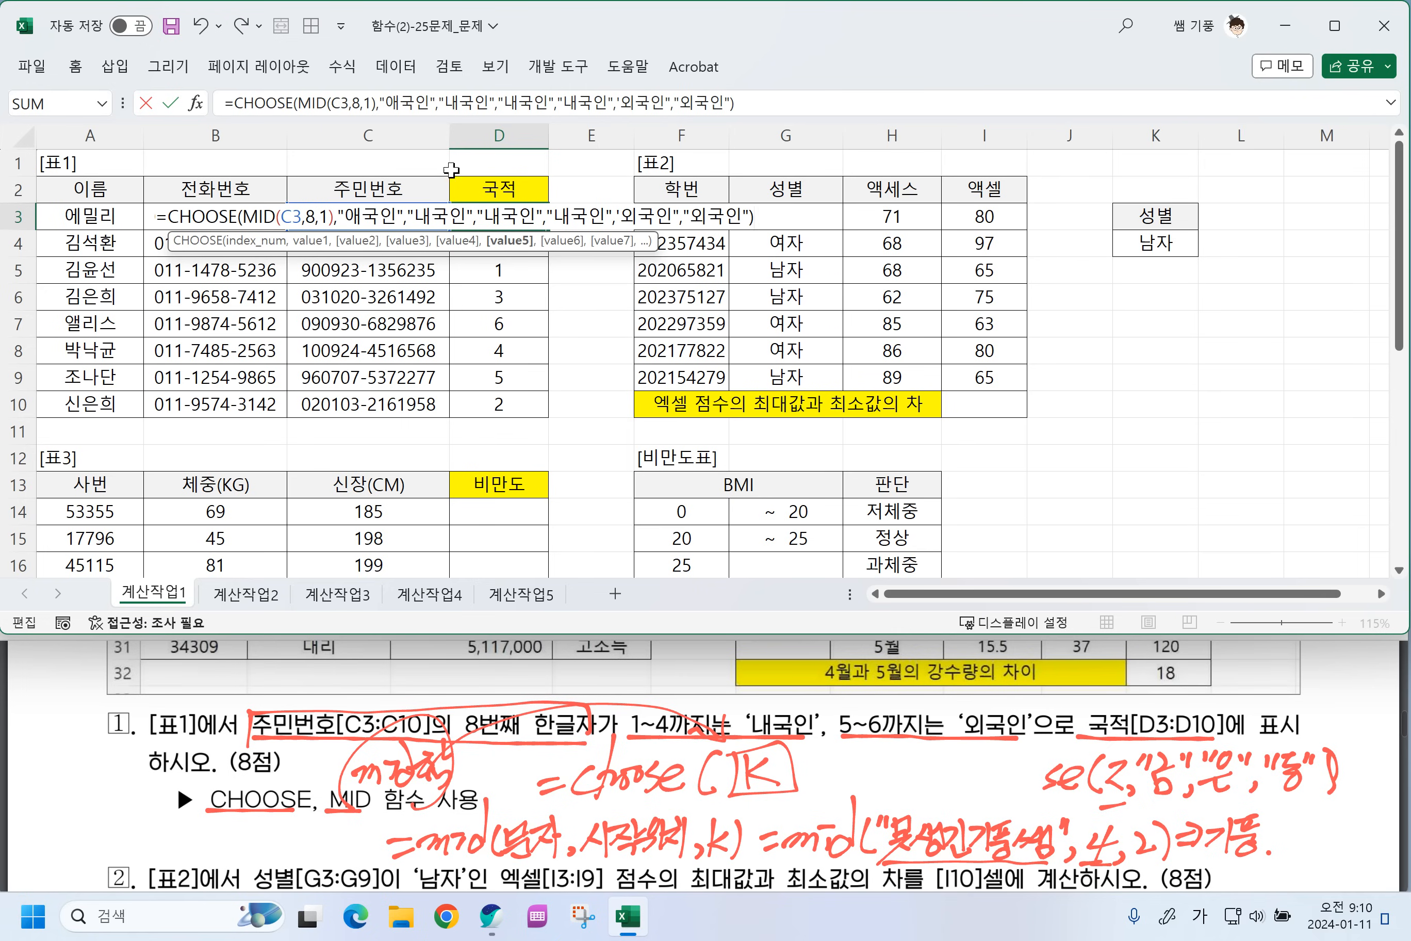
Correct the first CHOOSE value in D3 to "내국인" and the opening quotation mark of the fifth value "외국인", then commit the formula.
click(363, 216)
key(BackSpace)
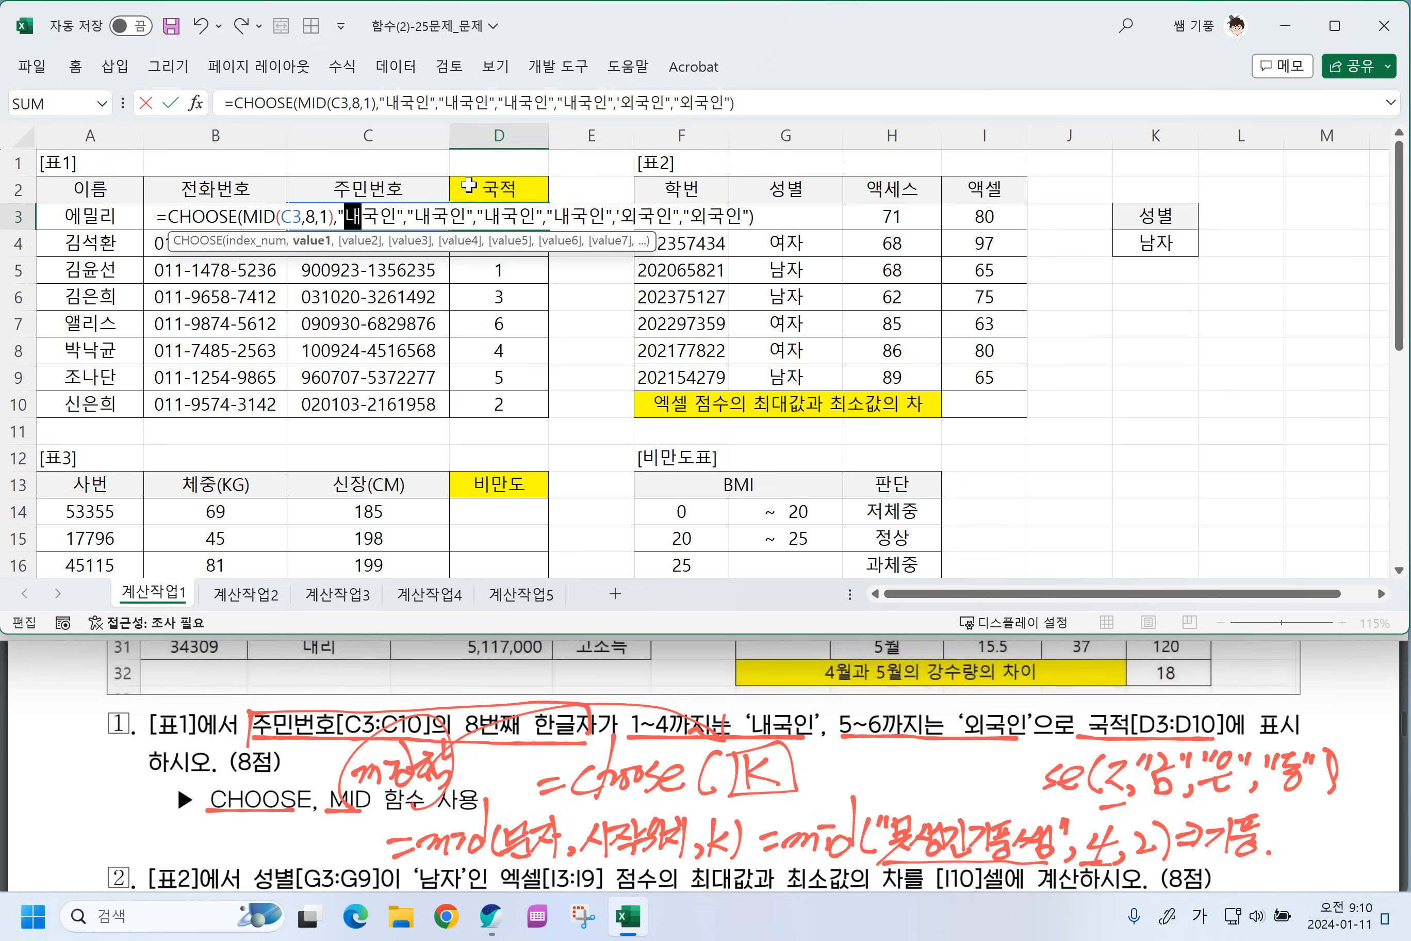
text(내)
key(Return)
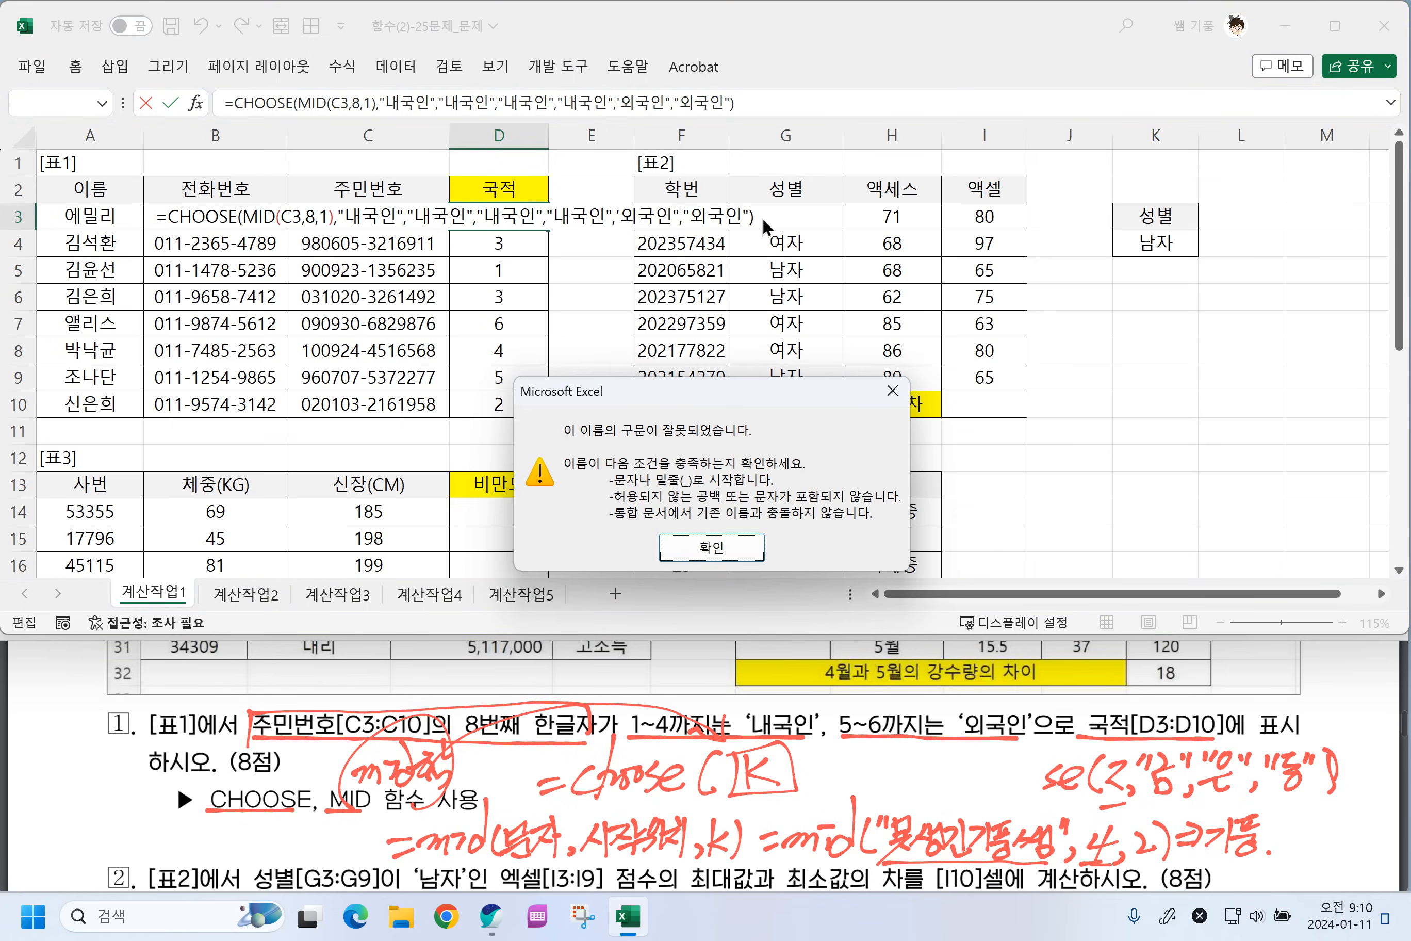
click(712, 548)
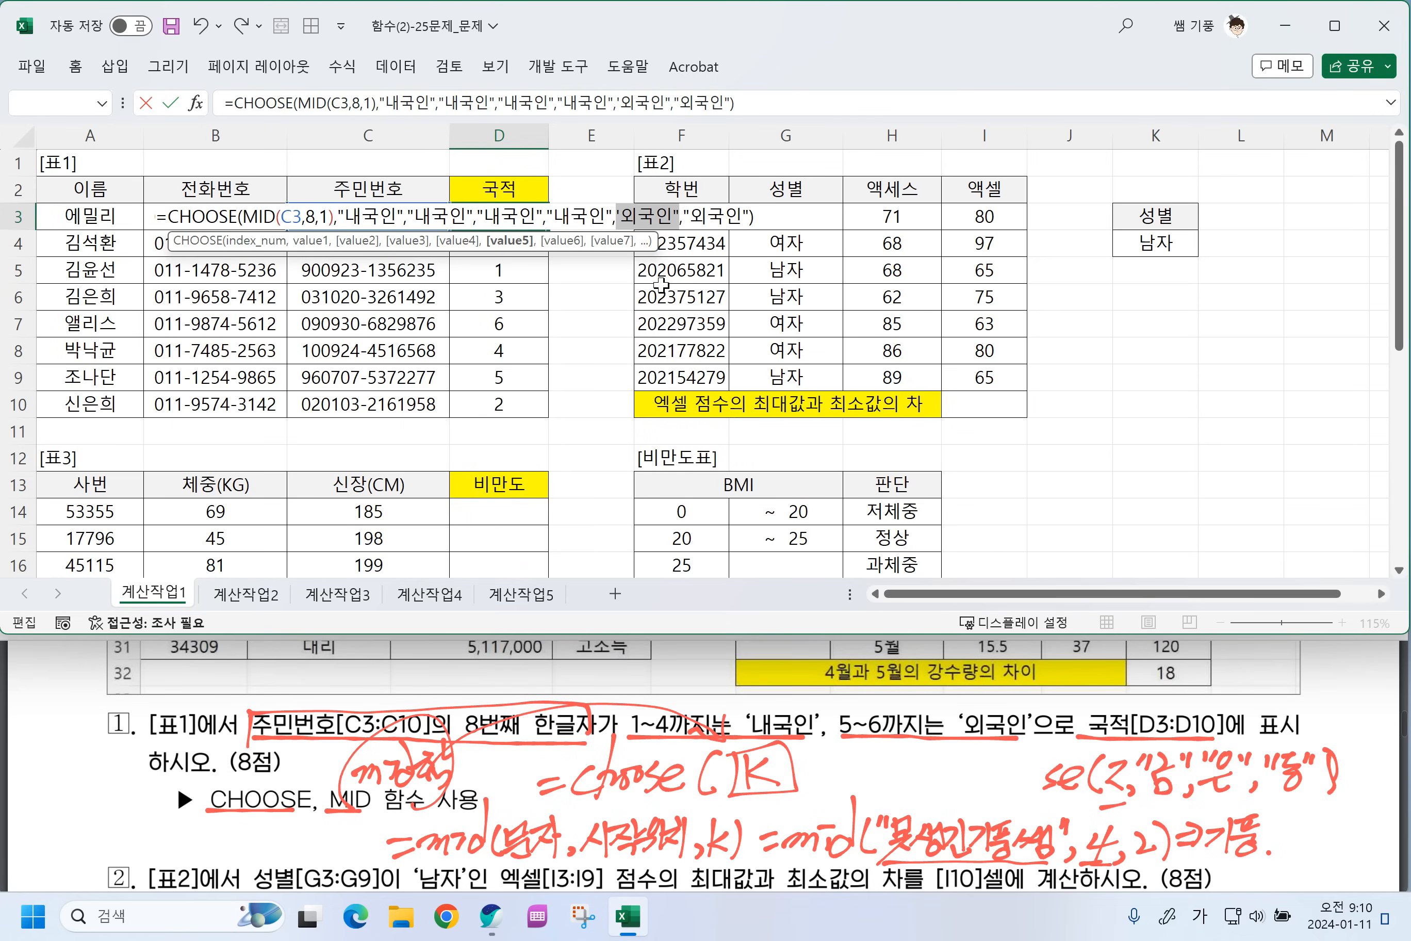
click(627, 215)
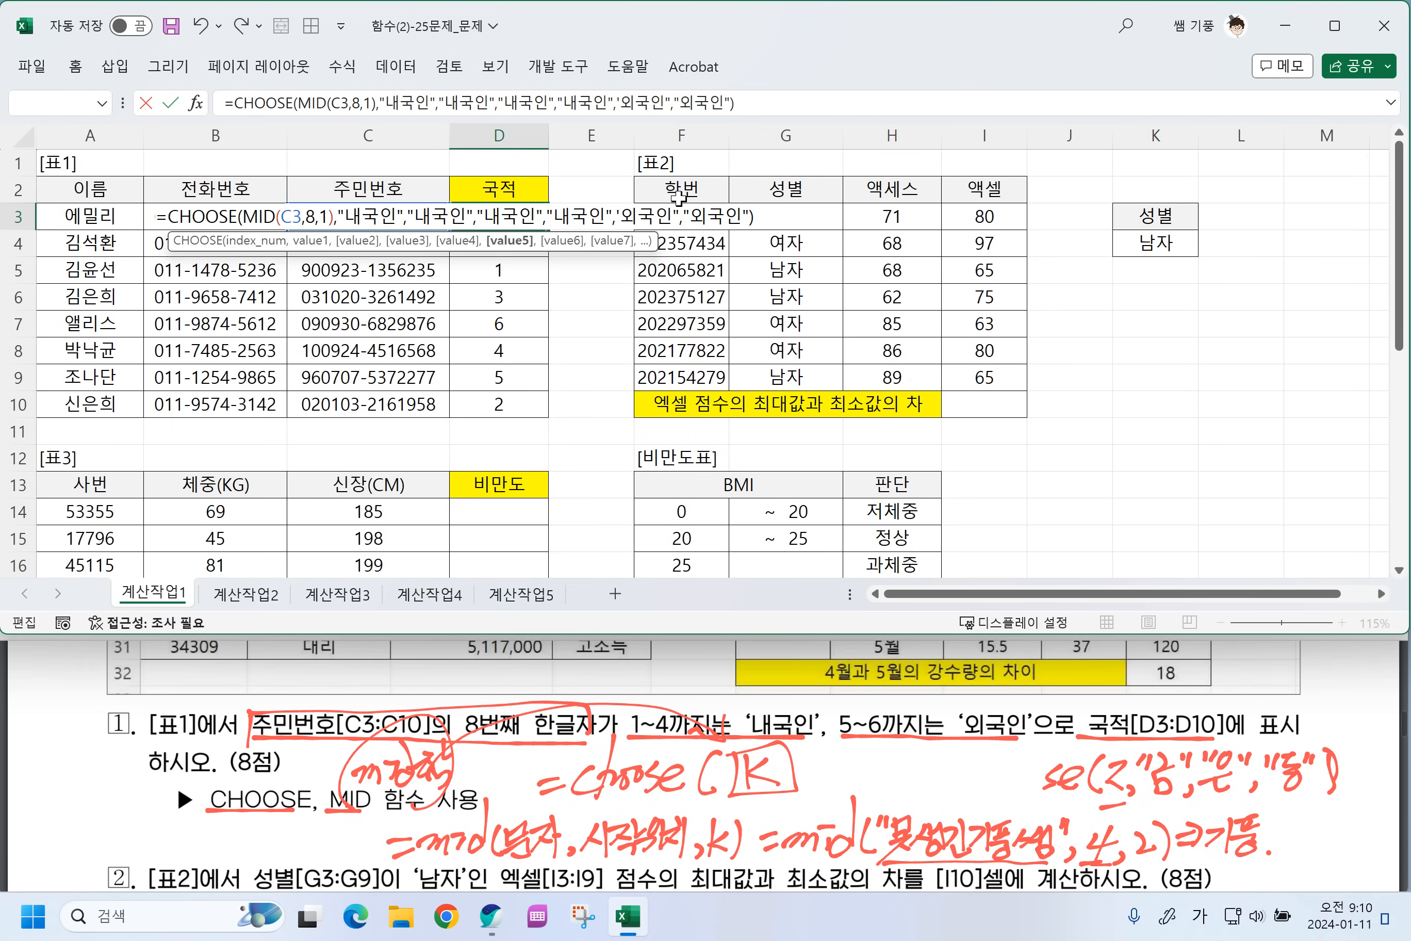
key(BackSpace)
text(")
key(Return)
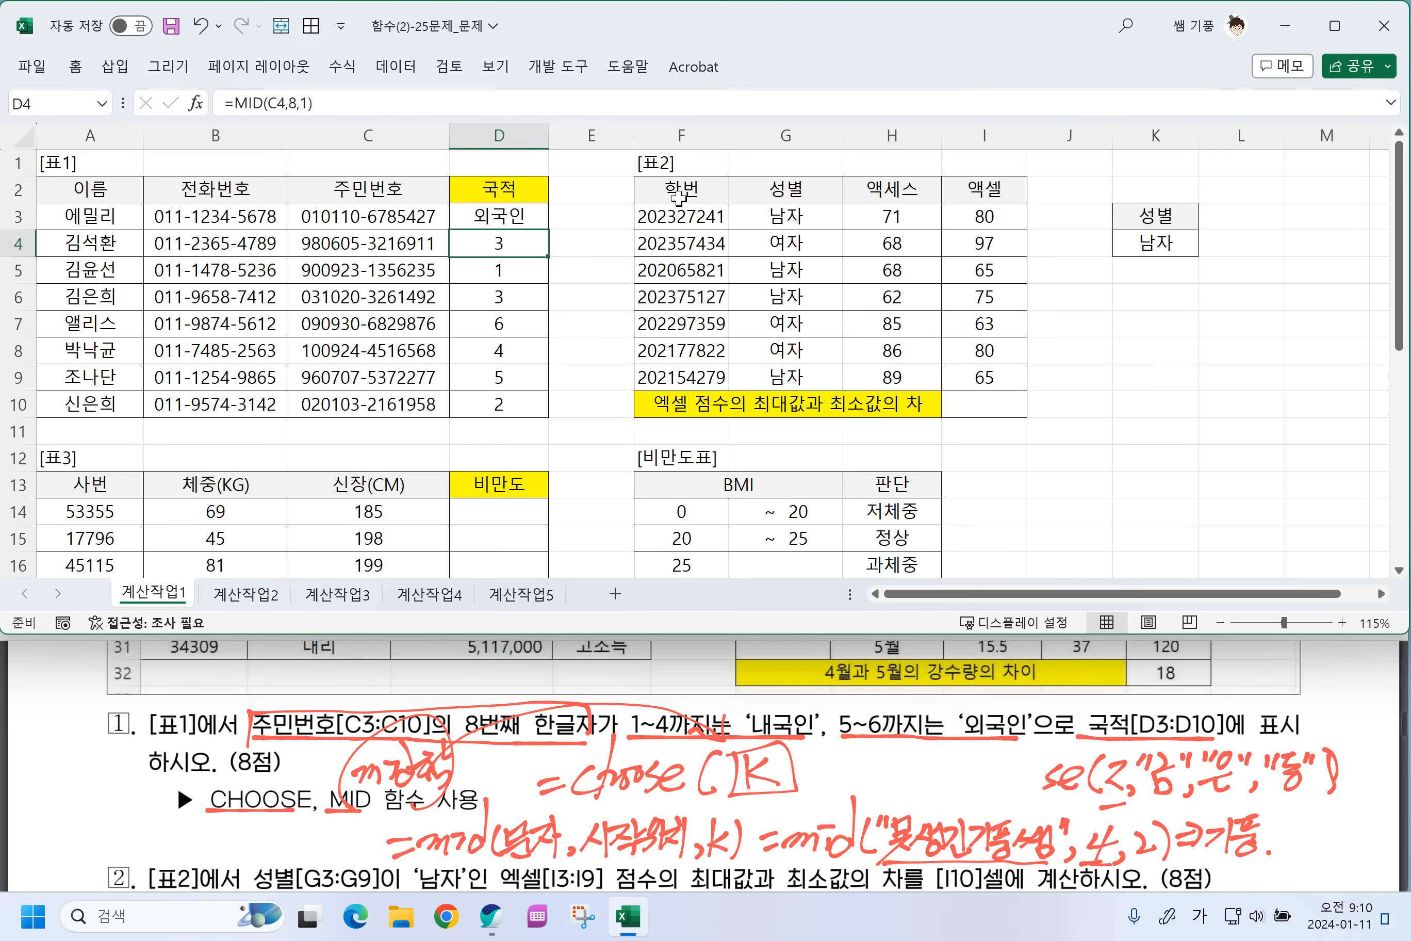
Fill the CHOOSE formula from D3 down to D10 in the 국적 column.
double_click(465, 215)
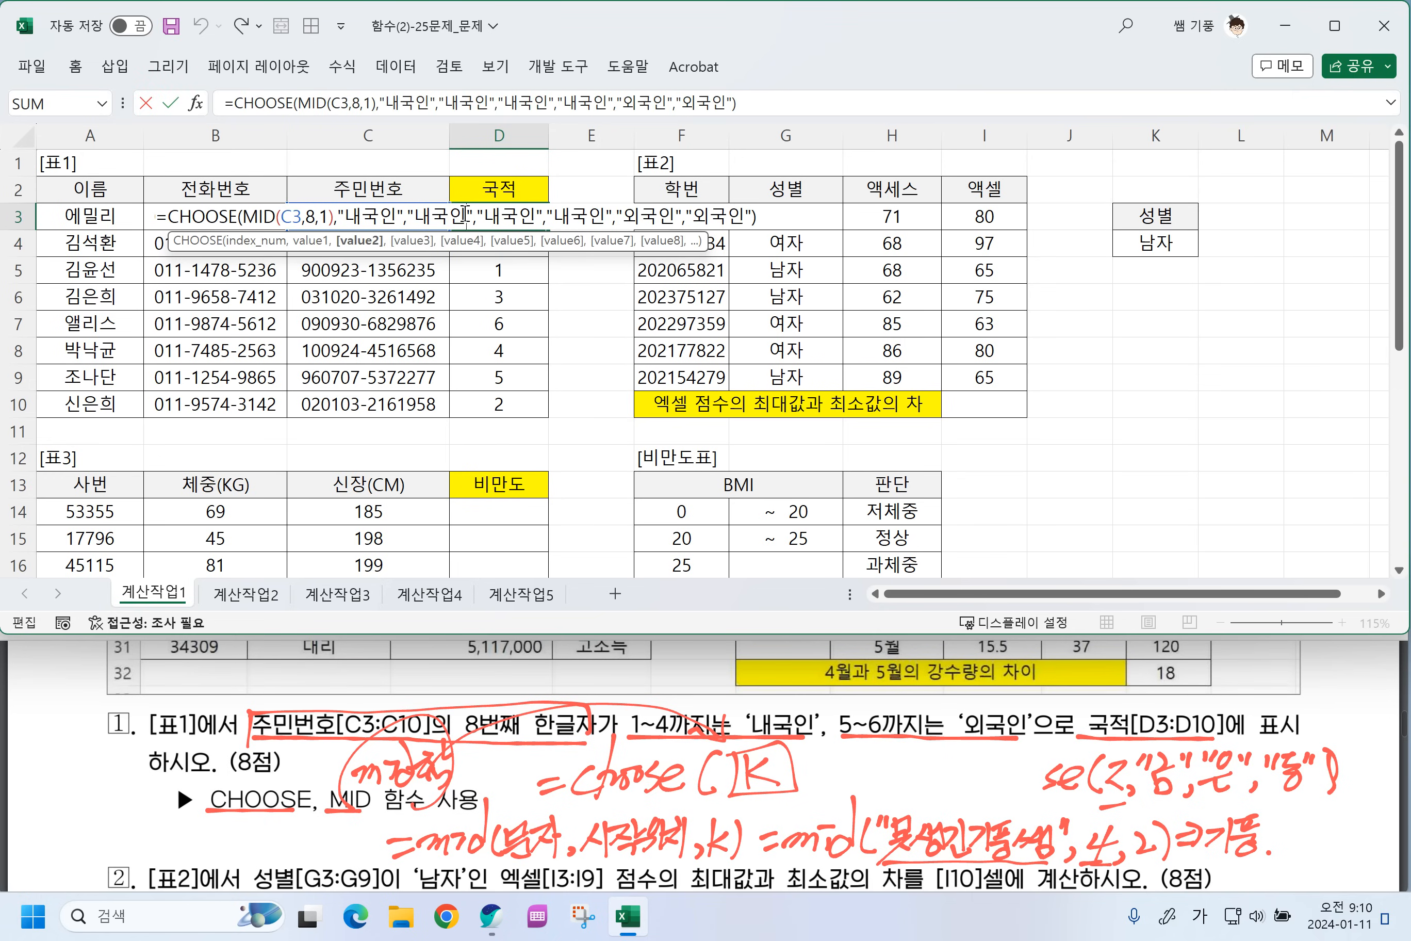
key(Return)
click(534, 217)
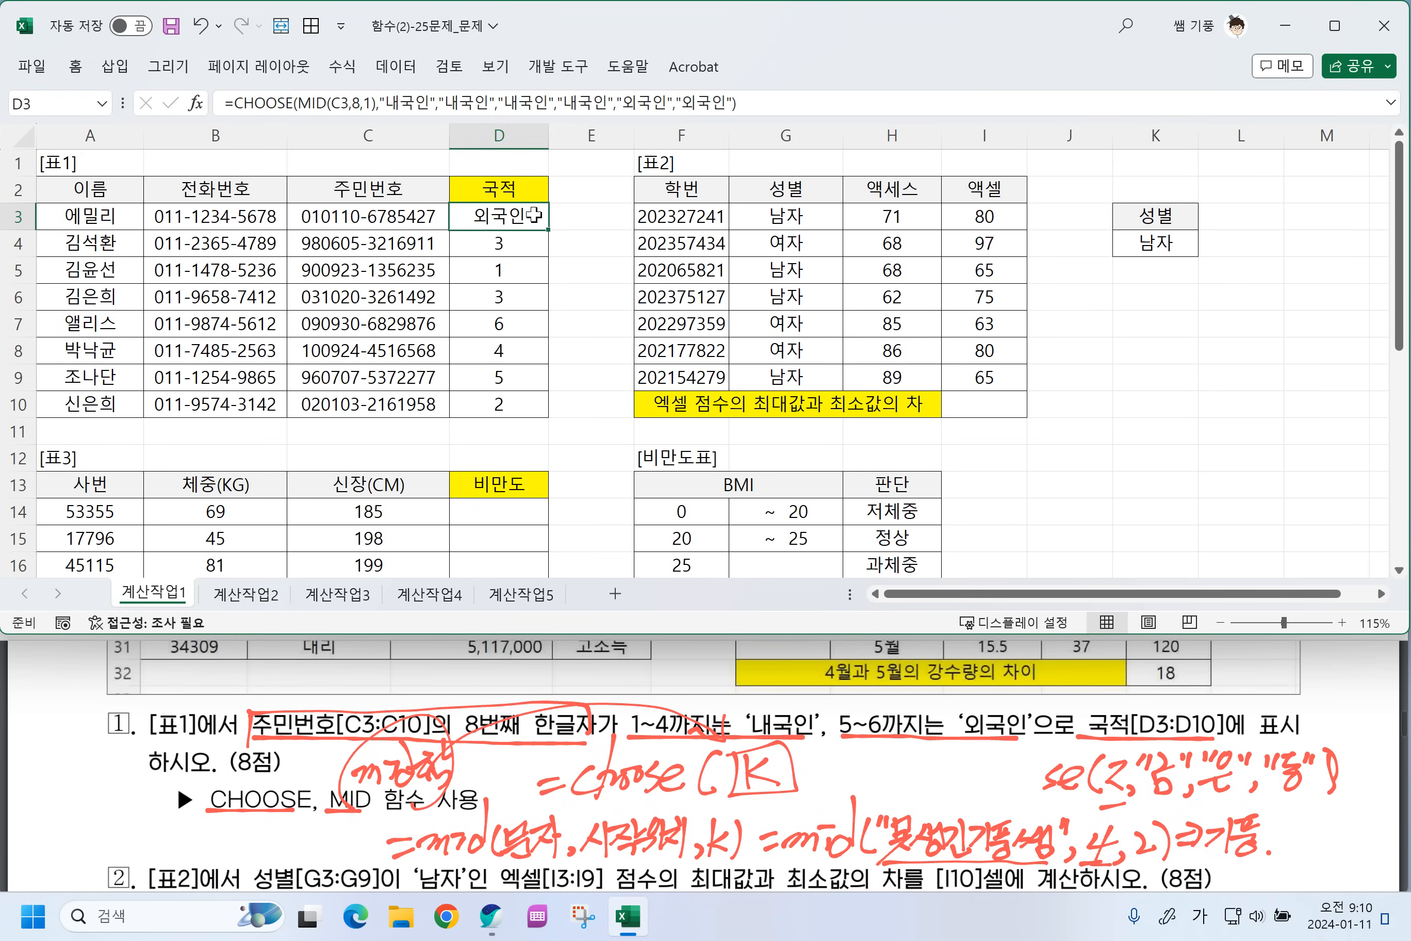
drag(549, 230, 538, 426)
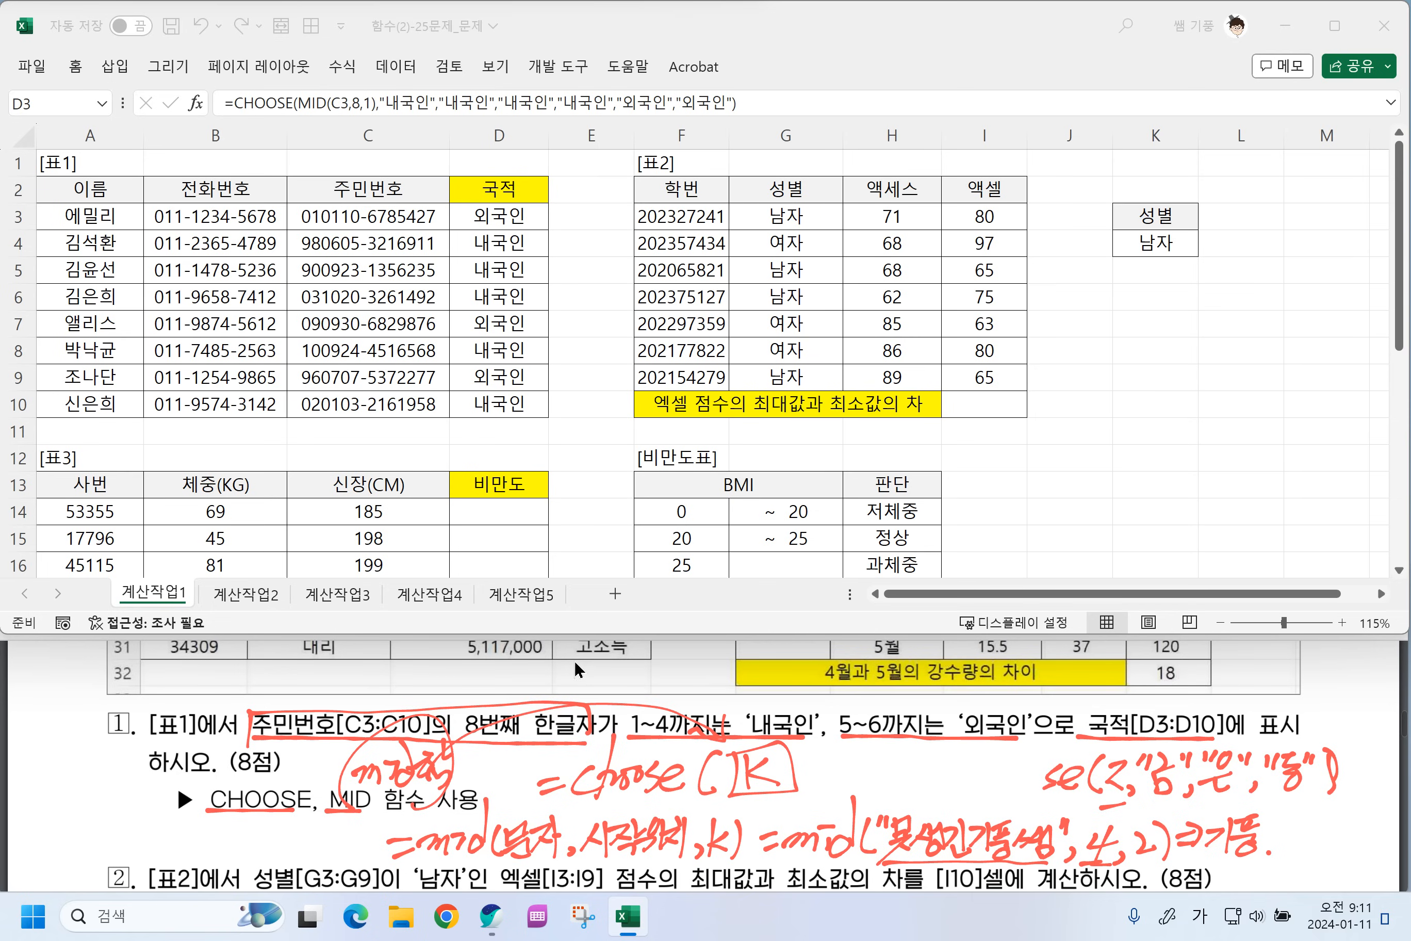
Bring question 2 into view in the question PDF and clear the criteria cells K3:K4 in the workbook.
click(588, 783)
scroll(583, 777, down, 2)
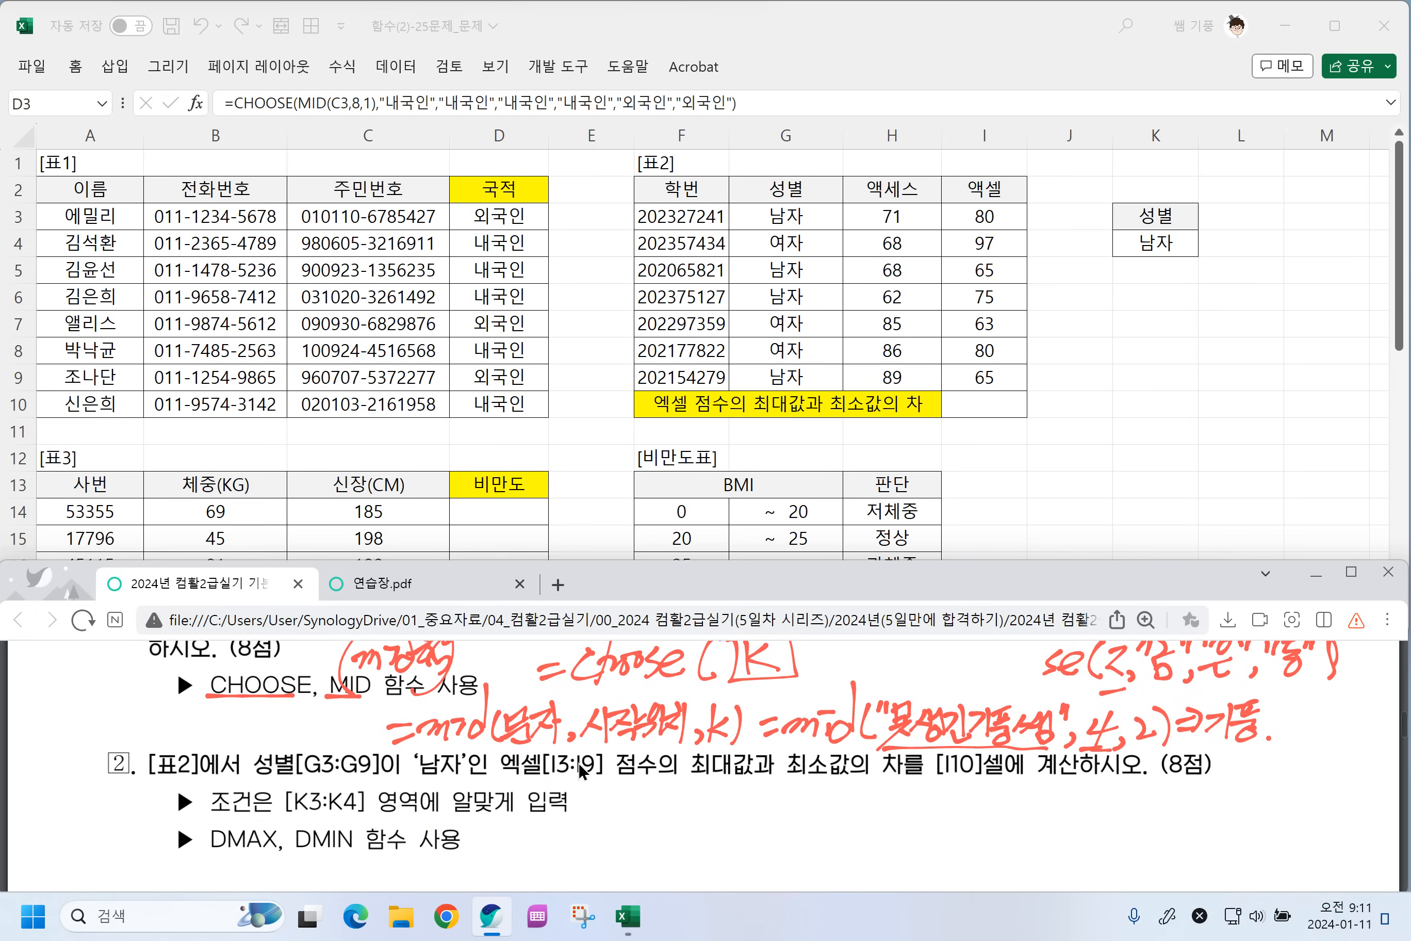
click(1196, 284)
drag(1152, 216, 1154, 243)
key(Delete)
scroll(1079, 401, down, 5)
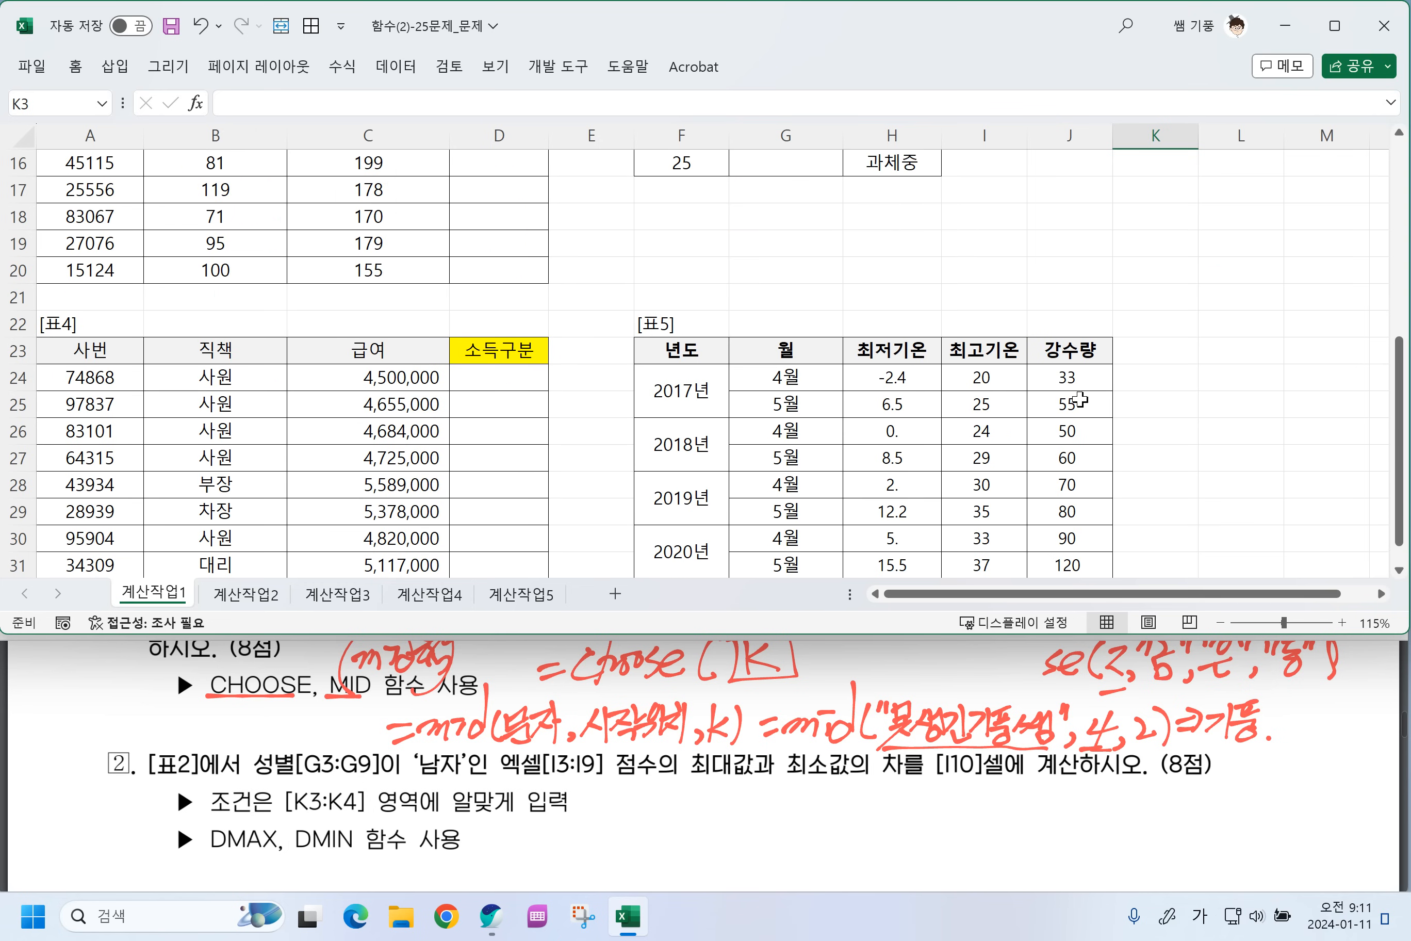
scroll(1080, 401, up, 5)
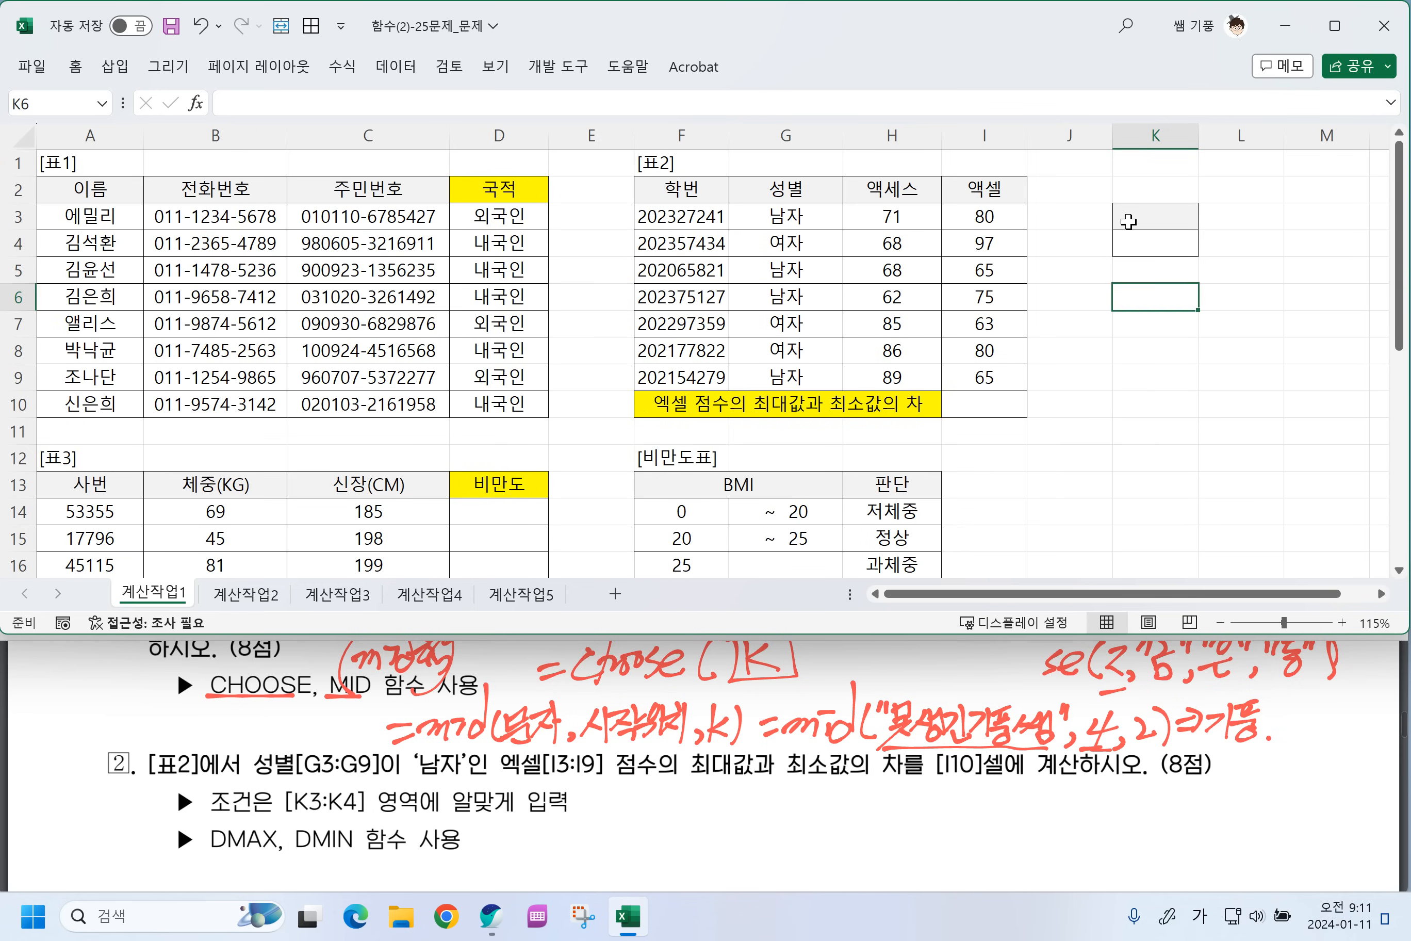
click(1140, 220)
drag(1140, 220, 1141, 244)
click(1070, 298)
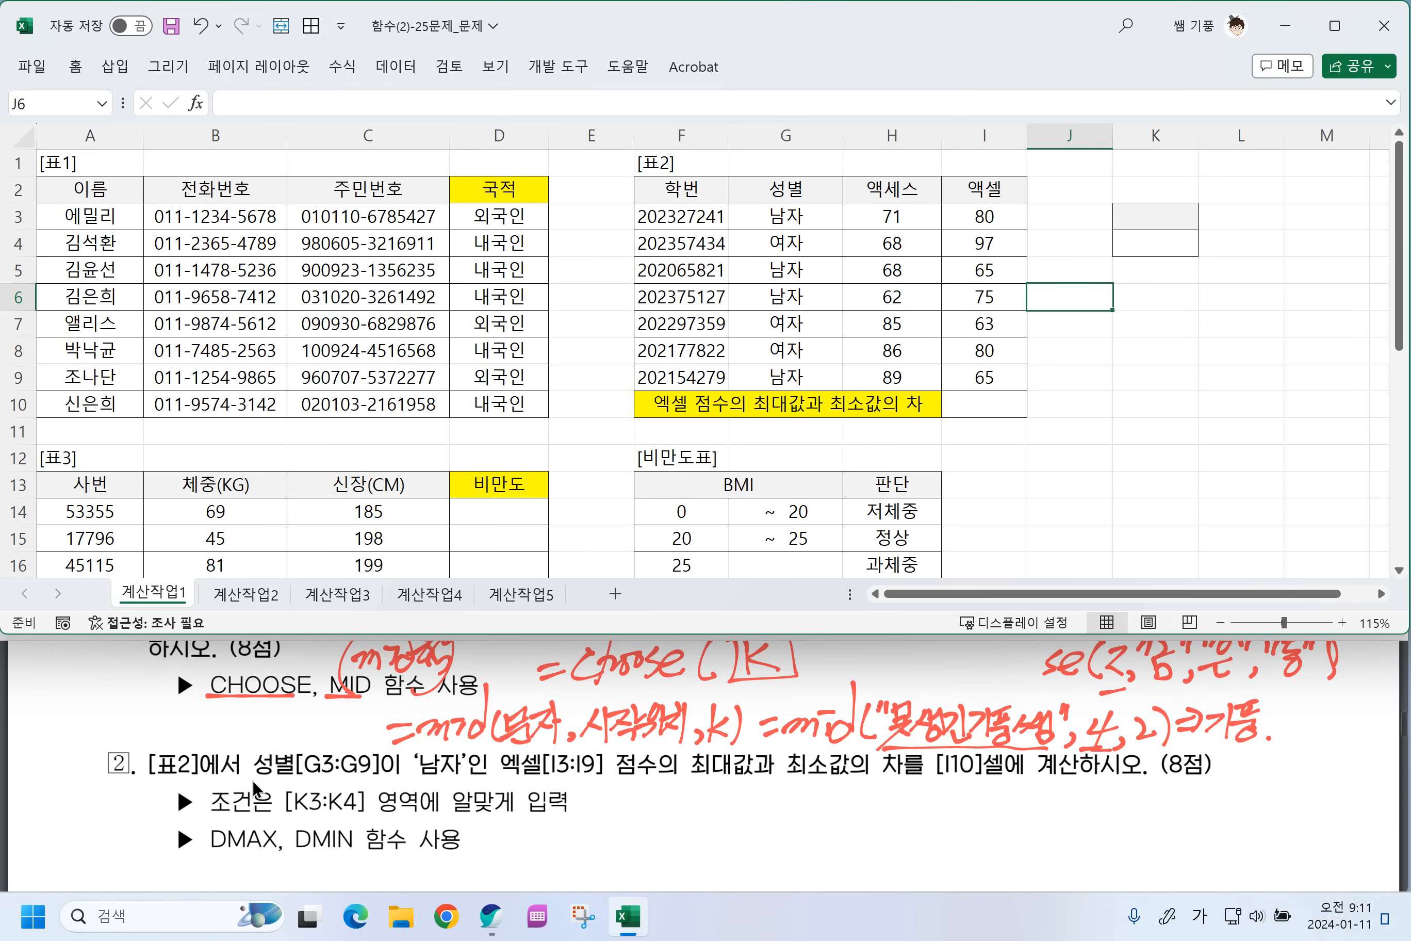
Underline the 성별, 엑셀 점수의 최대 and 최소 phrases of question 2 in the PDF and handwrite =Dmax( beneath it.
drag(250, 775, 839, 783)
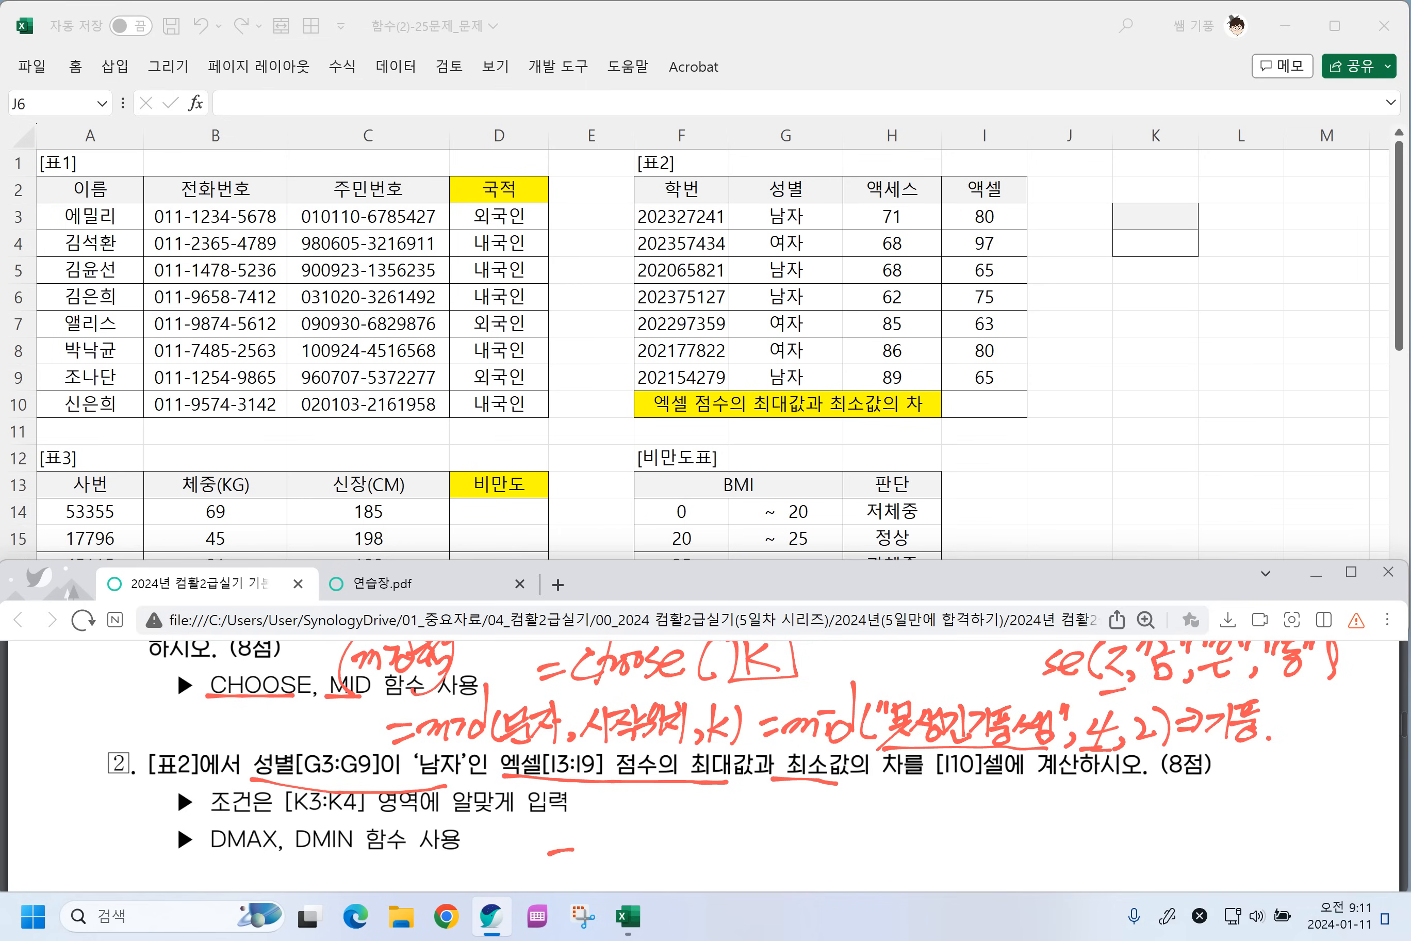
mouse_move(585, 832)
mouse_down()
mouse_move(585, 875)
mouse_move(661, 868)
mouse_up()
drag(661, 844, 682, 876)
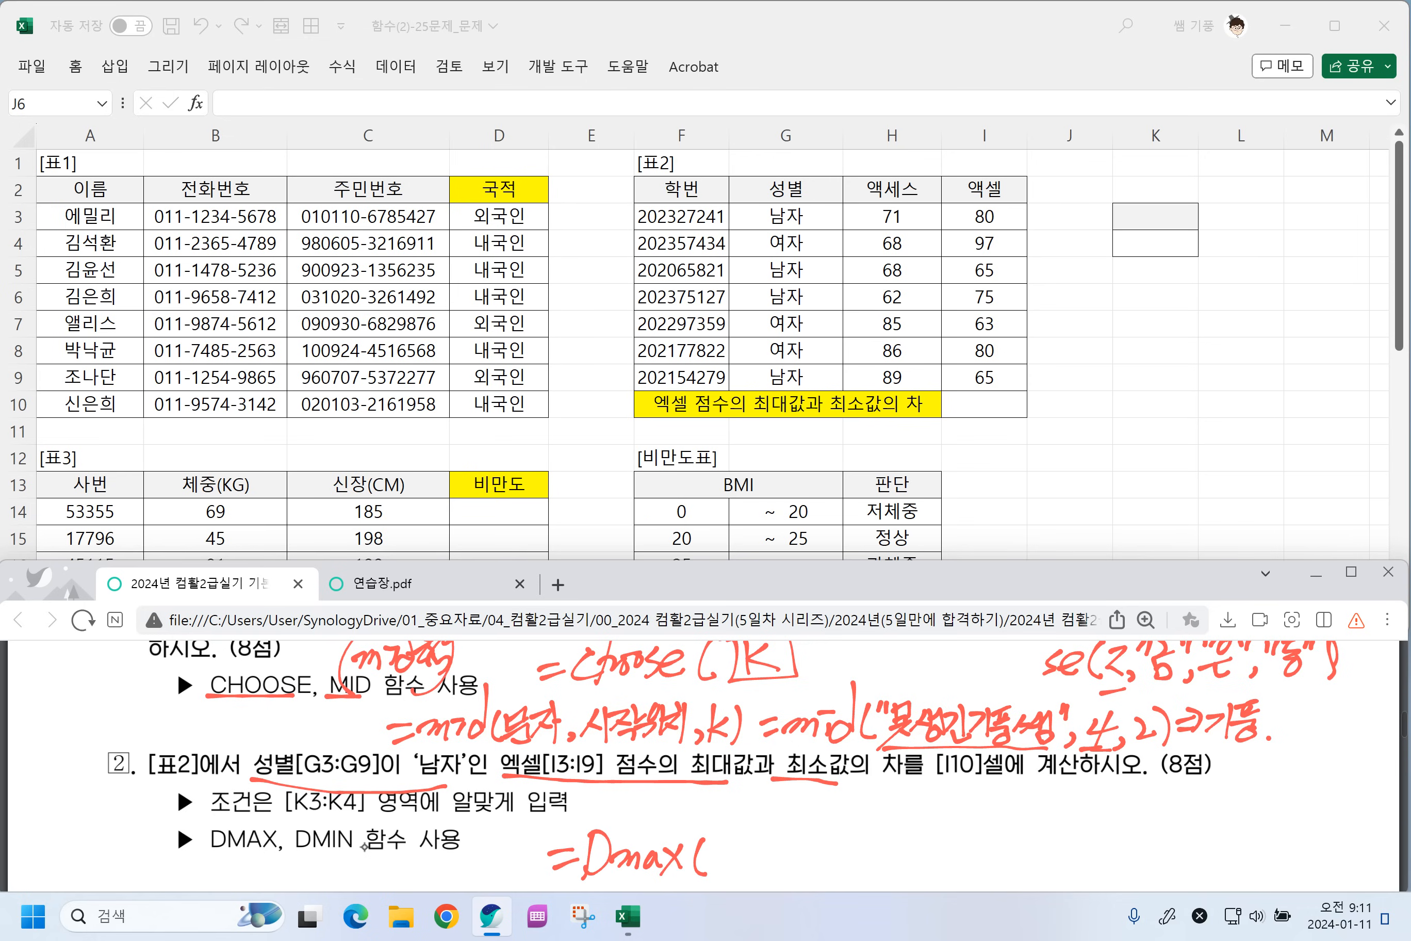
Handwrite the arguments 데이터범위, 열번호 after =Dmax( and draw a line above 열번호.
mouse_move(740, 844)
mouse_down()
mouse_move(759, 872)
mouse_move(798, 872)
mouse_move(823, 831)
mouse_move(837, 835)
mouse_up()
mouse_move(815, 872)
mouse_down()
mouse_move(836, 856)
mouse_move(852, 872)
mouse_up()
mouse_move(856, 836)
mouse_down()
mouse_move(857, 880)
mouse_move(909, 868)
mouse_up()
mouse_move(899, 842)
mouse_down()
mouse_move(919, 857)
mouse_move(915, 880)
mouse_up()
drag(920, 838, 929, 870)
mouse_move(935, 837)
mouse_down()
mouse_move(940, 876)
mouse_move(955, 877)
mouse_up()
drag(946, 841, 969, 874)
drag(959, 878, 981, 873)
drag(878, 845, 976, 829)
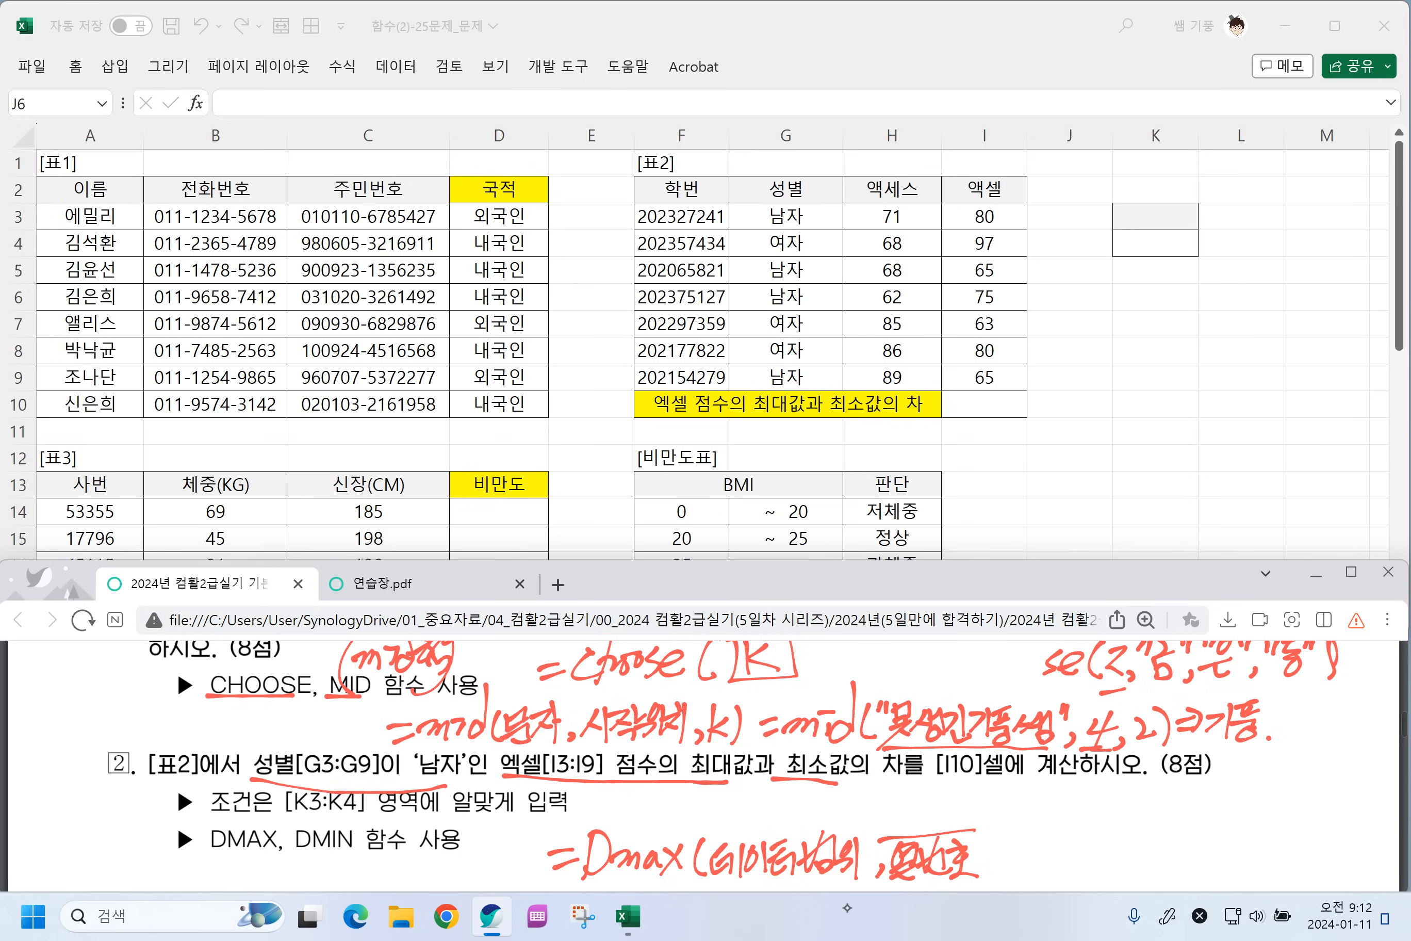
Handwrite 열제목 above 열번호 and finish the Dmax note with 조건 and a closing parenthesis.
mouse_move(886, 803)
mouse_down()
mouse_move(880, 826)
mouse_move(905, 829)
mouse_up()
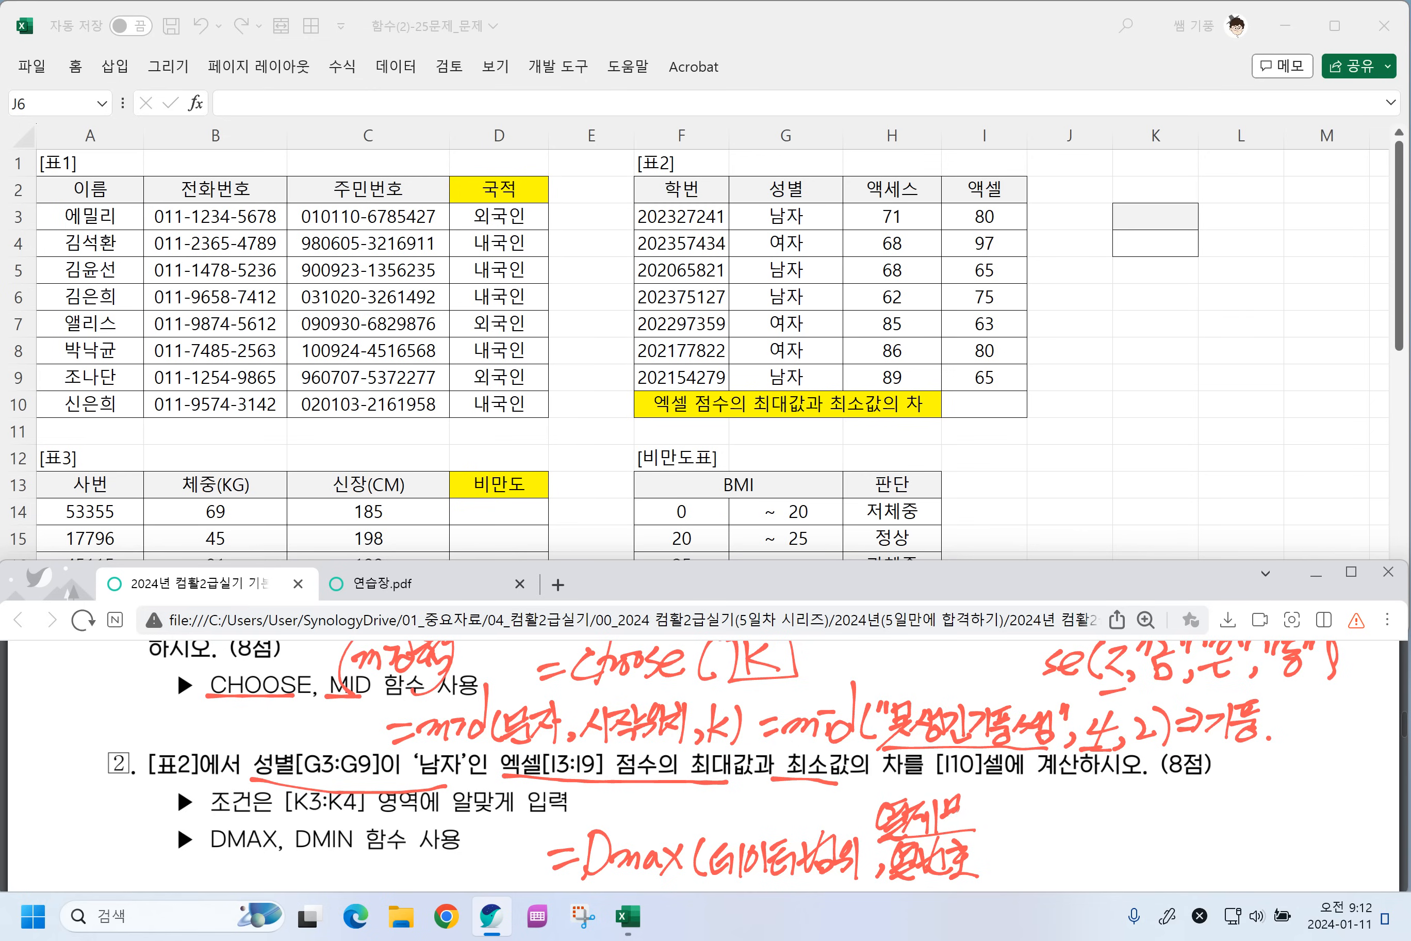
drag(1002, 843, 1025, 866)
mouse_move(1015, 850)
mouse_down()
mouse_move(1001, 872)
mouse_move(1034, 865)
mouse_up()
drag(1027, 843, 1062, 862)
drag(1040, 853, 1075, 878)
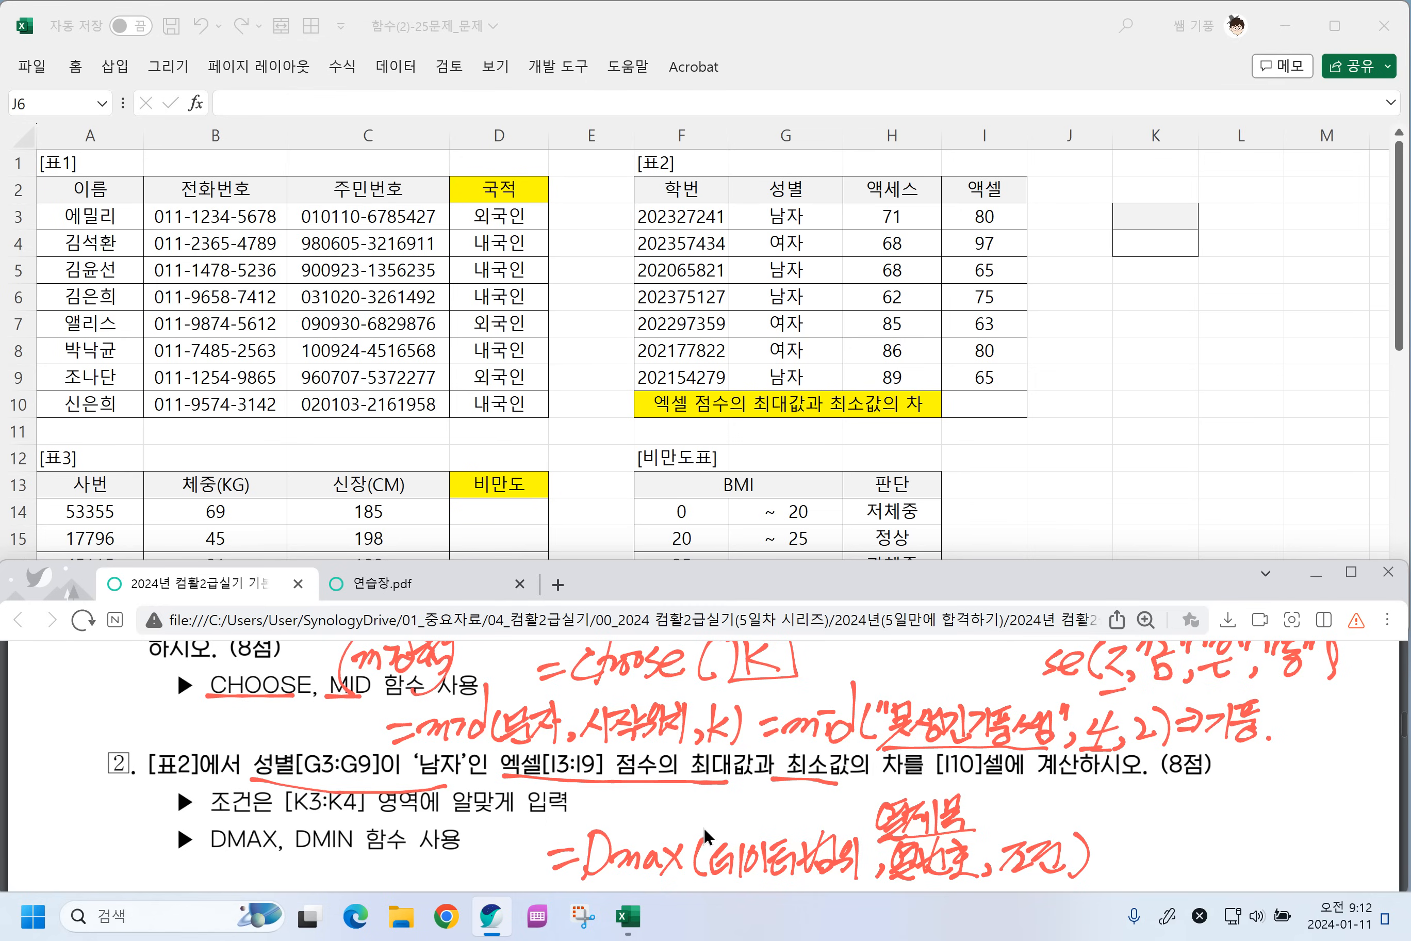
Open the scratch document 연습장.pdf and handwrite =Dmax(데이터범위, 열번호 on its blank page.
scroll(720, 823, down, 1)
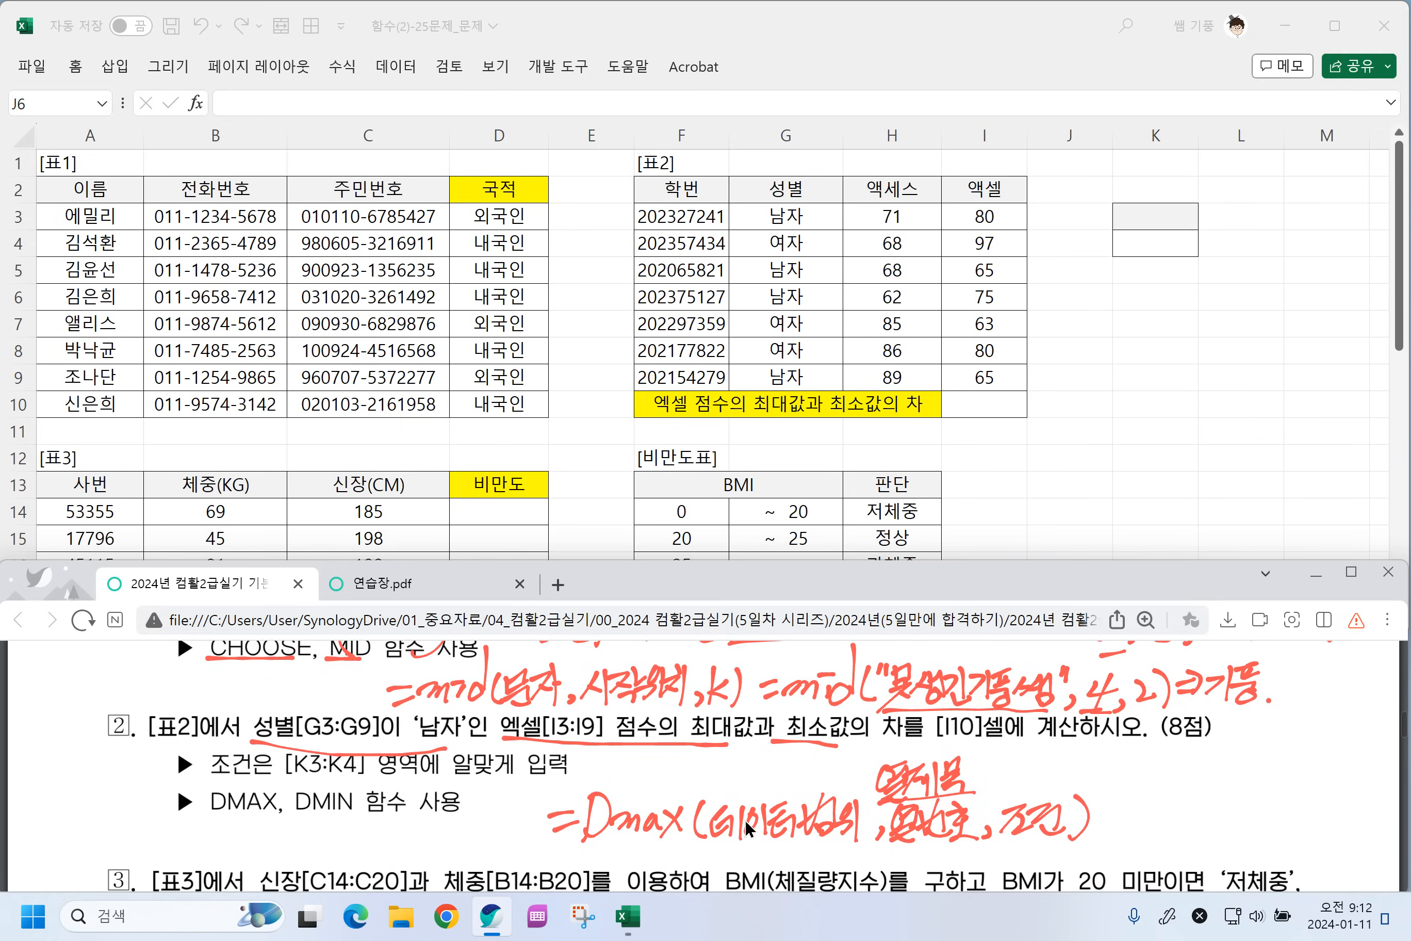
click(371, 584)
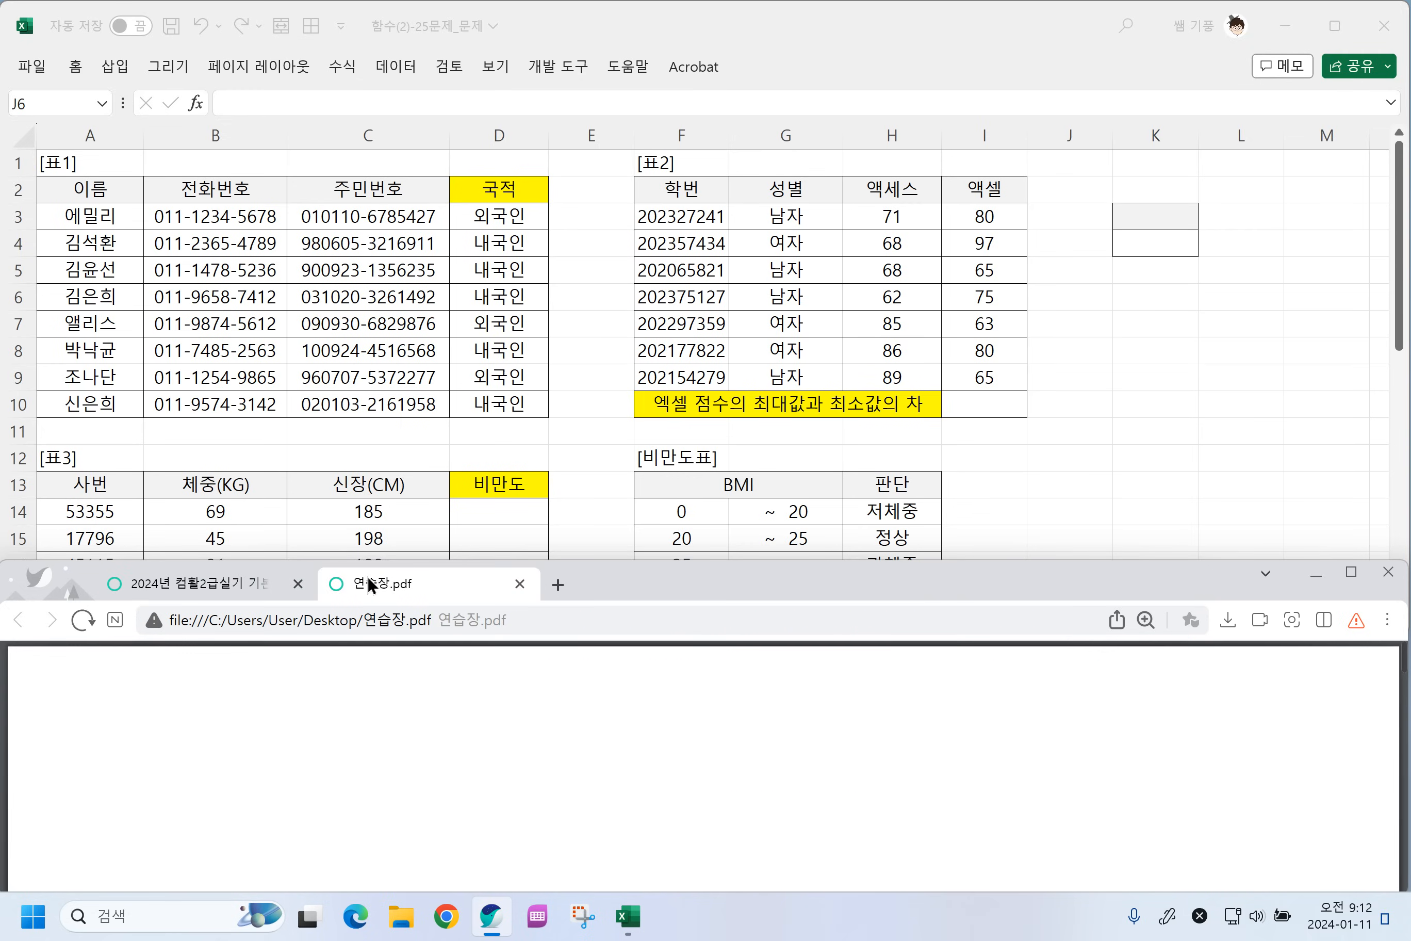
drag(418, 743, 451, 732)
mouse_move(476, 694)
mouse_down()
mouse_move(453, 754)
mouse_move(516, 732)
mouse_move(576, 739)
mouse_move(603, 700)
mouse_move(618, 733)
mouse_up()
drag(636, 698, 648, 736)
drag(654, 706, 678, 703)
drag(663, 715, 683, 735)
mouse_move(700, 700)
mouse_down()
mouse_move(721, 685)
mouse_move(729, 695)
mouse_up()
mouse_move(726, 693)
mouse_down()
mouse_move(729, 726)
mouse_move(756, 734)
mouse_up()
mouse_move(780, 725)
mouse_down()
mouse_move(768, 739)
mouse_move(827, 705)
mouse_up()
mouse_move(809, 710)
mouse_down()
mouse_move(832, 698)
mouse_move(827, 729)
mouse_up()
drag(836, 703, 839, 717)
Draw an arrow from 열번호 back to Dmax and another down to a handwritten 열제목 note.
mouse_move(845, 689)
mouse_down()
mouse_move(834, 734)
mouse_move(861, 698)
mouse_up()
mouse_move(839, 725)
mouse_down()
mouse_move(870, 719)
mouse_move(811, 749)
mouse_up()
mouse_move(801, 742)
mouse_down()
mouse_move(876, 728)
mouse_move(554, 794)
mouse_move(527, 756)
mouse_up()
drag(515, 776, 532, 756)
mouse_move(847, 735)
mouse_down()
mouse_move(856, 772)
mouse_move(809, 800)
mouse_move(808, 827)
mouse_up()
mouse_move(817, 813)
mouse_down()
mouse_move(824, 836)
mouse_move(847, 823)
mouse_up()
drag(853, 816, 861, 808)
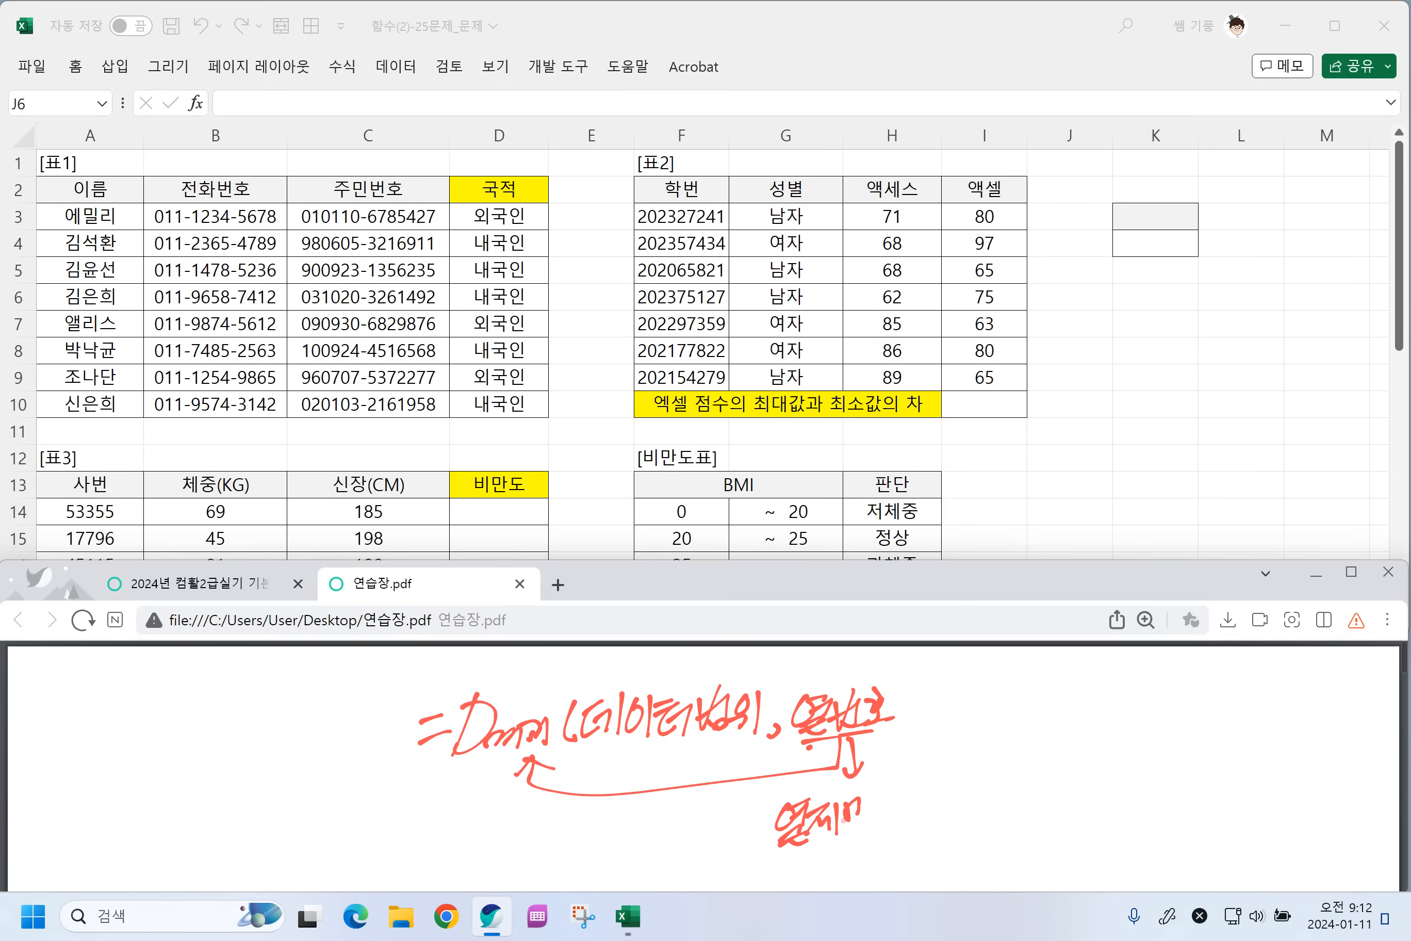
Complete the handwritten Dmax syntax on the scratch page with the argument 조건 and a closing parenthesis.
drag(914, 723, 910, 739)
mouse_move(922, 700)
mouse_down()
mouse_move(918, 725)
mouse_move(964, 711)
mouse_up()
drag(972, 693, 980, 725)
drag(994, 684, 983, 729)
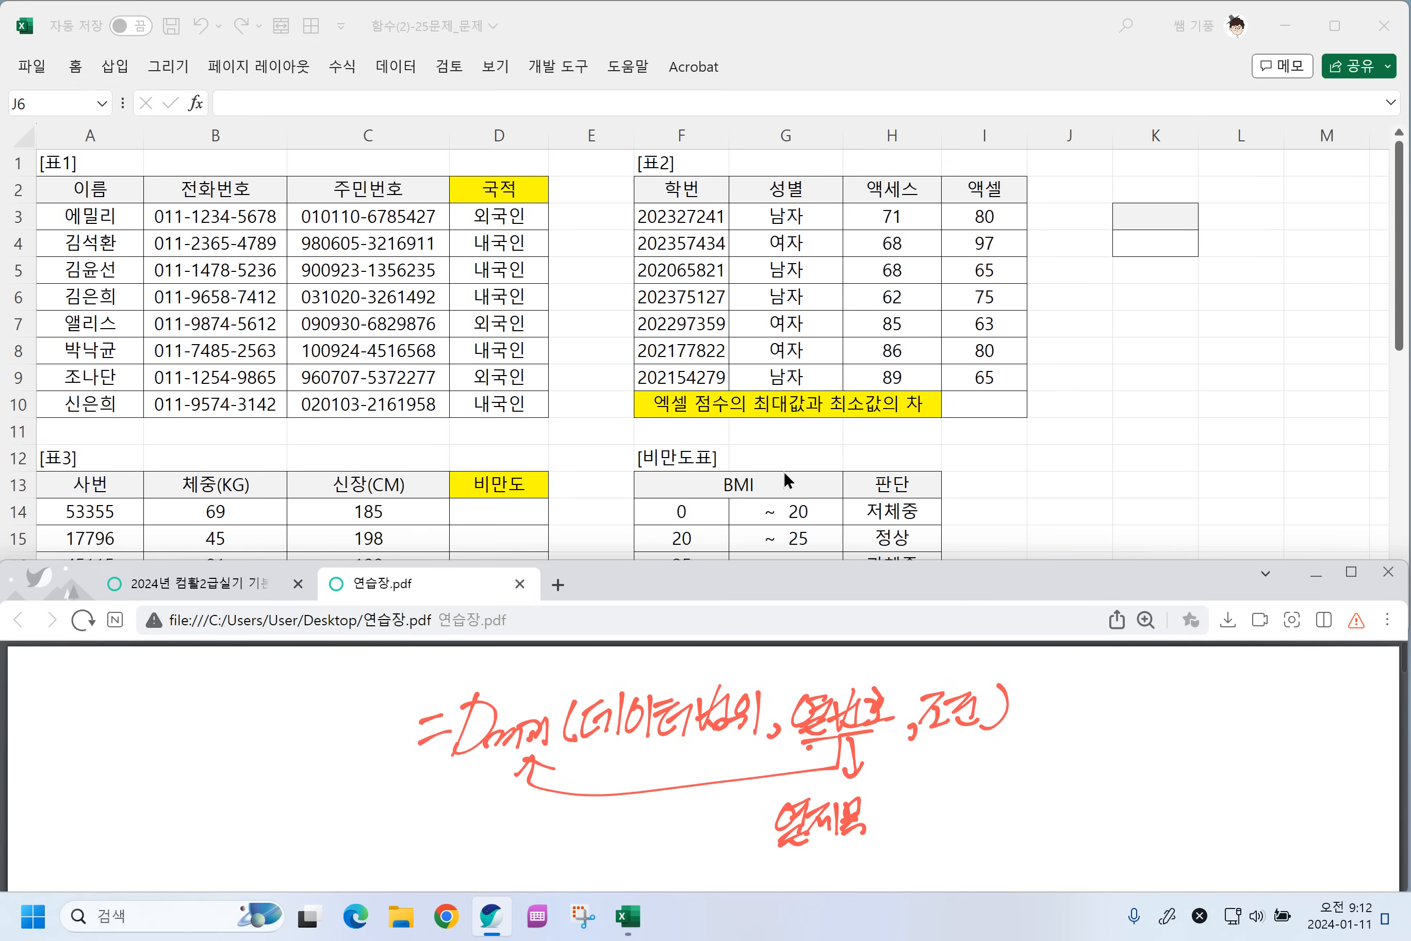
Return to the question PDF, circle [표2] in question 2 and handwrite 데이터범위 above it.
click(203, 584)
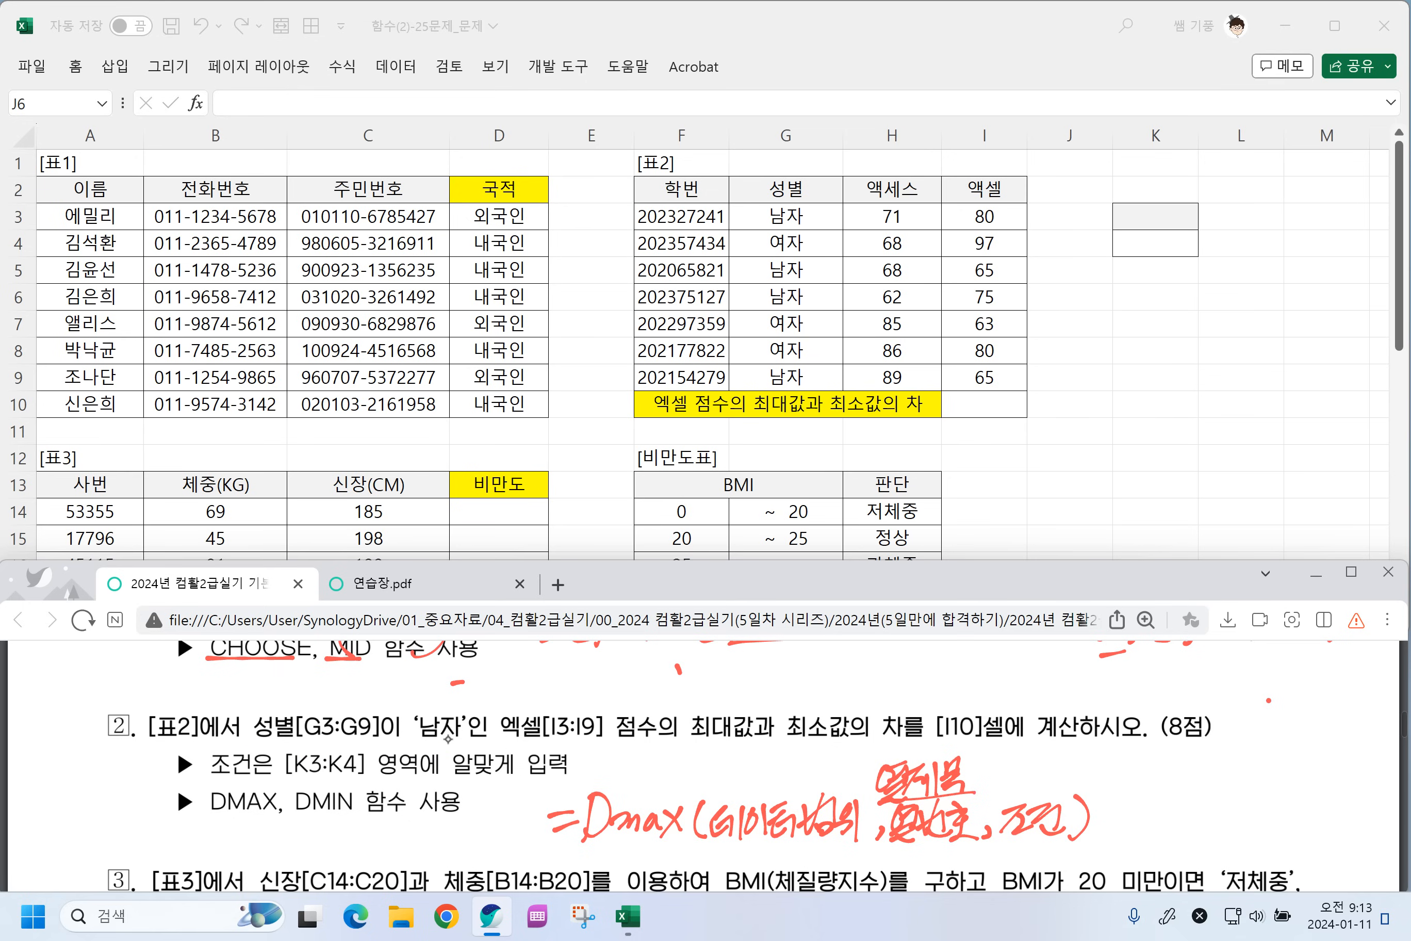
mouse_move(193, 705)
mouse_down()
mouse_move(176, 744)
mouse_move(226, 692)
mouse_move(229, 711)
mouse_up()
drag(243, 679, 257, 708)
mouse_move(260, 677)
mouse_down()
mouse_move(274, 671)
mouse_move(274, 701)
mouse_up()
drag(268, 690, 285, 701)
mouse_move(290, 671)
mouse_down()
mouse_move(298, 698)
mouse_move(317, 684)
mouse_up()
drag(303, 687, 322, 700)
drag(329, 662, 340, 680)
drag(349, 660, 345, 683)
mouse_move(253, 709)
mouse_down()
mouse_move(263, 746)
mouse_move(460, 735)
mouse_move(285, 708)
mouse_move(266, 724)
mouse_up()
Label the boxed 성별[G3:G9]이 '남자' phrase with a handwritten 조건 and point an arrow down to [K3:K4].
mouse_move(369, 672)
mouse_down()
mouse_move(377, 704)
mouse_move(413, 672)
mouse_move(417, 691)
mouse_up()
drag(405, 690, 422, 698)
drag(326, 742, 351, 741)
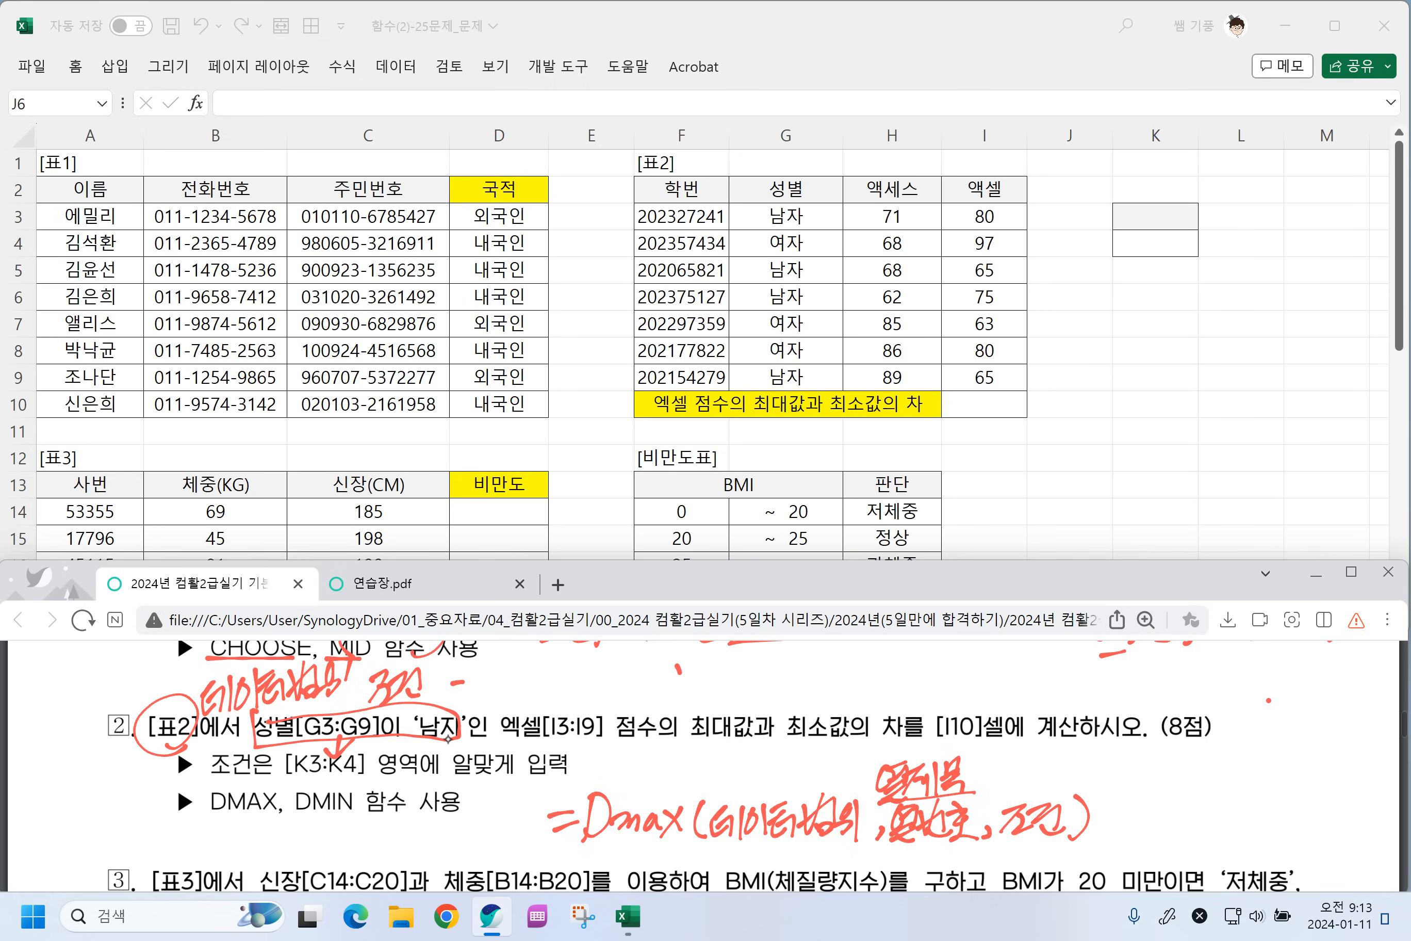
Box 엑셀[I3:I9] 점수 in question 2 and handwrite 열번호 above it.
mouse_move(493, 749)
mouse_down()
mouse_move(624, 749)
mouse_move(661, 707)
mouse_move(501, 713)
mouse_move(504, 747)
mouse_up()
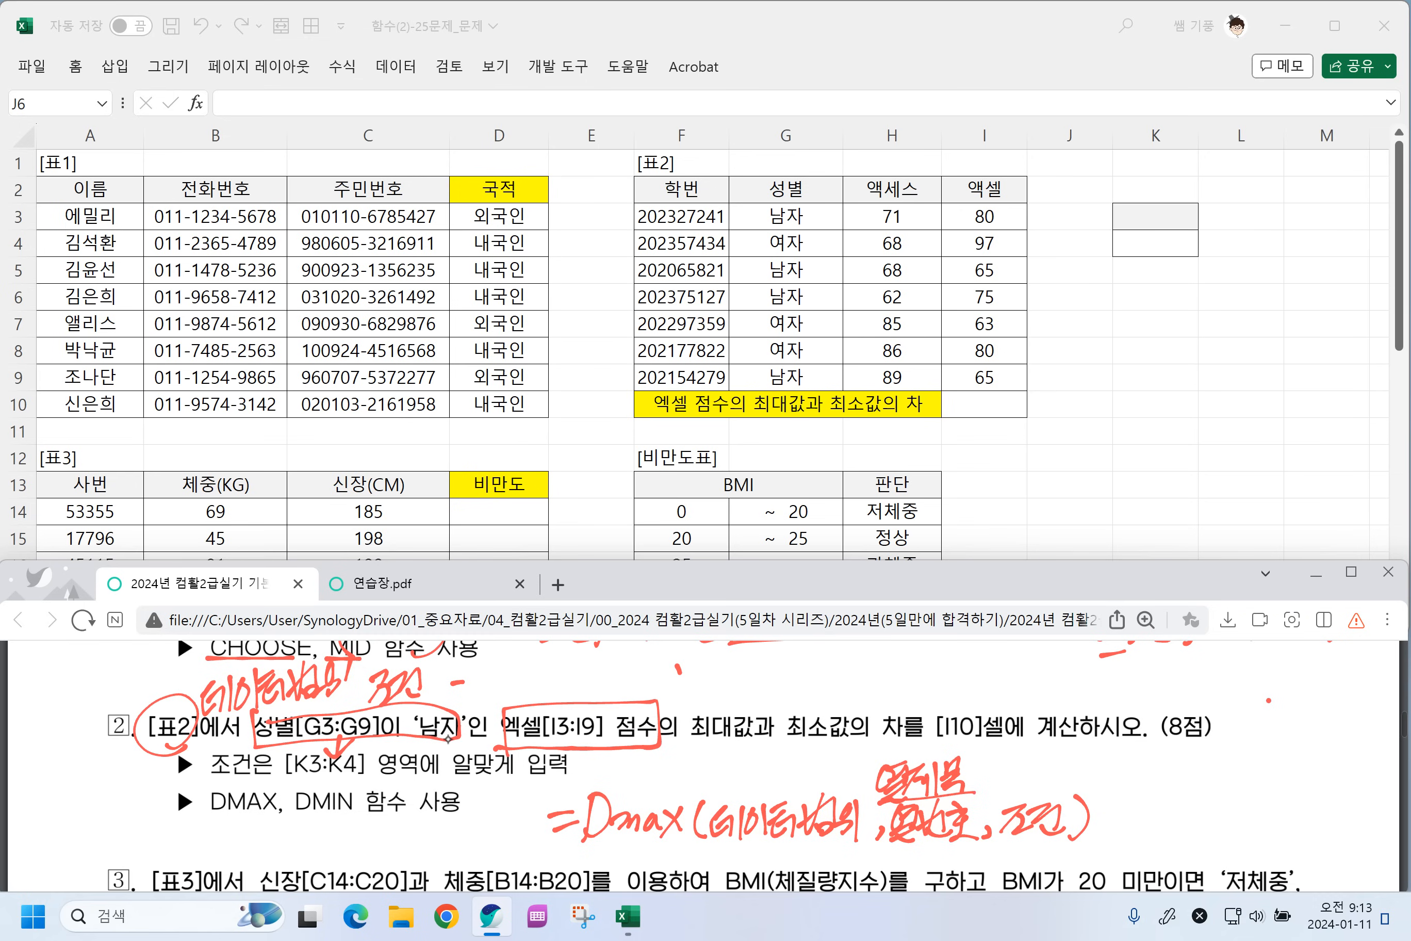
mouse_move(529, 677)
mouse_down()
mouse_move(546, 703)
mouse_move(564, 689)
mouse_move(564, 706)
mouse_move(590, 662)
mouse_move(600, 700)
mouse_up()
drag(596, 660, 610, 690)
drag(597, 674, 612, 702)
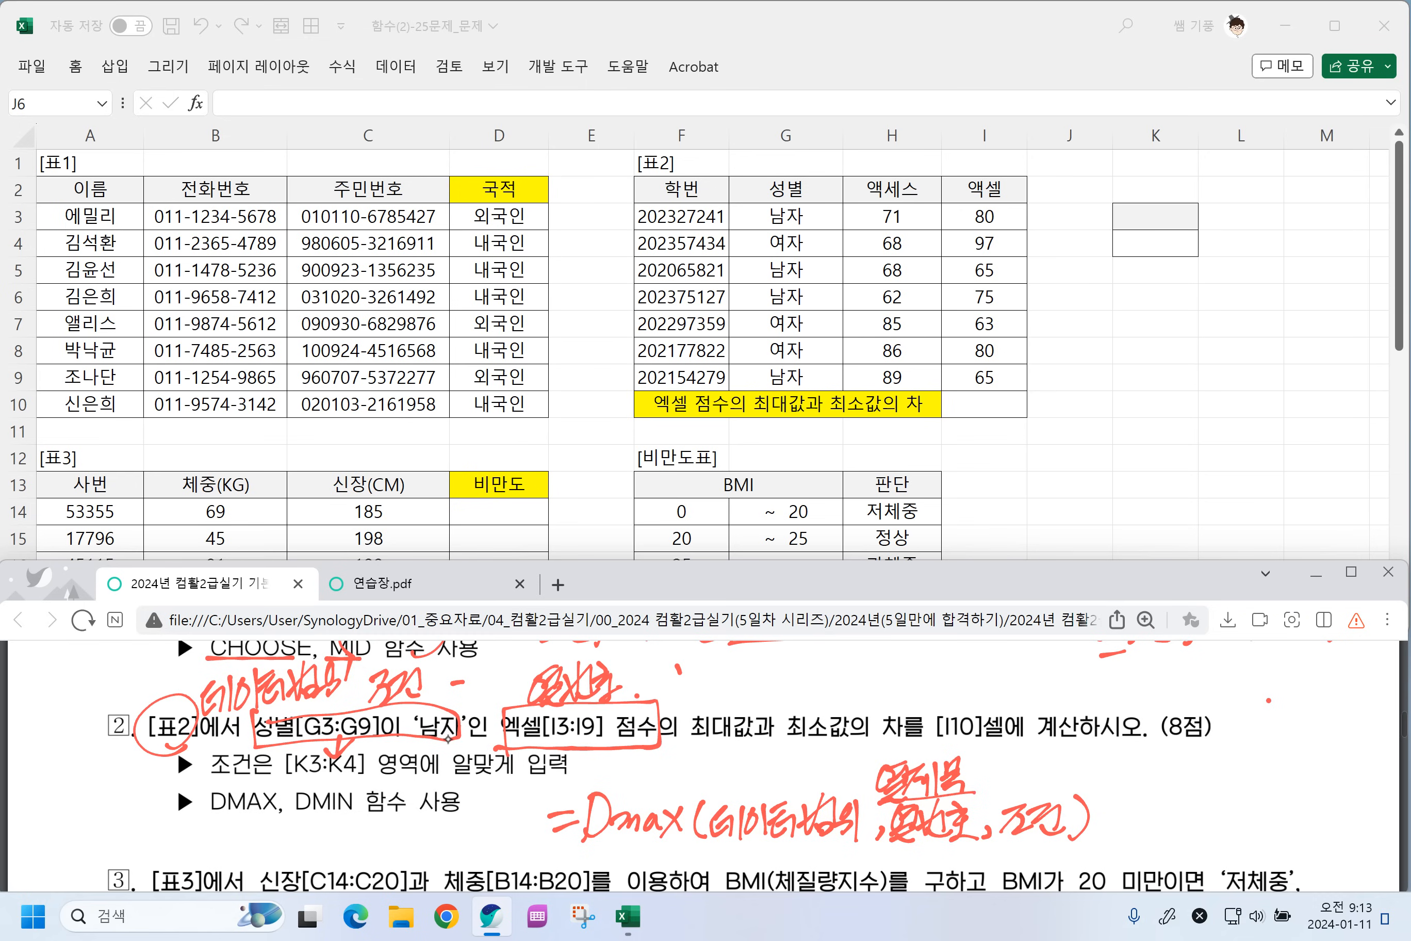
Circle 최대값 and 최소값 in question 2 and handwrite Dmax and Dmin above them.
mouse_move(753, 690)
mouse_down()
mouse_move(732, 756)
mouse_move(760, 687)
mouse_move(699, 704)
mouse_up()
mouse_move(707, 689)
mouse_down()
mouse_move(750, 679)
mouse_move(757, 691)
mouse_up()
drag(758, 670, 771, 704)
mouse_move(844, 736)
mouse_down()
mouse_move(770, 753)
mouse_move(817, 768)
mouse_up()
drag(795, 669, 799, 717)
mouse_move(793, 670)
mouse_down()
mouse_move(823, 711)
mouse_move(869, 698)
mouse_up()
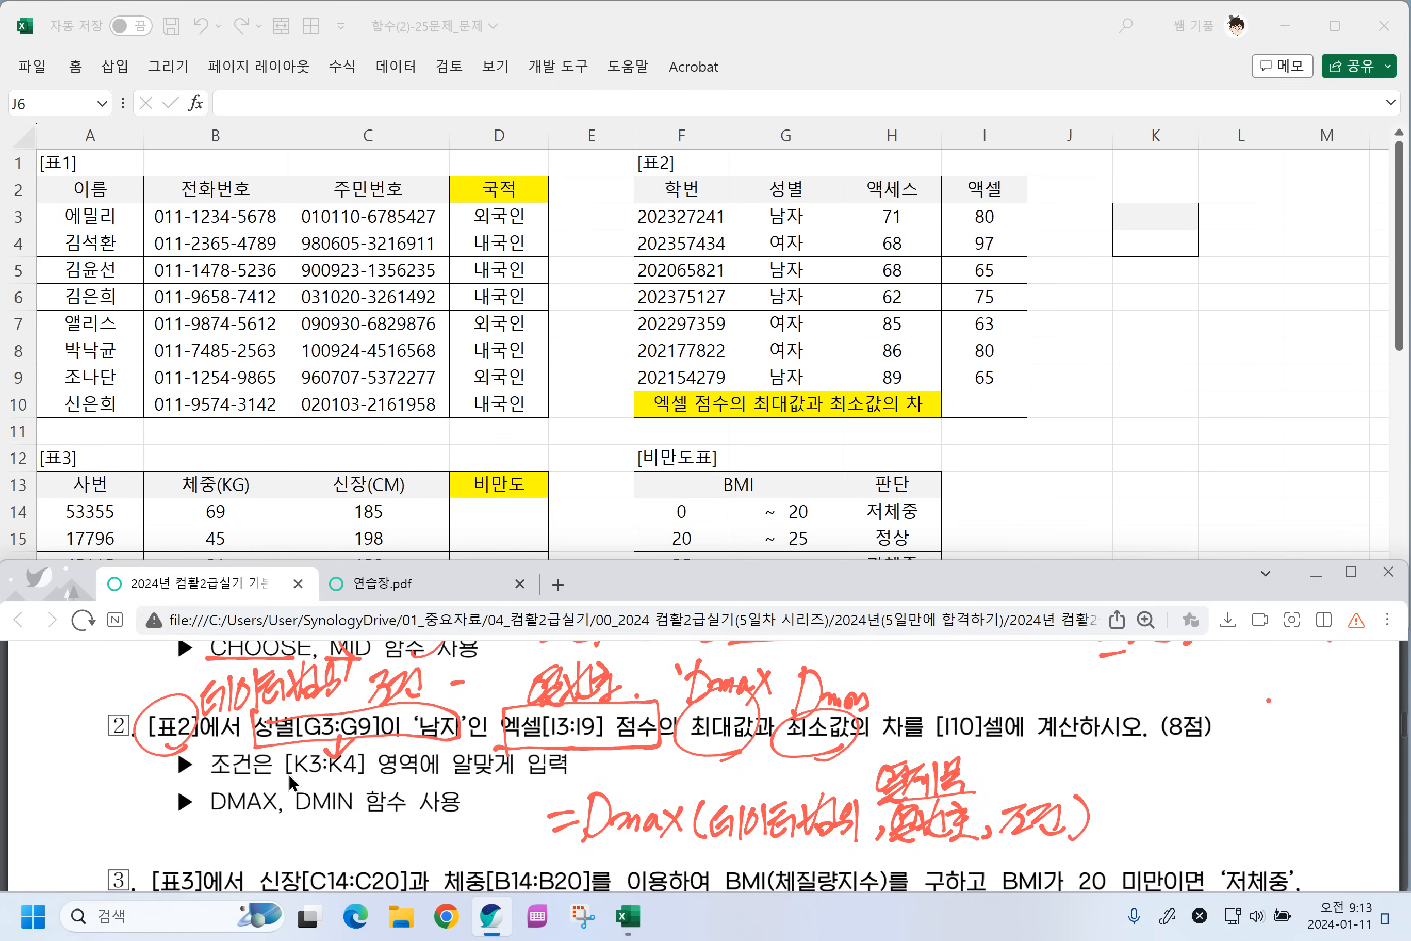
Enter the criteria for question 2 with 성별 in K3 and 남자 in K4.
click(1135, 226)
click(1165, 215)
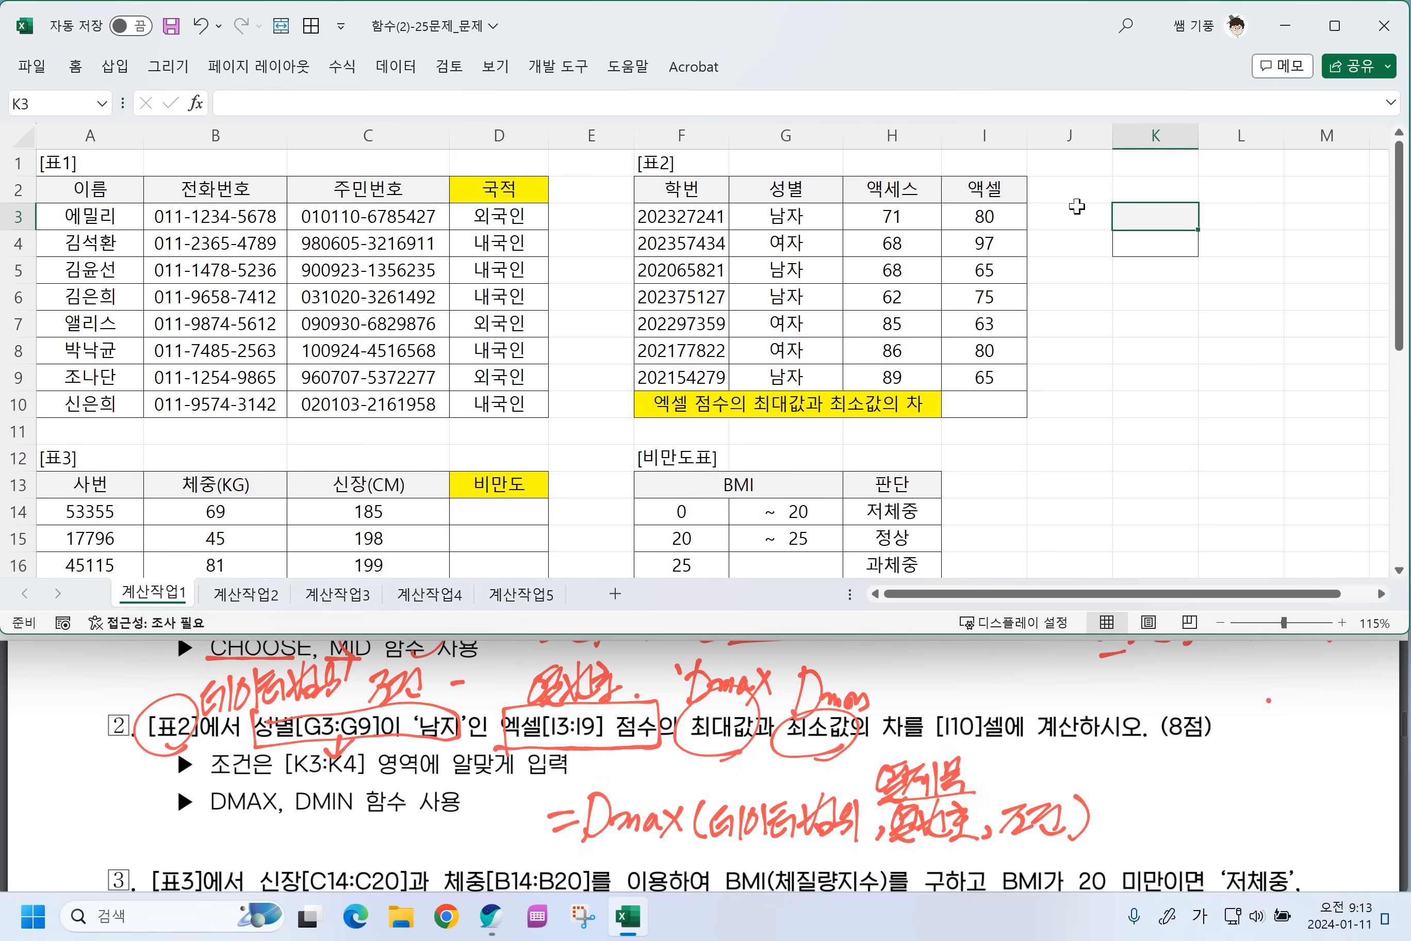
text(성)
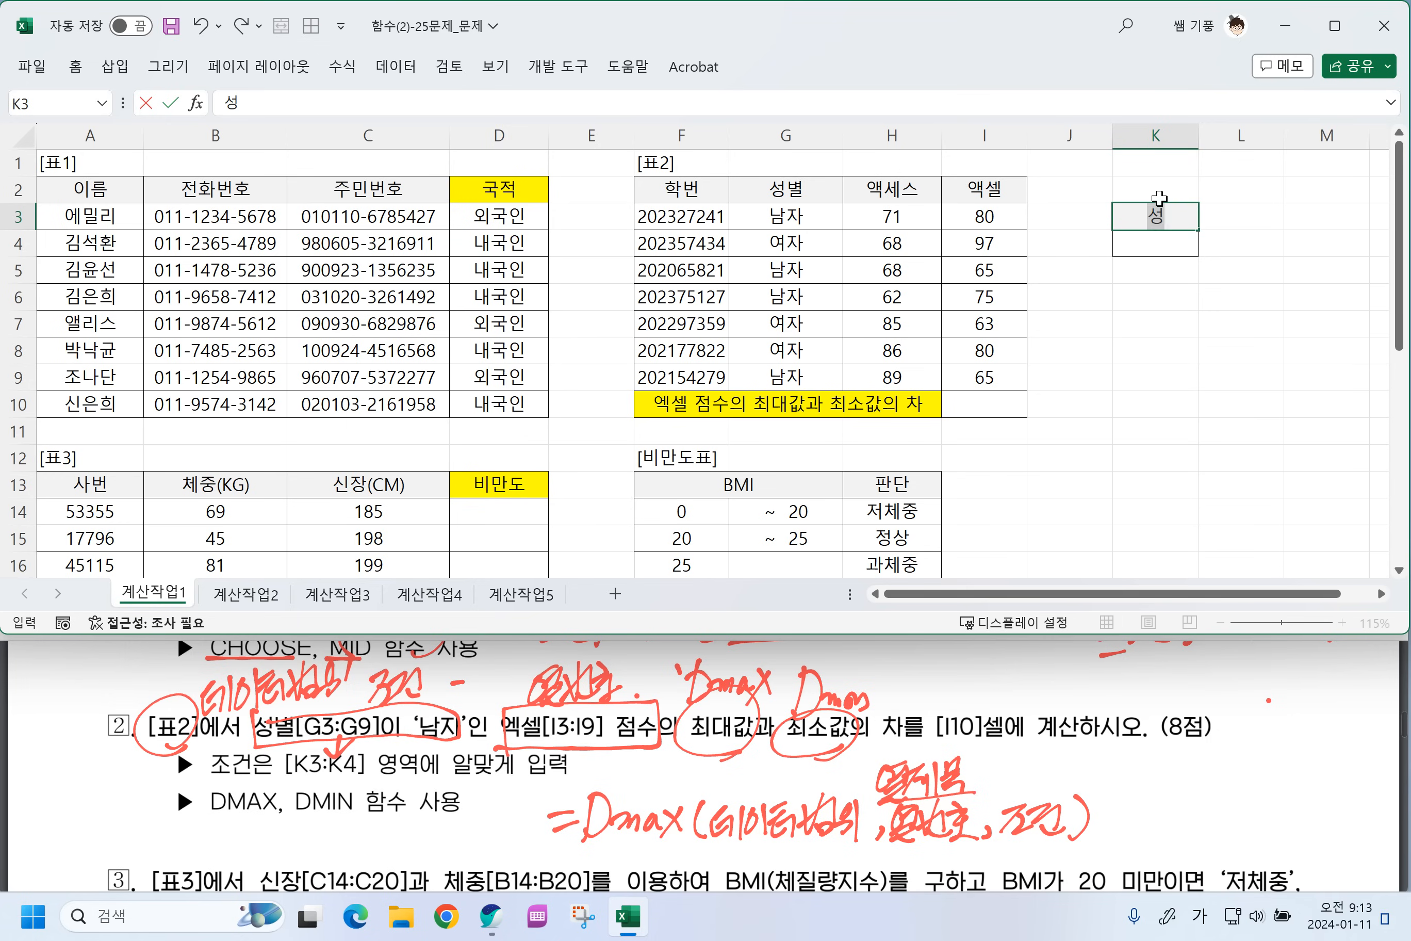
text(벼ㄹ)
key(Return)
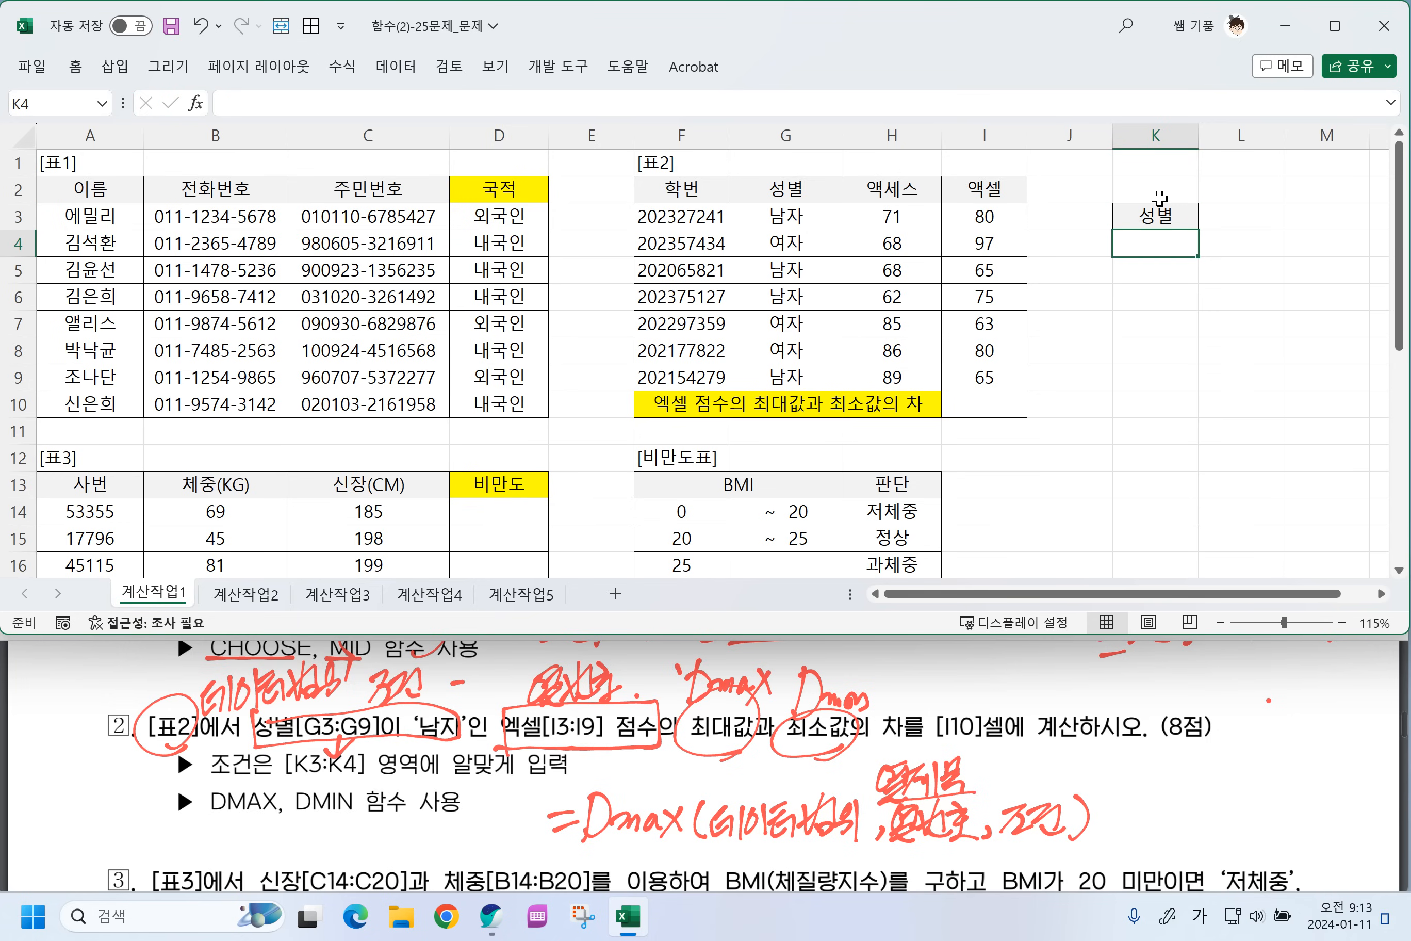
text(남자)
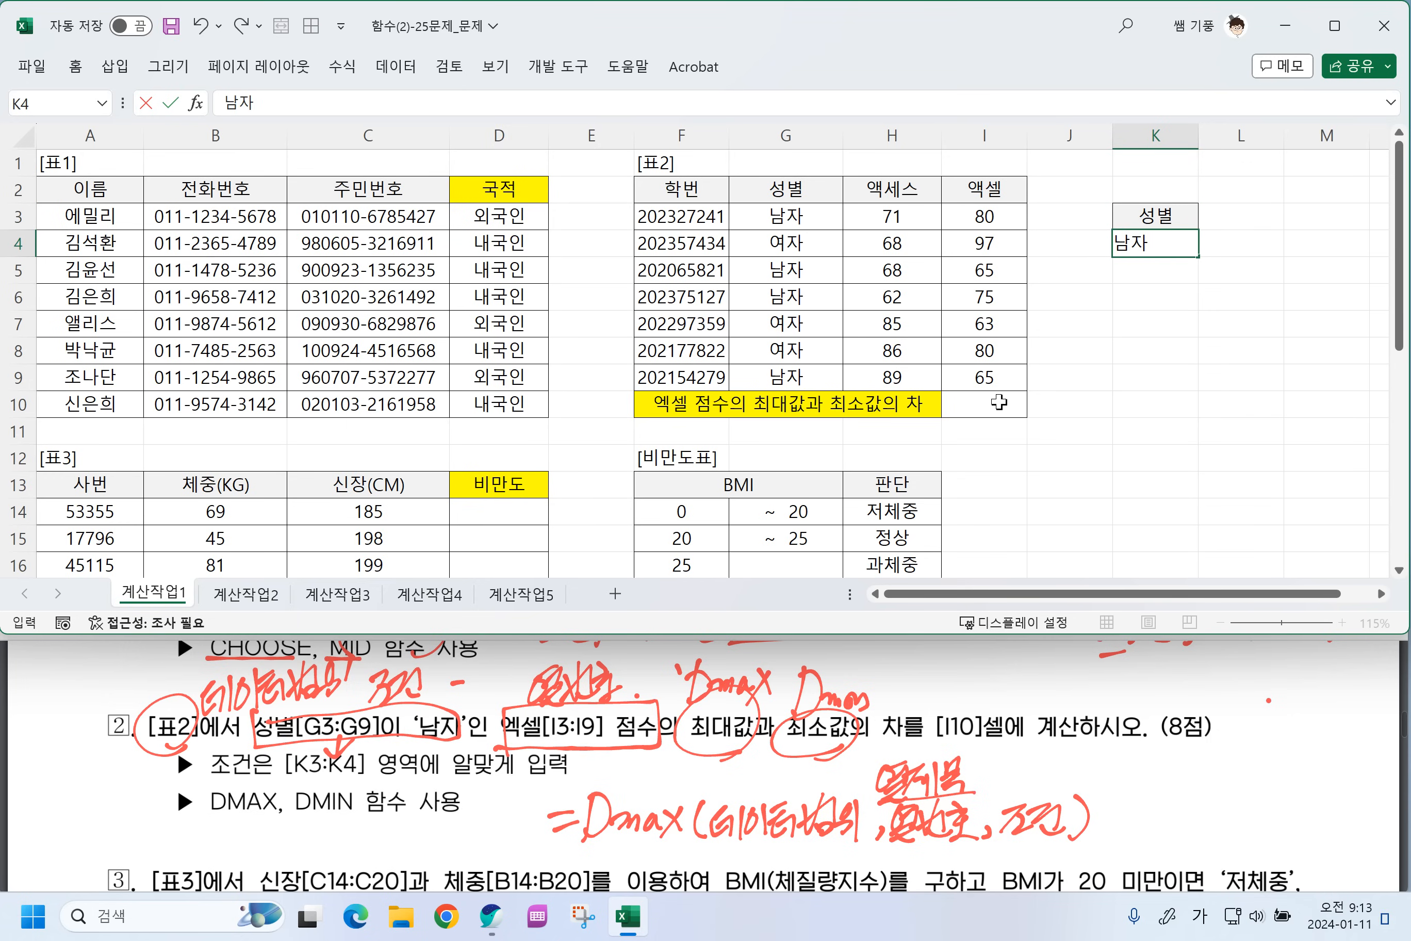
Start a DMAX formula in I10 with the [표2] range F2:I9 as its database.
click(996, 402)
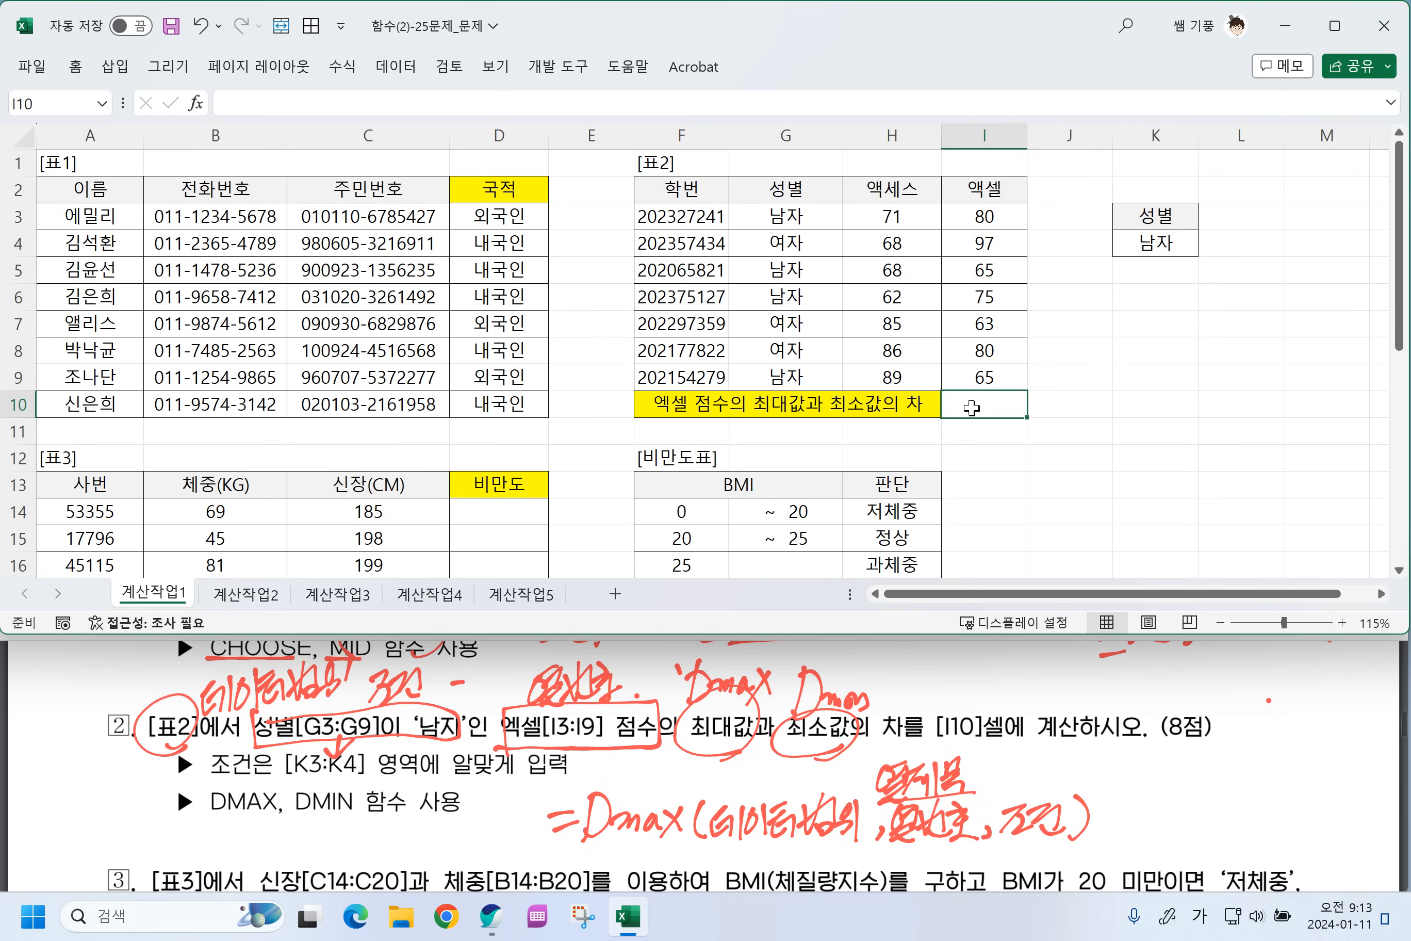
text(=ㅇ)
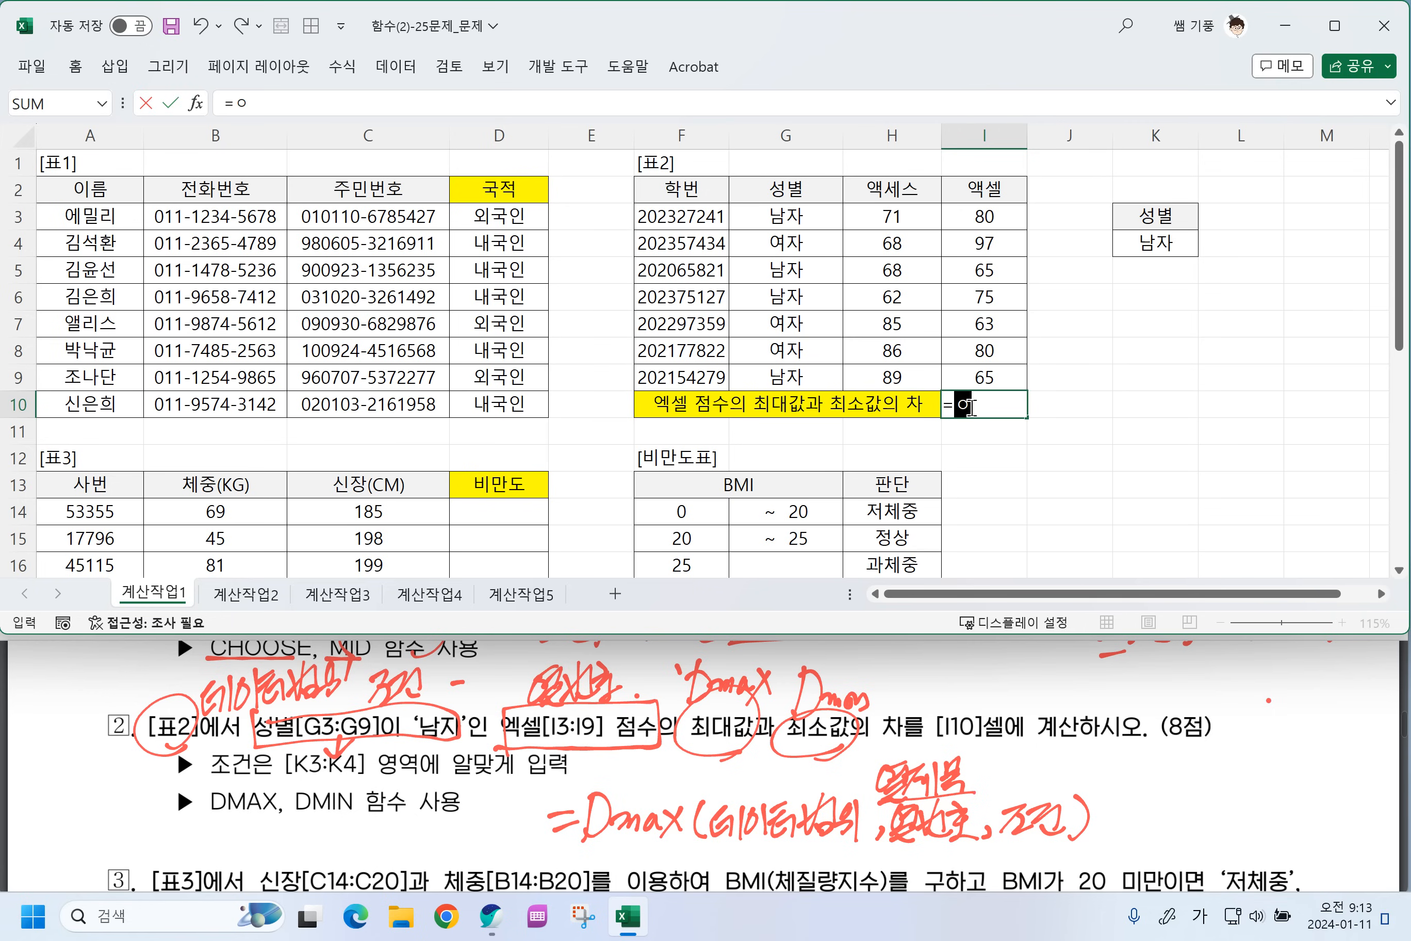
key(BackSpace)
key(Hangul)
text(DMAX()
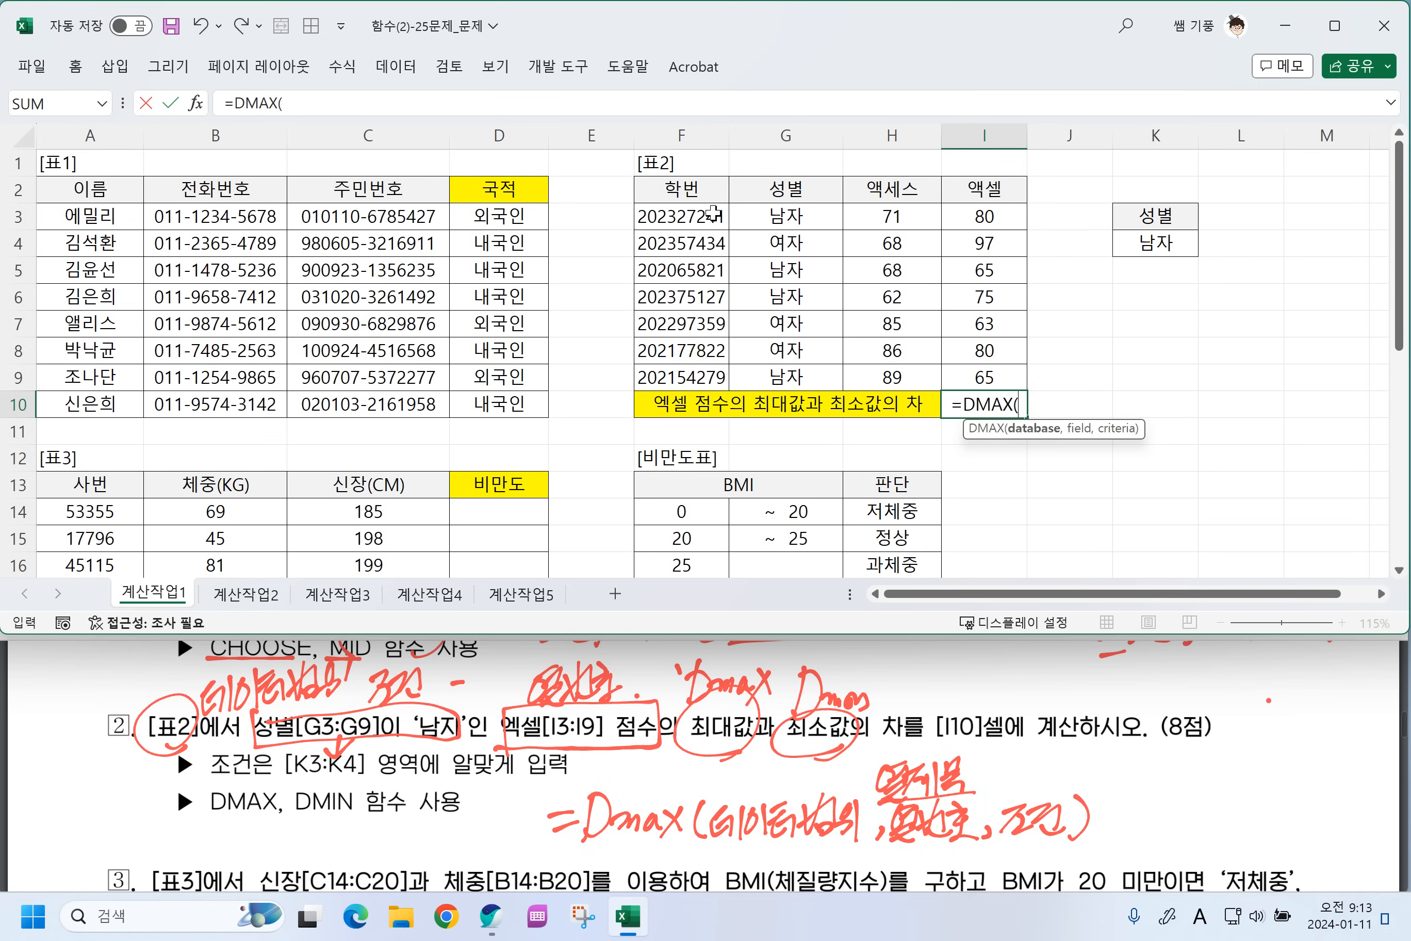
drag(668, 197, 1053, 379)
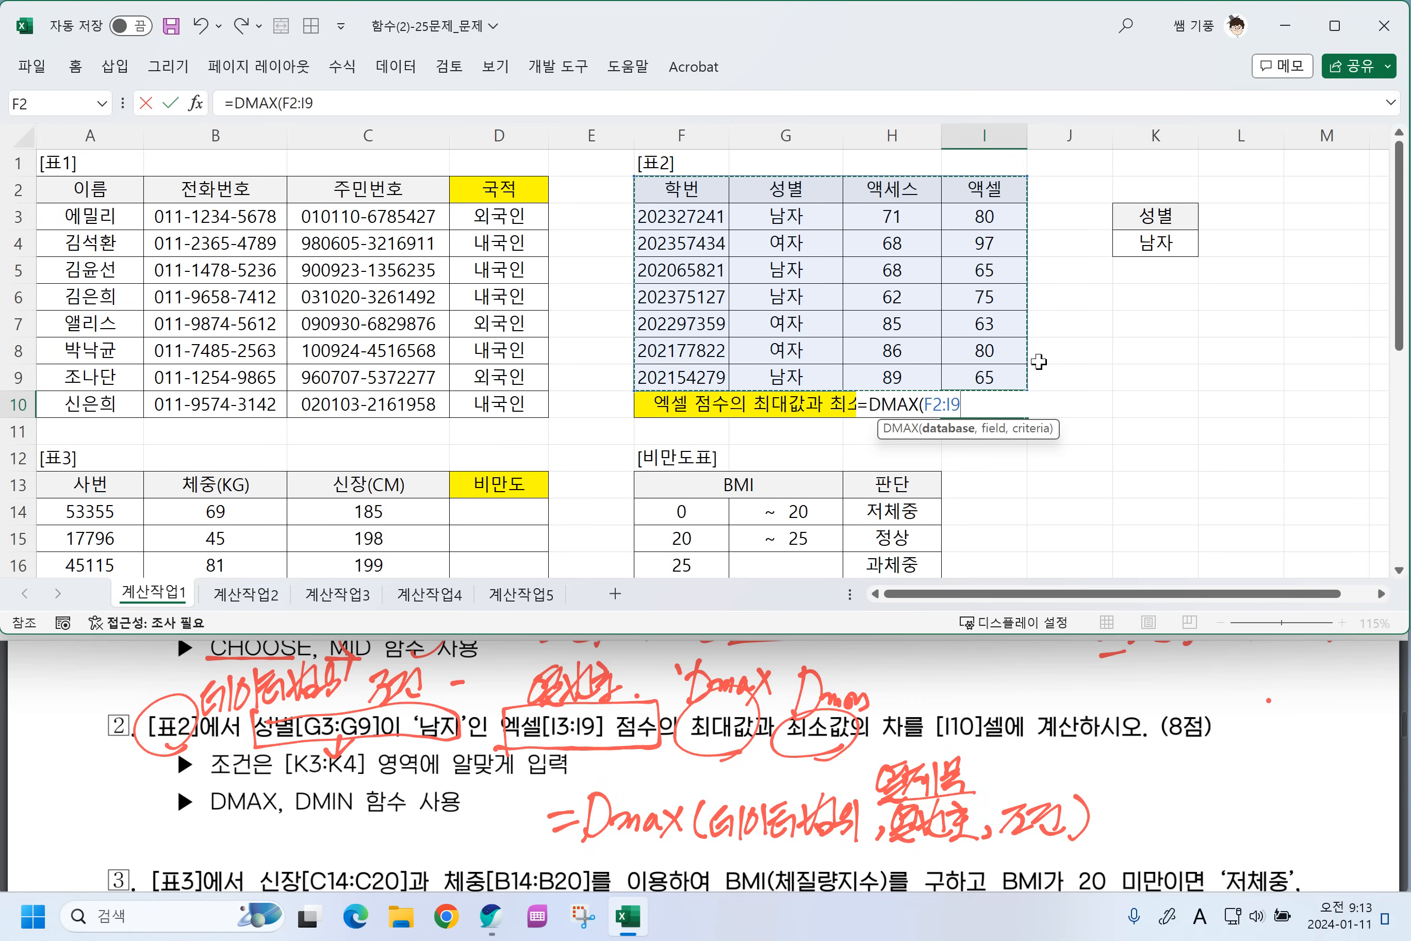
text(,)
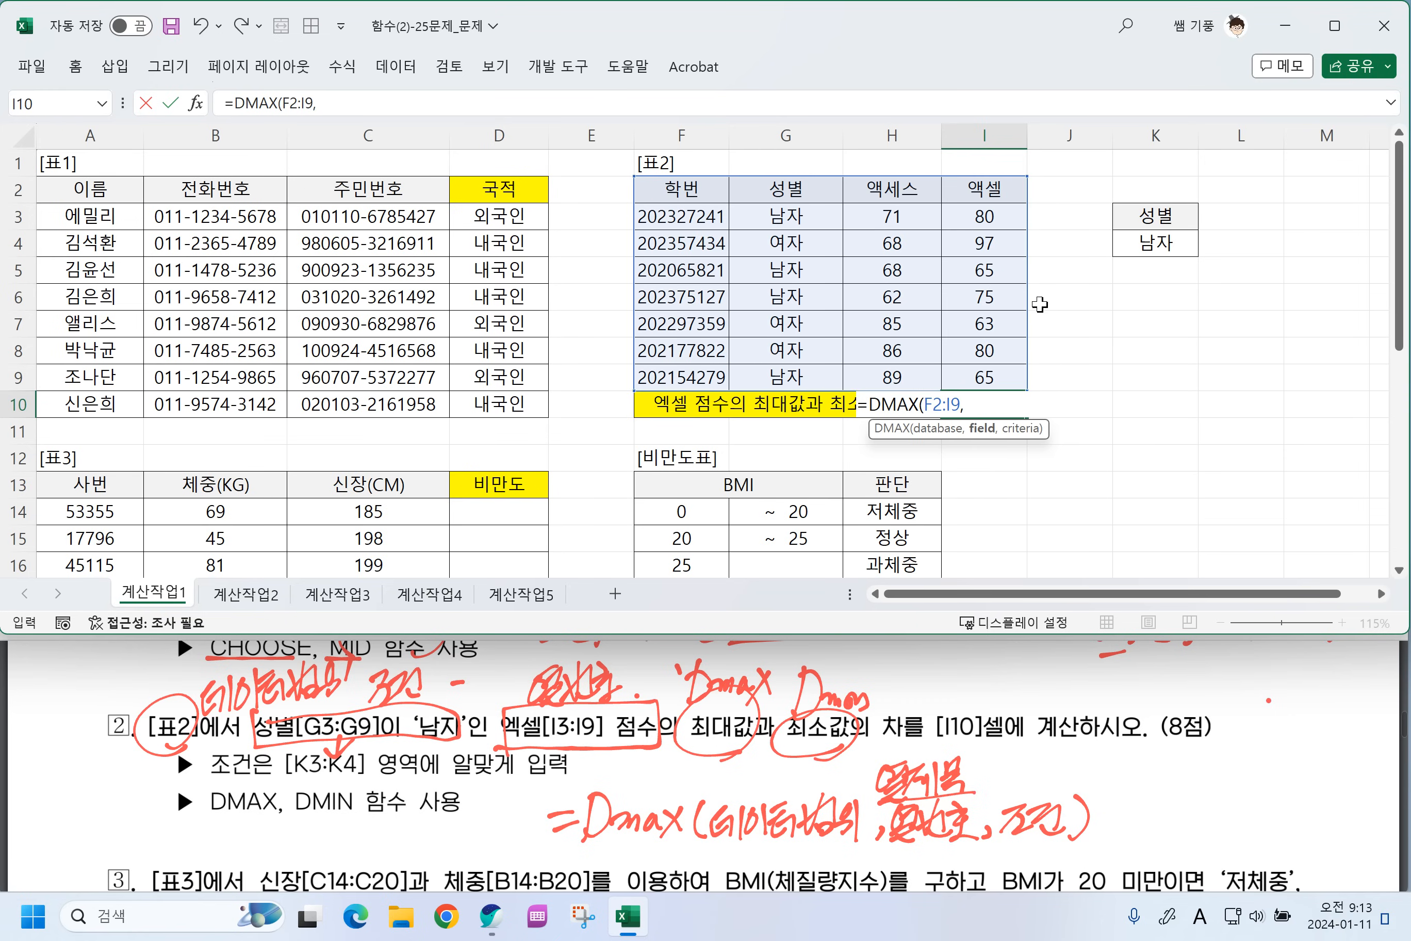
Complete the DMAX formula in I10 with field 4 and the criteria range K3:K4.
click(997, 191)
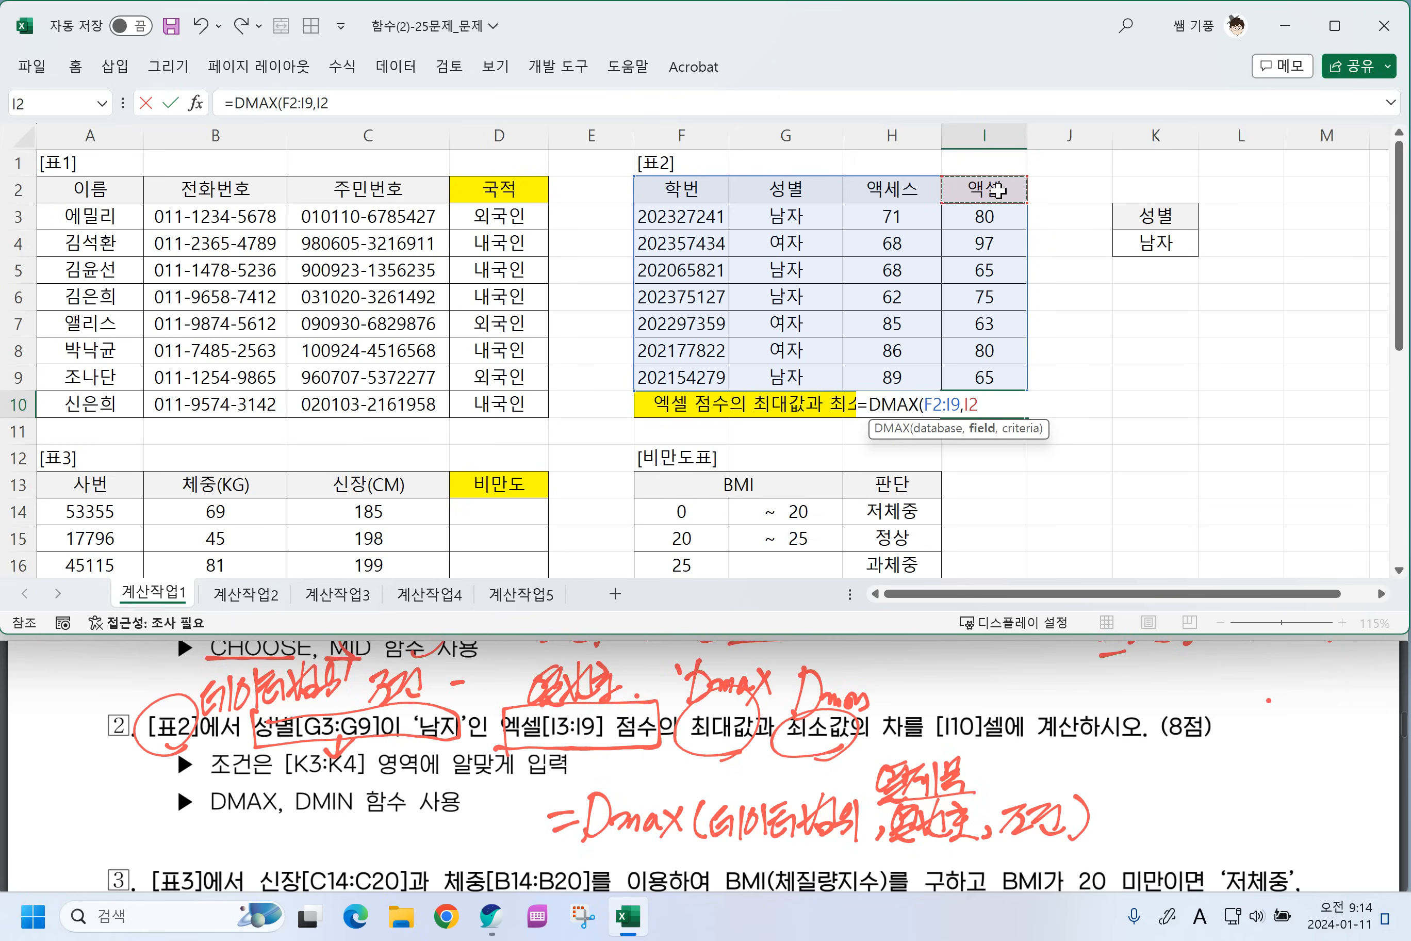
key(BackSpace)
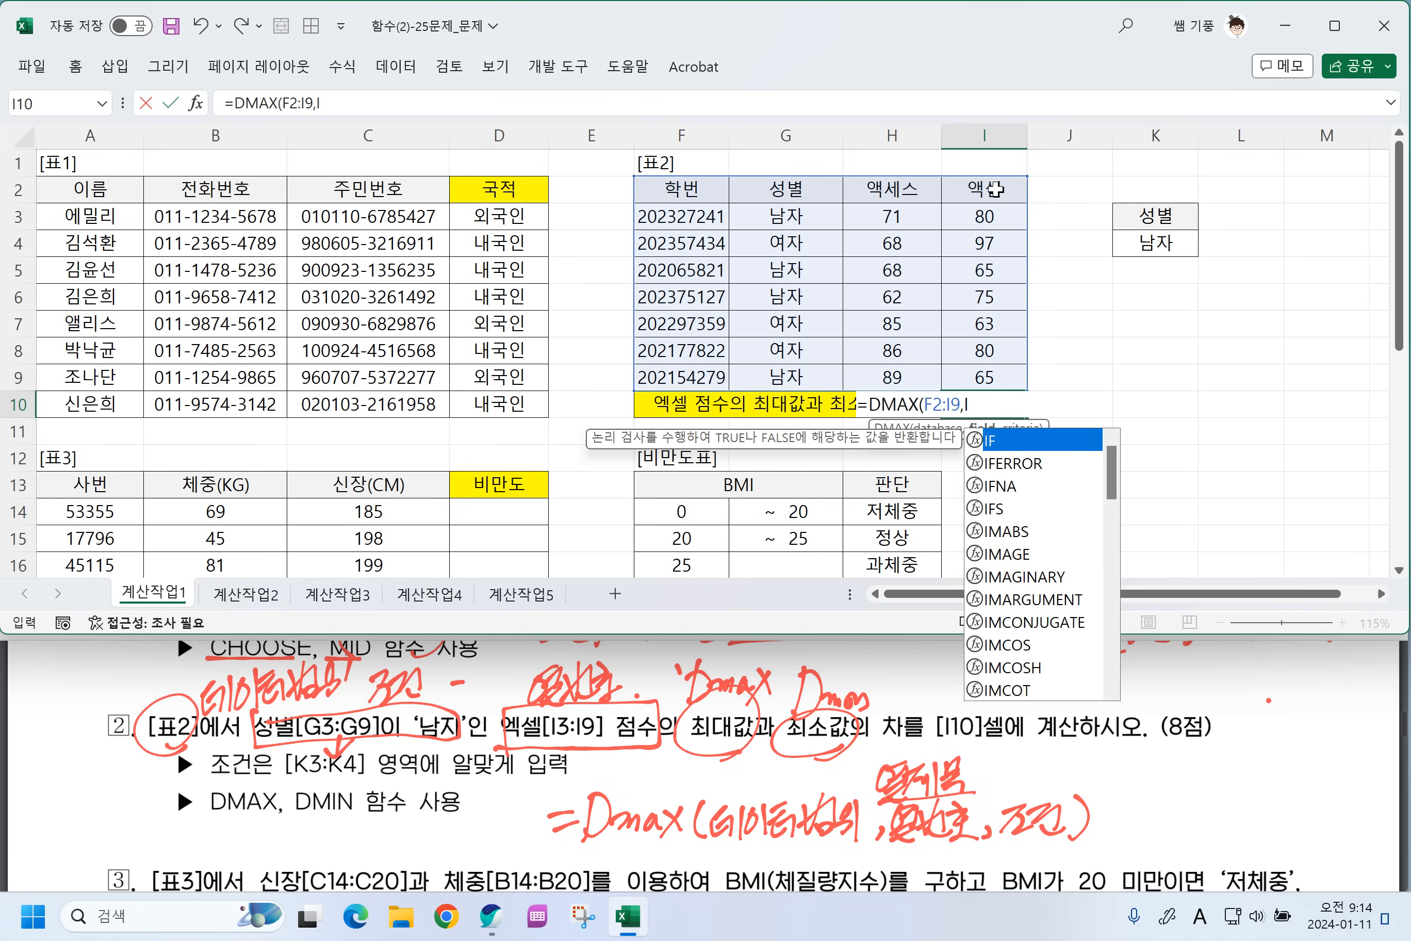
key(BackSpace)
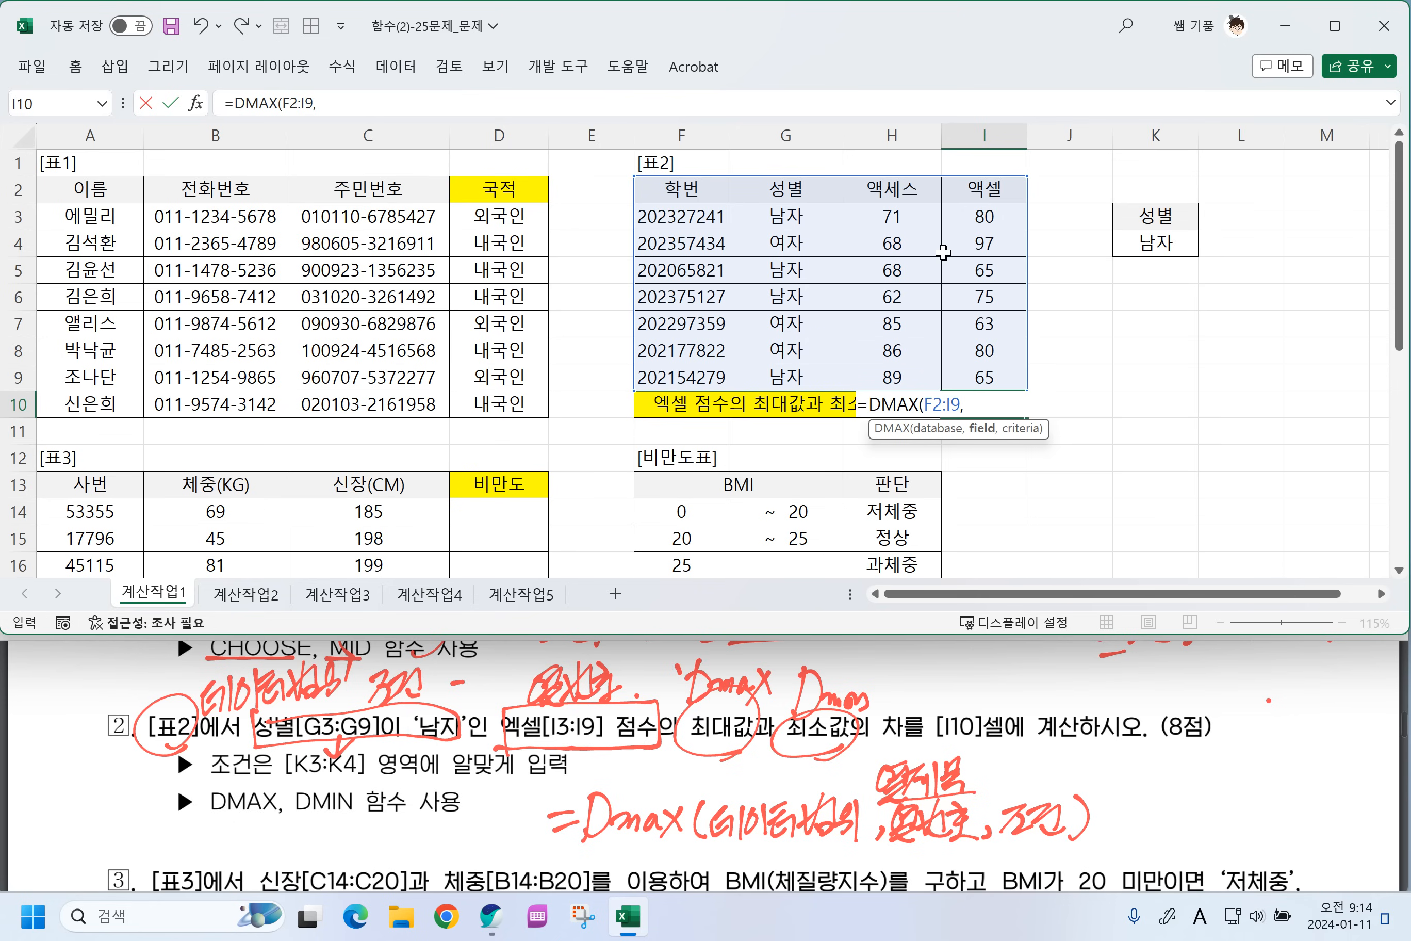
text(4,)
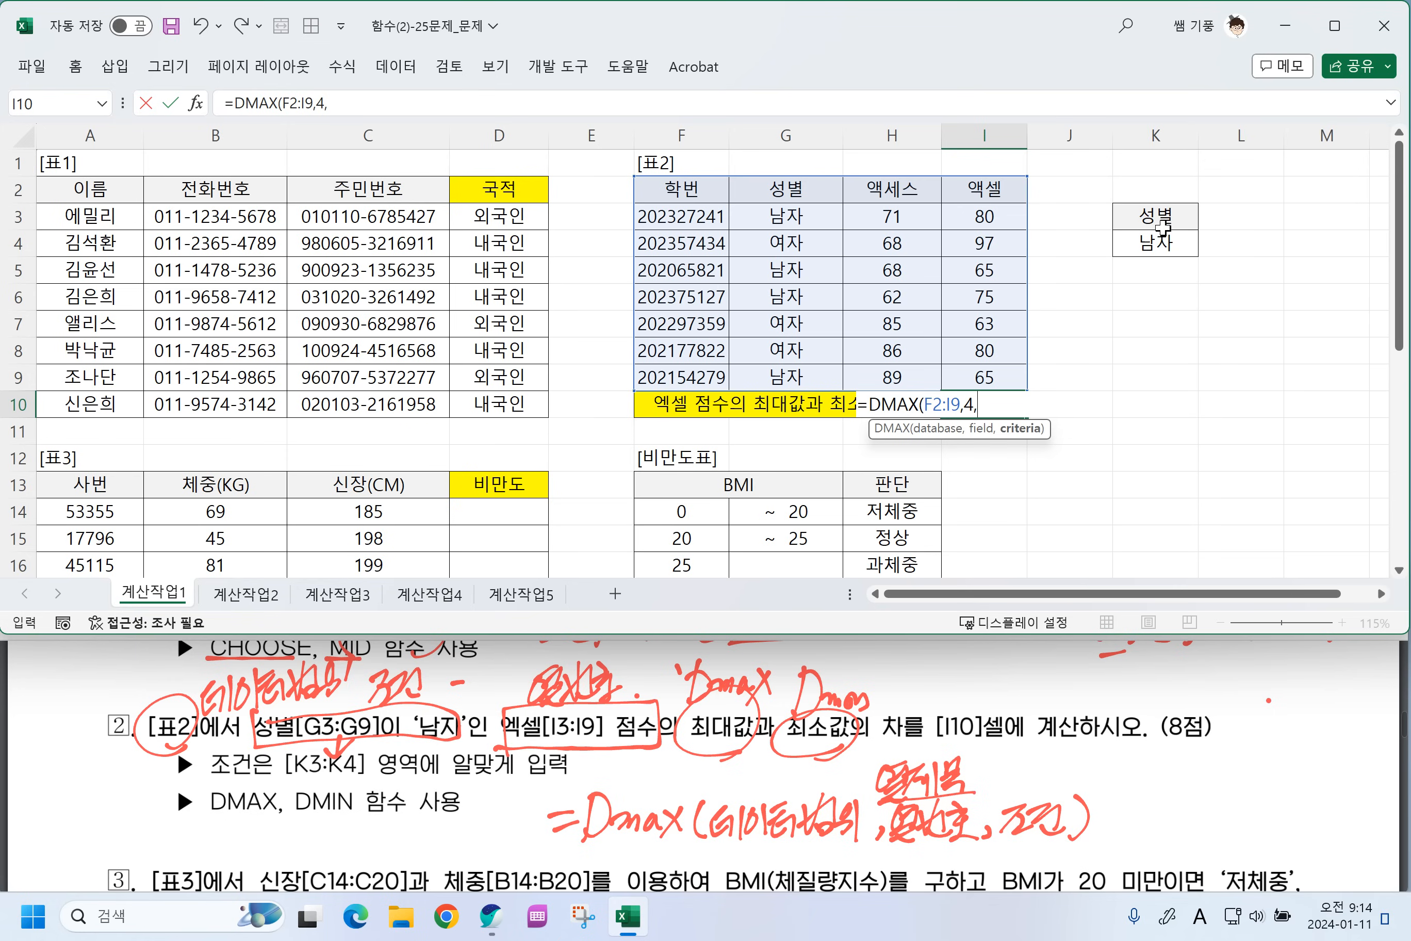
drag(1162, 222, 1165, 241)
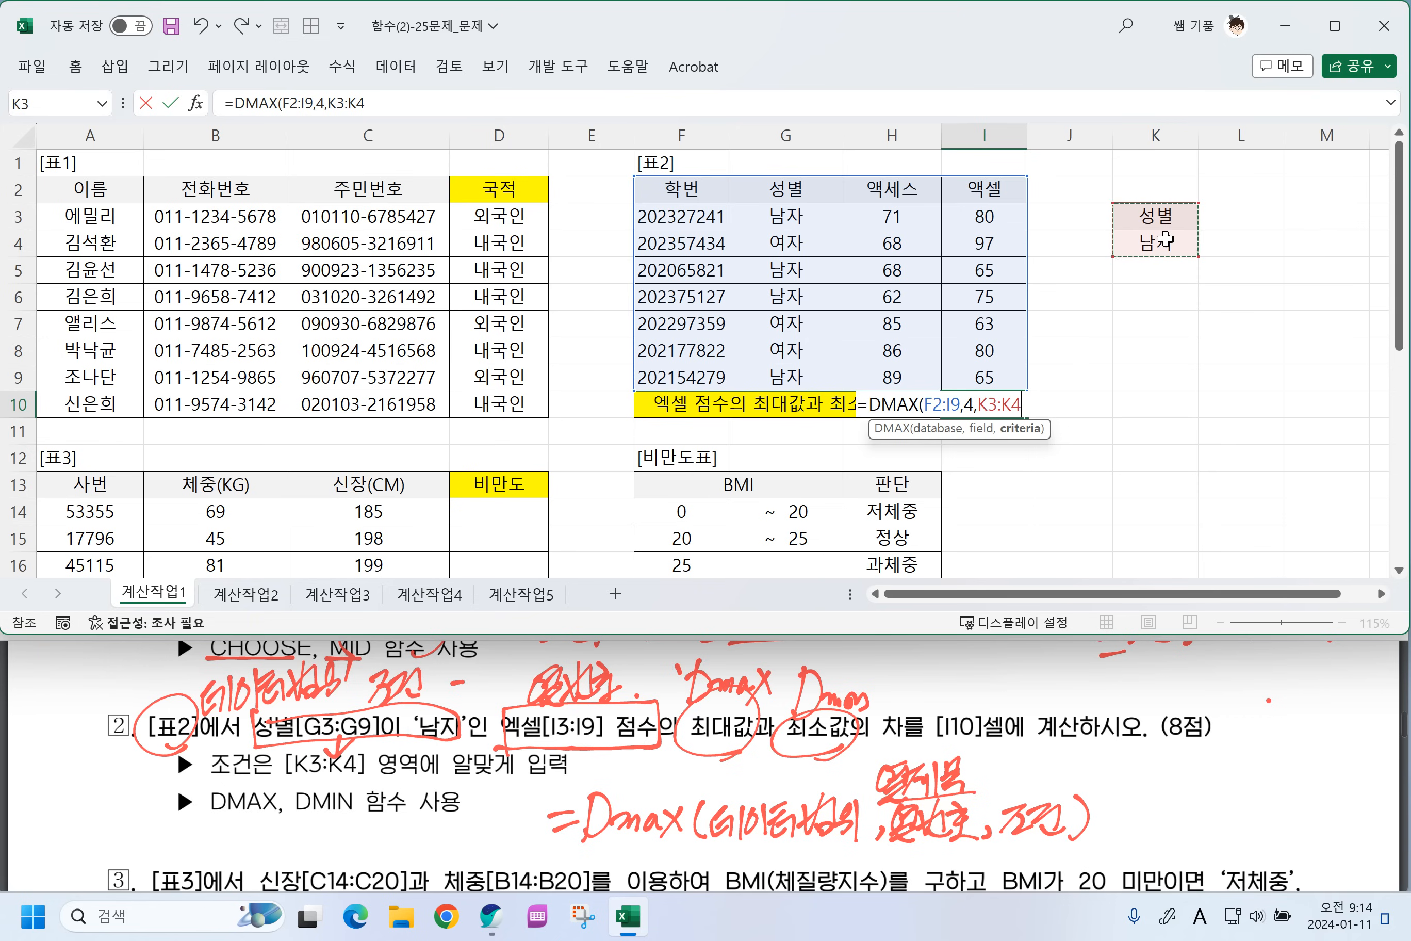
text())
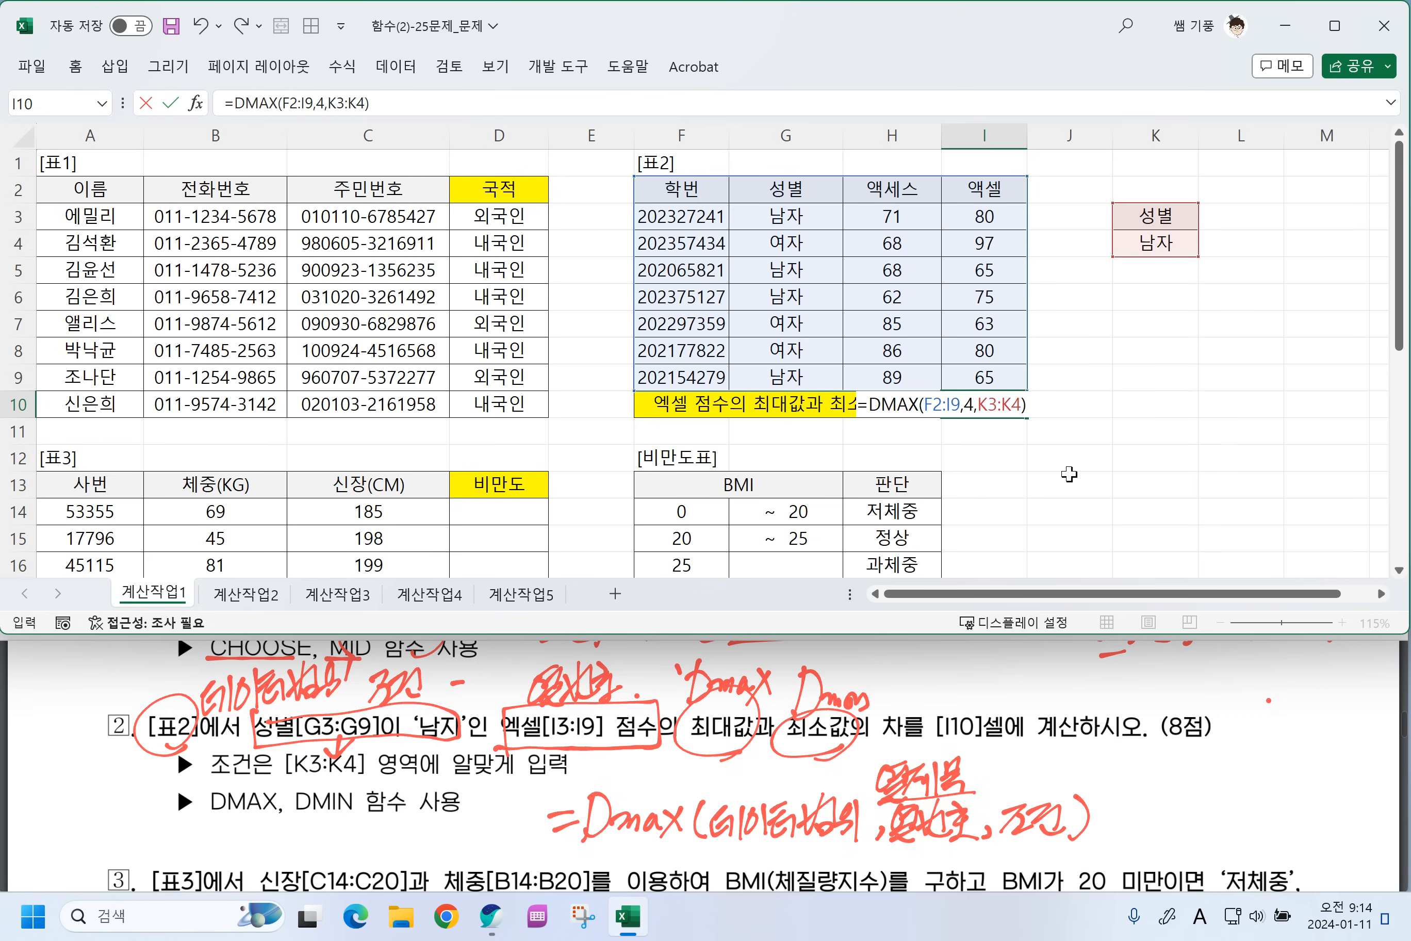
key(Return)
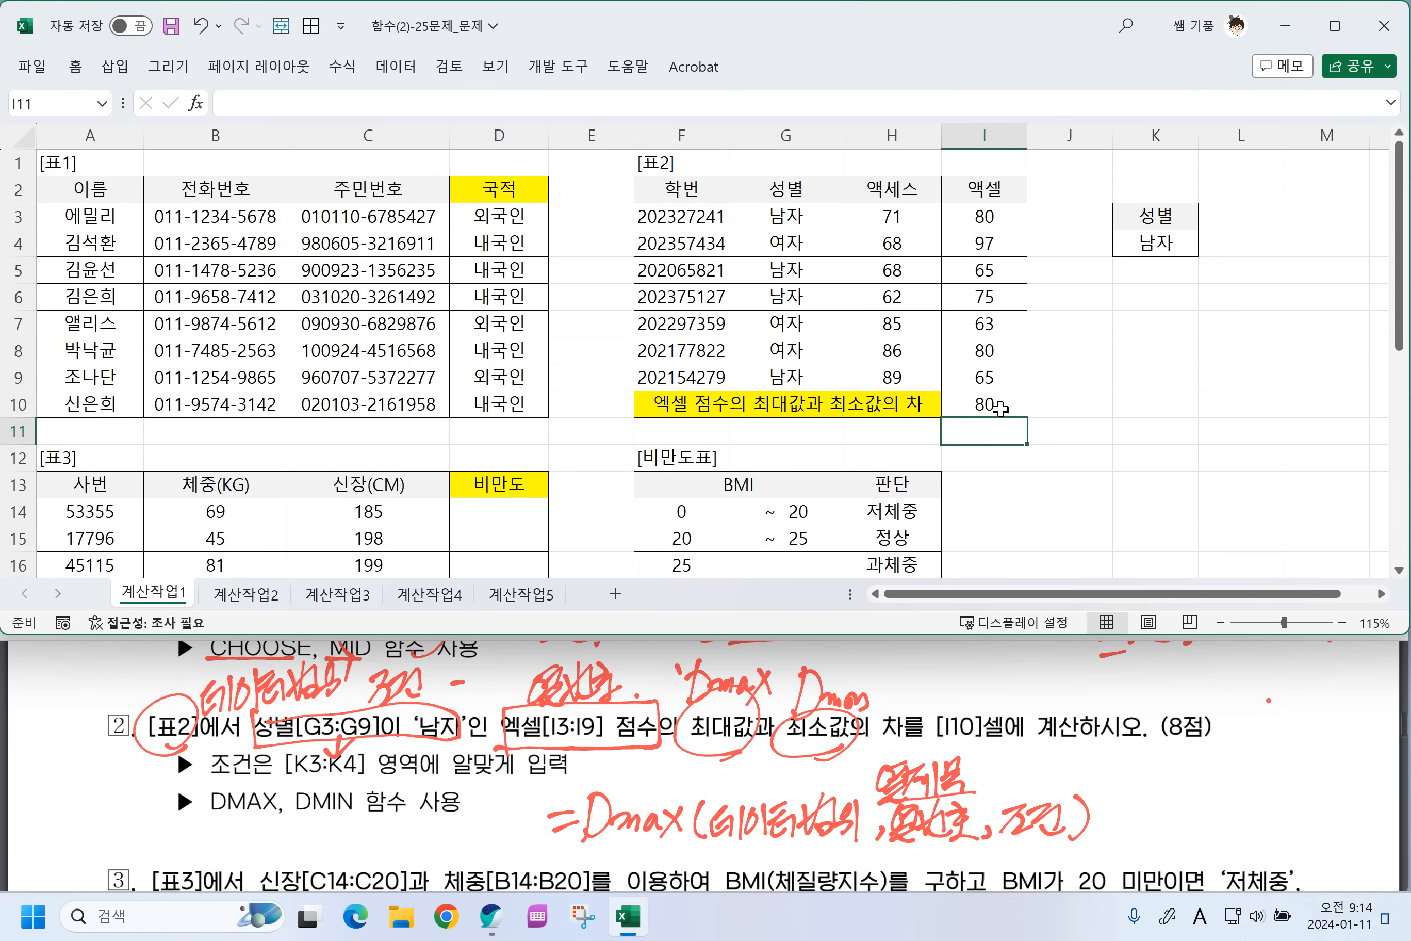
Extend the I10 formula by subtracting DMIN(F2:I9,I2,K3:K4) from the DMAX part.
double_click(1003, 404)
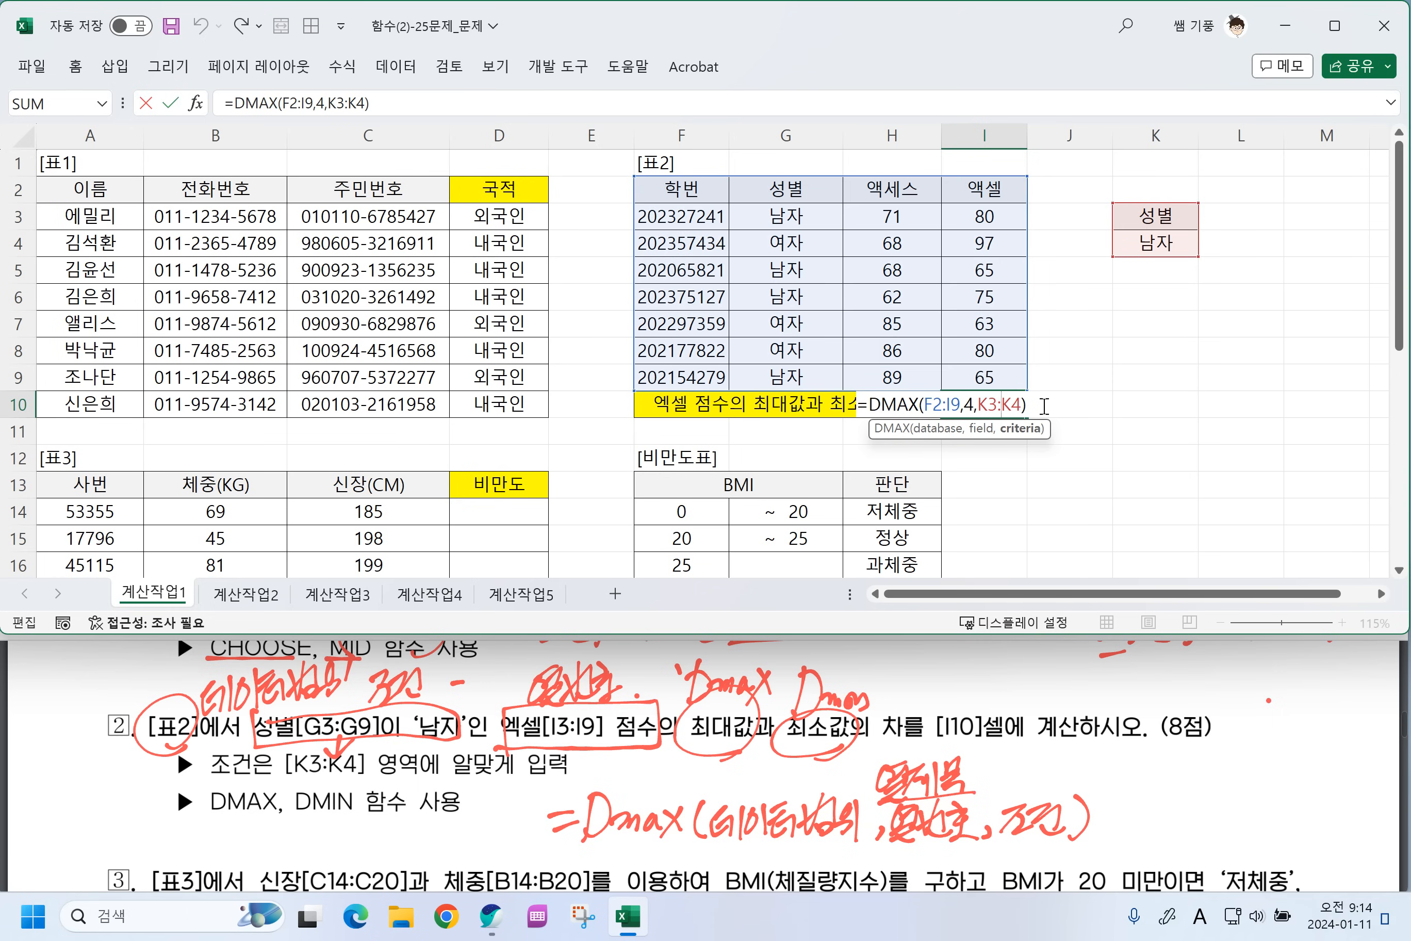
click(1044, 406)
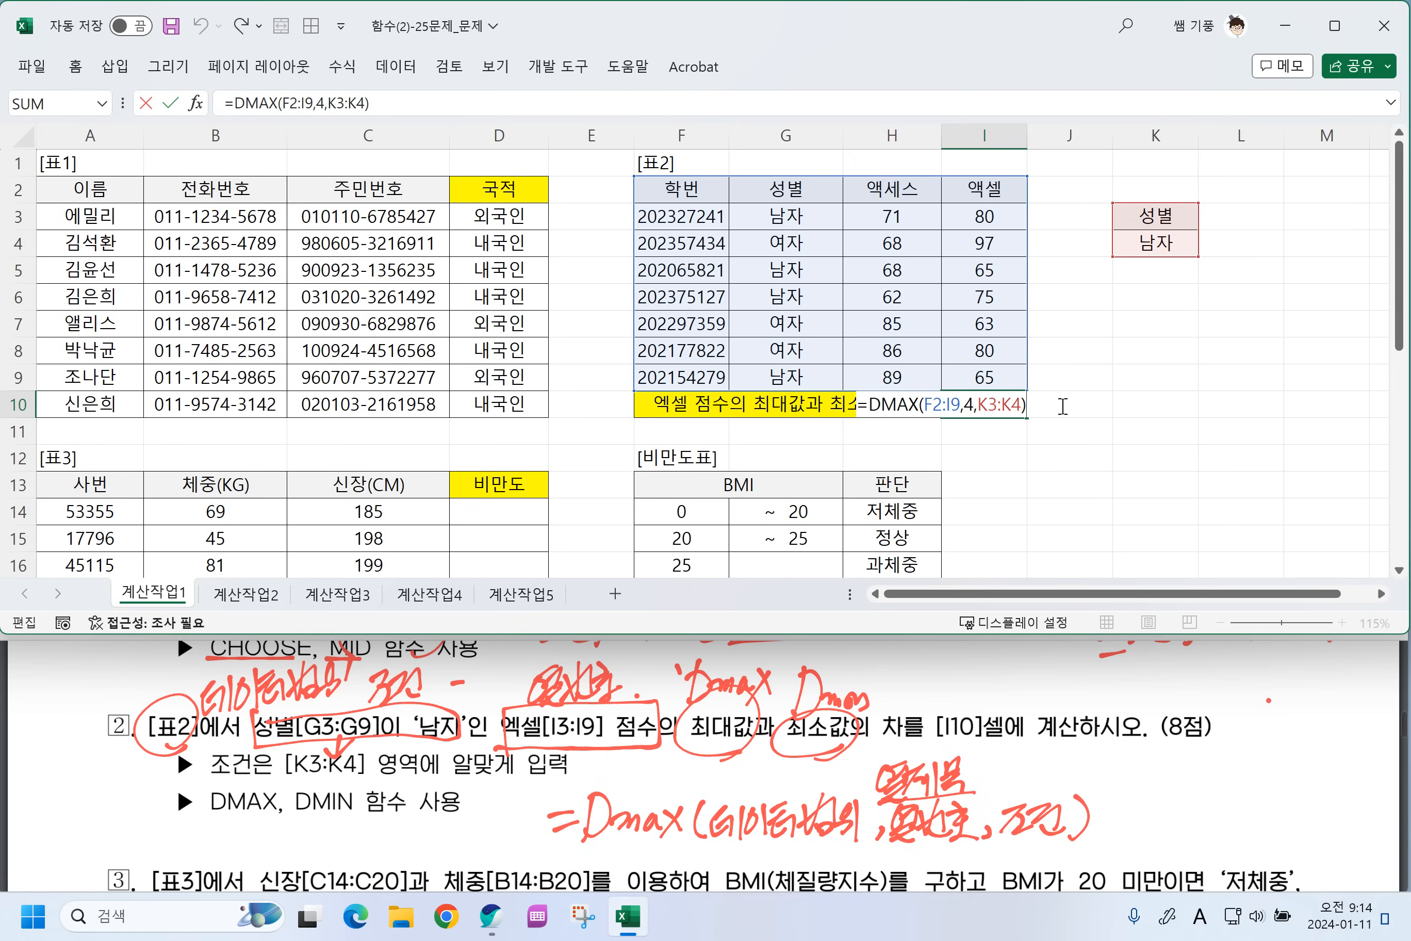
text(-DMI)
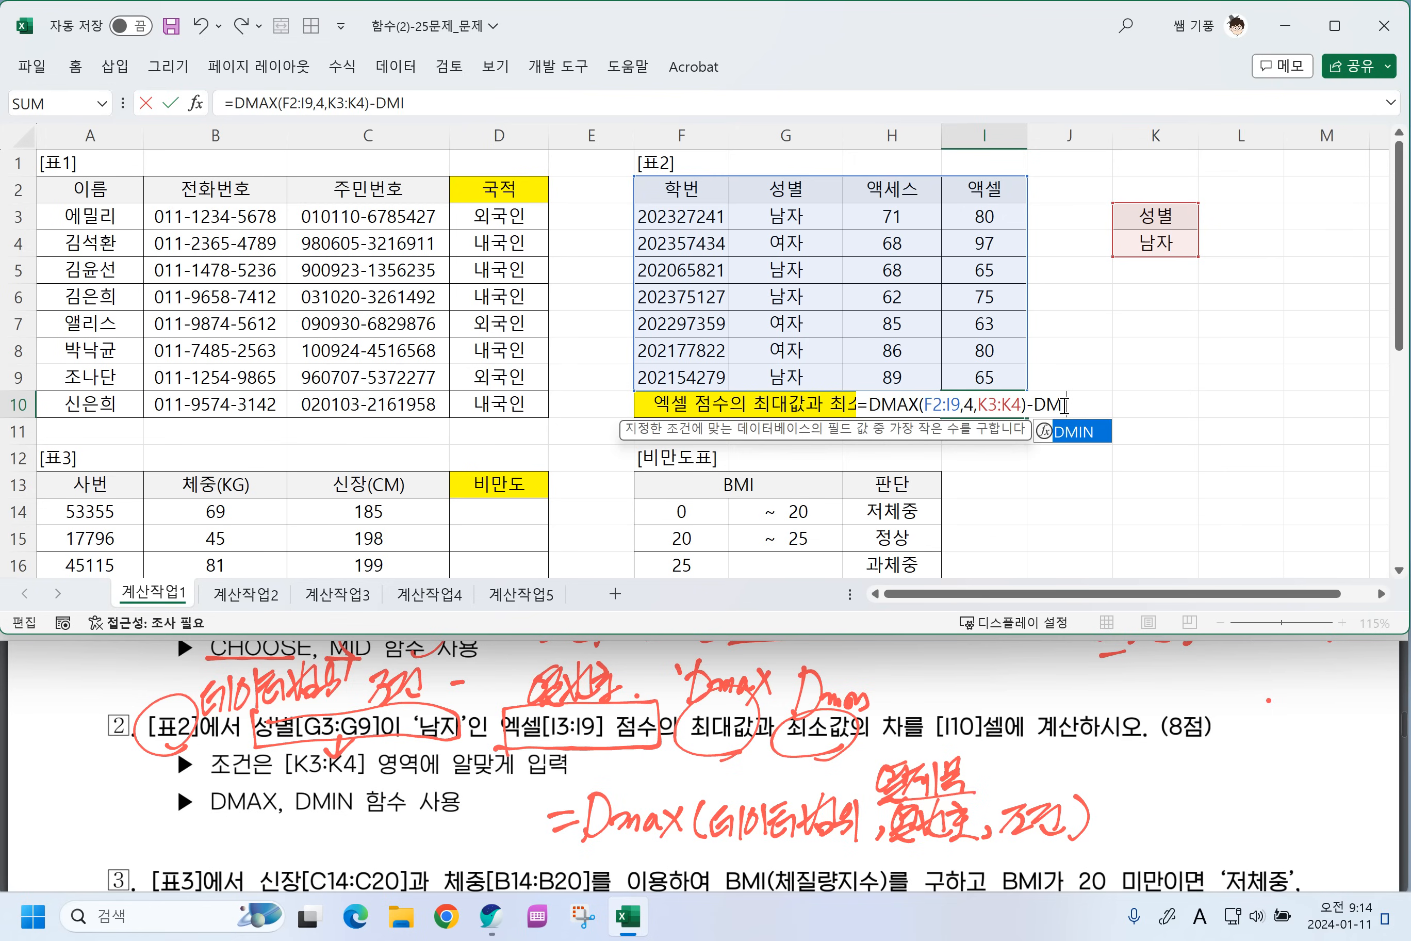
text(N()
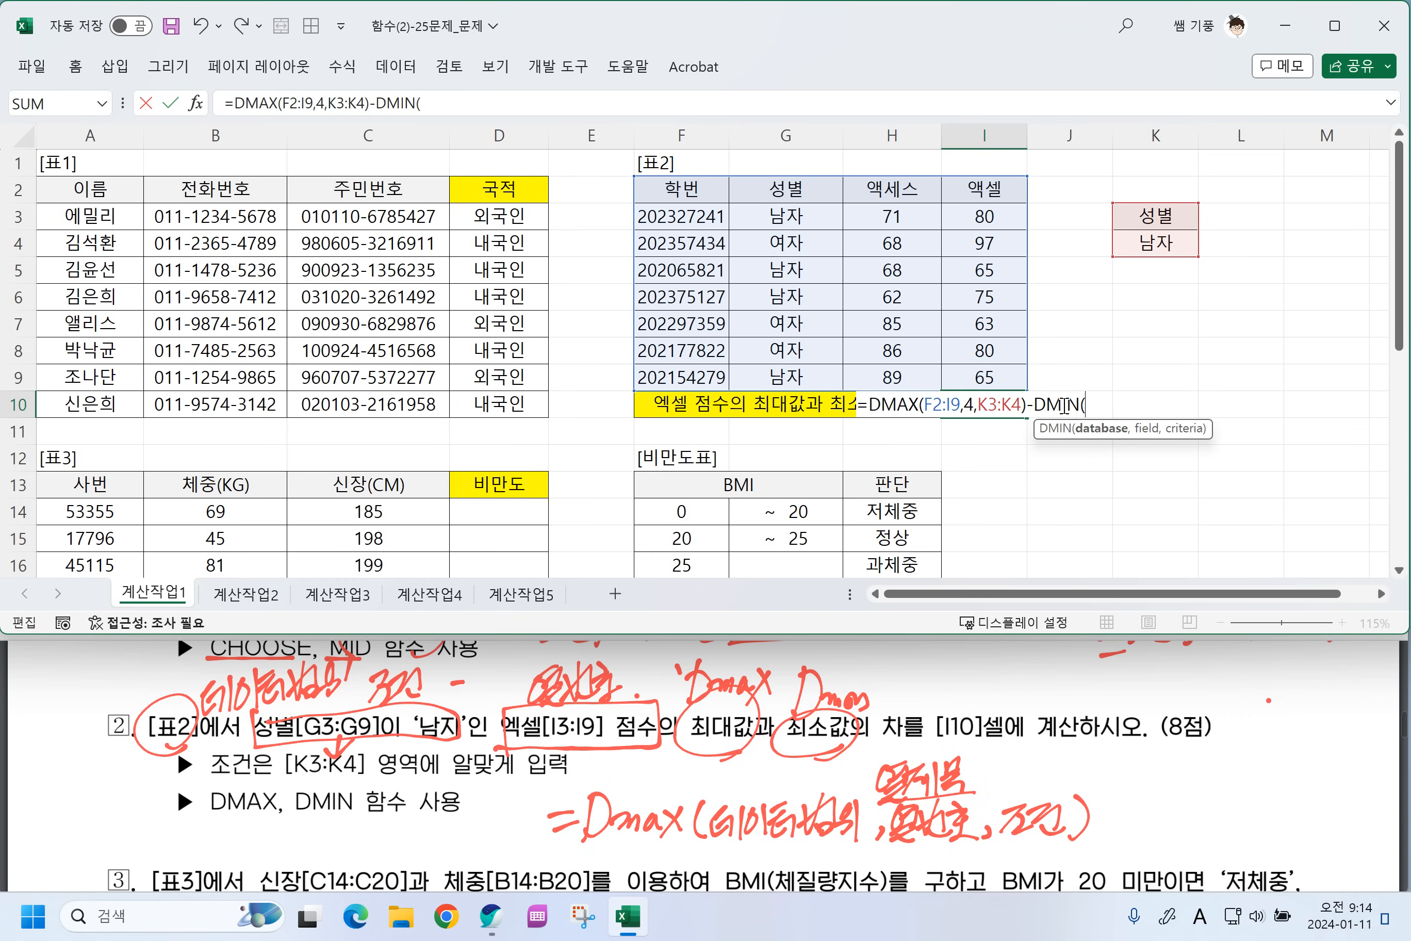
drag(671, 189, 966, 359)
text(,)
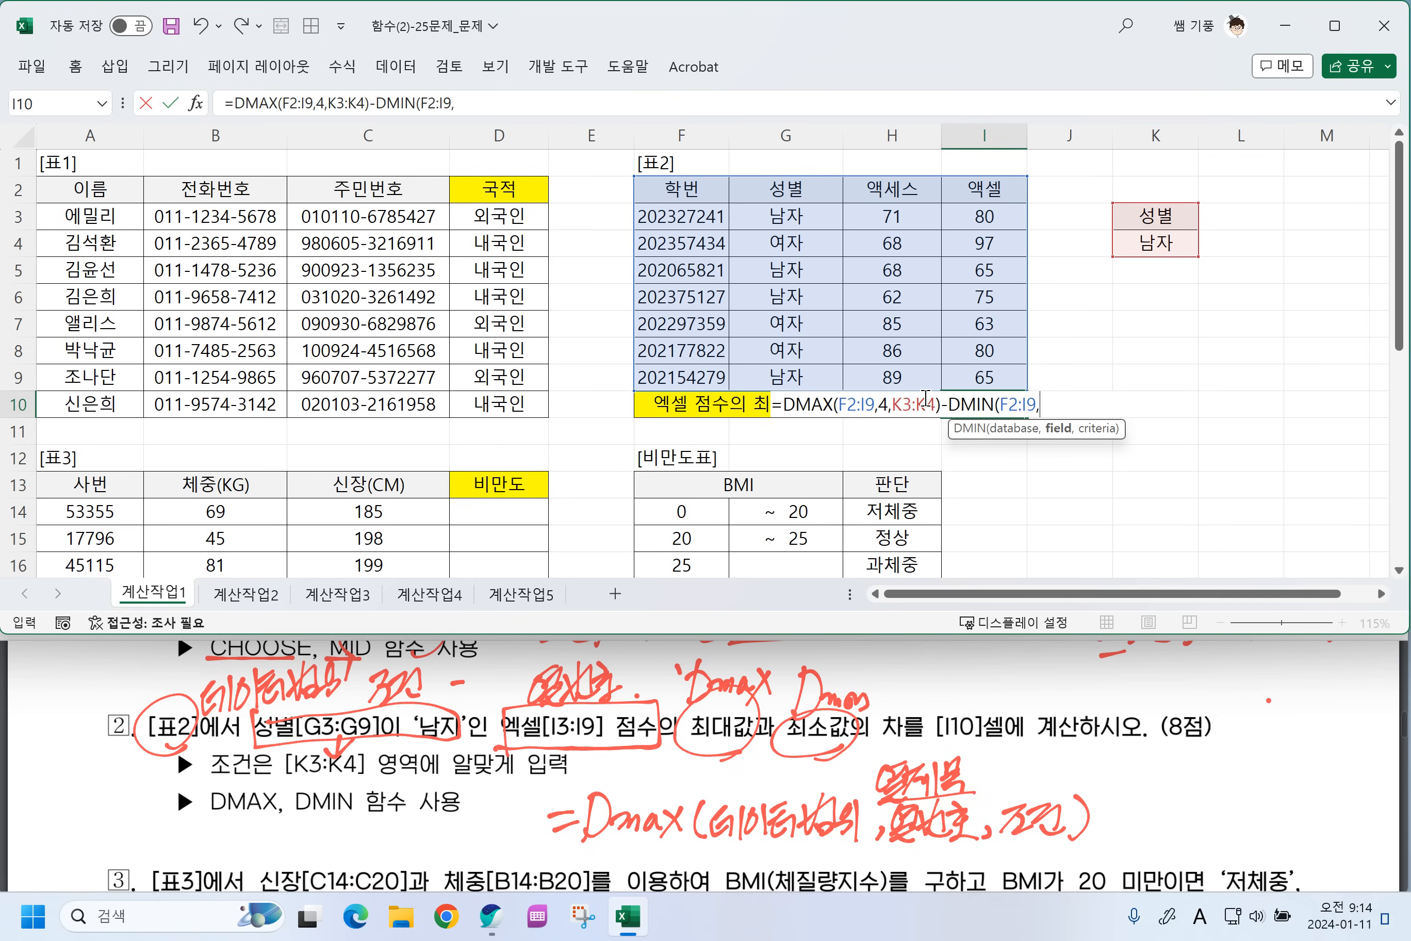
click(1002, 193)
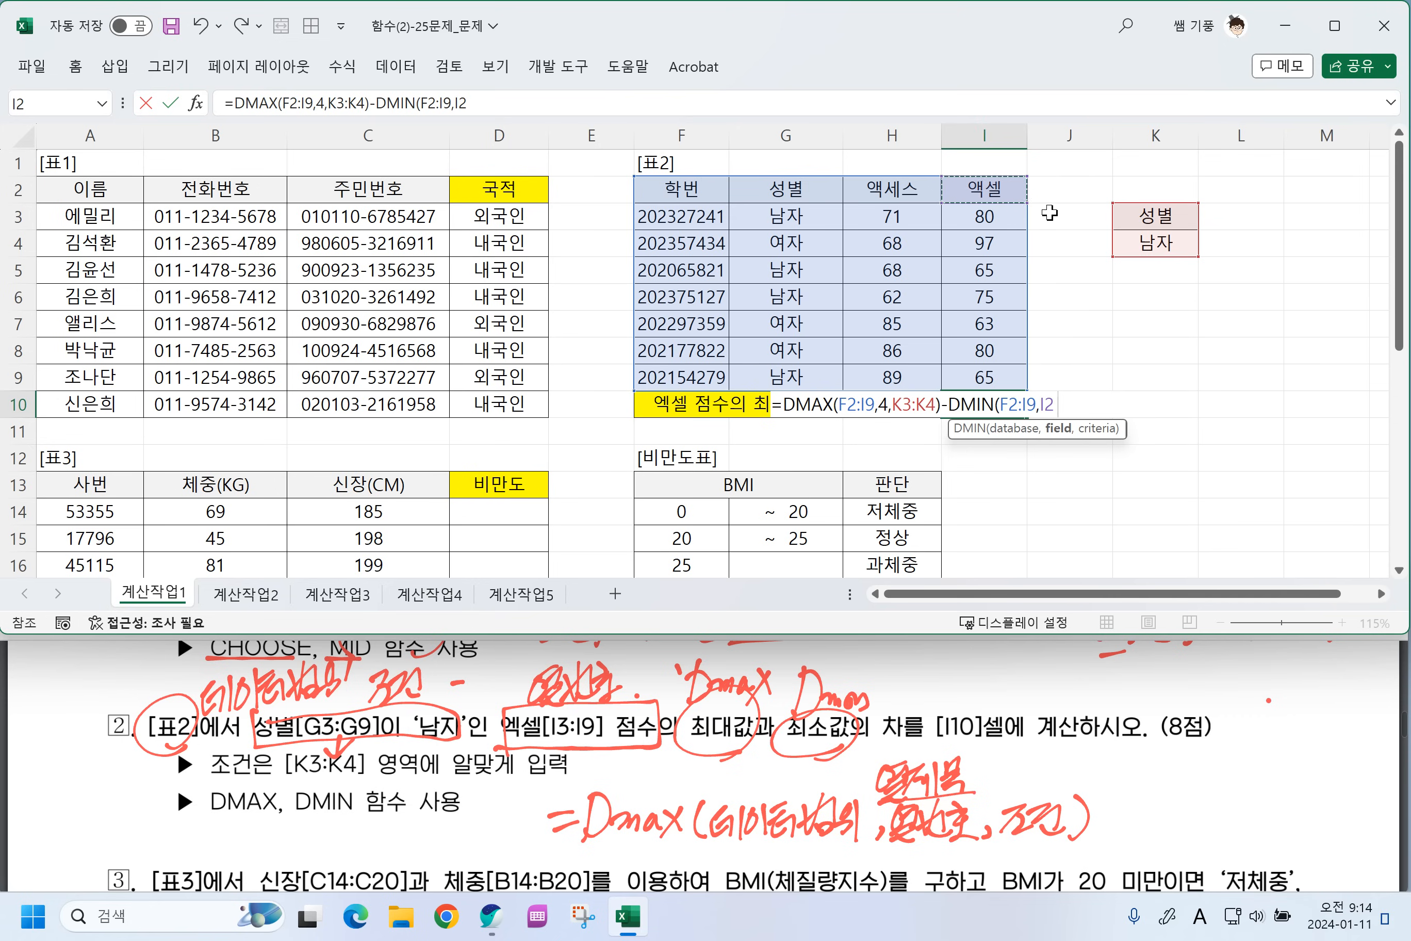
text(,)
drag(1134, 218, 1144, 237)
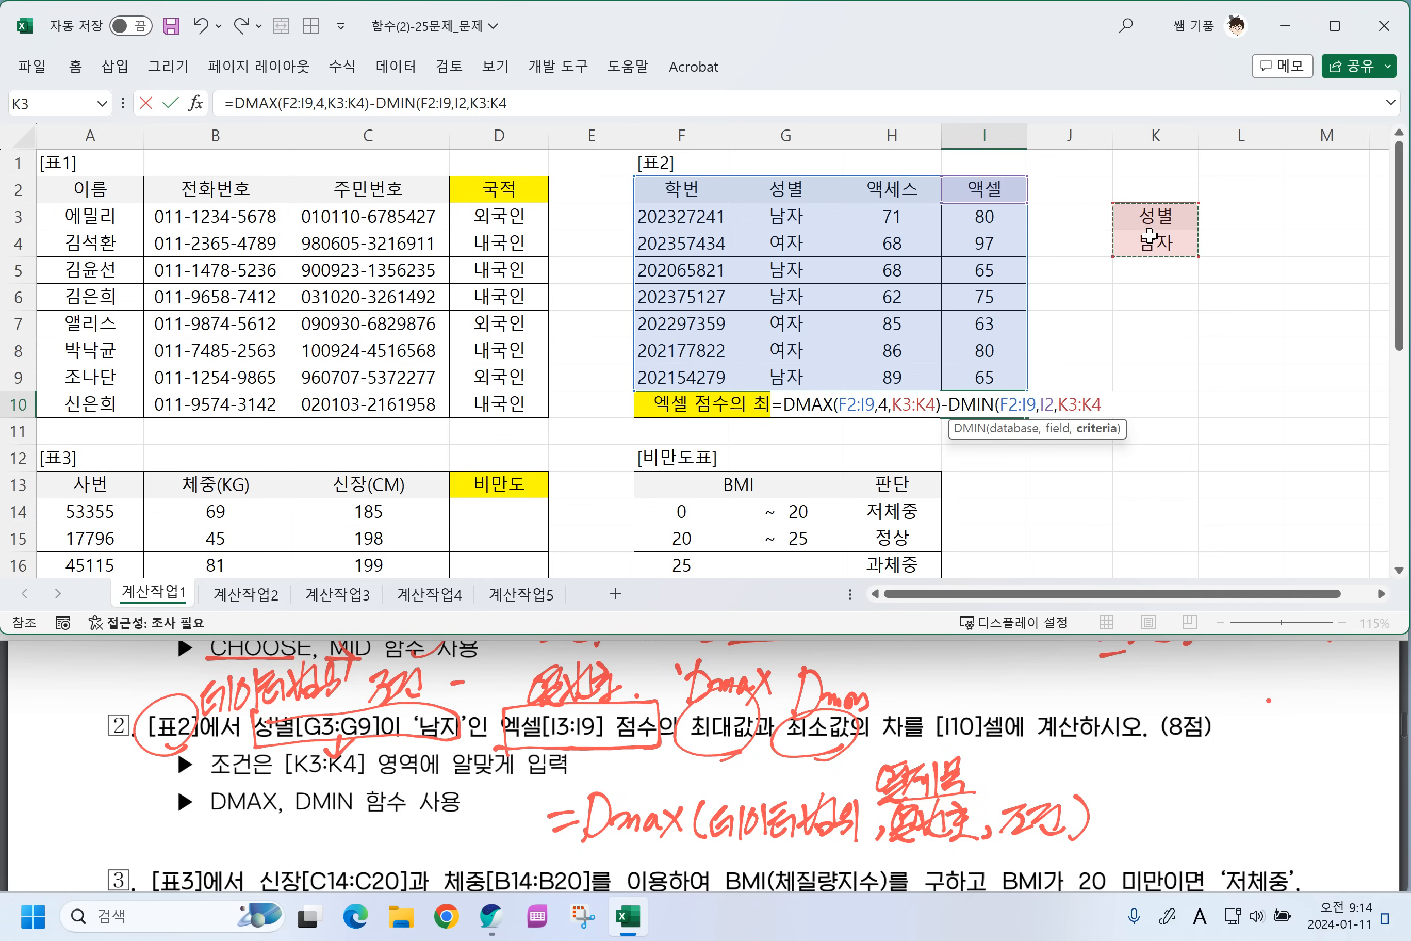
text())
key(Return)
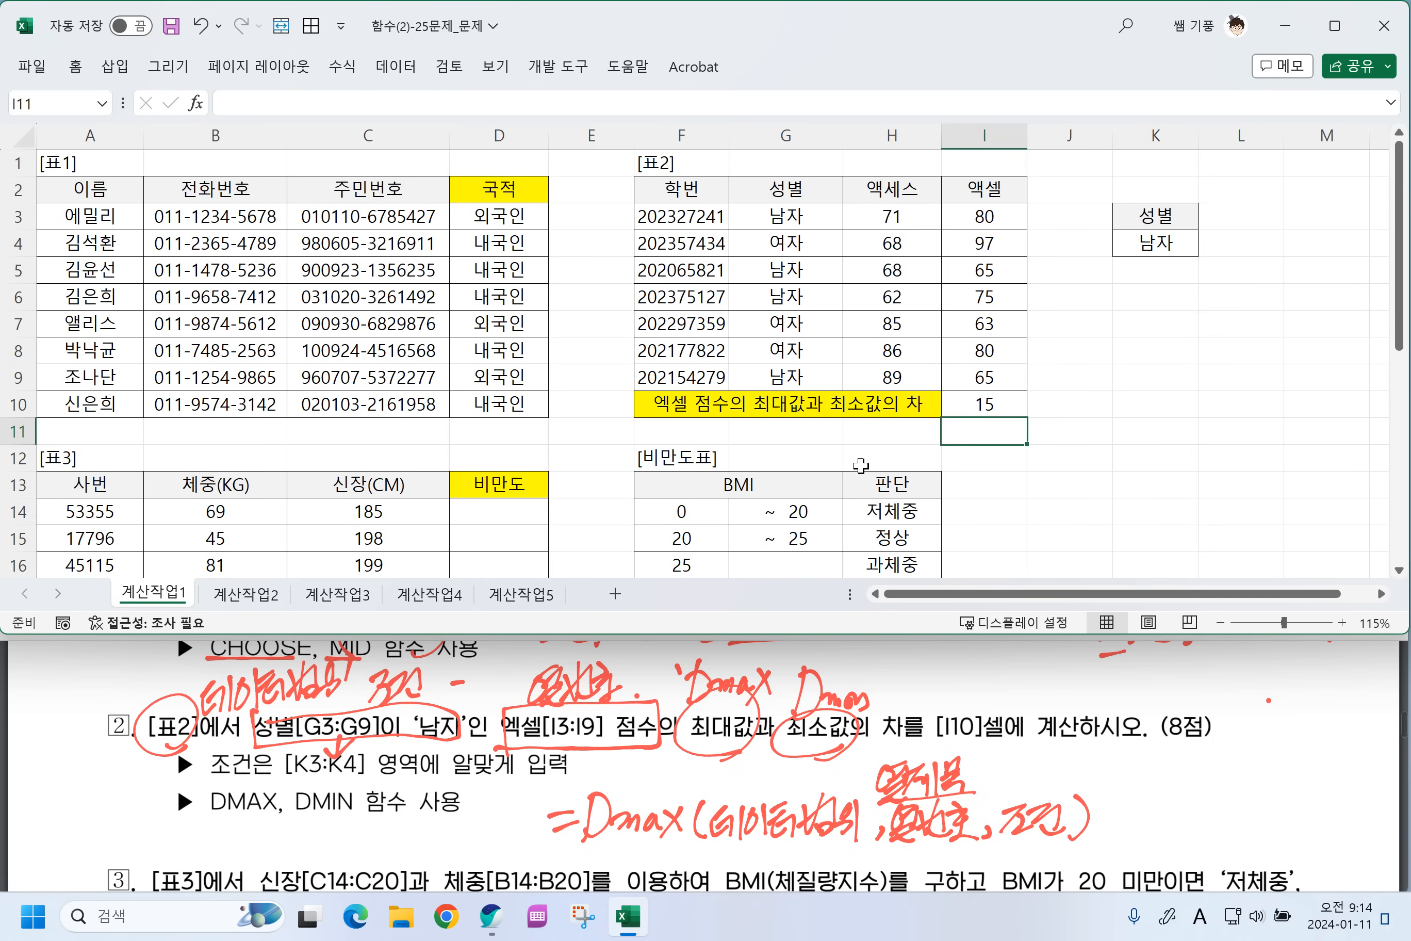
click(984, 403)
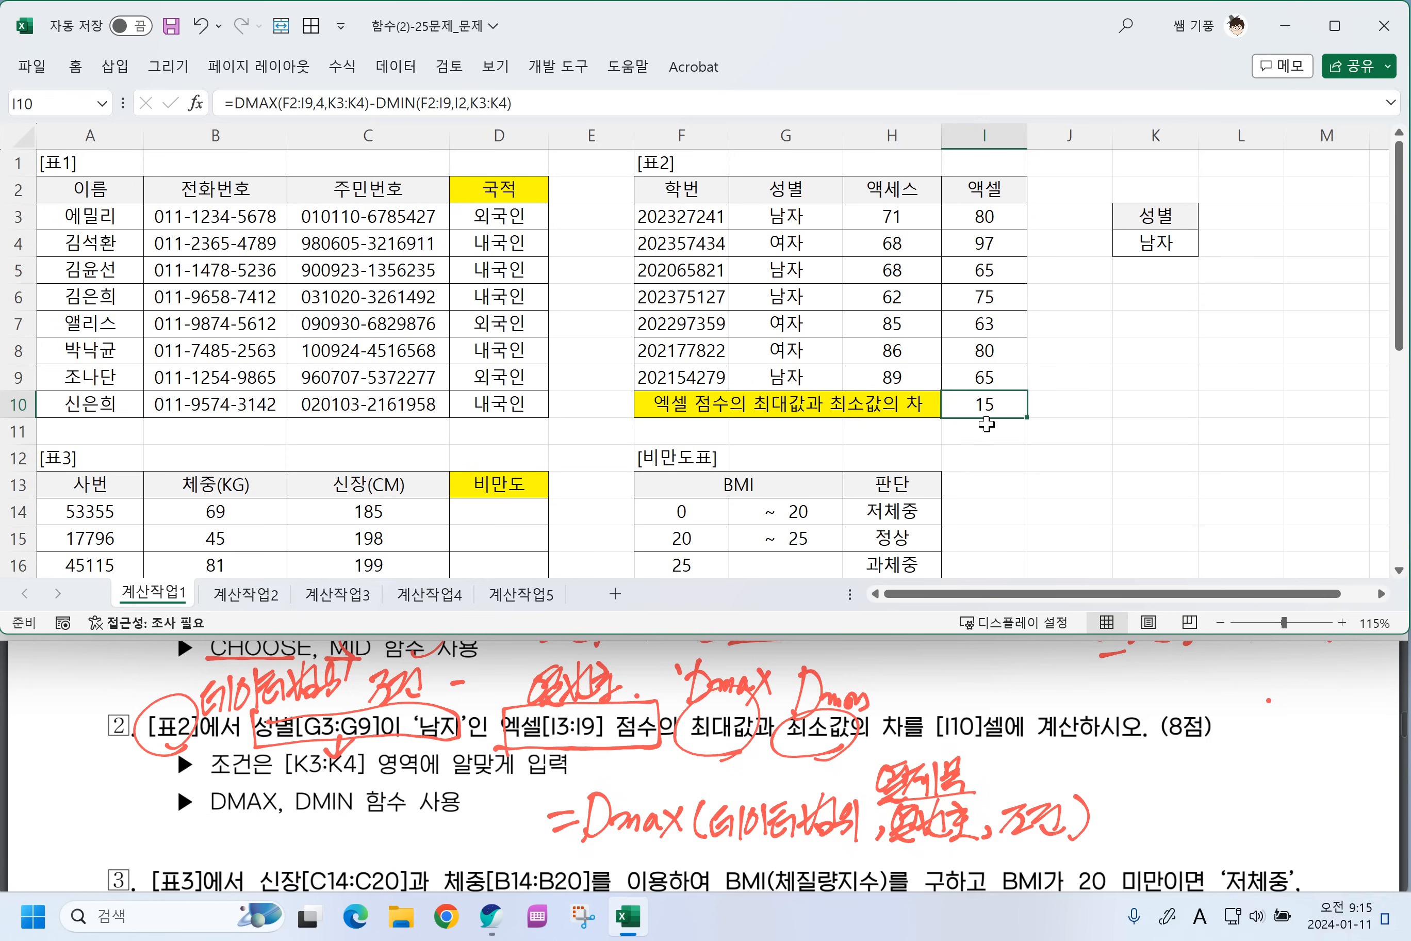
Go to question 3 in the PDF and underline BMI(체질량지수) and the formula 몸무게/(키/100)² in red.
scroll(404, 493, down, 1)
scroll(404, 493, down, 2)
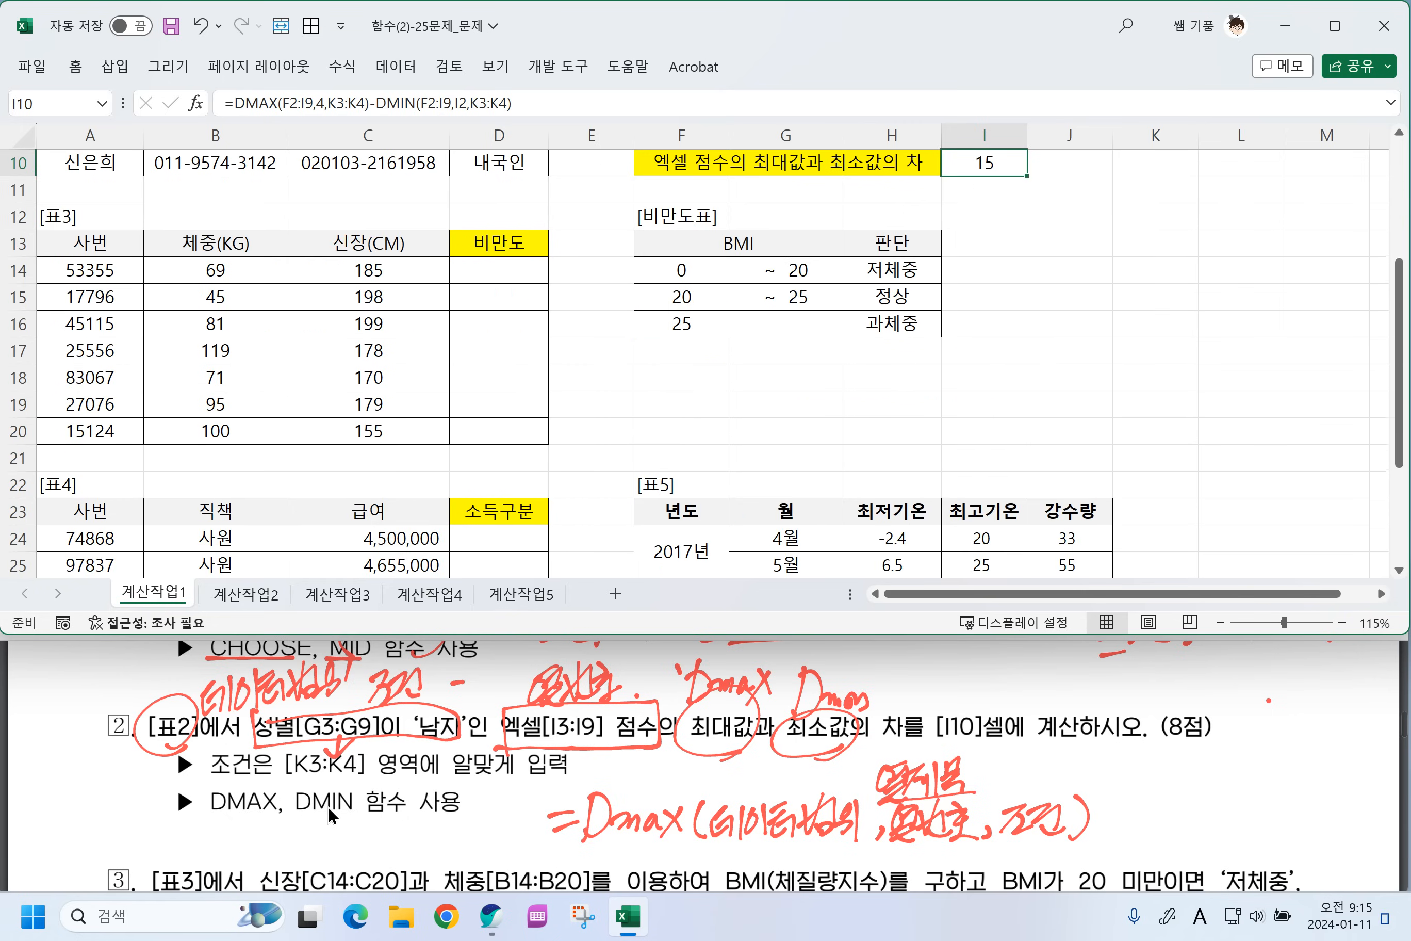
click(329, 758)
scroll(325, 767, down, 2)
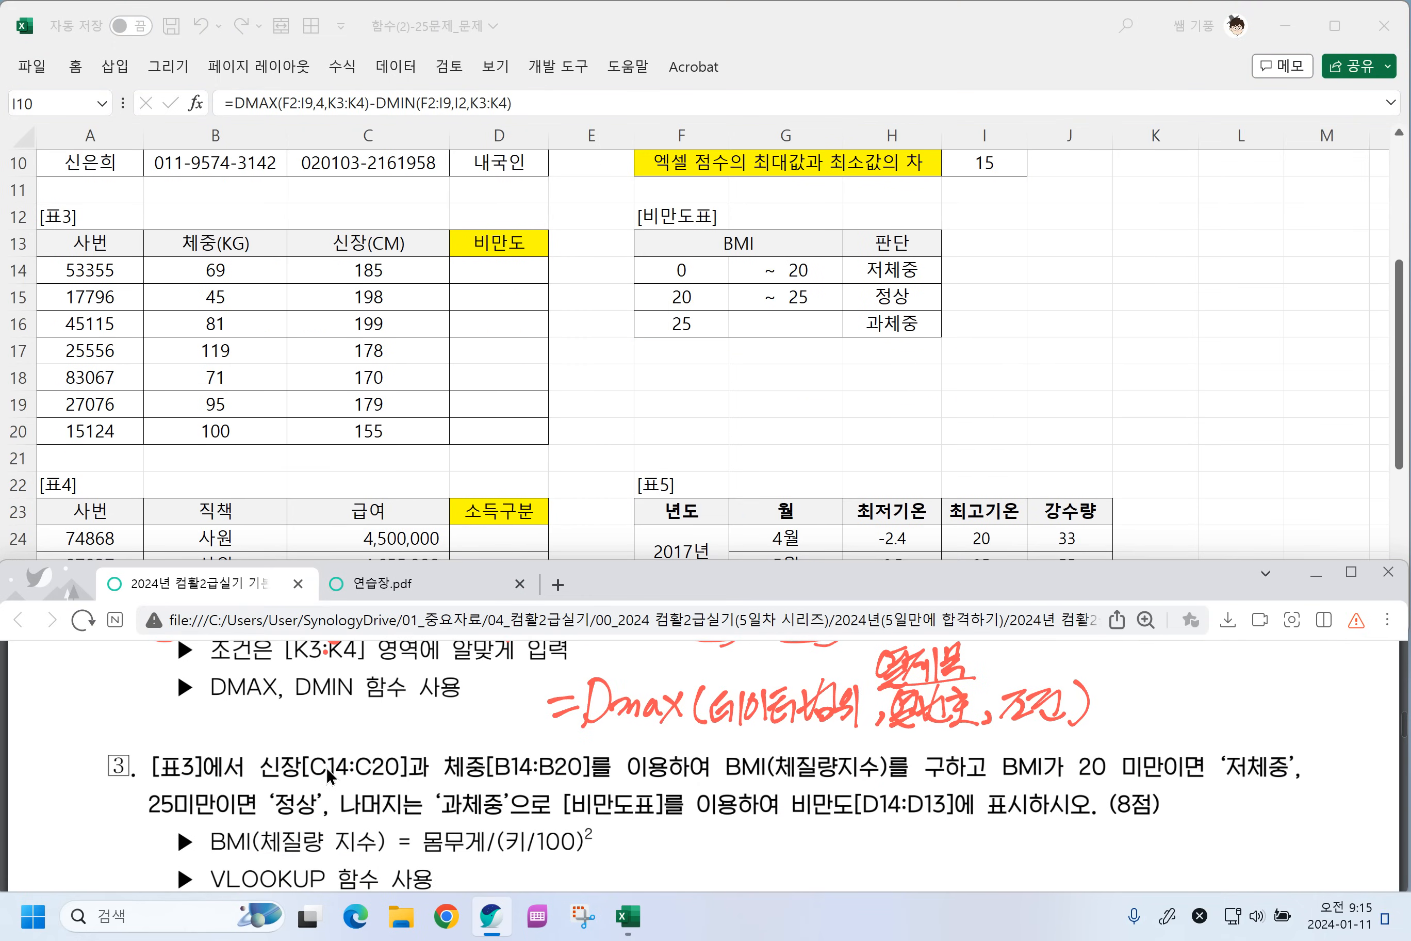
scroll(328, 766, down, 1)
scroll(352, 759, down, 1)
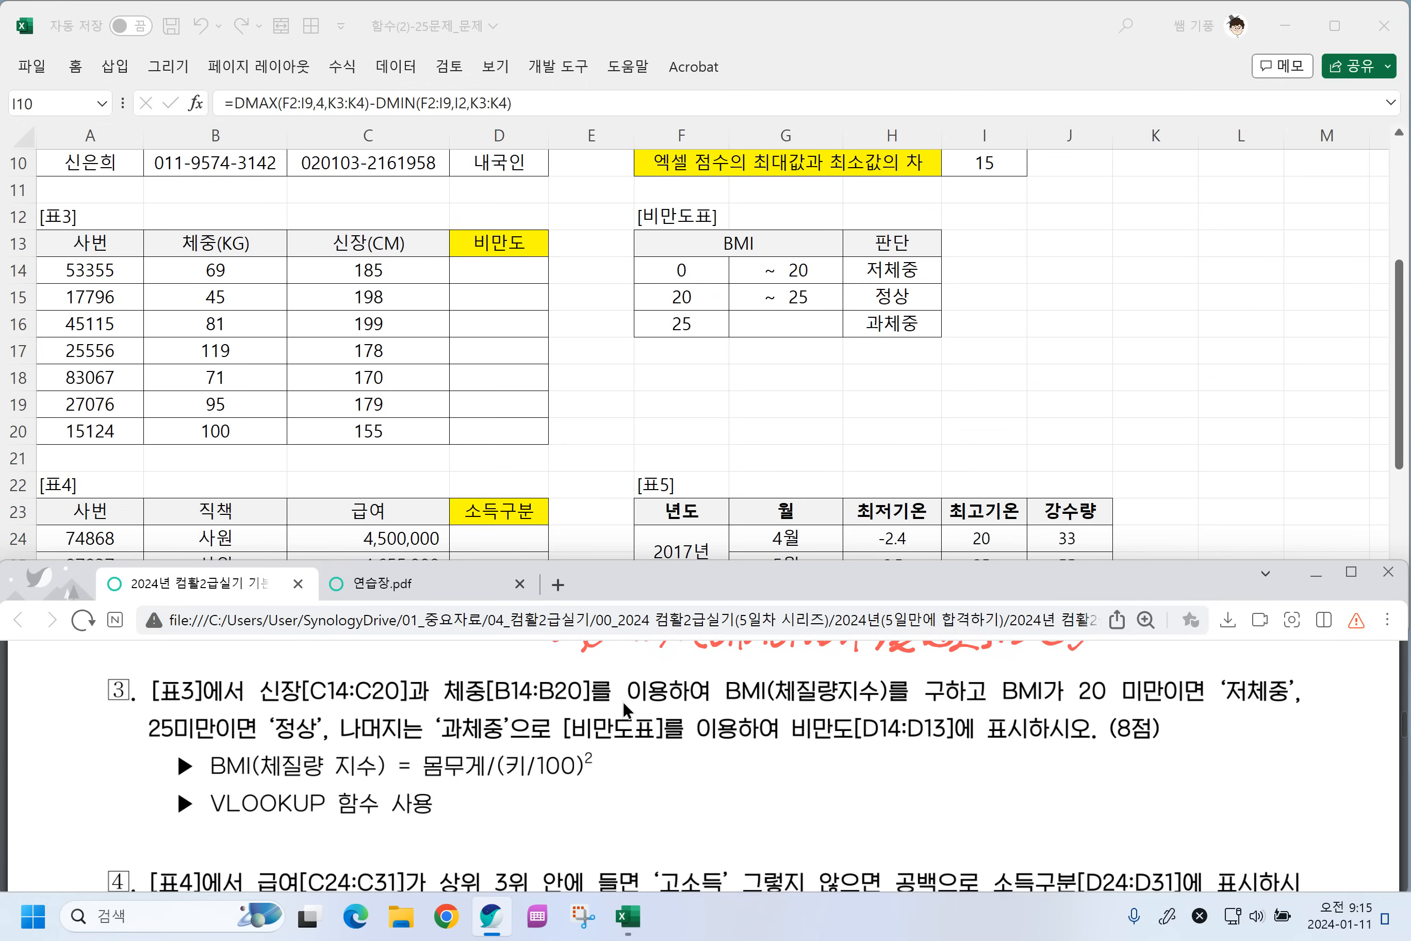
drag(717, 703, 979, 722)
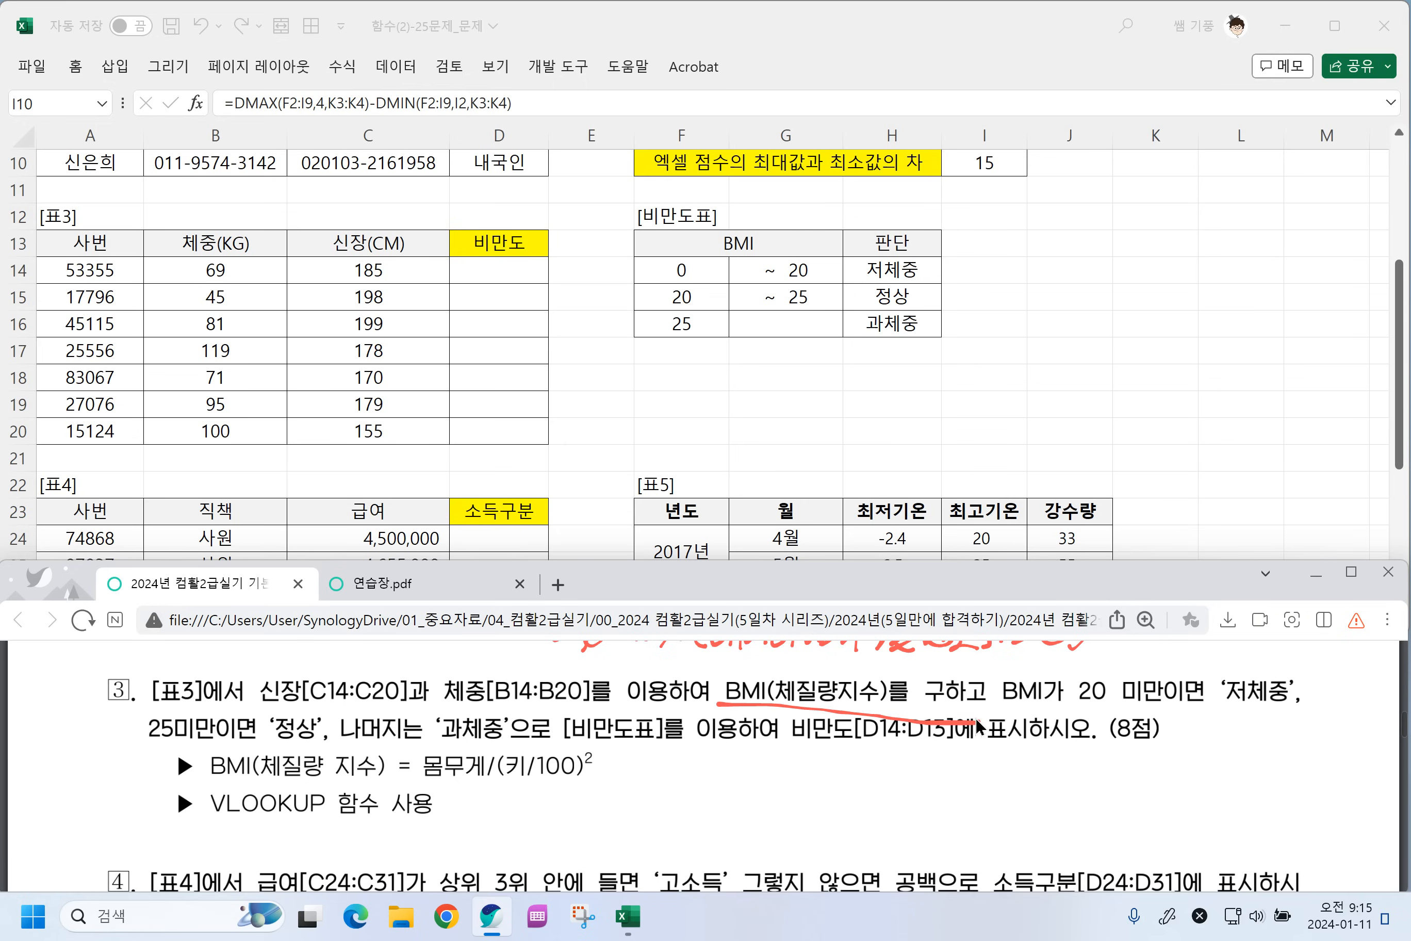
key(ctrl+z)
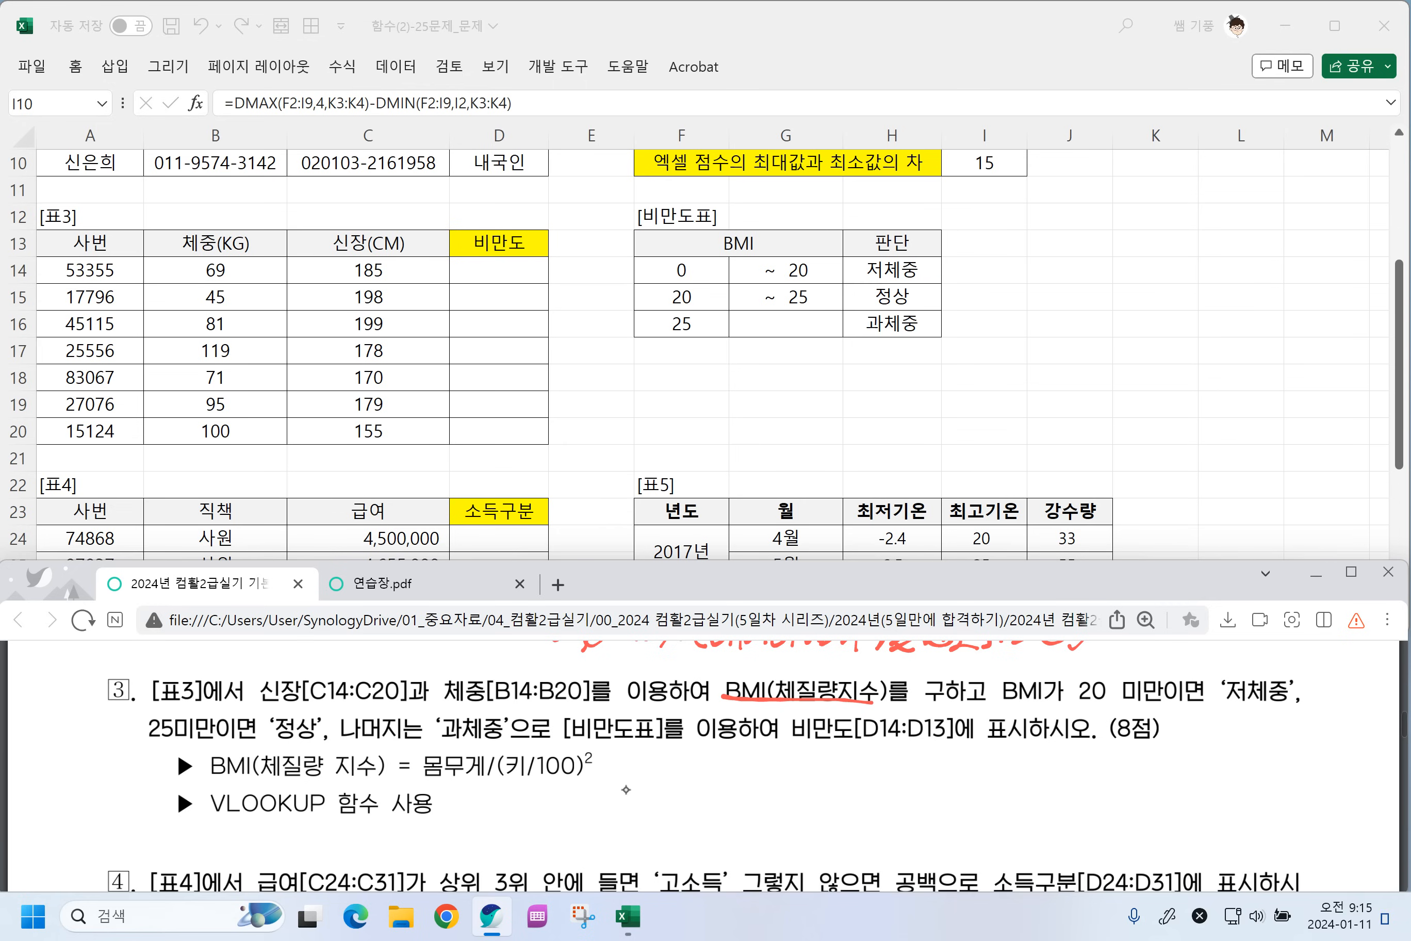
drag(415, 776, 596, 777)
Handwrite the VLOOKUP syntax with its arguments under question 3, noting 0 as 정확한 값 and 1 as 유사한 값.
mouse_move(525, 818)
mouse_down()
mouse_move(582, 840)
mouse_move(614, 819)
mouse_move(632, 842)
mouse_move(665, 831)
mouse_move(676, 880)
mouse_move(716, 814)
mouse_move(726, 835)
mouse_move(760, 806)
mouse_move(767, 841)
mouse_move(807, 818)
mouse_move(780, 837)
mouse_move(863, 835)
mouse_move(874, 816)
mouse_move(901, 833)
mouse_move(933, 817)
mouse_move(927, 837)
mouse_move(970, 841)
mouse_up()
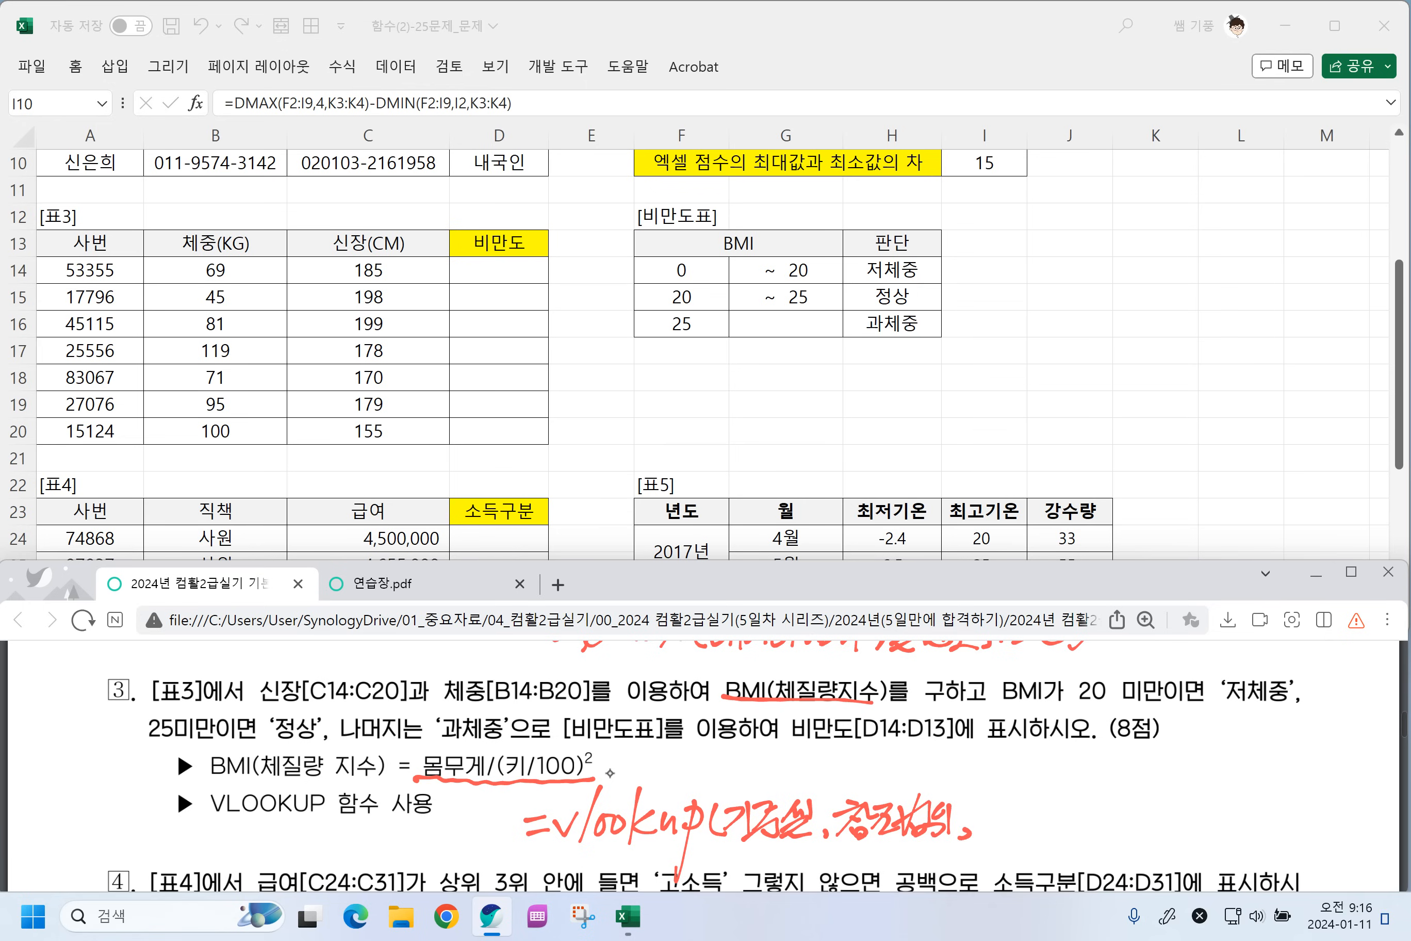
mouse_move(978, 806)
mouse_down()
mouse_move(1025, 840)
mouse_move(1059, 807)
mouse_move(1071, 833)
mouse_up()
mouse_move(1119, 811)
mouse_down()
mouse_move(1112, 835)
mouse_move(1121, 814)
mouse_up()
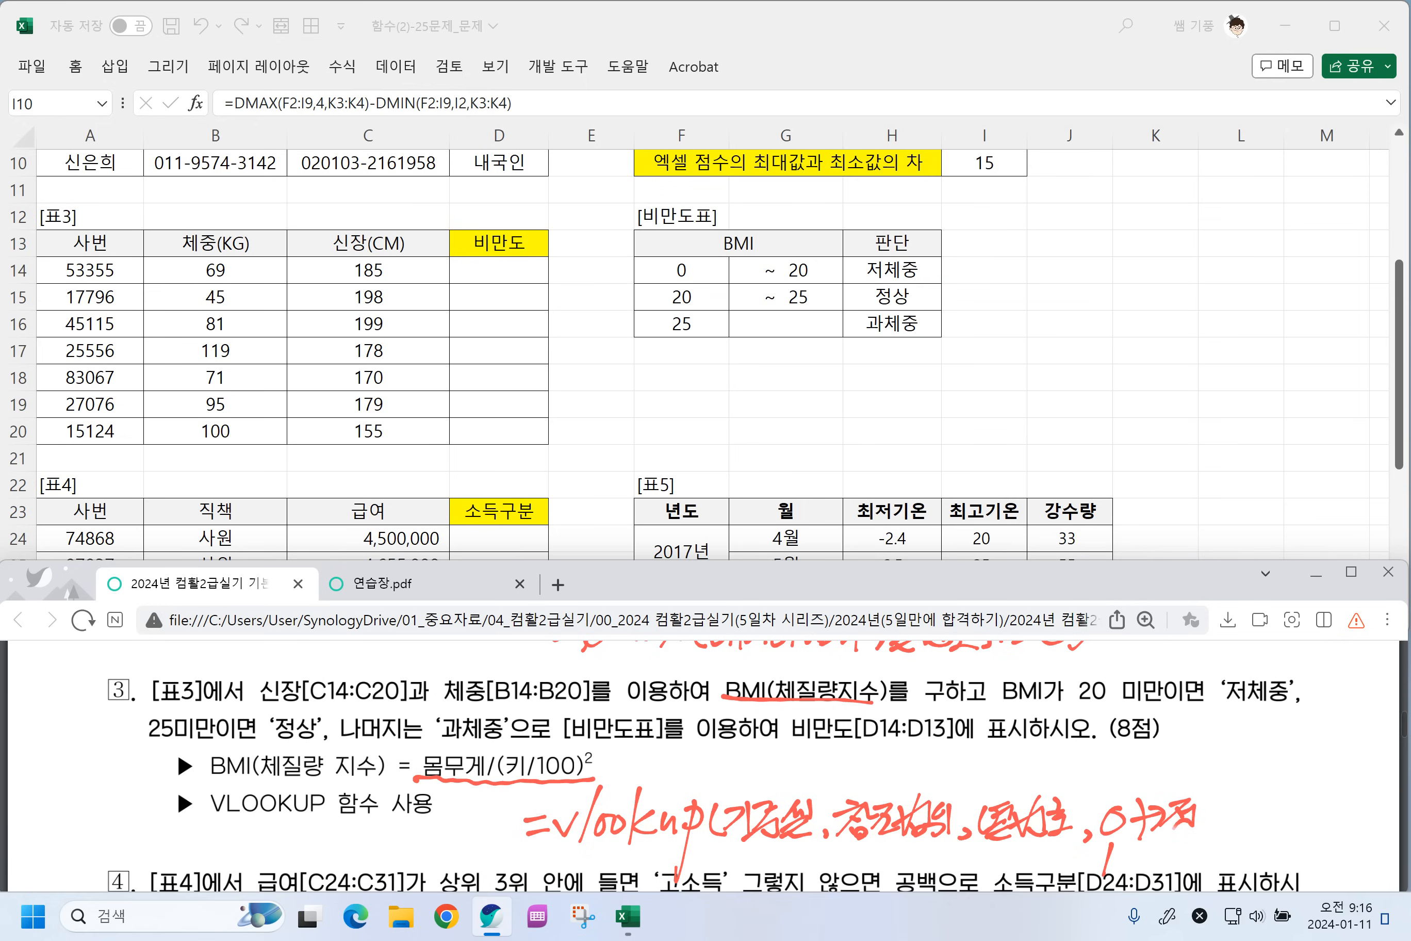
drag(1175, 820, 1194, 835)
mouse_move(1198, 810)
mouse_down()
mouse_move(1210, 800)
mouse_move(1243, 821)
mouse_move(1281, 798)
mouse_move(1275, 833)
mouse_move(1175, 862)
mouse_up()
drag(1162, 872, 1196, 862)
mouse_move(1217, 842)
mouse_down()
mouse_move(1187, 872)
mouse_move(1239, 866)
mouse_up()
mouse_move(1246, 839)
mouse_down()
mouse_move(1246, 874)
mouse_move(1289, 865)
mouse_up()
drag(1296, 839, 1295, 875)
drag(1278, 867, 1307, 854)
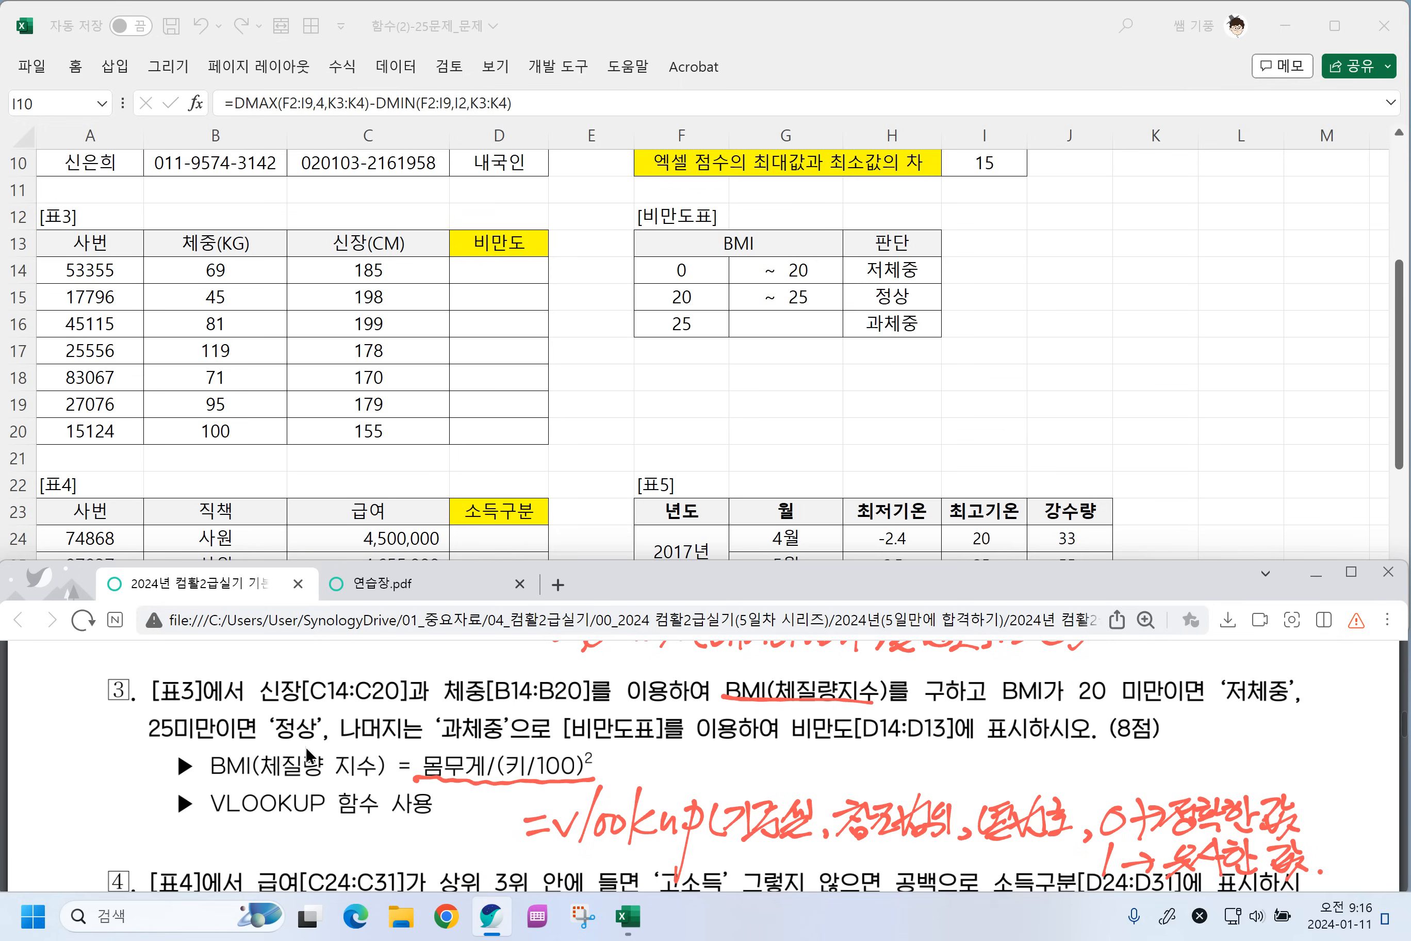
Start a formula in cell D14, the first 비만도 cell of [표3].
click(477, 267)
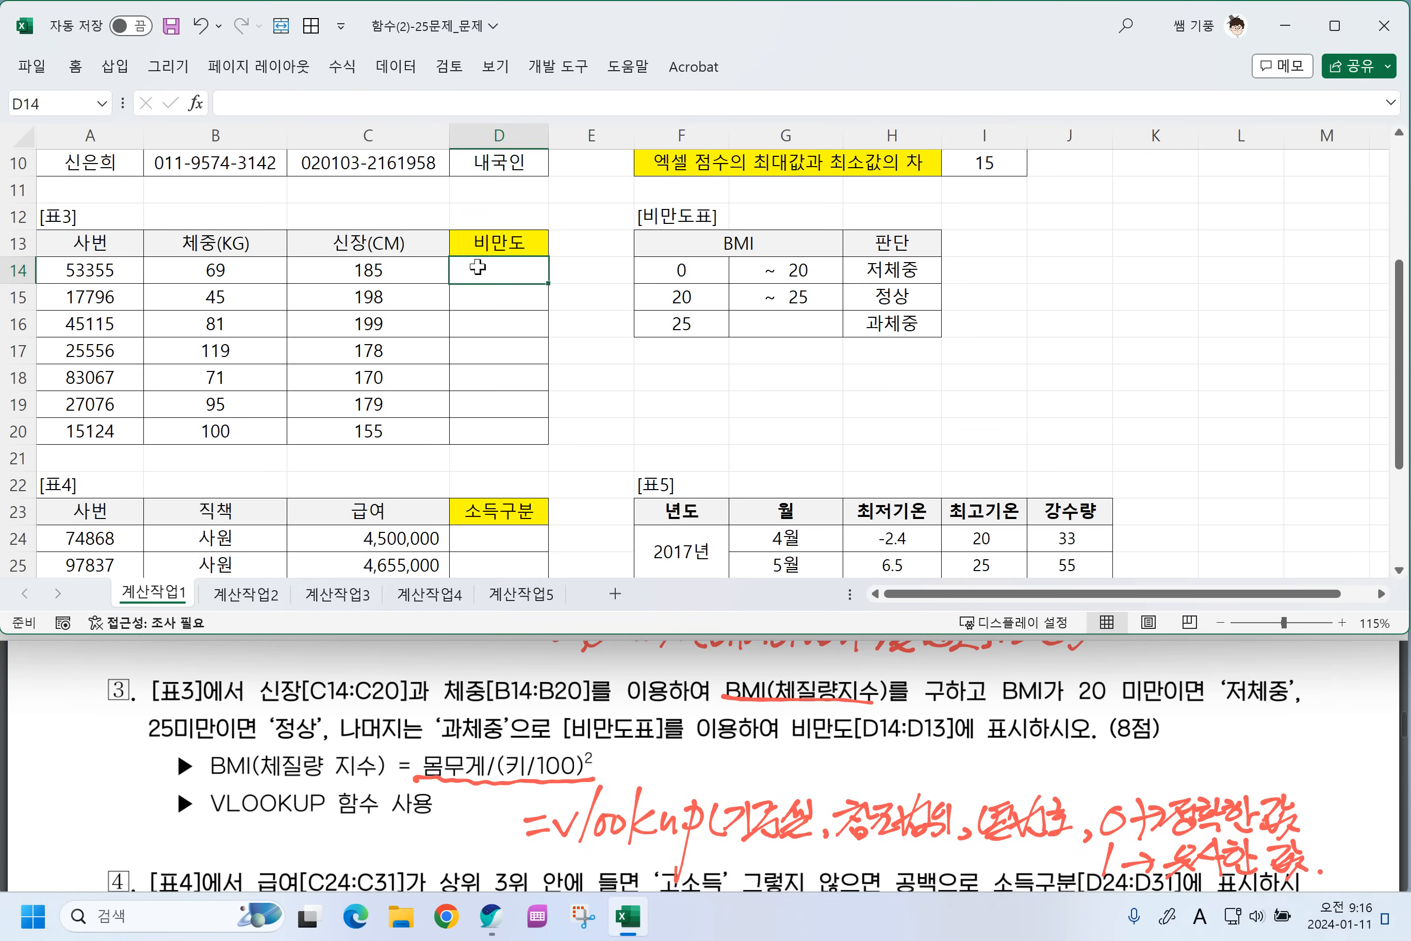
text(=)
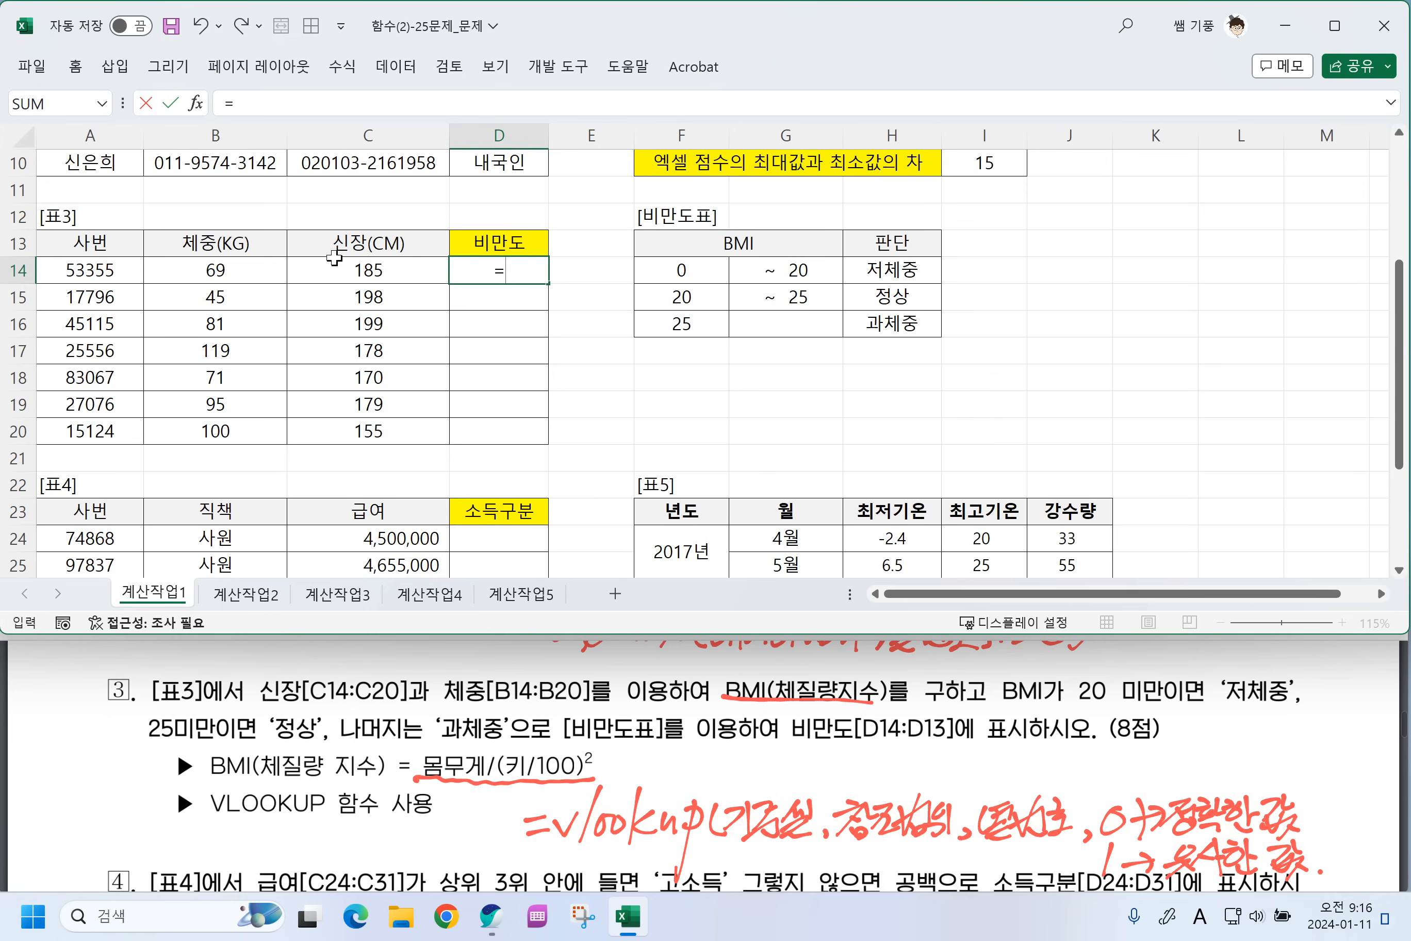
click(337, 265)
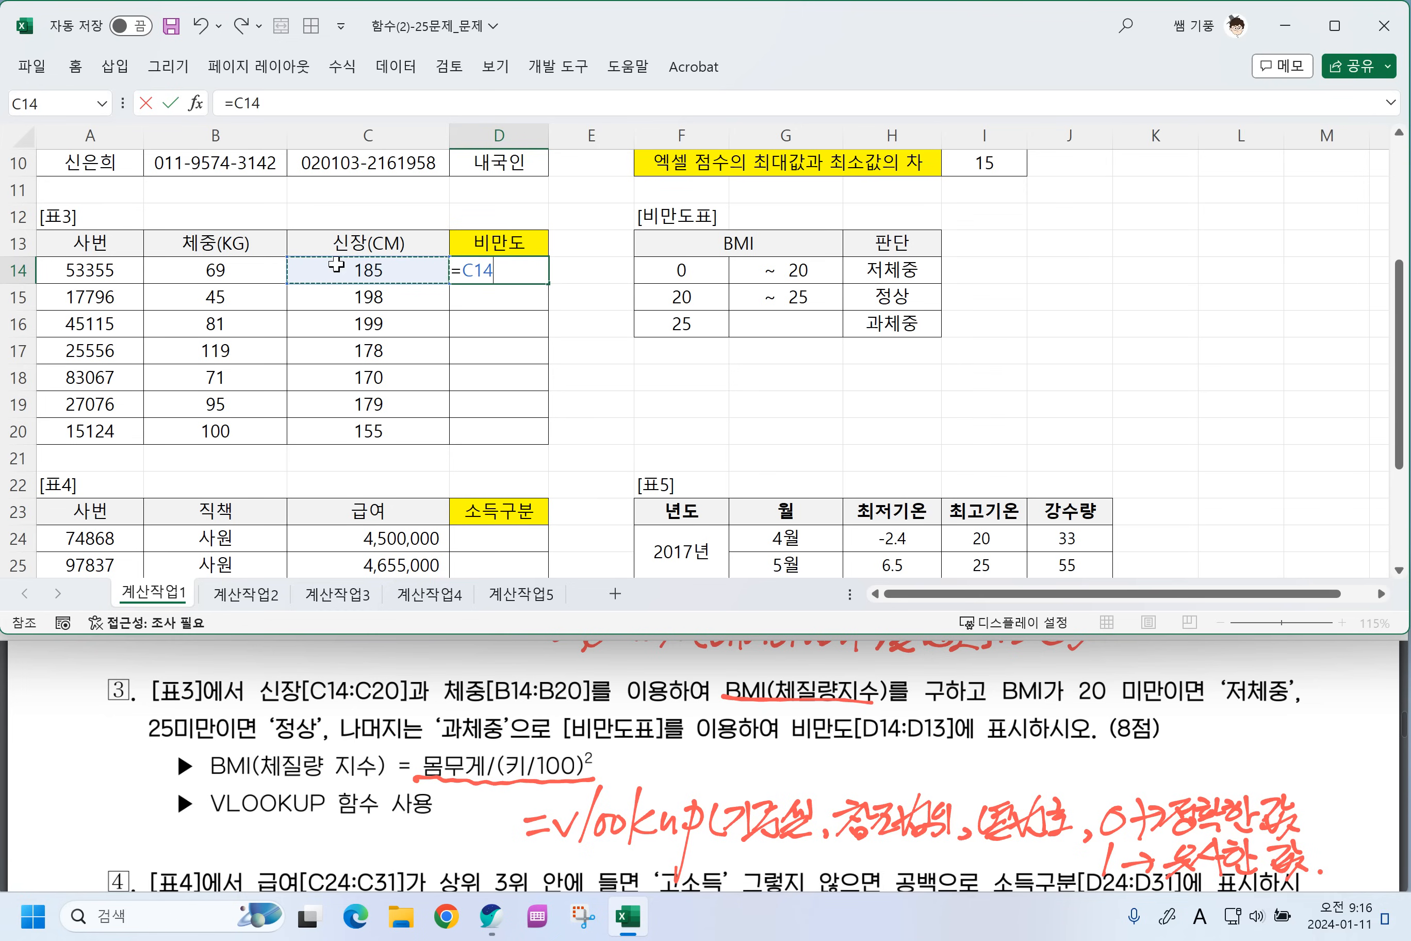
text(/()
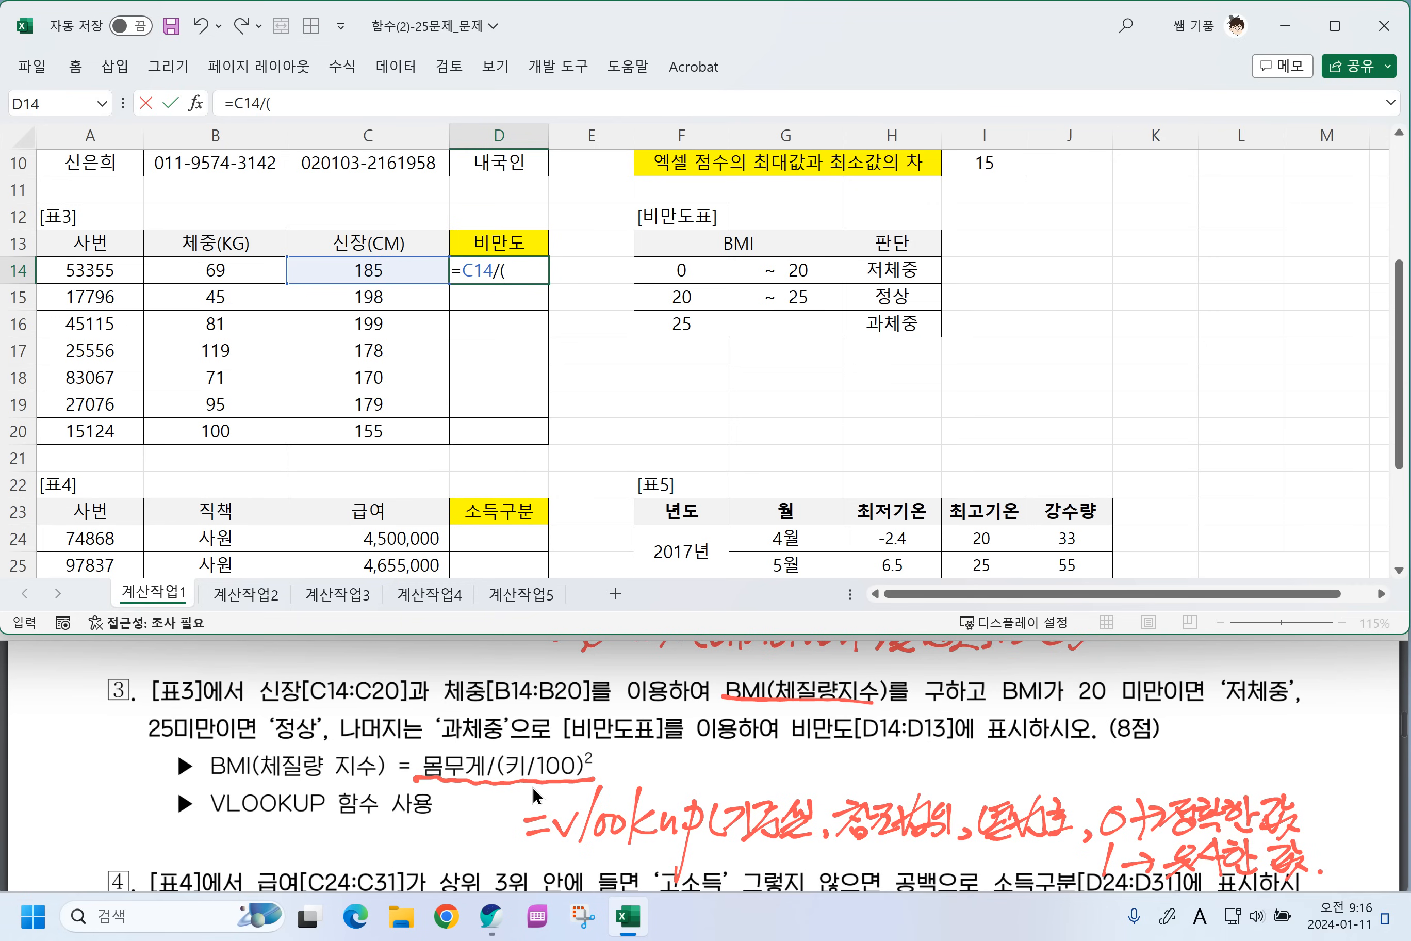
click(514, 270)
key(BackSpace)
key(BackSpace)
key(BackSpace)
key(BackSpace)
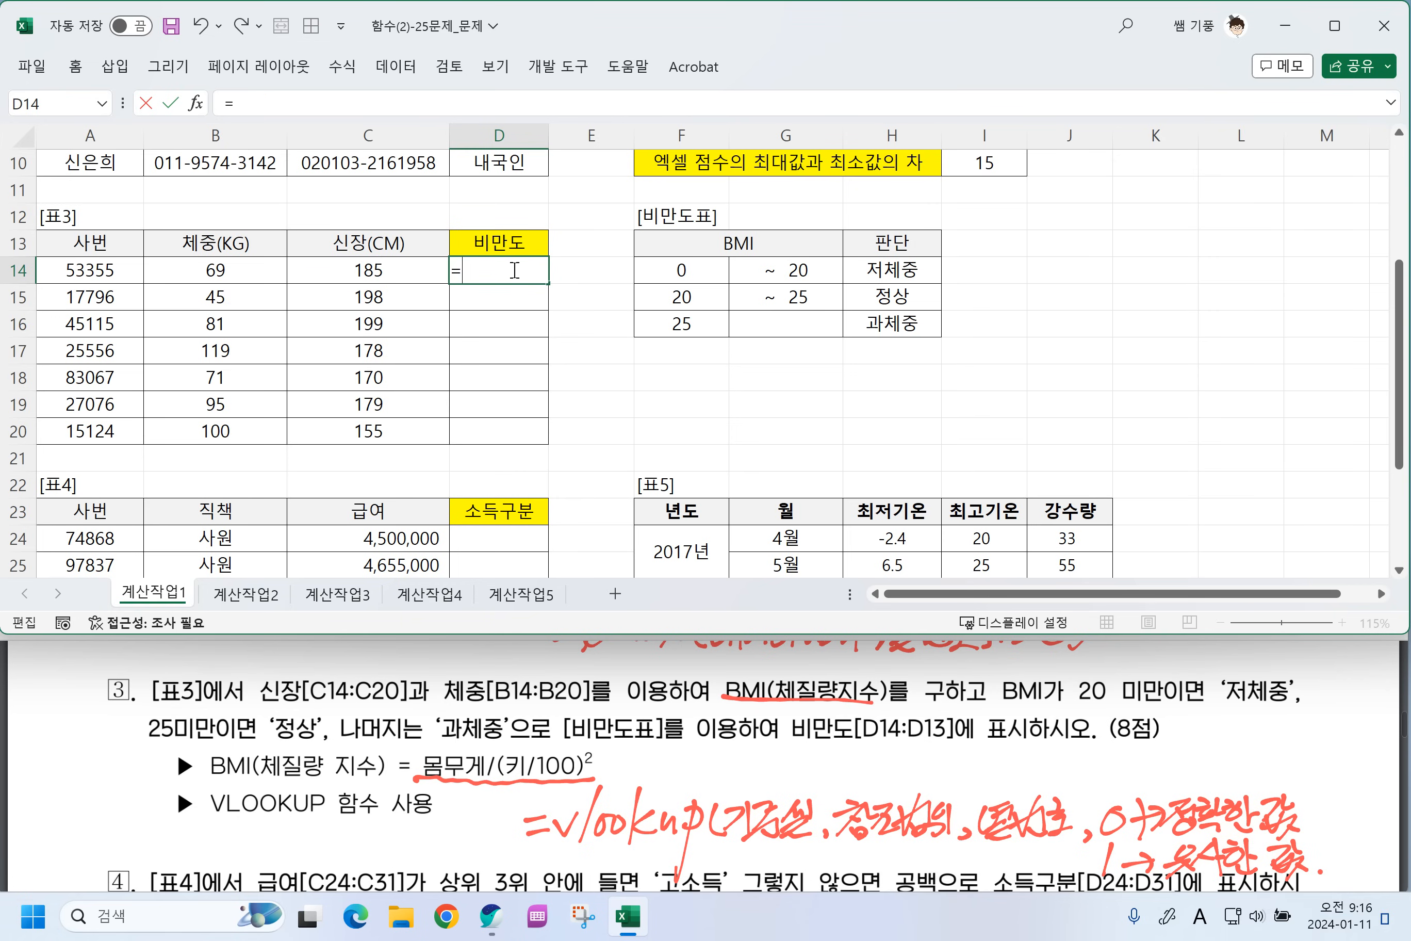
Complete the D14 formula as =B14/(C14/100)^2 to calculate the BMI from weight and height.
click(193, 267)
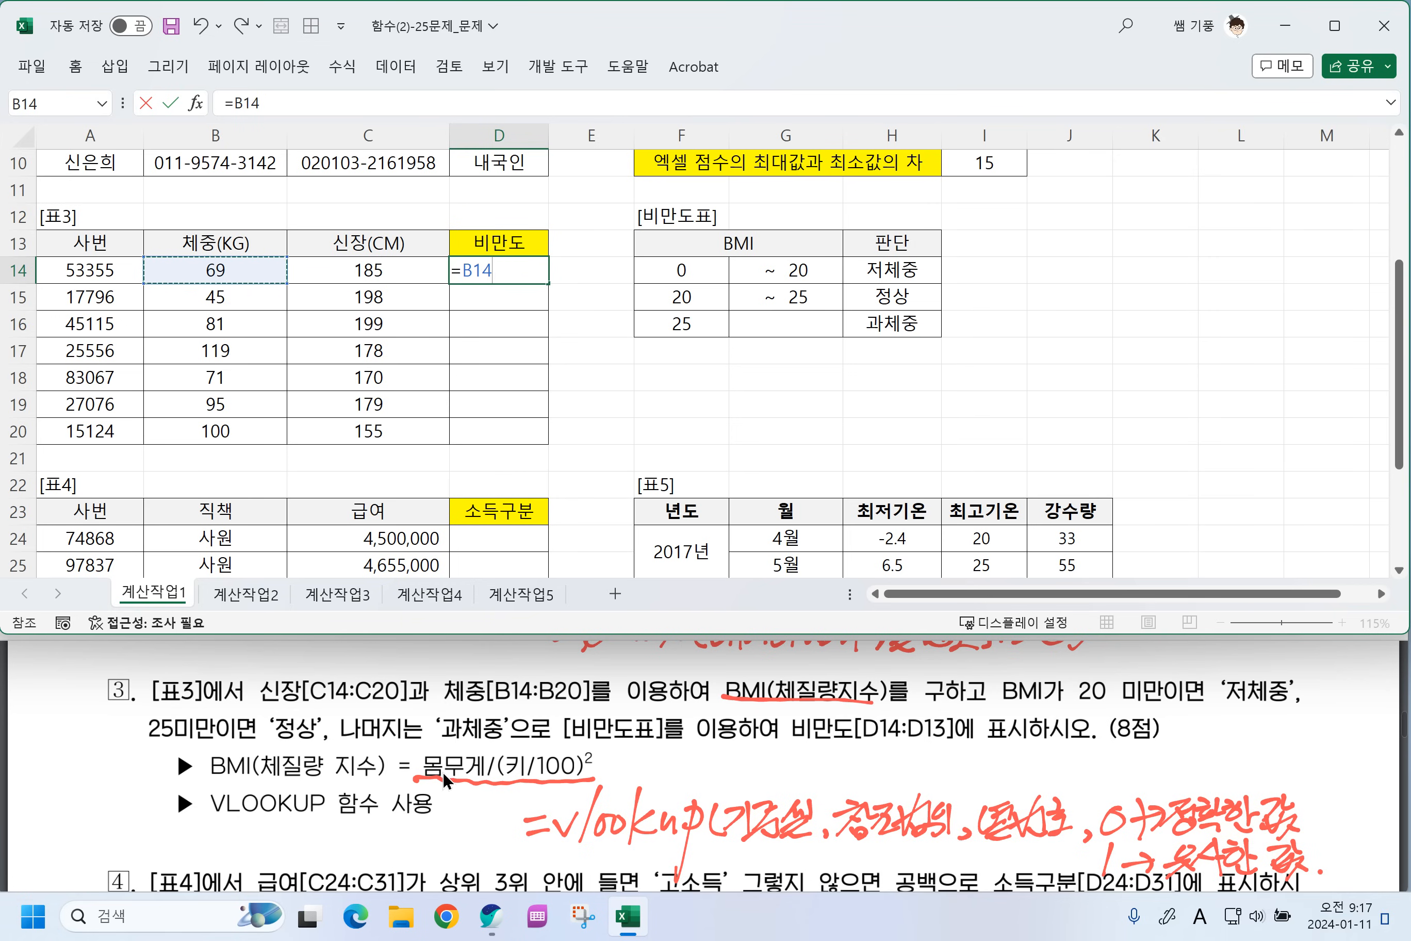
text(/()
click(348, 268)
text(/100)^2)
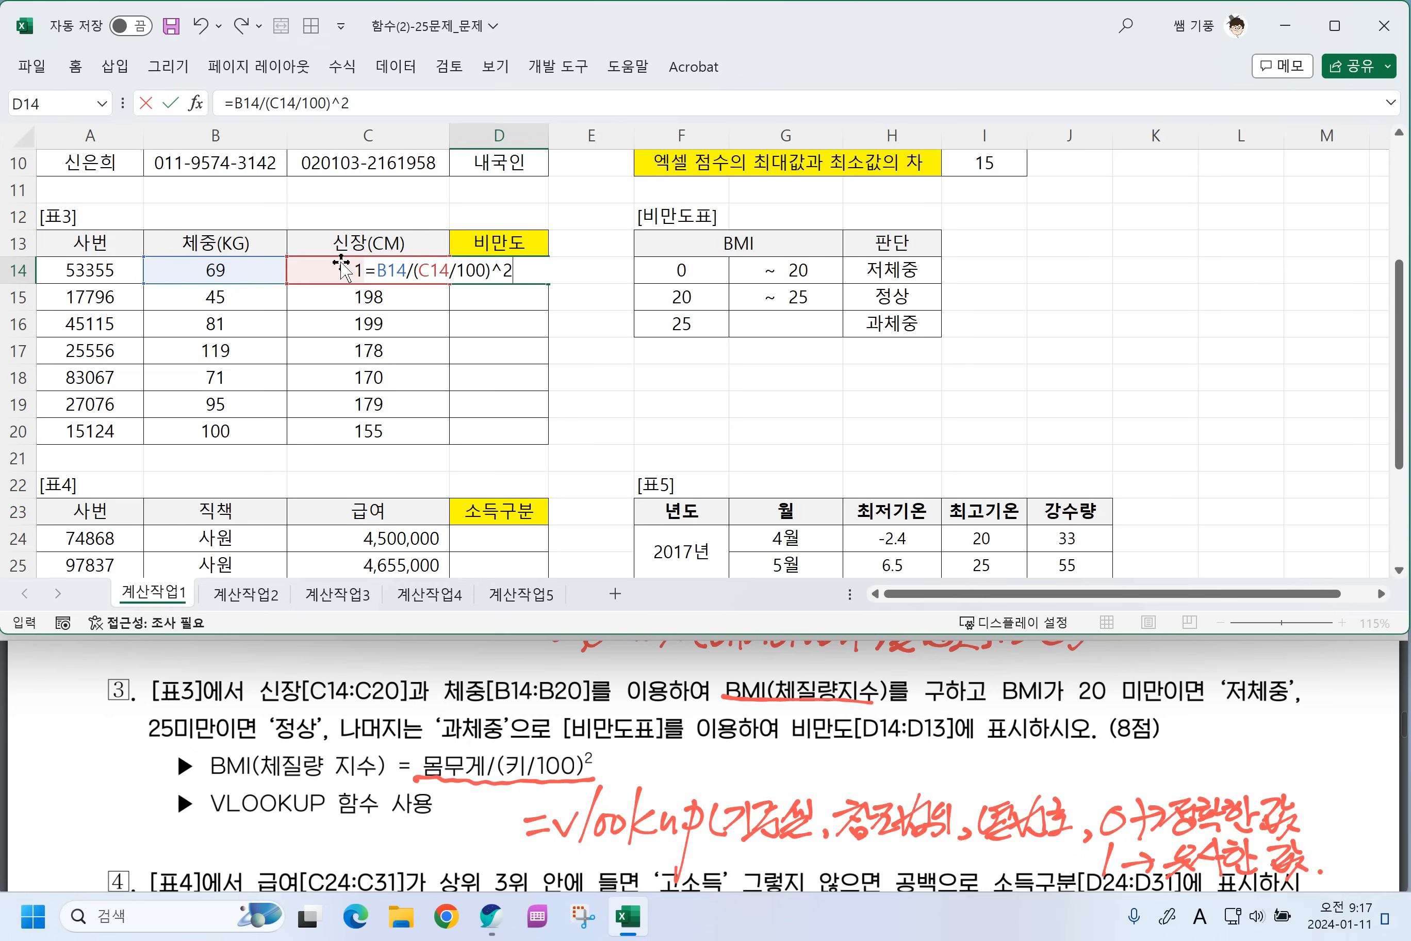
key(Return)
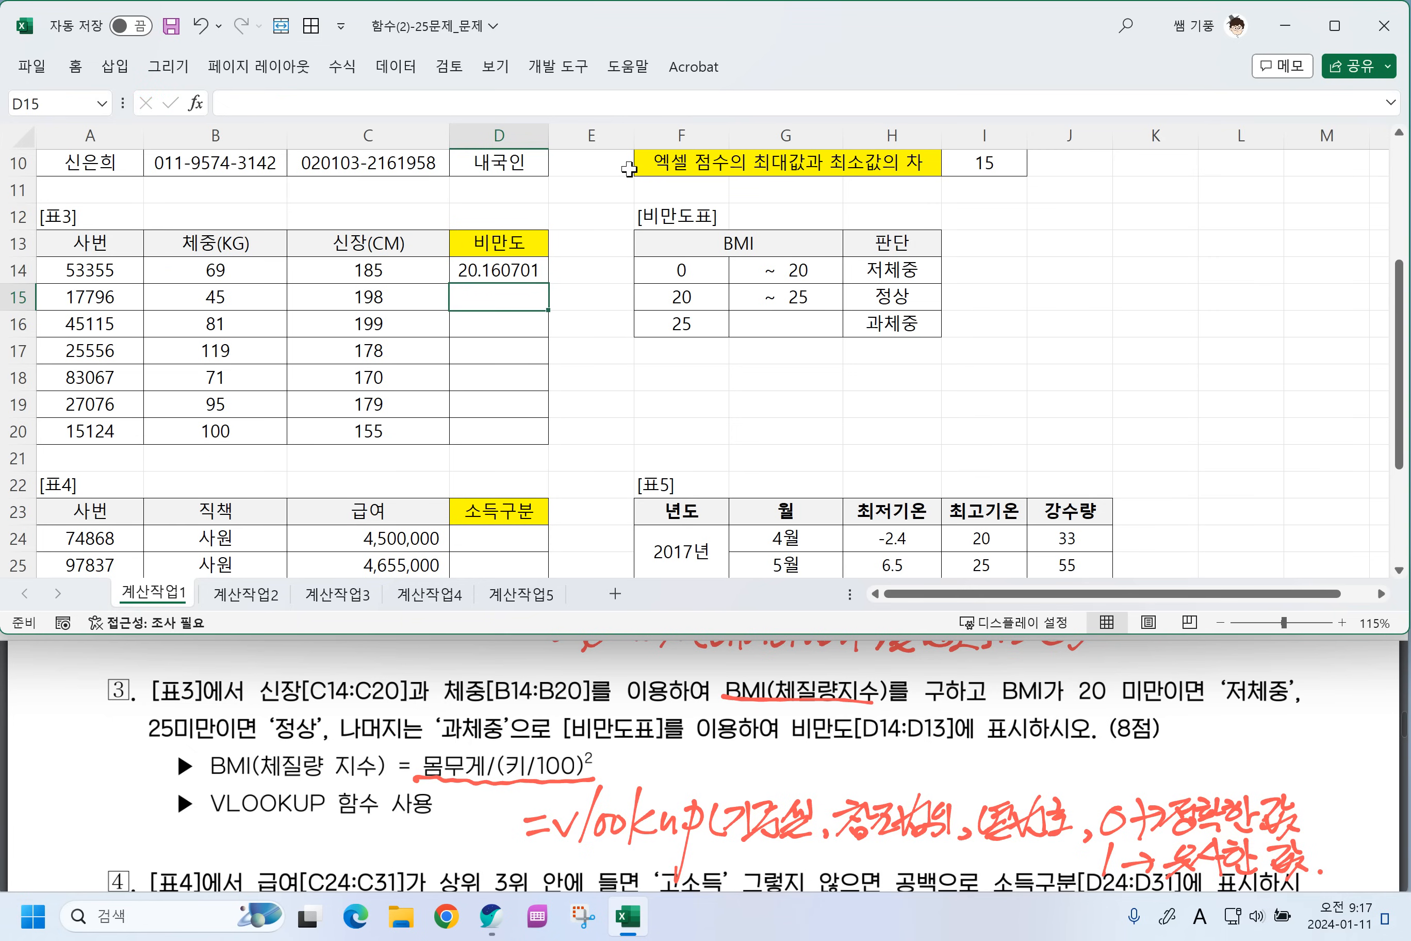
Fill the BMI formula from D14 down to D20.
click(532, 272)
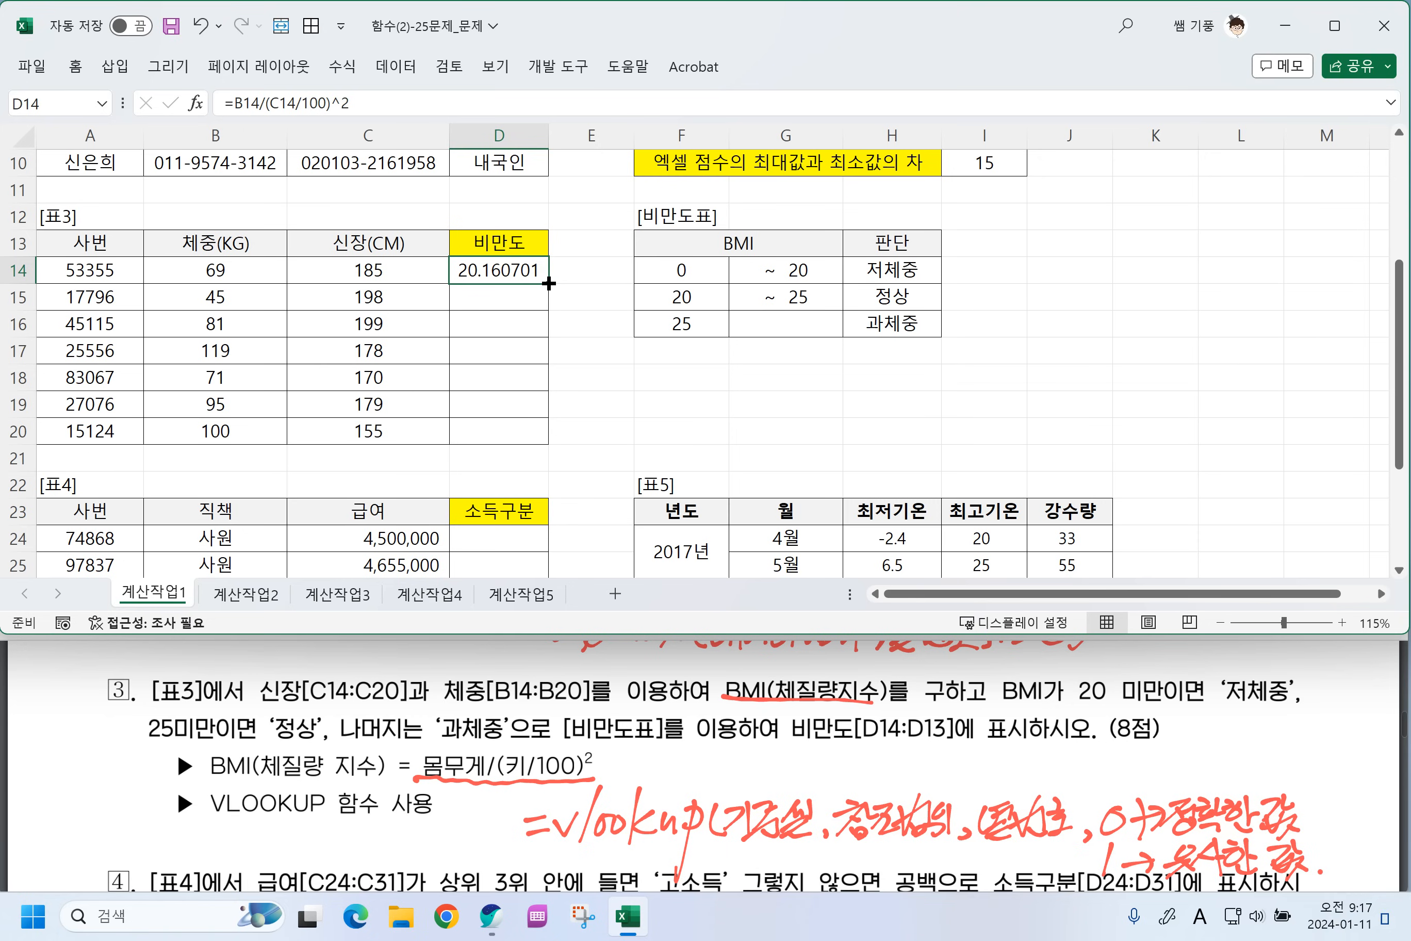
drag(548, 282, 534, 440)
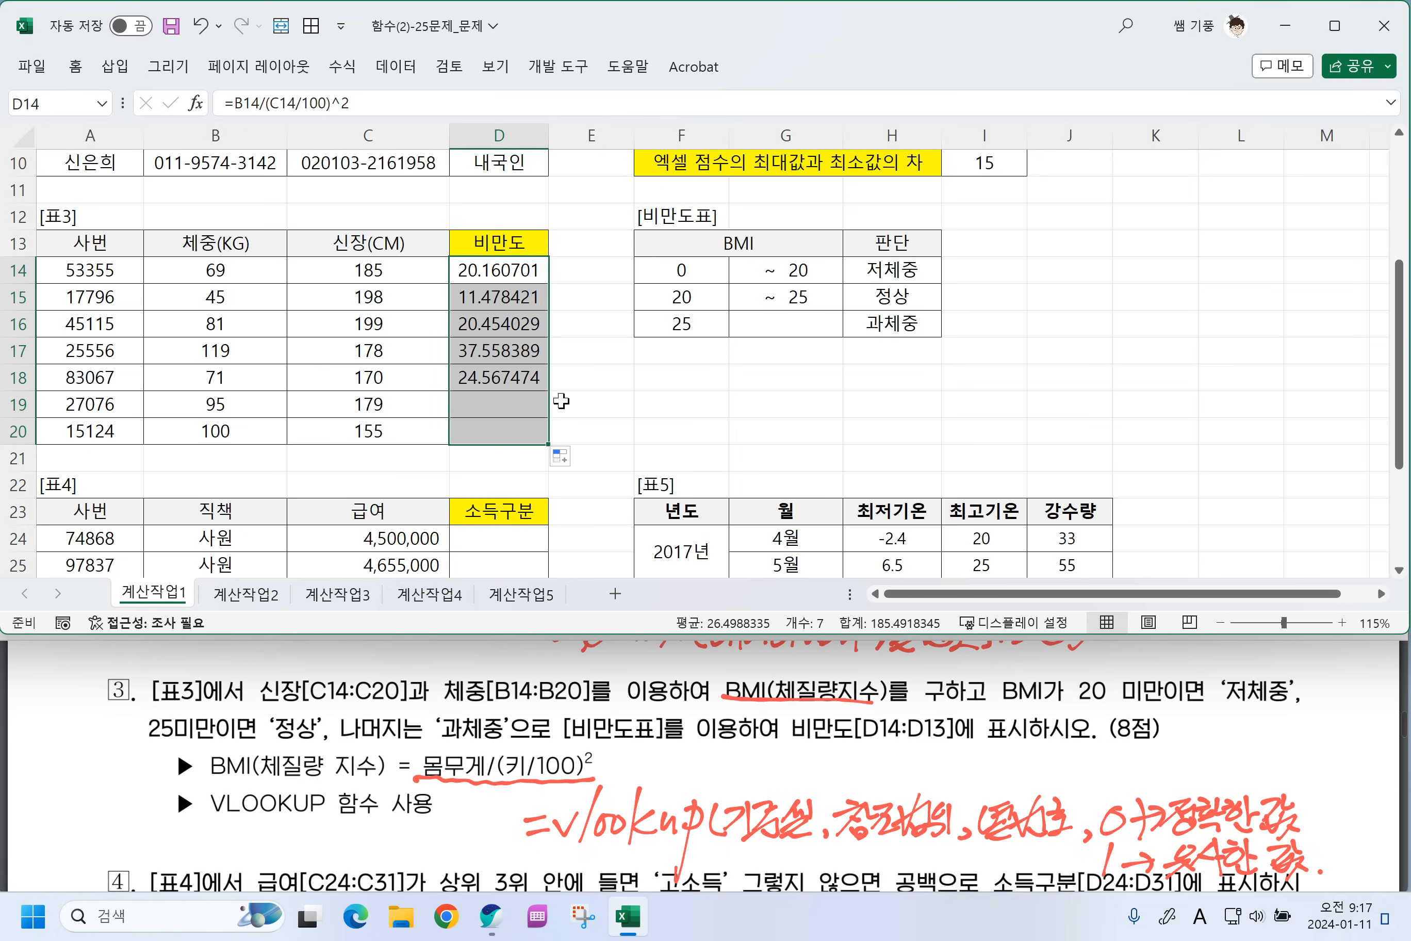
click(510, 272)
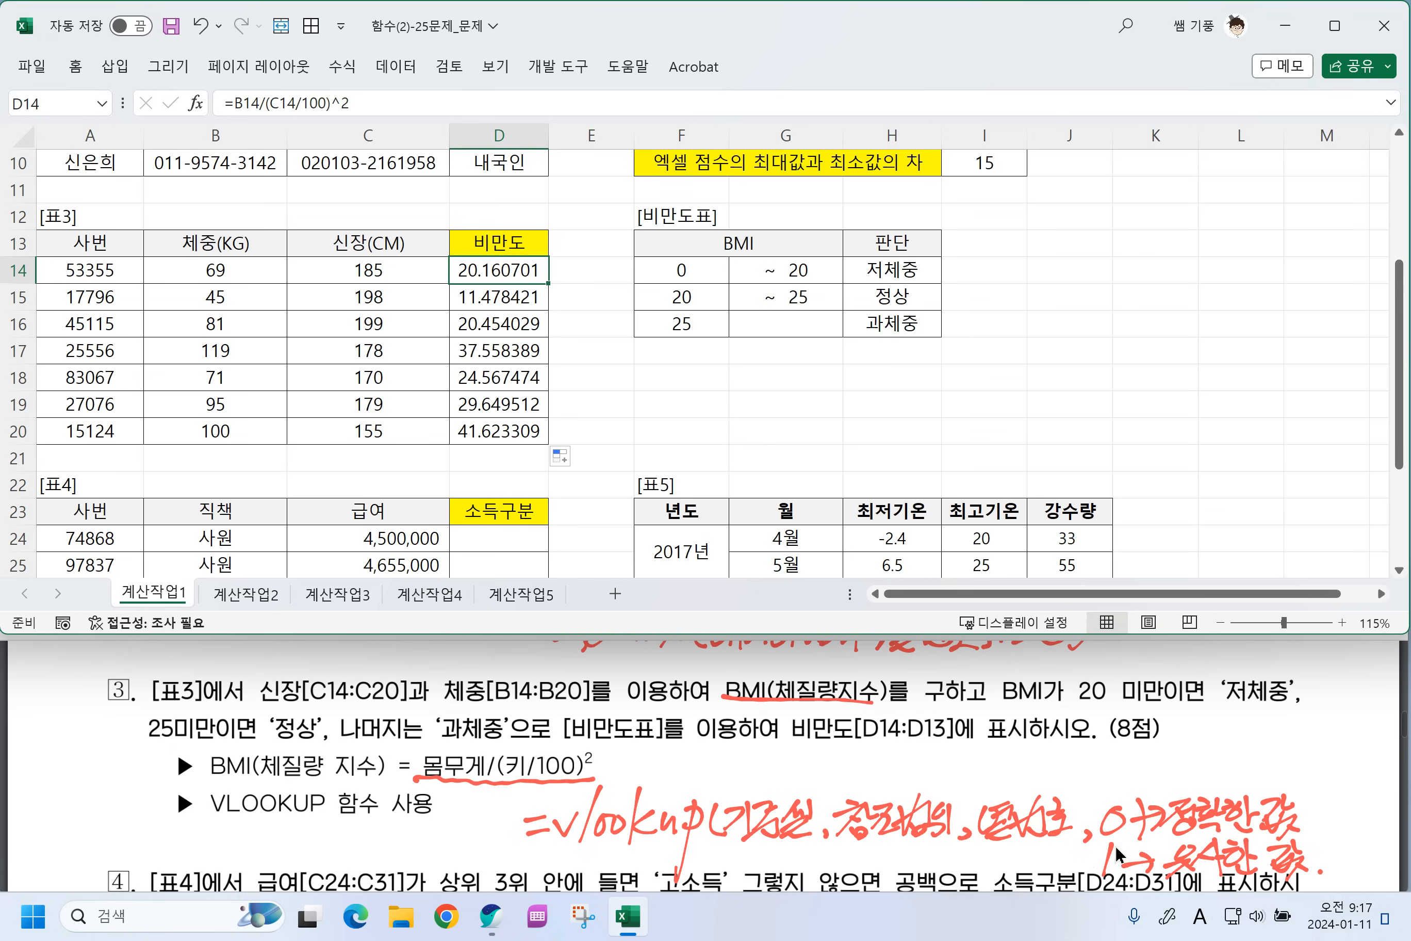
Turn on the red drawing pen, circle the BMI value in D14 and handwrite 기준셀 above it.
click(691, 299)
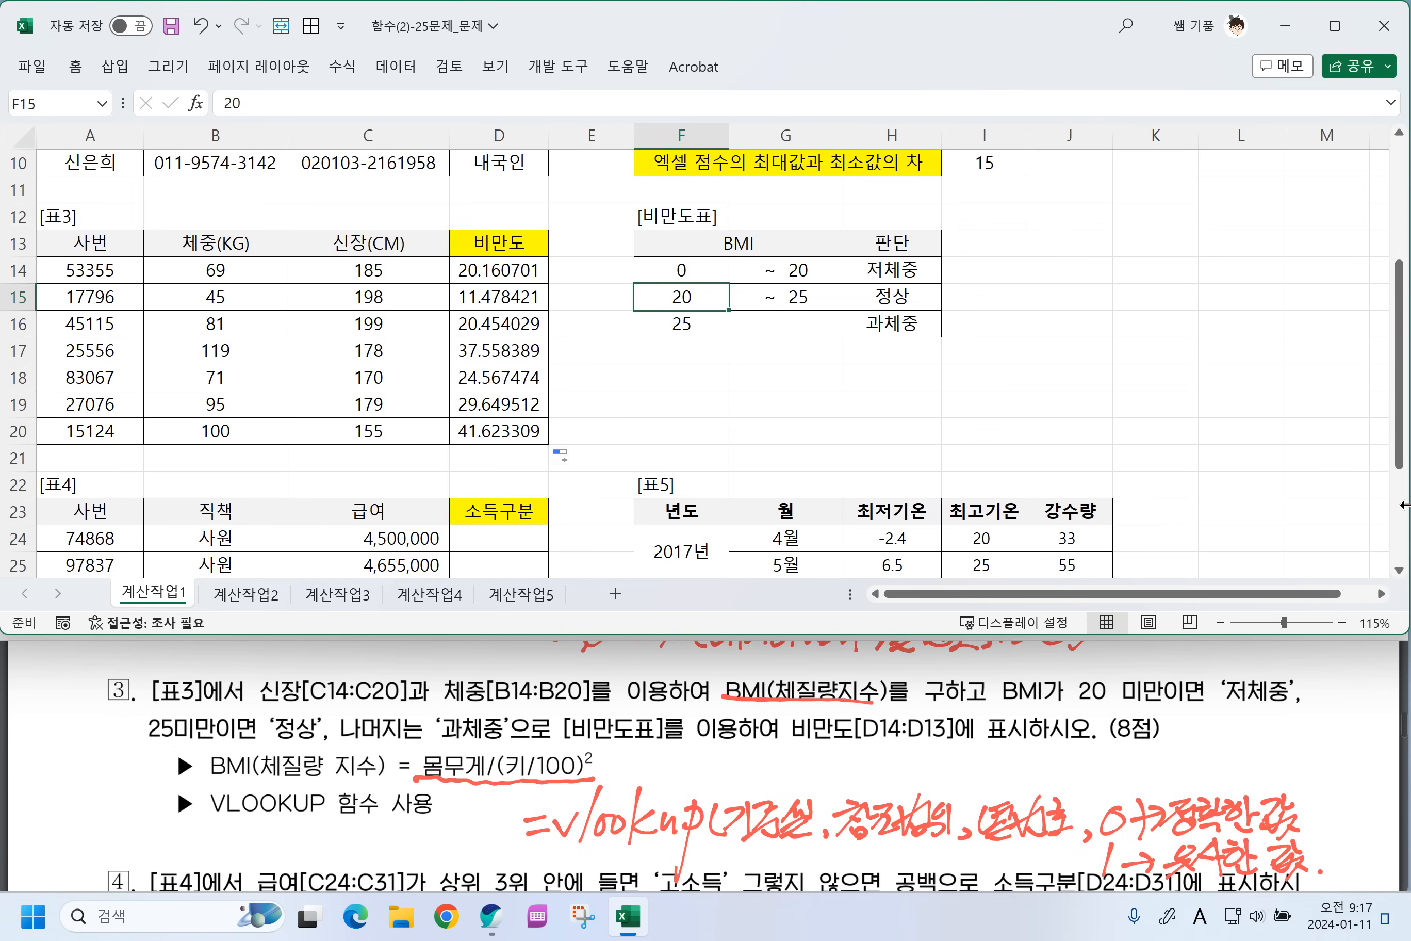
key(alt+j)
key(i)
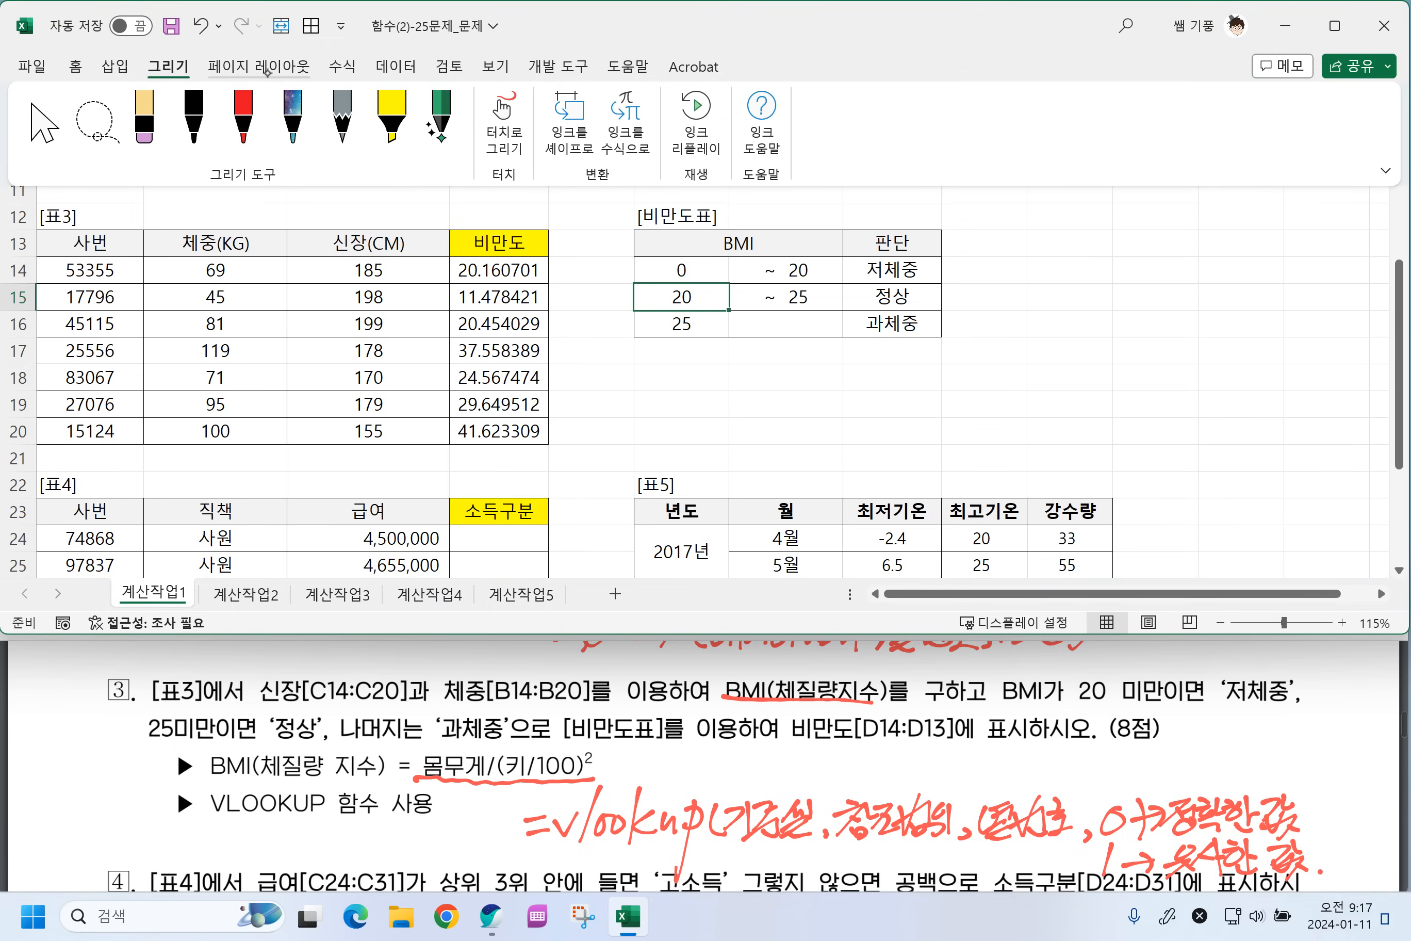
drag(435, 273, 480, 285)
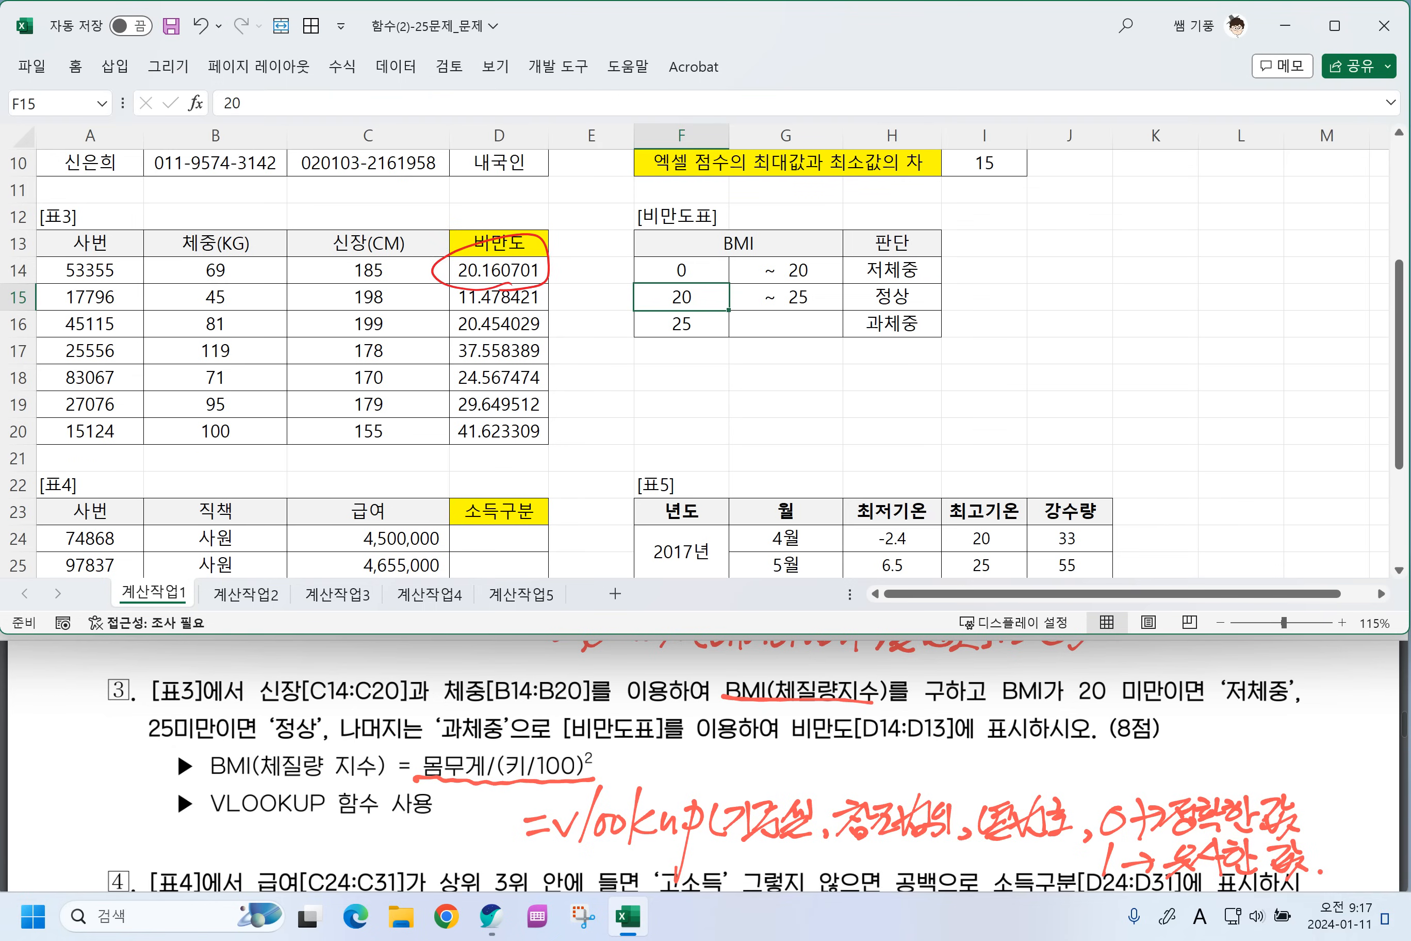
mouse_move(432, 226)
mouse_down()
mouse_move(489, 218)
mouse_move(495, 234)
mouse_up()
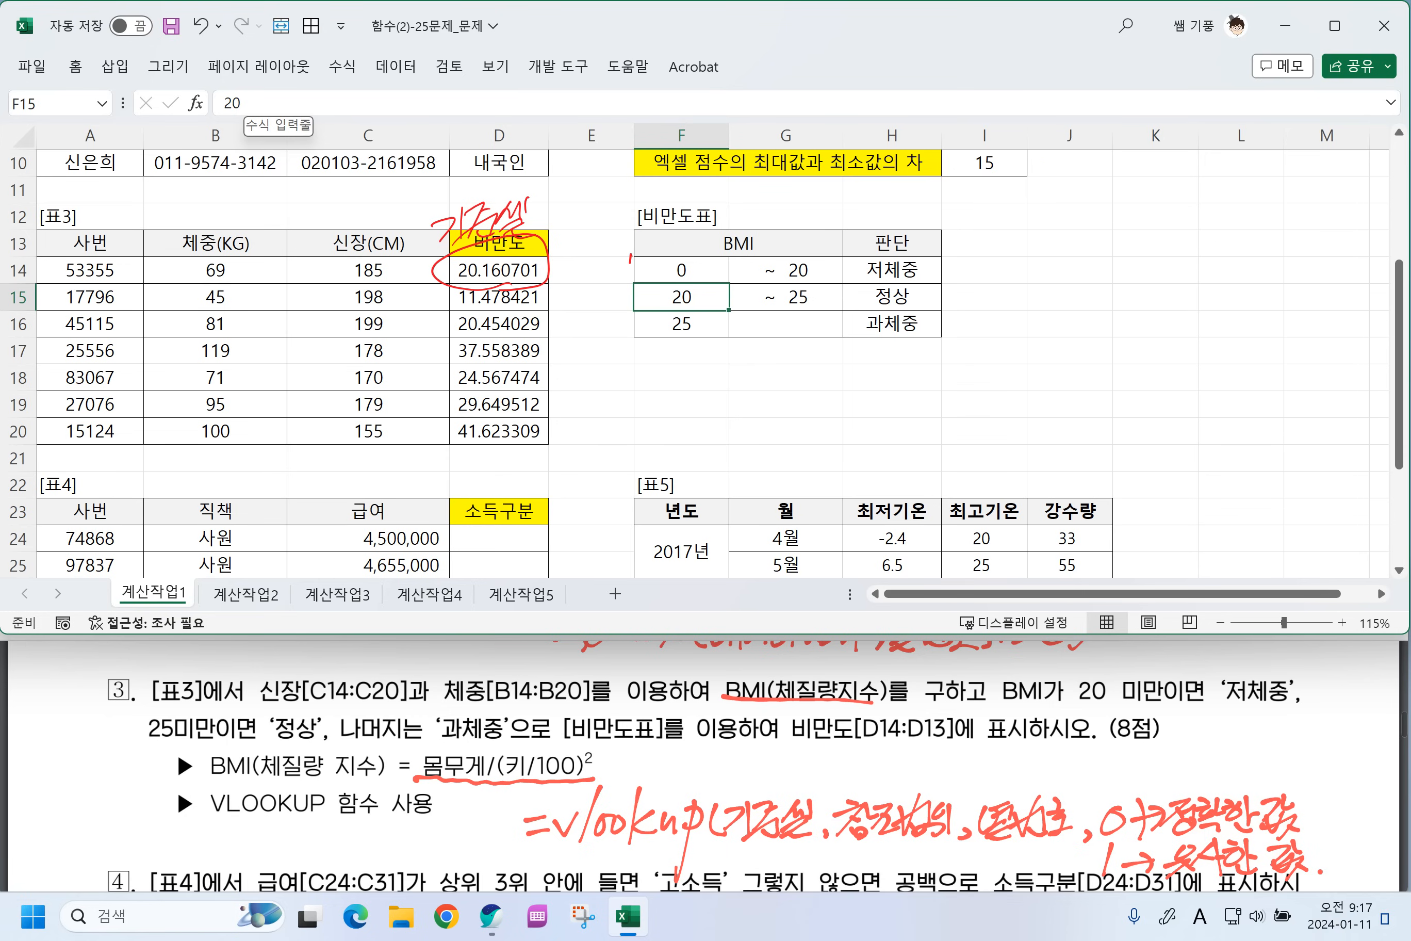
Outline F14:H16 of [비만도표] in red as 참조범위 and number its columns 1 to 3, labelled 열번호.
mouse_move(630, 258)
mouse_down()
mouse_move(821, 343)
mouse_move(953, 246)
mouse_move(636, 263)
mouse_up()
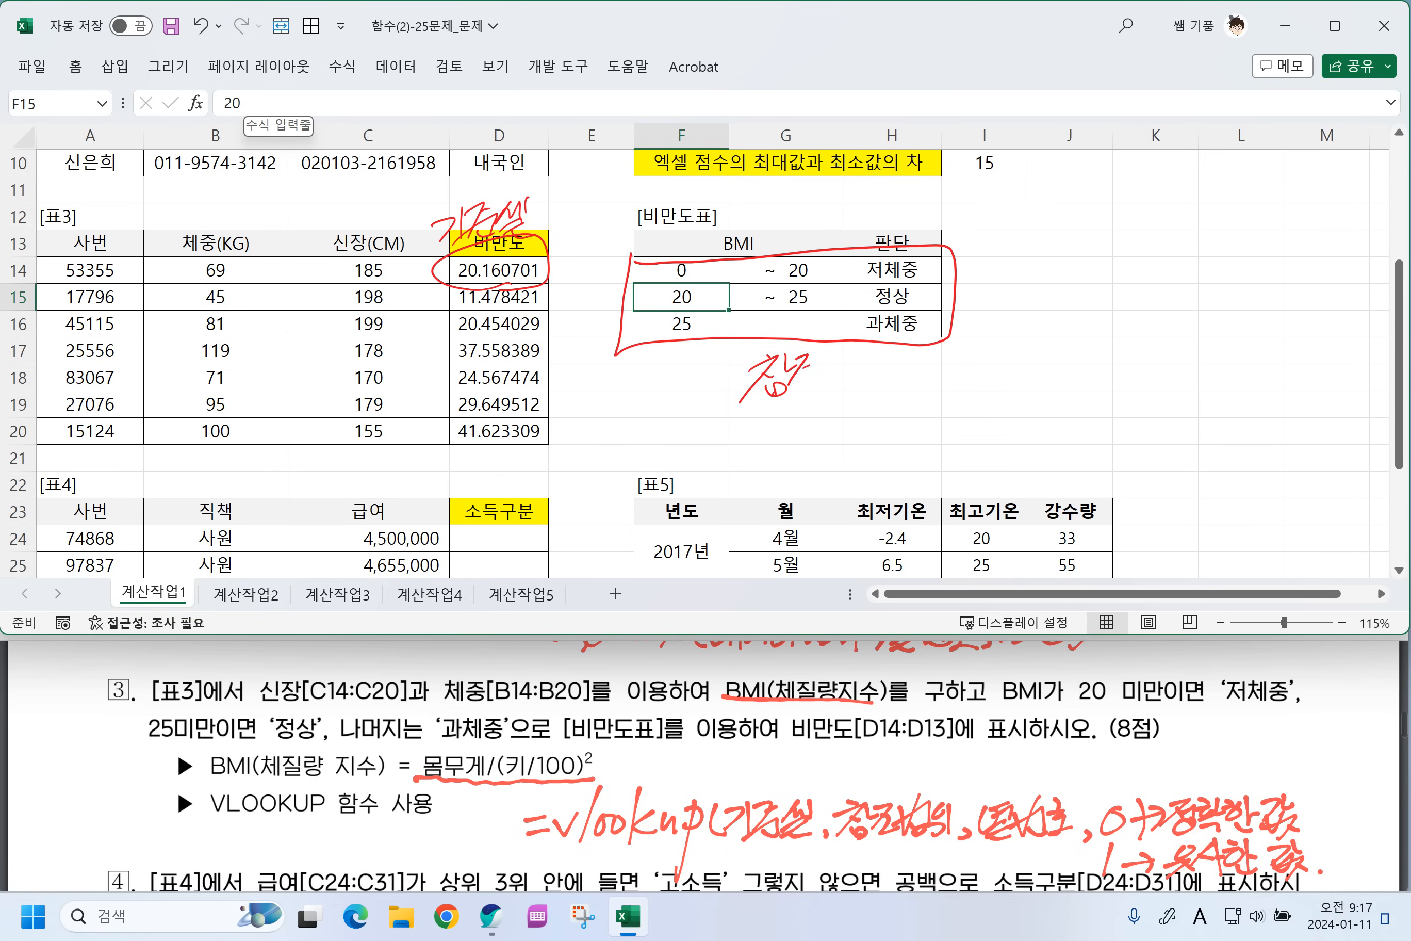
drag(797, 367, 813, 386)
drag(832, 344, 826, 390)
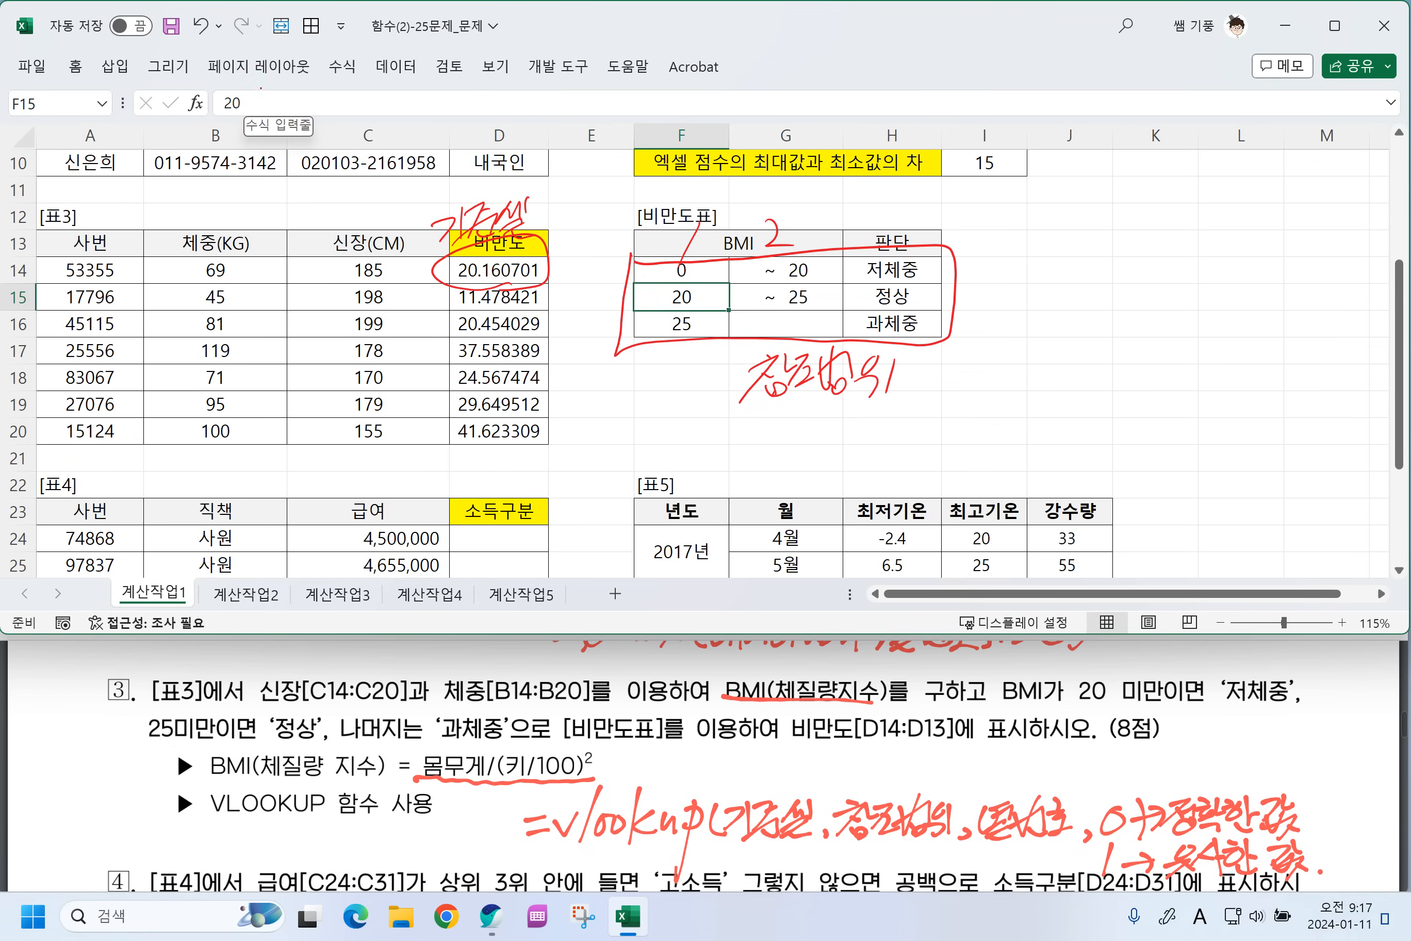
mouse_move(1033, 196)
mouse_down()
mouse_move(1050, 210)
mouse_move(1045, 232)
mouse_move(1103, 236)
mouse_up()
drag(1092, 207, 1106, 234)
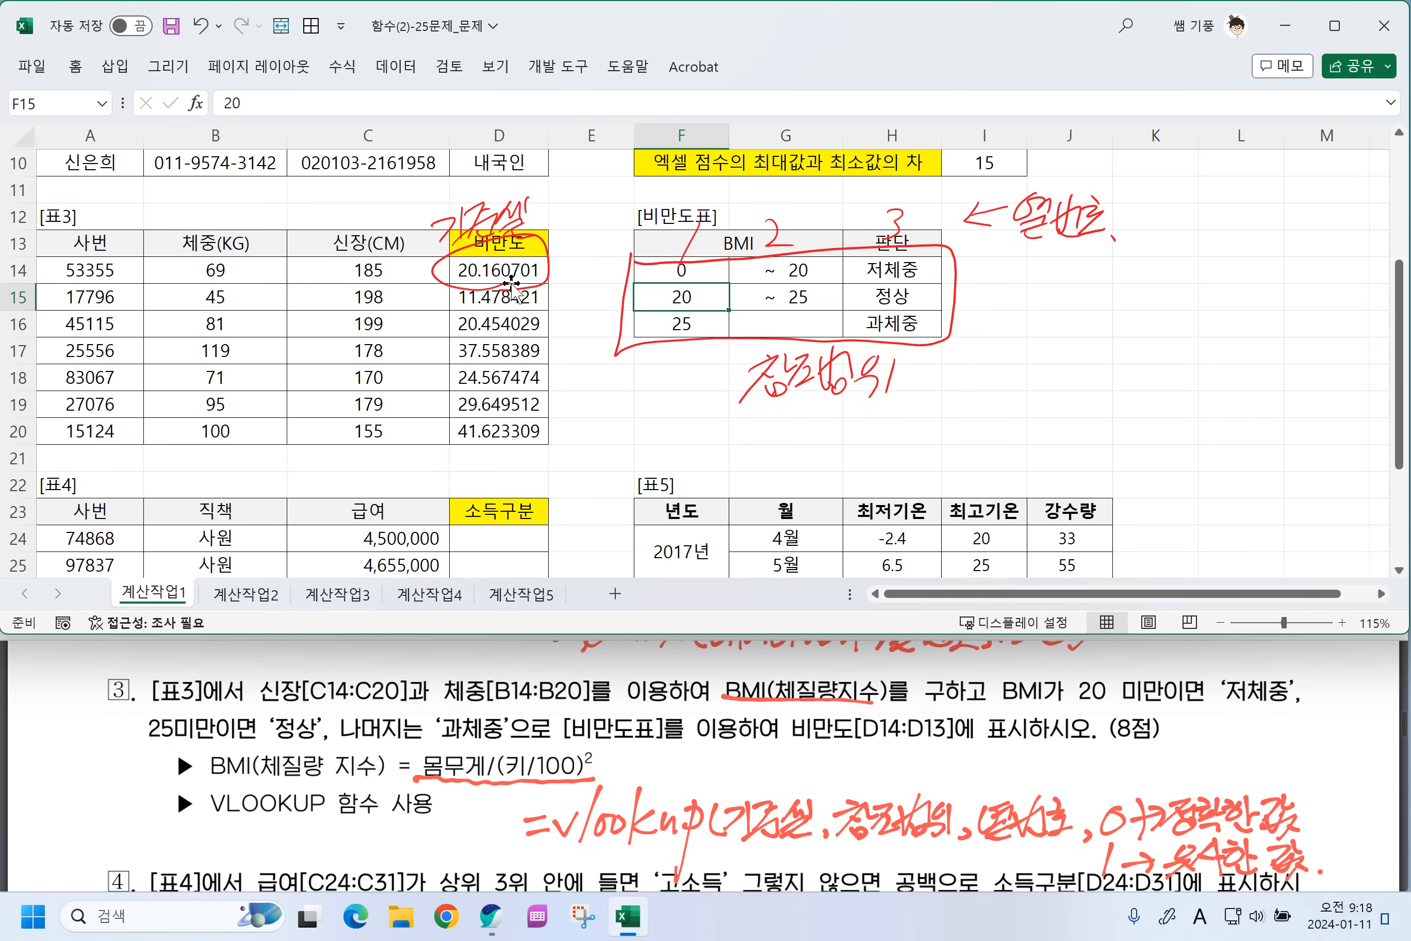
Remove the ink circle and 기준셀 note over D14, and insert VLOOKUP( before its BMI expression as the lookup value.
click(497, 270)
drag(518, 225, 497, 268)
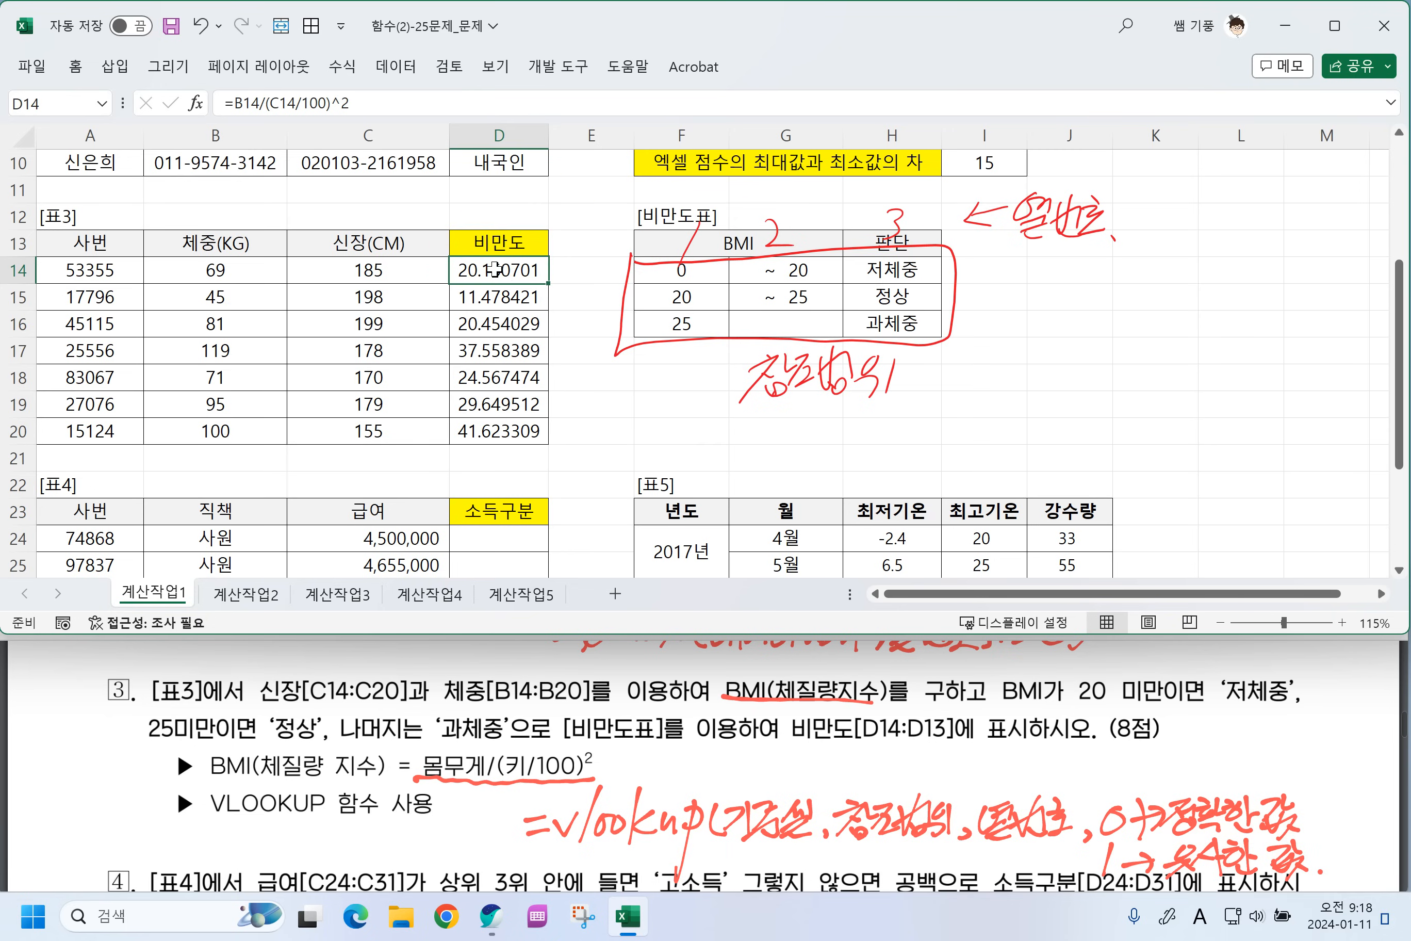
double_click(497, 269)
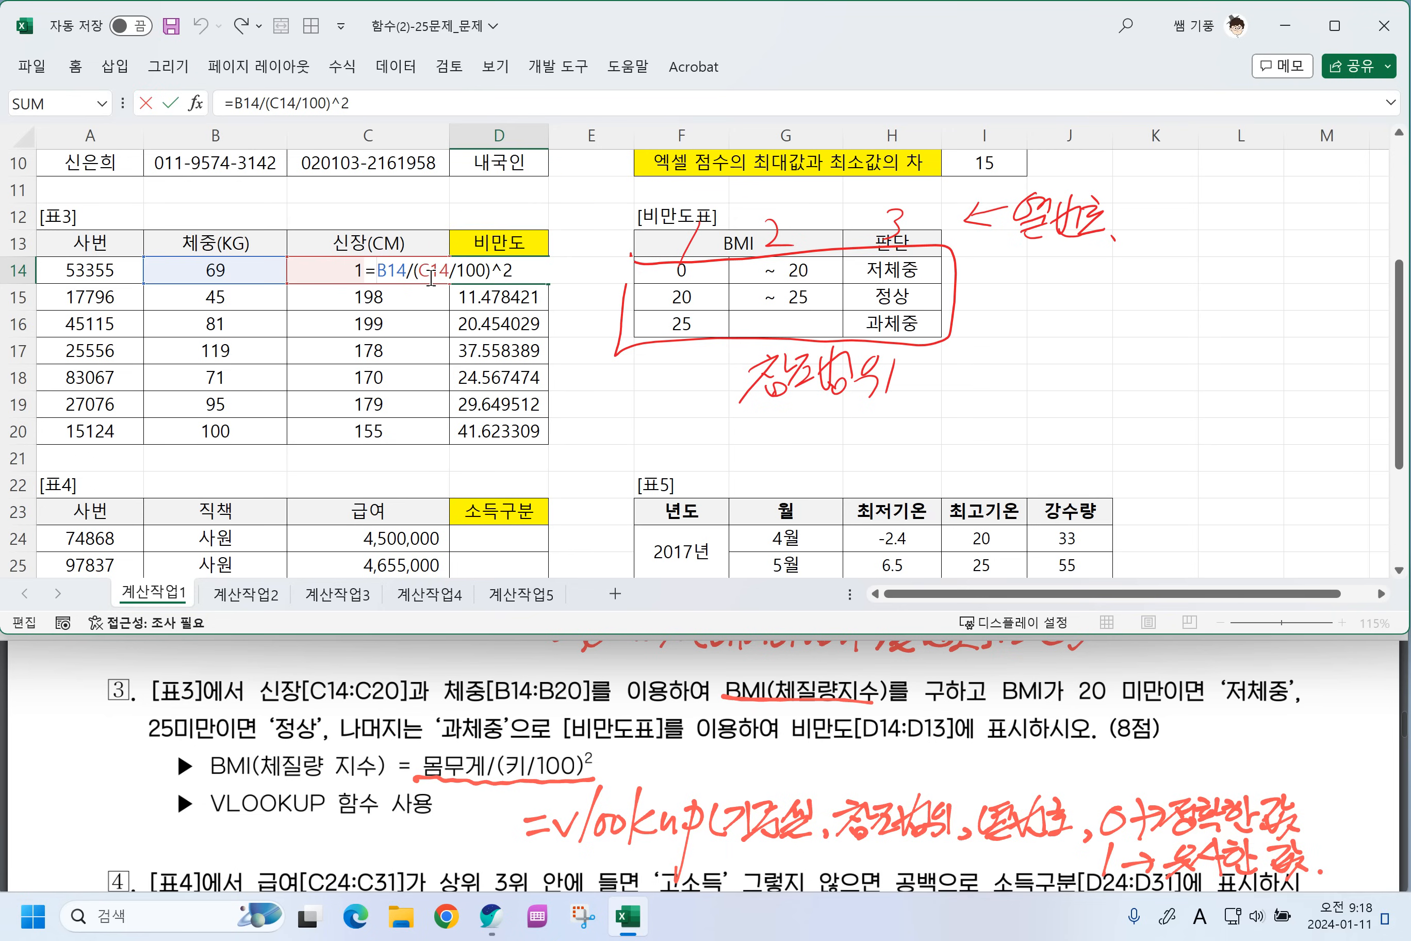
text(VL)
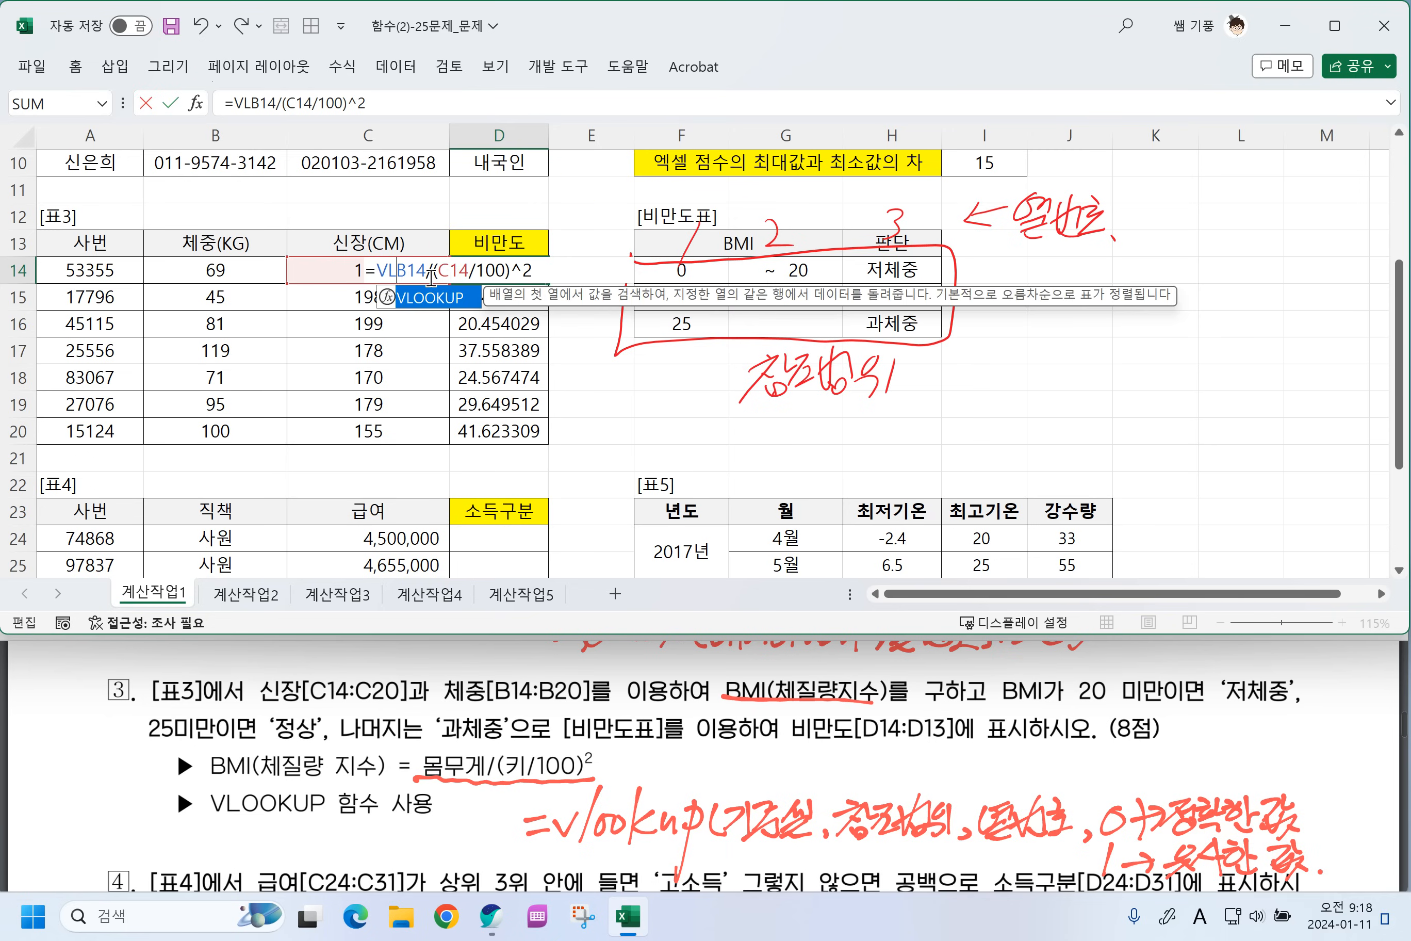
key(Tab)
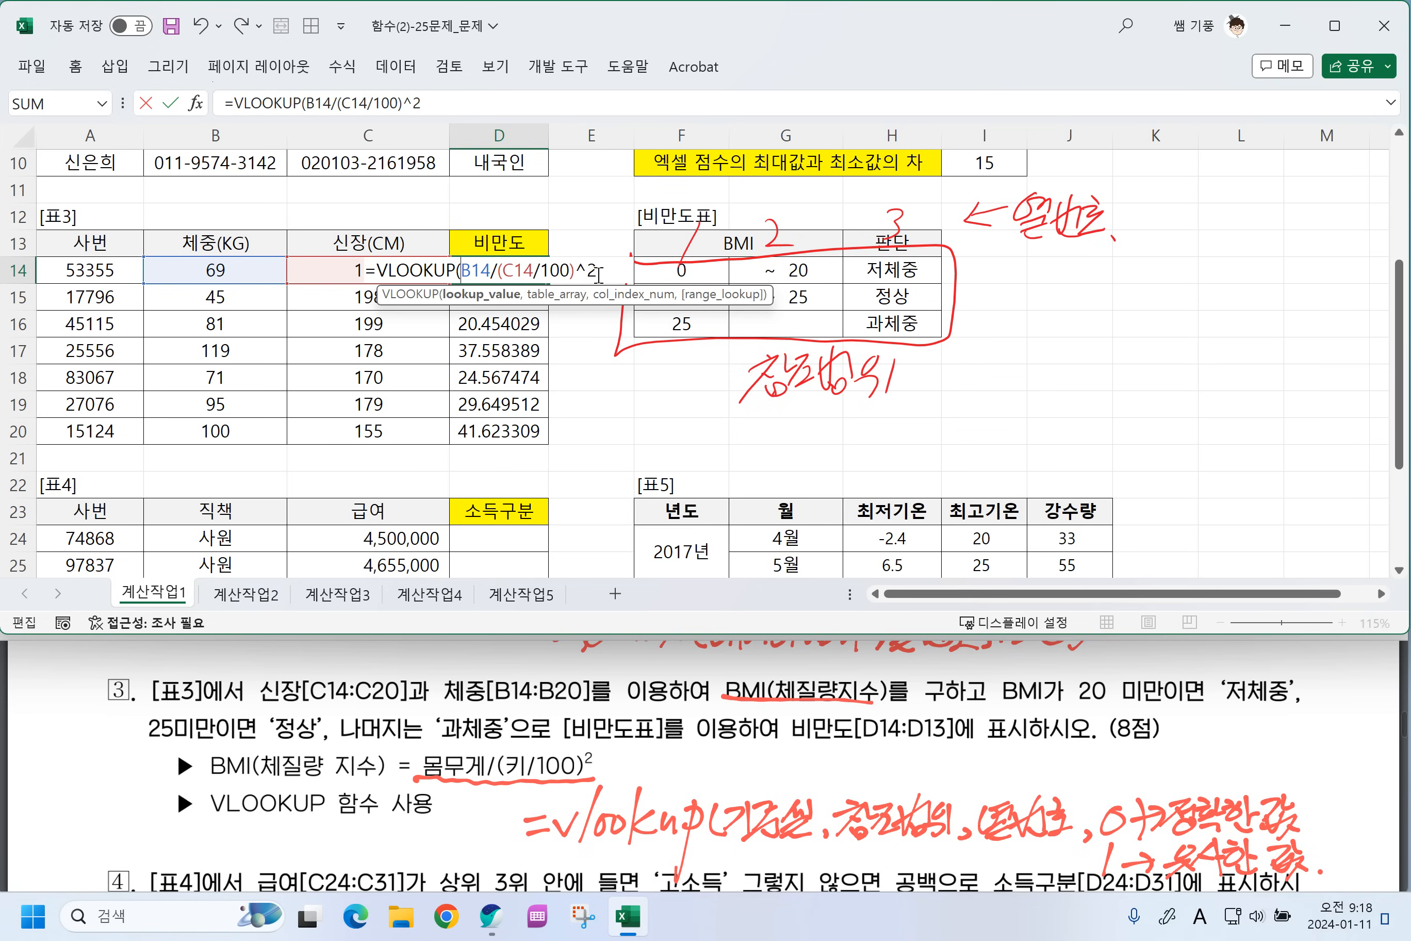
click(598, 270)
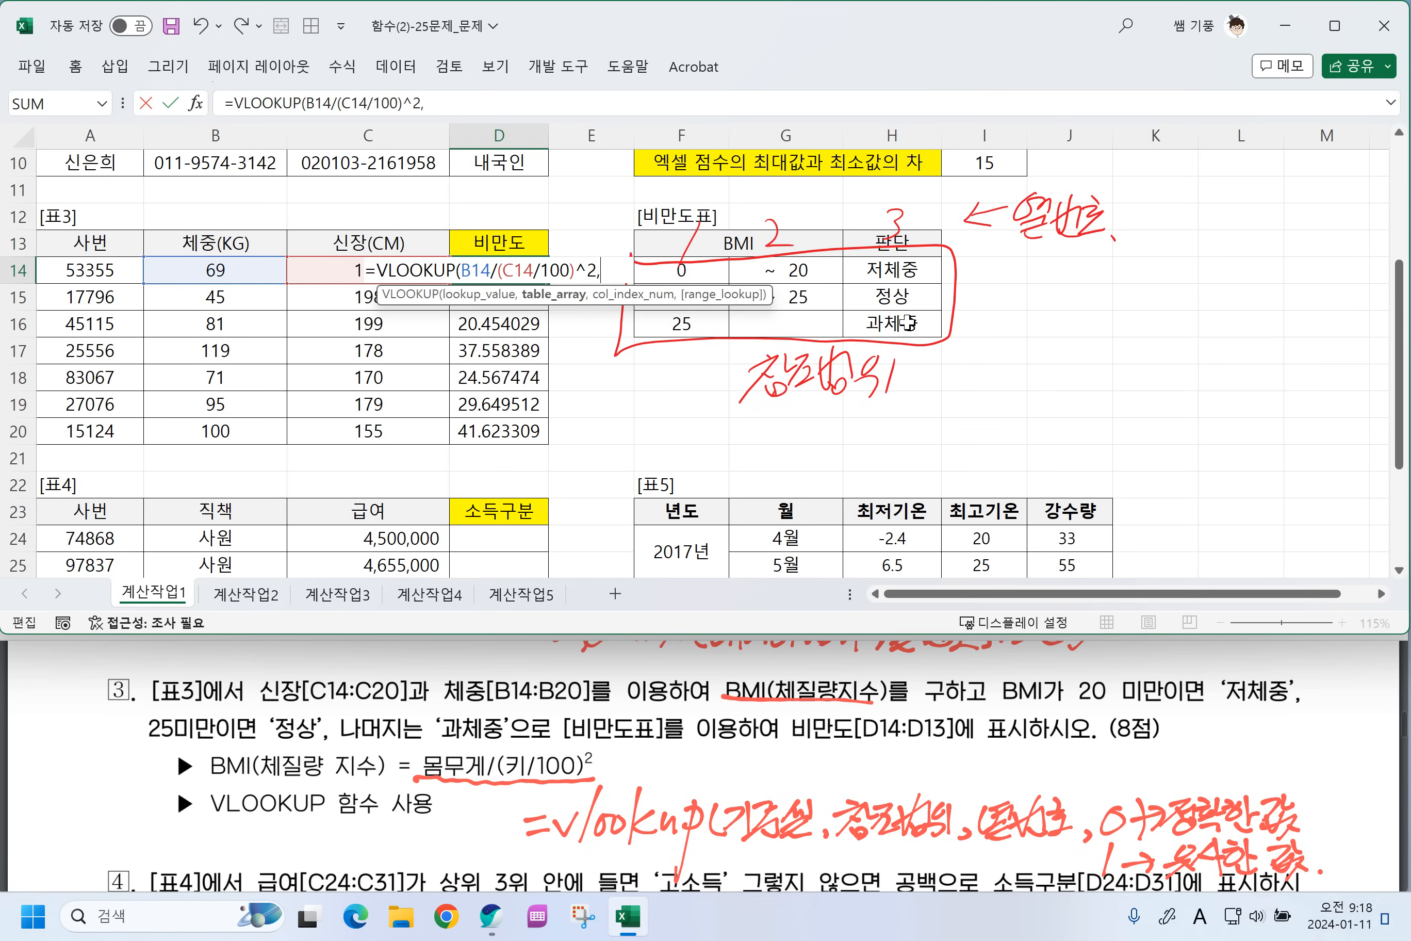
Complete the D14 VLOOKUP with the absolute range $F$14:$H$16, column 3 and match type 1.
text(,)
drag(908, 323, 662, 262)
key(F4)
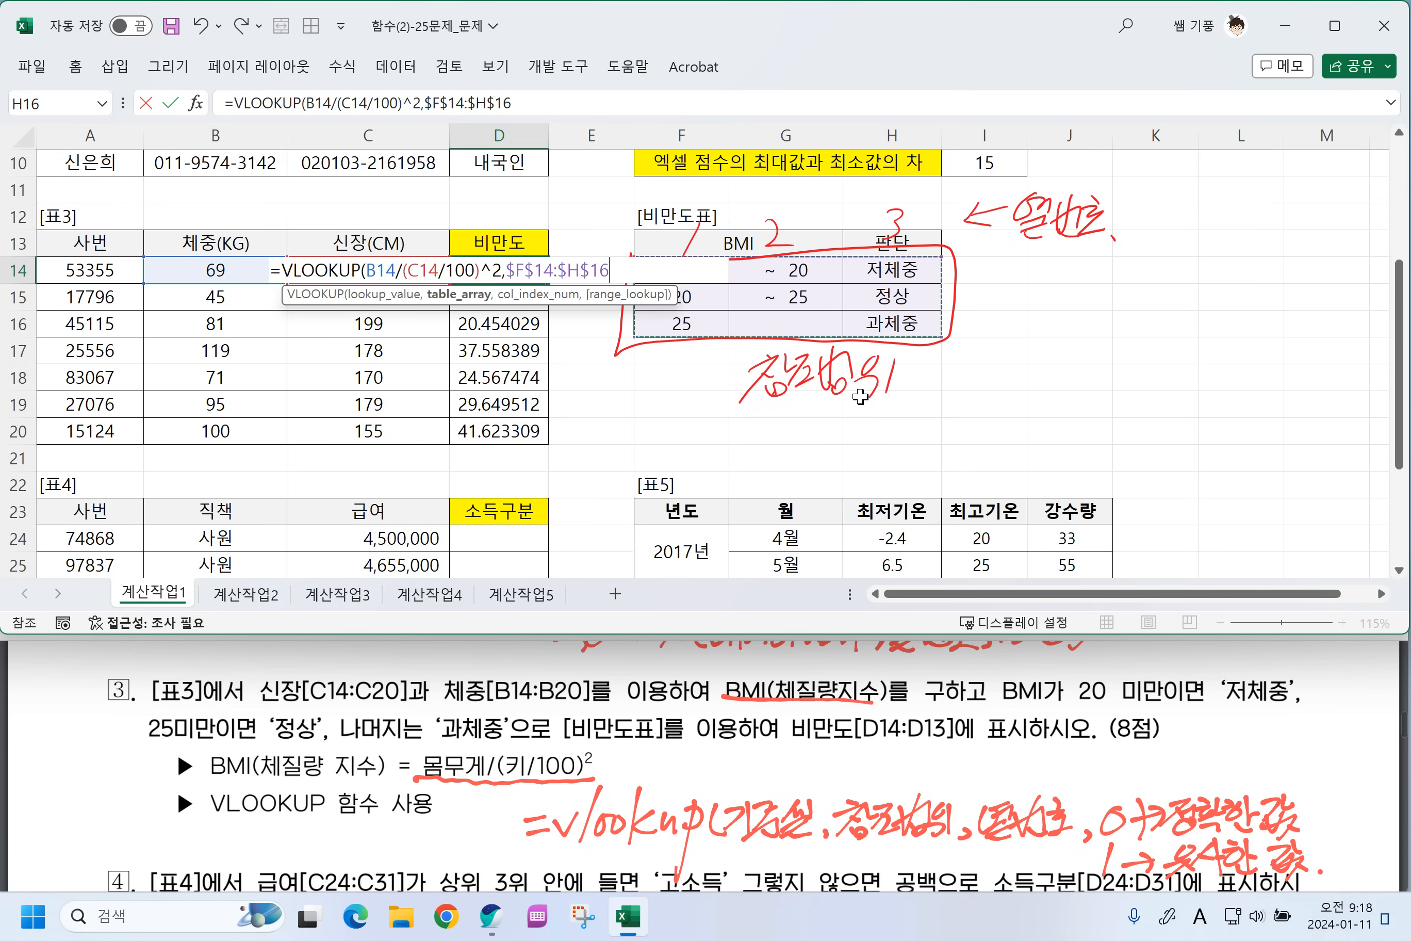
text(,)
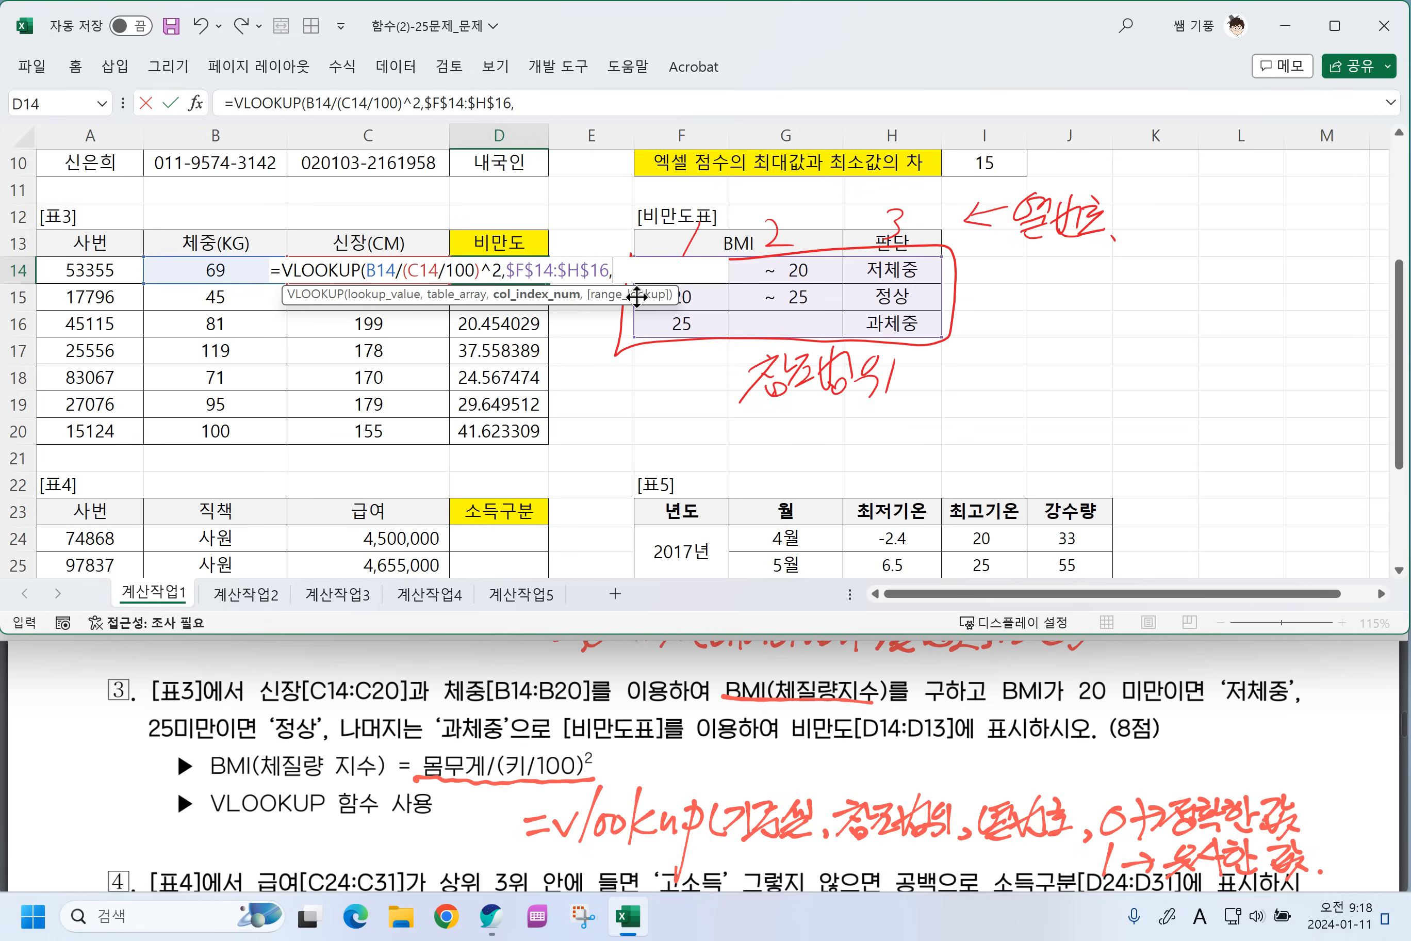
text(3,1))
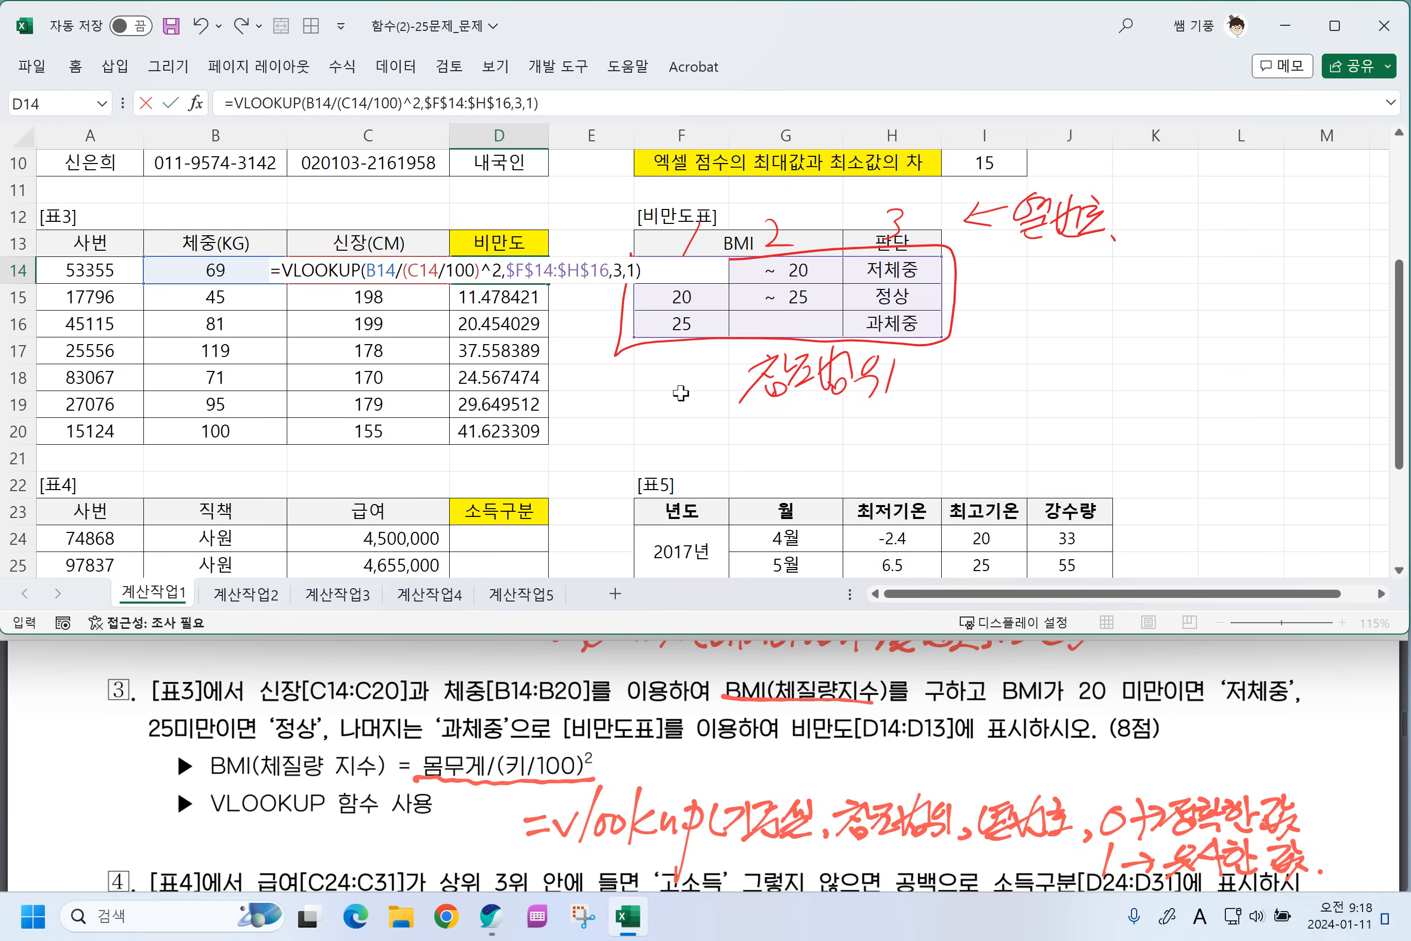
key(Return)
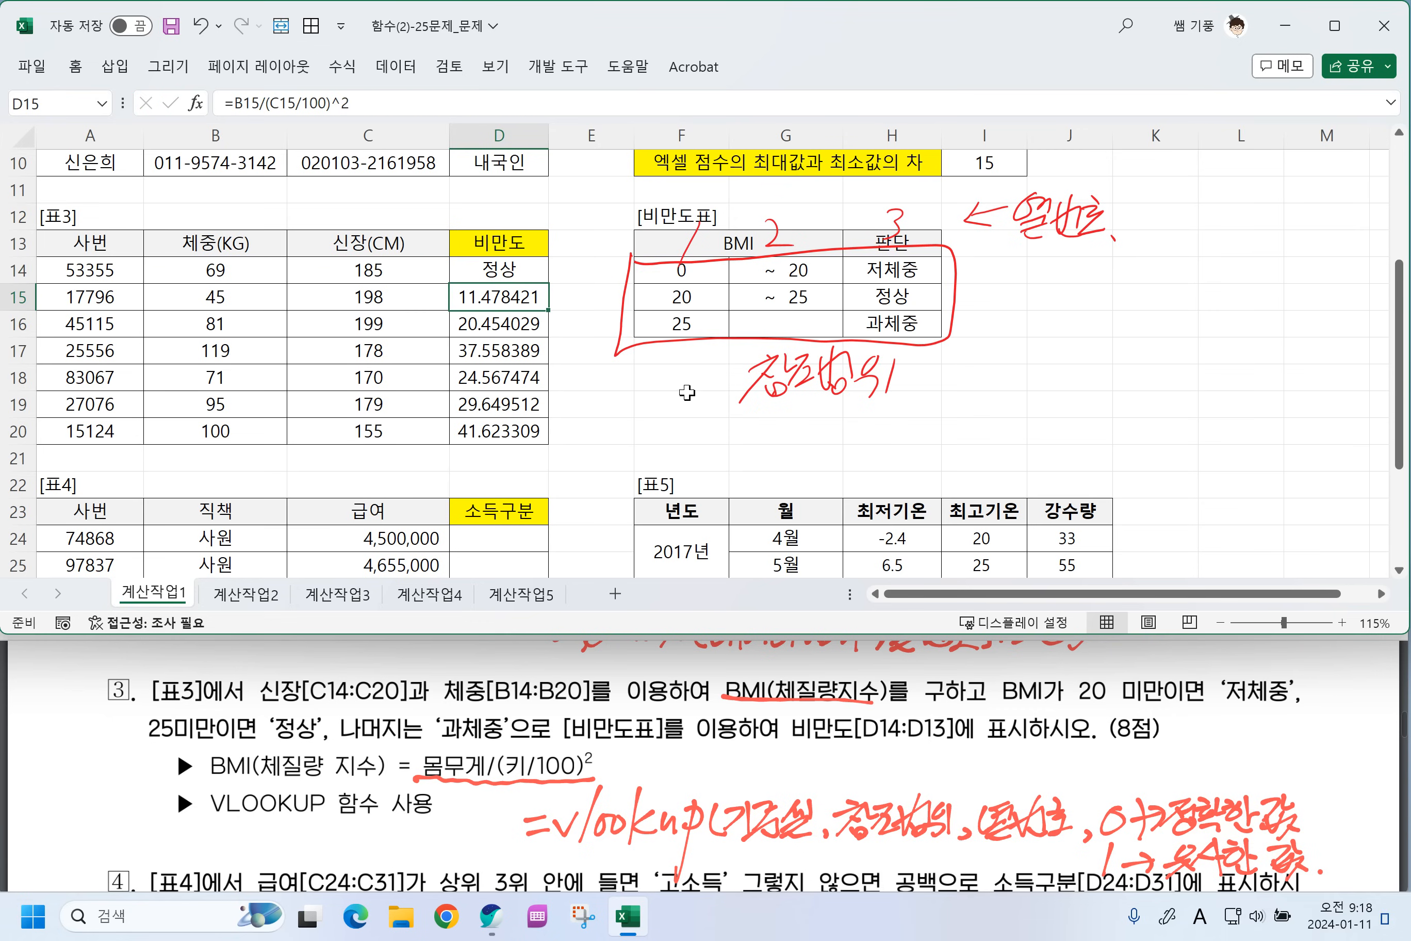
Fill the VLOOKUP formula from D14 down to D20 in the 비만도 column.
click(522, 270)
drag(549, 283, 552, 440)
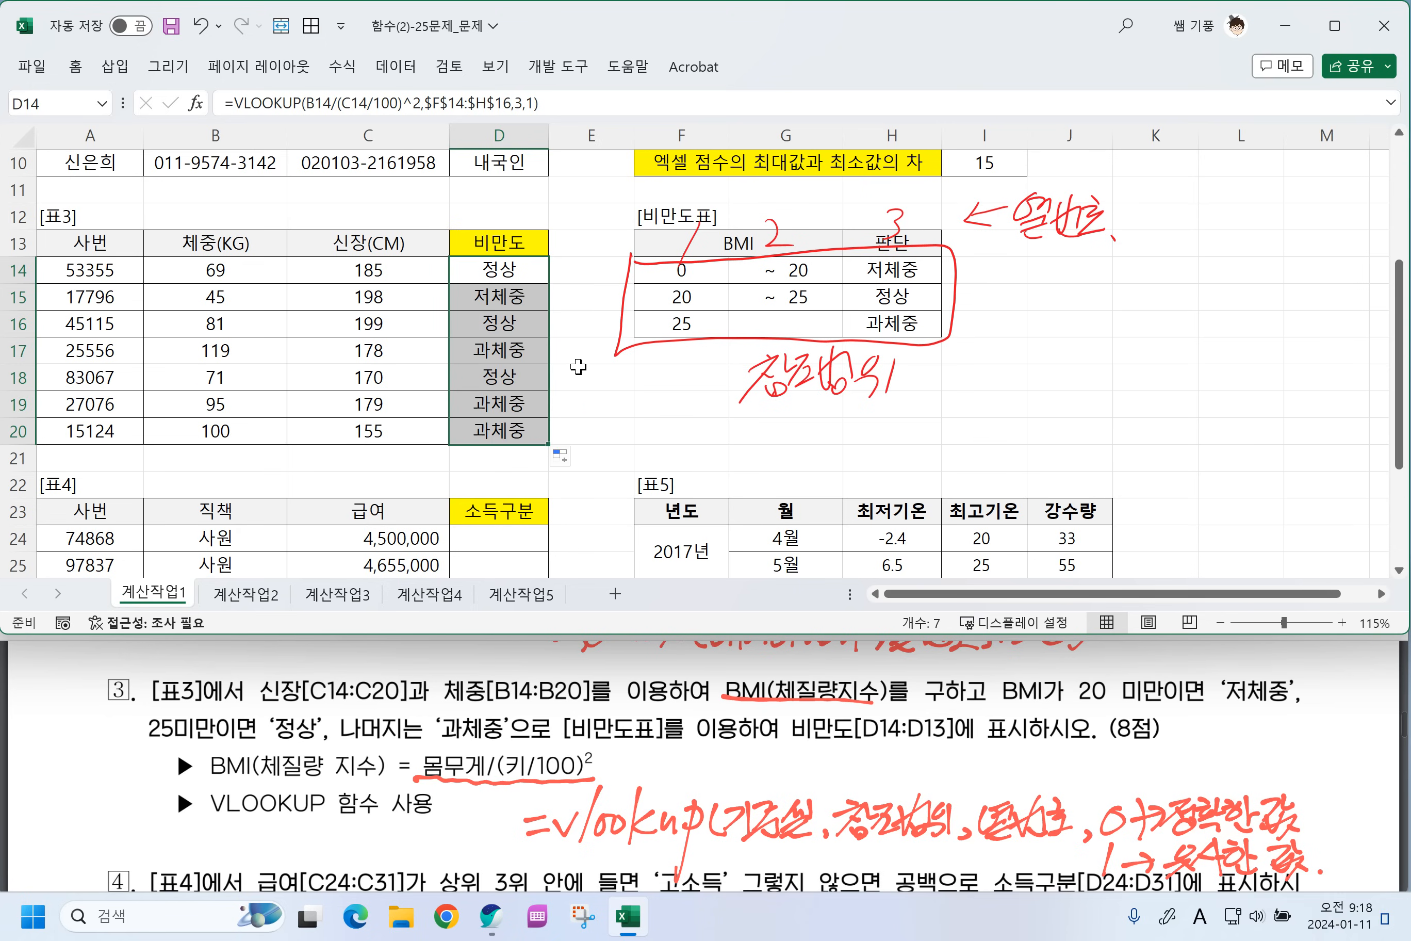
click(557, 484)
Bring up [표4] and question 4 in the PDF, underline its top-3 급여[C24:C31] condition and mark 고소득 and 공백 in red.
scroll(556, 484, down, 3)
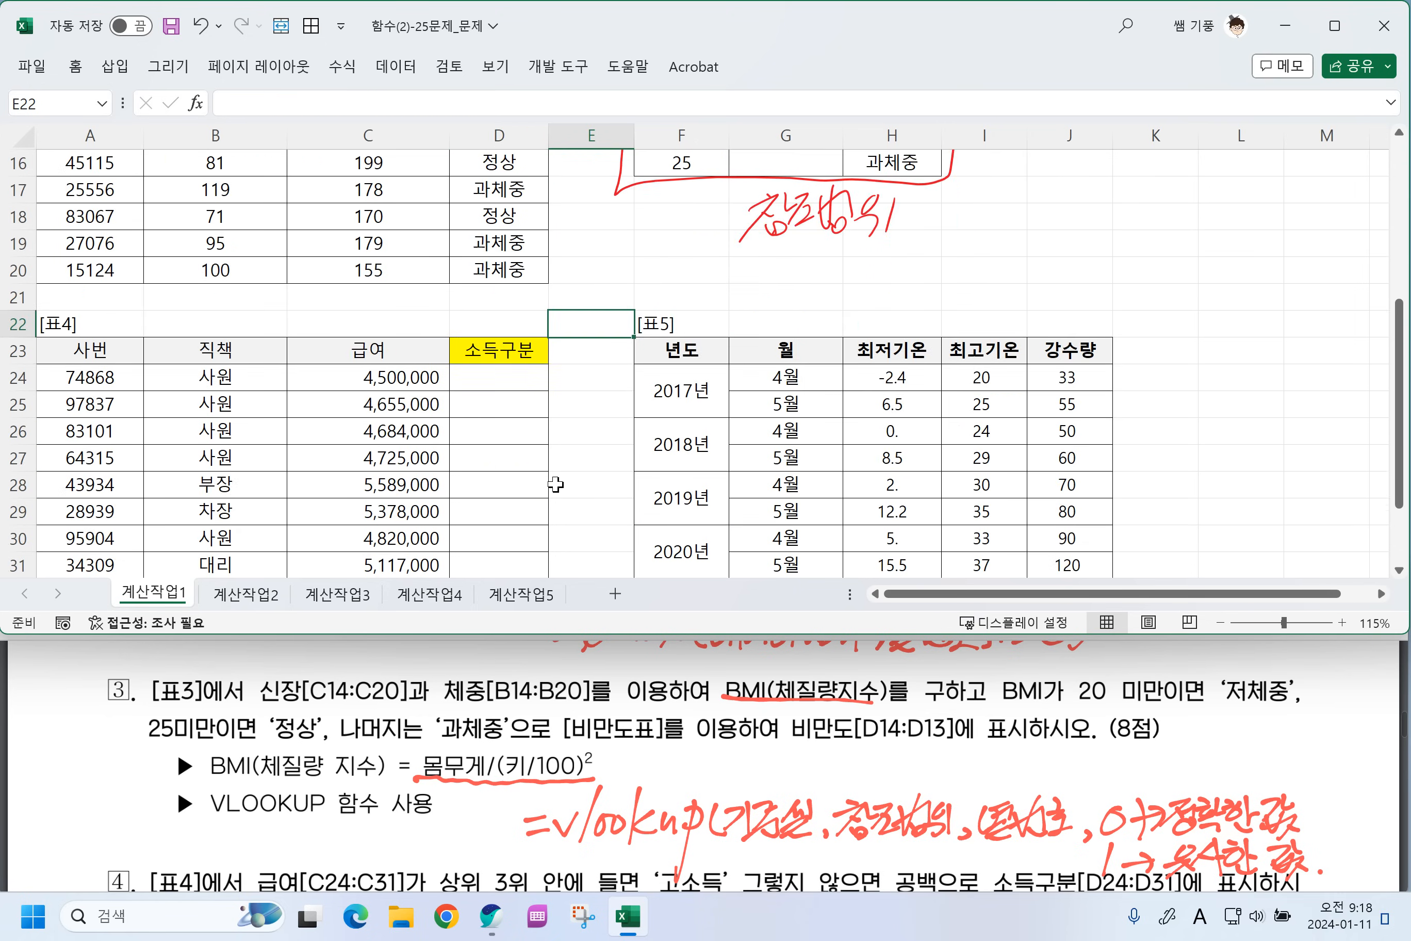
click(442, 789)
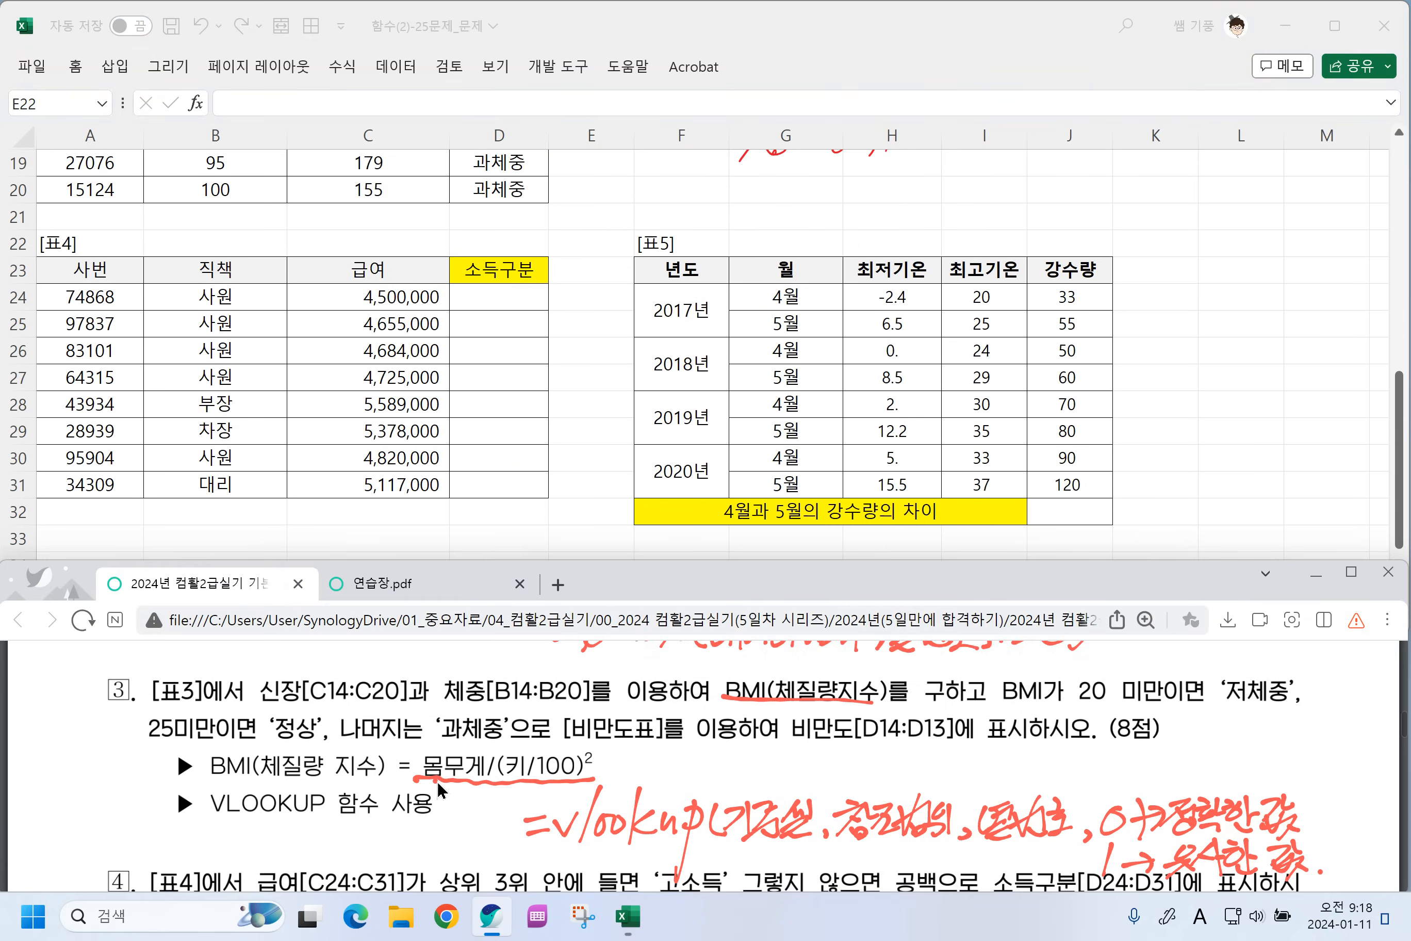
scroll(441, 790, down, 2)
scroll(441, 789, down, 1)
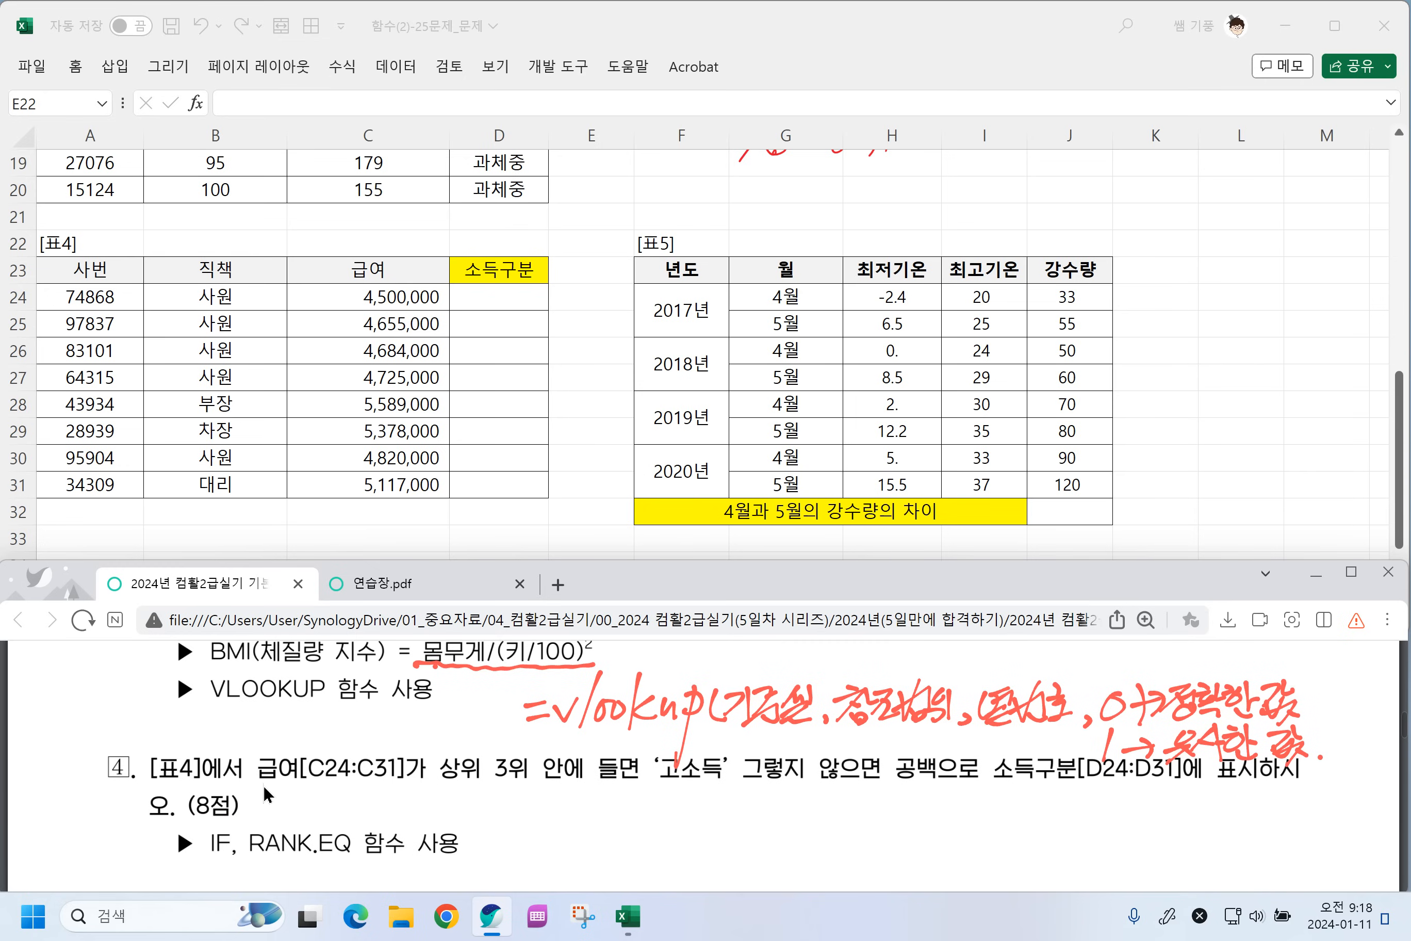
drag(261, 782, 462, 804)
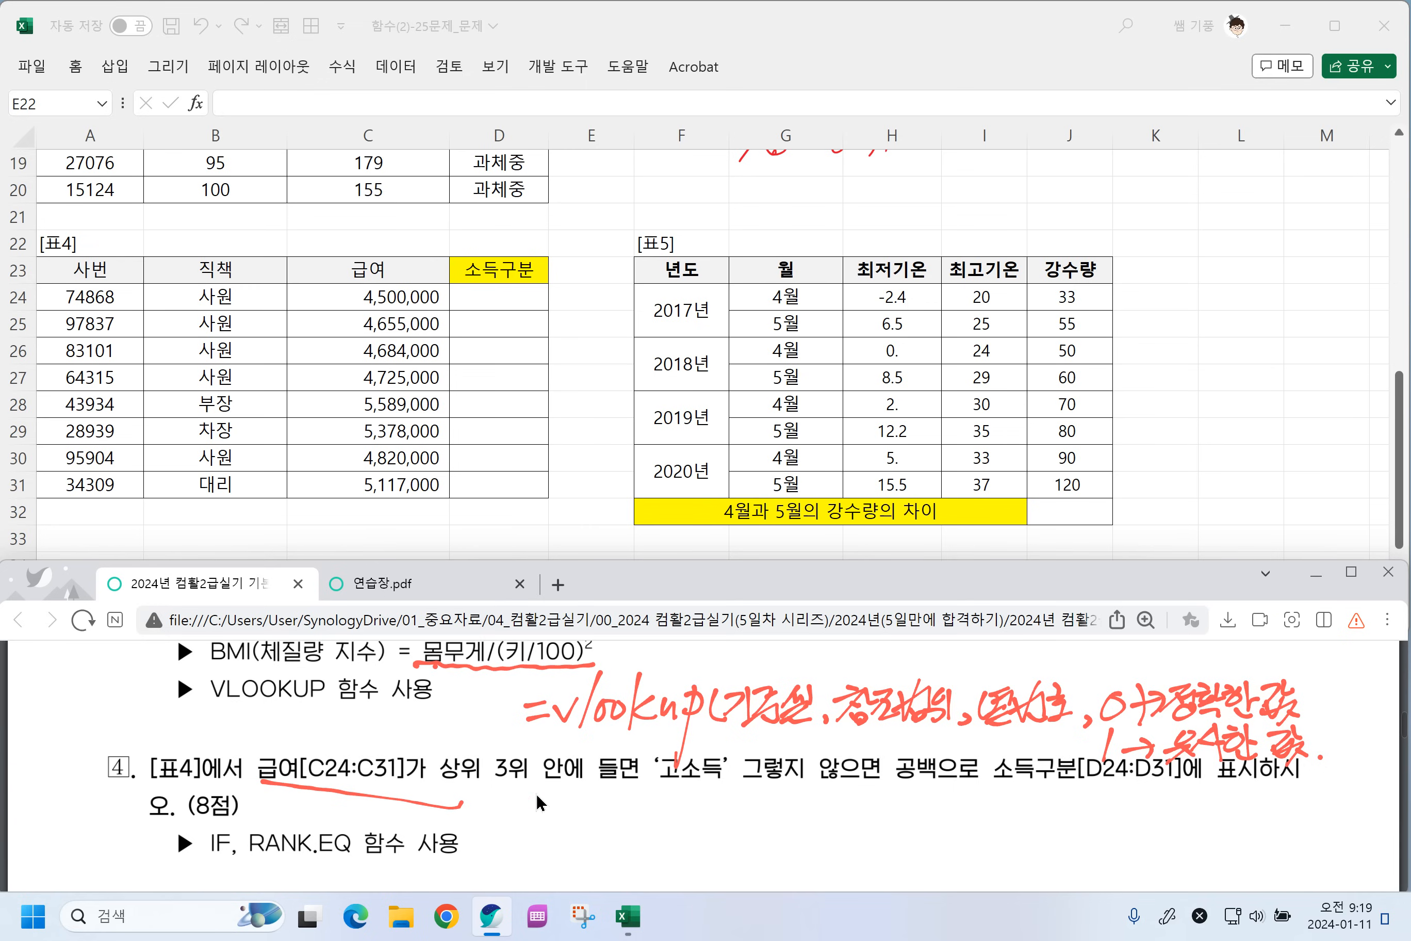
key(ctrl+z)
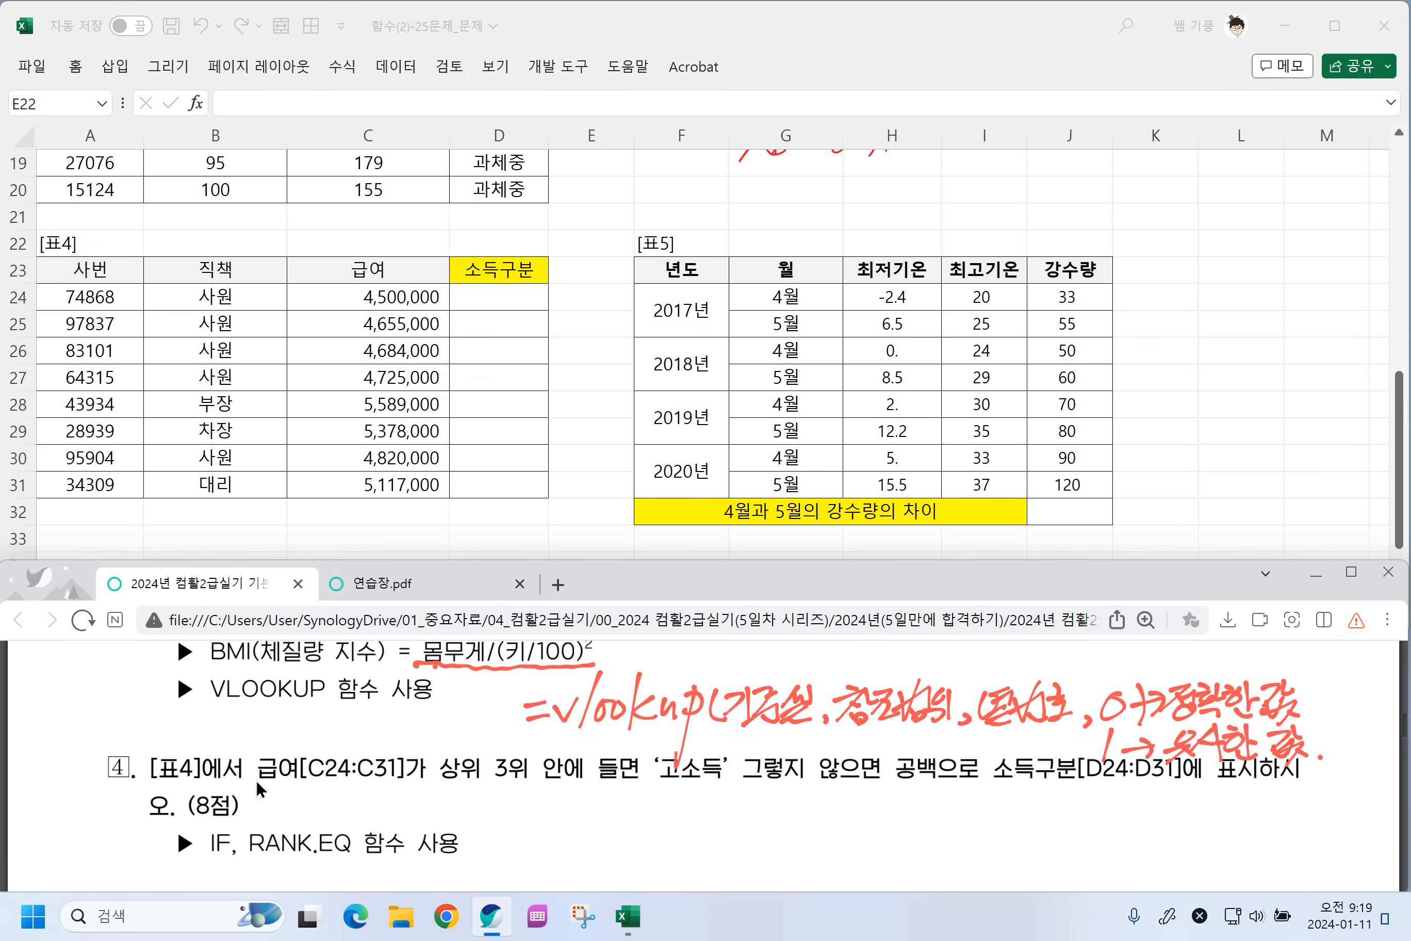
mouse_move(255, 783)
mouse_down()
mouse_move(657, 789)
mouse_move(655, 751)
mouse_move(726, 762)
mouse_move(658, 784)
mouse_up()
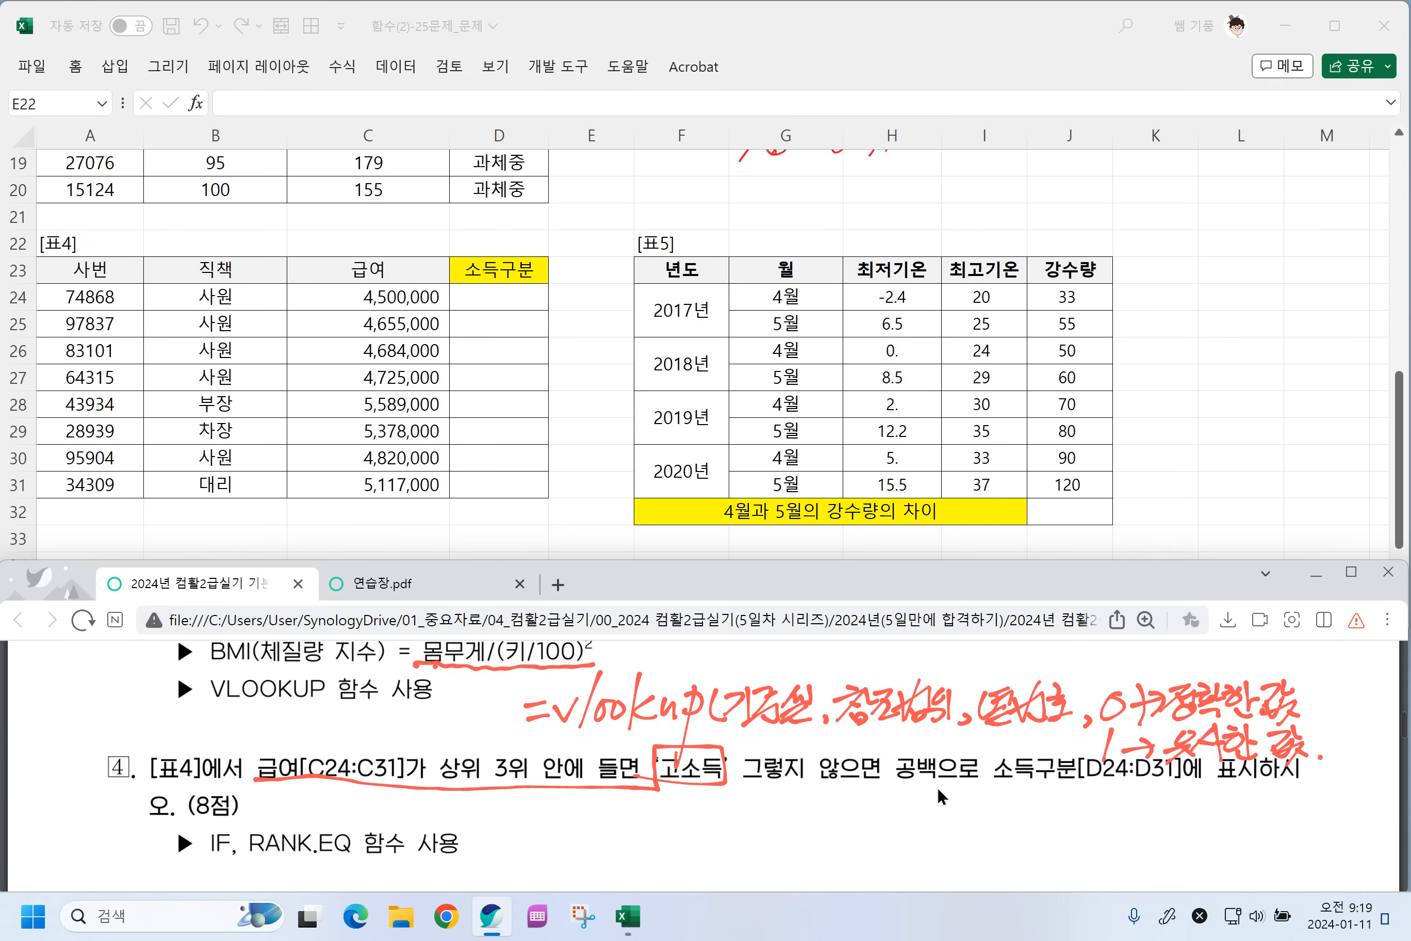
mouse_move(939, 787)
mouse_down()
mouse_move(878, 777)
mouse_move(895, 770)
mouse_up()
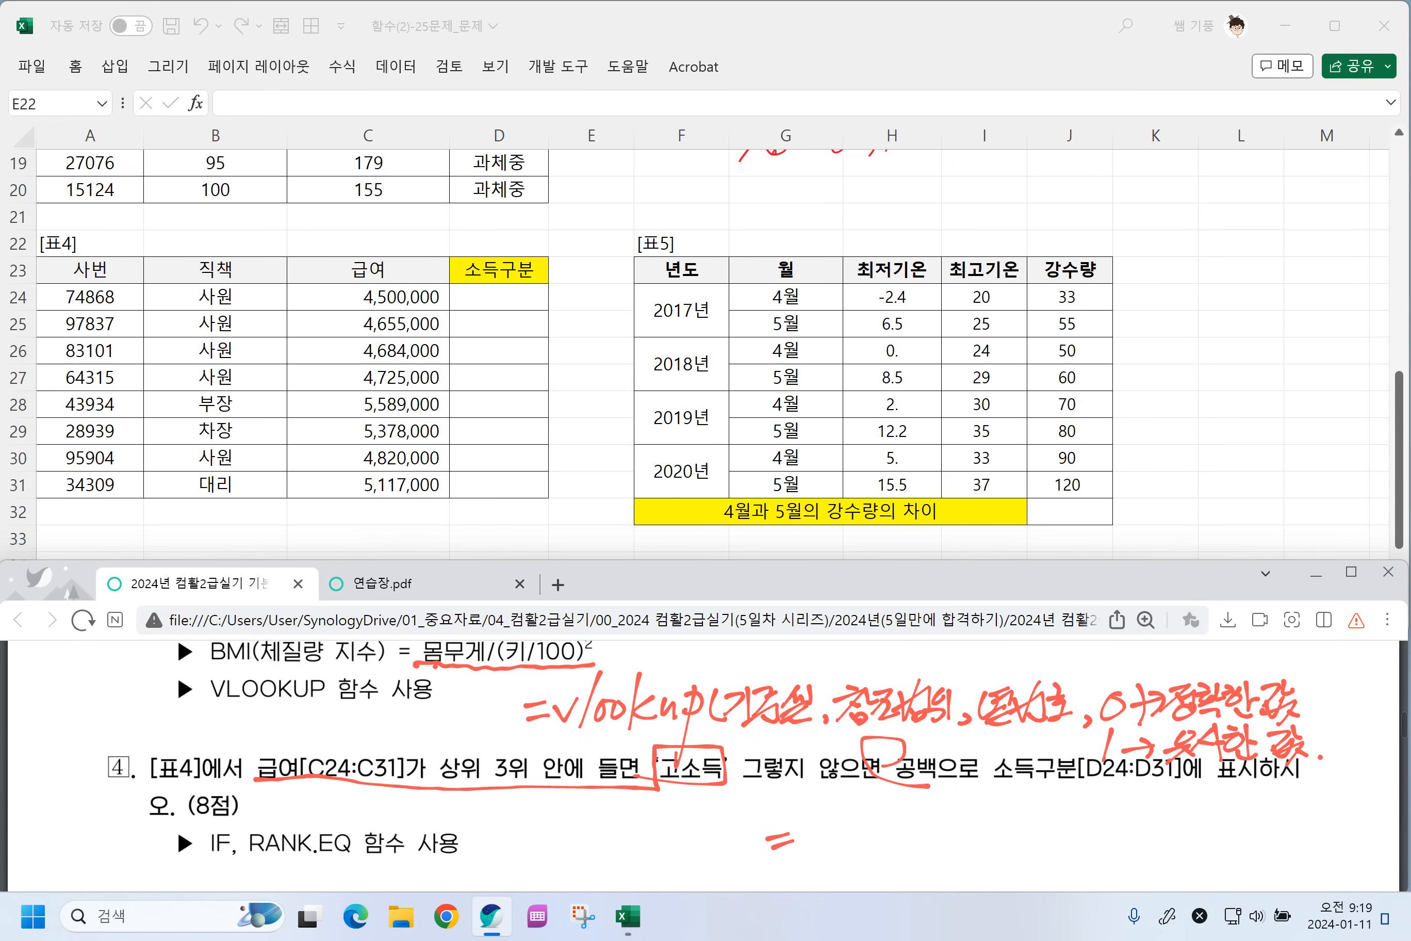
Handwrite the IF syntax =If(조건,참,거짓) in red ink beneath question 4 in the PDF.
drag(801, 821, 831, 878)
mouse_move(818, 843)
mouse_down()
mouse_move(859, 839)
mouse_move(875, 856)
mouse_up()
mouse_move(882, 829)
mouse_down()
mouse_move(912, 821)
mouse_move(890, 854)
mouse_up()
drag(910, 827, 989, 852)
drag(971, 837, 999, 844)
drag(972, 850, 994, 861)
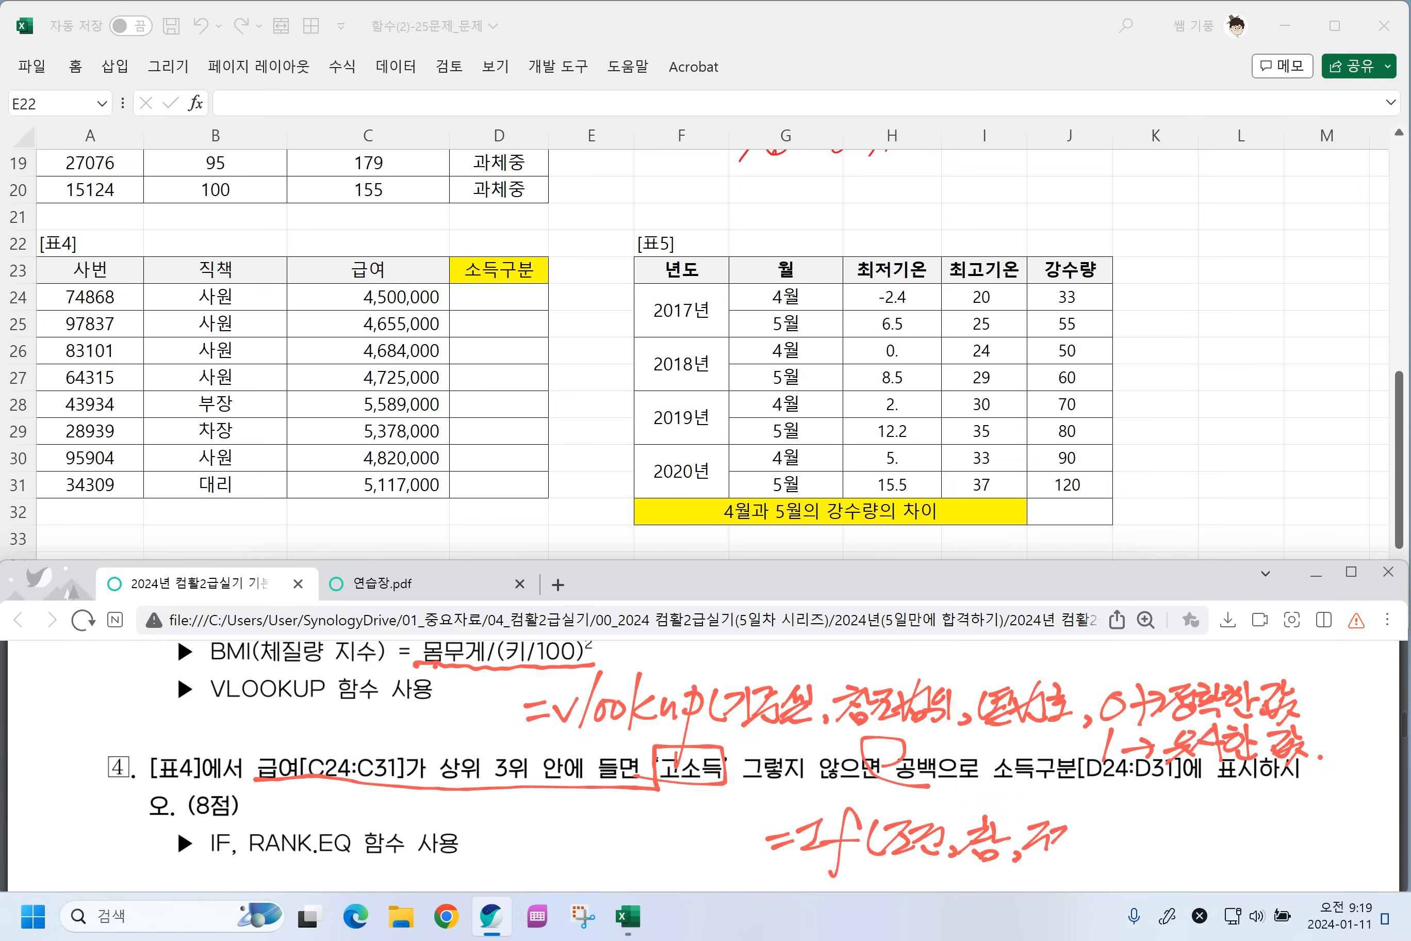
mouse_move(1059, 821)
mouse_down()
mouse_move(1076, 861)
mouse_move(1089, 857)
mouse_up()
Box question 4's top-3 급여 condition in red and label the condition, 고소득 and 공백 as 조건, 참 and 거짓.
mouse_move(253, 753)
mouse_down()
mouse_move(396, 791)
mouse_move(583, 785)
mouse_move(344, 744)
mouse_move(251, 751)
mouse_up()
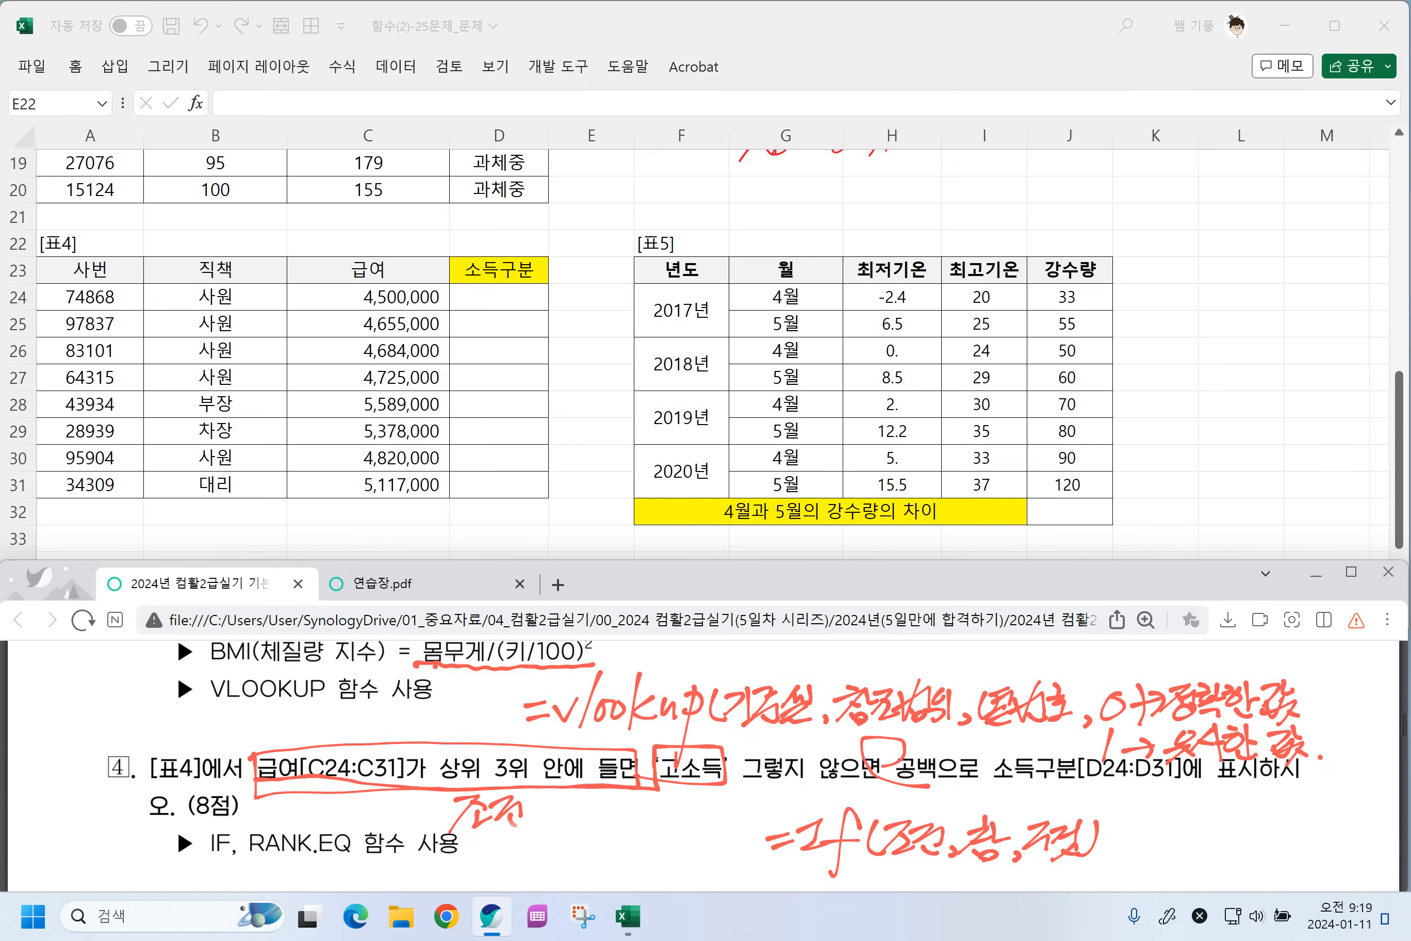
drag(678, 803, 692, 821)
mouse_move(699, 800)
mouse_down()
mouse_move(665, 841)
mouse_move(694, 839)
mouse_up()
drag(698, 815, 712, 838)
mouse_move(905, 740)
mouse_down()
mouse_move(885, 788)
mouse_move(922, 814)
mouse_move(987, 808)
mouse_move(993, 824)
mouse_up()
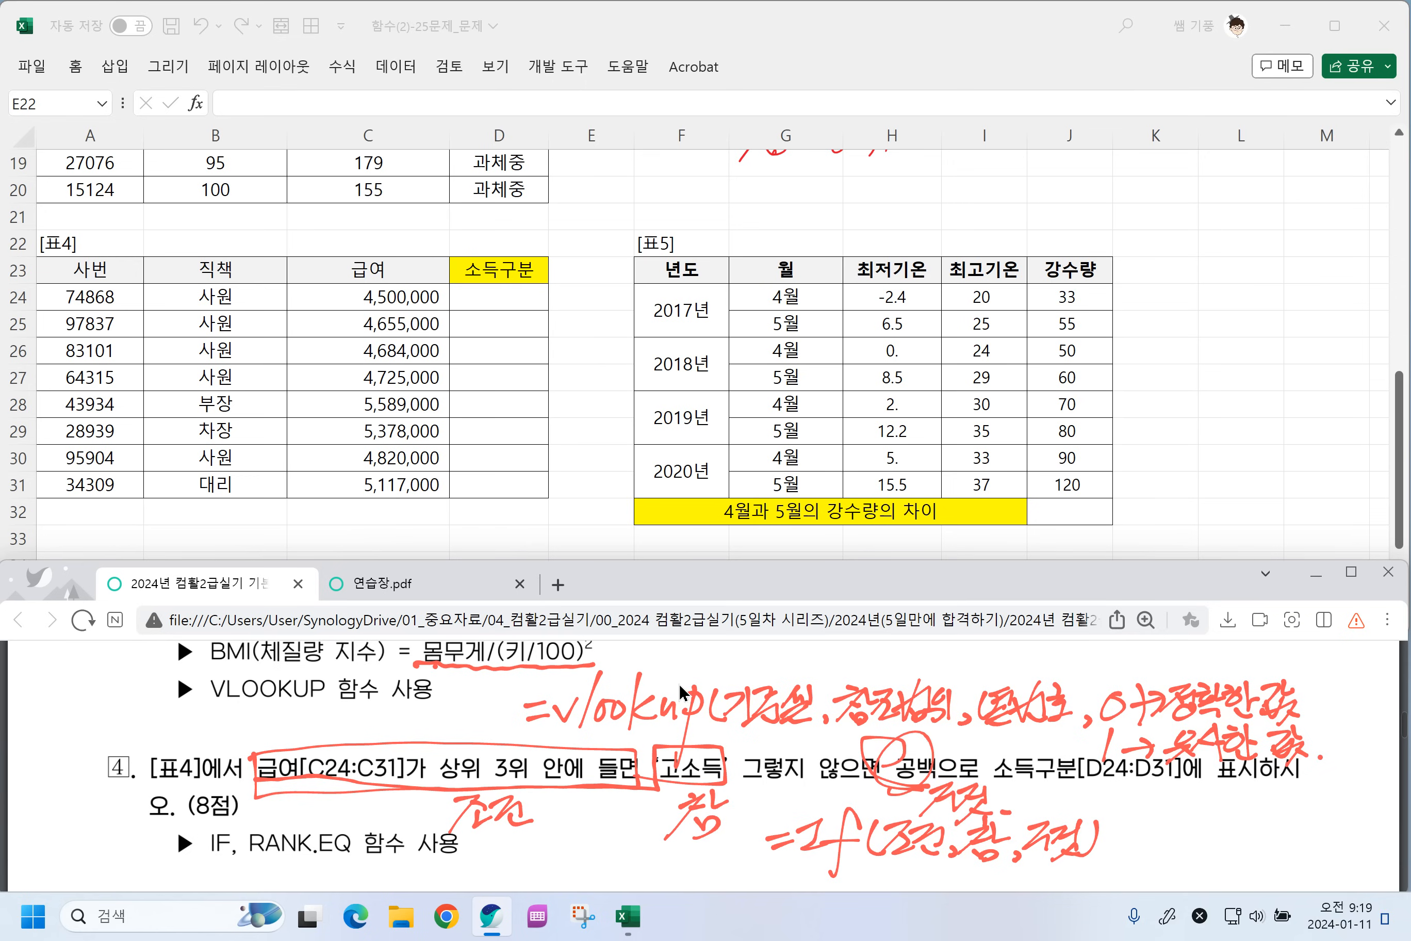
Handwrite =Rank.eq(기준셀,범위, in red below the IF note, with the order options 0→높은수 and 1→낮은수.
scroll(781, 751, down, 1)
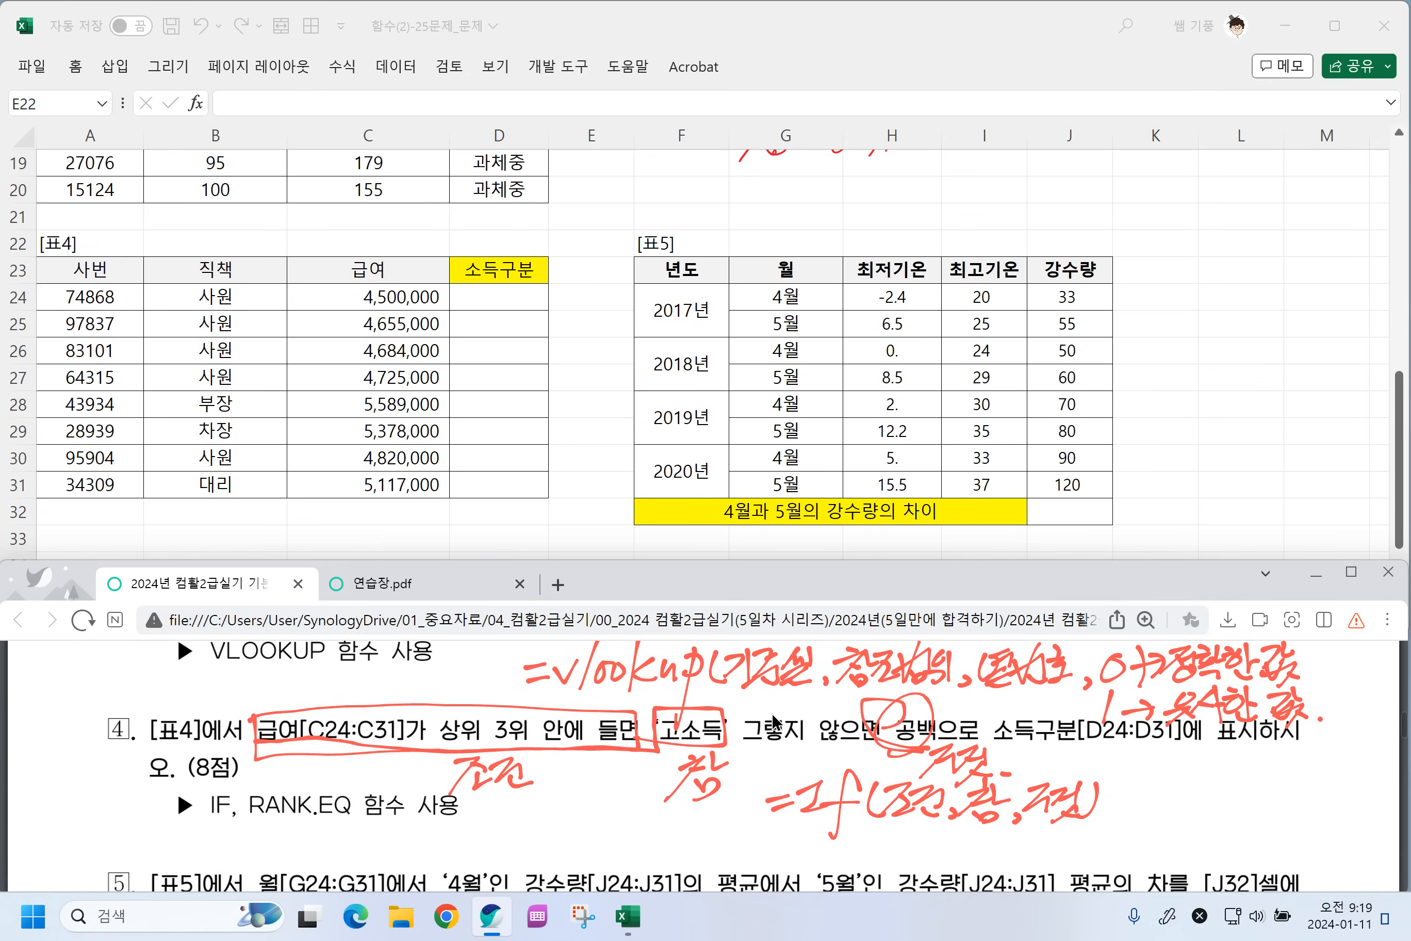
drag(637, 858, 659, 855)
mouse_move(689, 817)
mouse_down()
mouse_move(665, 873)
mouse_move(700, 861)
mouse_up()
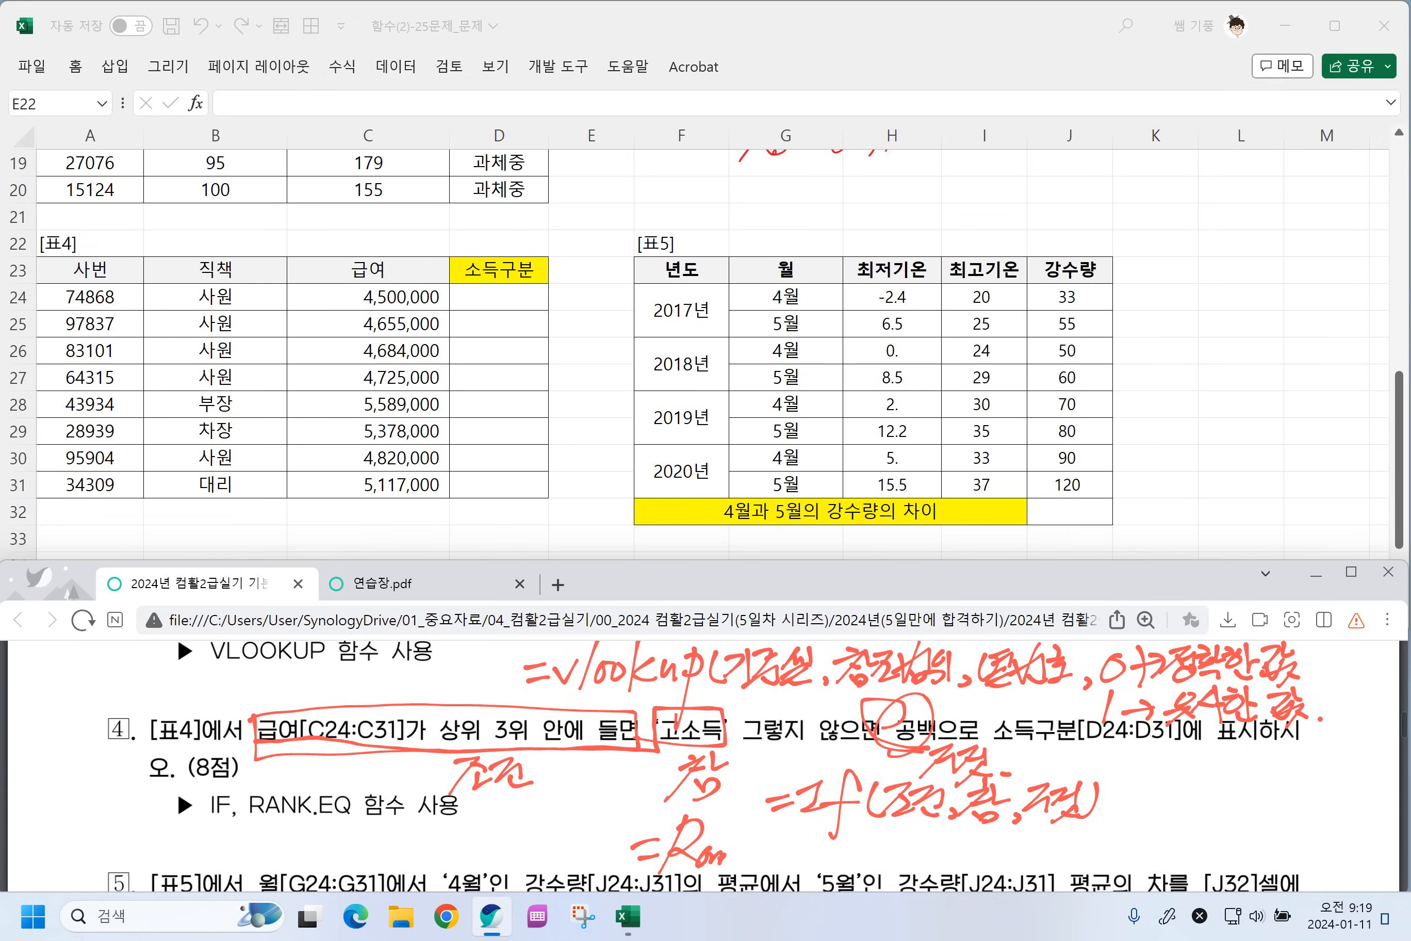
mouse_move(789, 841)
mouse_down()
mouse_move(783, 880)
mouse_move(893, 862)
mouse_move(914, 837)
mouse_move(908, 861)
mouse_up()
mouse_move(911, 850)
mouse_down()
mouse_move(929, 833)
mouse_move(928, 866)
mouse_move(995, 863)
mouse_up()
mouse_move(1002, 838)
mouse_down()
mouse_move(996, 869)
mouse_move(1028, 856)
mouse_up()
drag(1012, 858, 1061, 869)
drag(1099, 833, 1115, 857)
mouse_move(1118, 793)
mouse_down()
mouse_move(1102, 824)
mouse_move(1183, 843)
mouse_up()
mouse_move(1168, 834)
mouse_down()
mouse_move(1169, 856)
mouse_move(1217, 841)
mouse_move(1226, 861)
mouse_move(1251, 861)
mouse_up()
mouse_move(1248, 823)
mouse_down()
mouse_move(1267, 847)
mouse_move(1282, 838)
mouse_move(1271, 862)
mouse_up()
mouse_move(1312, 823)
mouse_down()
mouse_move(1303, 852)
mouse_move(1333, 832)
mouse_move(1330, 860)
mouse_up()
mouse_move(1126, 814)
mouse_down()
mouse_move(1168, 800)
mouse_move(1166, 820)
mouse_up()
drag(1183, 783, 1214, 797)
drag(1172, 814, 1207, 801)
mouse_move(1190, 807)
mouse_down()
mouse_move(1178, 833)
mouse_move(1205, 815)
mouse_up()
drag(1223, 782, 1233, 801)
mouse_move(1215, 796)
mouse_down()
mouse_move(1236, 814)
mouse_move(1274, 796)
mouse_up()
mouse_move(1261, 800)
mouse_down()
mouse_move(1262, 820)
mouse_move(1294, 808)
mouse_up()
mouse_move(1305, 784)
mouse_down()
mouse_move(1322, 776)
mouse_move(1327, 807)
mouse_move(1306, 818)
mouse_up()
click(1339, 817)
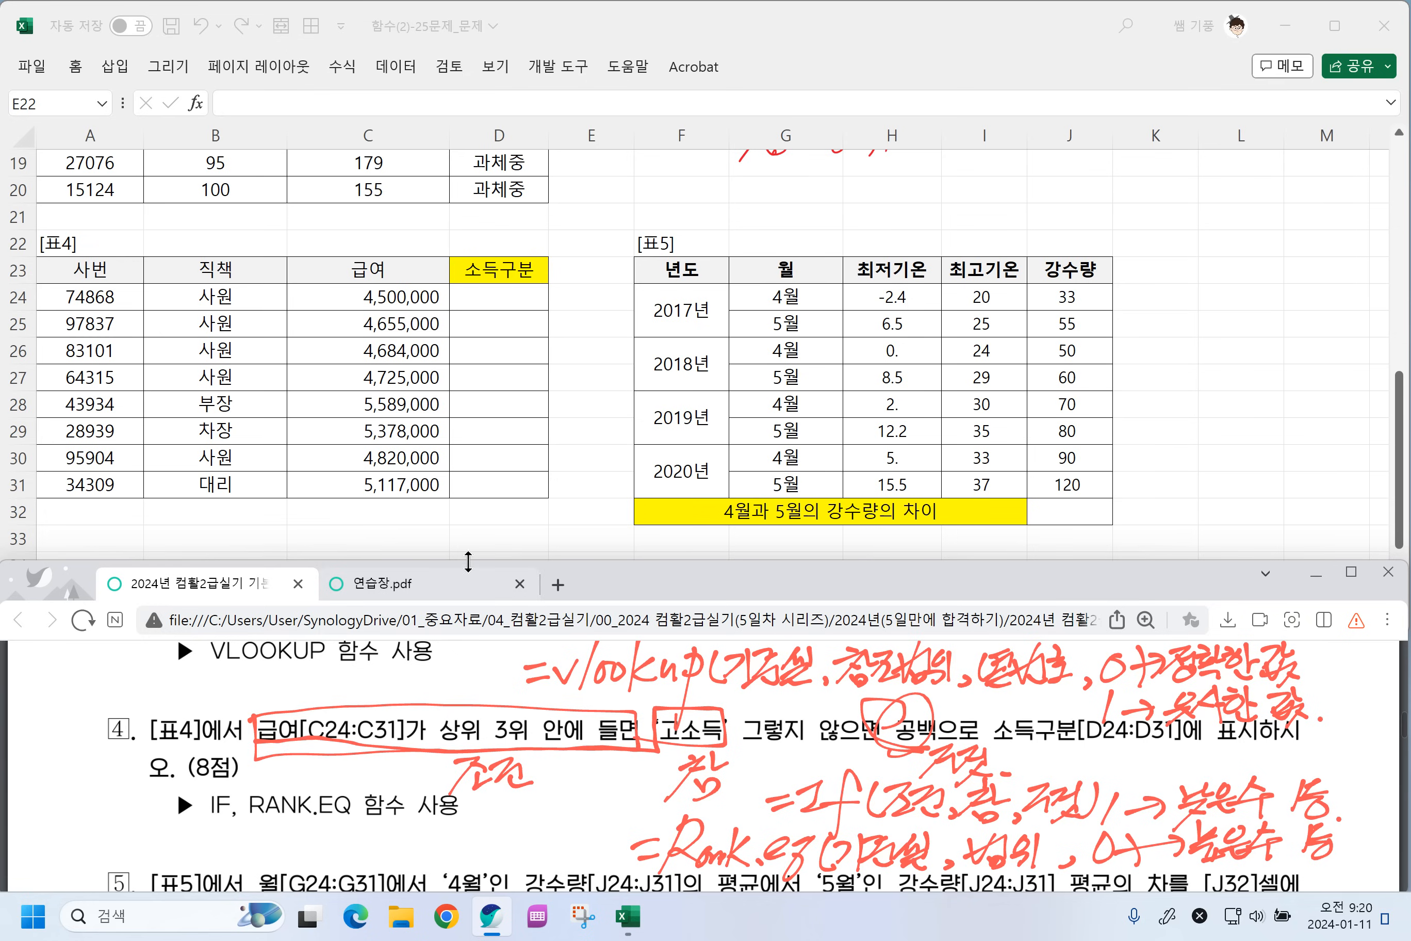
Start a RANK.EQ formula in D24 with the salary in C24 as the number to rank.
click(425, 347)
click(389, 305)
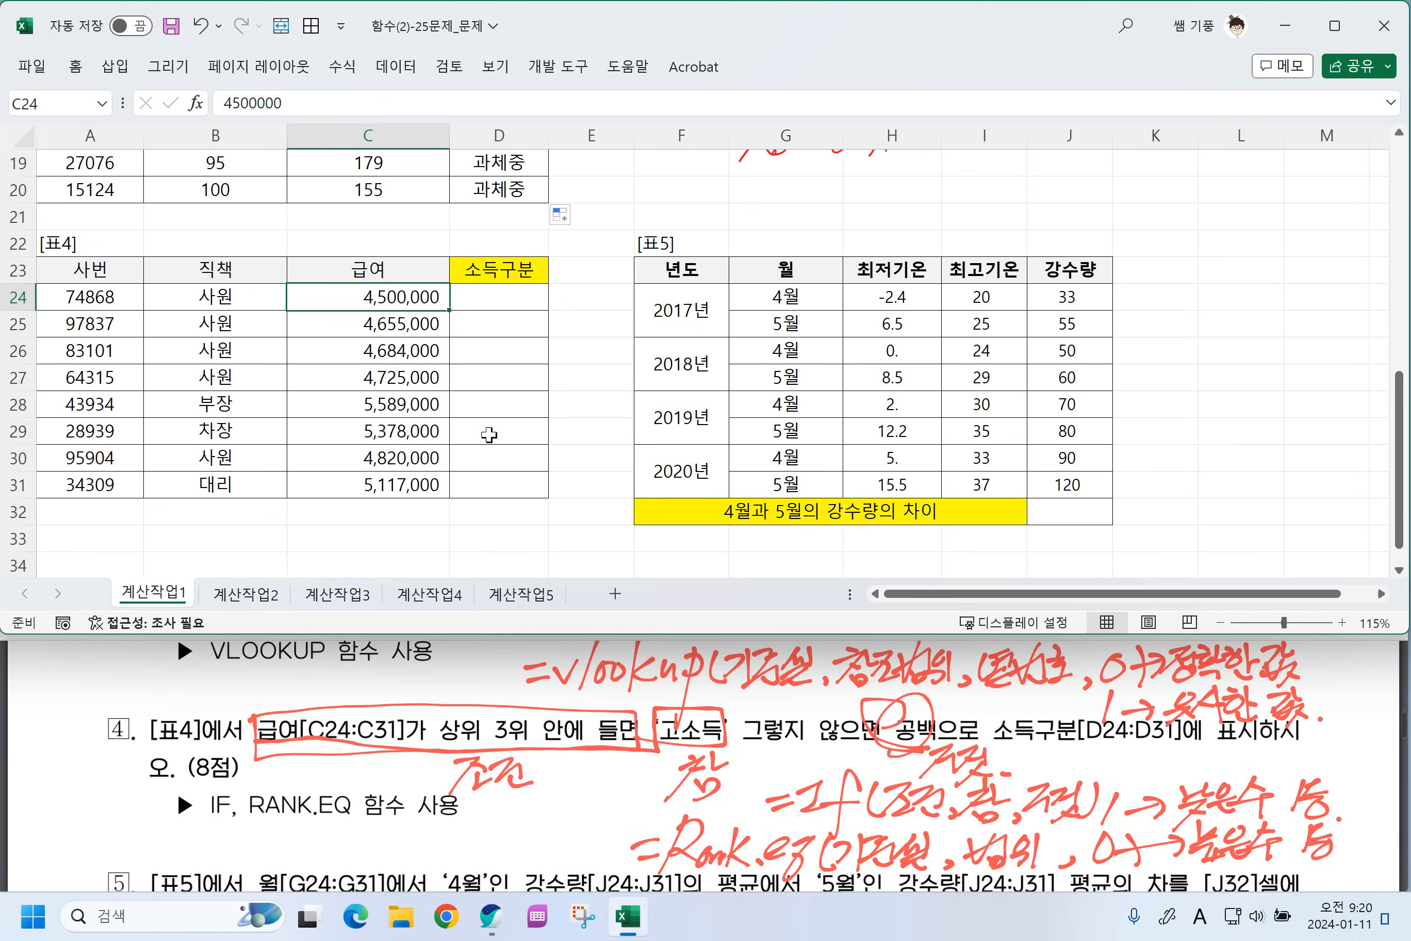
click(486, 298)
text(=)
key(Hangul)
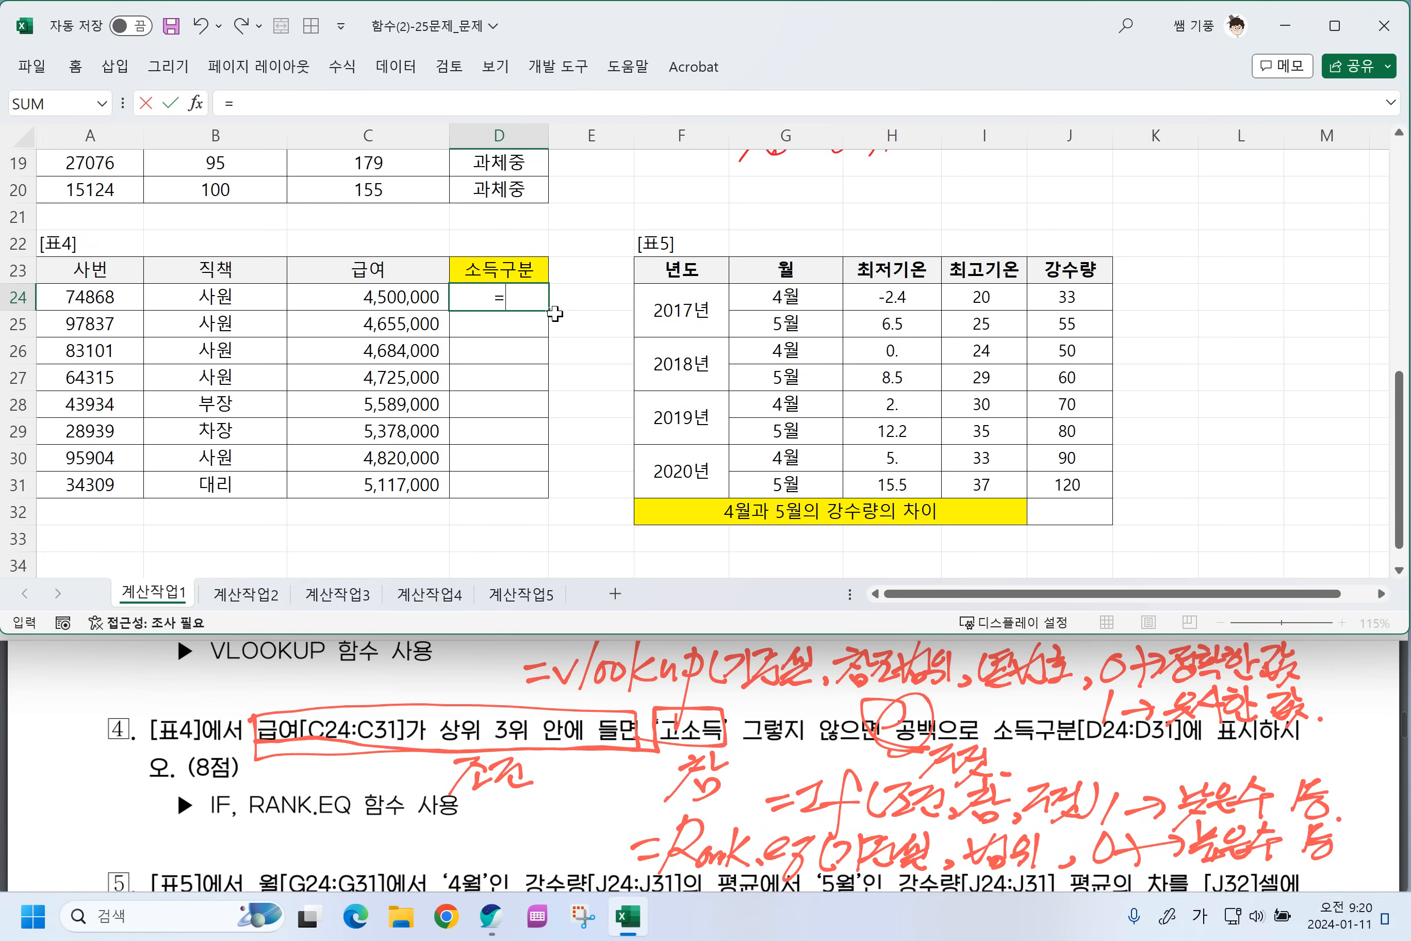
text(ㄱㅁ)
key(Hangul)
text(RA)
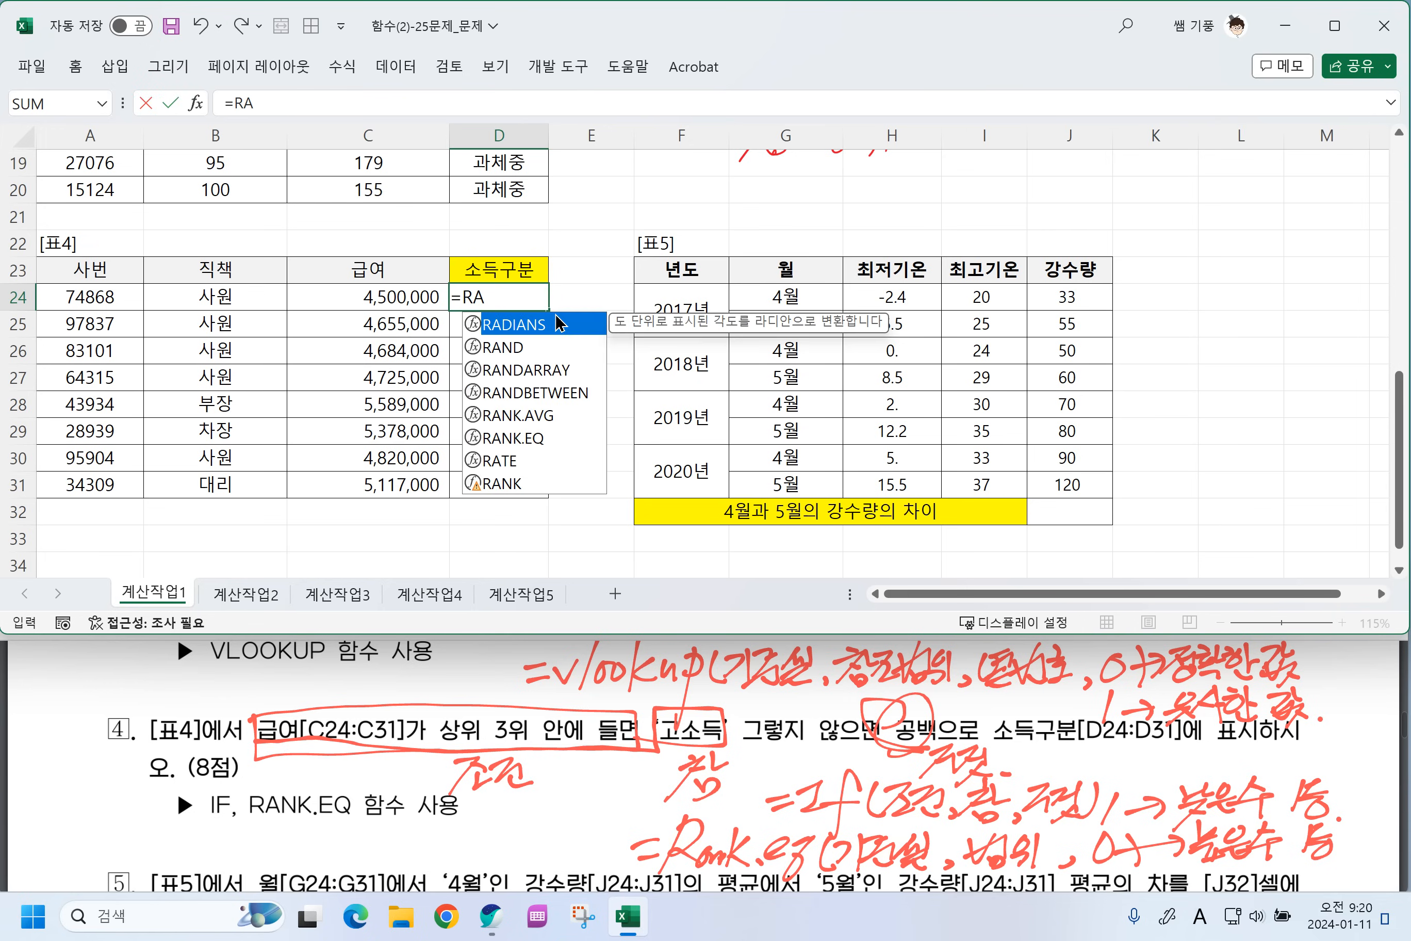
text(NK.EQ()
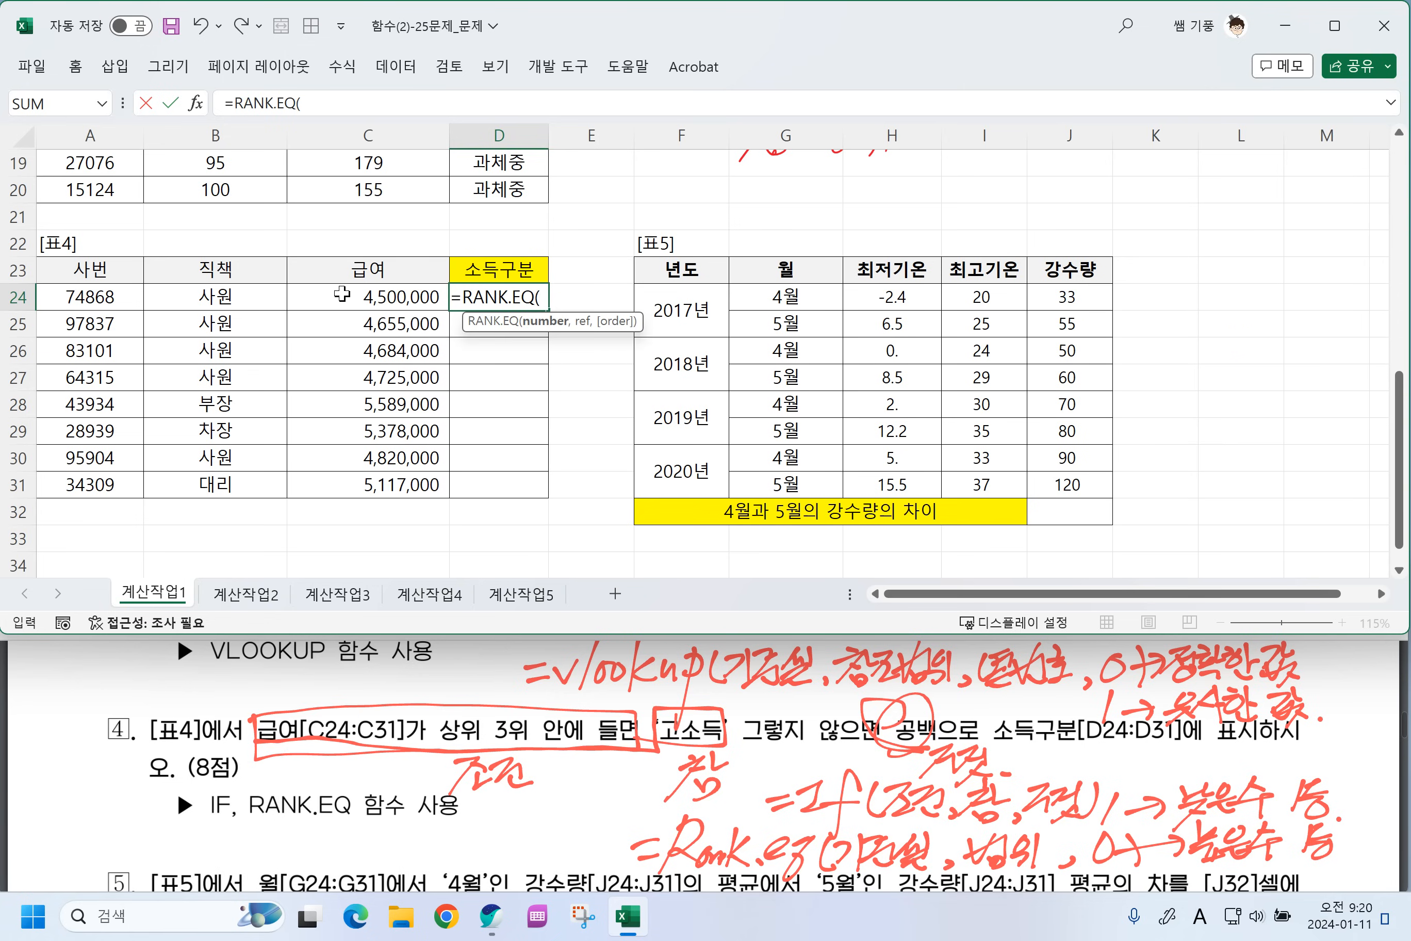
click(334, 296)
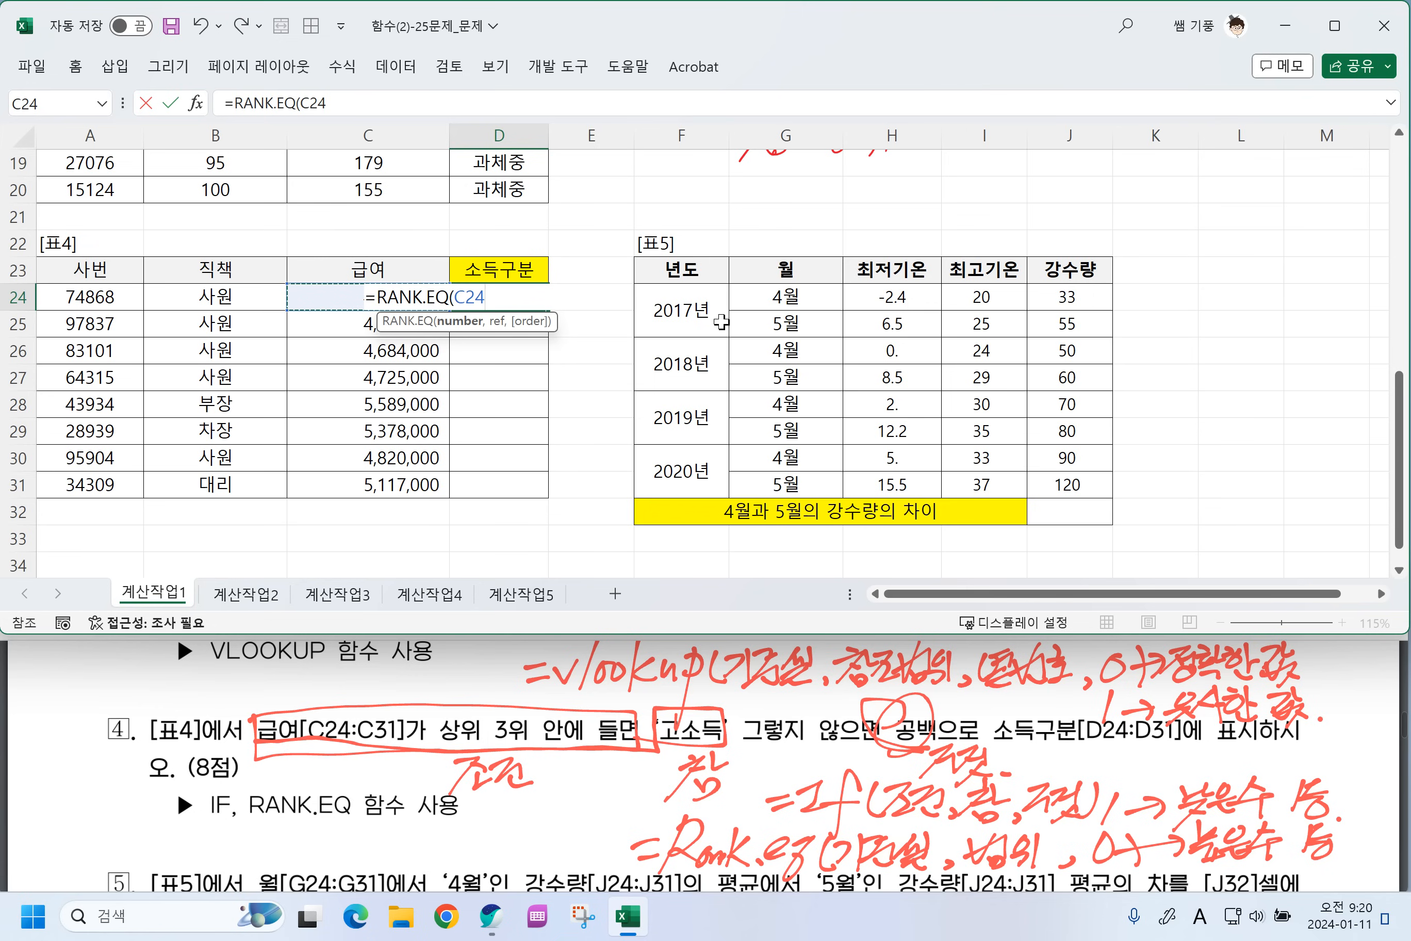
text(,)
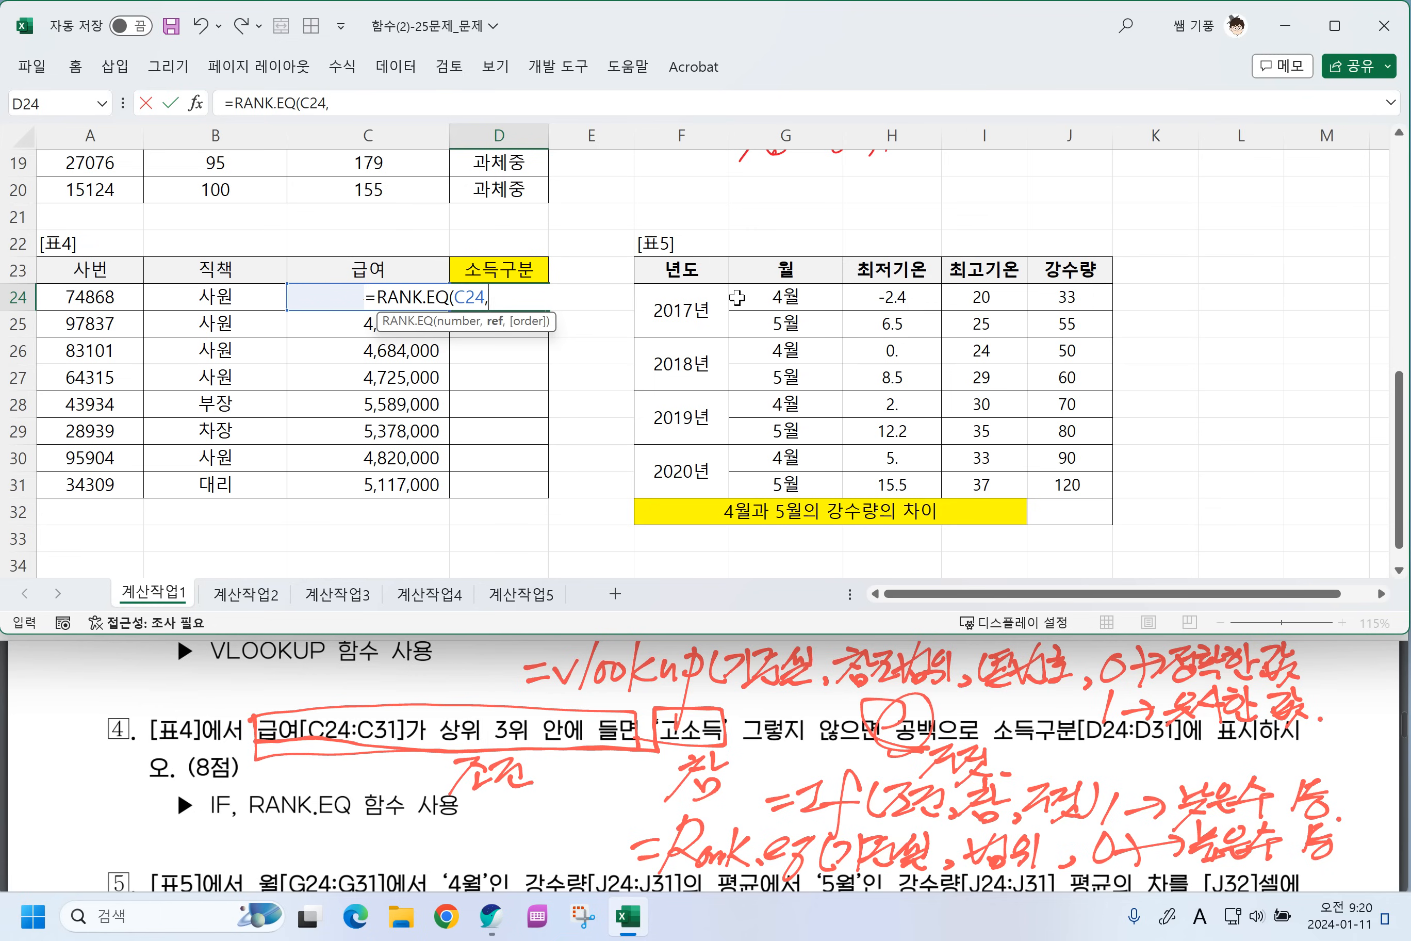
Complete the D24 RANK.EQ with the absolute range $C$24:$C$31 and order 0, and fill it down to D31.
drag(346, 485, 340, 302)
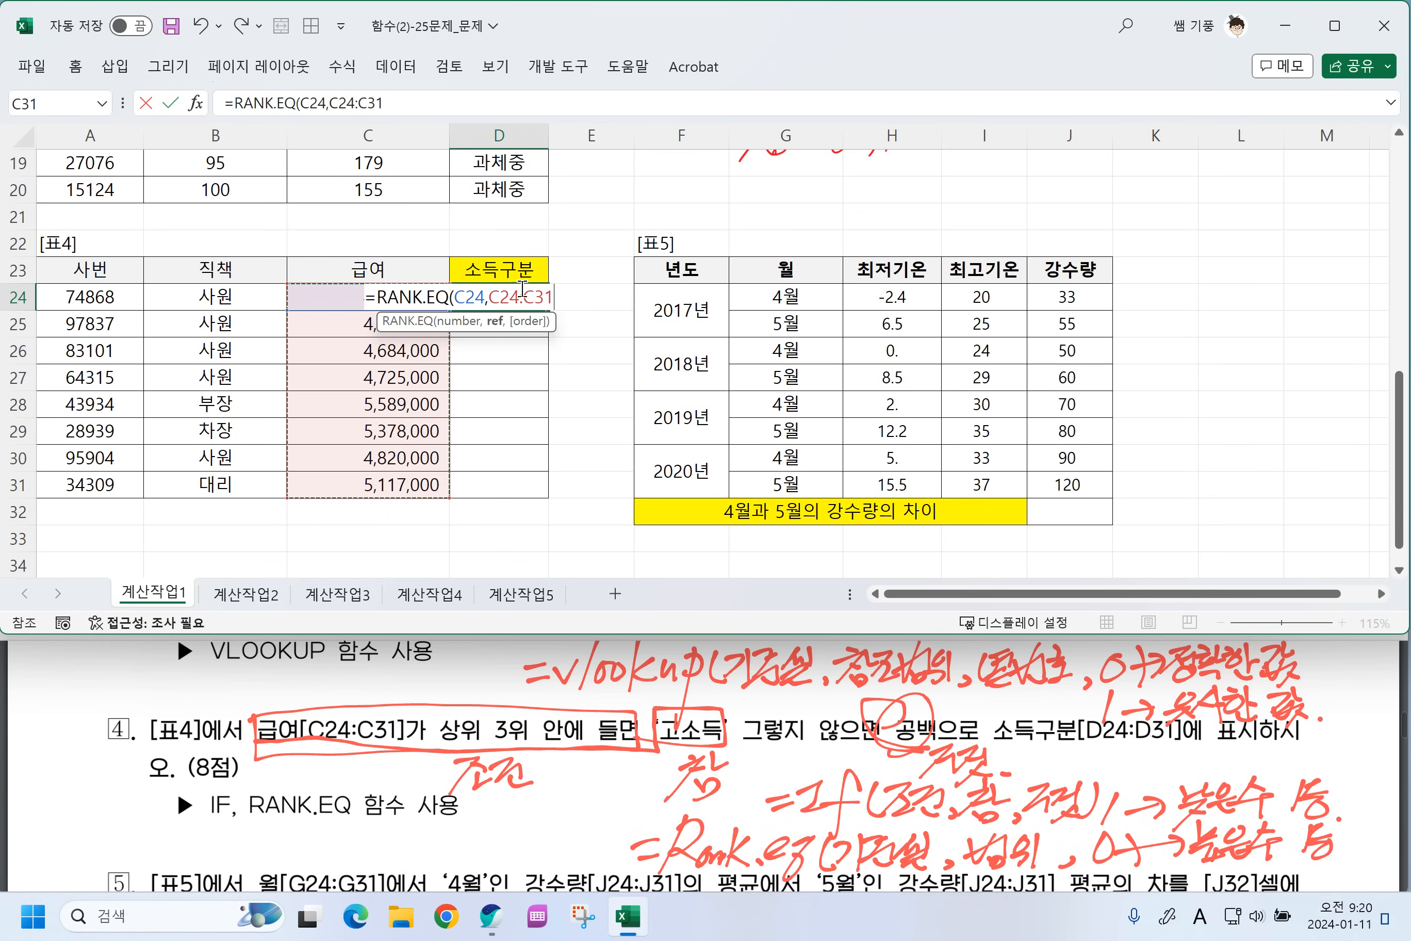
key(F4)
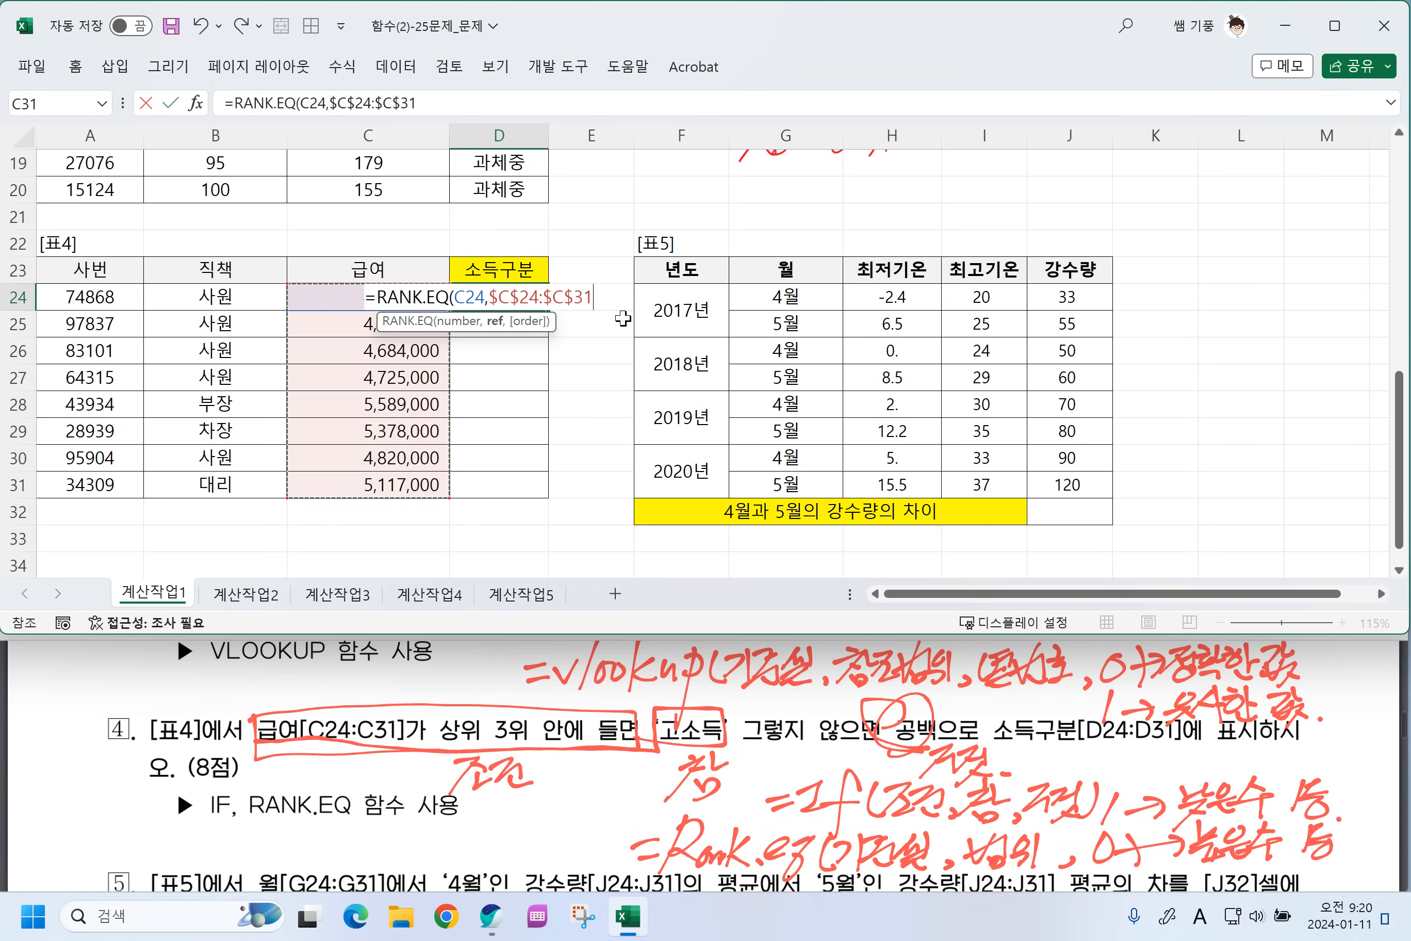
text(,0)
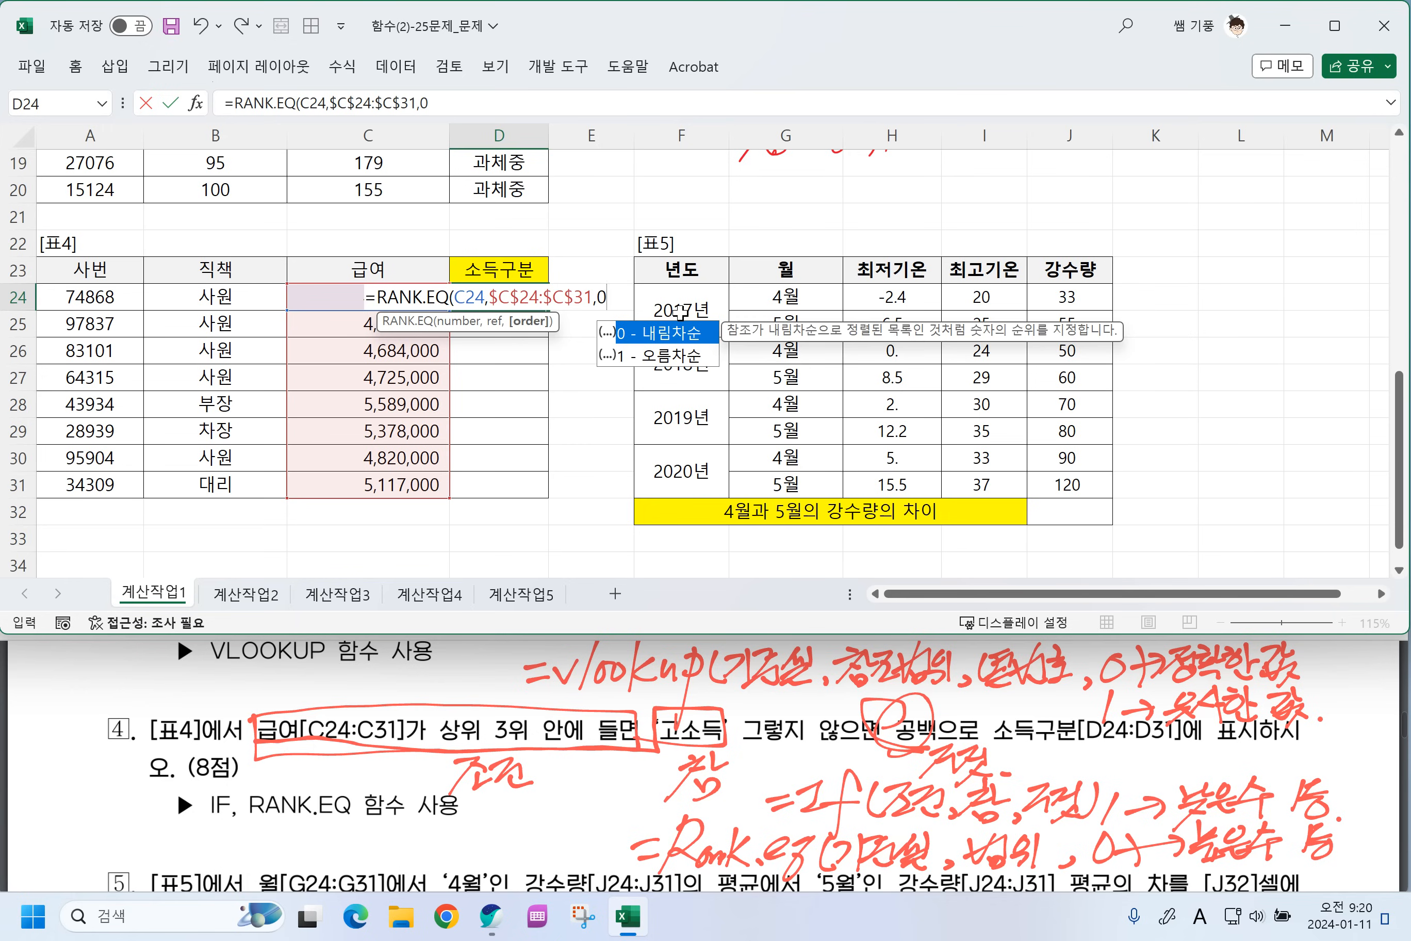
text())
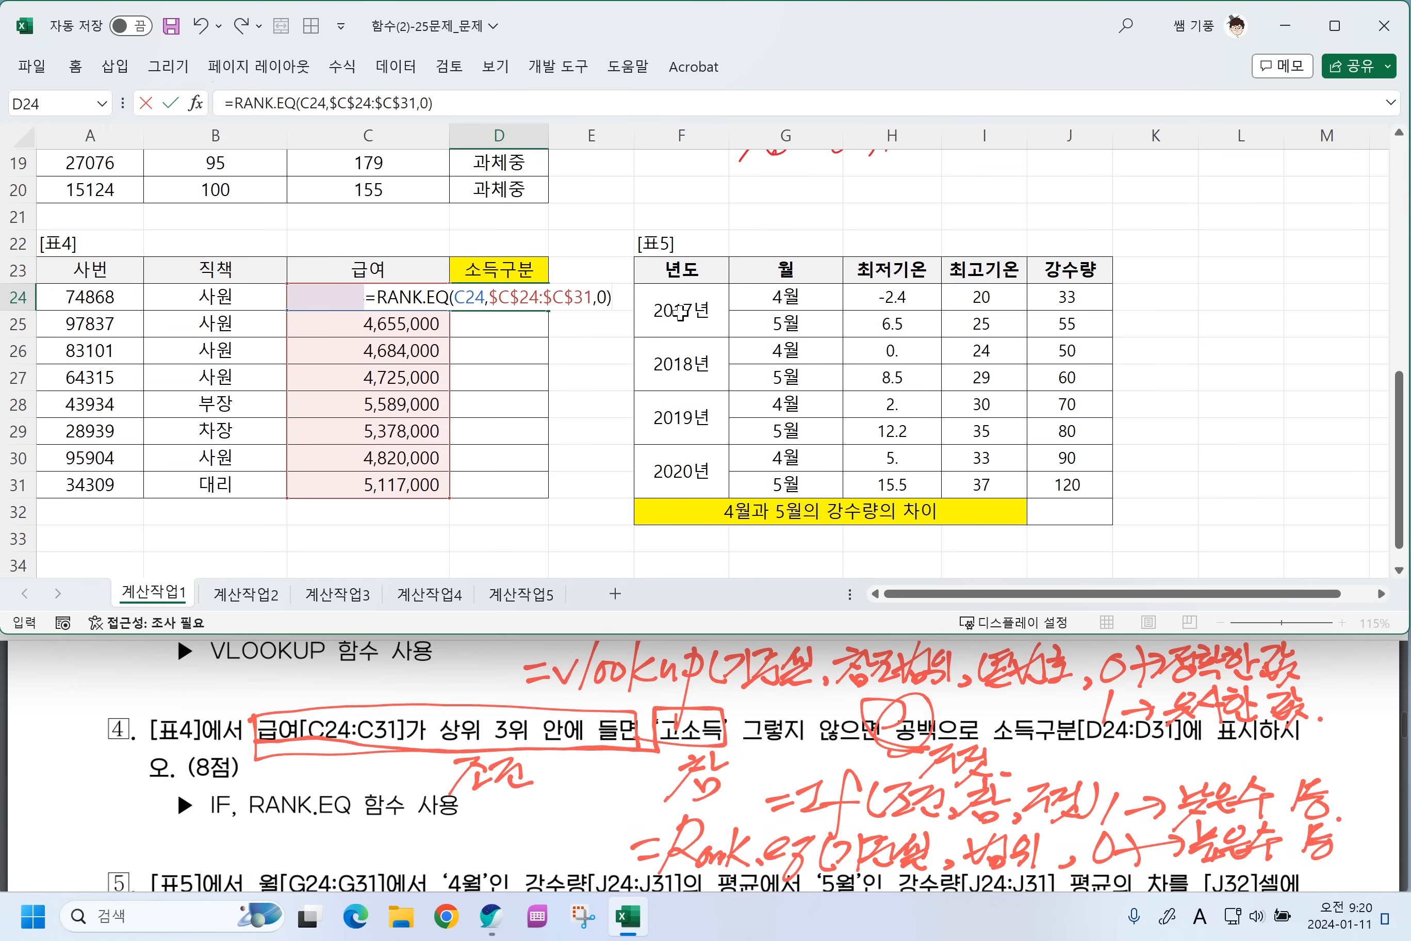
key(Return)
click(495, 293)
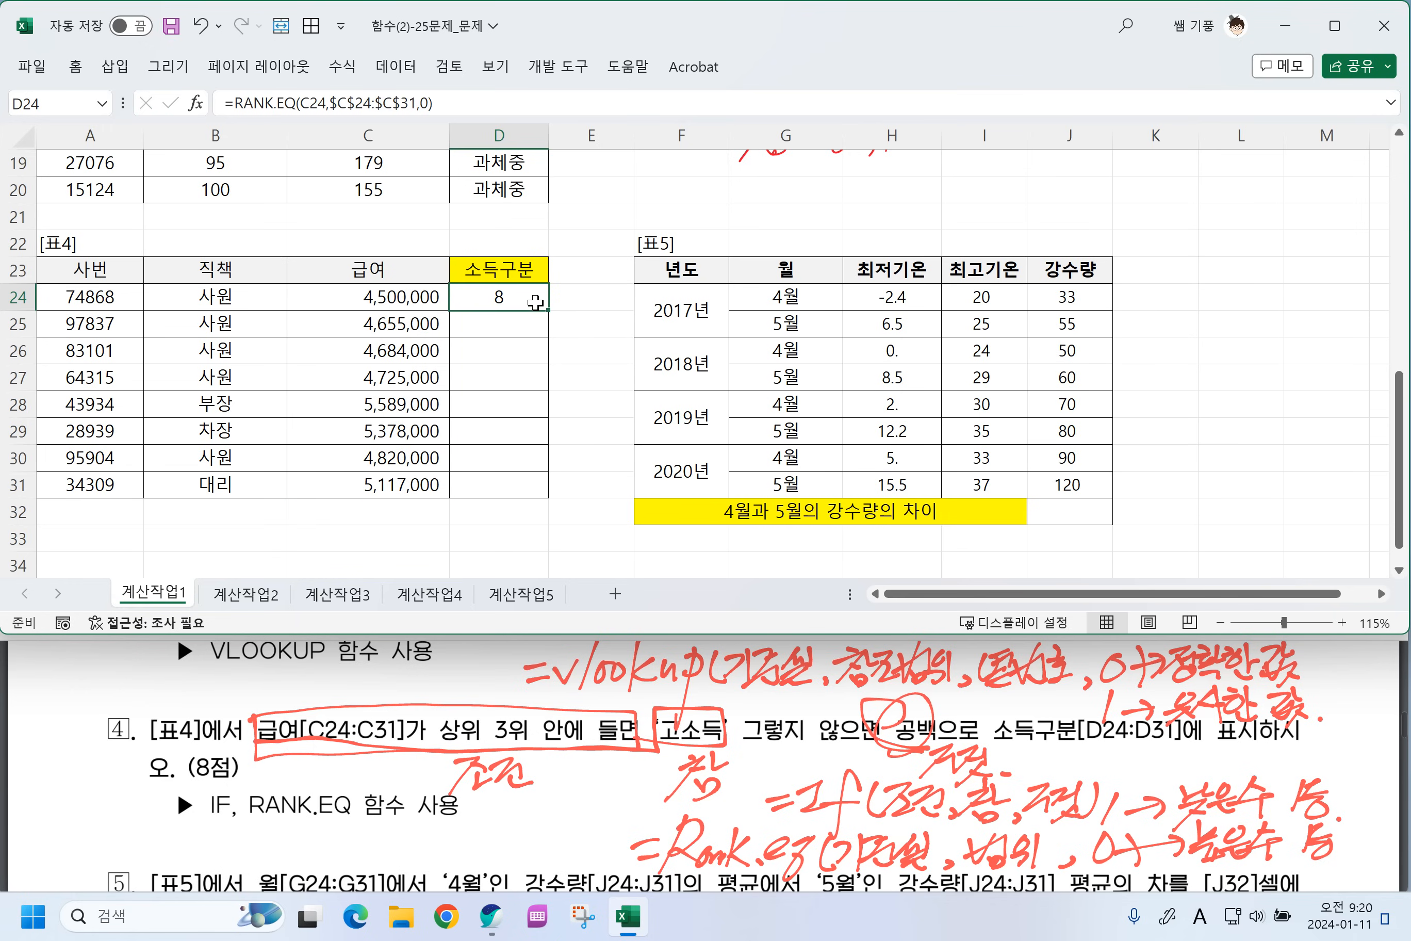
drag(551, 310, 554, 493)
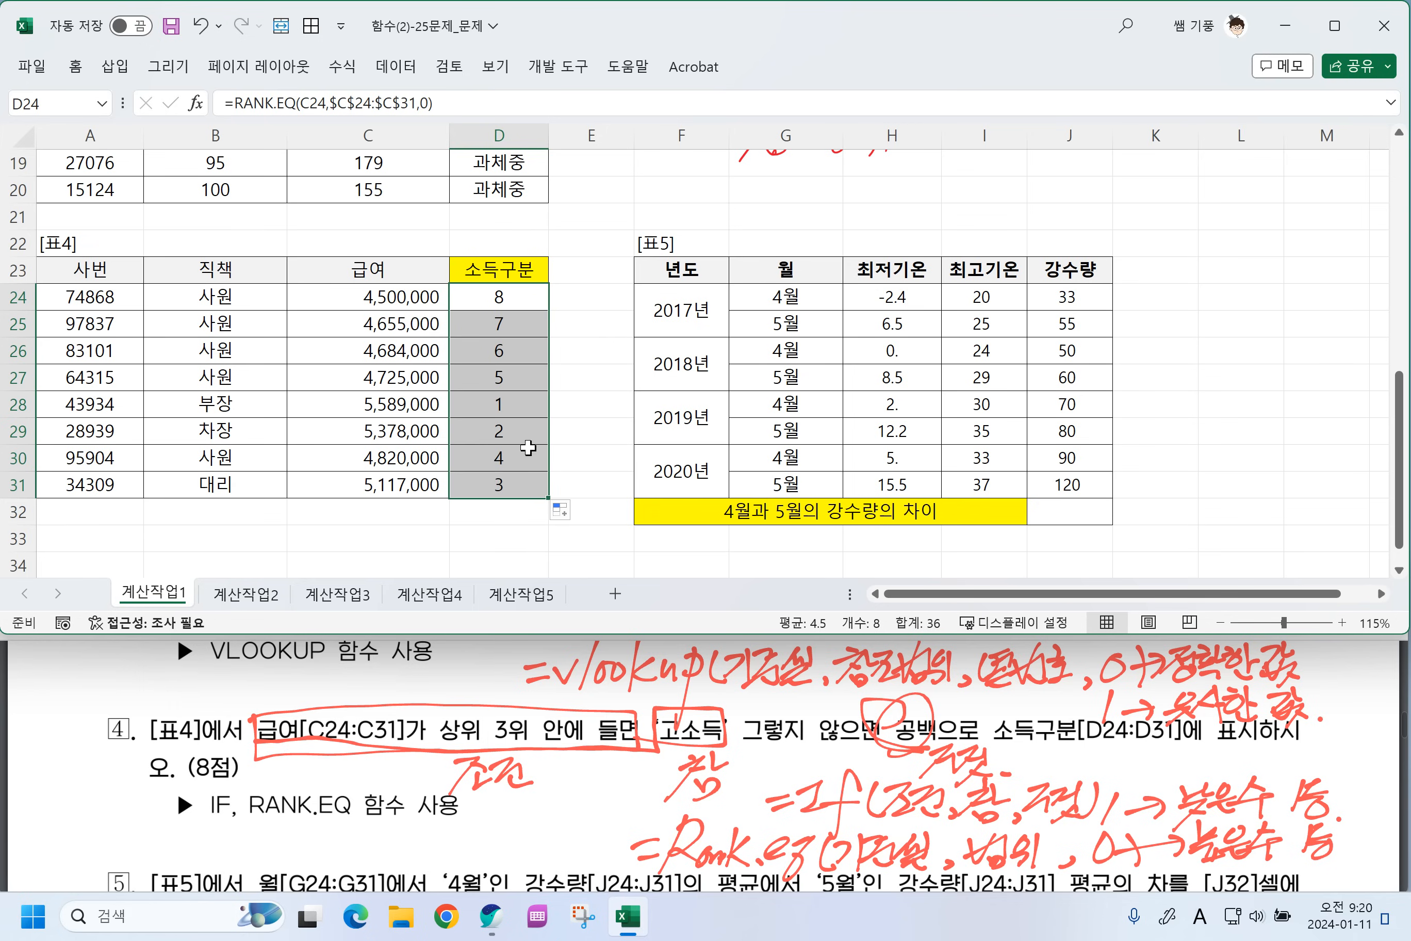
Wrap the D24 RANK.EQ expression in IF( and make its logical test a rank of <=3.
double_click(505, 299)
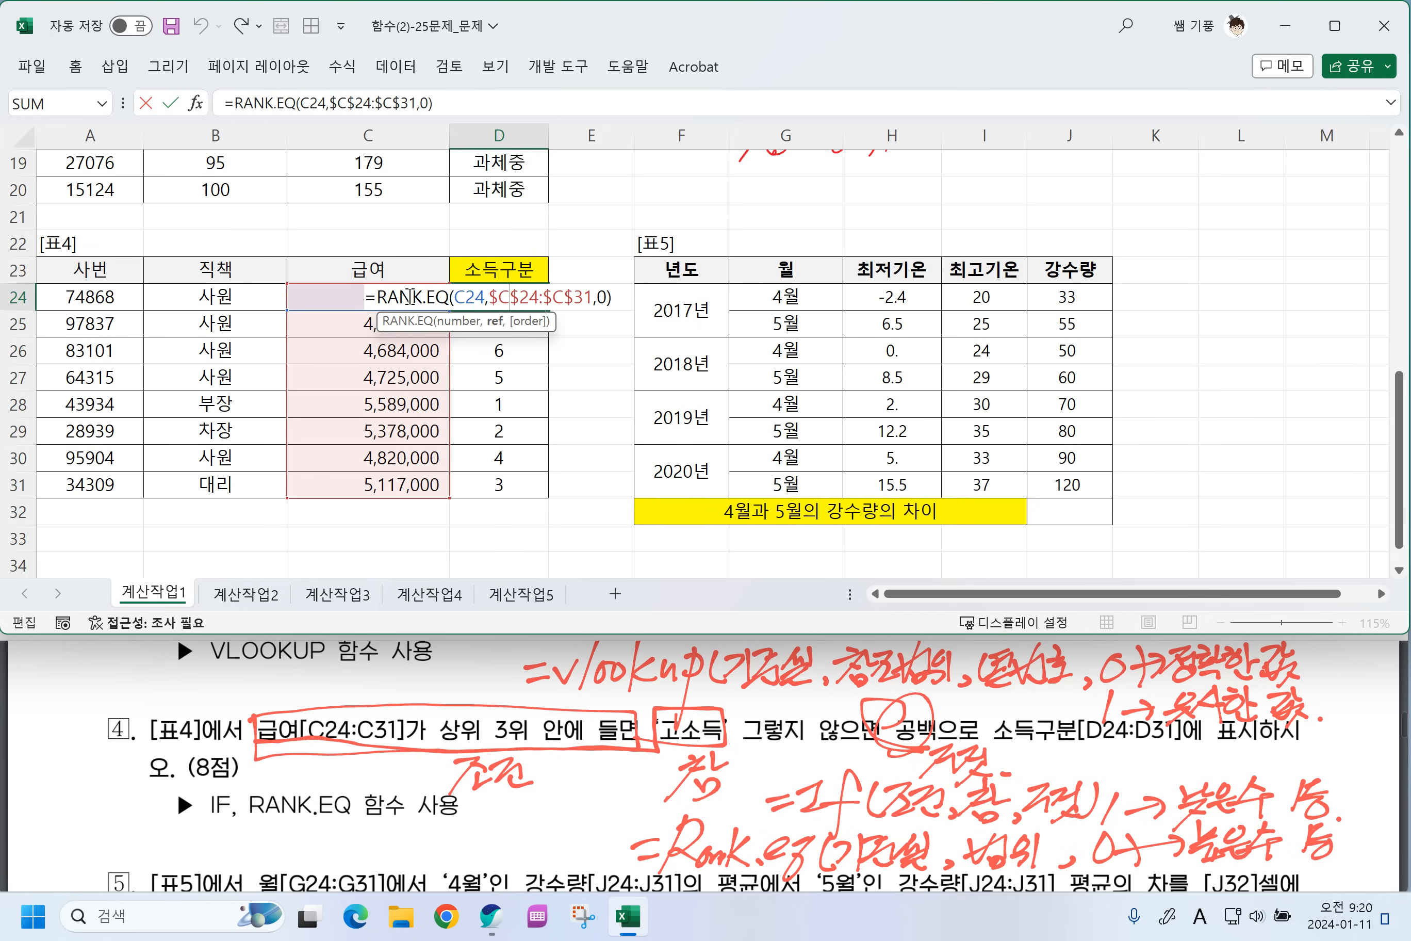
click(376, 296)
text(IF)
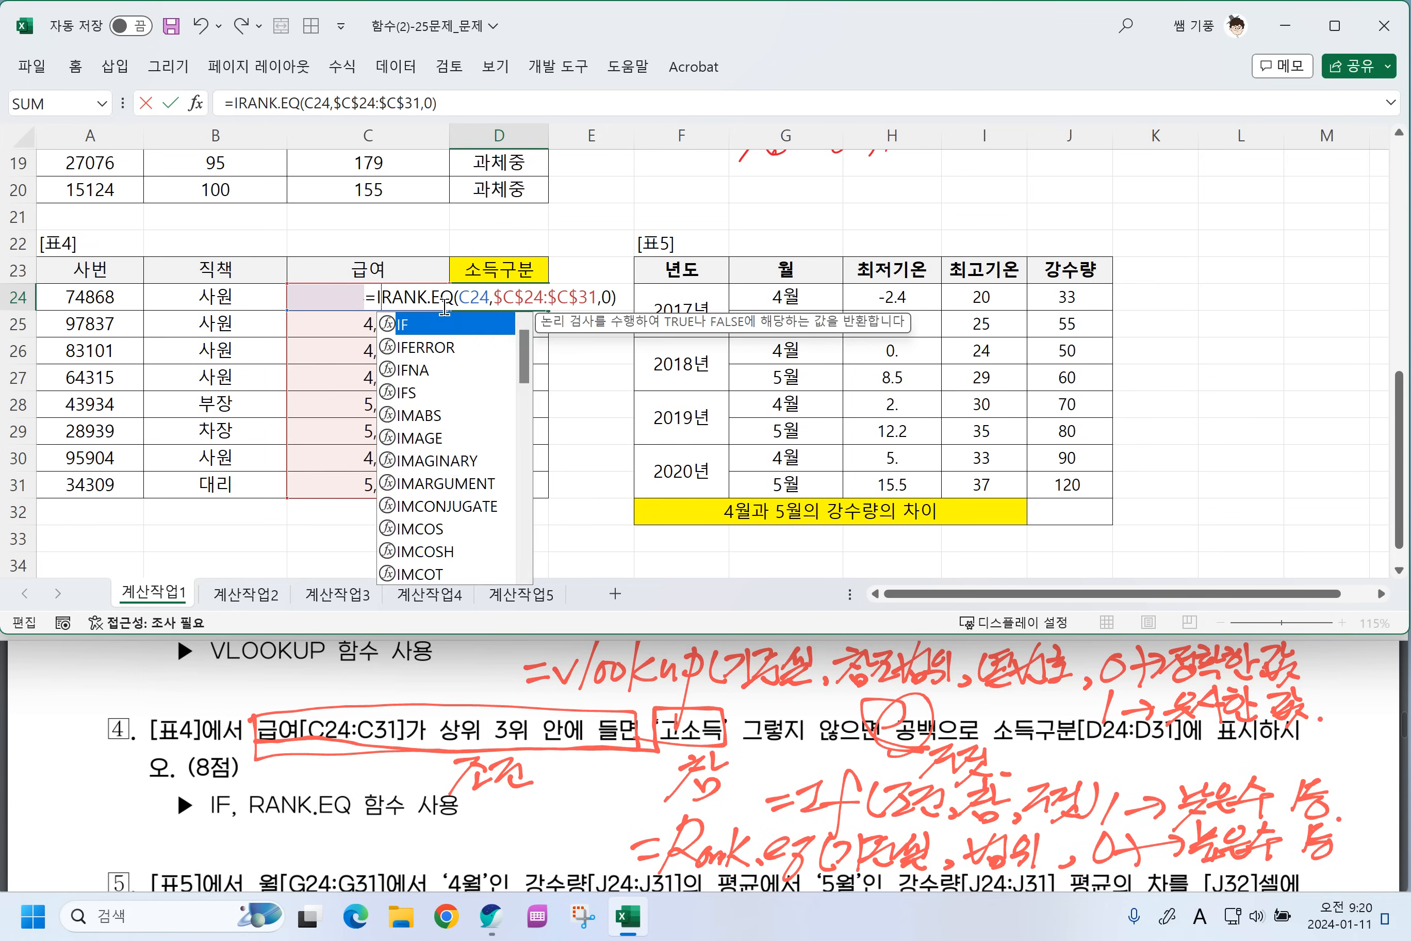
text(()
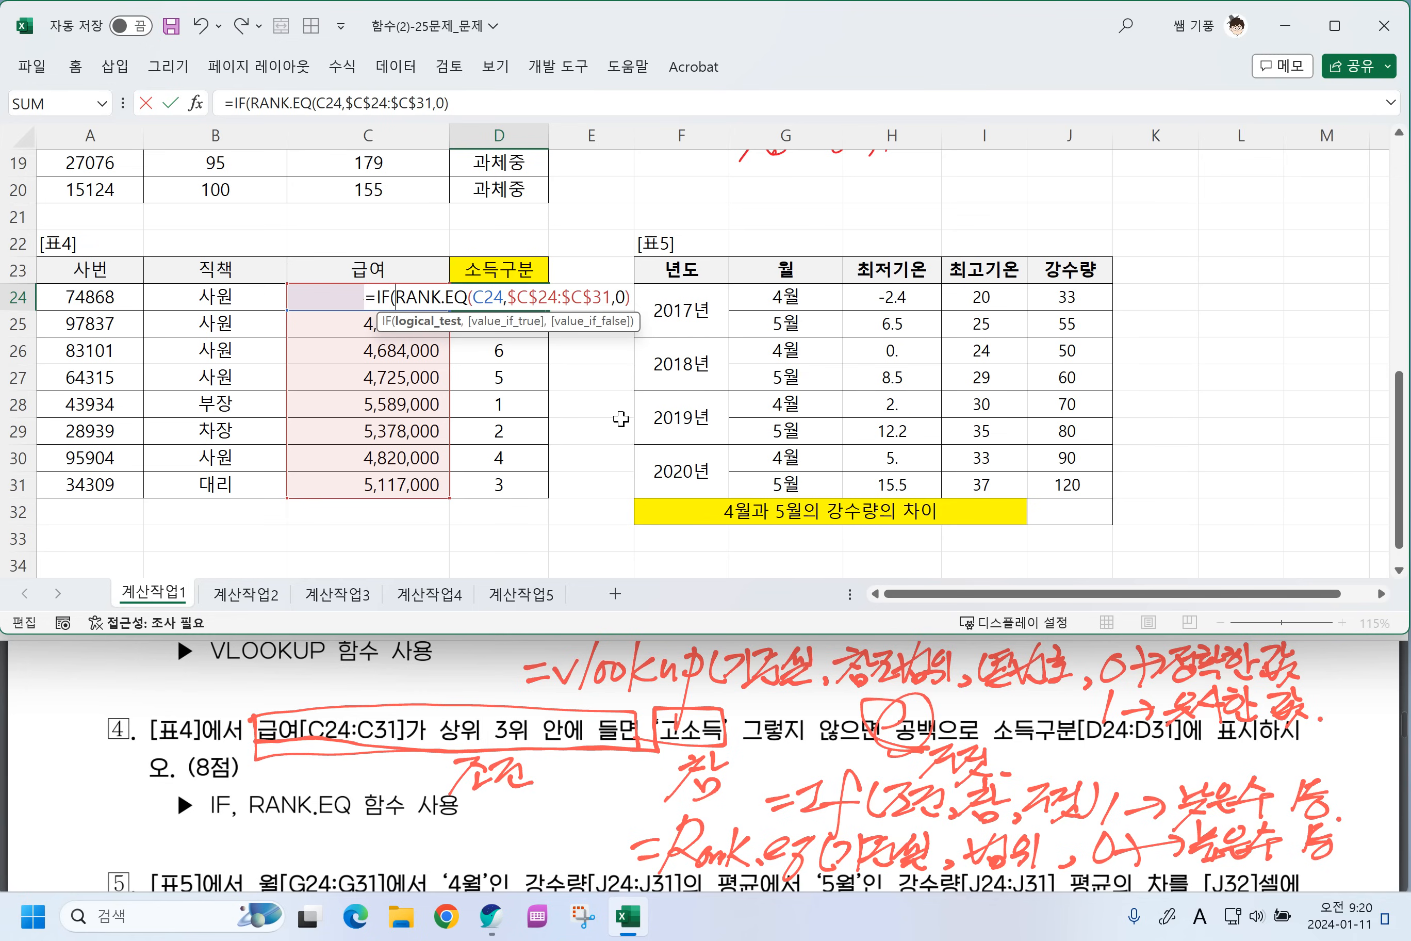
click(631, 297)
text(<=3)
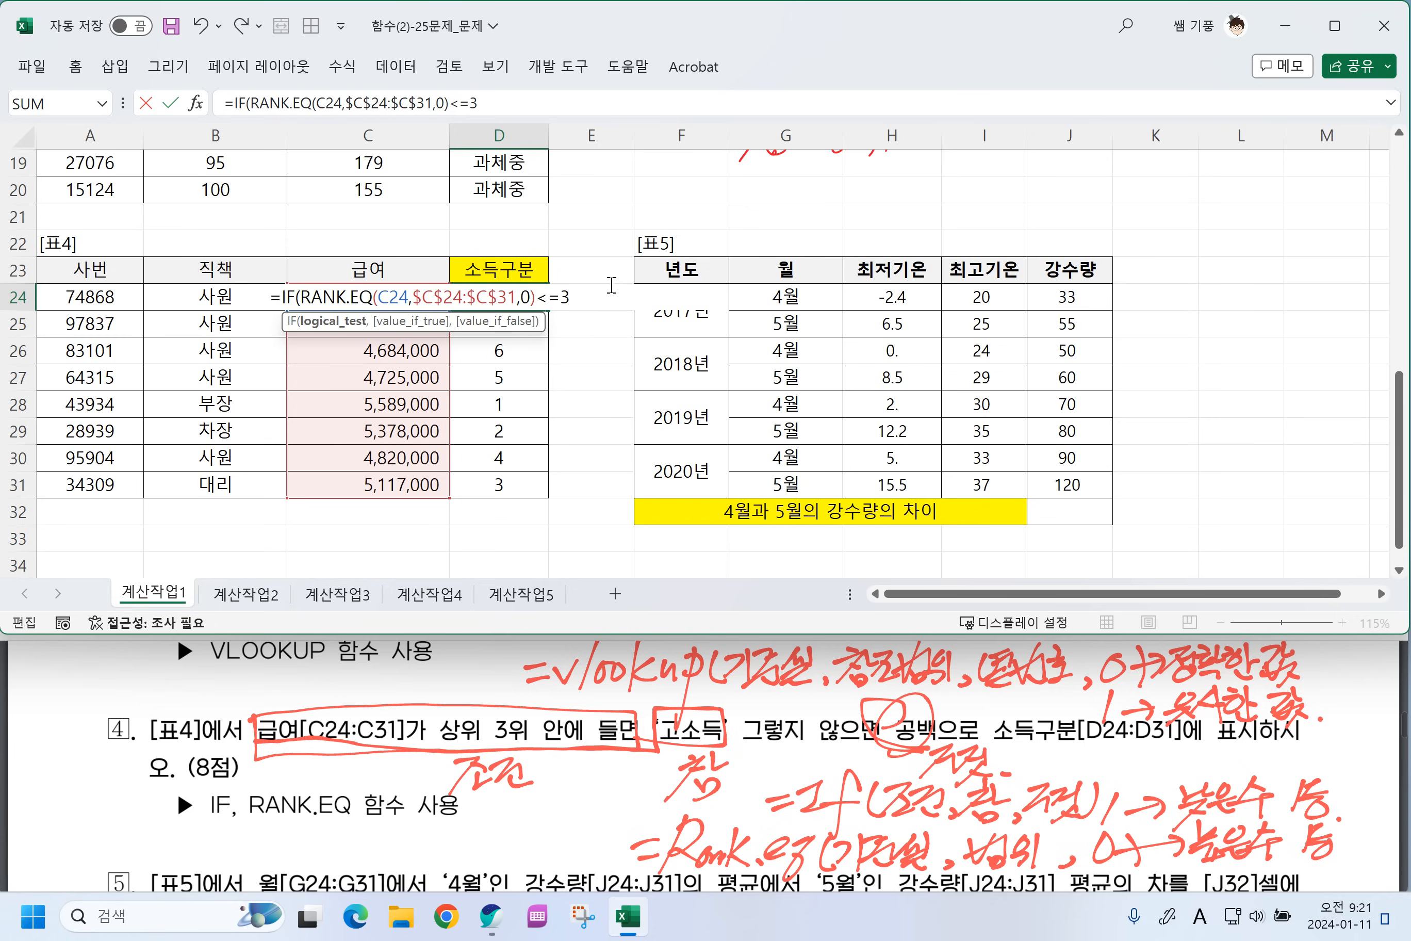
Complete the D24 IF with "고소득" when true and "" when false, and fill it down to D31.
text(,)
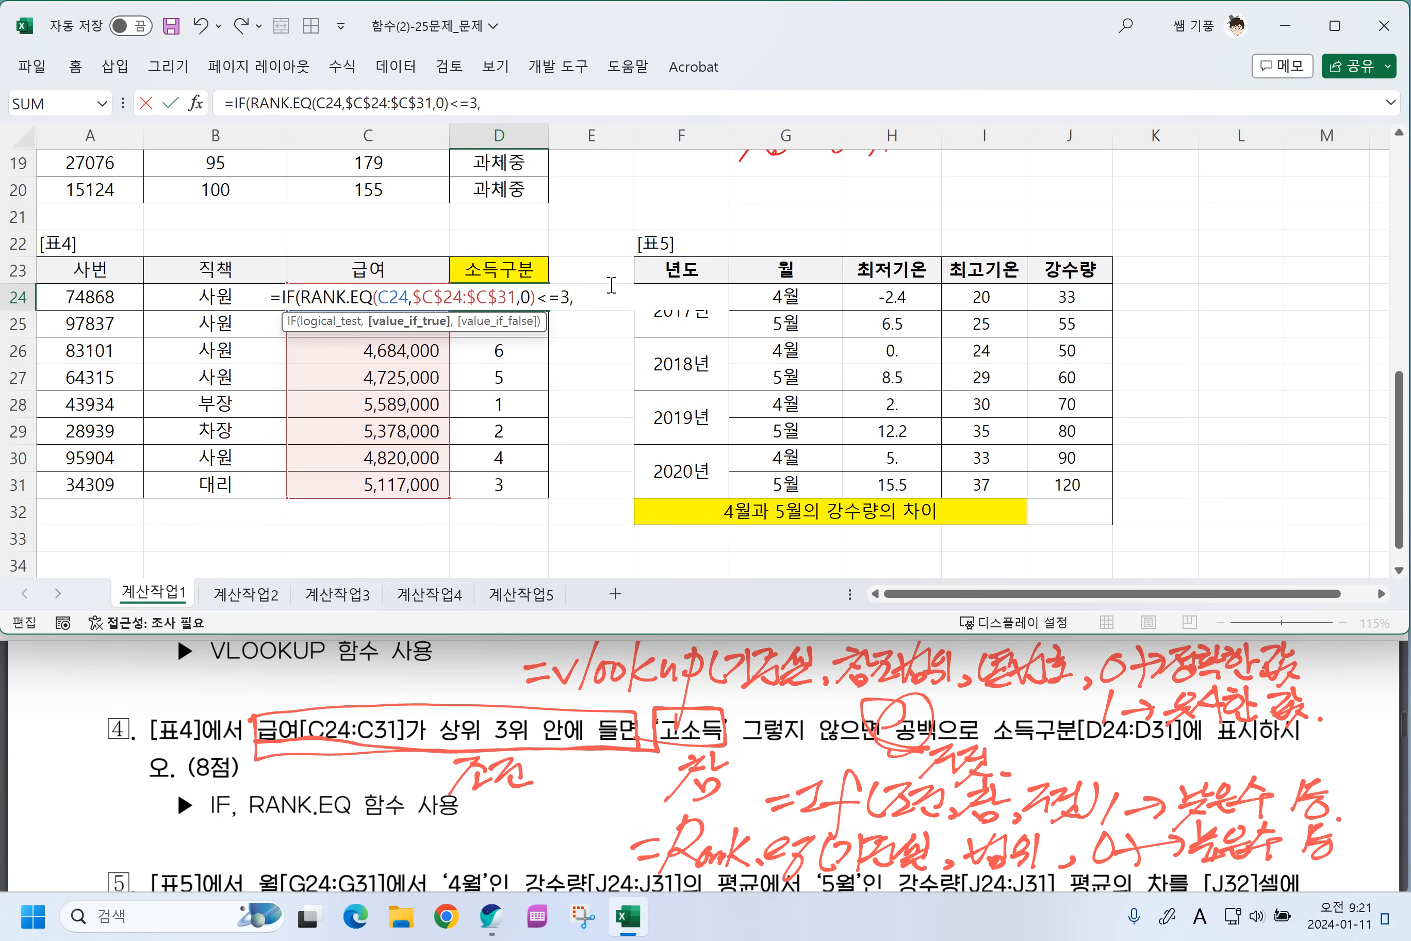
text(")
key(Hangul)
text(고소득",")
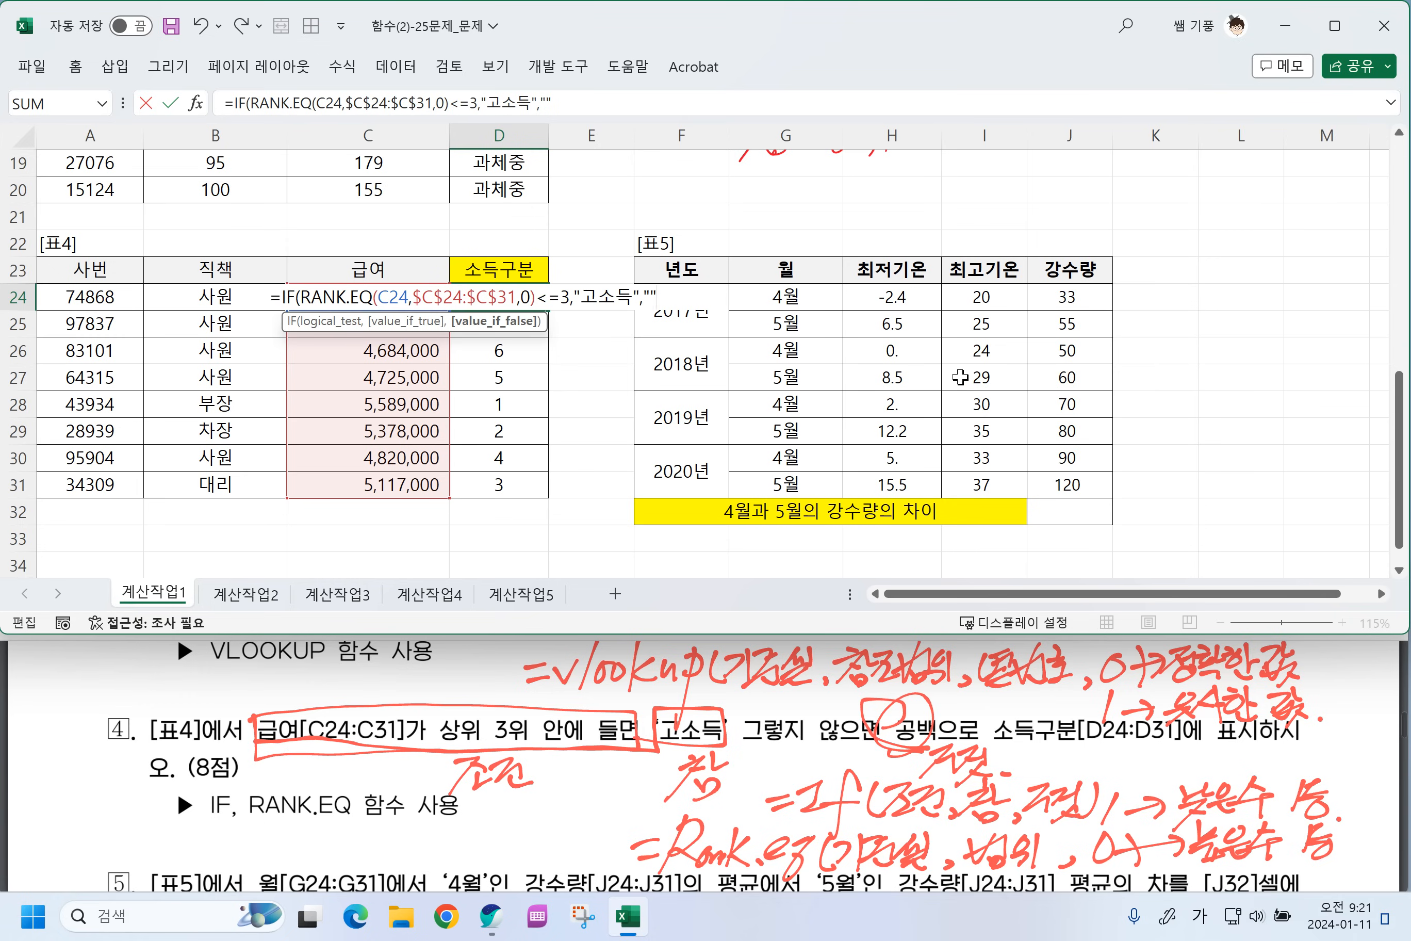
text("))
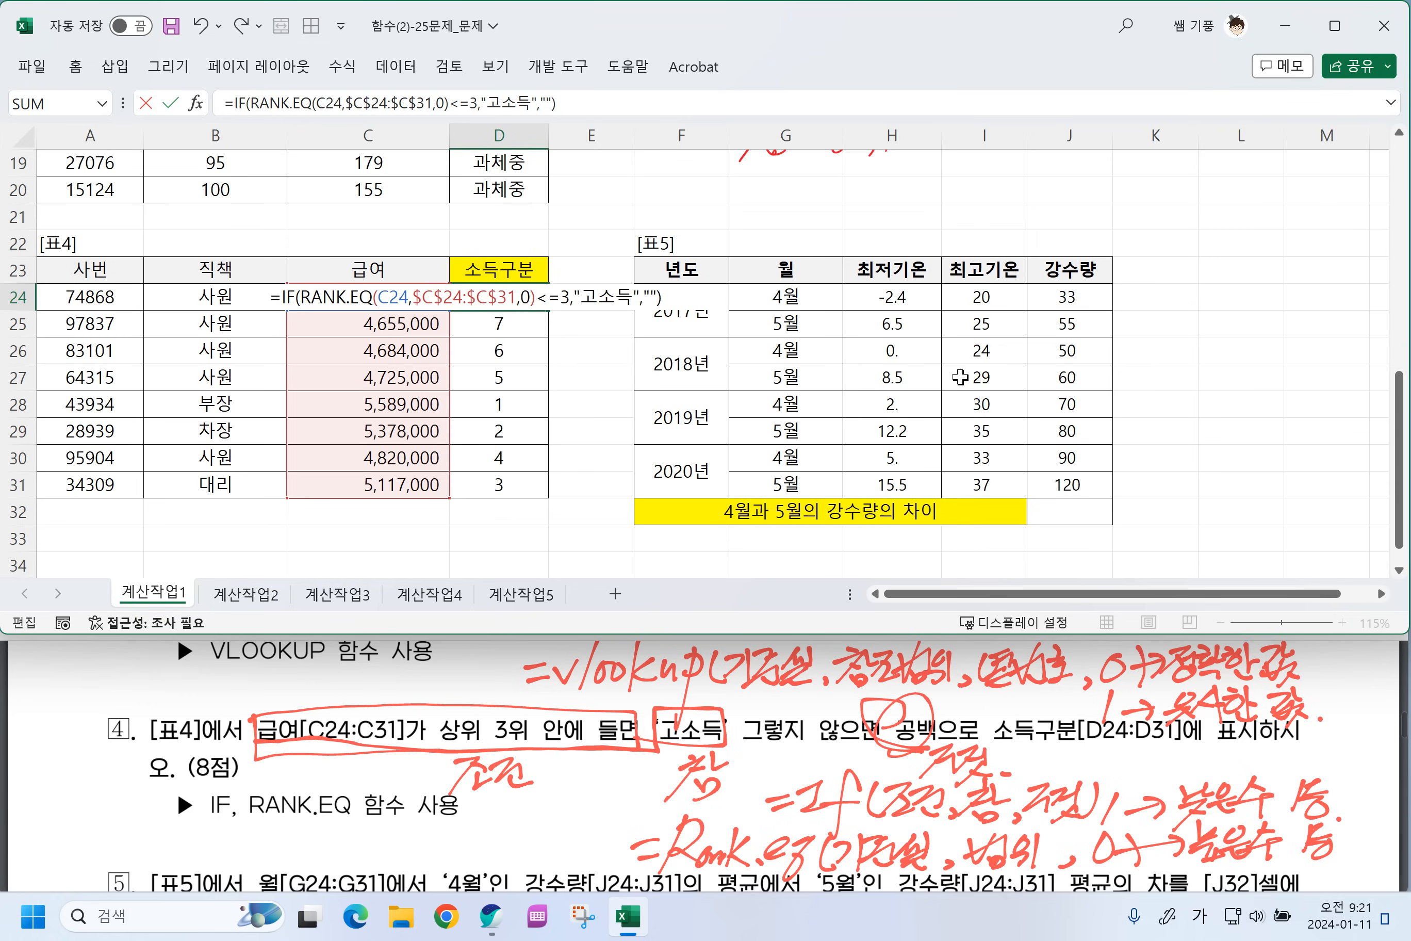
key(Return)
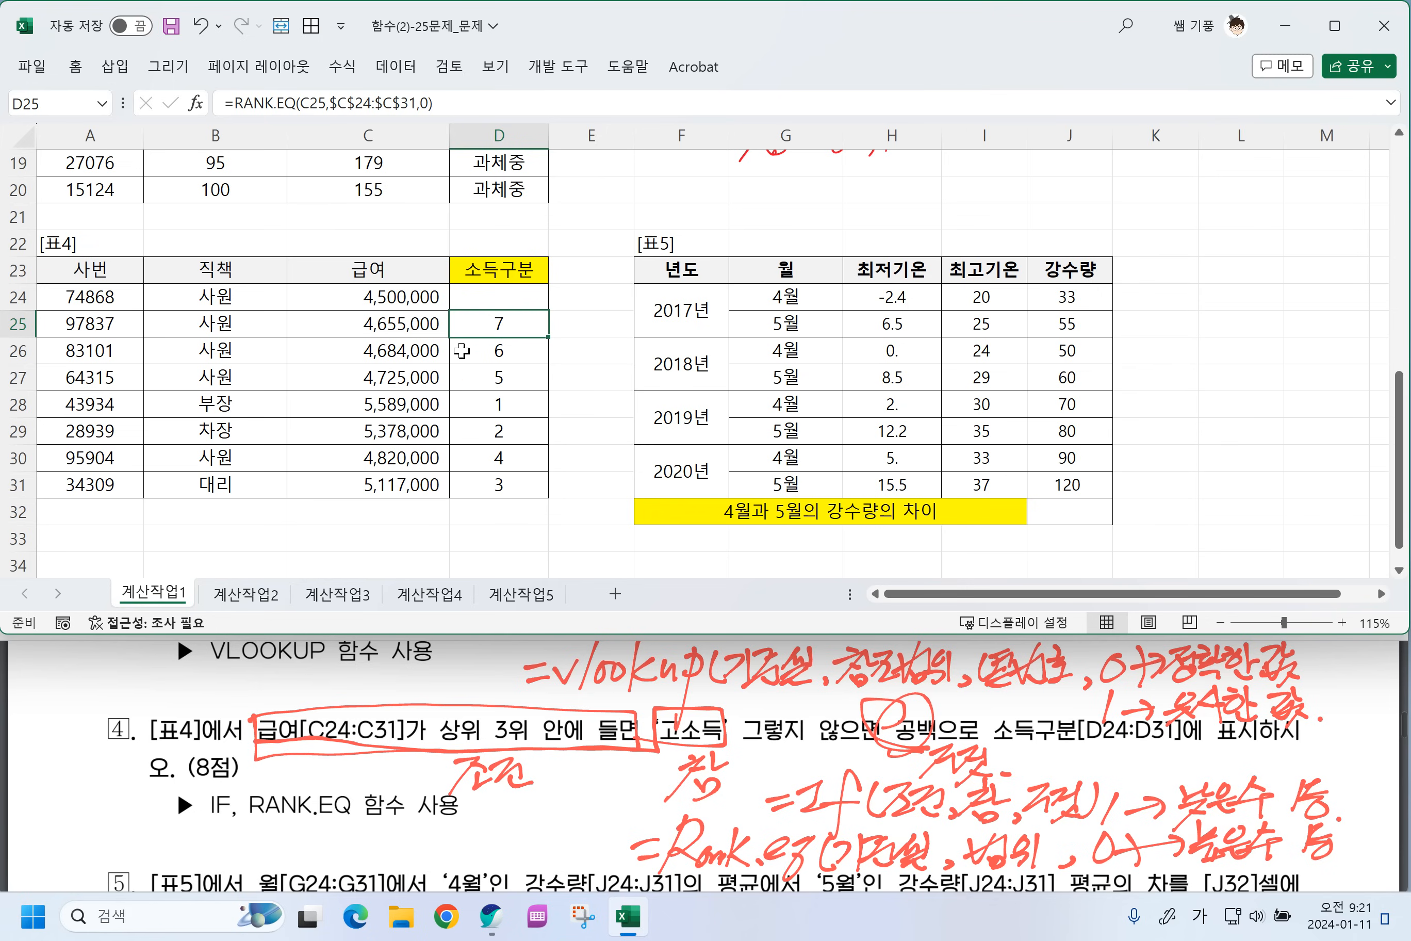
click(511, 300)
drag(548, 310, 548, 493)
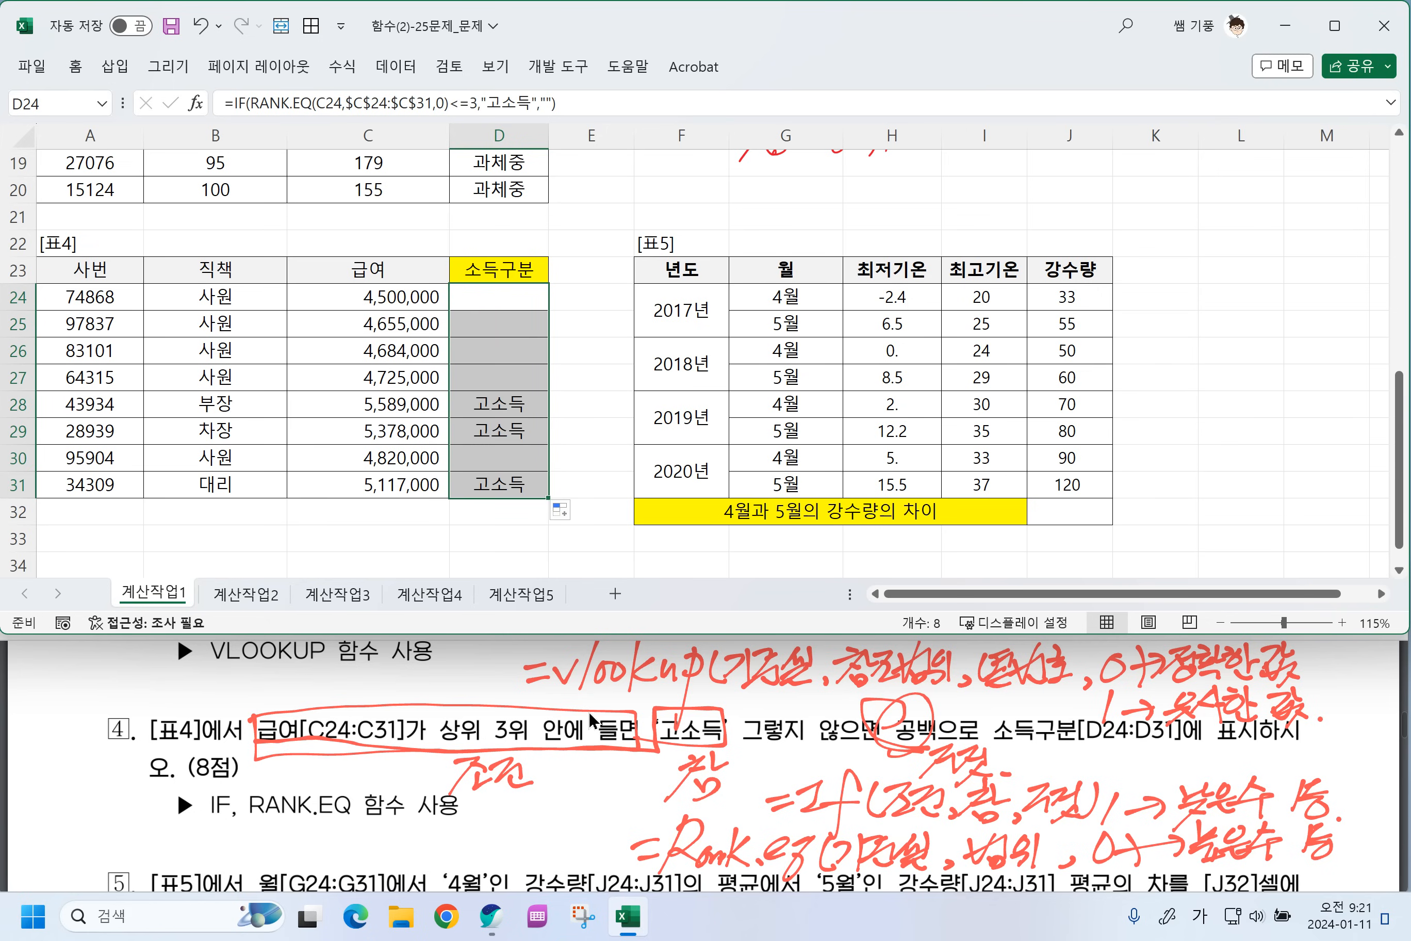
Read question 5 about [표5] in the PDF, including its conditions and required functions on the following page.
click(602, 787)
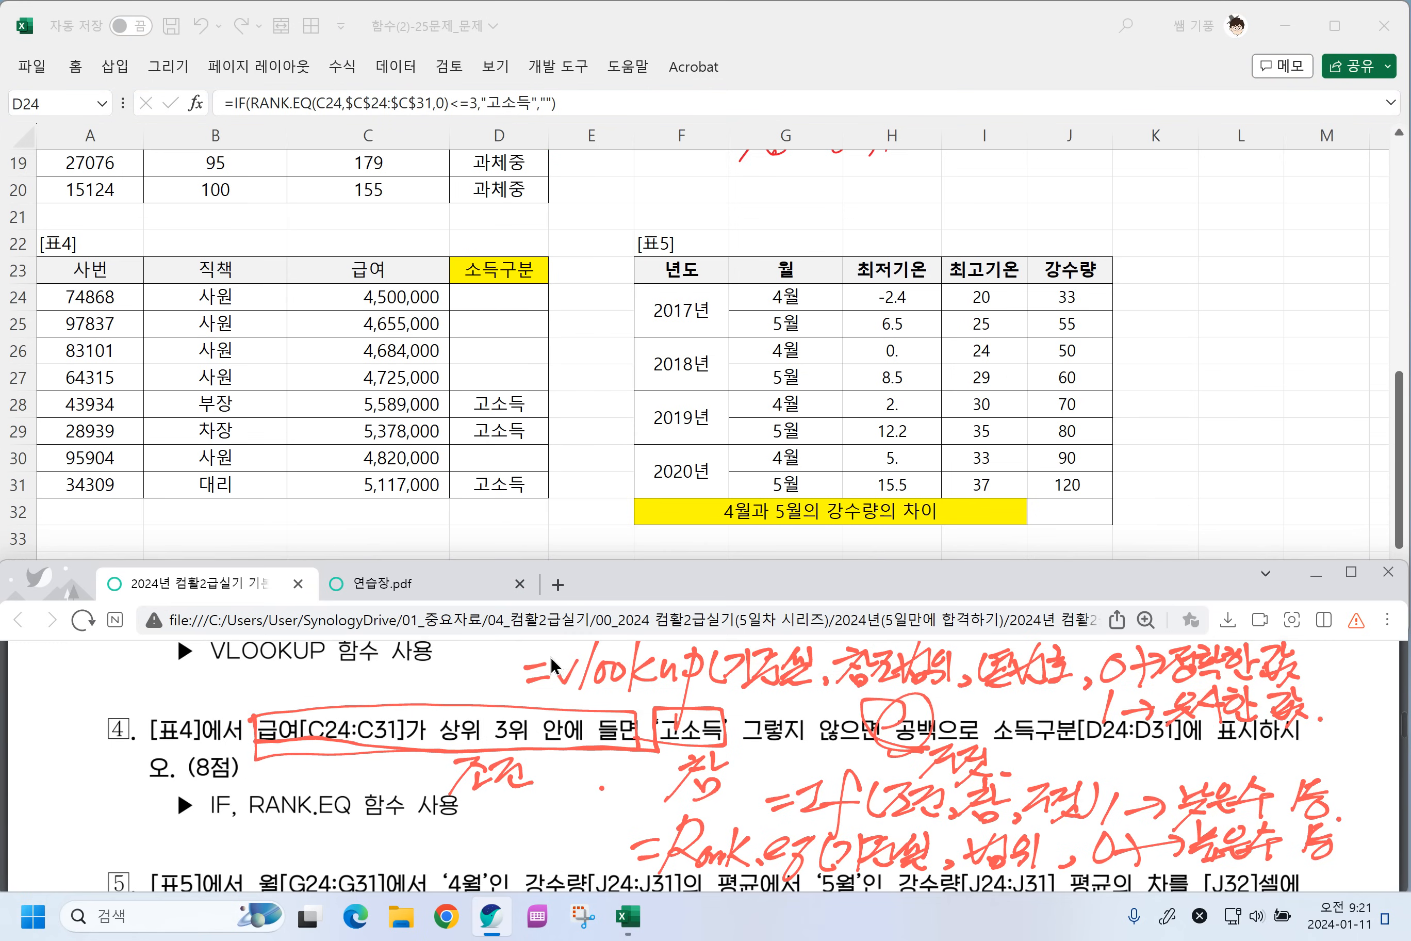
scroll(601, 761, down, 2)
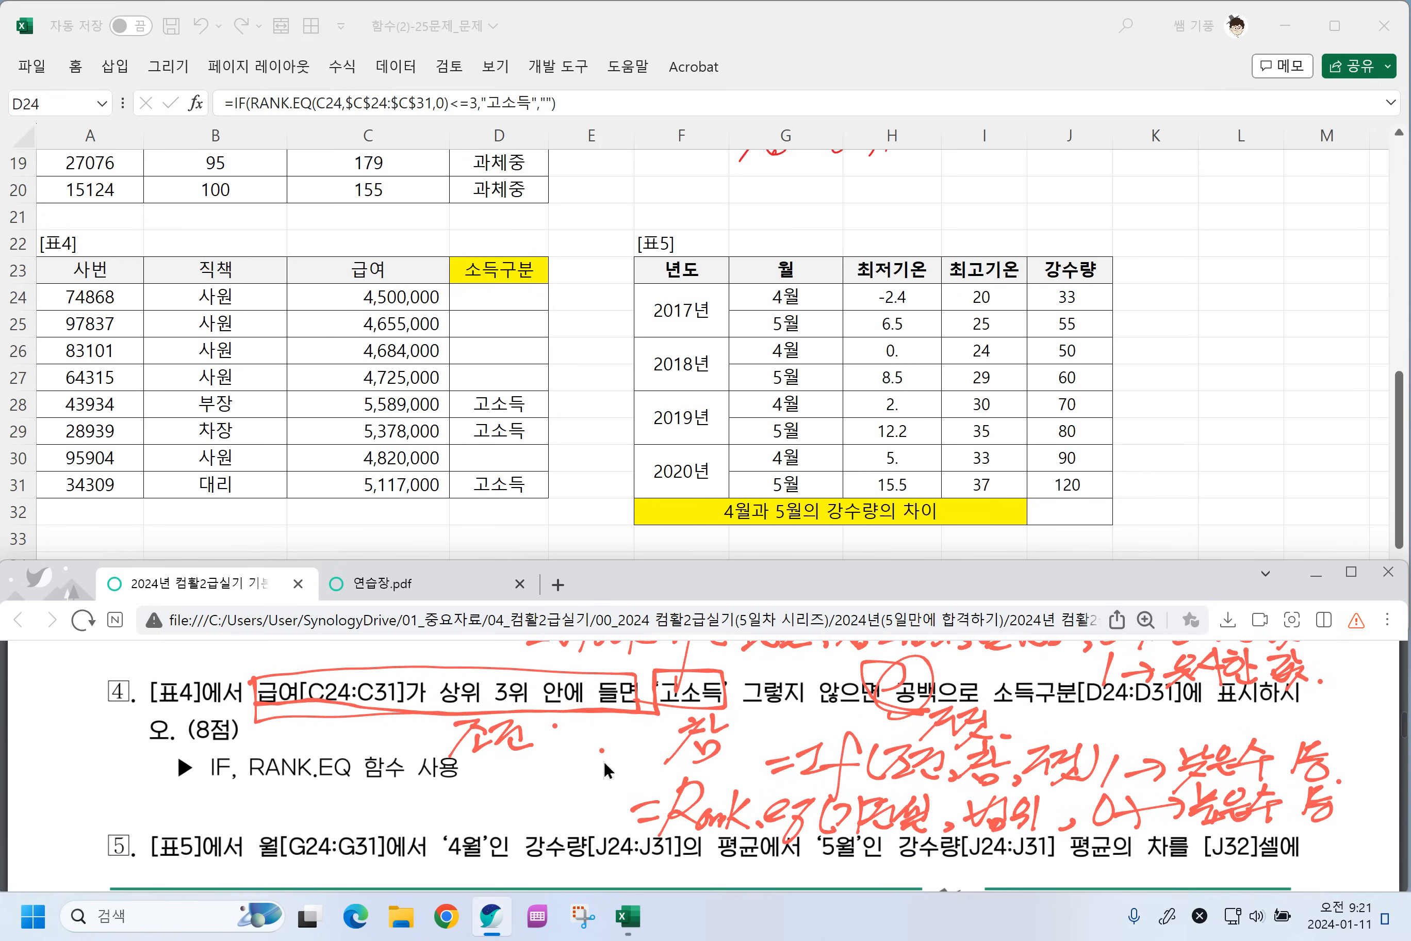
scroll(603, 761, down, 1)
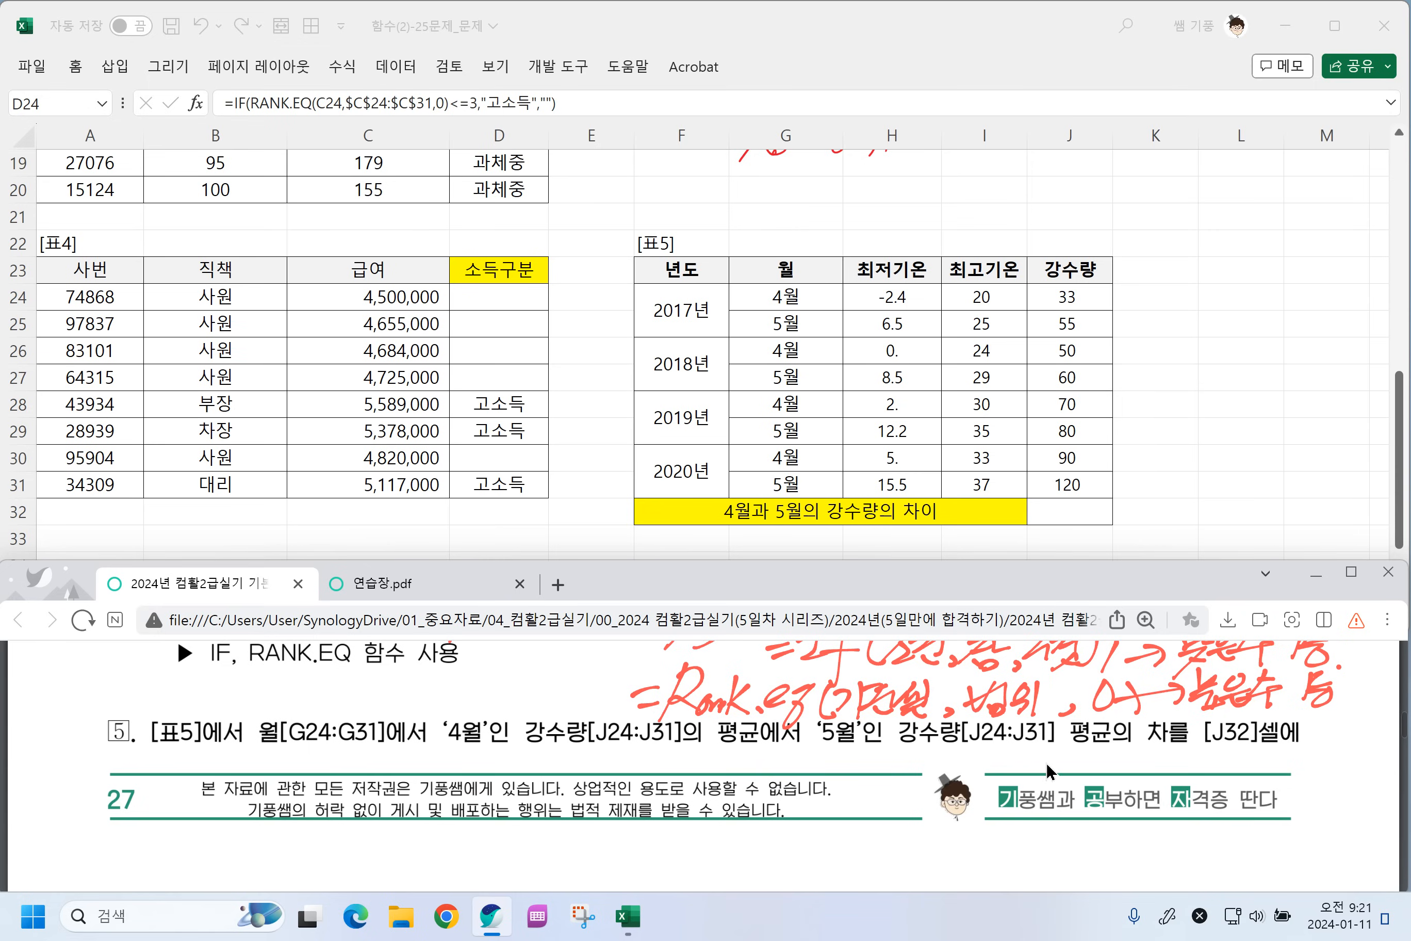
scroll(1087, 752, down, 3)
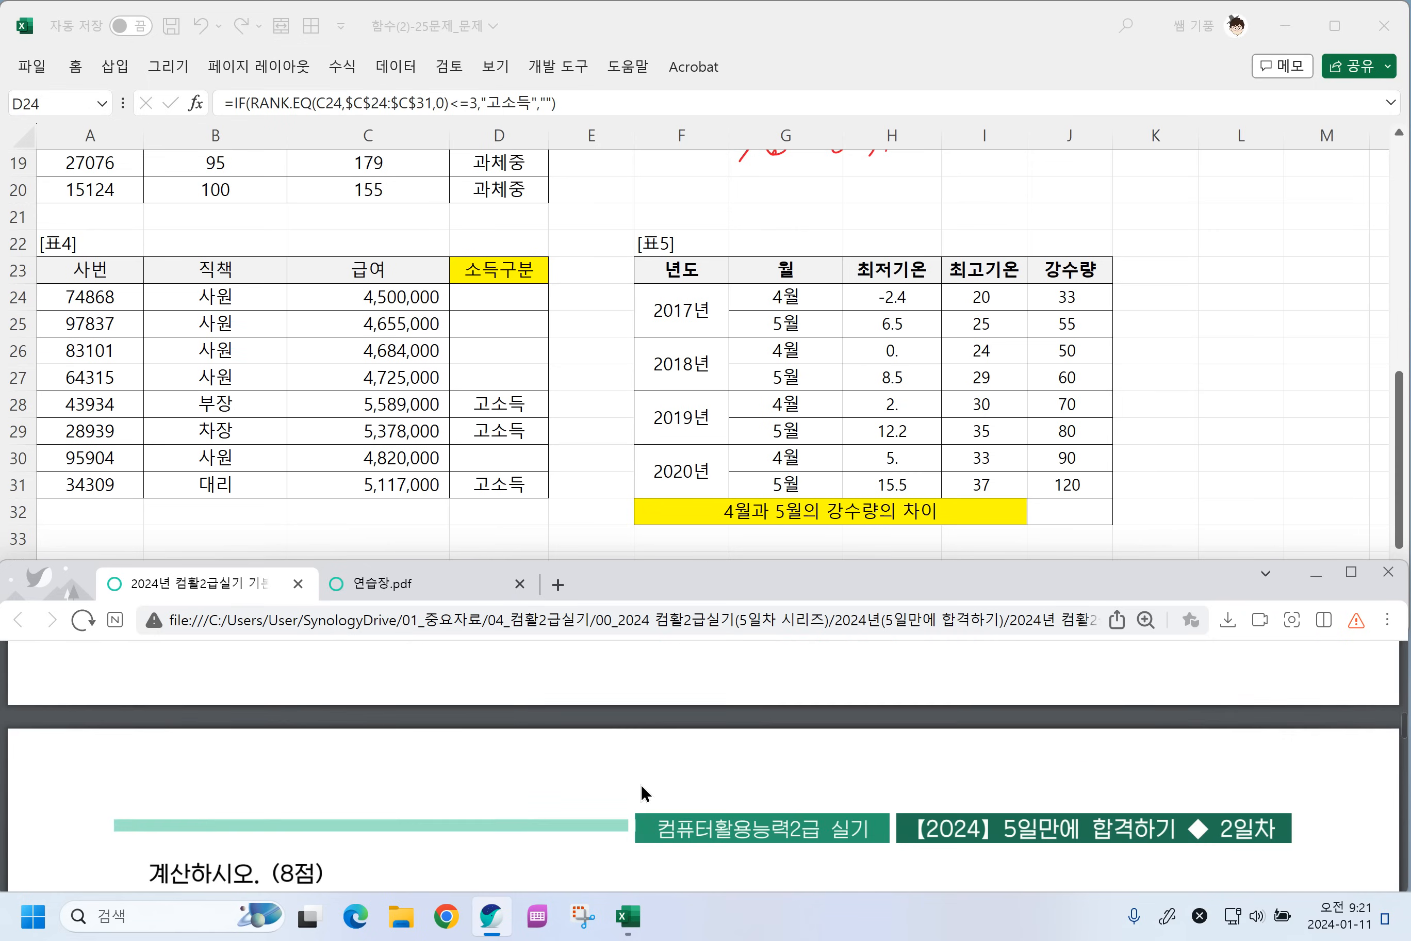
scroll(627, 787, up, 3)
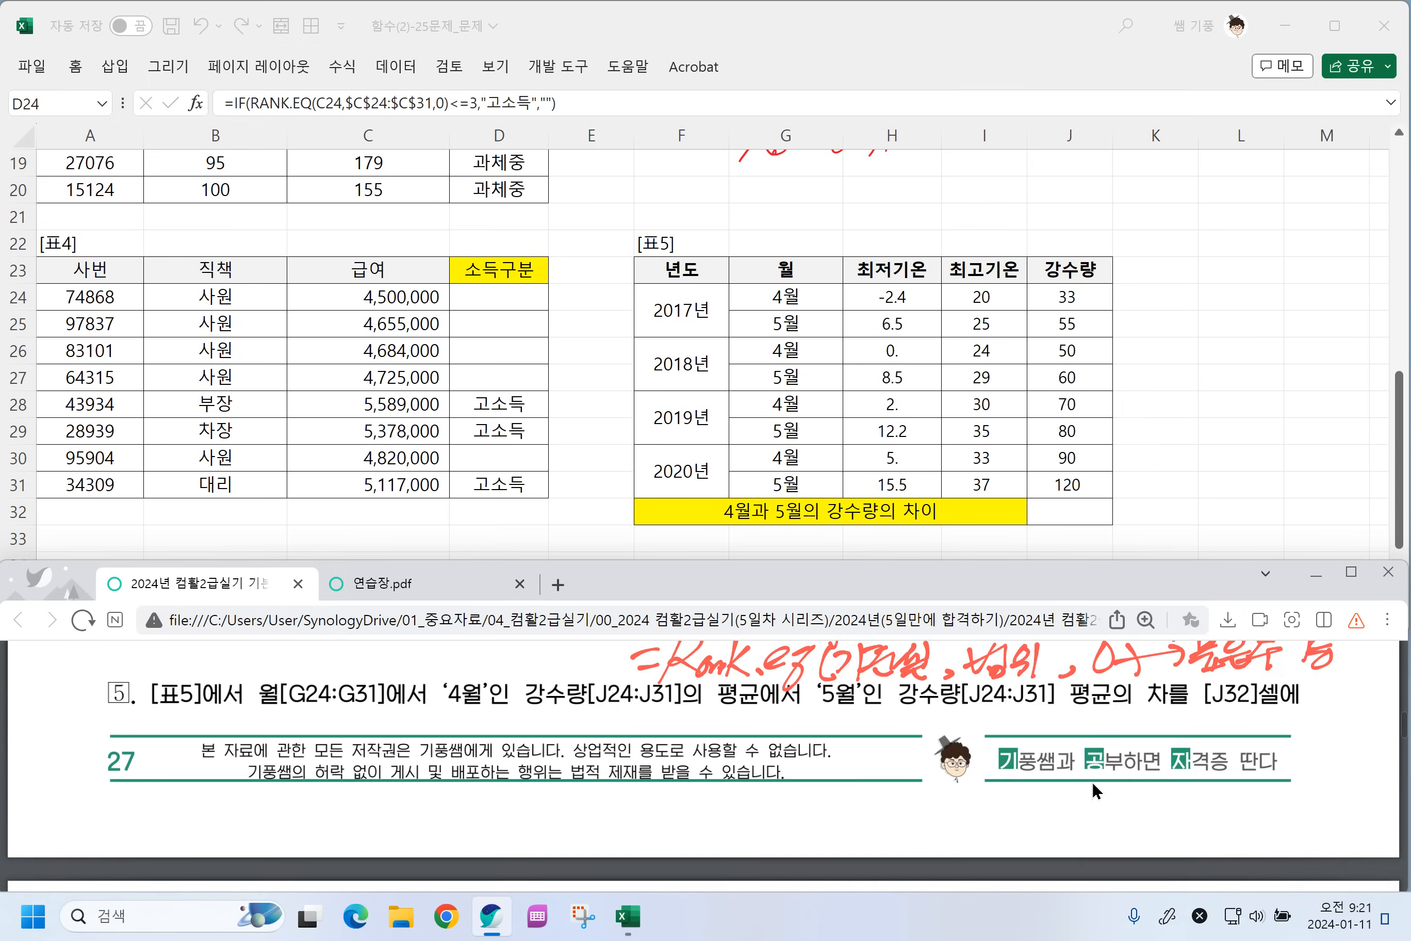
scroll(372, 707, down, 2)
scroll(371, 709, down, 2)
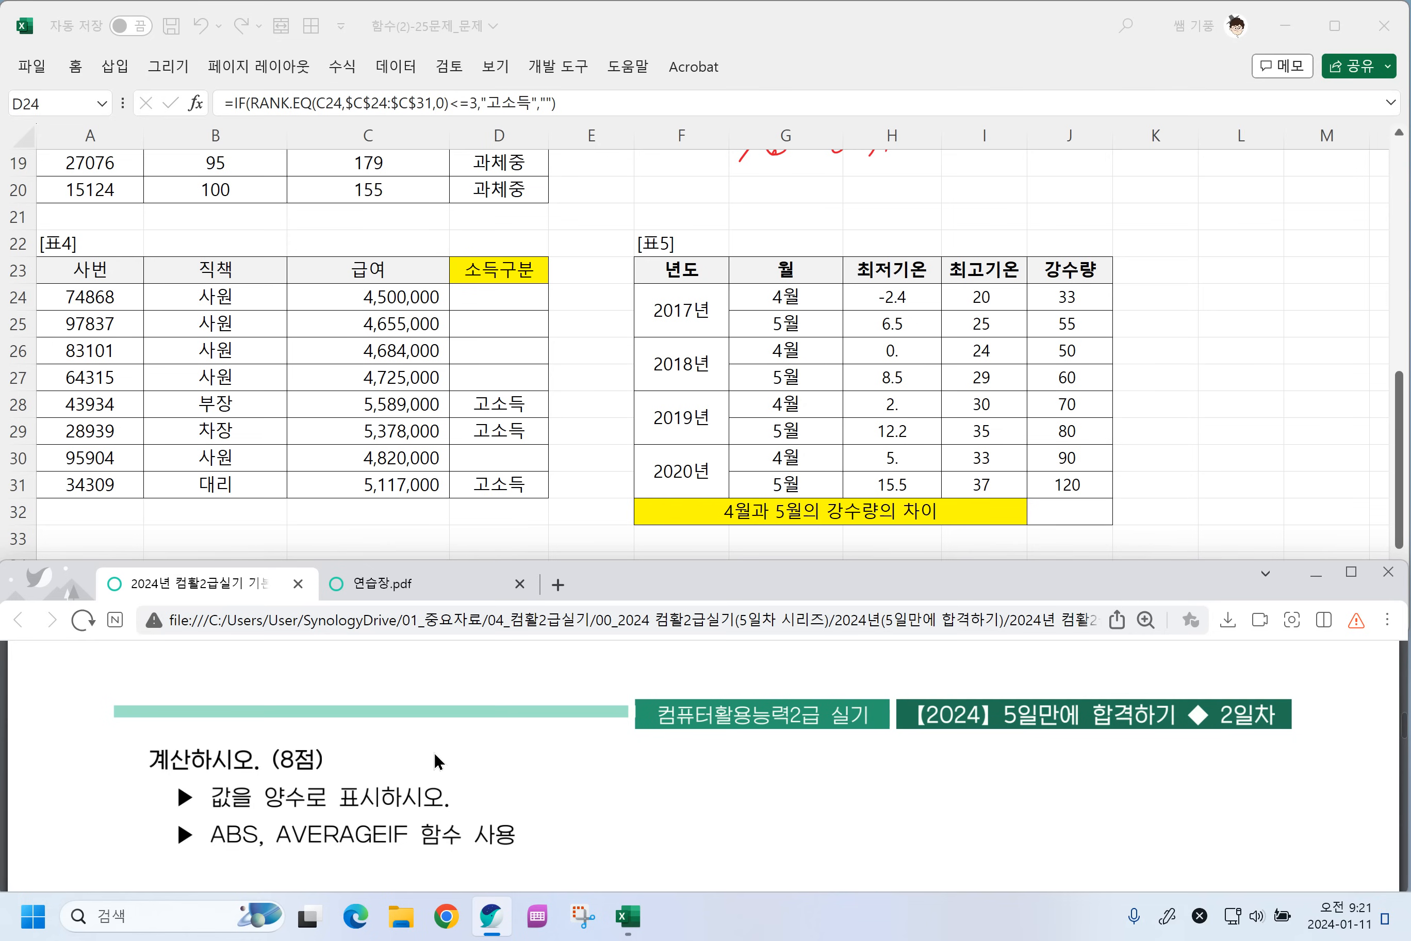
scroll(530, 757, up, 5)
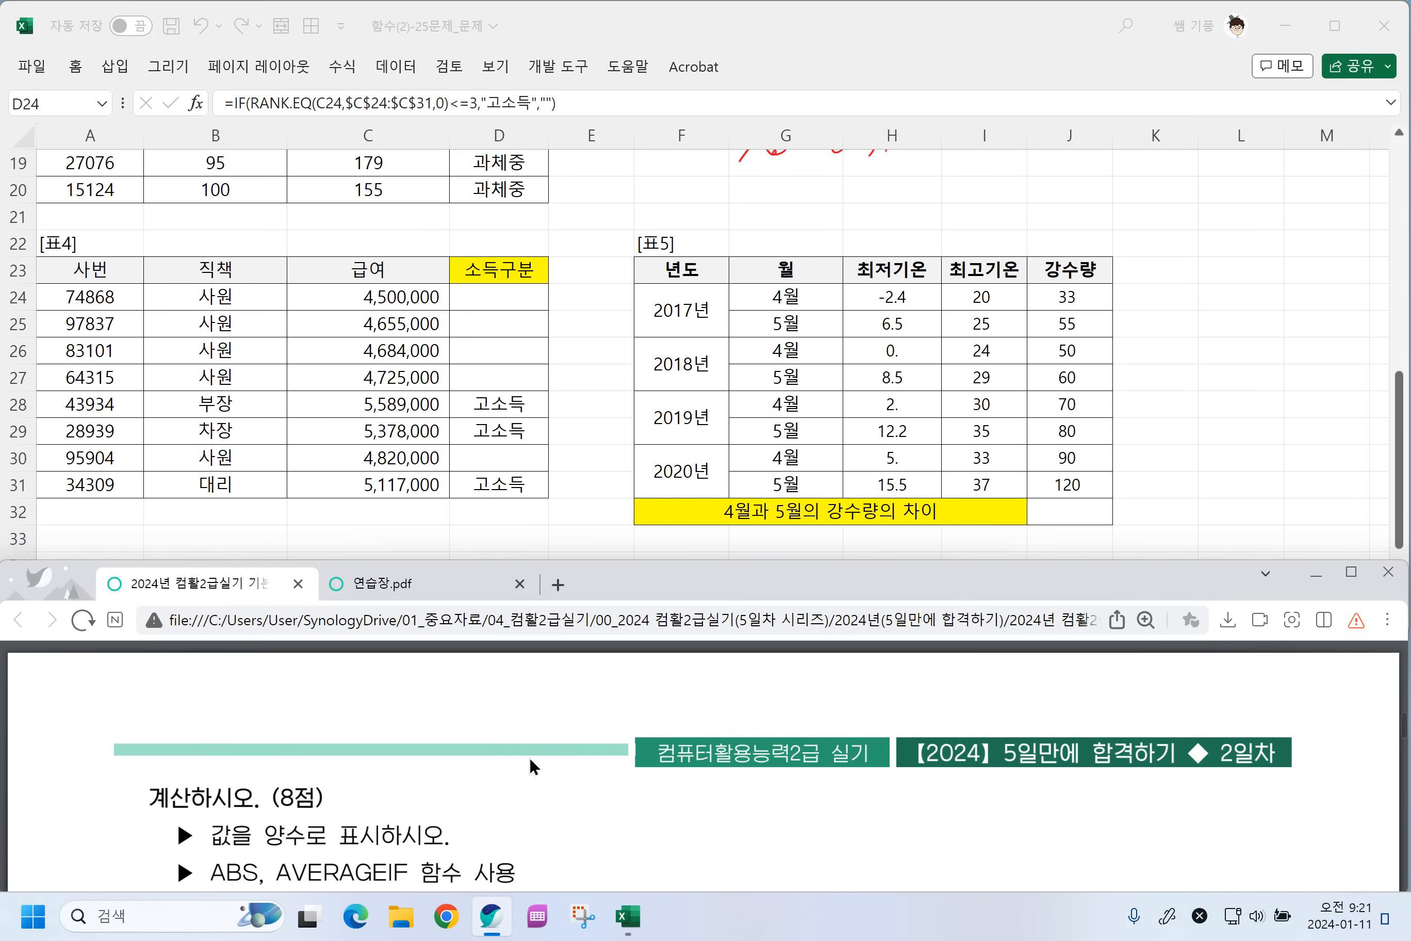
scroll(537, 757, down, 2)
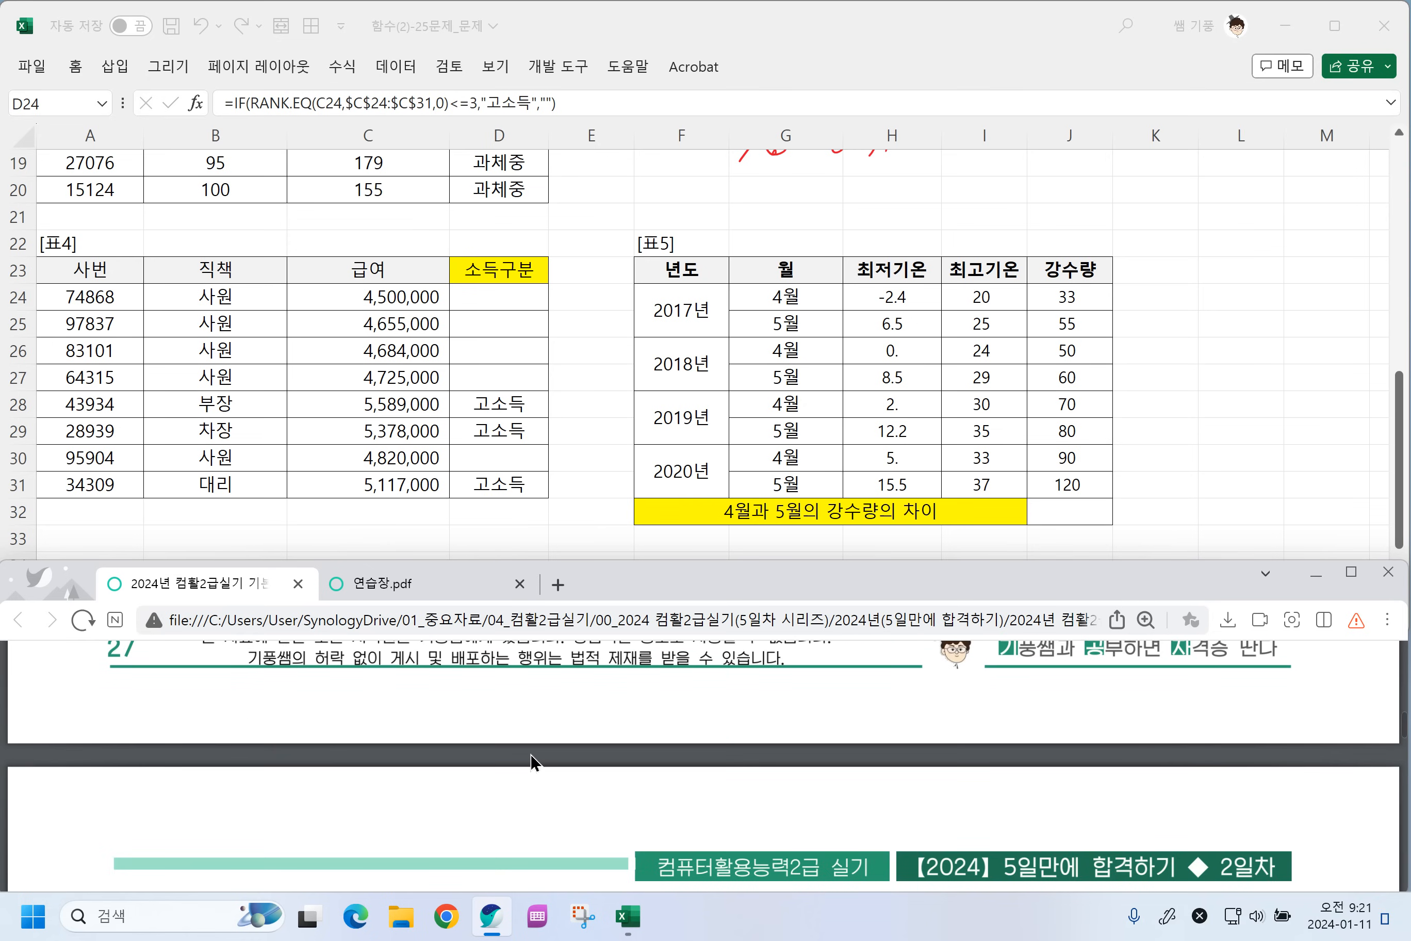
Handwrite the syntax =averageif(조건범위,조건,평균범위) at the top of the next PDF page, with an arrow from 평균범위 back to the function name.
drag(446, 808, 475, 802)
mouse_move(456, 819)
mouse_down()
mouse_move(507, 827)
mouse_move(544, 793)
mouse_move(600, 806)
mouse_move(566, 839)
mouse_move(635, 817)
mouse_move(637, 798)
mouse_up()
mouse_move(671, 777)
mouse_down()
mouse_move(638, 848)
mouse_move(672, 806)
mouse_up()
drag(688, 793, 693, 823)
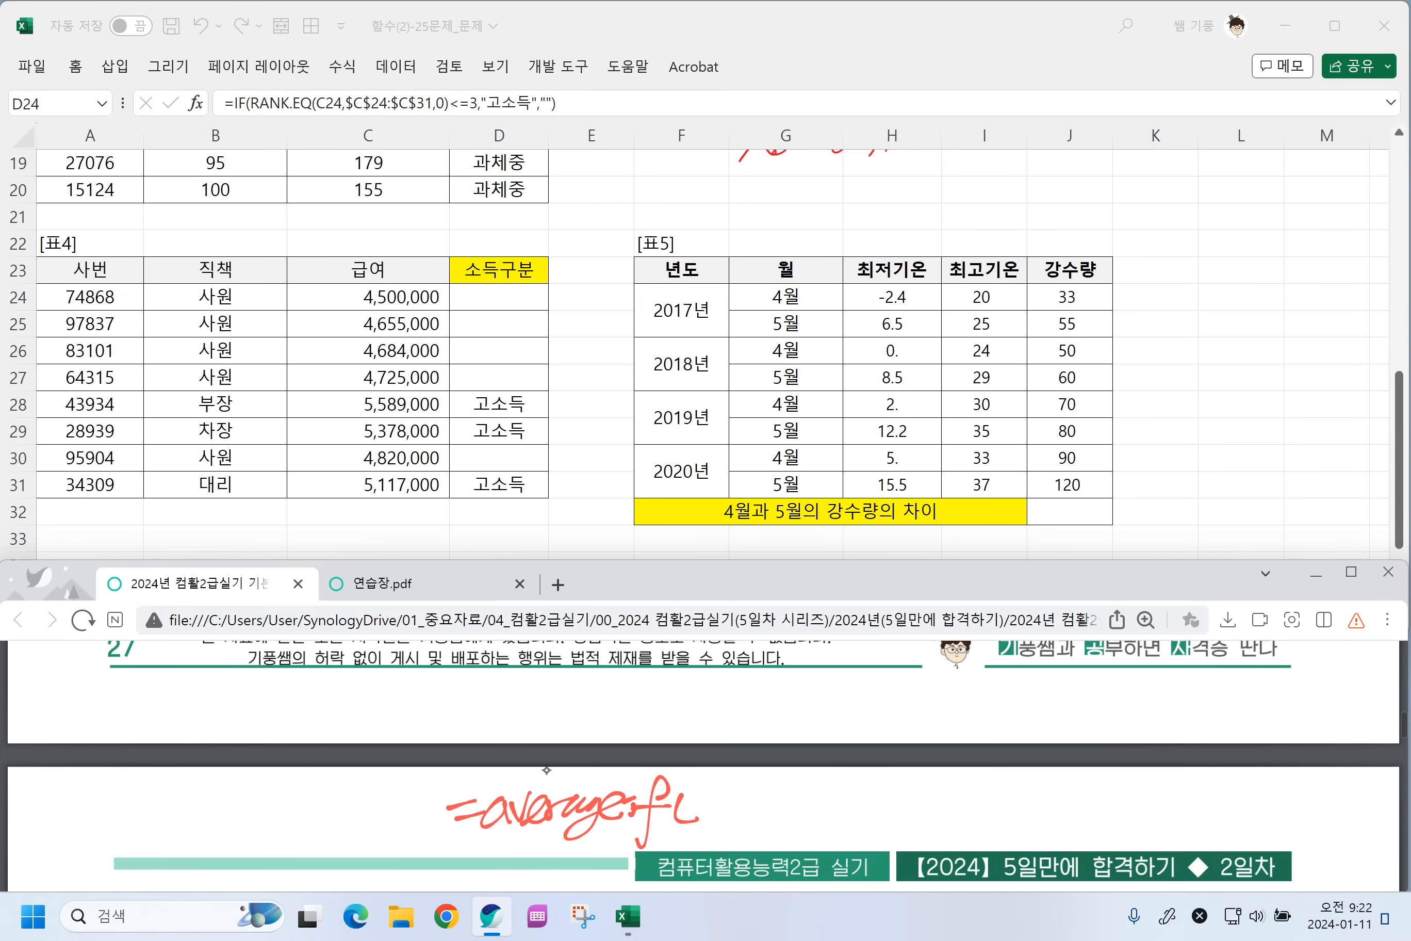
mouse_move(695, 788)
mouse_down()
mouse_move(724, 819)
mouse_move(738, 794)
mouse_move(751, 820)
mouse_move(774, 782)
mouse_move(787, 813)
mouse_up()
drag(765, 813, 801, 823)
mouse_move(805, 786)
mouse_down()
mouse_move(808, 821)
mouse_move(826, 823)
mouse_up()
mouse_move(825, 790)
mouse_down()
mouse_move(832, 817)
mouse_move(868, 811)
mouse_up()
mouse_move(869, 796)
mouse_down()
mouse_move(881, 813)
mouse_move(929, 787)
mouse_move(909, 811)
mouse_up()
mouse_move(906, 807)
mouse_down()
mouse_move(926, 815)
mouse_move(936, 799)
mouse_up()
drag(923, 792, 942, 823)
mouse_move(942, 789)
mouse_down()
mouse_move(965, 793)
mouse_move(962, 820)
mouse_up()
mouse_move(969, 779)
mouse_down()
mouse_move(993, 813)
mouse_move(998, 786)
mouse_up()
drag(993, 791, 996, 816)
drag(977, 805, 996, 820)
drag(999, 789, 1014, 807)
mouse_move(1020, 788)
mouse_down()
mouse_move(1022, 817)
mouse_move(757, 855)
mouse_move(562, 839)
mouse_move(588, 858)
mouse_up()
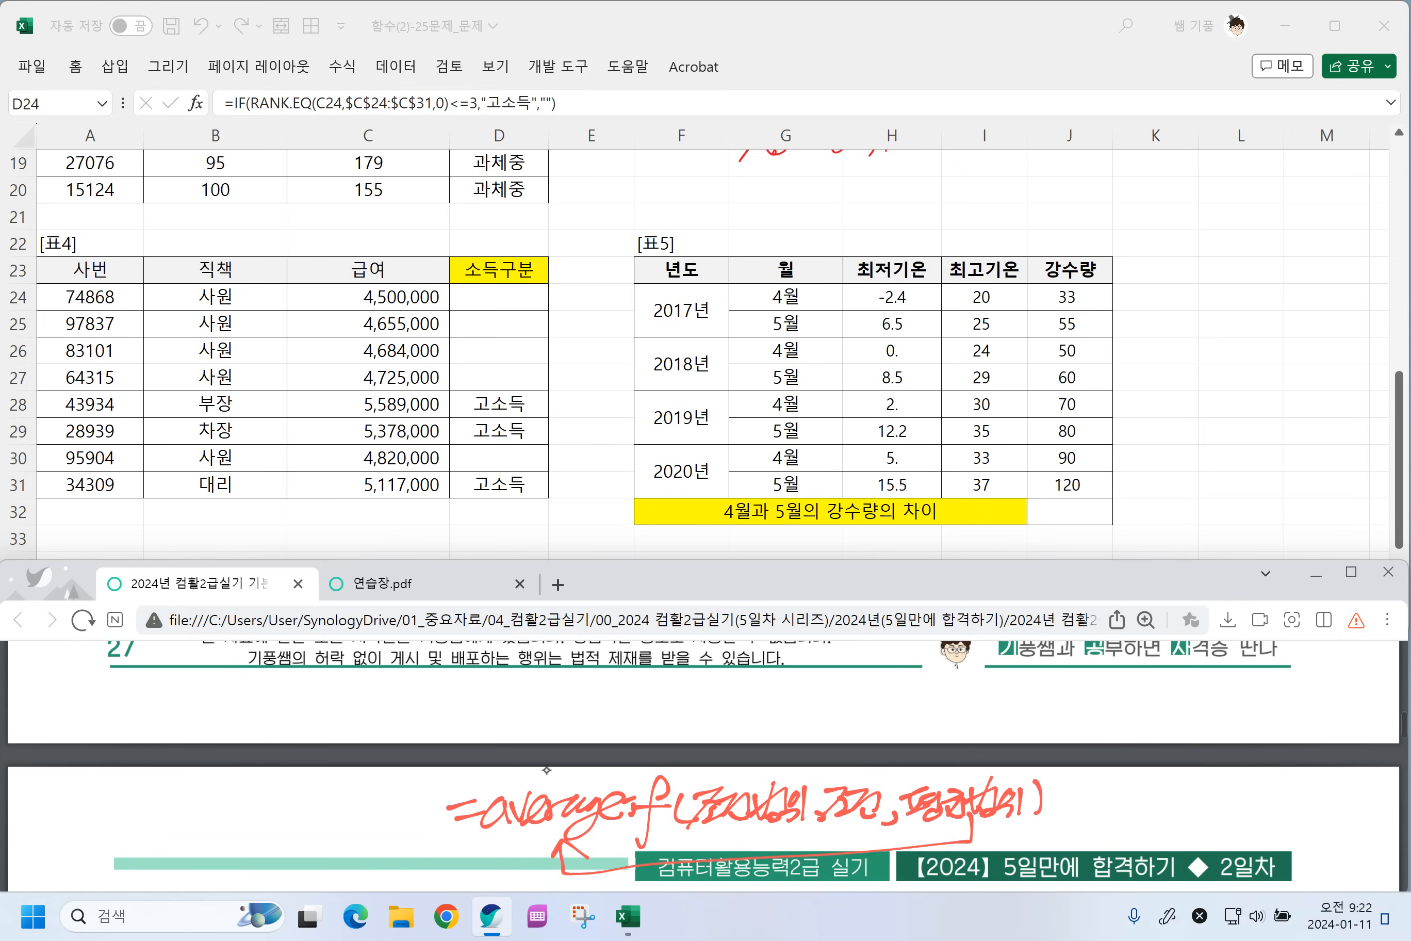
Annotate question 5 in the PDF: 월[G24:G31] as 조건범위, '4월' and '5월' as 조건, and both 강수량[J24:J31] as 평균범위.
scroll(625, 834, up, 2)
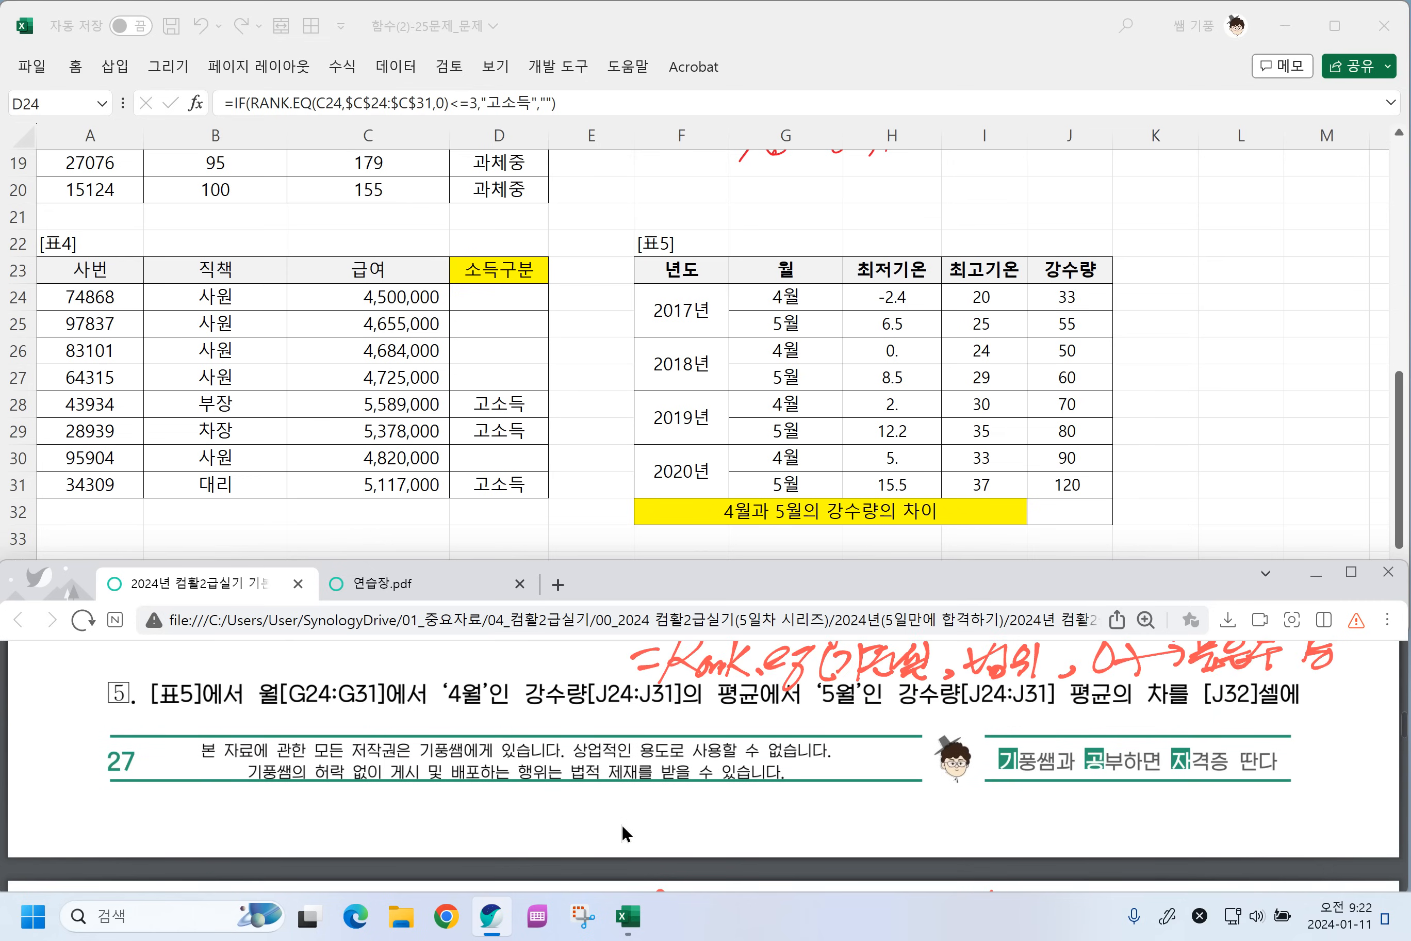
mouse_move(254, 676)
mouse_down()
mouse_move(320, 711)
mouse_move(385, 670)
mouse_move(255, 673)
mouse_move(270, 731)
mouse_move(243, 766)
mouse_move(328, 750)
mouse_move(349, 725)
mouse_move(370, 758)
mouse_up()
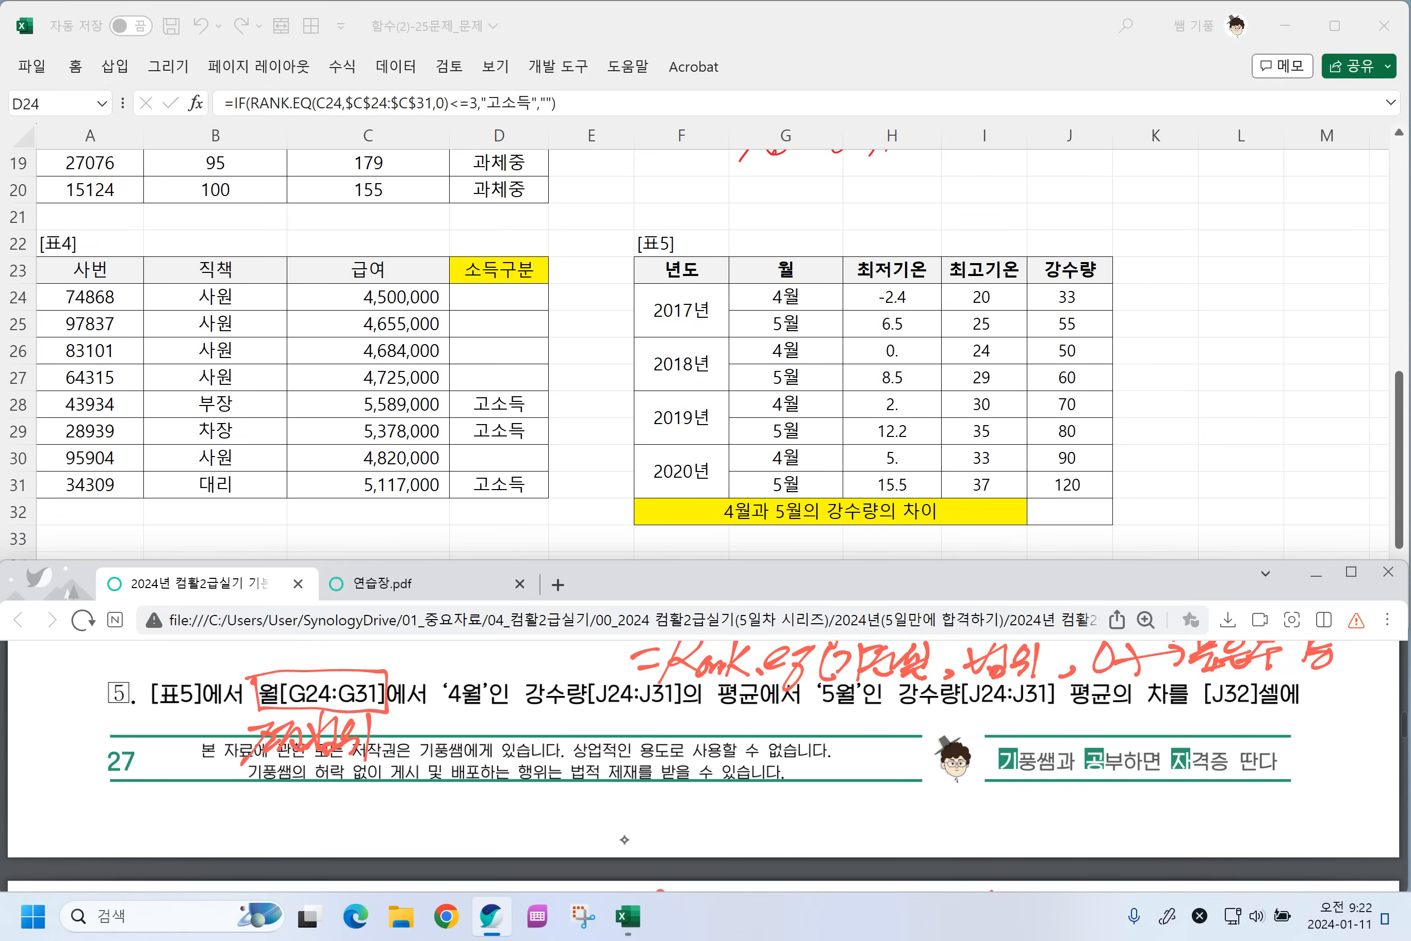
mouse_move(435, 711)
mouse_down()
mouse_move(490, 705)
mouse_move(454, 757)
mouse_move(702, 703)
mouse_up()
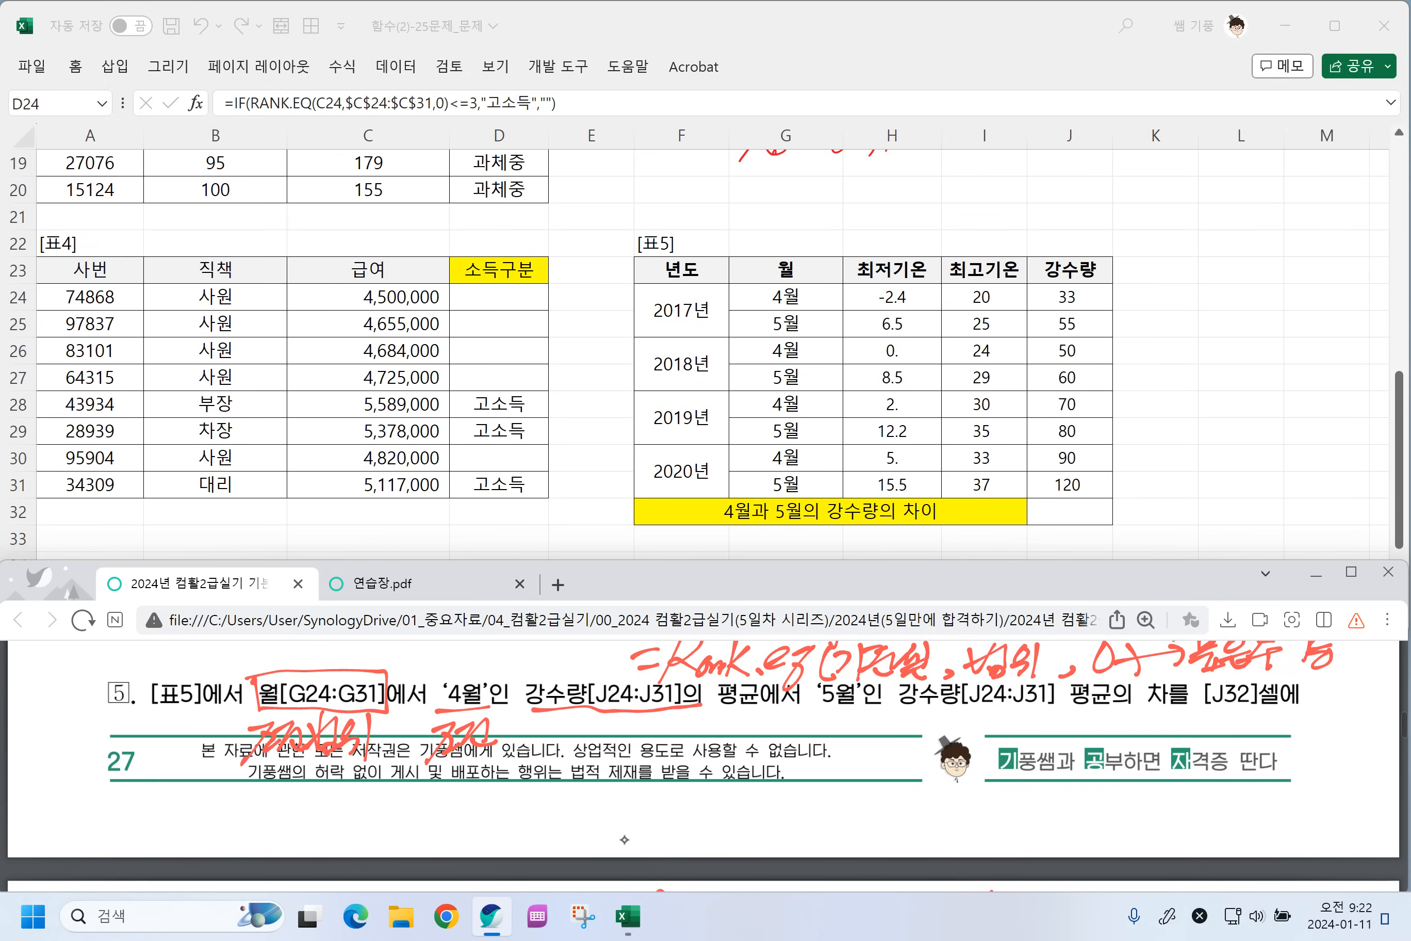
mouse_move(561, 744)
mouse_down()
mouse_move(607, 728)
mouse_move(631, 753)
mouse_move(662, 752)
mouse_move(697, 710)
mouse_move(672, 735)
mouse_up()
drag(693, 730, 682, 748)
drag(706, 709, 705, 750)
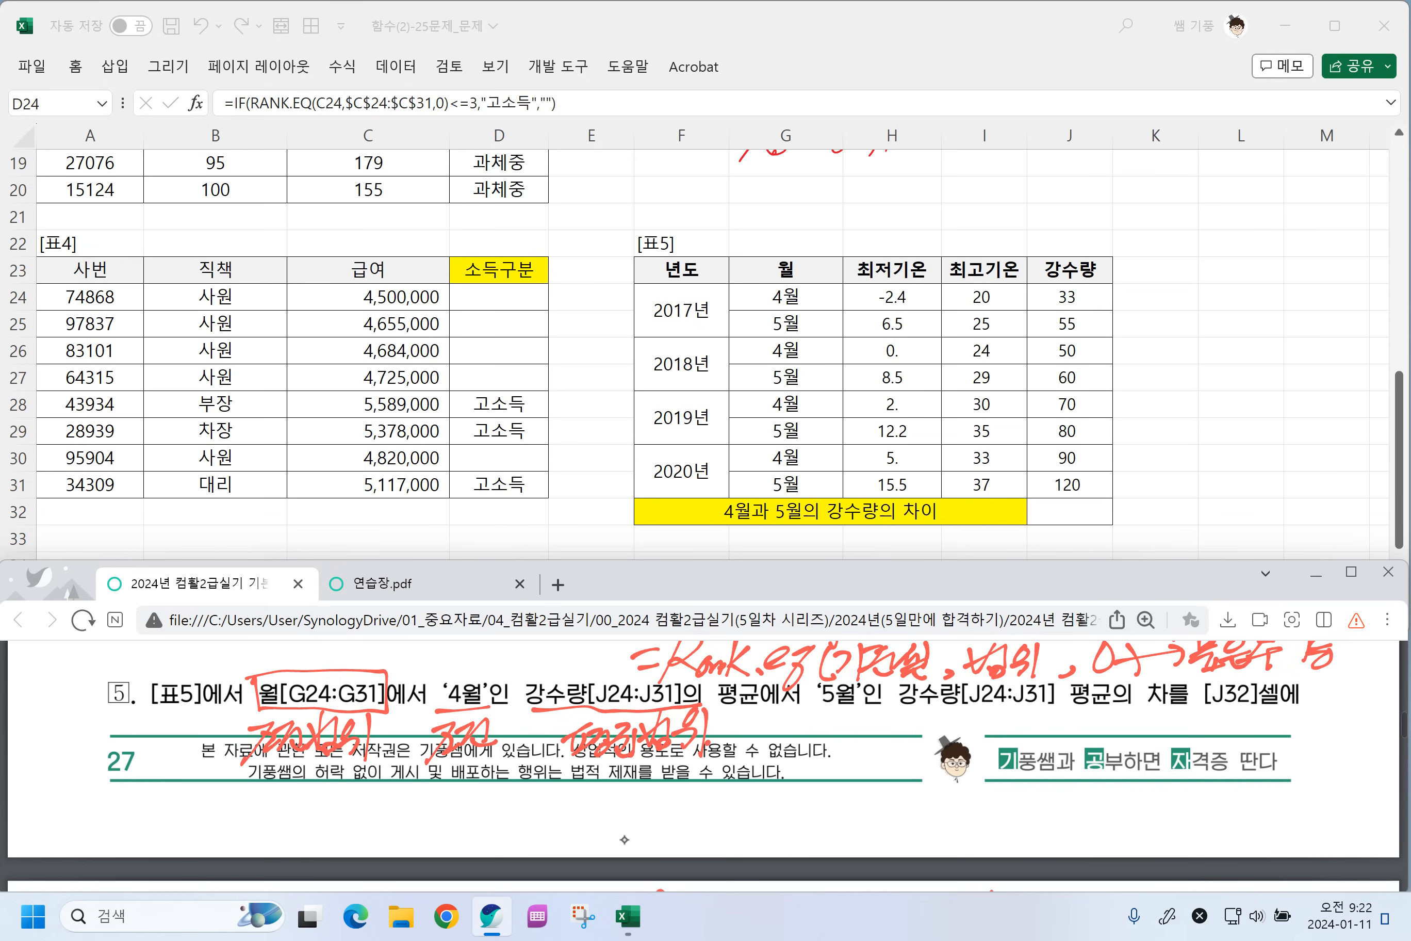
mouse_move(812, 716)
mouse_down()
mouse_move(875, 706)
mouse_move(817, 750)
mouse_move(831, 756)
mouse_move(1038, 704)
mouse_up()
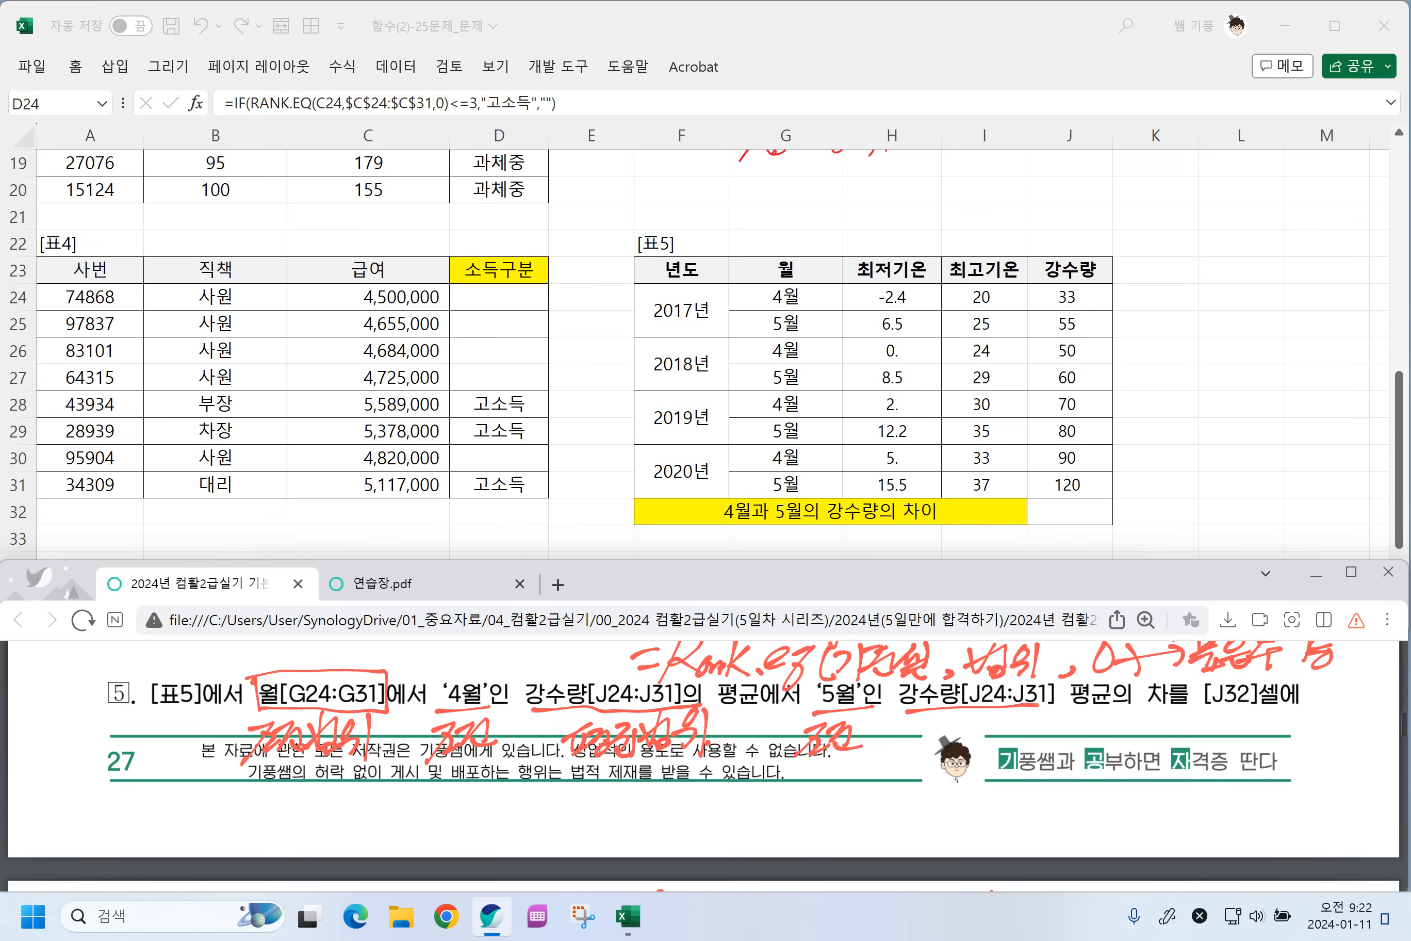
mouse_move(930, 728)
mouse_down()
mouse_move(956, 716)
mouse_move(970, 748)
mouse_move(987, 718)
mouse_move(994, 750)
mouse_move(1023, 709)
mouse_move(1042, 734)
mouse_up()
drag(1056, 713, 1058, 750)
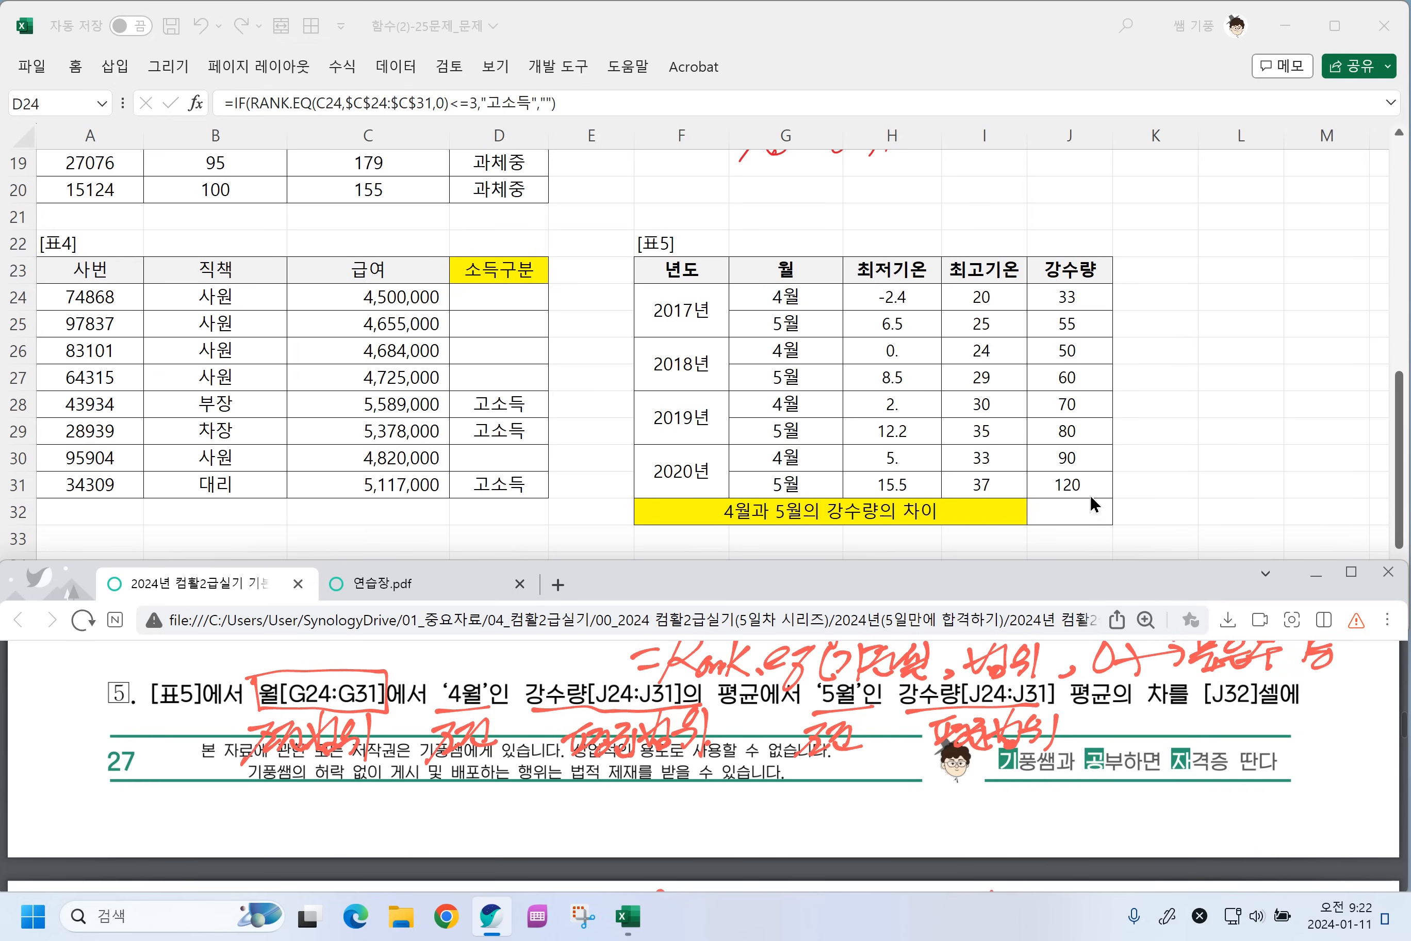
Begin an AVERAGEIF formula in cell J32 of [표5], keeping question 5 in view in the PDF.
click(1056, 510)
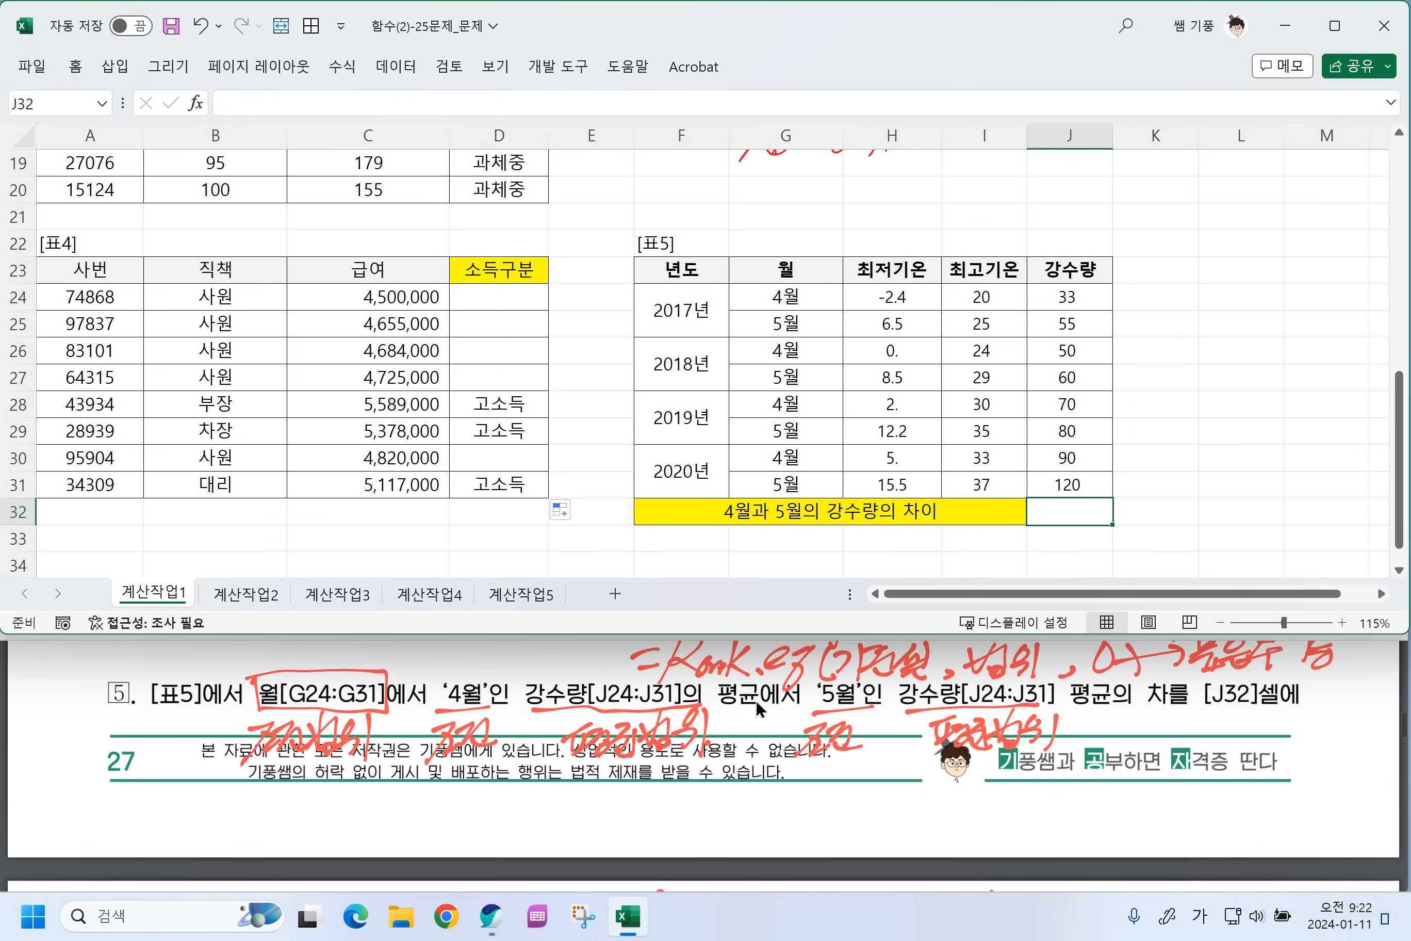
scroll(753, 698, down, 5)
scroll(748, 695, up, 4)
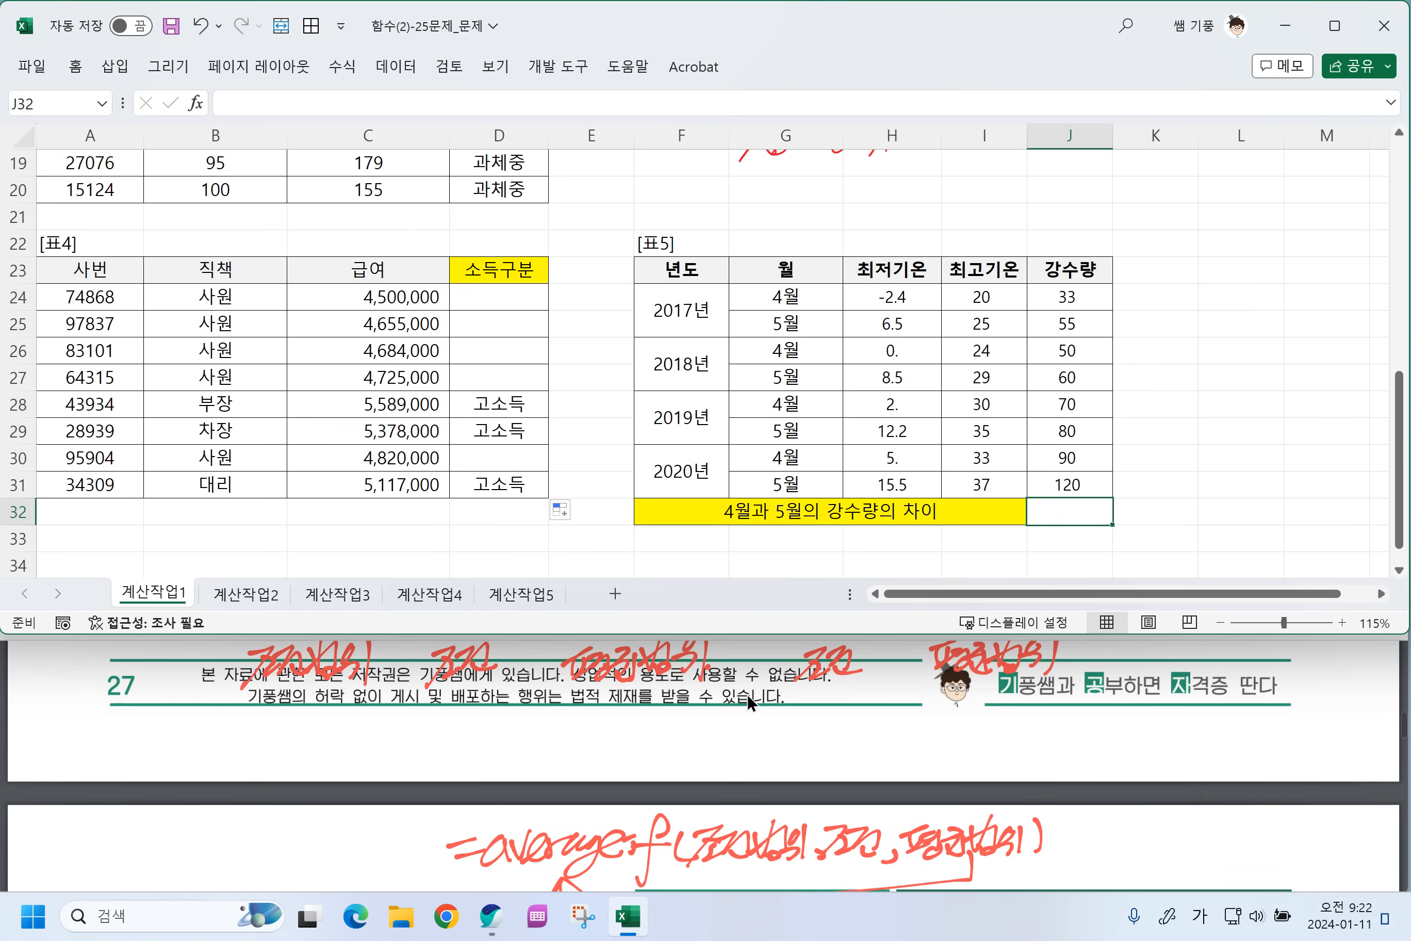
scroll(747, 694, up, 3)
scroll(977, 665, up, 1)
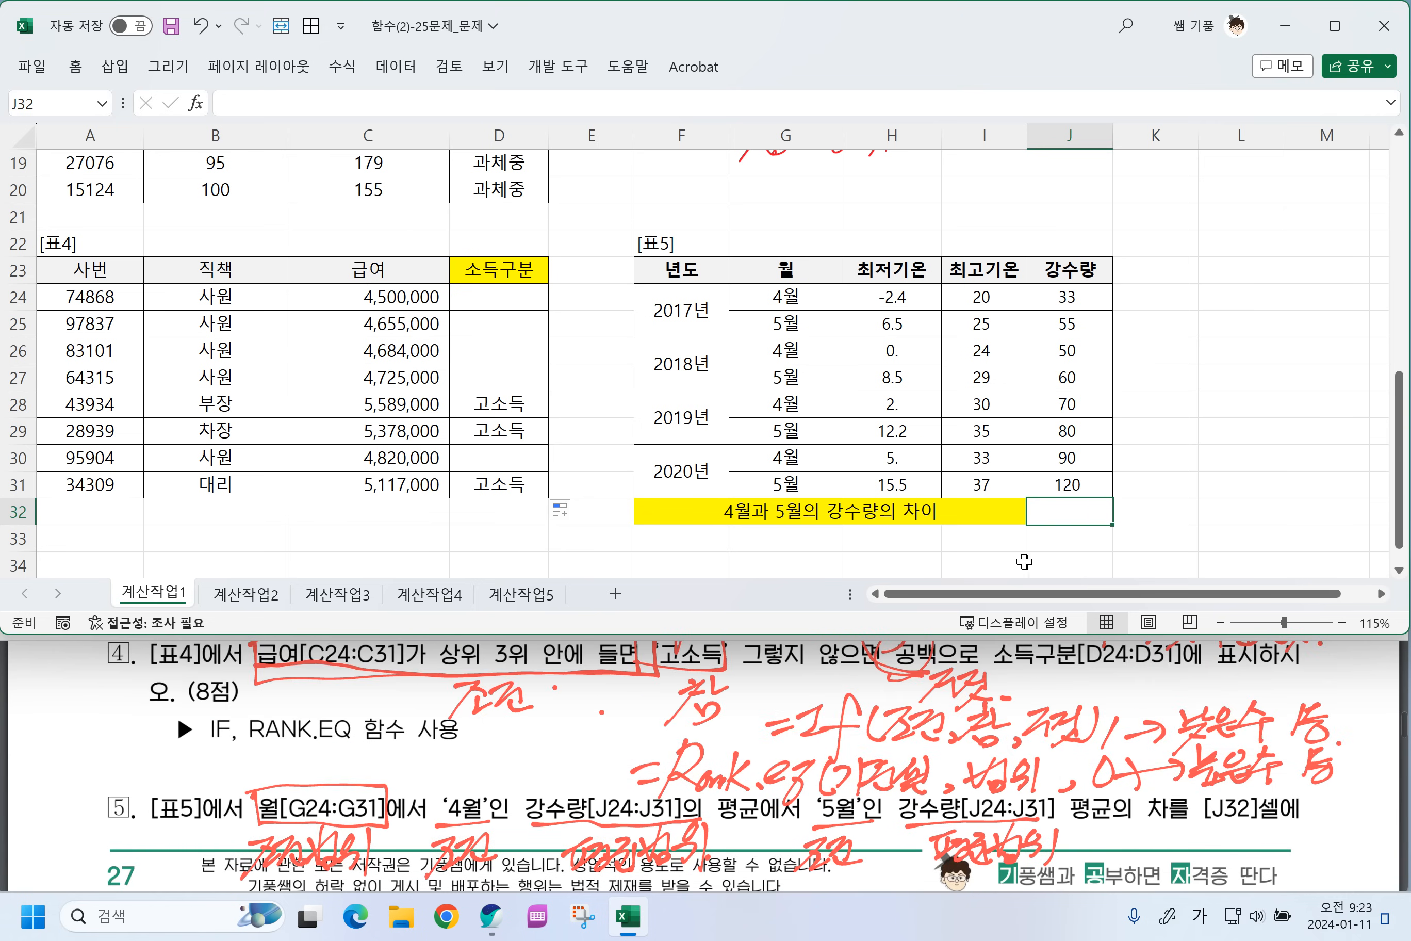
click(1380, 594)
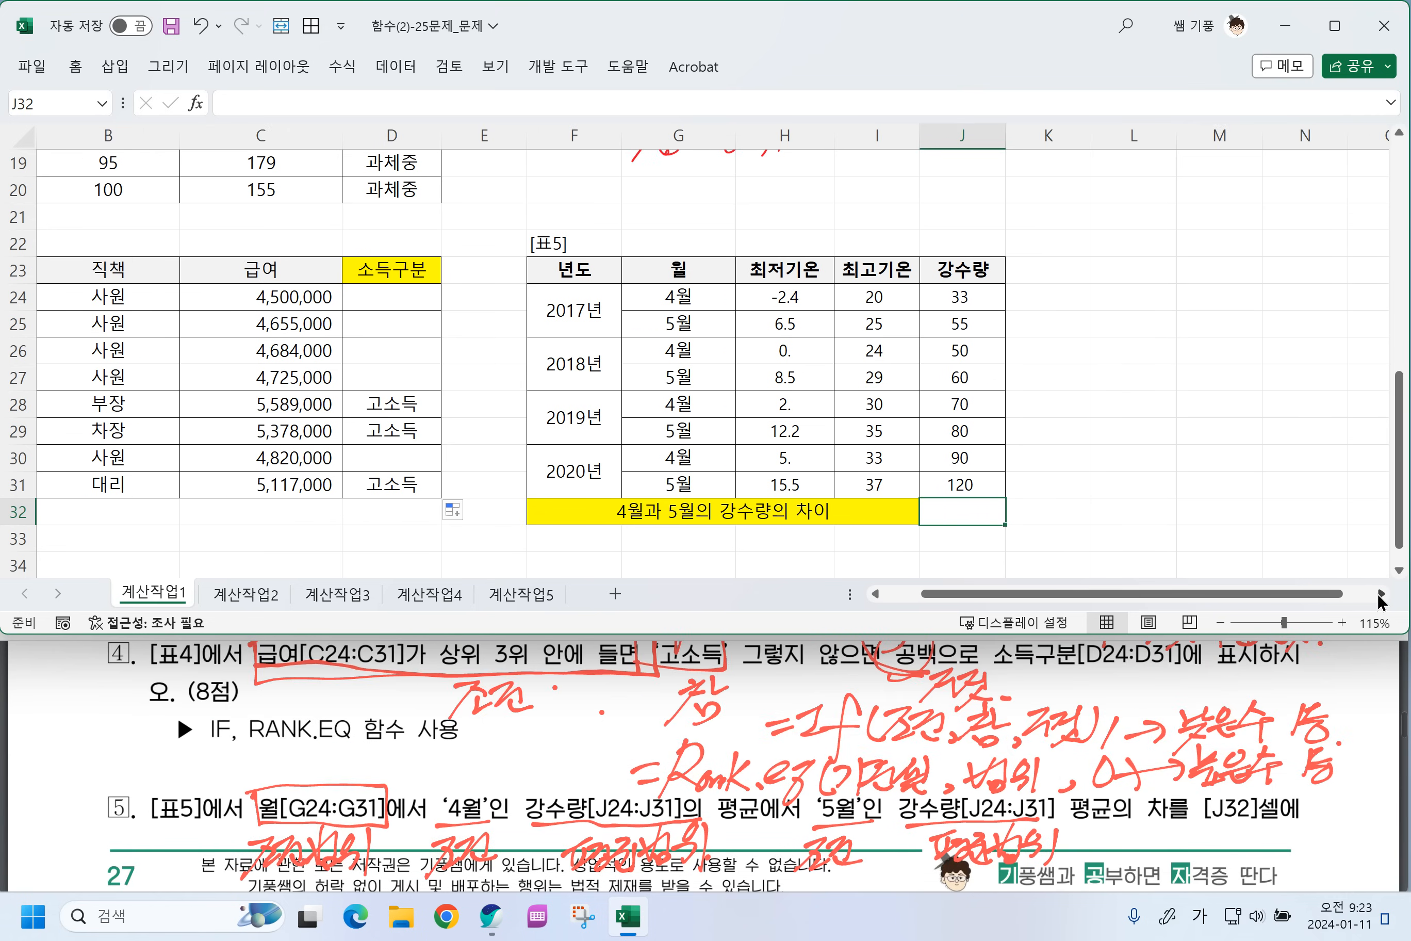
click(1381, 594)
text(=)
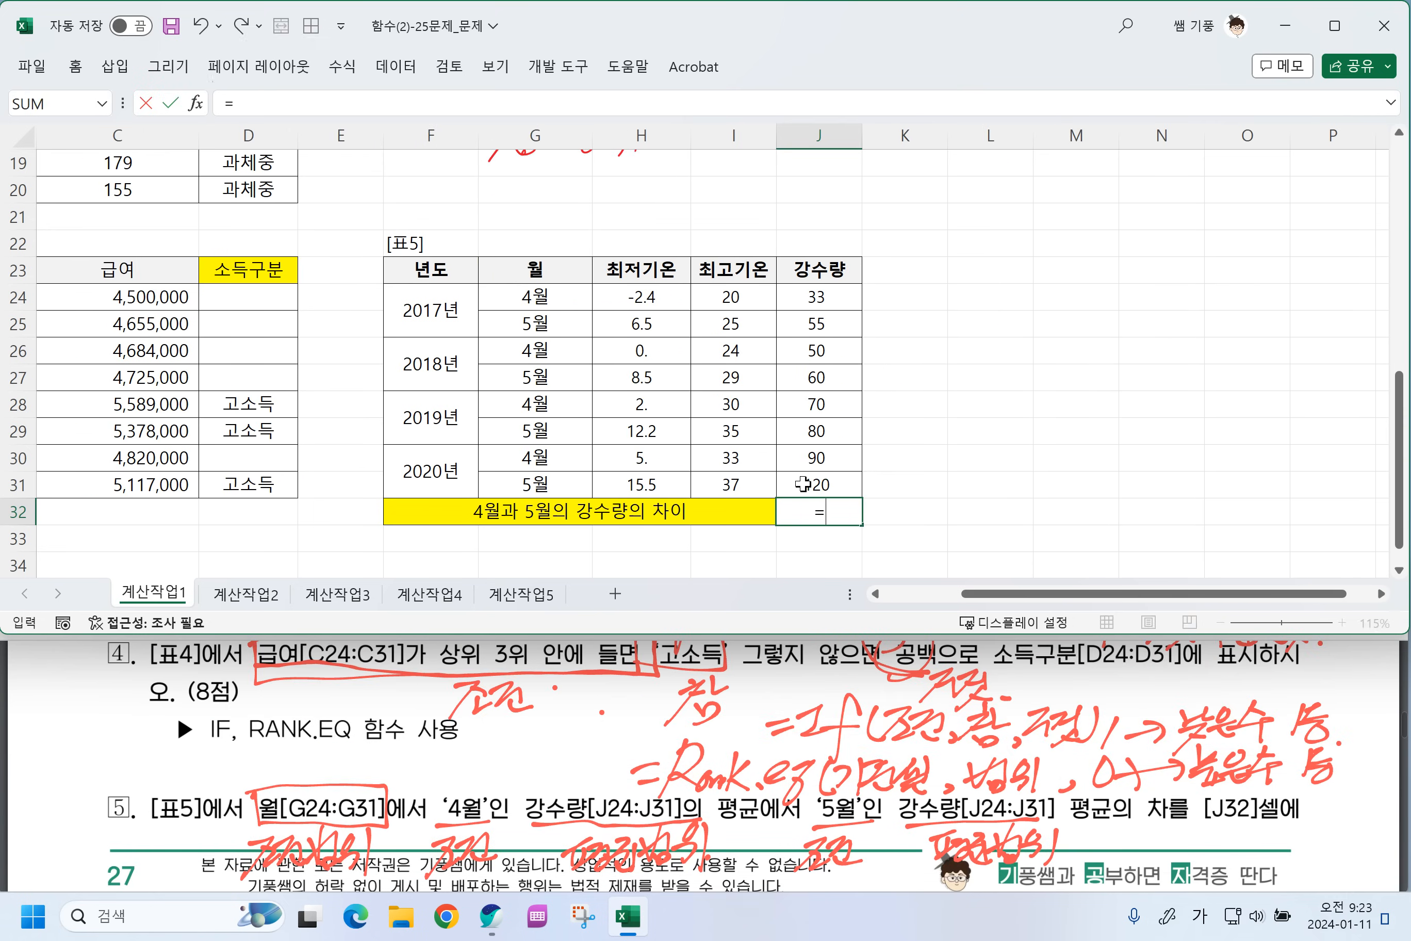
text(ㅁ)
key(BackSpace)
key(Hangul)
text(AVERA)
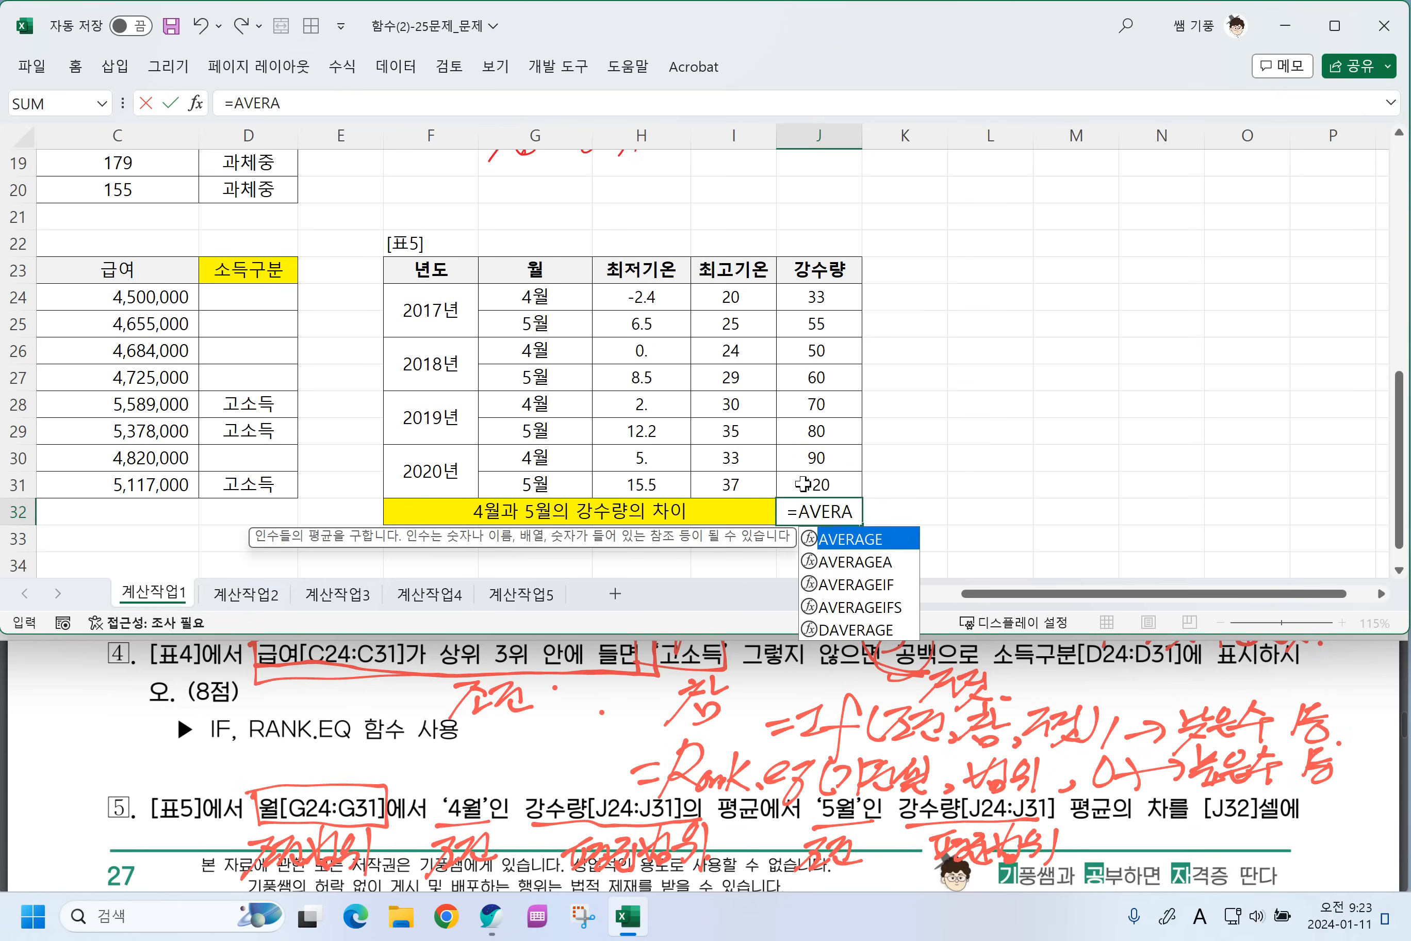
text(GEIF()
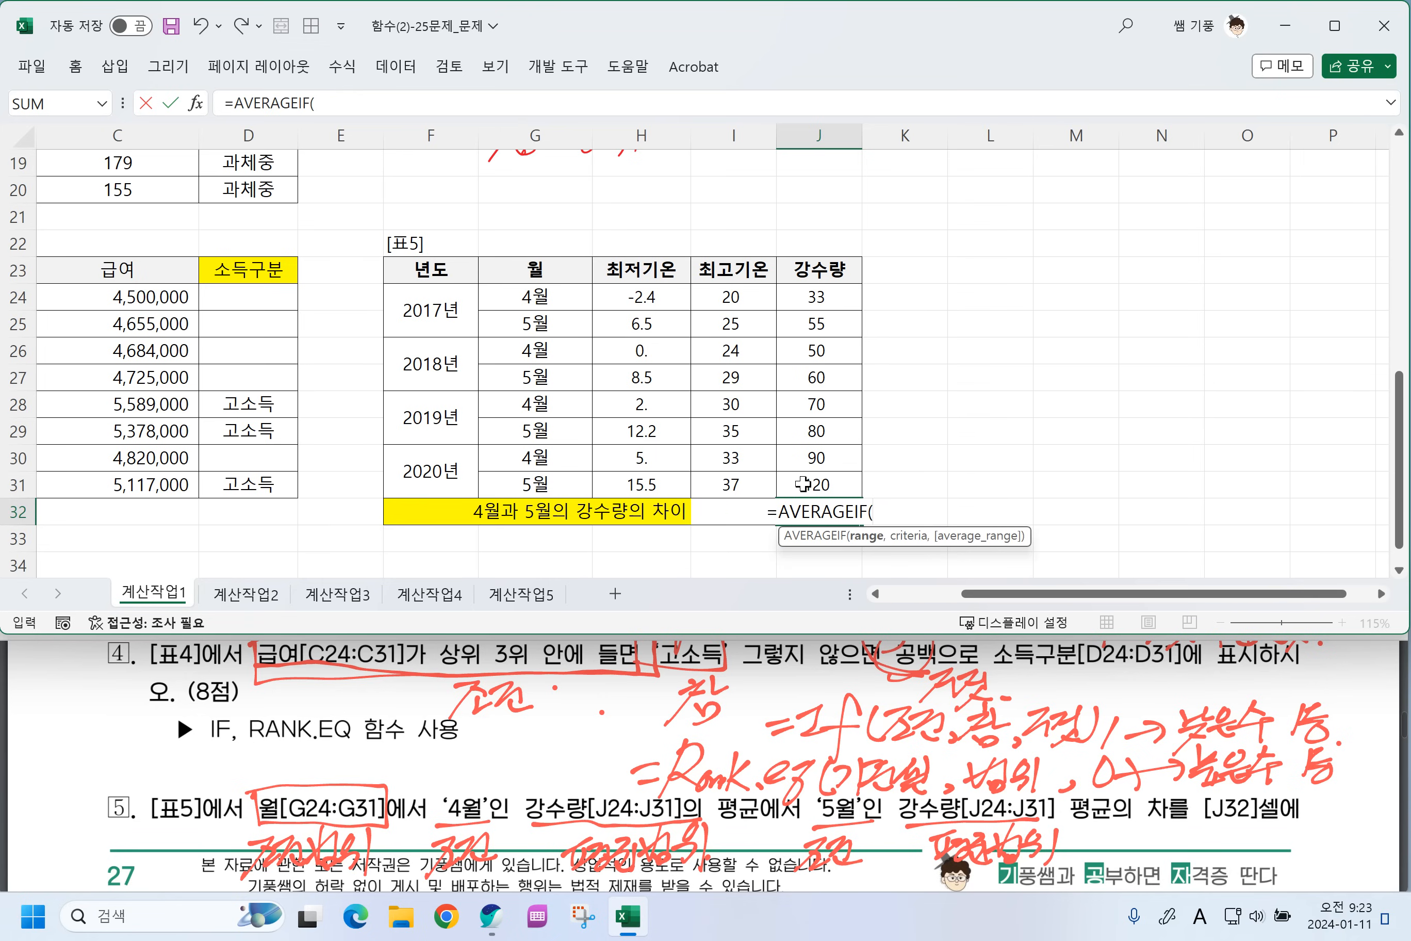
Complete the J32 AVERAGEIF with condition range G24:G31, criterion "4월" and average range J24:J31.
drag(534, 298, 534, 472)
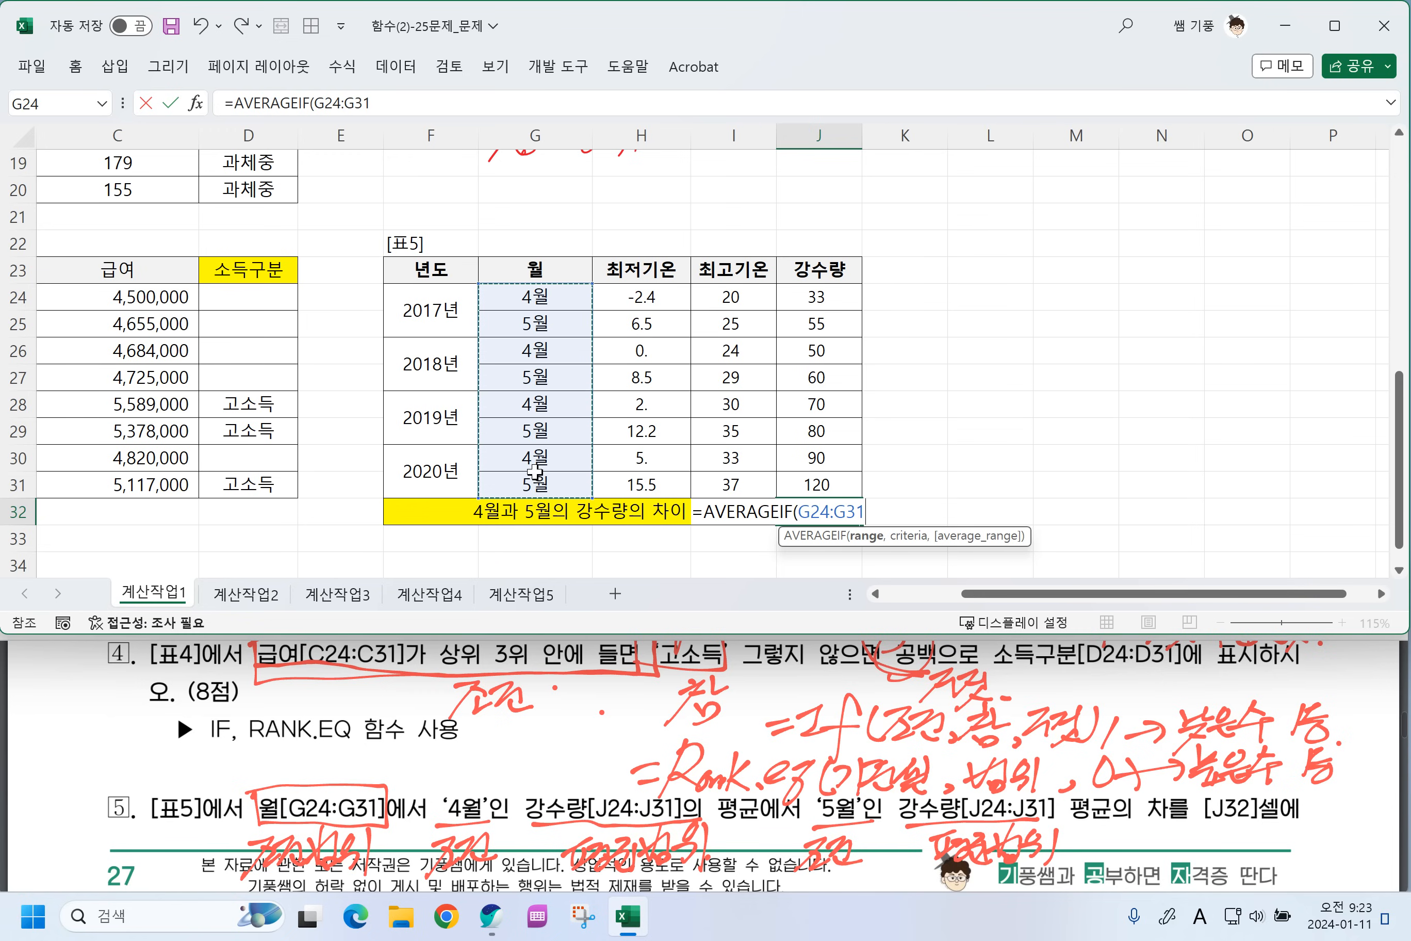
text(,")
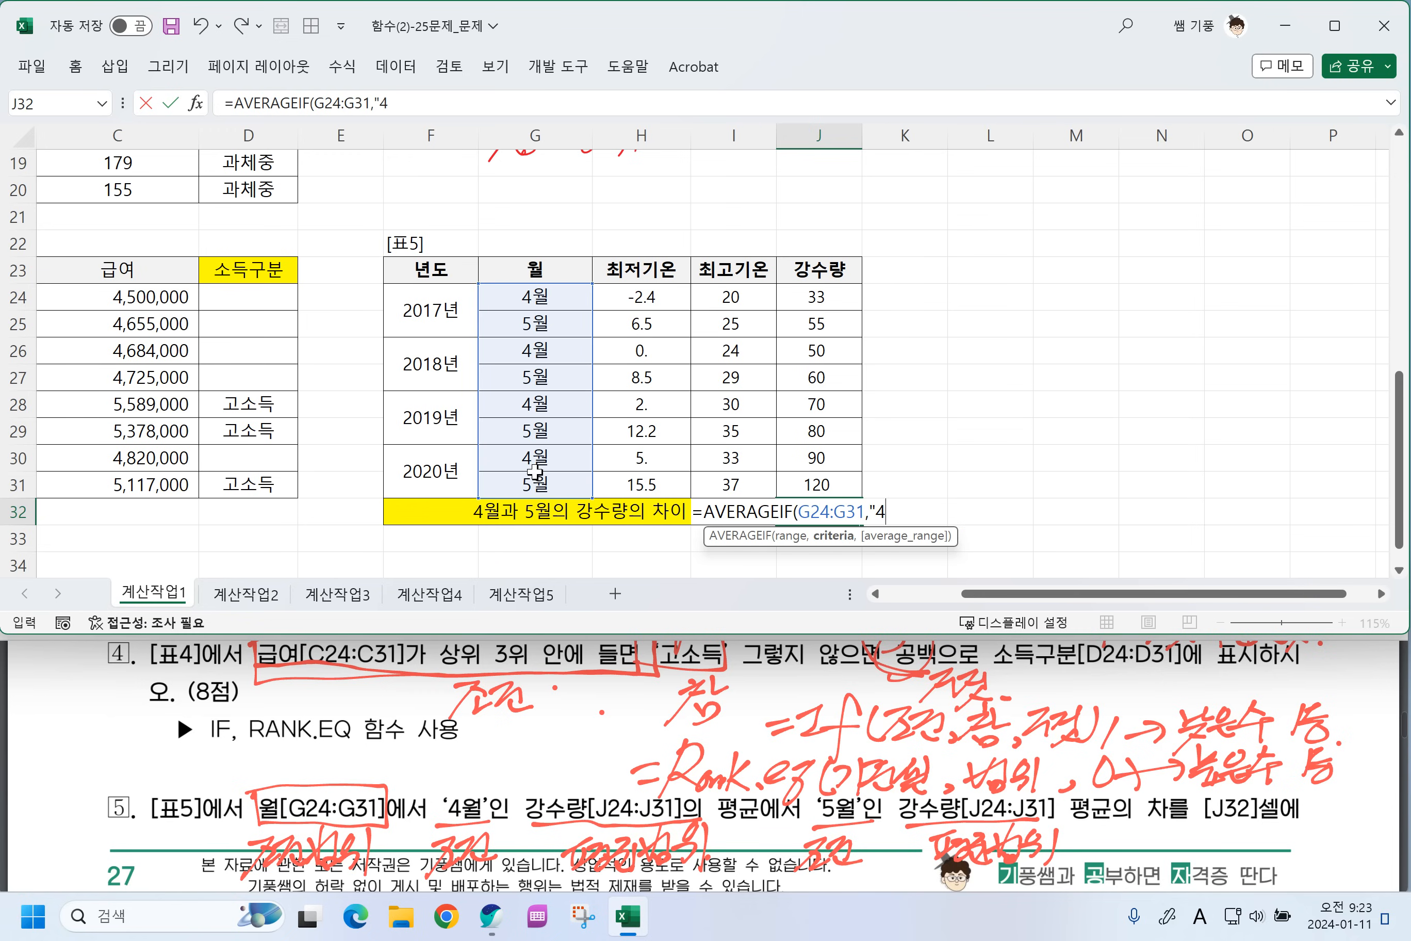
text(4D)
text(월",)
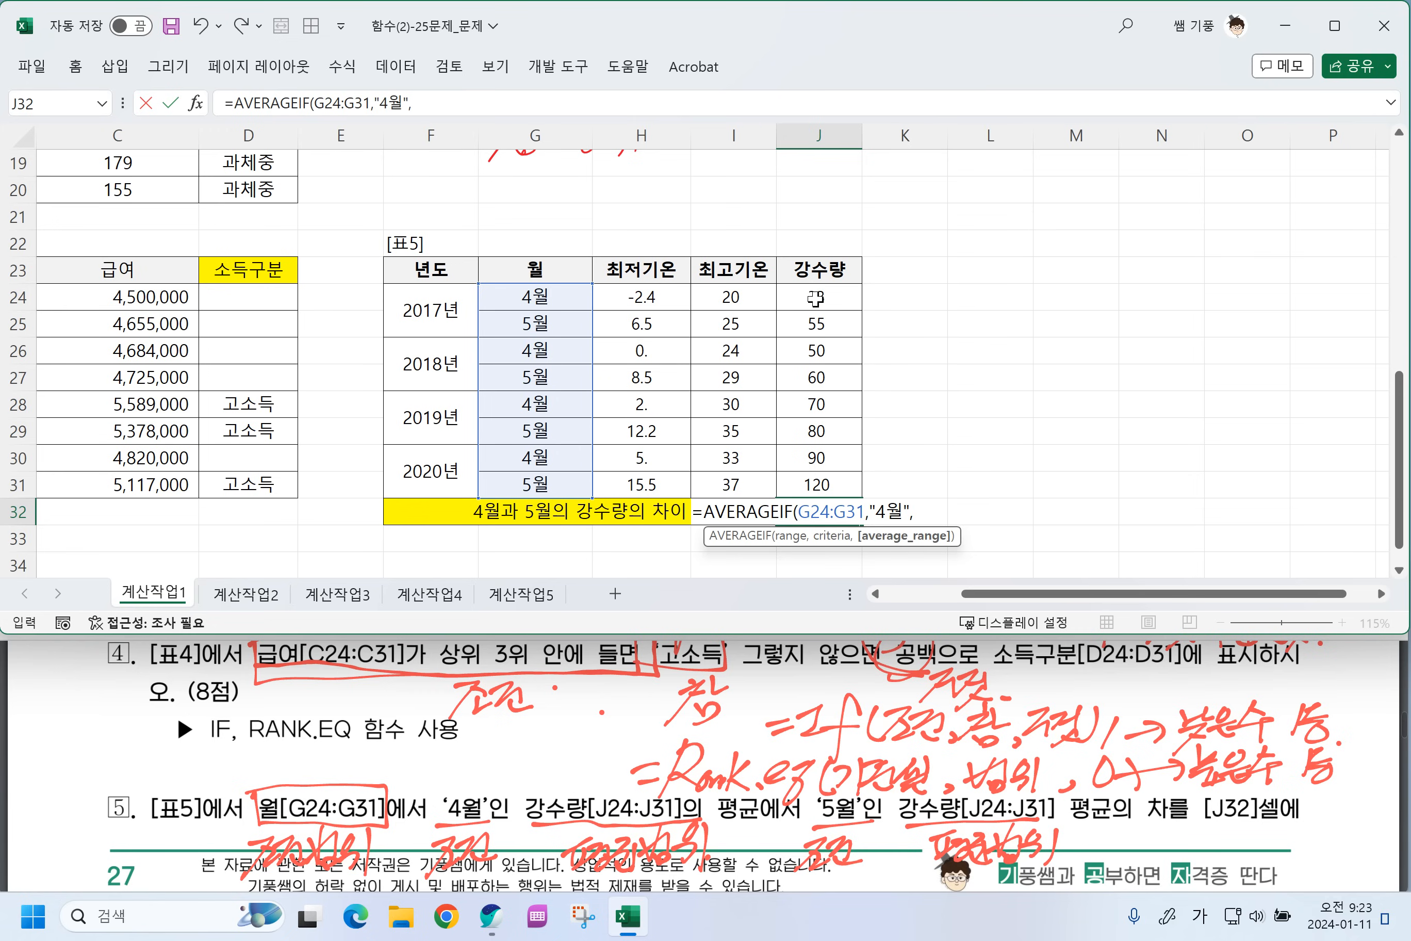
drag(816, 297, 816, 484)
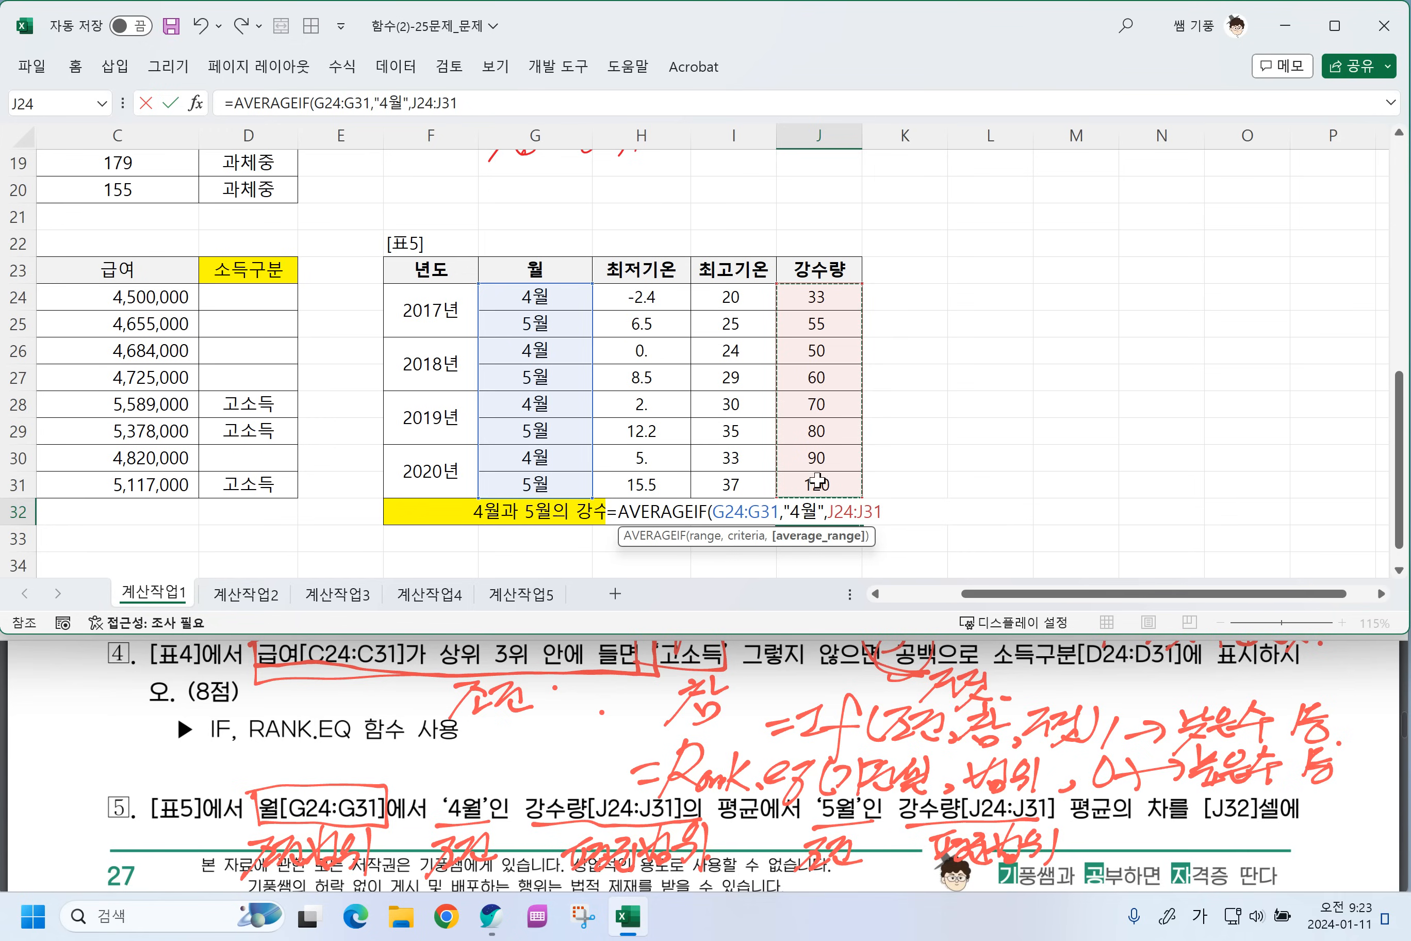
text())
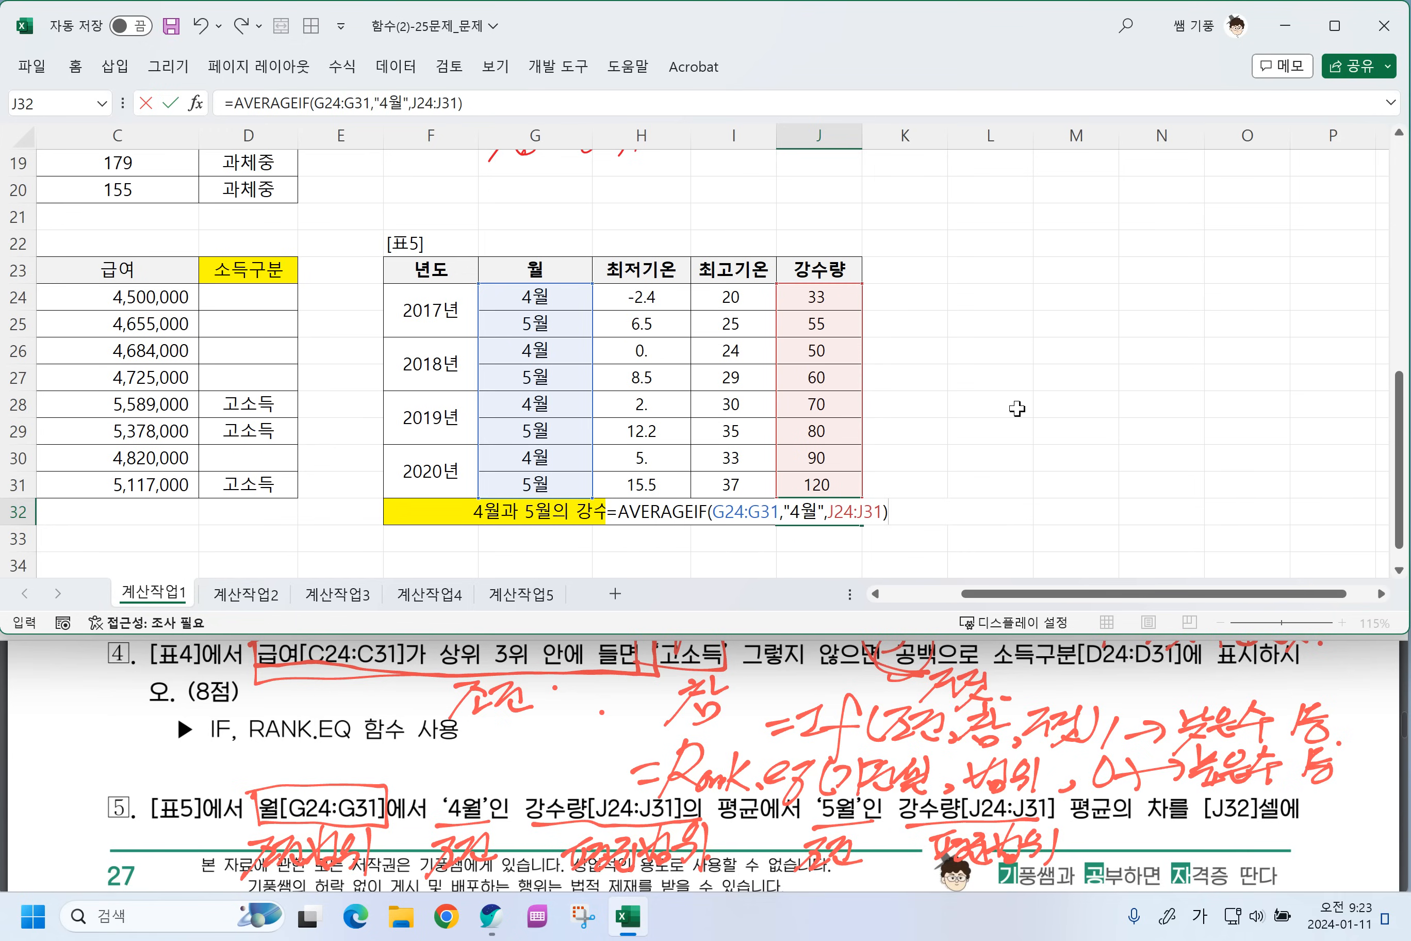
key(Return)
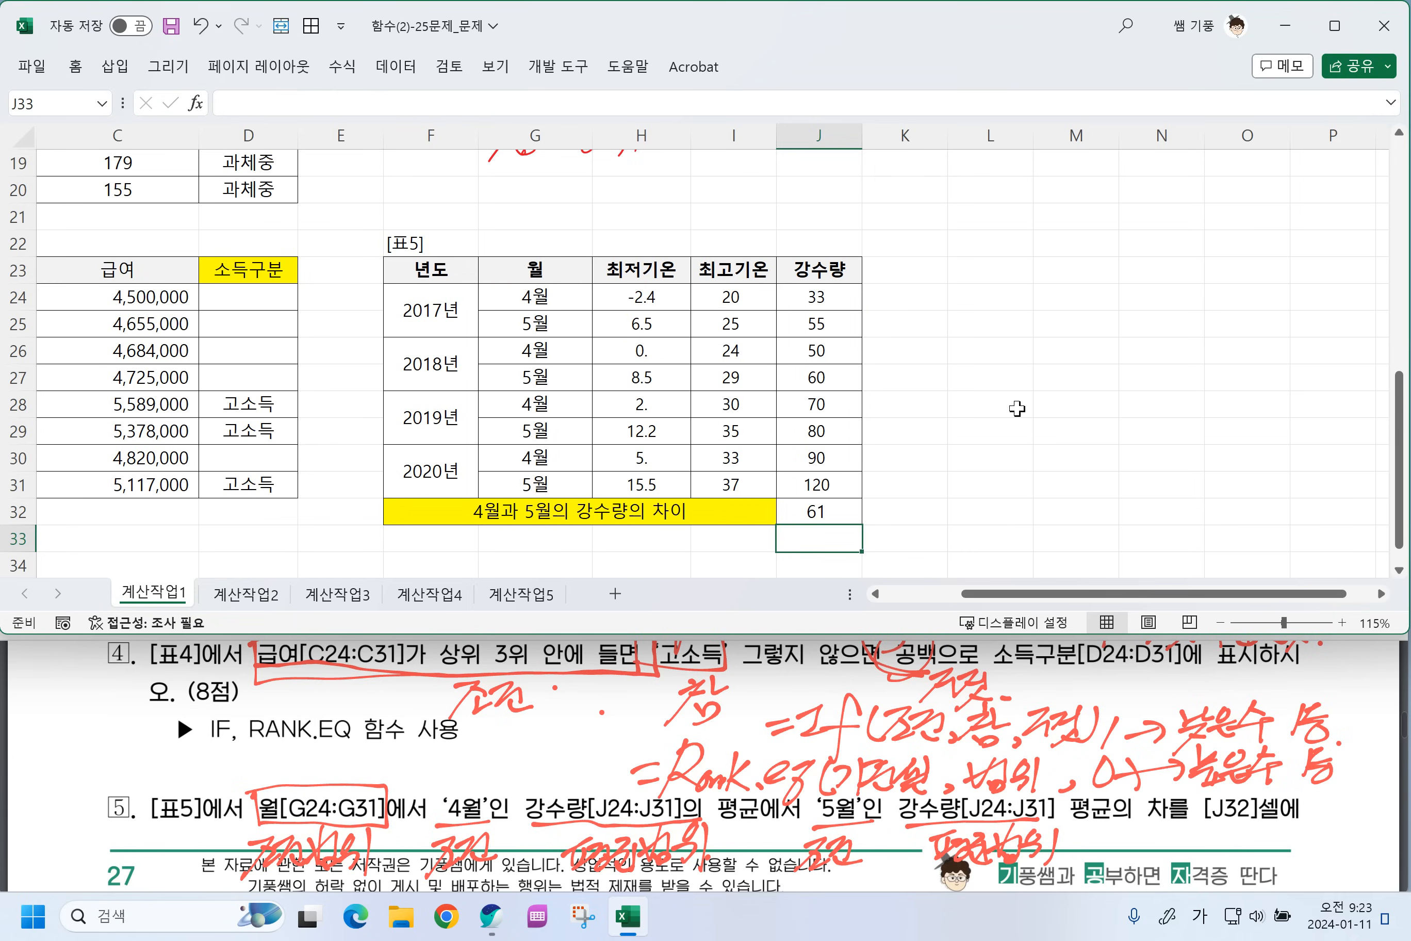
Extend the J32 formula by subtracting AVERAGEIF(G24:G31,"5월",J24:J31).
double_click(809, 513)
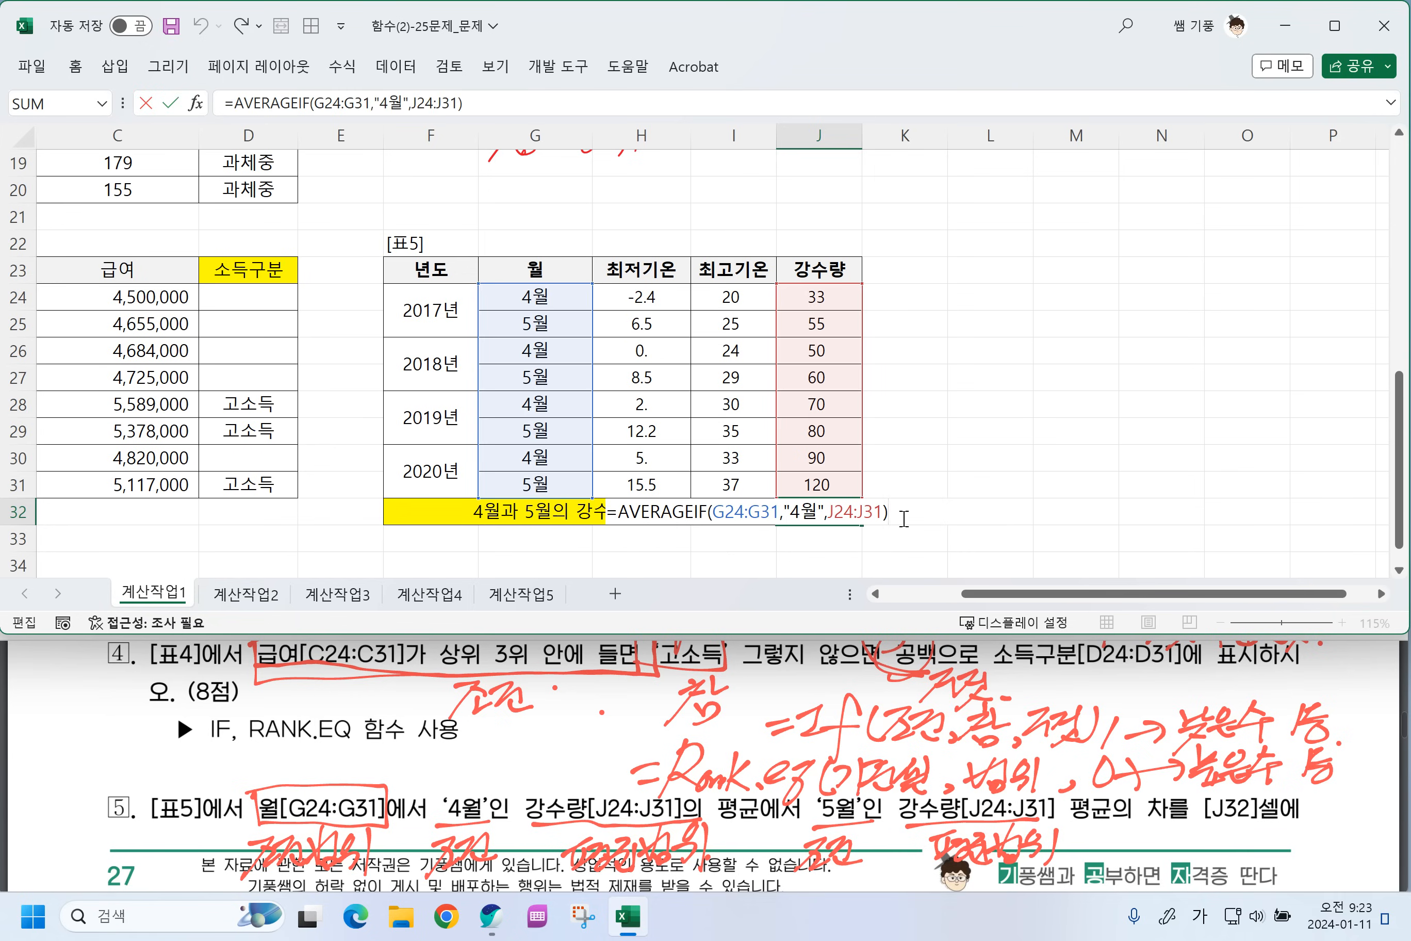
text(-ㅁ)
key(BackSpace)
key(Hangul)
text(AVERAGEIF)
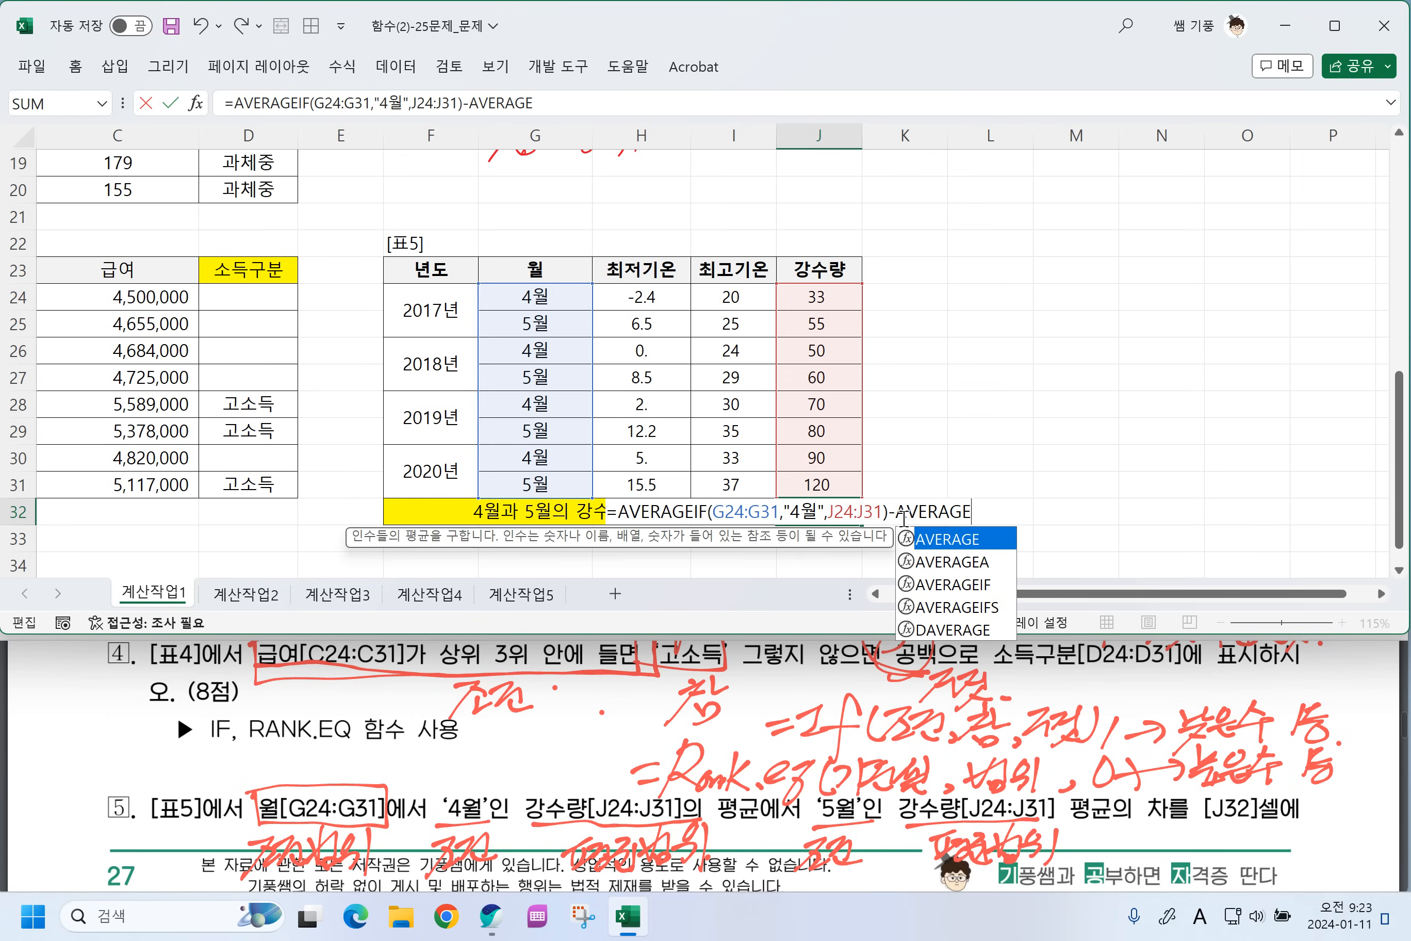
text(()
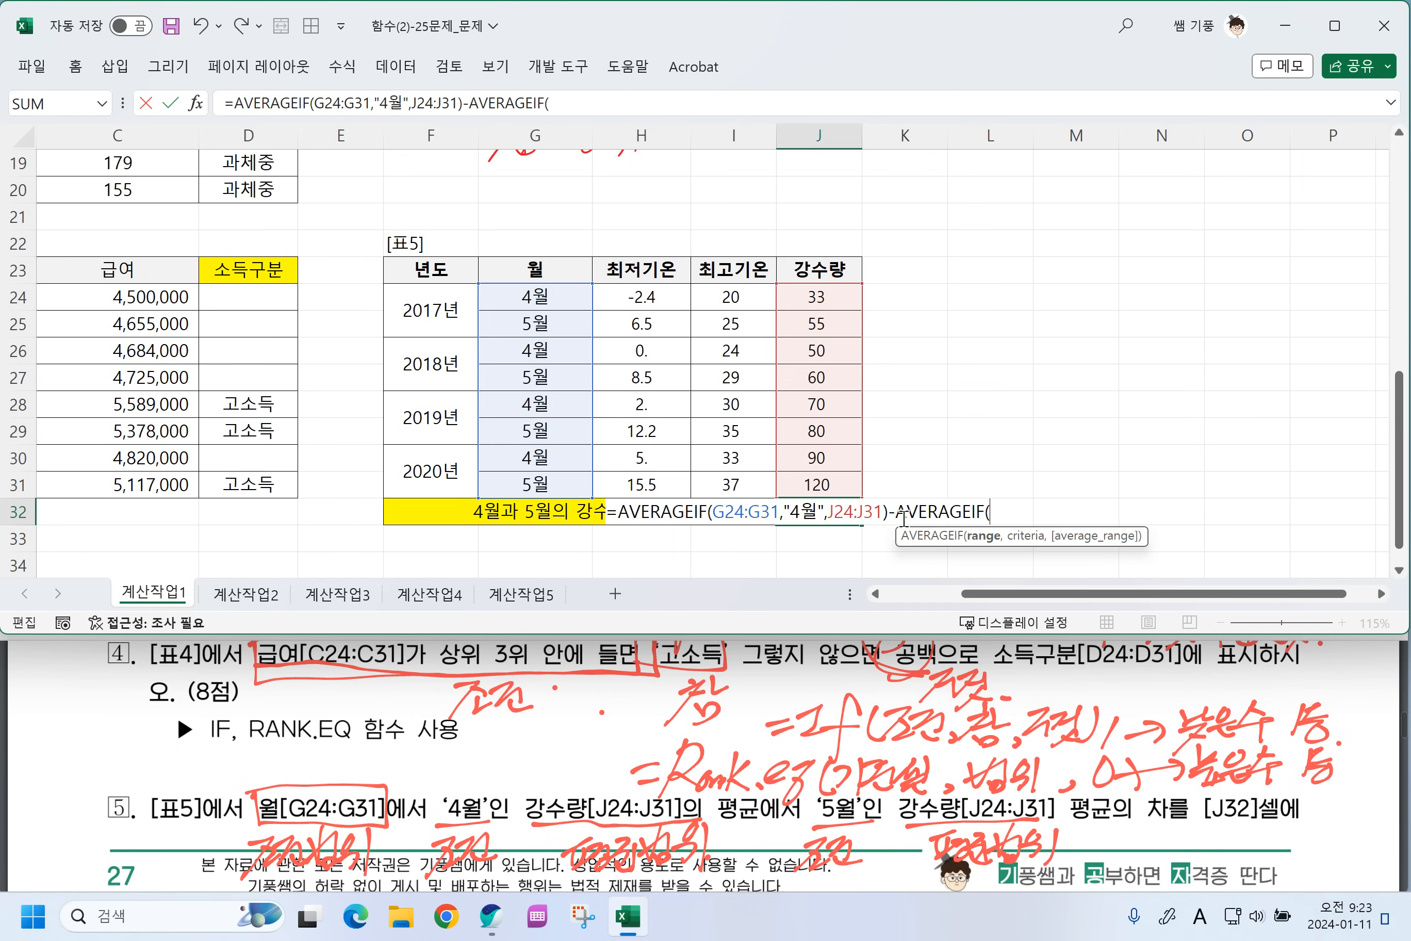
drag(538, 303, 531, 475)
text(,)
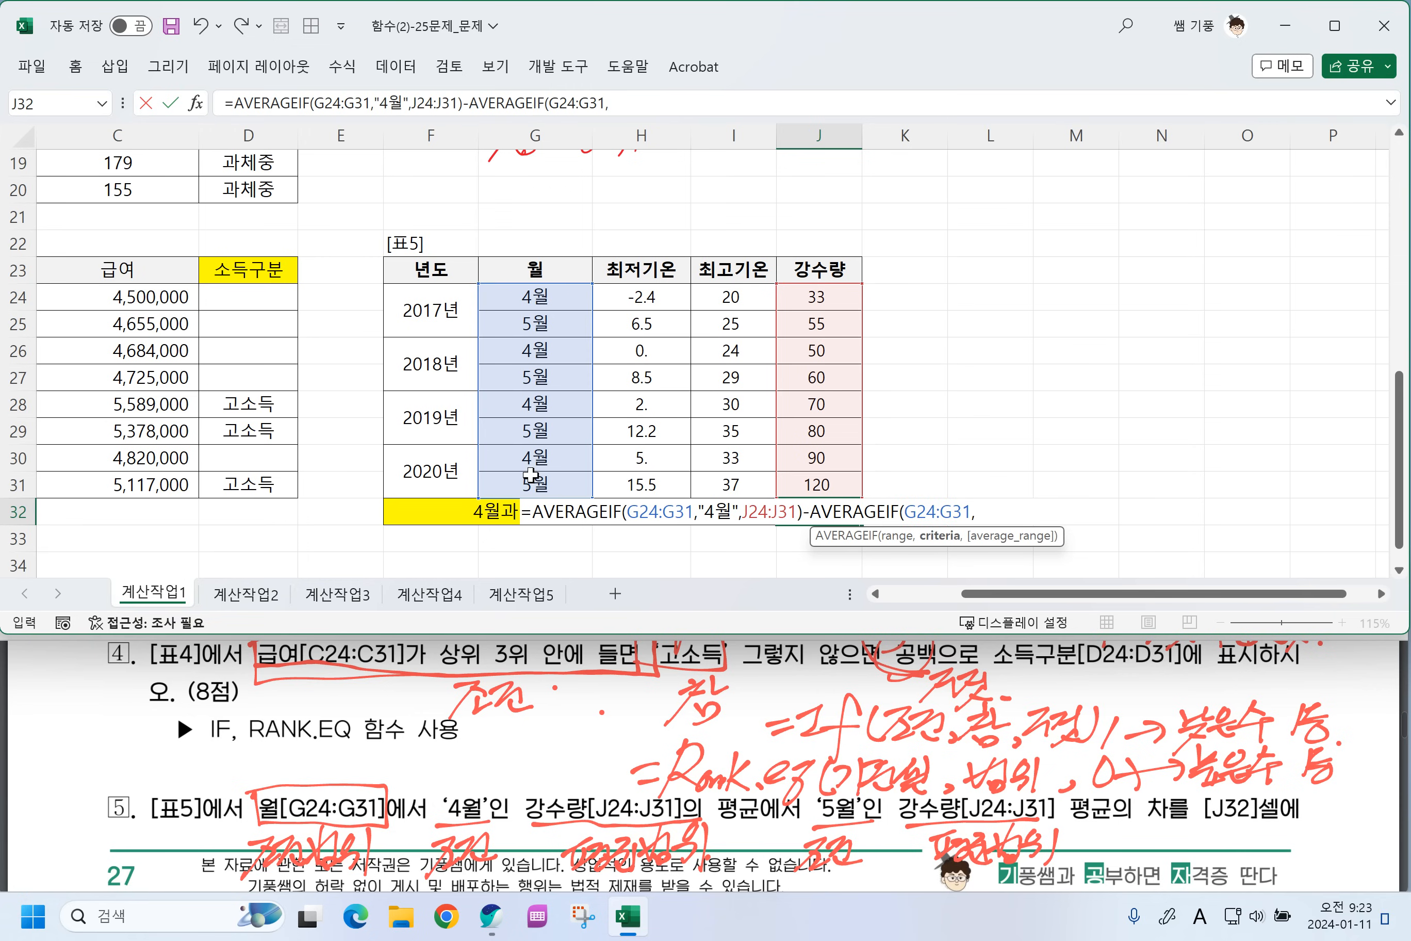
text("5월",)
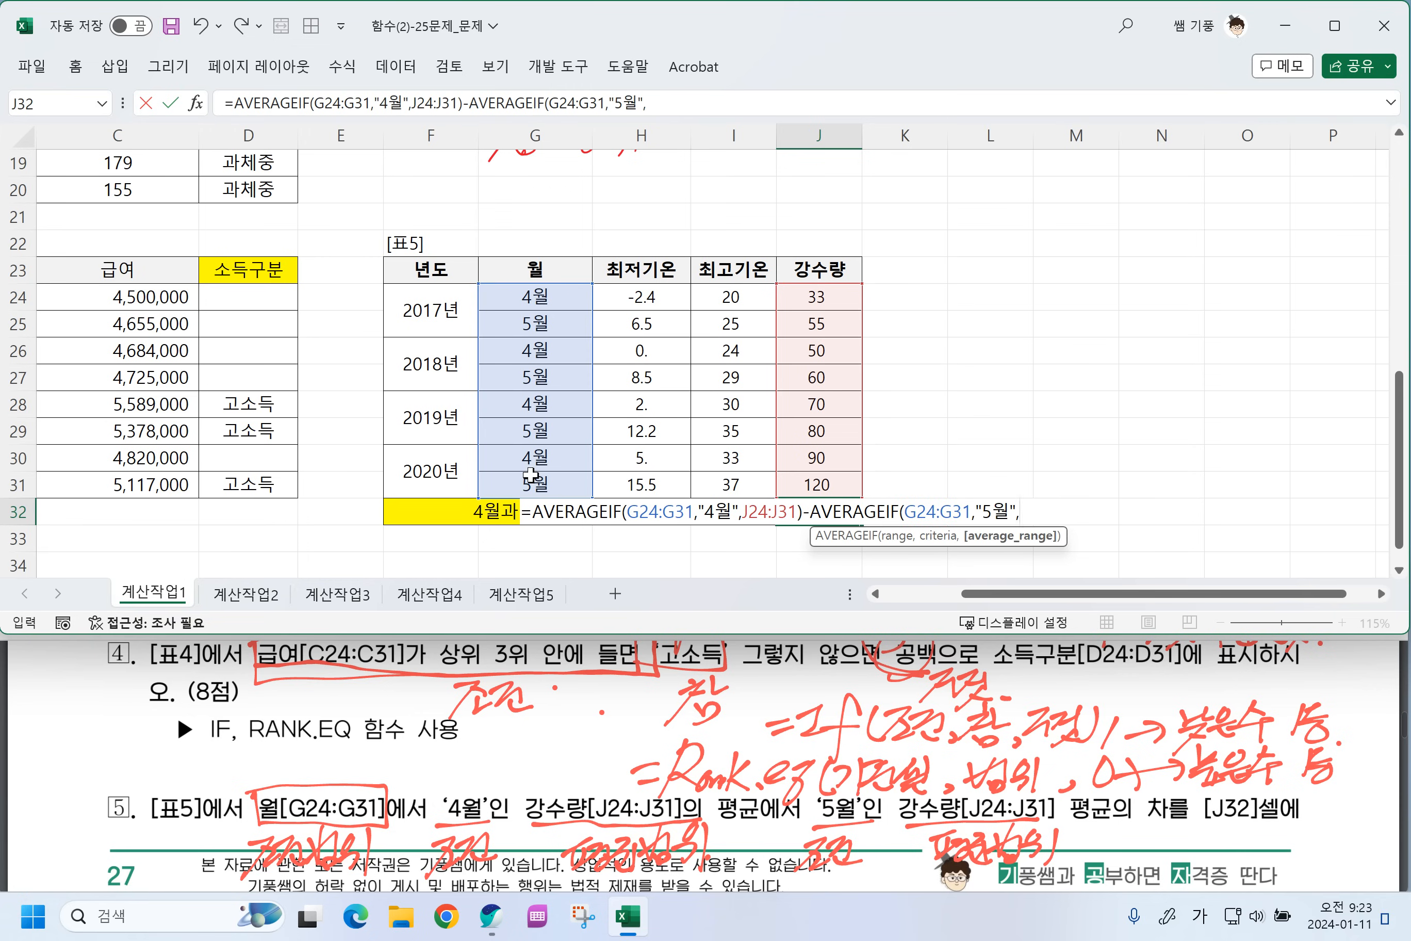
drag(826, 302, 816, 485)
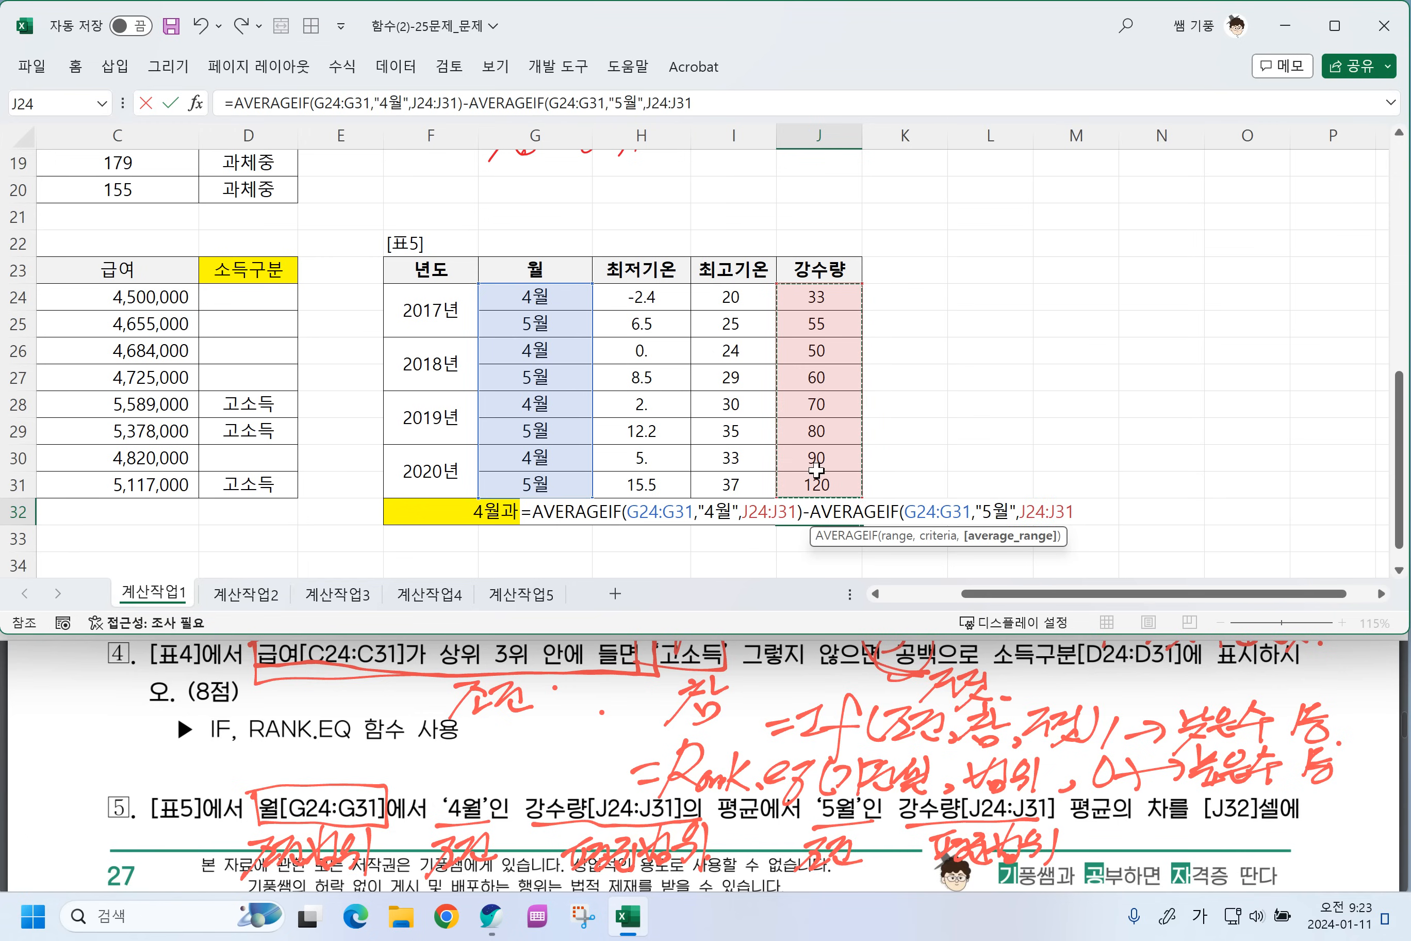
text())
key(Return)
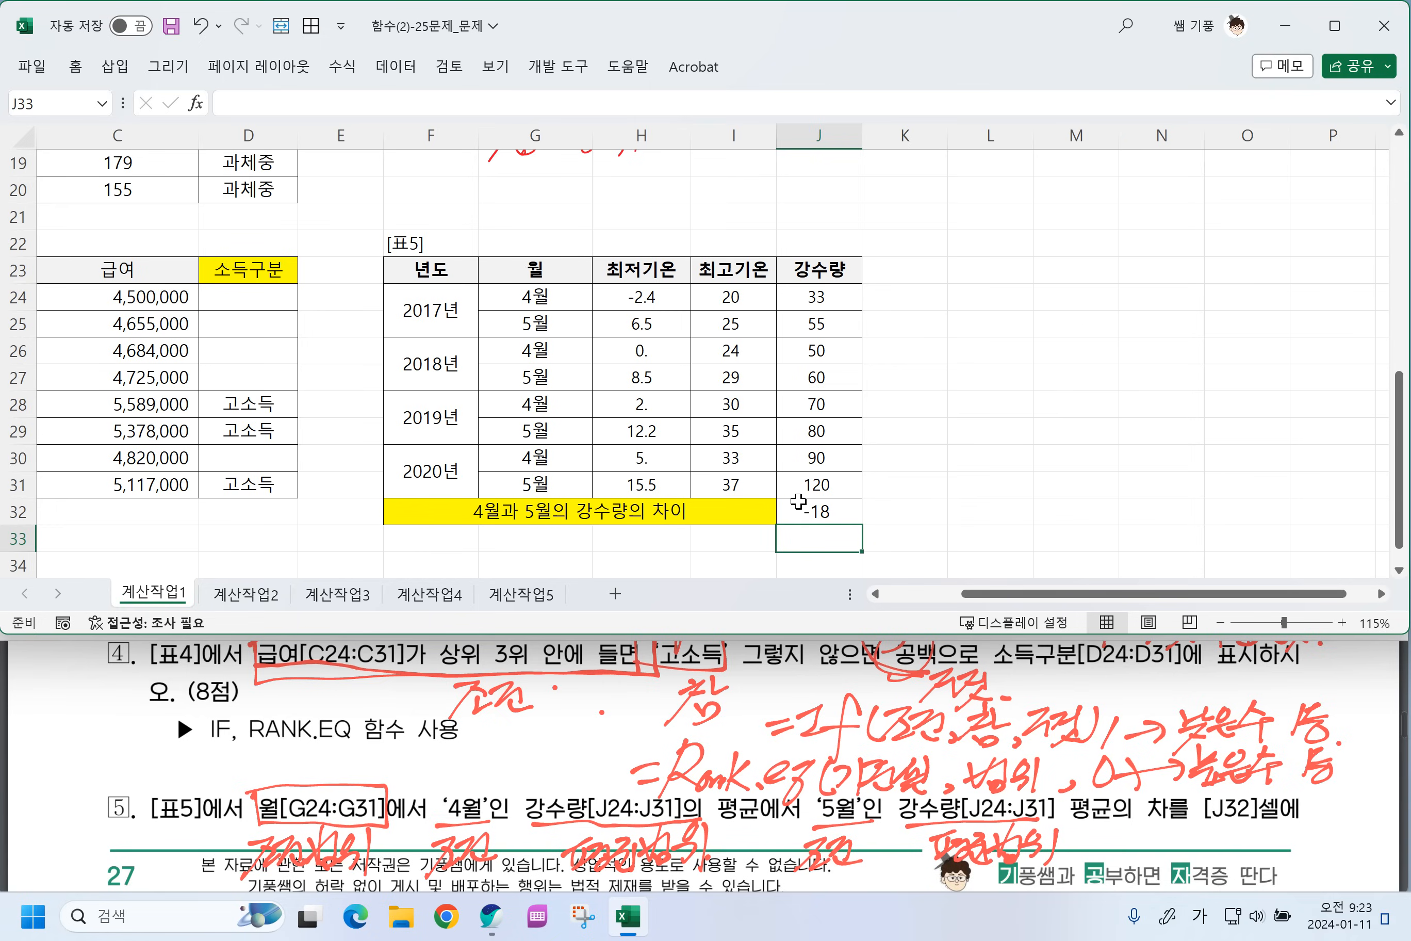
Handwrite the example =abs(-3)→3 beside question 5's positive-value condition on the next PDF page.
scroll(473, 750, down, 5)
scroll(486, 756, down, 2)
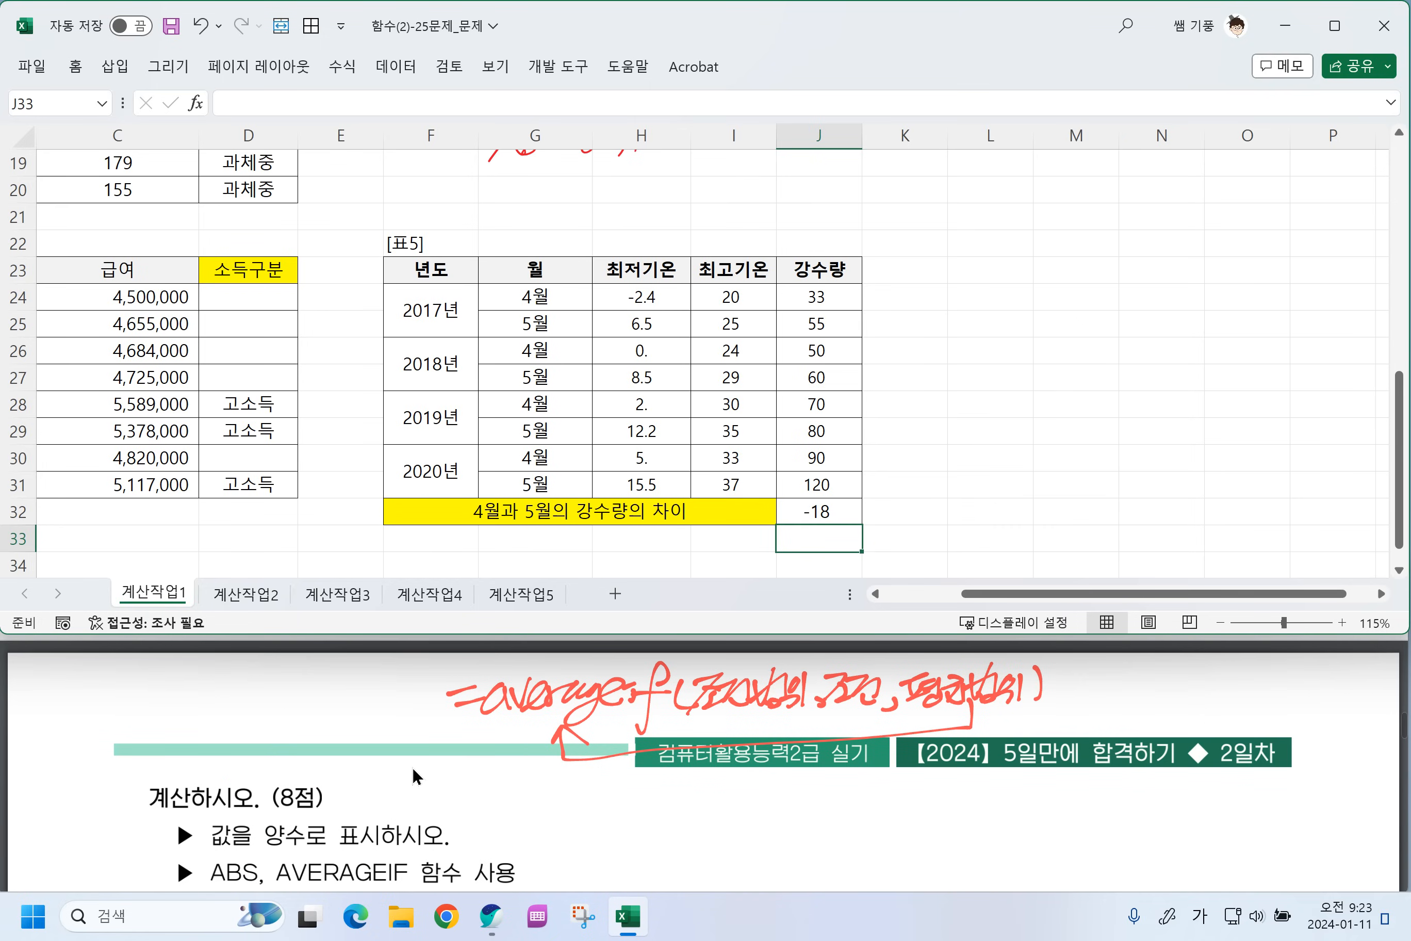
drag(709, 803, 737, 801)
drag(716, 818, 771, 818)
mouse_move(774, 775)
mouse_down()
mouse_move(778, 823)
mouse_move(797, 808)
mouse_up()
drag(817, 793, 797, 821)
mouse_move(845, 784)
mouse_down()
mouse_move(844, 824)
mouse_move(890, 821)
mouse_up()
mouse_move(903, 806)
mouse_down()
mouse_move(940, 804)
mouse_move(929, 820)
mouse_up()
mouse_move(945, 791)
mouse_down()
mouse_move(957, 802)
mouse_move(943, 819)
mouse_up()
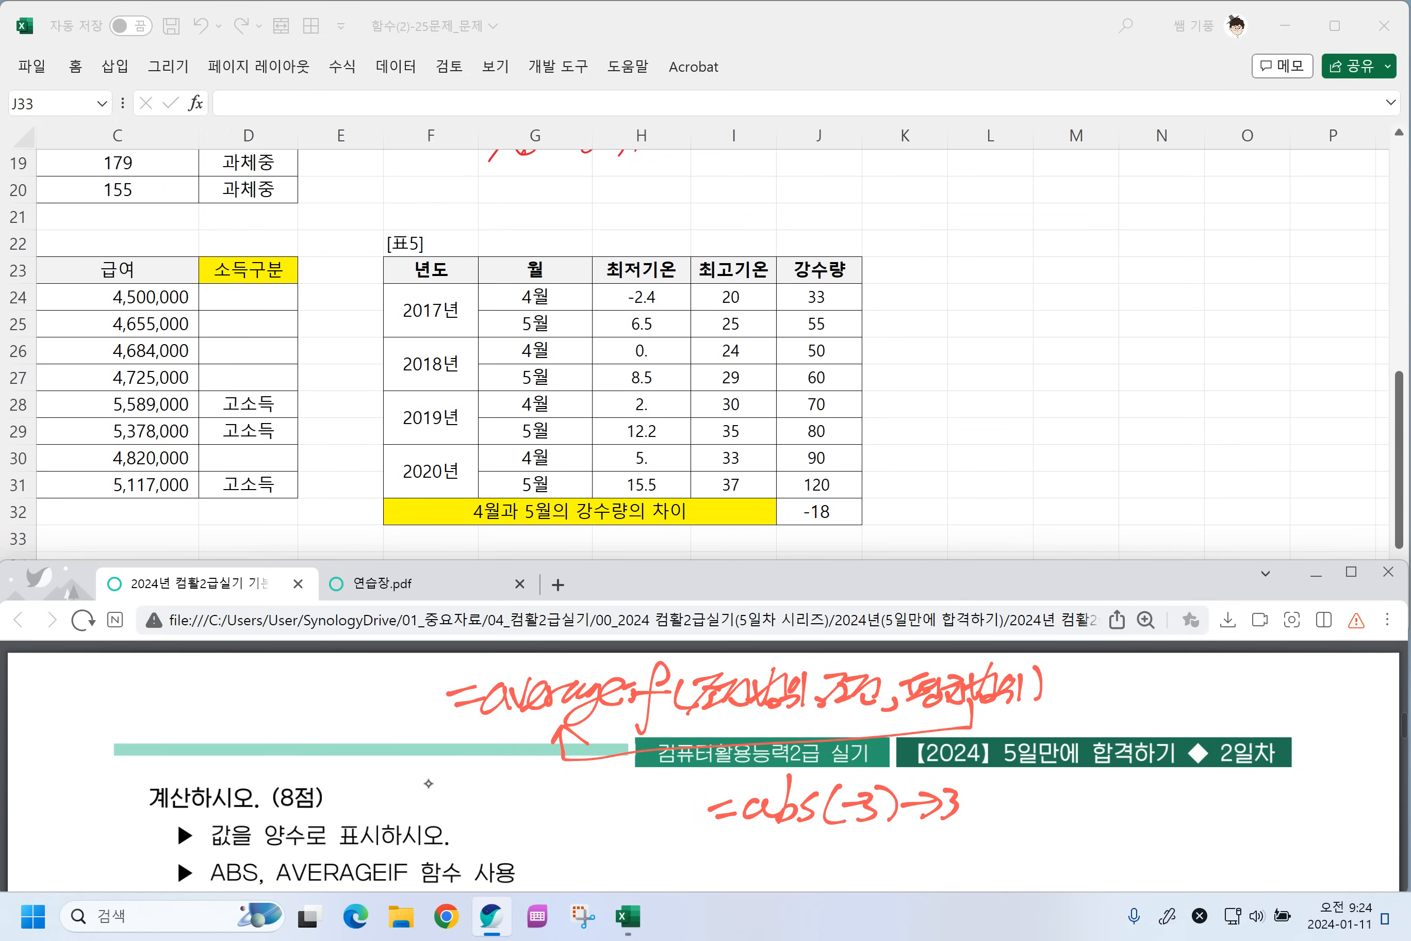
Wrap the whole AVERAGEIF subtraction in J32 in ABS( ).
click(814, 509)
double_click(814, 509)
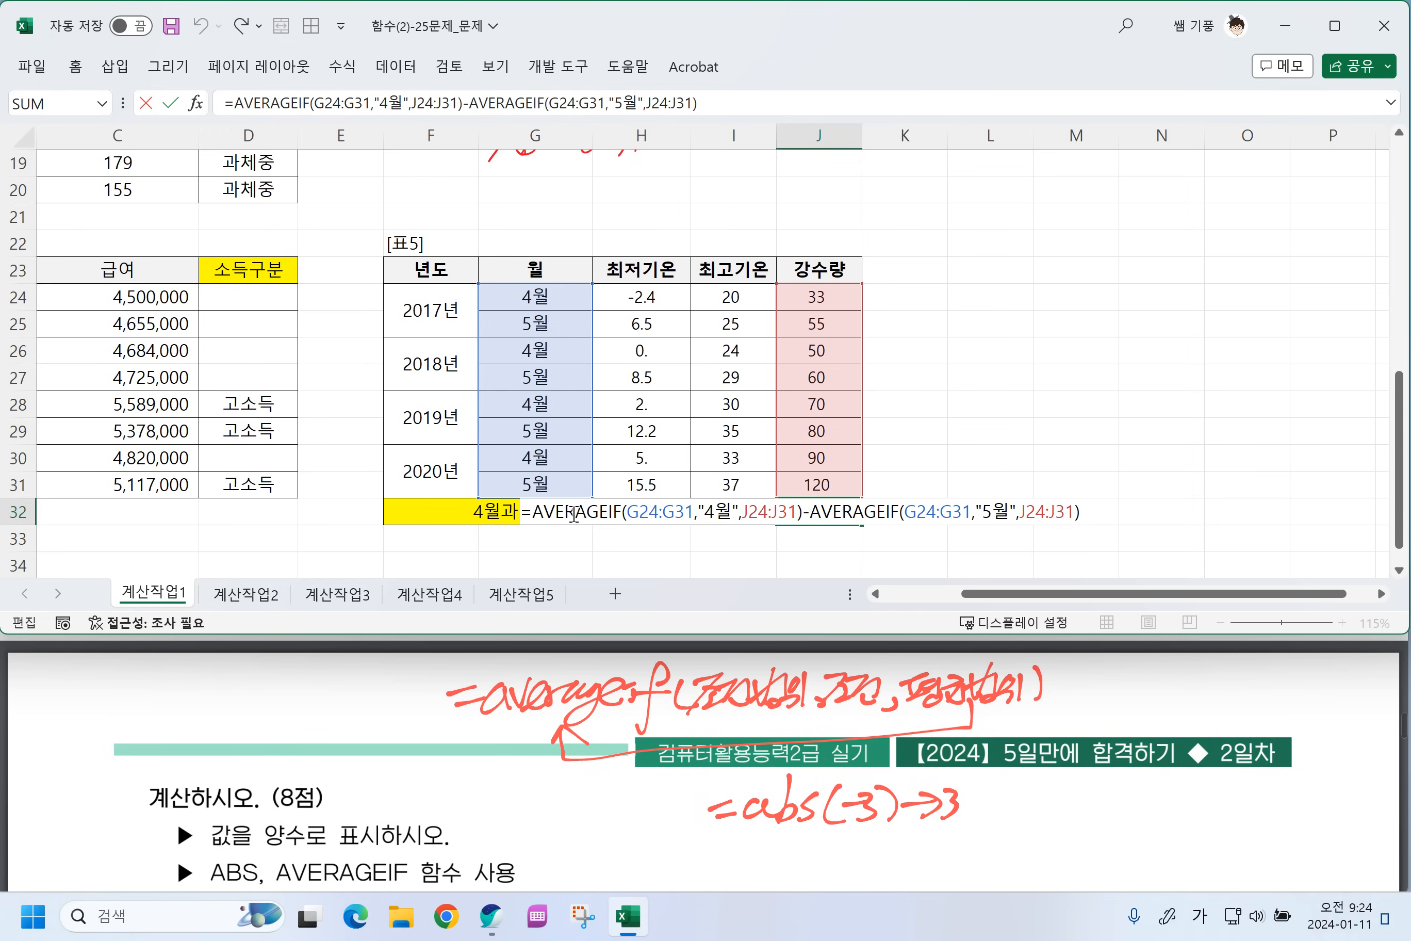
key(Hangul)
text(ABS()
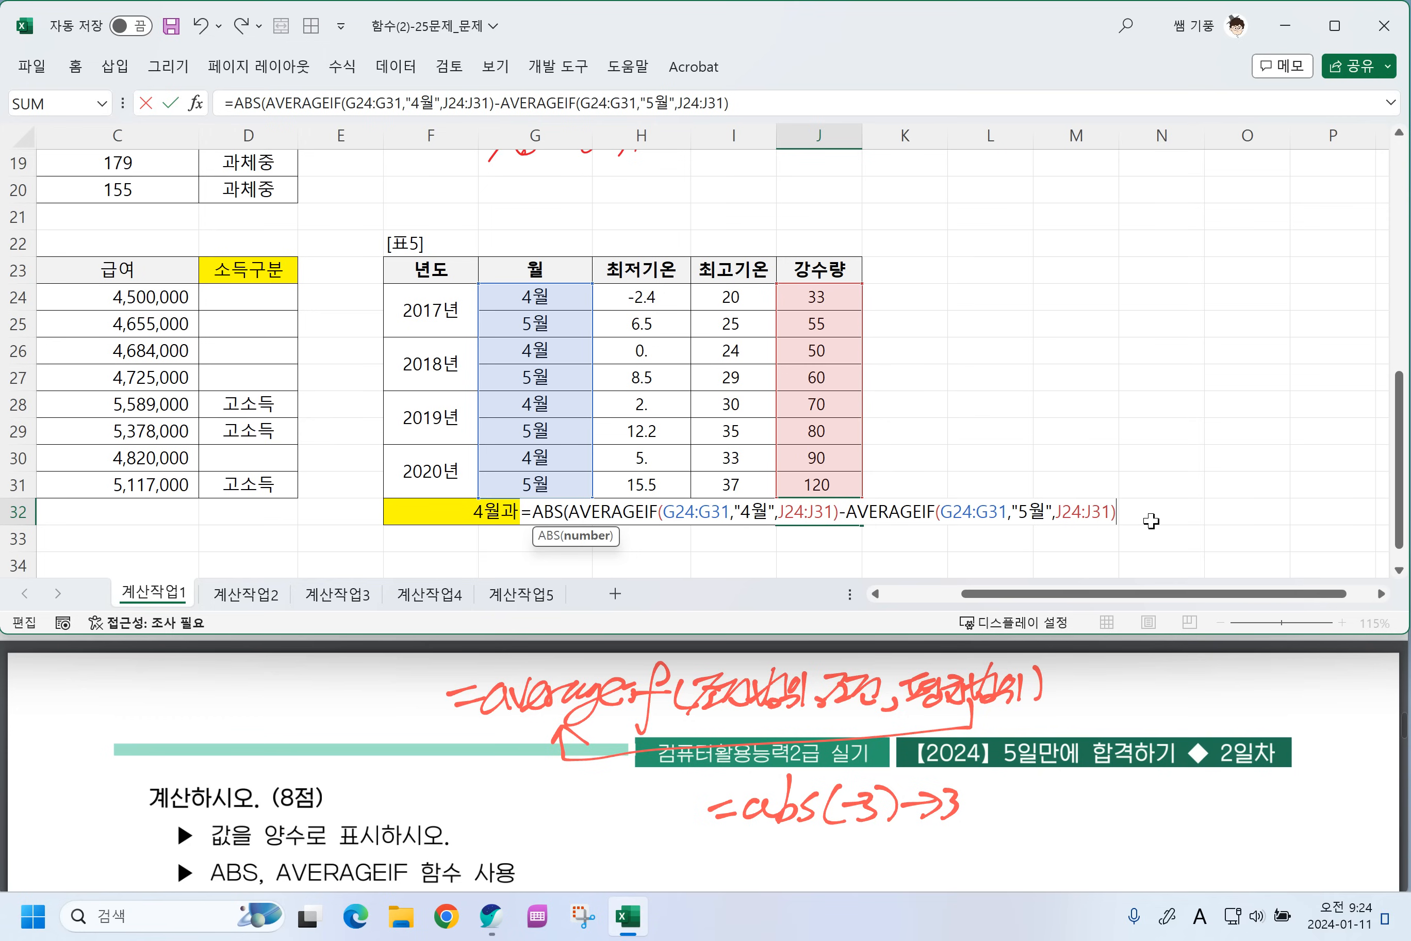
text())
key(Return)
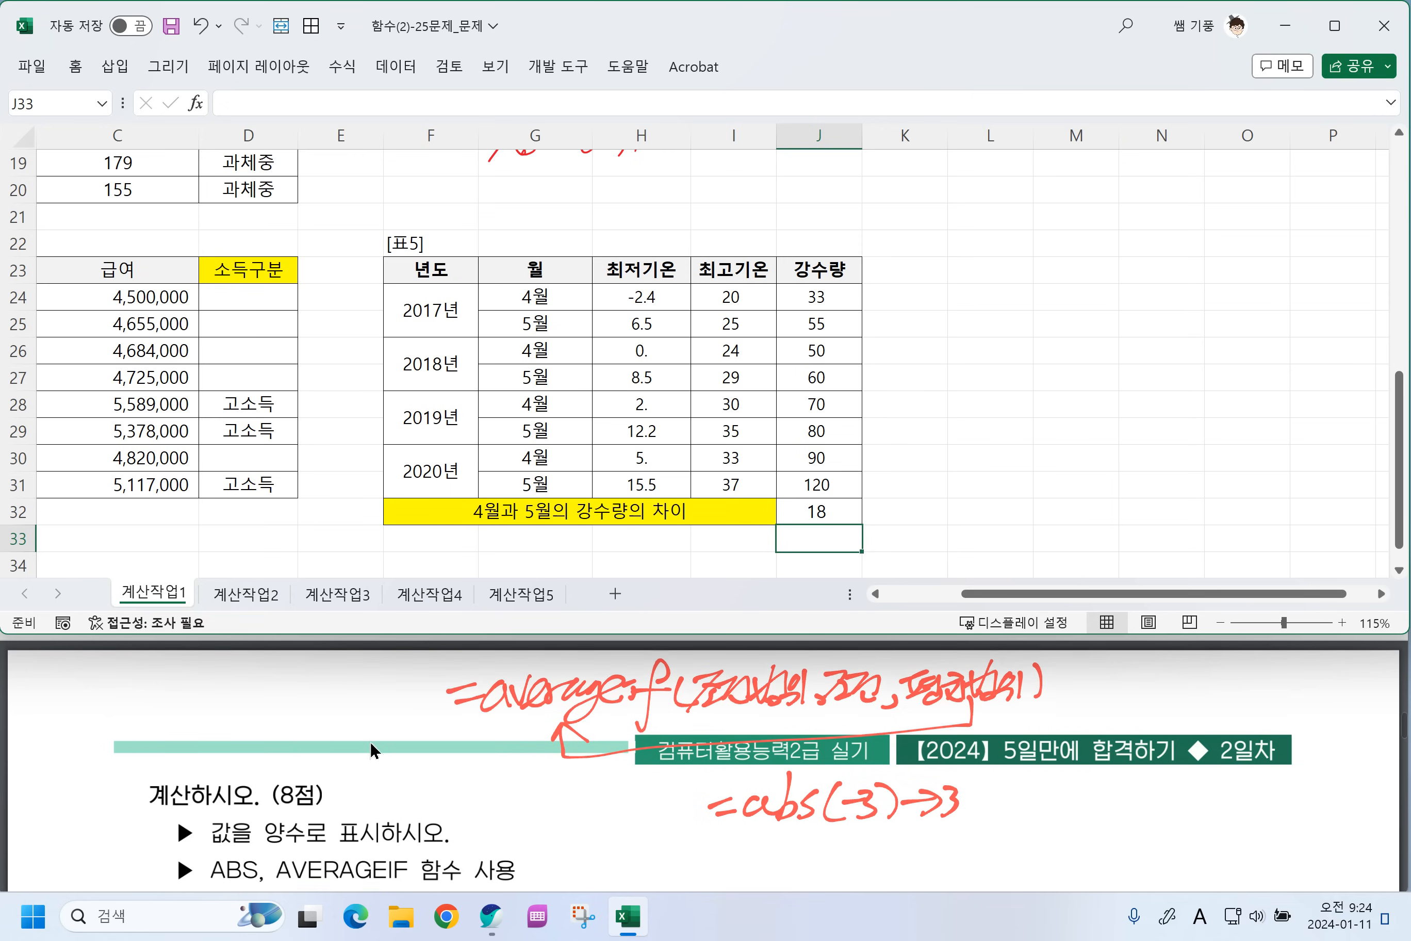
Go to the [계산작업2] 시트 section of the PDF and open worksheet 계산작업2 in the workbook.
scroll(370, 739, down, 3)
scroll(371, 741, down, 1)
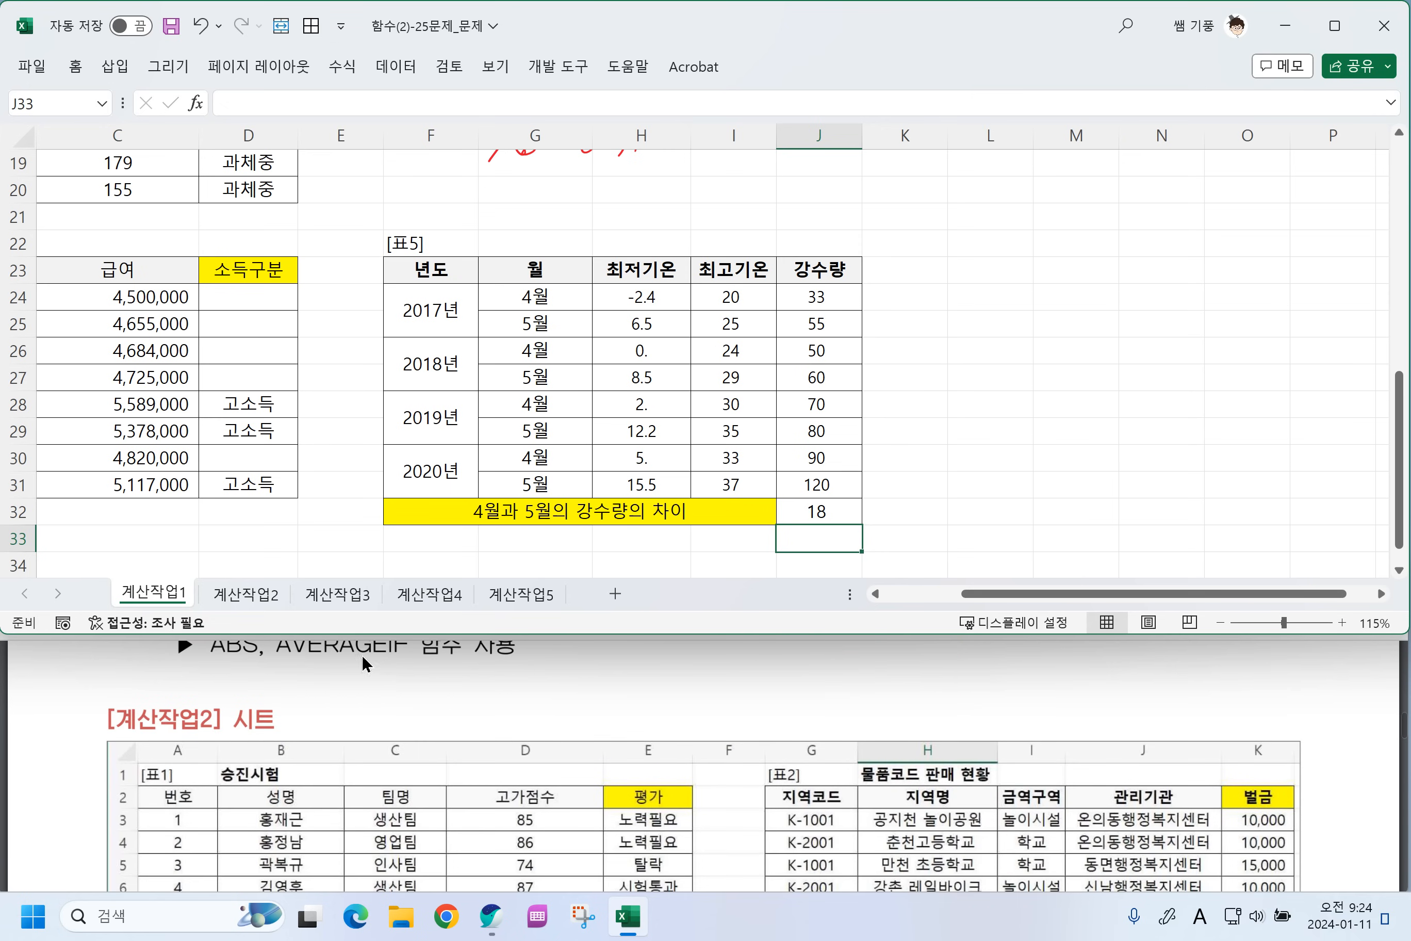
click(240, 588)
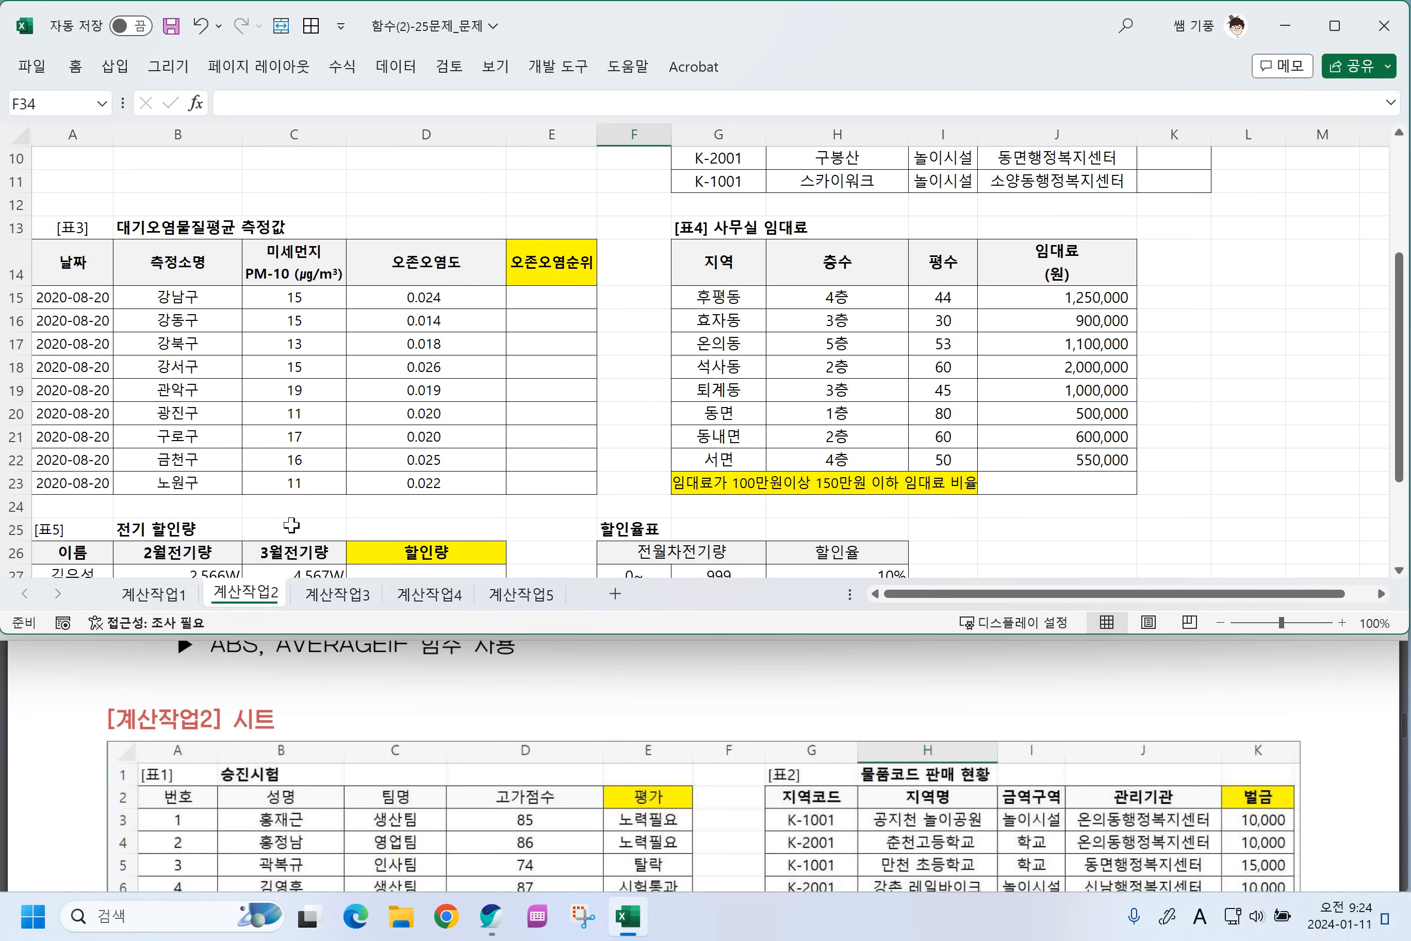
Underline the 1~2위, 3~4위 and 5~6위 conditions in question 1 of the PDF's 계산작업2 section.
scroll(316, 457, up, 3)
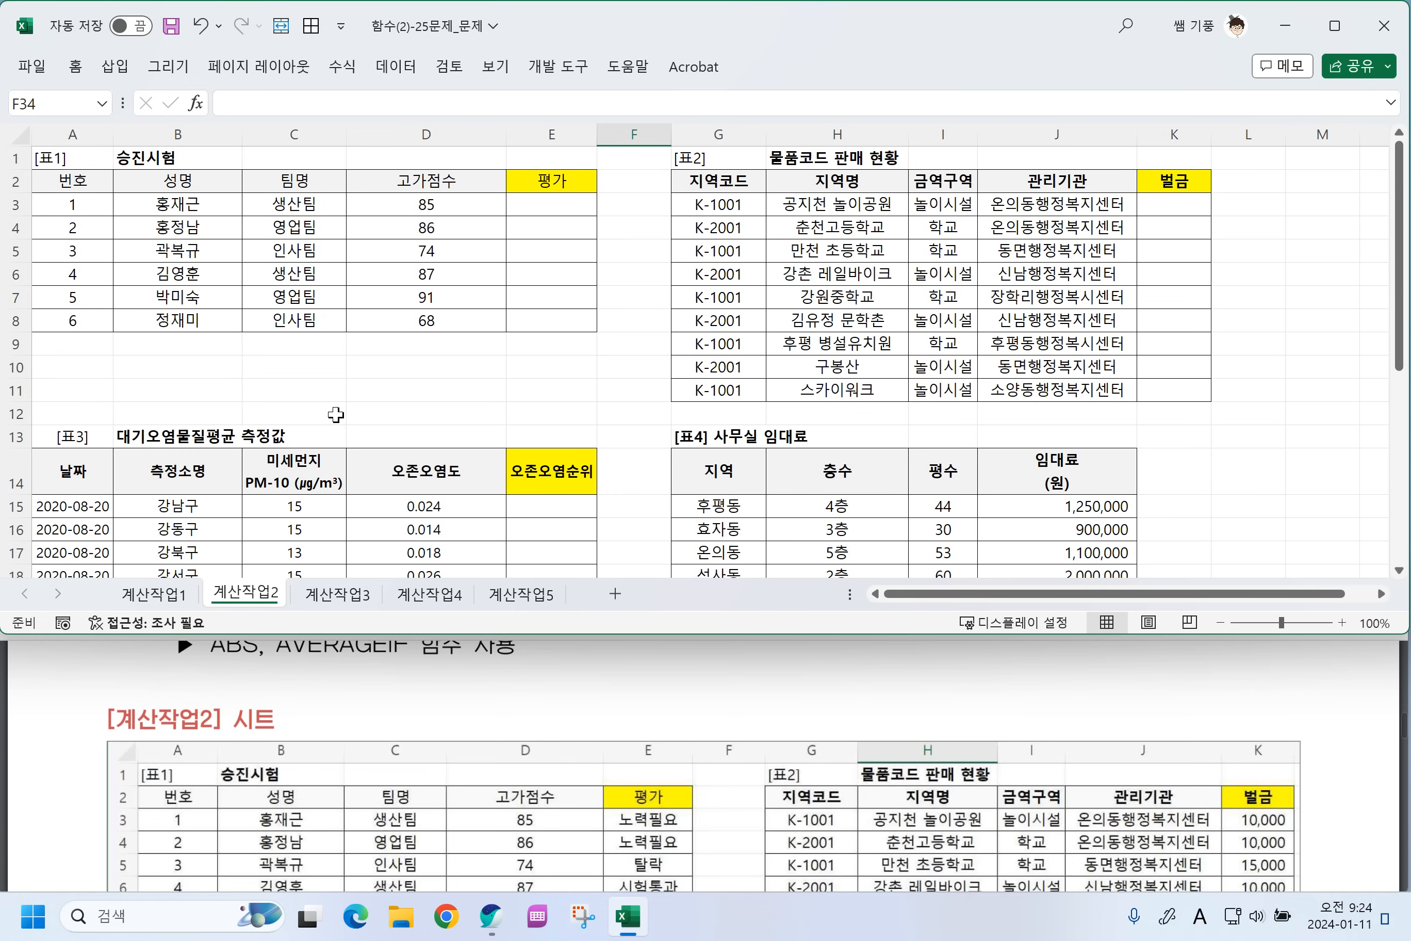
ctrl+scroll(336, 414, up, 2)
scroll(334, 413, up, 1)
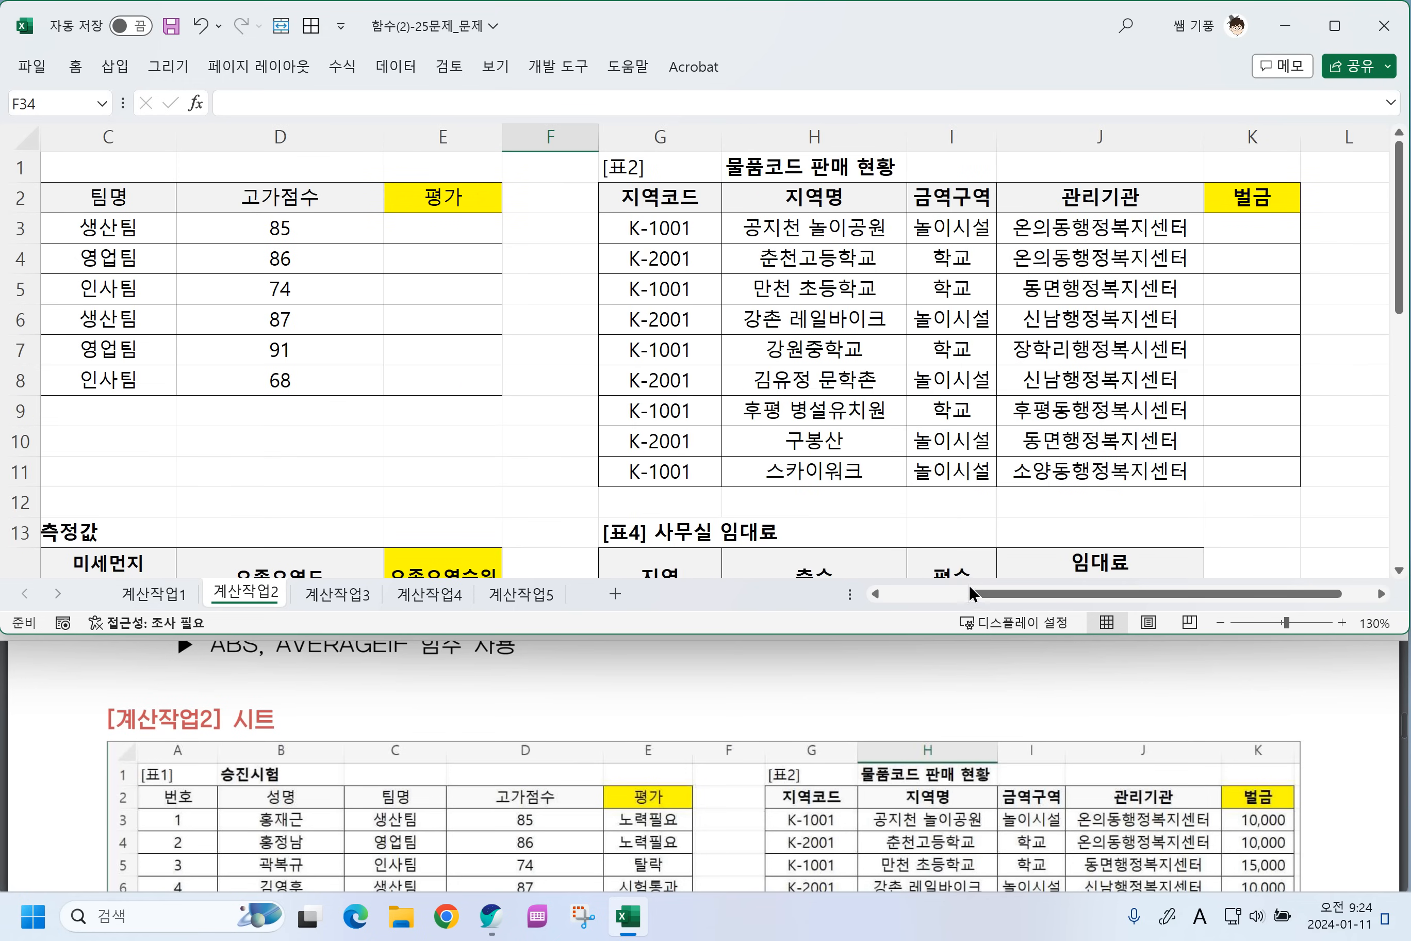
drag(970, 594, 750, 572)
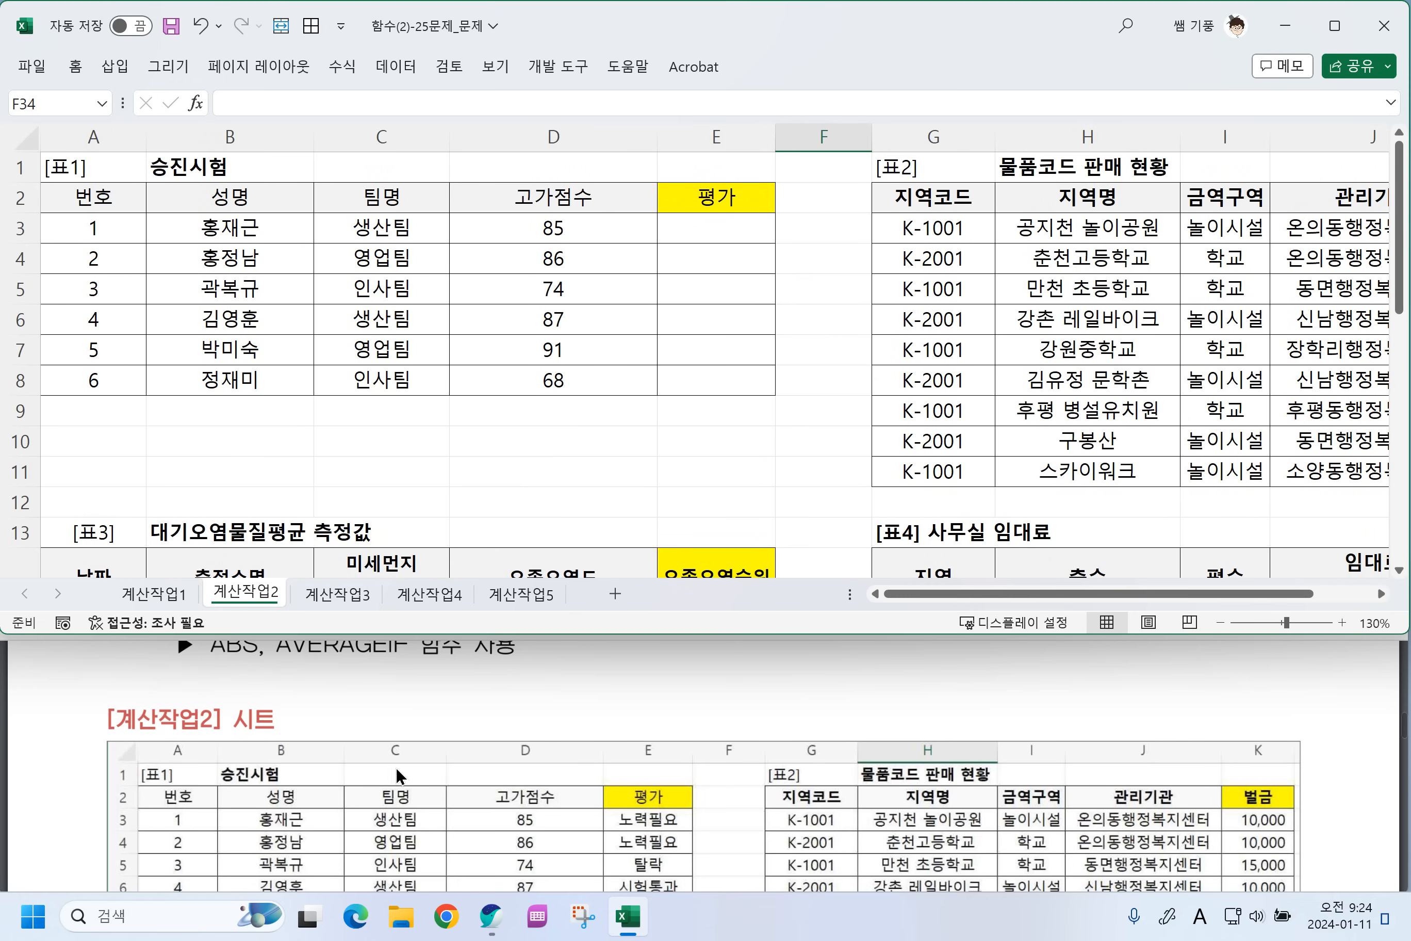
scroll(396, 767, down, 10)
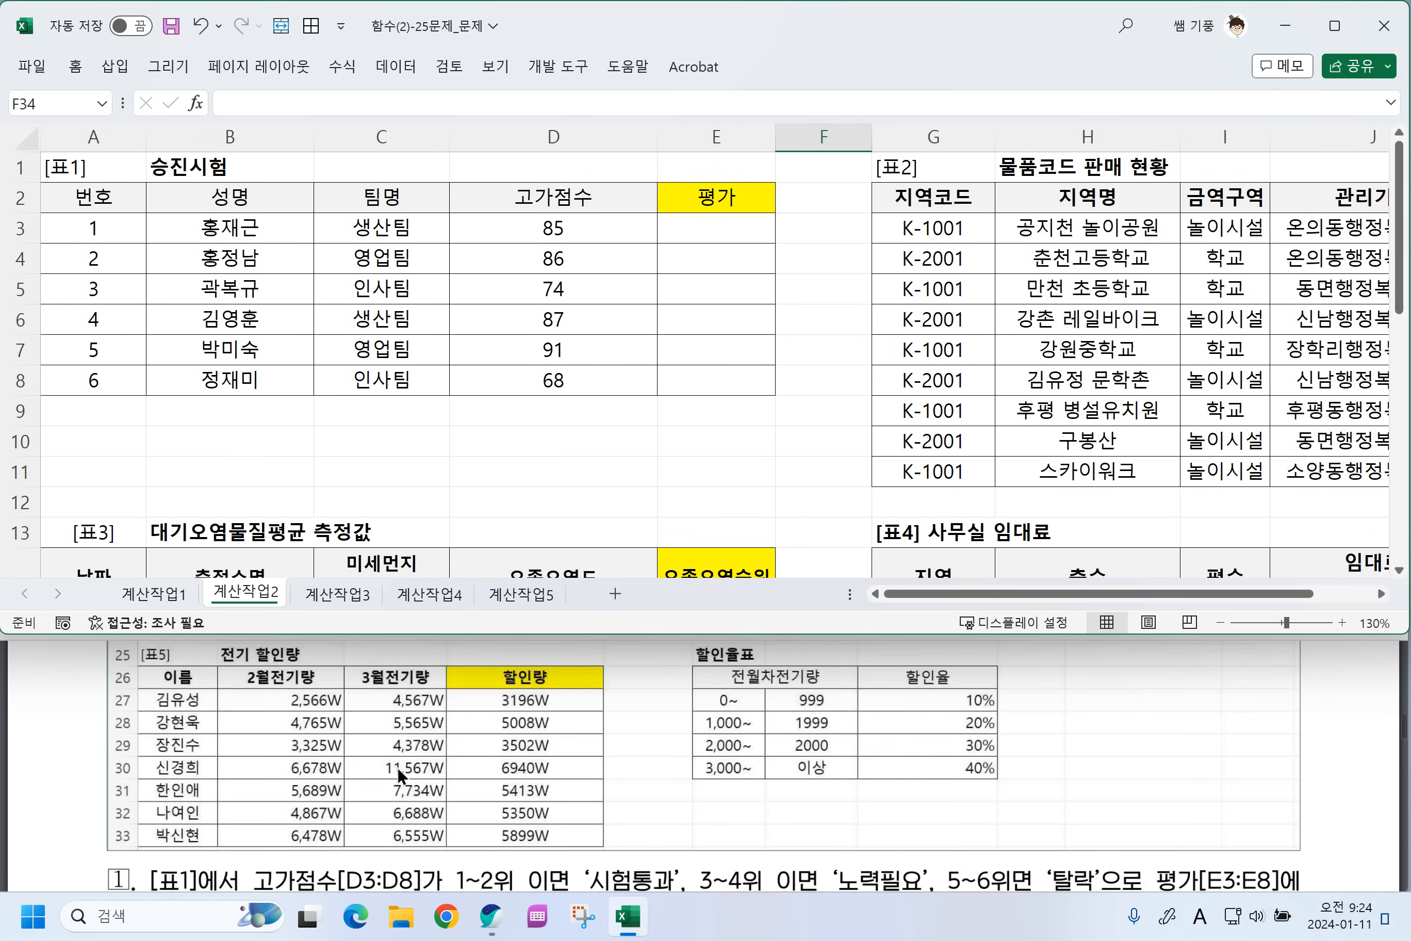
scroll(398, 767, down, 3)
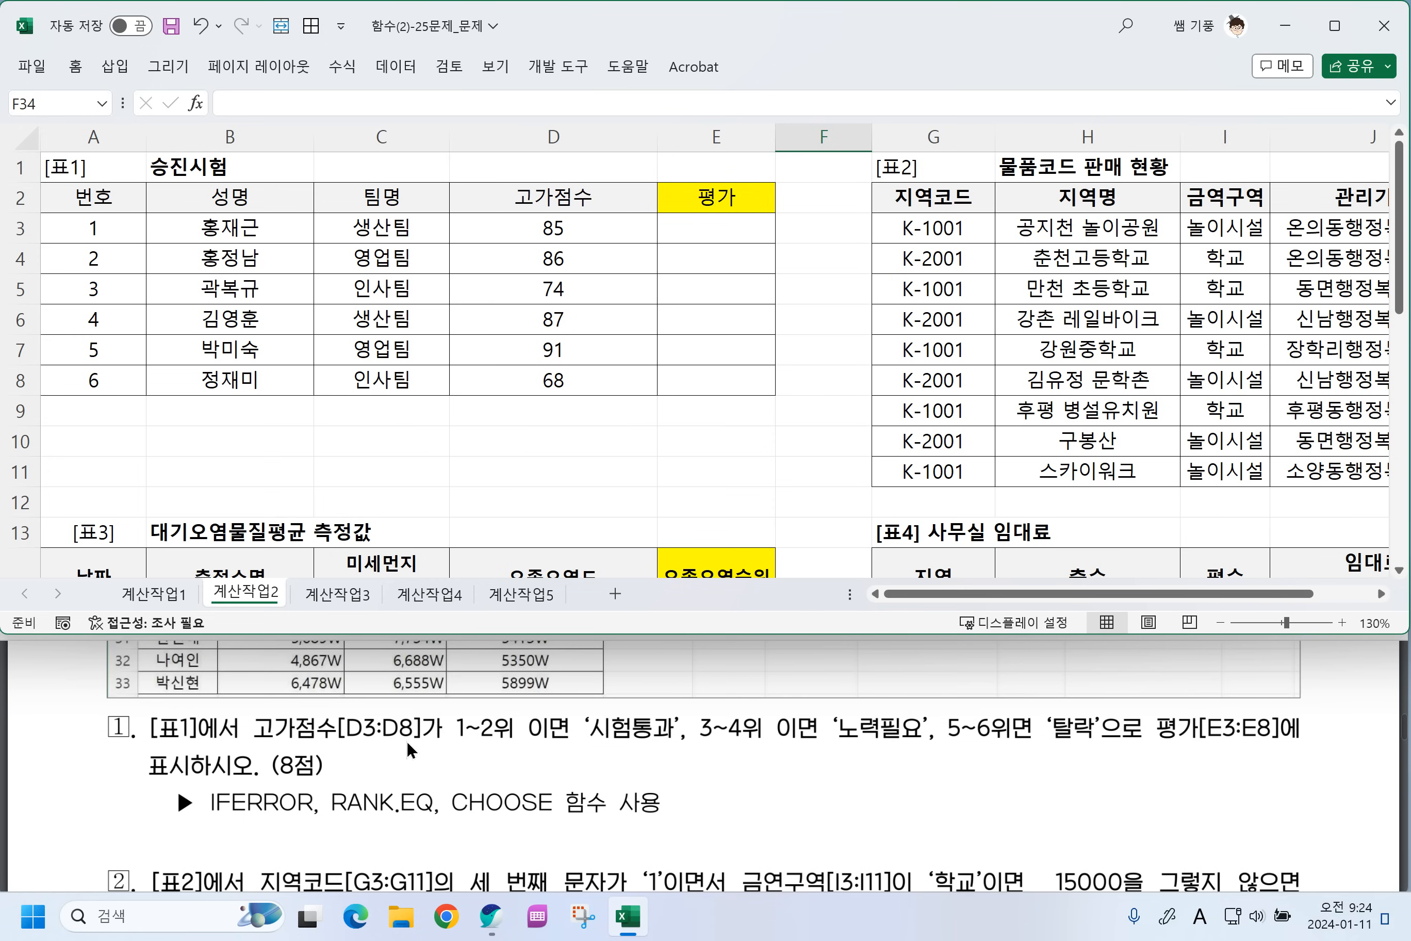
drag(593, 743, 648, 741)
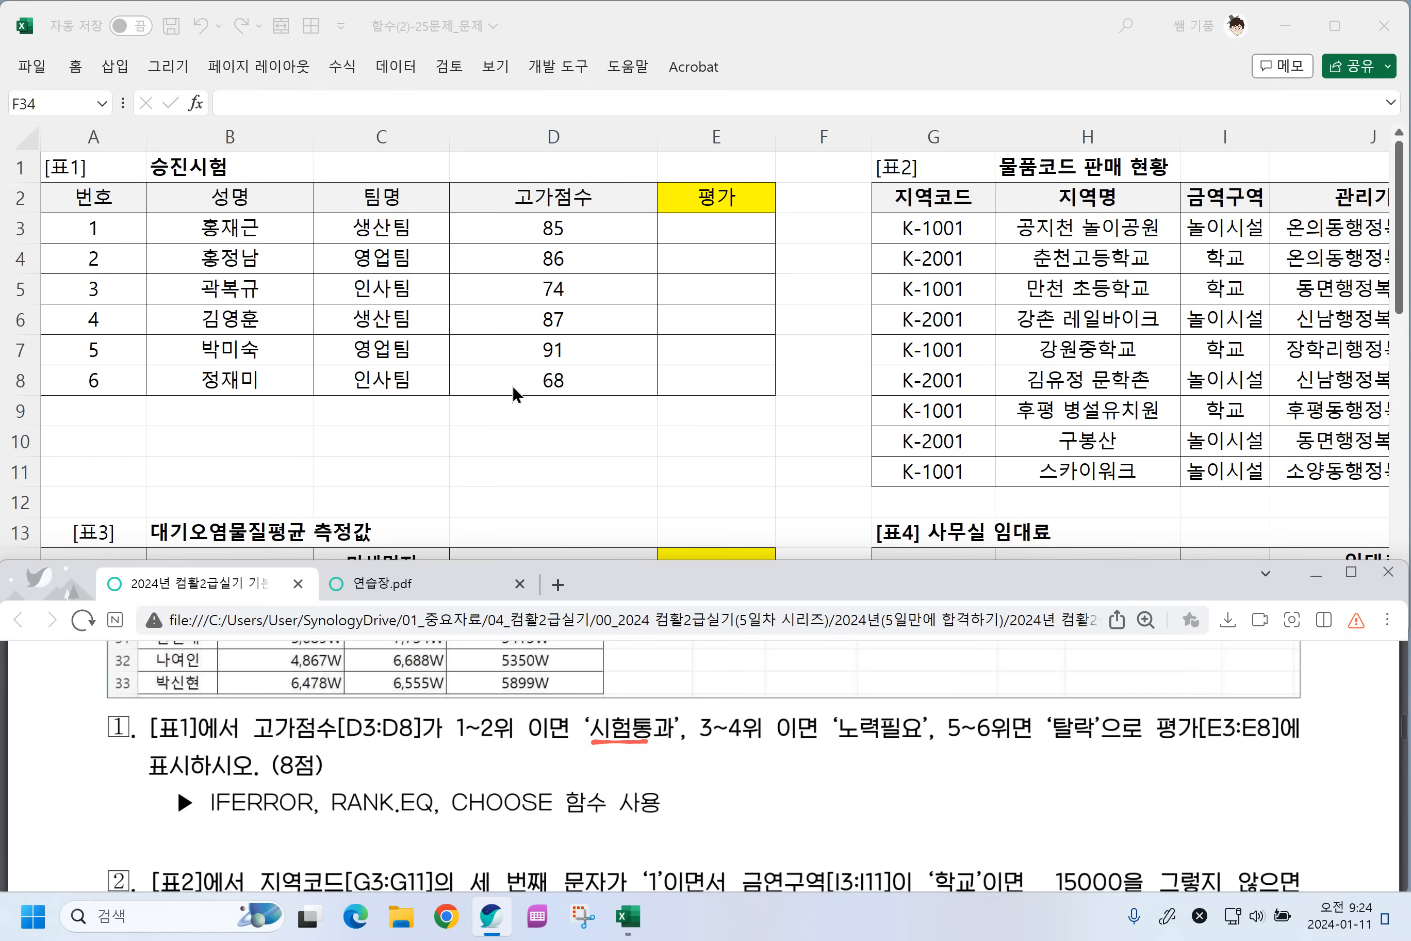
drag(456, 742, 1053, 741)
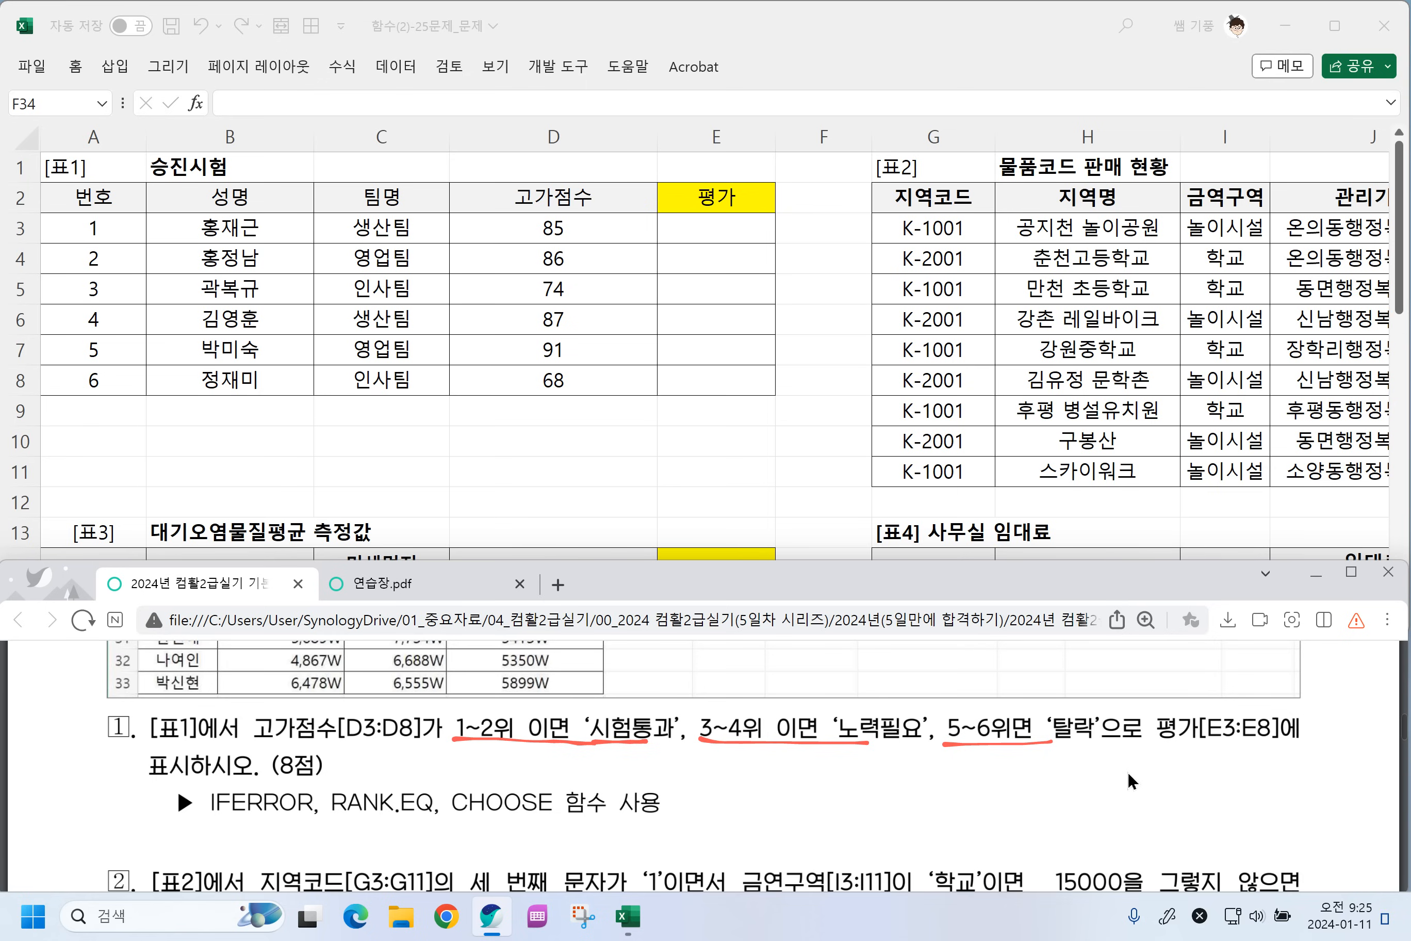
Handwrite the syntax =iferror(값, 오류값) below question 1's rank conditions in the PDF.
drag(685, 777, 707, 775)
drag(705, 758, 731, 784)
mouse_move(742, 744)
mouse_down()
mouse_move(727, 810)
mouse_move(759, 766)
mouse_move(792, 781)
mouse_move(822, 755)
mouse_move(866, 753)
mouse_move(833, 790)
mouse_up()
mouse_move(836, 778)
mouse_down()
mouse_move(864, 764)
mouse_move(871, 790)
mouse_up()
drag(885, 760, 898, 787)
drag(905, 759, 929, 765)
mouse_move(899, 786)
mouse_down()
mouse_move(928, 776)
mouse_move(924, 787)
mouse_up()
mouse_move(923, 771)
mouse_down()
mouse_move(946, 757)
mouse_move(935, 783)
mouse_move(968, 776)
mouse_up()
drag(968, 753, 969, 786)
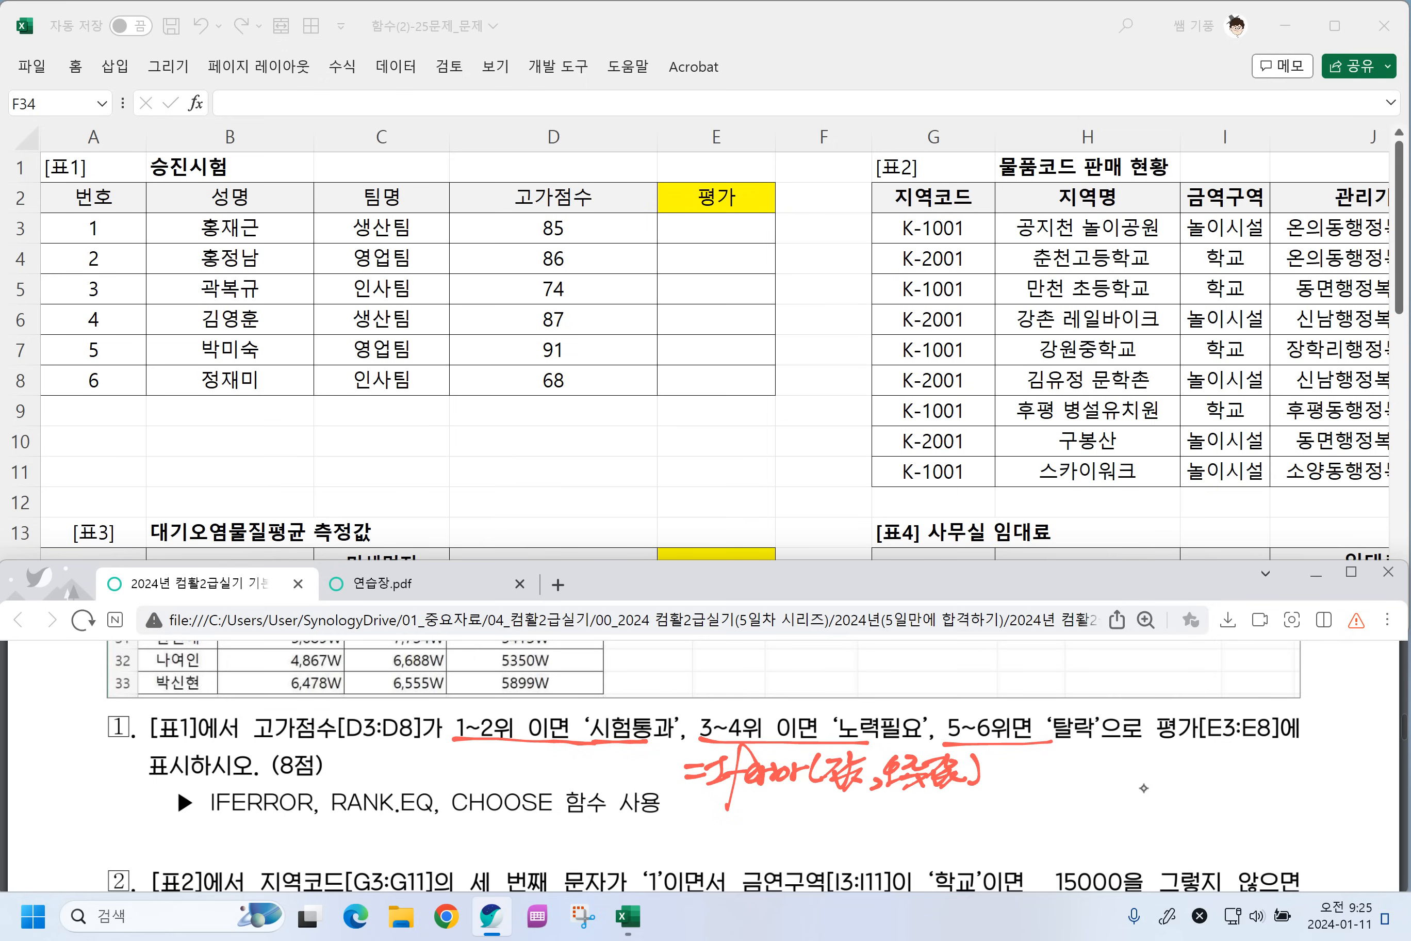
Handwrite the example =iferror(3×4, 4×5)→12 under the IFERROR syntax, with the first argument circled and arrows to the result.
mouse_move(717, 817)
mouse_down()
mouse_move(753, 797)
mouse_move(729, 865)
mouse_up()
drag(726, 834, 820, 836)
mouse_move(831, 812)
mouse_down()
mouse_move(817, 845)
mouse_move(874, 847)
mouse_up()
mouse_move(871, 814)
mouse_down()
mouse_move(842, 847)
mouse_move(894, 829)
mouse_up()
drag(884, 810, 890, 850)
mouse_move(917, 819)
mouse_down()
mouse_move(928, 837)
mouse_move(914, 849)
mouse_up()
mouse_move(929, 817)
mouse_down()
mouse_move(948, 840)
mouse_move(922, 847)
mouse_up()
drag(948, 815, 938, 852)
mouse_move(959, 812)
mouse_down()
mouse_move(963, 849)
mouse_move(994, 844)
mouse_up()
mouse_move(845, 859)
mouse_down()
mouse_move(959, 877)
mouse_move(1054, 832)
mouse_up()
mouse_move(874, 796)
mouse_down()
mouse_move(847, 858)
mouse_move(884, 797)
mouse_move(1019, 810)
mouse_up()
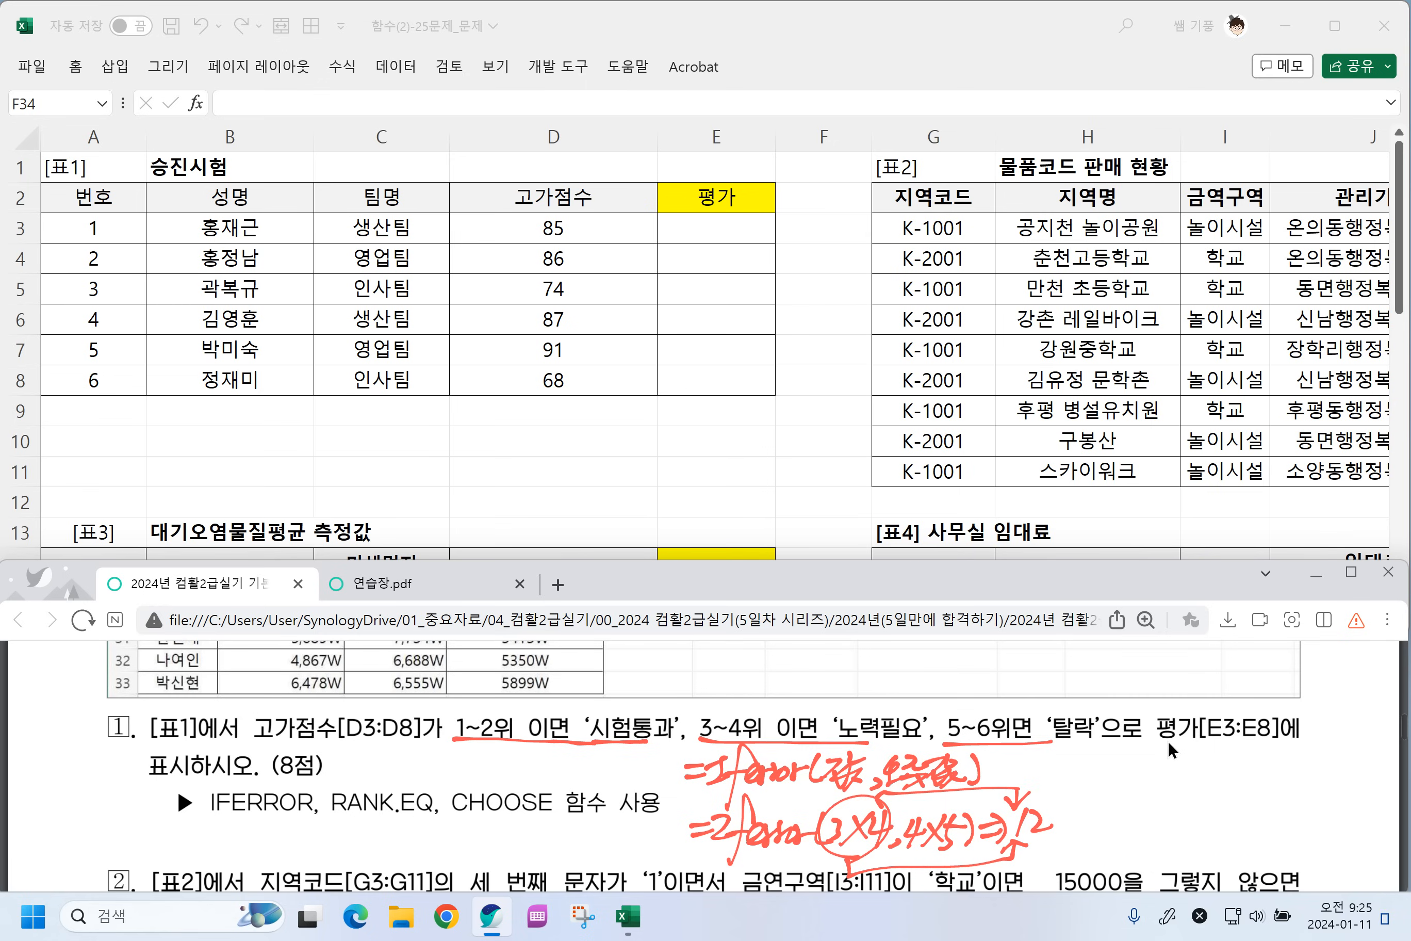
Handwrite the error example =iferror(3/0, 4×5)→20 beside the first example, linking 4×5 to the result and underlining 3/0.
drag(1069, 816, 1096, 841)
mouse_move(1117, 833)
mouse_down()
mouse_move(1121, 787)
mouse_move(1093, 862)
mouse_up()
mouse_move(1093, 838)
mouse_down()
mouse_move(1189, 807)
mouse_move(1208, 810)
mouse_move(1205, 849)
mouse_up()
drag(1215, 811, 1216, 843)
drag(1245, 784, 1215, 850)
mouse_move(1239, 814)
mouse_down()
mouse_move(1240, 833)
mouse_move(1267, 837)
mouse_up()
drag(1283, 803, 1286, 841)
drag(1293, 813, 1306, 835)
mouse_move(1323, 797)
mouse_down()
mouse_move(1330, 834)
mouse_move(1354, 836)
mouse_up()
drag(1360, 807, 1380, 824)
drag(1384, 807, 1390, 817)
drag(1297, 839, 1368, 830)
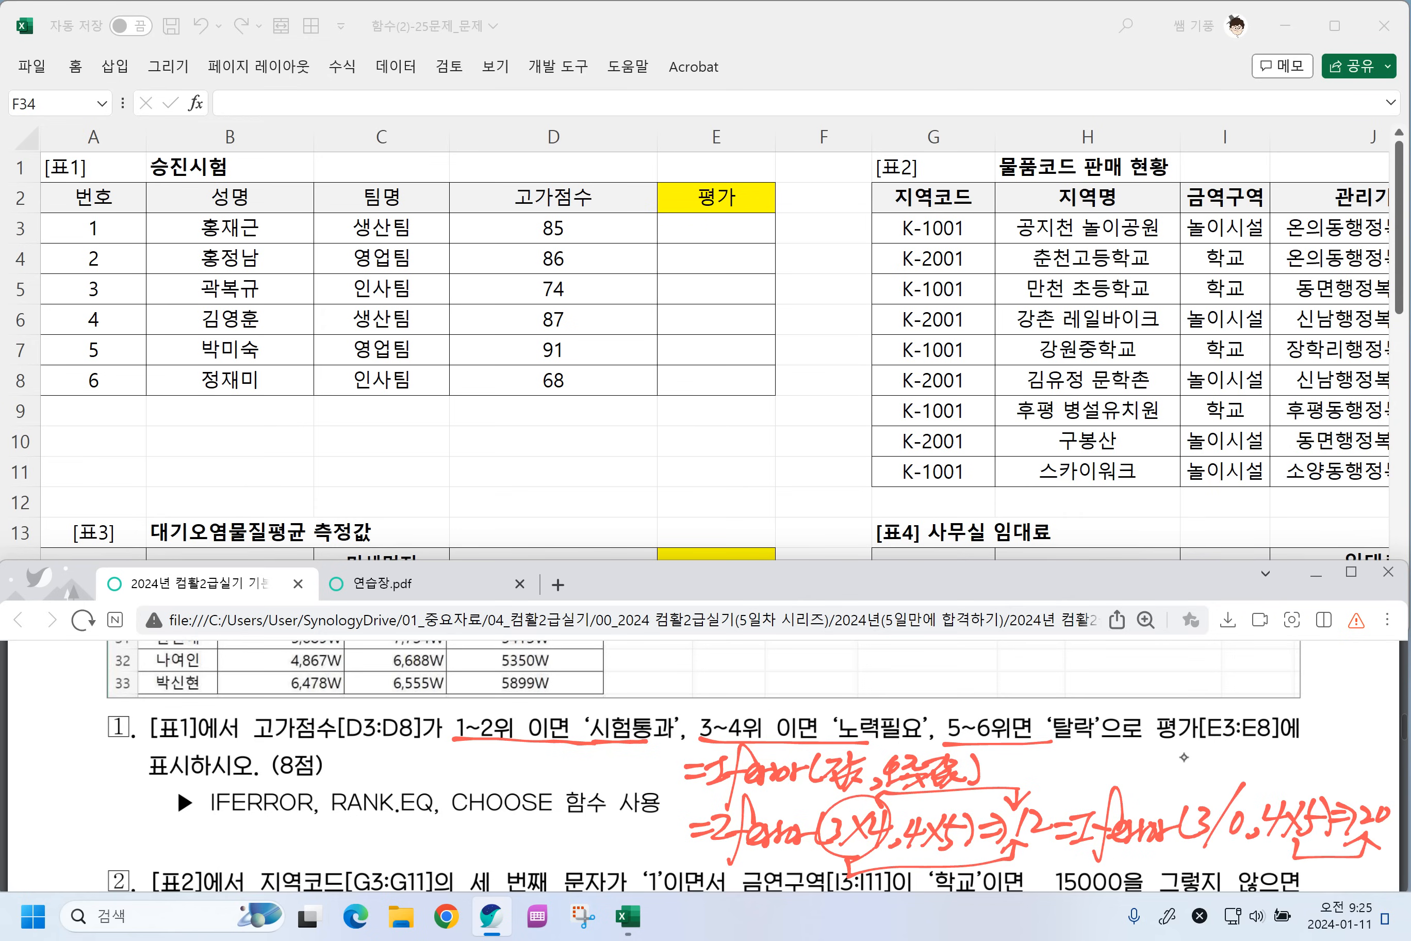
mouse_move(1192, 847)
mouse_down()
mouse_move(1248, 844)
mouse_move(1227, 850)
mouse_up()
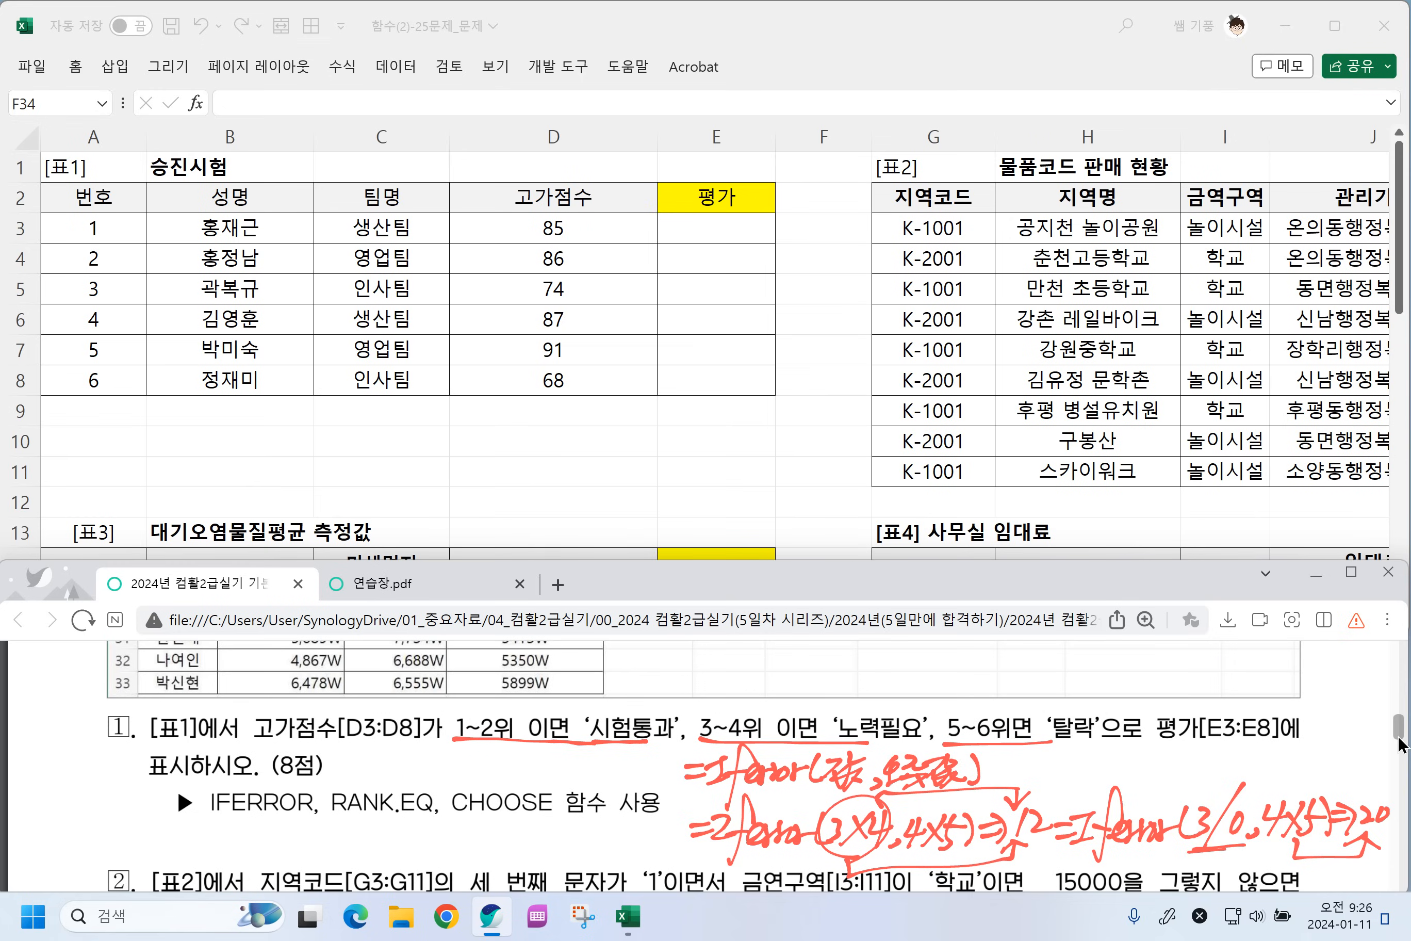
Switch to 연습장.pdf and handwrite the beginning of the RANK.EQ syntax, =Rank.eq(기준셀, 범위, in the blank area.
click(394, 583)
scroll(714, 766, down, 2)
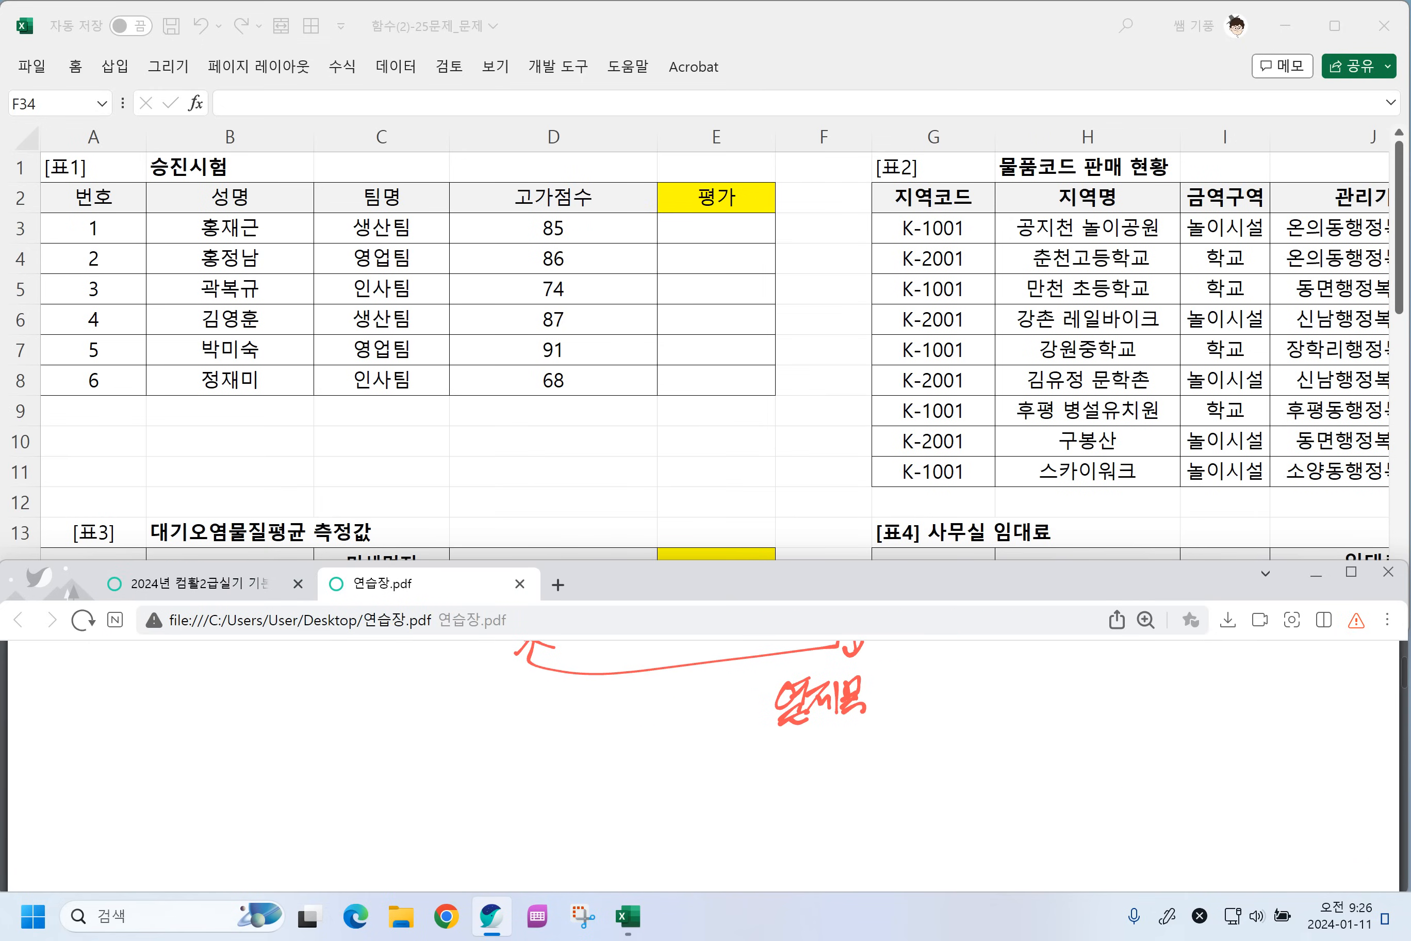
drag(477, 779, 507, 772)
drag(480, 798, 509, 787)
mouse_move(526, 750)
mouse_down()
mouse_move(511, 817)
mouse_move(510, 788)
mouse_move(550, 783)
mouse_move(592, 810)
mouse_move(626, 789)
mouse_move(615, 823)
mouse_up()
click(601, 800)
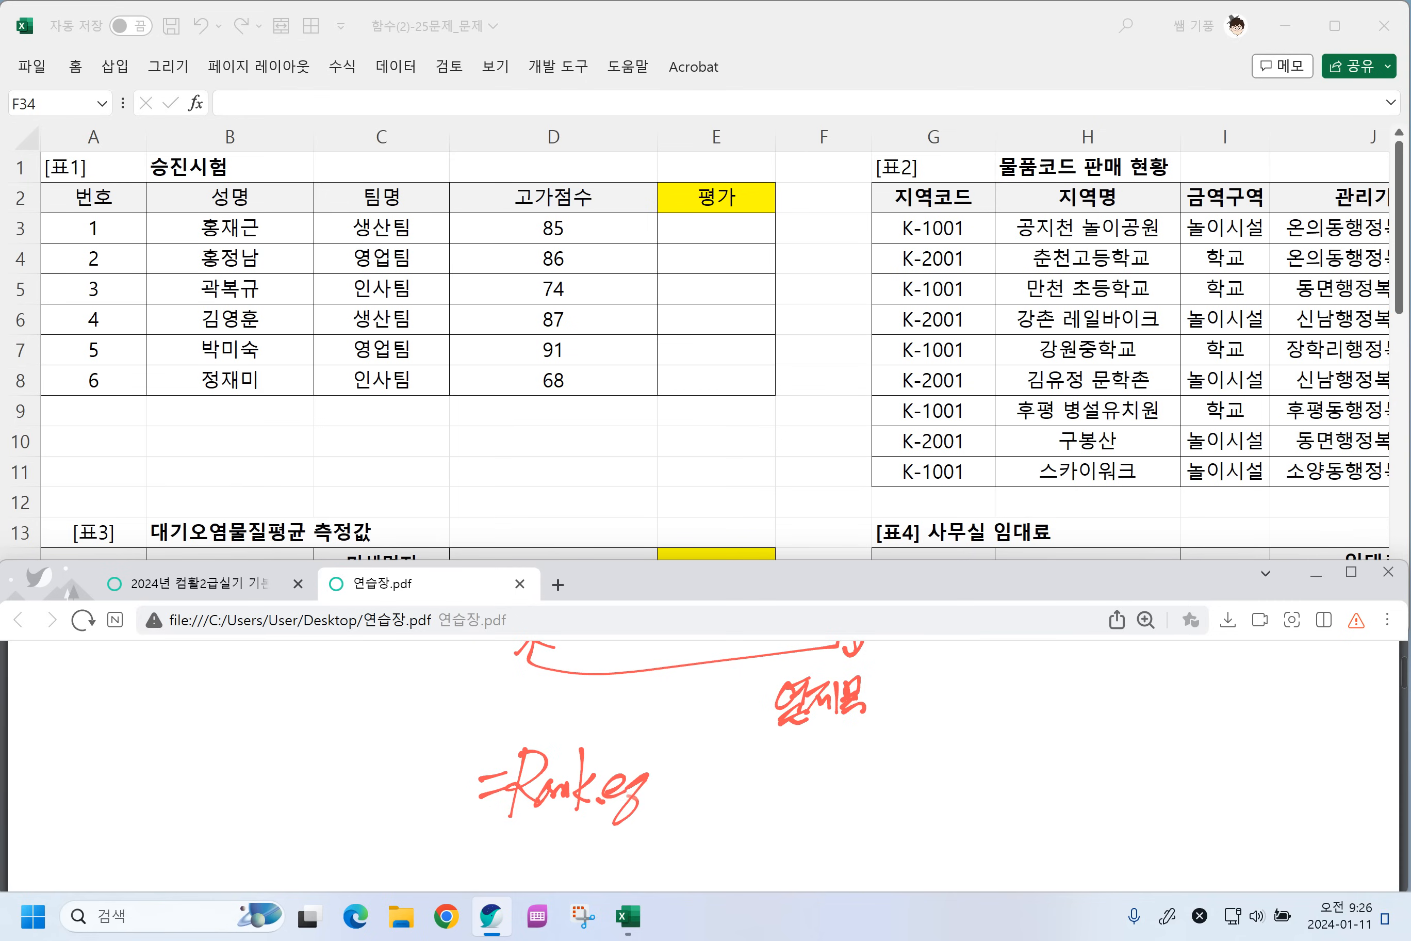
mouse_move(672, 755)
mouse_down()
mouse_move(672, 800)
mouse_move(691, 775)
mouse_move(674, 793)
mouse_up()
drag(699, 760, 716, 788)
mouse_move(681, 783)
mouse_down()
mouse_move(723, 774)
mouse_move(721, 798)
mouse_up()
mouse_move(750, 759)
mouse_down()
mouse_move(733, 776)
mouse_move(764, 780)
mouse_up()
drag(729, 786, 756, 801)
drag(773, 788, 802, 795)
mouse_move(808, 744)
mouse_down()
mouse_move(801, 796)
mouse_move(826, 762)
mouse_up()
drag(808, 783, 821, 797)
drag(827, 759, 844, 780)
mouse_move(853, 751)
mouse_down()
mouse_move(847, 797)
mouse_move(911, 764)
mouse_up()
Add the RANK.EQ order options 0 and 1, annotating 0 with →내림차순 (높은수 1등).
mouse_move(931, 745)
mouse_down()
mouse_move(935, 799)
mouse_move(902, 844)
mouse_up()
drag(923, 780, 953, 772)
mouse_move(945, 767)
mouse_down()
mouse_move(952, 792)
mouse_move(983, 780)
mouse_up()
drag(989, 752, 1000, 790)
drag(1002, 753, 1029, 786)
drag(1035, 750, 1045, 790)
mouse_move(1035, 776)
mouse_down()
mouse_move(1054, 772)
mouse_move(1053, 784)
mouse_up()
mouse_move(1067, 750)
mouse_down()
mouse_move(1081, 773)
mouse_move(1091, 760)
mouse_up()
drag(1042, 790, 1056, 782)
drag(1059, 780, 1104, 768)
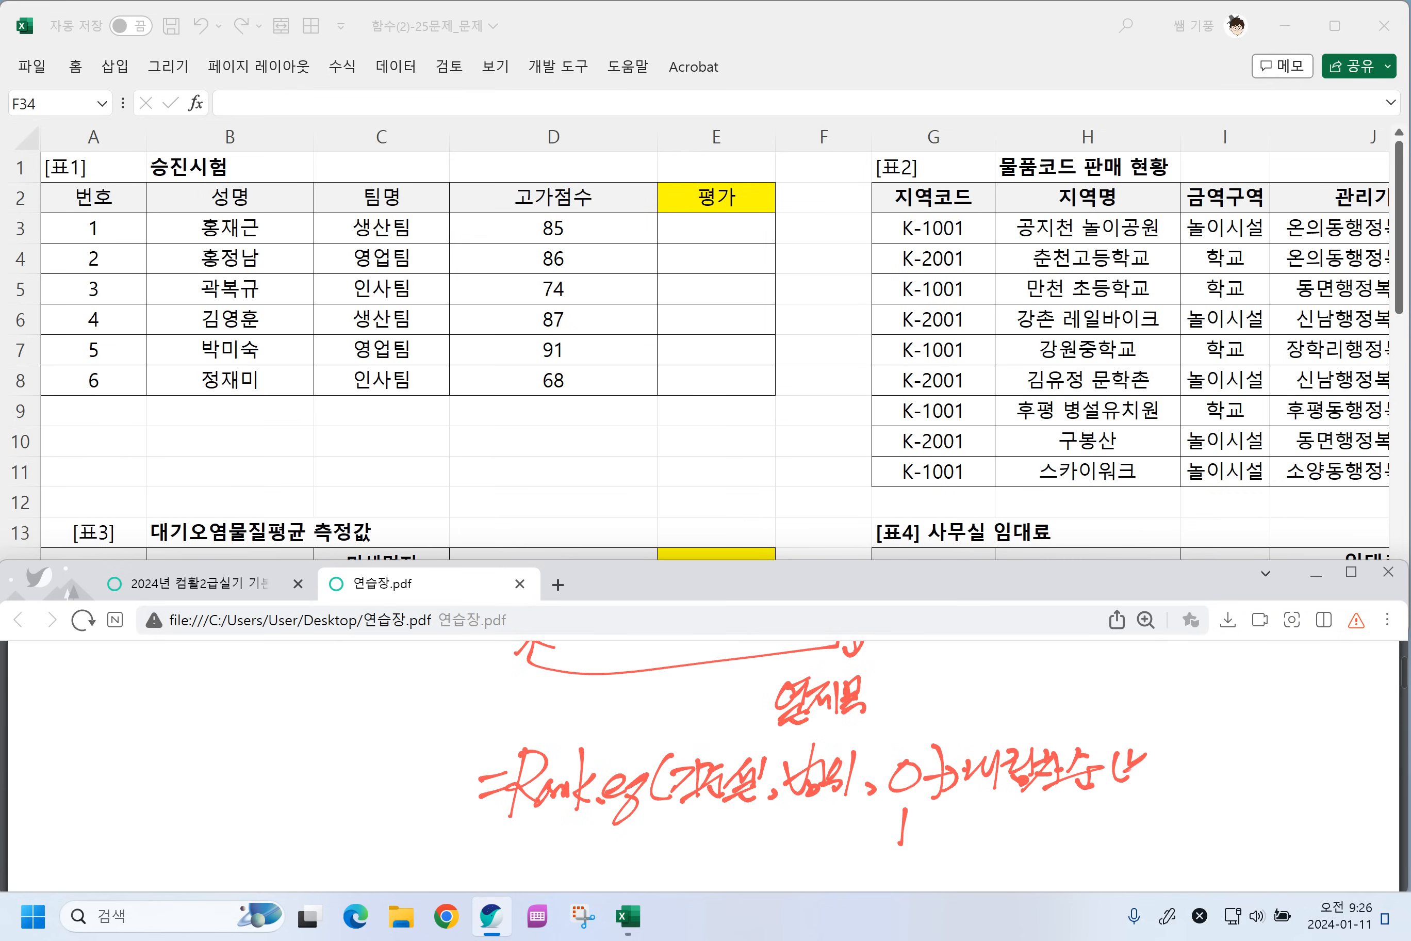
mouse_move(1148, 774)
mouse_down()
mouse_move(1194, 749)
mouse_move(1264, 777)
mouse_up()
drag(1272, 736, 1277, 776)
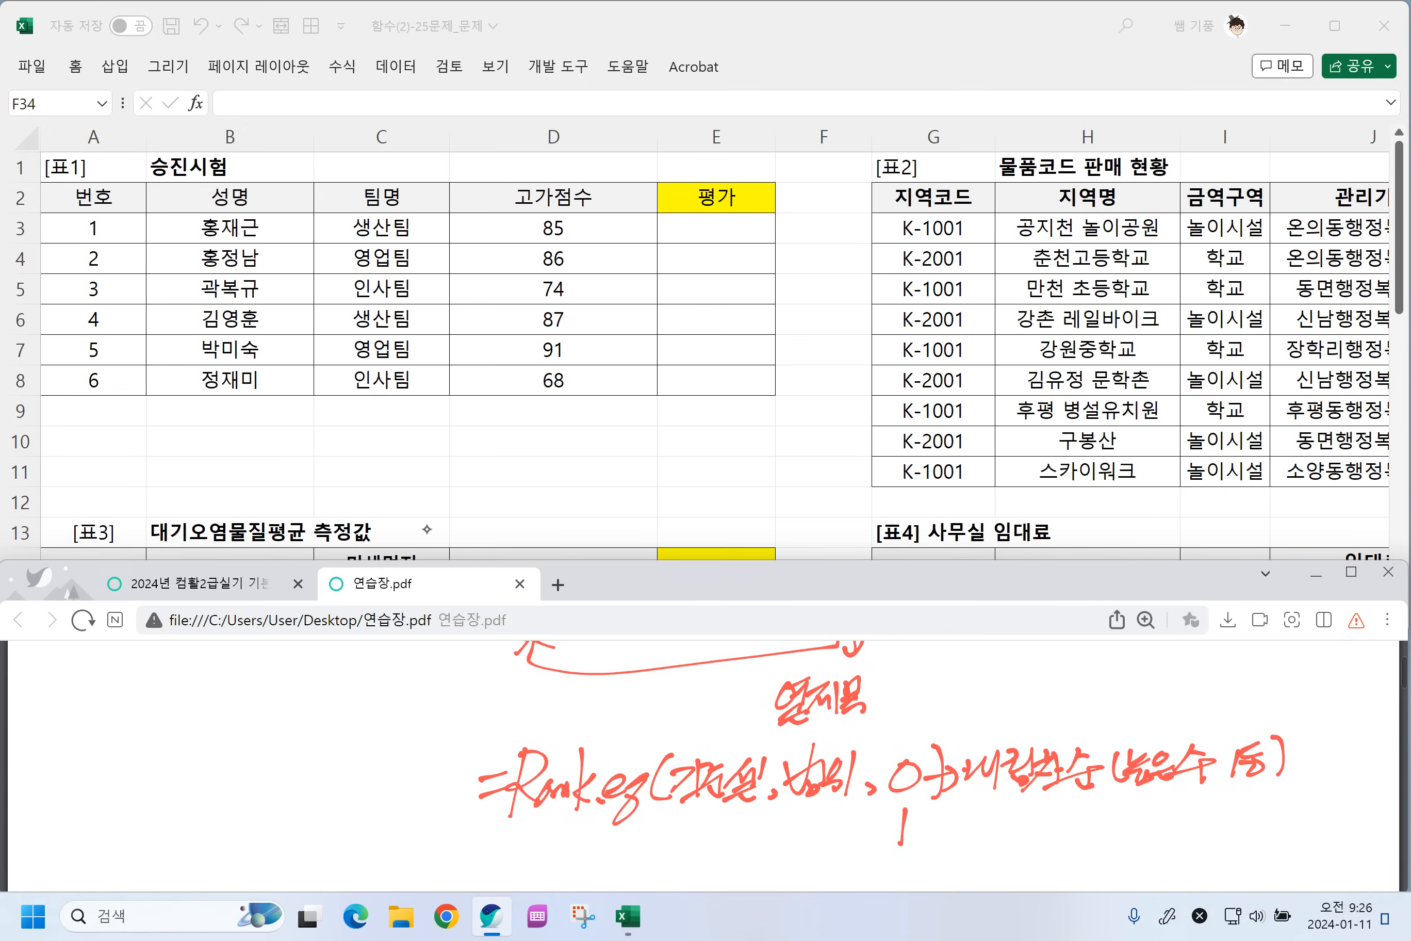
Annotate RANK.EQ order option 1 with →오름차순 (낮은수 1등).
drag(930, 831, 954, 828)
mouse_move(938, 818)
mouse_down()
mouse_move(947, 842)
mouse_move(996, 841)
mouse_move(1047, 807)
mouse_move(1050, 830)
mouse_up()
mouse_move(1048, 813)
mouse_down()
mouse_move(1054, 844)
mouse_move(1075, 830)
mouse_up()
drag(1034, 849, 1118, 840)
mouse_move(1128, 816)
mouse_down()
mouse_move(1145, 806)
mouse_move(1152, 820)
mouse_up()
mouse_move(1155, 818)
mouse_down()
mouse_move(1117, 853)
mouse_move(1178, 834)
mouse_up()
drag(1187, 797, 1201, 807)
mouse_move(1168, 832)
mouse_down()
mouse_move(1209, 826)
mouse_move(1203, 839)
mouse_up()
mouse_move(1228, 800)
mouse_down()
mouse_move(1223, 830)
mouse_move(1253, 831)
mouse_up()
drag(1268, 795, 1255, 827)
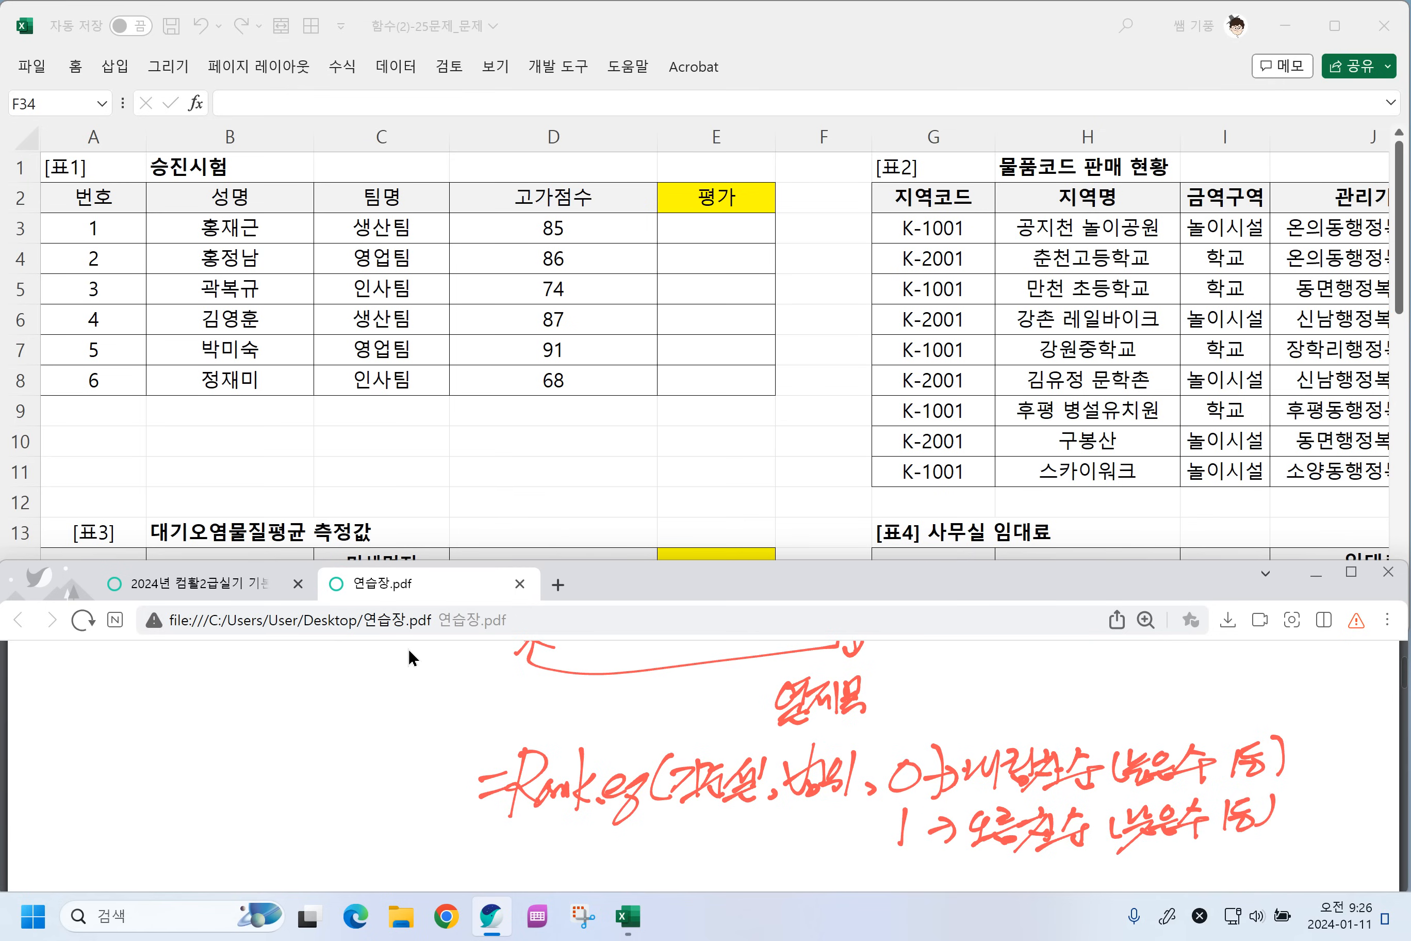
Handwrite the CHOOSE syntax =choose(K, 표시1, 표시2, 표시3, 표시4 ...) below the RANK.EQ notes in 연습장.pdf.
click(233, 582)
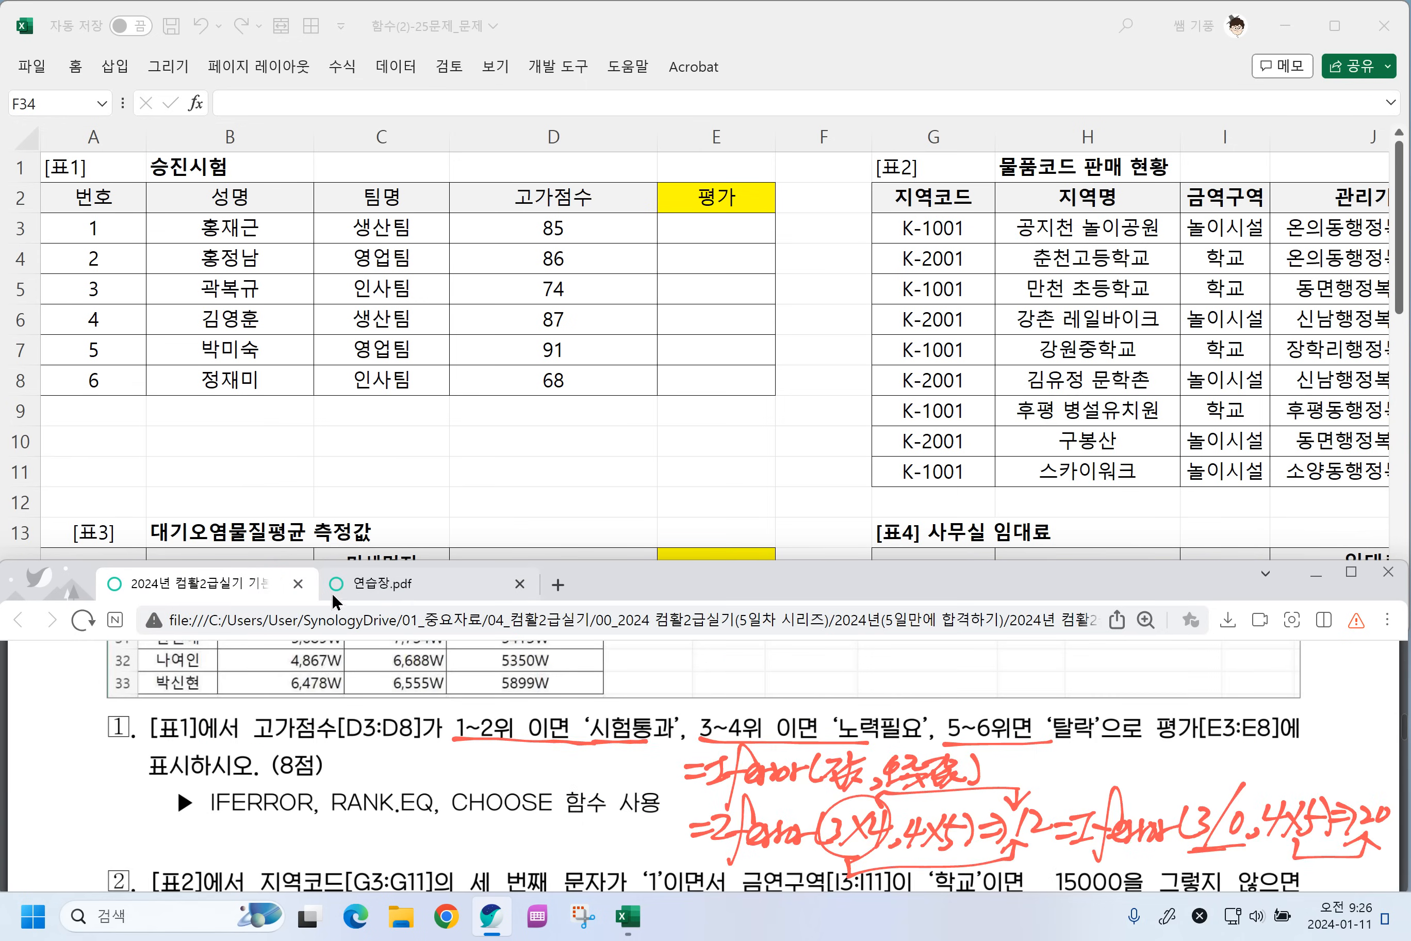
click(371, 587)
scroll(577, 734, down, 2)
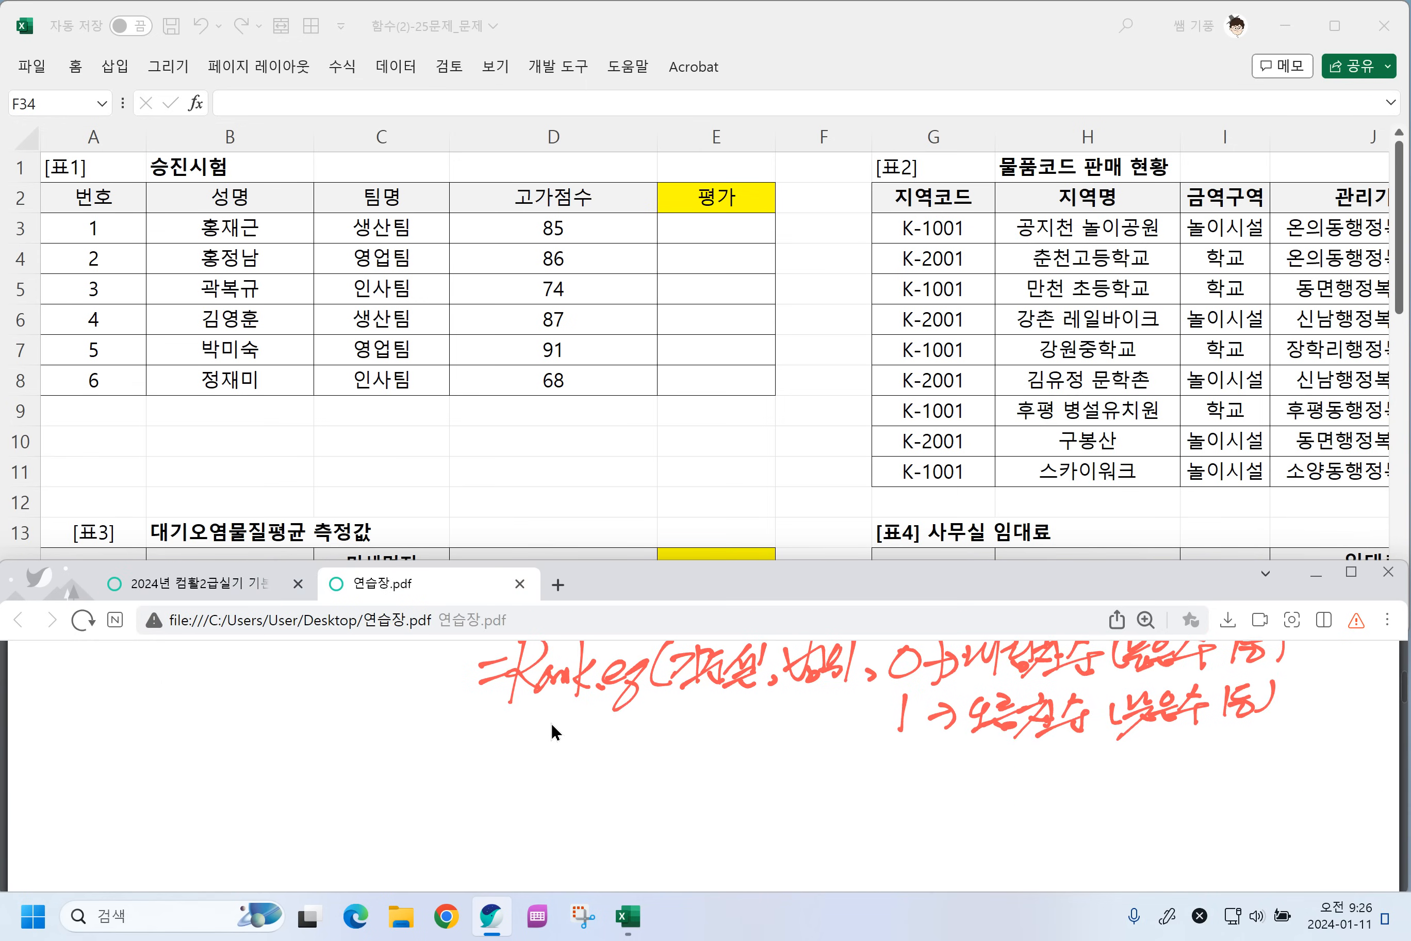
drag(502, 784, 508, 783)
drag(486, 808, 514, 798)
drag(540, 780, 537, 806)
drag(571, 739, 528, 825)
mouse_move(542, 795)
mouse_down()
mouse_move(556, 807)
mouse_move(595, 782)
mouse_up()
mouse_move(610, 772)
mouse_down()
mouse_move(594, 804)
mouse_move(641, 797)
mouse_up()
drag(660, 758, 647, 807)
mouse_move(675, 758)
mouse_down()
mouse_move(668, 807)
mouse_move(699, 811)
mouse_up()
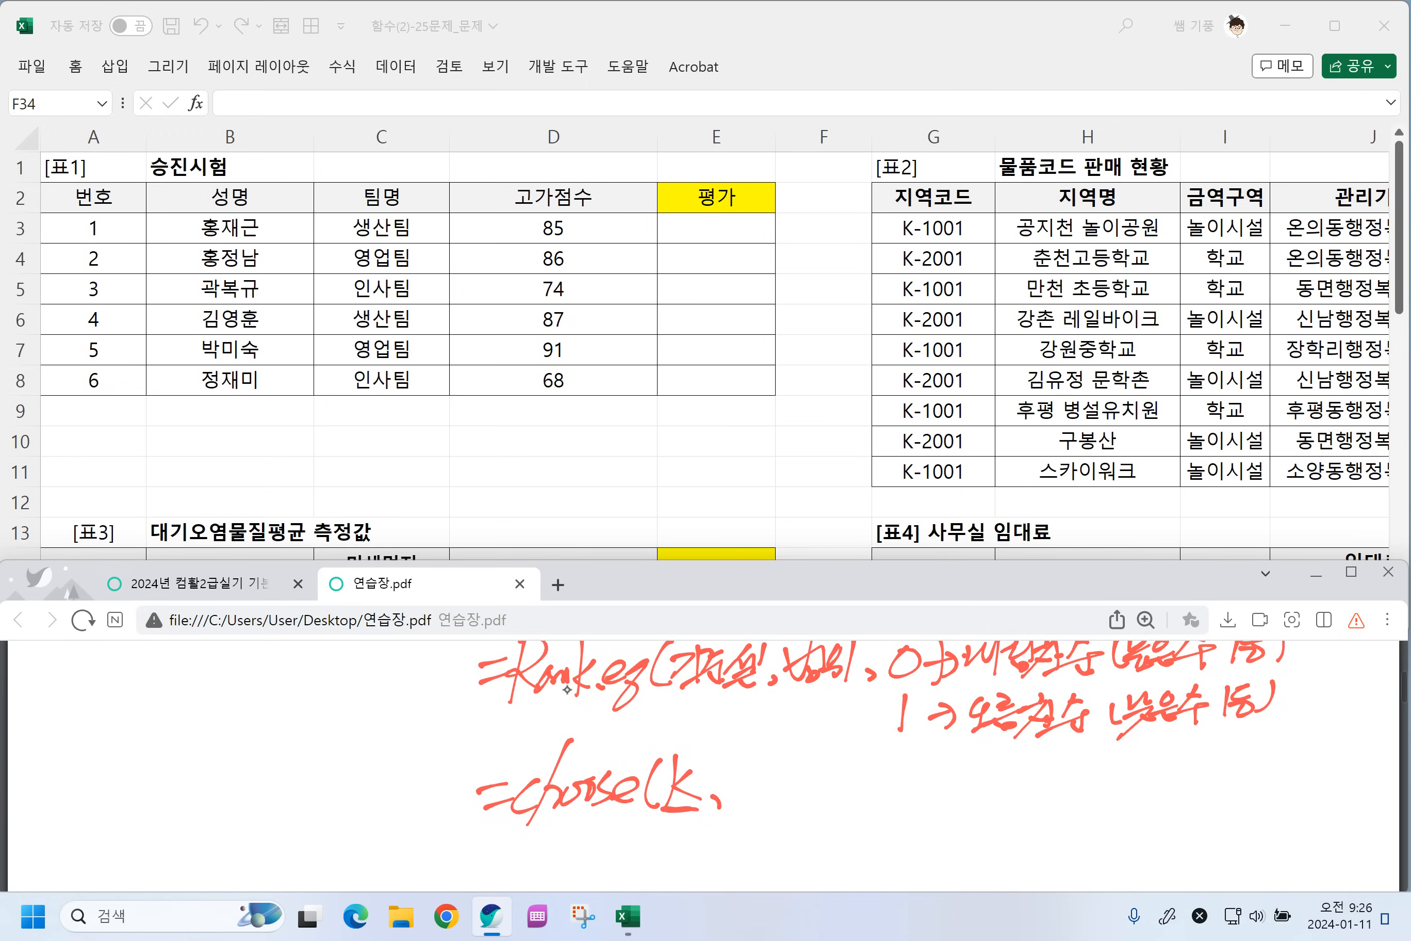
mouse_move(726, 766)
mouse_down()
mouse_move(756, 795)
mouse_move(753, 815)
mouse_move(808, 806)
mouse_up()
mouse_move(816, 770)
mouse_down()
mouse_move(836, 797)
mouse_move(854, 780)
mouse_up()
mouse_move(823, 790)
mouse_down()
mouse_move(839, 816)
mouse_move(855, 806)
mouse_up()
mouse_move(832, 792)
mouse_down()
mouse_move(853, 819)
mouse_move(874, 798)
mouse_up()
drag(859, 793, 888, 810)
mouse_move(902, 768)
mouse_down()
mouse_move(926, 789)
mouse_move(947, 774)
mouse_up()
mouse_move(926, 783)
mouse_down()
mouse_move(911, 814)
mouse_move(948, 796)
mouse_up()
mouse_move(929, 792)
mouse_down()
mouse_move(948, 808)
mouse_move(965, 783)
mouse_up()
drag(955, 783, 975, 818)
mouse_move(993, 773)
mouse_down()
mouse_move(1015, 799)
mouse_move(1036, 785)
mouse_up()
mouse_move(1005, 793)
mouse_down()
mouse_move(1019, 817)
mouse_move(1040, 809)
mouse_up()
mouse_move(1017, 795)
mouse_down()
mouse_move(1040, 821)
mouse_move(1051, 799)
mouse_up()
mouse_move(1048, 770)
mouse_down()
mouse_move(1074, 817)
mouse_move(1093, 813)
mouse_up()
drag(1103, 809, 1112, 811)
drag(1122, 804, 1147, 823)
Draw arrows from K to the display values in the handwritten CHOOSE syntax.
mouse_move(696, 817)
mouse_down()
mouse_move(661, 821)
mouse_move(699, 804)
mouse_move(822, 824)
mouse_up()
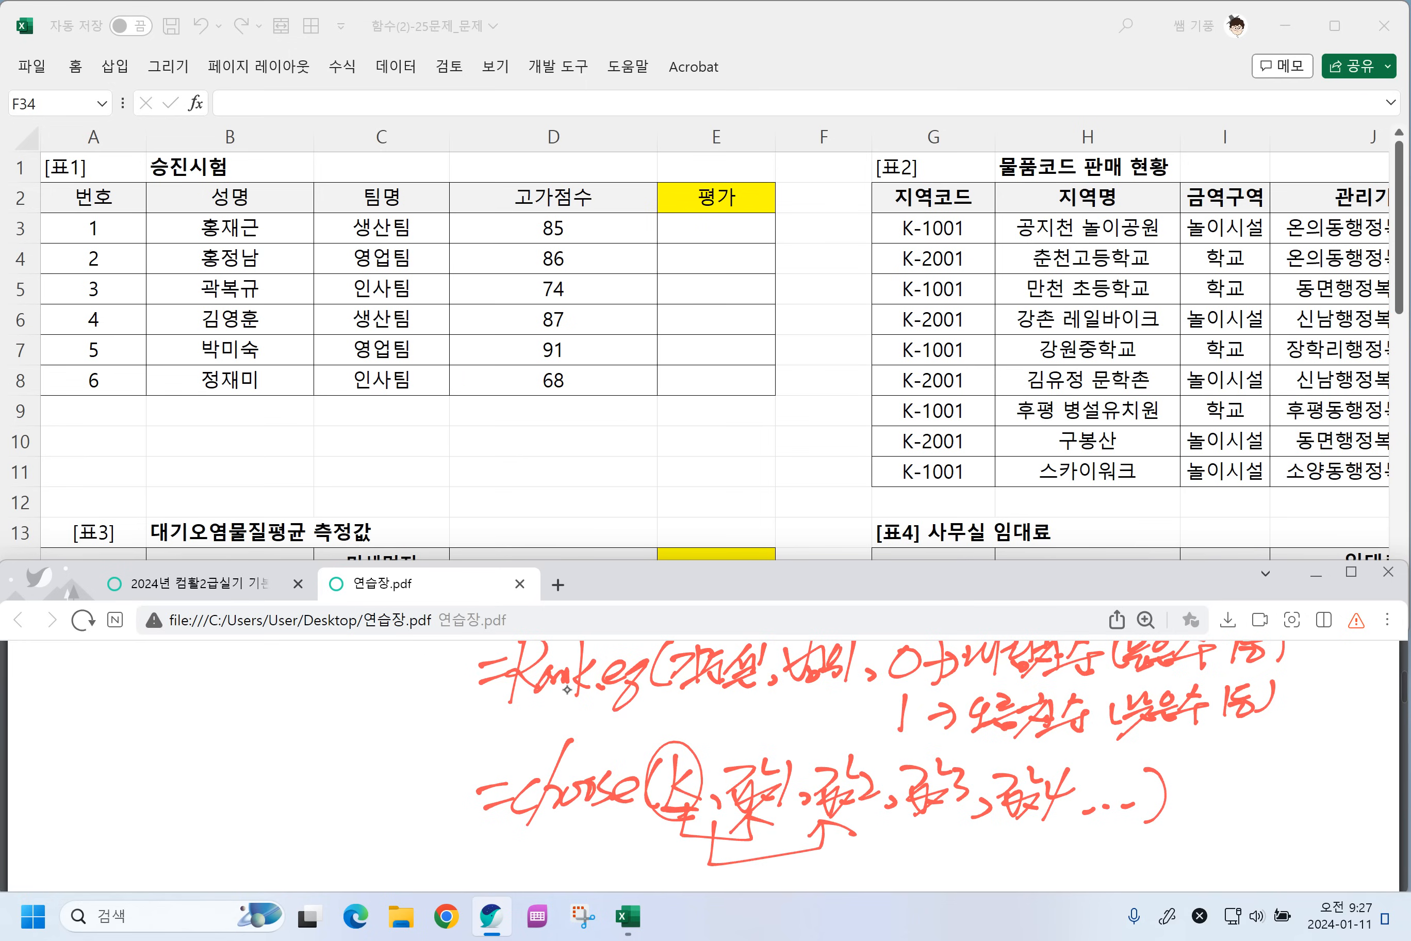
mouse_move(734, 820)
mouse_down()
mouse_move(899, 869)
mouse_move(949, 820)
mouse_up()
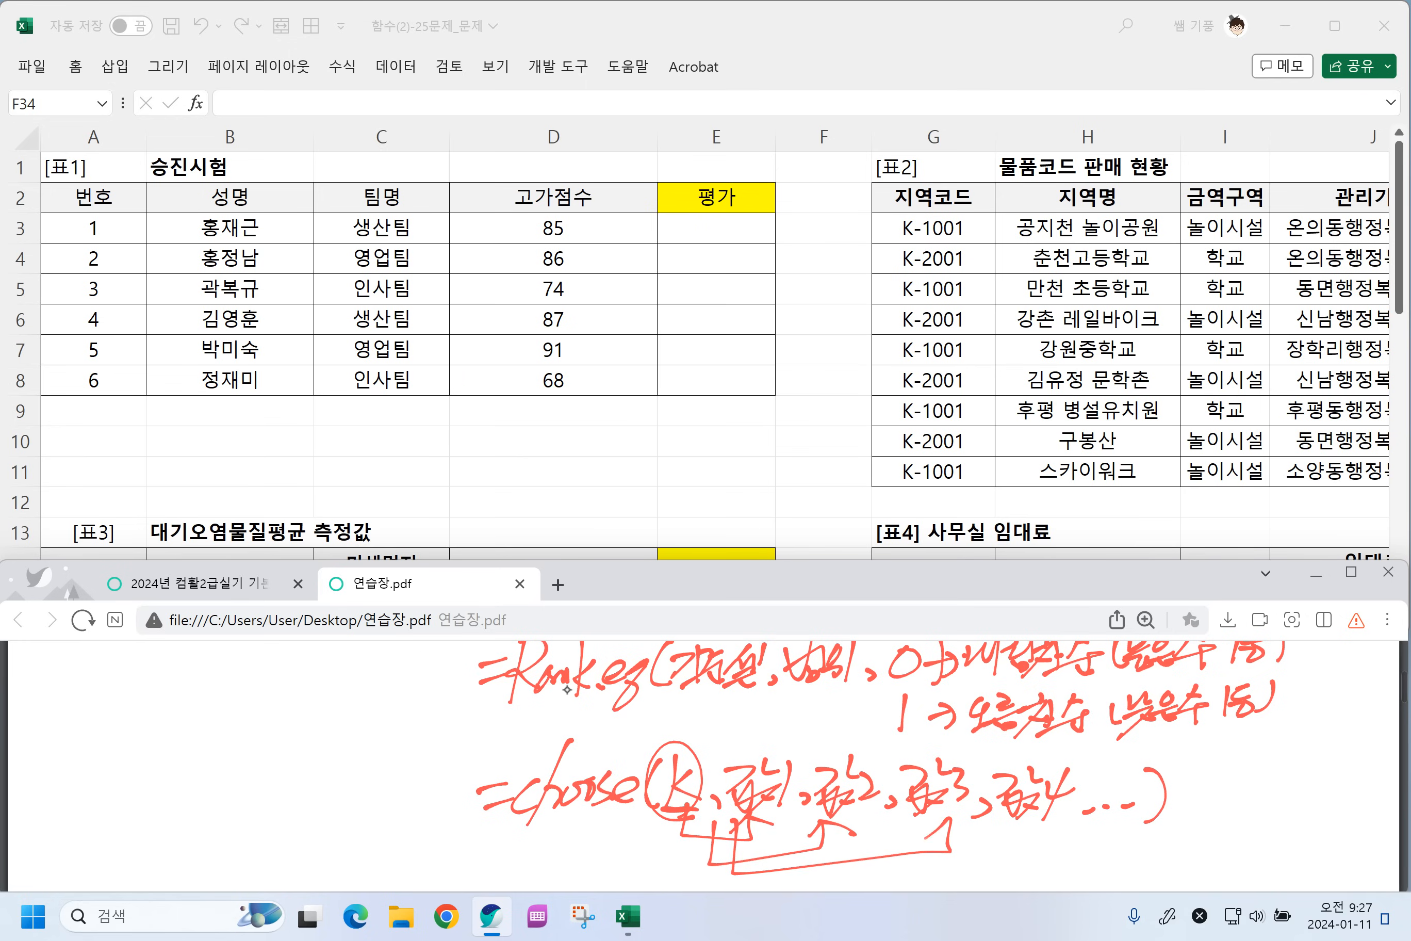
mouse_move(747, 825)
mouse_down()
mouse_move(929, 859)
mouse_move(1025, 831)
mouse_up()
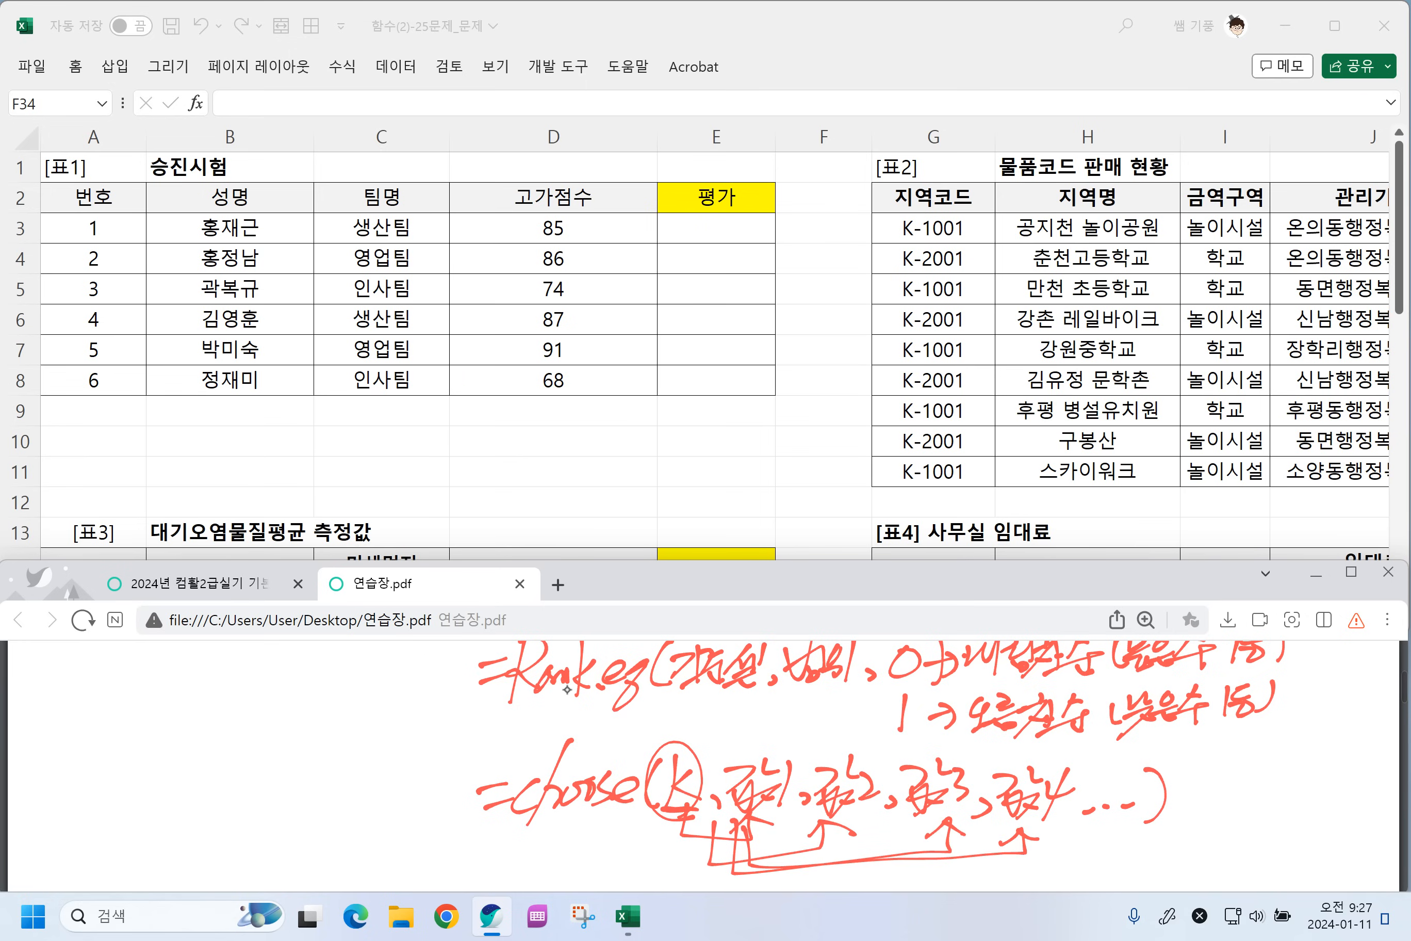
Handwrite the example =choose(2,"금","은","동")→은 below the CHOOSE syntax.
scroll(639, 684, down, 2)
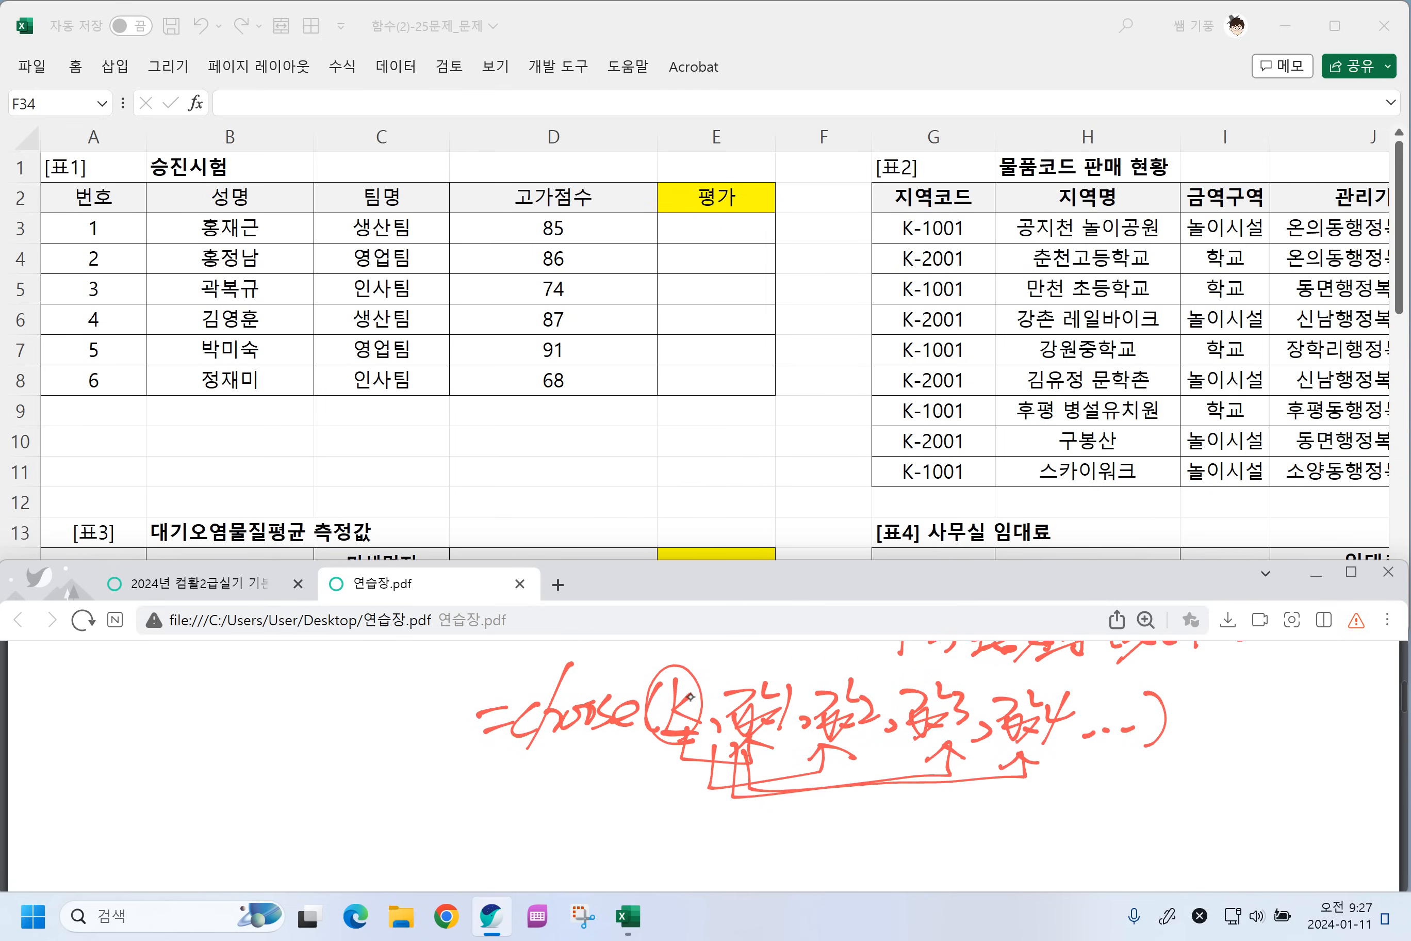
mouse_move(496, 834)
mouse_down()
mouse_move(530, 829)
mouse_move(534, 844)
mouse_up()
drag(566, 821, 554, 855)
mouse_move(581, 788)
mouse_down()
mouse_move(588, 852)
mouse_move(603, 830)
mouse_up()
mouse_move(614, 826)
mouse_down()
mouse_move(622, 850)
mouse_move(665, 841)
mouse_move(686, 861)
mouse_move(764, 836)
mouse_up()
drag(775, 818, 799, 837)
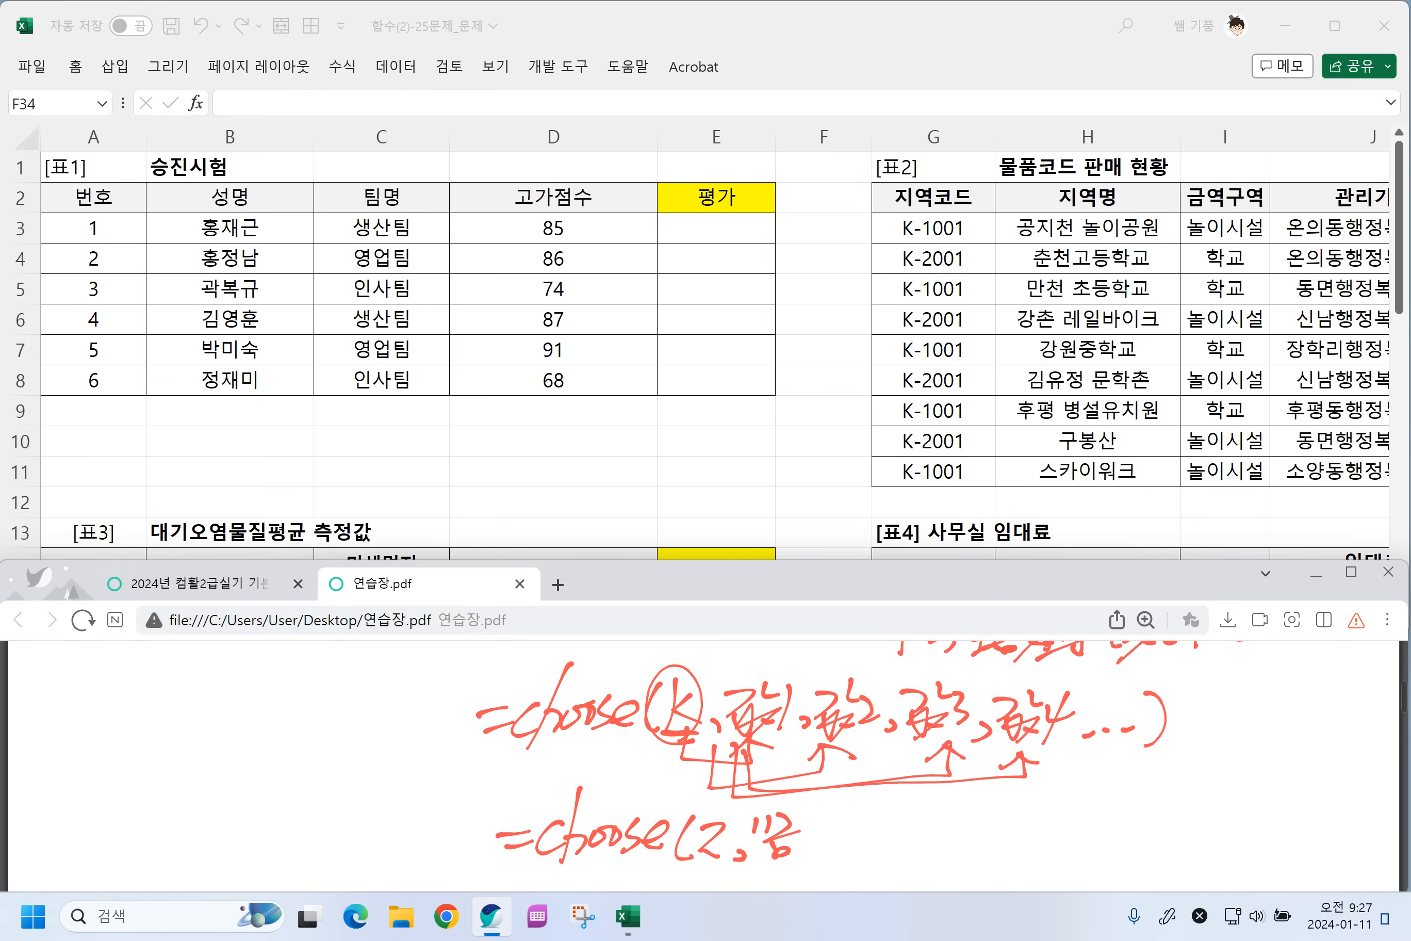
drag(874, 810, 867, 826)
drag(837, 848, 886, 833)
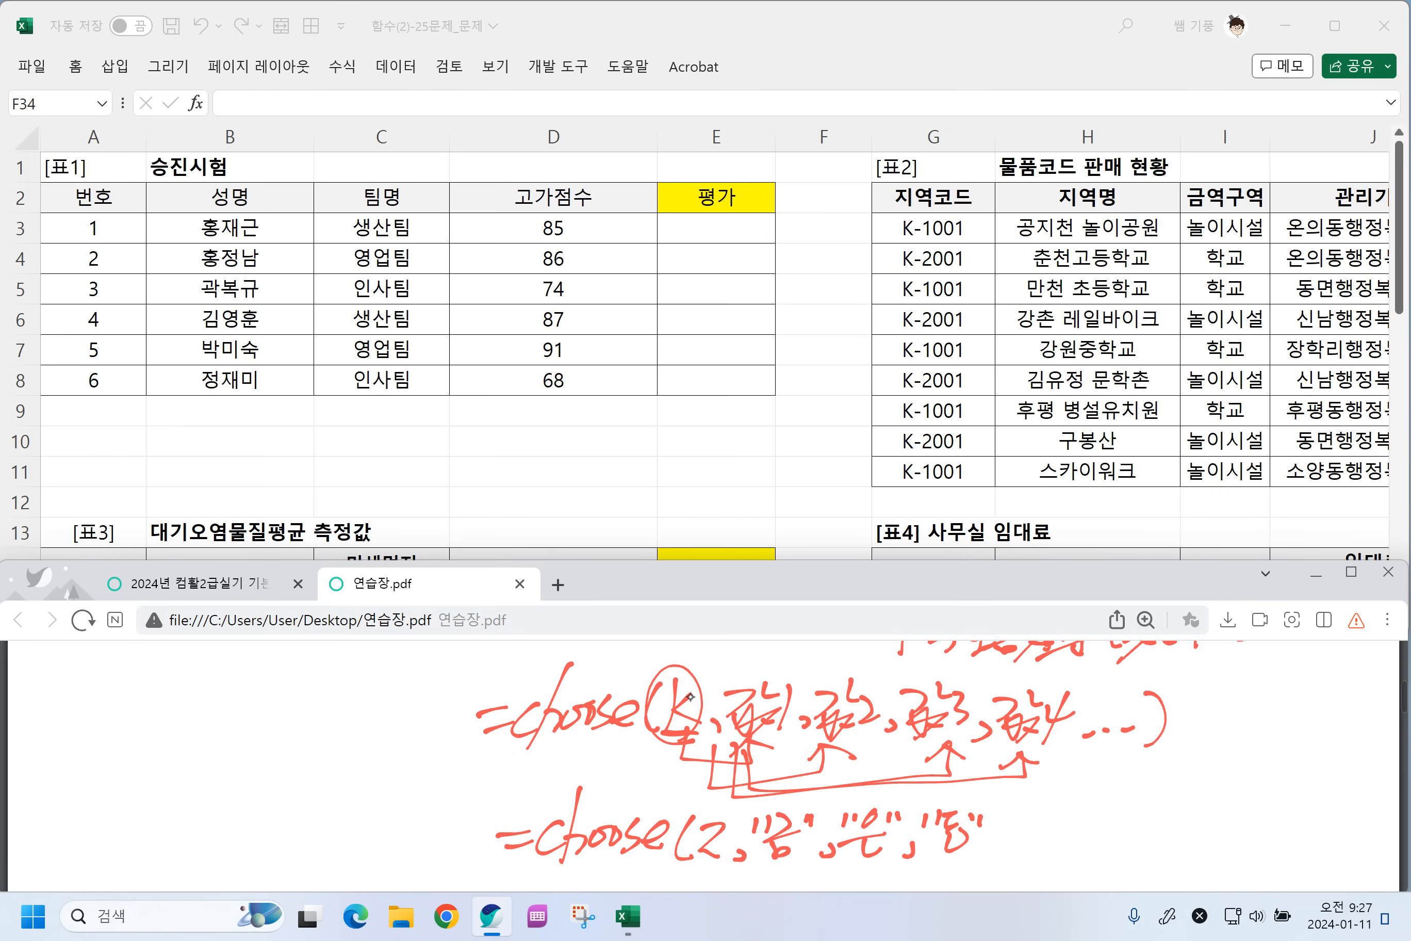
drag(999, 807, 1005, 856)
mouse_move(1023, 833)
mouse_down()
mouse_move(1063, 831)
mouse_move(1048, 850)
mouse_move(1087, 816)
mouse_up()
mouse_move(1058, 841)
mouse_down()
mouse_move(1115, 837)
mouse_move(1123, 855)
mouse_up()
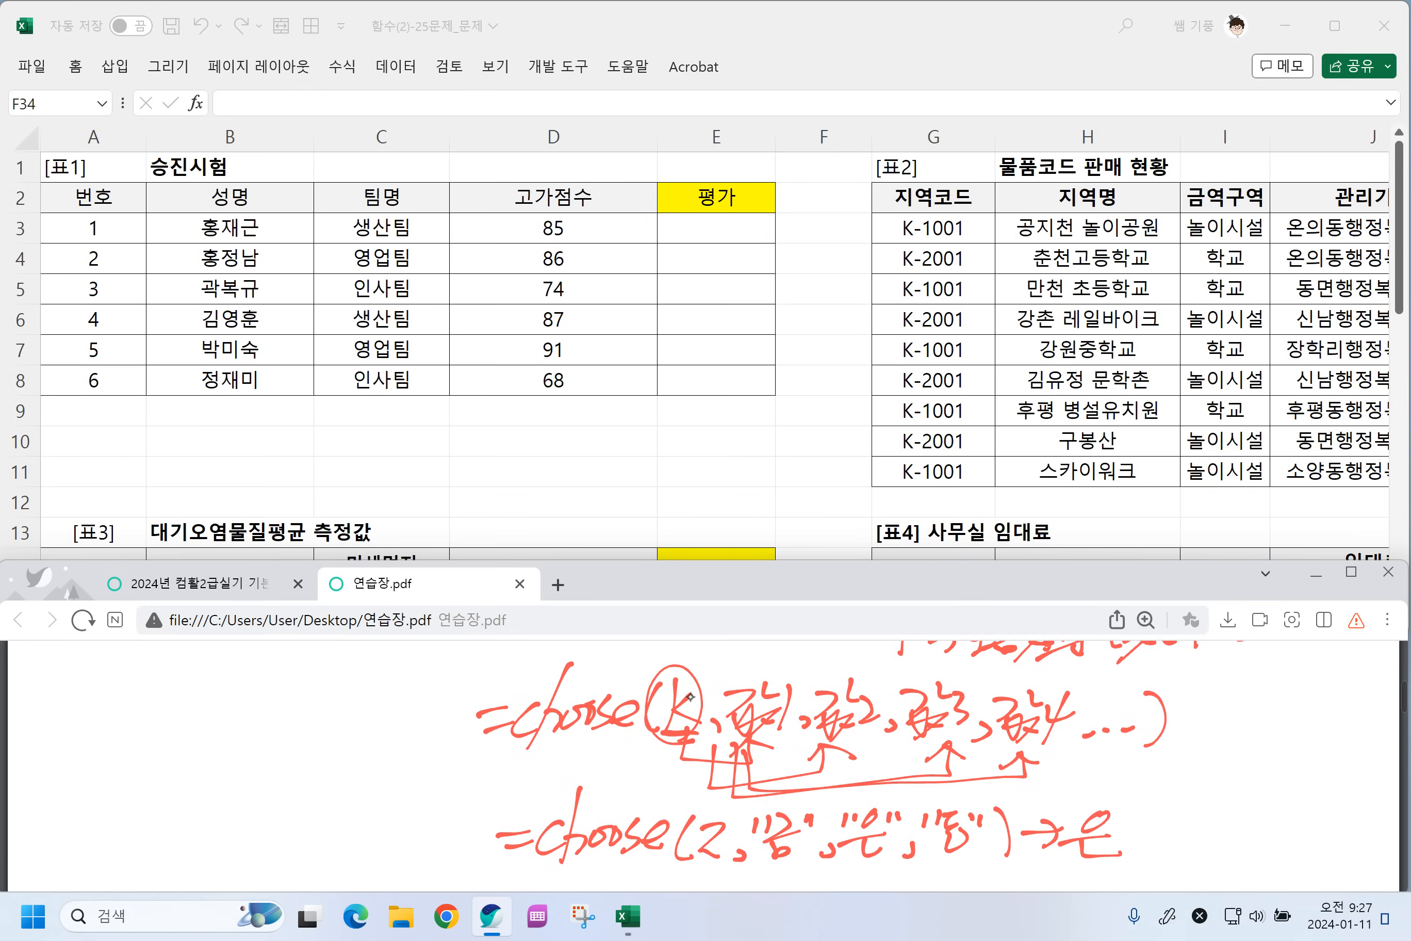
scroll(747, 874, down, 1)
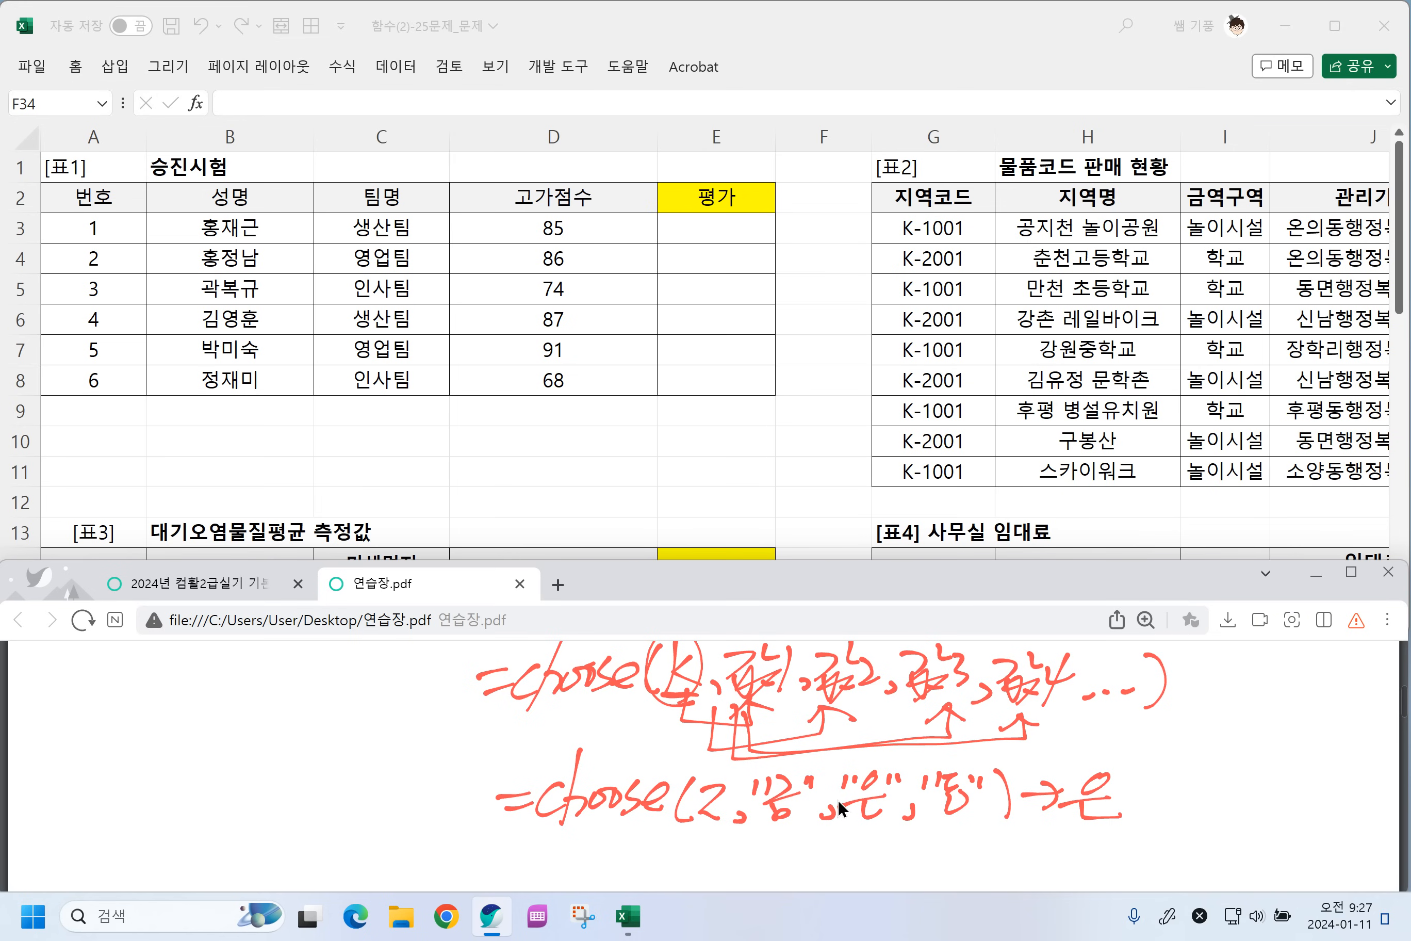
Return to the question PDF, underline CHOOSE and circle RANK.EQ in question 1's function list.
click(158, 576)
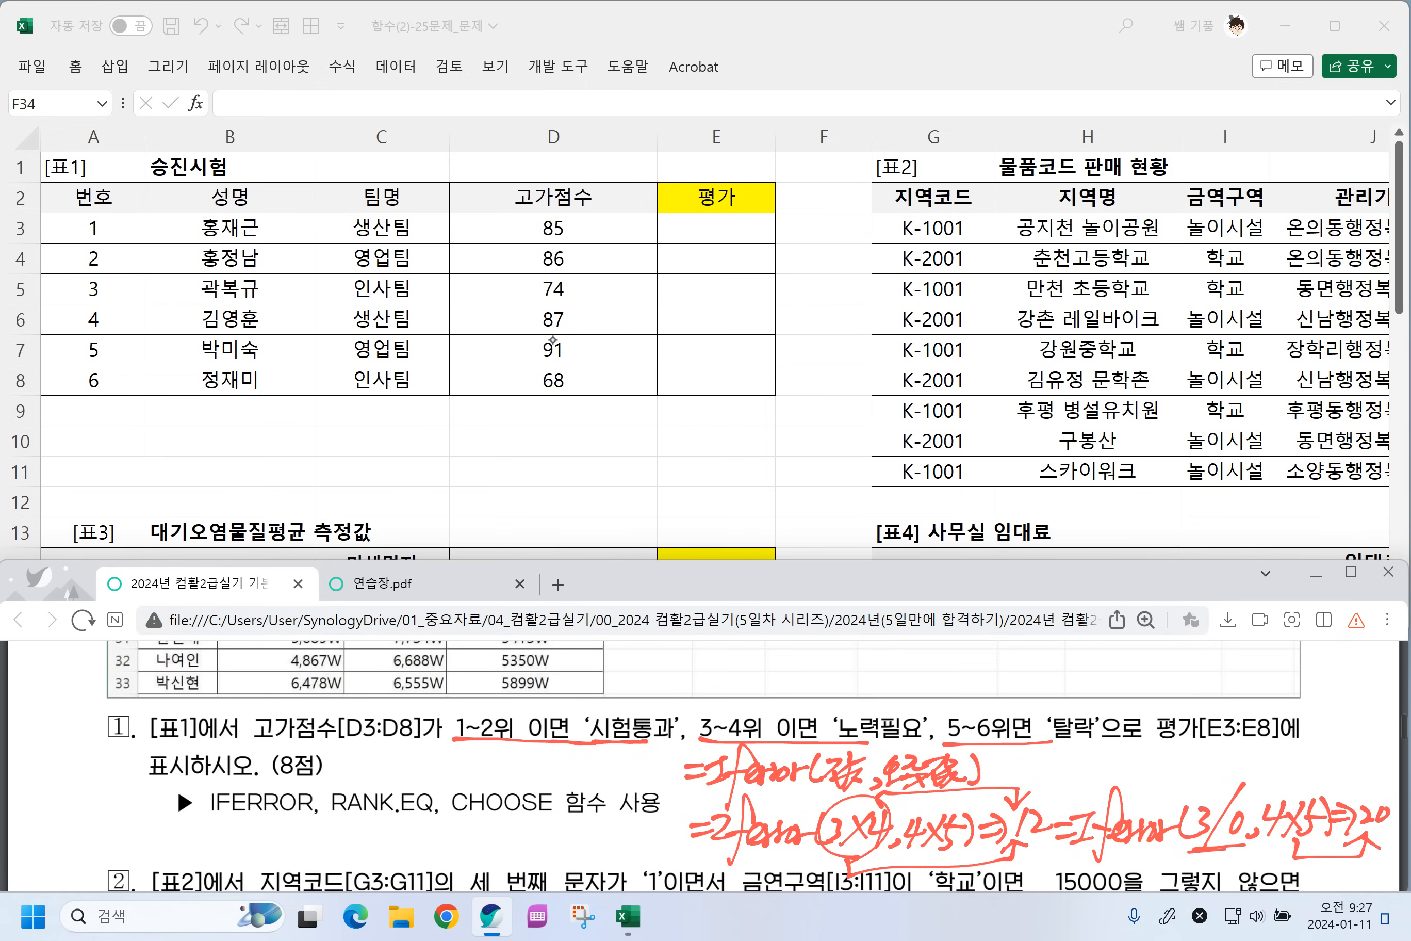
drag(453, 816, 551, 819)
drag(380, 837, 424, 820)
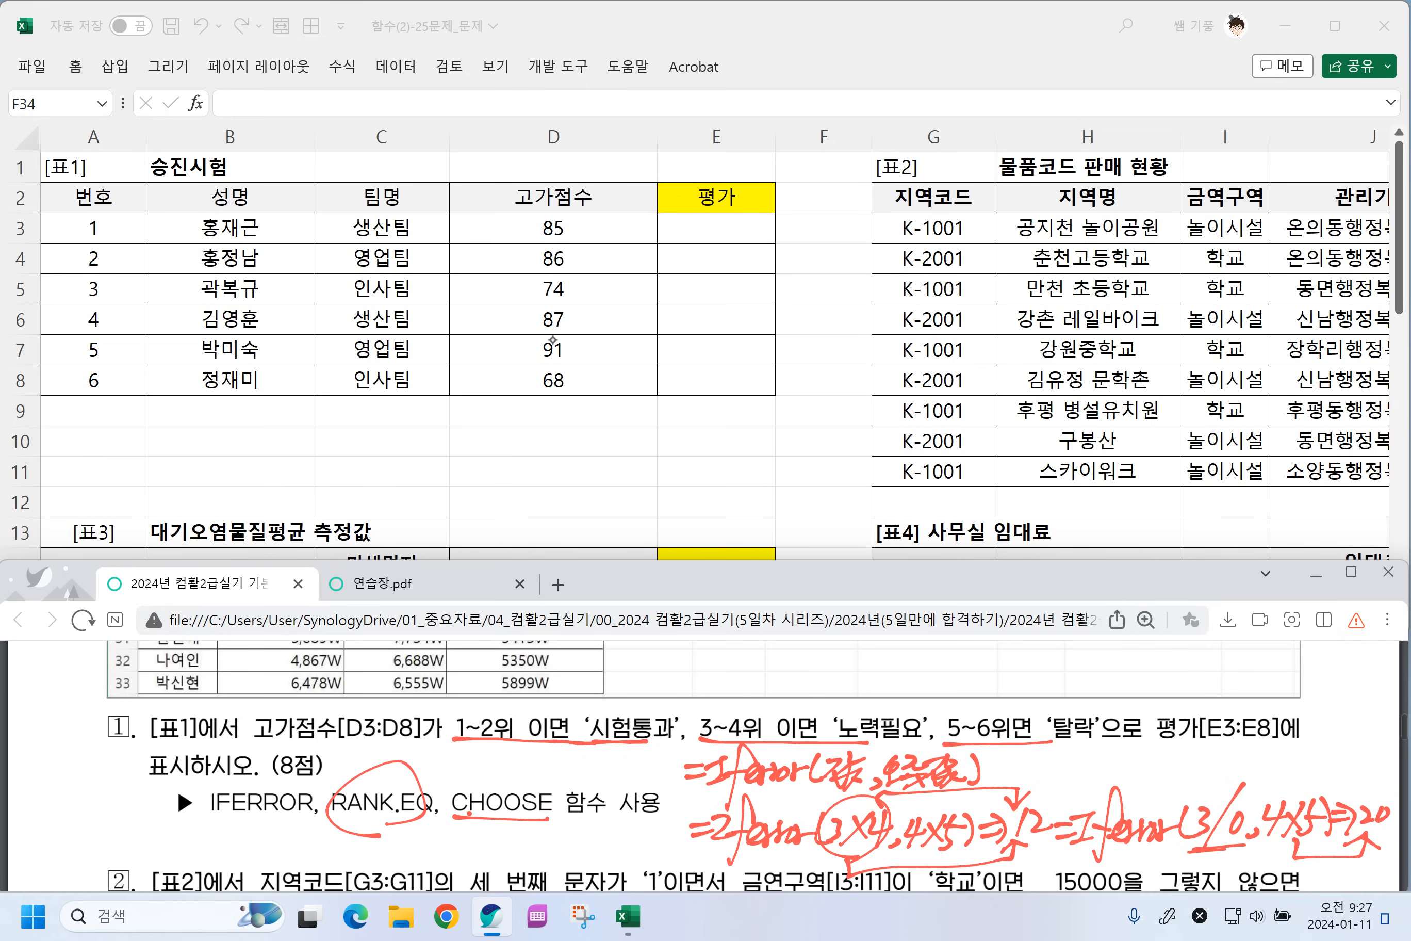
Switch to the Excel workbook and enter =RANK.EQ(D3,$D$3:$D$8,0) in cell E3.
click(714, 283)
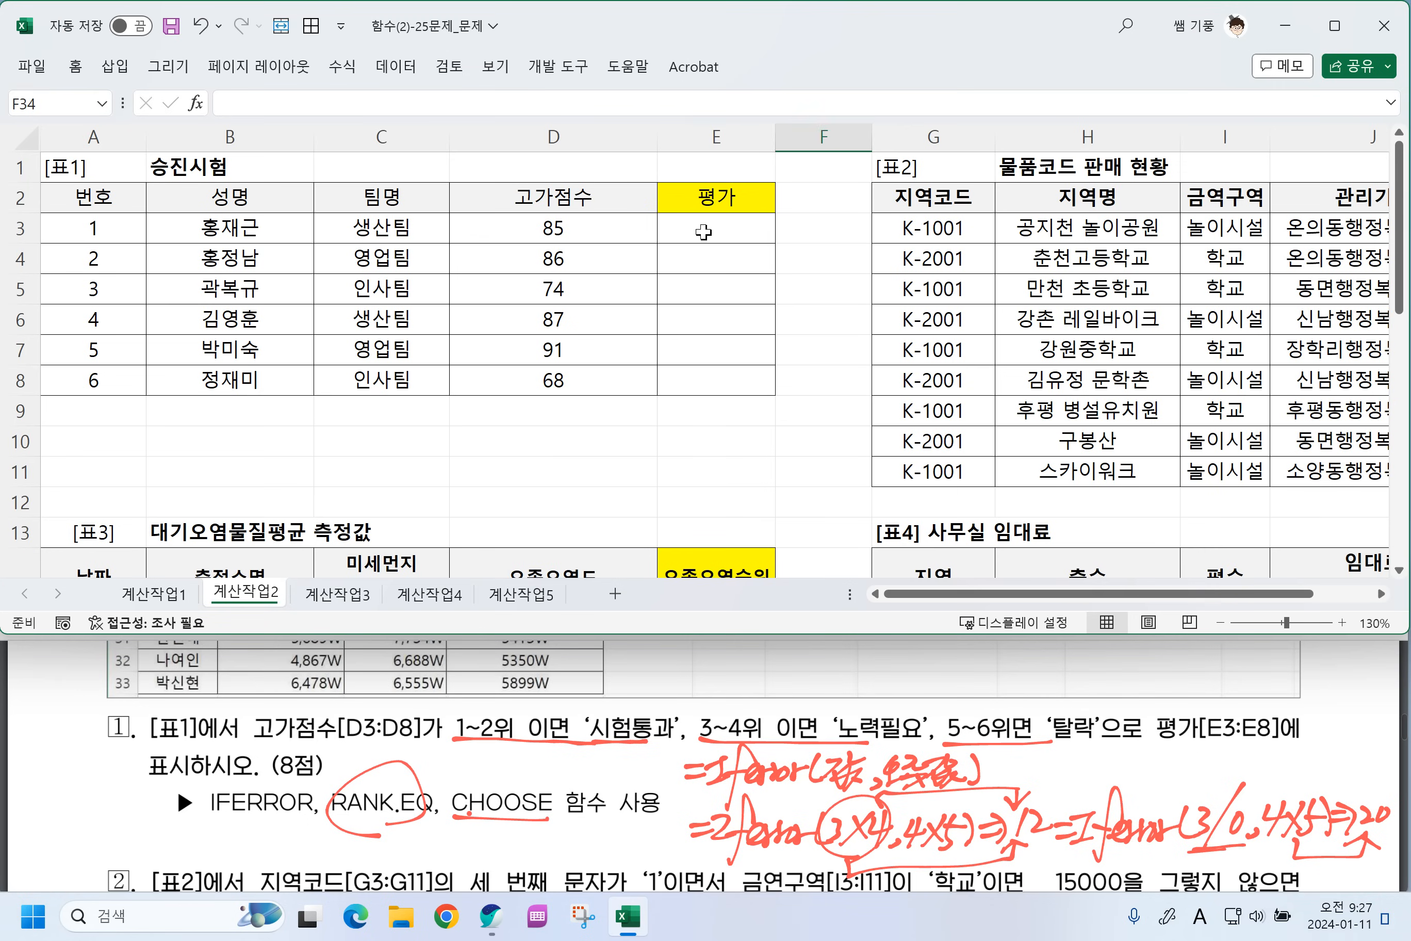
click(703, 226)
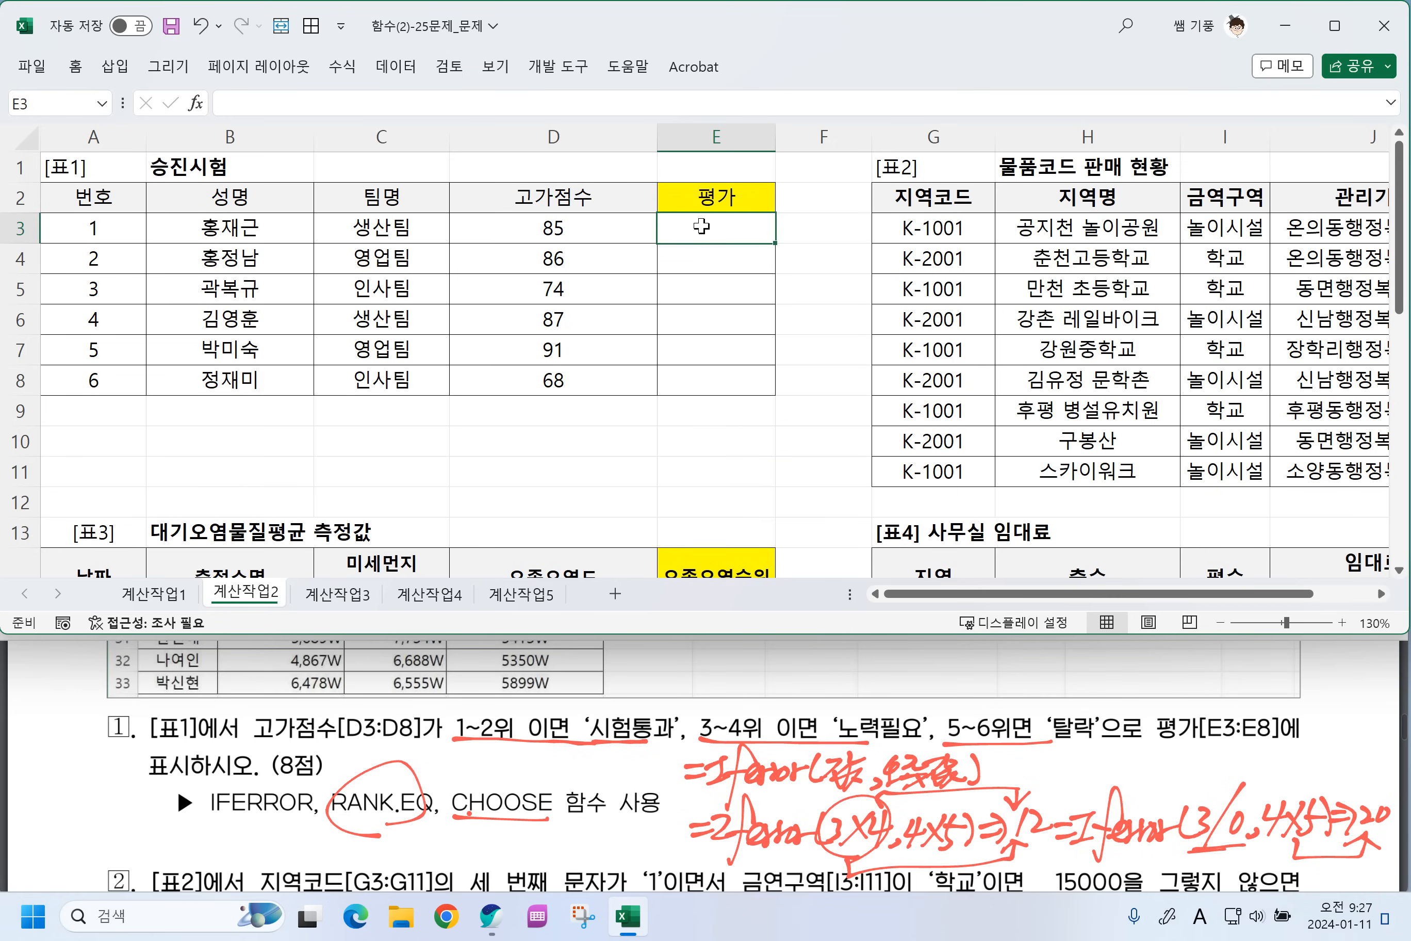
text(=R)
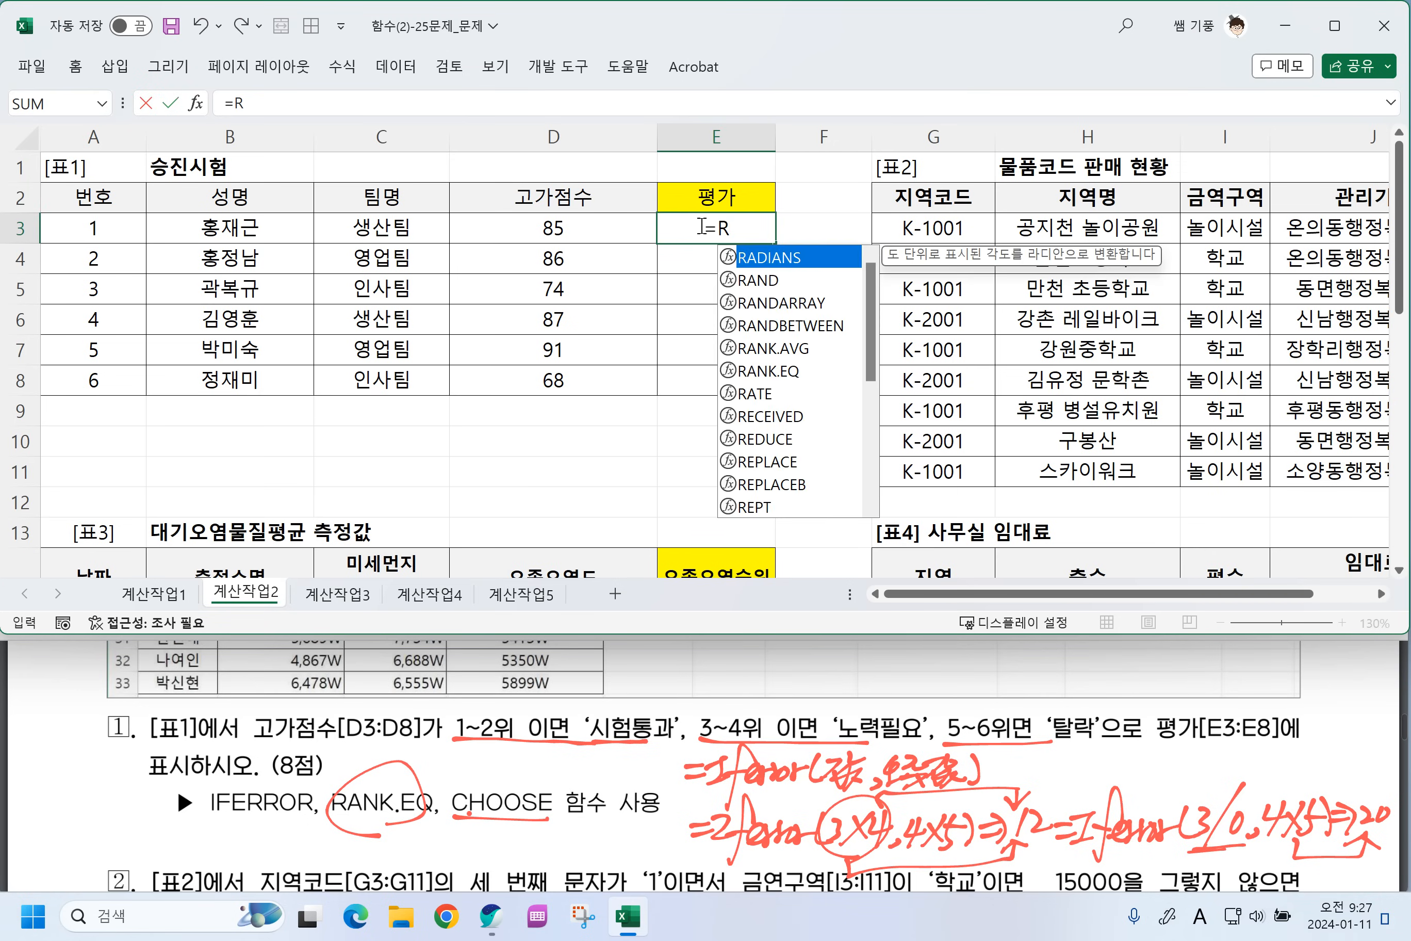
text(ANK.EEQ)
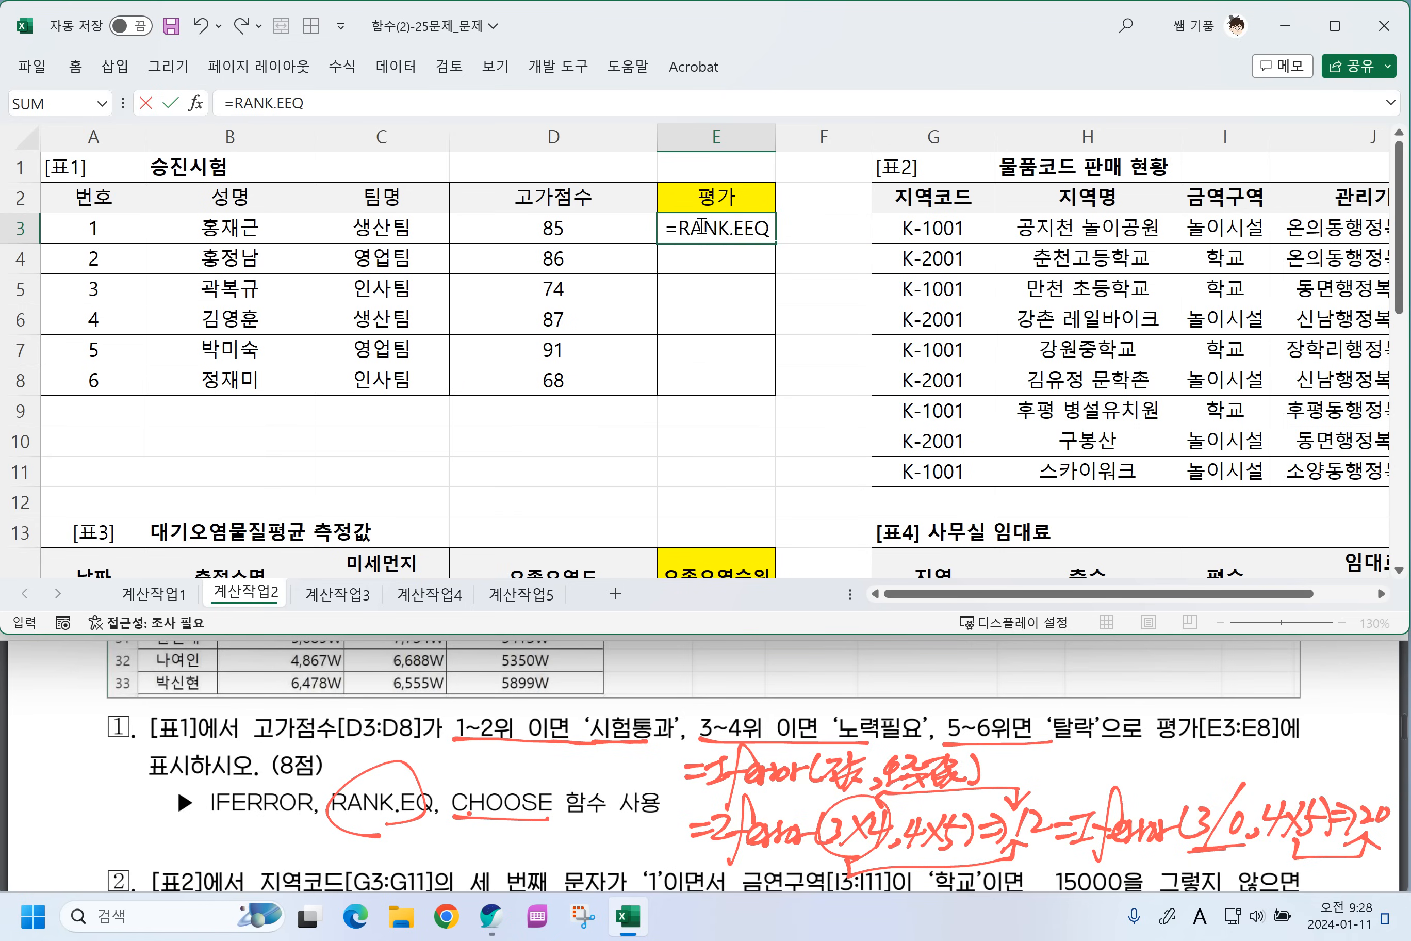
key(BackSpace)
key(BackSpace)
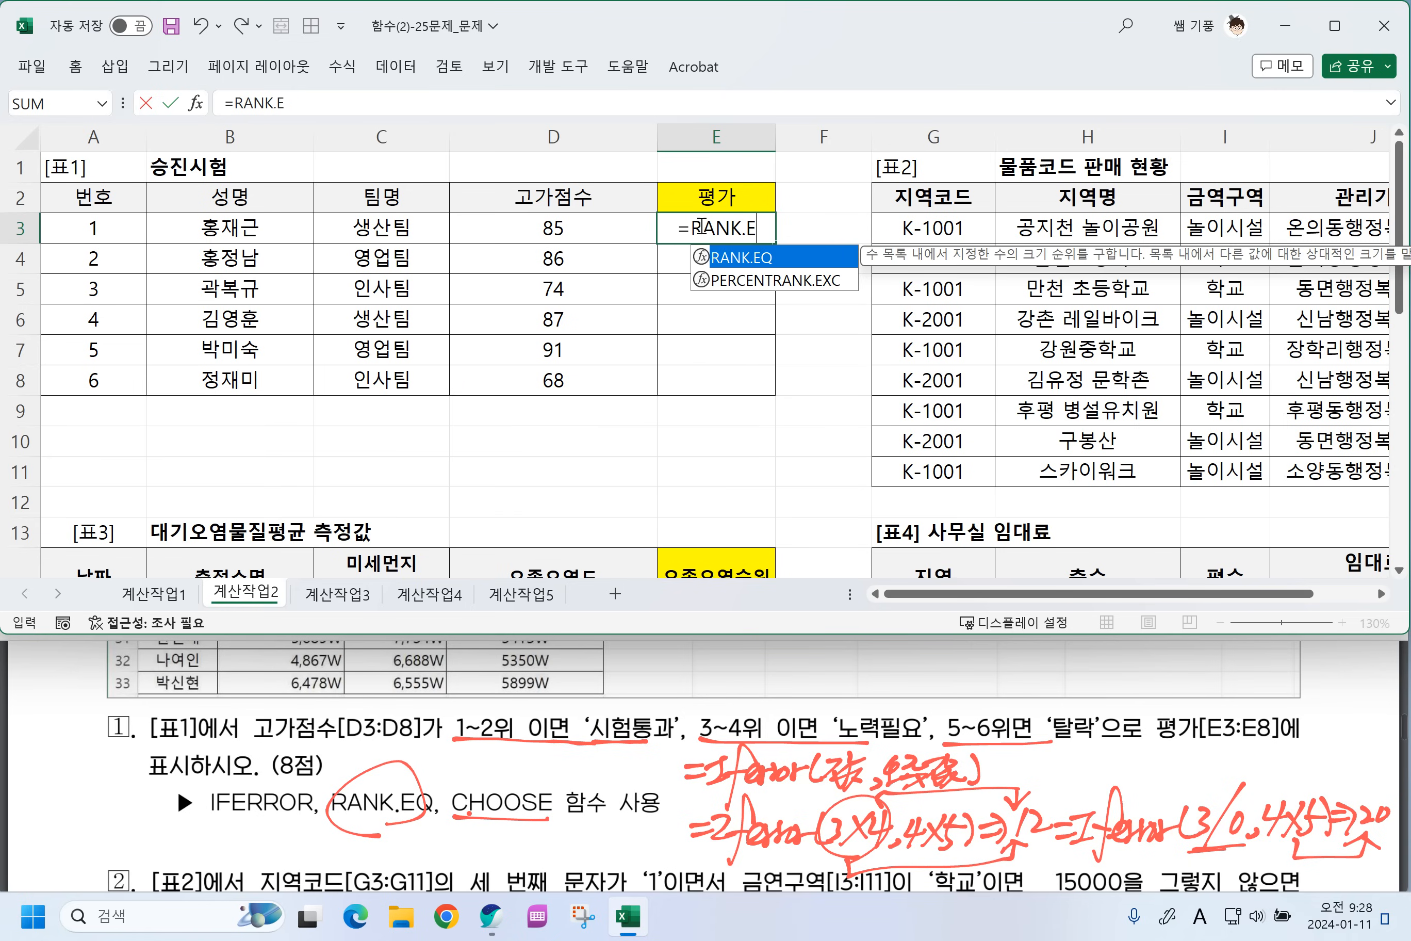
key(Tab)
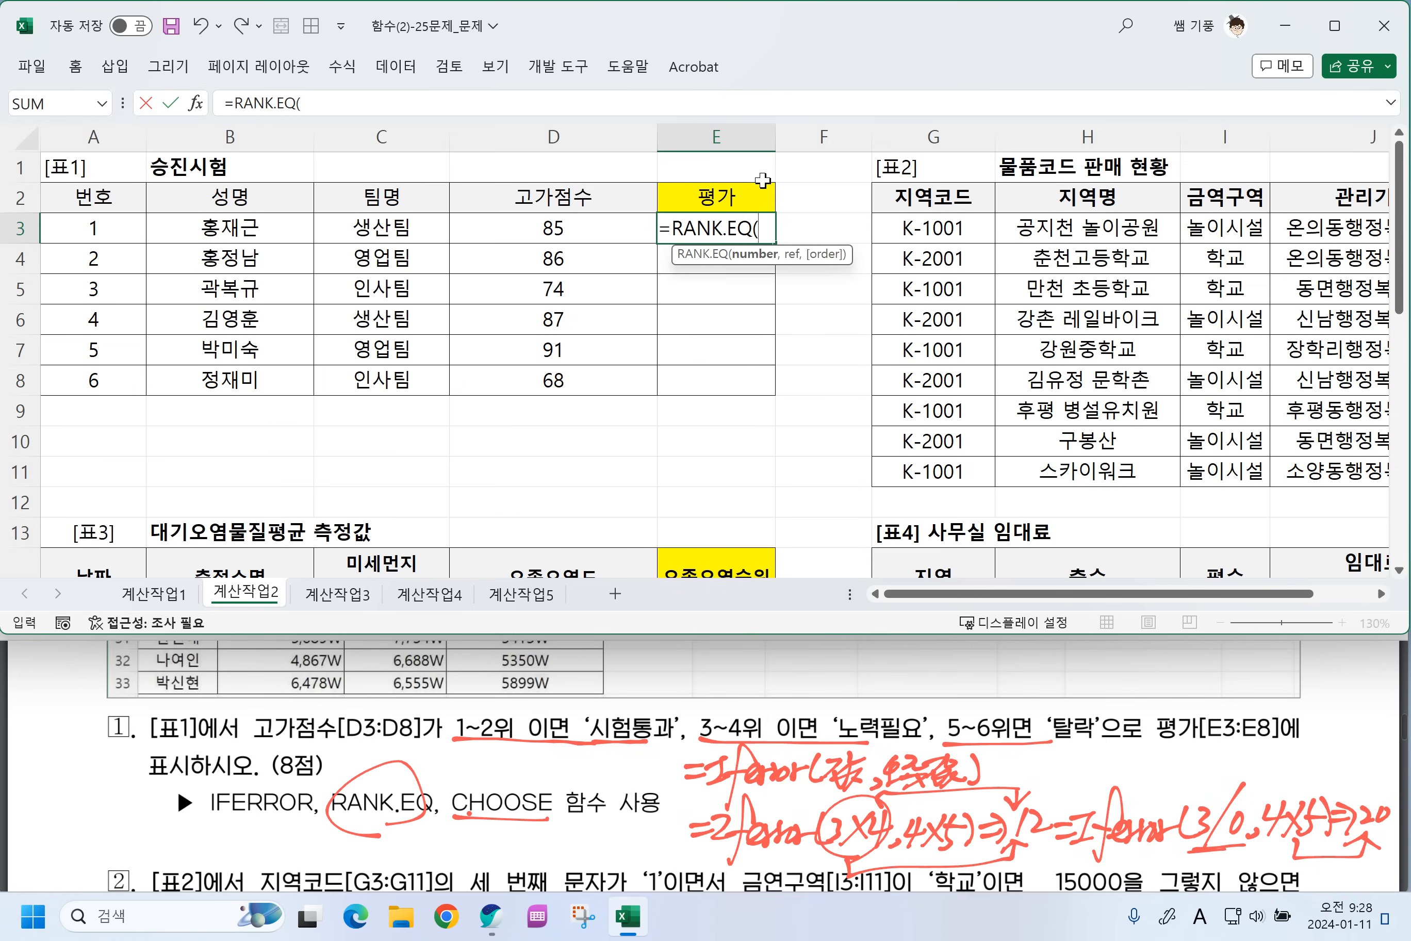
click(569, 230)
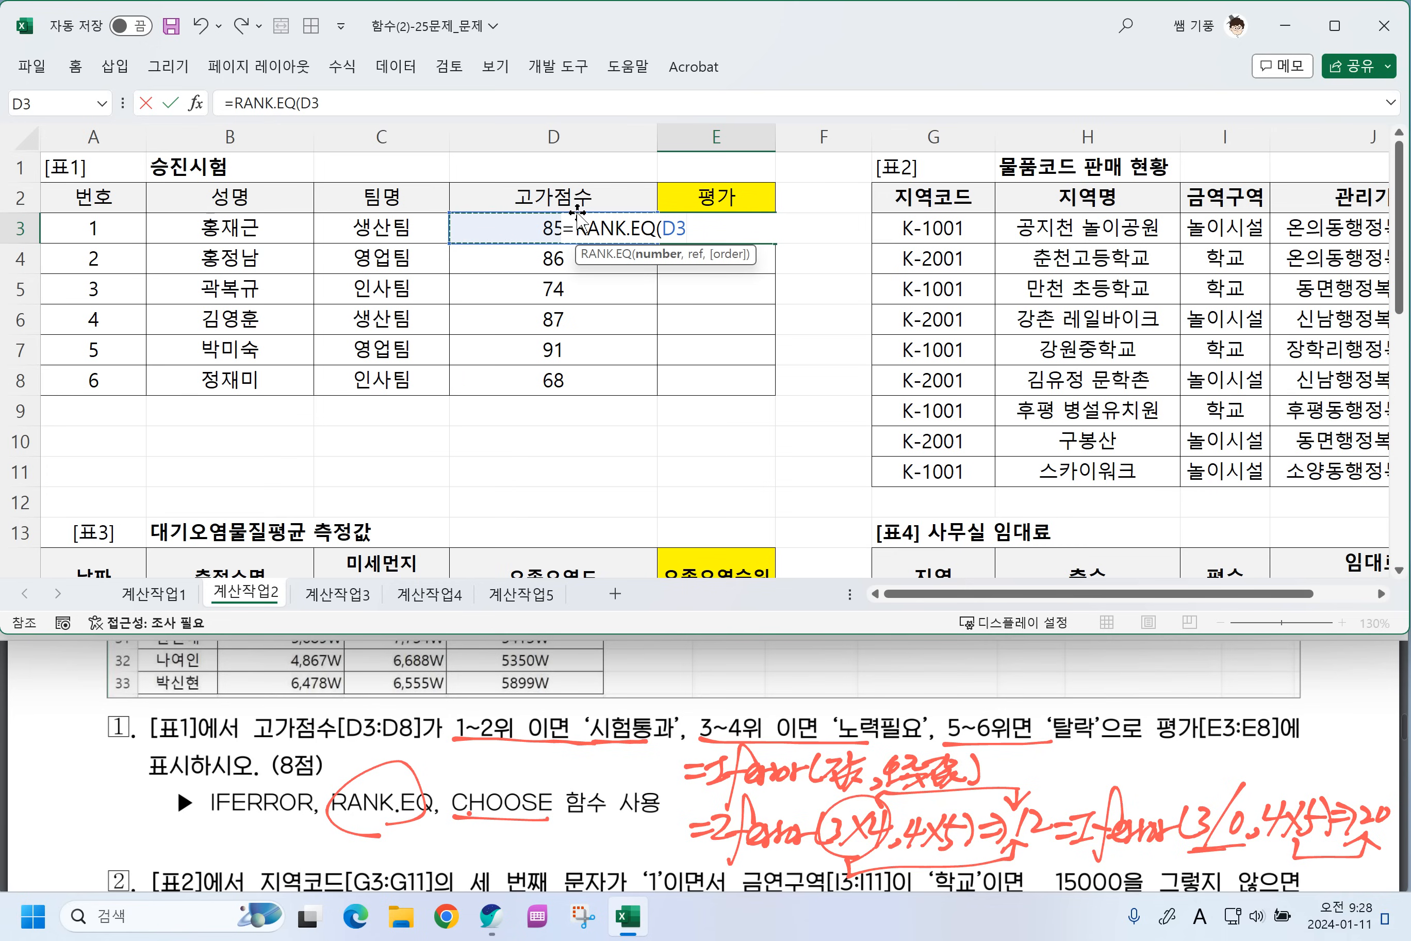
text(,)
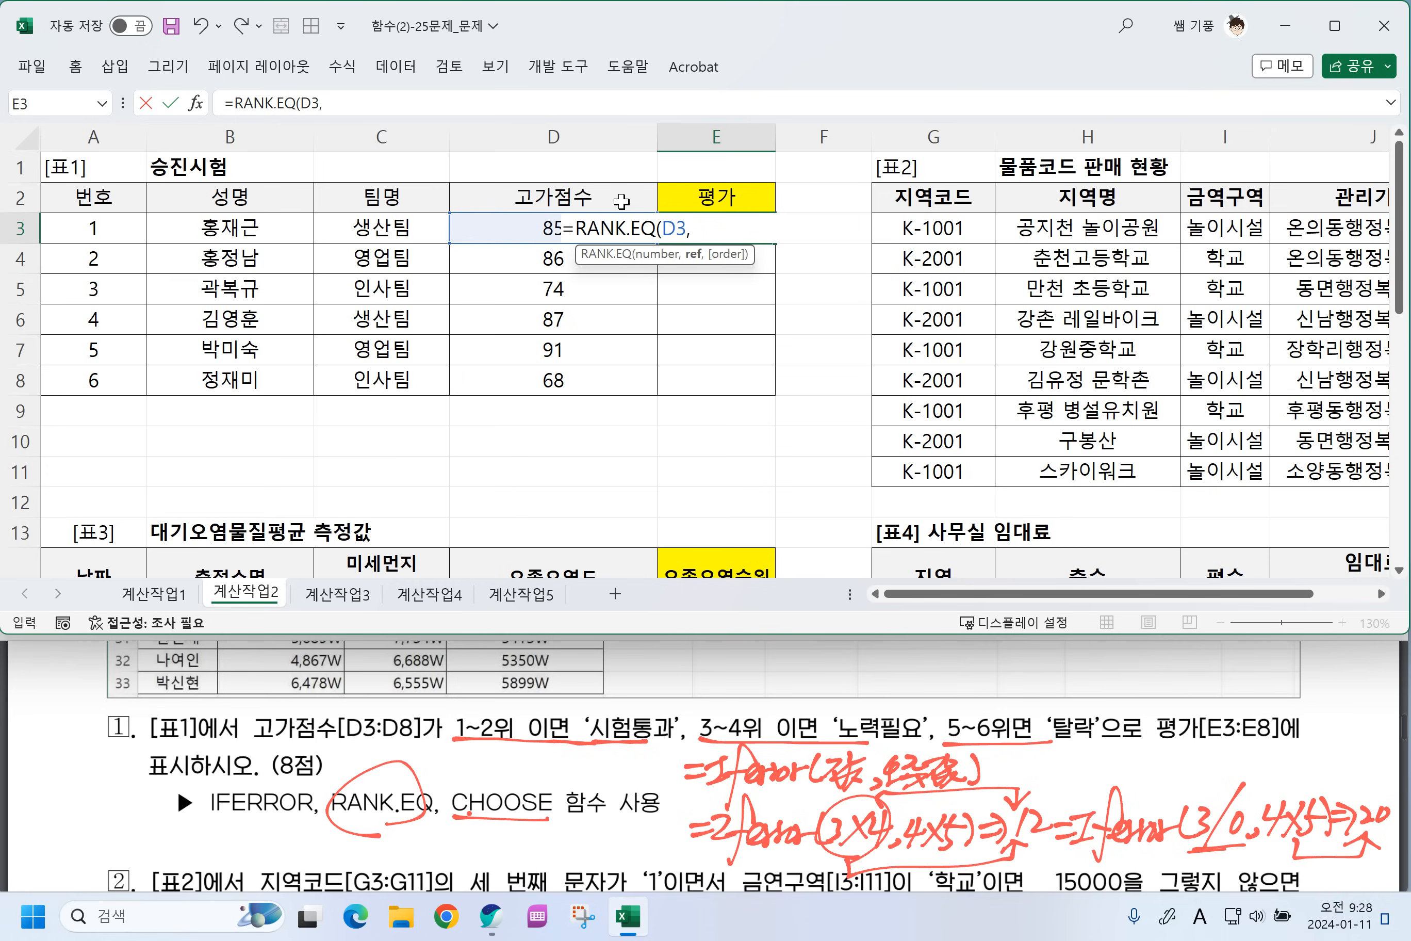
click(504, 226)
drag(493, 271, 472, 367)
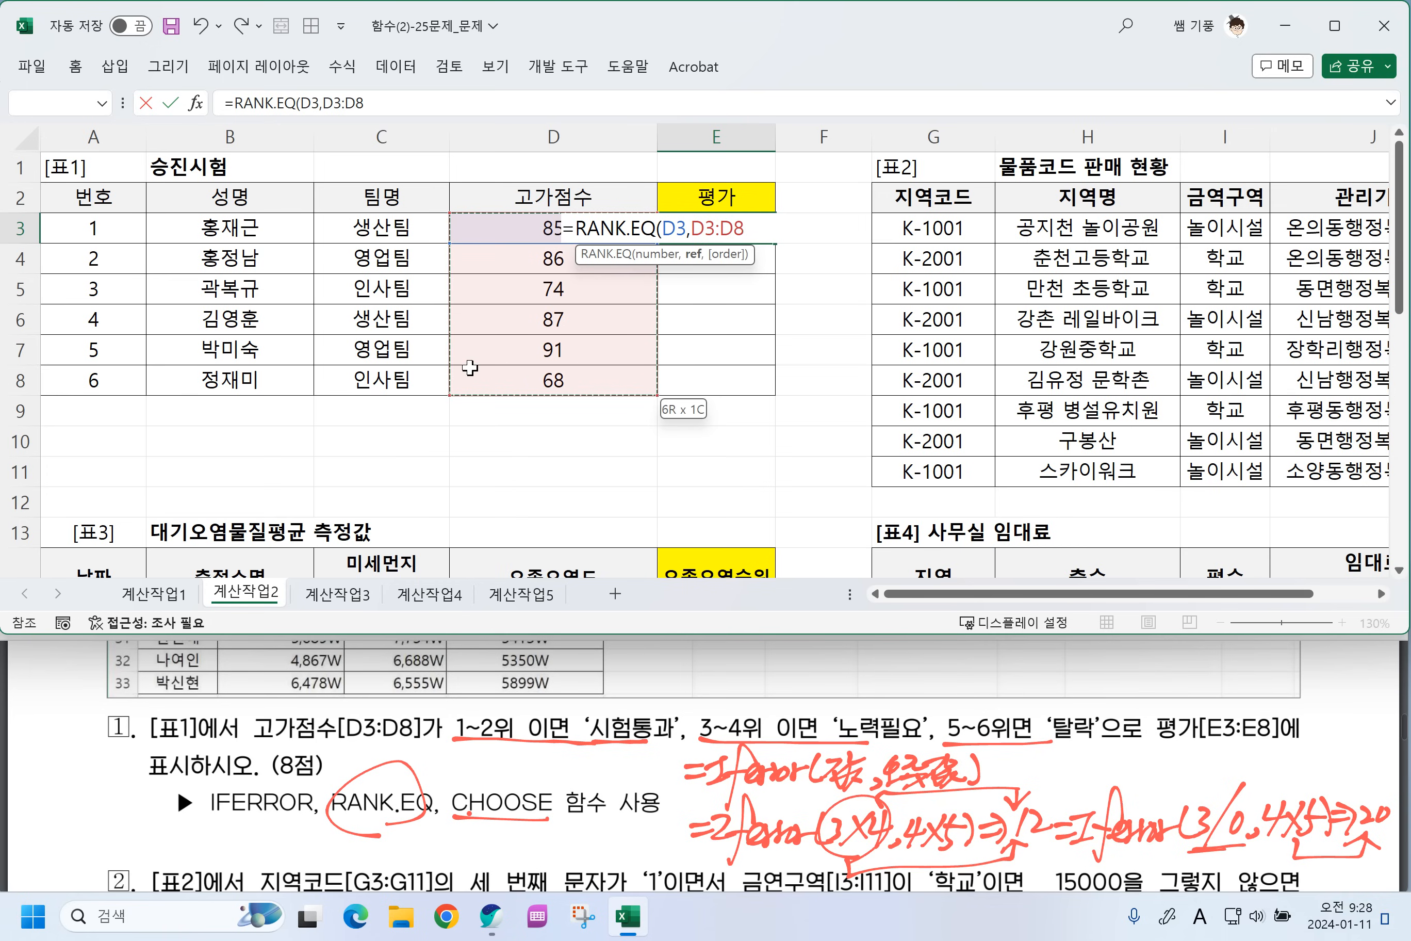
key(F4)
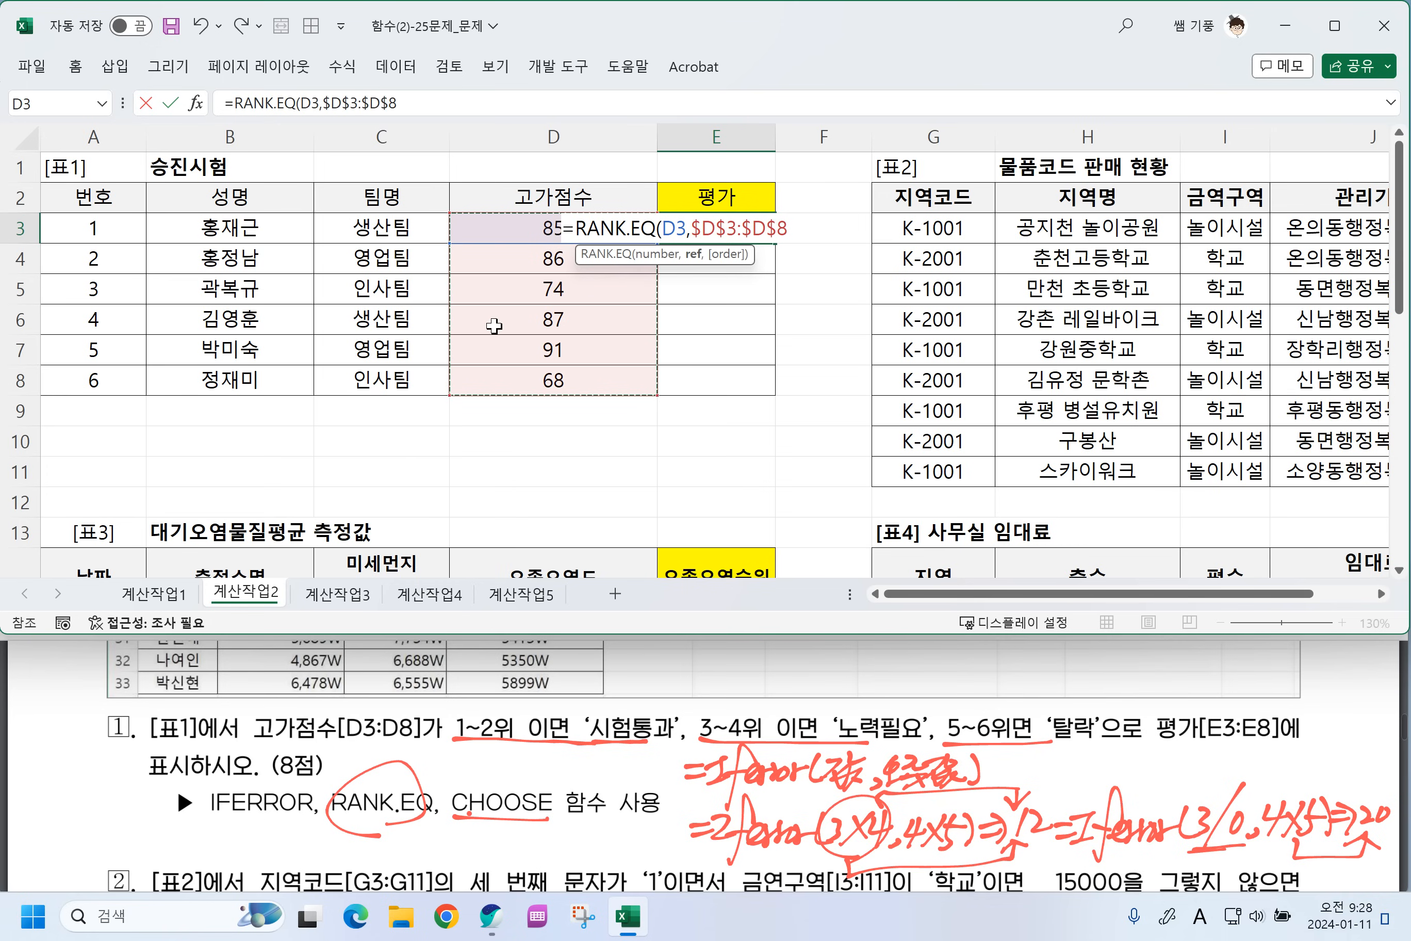
text(,0))
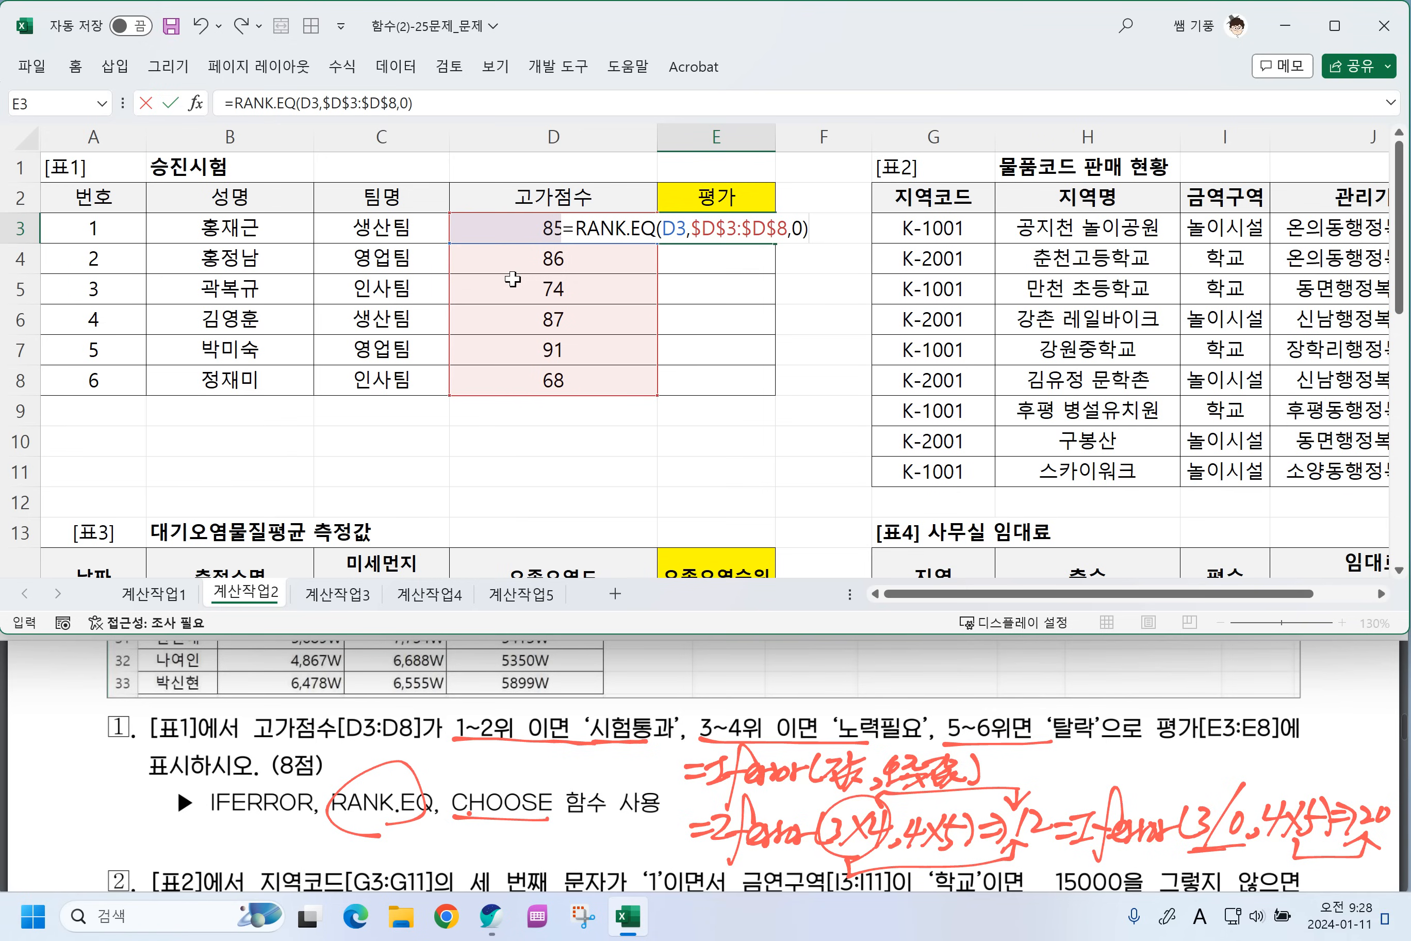
key(Return)
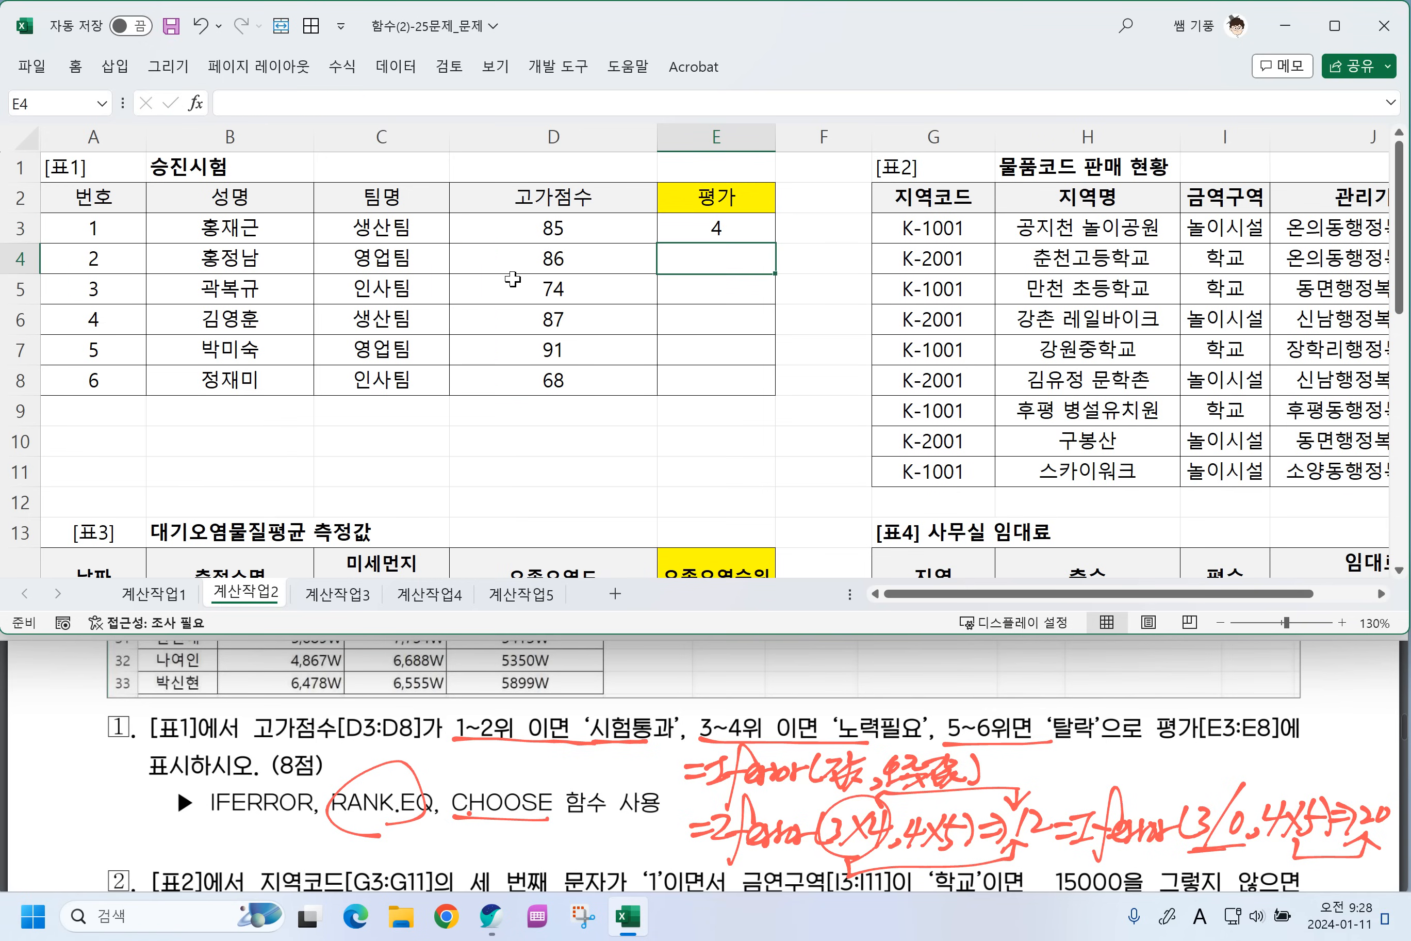
Fill the RANK.EQ formula from E3 down to E8.
click(693, 228)
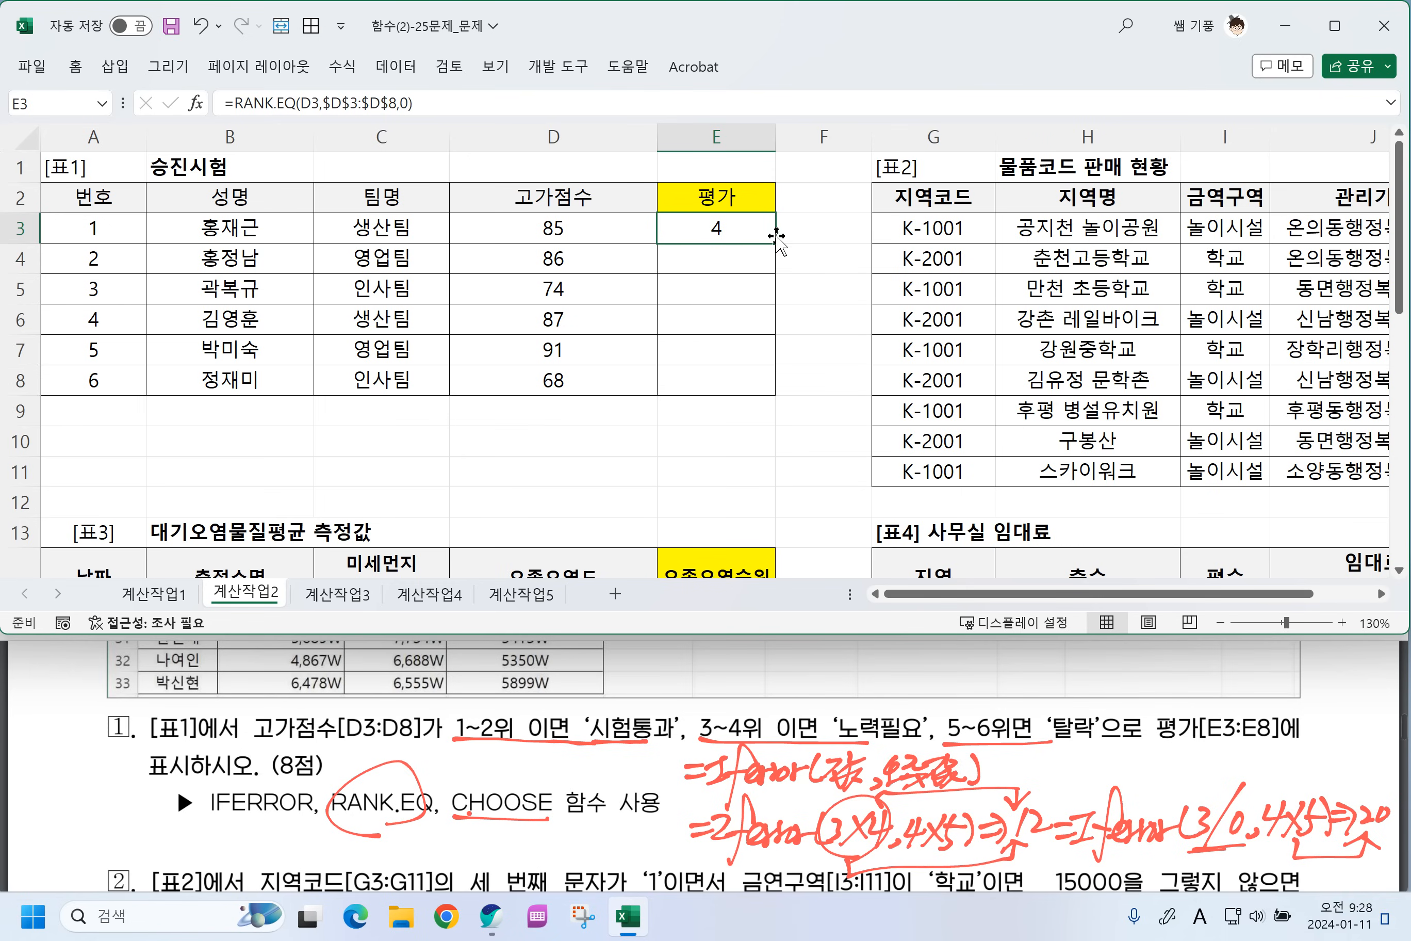
drag(776, 242, 751, 380)
double_click(747, 241)
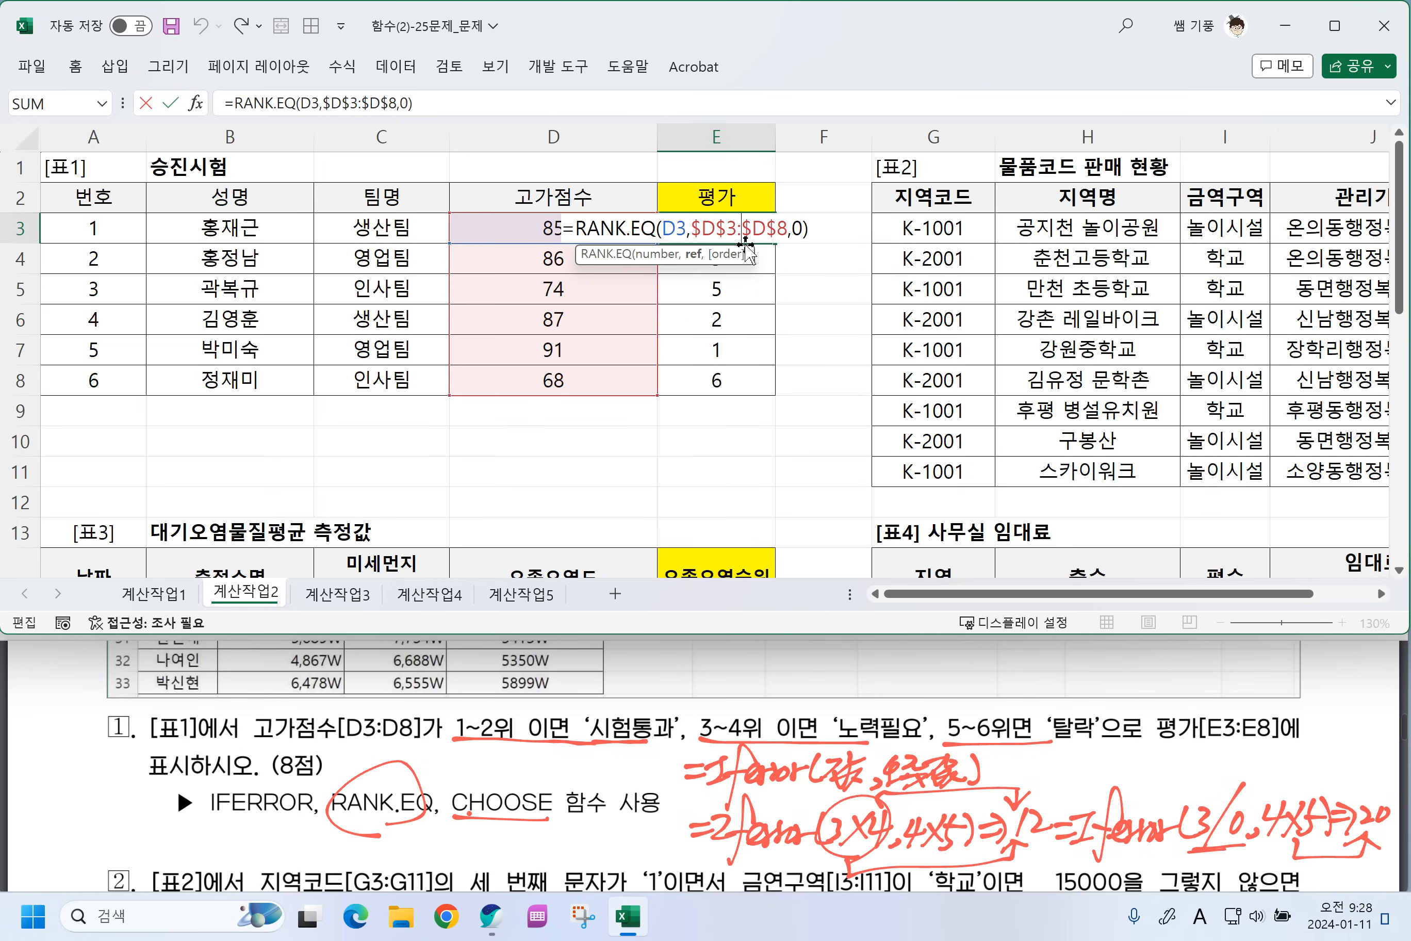
key(Escape)
Reopen E3's formula and insert CHOOSE( before RANK.EQ so that the rank becomes its index number.
double_click(714, 235)
click(580, 231)
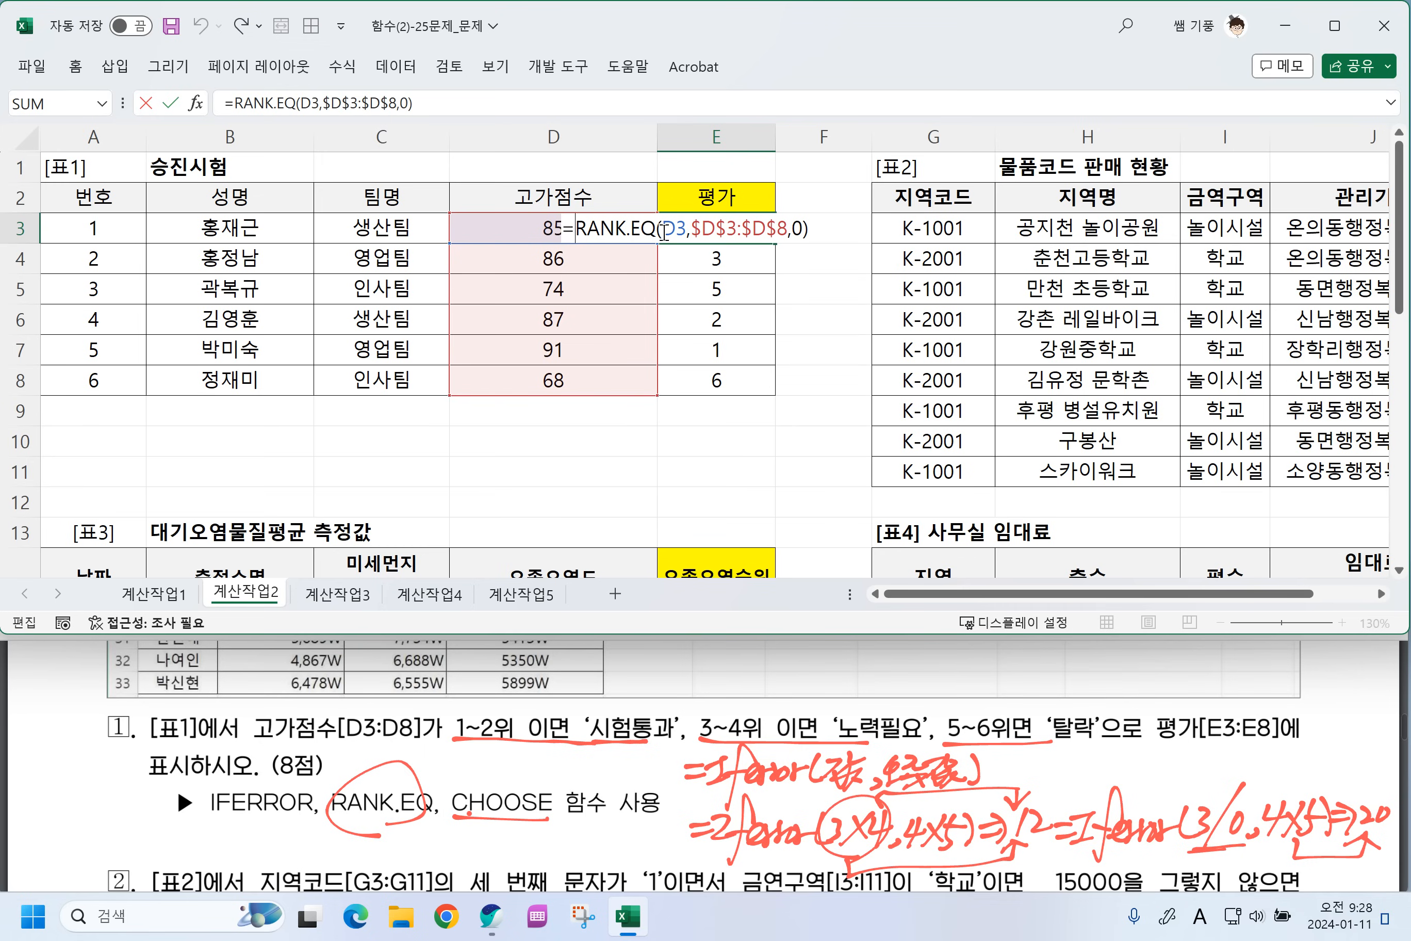
text(CHOO)
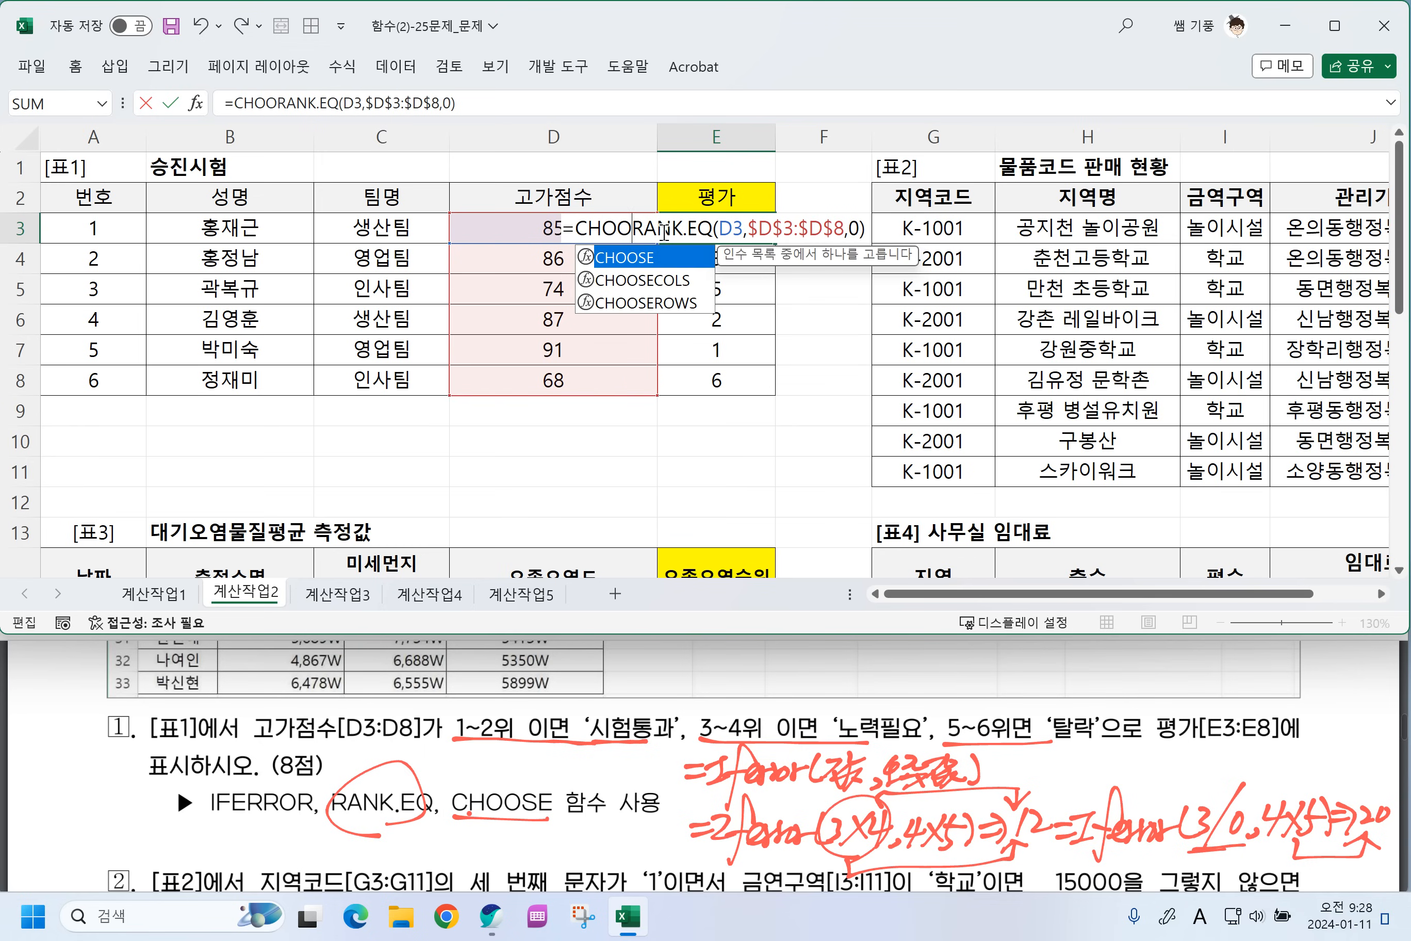
text(SE)
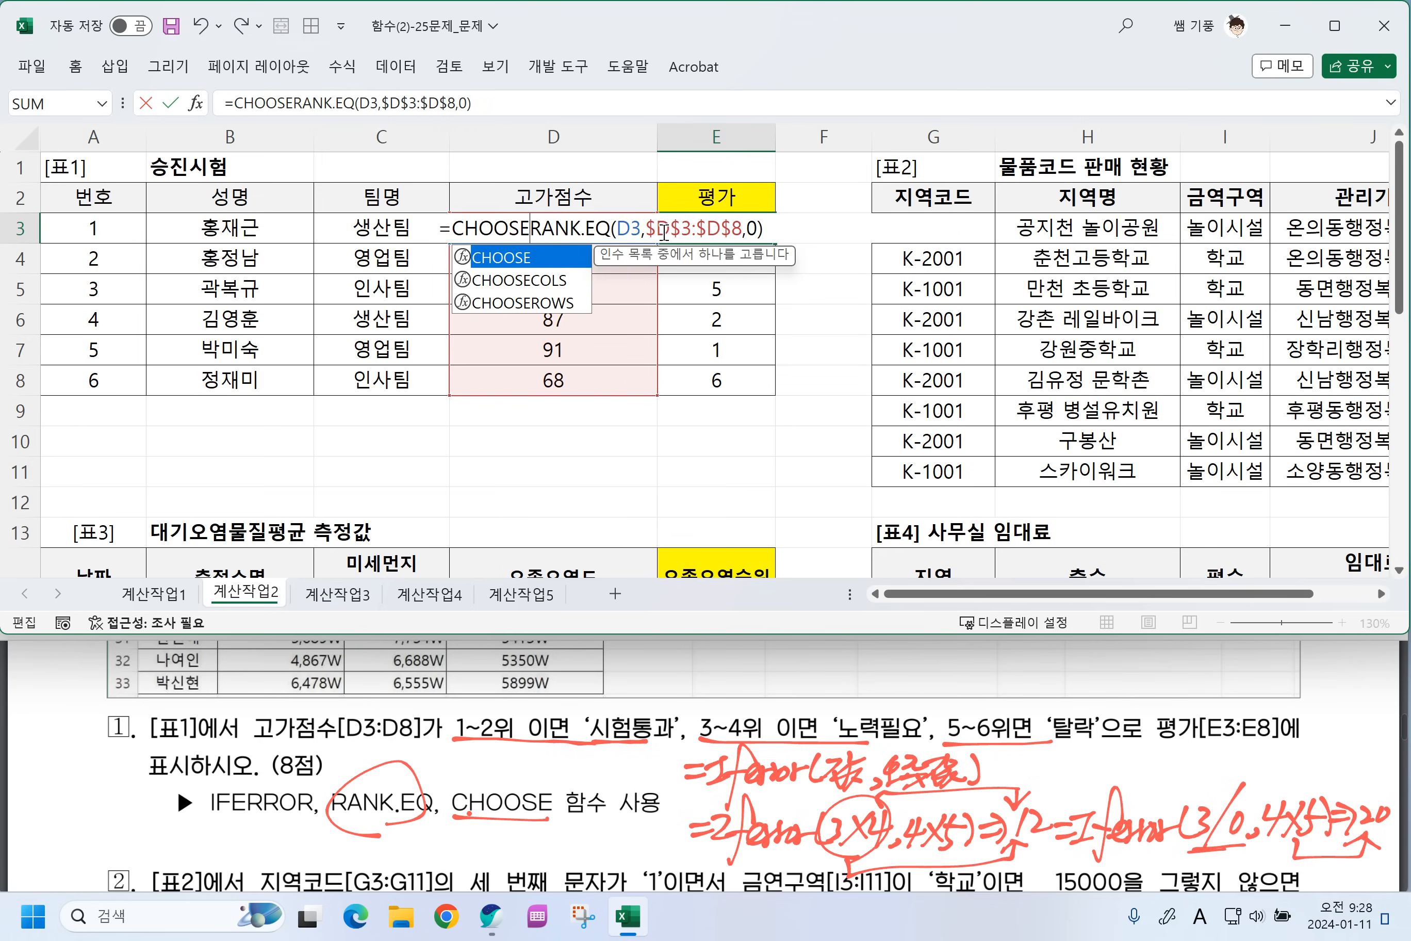
text(()
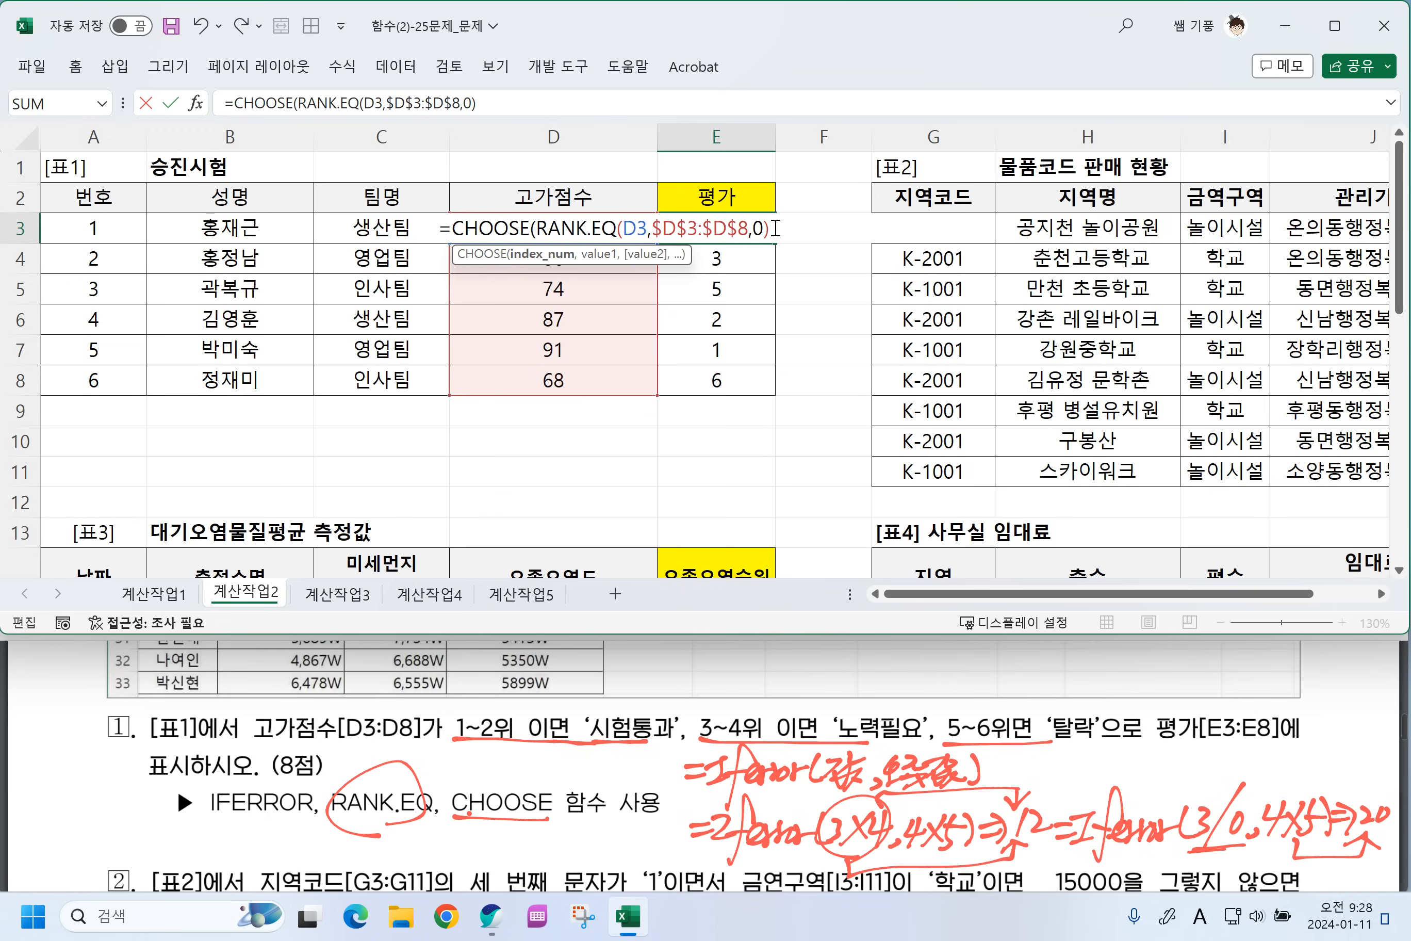
Add "시험통과" as both the first and second CHOOSE values after the RANK.EQ part of E3's formula.
text(,")
key(Hangul)
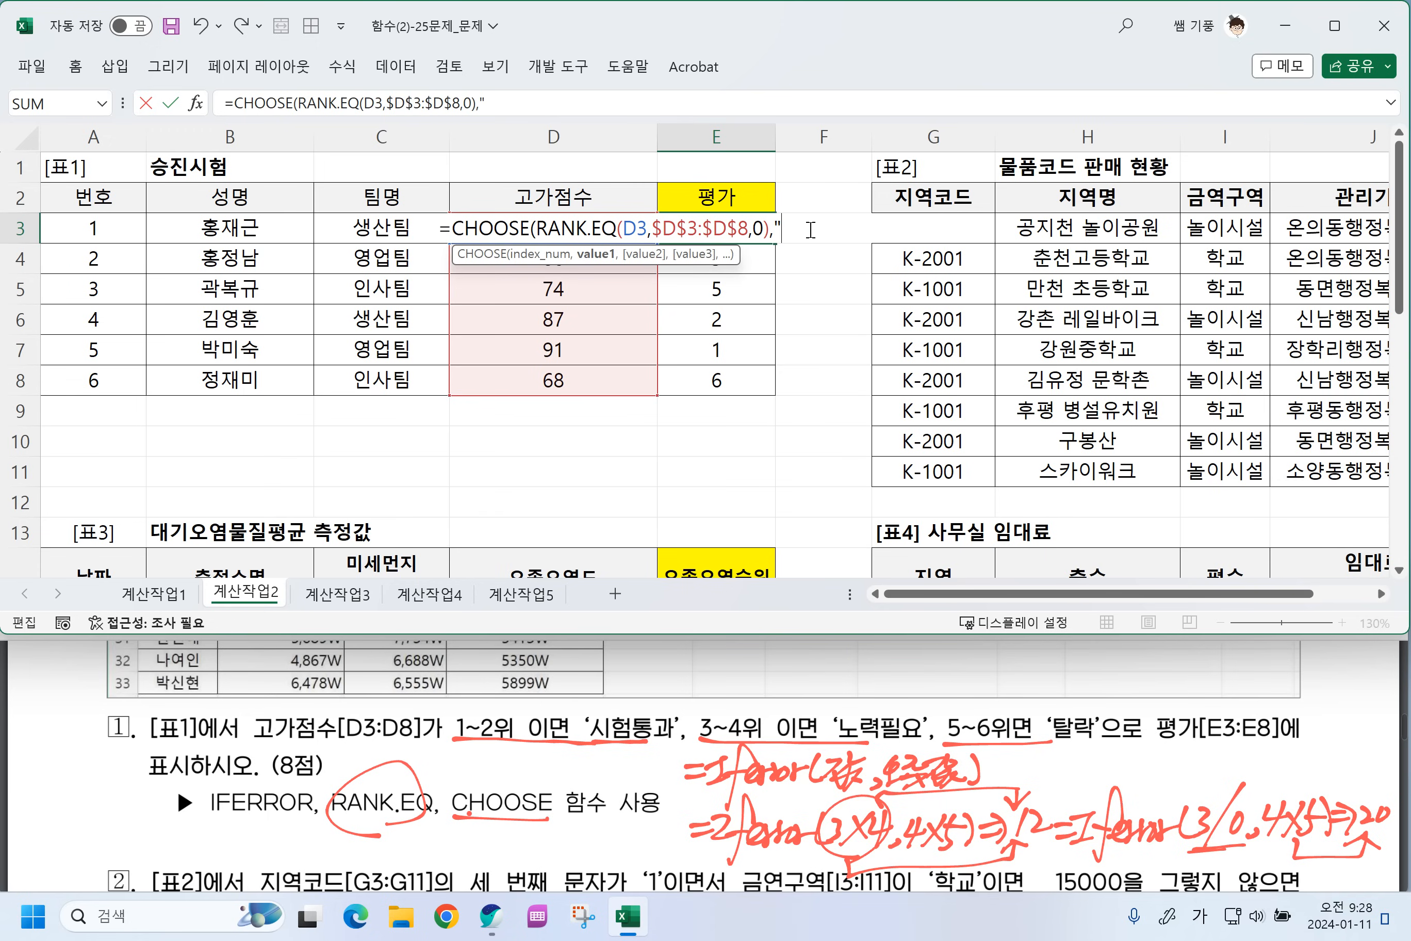
text(시험코)
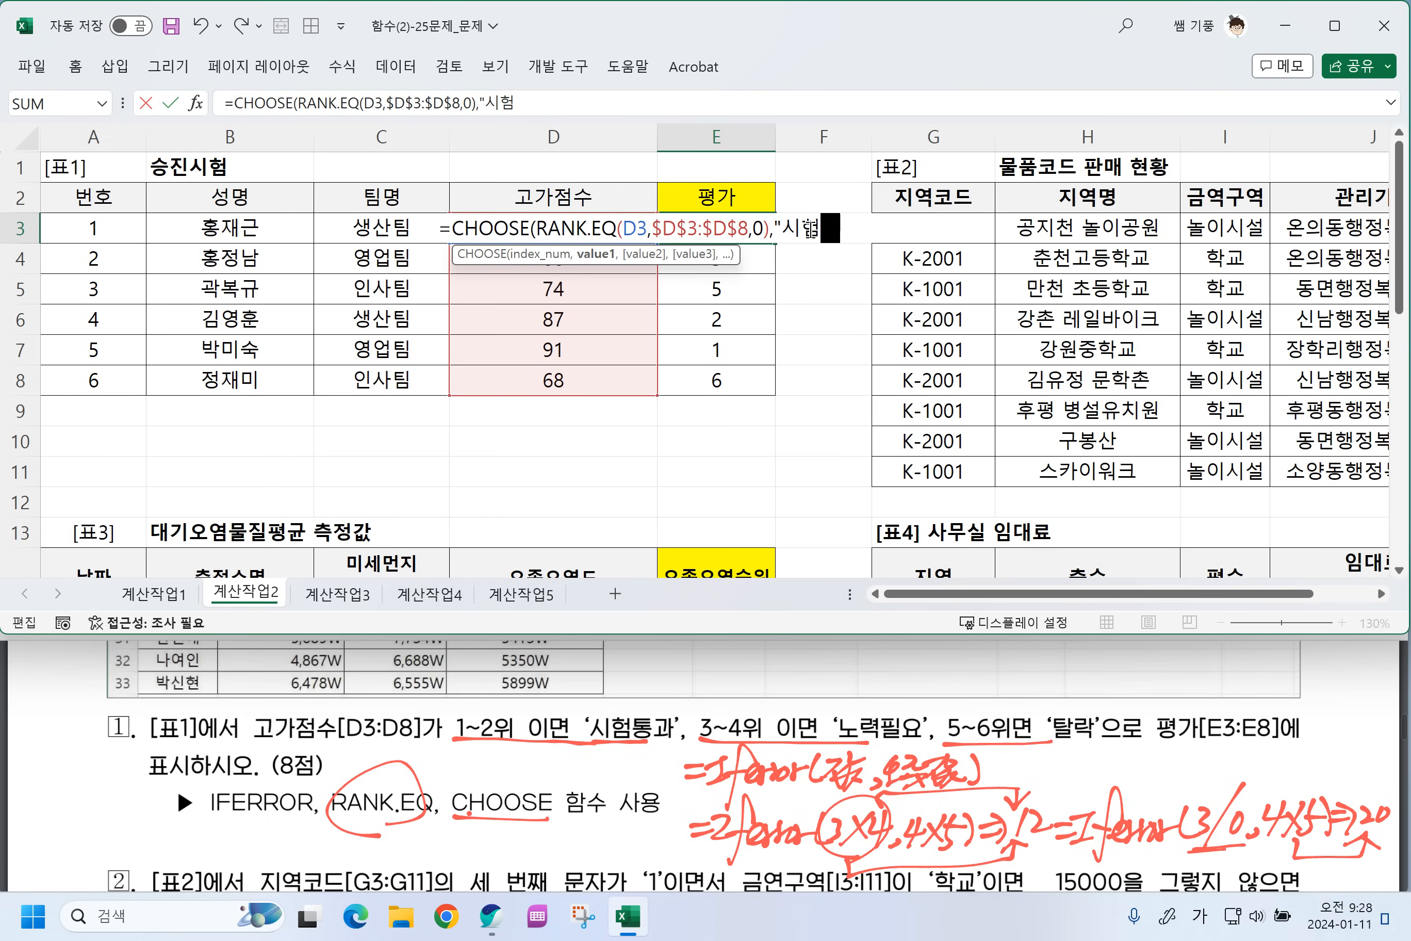
key(BackSpace)
key(BackSpace)
text(토 ㅓ ㅇ)
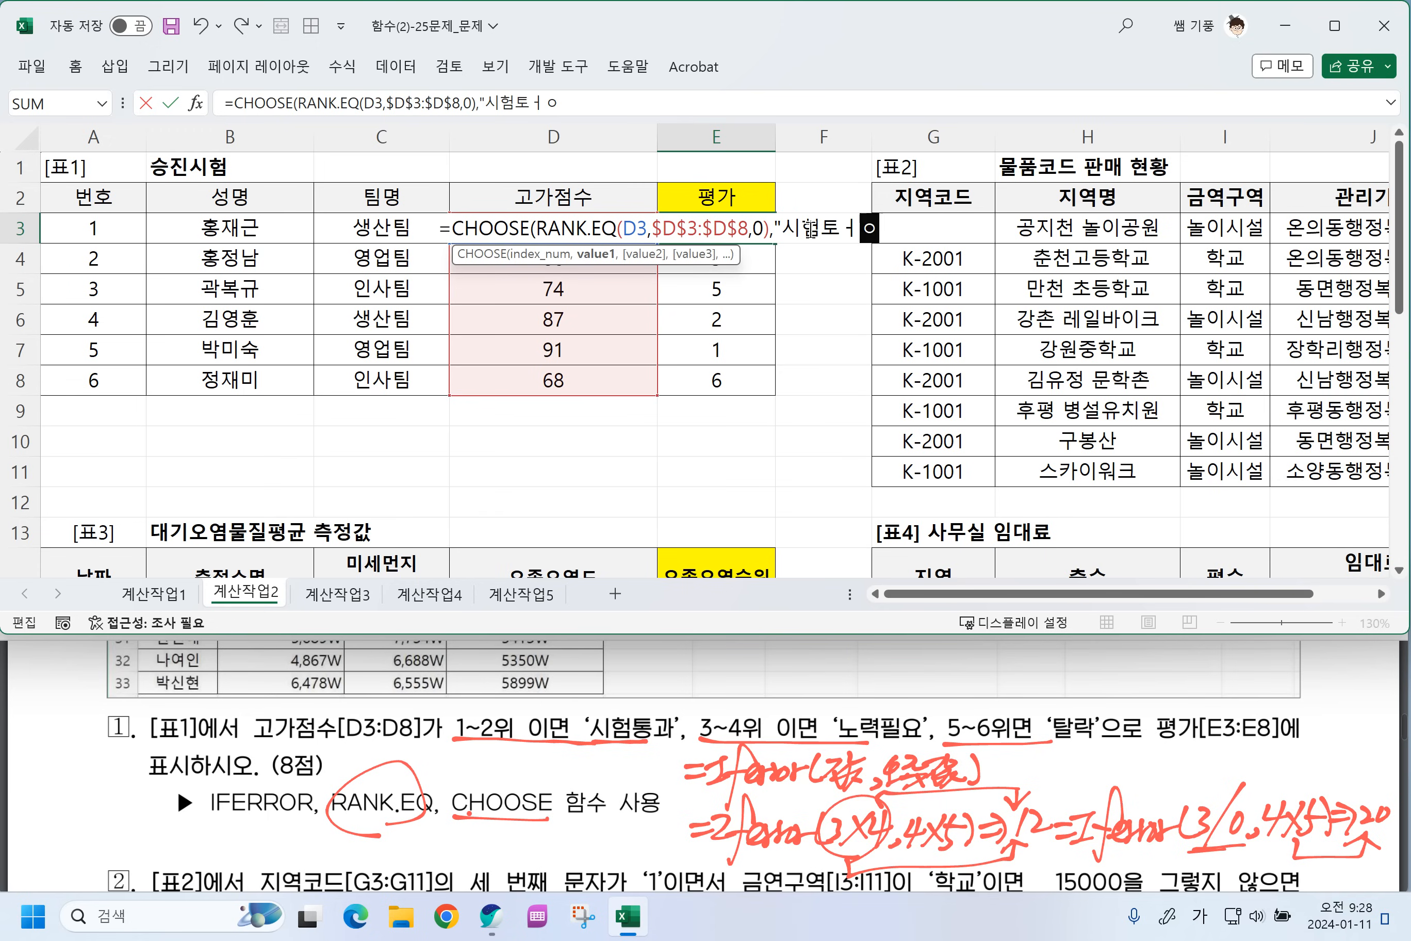
key(BackSpace)
key(BackSpace)
key(BackSpace)
text(통)
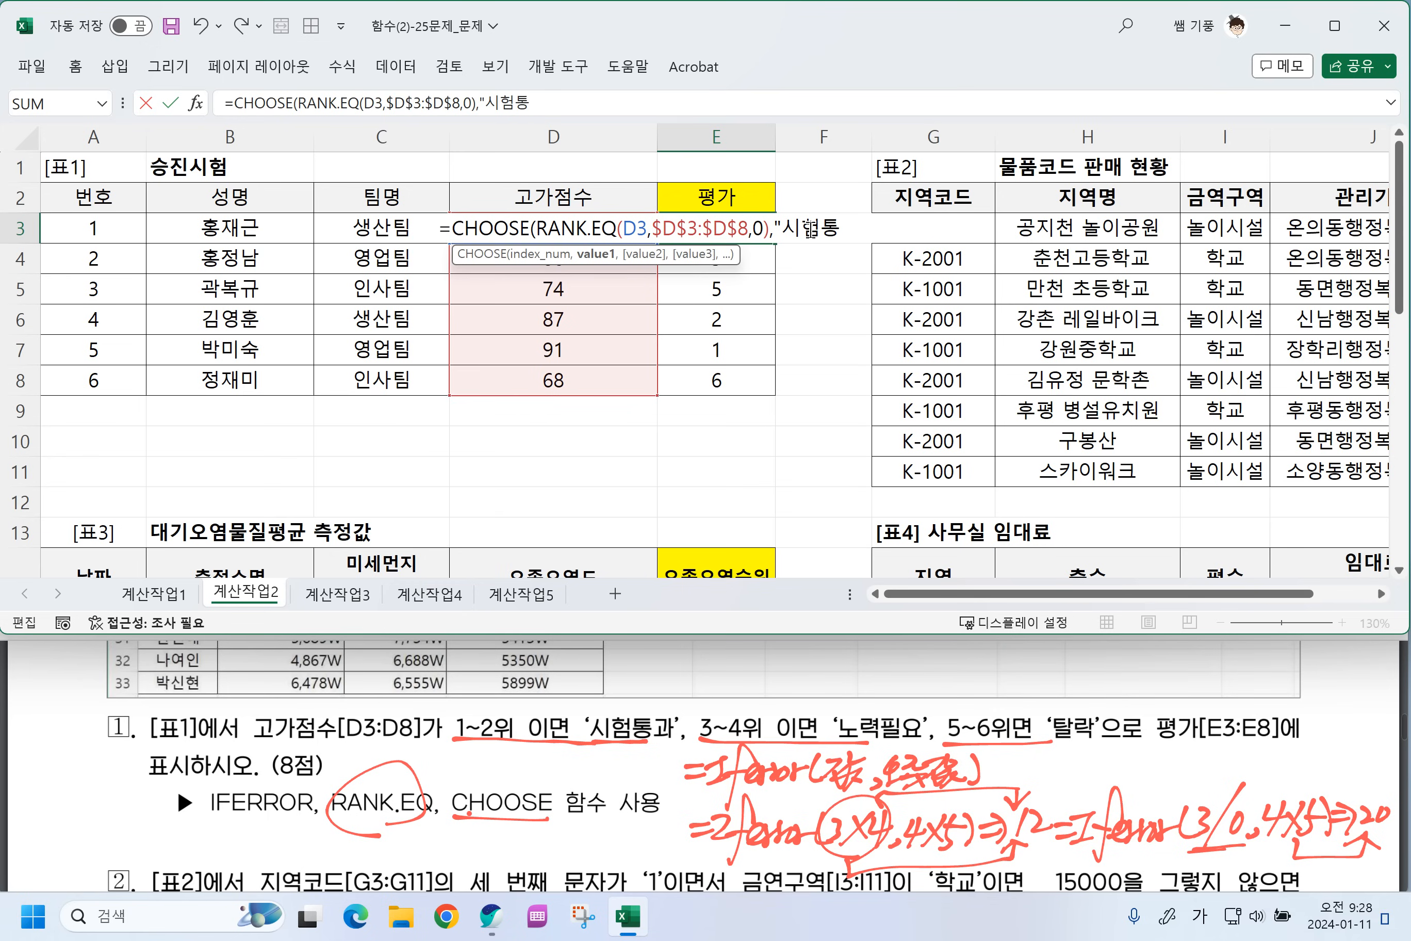
text(과",")
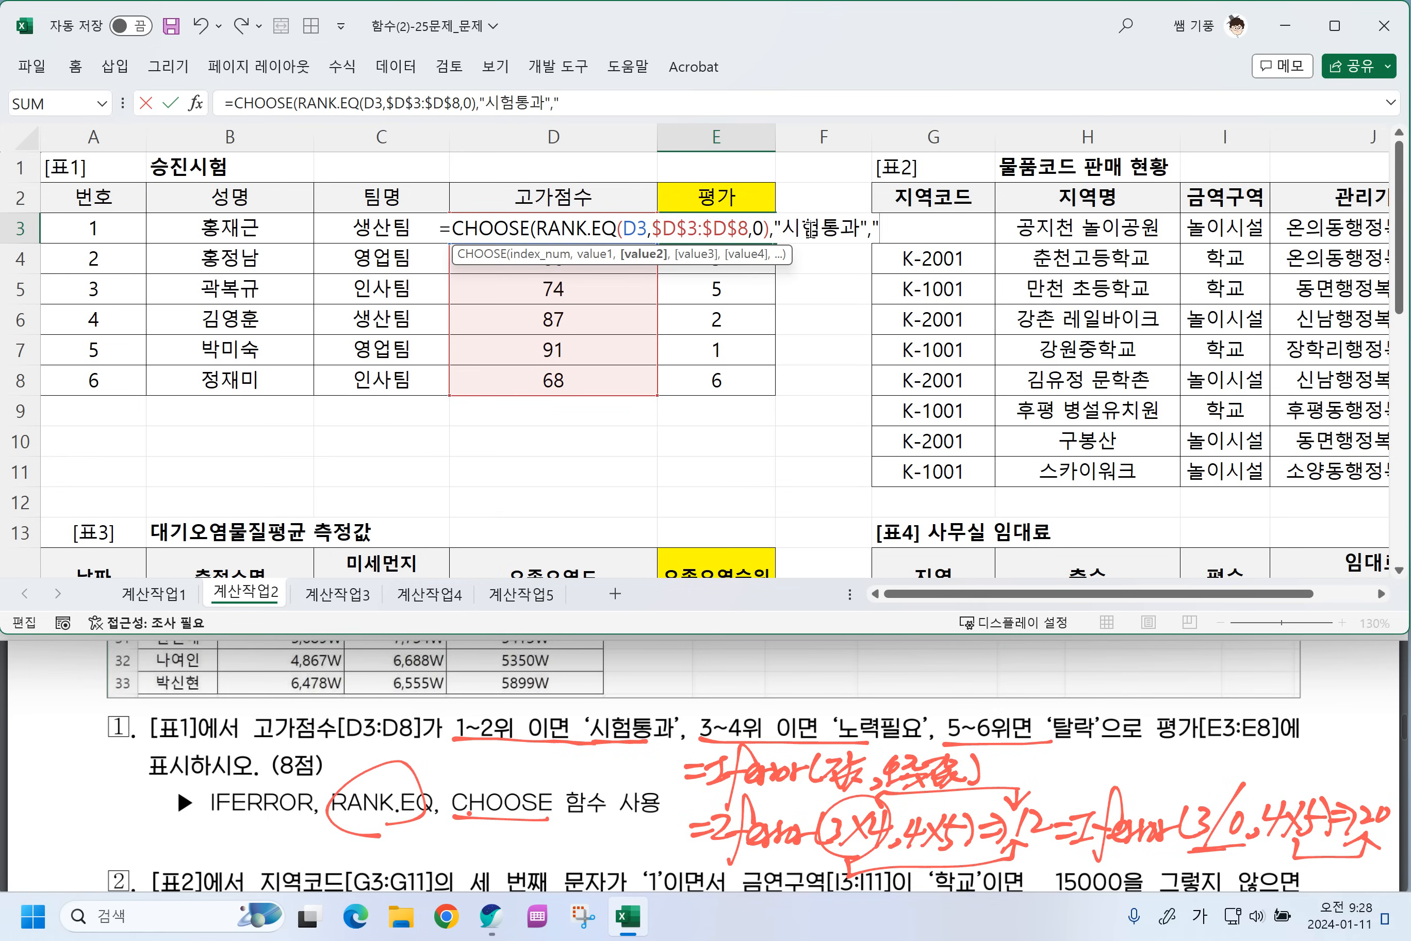
text(시험통과)
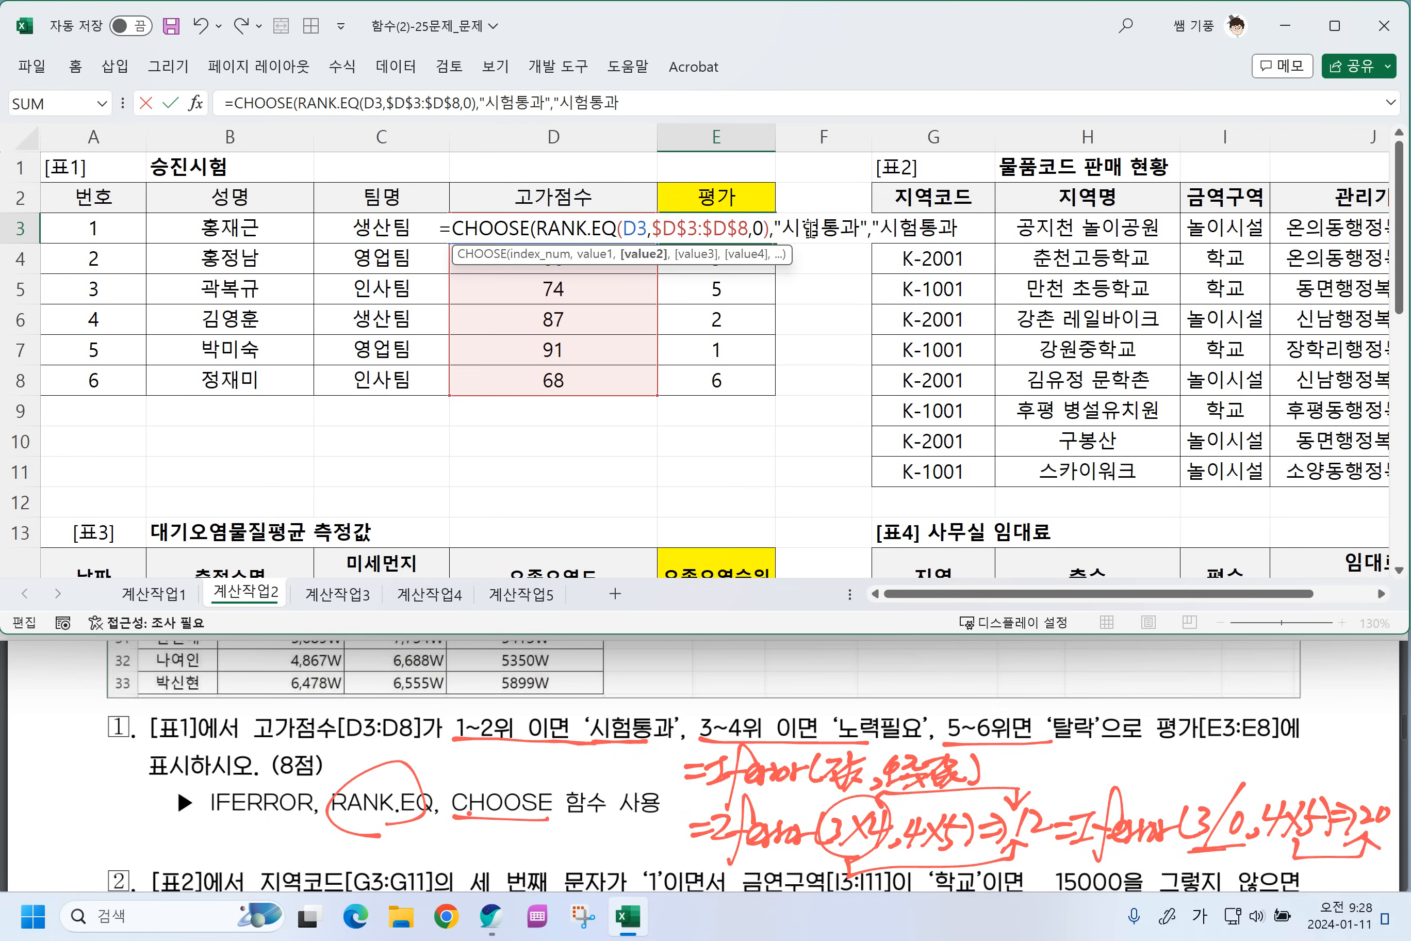
Add 노력필요 as the third and fourth CHOOSE values, close the parenthesis and commit E3's formula.
text(",'노력)
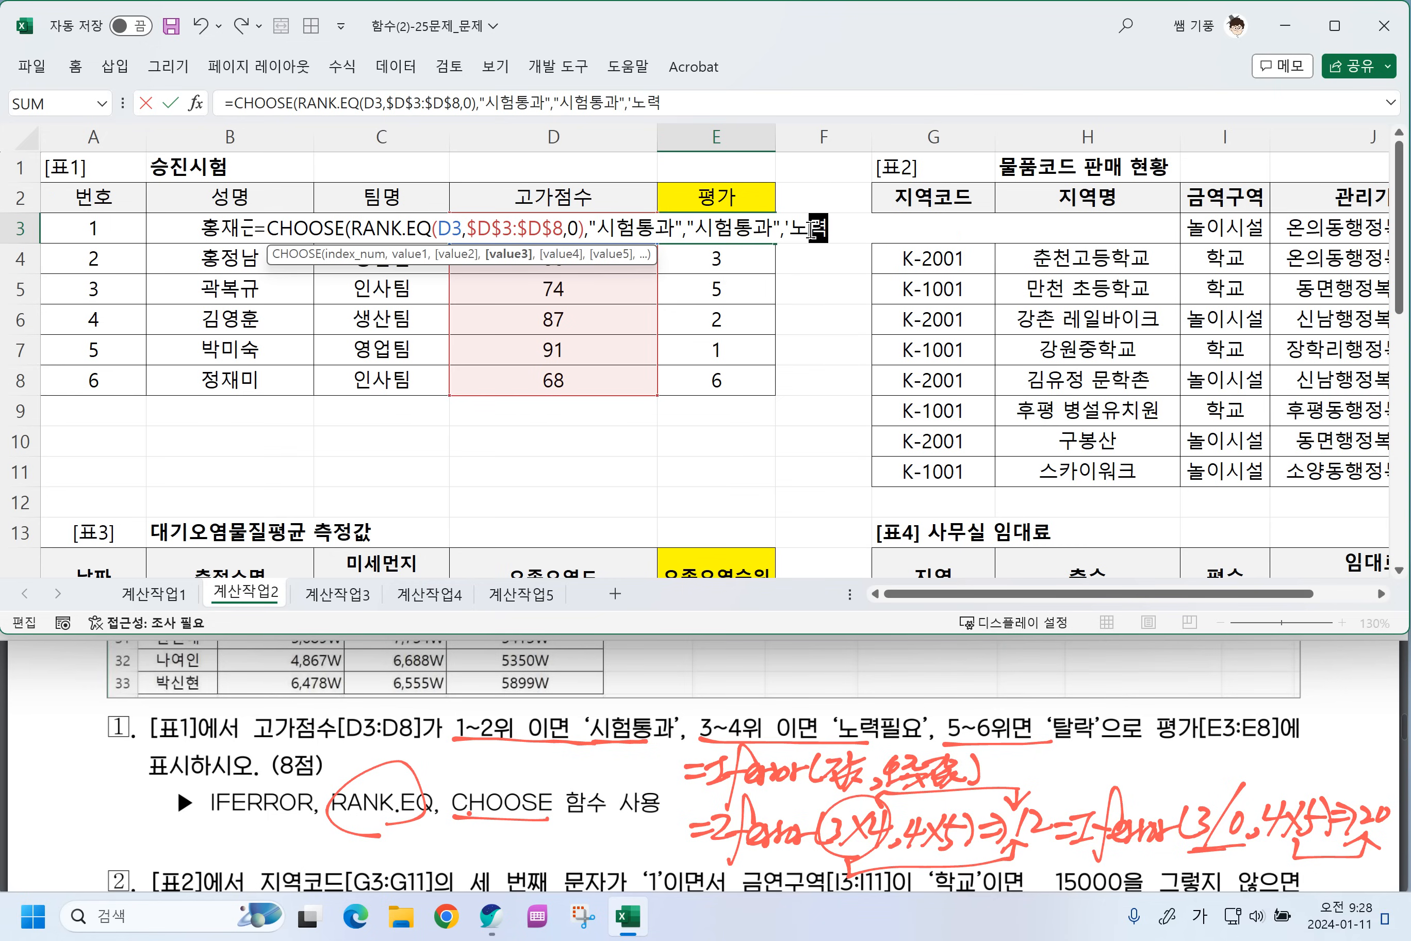
text(필요",')
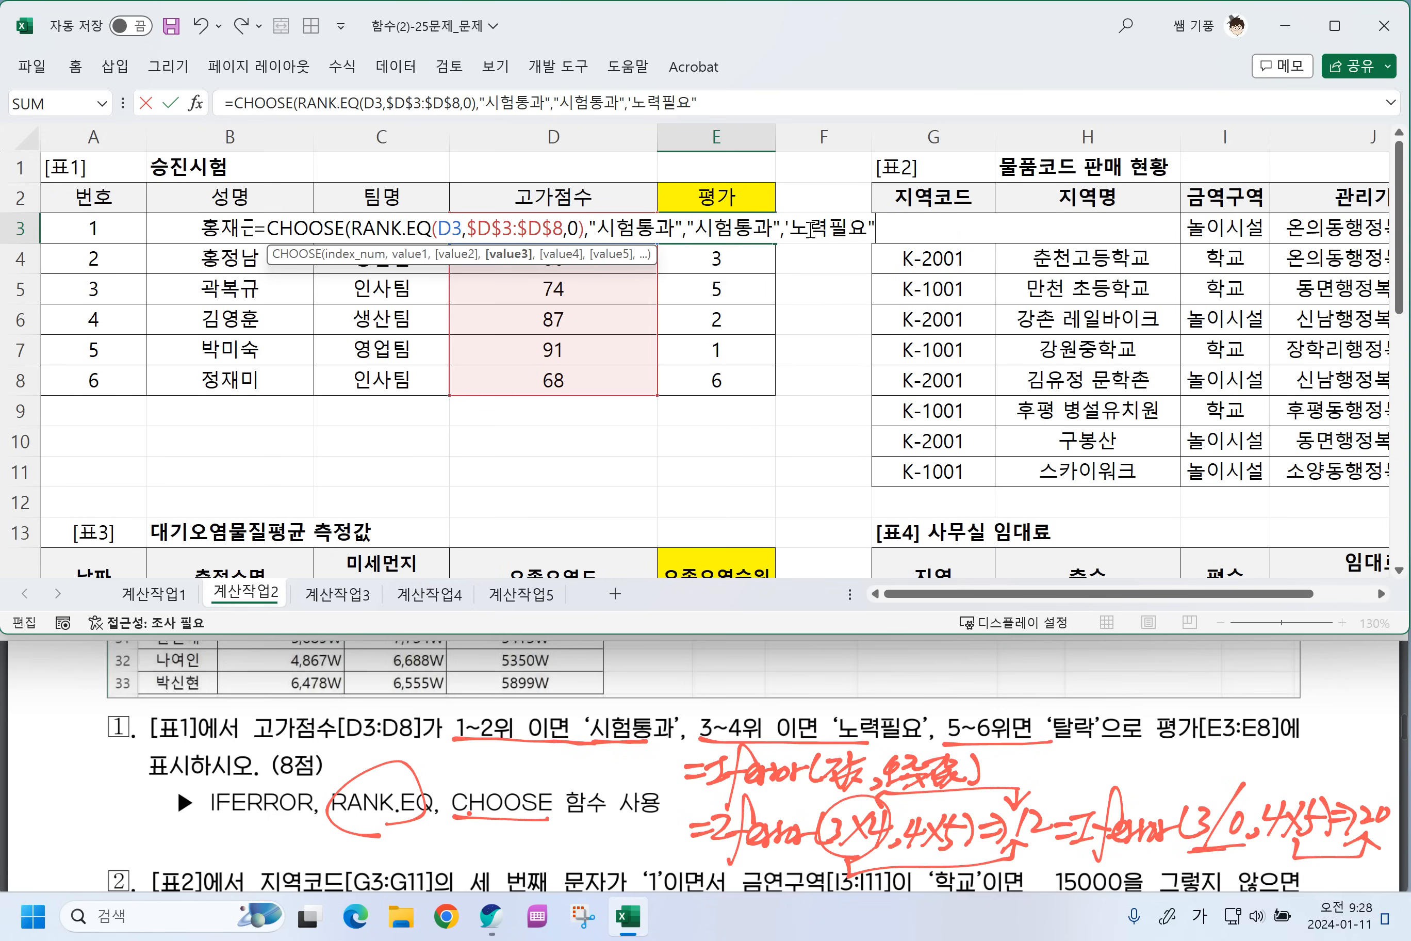
text(노력ㅍ)
key(BackSpace)
key(BackSpace)
key(BackSpace)
text(ㄴㅗ)
text(력필요)
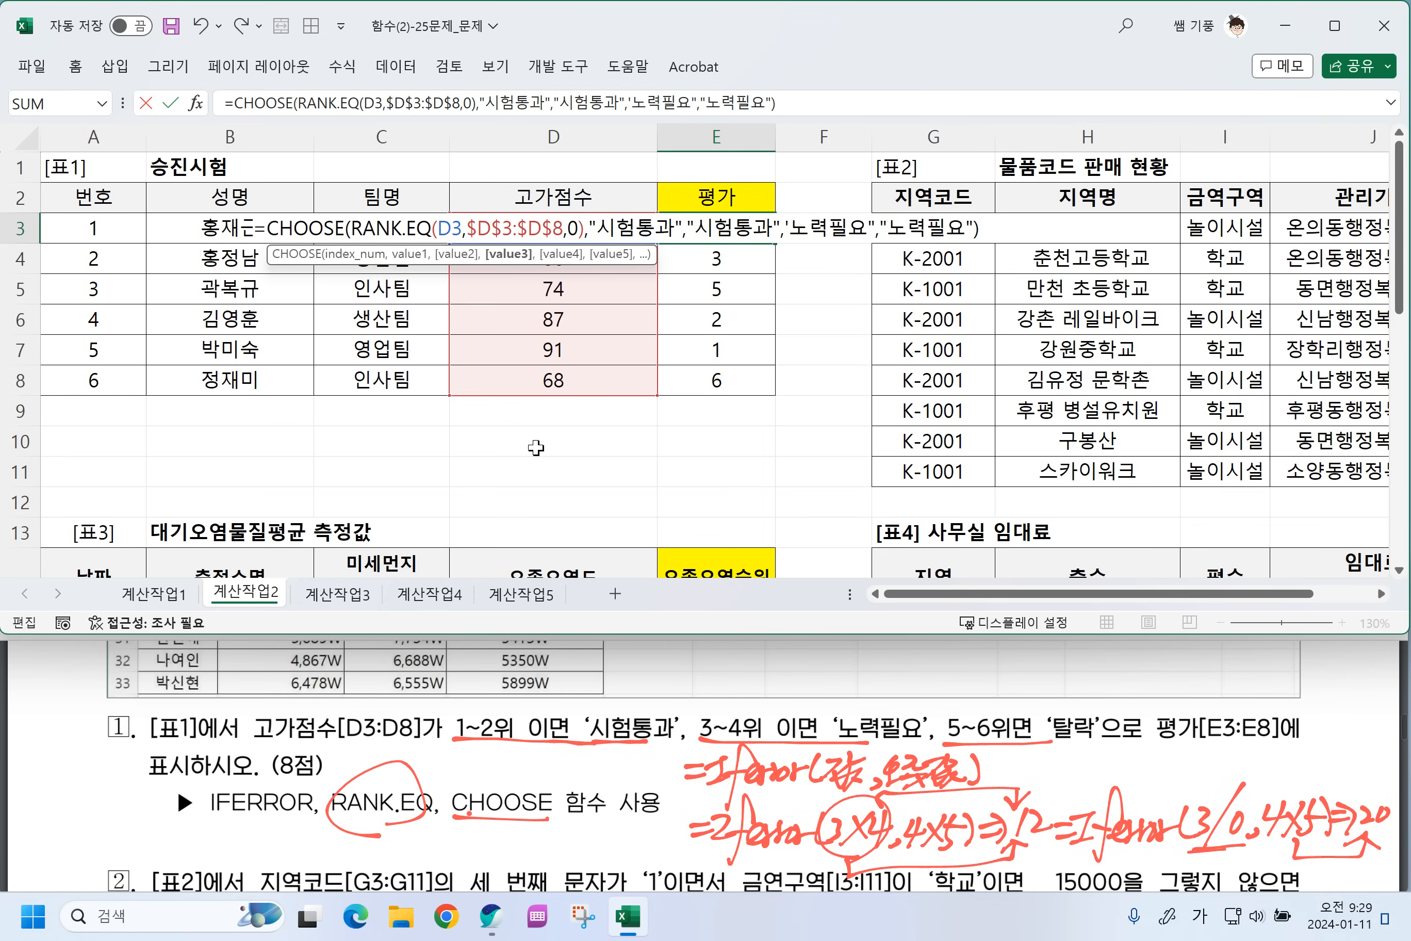
key(Return)
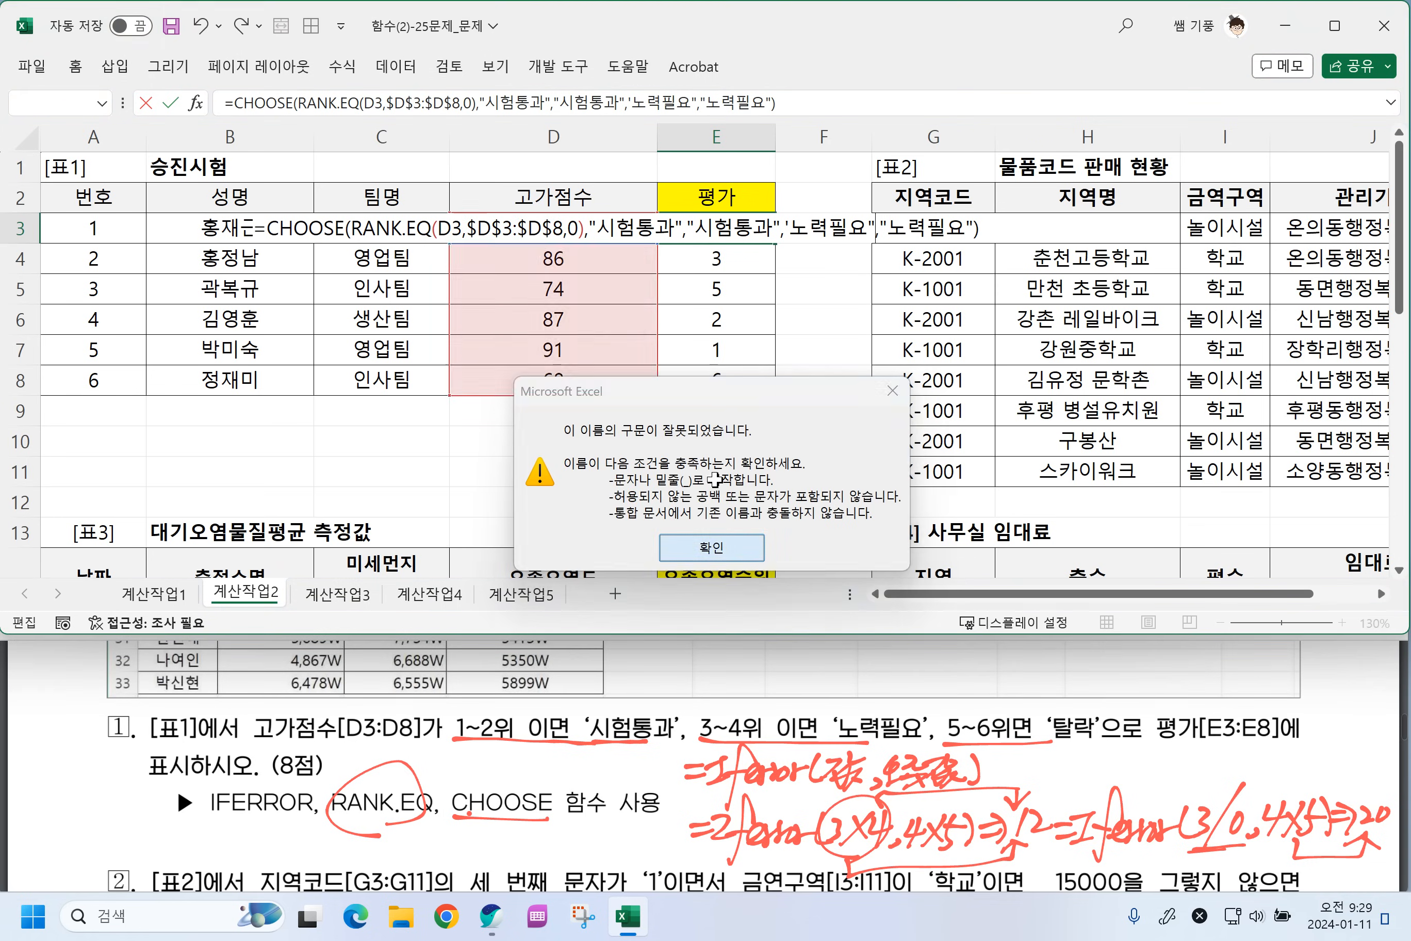
Replace the single quote before the first 노력필요 with a double quote in E3's formula and fill it down to E8.
key(Return)
click(790, 228)
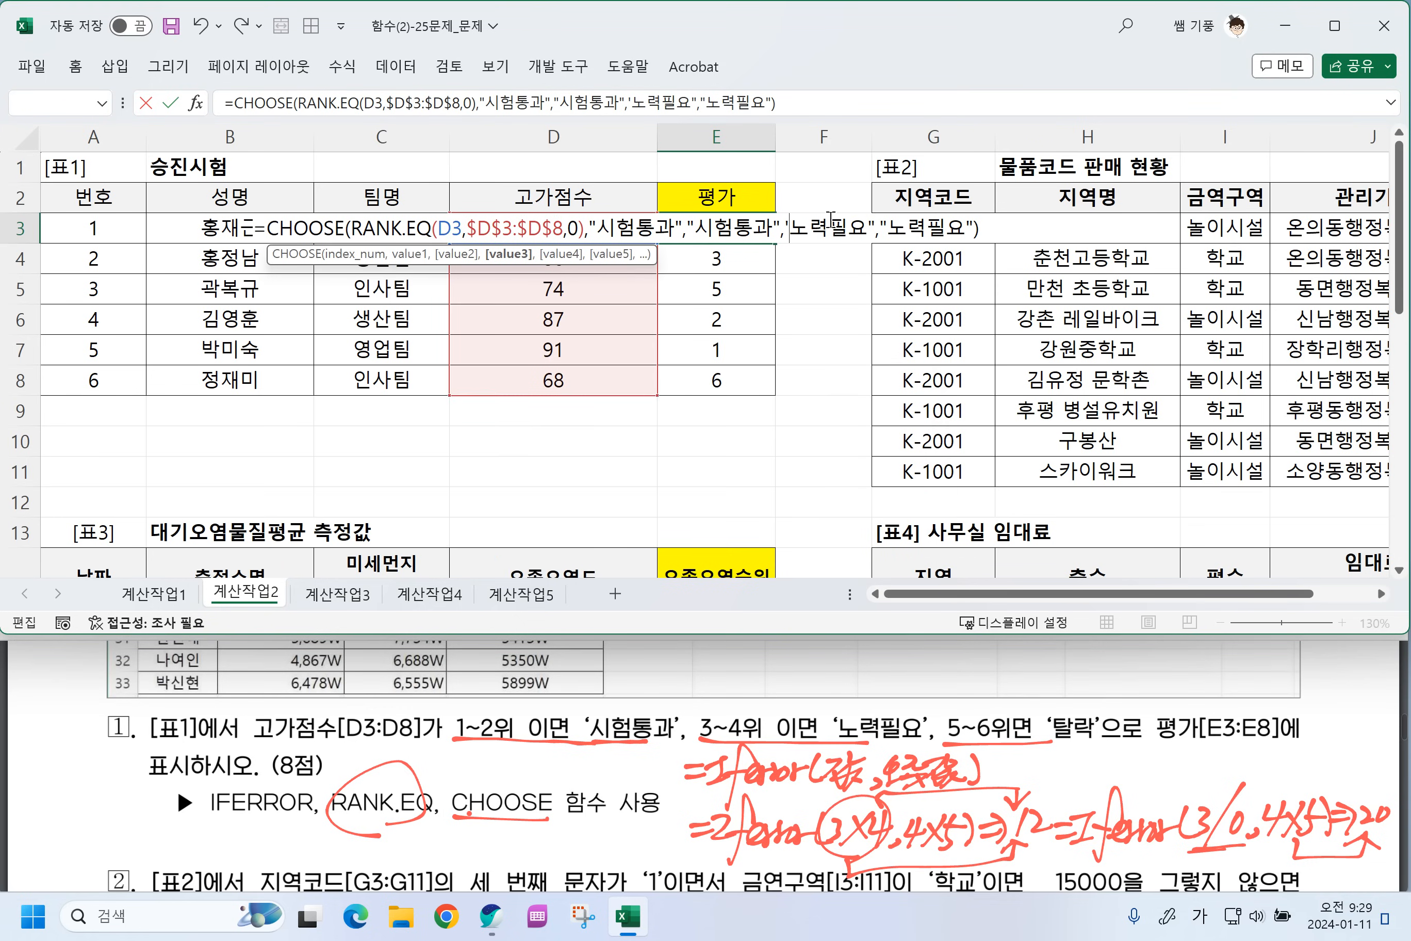
key(BackSpace)
text(")
key(Return)
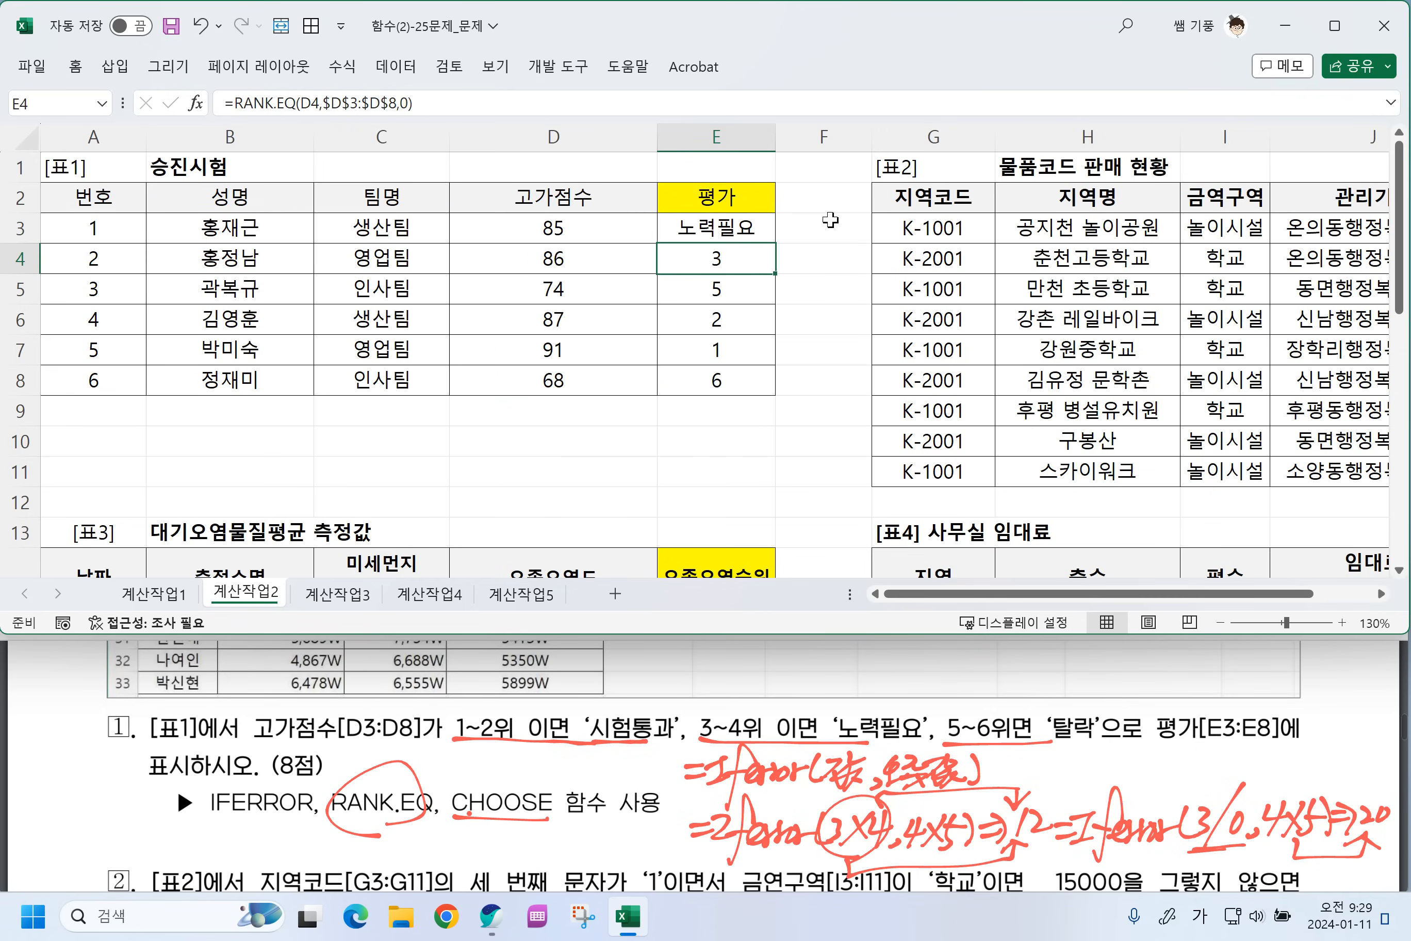
click(723, 234)
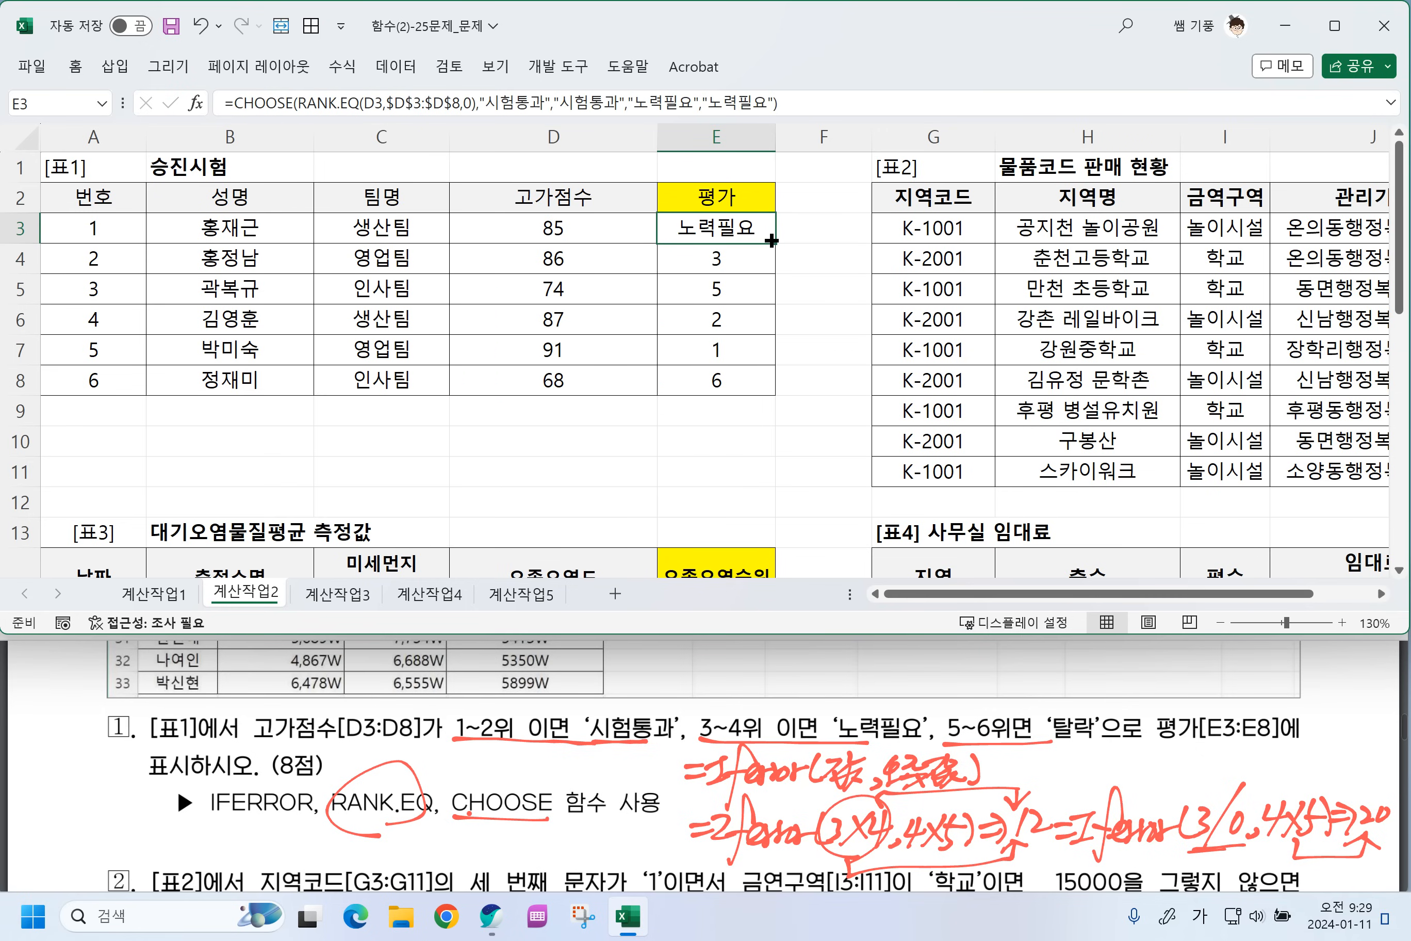
drag(768, 274, 768, 385)
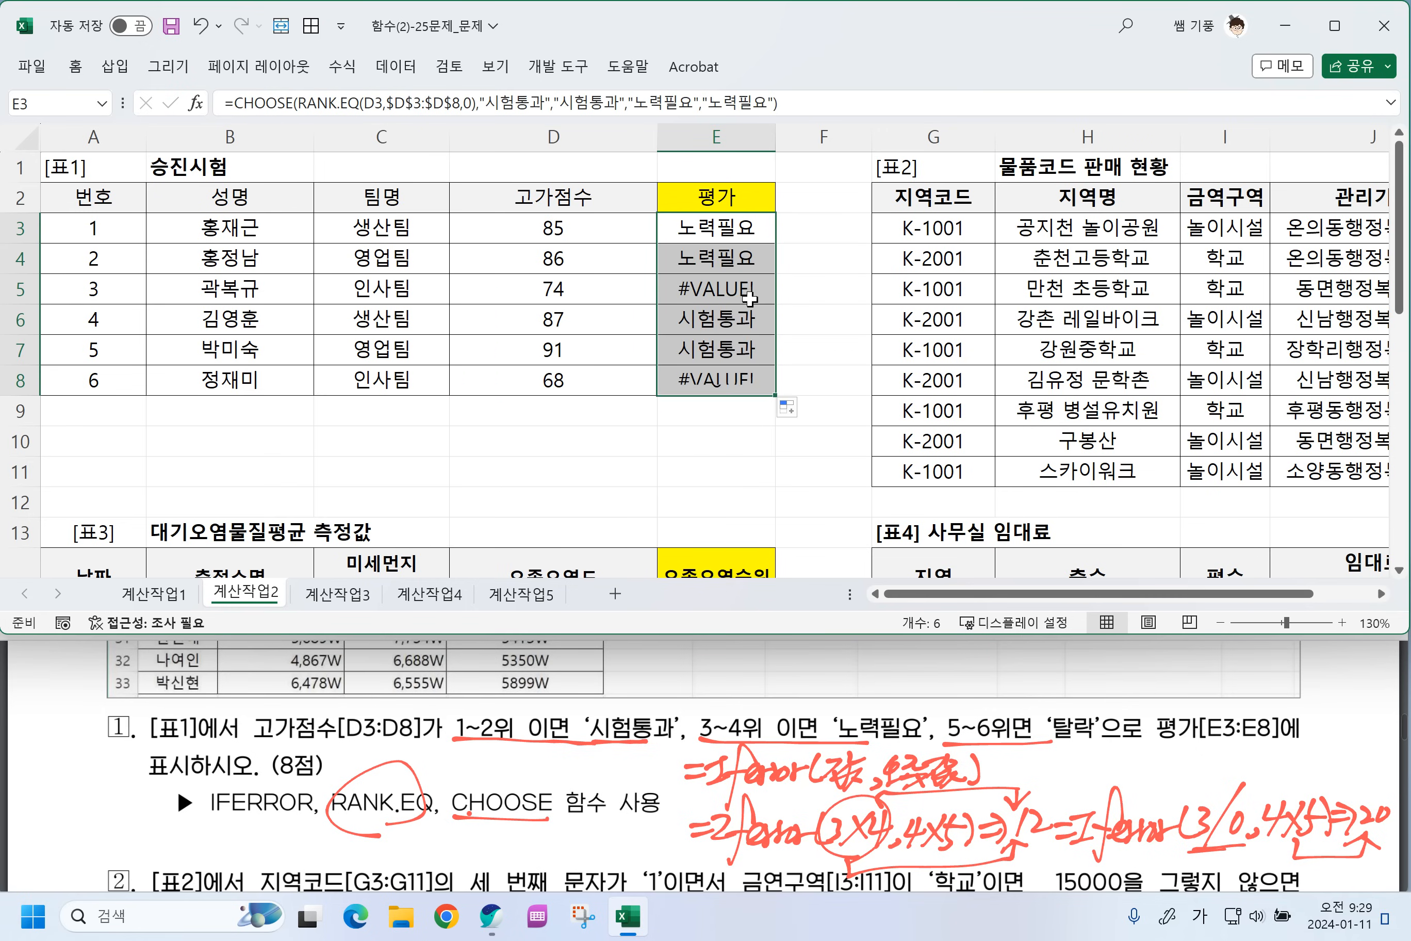
Reopen E3's formula and insert IFERROR( before CHOOSE so that the whole CHOOSE expression becomes its value.
double_click(716, 233)
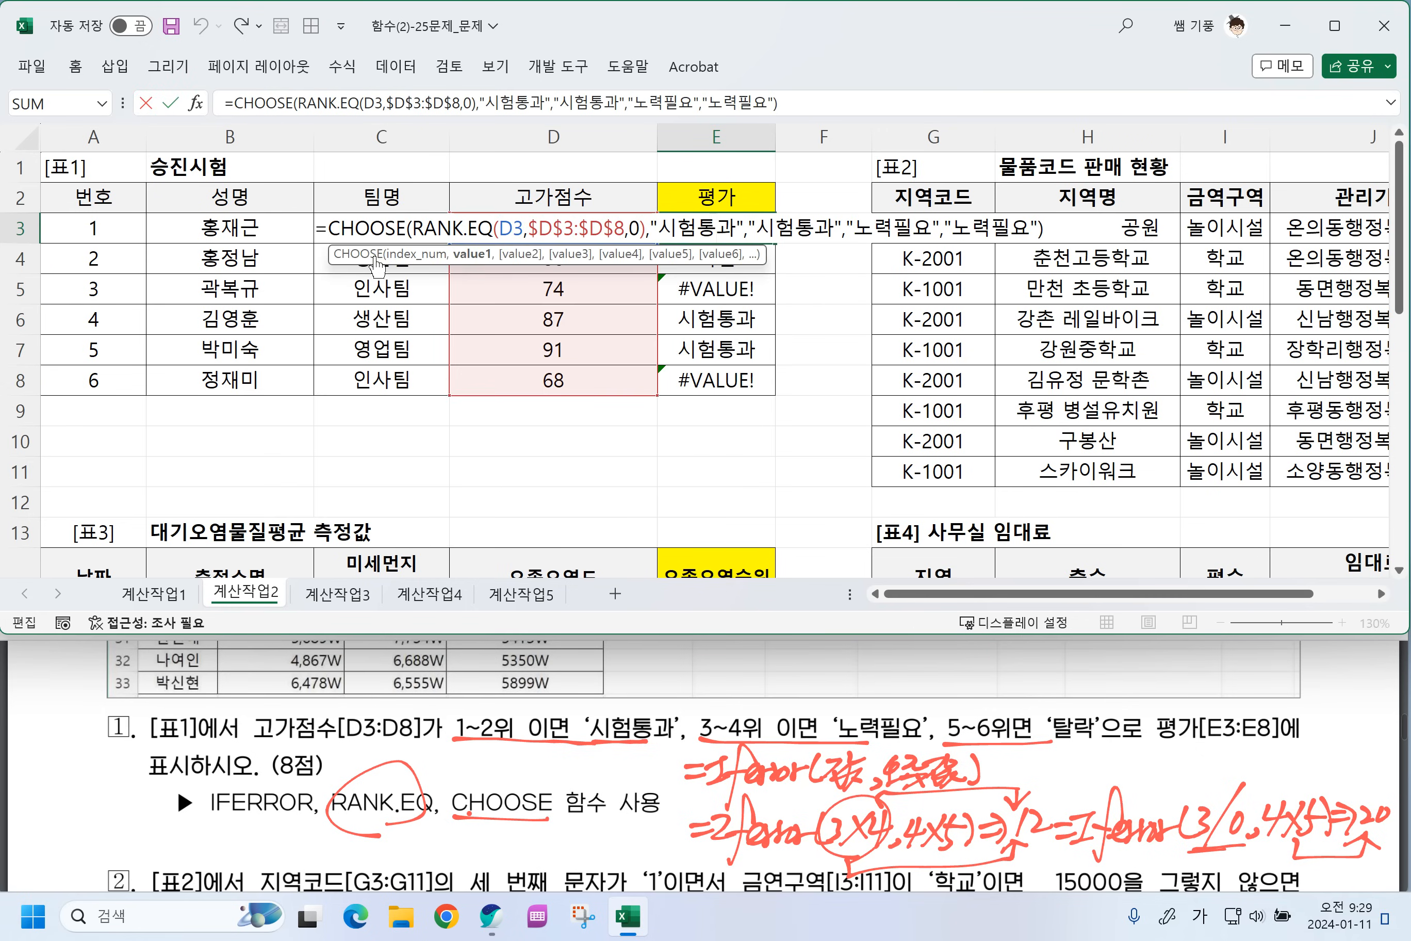
click(335, 236)
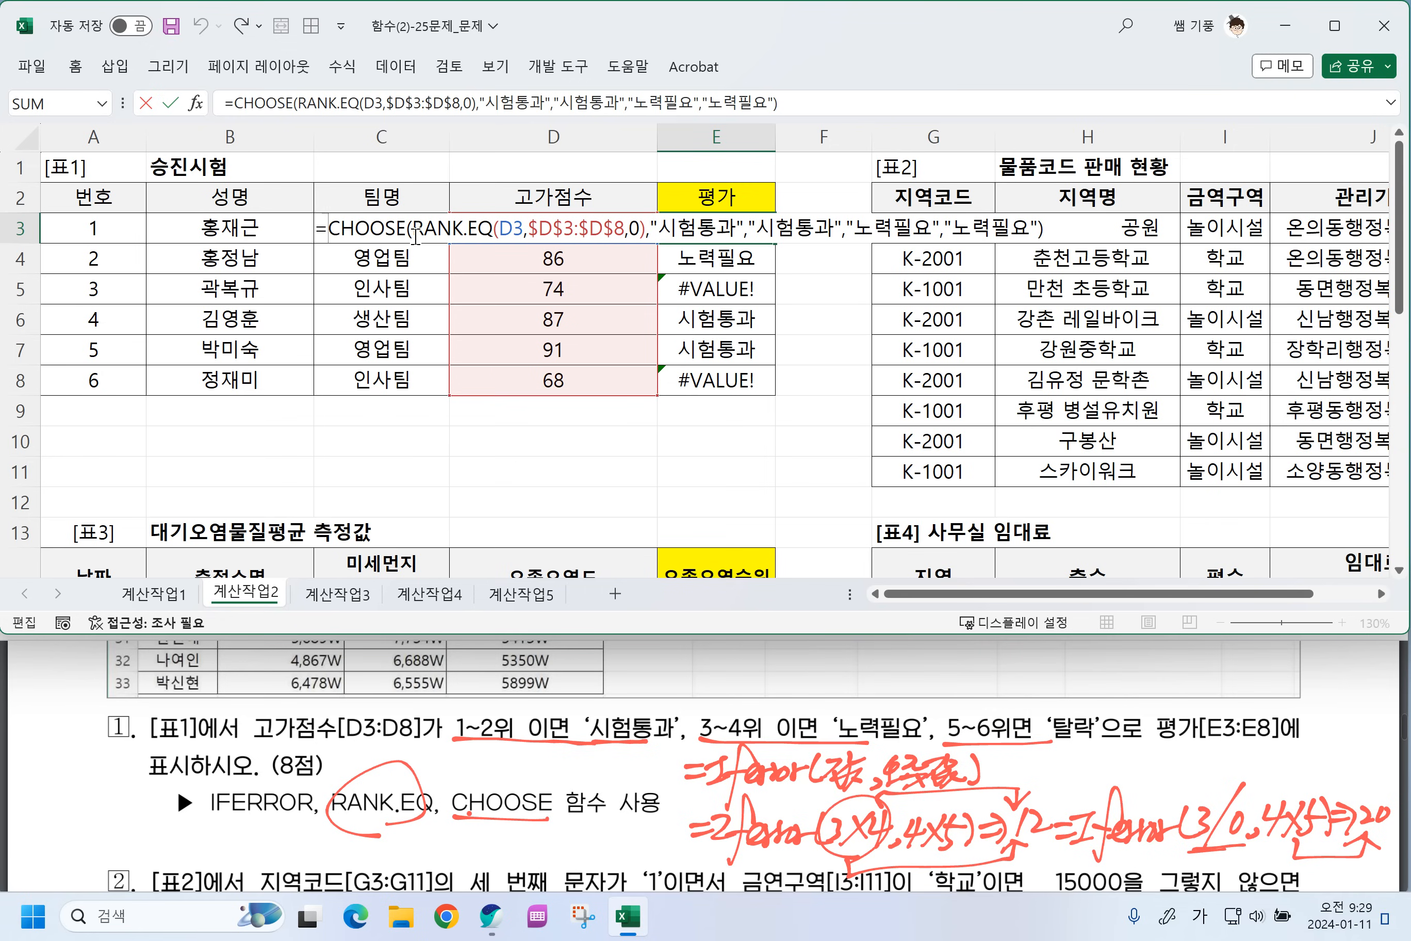
text(ㅑㄹ)
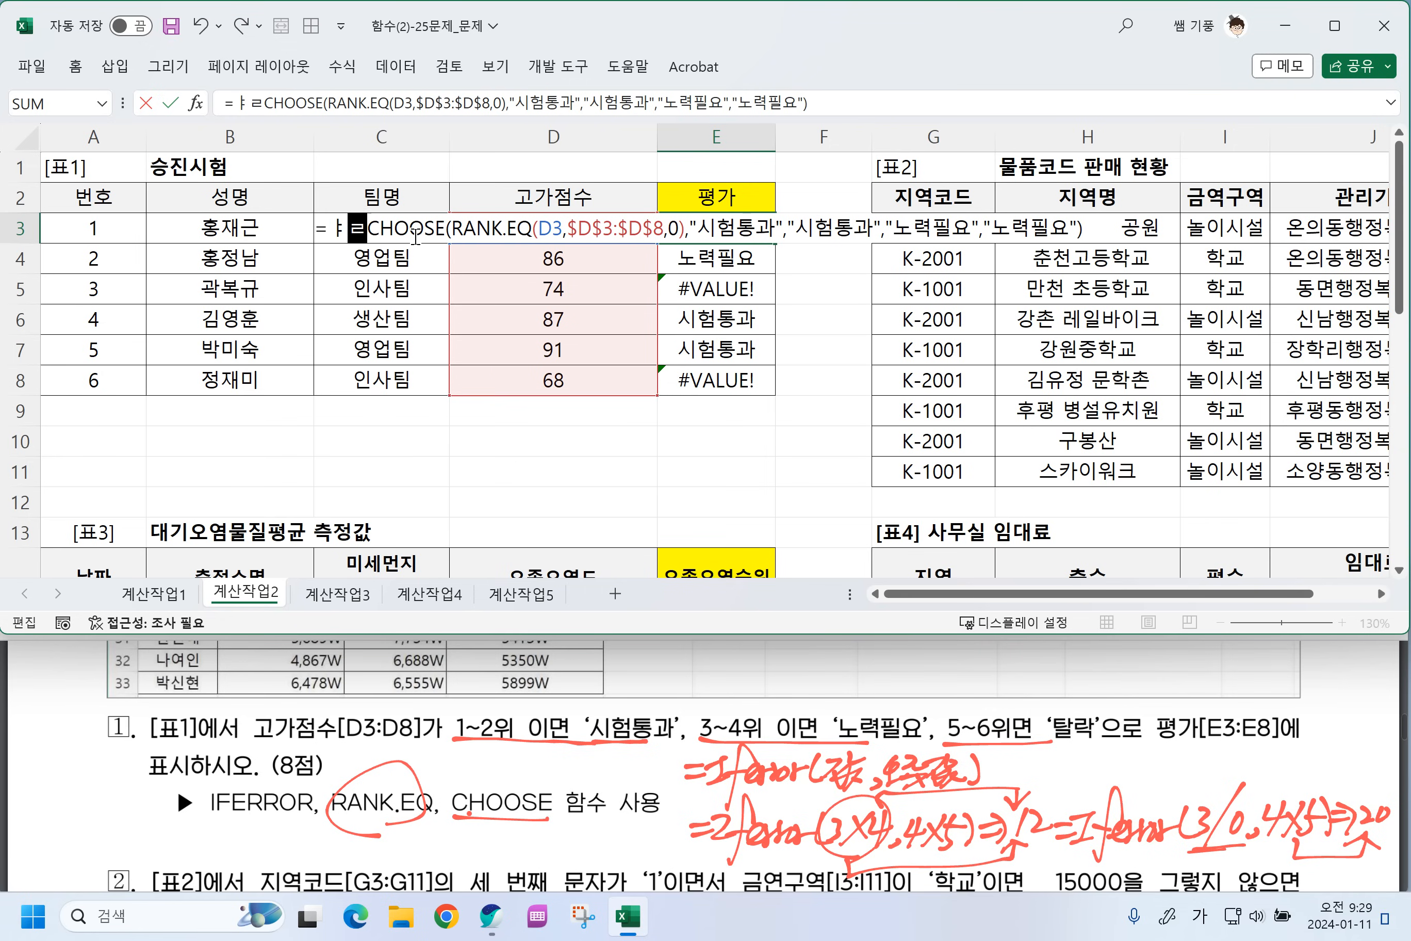
key(BackSpace)
key(BackSpace)
key(Hangul)
text(IFERROR()
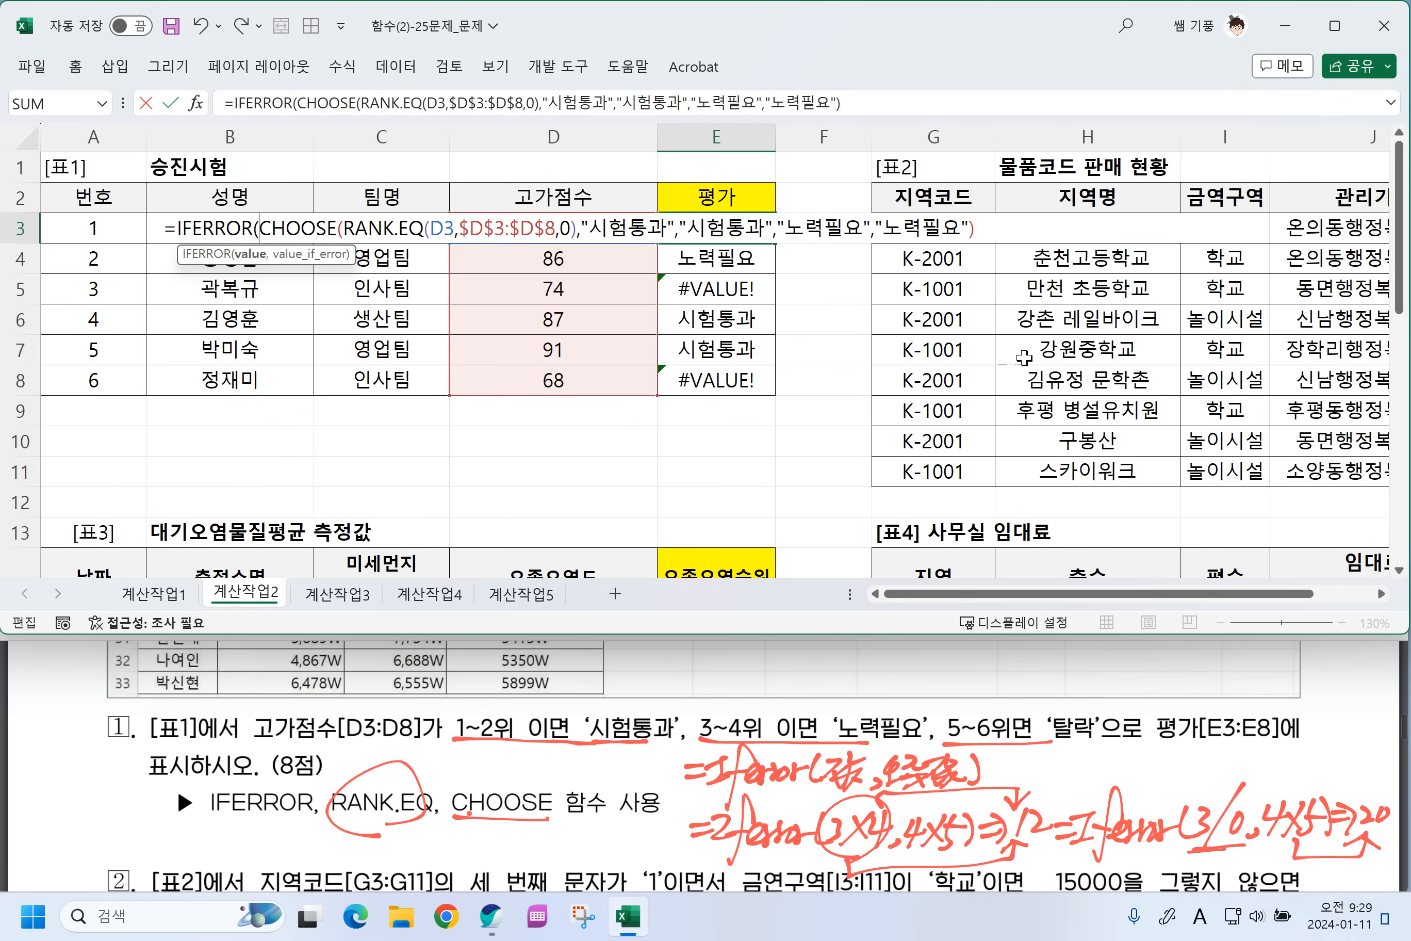
Add "탈락" as IFERROR's value_if_error after the CHOOSE expression, close the parenthesis and commit E3's formula.
click(985, 228)
text(,")
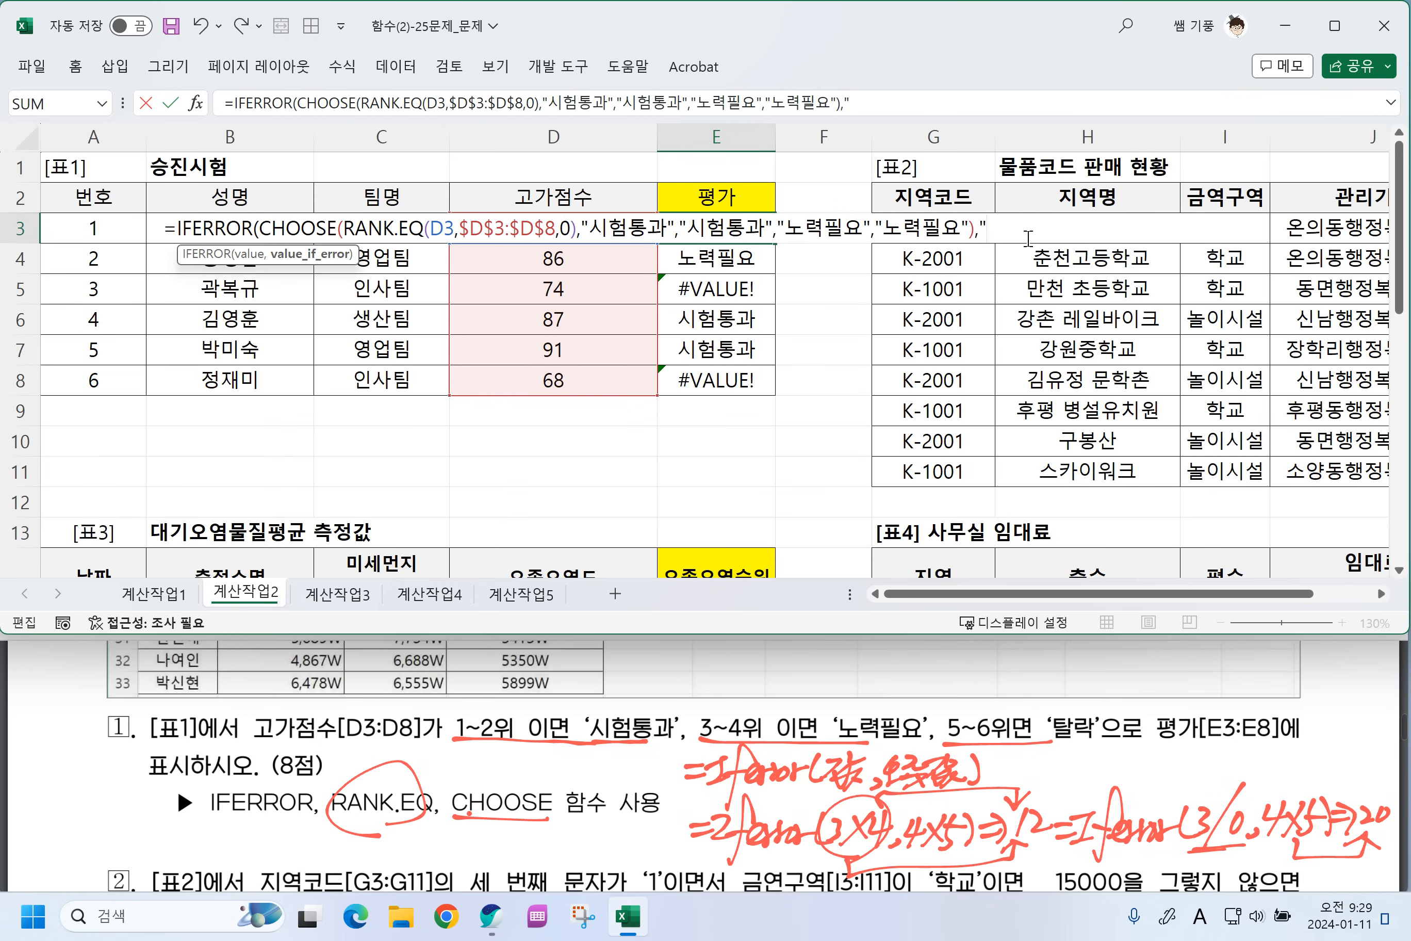
text(X)
key(BackSpace)
key(Hangul)
text(탈락)
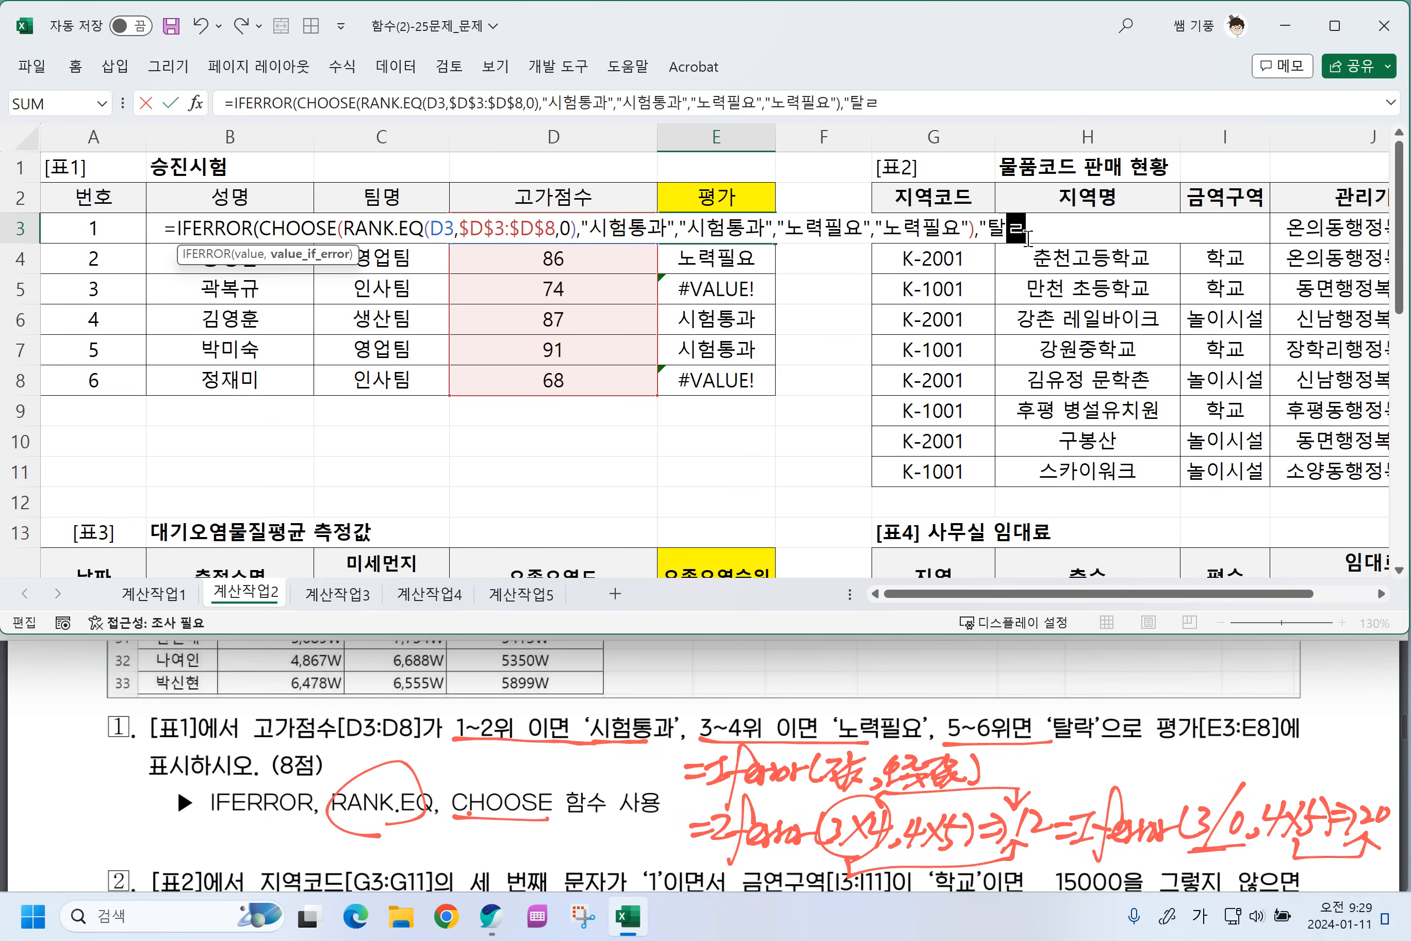
text("))
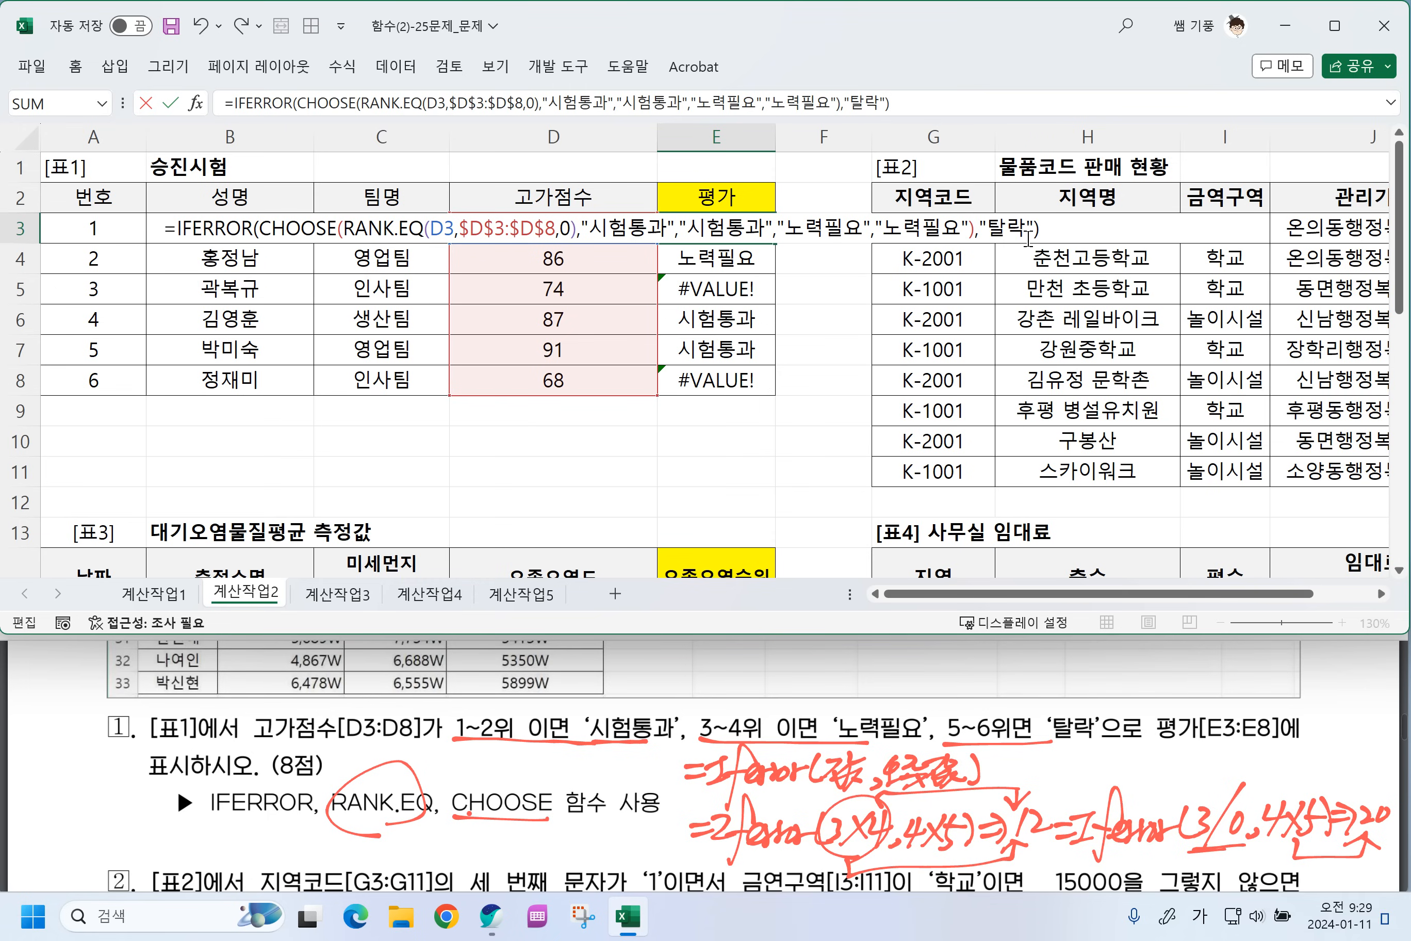
key(Return)
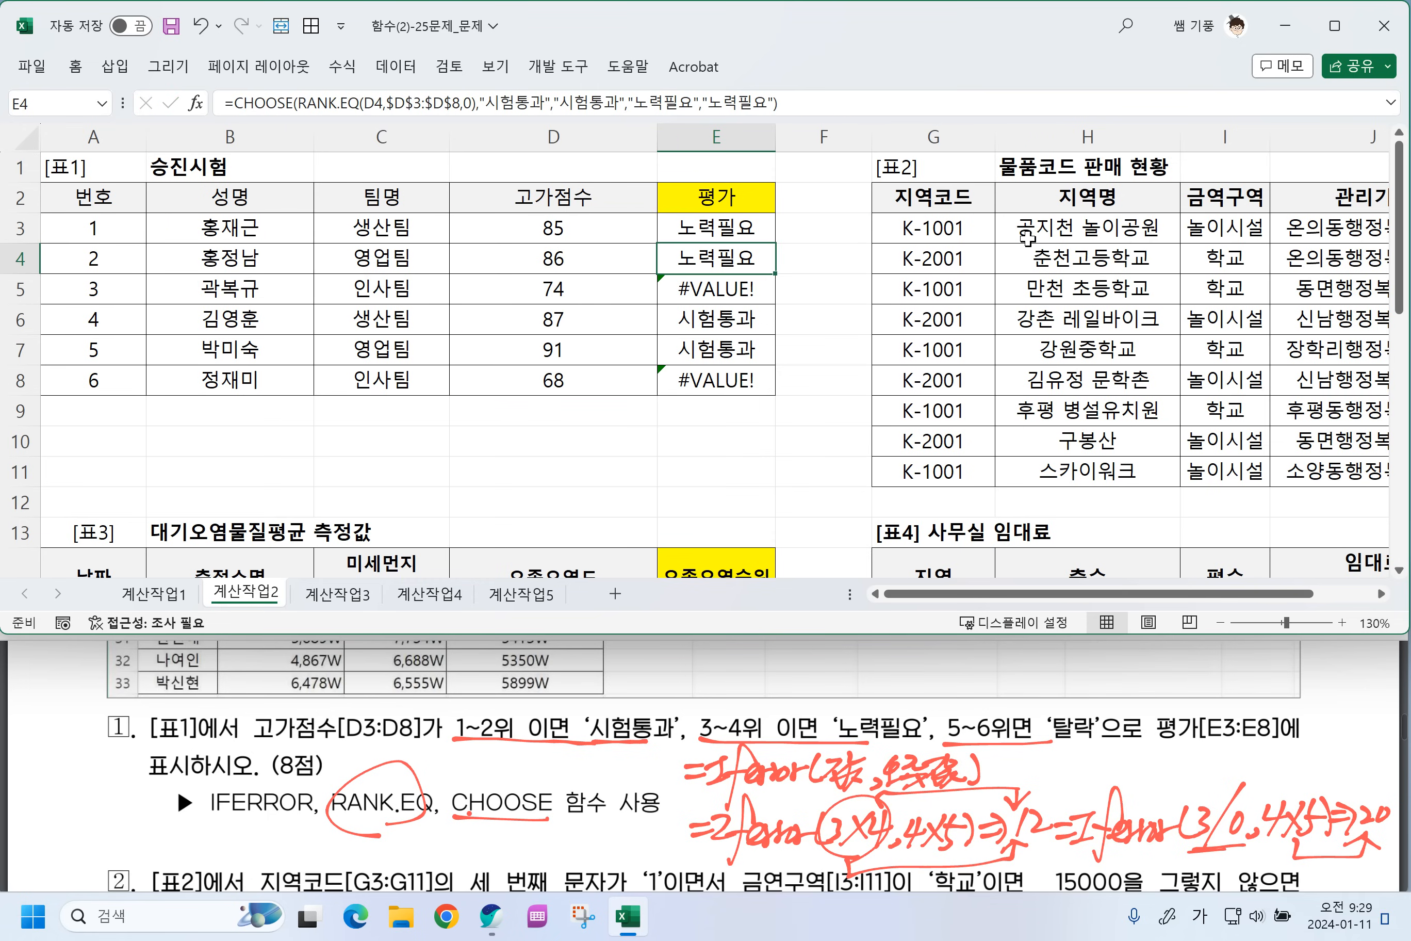
Fill E3's IFERROR formula down to E8 and inspect the copied formulas in E5 and E8.
drag(766, 242, 767, 389)
click(744, 298)
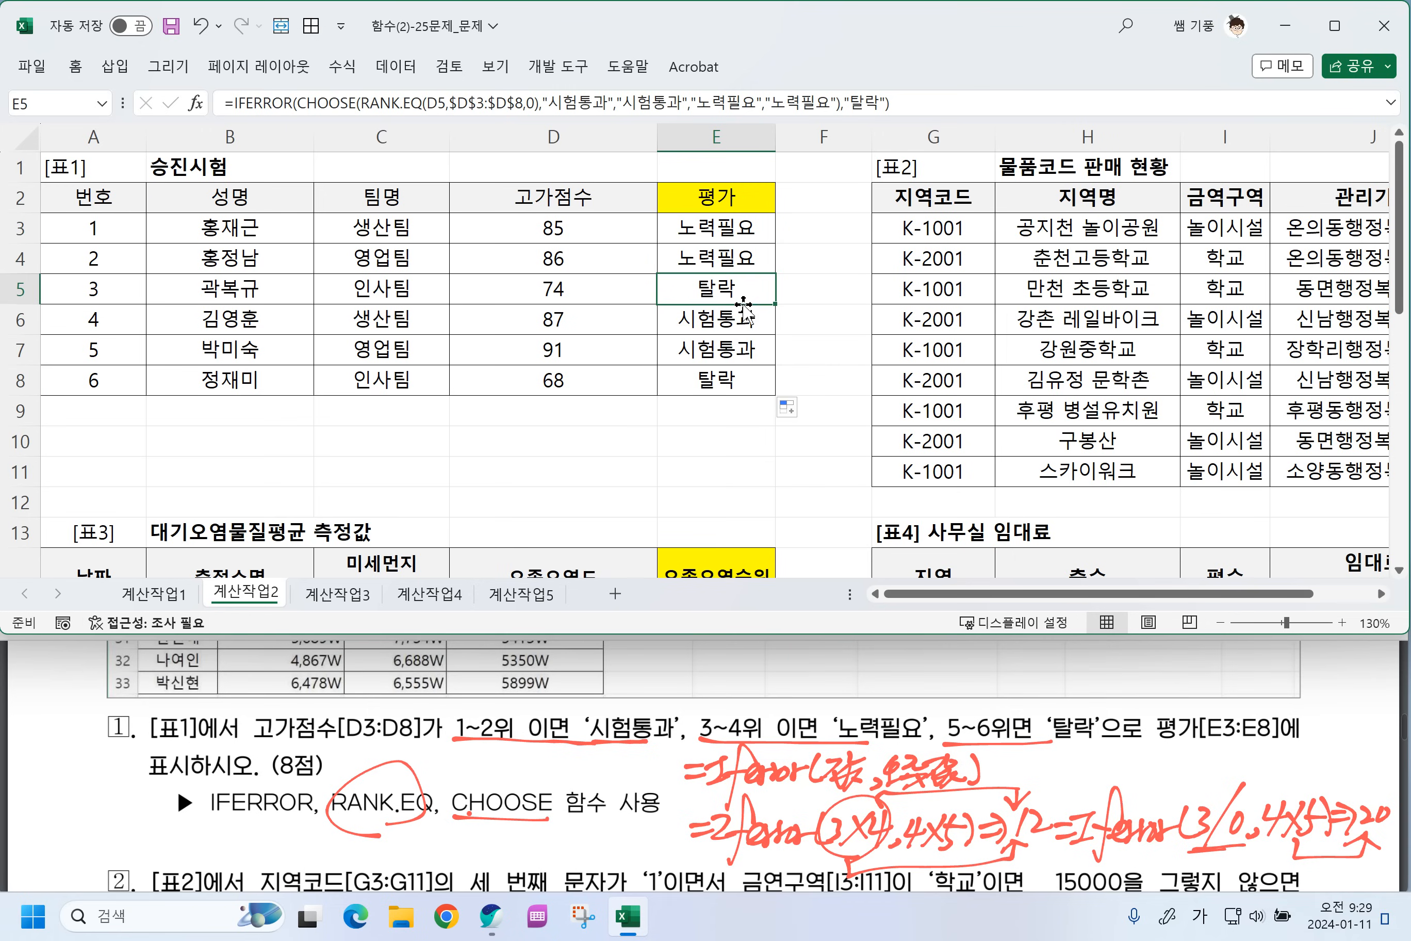
click(751, 372)
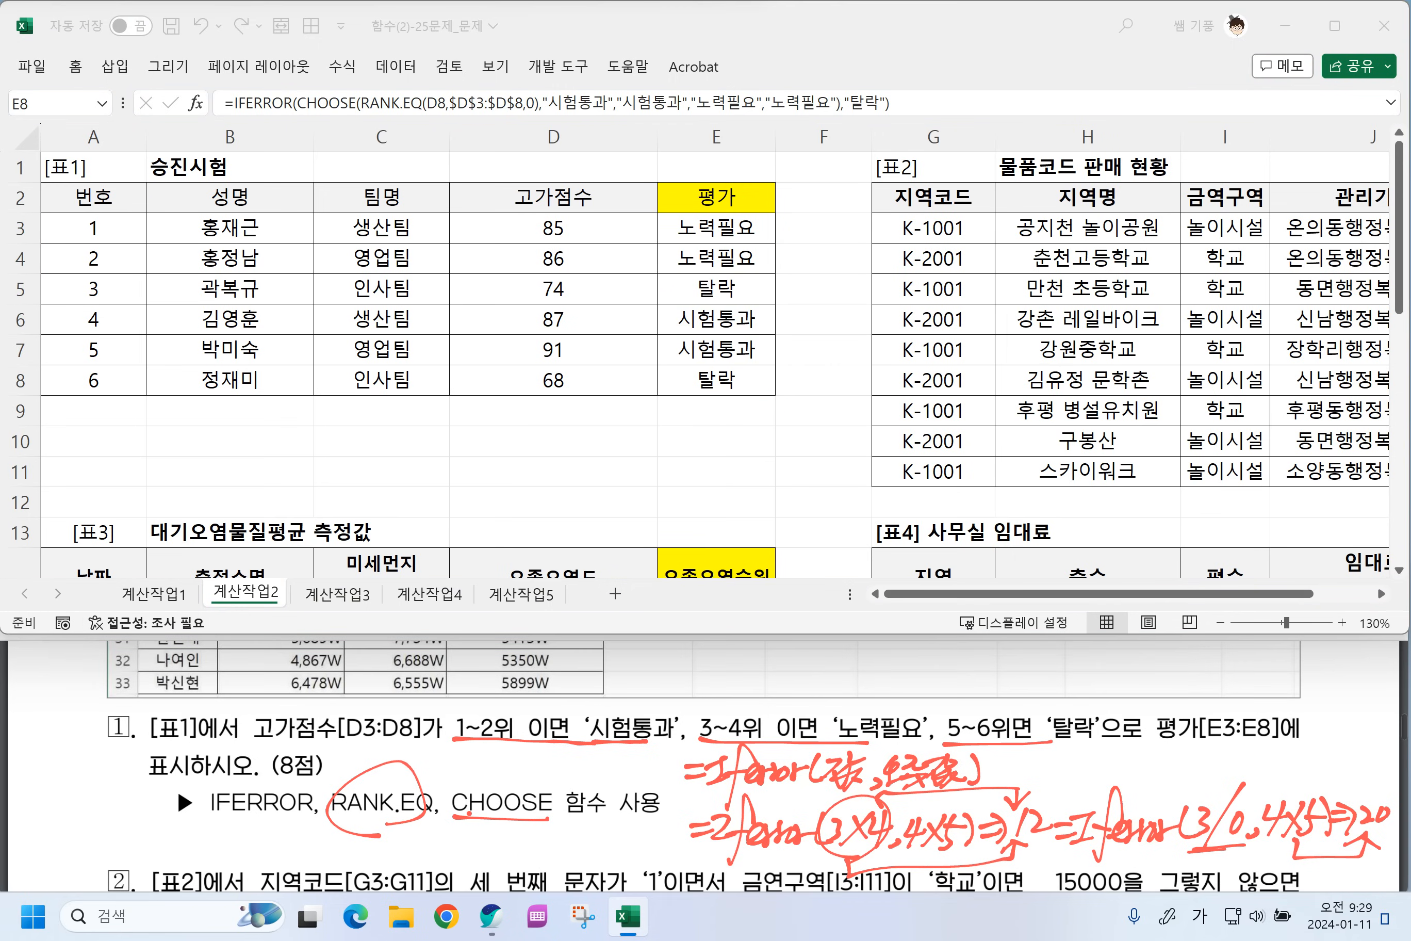
Switch to question 2 in the PDF and underline its two conditions and the values 15000 and 10000, with 표2 in view in the sheet.
click(503, 772)
scroll(503, 773, down, 2)
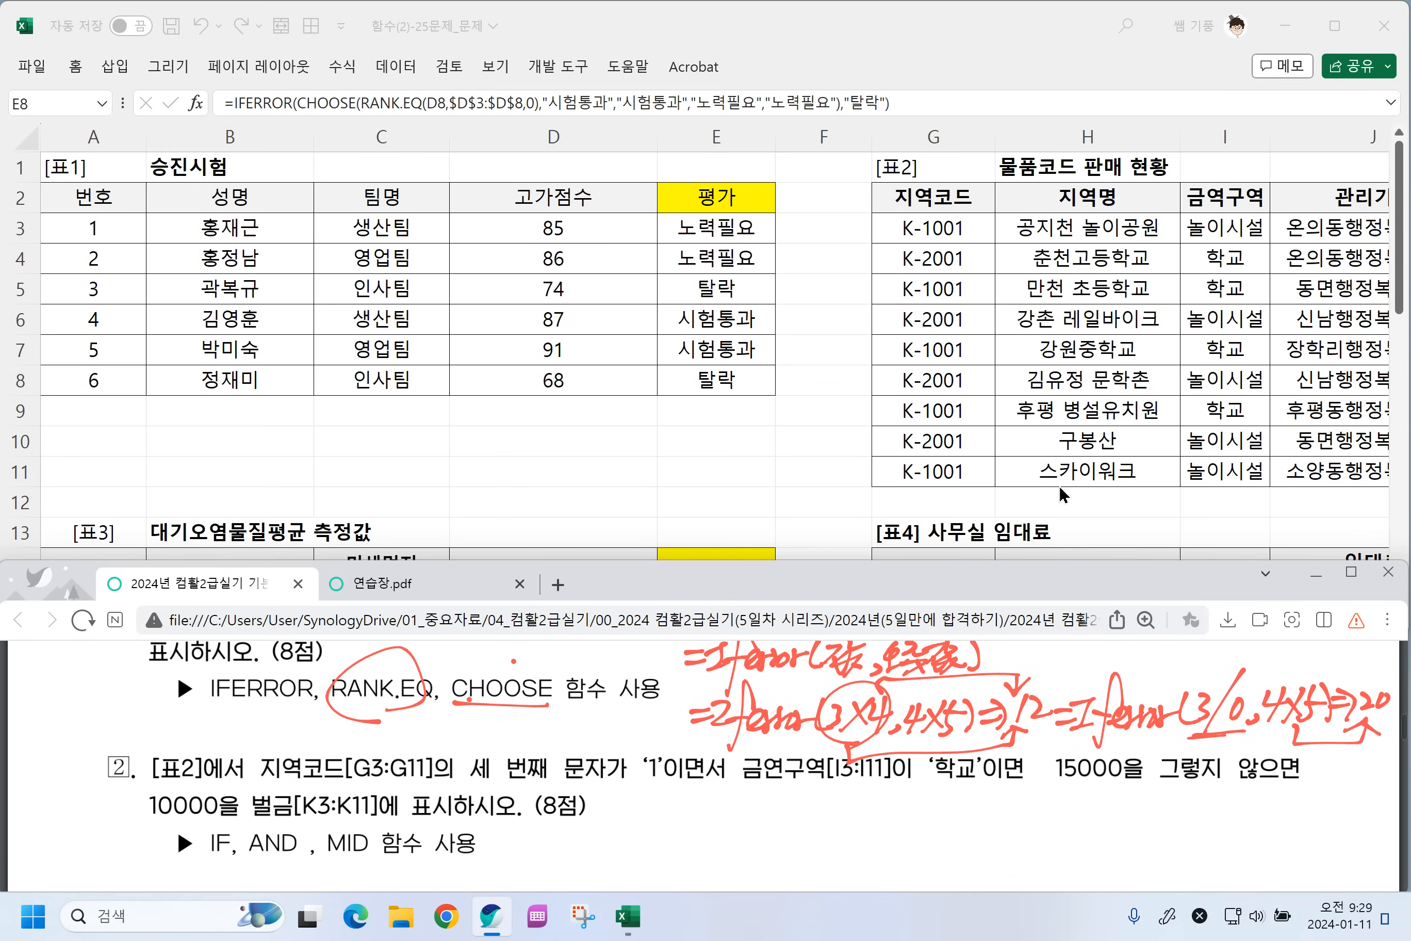
click(1140, 398)
drag(1087, 597, 1249, 601)
mouse_move(263, 782)
mouse_down()
mouse_move(577, 796)
mouse_move(1120, 783)
mouse_up()
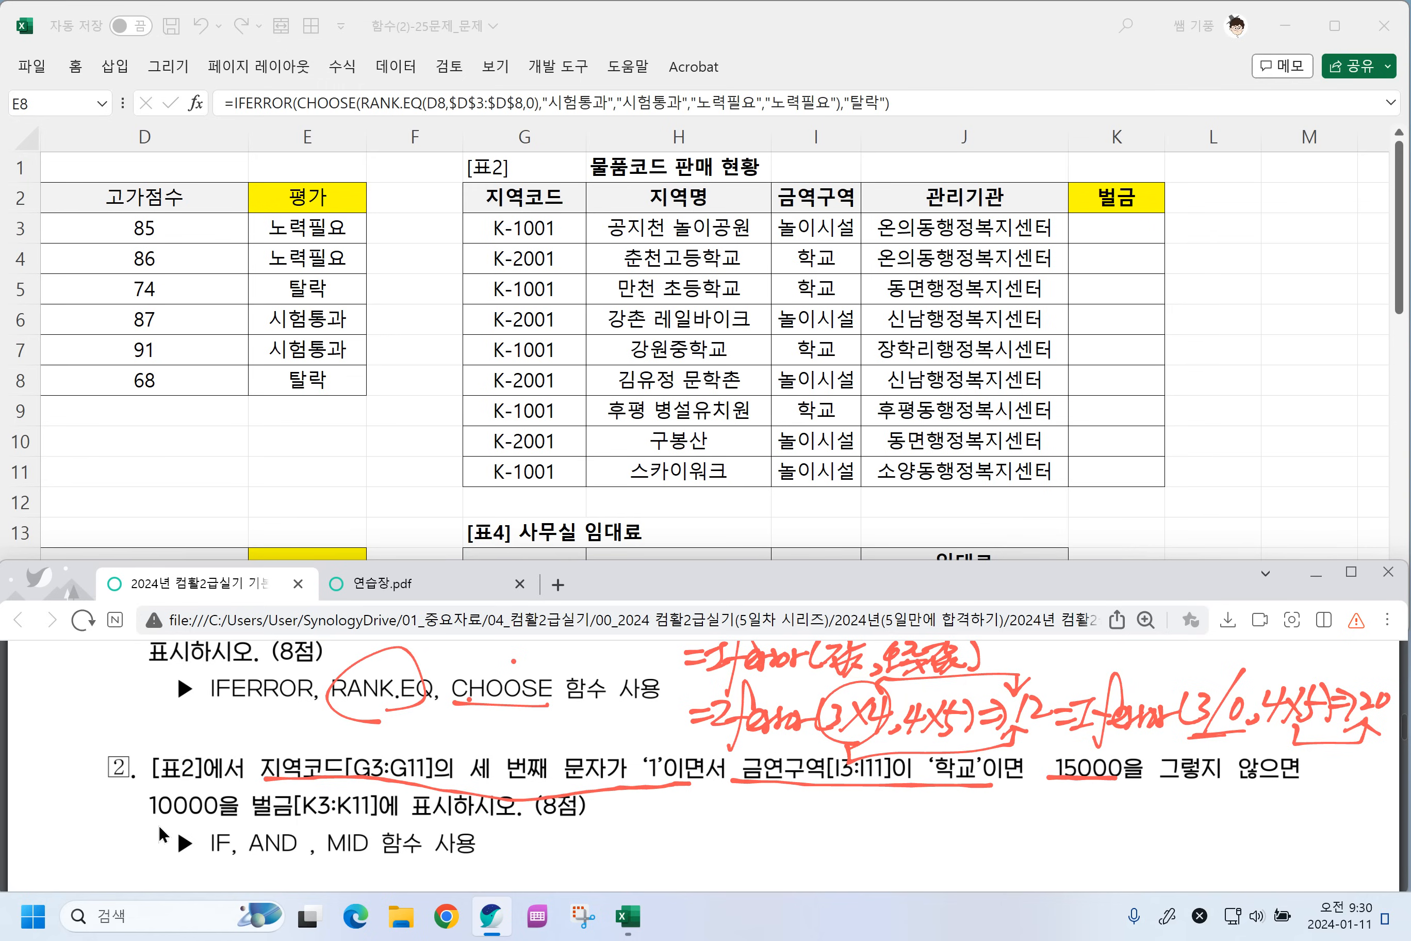
drag(156, 820, 213, 820)
Handwrite "and" below the circled 면서 in question 2, box both conditions and label them 조건.
mouse_move(719, 789)
mouse_down()
mouse_move(692, 800)
mouse_move(716, 811)
mouse_move(715, 834)
mouse_up()
drag(732, 792, 727, 842)
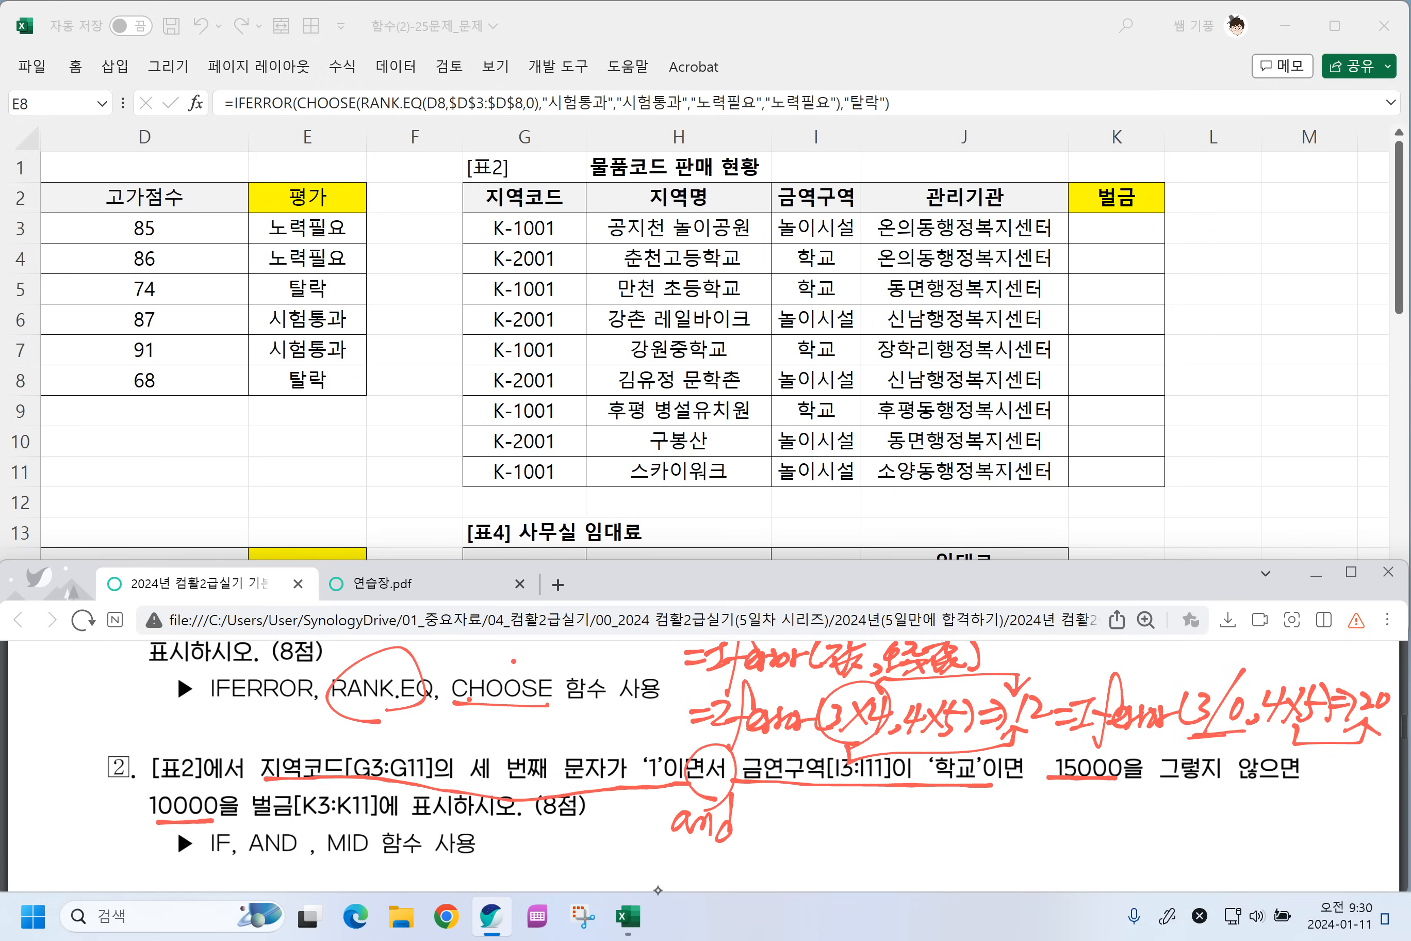
mouse_move(253, 745)
mouse_down()
mouse_move(304, 793)
mouse_move(948, 784)
mouse_move(991, 749)
mouse_move(264, 763)
mouse_up()
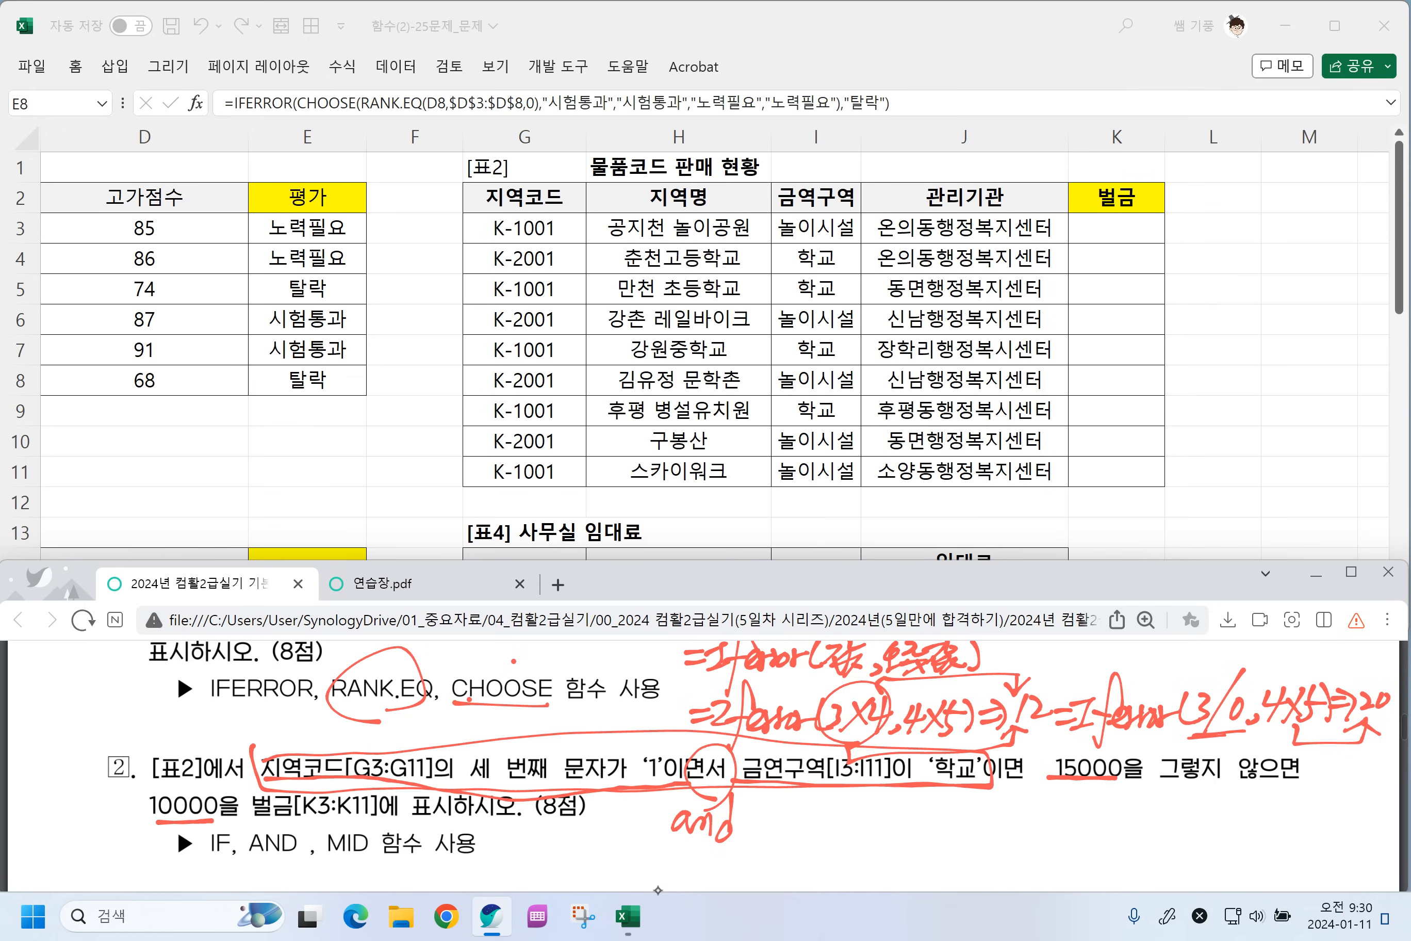
mouse_move(782, 808)
mouse_down()
mouse_move(812, 805)
mouse_move(787, 833)
mouse_move(840, 813)
mouse_move(869, 820)
mouse_up()
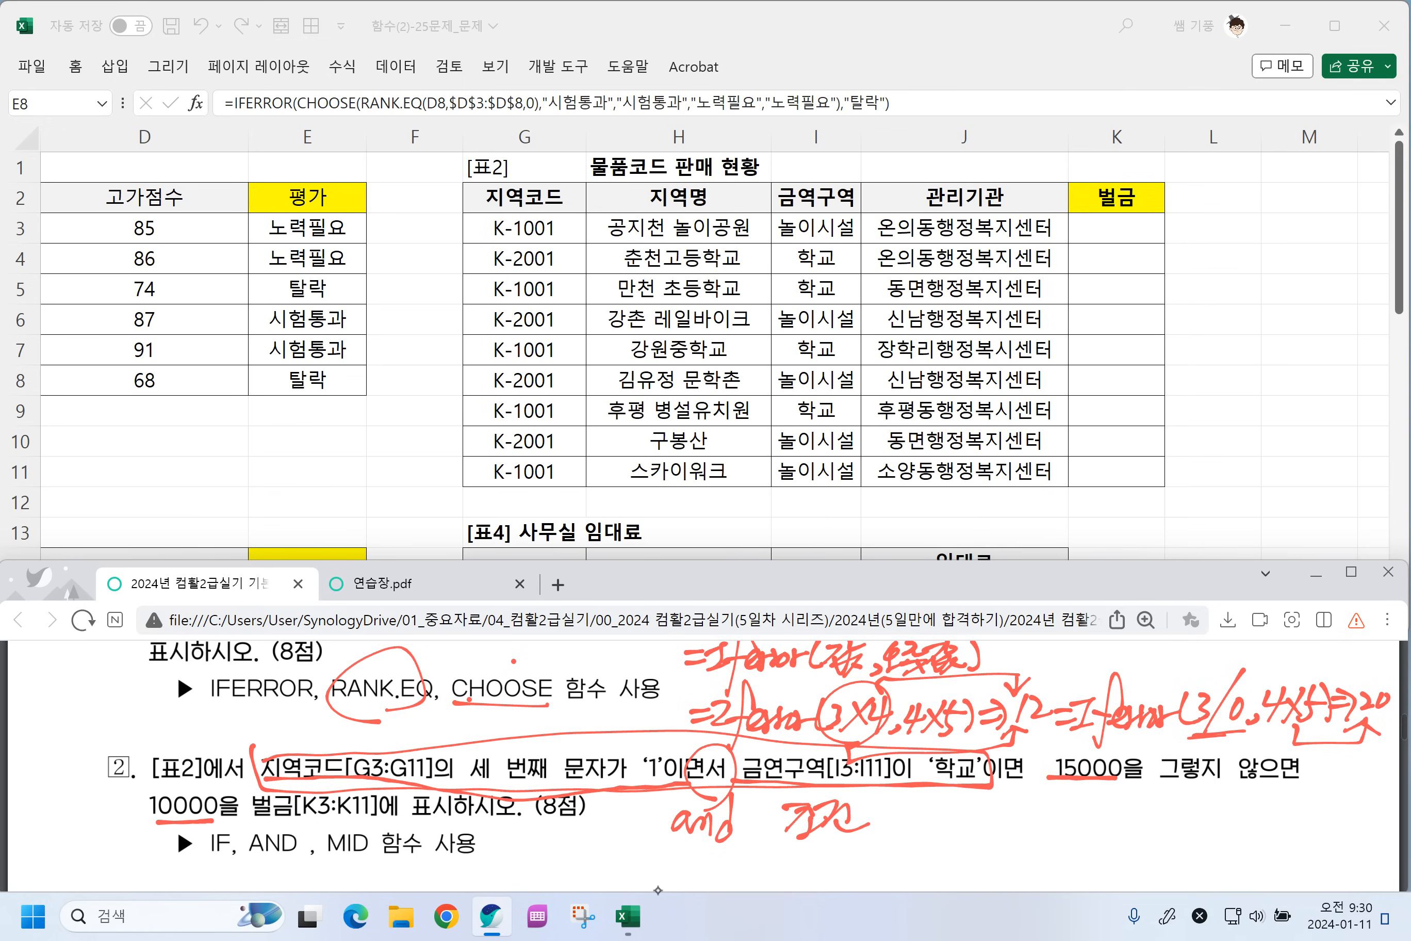
Handwrite 참 below 15000, circle 10000 and handwrite 거짓 below it in question 2.
drag(1063, 796, 1093, 790)
mouse_move(1087, 800)
mouse_down()
mouse_move(1049, 835)
mouse_move(1094, 808)
mouse_up()
mouse_move(1097, 790)
mouse_down()
mouse_move(1116, 802)
mouse_move(1103, 831)
mouse_up()
mouse_move(209, 746)
mouse_down()
mouse_move(182, 837)
mouse_move(232, 753)
mouse_up()
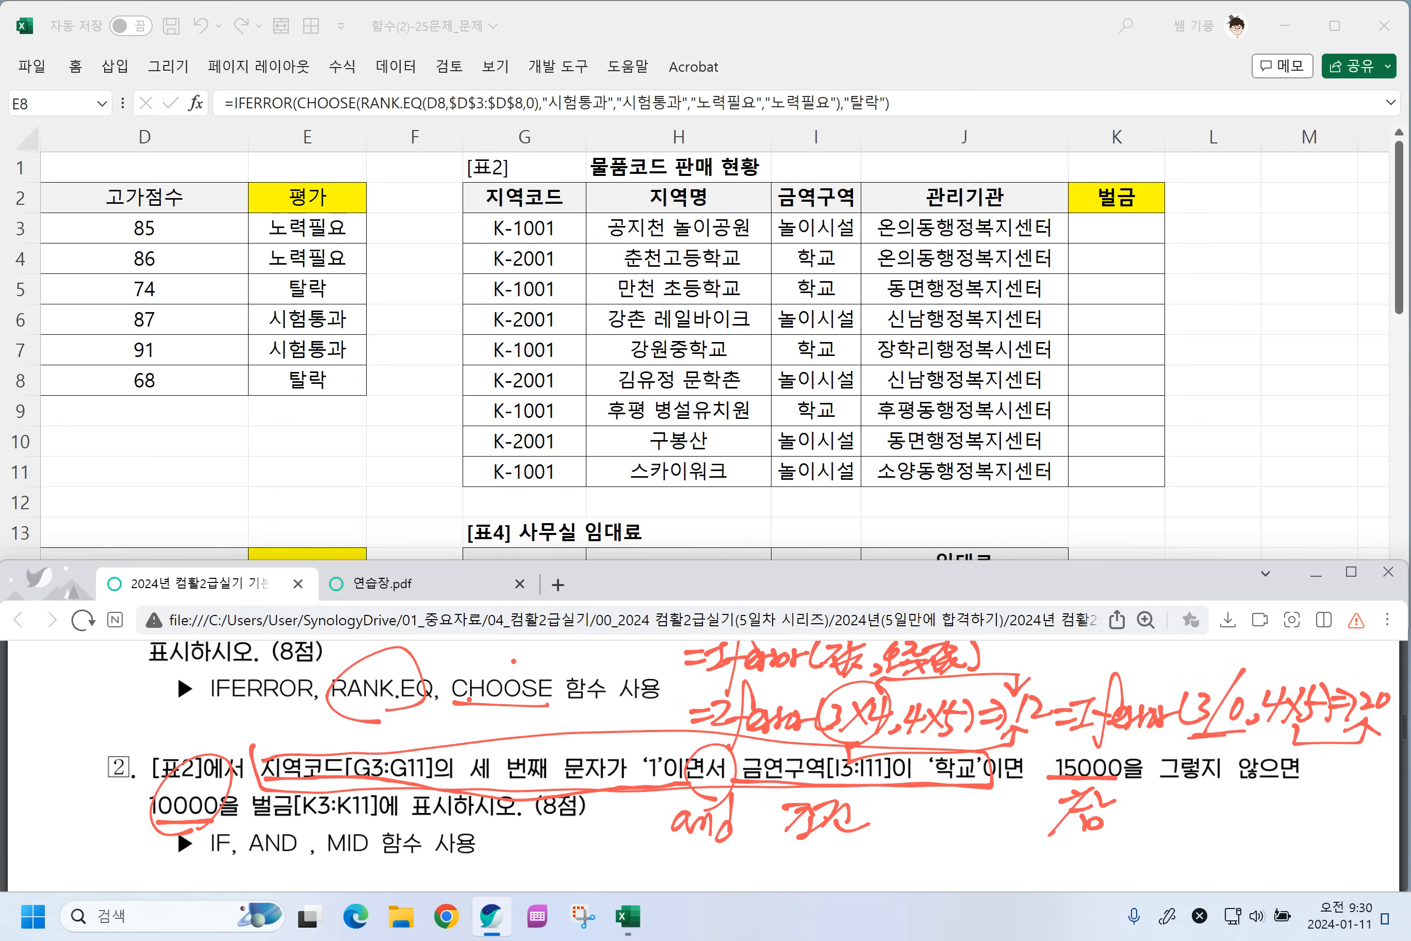
mouse_move(152, 883)
mouse_down()
mouse_move(181, 841)
mouse_move(183, 879)
mouse_move(204, 865)
mouse_up()
drag(196, 832, 219, 862)
drag(205, 869, 198, 885)
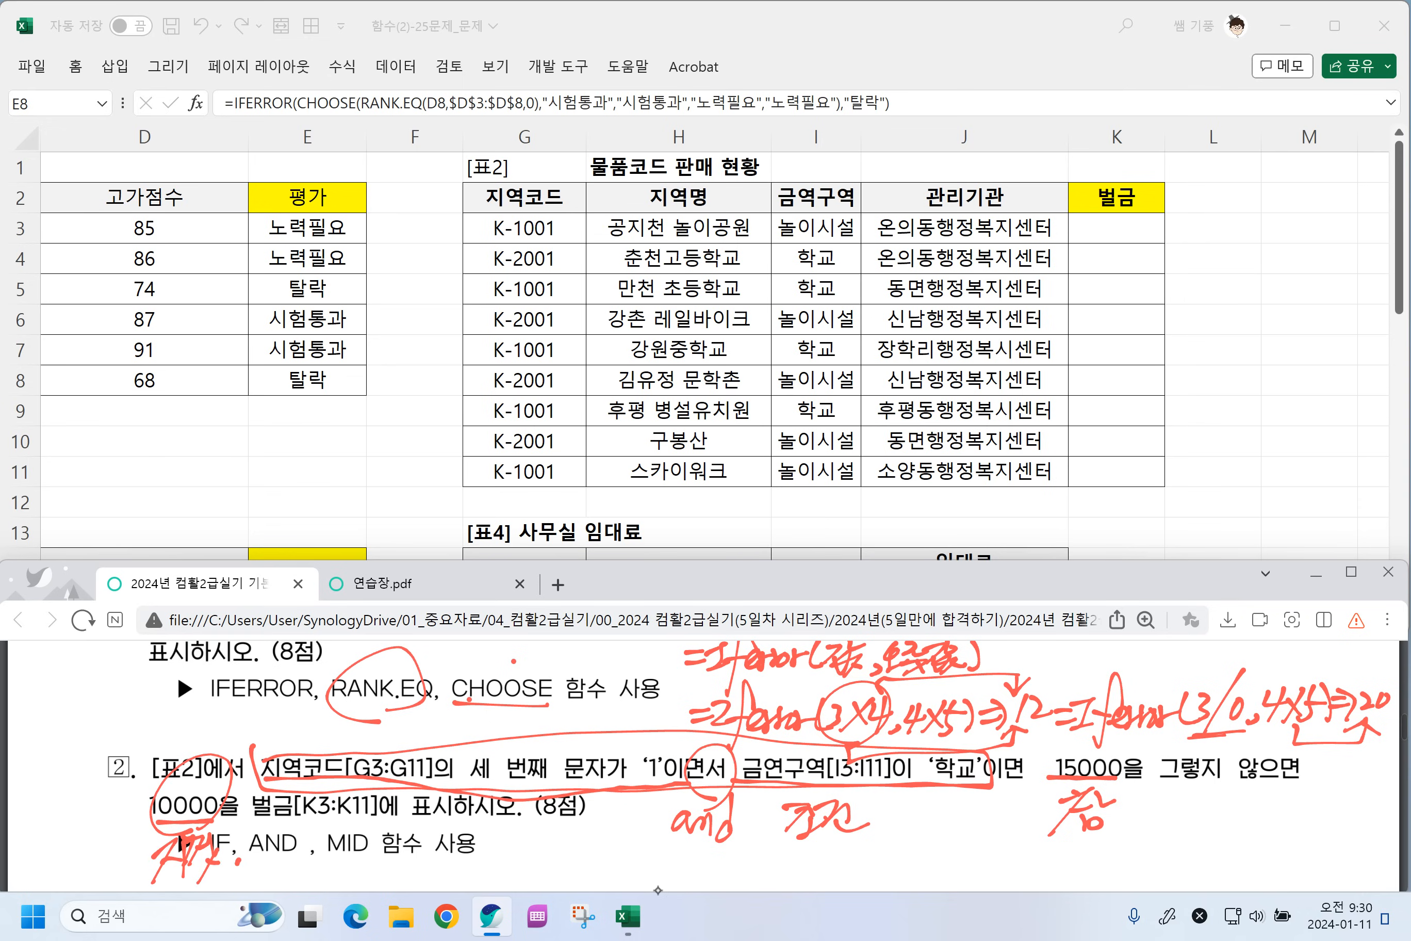
Handwrite the formula outline =if(and( ),15000,1000) below question 2 and underline its and( ) part.
scroll(841, 856, down, 1)
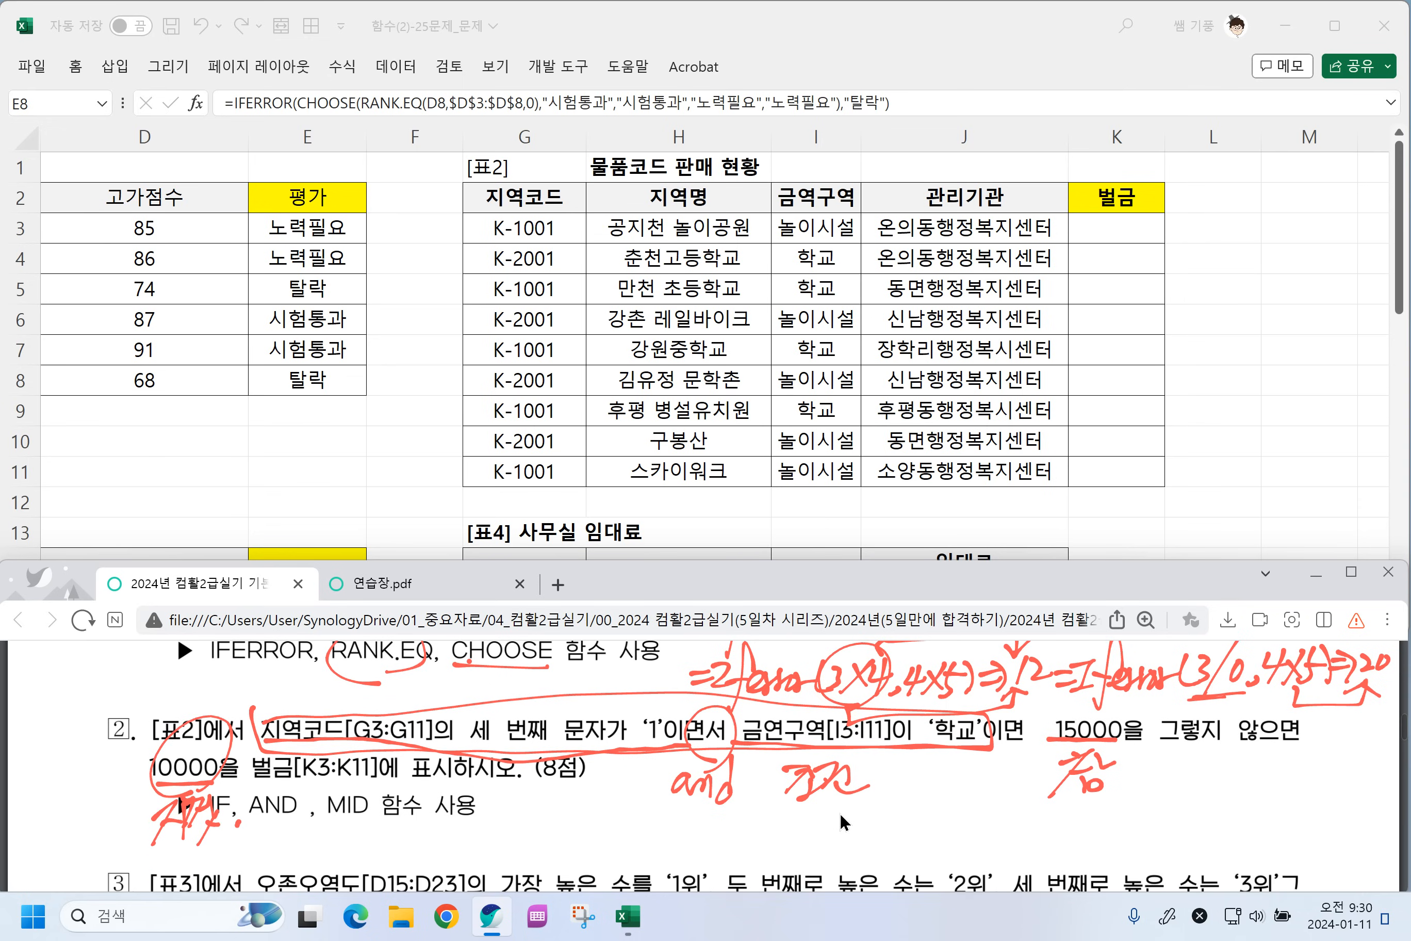
drag(599, 844, 620, 838)
drag(606, 858, 649, 857)
drag(683, 821, 664, 886)
drag(651, 848, 750, 857)
drag(773, 801, 767, 856)
mouse_move(792, 823)
mouse_down()
mouse_move(784, 849)
mouse_move(798, 858)
mouse_up()
mouse_move(823, 820)
mouse_down()
mouse_move(826, 857)
mouse_move(878, 856)
mouse_up()
mouse_move(899, 817)
mouse_down()
mouse_move(895, 853)
mouse_move(981, 817)
mouse_move(1010, 852)
mouse_up()
mouse_move(1031, 824)
mouse_down()
mouse_move(1023, 846)
mouse_move(1069, 823)
mouse_up()
mouse_move(1064, 826)
mouse_down()
mouse_move(1085, 829)
mouse_move(1087, 860)
mouse_up()
drag(714, 857, 844, 867)
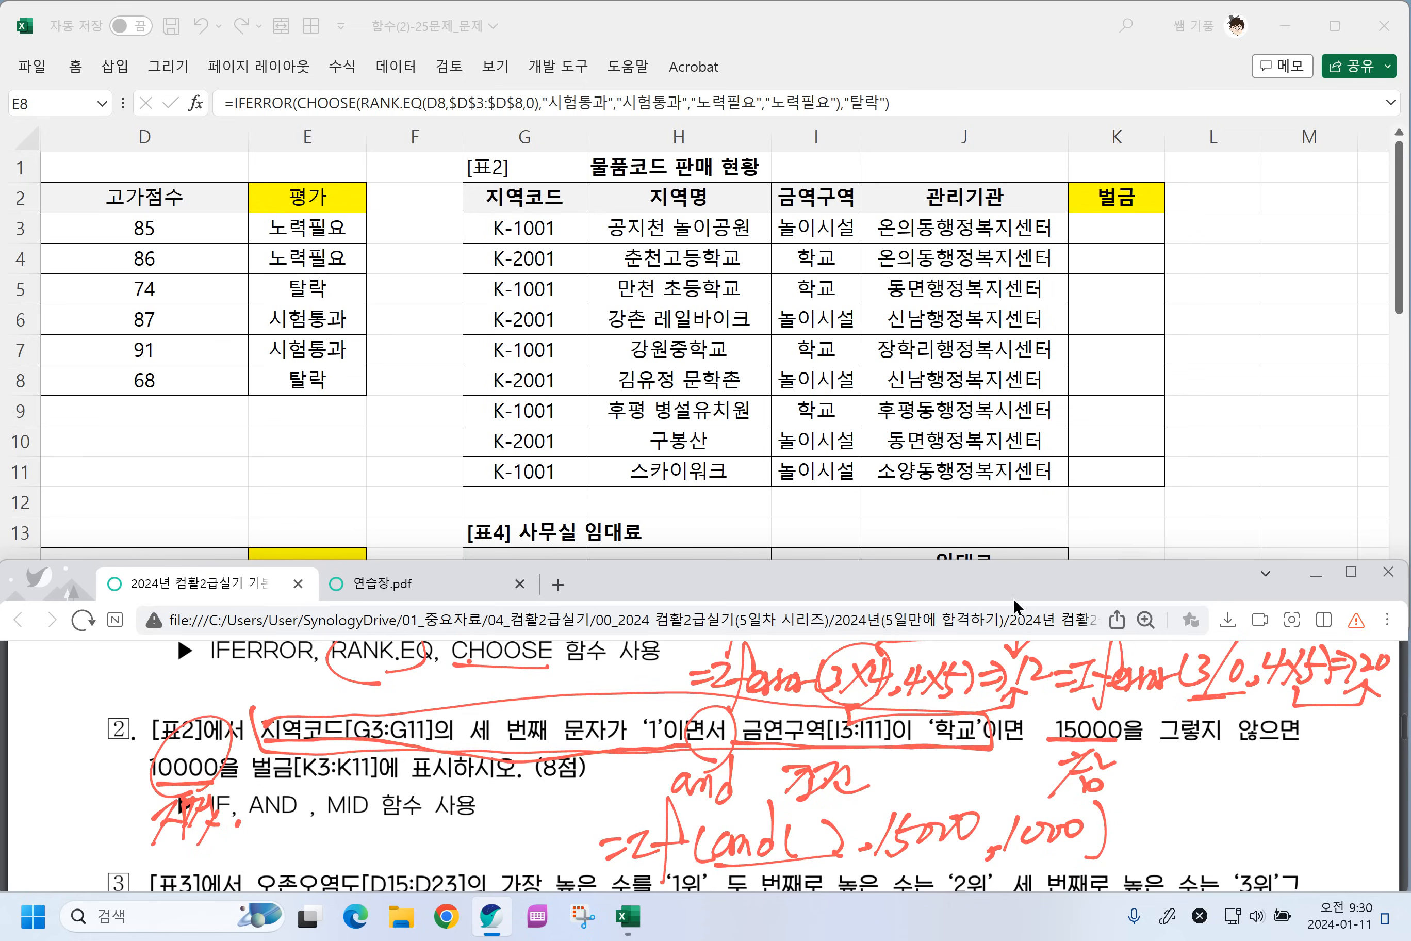
Start a formula in K3 of the 벌금 column with an equals sign.
click(1118, 231)
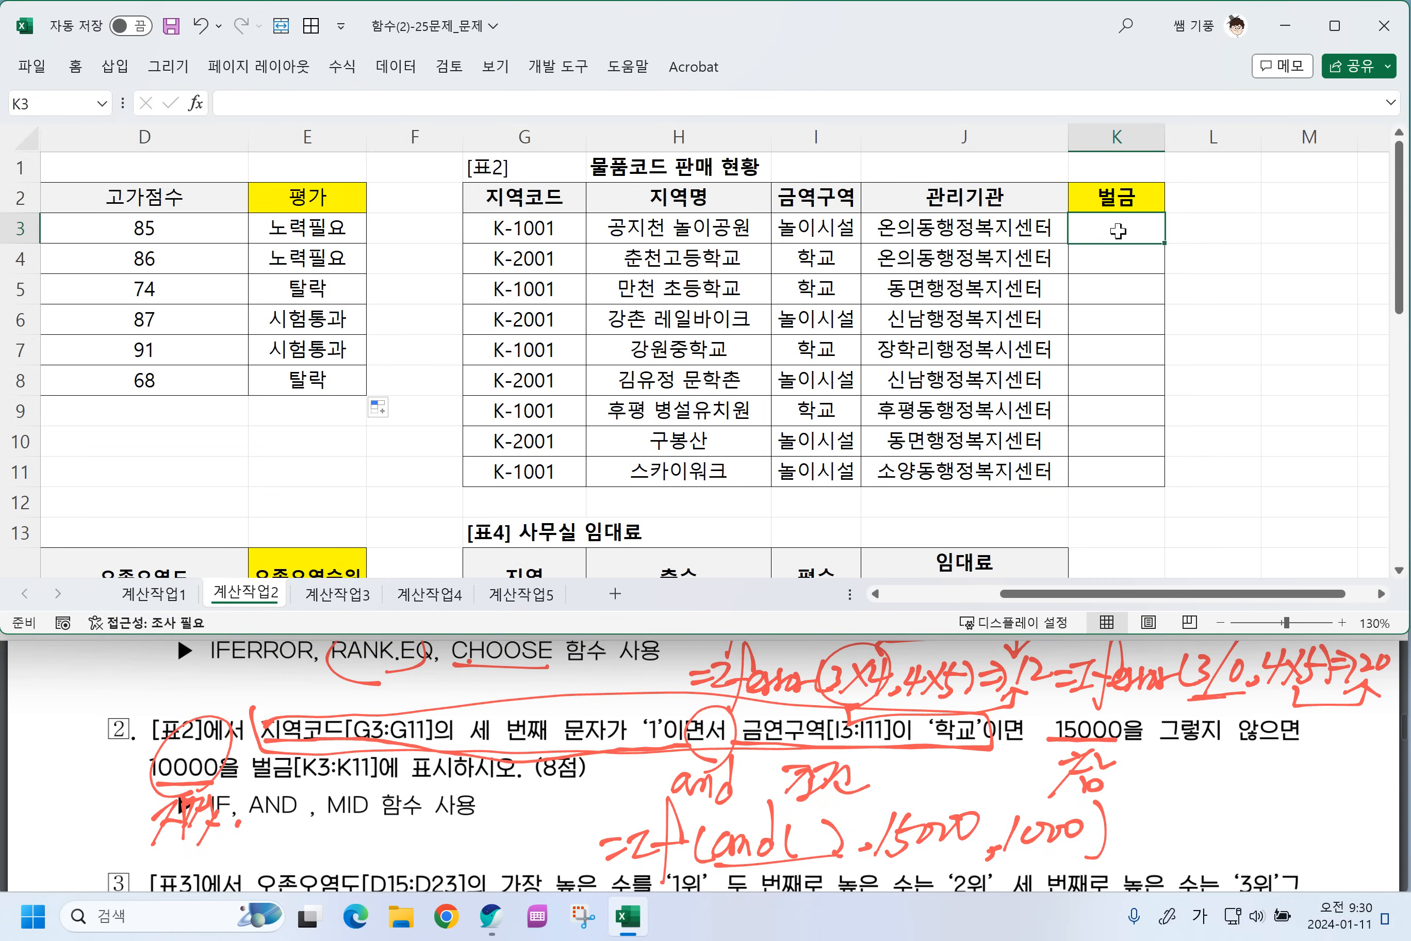
text(=무)
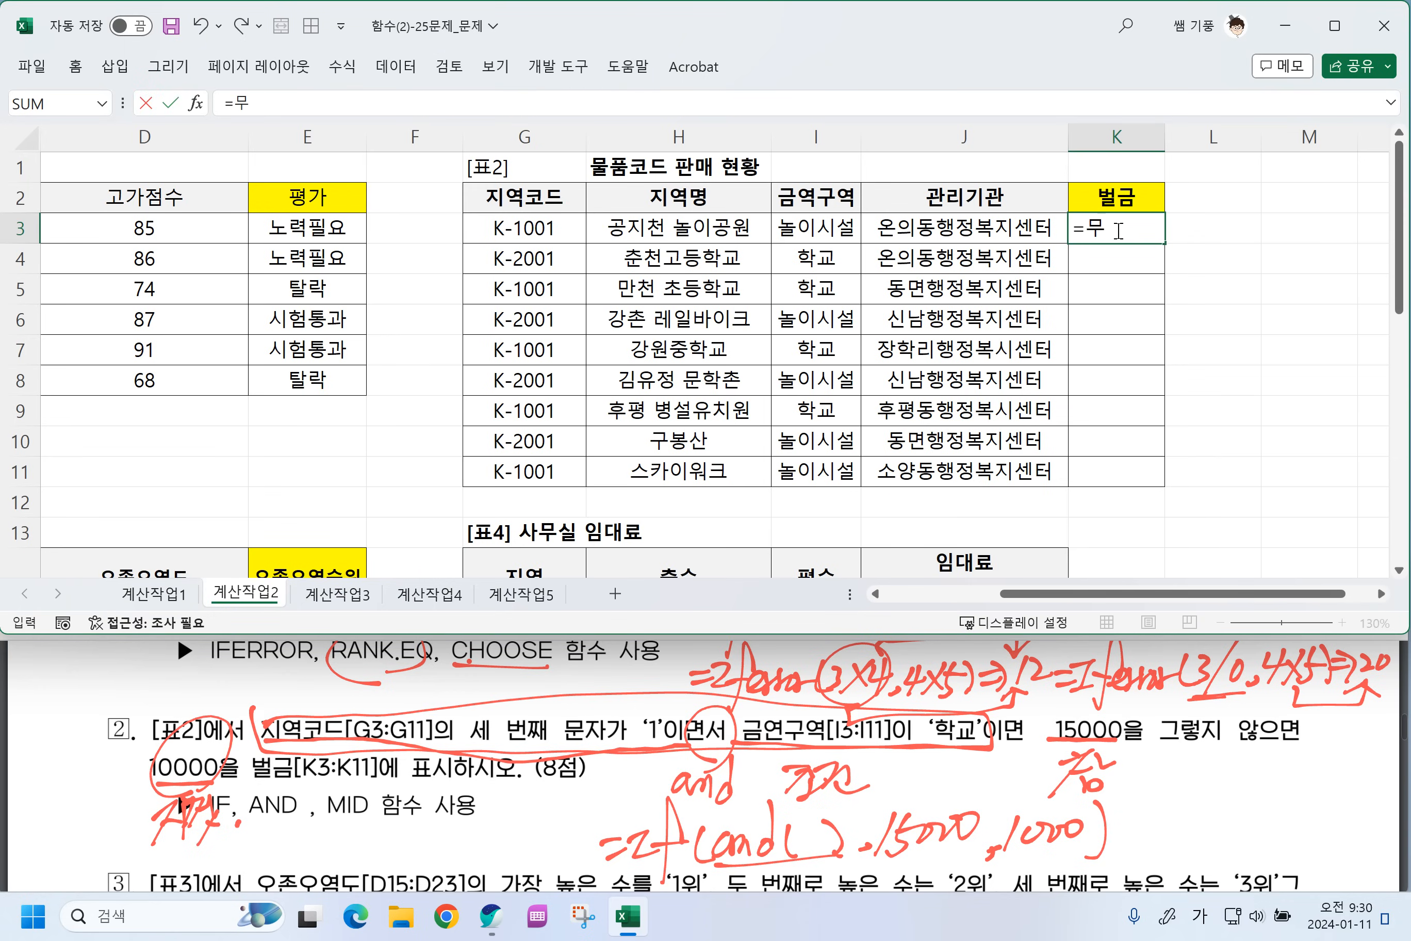
key(BackSpace)
key(BackSpace)
Handwrite the AND syntax =and(조건1,조건2) below question 2's function list in the PDF.
click(249, 844)
mouse_move(246, 847)
mouse_down()
mouse_move(300, 856)
mouse_move(321, 841)
mouse_move(355, 862)
mouse_move(410, 832)
mouse_move(433, 862)
mouse_move(486, 828)
mouse_move(521, 845)
mouse_up()
drag(499, 849, 553, 839)
drag(551, 802, 551, 852)
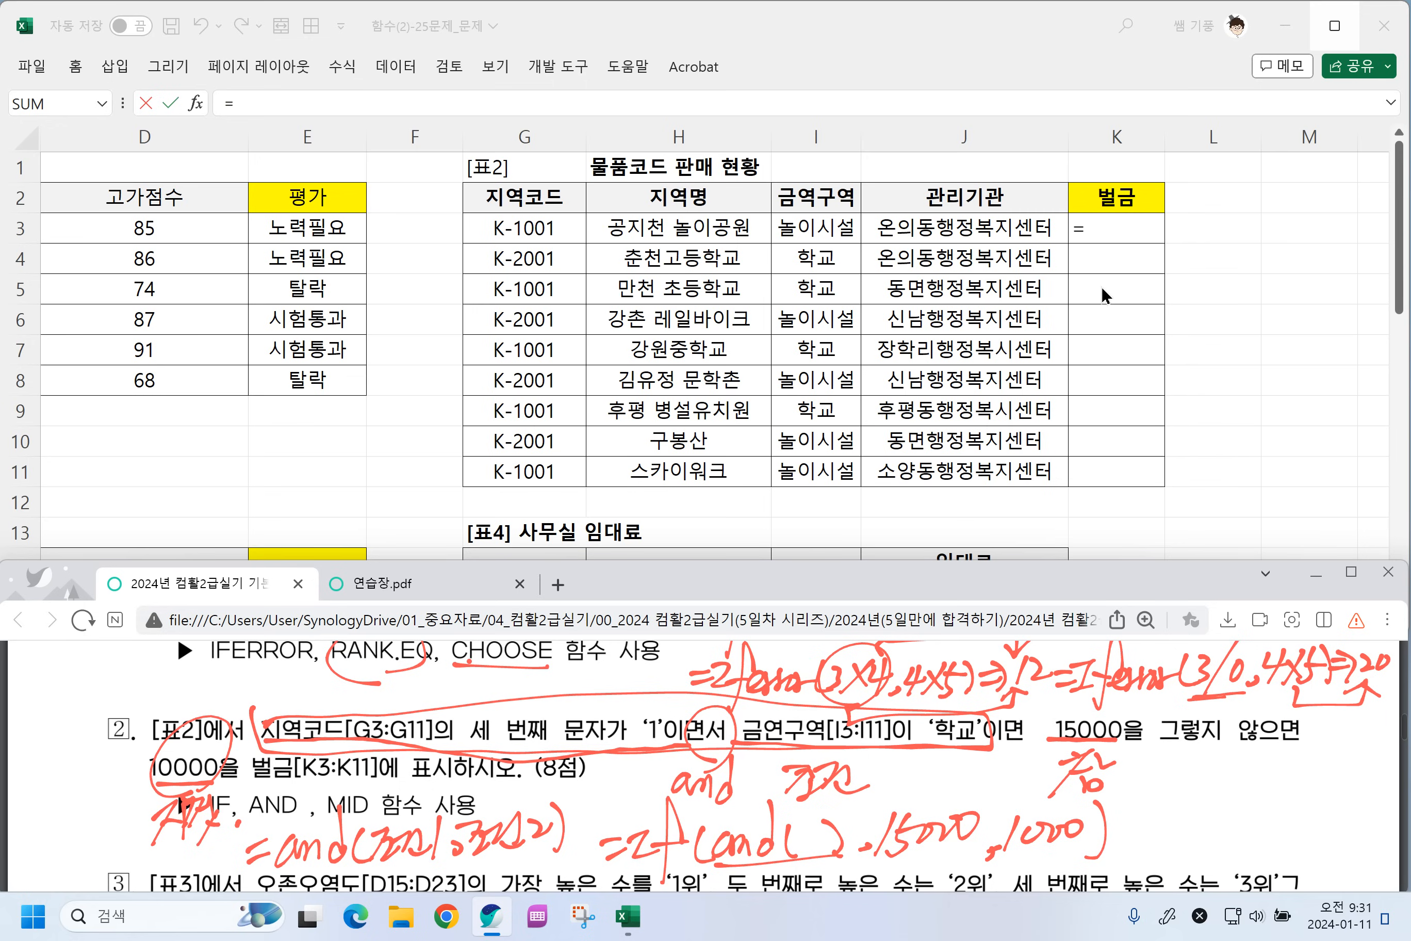
Return to K3's open formula in Excel and enter AND( after the equals sign.
click(1112, 226)
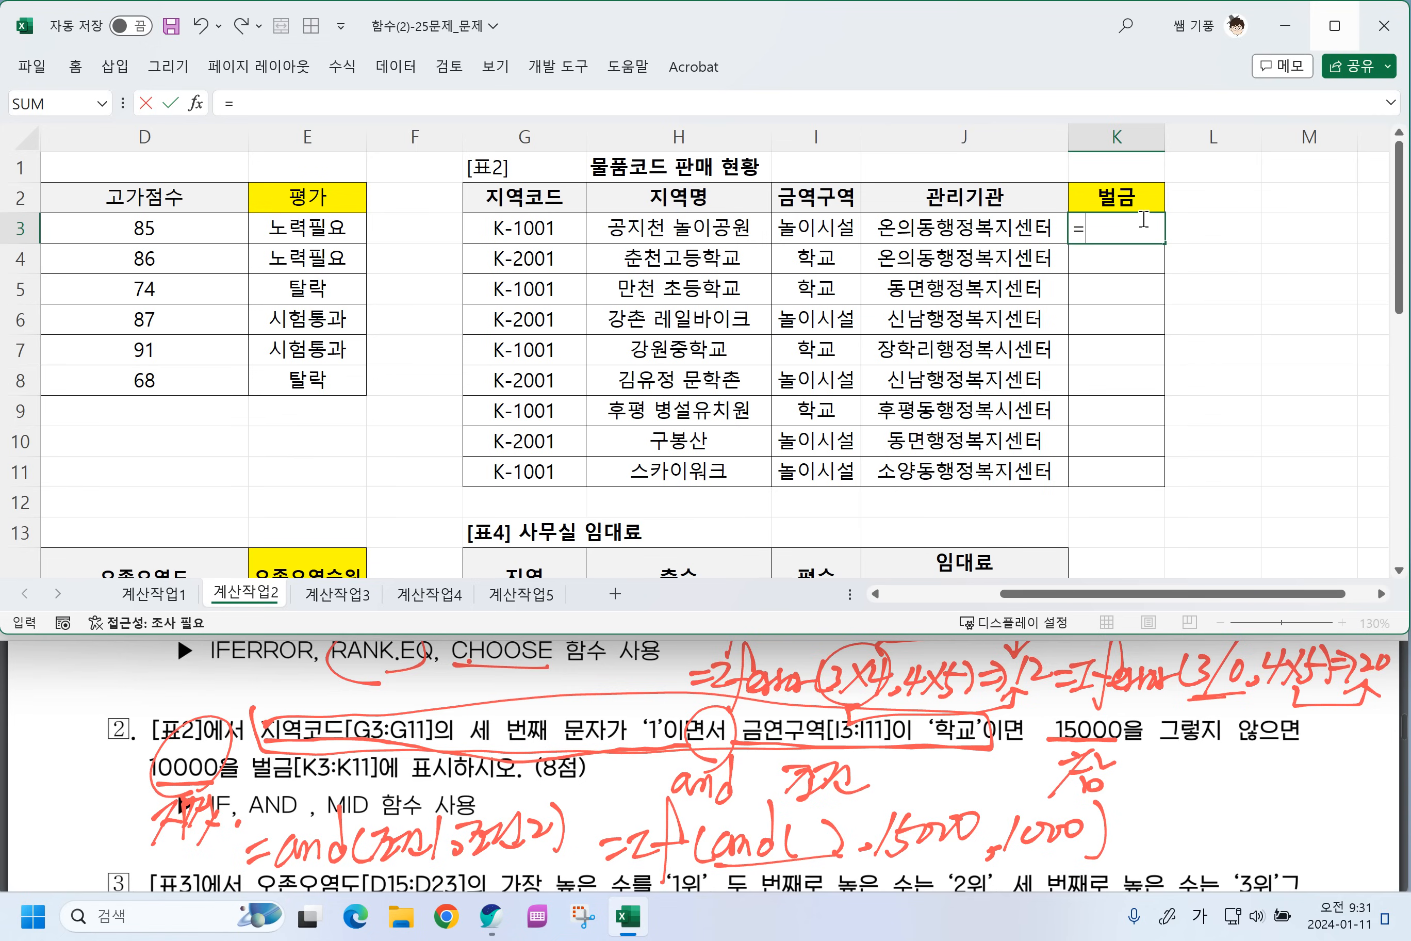
key(Hangul)
text(AND()
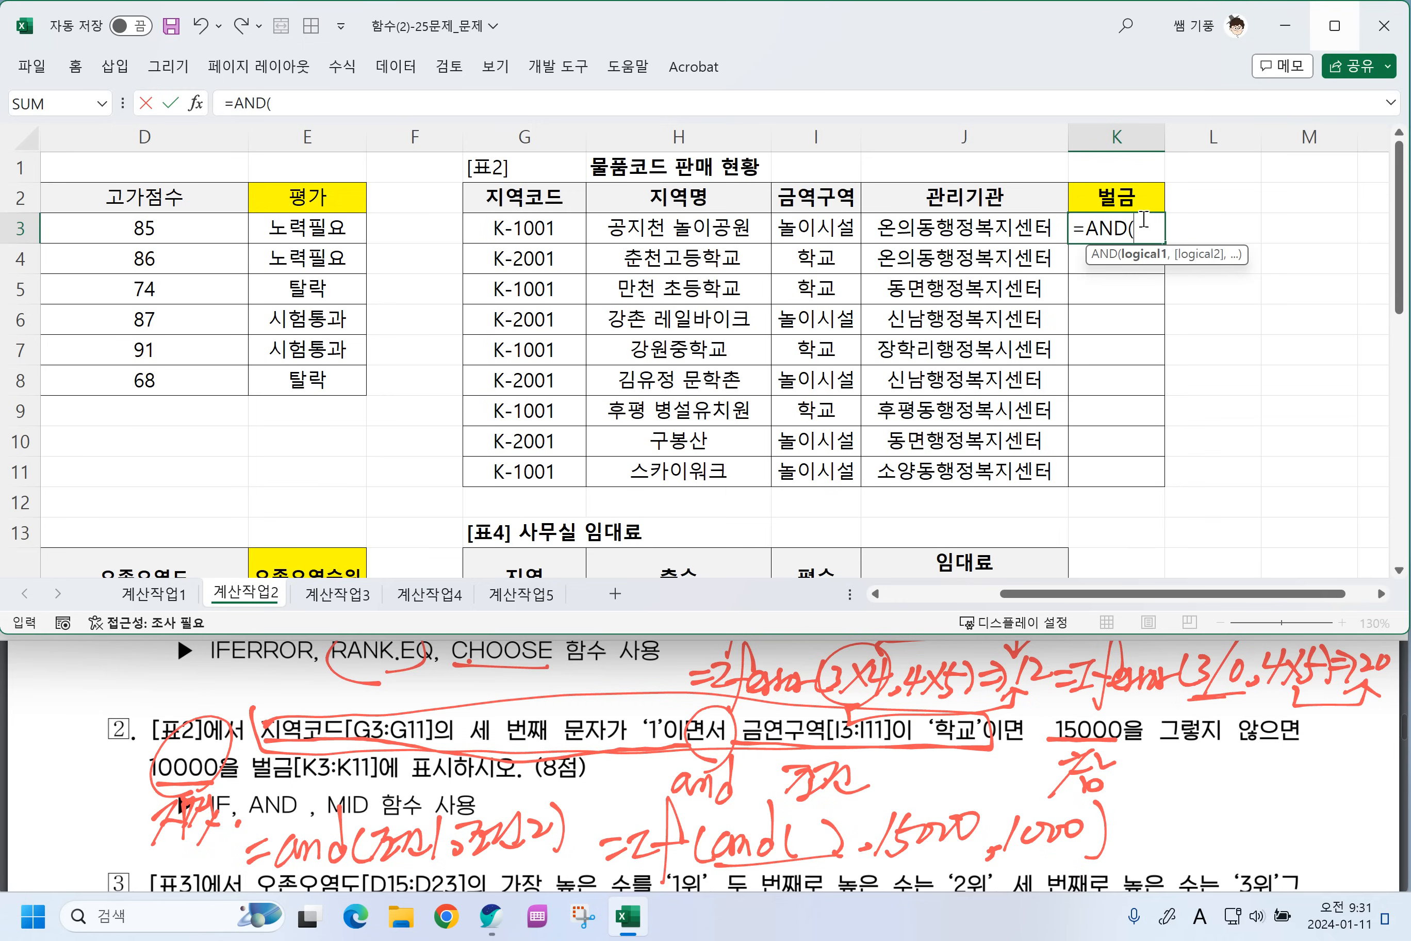
Erase the handwritten IF outline in the PDF and handwrite =mid( in its place.
click(582, 667)
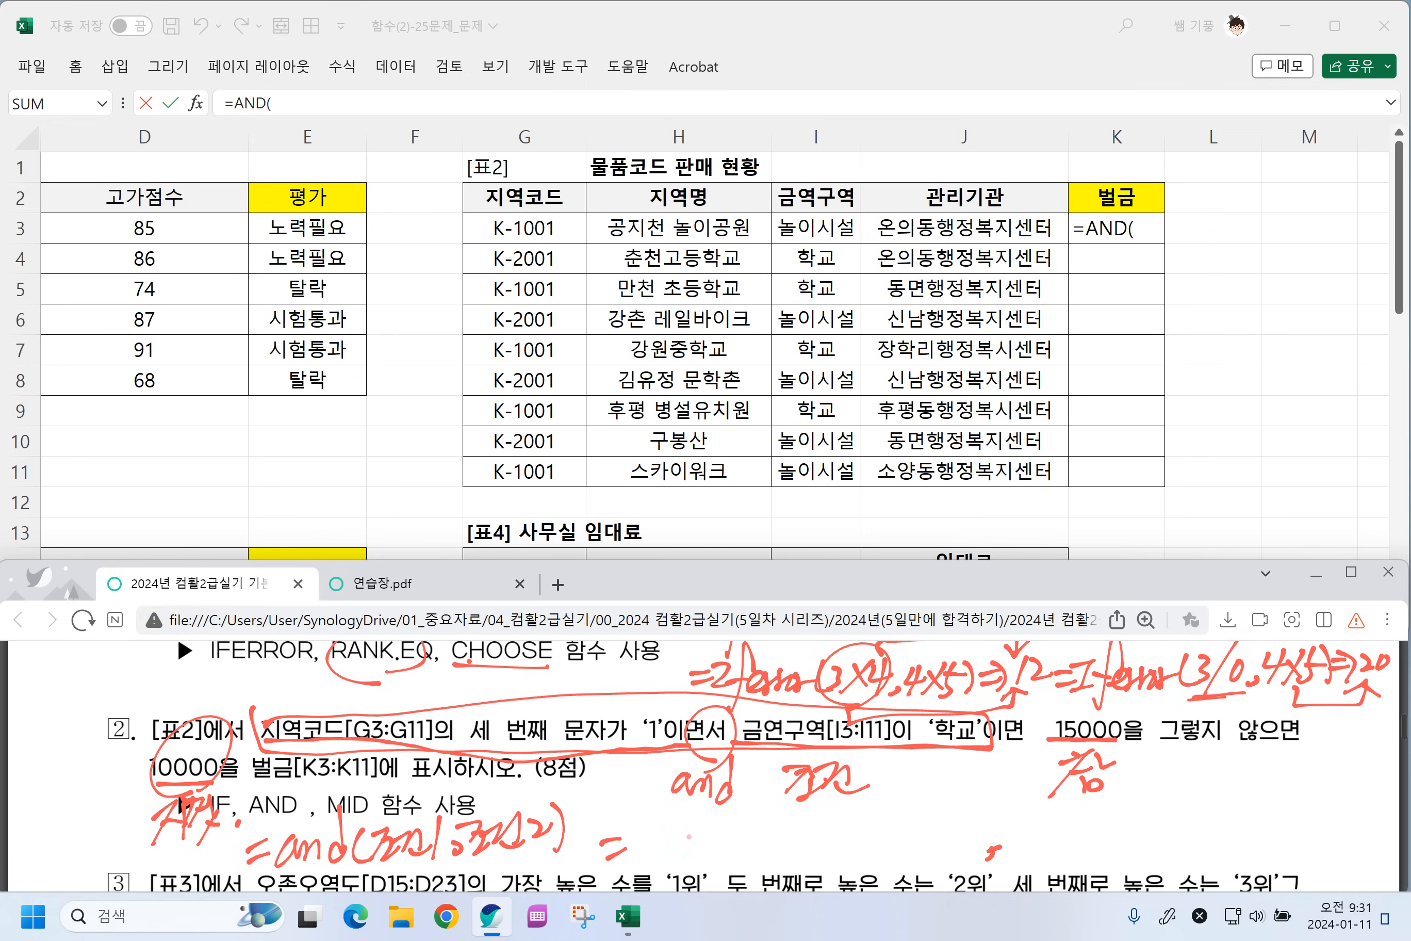
drag(687, 833, 718, 831)
drag(693, 851, 710, 847)
drag(703, 849, 793, 828)
mouse_move(817, 792)
mouse_down()
mouse_move(816, 847)
mouse_move(846, 856)
mouse_up()
mouse_move(853, 835)
mouse_down()
mouse_move(870, 854)
mouse_move(897, 821)
mouse_up()
drag(893, 821, 874, 850)
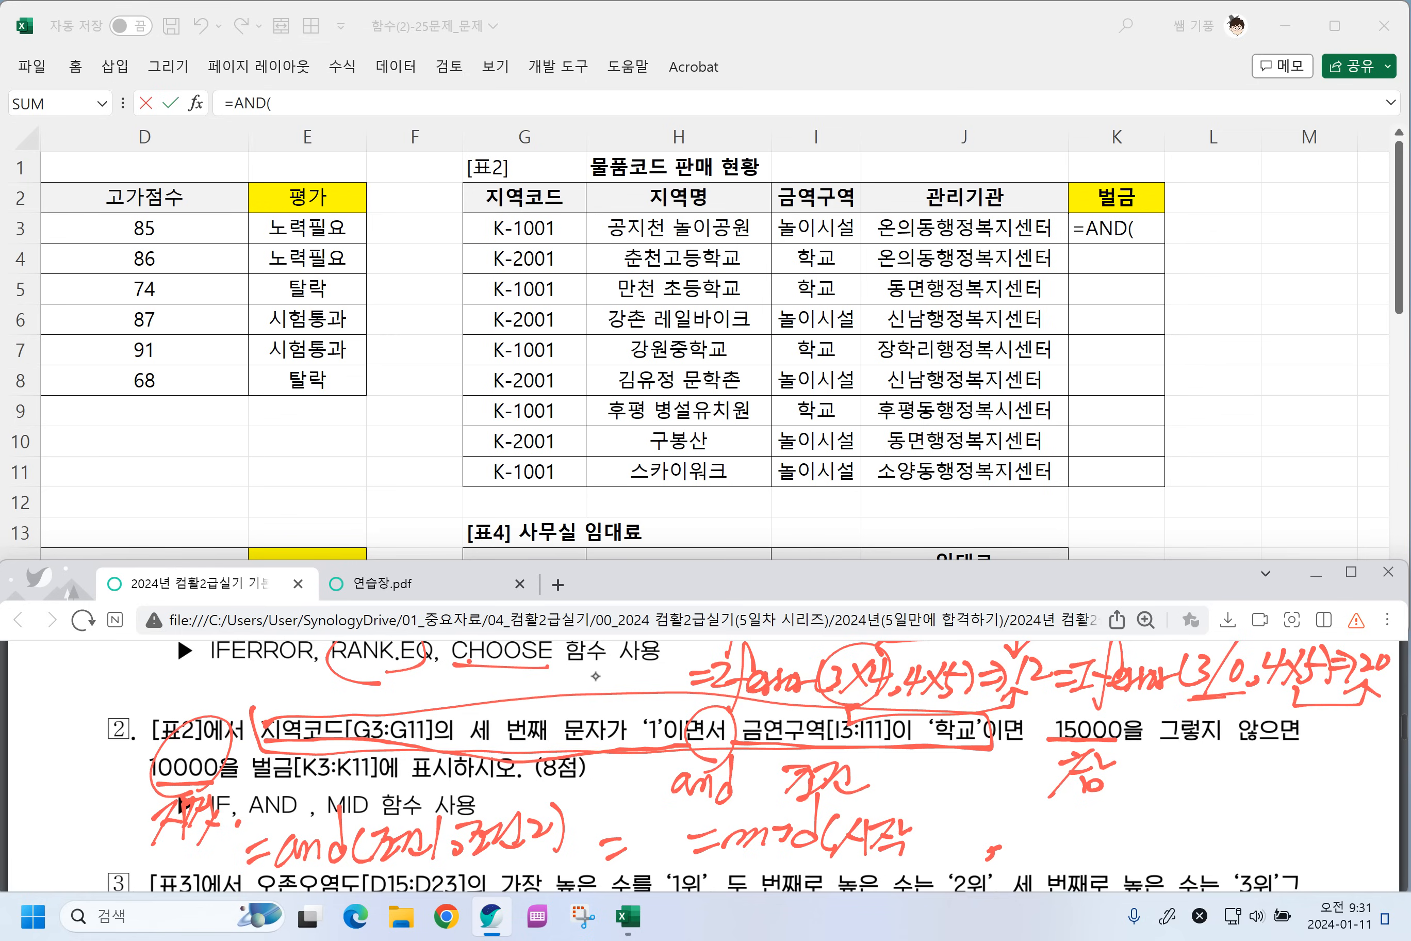
key(ctrl+z)
key(ctrl+z)
key(ctrl+z)
key(ctrl+z)
key(ctrl+z)
key(ctrl+z)
key(ctrl+z)
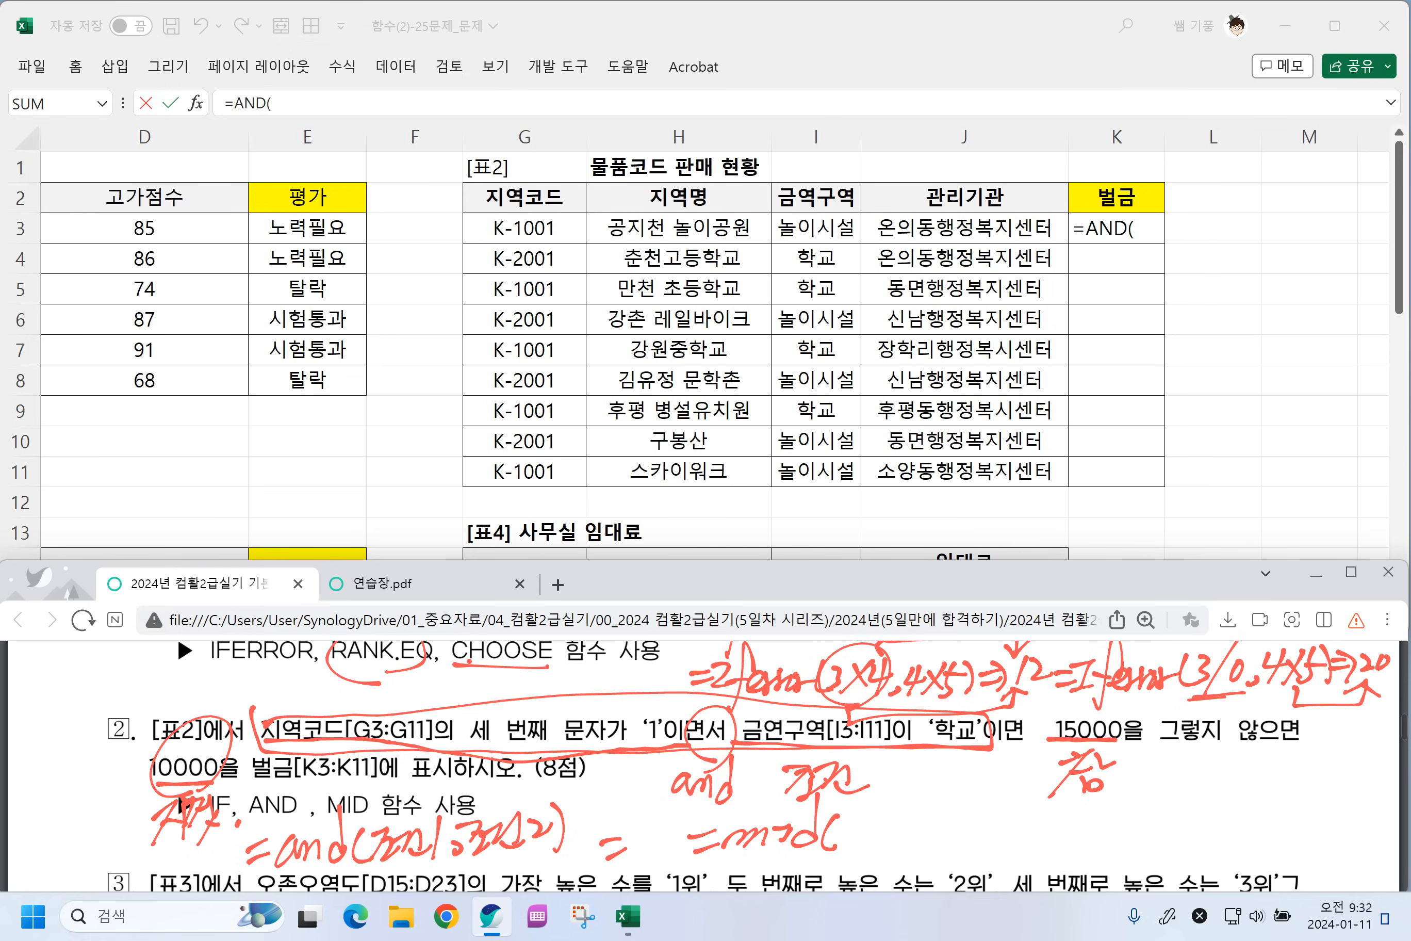
Complete the handwritten MID syntax with the arguments 문자, 시작위치 and k, and close the parenthesis.
mouse_move(848, 819)
mouse_down()
mouse_move(851, 837)
mouse_move(866, 834)
mouse_up()
drag(851, 836, 879, 832)
drag(862, 839, 876, 855)
mouse_move(878, 825)
mouse_down()
mouse_move(875, 855)
mouse_move(902, 833)
mouse_up()
mouse_move(909, 811)
mouse_down()
mouse_move(911, 857)
mouse_move(966, 817)
mouse_move(965, 835)
mouse_up()
click(929, 849)
mouse_move(969, 819)
mouse_down()
mouse_move(967, 850)
mouse_move(1000, 830)
mouse_up()
drag(980, 849, 1027, 833)
drag(1001, 844, 1028, 850)
mouse_move(1036, 817)
mouse_down()
mouse_move(1034, 854)
mouse_move(1064, 834)
mouse_up()
mouse_move(1041, 849)
mouse_down()
mouse_move(1063, 827)
mouse_move(1060, 851)
mouse_up()
mouse_move(1089, 841)
mouse_down()
mouse_move(1082, 852)
mouse_move(1123, 844)
mouse_up()
drag(1123, 810, 1125, 852)
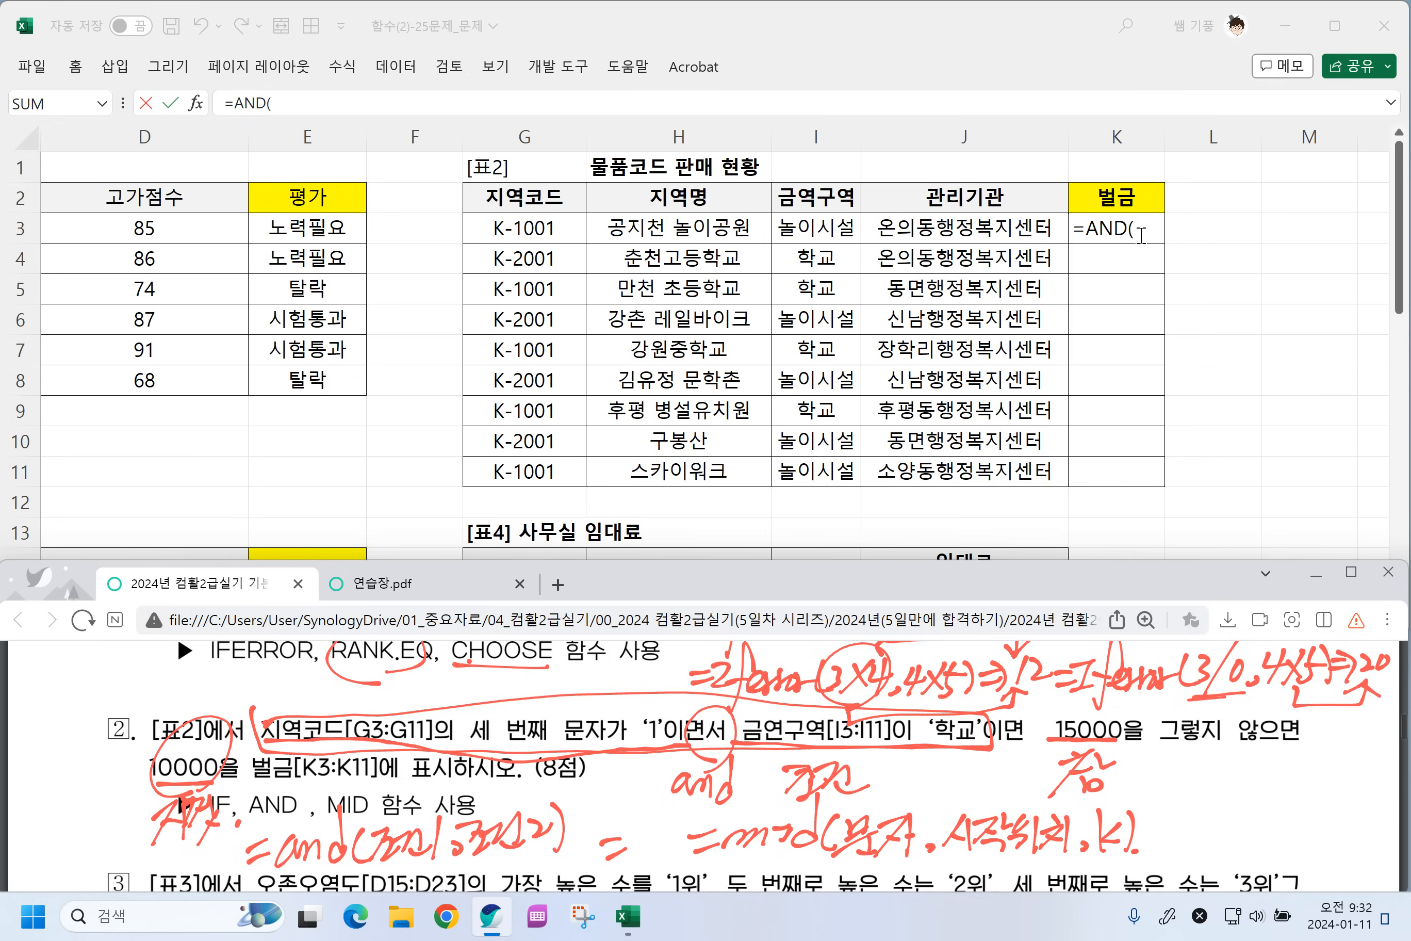
Return to K3's open AND formula in Excel and enter MID(G3,3,1)="1" as its first condition, followed by a comma.
click(1141, 235)
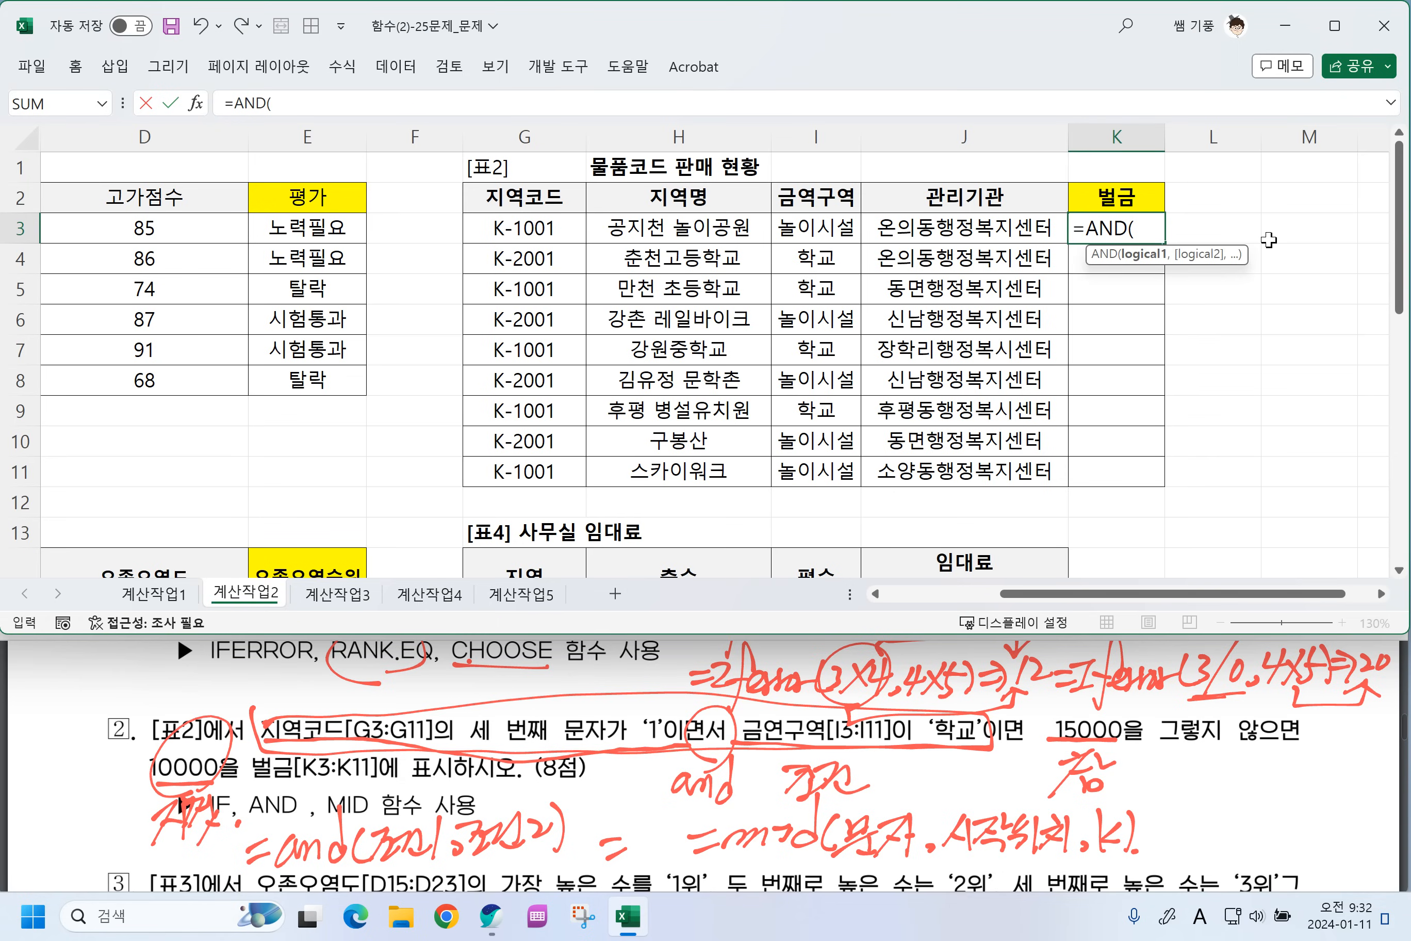
text(MID()
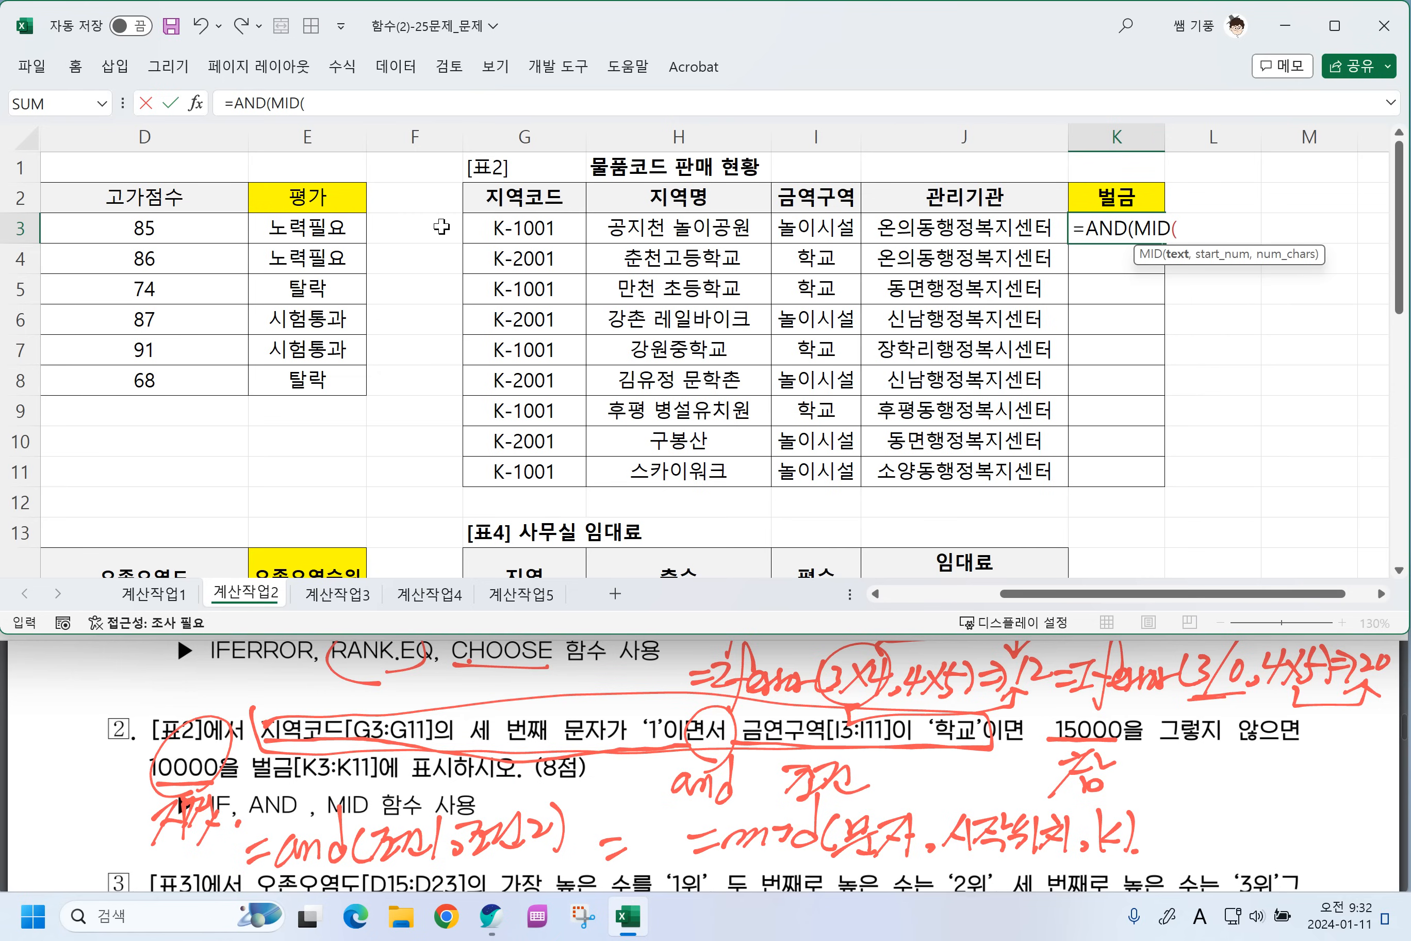
click(509, 226)
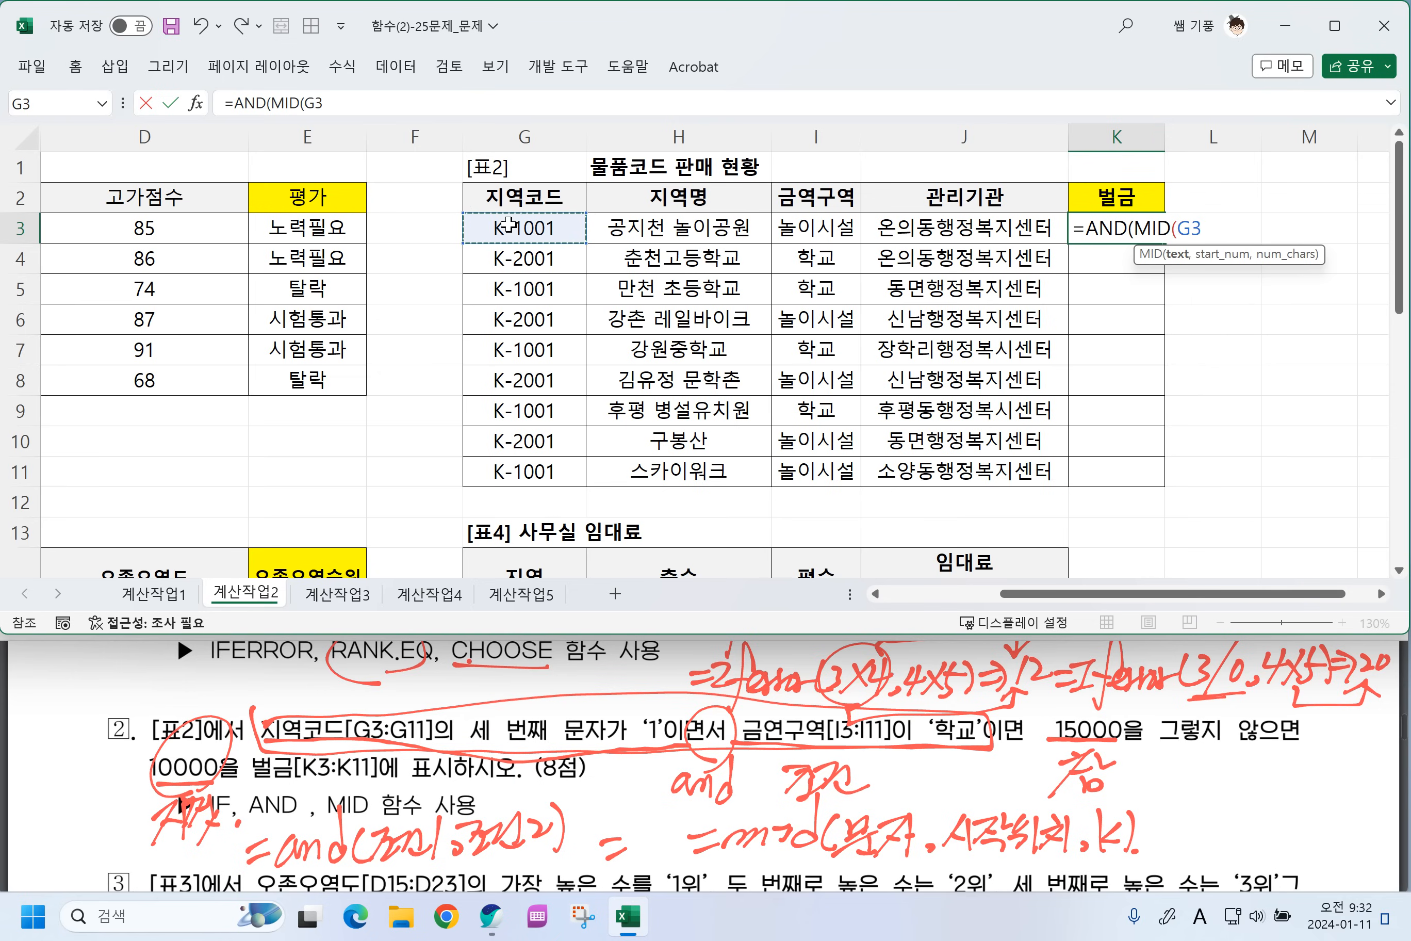
text(,3,1)
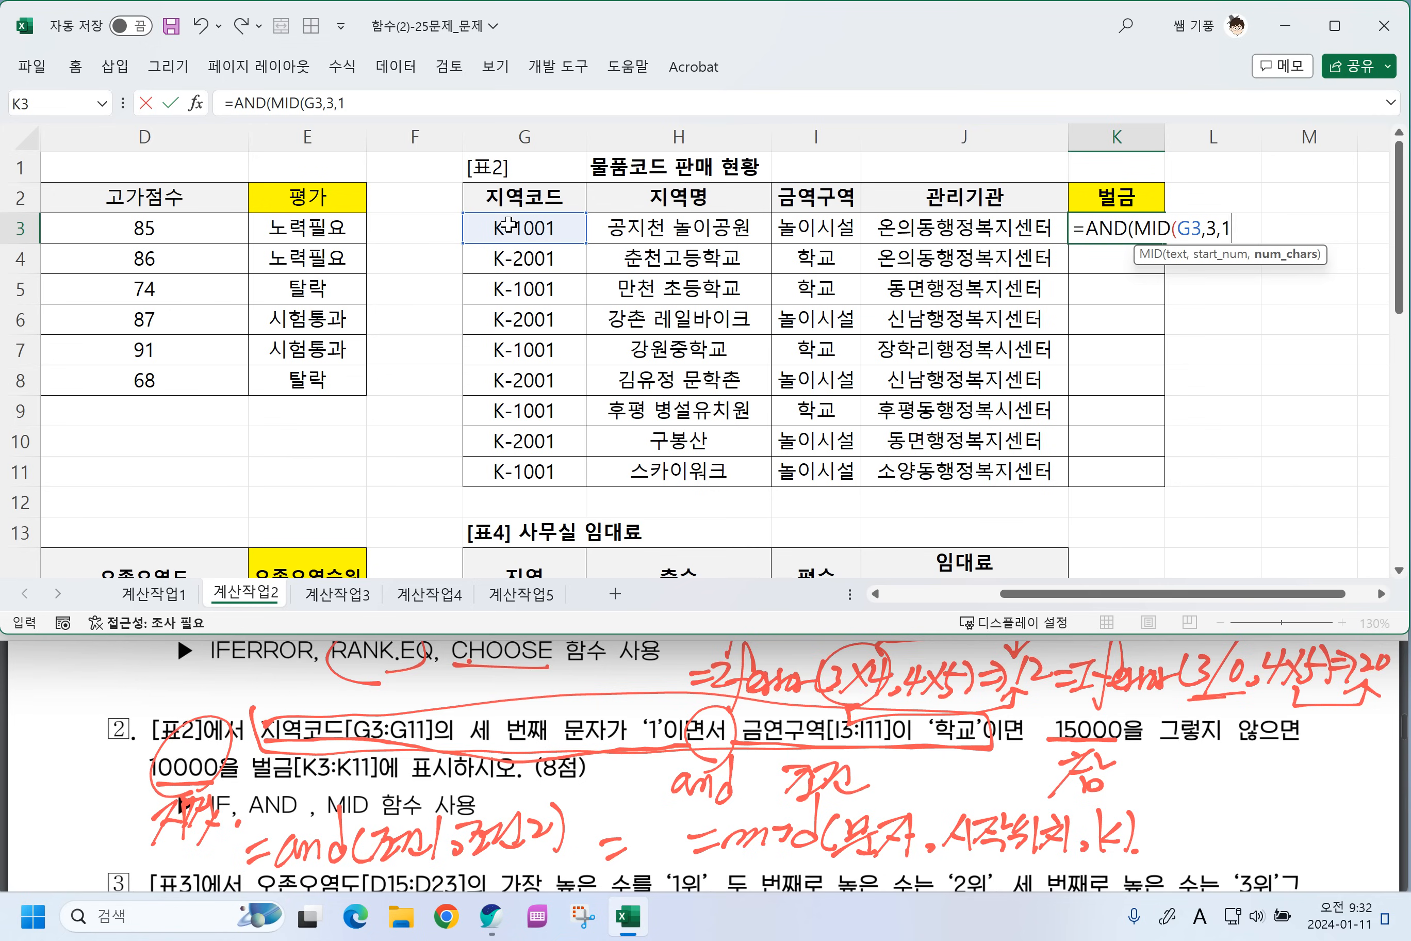
text()="1)
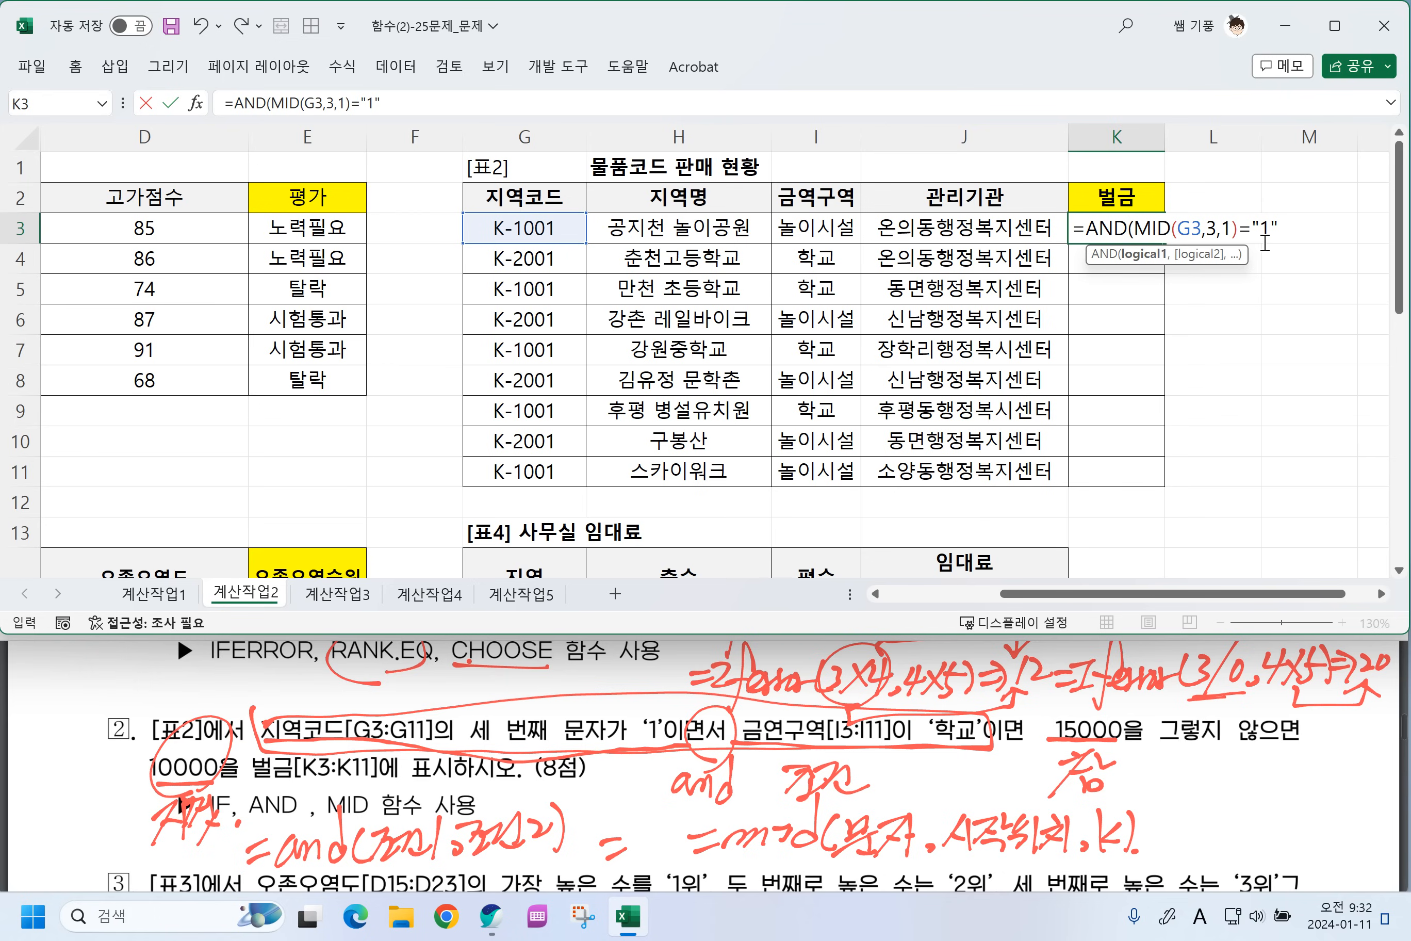
text(,)
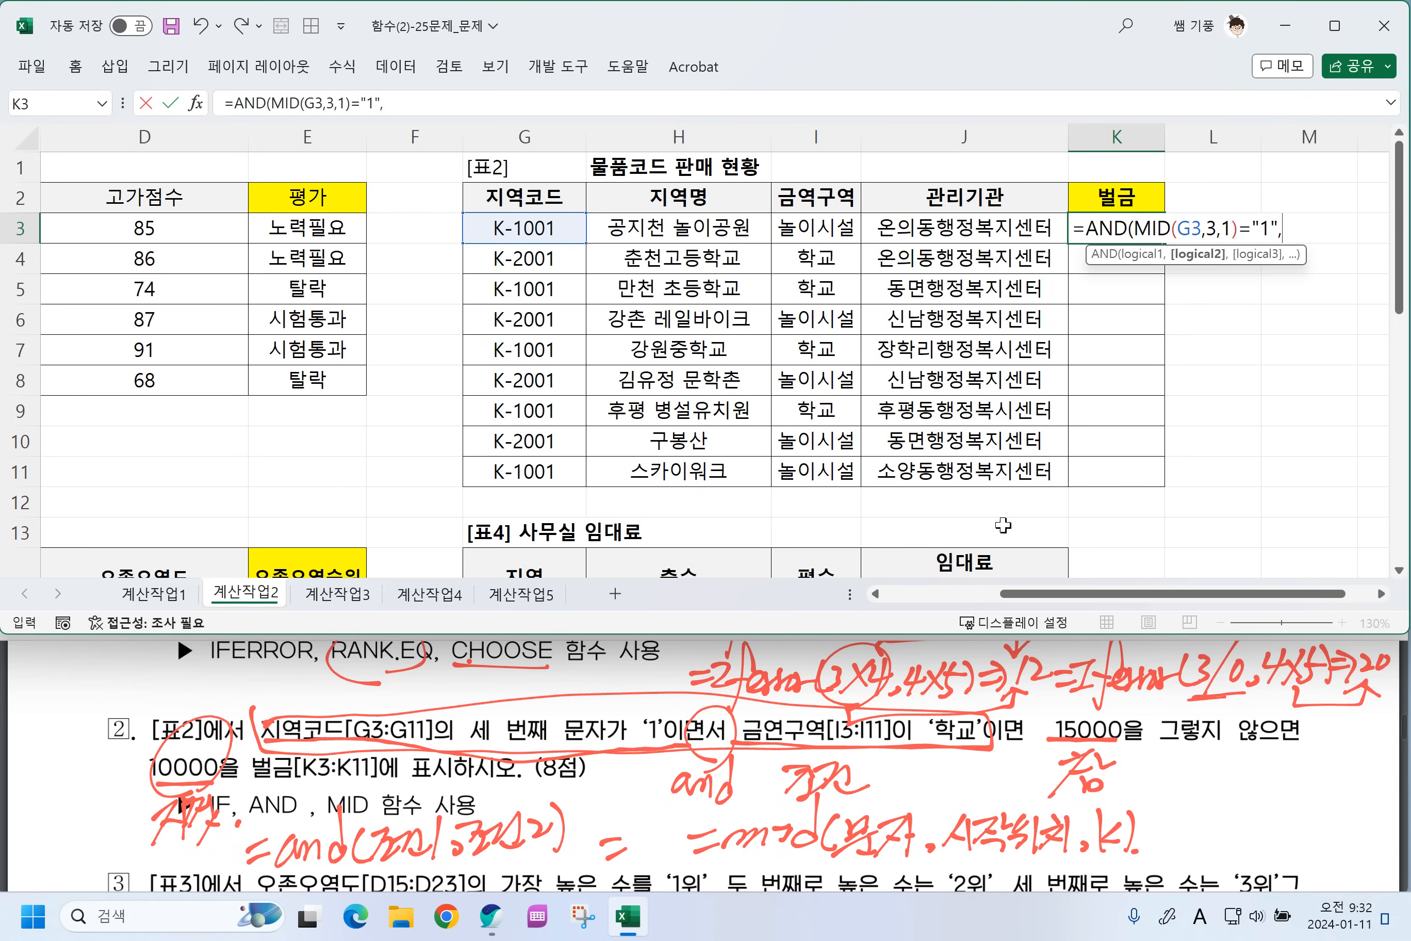
Add I3="학교" as the second AND condition in K3, close the parenthesis and commit the formula.
click(822, 230)
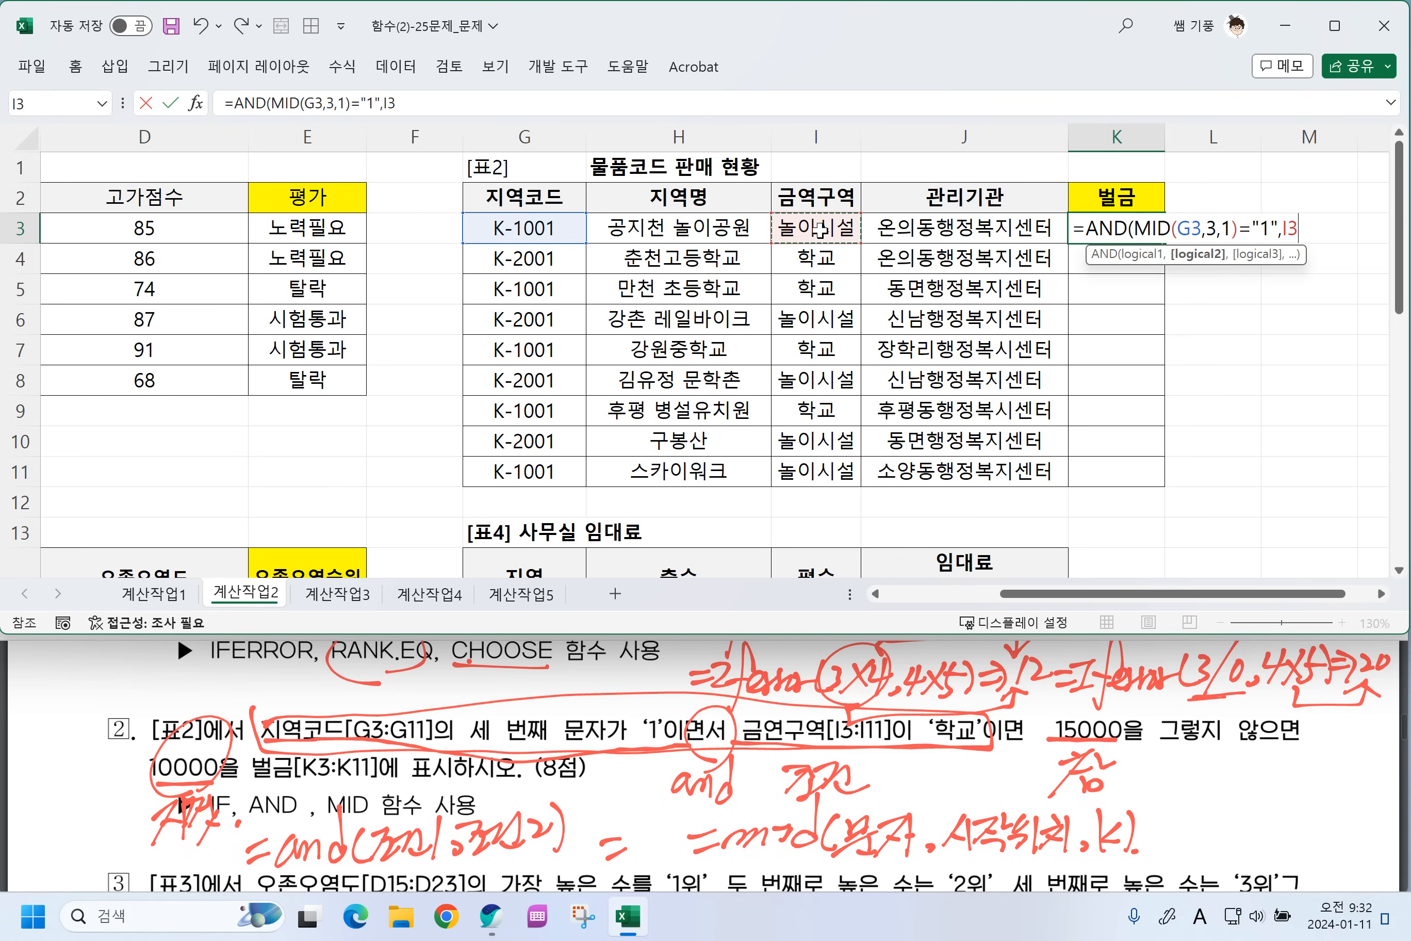
text(=")
key(Hangul)
text(학교)
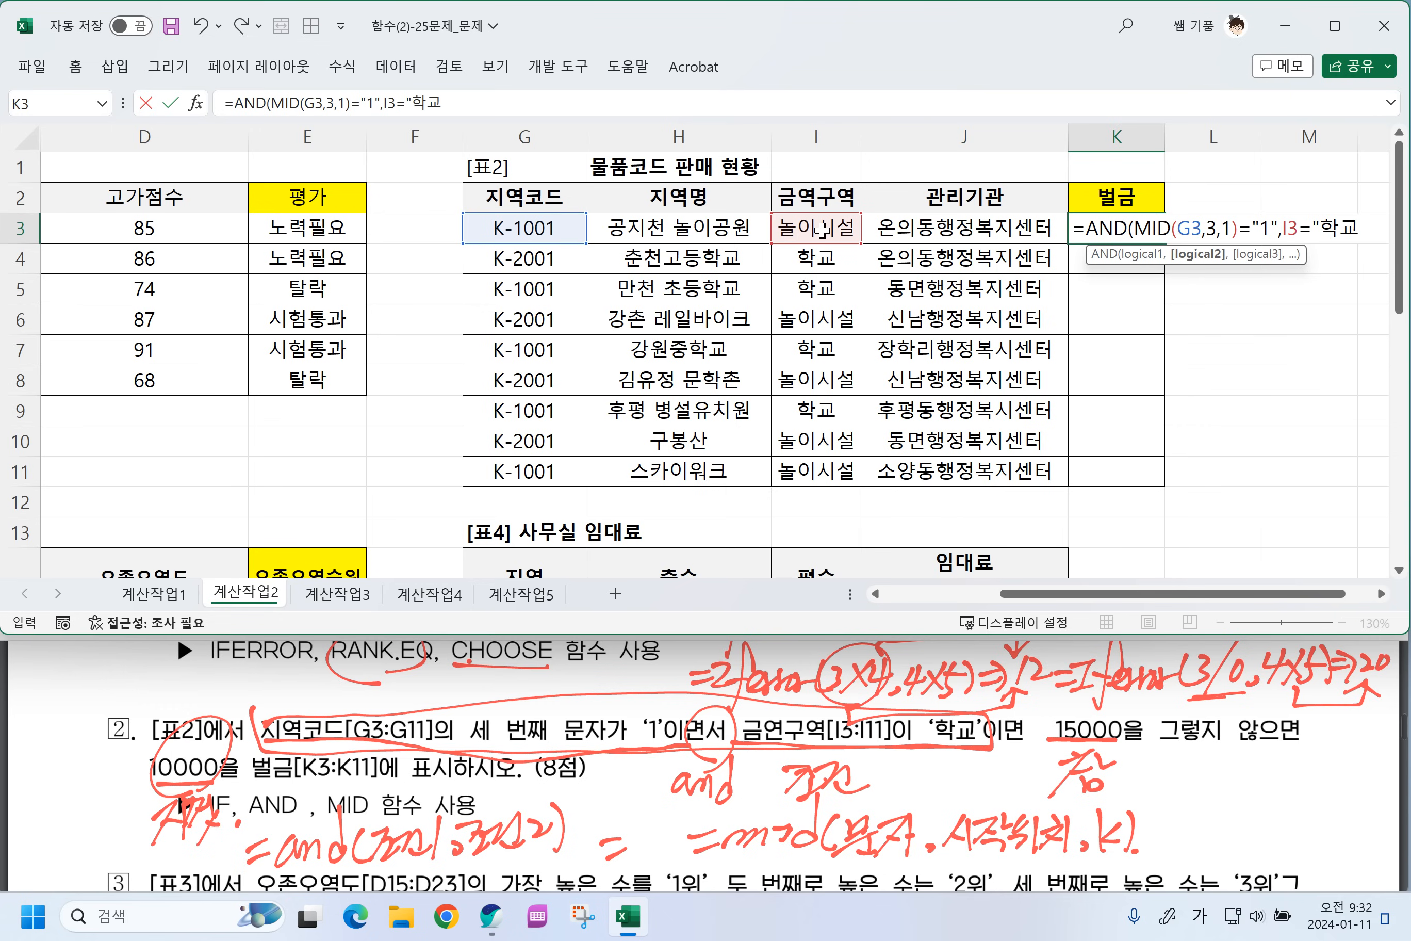
text("))
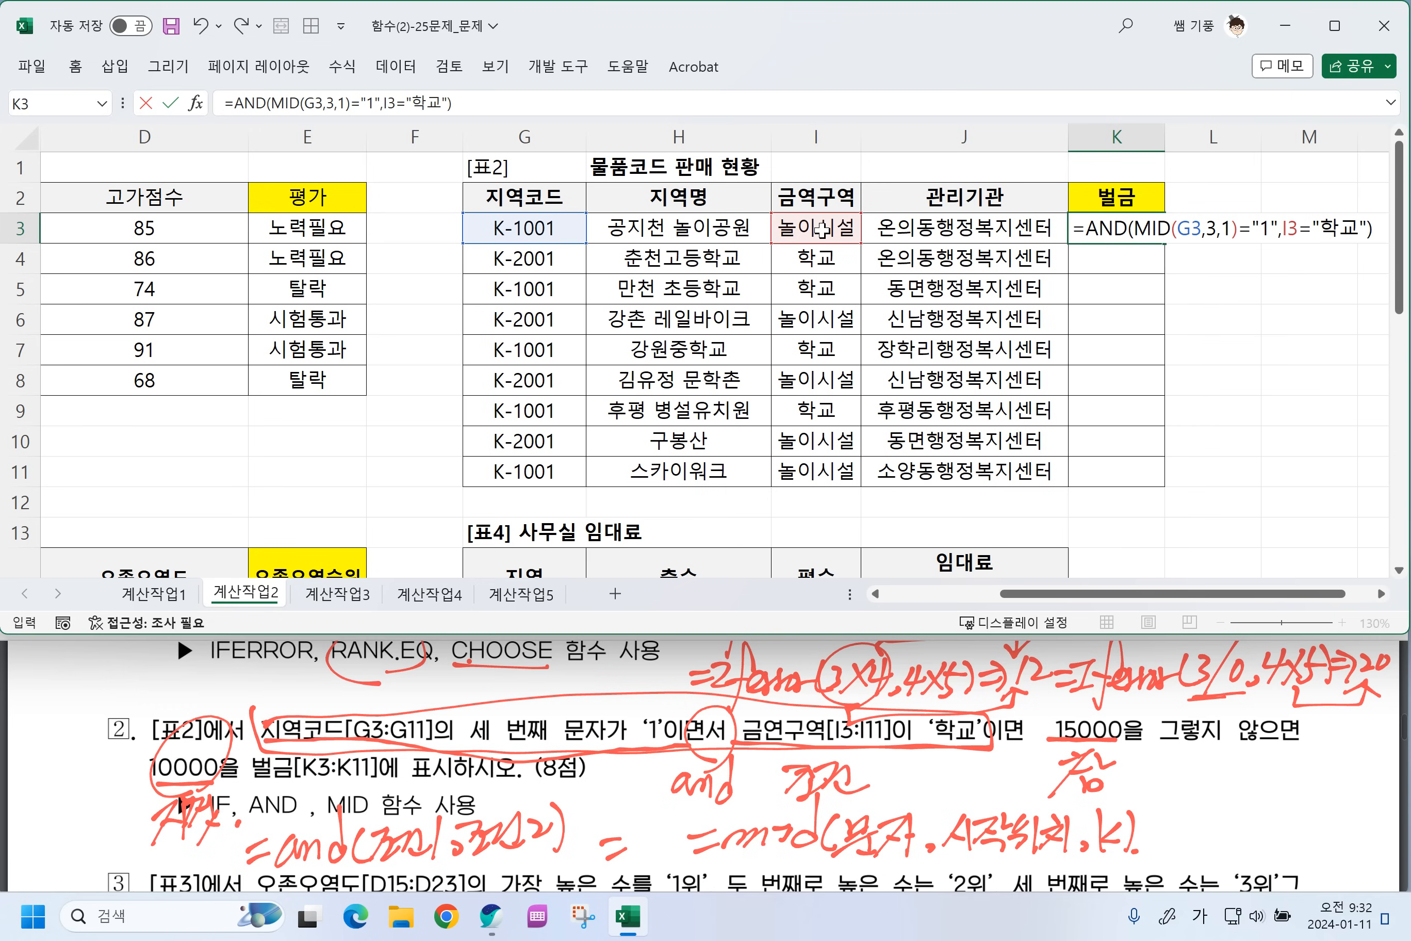
key(Return)
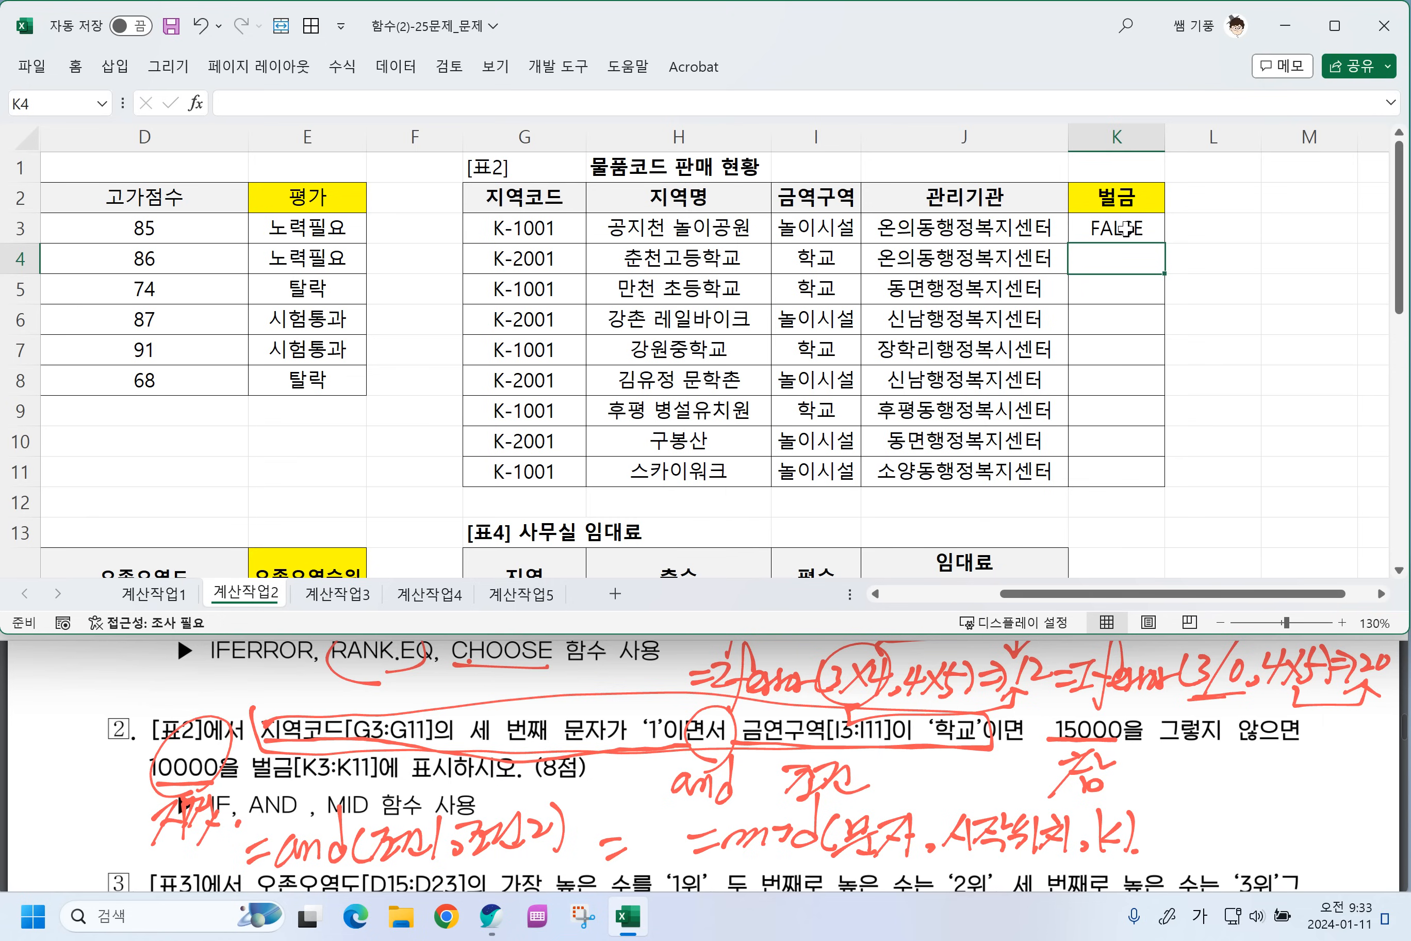
Fill K3's AND formula down through K11 and check the formula results in K5, K7 and K9.
click(1127, 228)
drag(1165, 244, 1140, 464)
click(1123, 287)
click(1124, 360)
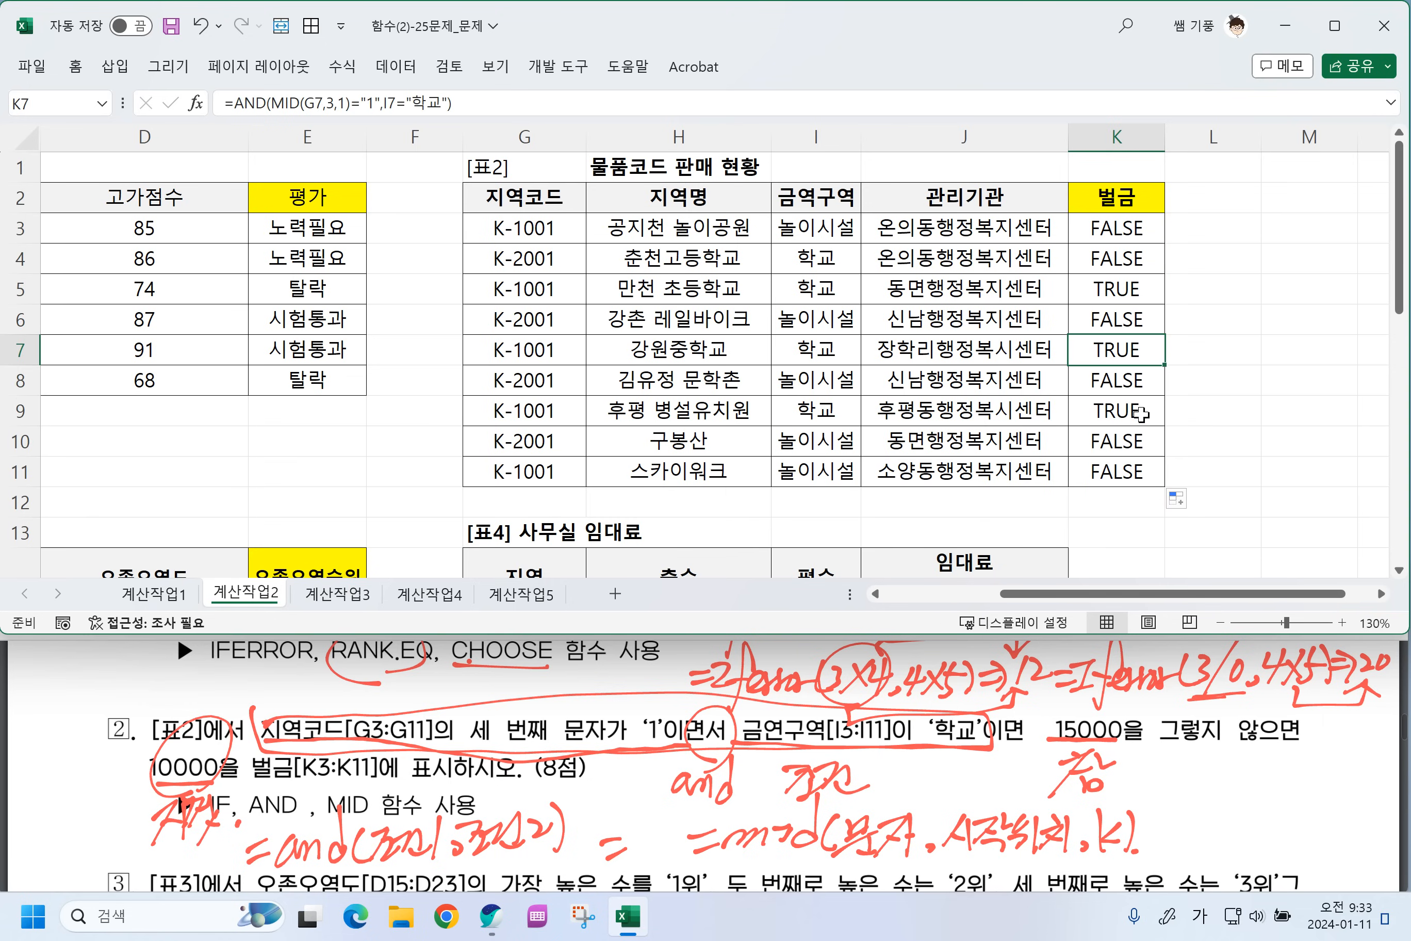
click(1131, 417)
Reopen K3's formula and insert IF( before AND so that the AND test becomes its logical test.
click(1108, 234)
click(1381, 594)
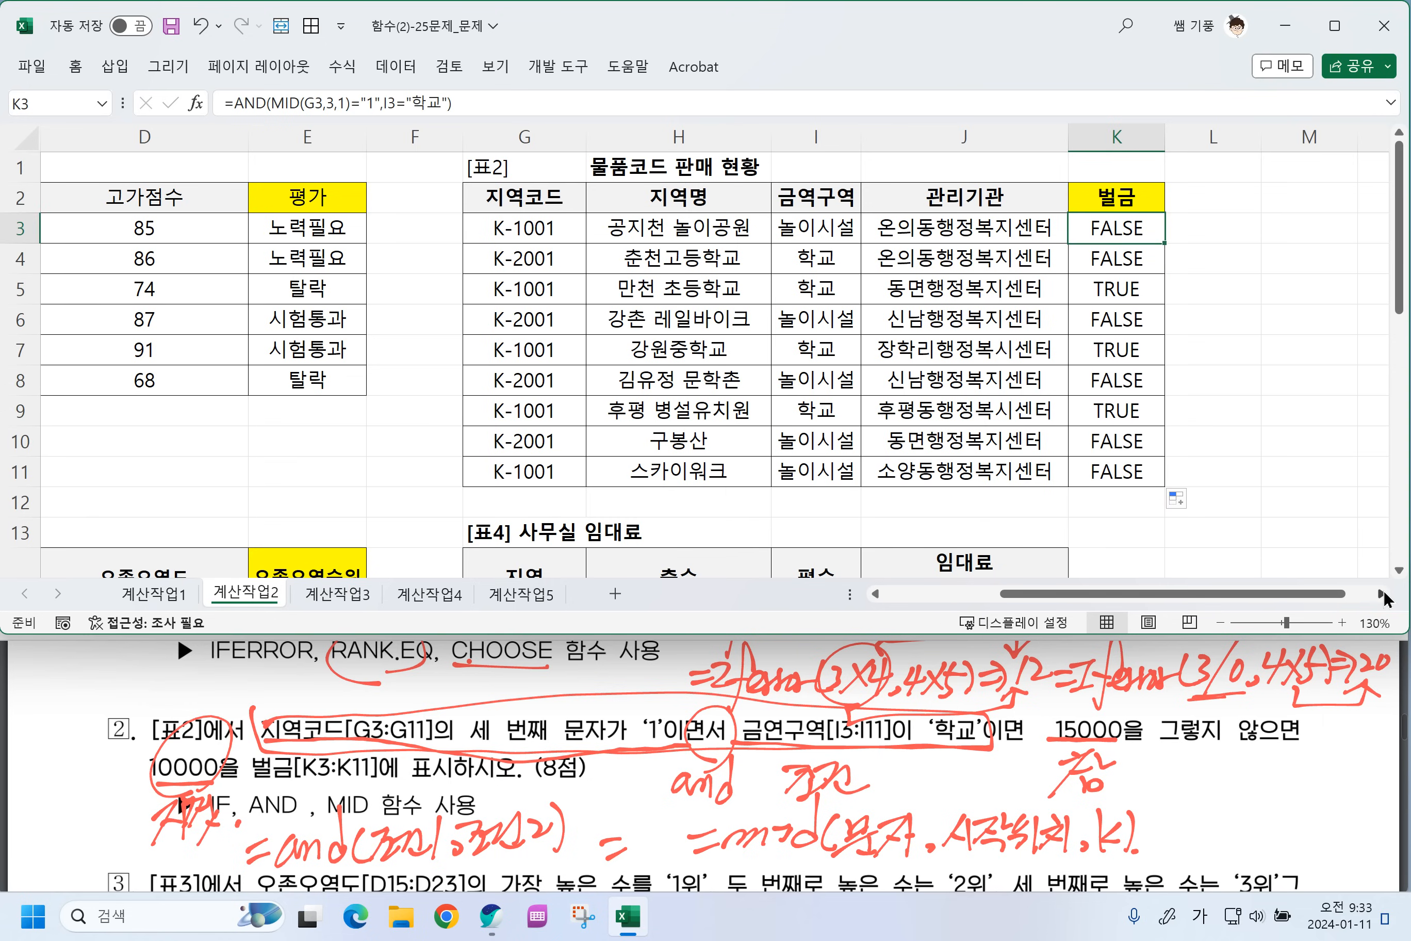
double_click(879, 228)
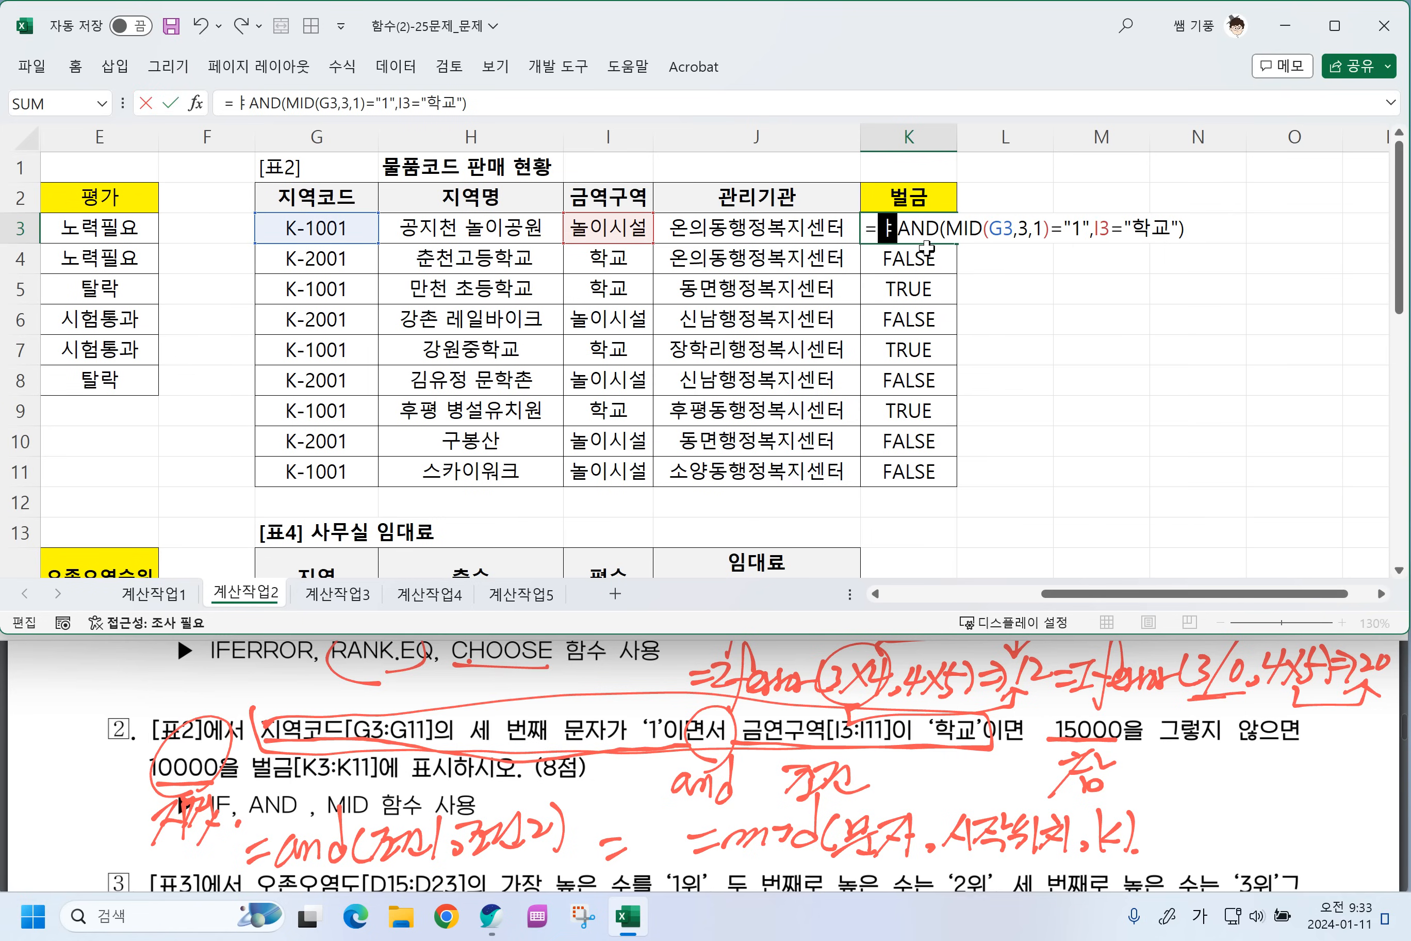
key(Hangul)
text(IF)
double_click(931, 258)
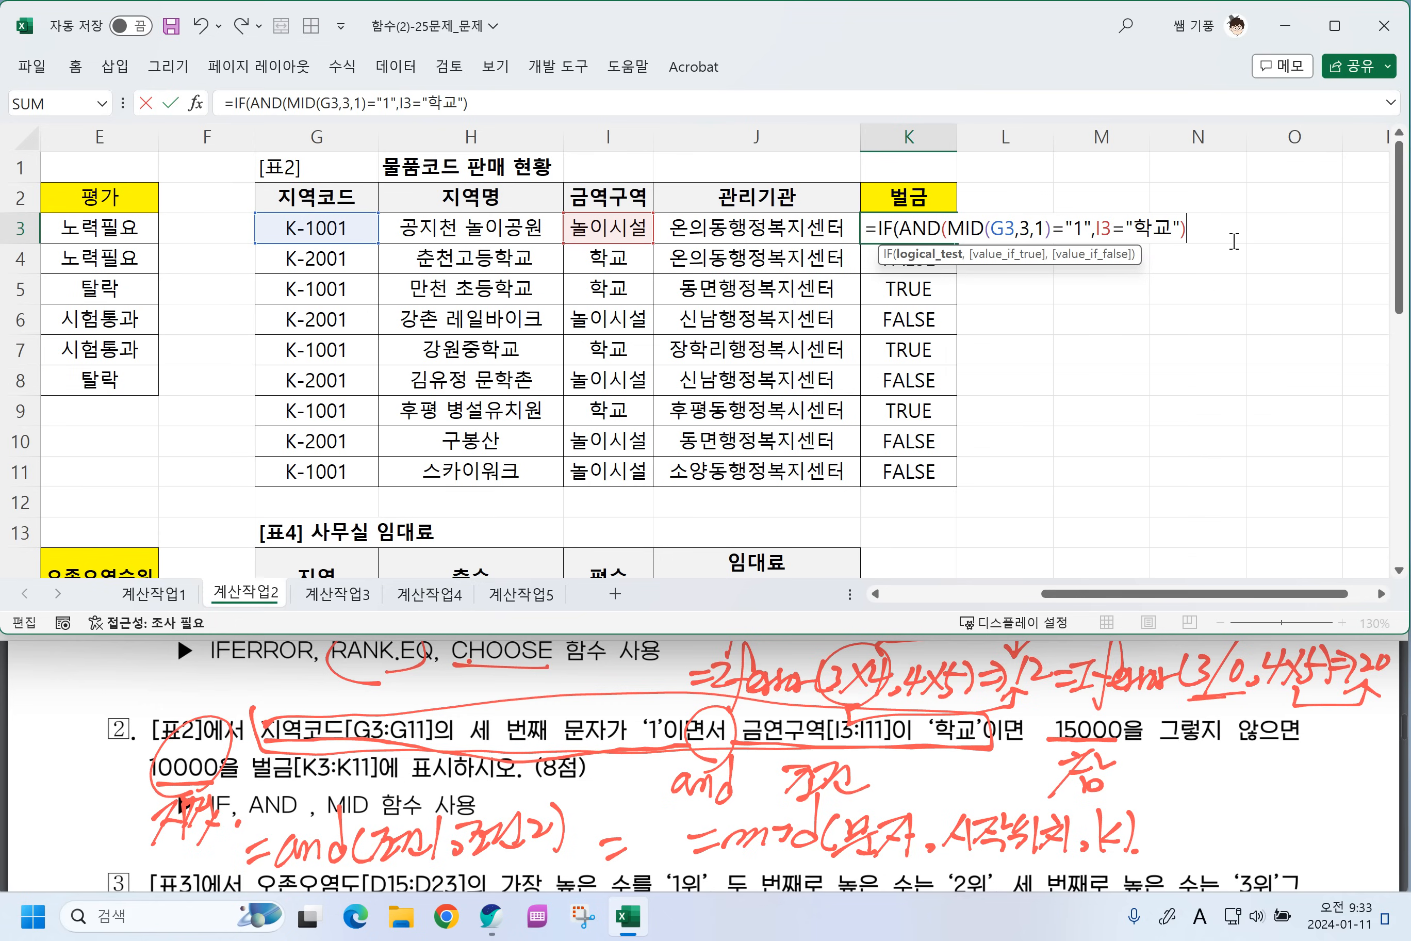
Complete K3's IF with 15000 if true and 10000 if false, and fill the formula down through K11.
text(,)
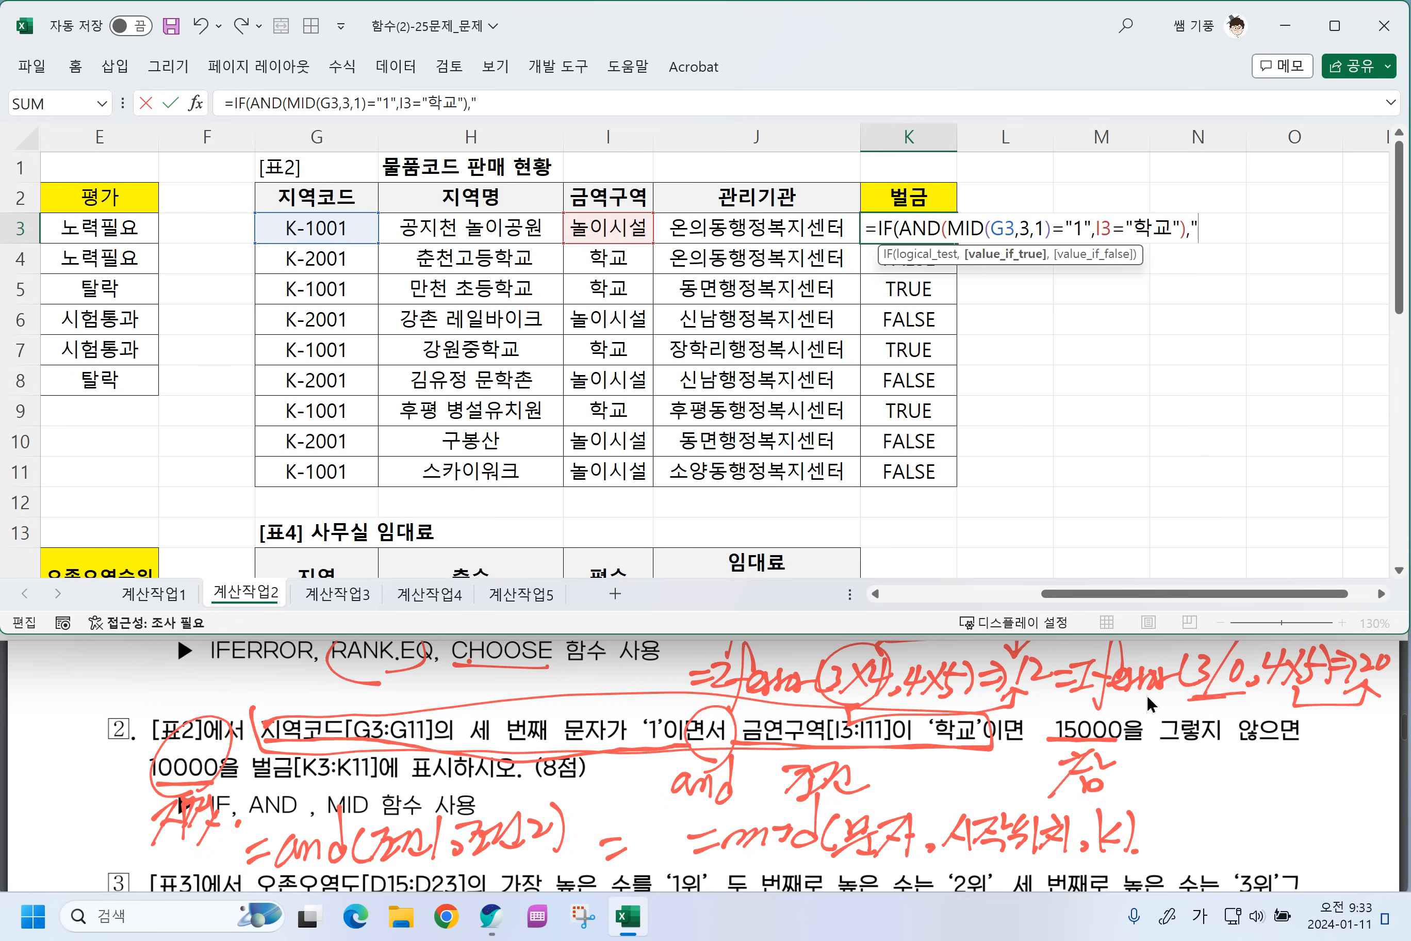
text(15000,)
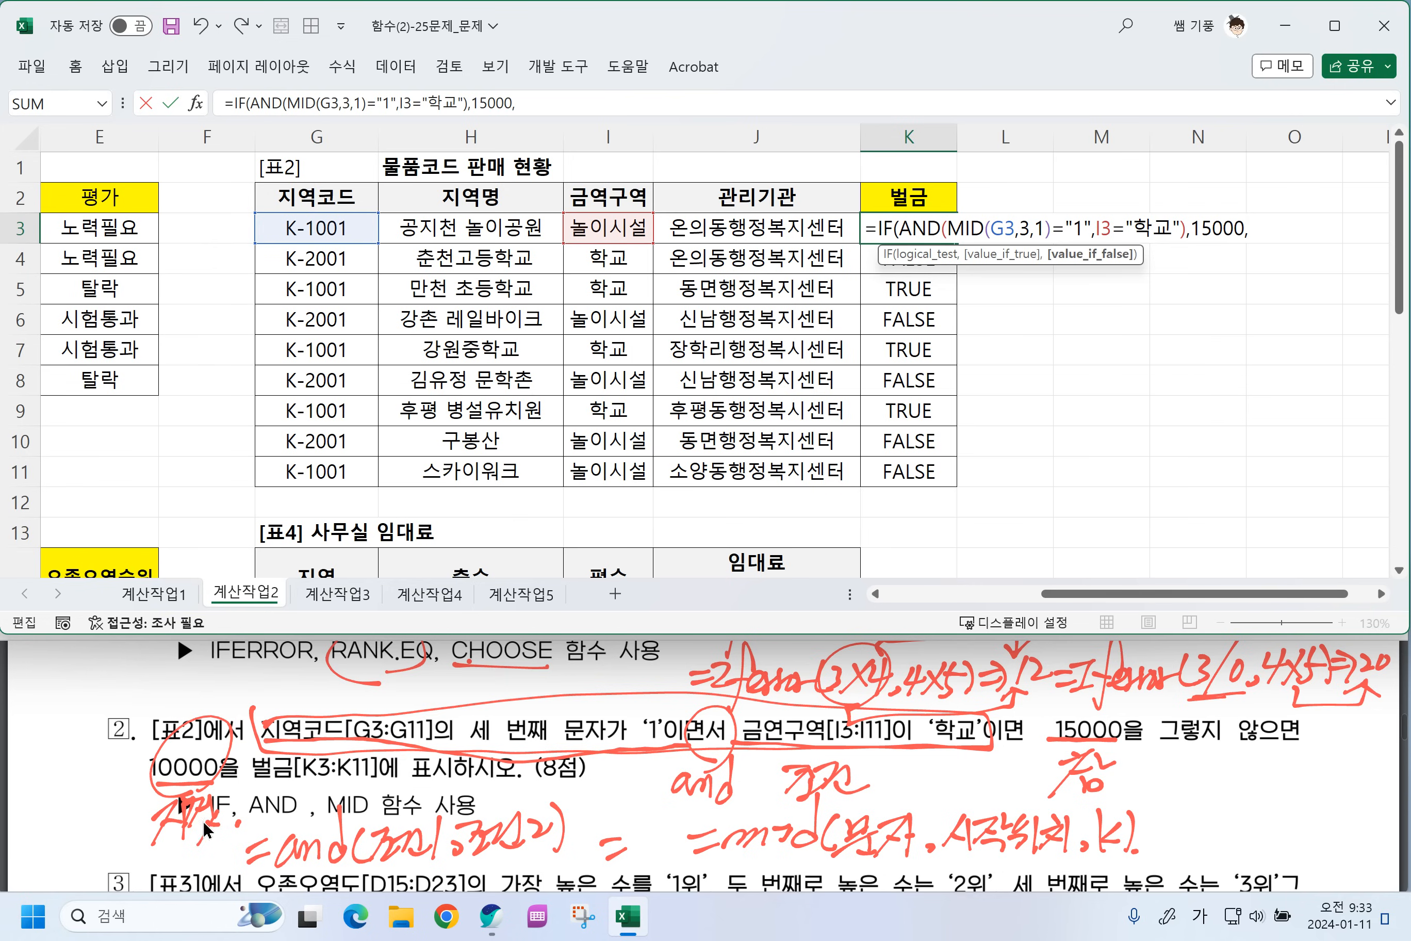
text(1000)
text())
key(Return)
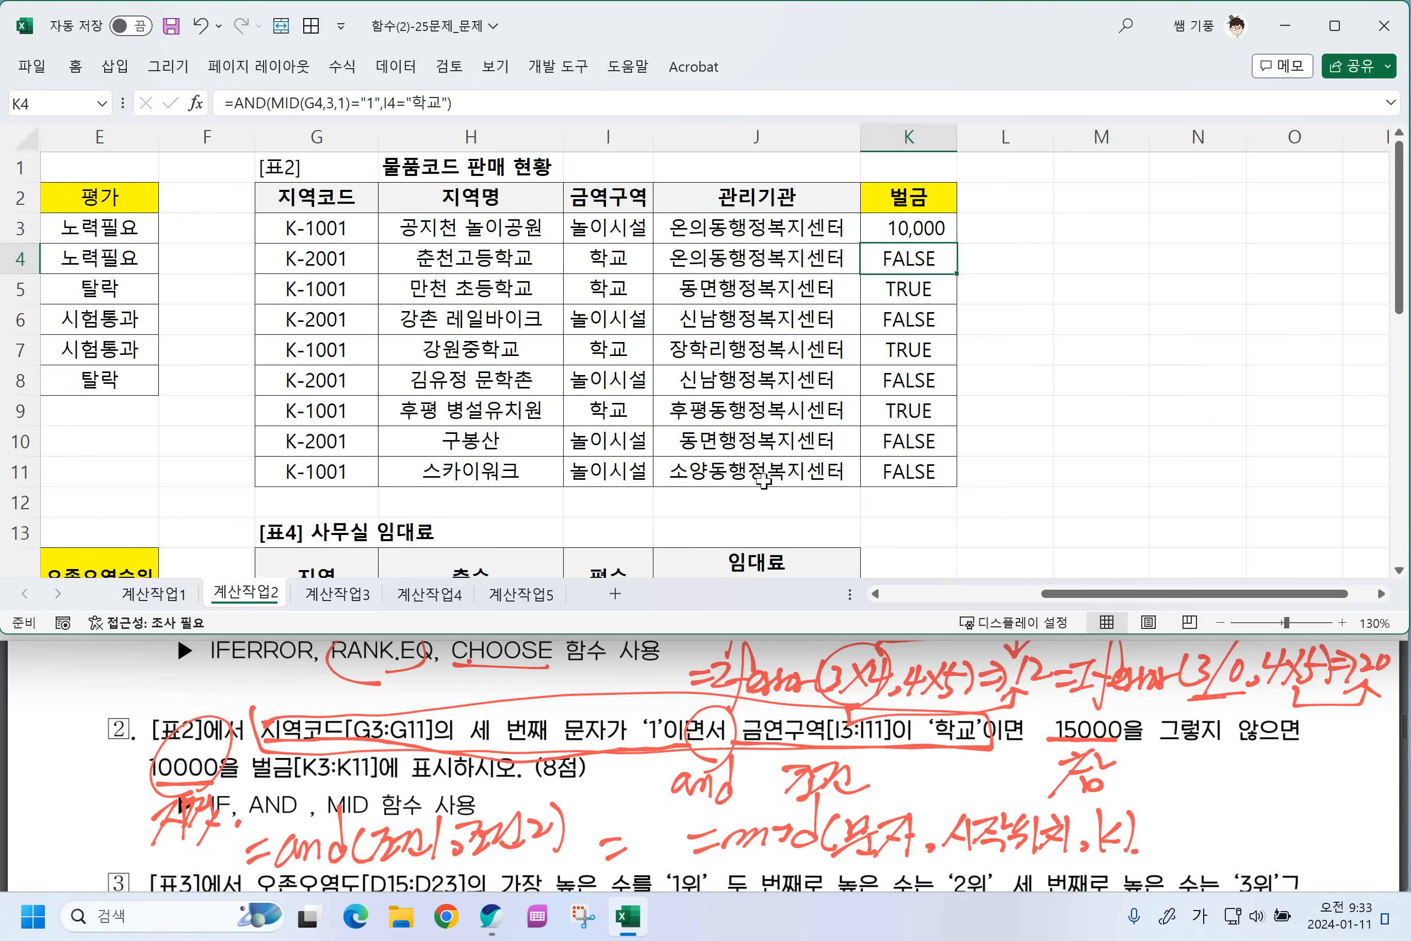
click(937, 228)
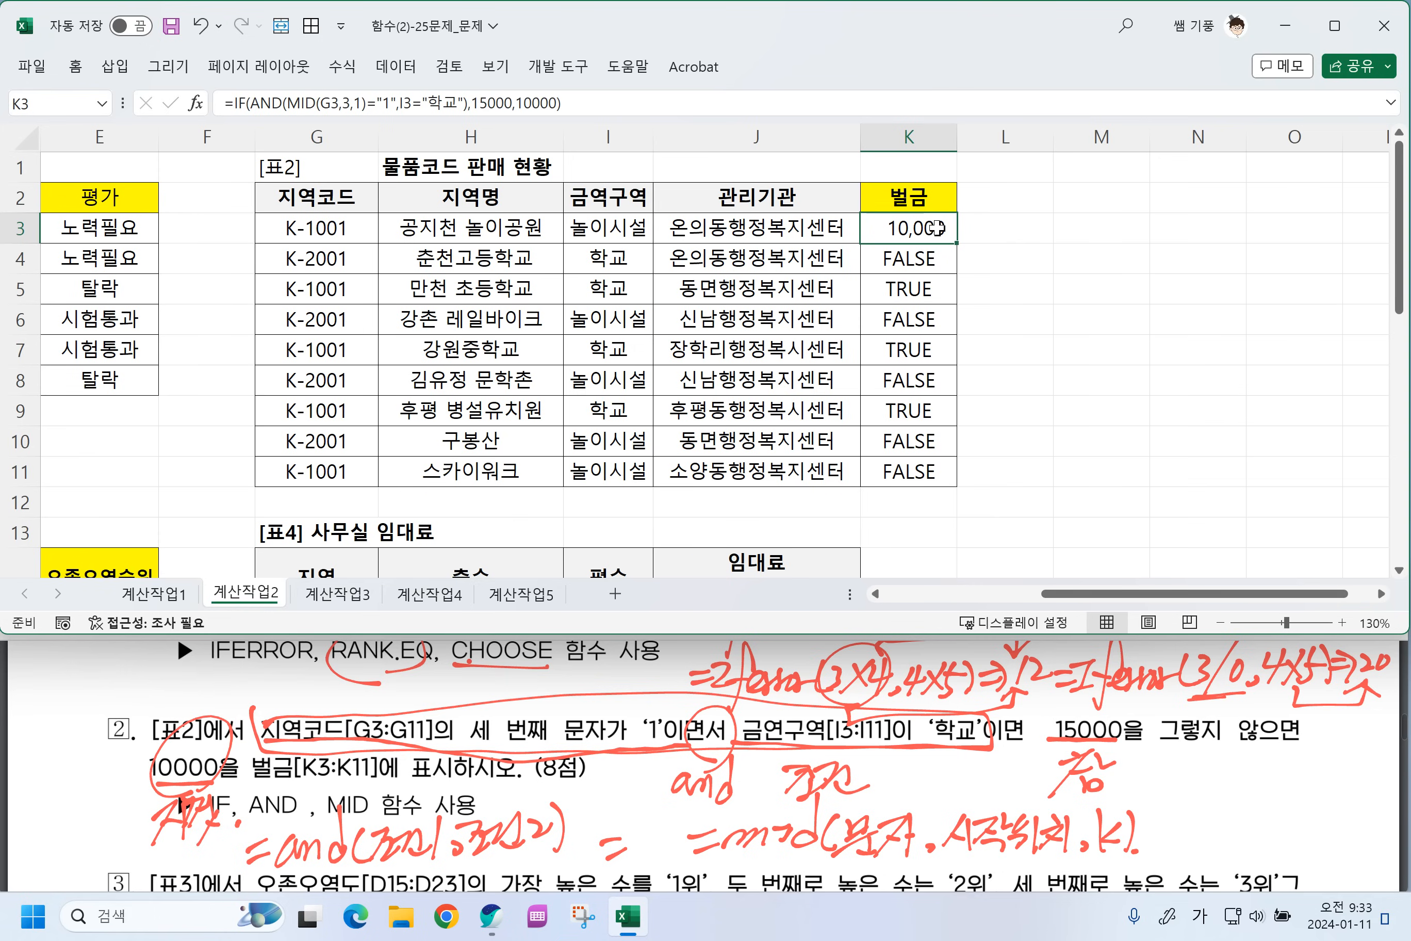
drag(960, 245, 923, 480)
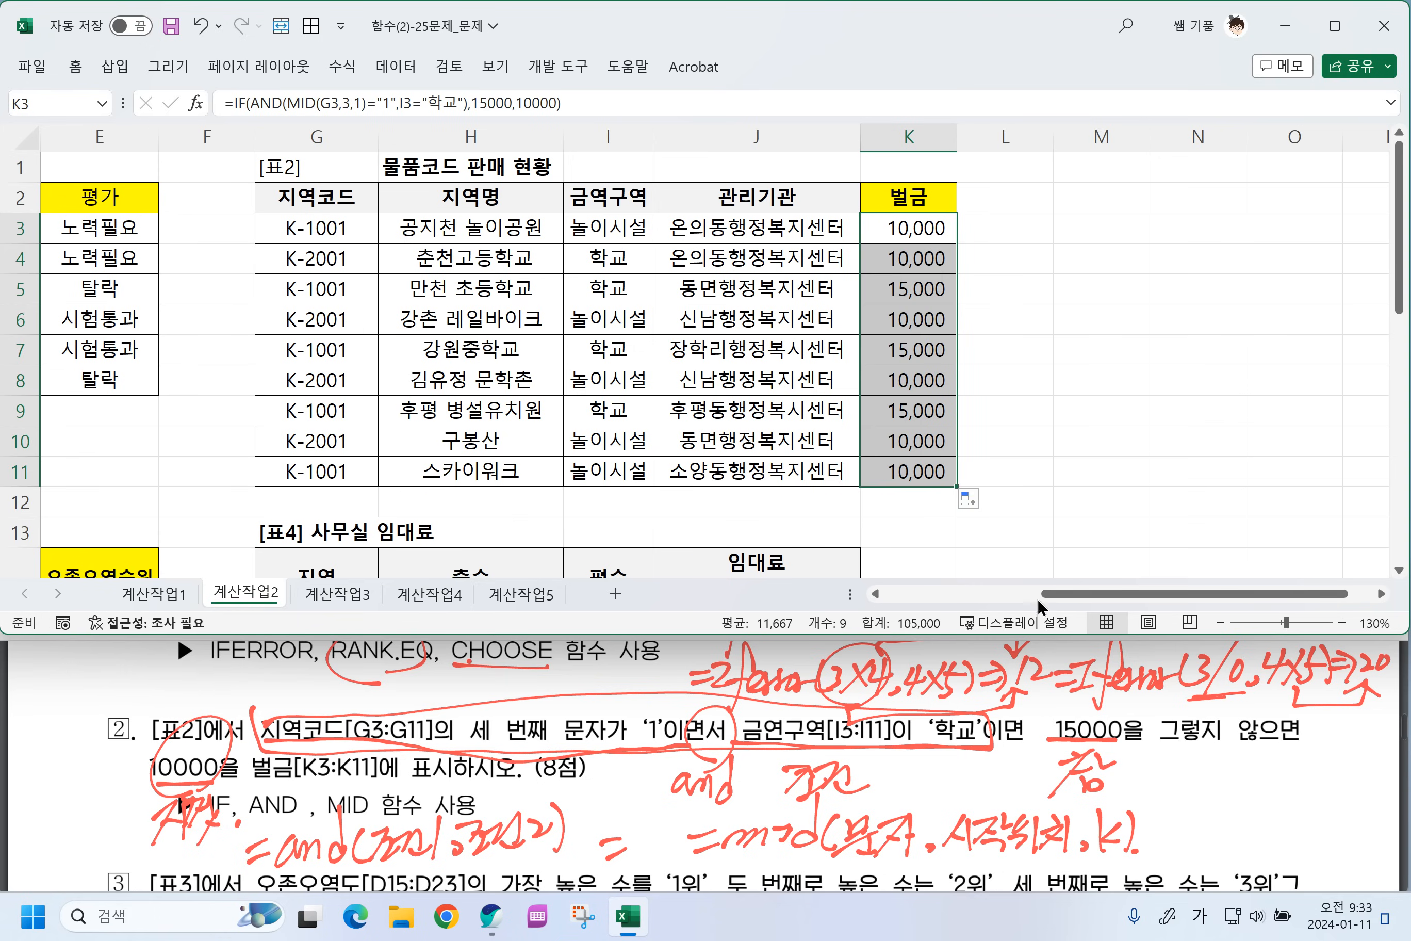
Examine table [표3] on the sheet, then switch to the PDF and read question 3, comparing its functions with question 1's.
drag(1051, 596, 897, 600)
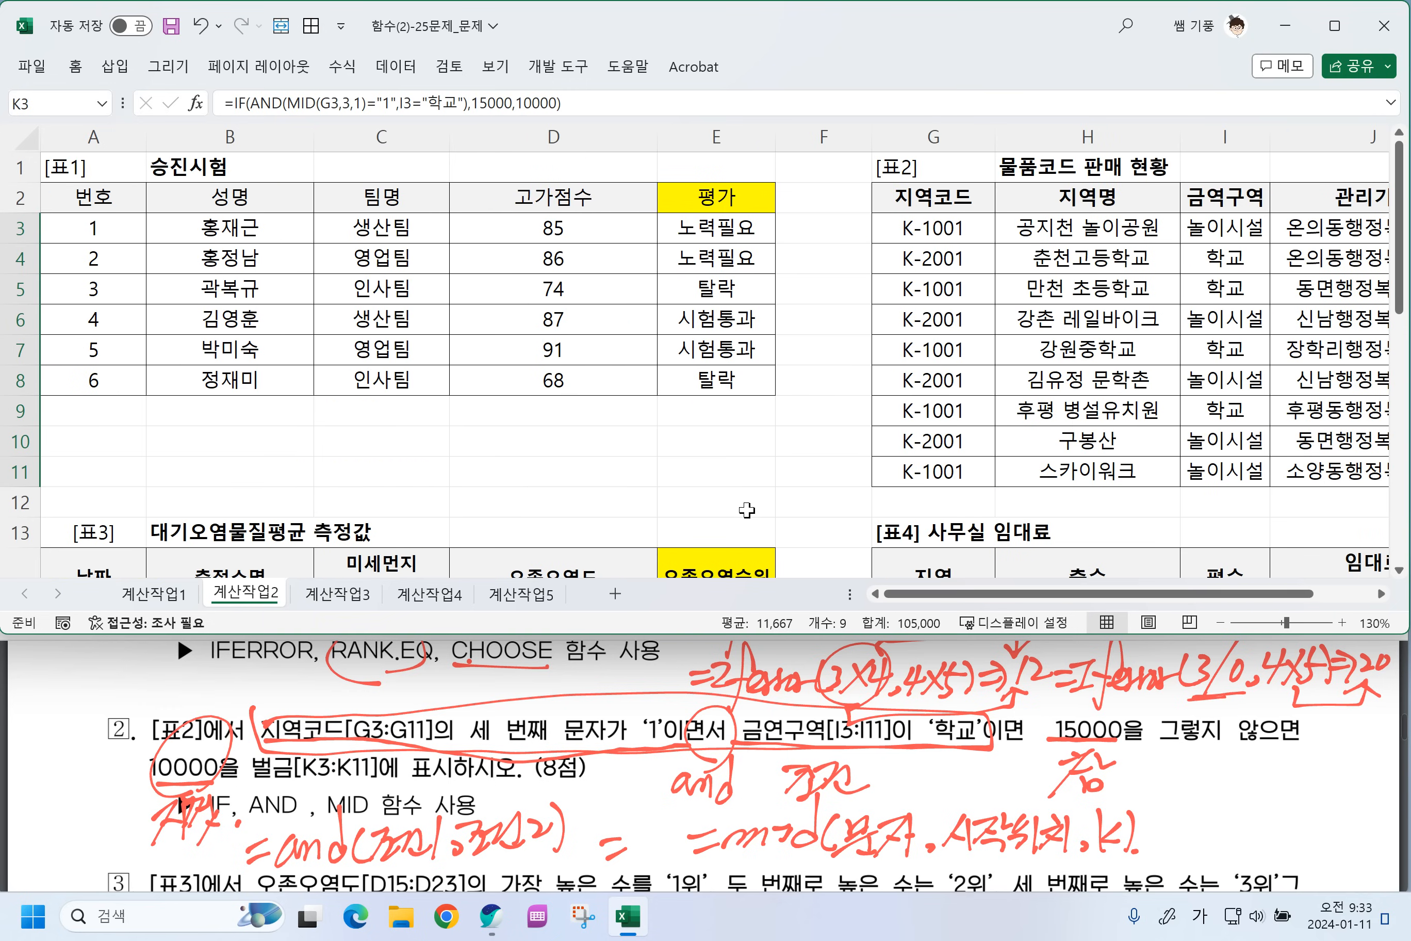
scroll(547, 477, down, 2)
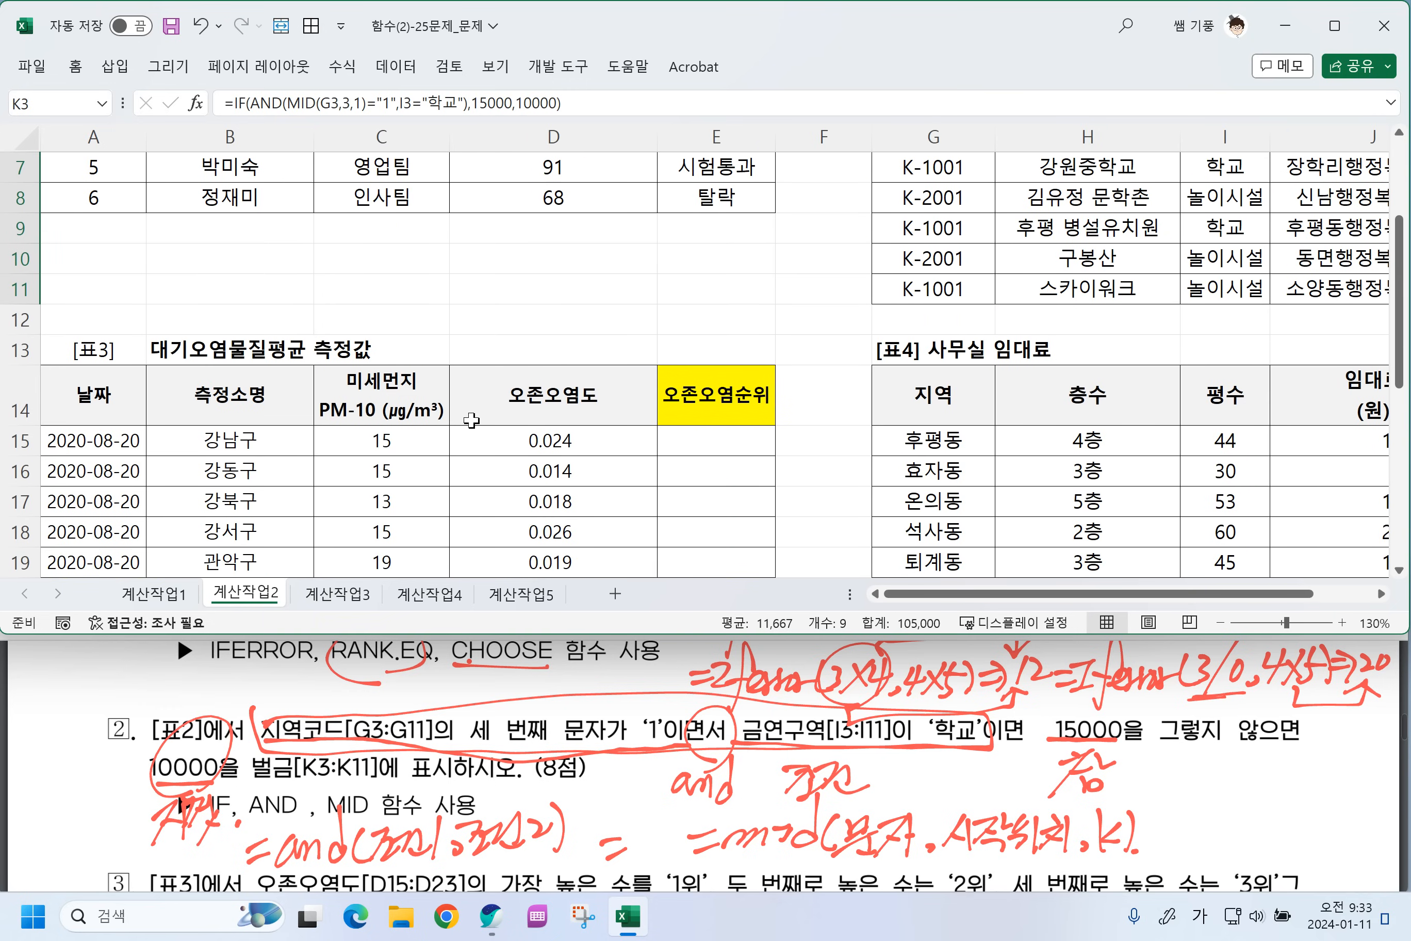
scroll(472, 420, down, 2)
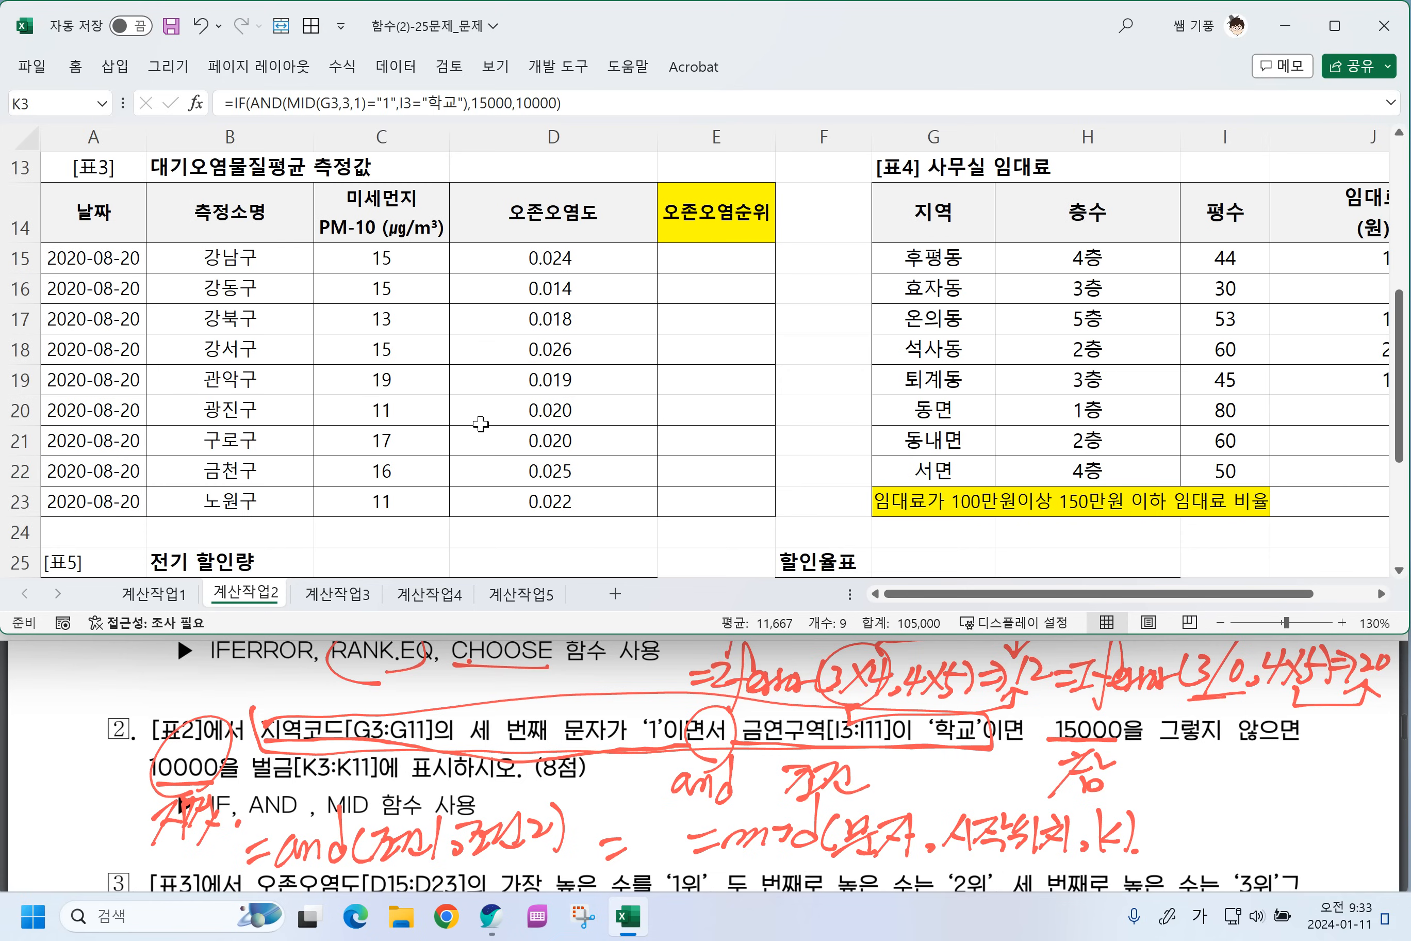
click(429, 732)
scroll(441, 732, down, 2)
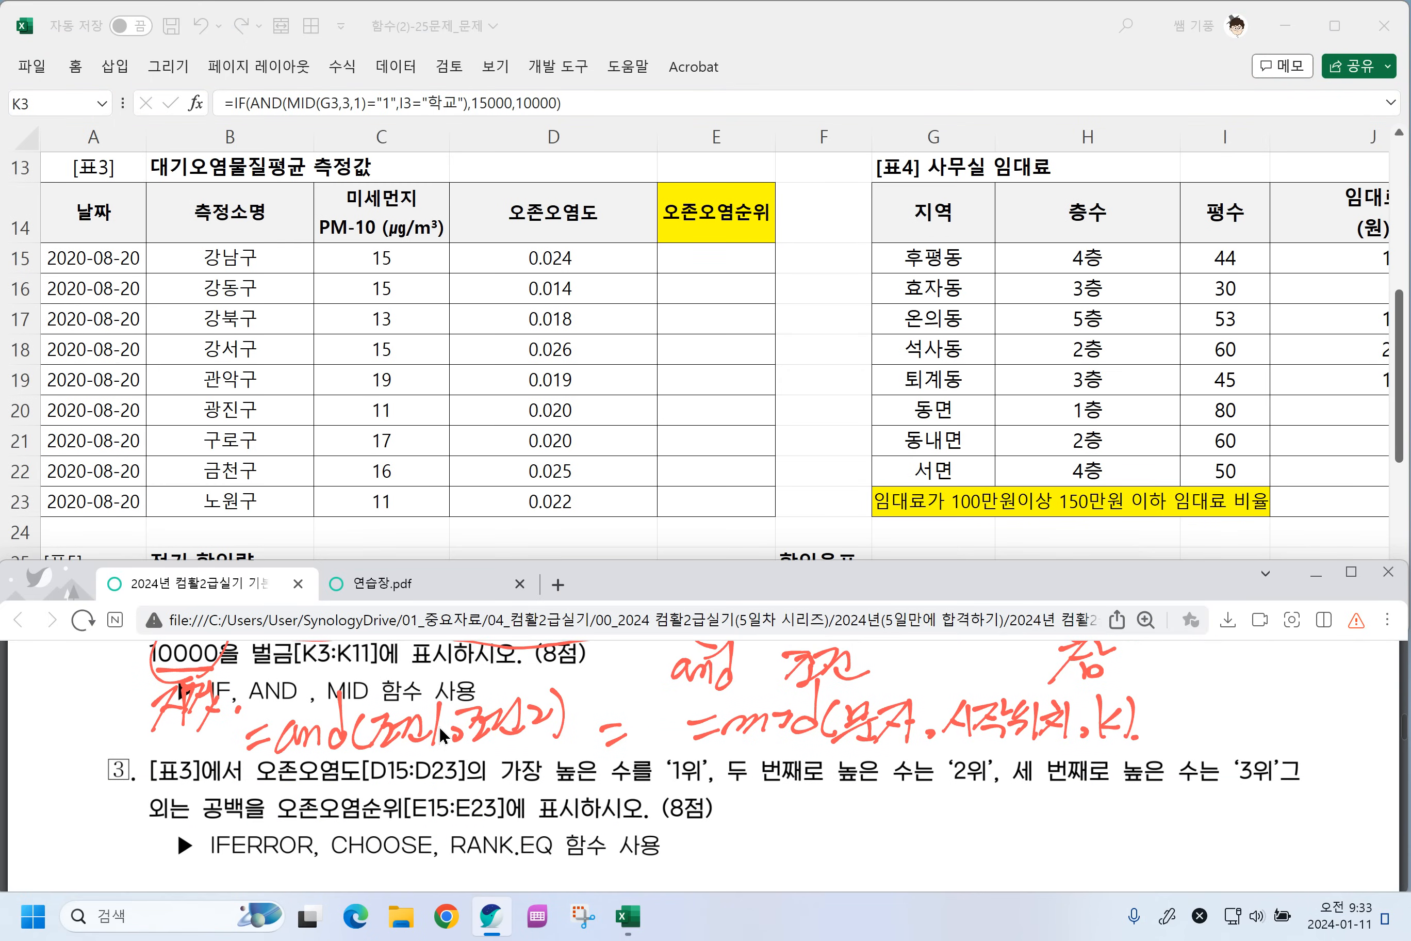
scroll(448, 732, down, 1)
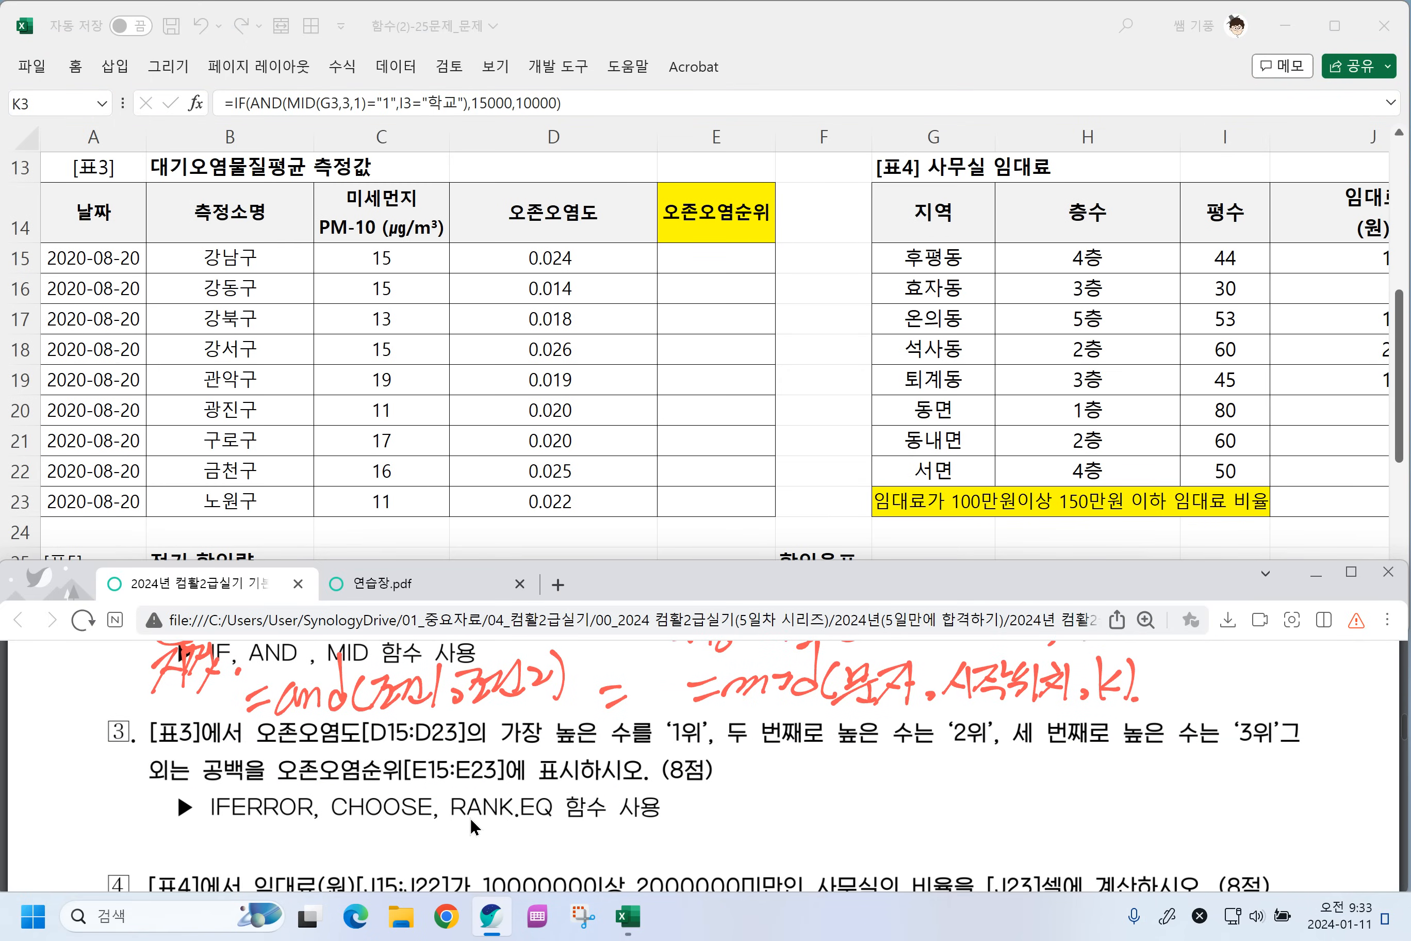
scroll(455, 817, up, 3)
scroll(440, 808, up, 2)
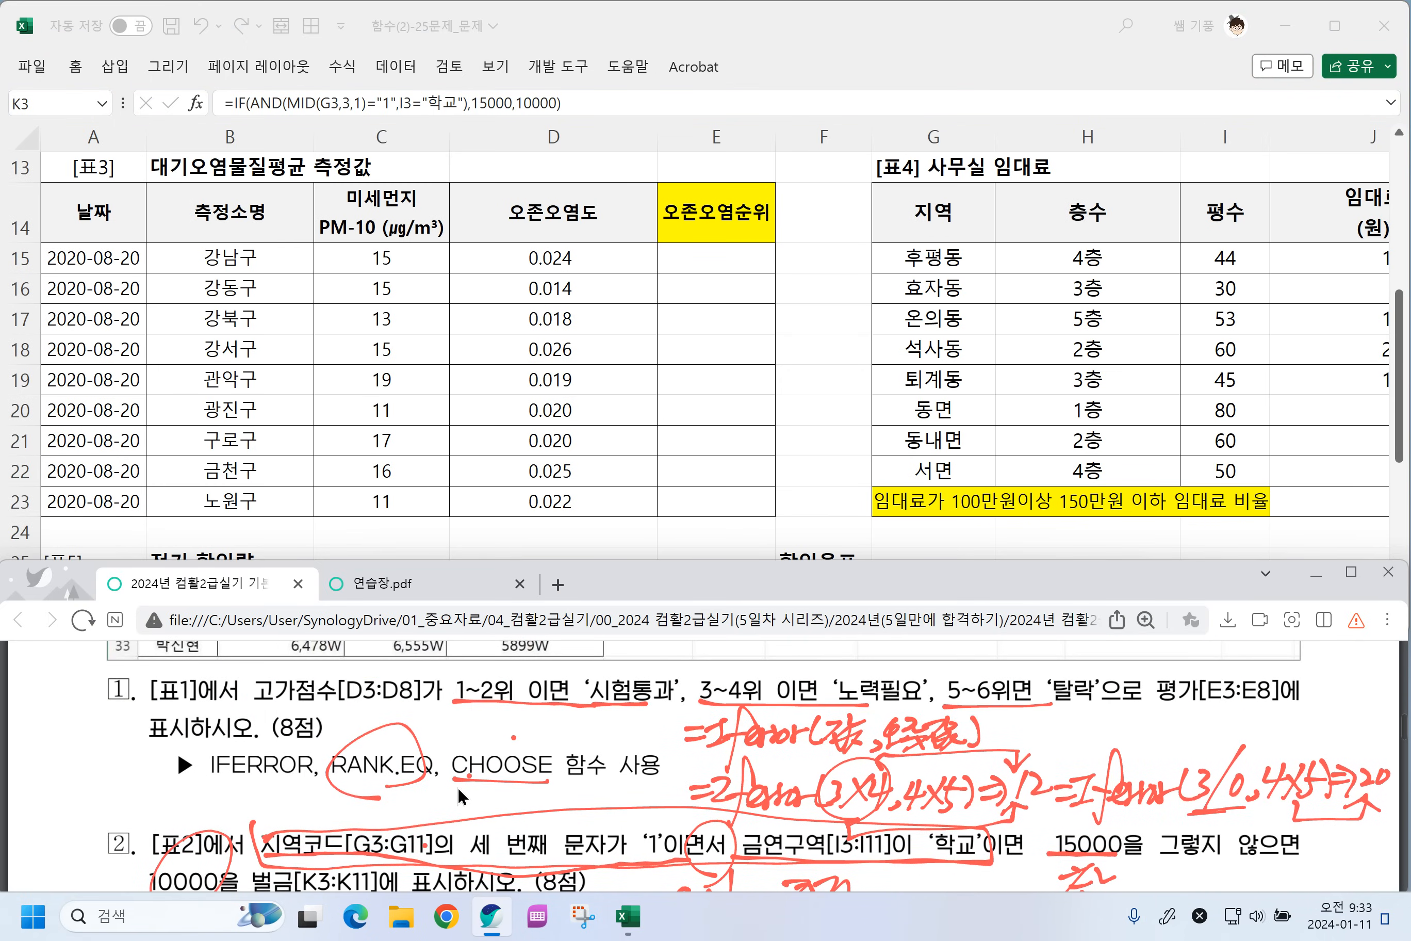
scroll(419, 796, down, 2)
scroll(417, 797, down, 2)
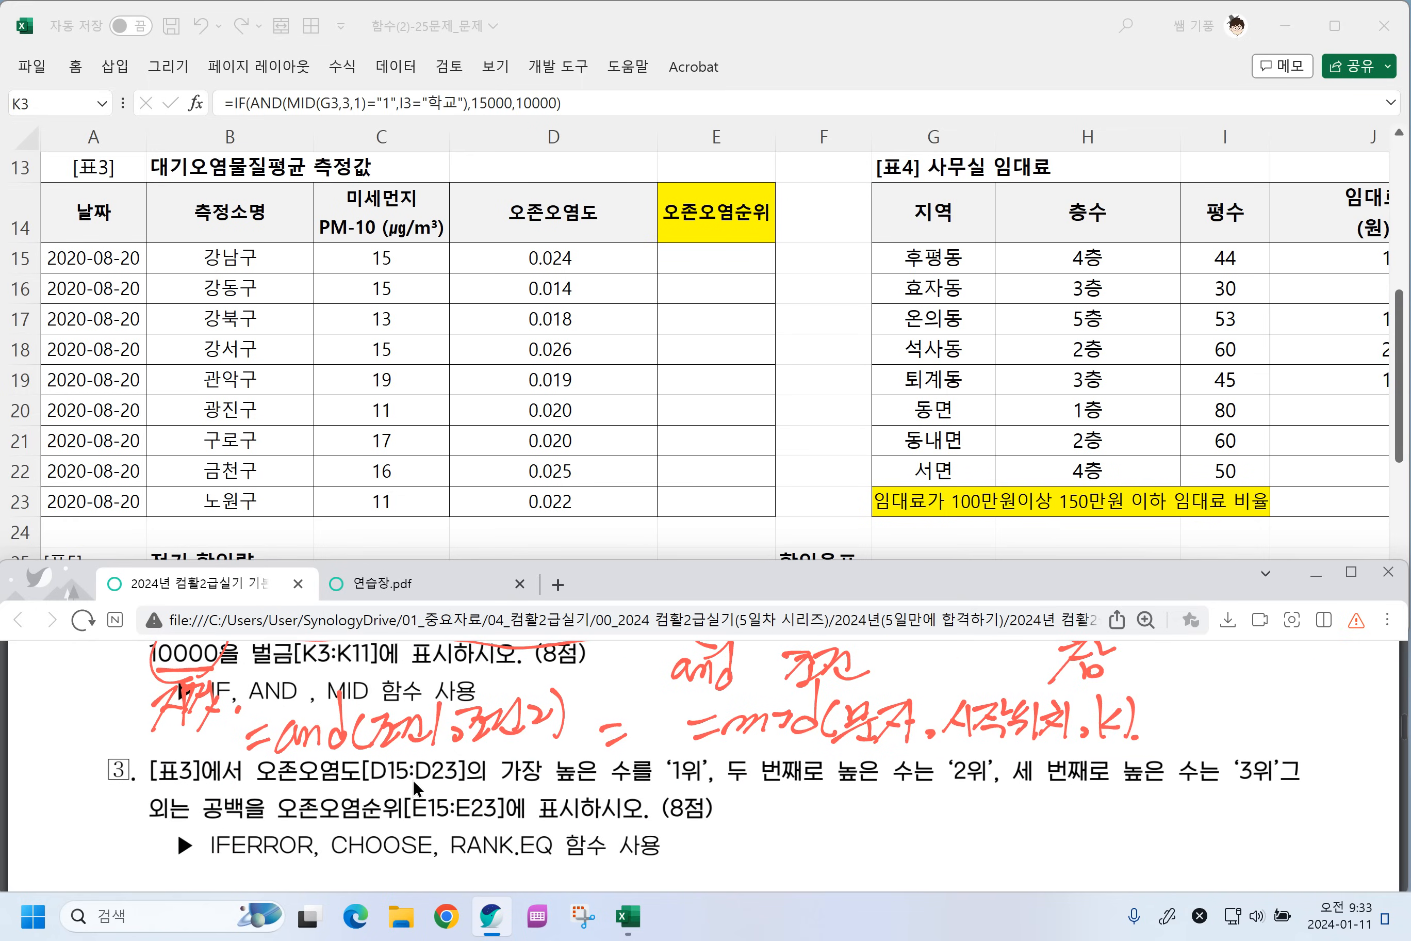
Underline '1위', 두 번째로 높은 수는 and 세 번째로 높은 수 in question 3, and box RANK.EQ in its function list.
drag(664, 790, 1196, 793)
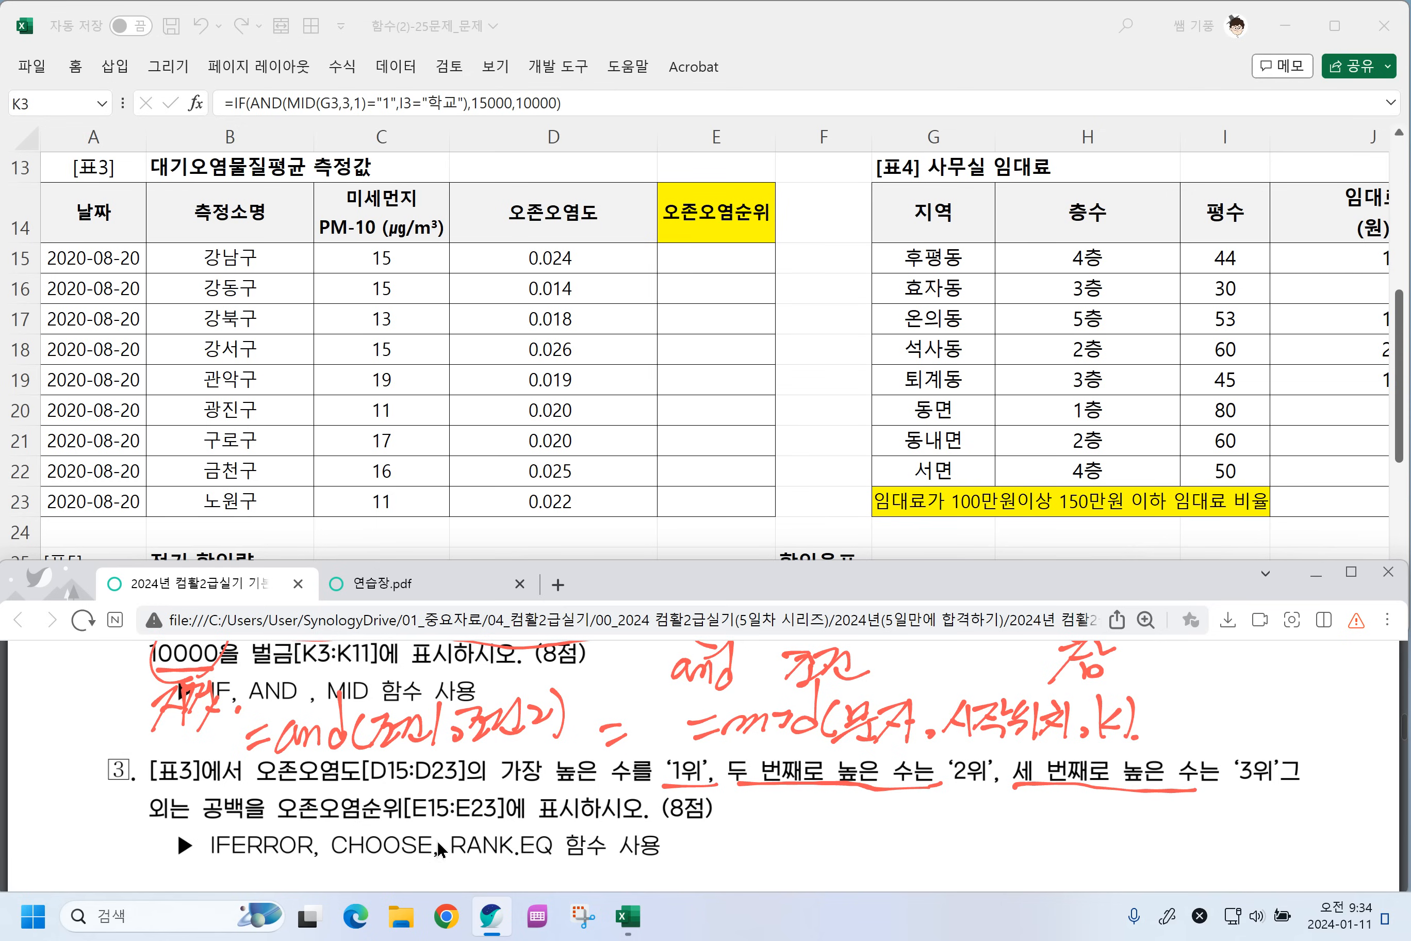
mouse_move(436, 835)
mouse_down()
mouse_move(486, 871)
mouse_move(554, 869)
mouse_move(497, 829)
mouse_move(446, 829)
mouse_up()
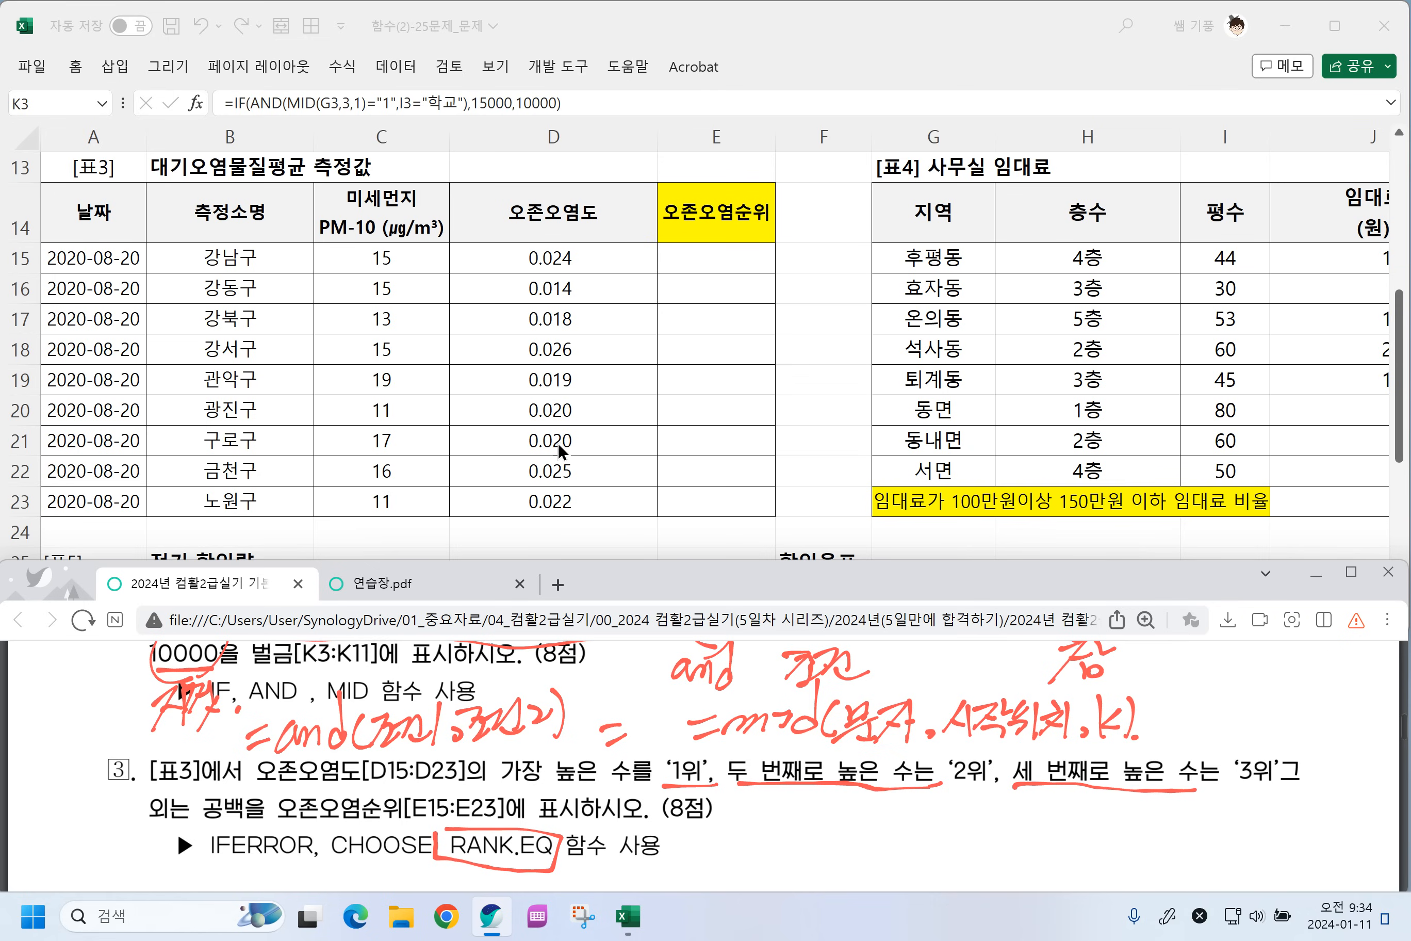
Enter =RANK.EQ(D15,$D$15:$D$23,0) in E15 to rank the ozone values in descending order, and fill it down through E23.
click(719, 255)
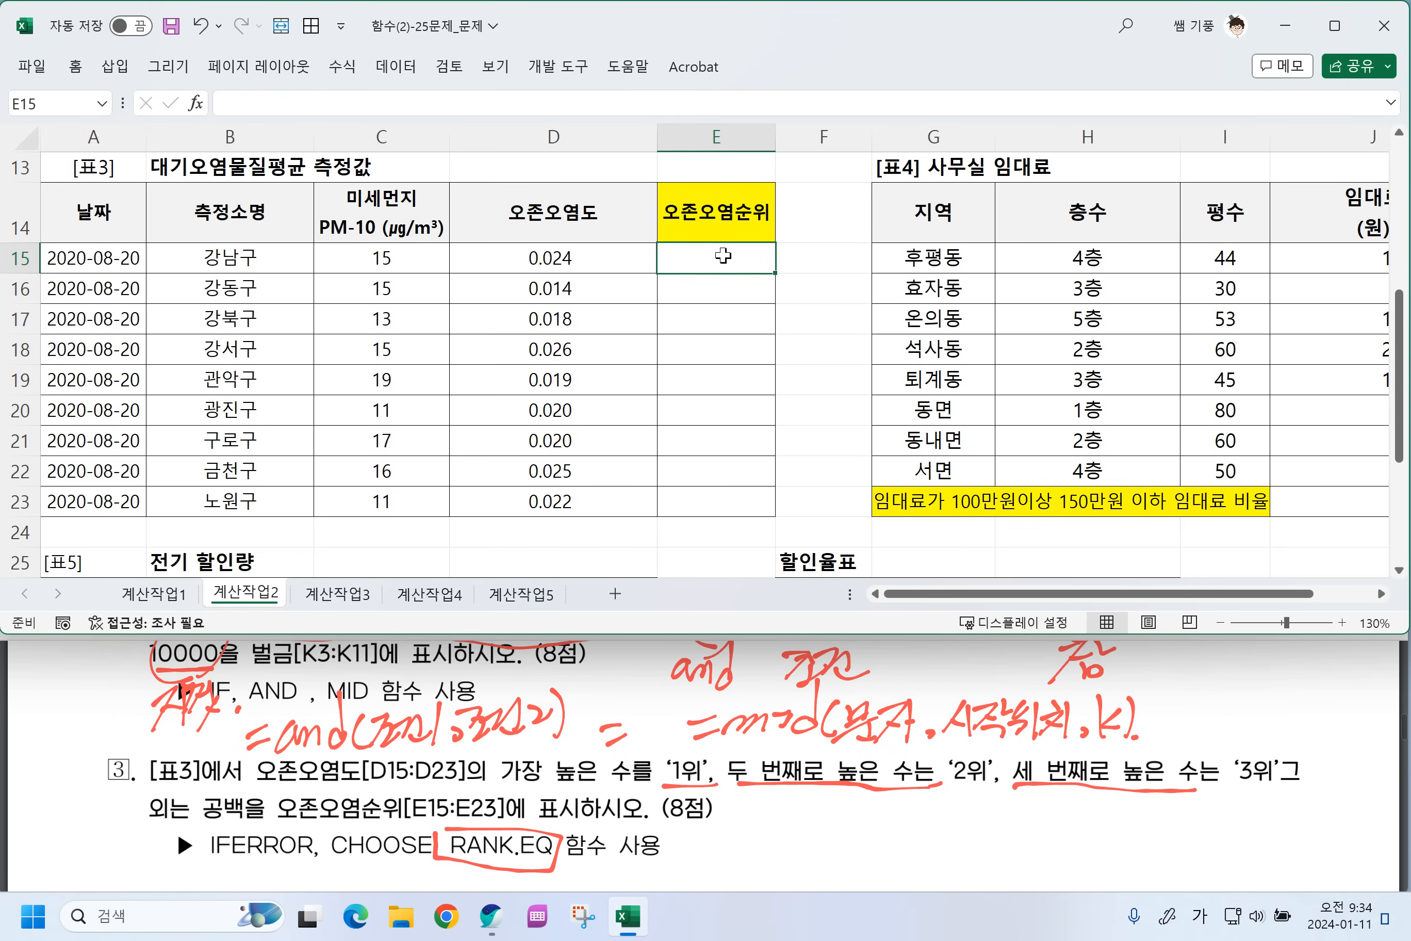
text(=ㄱ)
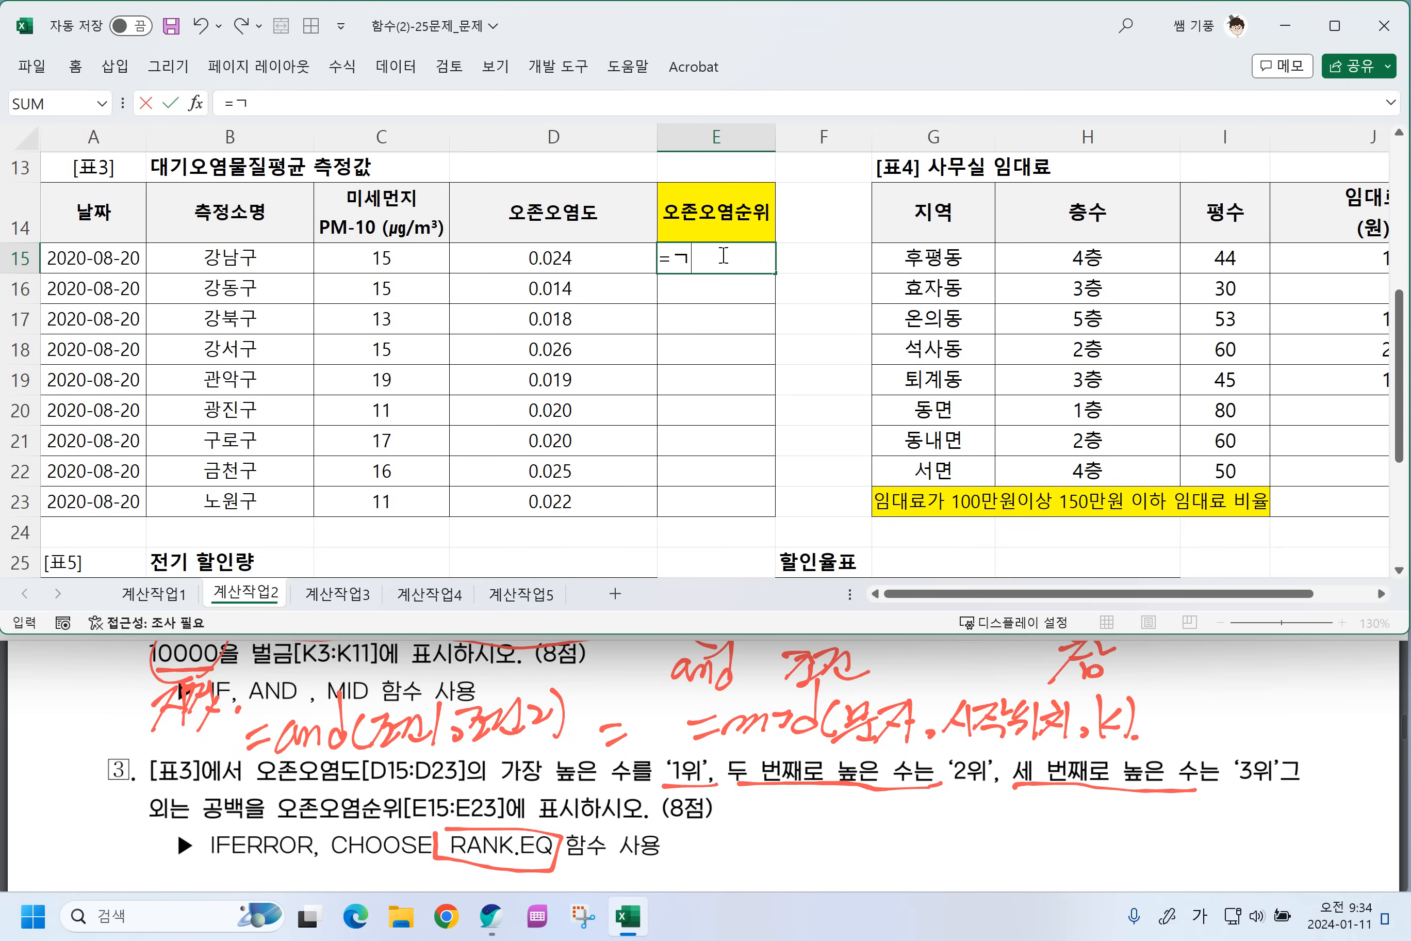
text(RANK.)
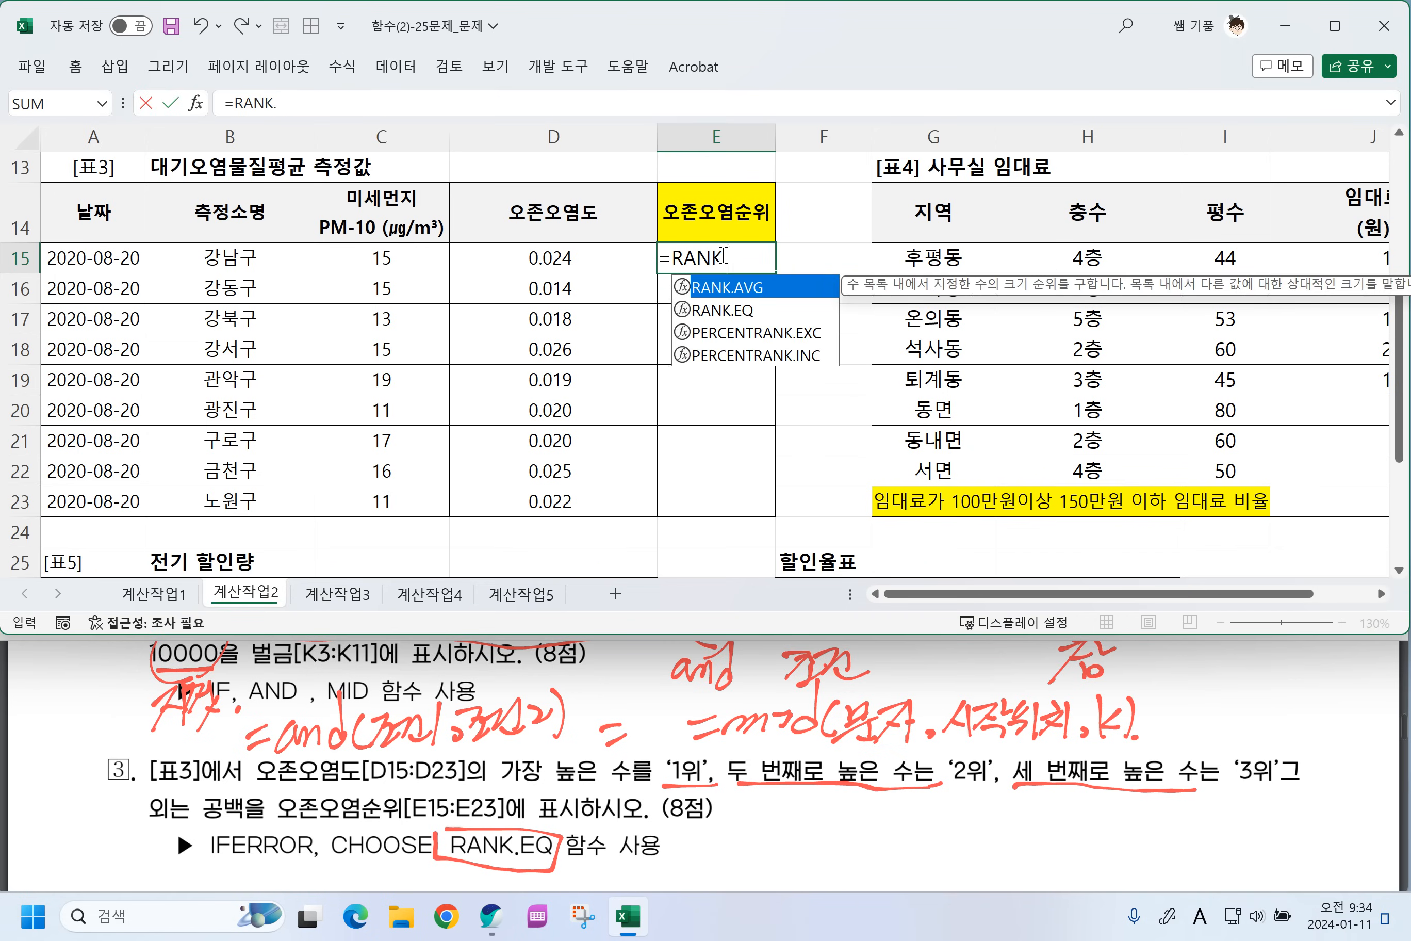
text(EQ()
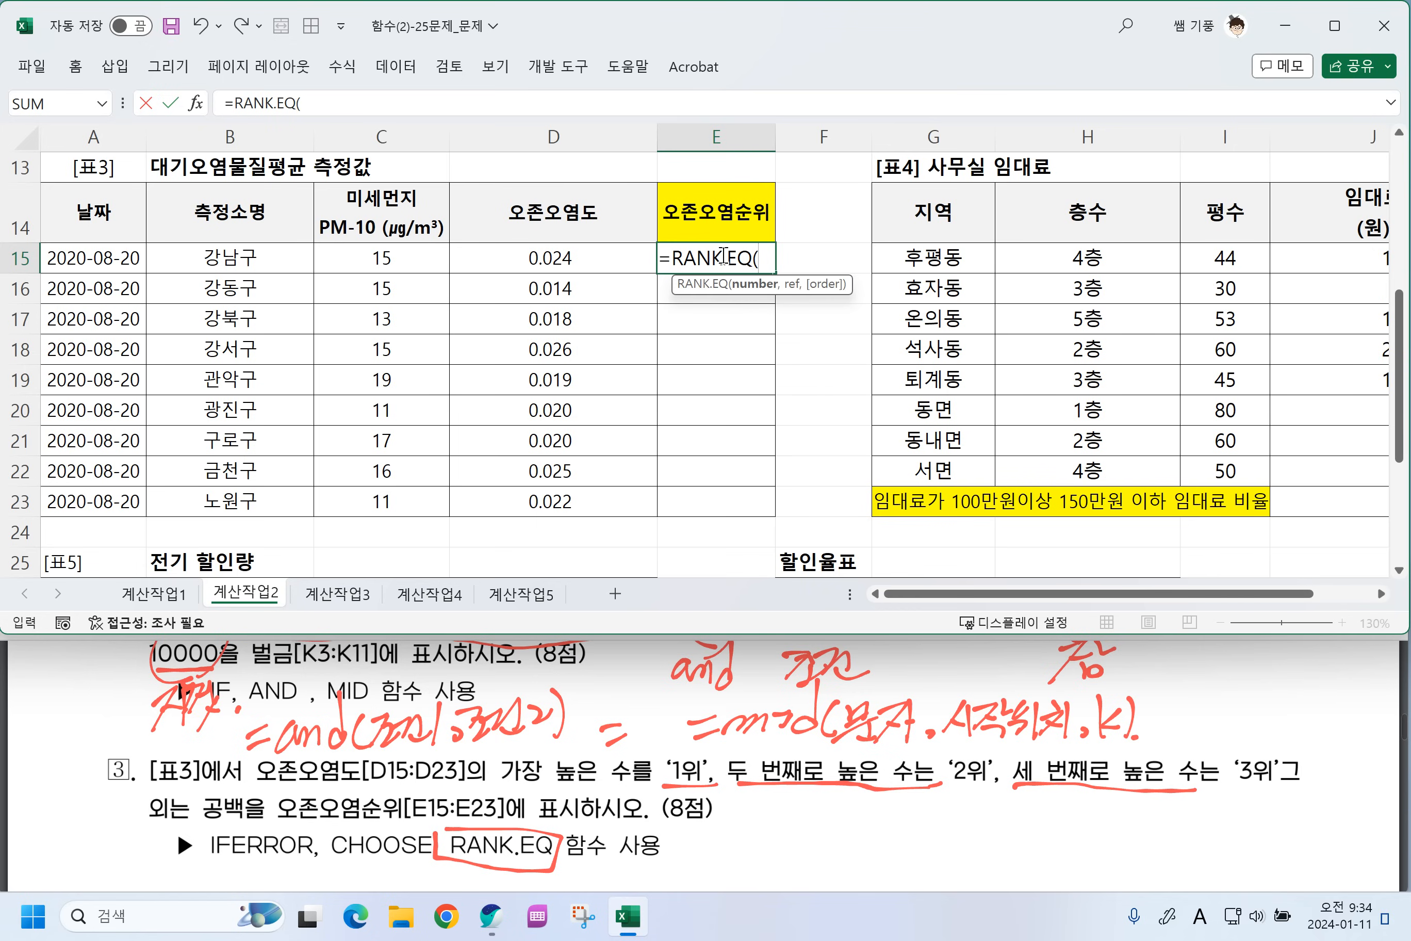
click(530, 254)
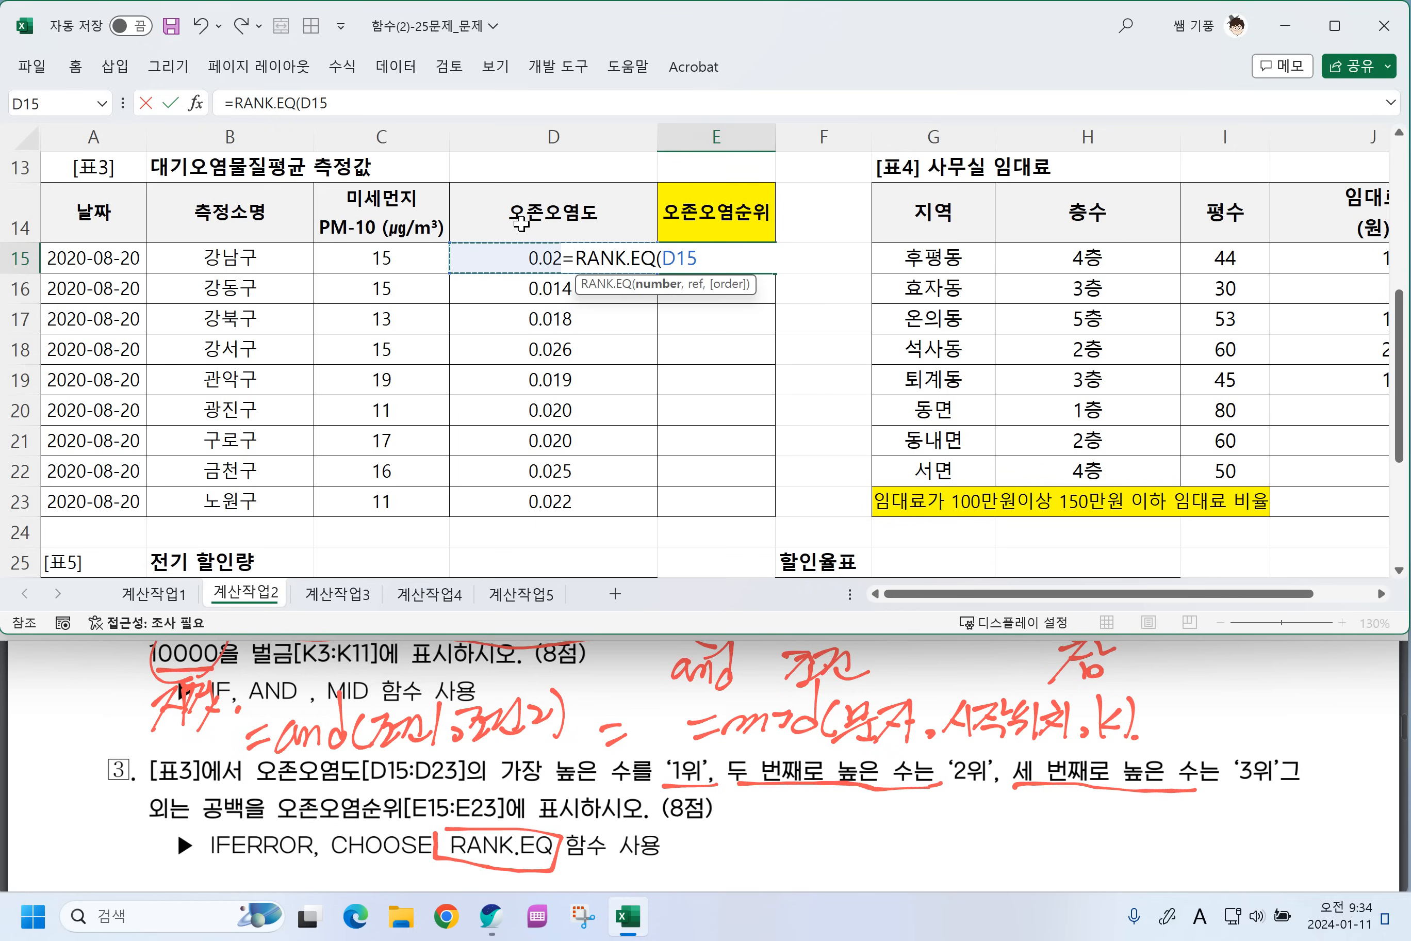
text(,)
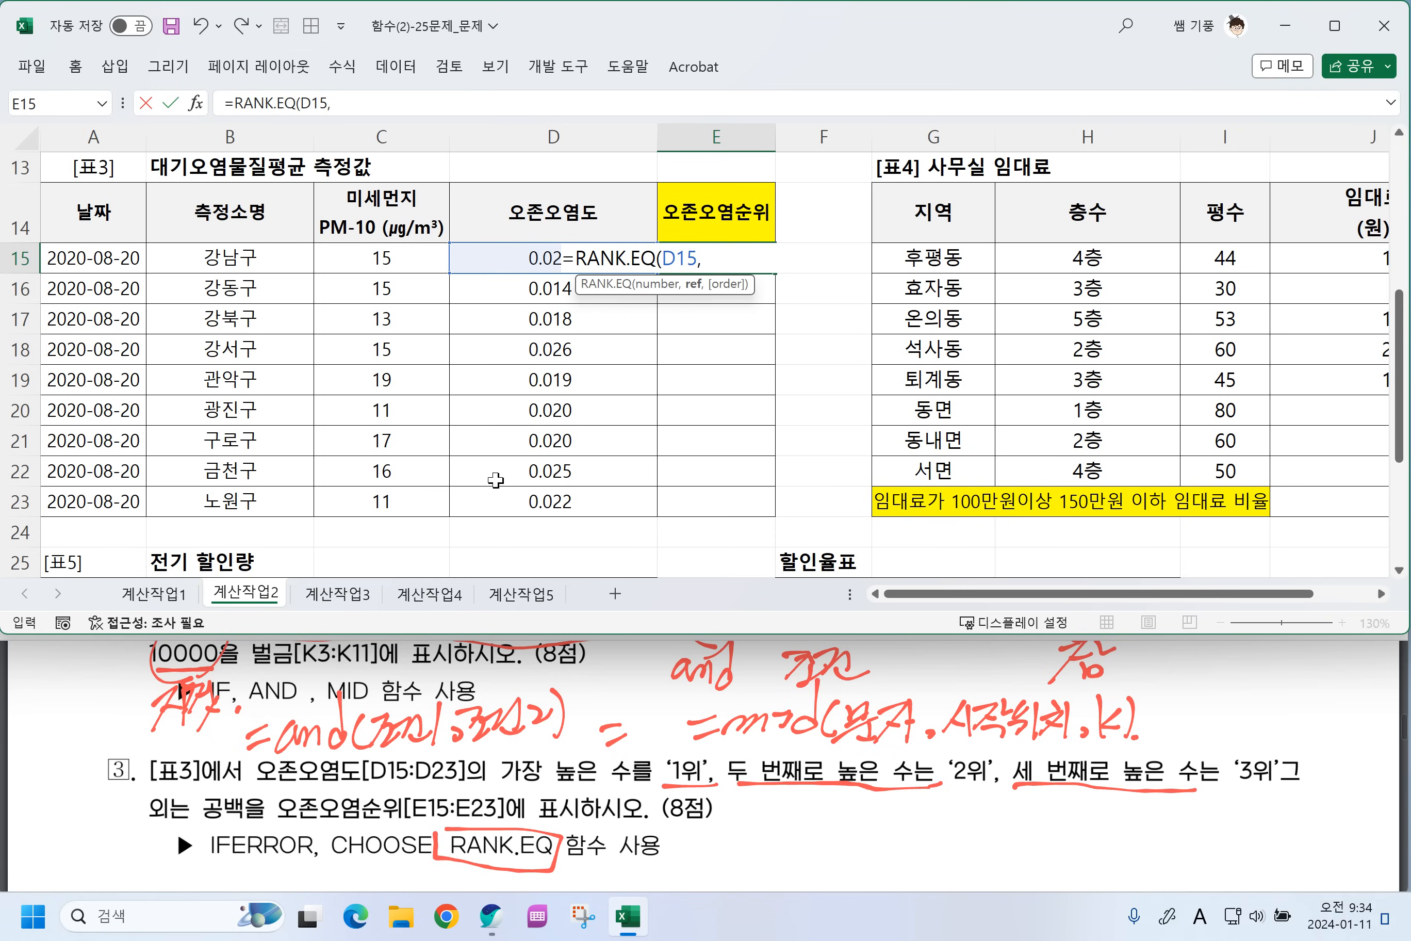
drag(502, 504, 515, 258)
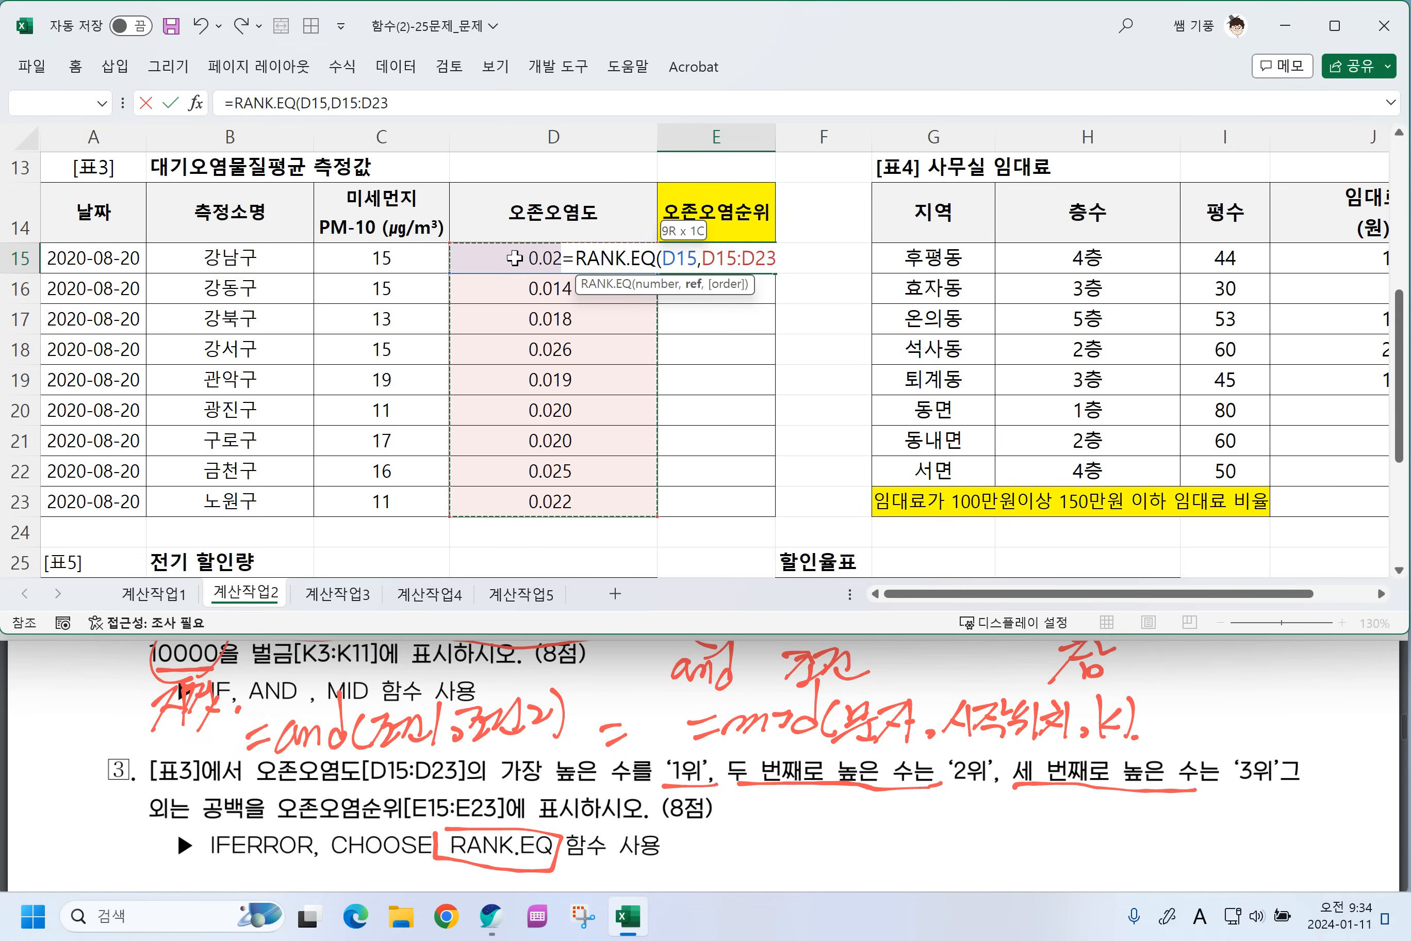
key(F4)
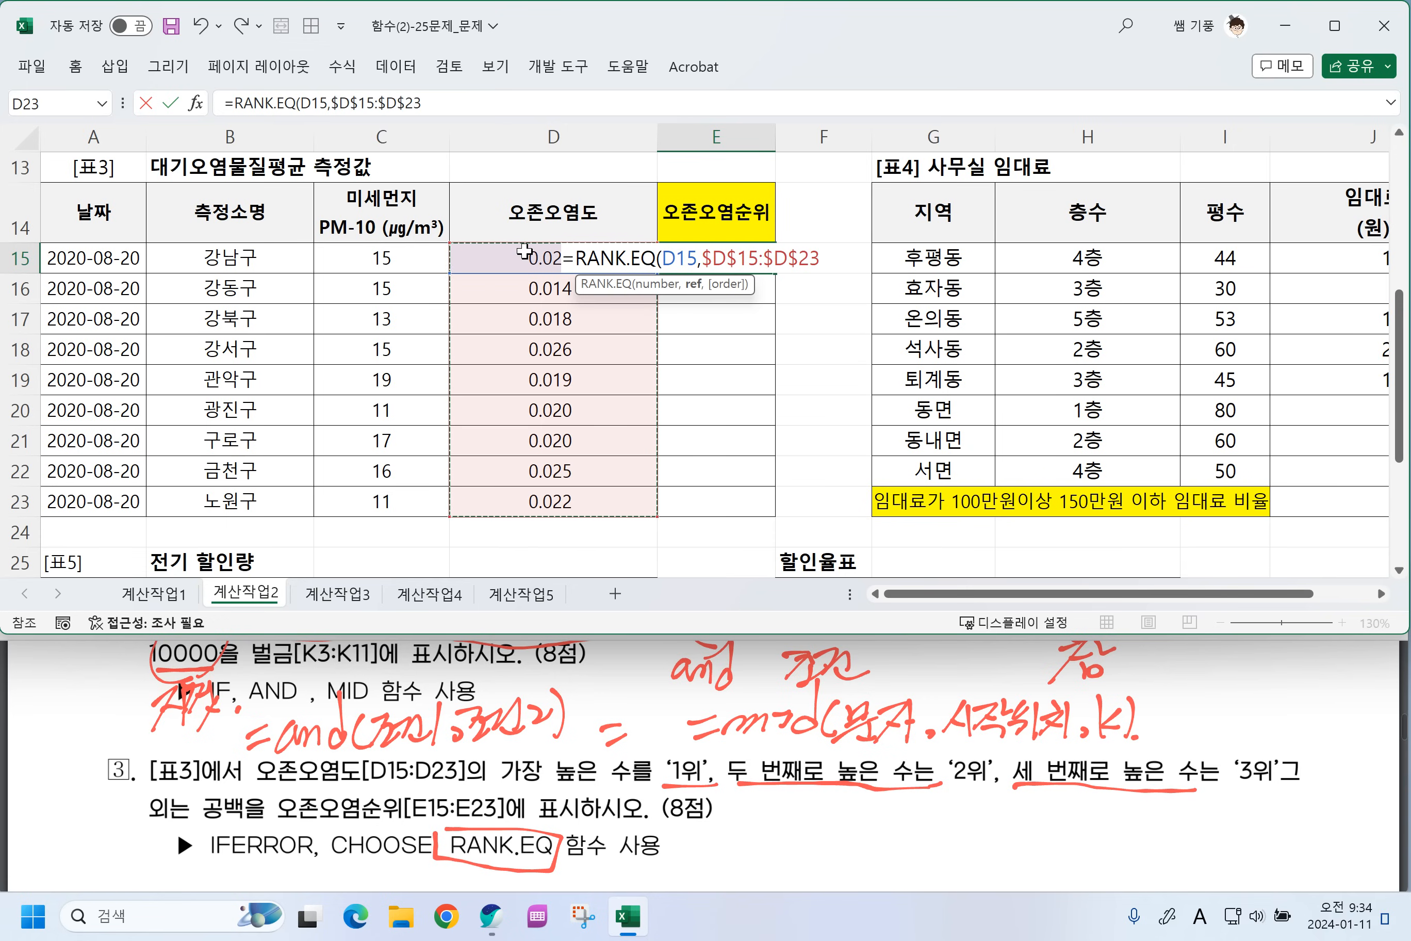
text(,0))
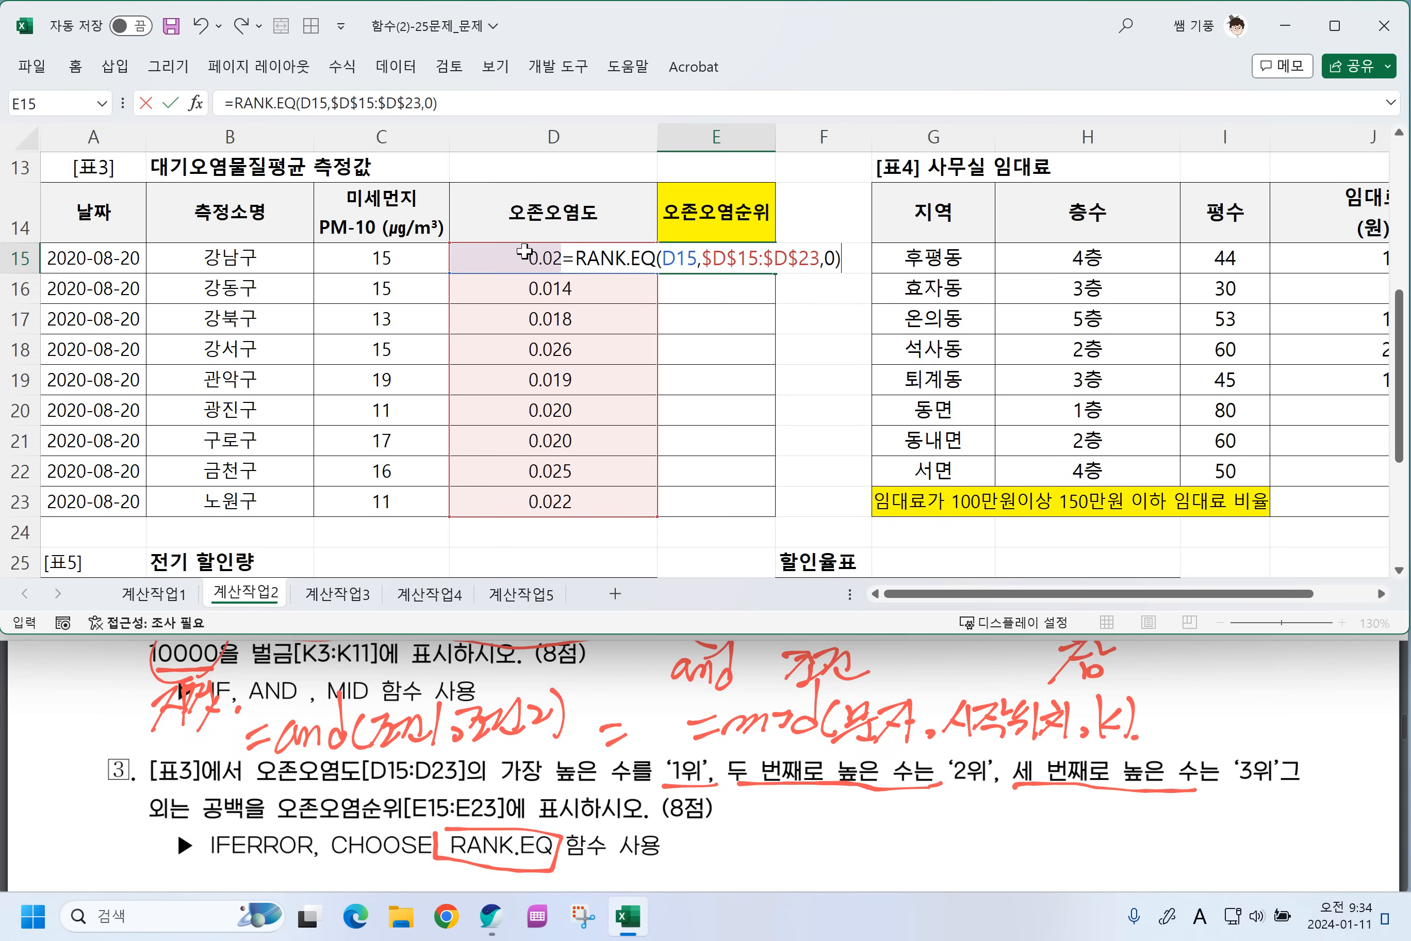
key(Return)
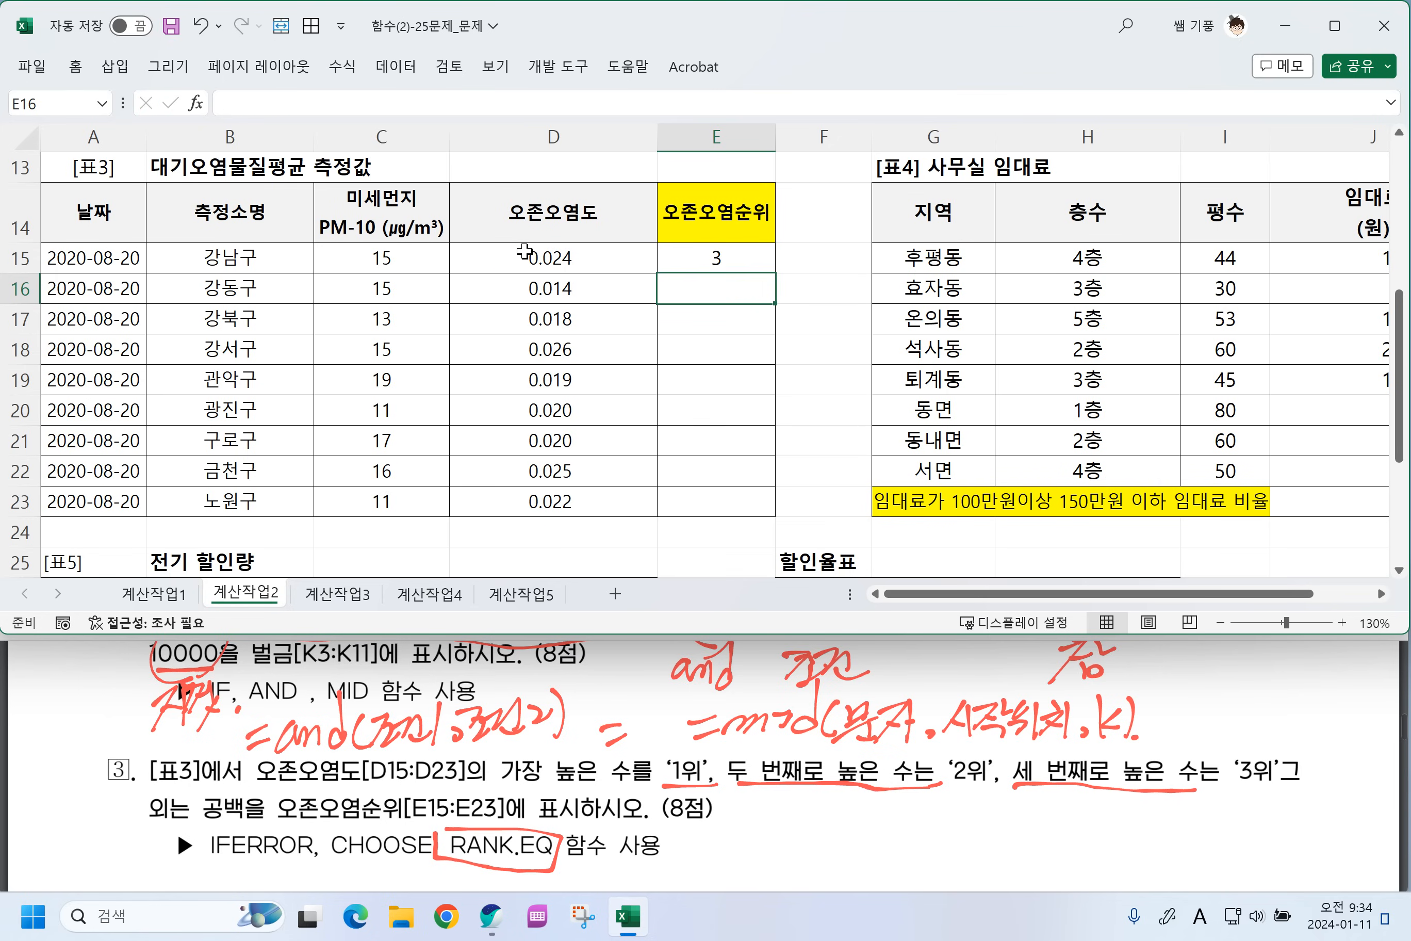
click(737, 258)
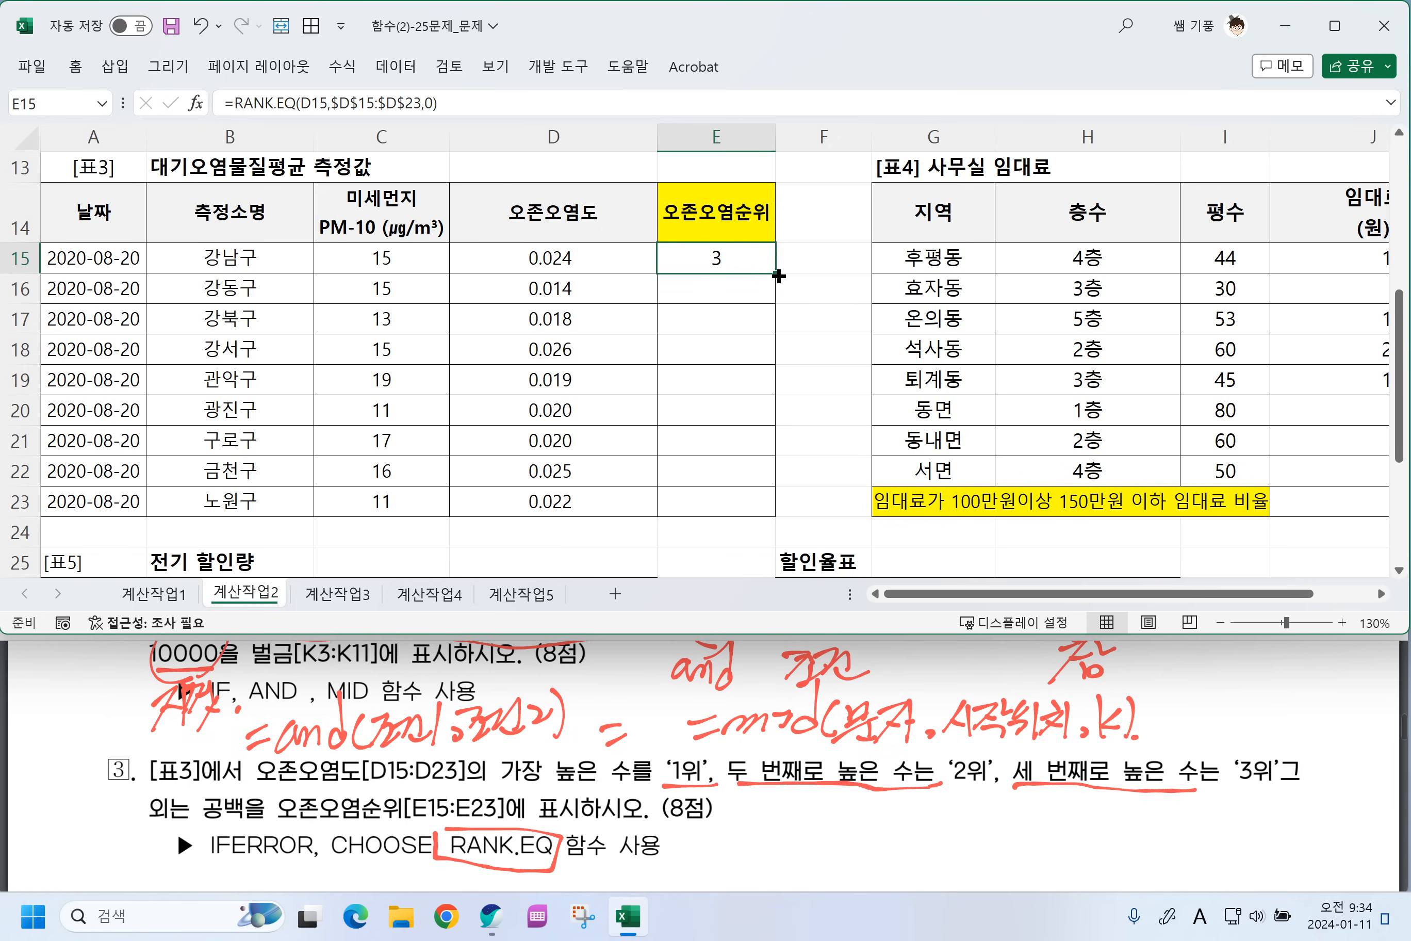
drag(778, 276, 745, 505)
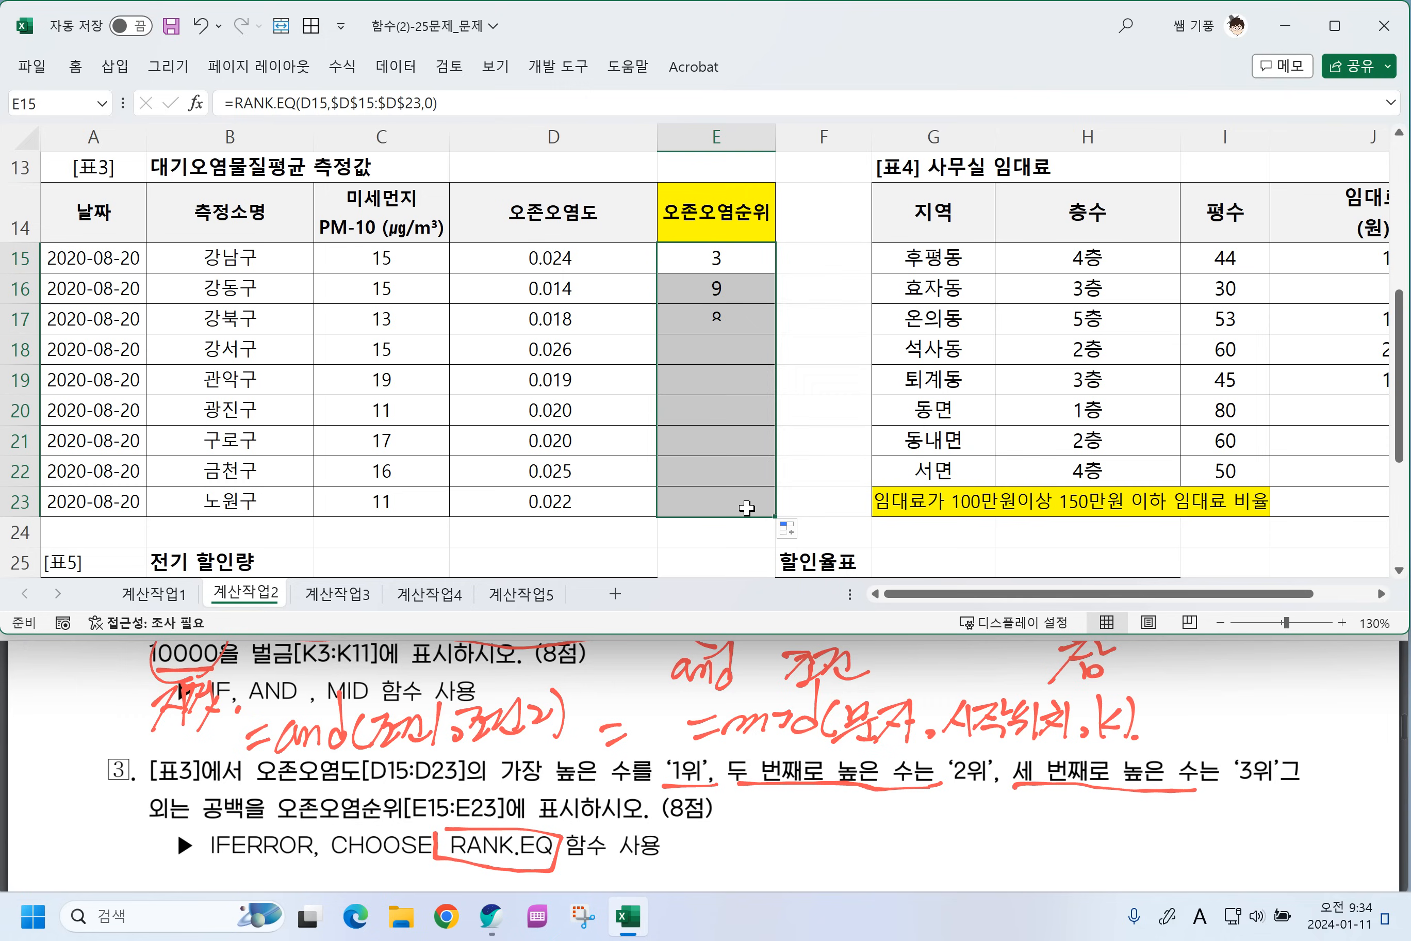
Wrap E15's RANK.EQ formula in CHOOSE as its index number, with "1위", "2위" and "3위" as the three values.
double_click(724, 274)
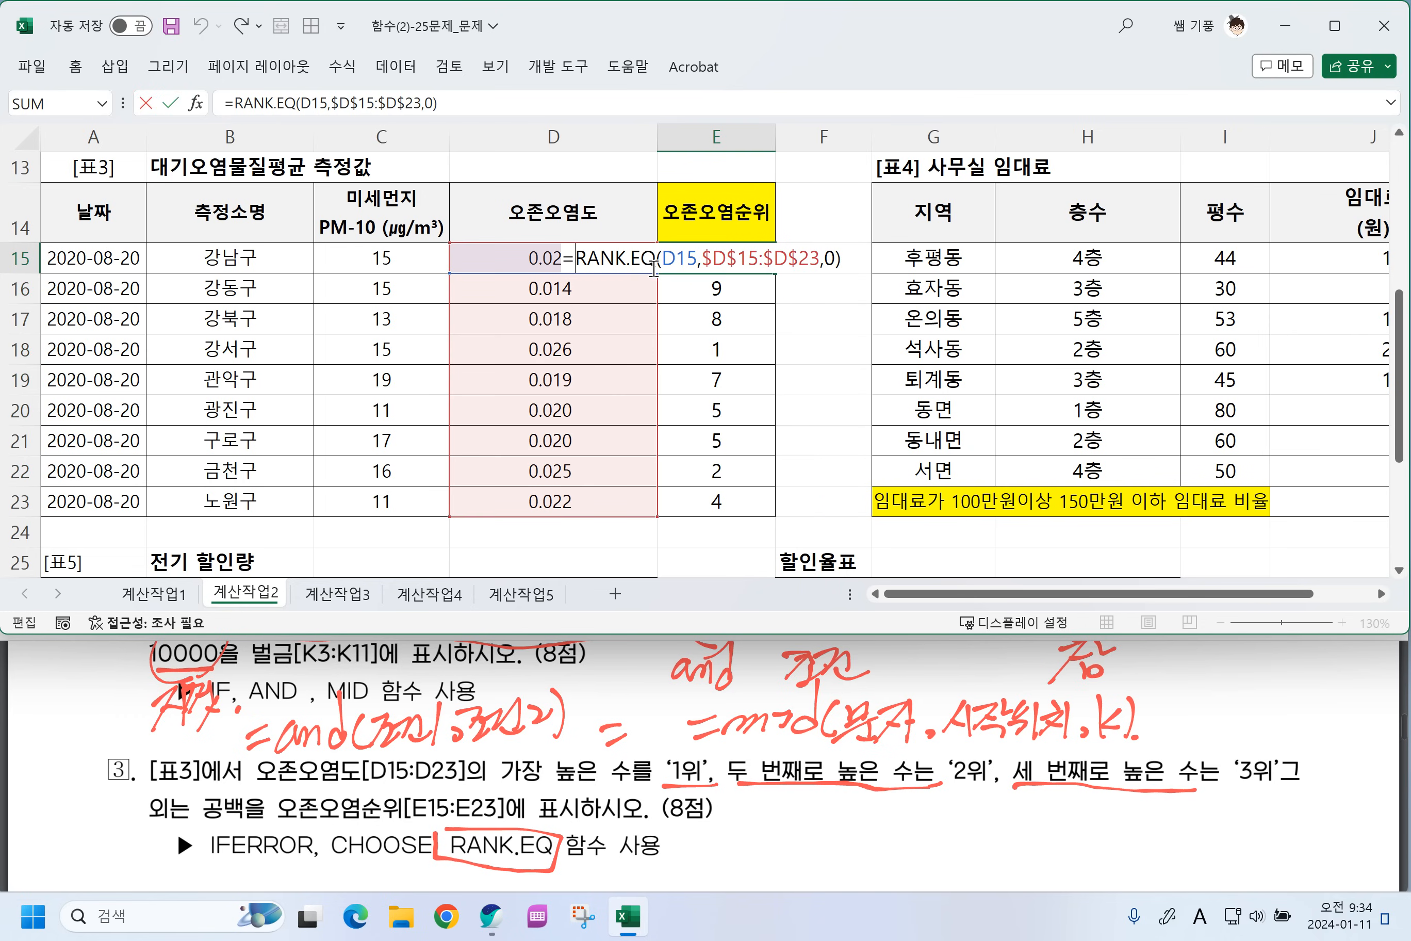
text(CHOOSE()
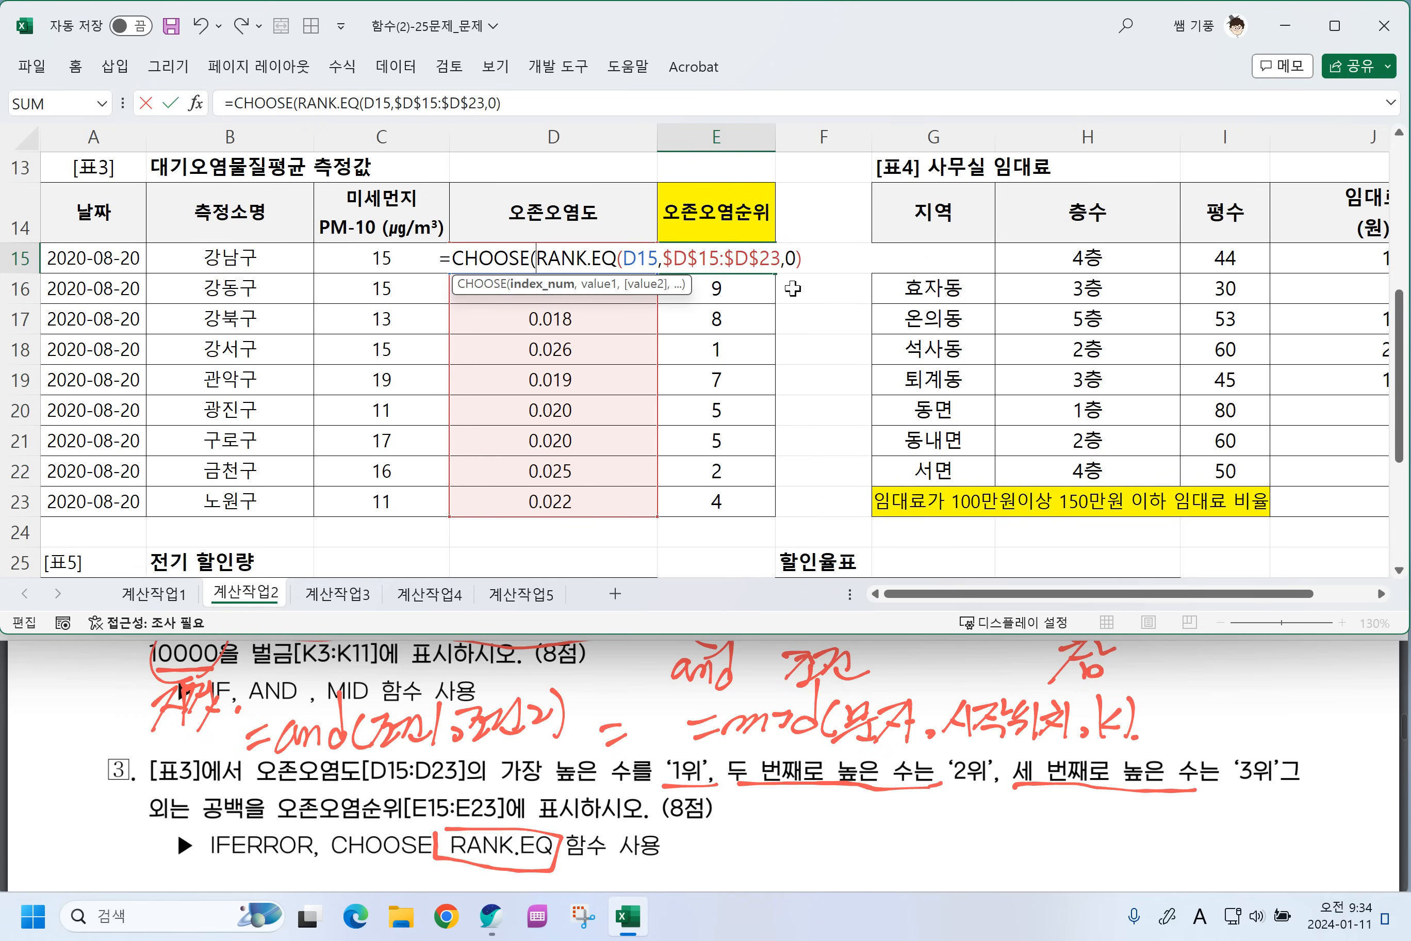
click(801, 260)
text(,)
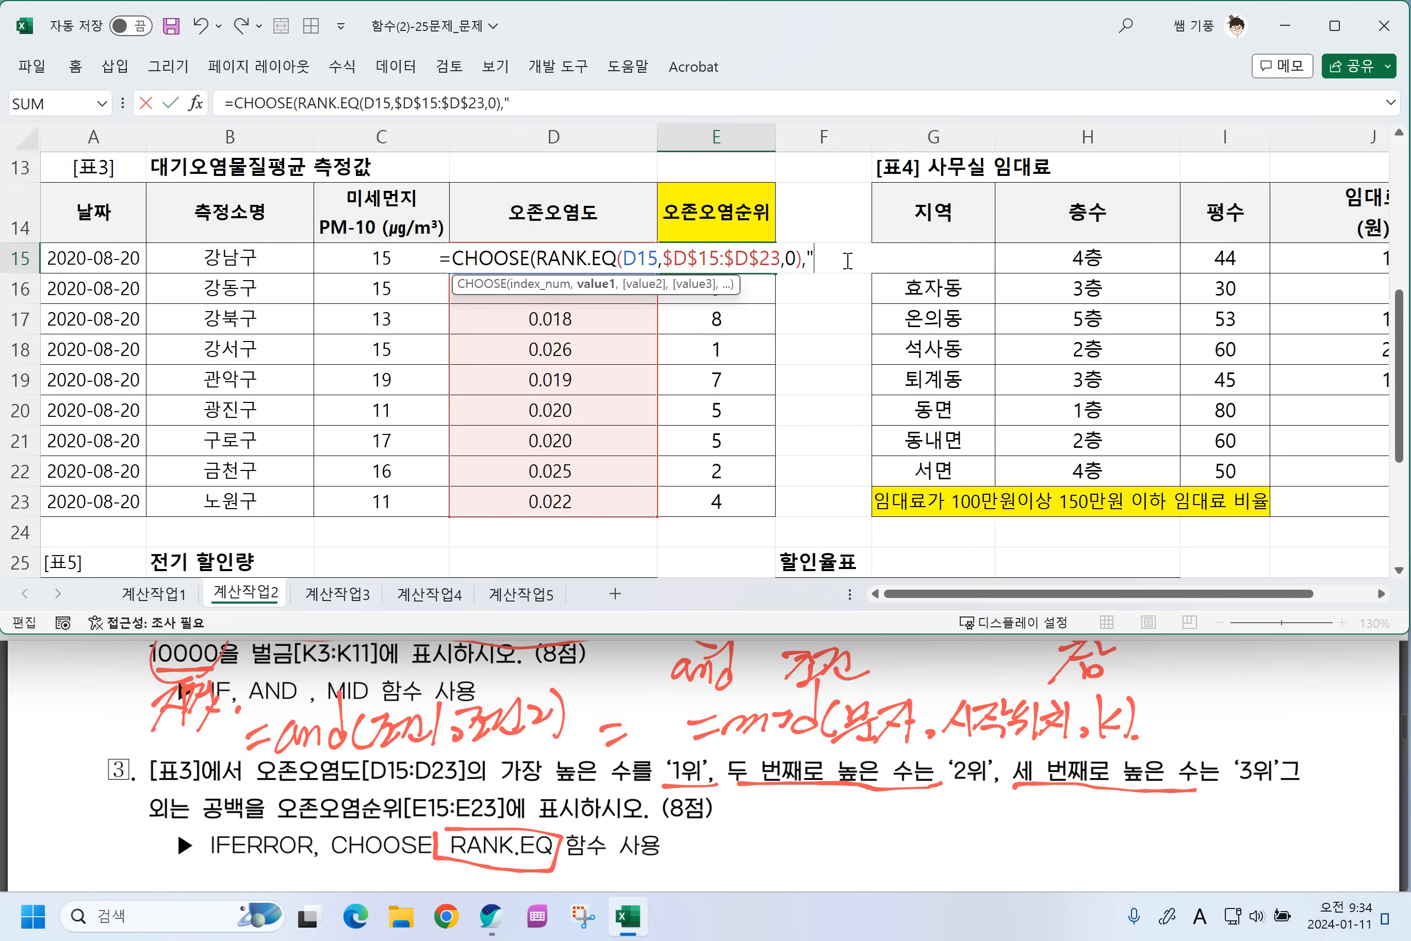
text("1위",)
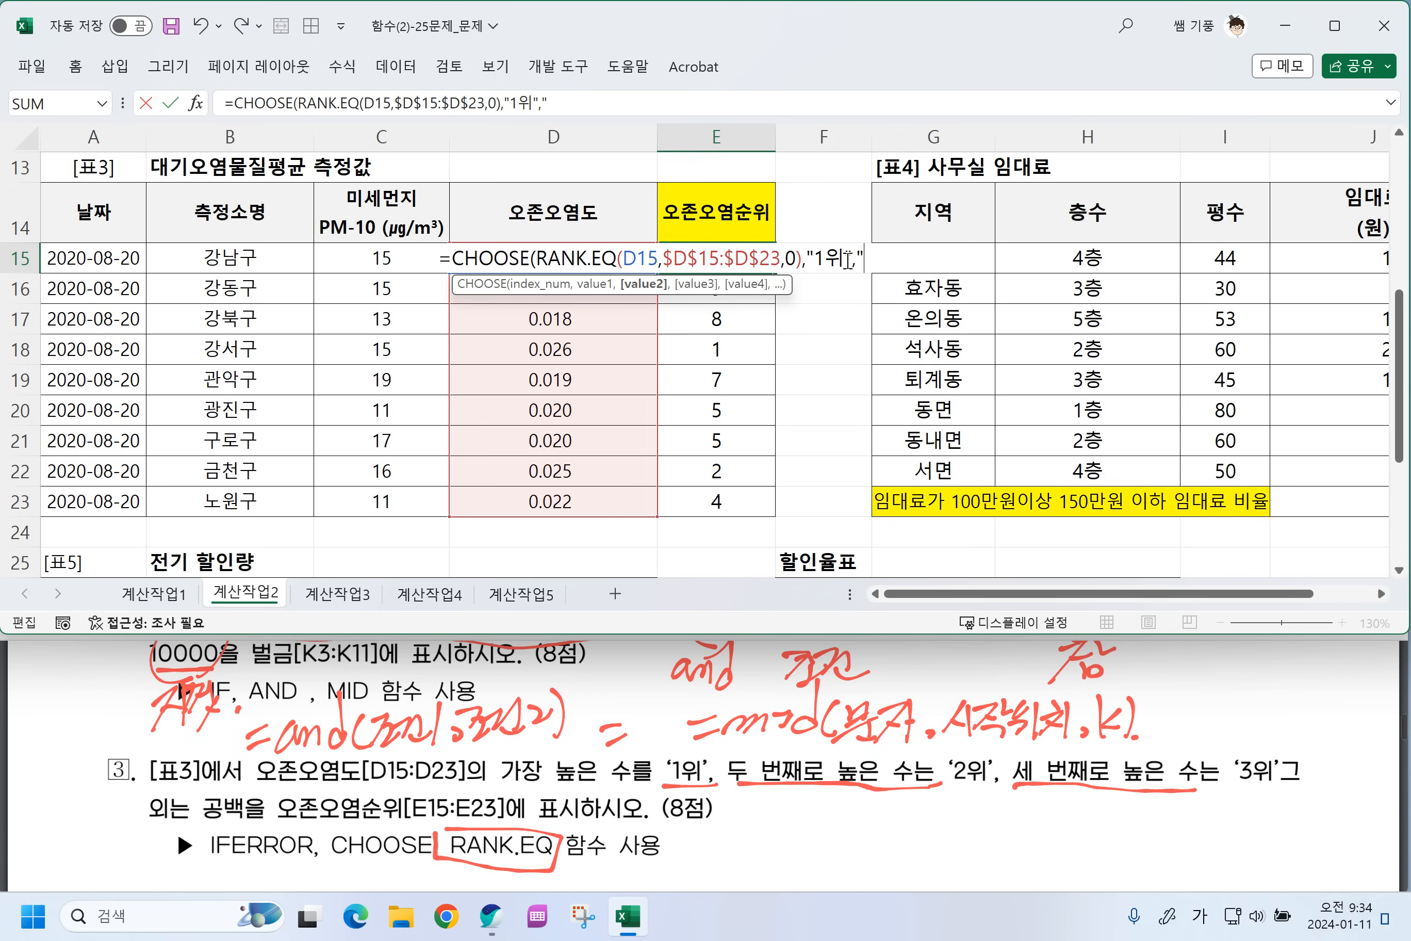
text("2위","3)
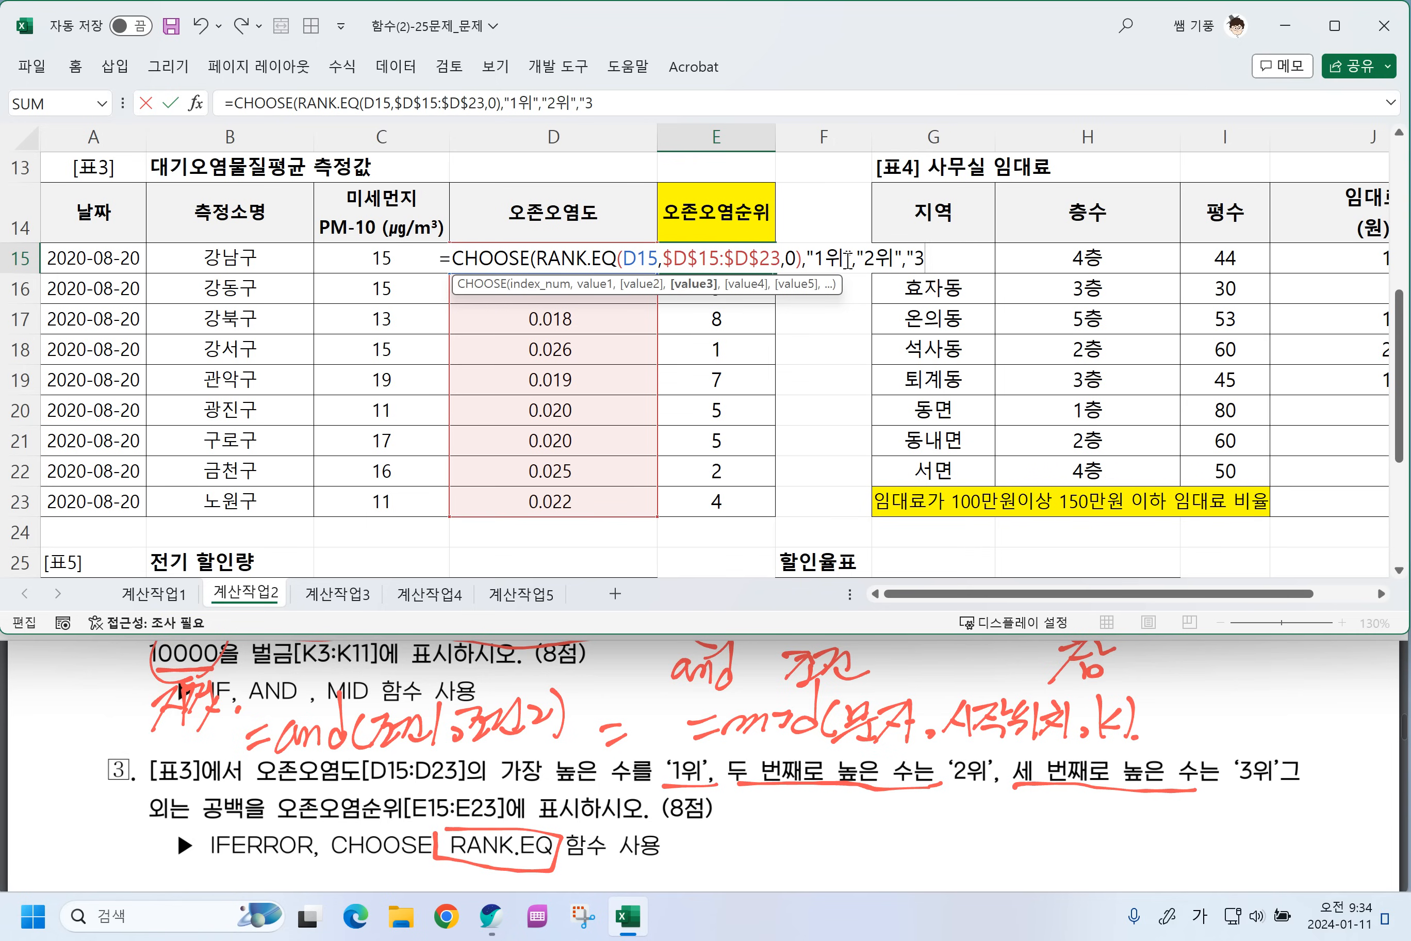
text(위"))
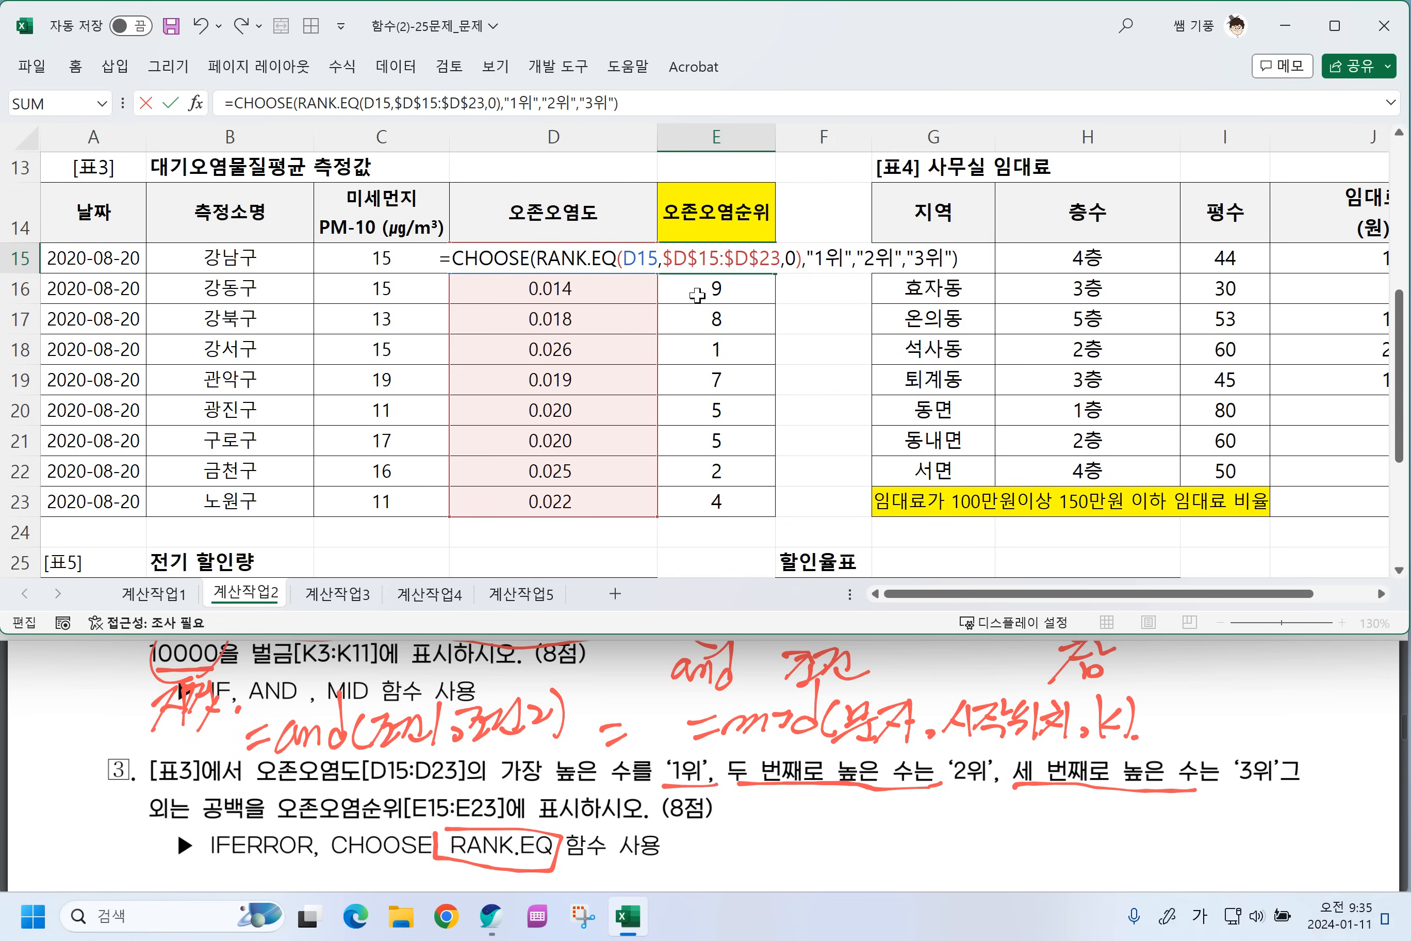
Confirm the CHOOSE and RANK.EQ formula in E15 and fill it down through E23.
key(Return)
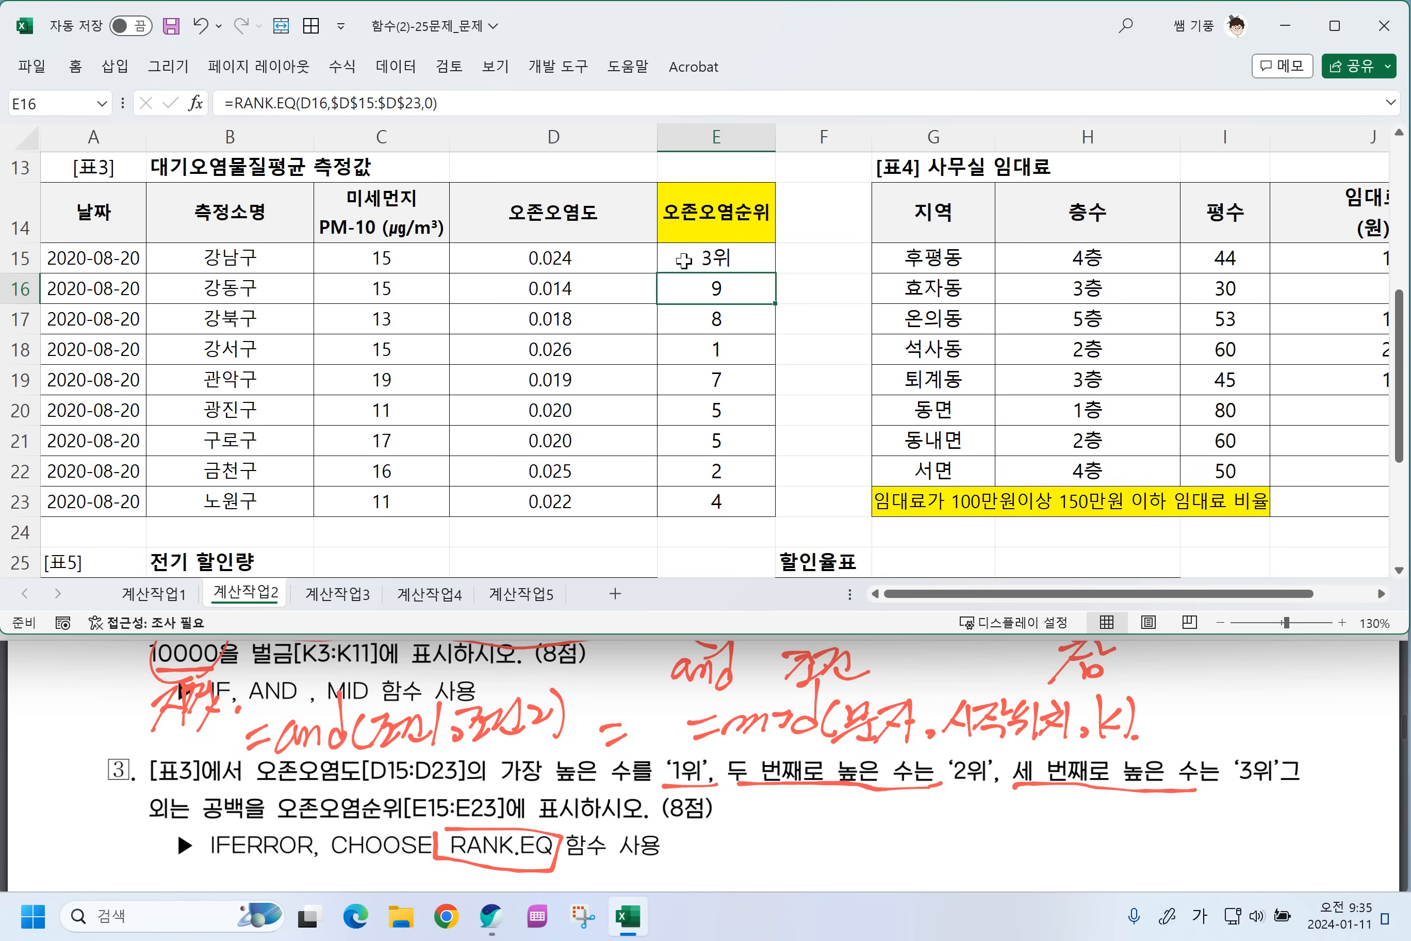
click(742, 265)
drag(775, 273, 751, 508)
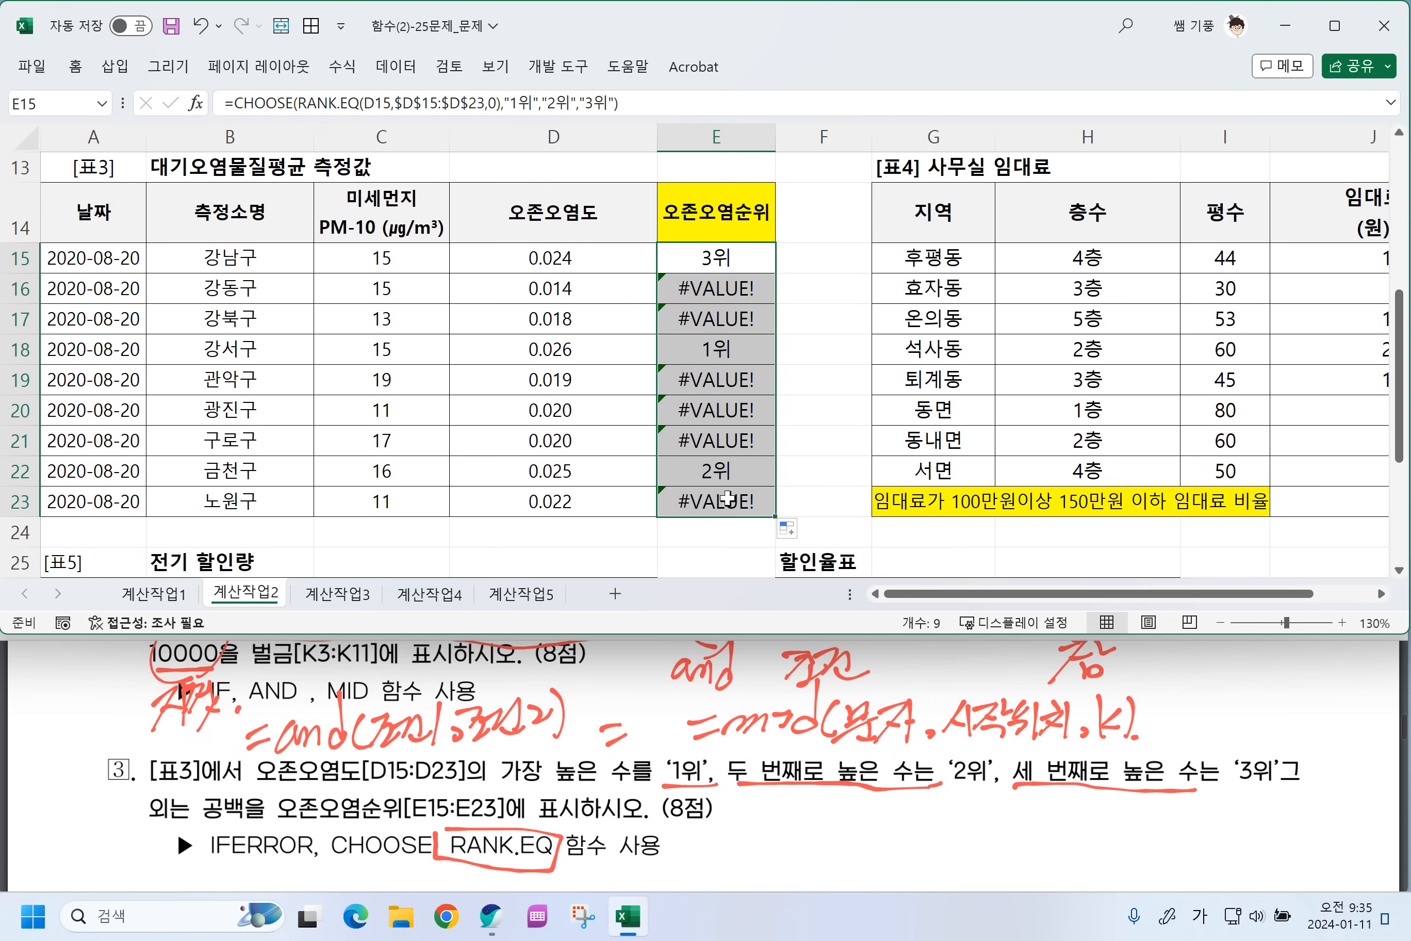
Wrap the CHOOSE formula in E15 in IFERROR with an empty string "" as the error value.
double_click(724, 267)
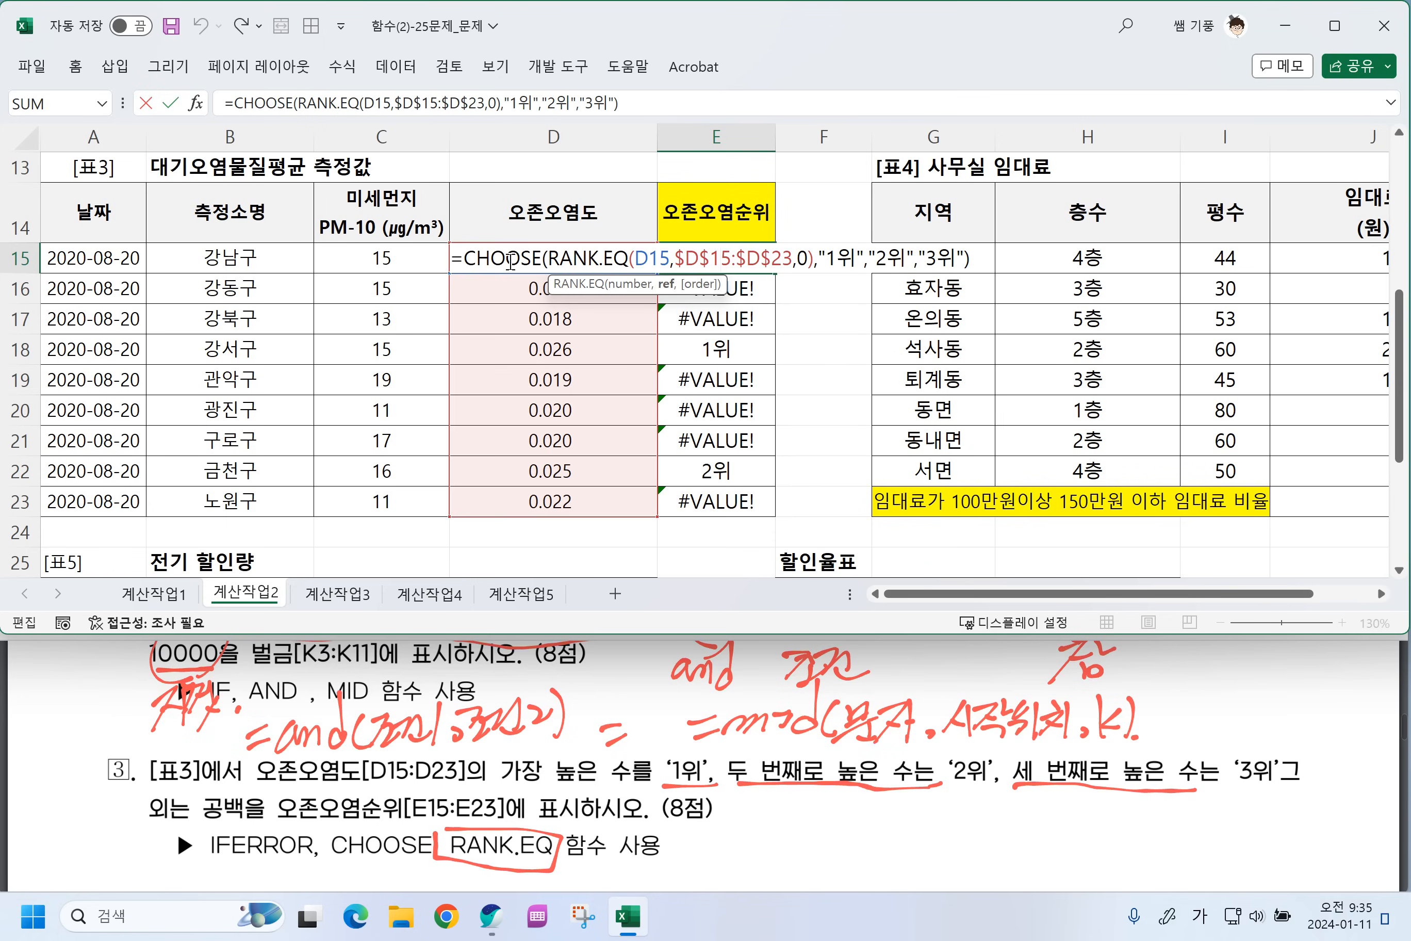
click(468, 264)
text(IF)
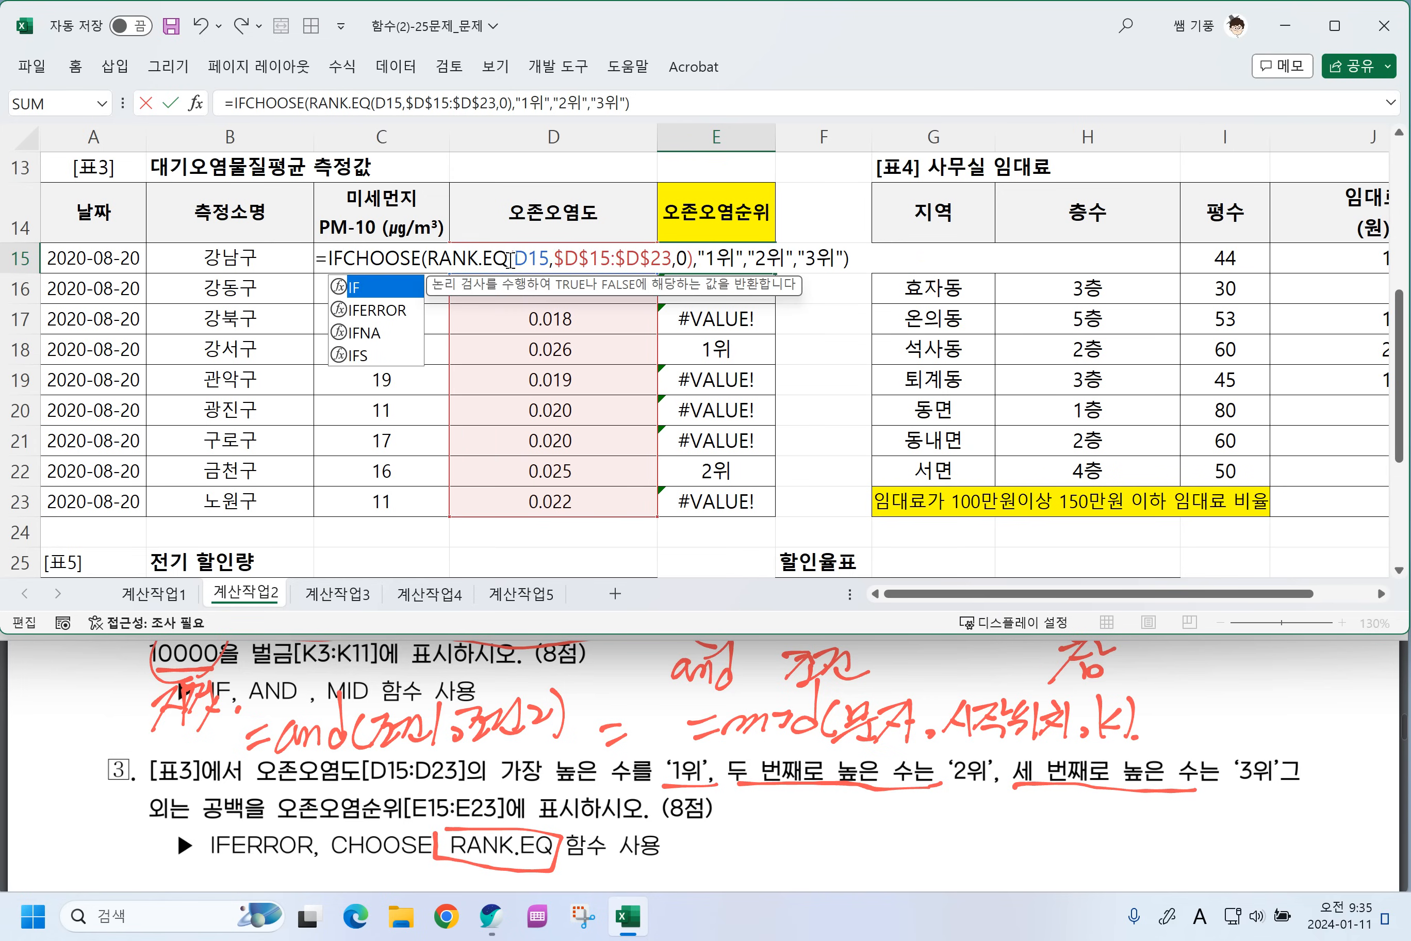
key(Down)
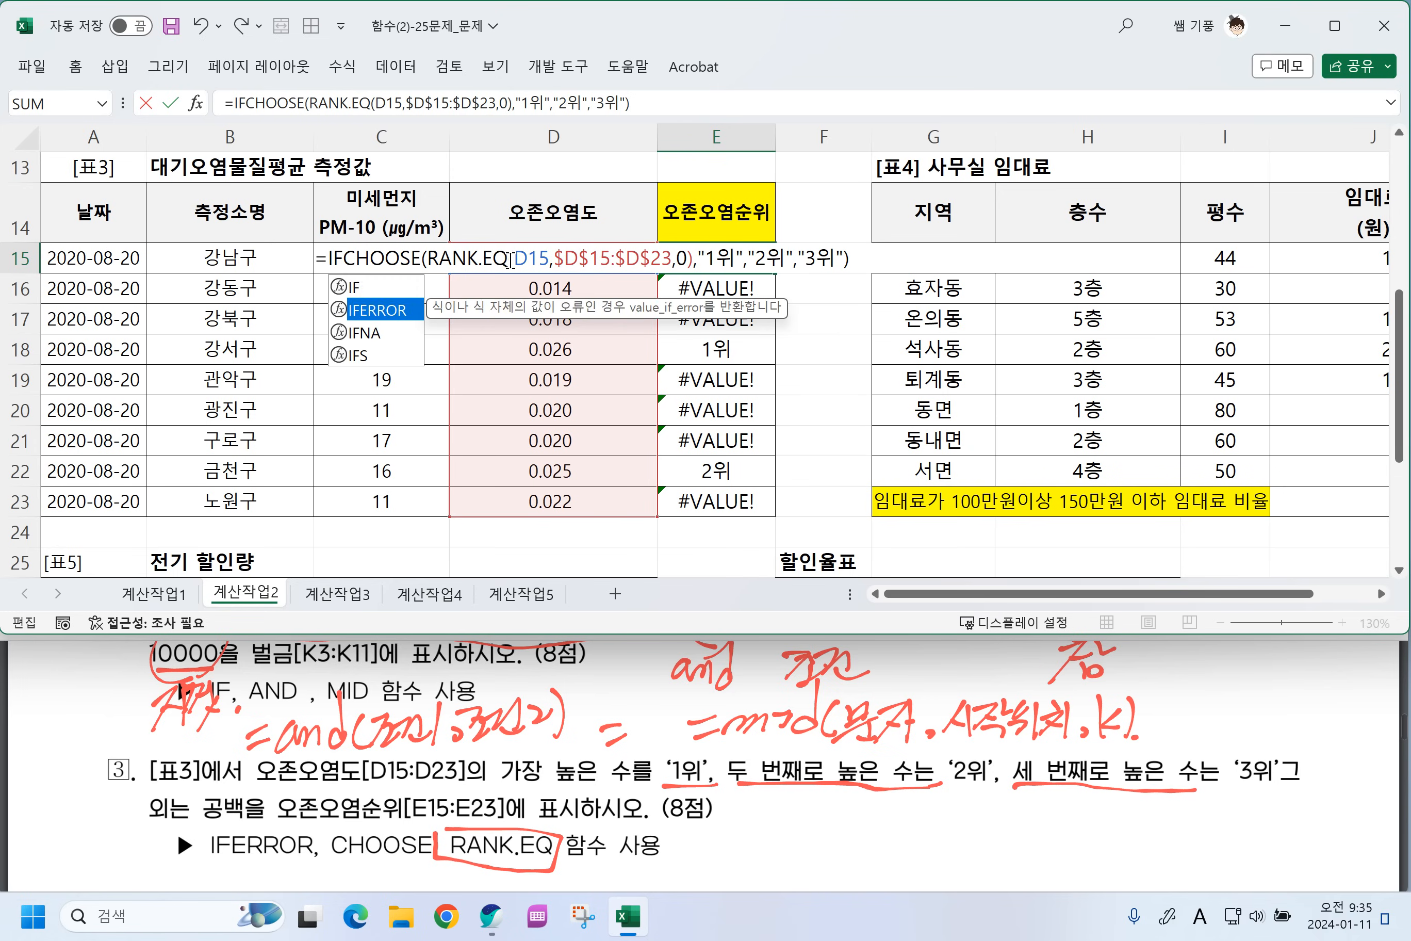
key(Tab)
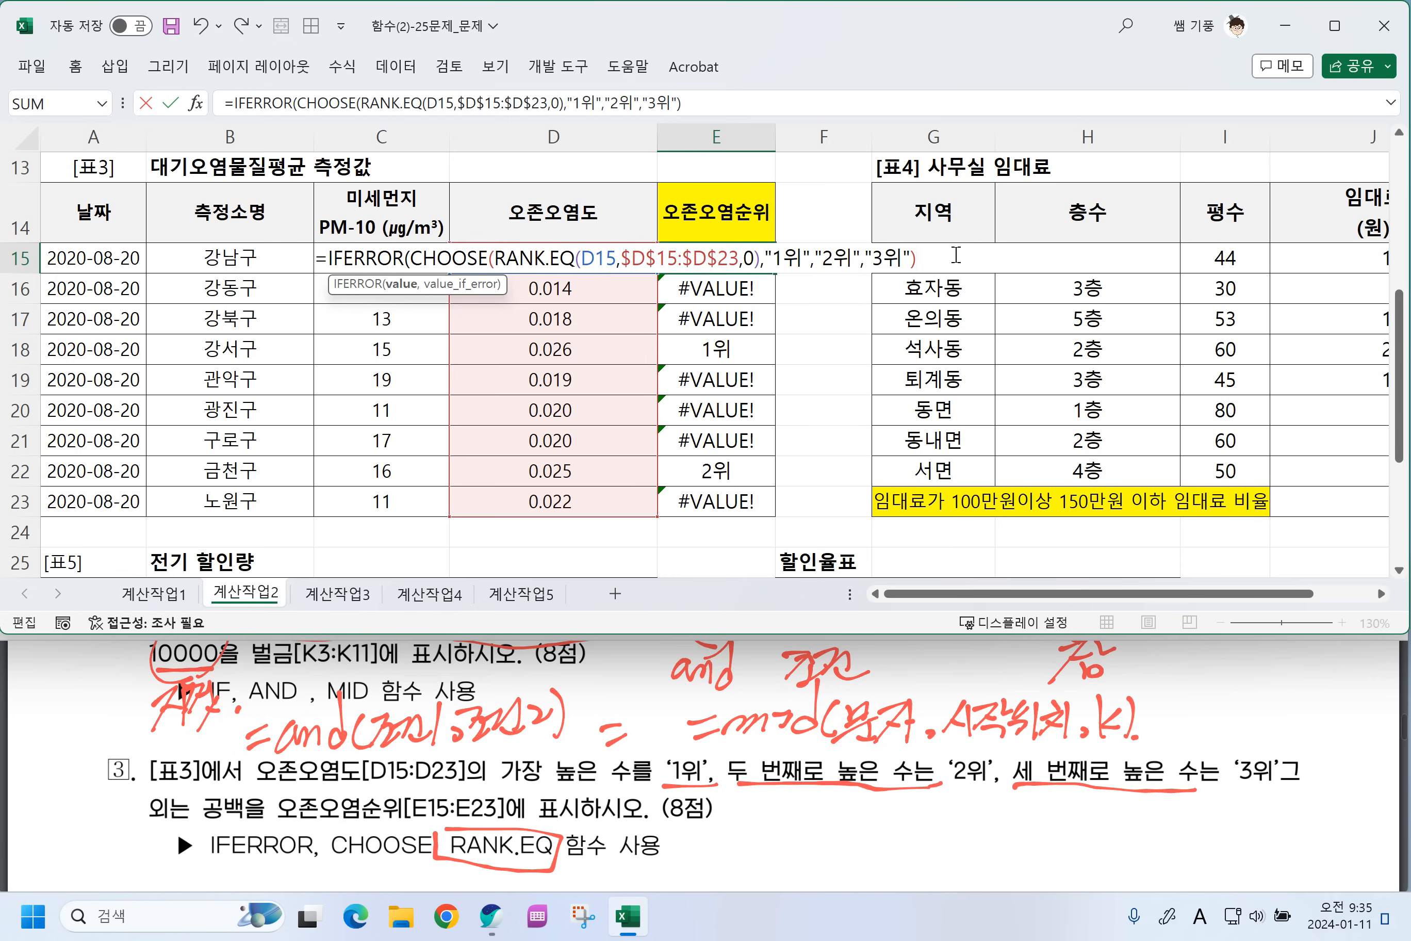
text(,""))
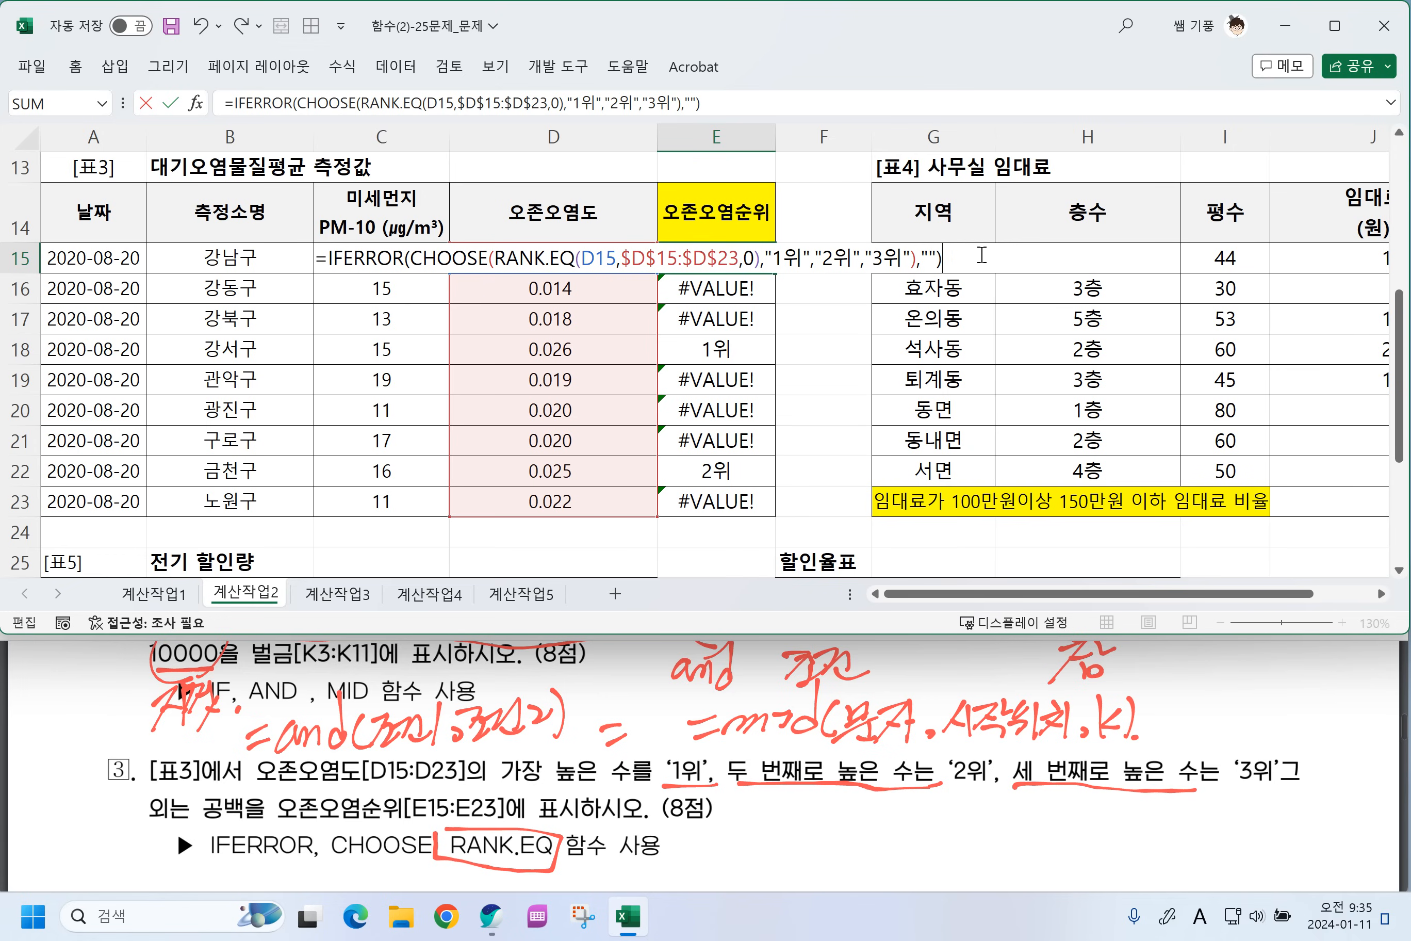
Switch to the exam PDF and circle the word 공백 in question 3 with the pen.
click(246, 837)
drag(236, 796, 243, 830)
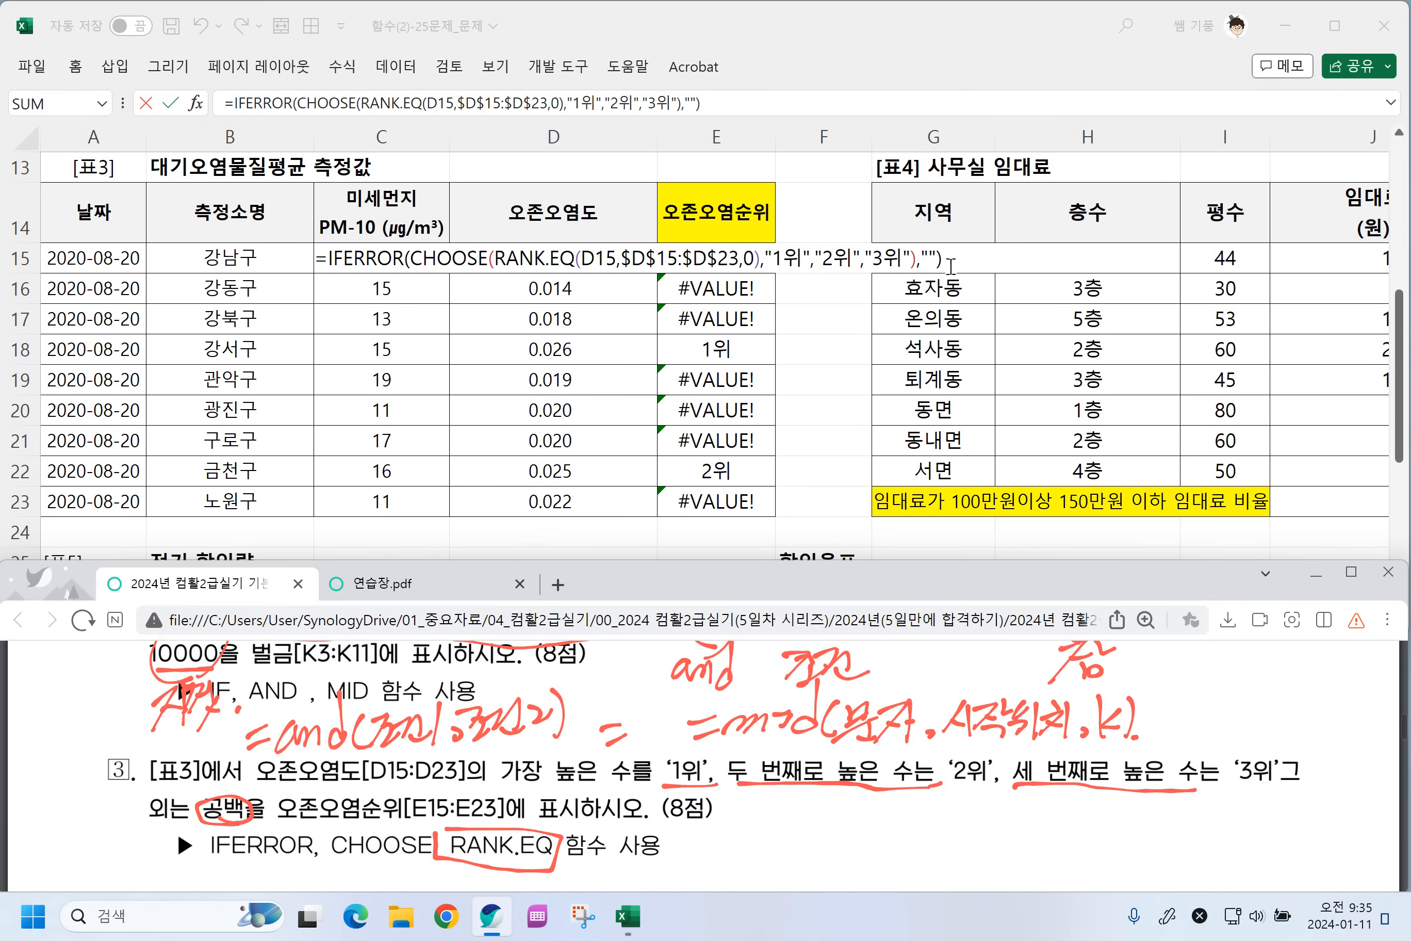
Return to the Excel workbook, confirm the IFERROR formula in E15 and fill it down through E23.
click(951, 261)
key(Return)
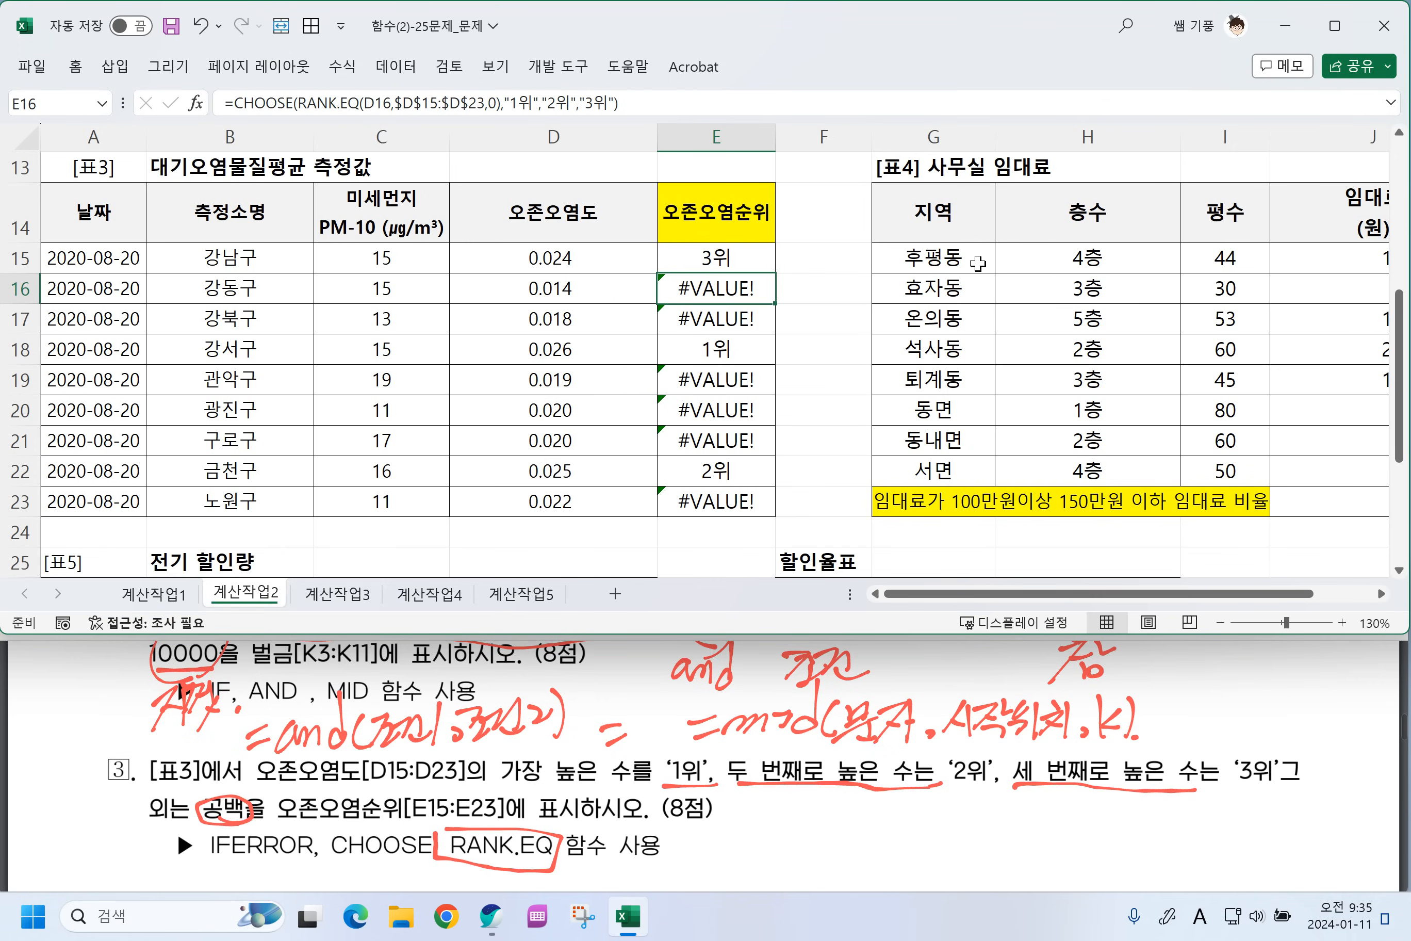
click(722, 259)
drag(772, 274, 768, 510)
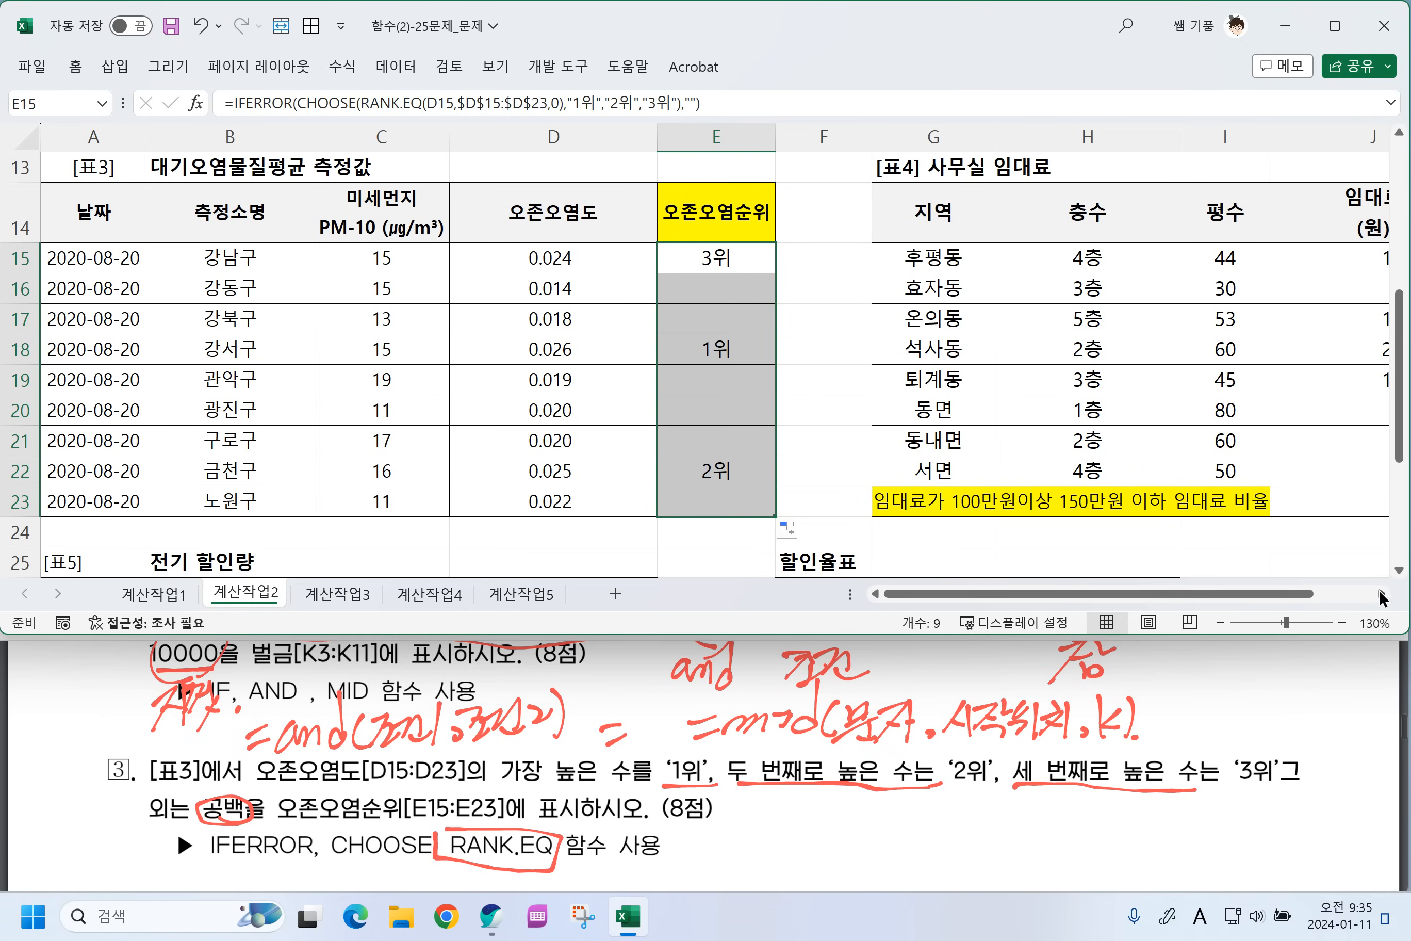
click(827, 410)
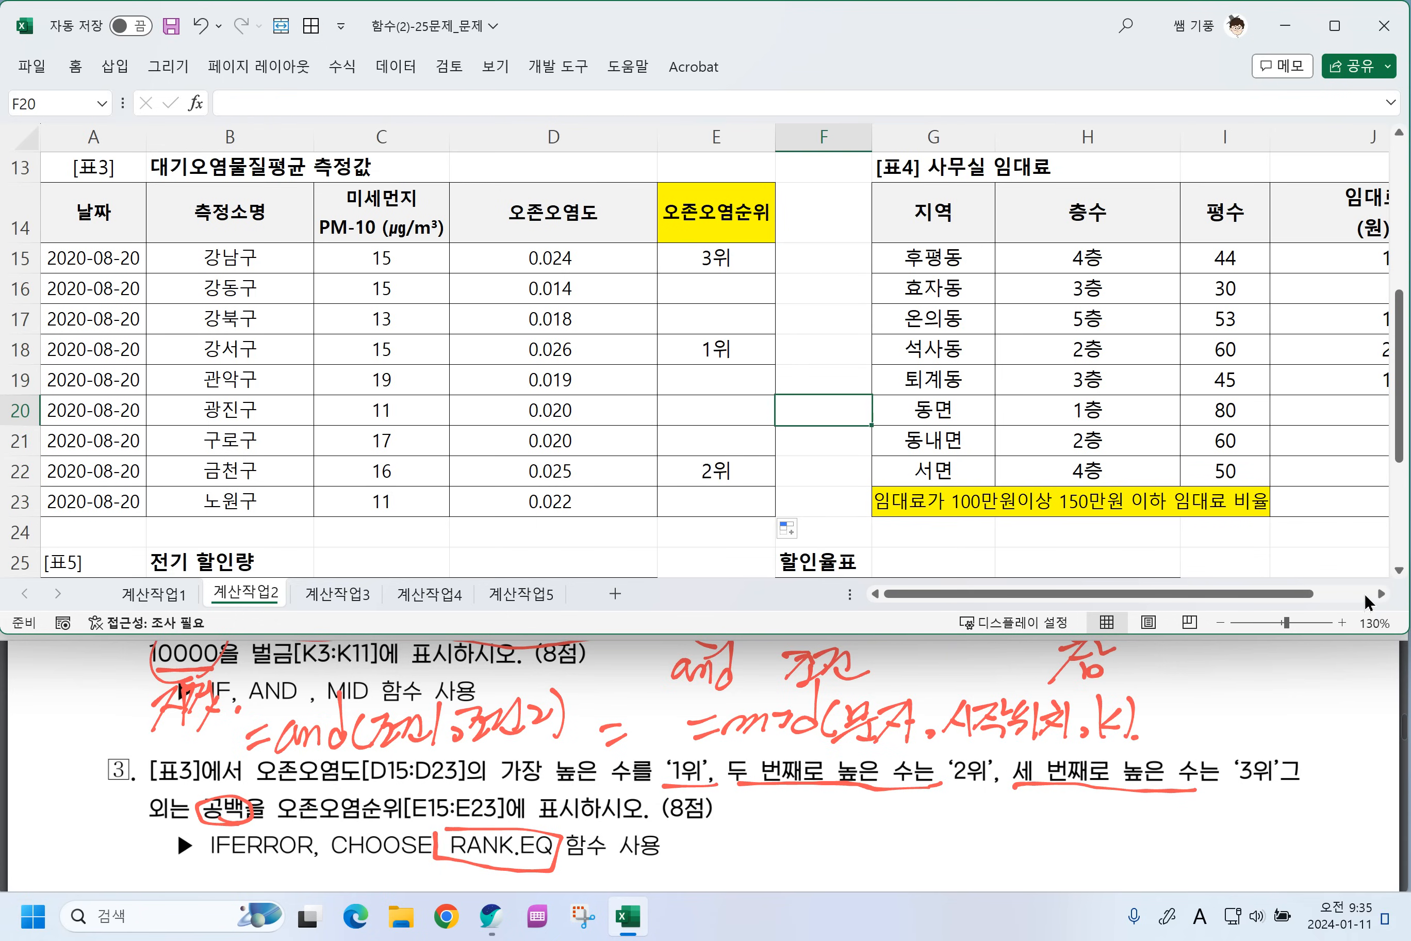
Bring [표4] and question 4 into view and underline its 10000000 and 2000000미만 conditions in the exam PDF.
click(1371, 593)
drag(1271, 586, 1150, 588)
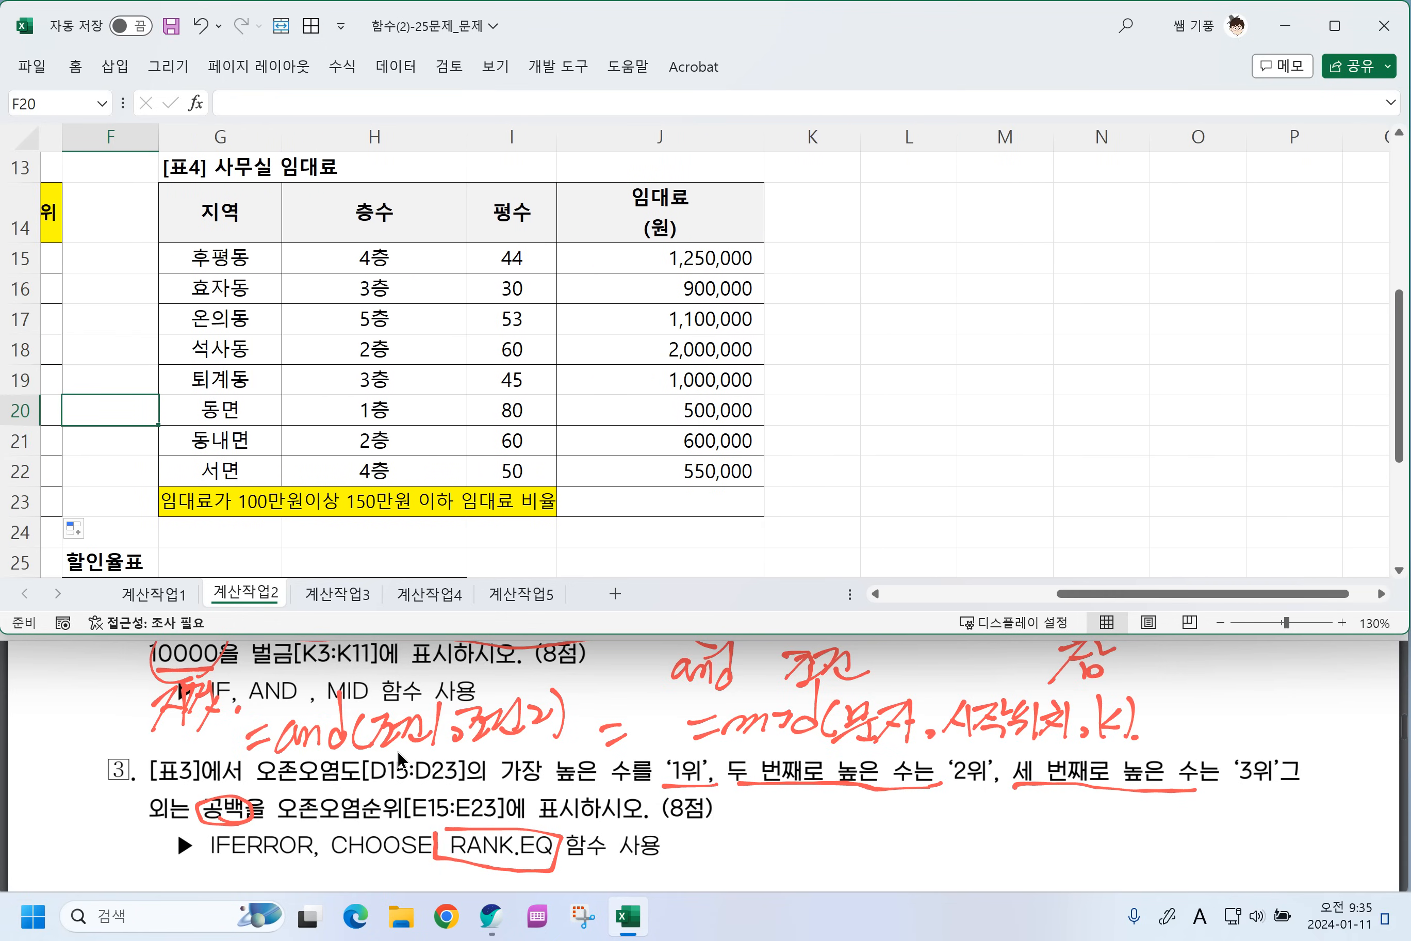
scroll(397, 750, down, 3)
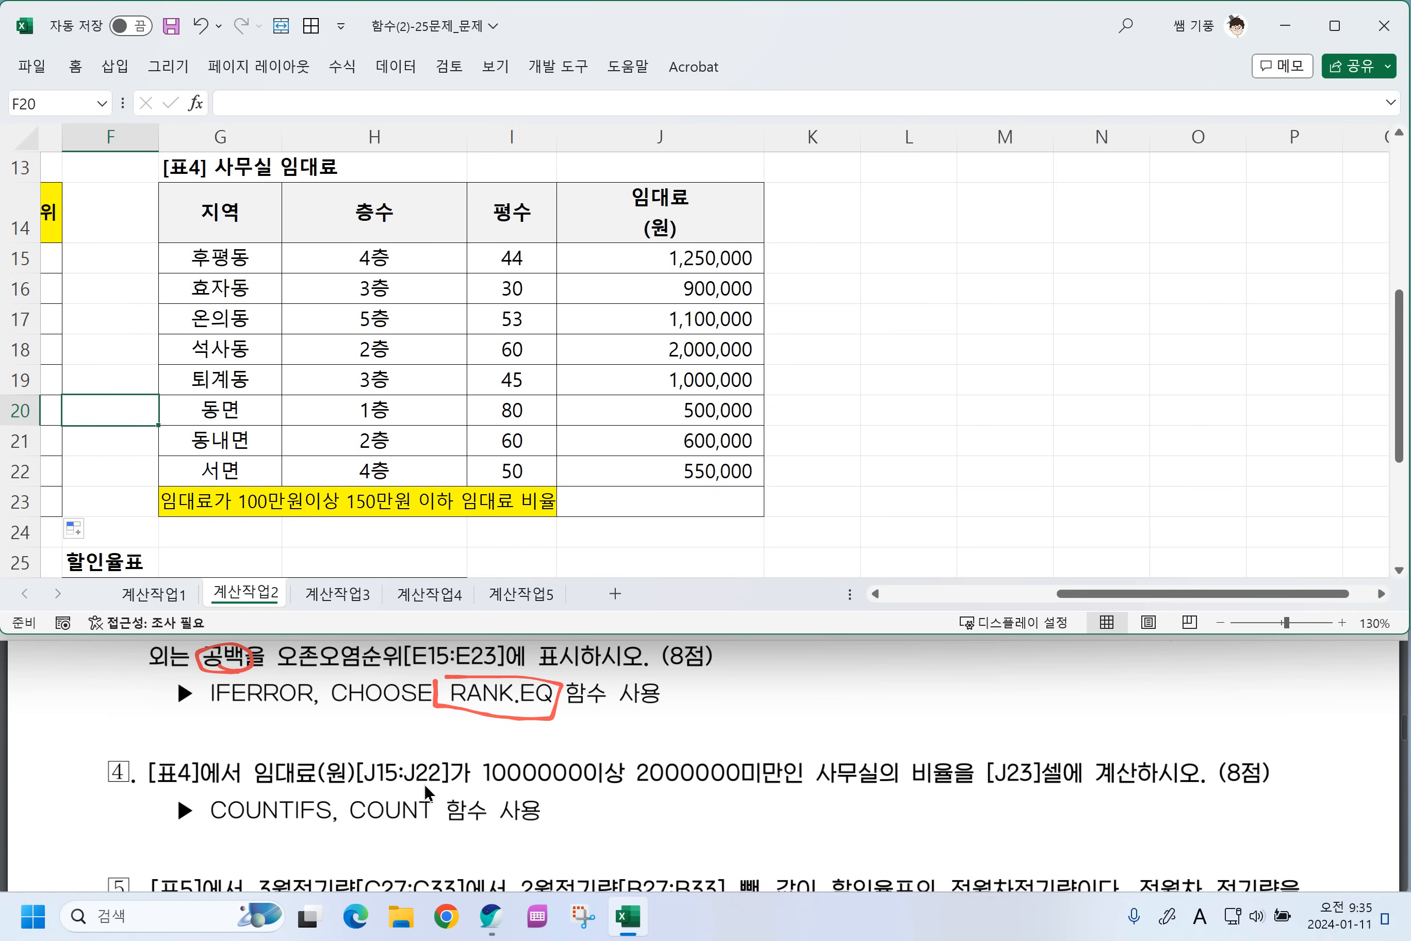
click(478, 780)
drag(478, 783, 762, 791)
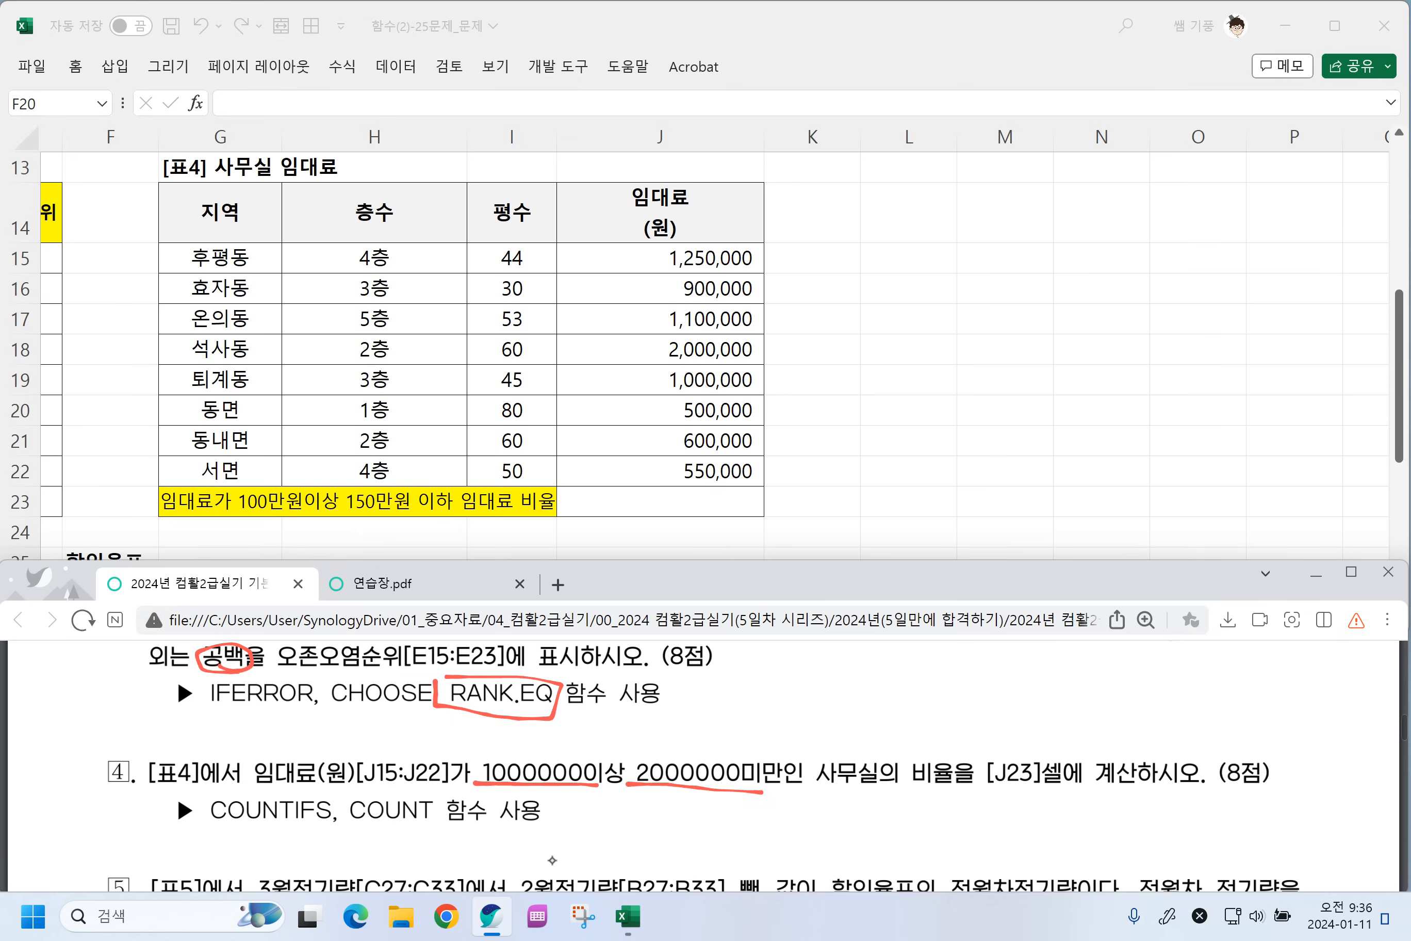
Handwrite the note 비율=조건개수/전체개수 below the text of question 4 in the PDF.
mouse_move(859, 807)
mouse_down()
mouse_move(878, 795)
mouse_move(905, 821)
mouse_up()
drag(879, 831, 940, 815)
drag(920, 831, 991, 825)
drag(992, 807, 1005, 824)
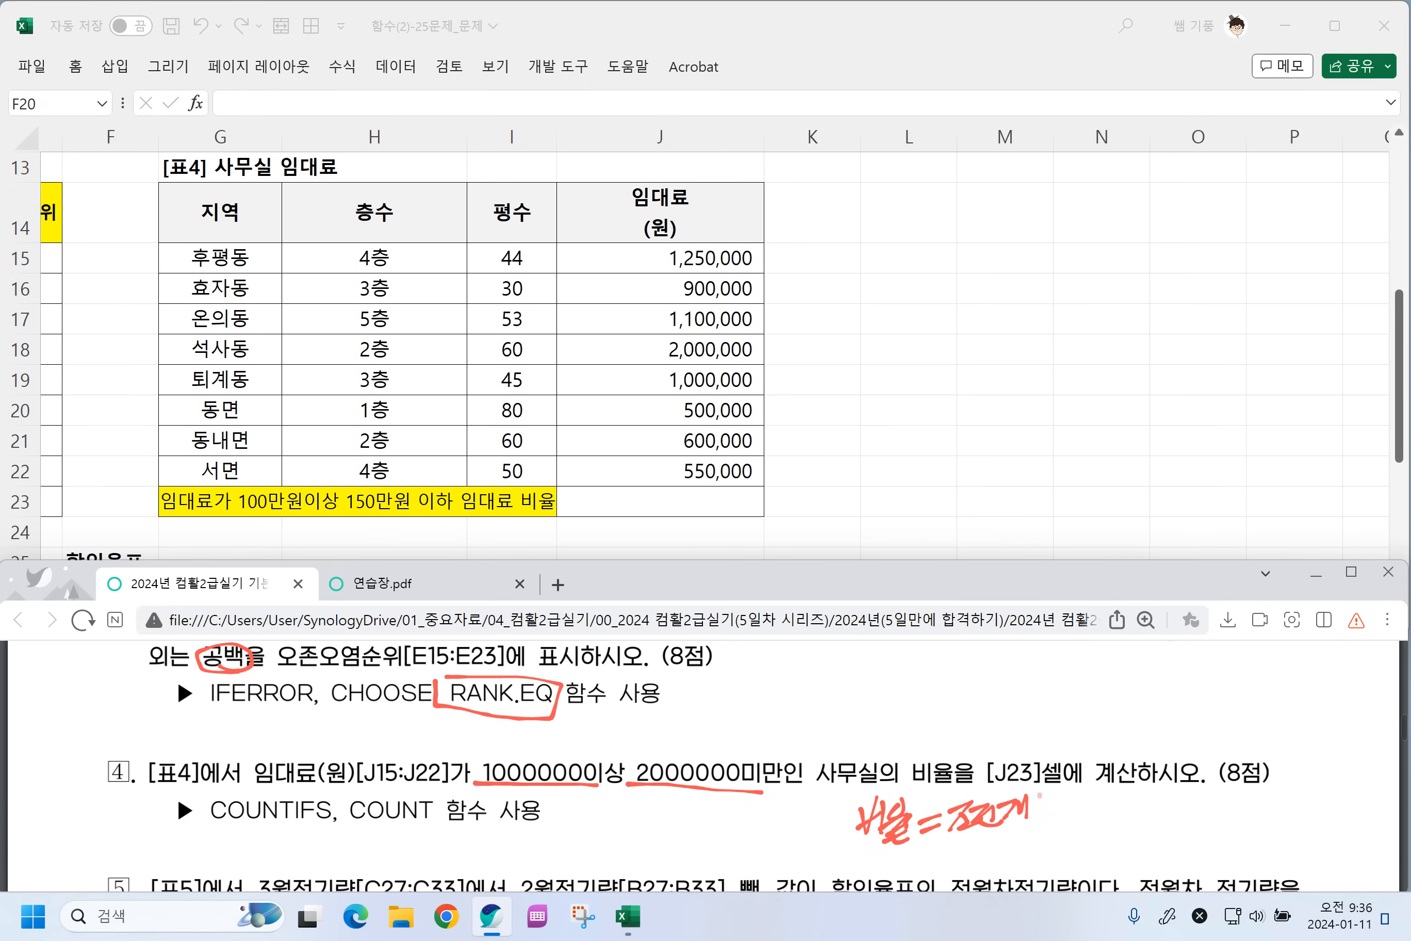
mouse_move(1079, 787)
mouse_down()
mouse_move(1037, 841)
mouse_move(1093, 799)
mouse_up()
drag(1084, 803, 1060, 835)
drag(1077, 815, 1141, 825)
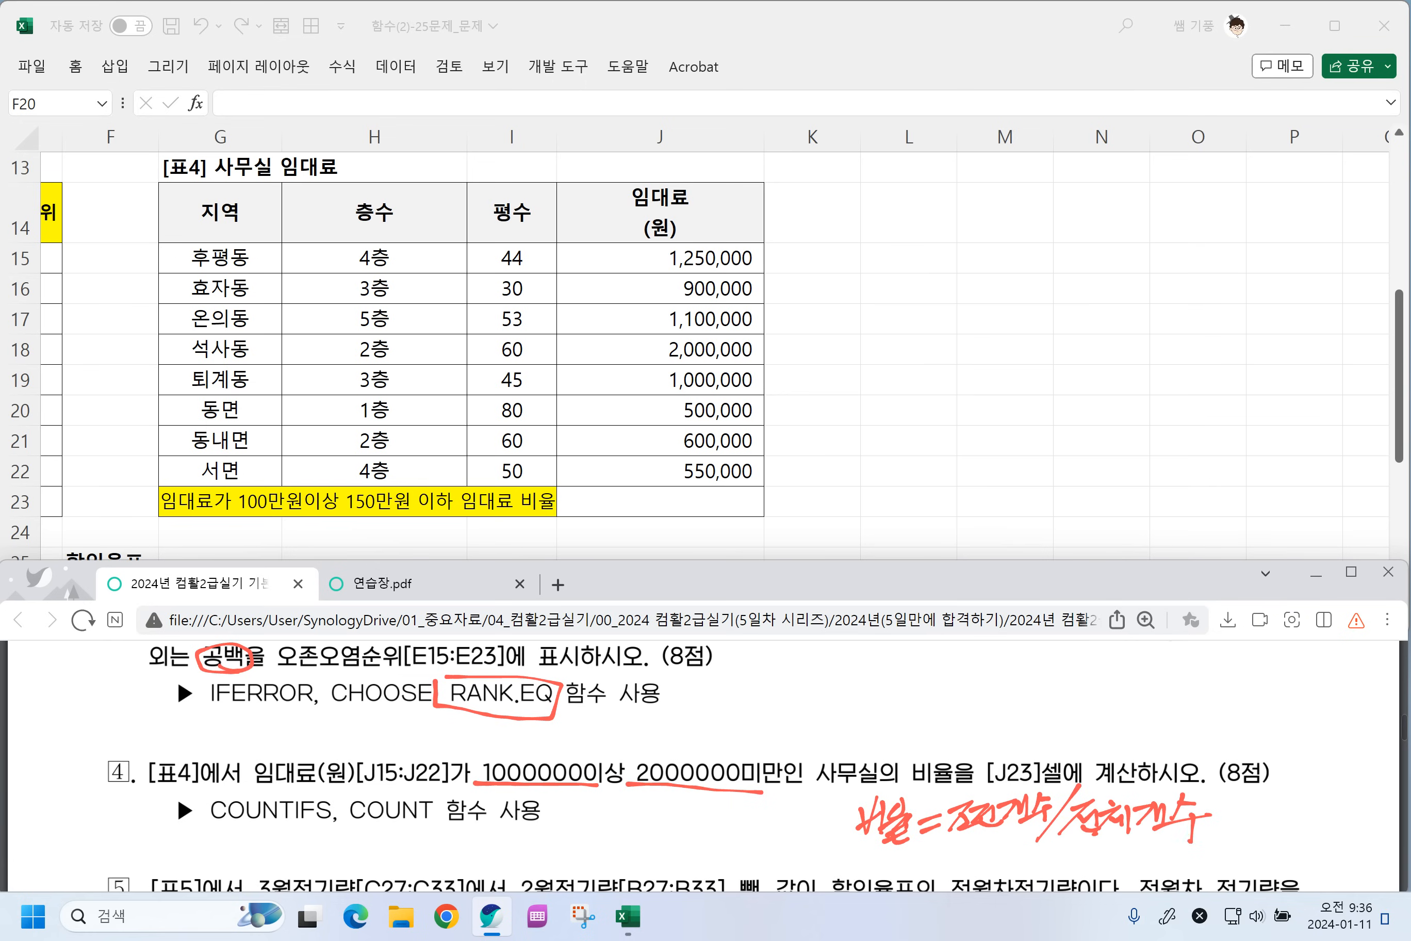
Handwrite 비율 countifs/count above question 4 and underline the countifs part.
mouse_move(854, 728)
mouse_down()
mouse_move(880, 708)
mouse_move(875, 742)
mouse_up()
mouse_move(901, 708)
mouse_down()
mouse_move(979, 731)
mouse_move(1017, 708)
mouse_up()
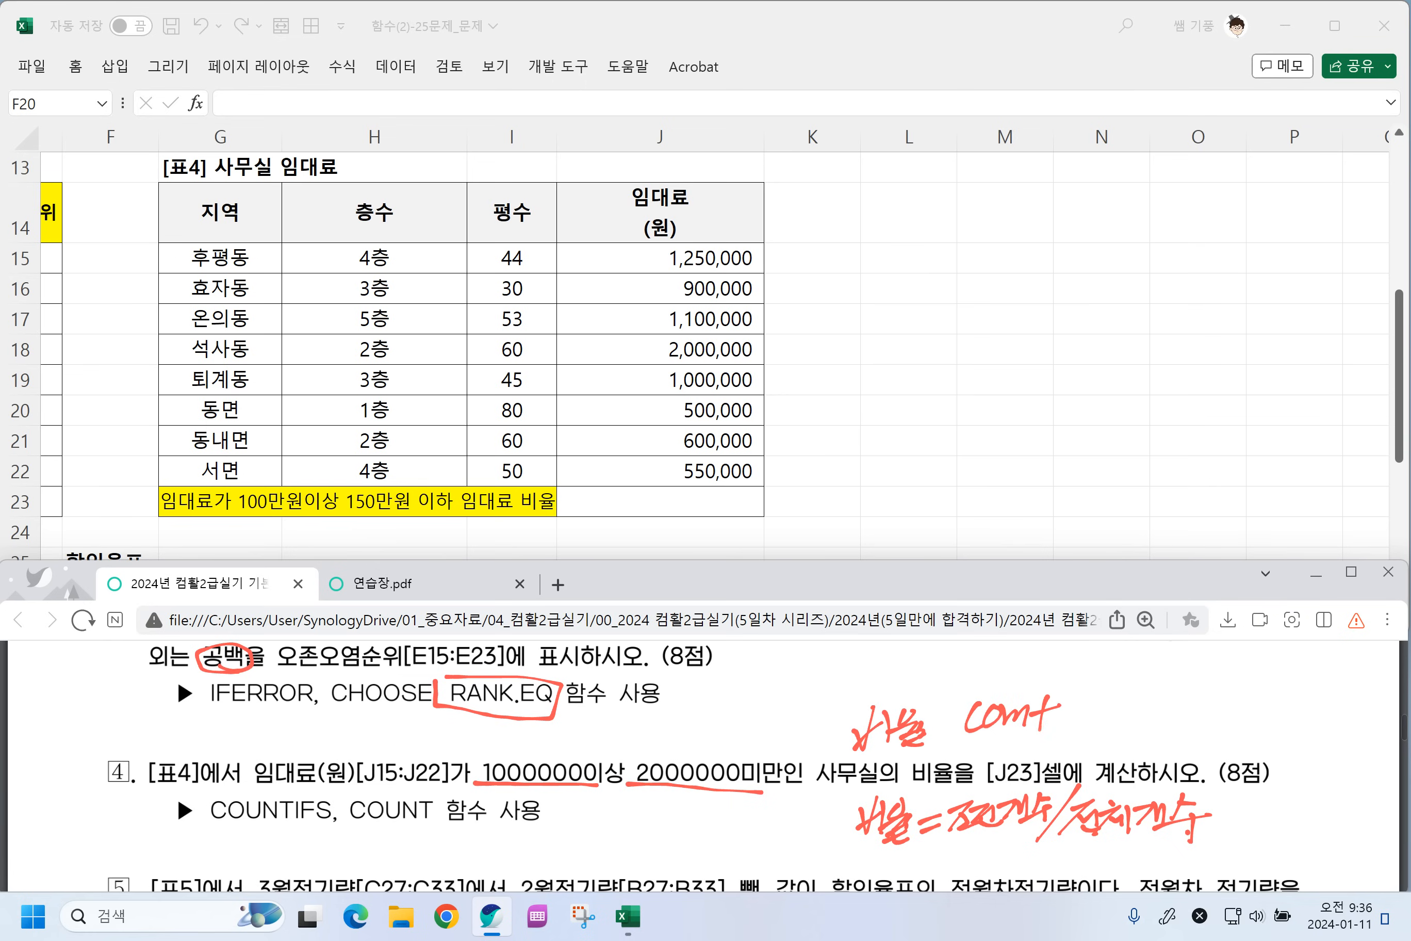
mouse_move(1111, 665)
mouse_down()
mouse_move(1084, 737)
mouse_move(1106, 707)
mouse_up()
drag(1117, 701, 1099, 725)
drag(1157, 668, 1096, 753)
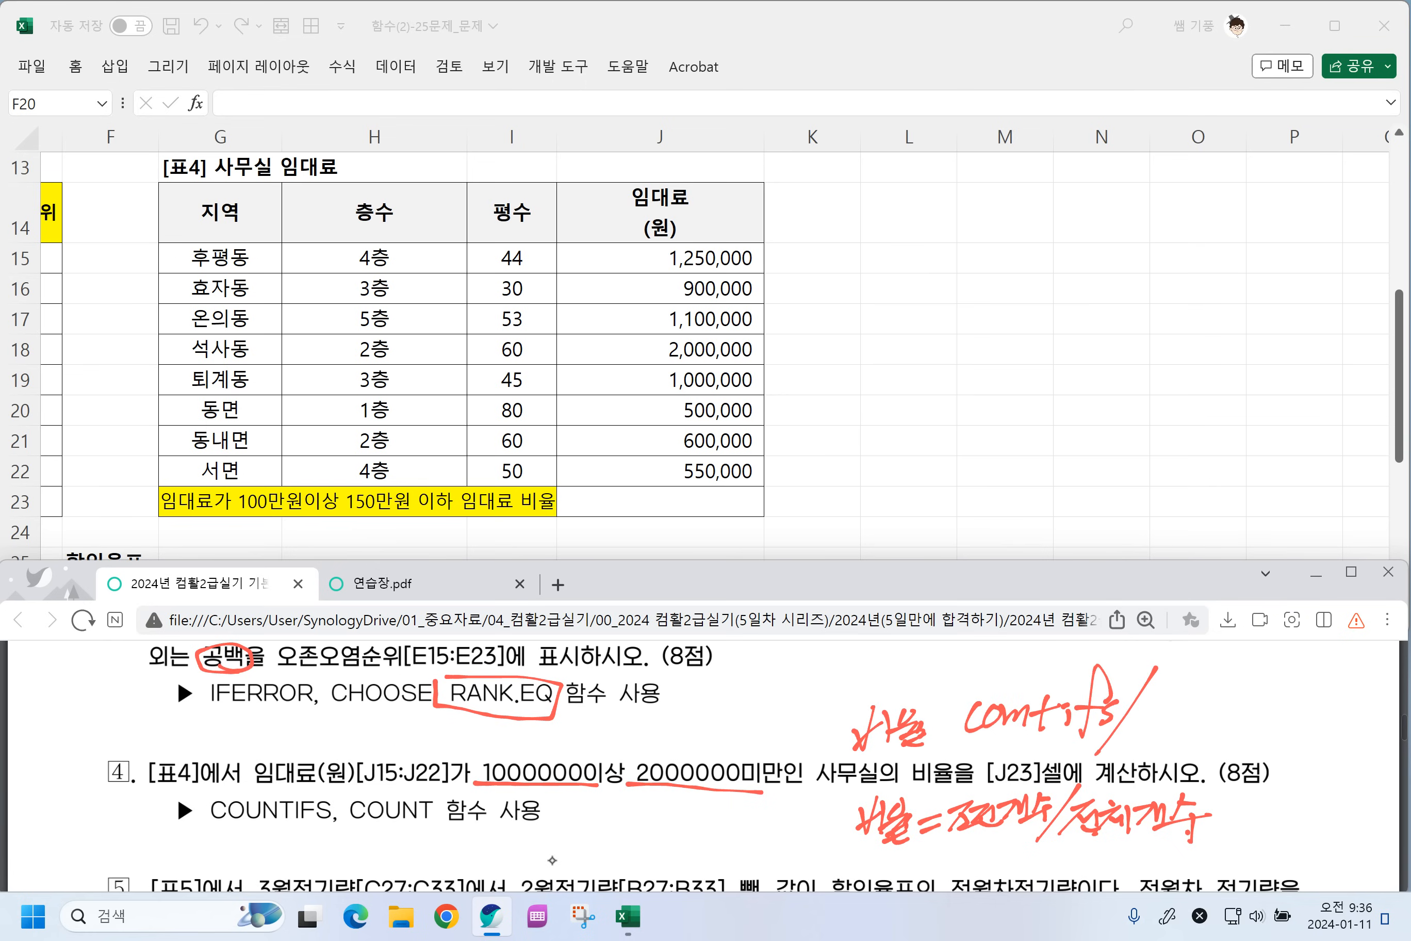
mouse_move(1154, 707)
mouse_down()
mouse_move(1144, 735)
mouse_move(1168, 715)
mouse_up()
drag(1173, 698, 1178, 732)
mouse_move(1205, 726)
mouse_down()
mouse_move(1250, 711)
mouse_move(1229, 735)
mouse_up()
drag(967, 753, 1104, 735)
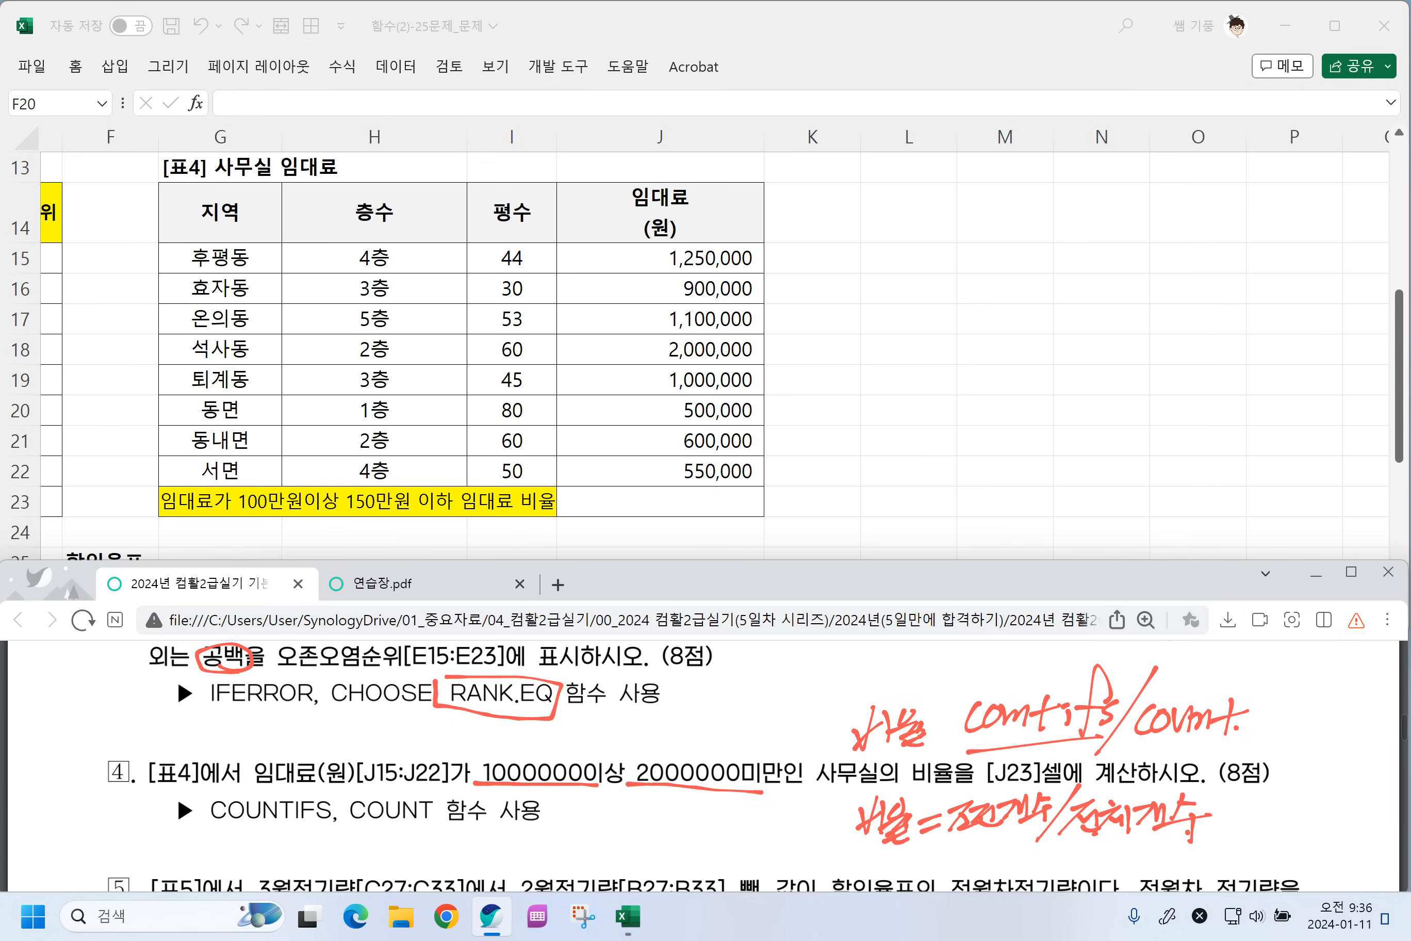
Handwrite the syntax =countifs(조건범위1,조건1,조건범위2,조건2...) below question 4's function list.
drag(126, 847, 154, 844)
drag(133, 873, 176, 867)
mouse_move(196, 848)
mouse_down()
mouse_move(265, 846)
mouse_move(257, 870)
mouse_up()
mouse_move(277, 848)
mouse_down()
mouse_move(273, 866)
mouse_move(281, 845)
mouse_up()
mouse_move(312, 842)
mouse_down()
mouse_move(290, 879)
mouse_move(316, 849)
mouse_move(352, 870)
mouse_move(390, 867)
mouse_move(410, 834)
mouse_move(421, 862)
mouse_up()
drag(405, 867, 420, 854)
drag(425, 856, 439, 838)
mouse_move(448, 825)
mouse_down()
mouse_move(440, 869)
mouse_move(478, 865)
mouse_up()
mouse_move(487, 846)
mouse_down()
mouse_move(498, 865)
mouse_move(503, 851)
mouse_up()
mouse_move(497, 837)
mouse_down()
mouse_move(498, 861)
mouse_move(511, 854)
mouse_up()
drag(505, 851, 526, 866)
drag(549, 856, 605, 866)
drag(607, 838, 626, 858)
mouse_move(628, 834)
mouse_down()
mouse_move(652, 862)
mouse_move(699, 856)
mouse_up()
drag(708, 845, 725, 855)
mouse_move(722, 838)
mouse_down()
mouse_move(719, 857)
mouse_move(744, 844)
mouse_up()
drag(751, 834, 743, 858)
drag(732, 855, 825, 863)
click(812, 853)
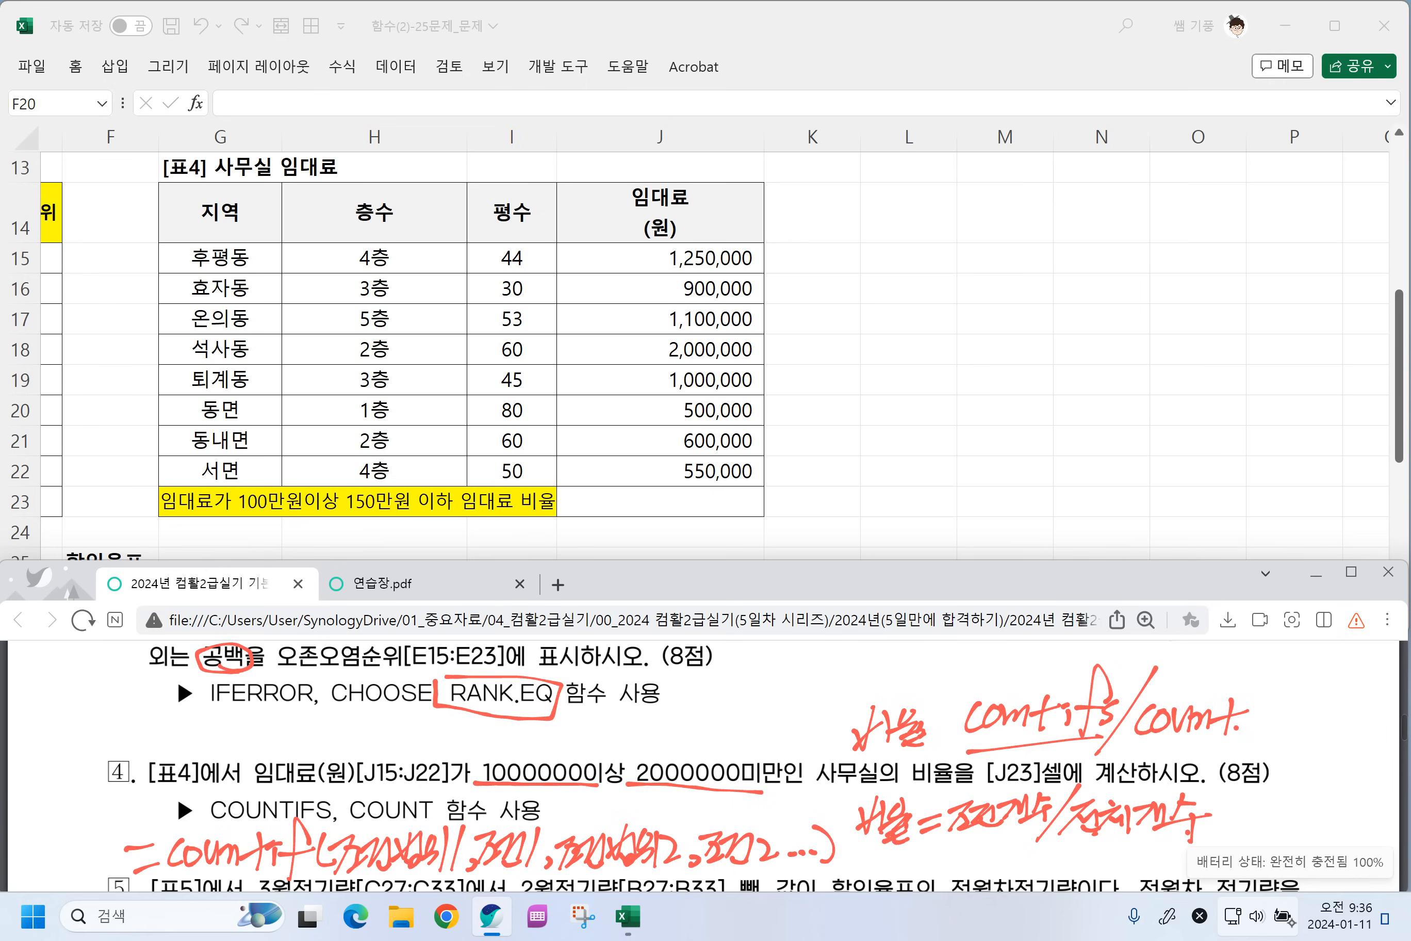
drag(318, 831, 302, 875)
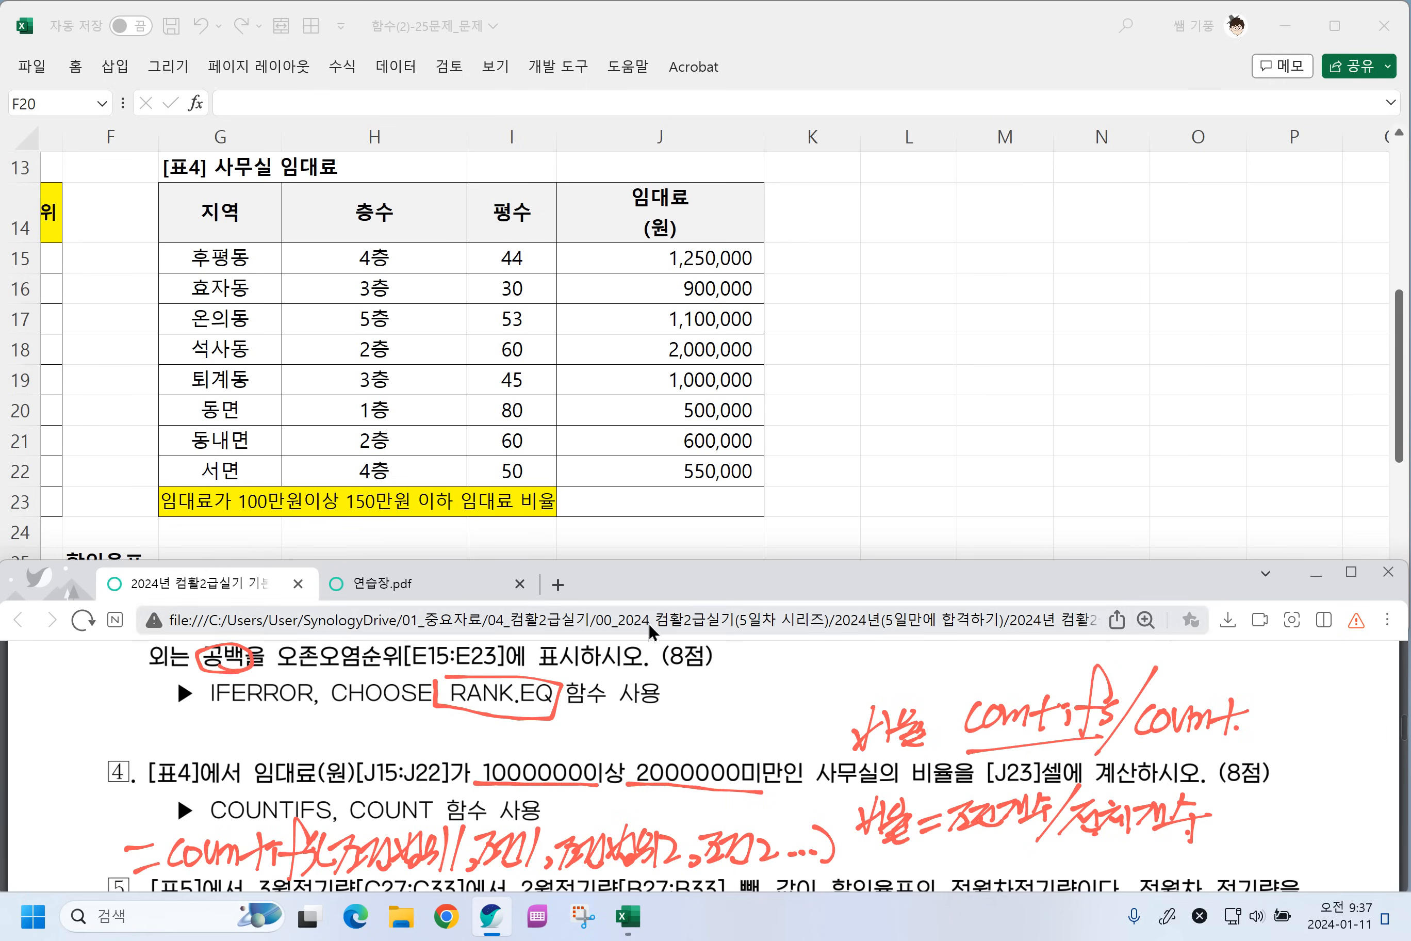
In the workbook, start a COUNTIFS formula in J23 with range J15:J22 and first criterion ">=1000000".
click(640, 498)
click(639, 498)
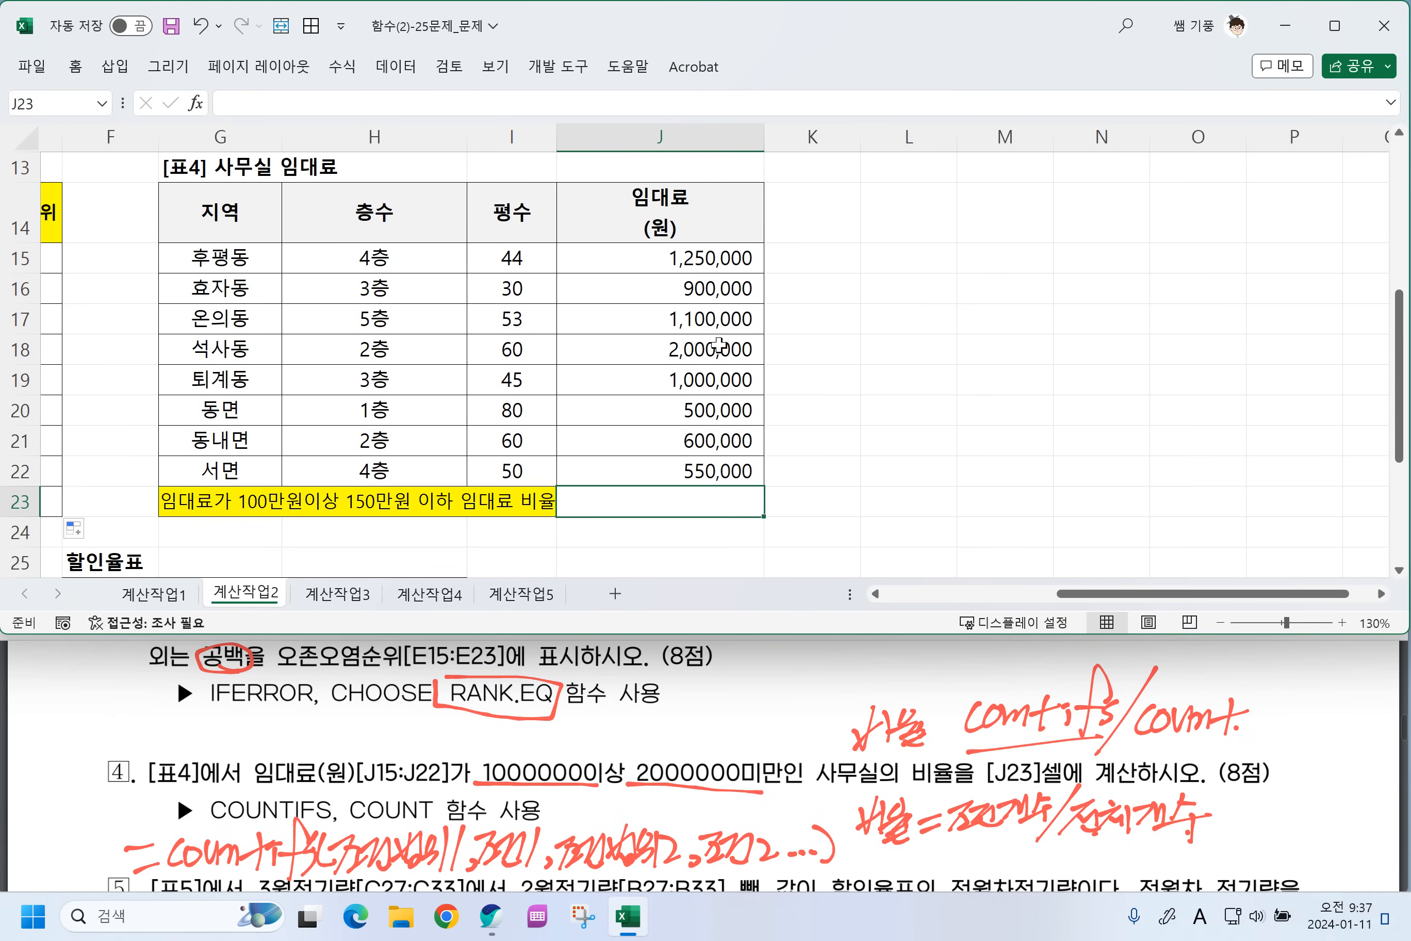
text(=)
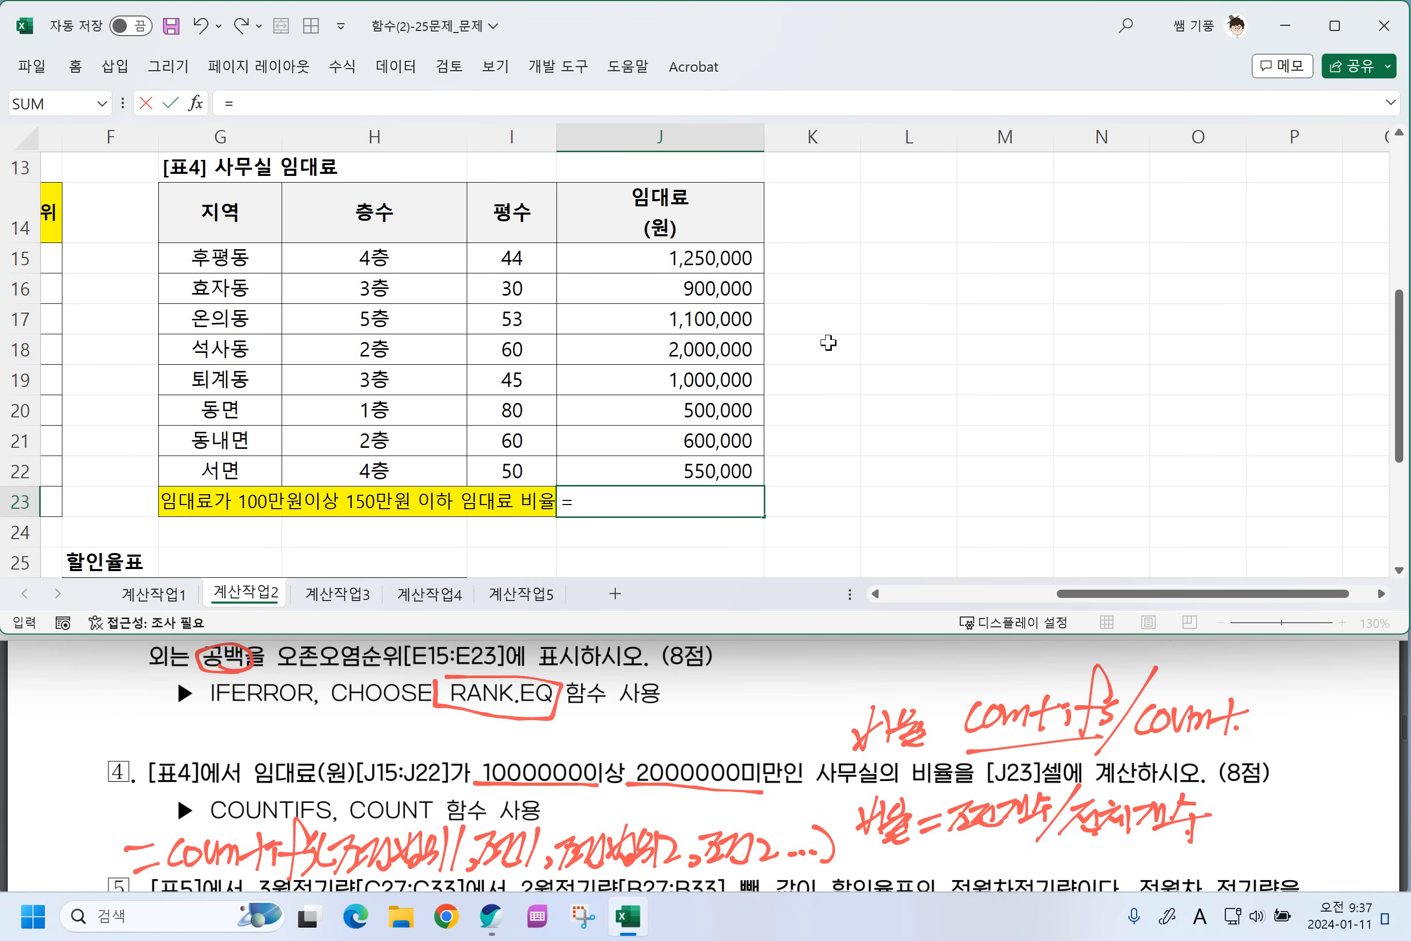
text(COUN)
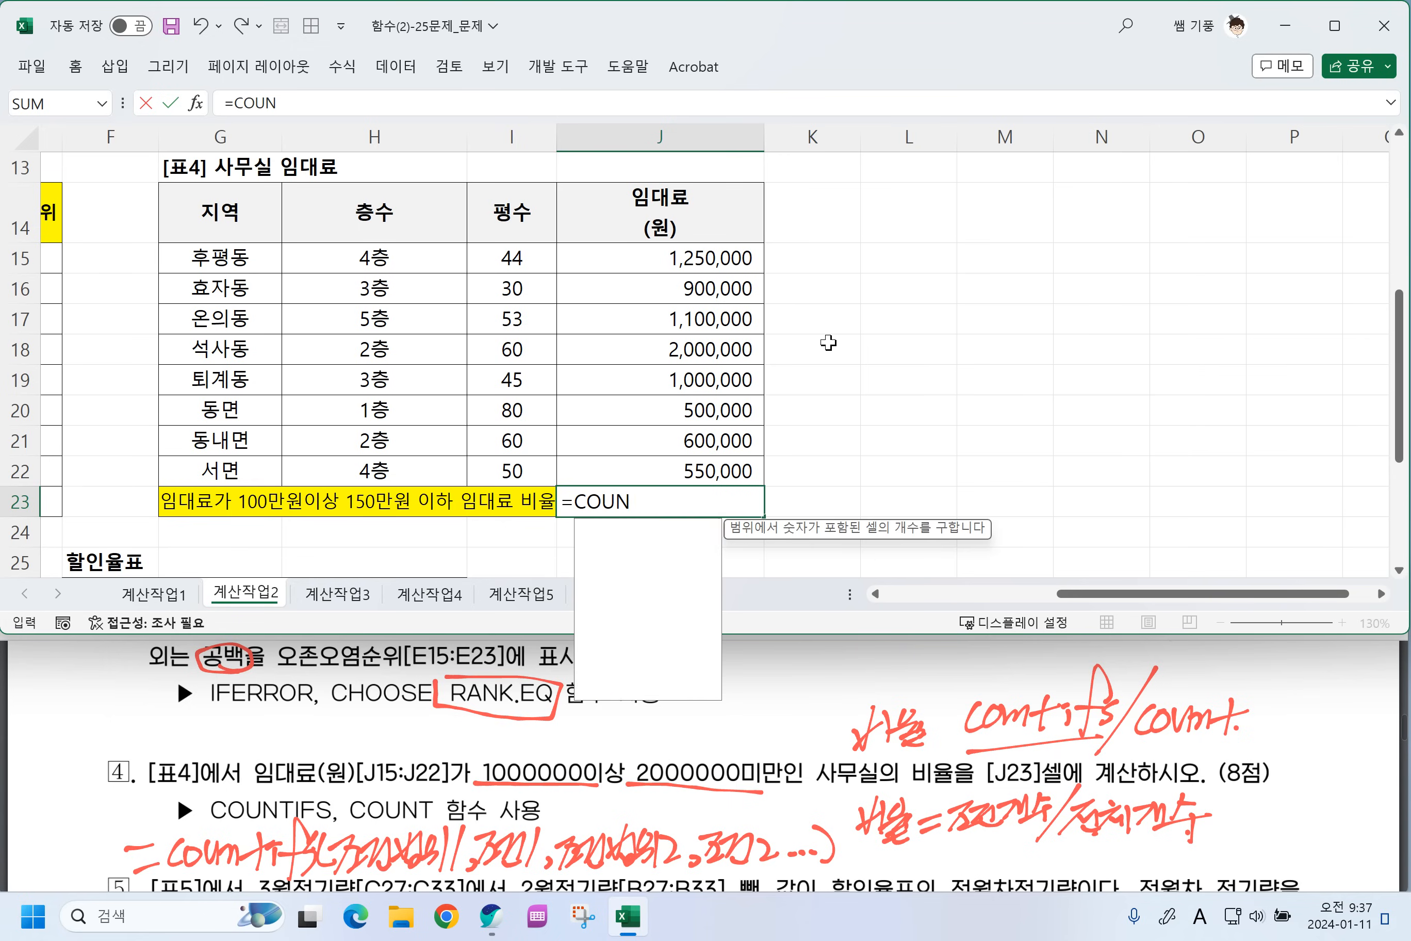
text(TIFS()
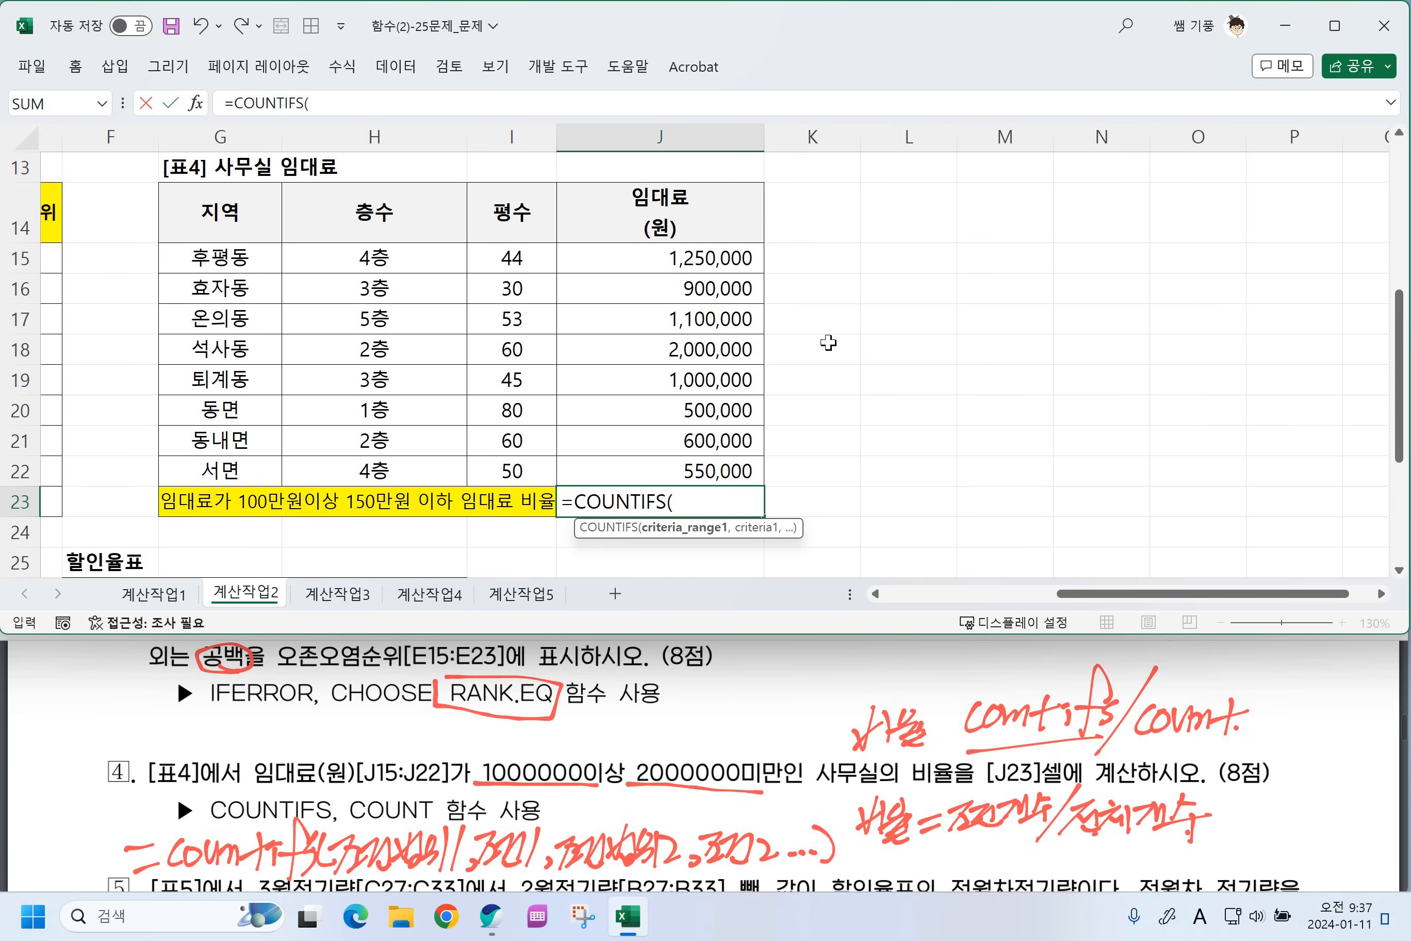
drag(611, 262, 614, 464)
text(,")
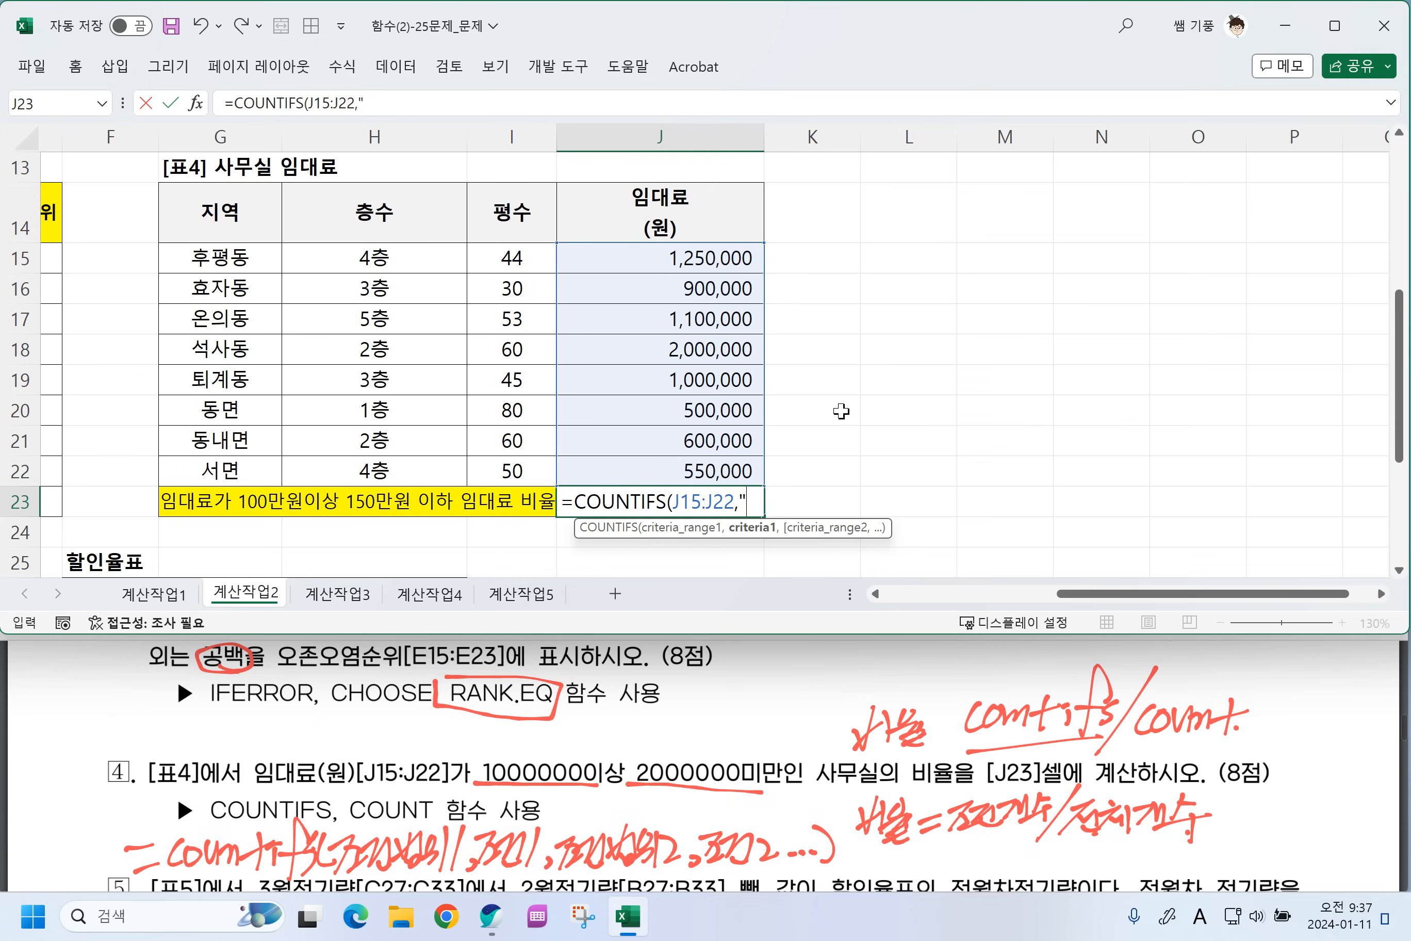
text(>=1000000)
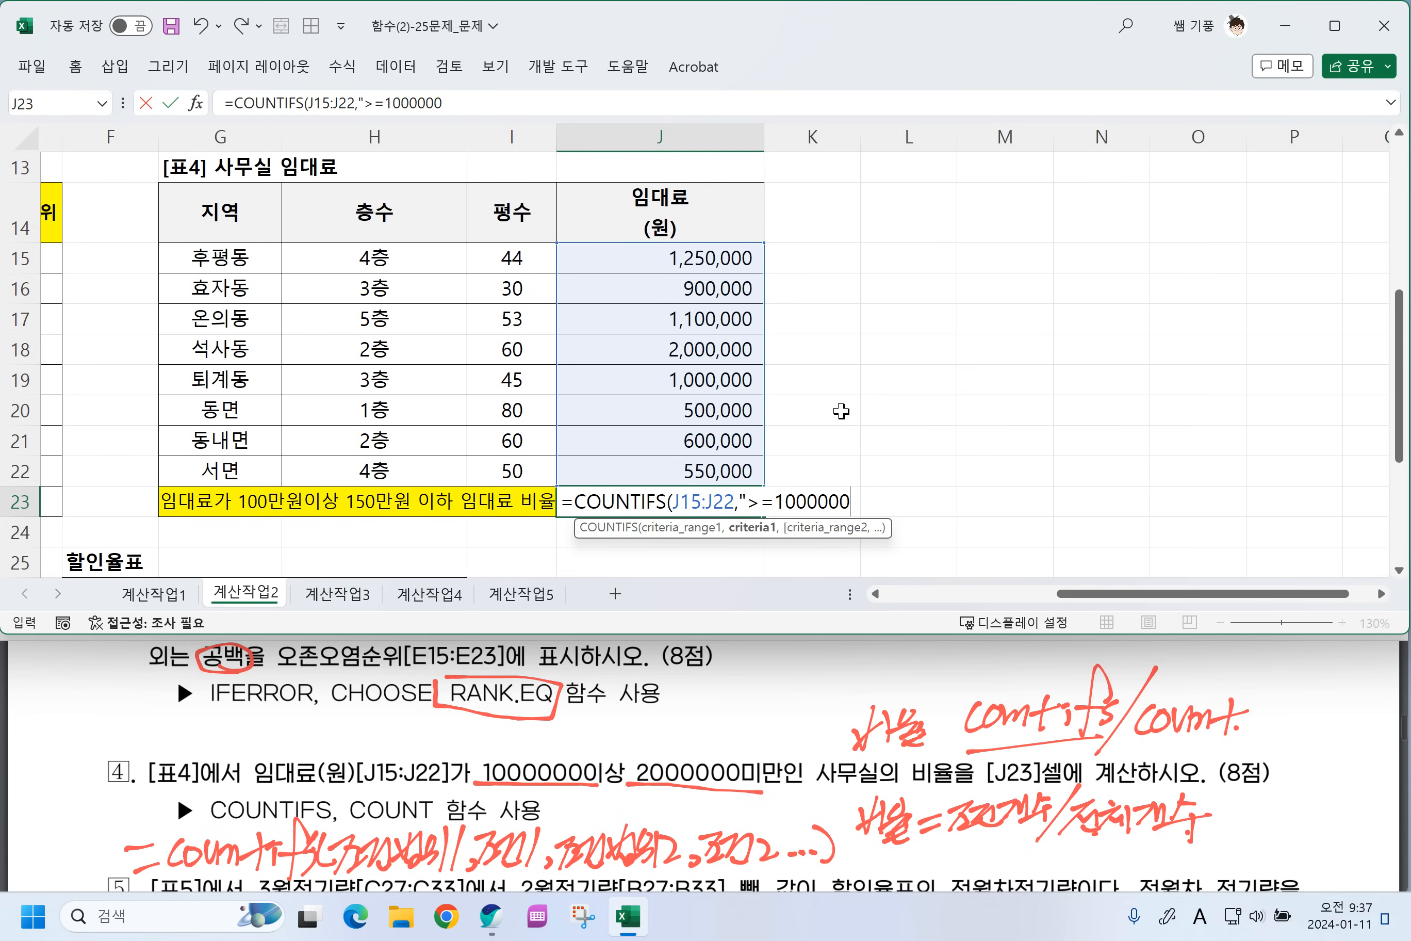
text(",)
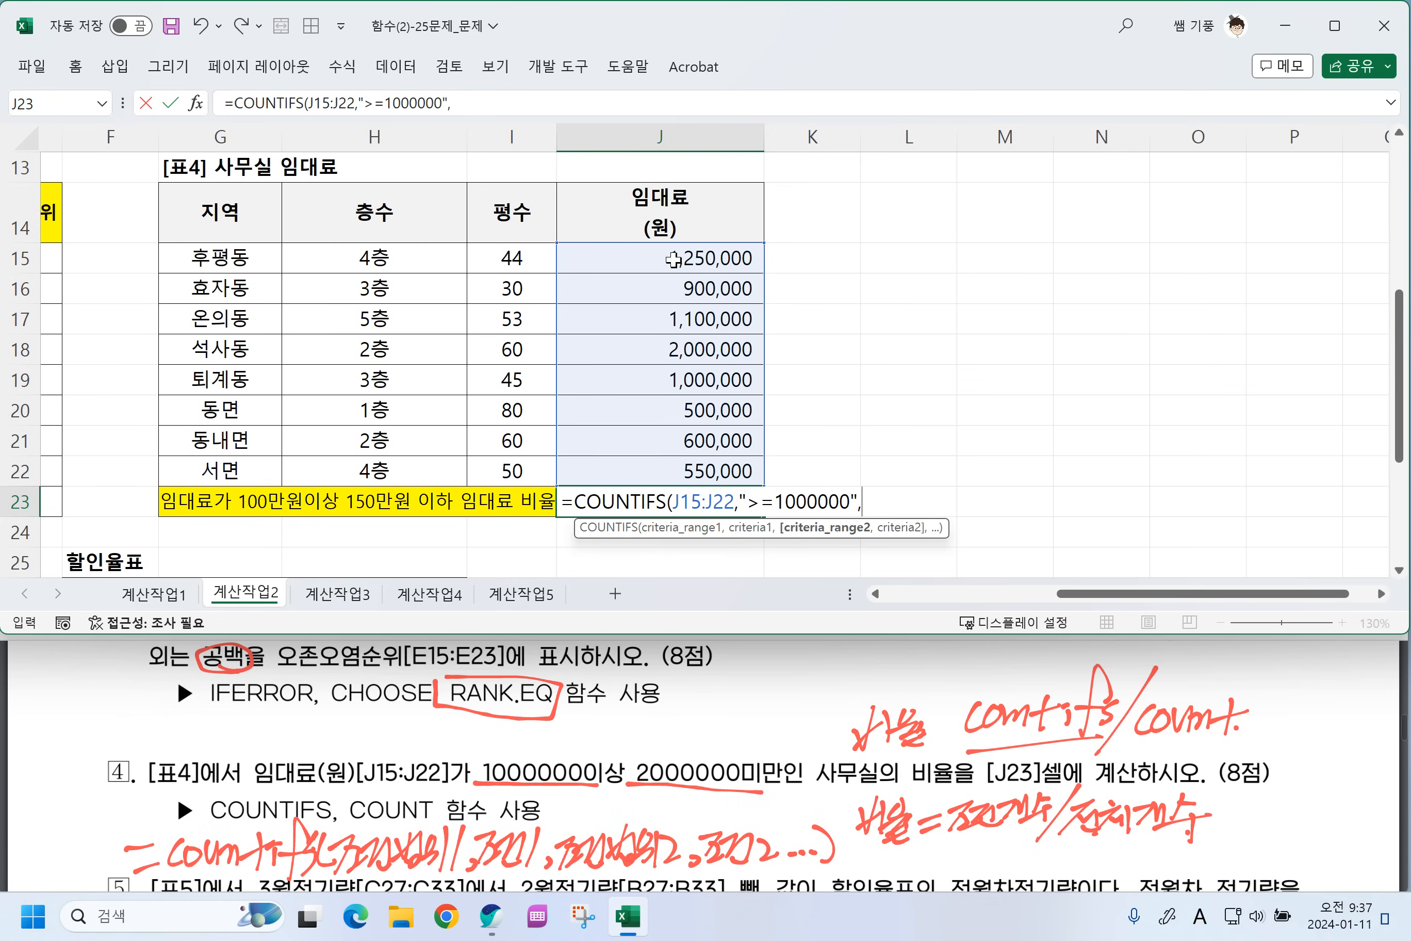
Add J15:J22 with the second criterion "<2000000" to the COUNTIFS formula and confirm it.
drag(674, 262, 669, 465)
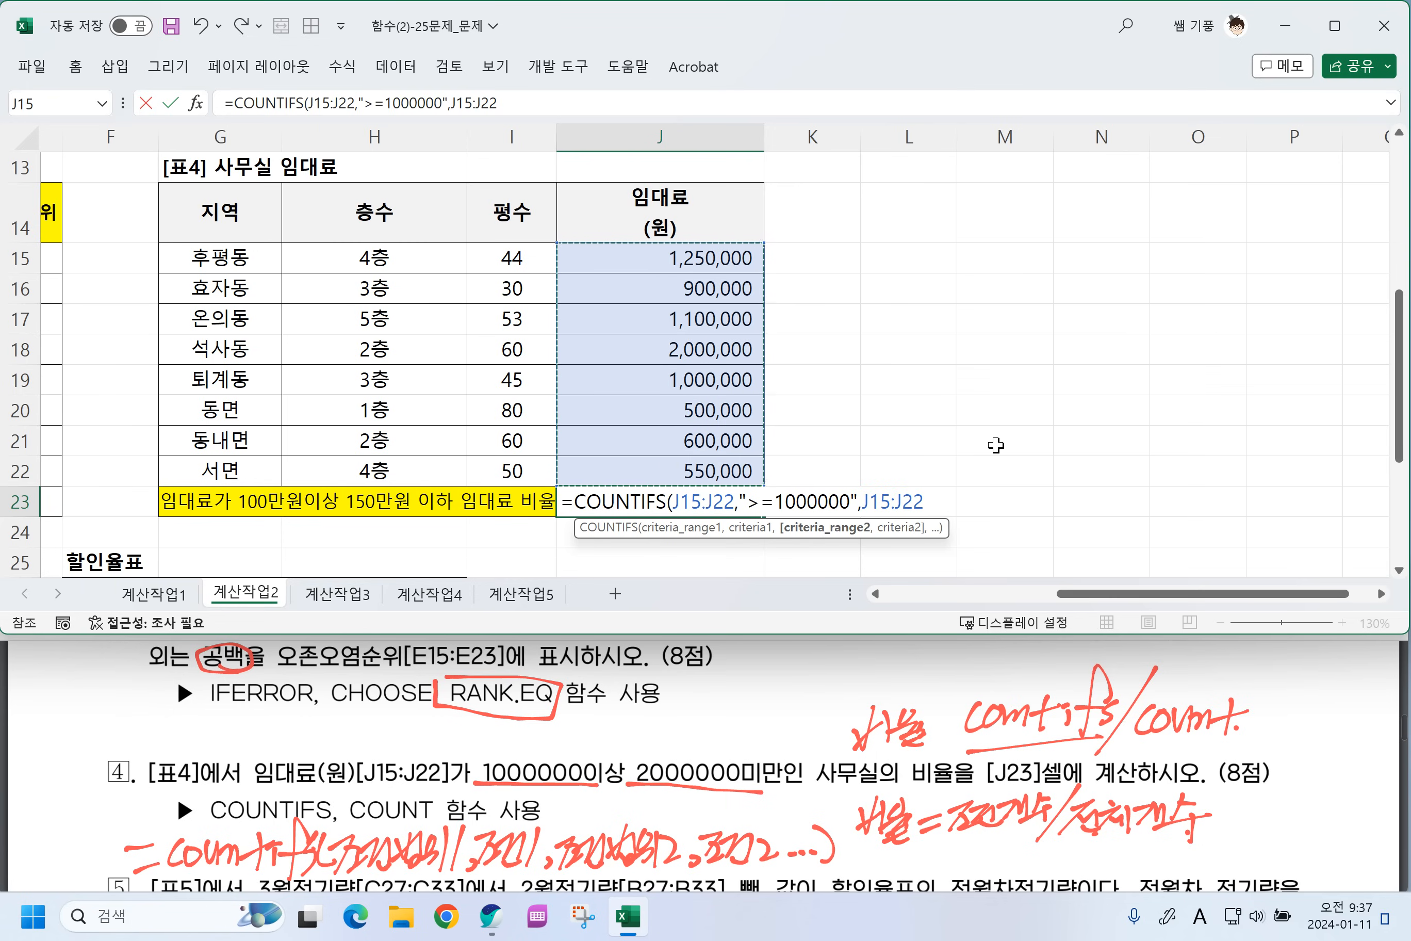
text(,)
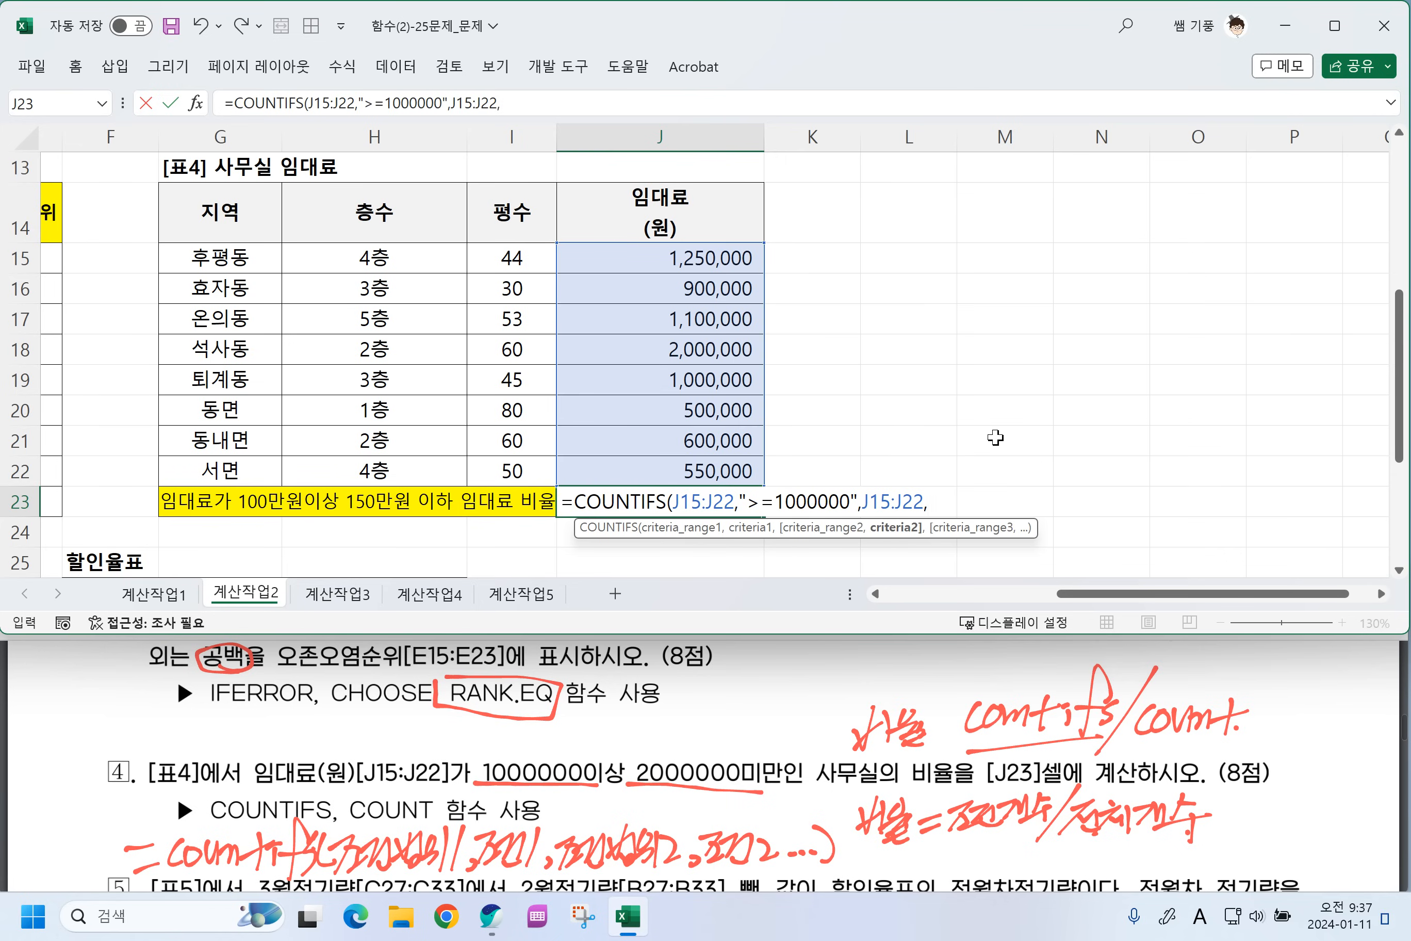
text(")
text(<2000000)
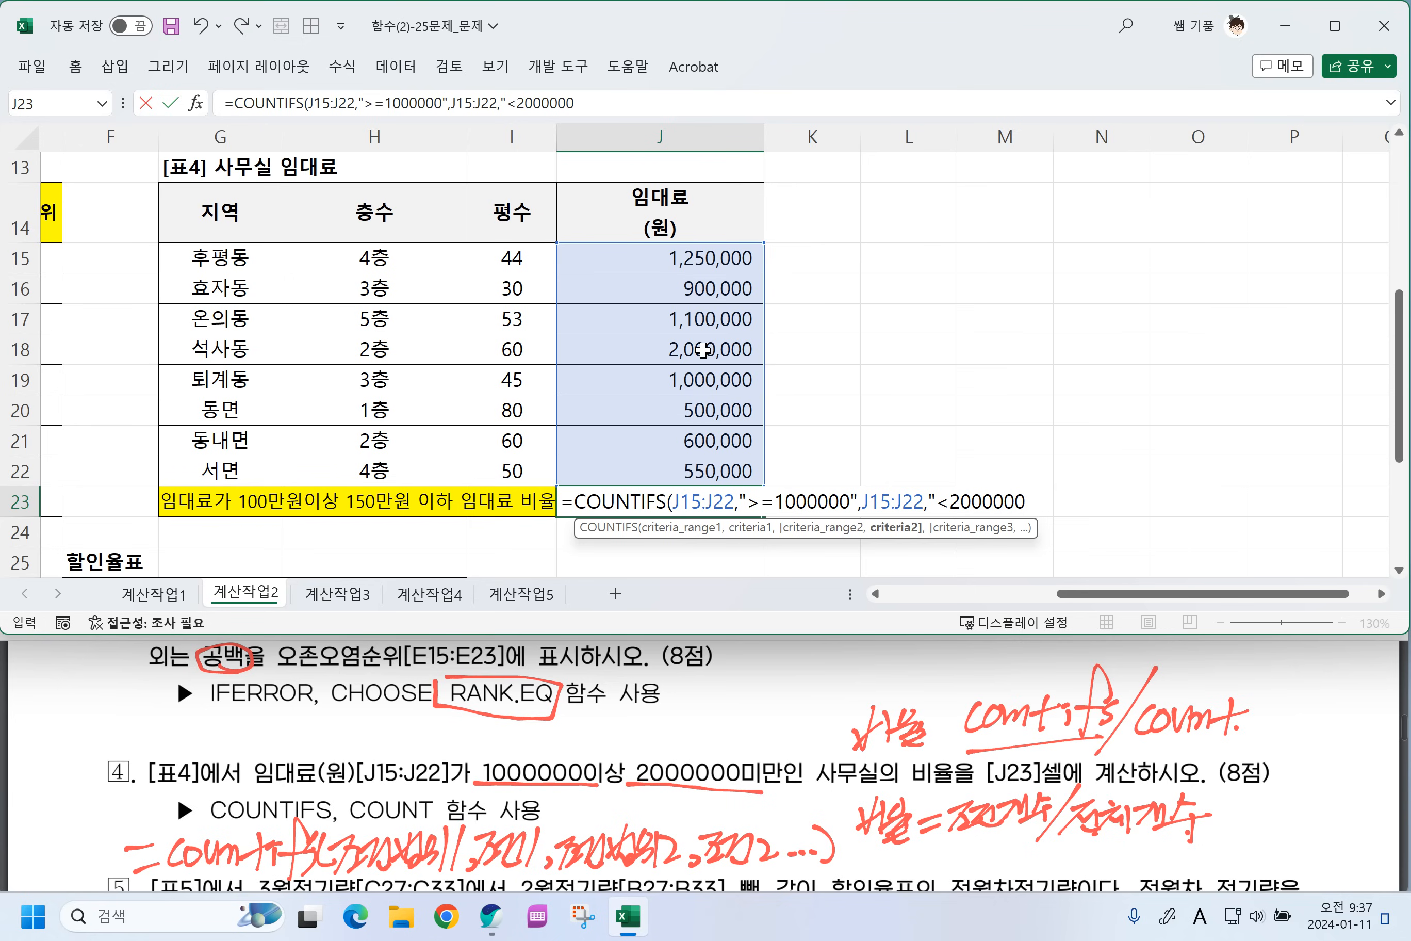
text("))
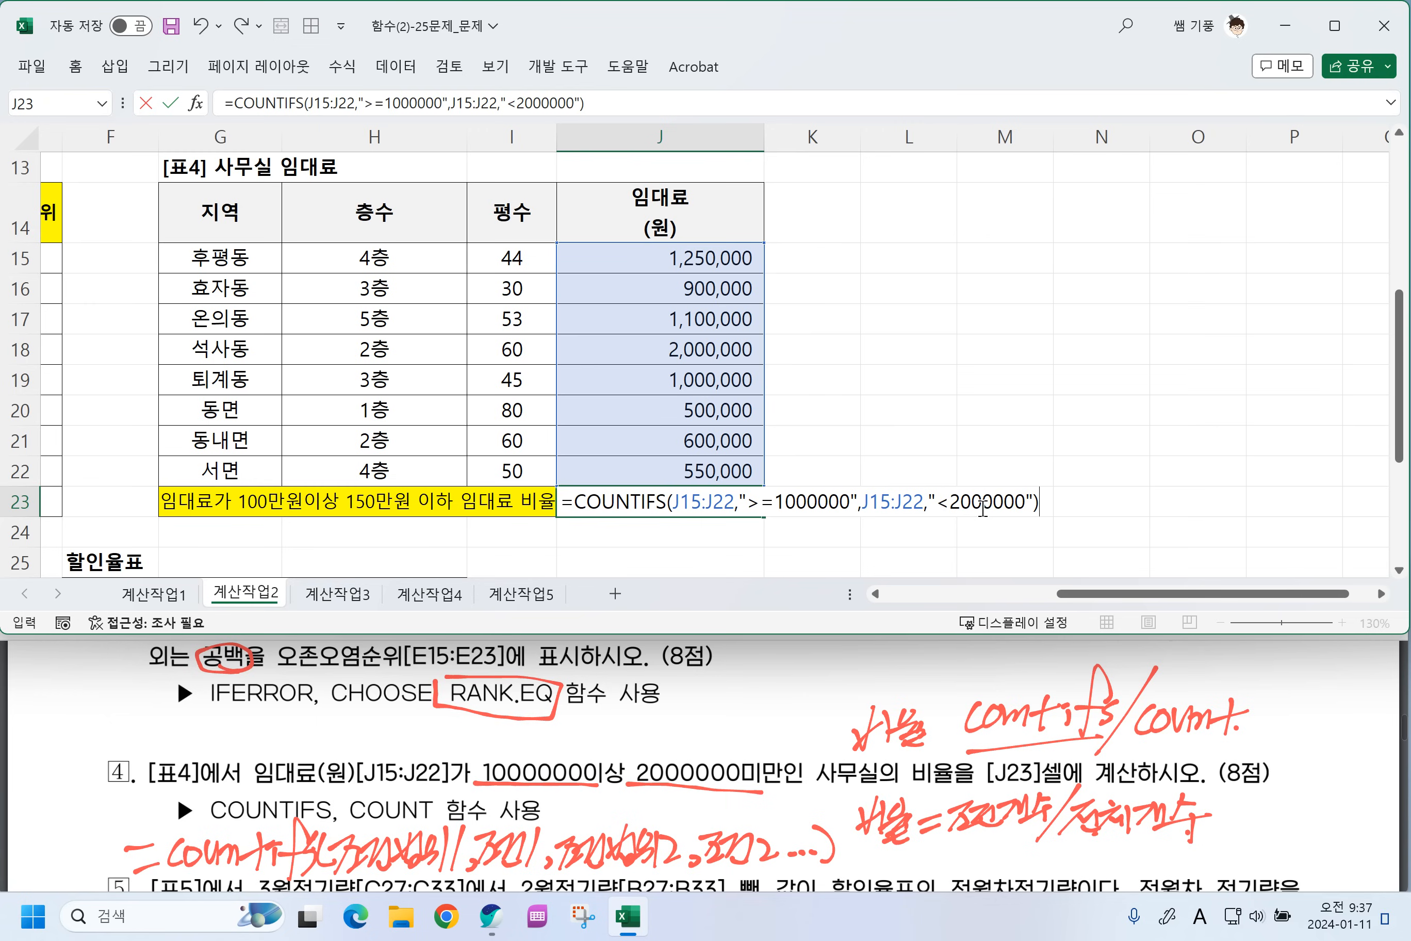
key(Return)
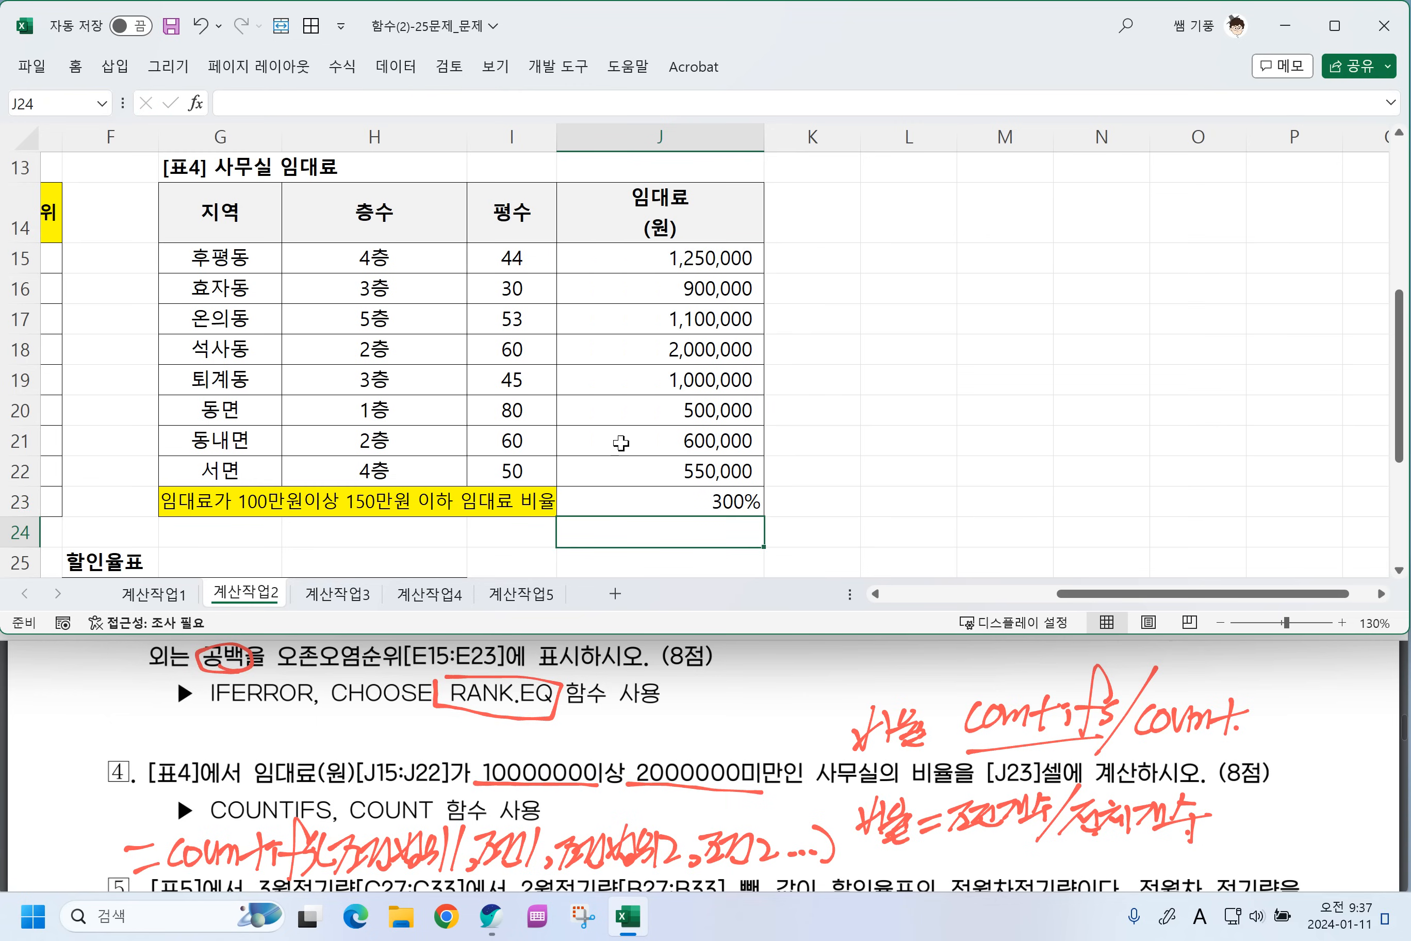
Divide the COUNTIFS formula in J23 by COUNT(J15:J22) to calculate the rent ratio.
click(644, 493)
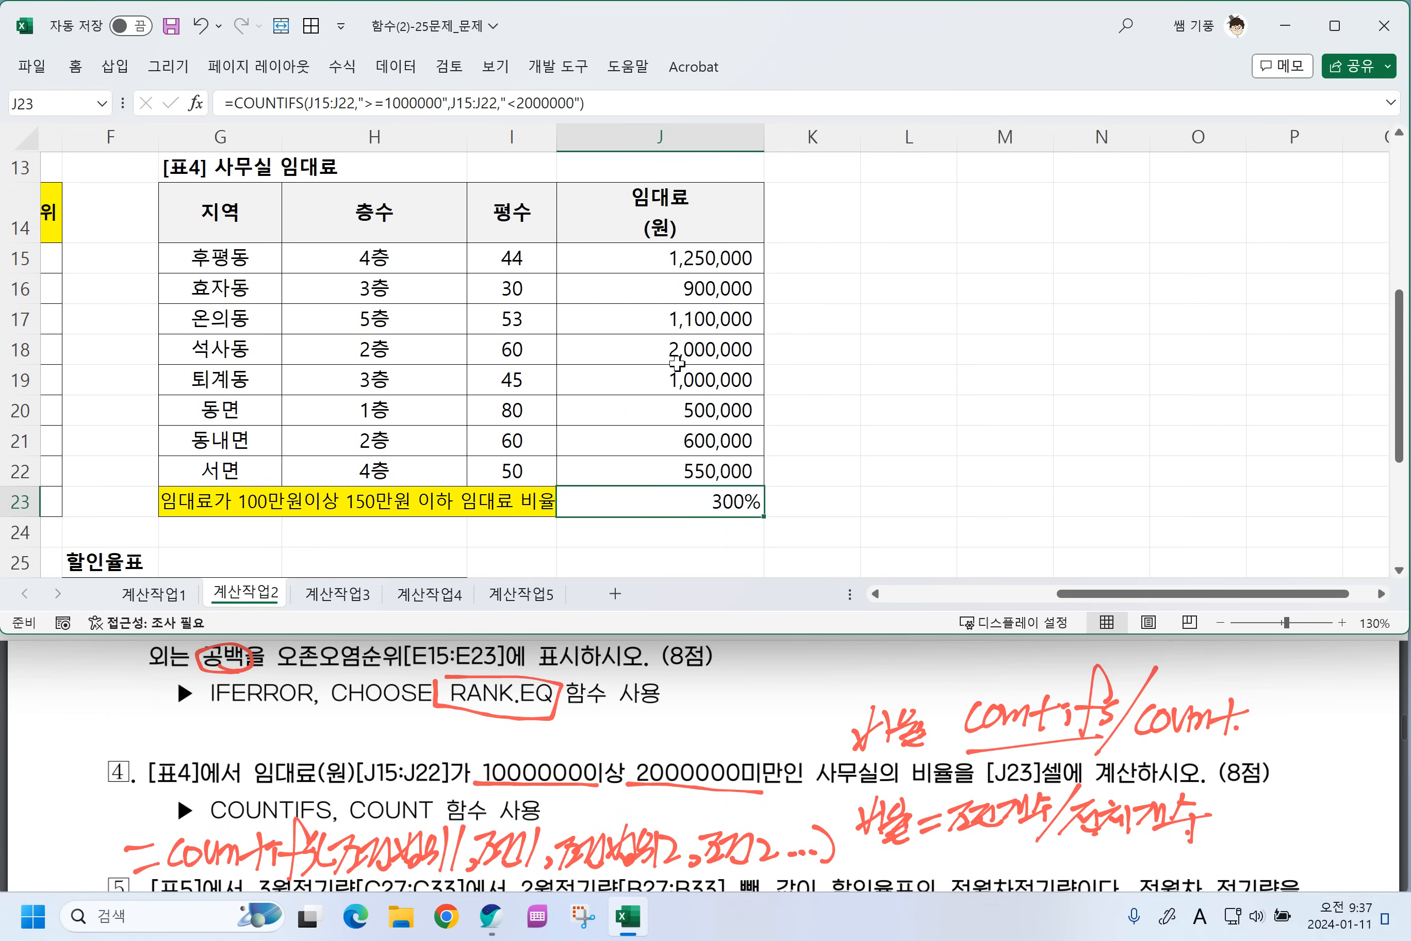
double_click(702, 501)
click(1045, 502)
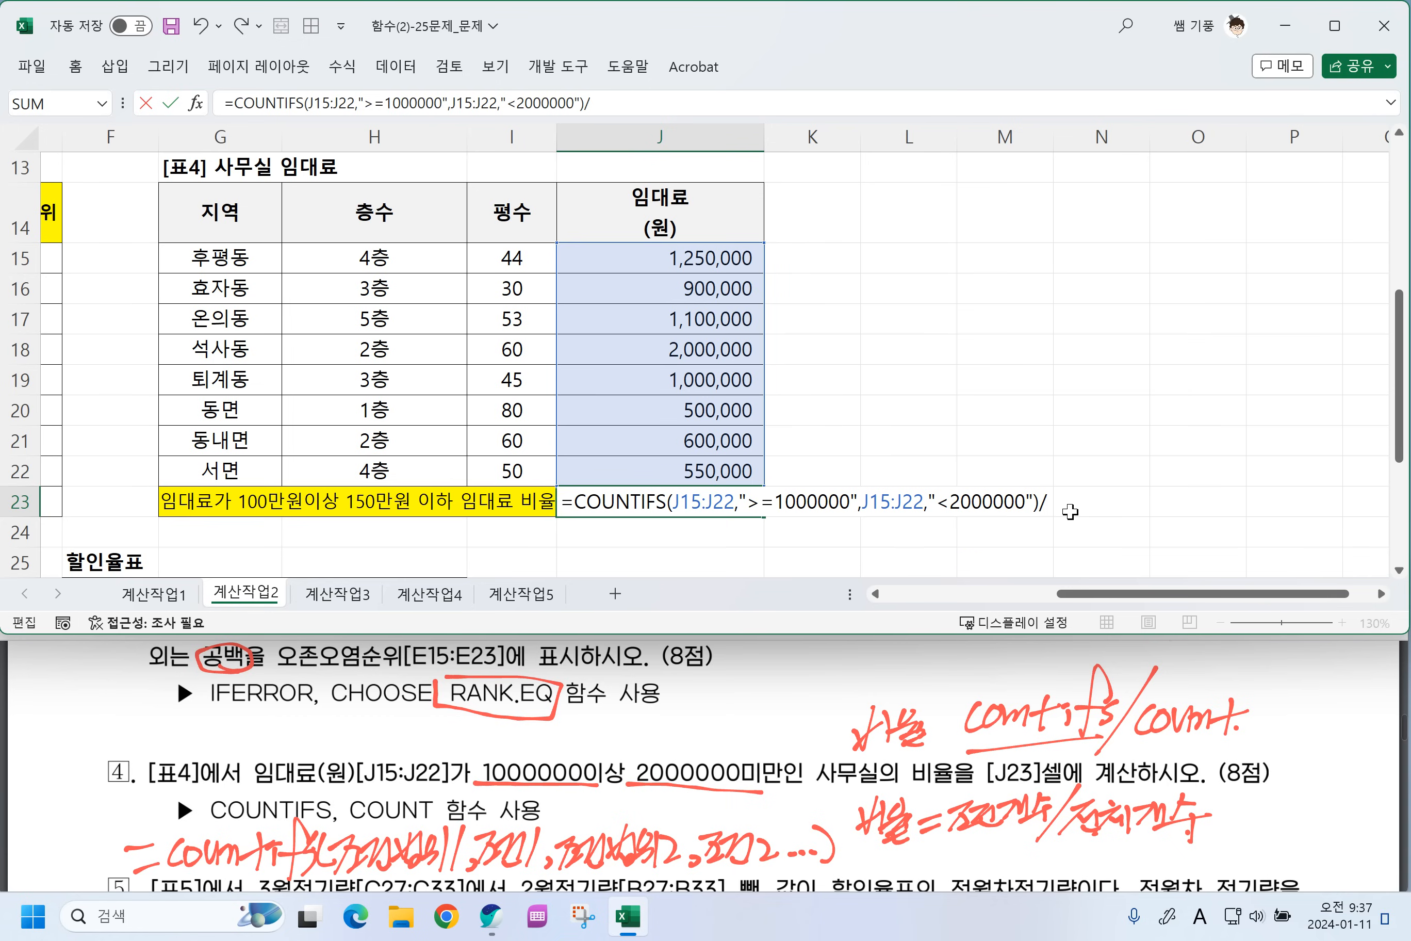
text(/COUNT)
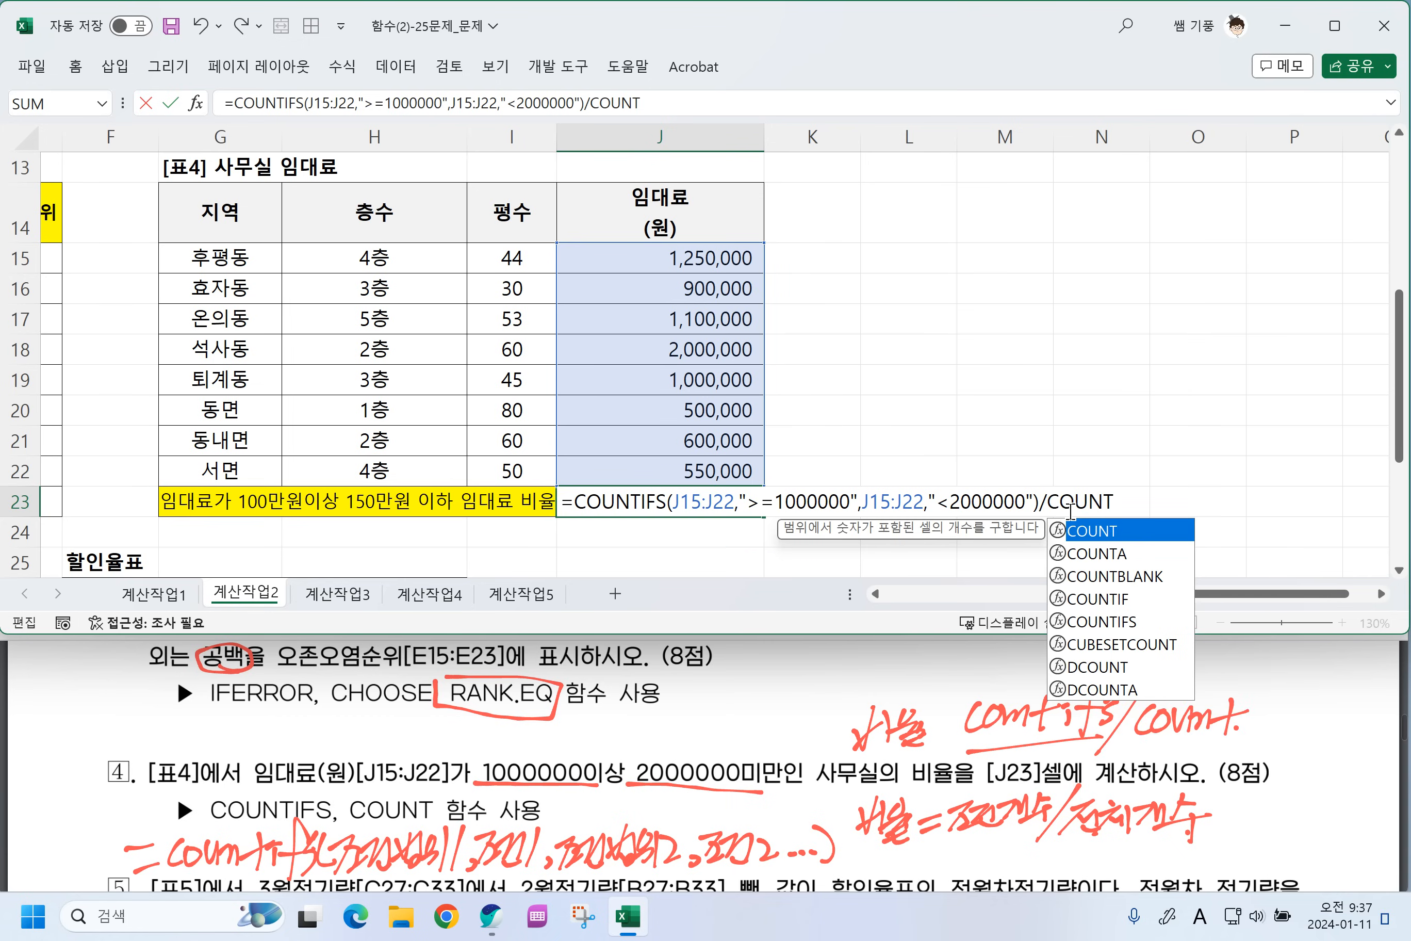
text(()
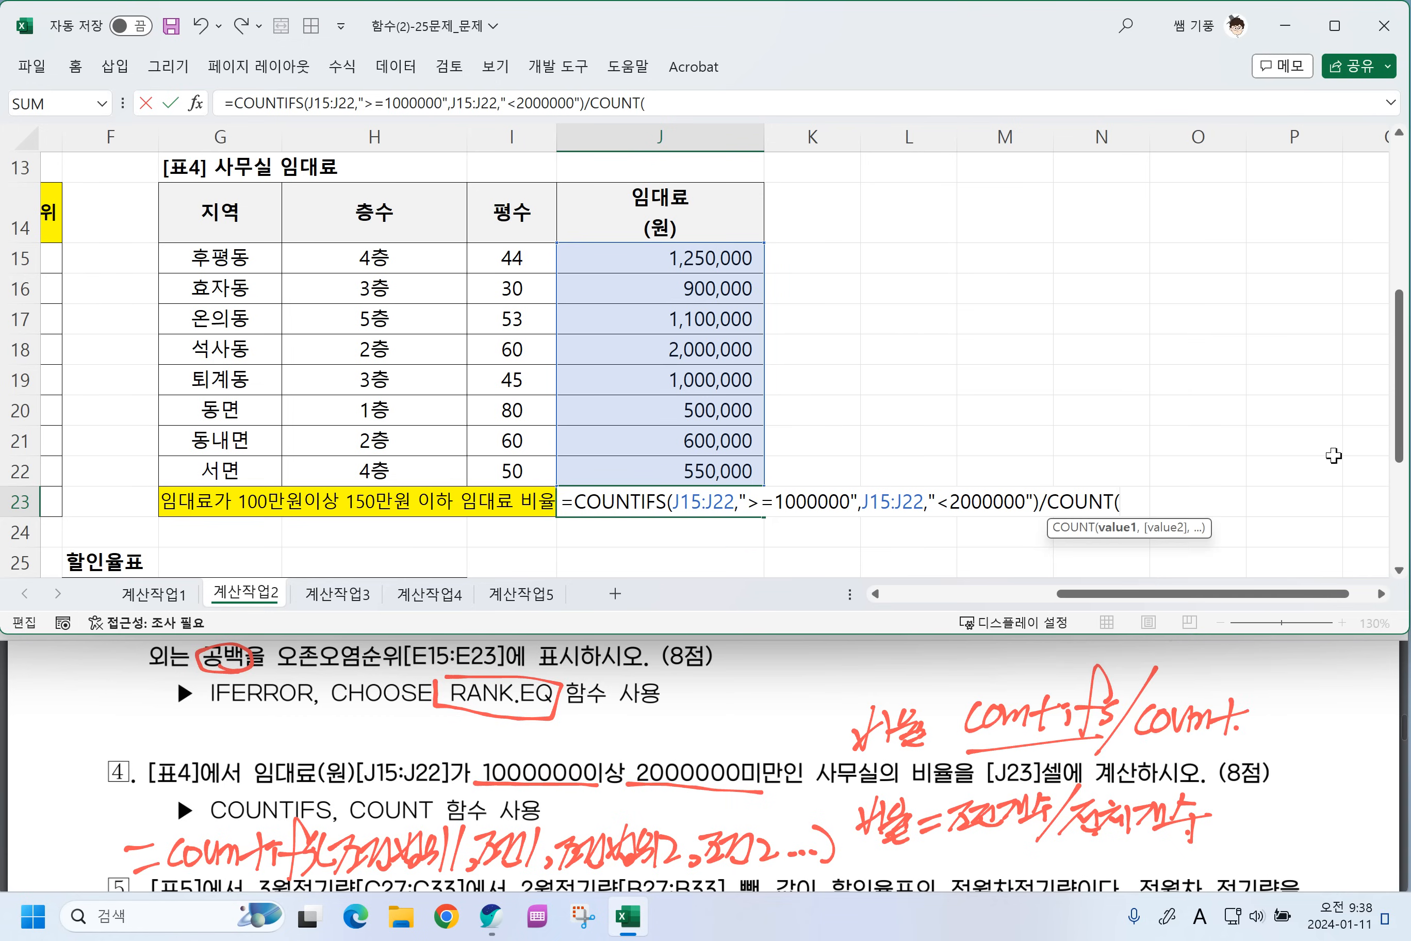
drag(617, 264, 603, 467)
text())
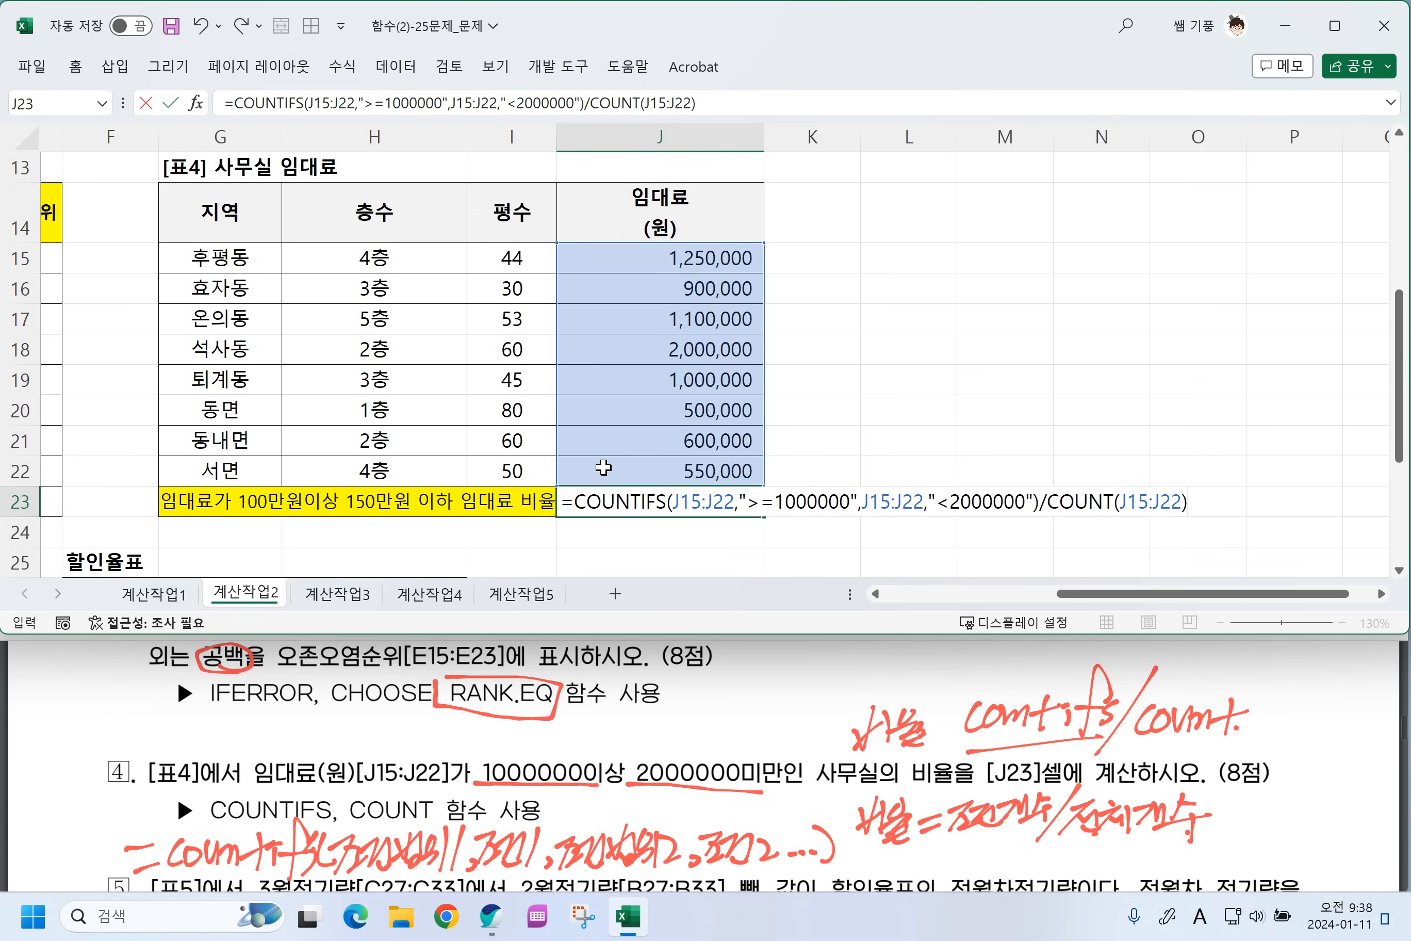
key(Return)
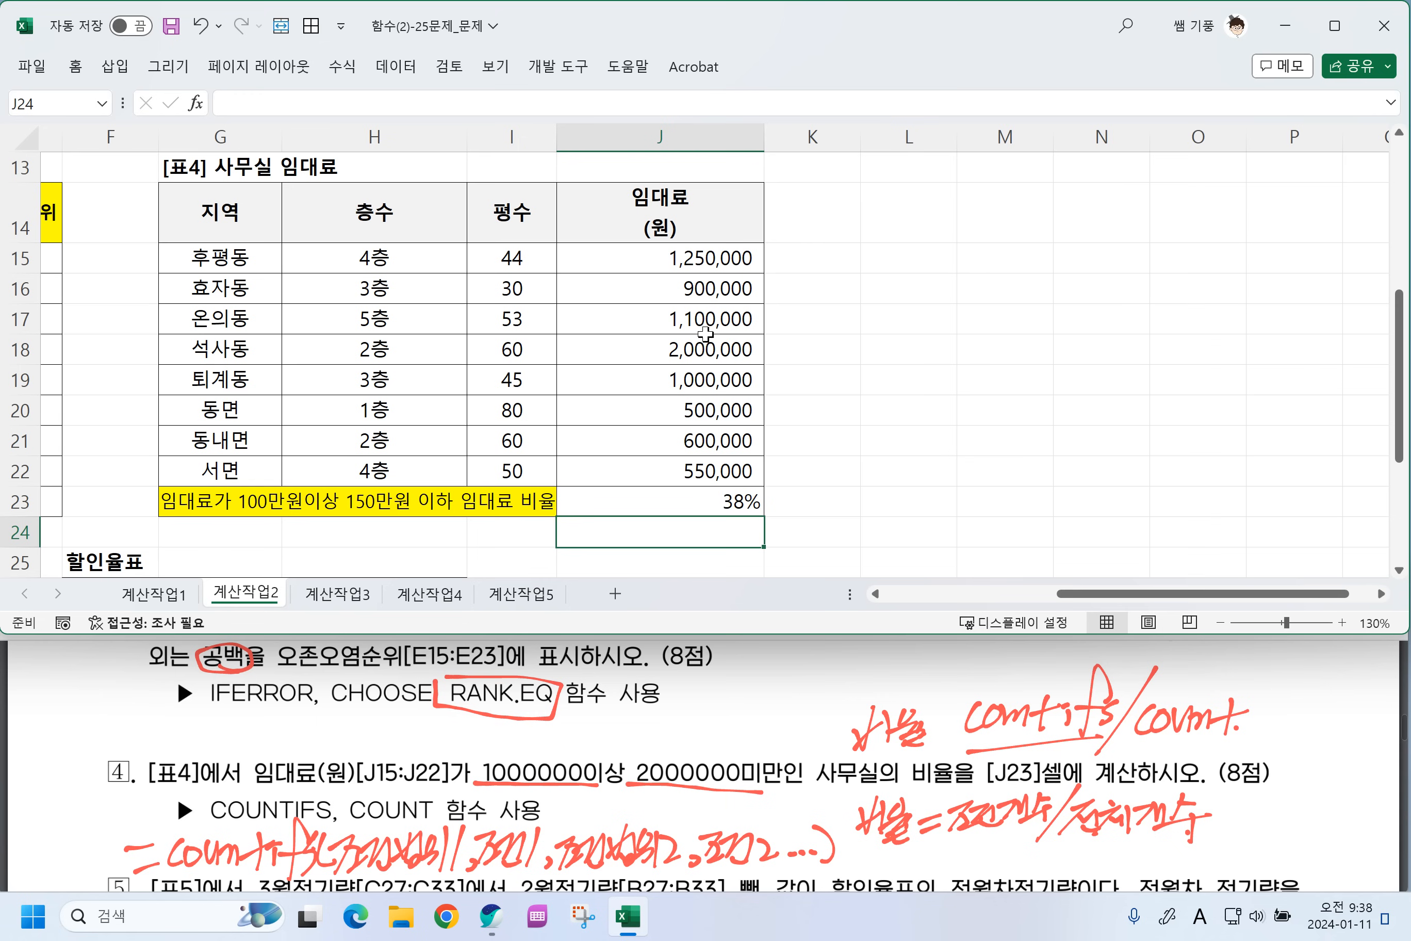
In the question PDF, underline 한자리는 and circle 내림 in question 5's rounding instruction, then handwrite Rounddown beneath it.
drag(1060, 594, 882, 592)
scroll(238, 360, down, 2)
scroll(238, 361, down, 1)
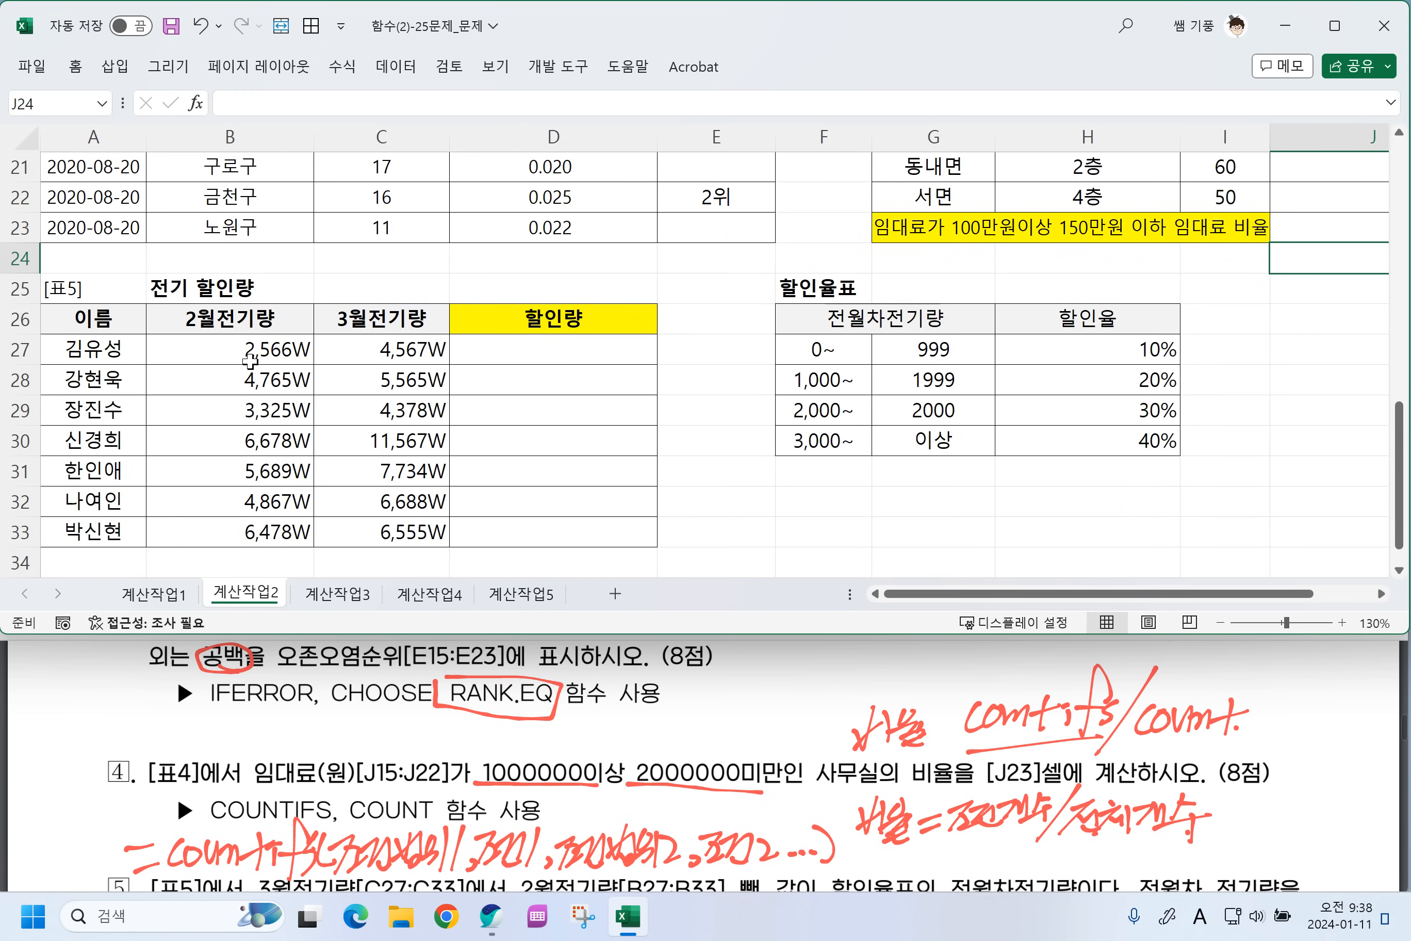
scroll(313, 823, down, 2)
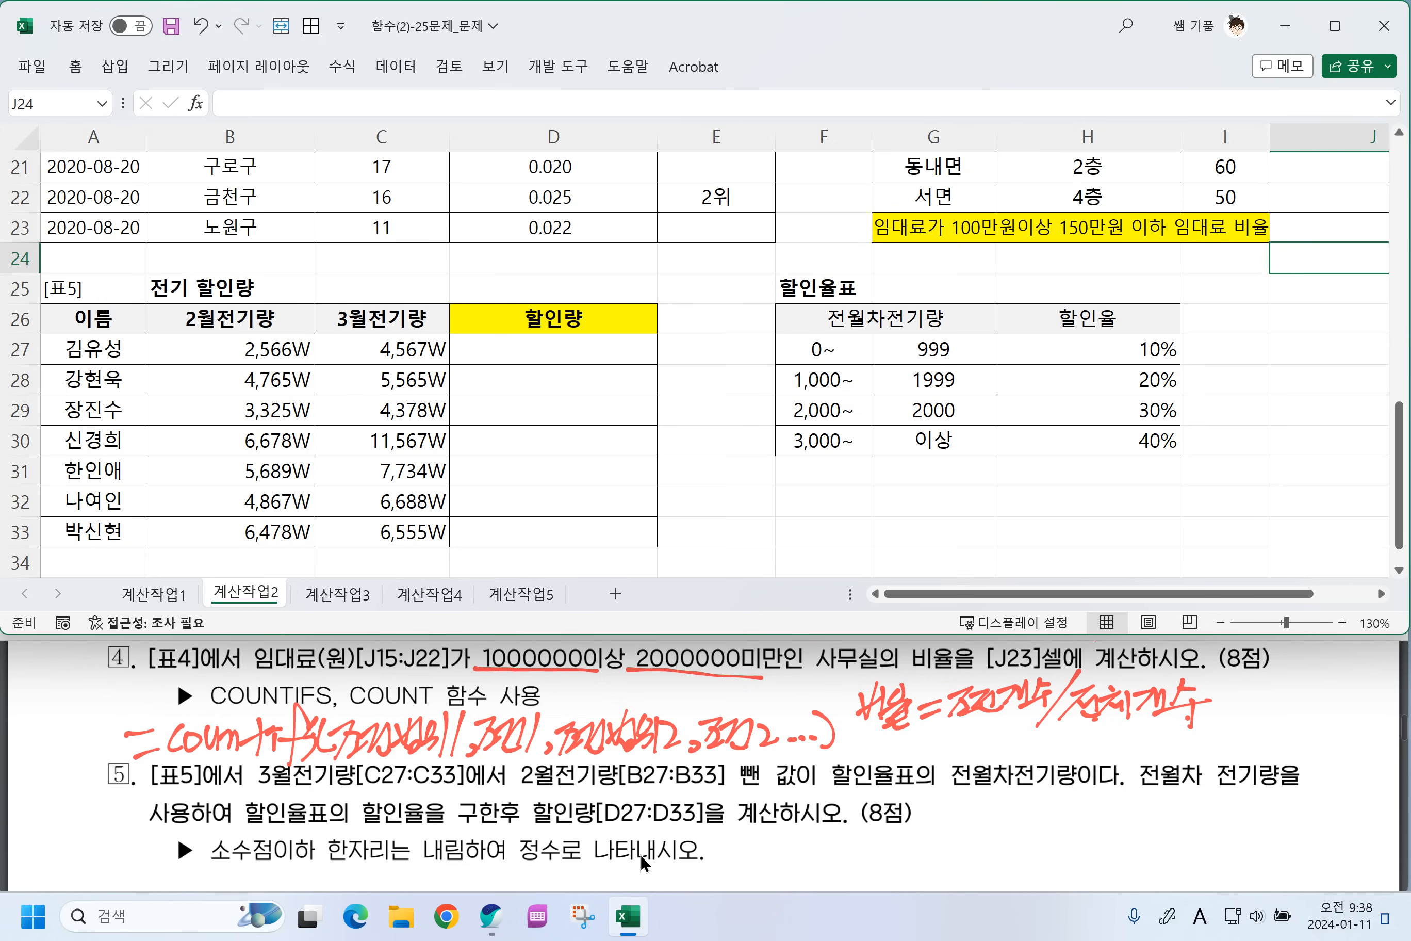
scroll(675, 852, down, 1)
scroll(554, 741, down, 3)
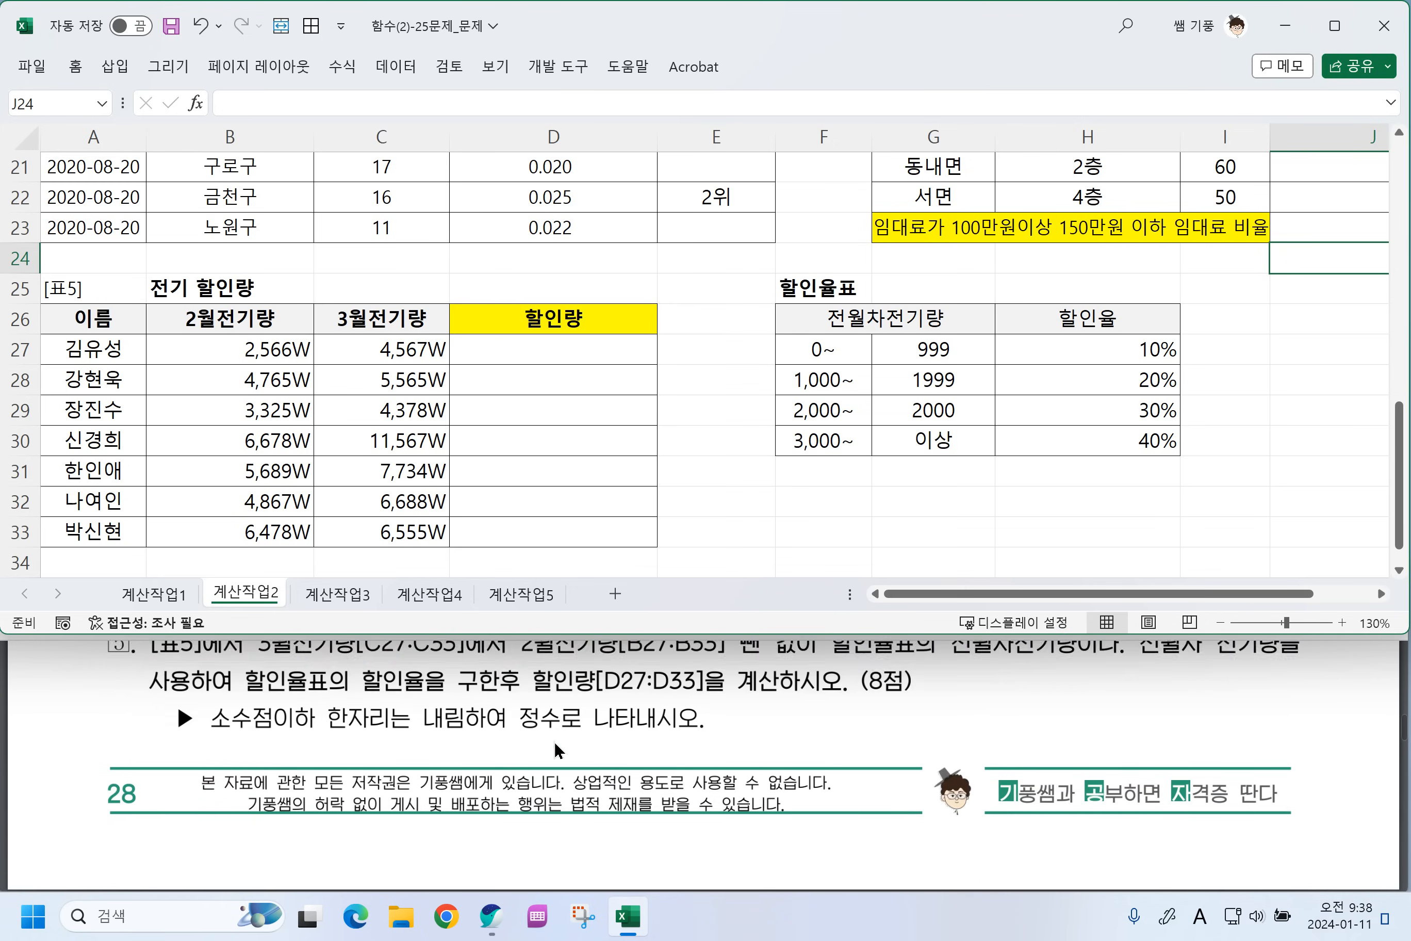
scroll(552, 742, up, 2)
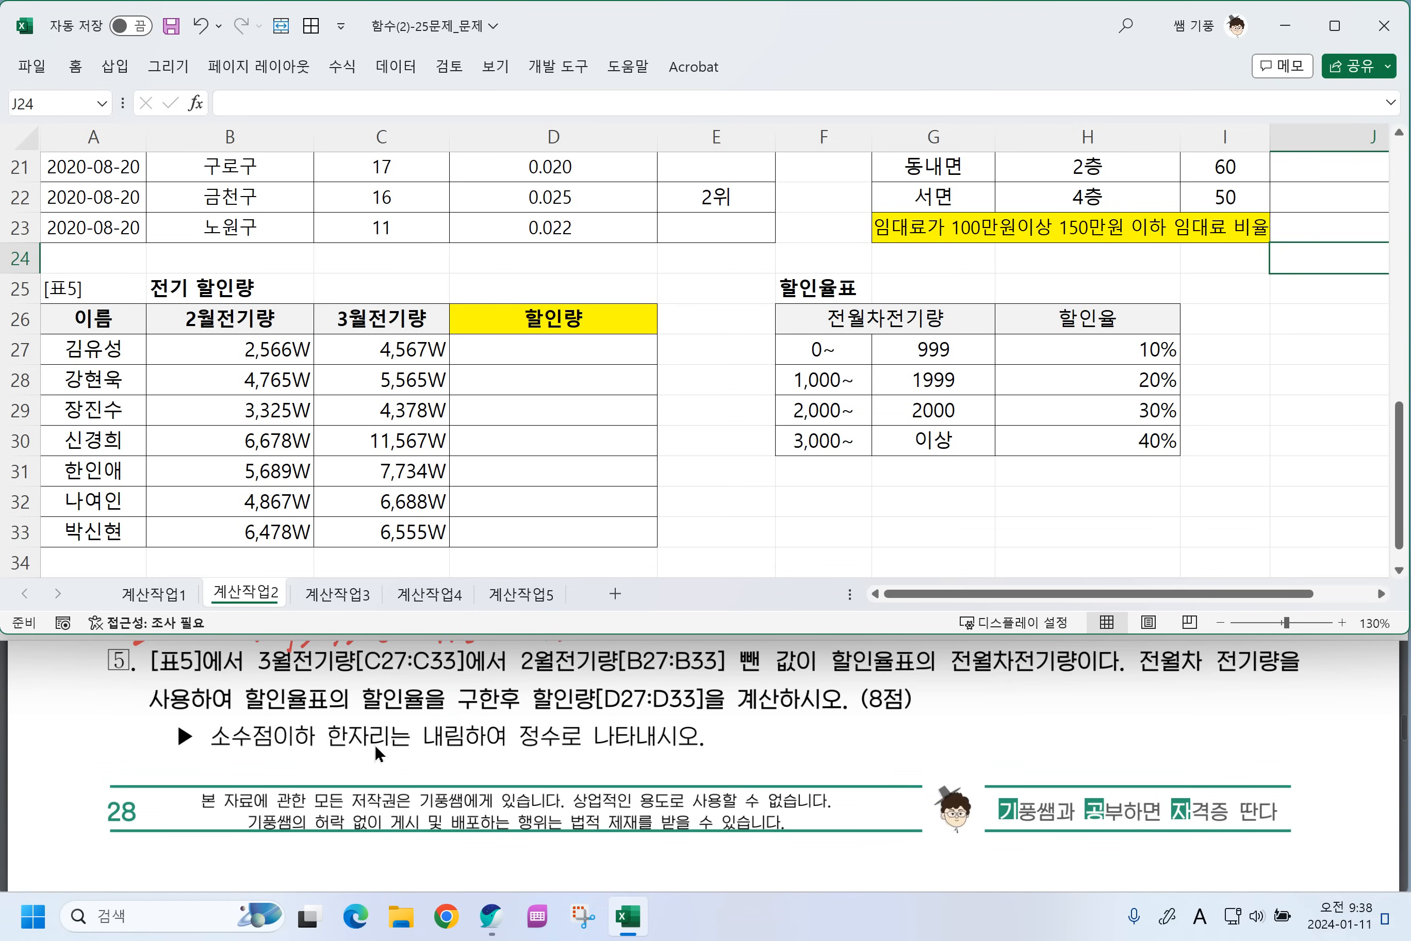
mouse_move(322, 742)
mouse_down()
mouse_move(425, 752)
mouse_move(419, 784)
mouse_move(428, 768)
mouse_move(445, 801)
mouse_move(499, 753)
mouse_move(514, 789)
mouse_move(594, 772)
mouse_up()
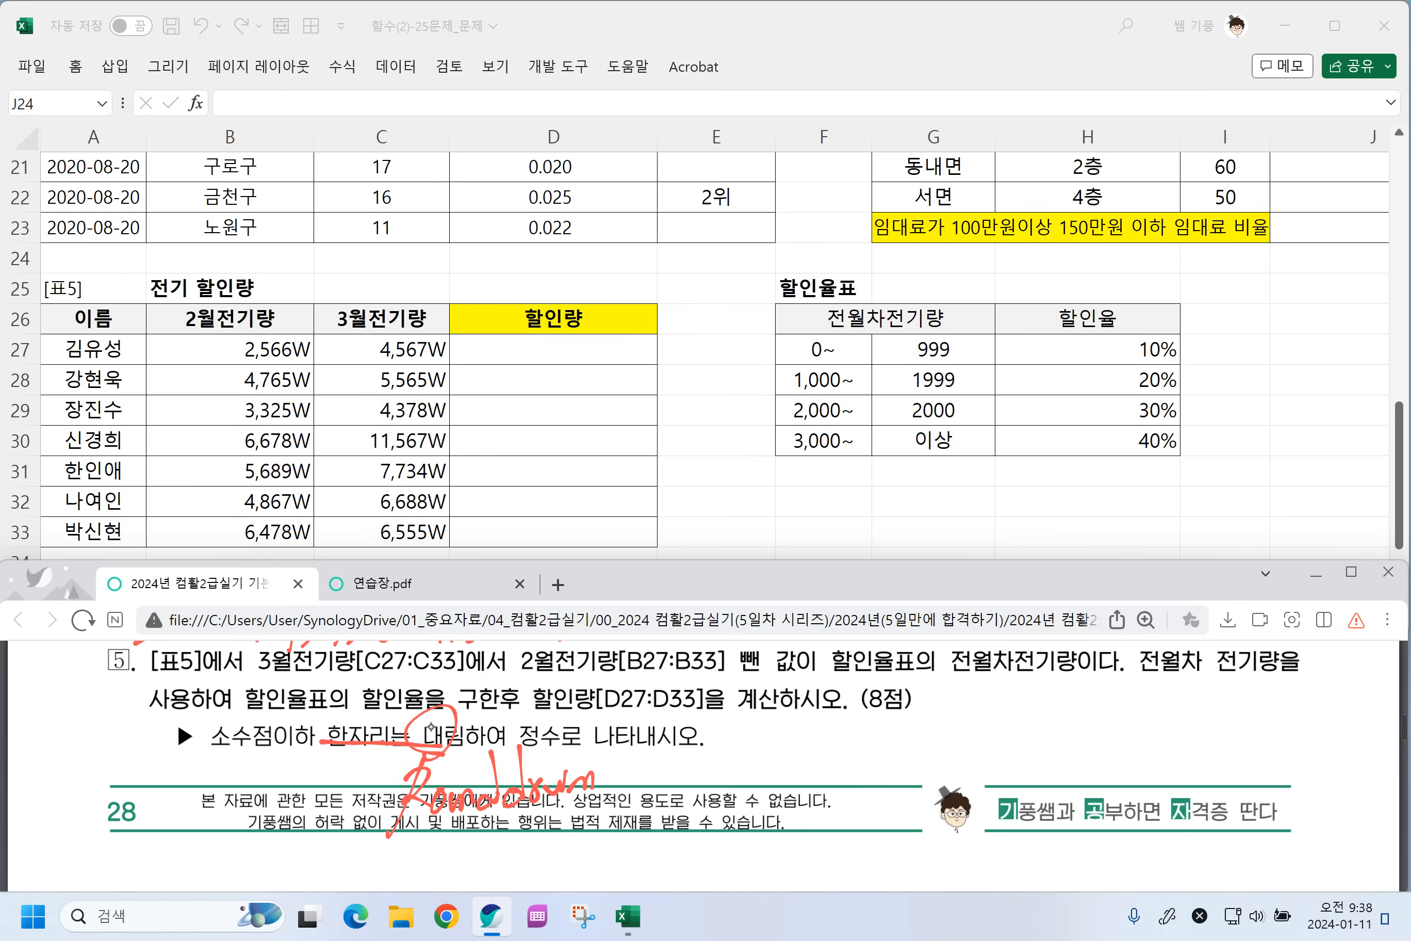
Handwrite the syntax =Rounddown(숫자, K) beside question 5's hints on the following page.
scroll(499, 769, down, 4)
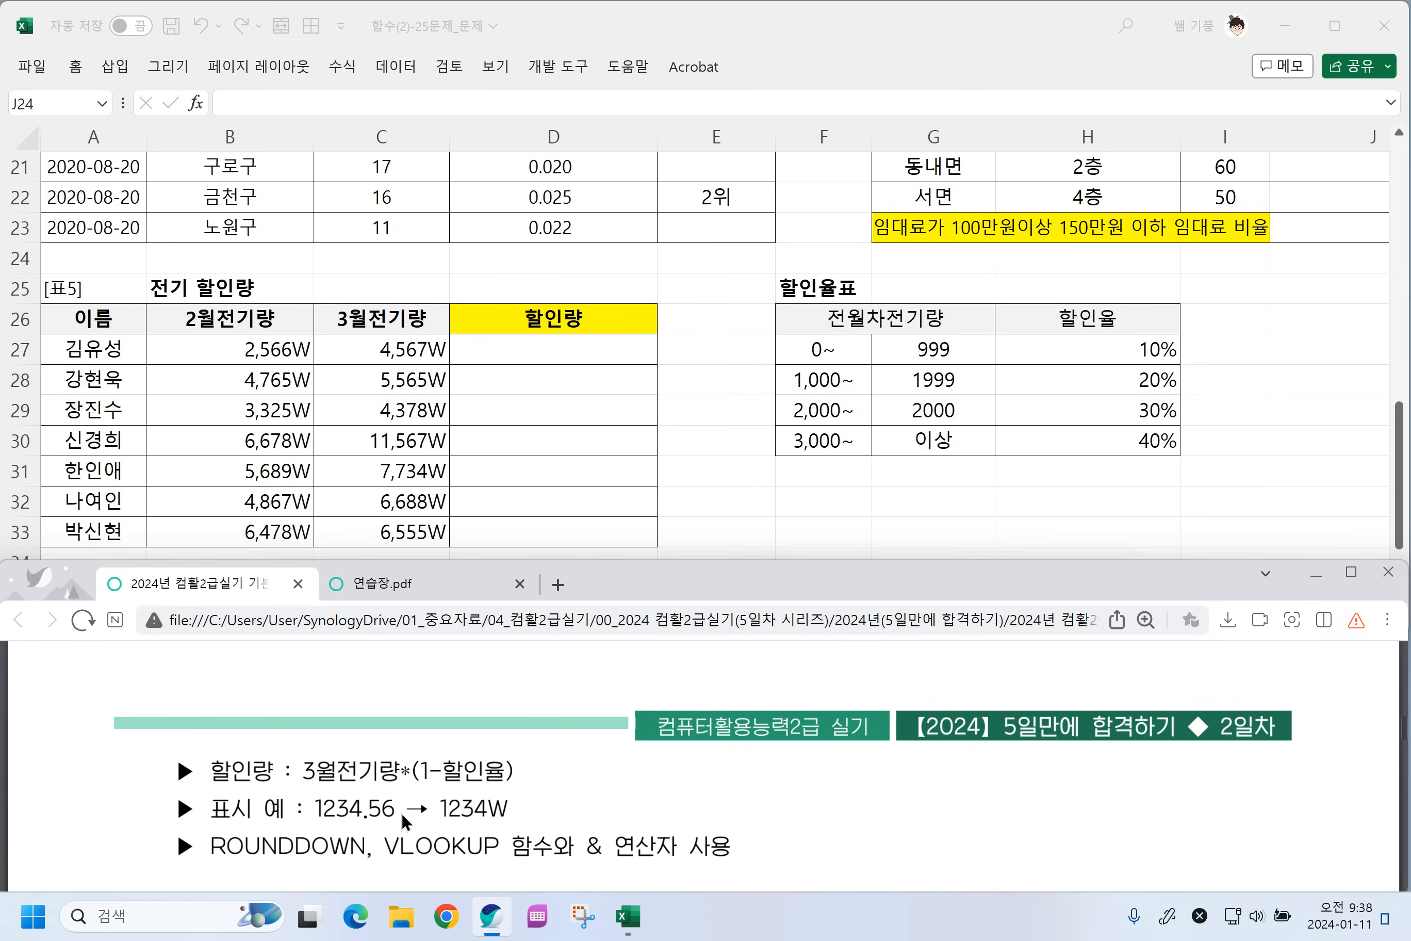
scroll(430, 817, up, 3)
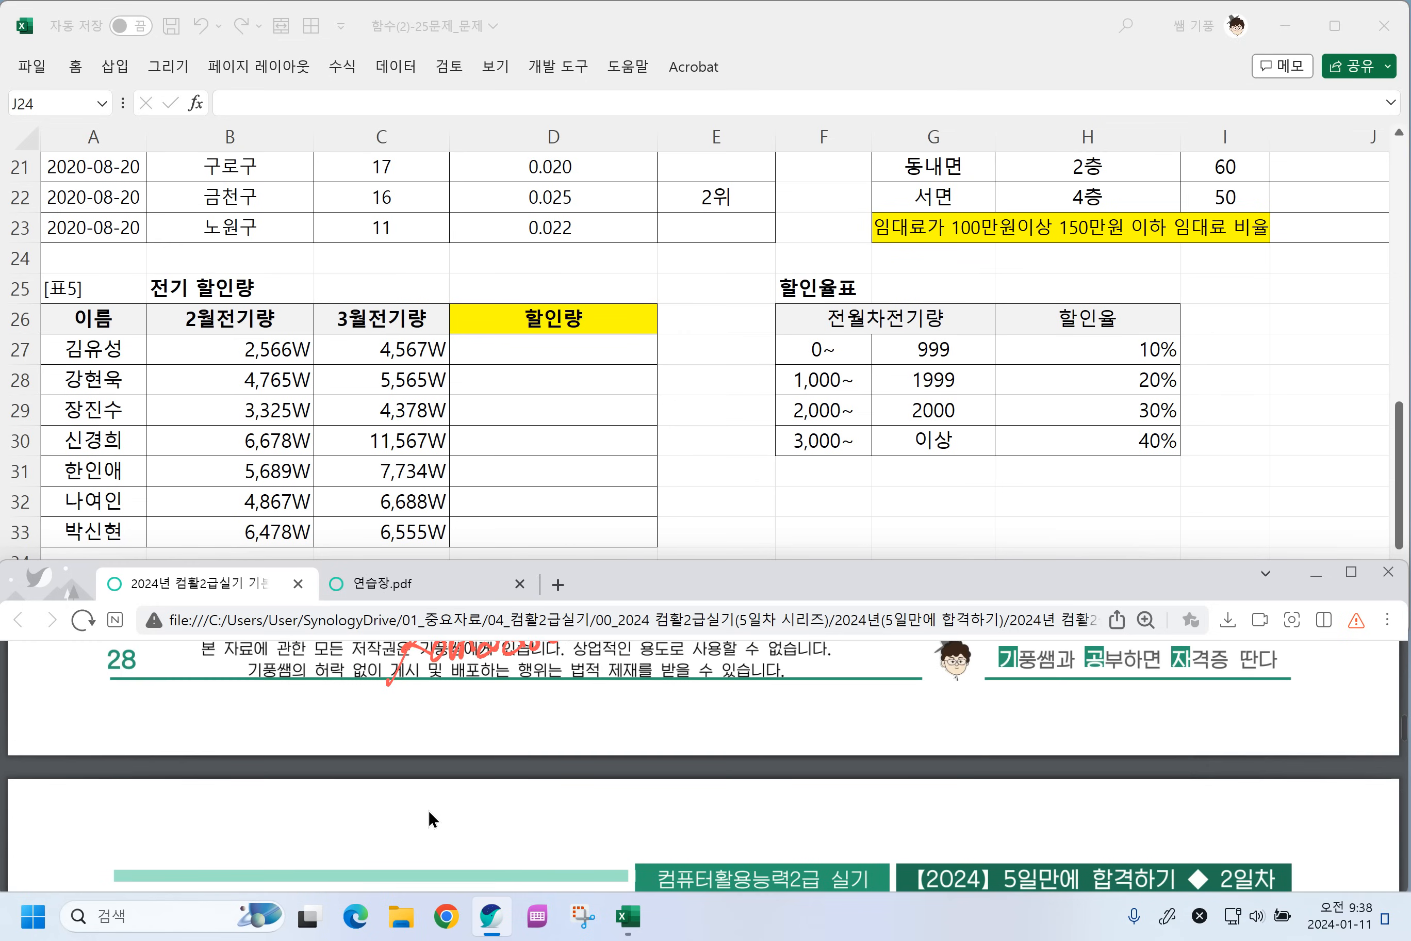
scroll(430, 814, down, 1)
scroll(430, 814, down, 1)
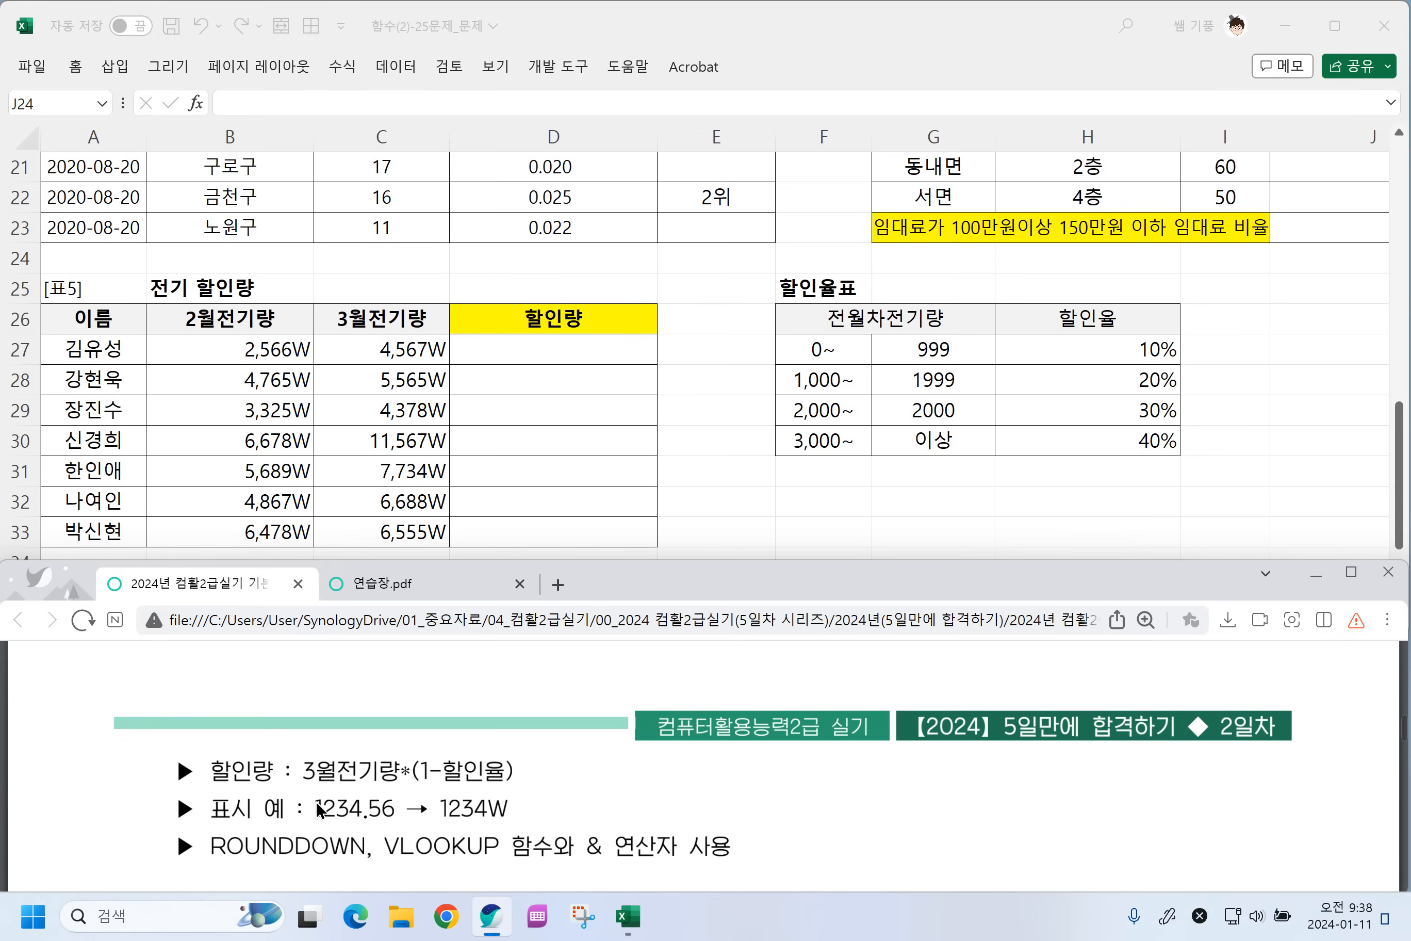
drag(757, 775, 785, 770)
drag(763, 790, 791, 783)
mouse_move(800, 752)
mouse_down()
mouse_move(785, 813)
mouse_move(834, 789)
mouse_move(863, 799)
mouse_move(873, 783)
mouse_up()
drag(895, 737, 894, 798)
mouse_move(921, 739)
mouse_down()
mouse_move(919, 790)
mouse_move(982, 788)
mouse_up()
mouse_move(1003, 751)
mouse_down()
mouse_move(992, 766)
mouse_move(1011, 786)
mouse_move(1045, 763)
mouse_up()
mouse_move(1014, 771)
mouse_down()
mouse_move(1015, 807)
mouse_move(1045, 788)
mouse_up()
mouse_move(1044, 760)
mouse_down()
mouse_move(1047, 790)
mouse_move(1066, 779)
mouse_up()
mouse_move(1069, 748)
mouse_down()
mouse_move(1070, 795)
mouse_move(1115, 756)
mouse_up()
mouse_move(1110, 758)
mouse_down()
mouse_move(1098, 782)
mouse_move(1123, 793)
mouse_move(1144, 769)
mouse_up()
mouse_move(1151, 748)
mouse_down()
mouse_move(1152, 773)
mouse_move(1131, 790)
mouse_up()
mouse_move(1145, 780)
mouse_down()
mouse_move(1155, 787)
mouse_move(1157, 773)
mouse_up()
drag(1170, 752, 1179, 758)
mouse_move(1154, 773)
mouse_down()
mouse_move(1171, 770)
mouse_move(1165, 779)
mouse_up()
mouse_move(1185, 735)
mouse_down()
mouse_move(1205, 758)
mouse_move(1188, 775)
mouse_move(1104, 772)
mouse_move(1113, 789)
mouse_move(1149, 784)
mouse_up()
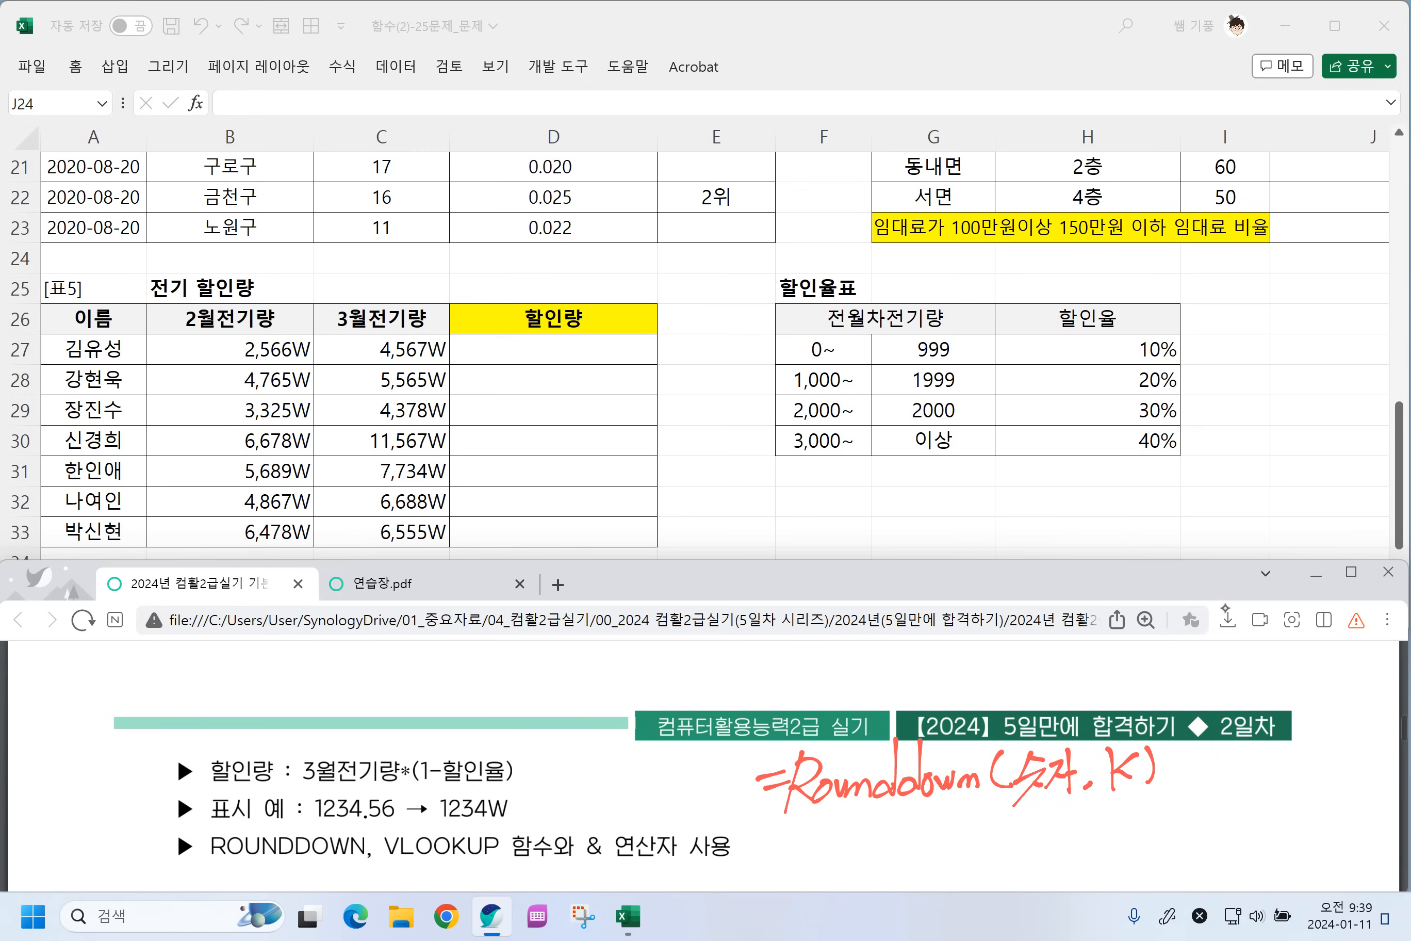
In 연습장.pdf, handwrite the example =Rounddown(1728.1728, 3) followed by an arrow below the choose example.
click(433, 580)
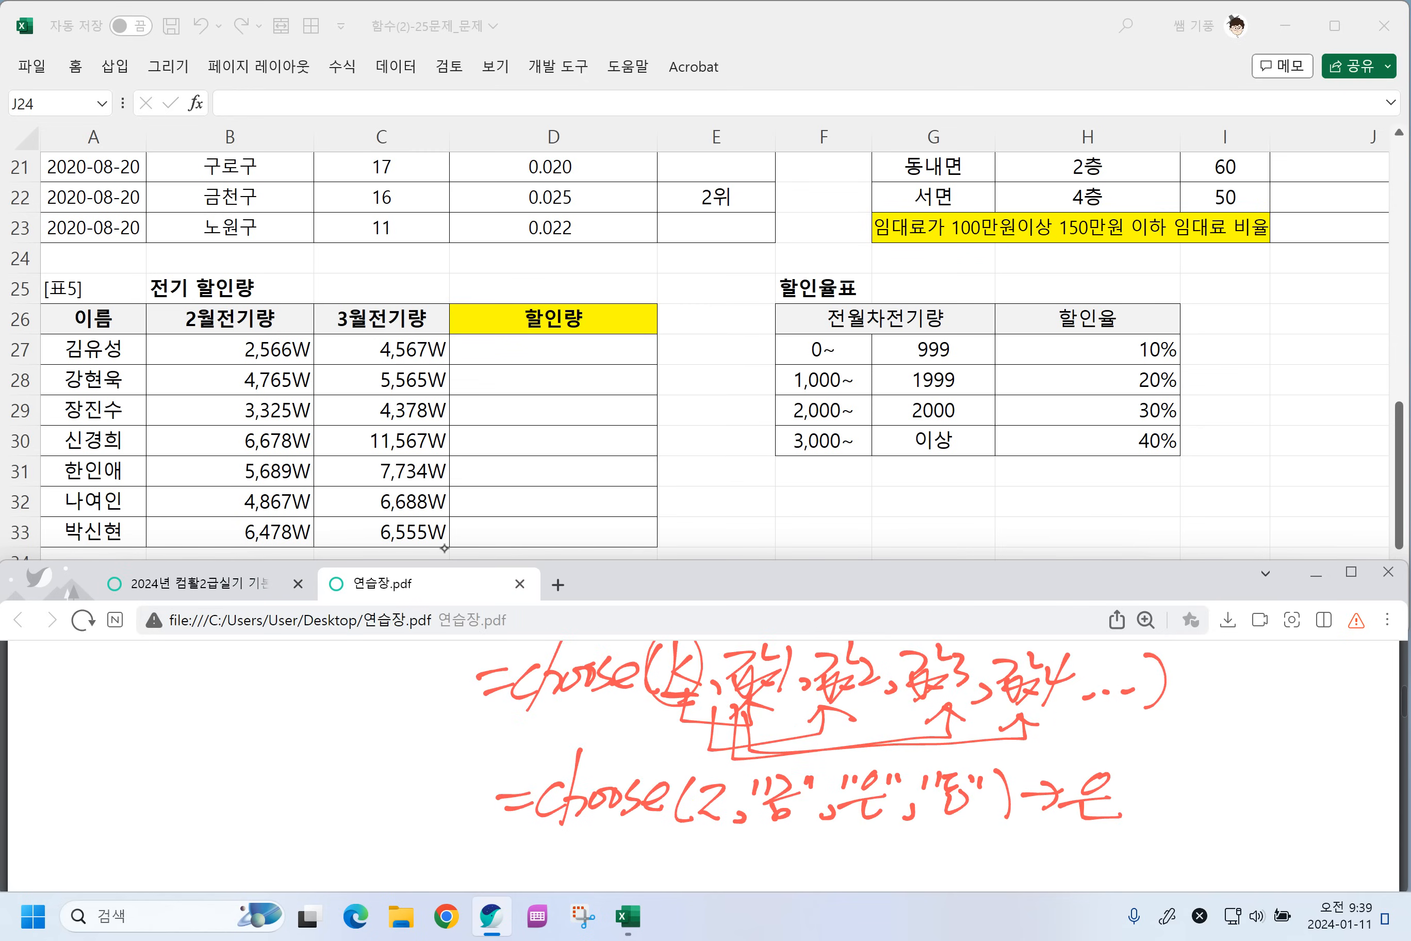
scroll(820, 759, down, 2)
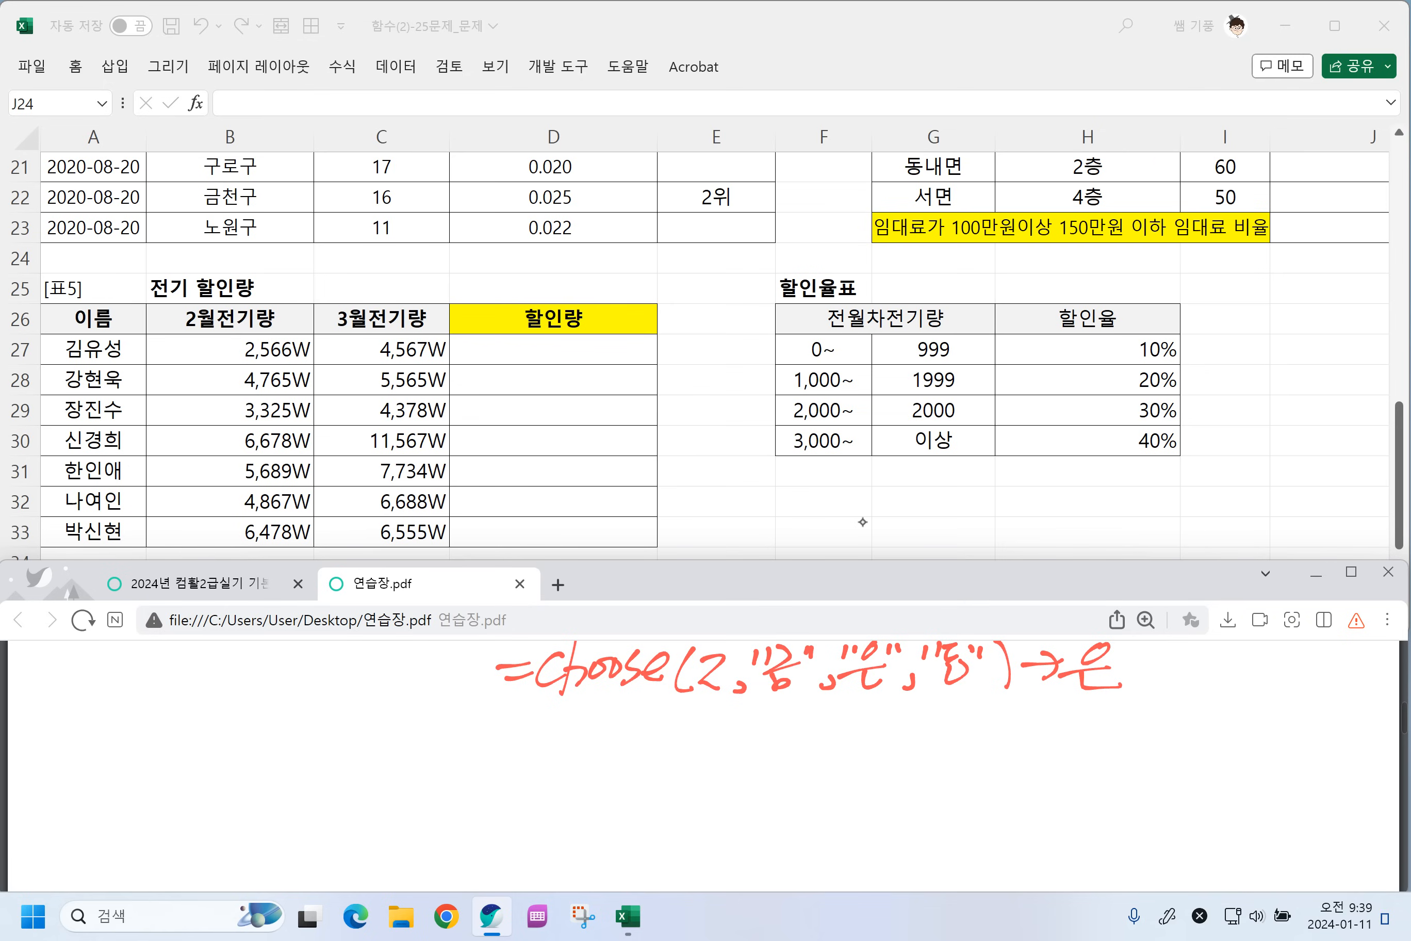
drag(472, 755, 499, 748)
drag(479, 770, 507, 758)
mouse_move(532, 719)
mouse_down()
mouse_move(502, 813)
mouse_move(548, 764)
mouse_up()
drag(558, 766, 581, 779)
mouse_move(613, 704)
mouse_down()
mouse_move(601, 767)
mouse_move(633, 768)
mouse_up()
mouse_move(630, 757)
mouse_down()
mouse_move(665, 769)
mouse_move(697, 758)
mouse_move(702, 772)
mouse_move(761, 784)
mouse_move(816, 752)
mouse_move(854, 758)
mouse_up()
mouse_move(860, 728)
mouse_down()
mouse_move(878, 728)
mouse_move(864, 778)
mouse_up()
drag(884, 734, 906, 755)
mouse_move(921, 722)
mouse_down()
mouse_move(907, 753)
mouse_move(926, 739)
mouse_up()
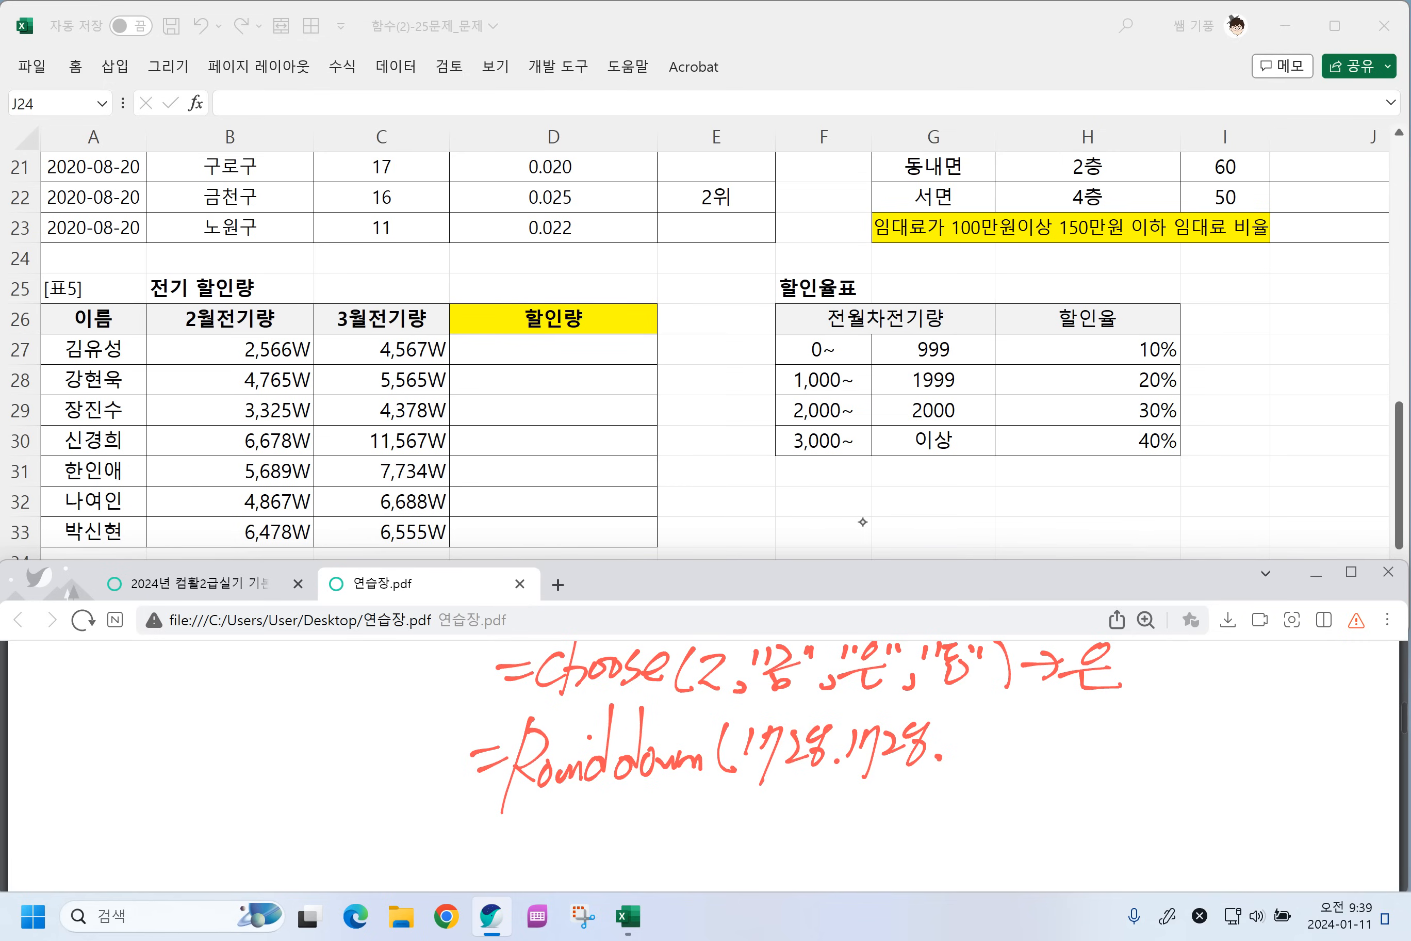
drag(952, 722, 965, 753)
mouse_move(998, 707)
mouse_down()
mouse_move(1018, 718)
mouse_move(1011, 741)
mouse_up()
drag(1033, 730, 1068, 734)
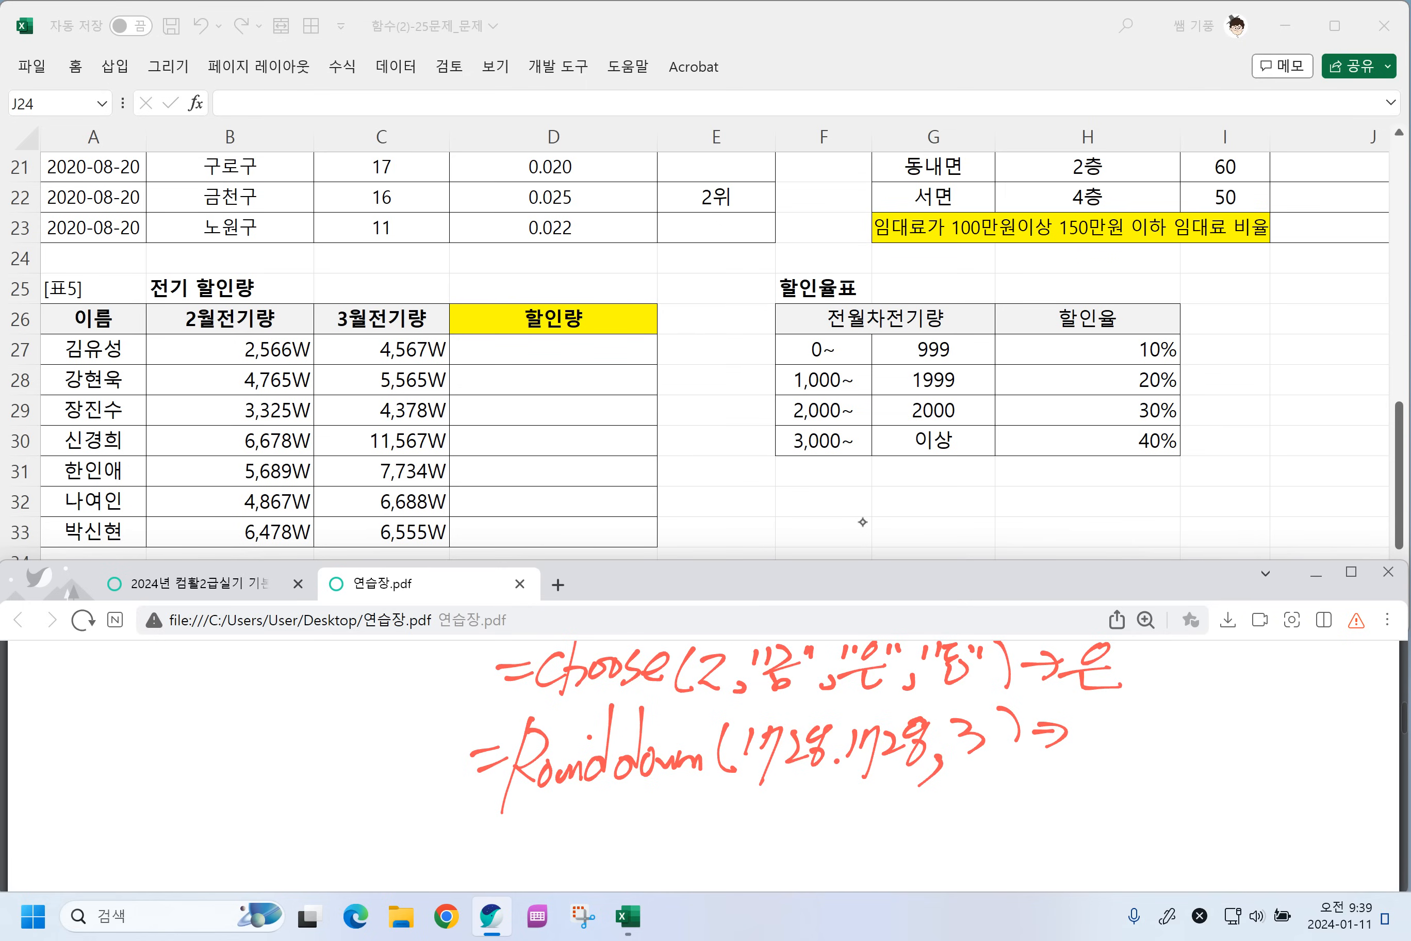
Underline the 3 and handwrite the rounding results 1728.172 for 3 digits and 1728.17 for 2 digits.
drag(960, 767, 989, 761)
drag(1087, 724, 1101, 721)
drag(1101, 721, 1087, 779)
mouse_move(1113, 732)
mouse_down()
mouse_move(1134, 752)
mouse_move(1186, 748)
mouse_up()
mouse_move(1194, 724)
mouse_down()
mouse_move(1210, 721)
mouse_move(1203, 770)
mouse_up()
drag(1227, 730, 1242, 745)
mouse_move(970, 783)
mouse_down()
mouse_move(1002, 801)
mouse_move(1046, 784)
mouse_up()
drag(1028, 790, 1104, 772)
mouse_move(1104, 773)
mouse_down()
mouse_move(1093, 821)
mouse_move(1126, 795)
mouse_up()
drag(1150, 770, 1137, 809)
click(1165, 797)
drag(1205, 772, 1203, 823)
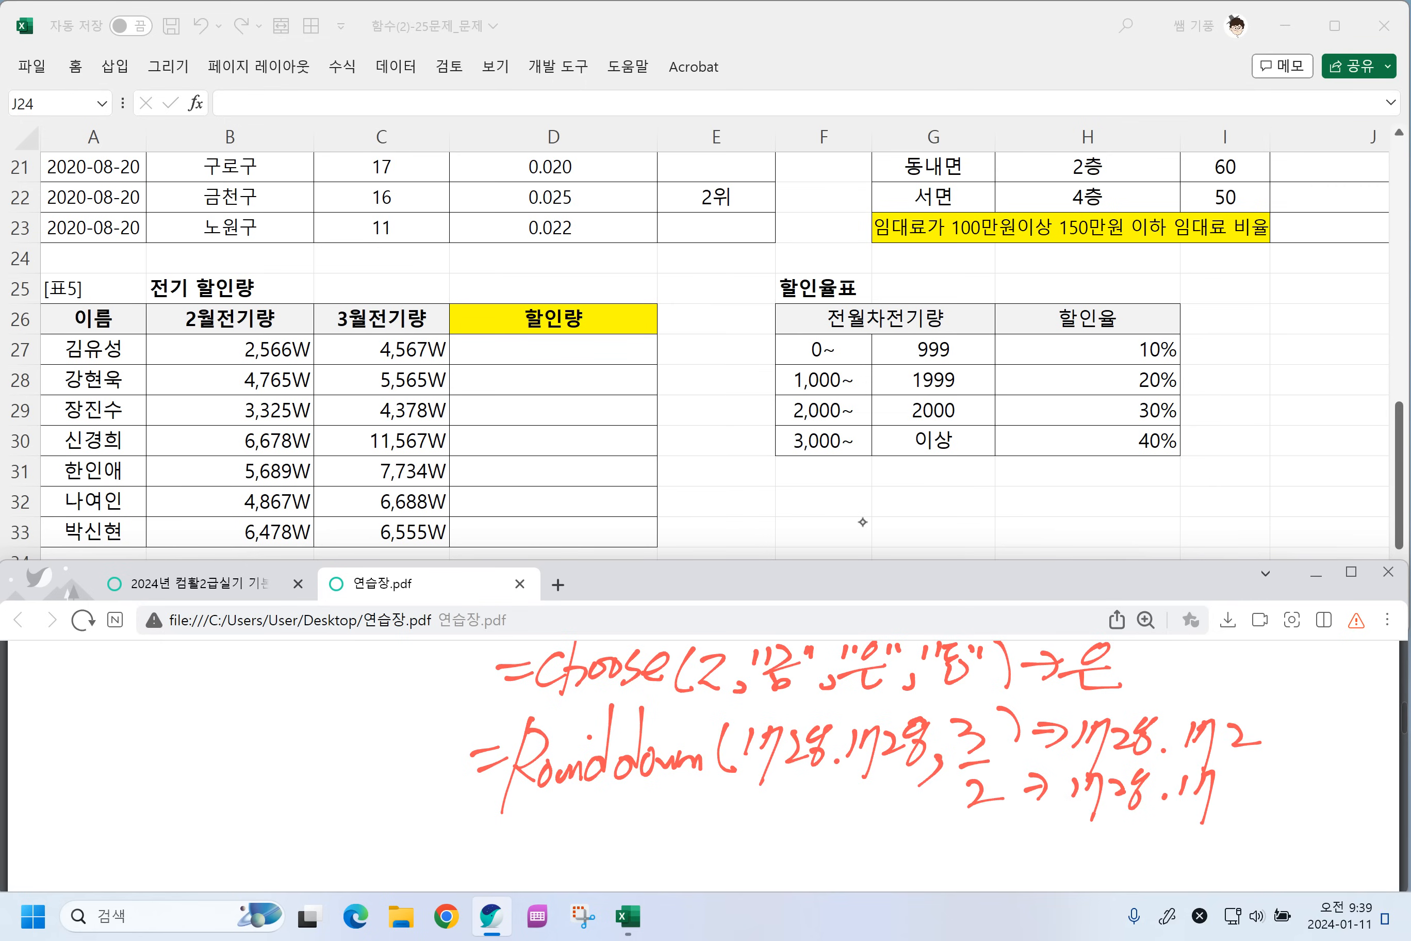
Handwrite the rounding results 1728.1 for 1 digit and 1728 for 0 digits below the previous ones.
drag(1025, 832, 1048, 830)
mouse_move(1035, 819)
mouse_down()
mouse_move(1039, 844)
mouse_move(1109, 860)
mouse_up()
drag(1121, 821, 1141, 851)
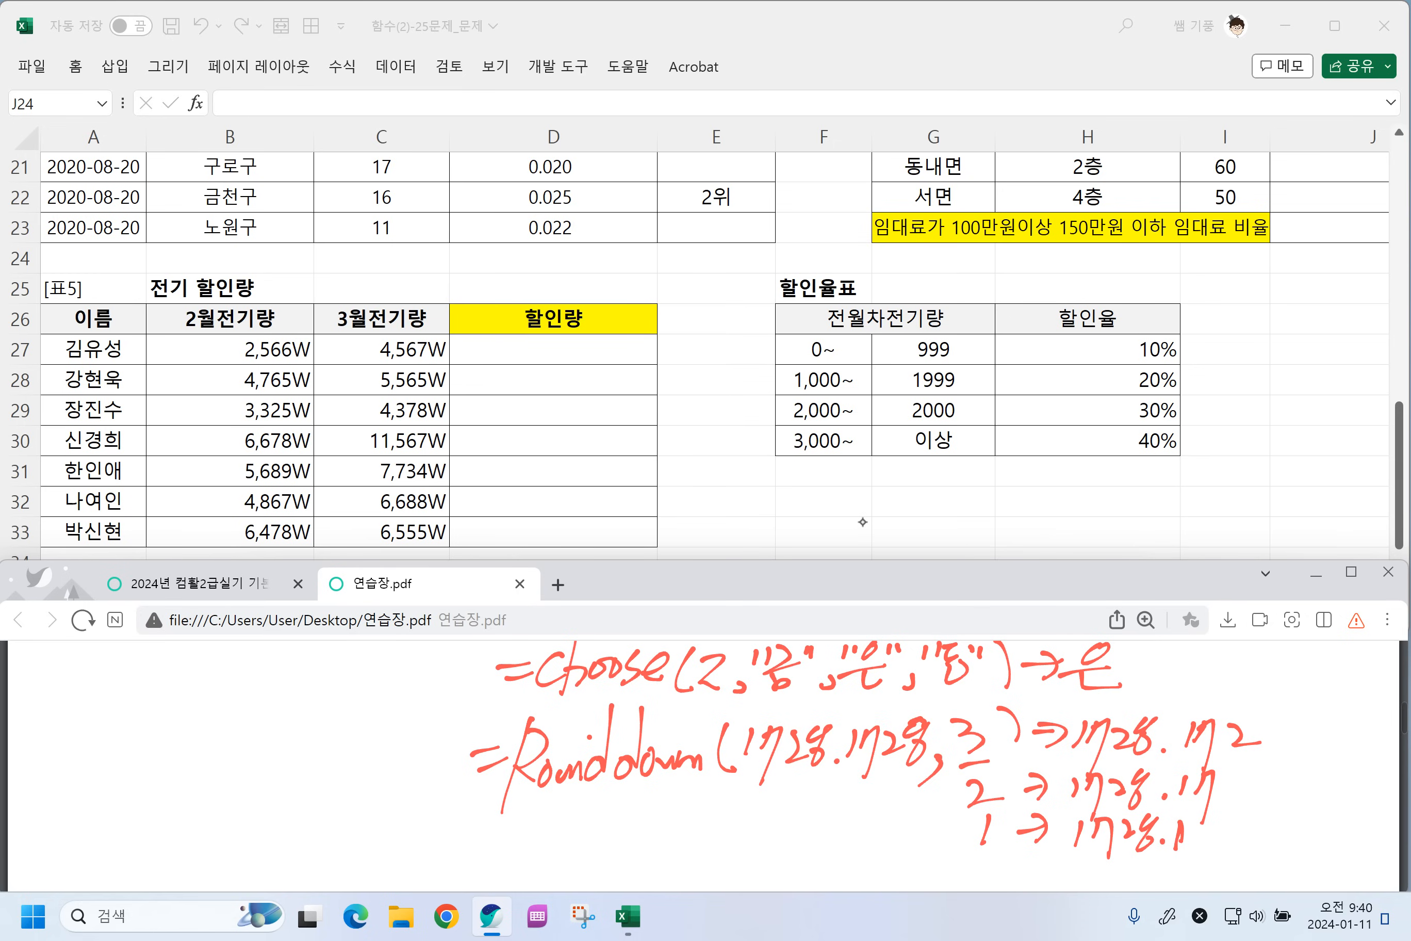
scroll(705, 765, down, 1)
mouse_move(987, 821)
mouse_down()
mouse_move(975, 843)
mouse_move(996, 820)
mouse_up()
mouse_move(1008, 833)
mouse_down()
mouse_move(1036, 821)
mouse_move(1073, 842)
mouse_up()
mouse_move(1095, 820)
mouse_down()
mouse_move(1109, 814)
mouse_move(1106, 856)
mouse_up()
drag(1123, 819, 1150, 842)
Handwrite the rounding results 1720 for -1 and 1700 for -2 below the 0-digit line.
scroll(705, 765, down, 1)
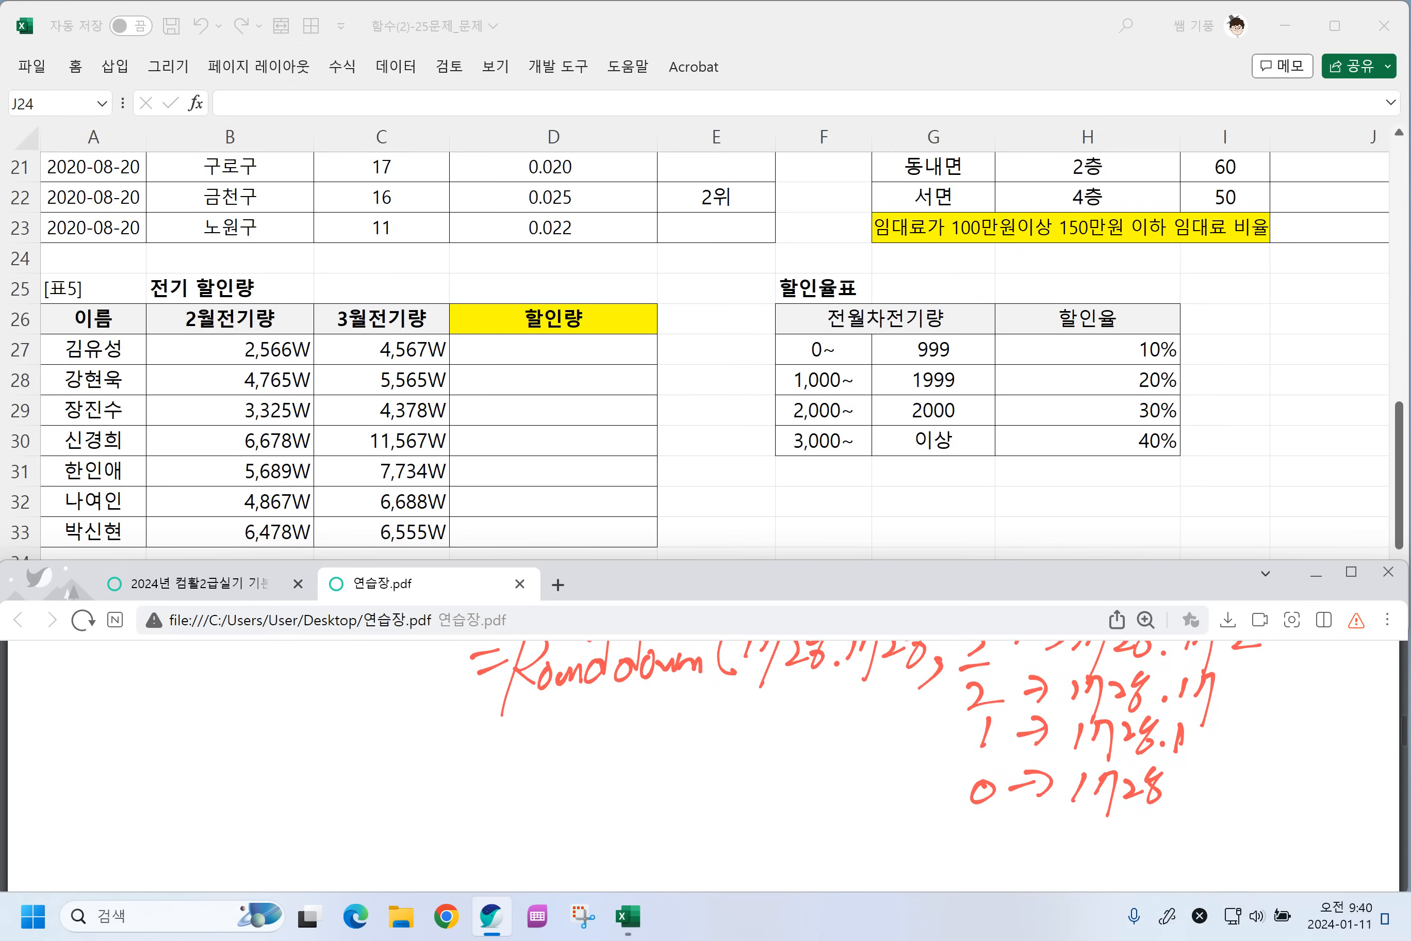
drag(972, 787, 987, 786)
mouse_move(985, 775)
mouse_down()
mouse_move(973, 813)
mouse_move(1048, 783)
mouse_up()
mouse_move(1035, 777)
mouse_down()
mouse_move(1040, 801)
mouse_move(1067, 800)
mouse_up()
mouse_move(1087, 780)
mouse_down()
mouse_move(1109, 772)
mouse_move(1098, 825)
mouse_up()
mouse_move(1115, 780)
mouse_down()
mouse_move(1136, 801)
mouse_move(1151, 793)
mouse_up()
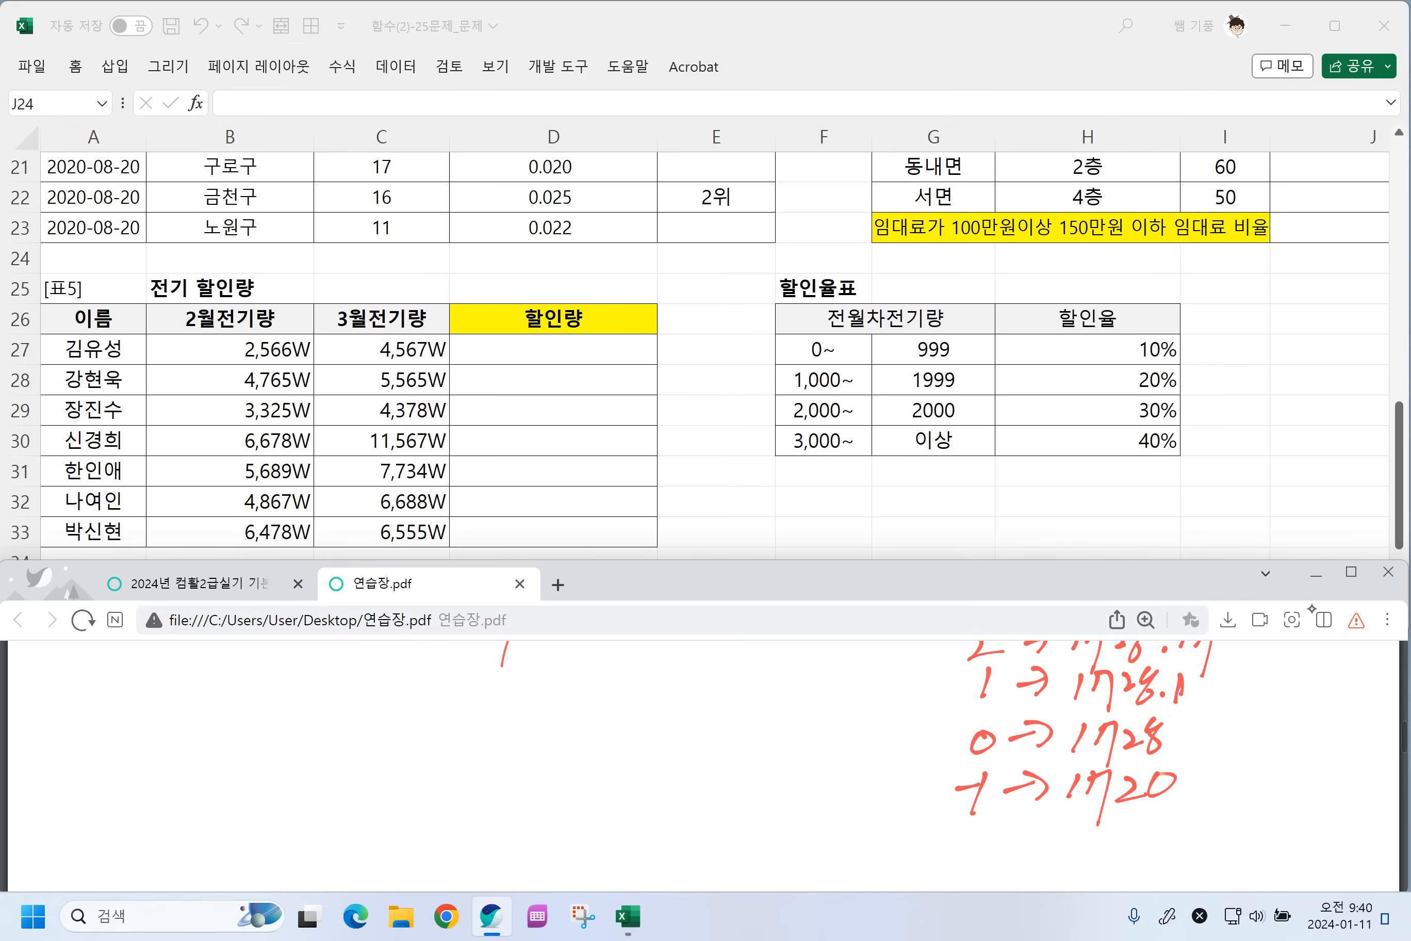
mouse_move(970, 828)
mouse_down()
mouse_move(998, 844)
mouse_move(1041, 825)
mouse_up()
mouse_move(1025, 815)
mouse_down()
mouse_move(1030, 848)
mouse_move(1069, 833)
mouse_up()
mouse_move(1084, 821)
mouse_down()
mouse_move(1096, 812)
mouse_move(1097, 858)
mouse_up()
mouse_move(1133, 815)
mouse_down()
mouse_move(1126, 834)
mouse_move(1138, 818)
mouse_up()
drag(1169, 809, 1172, 813)
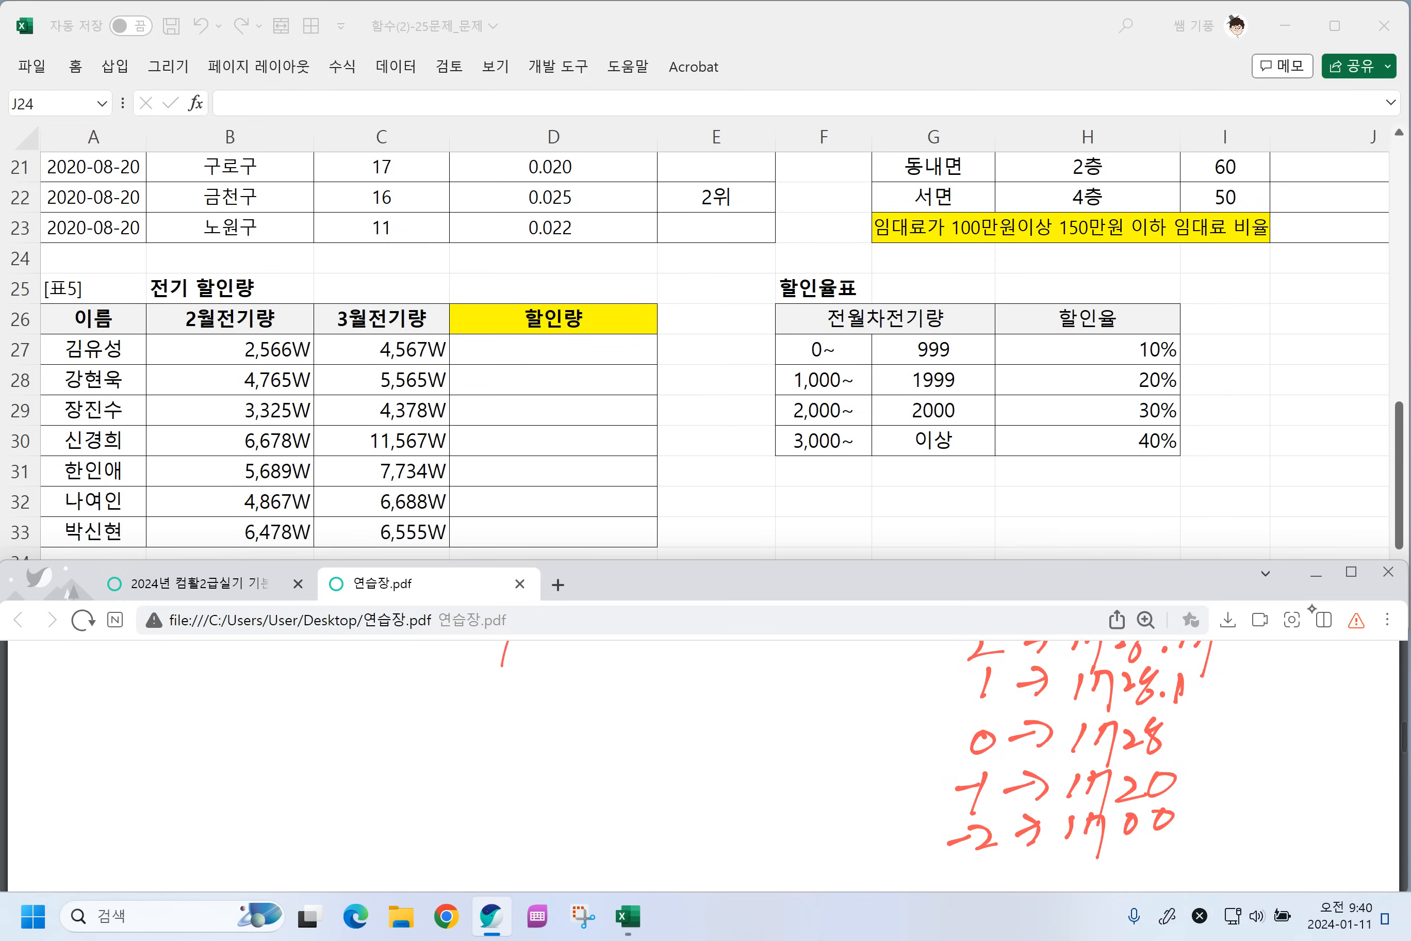
Handwrite the rounding result 1000 for -3 and underline its zeros.
scroll(1063, 759, down, 1)
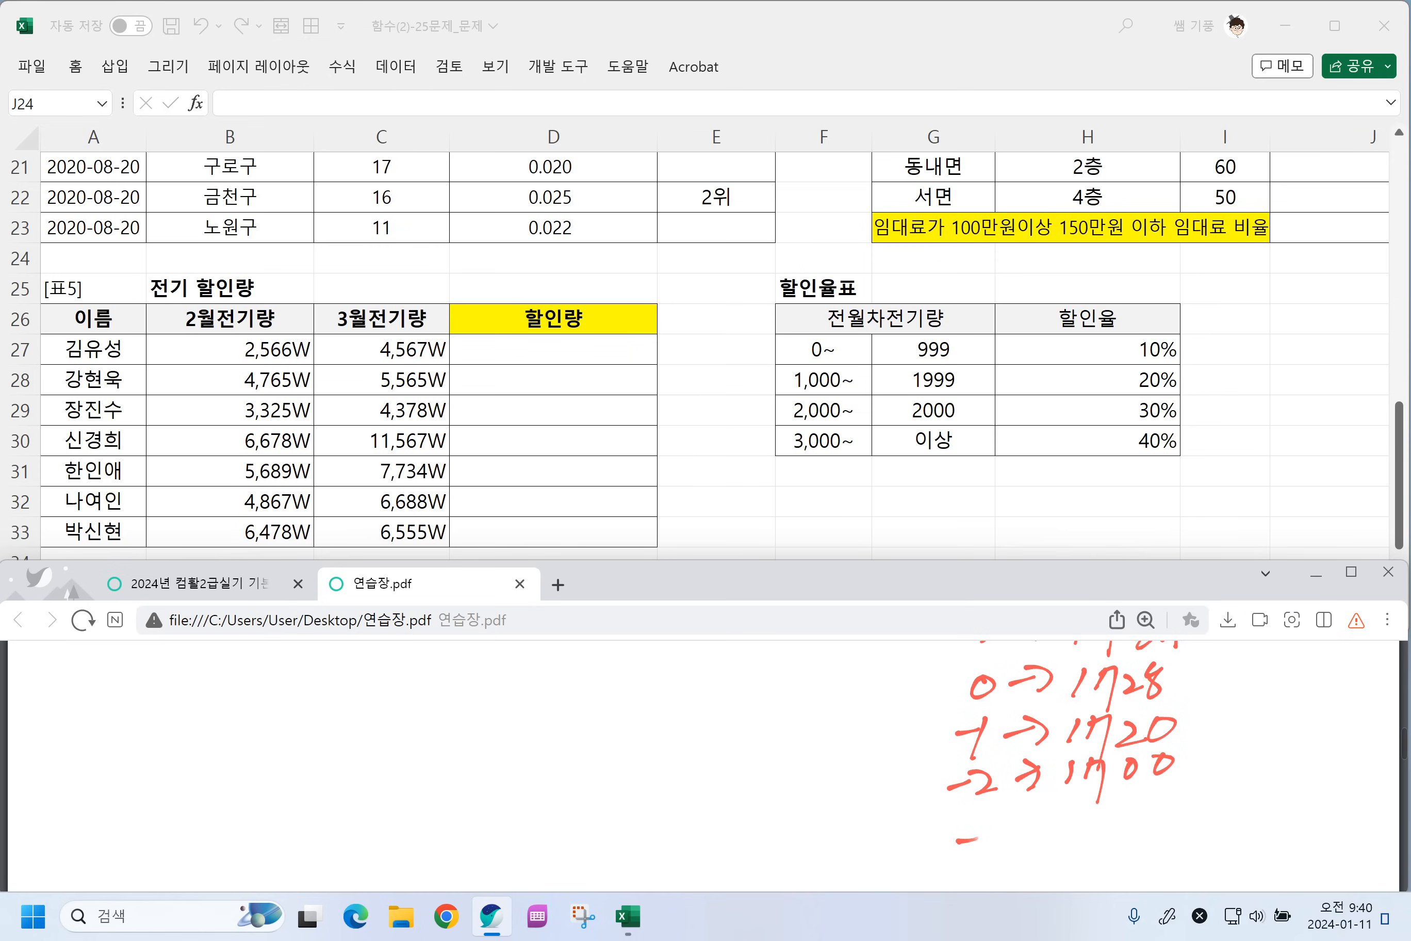
mouse_move(979, 820)
mouse_down()
mouse_move(1005, 837)
mouse_move(996, 849)
mouse_up()
drag(1020, 831, 1041, 829)
mouse_move(1025, 823)
mouse_down()
mouse_move(1057, 821)
mouse_move(1040, 845)
mouse_up()
drag(1084, 807, 1073, 844)
drag(1106, 803, 1129, 808)
mouse_move(1154, 795)
mouse_down()
mouse_move(1151, 813)
mouse_move(1181, 800)
mouse_up()
drag(1085, 844, 1203, 821)
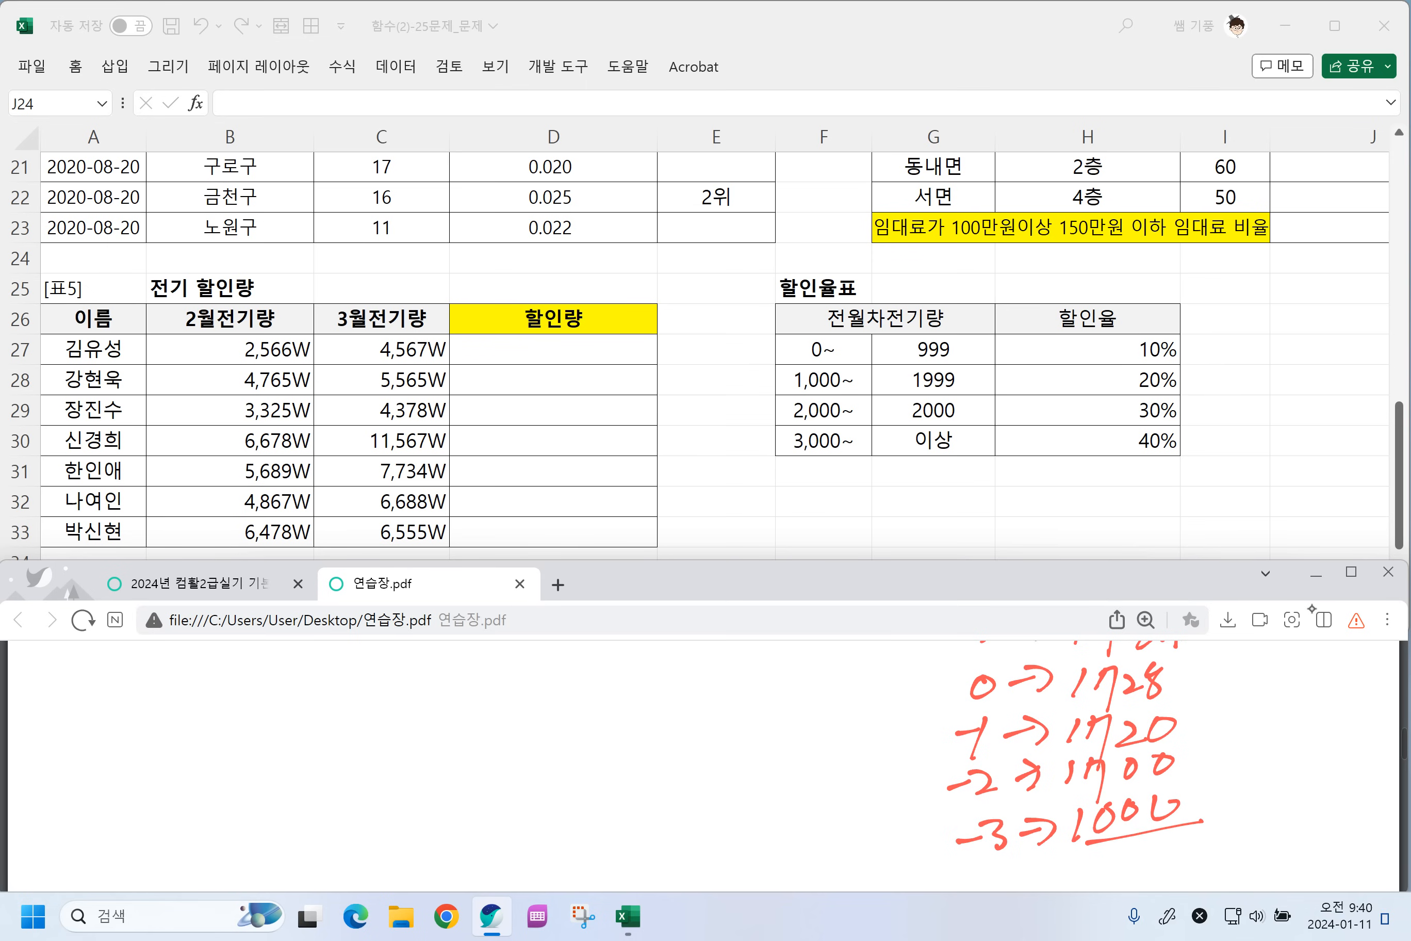
Back in the question PDF, handwrite the syntax =vlookup(기준셀,참조범위,열번호,0) below the Rounddown syntax, with 1 under the 0.
click(206, 582)
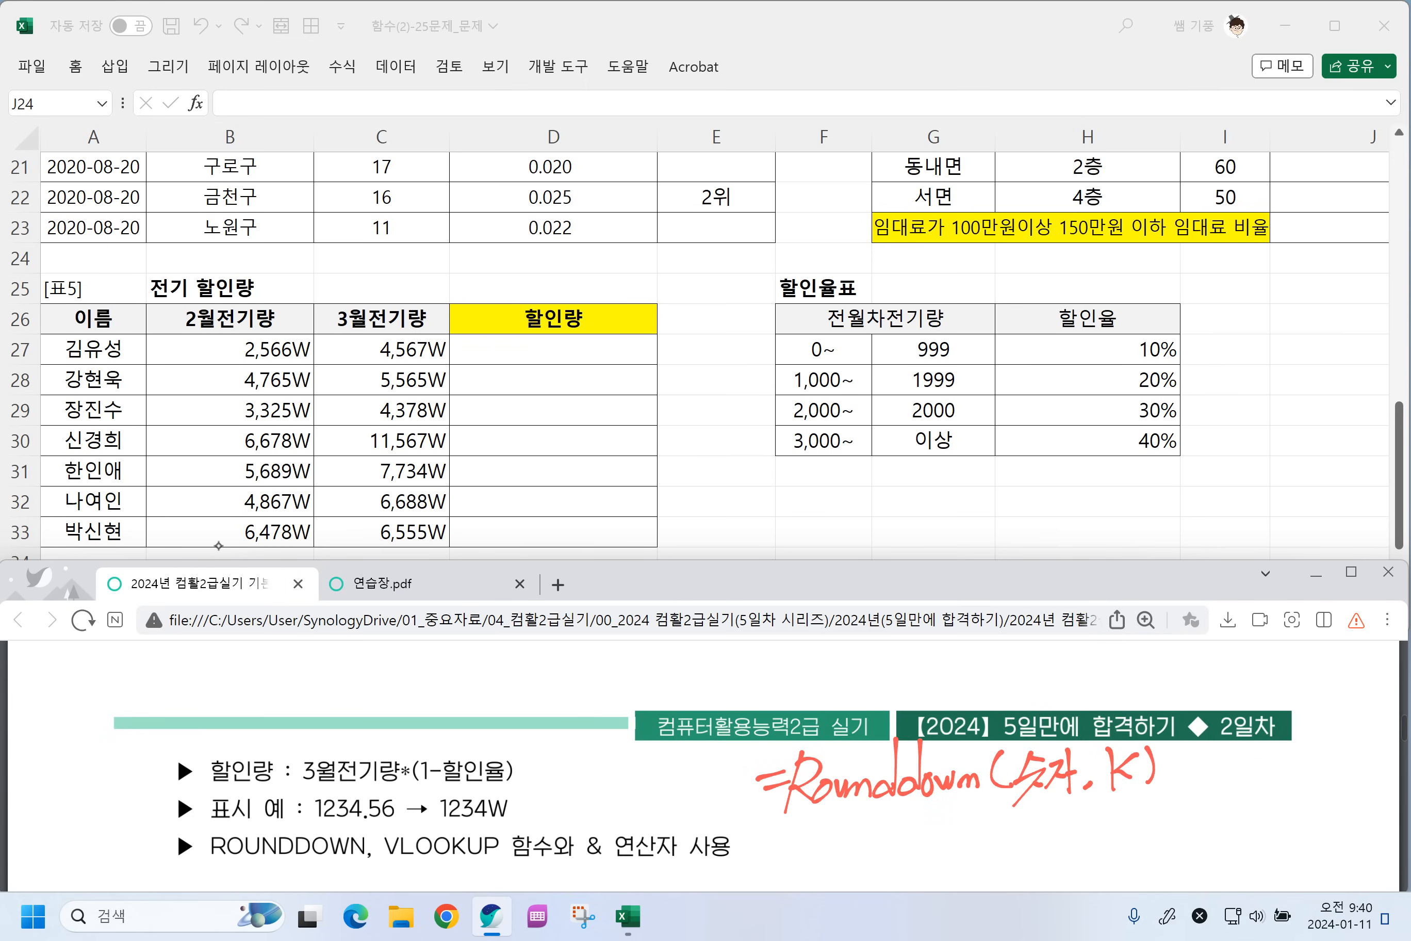
drag(759, 849, 785, 849)
mouse_move(785, 833)
mouse_down()
mouse_move(801, 834)
mouse_move(805, 865)
mouse_up()
drag(826, 838, 850, 841)
mouse_move(860, 807)
mouse_down()
mouse_move(857, 862)
mouse_move(883, 826)
mouse_move(902, 848)
mouse_up()
mouse_move(905, 817)
mouse_down()
mouse_move(904, 879)
mouse_move(911, 837)
mouse_up()
mouse_move(946, 814)
mouse_down()
mouse_move(936, 851)
mouse_move(969, 829)
mouse_move(968, 845)
mouse_up()
mouse_move(972, 815)
mouse_down()
mouse_move(966, 854)
mouse_move(991, 841)
mouse_up()
mouse_move(958, 849)
mouse_down()
mouse_move(994, 831)
mouse_move(1036, 845)
mouse_up()
mouse_move(1058, 816)
mouse_down()
mouse_move(1069, 801)
mouse_move(1075, 813)
mouse_up()
drag(1069, 814, 1055, 841)
drag(1062, 827, 1084, 845)
drag(1093, 805, 1105, 833)
drag(1093, 817, 1134, 833)
drag(1111, 793, 1147, 829)
mouse_move(1129, 824)
mouse_down()
mouse_move(1145, 834)
mouse_move(1158, 811)
mouse_up()
mouse_move(1147, 817)
mouse_down()
mouse_move(1166, 813)
mouse_move(1156, 831)
mouse_up()
drag(1171, 791, 1172, 833)
drag(1194, 820, 1192, 826)
mouse_move(1203, 794)
mouse_down()
mouse_move(1224, 788)
mouse_move(1232, 833)
mouse_up()
drag(1238, 795, 1237, 824)
drag(1223, 813, 1241, 803)
mouse_move(1258, 786)
mouse_down()
mouse_move(1251, 816)
mouse_move(1265, 813)
mouse_up()
mouse_move(1256, 823)
mouse_down()
mouse_move(1318, 788)
mouse_move(1329, 811)
mouse_up()
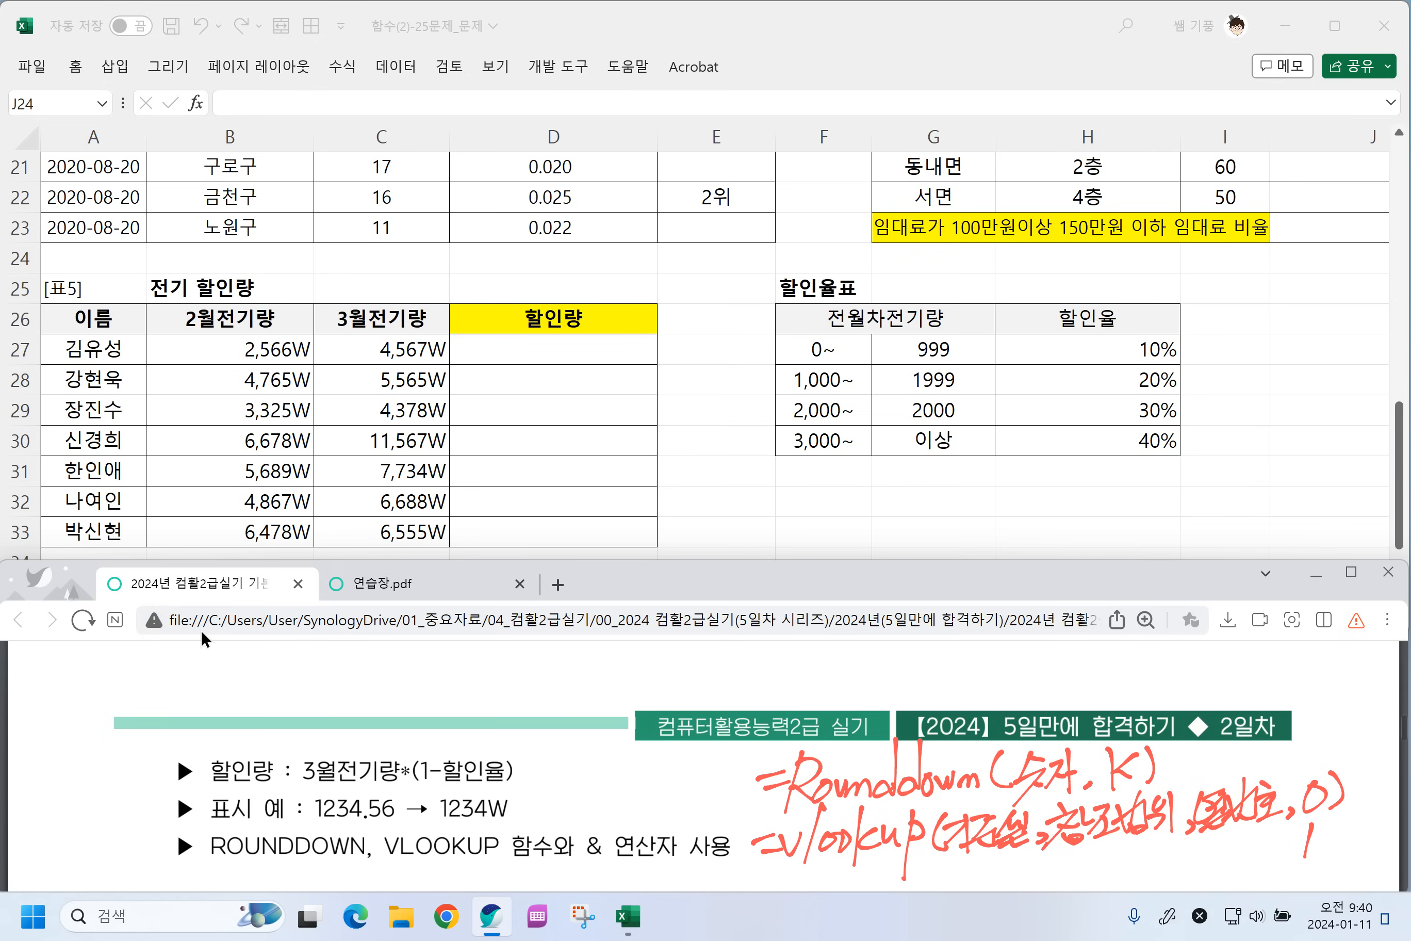
In the workbook, enter =C27-B27 in D27 to get the month-on-month electricity difference.
key(alt+Tab)
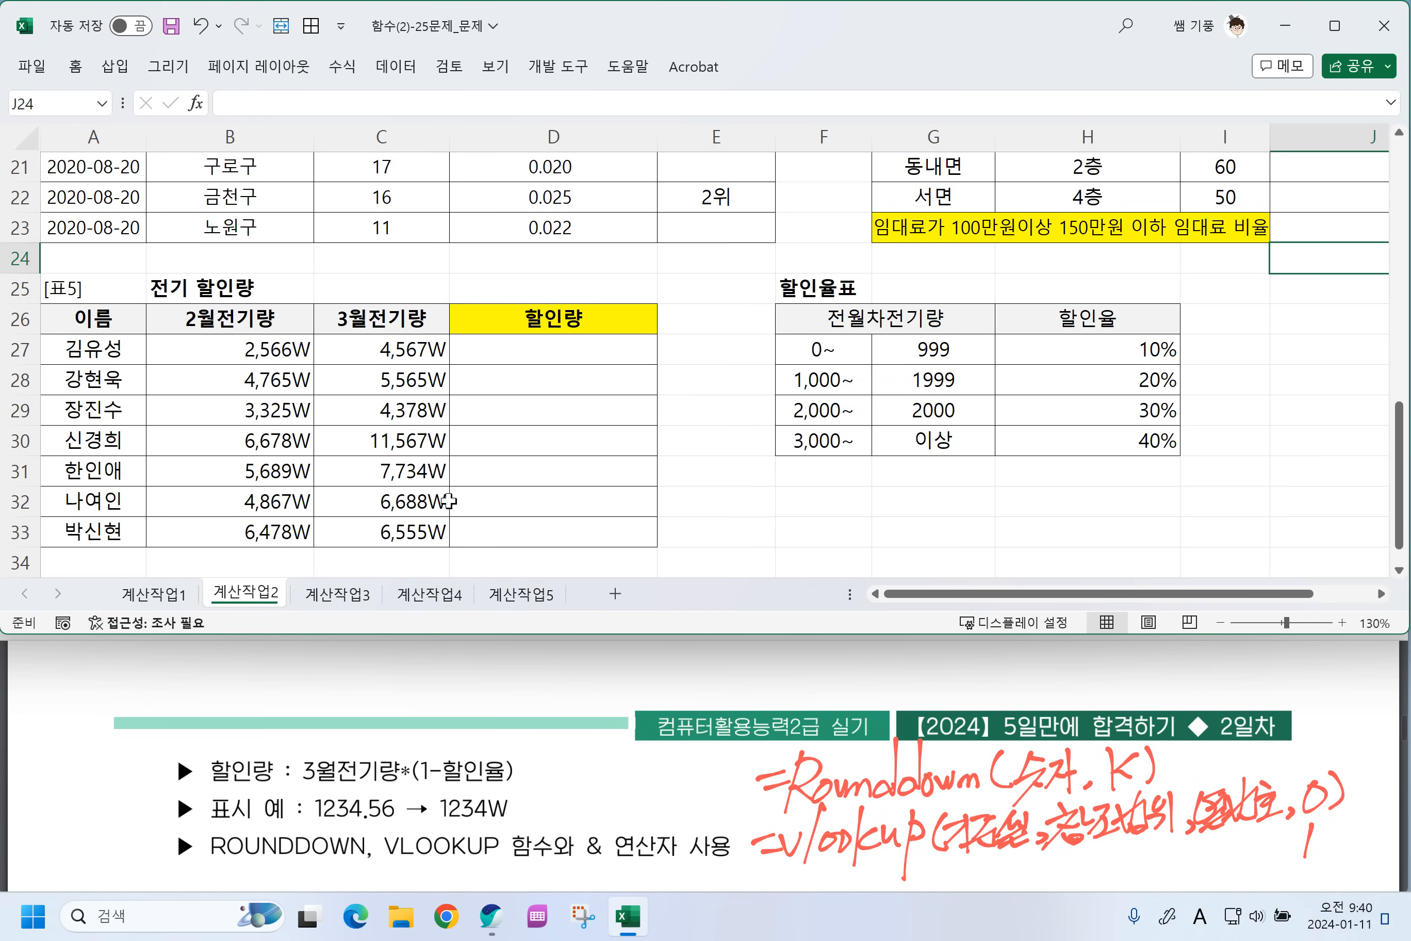
scroll(394, 708, up, 1)
scroll(393, 704, up, 2)
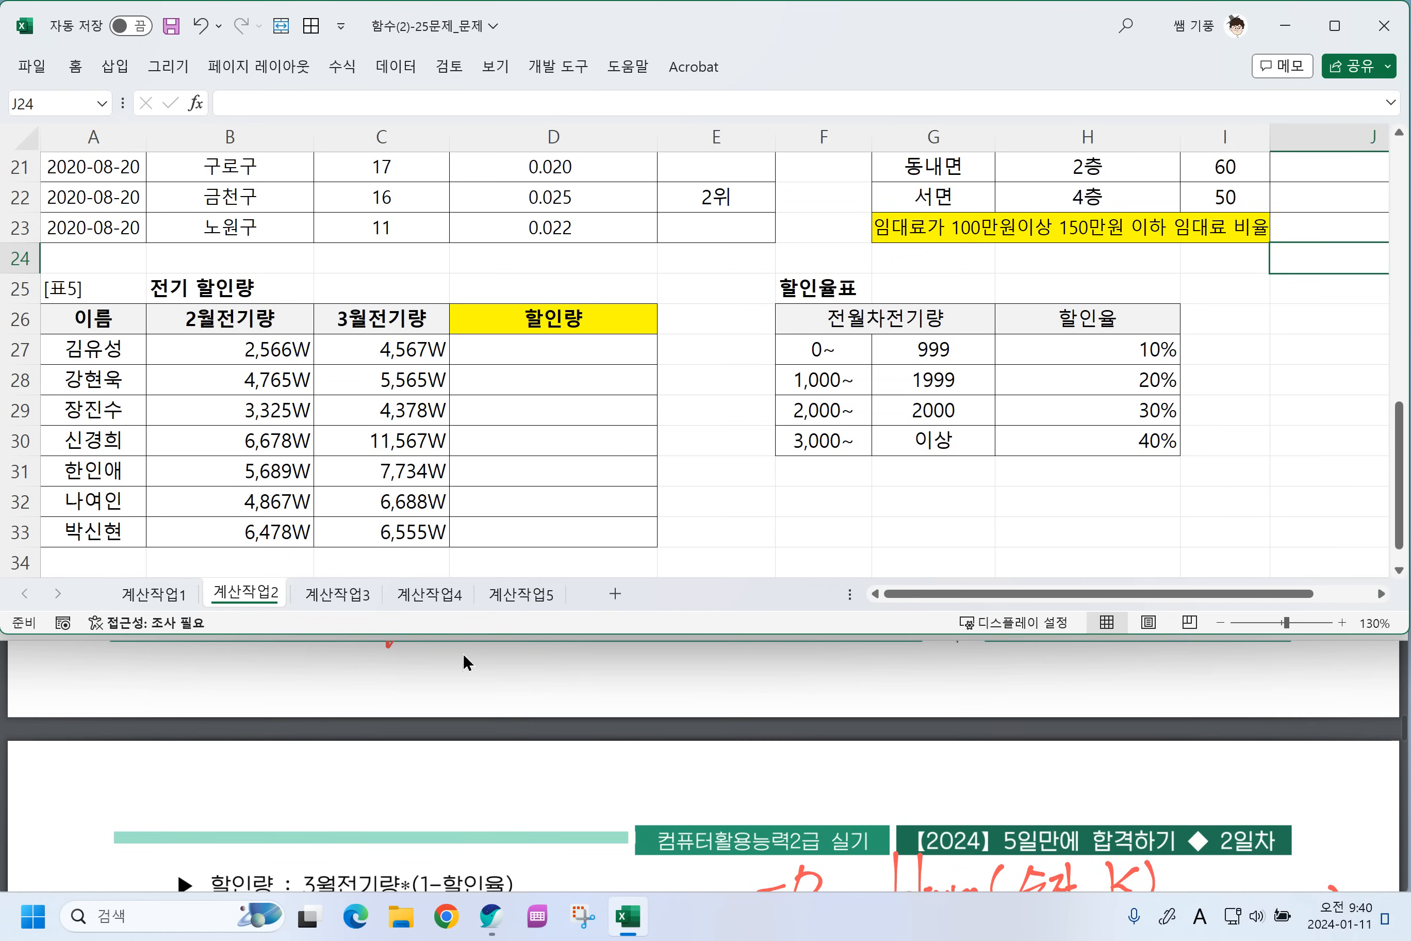
scroll(501, 504, up, 1)
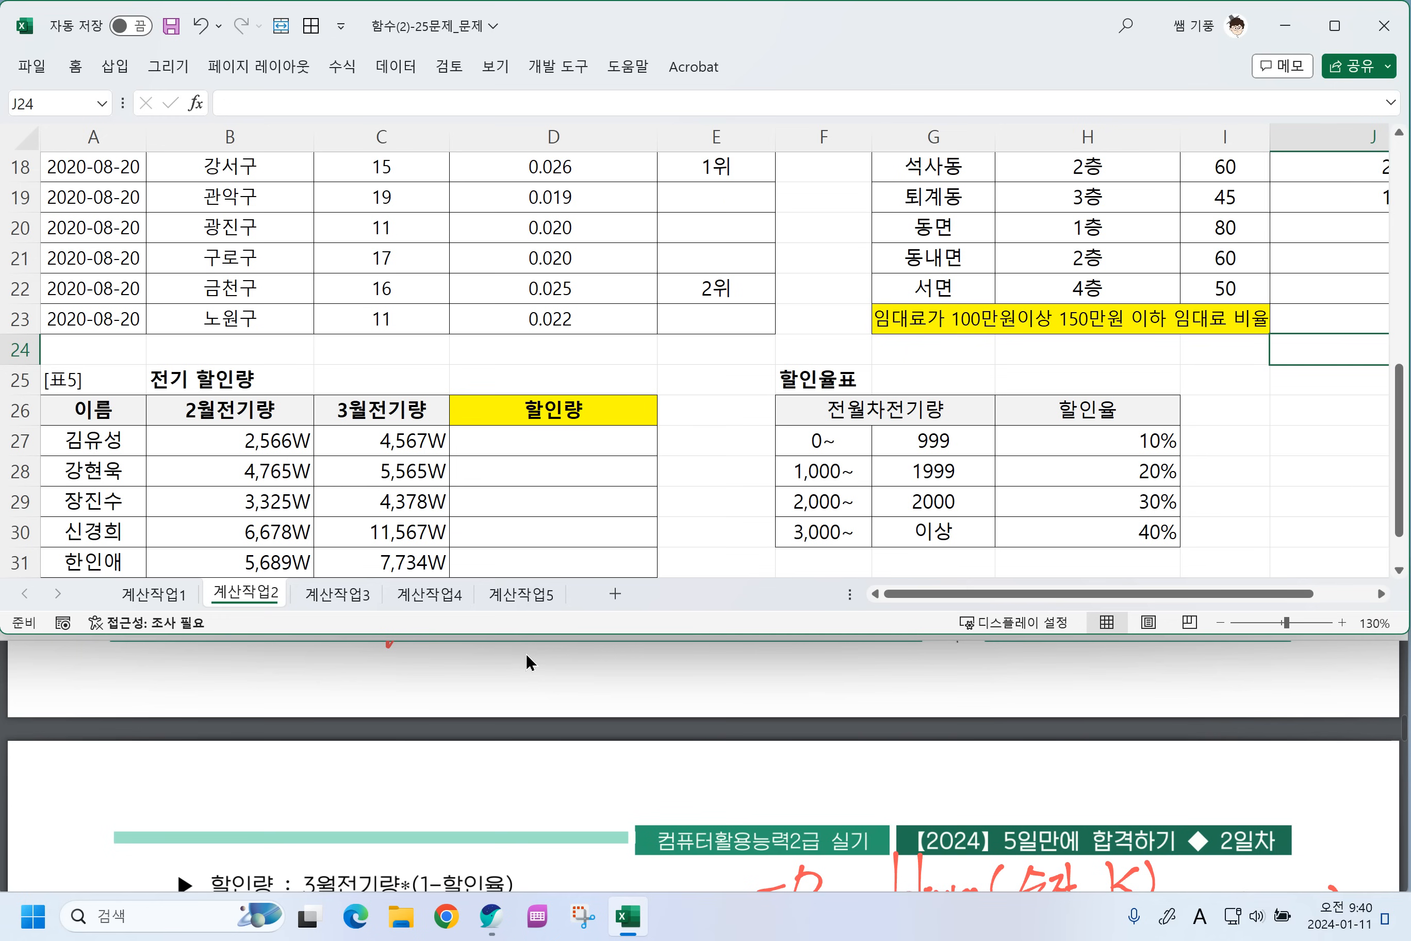
scroll(510, 665, up, 4)
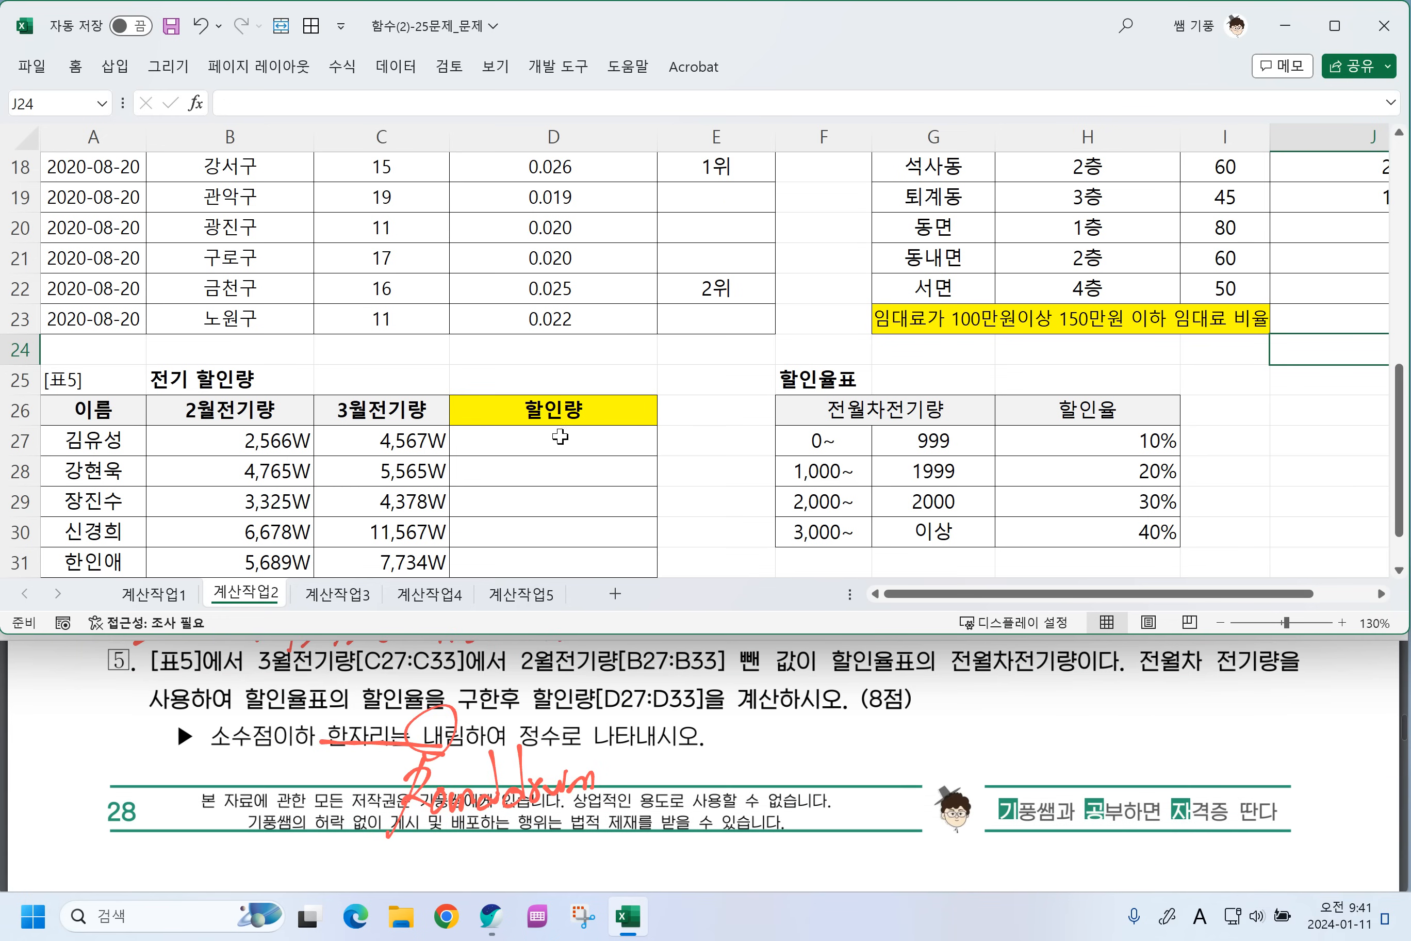
click(588, 449)
text(=)
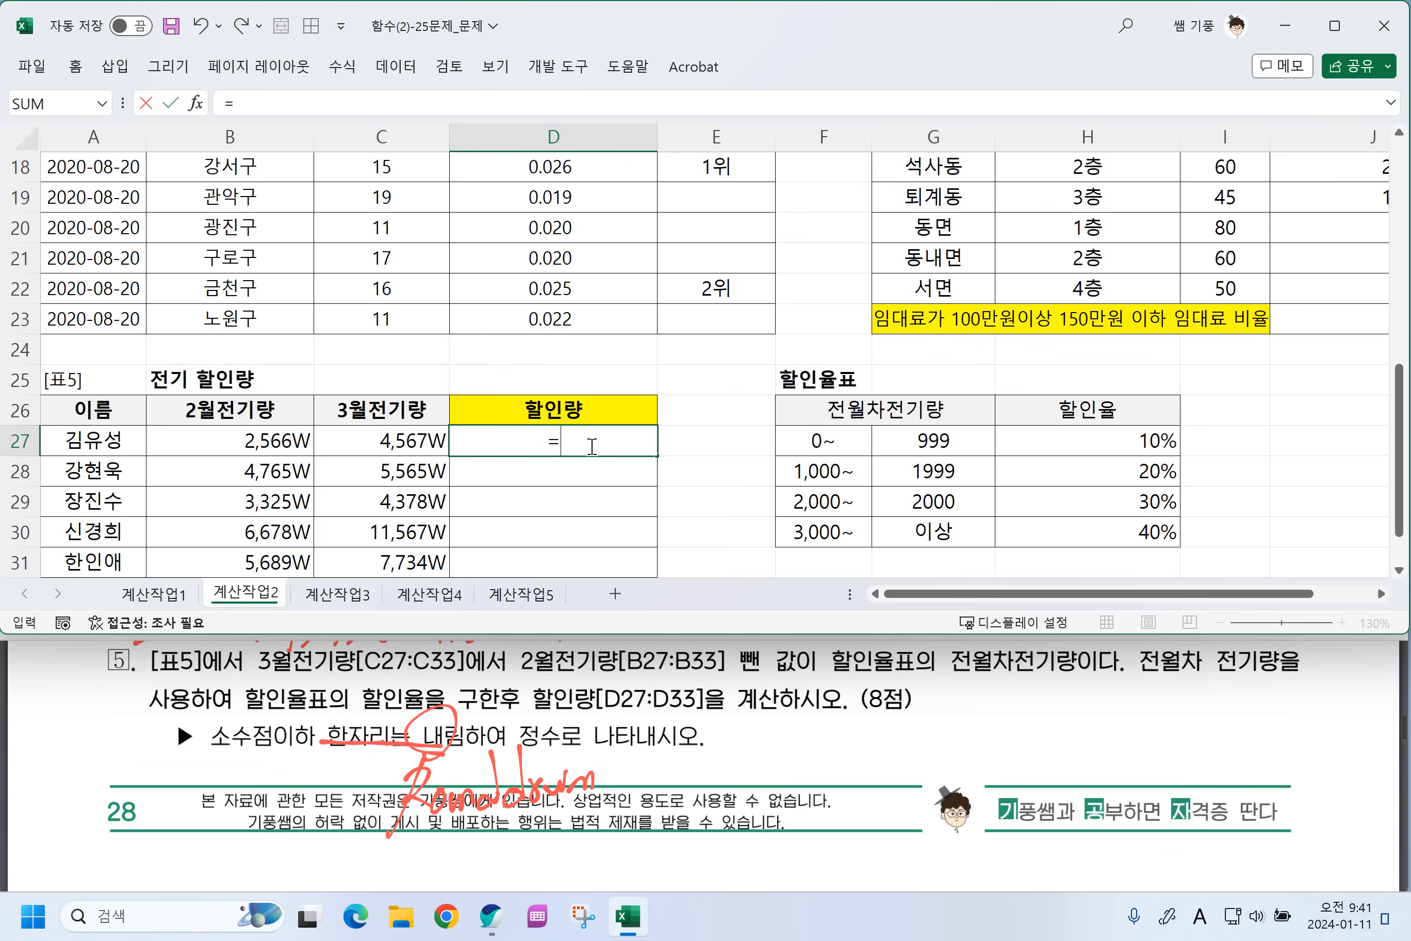
click(373, 443)
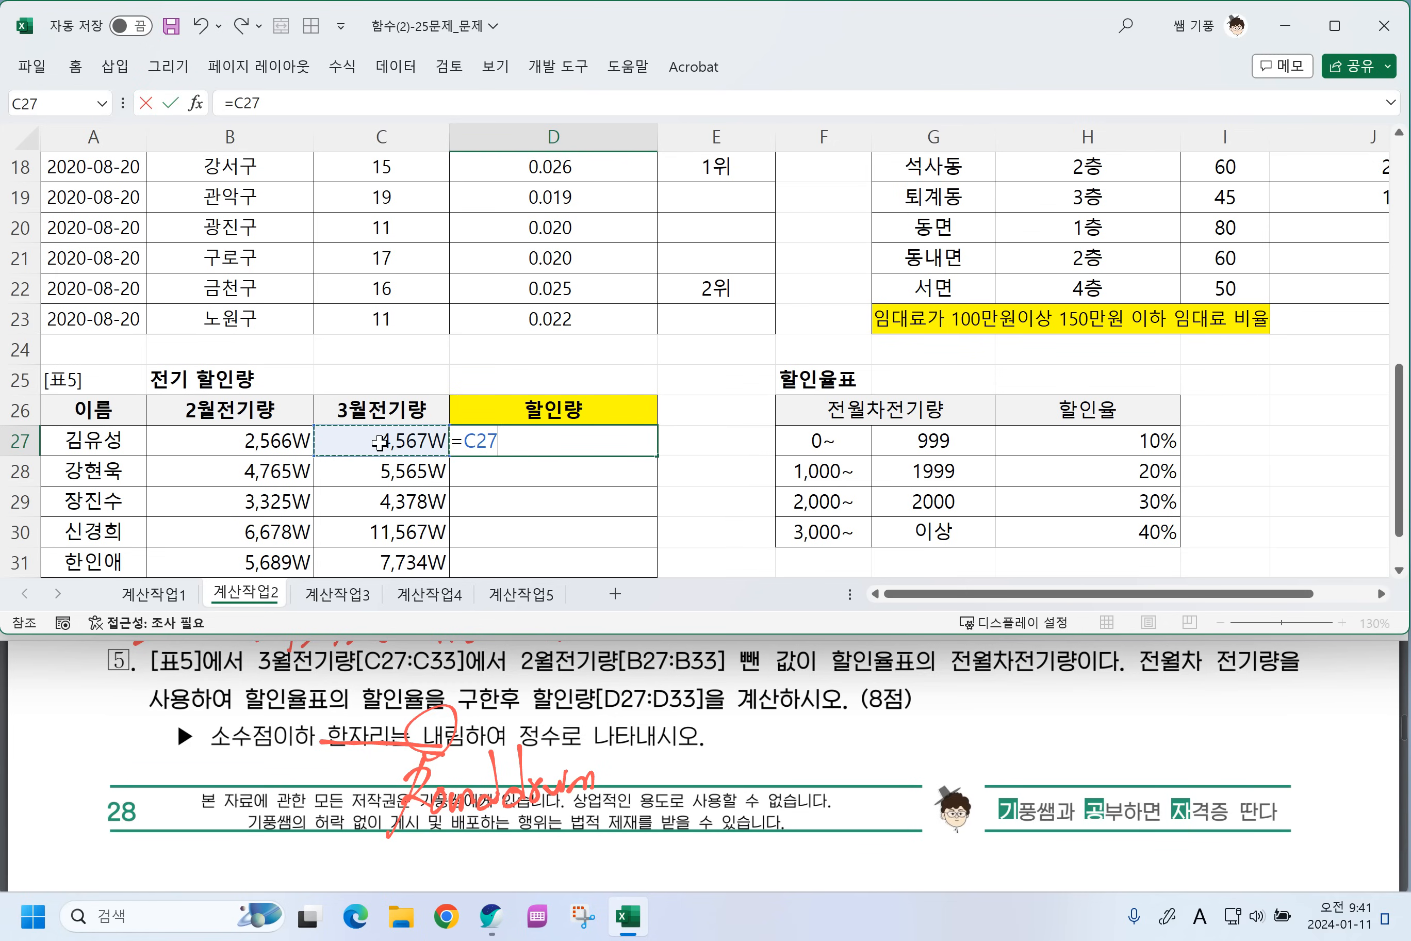
text(-)
click(270, 445)
key(Return)
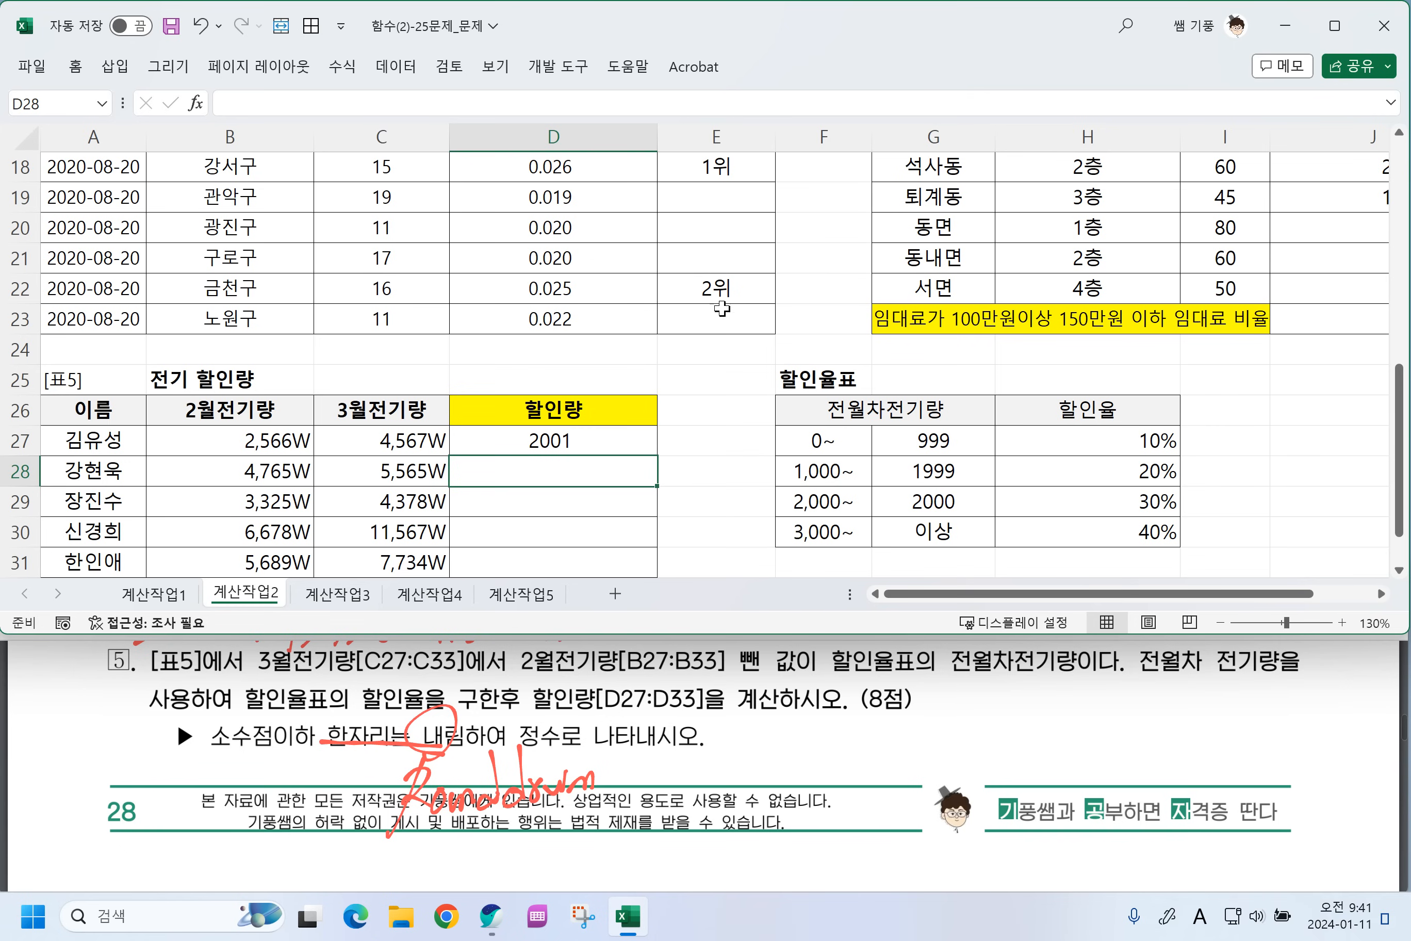
Copy the electricity difference formula from D27 down to D33.
click(566, 437)
scroll(638, 472, down, 1)
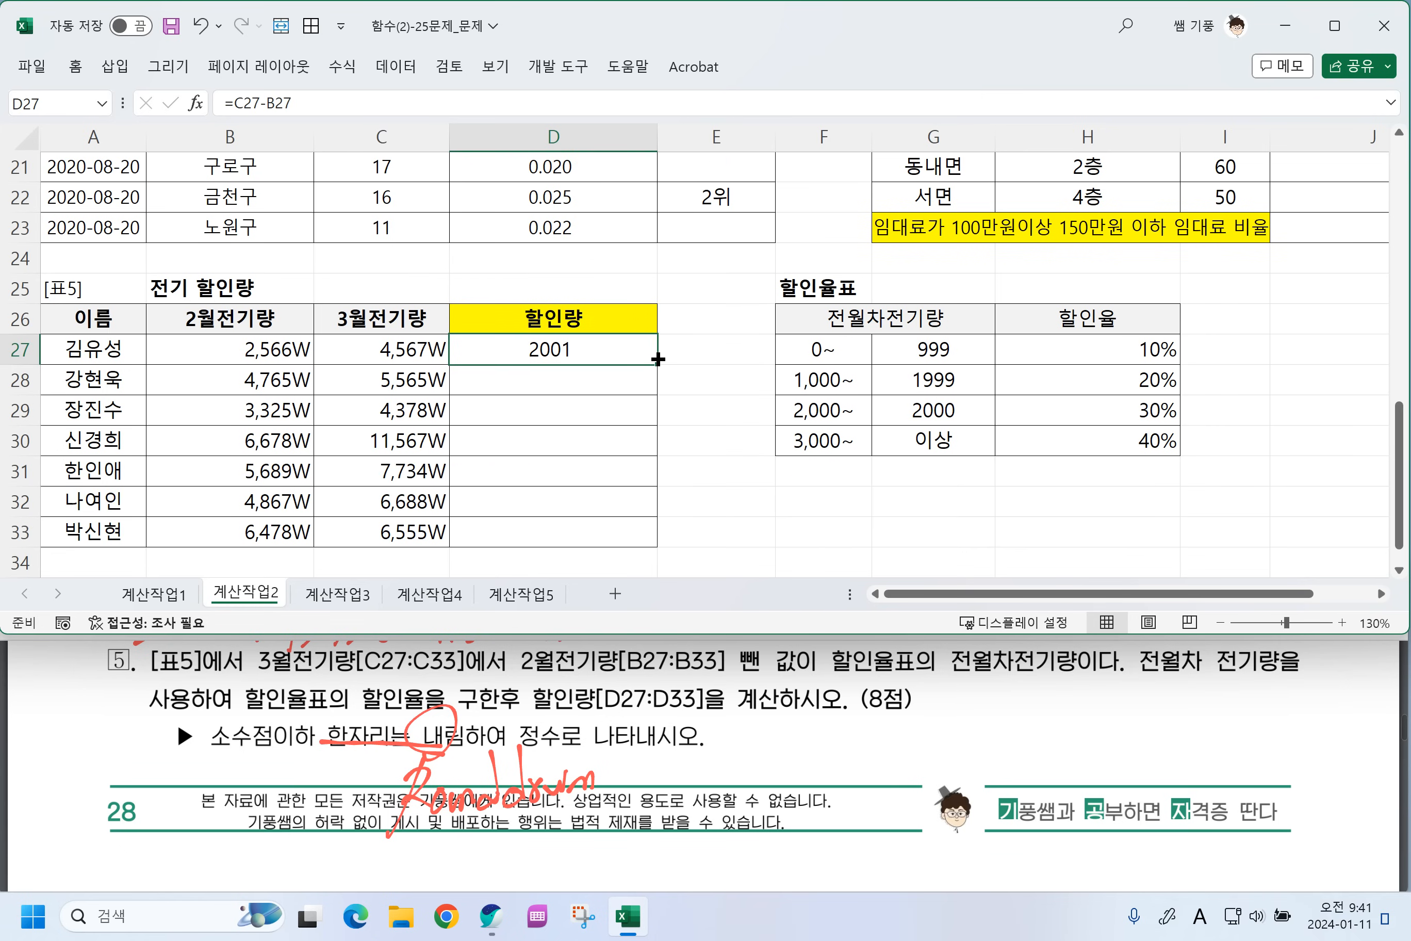
drag(657, 365, 641, 532)
click(579, 384)
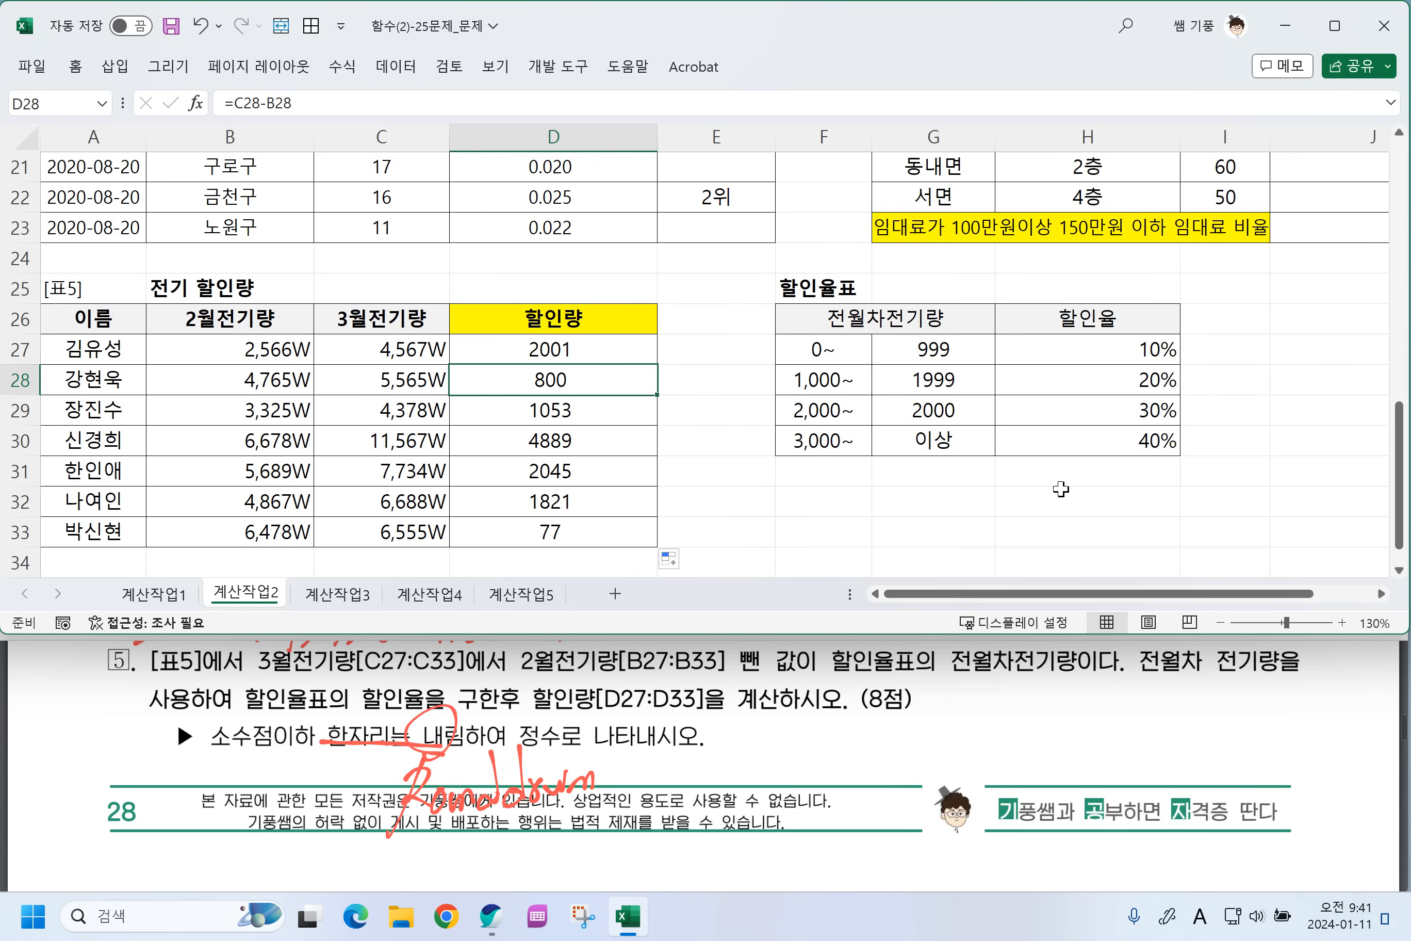
Handwrite annotations on the sheet: circle the D27 value and label it 기준셀, and box F27:H30 and label it 참조범위.
mouse_move(524, 331)
mouse_down()
mouse_move(563, 340)
mouse_move(610, 264)
mouse_move(626, 302)
mouse_move(668, 247)
mouse_move(685, 279)
mouse_up()
mouse_move(771, 333)
mouse_down()
mouse_move(767, 463)
mouse_move(1116, 469)
mouse_move(1175, 333)
mouse_move(772, 334)
mouse_up()
mouse_move(884, 513)
mouse_down()
mouse_move(905, 494)
mouse_move(870, 559)
mouse_up()
mouse_move(897, 504)
mouse_down()
mouse_move(920, 521)
mouse_move(929, 509)
mouse_up()
mouse_move(911, 533)
mouse_down()
mouse_move(978, 529)
mouse_move(972, 509)
mouse_up()
drag(962, 497, 994, 516)
Number the discount table's columns 1, 2 and 3 by hand, label them 열번호, and draw a 1 beside the table.
drag(861, 289, 845, 347)
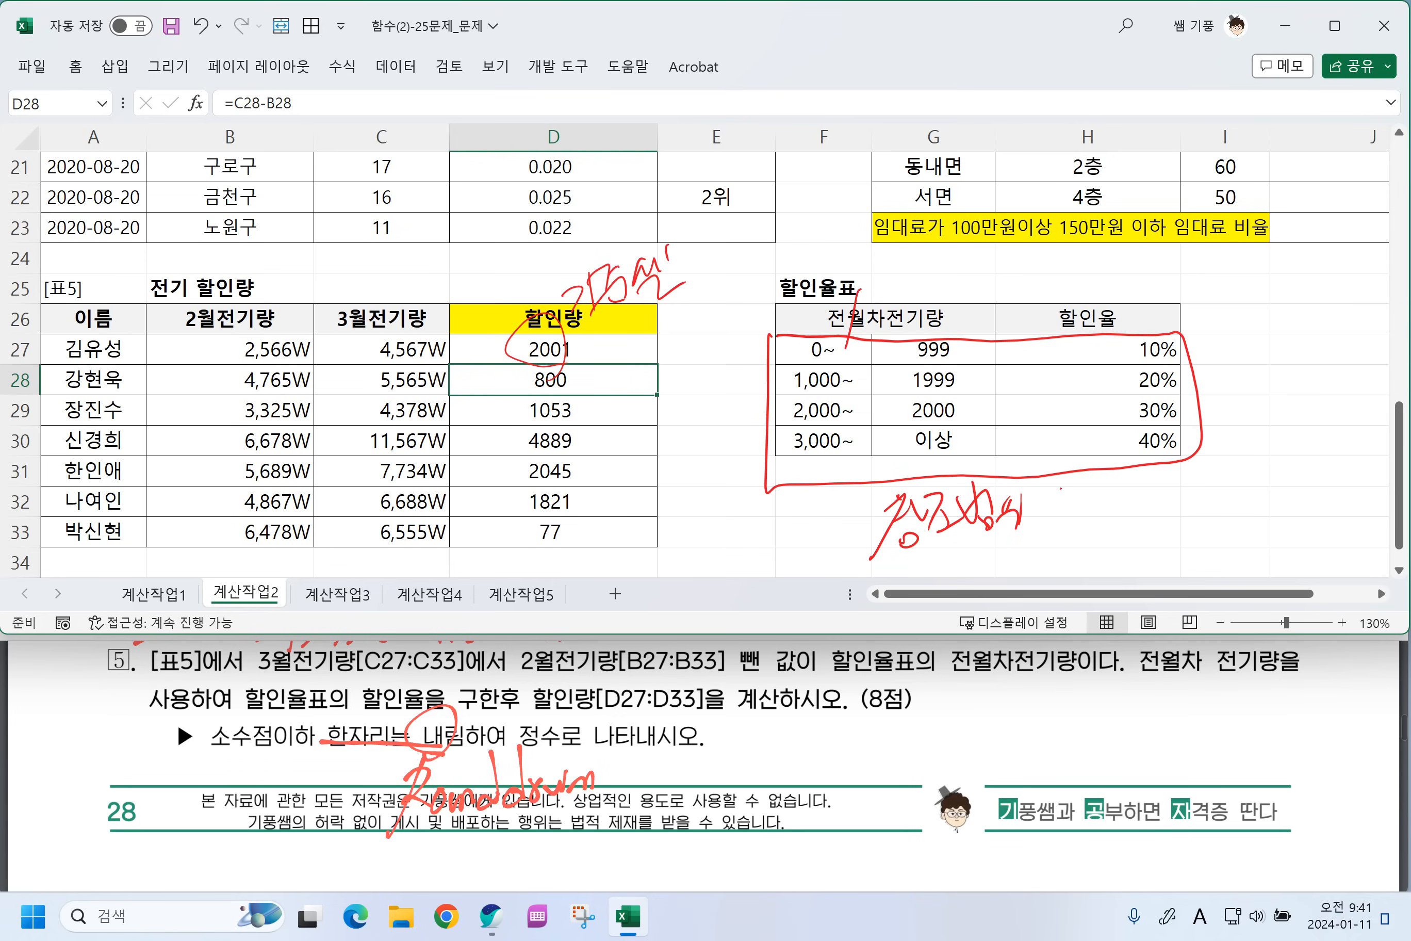
drag(1141, 292, 1175, 298)
mouse_move(1215, 266)
mouse_down()
mouse_move(1245, 296)
mouse_move(1260, 285)
mouse_up()
drag(1261, 296, 1295, 290)
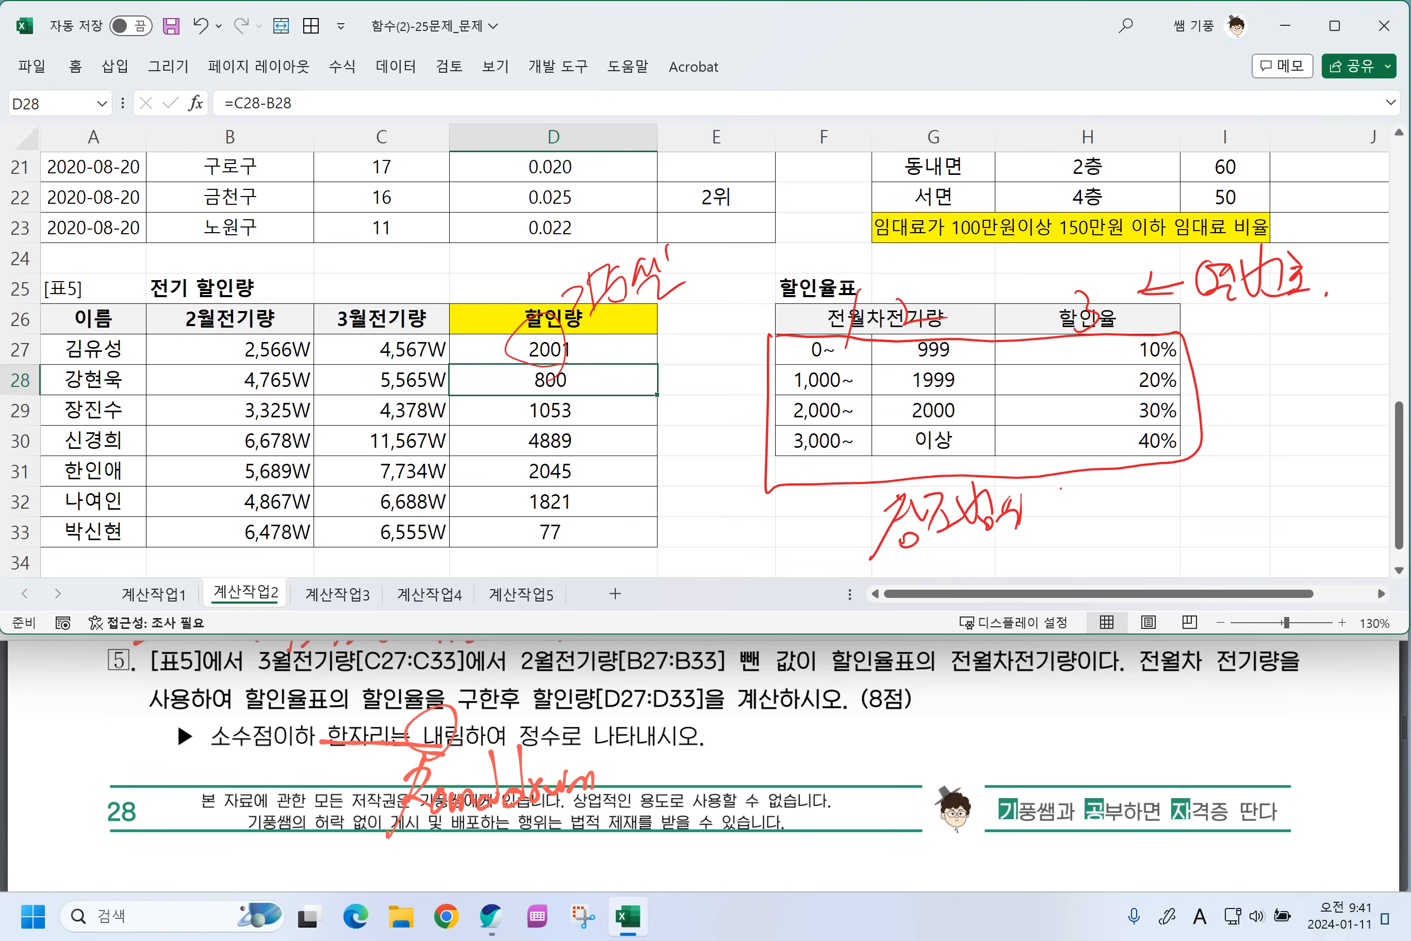
drag(1264, 403, 1255, 483)
Start a VLOOKUP in D27 around the existing difference, with C27-B27 as the lookup value.
click(556, 322)
key(Delete)
click(465, 349)
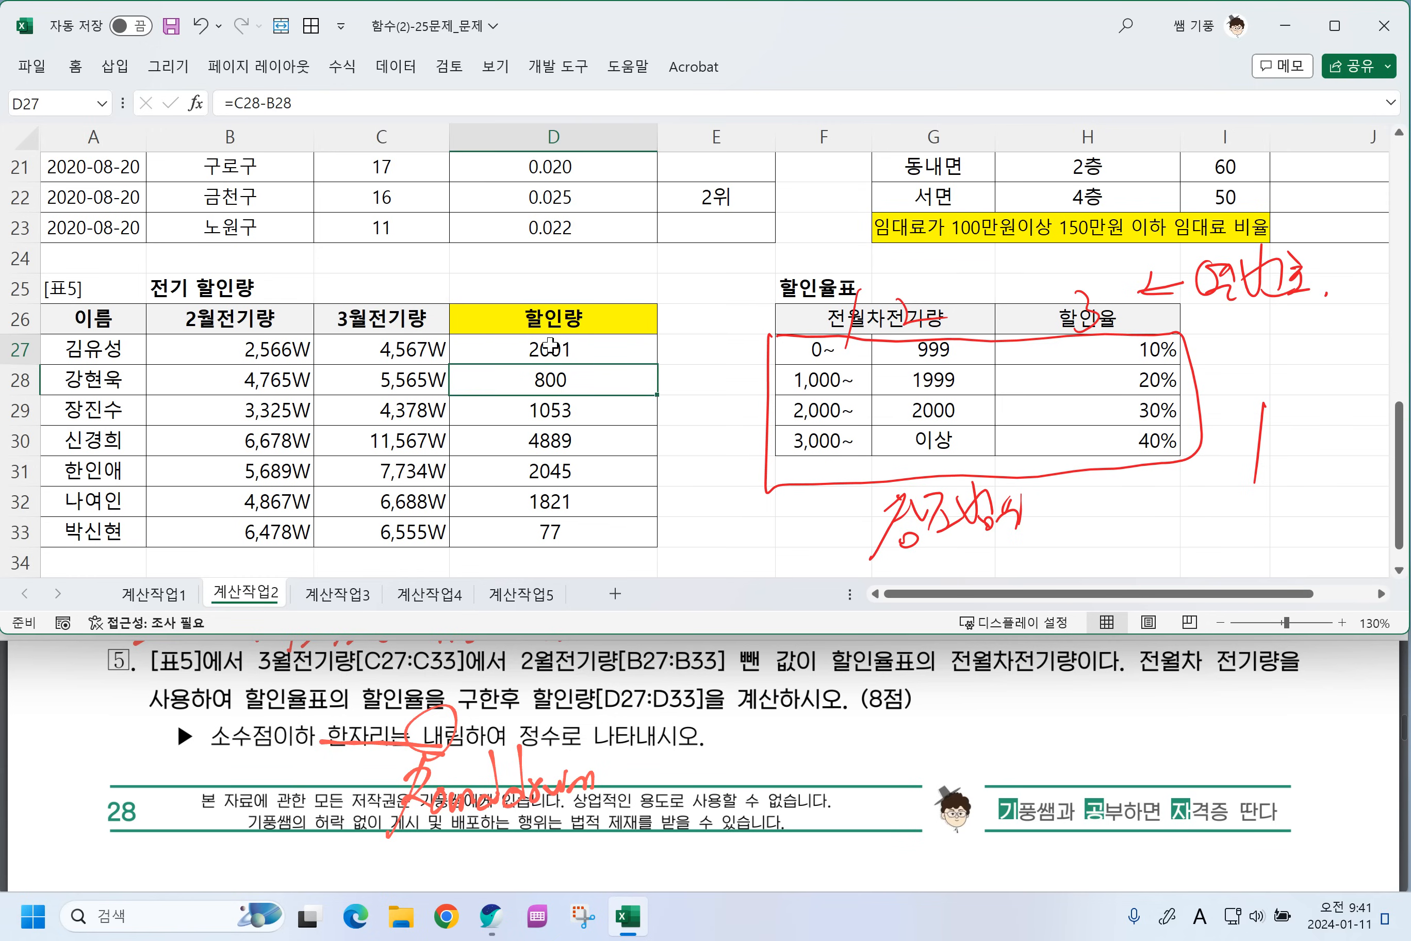
key(F2)
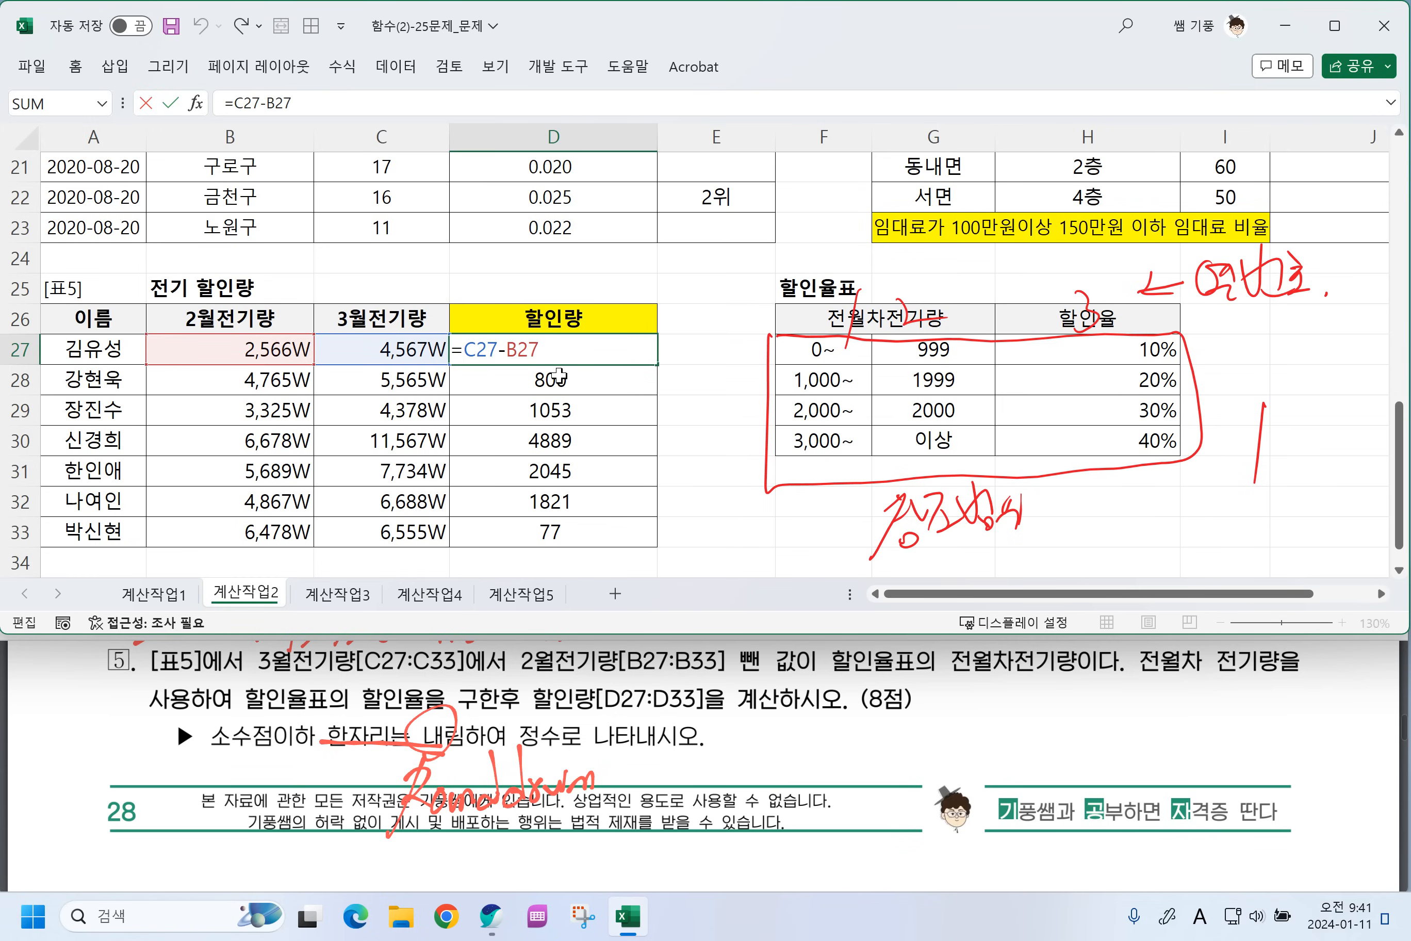
text(VL)
key(Tab)
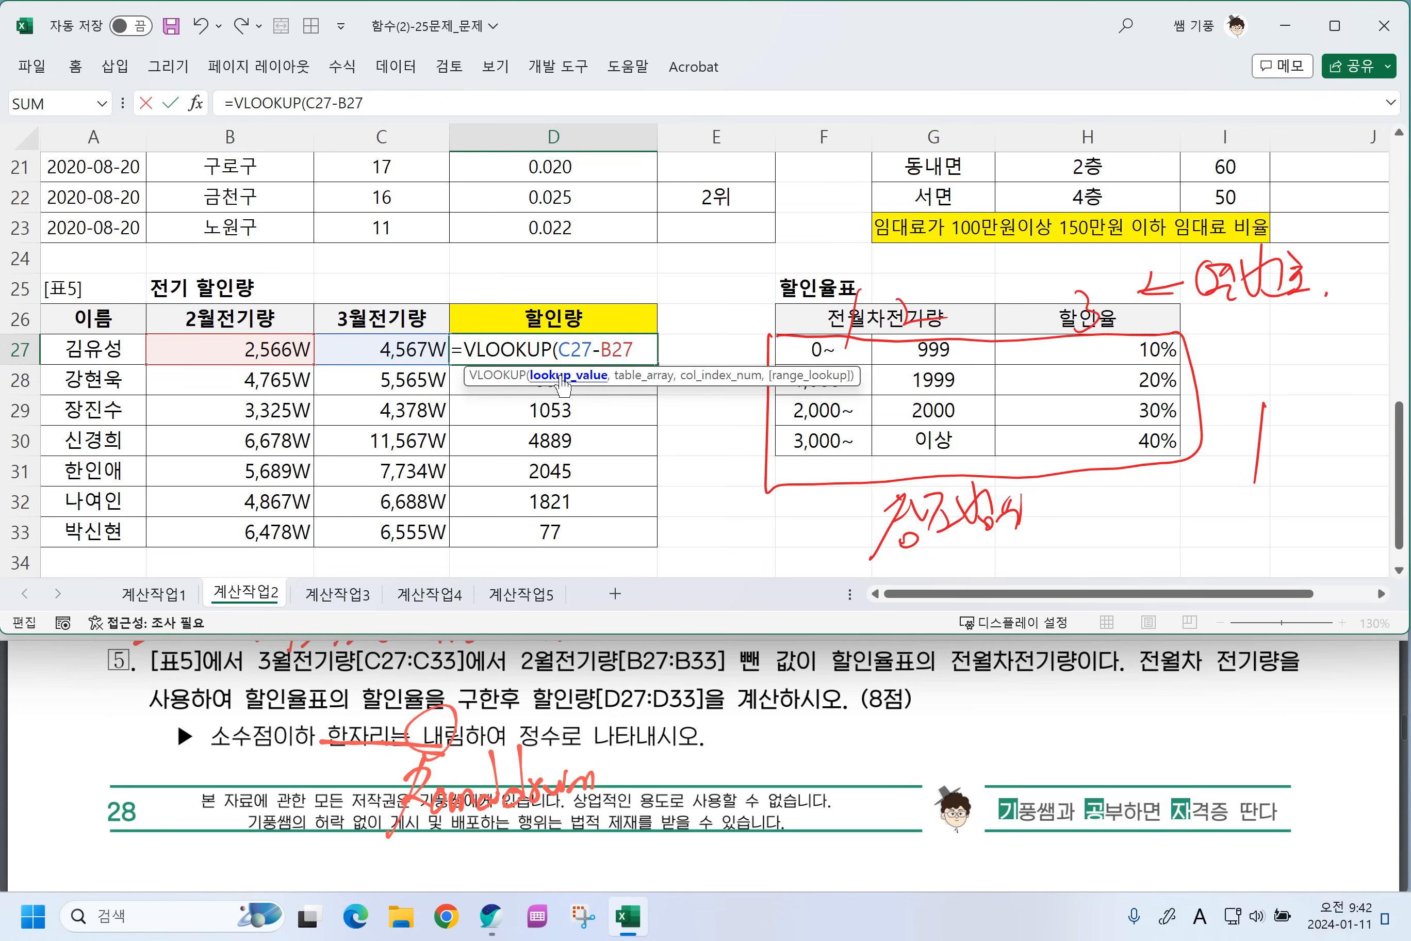
click(644, 353)
text(,)
Complete the VLOOKUP with the absolute range $F$27:$H$30, column number 3 and match type 1.
click(836, 348)
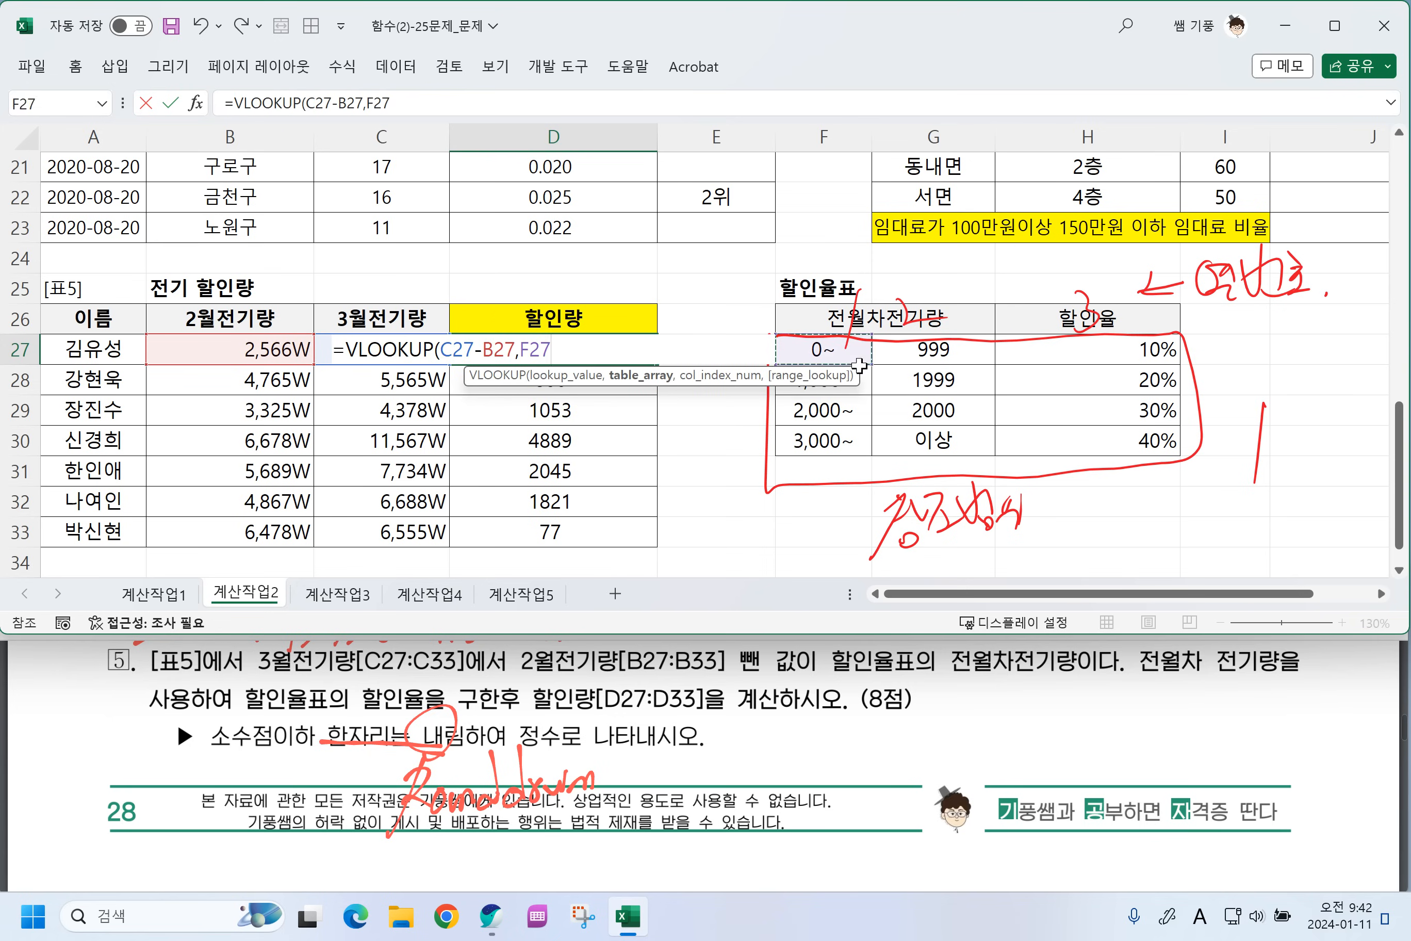
drag(859, 365, 1099, 442)
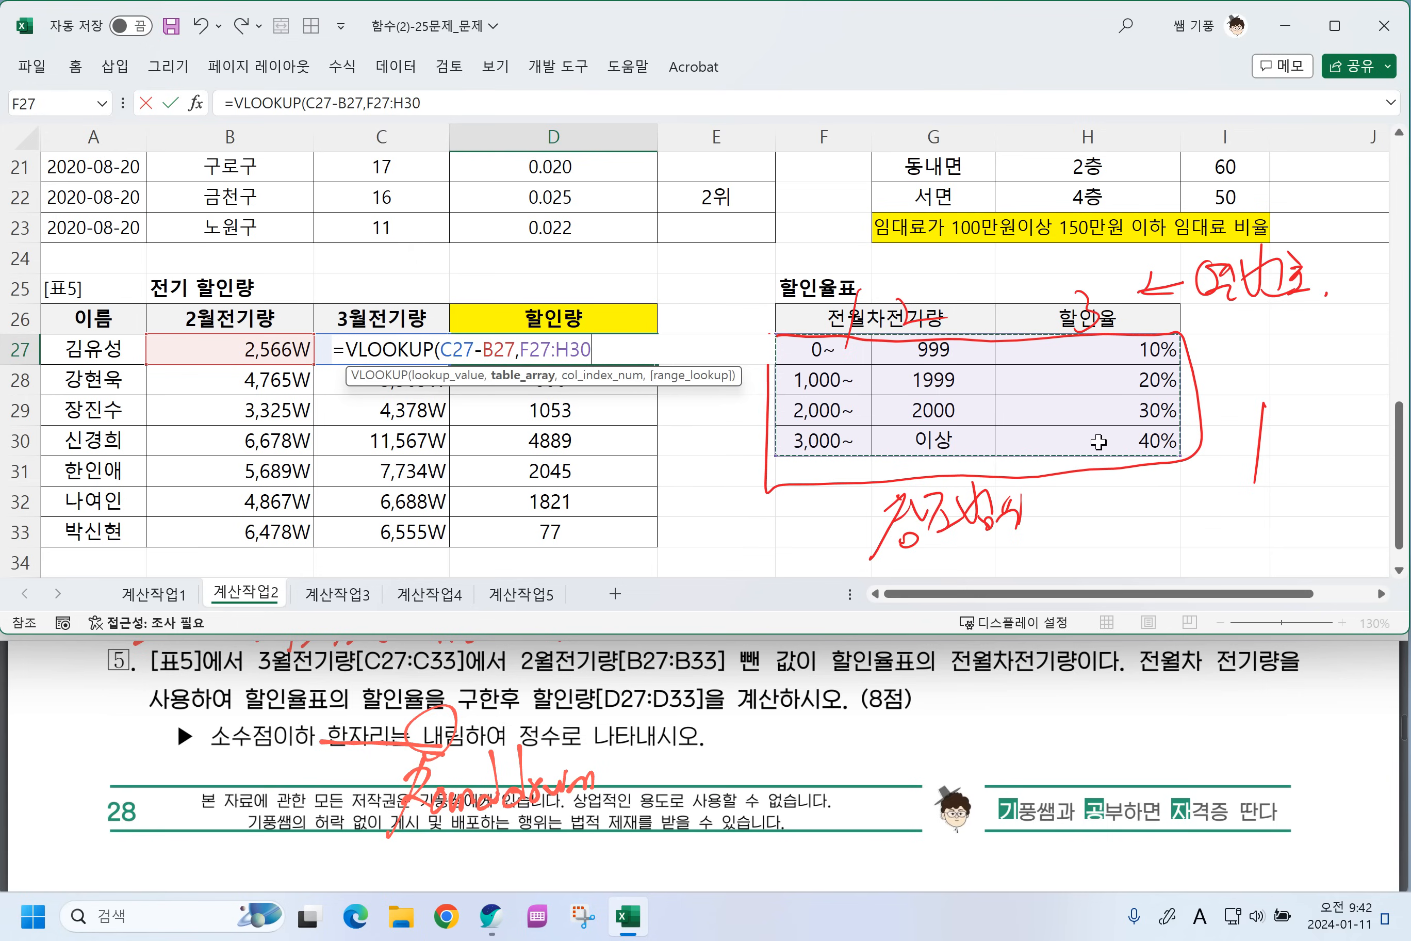
key(F4)
text(,)
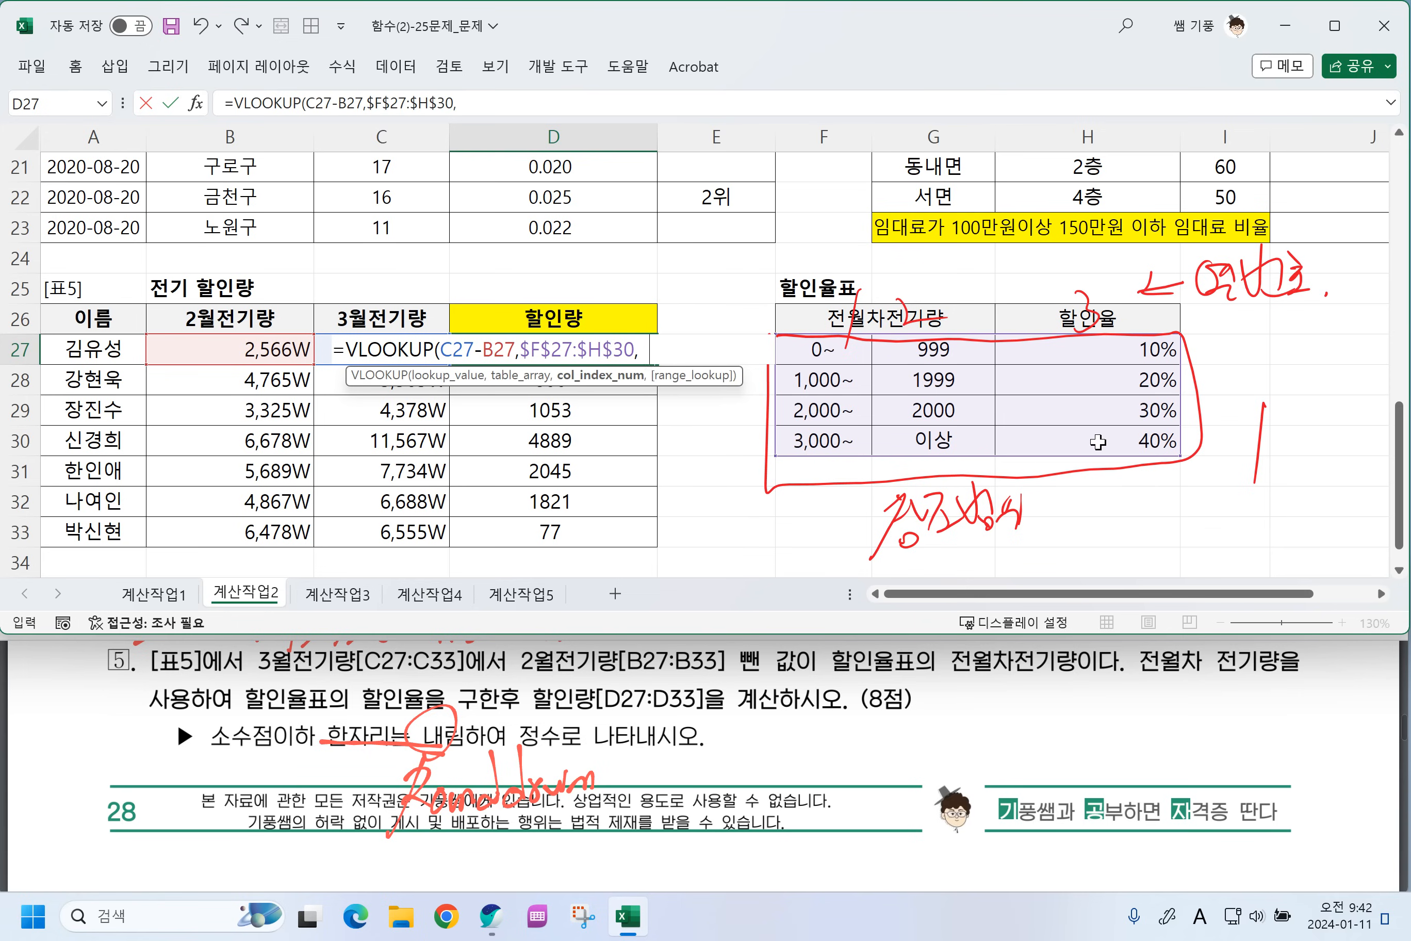
text(3,)
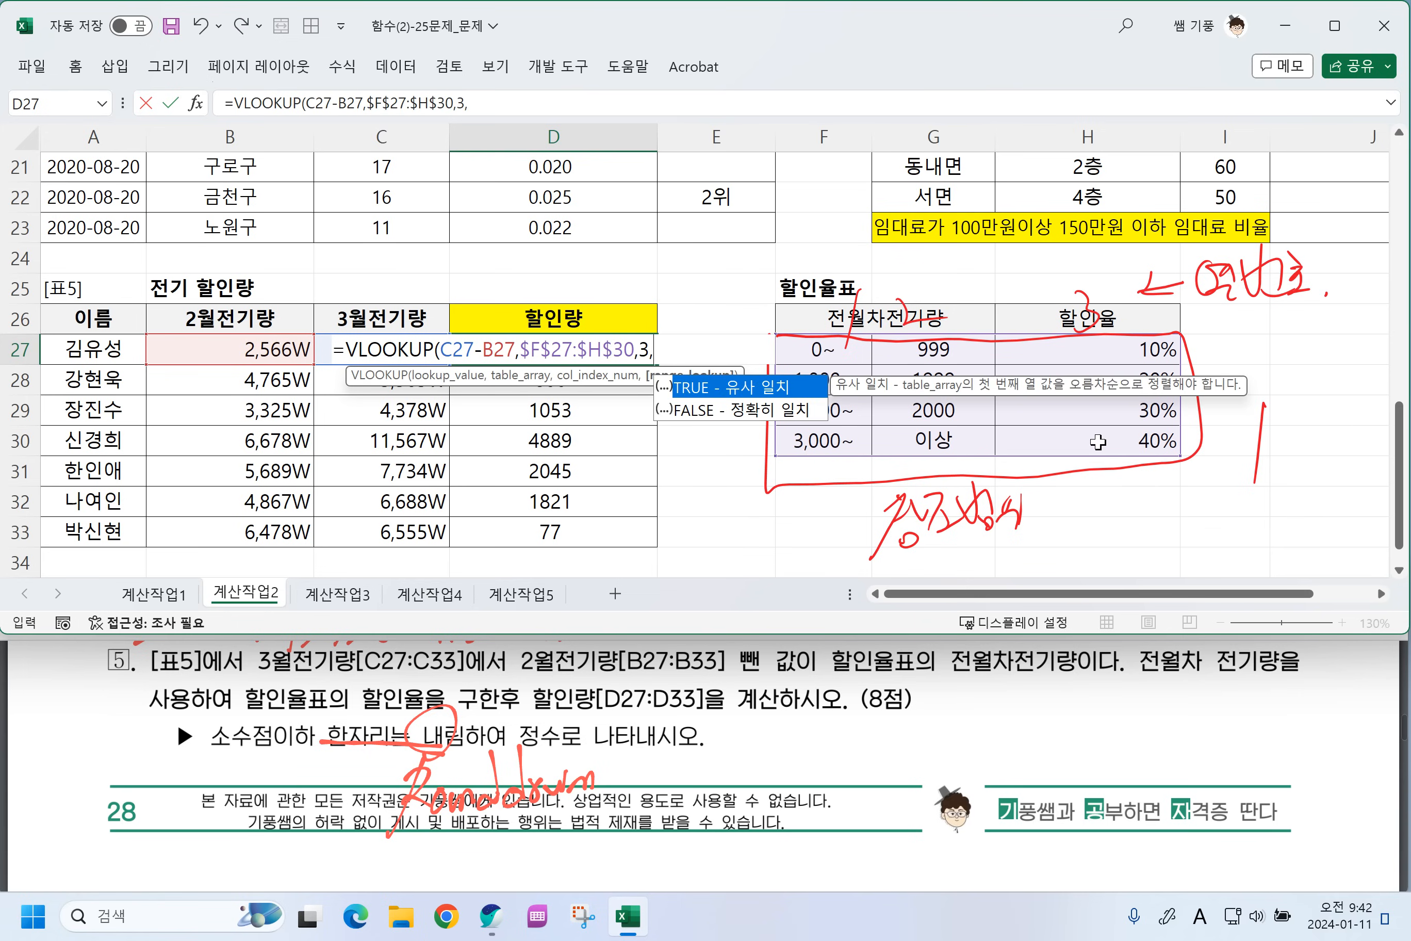
text(1))
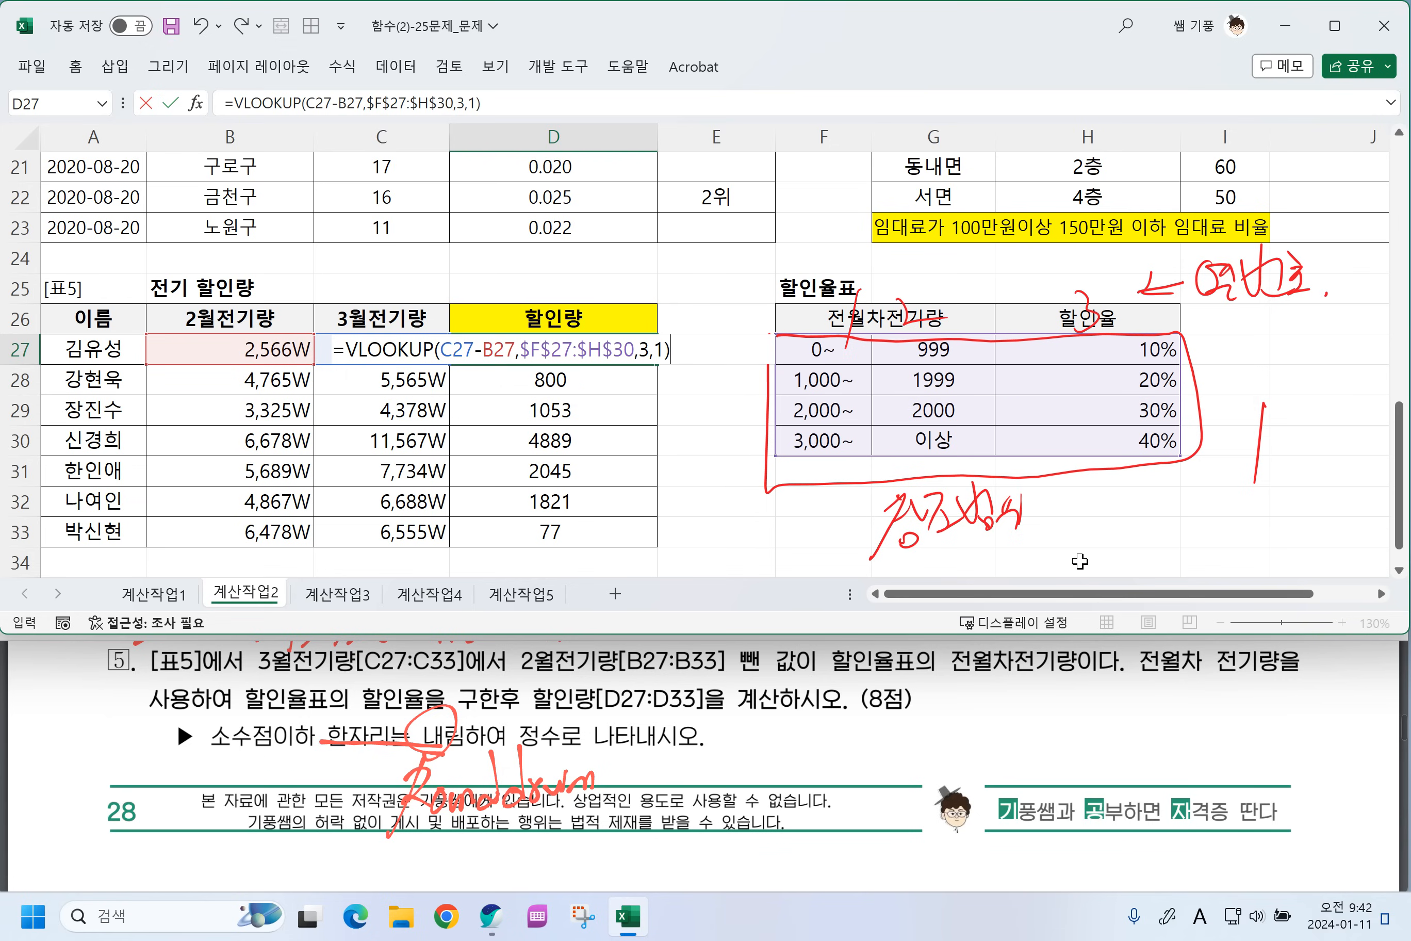
Following the 할인량 rule in the PDF, extend the D27 formula to =C27*(1-VLOOKUP(C27-B27,$F$27:$H$30,3,1)).
scroll(557, 724, down, 5)
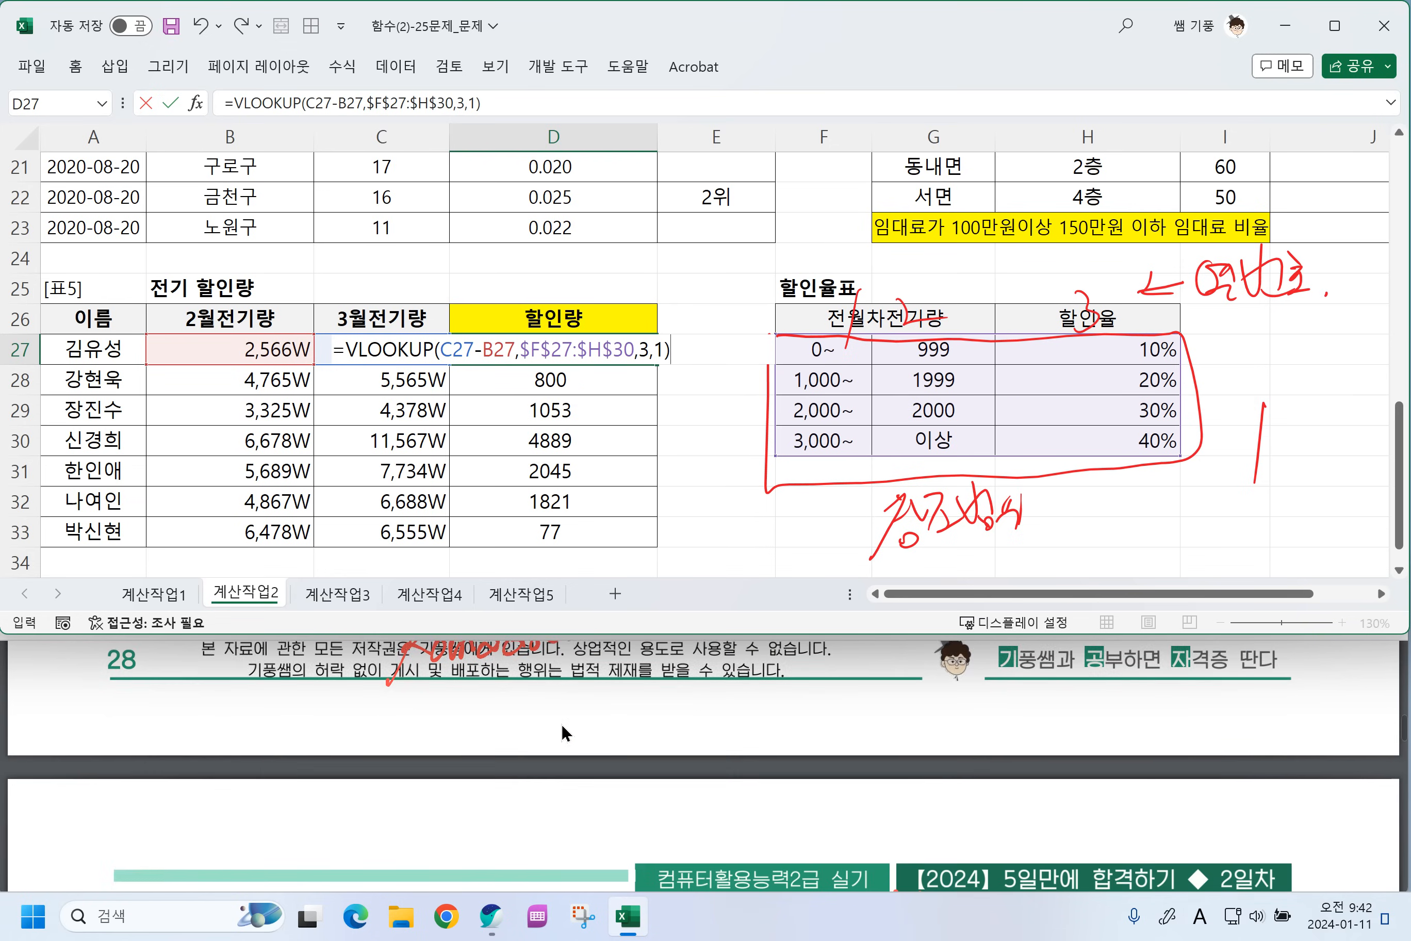
scroll(562, 723, down, 1)
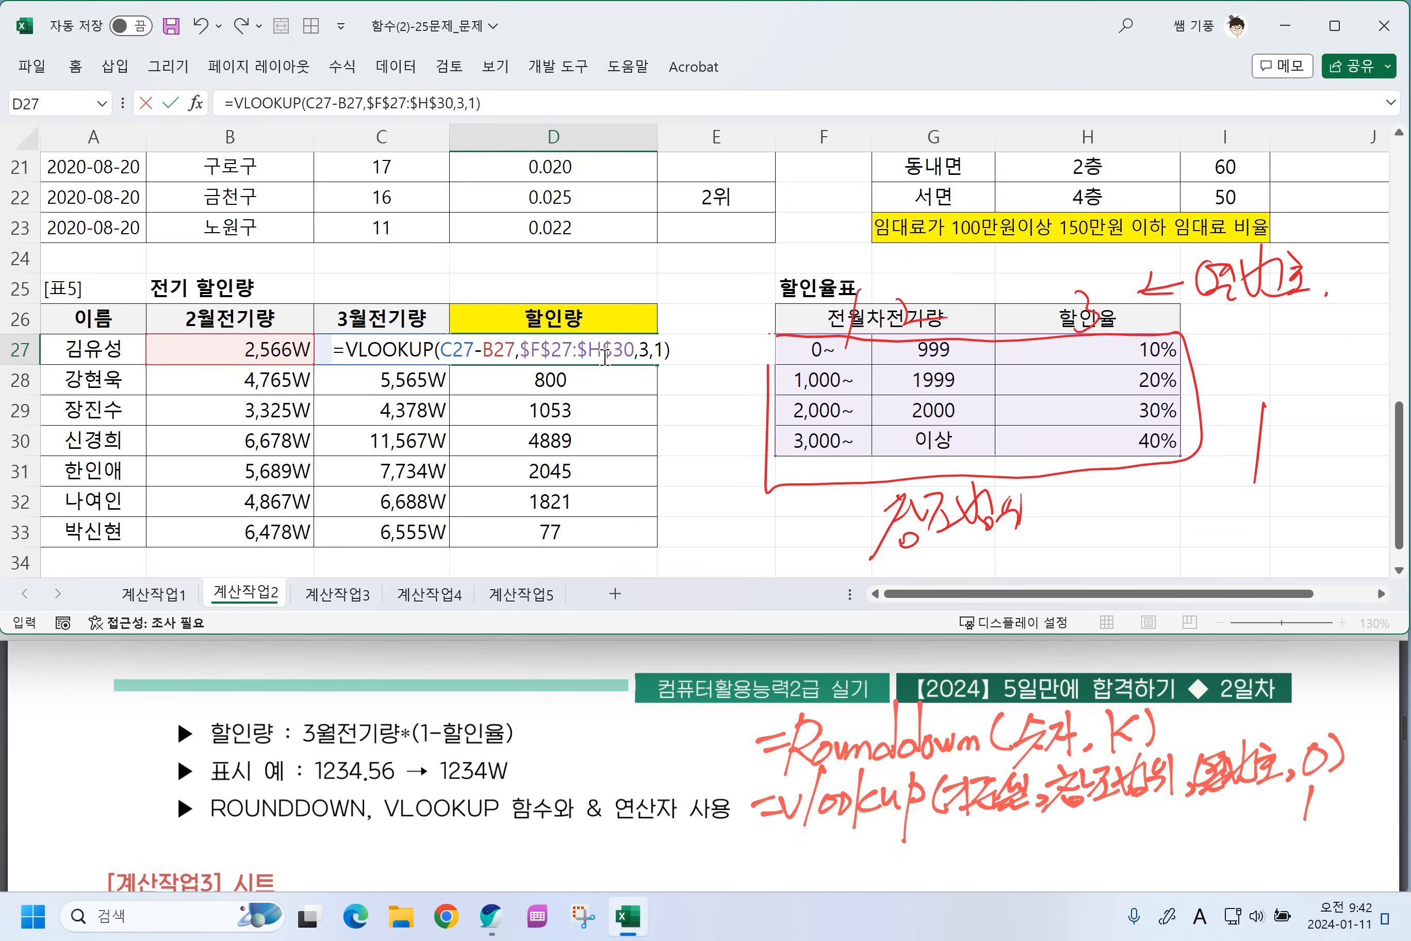
click(347, 350)
click(389, 320)
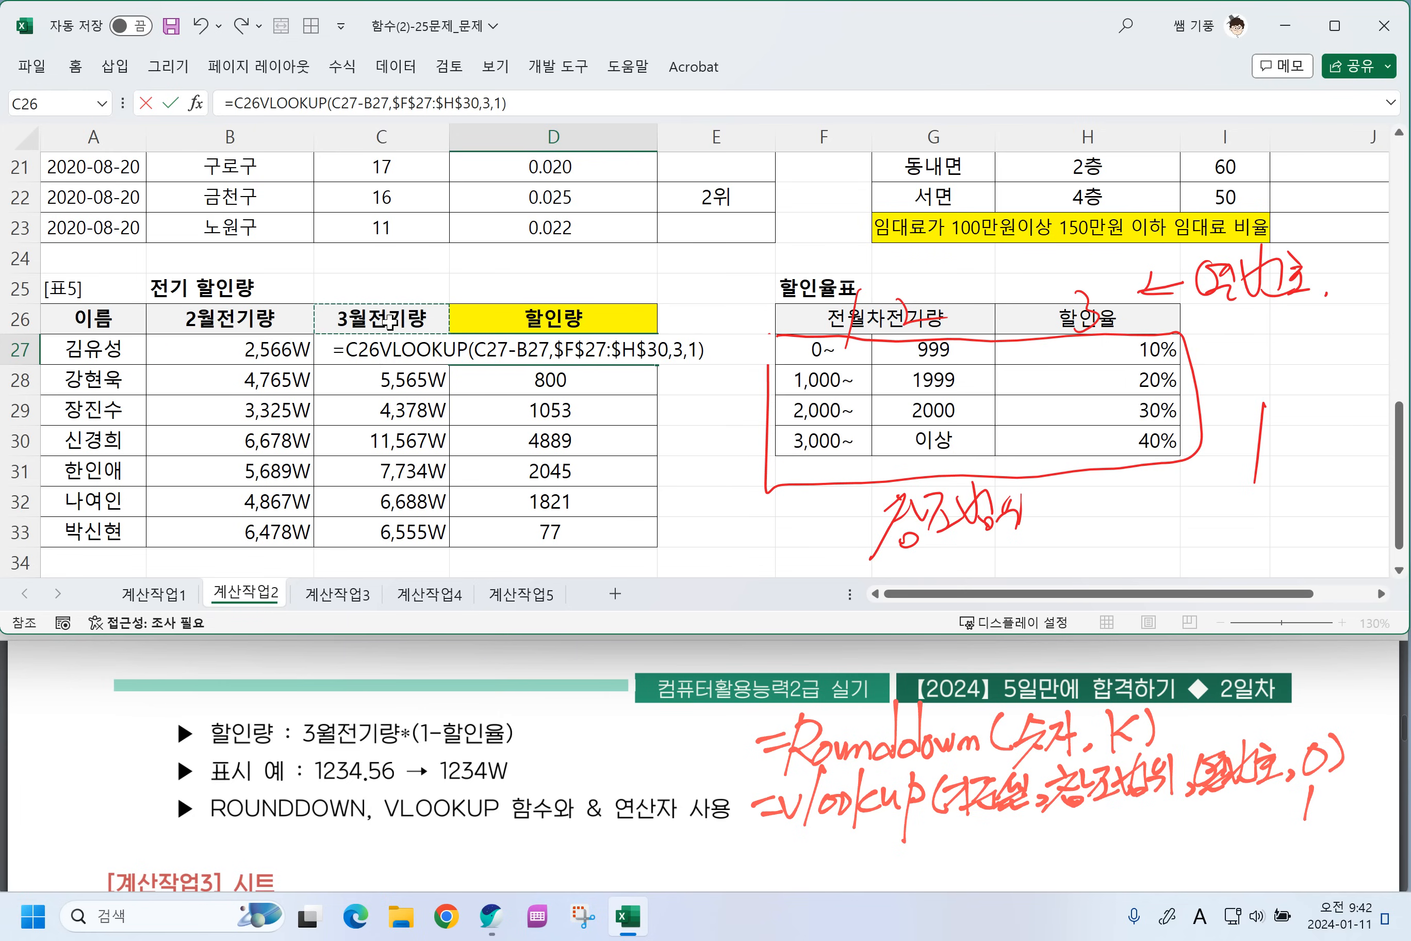
key(Down)
text(*)
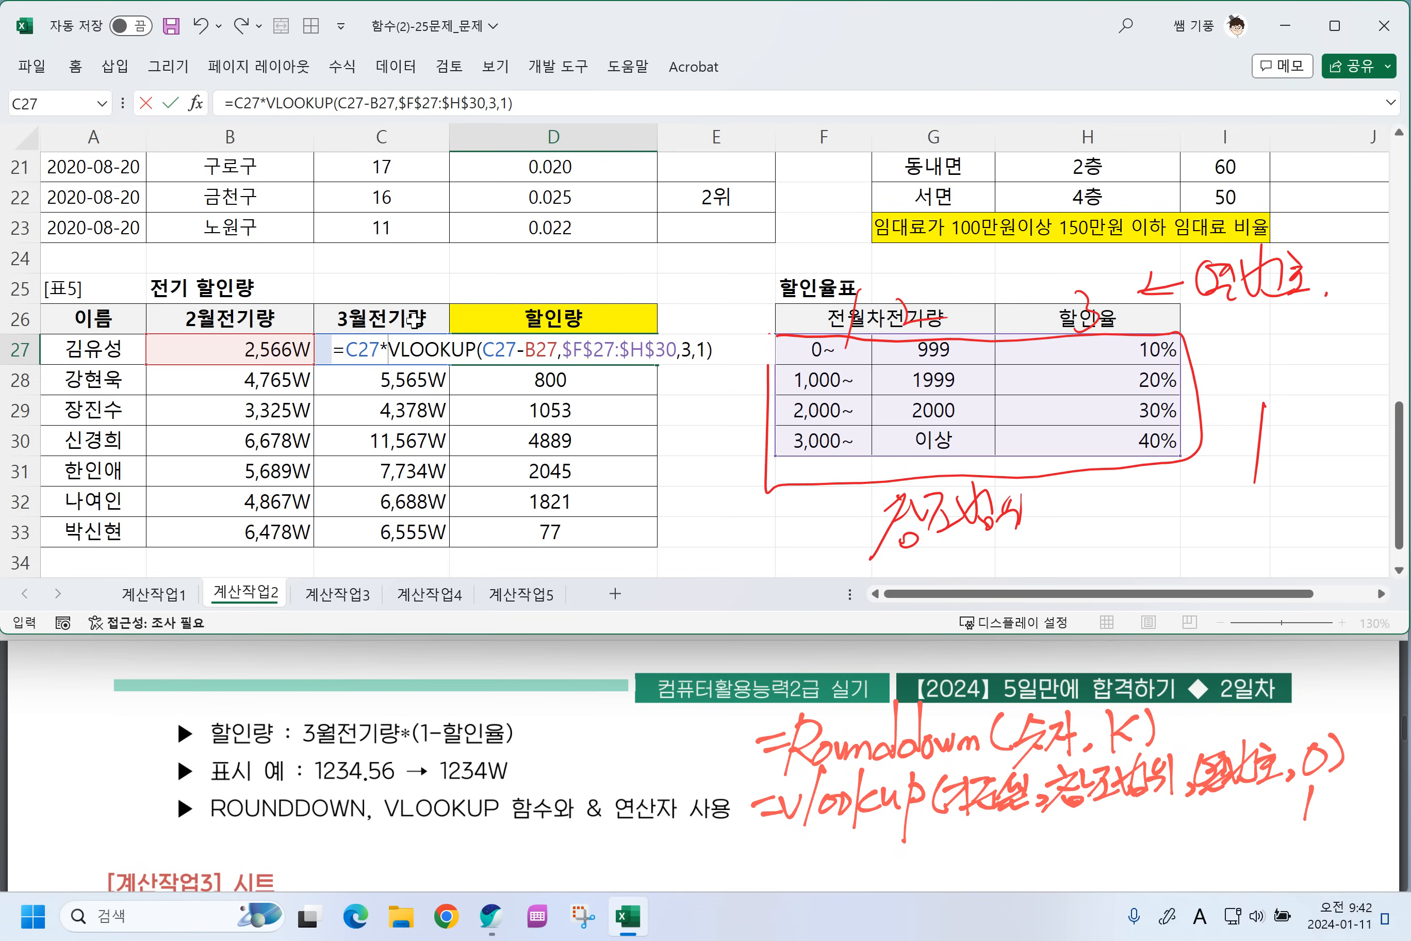
text(()
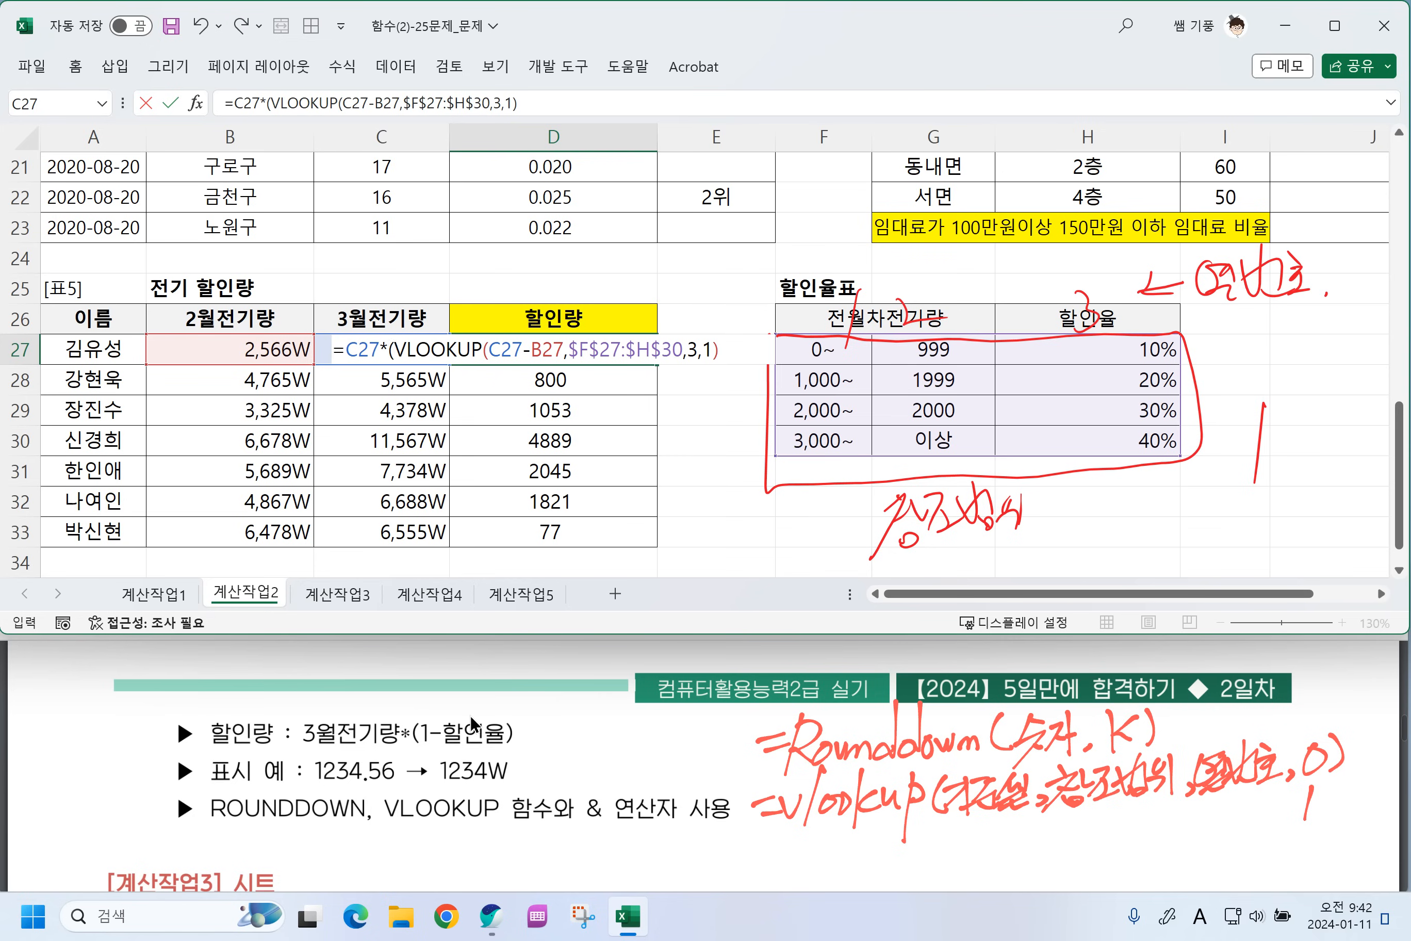
text(1-)
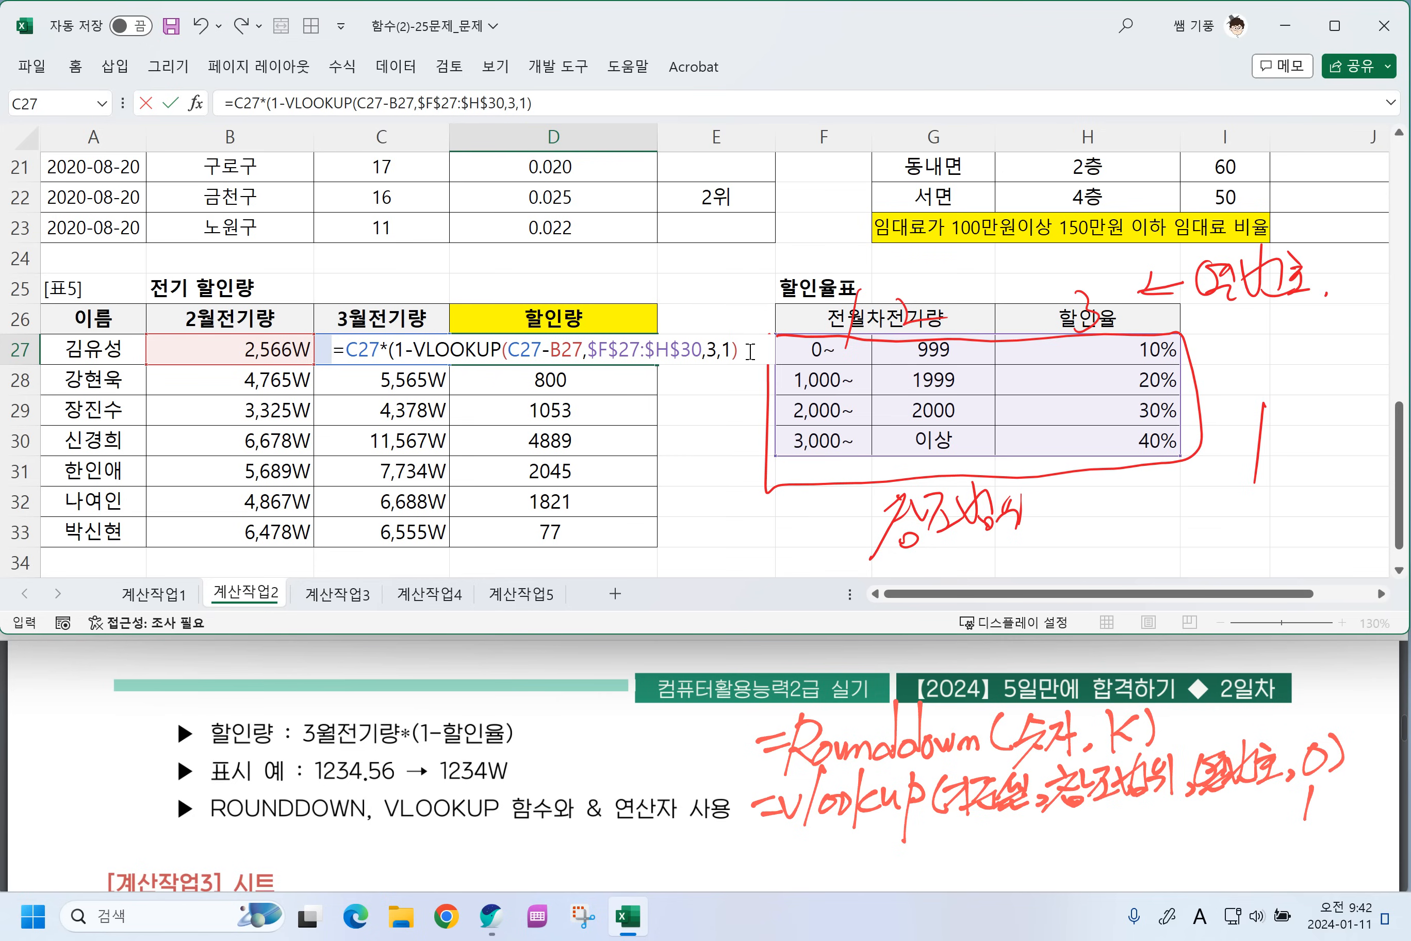
click(759, 353)
key(Return)
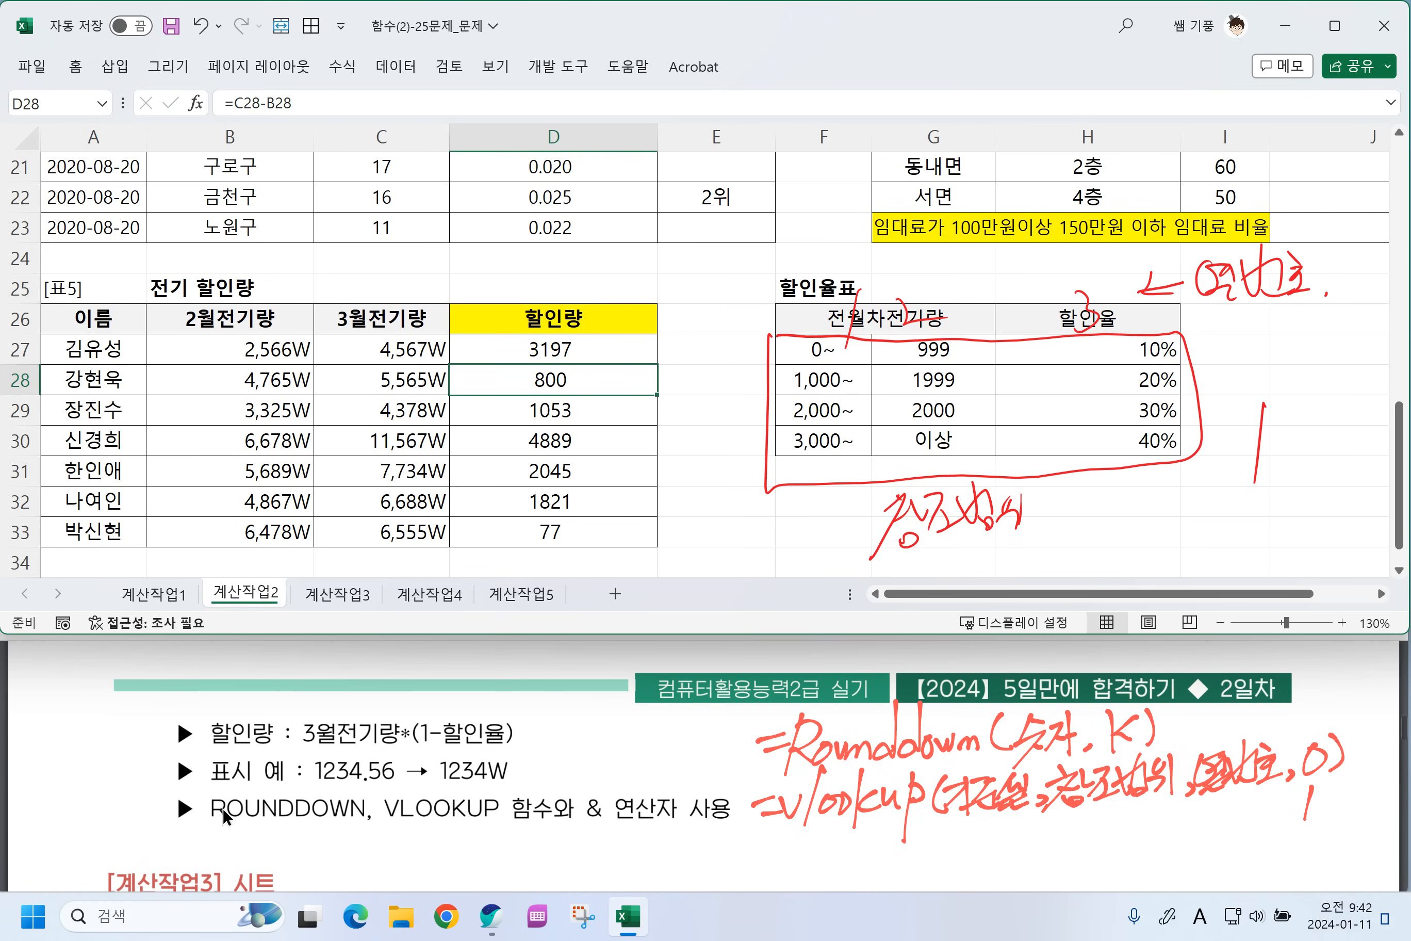
Wrap the D27 formula in ROUNDDOWN with 0 digits and copy it down to D33.
click(579, 355)
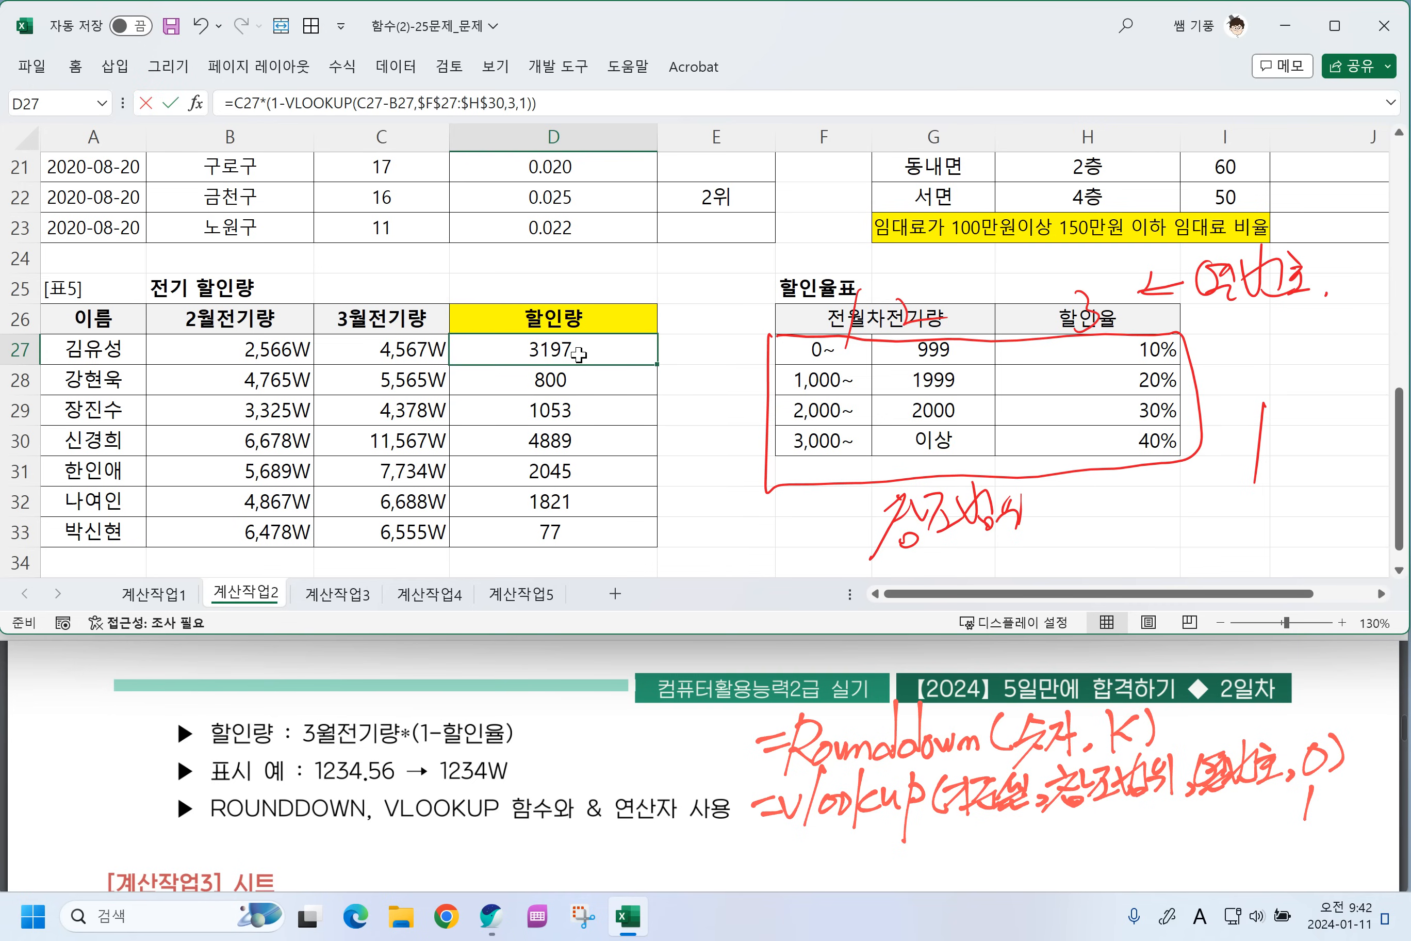
double_click(579, 354)
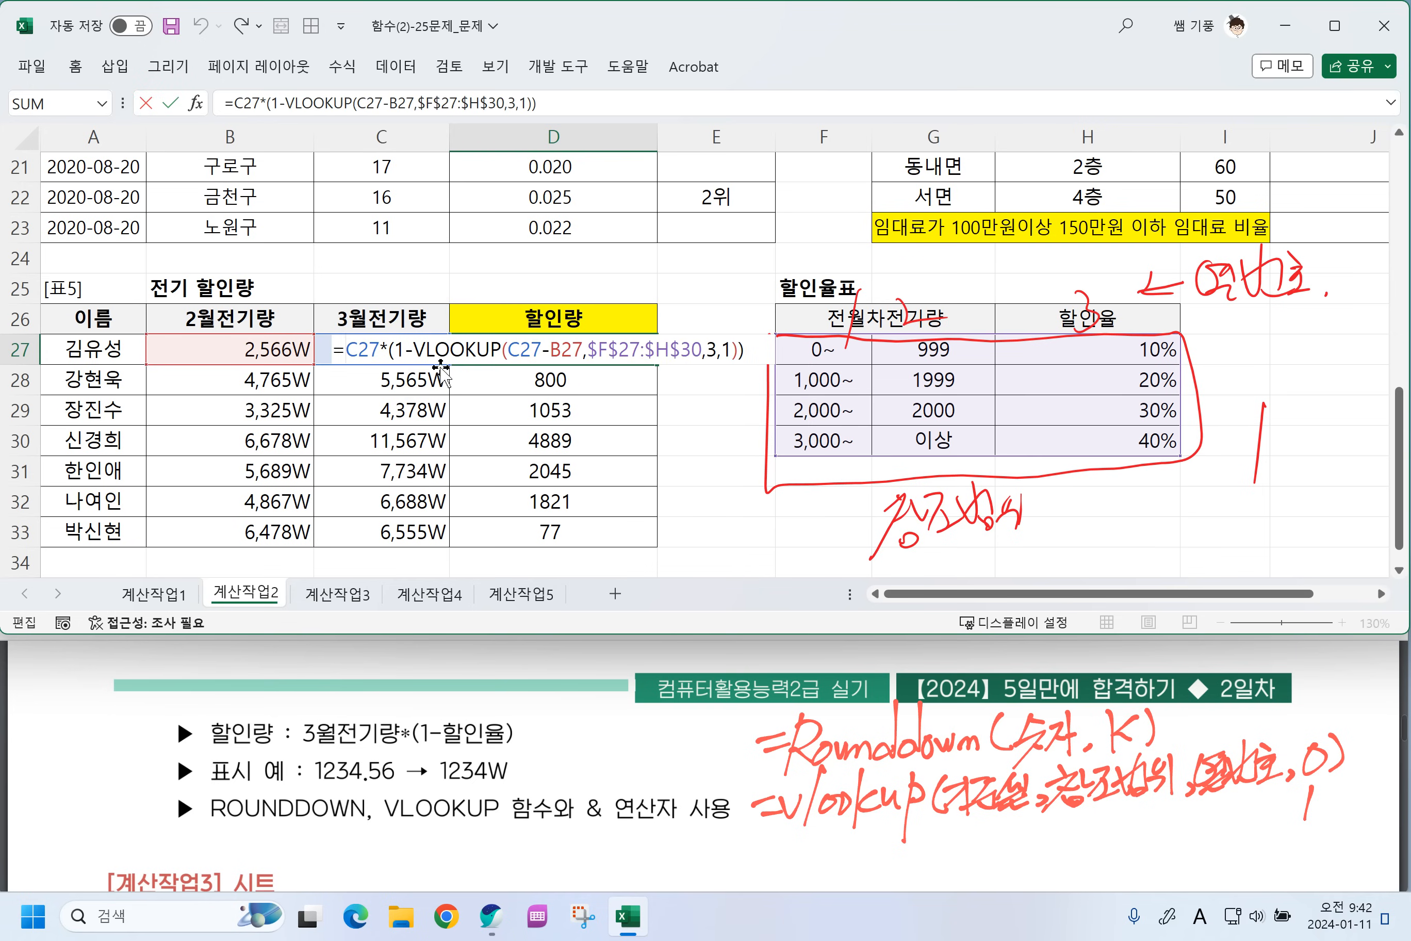
text(ROU)
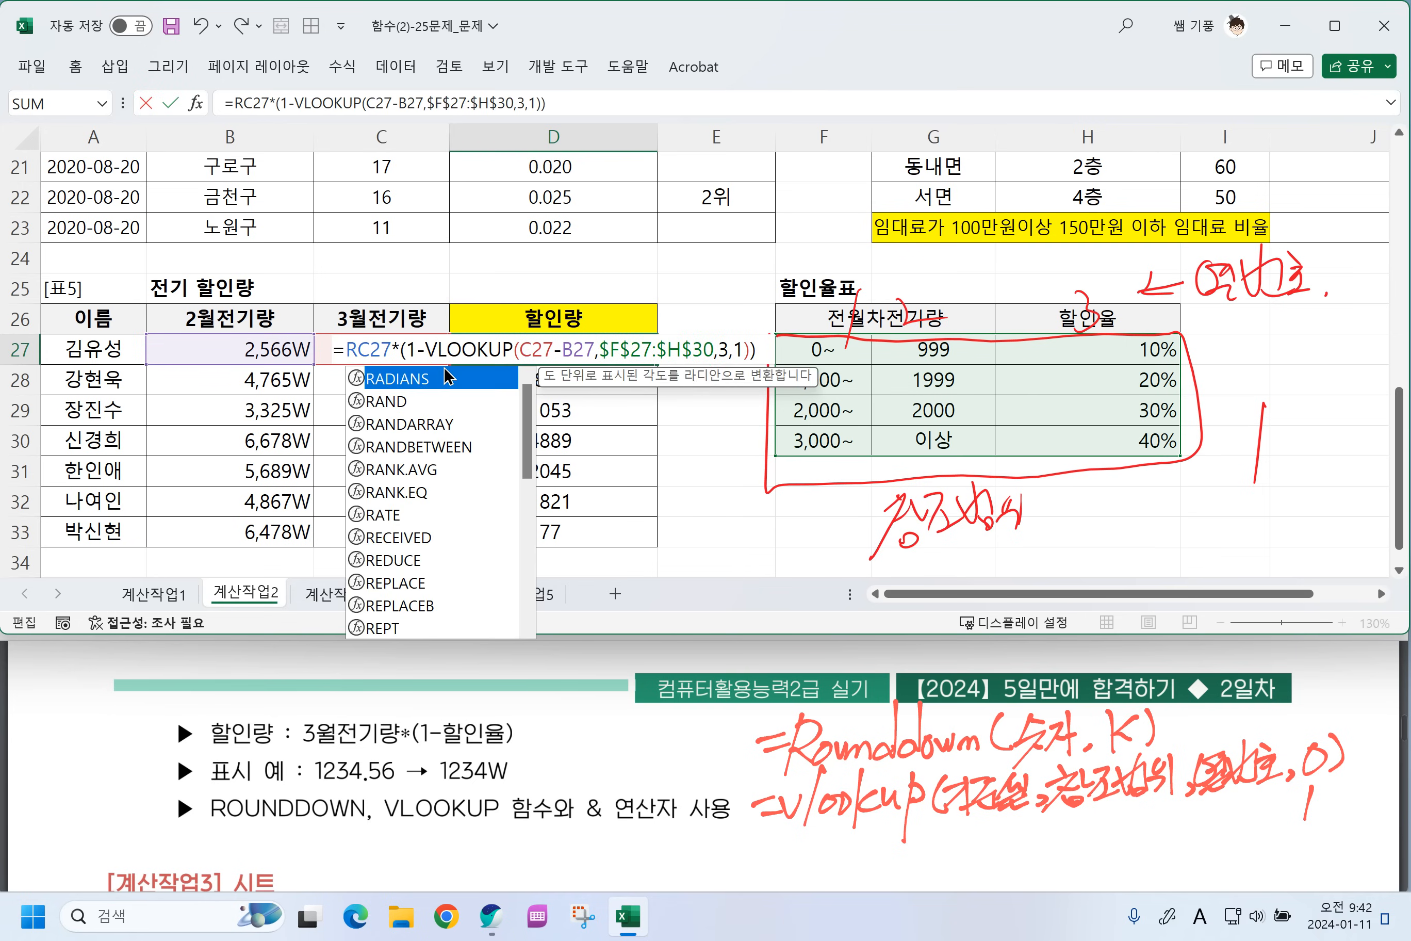
key(Down)
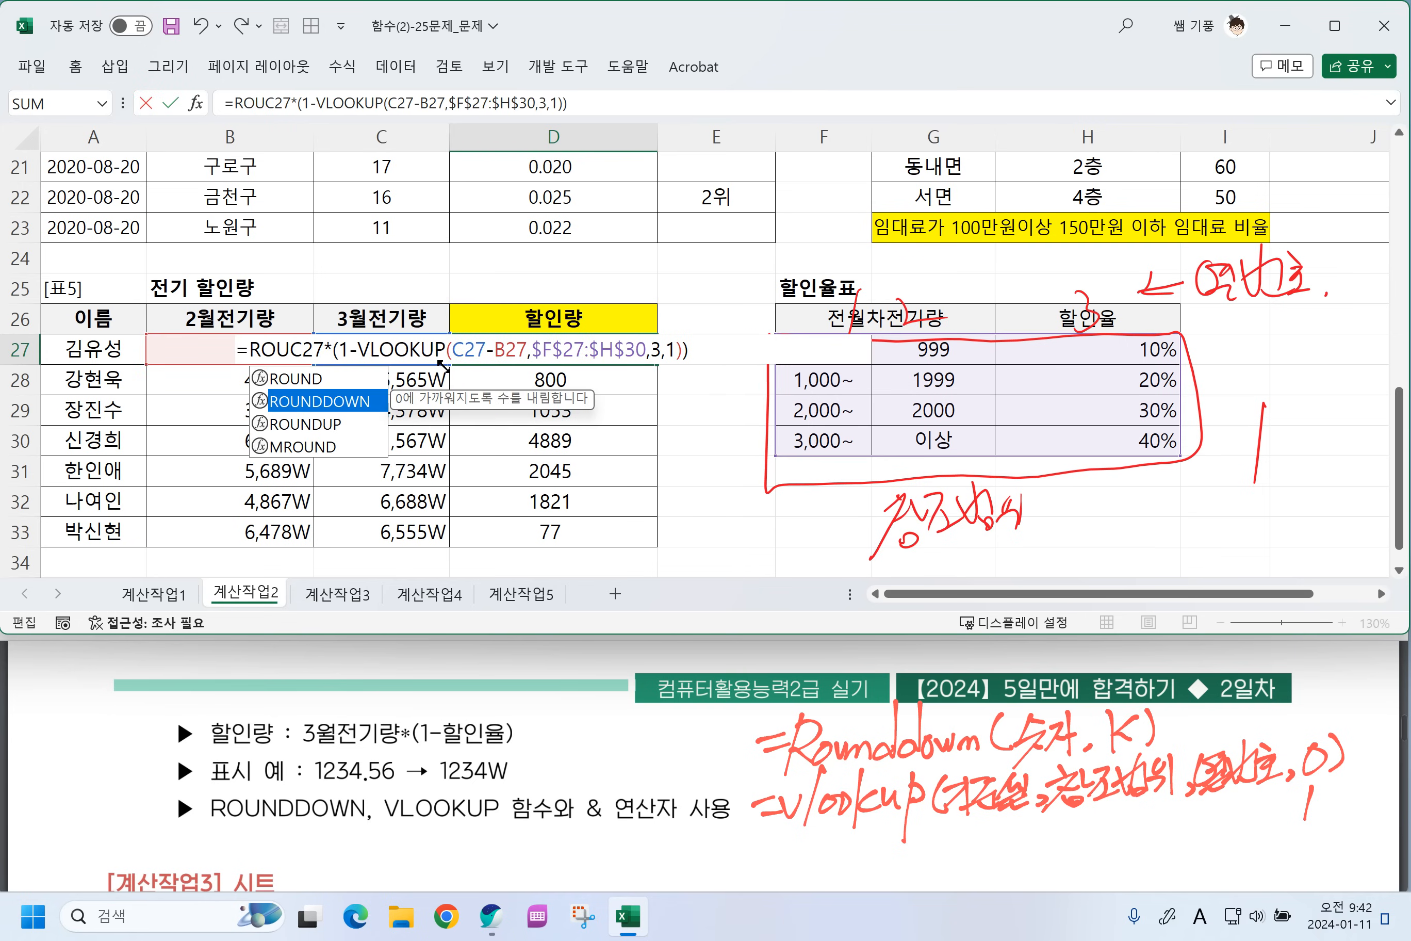
key(Tab)
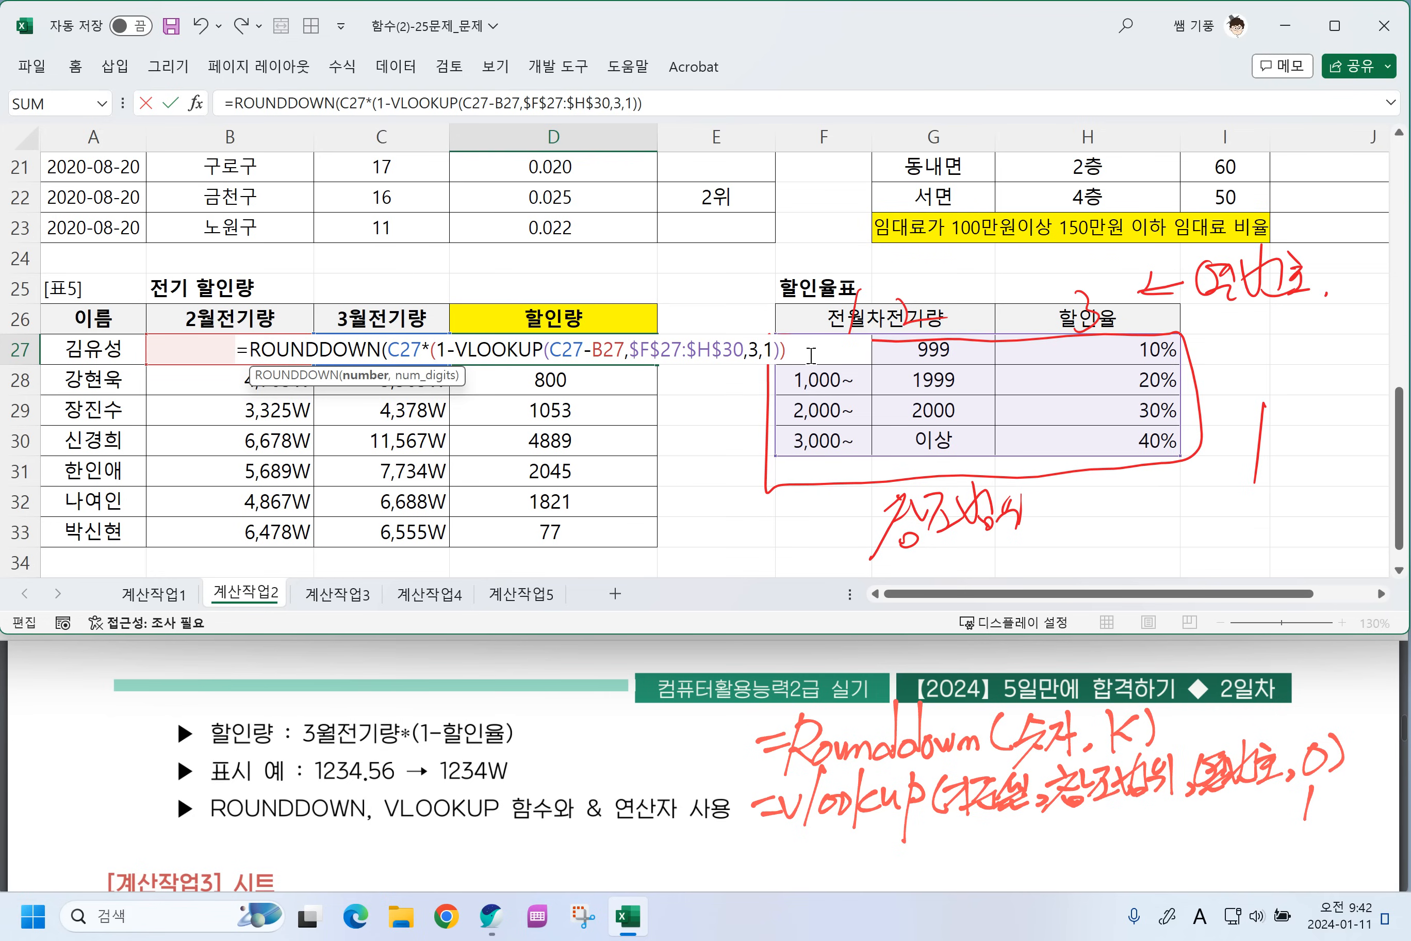
text(,0))
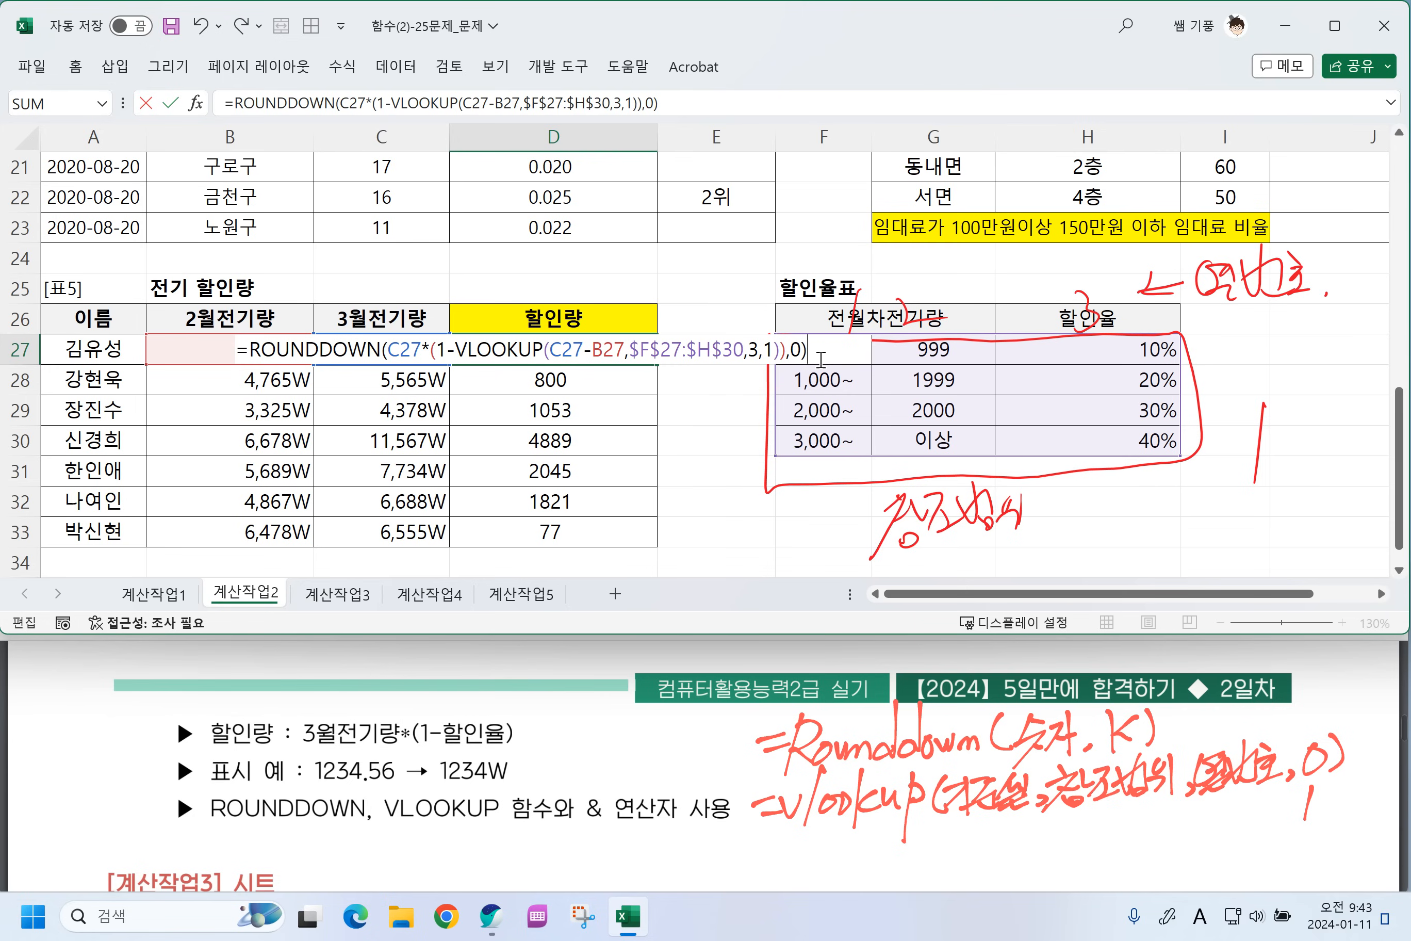
key(Return)
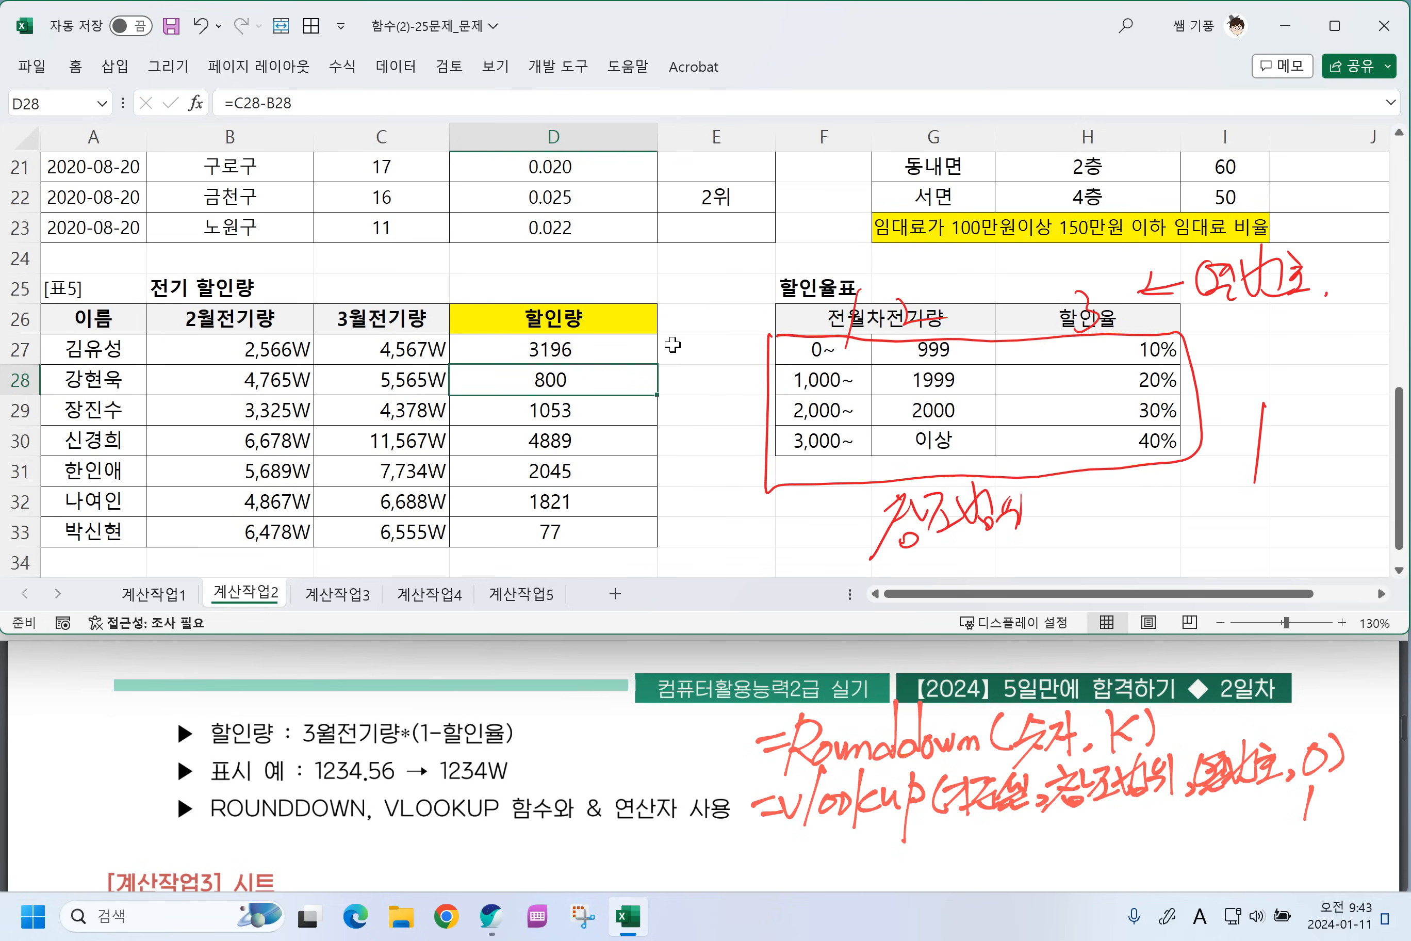
click(630, 349)
drag(657, 365, 623, 537)
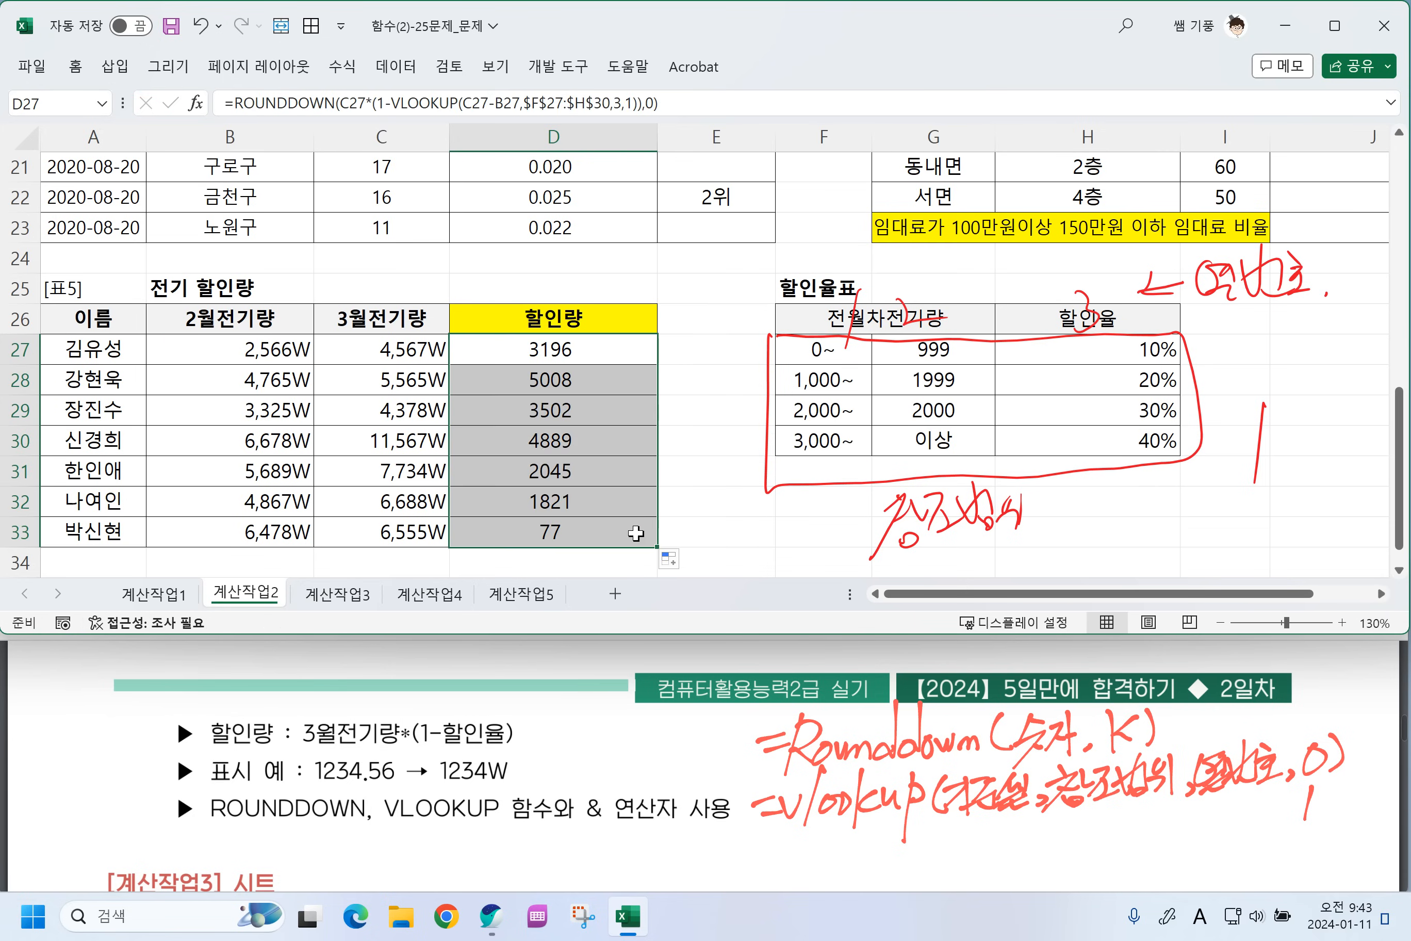
Append &"W" to the D27 formula and underline the 1234W display example in the question PDF.
click(573, 355)
double_click(573, 355)
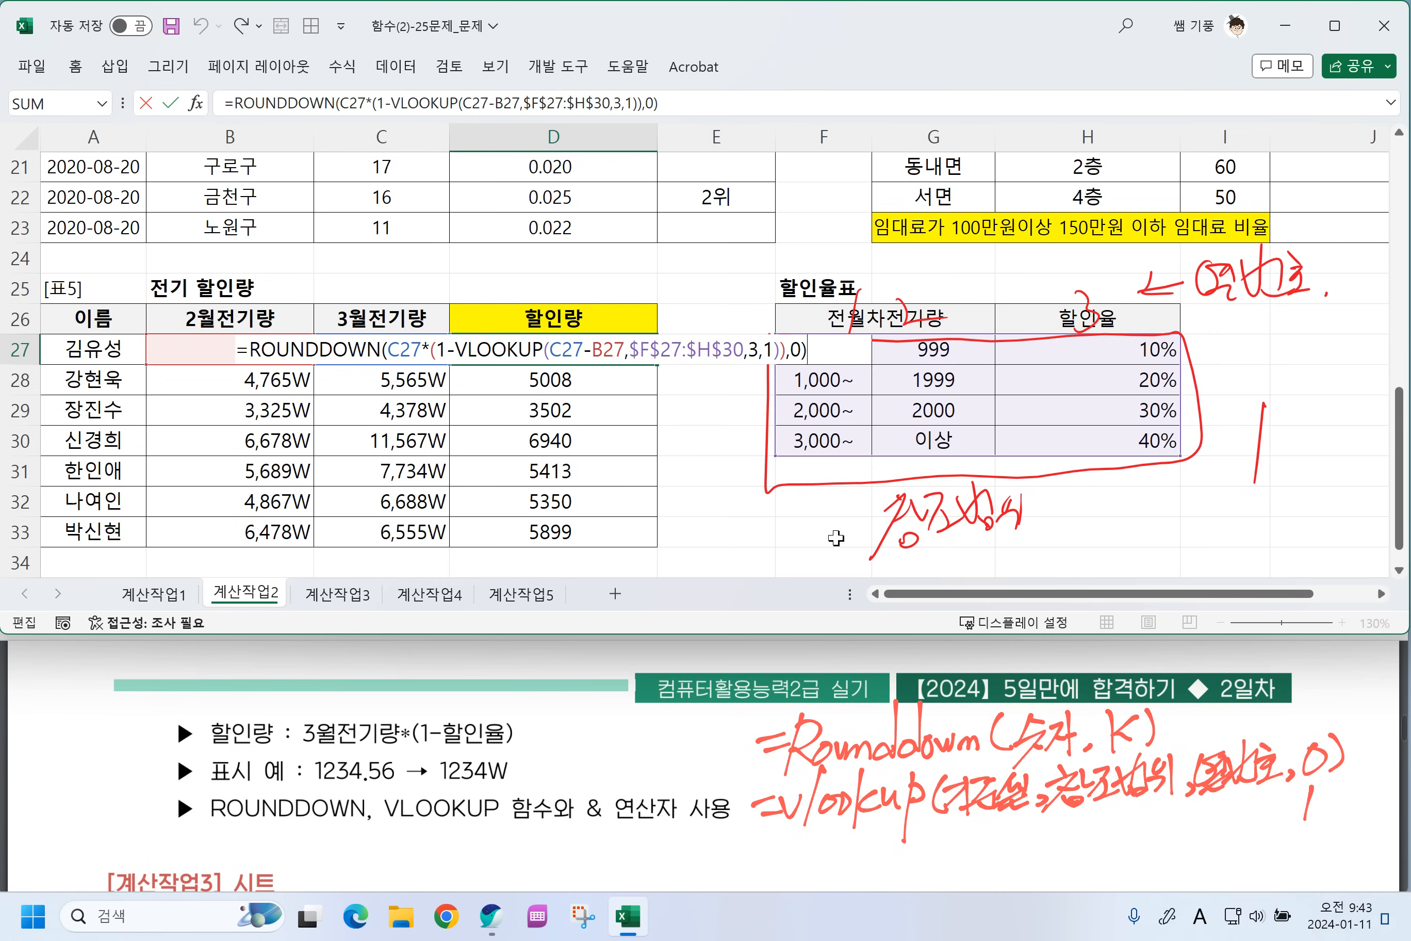
text(&"W)
drag(441, 779, 506, 786)
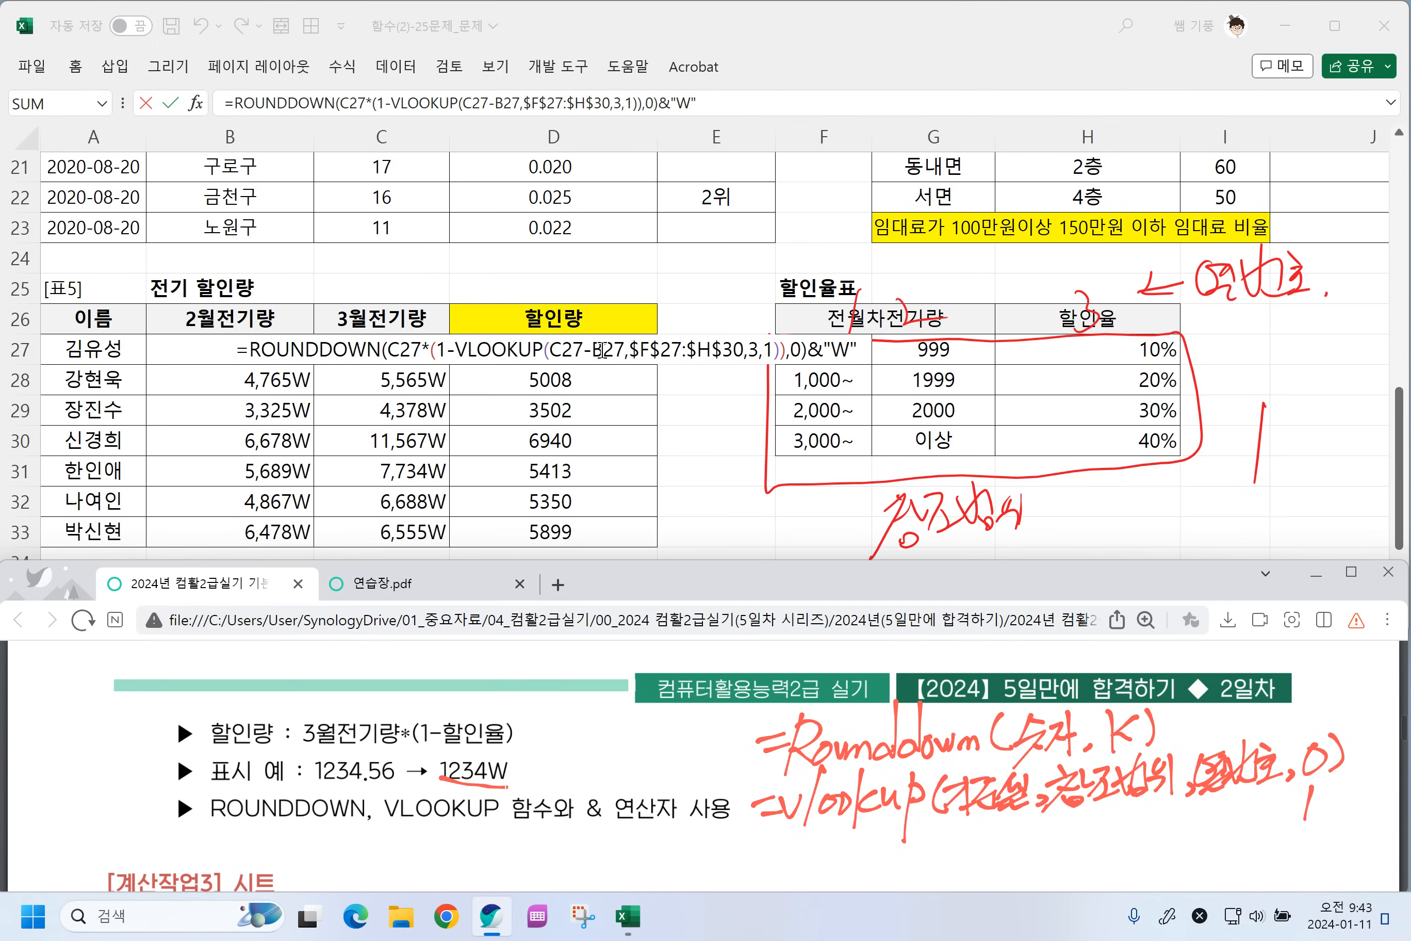
Confirm the D27 formula with the W suffix and copy it down to D33.
click(602, 350)
key(Return)
click(604, 351)
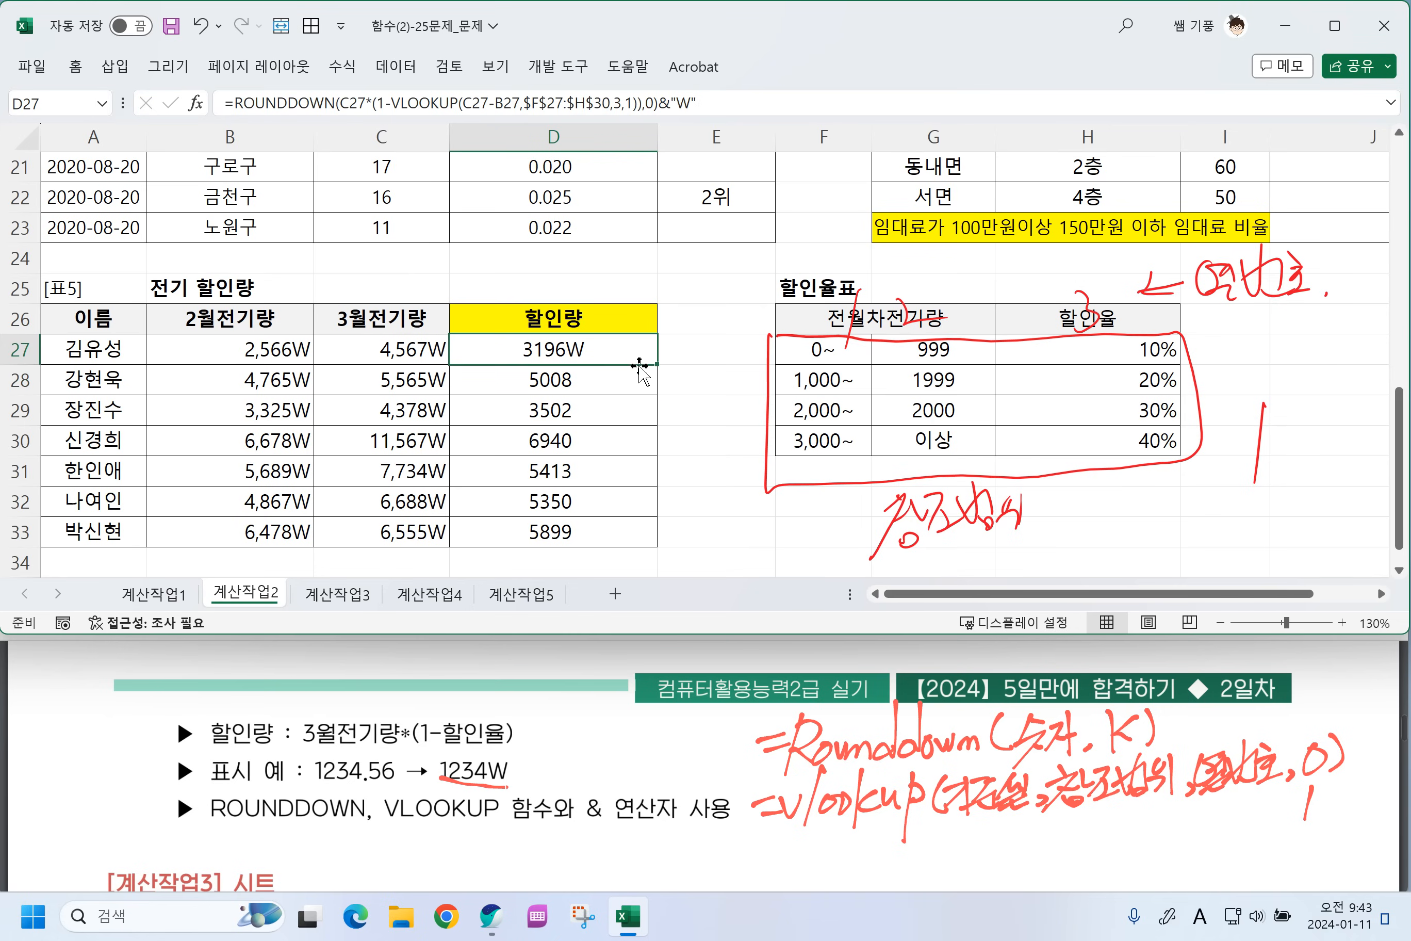
drag(653, 365, 643, 542)
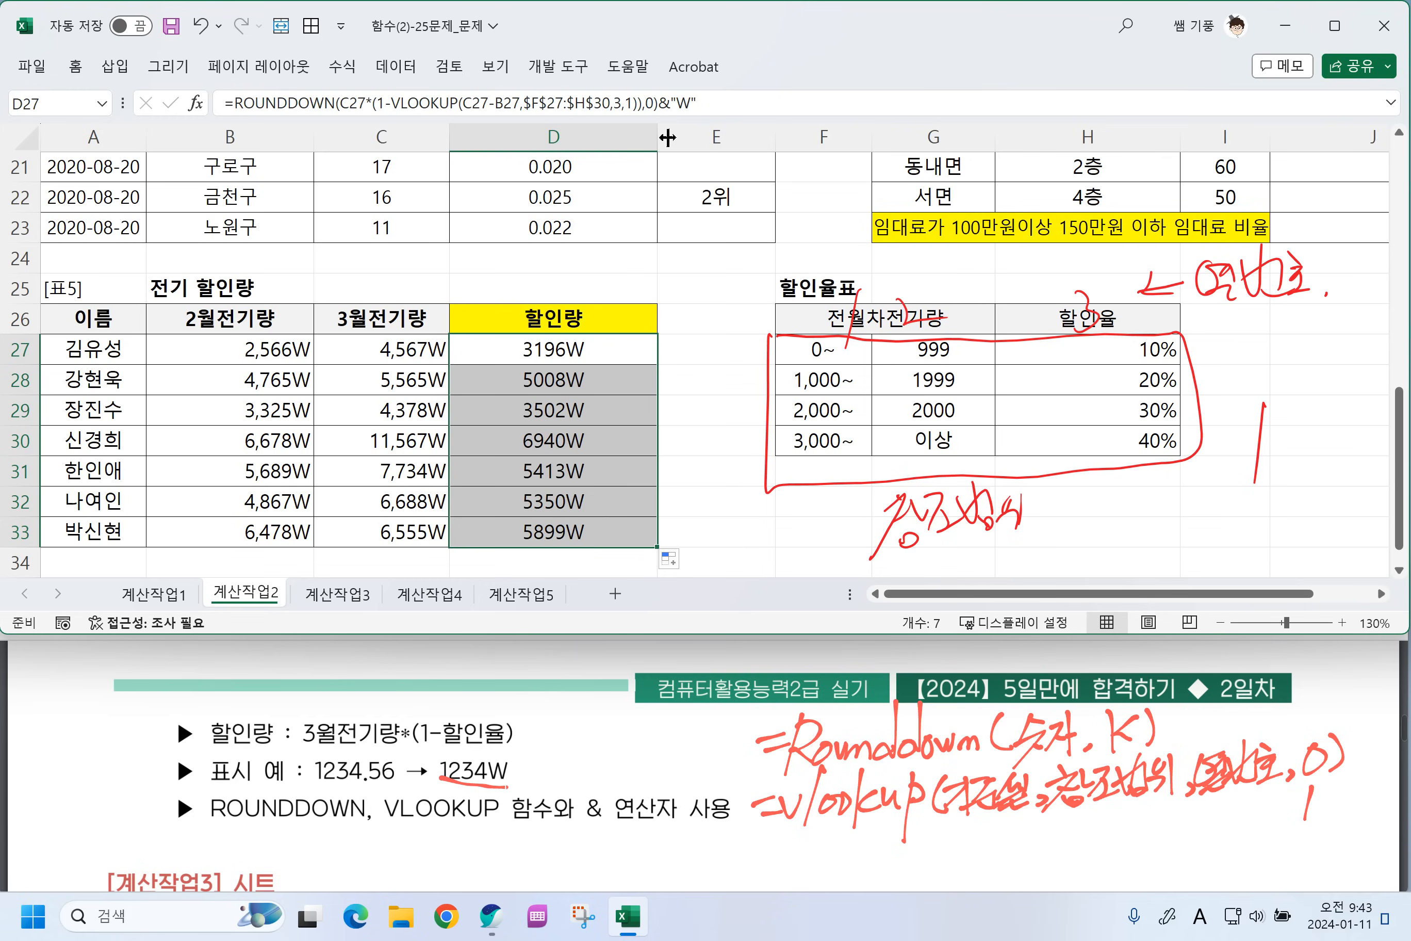
Open sheet 계산작업3 and bring its matching example tables into view in the question PDF.
click(176, 755)
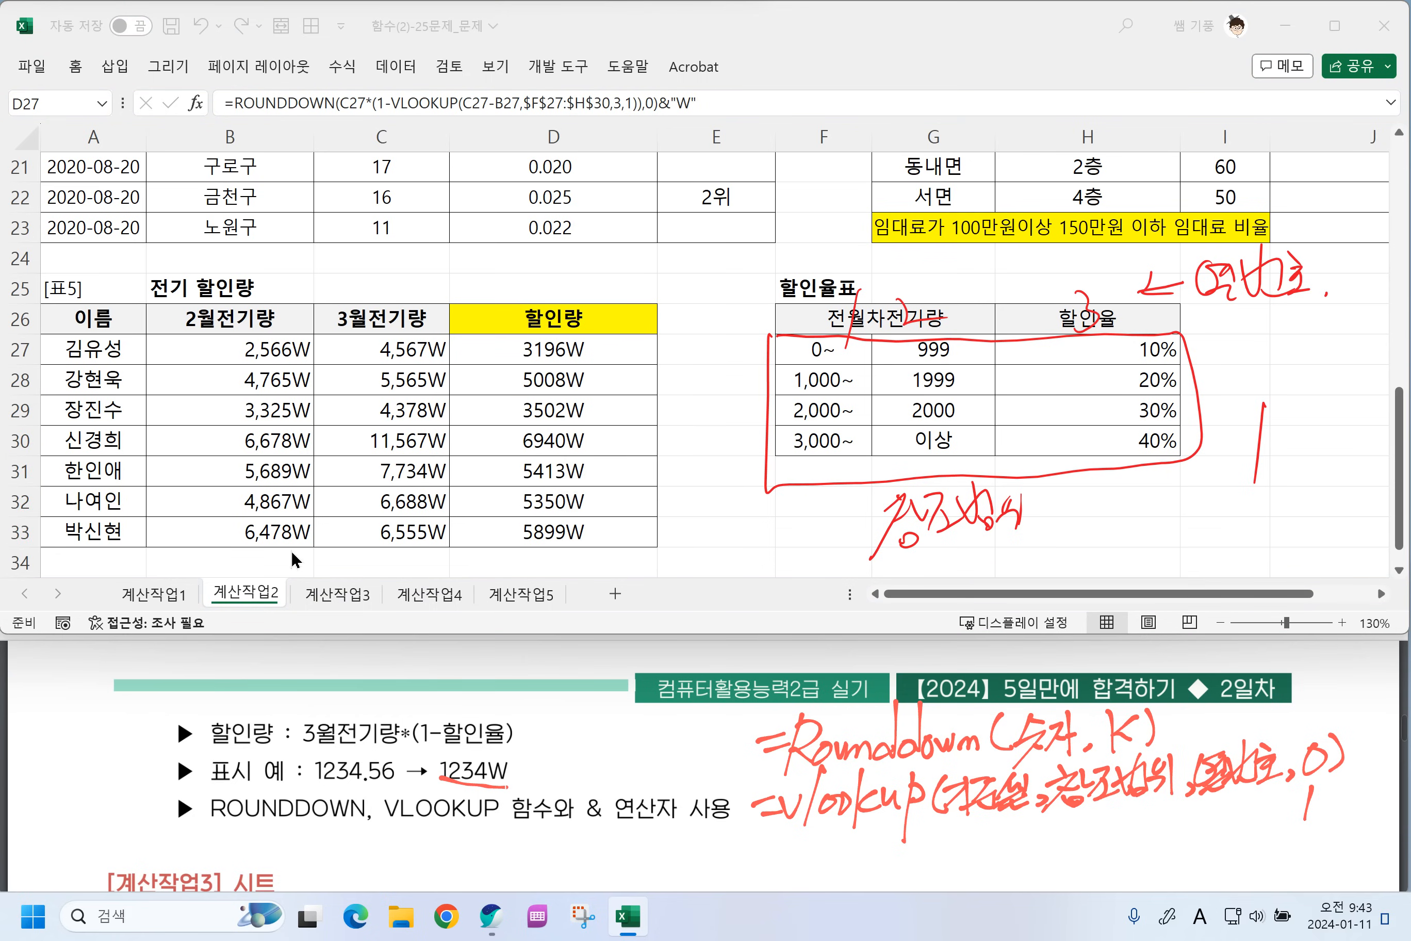
click(342, 602)
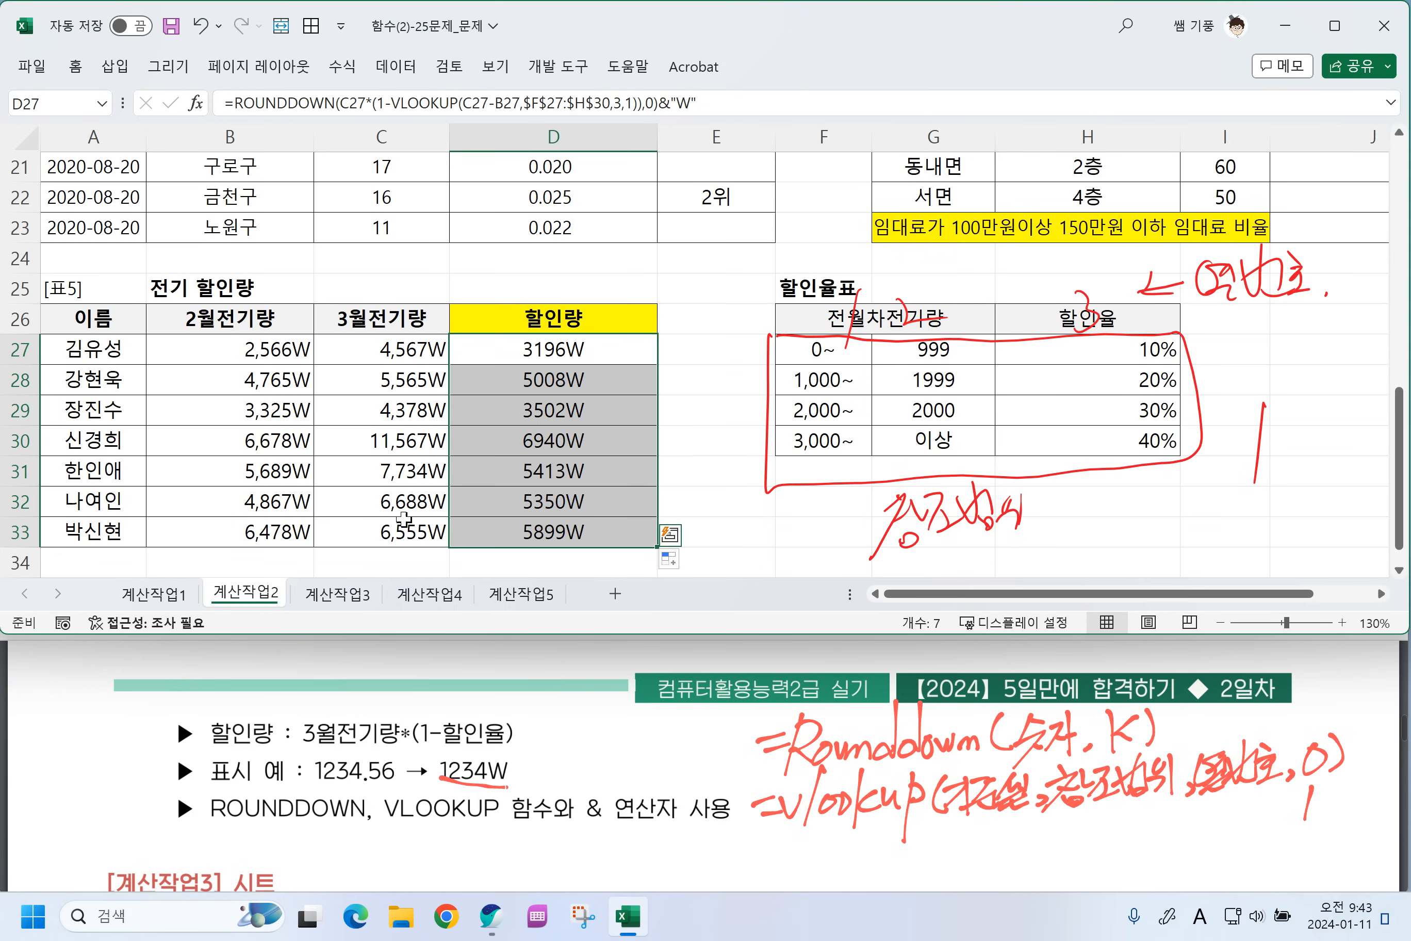
click(334, 604)
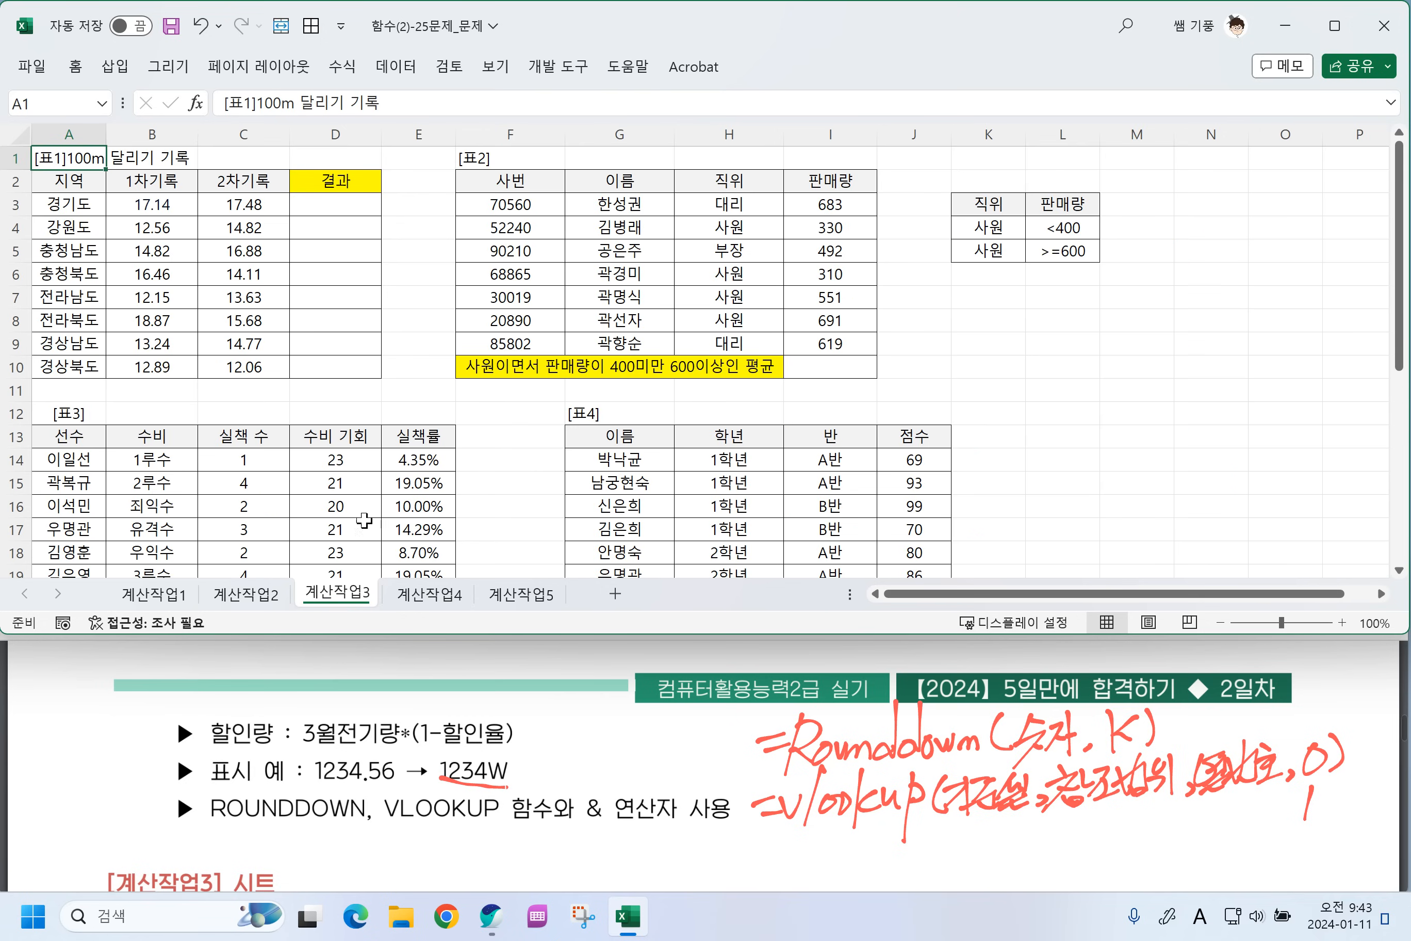
scroll(336, 824, down, 2)
scroll(334, 814, down, 10)
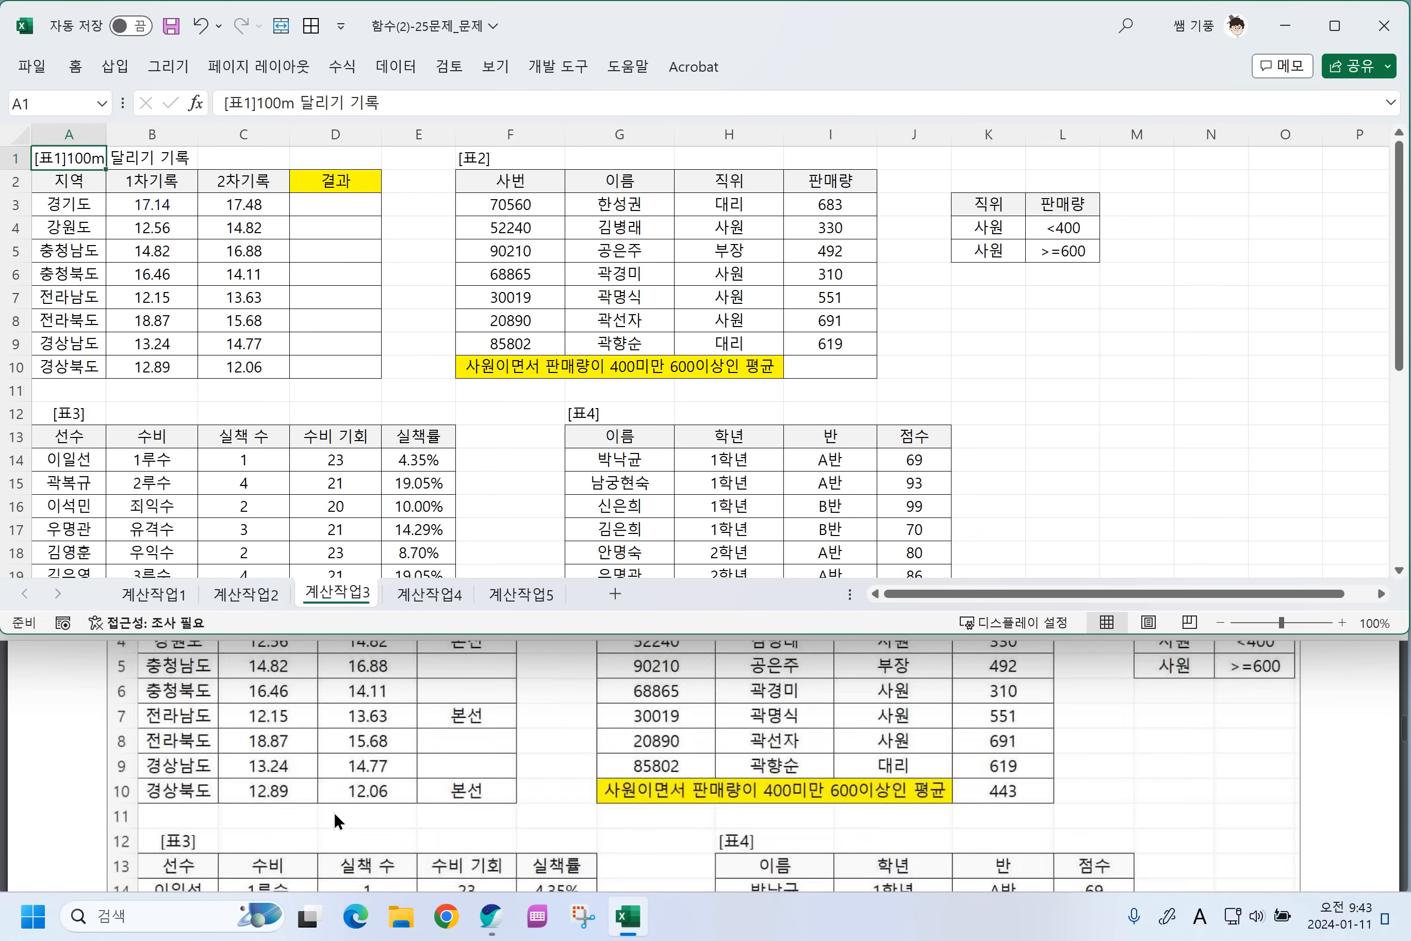
In the question PDF, underline the 1차기록 and 2차기록 top-2 conditions of question 1 on 계산작업3 and circle ‘본선’.
scroll(325, 810, up, 2)
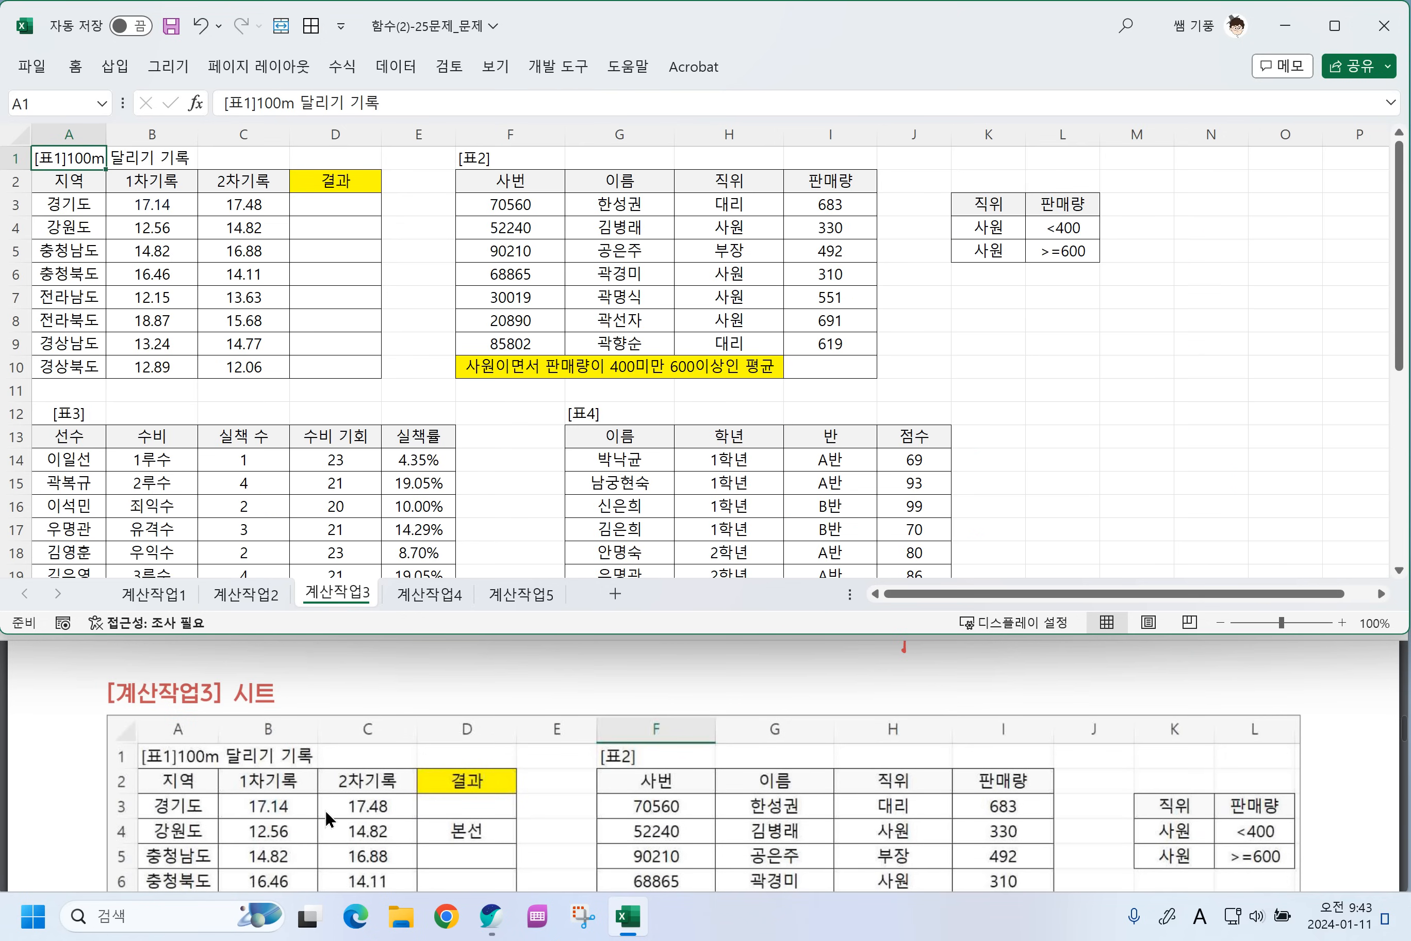
scroll(321, 801, down, 5)
scroll(335, 807, down, 7)
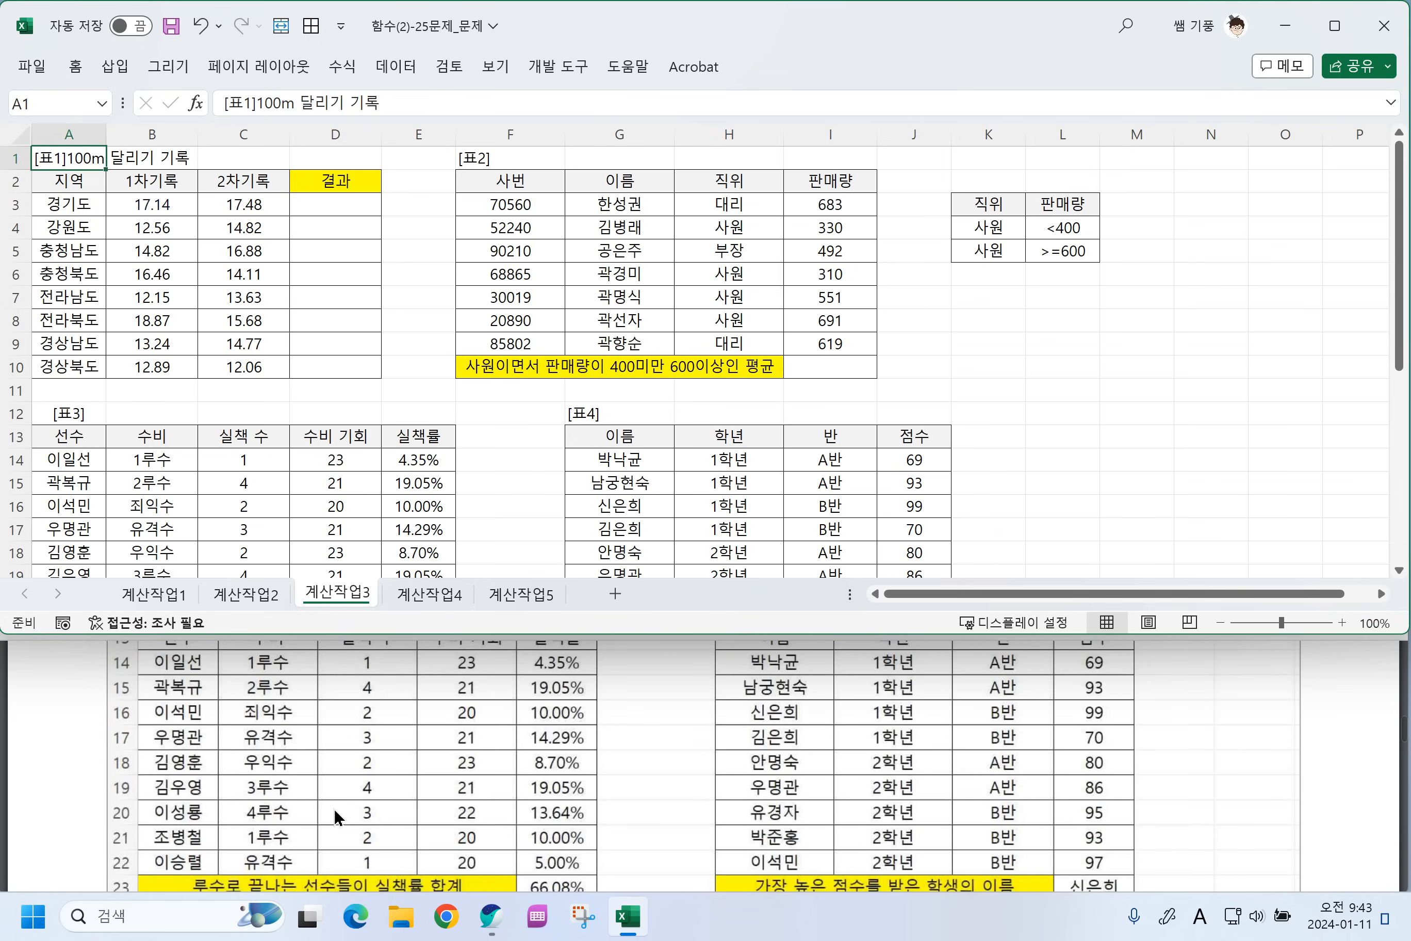
scroll(334, 807, down, 5)
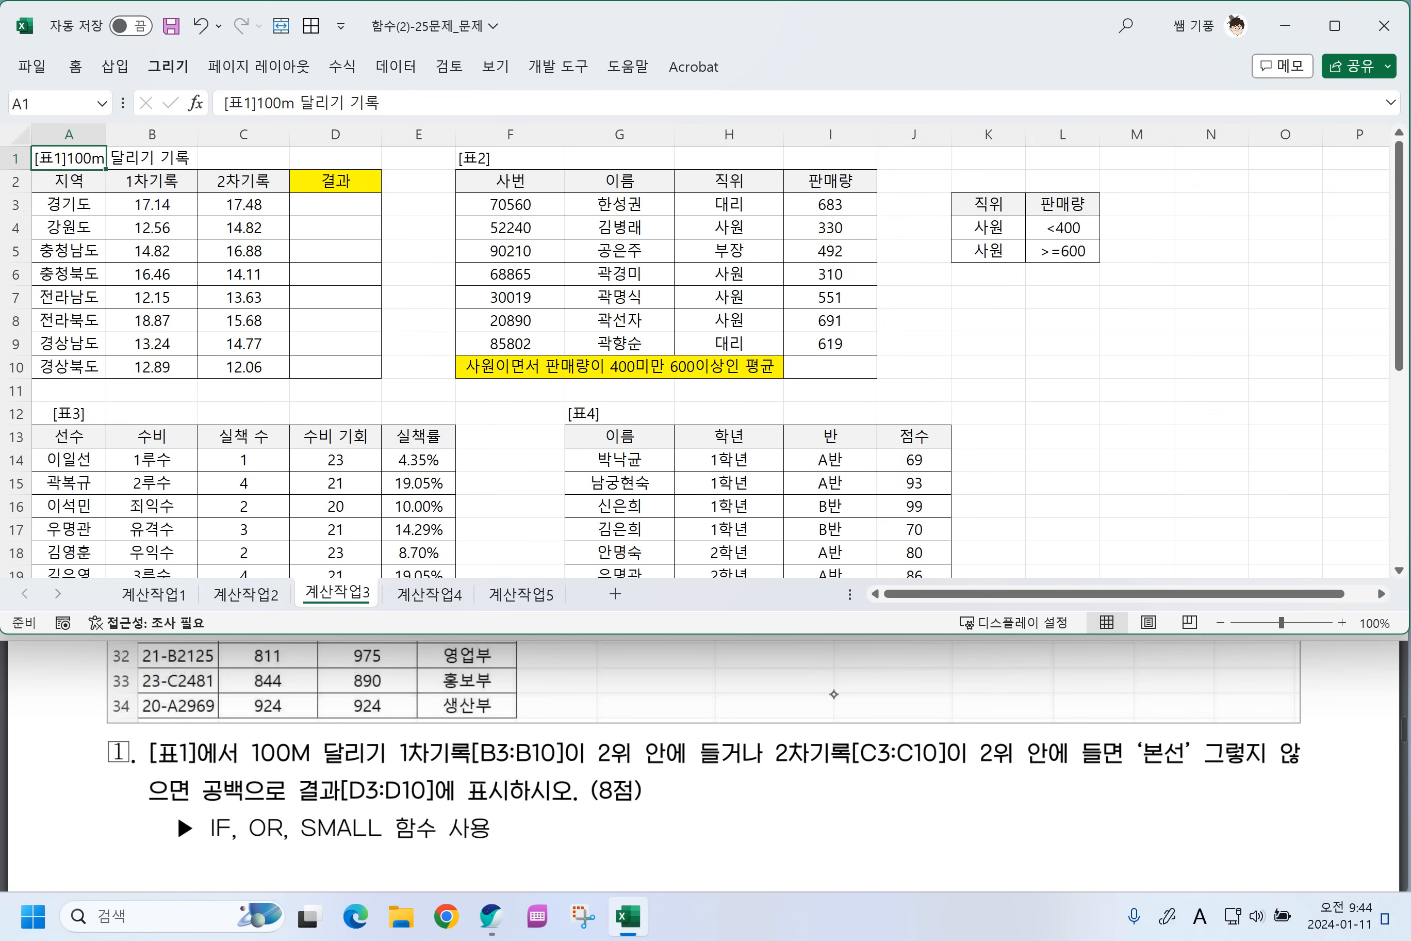
drag(401, 770, 663, 767)
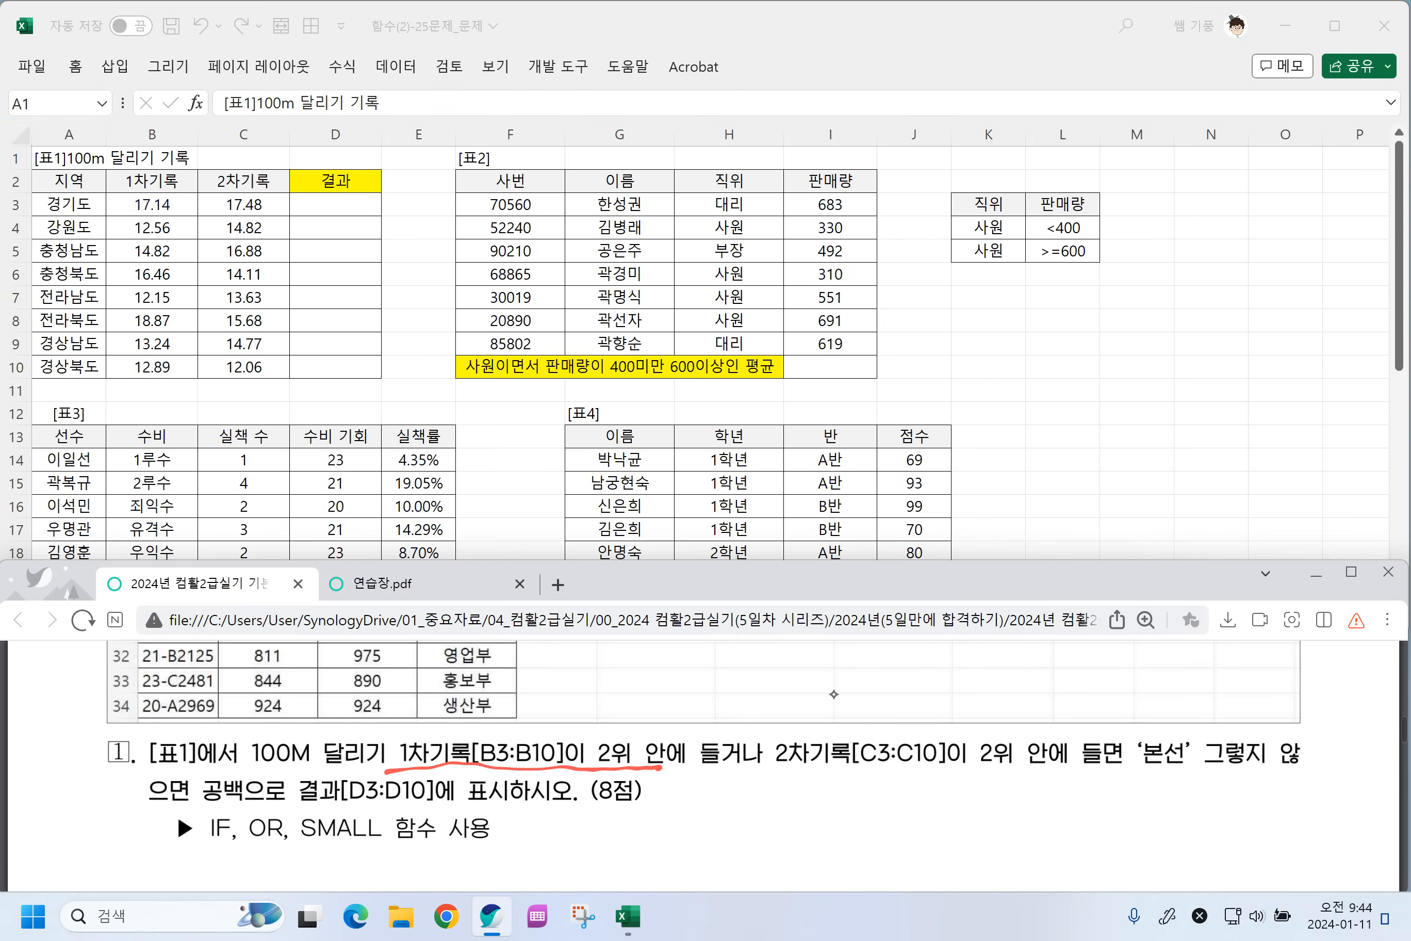
drag(757, 770, 1020, 767)
mouse_move(1161, 777)
mouse_down()
mouse_move(1141, 775)
mouse_move(1157, 776)
mouse_up()
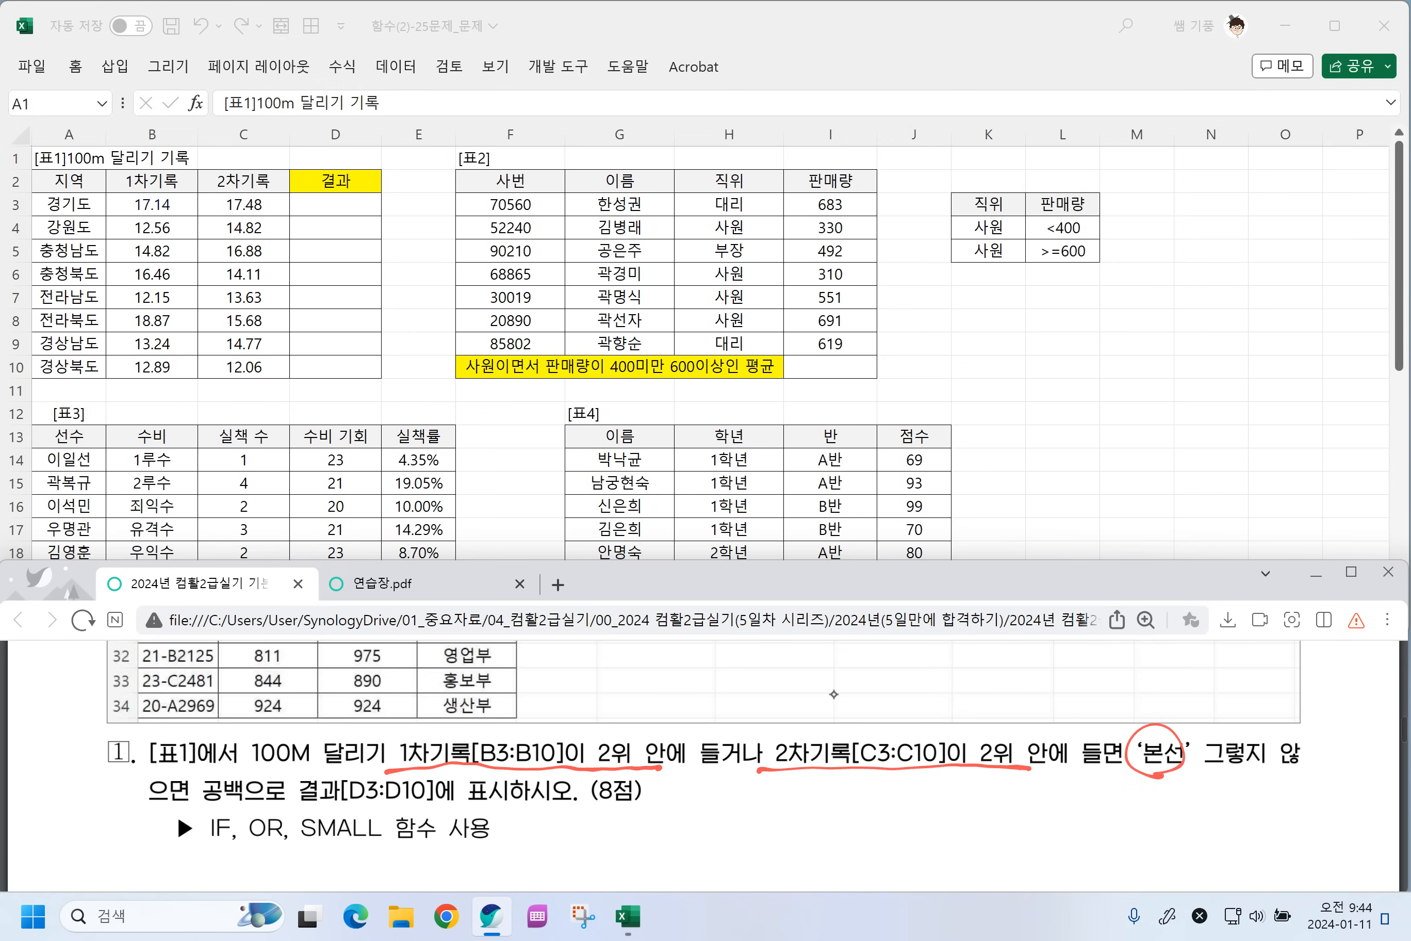
Box the whole condition of question 1 as 조건, then circle its two parts and label them 조건1 and 조건2.
mouse_move(387, 731)
mouse_down()
mouse_move(391, 759)
mouse_move(1014, 775)
mouse_move(979, 722)
mouse_move(390, 732)
mouse_up()
mouse_move(668, 684)
mouse_down()
mouse_move(666, 711)
mouse_move(715, 692)
mouse_up()
drag(709, 685, 736, 677)
drag(697, 707, 753, 700)
drag(733, 697, 760, 708)
mouse_move(424, 775)
mouse_down()
mouse_move(507, 700)
mouse_move(664, 710)
mouse_move(690, 753)
mouse_move(540, 783)
mouse_move(394, 752)
mouse_up()
mouse_move(501, 657)
mouse_down()
mouse_move(510, 691)
mouse_move(565, 662)
mouse_move(589, 722)
mouse_up()
mouse_move(836, 783)
mouse_down()
mouse_move(760, 728)
mouse_move(1070, 722)
mouse_move(1075, 763)
mouse_move(979, 784)
mouse_move(780, 783)
mouse_up()
mouse_move(843, 662)
mouse_down()
mouse_move(885, 696)
mouse_move(977, 674)
mouse_up()
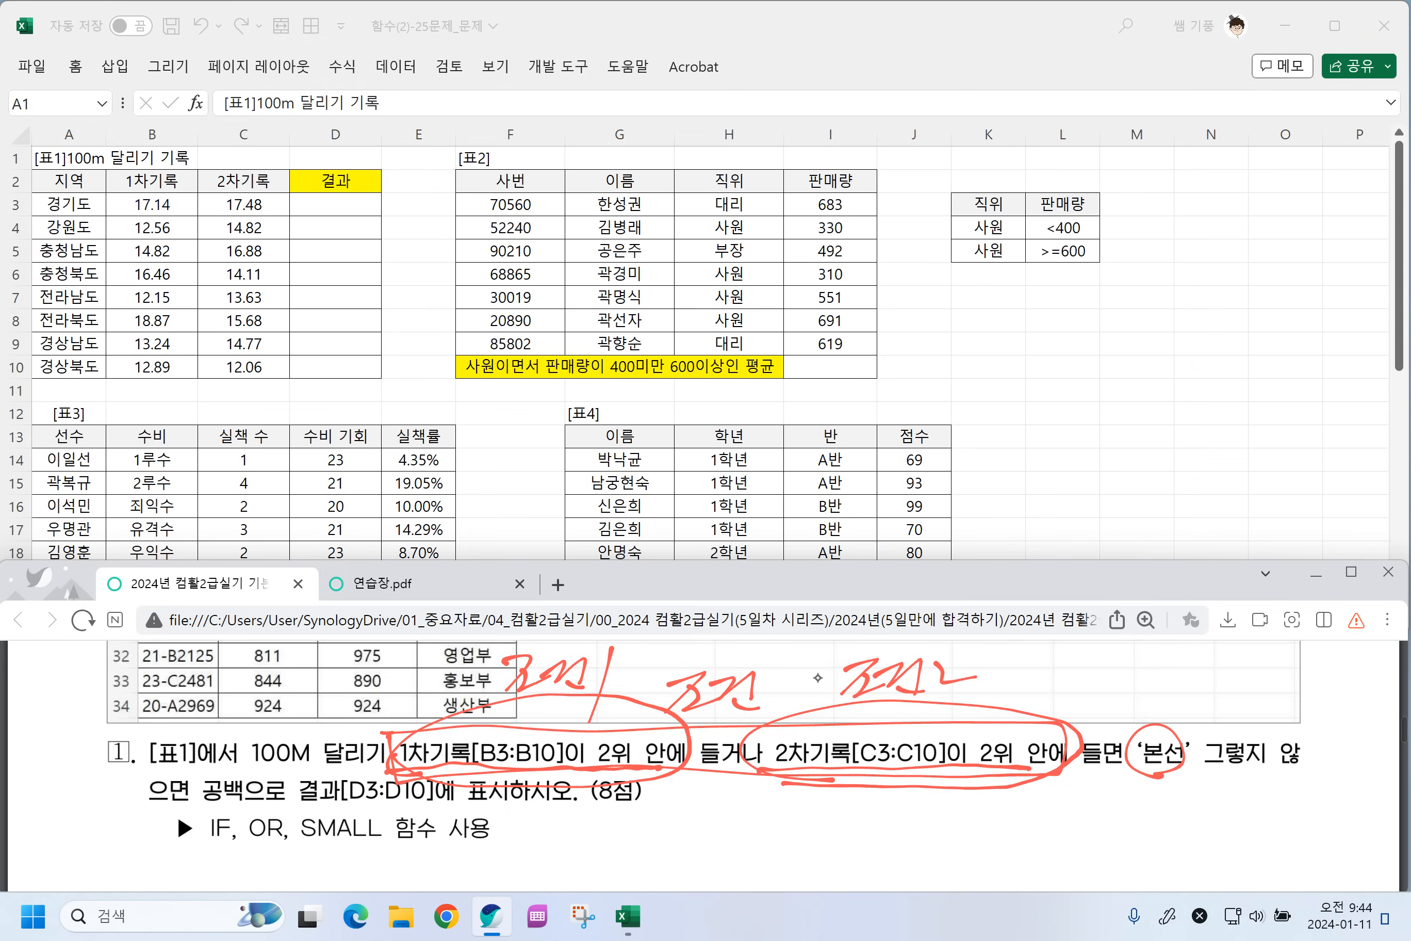
Handwrite OR beneath the word joining the two conditions and mark ‘본선’ as the true result (참).
drag(720, 783, 734, 806)
drag(740, 793, 768, 784)
mouse_move(1128, 792)
mouse_down()
mouse_move(1163, 784)
mouse_move(1118, 824)
mouse_up()
drag(1140, 802, 1187, 790)
drag(1149, 805, 1172, 820)
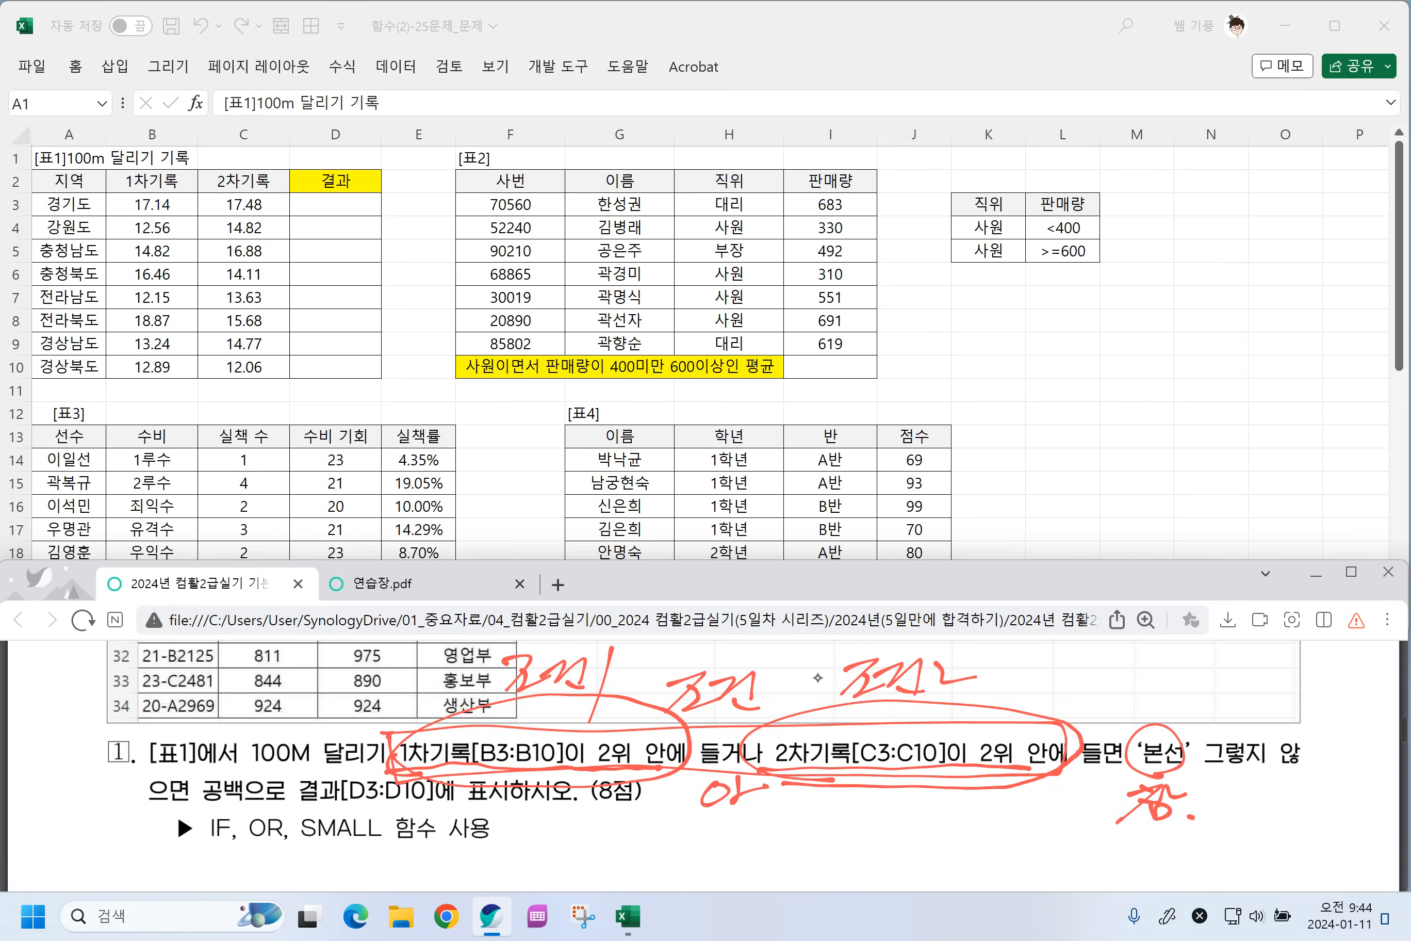
Circle 공백 in question 1 and handwrite a label marking it as the false result.
mouse_move(206, 786)
mouse_down()
mouse_move(234, 774)
mouse_move(239, 811)
mouse_up()
mouse_move(167, 831)
mouse_down()
mouse_move(186, 820)
mouse_move(163, 871)
mouse_up()
drag(171, 849, 206, 818)
mouse_move(193, 852)
mouse_down()
mouse_move(217, 819)
mouse_move(192, 876)
mouse_up()
drag(203, 851, 224, 848)
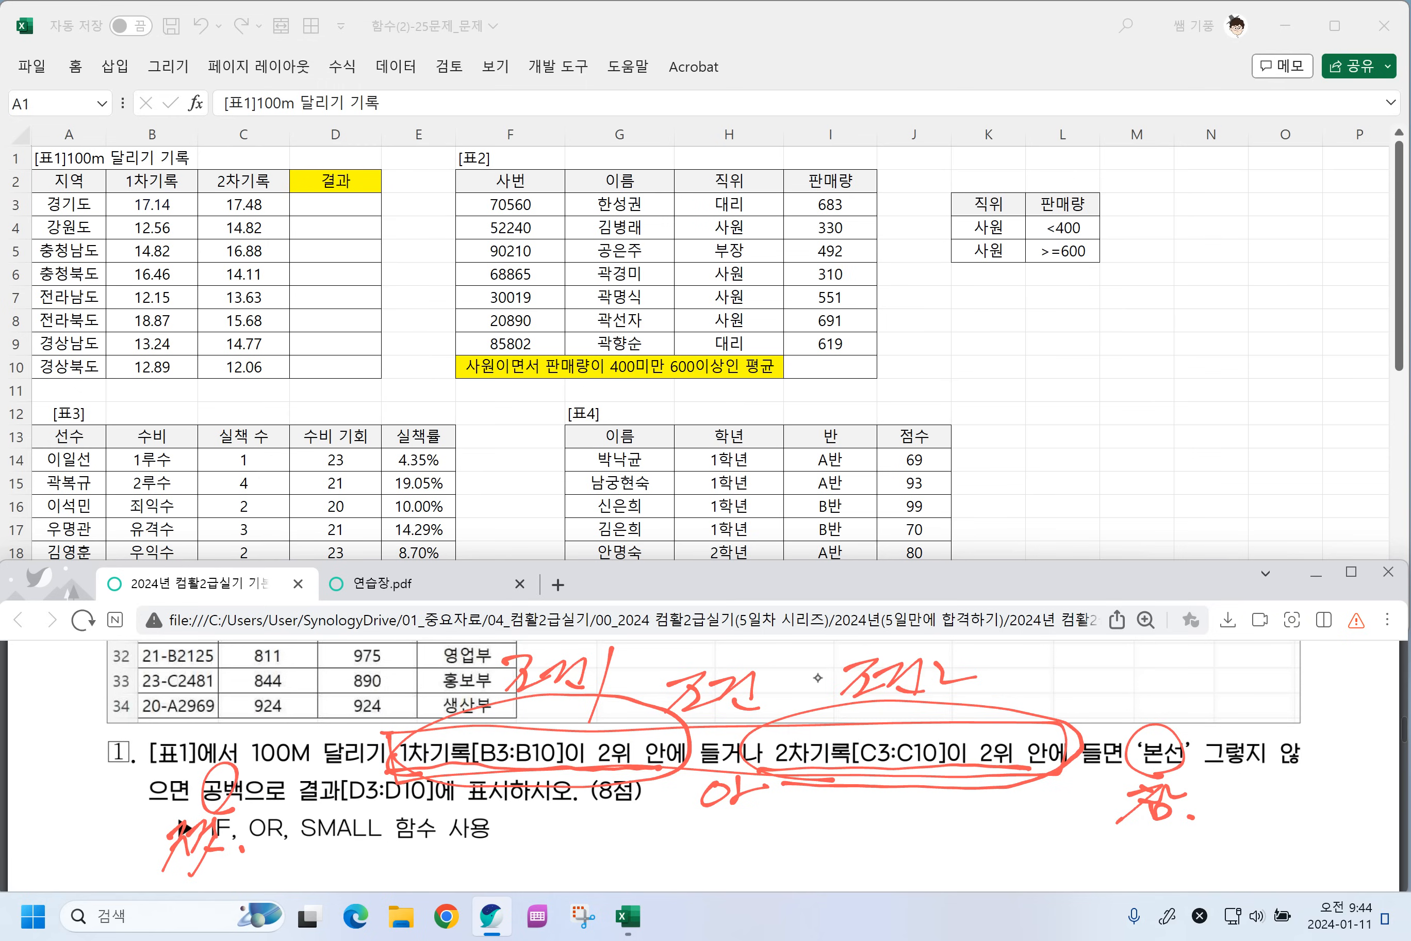
Handwrite the formula outline =IF(OR(조건1,조건2),"본선","") below question 1.
drag(634, 851, 663, 848)
drag(643, 868, 664, 864)
mouse_move(671, 838)
mouse_down()
mouse_move(693, 835)
mouse_move(675, 865)
mouse_up()
drag(707, 804, 701, 892)
mouse_move(722, 823)
mouse_down()
mouse_move(726, 854)
mouse_move(747, 875)
mouse_move(760, 865)
mouse_up()
mouse_move(784, 833)
mouse_down()
mouse_move(785, 868)
mouse_move(833, 824)
mouse_up()
drag(816, 841, 846, 851)
drag(839, 834, 867, 845)
drag(857, 835, 884, 856)
mouse_move(908, 844)
mouse_down()
mouse_move(903, 858)
mouse_move(952, 832)
mouse_move(964, 845)
mouse_up()
drag(966, 820, 980, 855)
mouse_move(987, 810)
mouse_down()
mouse_move(990, 858)
mouse_move(1003, 865)
mouse_move(1020, 838)
mouse_up()
mouse_move(1029, 826)
mouse_down()
mouse_move(1039, 852)
mouse_move(1061, 841)
mouse_up()
drag(1054, 841, 1066, 868)
mouse_move(1075, 823)
mouse_down()
mouse_move(1063, 850)
mouse_move(1089, 849)
mouse_up()
drag(1093, 831, 1102, 865)
drag(1104, 839, 1110, 823)
mouse_move(1112, 844)
mouse_down()
mouse_move(1117, 828)
mouse_move(1191, 878)
mouse_up()
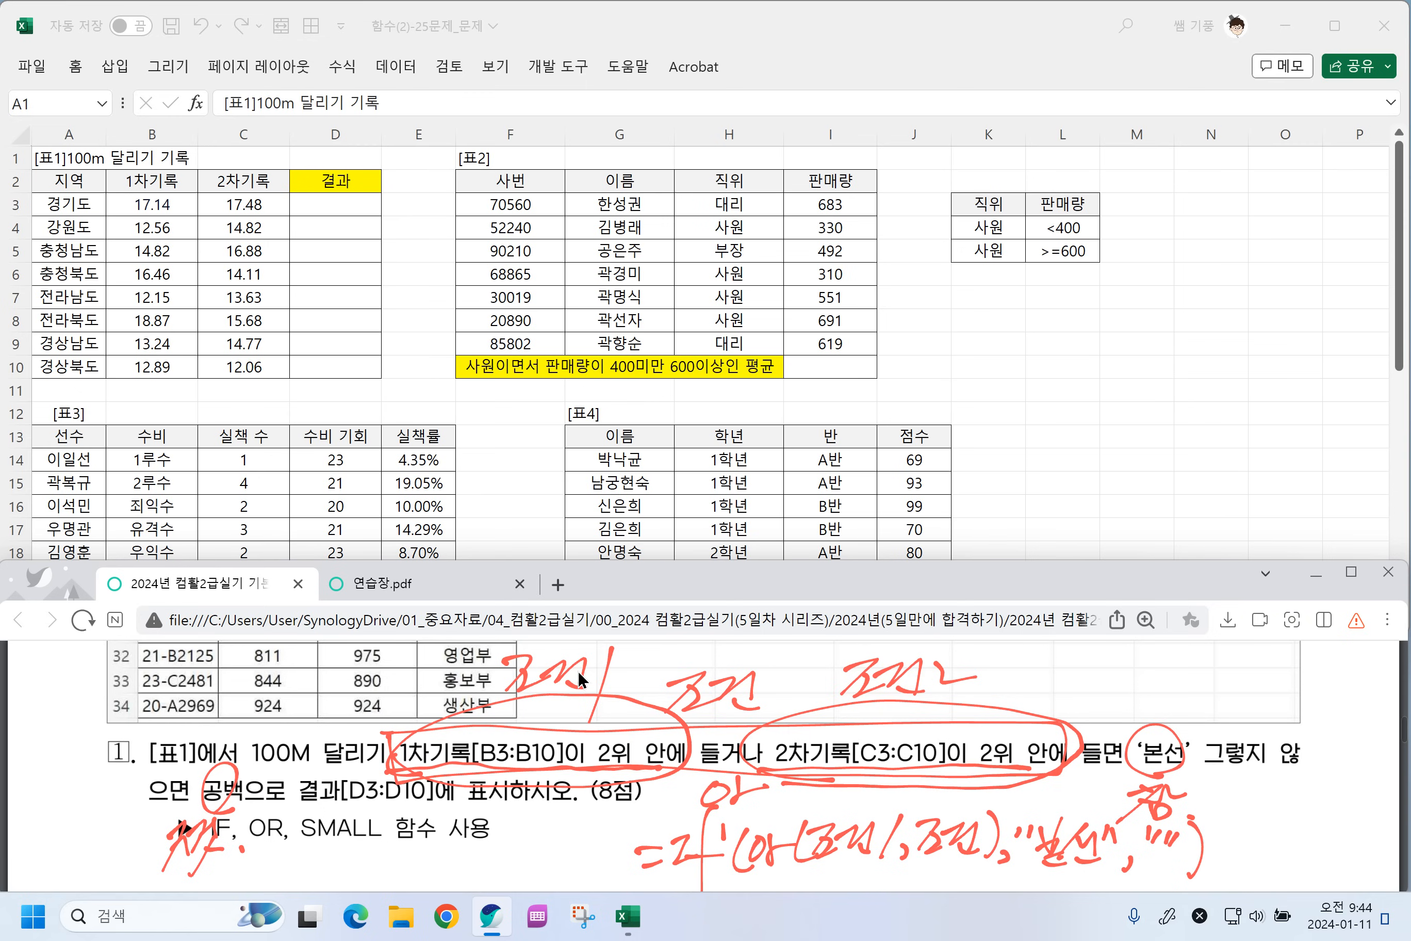
Enter =SMALL(B3:B10,2) in cell E3 of 계산작업3 to get the second-smallest 1차기록.
click(342, 224)
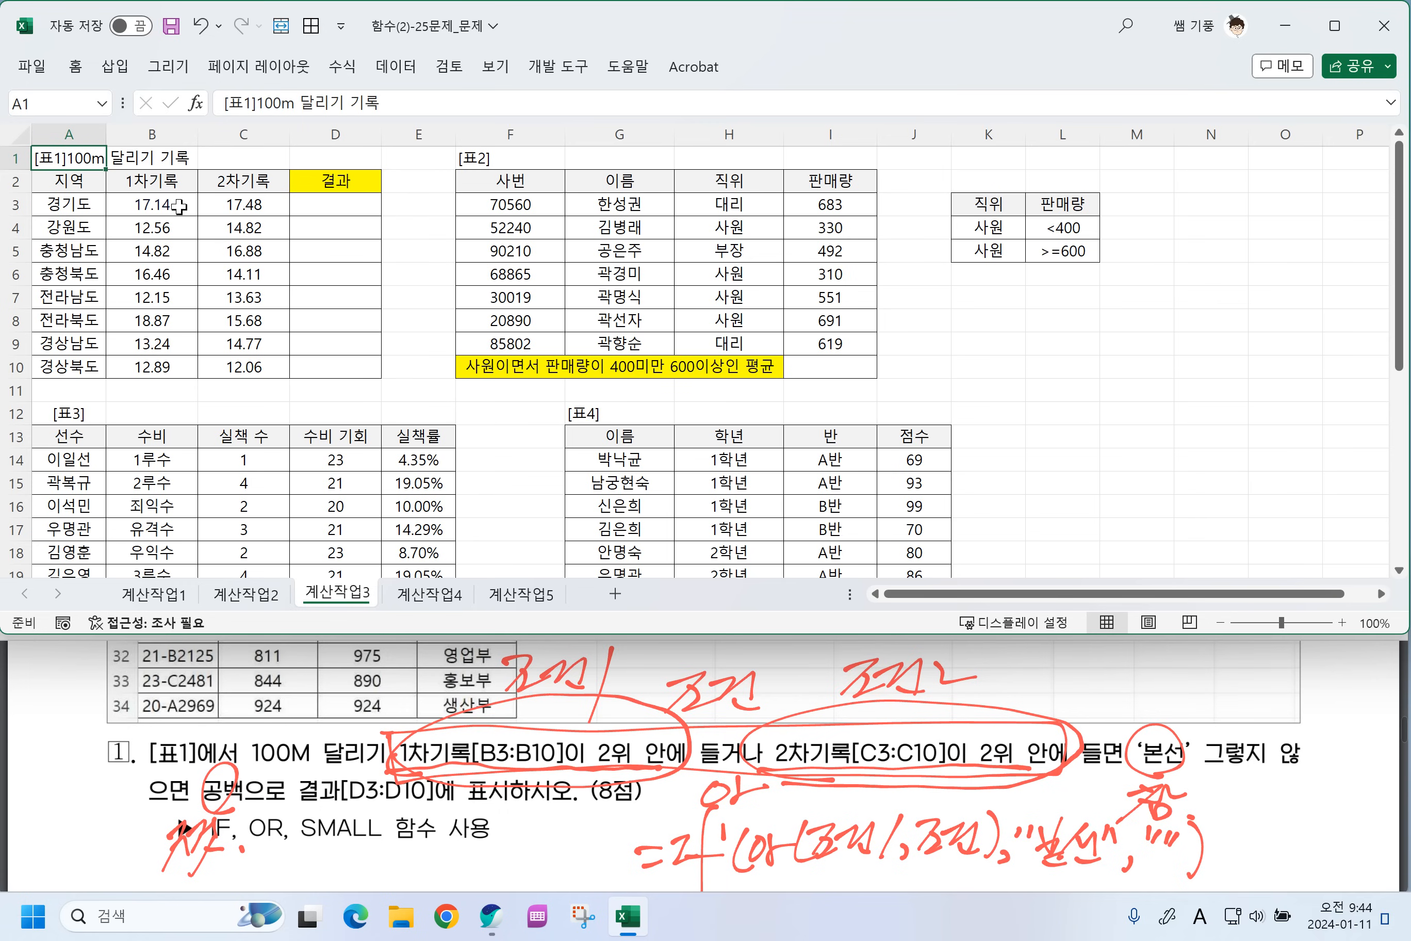
click(407, 207)
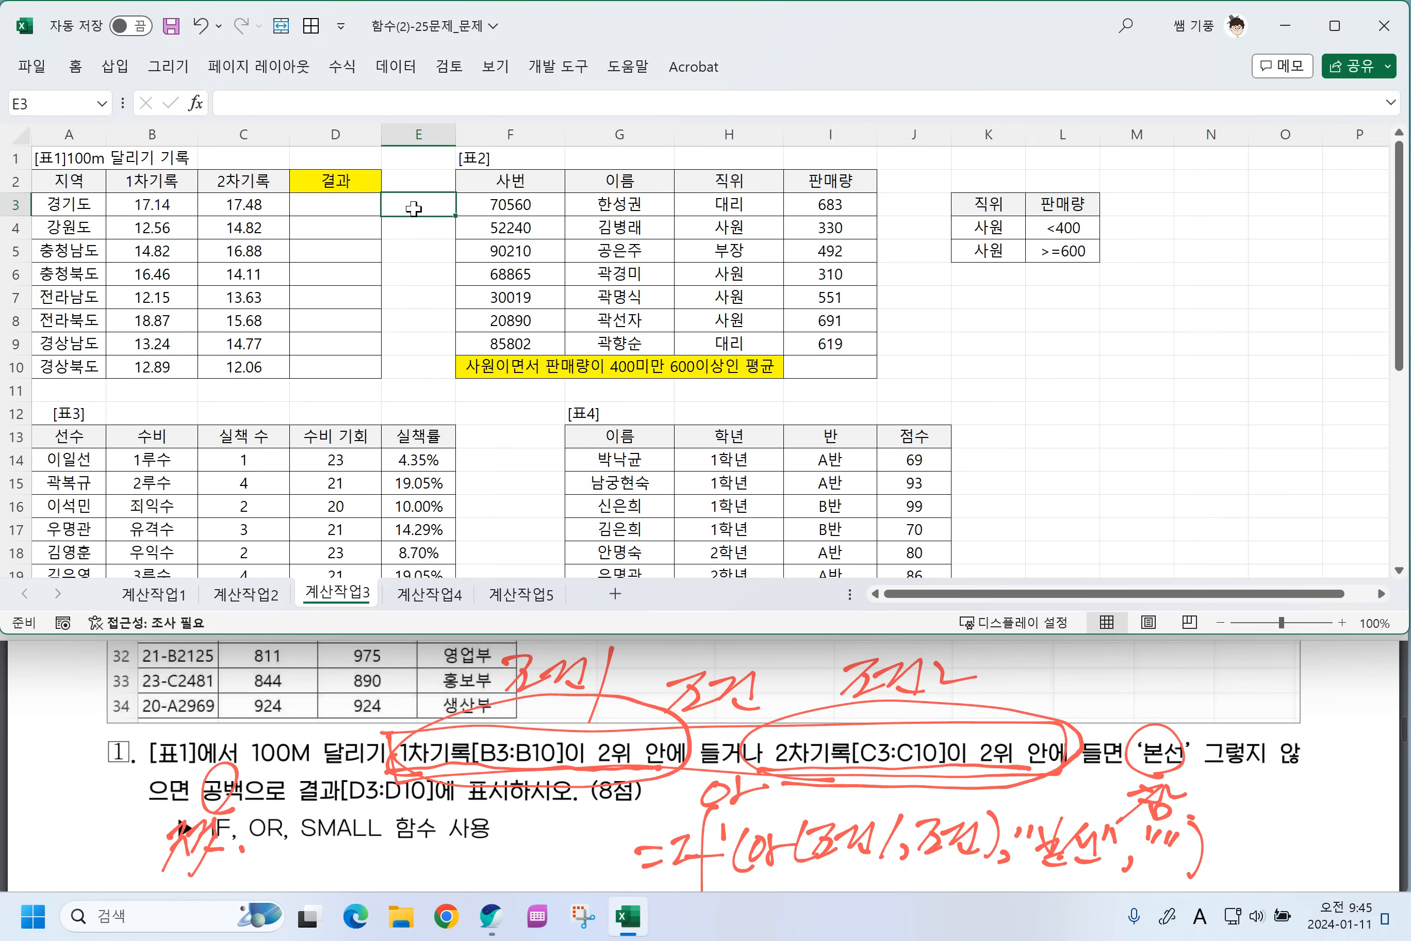
text(=SM)
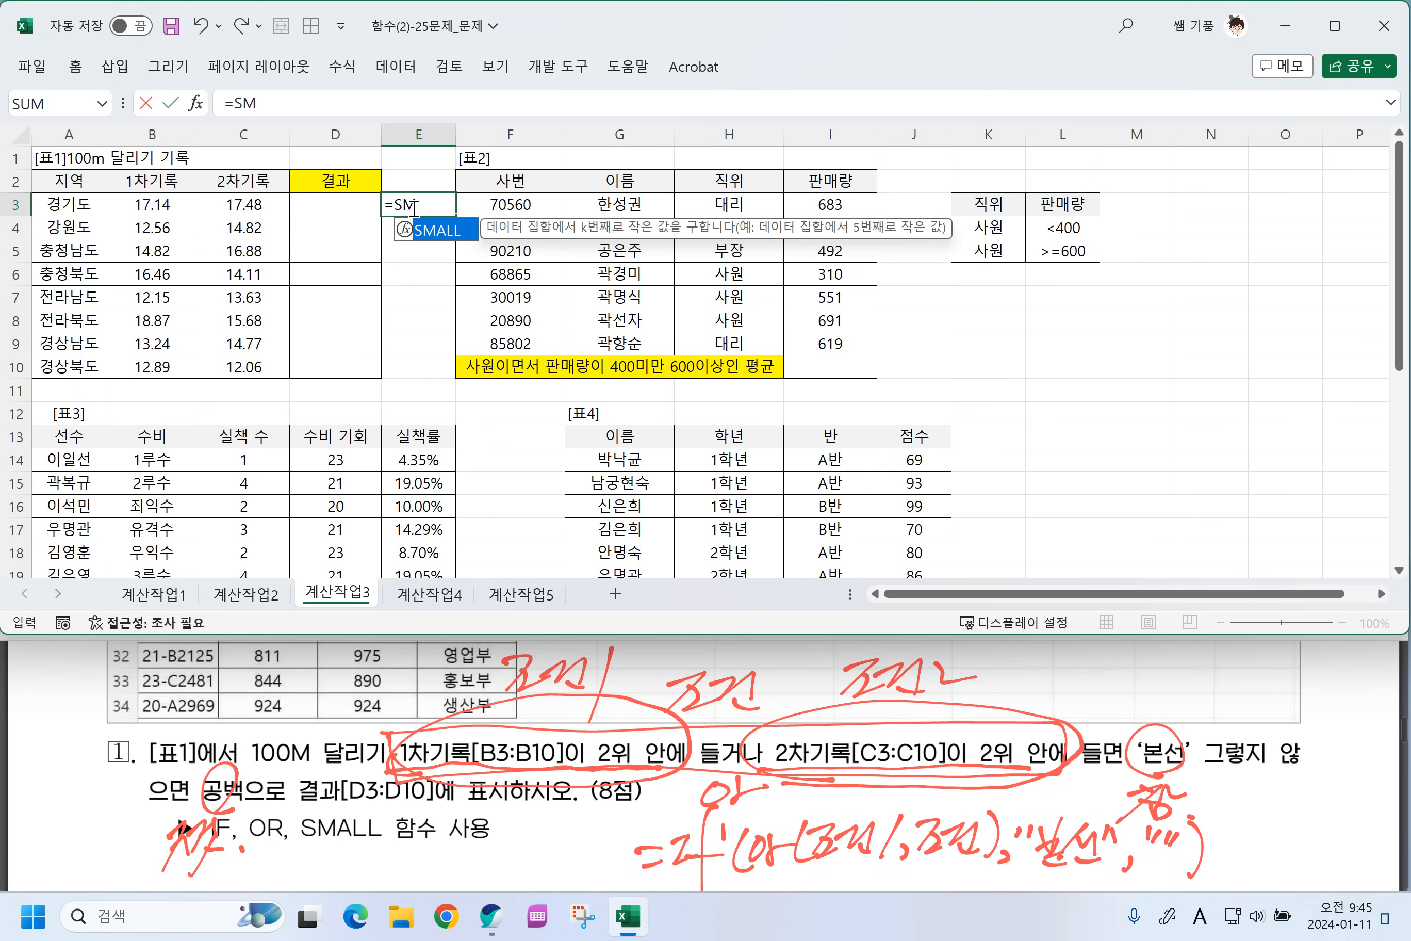
key(Tab)
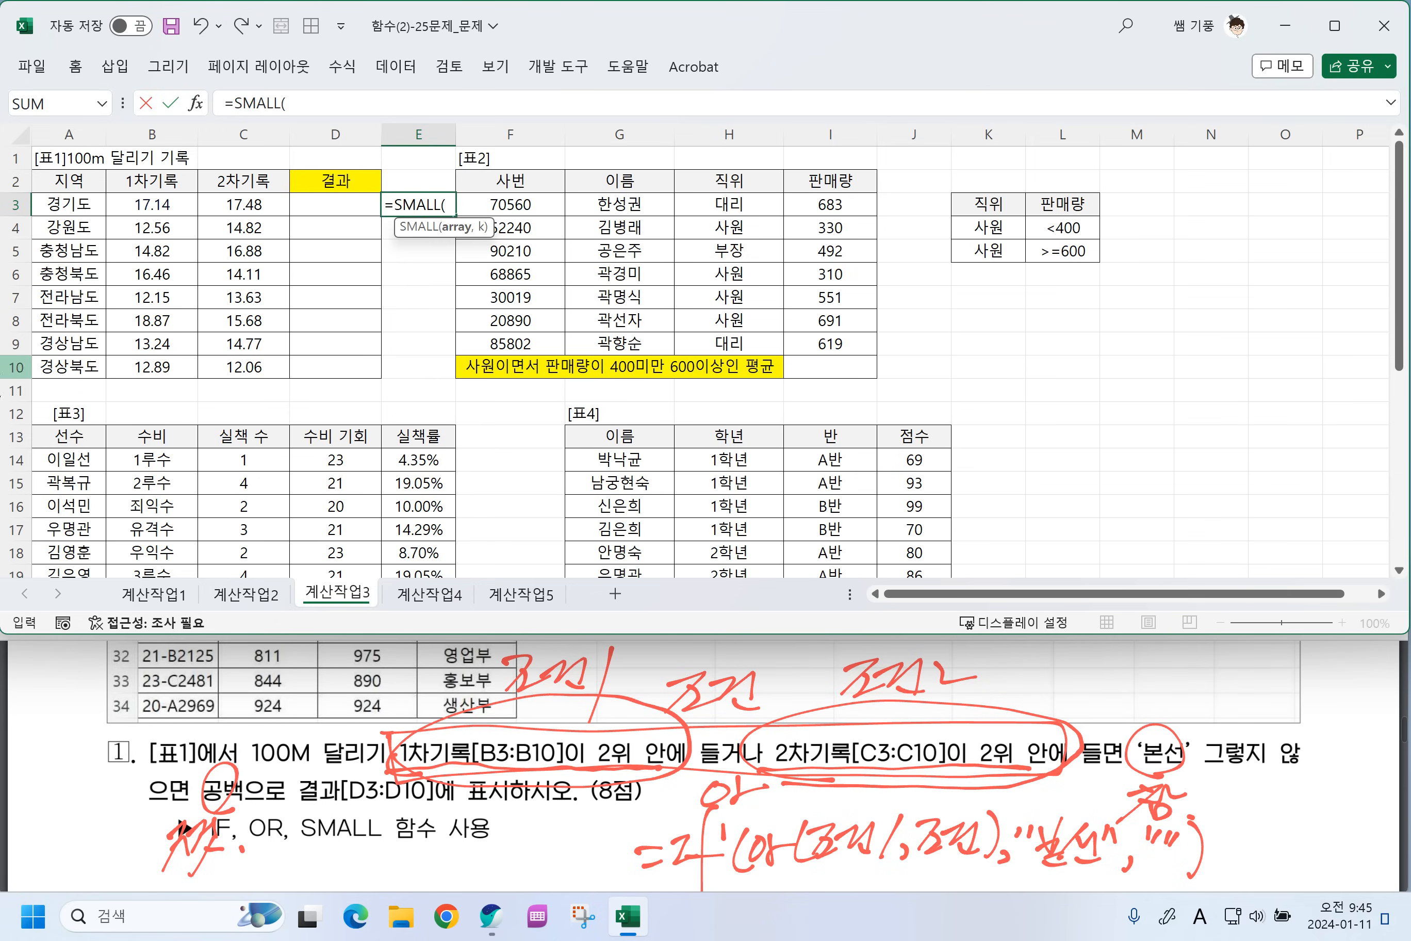
drag(143, 205, 146, 366)
text(,2)
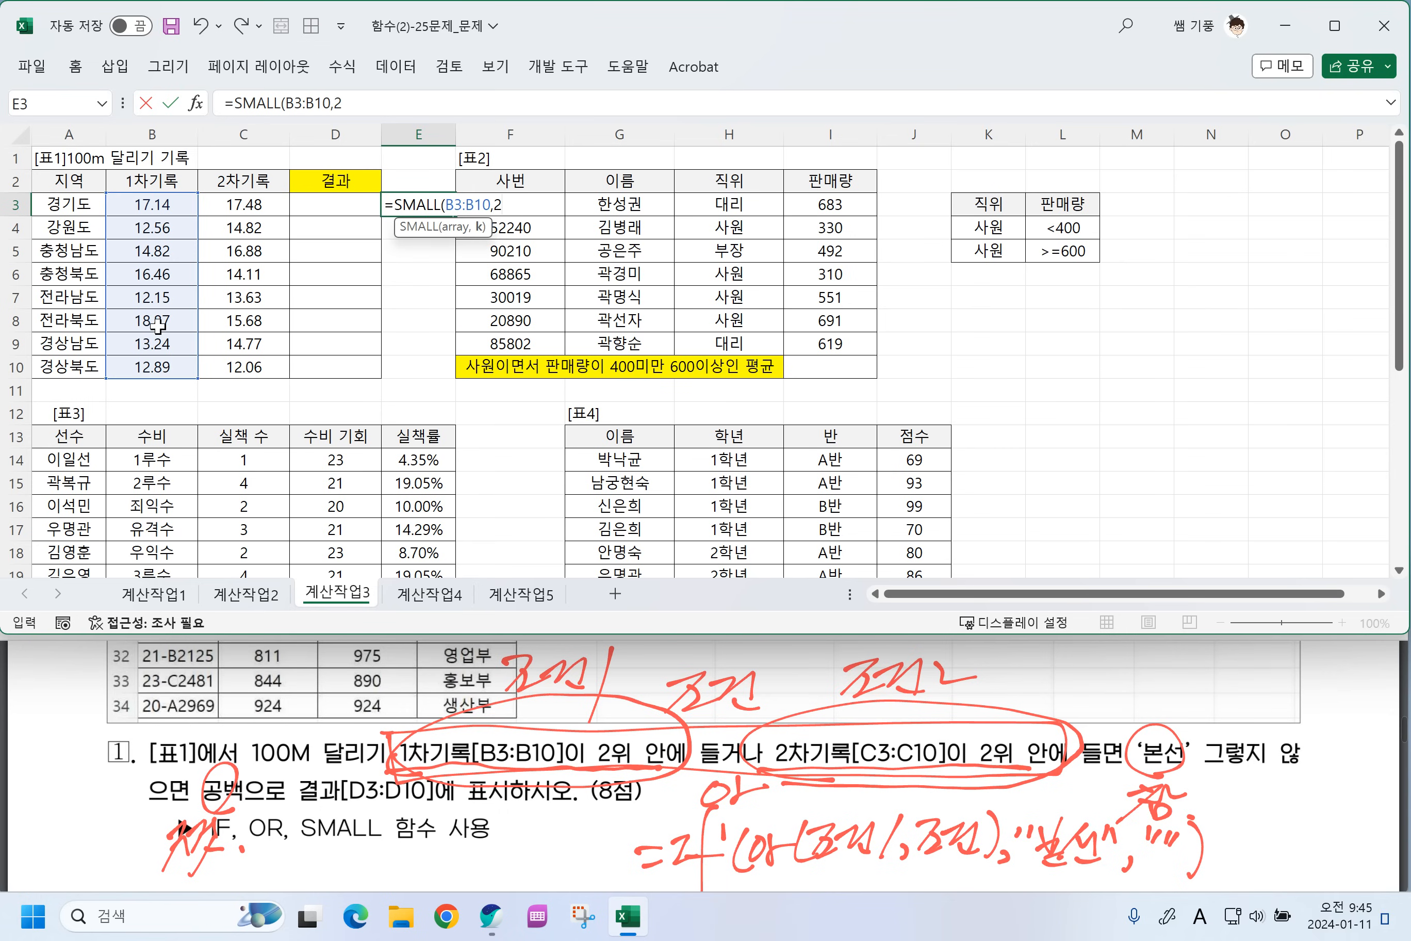
text())
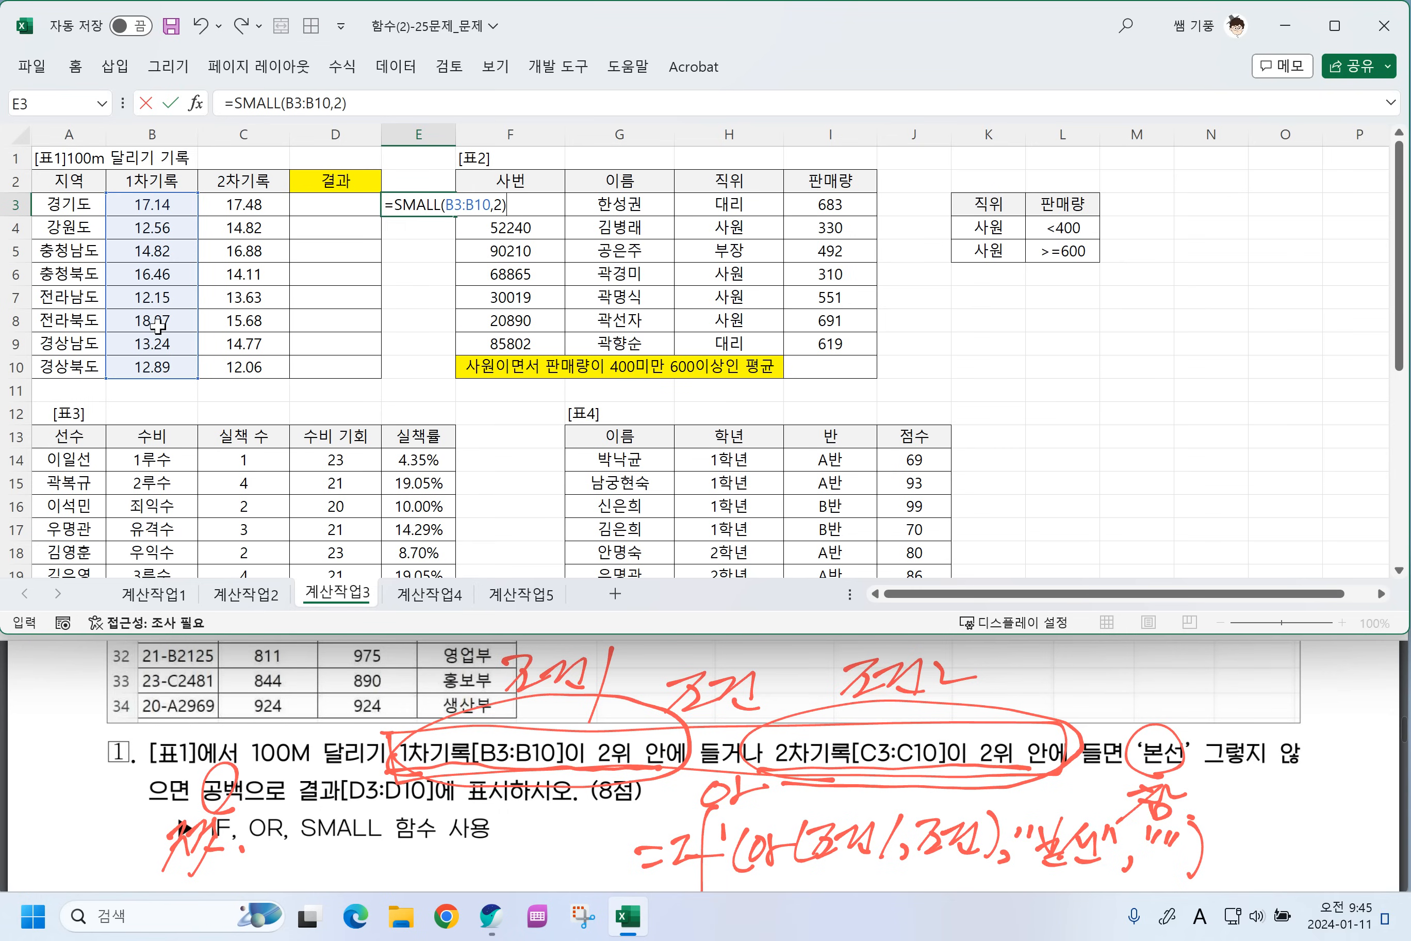
key(Return)
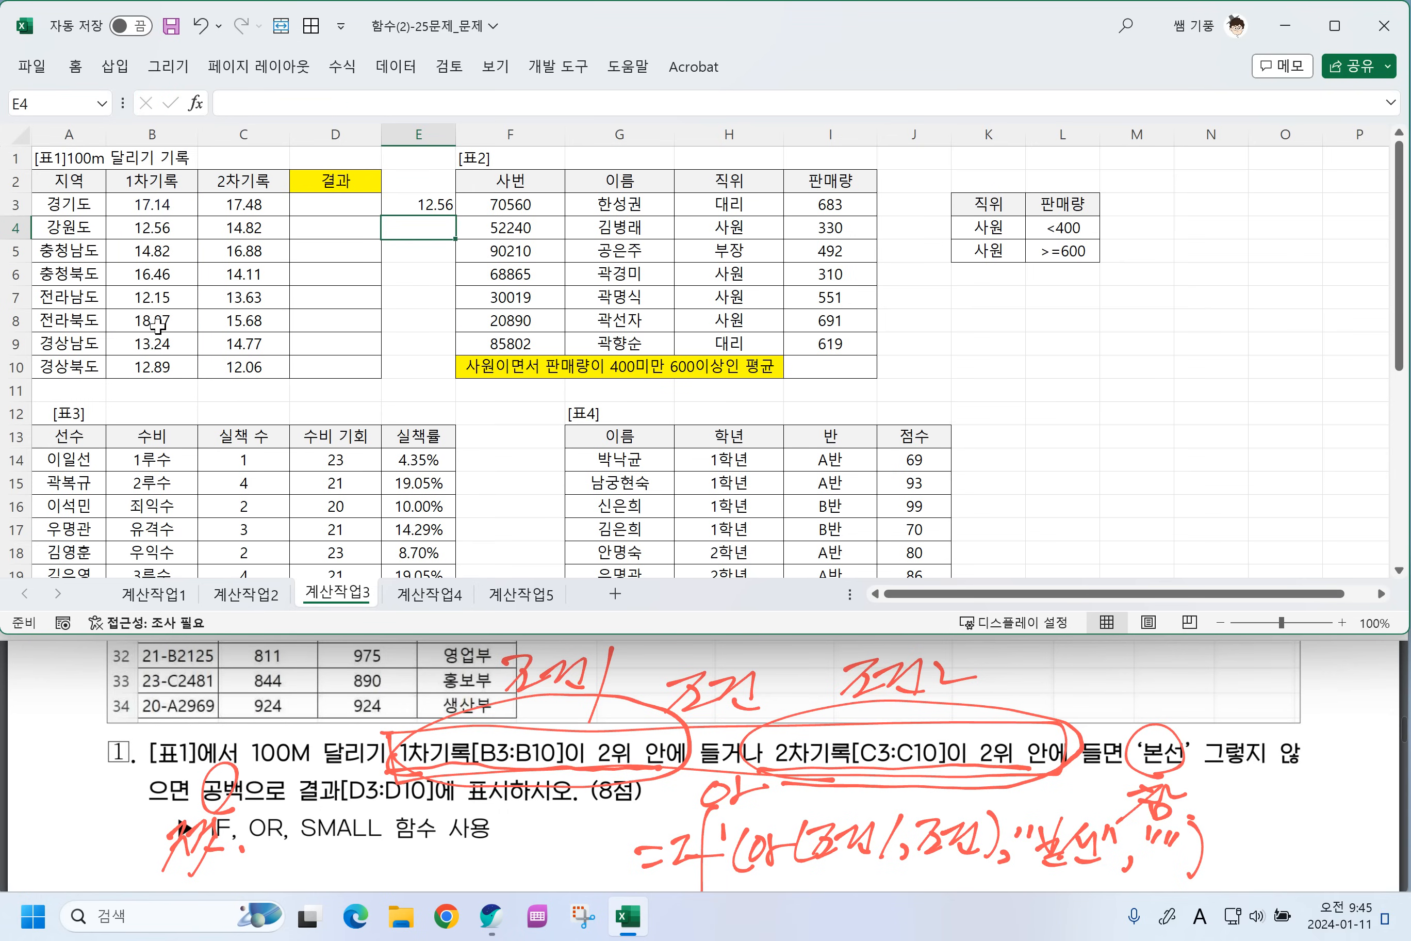
Enter =SMALL(C3:C10,2) in cell E4 to get the second-smallest 2차기록.
text(=S)
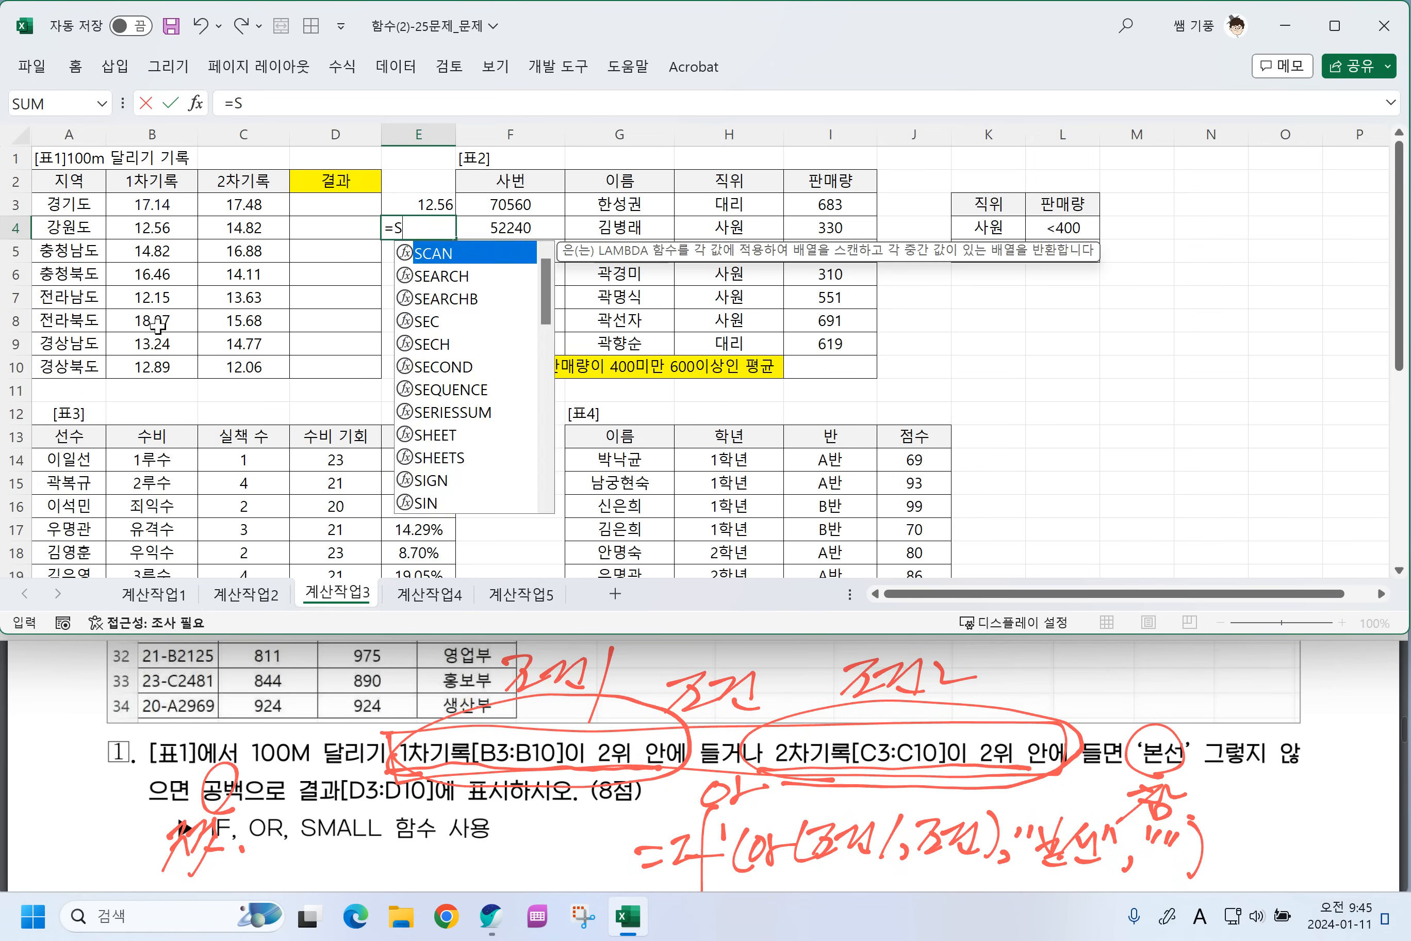
text(MALL()
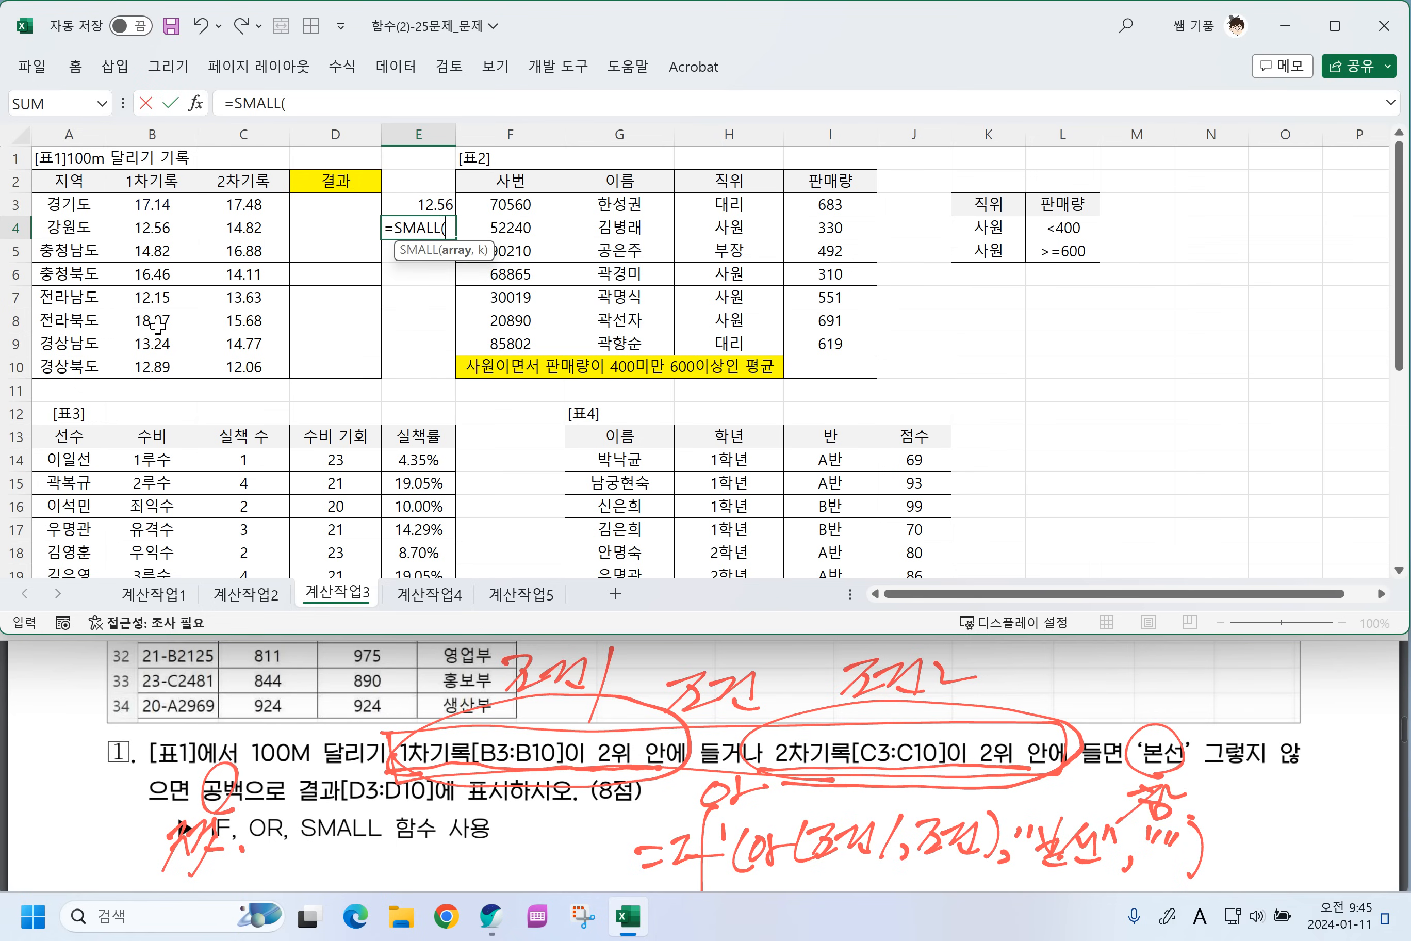
drag(249, 208, 244, 364)
text(,)
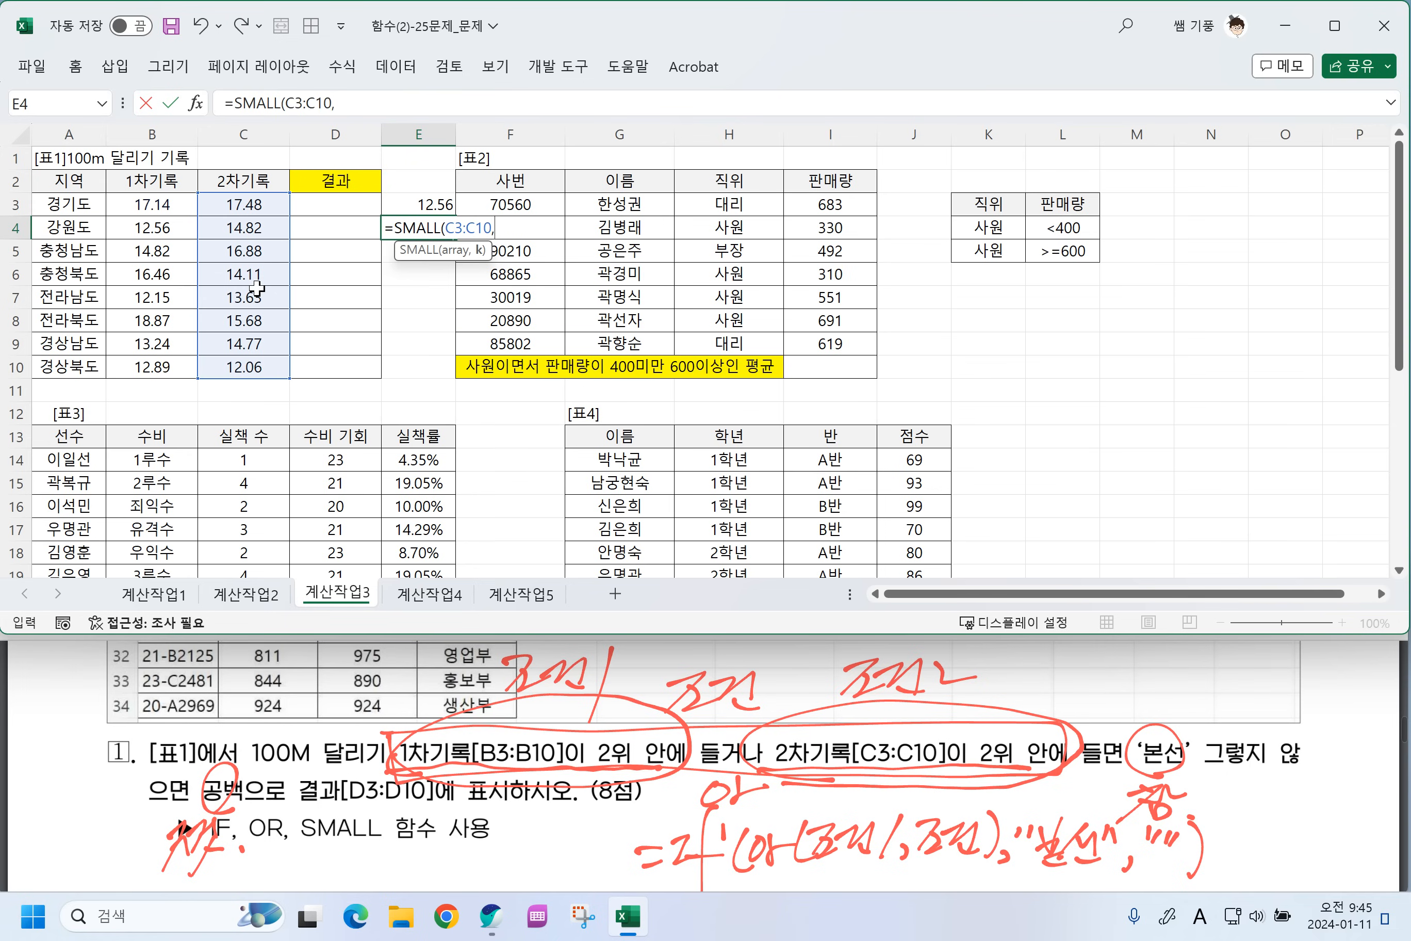
text(2))
key(Return)
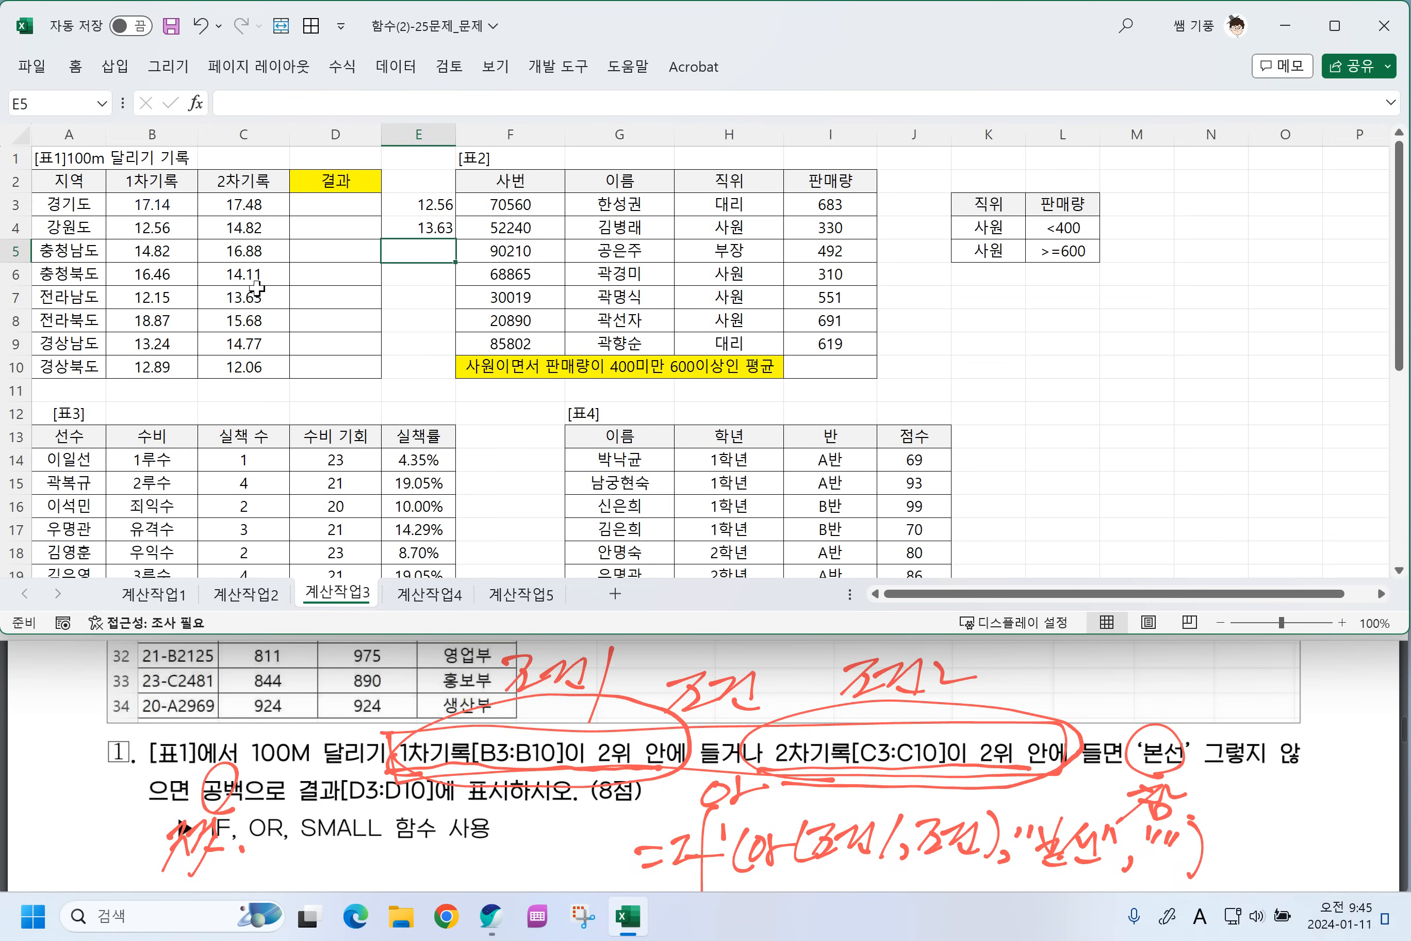
Handwrite the syntax =small(범위,k) beneath the function list of question 1 in the PDF.
scroll(589, 792, down, 2)
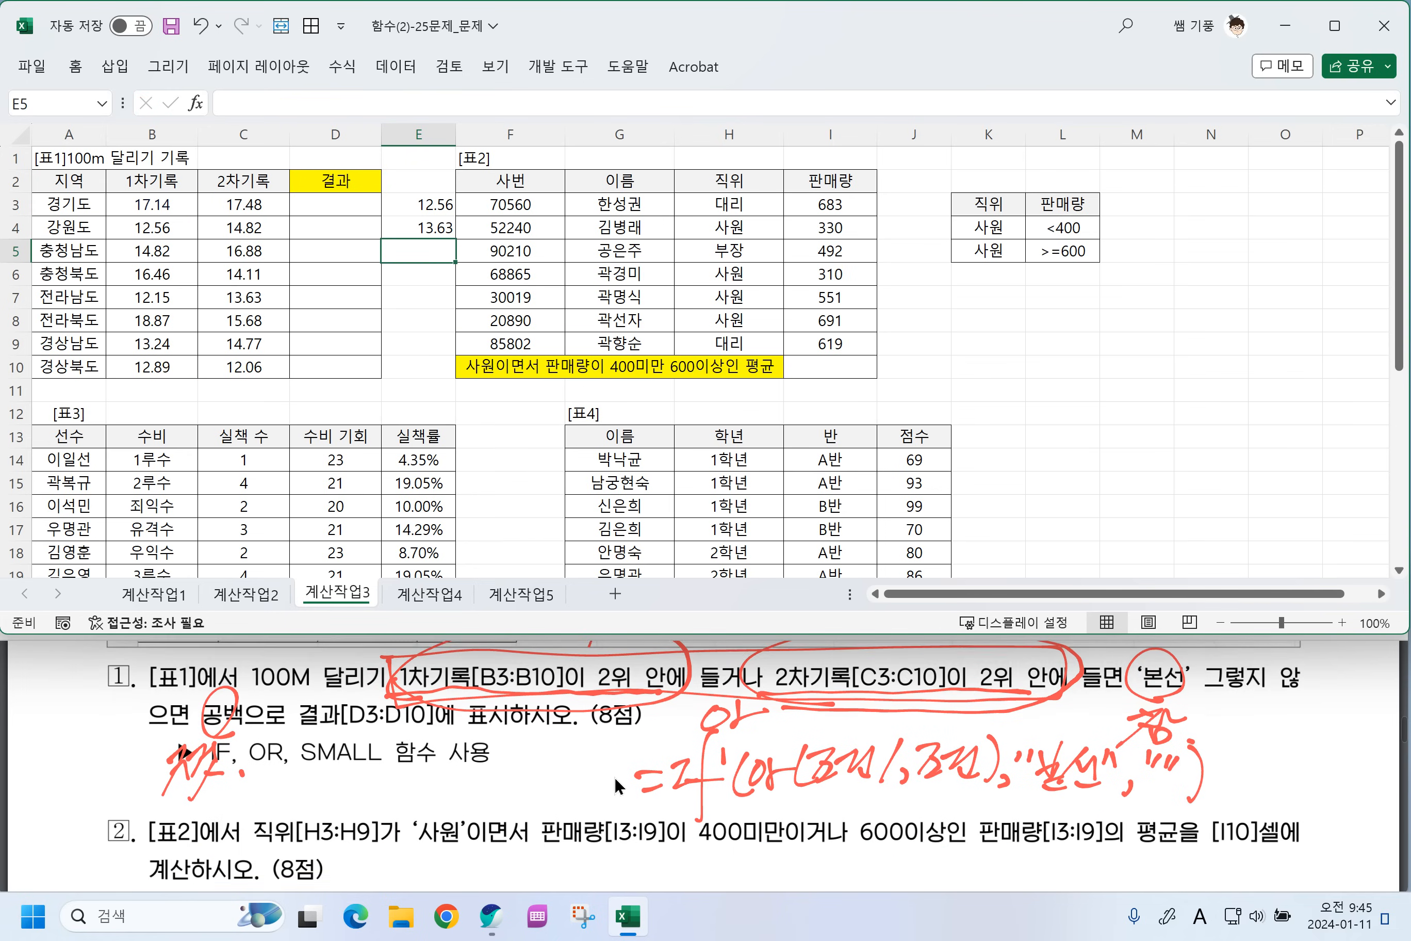
drag(239, 792, 266, 800)
drag(292, 776, 267, 820)
mouse_move(287, 803)
mouse_down()
mouse_move(308, 789)
mouse_move(318, 807)
mouse_up()
drag(329, 784, 329, 812)
mouse_move(361, 766)
mouse_down()
mouse_move(350, 813)
mouse_move(397, 817)
mouse_up()
mouse_move(400, 780)
mouse_down()
mouse_move(429, 783)
mouse_move(426, 811)
mouse_move(504, 801)
mouse_move(514, 815)
mouse_up()
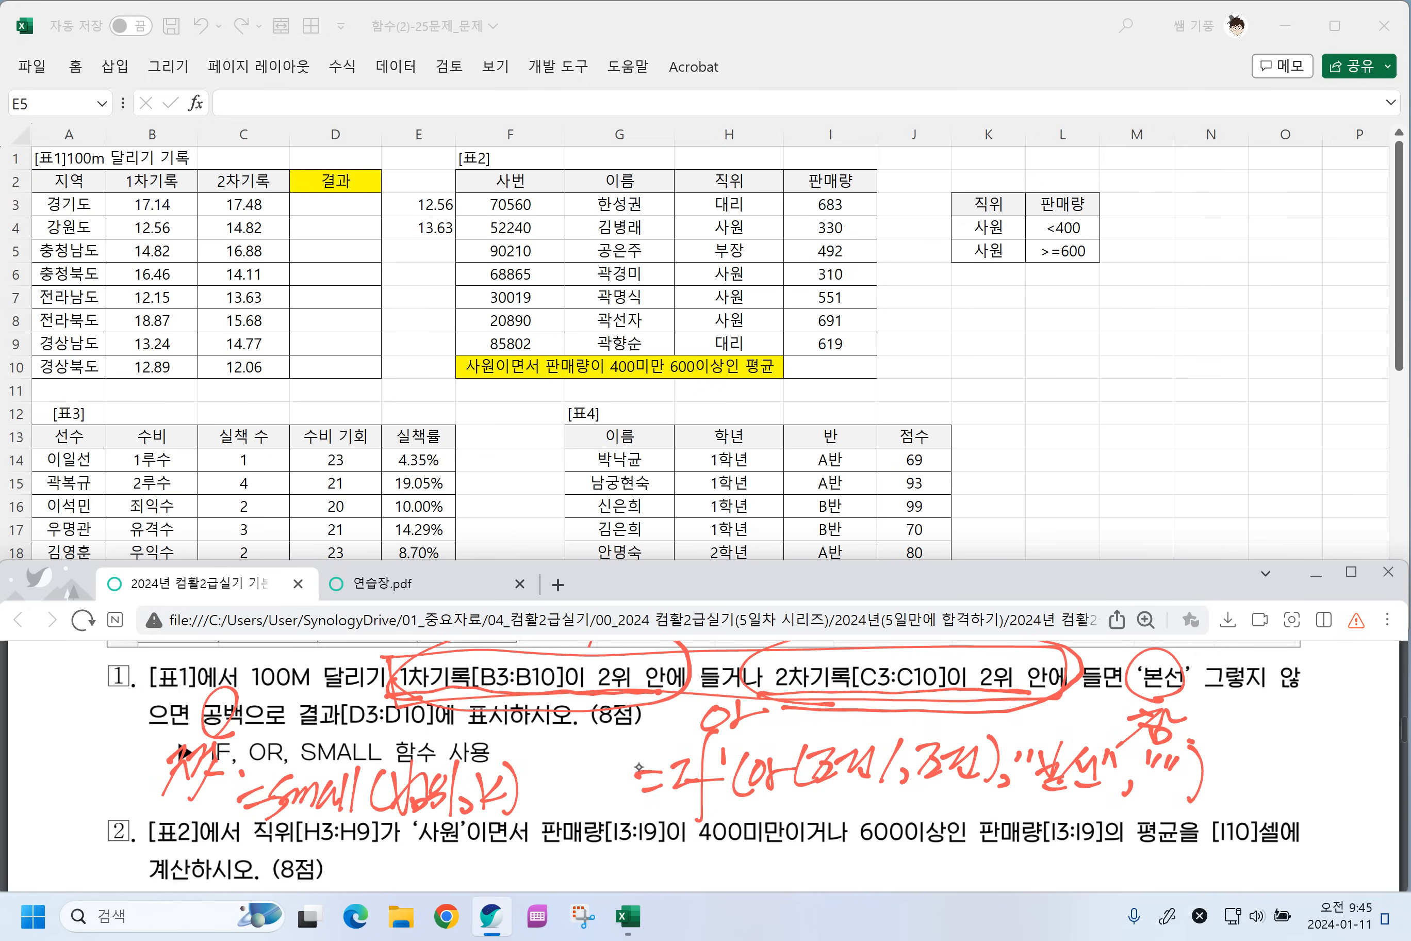
Handwrite the syntax =large(범위,k) in 연습장.pdf and return to the question PDF.
key(ctrl+Tab)
mouse_move(210, 702)
mouse_down()
mouse_move(243, 697)
mouse_move(258, 713)
mouse_up()
mouse_move(268, 677)
mouse_down()
mouse_move(256, 748)
mouse_move(292, 734)
mouse_up()
mouse_move(298, 731)
mouse_down()
mouse_move(315, 707)
mouse_move(320, 772)
mouse_move(356, 719)
mouse_move(383, 715)
mouse_up()
drag(401, 683, 431, 723)
drag(437, 670, 449, 715)
drag(435, 710, 451, 725)
mouse_move(468, 680)
mouse_down()
mouse_move(462, 701)
mouse_move(480, 704)
mouse_up()
mouse_move(485, 674)
mouse_down()
mouse_move(489, 719)
mouse_move(508, 715)
mouse_up()
mouse_move(519, 668)
mouse_down()
mouse_move(516, 715)
mouse_move(547, 704)
mouse_up()
drag(549, 665, 547, 715)
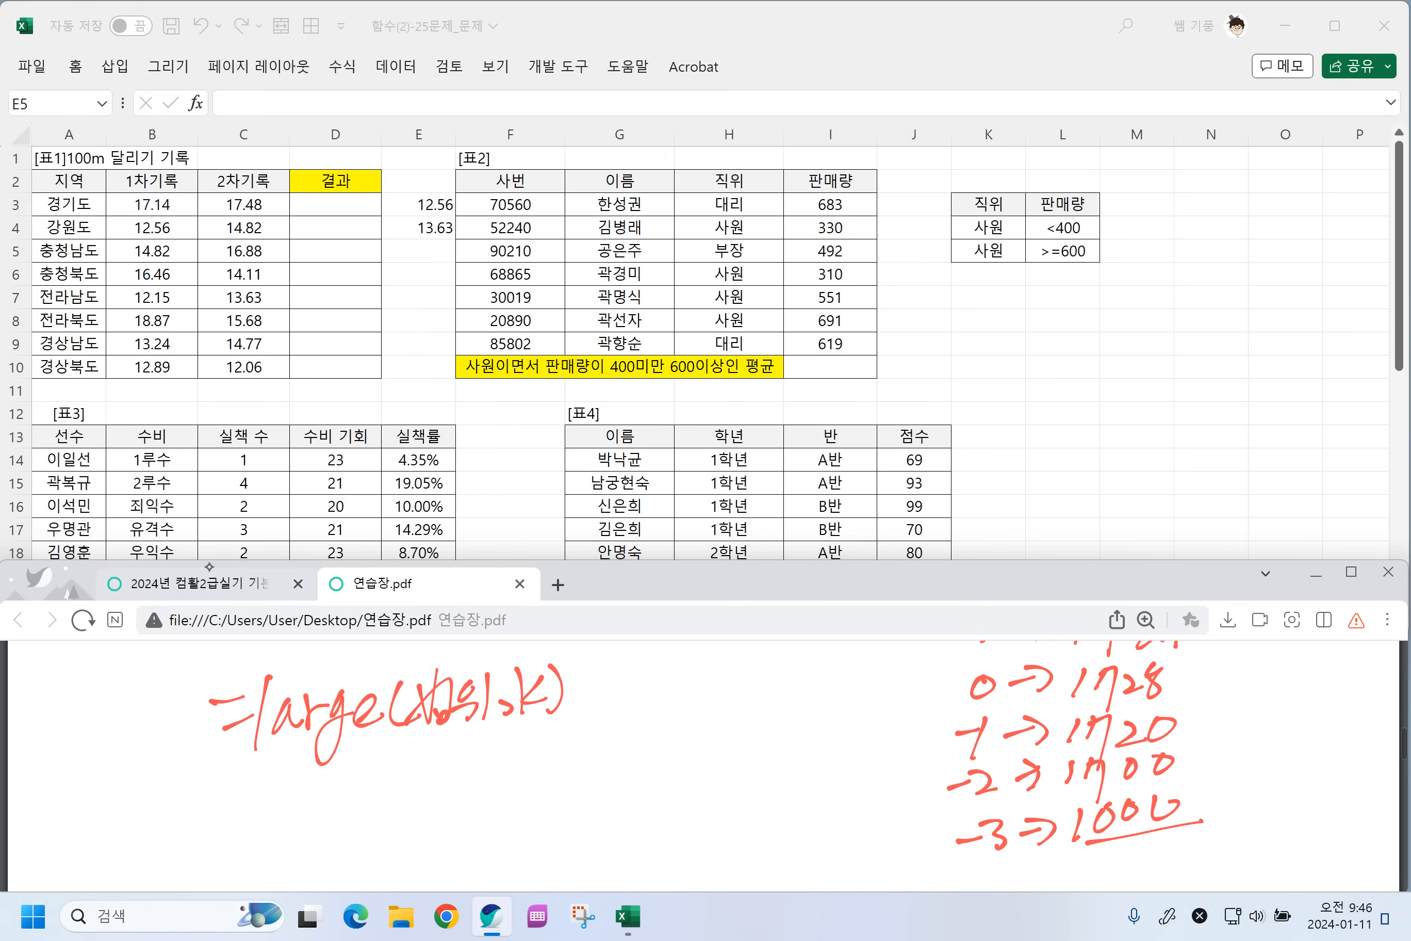
click(209, 568)
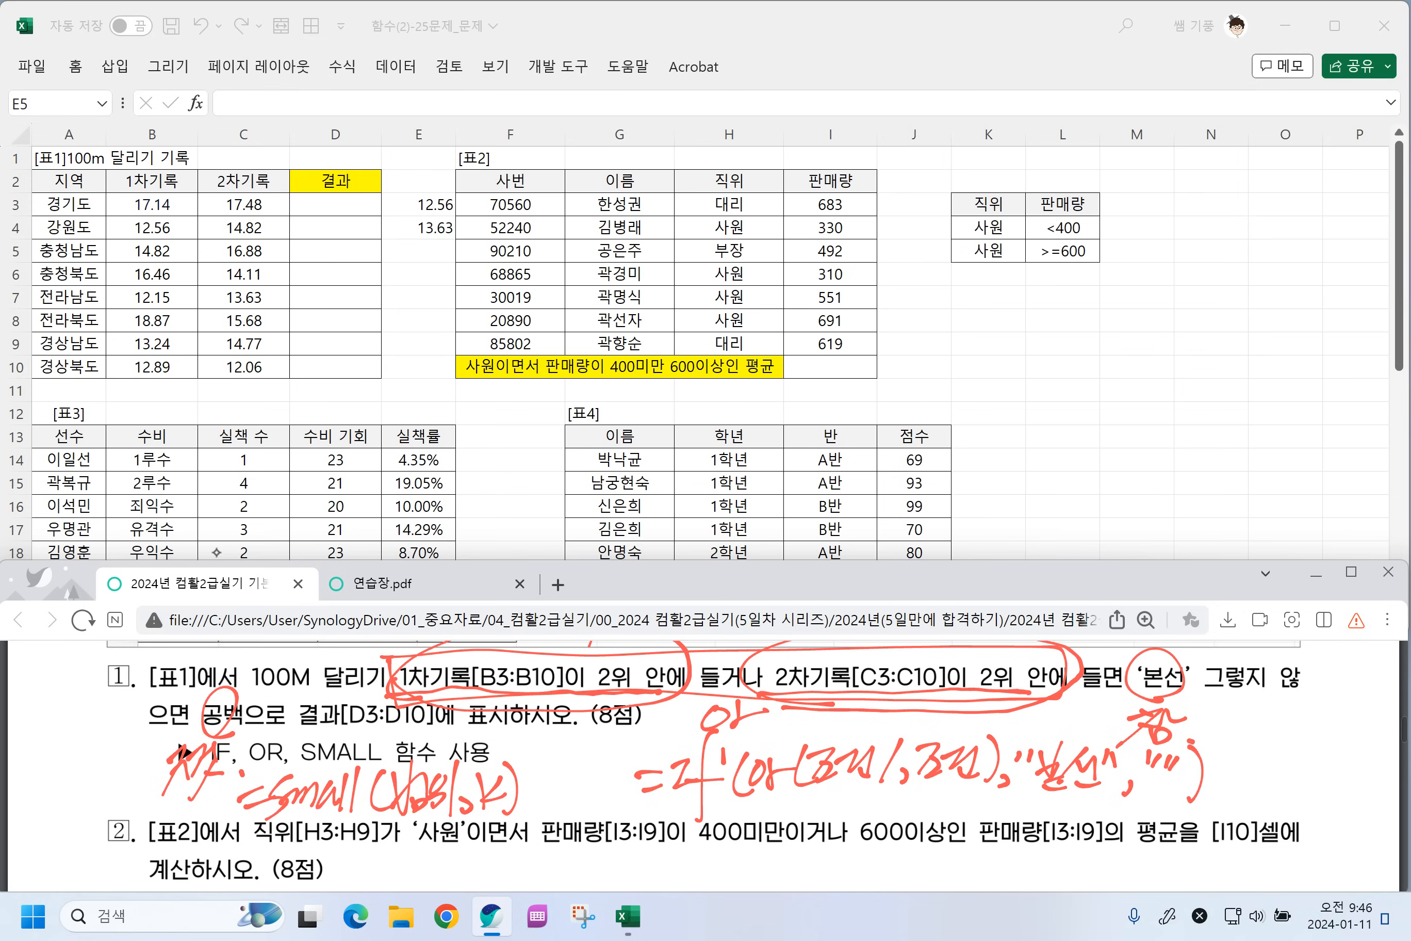
Start an OR formula in D3 with the first condition B3<=SMALL($B$3:$B$10,2), locking the 1차기록 range as absolute.
click(338, 210)
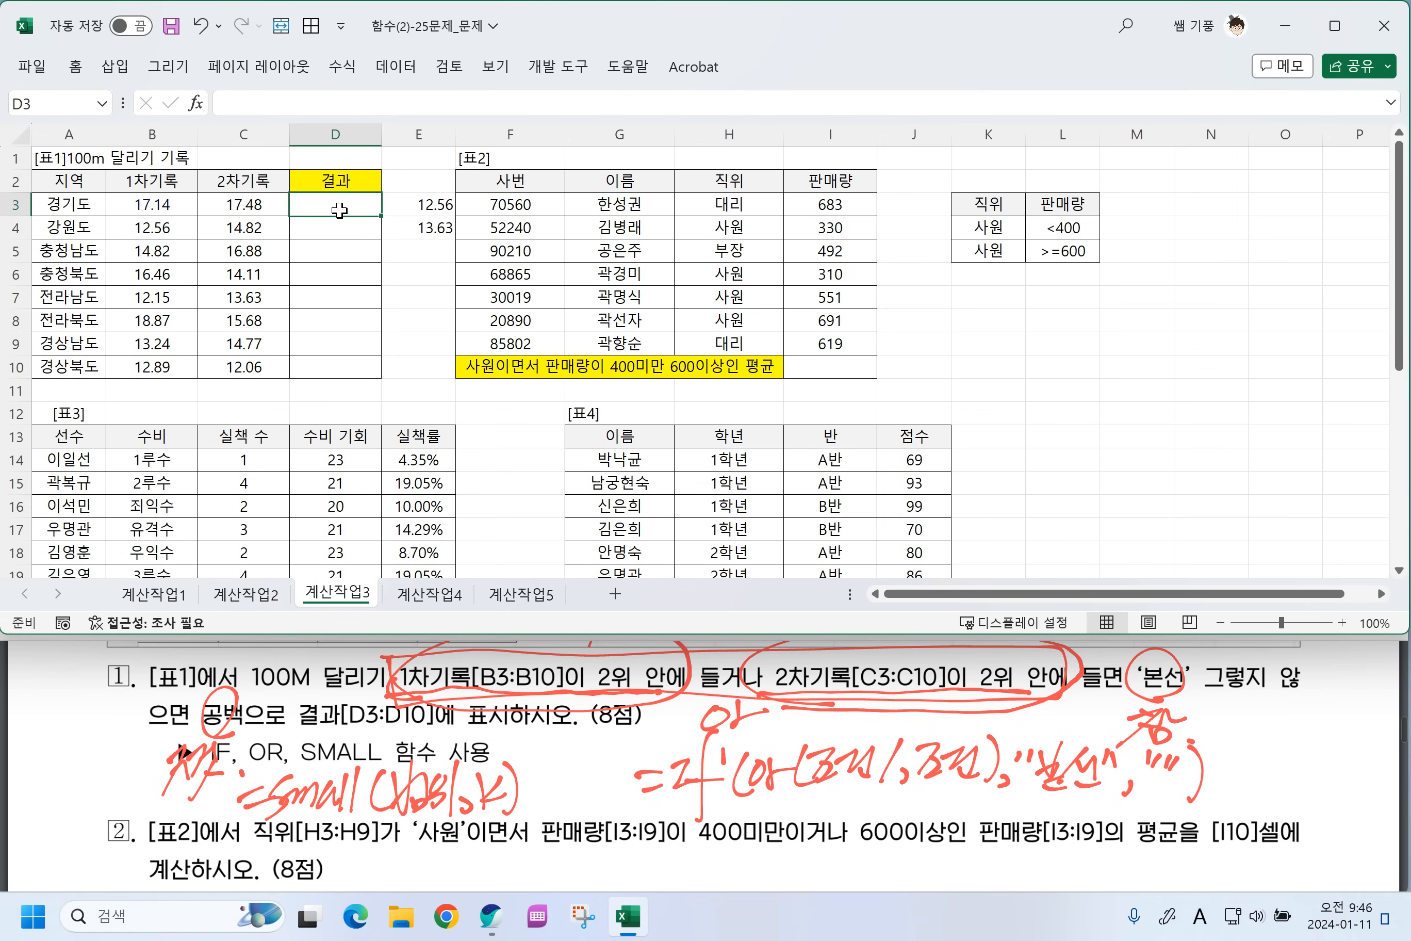
text(=OR)
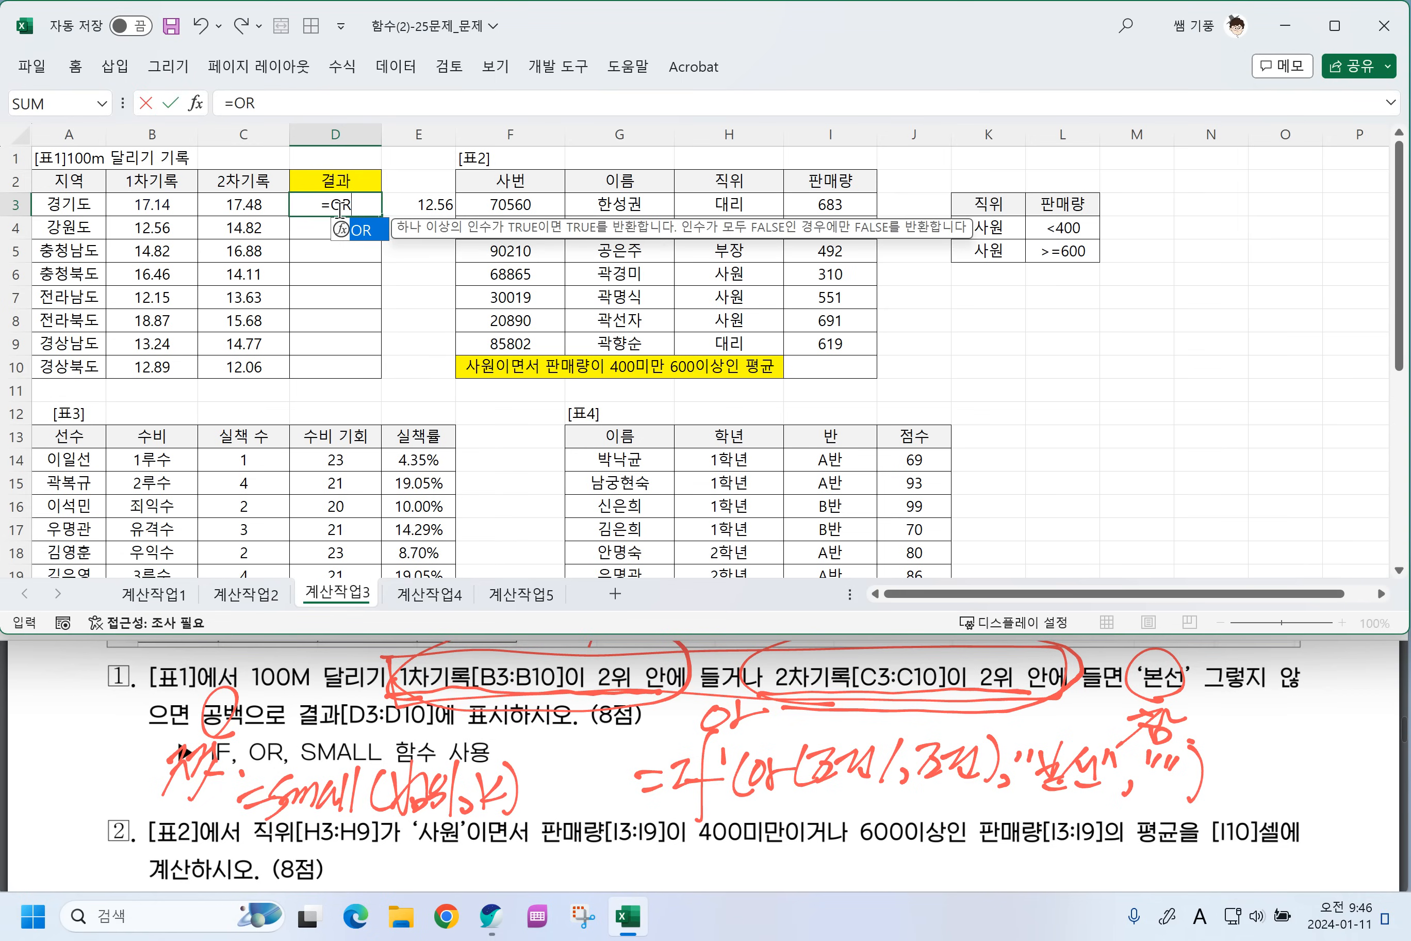
text(()
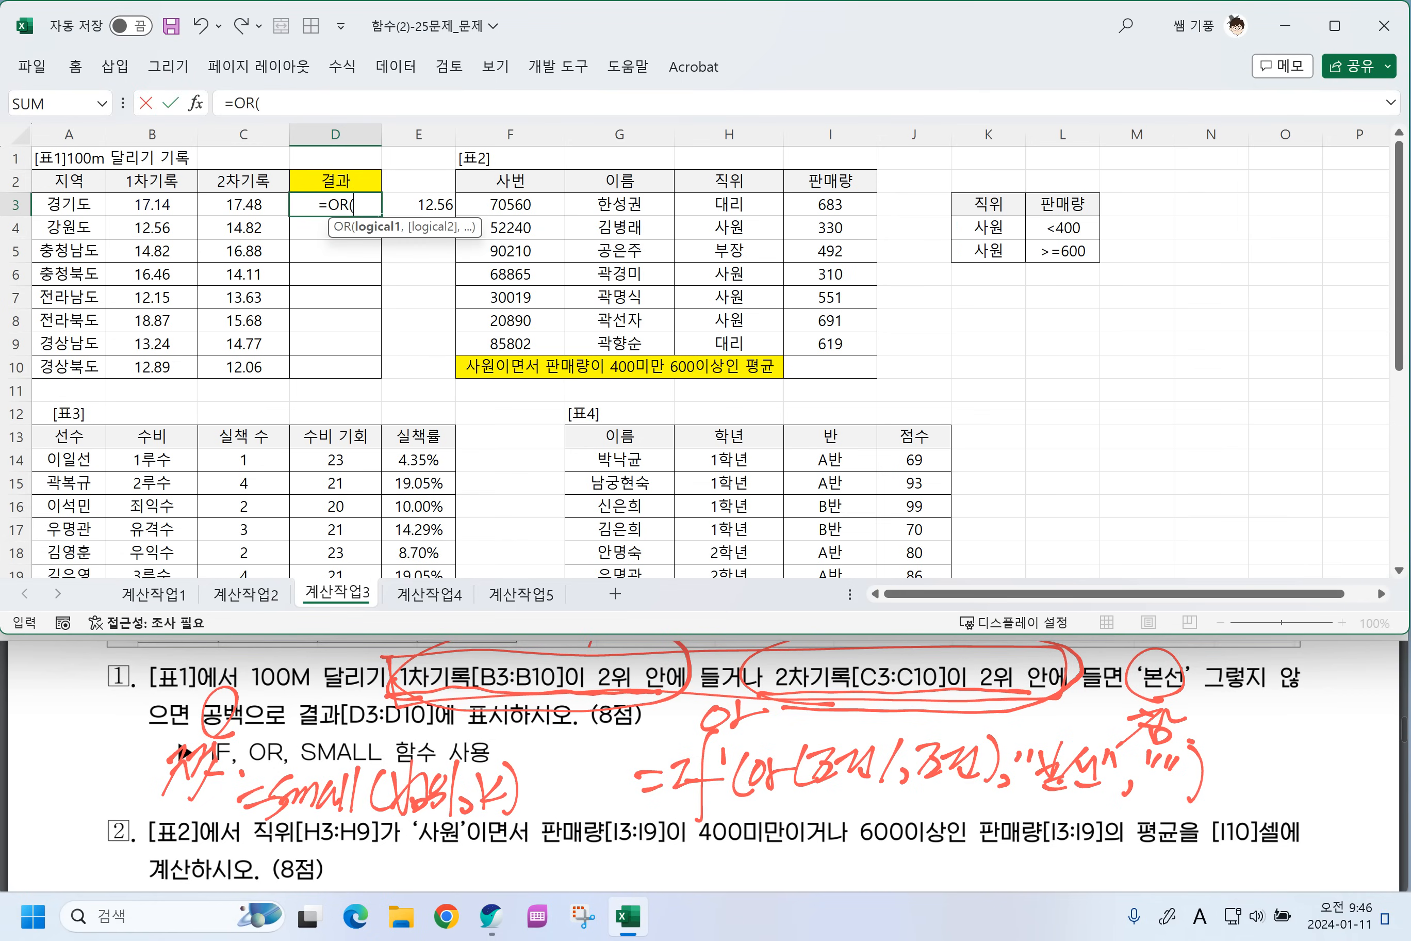
click(152, 204)
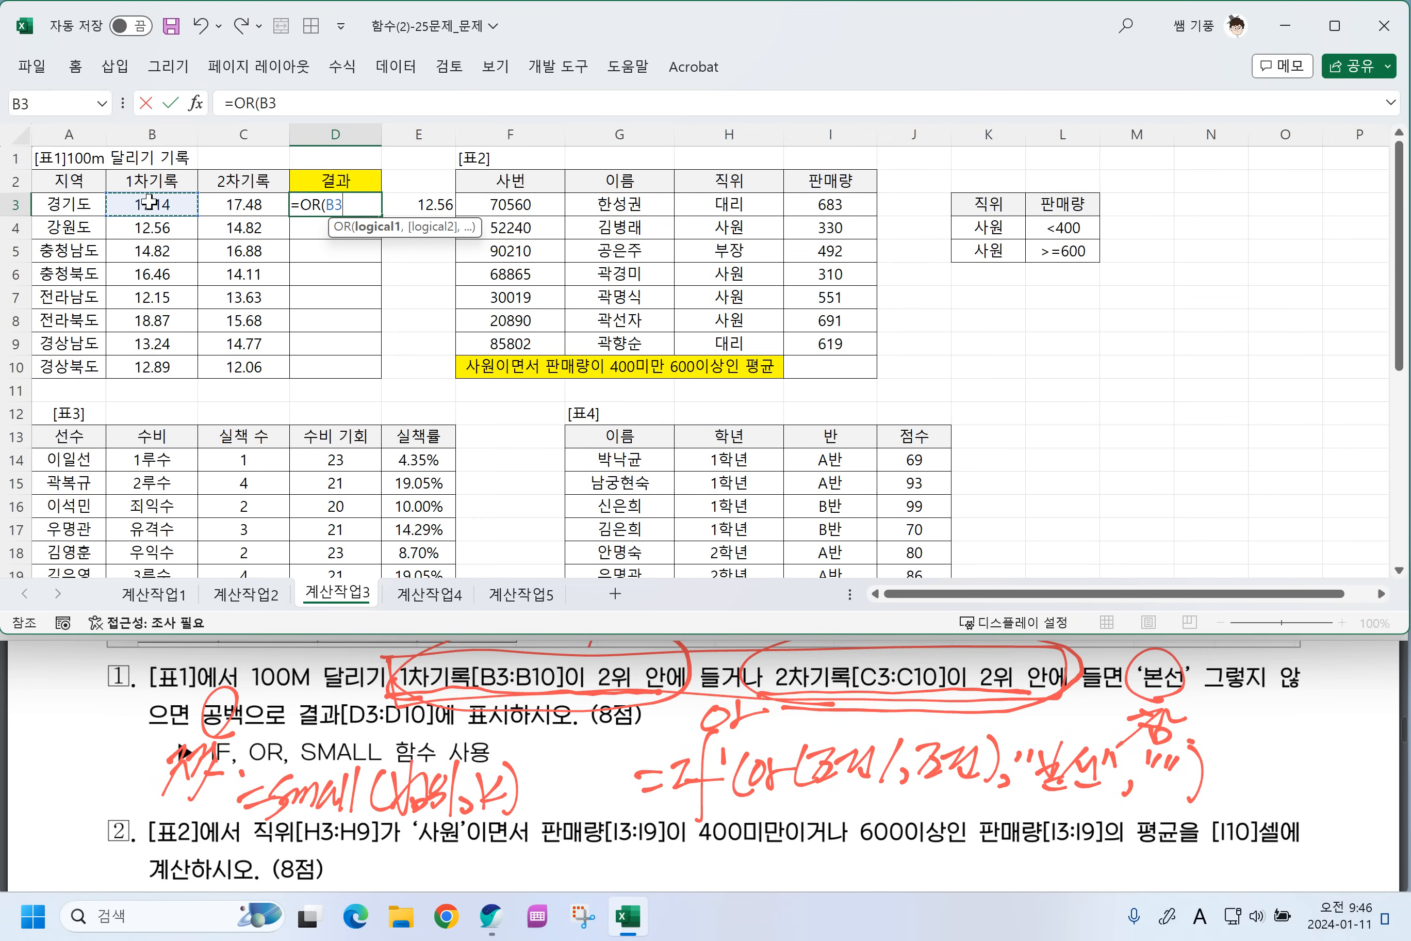
text(<)
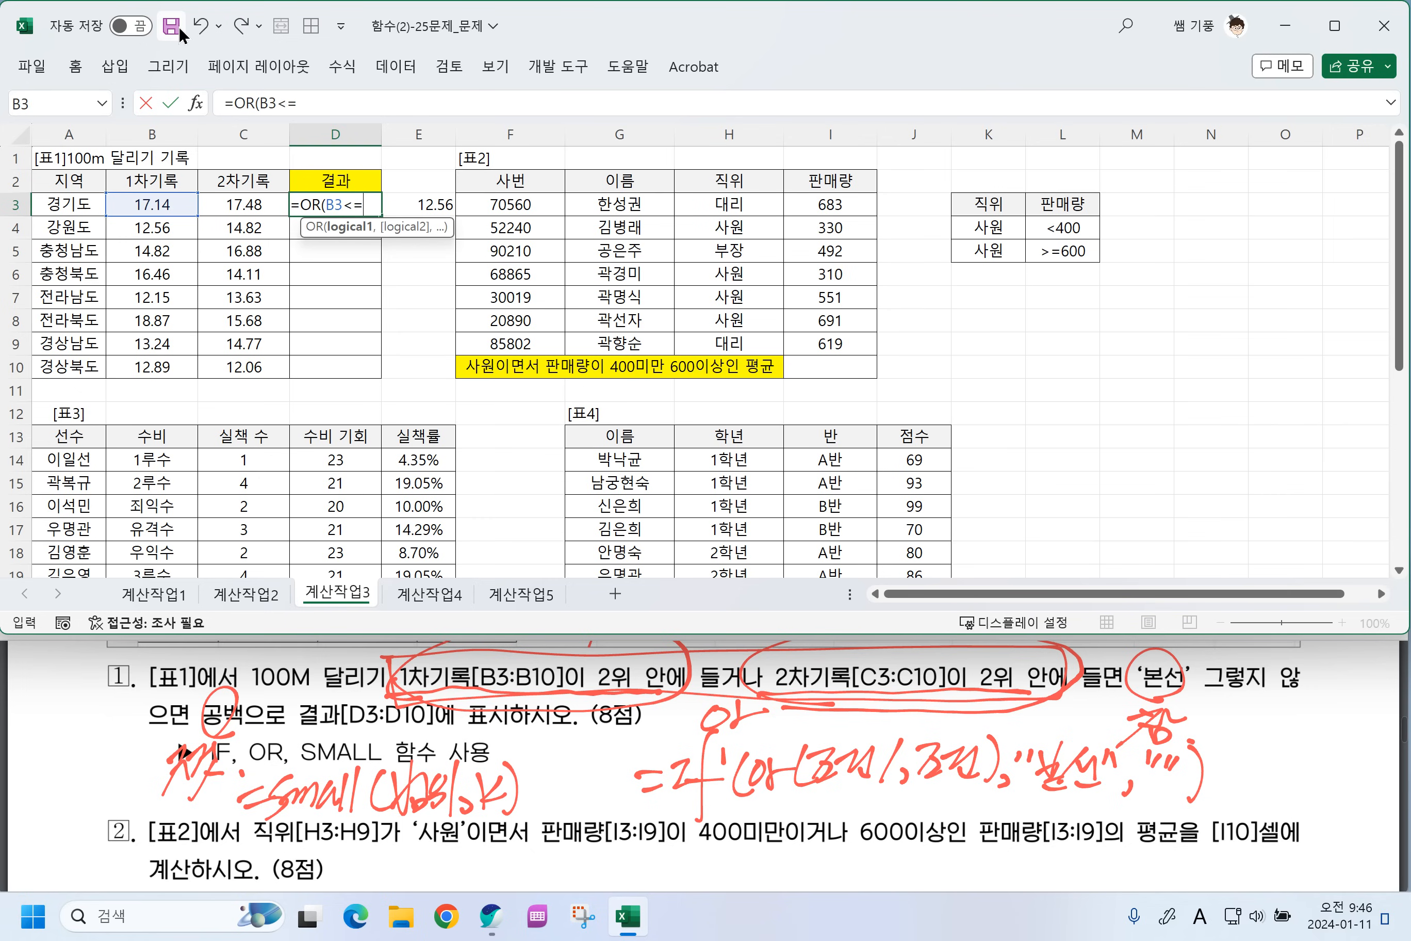
text(=SM)
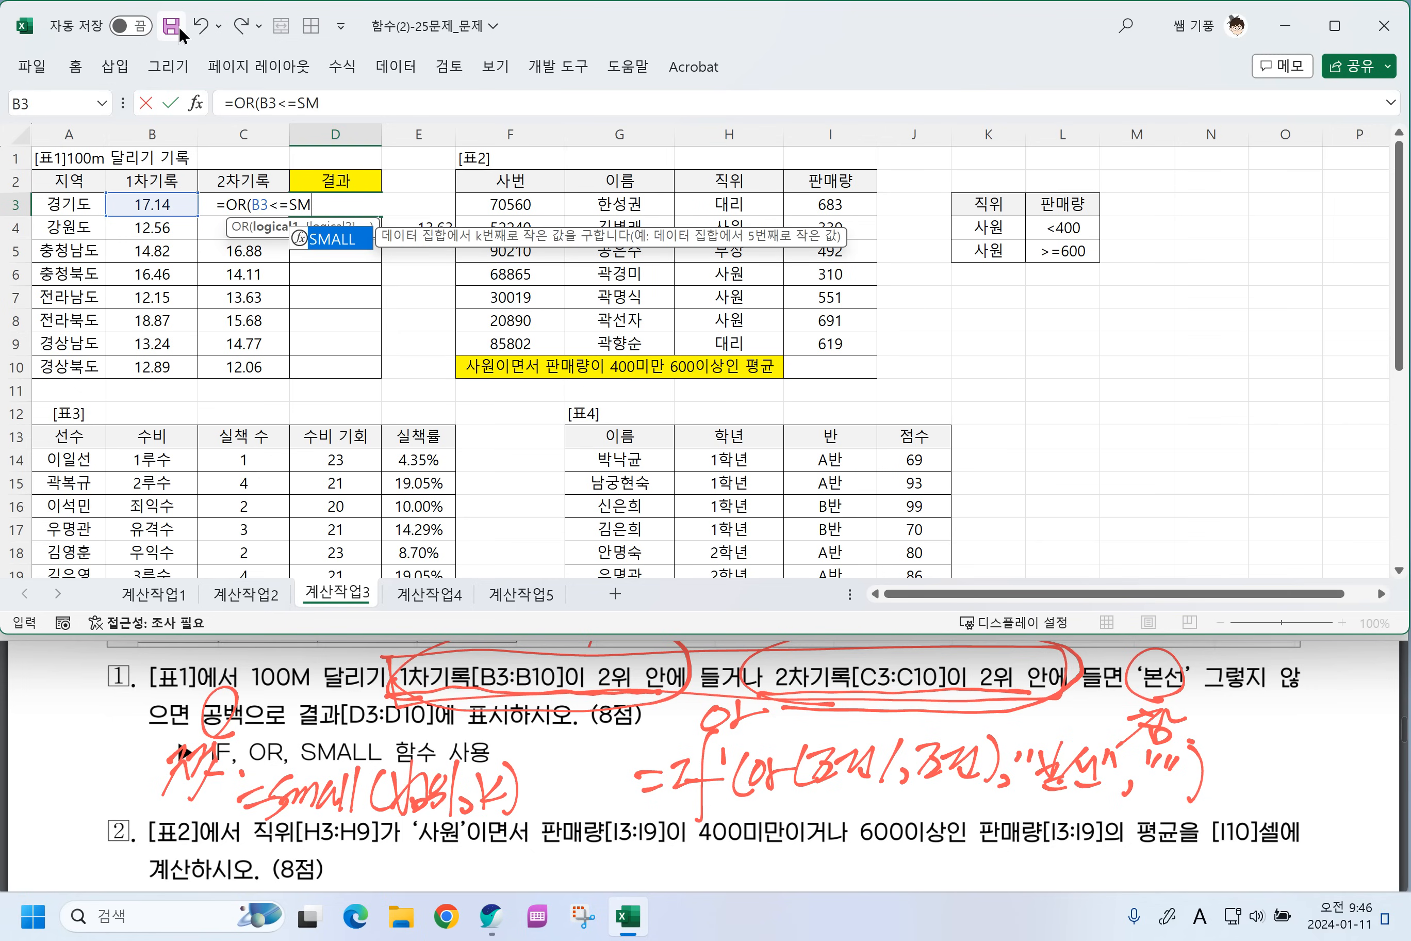
key(Tab)
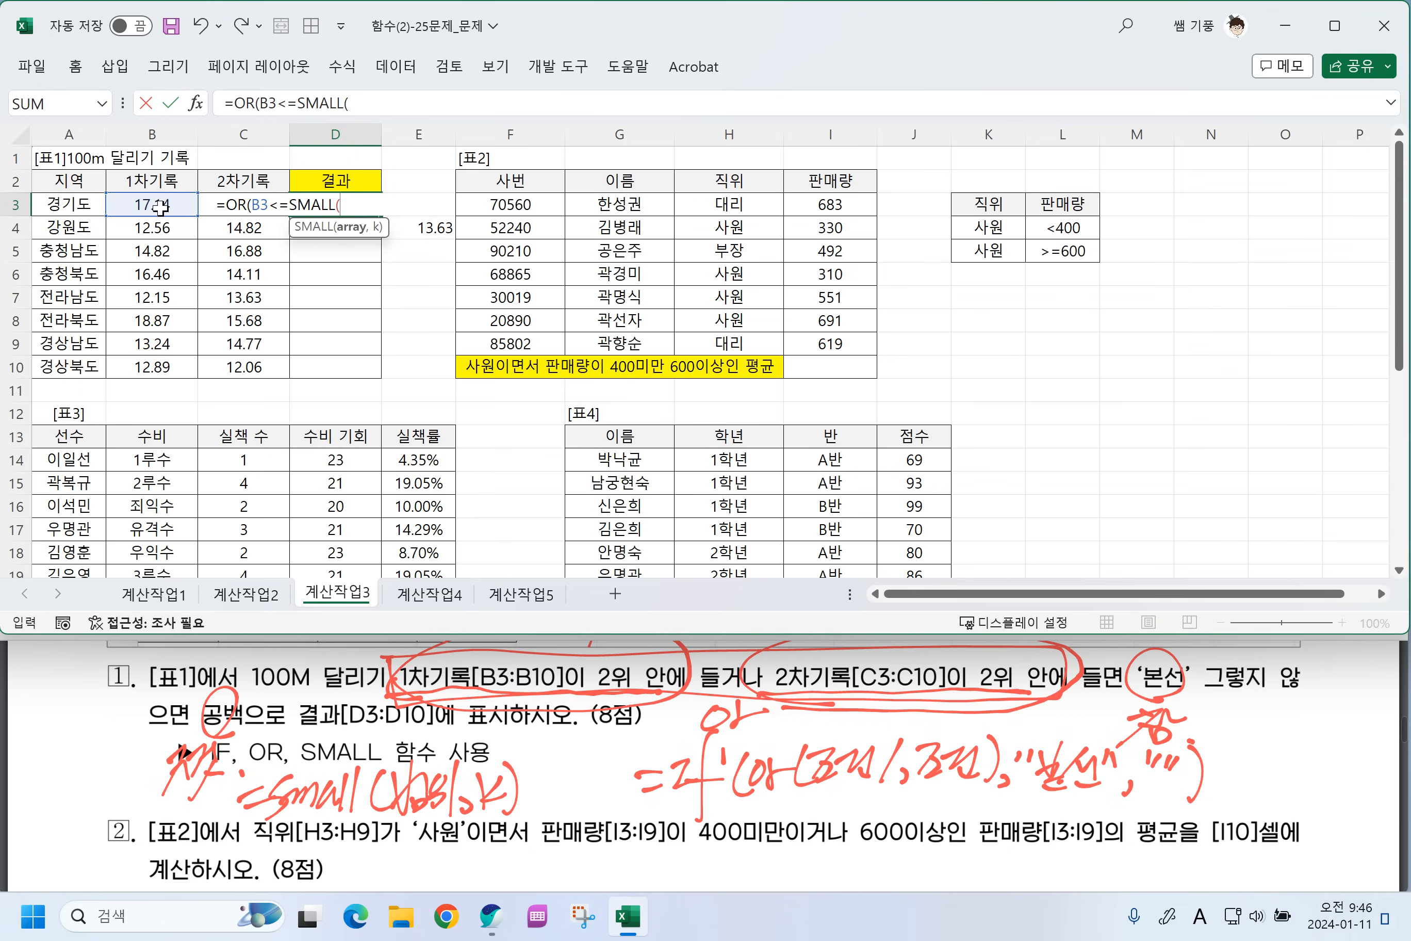
drag(160, 207, 152, 362)
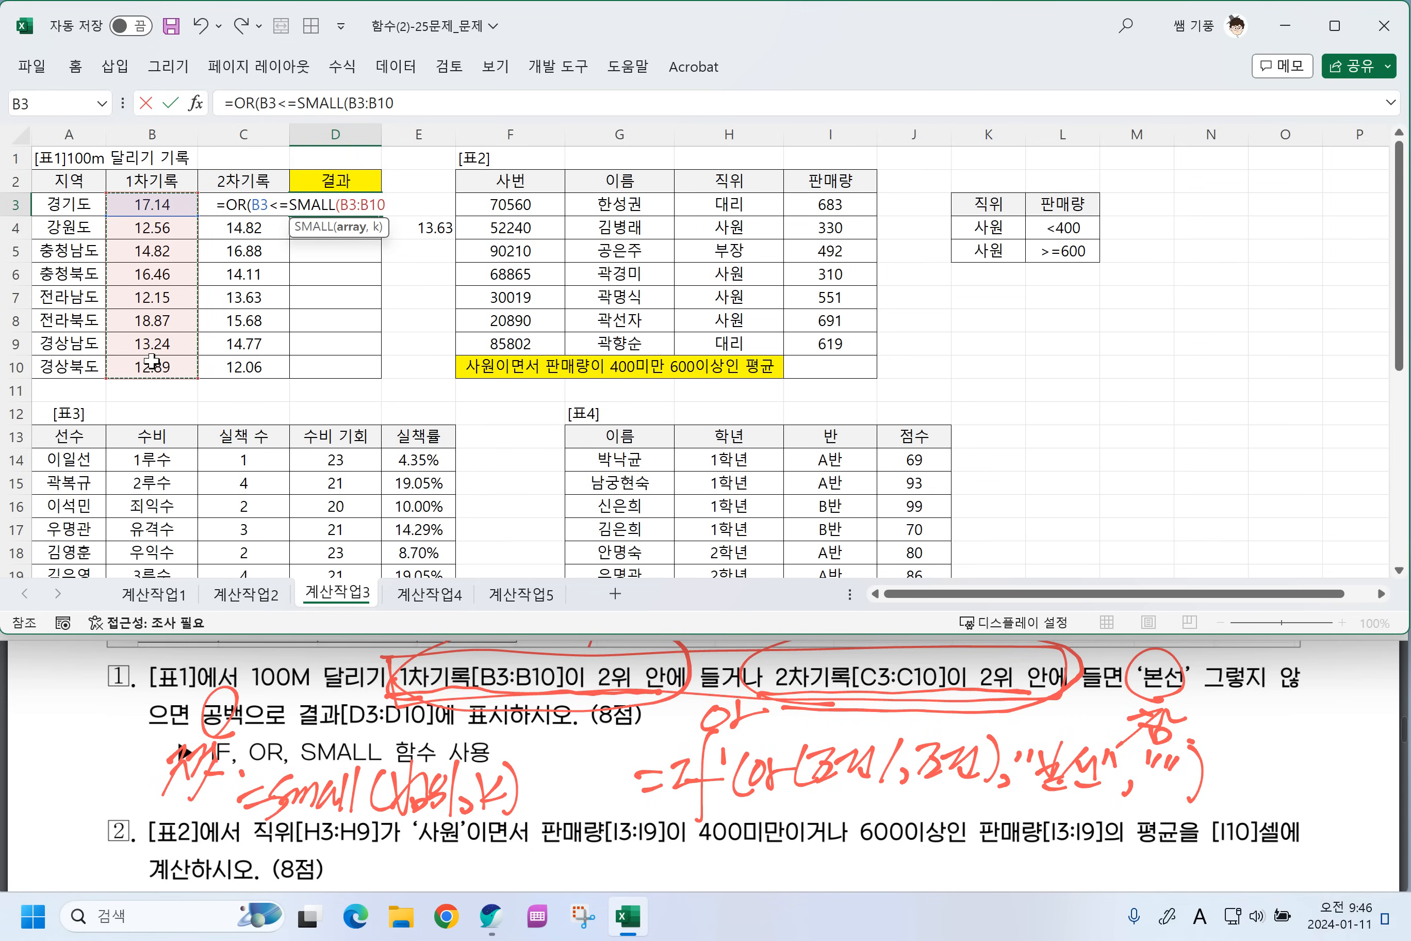
key(F4)
text(,2)
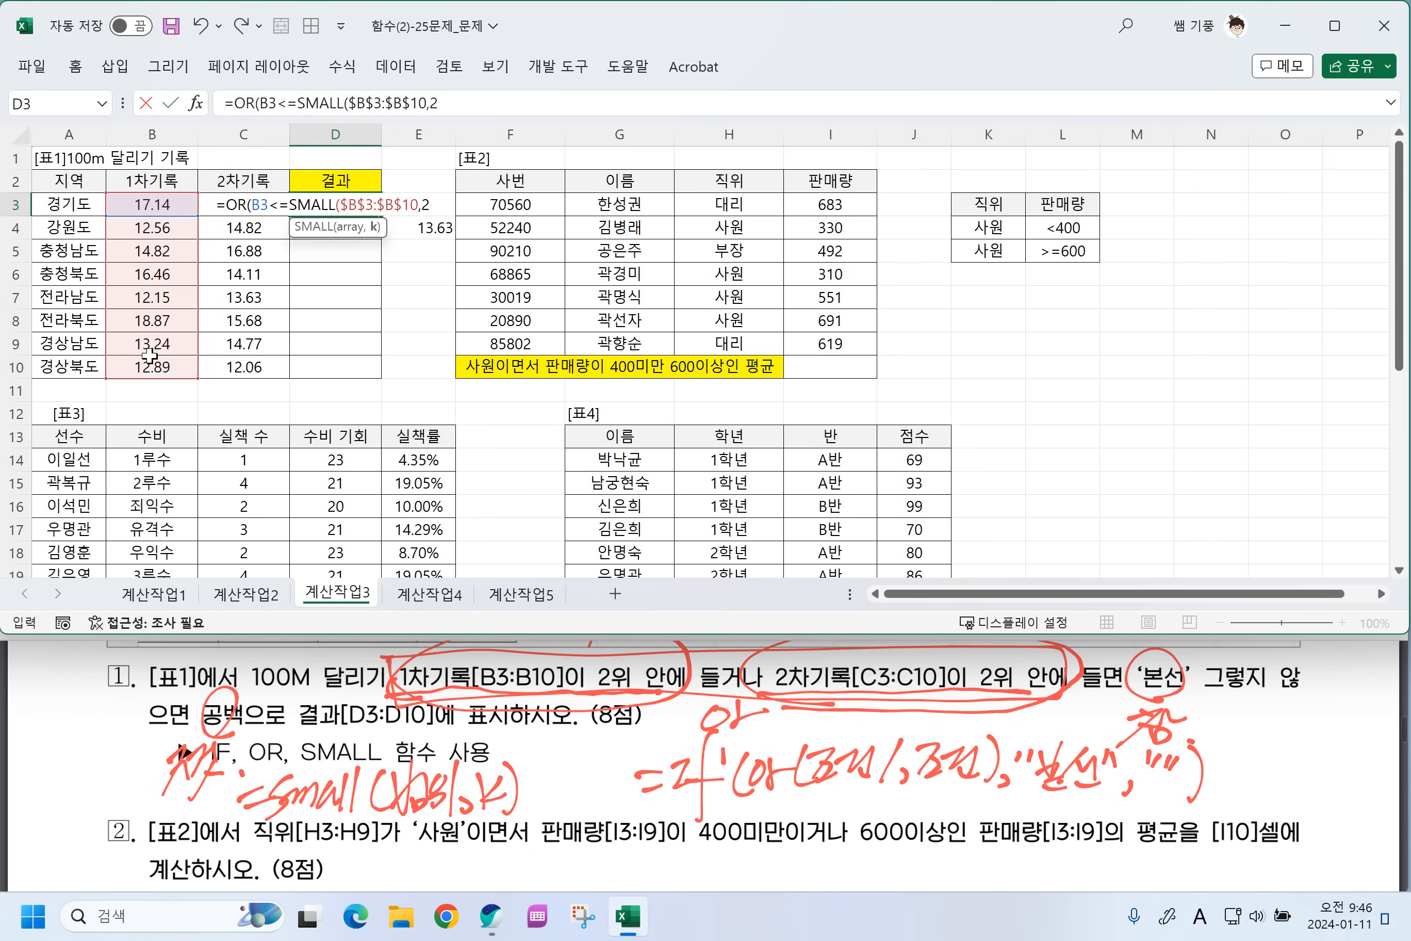
text())
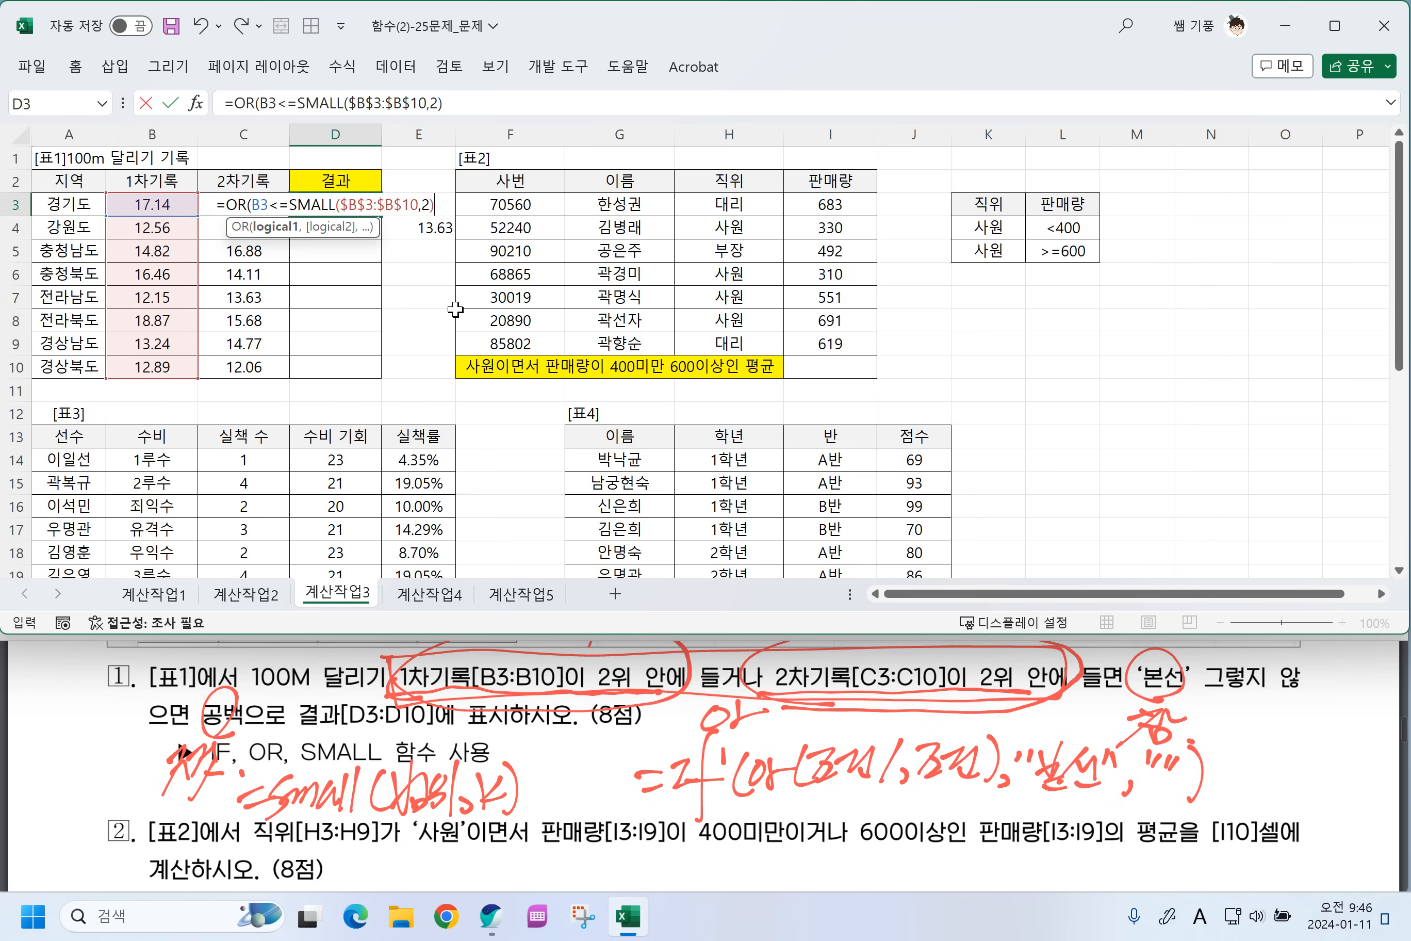
Add C3<=SMALL($C$3:$C$10,2) as the second OR condition in D3 and enter the completed formula.
text(,)
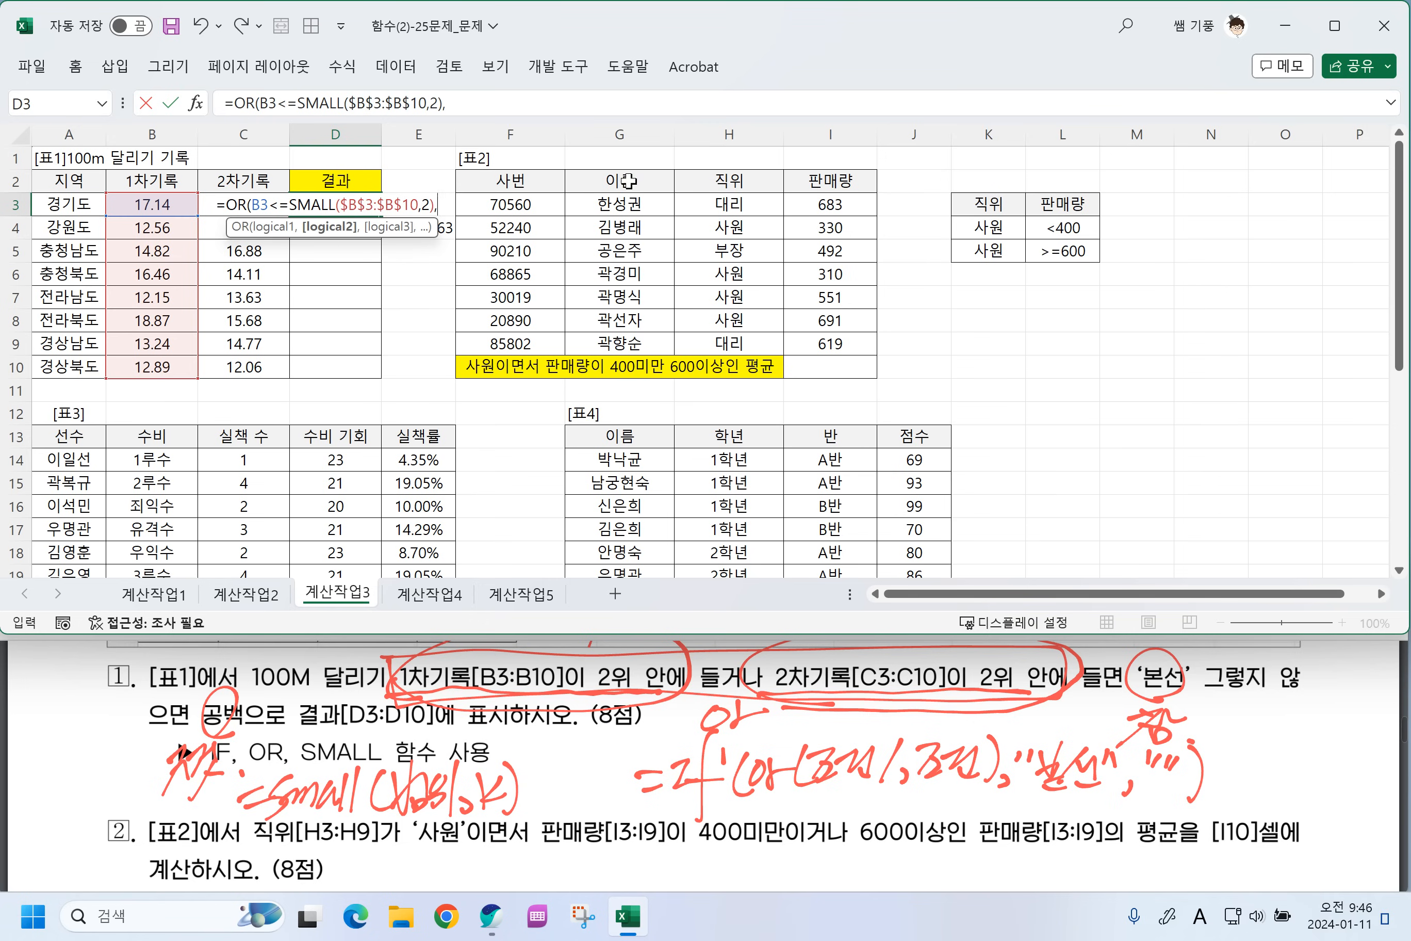
click(228, 176)
key(Down)
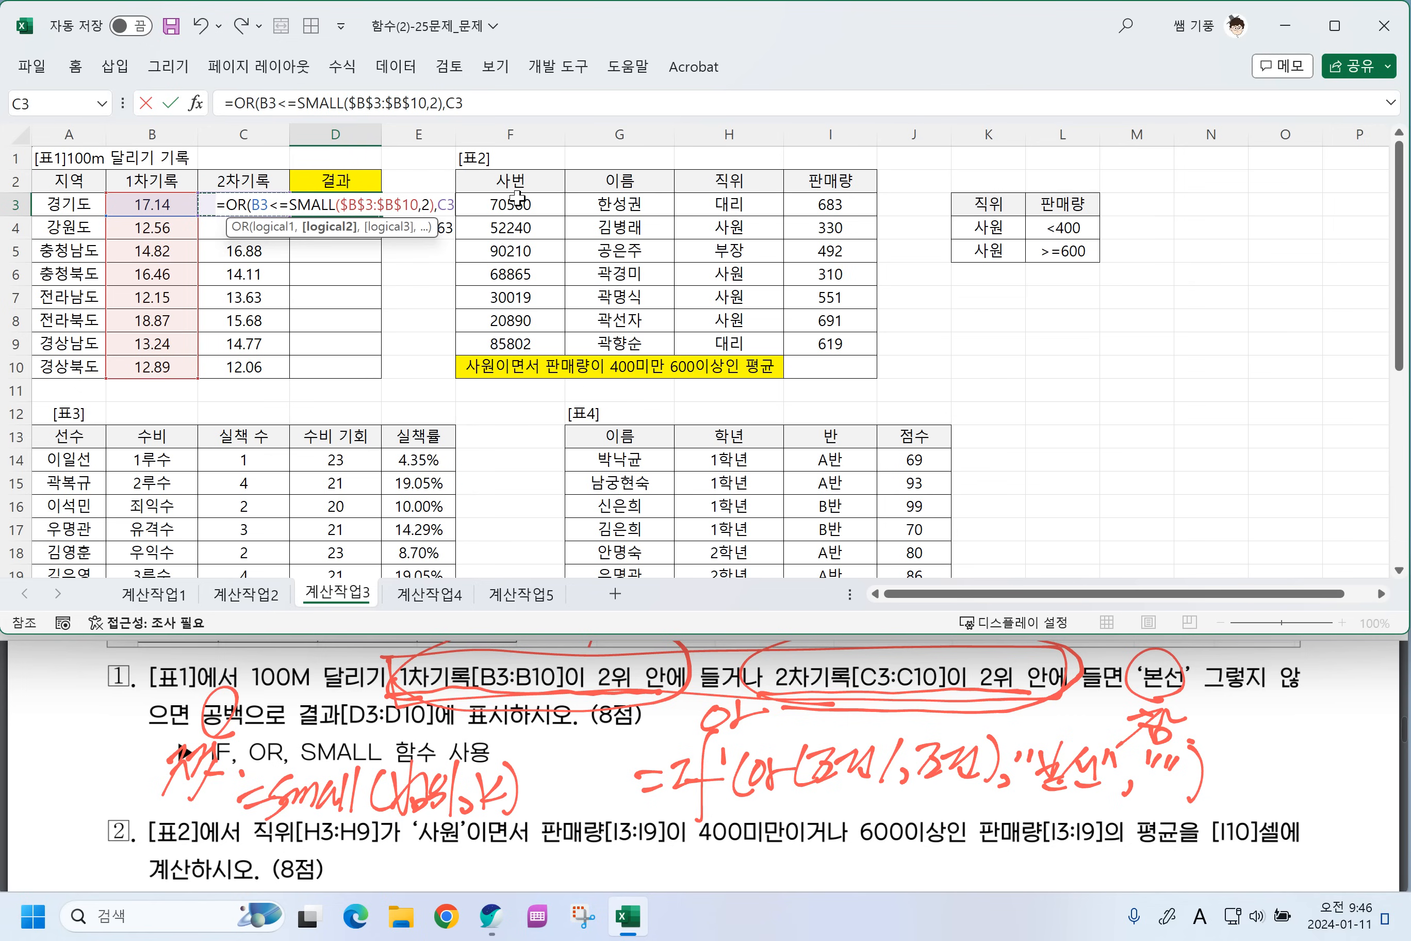
text(<=)
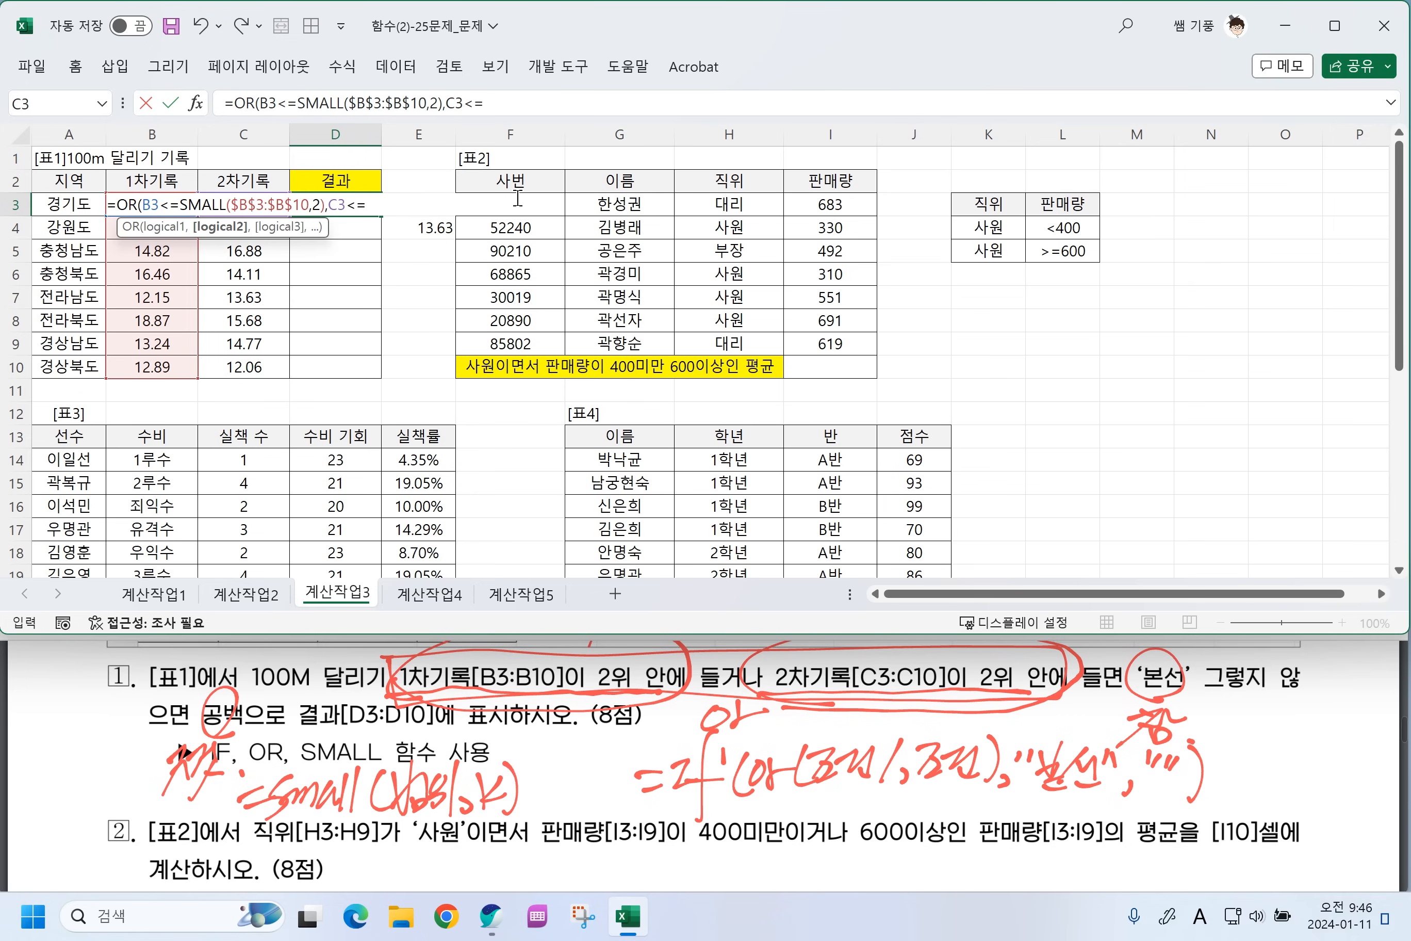
text(SMA;)
key(BackSpace)
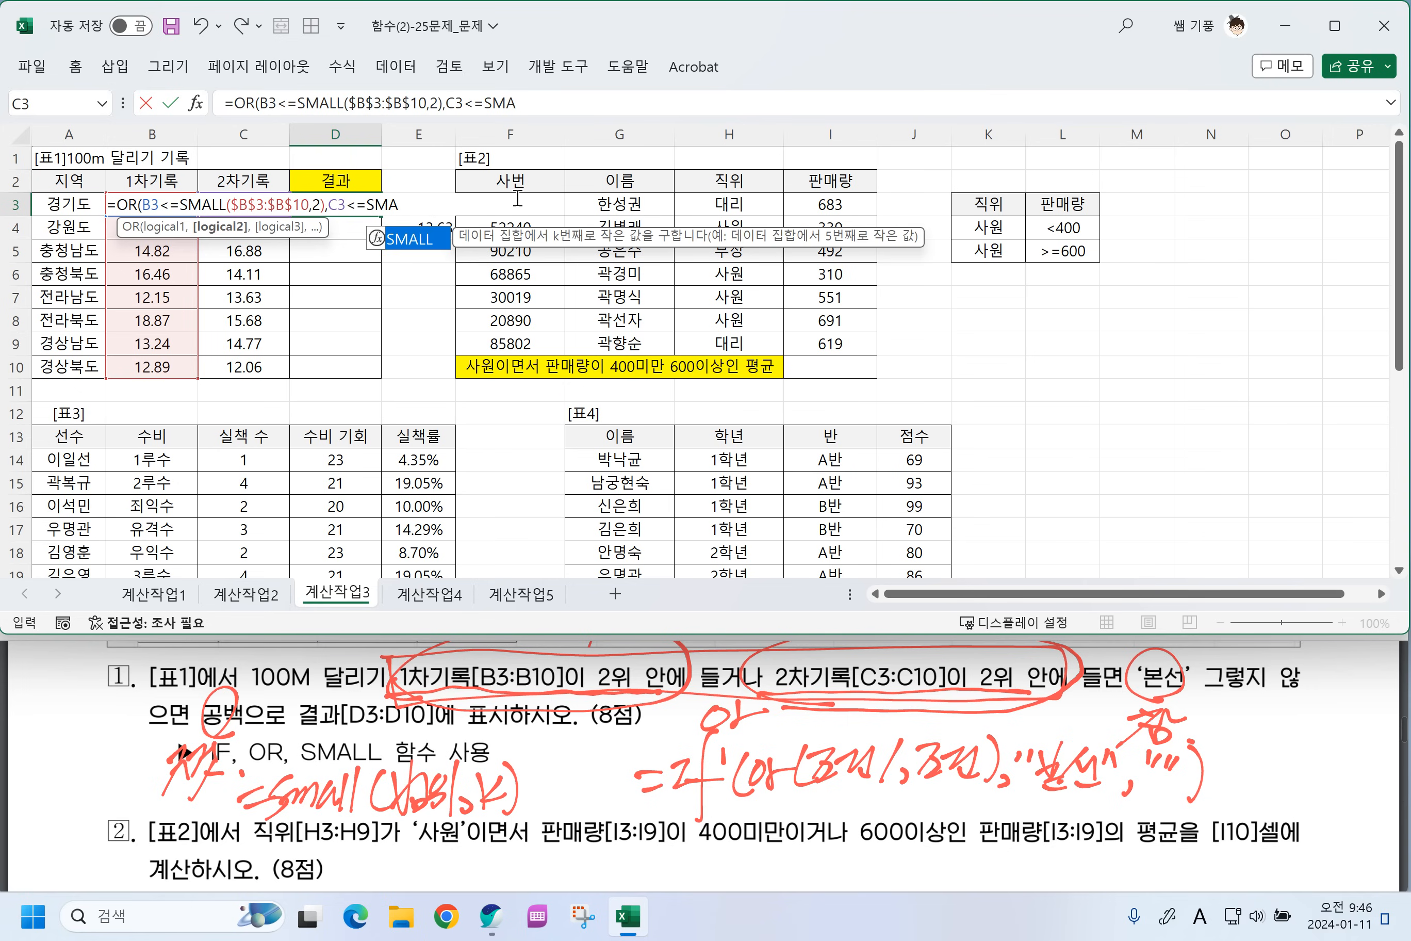
key(Tab)
drag(243, 368, 237, 202)
key(F4)
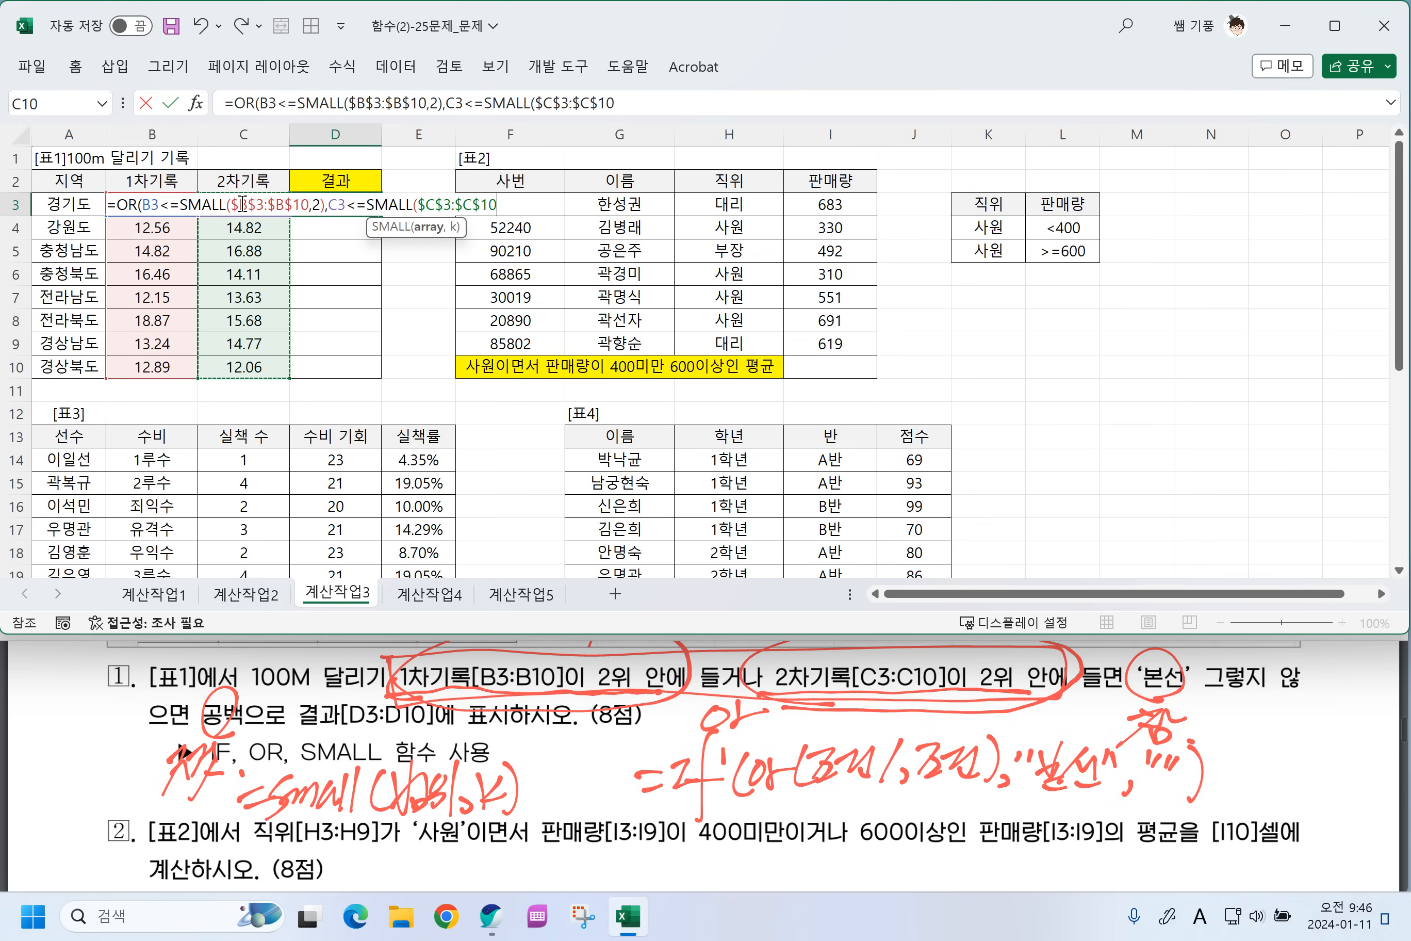
text(,2))
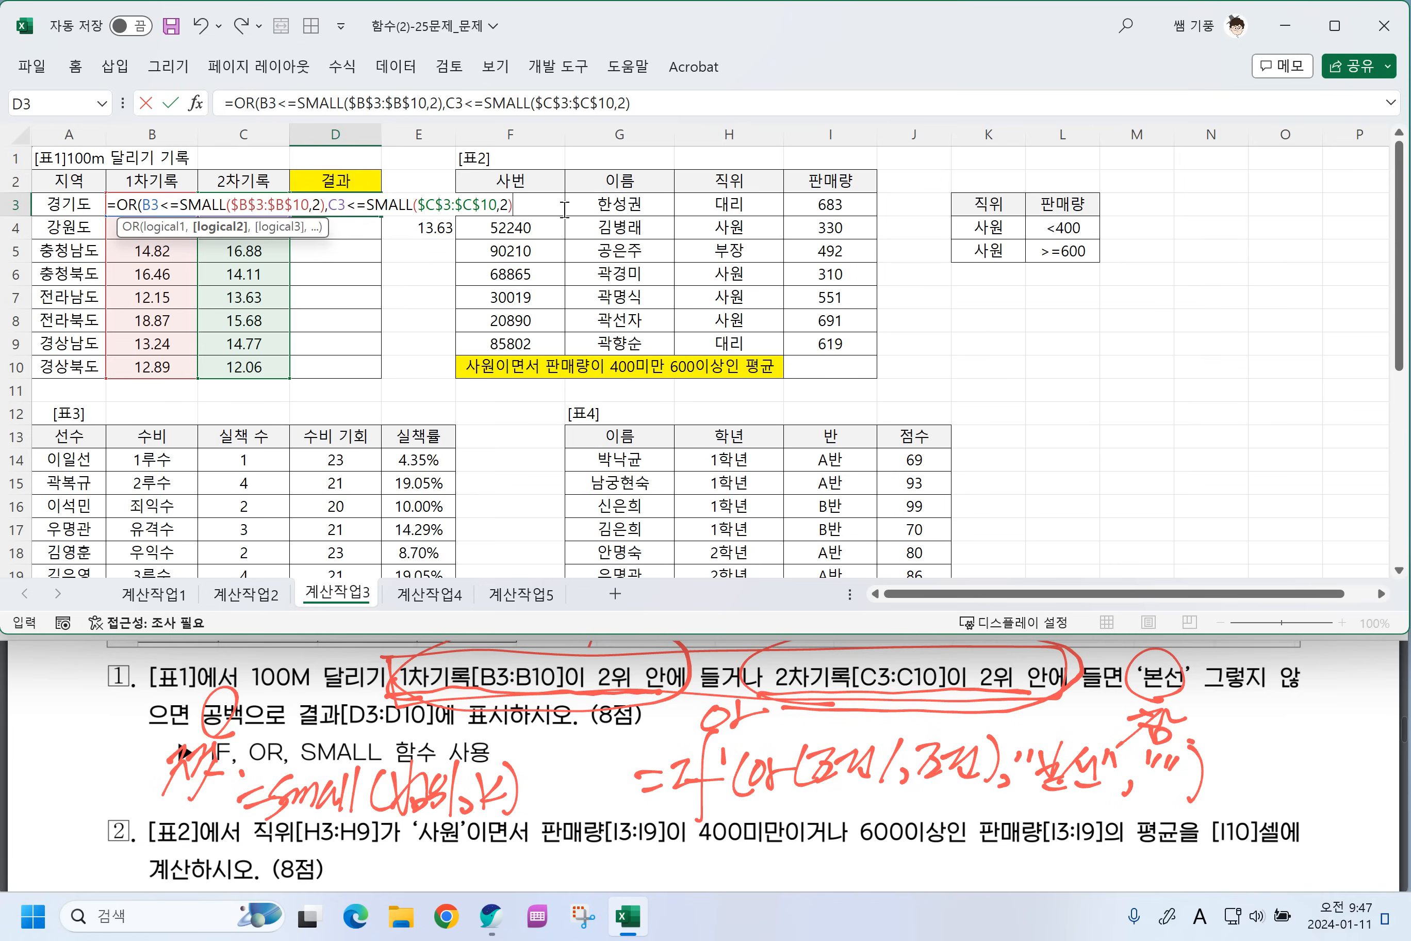
text())
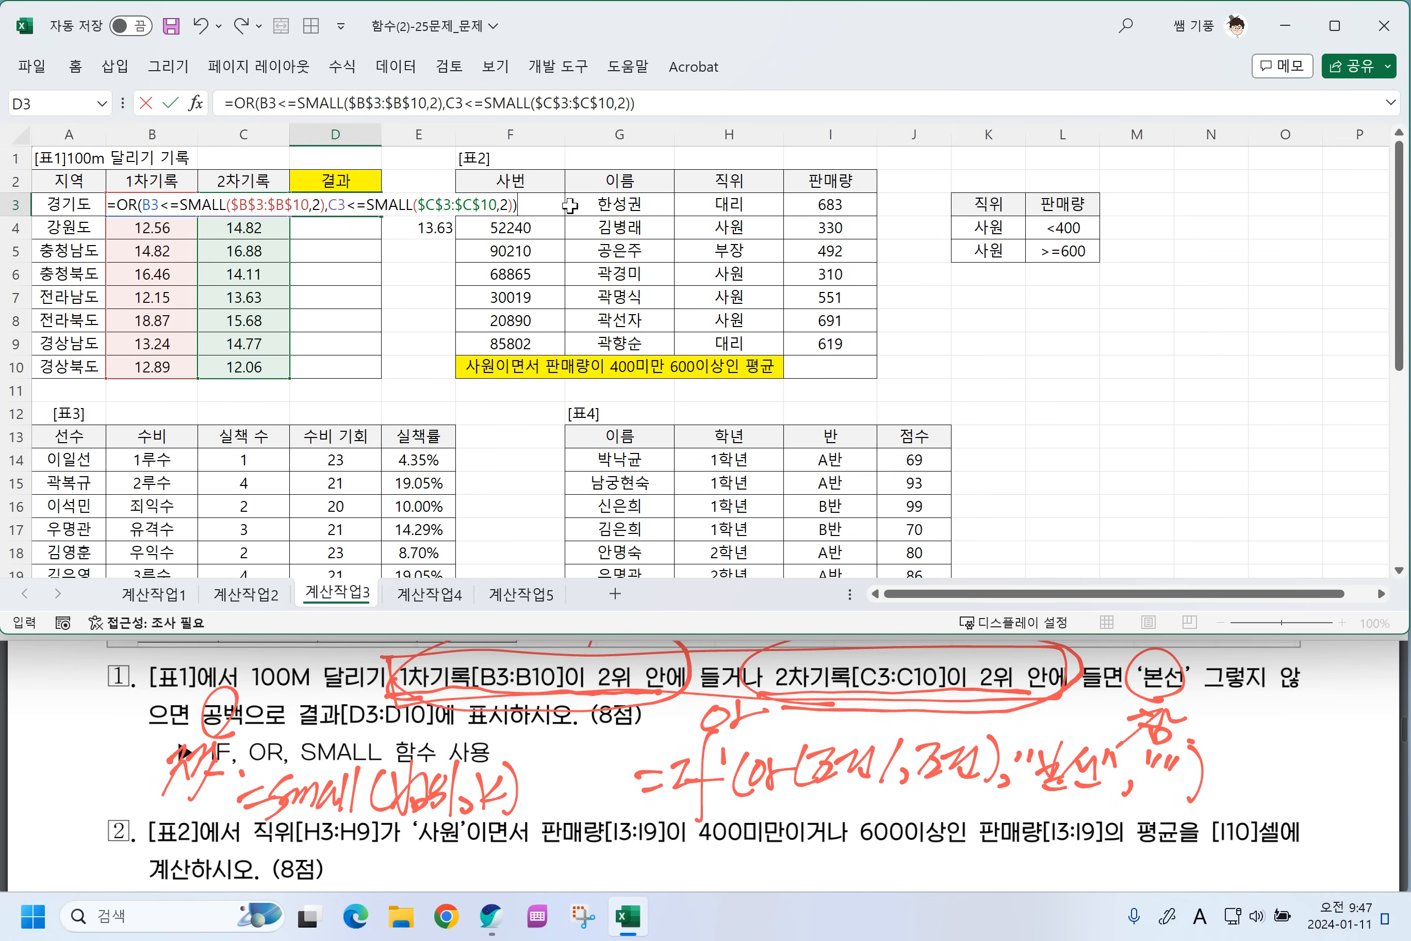
key(Return)
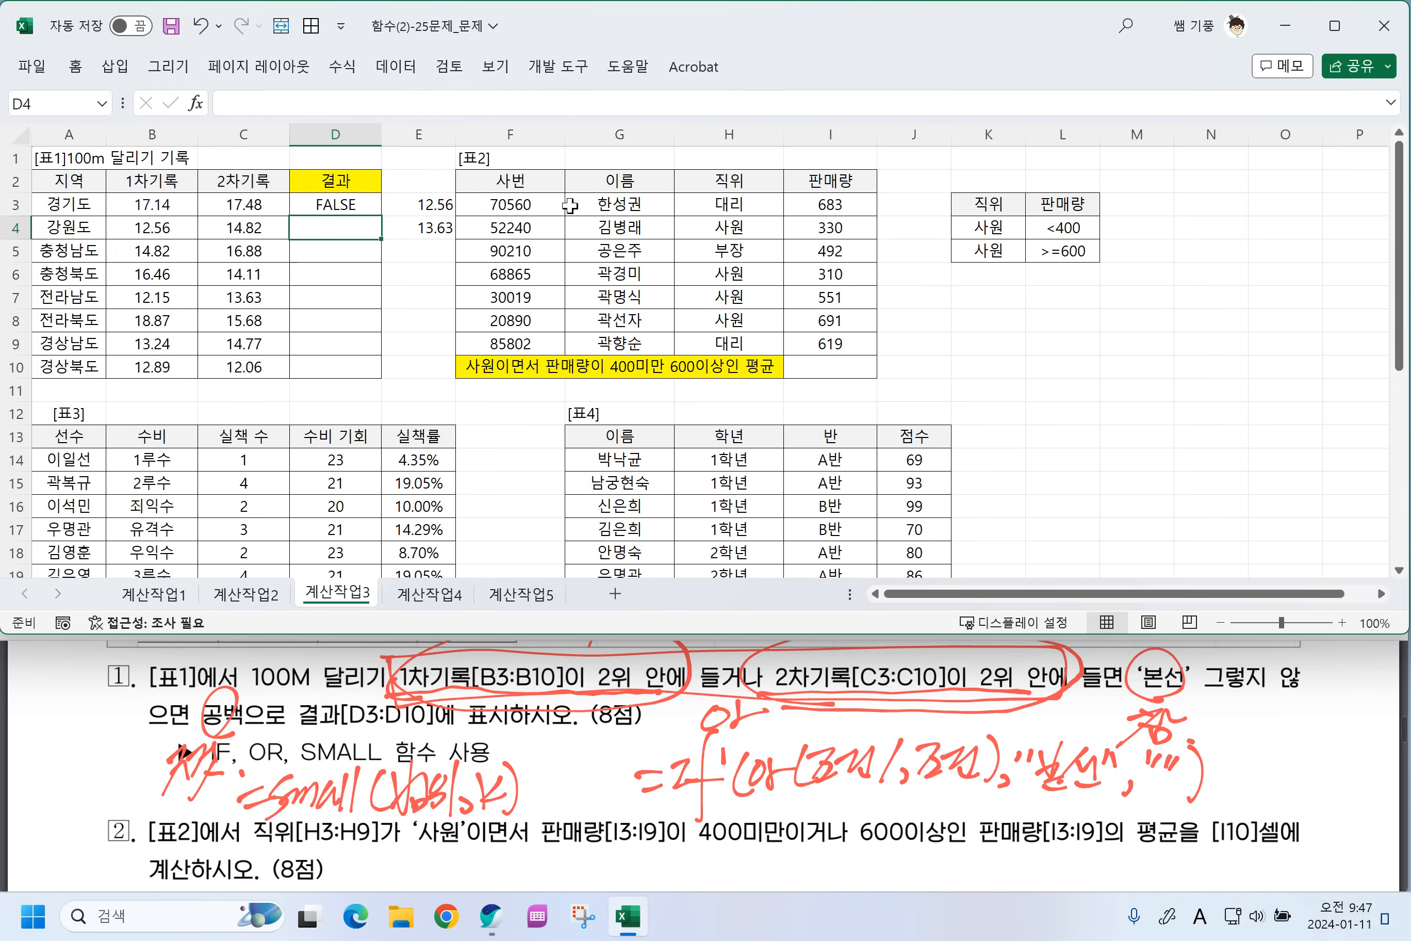
Fill the OR formula from D3 down to D10 and check the results in D4, D7 and D10.
click(361, 210)
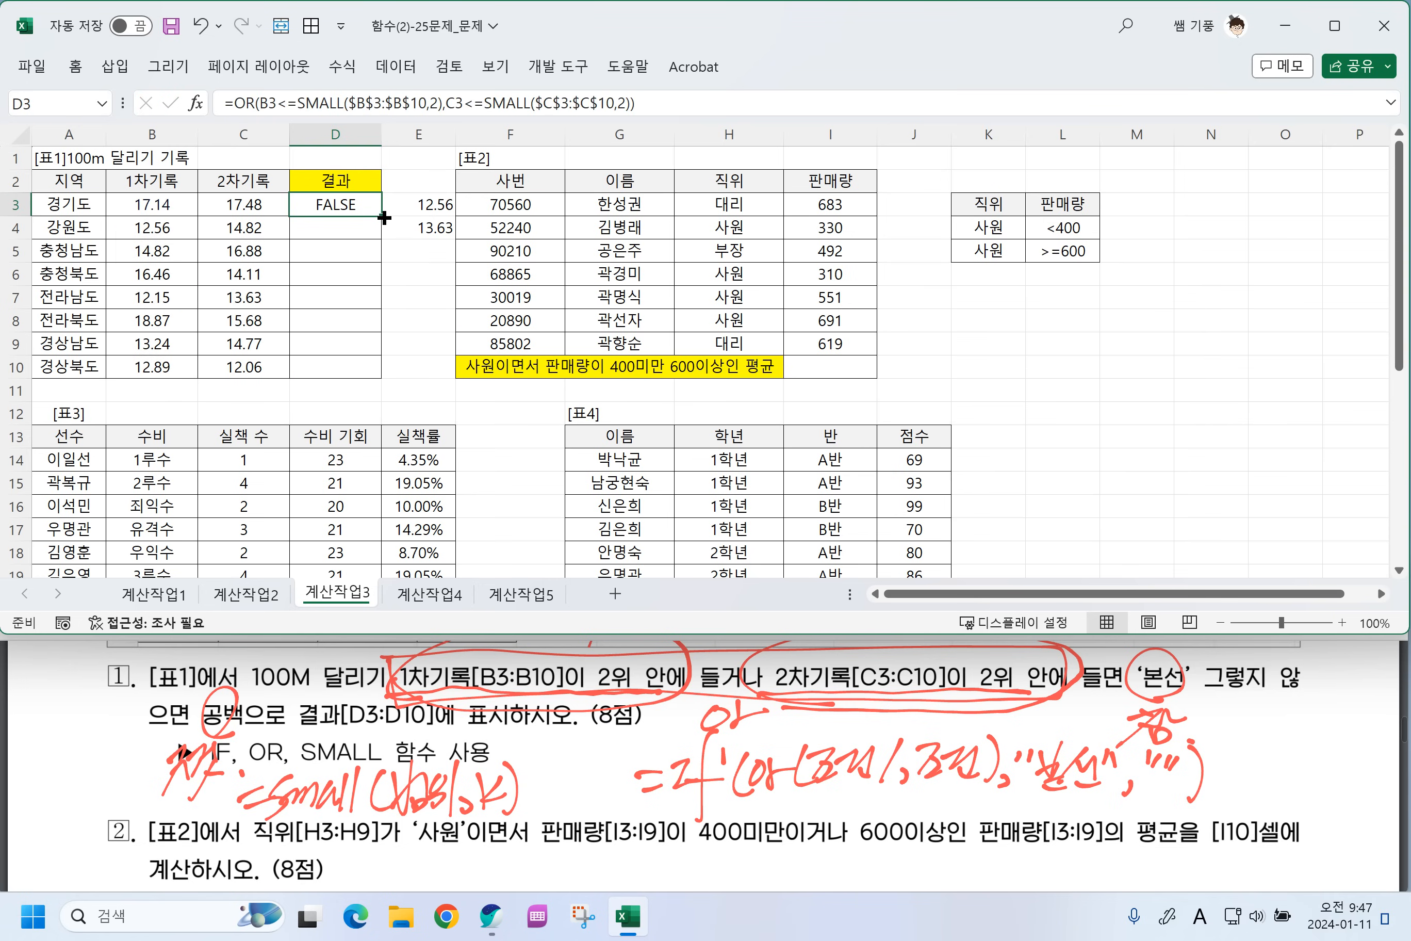
drag(381, 216, 383, 375)
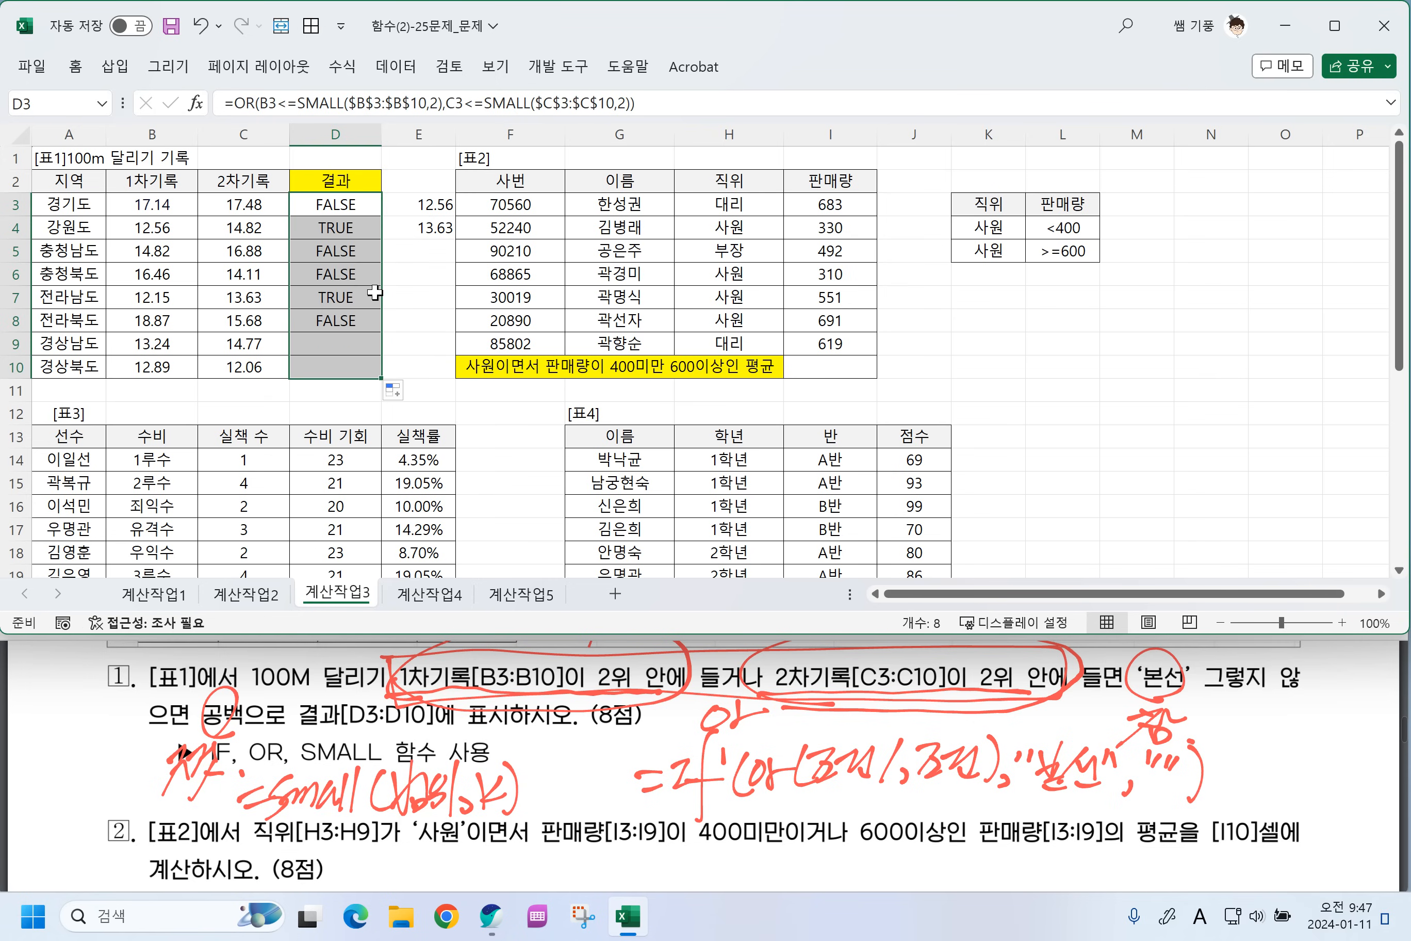
click(354, 231)
click(355, 302)
click(348, 365)
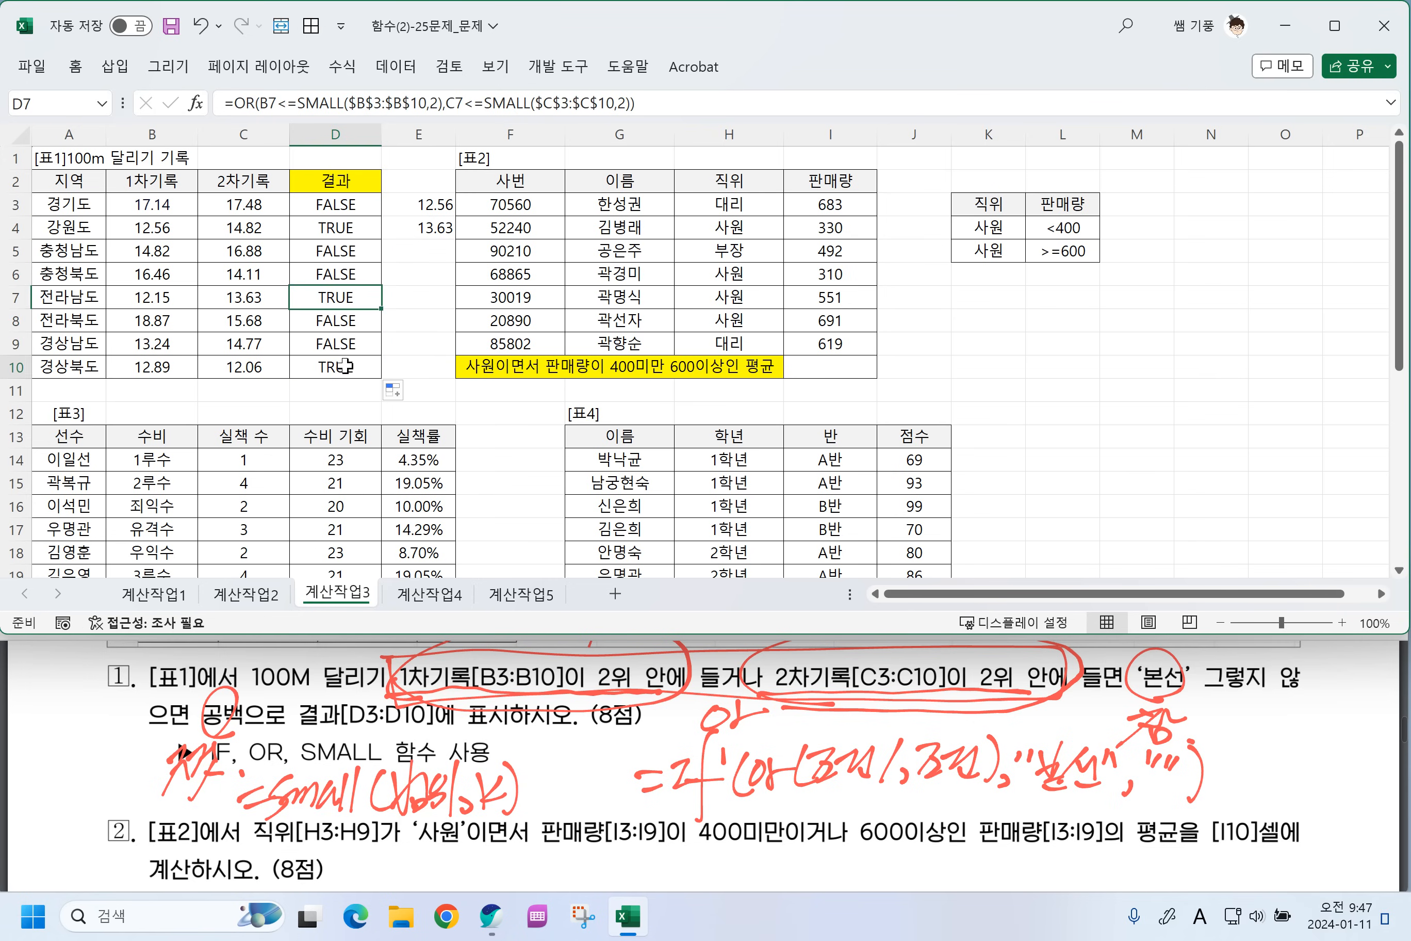
click(349, 233)
click(356, 299)
click(347, 320)
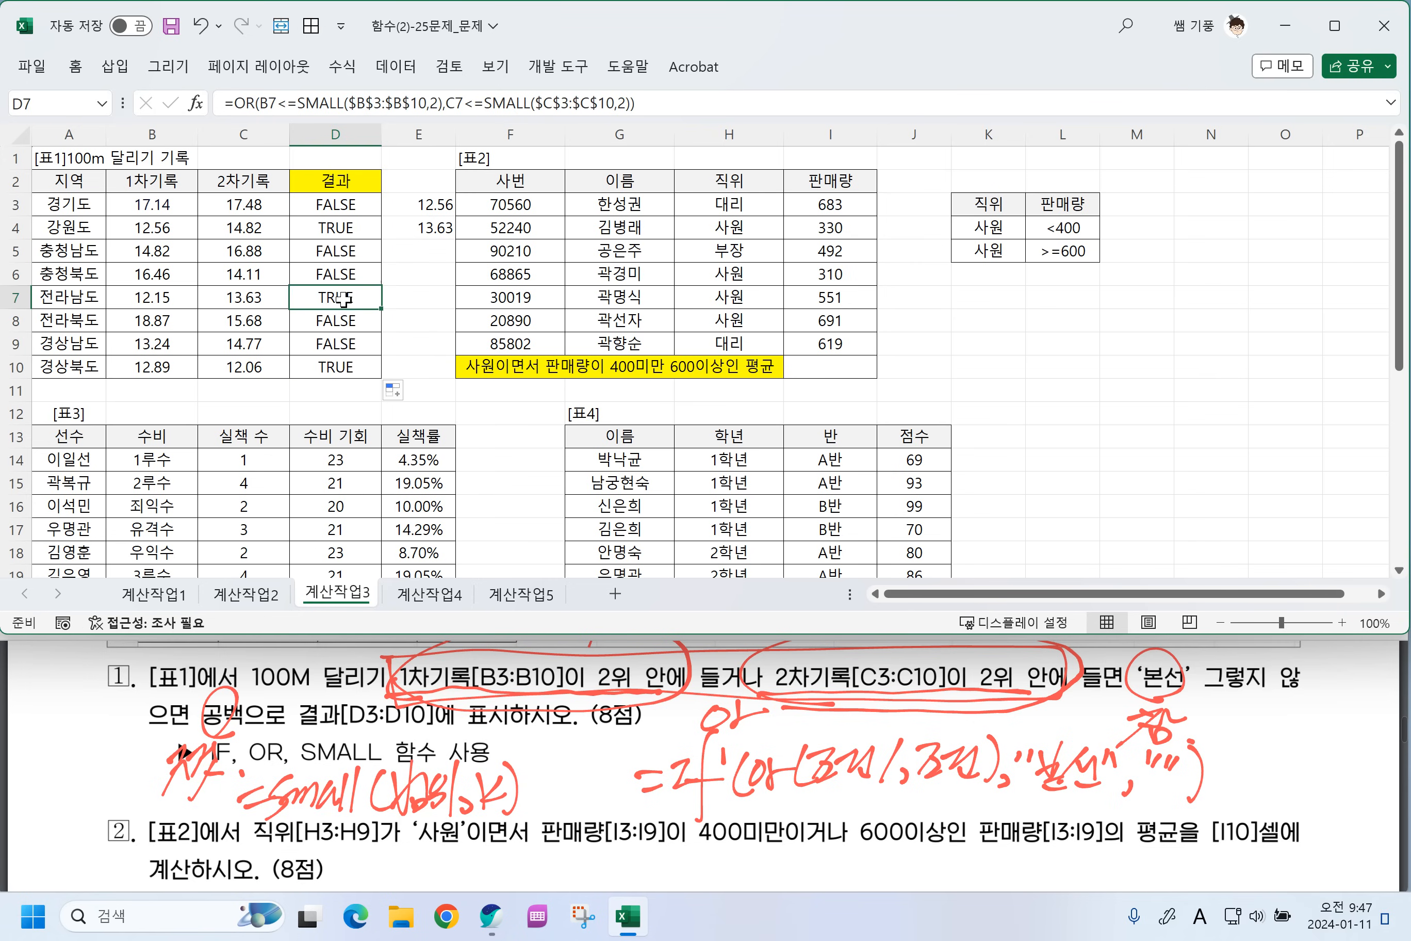
click(351, 368)
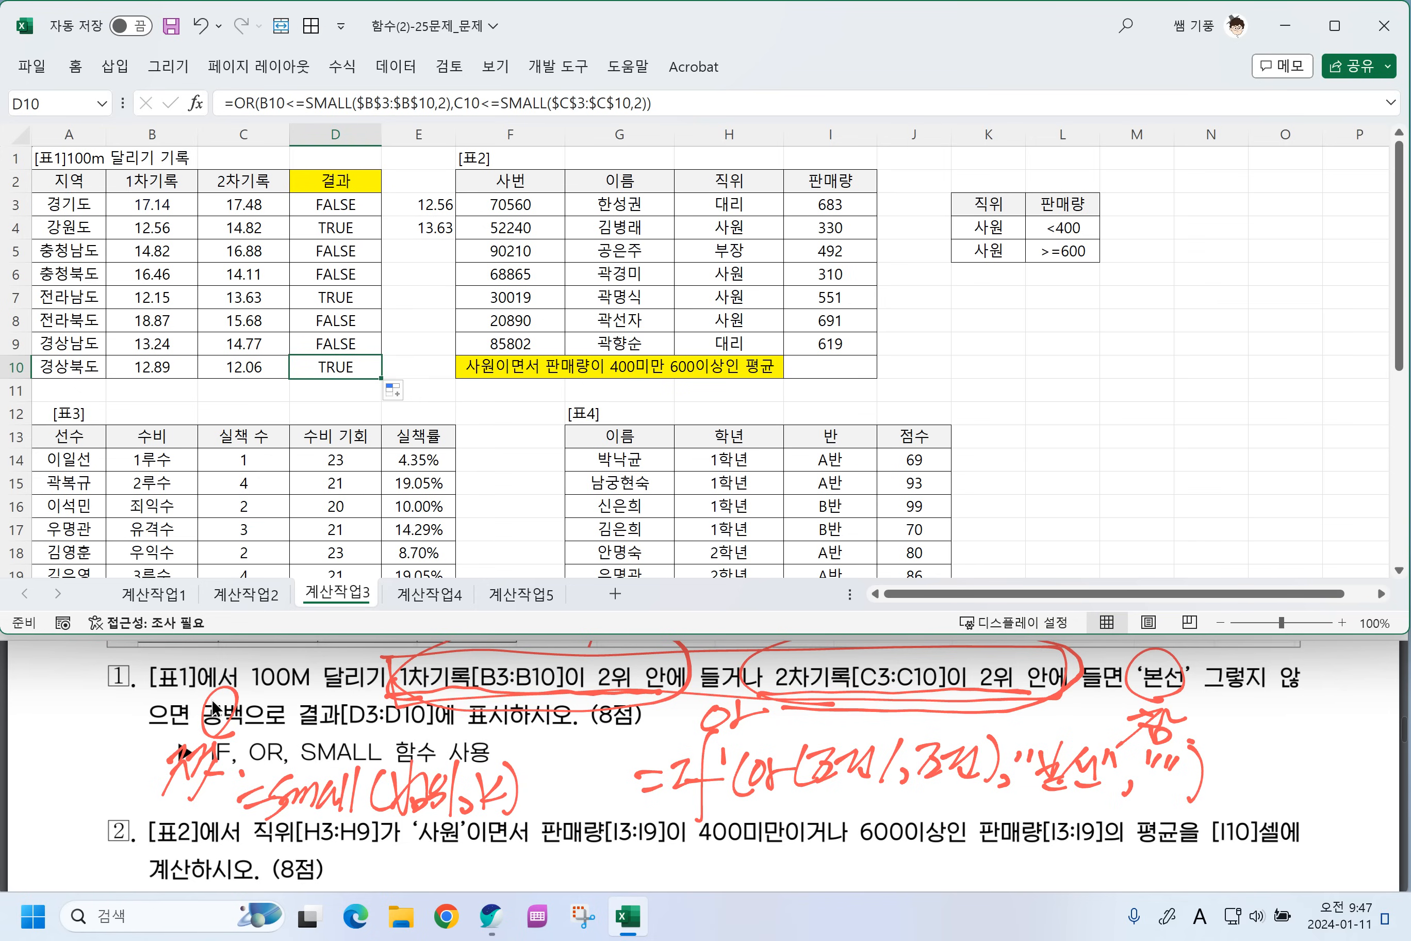
Wrap the OR test in D3 in an IF function that returns "본선" when true and "" when false.
double_click(334, 206)
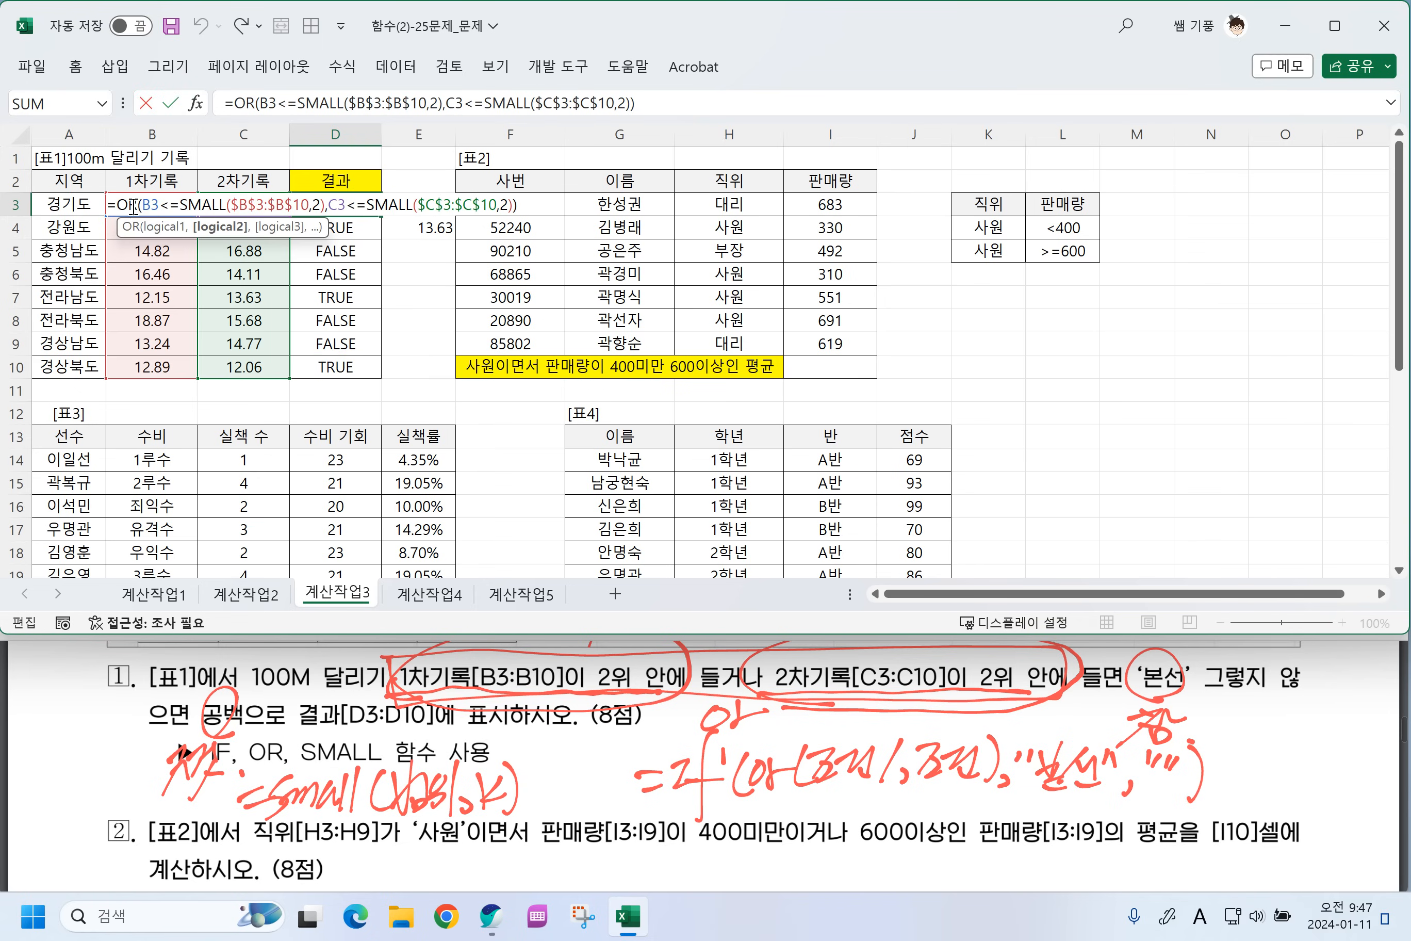
text(IF)
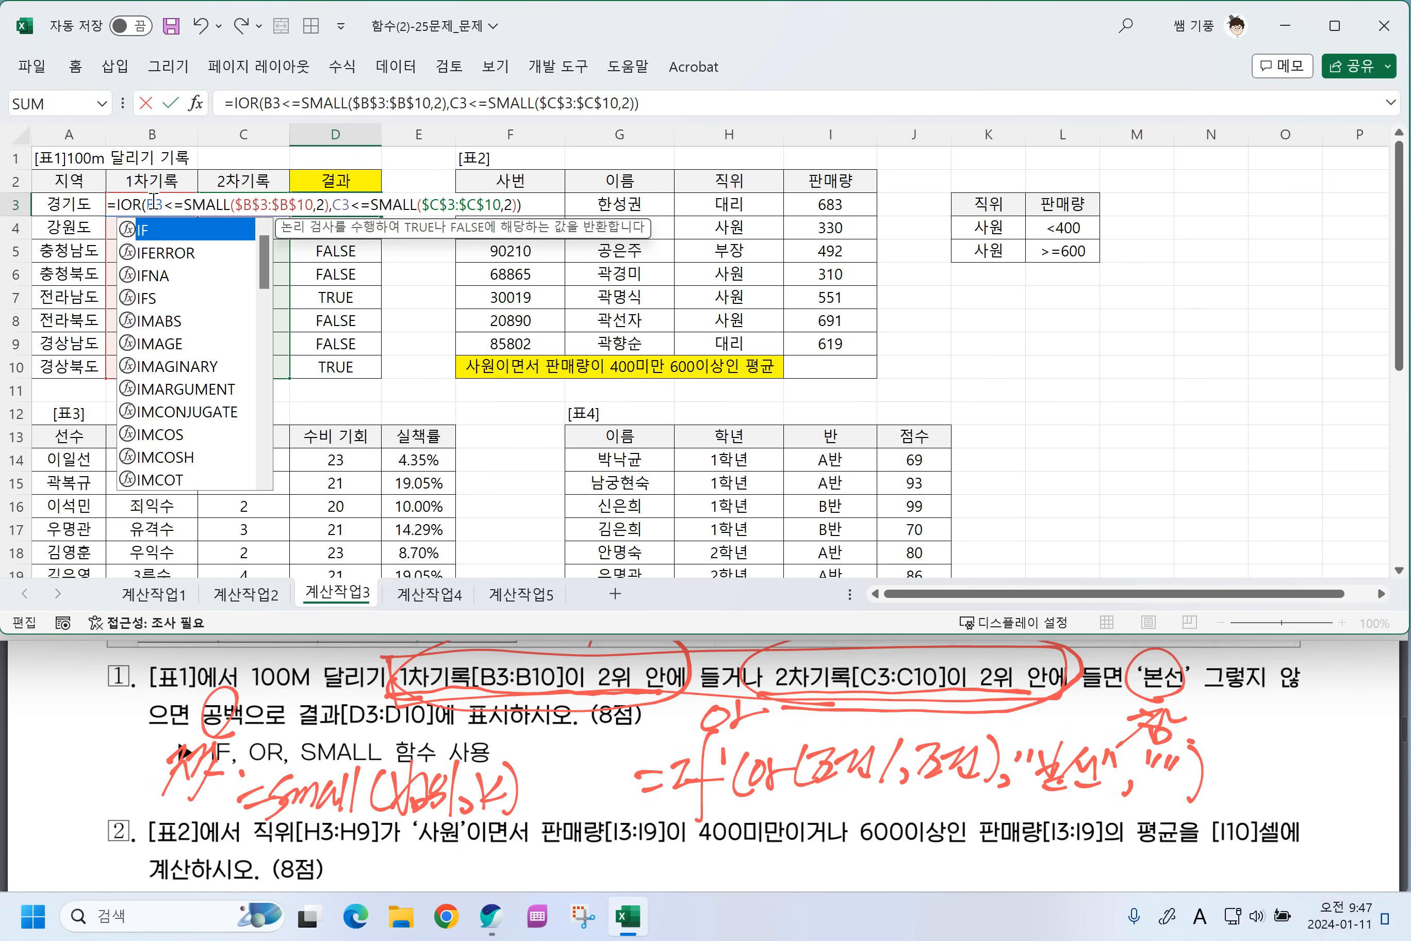
text(()
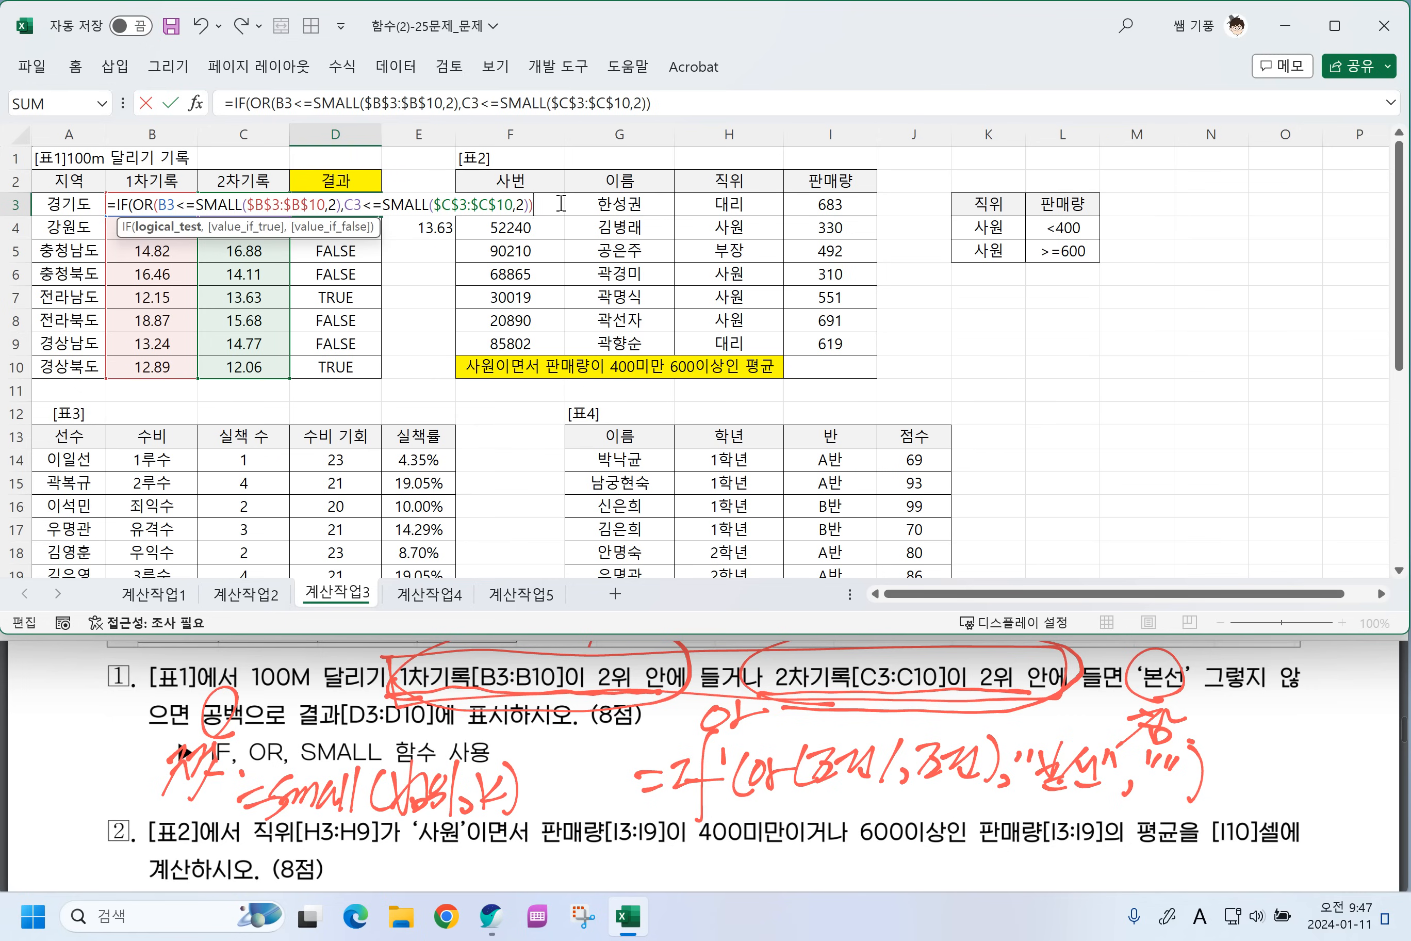
text(,")
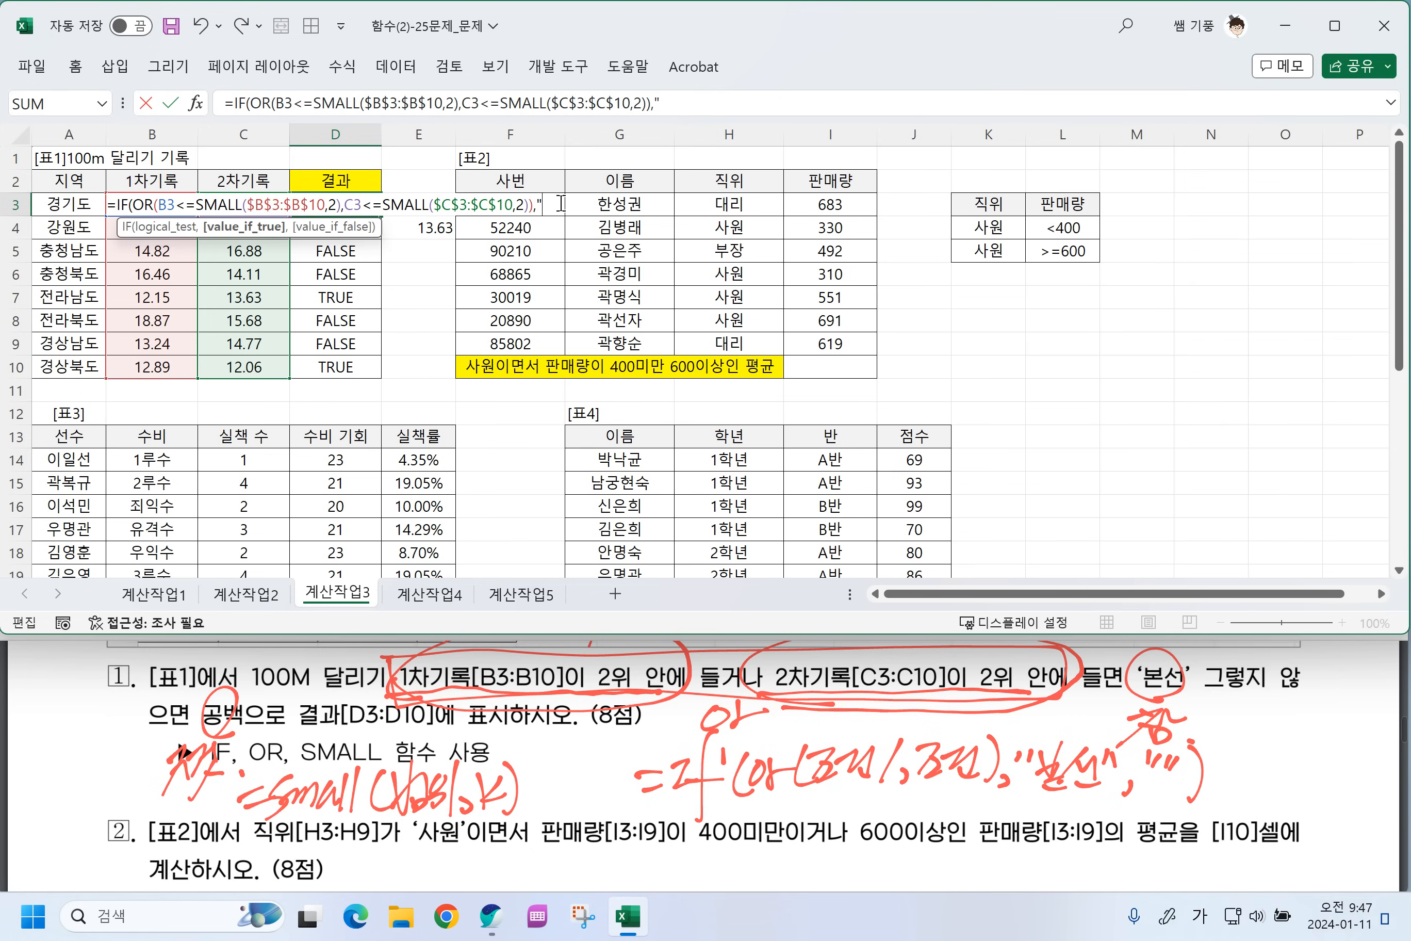
text(본선)
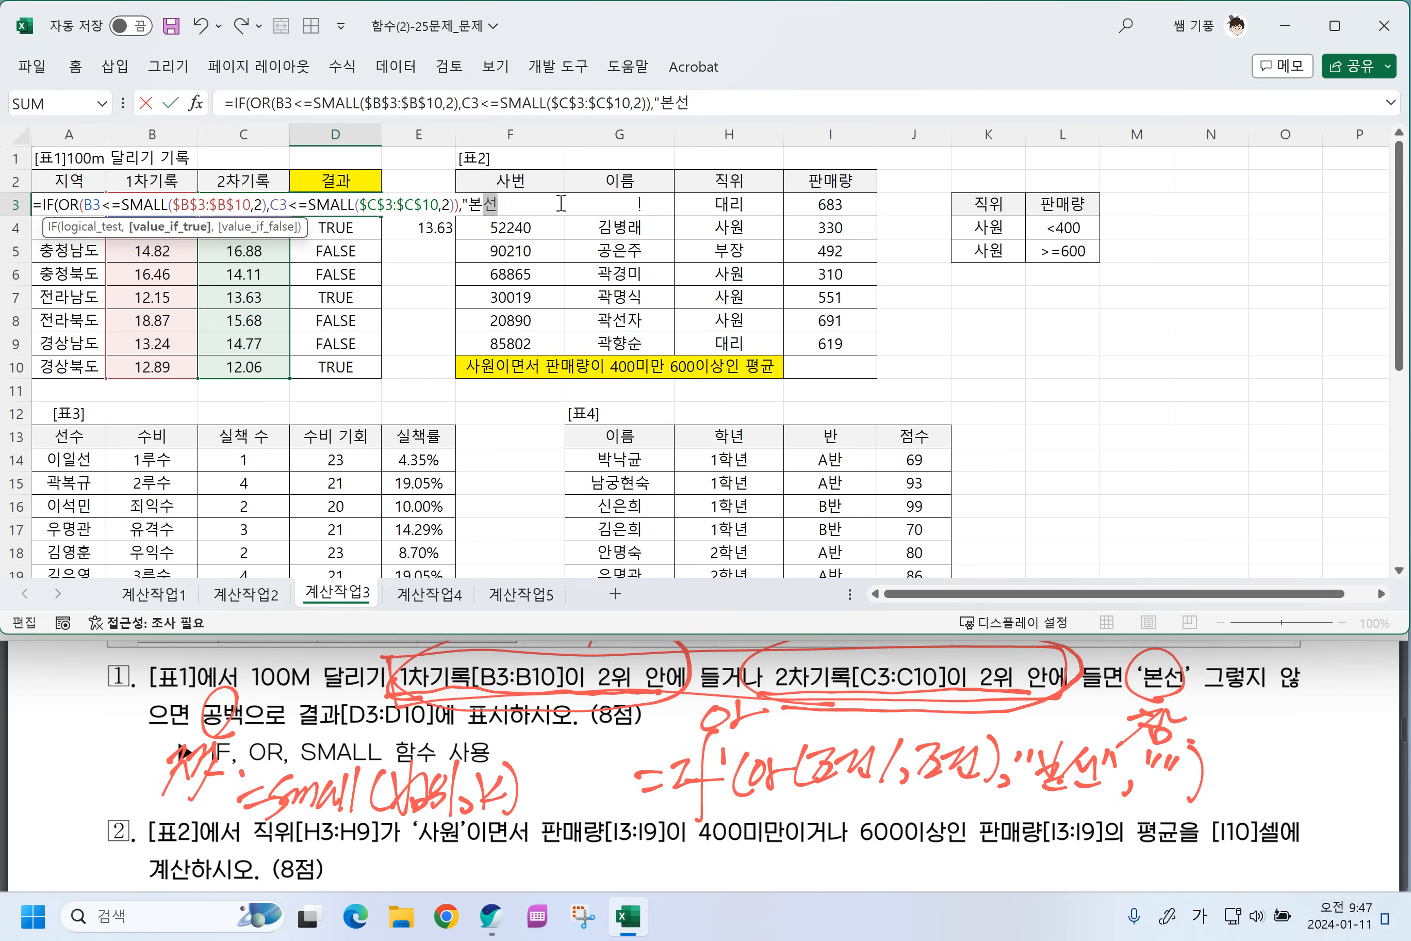
text(","")
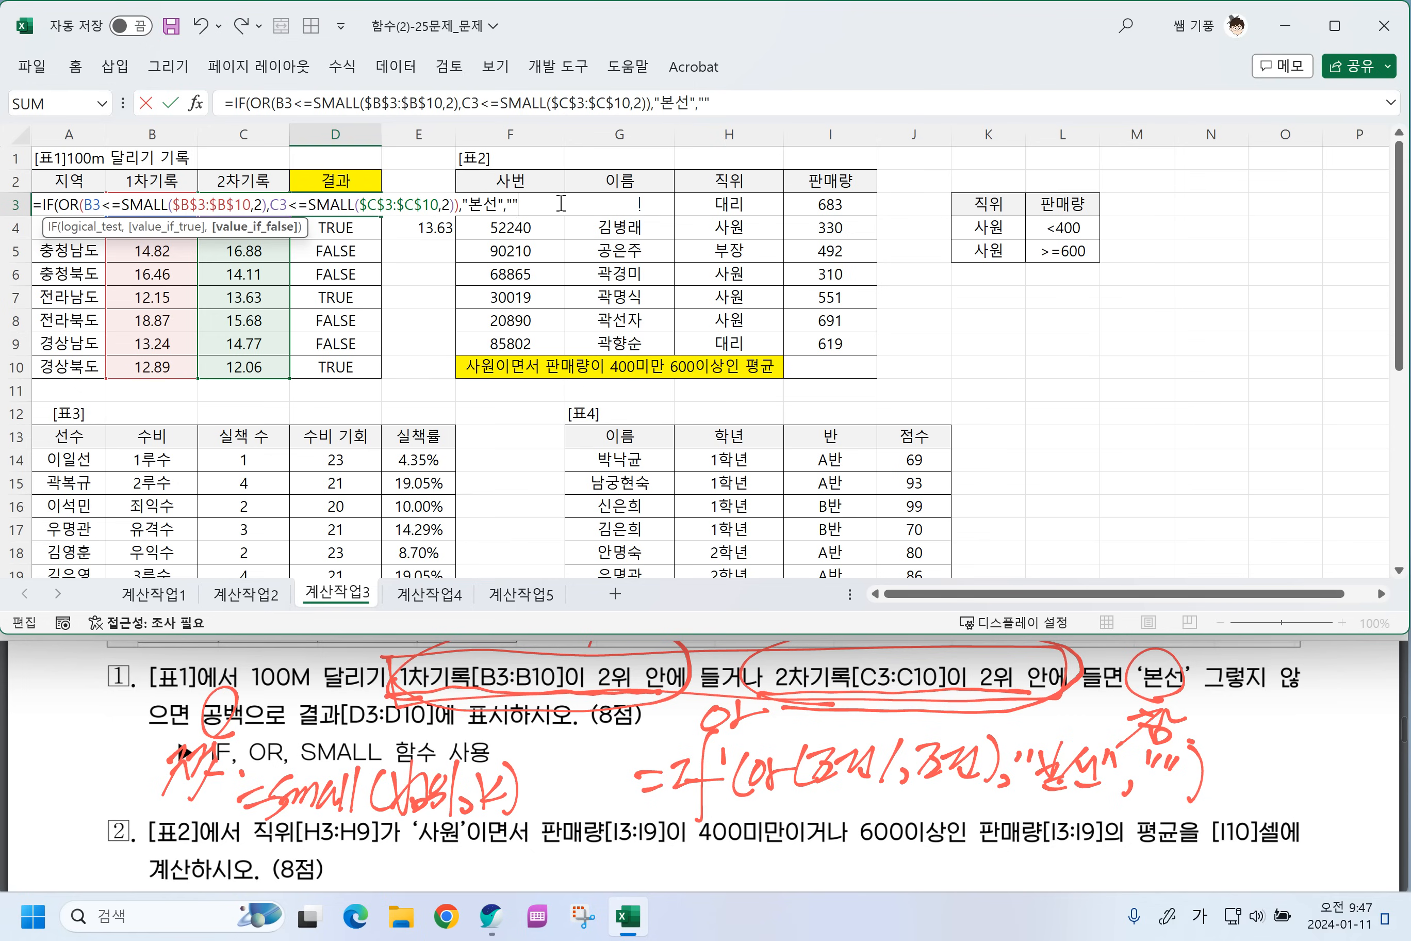
text())
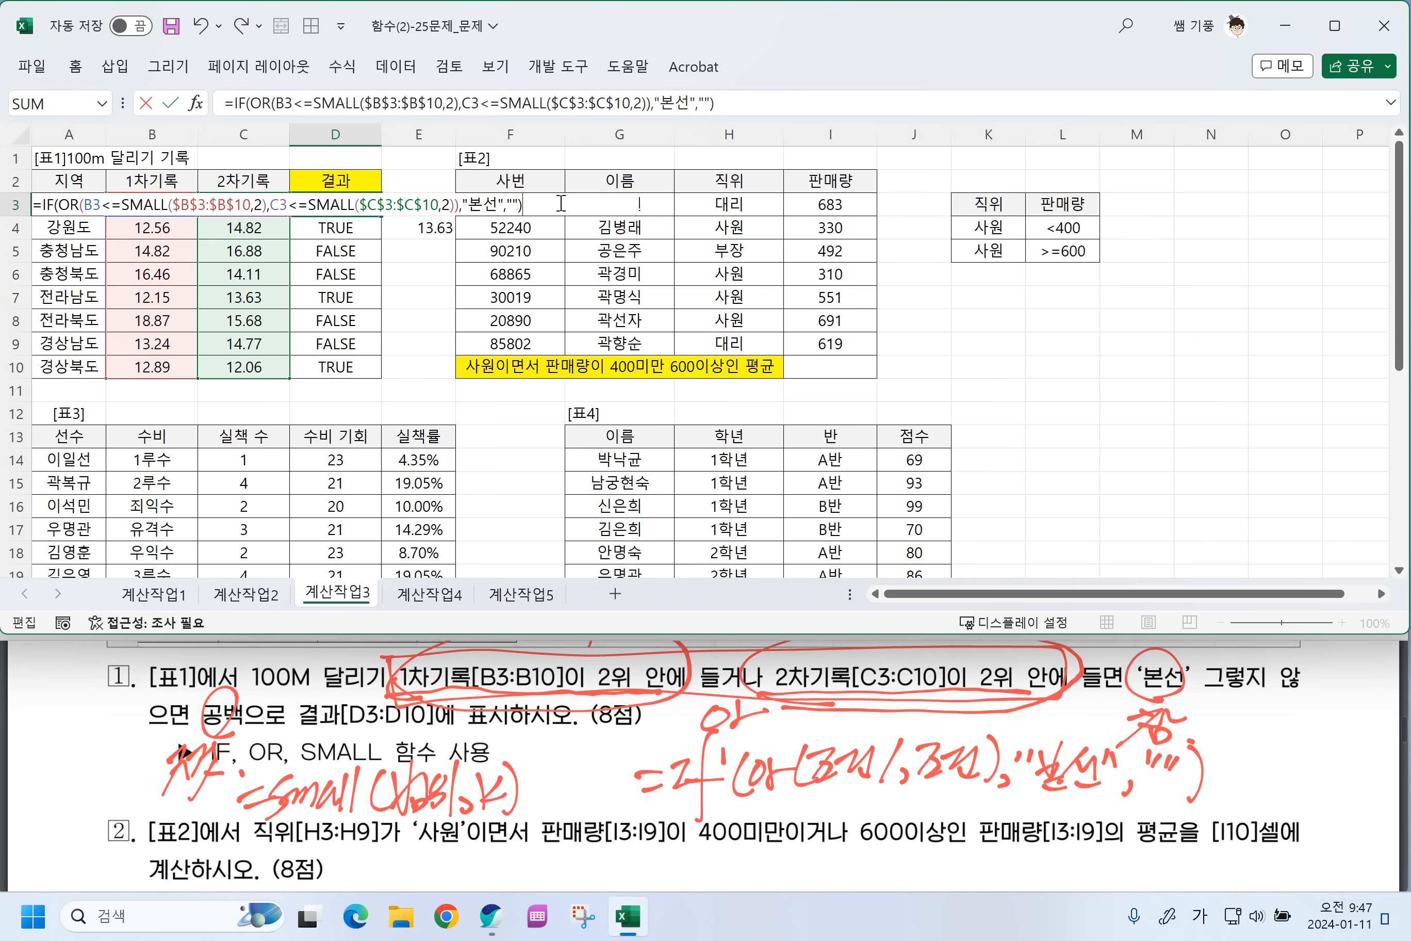
key(Return)
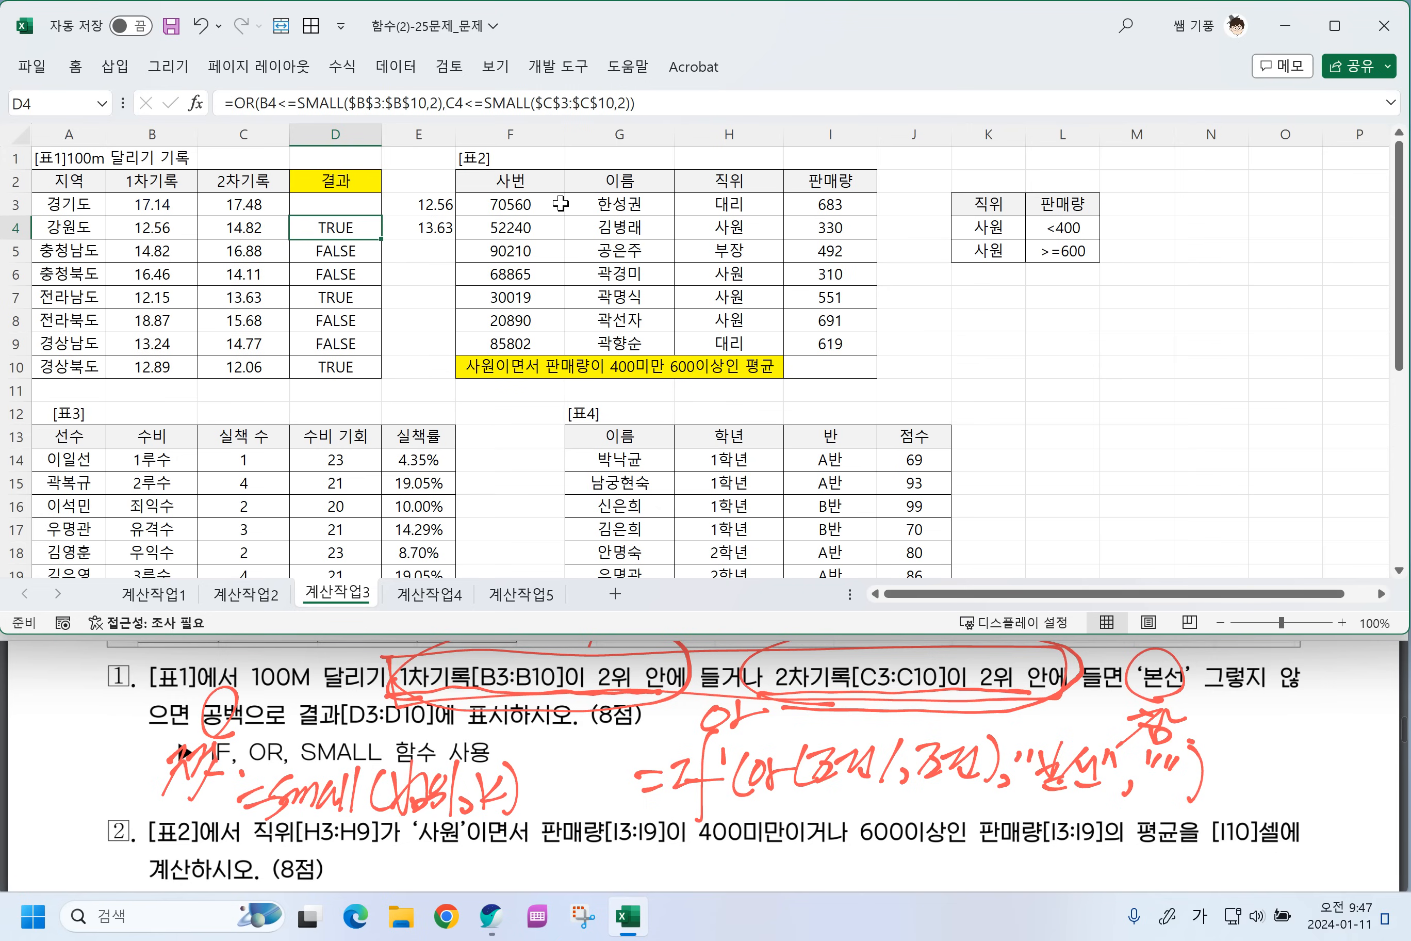
Fill the IF formula from D3 down through D10 of the 결과 column.
click(336, 208)
drag(382, 216, 382, 368)
click(408, 323)
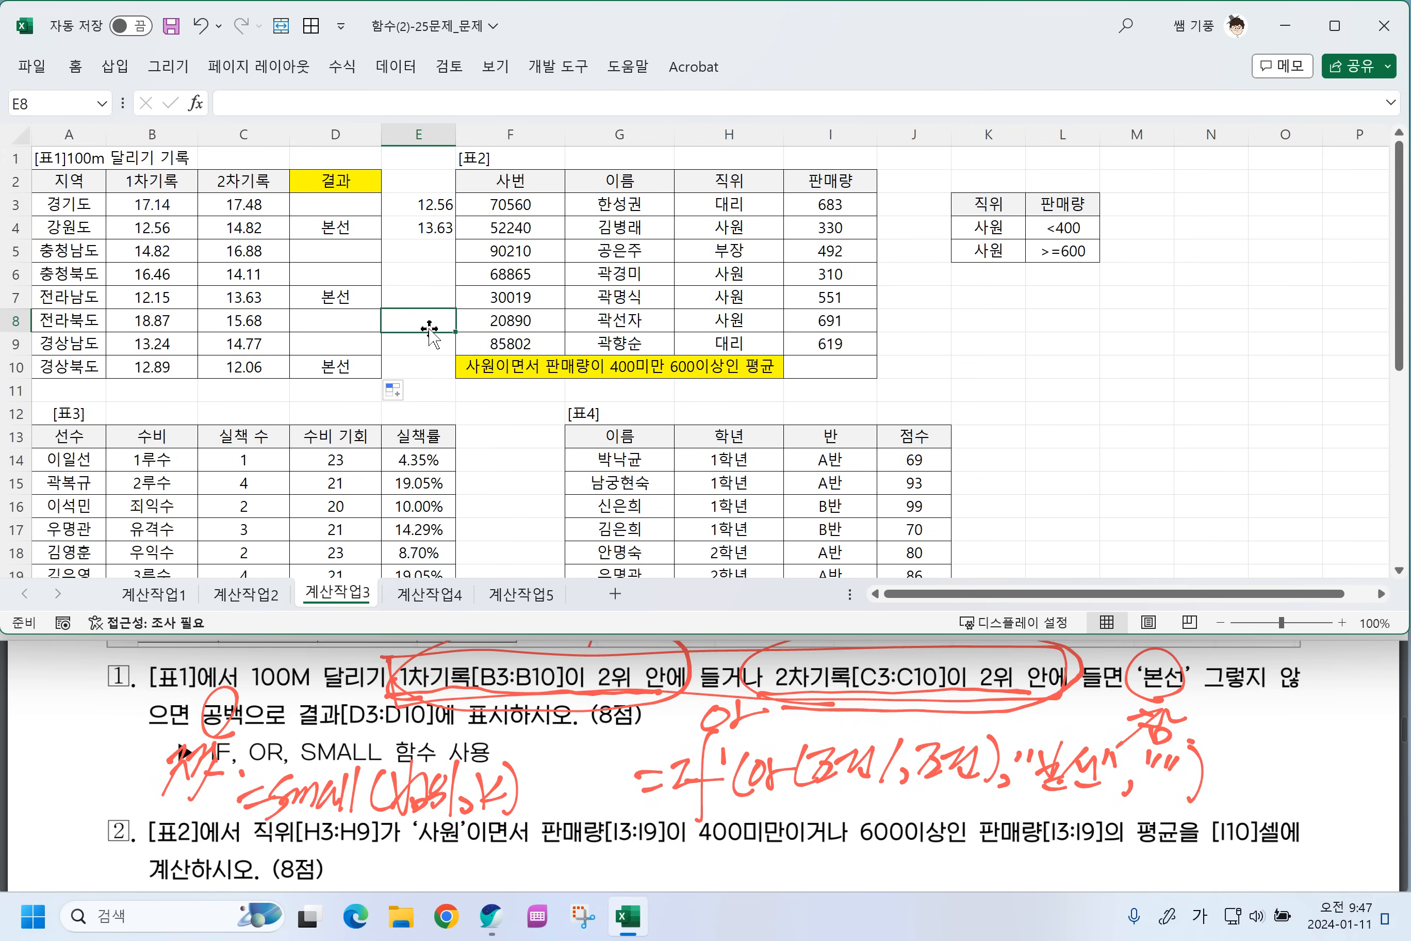
Clear the contents of the 직위 and 판매량 criteria range K3:L6 beside [표2].
ctrl+scroll(449, 365, up, 1)
scroll(467, 346, up, 1)
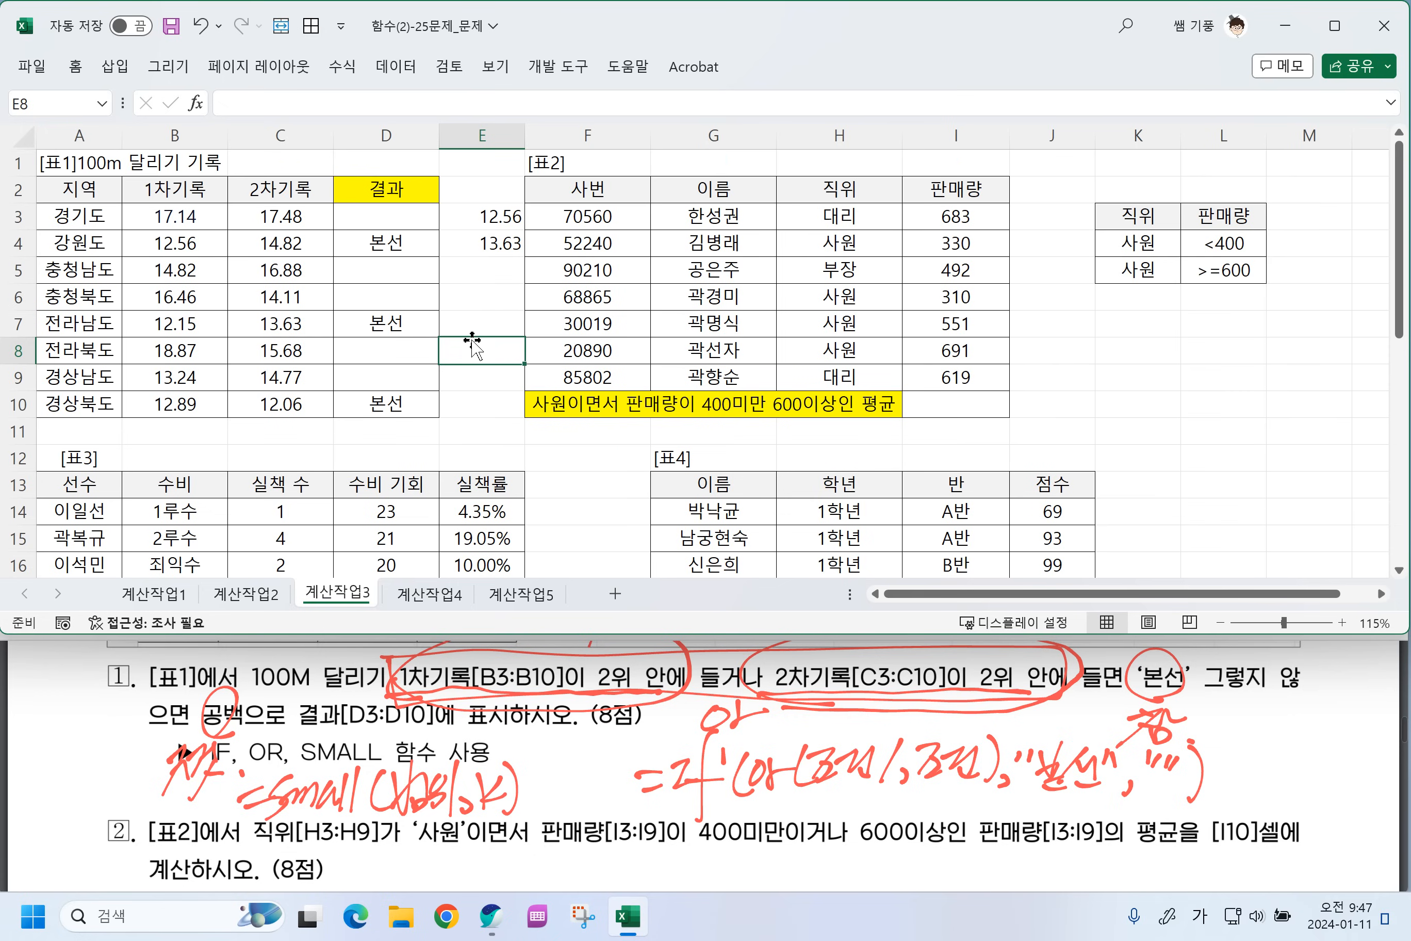
drag(1120, 214, 1220, 290)
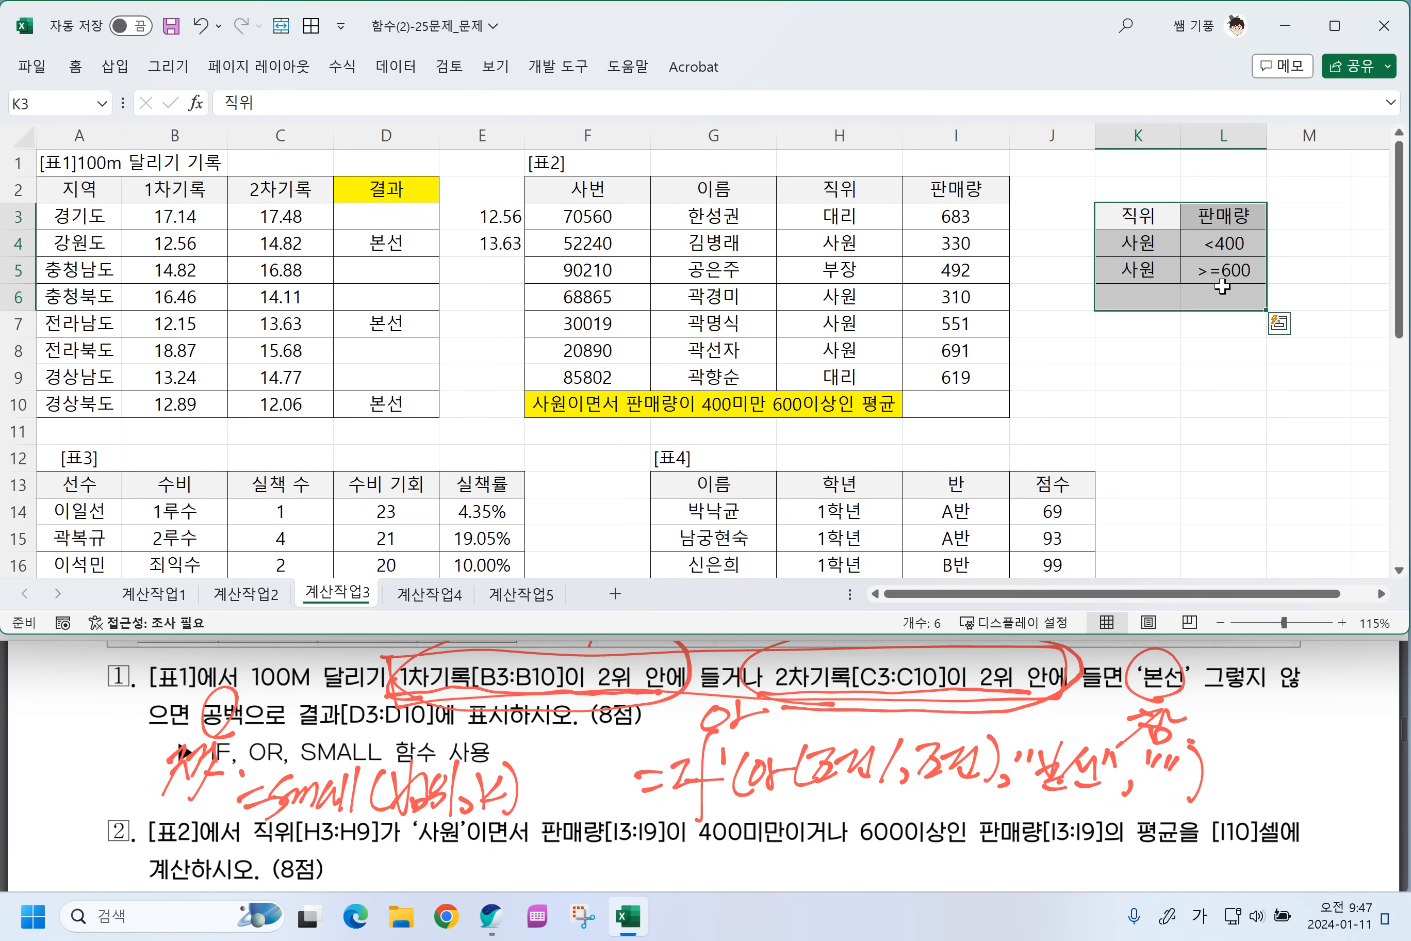
key(Delete)
click(1153, 357)
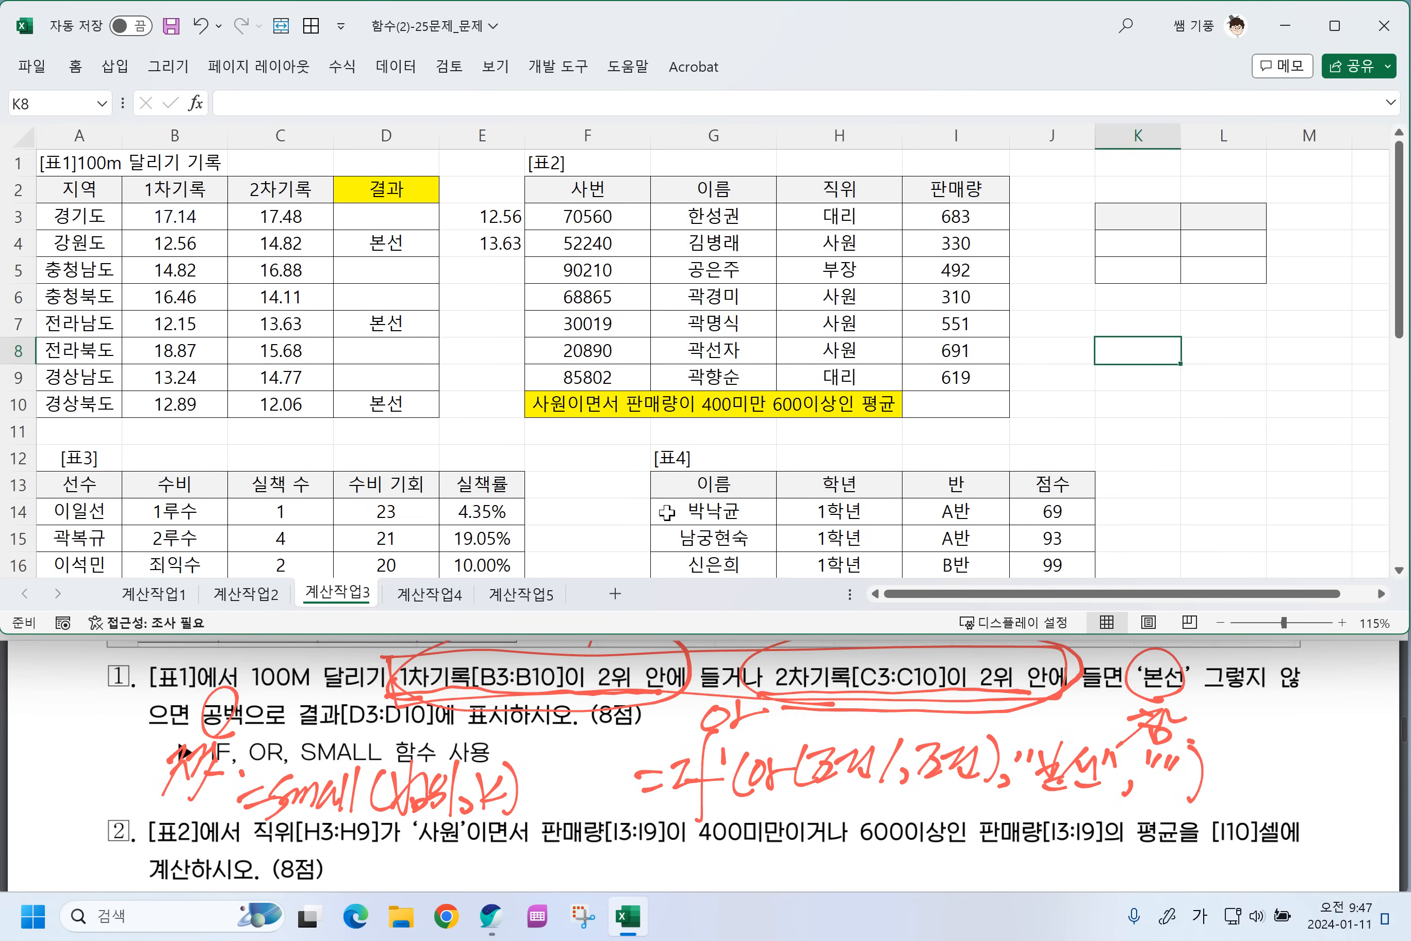
Switch to the exercise PDF, underline exercise 2's 직위 and 판매량 references, and link the conditions to the [K3:L5] instruction with an arrow.
click(373, 768)
scroll(364, 772, down, 3)
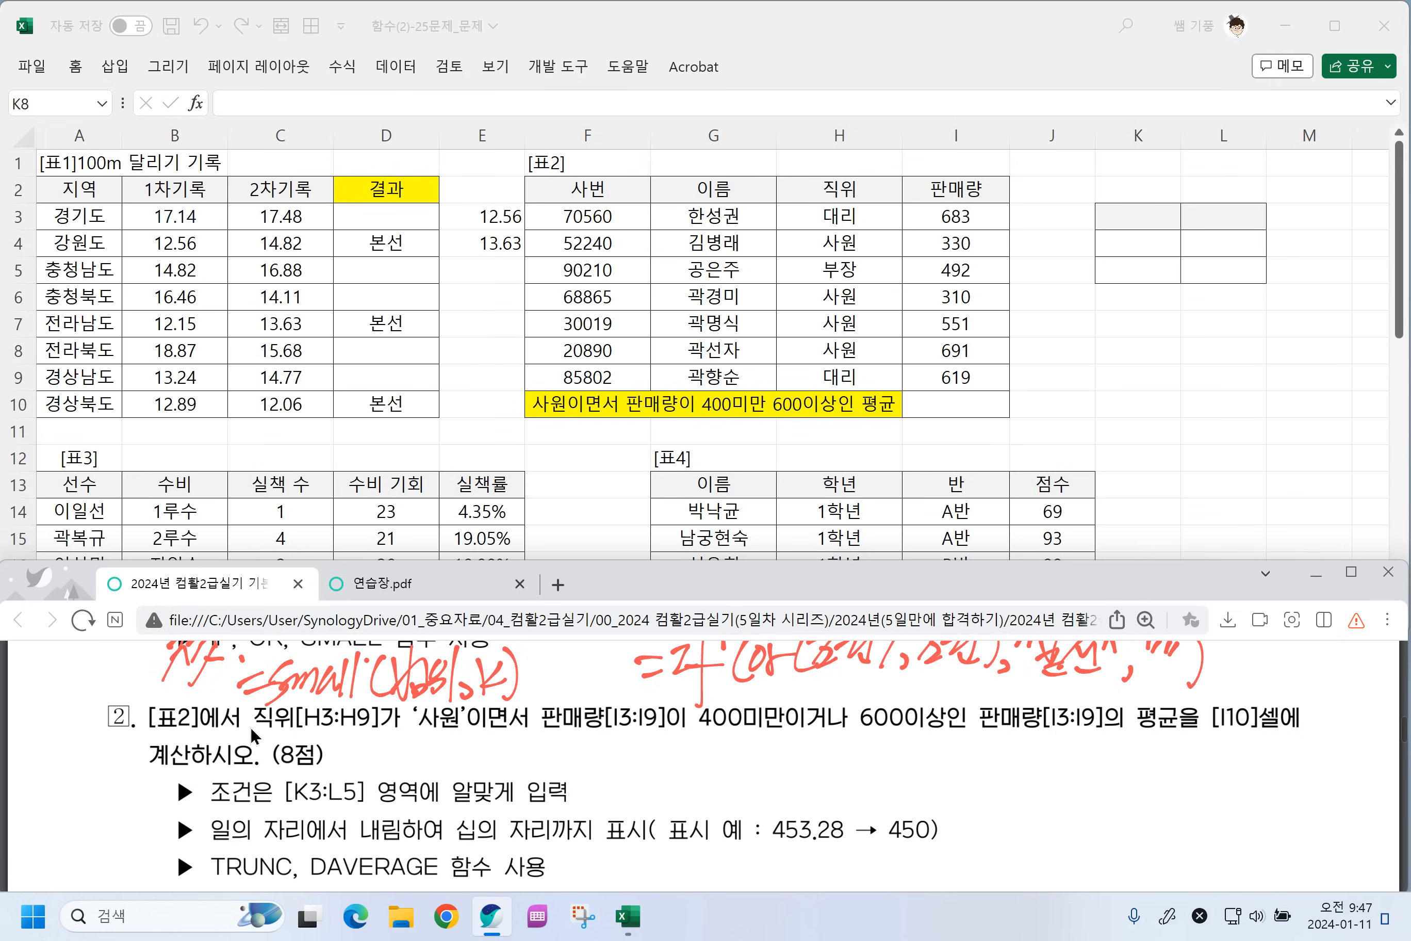
drag(255, 729, 1145, 735)
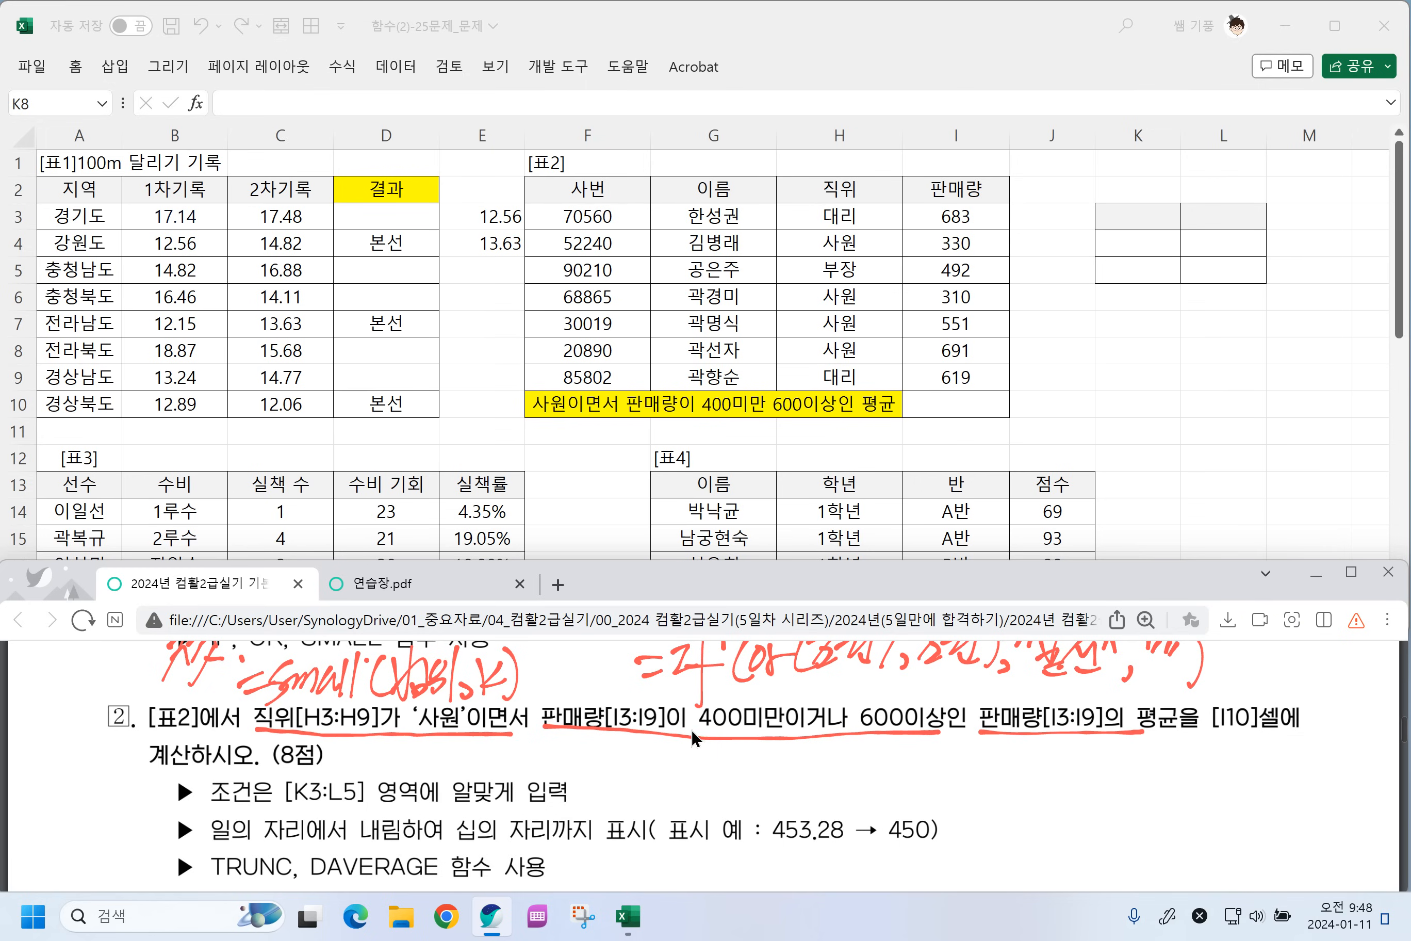
mouse_move(473, 734)
mouse_down()
mouse_move(473, 752)
mouse_move(632, 742)
mouse_up()
mouse_move(520, 759)
mouse_down()
mouse_move(516, 742)
mouse_move(323, 768)
mouse_move(343, 766)
mouse_up()
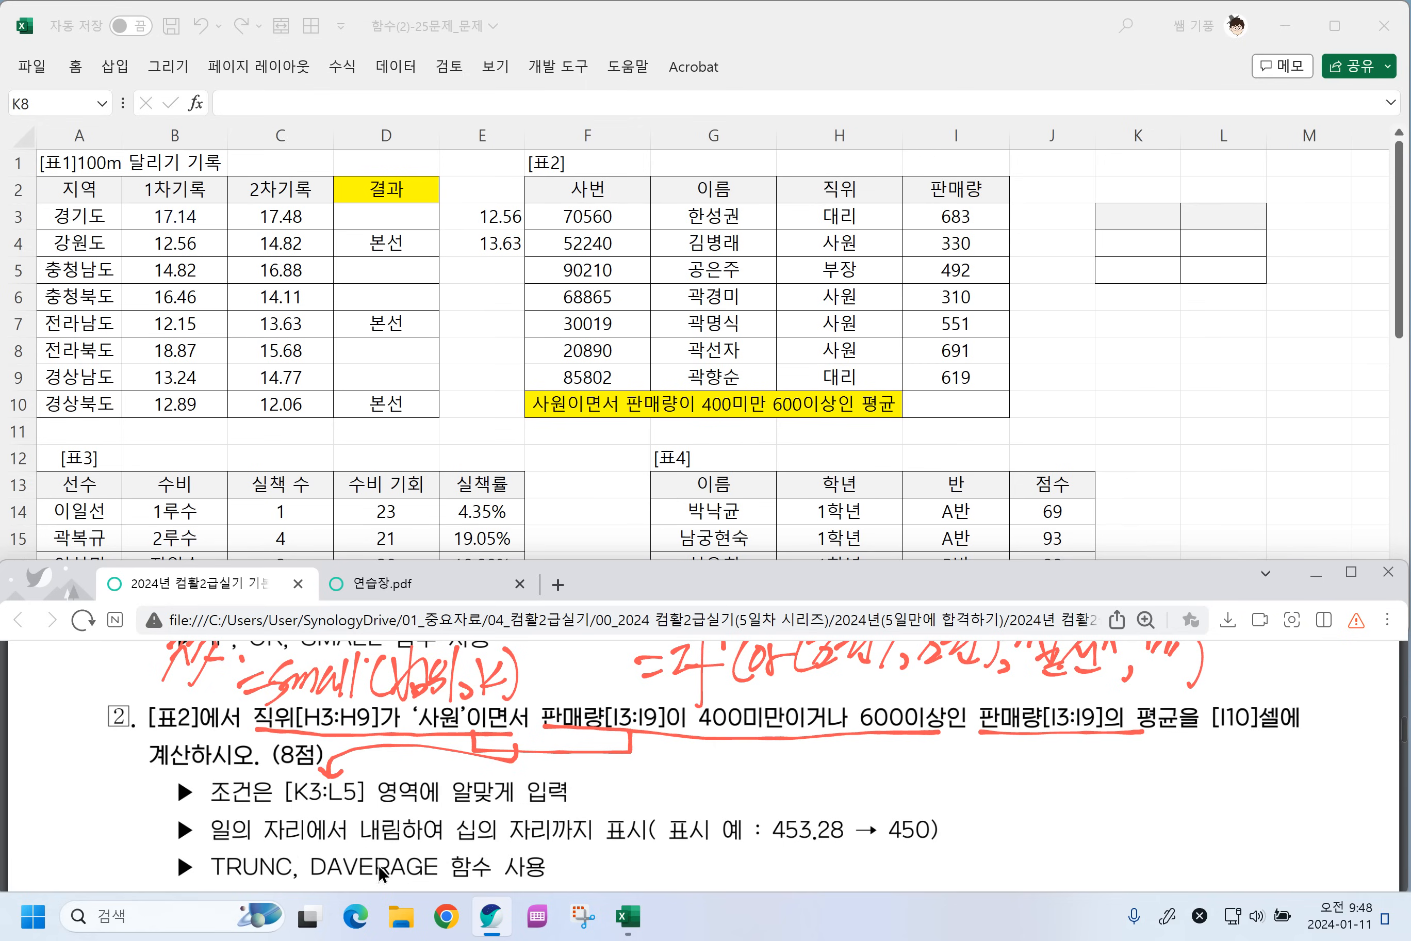
scroll(372, 872, down, 1)
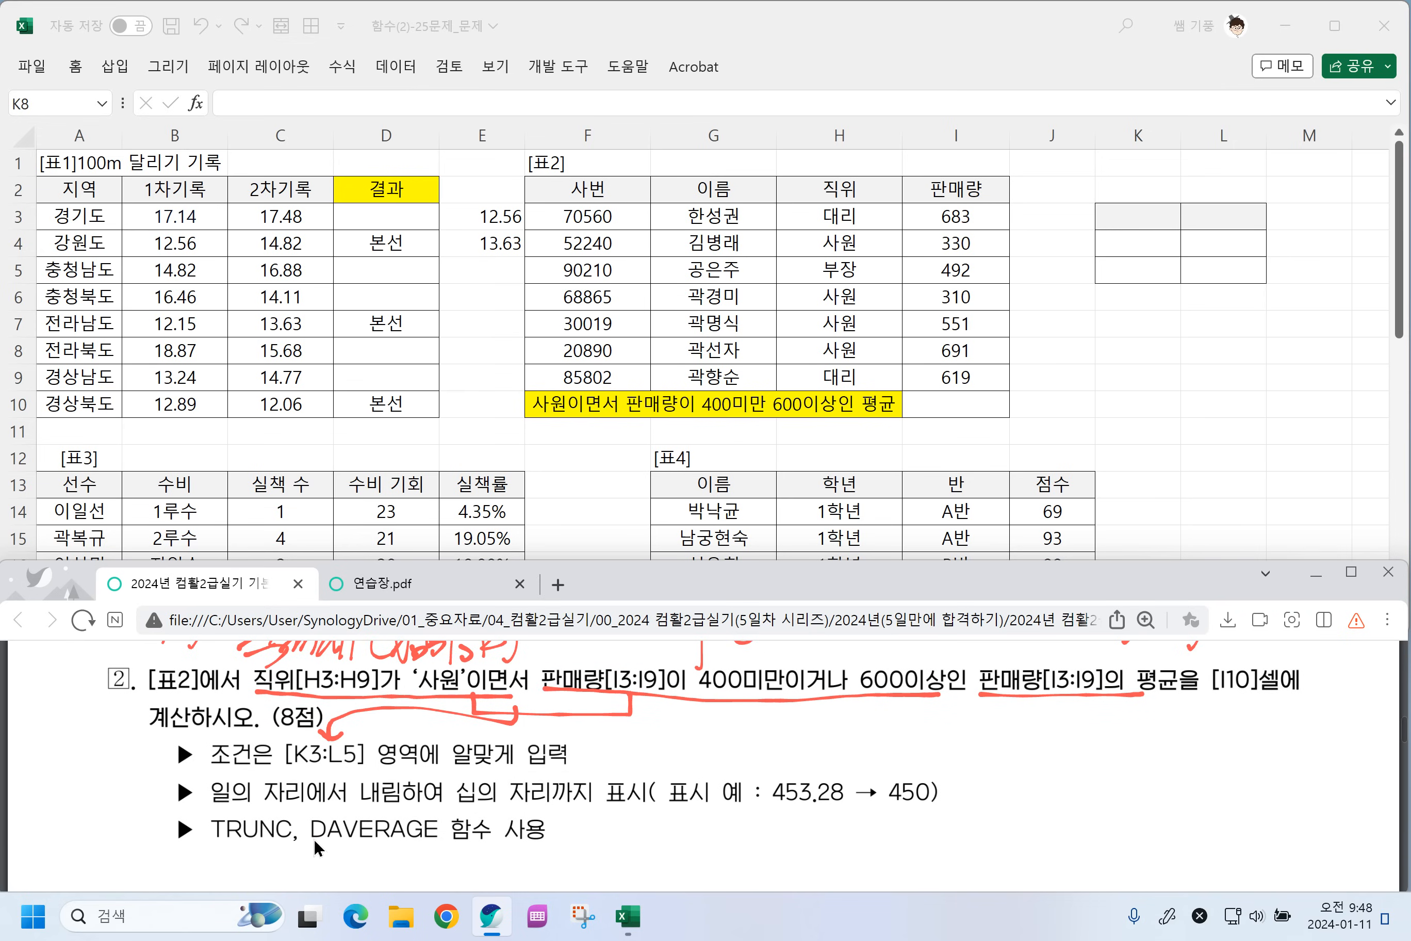
Underline DAVERAGE in exercise 2 and handwrite the syntax note =Trunc(숫자,K) beside the rounding instruction.
drag(311, 838, 413, 844)
drag(964, 772, 990, 766)
mouse_move(987, 753)
mouse_down()
mouse_move(1021, 745)
mouse_move(1002, 778)
mouse_up()
mouse_move(1011, 766)
mouse_down()
mouse_move(1038, 752)
mouse_move(1090, 766)
mouse_up()
mouse_move(1118, 730)
mouse_down()
mouse_move(1115, 782)
mouse_move(1141, 766)
mouse_up()
drag(1121, 778, 1161, 744)
mouse_move(1151, 748)
mouse_down()
mouse_move(1137, 768)
mouse_move(1168, 780)
mouse_up()
drag(1161, 758, 1220, 771)
drag(1228, 738, 1230, 775)
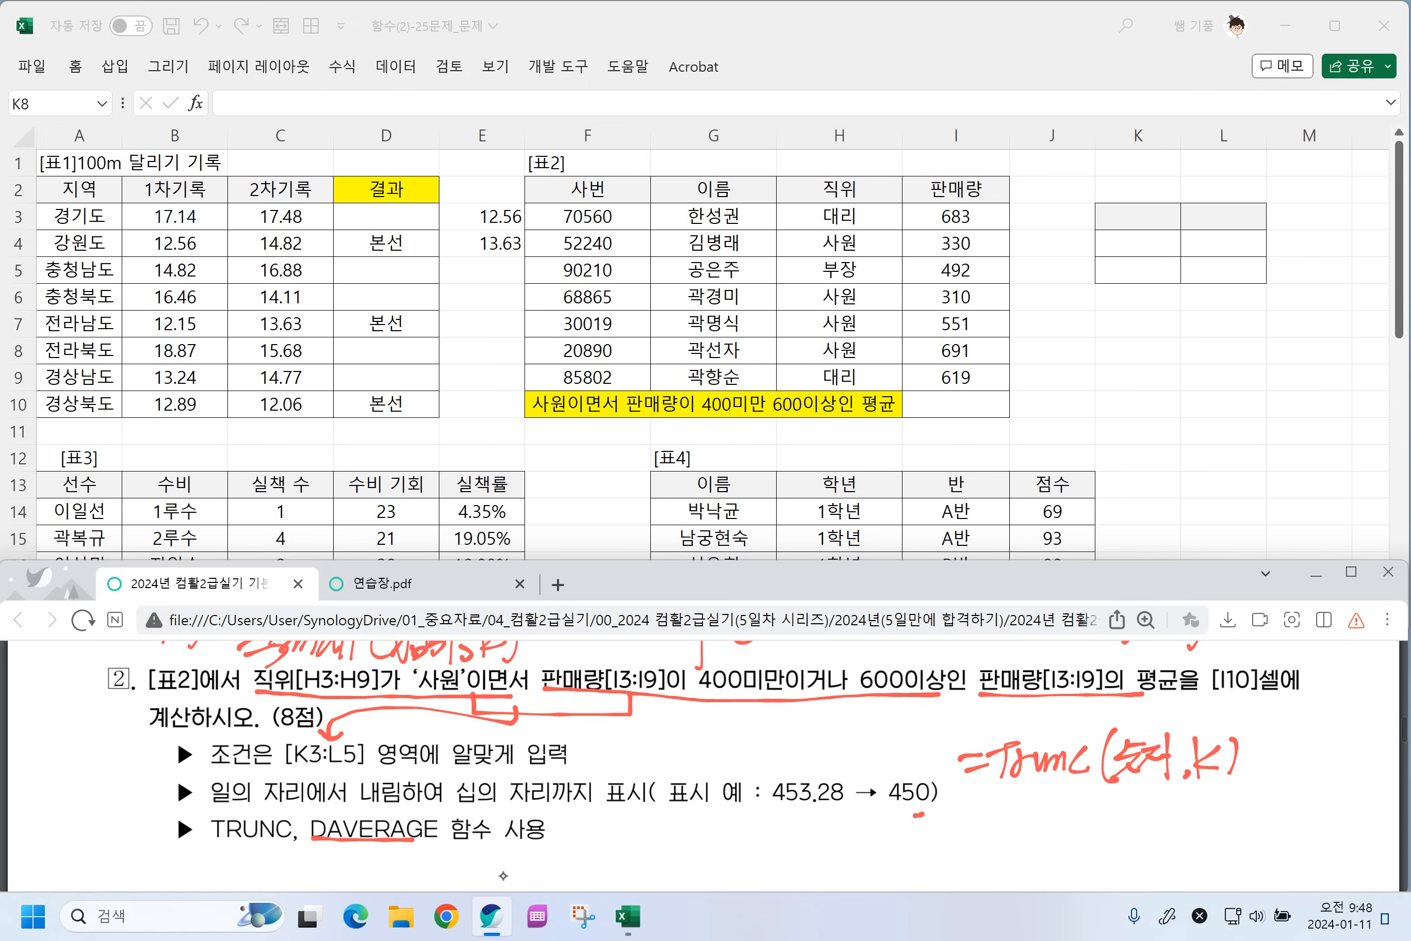
Write -1 under the K of the Trunc note and undo the mark made beneath the 450 example.
mouse_move(1181, 793)
mouse_down()
mouse_move(1218, 784)
mouse_move(1210, 814)
mouse_up()
drag(1216, 788, 1215, 836)
drag(906, 814, 905, 817)
drag(914, 833, 926, 821)
key(ctrl+z)
Handwrite the syntax note =Daverage(데이터범위,열번호,조건) beside the function line and draw a line linking 열번호 to the function name.
drag(591, 840, 620, 834)
drag(595, 852, 616, 844)
drag(640, 821, 620, 876)
mouse_move(632, 820)
mouse_down()
mouse_move(622, 870)
mouse_move(678, 862)
mouse_move(691, 837)
mouse_up()
drag(688, 851, 721, 841)
mouse_move(733, 840)
mouse_down()
mouse_move(728, 874)
mouse_move(781, 859)
mouse_up()
mouse_move(803, 827)
mouse_down()
mouse_move(812, 859)
mouse_move(833, 860)
mouse_up()
drag(840, 827, 863, 852)
mouse_move(864, 820)
mouse_down()
mouse_move(883, 827)
mouse_move(888, 852)
mouse_up()
drag(898, 813, 908, 841)
drag(914, 816, 924, 852)
drag(929, 820, 944, 851)
drag(950, 815, 950, 855)
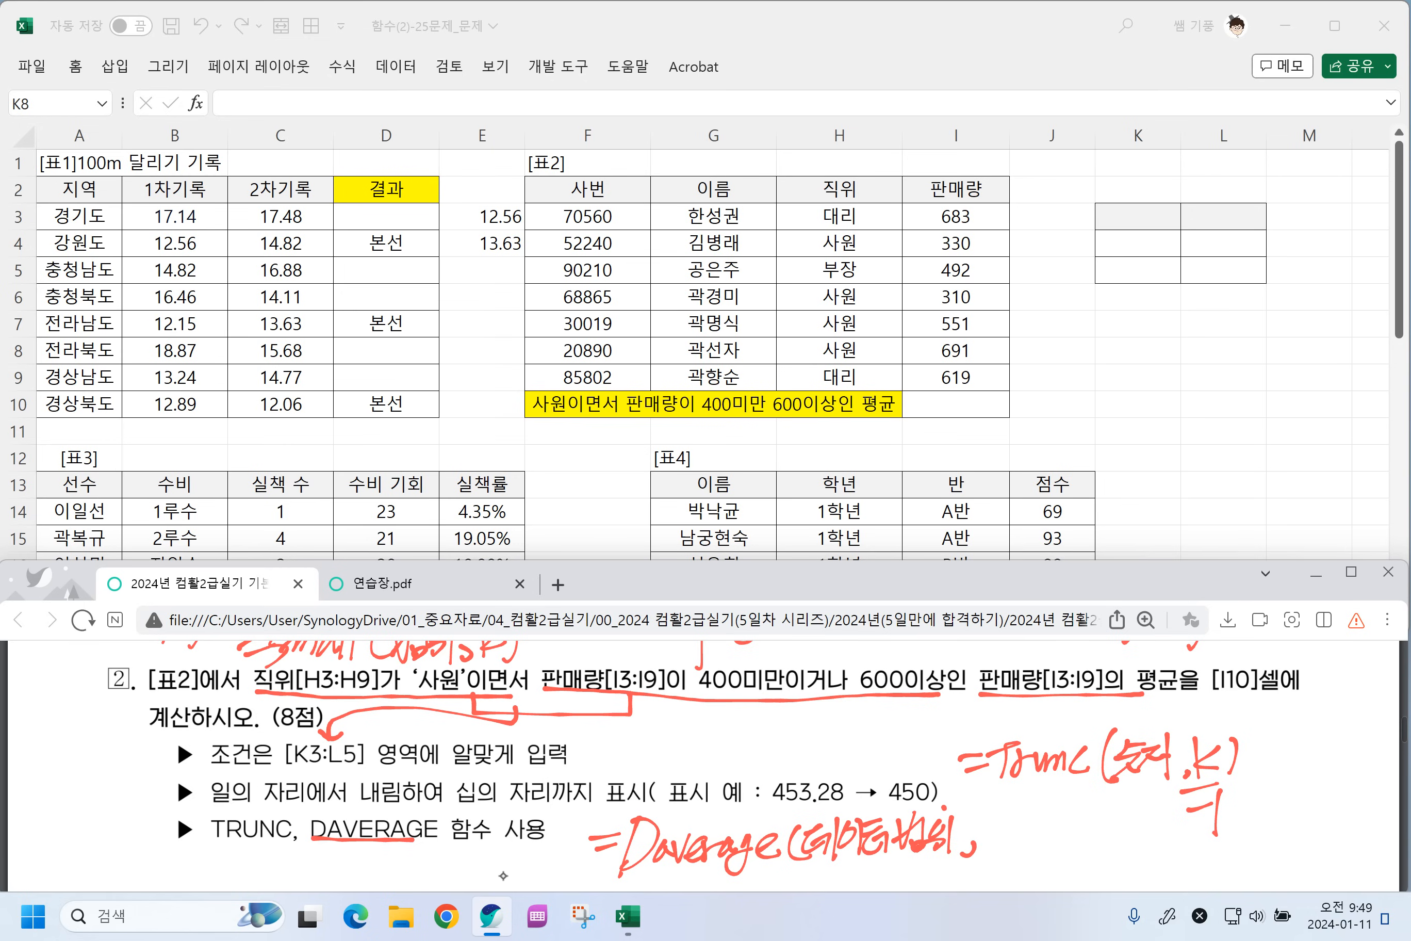
mouse_move(996, 823)
mouse_down()
mouse_move(984, 825)
mouse_move(1008, 861)
mouse_up()
drag(1011, 825, 1027, 850)
drag(1024, 832, 1039, 825)
drag(1008, 844, 1019, 853)
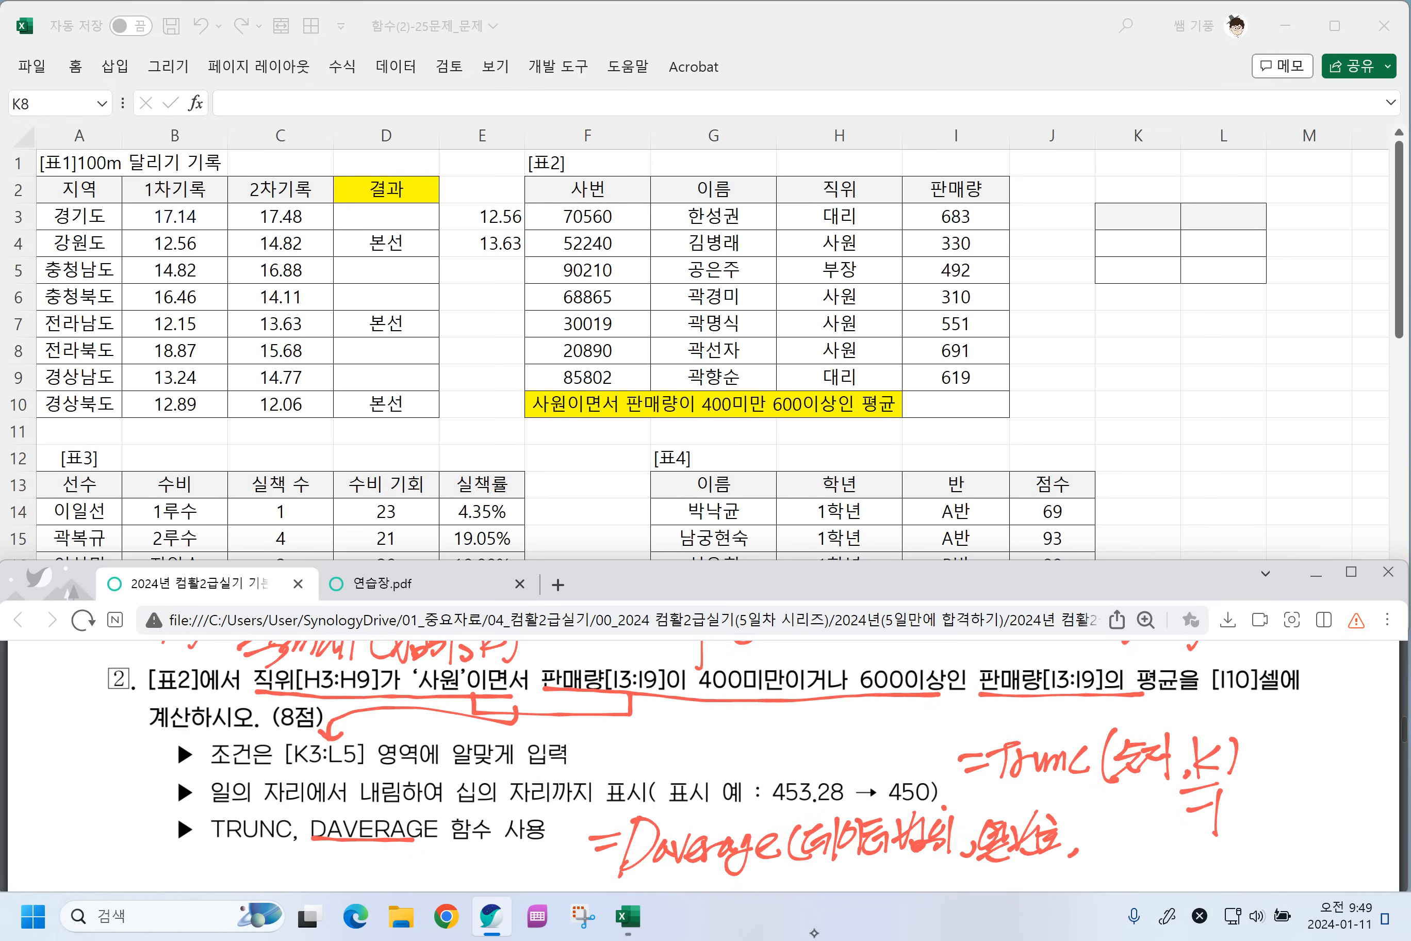
drag(1103, 831, 1087, 845)
drag(1083, 855, 1141, 853)
drag(1140, 819, 1141, 861)
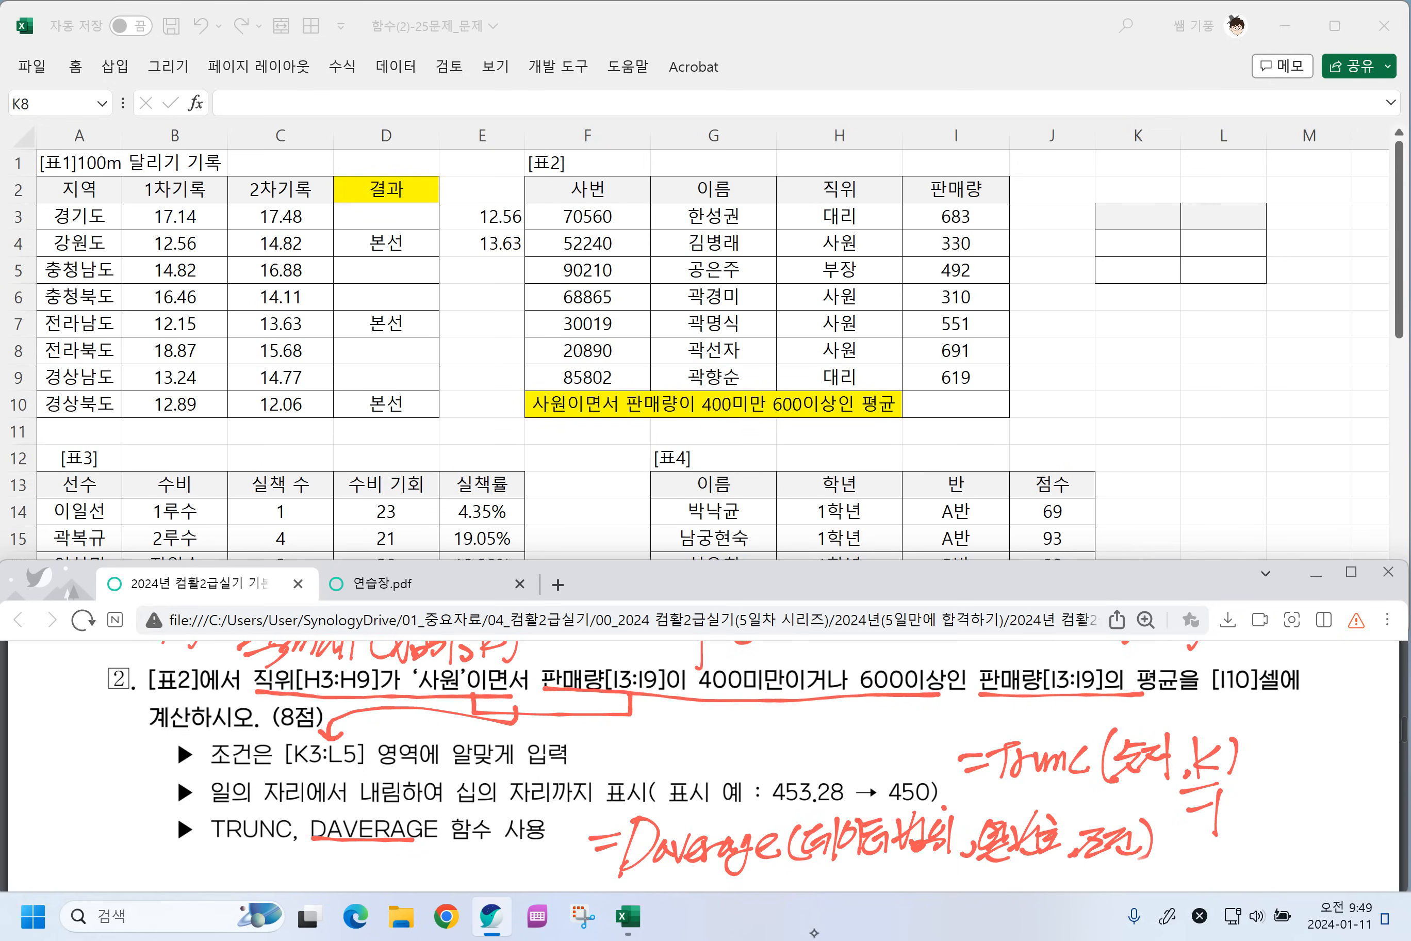
drag(1035, 861, 732, 891)
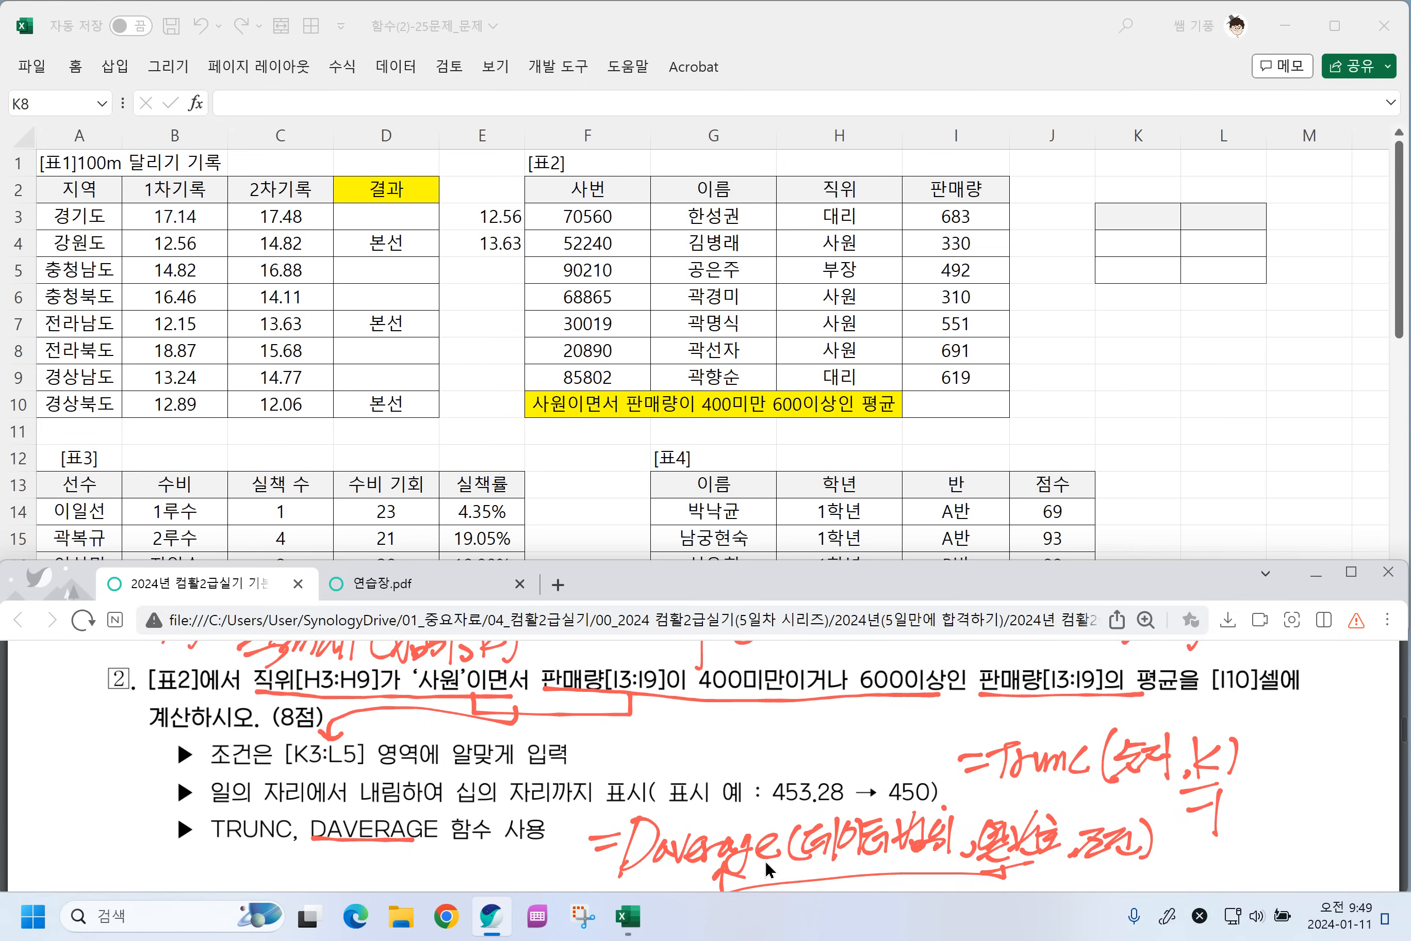
Label the underlined conditions in exercise 2 as 조건, then circle 표2 and label it 데이터범위.
mouse_move(674, 722)
mouse_down()
mouse_move(699, 749)
mouse_move(723, 729)
mouse_move(738, 739)
mouse_up()
scroll(781, 877, up, 1)
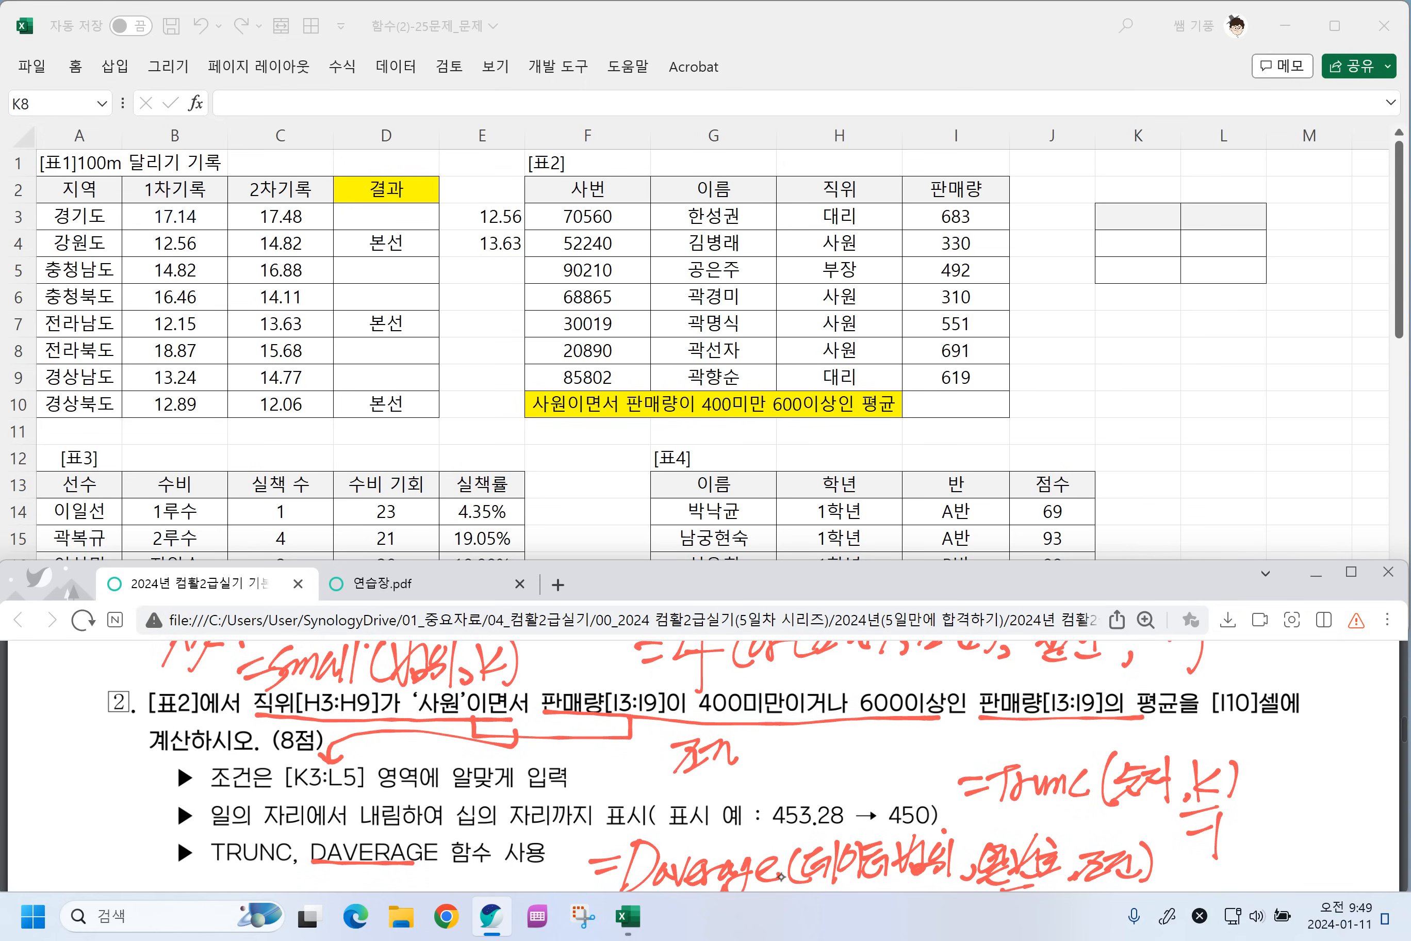
mouse_move(173, 689)
mouse_down()
mouse_move(142, 728)
mouse_move(182, 698)
mouse_up()
mouse_move(160, 719)
mouse_down()
mouse_move(66, 821)
mouse_move(74, 833)
mouse_move(97, 819)
mouse_up()
mouse_move(99, 784)
mouse_down()
mouse_move(113, 777)
mouse_move(128, 801)
mouse_up()
mouse_move(134, 789)
mouse_down()
mouse_move(148, 759)
mouse_move(159, 841)
mouse_up()
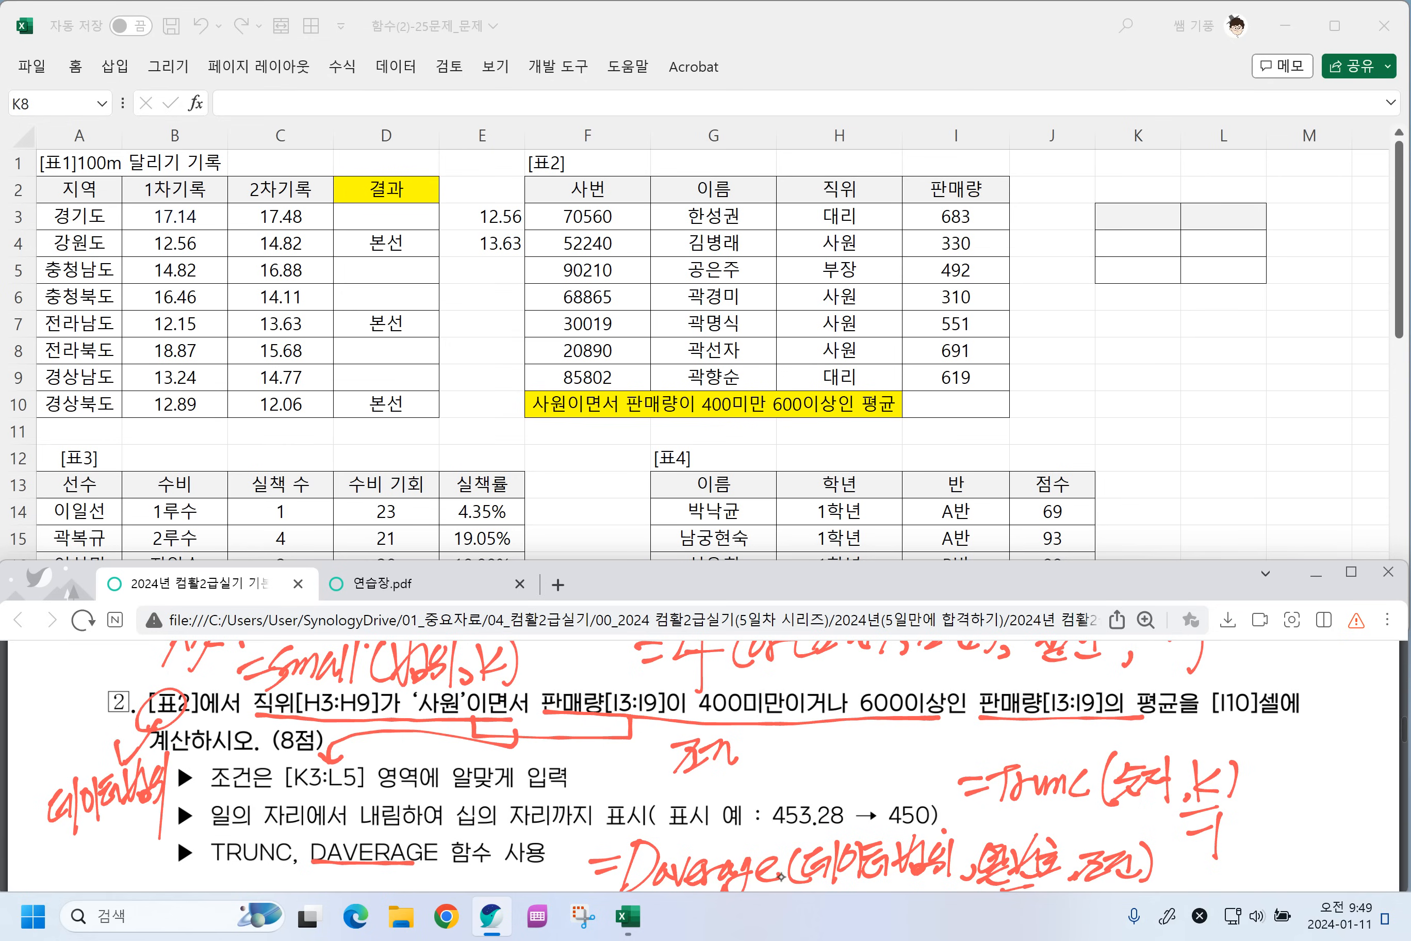
Box 판매량[I3:I9] in exercise 2 and handwrite a 열번호 label beneath it.
drag(974, 694, 1118, 690)
mouse_move(935, 730)
mouse_down()
mouse_move(921, 760)
mouse_move(952, 731)
mouse_move(952, 767)
mouse_move(961, 759)
mouse_up()
drag(972, 733, 967, 761)
drag(958, 756, 991, 757)
mouse_move(996, 732)
mouse_down()
mouse_move(1001, 759)
mouse_move(1065, 762)
mouse_up()
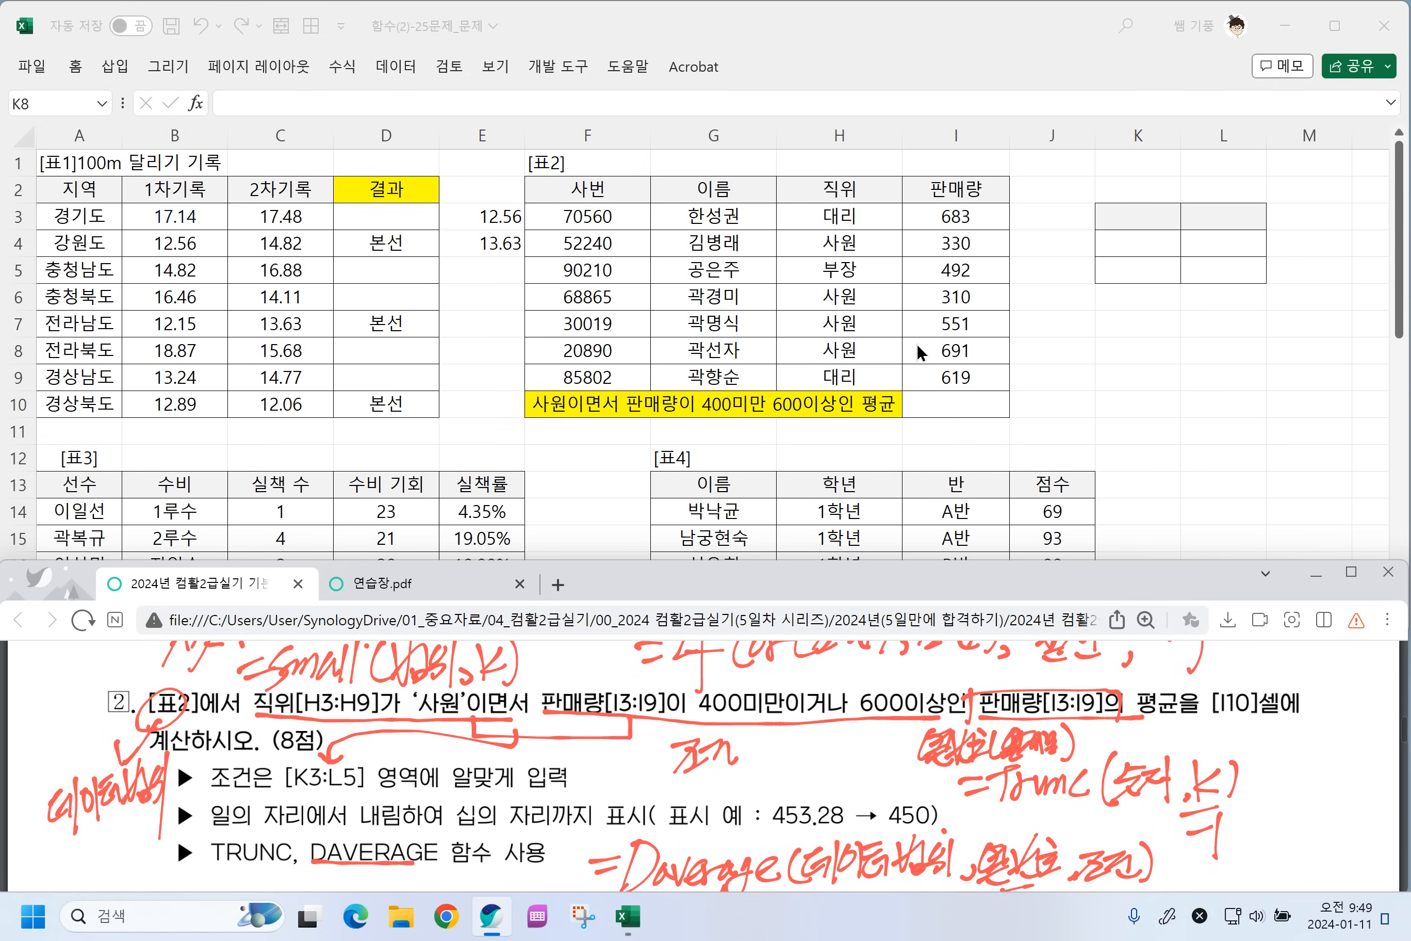
Switch to the 계산작업3 worksheet and enter 직위 with 사원 in K3:K4 and 판매량 with <400 in L3:L4.
click(1127, 216)
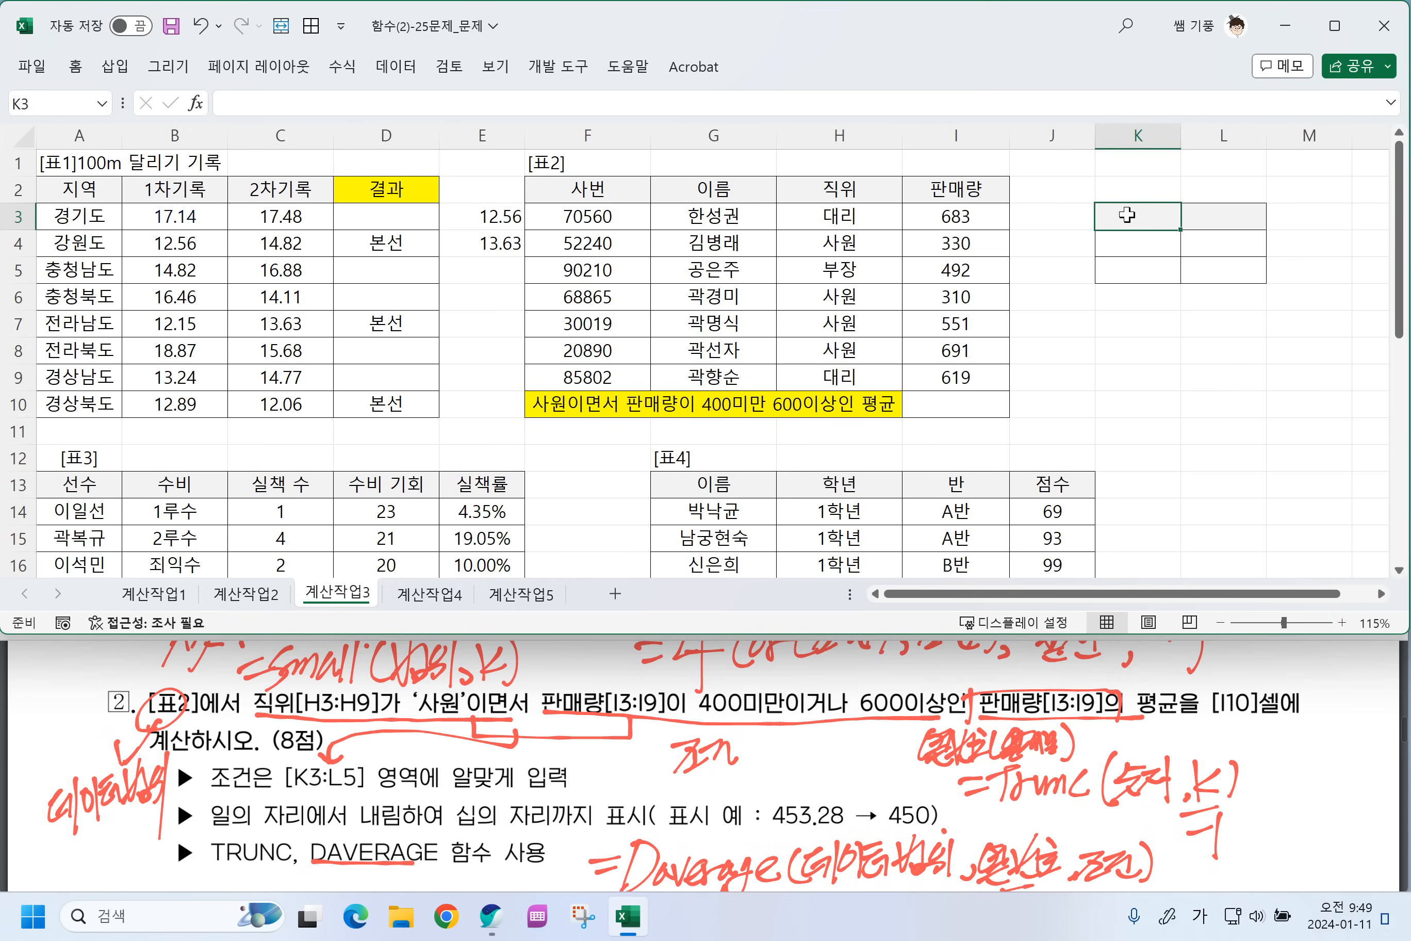
text(직위)
key(Return)
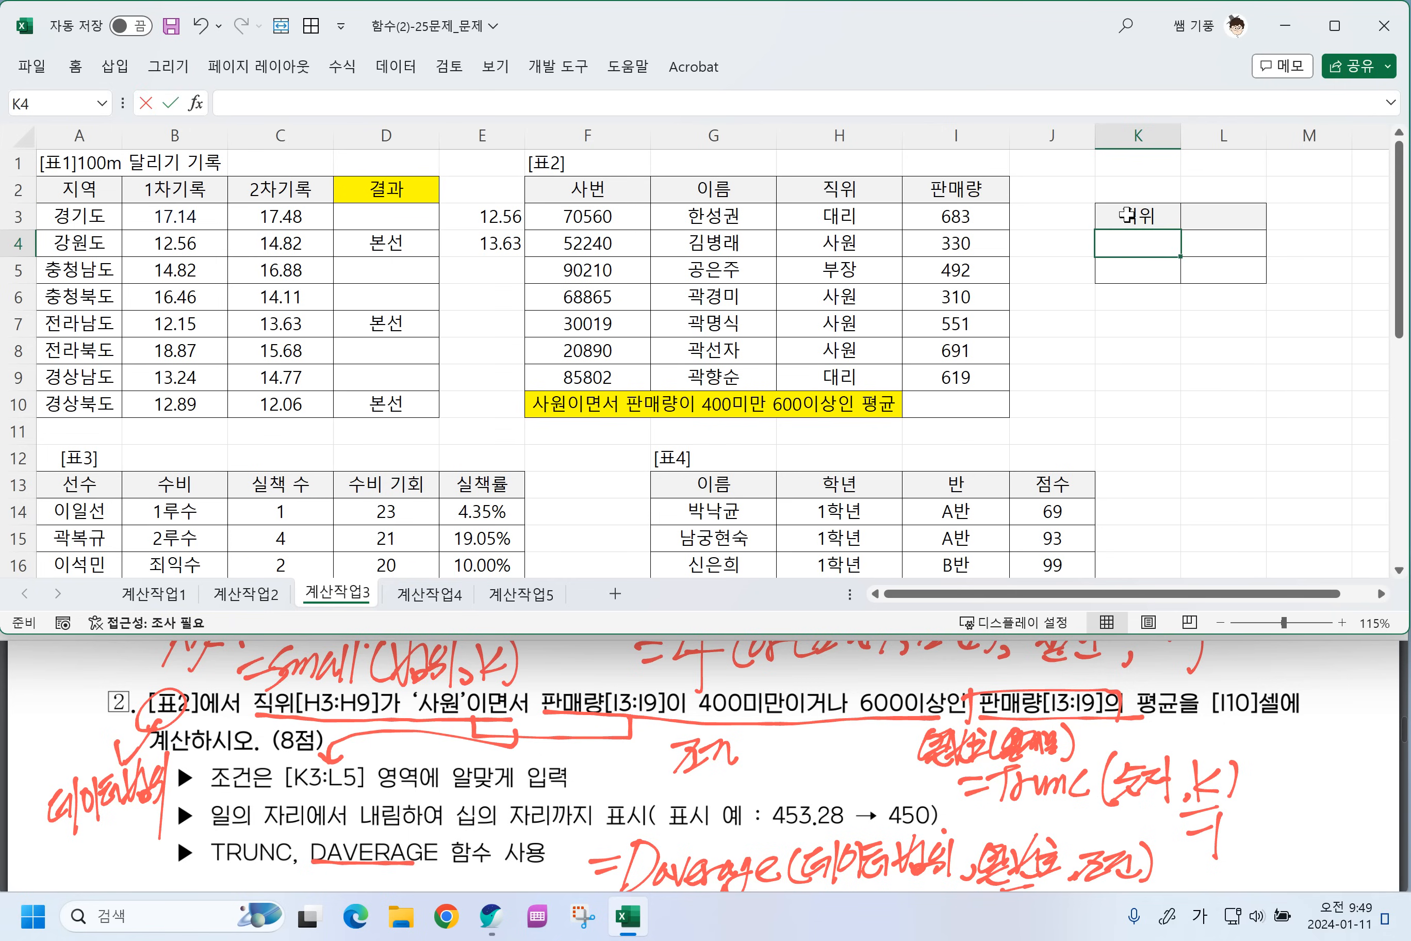
text(사원)
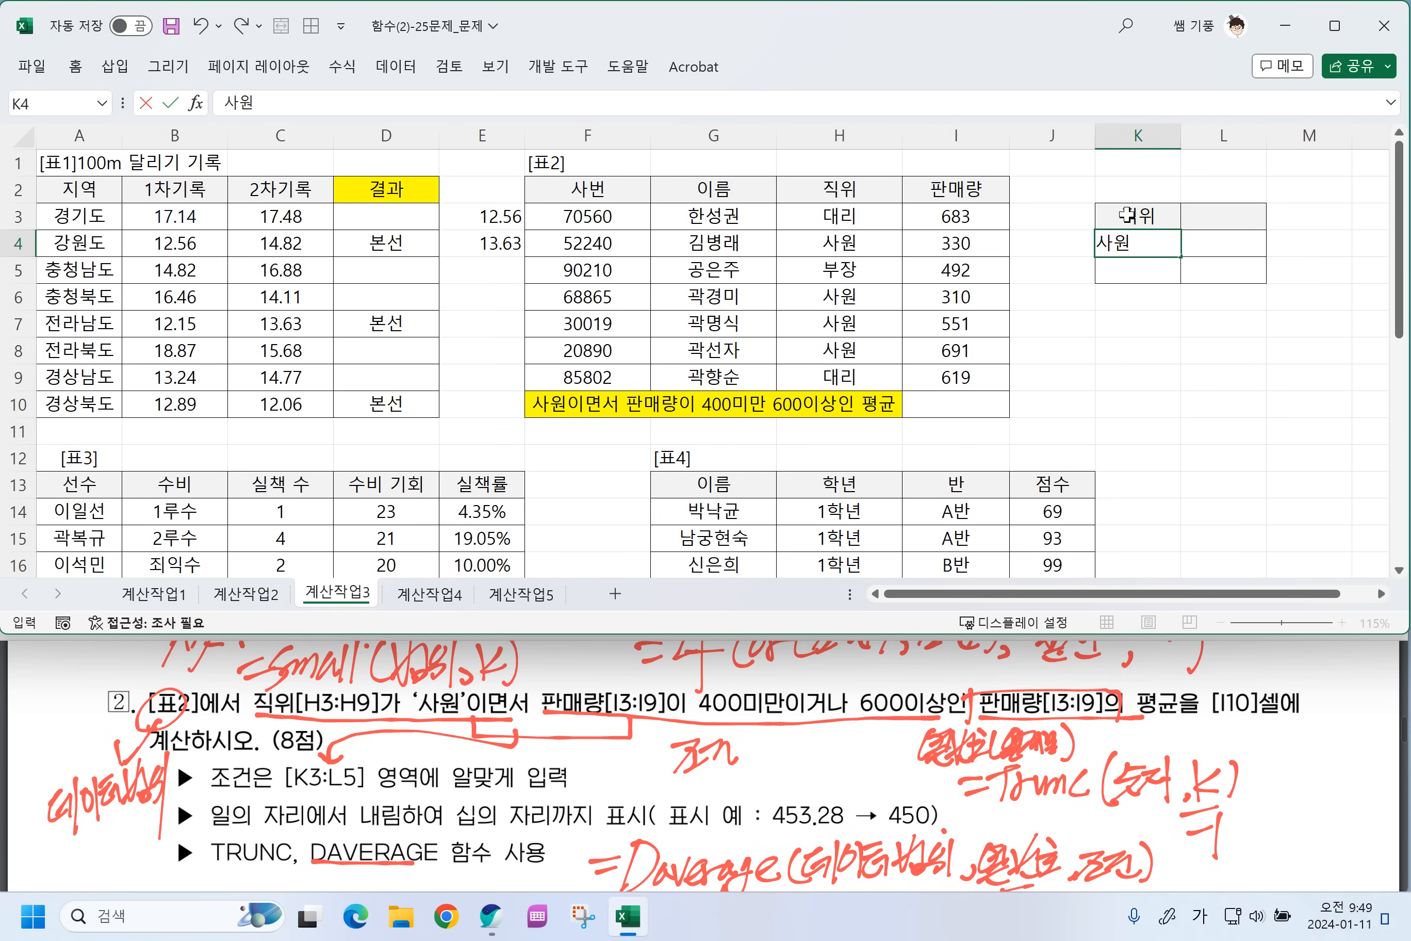
click(1196, 214)
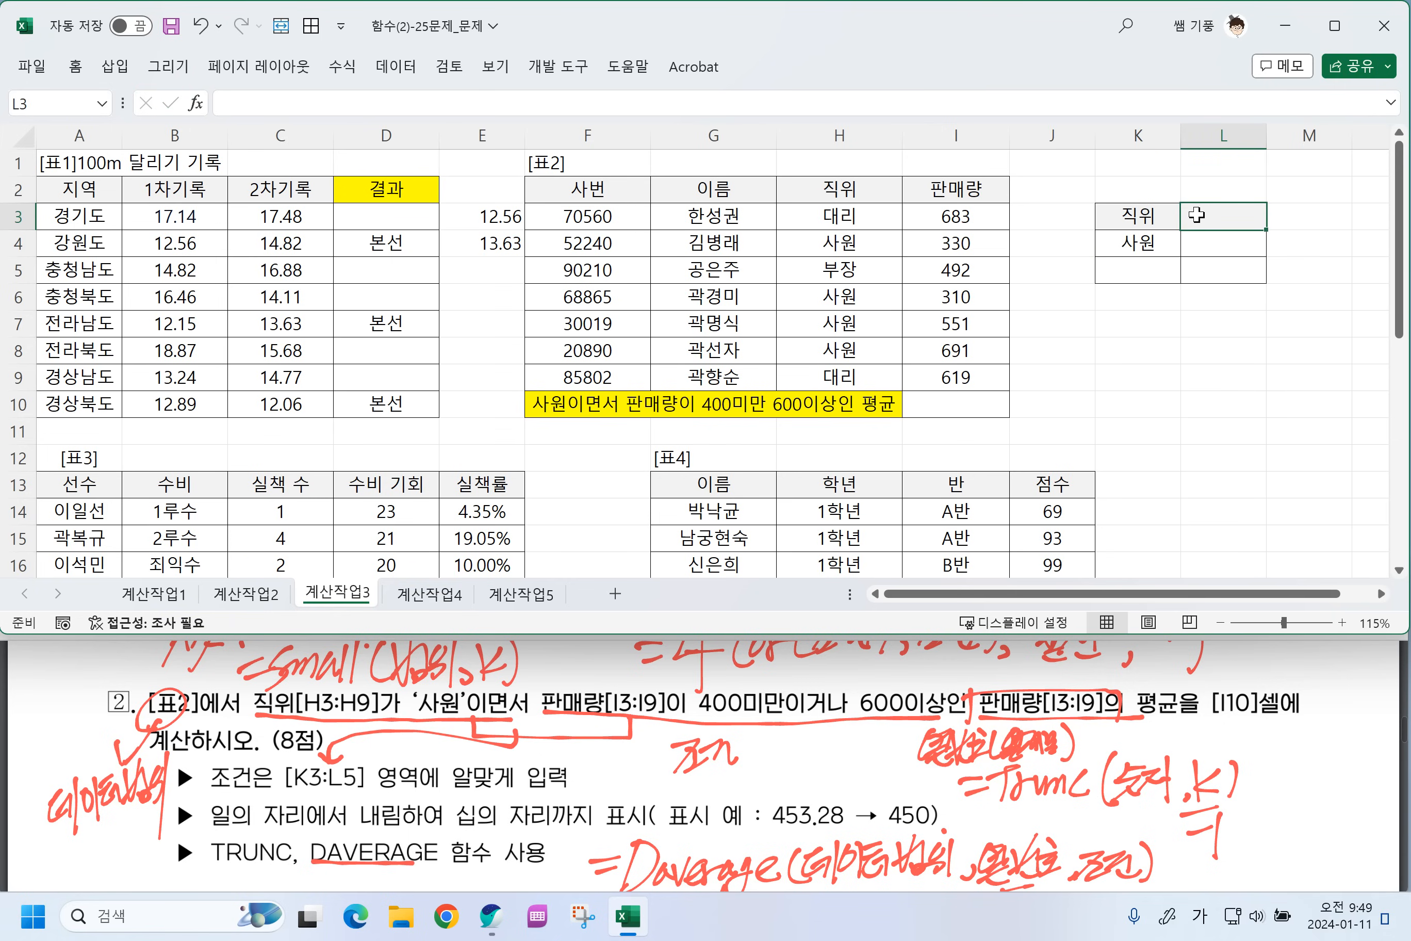
text(판매량)
key(Return)
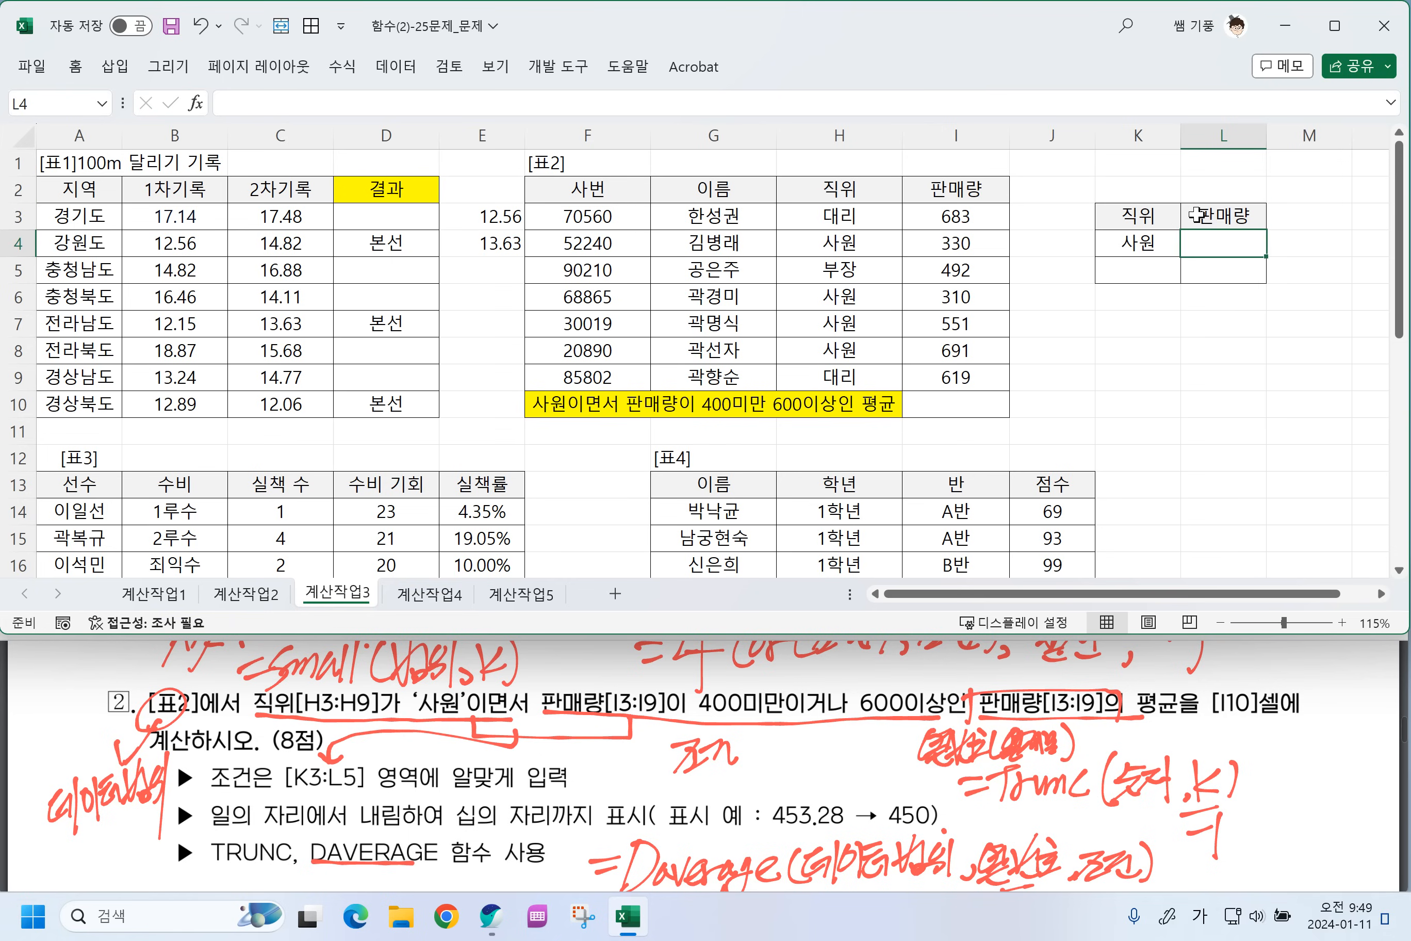
text(<400)
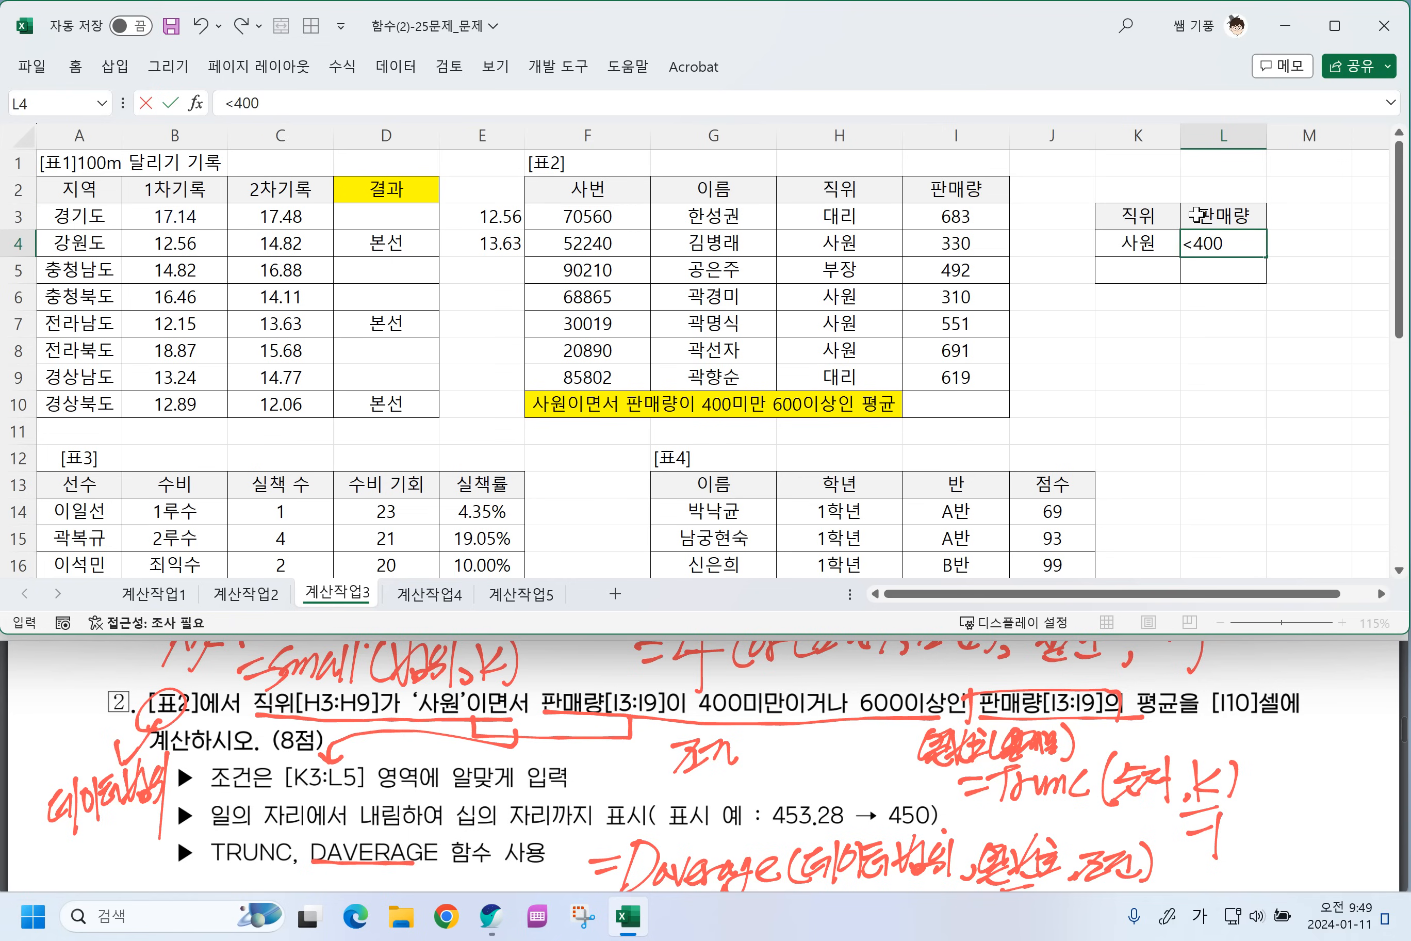
Add a second criteria row with 사원 in K5 and >=600 in L5, and review the first criteria row.
click(1149, 272)
text(사원)
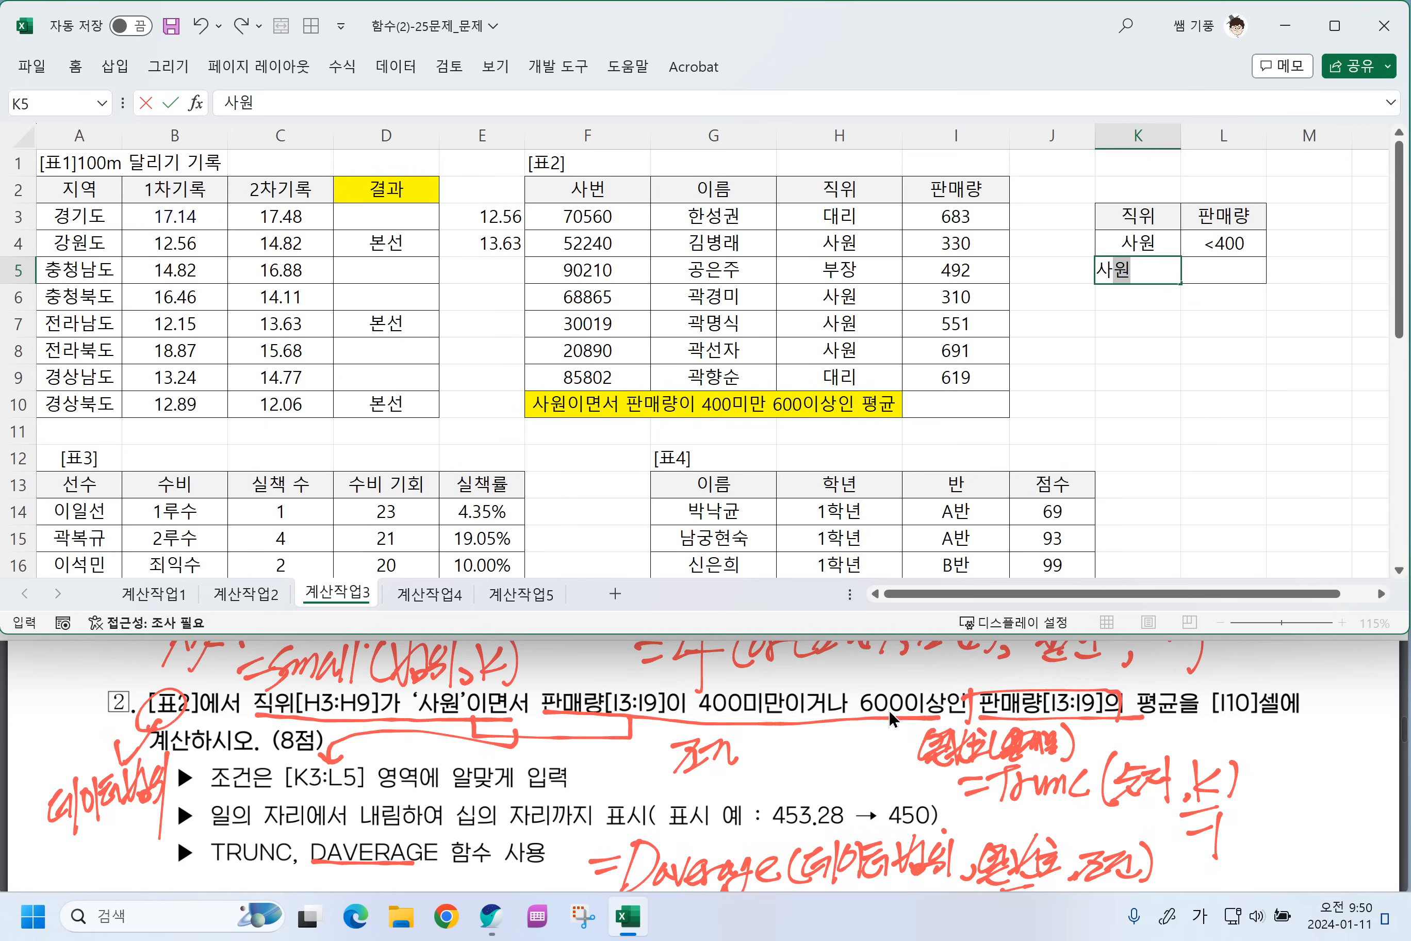
click(1234, 269)
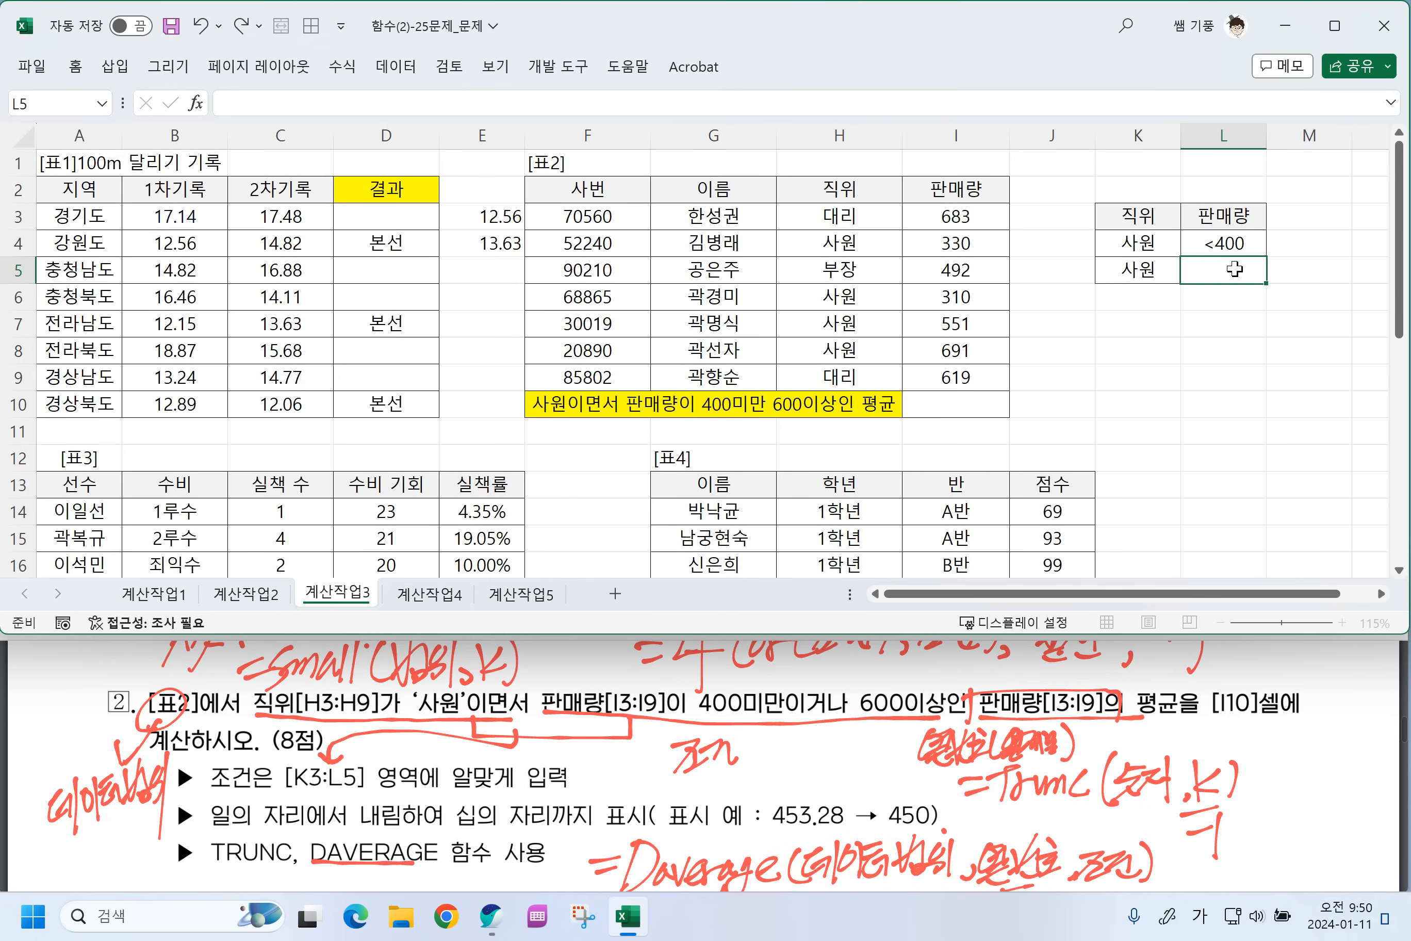
text(>=600)
drag(1175, 485, 1192, 485)
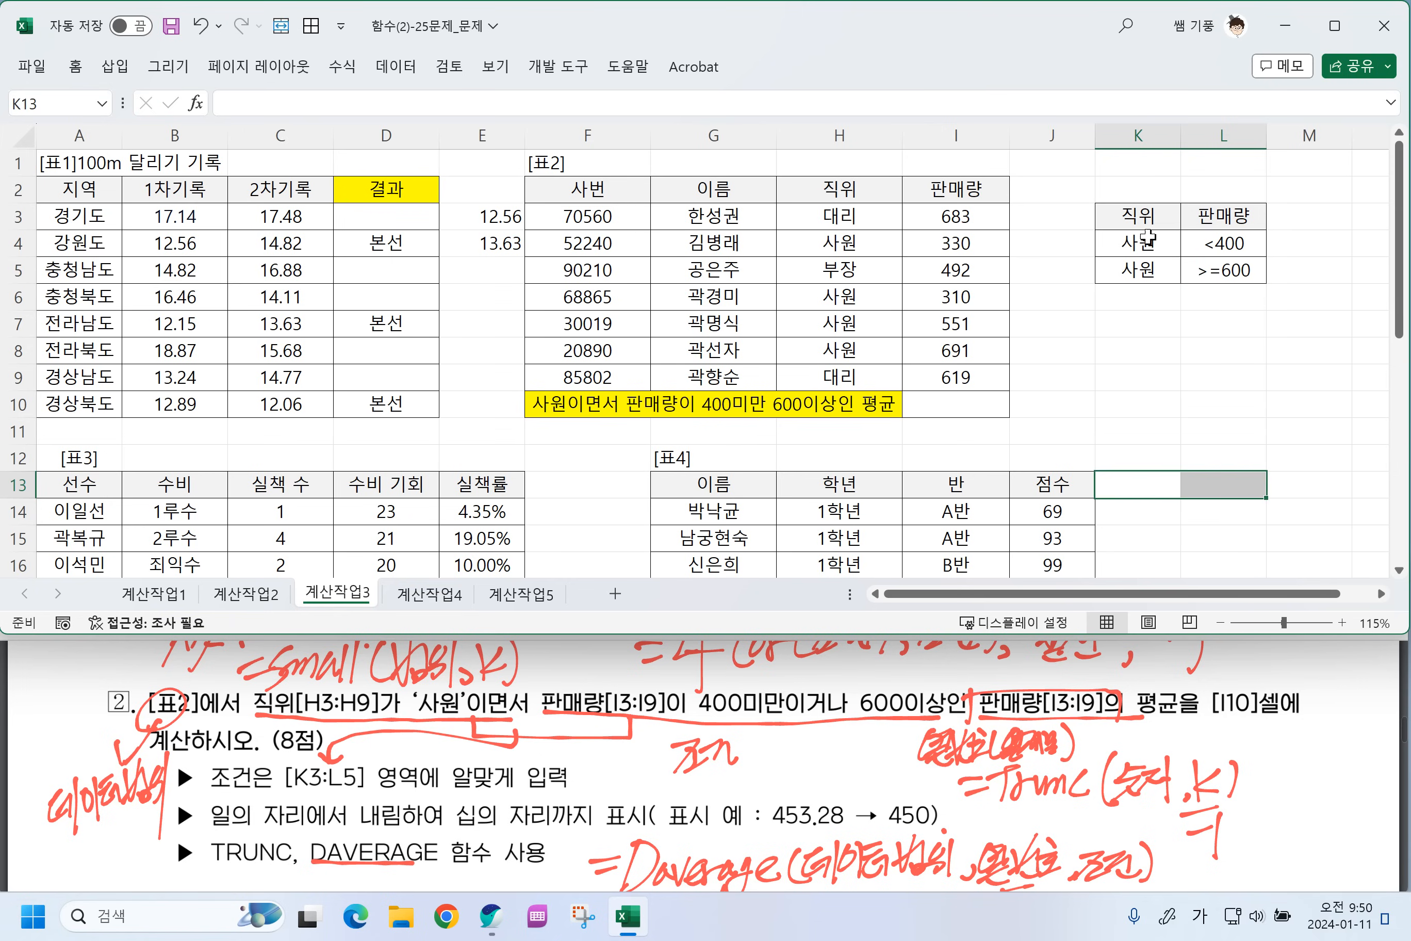
drag(1142, 240, 1201, 241)
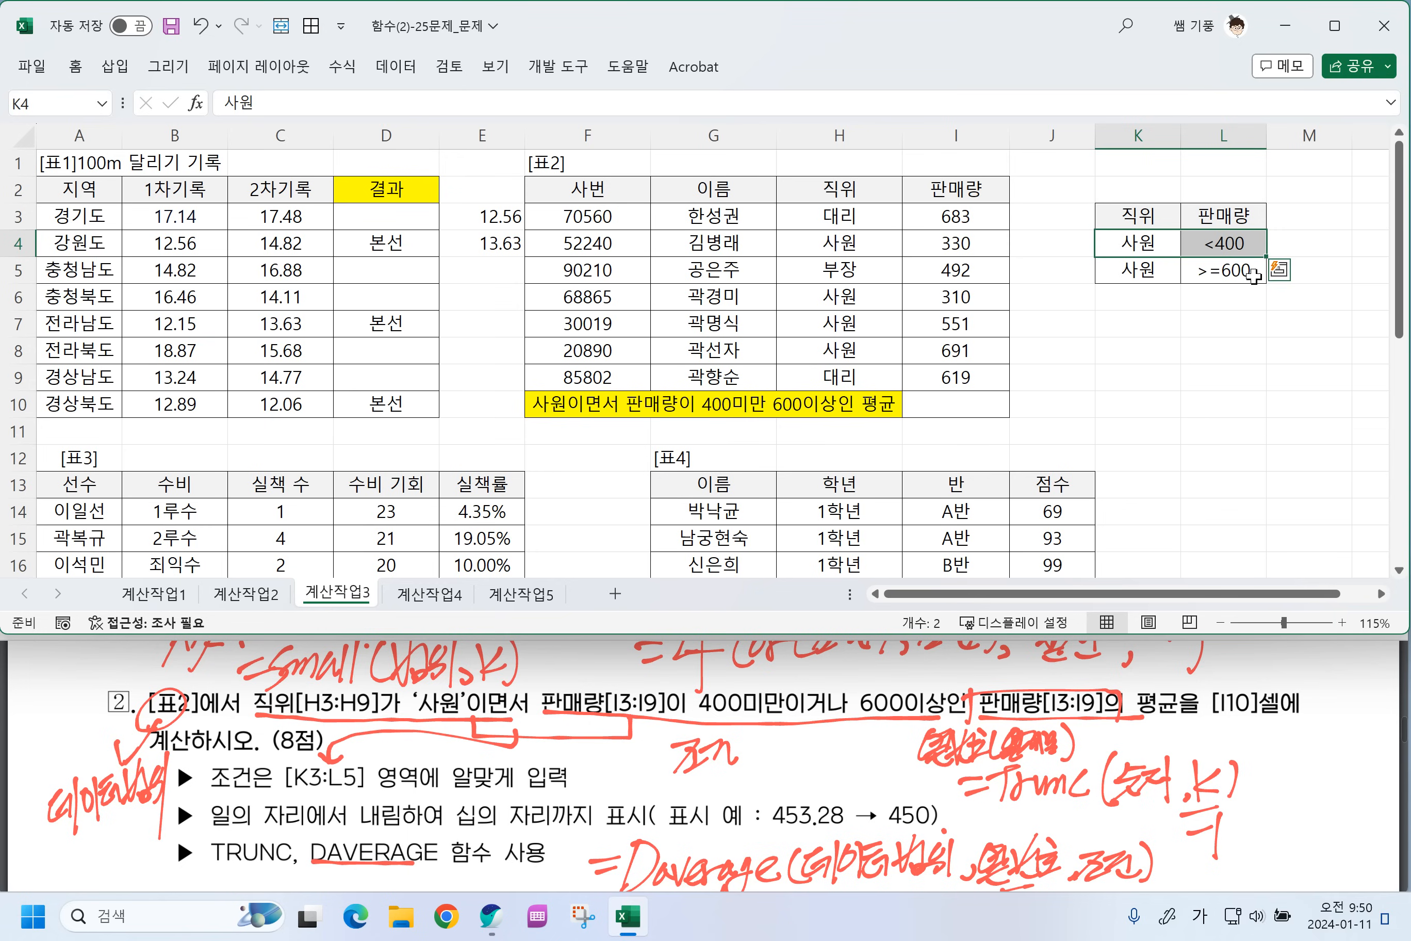
Start a DAVERAGE function in I10, replacing the mistakenly inserted DATE function.
click(930, 401)
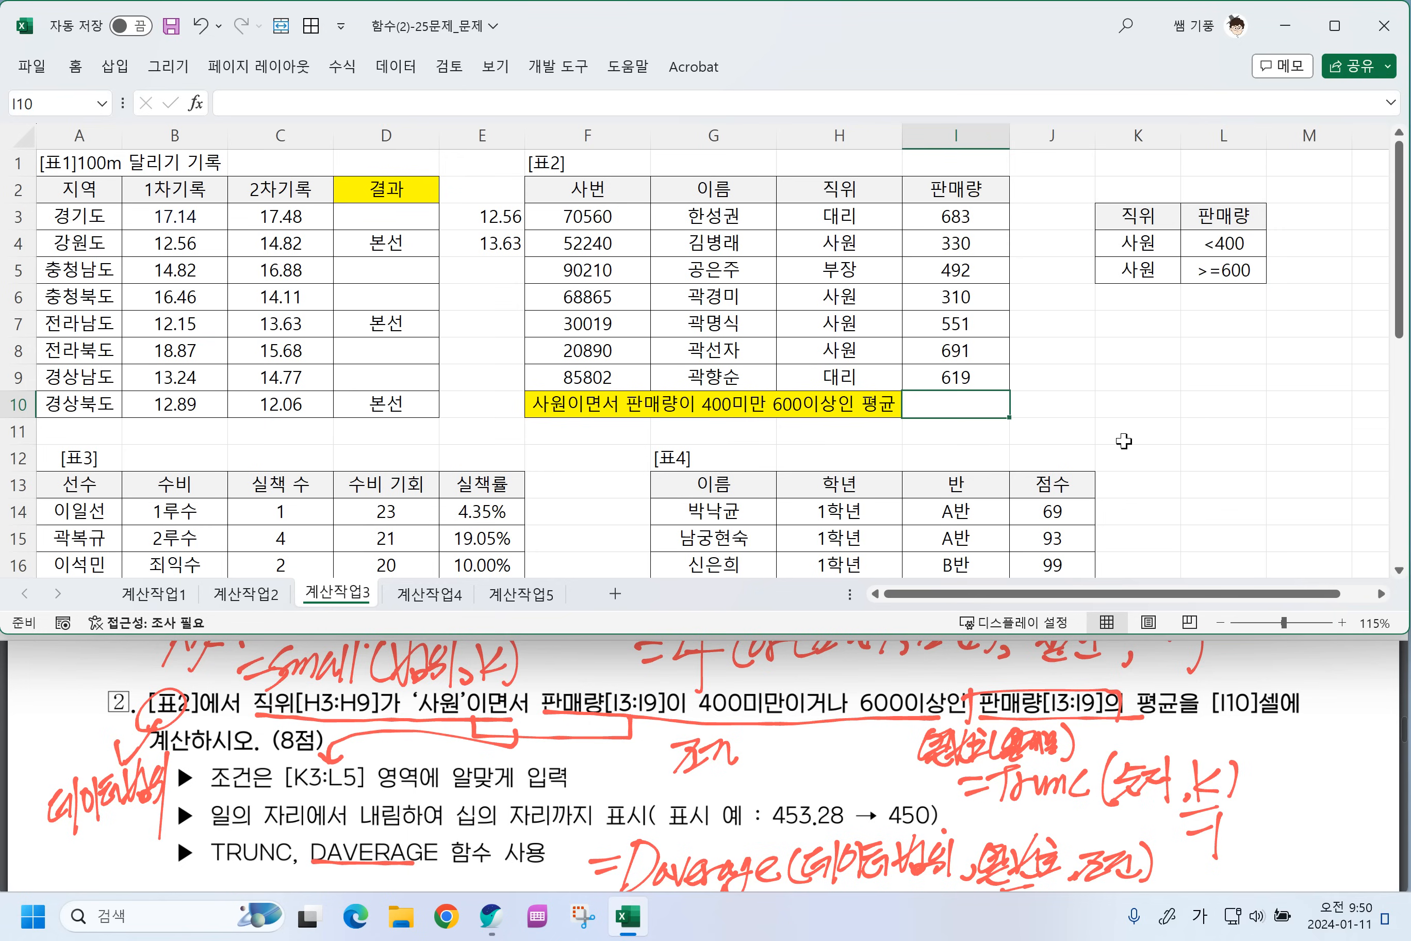
text(=)
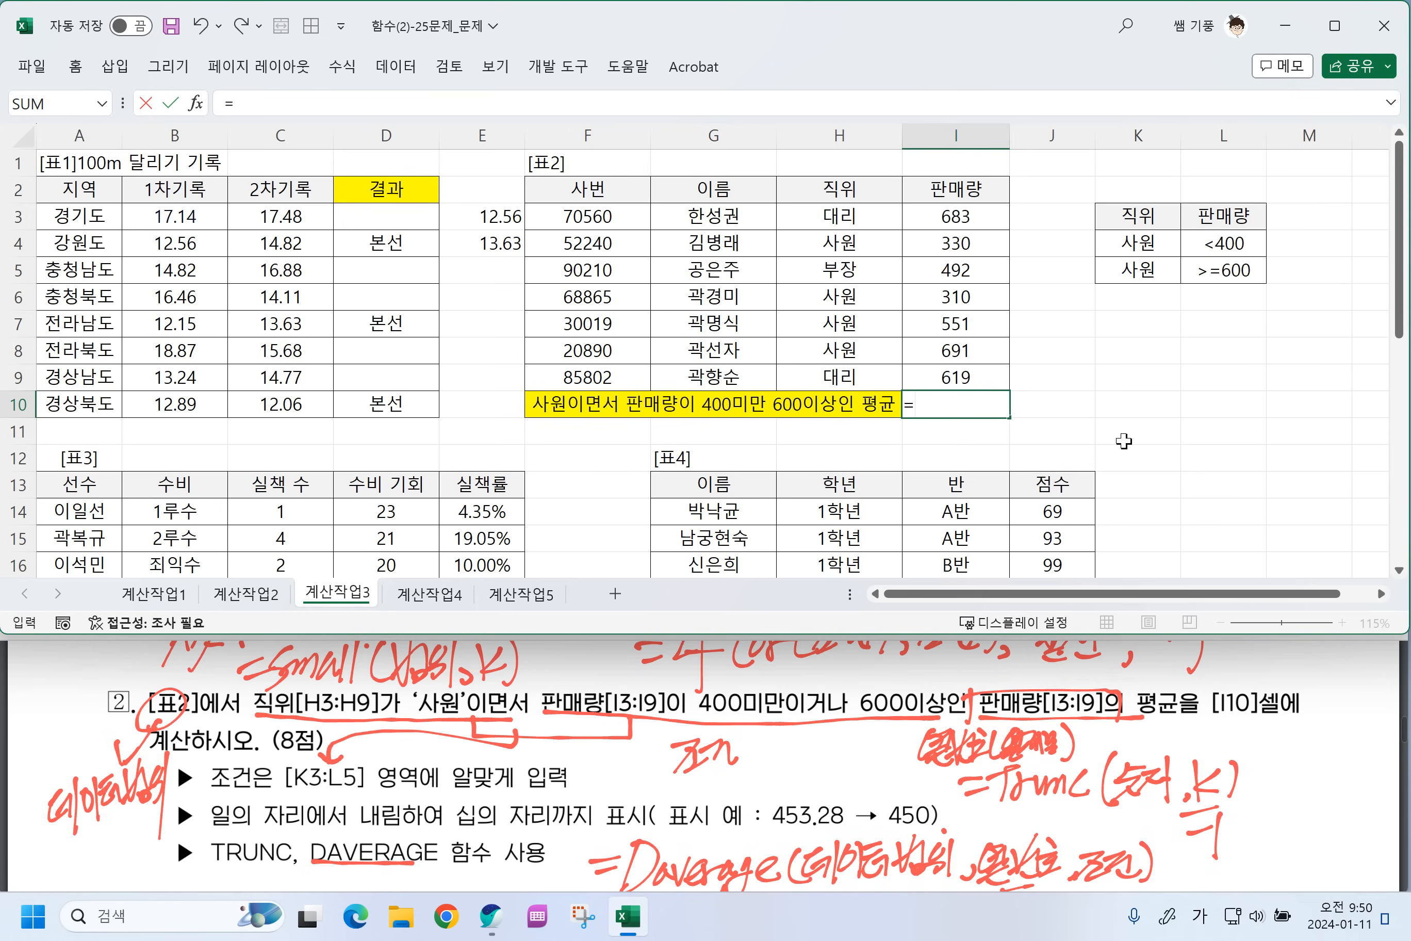
text(D)
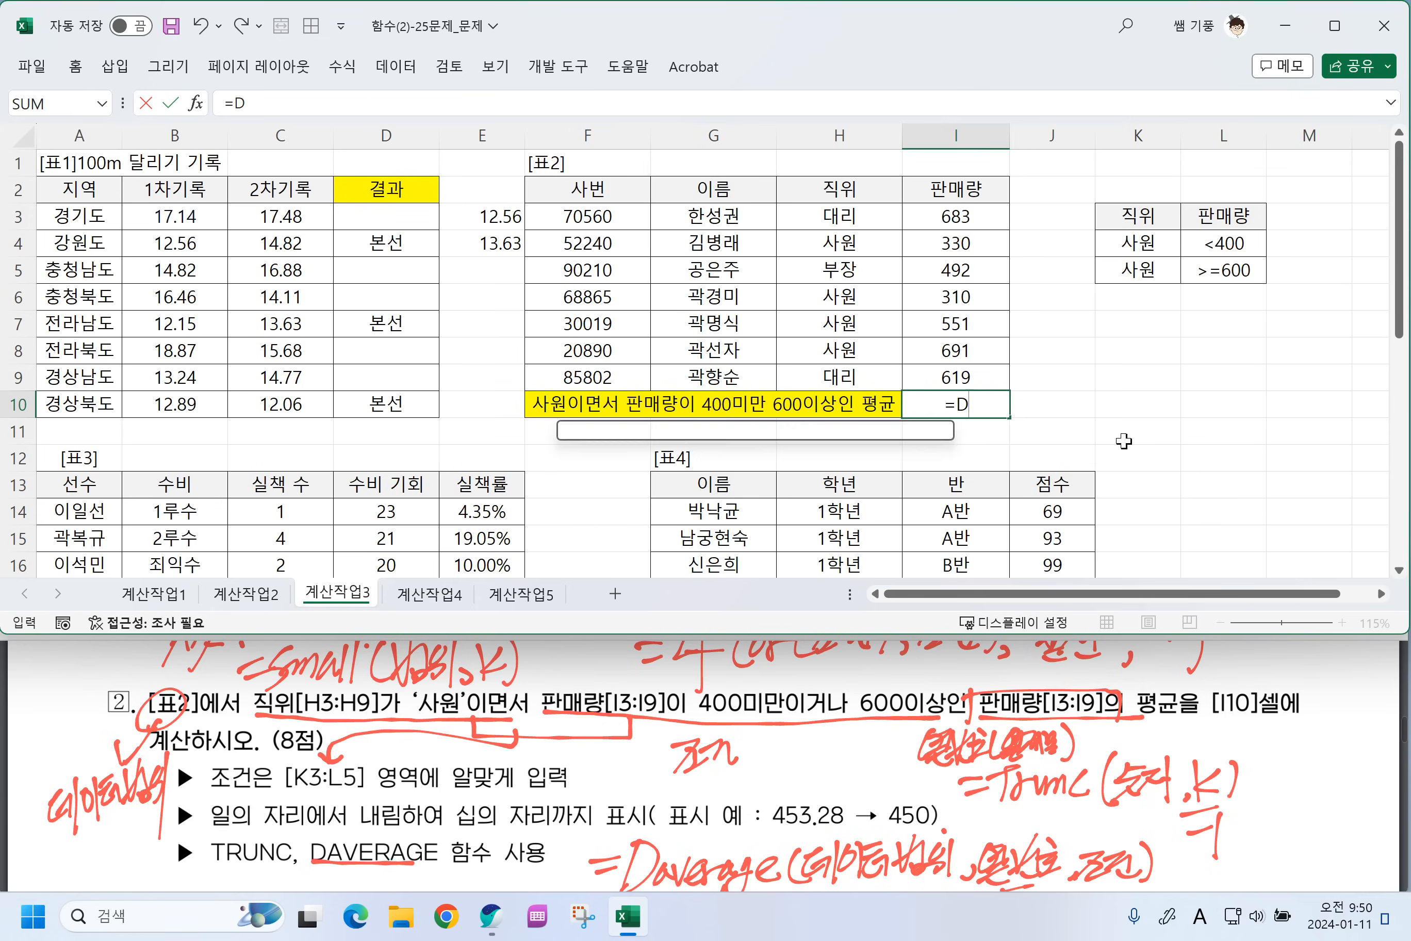
key(Tab)
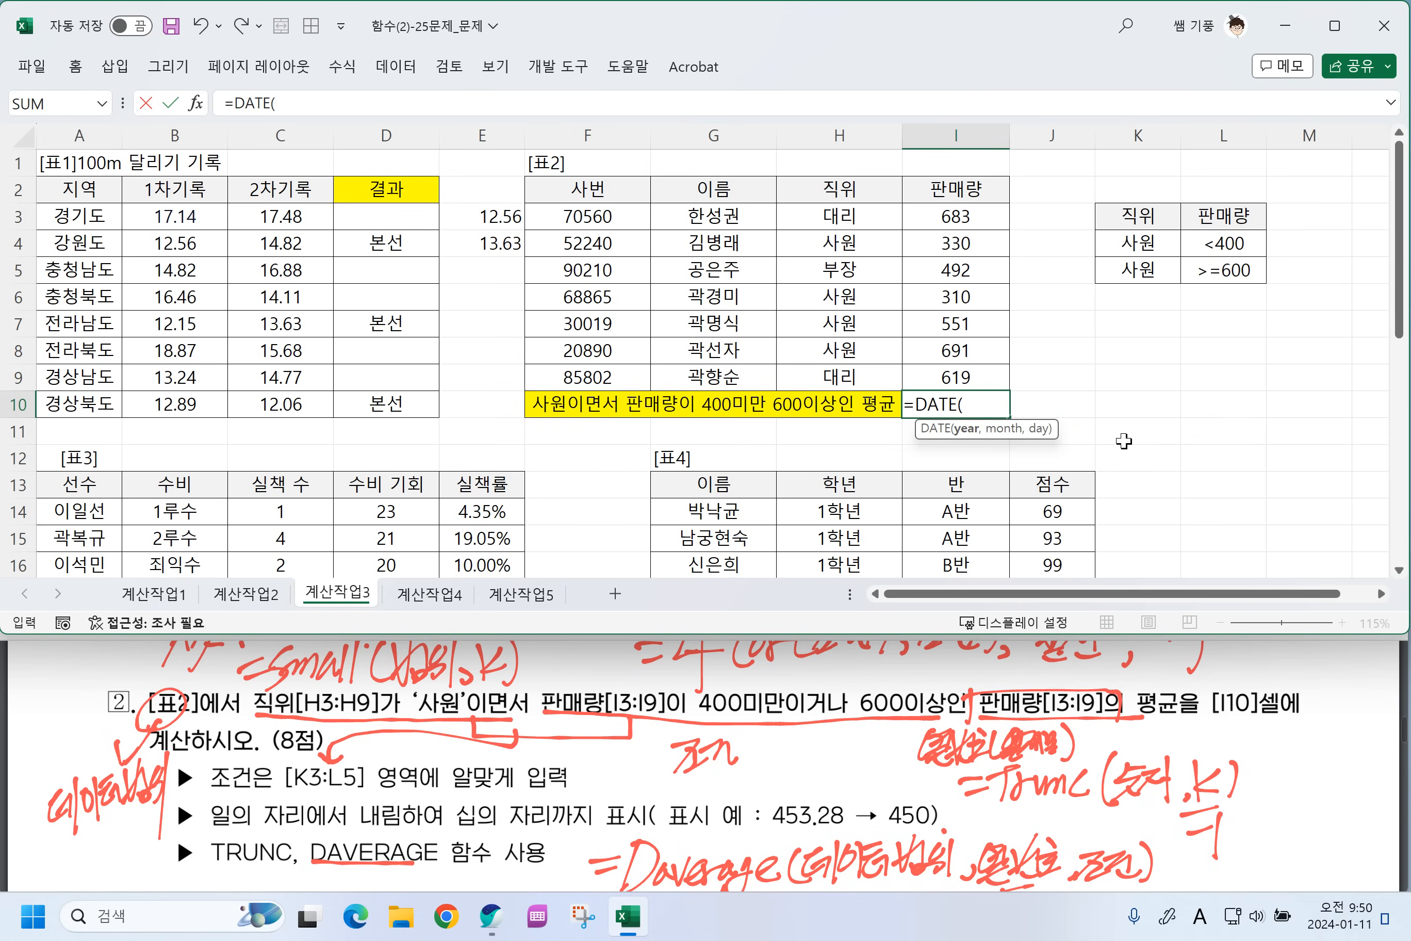
key(BackSpace)
key(BackSpace)
key(BackSpace)
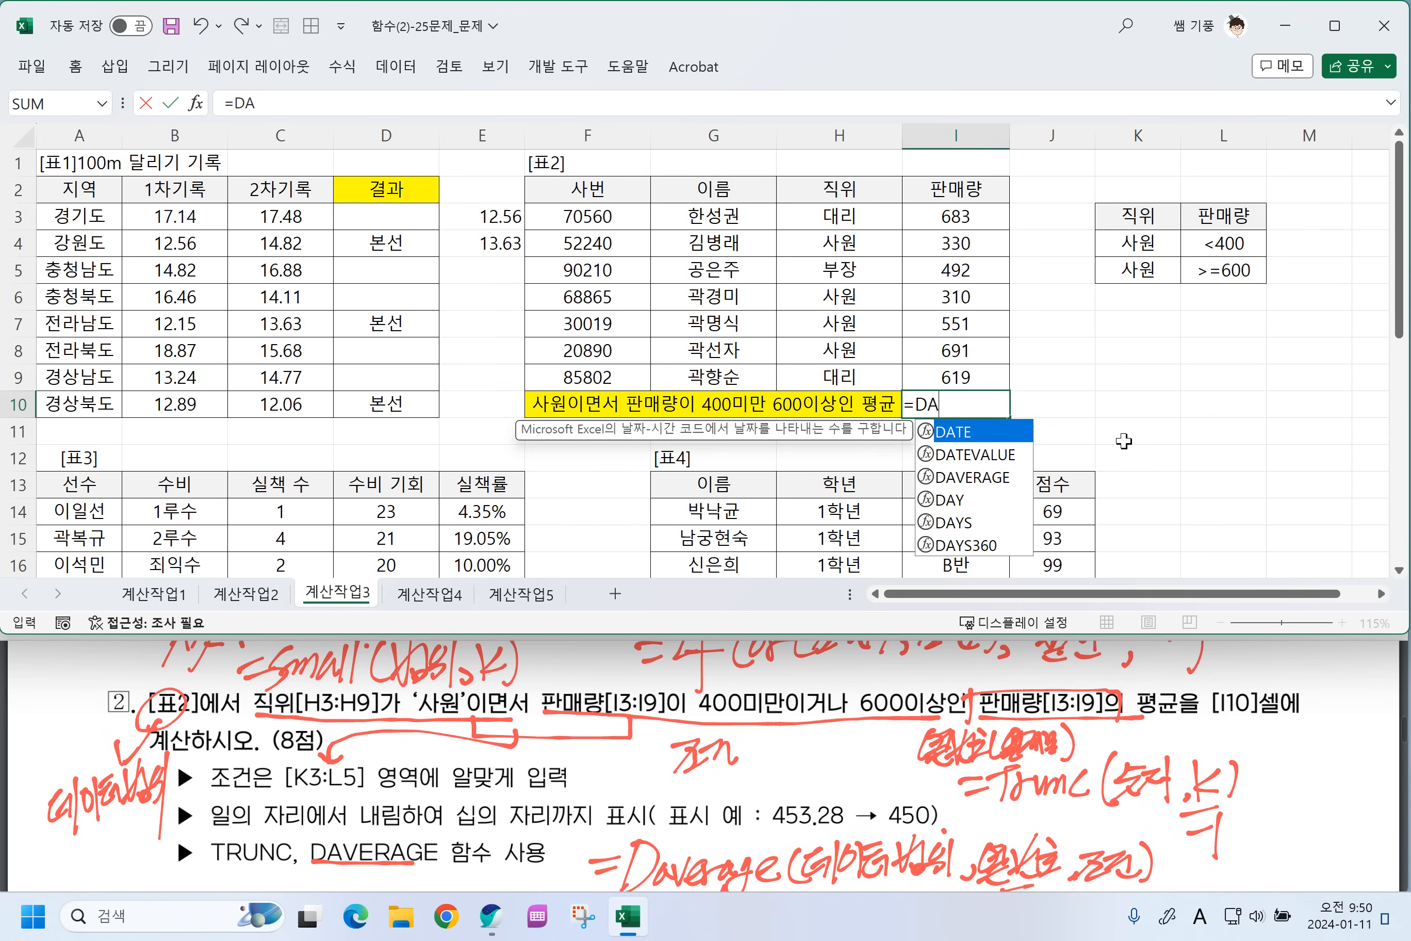
key(Down)
key(Down)
key(Tab)
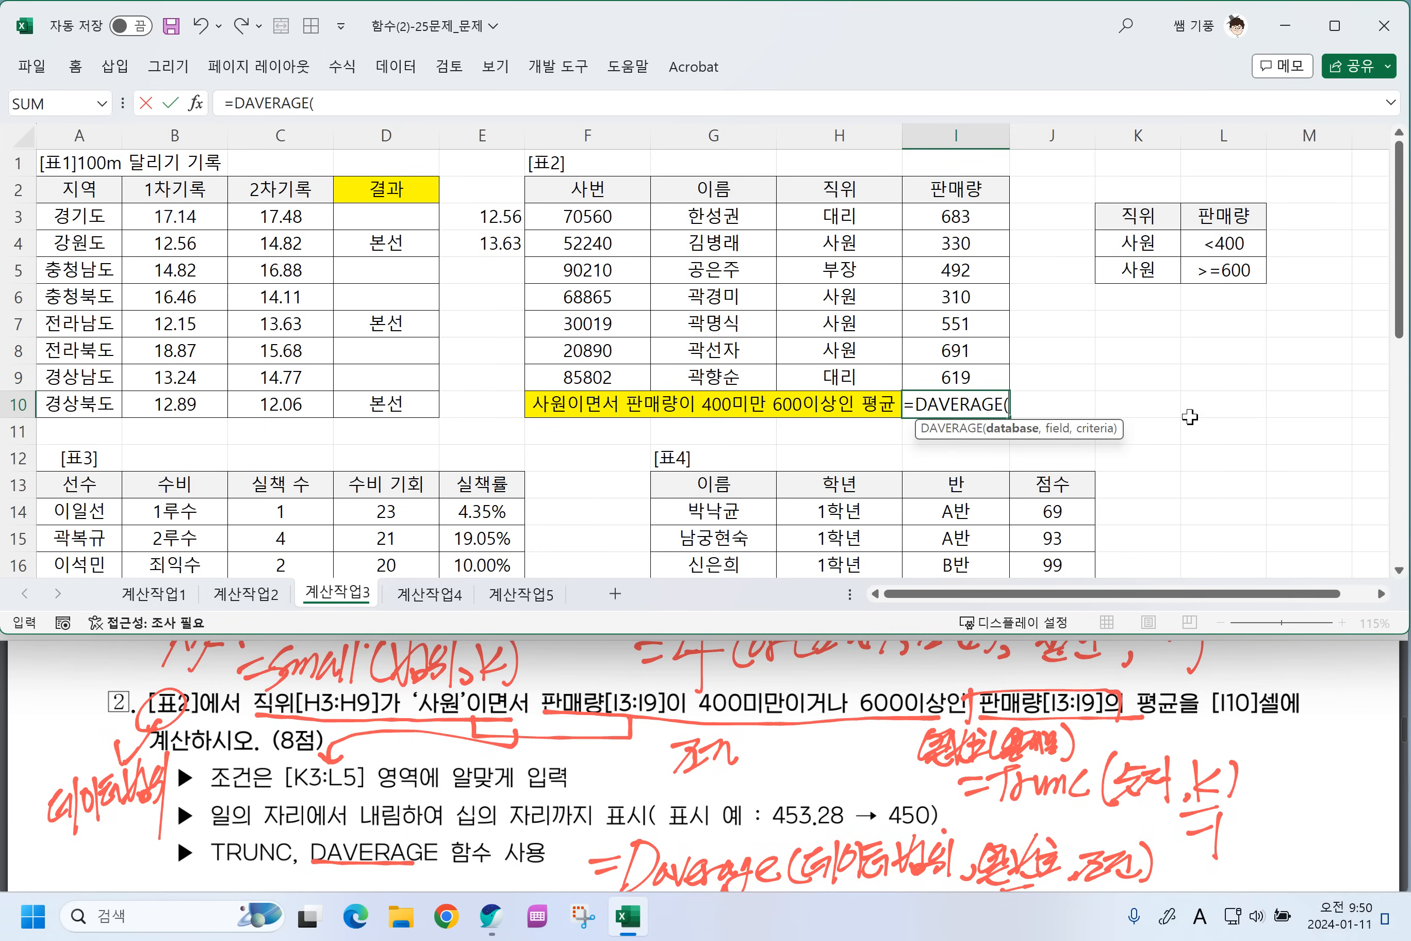
Complete the DAVERAGE formula in I10 with database F2:I9, field I2 and criteria K3:L5.
drag(576, 190, 922, 377)
text(,)
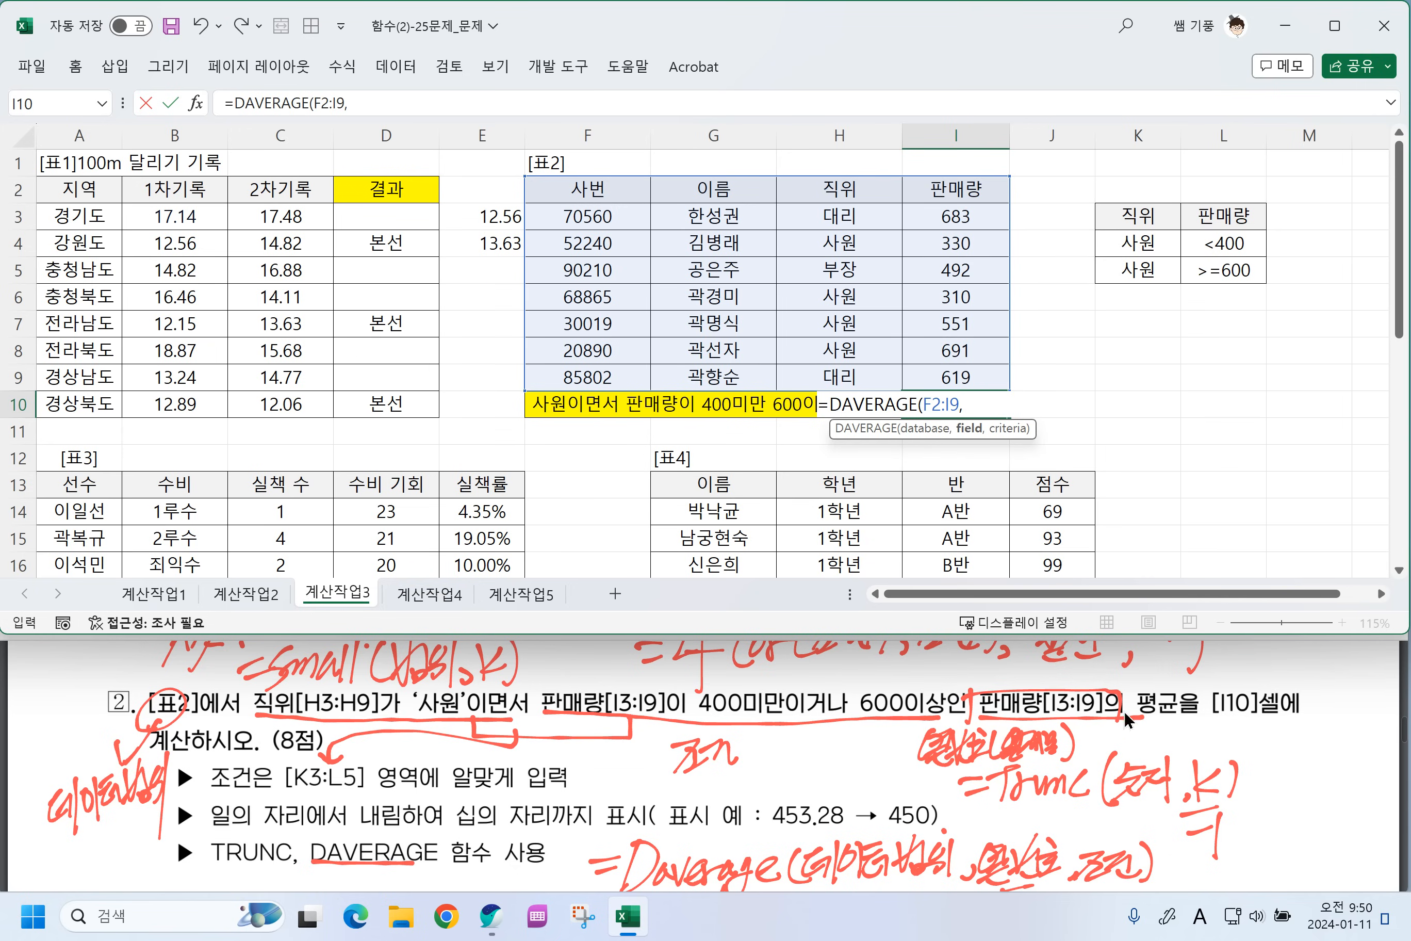
click(967, 190)
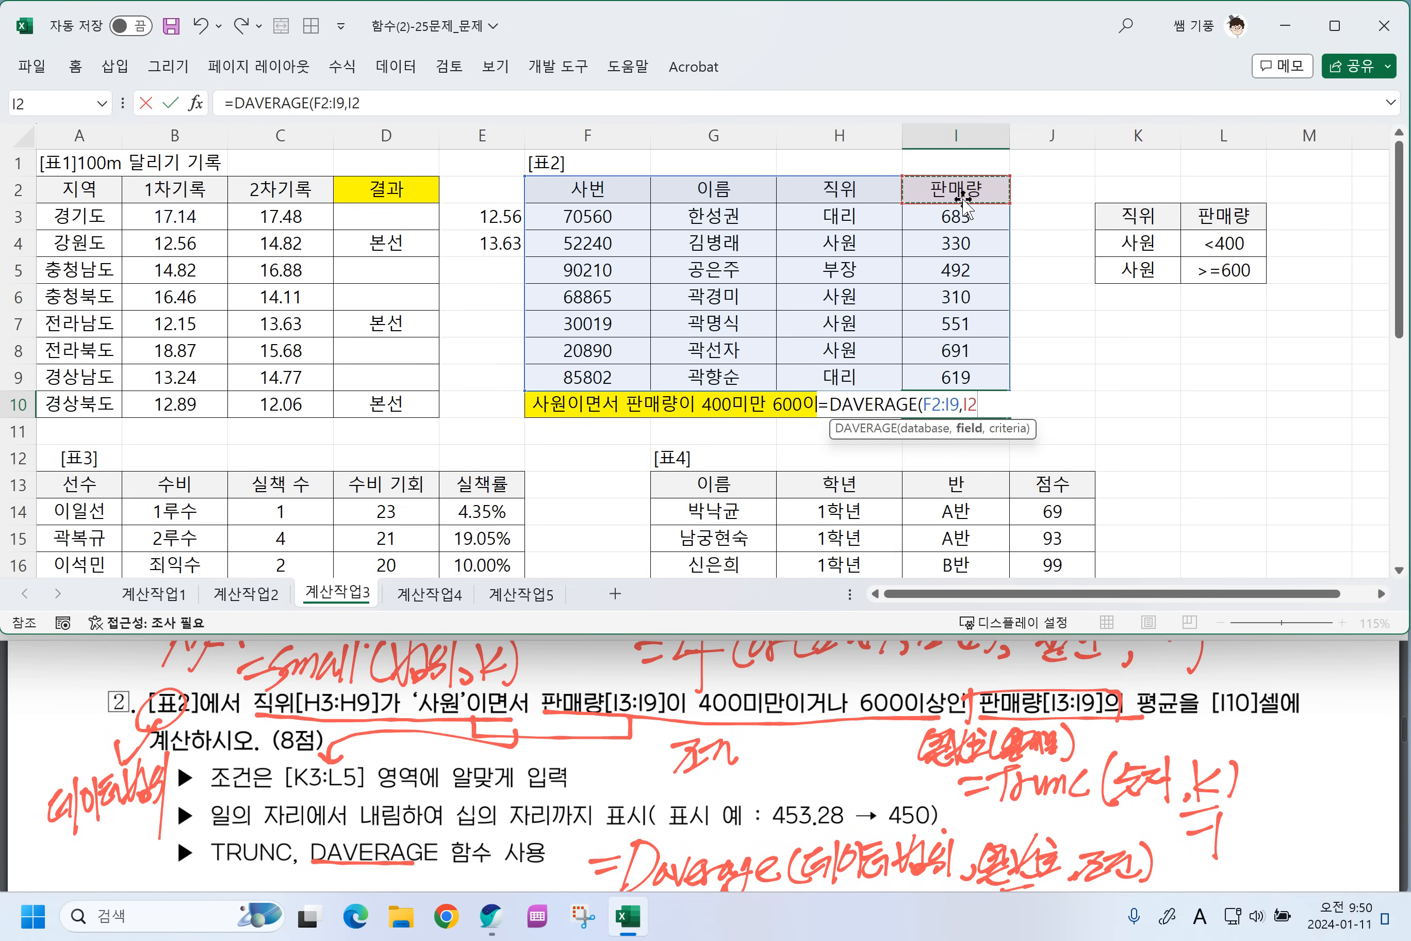
text(,)
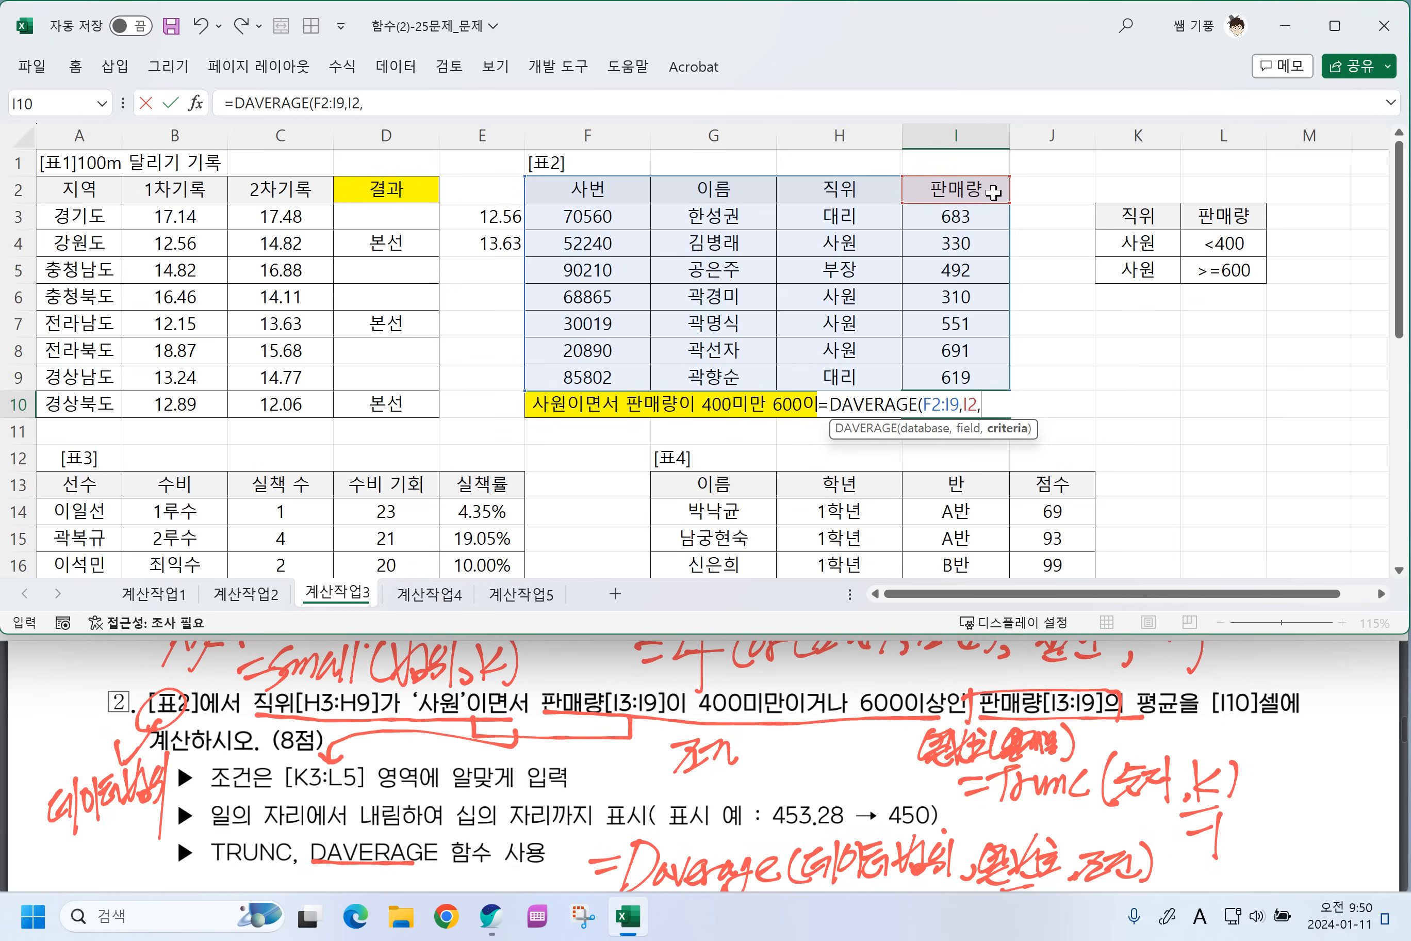
drag(1136, 219, 1234, 270)
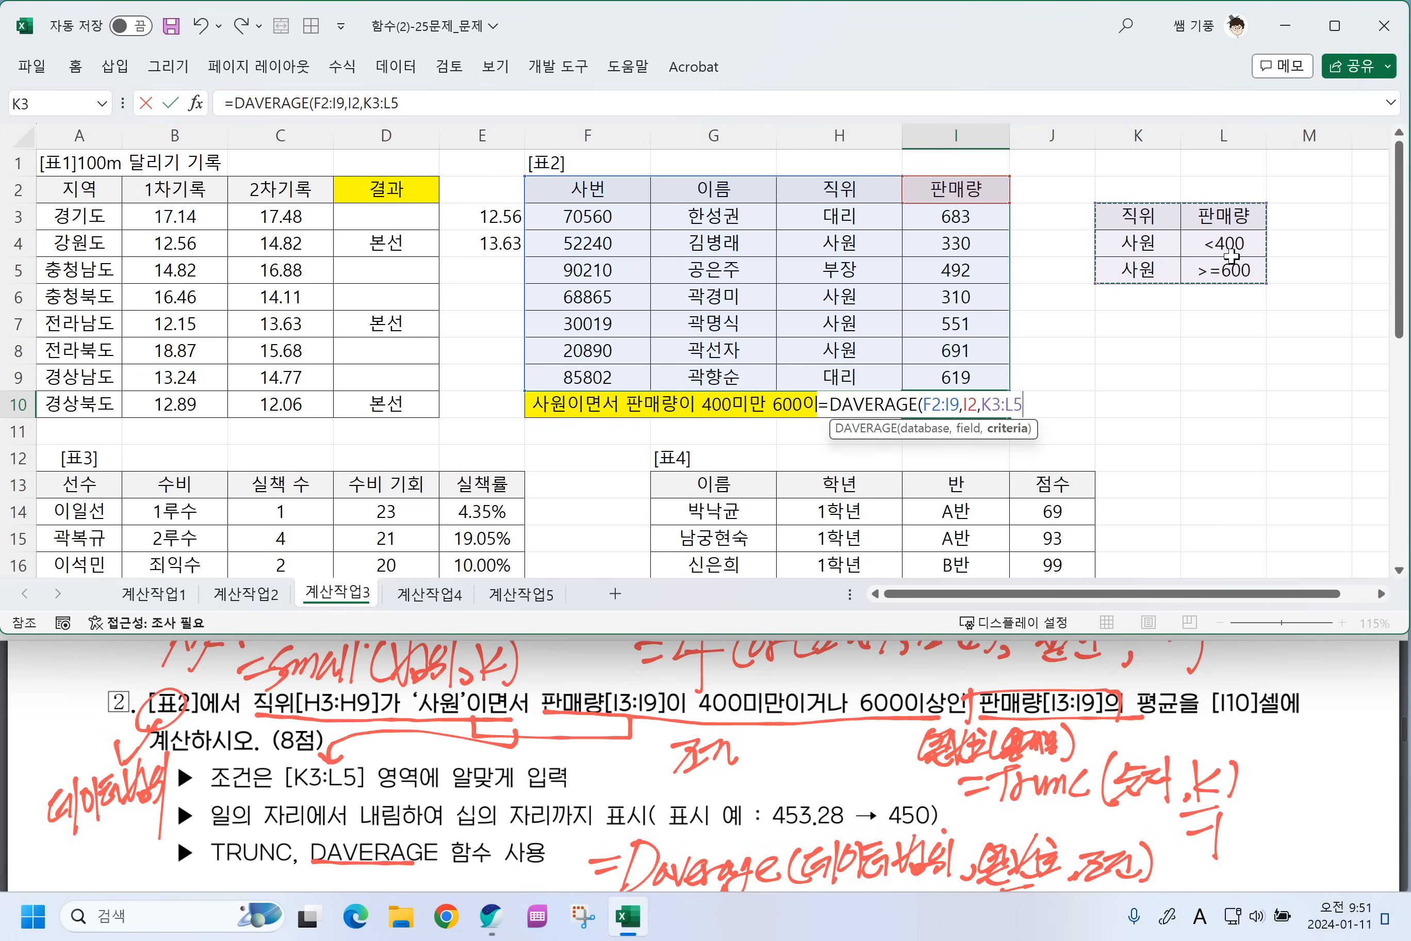
text())
key(Return)
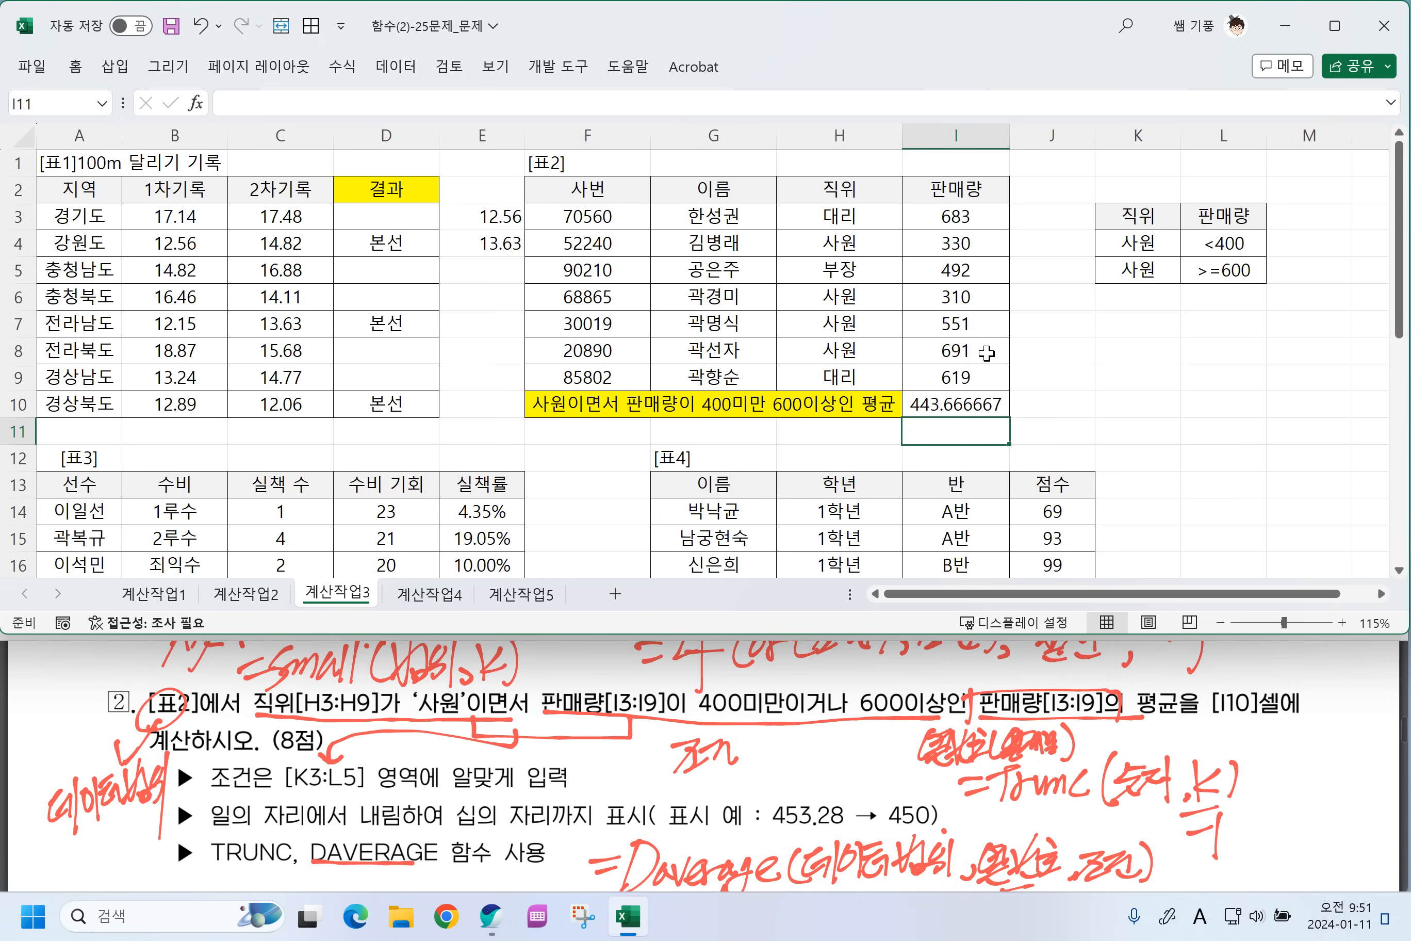
Wrap the DAVERAGE formula in I10 in TRUNC with -1 as the number of digits, and review the finished formula.
click(960, 402)
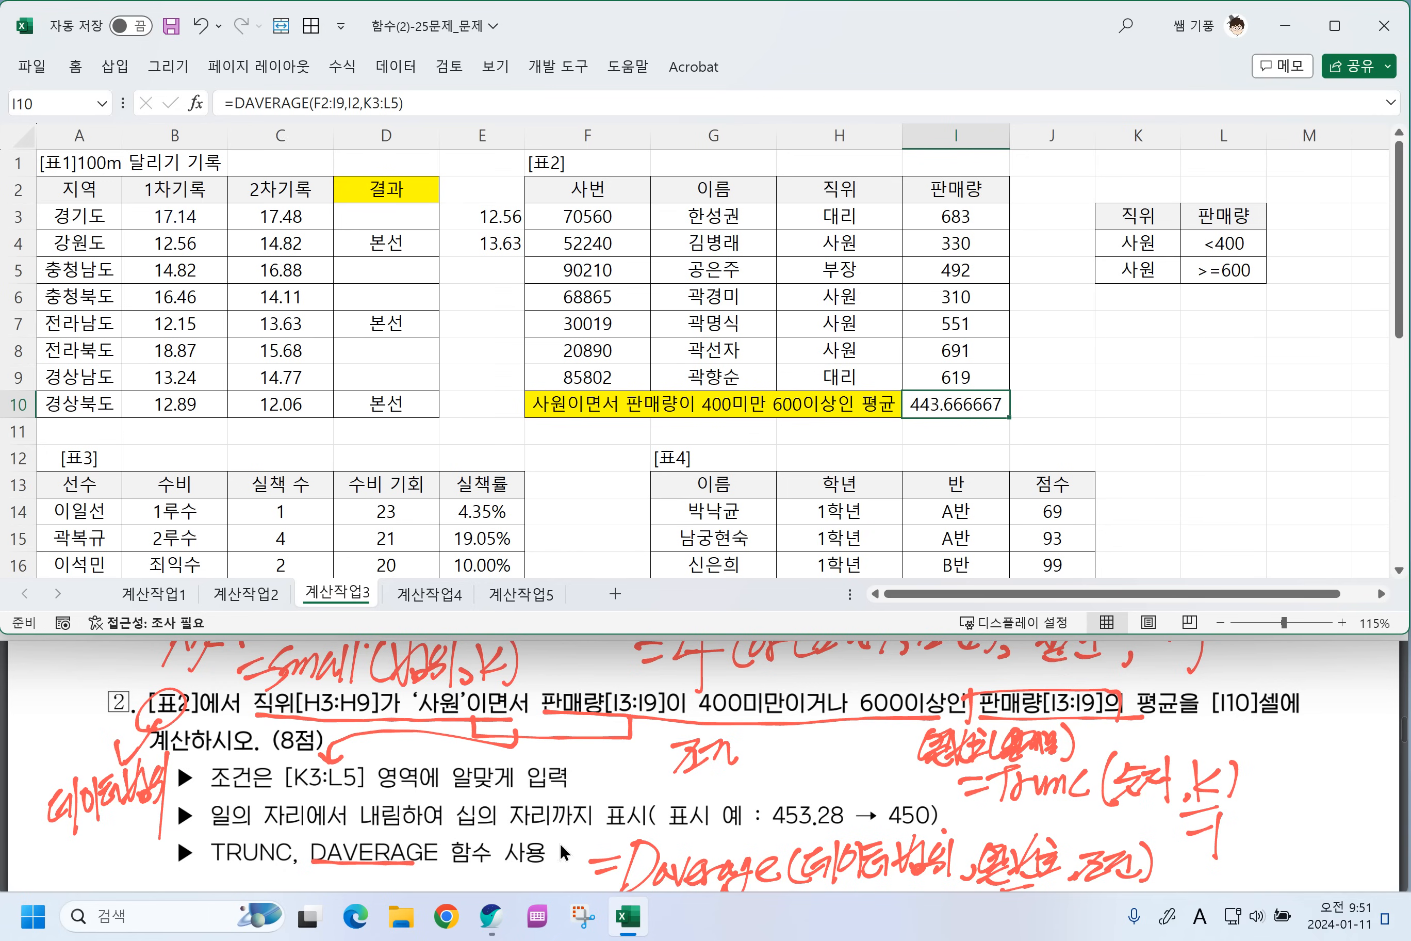
double_click(928, 402)
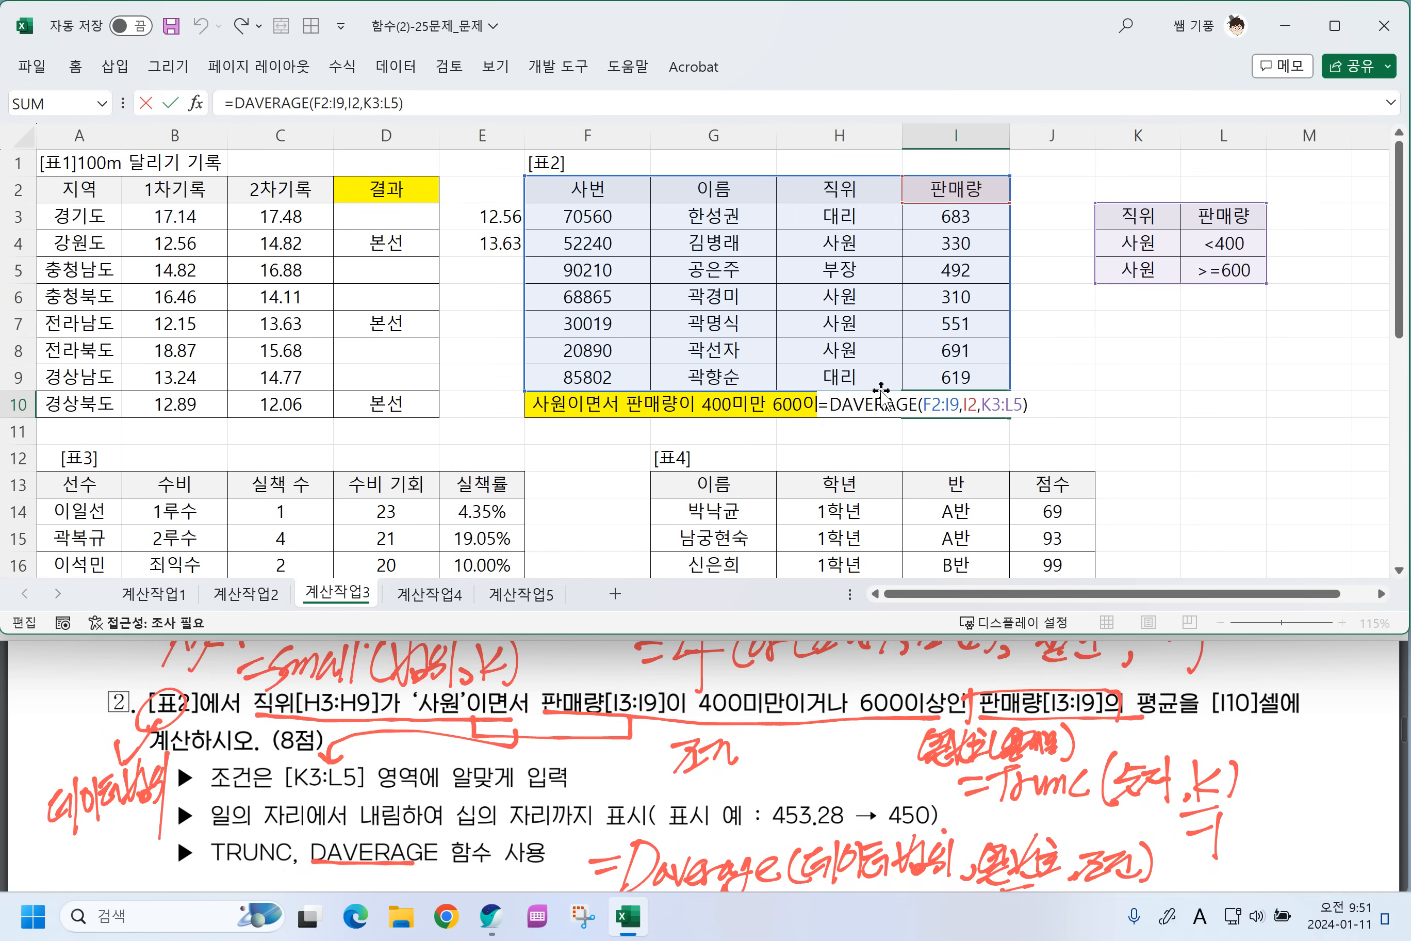
text(TRUNC)
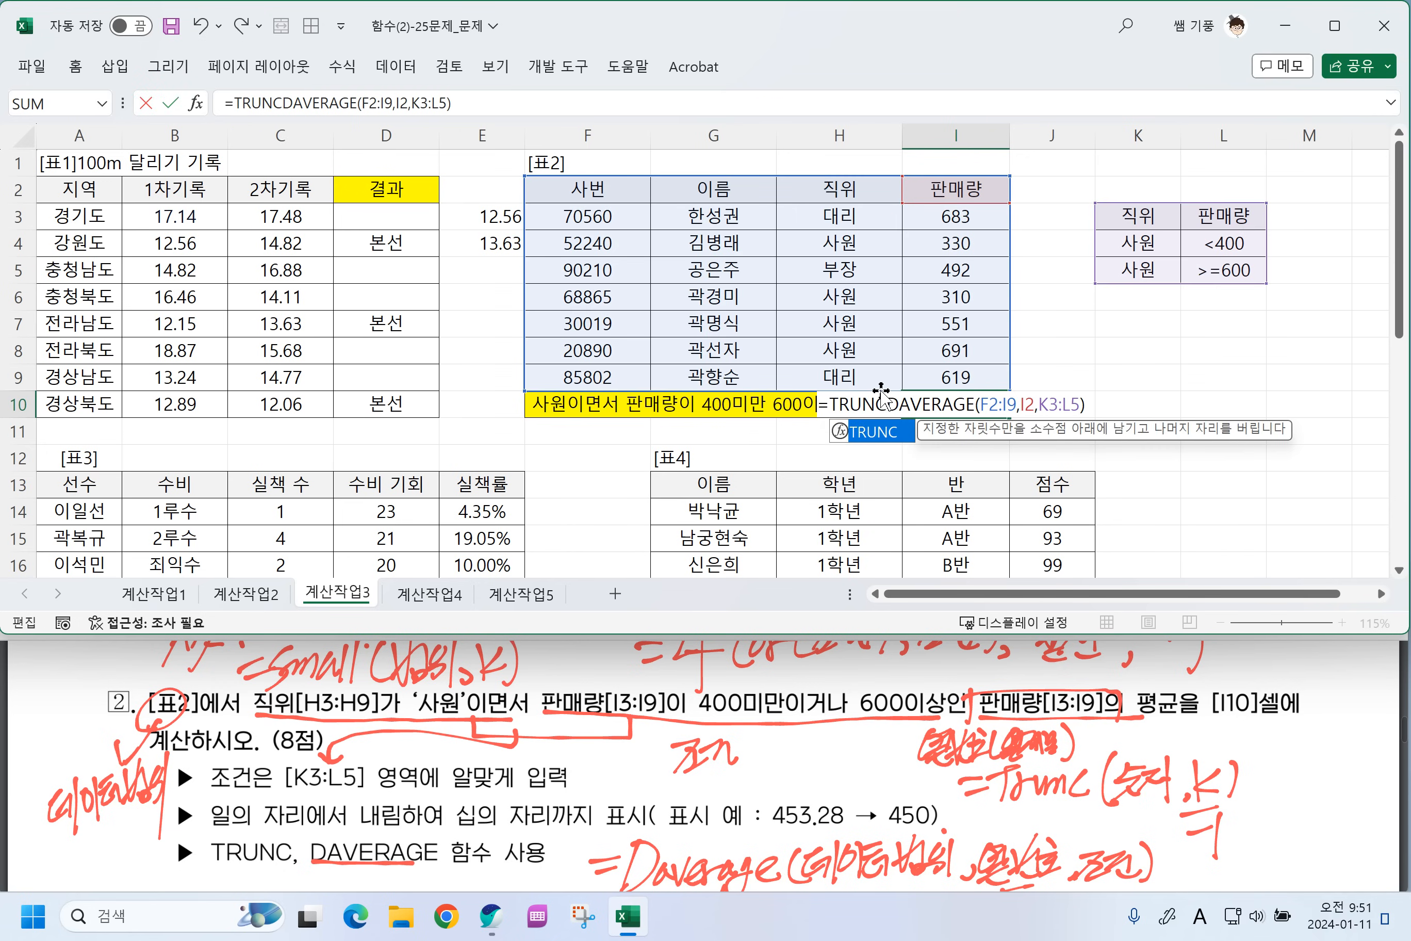
text(()
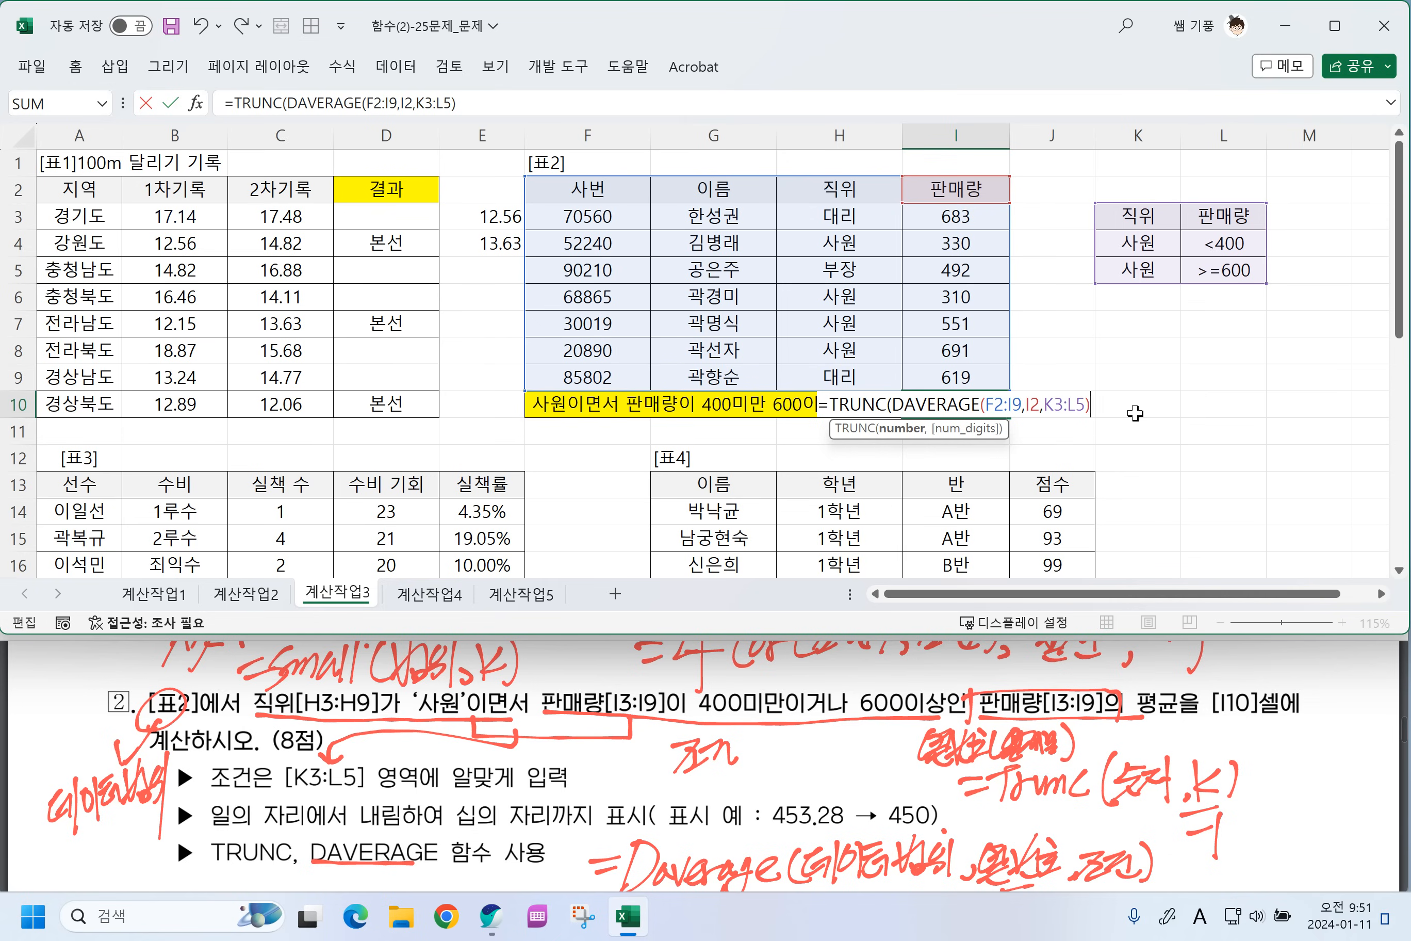
text(,-1)
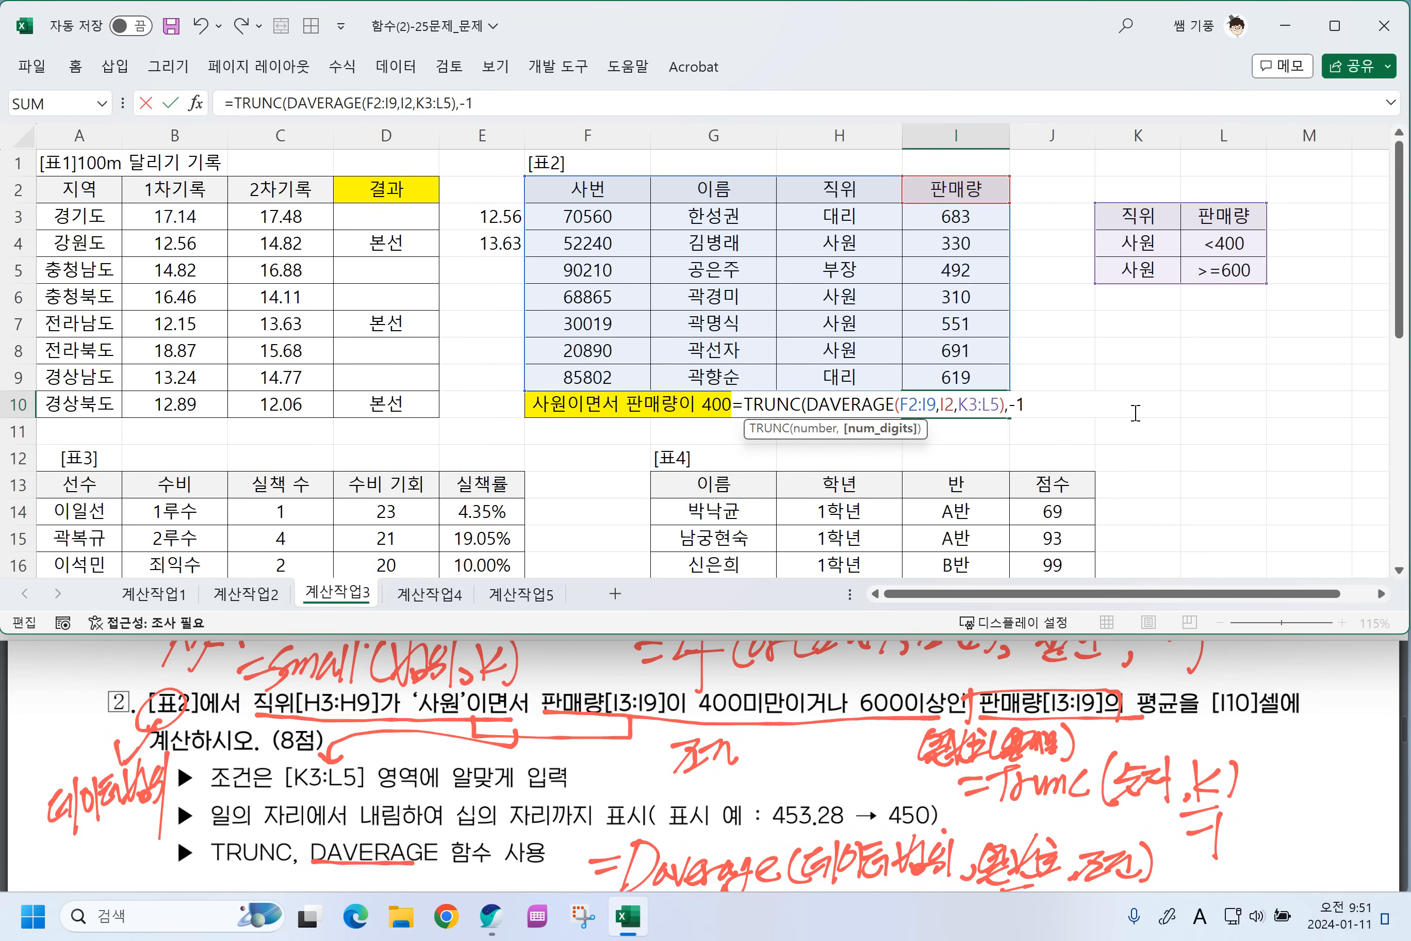
text())
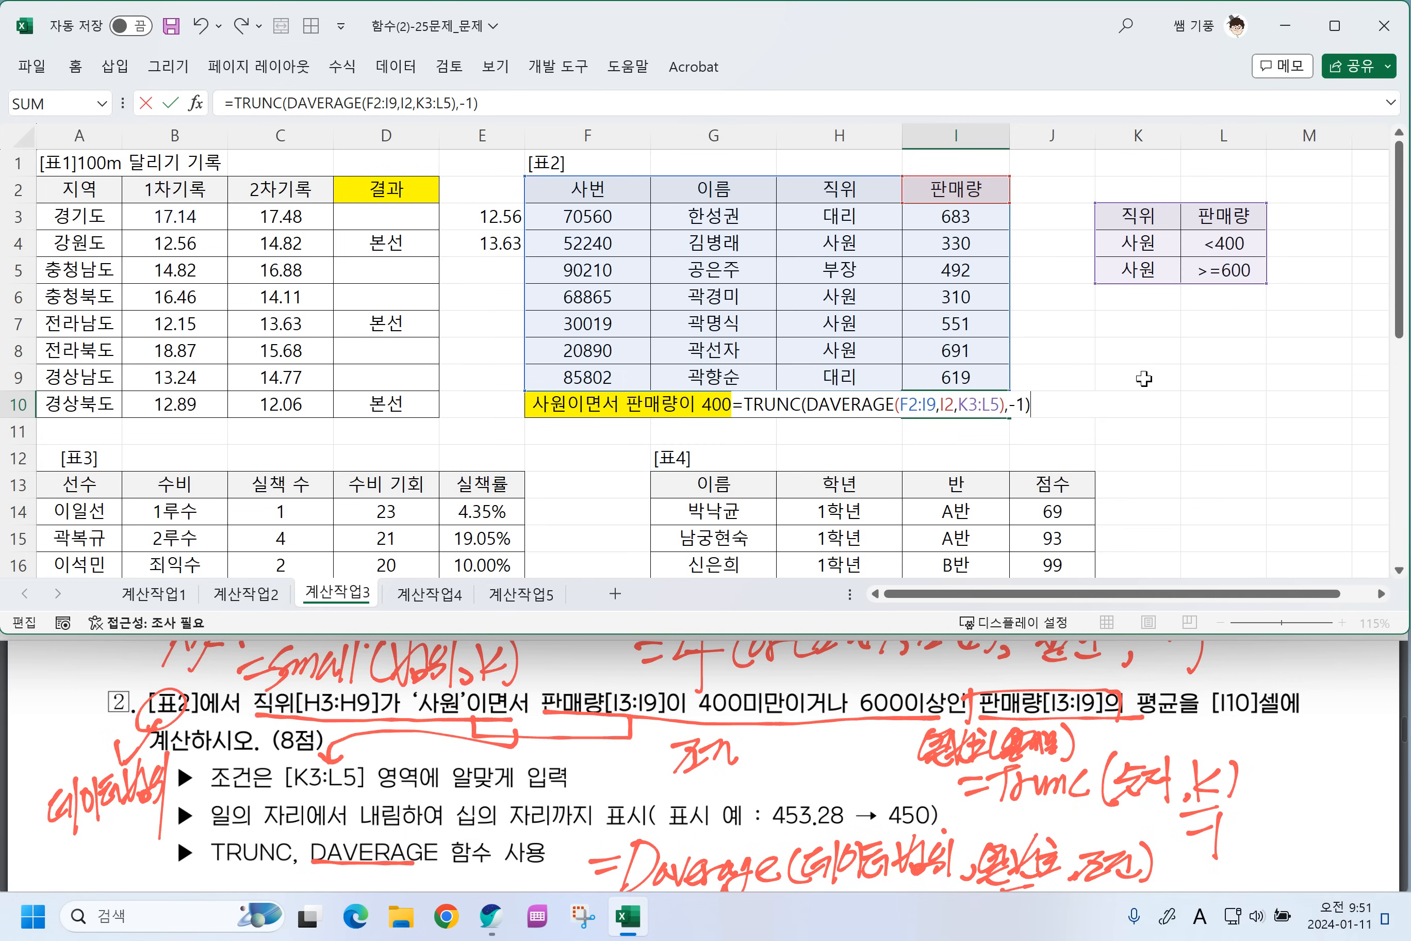
key(Return)
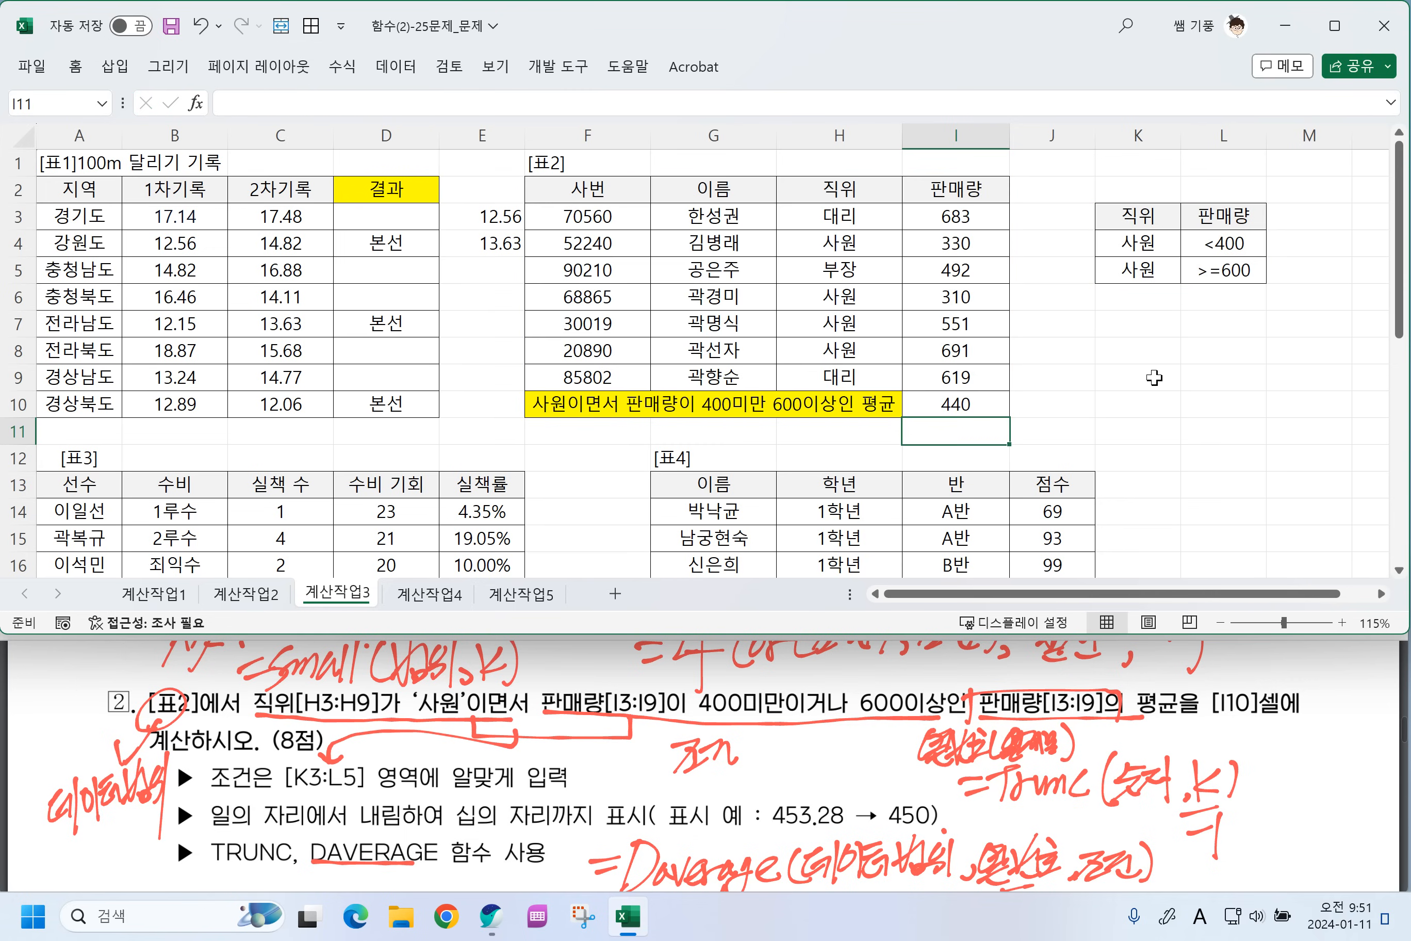
double_click(966, 401)
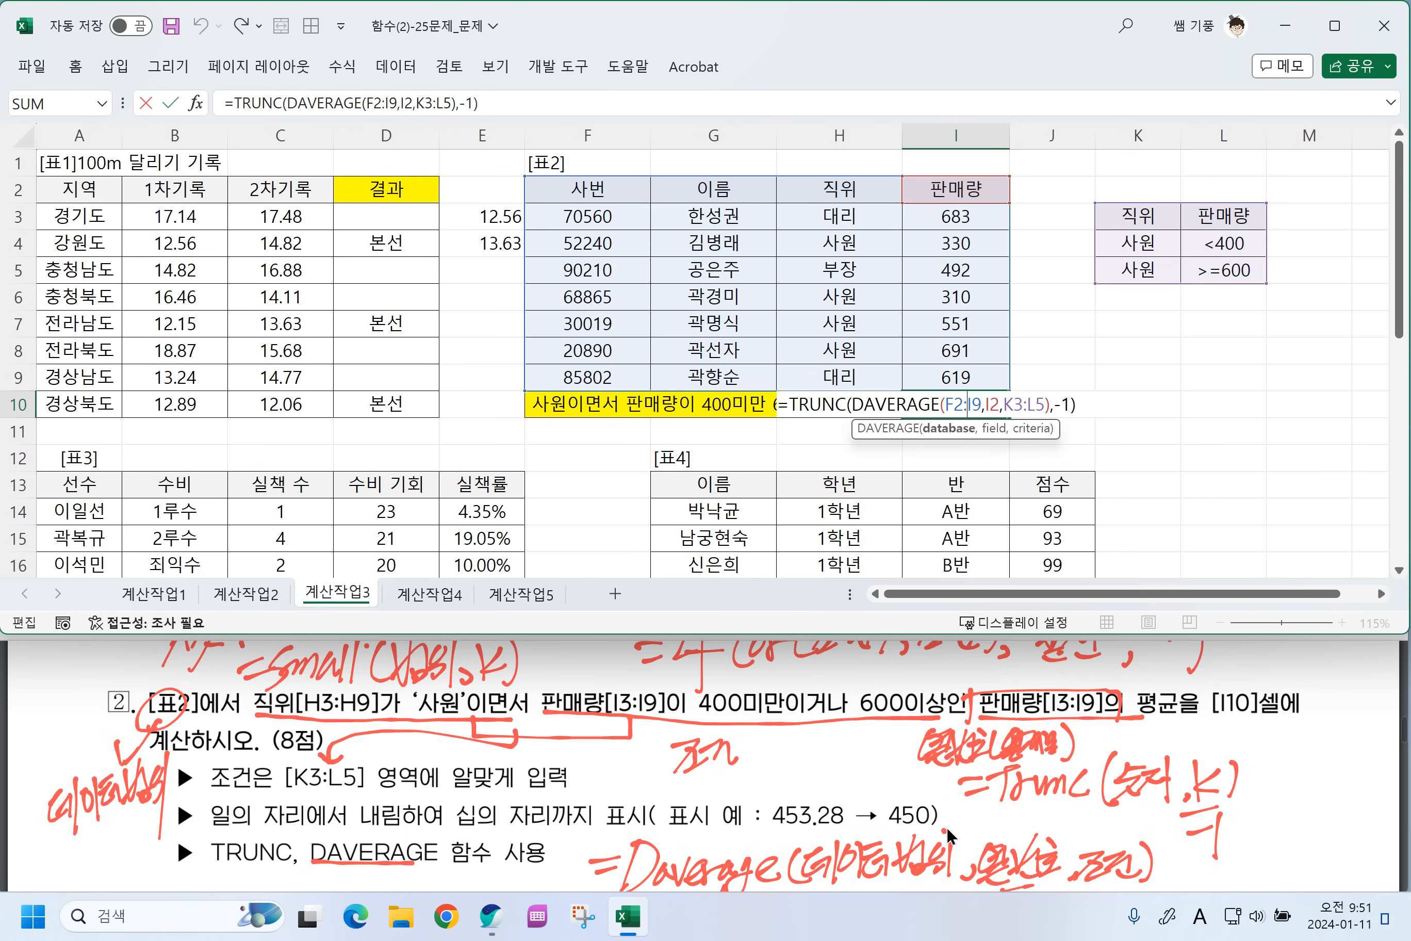
key(Return)
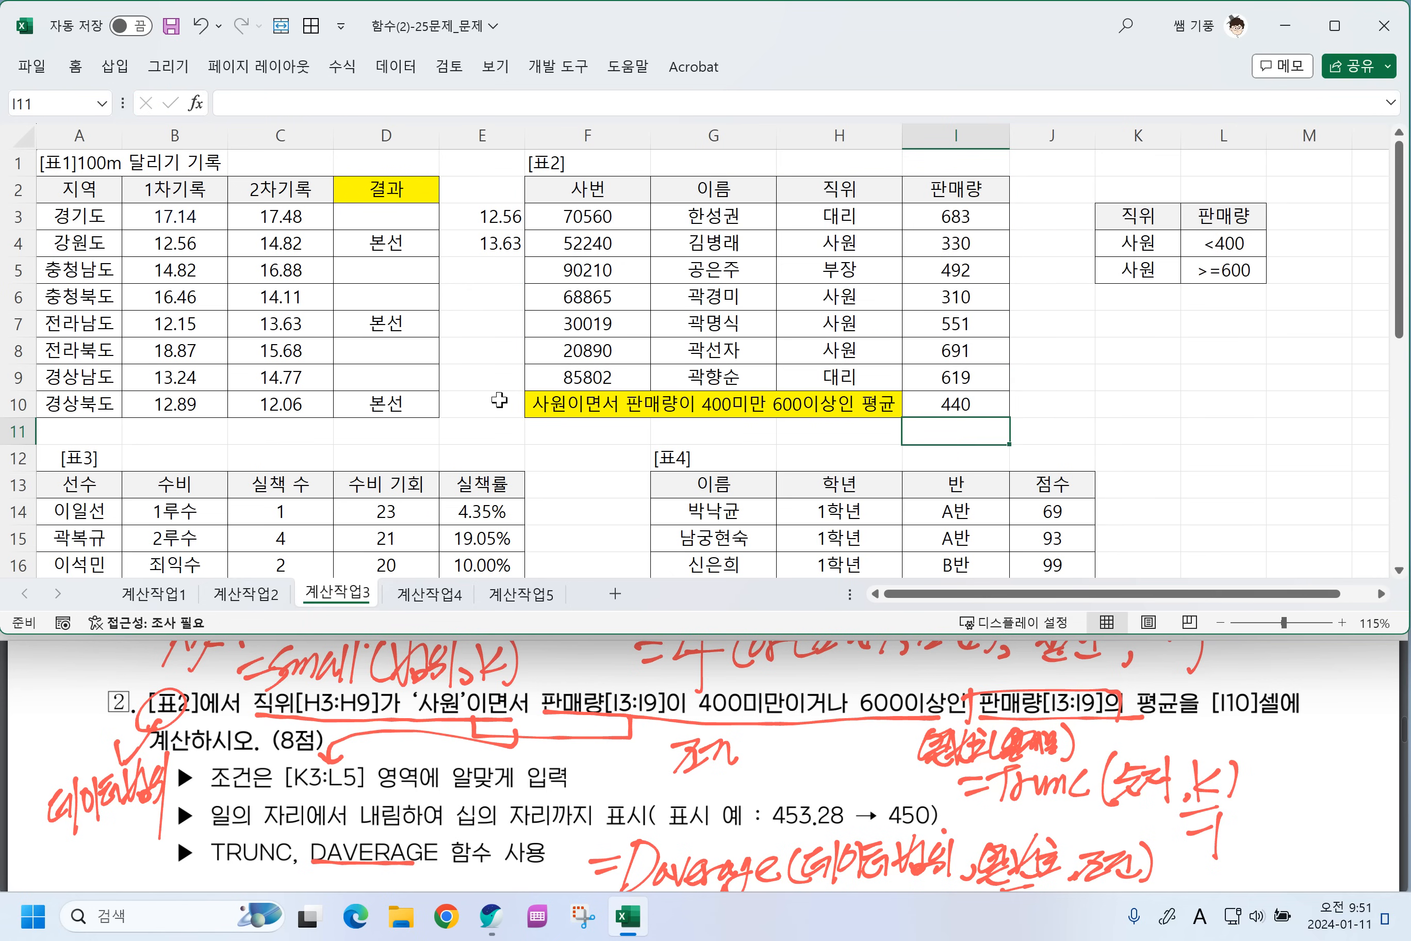
Switch to the exercise PDF's question 3, underline the 수비 range, the '루수' condition and the 실책률 range, and circle 합계.
scroll(500, 400, down, 3)
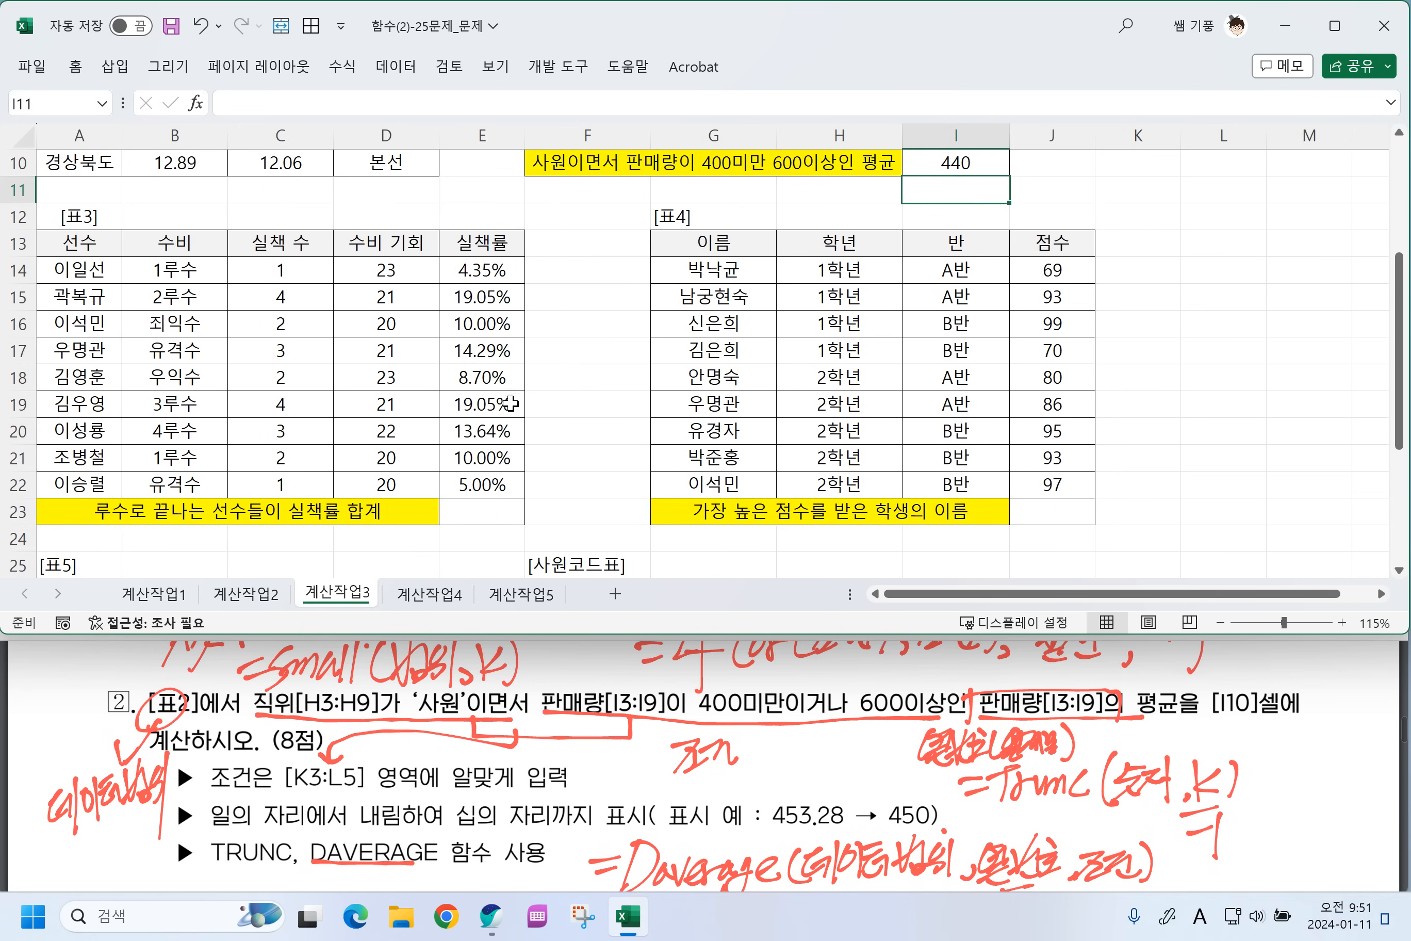
click(477, 510)
click(392, 742)
scroll(391, 742, down, 3)
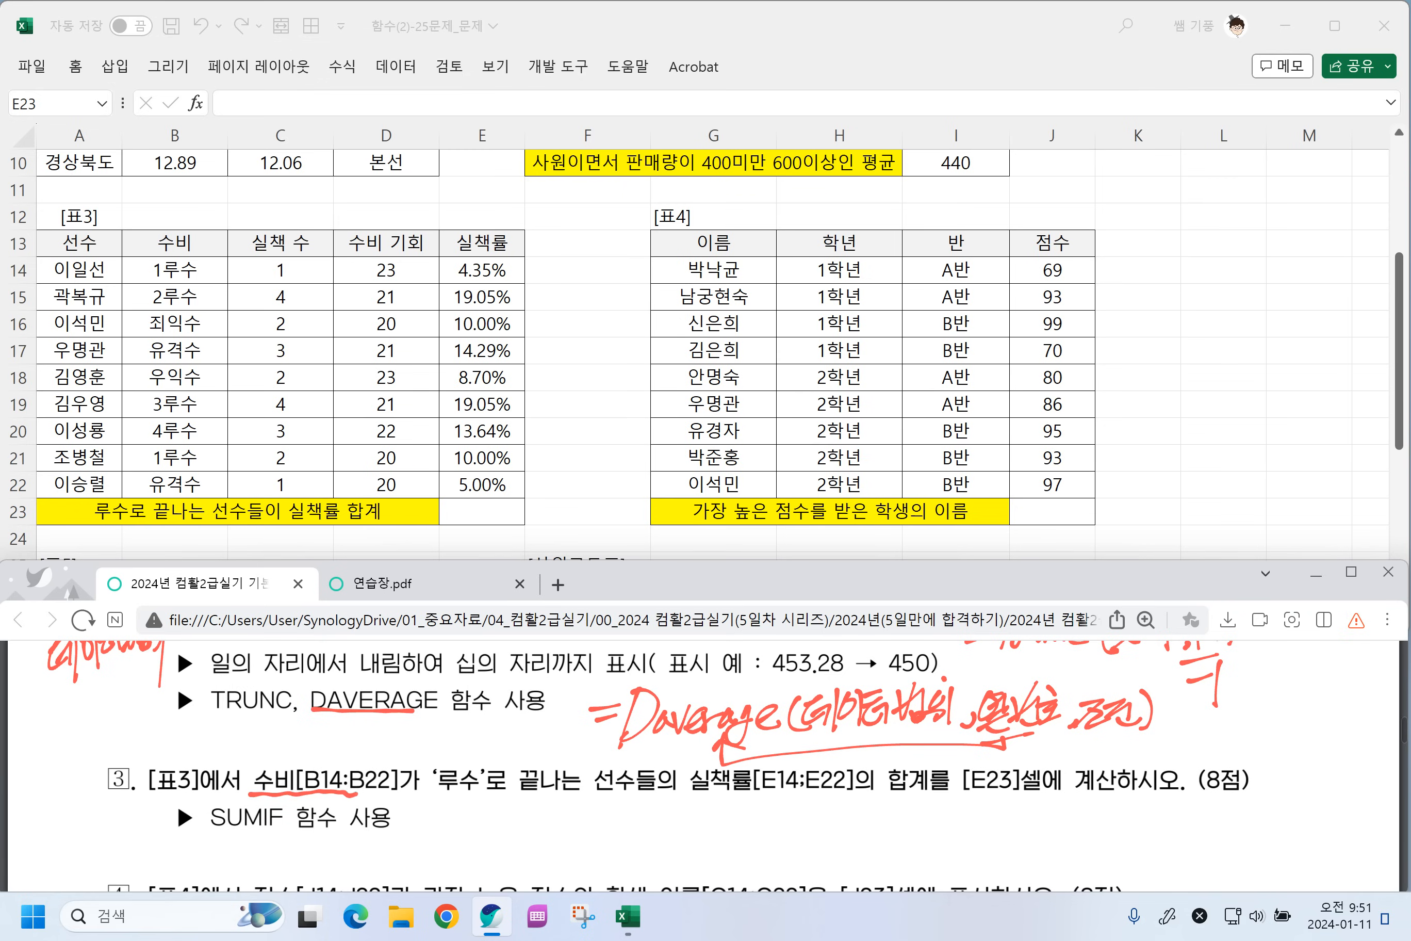
drag(429, 799, 464, 793)
drag(676, 800, 824, 792)
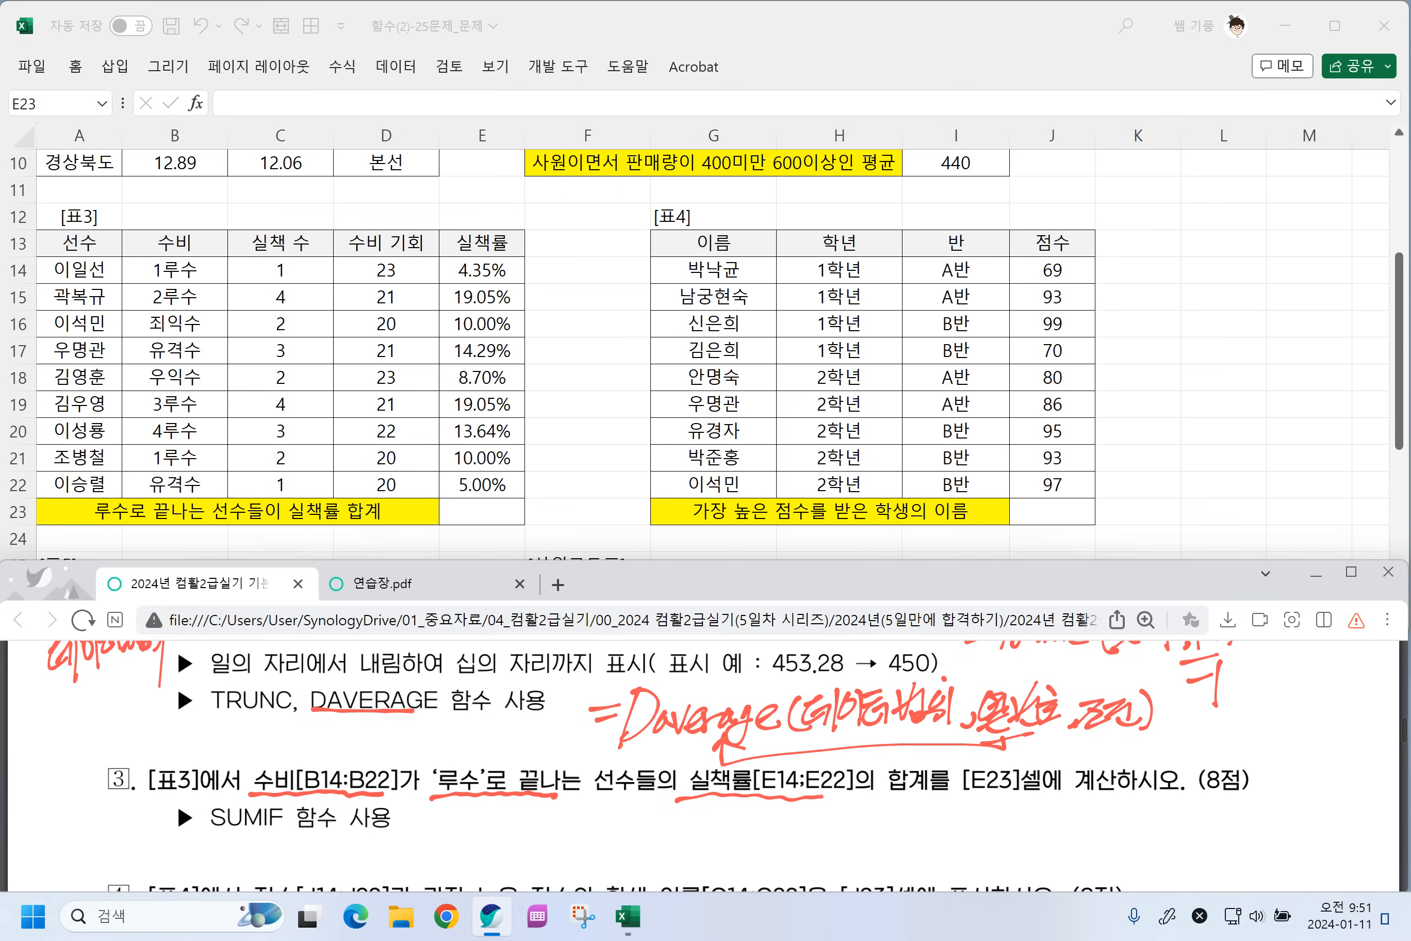
drag(909, 807, 929, 764)
Handwrite the syntax =sumif(조건범위, 조건, 합계범위) below question 3 and draw a line linking 합계범위 back to the function name.
mouse_move(515, 841)
mouse_down()
mouse_move(514, 862)
mouse_move(492, 862)
mouse_up()
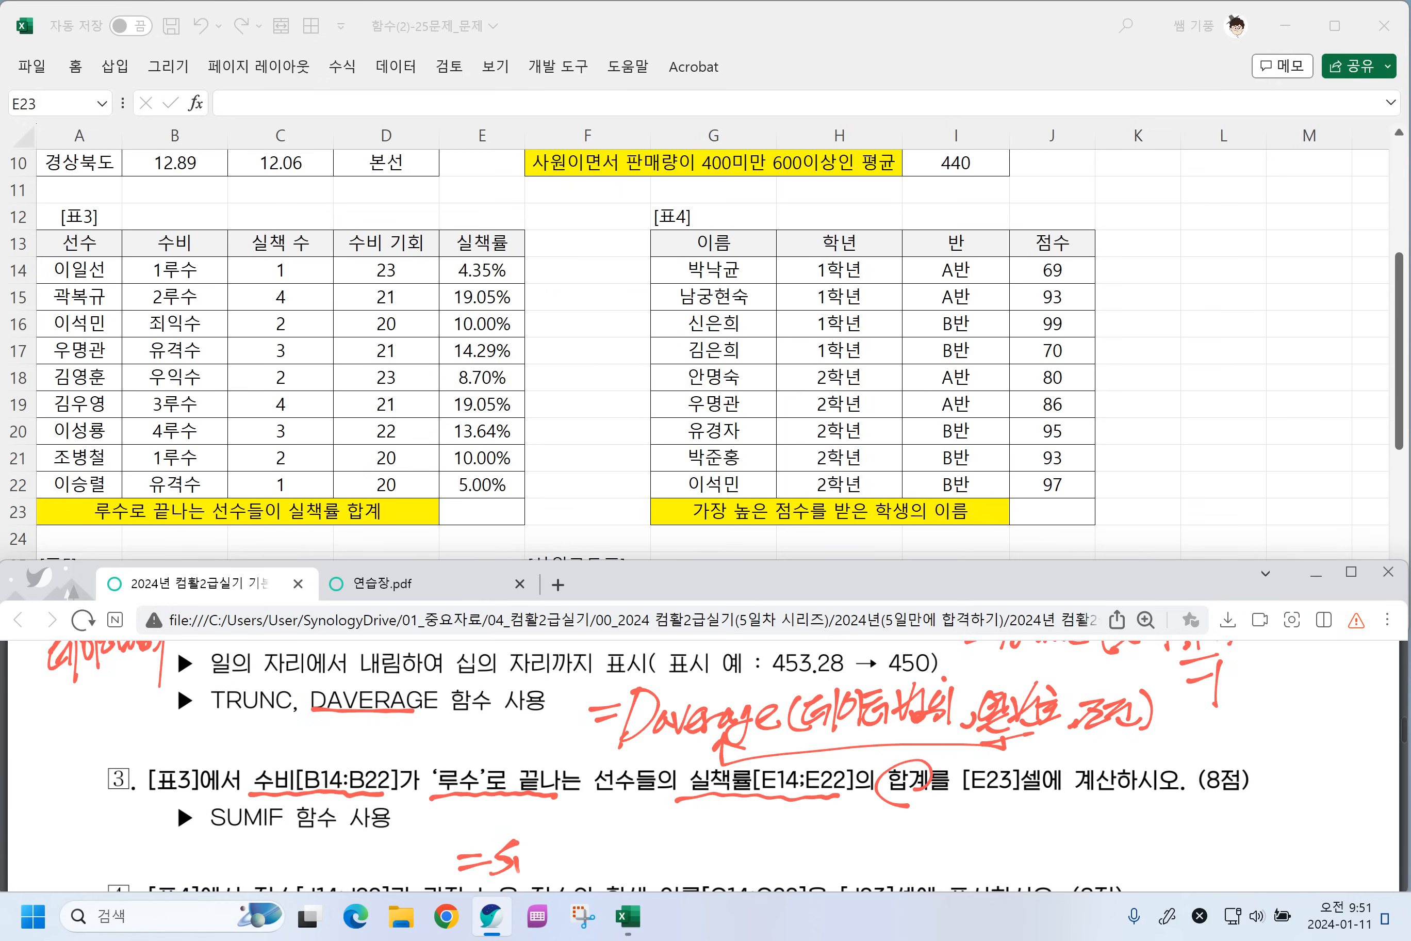
mouse_move(606, 818)
mouse_down()
mouse_move(580, 890)
mouse_move(602, 856)
mouse_up()
mouse_move(625, 842)
mouse_down()
mouse_move(624, 876)
mouse_move(672, 876)
mouse_up()
mouse_move(675, 841)
mouse_down()
mouse_move(693, 837)
mouse_move(698, 870)
mouse_up()
drag(679, 860, 715, 876)
mouse_move(723, 839)
mouse_down()
mouse_move(722, 880)
mouse_move(795, 865)
mouse_move(777, 874)
mouse_up()
drag(817, 868, 803, 882)
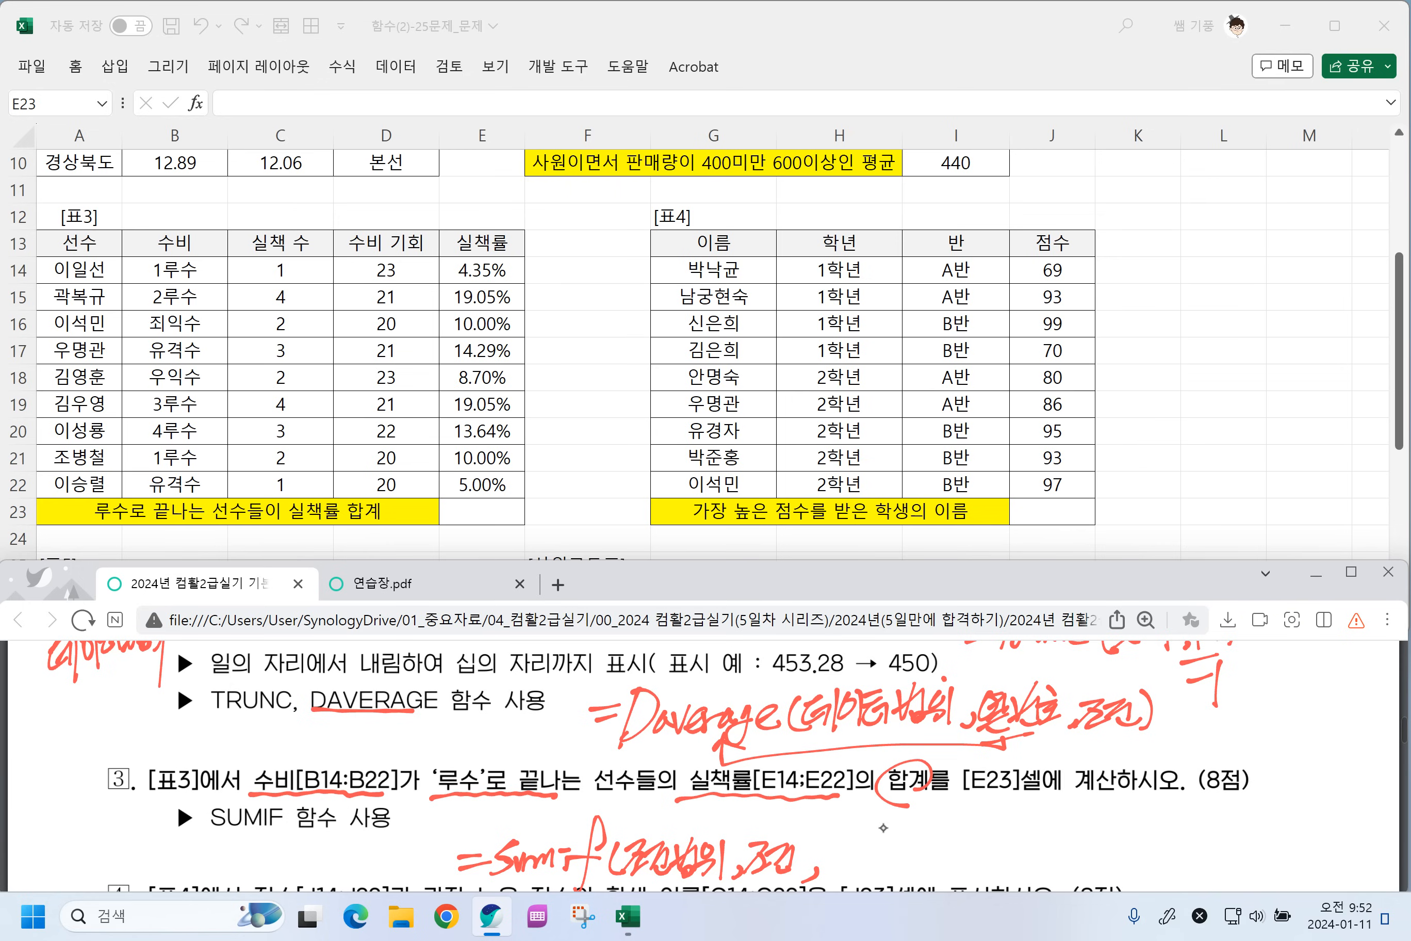
drag(829, 846, 837, 851)
mouse_move(819, 858)
mouse_down()
mouse_move(837, 872)
mouse_move(842, 851)
mouse_up()
drag(854, 837, 864, 852)
mouse_move(835, 866)
mouse_down()
mouse_move(847, 879)
mouse_move(887, 872)
mouse_up()
mouse_move(892, 839)
mouse_down()
mouse_move(906, 872)
mouse_move(915, 838)
mouse_up()
drag(905, 846, 949, 880)
drag(956, 841, 956, 876)
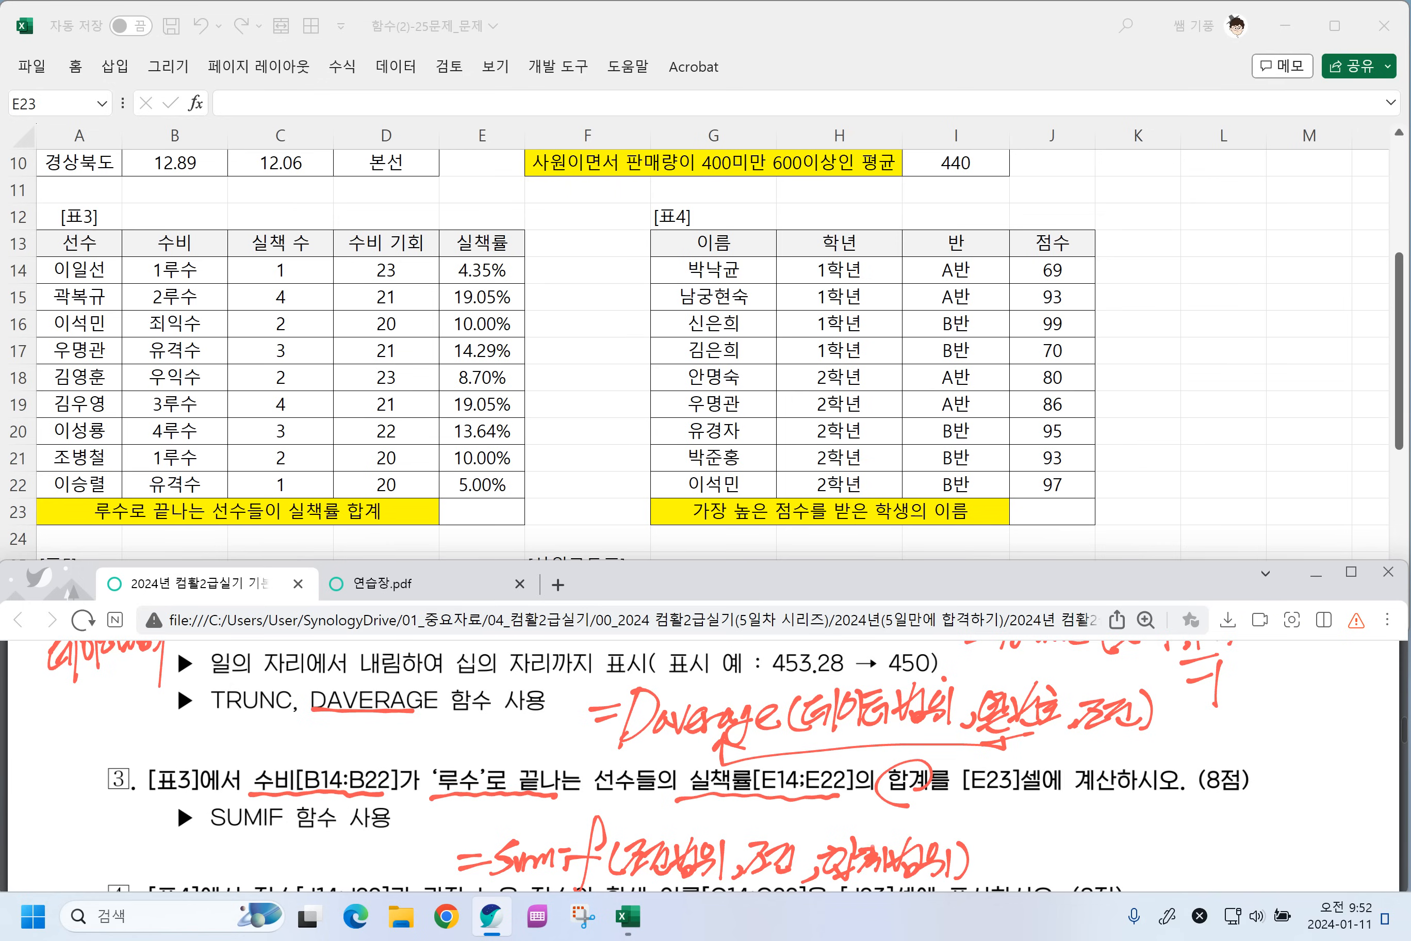
mouse_move(875, 845)
mouse_down()
mouse_move(565, 825)
mouse_move(535, 854)
mouse_up()
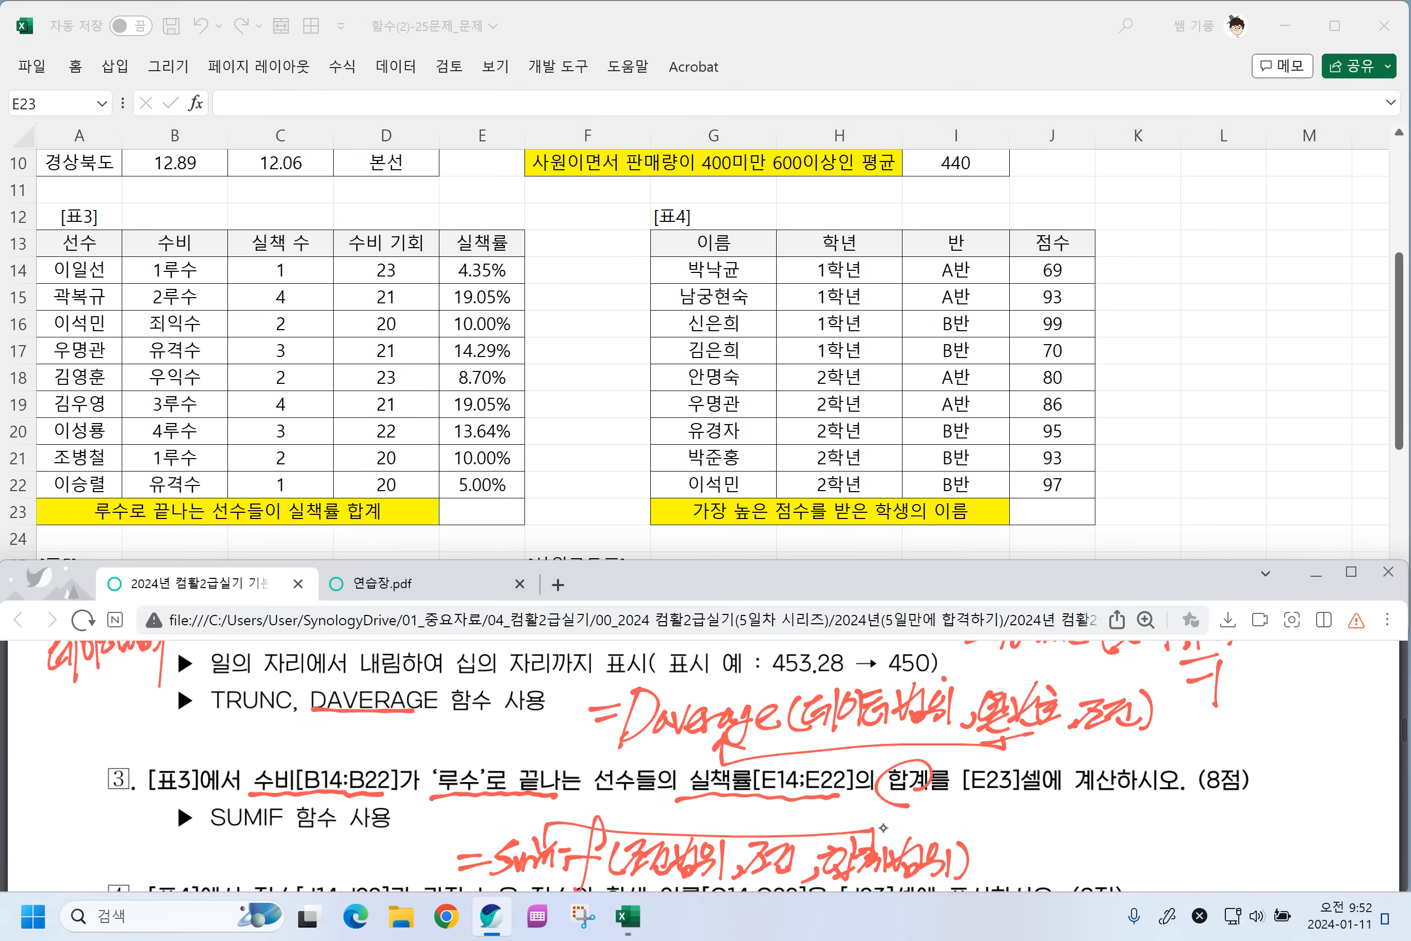
Label question 3's 수비 range as 조건범위, the '루수' text as 조건 and the 실책률 range as 합계범위.
drag(256, 769, 405, 759)
mouse_move(298, 804)
mouse_down()
mouse_move(266, 857)
mouse_move(369, 817)
mouse_up()
drag(376, 796, 377, 847)
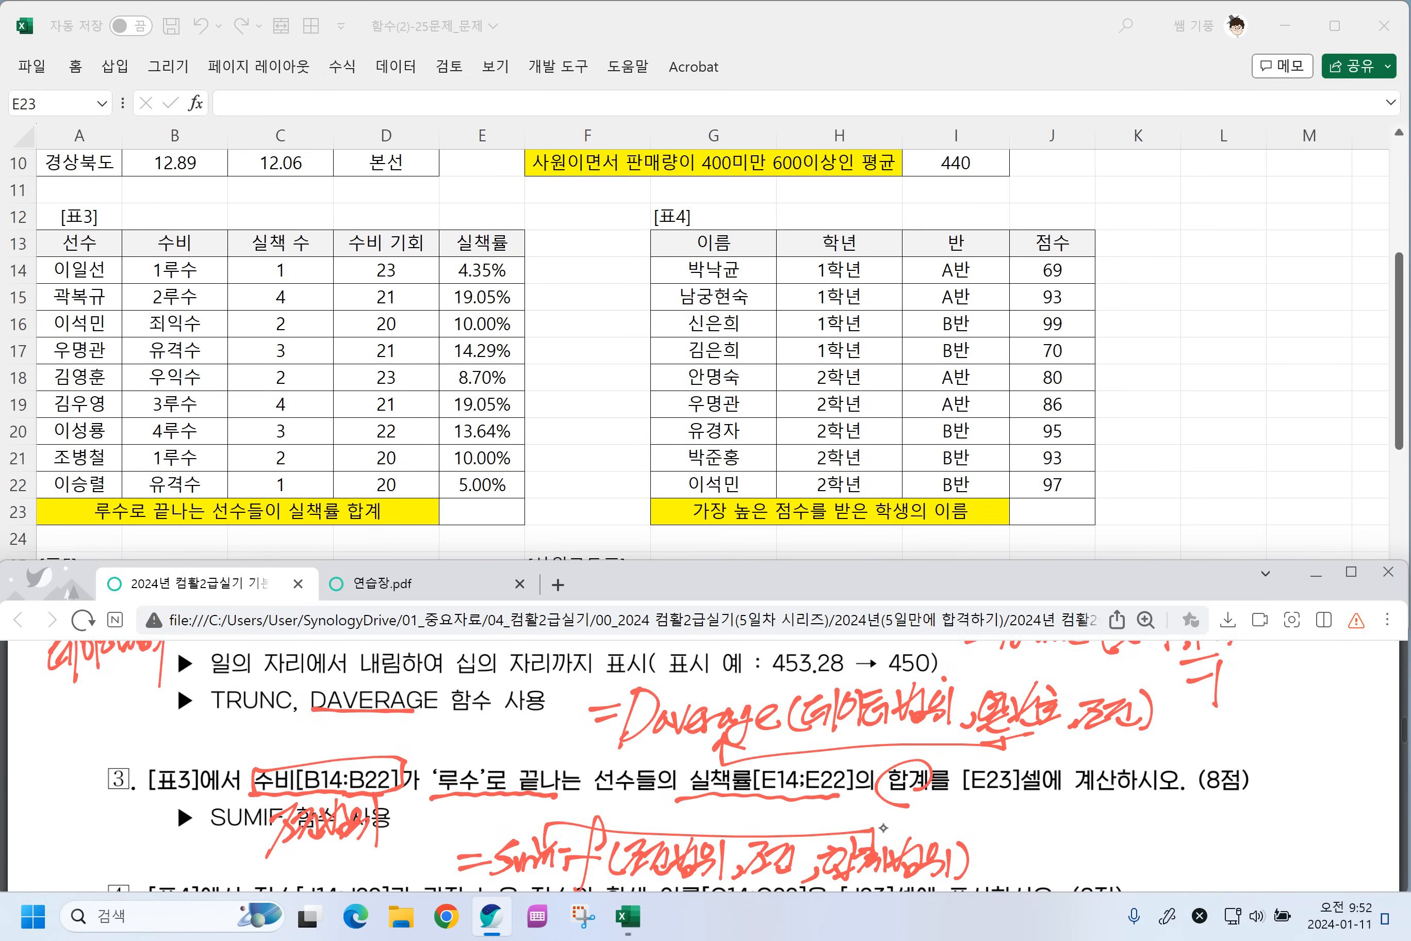
mouse_move(450, 800)
mouse_down()
mouse_move(456, 835)
mouse_move(519, 821)
mouse_up()
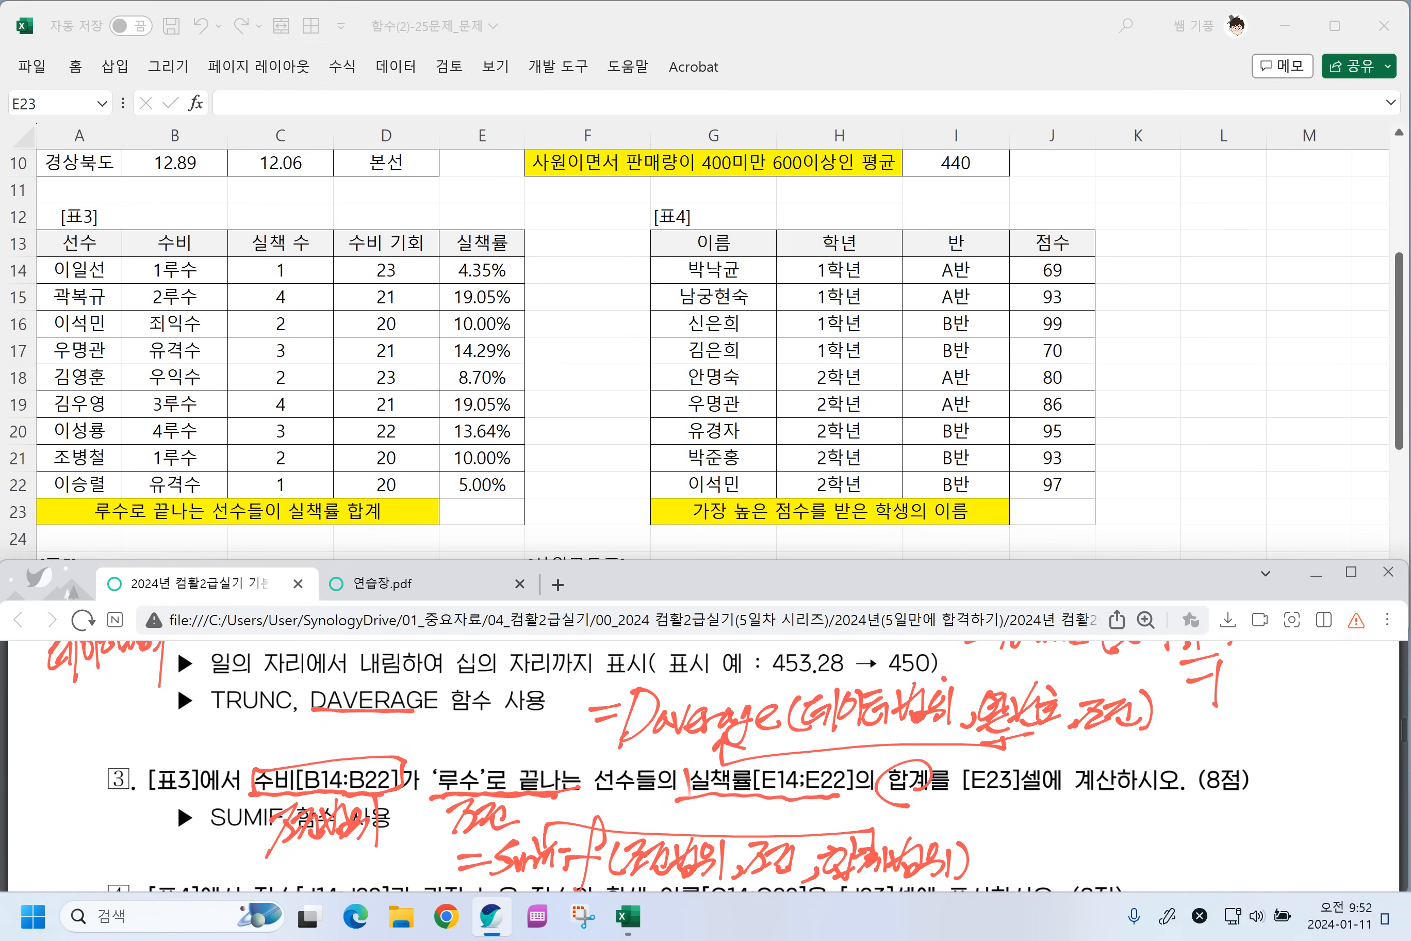
mouse_move(689, 800)
mouse_down()
mouse_move(915, 767)
mouse_move(684, 803)
mouse_move(760, 801)
mouse_move(748, 836)
mouse_move(823, 821)
mouse_move(835, 831)
mouse_up()
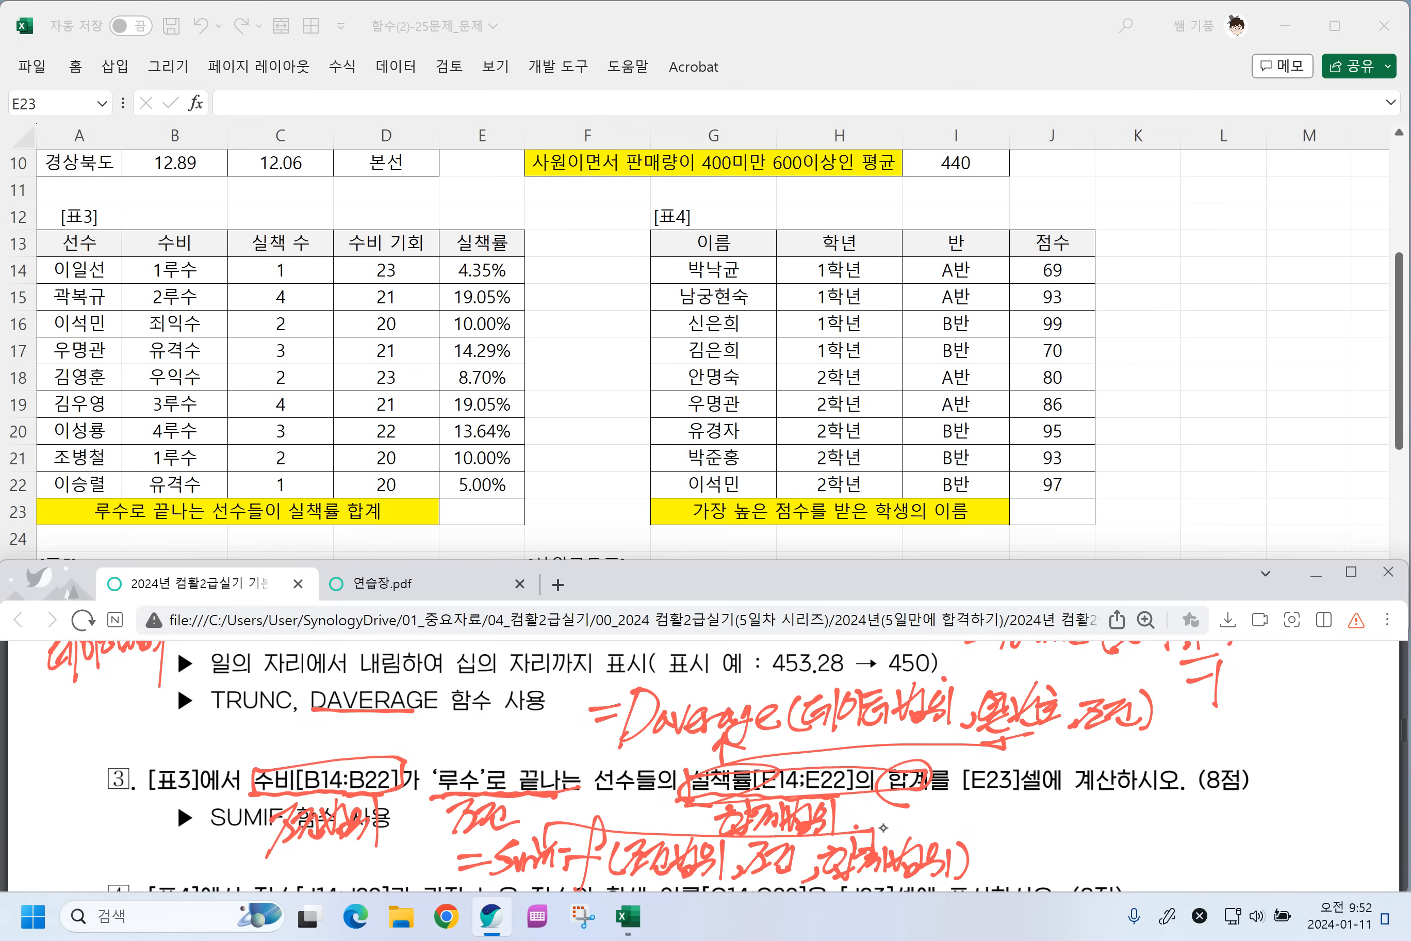
Switch to Excel and enter =SUMIF(B14:B22,"*루수",E14:E22) in E23 to total the 실책률 of players whose 수비 ends in 루수.
click(475, 511)
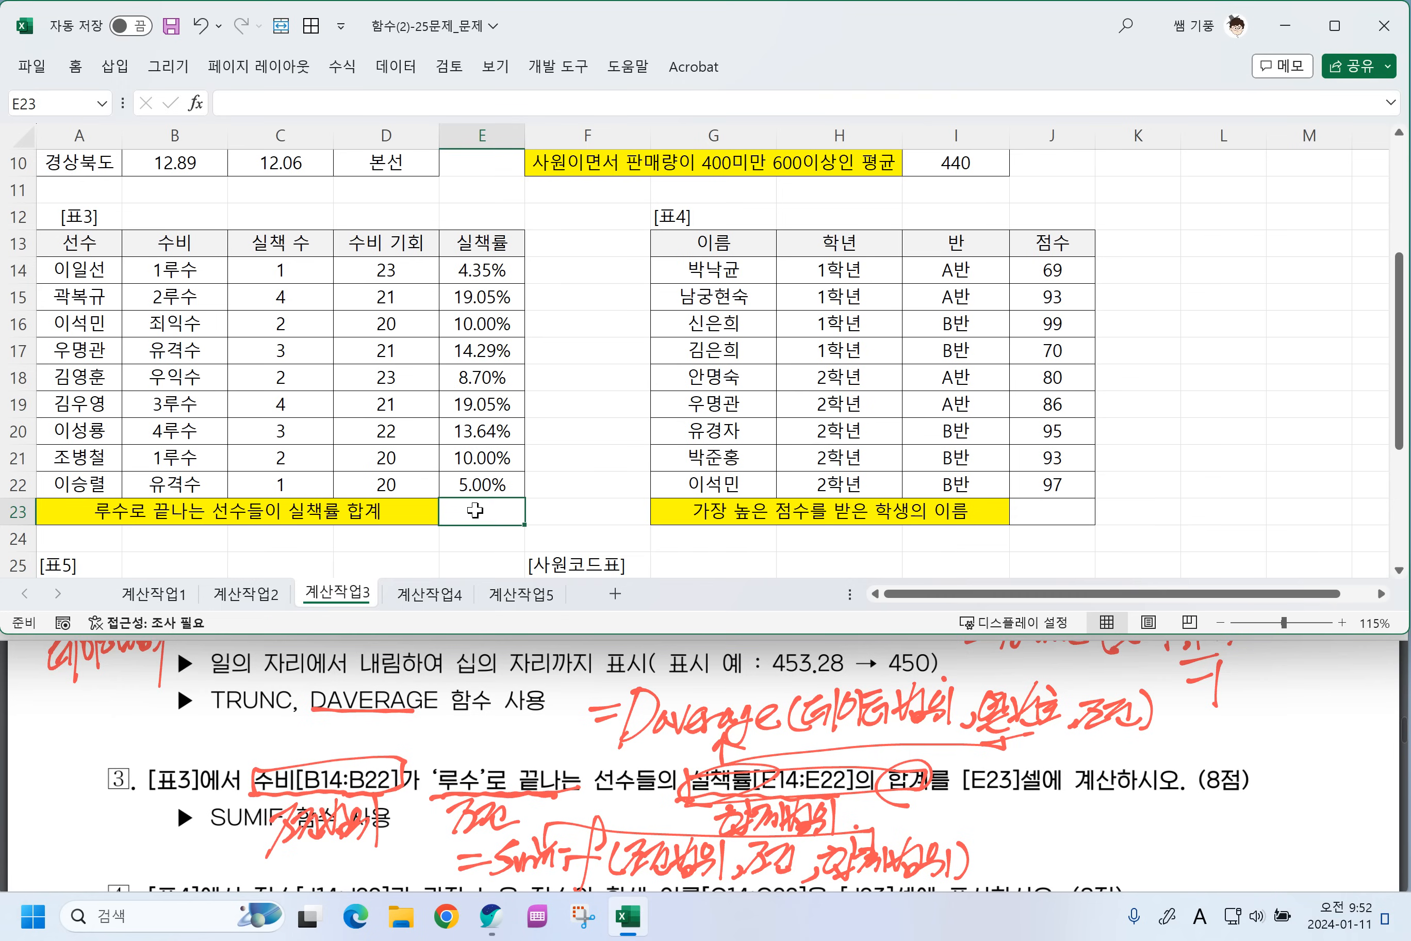
text(=S)
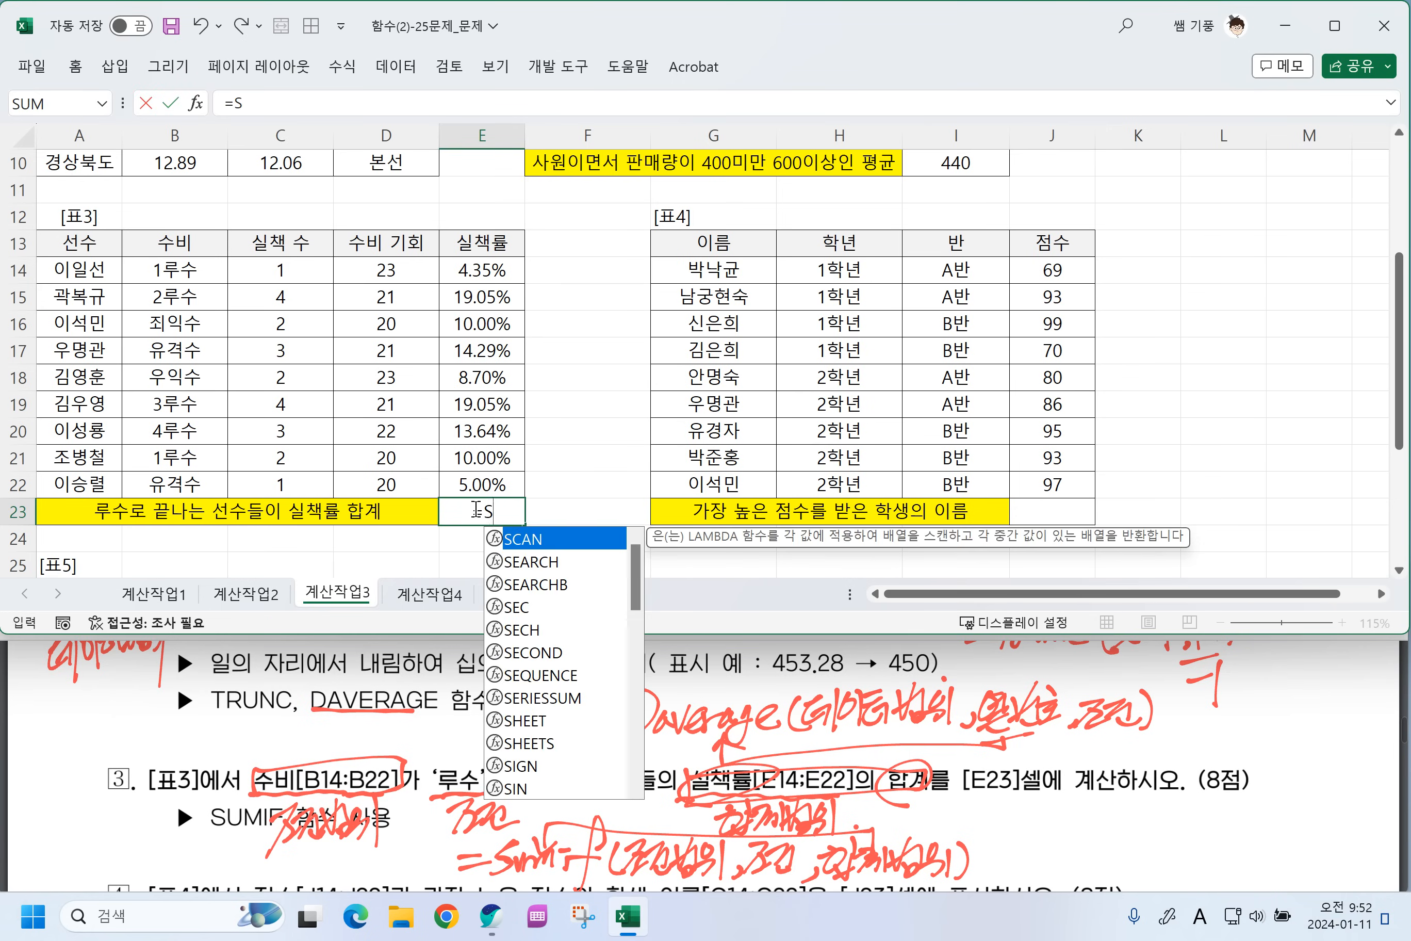
text(UMIF()
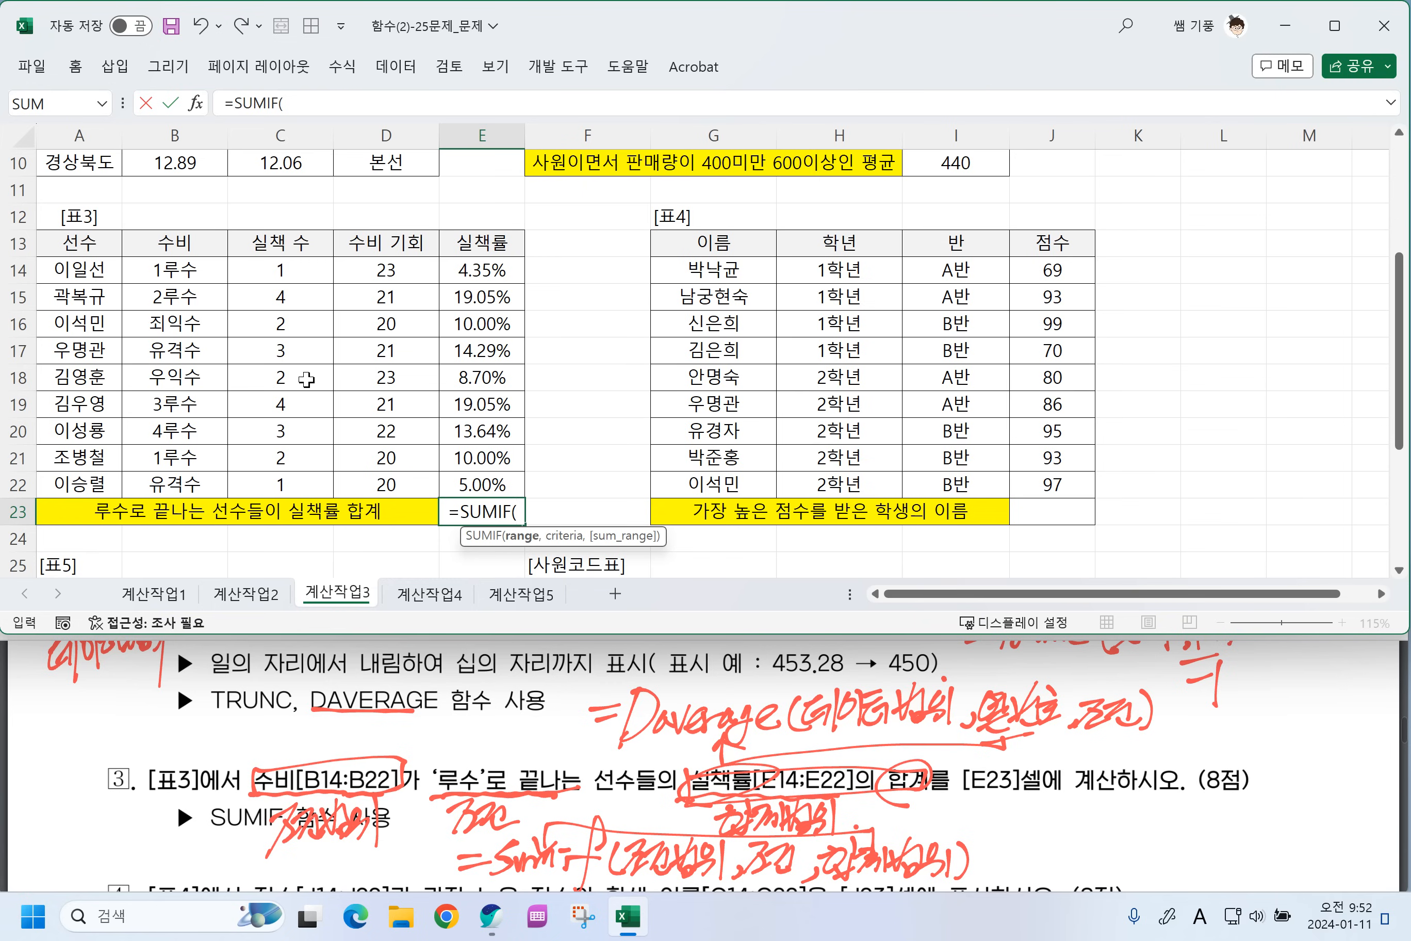
drag(182, 269, 177, 480)
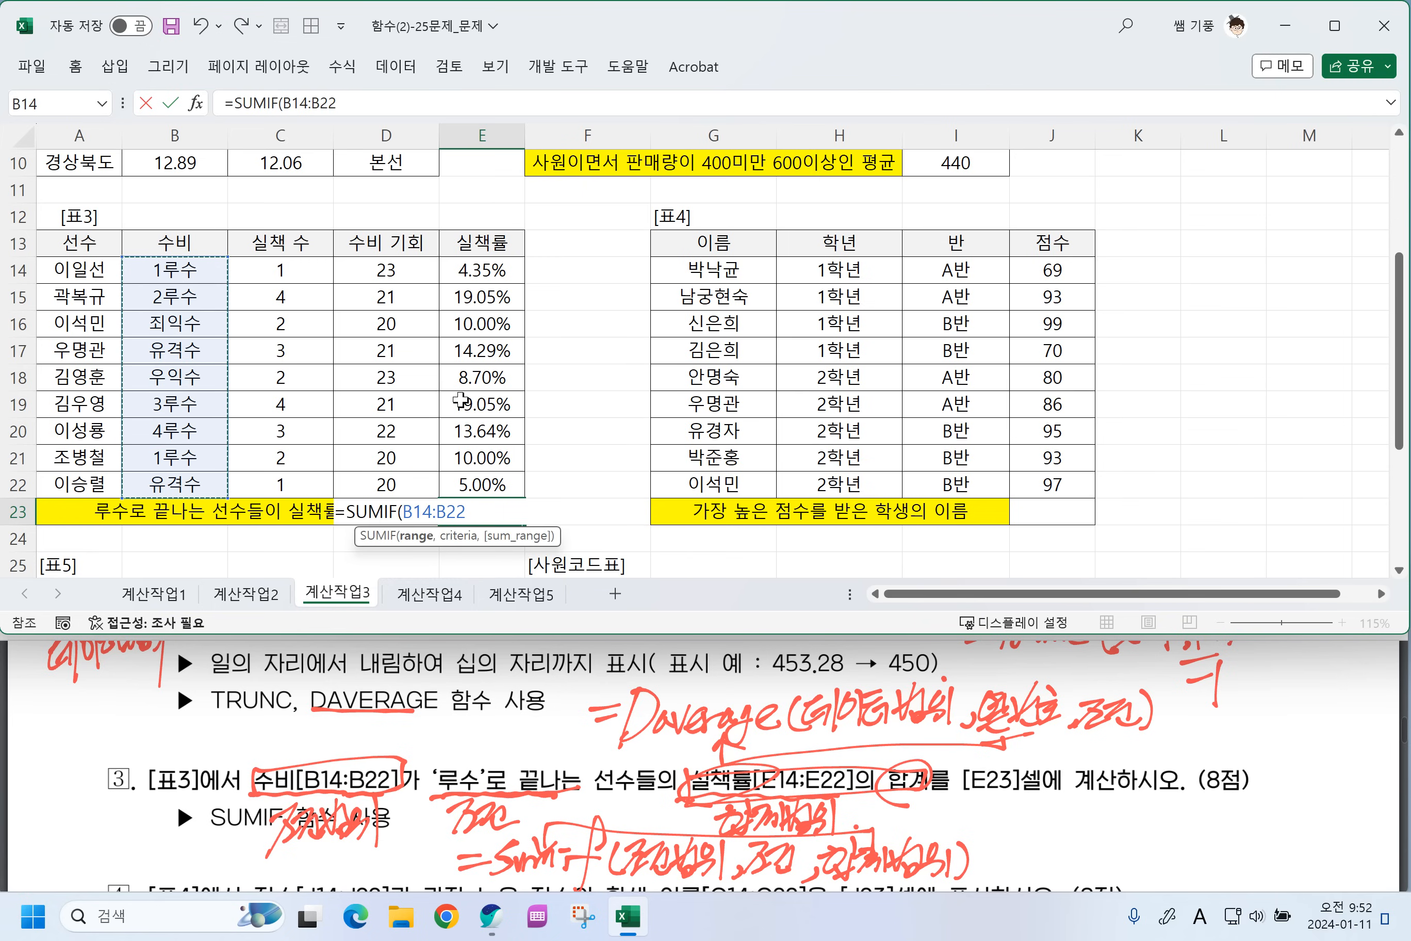
text(,"*)
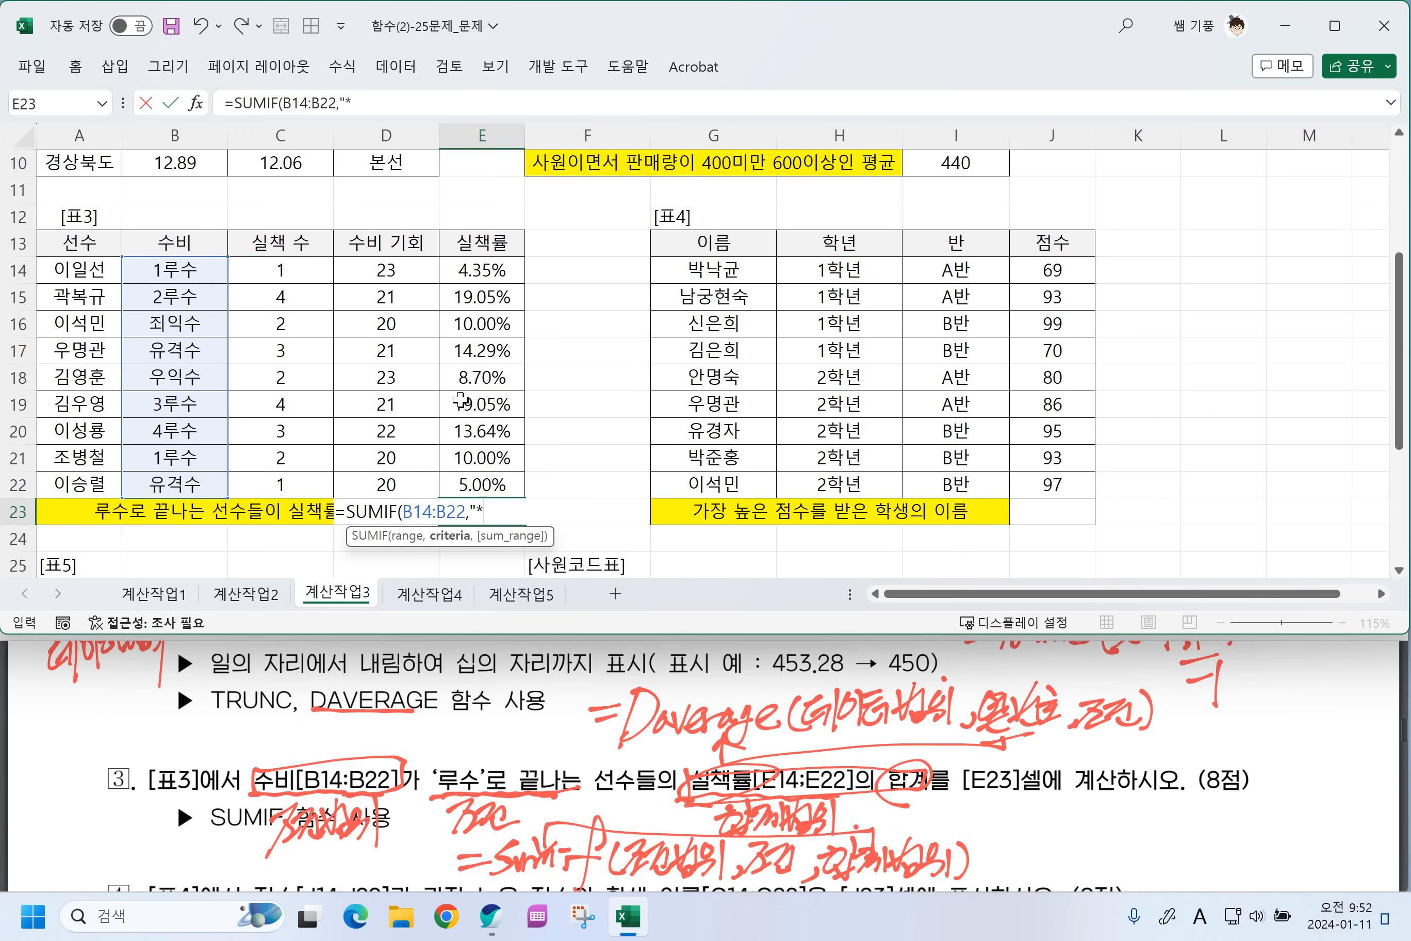
text(루수",)
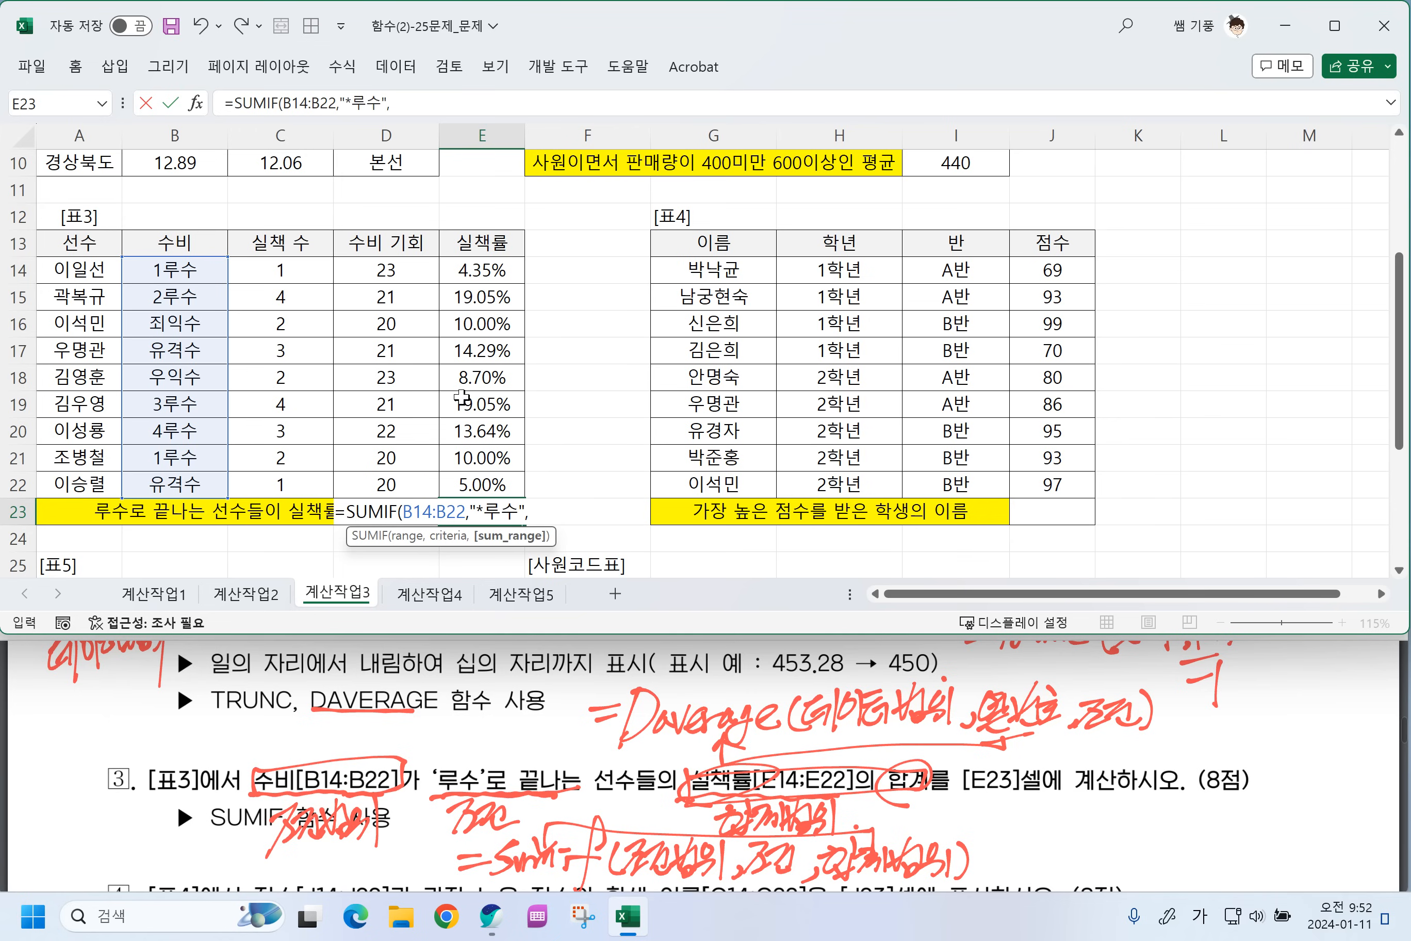
drag(497, 274, 484, 484)
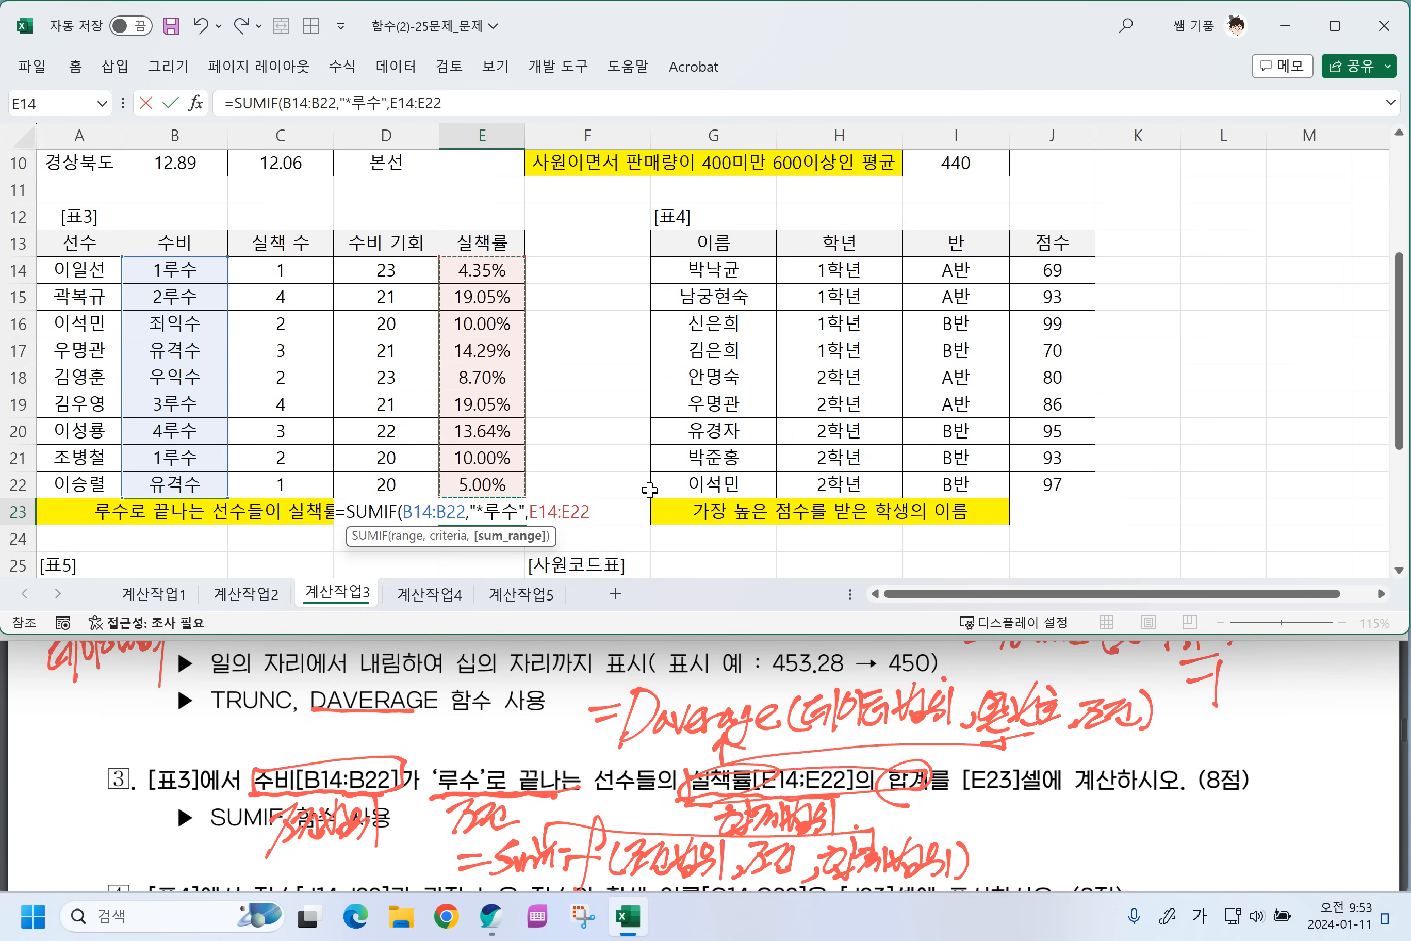
text())
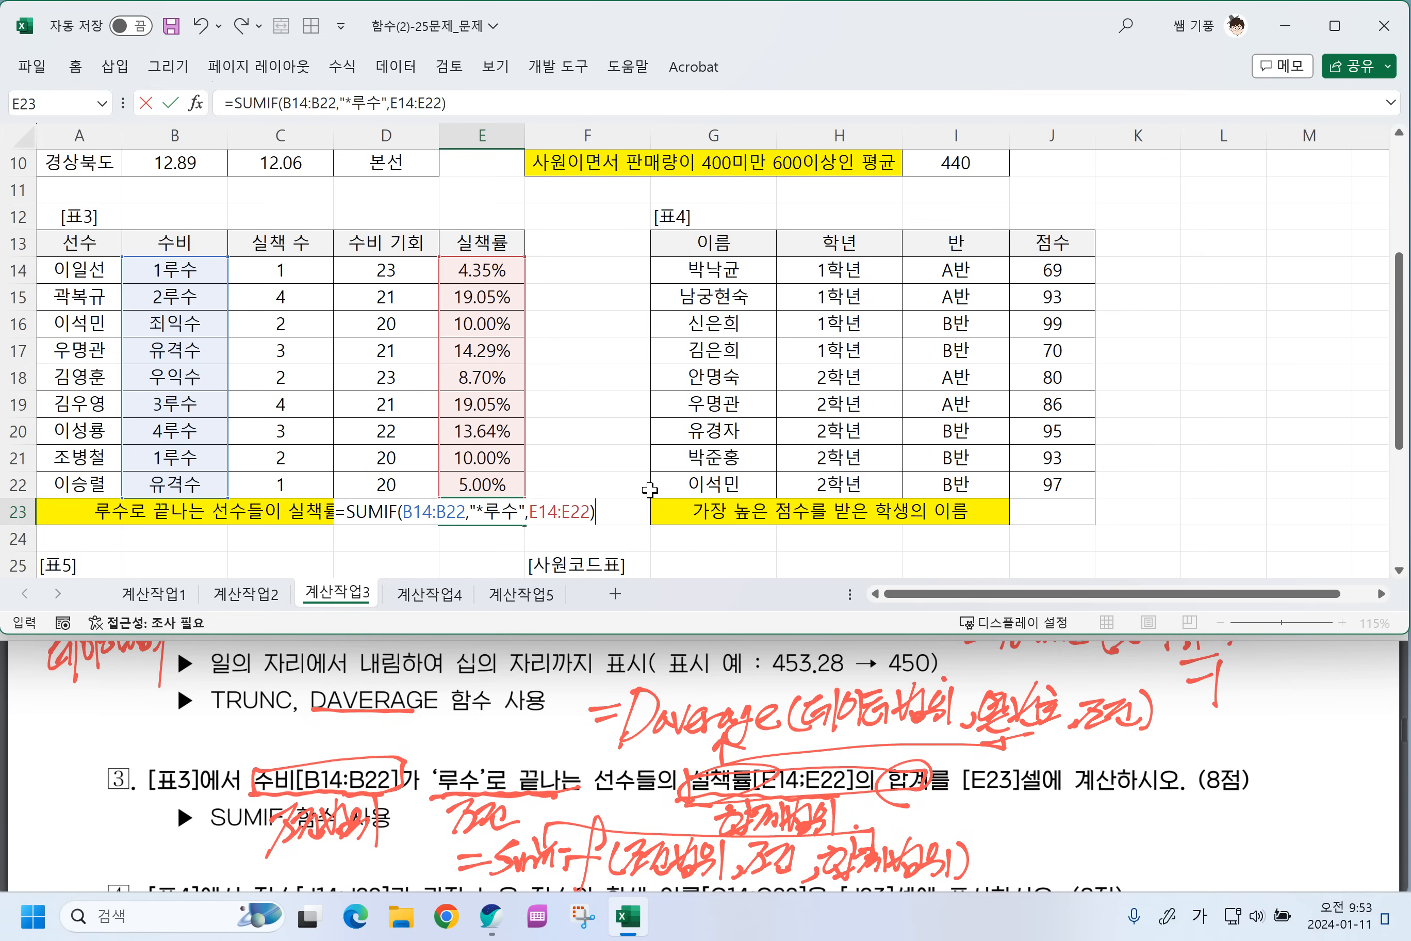
key(Return)
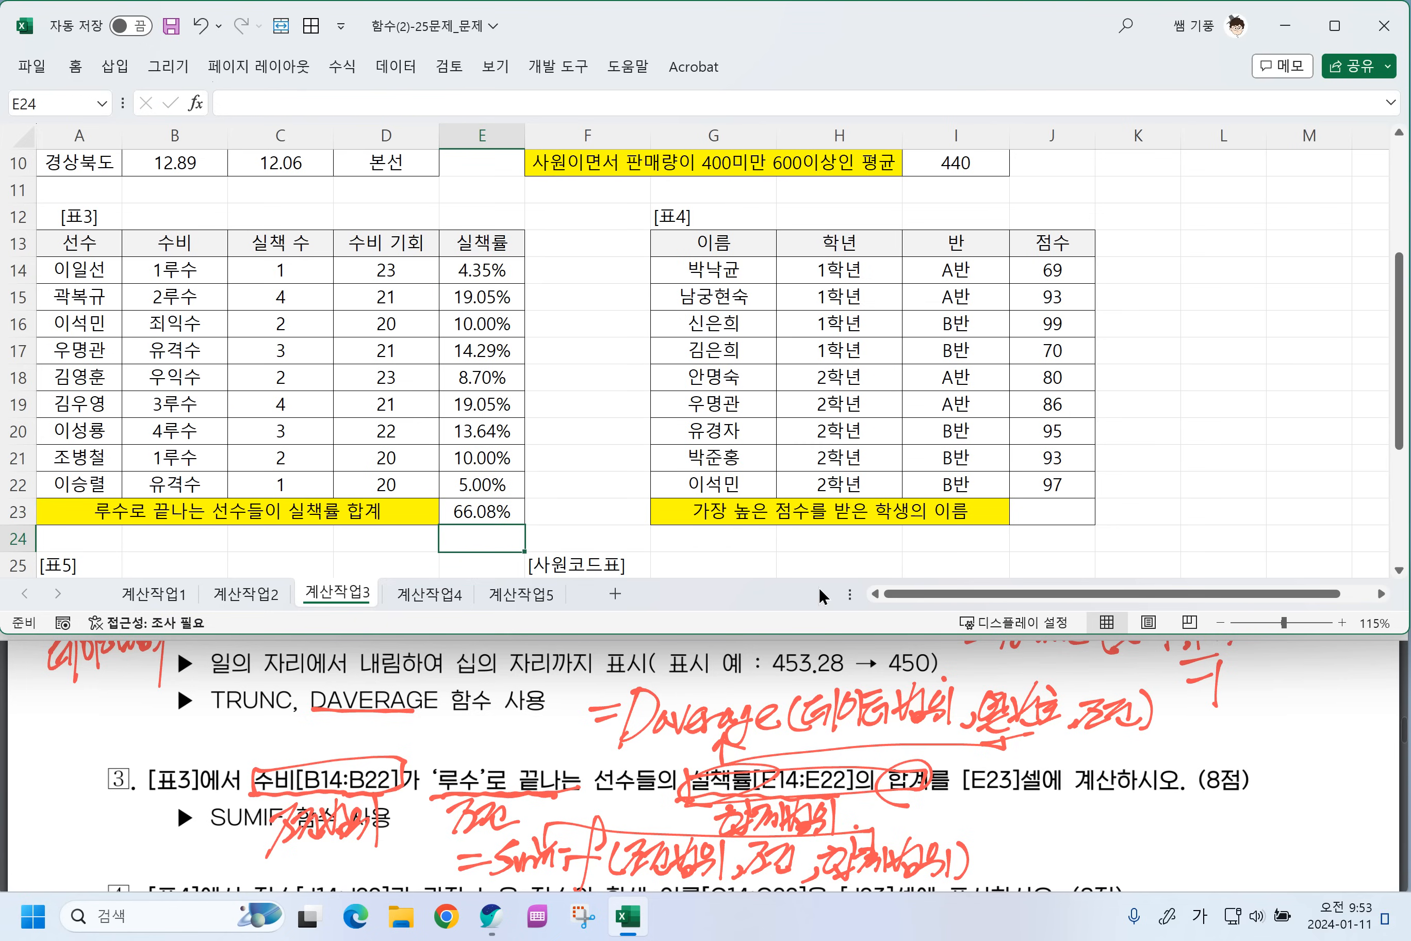
Switch to the exercise PDF's question 4 and handwrite the syntax =index(범위, 행, 열) beside its function list.
click(996, 519)
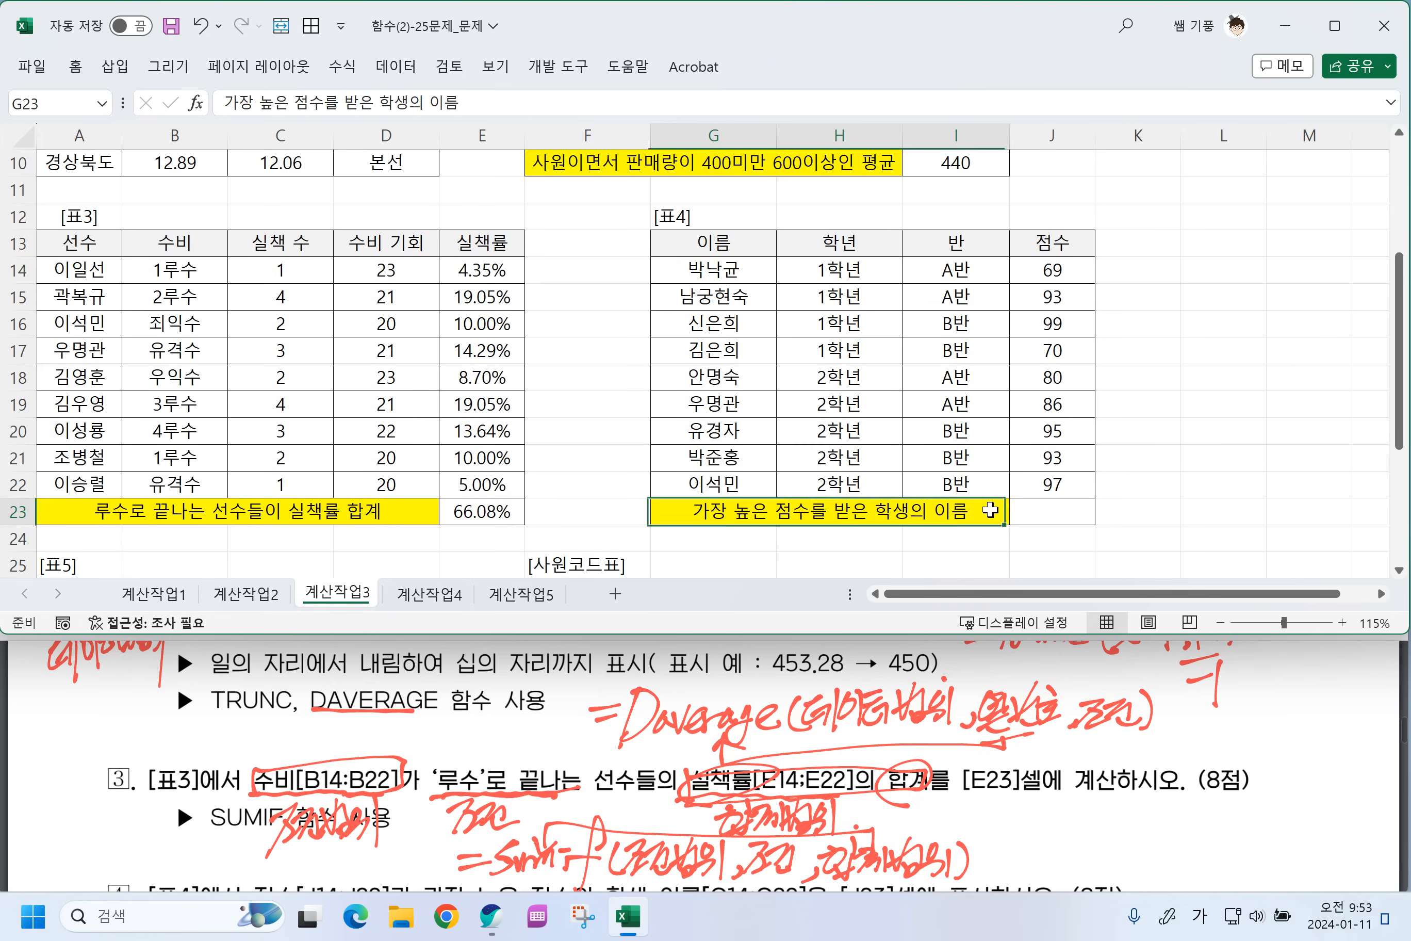
click(568, 792)
scroll(574, 801, down, 1)
scroll(574, 790, down, 2)
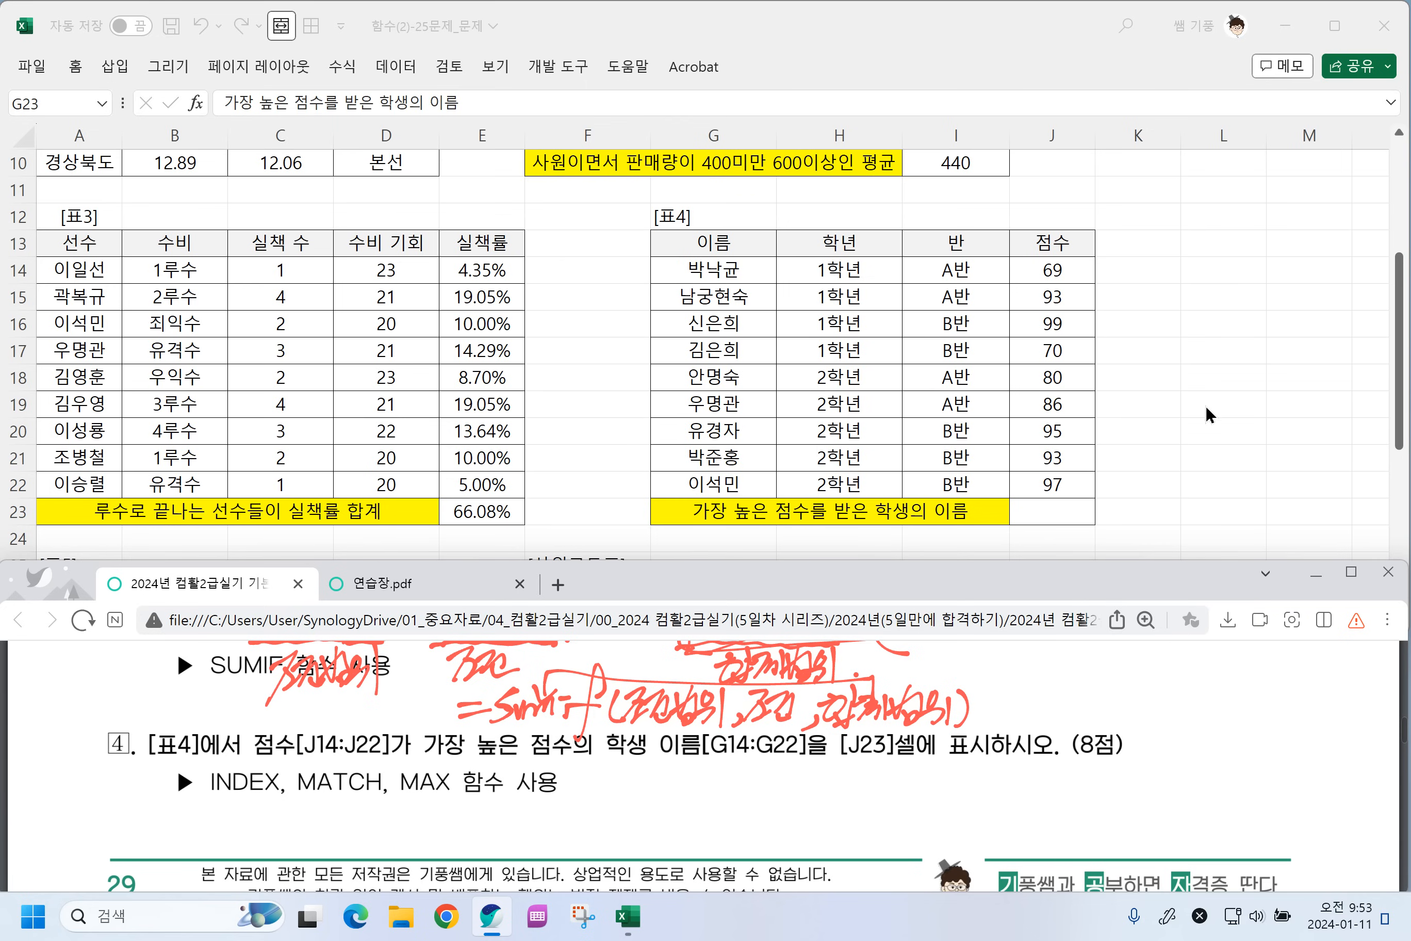
click(1052, 498)
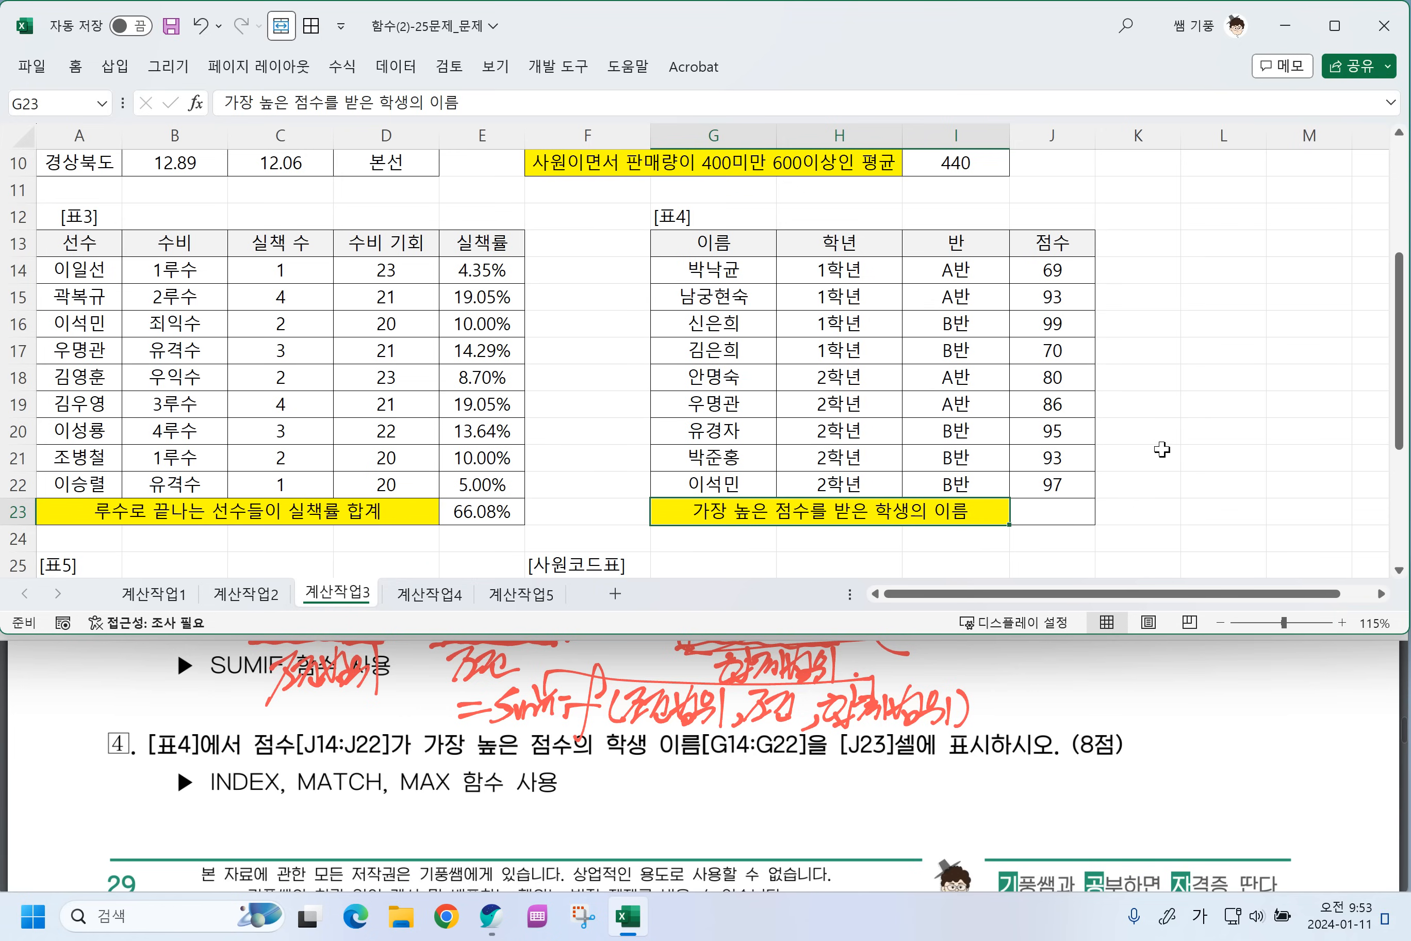
click(1158, 397)
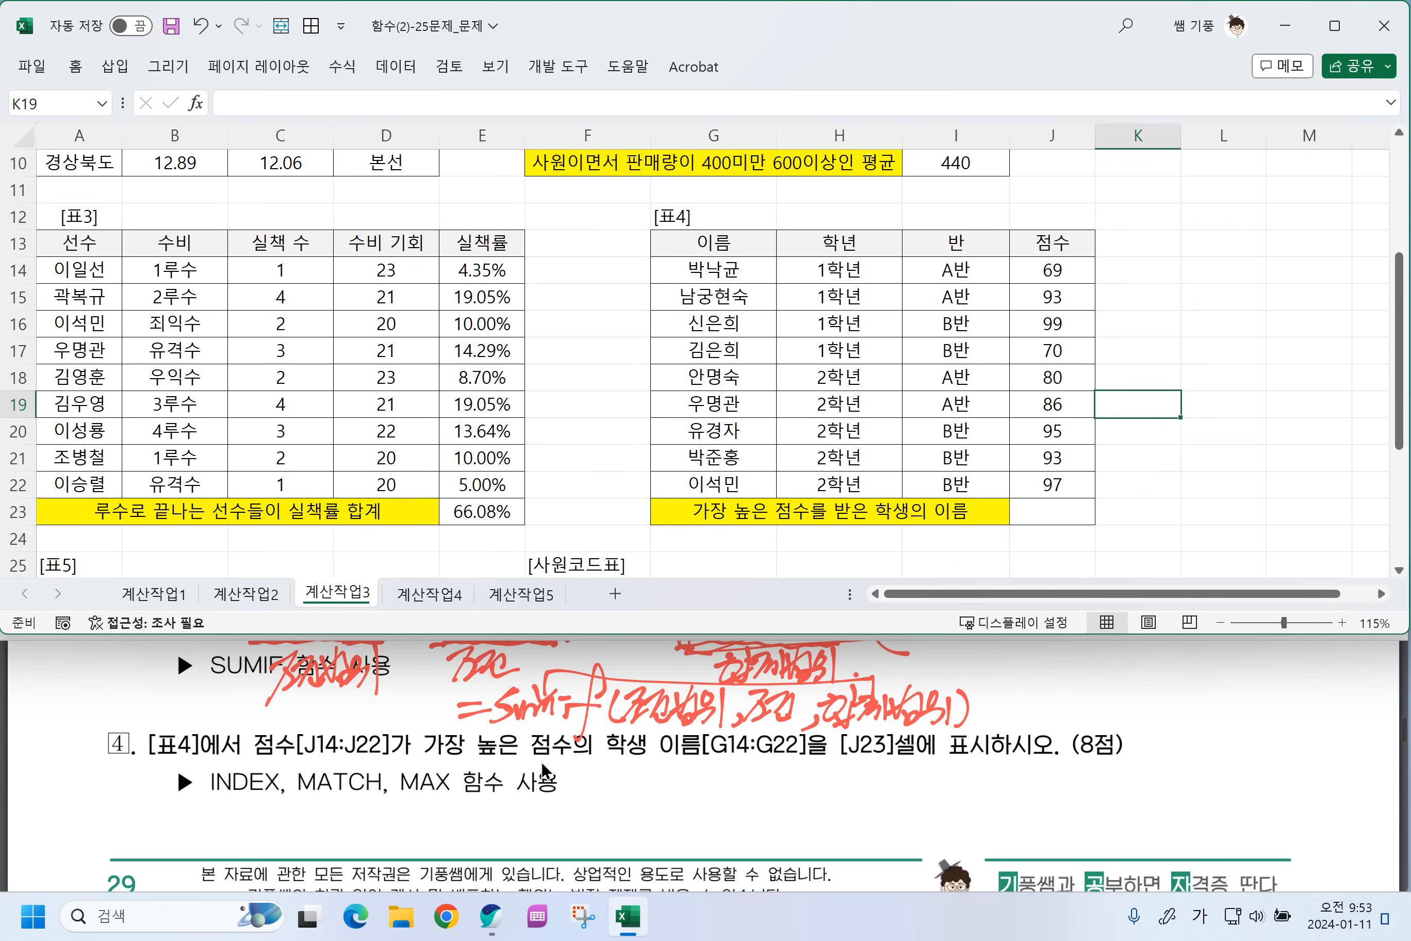
drag(650, 784, 672, 780)
drag(650, 799, 678, 801)
mouse_move(681, 794)
mouse_down()
mouse_move(699, 783)
mouse_move(709, 796)
mouse_up()
mouse_move(734, 750)
mouse_down()
mouse_move(724, 792)
mouse_move(761, 772)
mouse_up()
drag(762, 777, 767, 800)
mouse_move(793, 766)
mouse_down()
mouse_move(799, 796)
mouse_move(866, 799)
mouse_up()
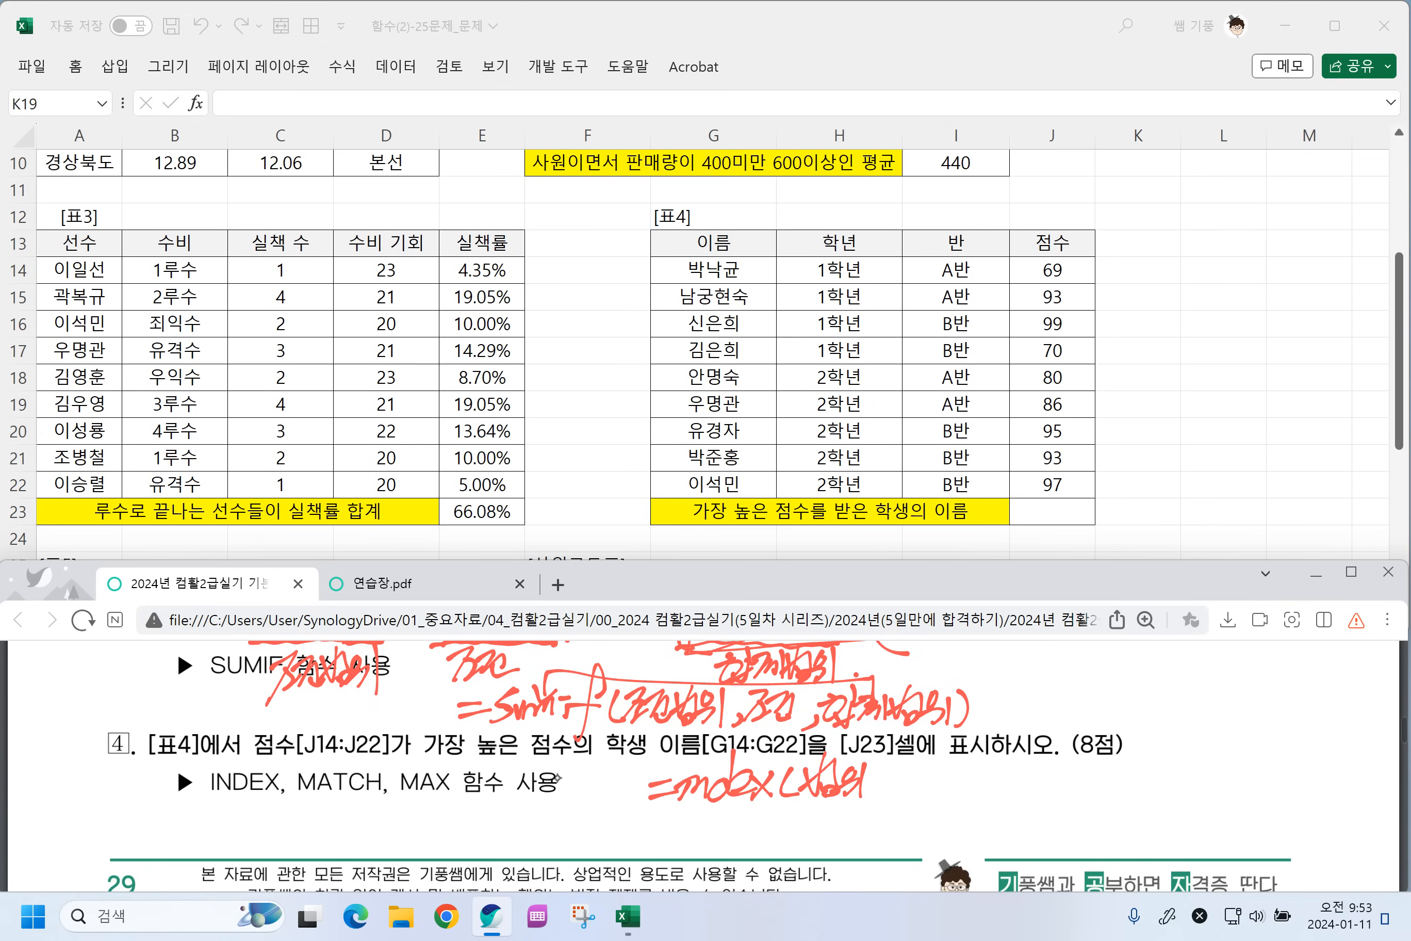
drag(882, 767, 907, 793)
drag(907, 762, 920, 800)
drag(909, 793, 937, 797)
mouse_move(957, 766)
mouse_down()
mouse_move(947, 787)
mouse_move(980, 801)
mouse_up()
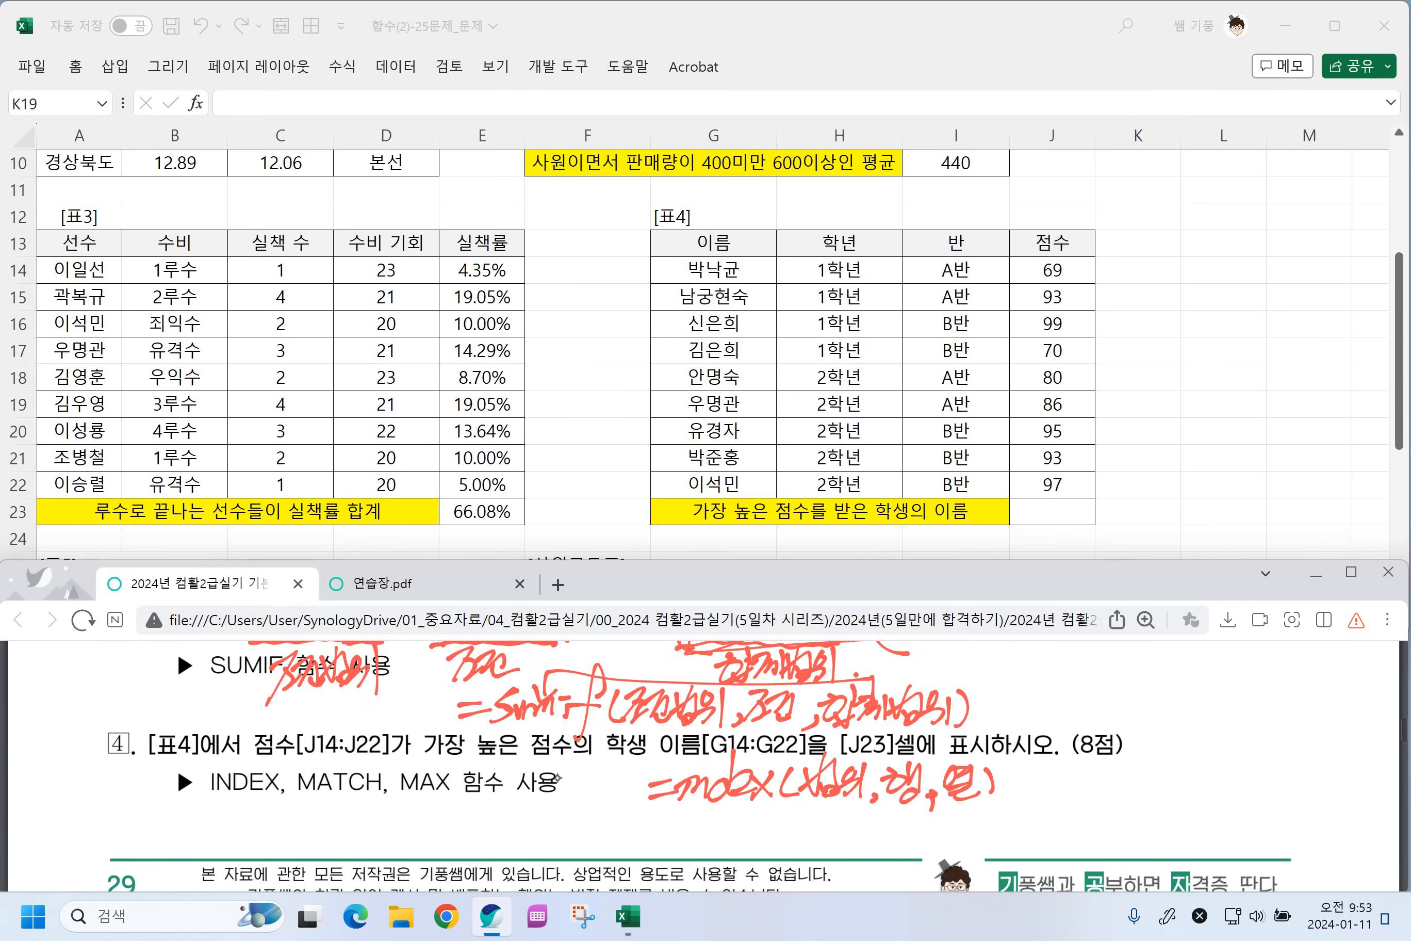
Handwrite the syntax =match(찾을값, 범위, 0) beneath the INDEX note for question 4.
drag(647, 840, 662, 838)
mouse_move(637, 855)
mouse_down()
mouse_move(733, 857)
mouse_move(764, 838)
mouse_up()
mouse_move(753, 823)
mouse_down()
mouse_move(746, 858)
mouse_move(767, 857)
mouse_up()
mouse_move(784, 809)
mouse_down()
mouse_move(765, 858)
mouse_move(790, 858)
mouse_up()
mouse_move(814, 821)
mouse_down()
mouse_move(800, 858)
mouse_move(842, 837)
mouse_move(835, 850)
mouse_up()
drag(801, 868, 814, 854)
mouse_move(819, 845)
mouse_down()
mouse_move(845, 824)
mouse_move(852, 835)
mouse_up()
mouse_move(846, 841)
mouse_down()
mouse_move(815, 875)
mouse_move(875, 858)
mouse_up()
mouse_move(866, 849)
mouse_down()
mouse_move(889, 831)
mouse_move(907, 841)
mouse_up()
mouse_move(880, 841)
mouse_down()
mouse_move(899, 858)
mouse_move(914, 840)
mouse_up()
mouse_move(899, 856)
mouse_down()
mouse_move(912, 847)
mouse_move(923, 863)
mouse_up()
drag(938, 822, 963, 847)
drag(959, 827, 972, 861)
drag(973, 821, 991, 847)
drag(977, 844, 995, 856)
mouse_move(1012, 848)
mouse_down()
mouse_move(1003, 861)
mouse_move(1035, 833)
mouse_up()
mouse_move(1056, 818)
mouse_down()
mouse_move(1055, 856)
mouse_move(1094, 839)
mouse_up()
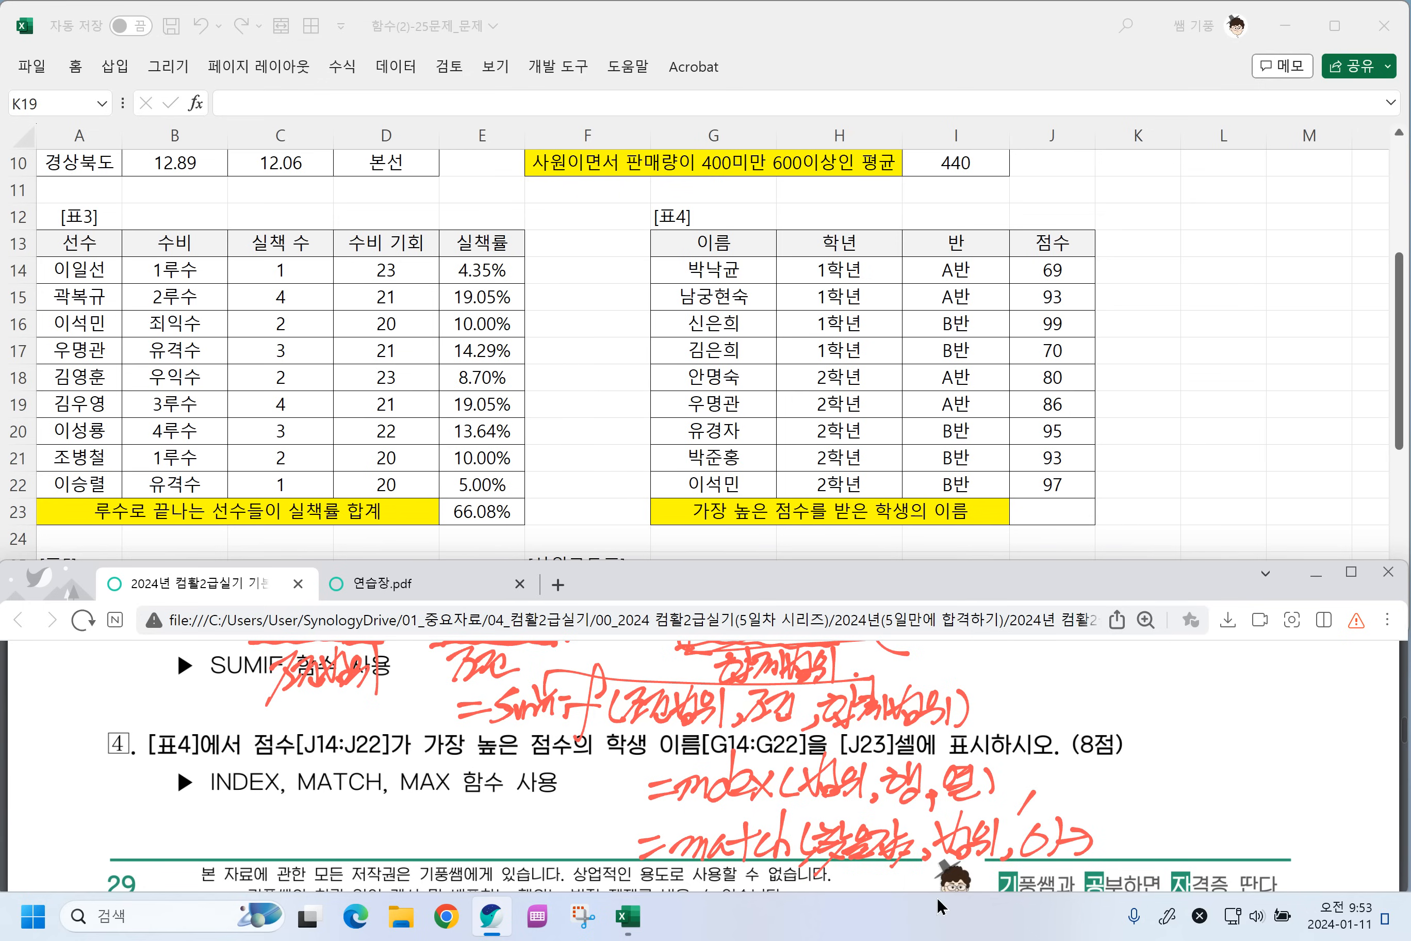
Annotate the MATCH syntax's match type with handwritten notes: 0 → 정확한 값 and, above it, 1 → 유사한 값.
mouse_move(1093, 827)
mouse_down()
mouse_move(1111, 859)
mouse_move(1183, 858)
mouse_move(1229, 838)
mouse_move(1232, 855)
mouse_up()
drag(1236, 839, 1245, 858)
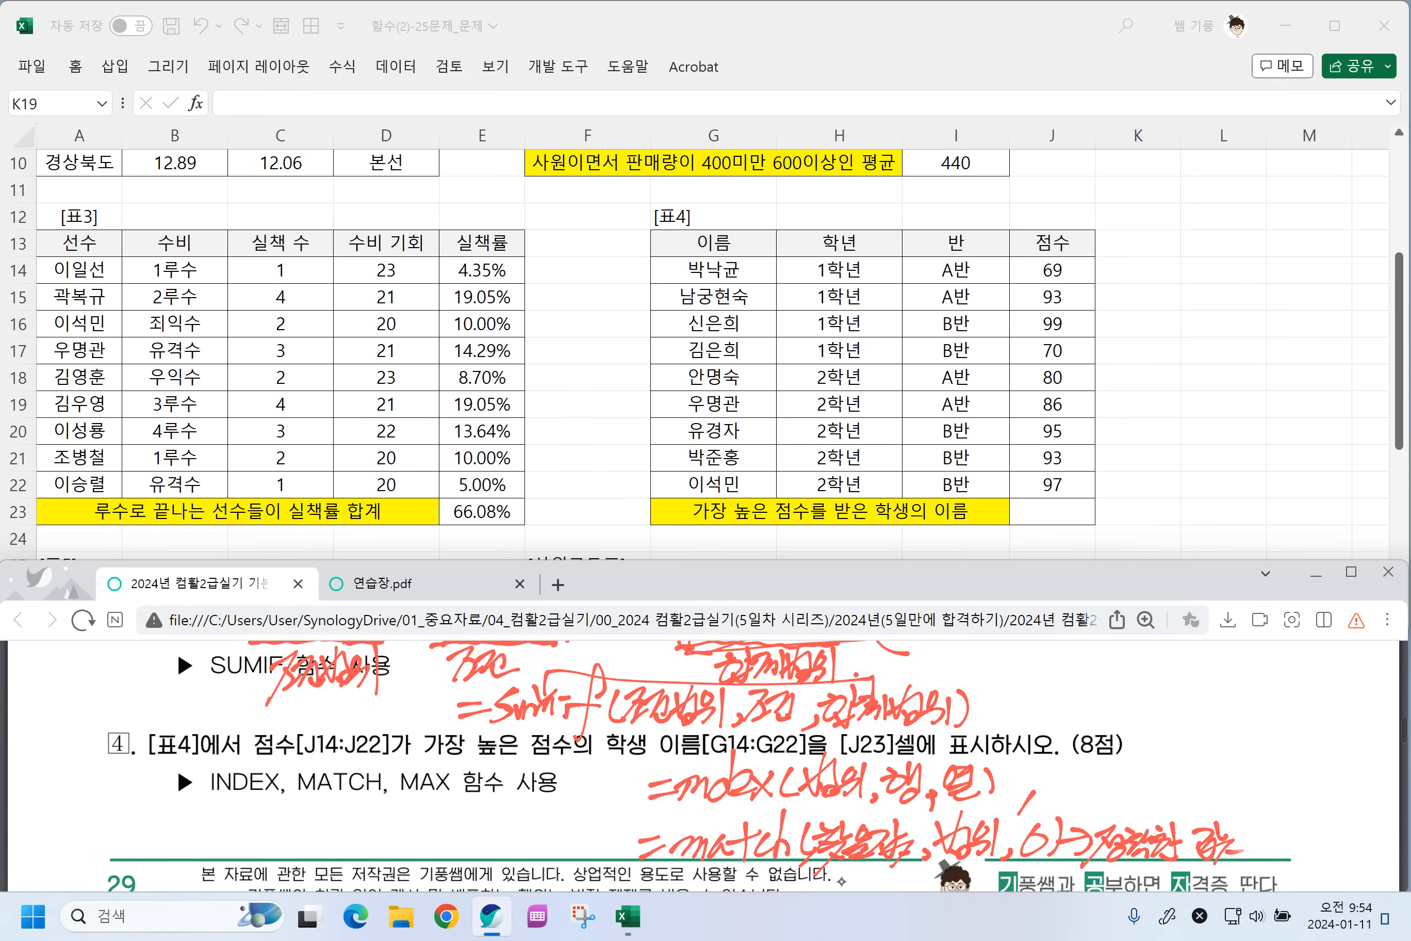
mouse_move(1045, 800)
mouse_down()
mouse_move(1072, 817)
mouse_move(1095, 783)
mouse_move(1107, 799)
mouse_up()
mouse_move(1093, 801)
mouse_down()
mouse_move(1095, 820)
mouse_move(1131, 813)
mouse_up()
mouse_move(1135, 778)
mouse_down()
mouse_move(1153, 775)
mouse_move(1154, 803)
mouse_up()
drag(1155, 770, 1166, 814)
mouse_move(1147, 797)
mouse_down()
mouse_move(1166, 807)
mouse_move(1209, 785)
mouse_up()
drag(1182, 783, 1220, 814)
drag(1212, 801, 1230, 797)
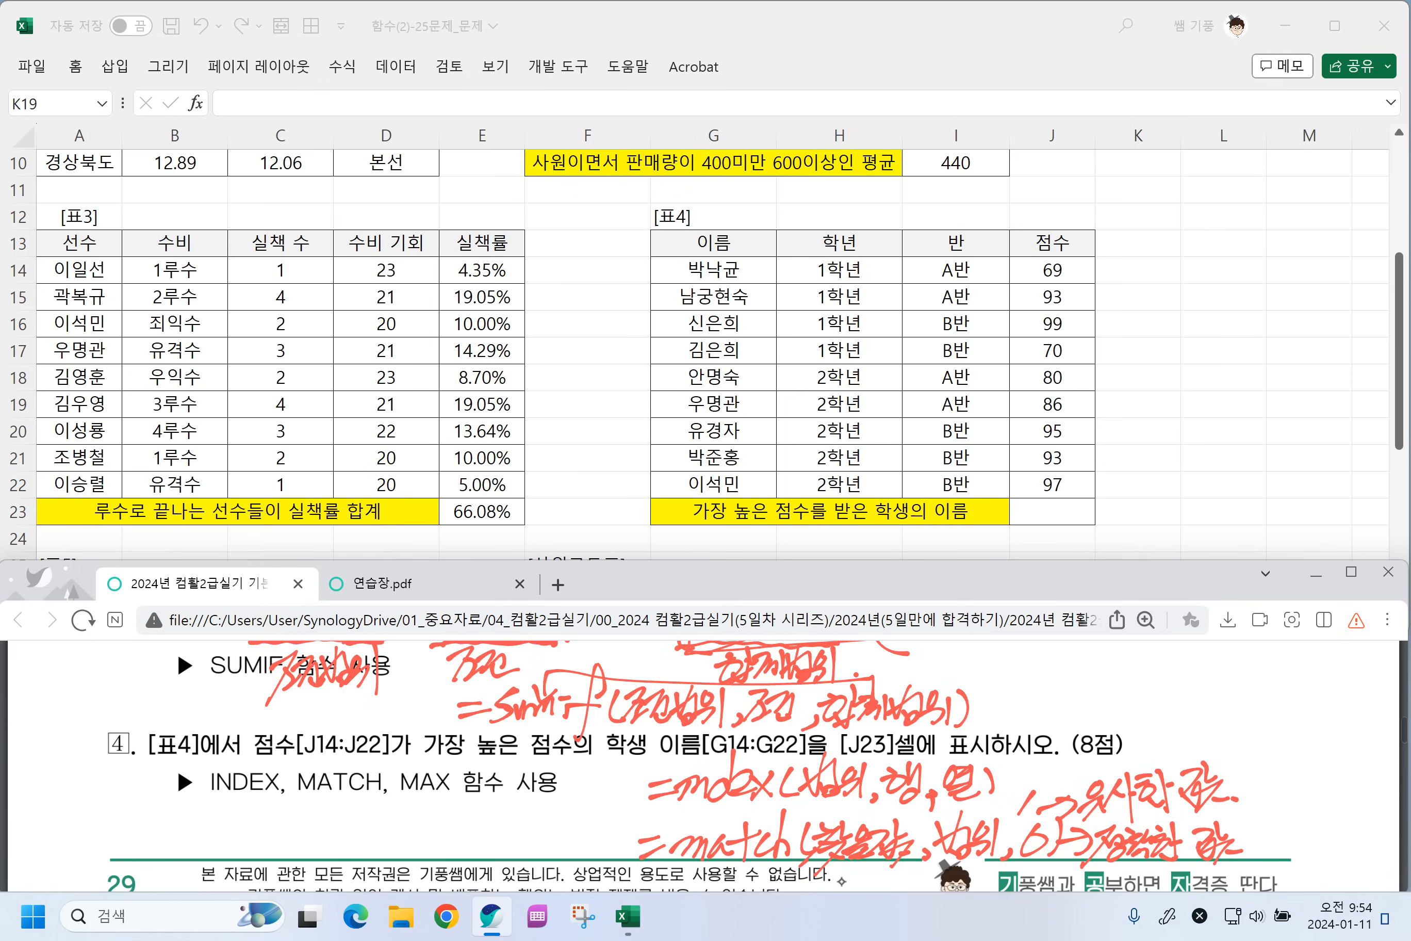
Handwrite the syntax =max(범위) above question 4's INDEX and MATCH notes.
drag(1047, 714, 1062, 693)
mouse_move(1064, 714)
mouse_down()
mouse_move(1075, 688)
mouse_move(1084, 714)
mouse_up()
drag(1041, 709, 1013, 742)
drag(1046, 721, 1015, 735)
mouse_move(1107, 690)
mouse_down()
mouse_move(1094, 708)
mouse_move(1126, 718)
mouse_up()
mouse_move(1127, 686)
mouse_down()
mouse_move(1109, 717)
mouse_move(1141, 705)
mouse_up()
mouse_move(1160, 667)
mouse_down()
mouse_move(1172, 704)
mouse_move(1182, 667)
mouse_move(1181, 687)
mouse_up()
mouse_move(1188, 682)
mouse_down()
mouse_move(1198, 662)
mouse_move(1220, 694)
mouse_up()
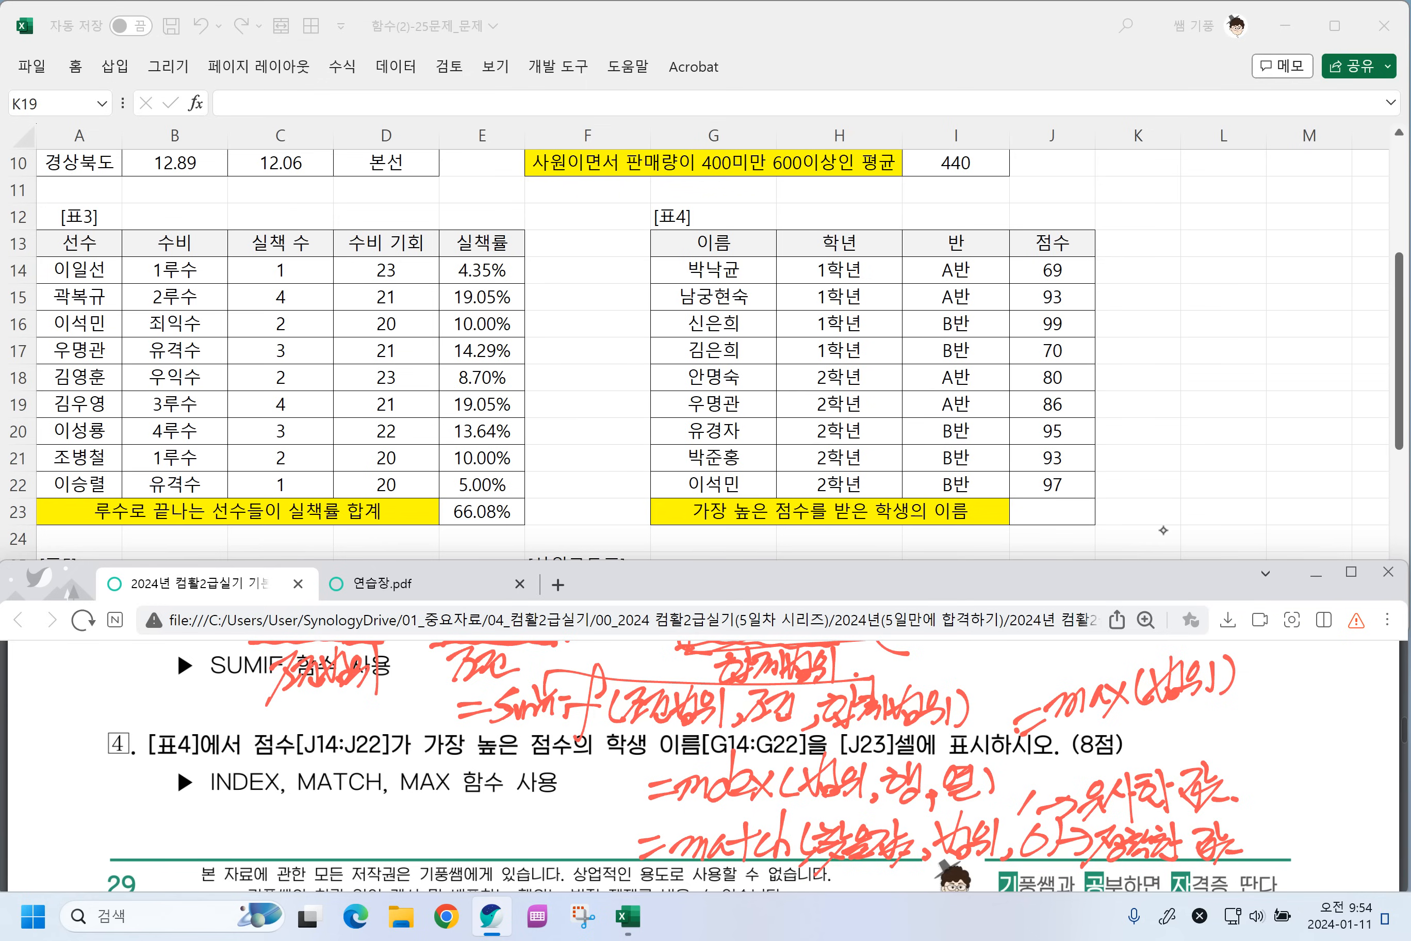
Switch to Excel and enter =INDEX(G13:J22,5,2) in L16 to return the value at row 5, column 2 of [표4].
click(1206, 327)
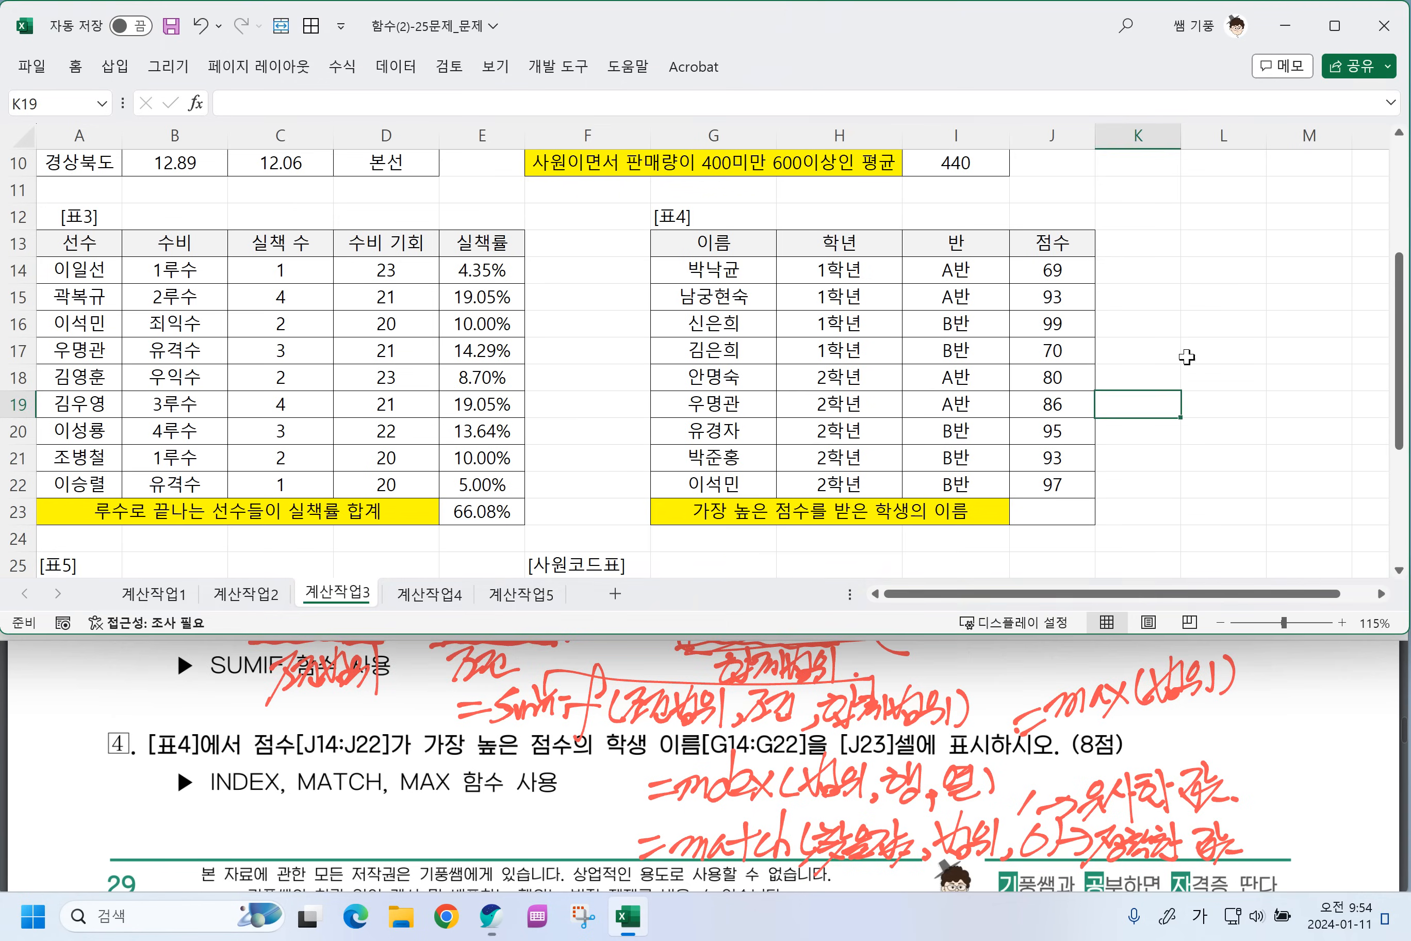
click(1212, 322)
text(=ㅑㅜㅇ)
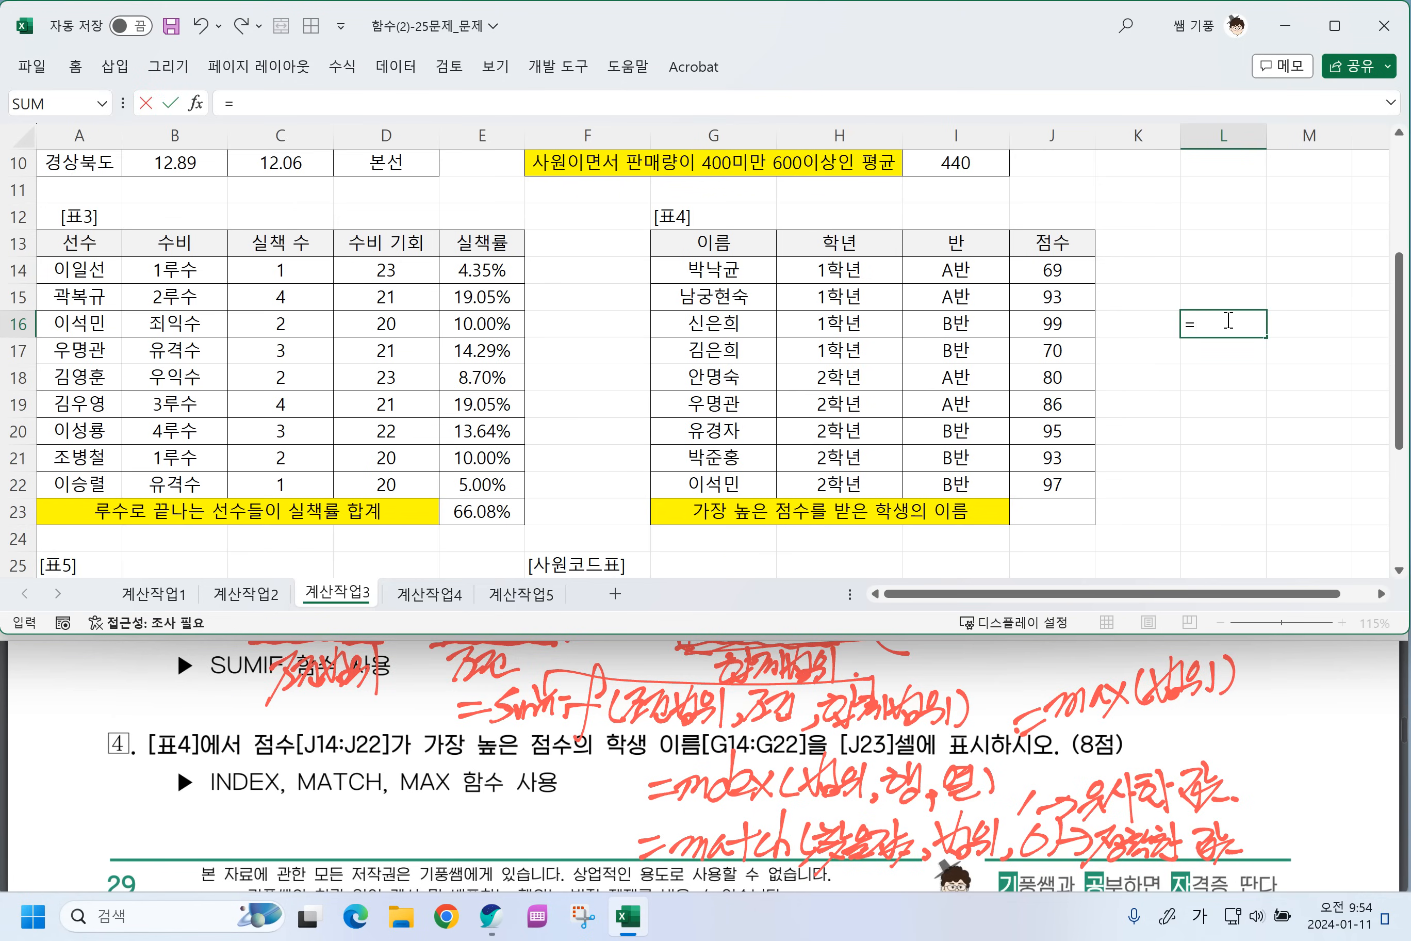
key(BackSpace)
key(BackSpace)
key(Hangul)
text(INDEX()
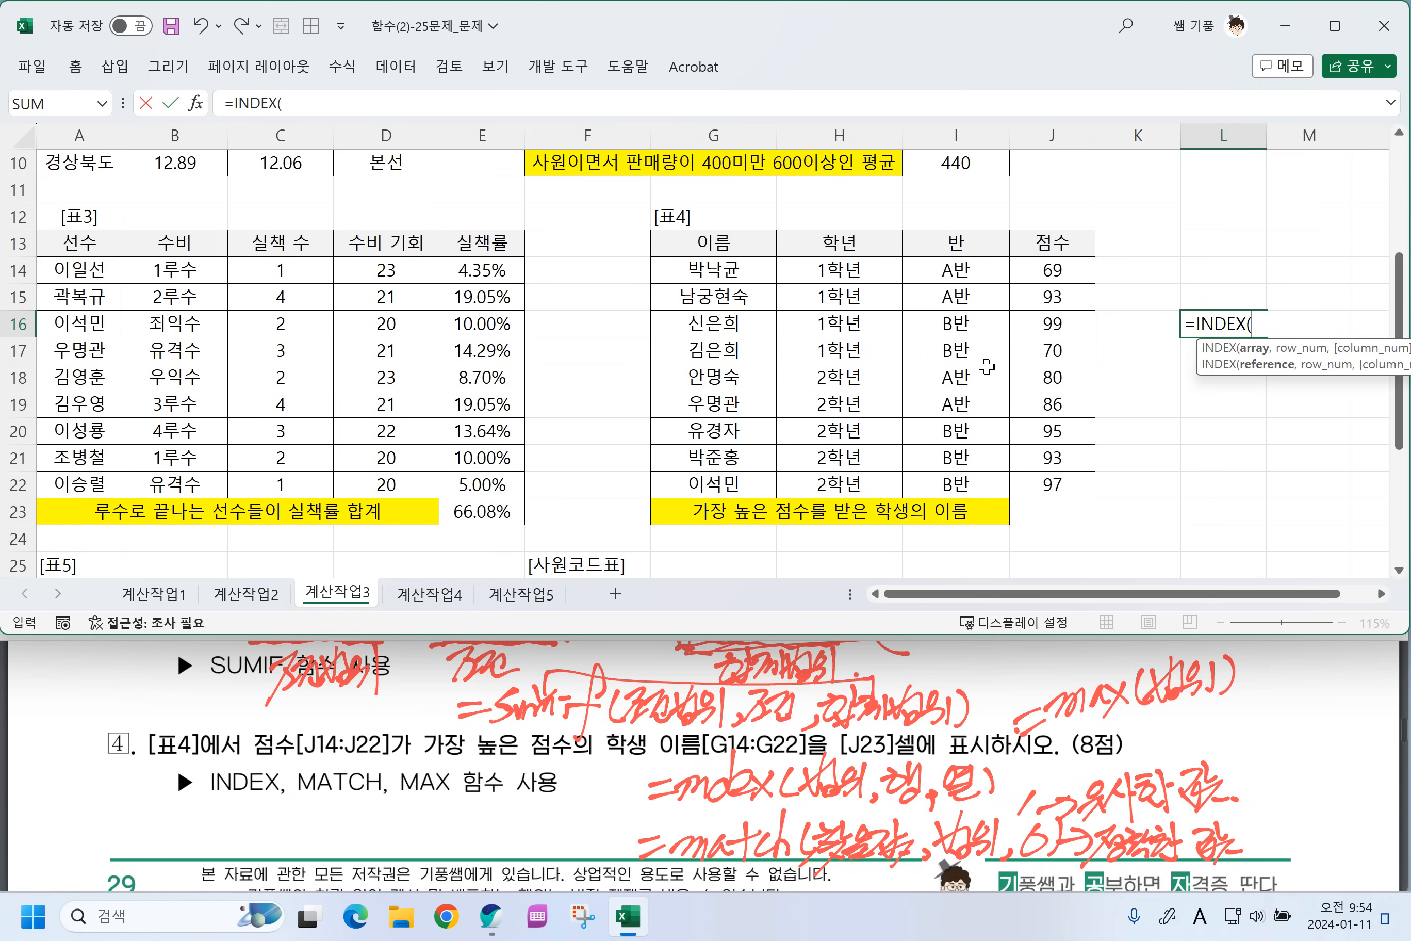
drag(684, 242, 1042, 473)
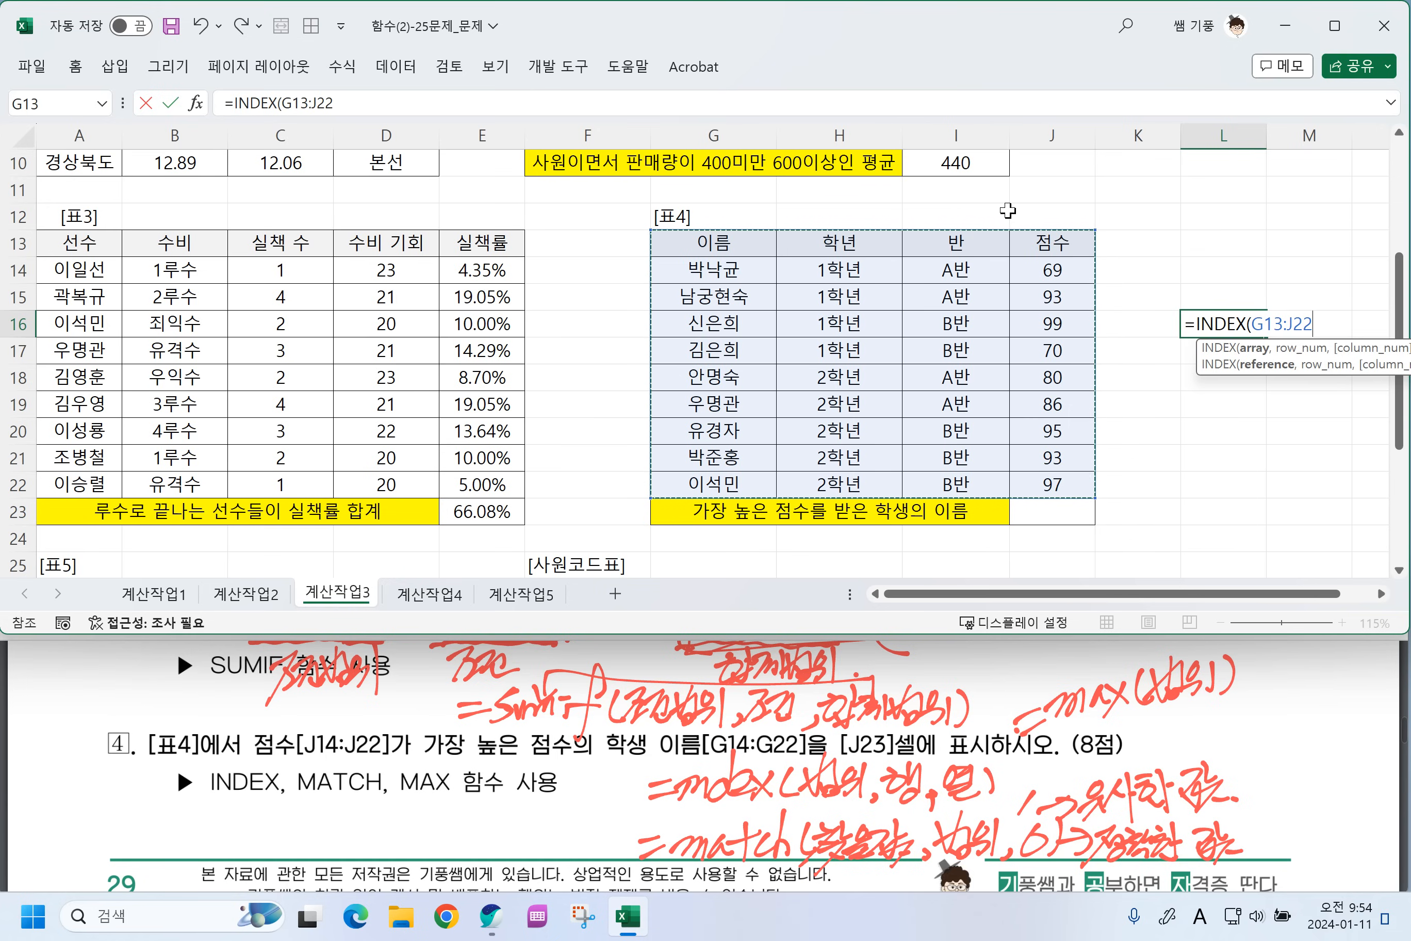
text(,5,)
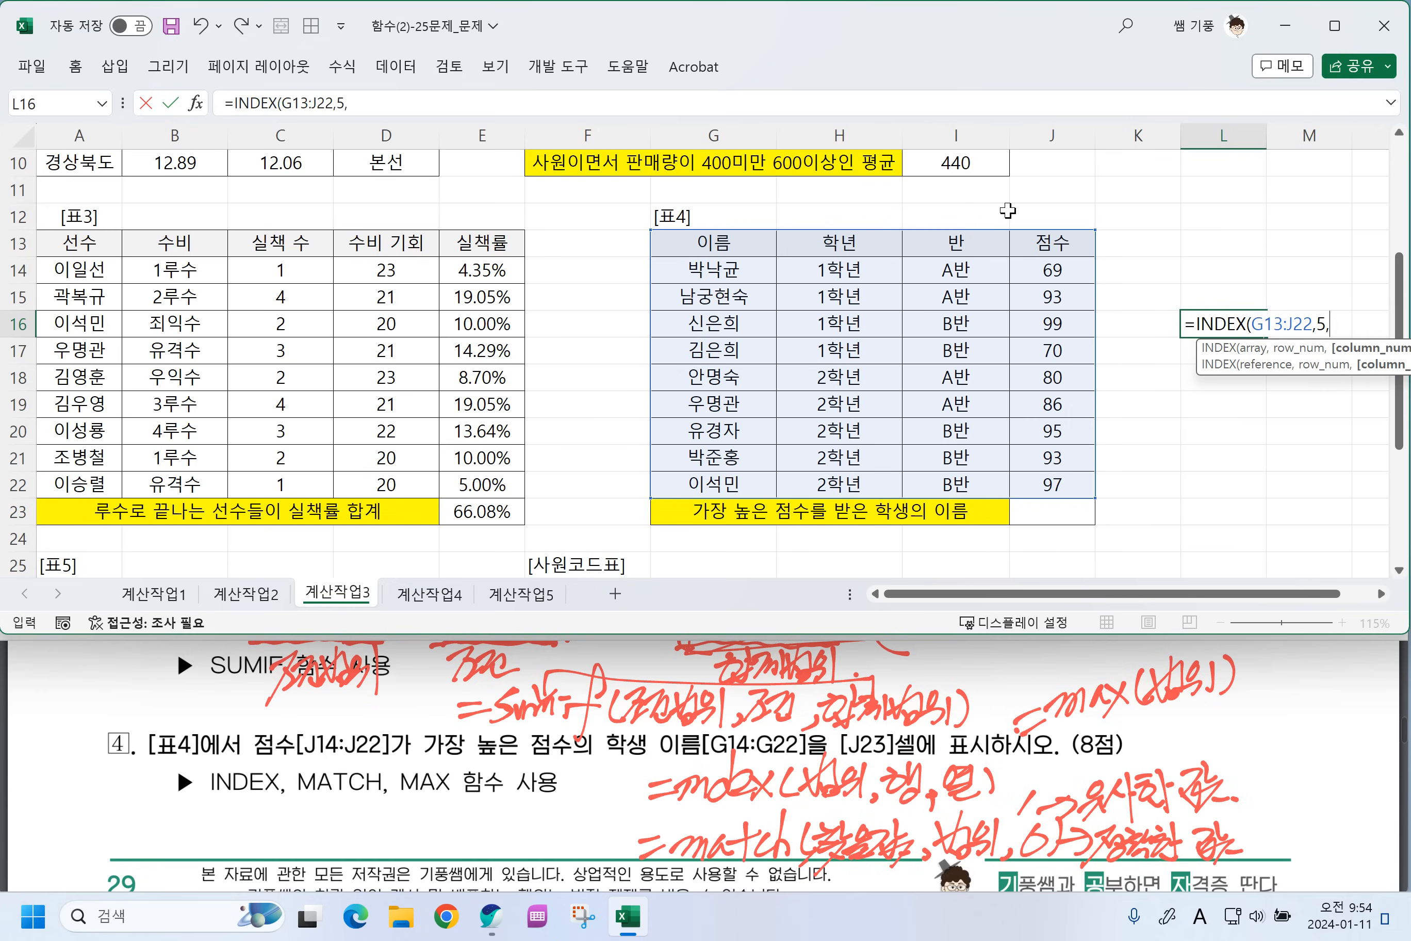
text(2))
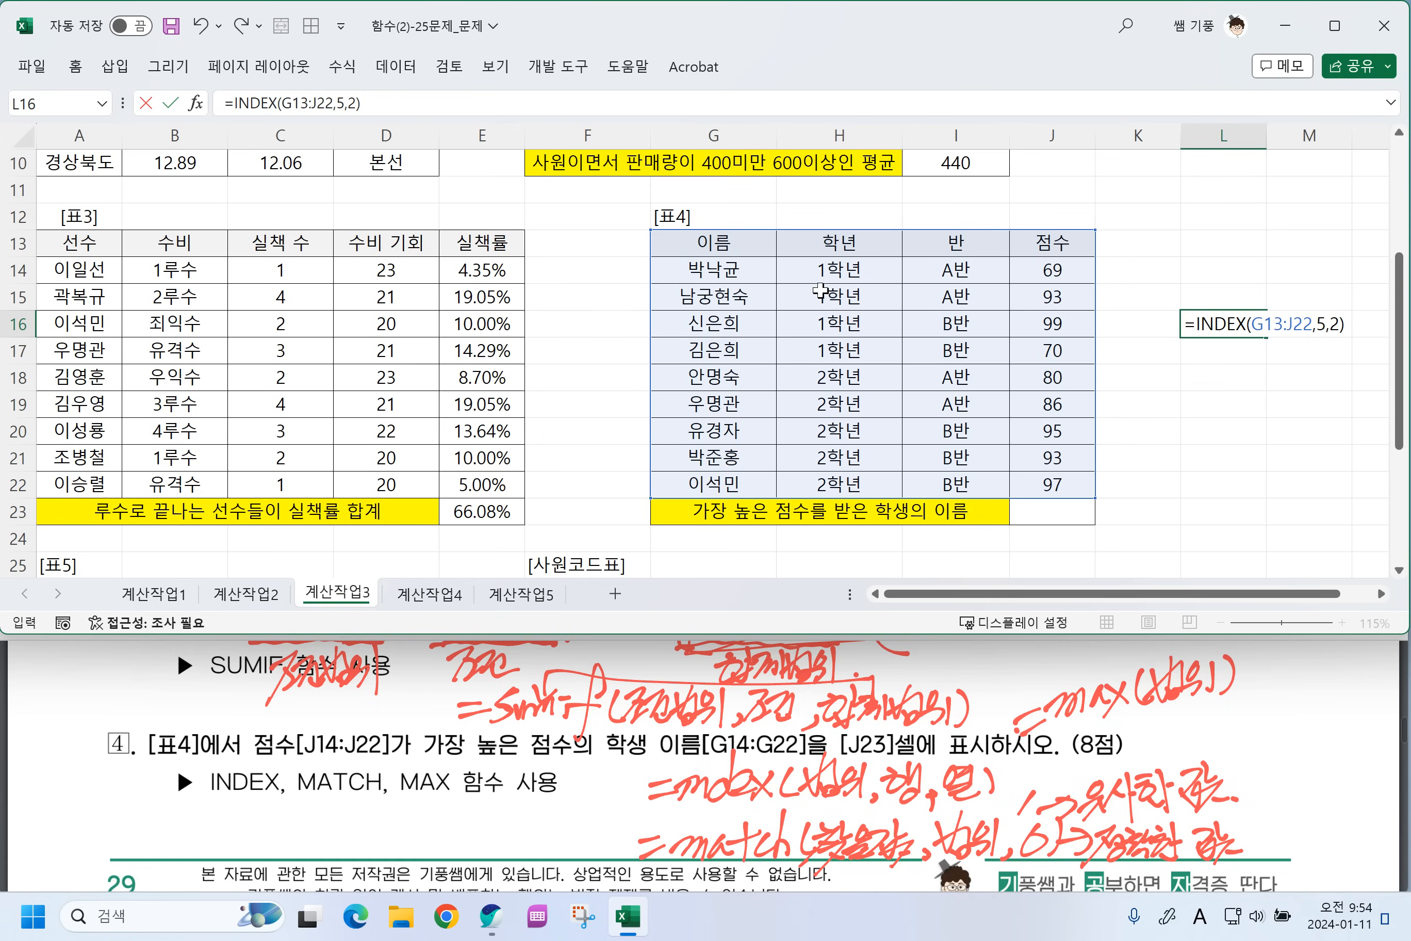
key(Return)
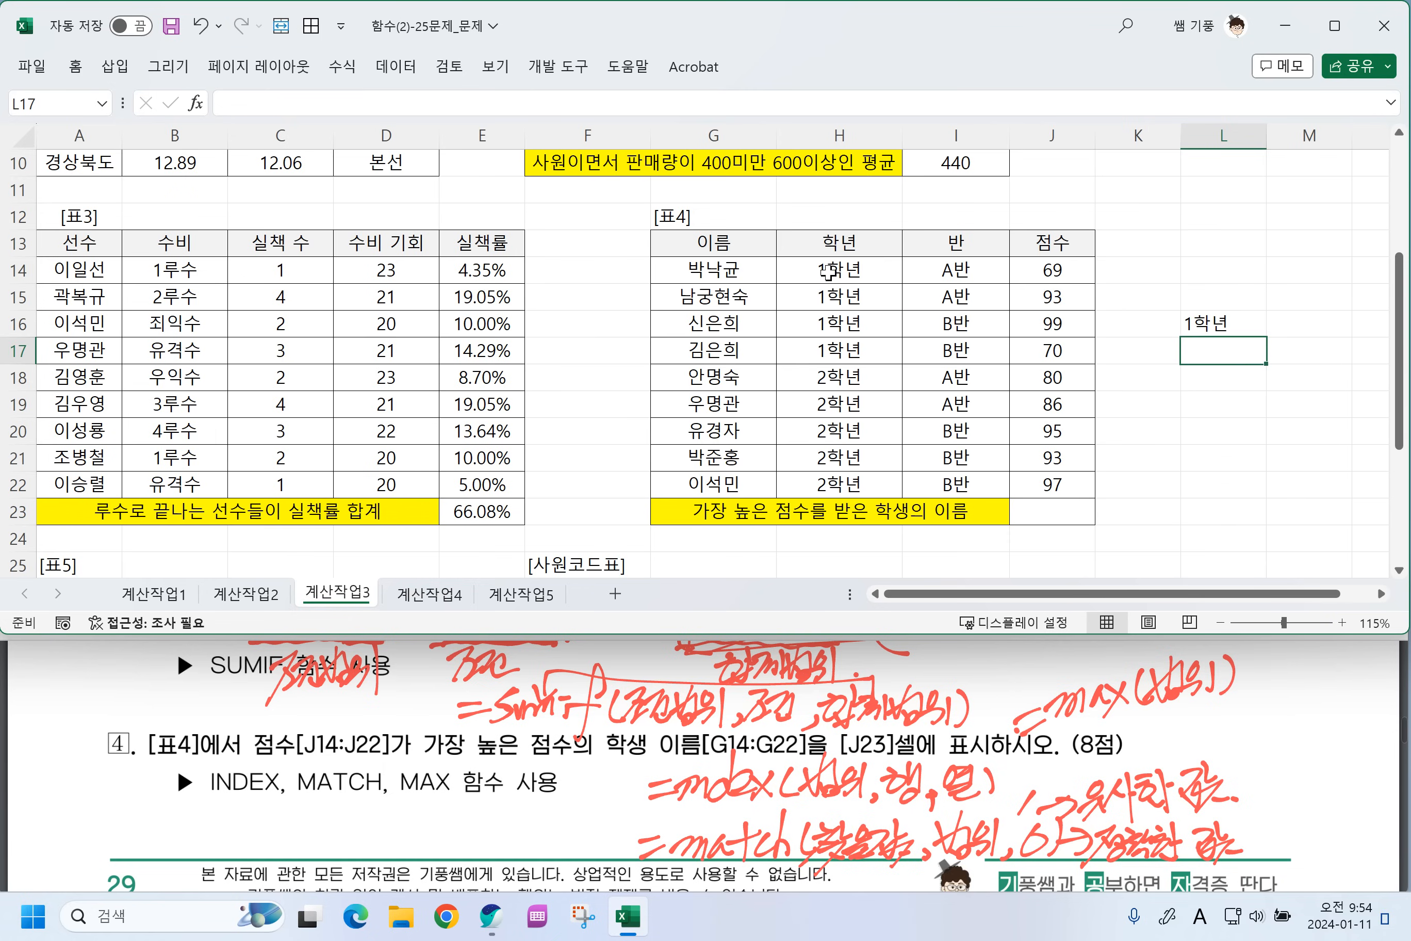
Enter =INDEX(G14:G22,5,2) in L17, using only the 이름 column as the range.
click(1218, 325)
click(1201, 350)
text(=)
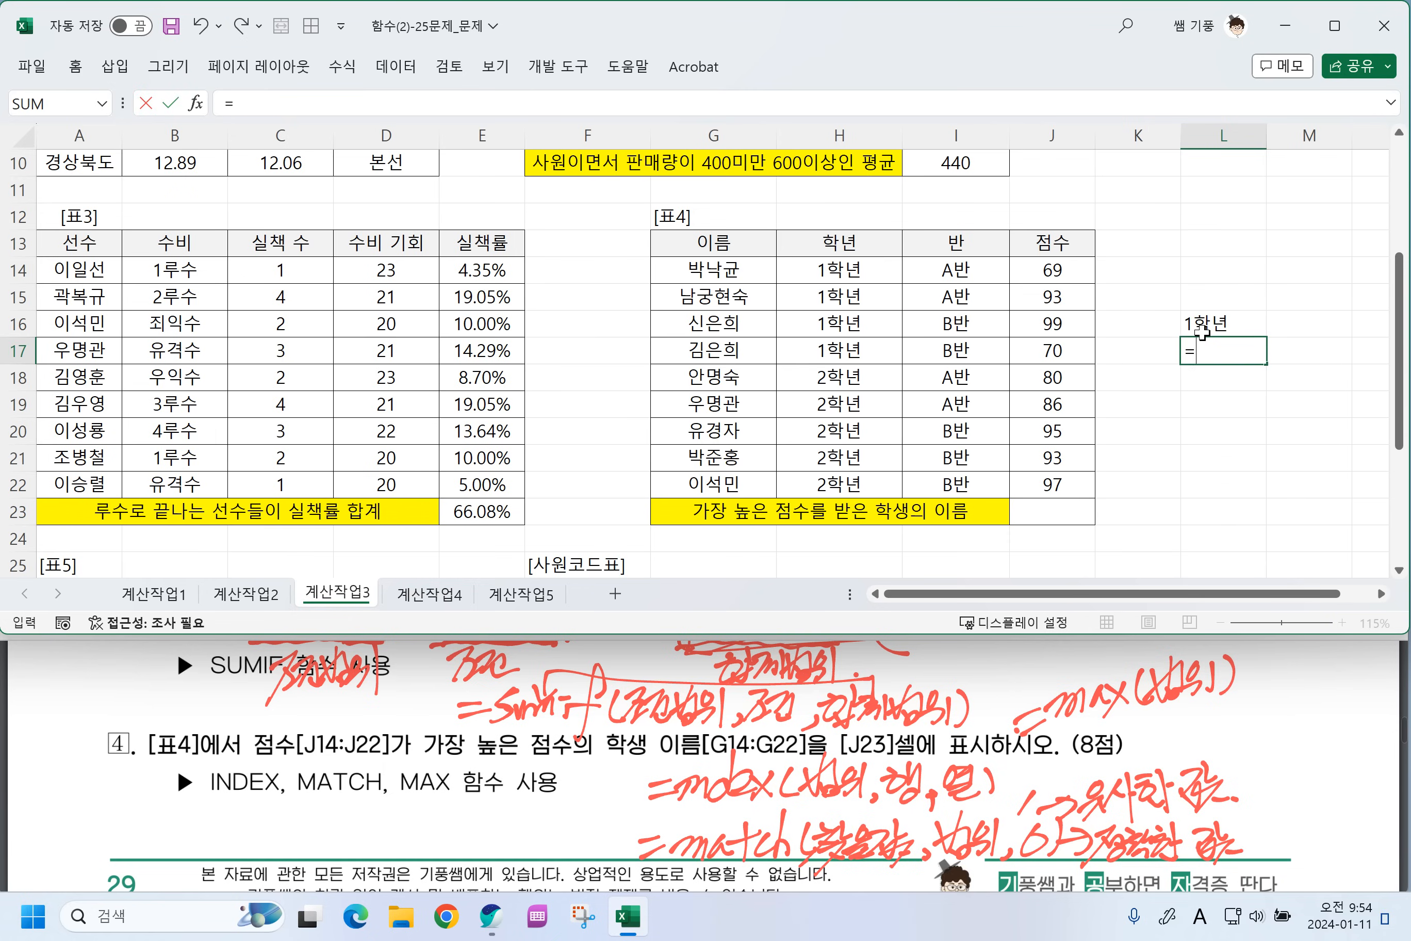
text(INDEX)
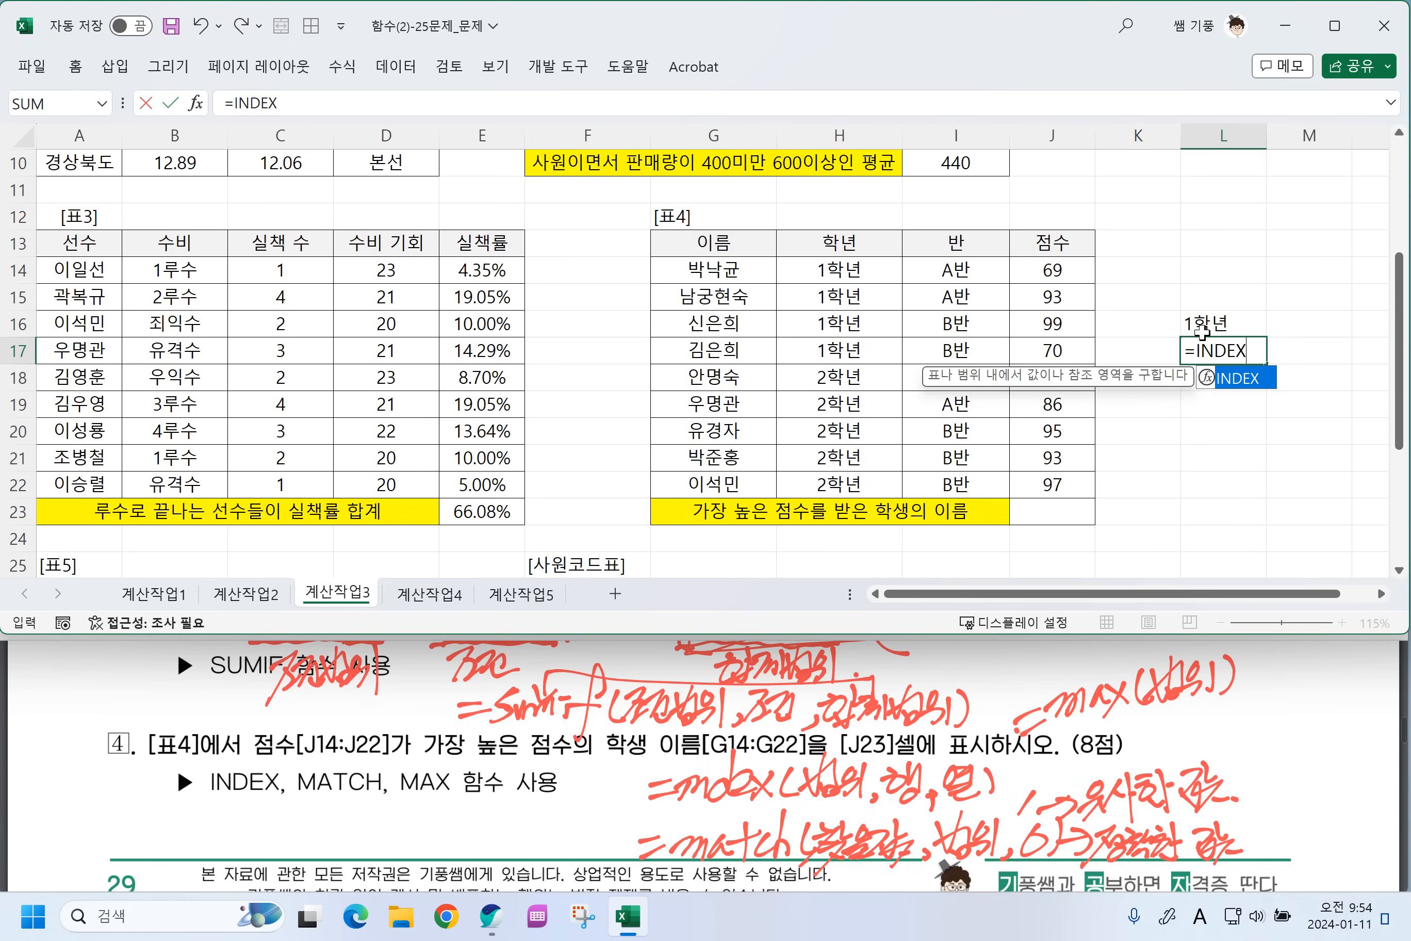
text(()
drag(723, 267, 709, 481)
text(,)
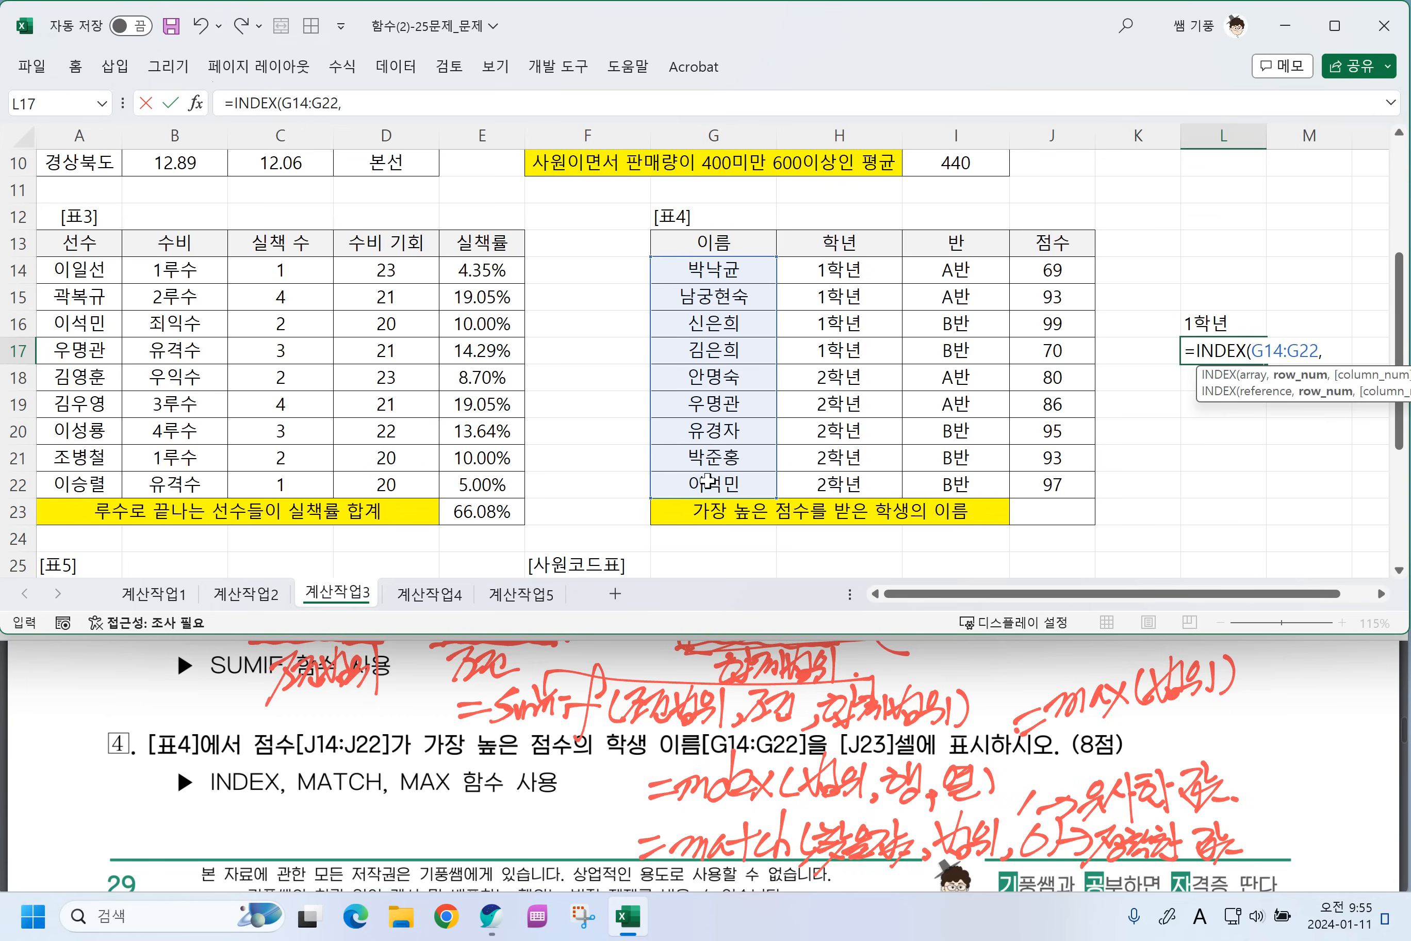
text(5,2))
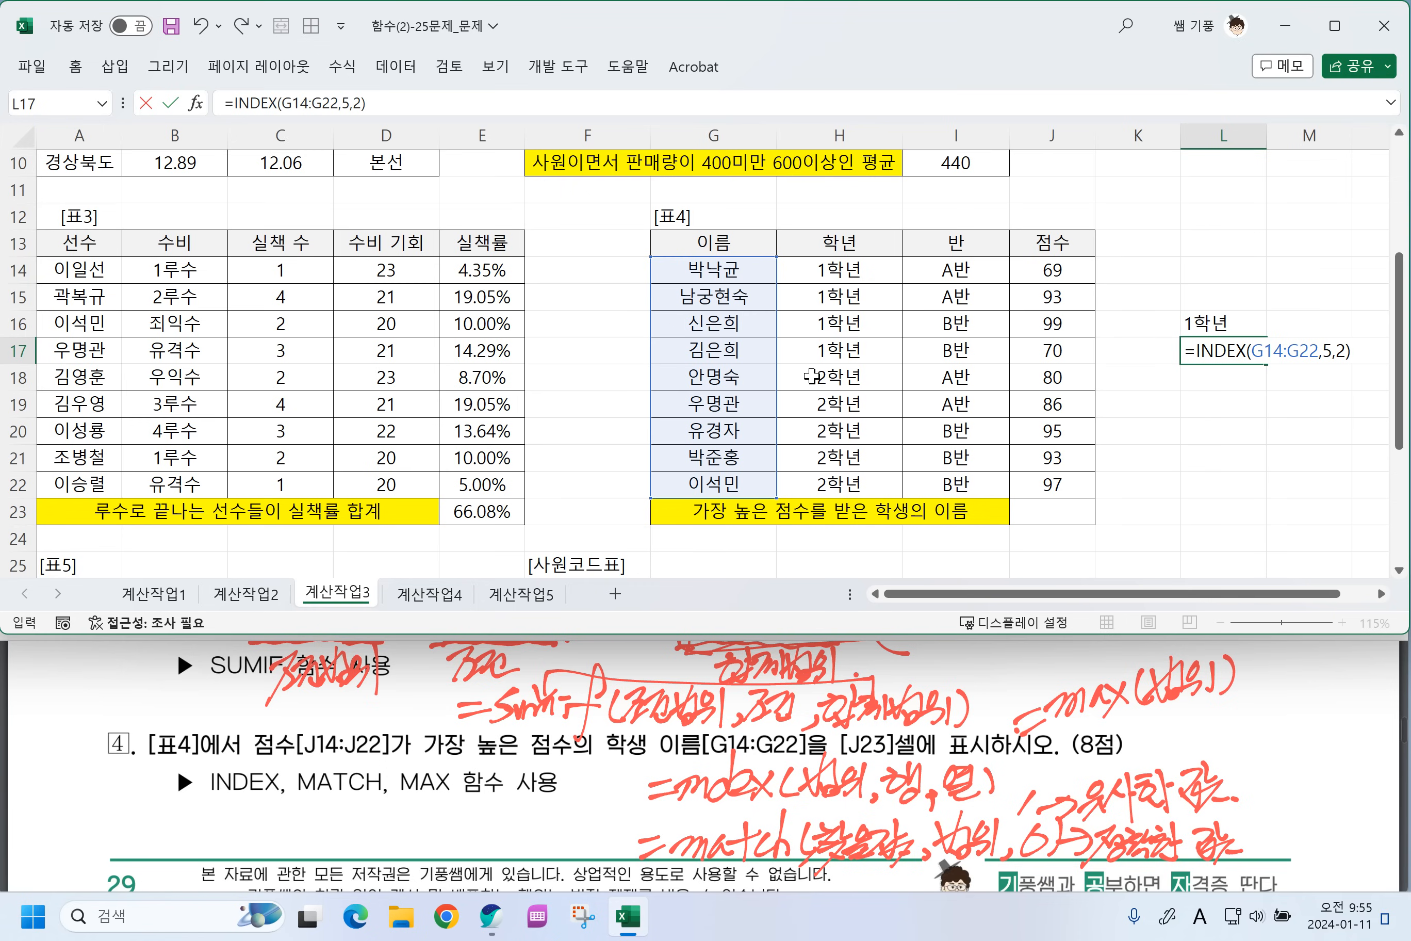
key(Return)
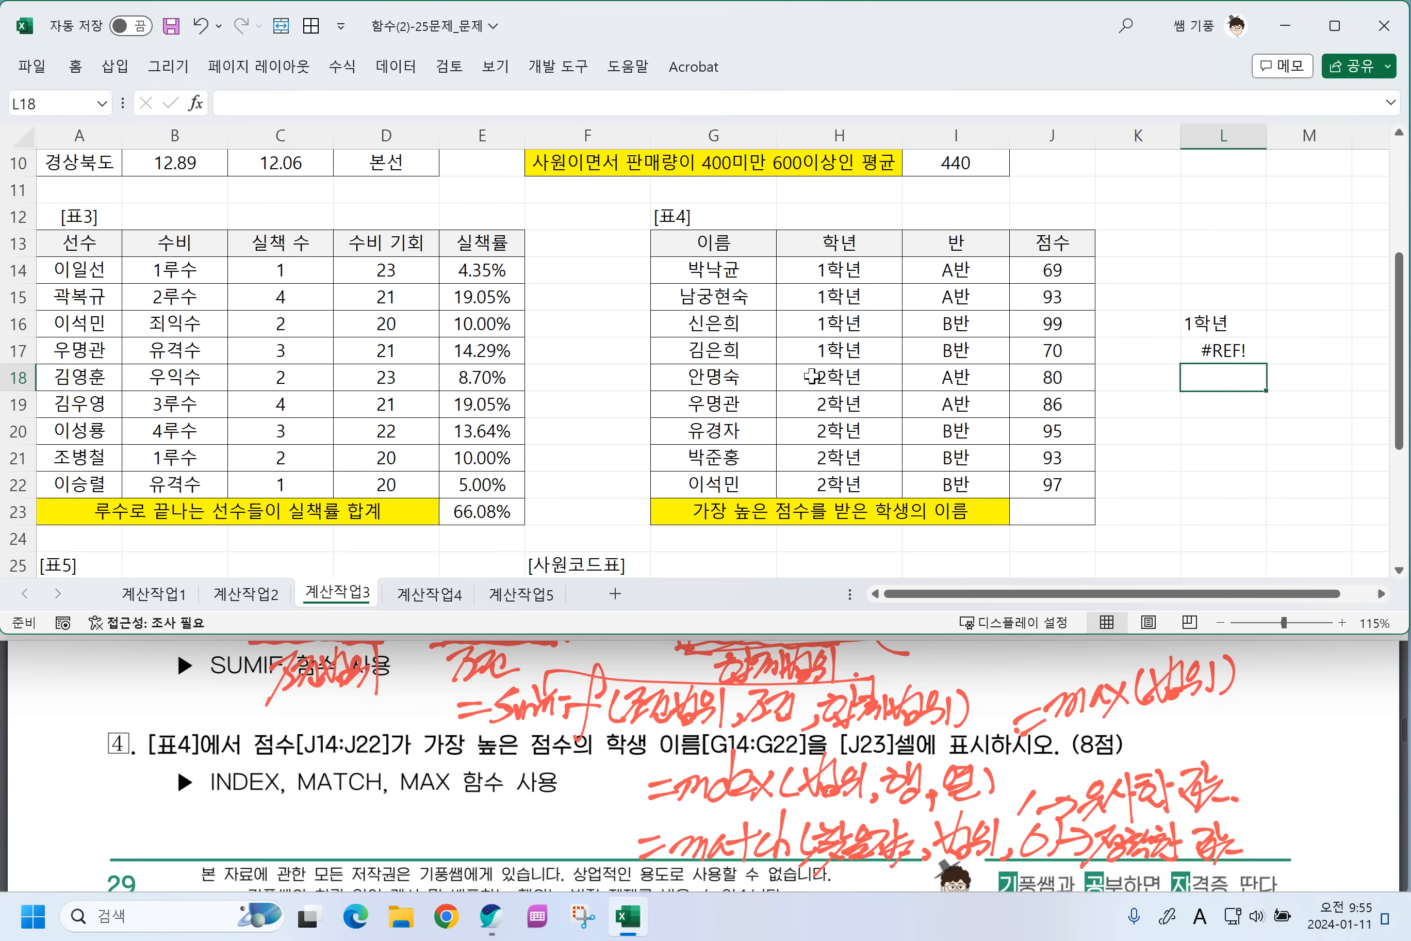
Change the column argument of the INDEX formula in L17 to 1.
double_click(1192, 354)
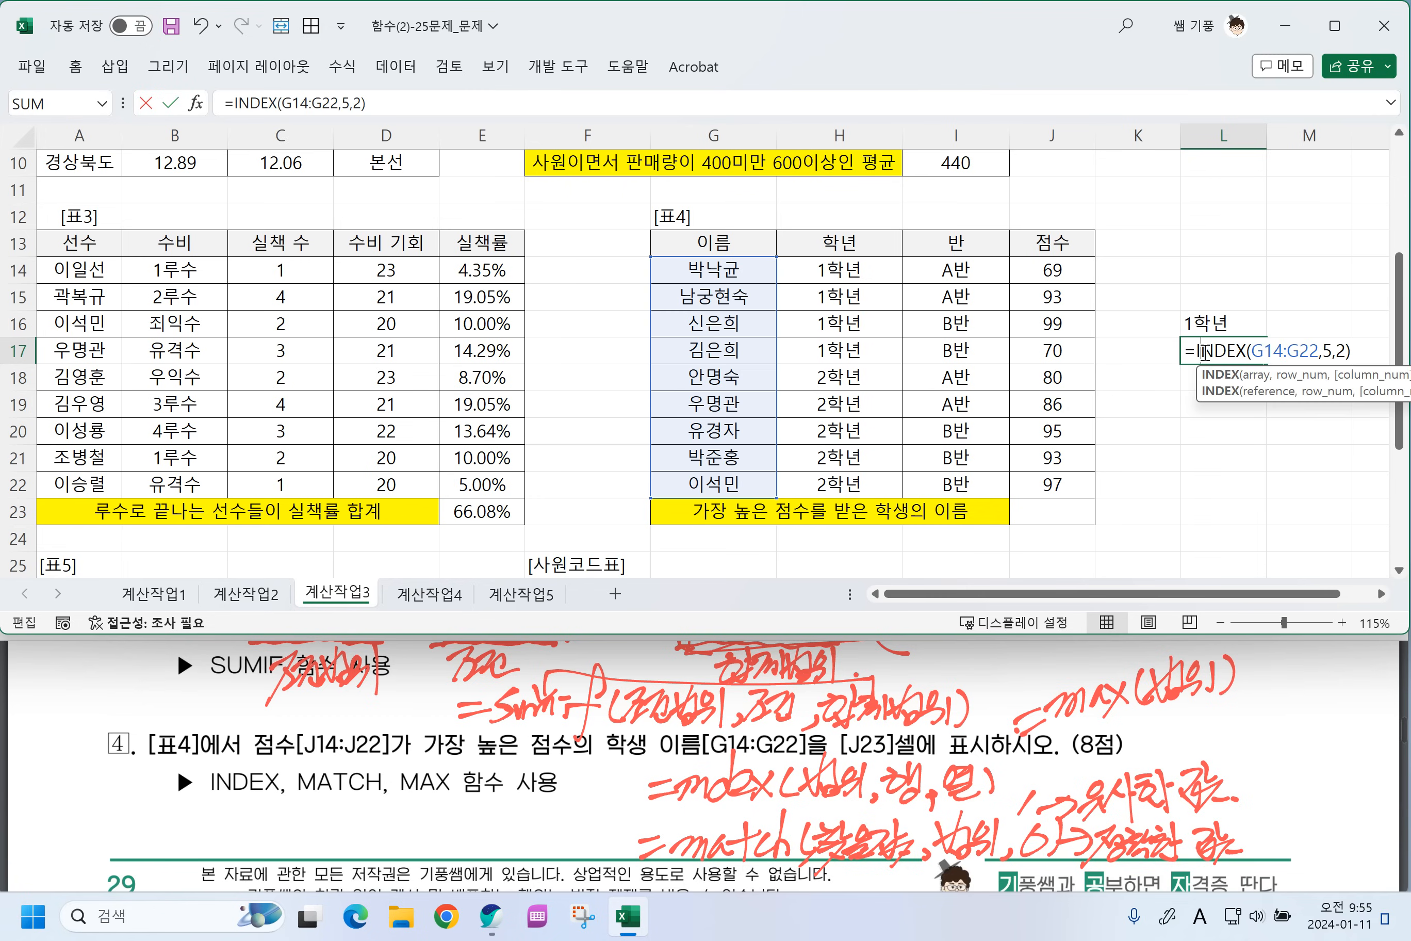
click(1346, 352)
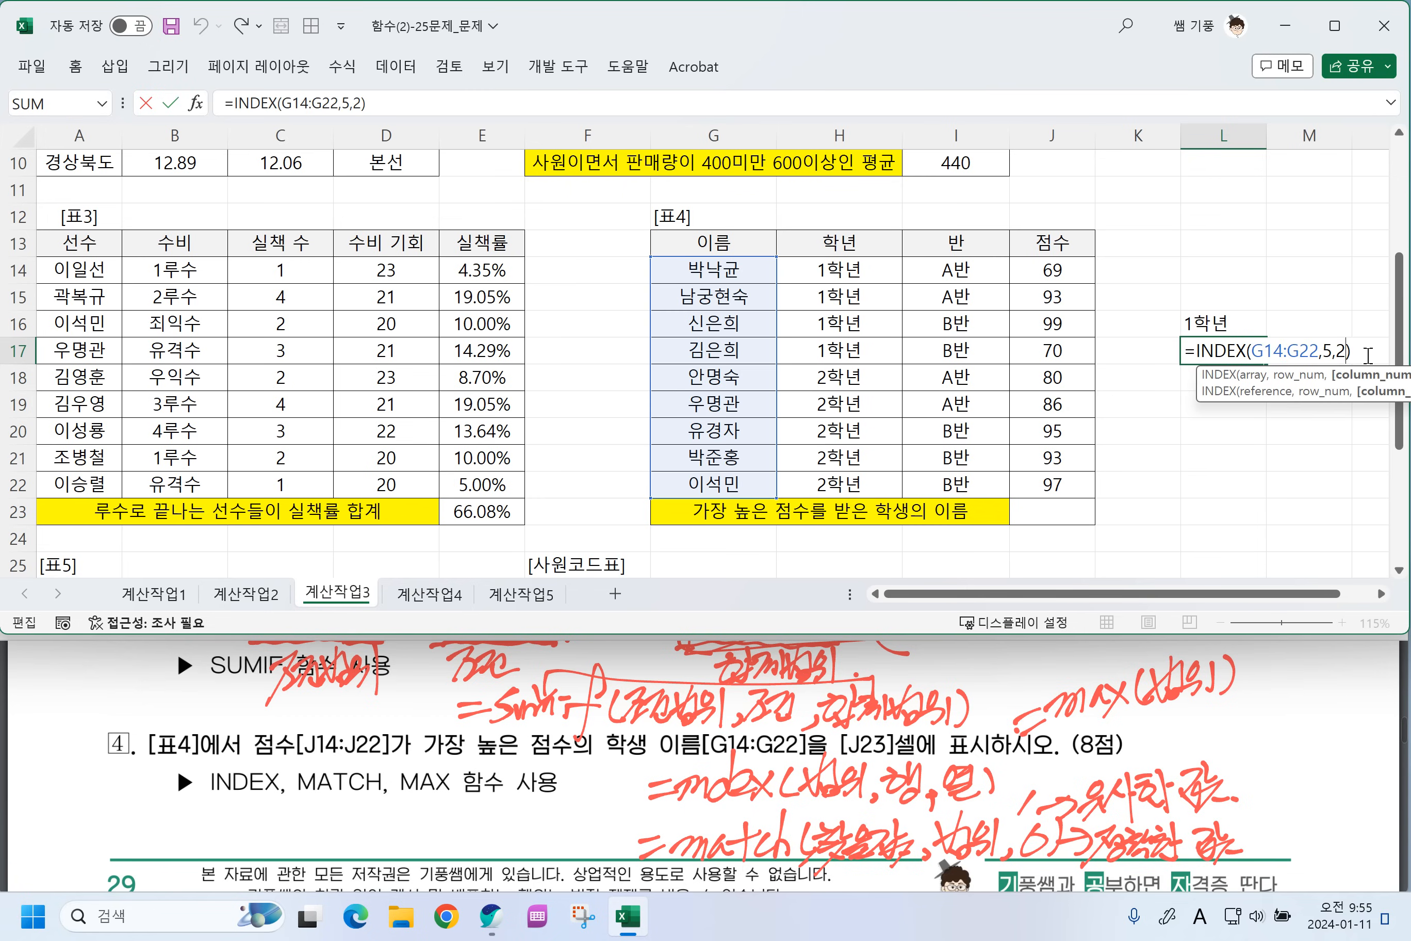
key(BackSpace)
text(1)
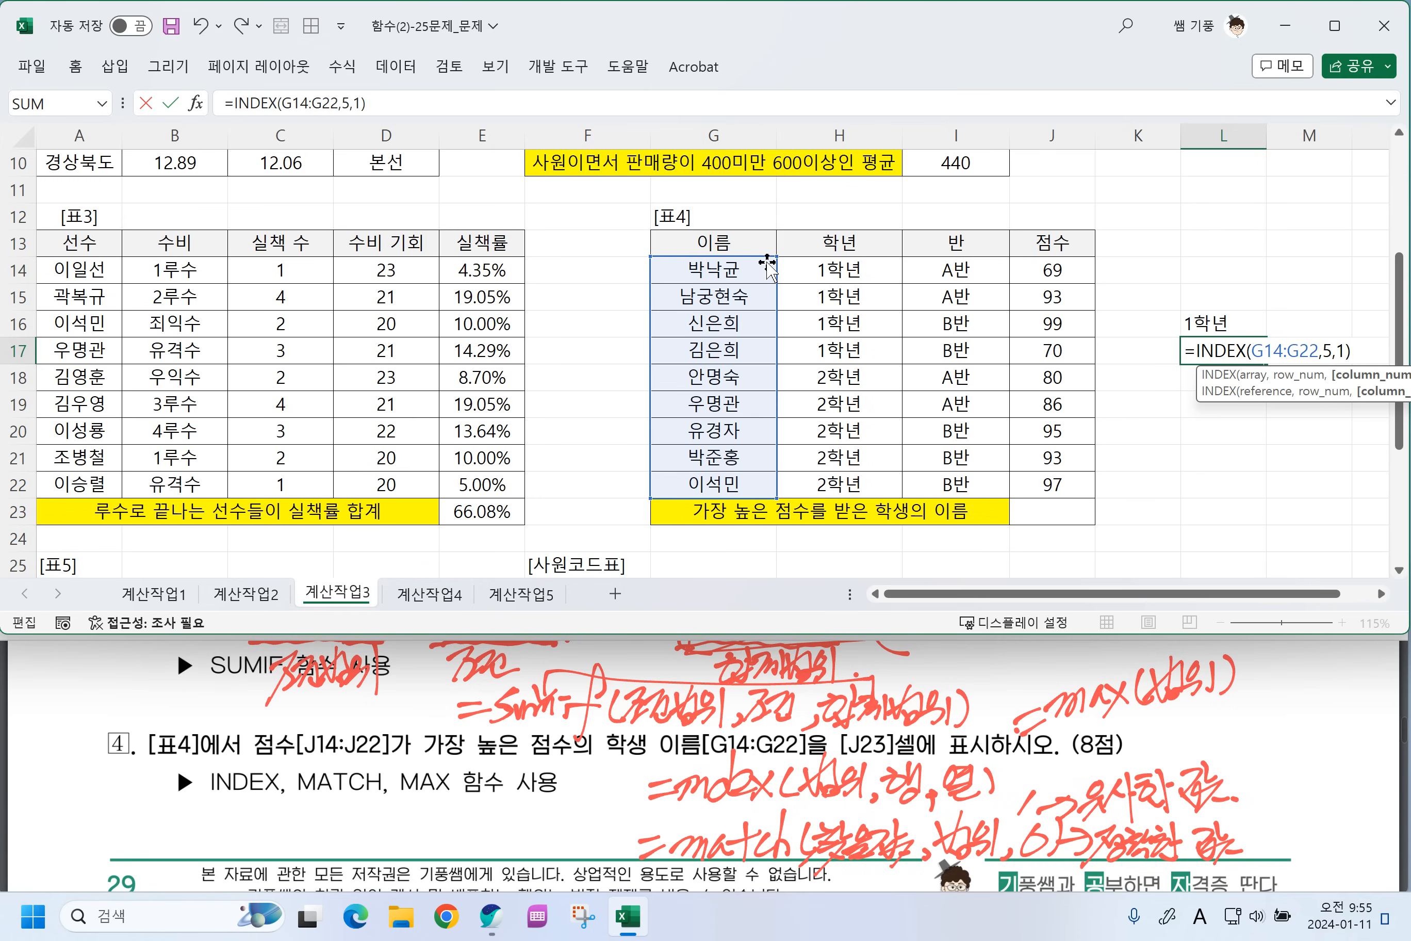
key(Return)
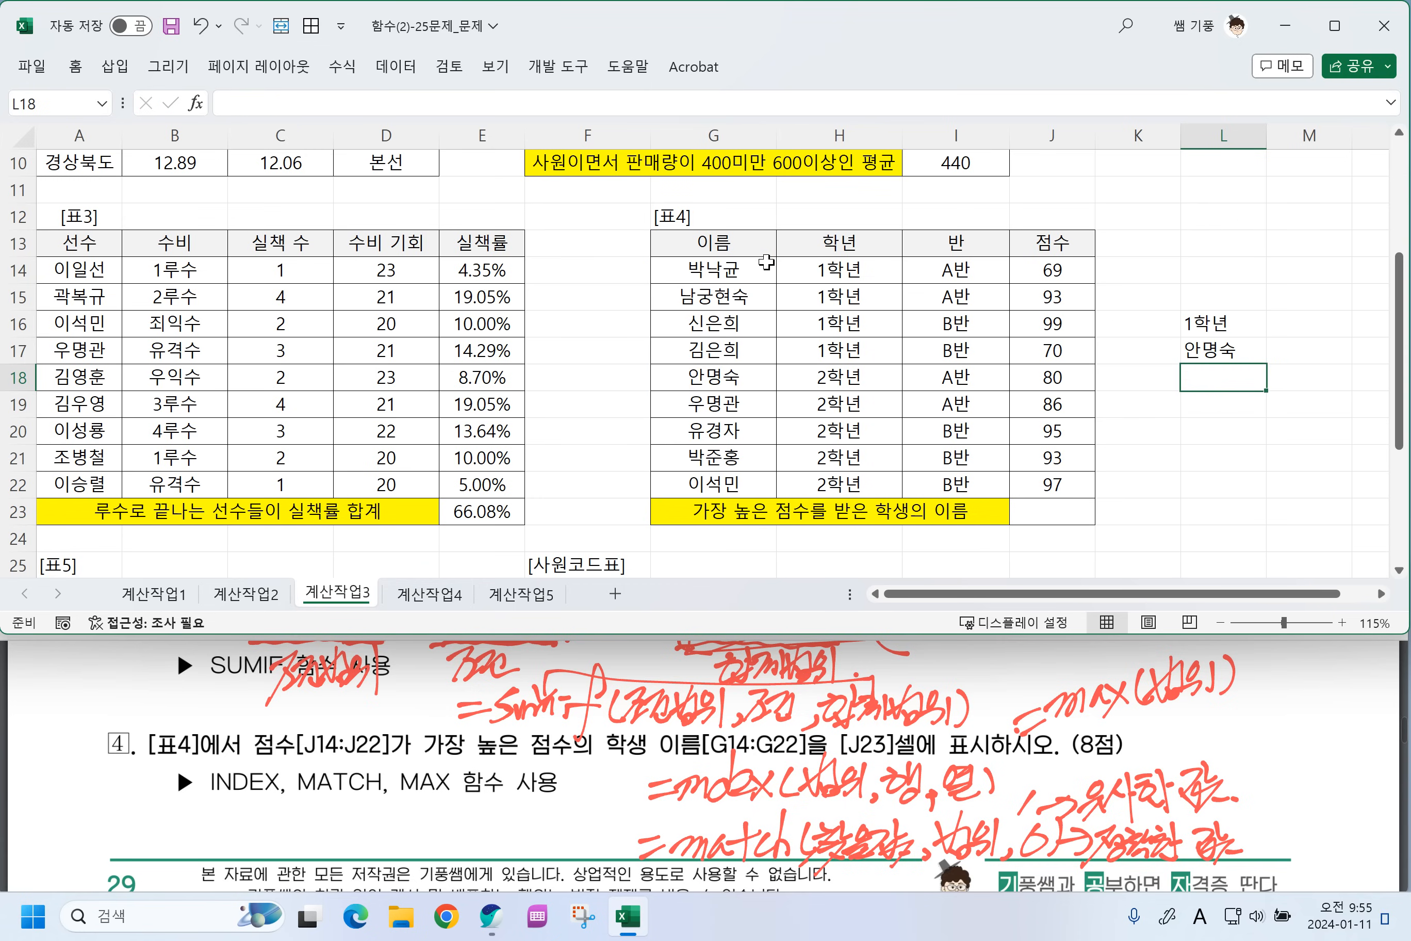
Remove the column argument from the L17 formula so it reads =INDEX(G14:G22,5).
double_click(1201, 355)
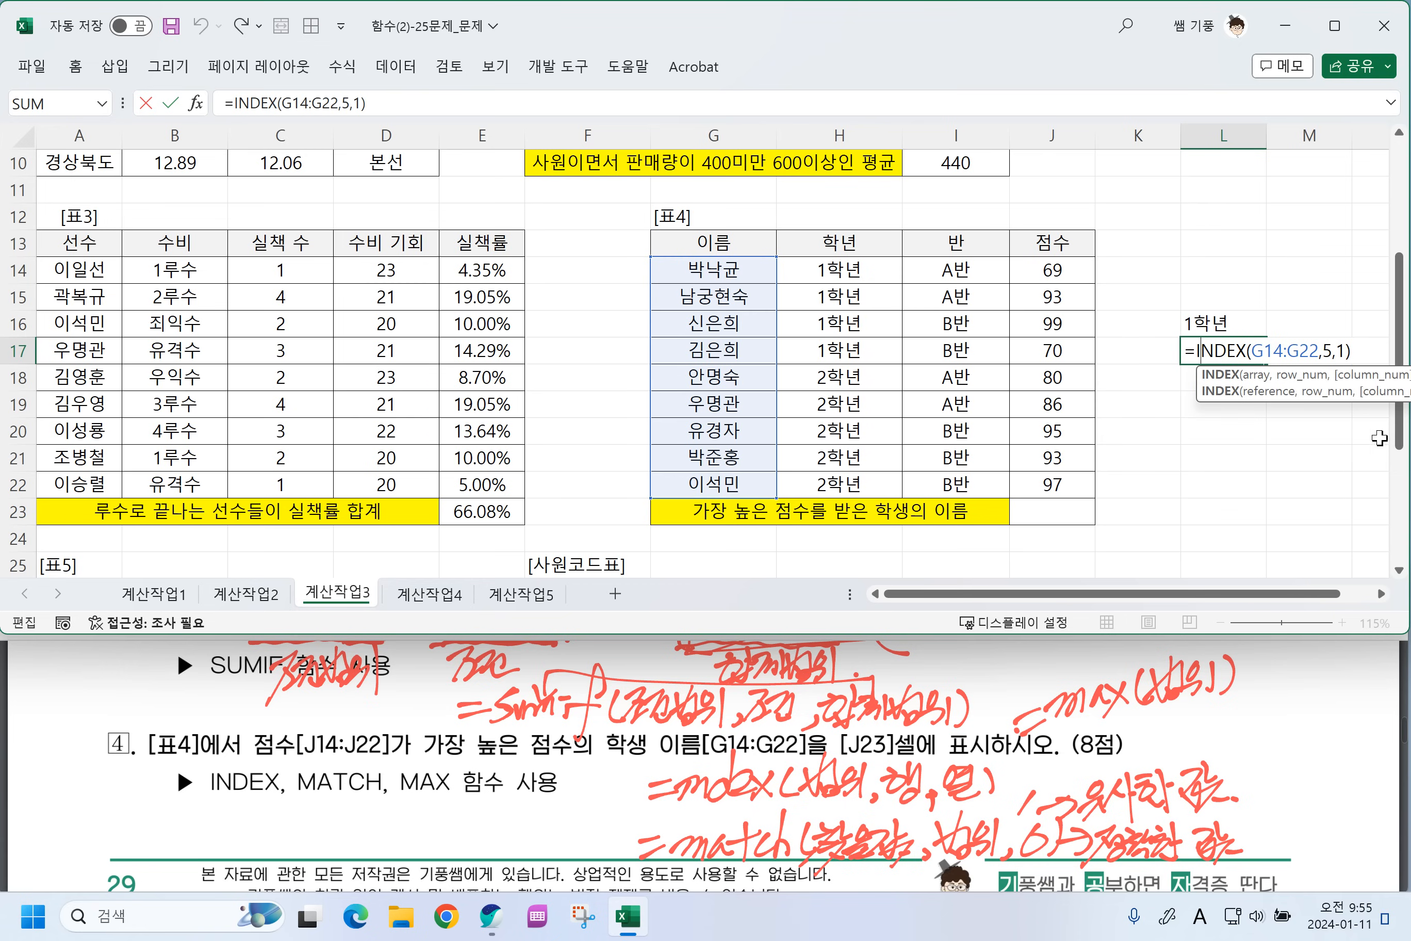
click(1344, 351)
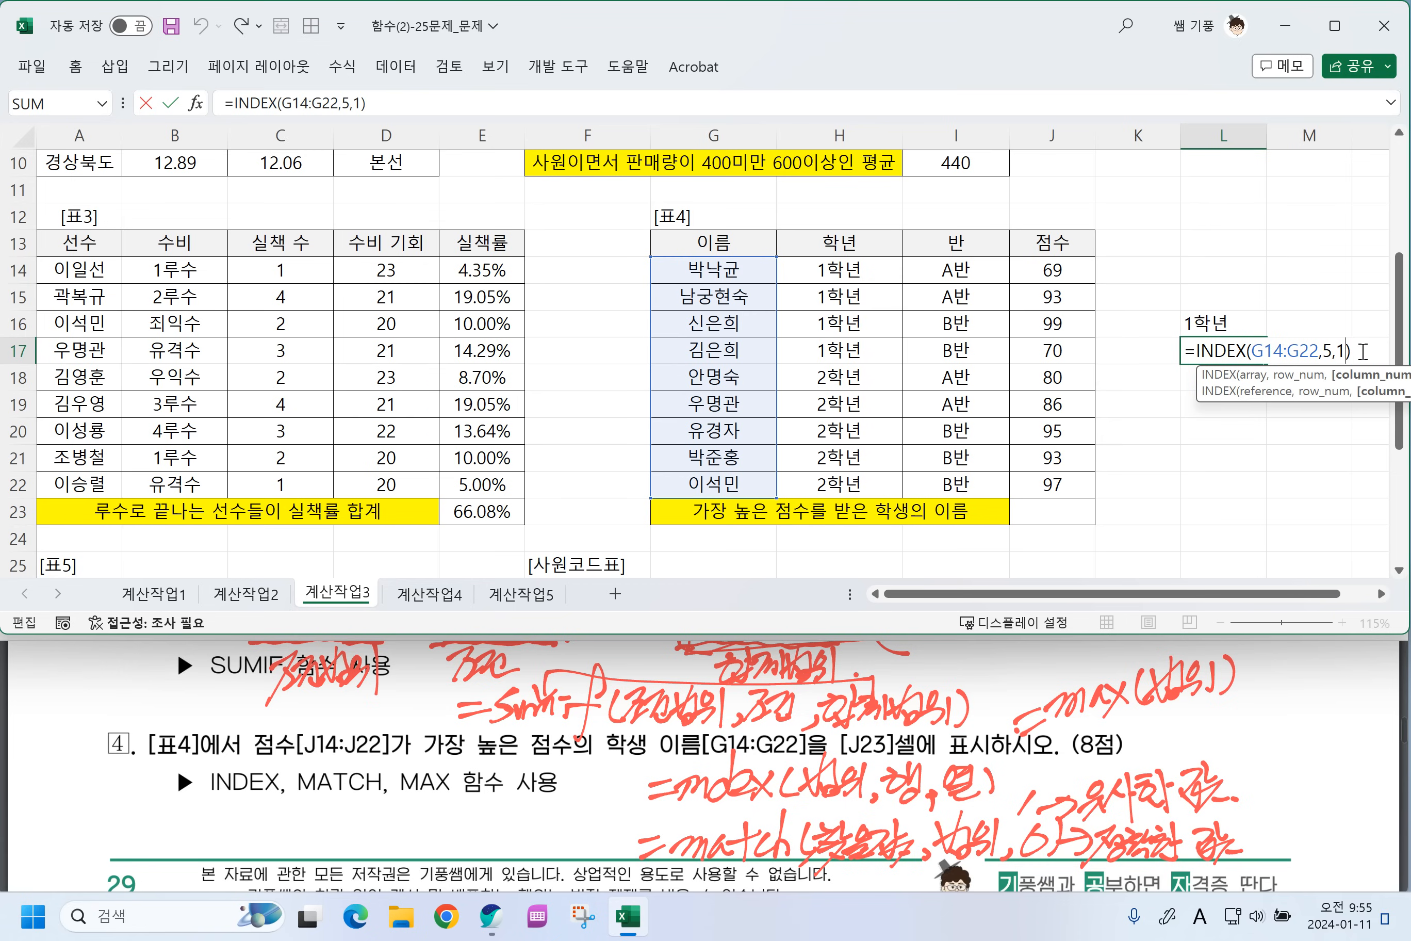
key(BackSpace)
key(BackSpace)
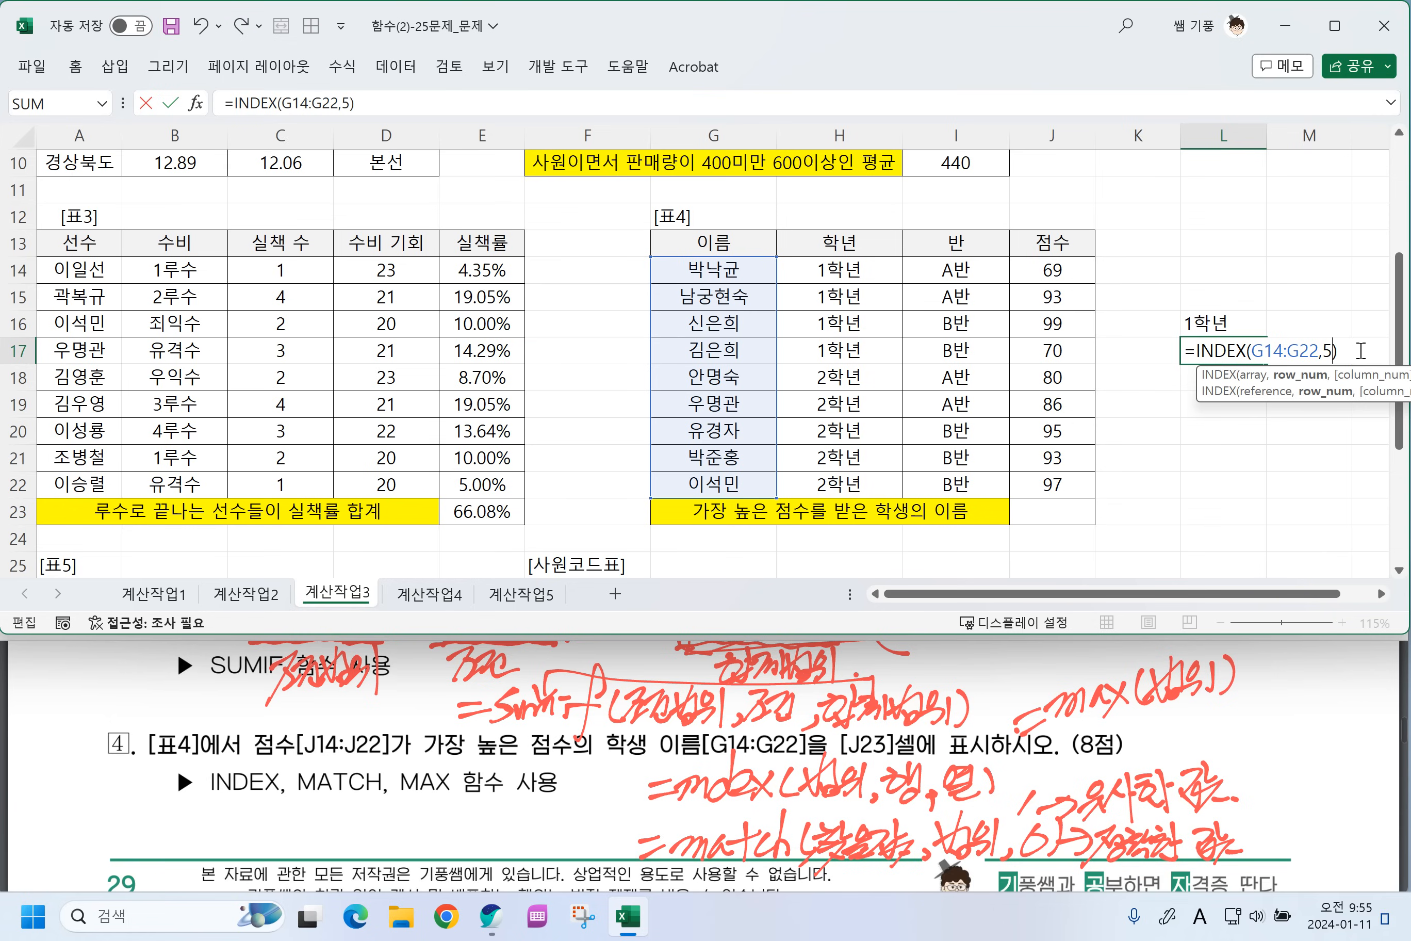
key(Return)
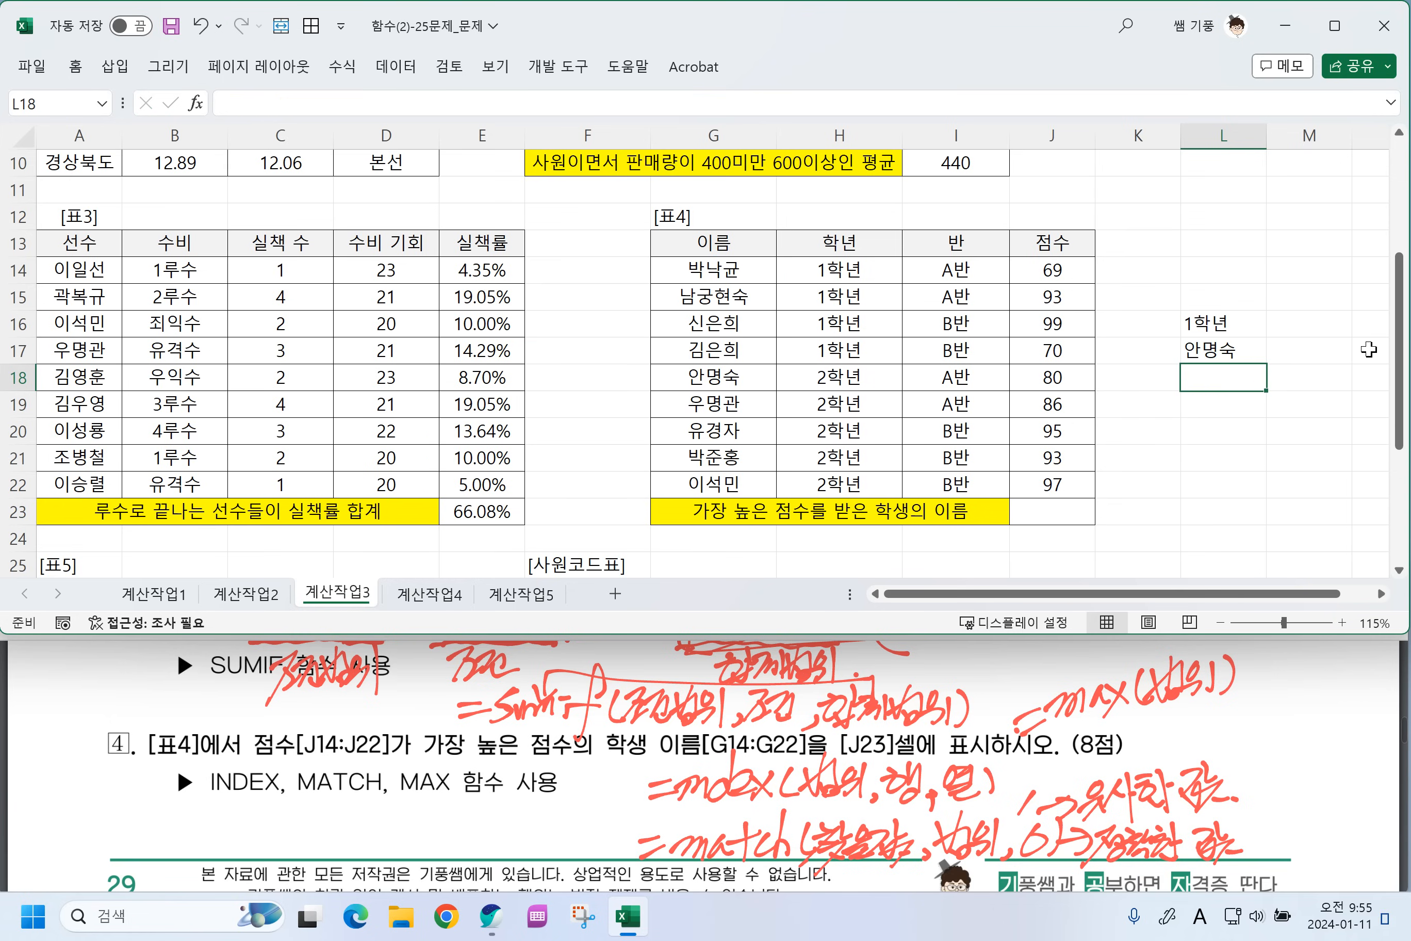
Enter =MATCH(70,J14:J22,0) in L21 to find the exact position of 70 in the 점수 column.
click(1196, 449)
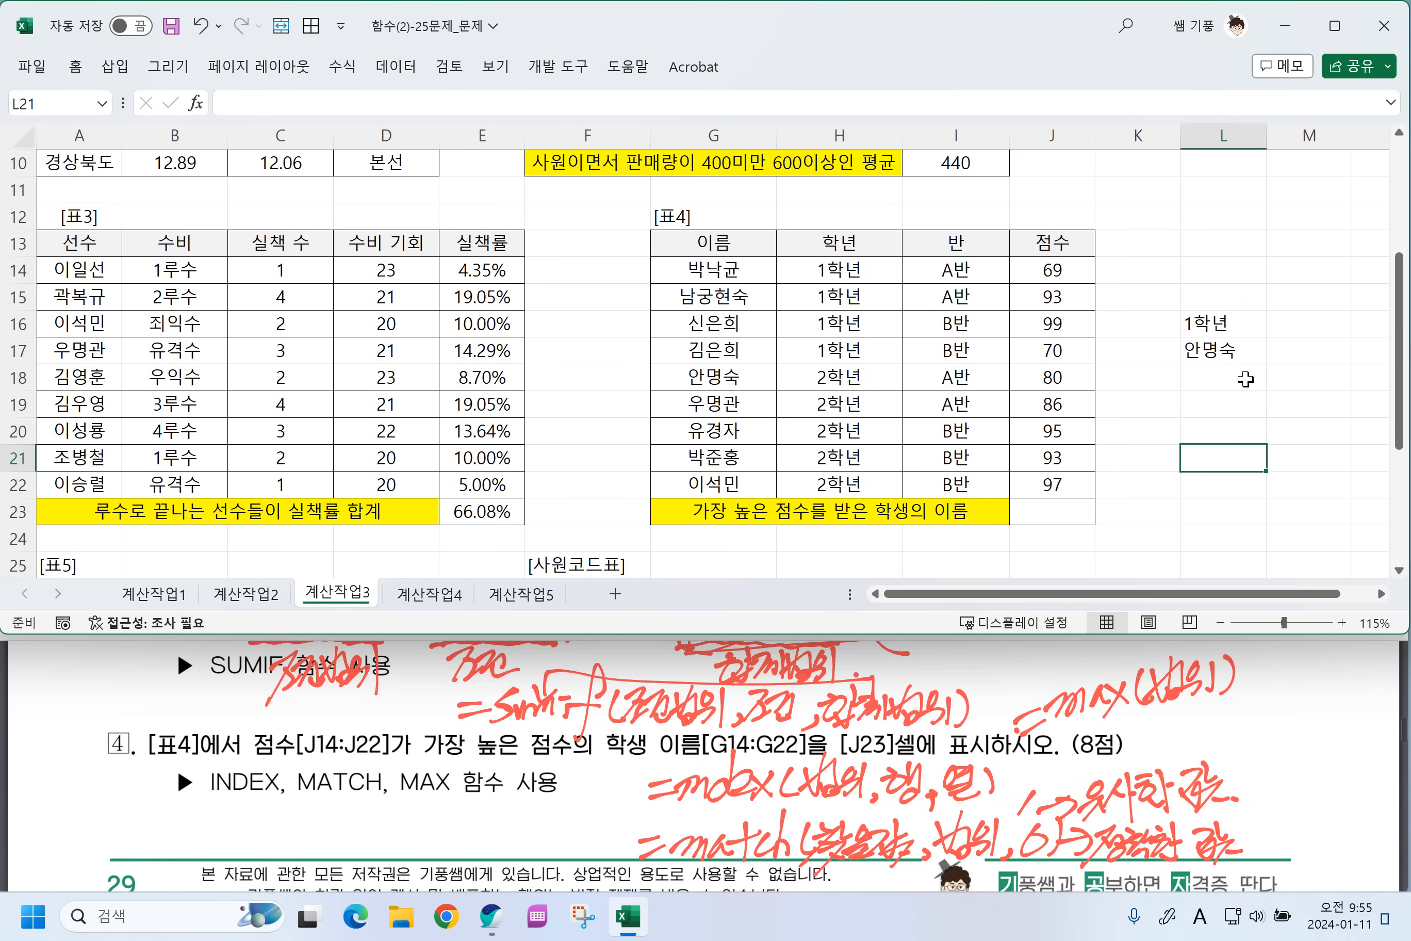
text(=MAT)
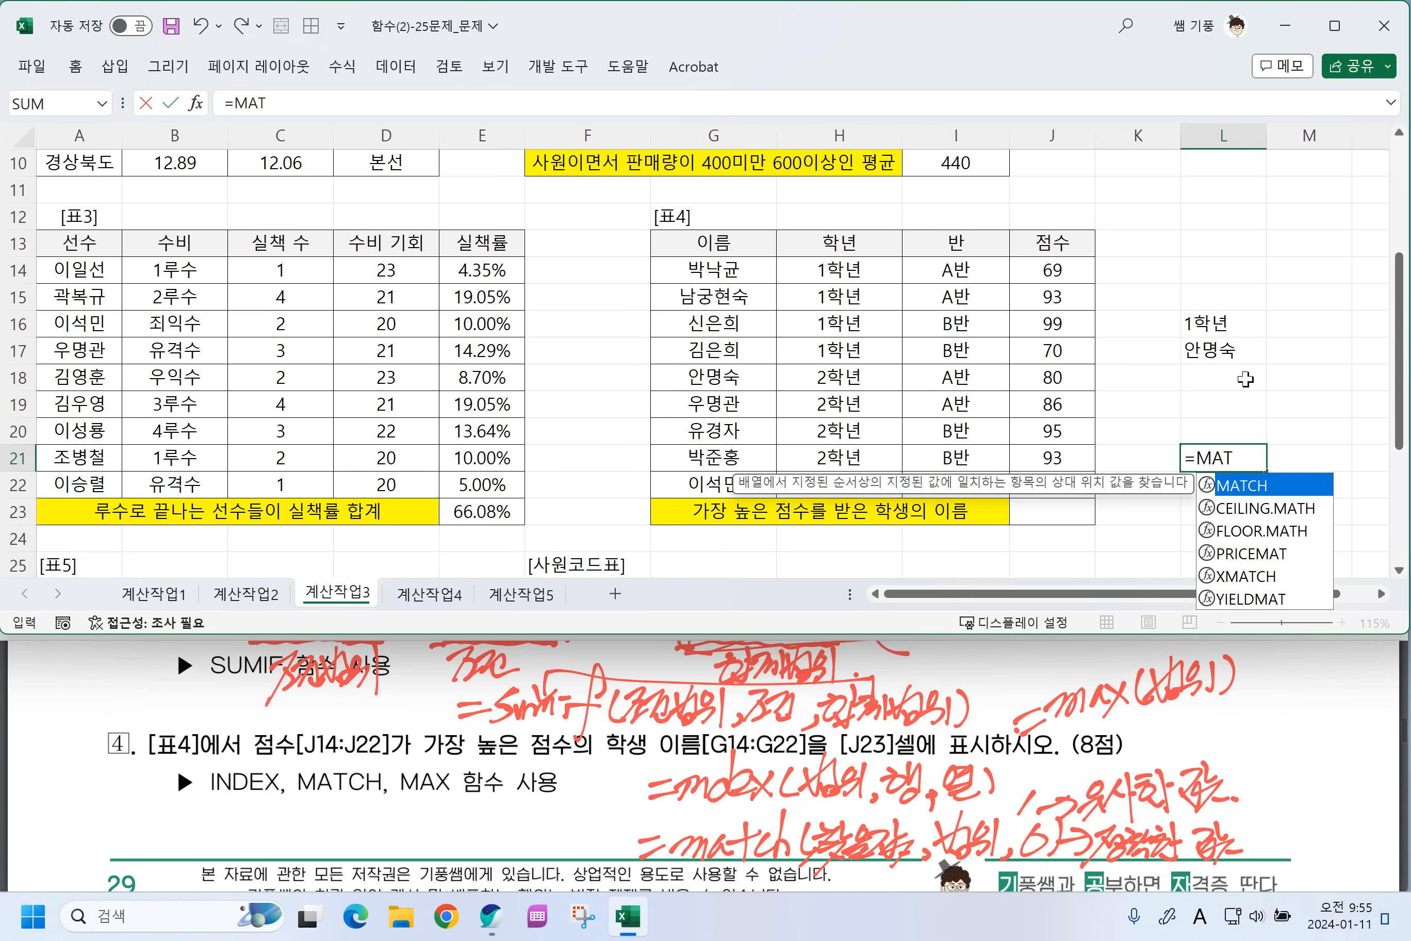
text(CH()
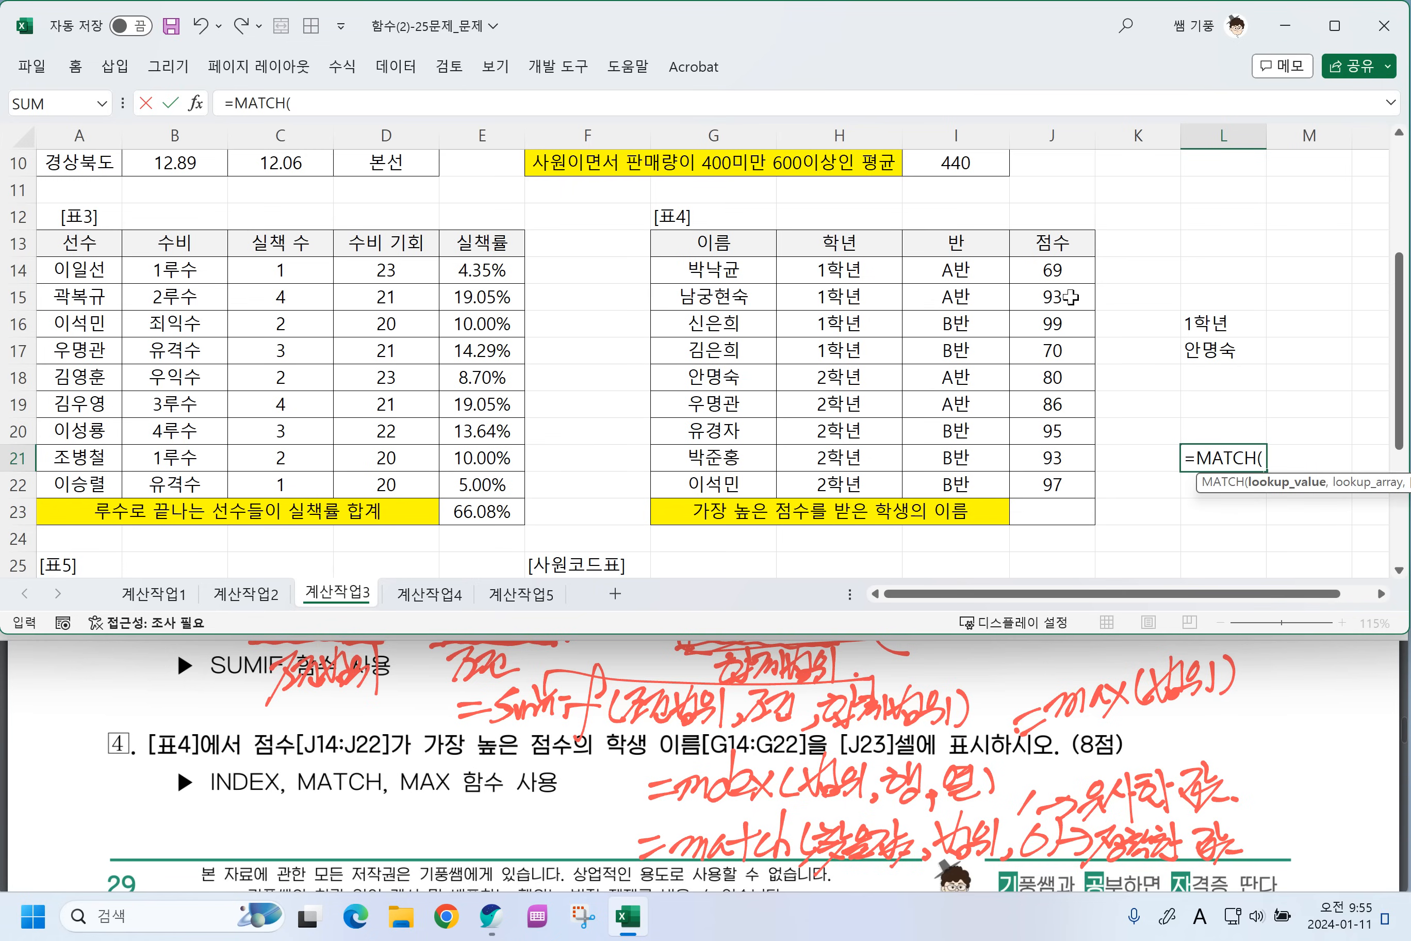
text(70,)
drag(1050, 274, 1051, 485)
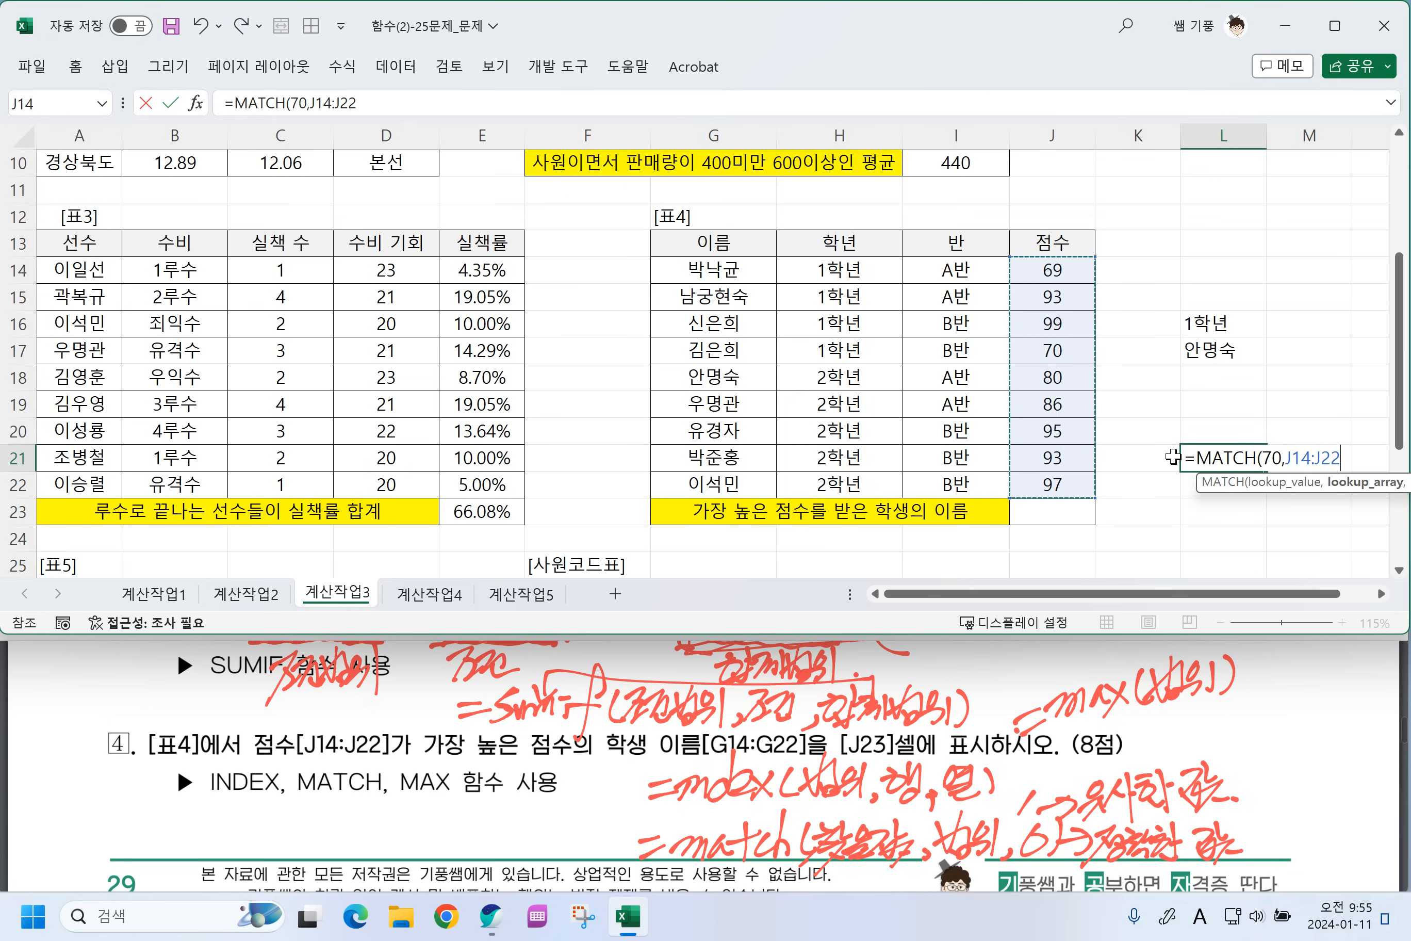
text(,0))
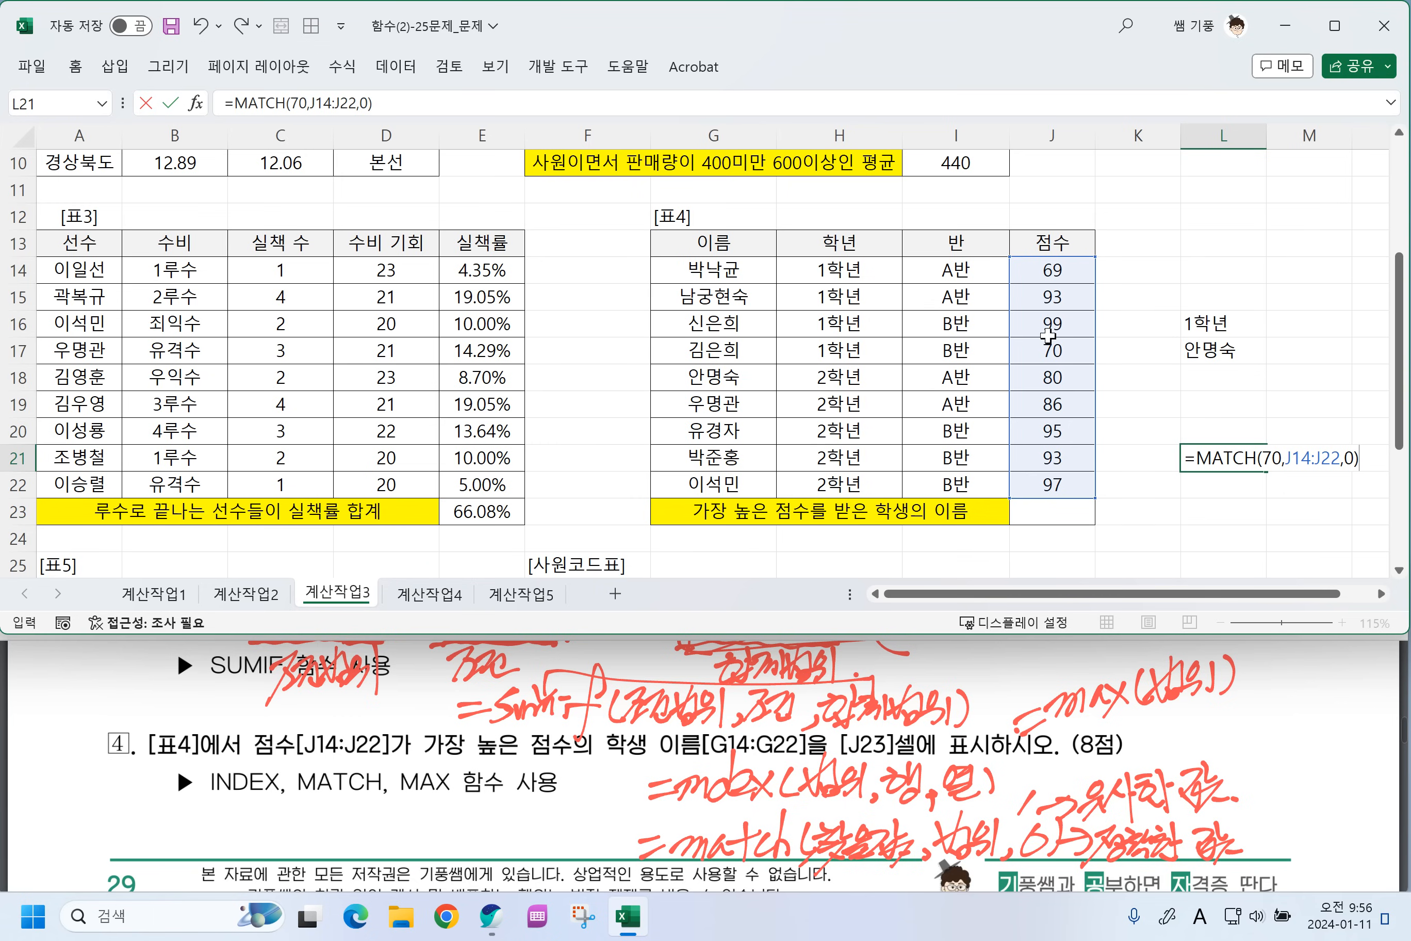
key(Return)
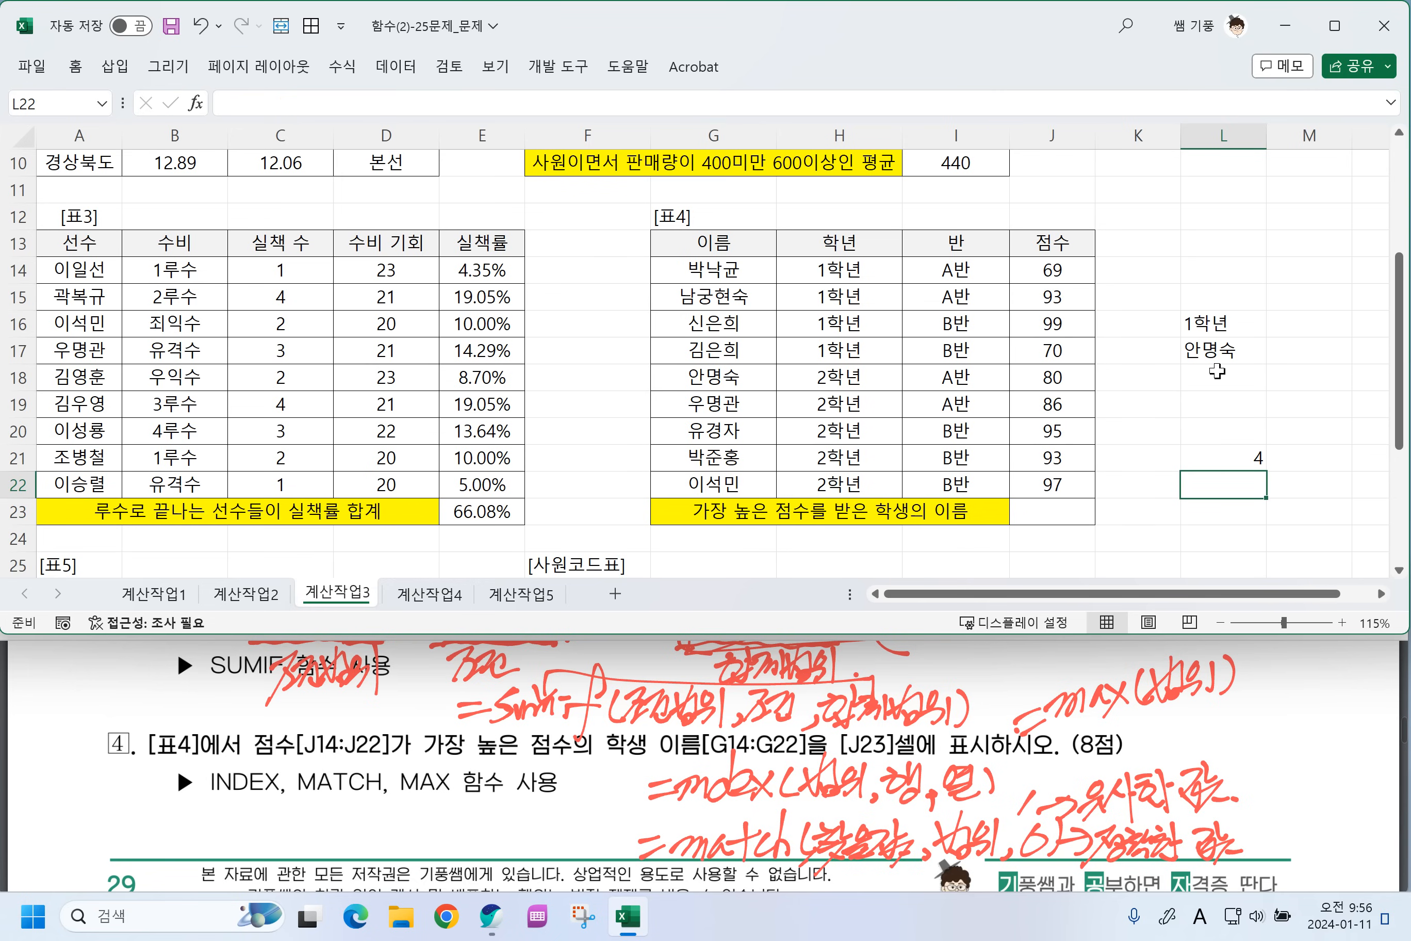
text(=MAX)
key(Escape)
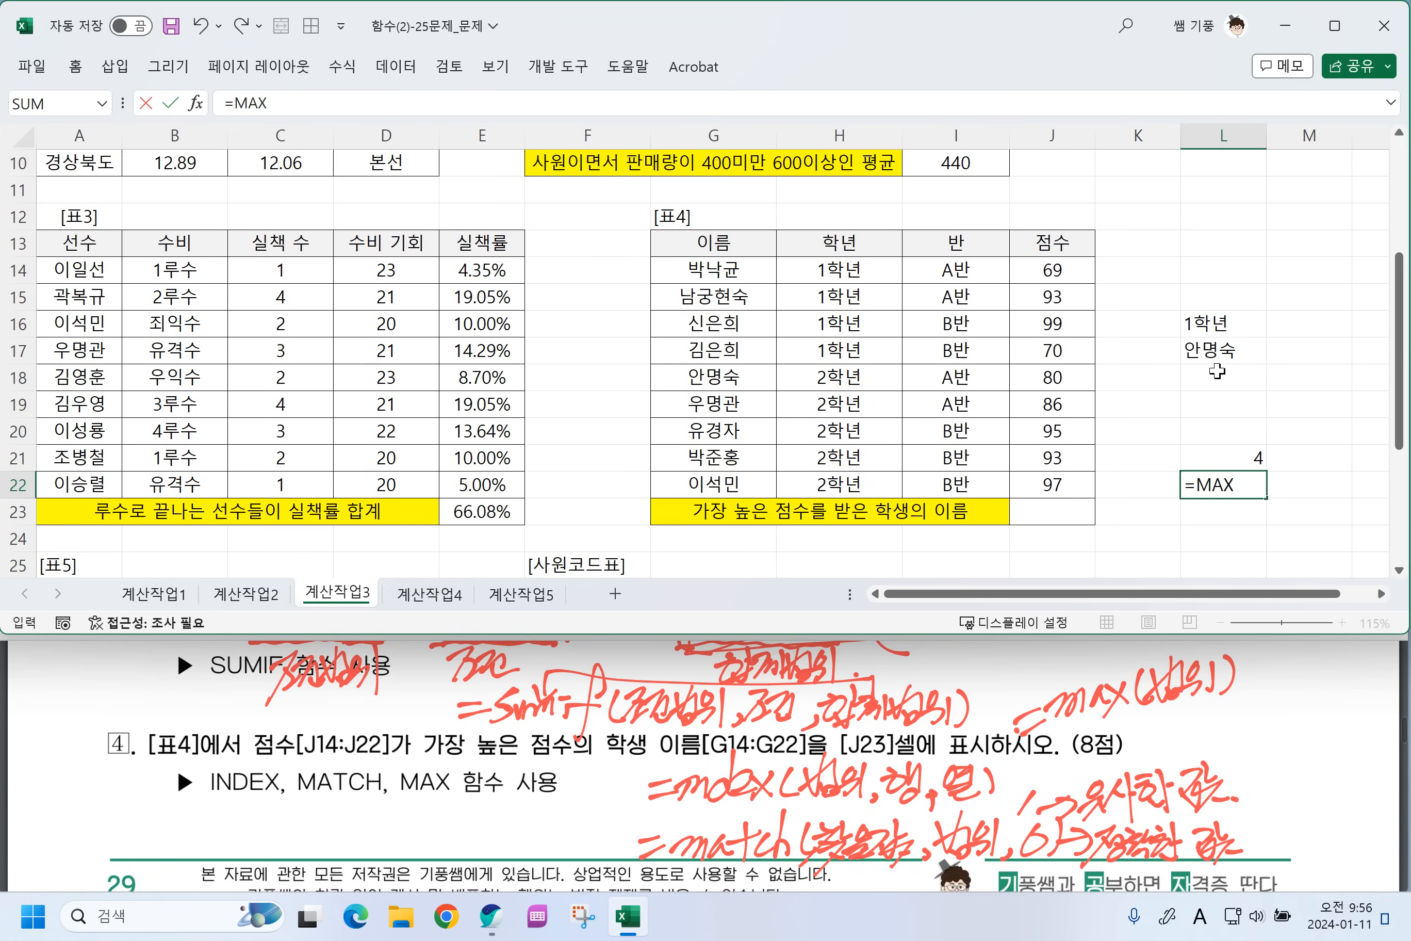
key(Escape)
Box the highest-score phrase of question 4 in the PDF and enter =MAX(J14:J22) in J23.
click(1077, 513)
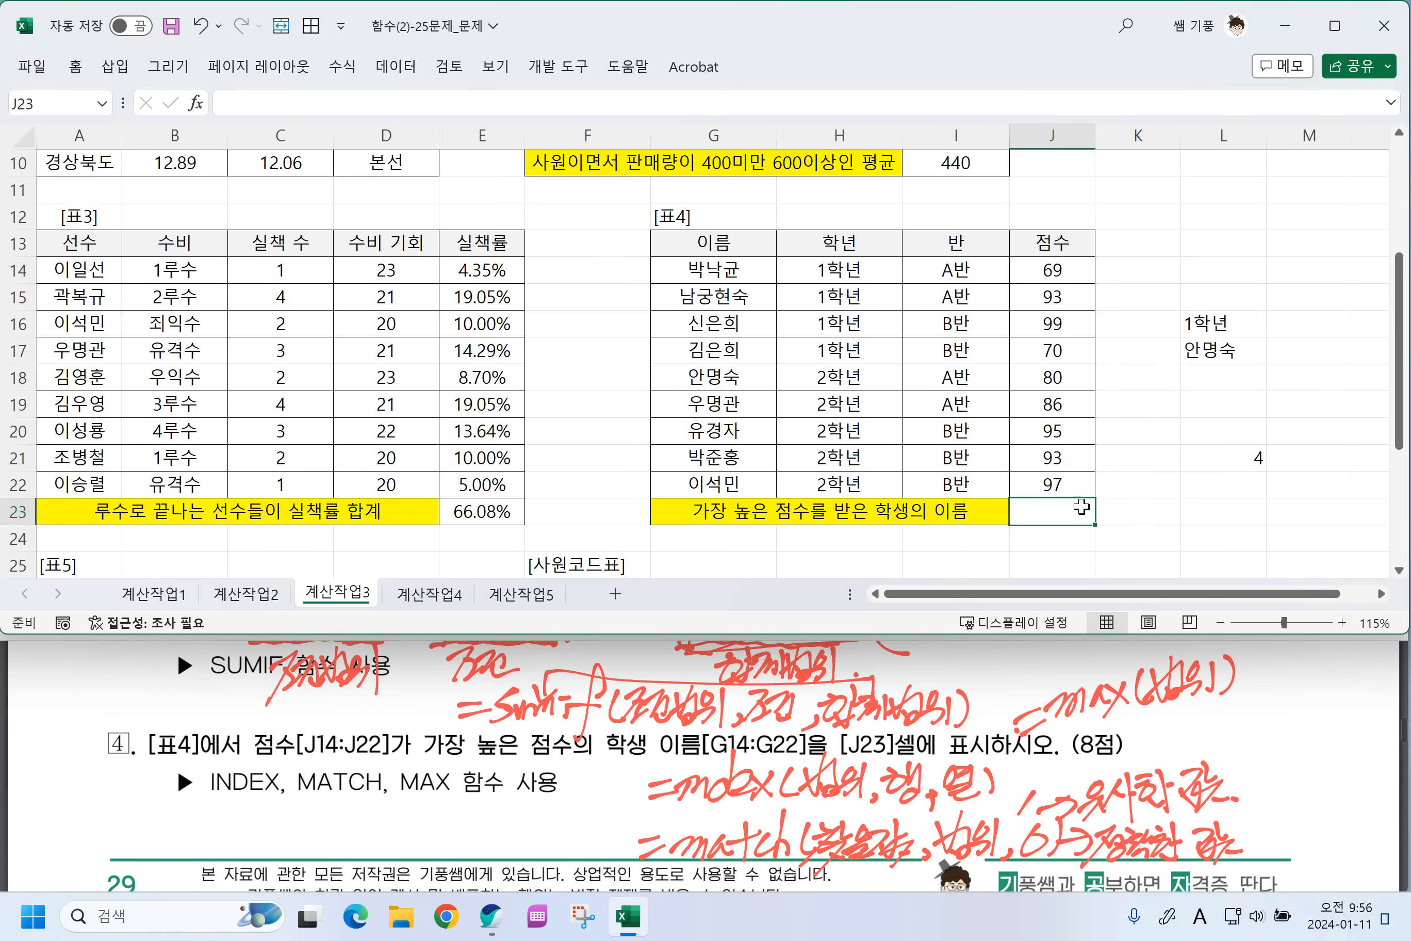
click(1380, 596)
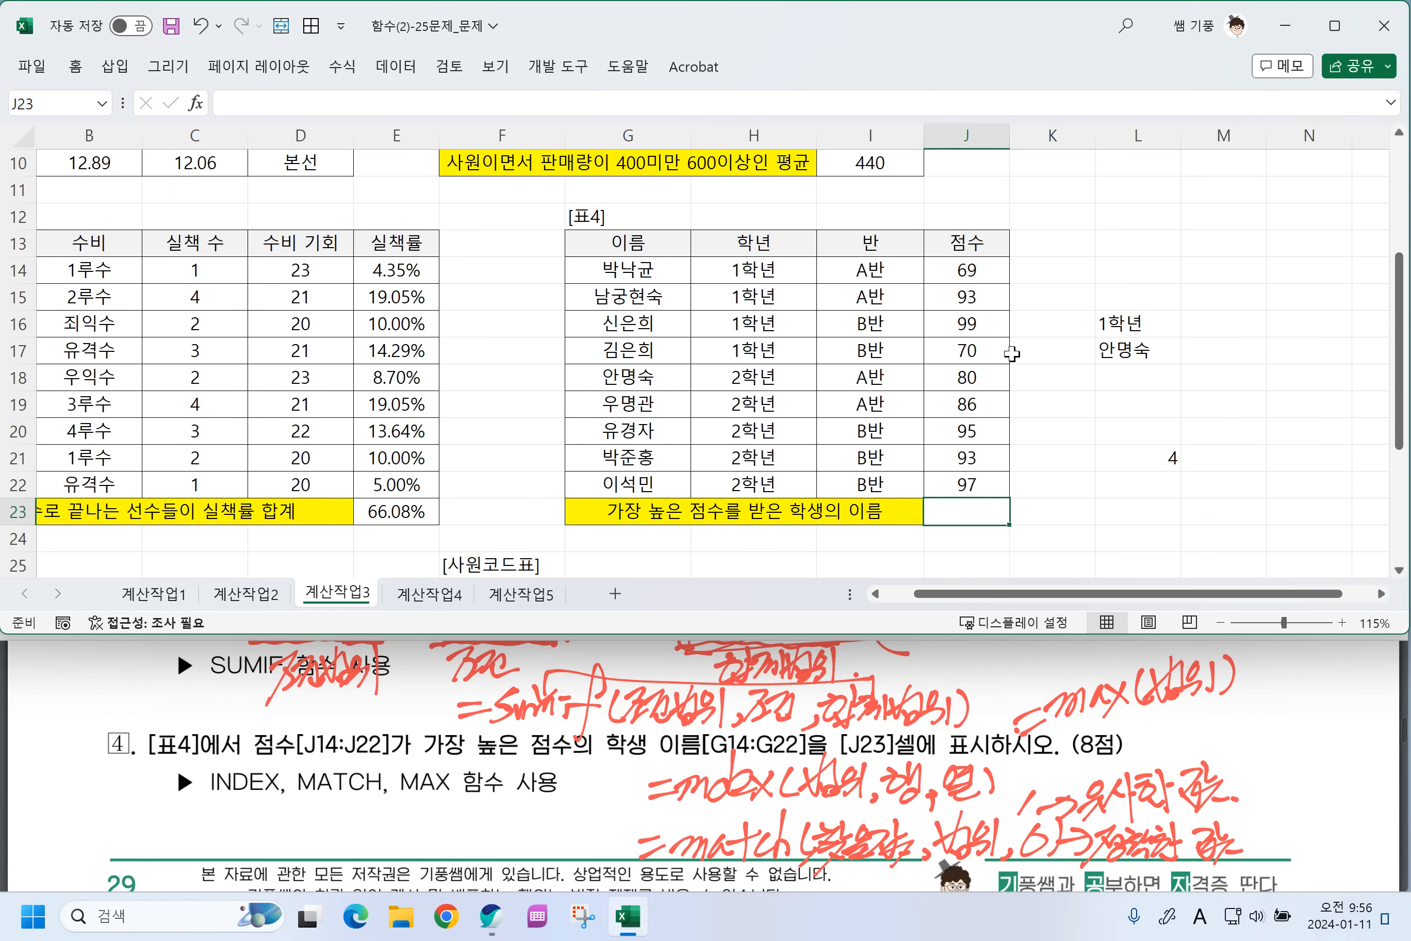
text(=)
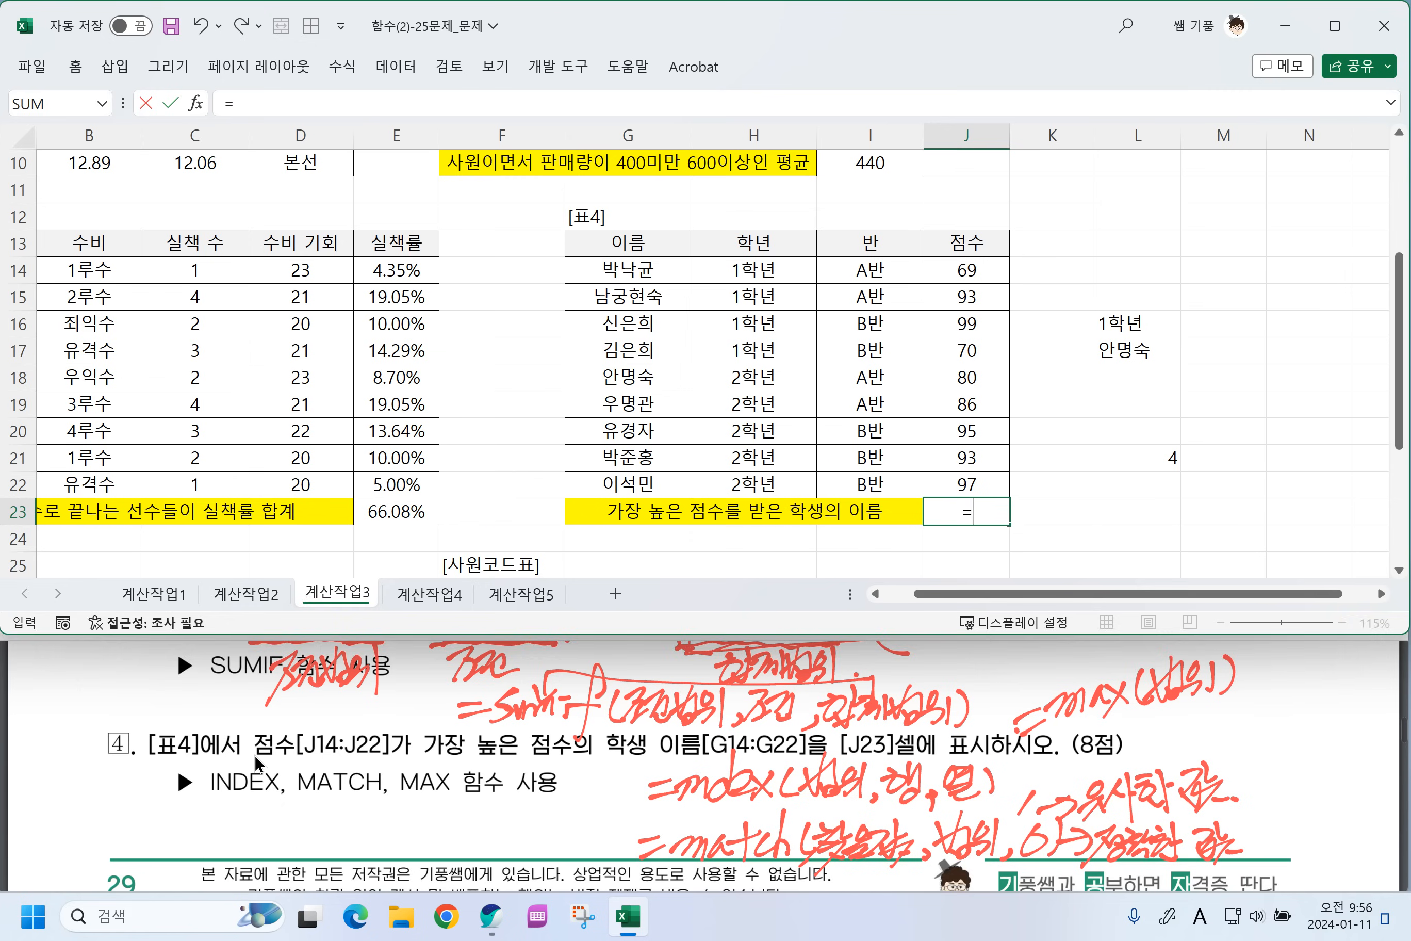
drag(254, 756, 464, 755)
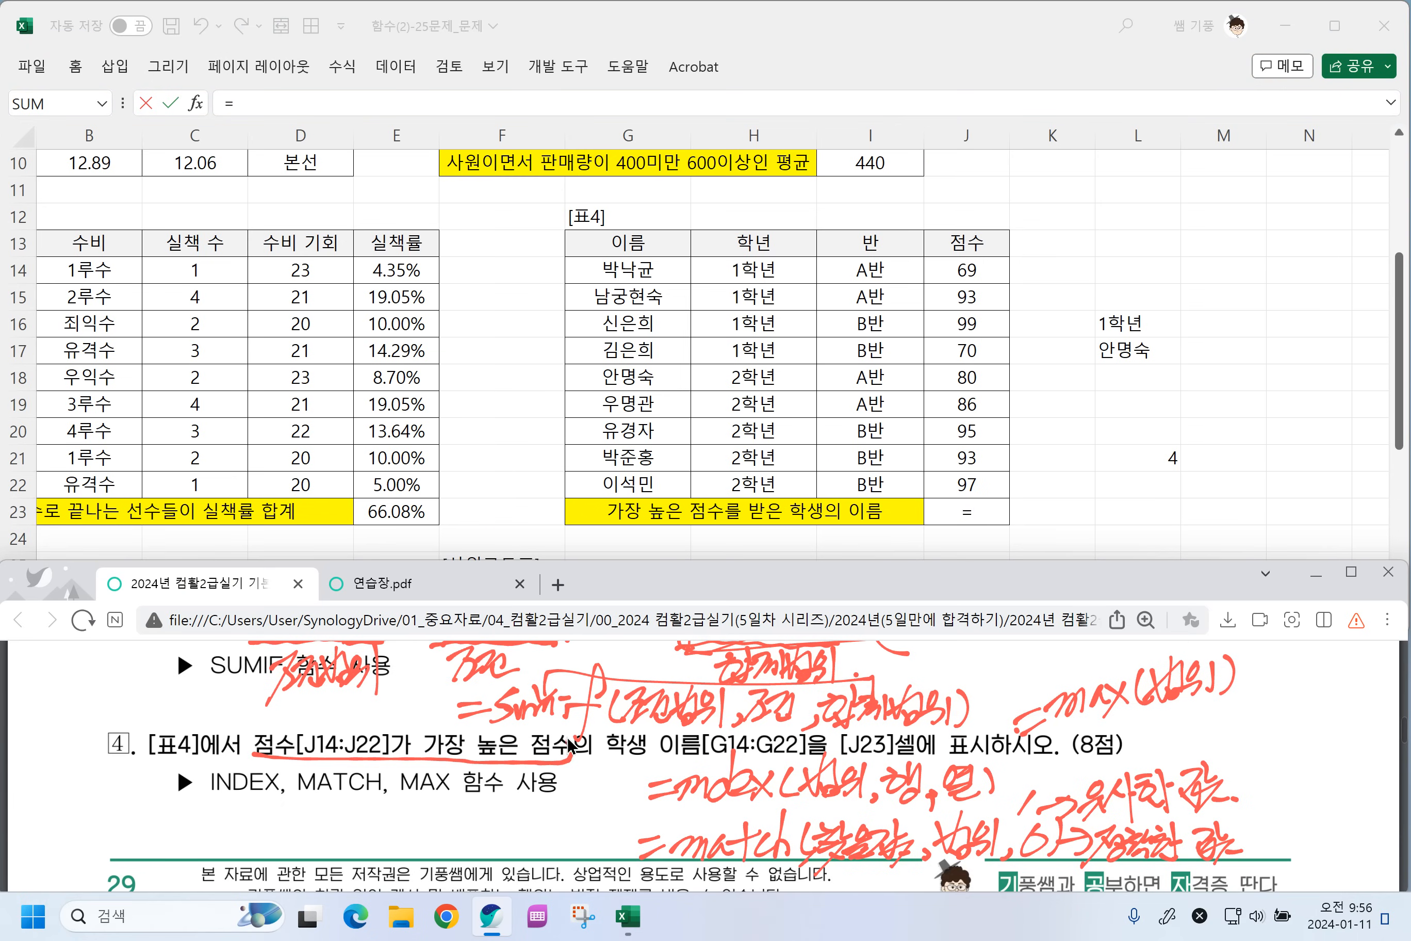
drag(571, 745, 425, 720)
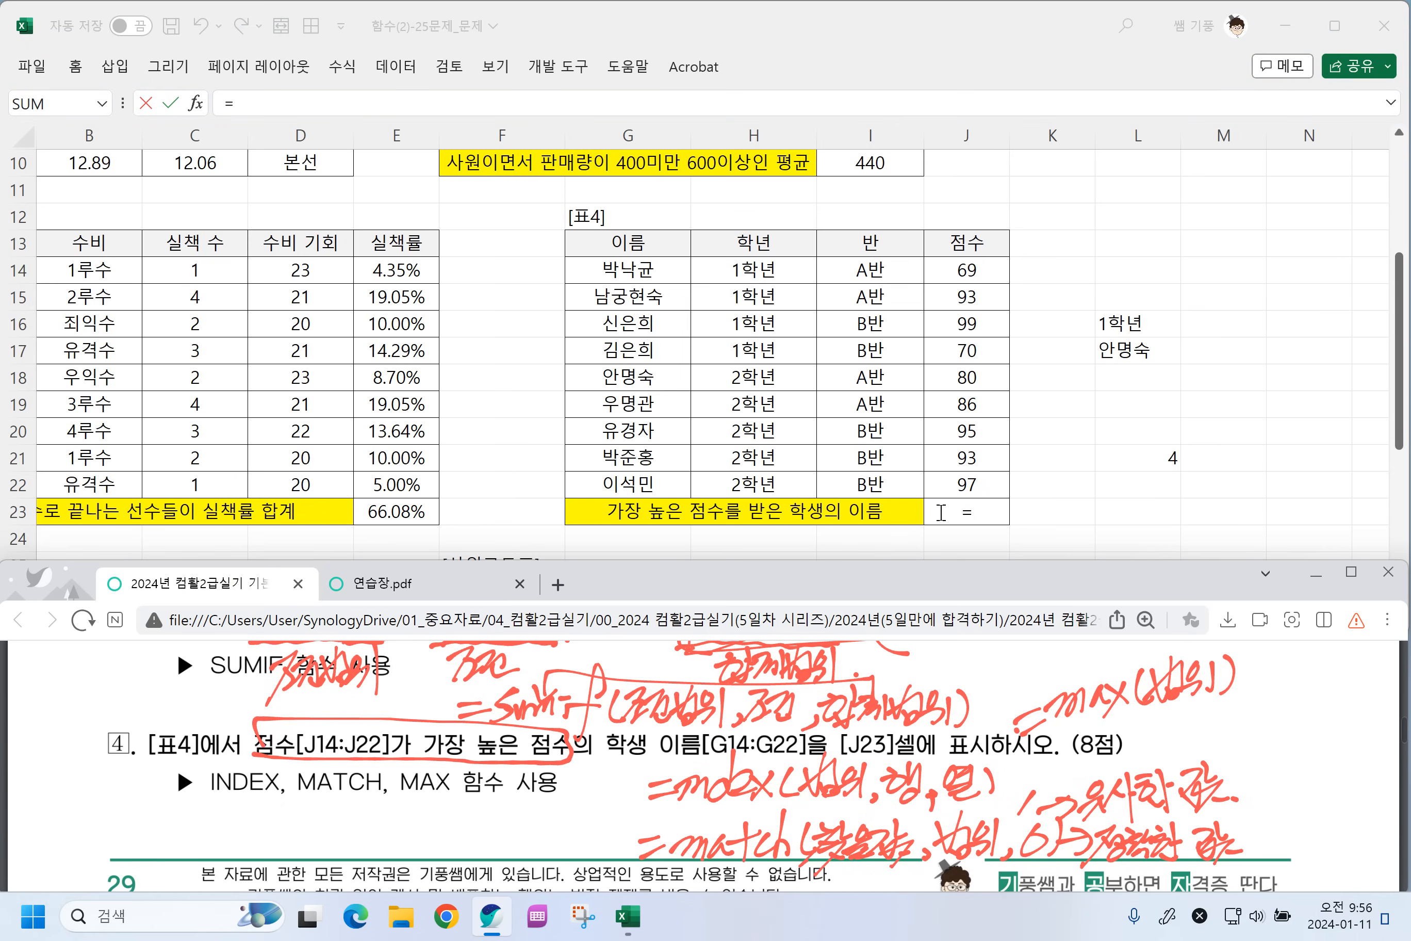
click(979, 507)
text(MAX()
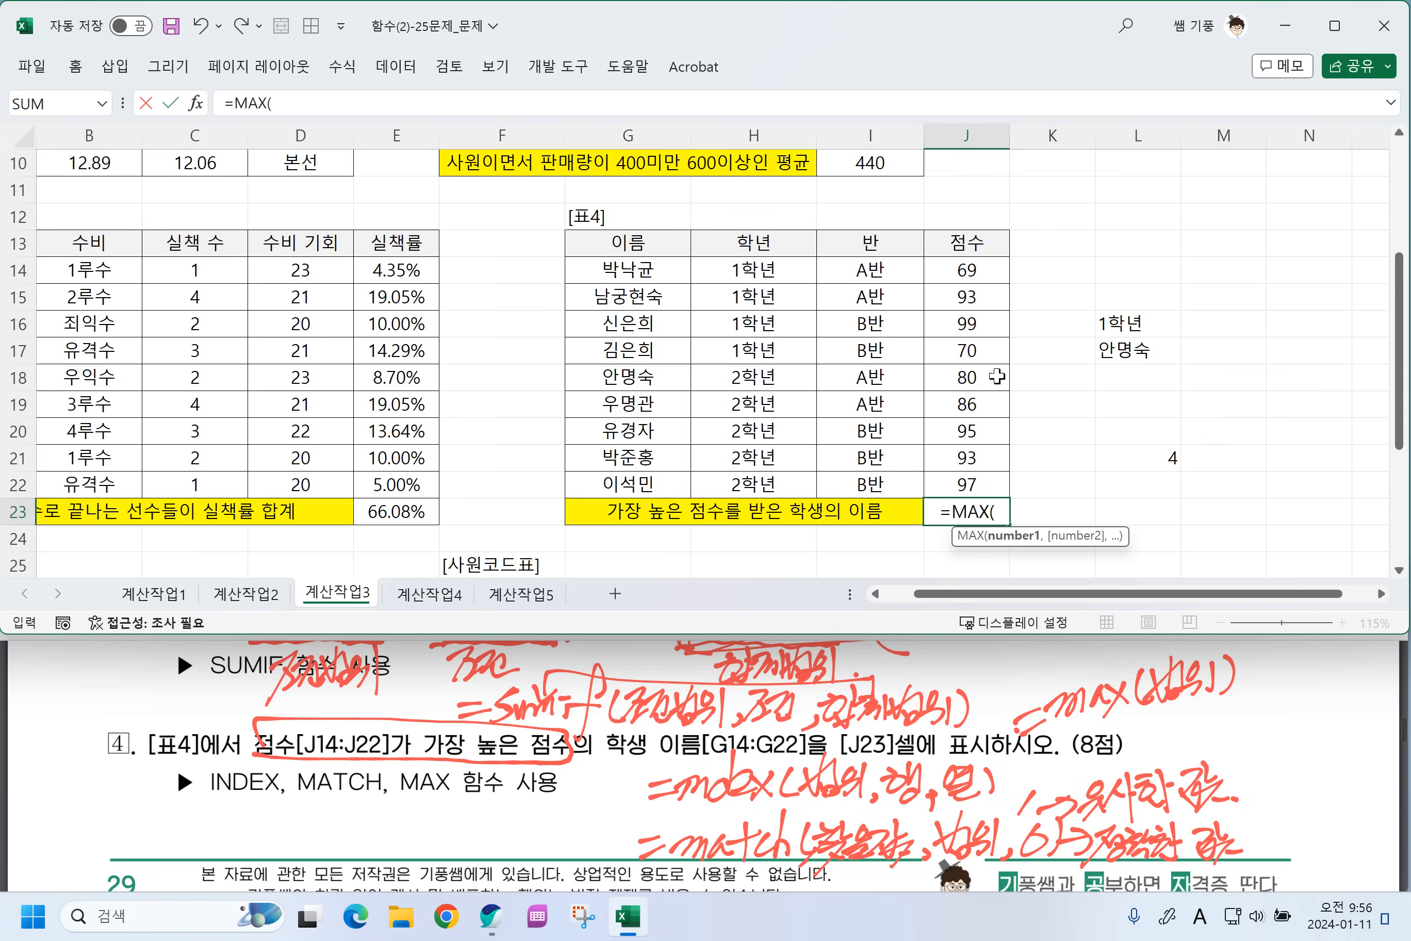
drag(964, 273, 956, 484)
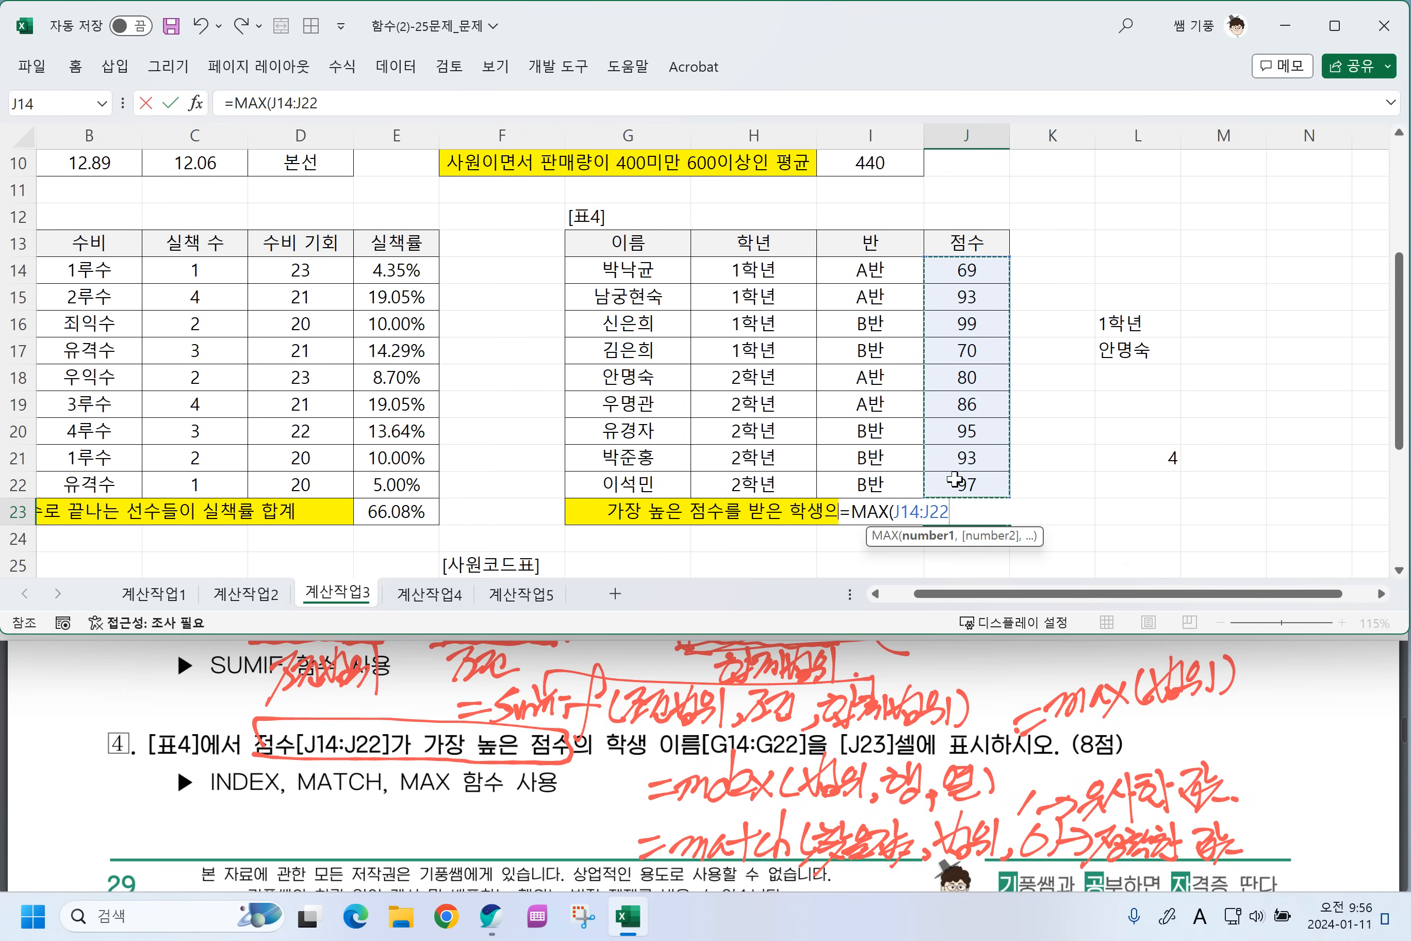
text())
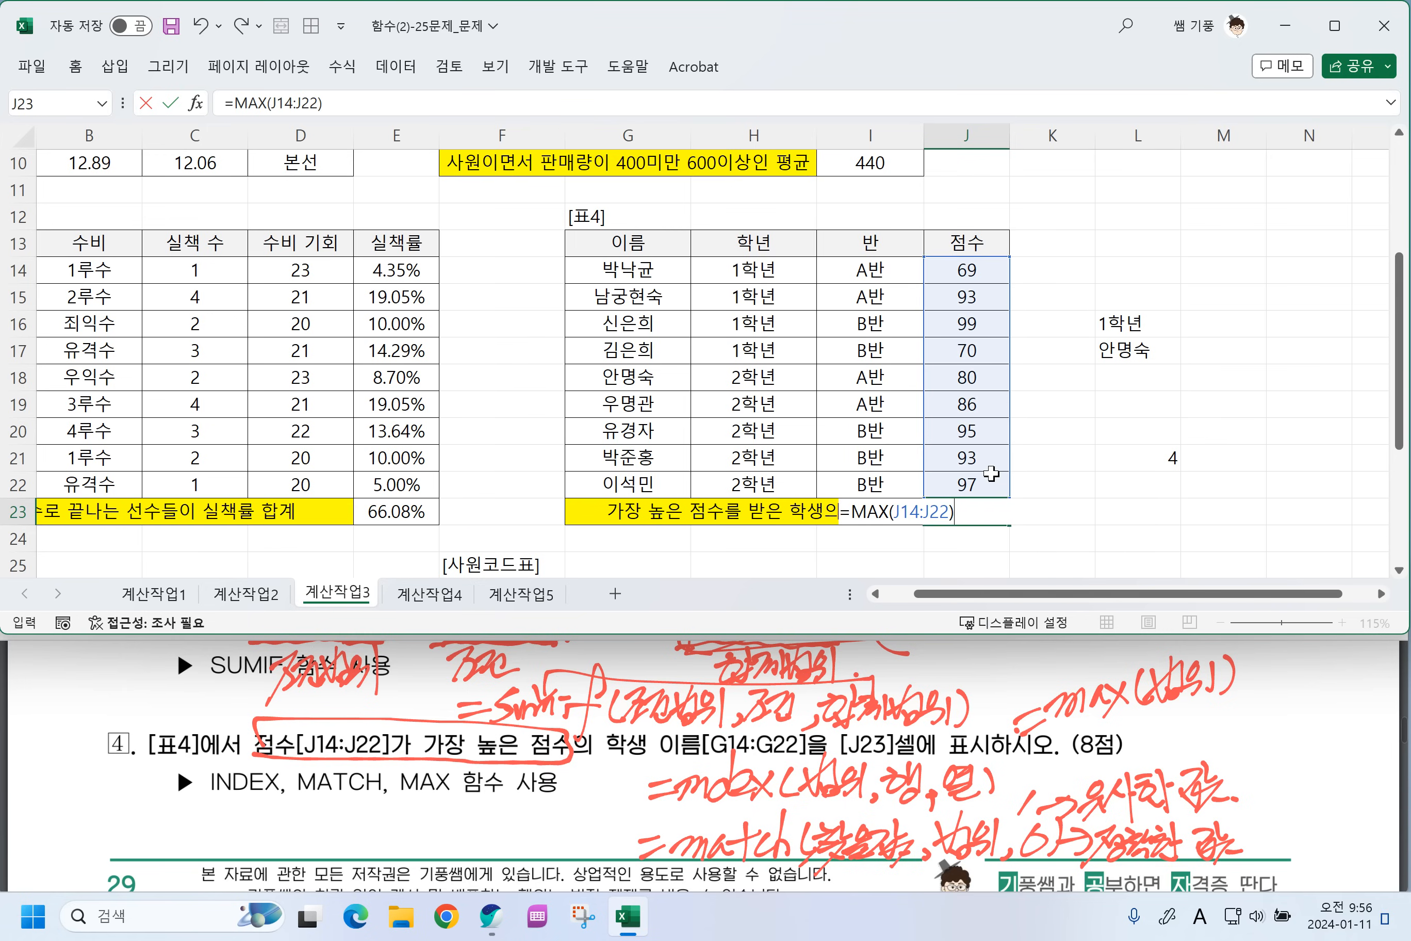
key(Return)
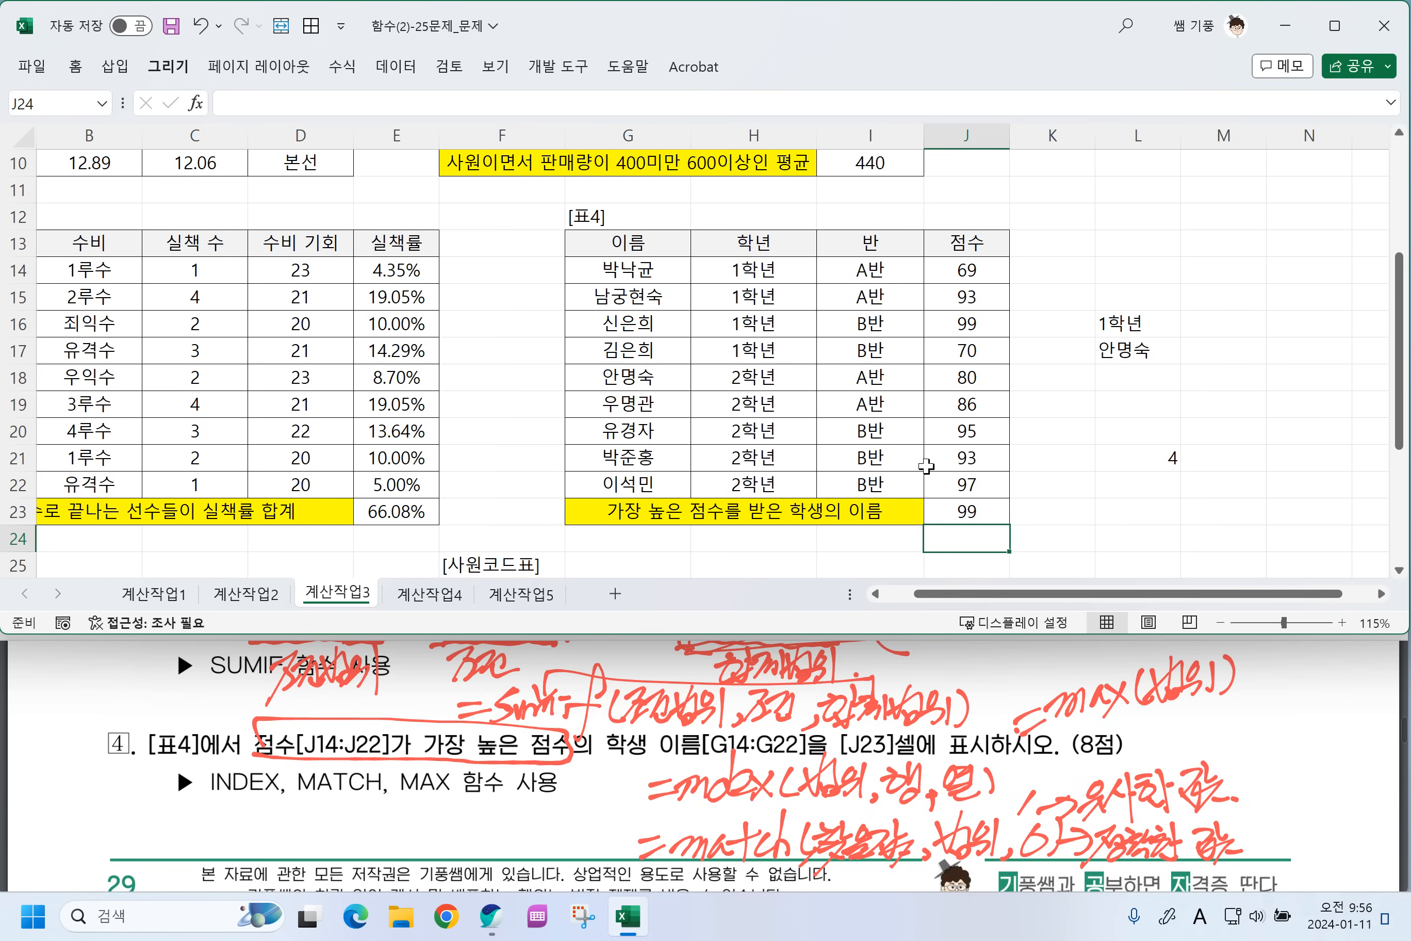
Wrap the MAX formula in J23 in MATCH so it reads =MATCH(MAX(J14:J22),J14:J22,0).
click(945, 519)
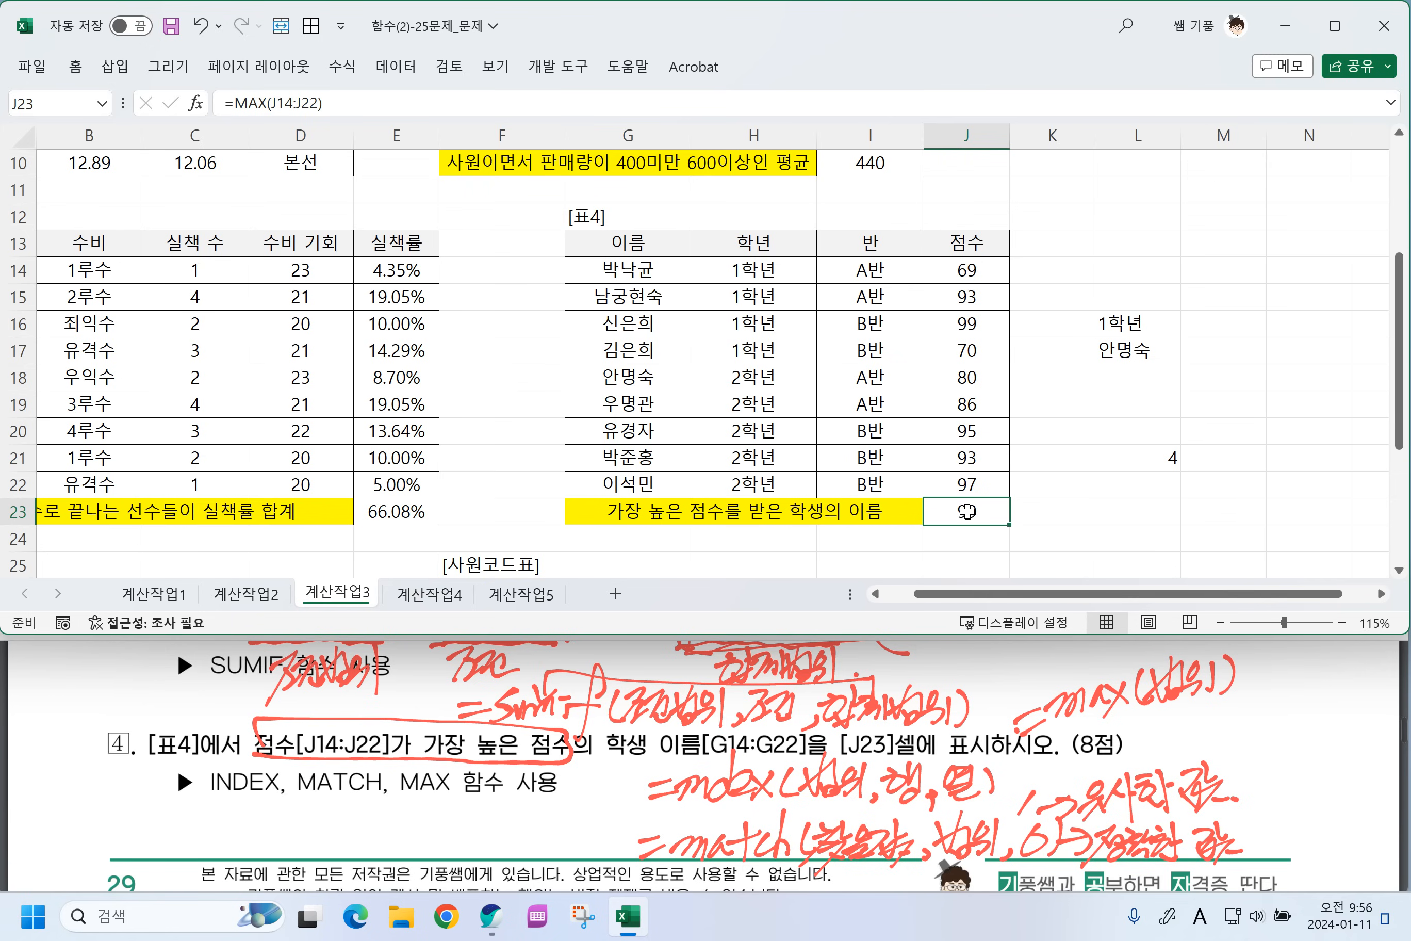
double_click(967, 512)
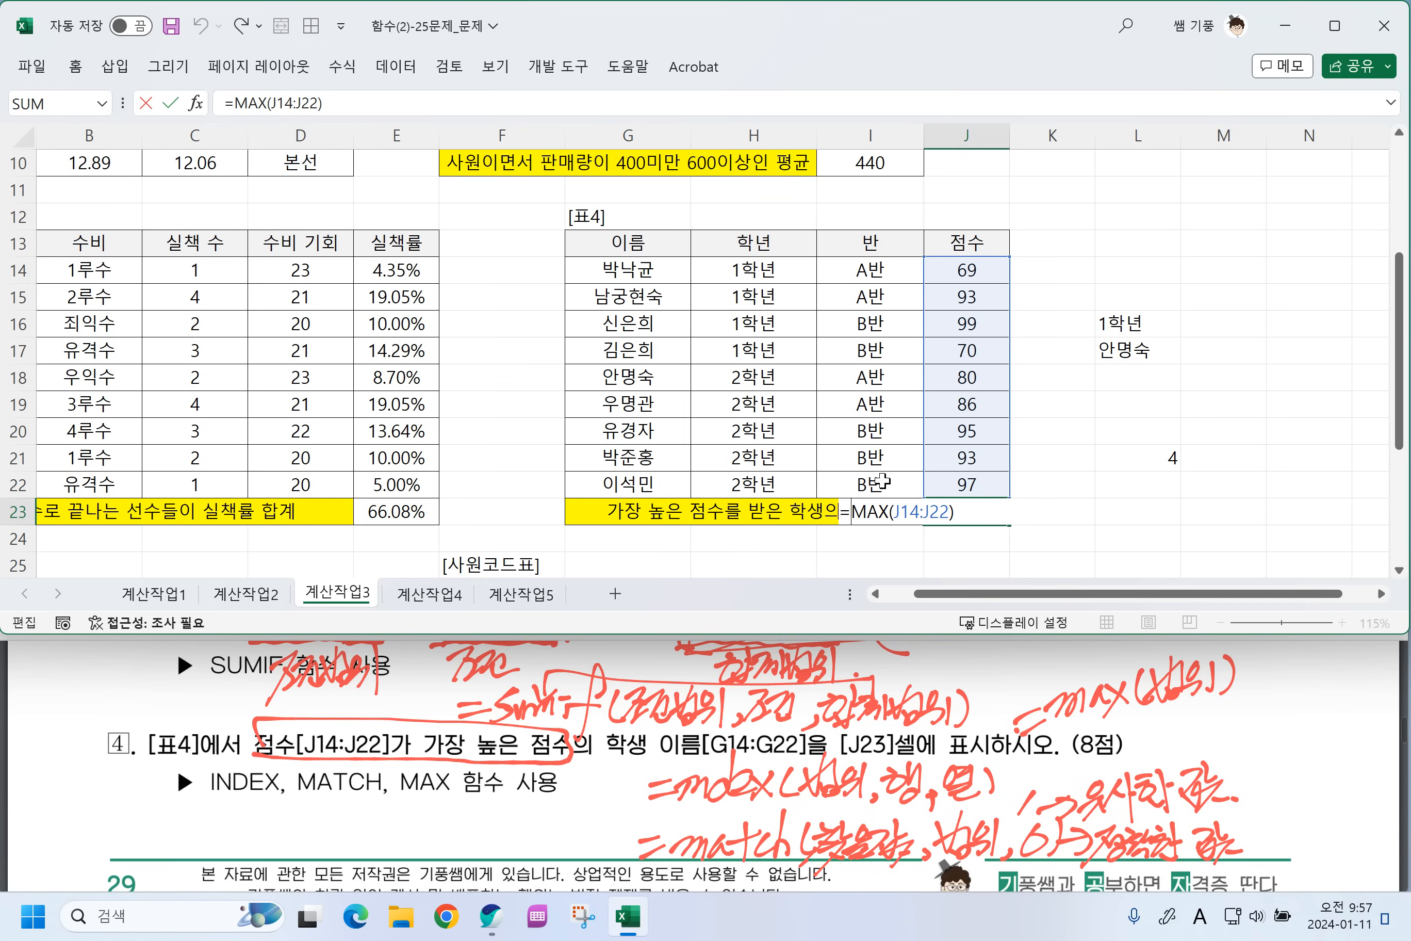
text(MATCH)
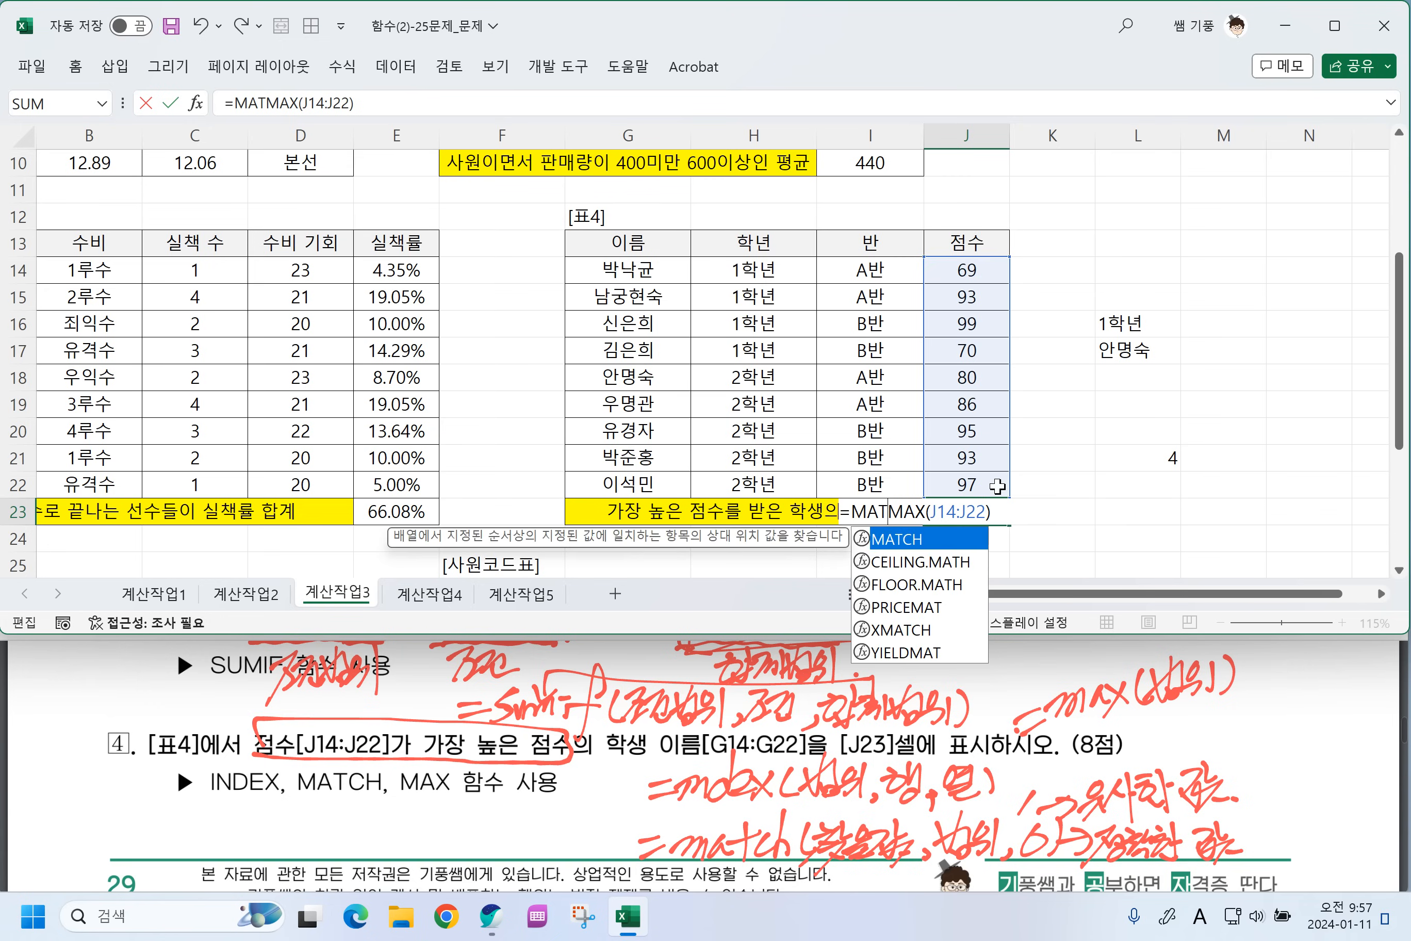
text(()
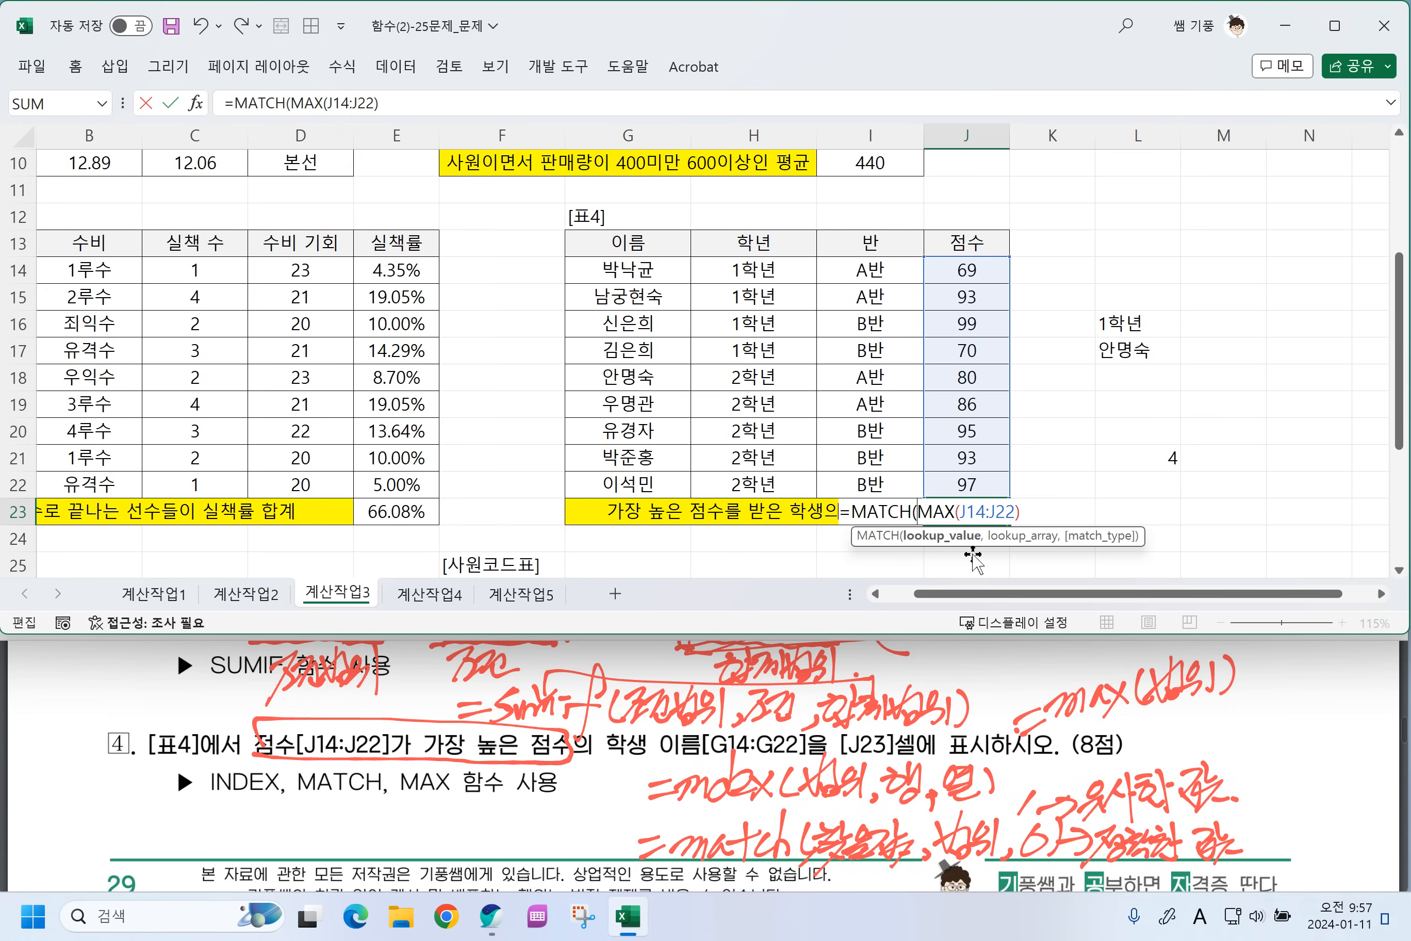
click(1041, 512)
text(,)
drag(970, 277, 966, 484)
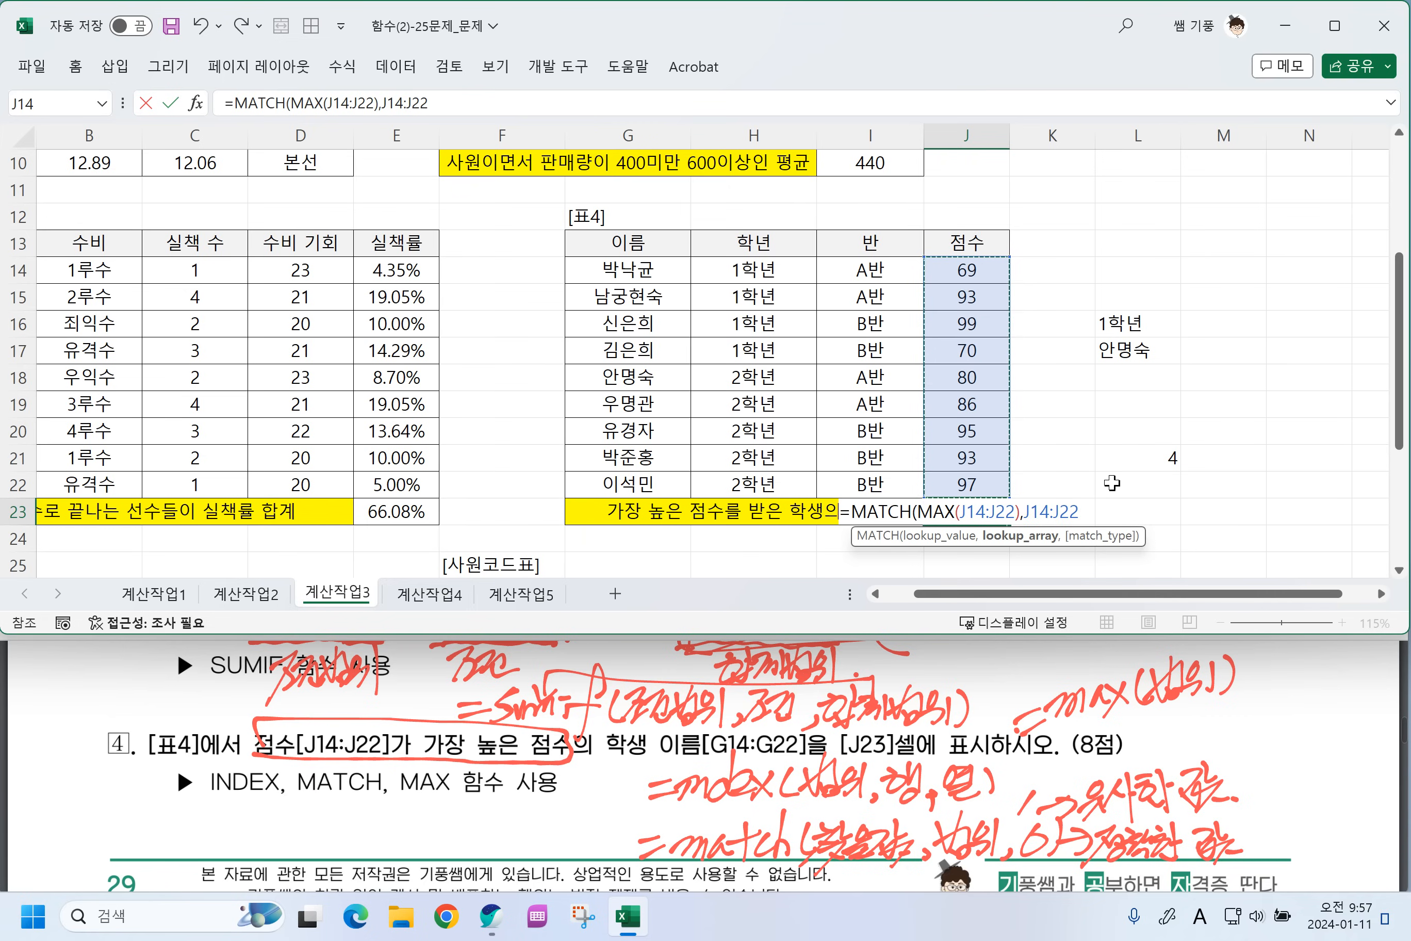
text(,)
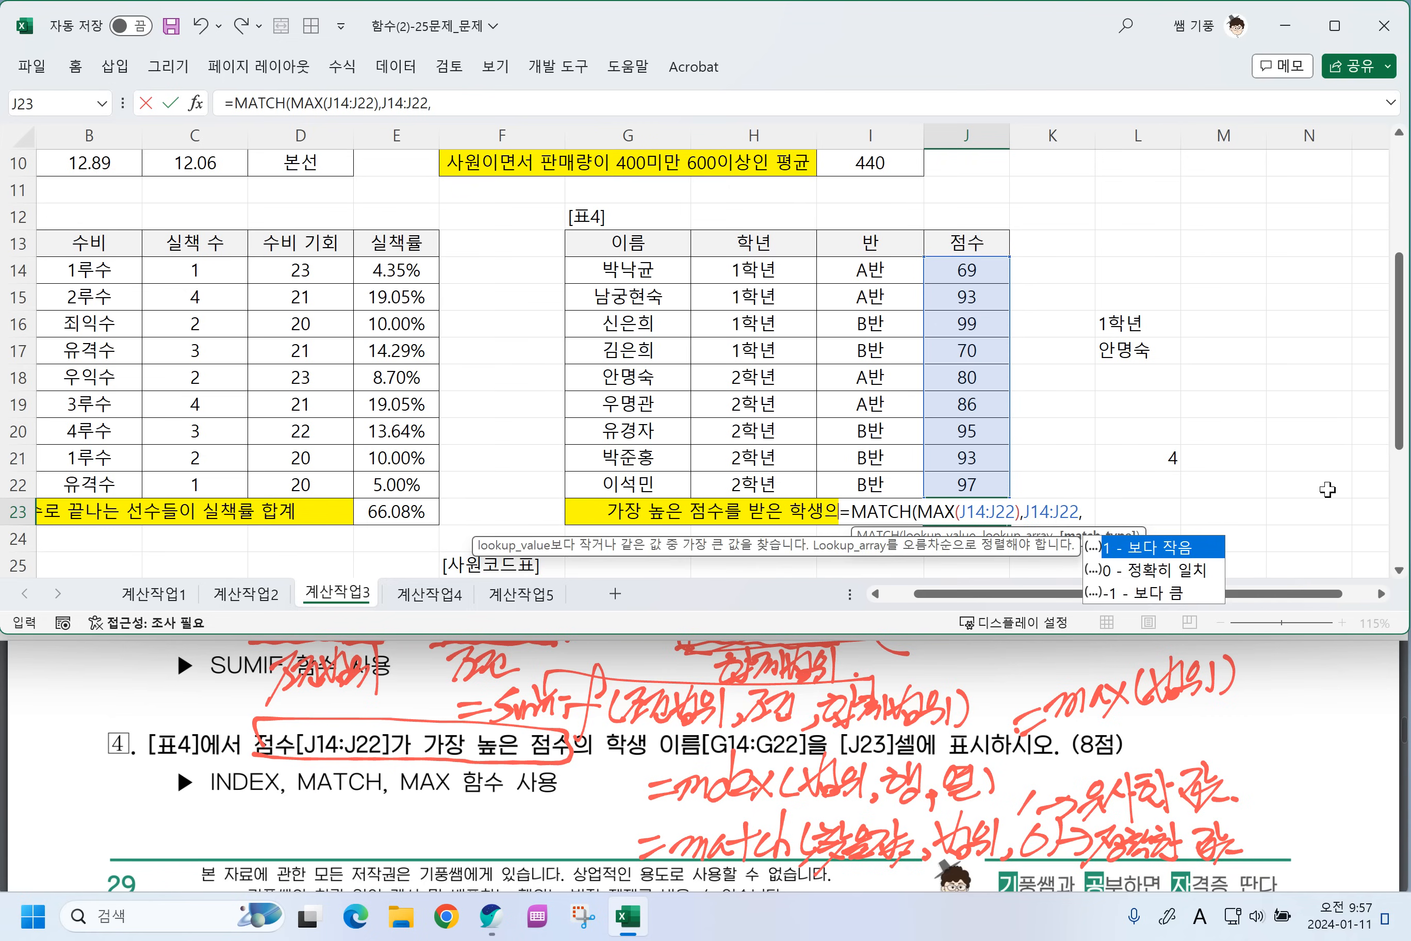
text(0))
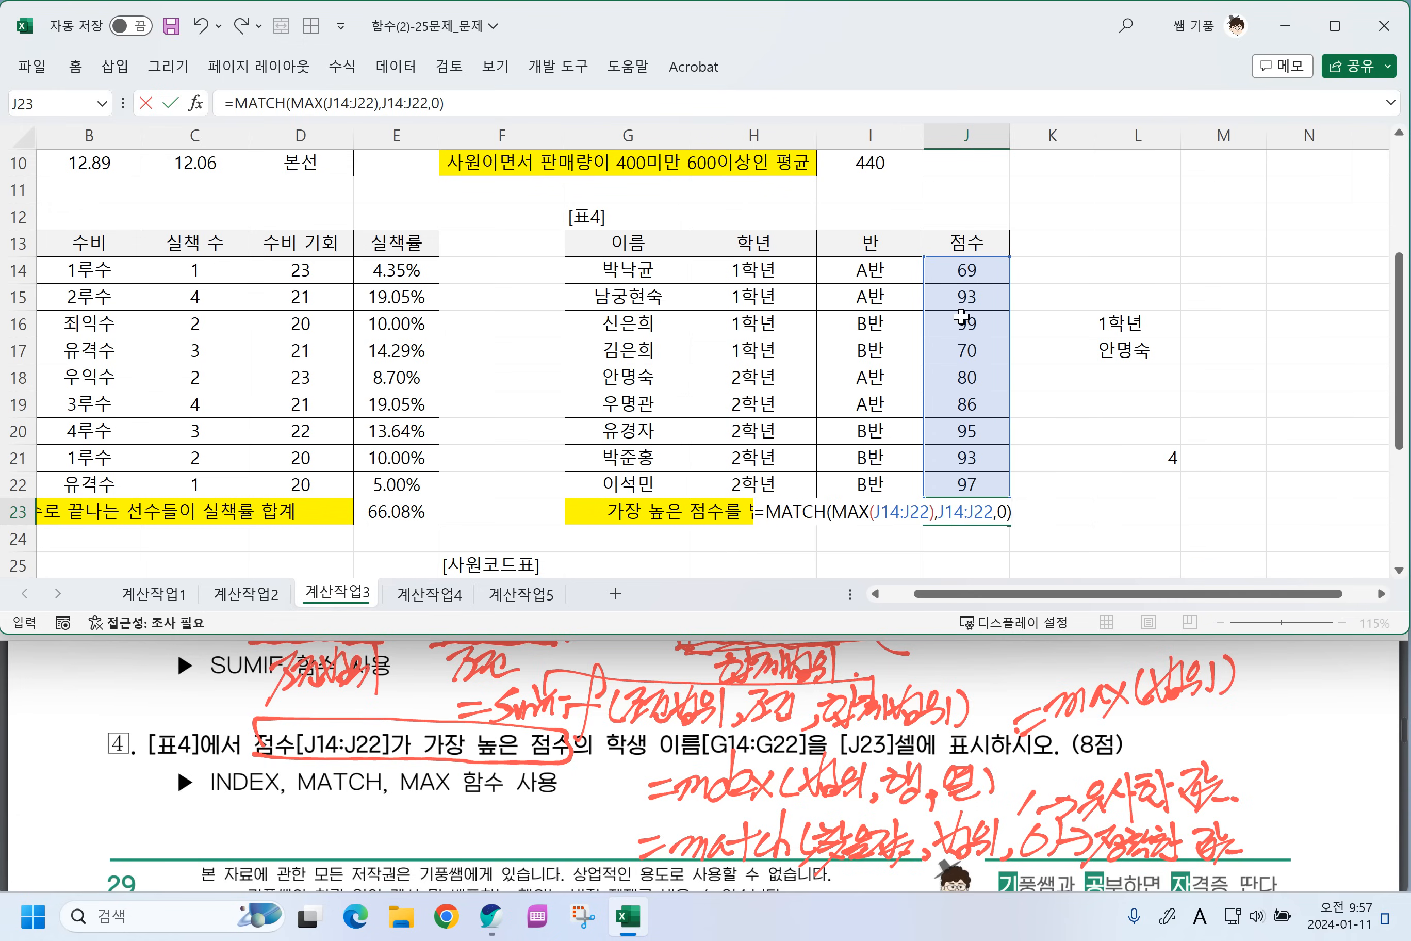
key(Return)
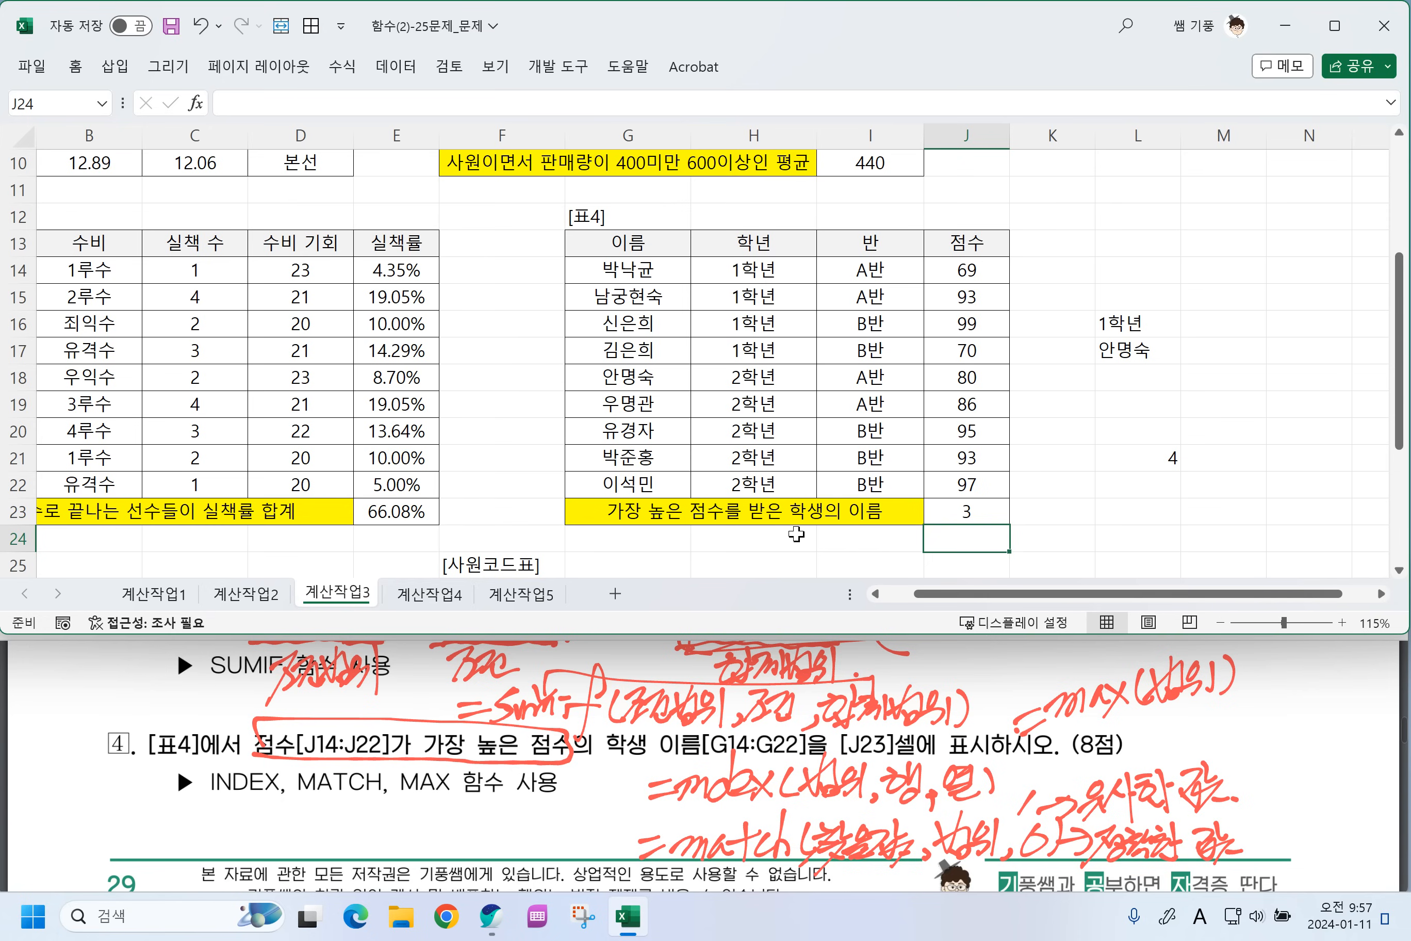
Nest the J23 formula in INDEX over the 이름 column: =INDEX(G14:G22,MATCH(MAX(J14:J22),J14:J22,0),1).
double_click(943, 516)
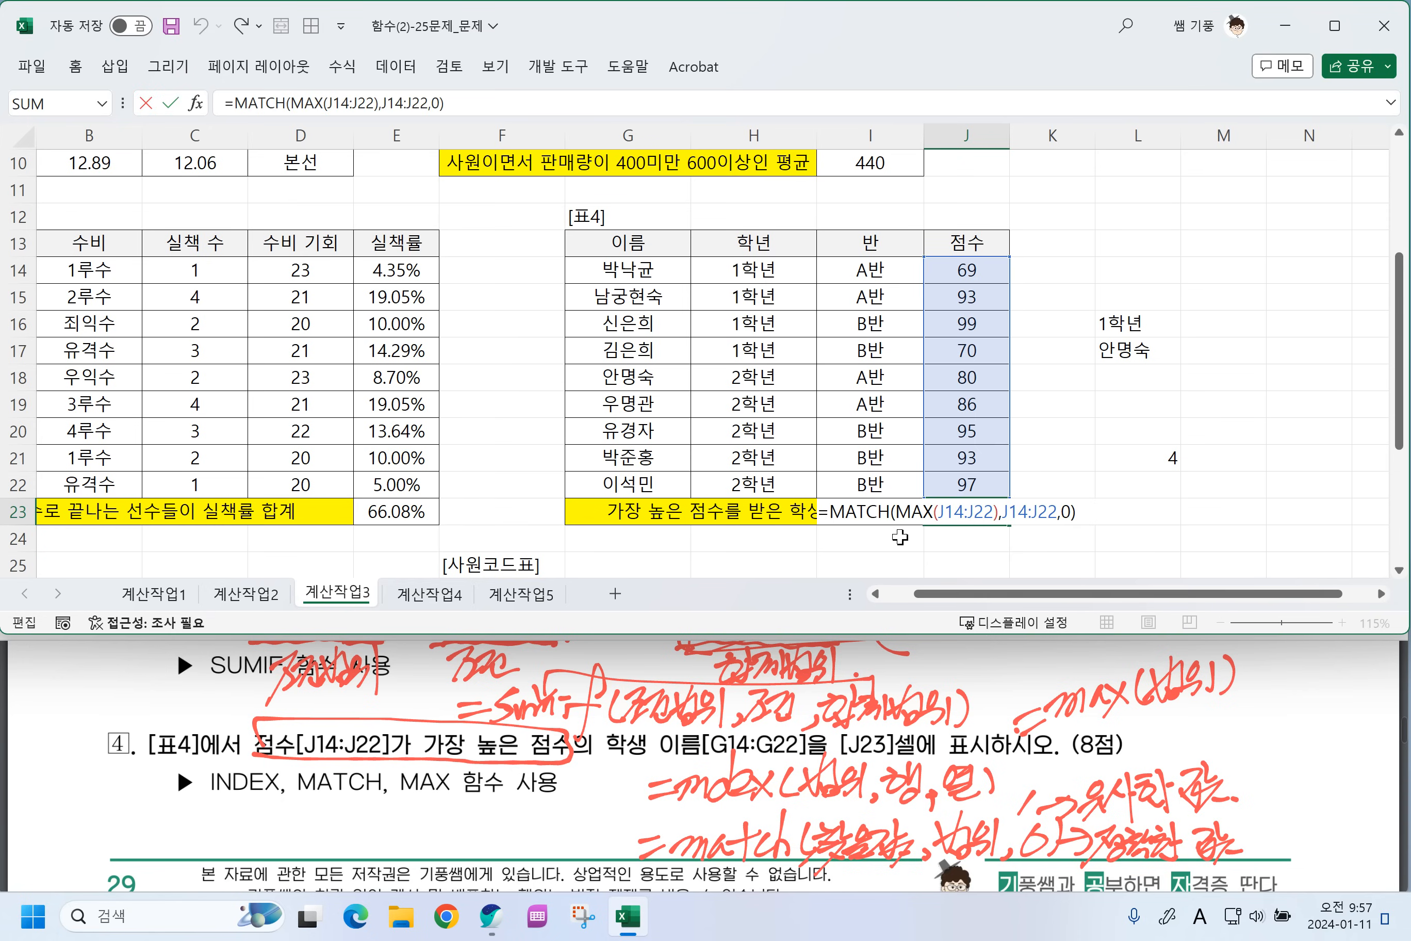
text(INDEX()
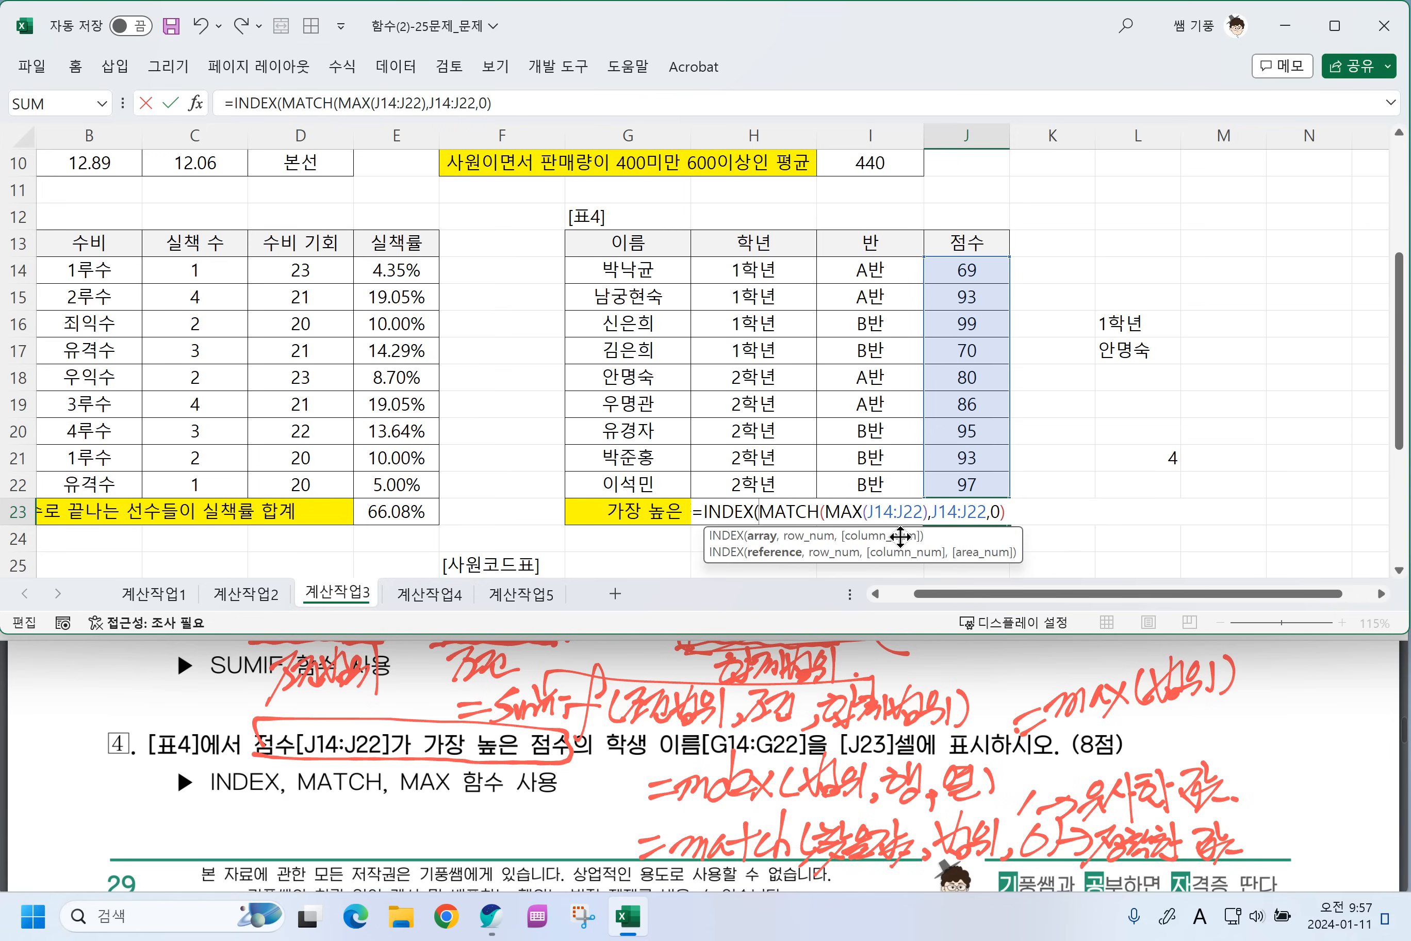
drag(628, 270, 620, 476)
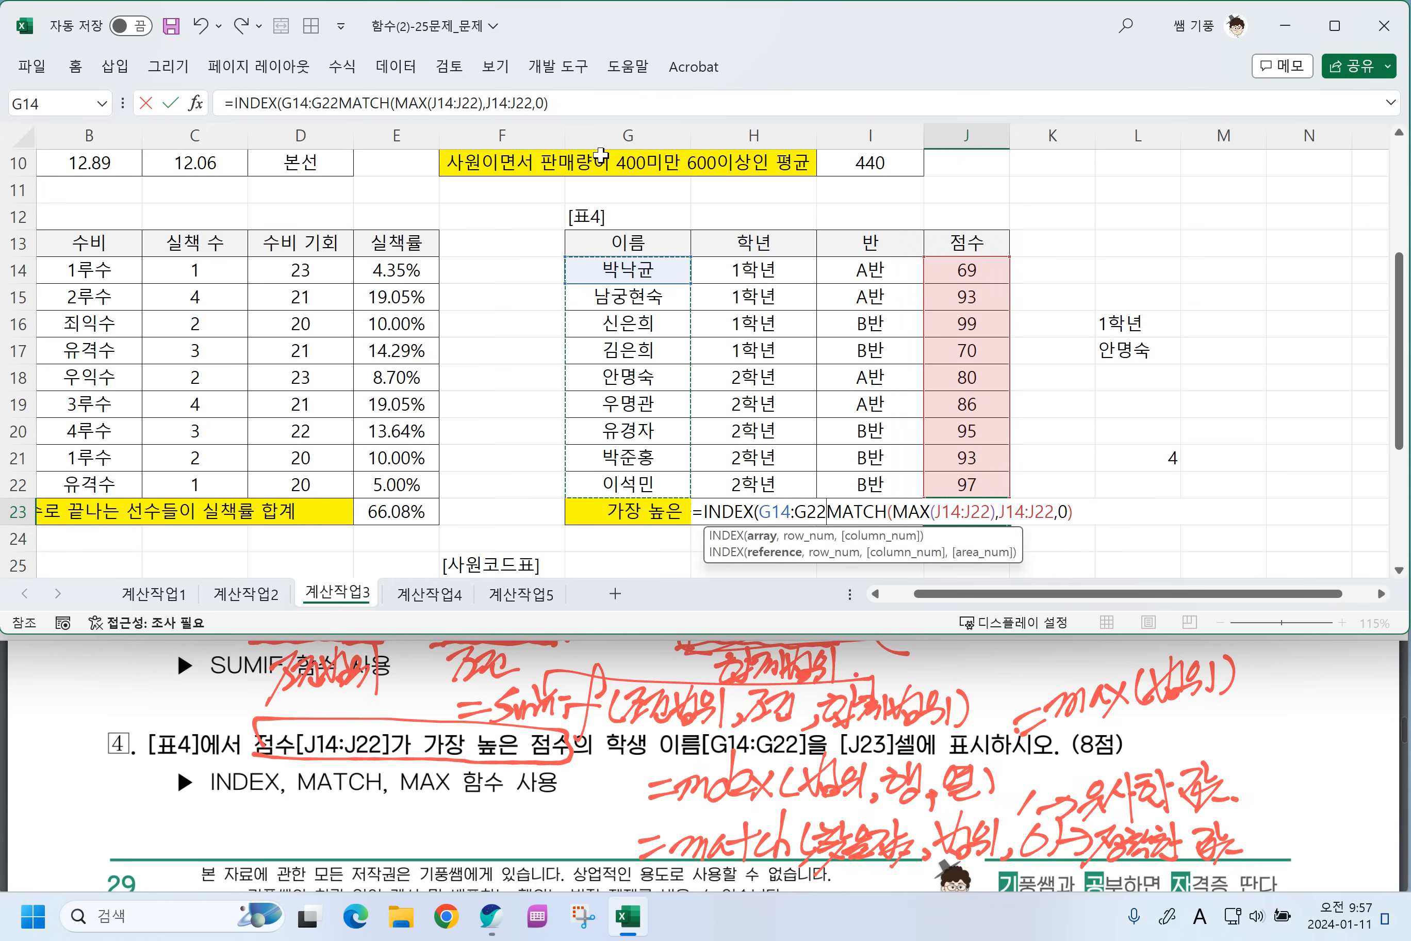
text(,)
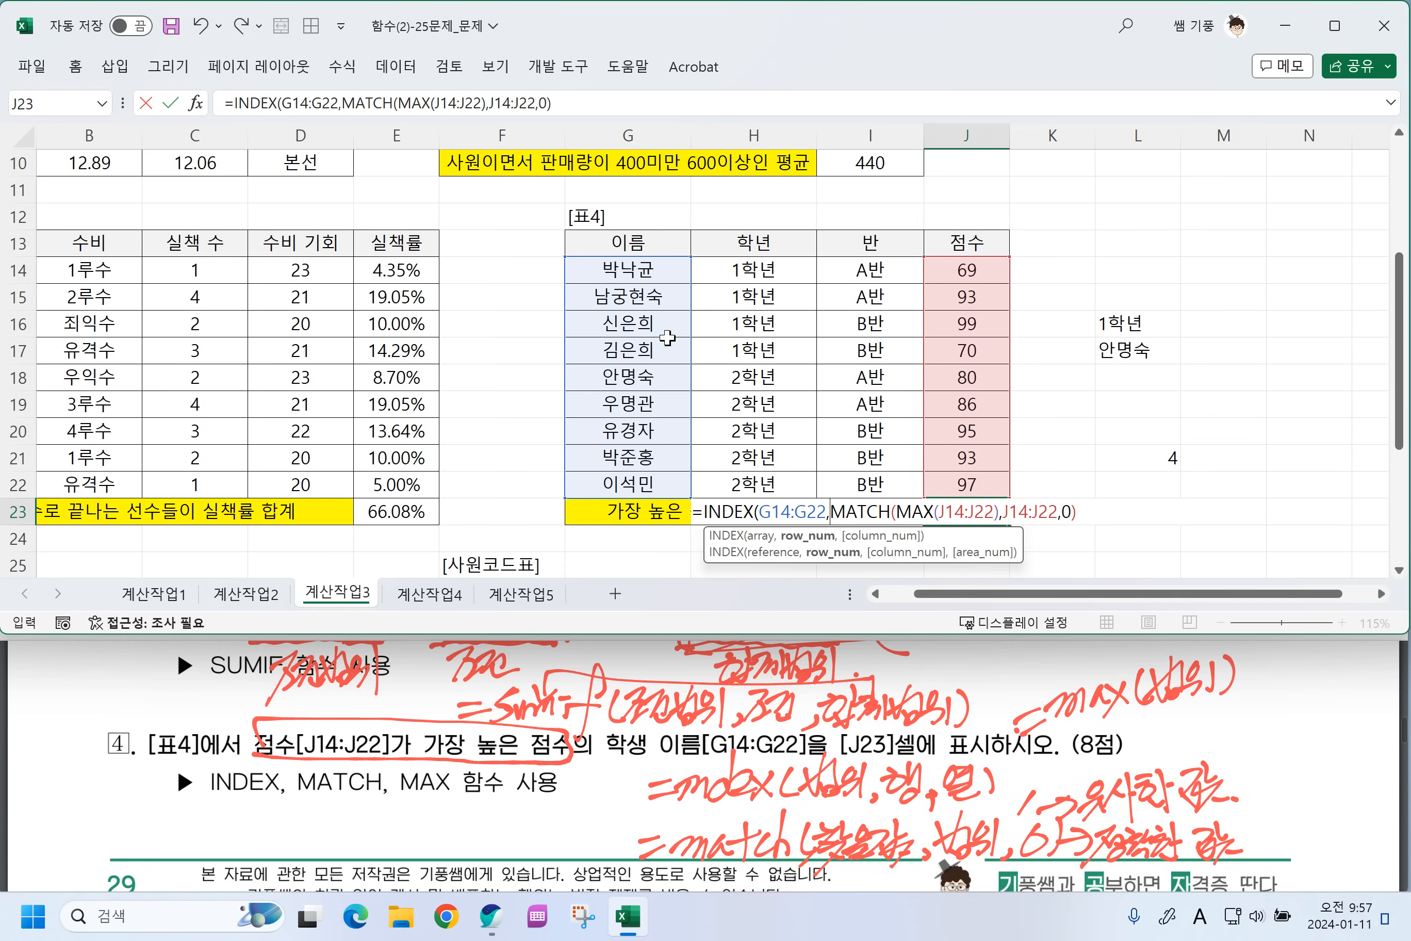
click(1090, 515)
text(,1)
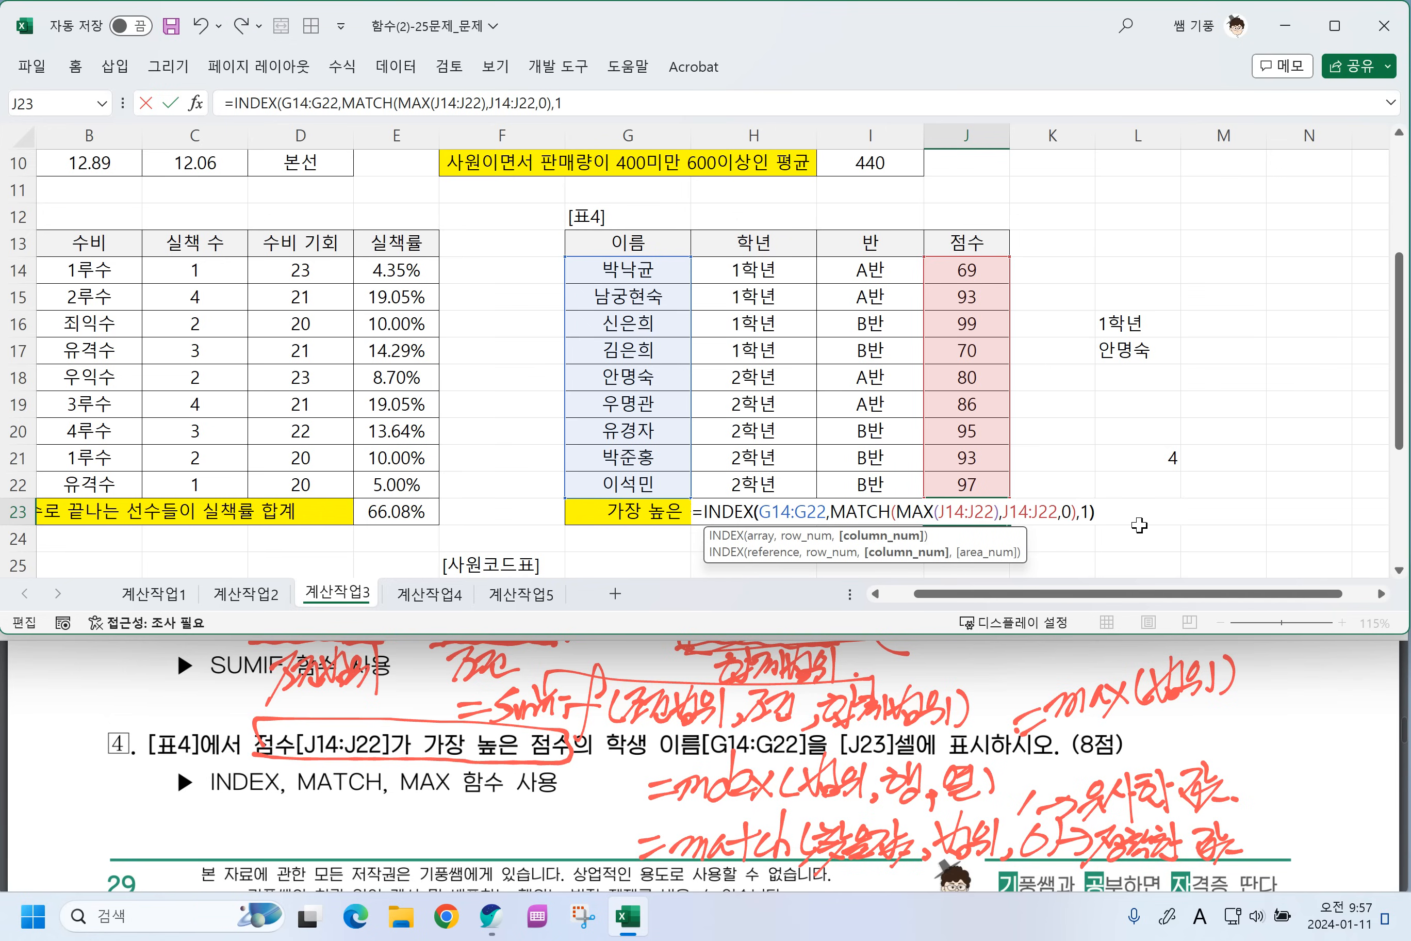
text())
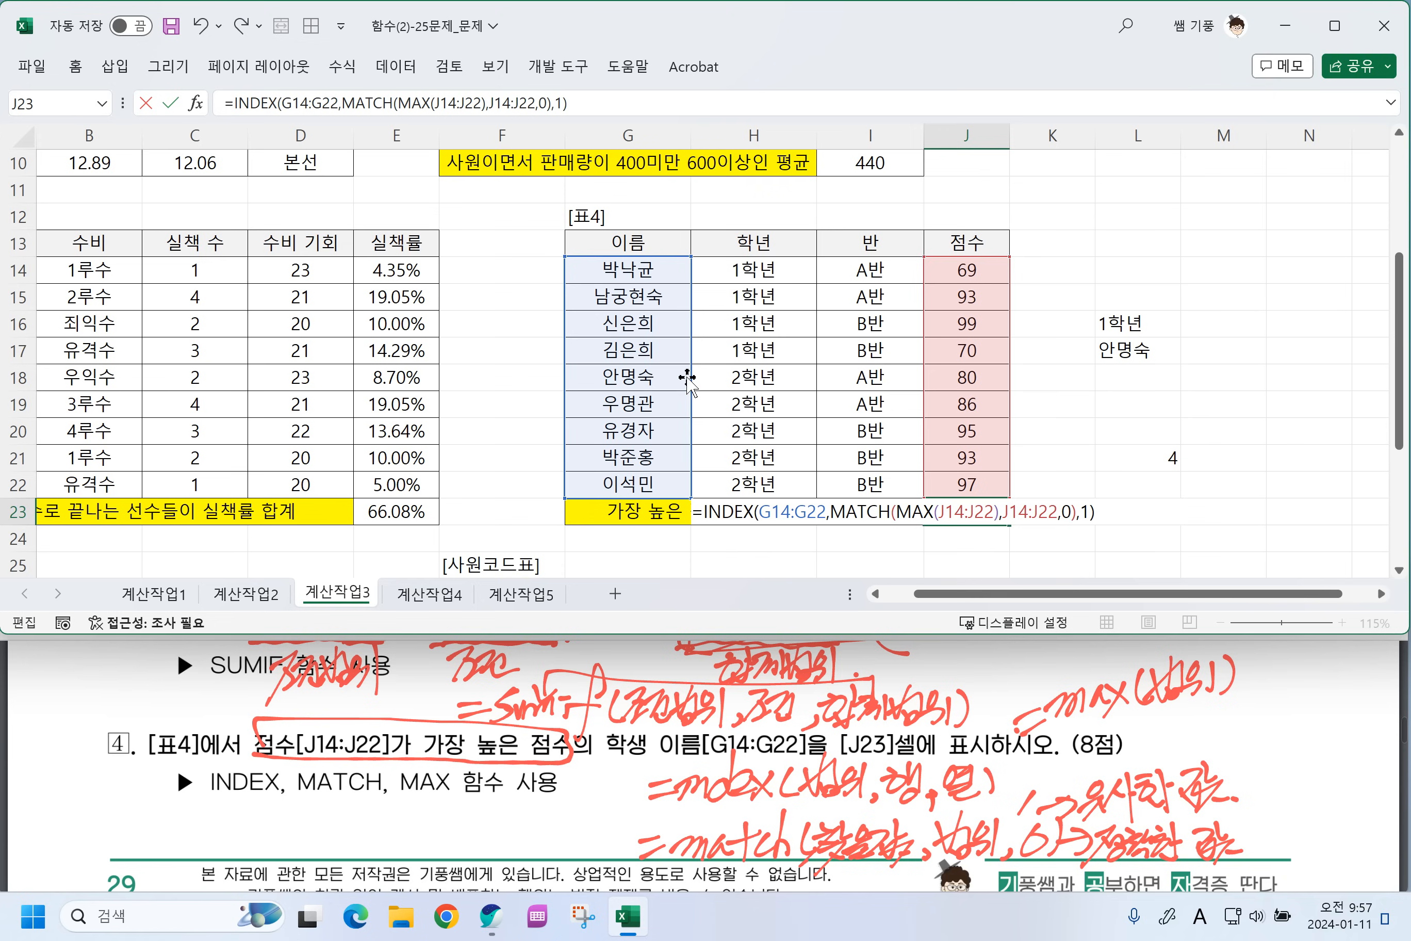
key(Return)
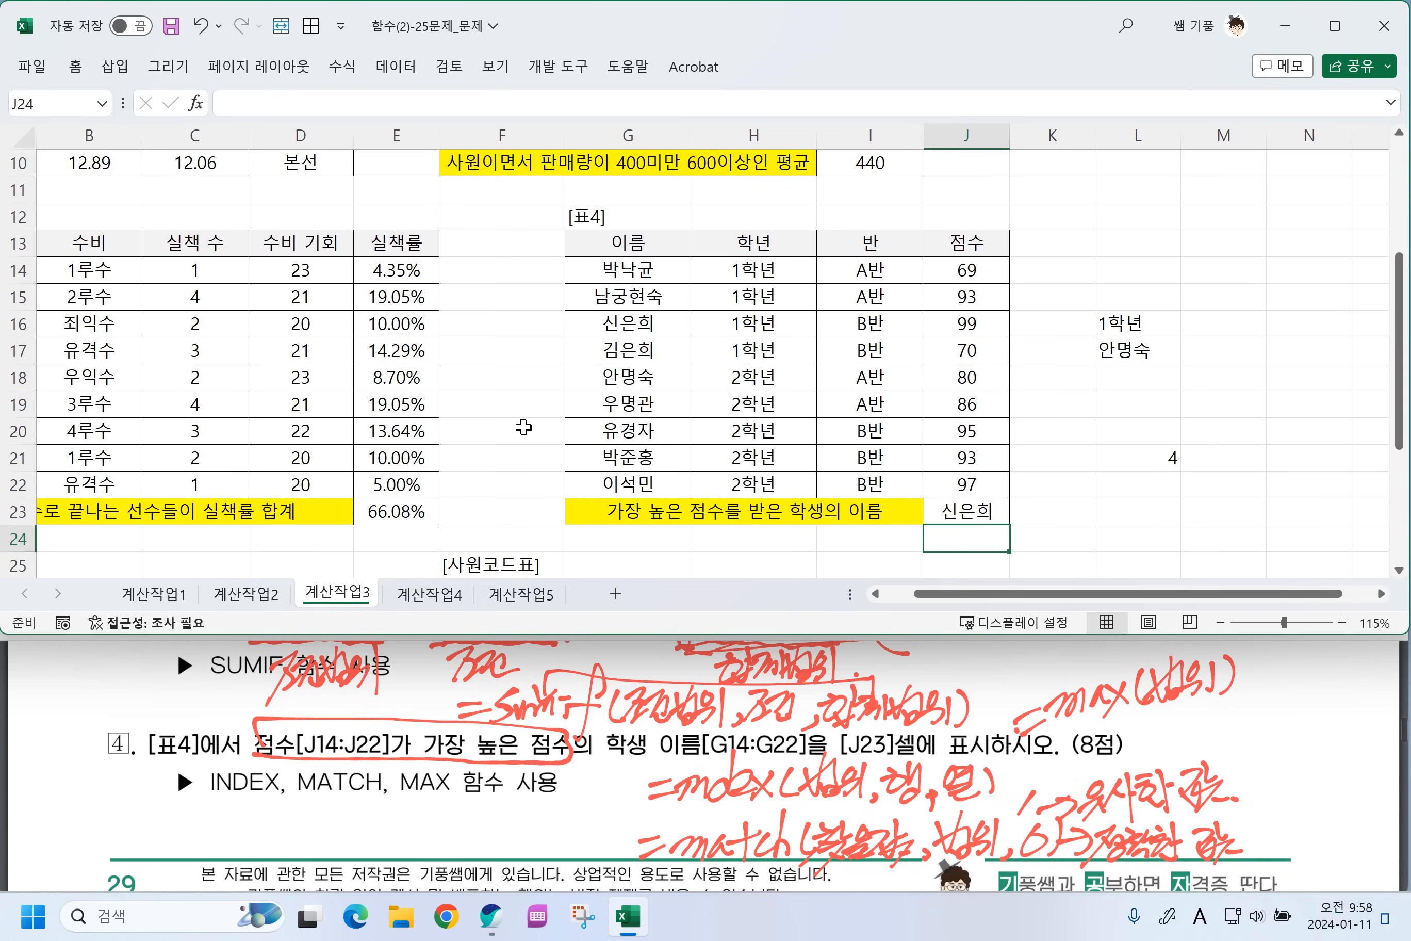
Bring up 표5 on the sheet and question 5 in the PDF, and underline its phrase on the fourth character of 사원번호.
scroll(524, 429, down, 3)
click(711, 479)
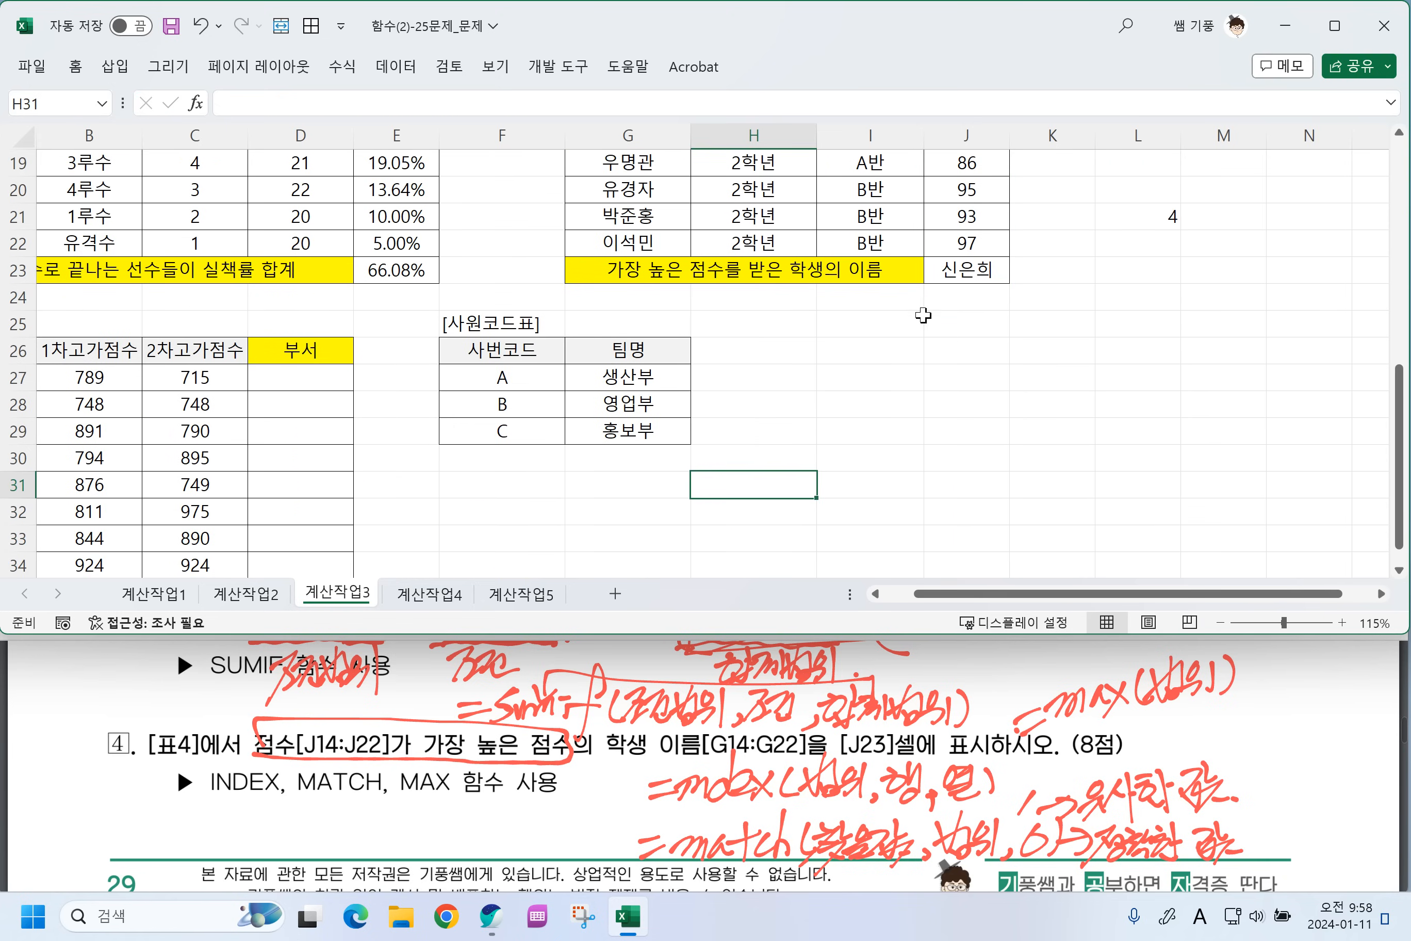
scroll(953, 594, left, 1)
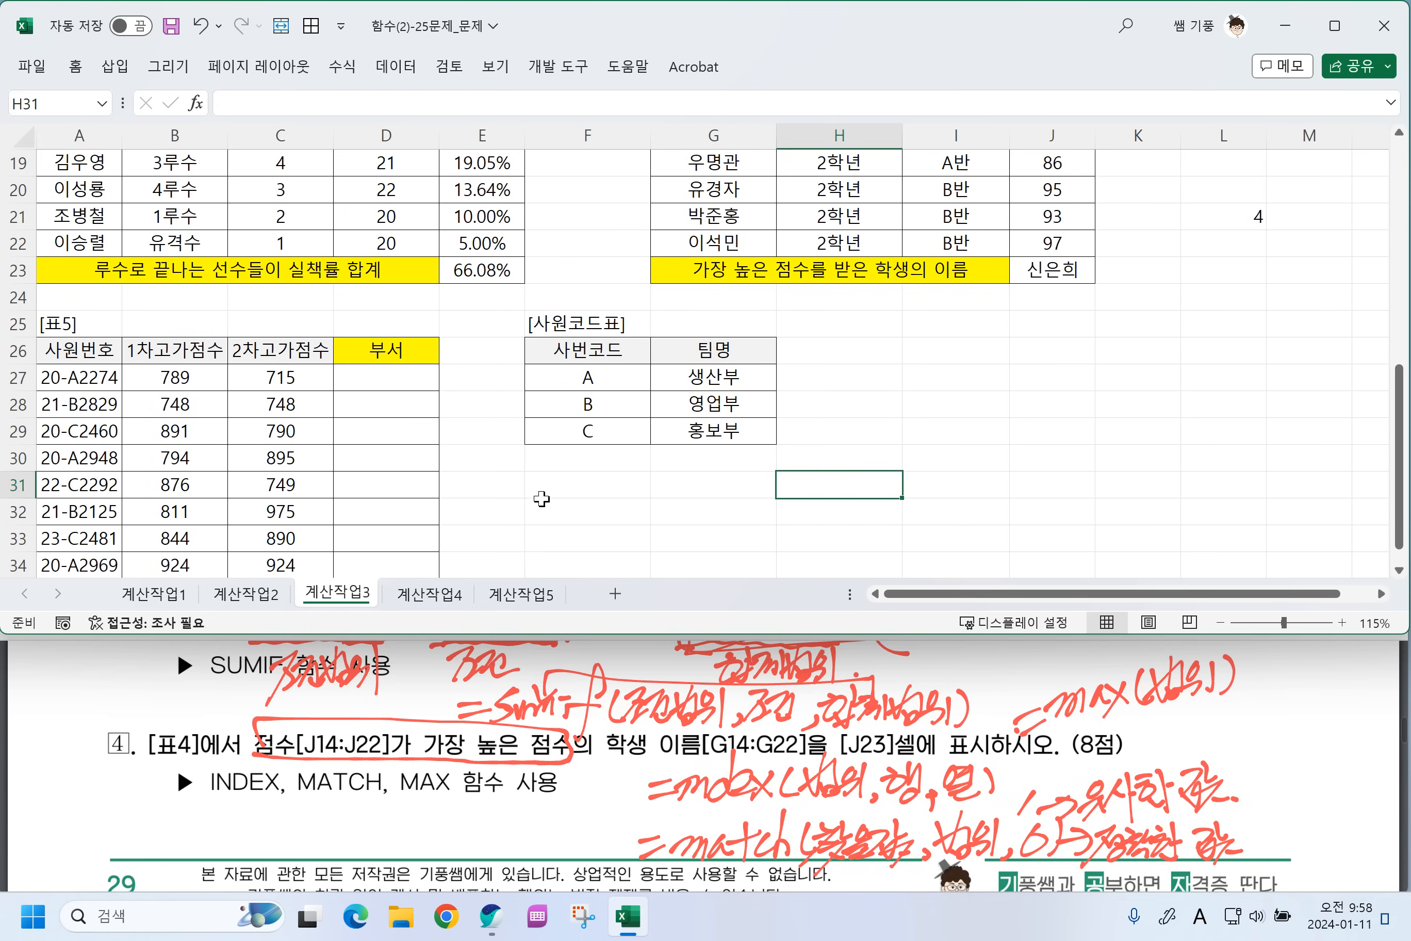
click(522, 767)
scroll(524, 765, down, 3)
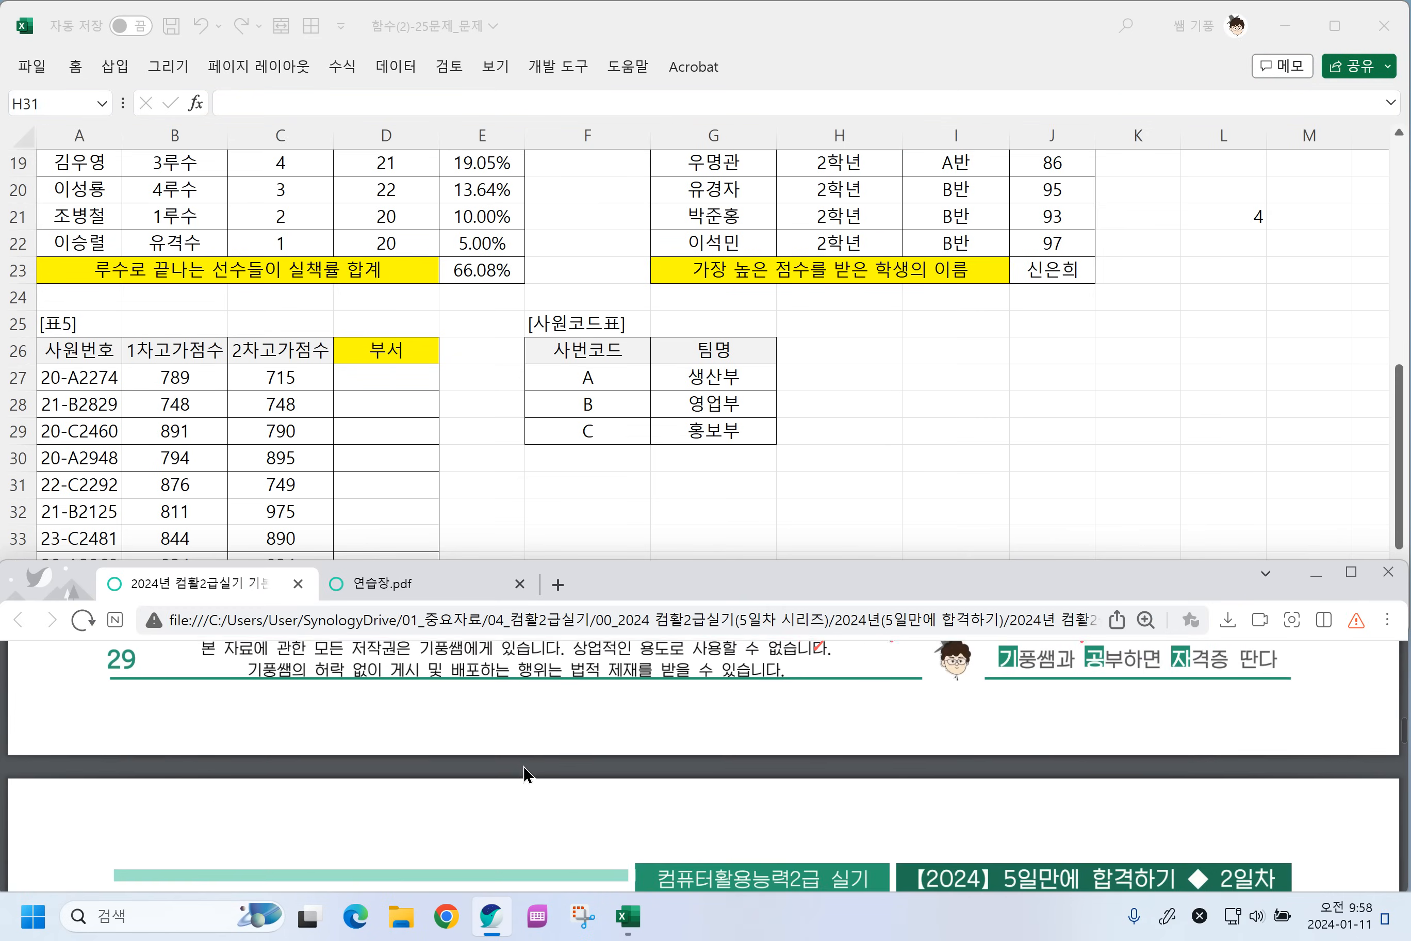
scroll(523, 767, down, 3)
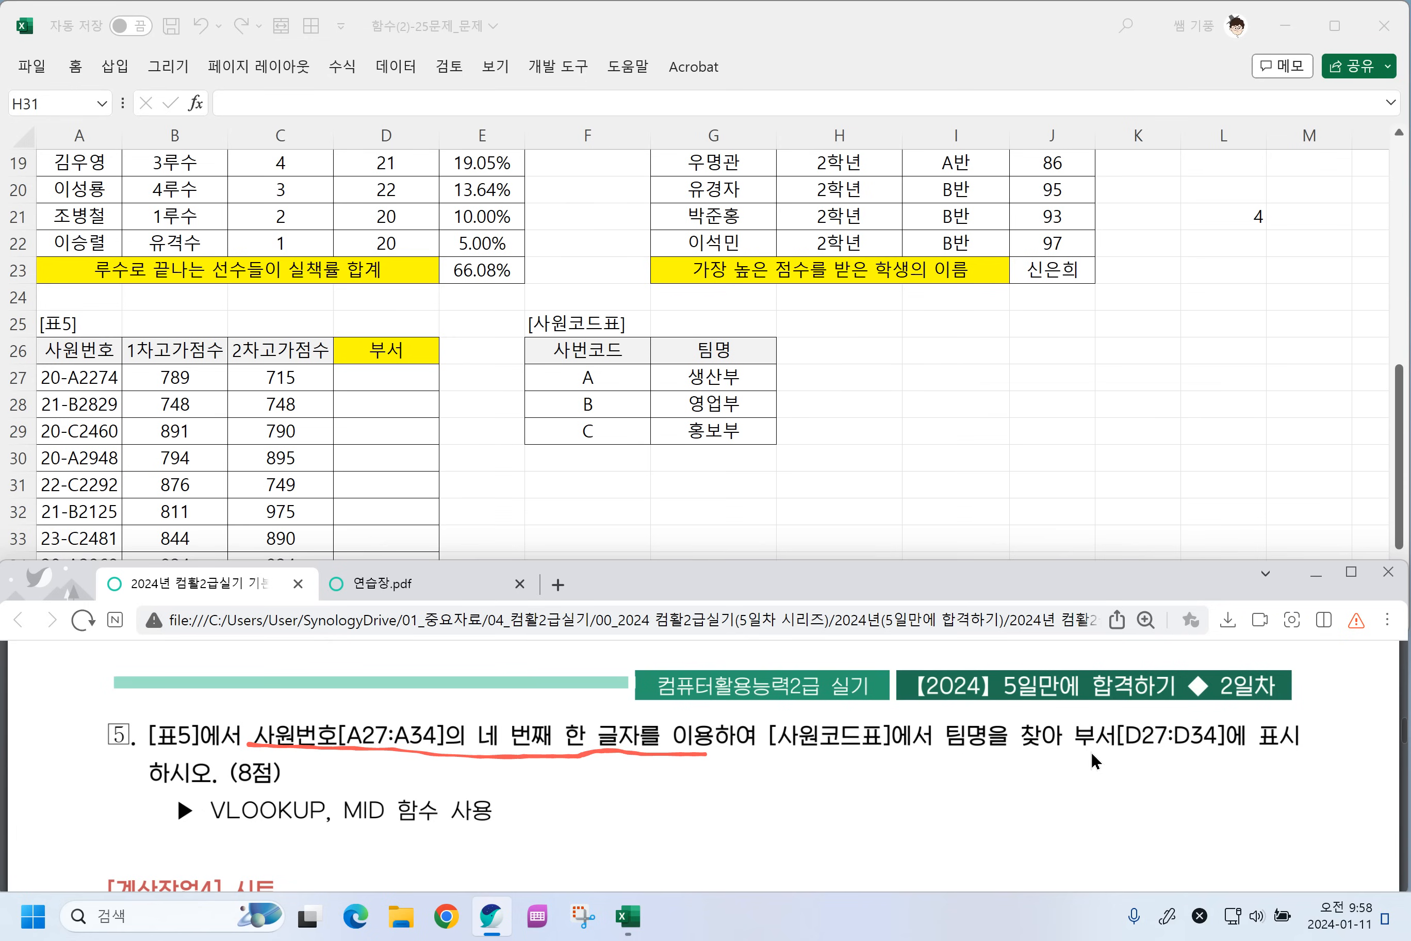
Handwrite the VLOOKUP syntax =vlookup(기준셀,참조범위,열번호, below question 5, noting 1 for 유사한 값 and 0 for 정확한 값.
mouse_move(584, 837)
mouse_down()
mouse_move(635, 829)
mouse_move(637, 855)
mouse_move(710, 828)
mouse_move(768, 853)
mouse_move(818, 823)
mouse_move(808, 850)
mouse_move(826, 849)
mouse_move(859, 813)
mouse_move(844, 853)
mouse_move(905, 825)
mouse_move(911, 837)
mouse_move(939, 808)
mouse_move(962, 810)
mouse_move(981, 847)
mouse_move(1017, 826)
mouse_move(1011, 850)
mouse_move(1051, 808)
mouse_move(1070, 847)
mouse_up()
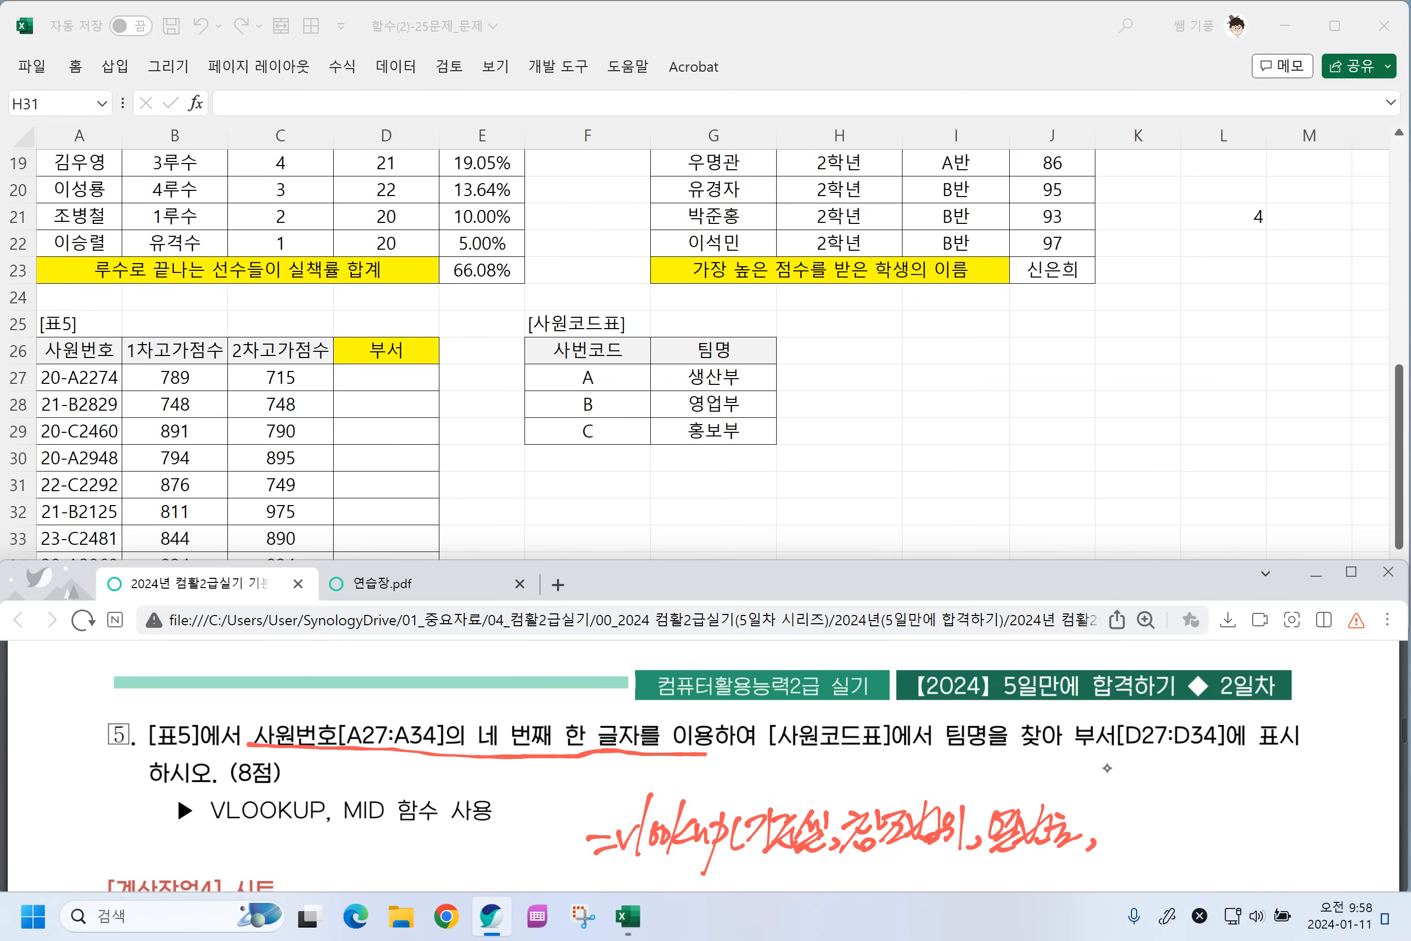
drag(1121, 827, 1106, 817)
mouse_move(1128, 820)
mouse_down()
mouse_move(1134, 852)
mouse_move(1161, 793)
mouse_move(1145, 820)
mouse_up()
mouse_move(1173, 796)
mouse_down()
mouse_move(1189, 776)
mouse_move(1195, 796)
mouse_up()
drag(1176, 804, 1179, 823)
drag(1216, 772, 1219, 817)
drag(1213, 799, 1237, 793)
mouse_move(1223, 801)
mouse_down()
mouse_move(1240, 785)
mouse_move(1248, 808)
mouse_up()
drag(1230, 807, 1299, 783)
drag(1265, 786, 1304, 818)
drag(1295, 807, 1309, 794)
mouse_move(1147, 837)
mouse_down()
mouse_move(1165, 856)
mouse_move(1192, 850)
mouse_up()
drag(1177, 840, 1199, 853)
mouse_move(1177, 855)
mouse_down()
mouse_move(1200, 865)
mouse_move(1222, 852)
mouse_up()
drag(1206, 862, 1243, 845)
mouse_move(1244, 825)
mouse_down()
mouse_move(1247, 869)
mouse_move(1282, 854)
mouse_up()
mouse_move(1287, 823)
mouse_down()
mouse_move(1301, 841)
mouse_move(1289, 862)
mouse_up()
drag(1269, 847, 1304, 847)
drag(1301, 859, 1306, 868)
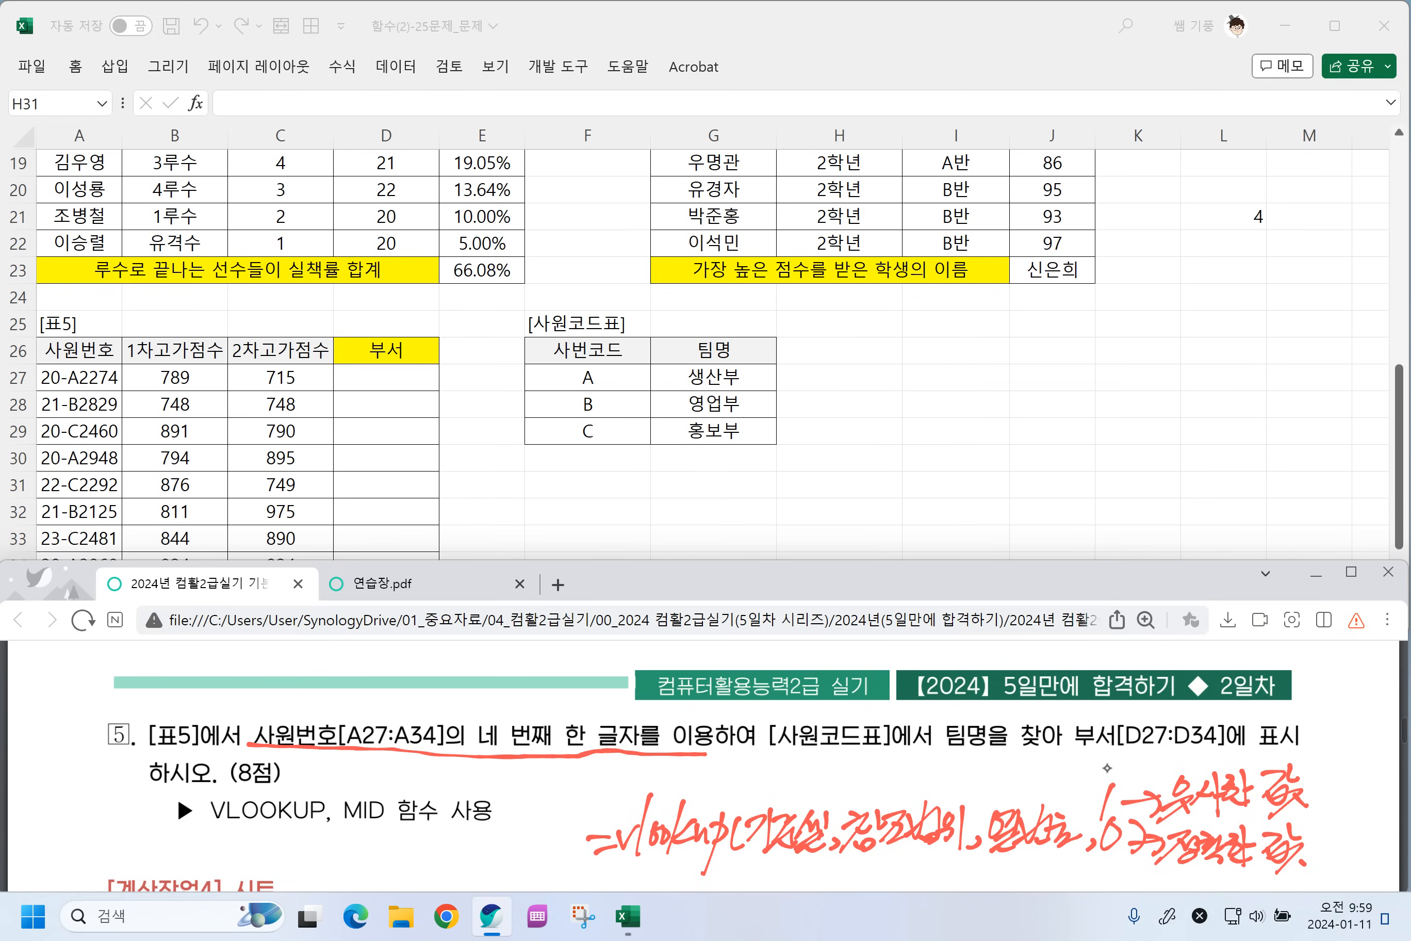
Handwrite the MID syntax =mid(문자,시작위치,K) above the VLOOKUP note in the PDF.
drag(612, 796, 634, 786)
drag(614, 810, 634, 799)
drag(640, 805, 674, 796)
mouse_move(682, 787)
mouse_down()
mouse_move(686, 800)
mouse_move(708, 759)
mouse_move(705, 799)
mouse_up()
mouse_move(726, 768)
mouse_down()
mouse_move(712, 797)
mouse_move(751, 759)
mouse_move(779, 756)
mouse_move(788, 792)
mouse_up()
mouse_move(798, 793)
mouse_down()
mouse_move(814, 755)
mouse_move(821, 769)
mouse_up()
mouse_move(815, 782)
mouse_down()
mouse_move(831, 766)
mouse_move(839, 787)
mouse_up()
drag(832, 759, 853, 790)
drag(863, 755, 869, 782)
drag(850, 771, 874, 788)
mouse_move(879, 757)
mouse_down()
mouse_move(898, 775)
mouse_move(900, 763)
mouse_up()
mouse_move(905, 755)
mouse_down()
mouse_move(900, 768)
mouse_move(929, 783)
mouse_up()
drag(953, 758, 952, 786)
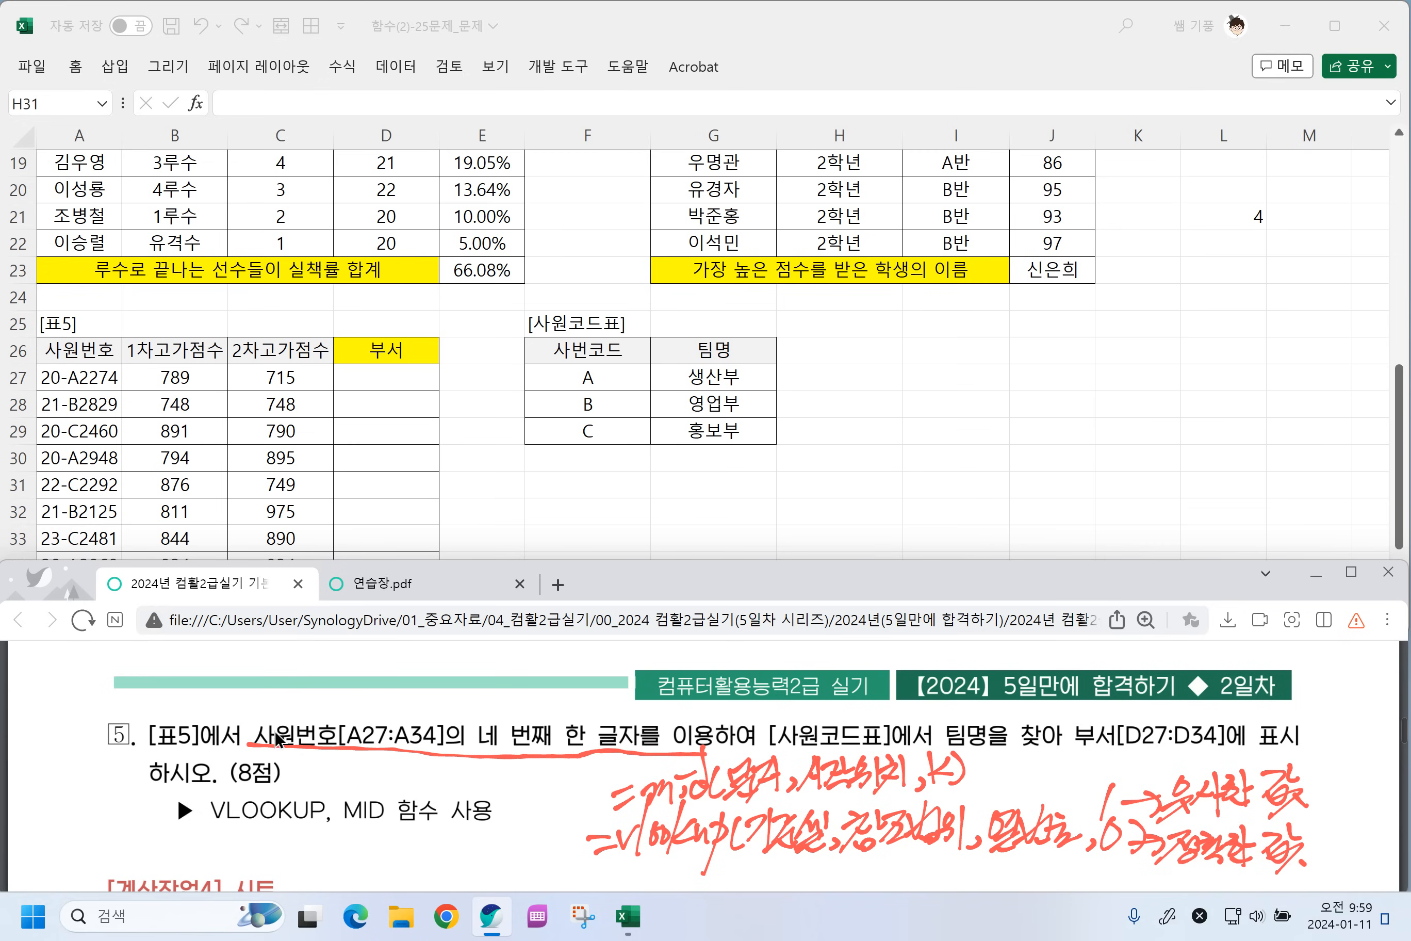
Enter =MID(A27,4,1) in the first 부서 cell D27 of 표5 and fill it down to D34.
click(74, 371)
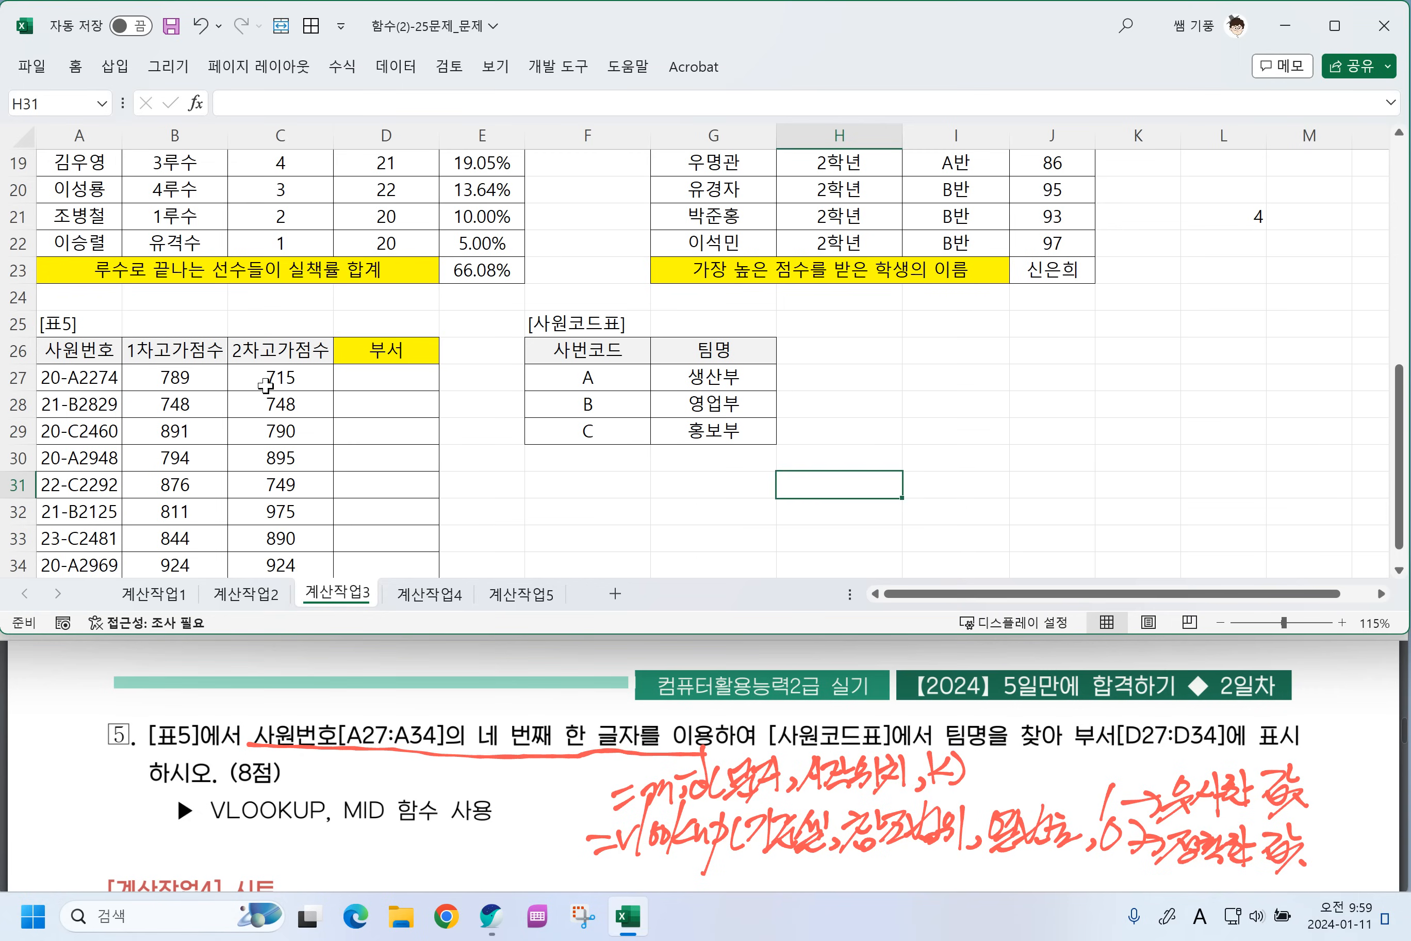
click(78, 372)
click(381, 377)
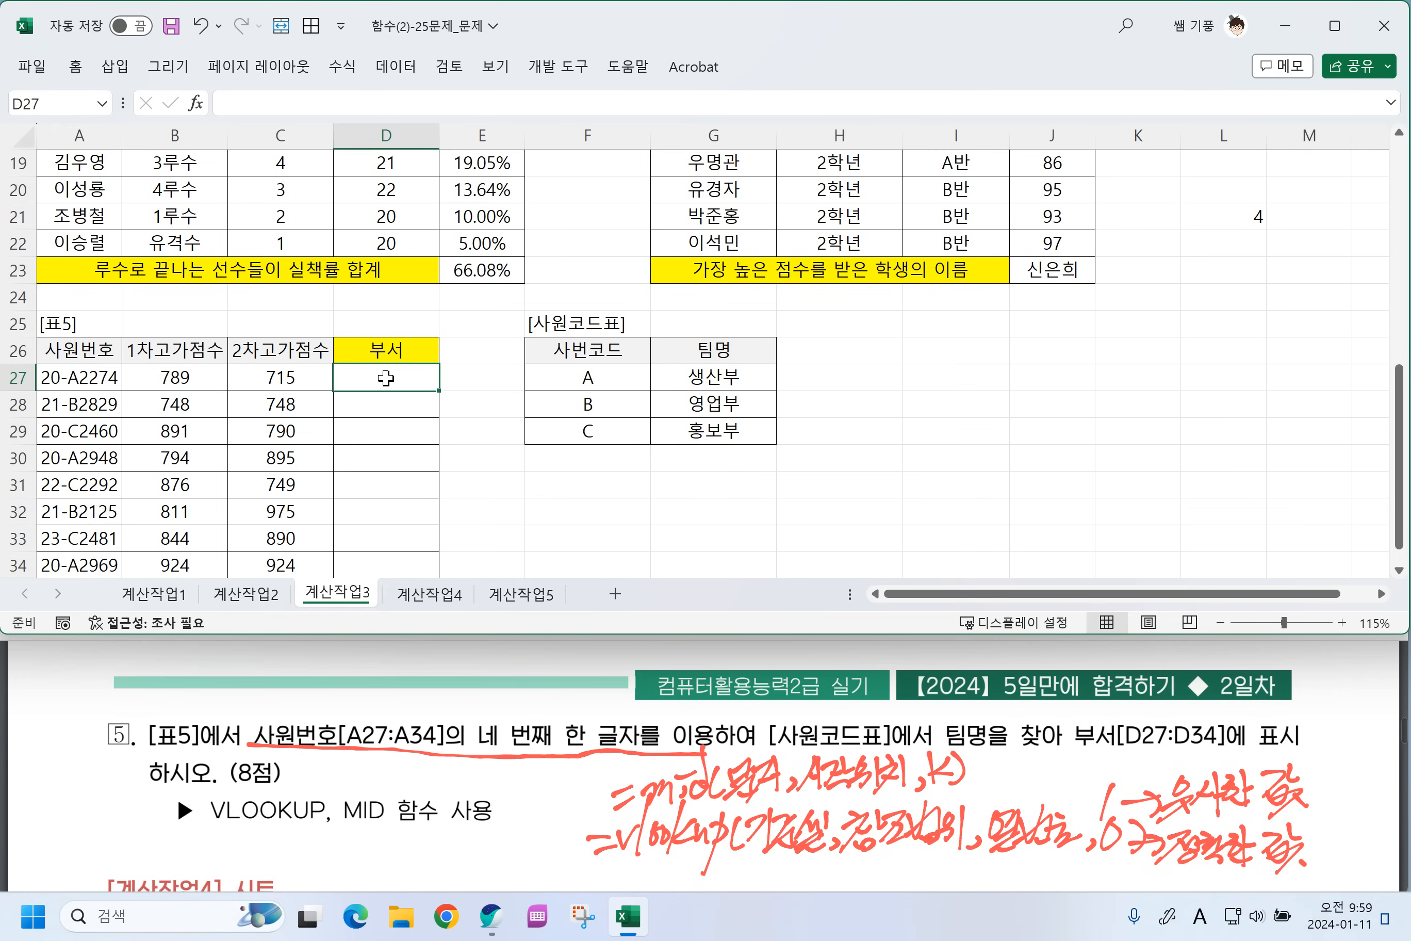
text(=MID)
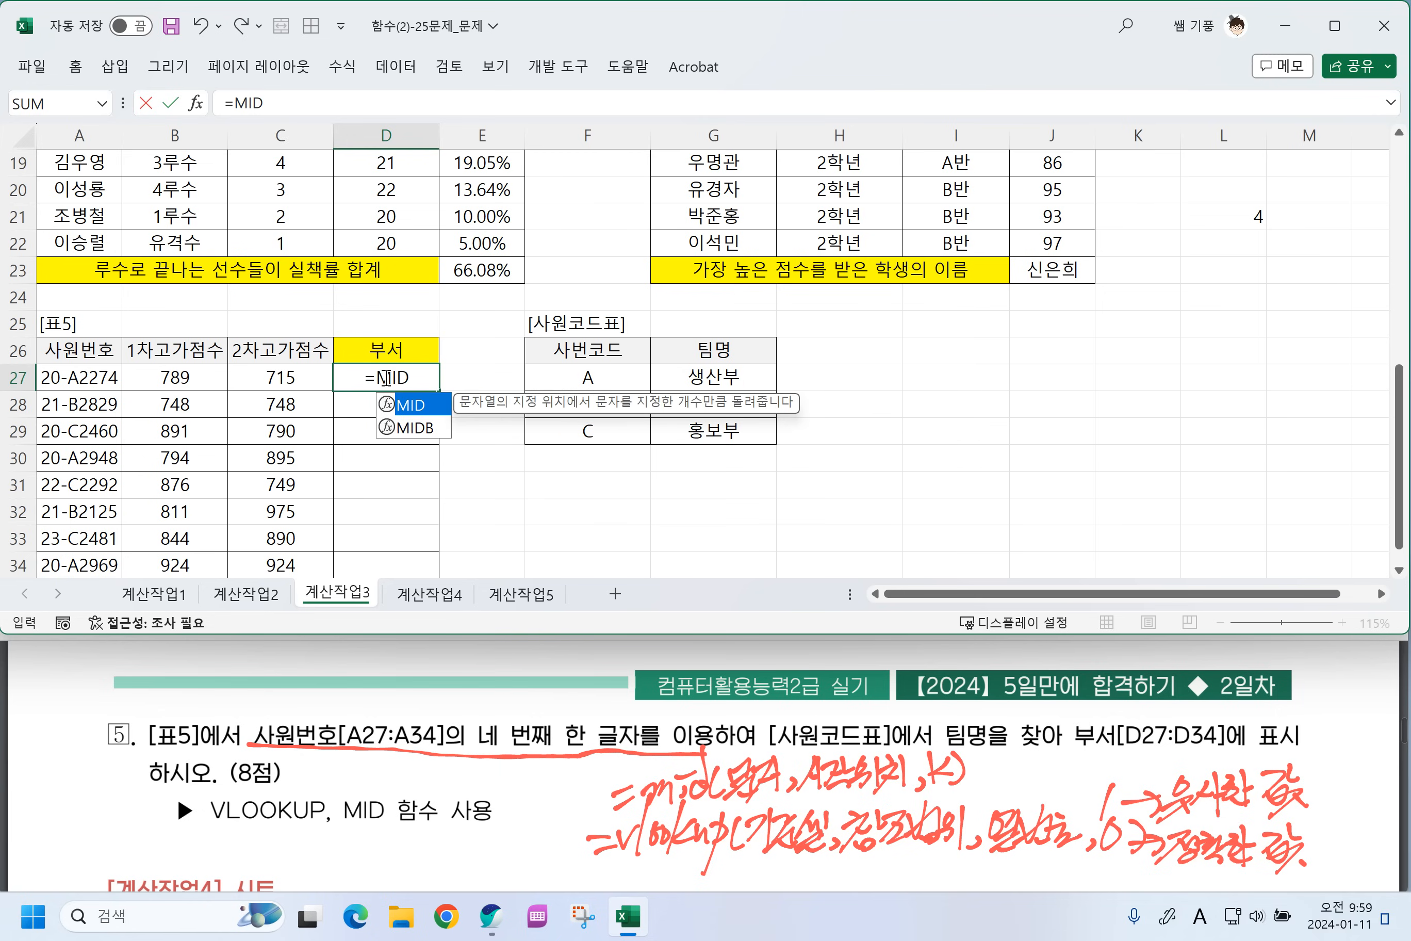
text(()
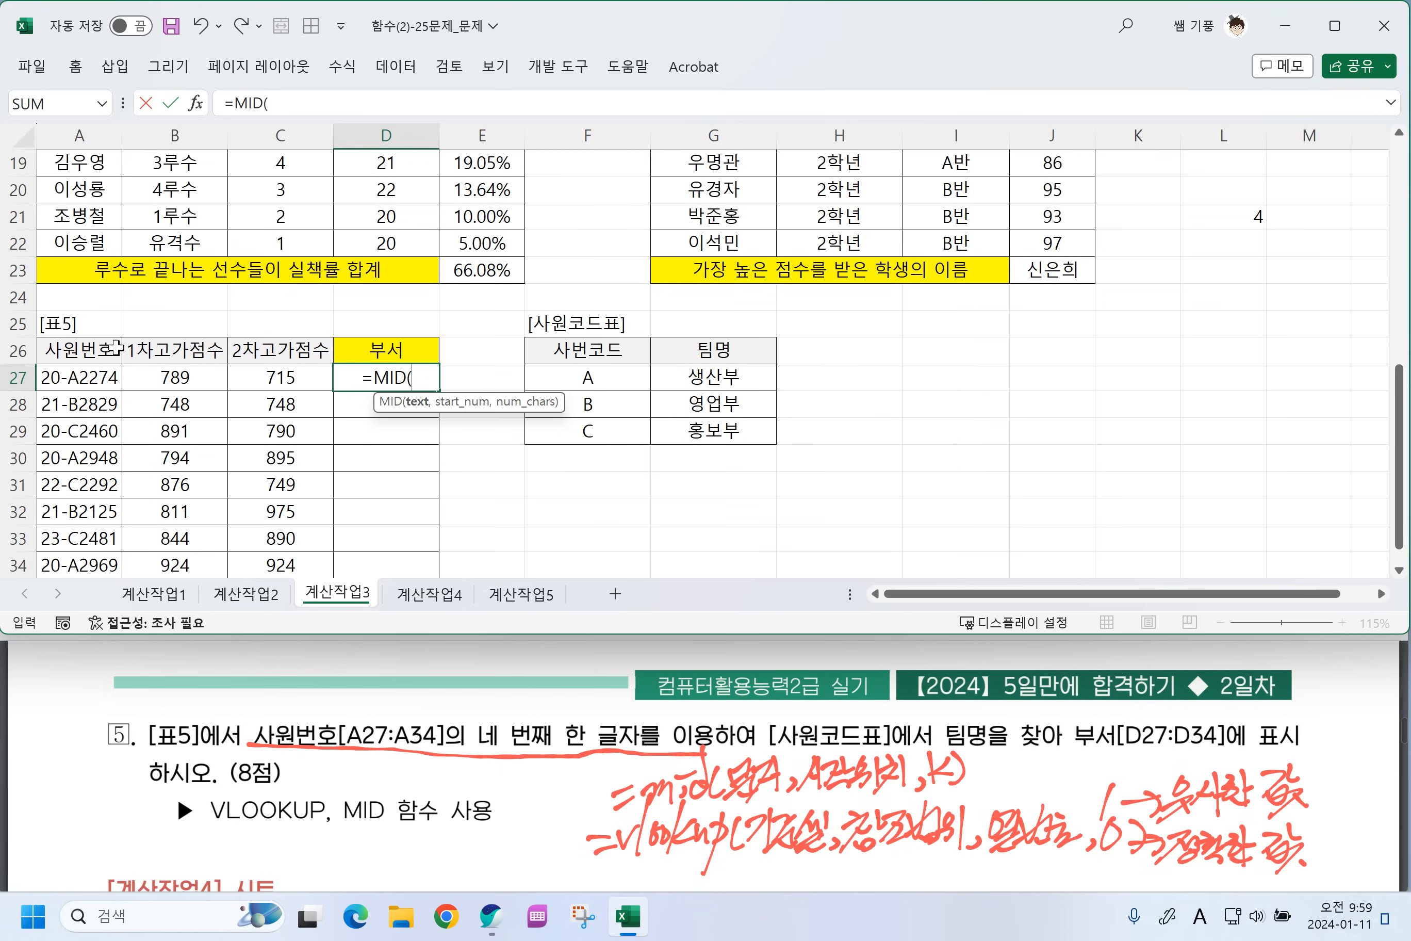
click(81, 379)
text(,)
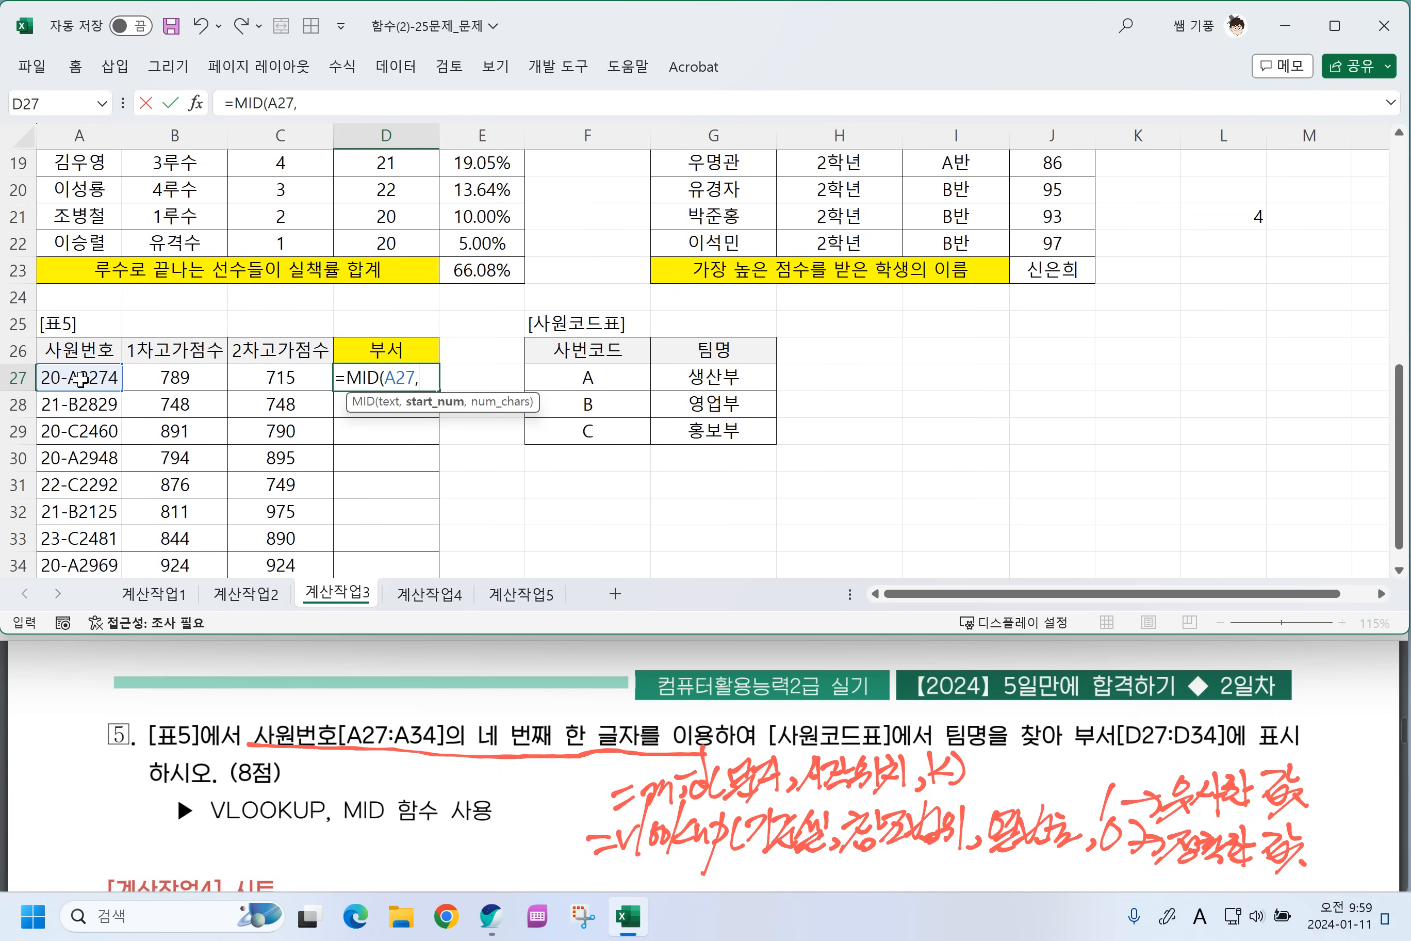
text(4,1)
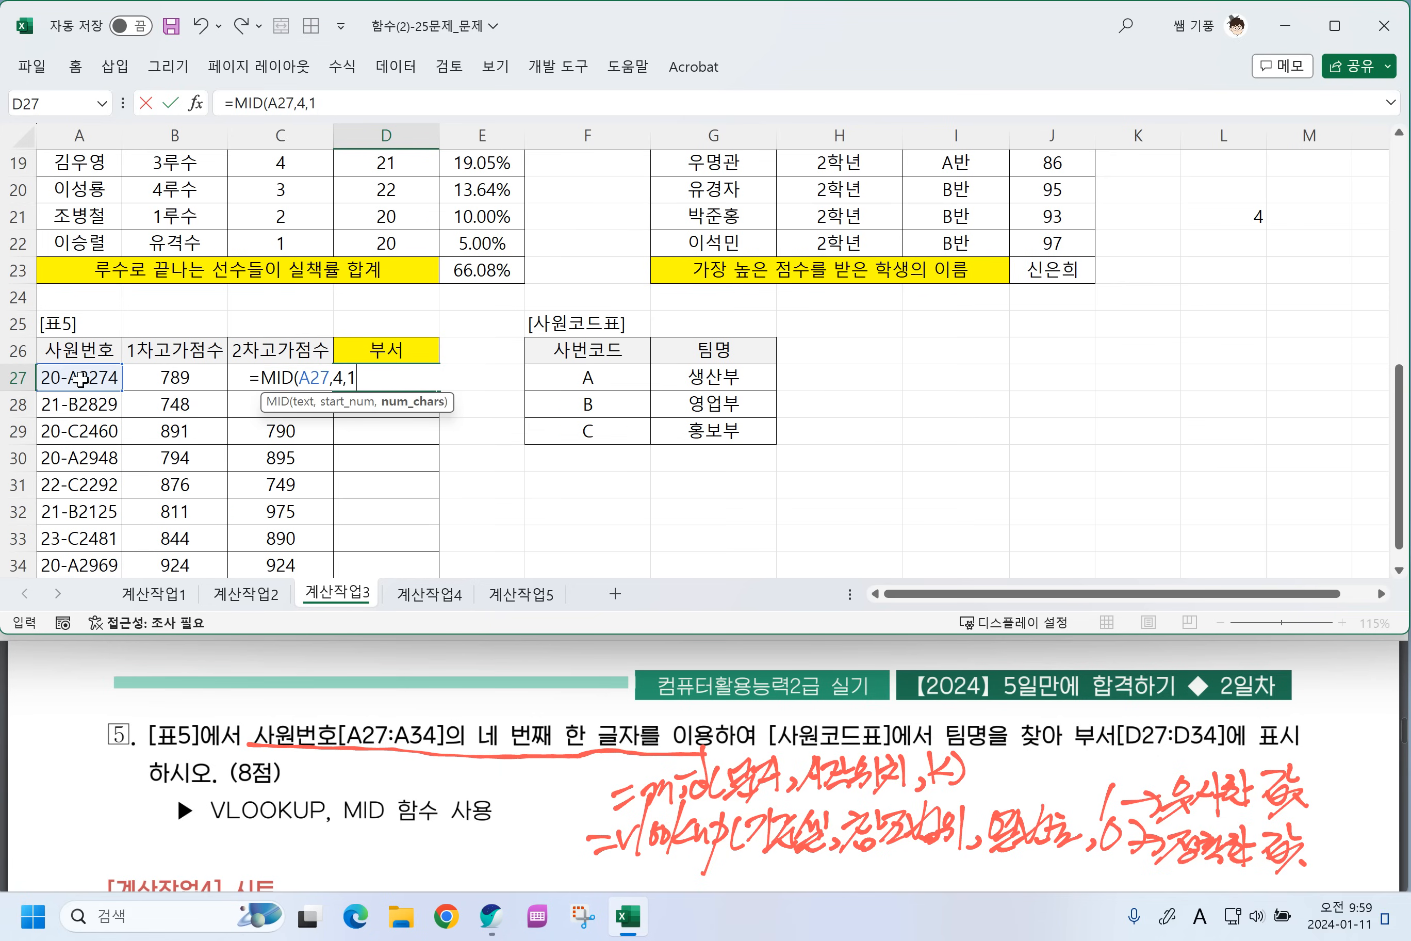
text())
key(Return)
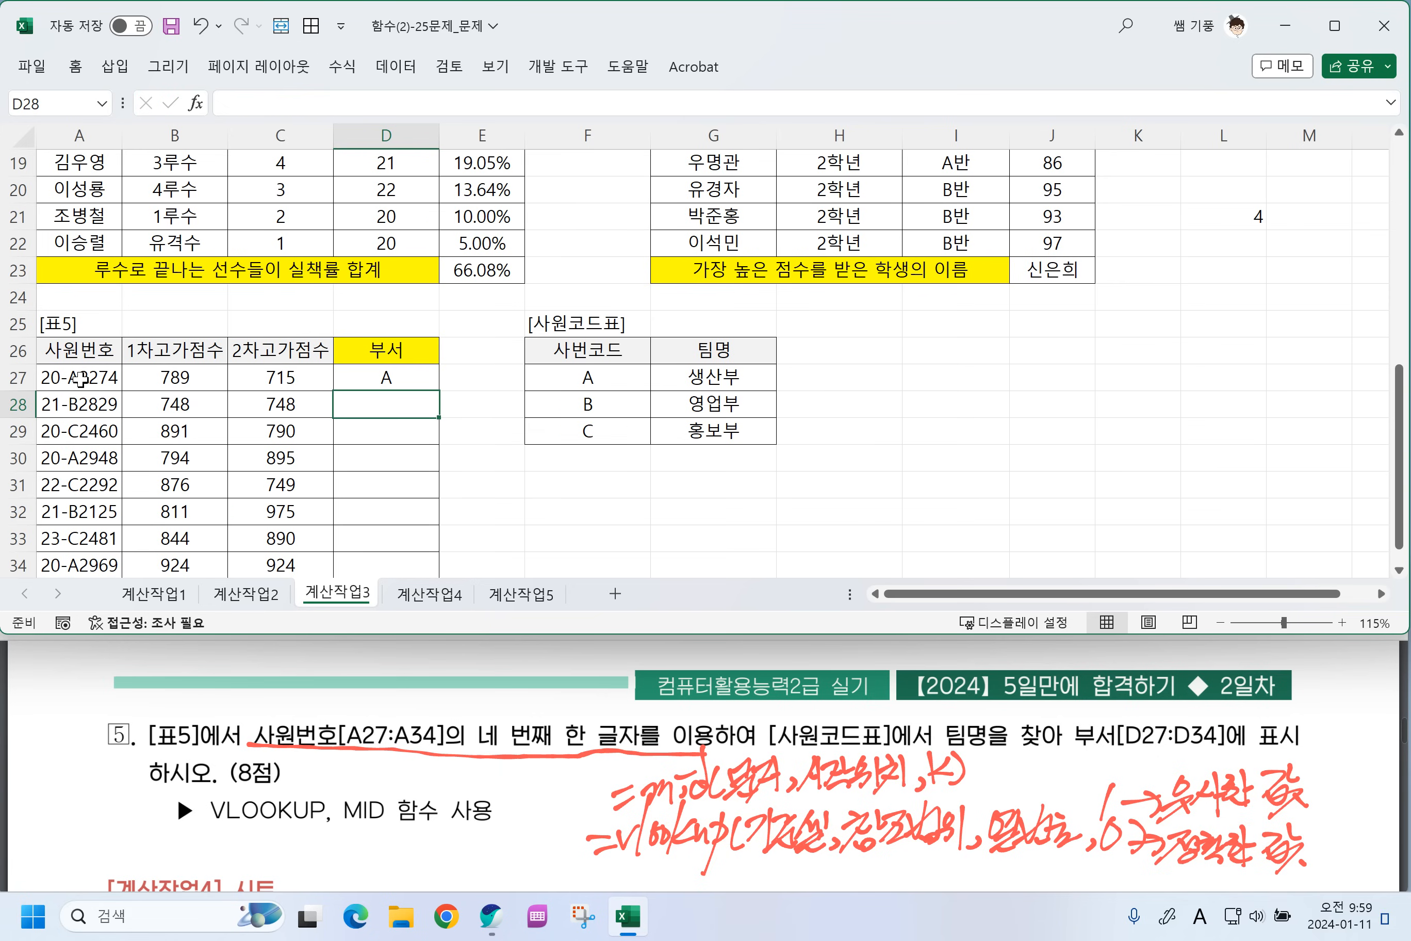
drag(439, 391, 435, 495)
click(468, 482)
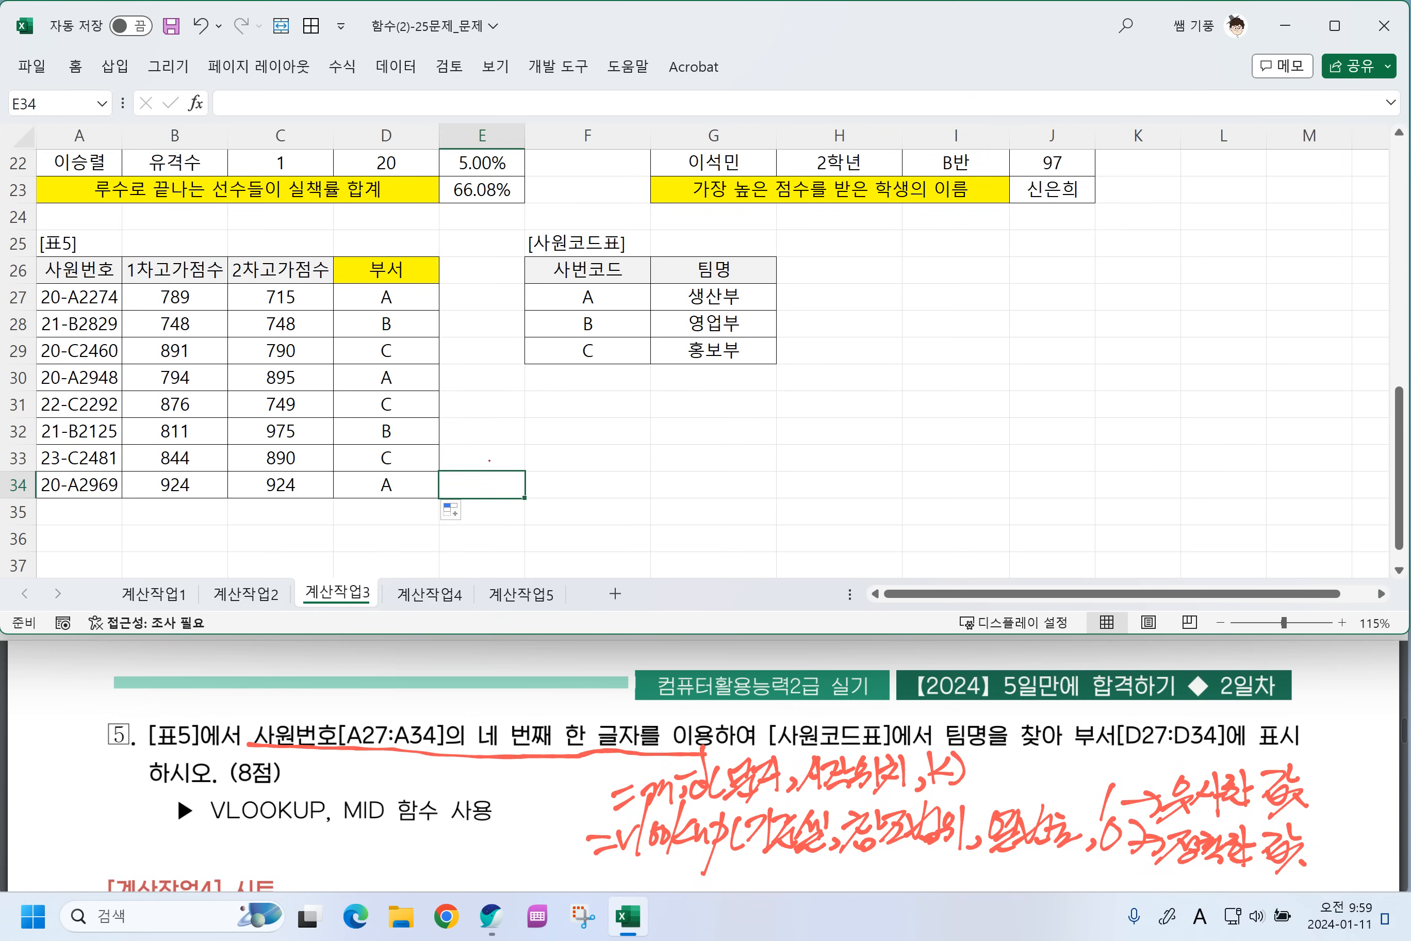
Circle the first 부서 cell of 표5 and handwrite the label 기준셀 beside it.
mouse_move(401, 273)
mouse_down()
mouse_move(331, 315)
mouse_move(407, 276)
mouse_move(380, 244)
mouse_up()
mouse_move(411, 216)
mouse_down()
mouse_move(418, 254)
mouse_move(449, 241)
mouse_up()
drag(463, 211, 474, 239)
drag(480, 226, 497, 228)
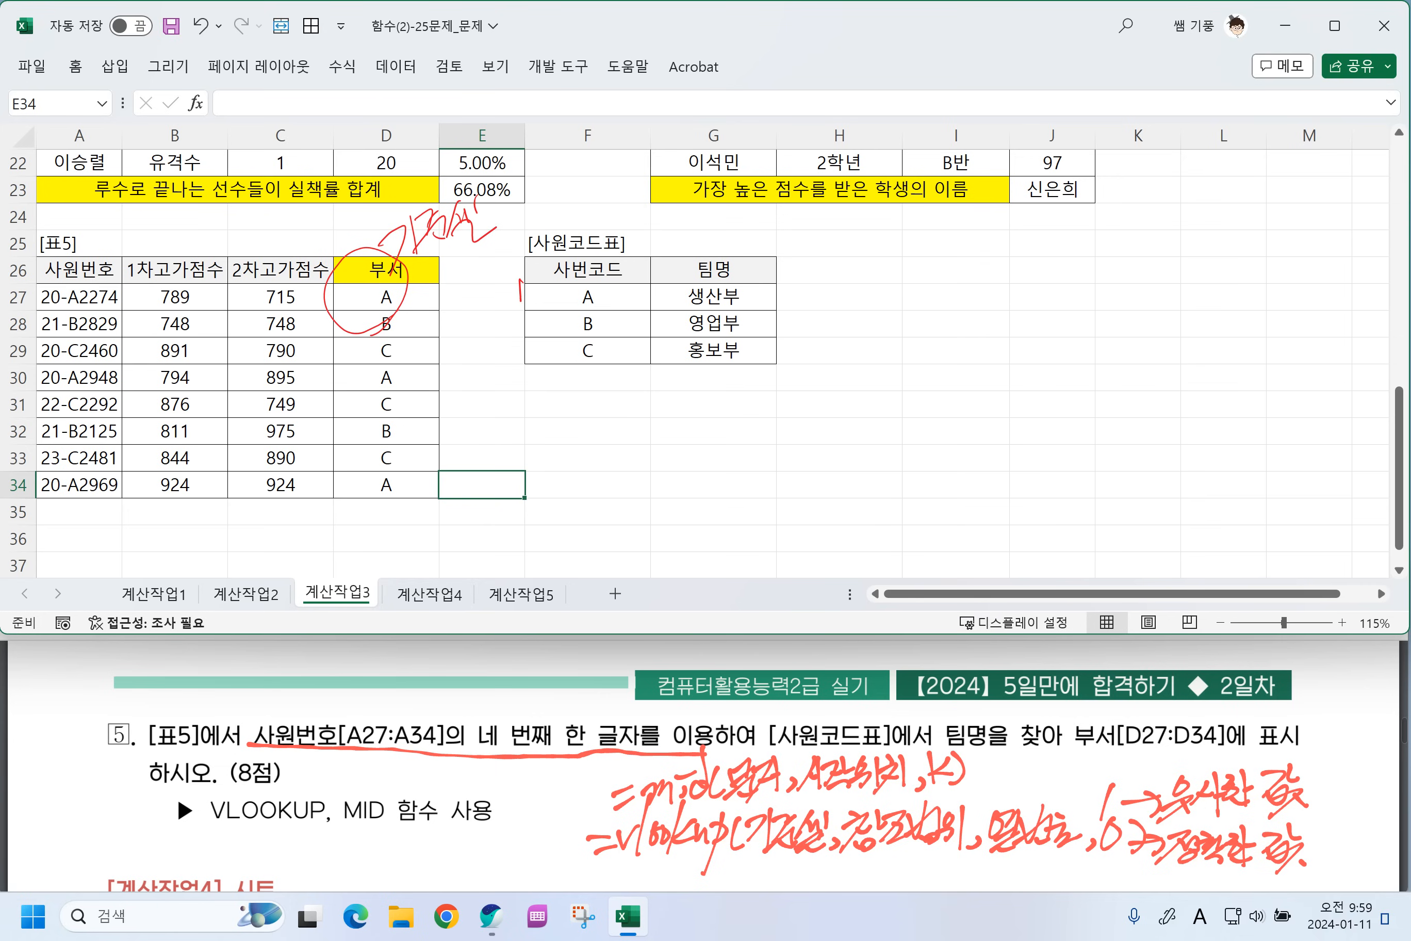
Outline F27:G29 in the 사원코드표 by hand and label the area 참조범위.
mouse_move(520, 301)
mouse_down()
mouse_move(702, 376)
mouse_move(777, 279)
mouse_move(524, 292)
mouse_move(528, 311)
mouse_up()
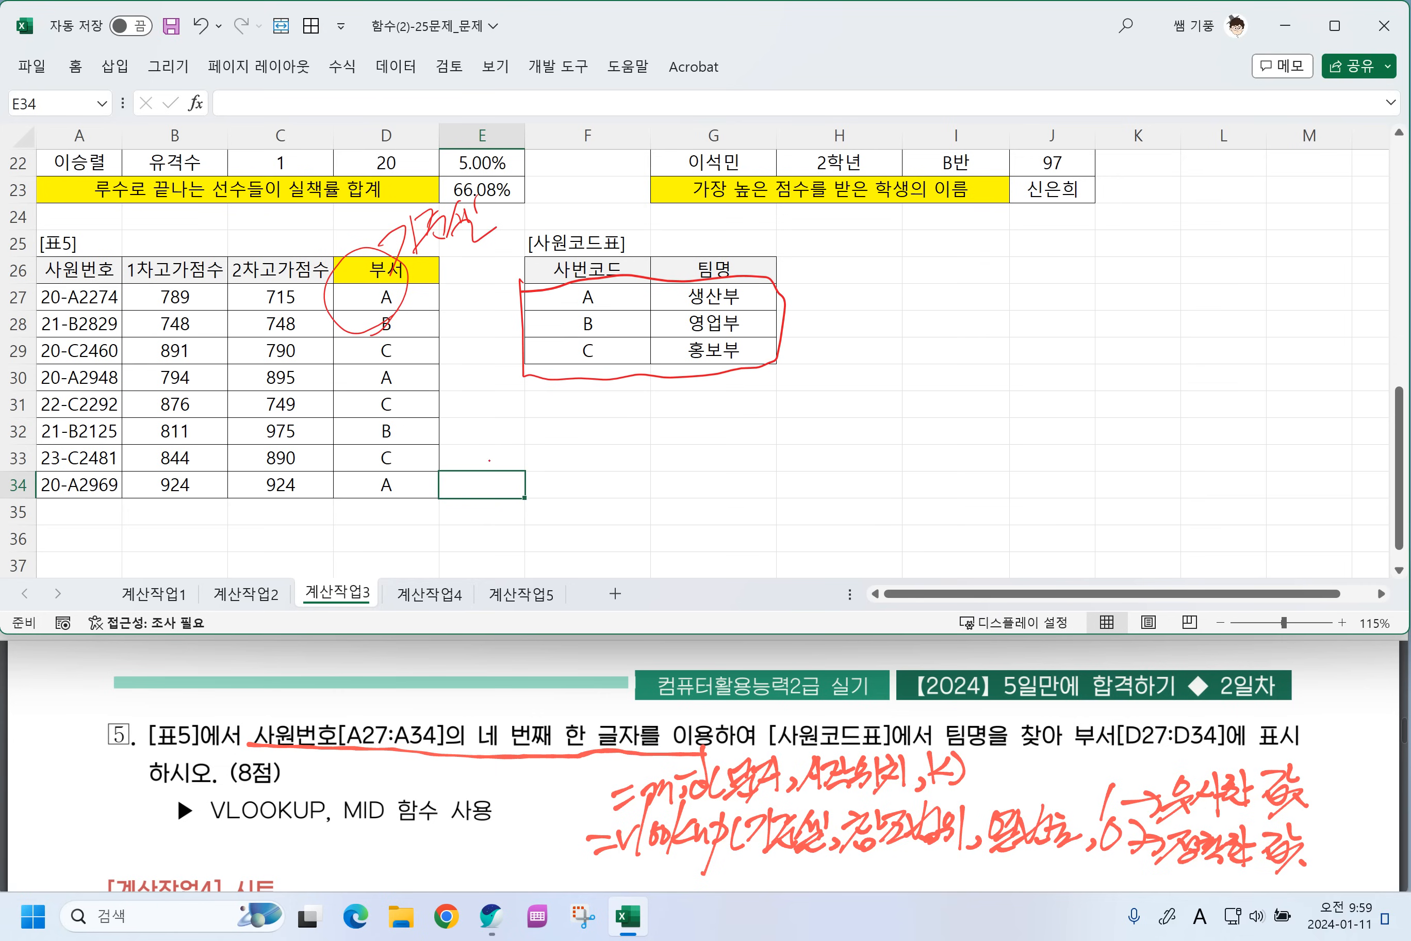
drag(723, 386, 692, 456)
drag(700, 407, 750, 384)
drag(709, 419, 723, 430)
mouse_move(730, 390)
mouse_down()
mouse_move(736, 415)
mouse_move(770, 398)
mouse_up()
drag(768, 388, 793, 397)
drag(783, 383, 803, 388)
drag(815, 381, 816, 398)
drag(824, 347, 824, 392)
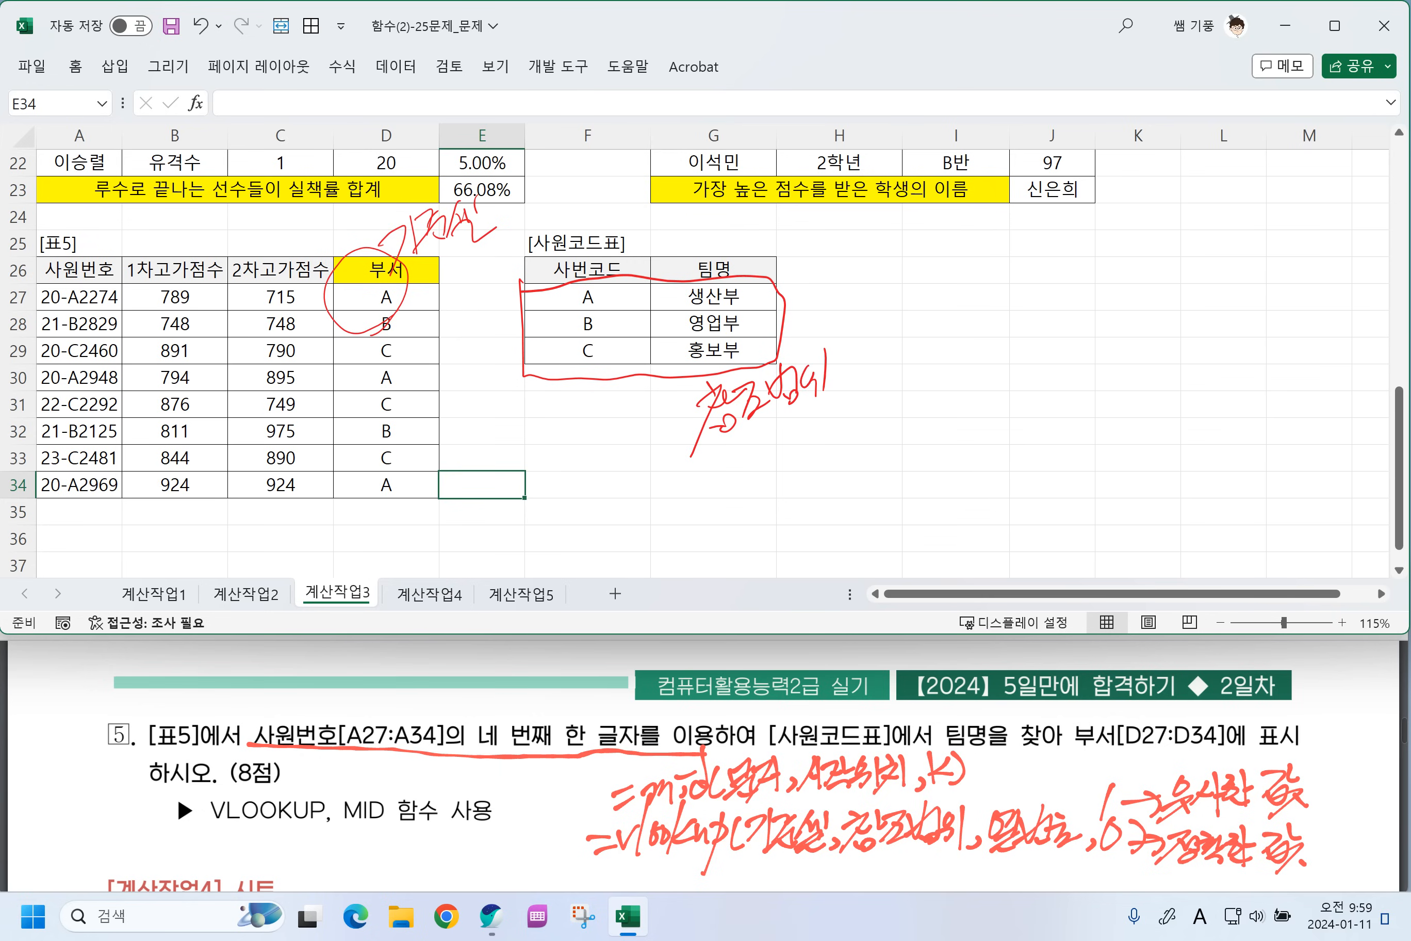
Handwrite 1 above the 사번코드 column and 2 above the 팀명 column, and label the latter 열번호.
drag(615, 222, 595, 295)
drag(699, 239, 726, 260)
drag(810, 235, 763, 244)
mouse_move(773, 228)
mouse_down()
mouse_move(757, 248)
mouse_move(797, 255)
mouse_up()
mouse_move(832, 223)
mouse_down()
mouse_move(826, 249)
mouse_move(847, 243)
mouse_up()
drag(850, 218, 863, 249)
mouse_move(869, 205)
mouse_down()
mouse_move(875, 252)
mouse_move(905, 243)
mouse_up()
mouse_move(885, 240)
mouse_down()
mouse_move(918, 252)
mouse_move(920, 229)
mouse_up()
drag(898, 237, 935, 252)
drag(959, 248, 951, 258)
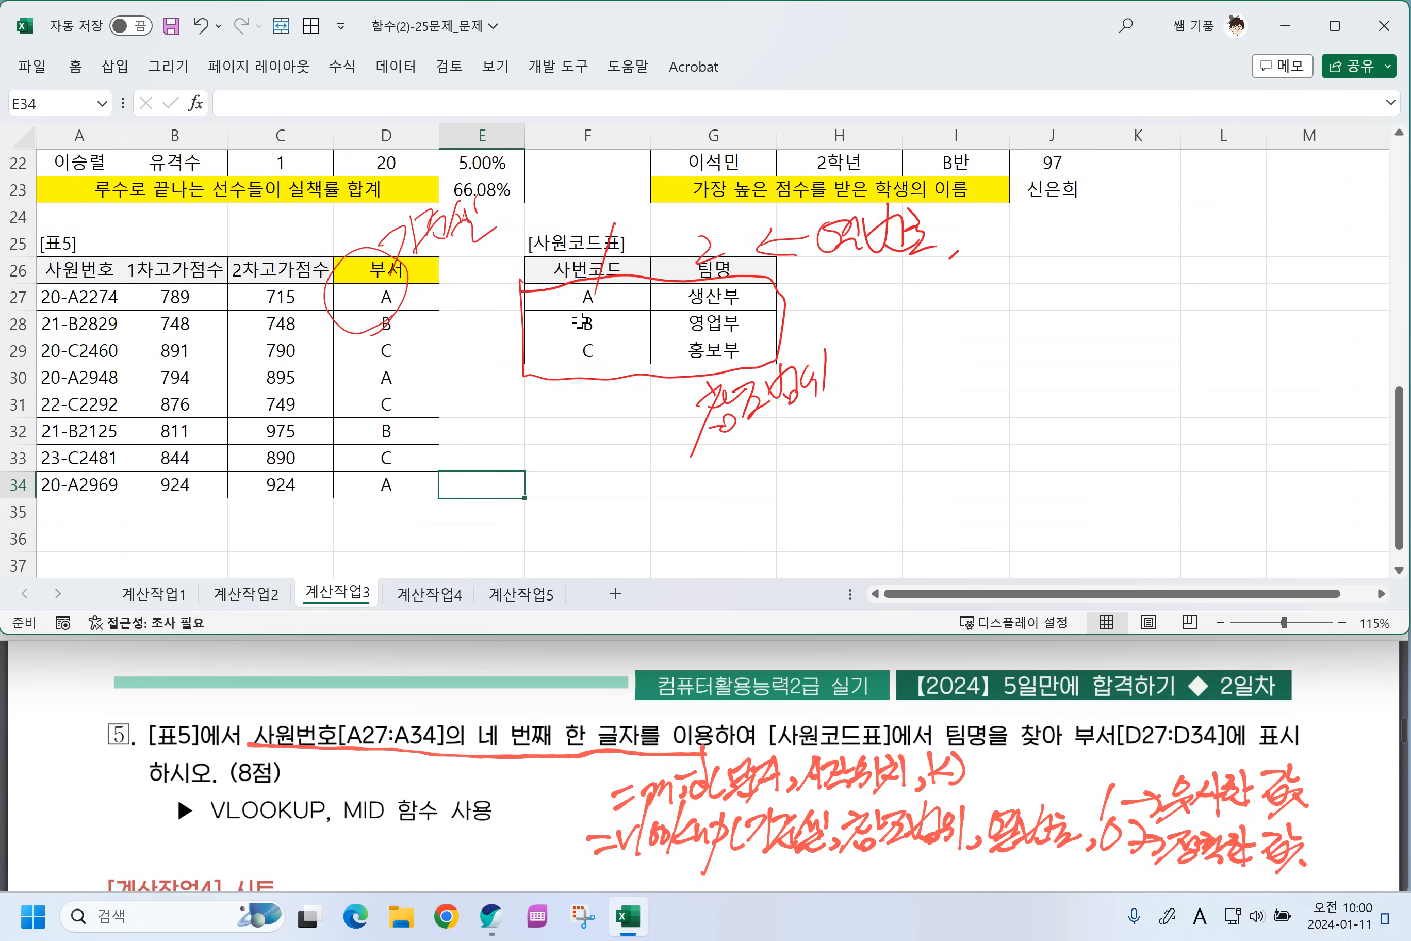
Clear all handwritten annotations from the worksheet.
click(401, 302)
key(ctrl+a)
key(Delete)
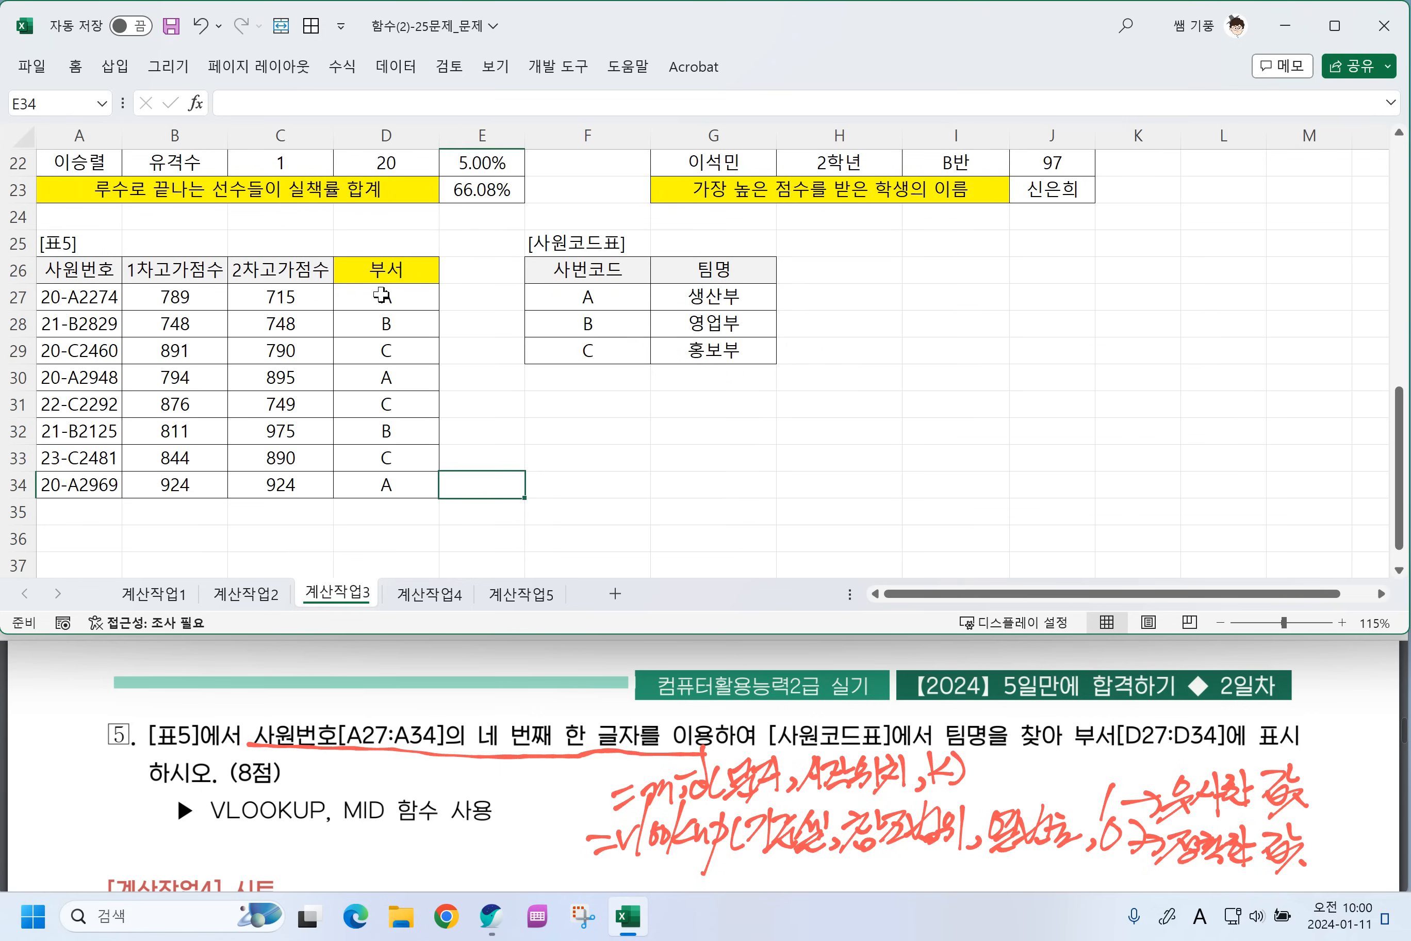
Nest the D27 formula in VLOOKUP over the 사원코드표: =VLOOKUP(MID(A27,4,1),$F$27:$G$29,2,0).
double_click(401, 302)
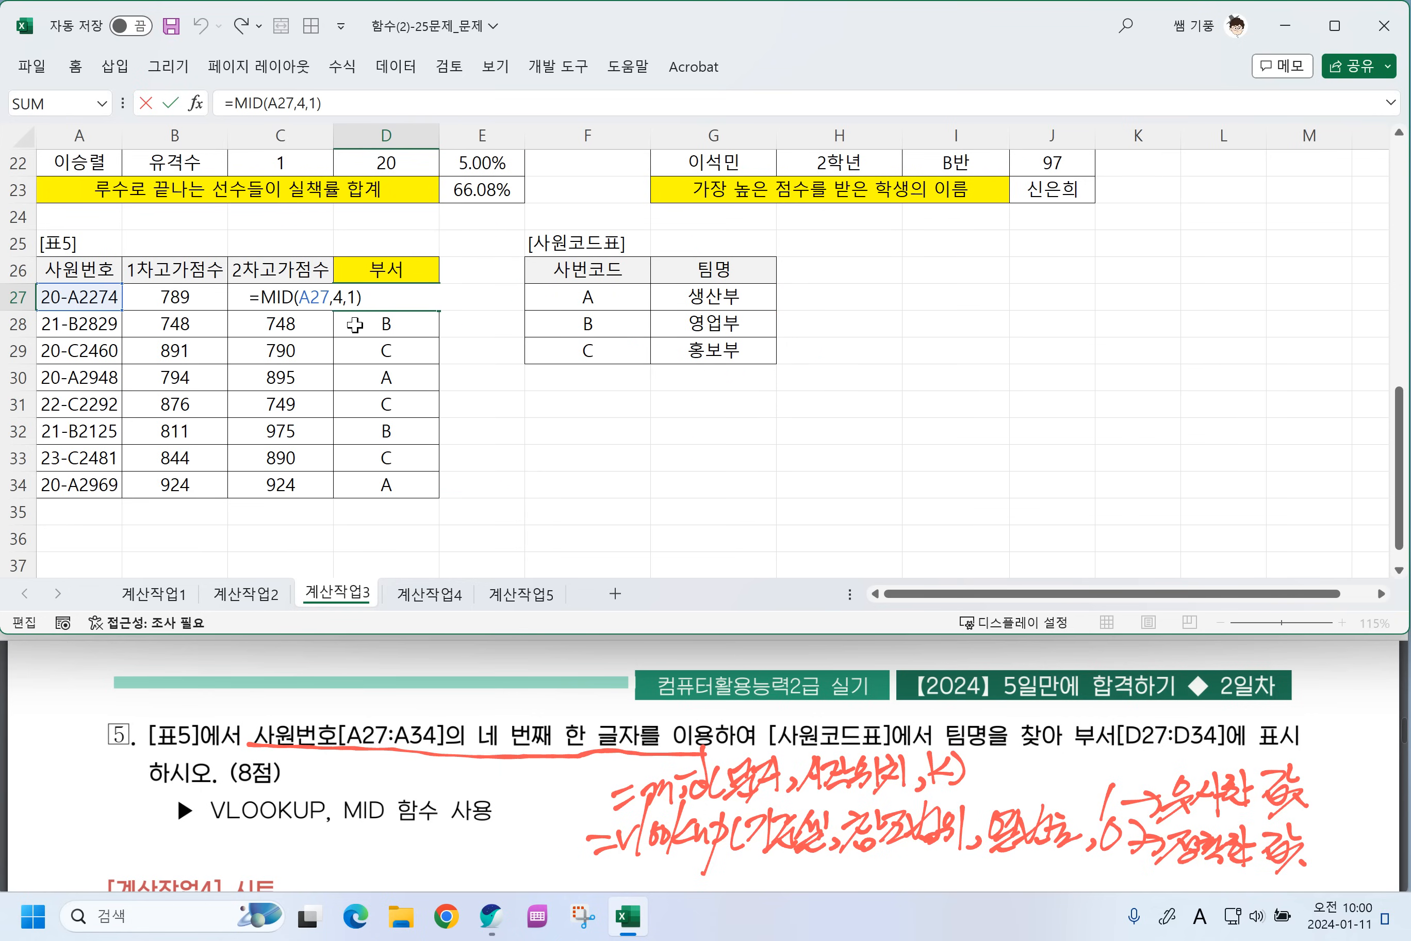
text(VL)
key(Tab)
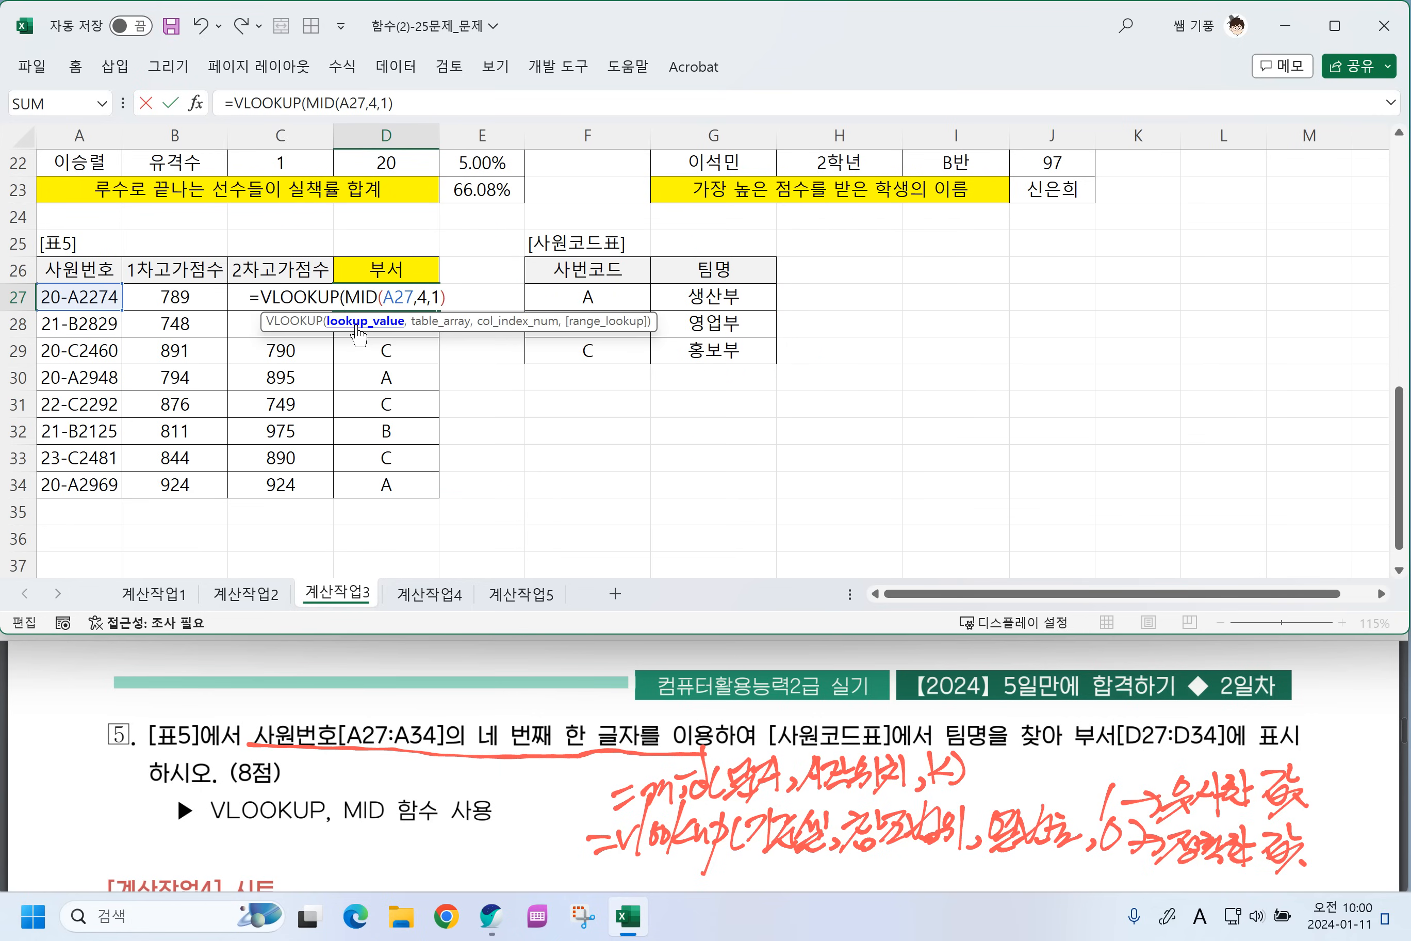
click(463, 297)
text(,)
drag(572, 298, 702, 347)
key(F4)
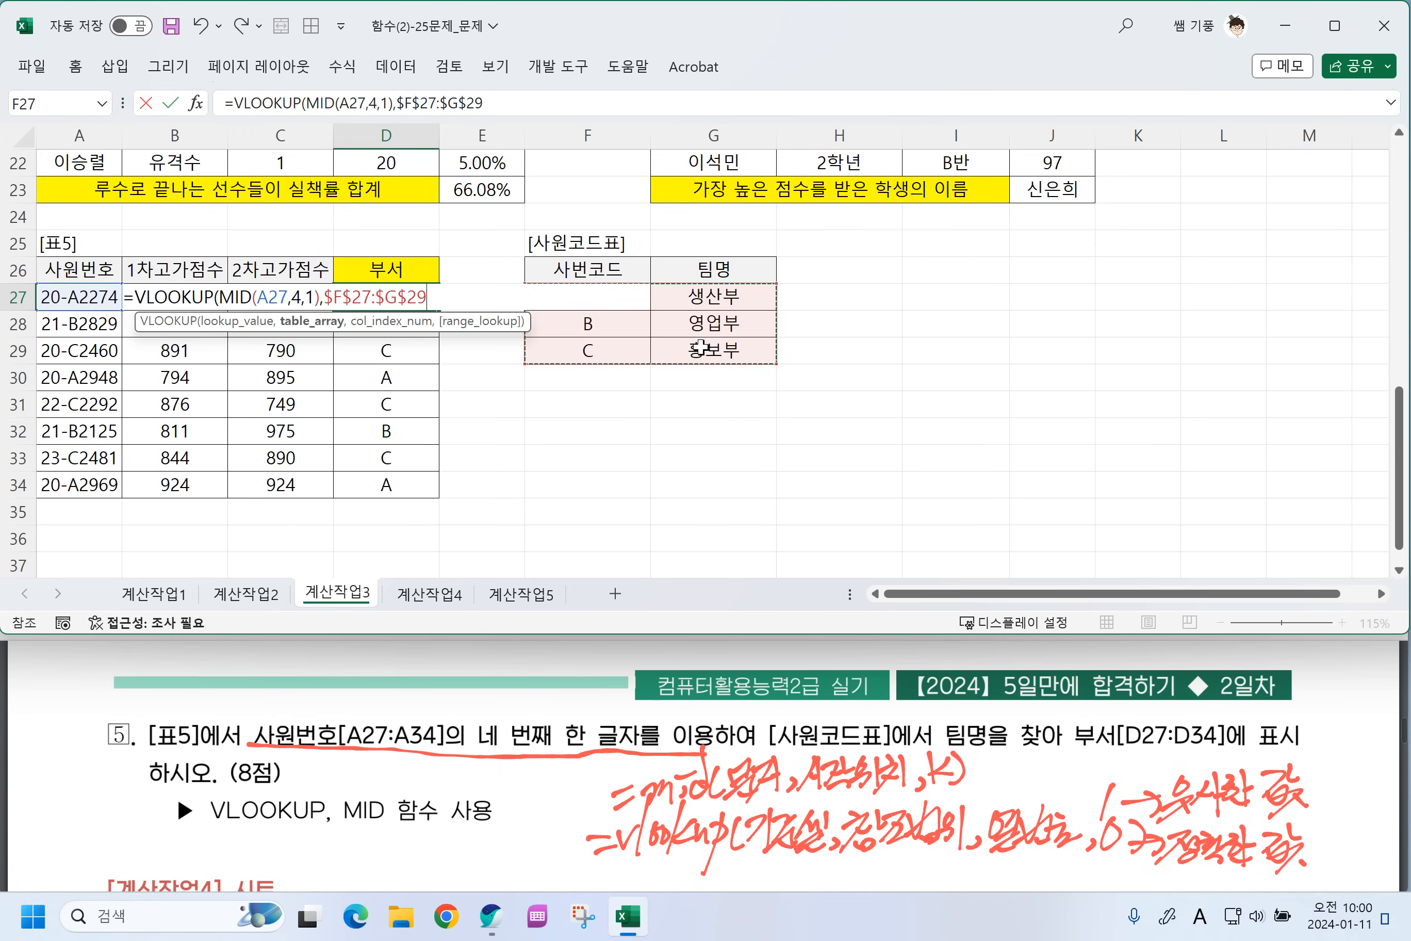
text(,2)
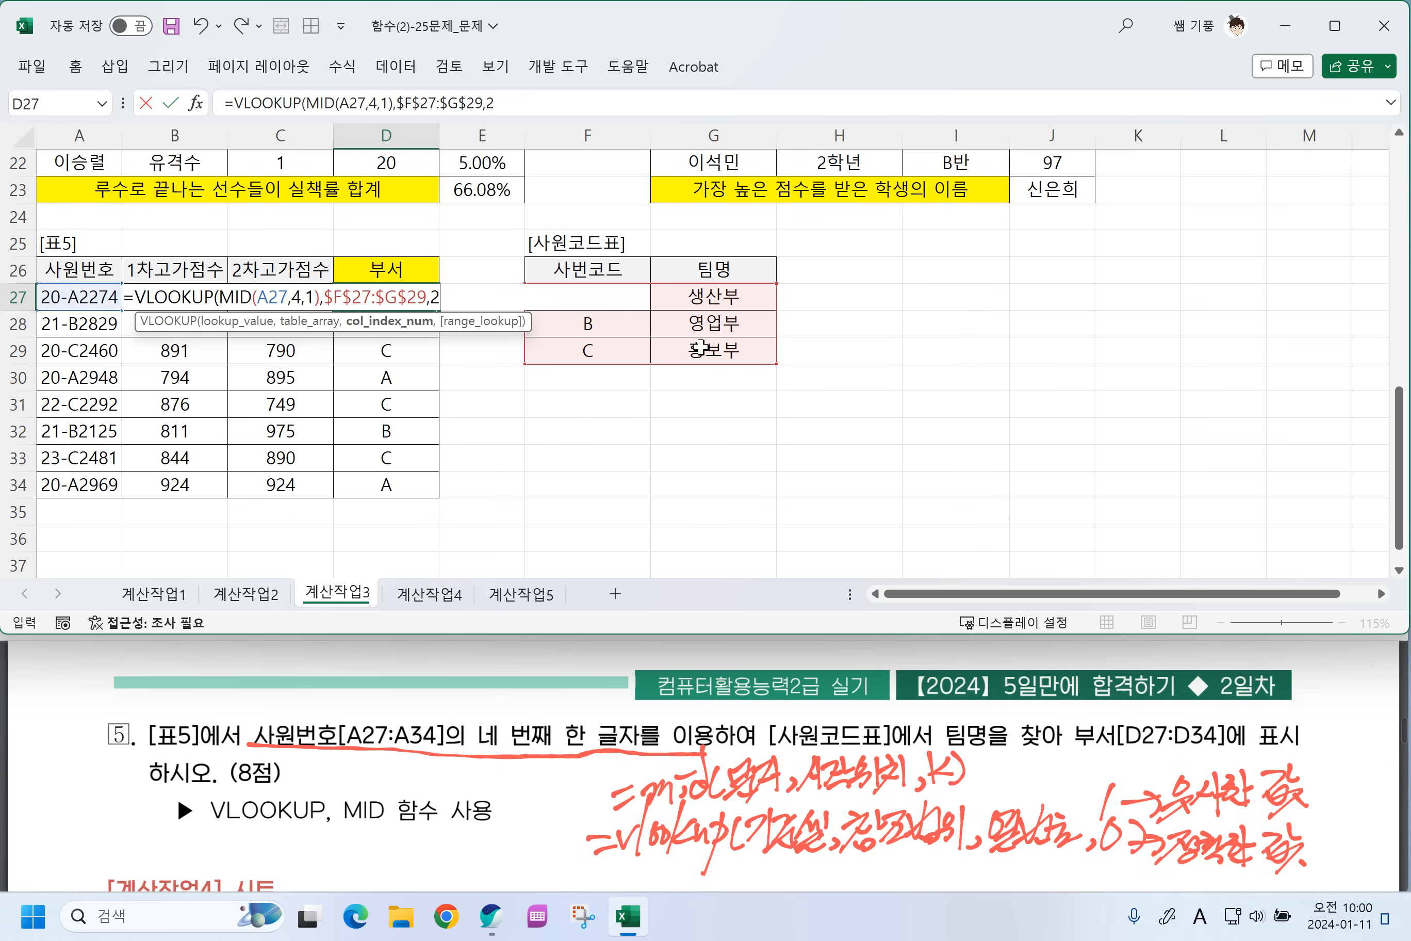
text(,0)
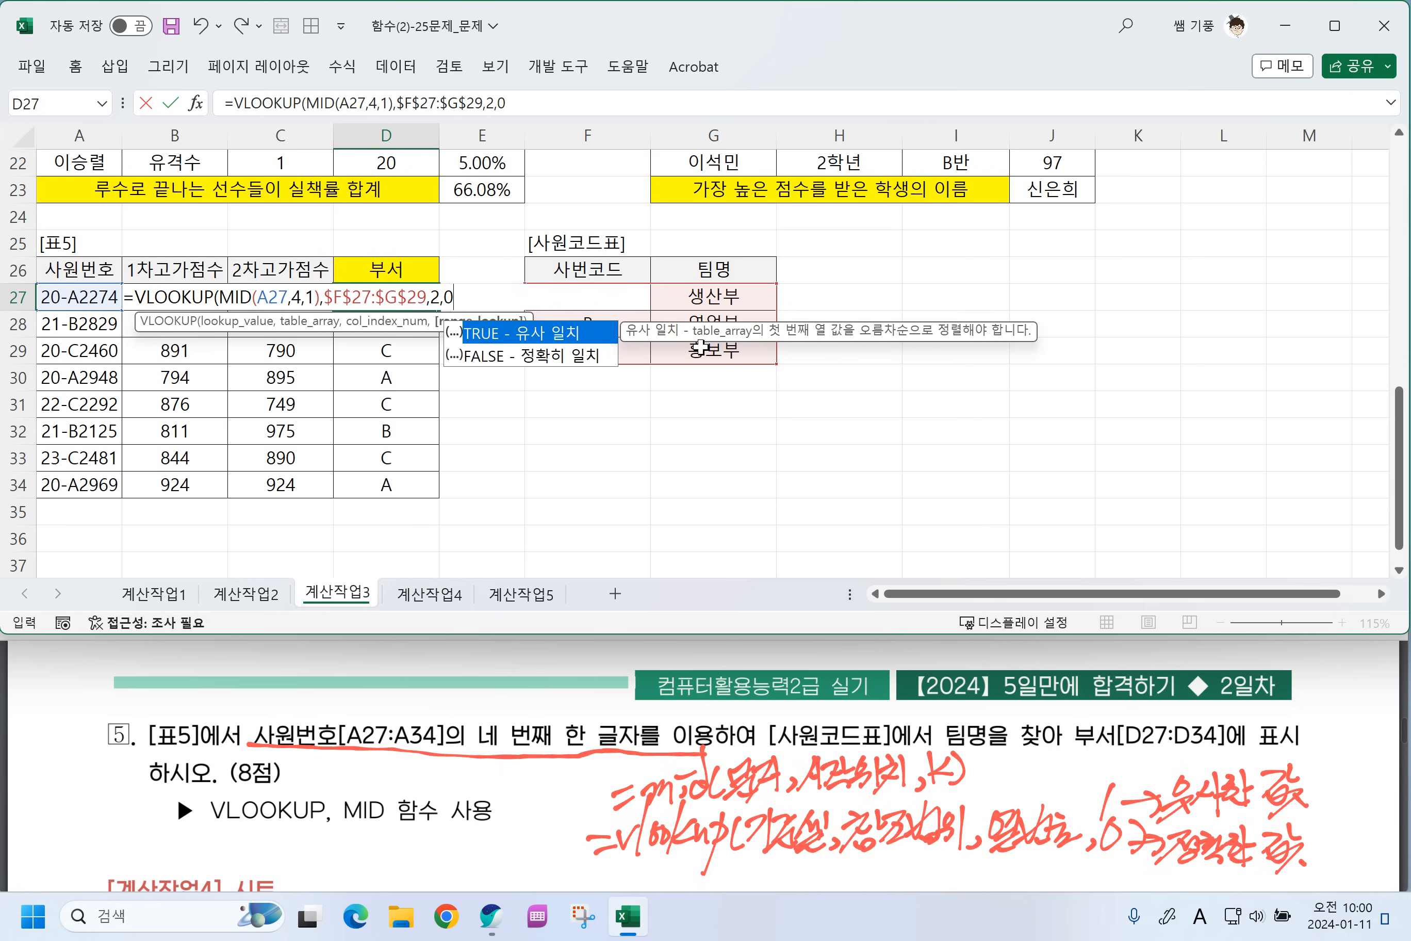
text())
key(Return)
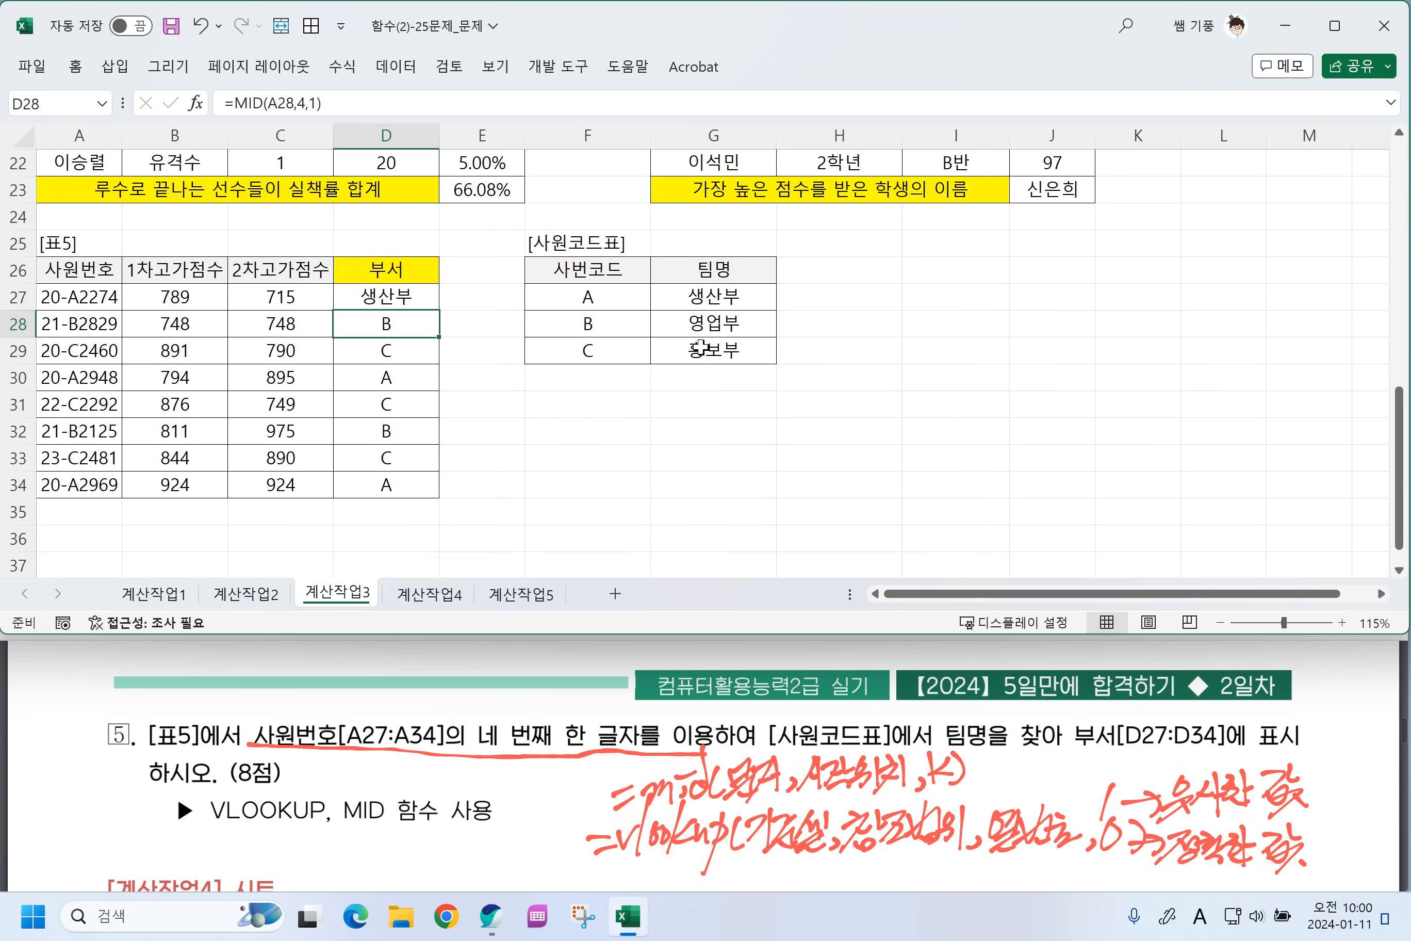
Fill the VLOOKUP formula from D27 down to D34 in the 부서 column.
click(357, 295)
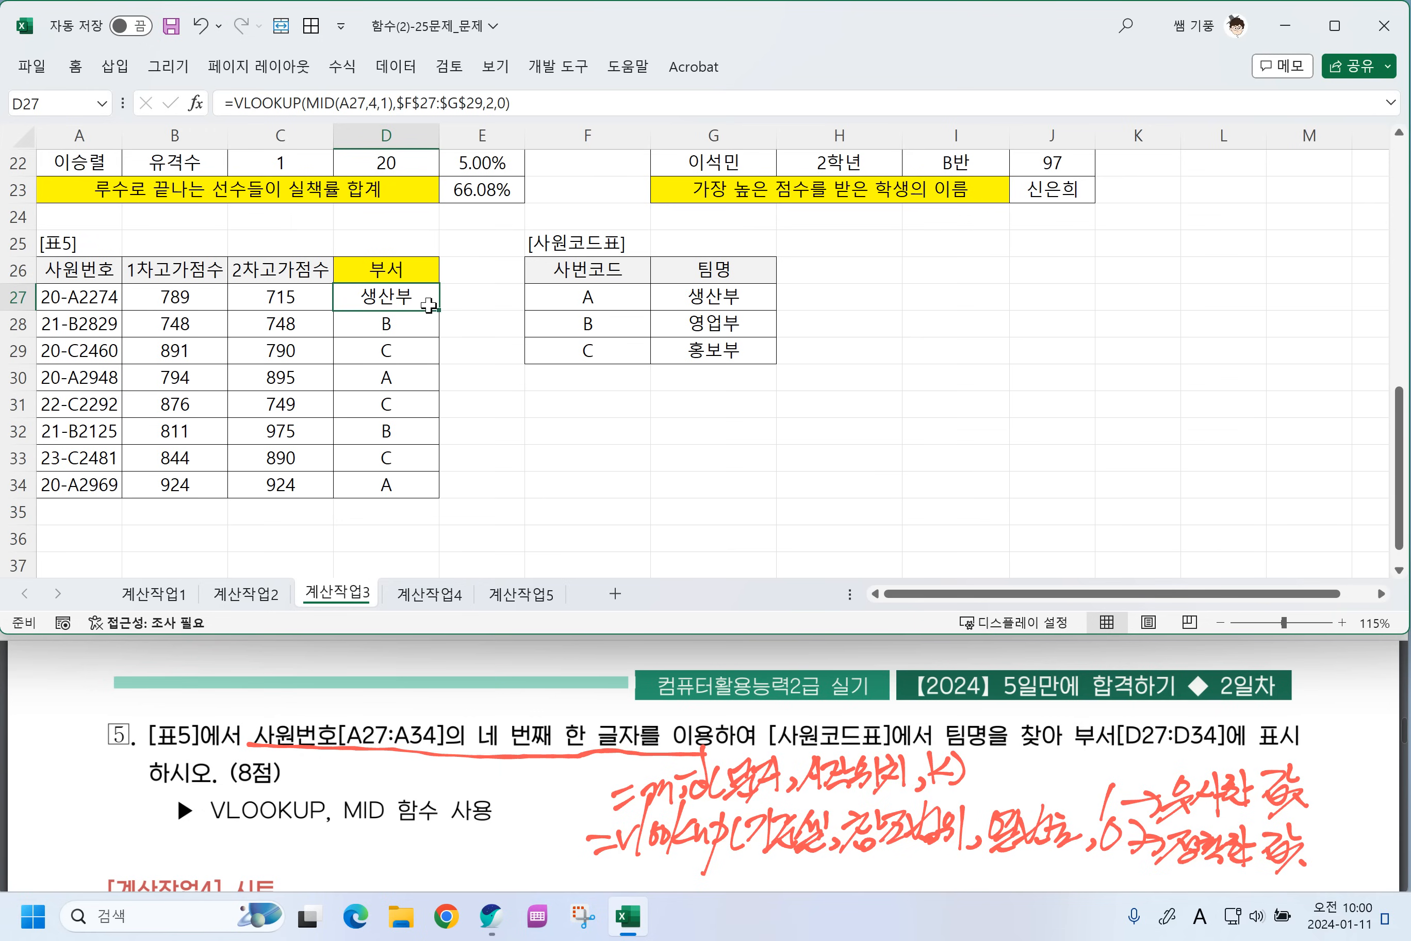
drag(428, 305, 465, 480)
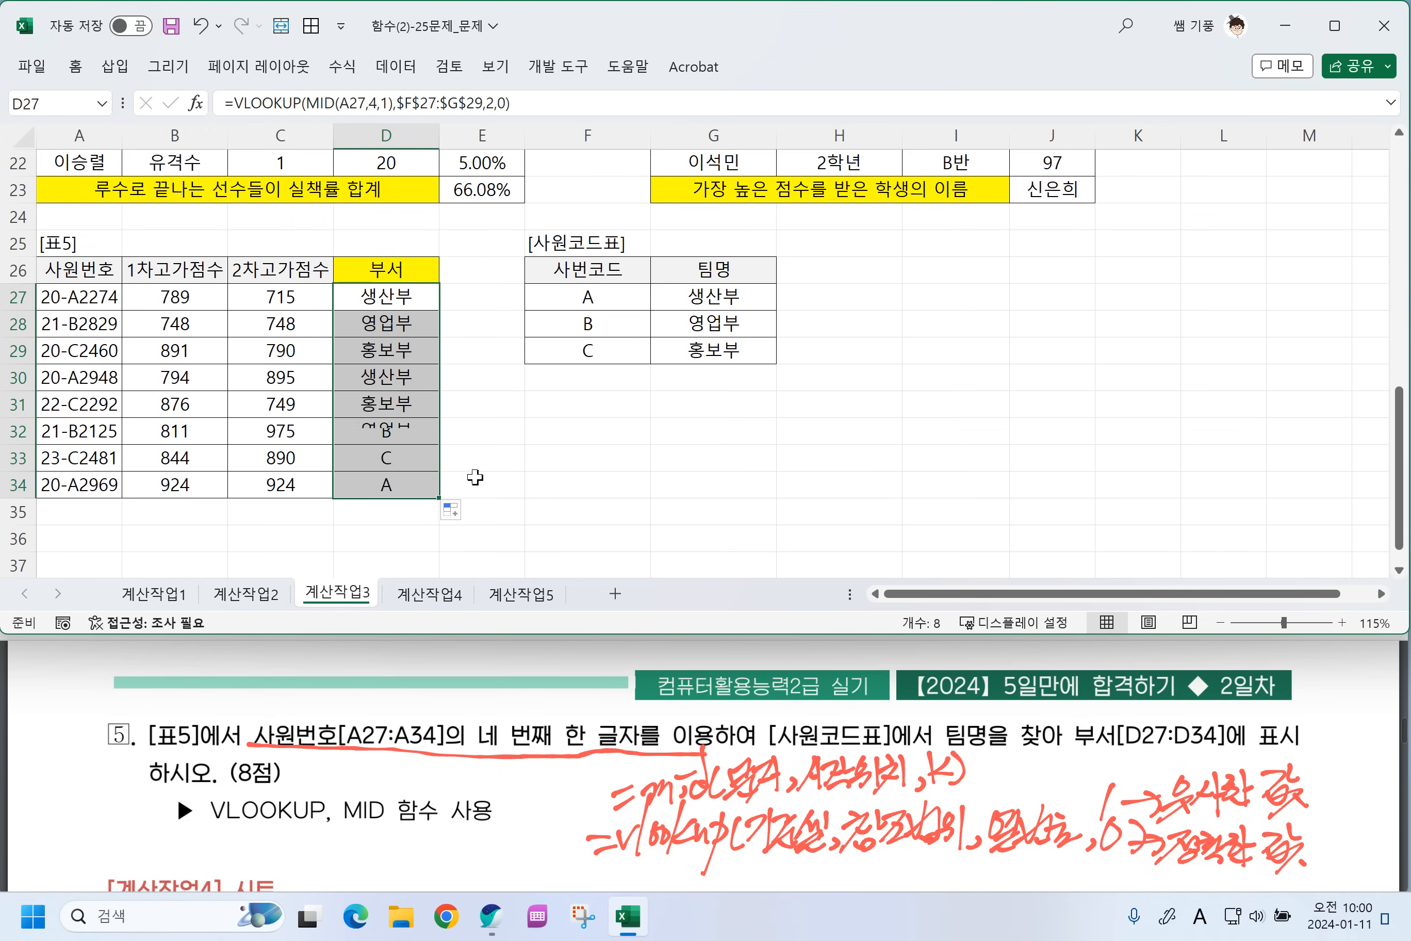
click(517, 469)
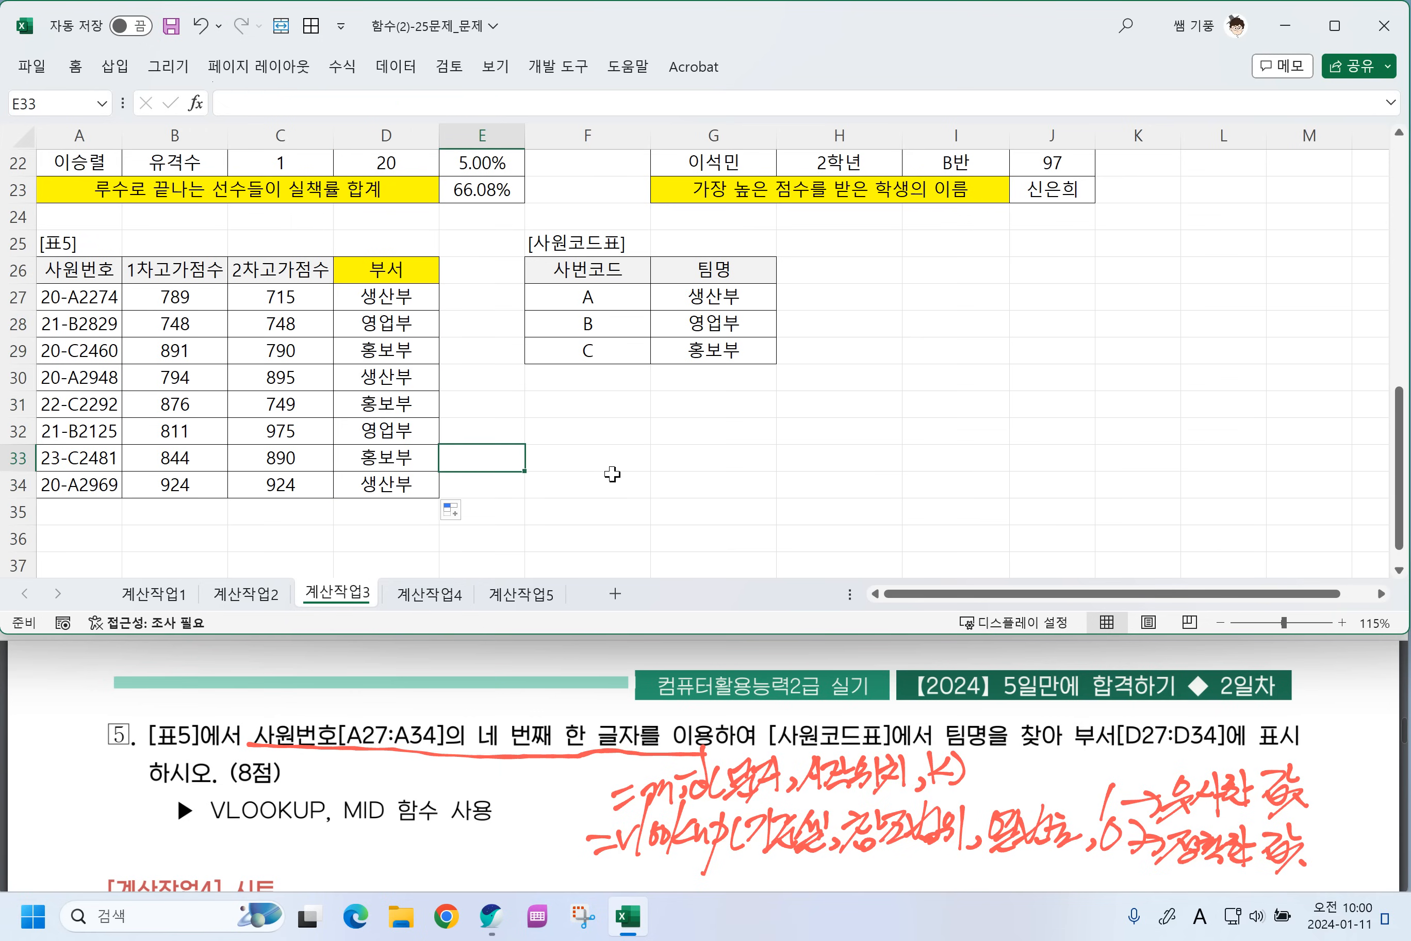
Switch to the 계산작업4 sheet and underline the conditions for 최우수, 우수 and 공백 in its PDF question 1.
scroll(328, 742, down, 4)
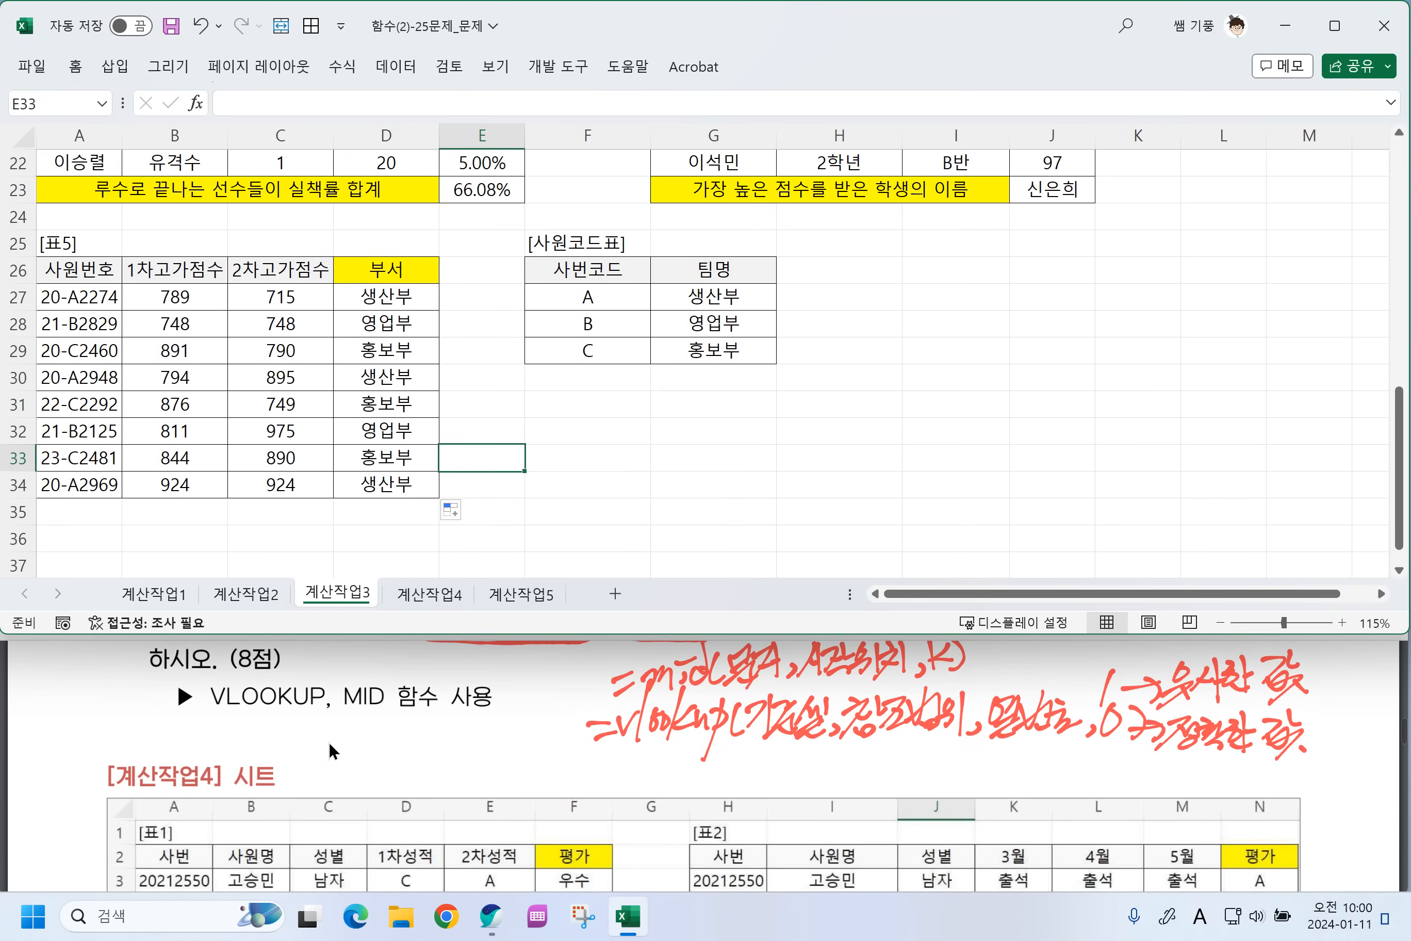
scroll(328, 741, down, 1)
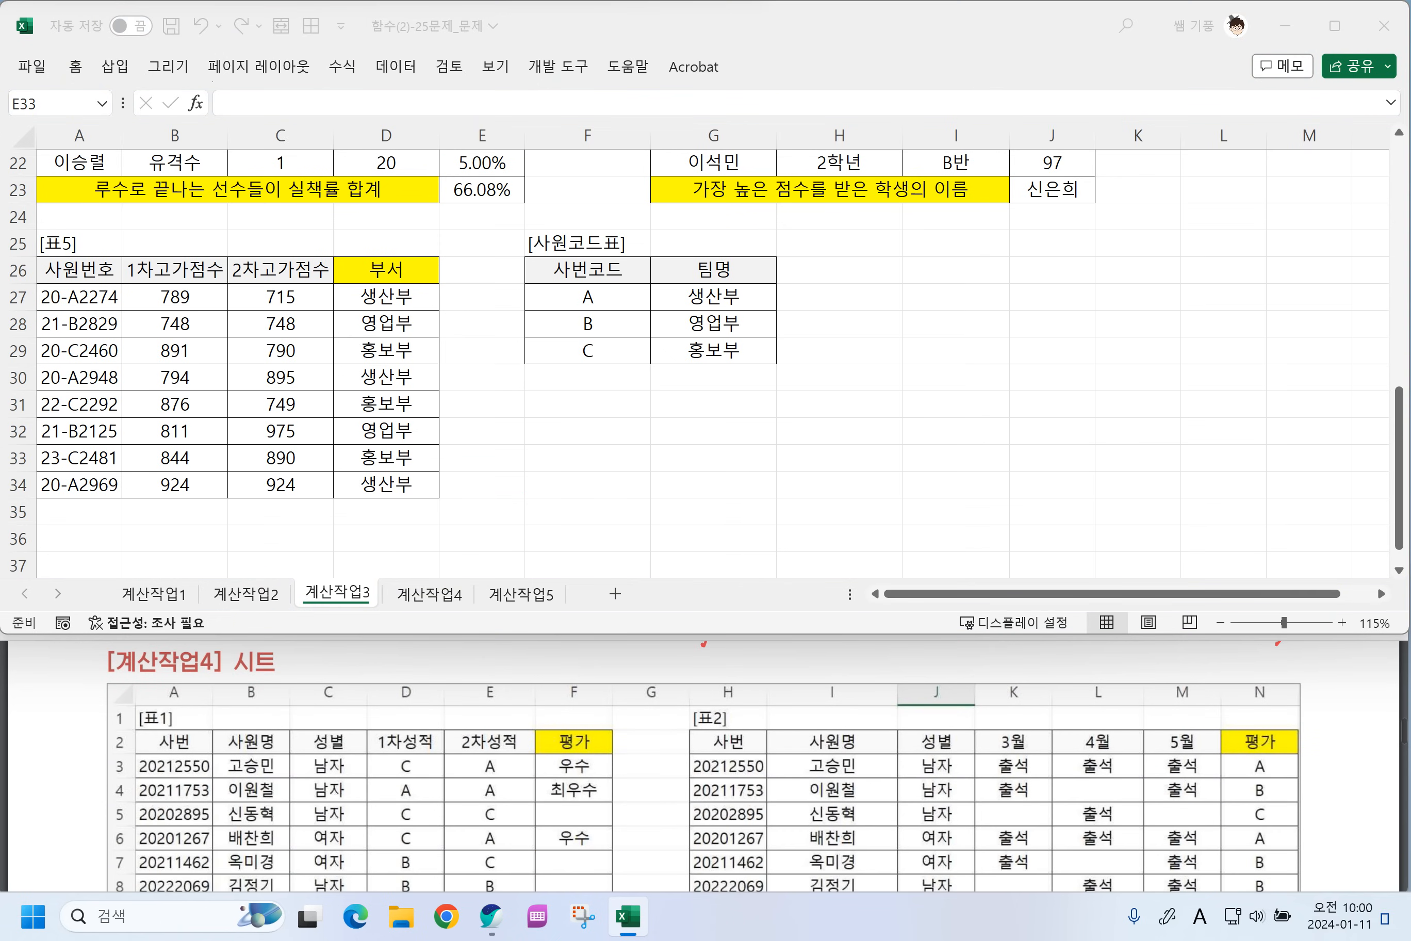
click(429, 593)
scroll(520, 482, down, 5)
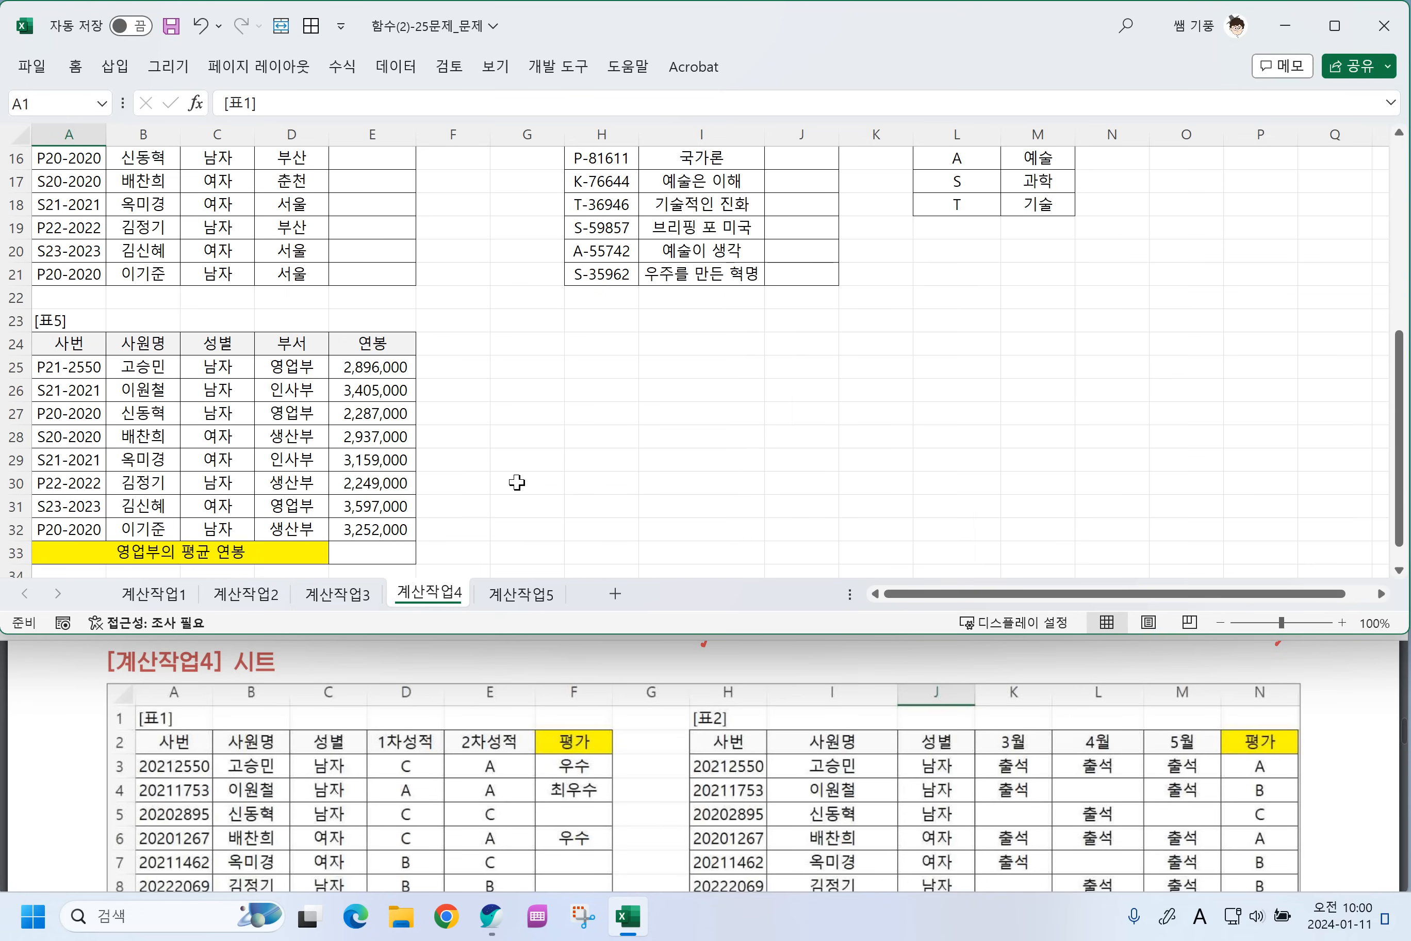
scroll(507, 476, up, 5)
scroll(539, 460, up, 2)
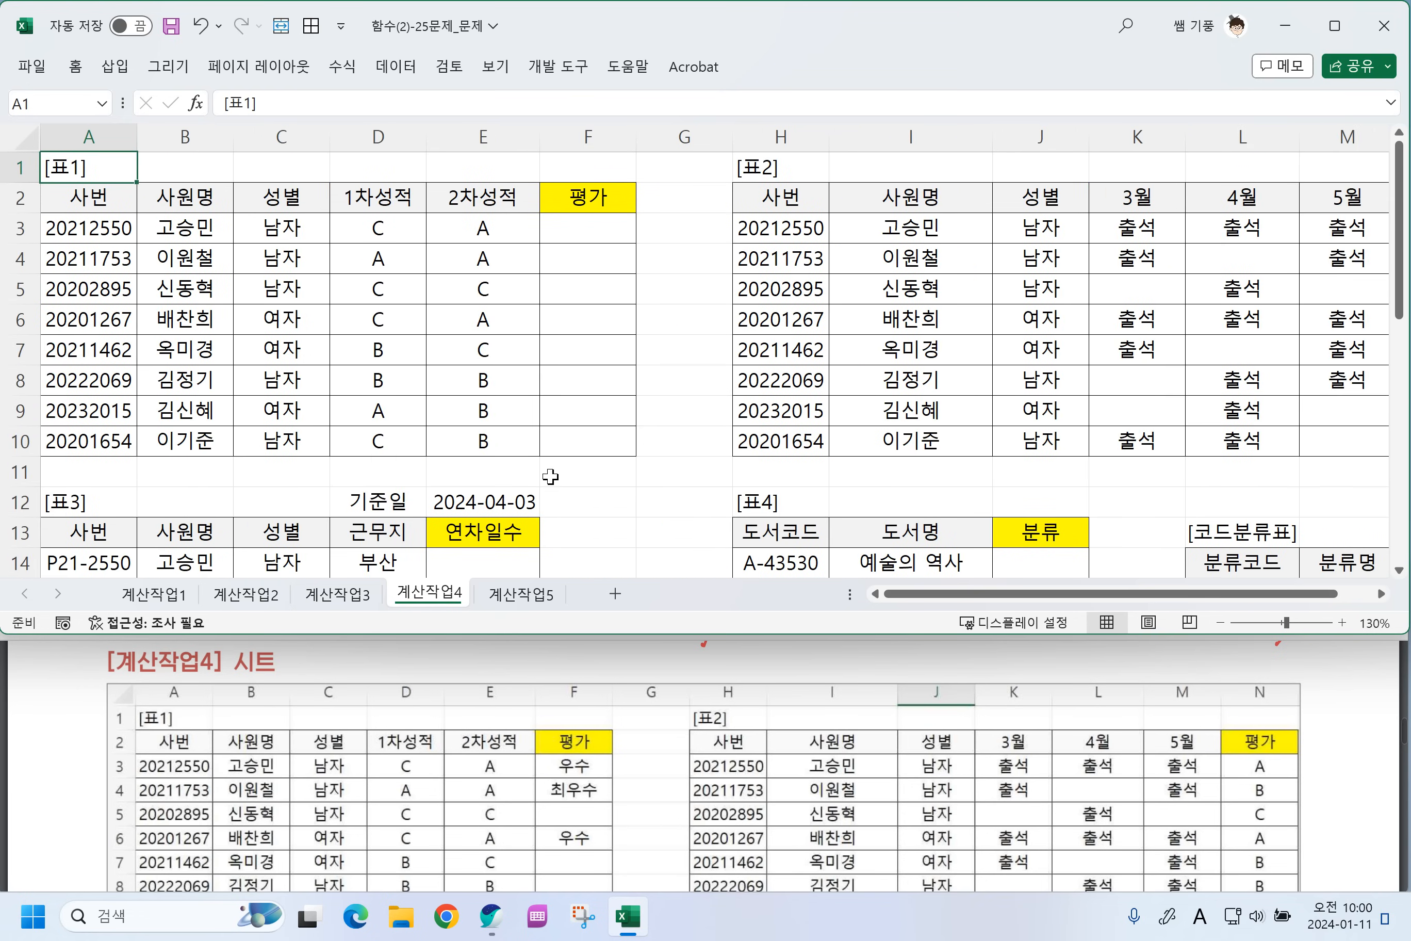
scroll(476, 752, down, 8)
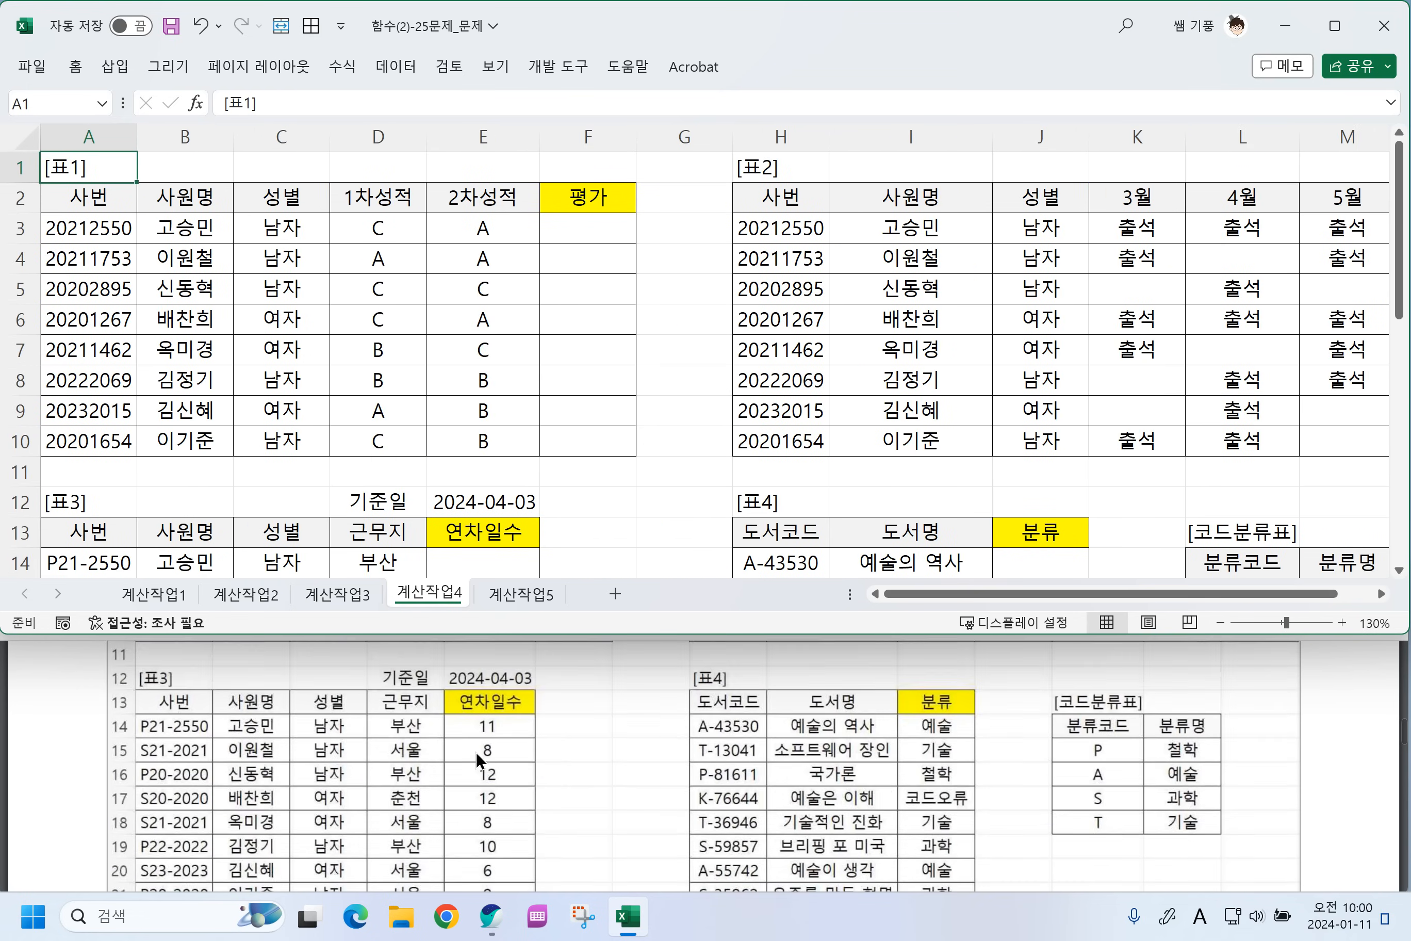
scroll(477, 750, down, 5)
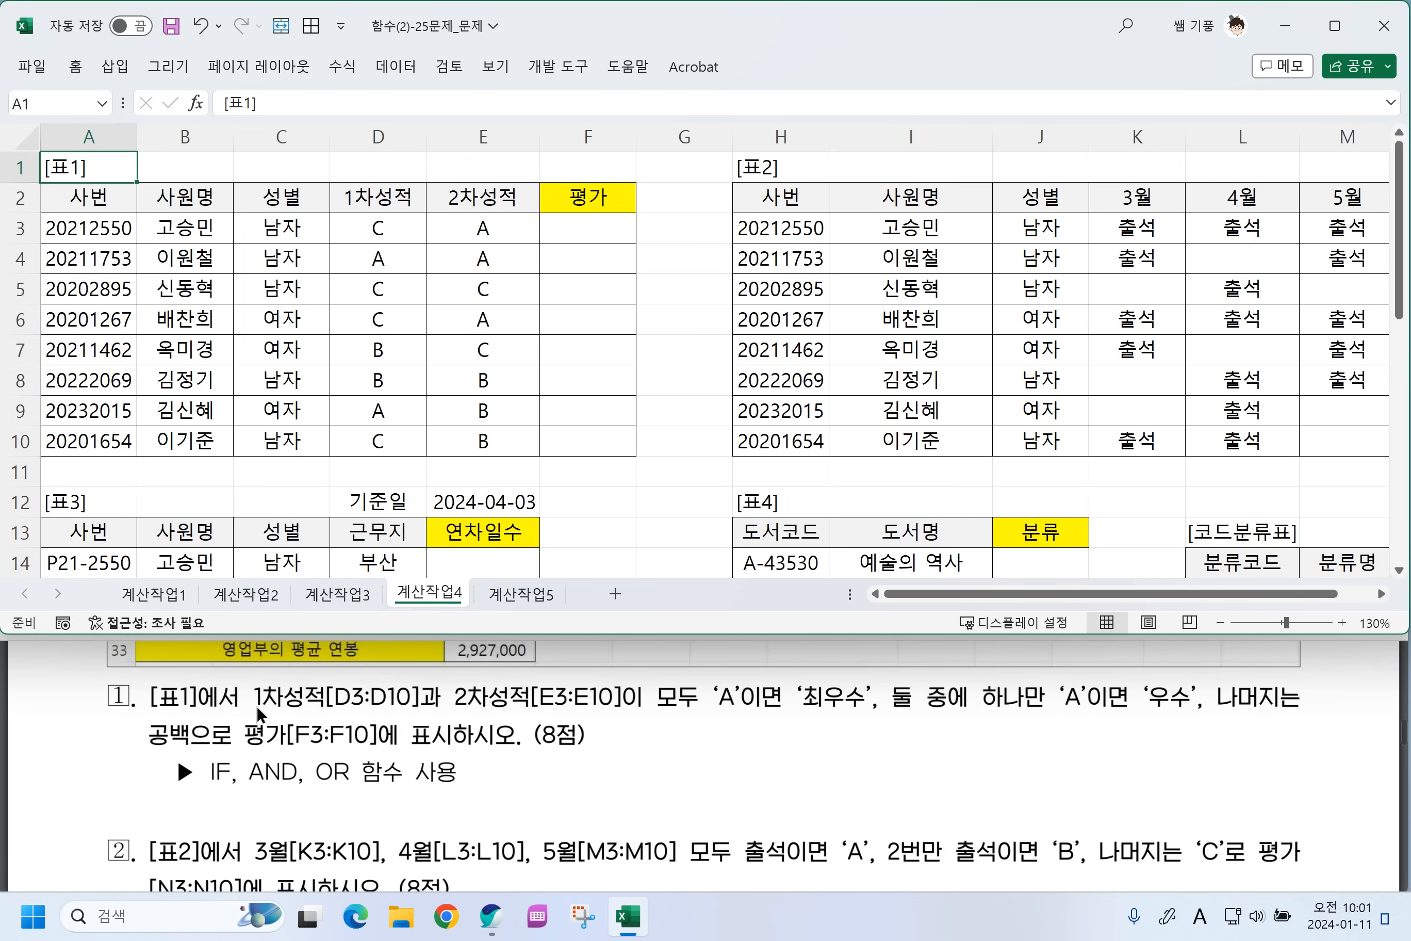
mouse_move(249, 708)
mouse_down()
mouse_move(623, 724)
mouse_move(1169, 708)
mouse_up()
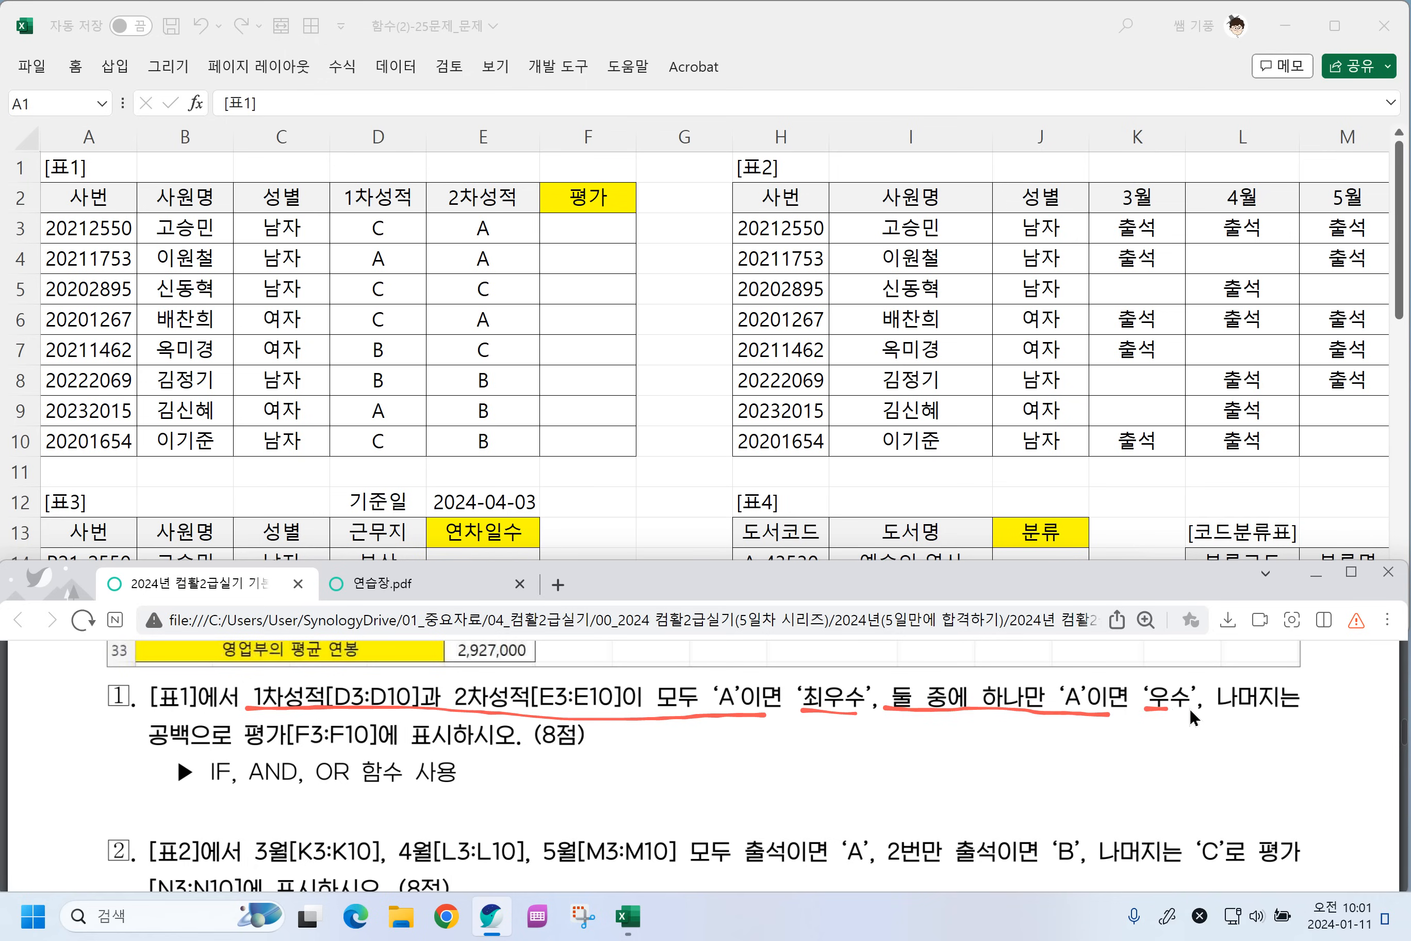
drag(147, 744, 171, 742)
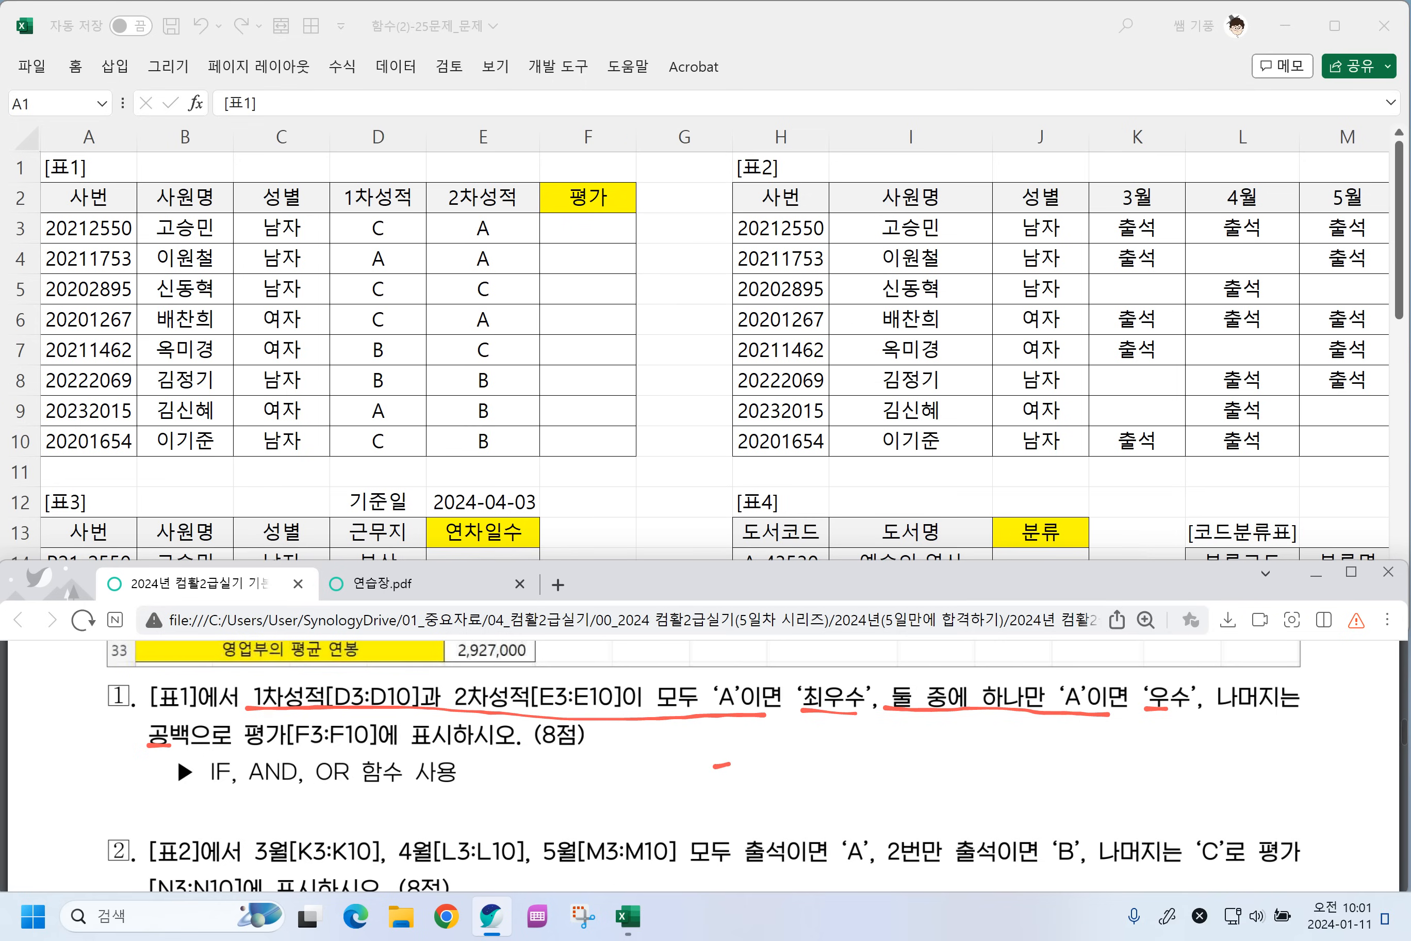
Handwrite the syntax notes =and(조건1,조건2) and =or(조건1,조건2) below question 1 in the PDF.
mouse_move(755, 759)
mouse_down()
mouse_move(782, 770)
mouse_move(808, 735)
mouse_move(831, 777)
mouse_move(881, 752)
mouse_move(890, 776)
mouse_move(936, 749)
mouse_move(971, 762)
mouse_move(1007, 746)
mouse_move(1013, 758)
mouse_up()
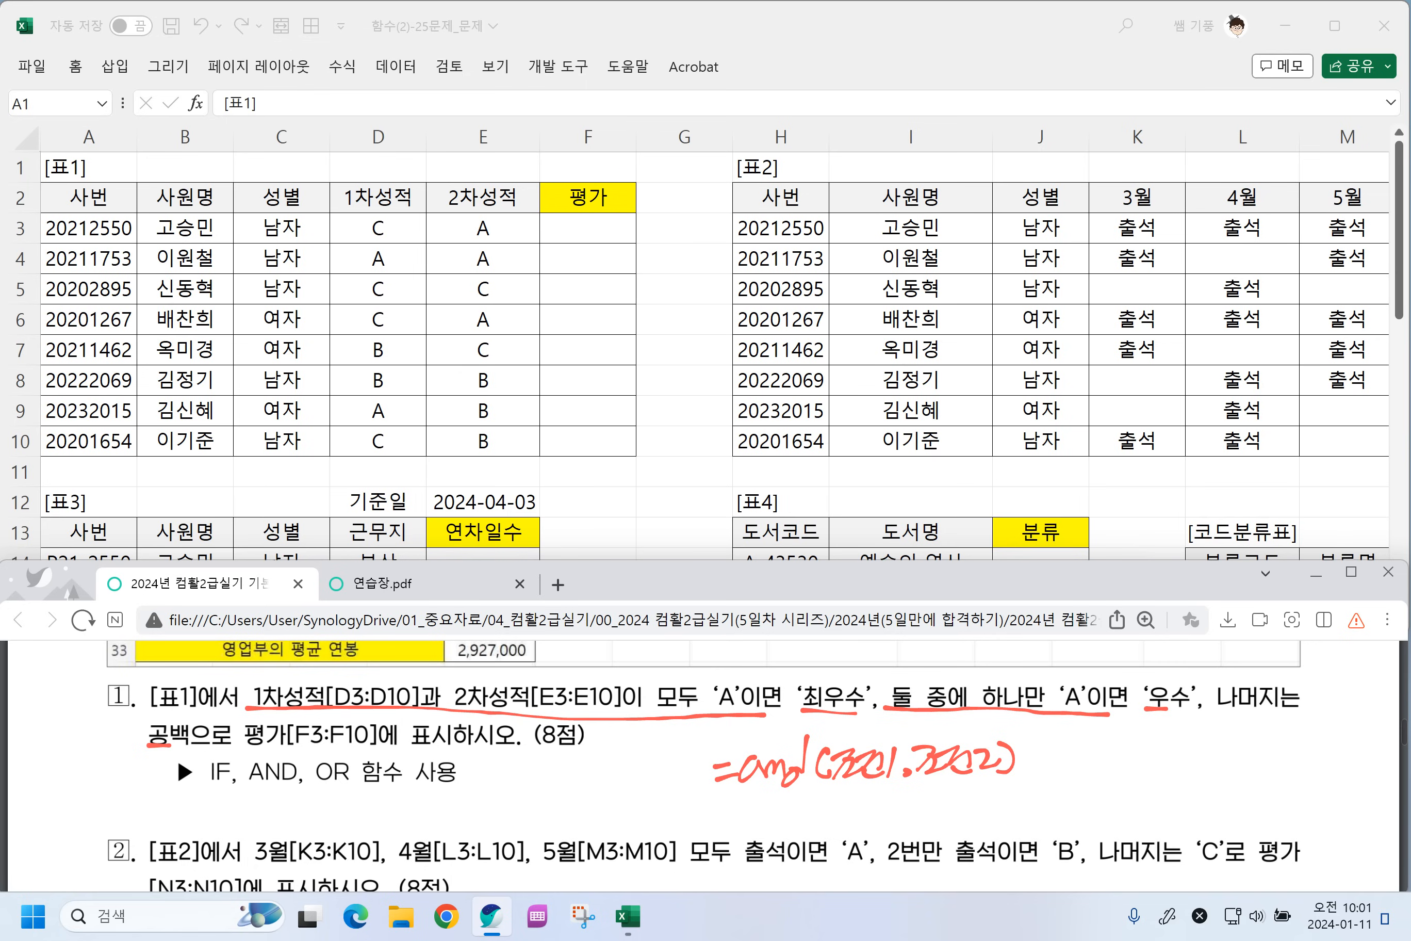
mouse_move(1065, 766)
mouse_down()
mouse_move(1154, 759)
mouse_move(1242, 777)
mouse_move(1296, 752)
mouse_move(1329, 776)
mouse_up()
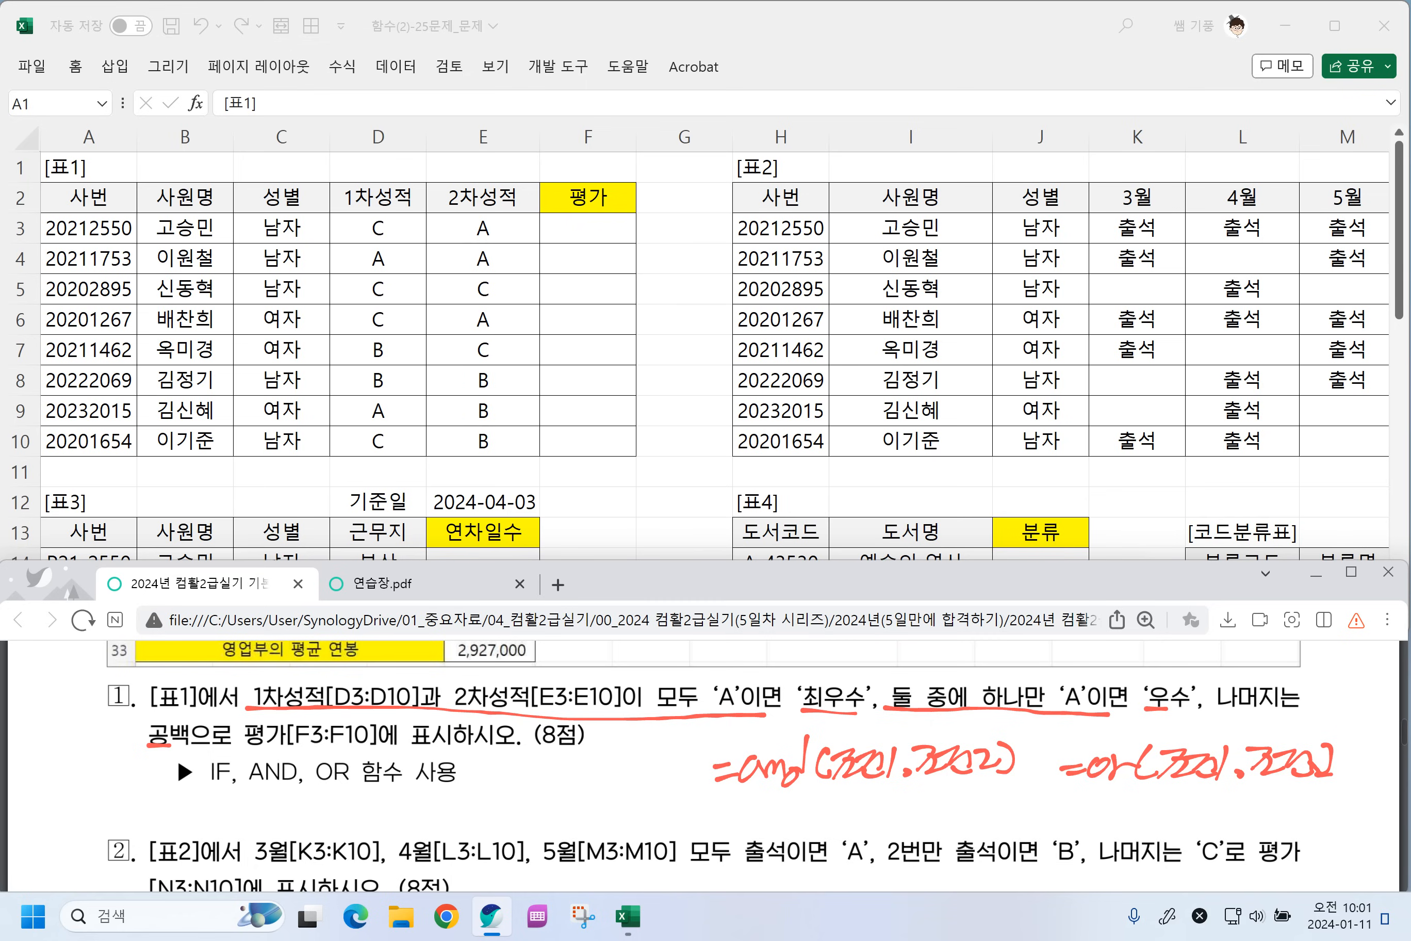
Handwrite the nested IF syntax =if(조건,참,if(조건,참,거짓)) between questions 1 and 2 in the PDF.
drag(686, 813, 706, 810)
drag(693, 823, 740, 818)
mouse_move(750, 814)
mouse_down()
mouse_move(731, 849)
mouse_move(756, 815)
mouse_up()
mouse_move(762, 800)
mouse_down()
mouse_move(783, 829)
mouse_move(862, 796)
mouse_up()
mouse_move(849, 803)
mouse_down()
mouse_move(875, 830)
mouse_move(877, 817)
mouse_up()
drag(880, 810, 895, 807)
drag(865, 817, 887, 833)
mouse_move(902, 822)
mouse_down()
mouse_move(895, 837)
mouse_move(916, 831)
mouse_up()
mouse_move(952, 779)
mouse_down()
mouse_move(929, 807)
mouse_move(928, 847)
mouse_up()
mouse_move(922, 817)
mouse_down()
mouse_move(951, 827)
mouse_move(973, 808)
mouse_move(989, 830)
mouse_up()
drag(986, 797, 1013, 818)
drag(993, 821, 1056, 805)
drag(1045, 807, 1031, 830)
drag(1043, 812, 1066, 817)
drag(1067, 809, 1078, 807)
drag(1044, 818, 1066, 832)
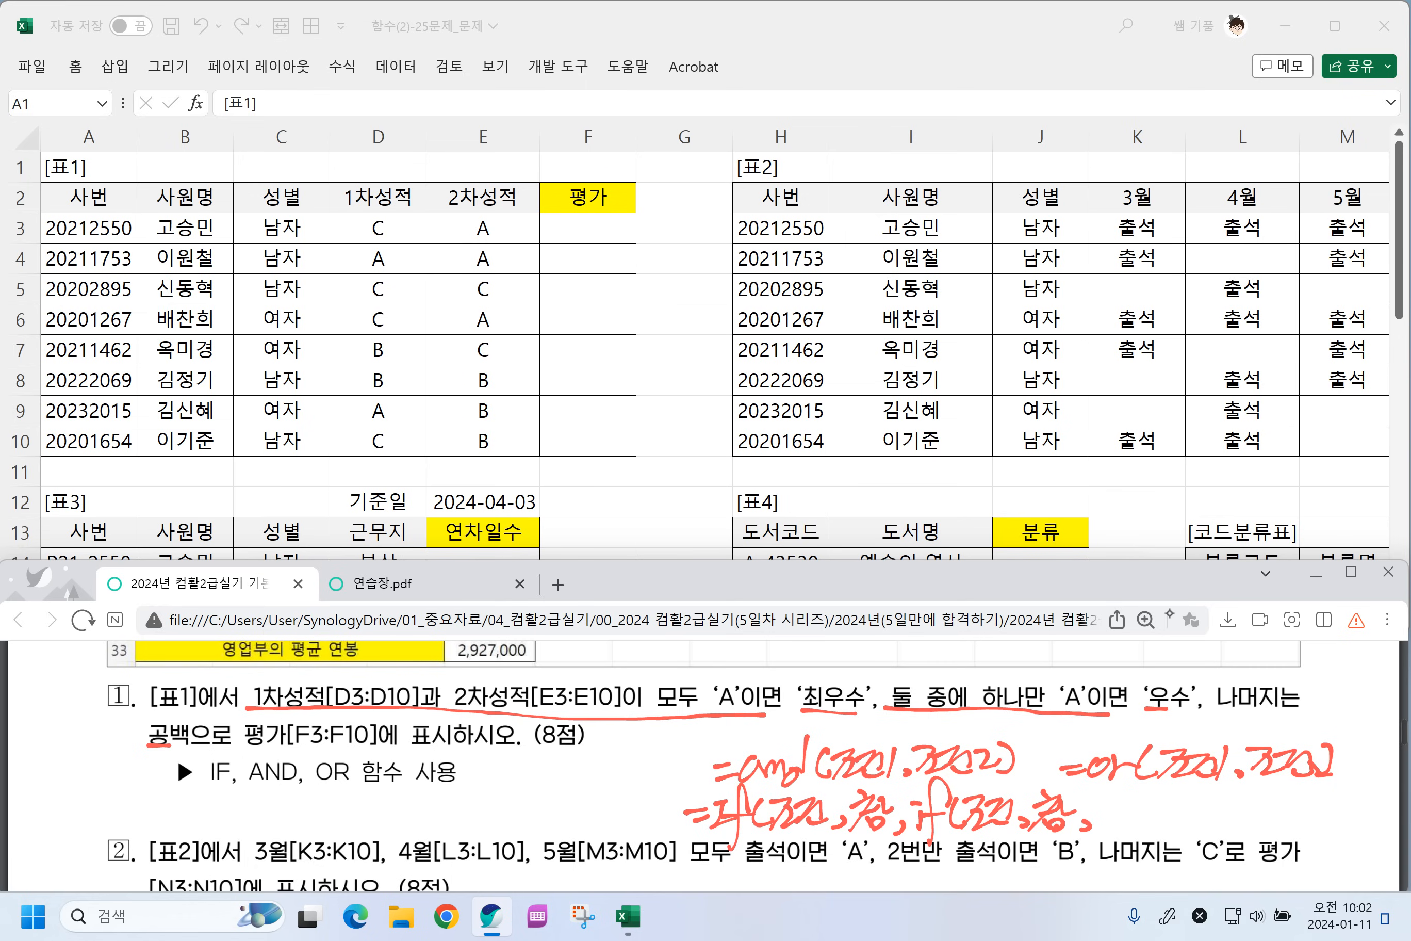
mouse_move(1090, 801)
mouse_down()
mouse_move(1093, 831)
mouse_move(1115, 832)
mouse_up()
mouse_move(1117, 800)
mouse_down()
mouse_move(1140, 808)
mouse_move(1133, 827)
mouse_up()
drag(1125, 794, 1147, 837)
drag(1130, 820, 1165, 839)
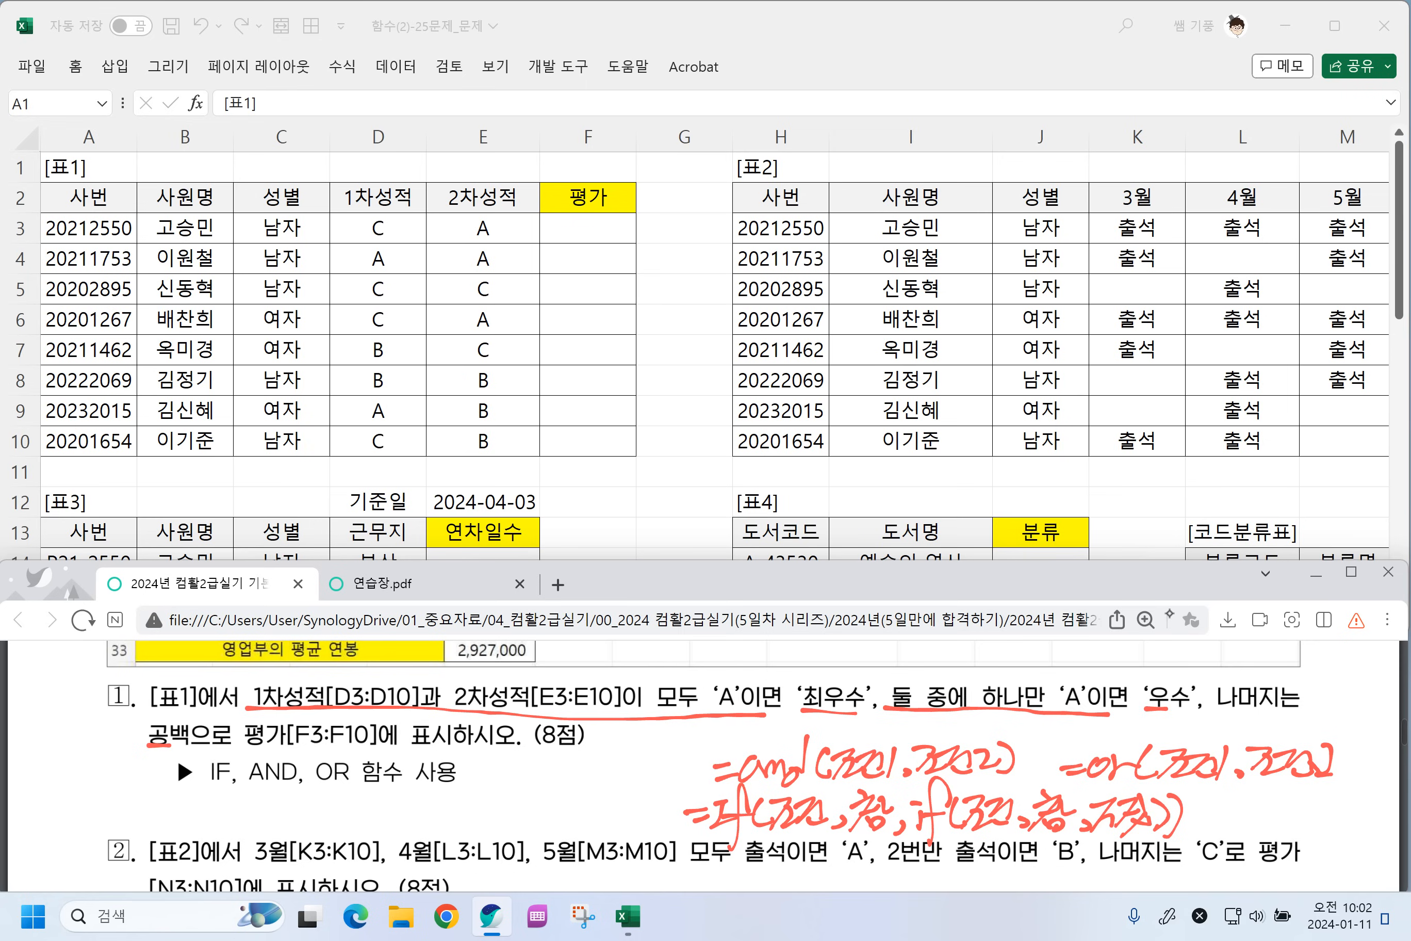
Number the 조건 and 참 arguments in the handwritten IF note, 1 for the outer IF and 2 for the inner.
drag(826, 794, 818, 844)
drag(896, 793, 882, 842)
drag(1018, 800, 1005, 835)
drag(1080, 801, 1066, 827)
Erase the handwritten AND and OR syntax notes above the IF note.
mouse_move(1330, 756)
mouse_down()
mouse_move(1063, 766)
mouse_move(1200, 775)
mouse_up()
drag(1012, 758, 737, 763)
drag(862, 772, 885, 776)
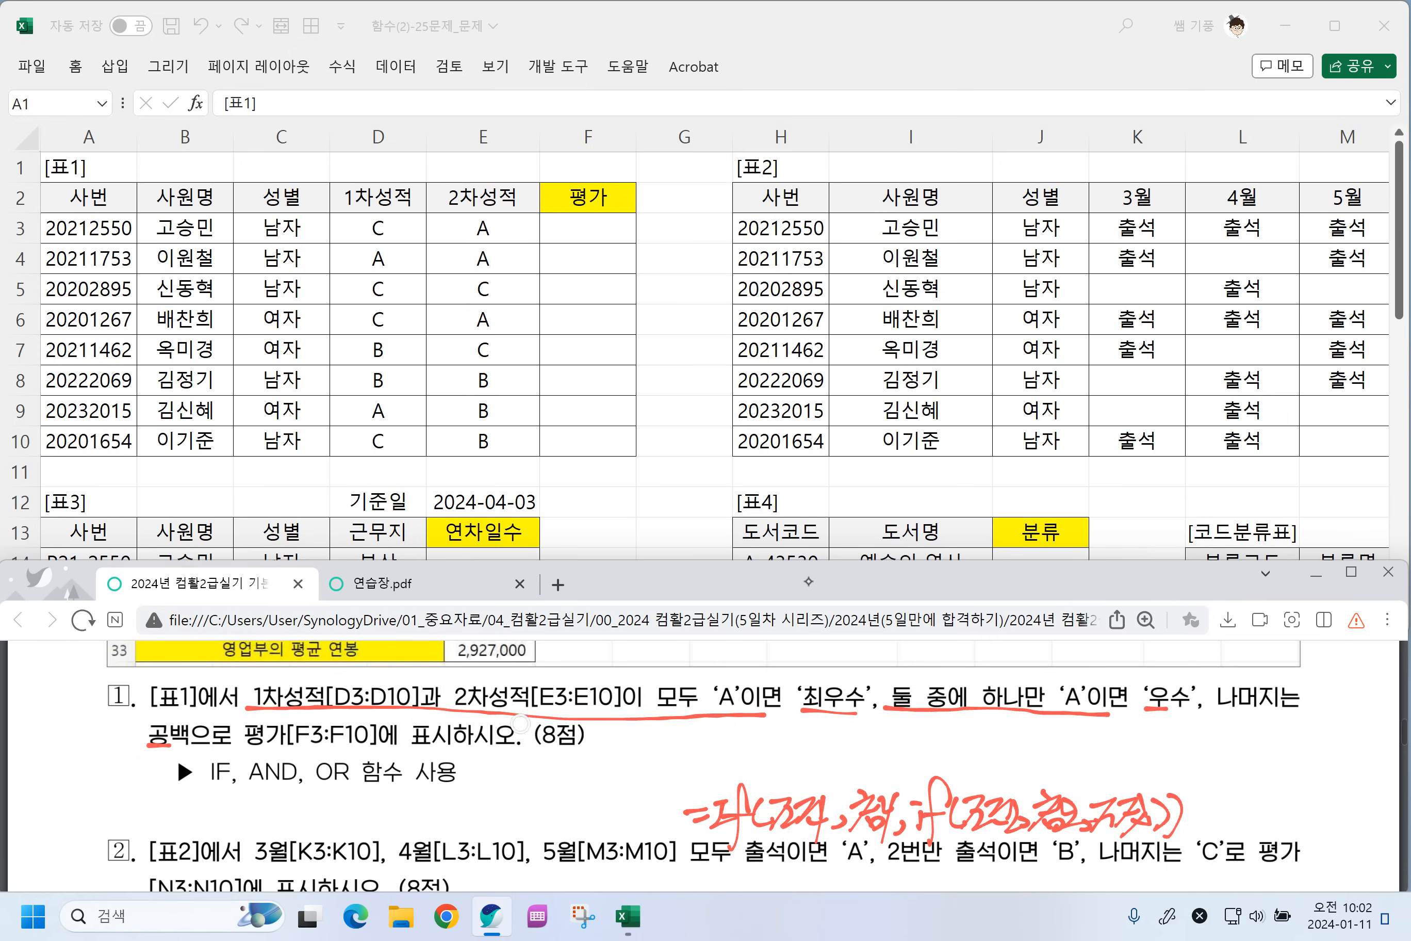
Handwrite =if(조건1, in the PDF beneath question 1's condition that both scores are 'A'.
right_click(477, 729)
click(453, 727)
drag(421, 734, 452, 731)
drag(434, 748, 463, 744)
mouse_move(479, 738)
mouse_down()
mouse_move(533, 721)
mouse_move(513, 784)
mouse_up()
mouse_move(521, 743)
mouse_down()
mouse_move(575, 760)
mouse_move(624, 725)
mouse_move(598, 761)
mouse_up()
mouse_move(609, 746)
mouse_down()
mouse_move(634, 761)
mouse_move(643, 747)
mouse_up()
drag(648, 730, 661, 753)
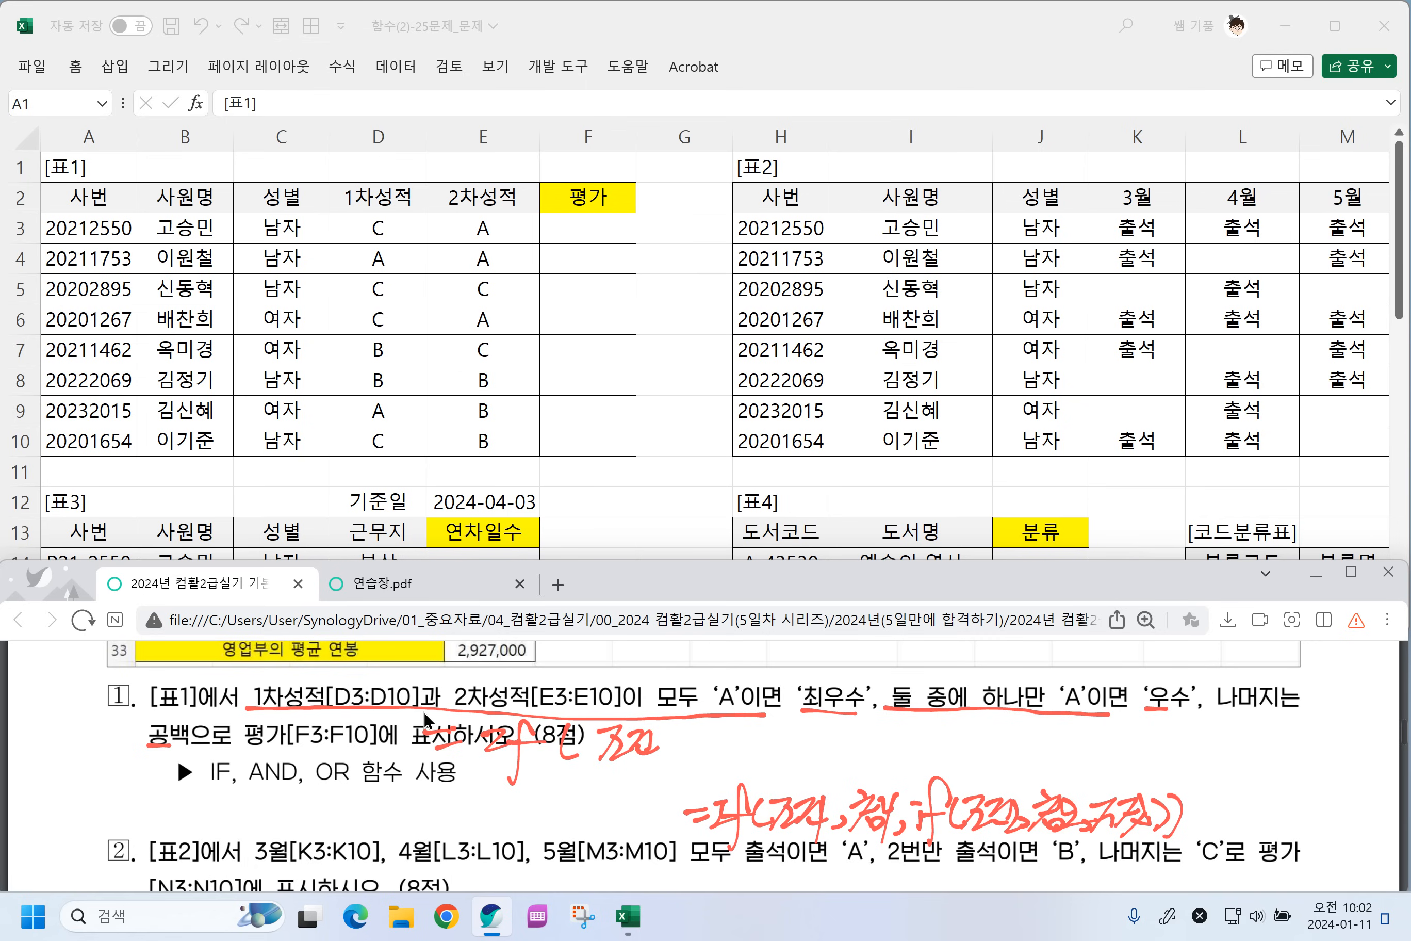
drag(668, 725, 656, 770)
drag(685, 750, 678, 766)
Continue the handwritten note with 참1 beneath '최우수', followed by the nested if(조건2, beneath the only-one-'A' condition.
mouse_move(796, 725)
mouse_down()
mouse_move(782, 765)
mouse_move(817, 759)
mouse_move(838, 729)
mouse_move(881, 759)
mouse_up()
mouse_move(893, 714)
mouse_down()
mouse_move(877, 783)
mouse_move(893, 751)
mouse_up()
drag(918, 724, 907, 766)
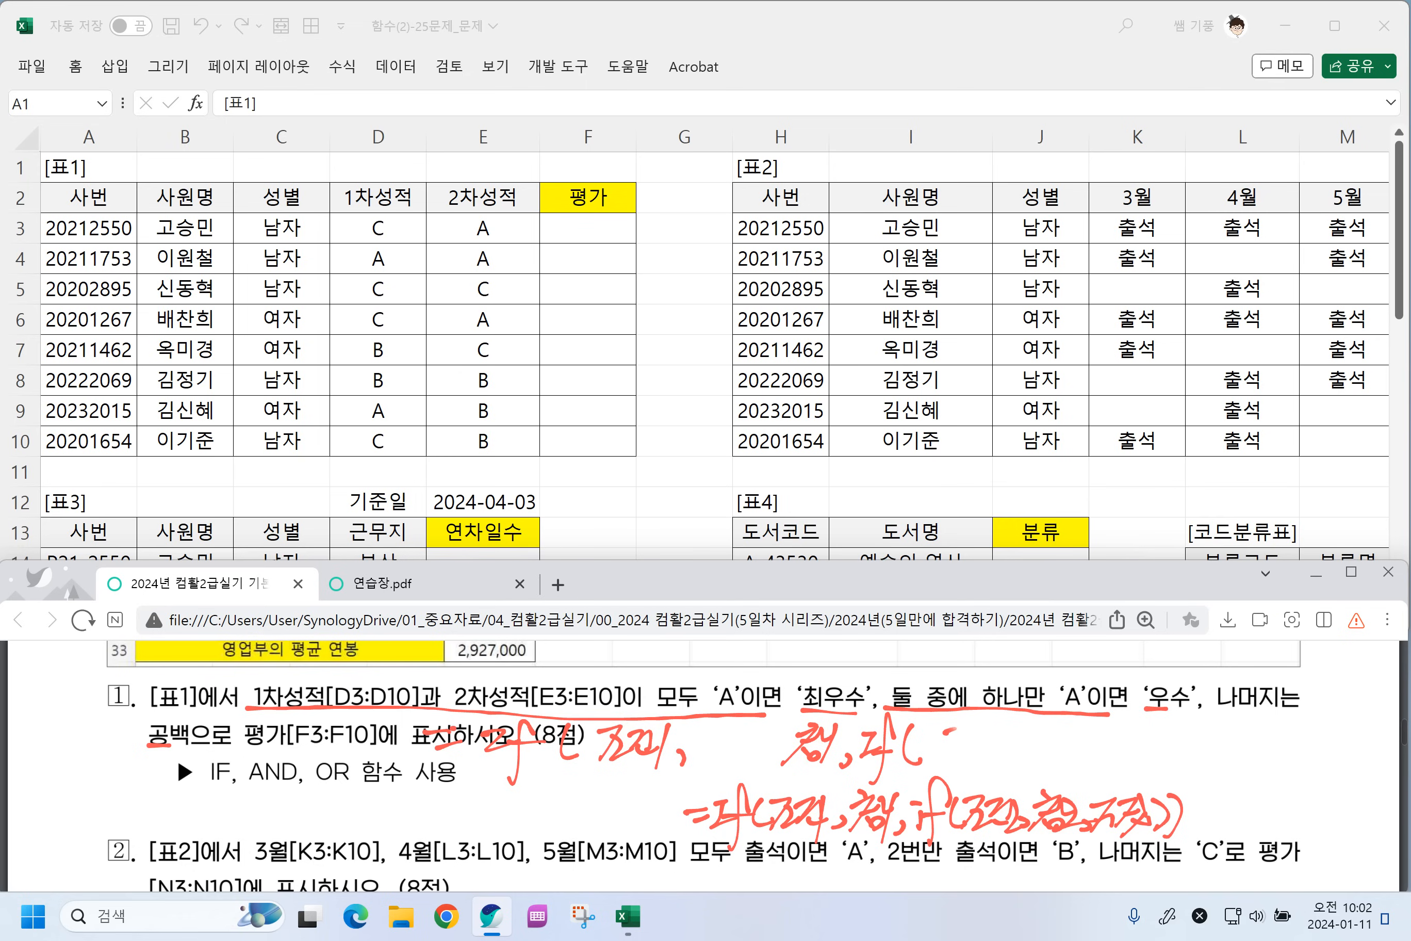
drag(933, 729, 966, 760)
mouse_move(955, 738)
mouse_down()
mouse_move(950, 760)
mouse_move(993, 756)
mouse_up()
drag(999, 729, 1018, 748)
drag(1044, 747, 1038, 763)
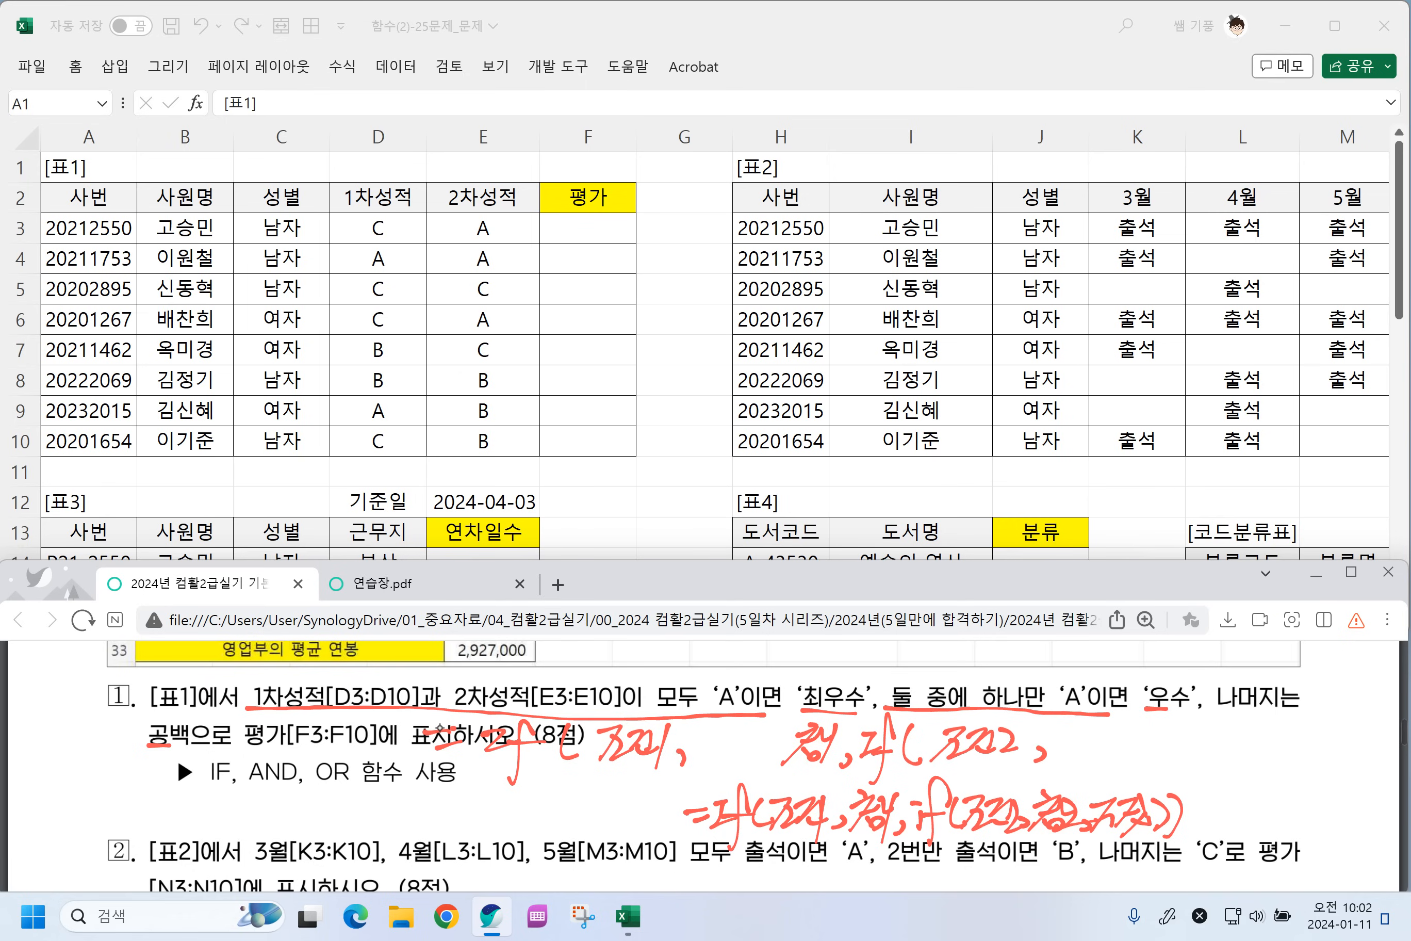
Label '우수' as 참2 and '공백' as 거짓)) in handwriting to complete the nested IF note.
mouse_move(1141, 710)
mouse_down()
mouse_move(1200, 704)
mouse_move(1161, 720)
mouse_up()
mouse_move(1152, 729)
mouse_down()
mouse_move(1137, 755)
mouse_move(1153, 760)
mouse_up()
mouse_move(1167, 721)
mouse_down()
mouse_move(1170, 739)
mouse_move(1182, 731)
mouse_up()
mouse_move(1148, 749)
mouse_down()
mouse_move(1165, 763)
mouse_move(1204, 739)
mouse_up()
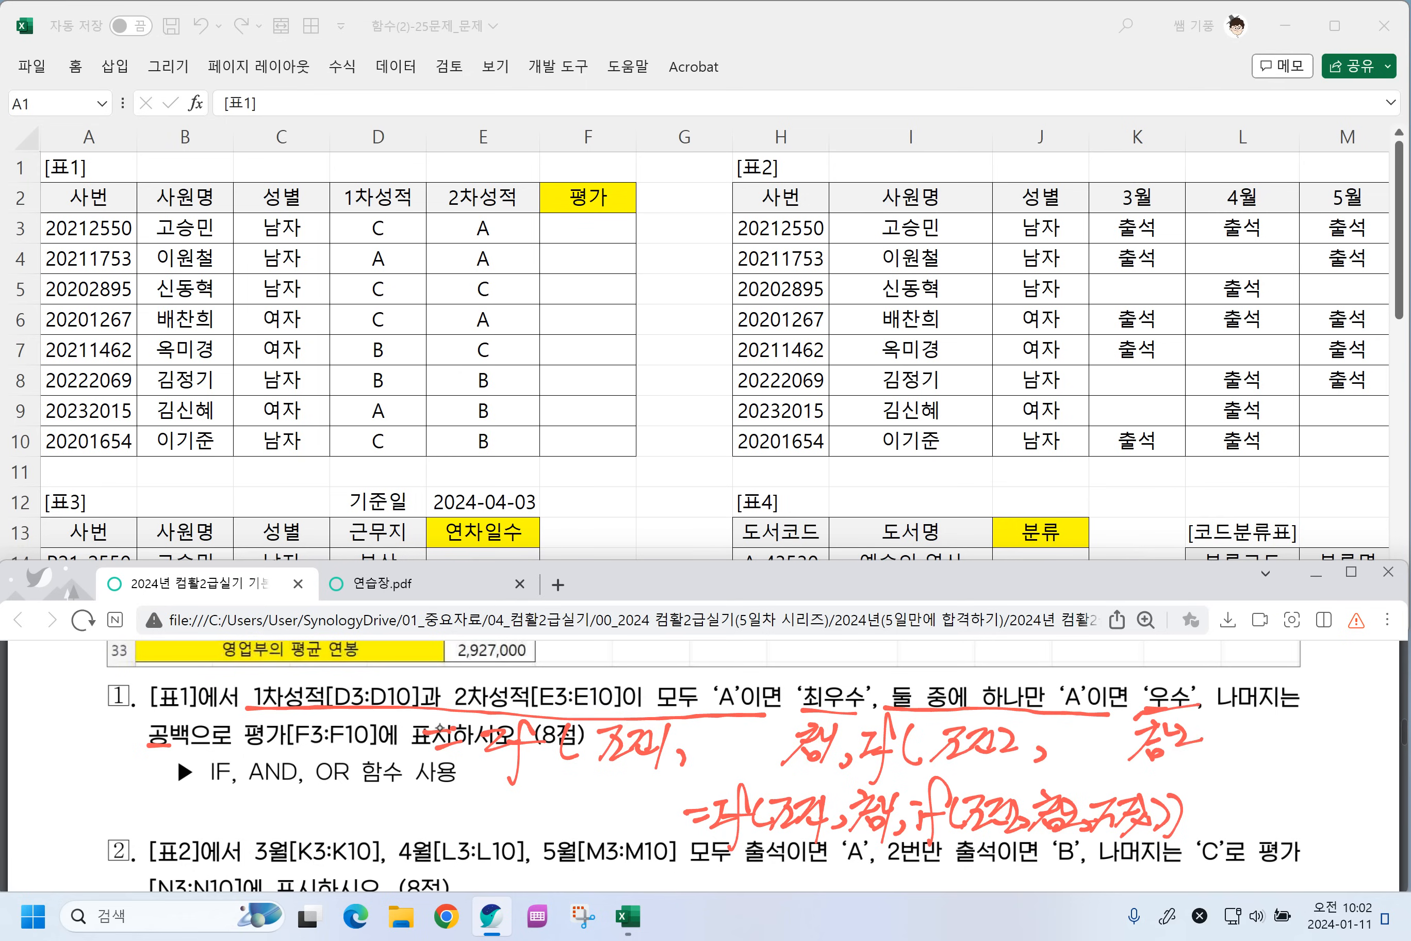
mouse_move(163, 754)
mouse_down()
mouse_move(177, 750)
mouse_move(147, 759)
mouse_move(166, 811)
mouse_up()
drag(177, 775, 203, 782)
drag(203, 753, 205, 794)
drag(224, 749, 227, 797)
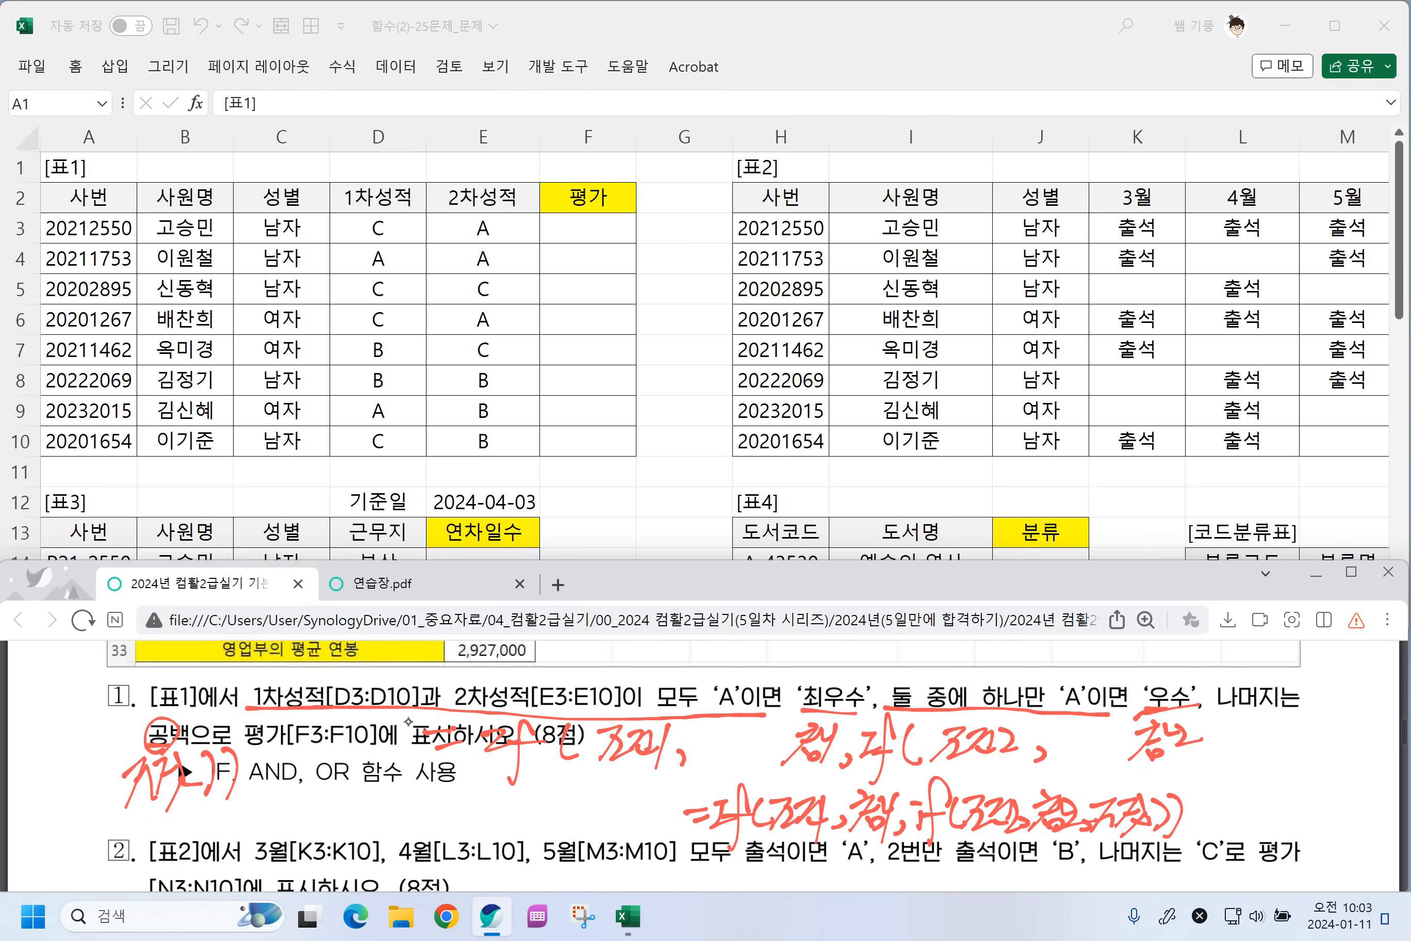
Start the 평가 formula in cell F3 of 표1 with =IF(AND(.
click(584, 237)
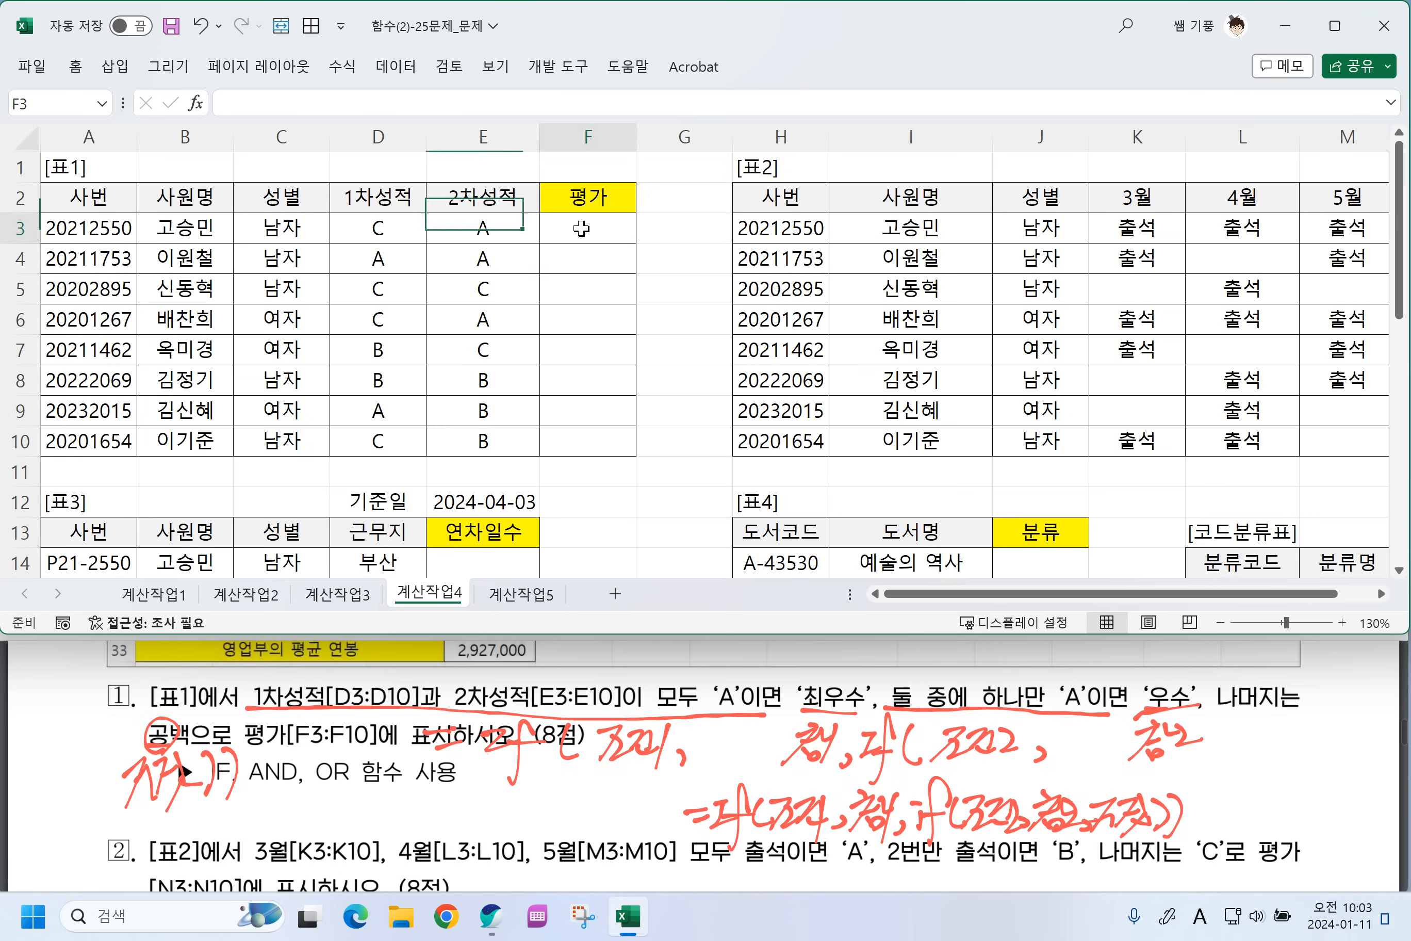
text(=)
key(Hangul)
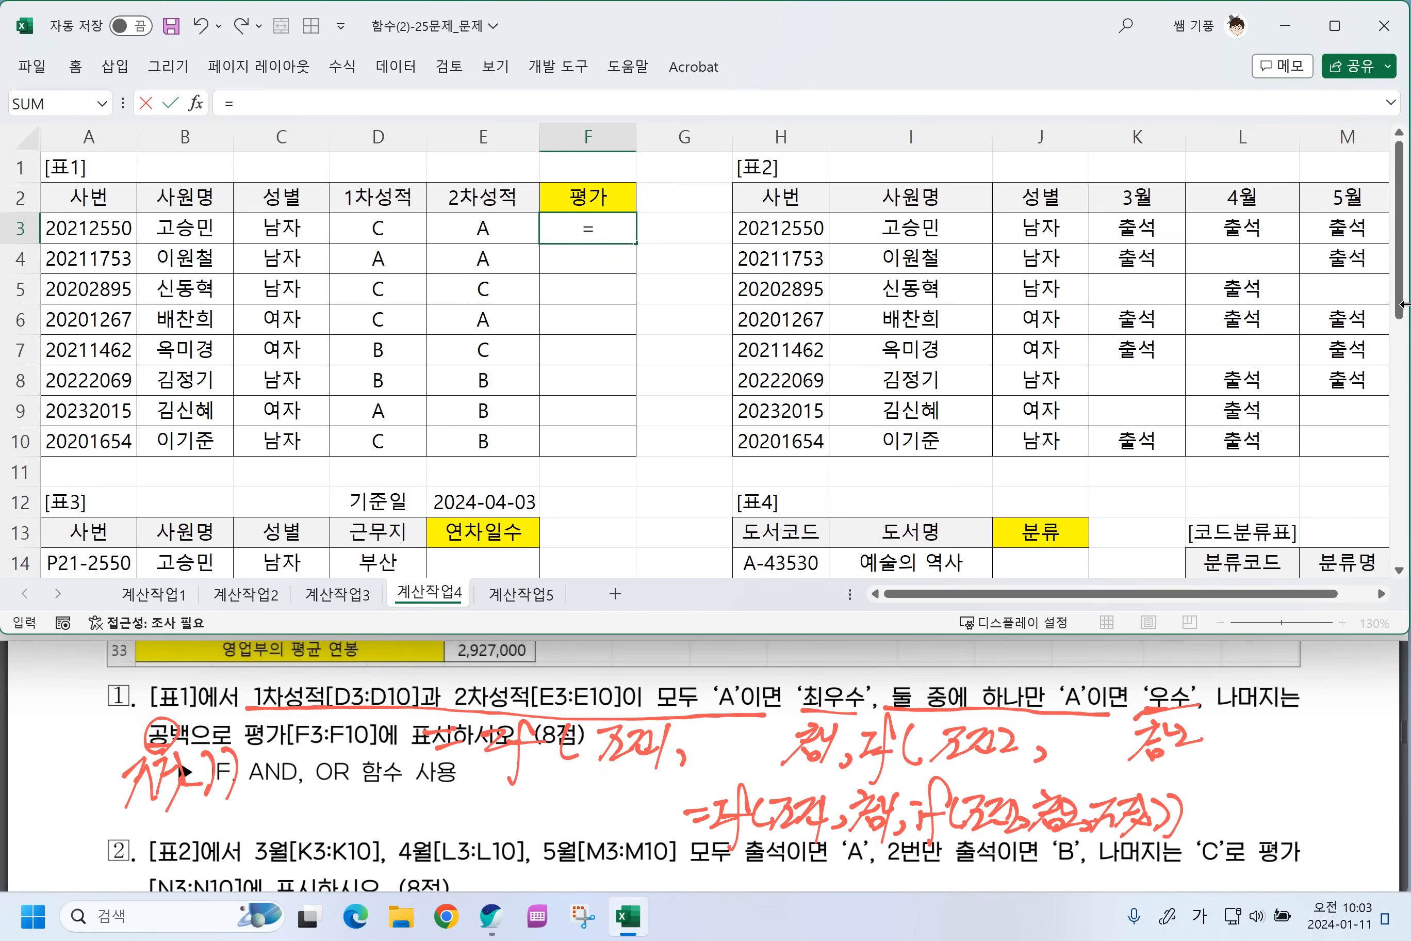
key(Hangul)
text(IF()
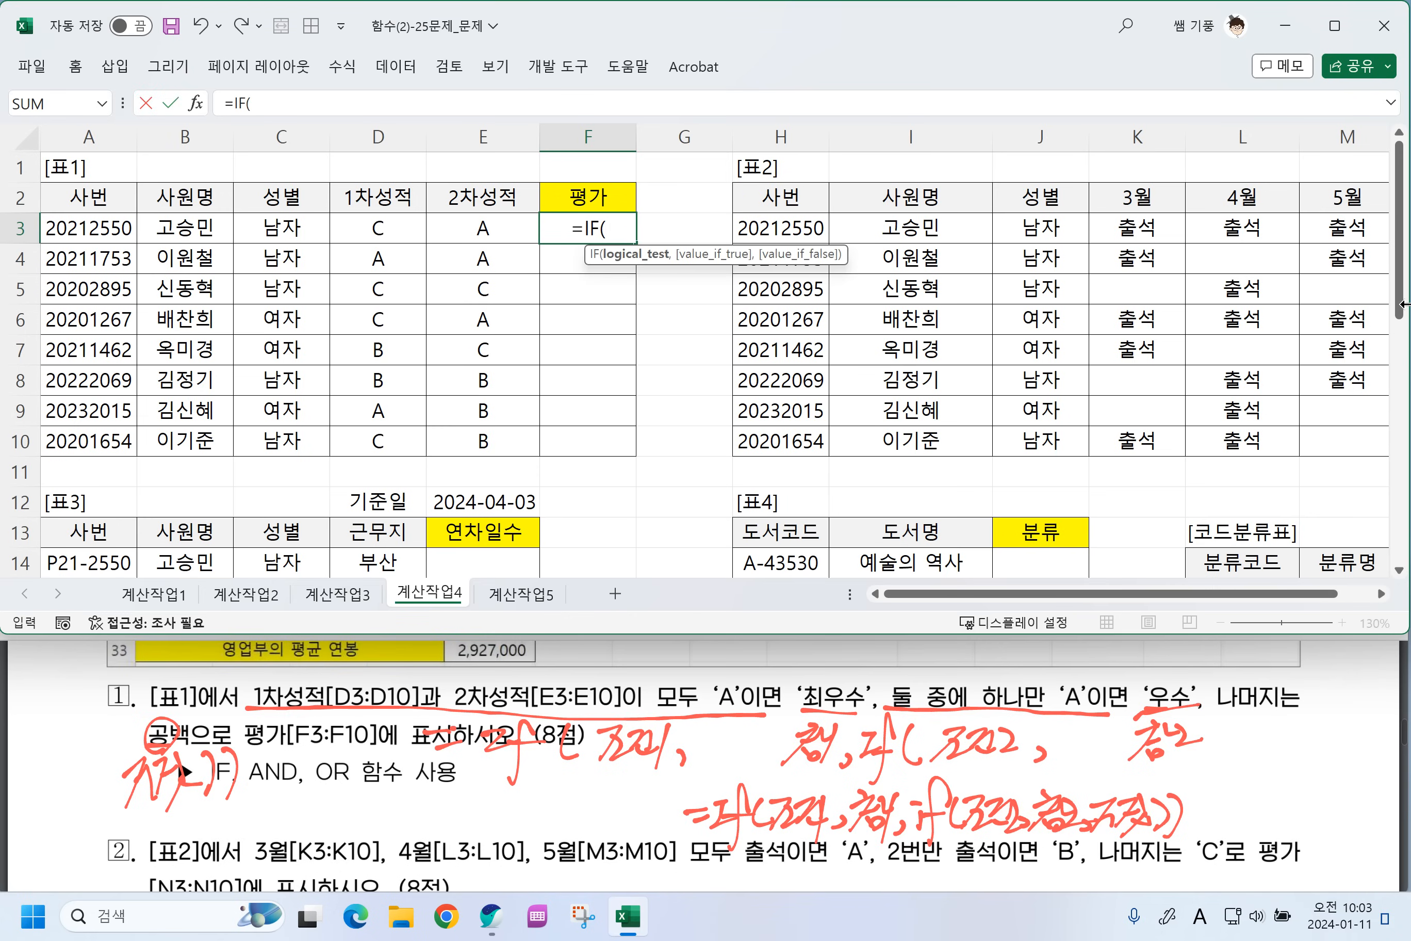
text(AND)
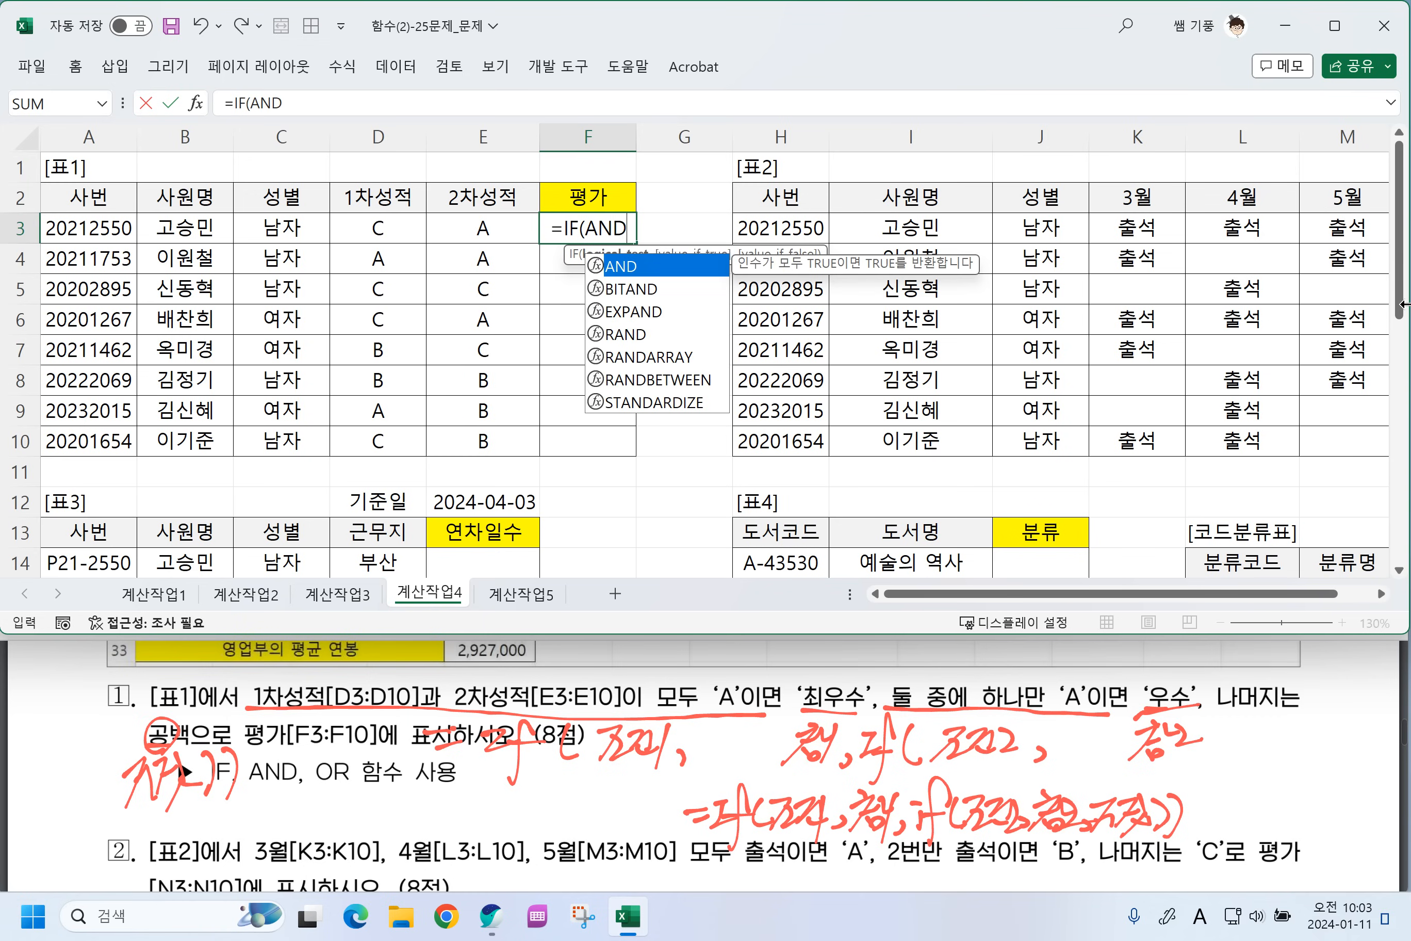
text(()
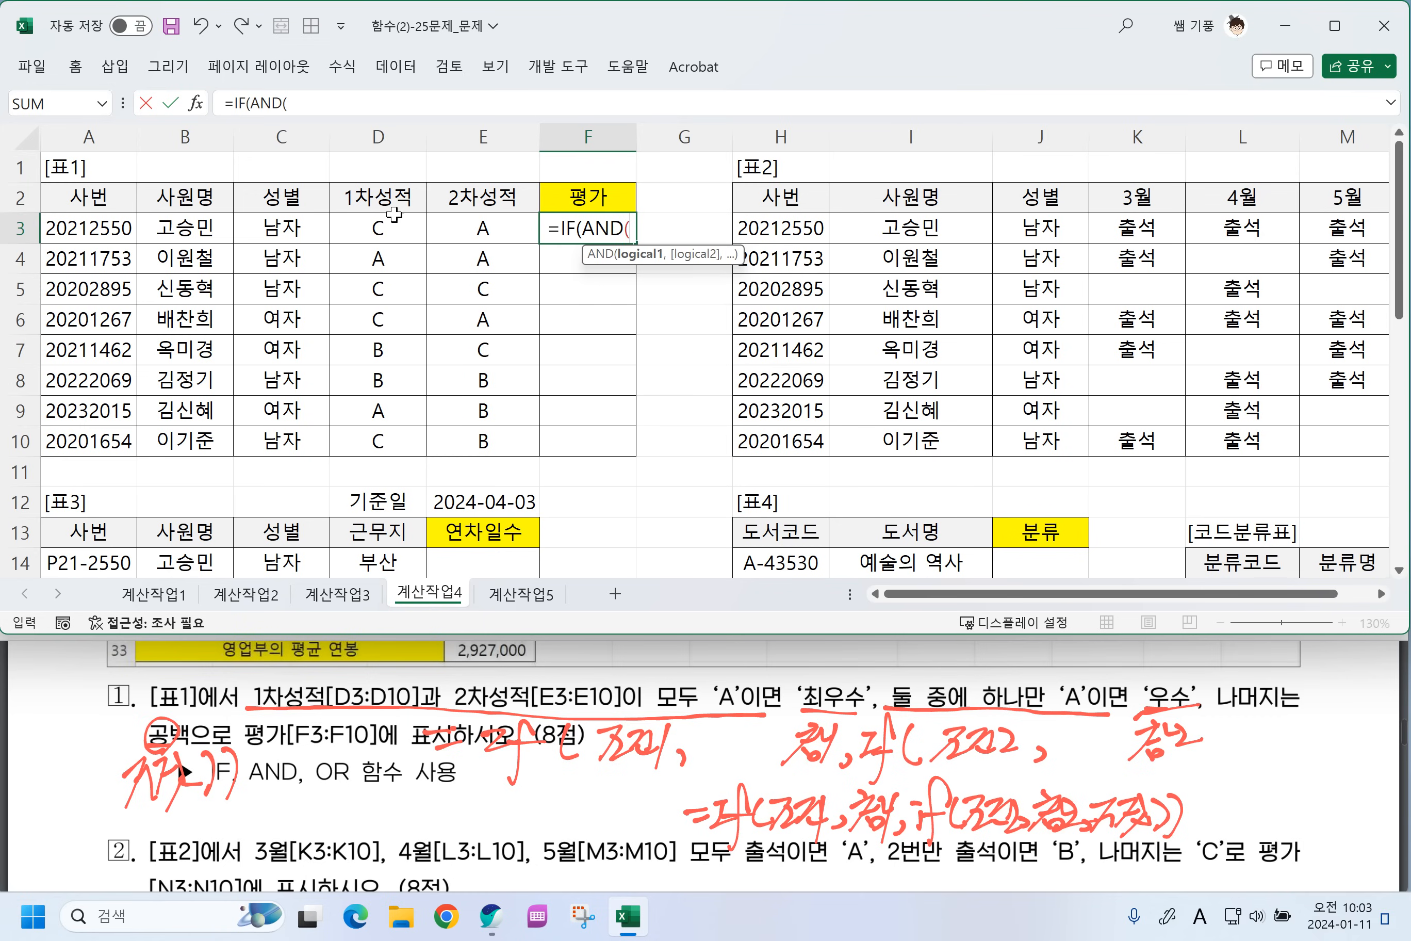
Enter D3="A" as the first AND condition and begin the second condition with E3=.
click(370, 228)
text(=)
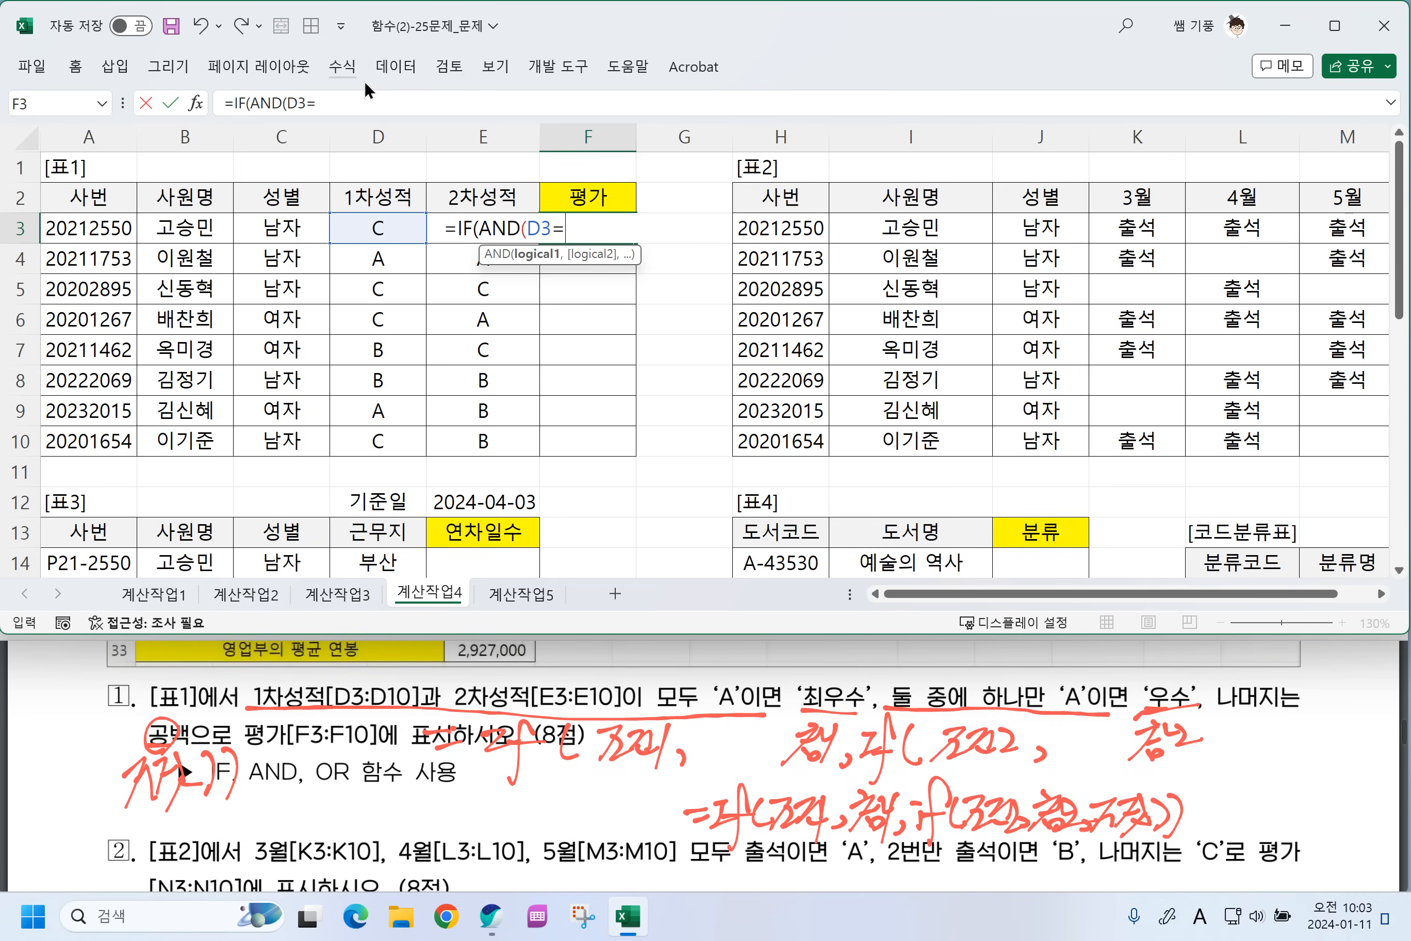
text("A",)
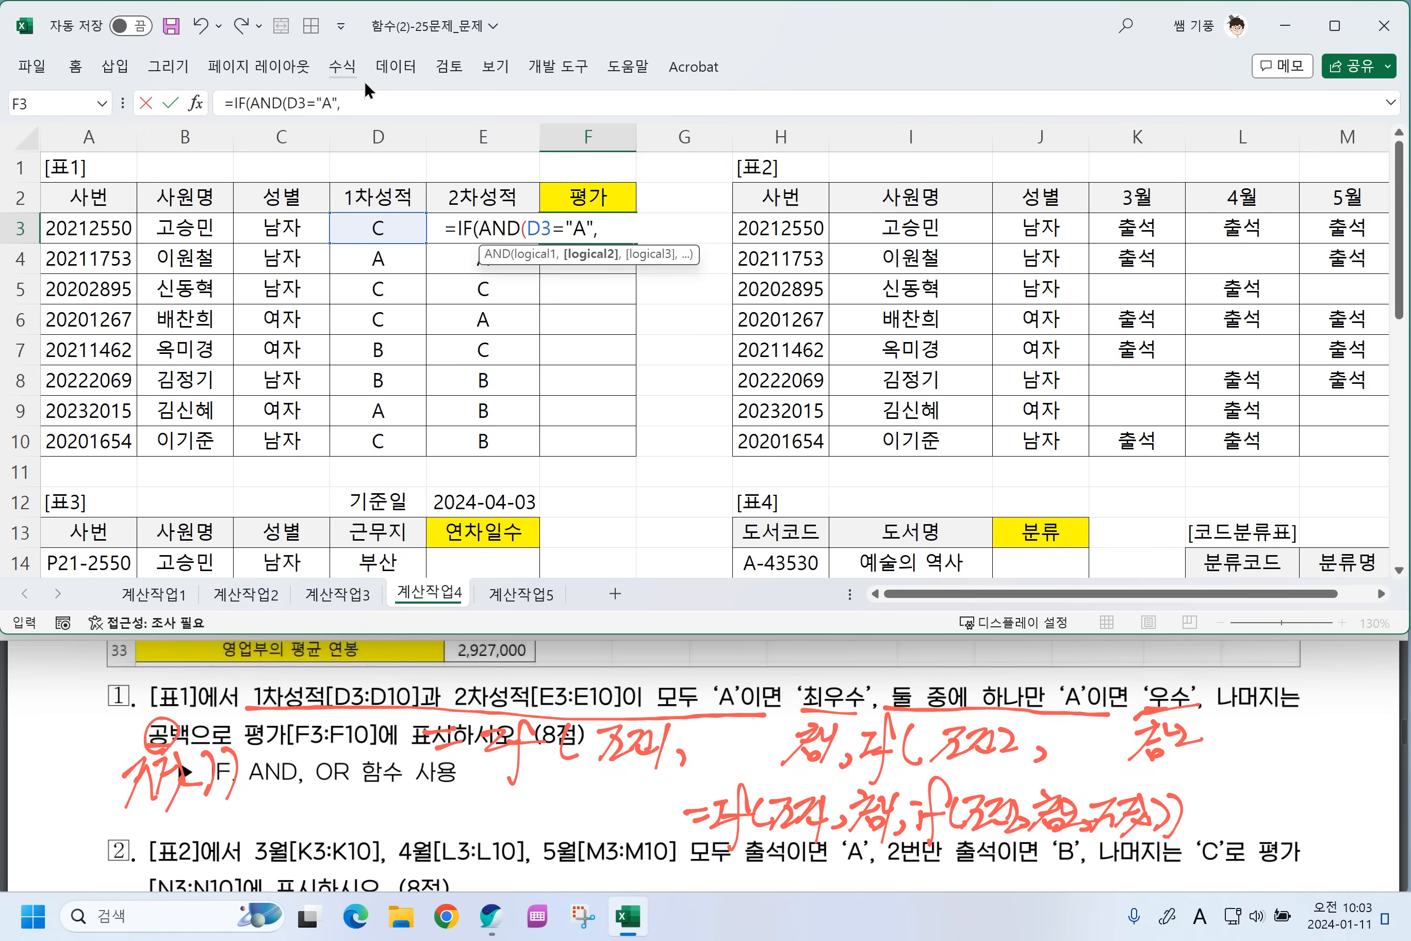
click(462, 200)
key(Down)
text(=)
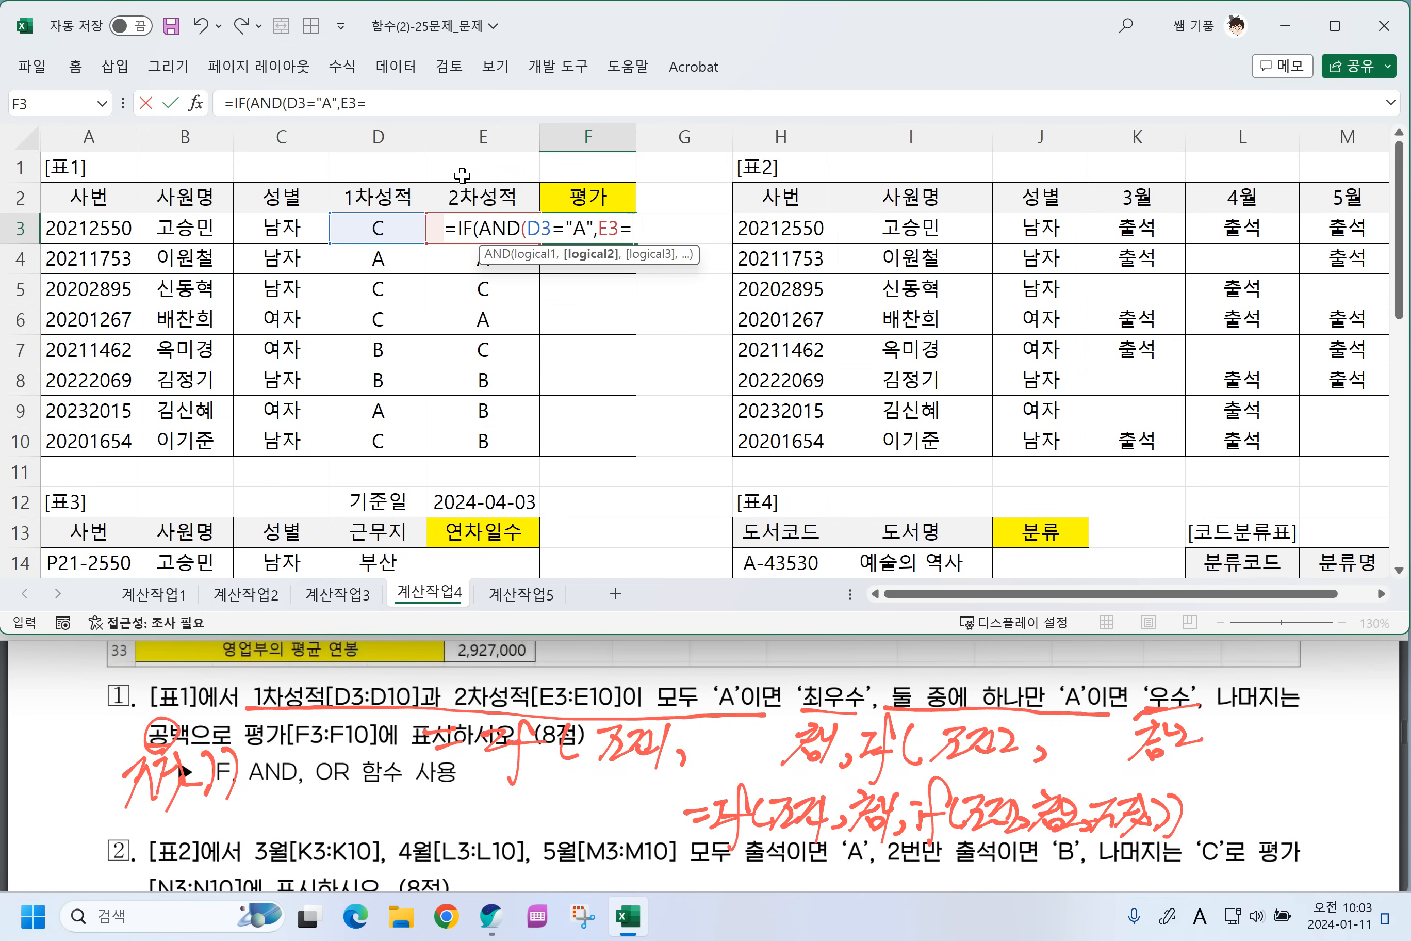
Complete the AND test in F3 with E3="A" and set its true result to "최우수".
text("A")
text(),)
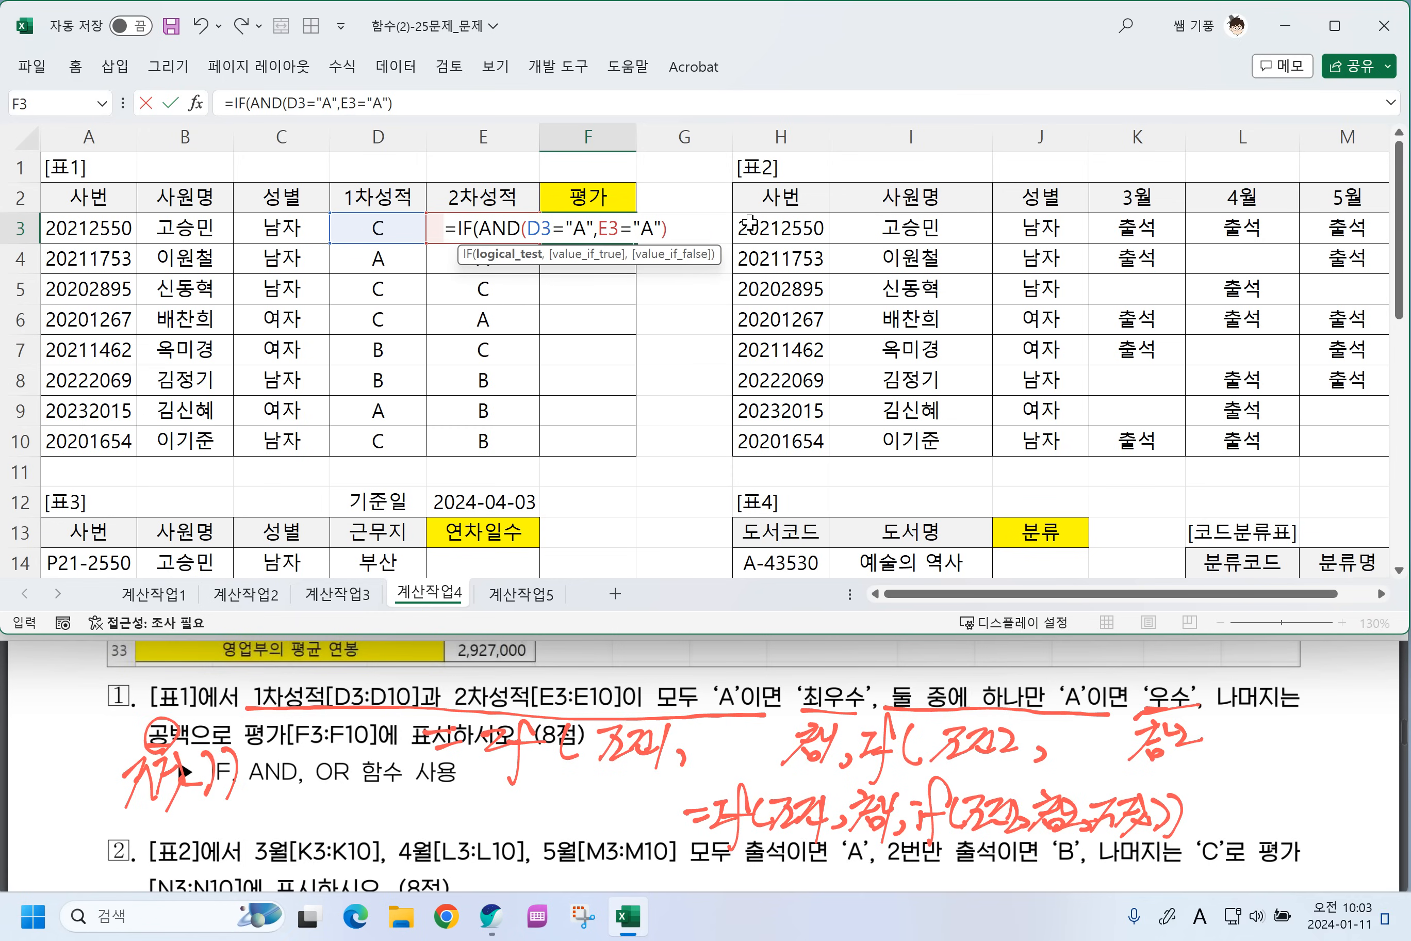
text(")
key(Hangul)
text(최우수")
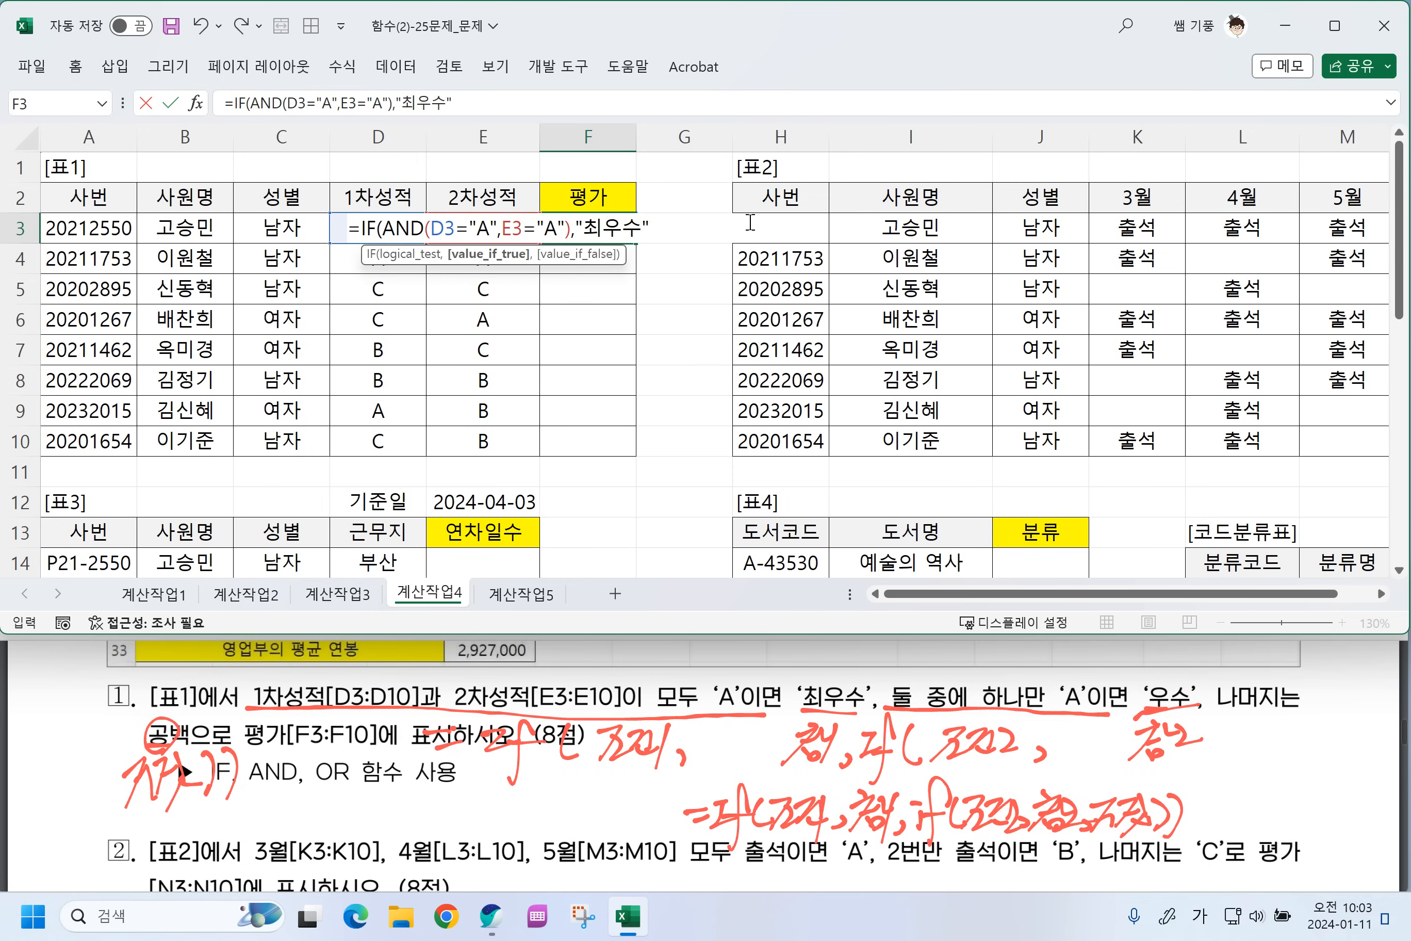
text(,)
key(Hangul)
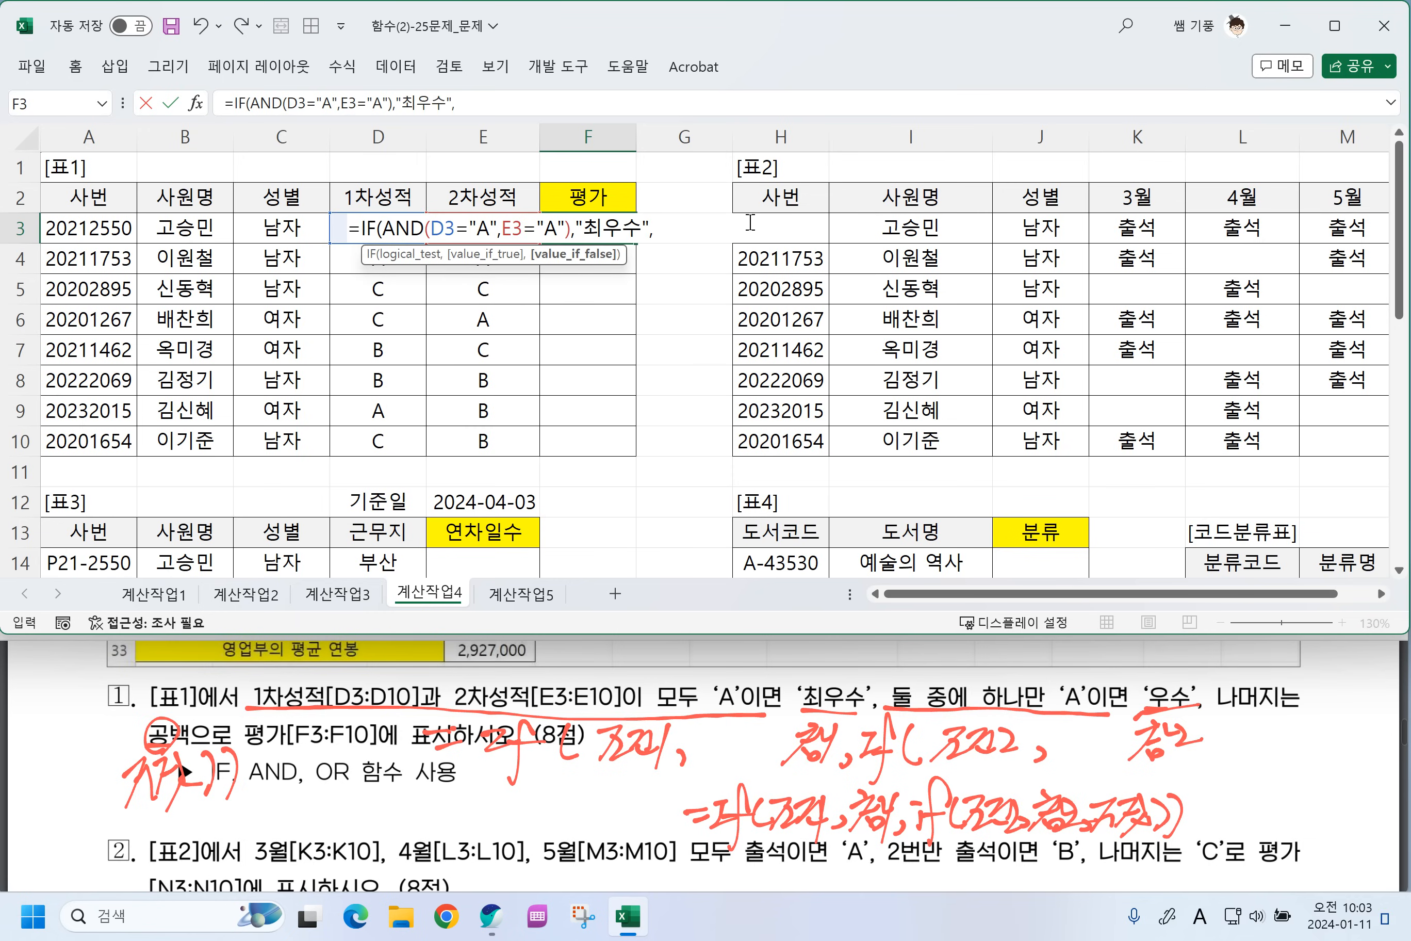
Nest IF(OR(D3="A",E3="A")) as the false branch of the F3 formula.
text(IF)
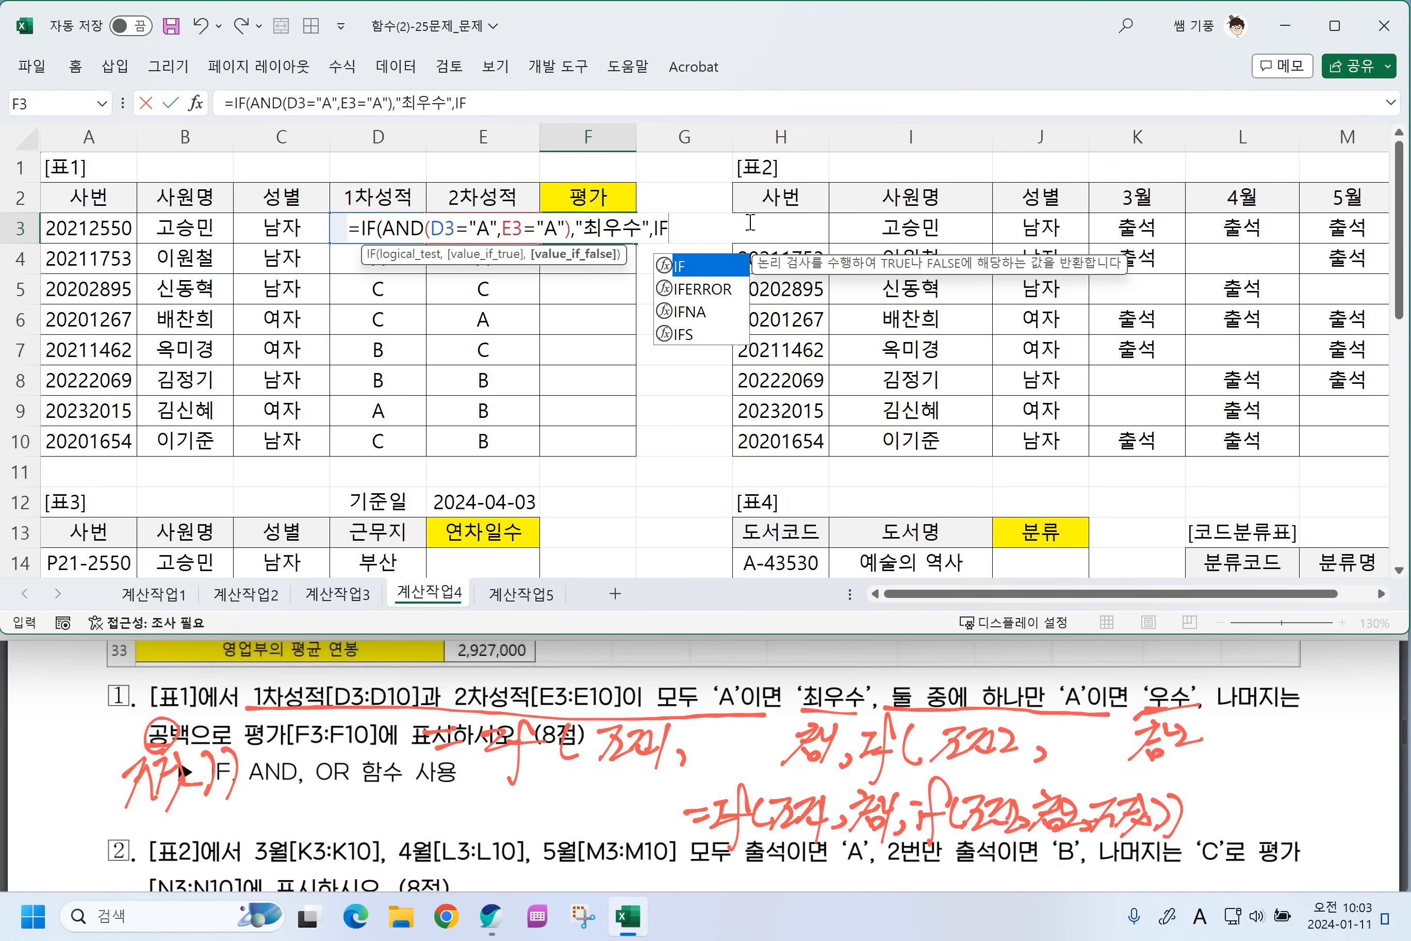
text(()
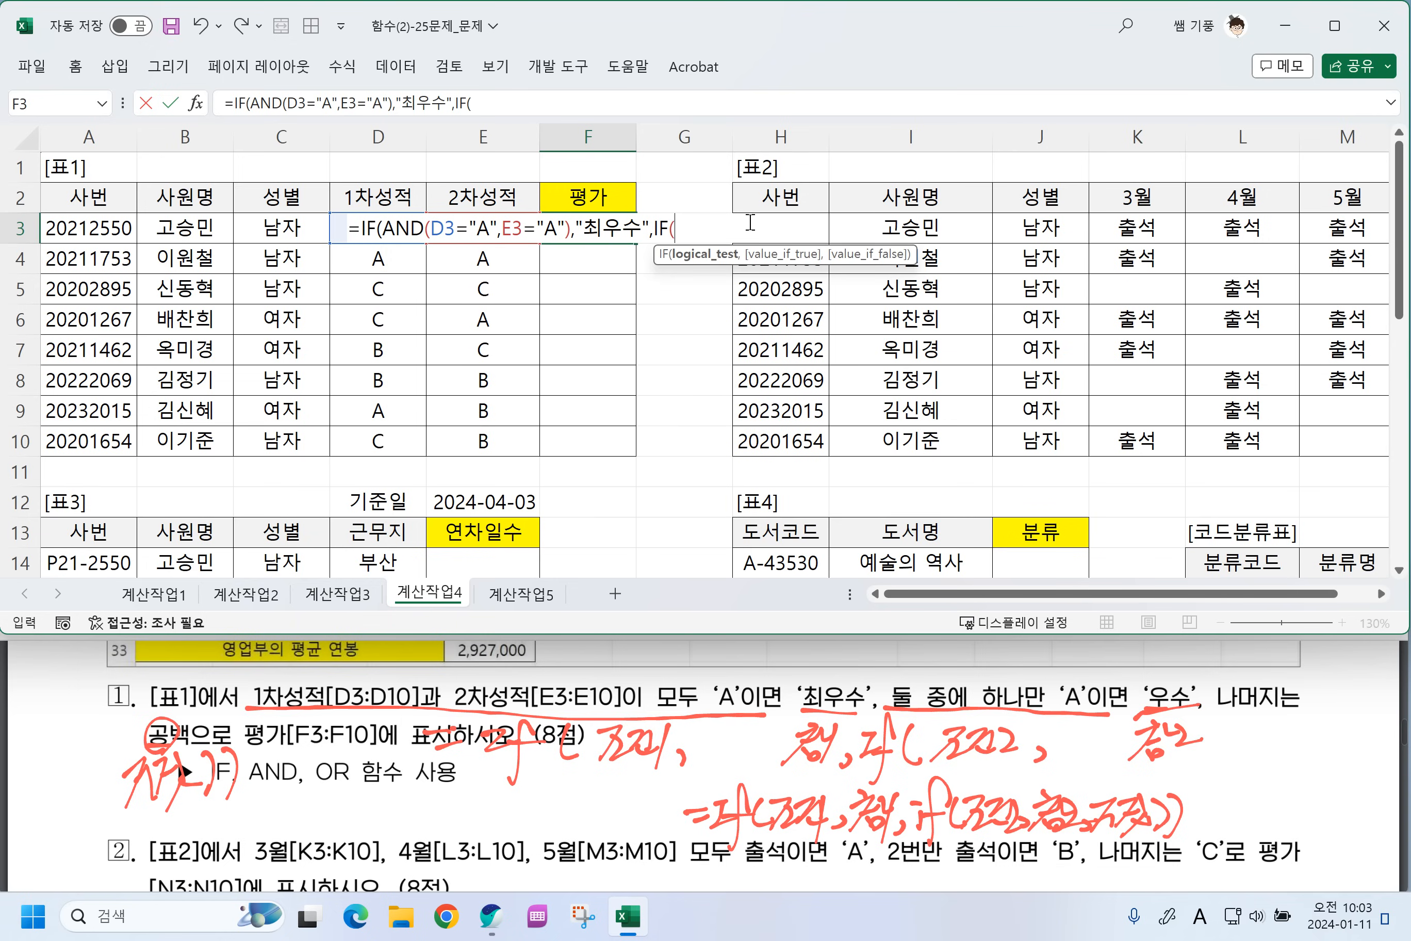
text(PR)
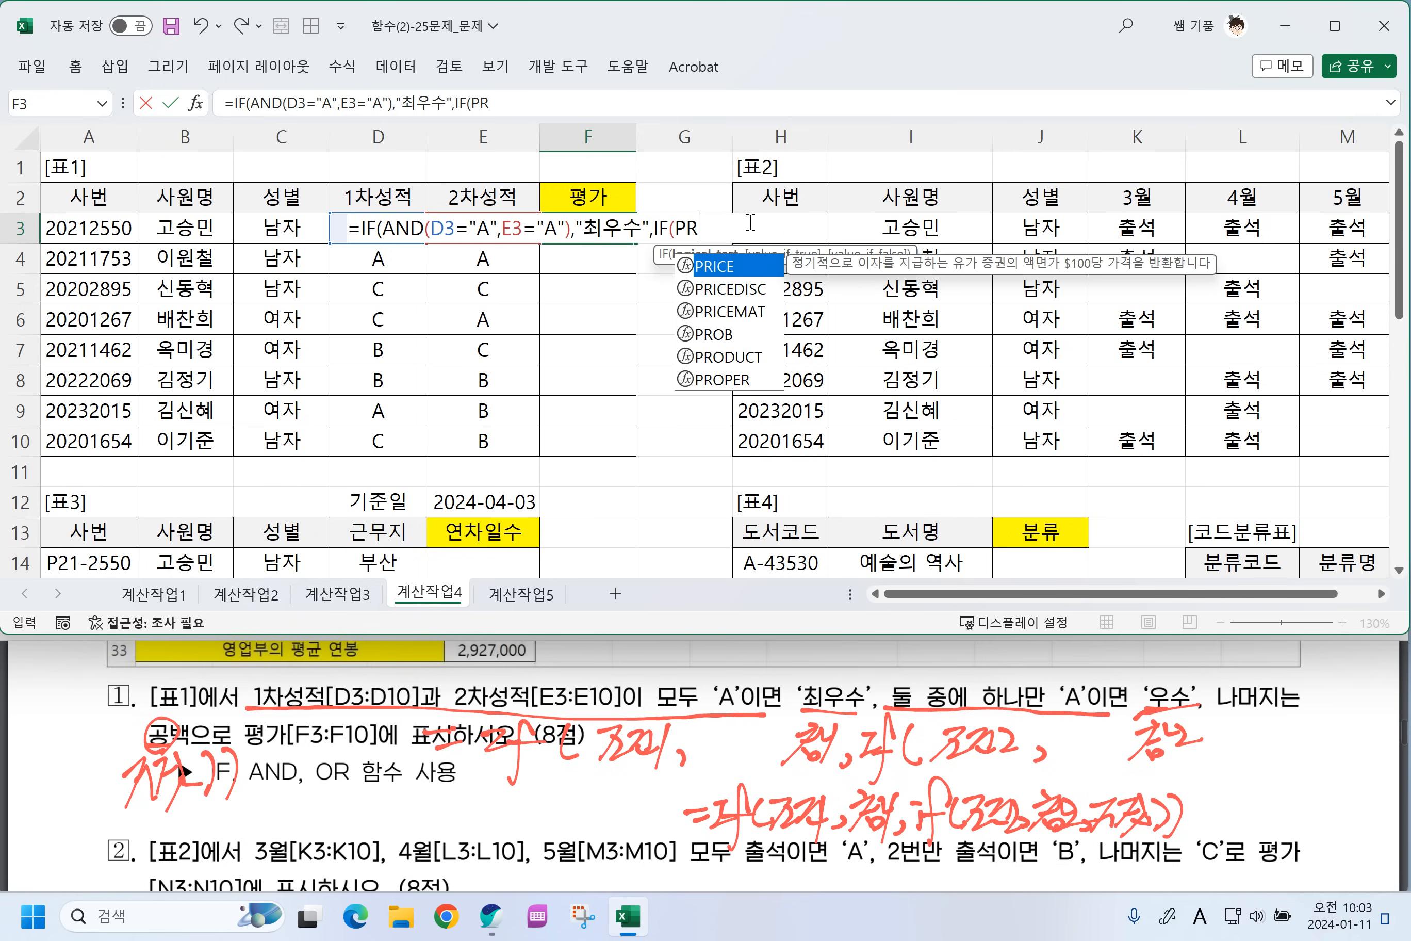
key(BackSpace)
key(BackSpace)
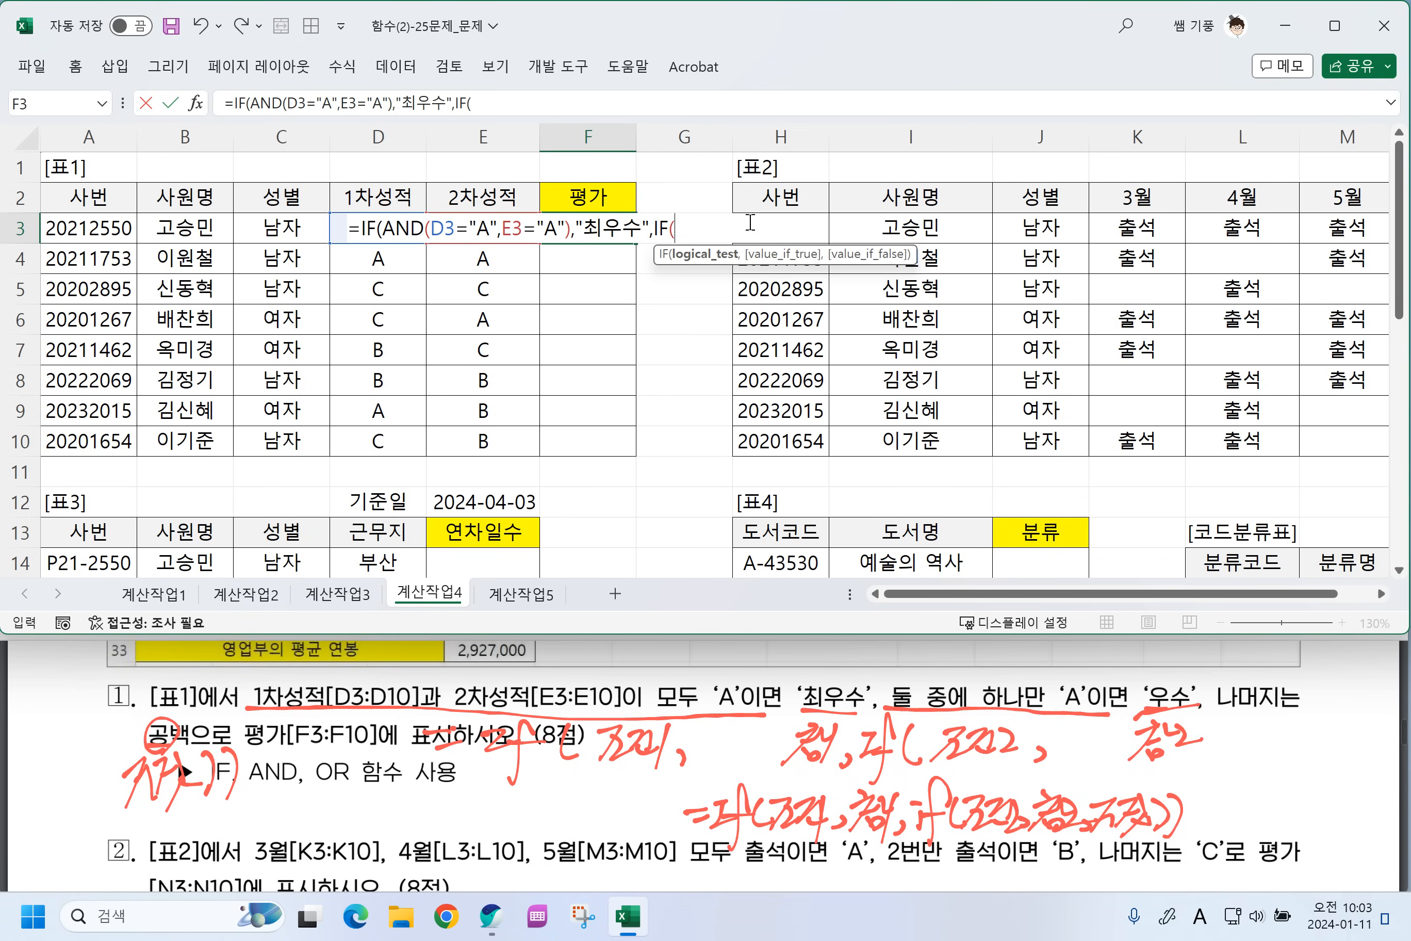
text(OR()
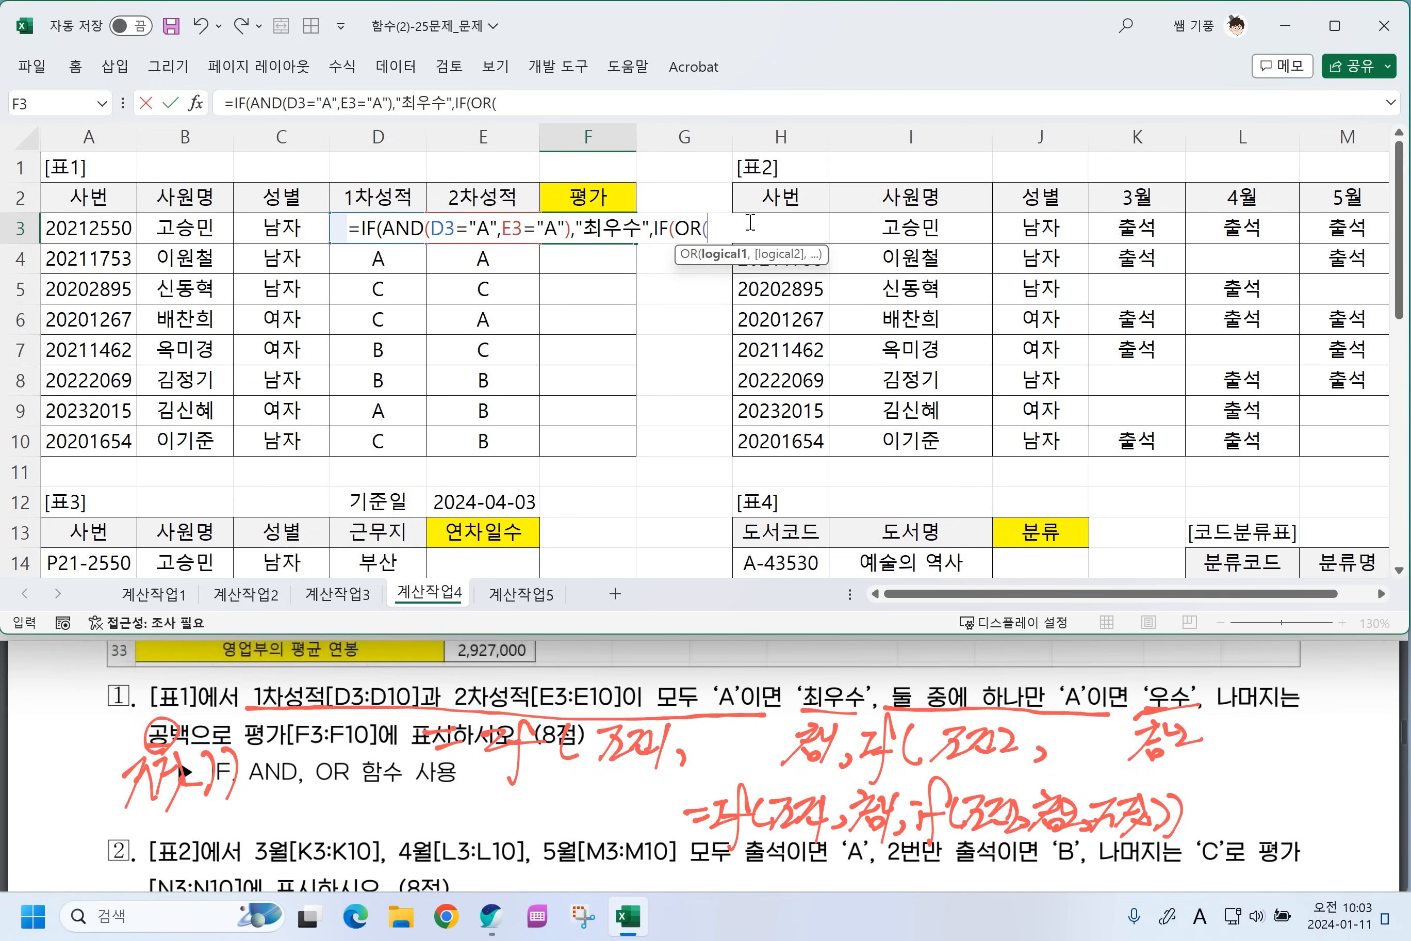
click(341, 228)
text(=)
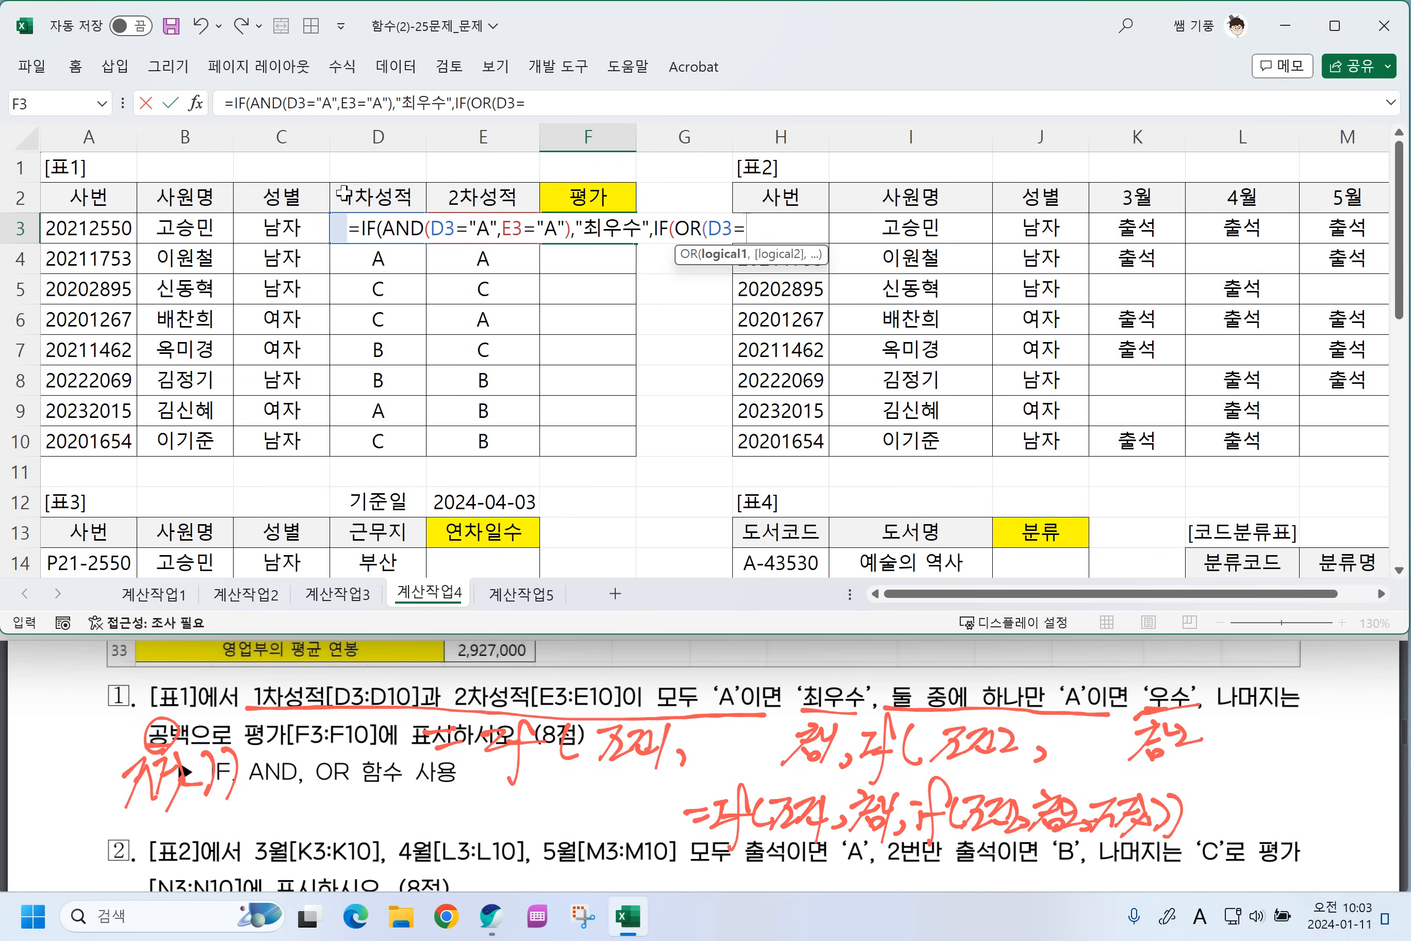
text("A",)
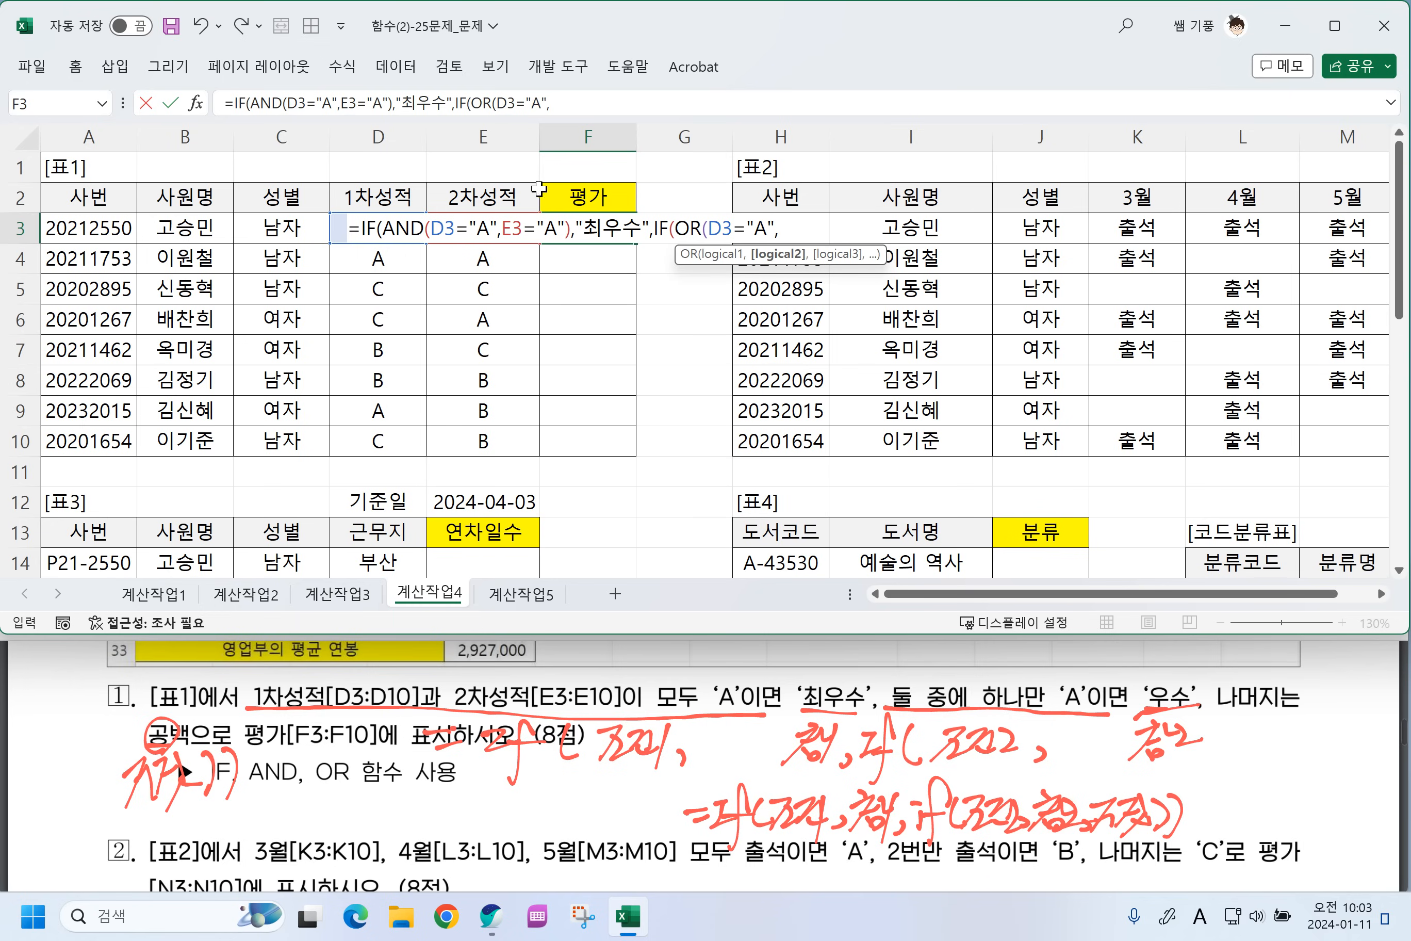
click(486, 191)
key(Down)
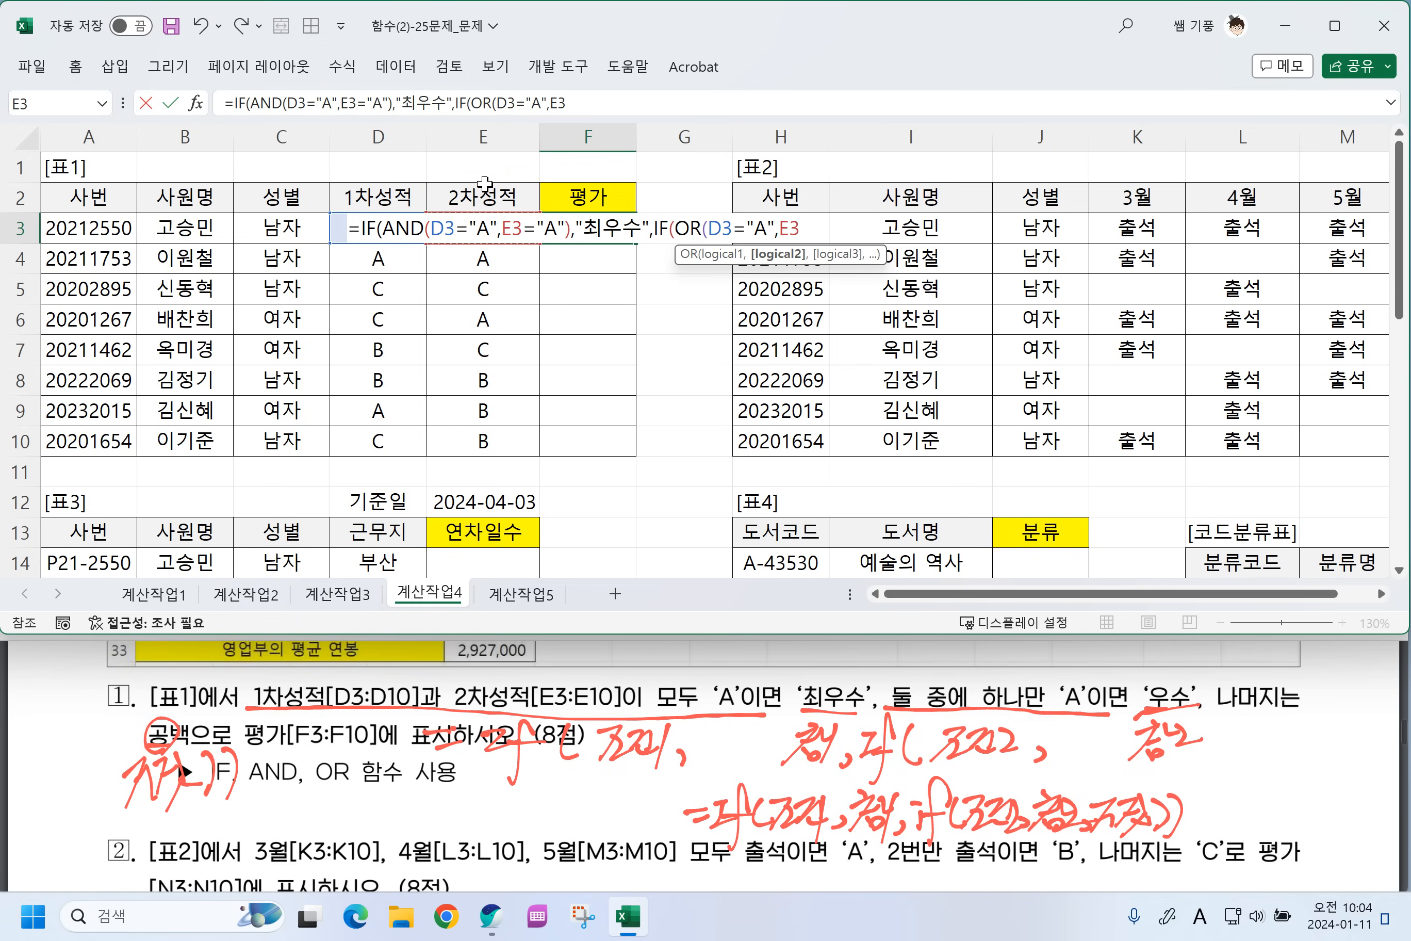
text(="A)
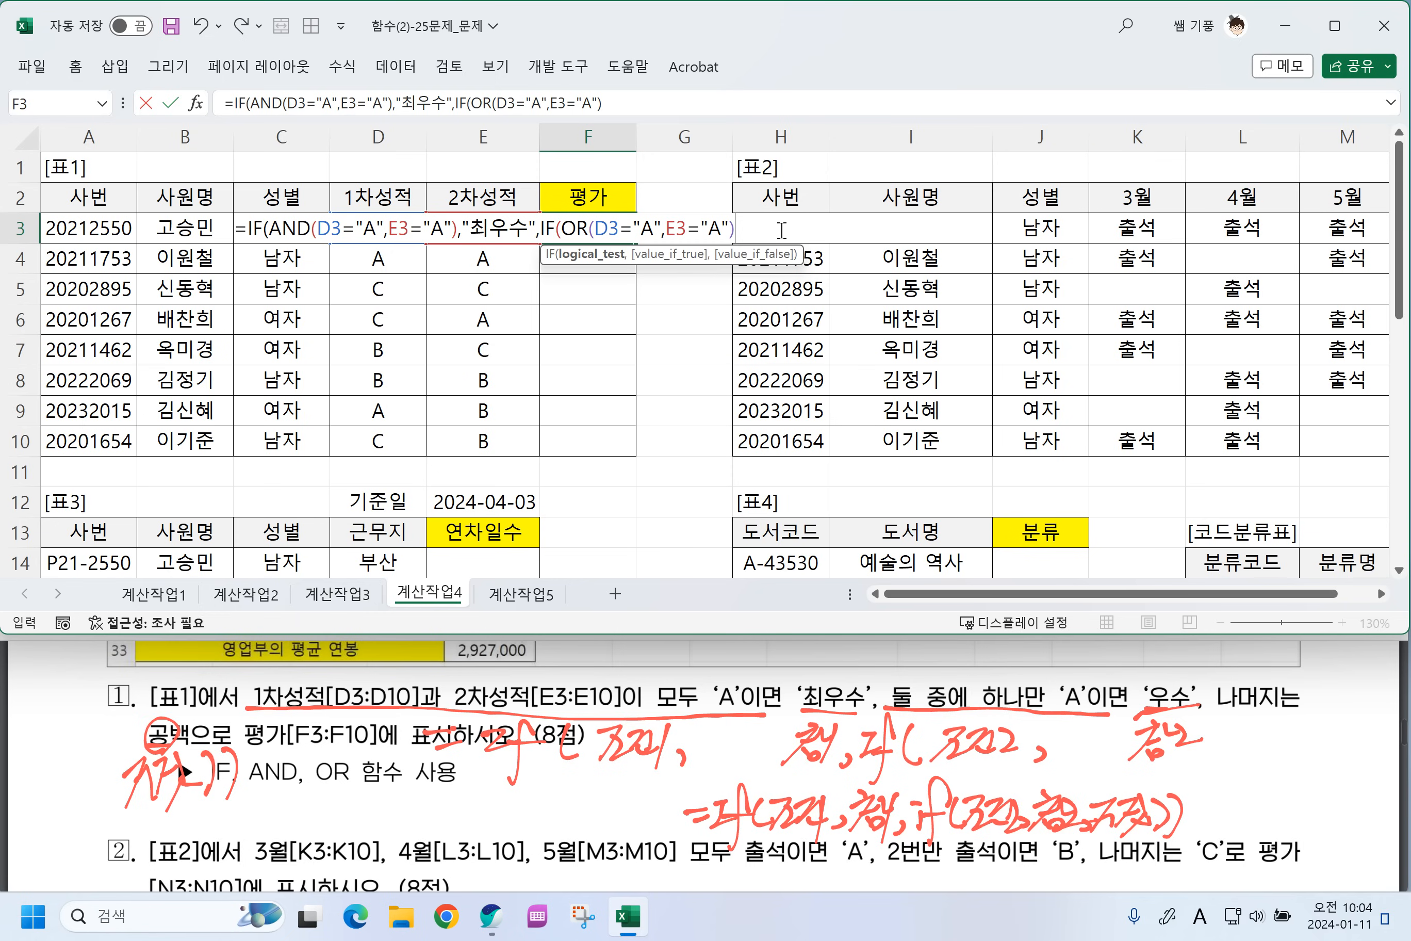
Finish the nested IF in F3 with "우수" when true and an empty string otherwise, and enter the formula.
text(,")
key(Hangul)
text(웃)
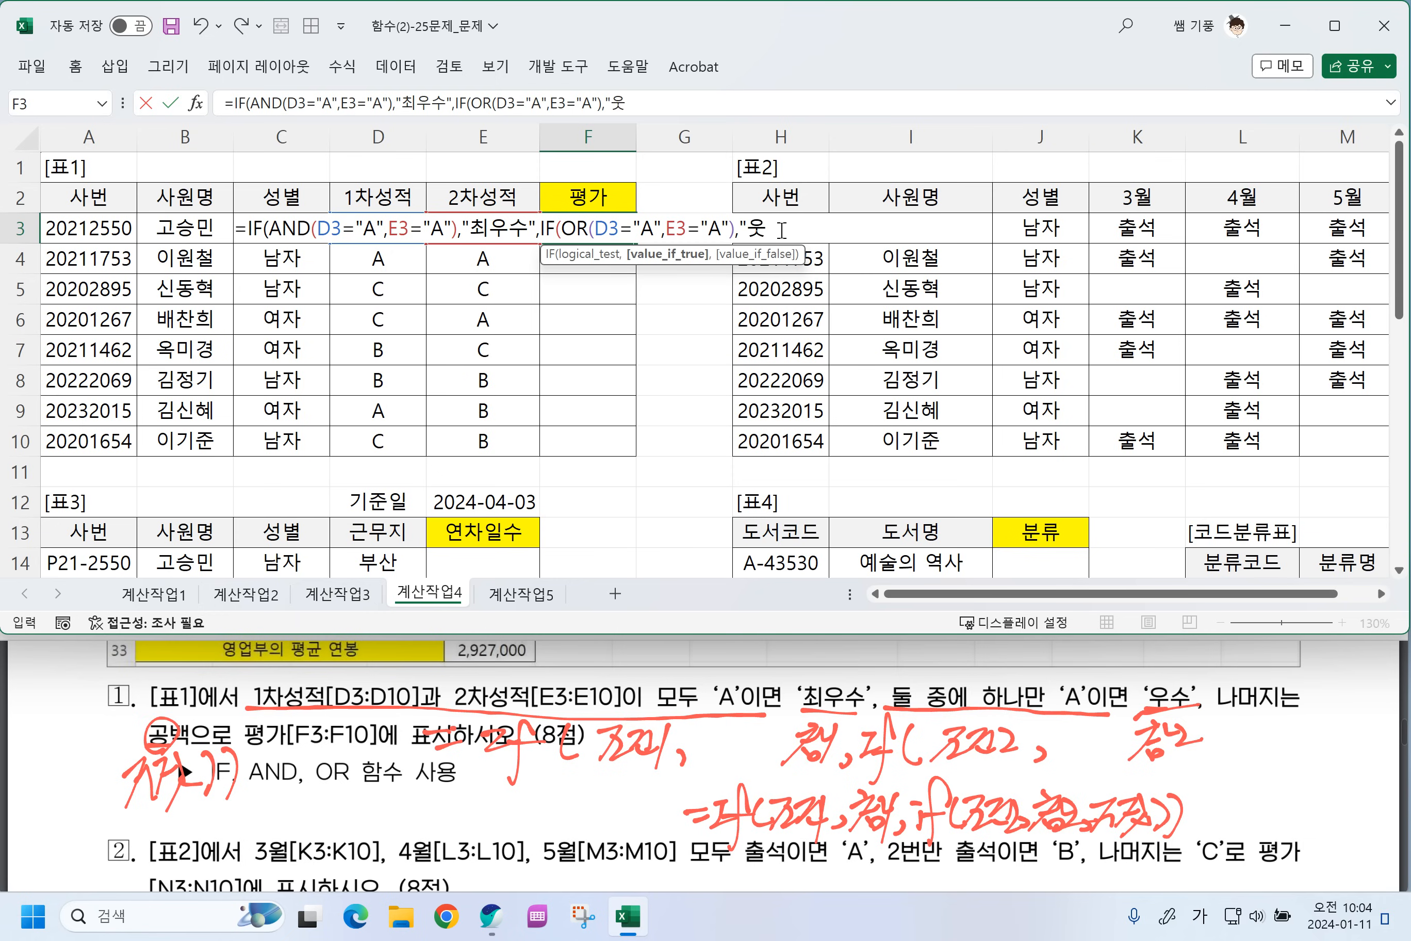
text(수",)
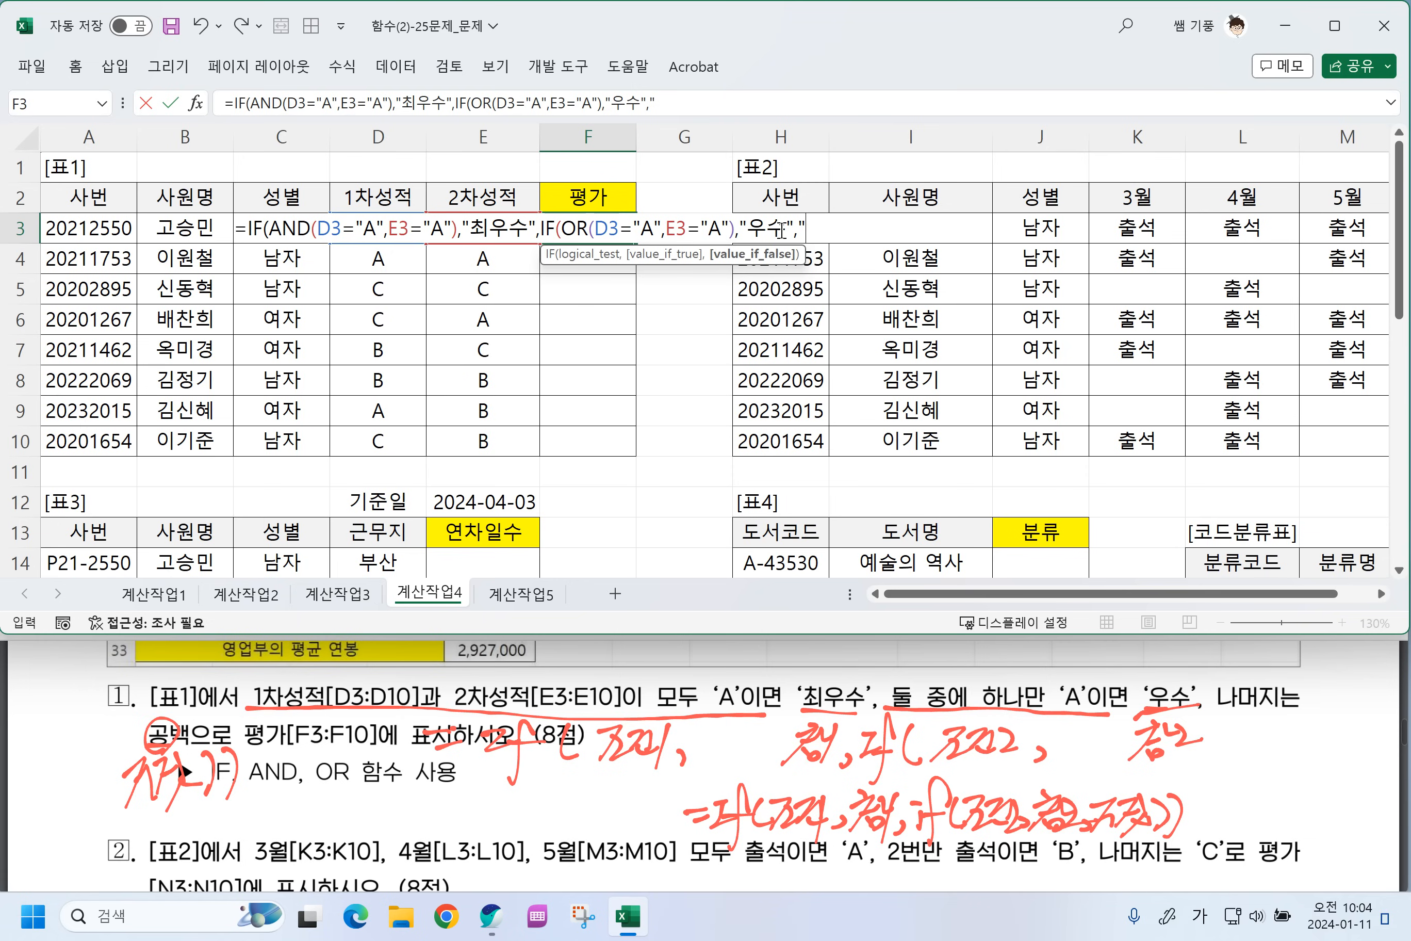
text("")))
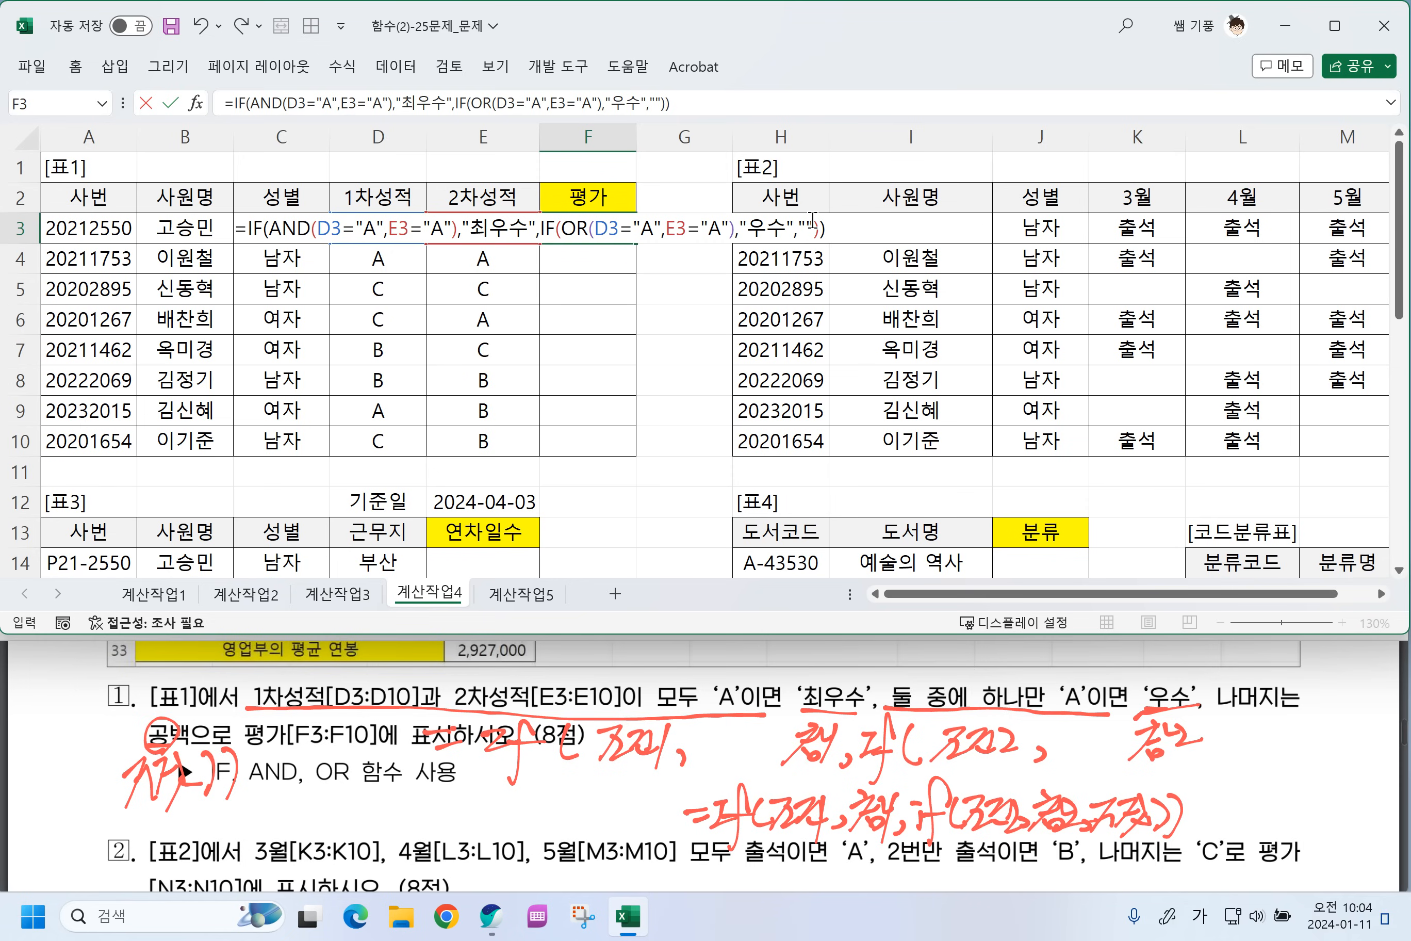
key(Return)
Fill the F3 formula down through F10 in the 평가 column of Table 1.
click(607, 234)
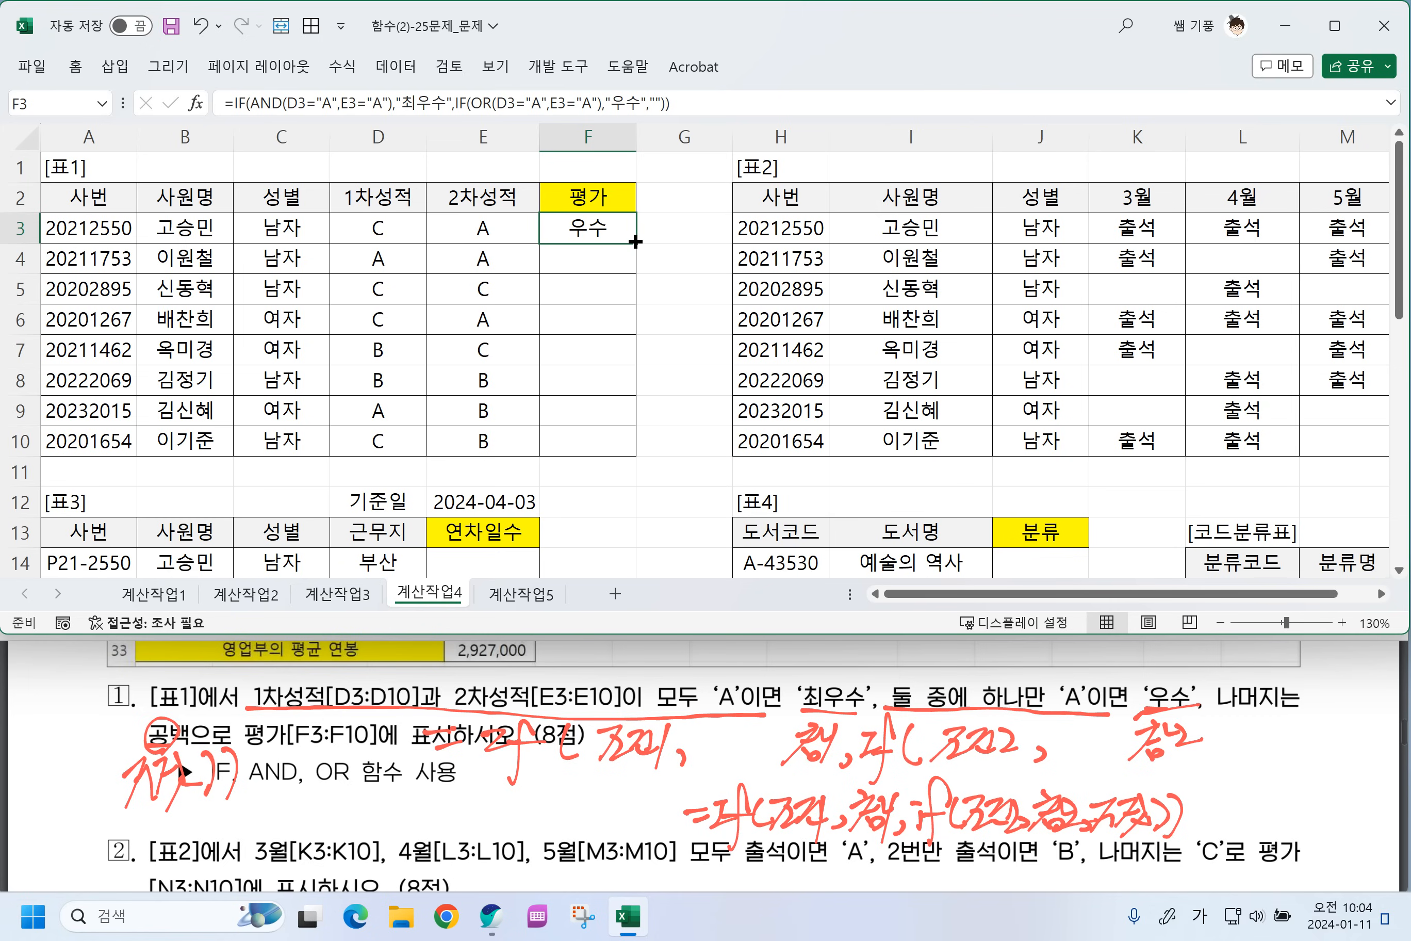
drag(635, 241, 603, 448)
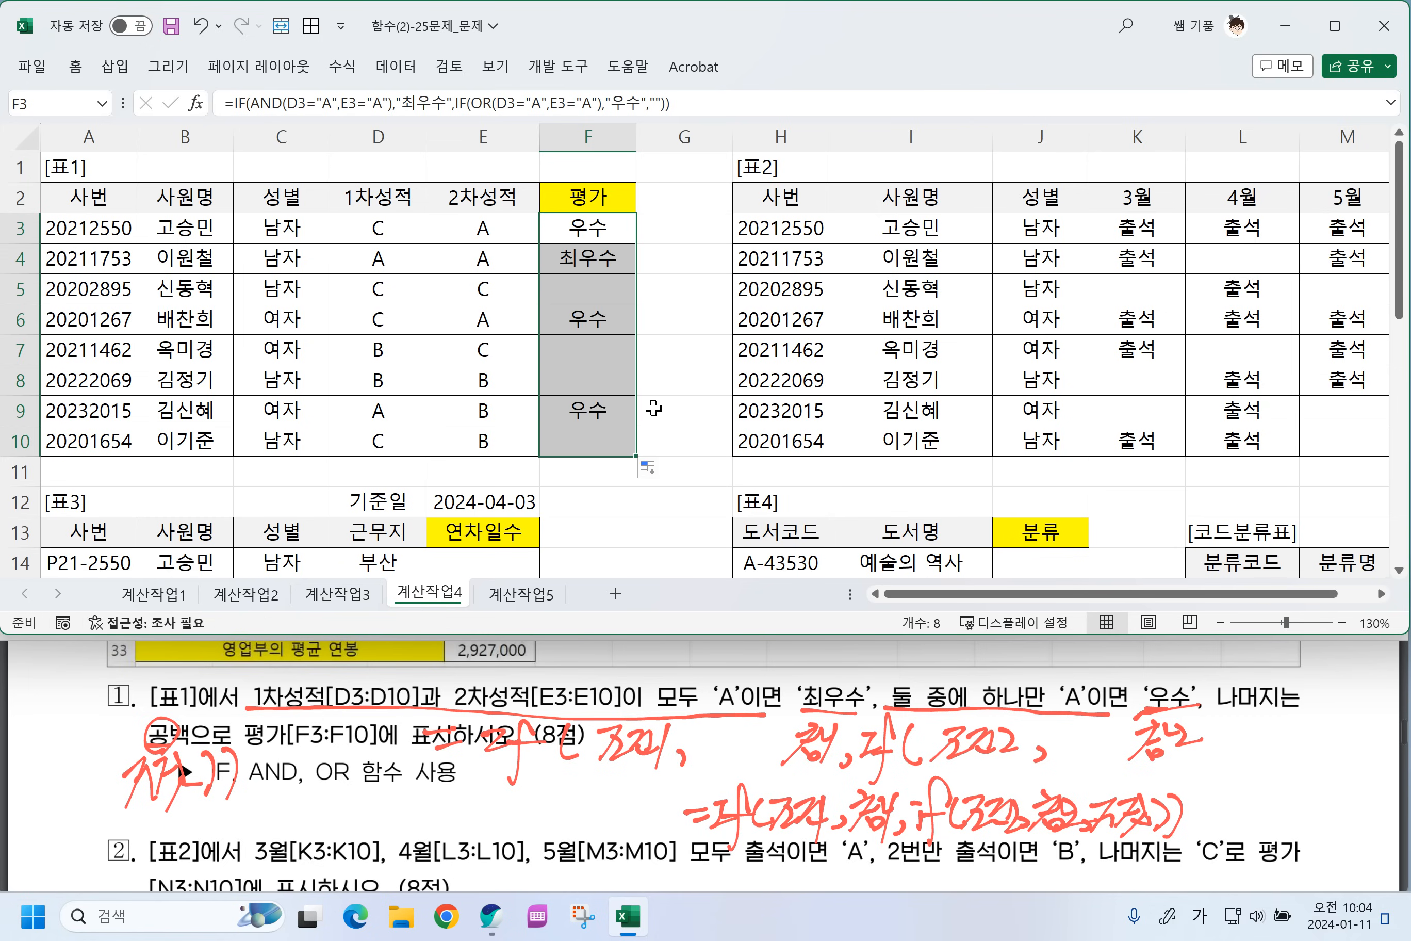
click(581, 224)
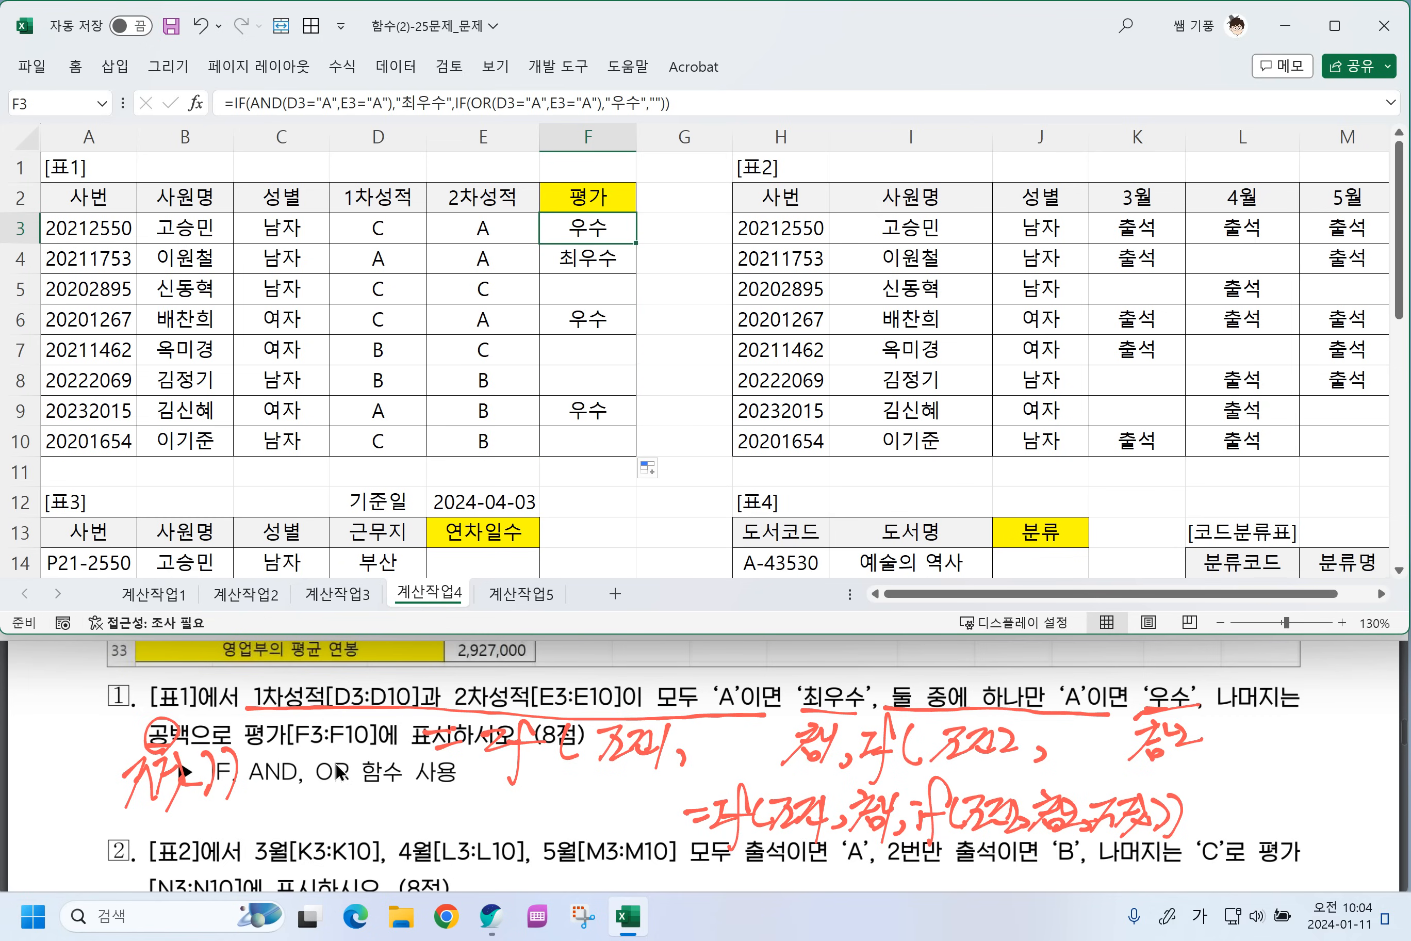
Bring question 2 of the exercise PDF and the 평가 column of Table 2 into view.
click(425, 762)
scroll(434, 764, down, 2)
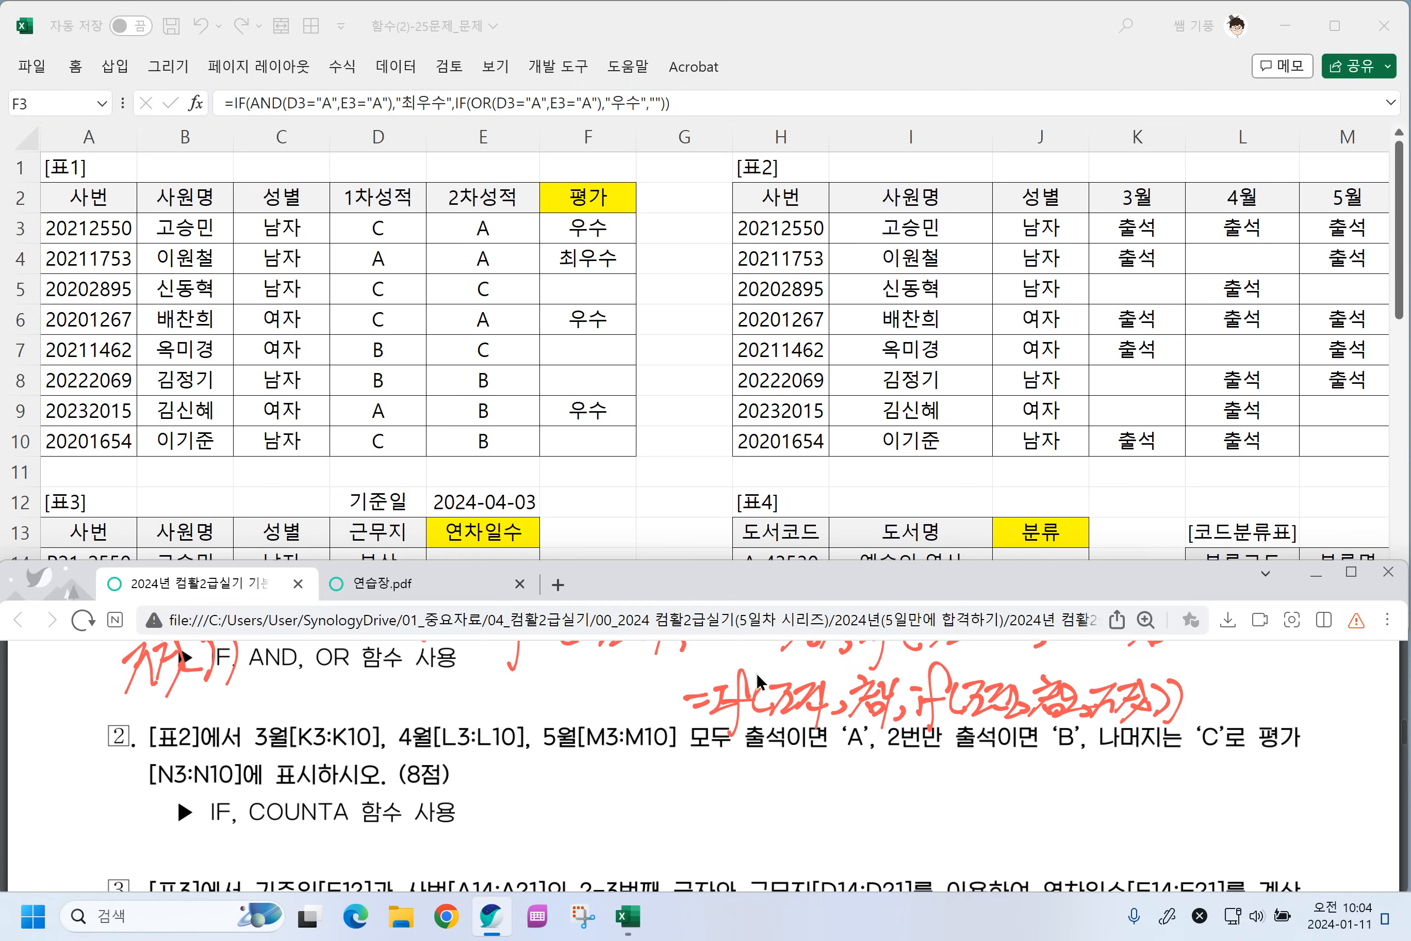
click(964, 486)
click(1381, 594)
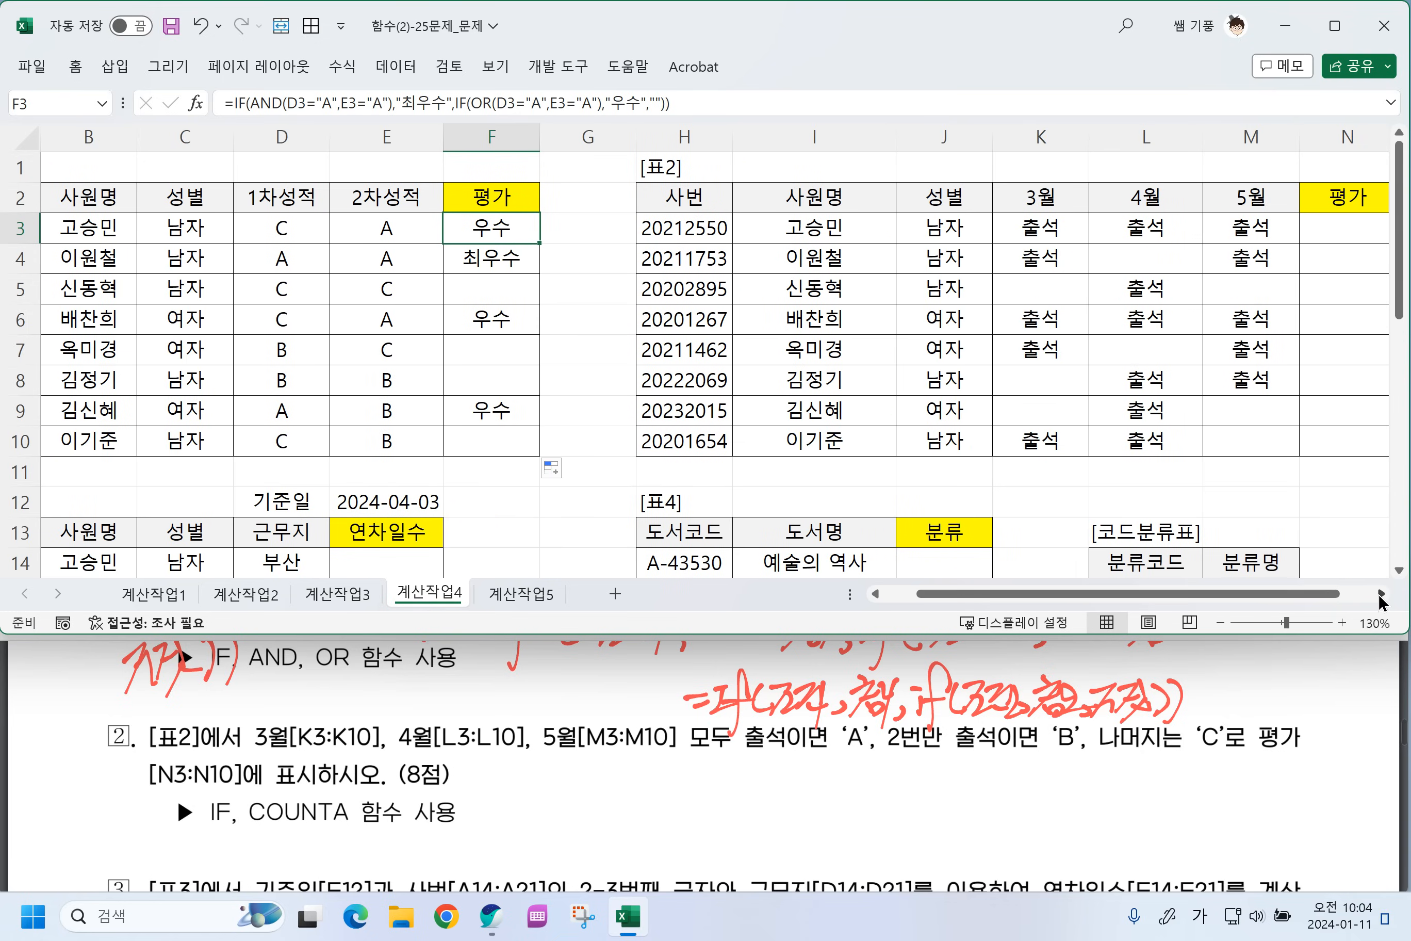
click(1381, 594)
click(1381, 594)
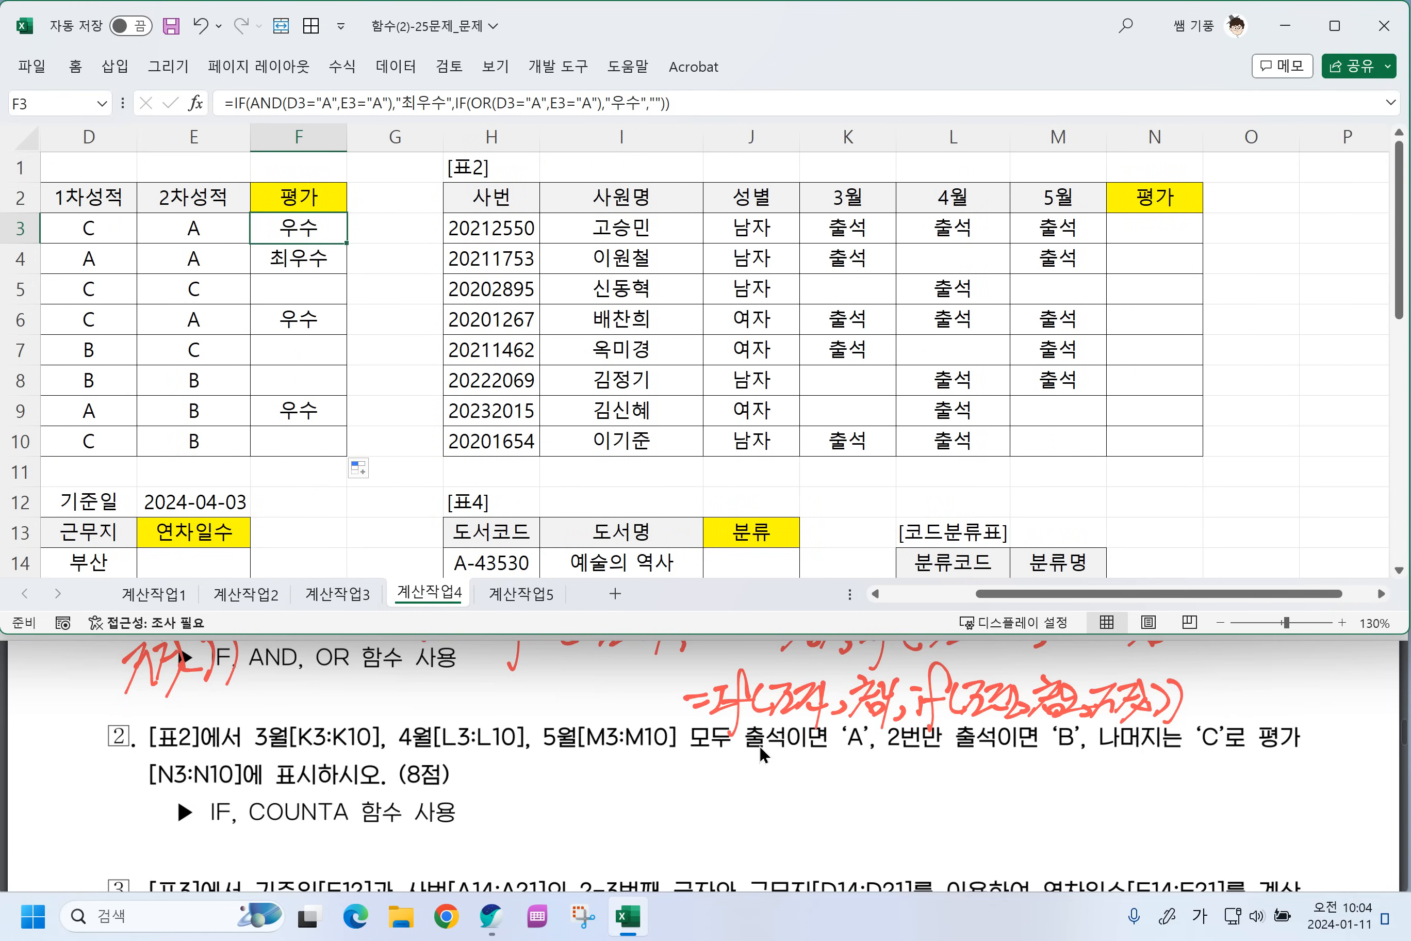
In the exercise PDF, underline 출석 in question 2, draw a circle beneath it and handwrite =counta(범위) alongside.
drag(737, 748, 783, 750)
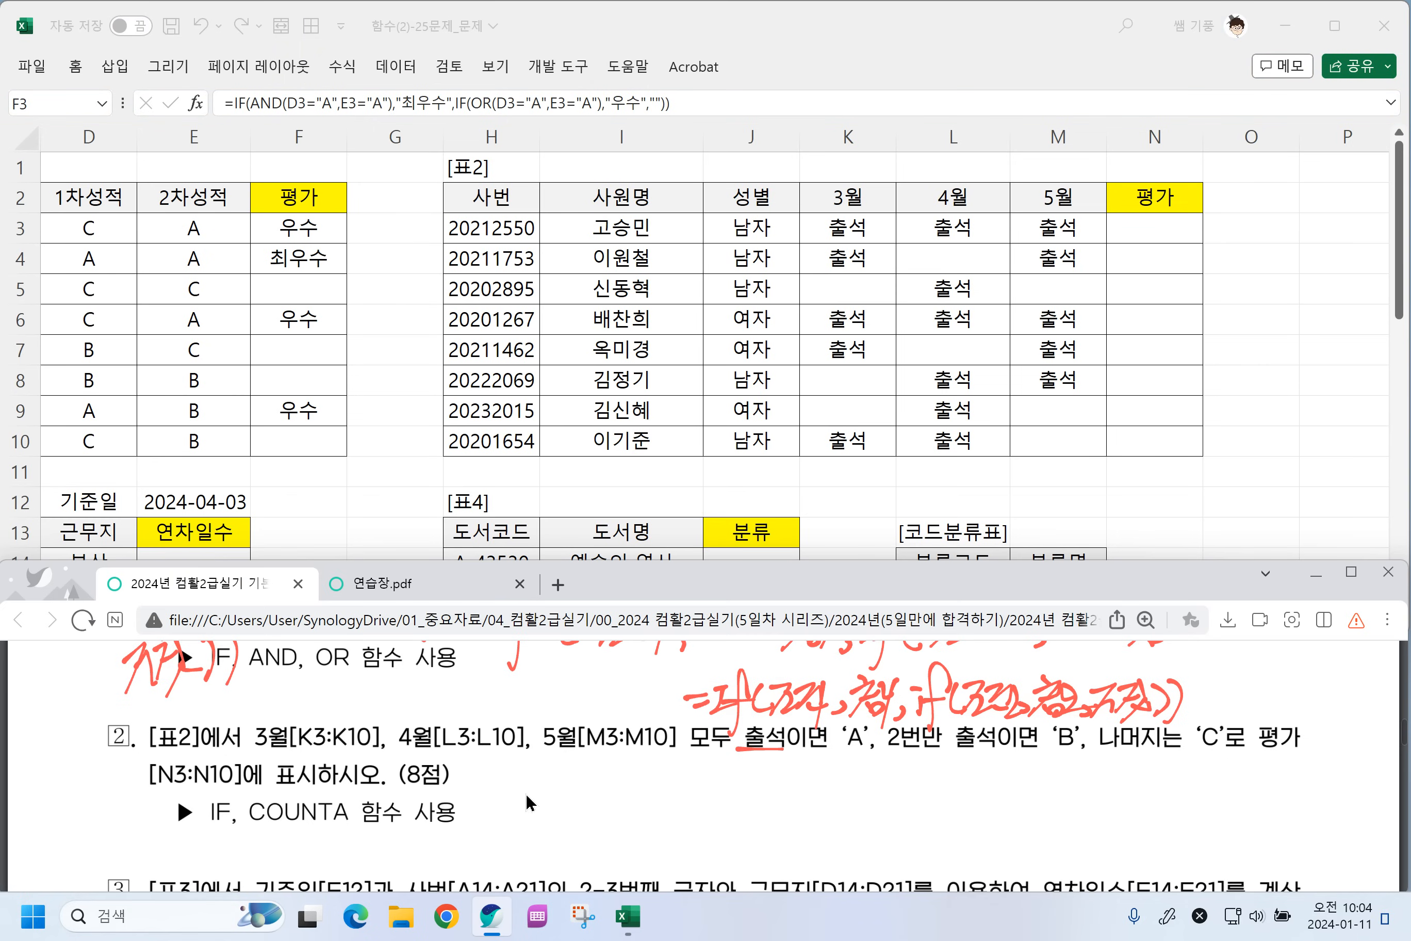
mouse_move(760, 766)
mouse_down()
mouse_move(744, 787)
mouse_move(766, 766)
mouse_up()
drag(969, 777, 991, 774)
drag(966, 795, 1008, 797)
drag(1015, 774, 1042, 791)
mouse_move(1040, 789)
mouse_down()
mouse_move(1062, 775)
mouse_move(1110, 789)
mouse_move(1086, 801)
mouse_up()
mouse_move(1096, 774)
mouse_down()
mouse_move(1109, 769)
mouse_move(1124, 796)
mouse_up()
mouse_move(1127, 763)
mouse_down()
mouse_move(1137, 800)
mouse_move(1199, 796)
mouse_up()
drag(1214, 764, 1210, 800)
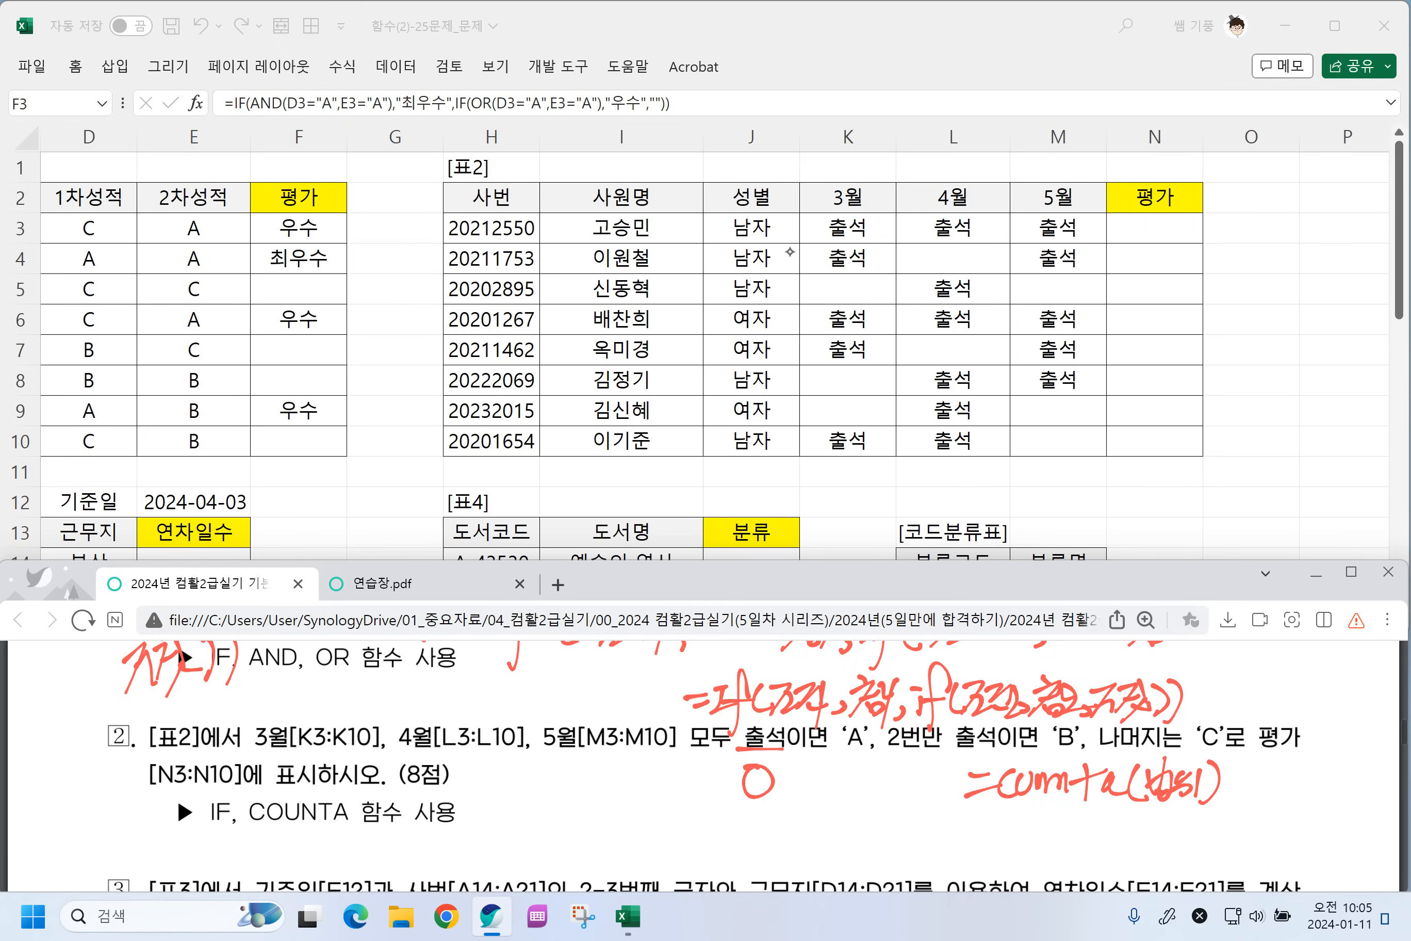
Handwrite =count(범위) below the COUNTA note in the PDF.
drag(972, 831, 999, 845)
mouse_move(1033, 828)
mouse_down()
mouse_move(1028, 852)
mouse_move(1031, 831)
mouse_up()
mouse_move(1043, 832)
mouse_down()
mouse_move(1079, 849)
mouse_move(1120, 827)
mouse_up()
mouse_move(1100, 813)
mouse_down()
mouse_move(1101, 861)
mouse_move(1128, 837)
mouse_move(1150, 852)
mouse_up()
mouse_move(1143, 808)
mouse_down()
mouse_move(1168, 807)
mouse_move(1167, 829)
mouse_up()
drag(1177, 819, 1178, 835)
drag(1164, 836, 1193, 845)
drag(1207, 817, 1206, 847)
mouse_move(1215, 808)
mouse_down()
mouse_move(1231, 817)
mouse_move(1219, 844)
mouse_up()
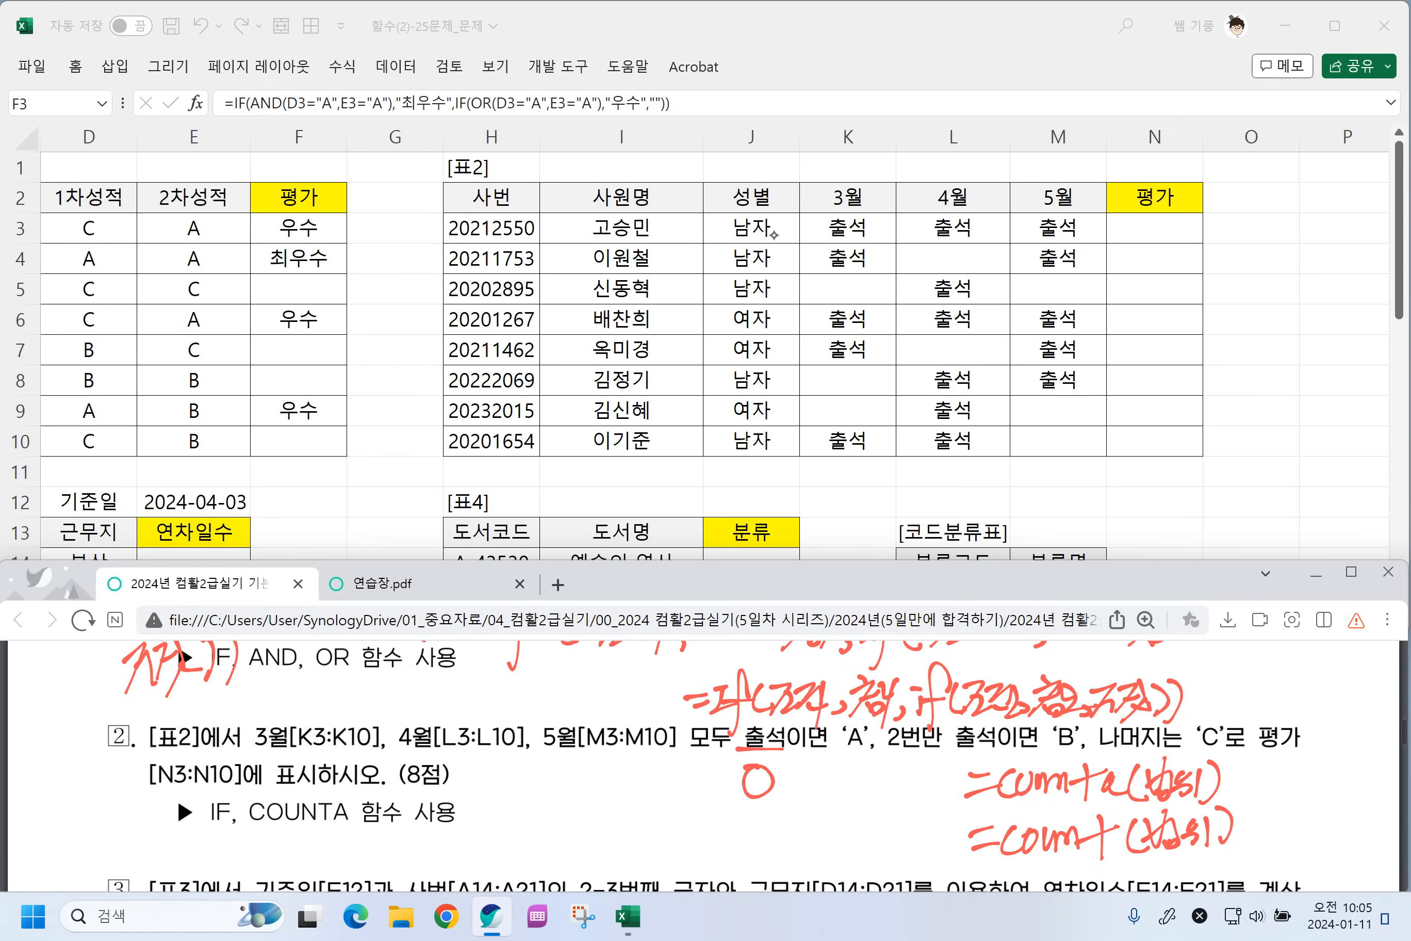
Switch to Excel, enter =COUNTA(K3:M3) in N3 and fill it down through N10.
click(1123, 253)
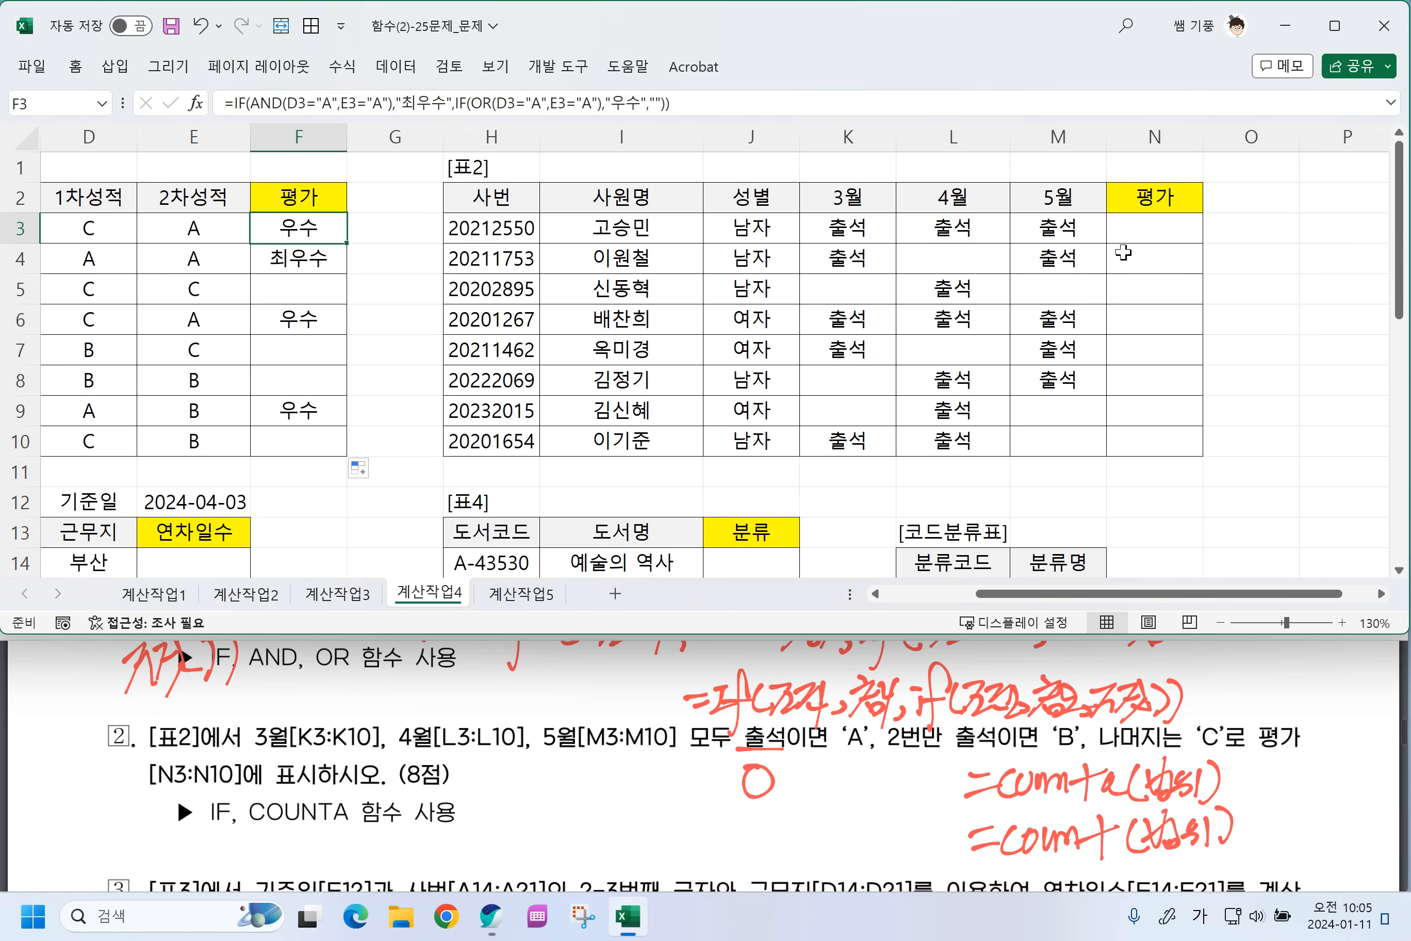
click(1134, 225)
text(=)
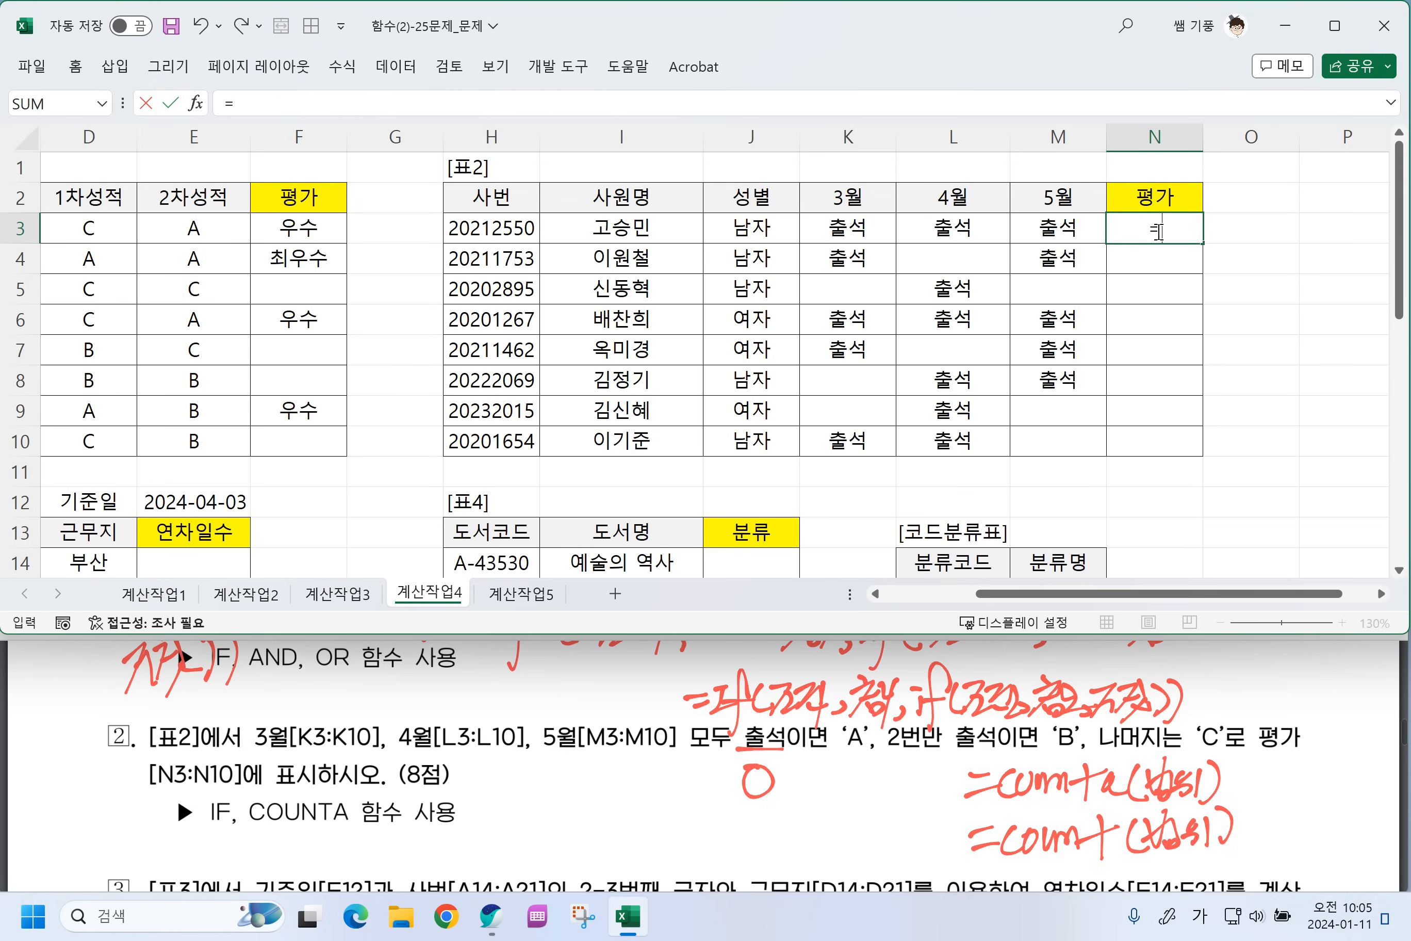
text(ㅊ)
key(BackSpace)
key(Hangul)
text(COUNTA()
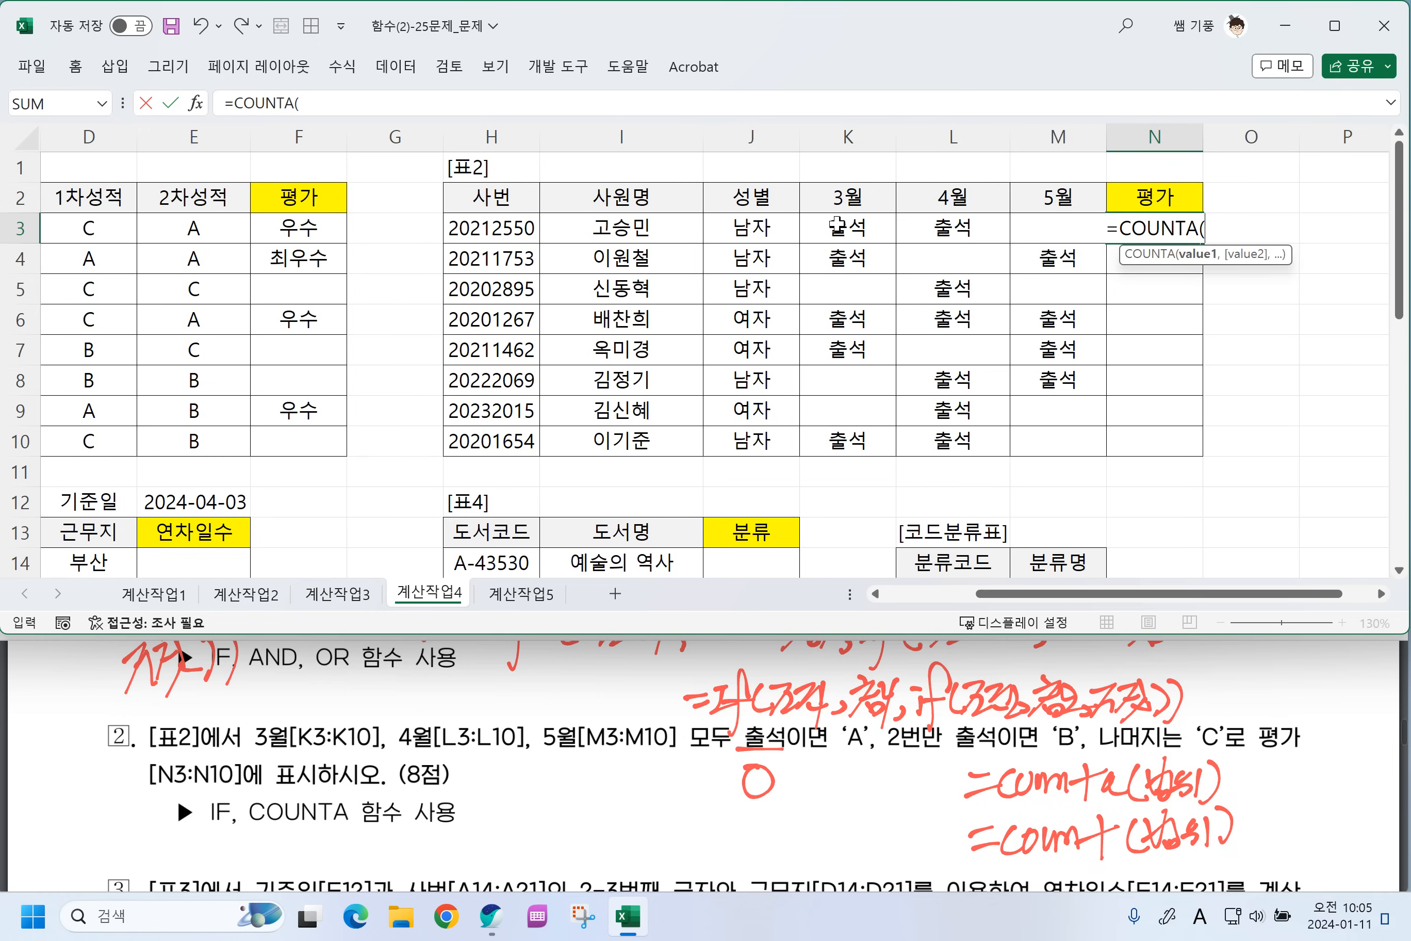
drag(838, 226, 1062, 226)
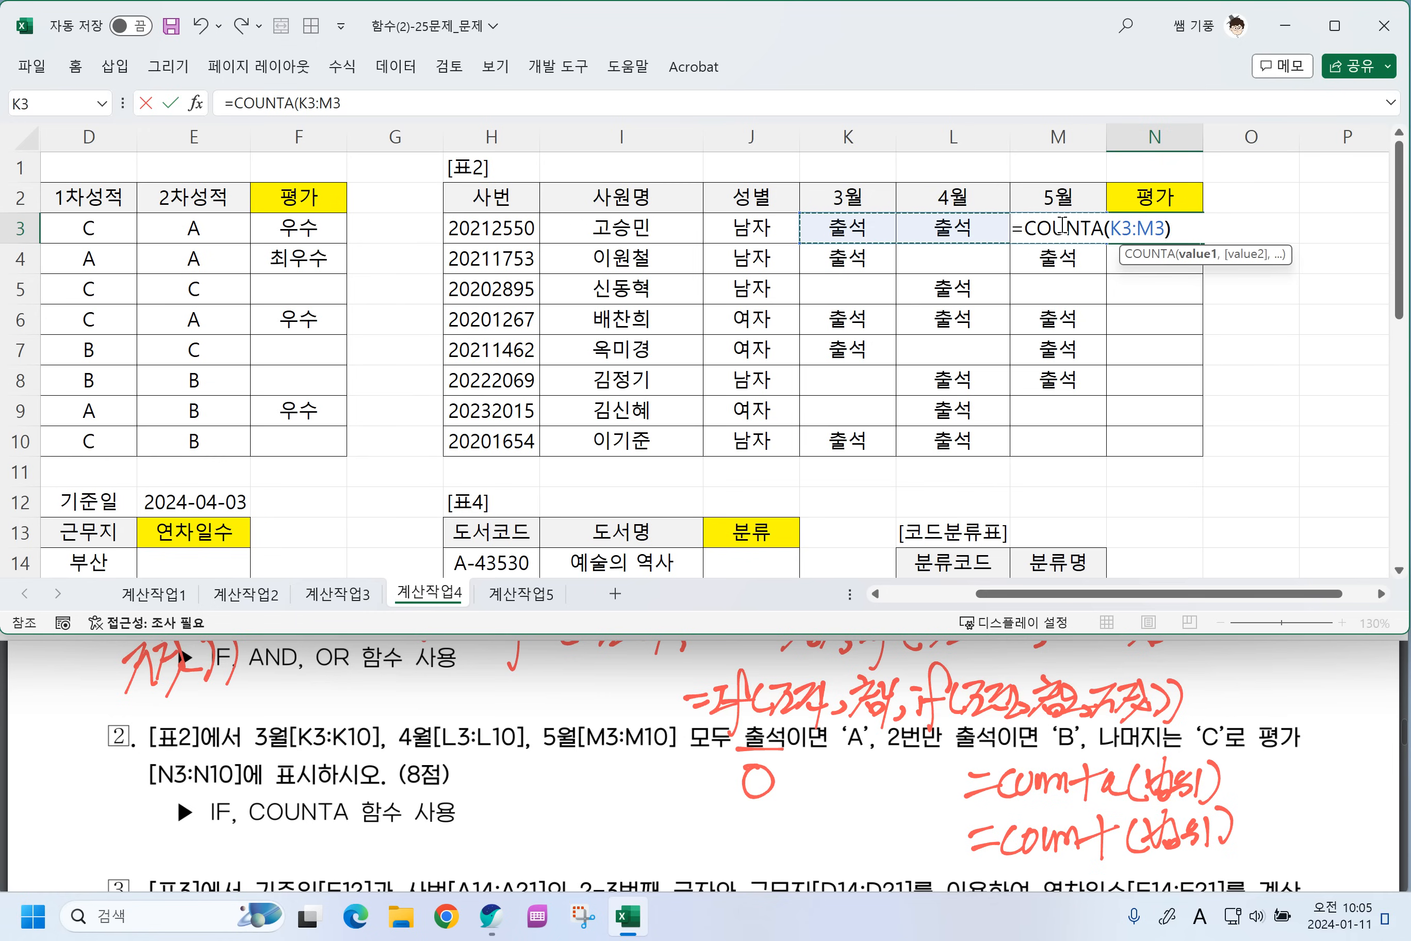
key(Return)
click(1158, 228)
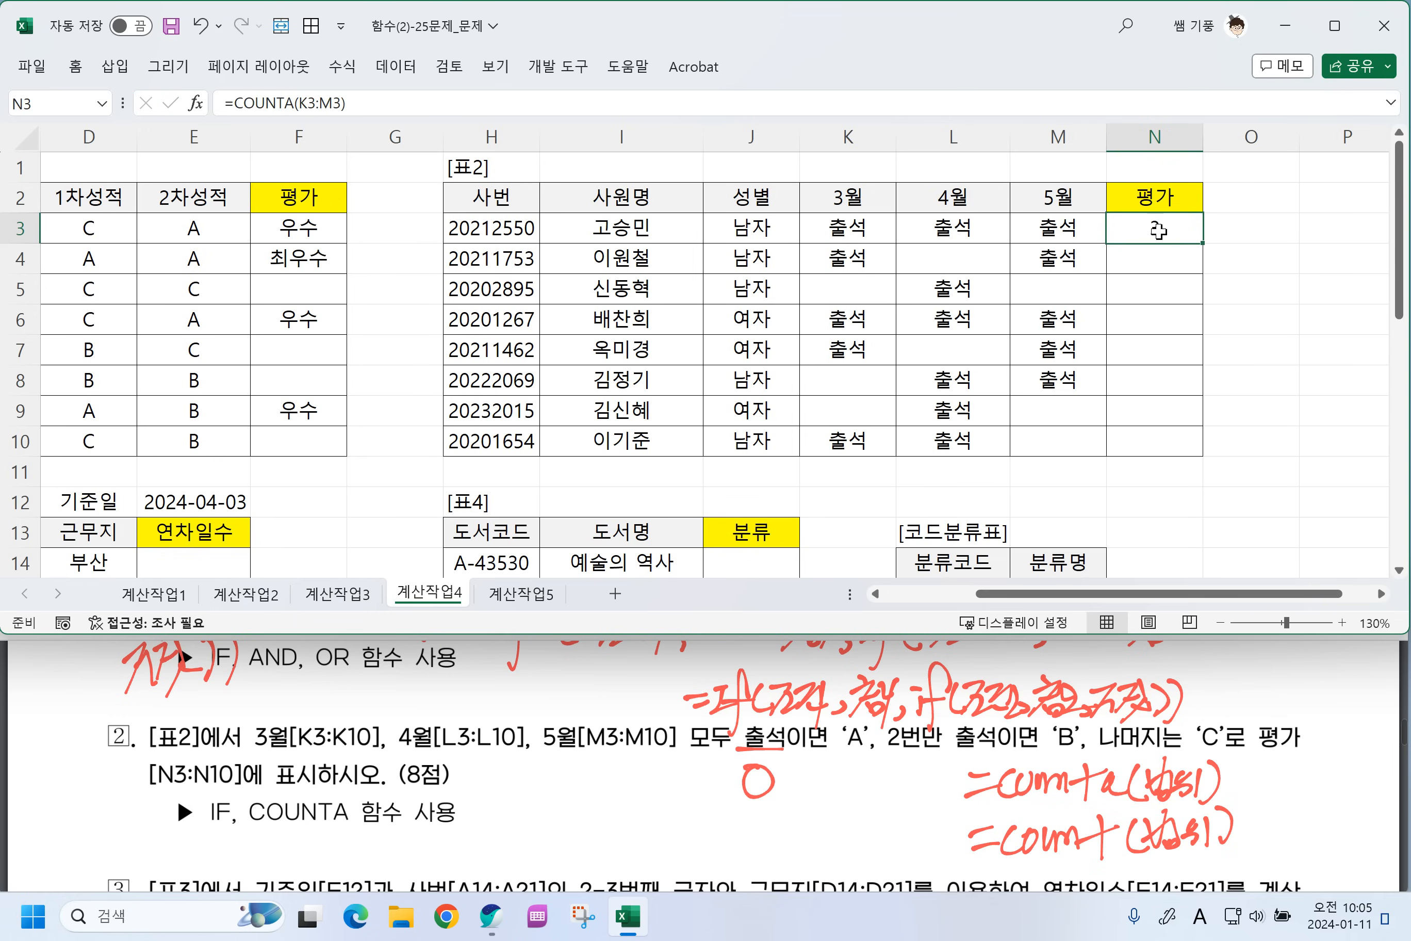
drag(1203, 259, 1172, 453)
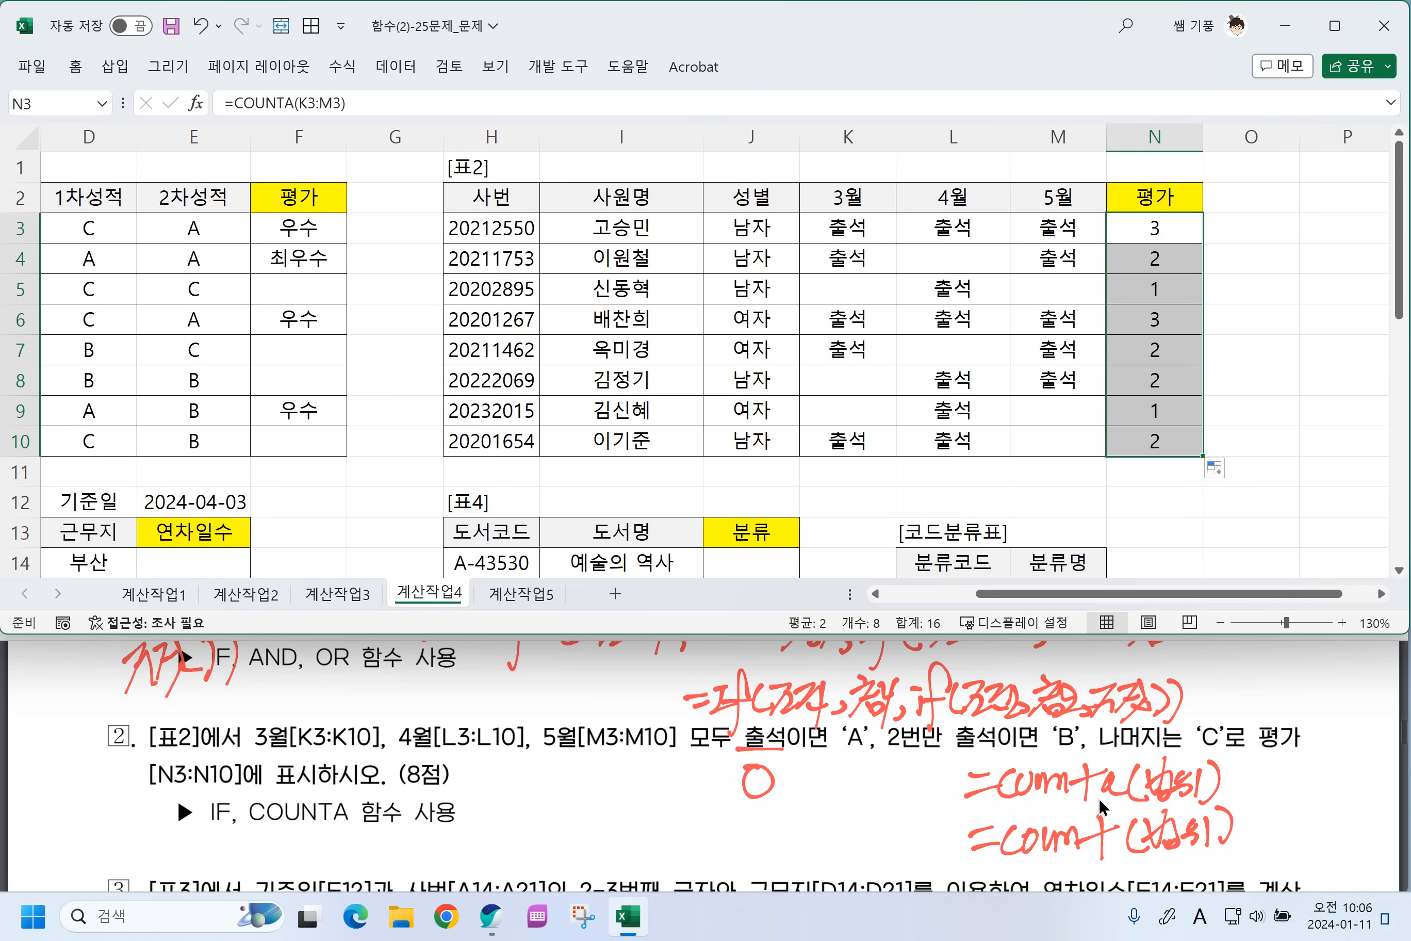
In the PDF, replace the COUNTA and COUNT notes with underlines under 모두 출석이면 and 2번만 출석이면, labelled 3 and 2.
drag(1230, 821, 979, 776)
mouse_move(986, 844)
mouse_down()
mouse_move(1089, 793)
mouse_move(1100, 838)
mouse_move(1199, 784)
mouse_up()
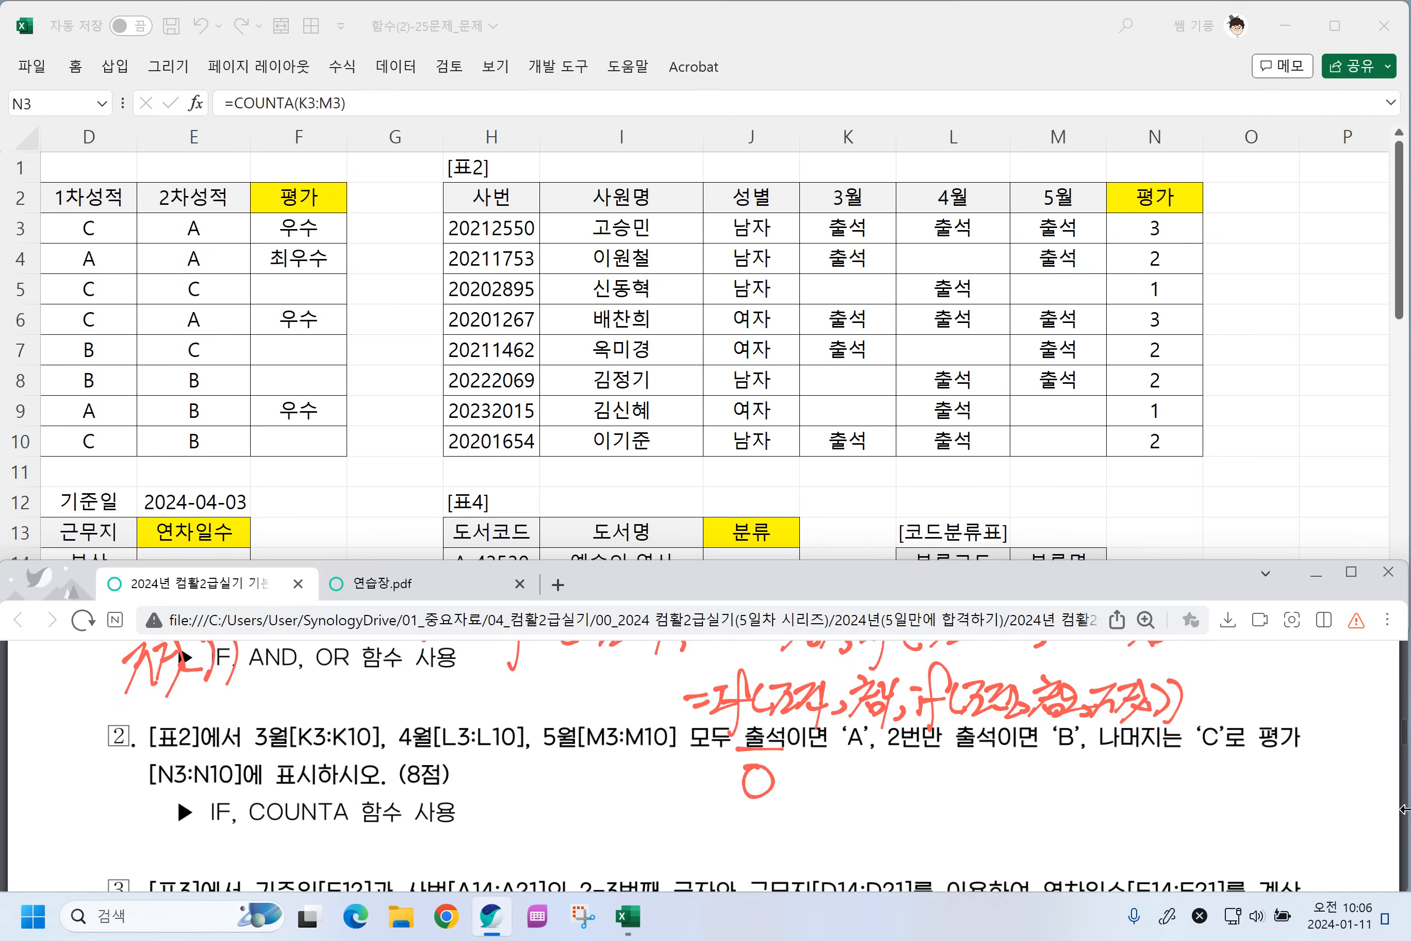
drag(699, 756, 820, 744)
key(ctrl+z)
mouse_move(732, 769)
mouse_down()
mouse_move(753, 775)
mouse_move(734, 799)
mouse_up()
drag(882, 757, 1035, 745)
drag(944, 765, 998, 777)
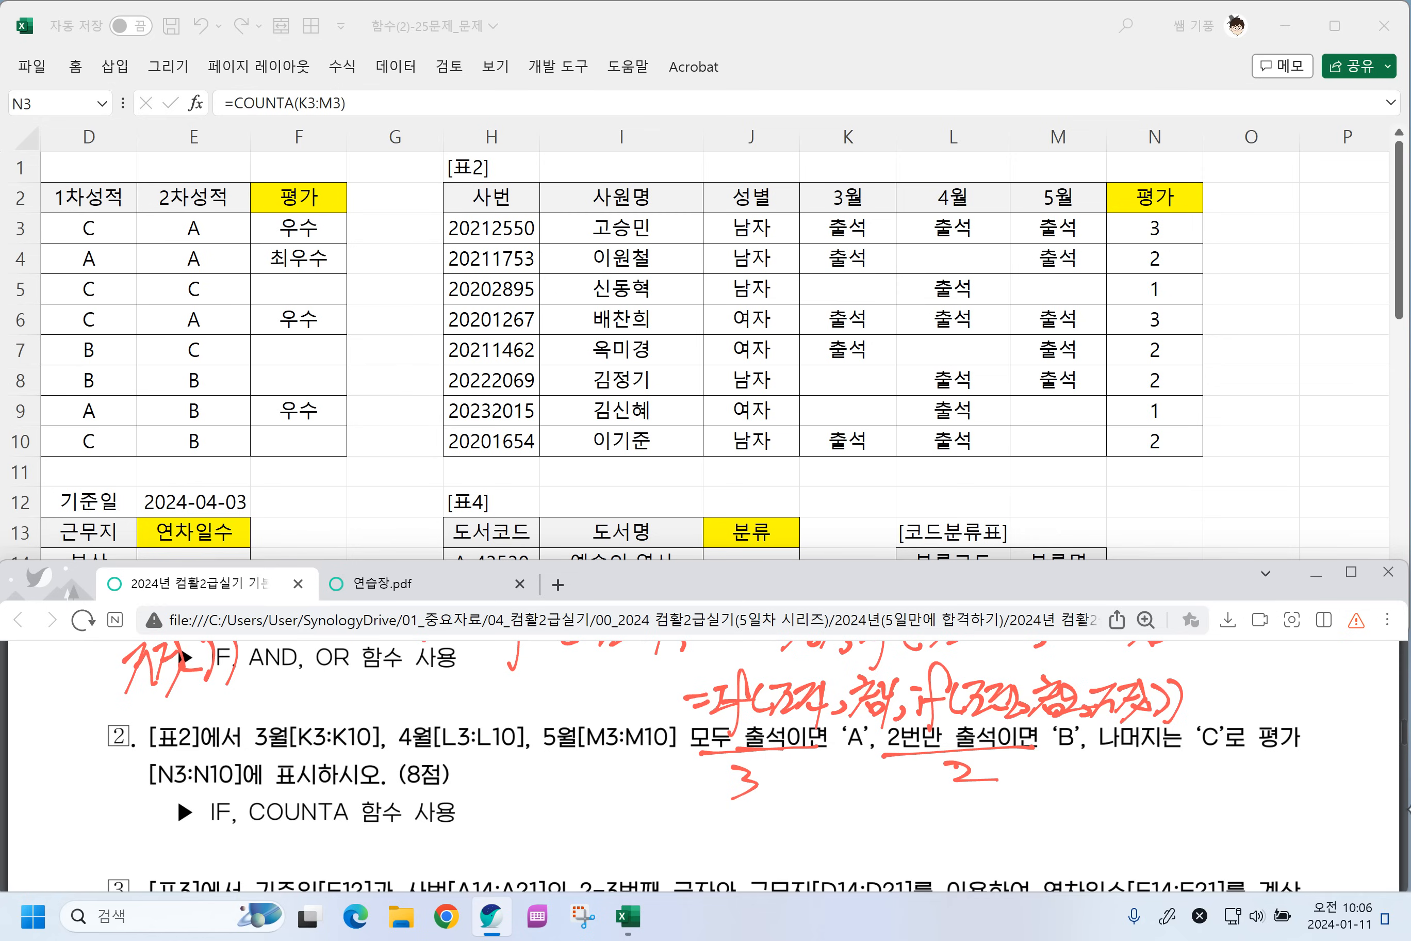
Erase the handwritten 3 and 2 and start the handwritten formula outline =if(조건1 below question 2.
click(746, 782)
click(967, 777)
drag(588, 776, 610, 773)
drag(592, 792, 613, 787)
drag(615, 774, 660, 779)
mouse_move(677, 759)
mouse_down()
mouse_move(663, 759)
mouse_move(662, 824)
mouse_up()
mouse_move(647, 780)
mouse_down()
mouse_move(702, 772)
mouse_move(715, 796)
mouse_move(751, 764)
mouse_up()
mouse_move(743, 766)
mouse_down()
mouse_move(723, 798)
mouse_move(756, 797)
mouse_up()
drag(751, 769, 786, 768)
drag(764, 784, 785, 797)
Extend the handwritten outline with 참1, if(조건2, 참2.
mouse_move(808, 753)
mouse_down()
mouse_move(791, 797)
mouse_move(852, 771)
mouse_move(822, 808)
mouse_move(859, 807)
mouse_move(915, 772)
mouse_up()
mouse_move(941, 763)
mouse_down()
mouse_move(919, 827)
mouse_move(935, 787)
mouse_up()
mouse_move(964, 763)
mouse_down()
mouse_move(951, 801)
mouse_move(1084, 760)
mouse_move(1057, 794)
mouse_up()
drag(1069, 780, 1094, 769)
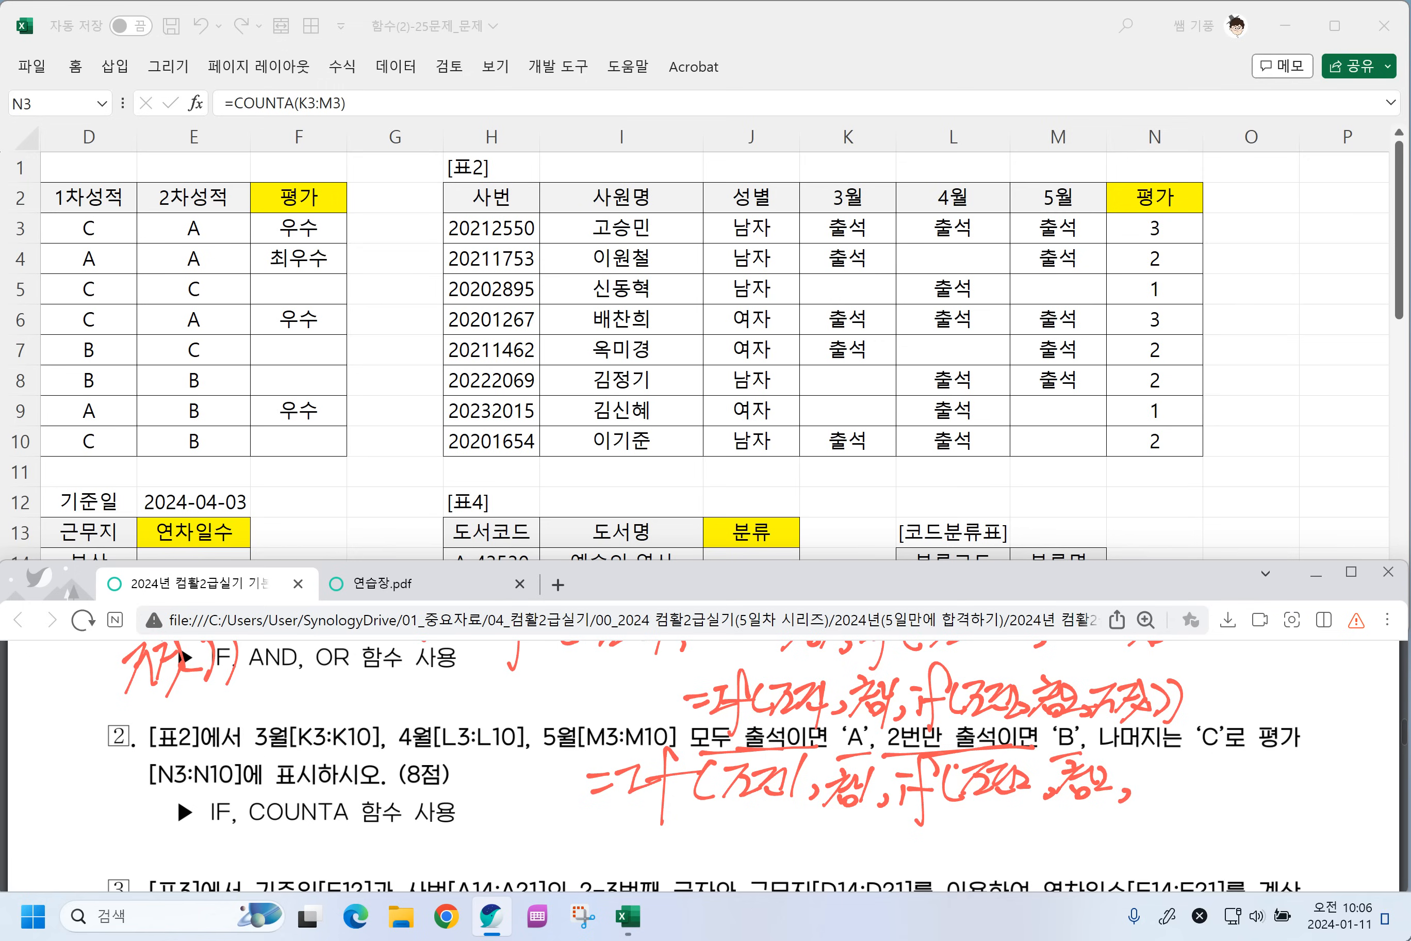
Underline 'C' in question 2 and close the handwritten outline with 거짓)).
drag(1186, 752, 1238, 745)
drag(1155, 765, 1186, 764)
mouse_move(1181, 766)
mouse_down()
mouse_move(1153, 793)
mouse_move(1183, 792)
mouse_up()
mouse_move(1188, 764)
mouse_down()
mouse_move(1201, 774)
mouse_move(1212, 762)
mouse_up()
mouse_move(1199, 765)
mouse_down()
mouse_move(1190, 788)
mouse_move(1224, 796)
mouse_up()
drag(1242, 756, 1245, 793)
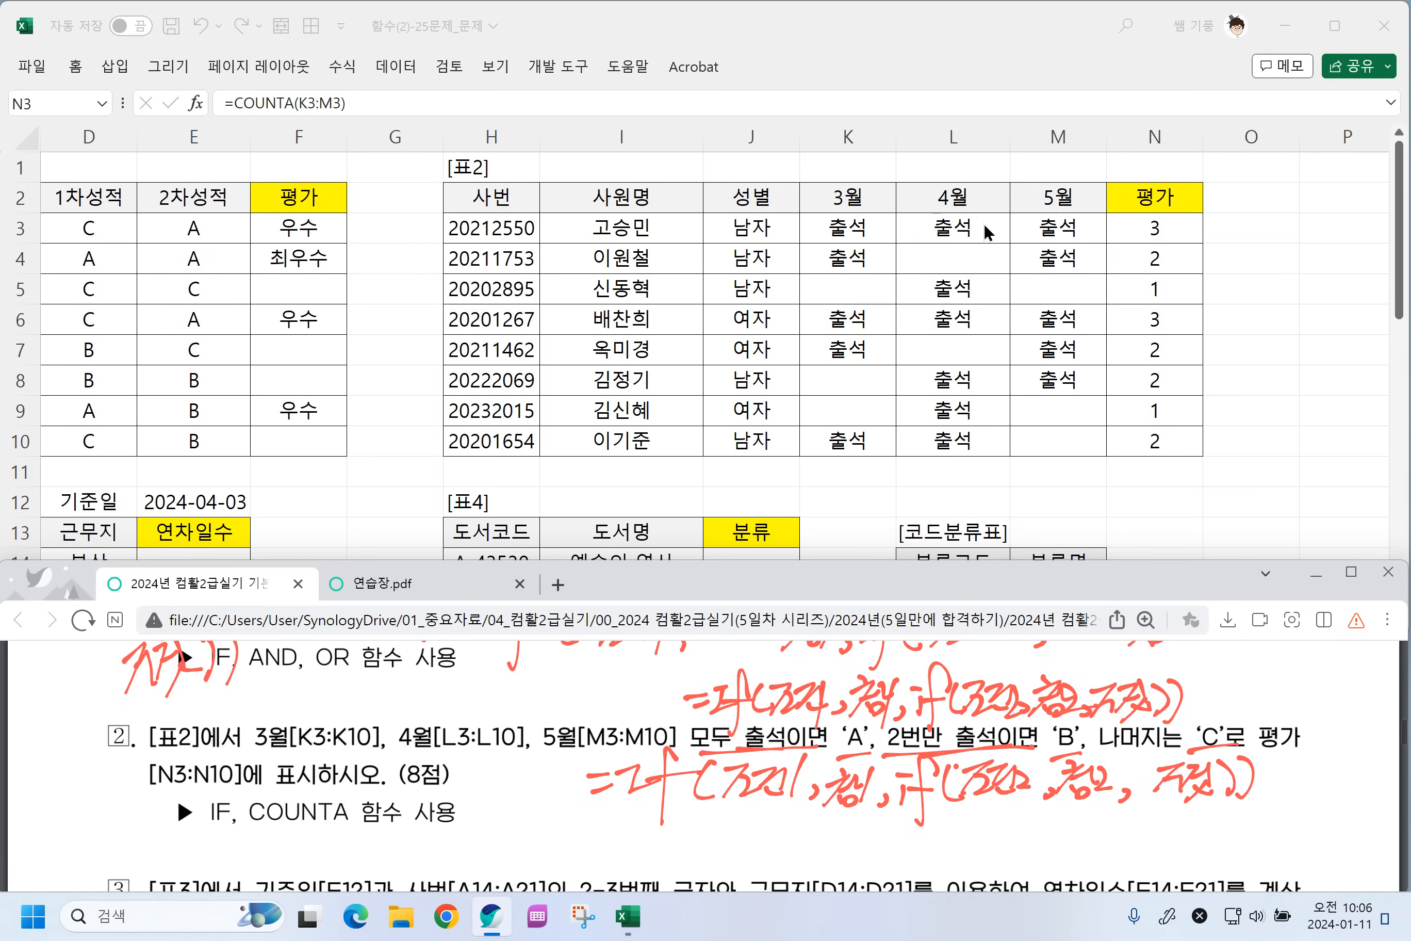
In the 계산작업4 sheet, begin wrapping the COUNTA formula in N3 with an IF: =IF(COUNTA(K3:M3)=3,"A",.
drag(1163, 234, 1157, 442)
click(1382, 594)
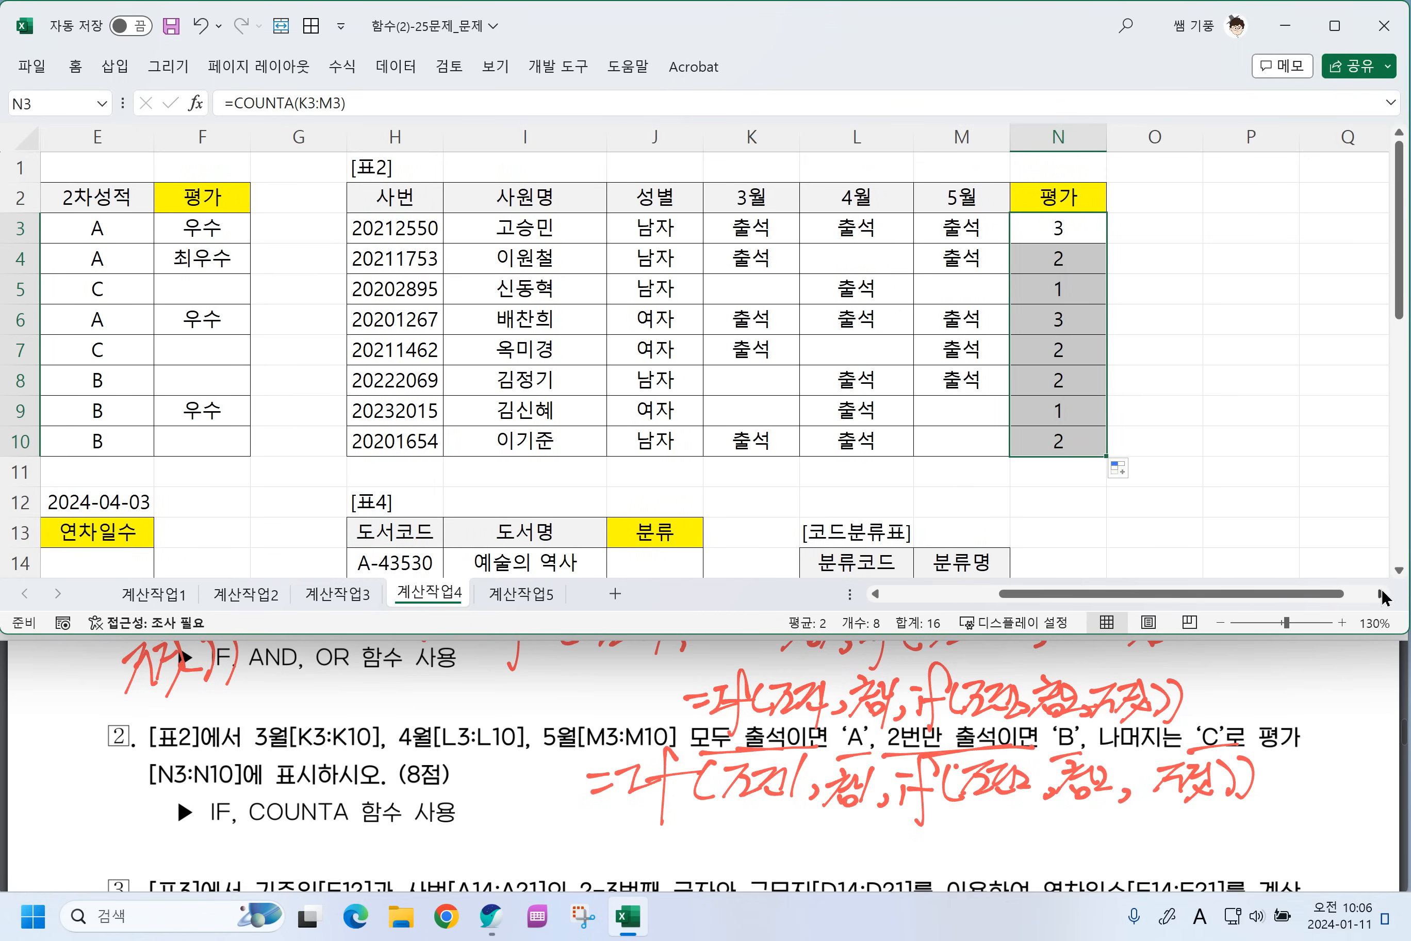
click(1381, 593)
click(905, 240)
double_click(905, 237)
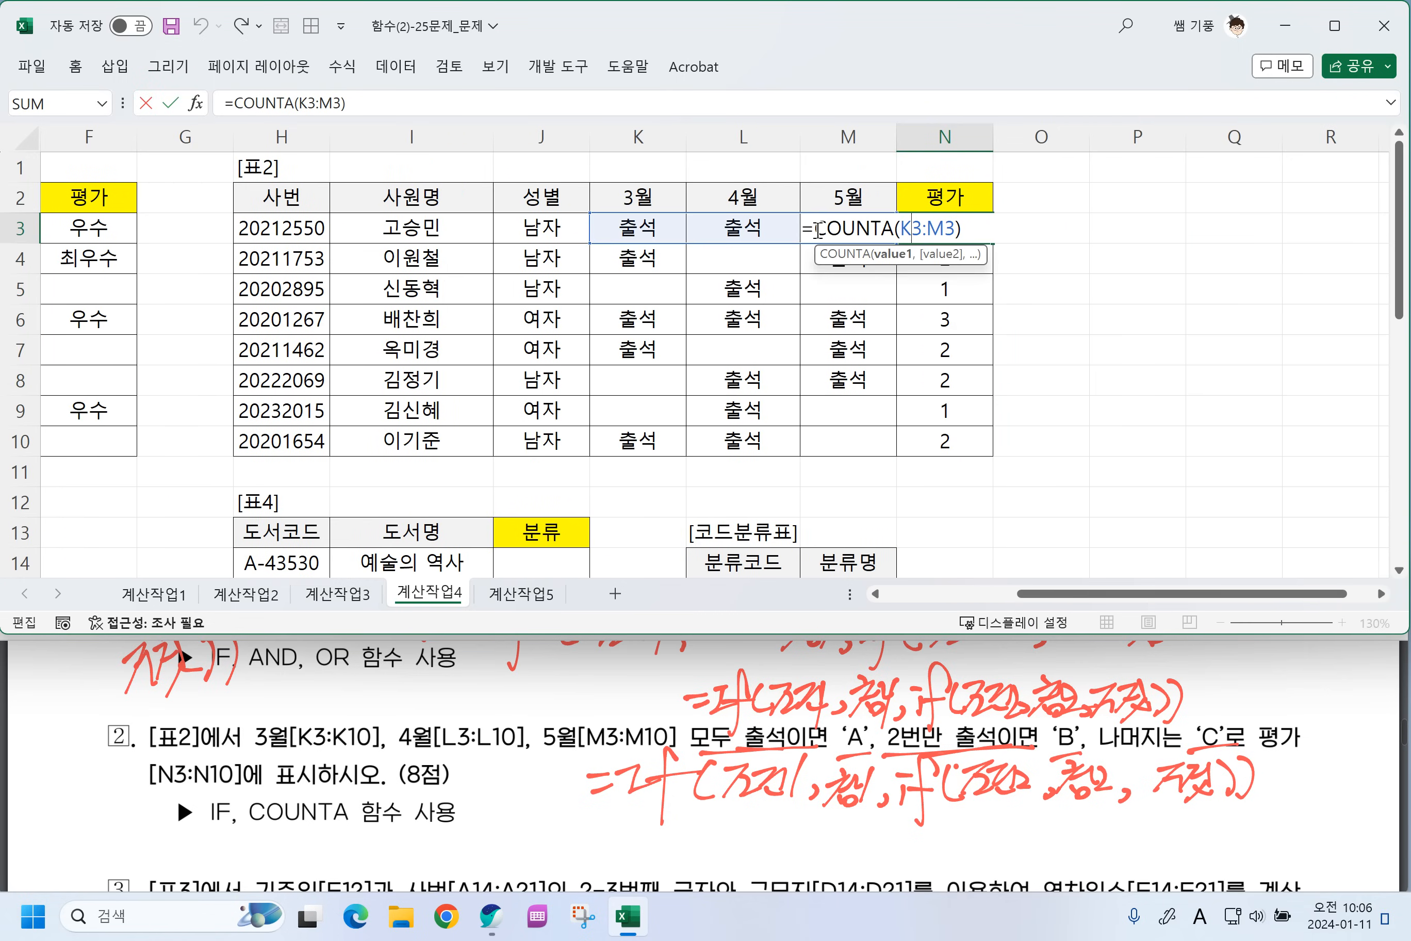
text(IF()
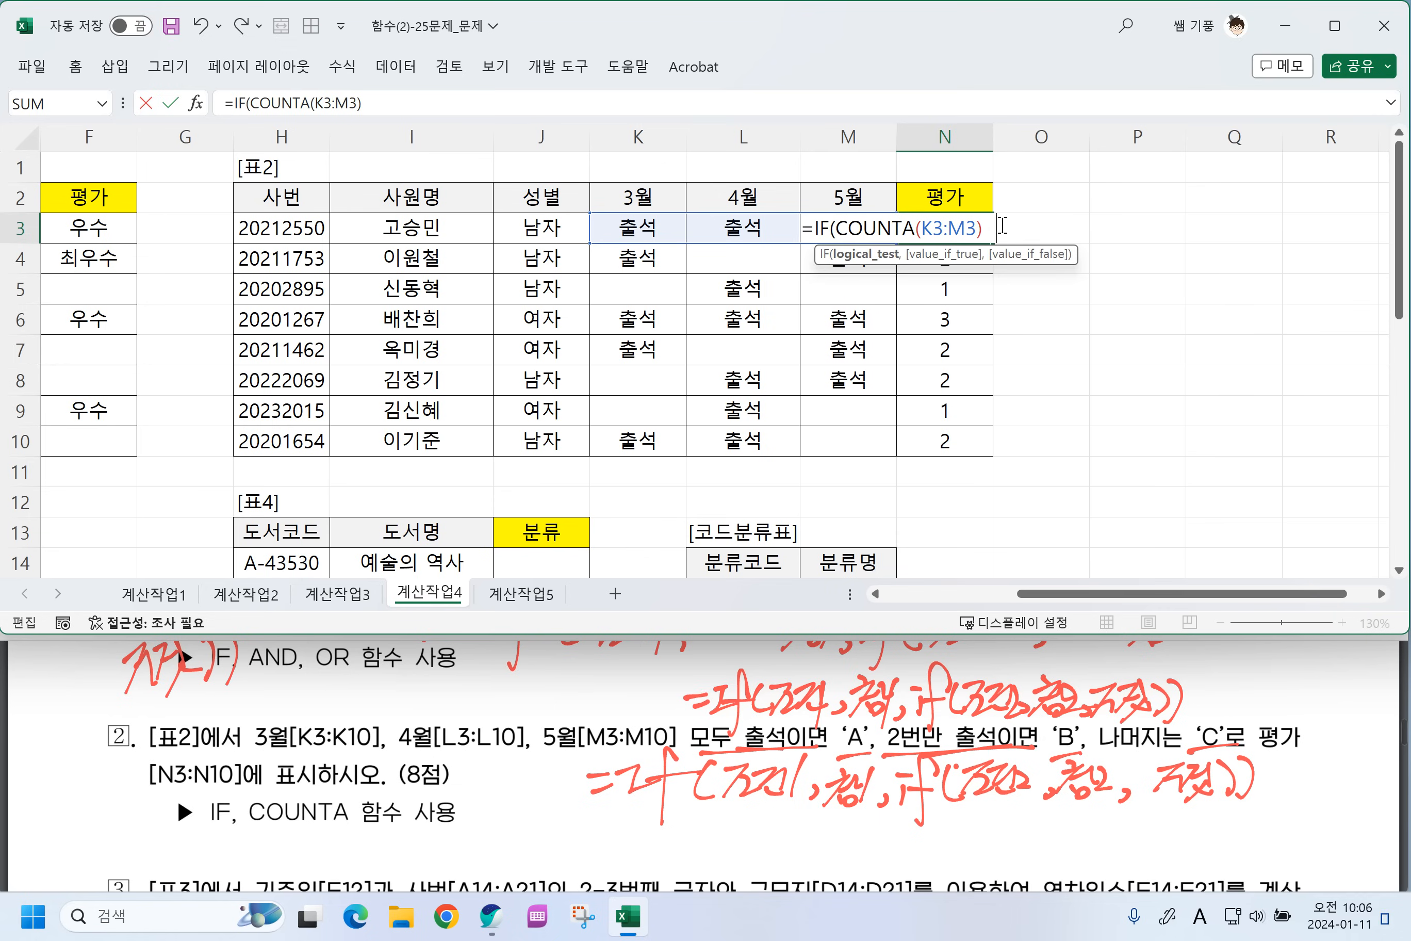
text(=3,)
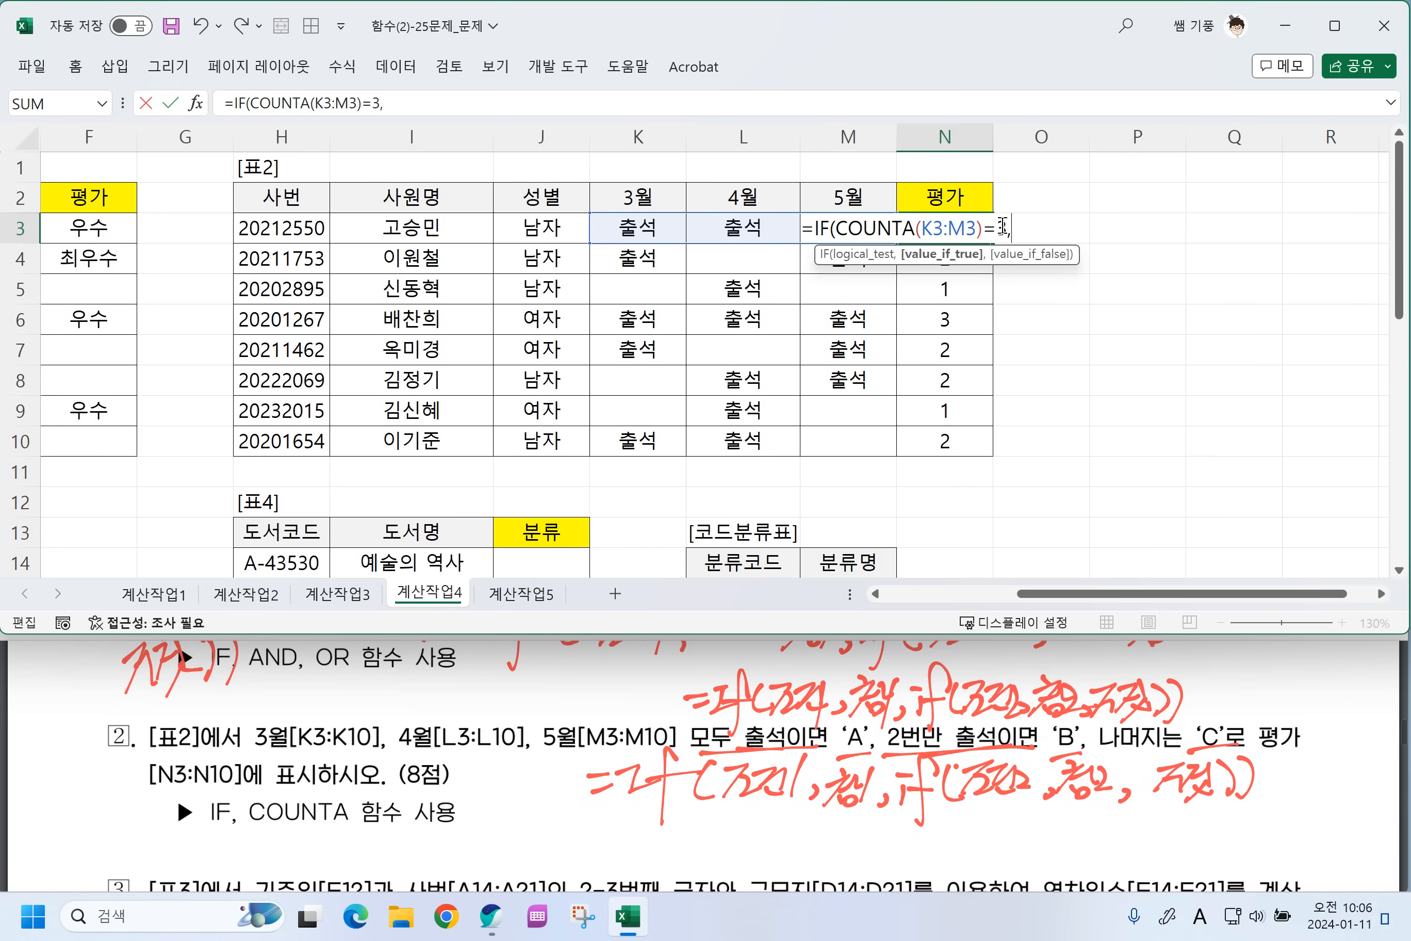
text(")
key(Hangul)
text(ㅁ)
key(BackSpace)
key(Hangul)
text(A",)
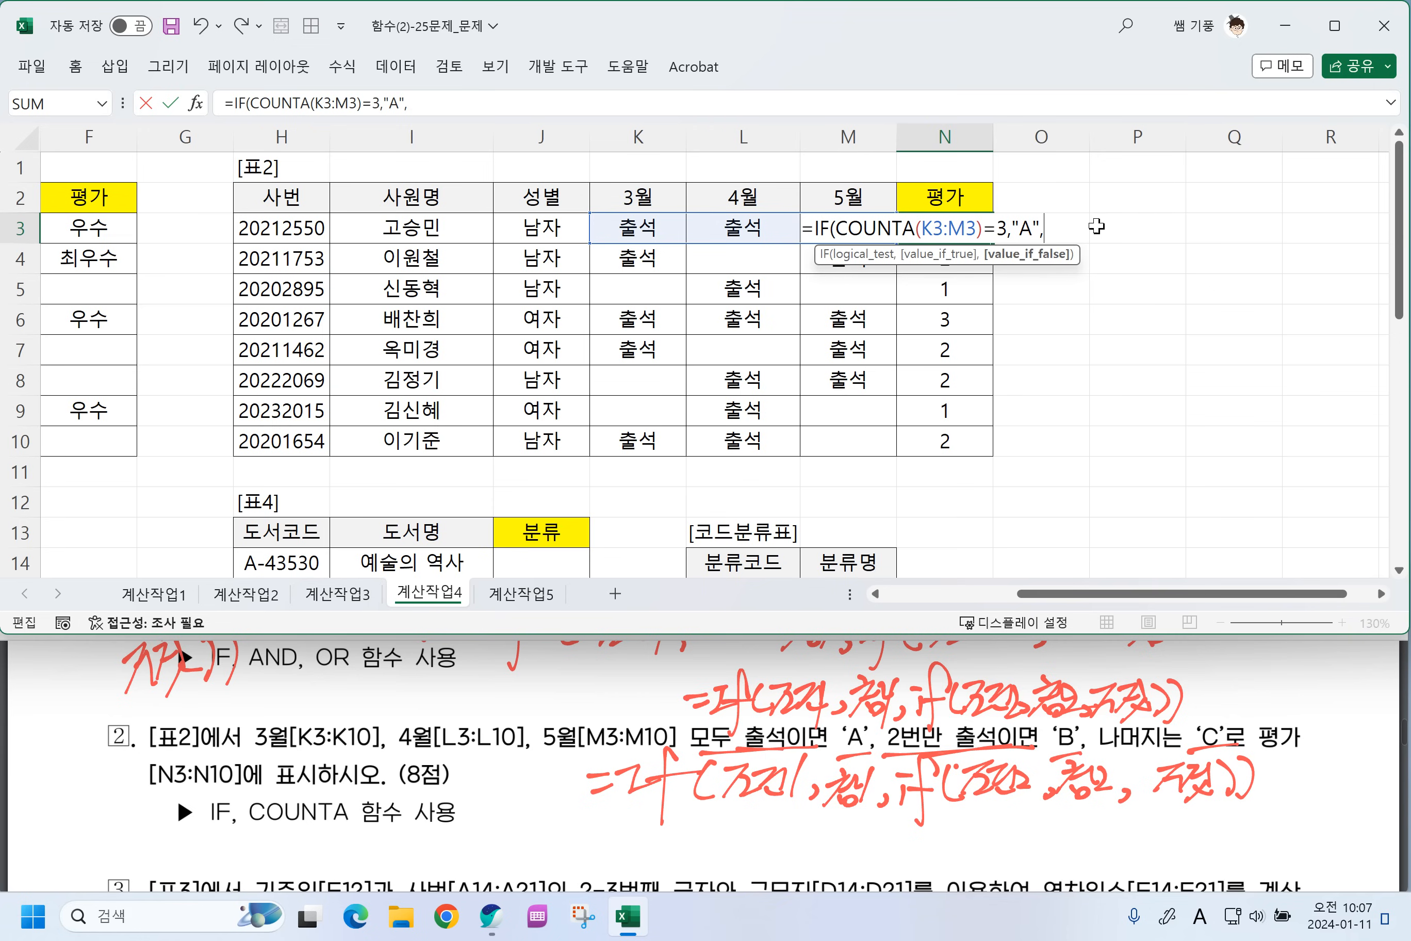
Complete the N3 formula with a copied nested condition, IF(COUNTA(K3:M3)=2,"B","C")), and enter it.
drag(979, 230, 818, 233)
key(ctrl+c)
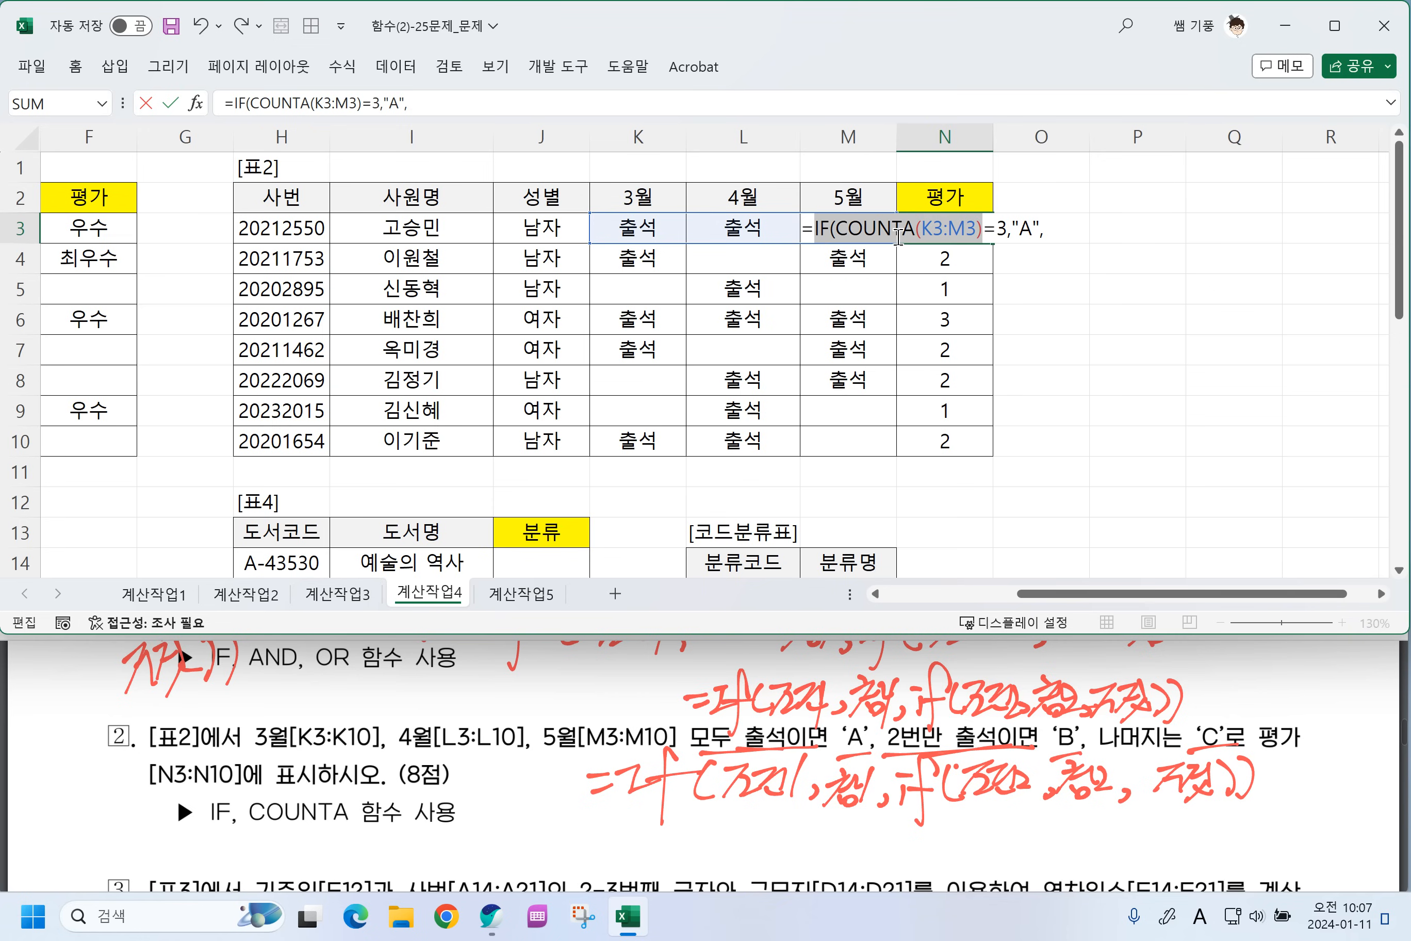
click(1047, 231)
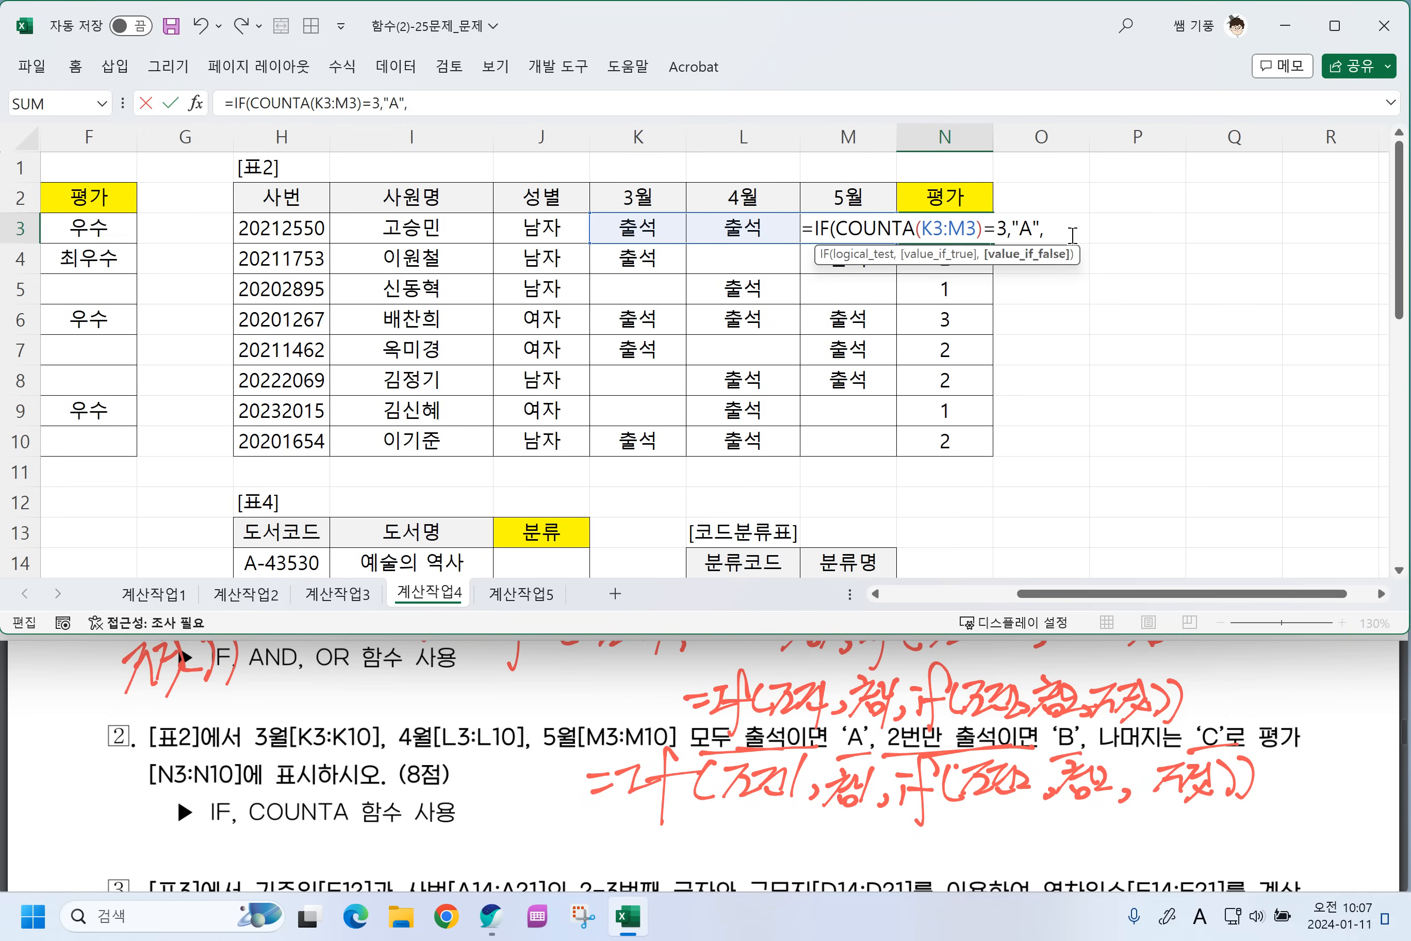
key(ctrl+v)
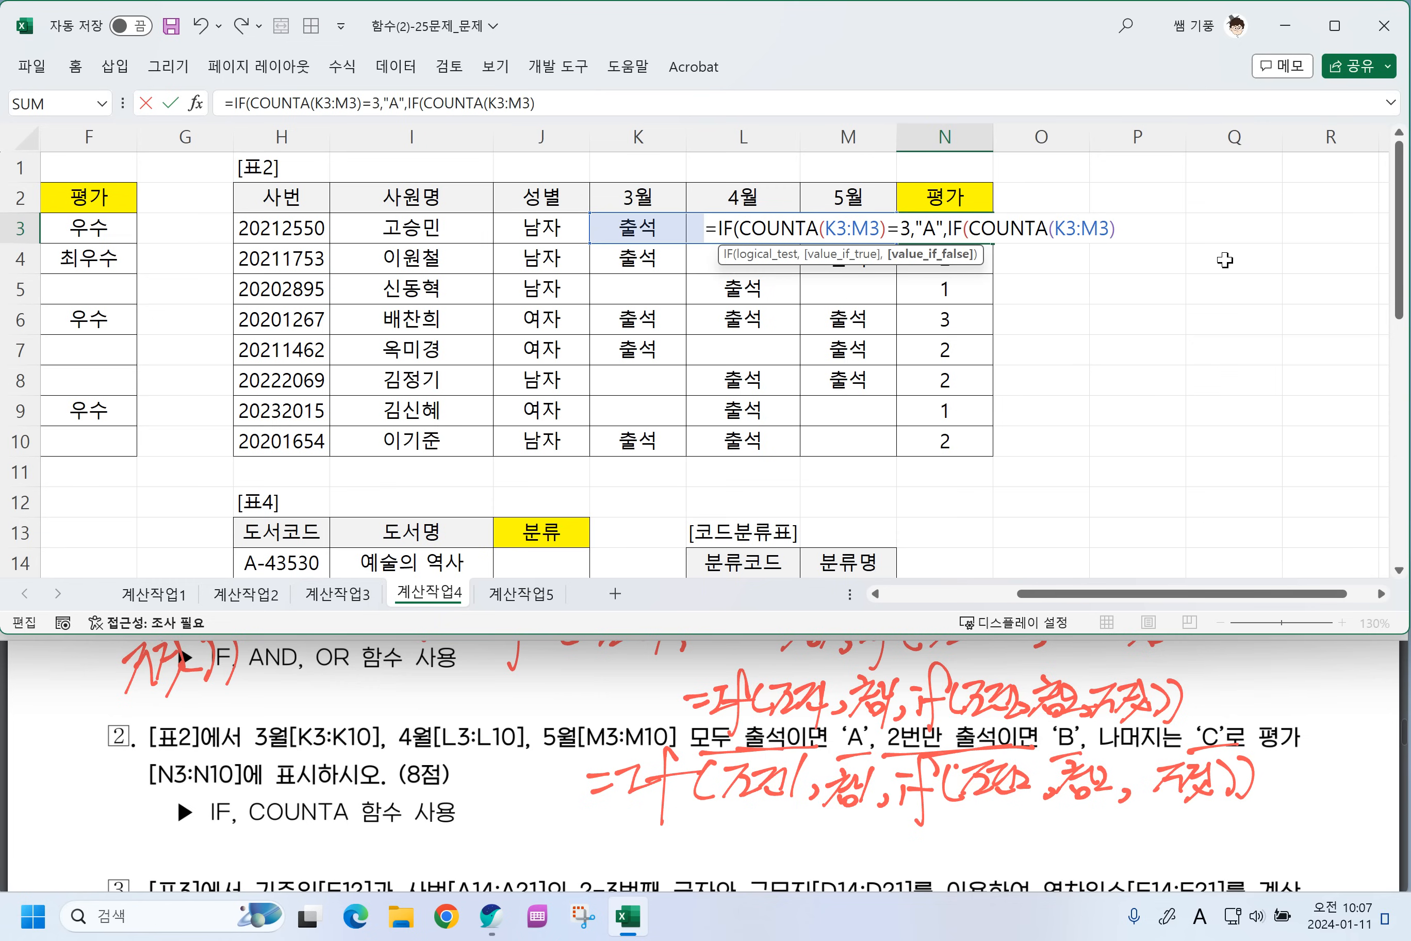
text(=)
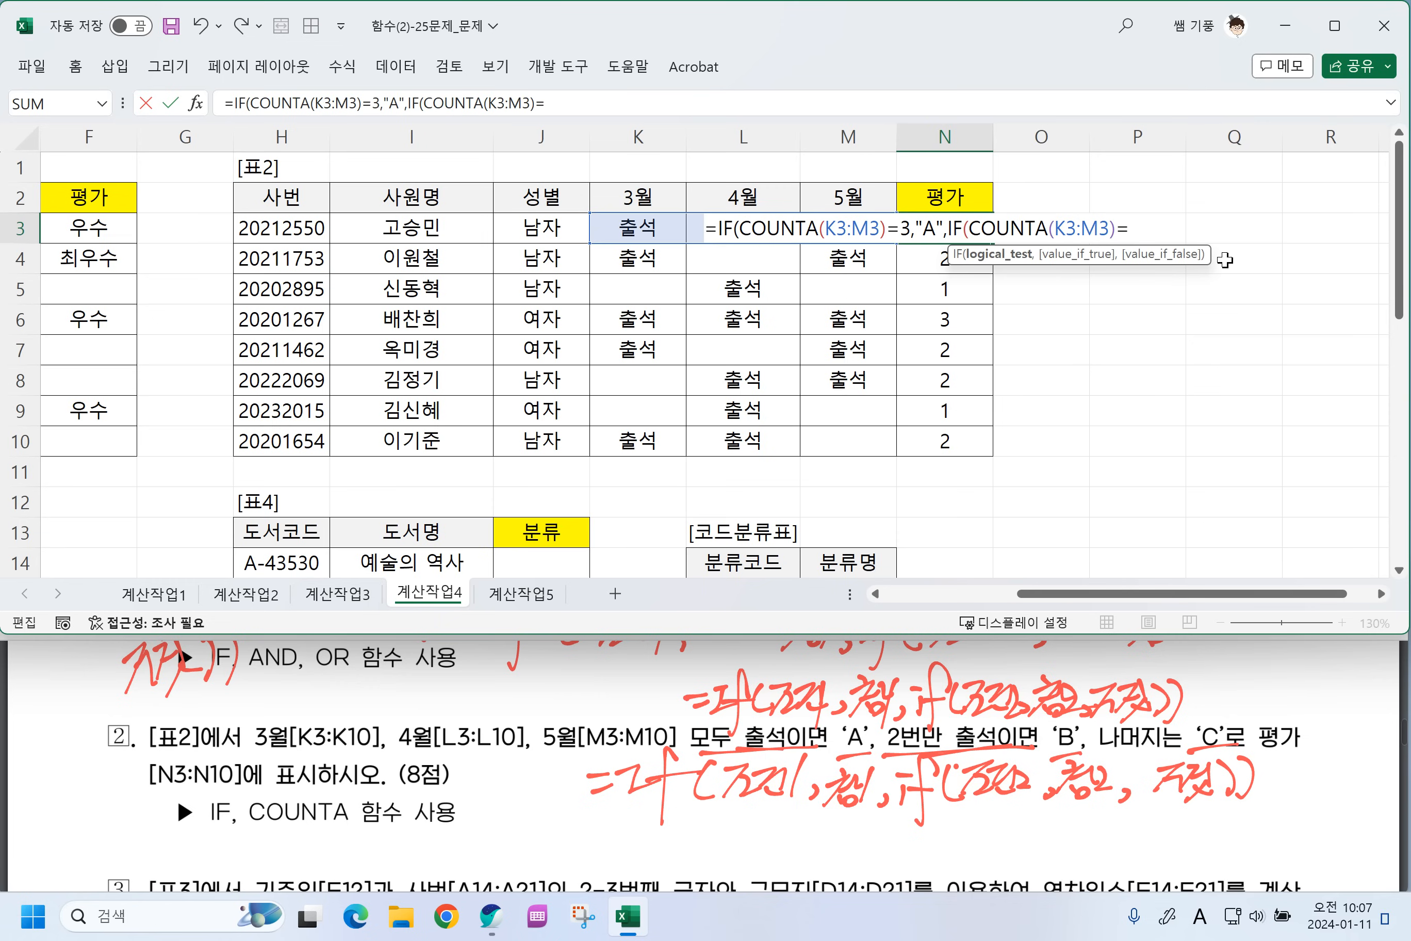
text(2,)
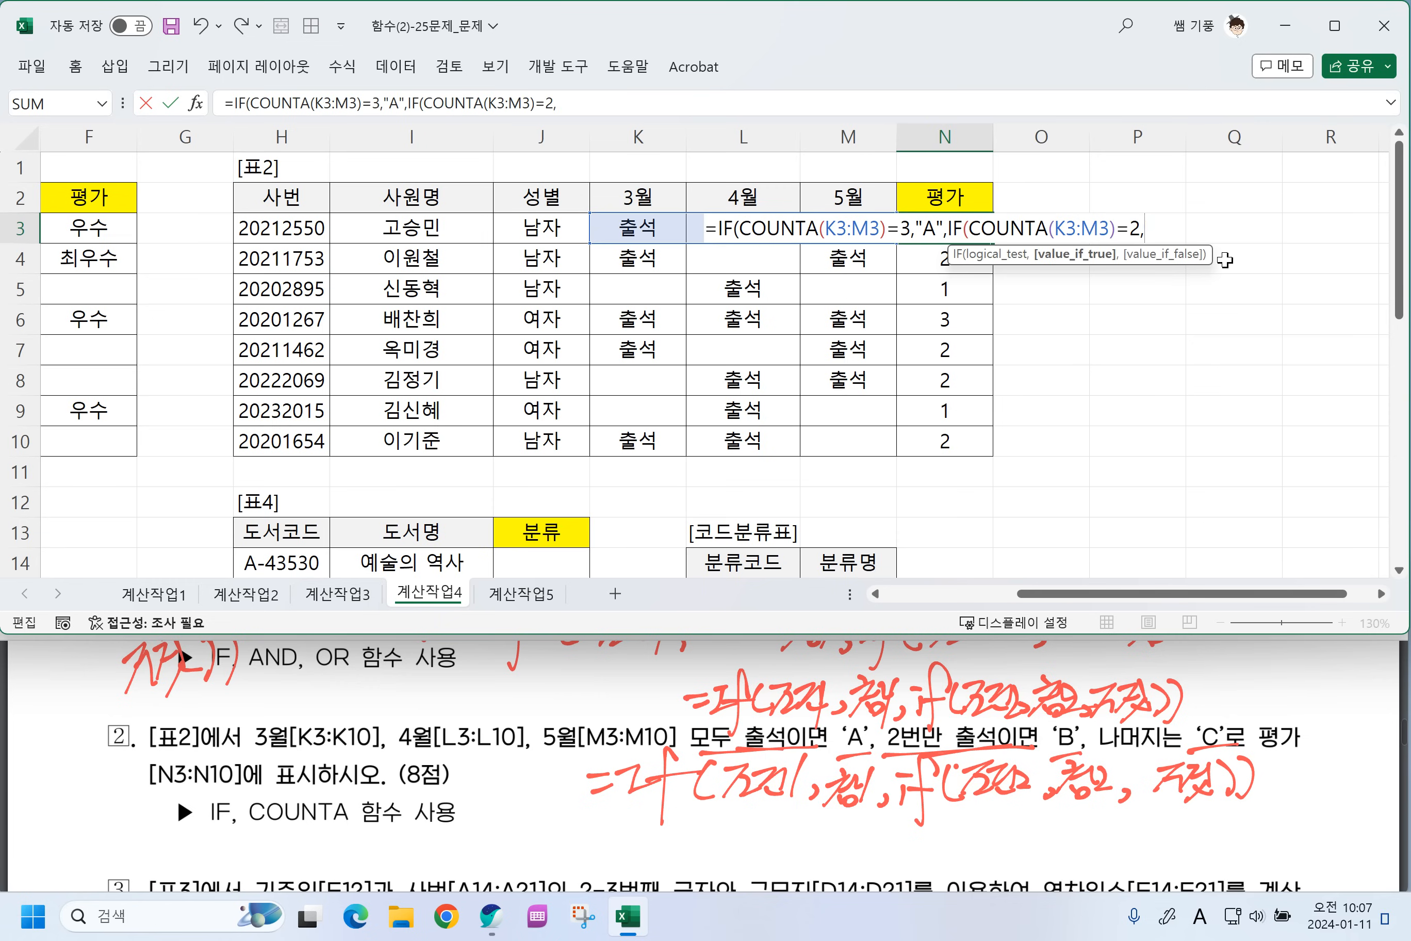
text("B",")
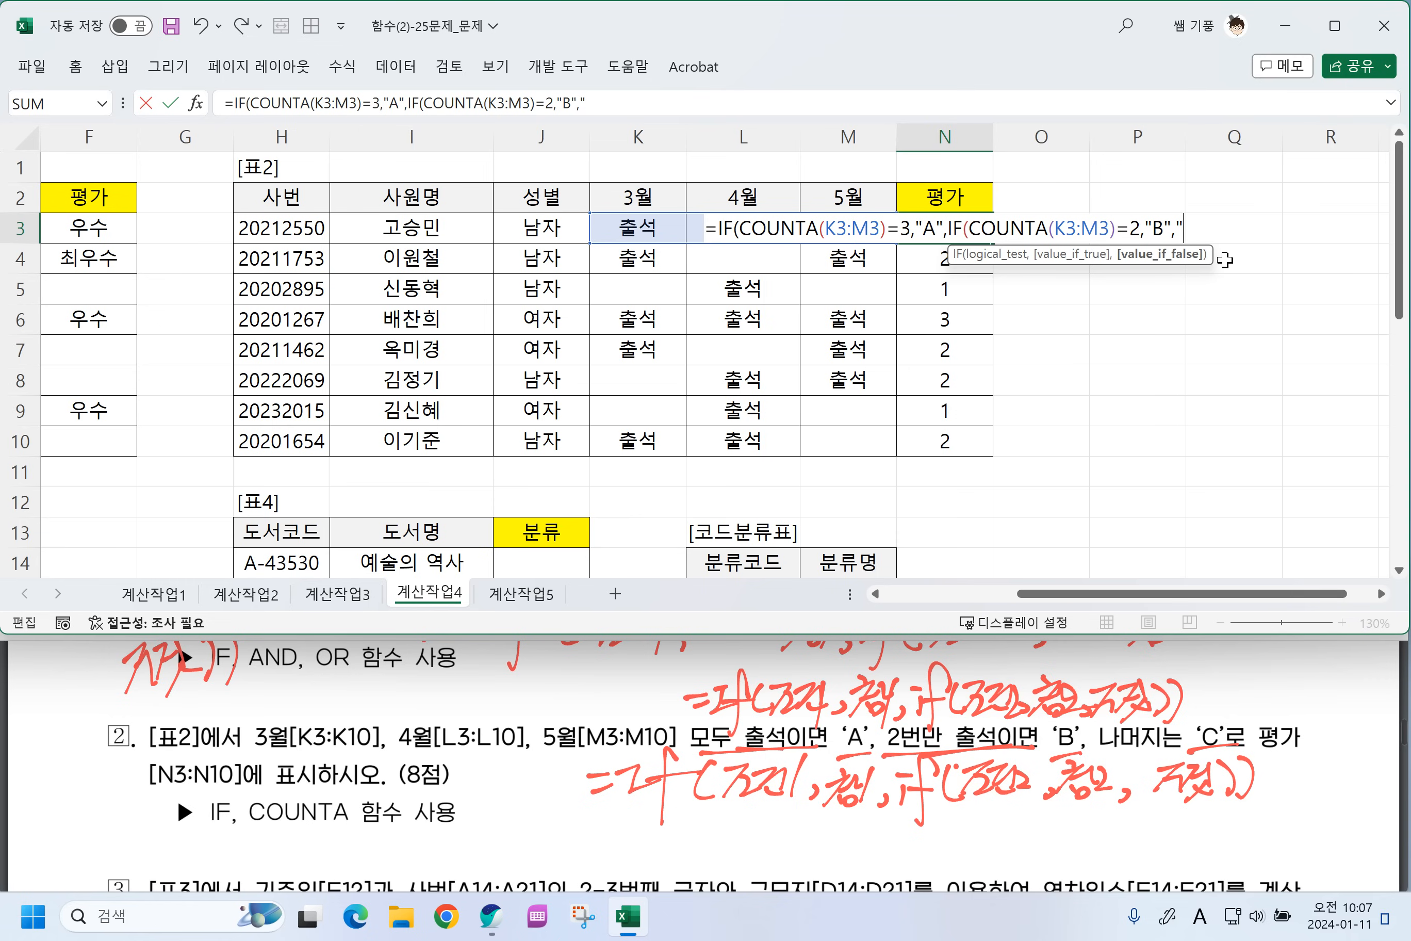
text(C")))
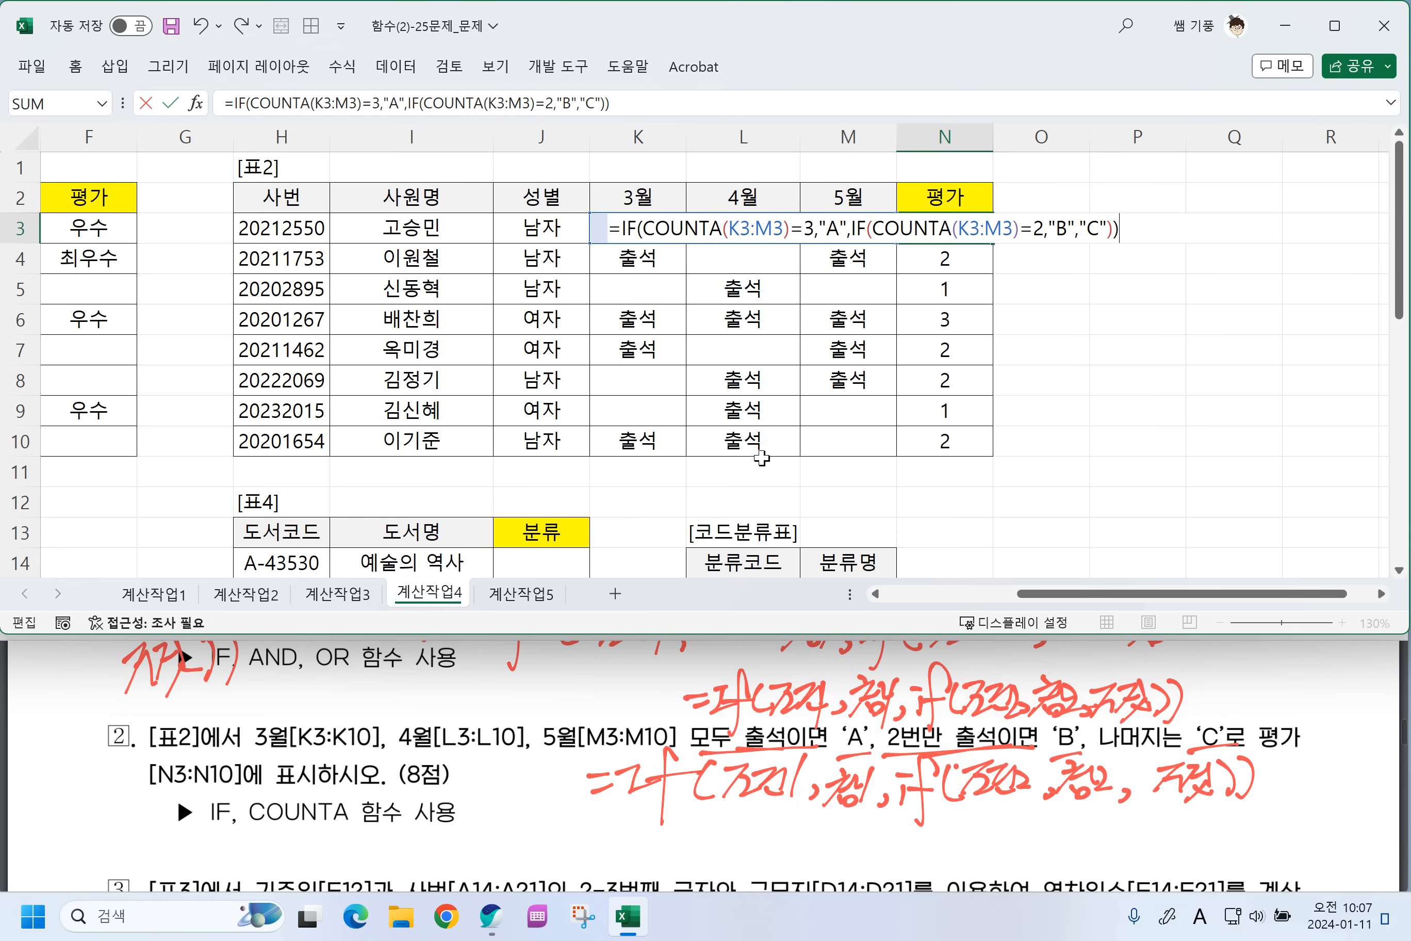
key(Return)
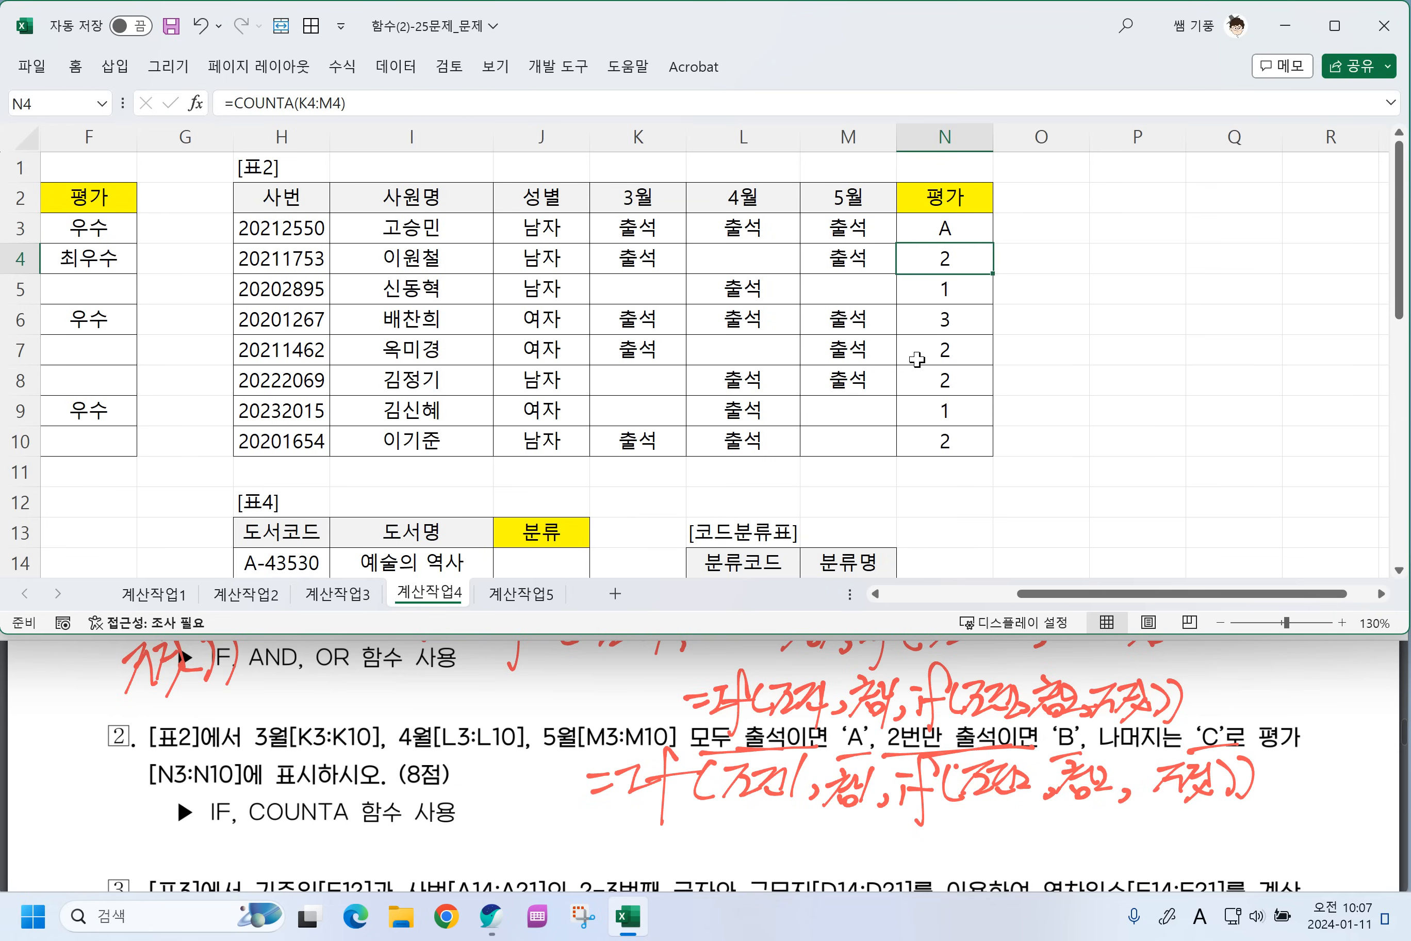
Fill the N3 grading formula down through N10 in Table 2.
click(966, 234)
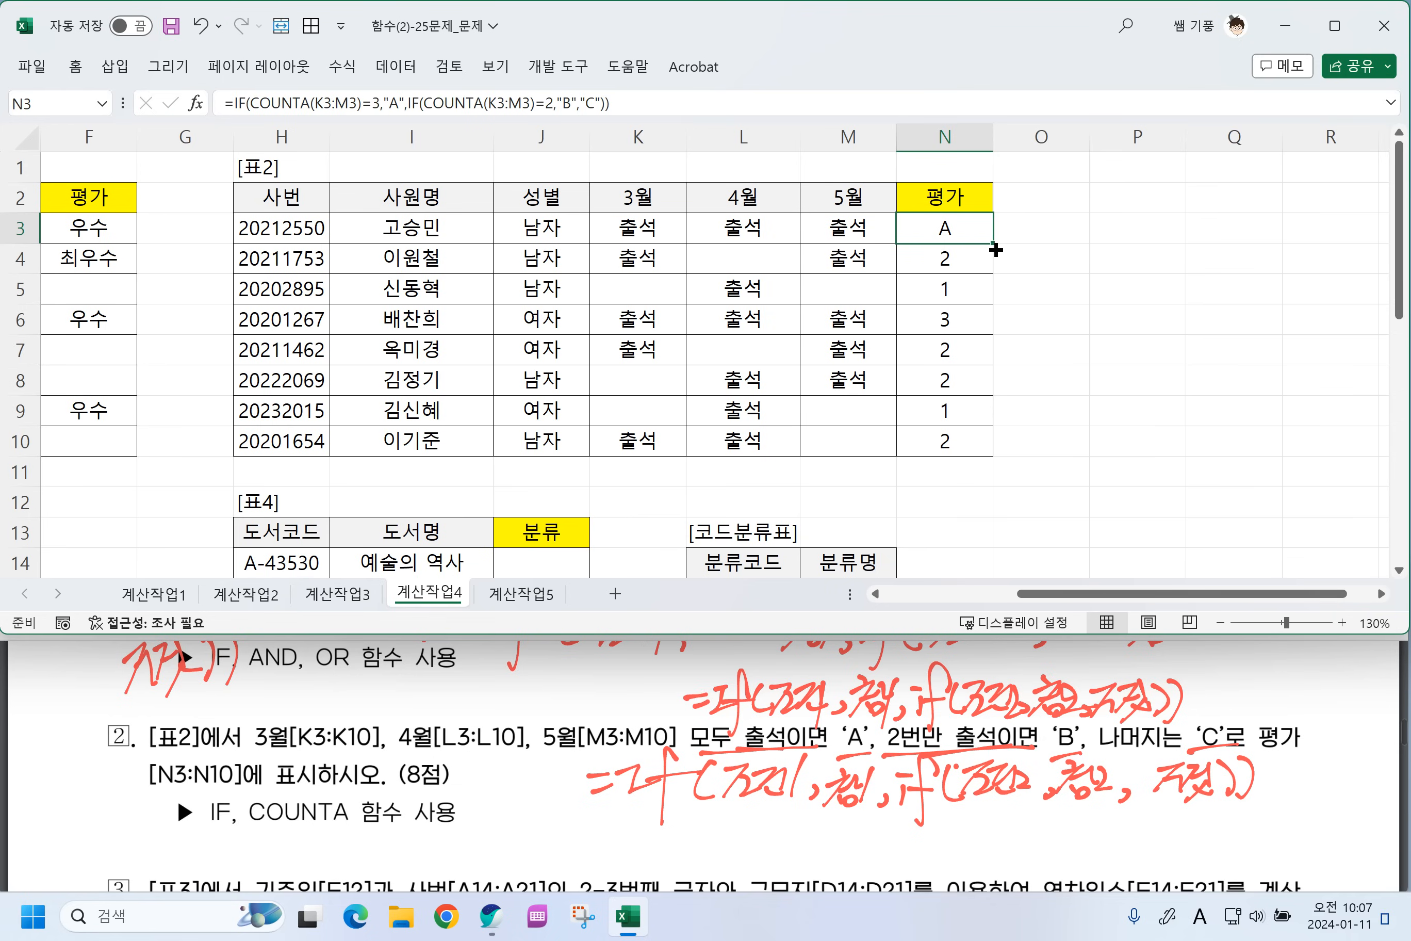
drag(994, 243, 969, 448)
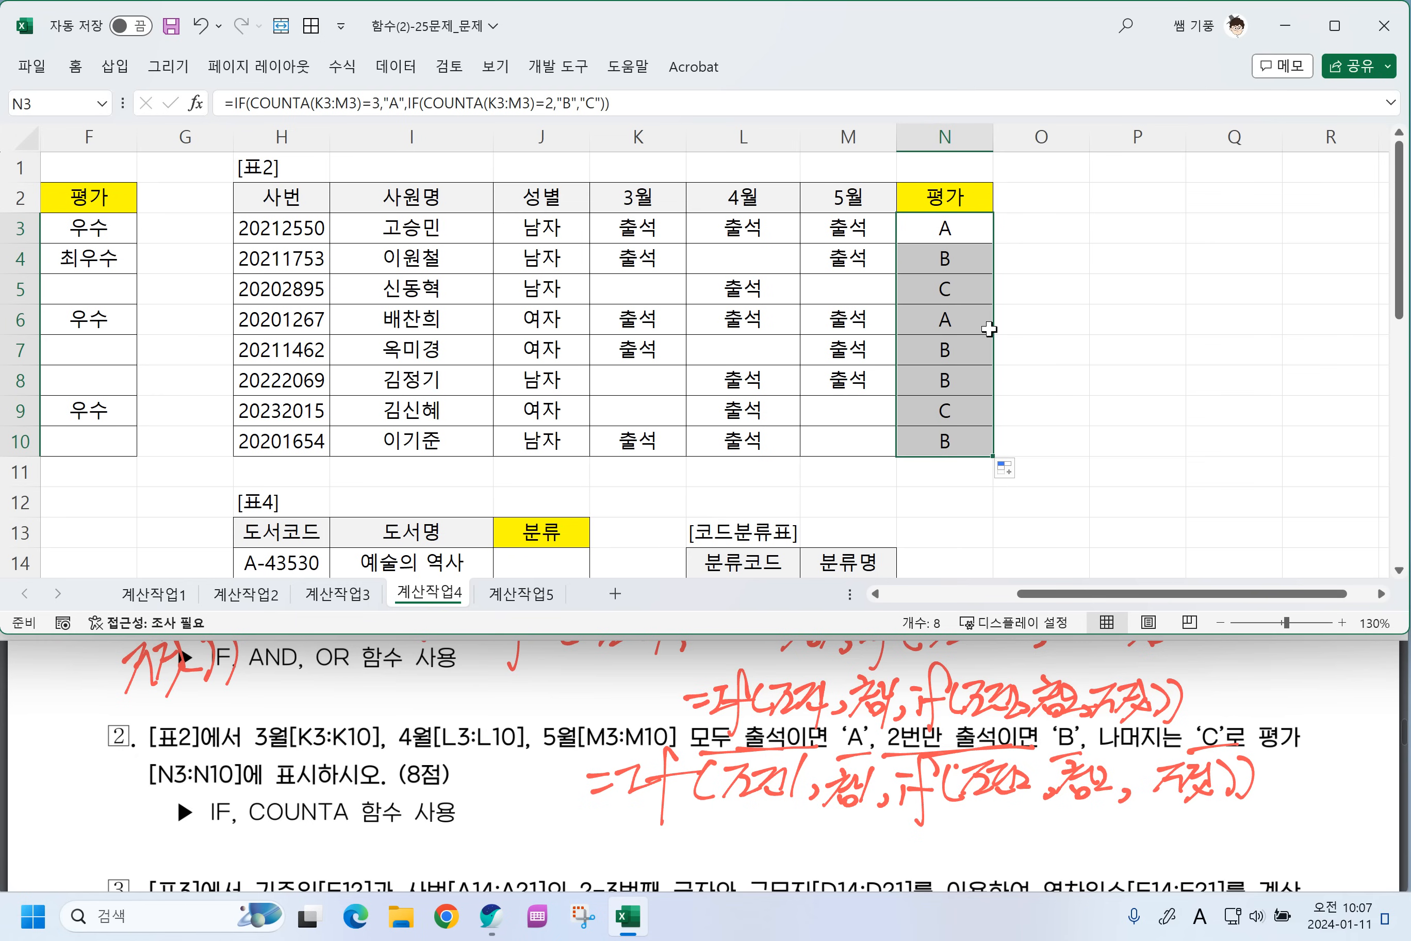
click(987, 415)
Bring up Table 3 and question 3, and underline the 연차일수 calculation and the 근무지 rule in the PDF.
drag(1086, 600, 898, 593)
scroll(487, 414, down, 2)
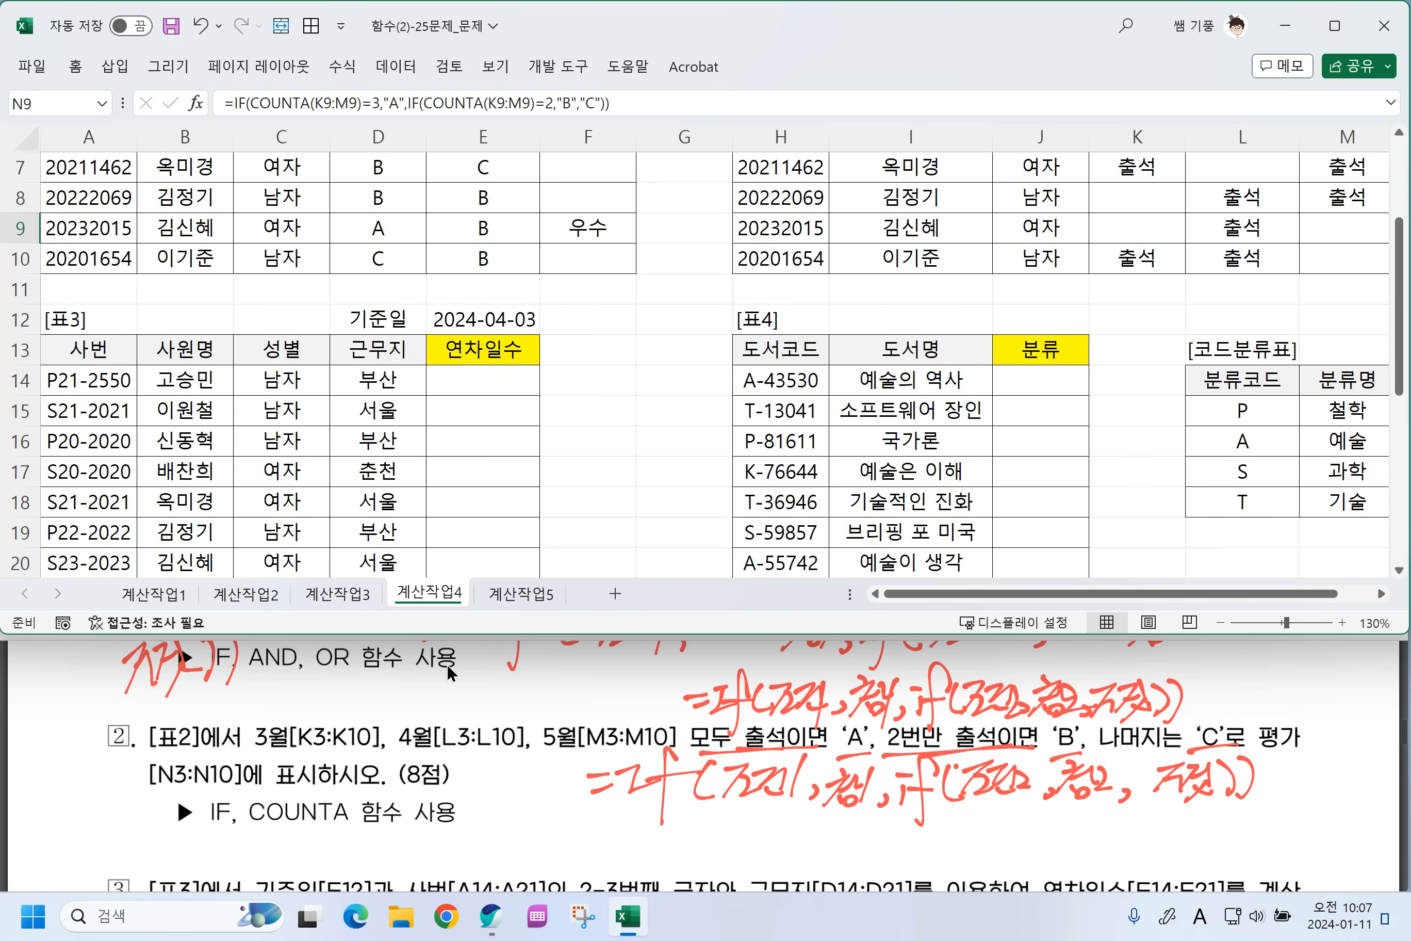
click(478, 780)
scroll(474, 780, down, 2)
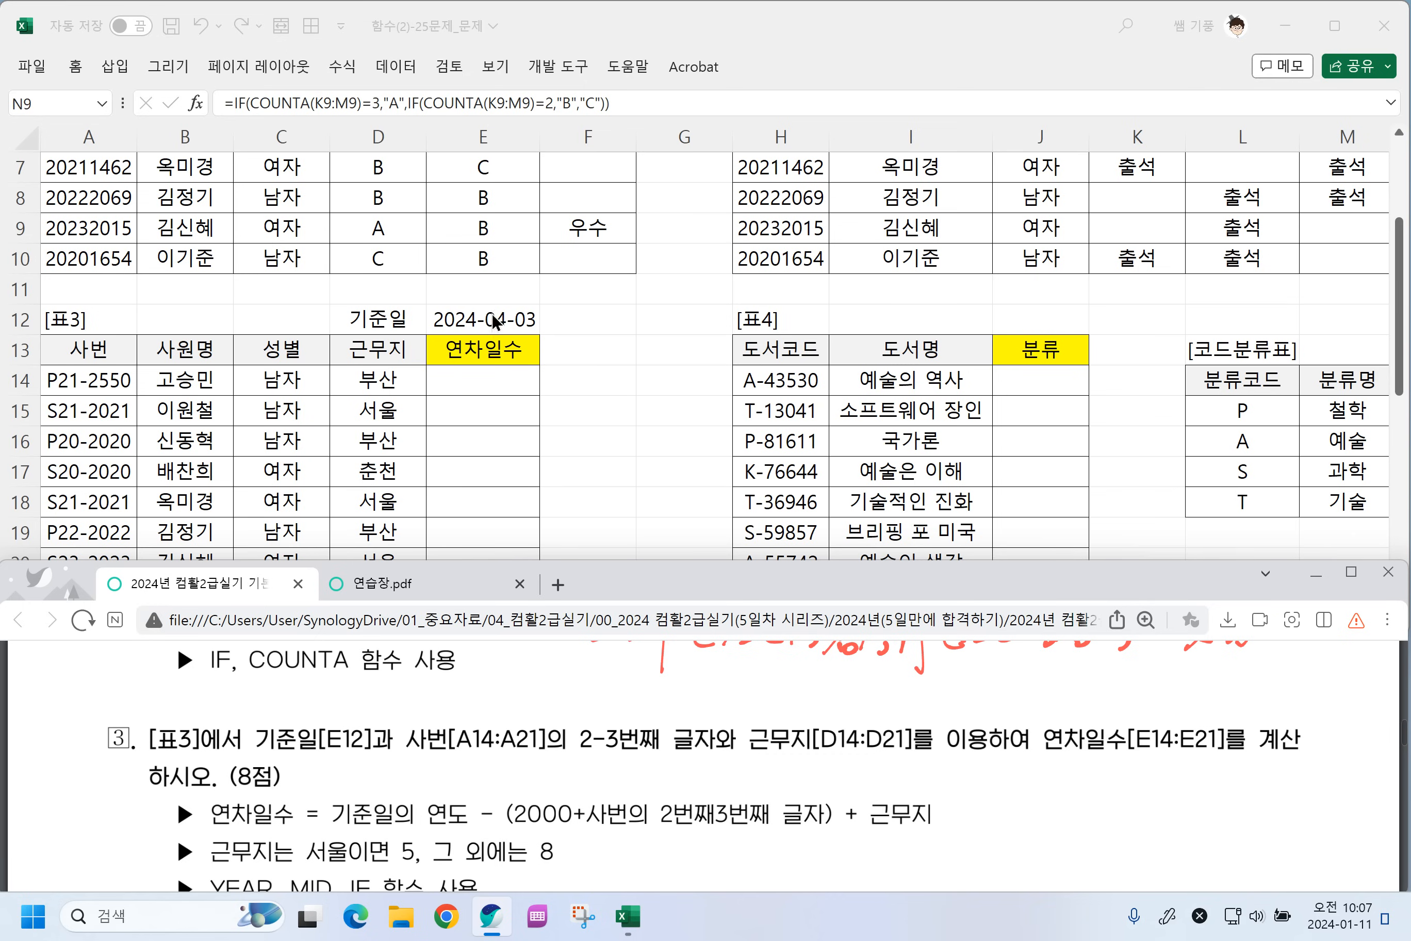
click(478, 319)
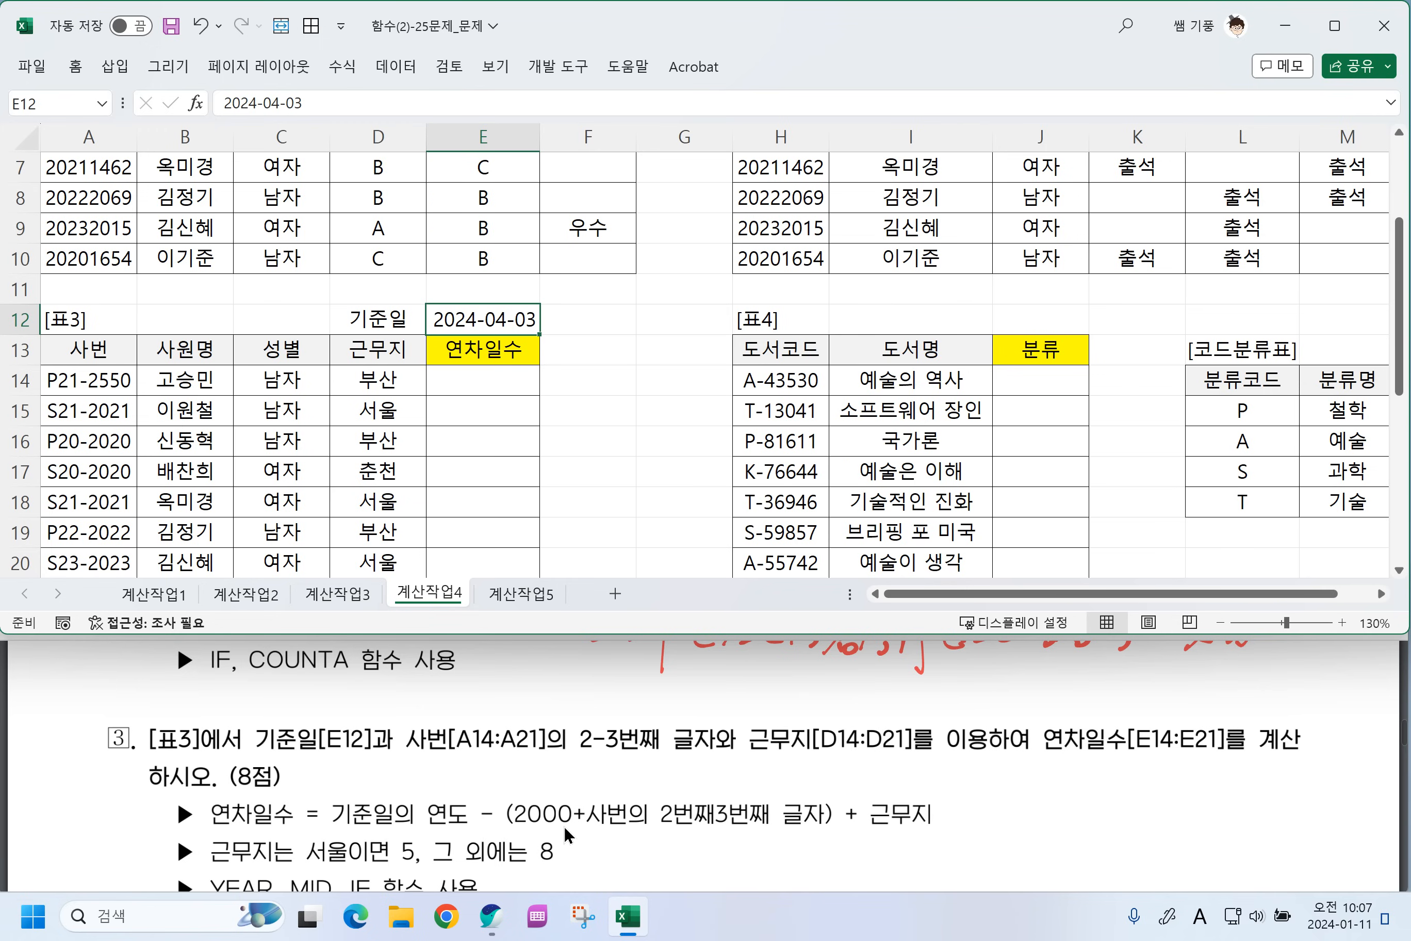
scroll(506, 817, down, 1)
scroll(502, 833, down, 1)
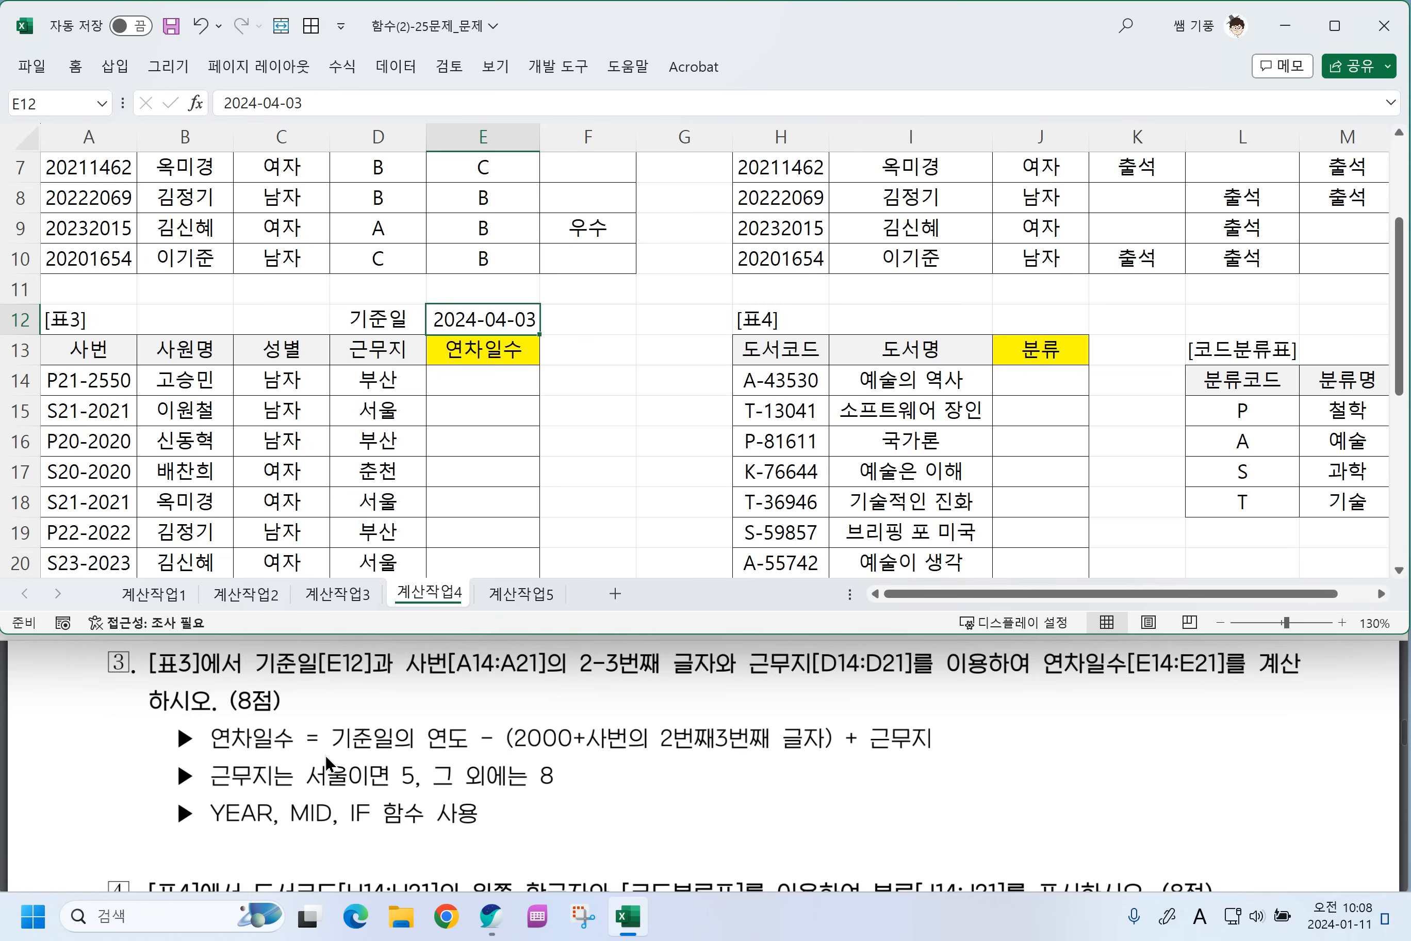
drag(324, 754, 965, 756)
drag(212, 790, 554, 782)
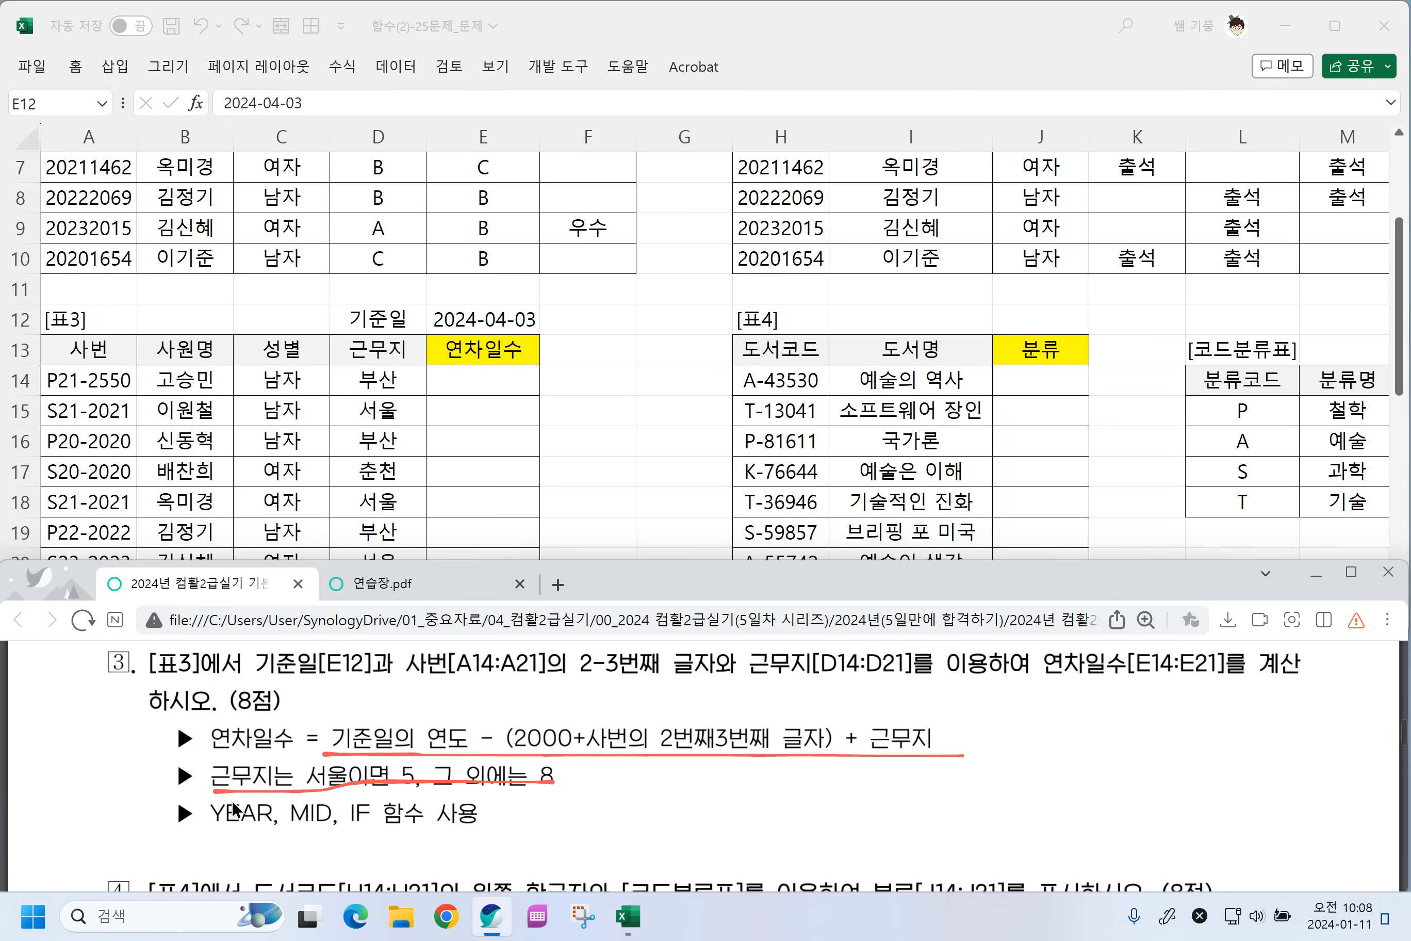
Handwrite the syntax notes =year(날짜) → and =month(날짜) → beside the question 3 hints.
drag(654, 780, 674, 777)
mouse_move(655, 793)
mouse_down()
mouse_move(710, 767)
mouse_move(653, 827)
mouse_up()
mouse_move(709, 790)
mouse_down()
mouse_move(783, 783)
mouse_move(812, 764)
mouse_move(859, 798)
mouse_move(877, 781)
mouse_move(920, 782)
mouse_up()
drag(909, 774, 910, 793)
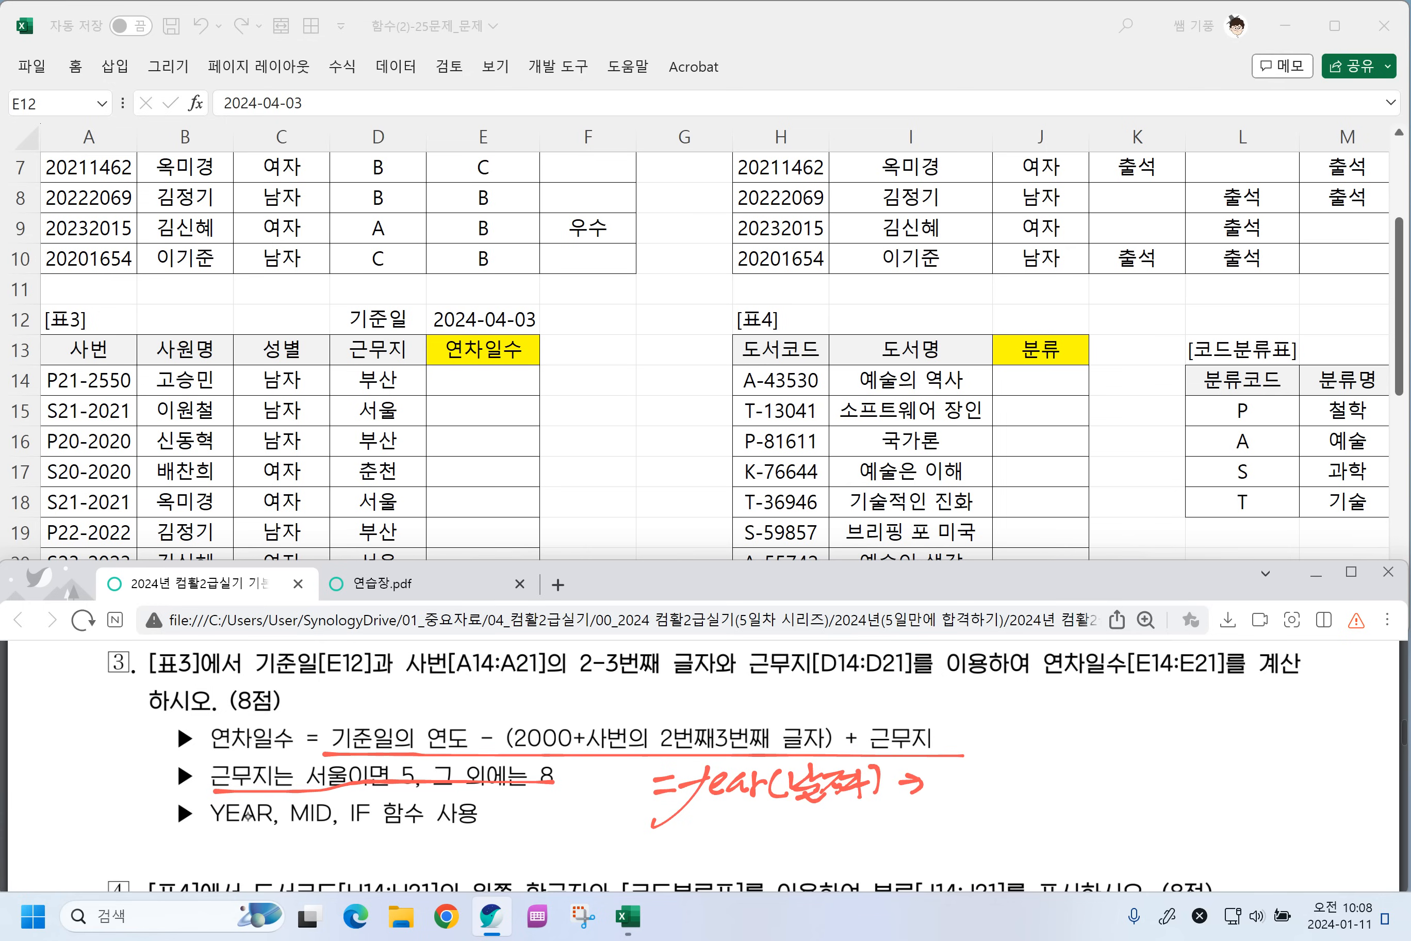
mouse_move(677, 828)
mouse_down()
mouse_move(778, 814)
mouse_move(783, 838)
mouse_move(843, 803)
mouse_move(843, 840)
mouse_move(935, 818)
mouse_up()
Handwrite the syntax note =day(날짜) beneath the month note.
drag(652, 862, 676, 858)
drag(658, 876, 736, 878)
mouse_move(737, 865)
mouse_down()
mouse_move(769, 861)
mouse_move(745, 892)
mouse_move(780, 874)
mouse_up()
drag(797, 843, 820, 858)
drag(795, 862, 817, 878)
drag(811, 853, 837, 872)
drag(829, 853, 850, 870)
mouse_move(853, 849)
mouse_down()
mouse_move(849, 879)
mouse_move(865, 863)
mouse_up()
drag(863, 841, 872, 875)
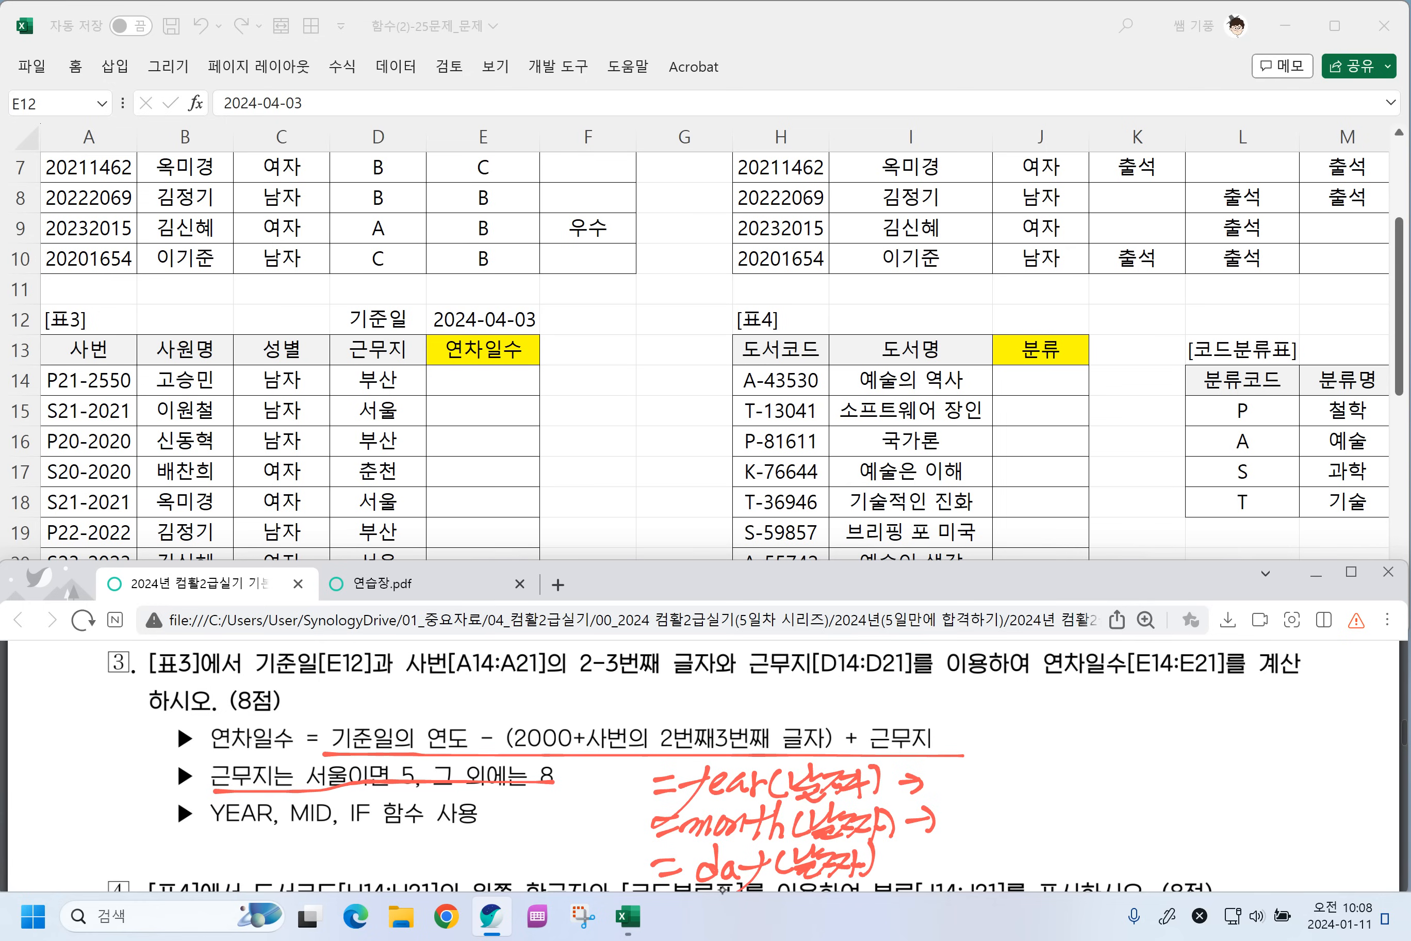
Handwrite the MID syntax note below the function hint of question 3, with 문자, 시작위치 and a third argument.
drag(175, 856, 198, 849)
drag(179, 872, 199, 865)
mouse_move(202, 872)
mouse_down()
mouse_move(217, 855)
mouse_move(238, 875)
mouse_move(255, 855)
mouse_up()
mouse_move(259, 830)
mouse_down()
mouse_move(274, 872)
mouse_move(277, 857)
mouse_up()
mouse_move(286, 838)
mouse_down()
mouse_move(294, 875)
mouse_move(317, 856)
mouse_up()
mouse_move(297, 852)
mouse_down()
mouse_move(313, 866)
mouse_move(322, 852)
mouse_up()
drag(297, 866, 315, 880)
mouse_move(322, 859)
mouse_down()
mouse_move(343, 856)
mouse_move(336, 878)
mouse_up()
drag(342, 858, 352, 854)
mouse_move(372, 859)
mouse_down()
mouse_move(361, 872)
mouse_move(403, 852)
mouse_up()
mouse_move(398, 838)
mouse_down()
mouse_move(409, 869)
mouse_move(425, 834)
mouse_up()
drag(409, 856, 452, 856)
drag(434, 862, 456, 870)
drag(460, 835, 483, 871)
drag(496, 863, 490, 875)
mouse_move(505, 831)
mouse_down()
mouse_move(503, 876)
mouse_move(505, 859)
mouse_up()
drag(507, 858, 533, 875)
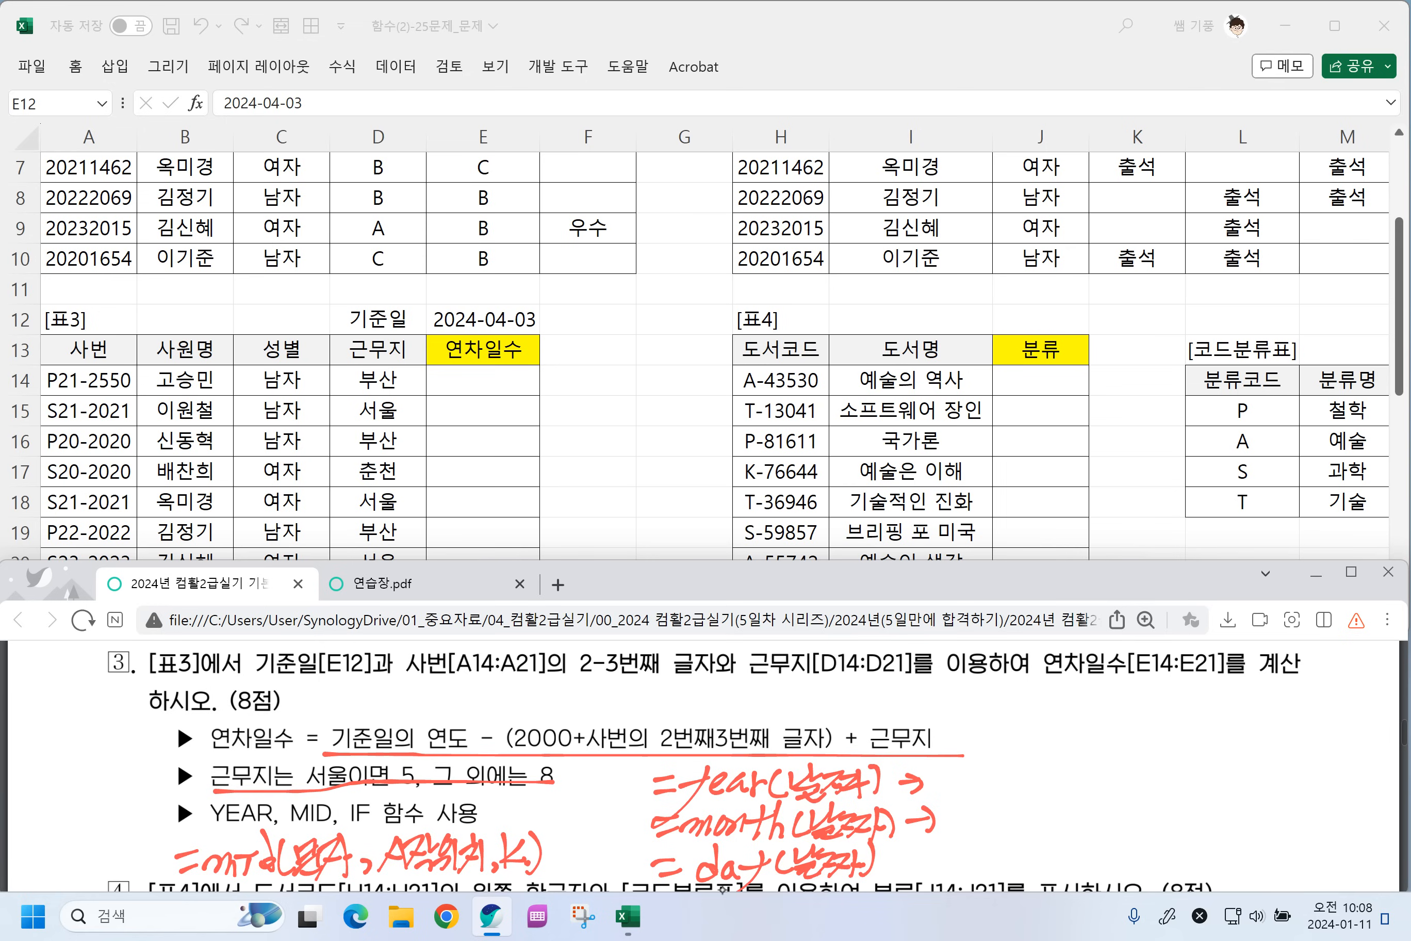
Underline 사번[A14:A21]의 2-3번째 글자 in question 3 and label it mid.
drag(405, 676, 702, 673)
drag(538, 701, 593, 721)
drag(618, 681, 617, 726)
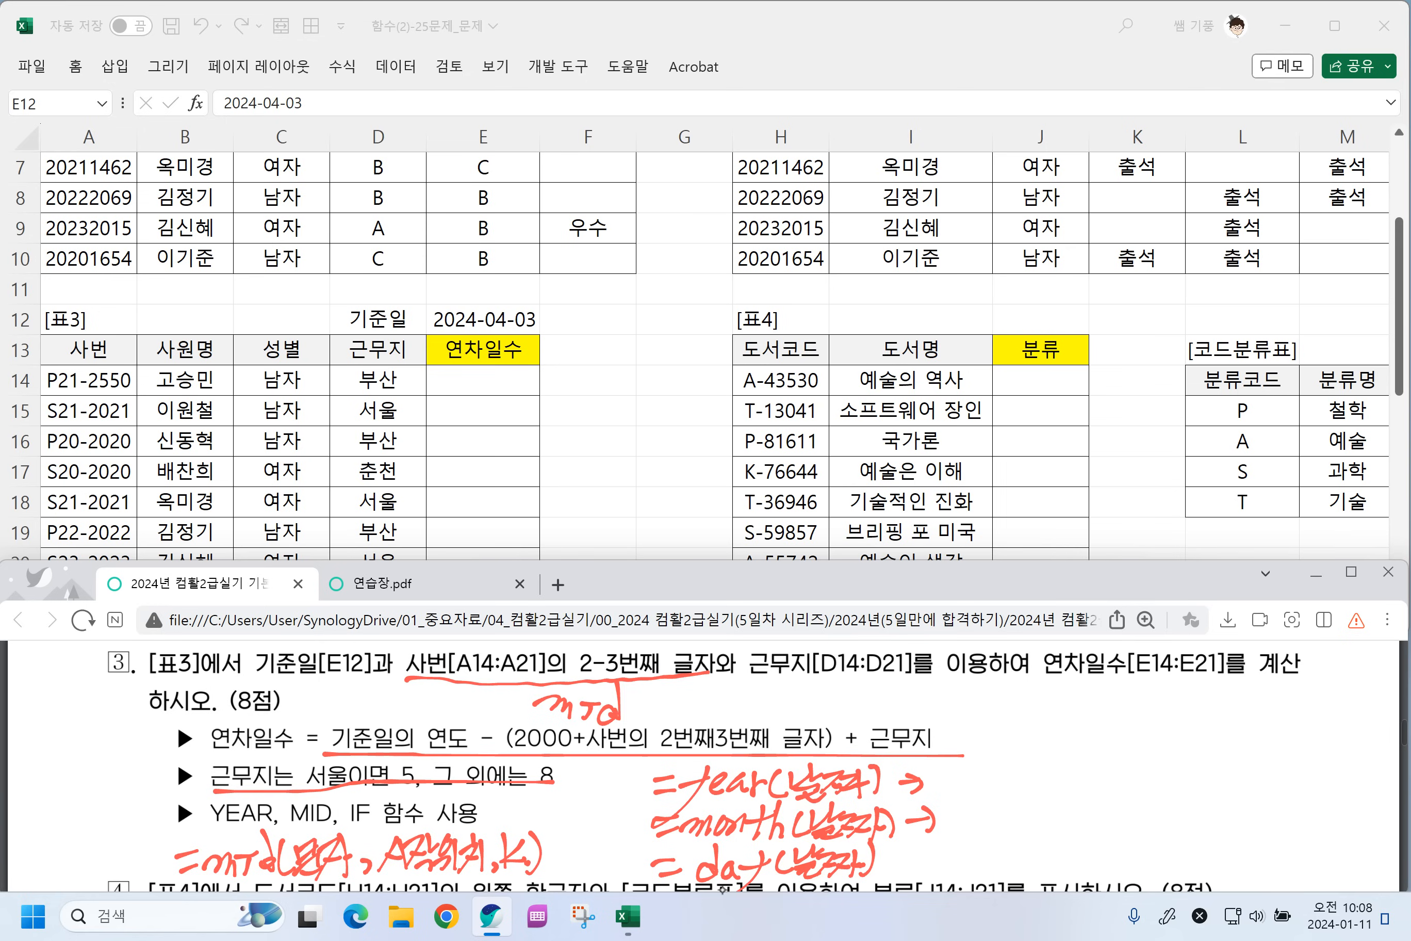
Box 기준일의 연도 in the 연차일수 calculation and label it year.
mouse_move(326, 722)
mouse_down()
mouse_move(324, 756)
mouse_move(467, 728)
mouse_up()
drag(461, 727, 456, 757)
mouse_move(345, 714)
mouse_down()
mouse_move(337, 752)
mouse_move(418, 706)
mouse_move(434, 722)
mouse_up()
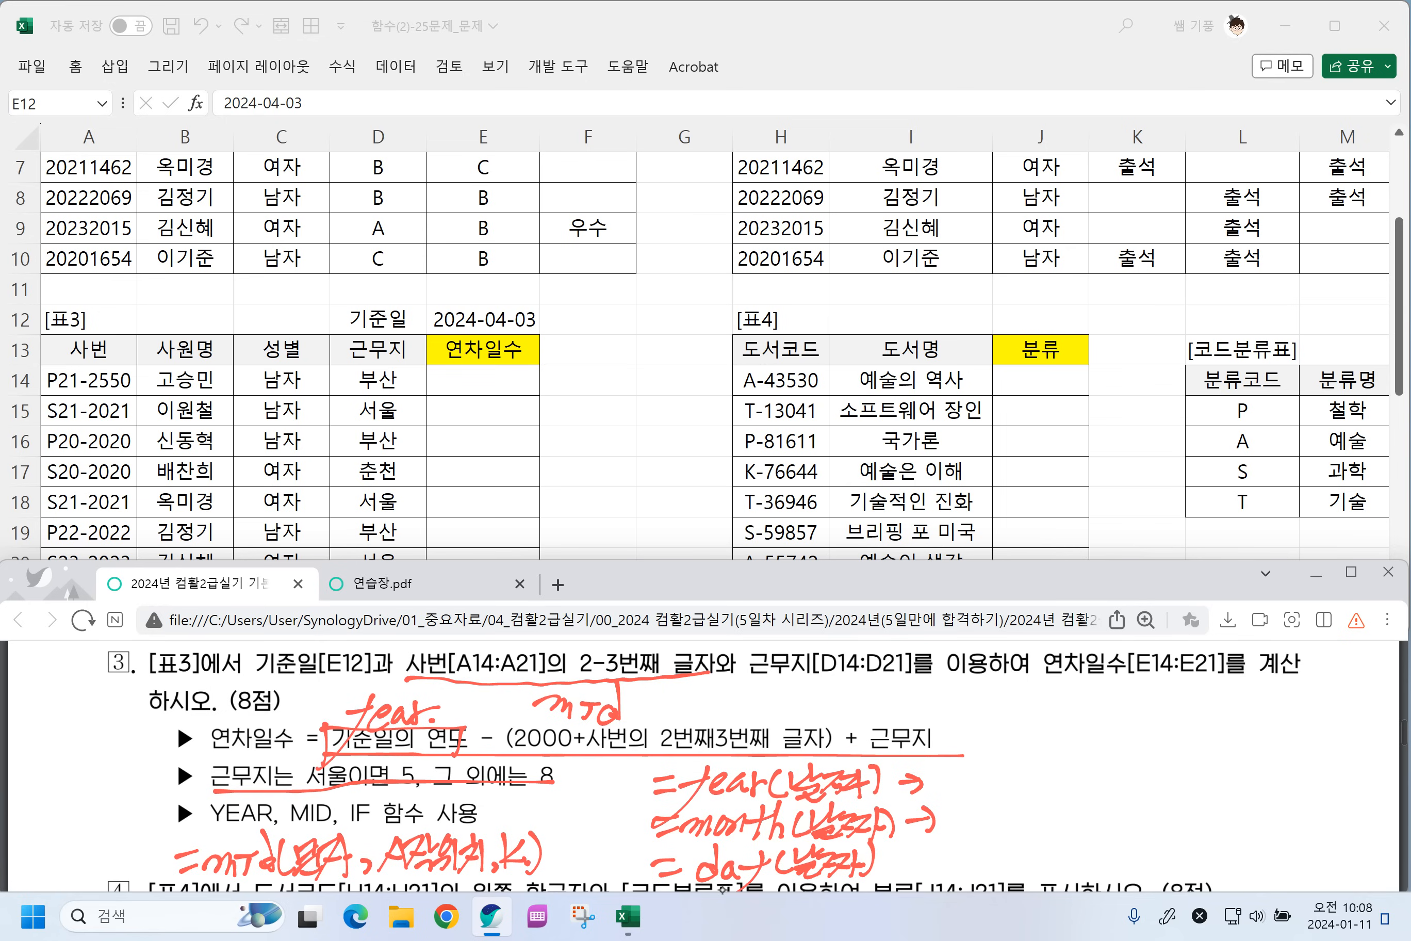
Box 근무지 in the calculation and link the 서울이면 5 rule to a handwritten =if with an arrow.
drag(871, 720, 872, 765)
mouse_move(870, 724)
mouse_down()
mouse_move(944, 715)
mouse_move(937, 765)
mouse_up()
drag(413, 784, 530, 830)
drag(514, 821, 547, 813)
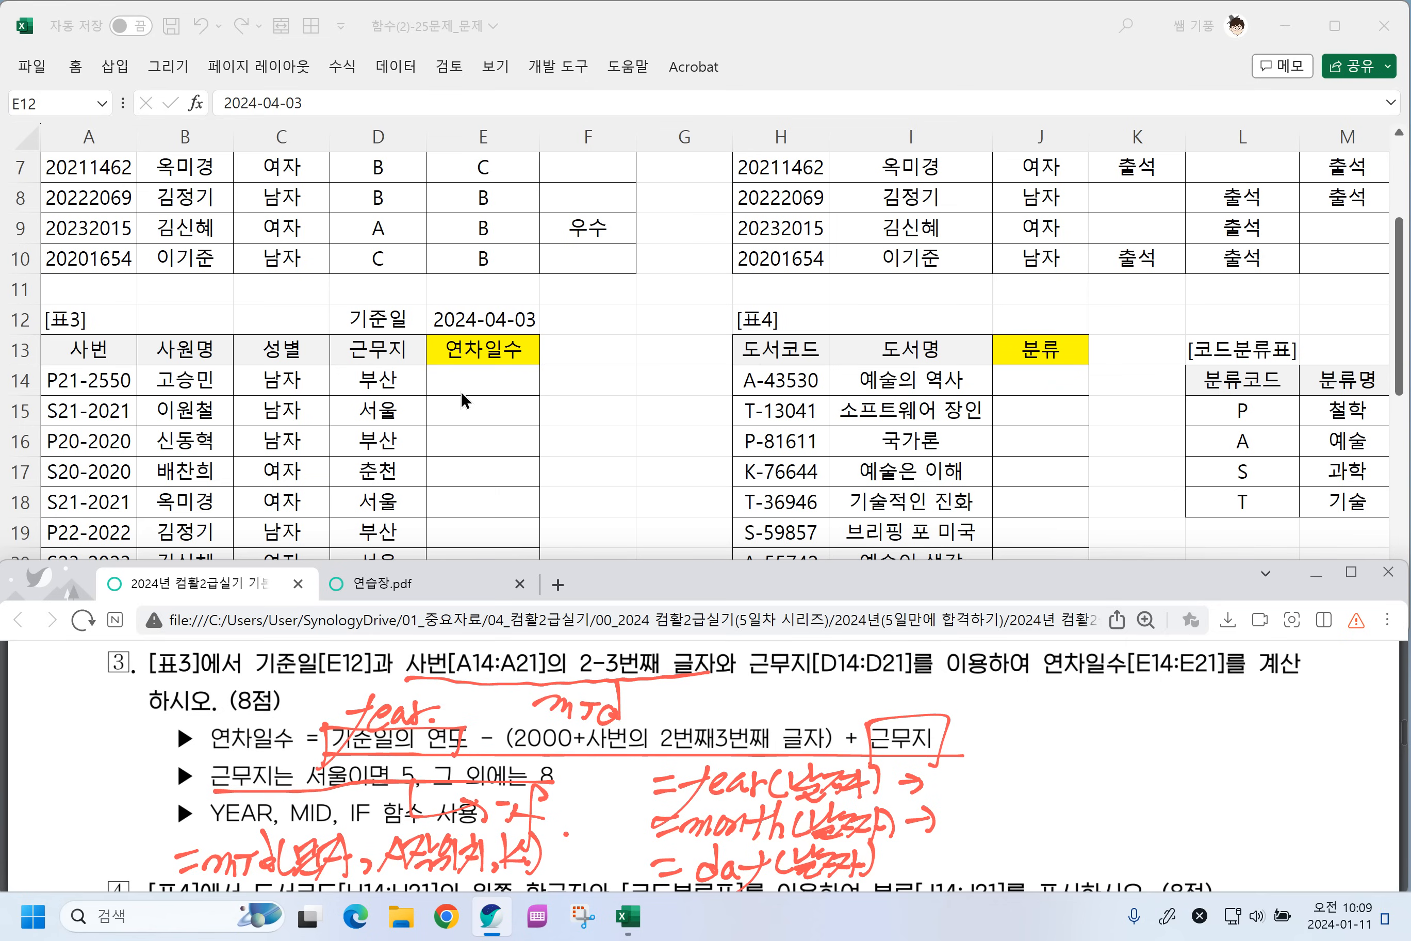
In Excel, start the 연차일수 formula in E14 with the year of the absolute base date: =YEAR($E$12).
click(466, 374)
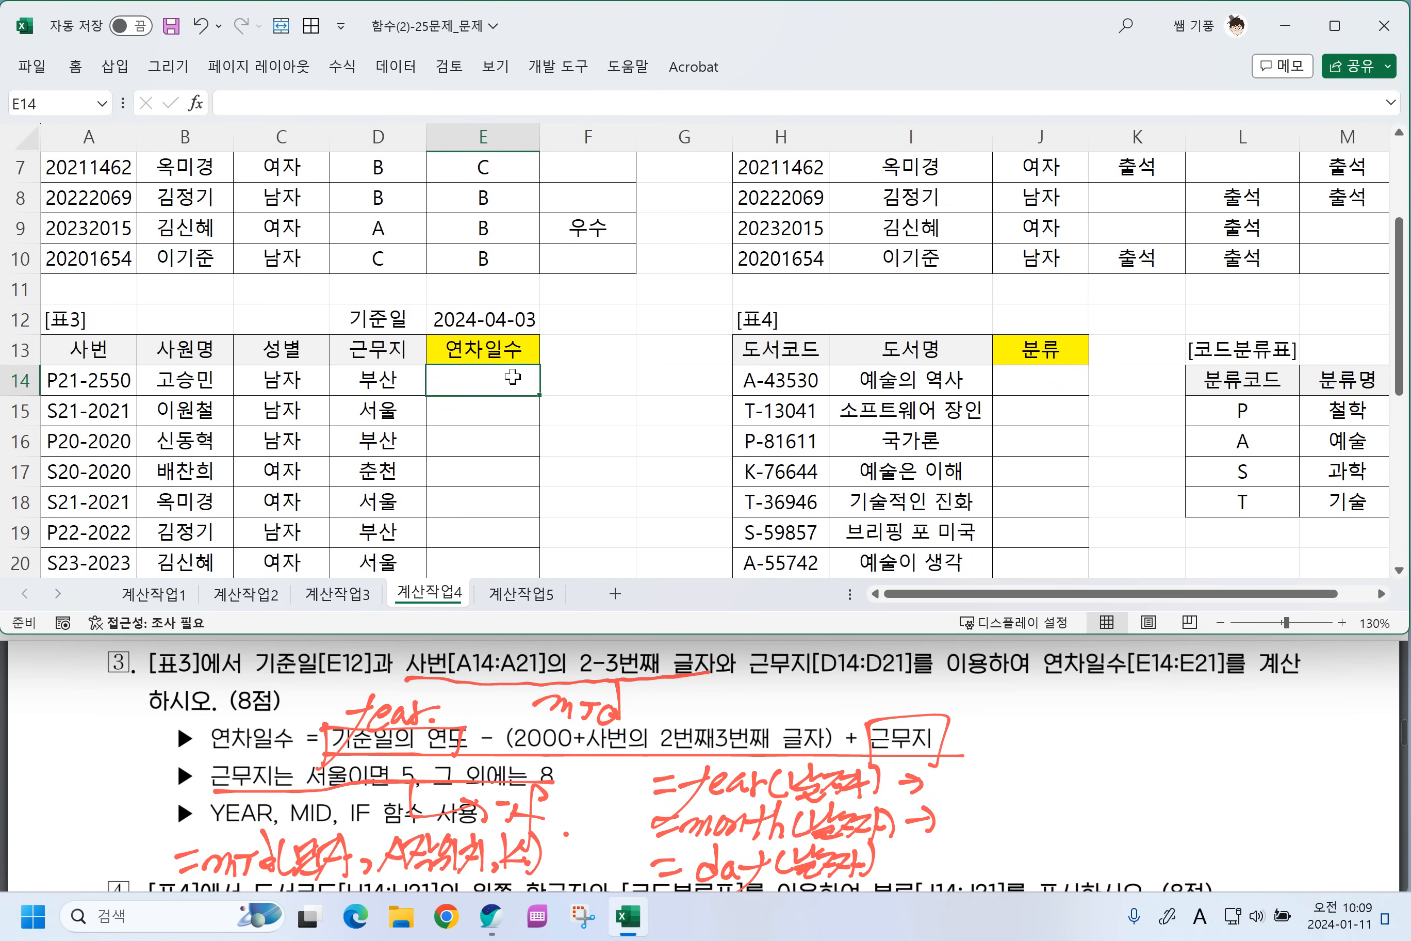
text(=)
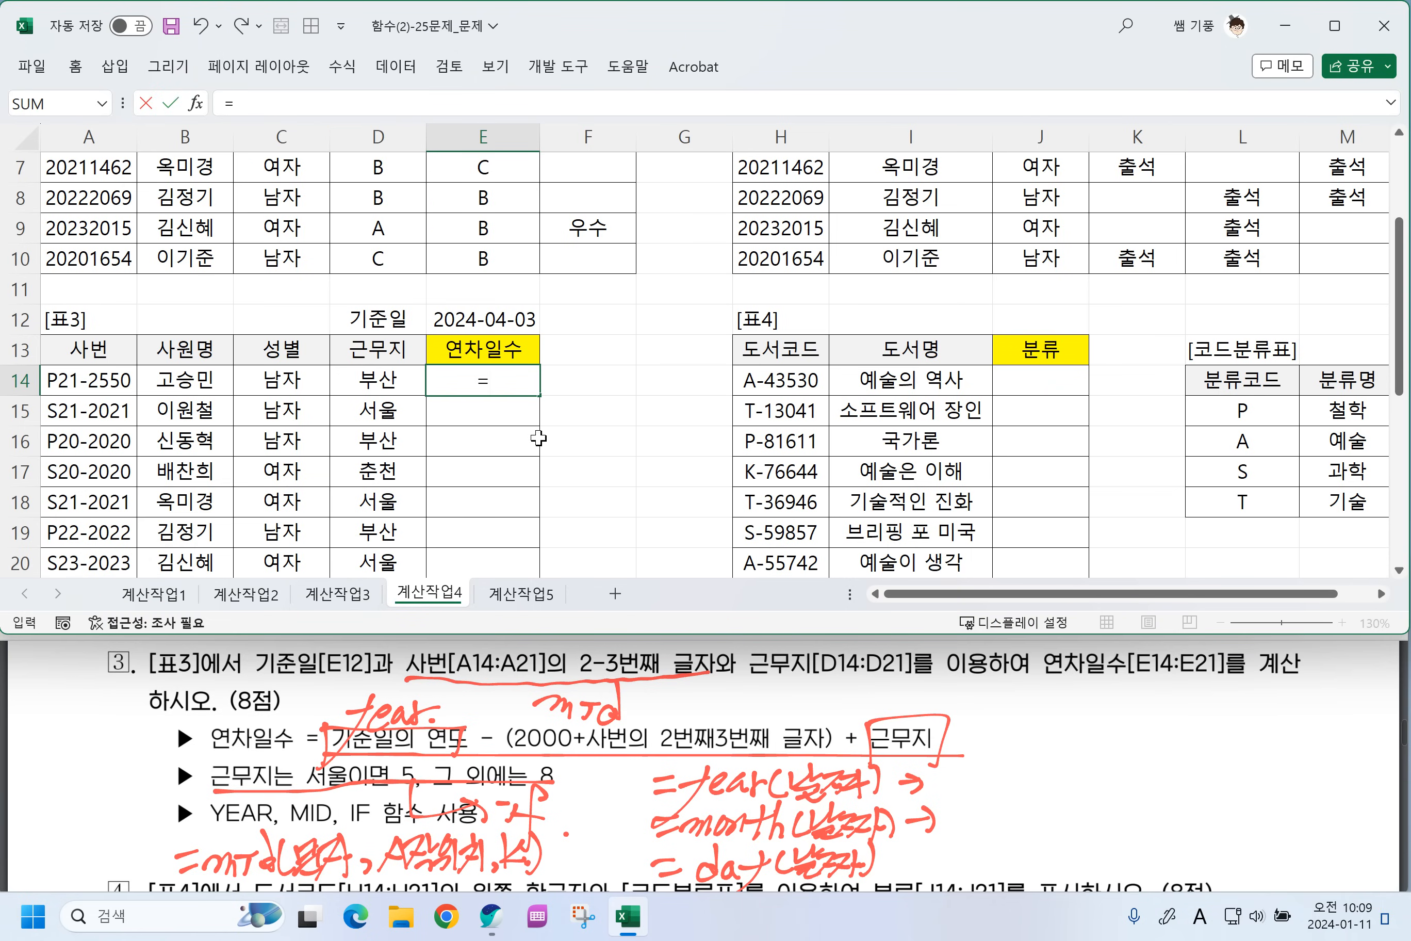
text(YEAR()
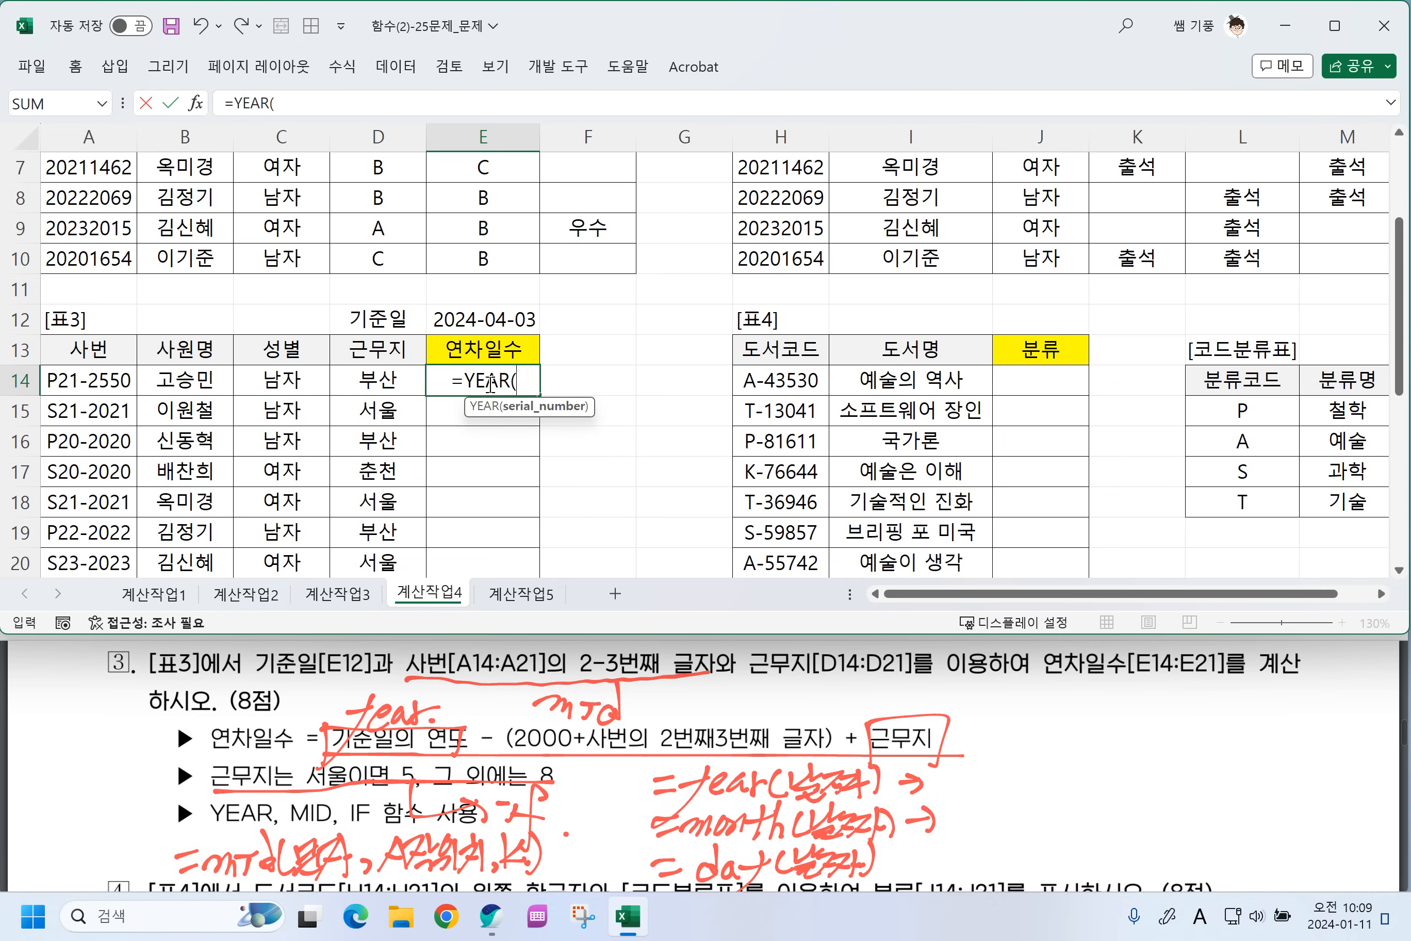
click(474, 323)
key(F4)
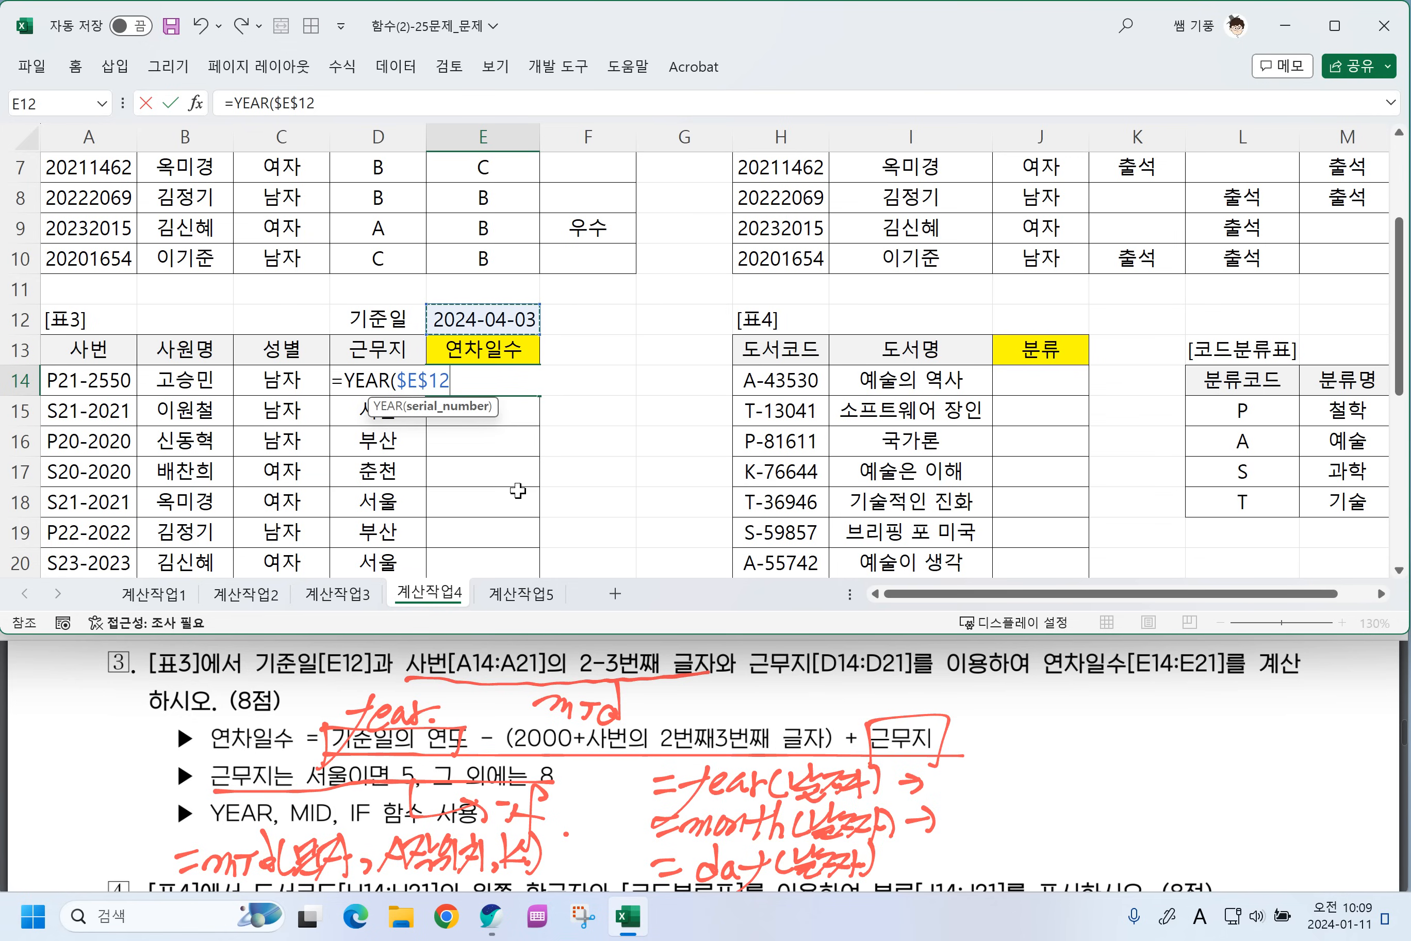
text())
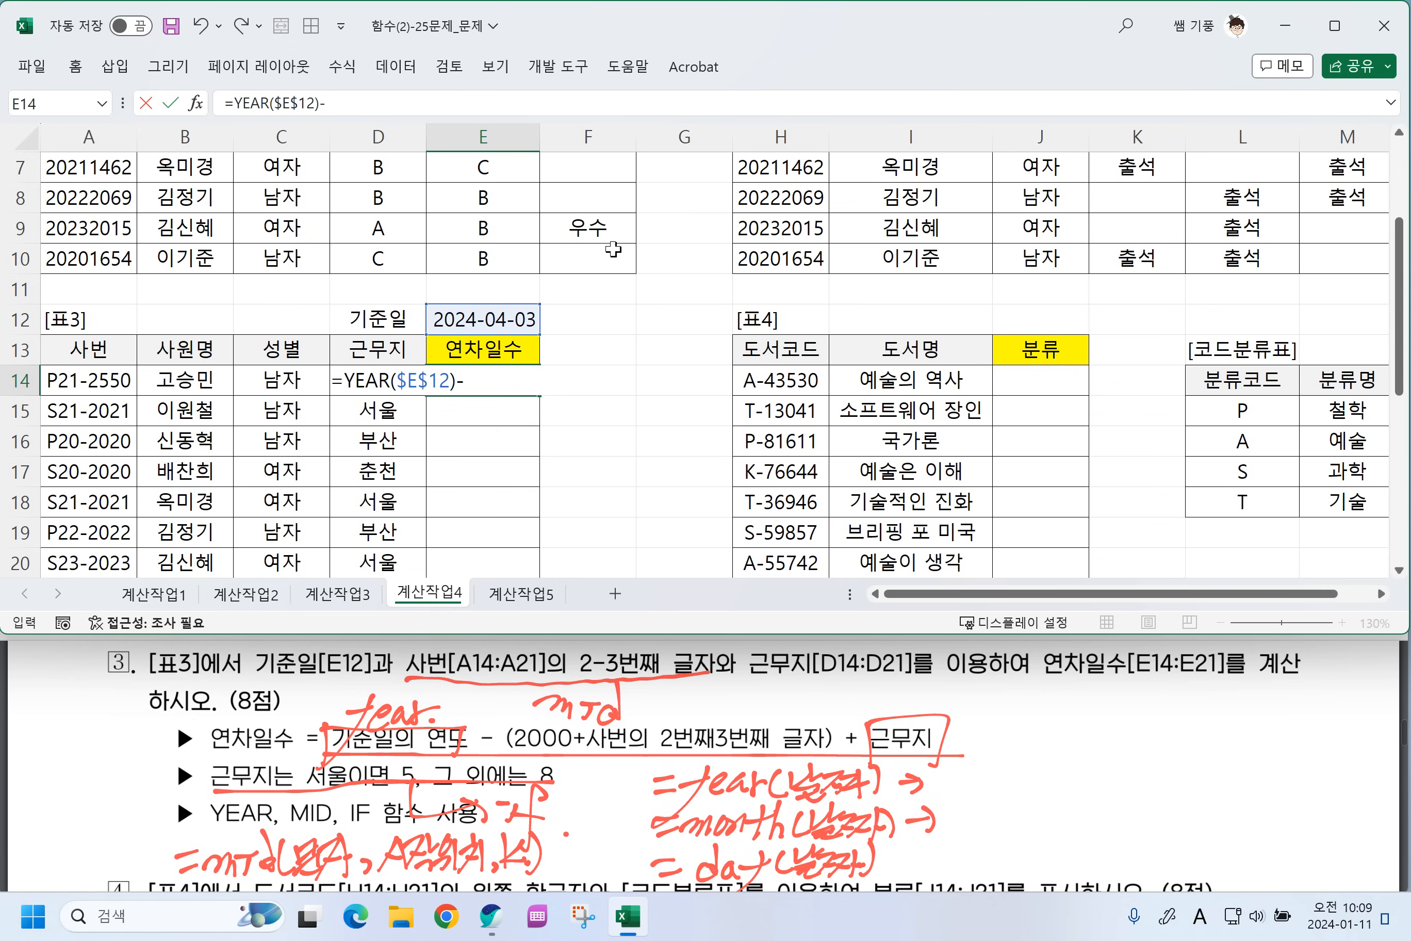
Extend the E14 formula to subtract the joining year taken from the employee number: -(2000+MID(A14,2,2)).
text(-(200+)
key(BackSpace)
text(0)
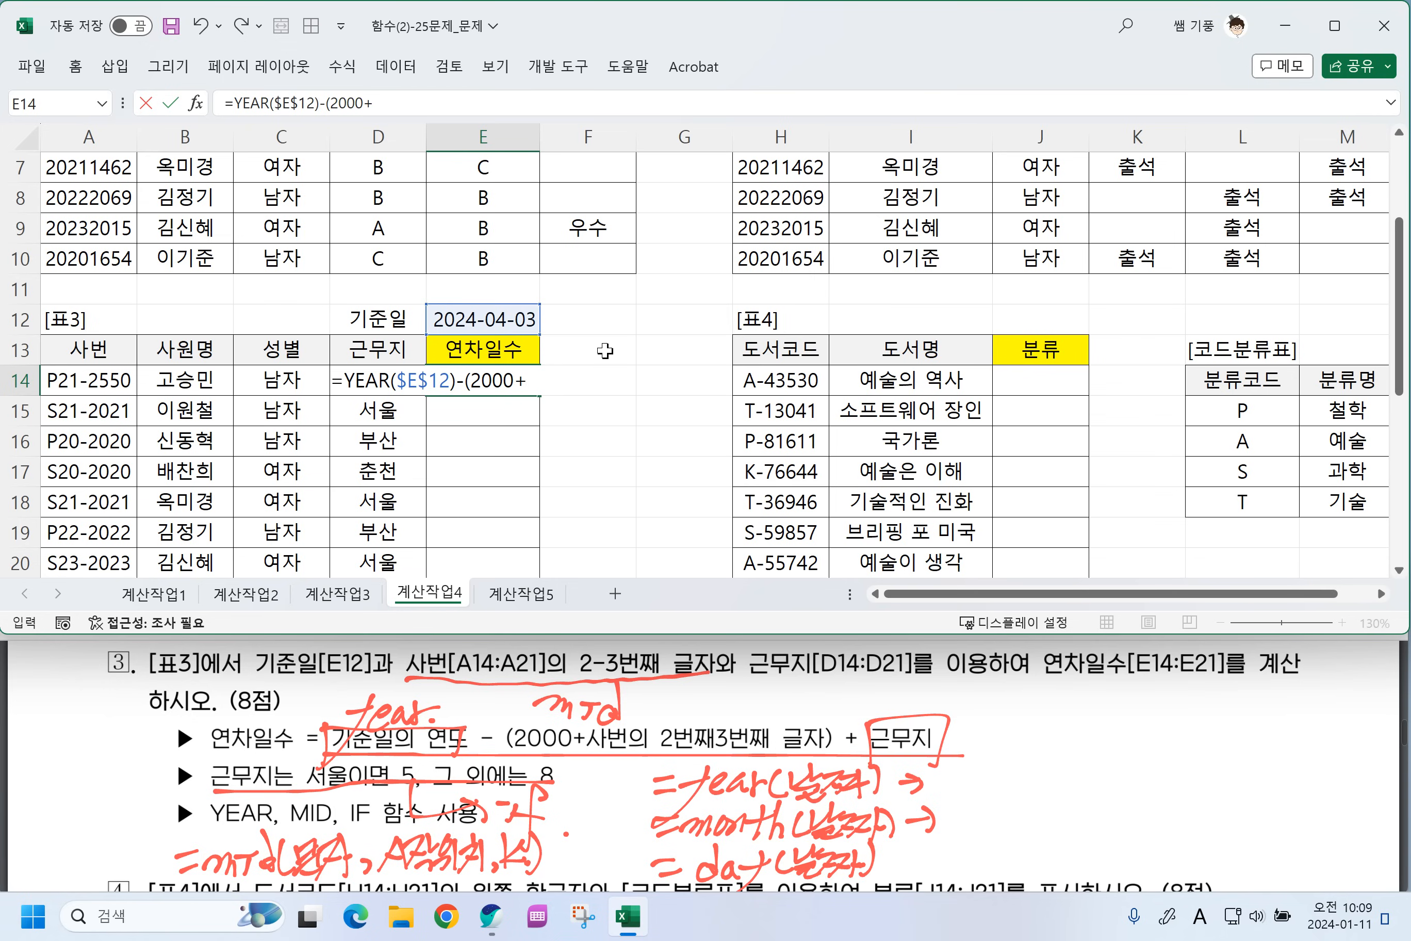
text(+MID()
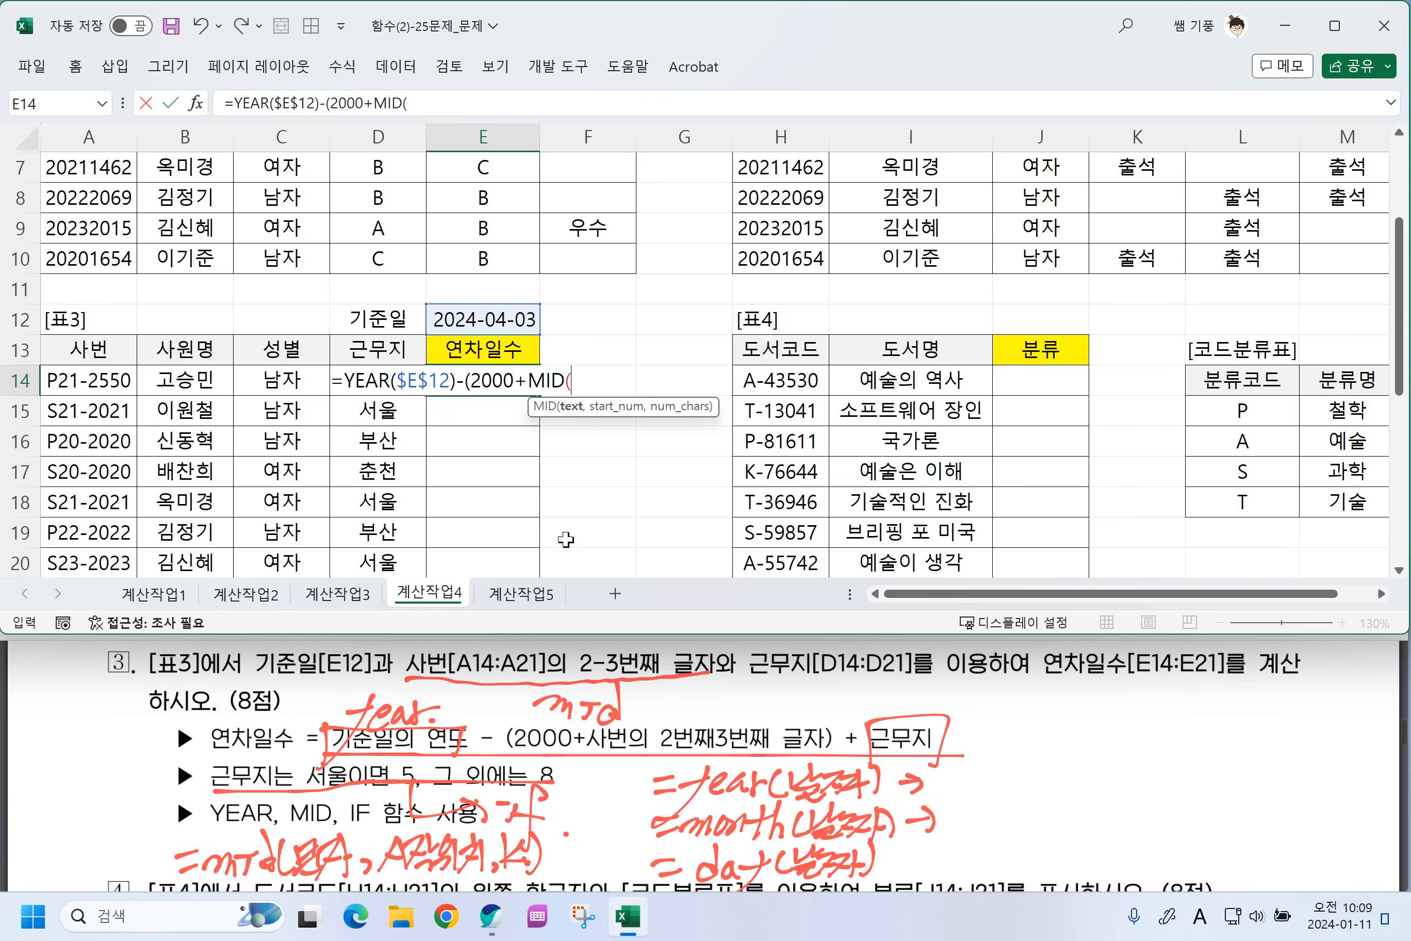
click(92, 377)
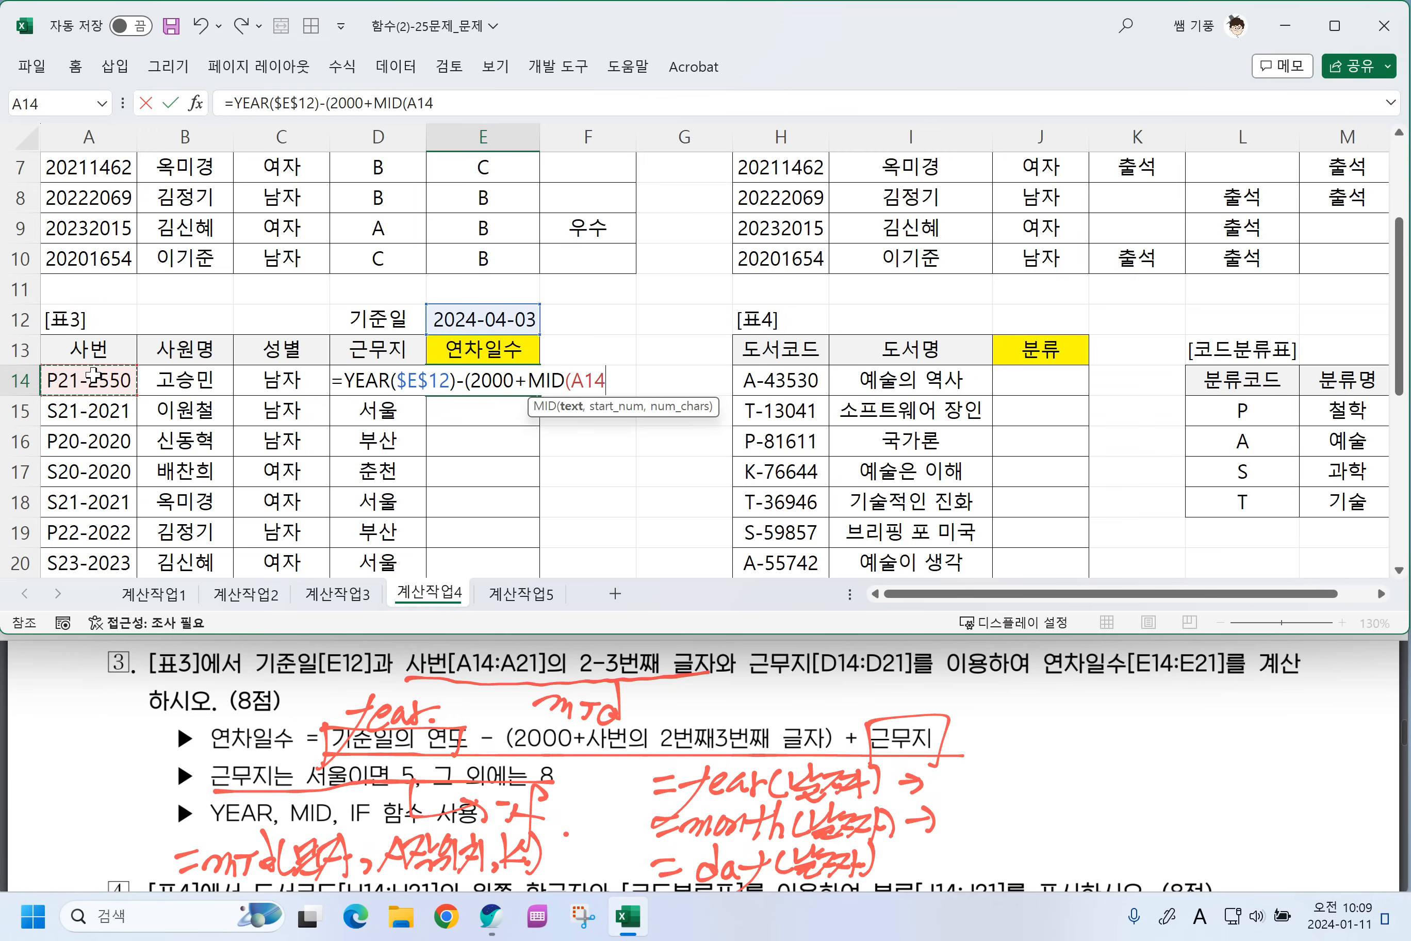
text(,2,2)
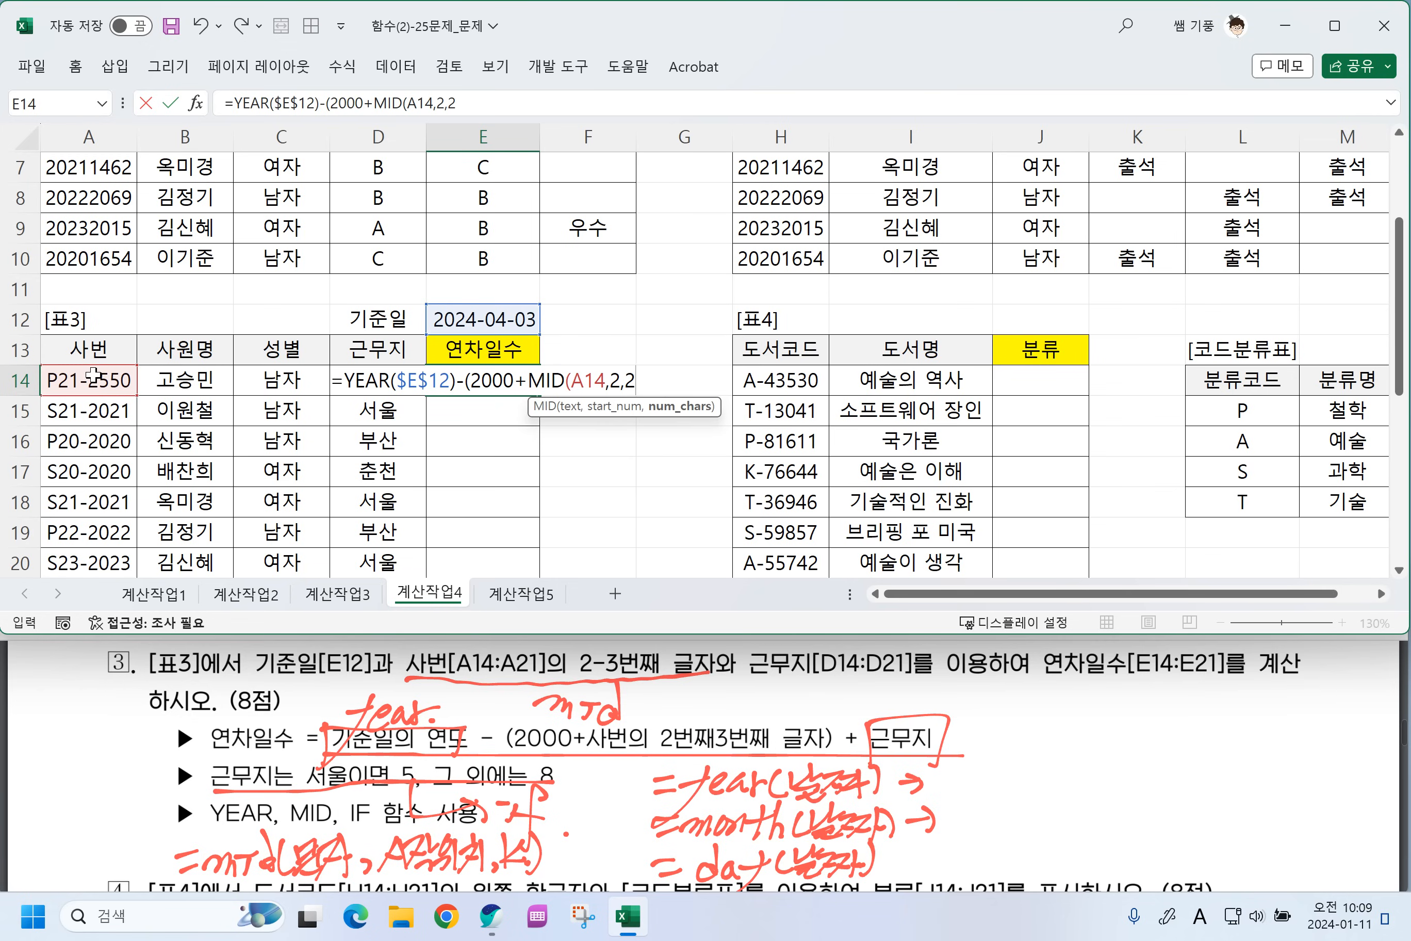
text()))
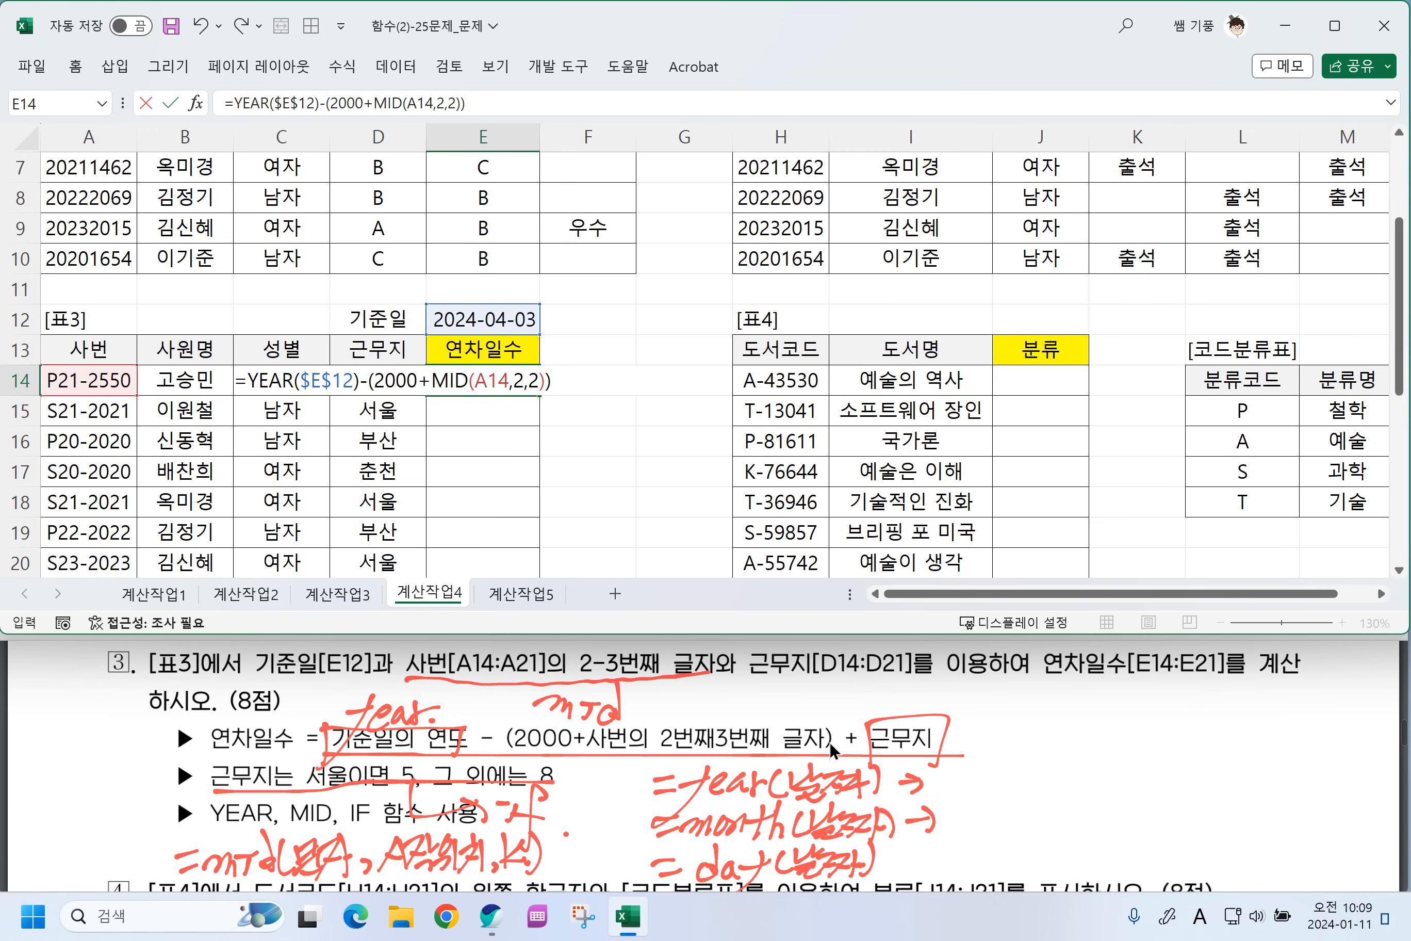
Complete the E14 formula by adding the work-location days with +IF(D14="서울",5,8) and enter it.
text(+)
text(IF()
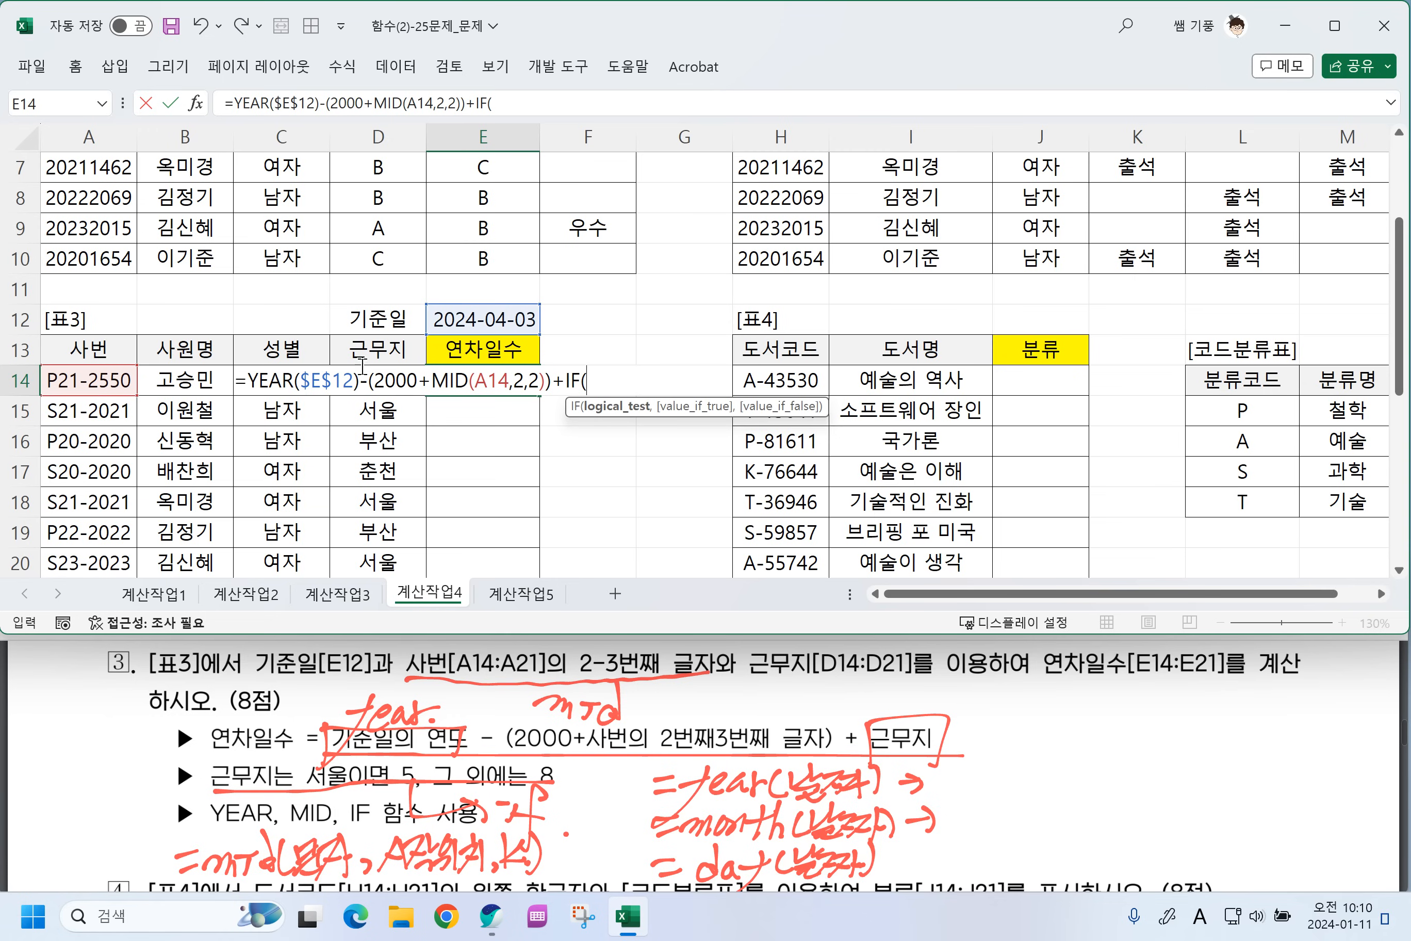
click(371, 348)
key(Down)
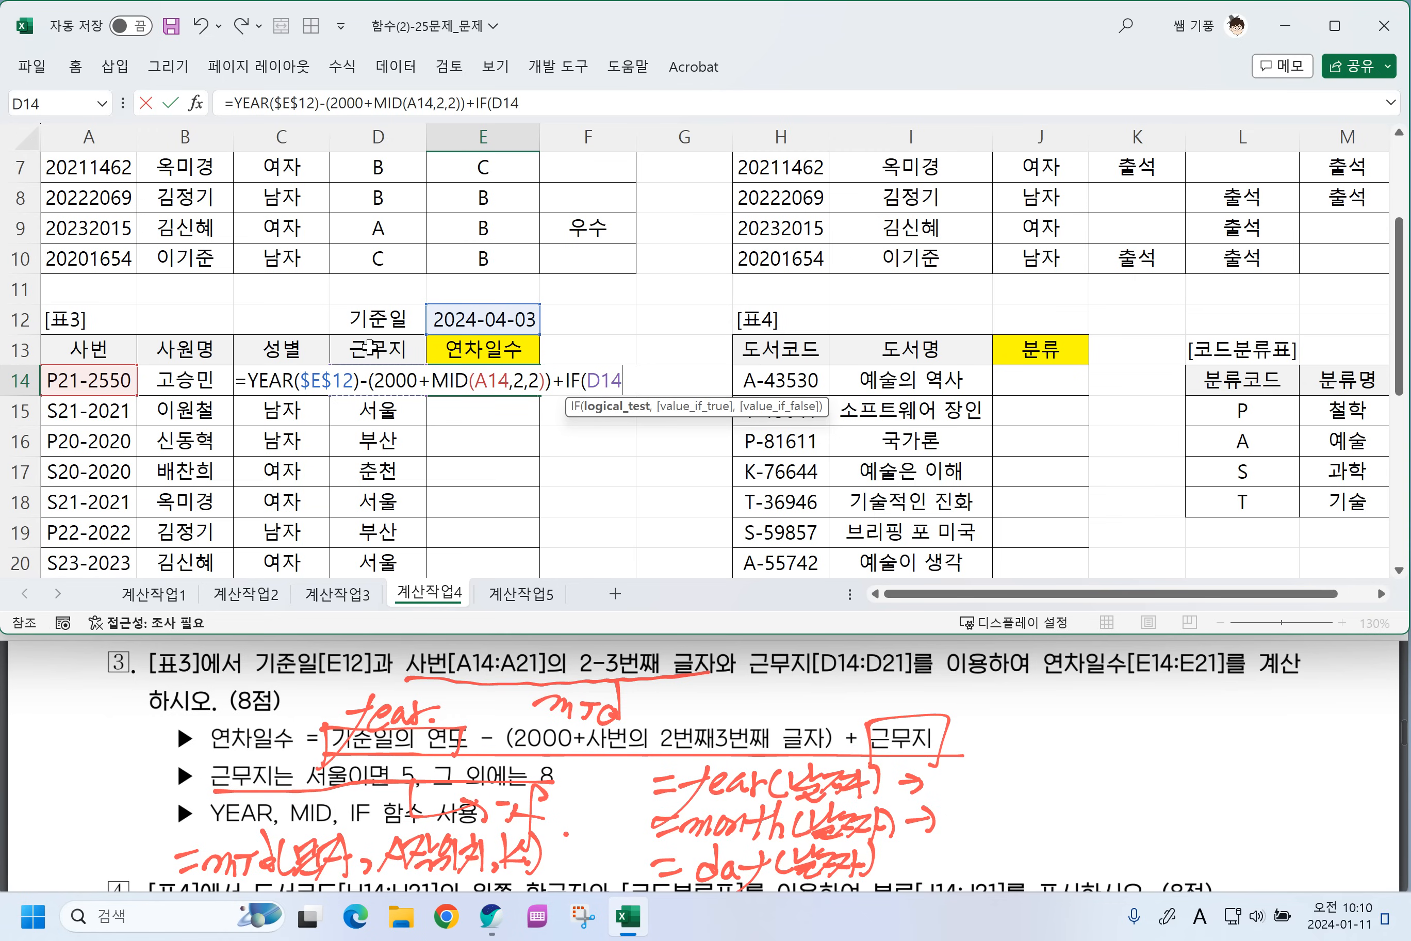
text(="T)
key(BackSpace)
key(Hangul)
text(서울)
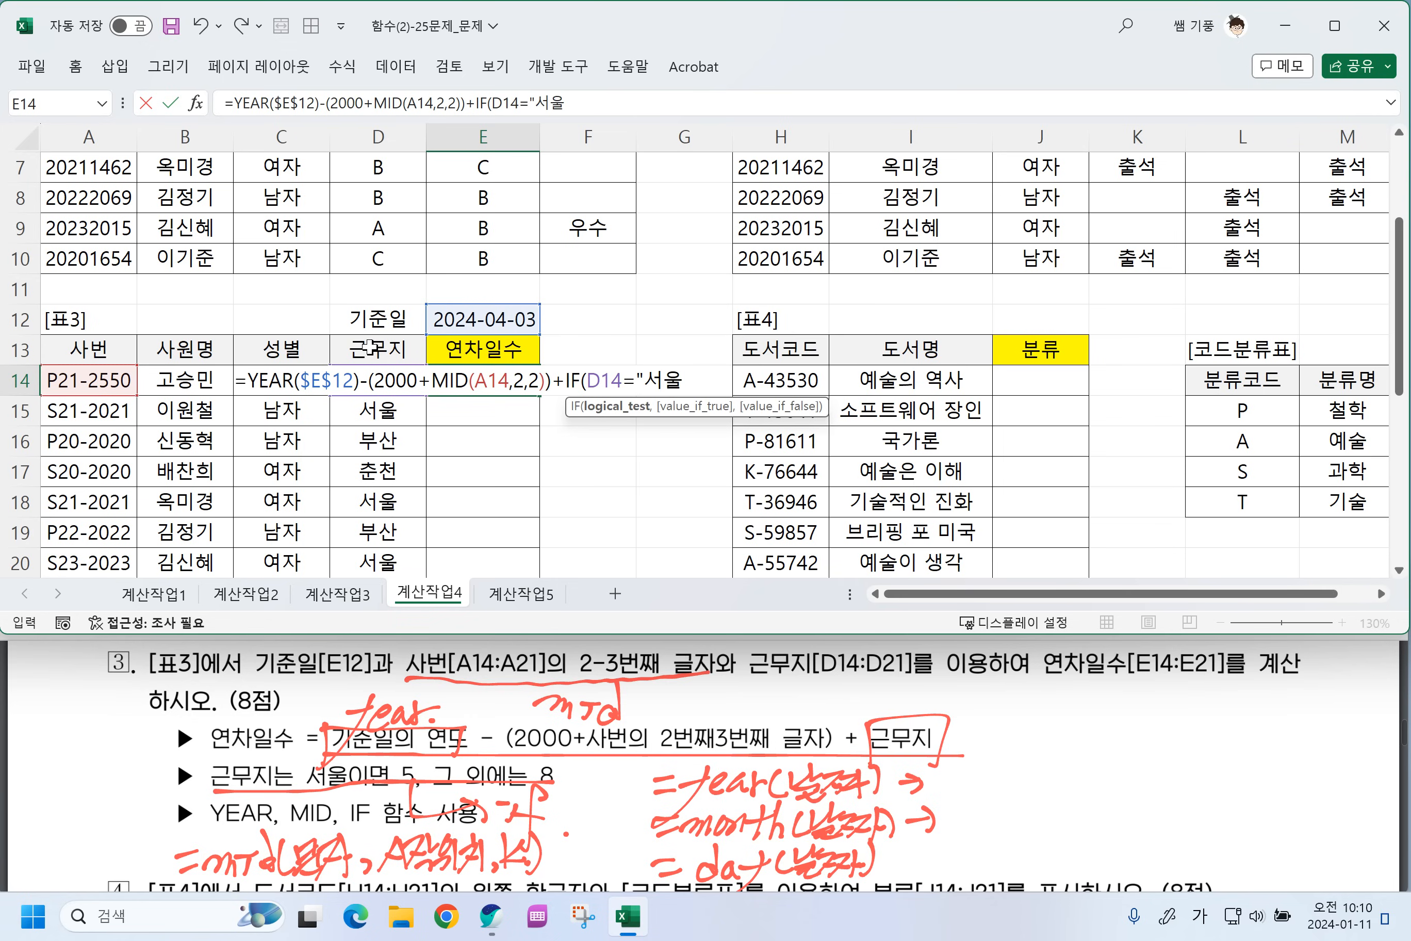
text(",)
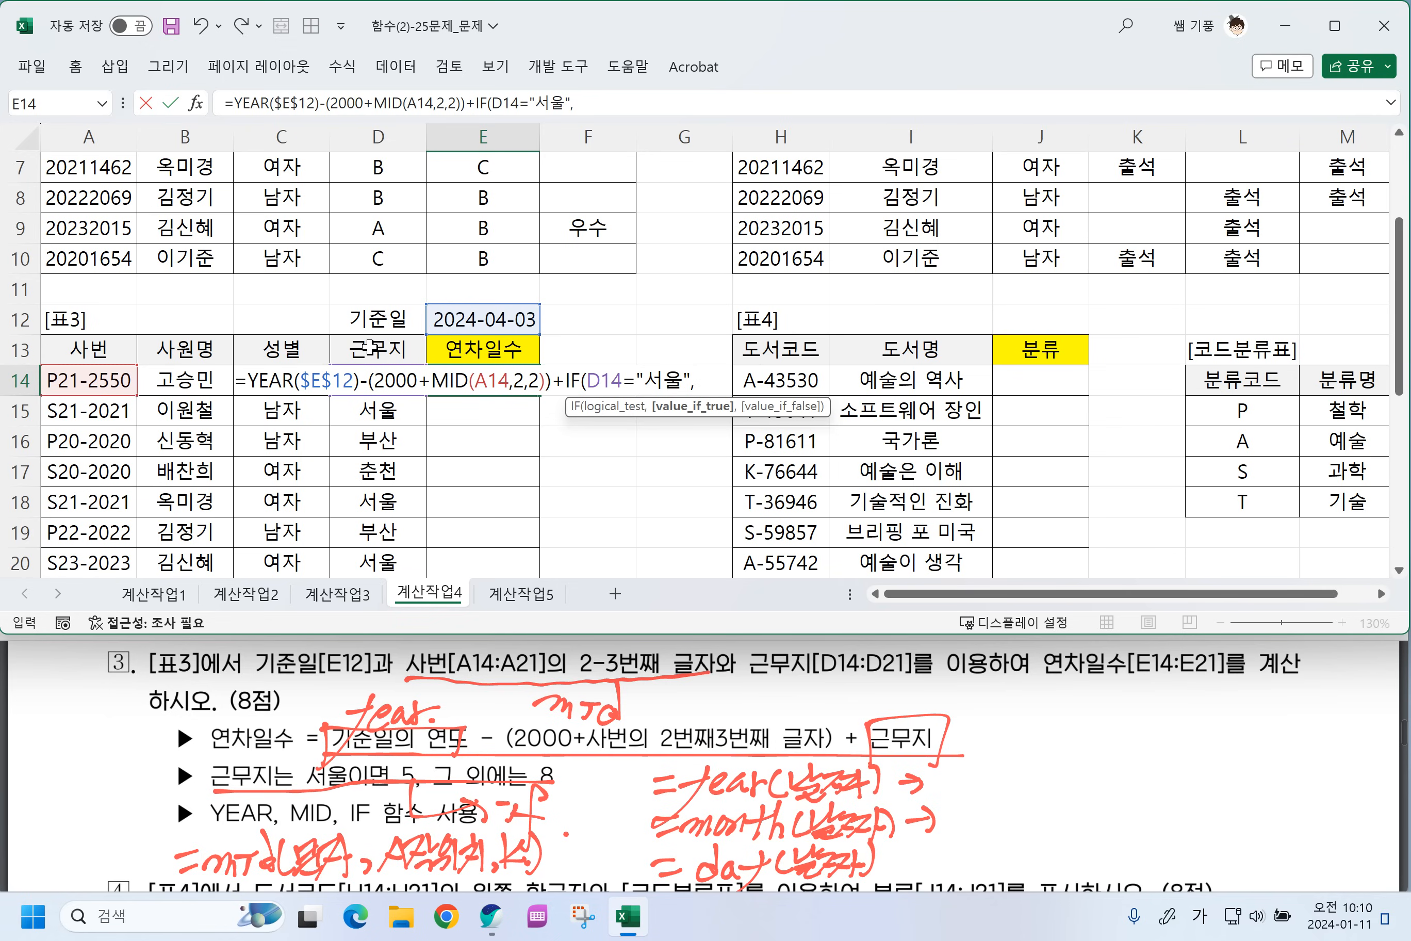
text(5,8)
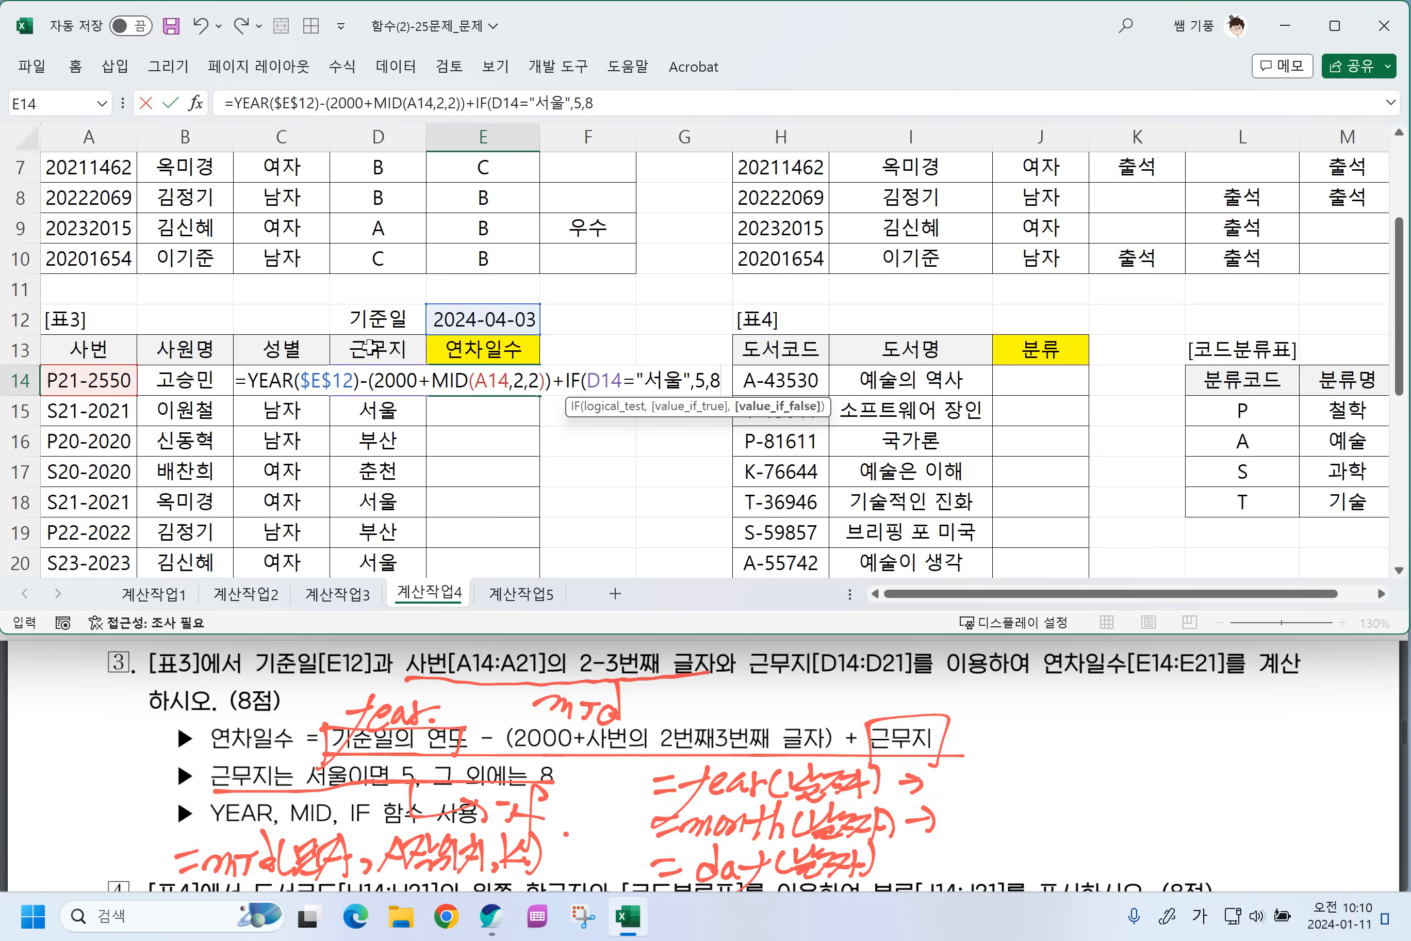
text())
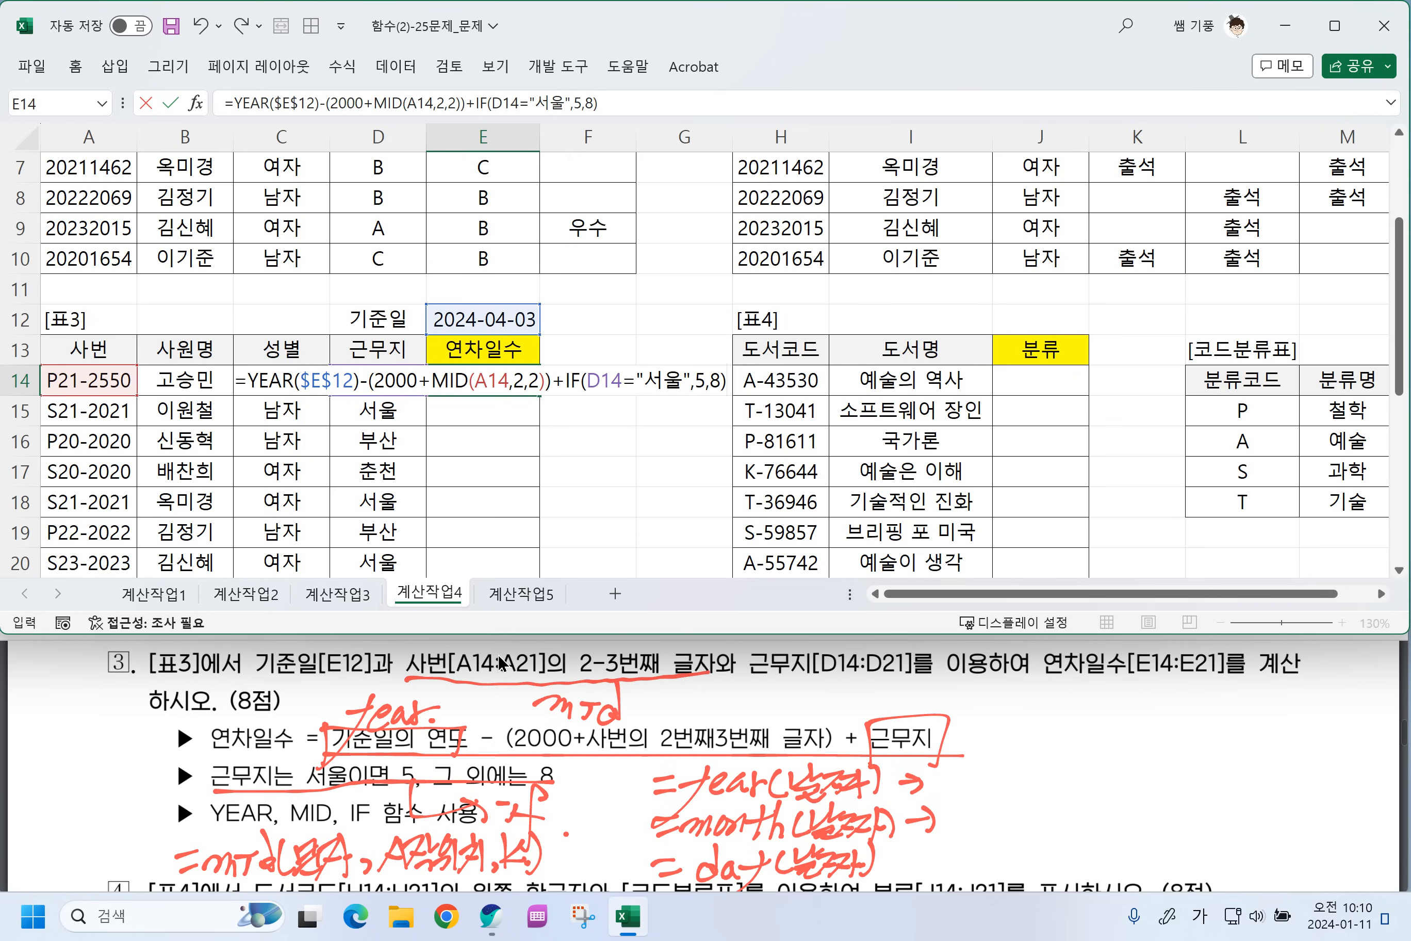
key(Return)
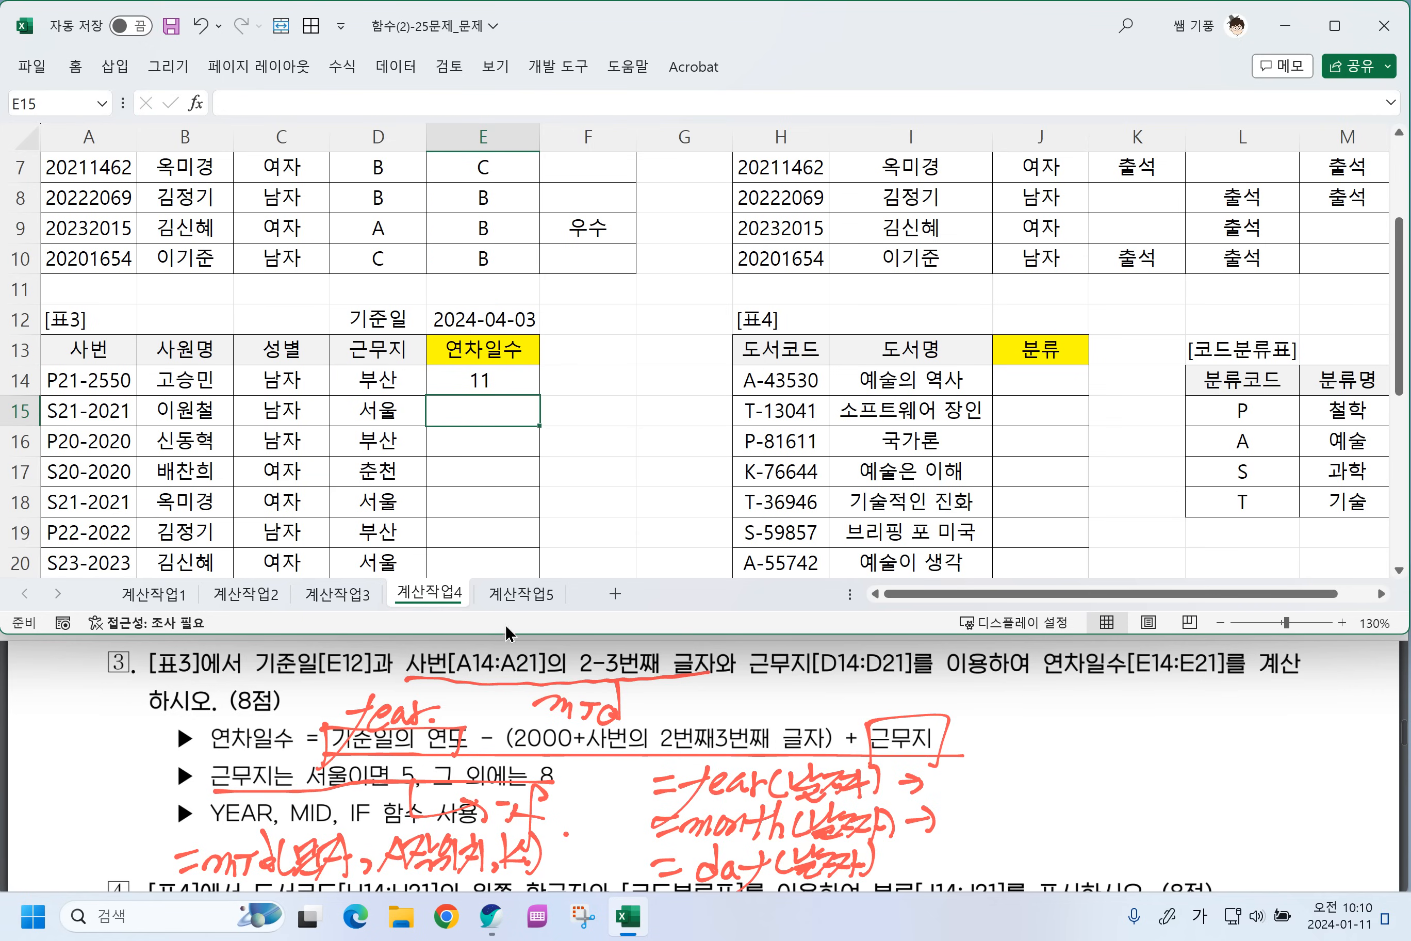
Fill the 연차일수 formula from E14 down to E21.
click(512, 382)
drag(538, 395, 531, 546)
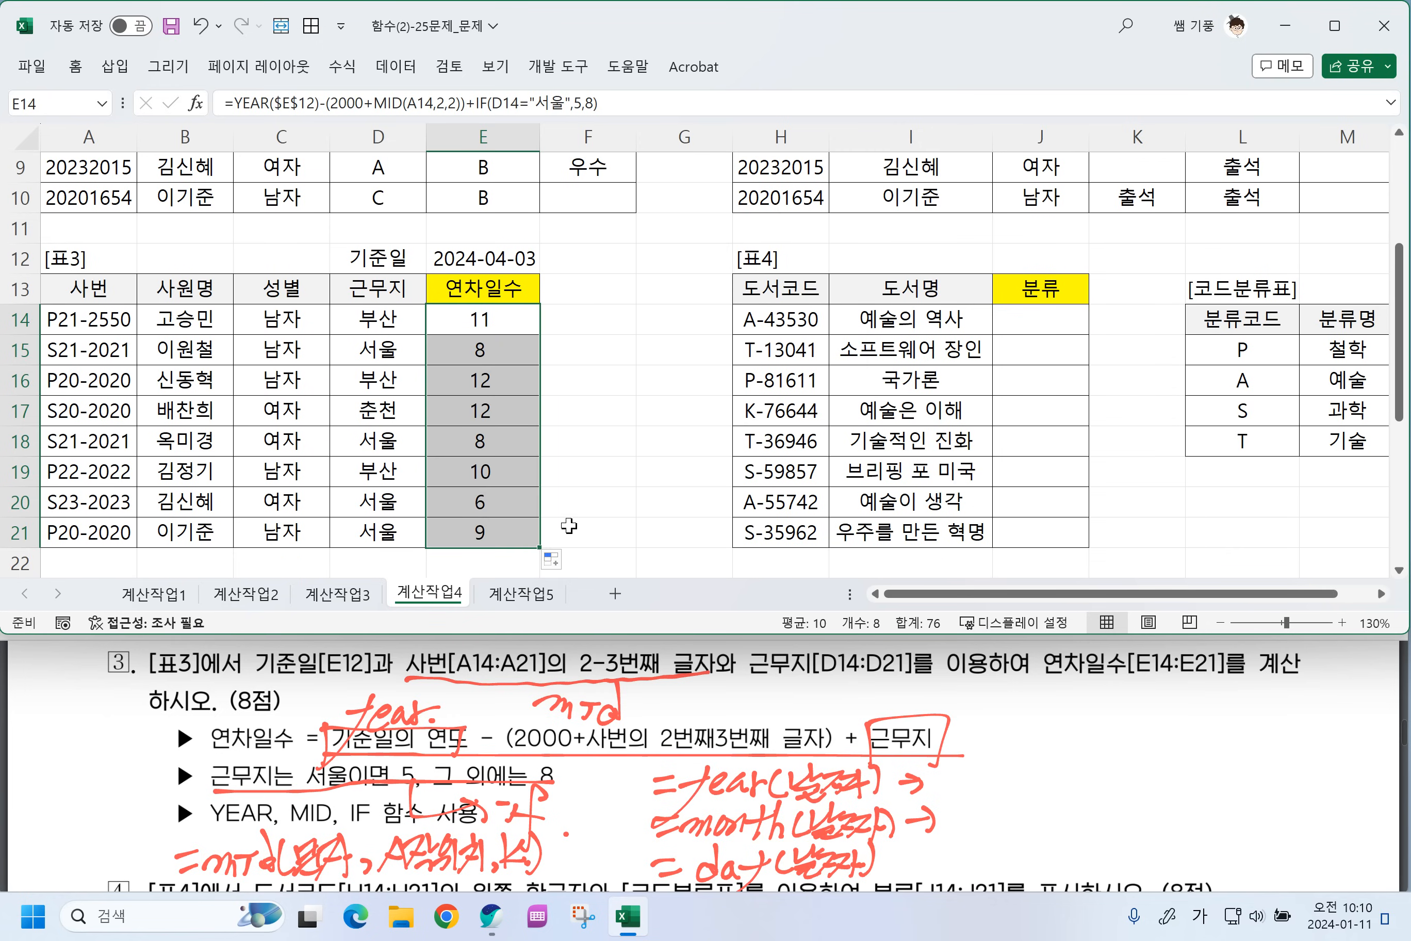
click(607, 477)
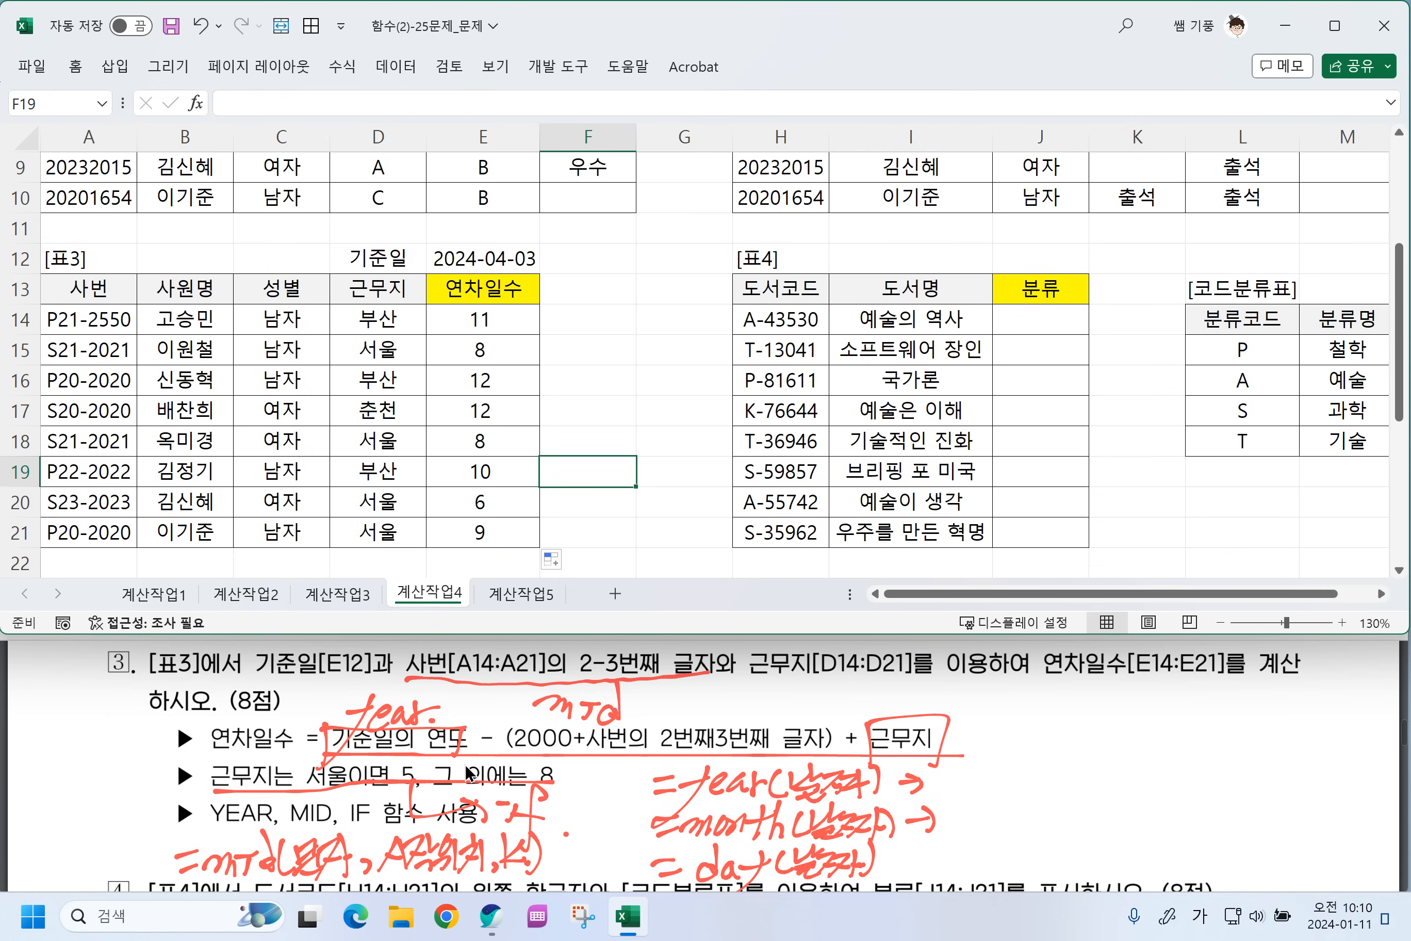
Bring question 4 and its 코드분류표 into view and underline 왼쪽 한글자 in the PDF question.
scroll(491, 721, down, 3)
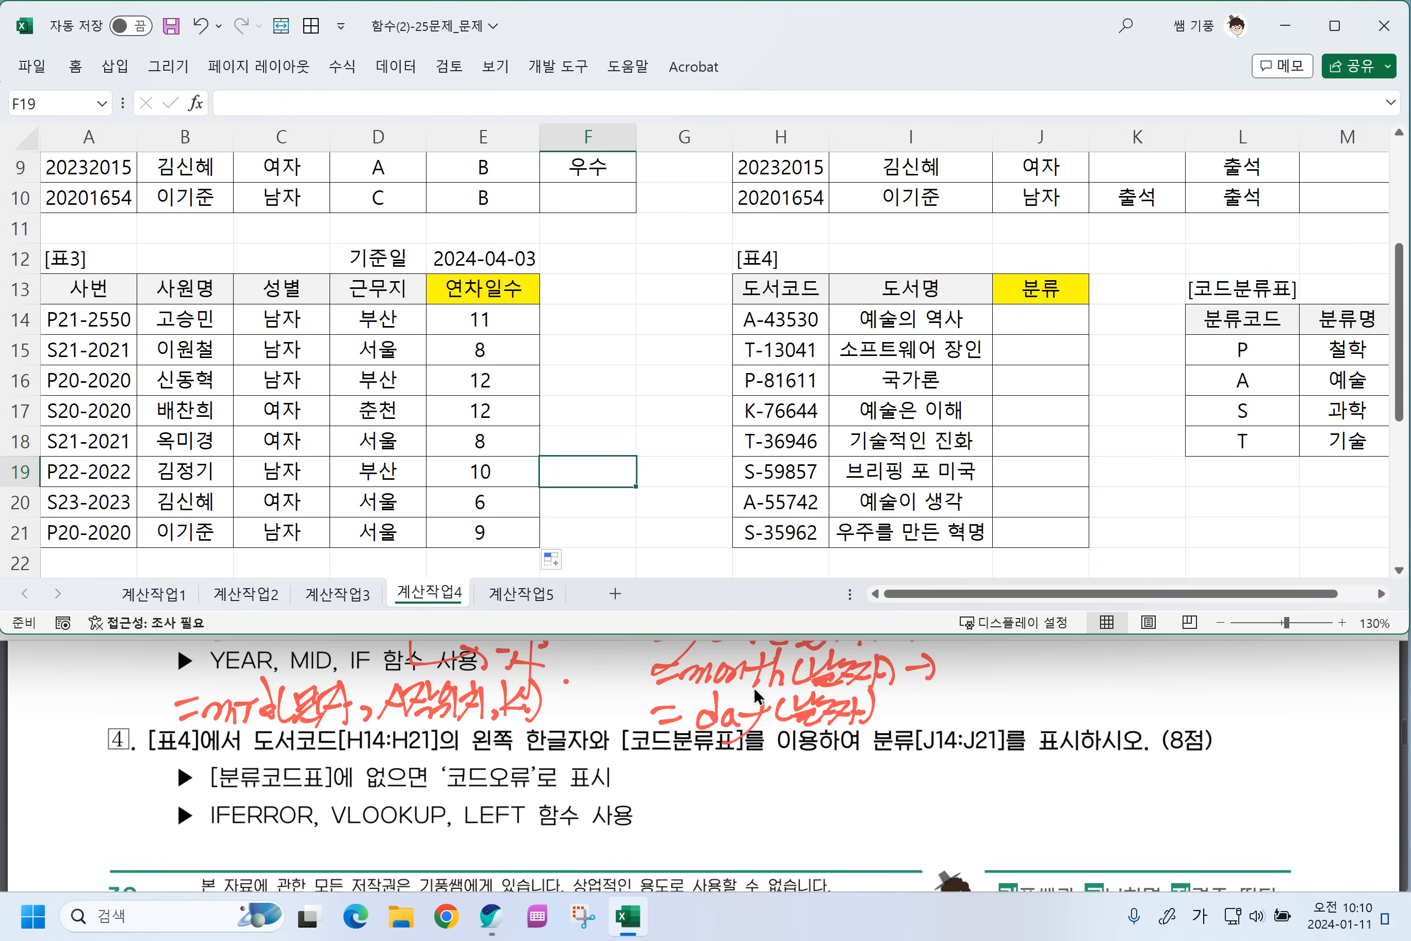
click(1381, 594)
click(1381, 594)
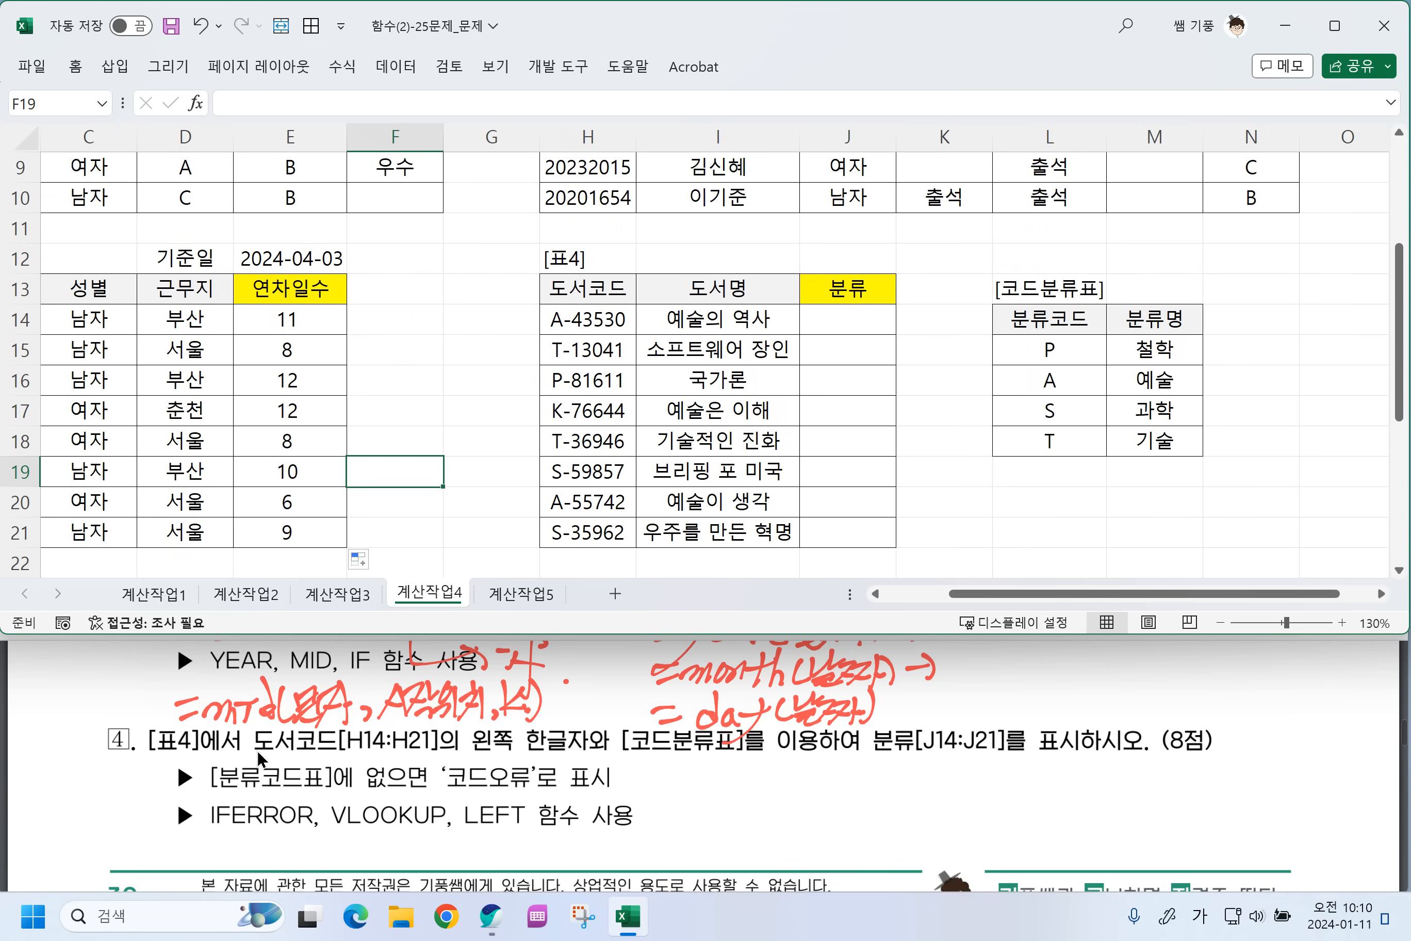
drag(450, 753, 564, 754)
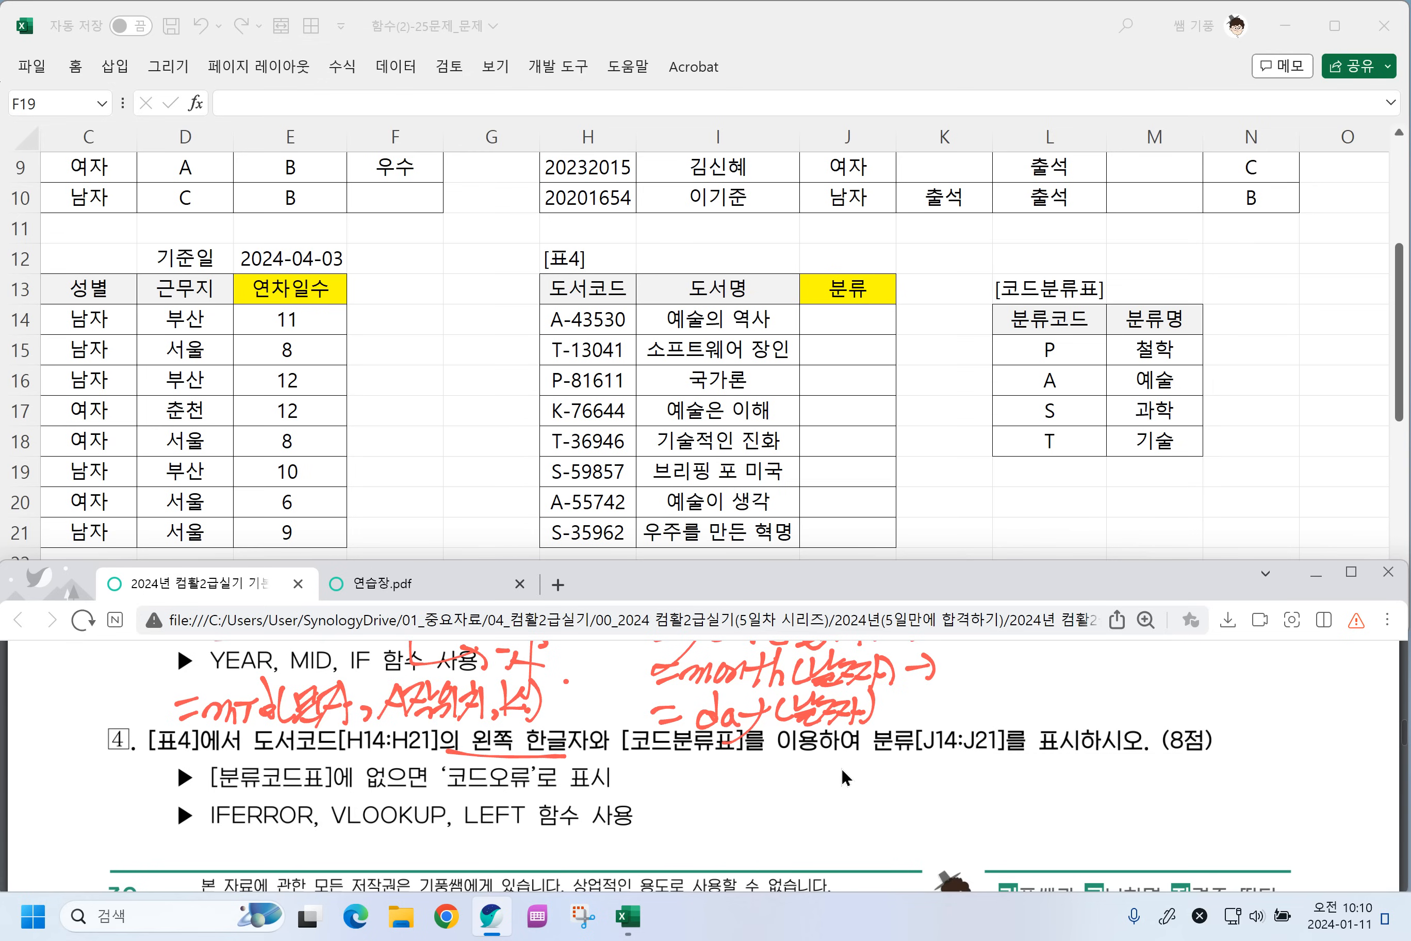
Handwrite the IFERROR syntax =iferror(값, 오류값) beside question 4 in the PDF.
mouse_move(689, 808)
mouse_down()
mouse_move(705, 790)
mouse_move(723, 807)
mouse_up()
mouse_move(720, 780)
mouse_down()
mouse_move(702, 828)
mouse_move(745, 787)
mouse_move(833, 776)
mouse_move(863, 789)
mouse_move(836, 812)
mouse_up()
drag(847, 784, 874, 790)
mouse_move(885, 756)
mouse_down()
mouse_move(879, 808)
mouse_move(919, 798)
mouse_up()
mouse_move(926, 780)
mouse_down()
mouse_move(920, 841)
mouse_move(938, 801)
mouse_move(999, 784)
mouse_up()
click(946, 798)
drag(694, 781, 702, 792)
drag(707, 780, 724, 825)
mouse_move(718, 788)
mouse_down()
mouse_move(818, 780)
mouse_move(856, 800)
mouse_move(870, 773)
mouse_move(898, 783)
mouse_move(887, 790)
mouse_move(900, 810)
mouse_move(978, 792)
mouse_move(987, 807)
mouse_up()
drag(973, 797, 996, 800)
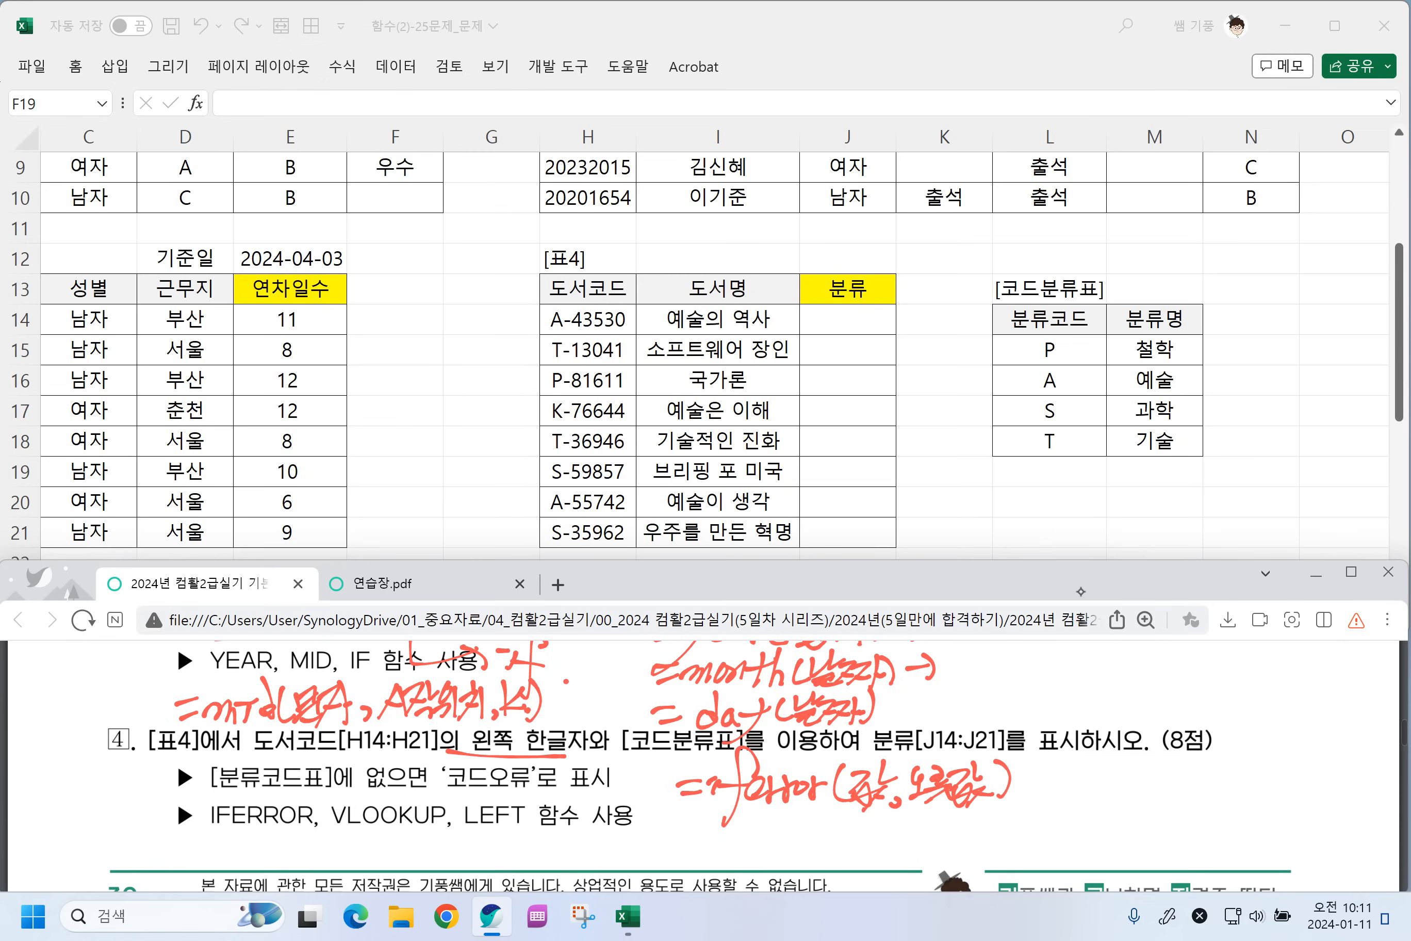
Underline 오류값 and handwrite the example =iferror(3×4, 4×5) below it, marking 3×4 with the result 12.
mouse_move(904, 814)
mouse_down()
mouse_move(975, 811)
mouse_move(948, 817)
mouse_up()
drag(659, 839, 684, 844)
drag(662, 849, 703, 860)
drag(723, 827, 695, 880)
drag(692, 849, 736, 861)
mouse_move(726, 850)
mouse_down()
mouse_move(753, 841)
mouse_move(764, 856)
mouse_move(841, 867)
mouse_up()
drag(840, 834, 817, 859)
drag(850, 832, 860, 866)
mouse_move(872, 858)
mouse_down()
mouse_move(866, 869)
mouse_move(908, 853)
mouse_move(893, 869)
mouse_up()
mouse_move(902, 841)
mouse_down()
mouse_move(926, 865)
mouse_move(908, 864)
mouse_up()
drag(929, 835, 923, 869)
drag(928, 845, 945, 847)
mouse_move(940, 832)
mouse_down()
mouse_move(949, 867)
mouse_move(993, 850)
mouse_up()
drag(975, 838, 995, 862)
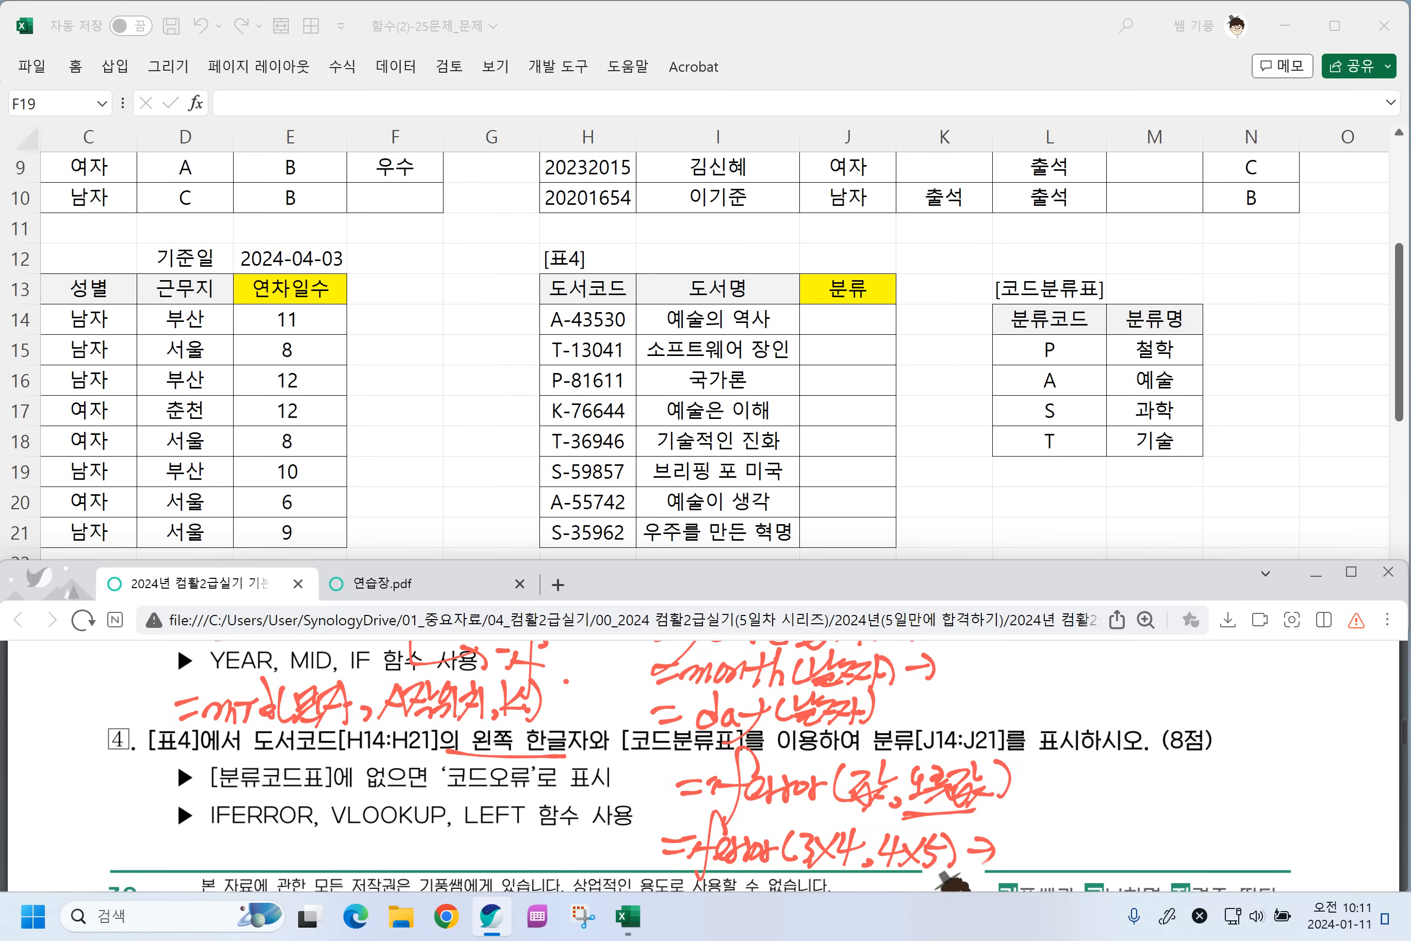
mouse_move(832, 861)
mouse_down()
mouse_move(954, 876)
mouse_move(996, 858)
mouse_up()
mouse_move(994, 855)
mouse_down()
mouse_move(1012, 868)
mouse_move(1060, 845)
mouse_up()
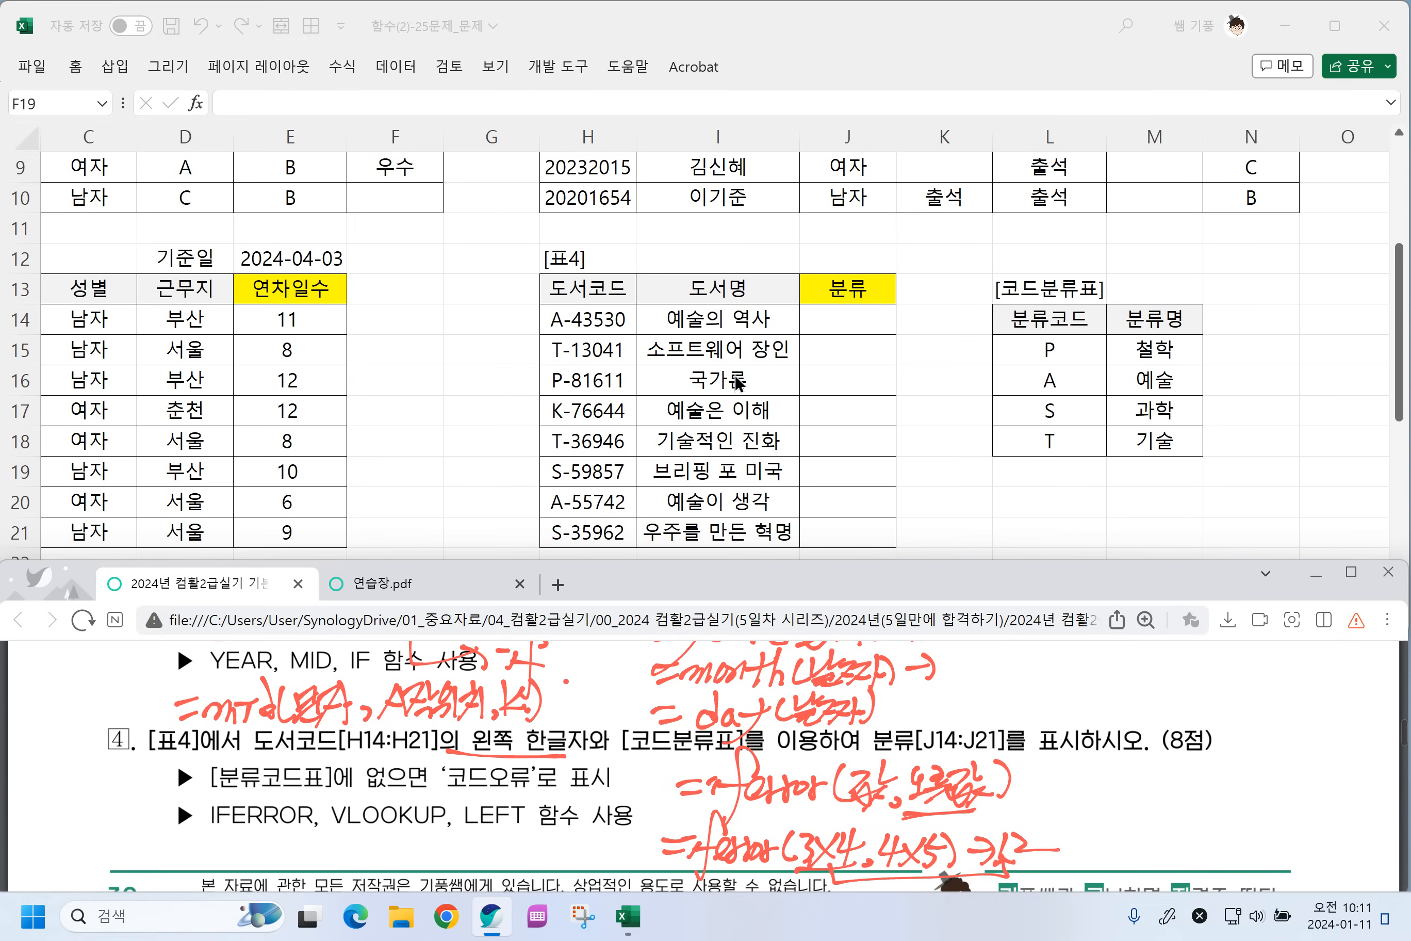
Handwrite a second example =iferror(3/0, 4×5) with the result 20, linking 4×5 to the result.
drag(1039, 777, 1062, 777)
drag(1035, 790, 1073, 793)
drag(1093, 741, 1075, 824)
drag(1075, 783, 1113, 796)
drag(1106, 770, 1158, 797)
mouse_move(1161, 783)
mouse_down()
mouse_move(1187, 766)
mouse_move(1179, 799)
mouse_up()
drag(1190, 770, 1200, 792)
drag(1247, 731, 1195, 818)
drag(1233, 767, 1230, 767)
mouse_move(1254, 789)
mouse_down()
mouse_move(1296, 777)
mouse_move(1282, 793)
mouse_up()
mouse_move(1292, 771)
mouse_down()
mouse_move(1305, 794)
mouse_move(1294, 790)
mouse_up()
drag(1328, 759, 1312, 759)
mouse_move(1313, 760)
mouse_down()
mouse_move(1309, 793)
mouse_move(1340, 795)
mouse_up()
drag(1250, 832, 1285, 835)
mouse_move(1274, 818)
mouse_down()
mouse_move(1269, 845)
mouse_move(1313, 842)
mouse_up()
mouse_move(1329, 821)
mouse_down()
mouse_move(1311, 841)
mouse_move(1333, 820)
mouse_up()
mouse_move(1286, 735)
mouse_down()
mouse_move(1287, 762)
mouse_move(1372, 828)
mouse_up()
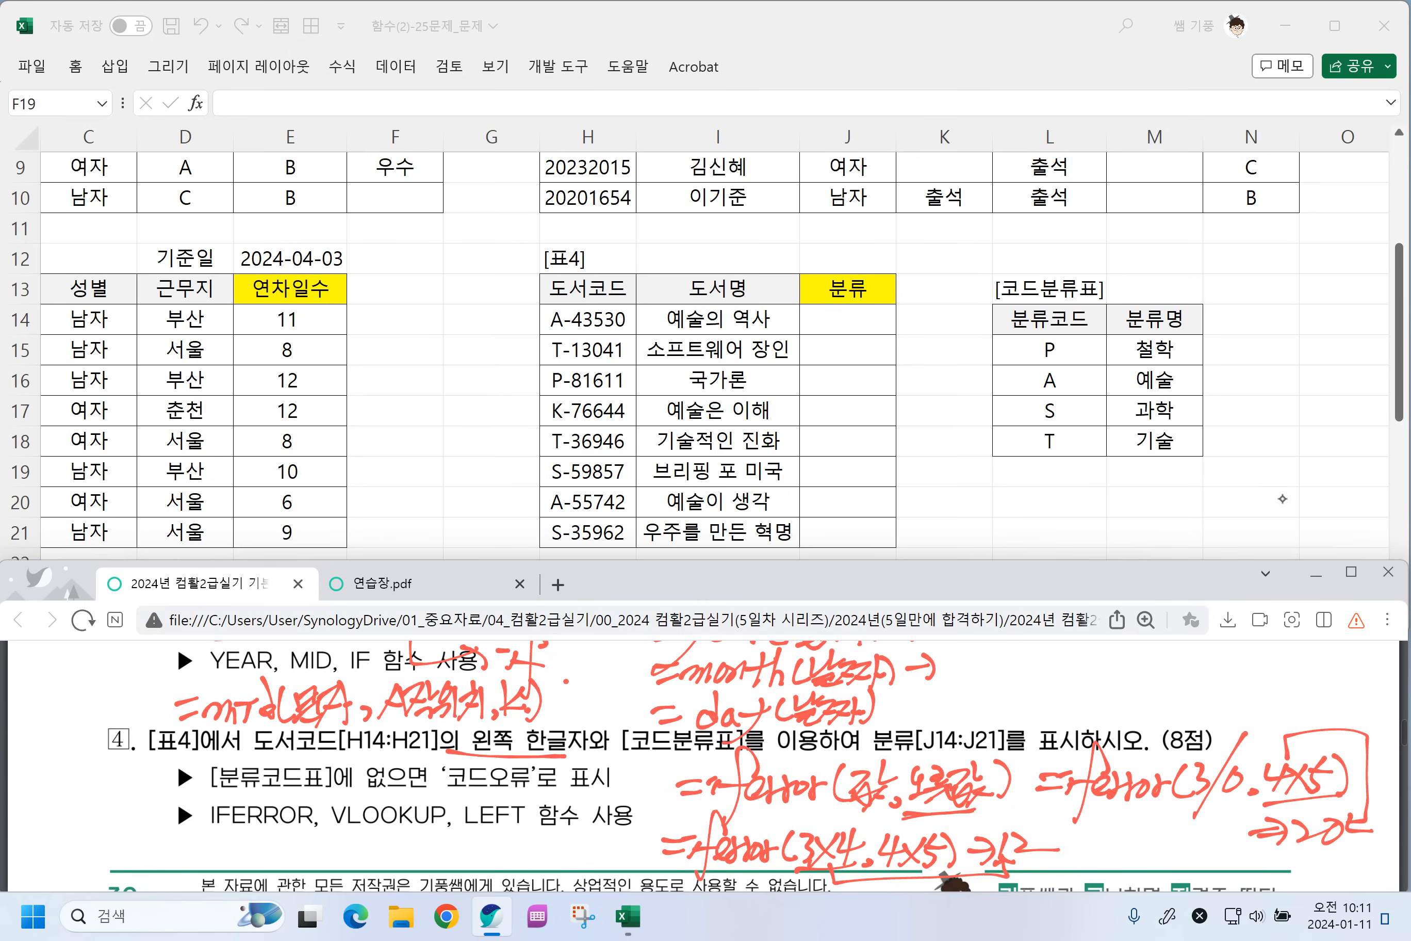
Erase the handwritten month and day notes and write the syntax =vlookup(기준셀, 참조범위, 열번호, 0) above question 4.
mouse_move(874, 692)
mouse_down()
mouse_move(729, 714)
mouse_move(915, 668)
mouse_move(663, 711)
mouse_move(819, 667)
mouse_move(729, 672)
mouse_move(838, 675)
mouse_up()
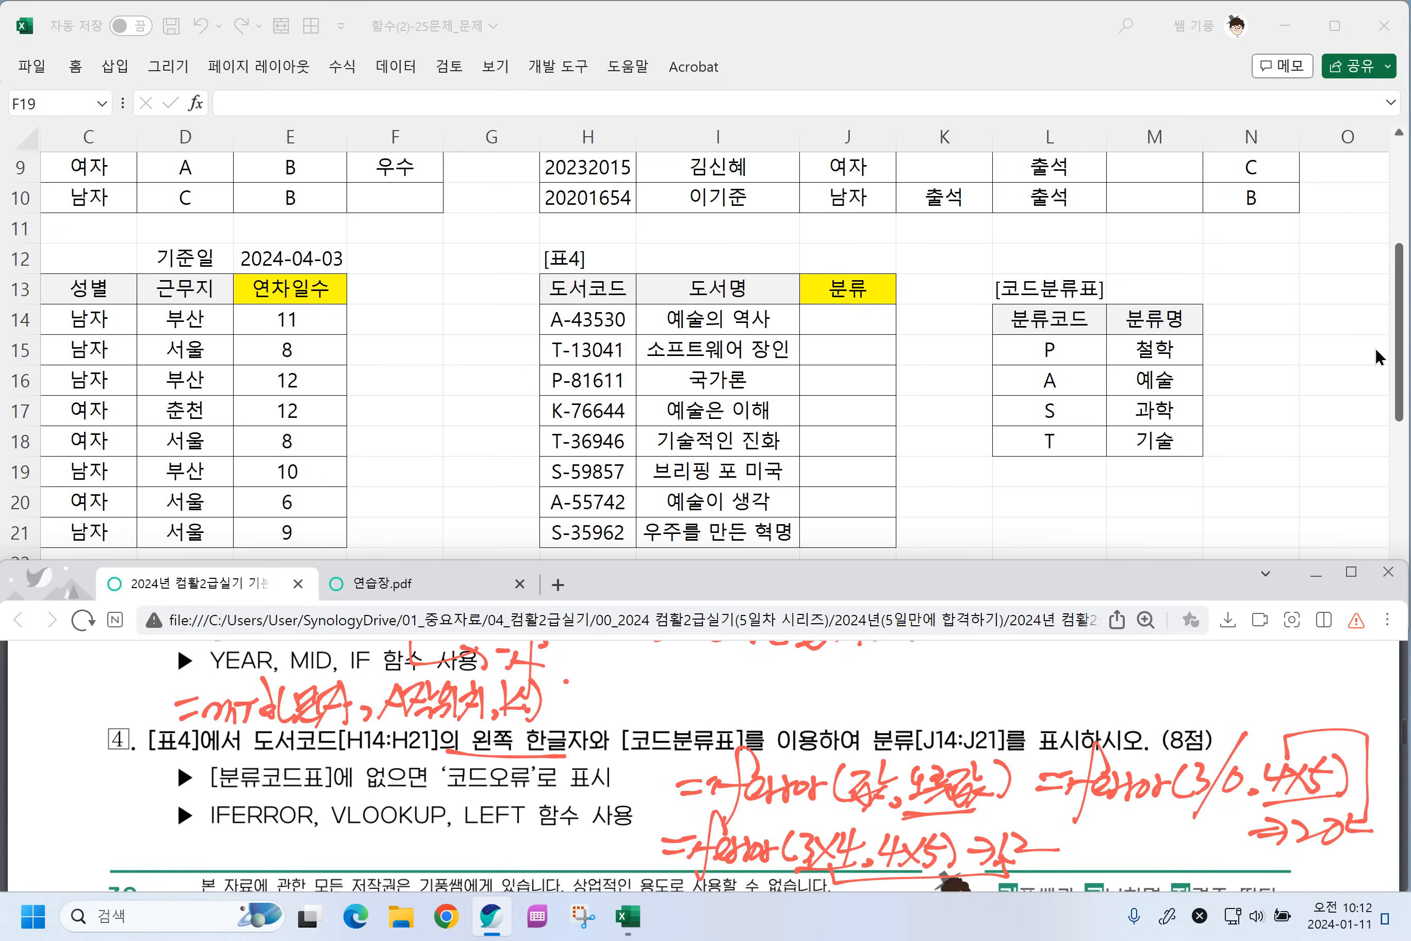
drag(628, 695, 659, 691)
mouse_move(632, 712)
mouse_down()
mouse_move(686, 706)
mouse_move(706, 659)
mouse_move(735, 718)
mouse_up()
drag(734, 693, 775, 704)
mouse_move(768, 686)
mouse_down()
mouse_move(795, 676)
mouse_move(777, 748)
mouse_up()
mouse_move(780, 686)
mouse_down()
mouse_move(814, 710)
mouse_move(869, 701)
mouse_up()
drag(874, 685, 886, 713)
mouse_move(896, 674)
mouse_down()
mouse_move(890, 703)
mouse_move(912, 697)
mouse_up()
drag(926, 670, 908, 707)
drag(912, 692, 925, 687)
drag(885, 711, 966, 692)
mouse_move(947, 686)
mouse_down()
mouse_move(972, 713)
mouse_move(976, 694)
mouse_up()
mouse_move(975, 675)
mouse_down()
mouse_move(990, 695)
mouse_move(975, 715)
mouse_up()
drag(981, 680, 1005, 683)
mouse_move(990, 689)
mouse_down()
mouse_move(1000, 714)
mouse_move(1019, 707)
mouse_up()
drag(1008, 672, 1041, 707)
mouse_move(1015, 698)
mouse_down()
mouse_move(1035, 710)
mouse_move(1056, 693)
mouse_up()
mouse_move(1040, 683)
mouse_down()
mouse_move(1059, 713)
mouse_move(1087, 713)
mouse_up()
mouse_move(1082, 677)
mouse_down()
mouse_move(1110, 701)
mouse_move(1118, 692)
mouse_up()
mouse_move(1117, 672)
mouse_down()
mouse_move(1093, 701)
mouse_move(1135, 680)
mouse_up()
mouse_move(1126, 704)
mouse_down()
mouse_move(1150, 674)
mouse_move(1153, 709)
mouse_up()
drag(1153, 670, 1167, 697)
drag(1146, 690, 1174, 710)
mouse_move(1181, 701)
mouse_down()
mouse_move(1175, 719)
mouse_move(1209, 676)
mouse_up()
drag(1224, 674, 1227, 718)
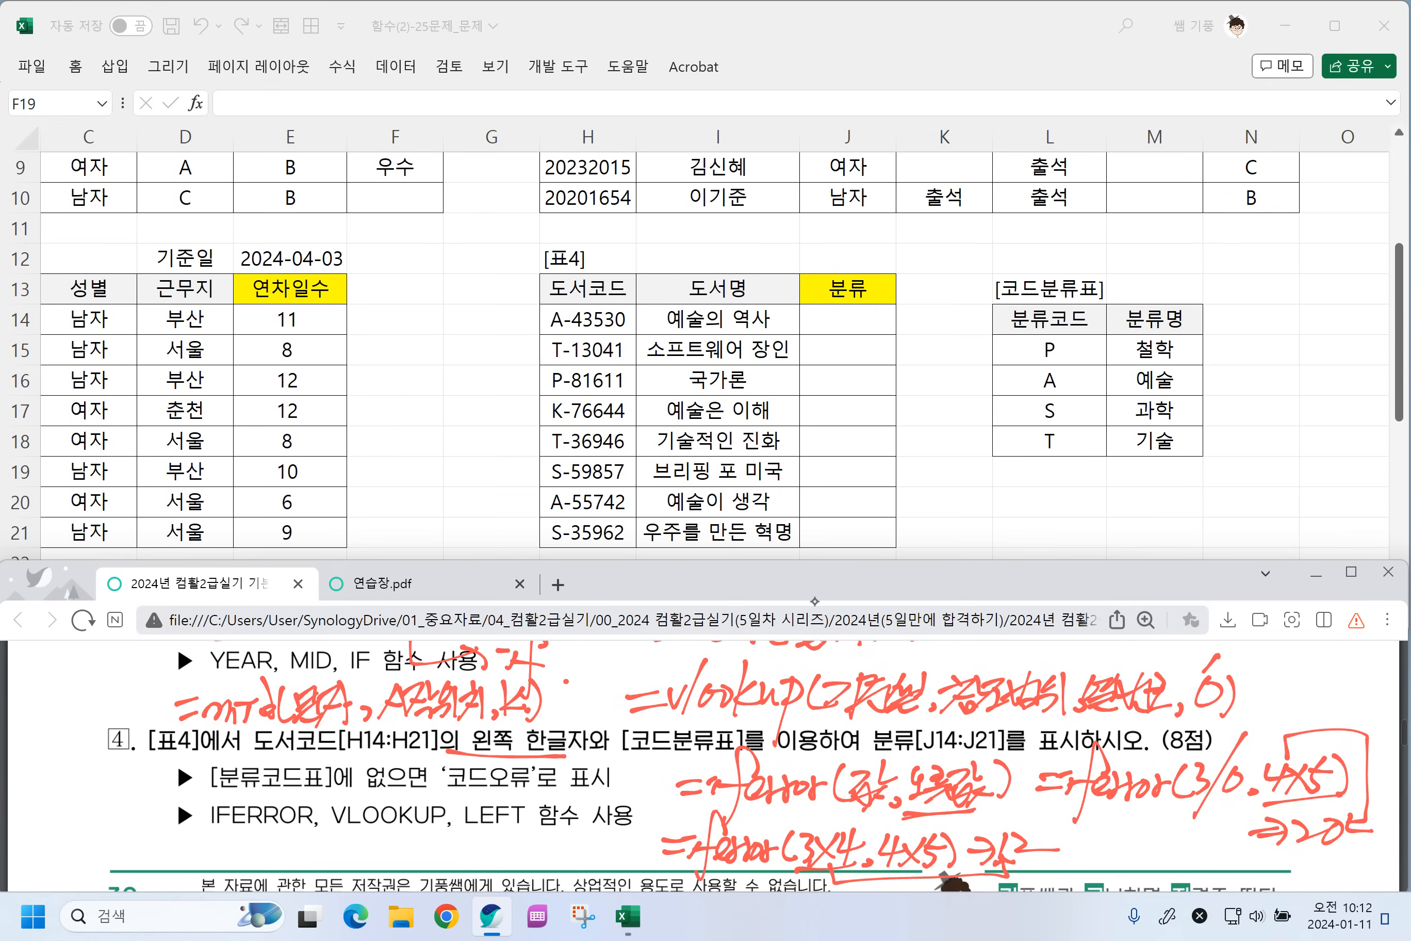
Annotate the last VLOOKUP argument with 정확한 값 for 0 and add a 유사한 값 note above it.
scroll(1111, 770, up, 1)
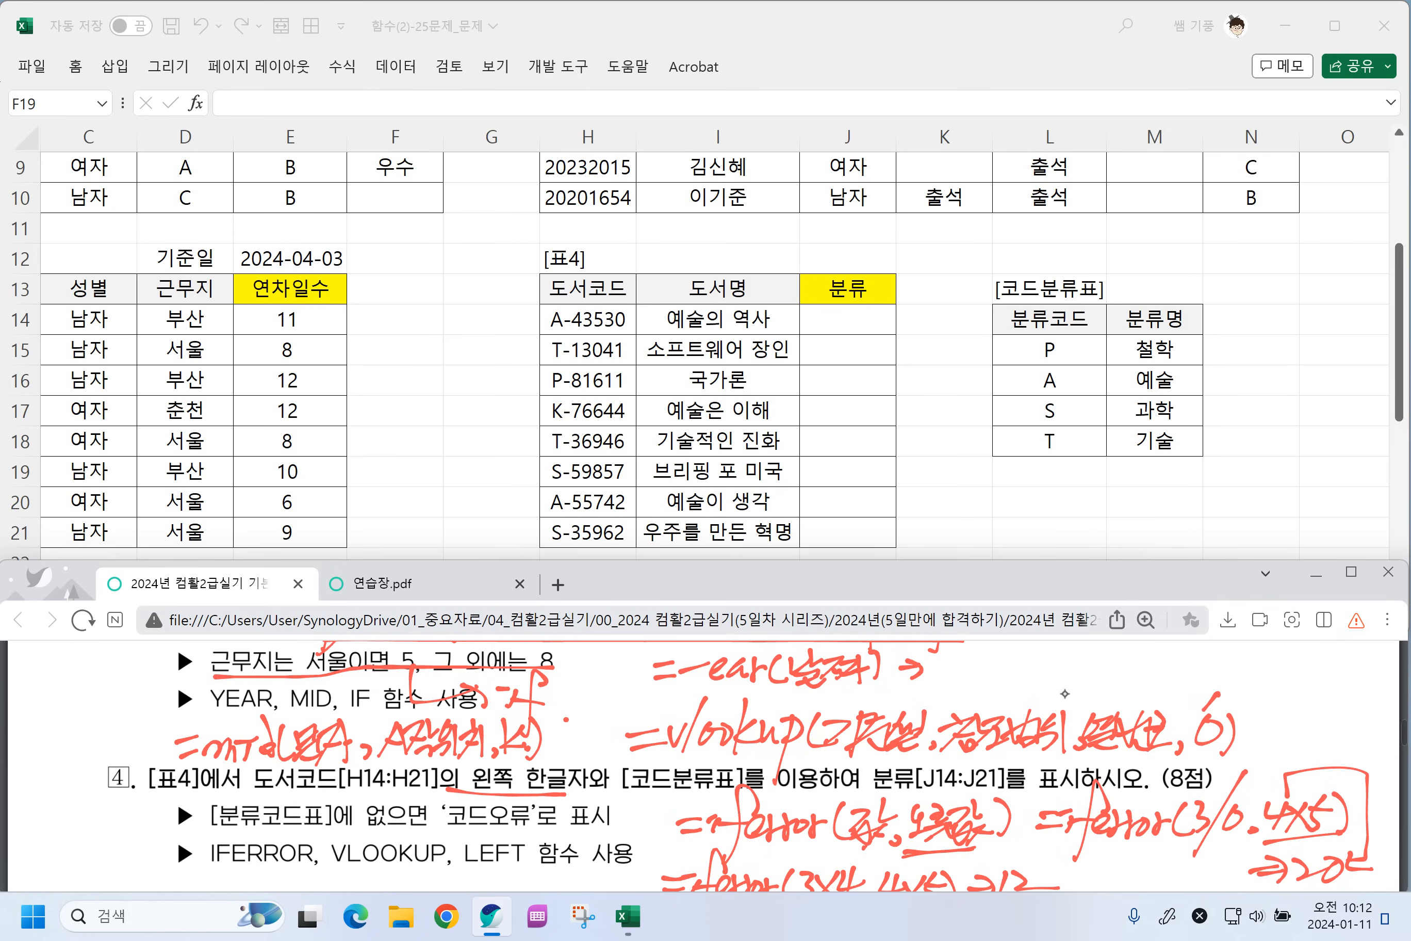
mouse_move(1212, 729)
mouse_down()
mouse_move(1242, 735)
mouse_move(1232, 749)
mouse_up()
mouse_move(1245, 722)
mouse_down()
mouse_move(1241, 752)
mouse_move(1280, 729)
mouse_move(1263, 751)
mouse_up()
mouse_move(1283, 715)
mouse_down()
mouse_move(1306, 742)
mouse_move(1323, 722)
mouse_move(1321, 746)
mouse_move(1339, 752)
mouse_move(1374, 731)
mouse_up()
mouse_move(1344, 732)
mouse_down()
mouse_move(1366, 753)
mouse_move(1384, 743)
mouse_up()
drag(1216, 704, 1252, 690)
drag(1260, 675, 1278, 691)
mouse_move(1269, 676)
mouse_down()
mouse_move(1275, 711)
mouse_move(1292, 701)
mouse_move(1292, 715)
mouse_up()
drag(1286, 690, 1323, 704)
drag(1309, 698, 1368, 686)
drag(1333, 683, 1364, 713)
drag(1357, 707, 1369, 696)
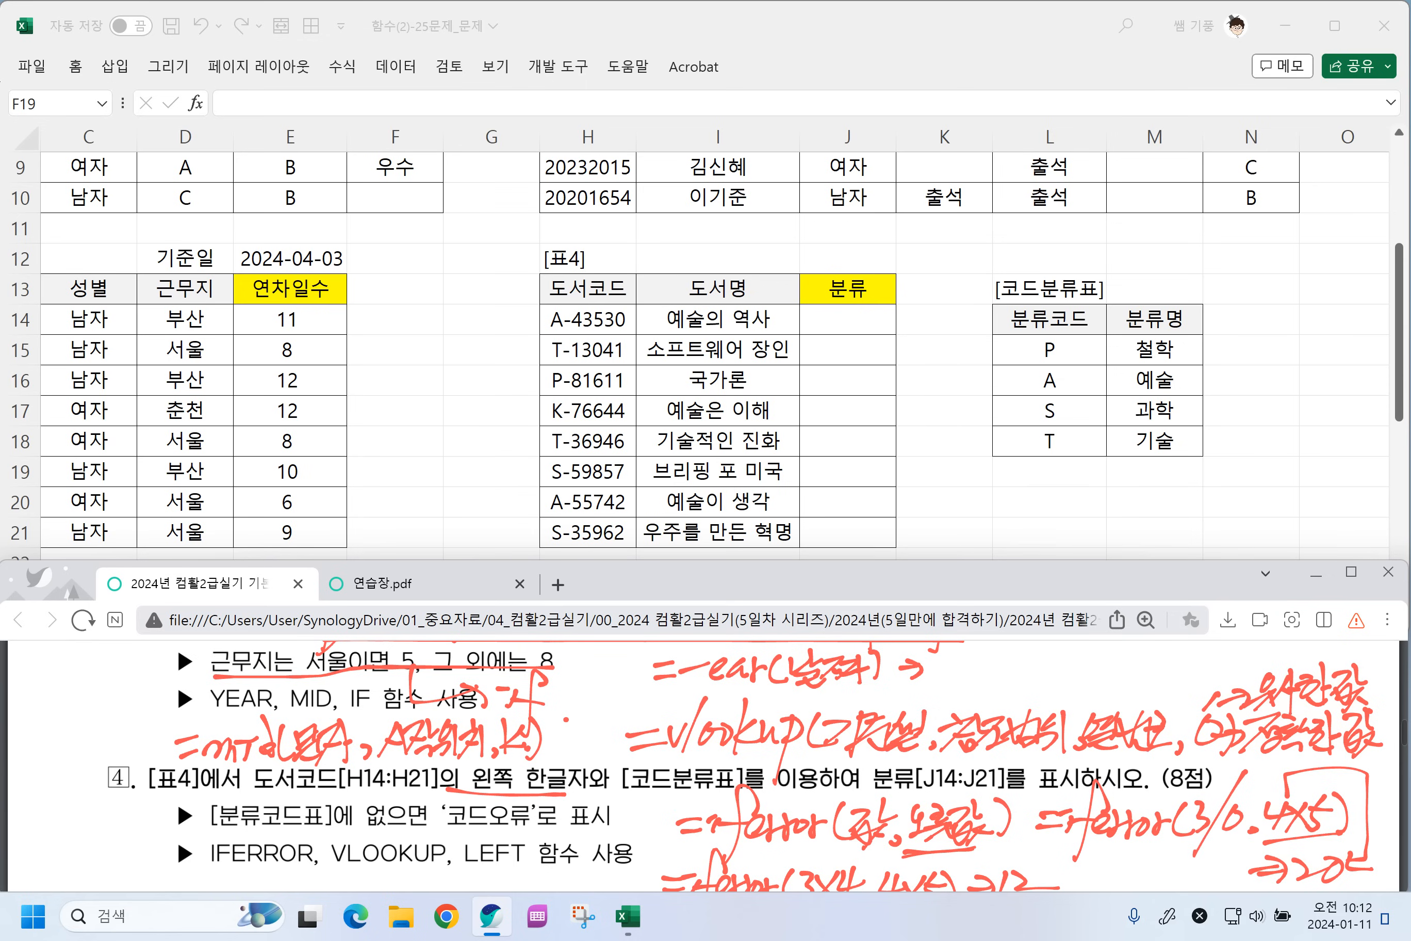
Handwrite the LEFT syntax =left(문자, 수) above the VLOOKUP note.
drag(974, 684, 1000, 682)
drag(982, 698, 1013, 686)
drag(1022, 661, 1006, 716)
mouse_move(1021, 698)
mouse_down()
mouse_move(1038, 697)
mouse_move(1043, 714)
mouse_up()
mouse_move(1032, 691)
mouse_down()
mouse_move(1087, 698)
mouse_move(1128, 680)
mouse_move(1154, 701)
mouse_up()
drag(1150, 679, 1171, 696)
mouse_move(1192, 651)
mouse_down()
mouse_move(1185, 693)
mouse_move(1205, 692)
mouse_up()
drag(1203, 649, 1212, 693)
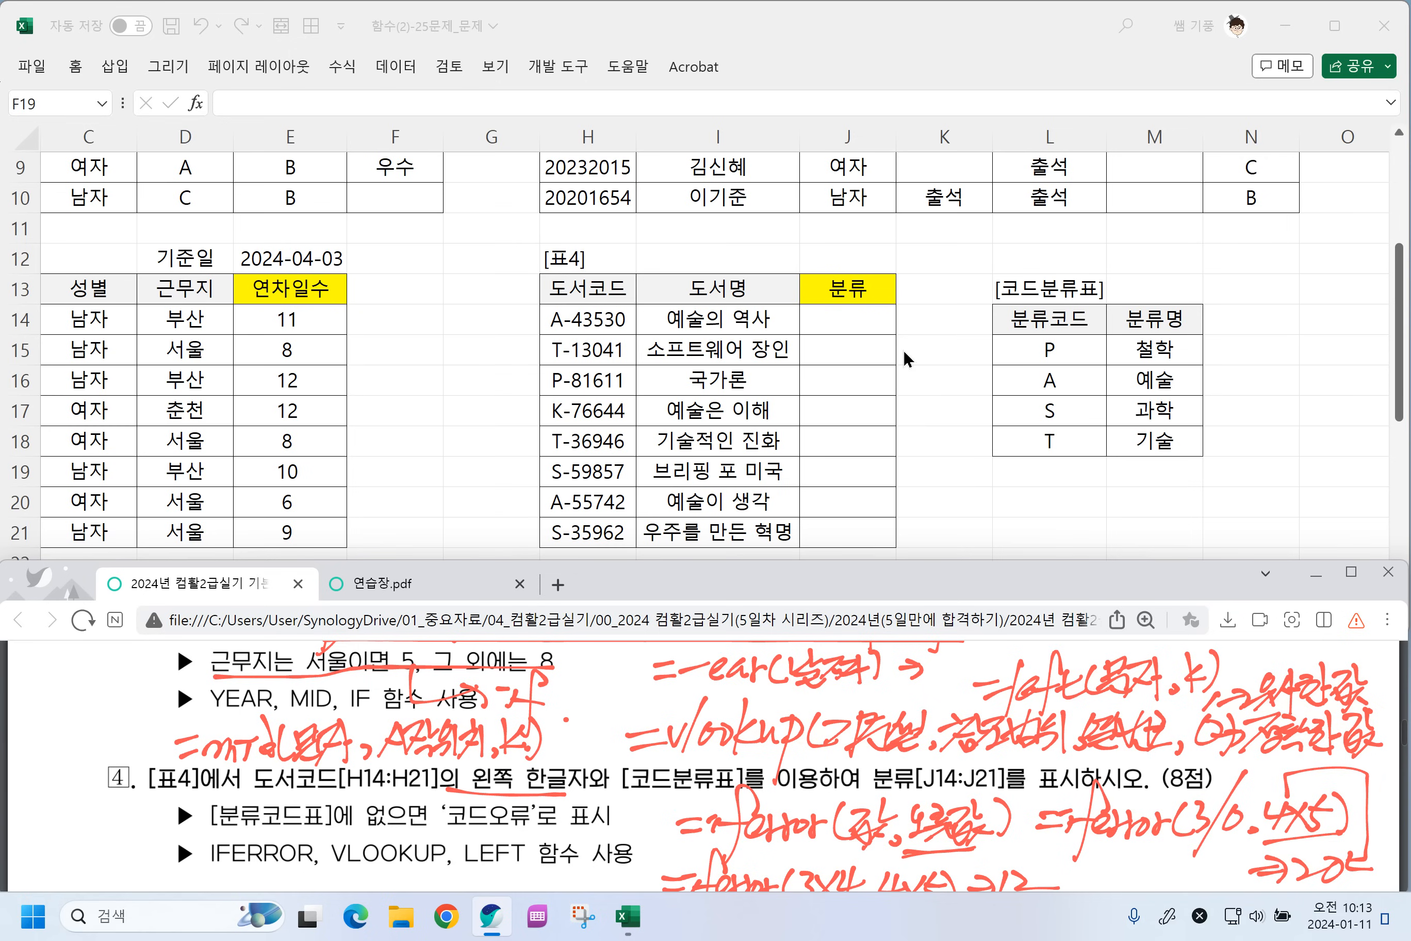
In Excel, enter =LEFT(H14,1) in J14 to extract the first character of the 도서코드.
click(807, 313)
click(866, 314)
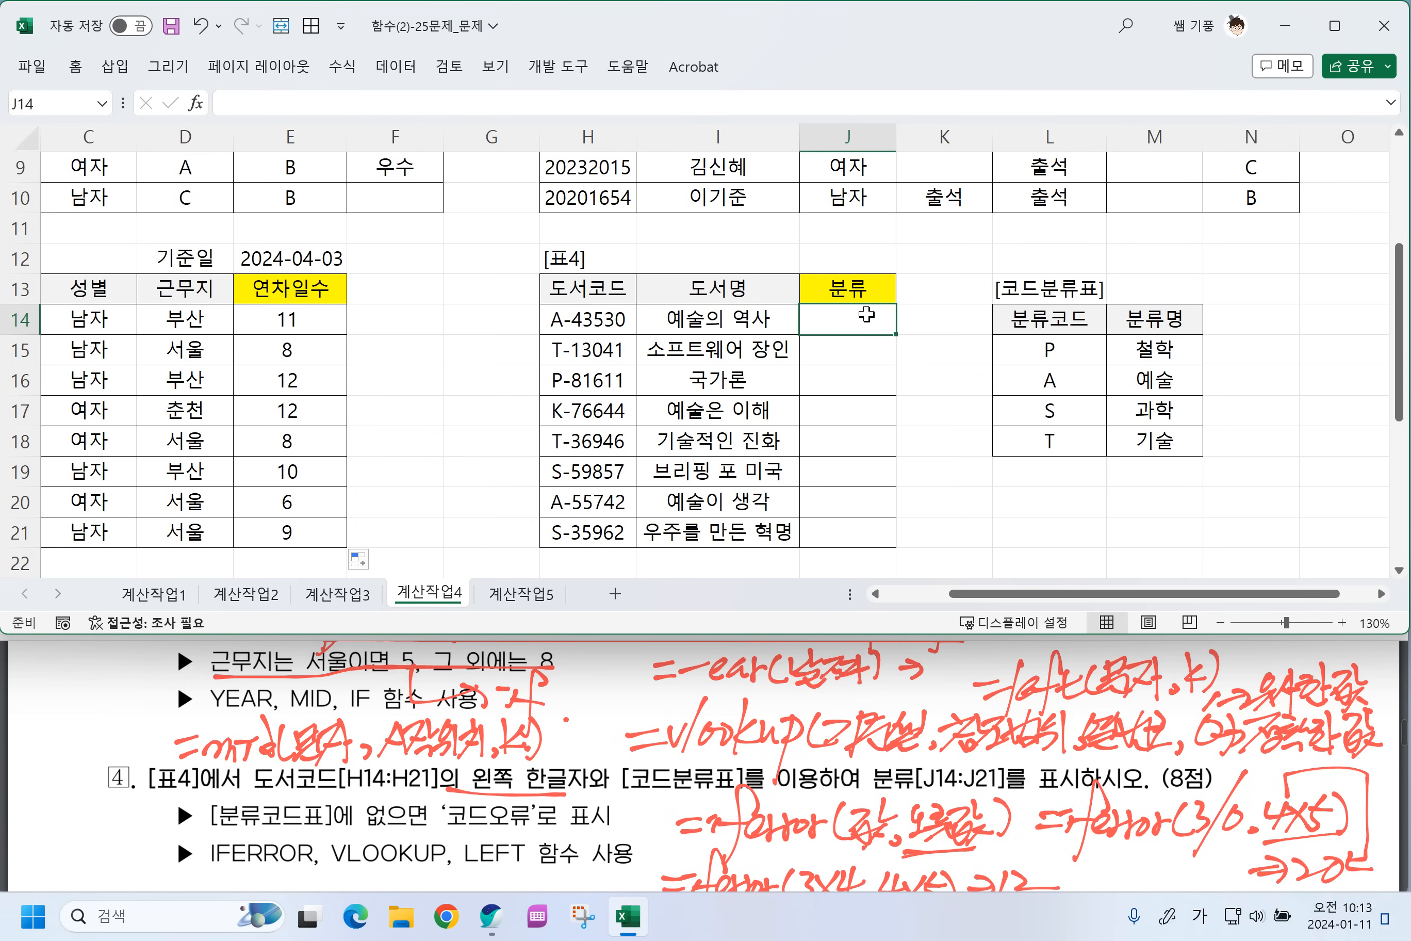
text(=ㅣㄷ)
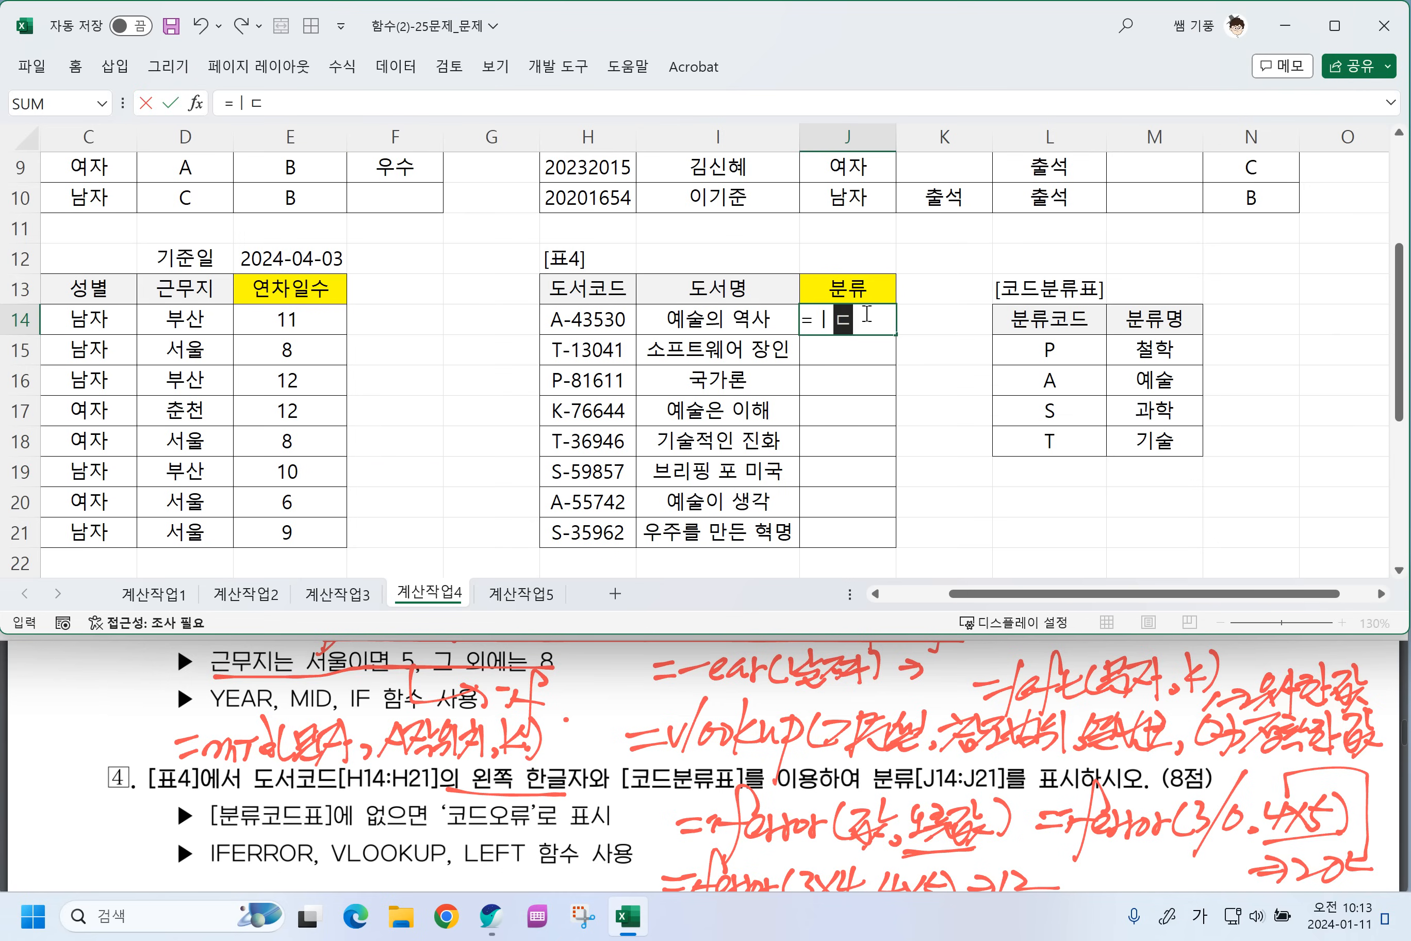
key(BackSpace)
key(Hangul)
text(LEFT)
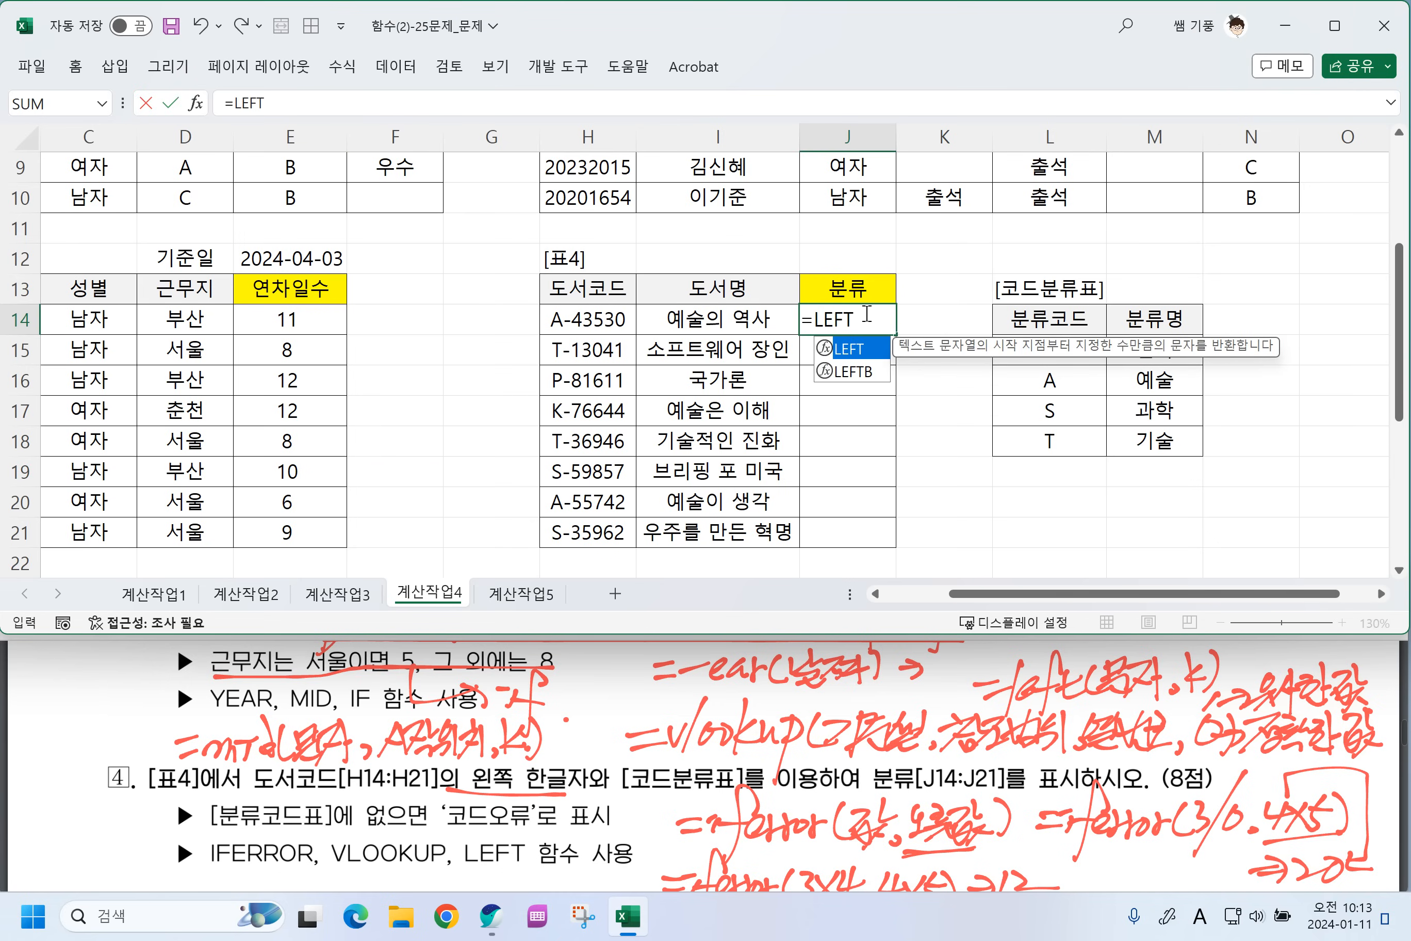
text(()
click(566, 310)
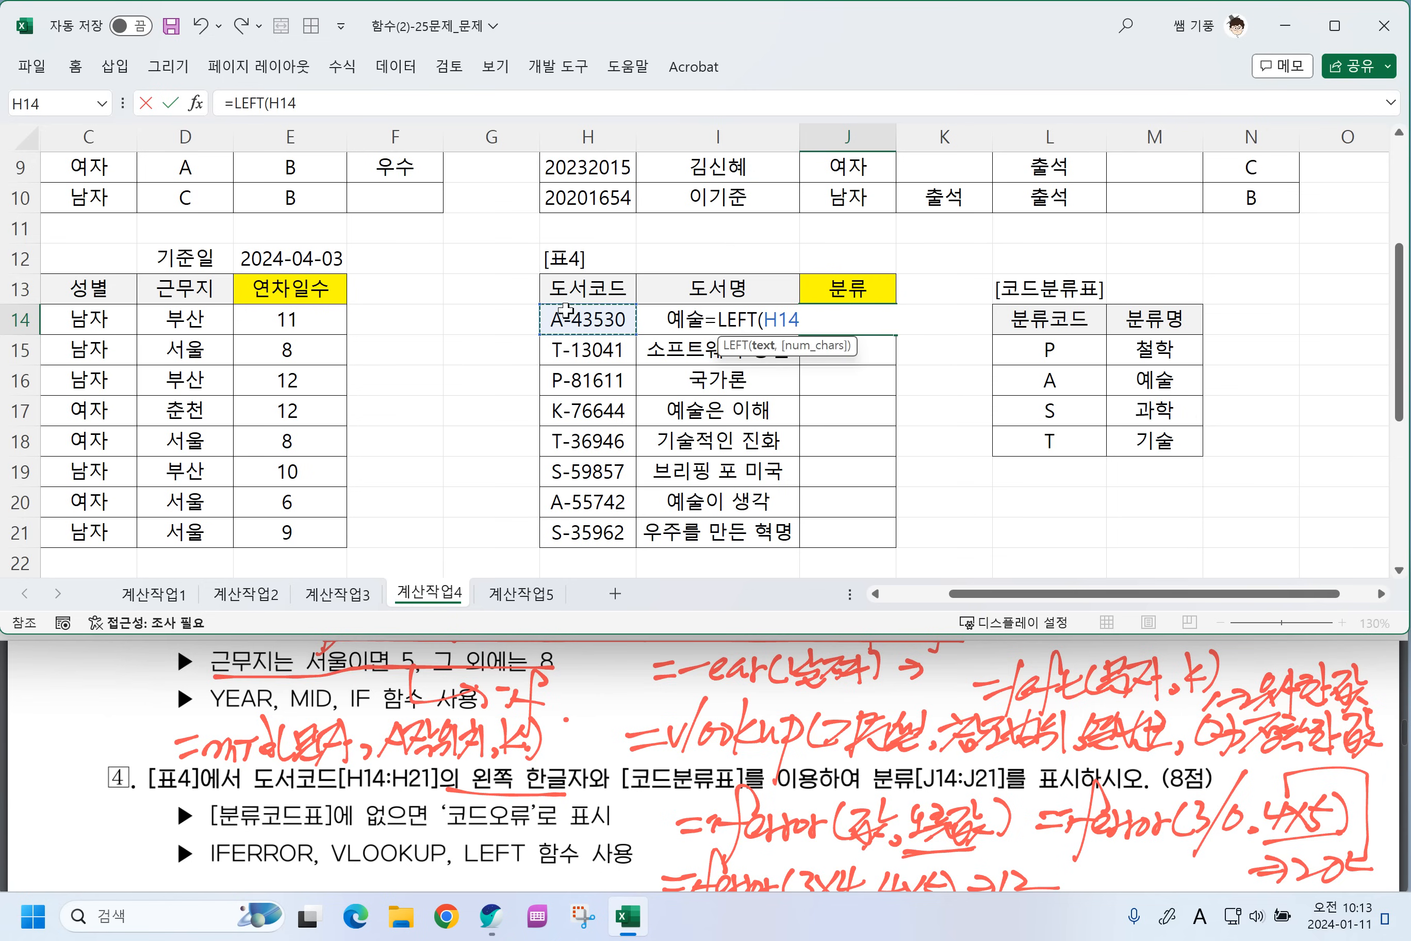
text(,1)
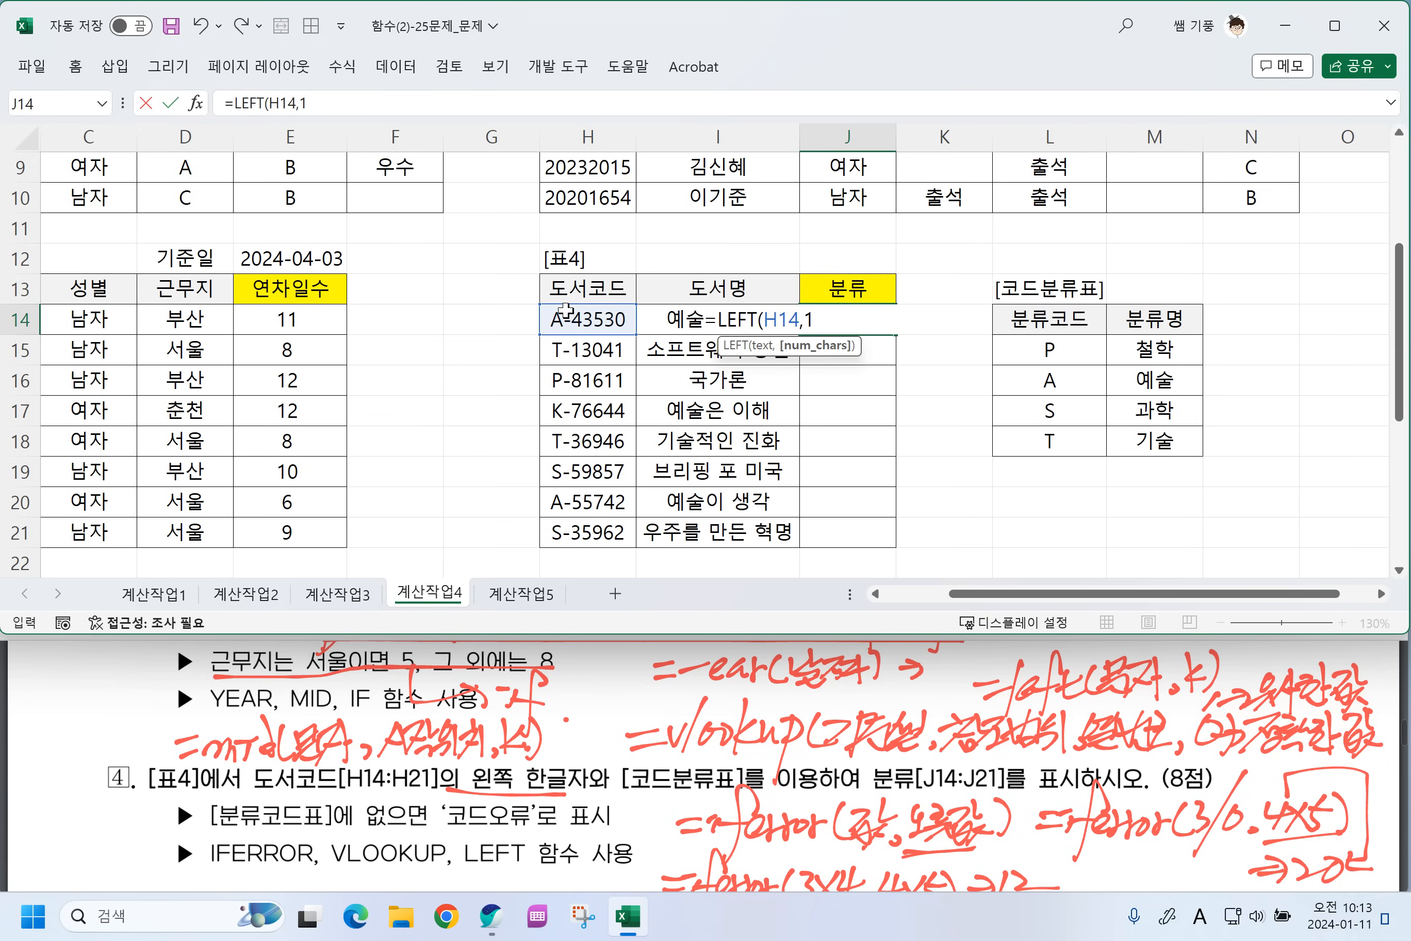
text())
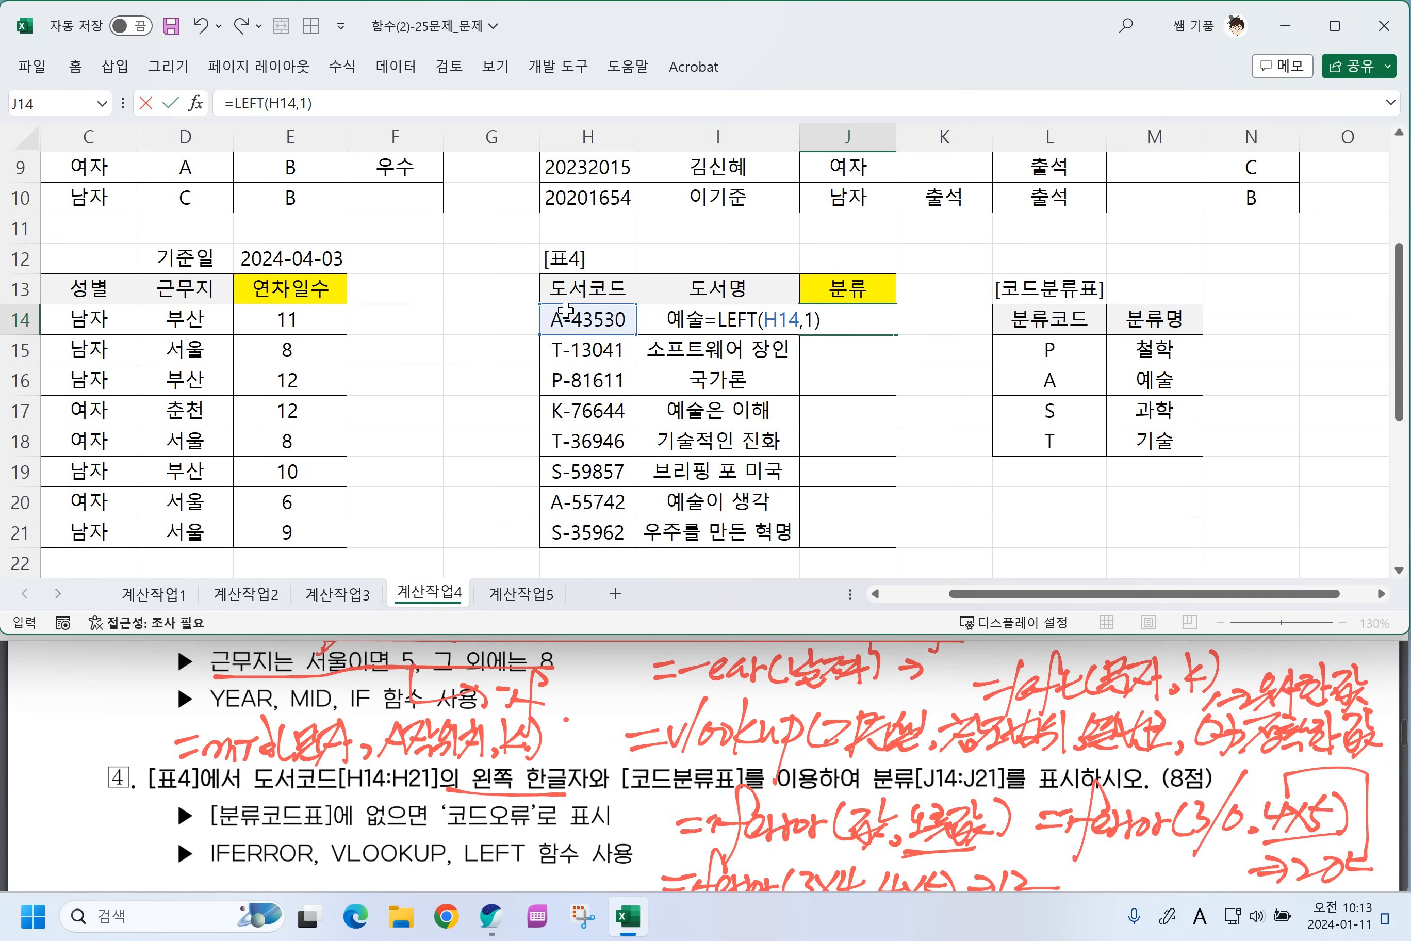
key(Return)
Fill the LEFT formula from J14 down to J21 and reselect J14.
click(880, 316)
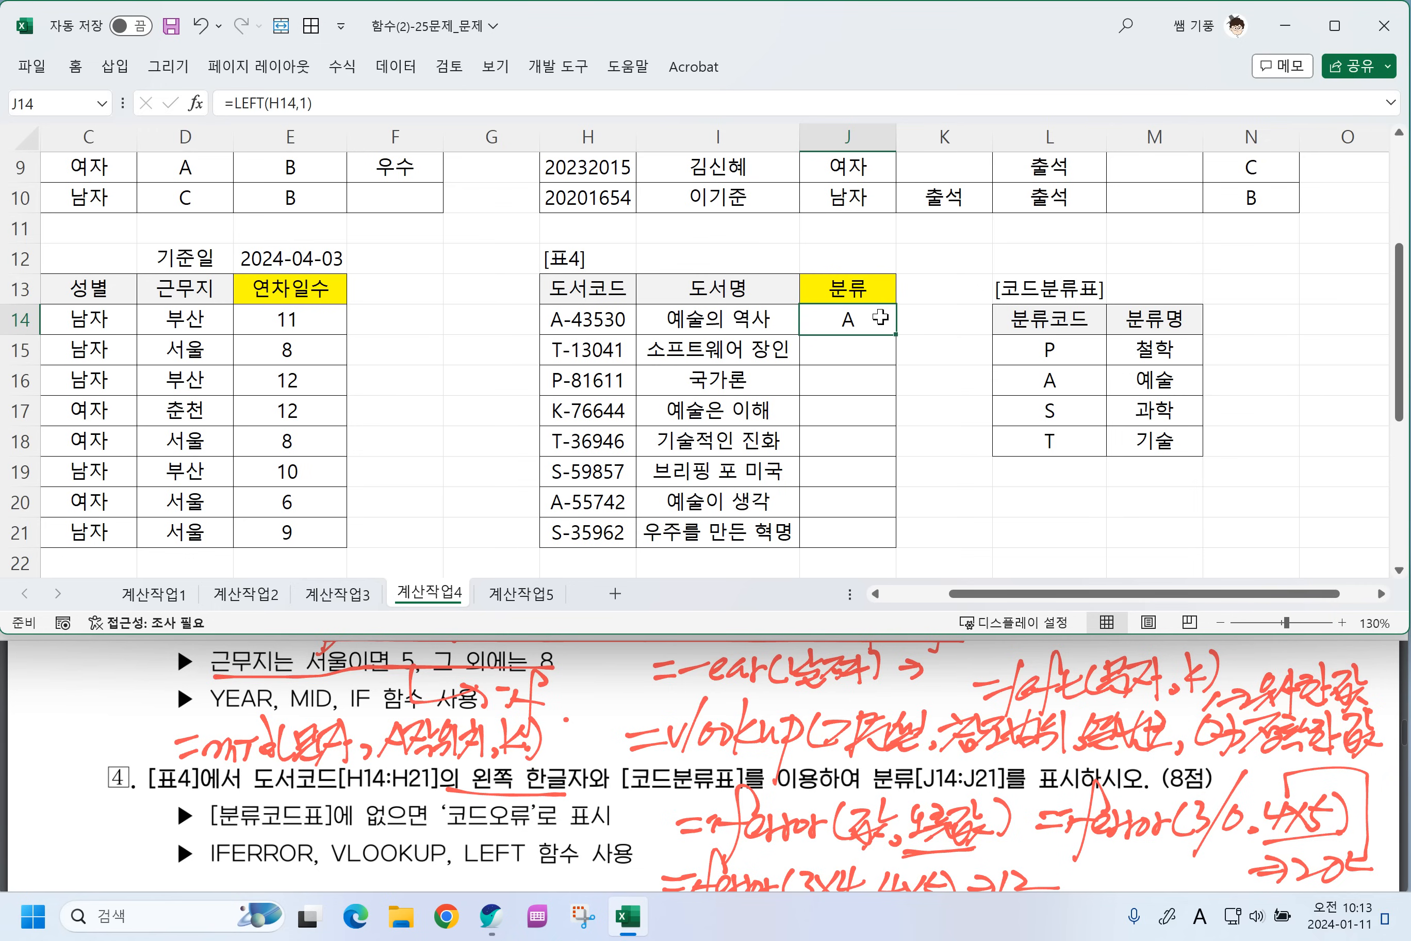
drag(896, 334, 866, 537)
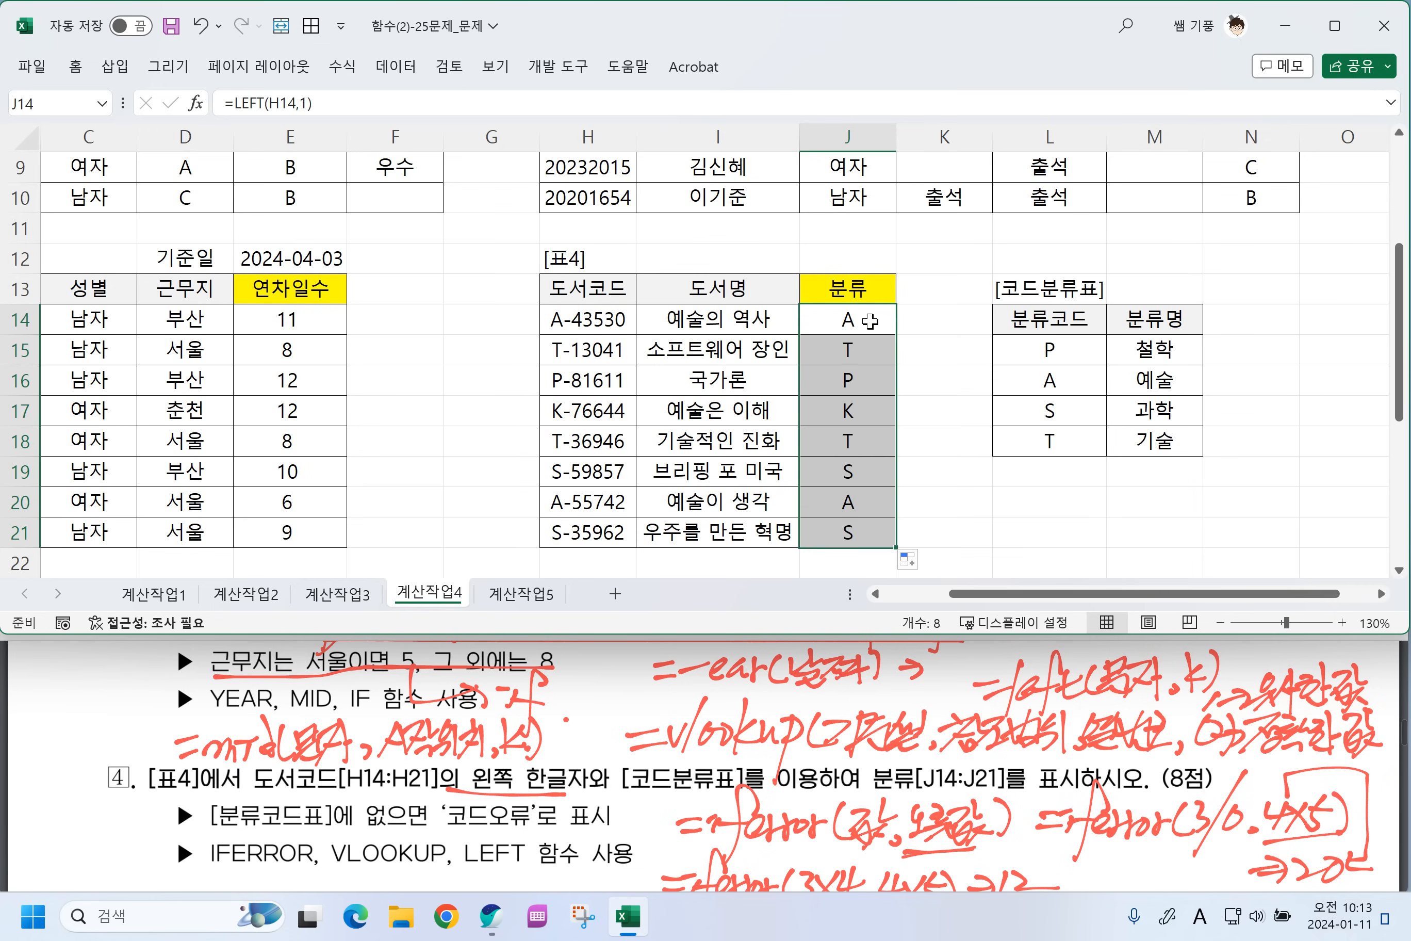
click(871, 320)
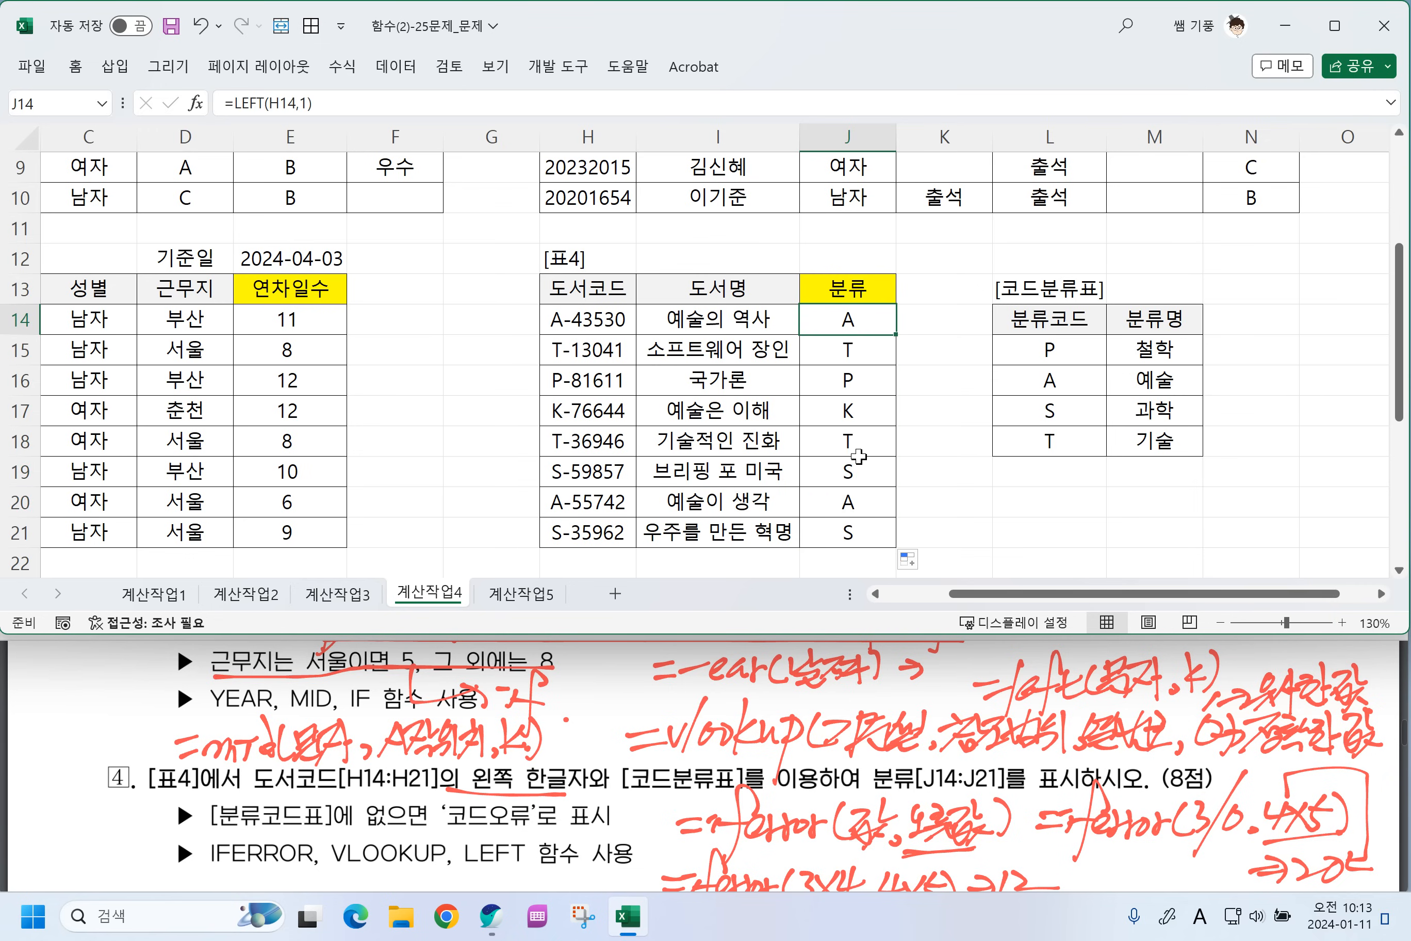
Wrap the LEFT formula in J14 in a lookup: =VLOOKUP(LEFT(H14,1),$L$15:$M$18,2,0), using the 코드분류표 range.
drag(1033, 340, 1154, 432)
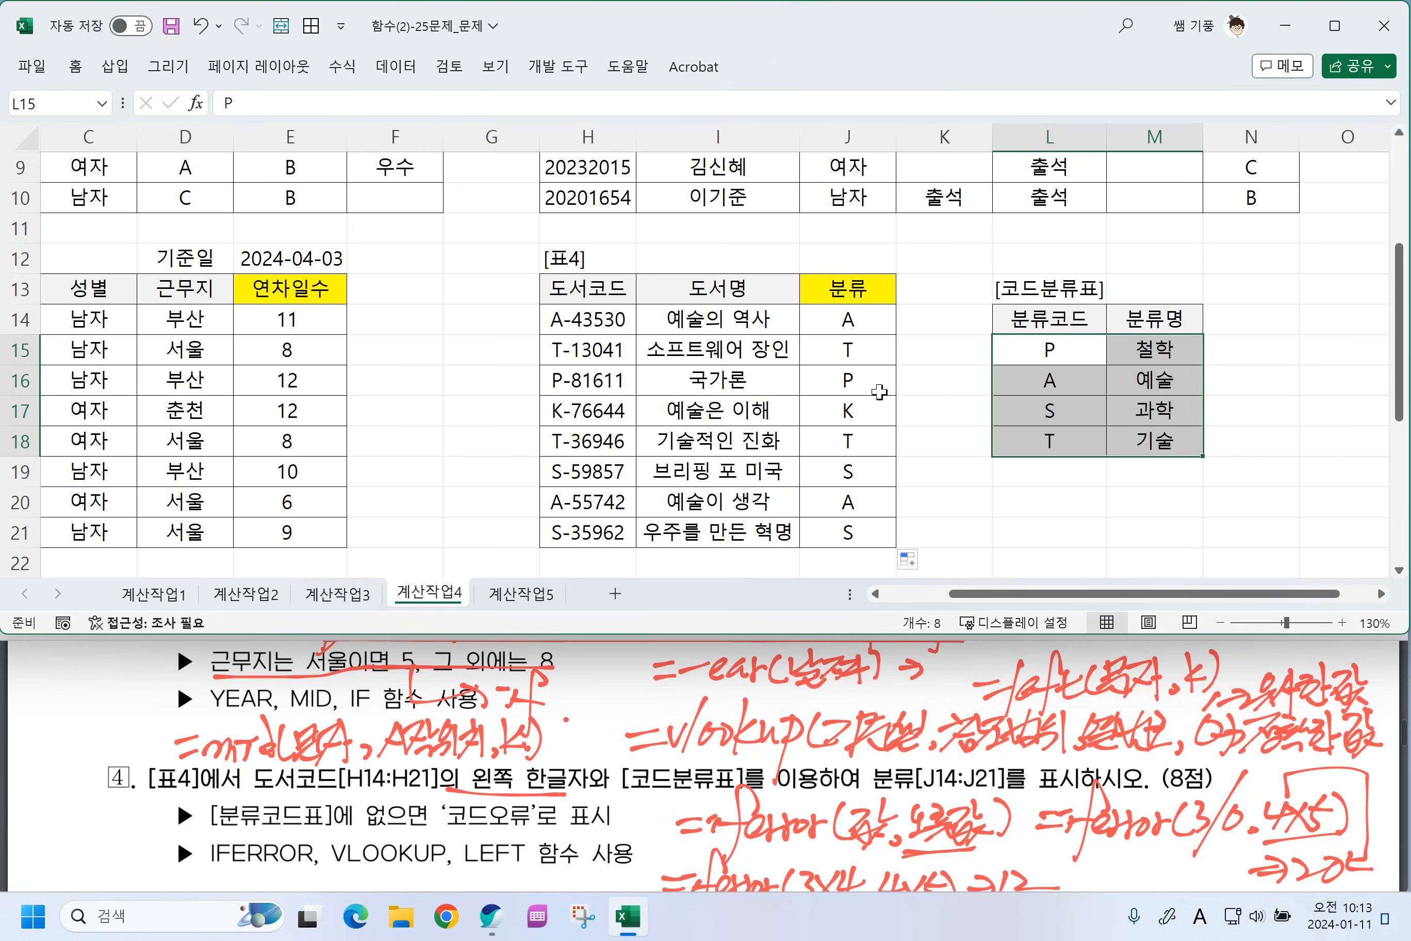
click(854, 319)
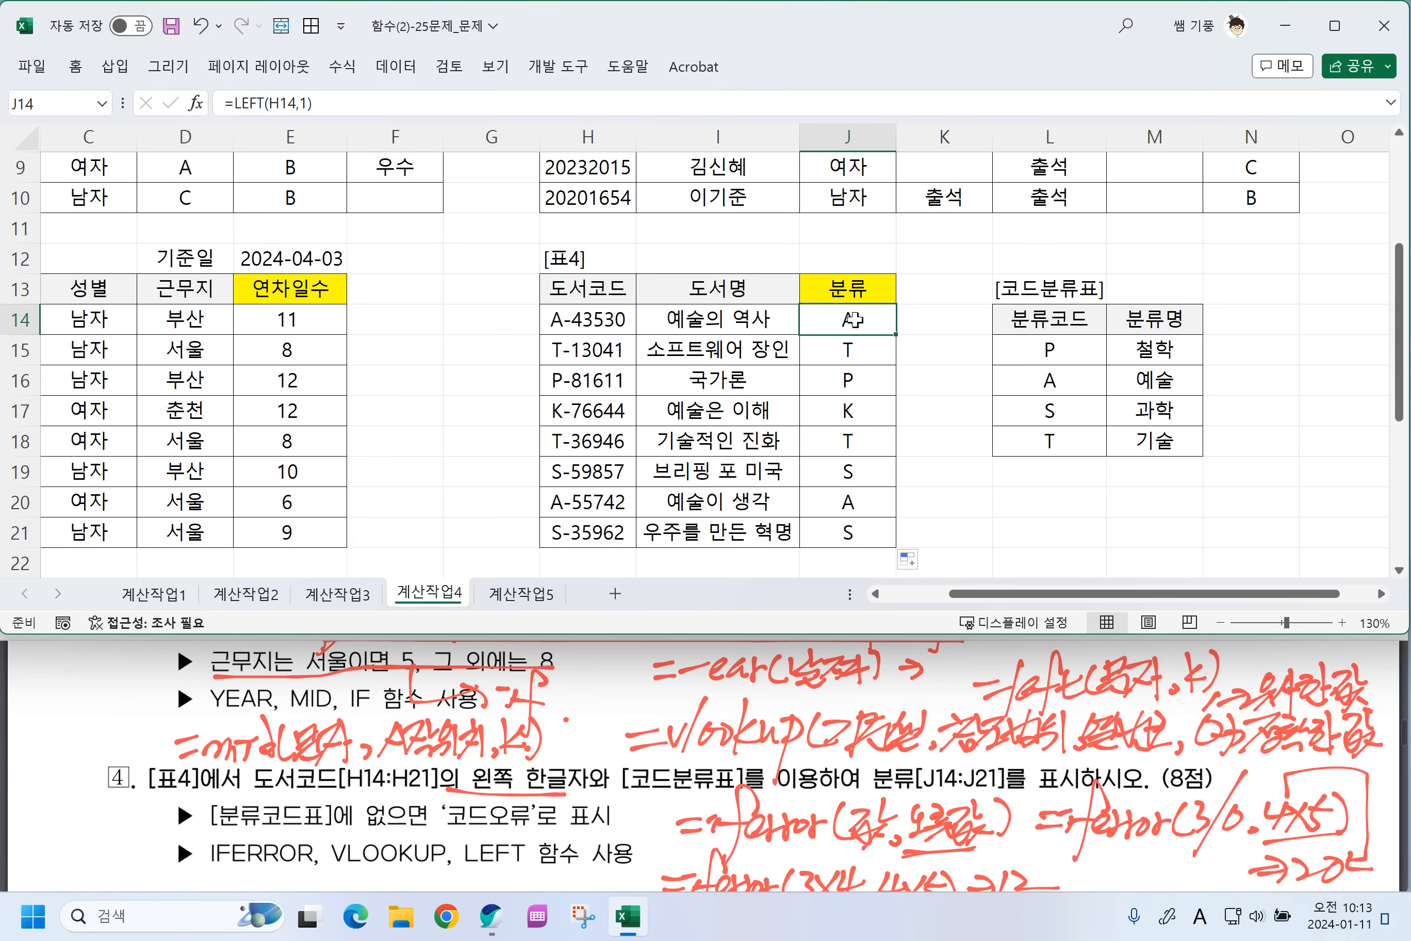
double_click(844, 320)
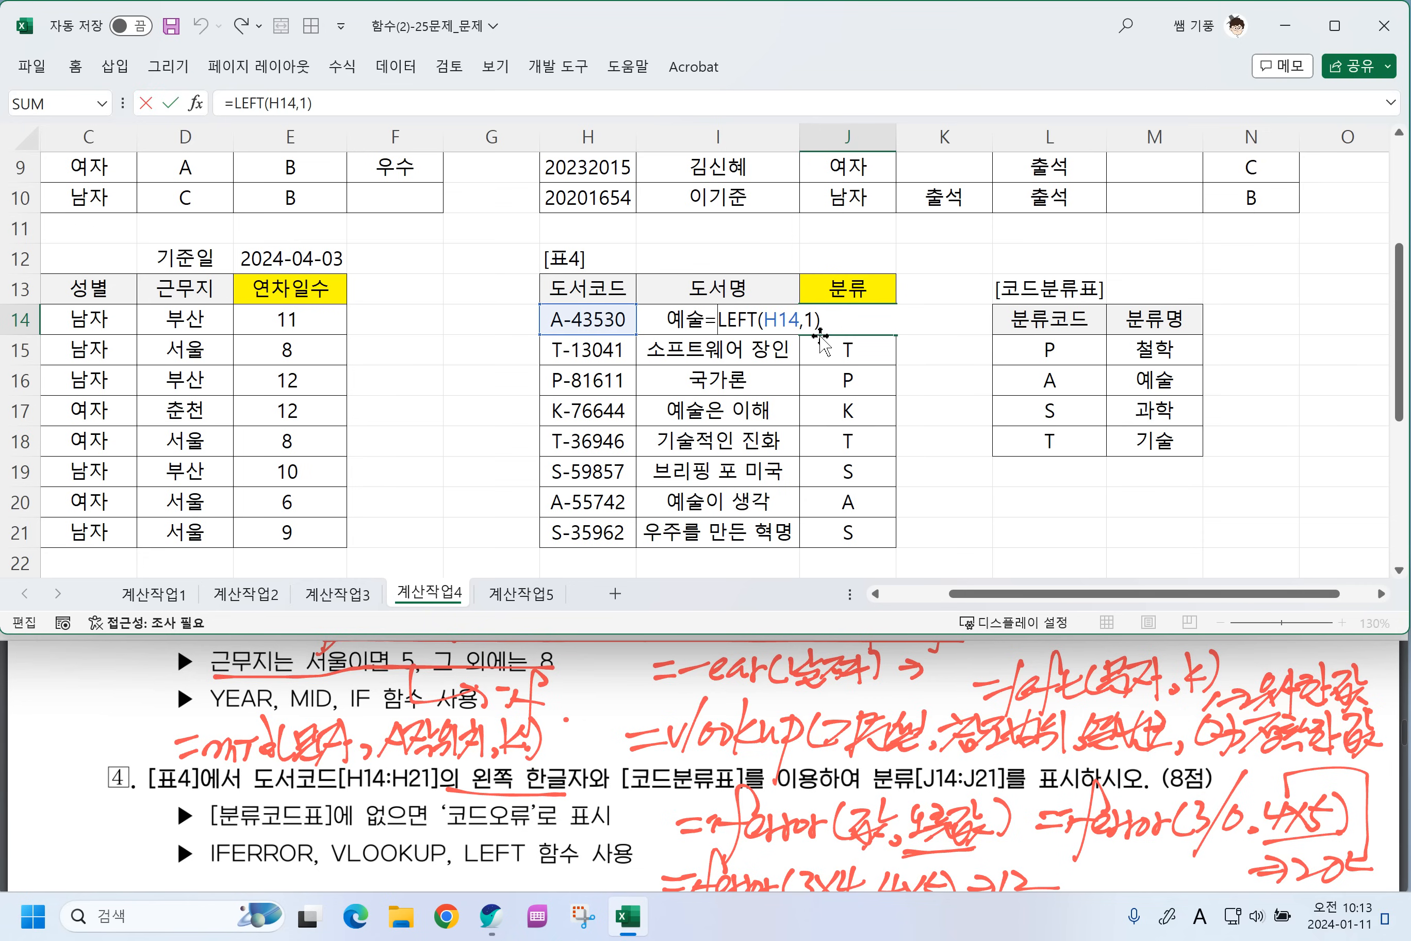
text(VL)
key(Tab)
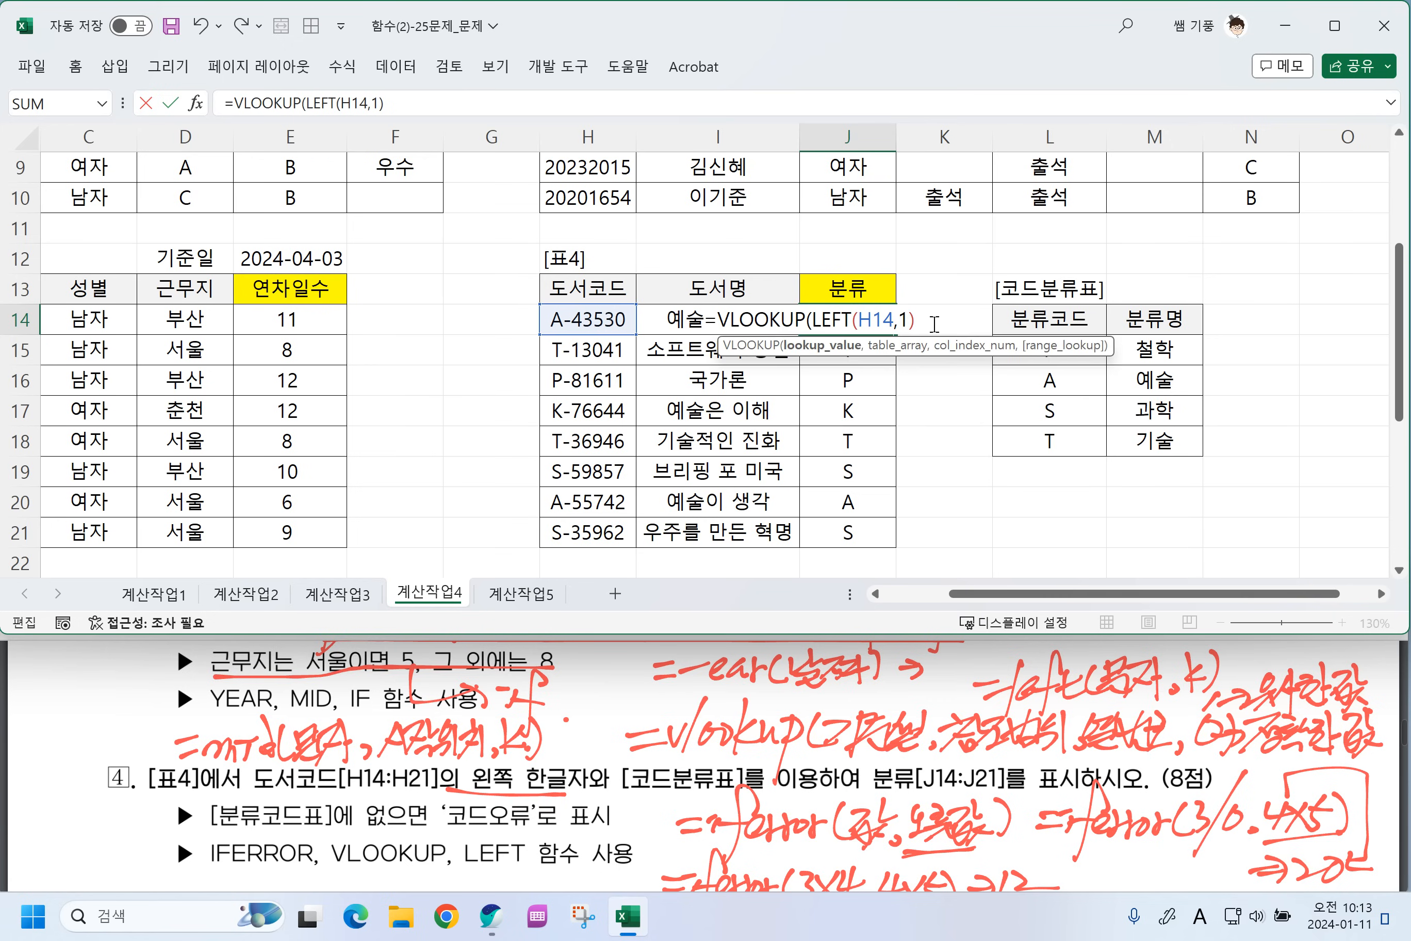
click(940, 325)
text(,)
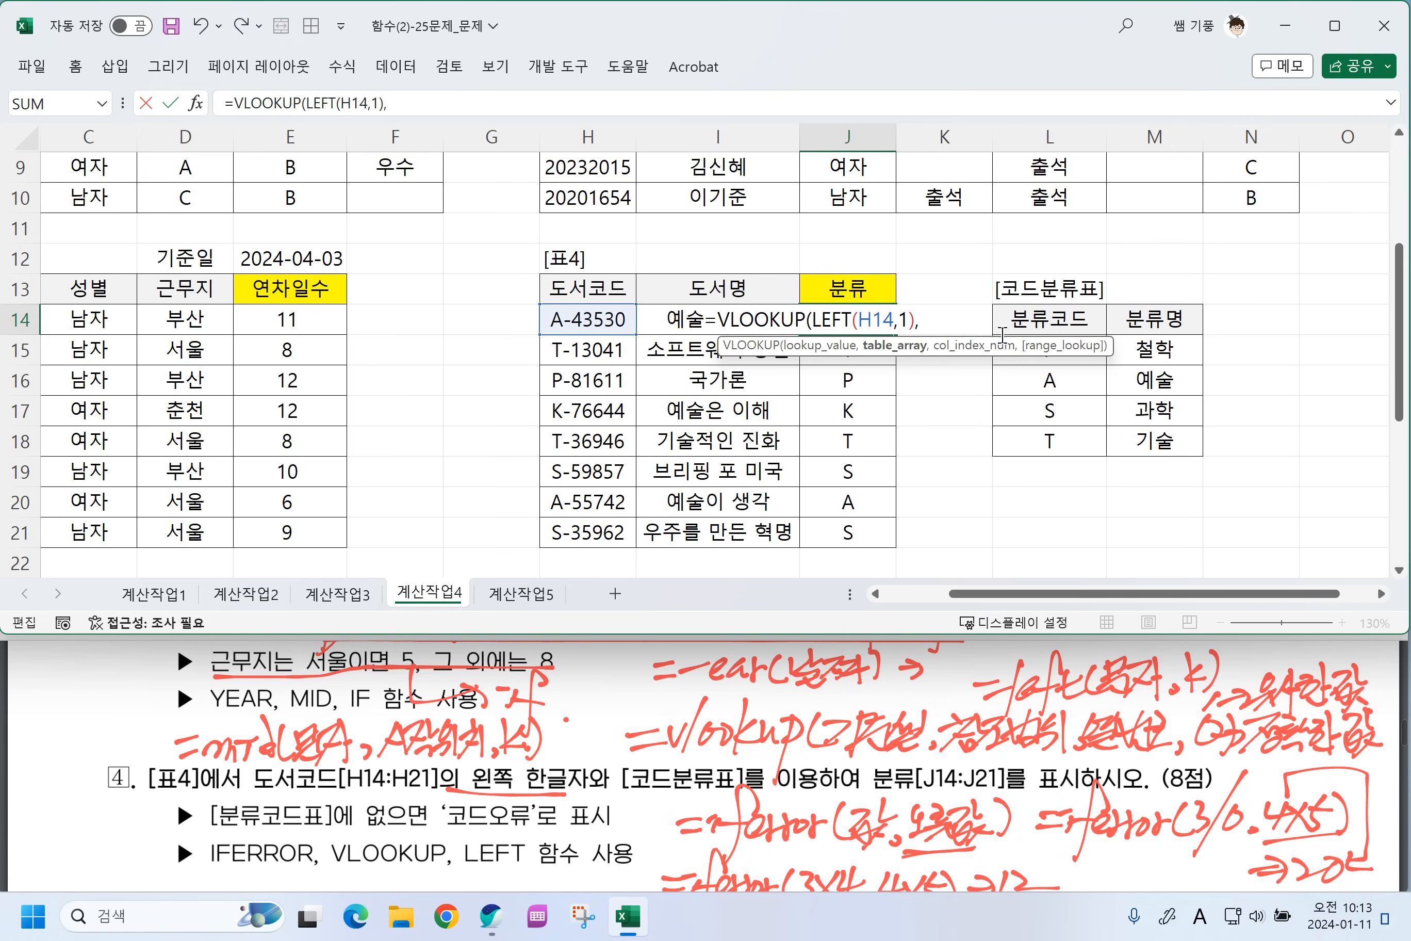
click(1116, 430)
drag(1116, 430, 1062, 357)
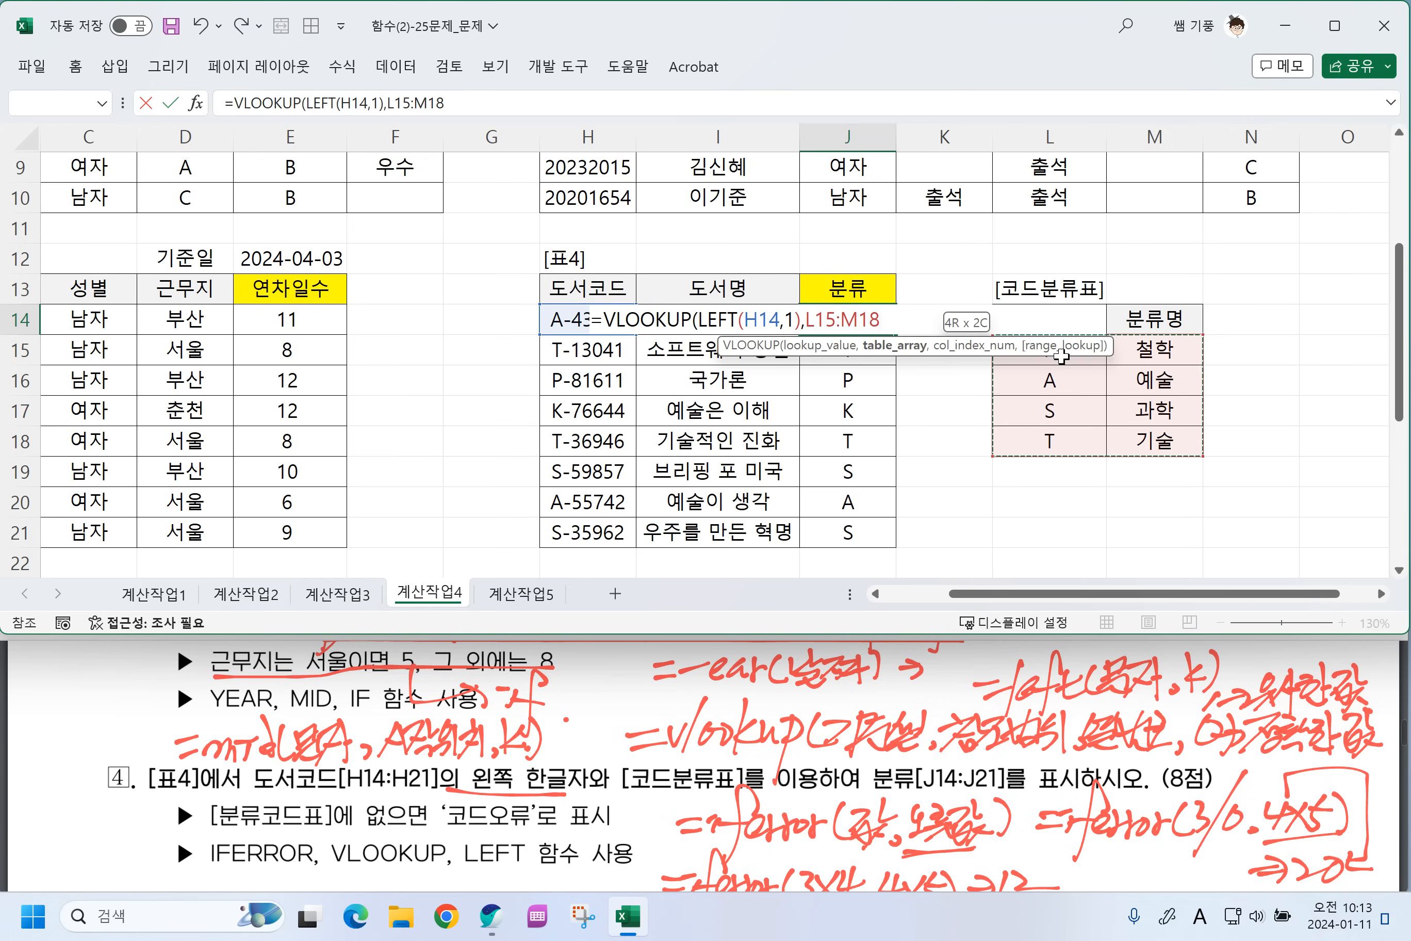
key(F4)
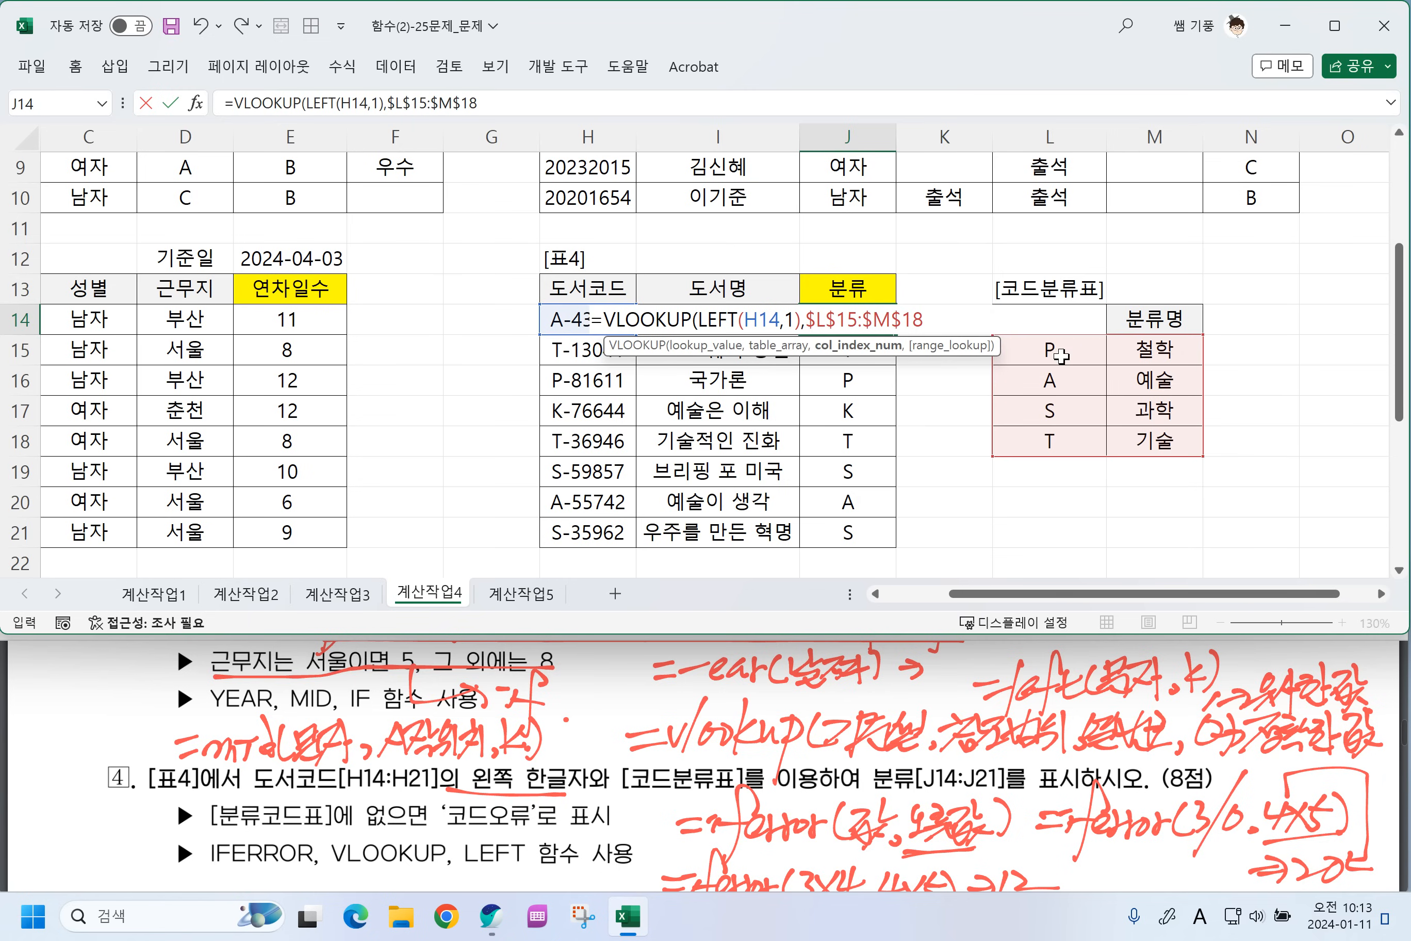
text(,2,0))
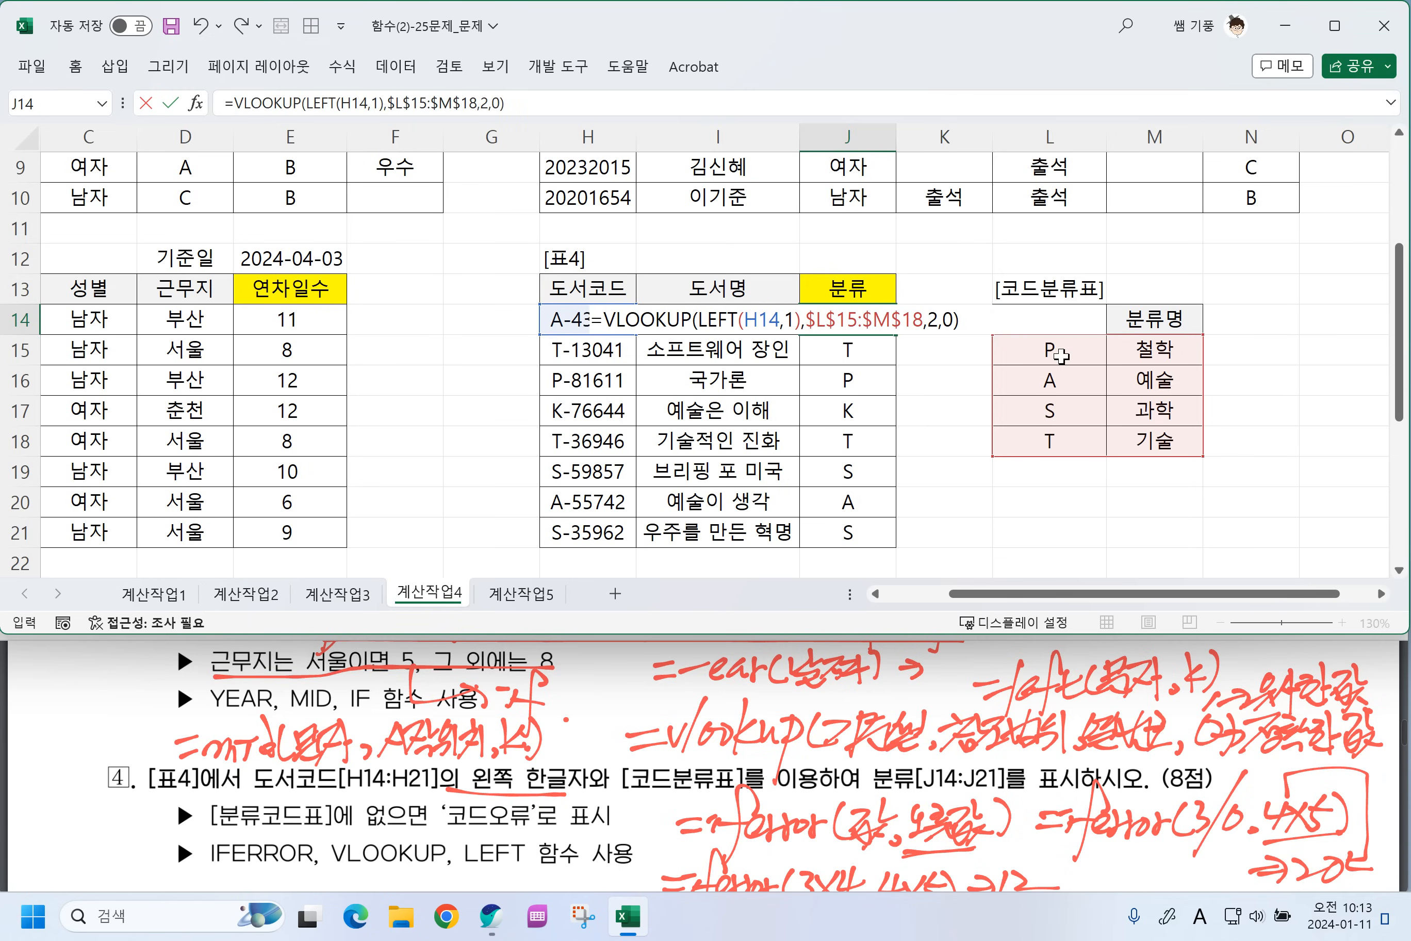
key(Return)
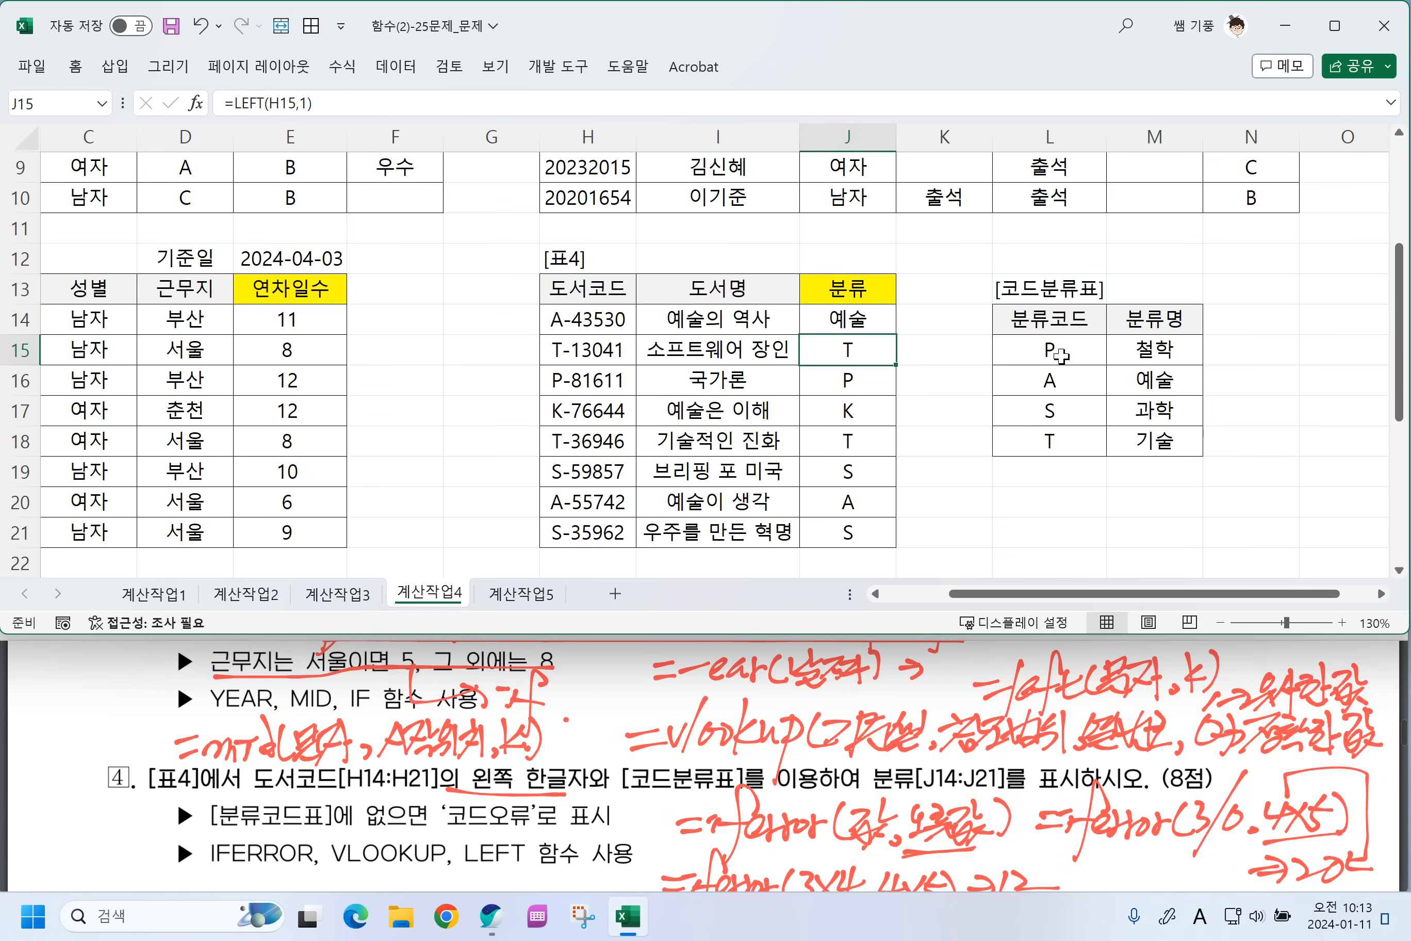
Fill the VLOOKUP formula from J14 down to J21 and check the K-76644 row's result.
click(874, 322)
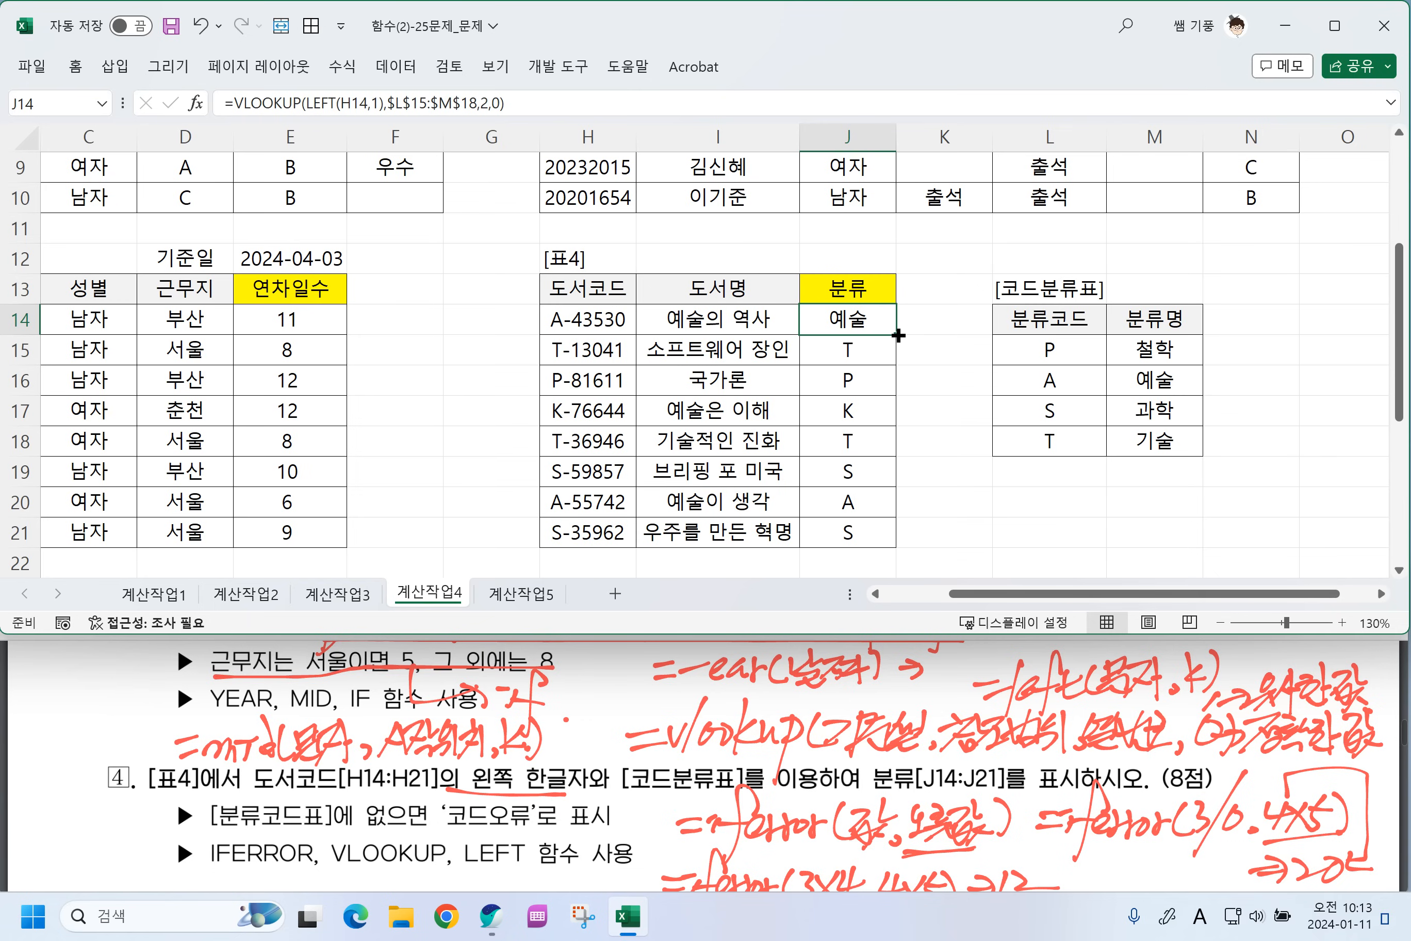
drag(895, 334, 891, 536)
click(881, 406)
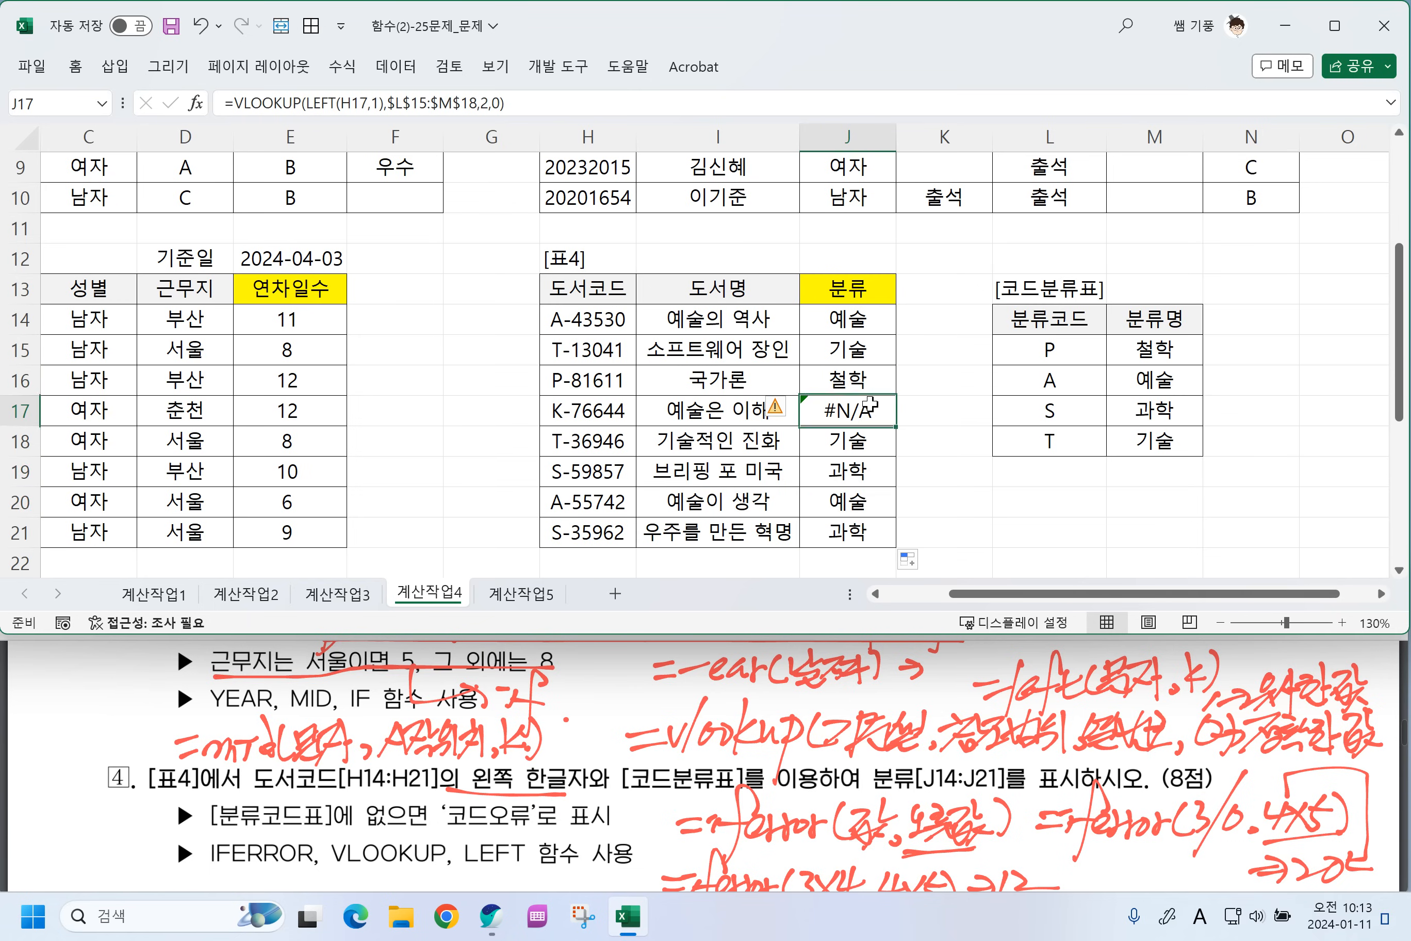
click(856, 322)
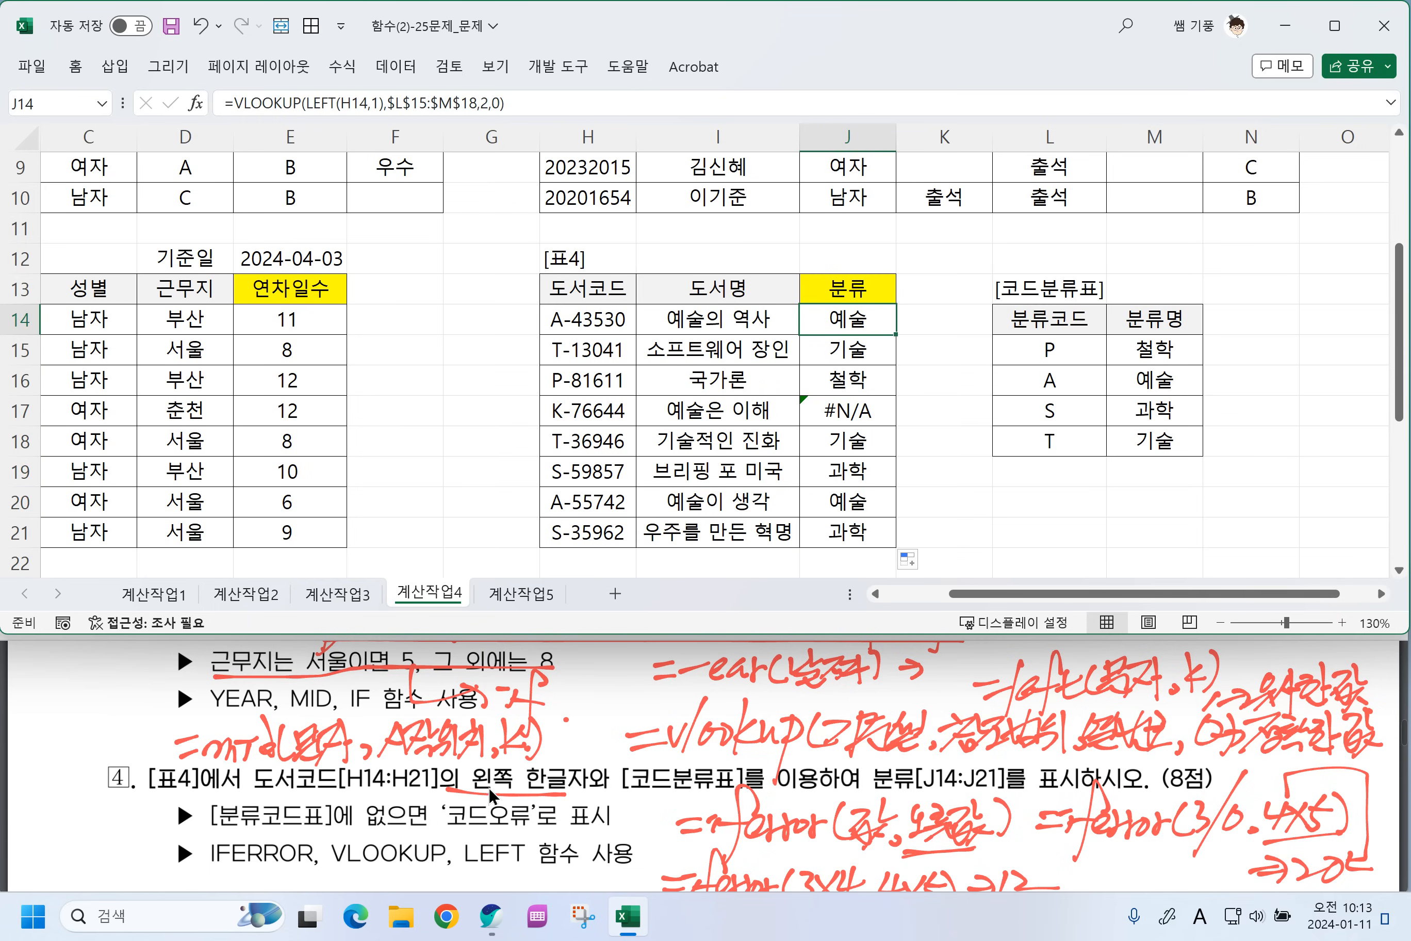
Wrap the J14 formula in IFERROR with "코드오류" as the error value: =IFERROR(VLOOKUP(LEFT(H14,1),$L$15:$M$18,2,0),"코드오류").
double_click(840, 319)
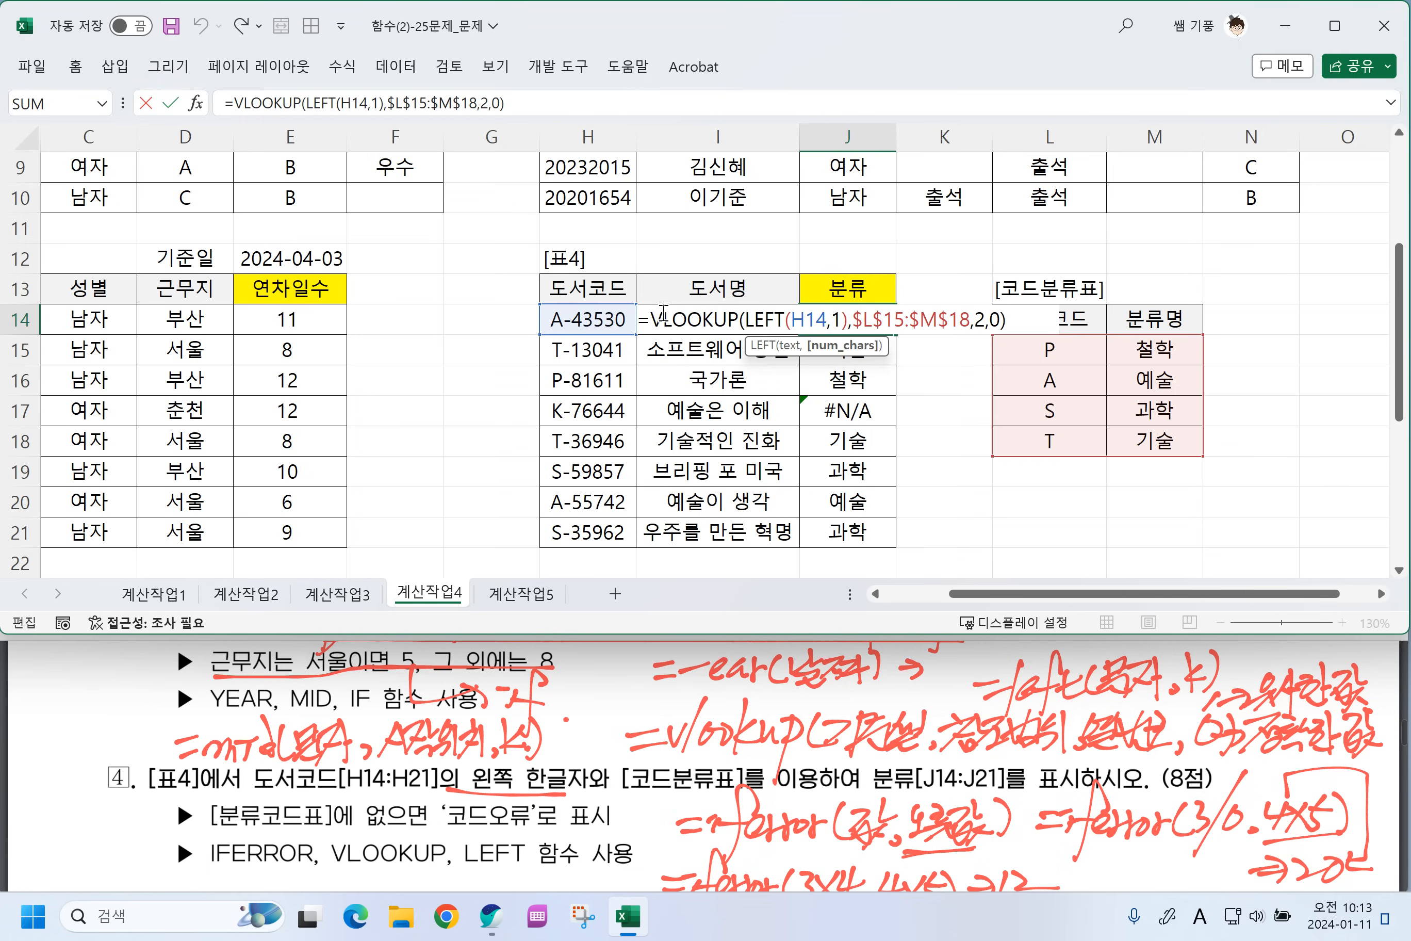
click(657, 319)
text(IFE)
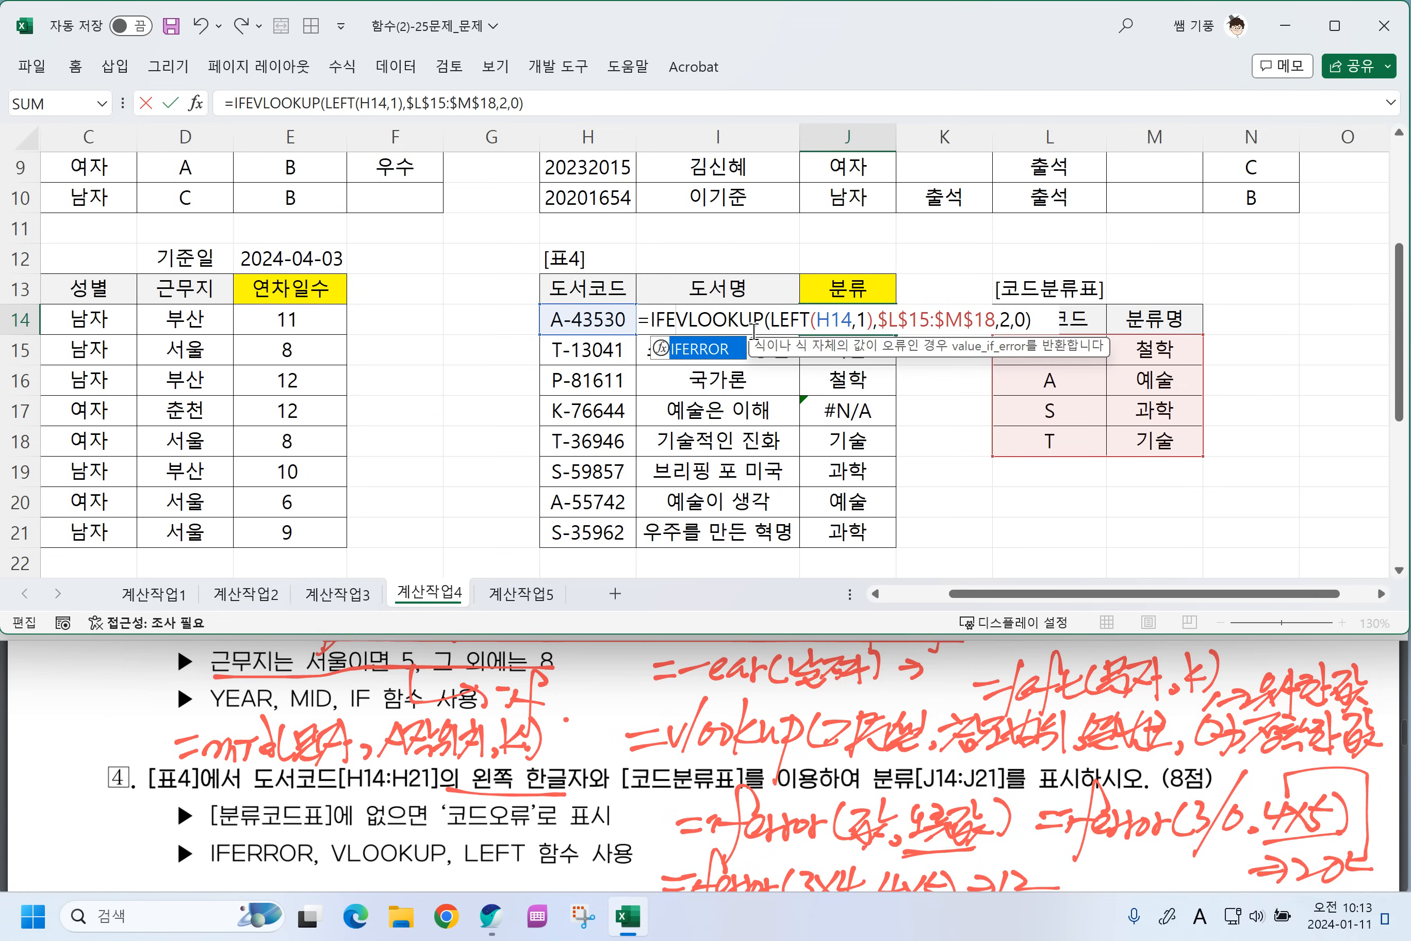
key(Tab)
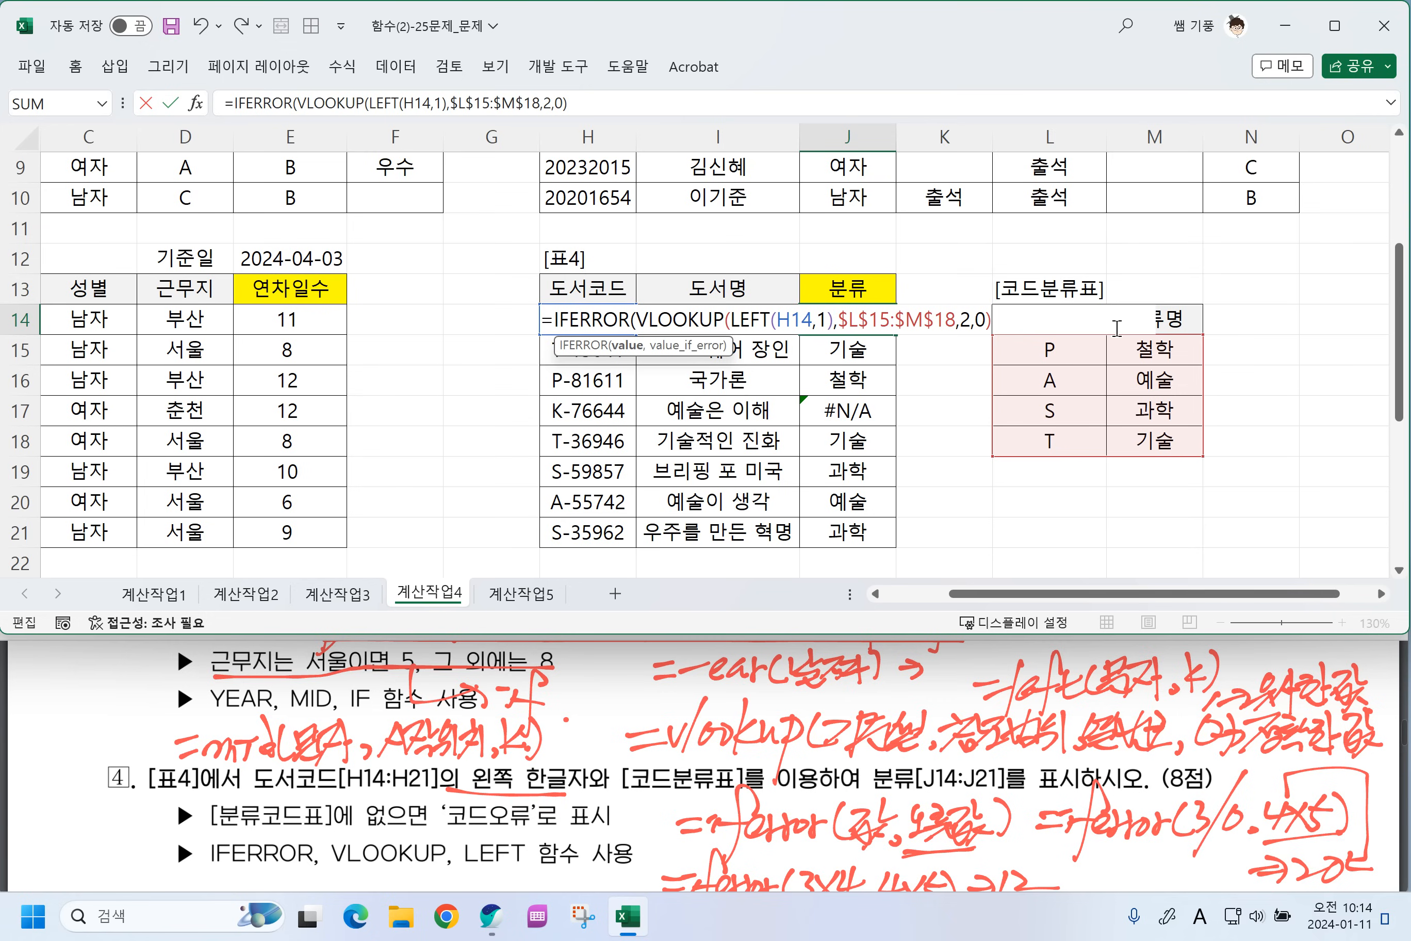
text(,)
text("코)
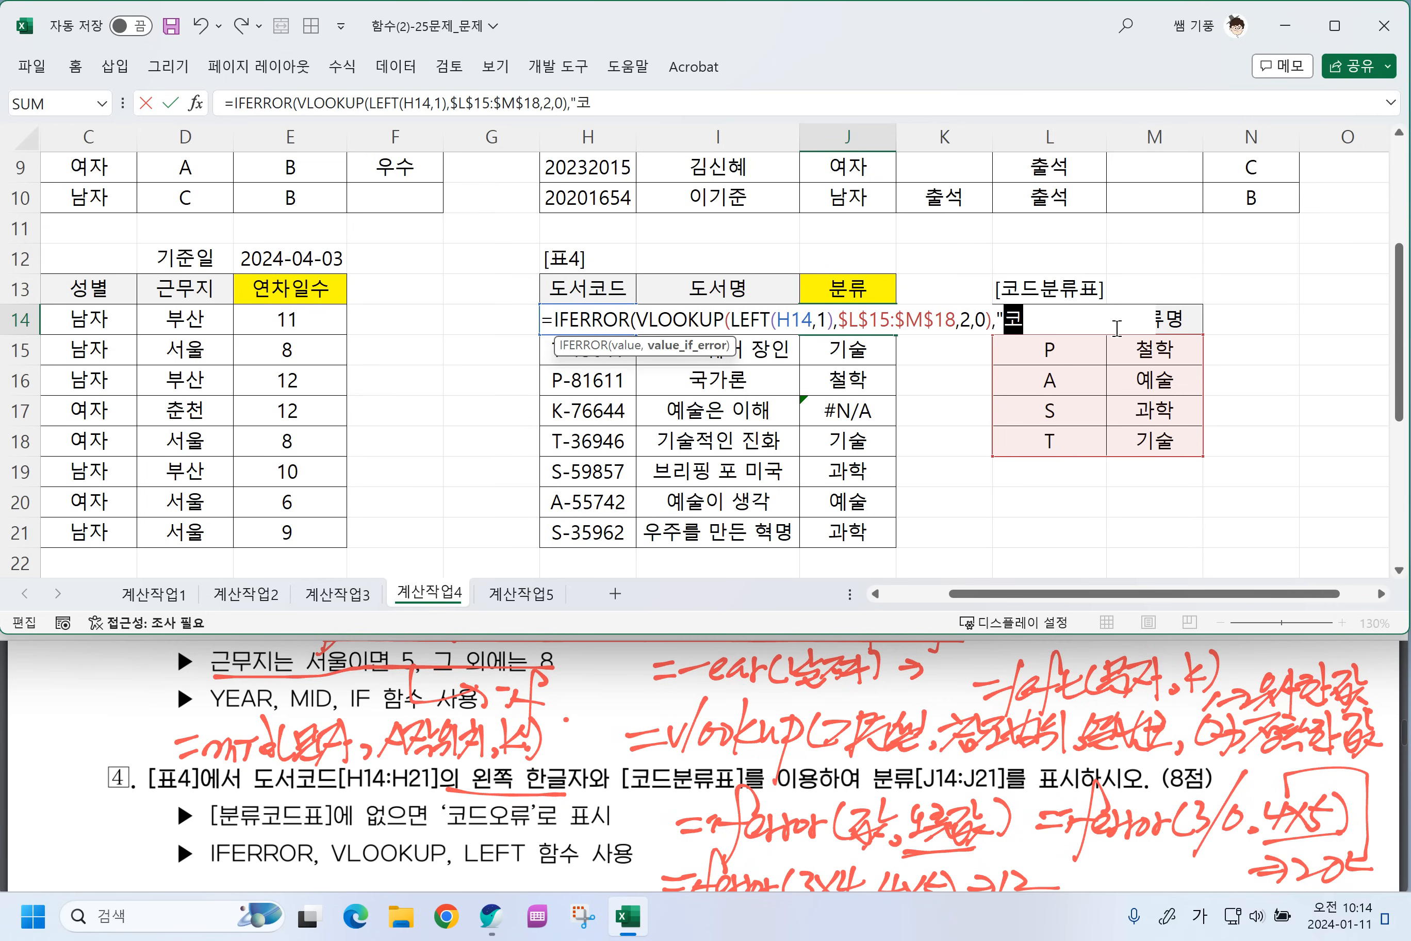
text(드오류")
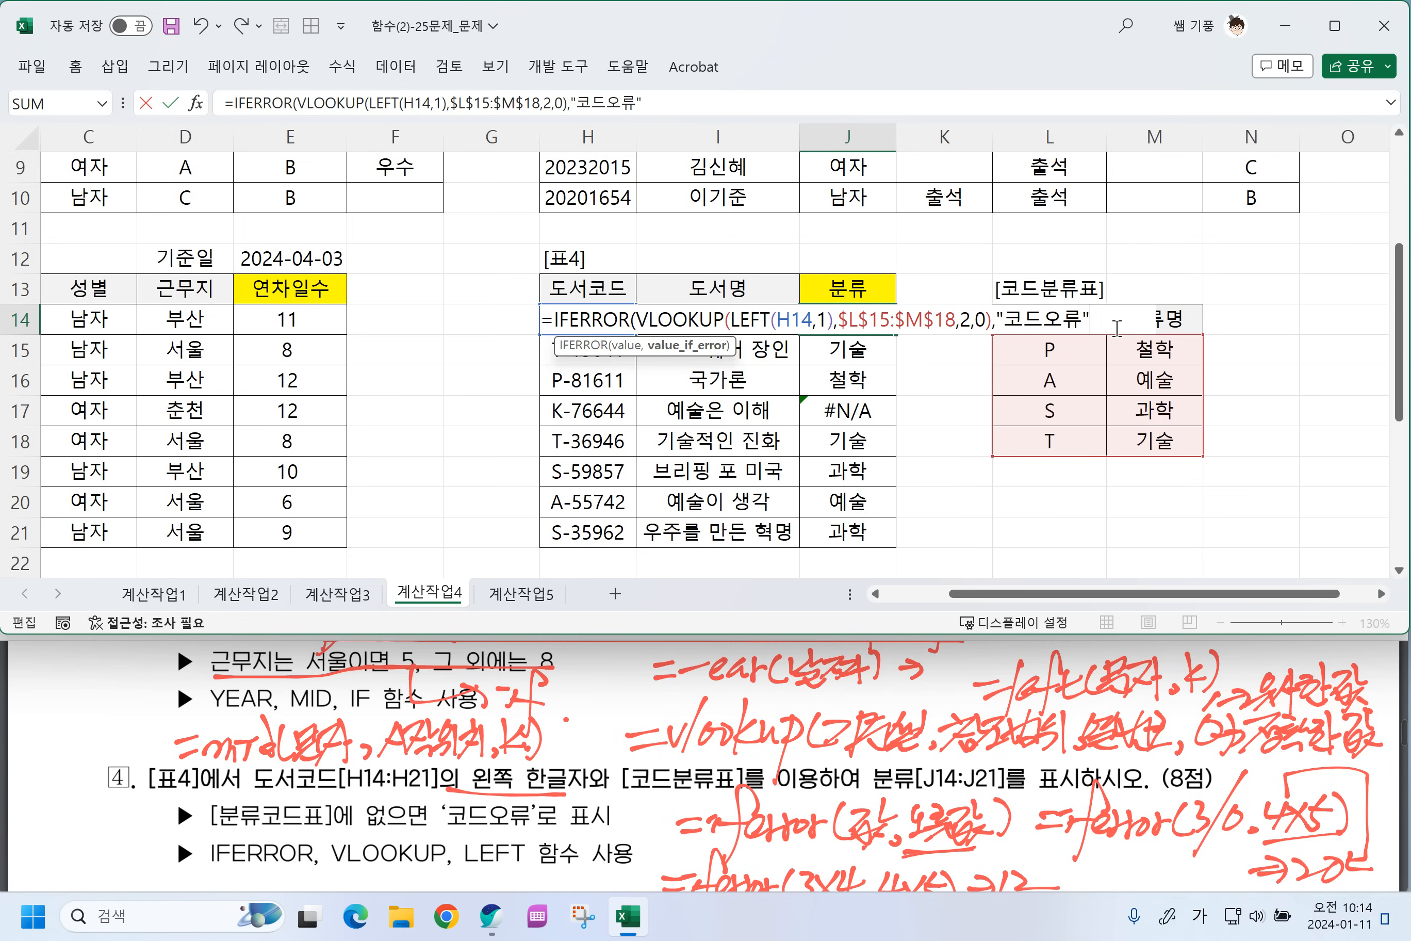
text())
key(Return)
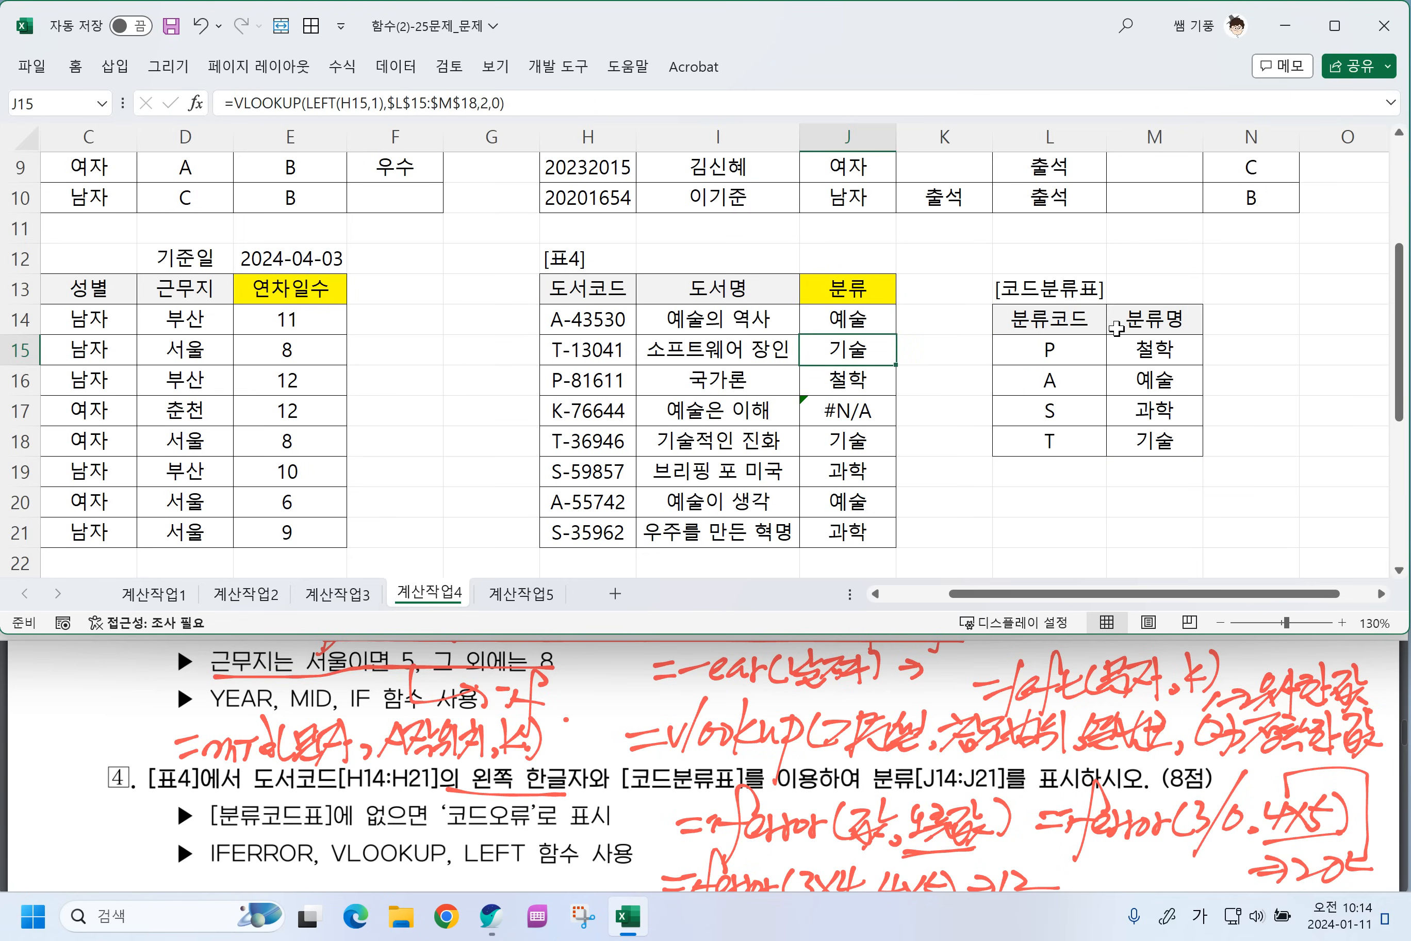
Fill the IFERROR formula from J14 down to J21 and check the result in J17.
click(866, 325)
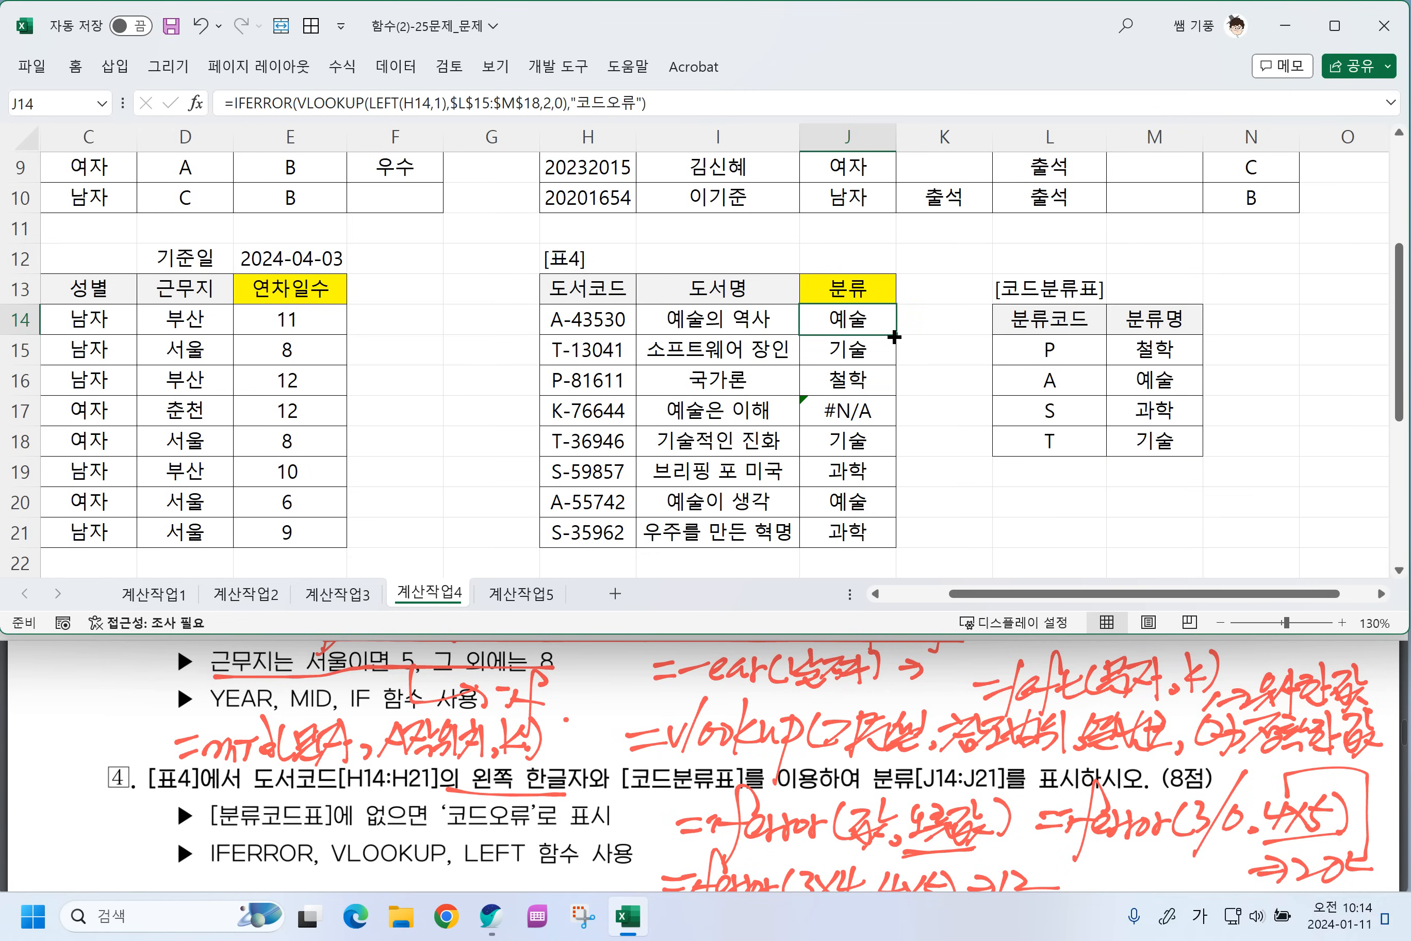
drag(894, 337, 894, 546)
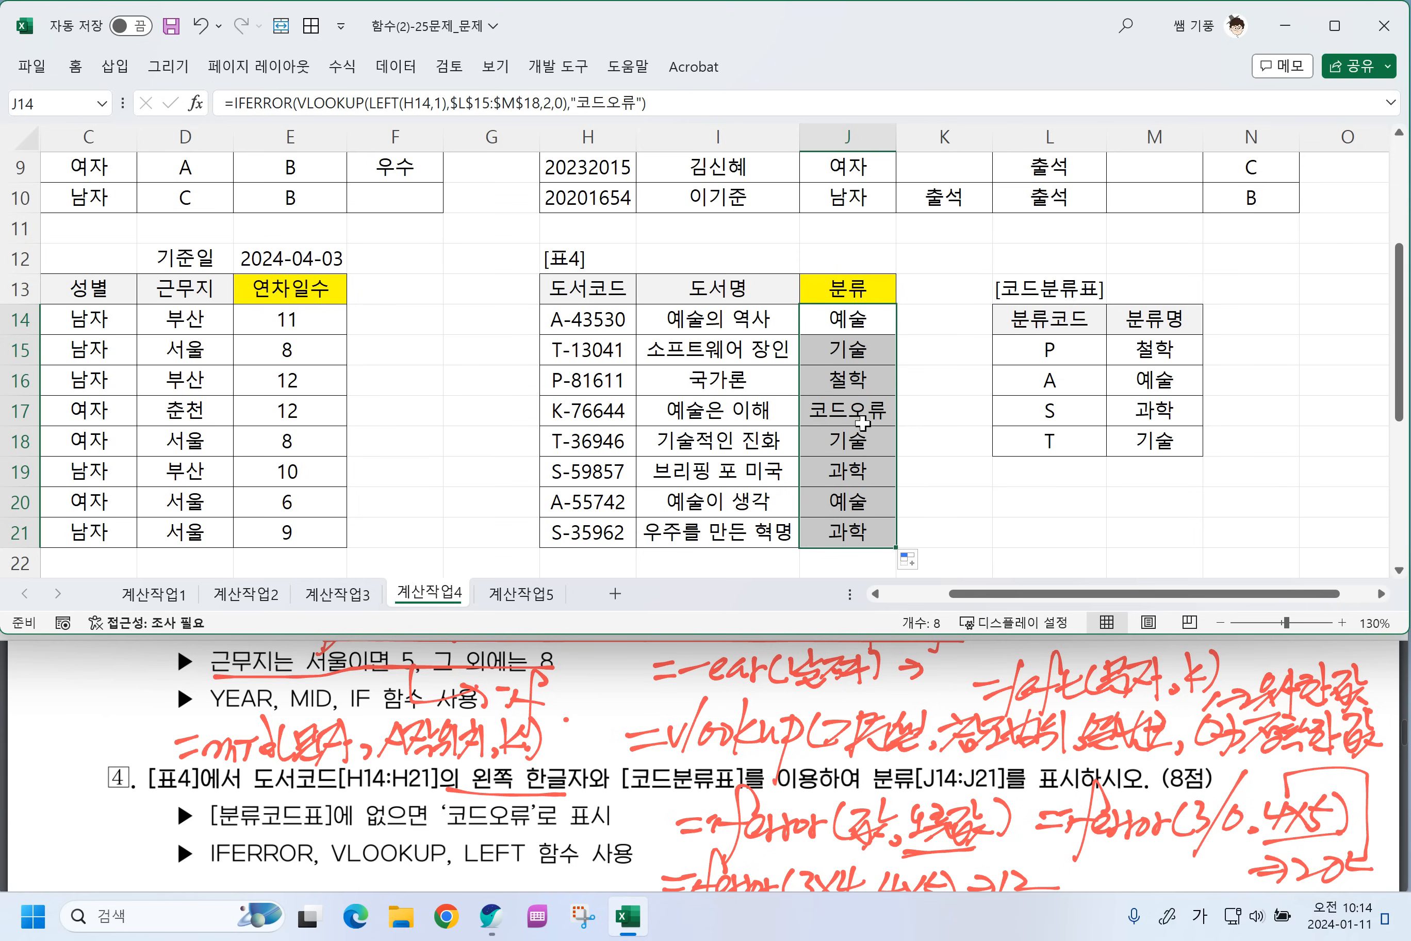
click(863, 423)
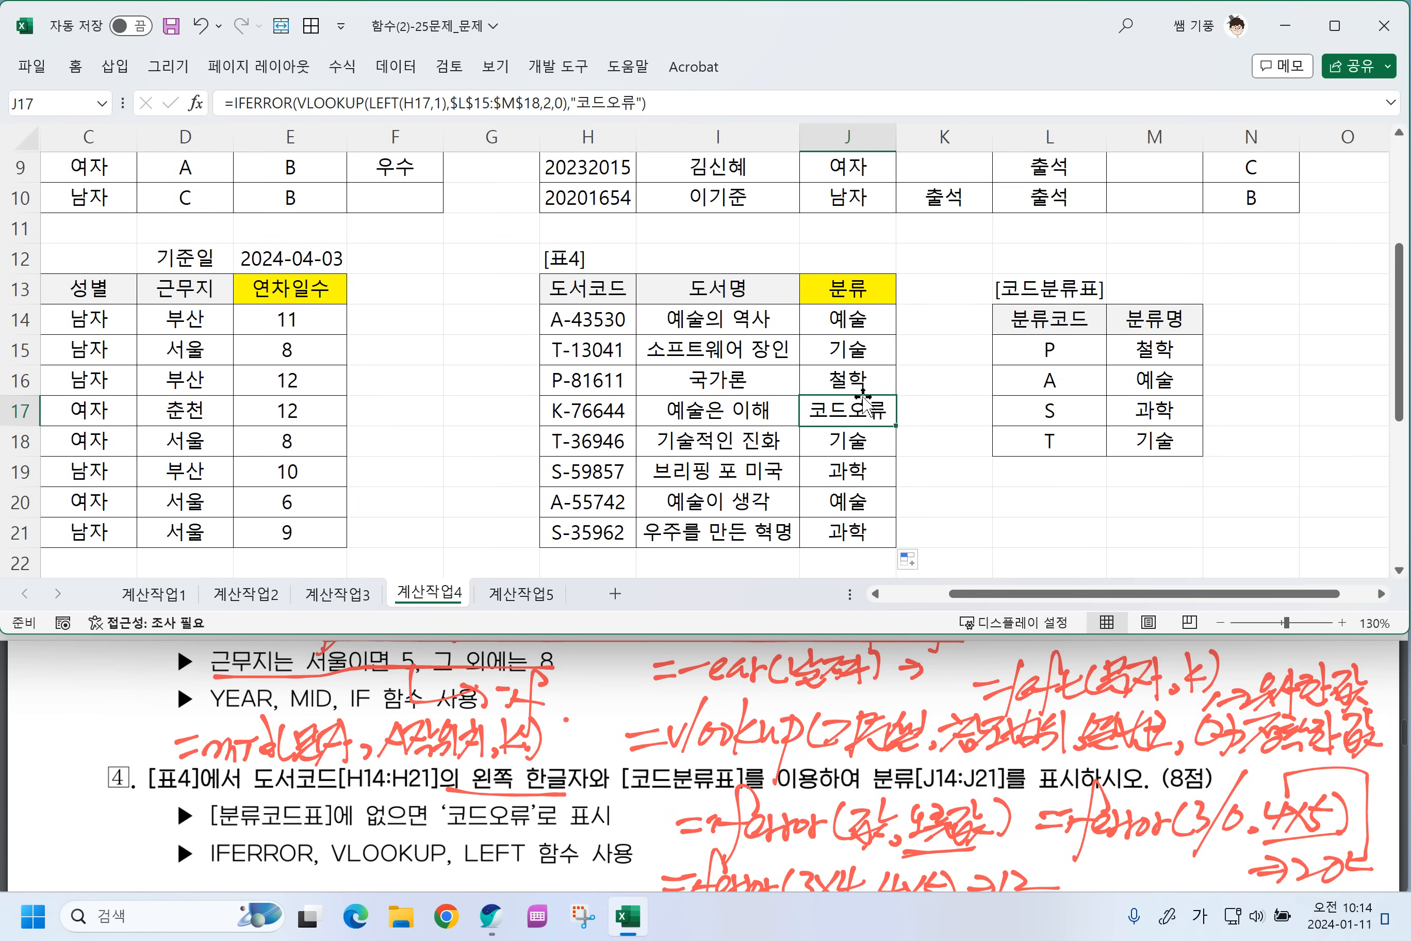
Find 표5 in the worksheet and question 5 in the PDF, and read its requirements.
drag(990, 593, 897, 595)
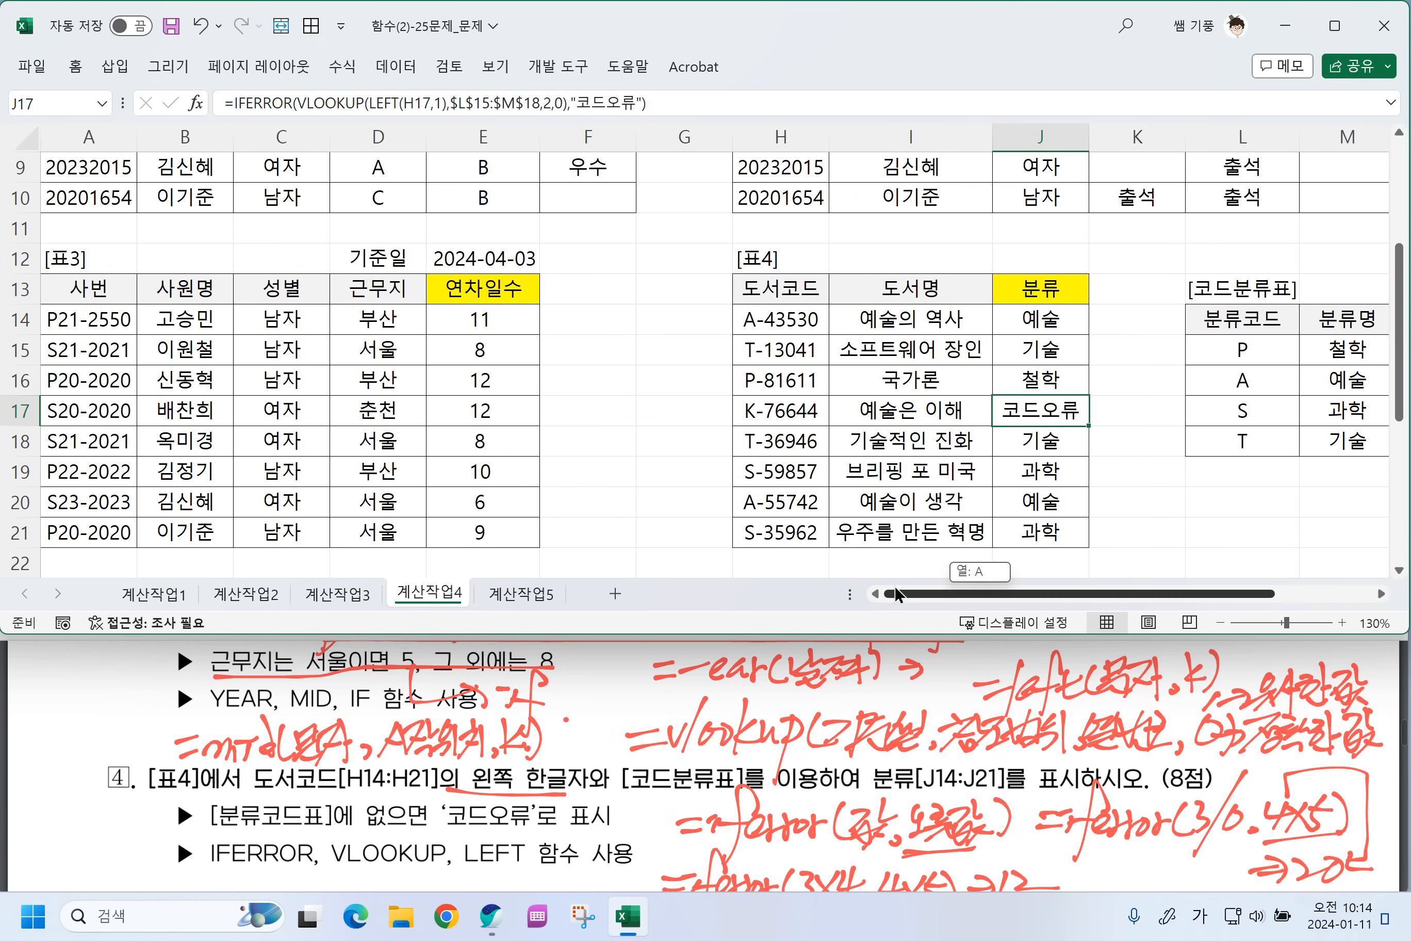
scroll(528, 443, down, 3)
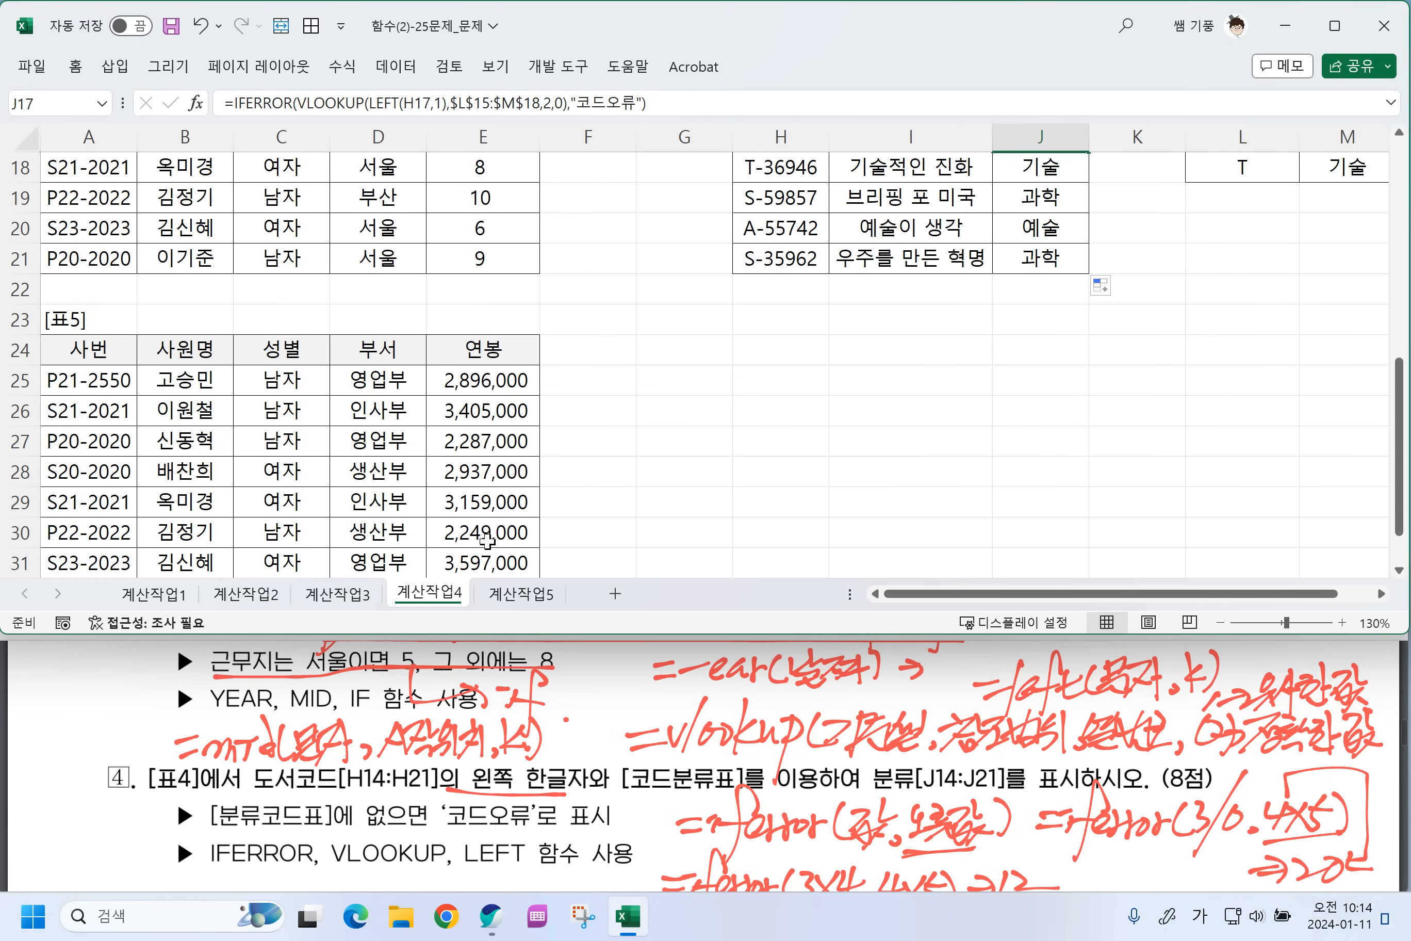
click(343, 760)
scroll(343, 760, down, 3)
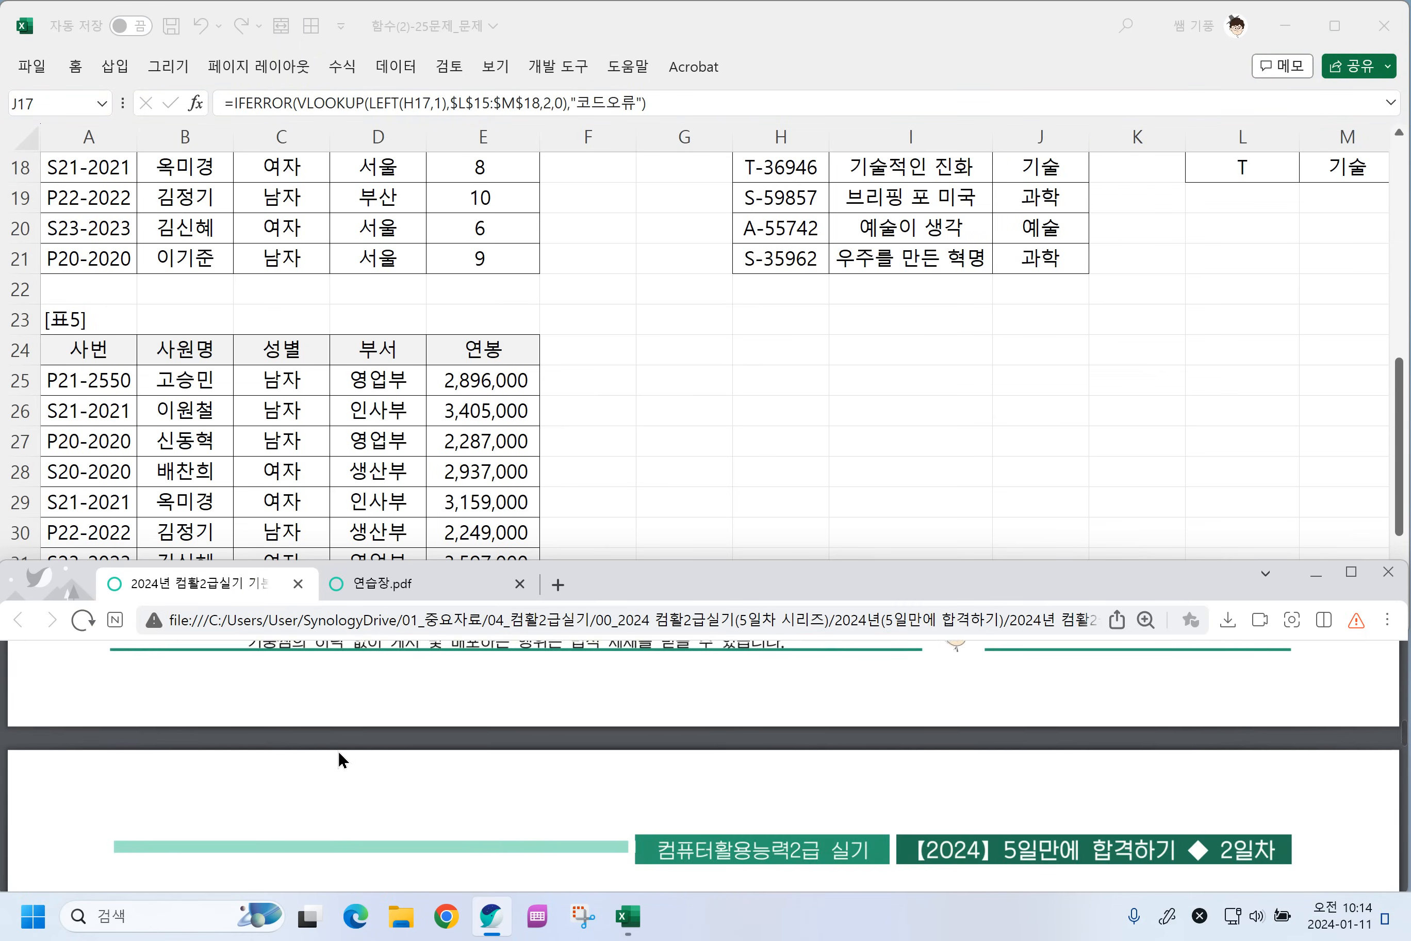
scroll(343, 761, down, 3)
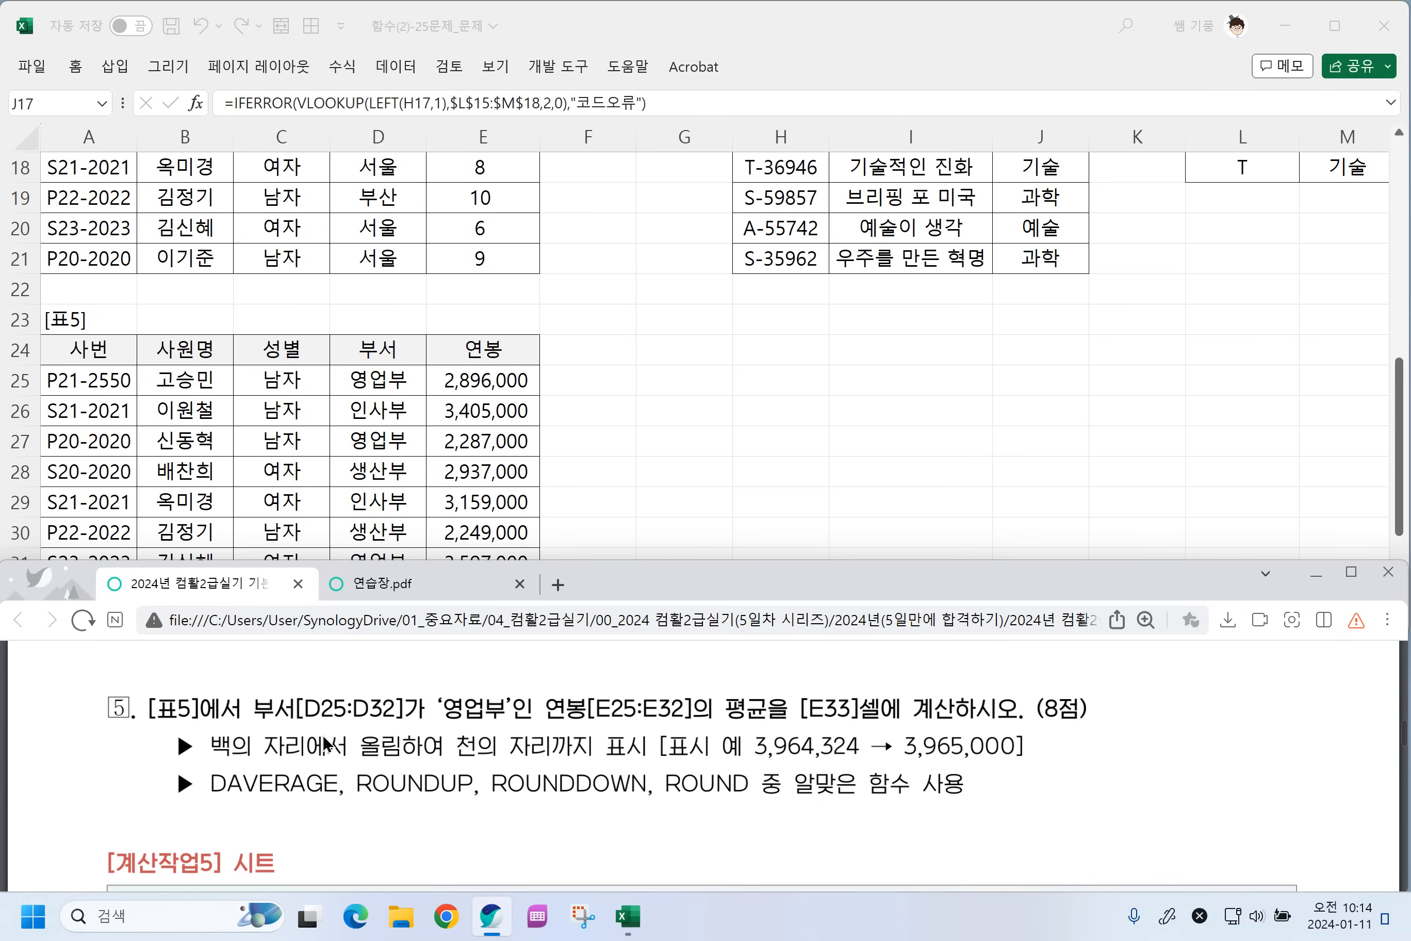
click(648, 487)
scroll(648, 487, down, 1)
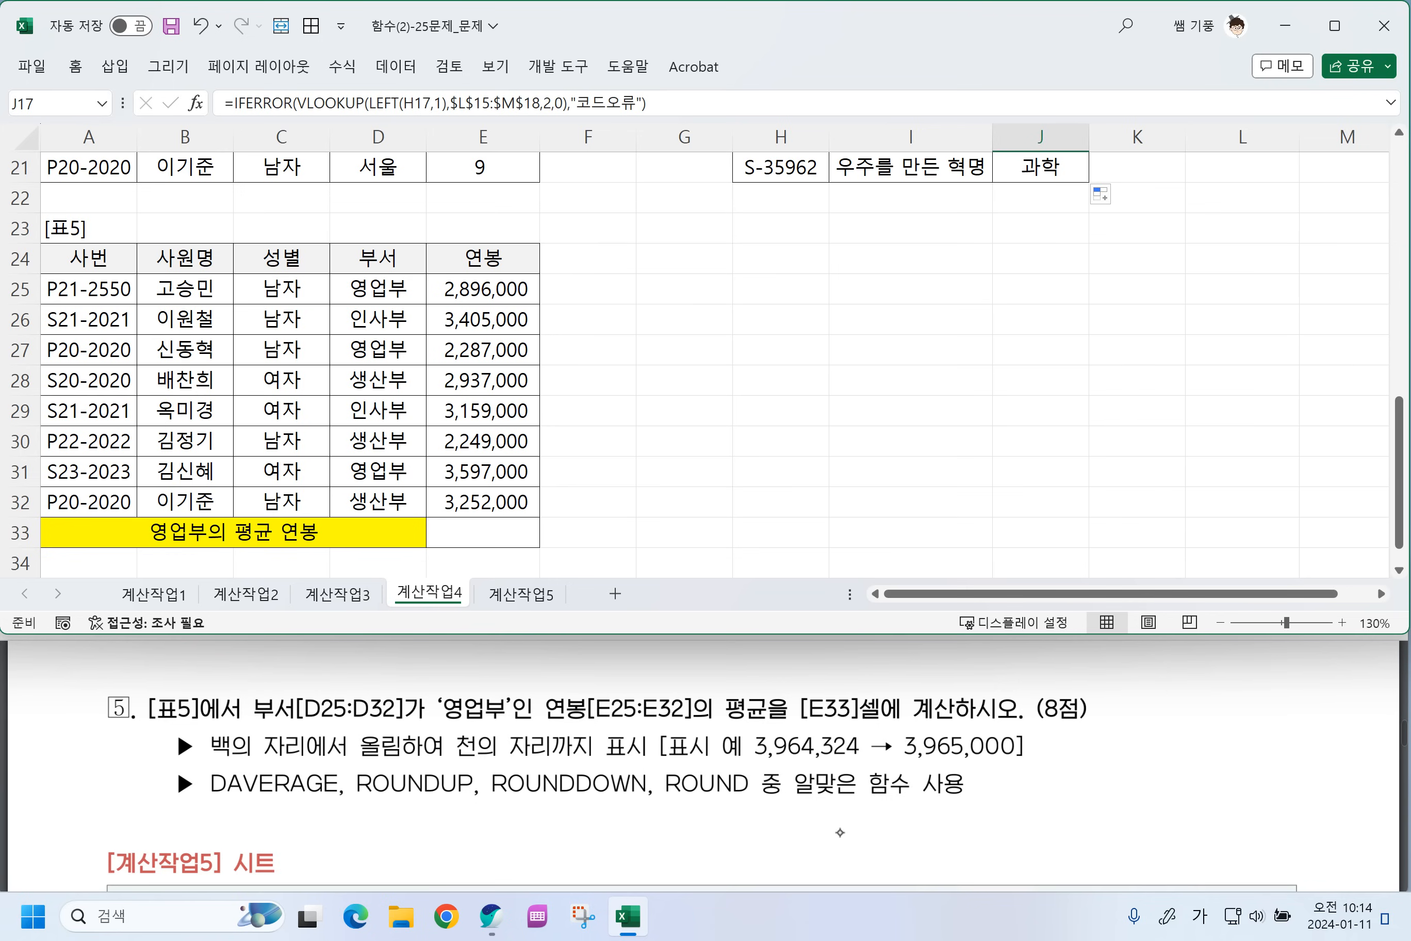
Circle 올림 in question 5 with a Roundup note, and handwrite =Roundup(숫자, -3) with -3 marked under 000.
click(839, 832)
mouse_move(391, 733)
mouse_down()
mouse_move(367, 746)
mouse_move(418, 703)
mouse_move(425, 745)
mouse_move(504, 665)
mouse_move(528, 698)
mouse_move(562, 692)
mouse_up()
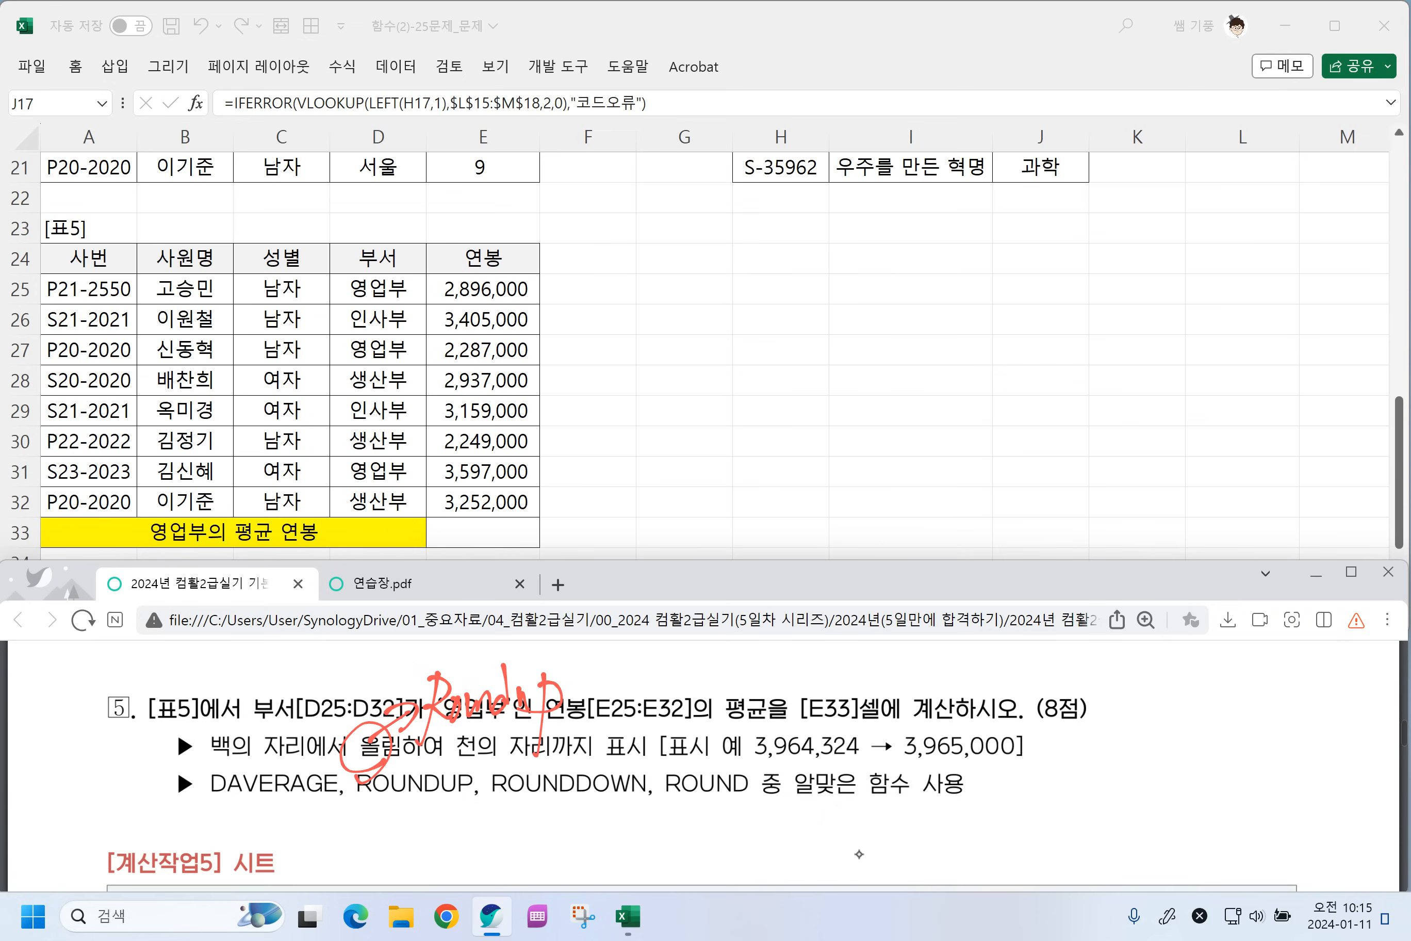
mouse_move(970, 767)
mouse_down()
mouse_move(1021, 757)
mouse_move(997, 797)
mouse_up()
drag(1090, 710, 1073, 781)
mouse_move(1080, 721)
mouse_down()
mouse_move(1114, 755)
mouse_move(1182, 759)
mouse_up()
mouse_move(1181, 725)
mouse_down()
mouse_move(1171, 798)
mouse_move(1203, 752)
mouse_move(1241, 746)
mouse_move(1206, 762)
mouse_up()
drag(1223, 748, 1239, 750)
mouse_move(1243, 725)
mouse_down()
mouse_move(1257, 732)
mouse_move(1236, 748)
mouse_up()
drag(1246, 738, 1262, 741)
mouse_move(1264, 712)
mouse_down()
mouse_move(1264, 766)
mouse_move(1323, 755)
mouse_up()
drag(1344, 709, 1342, 757)
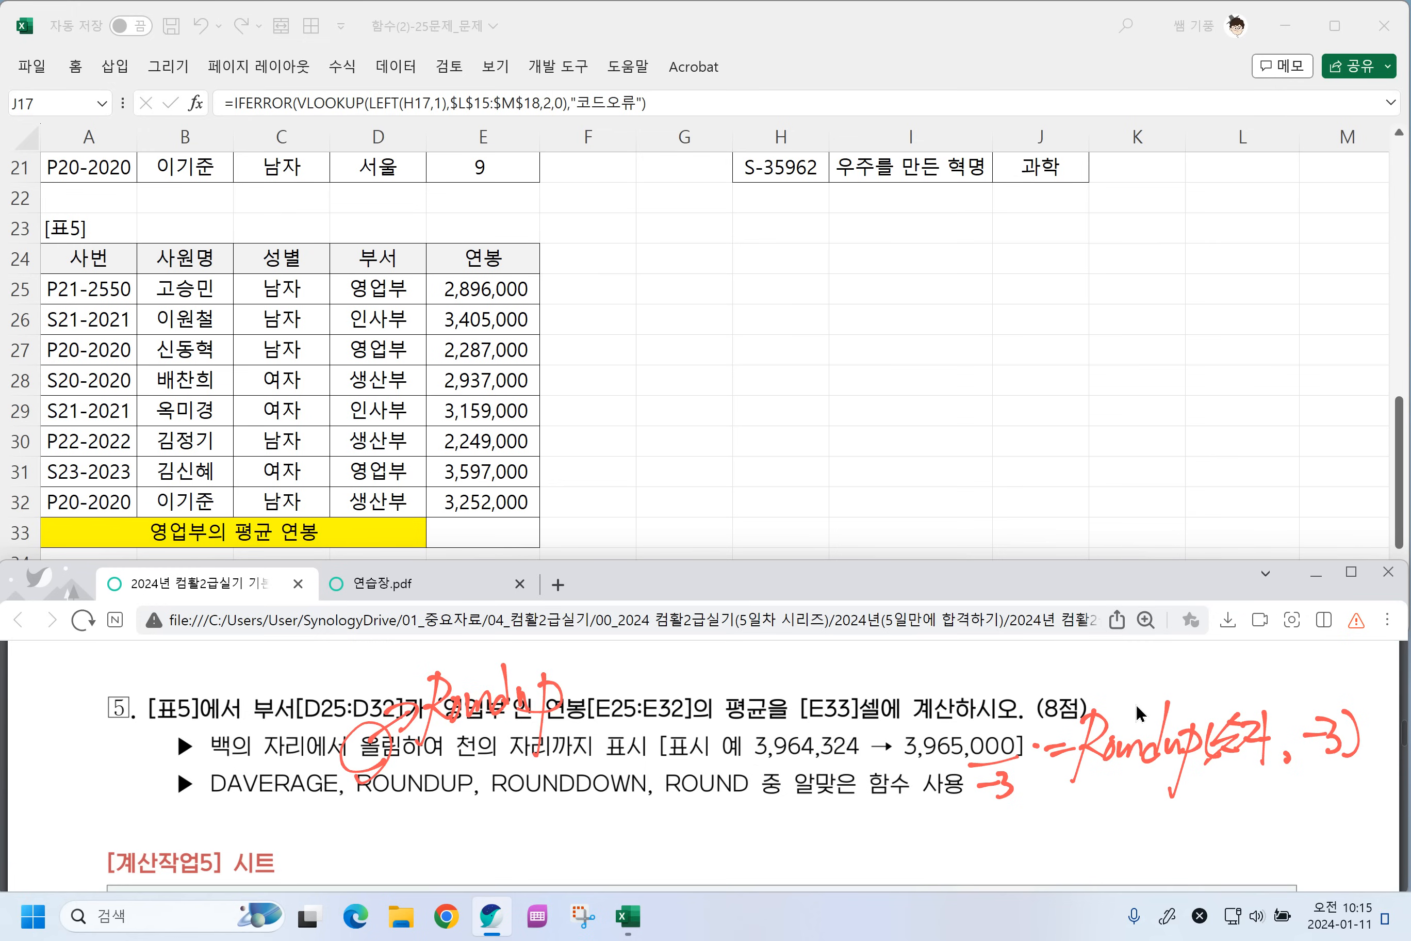
Underline DAVERAGE and handwrite Daverage with an arrow to the 숫자 argument of the Roundup note.
drag(209, 797, 299, 801)
drag(1232, 801, 1232, 763)
mouse_move(1211, 784)
mouse_down()
mouse_move(1232, 767)
mouse_move(1163, 842)
mouse_up()
mouse_move(1206, 832)
mouse_down()
mouse_move(1193, 841)
mouse_move(1215, 842)
mouse_up()
mouse_move(1211, 817)
mouse_down()
mouse_move(1232, 813)
mouse_move(1247, 837)
mouse_move(1278, 813)
mouse_move(1275, 851)
mouse_move(1333, 836)
mouse_up()
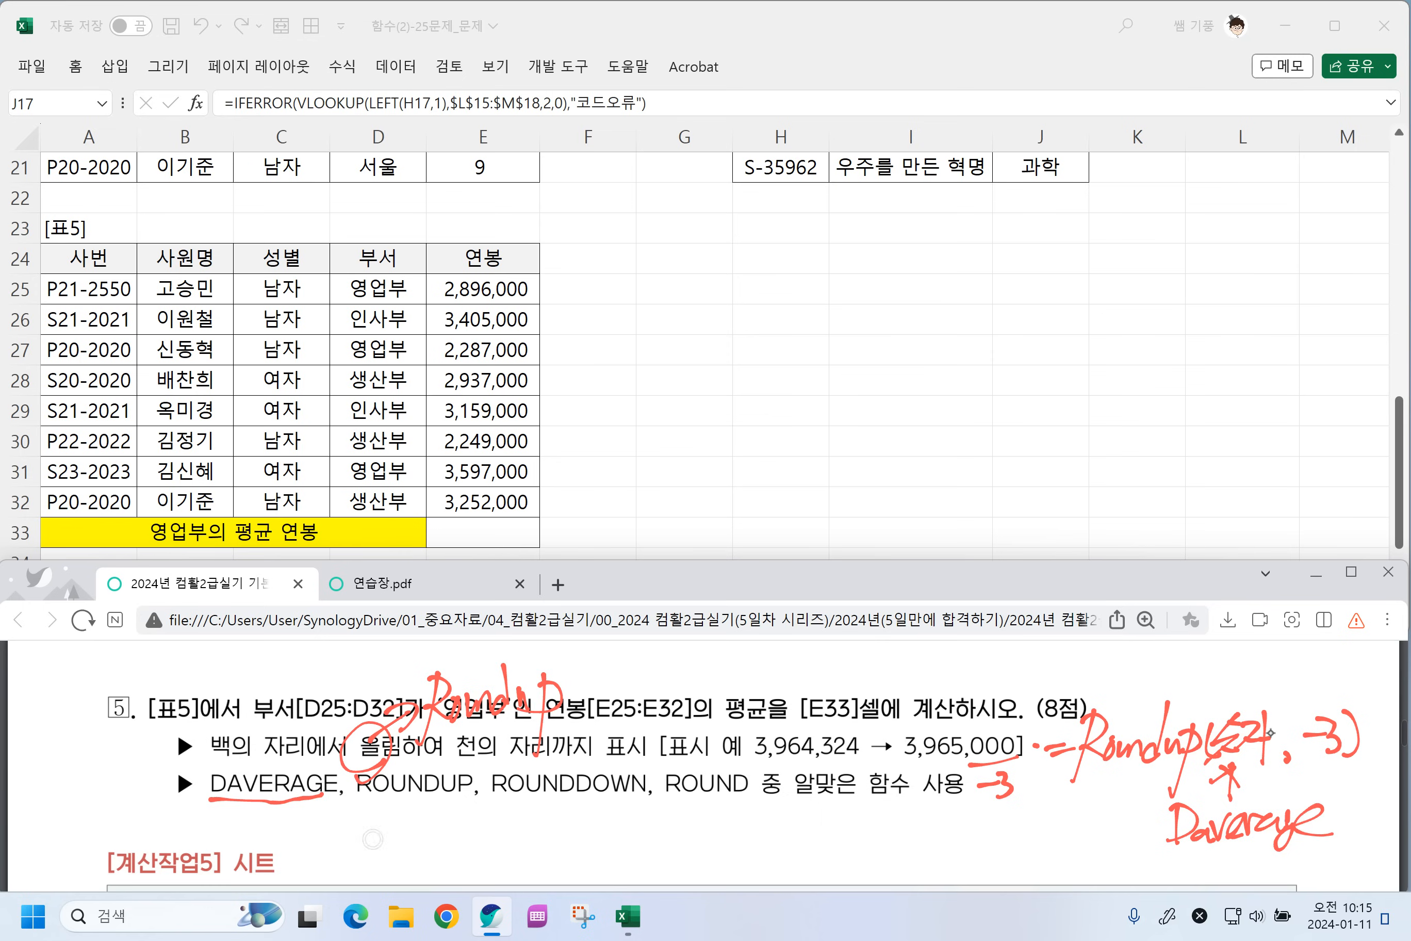
Handwrite the syntax =Daverage(데이터범위, 열번호, 조건) below the function list of question 5.
drag(417, 814, 405, 865)
mouse_move(409, 822)
mouse_down()
mouse_move(405, 859)
mouse_move(387, 837)
mouse_up()
mouse_move(371, 855)
mouse_down()
mouse_move(472, 836)
mouse_move(492, 849)
mouse_move(520, 832)
mouse_move(534, 874)
mouse_move(622, 847)
mouse_up()
mouse_move(626, 814)
mouse_down()
mouse_move(627, 858)
mouse_move(637, 850)
mouse_up()
mouse_move(651, 818)
mouse_down()
mouse_move(650, 857)
mouse_move(672, 823)
mouse_up()
mouse_move(653, 831)
mouse_down()
mouse_move(671, 851)
mouse_move(681, 837)
mouse_up()
drag(683, 819, 705, 844)
drag(708, 817, 712, 853)
drag(720, 819, 732, 838)
mouse_move(726, 815)
mouse_down()
mouse_move(735, 849)
mouse_move(797, 844)
mouse_move(802, 858)
mouse_move(823, 816)
mouse_move(831, 834)
mouse_up()
mouse_move(836, 830)
mouse_down()
mouse_move(849, 849)
mouse_move(789, 788)
mouse_move(516, 810)
mouse_move(515, 831)
mouse_up()
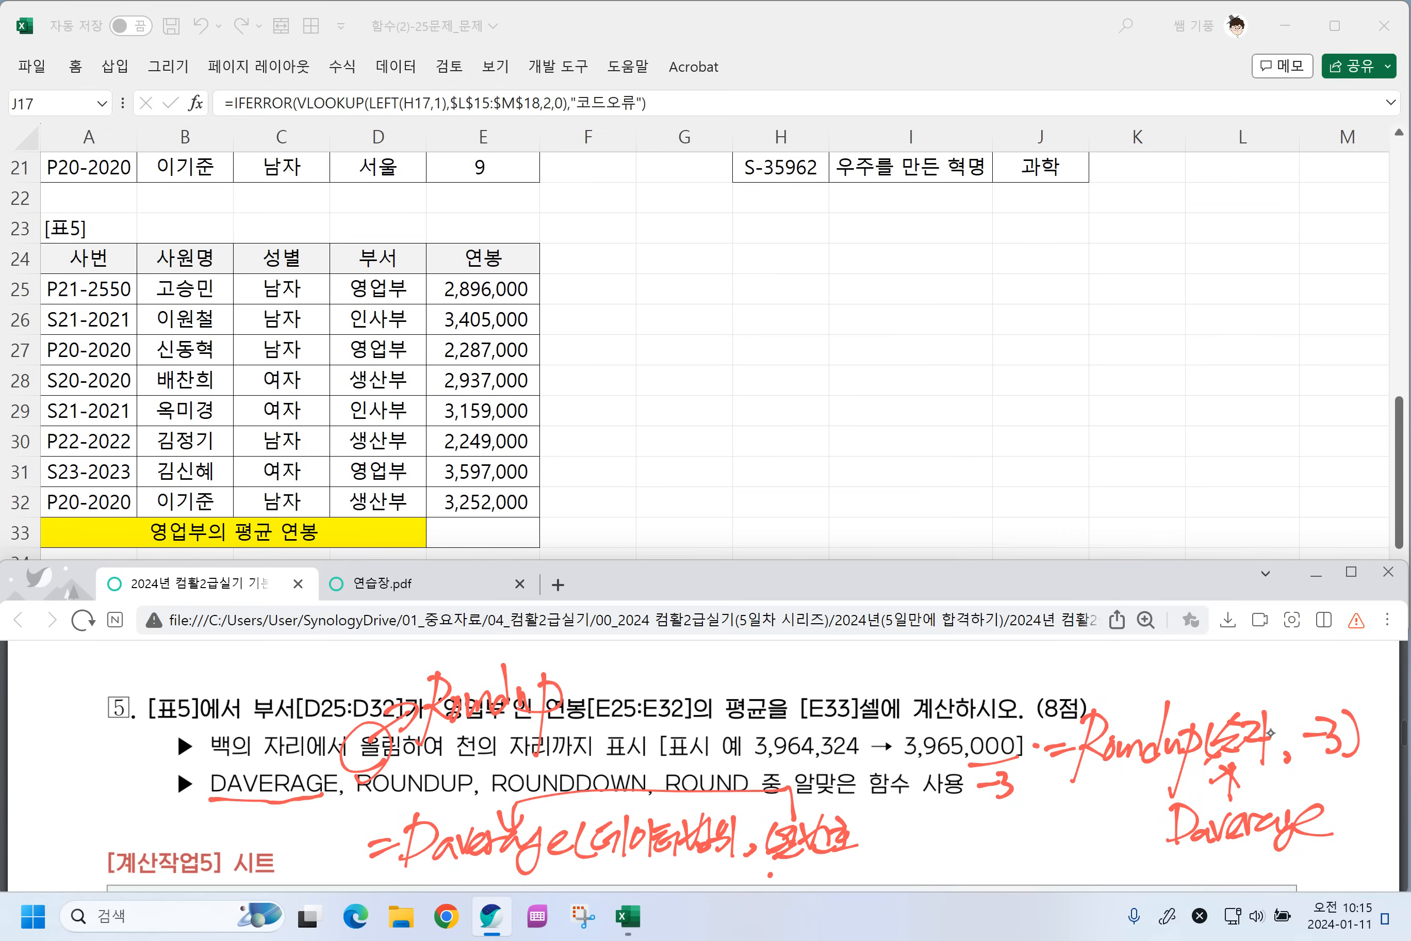
mouse_move(762, 863)
mouse_down()
mouse_move(845, 854)
mouse_move(898, 827)
mouse_move(894, 853)
mouse_move(926, 853)
mouse_up()
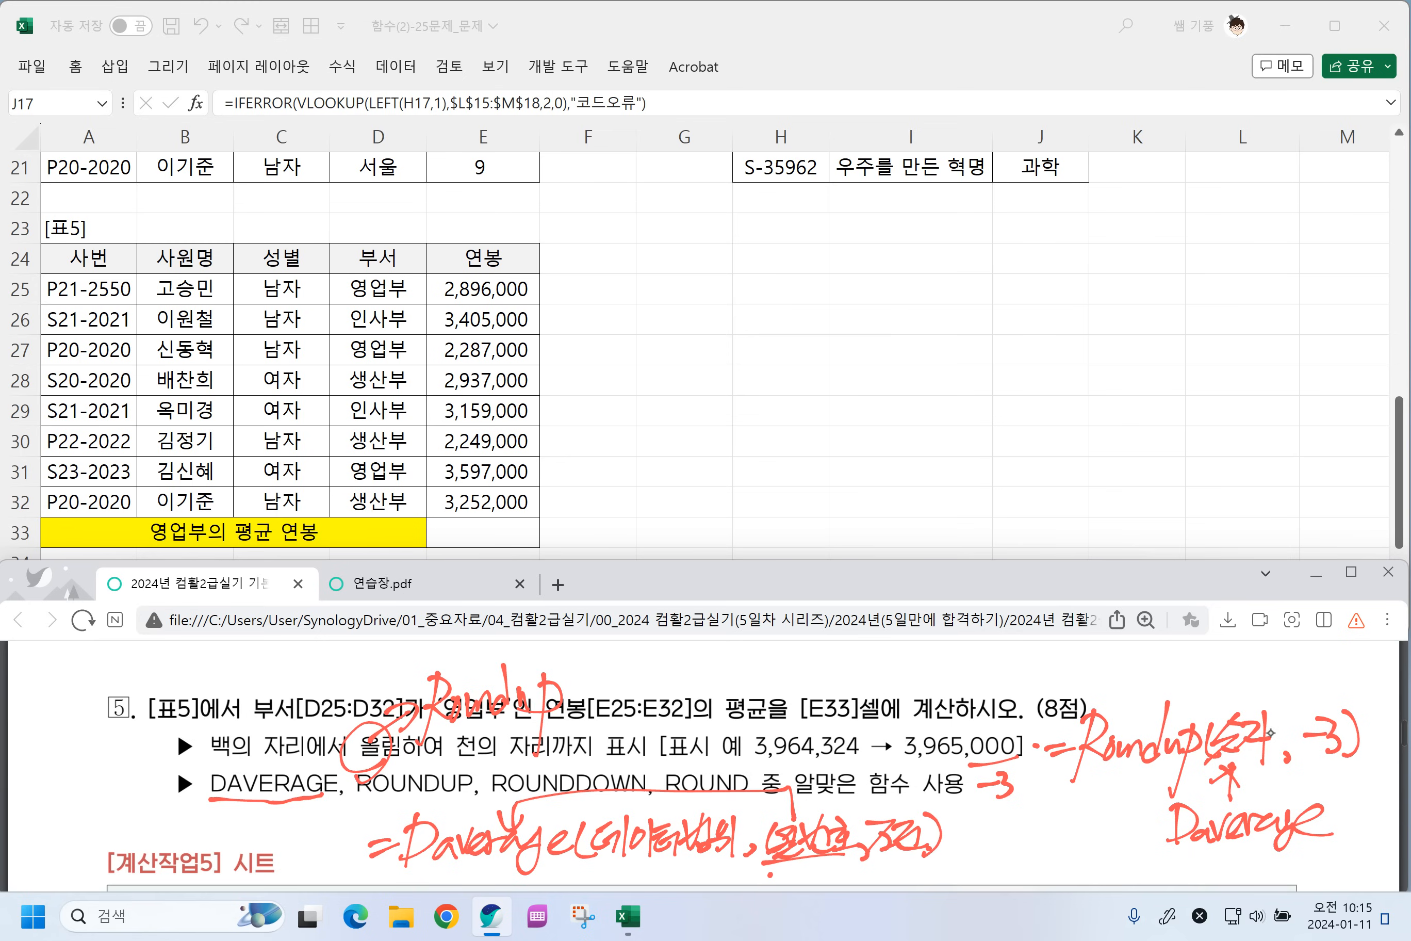
Erase the Roundup note above 올림 and label 표5 as 데이터범위, the 부서 '영업부' phrase as 조건, and 연봉 as 열번호.
drag(554, 699, 402, 711)
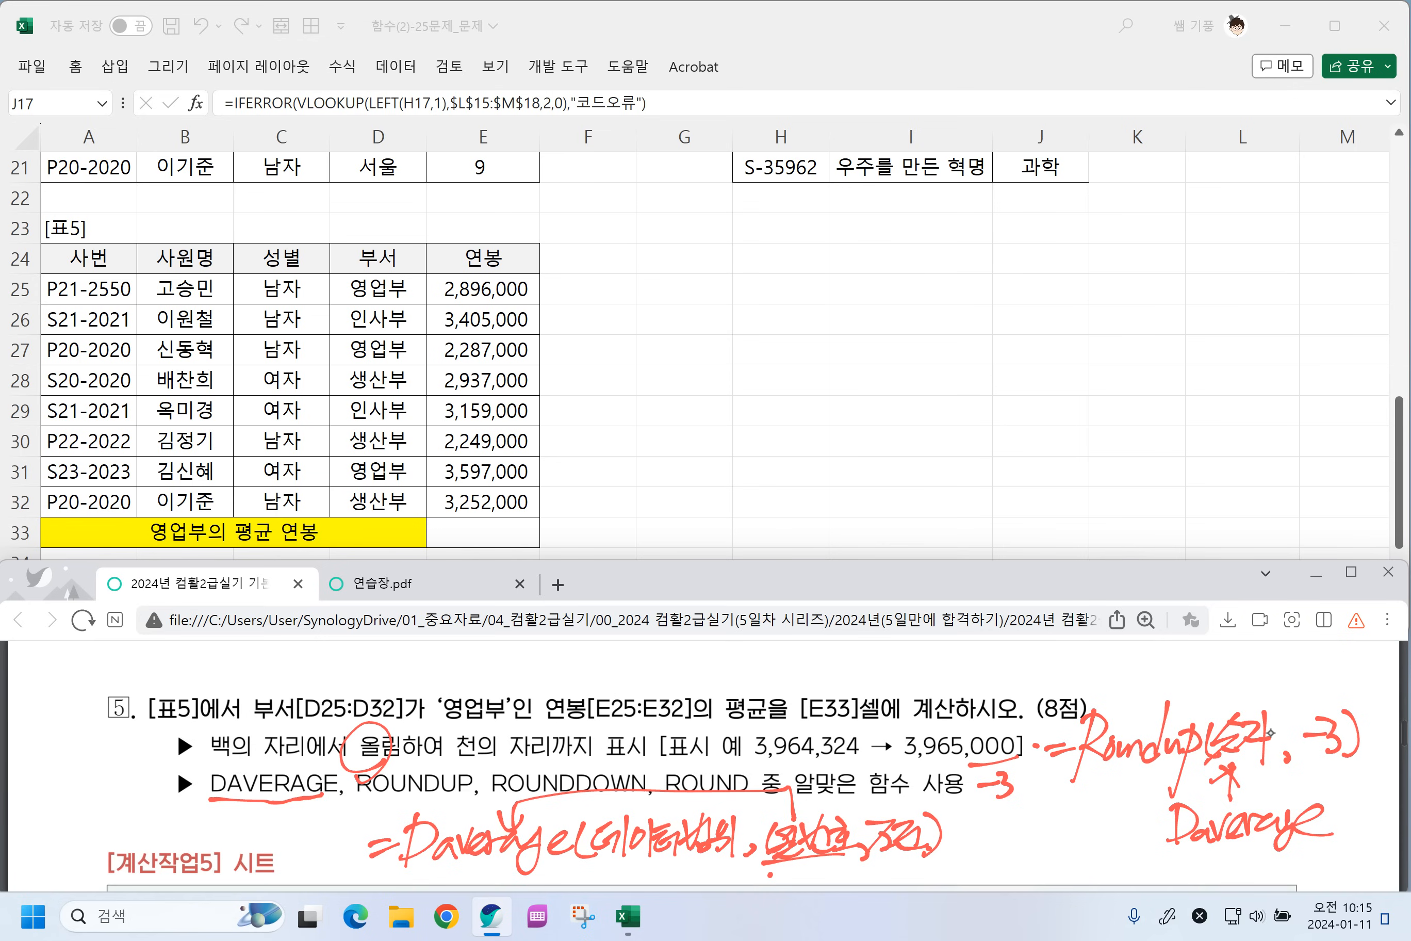
mouse_move(185, 681)
mouse_down()
mouse_move(182, 736)
mouse_move(164, 750)
mouse_up()
mouse_move(203, 665)
mouse_down()
mouse_move(226, 686)
mouse_move(287, 680)
mouse_move(320, 648)
mouse_move(331, 682)
mouse_up()
mouse_move(251, 722)
mouse_down()
mouse_move(515, 704)
mouse_move(261, 692)
mouse_move(252, 735)
mouse_up()
click(412, 679)
mouse_move(390, 666)
mouse_down()
mouse_move(394, 684)
mouse_move(458, 684)
mouse_move(539, 735)
mouse_move(692, 704)
mouse_move(520, 695)
mouse_move(589, 665)
mouse_move(598, 686)
mouse_move(614, 657)
mouse_up()
drag(604, 663, 603, 677)
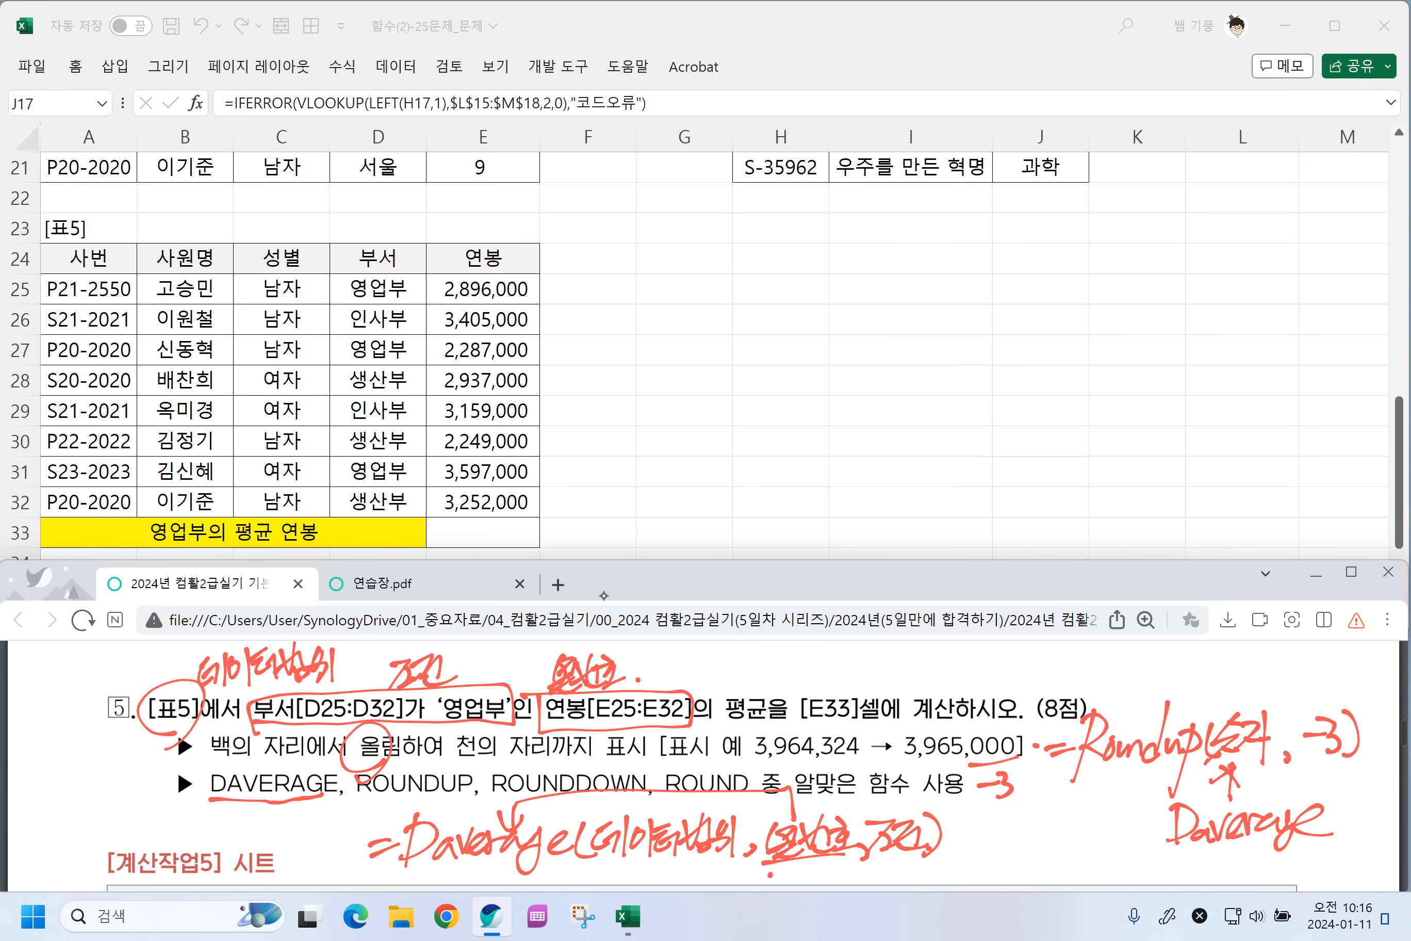
Add (열제목) after the 열번호 label above 연봉[E25:E32].
mouse_move(643, 654)
mouse_down()
mouse_move(632, 686)
mouse_move(693, 683)
mouse_up()
mouse_move(696, 660)
mouse_down()
mouse_move(698, 685)
mouse_move(723, 693)
mouse_up()
click(739, 675)
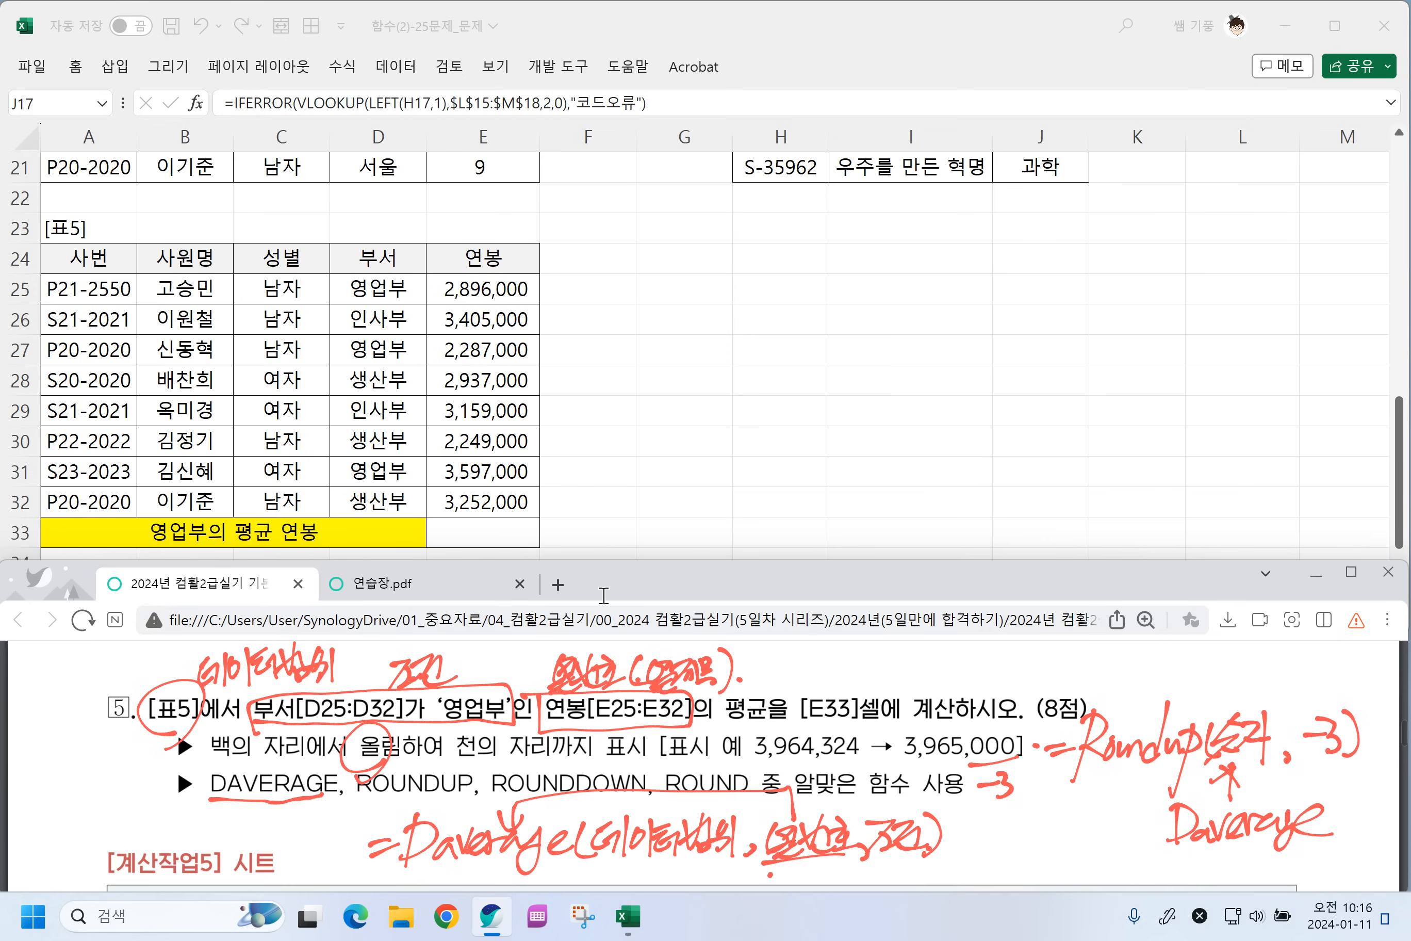
Start a DAVERAGE formula in E33 with the 표5 range A24:E32 as its database argument.
click(489, 533)
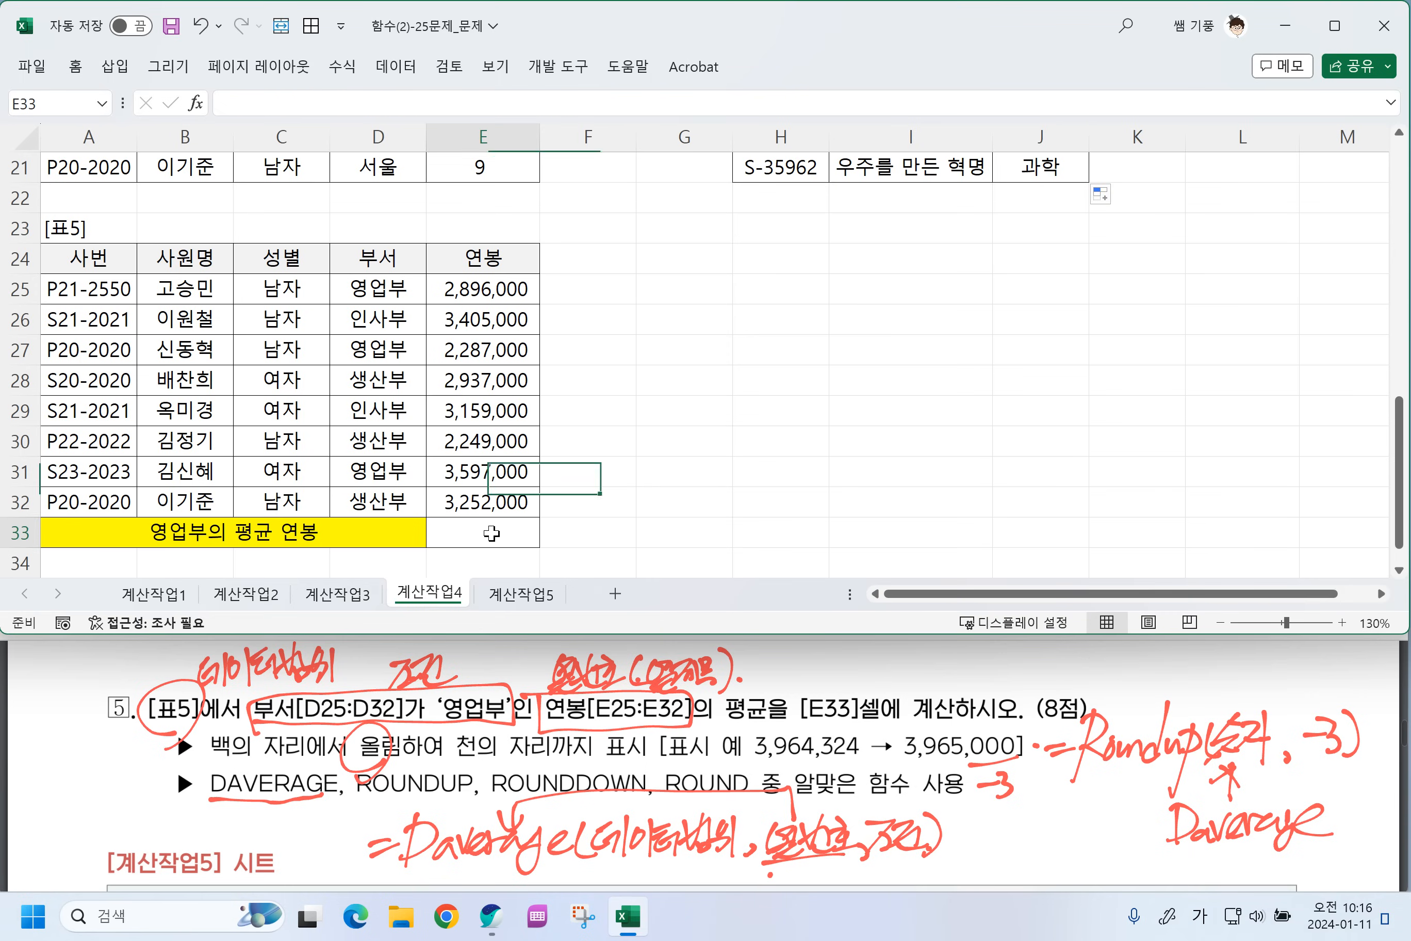
text(=)
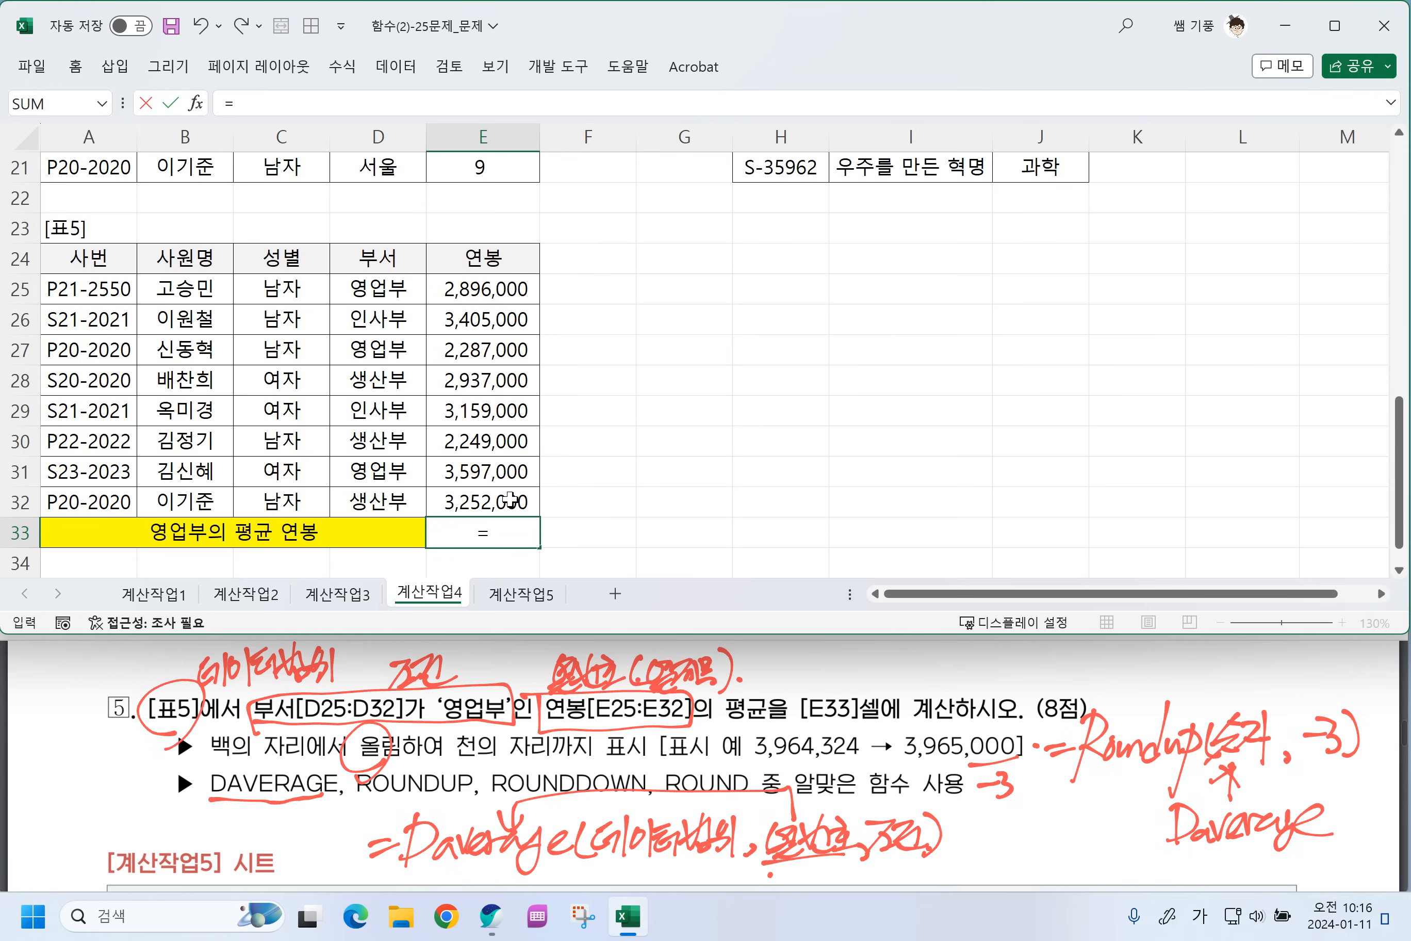
text(ㅇ)
key(BackSpace)
key(Hangul)
text(D)
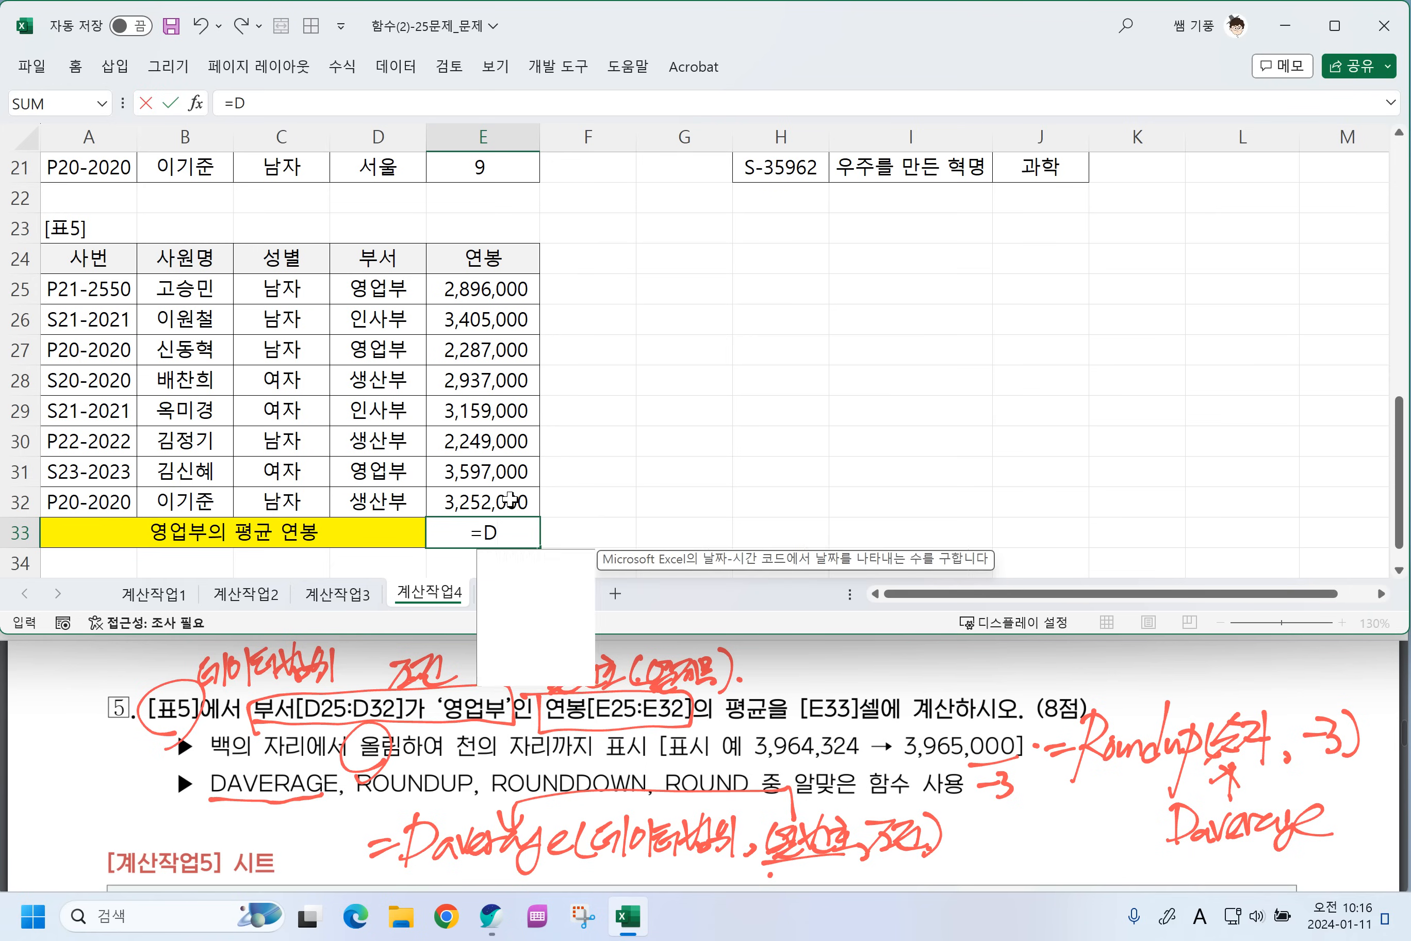
text(AVERAGE()
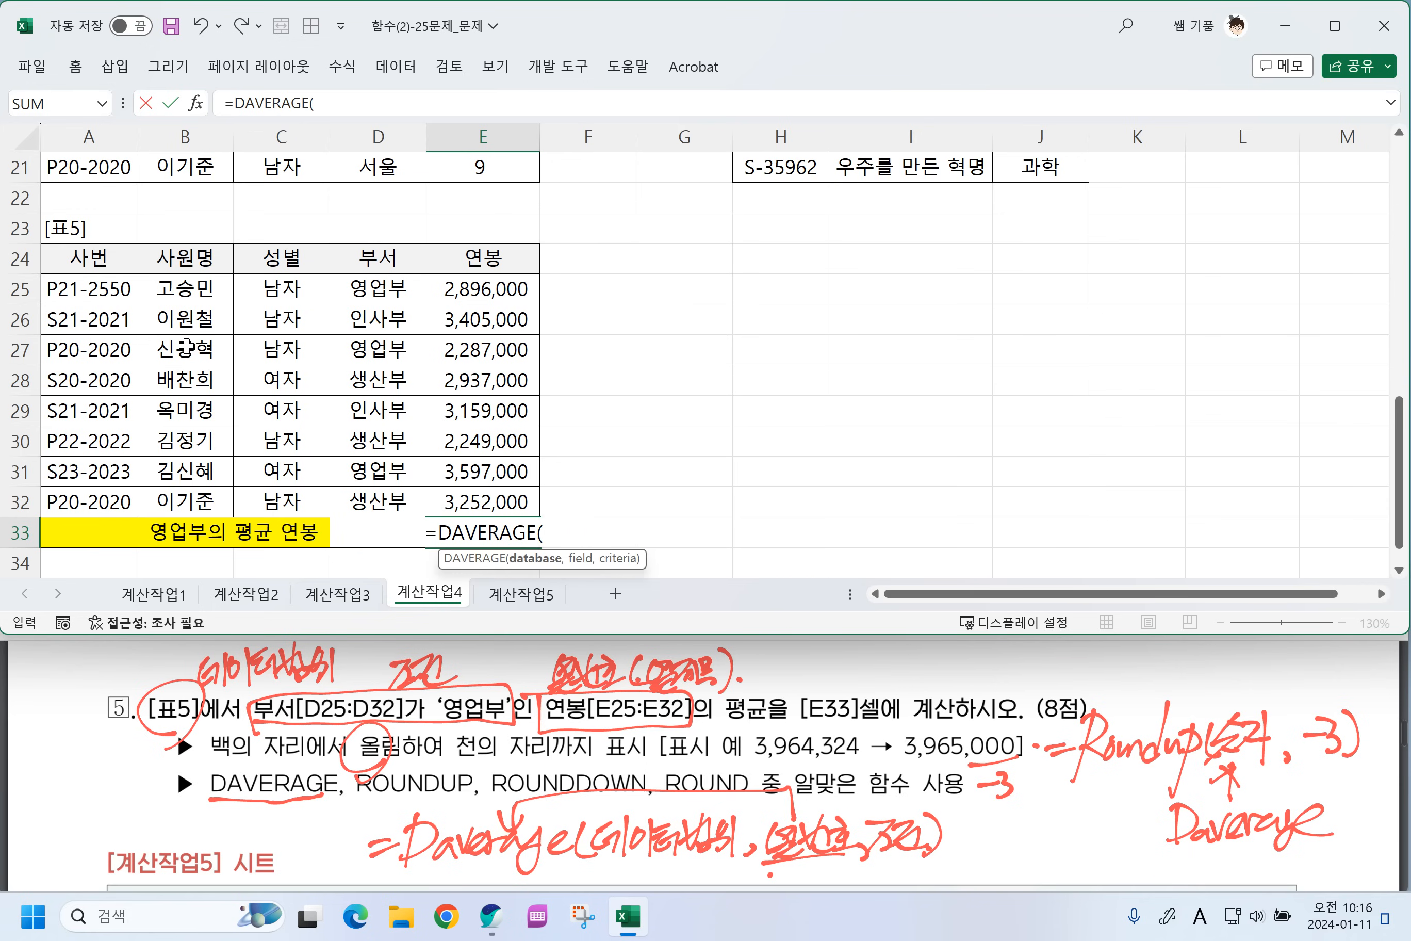
drag(76, 254, 470, 499)
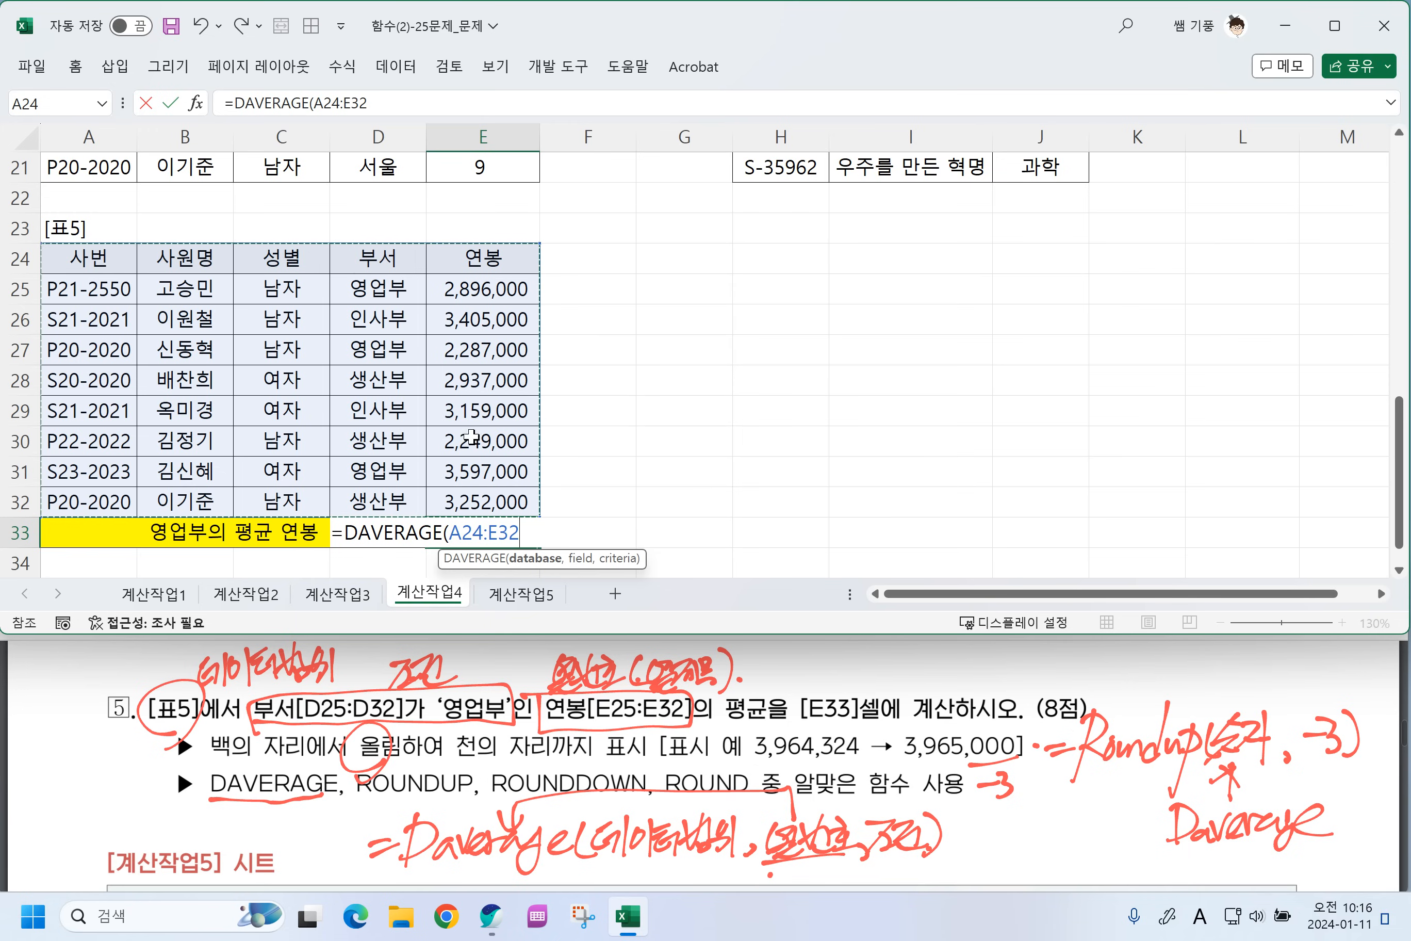
text(,)
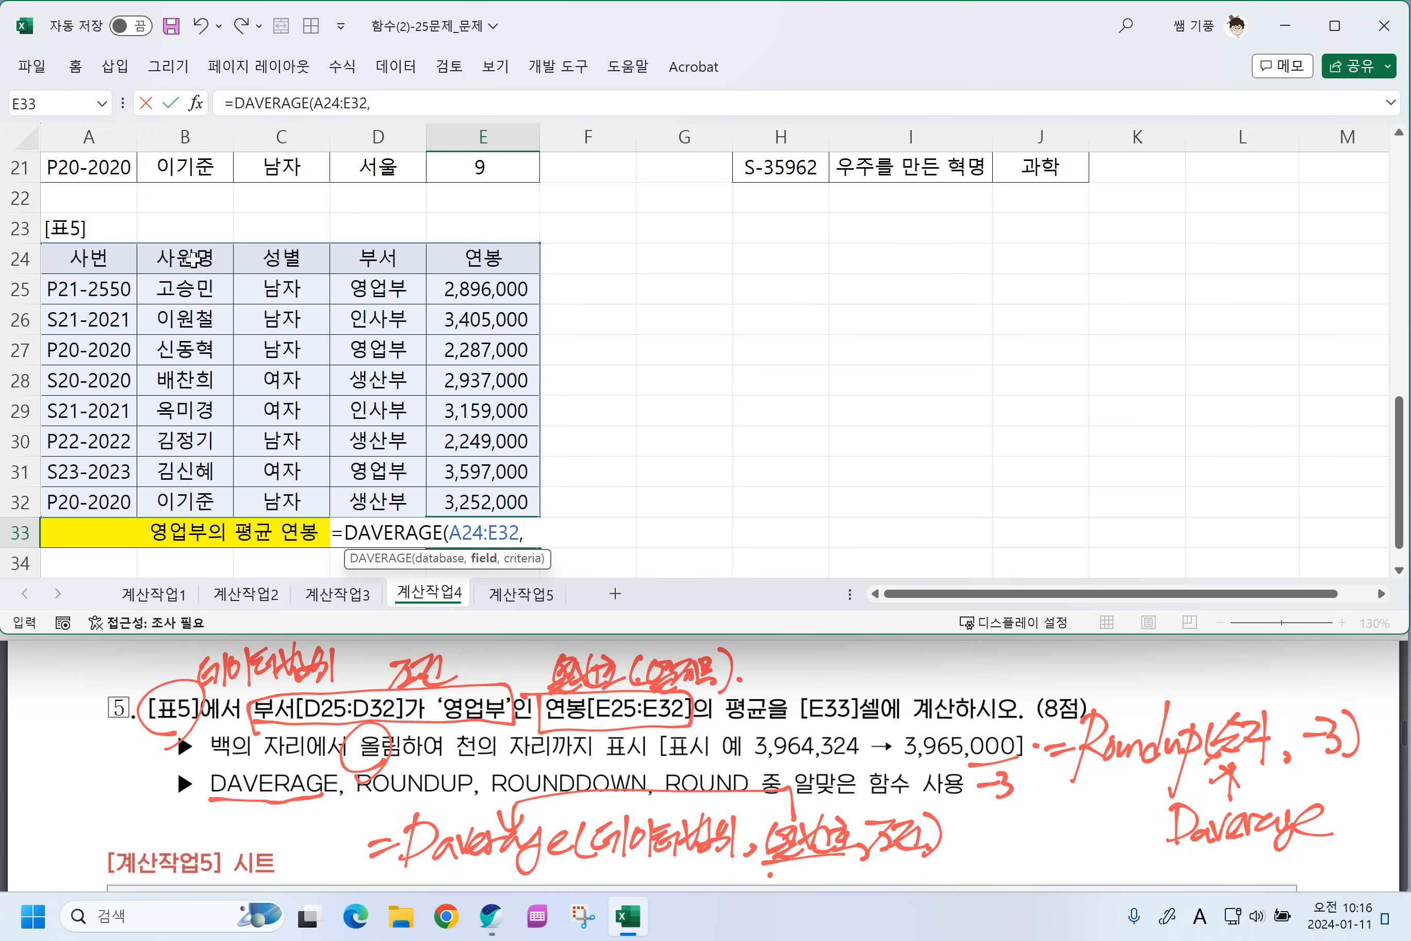
Complete the DAVERAGE formula in E33 with the 연봉 header E24 as field and D24:D25 as criteria.
click(483, 264)
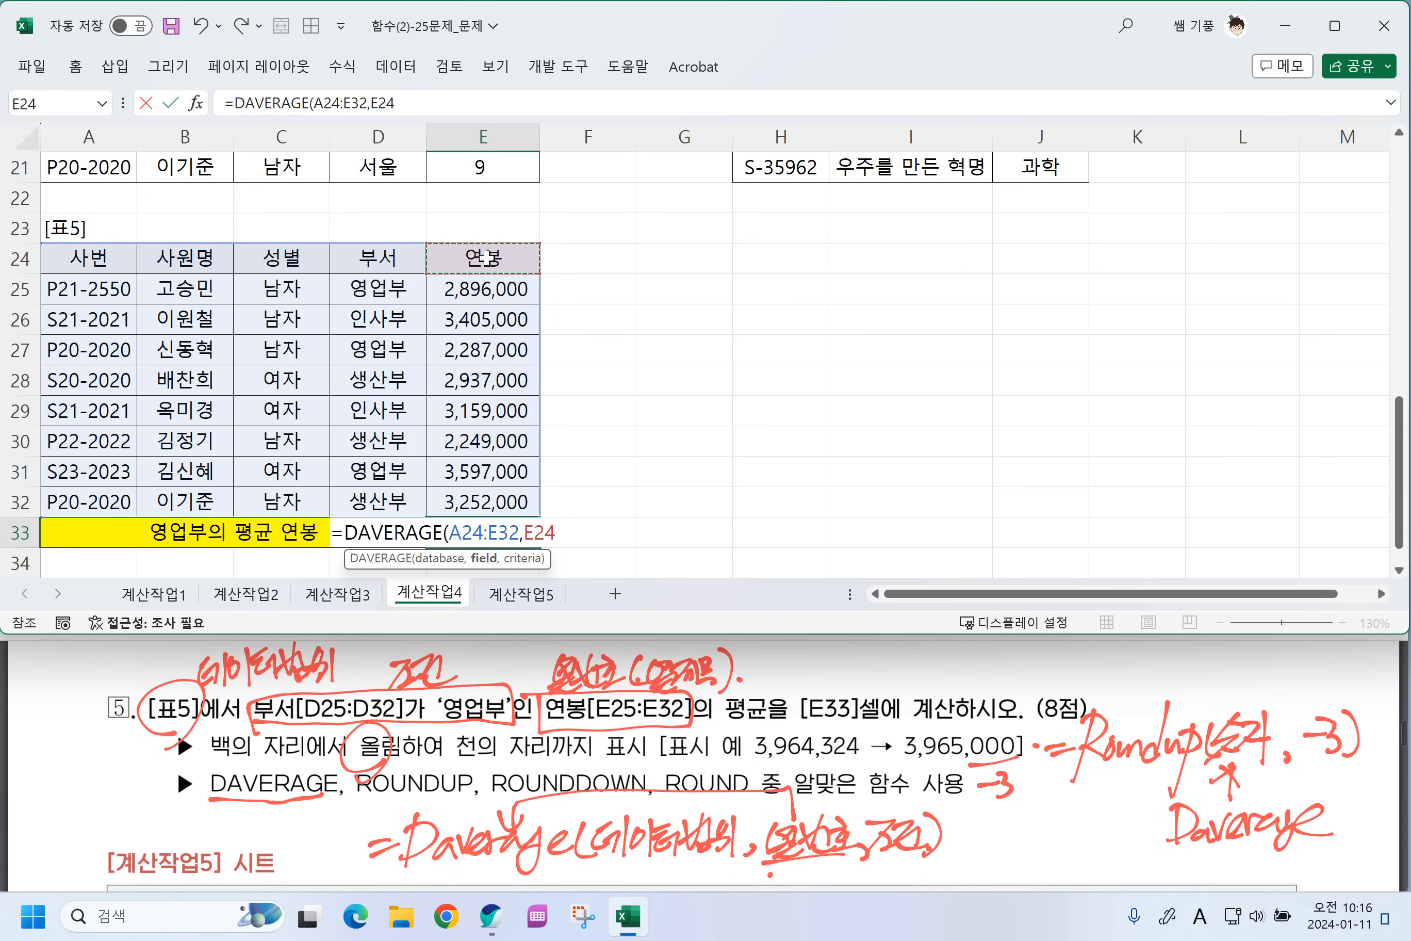
text(,)
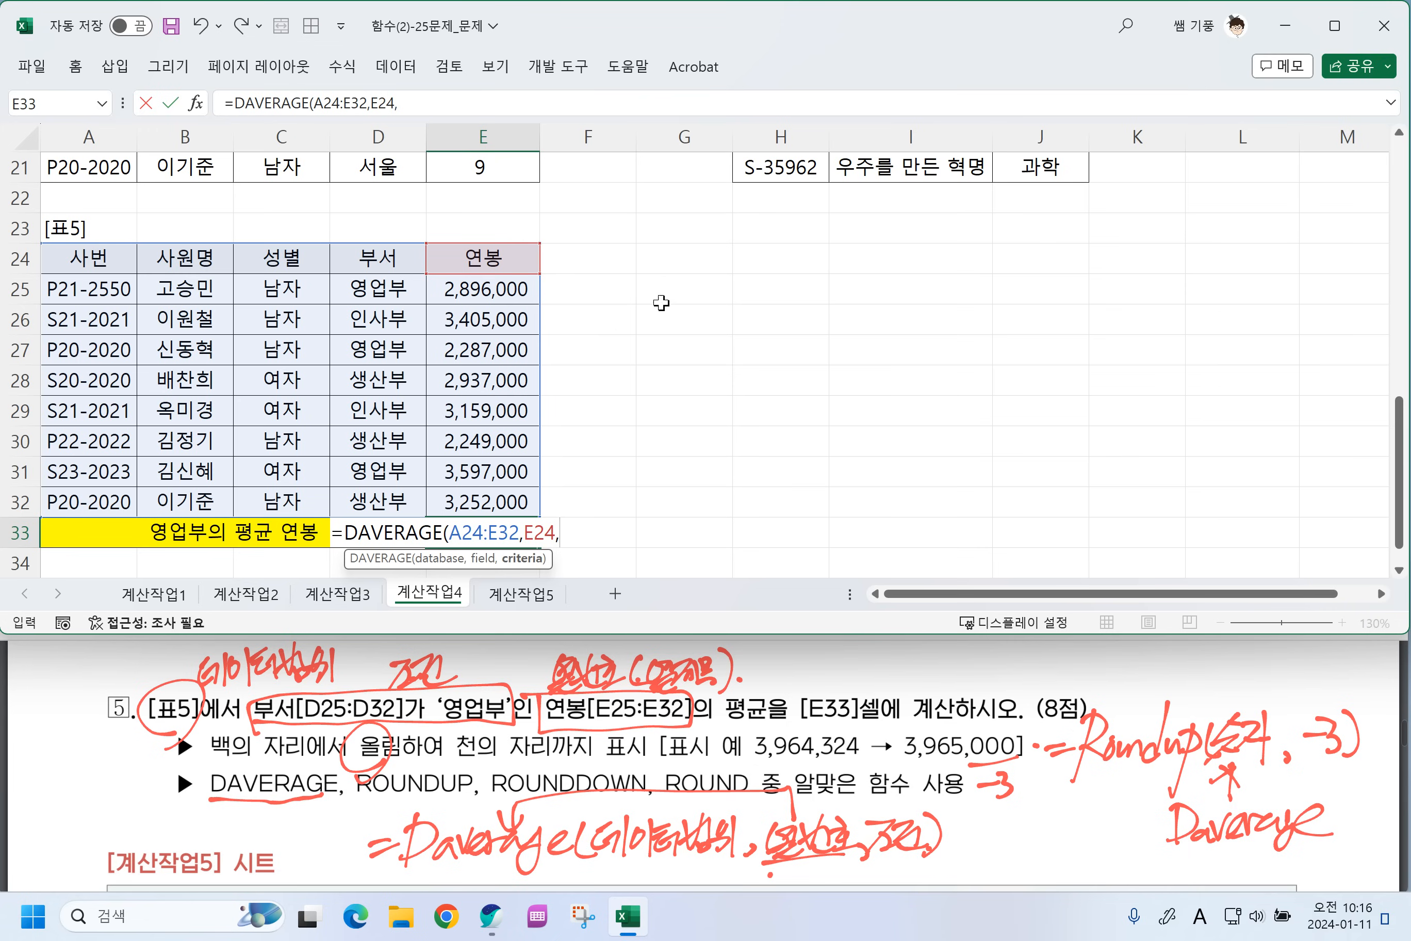
click(359, 262)
drag(360, 265, 361, 283)
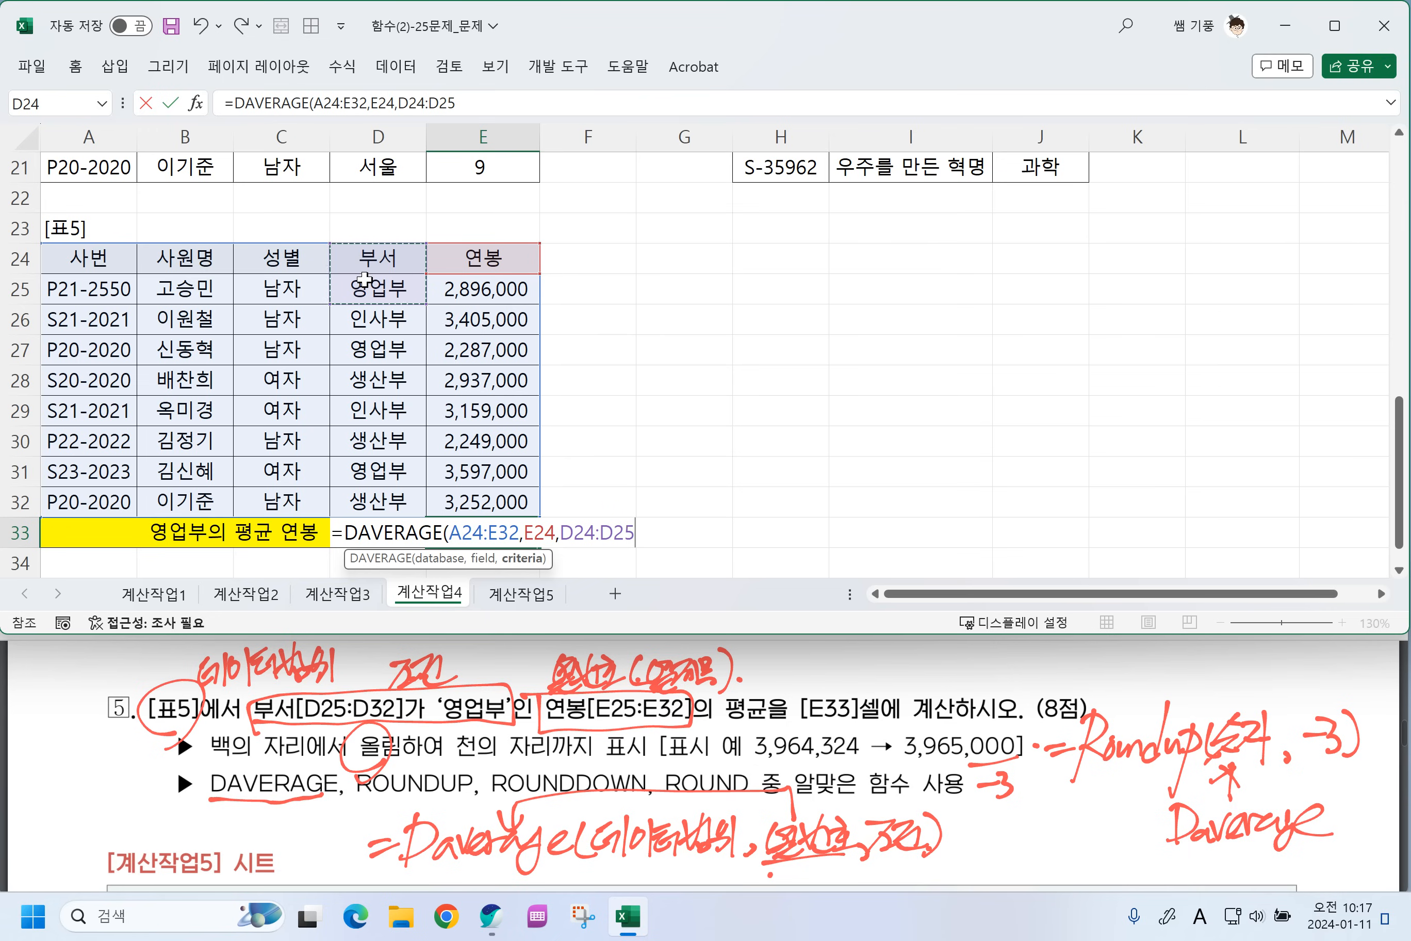
text())
key(Return)
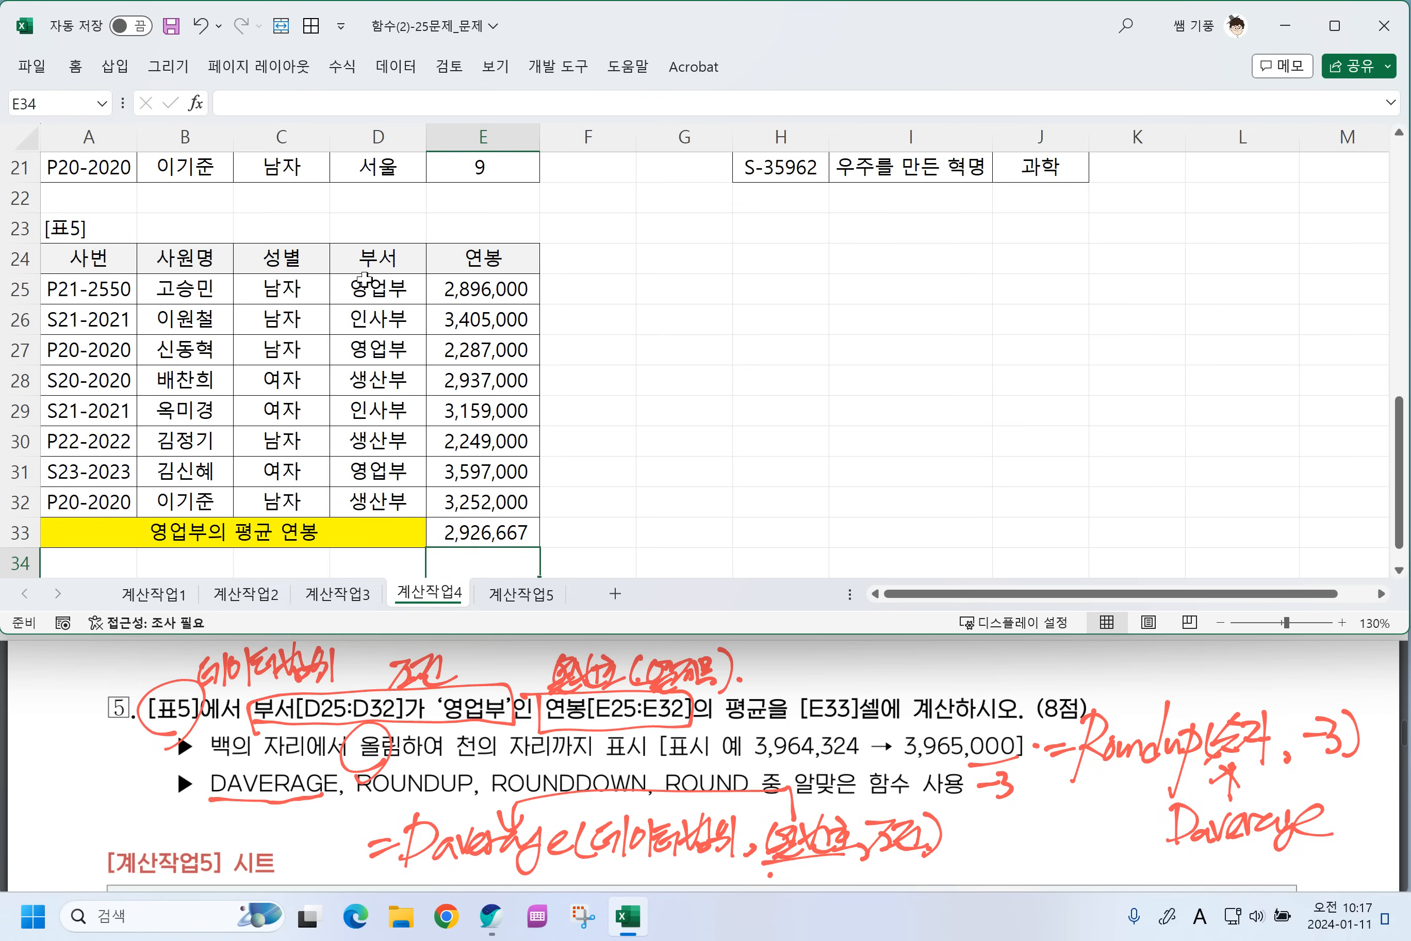
Wrap the DAVERAGE formula in E33 in ROUNDUP with -3 as the number of digits.
double_click(460, 529)
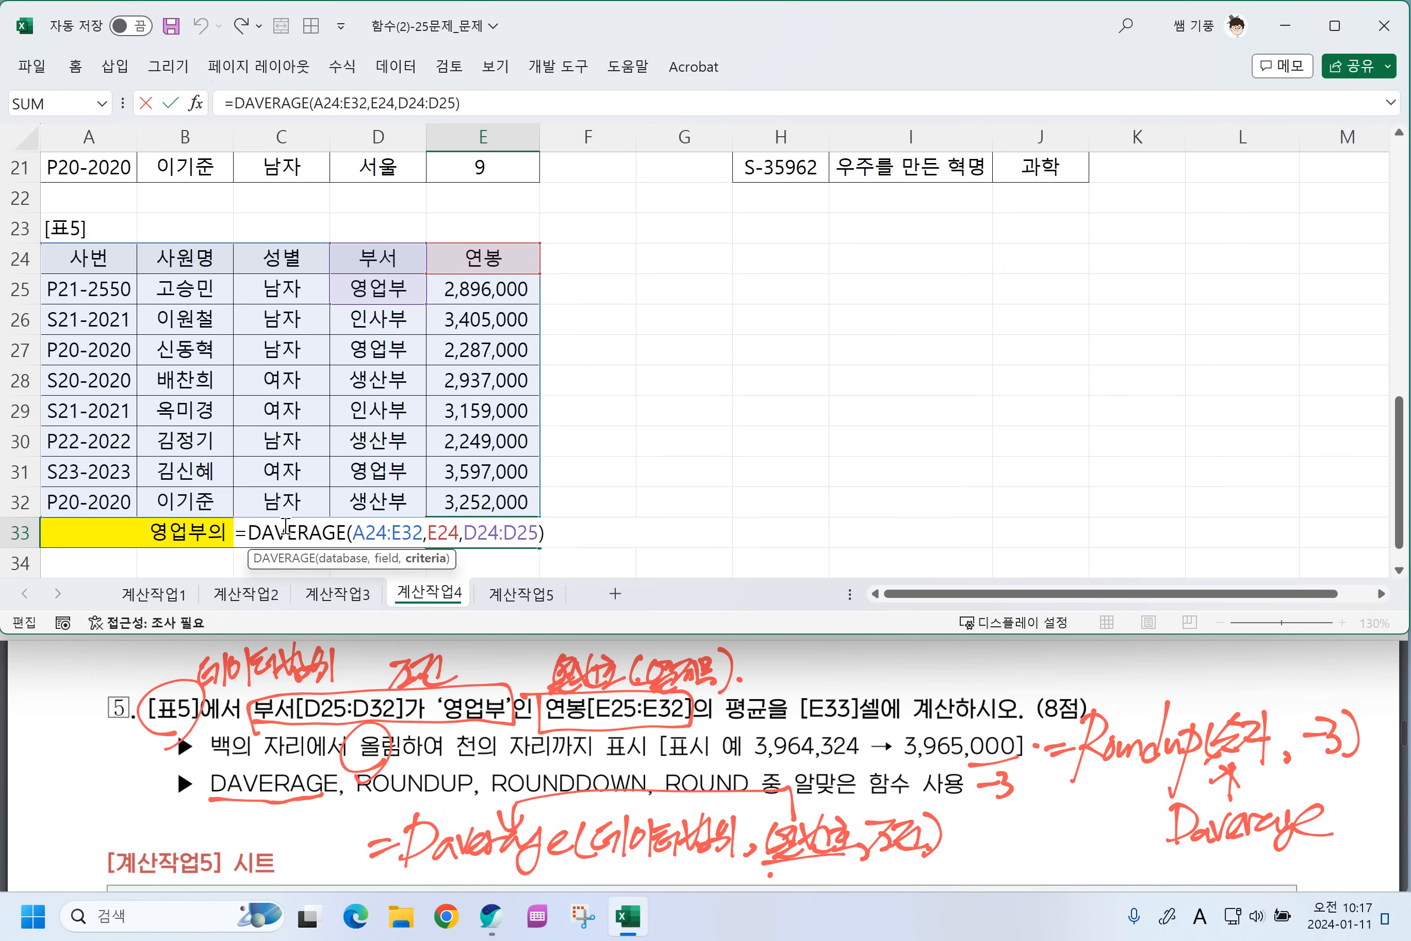
click(246, 533)
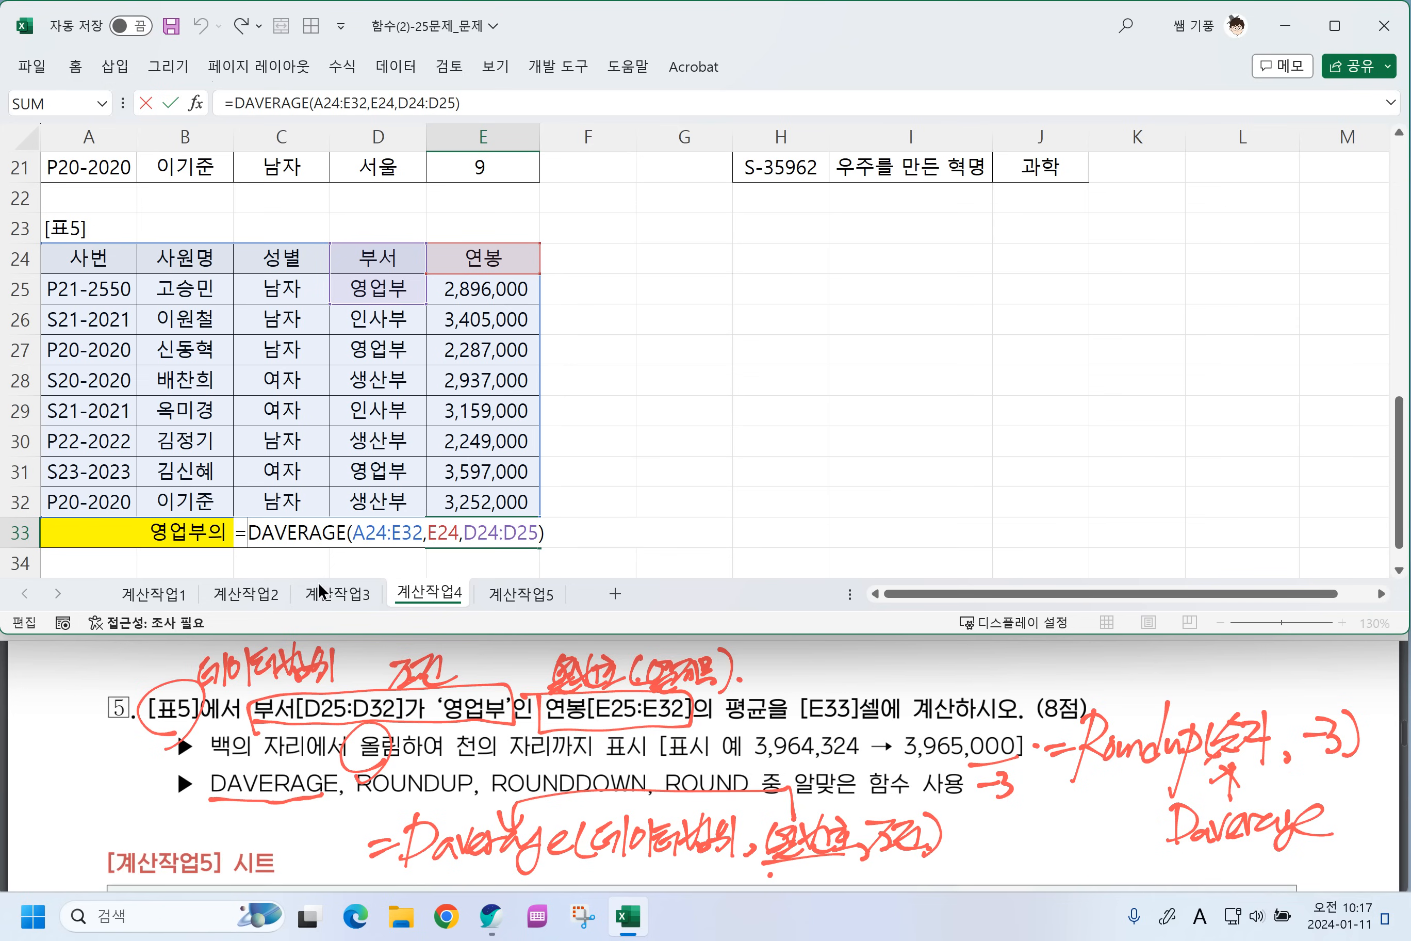
text(ROUND)
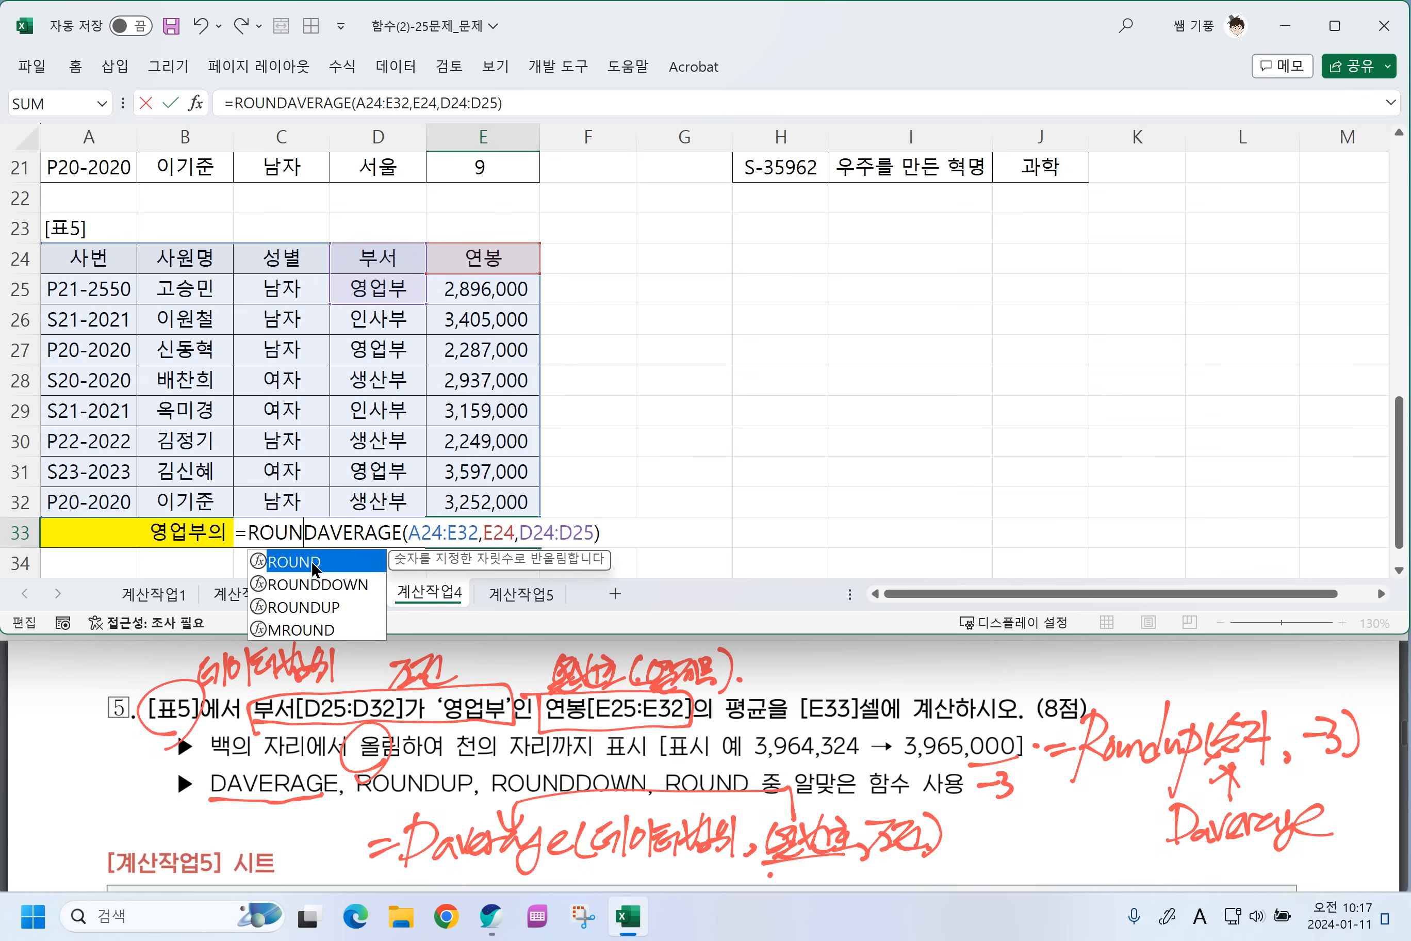
key(Down)
key(Down)
key(Tab)
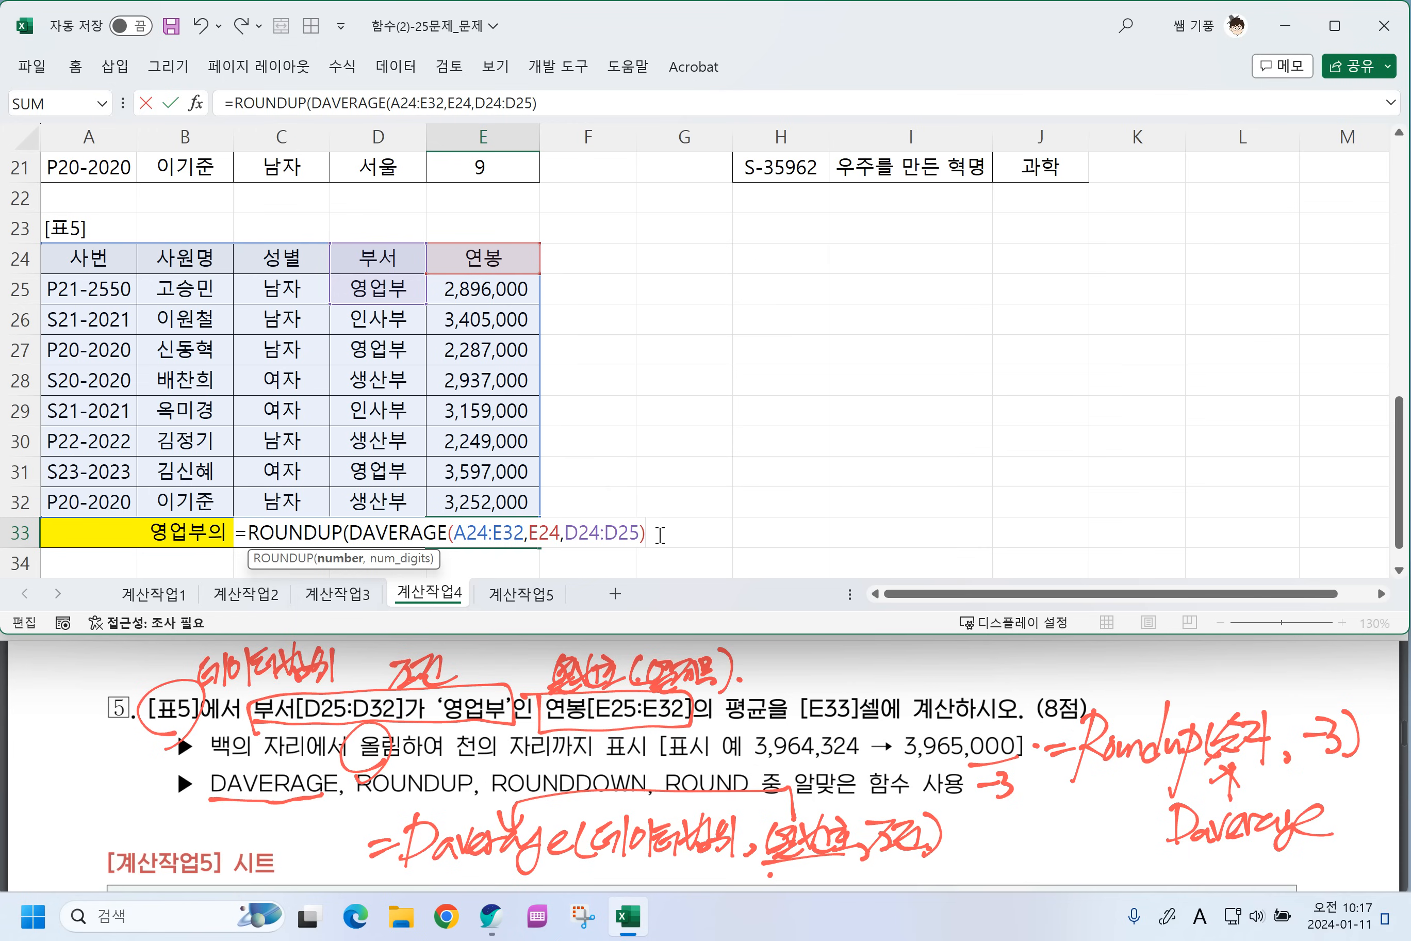
text(,-3))
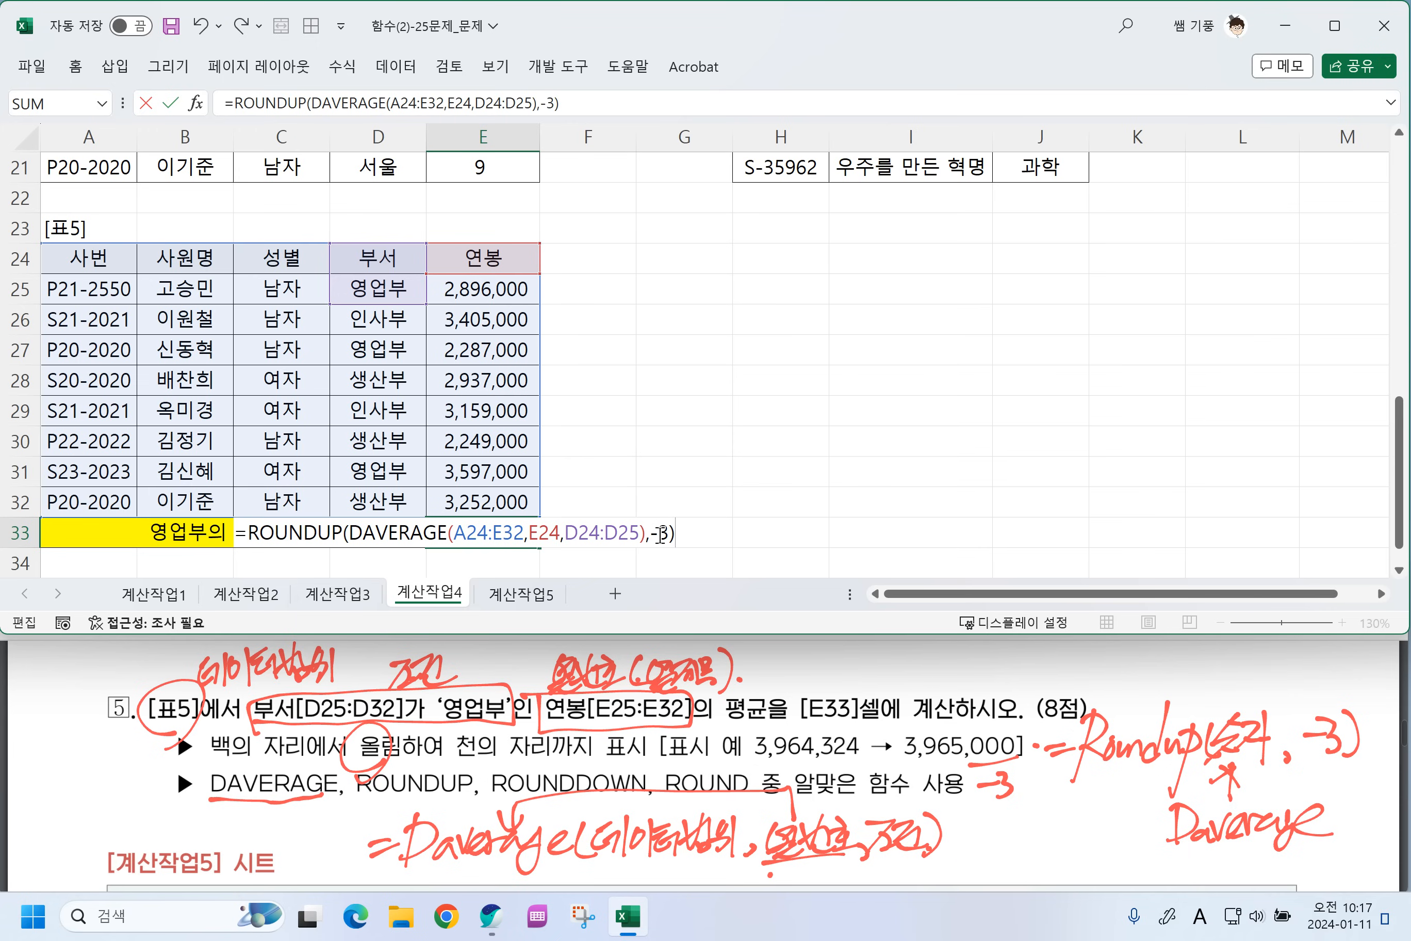
key(Return)
click(596, 477)
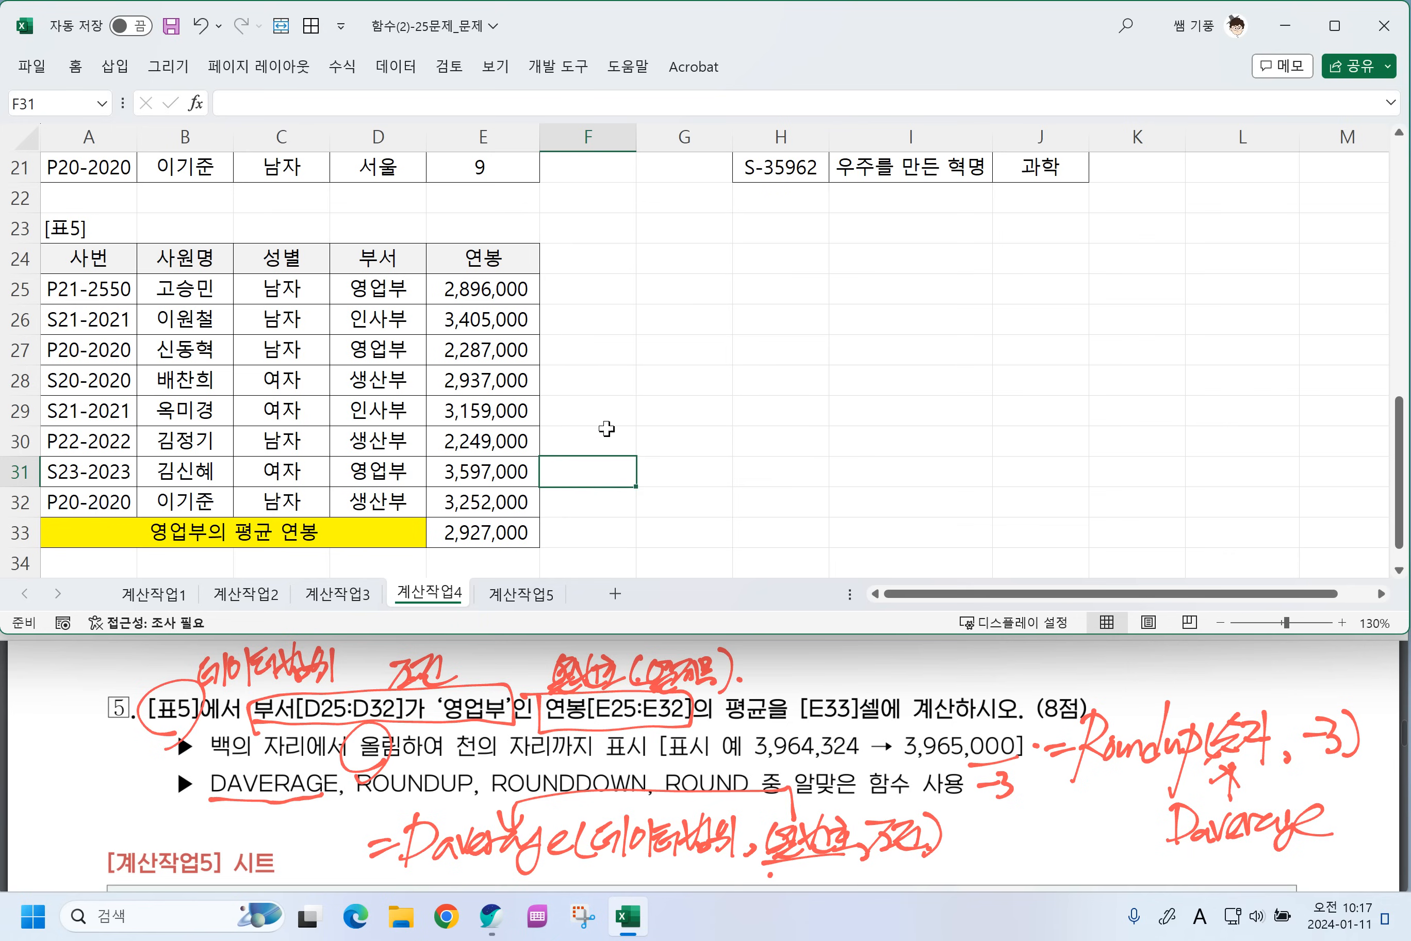
Switch to the 계산작업5 sheet and bring up question 1 of that sheet in the PDF.
scroll(606, 430, down, 1)
click(664, 452)
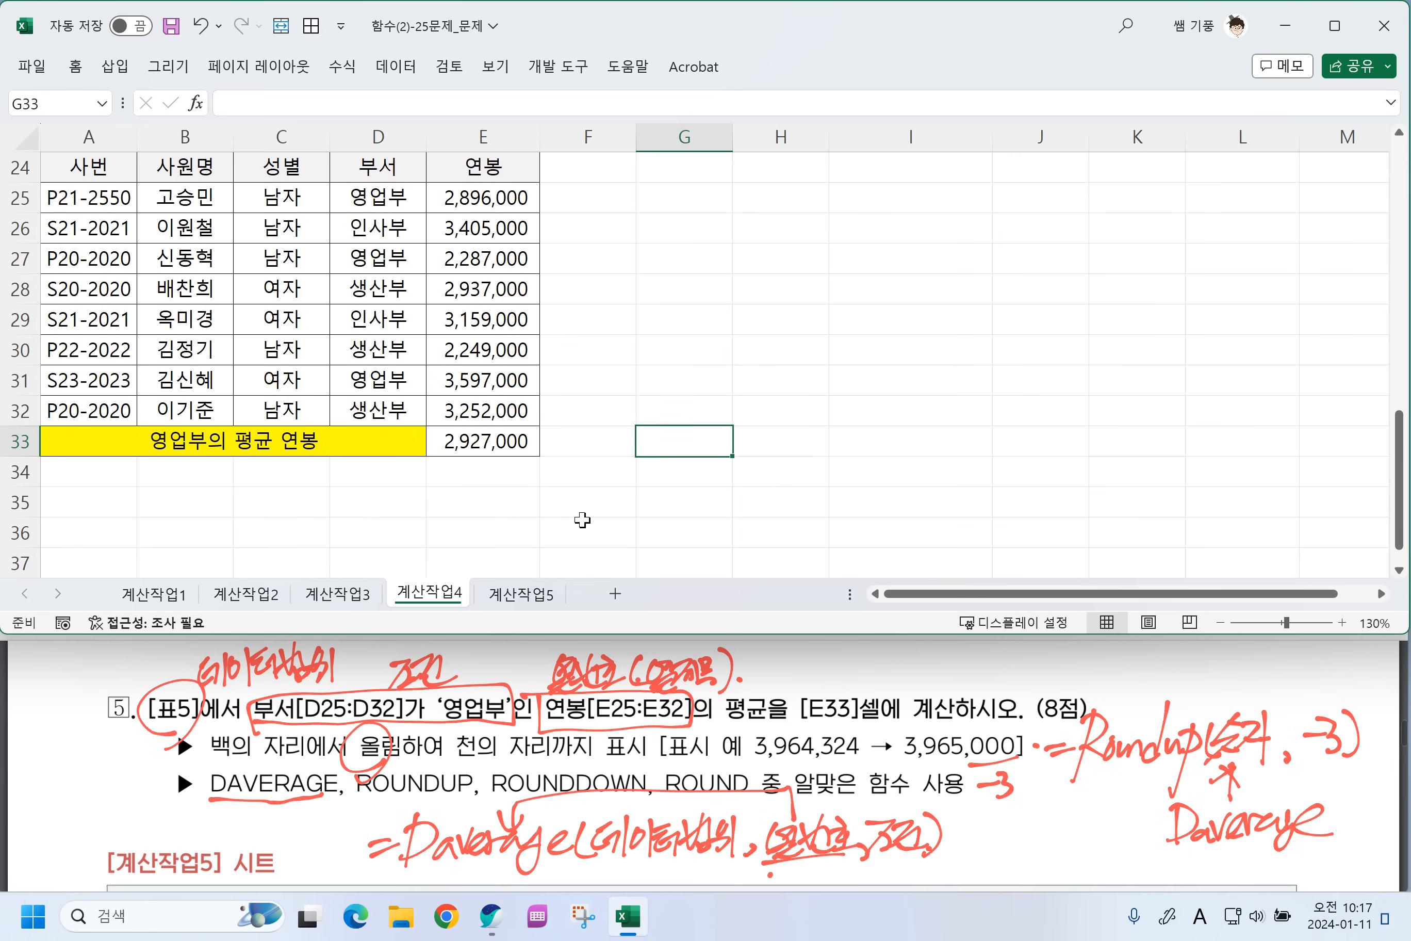
click(525, 594)
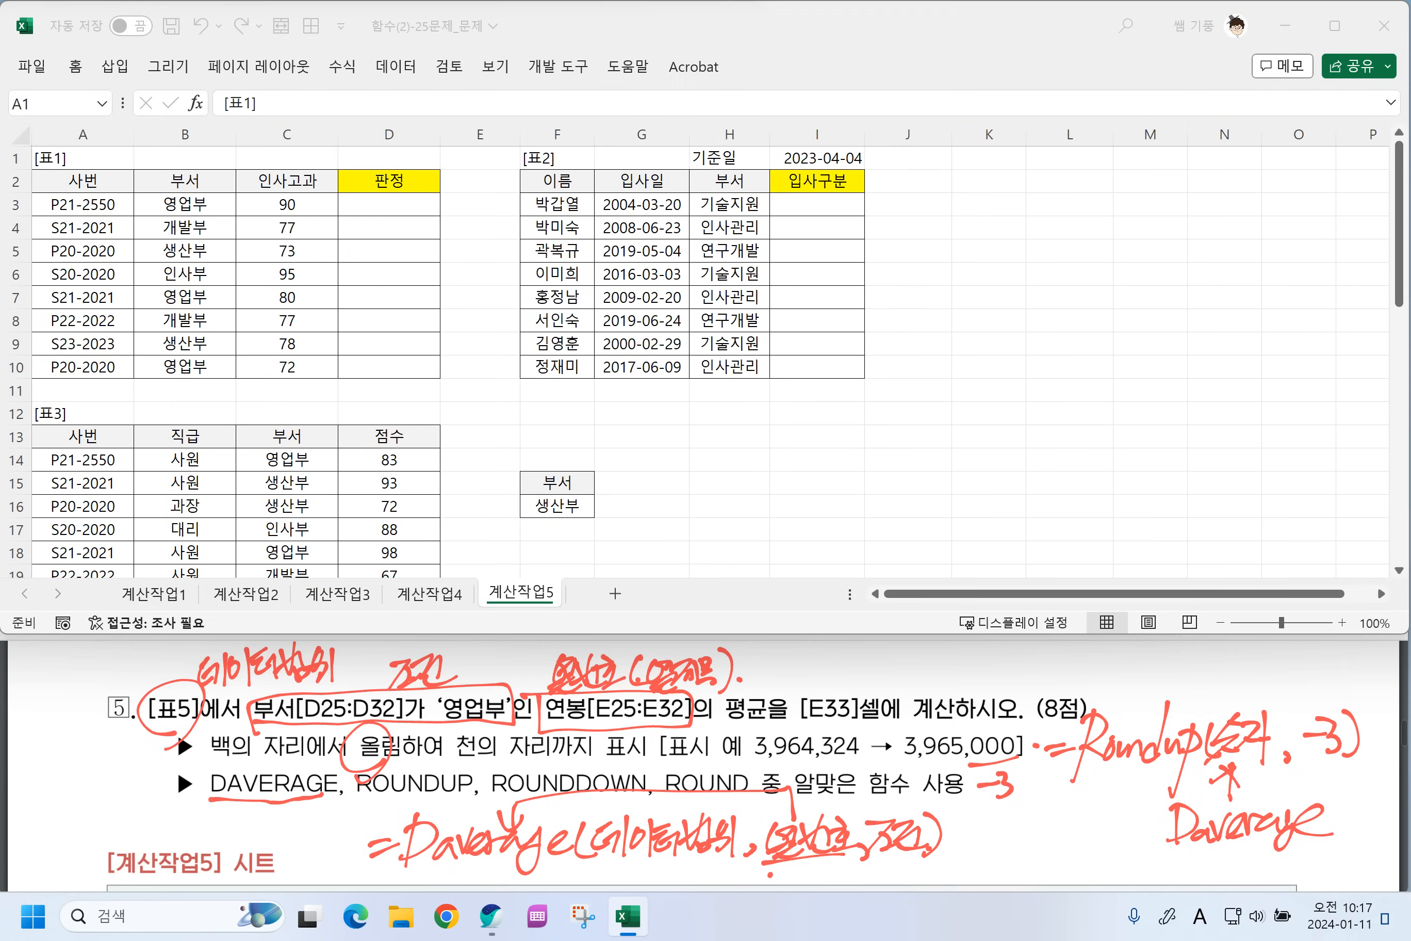
click(612, 694)
scroll(613, 694, down, 3)
scroll(605, 686, down, 1)
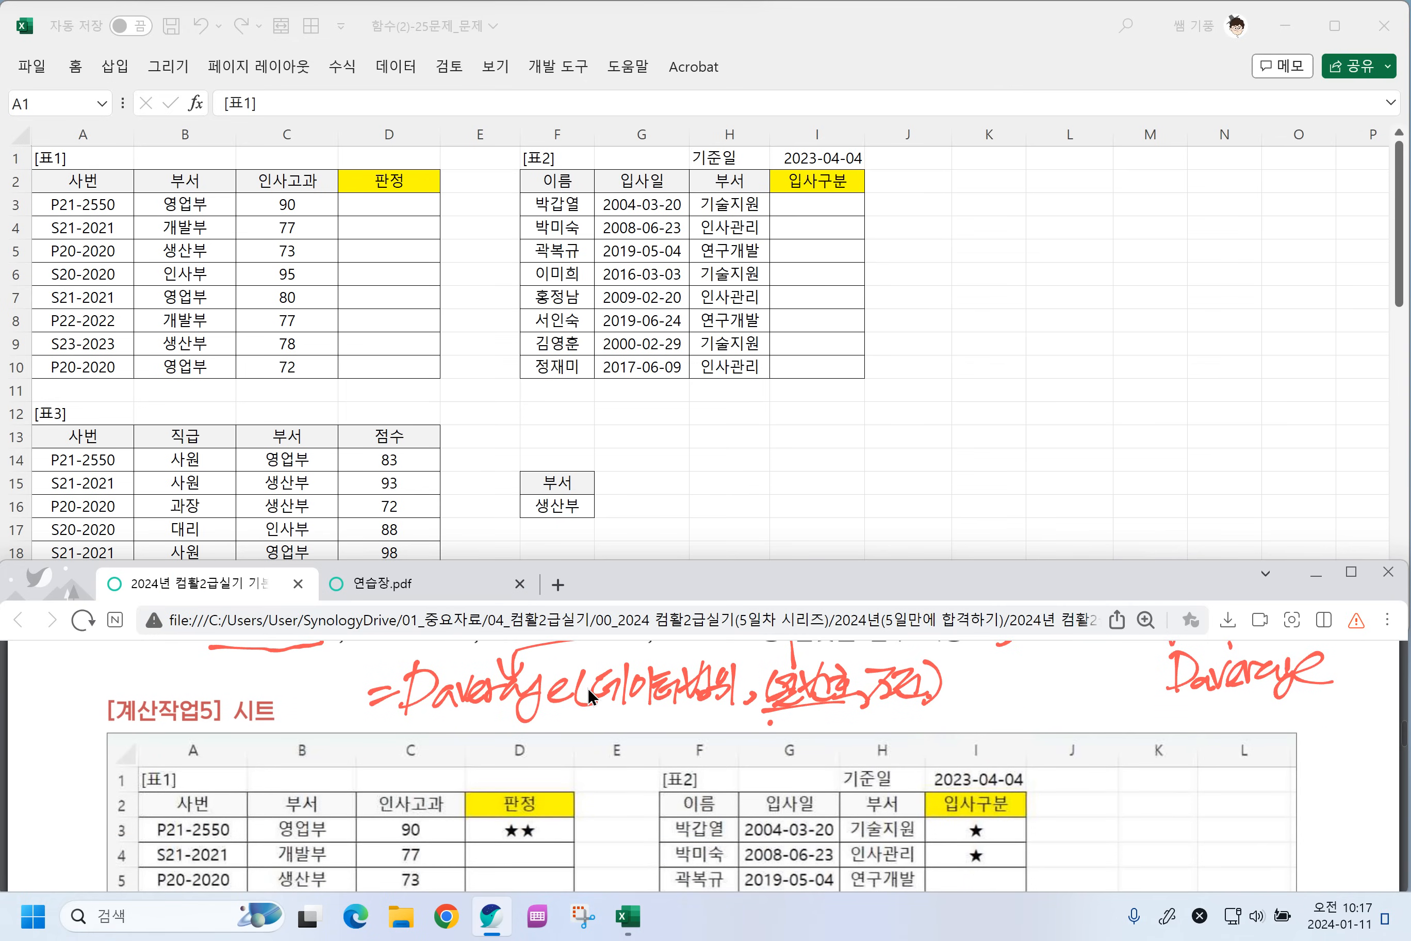
scroll(604, 674, down, 8)
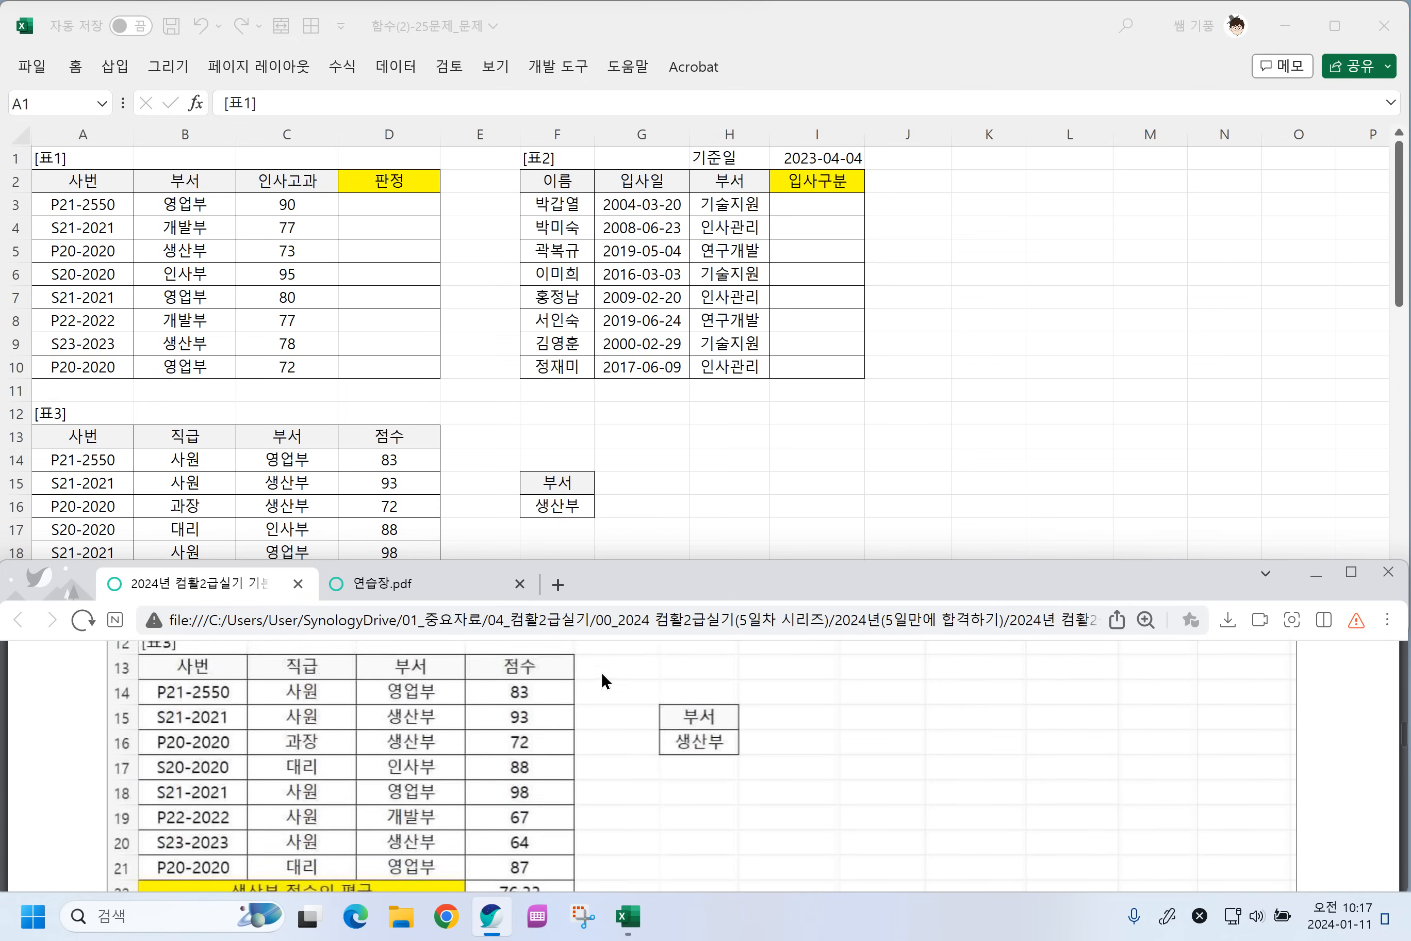
scroll(605, 680, down, 10)
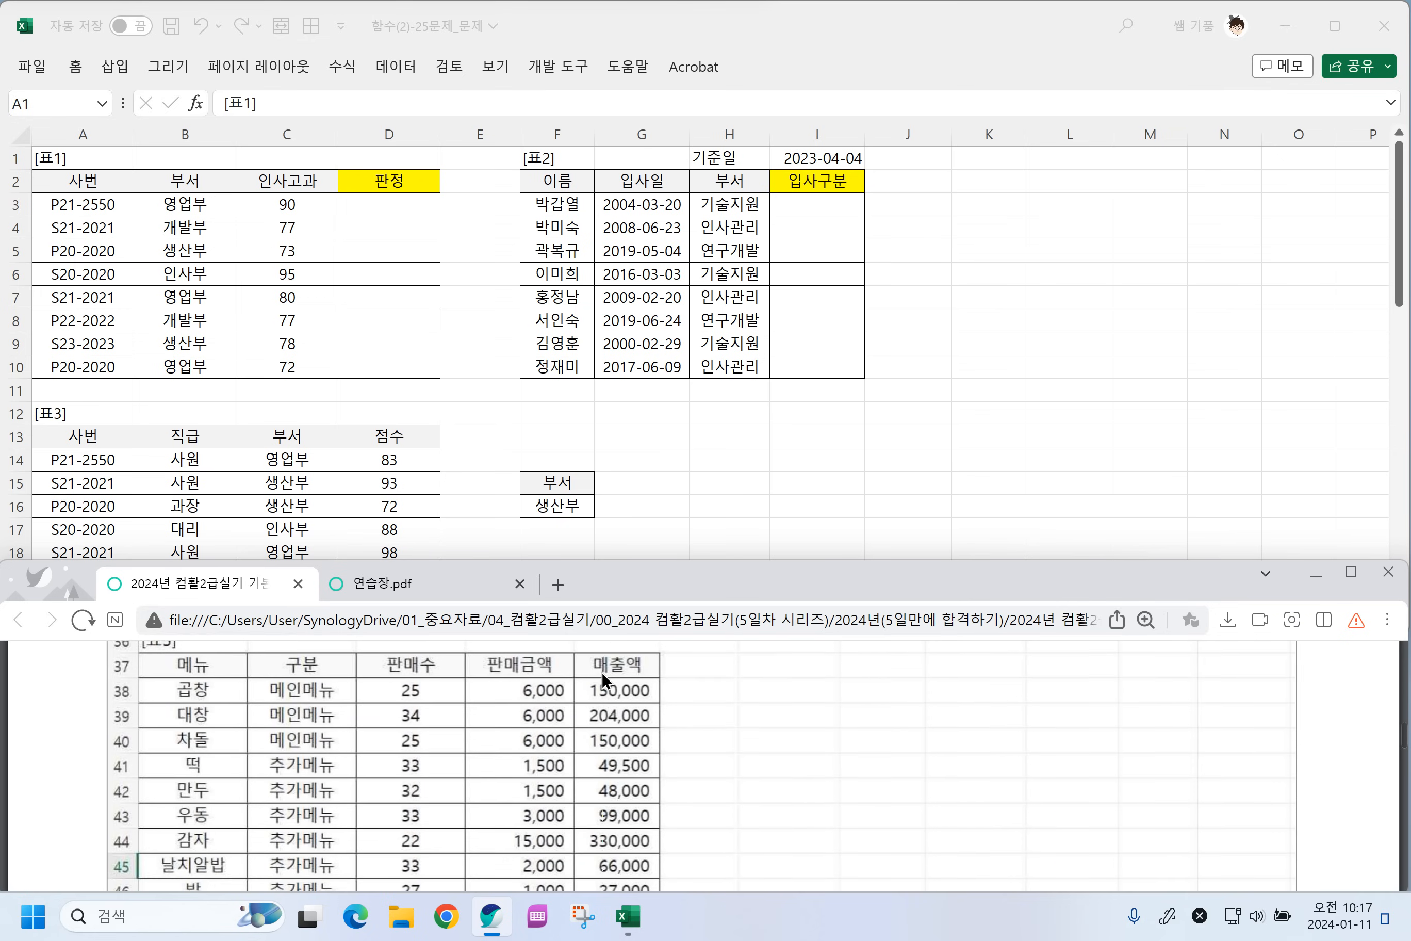
scroll(605, 680, down, 2)
scroll(592, 659, up, 1)
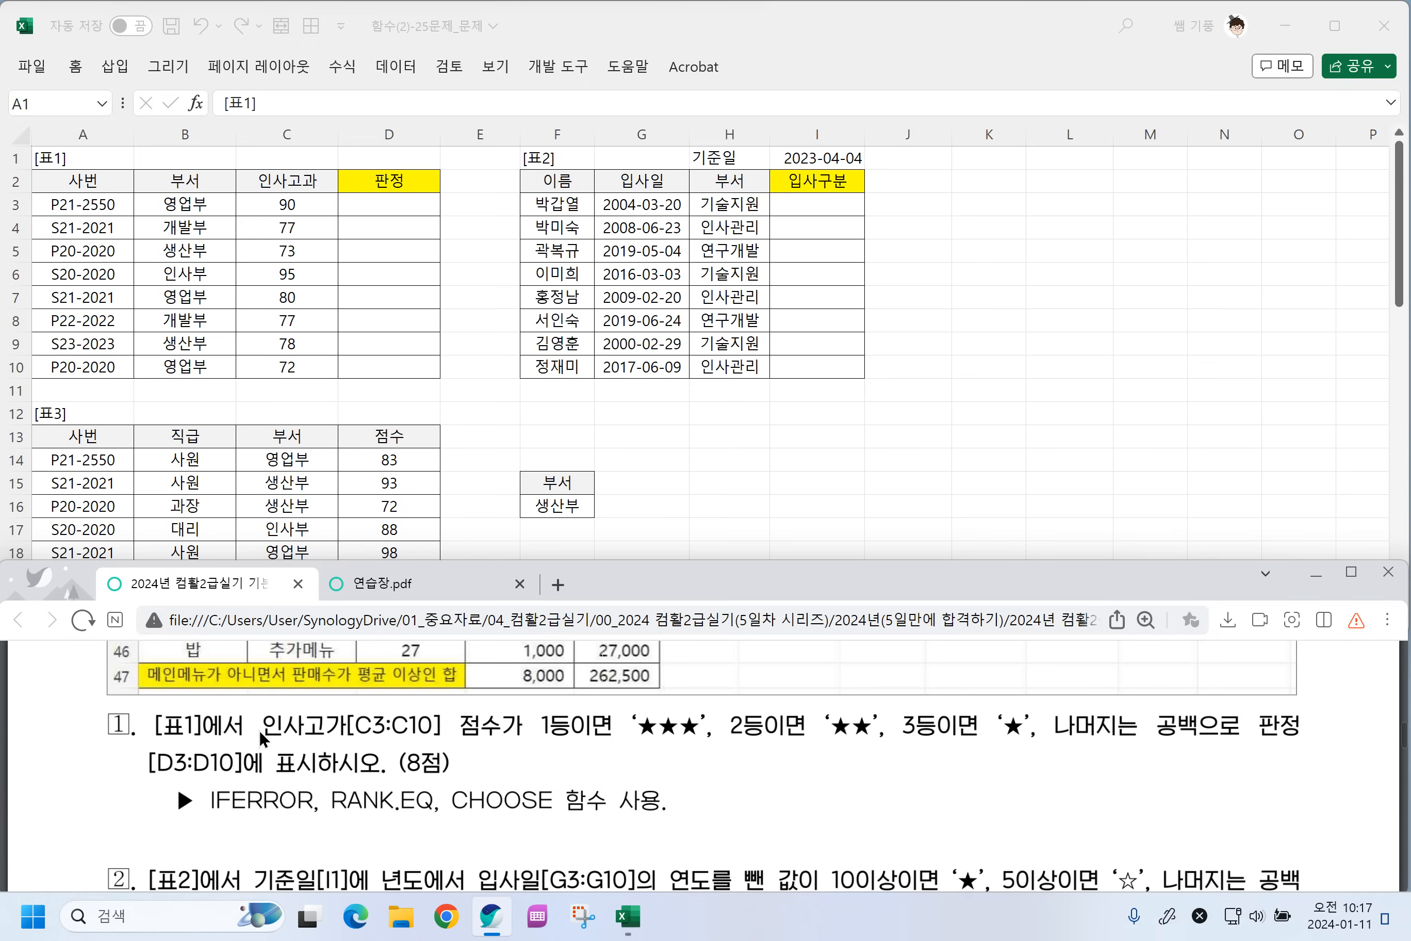
Underline the 인사고가 1등 and 2등 conditions in question 1 and handwrite =iferror(choose(Rank.eq beside its function list.
drag(280, 742, 614, 744)
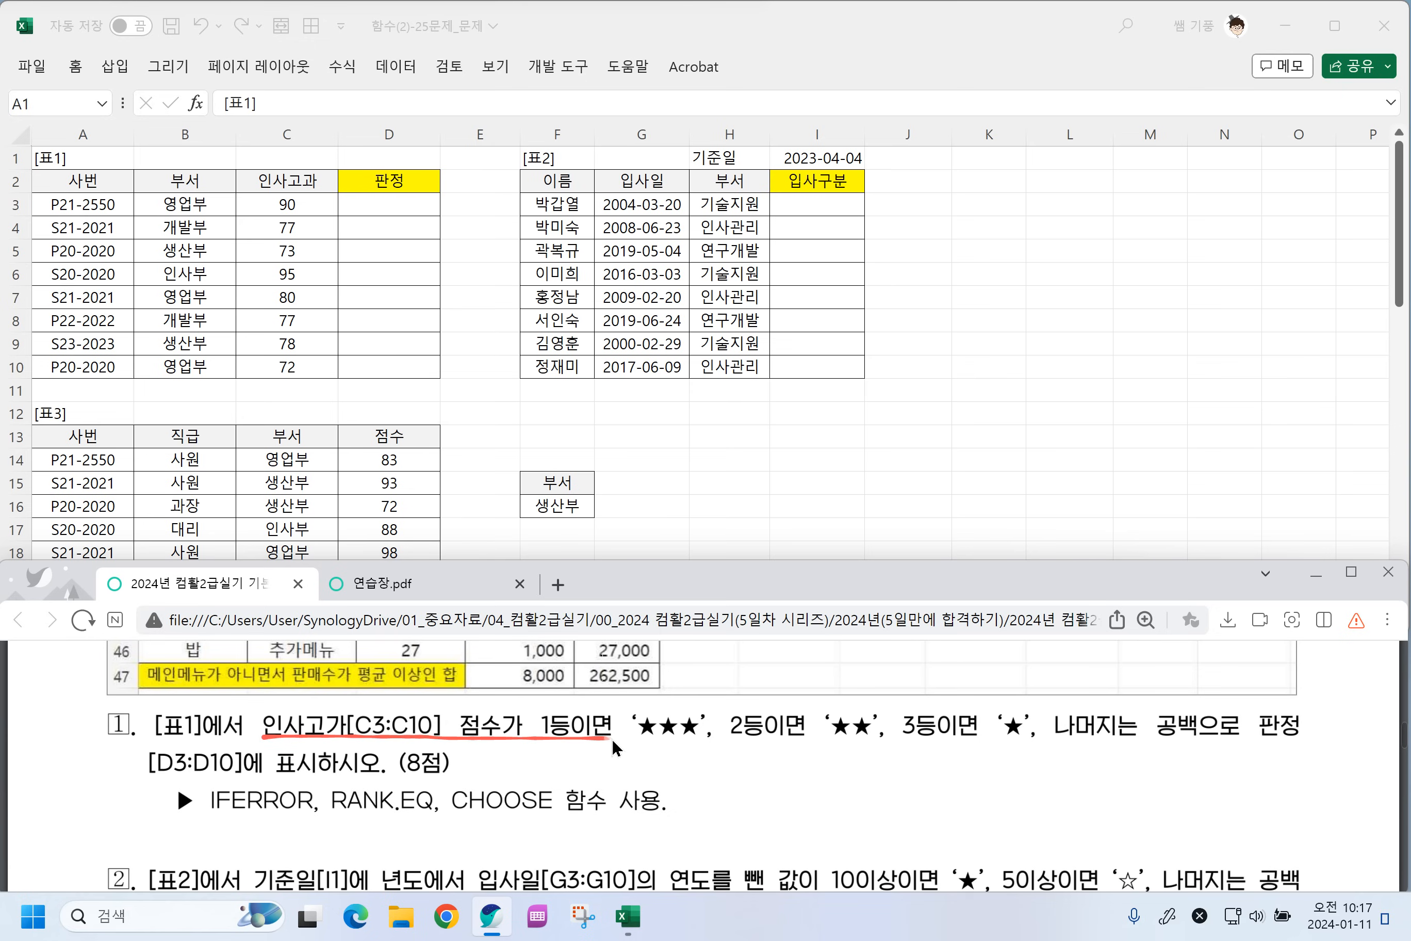
drag(720, 737, 825, 739)
drag(742, 780, 757, 777)
mouse_move(777, 750)
mouse_down()
mouse_move(753, 829)
mouse_move(775, 788)
mouse_up()
mouse_move(781, 800)
mouse_down()
mouse_move(798, 777)
mouse_move(867, 774)
mouse_move(874, 807)
mouse_move(931, 799)
mouse_move(942, 778)
mouse_up()
mouse_move(948, 777)
mouse_down()
mouse_move(1010, 777)
mouse_move(1026, 809)
mouse_move(1095, 797)
mouse_up()
mouse_move(1117, 768)
mouse_down()
mouse_move(1118, 790)
mouse_move(1138, 787)
mouse_up()
drag(1155, 773, 1137, 810)
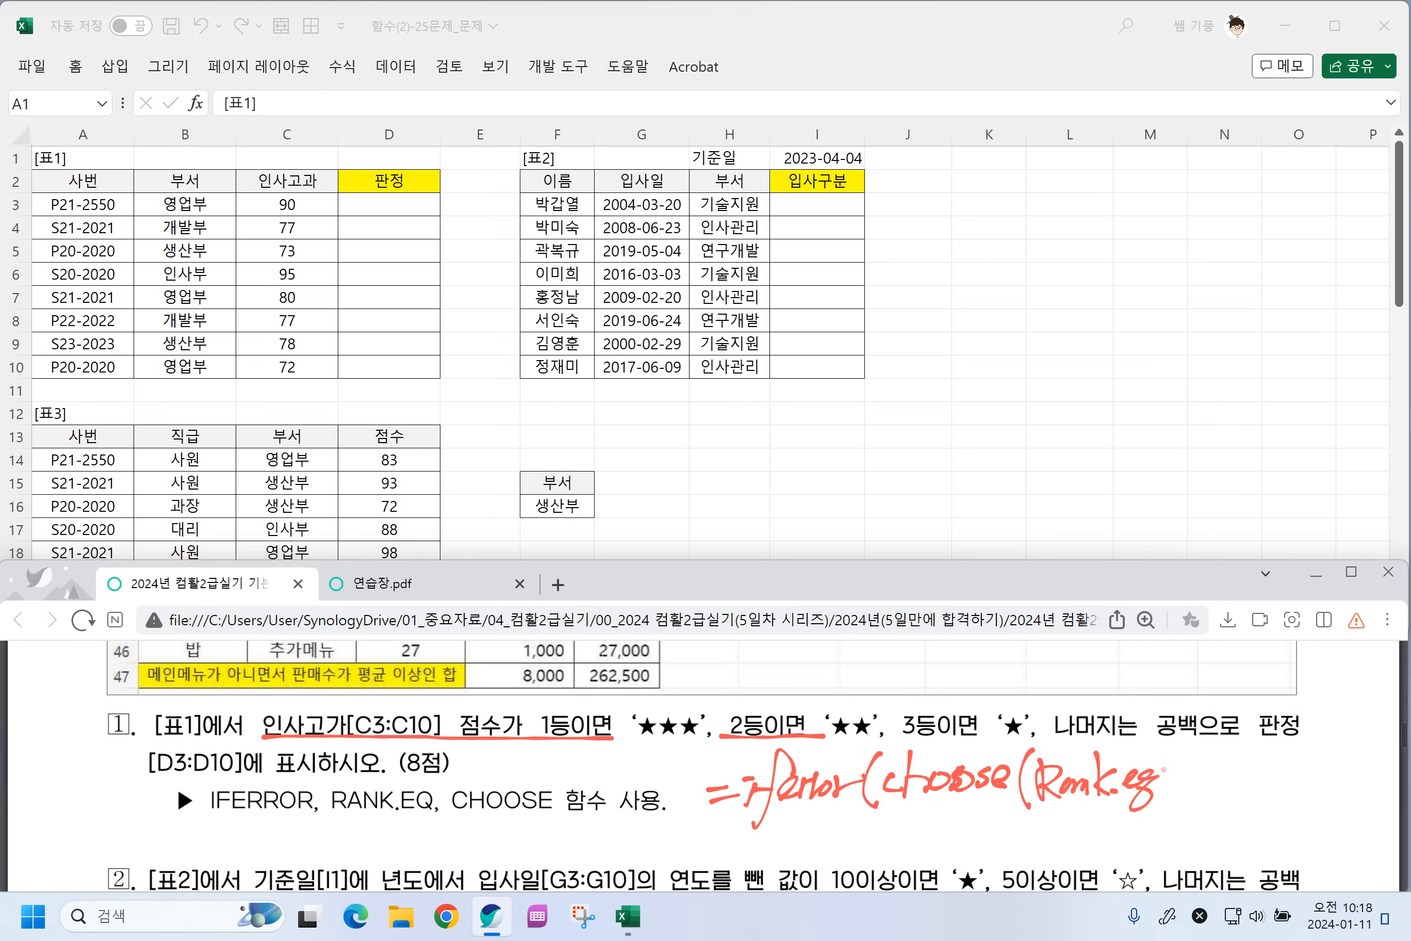
Finish the handwritten formula with the Rank.eq parentheses, placeholder values for choose and an empty "" as the iferror fallback.
drag(1171, 768, 1163, 793)
drag(1177, 761, 1181, 797)
drag(1234, 780, 1311, 787)
click(1306, 793)
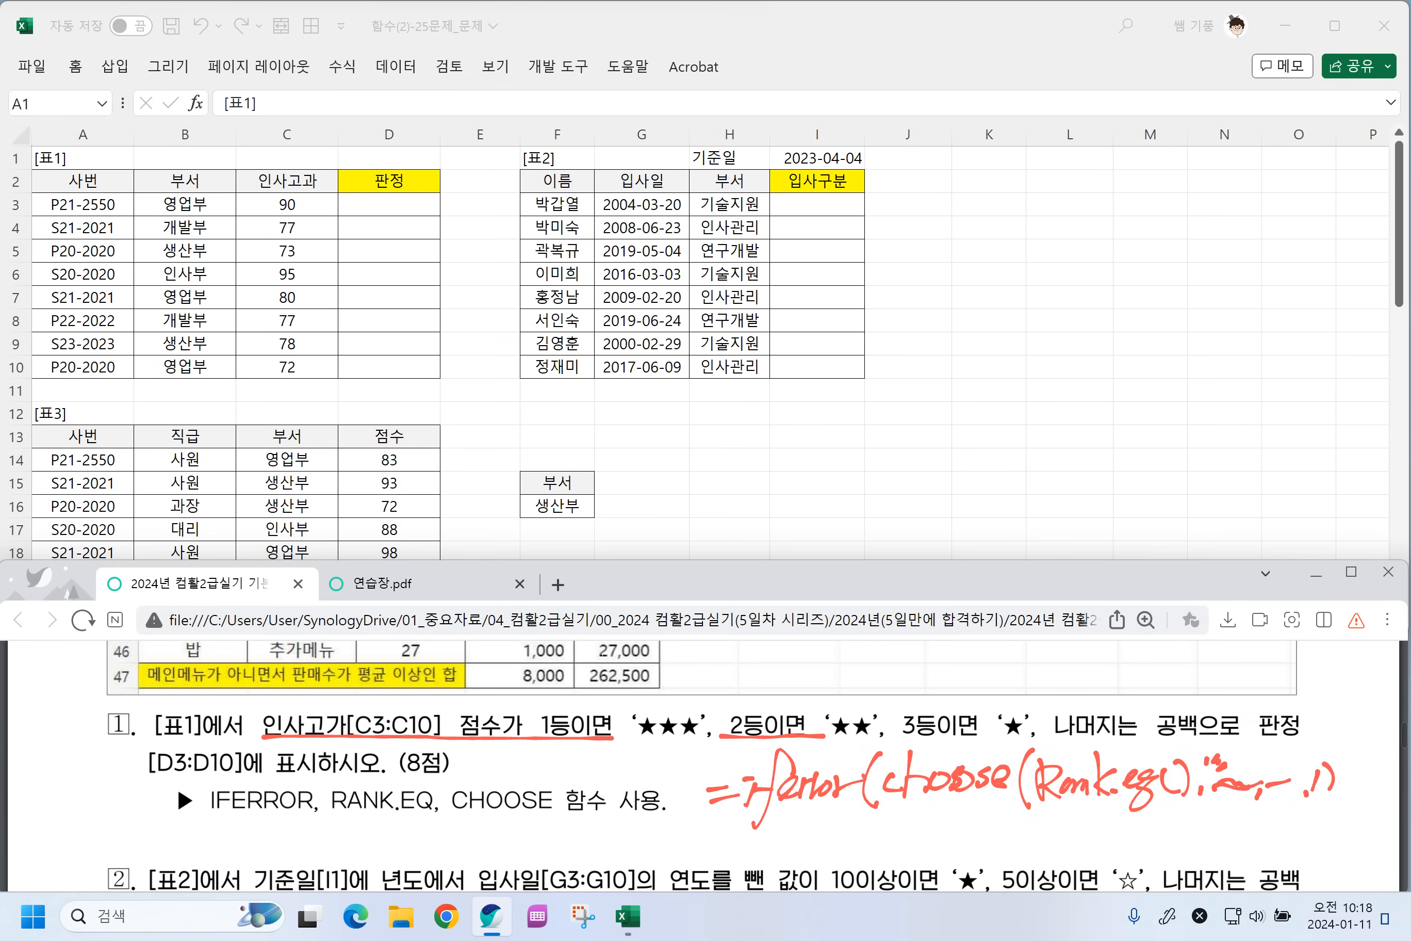
drag(1367, 753, 1365, 800)
Start a RANK.EQ formula in the first 판정 cell, D3, with C3 as the number to rank.
click(379, 226)
click(372, 204)
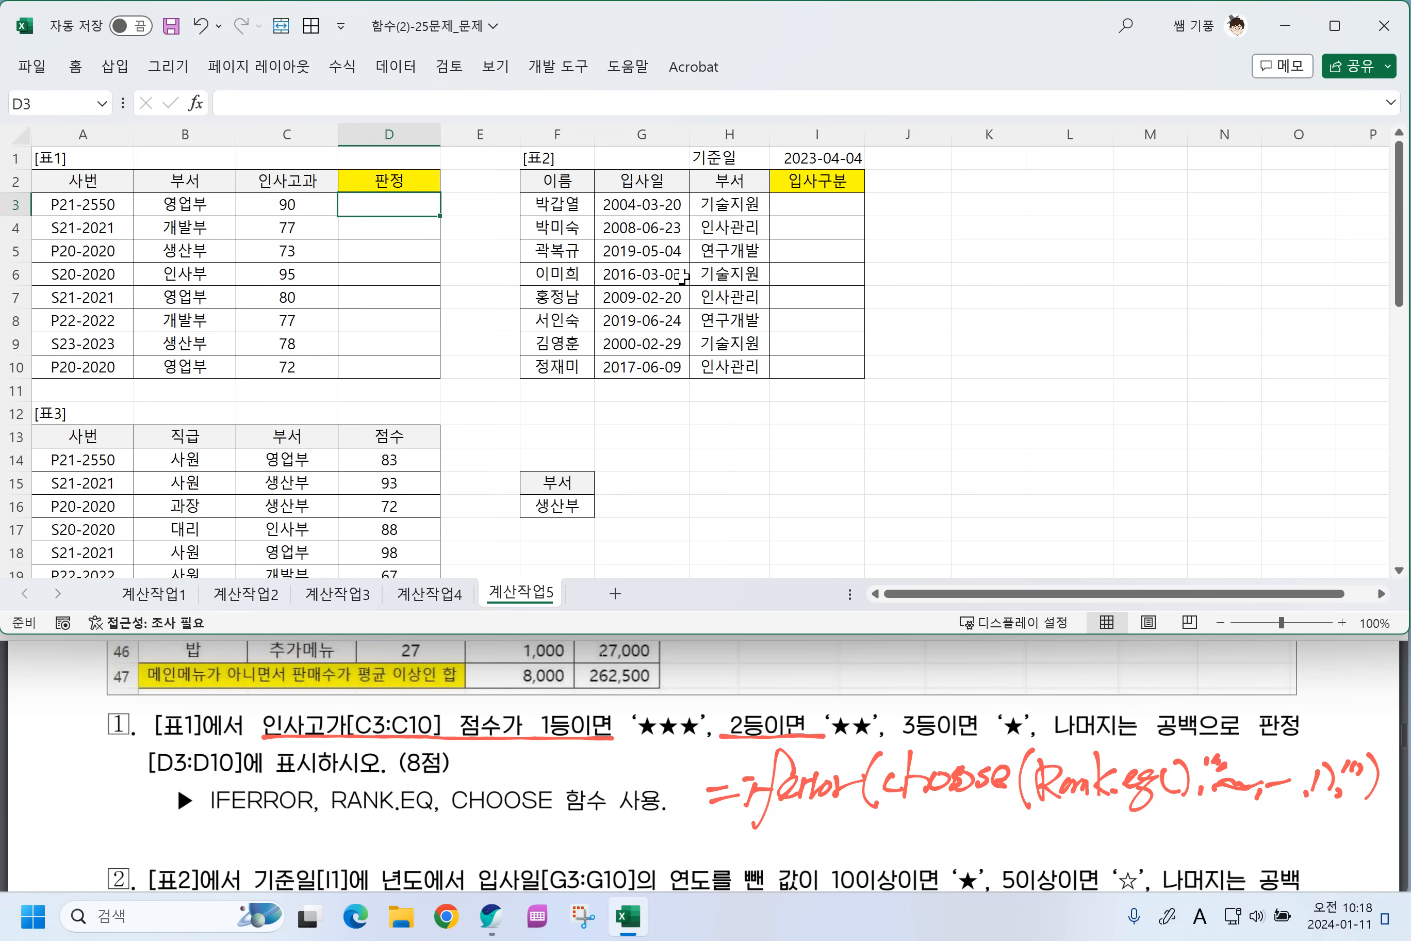
text(=)
key(Hangul)
text(ㄱ)
key(BackSpace)
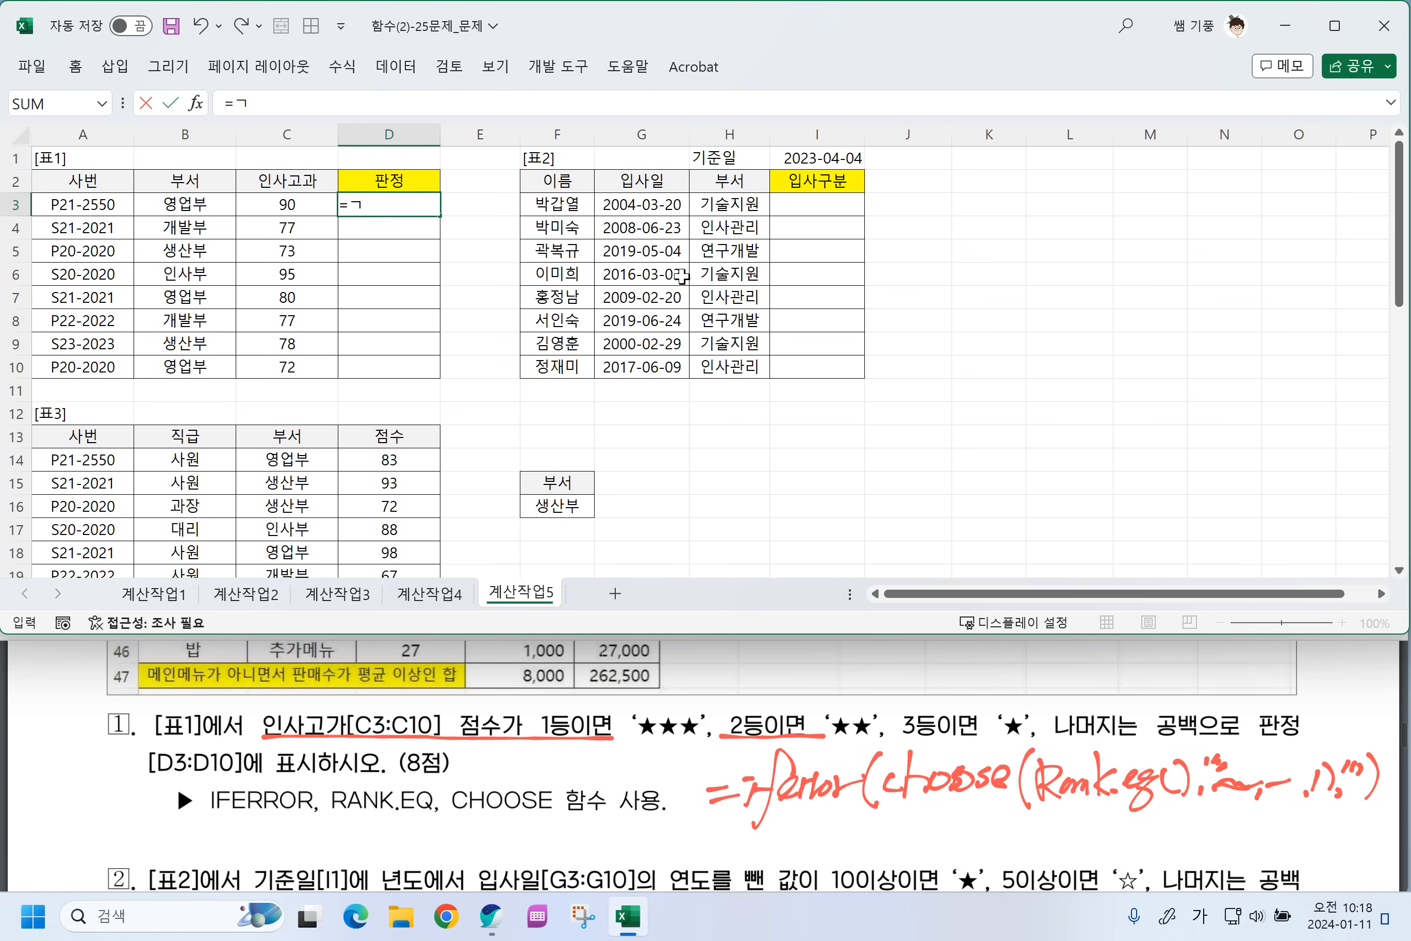
key(Hangul)
text(RANK.EQ)
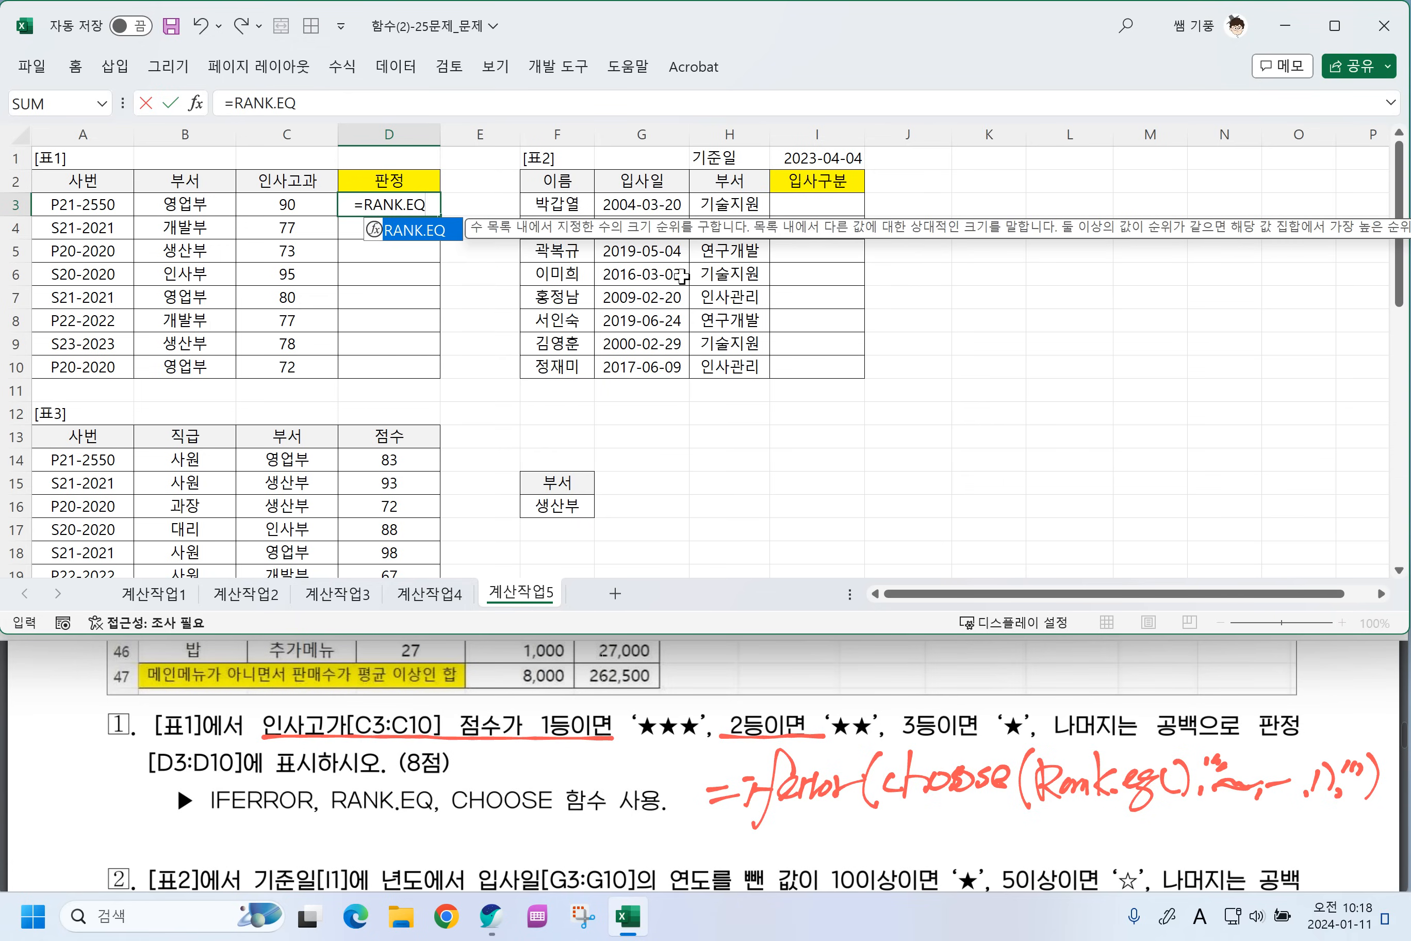
text(()
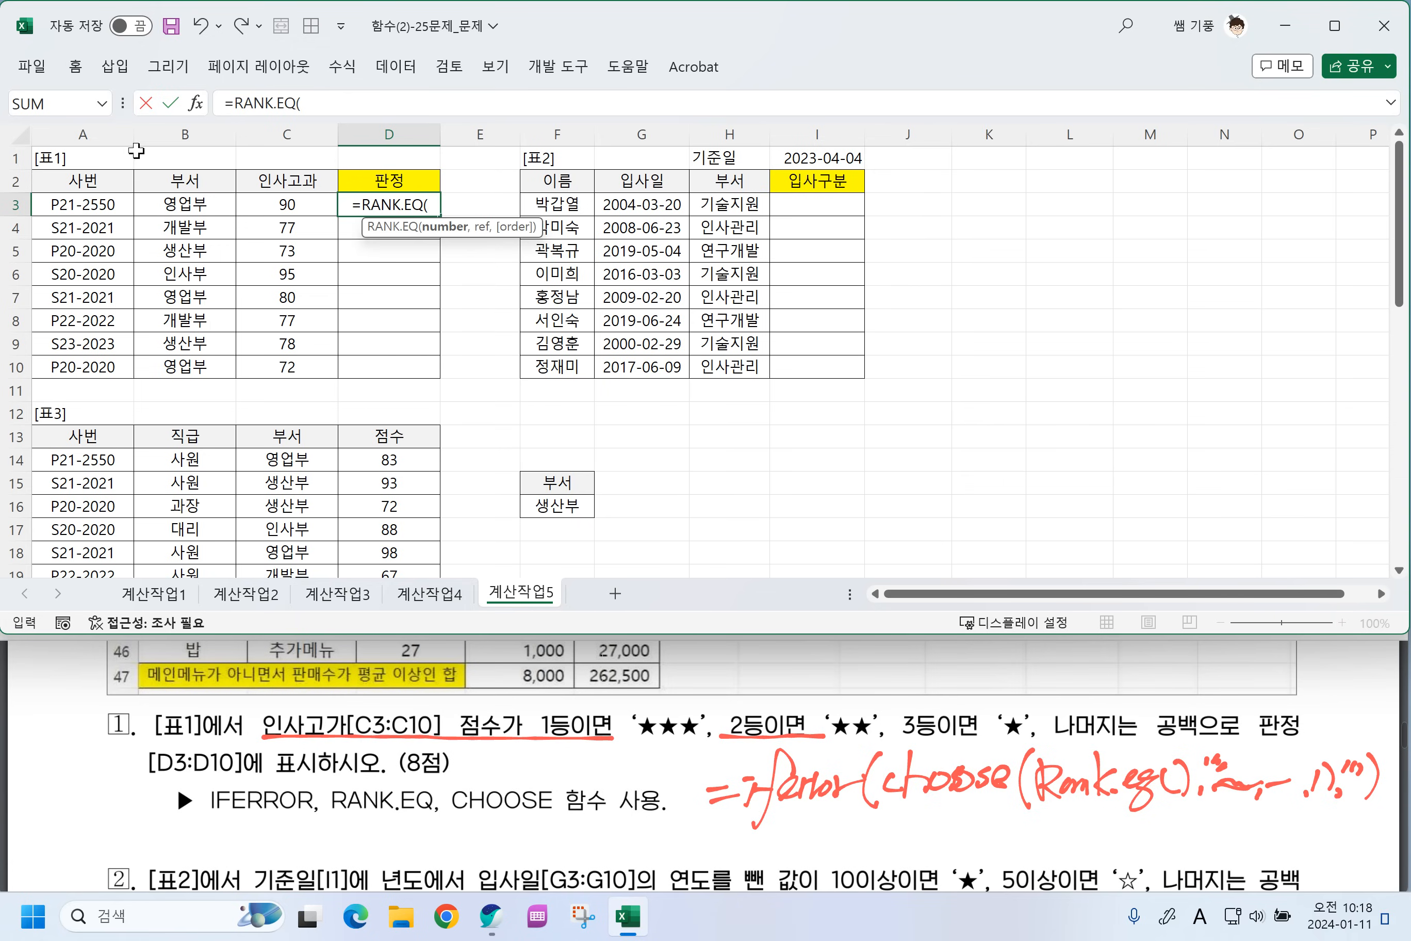
click(271, 202)
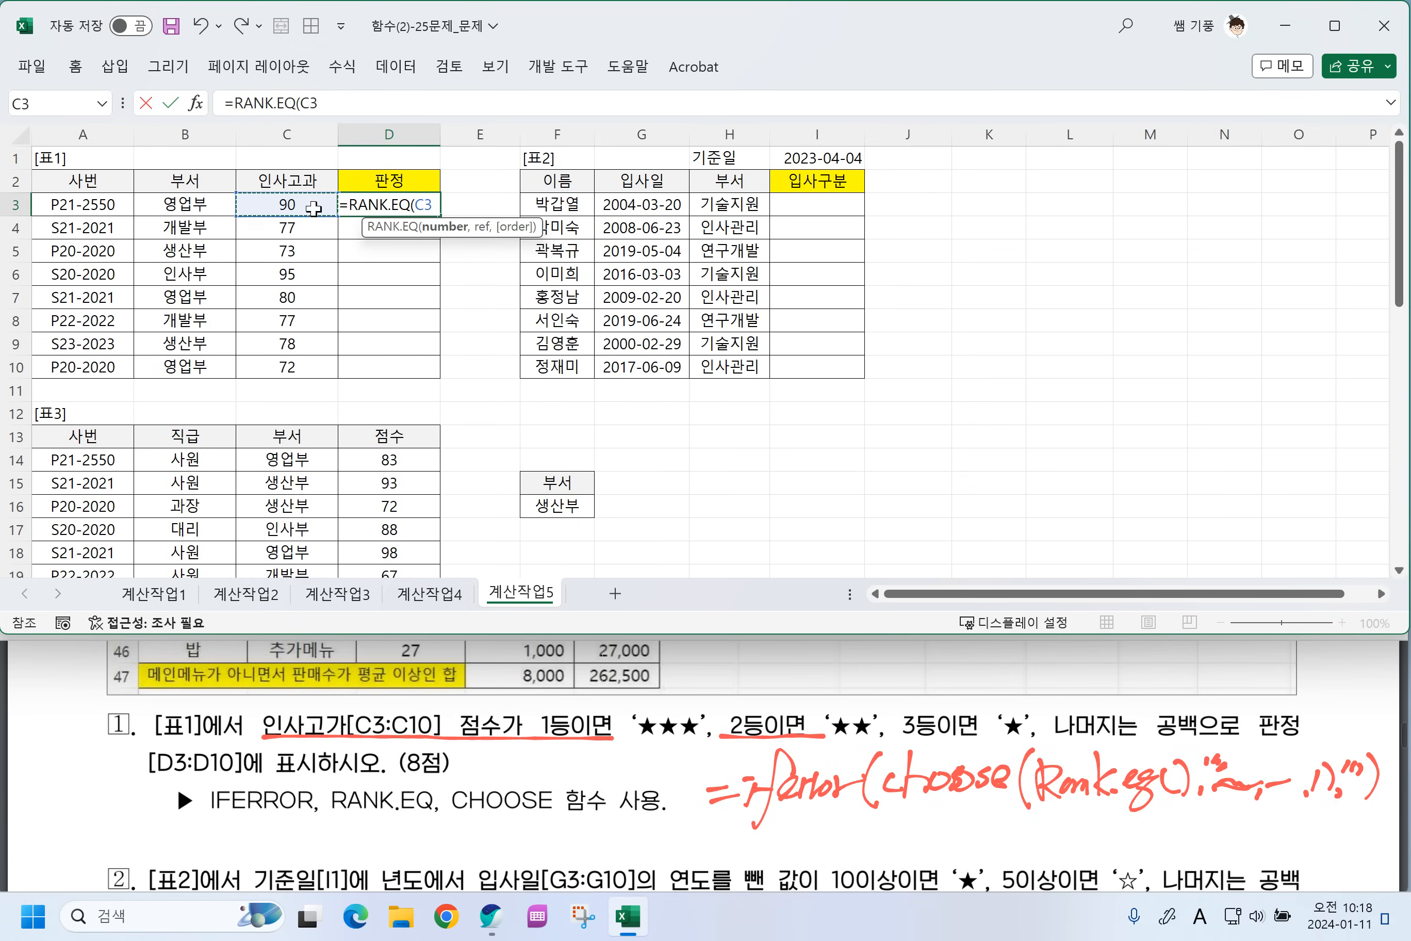
text(,)
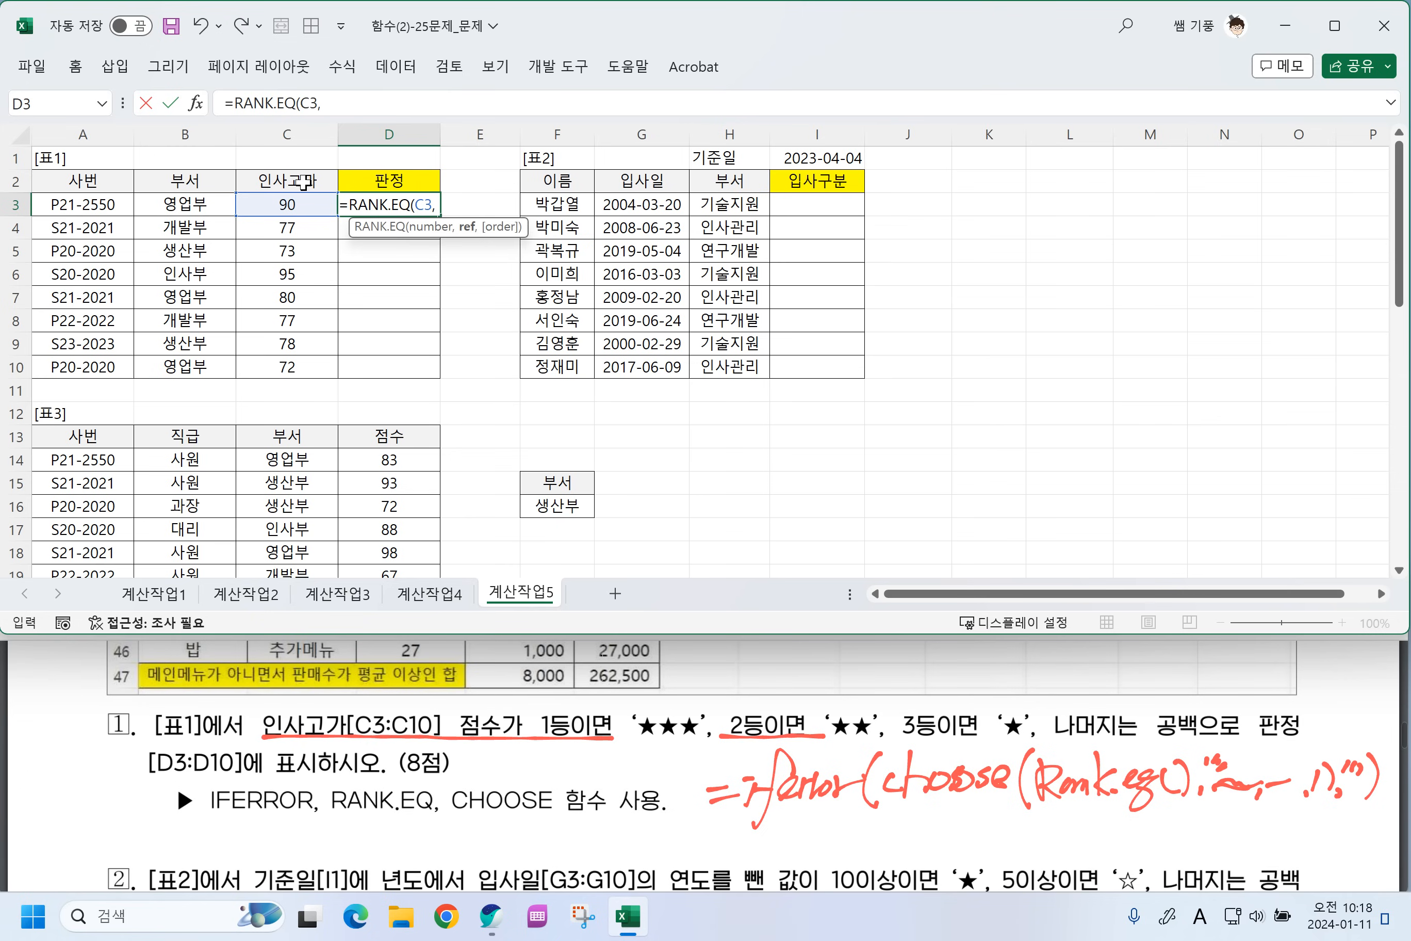
Complete the RANK.EQ formula in D3 with the absolute range $C$3:$C$10 and order 0, and reselect the cell.
drag(280, 205, 284, 364)
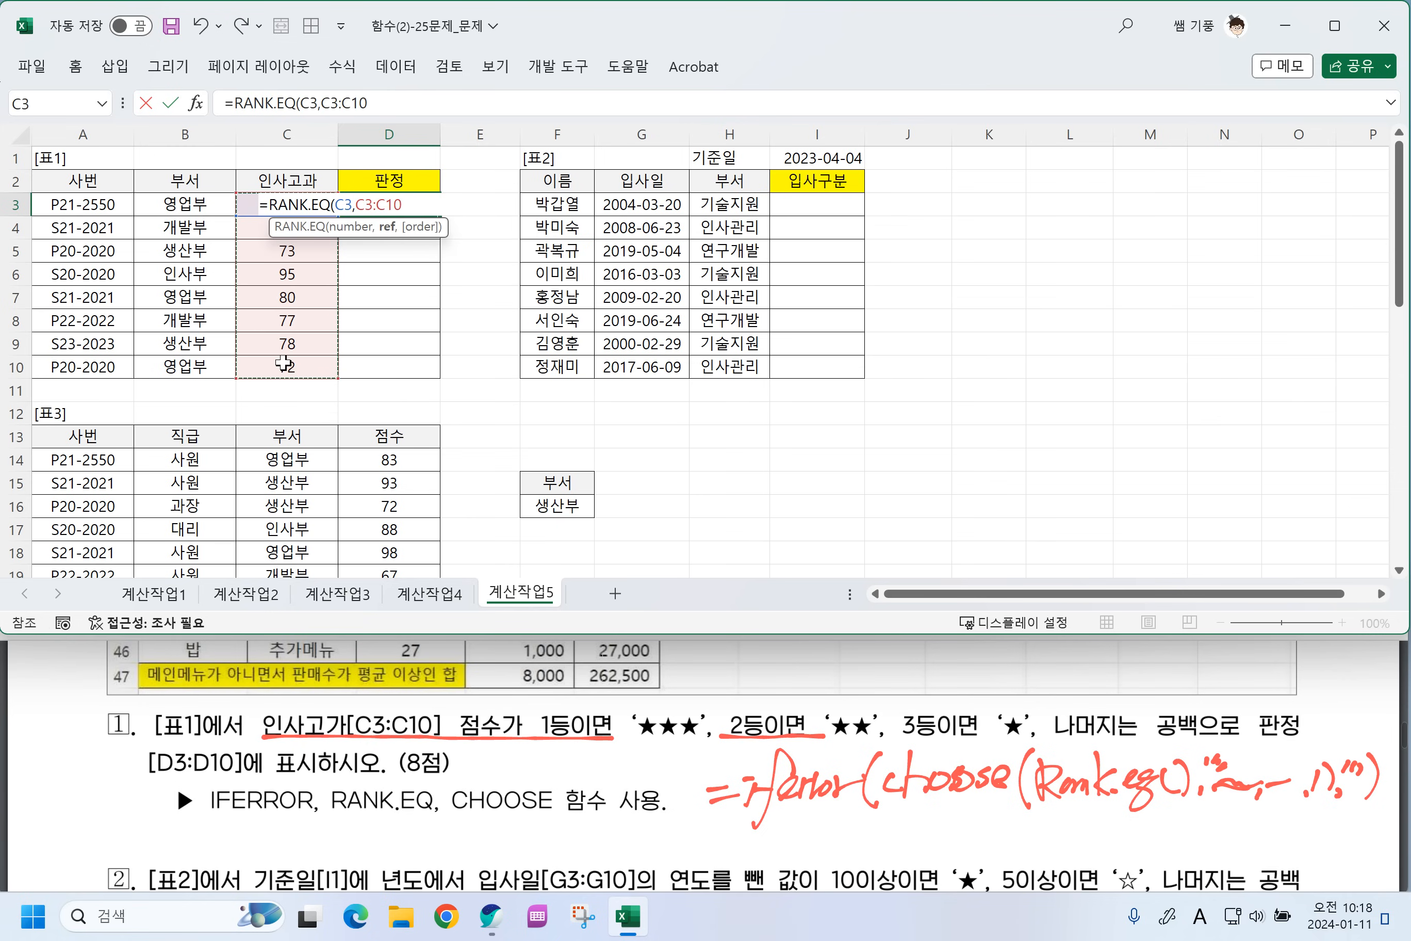
key(F4)
text(,0)
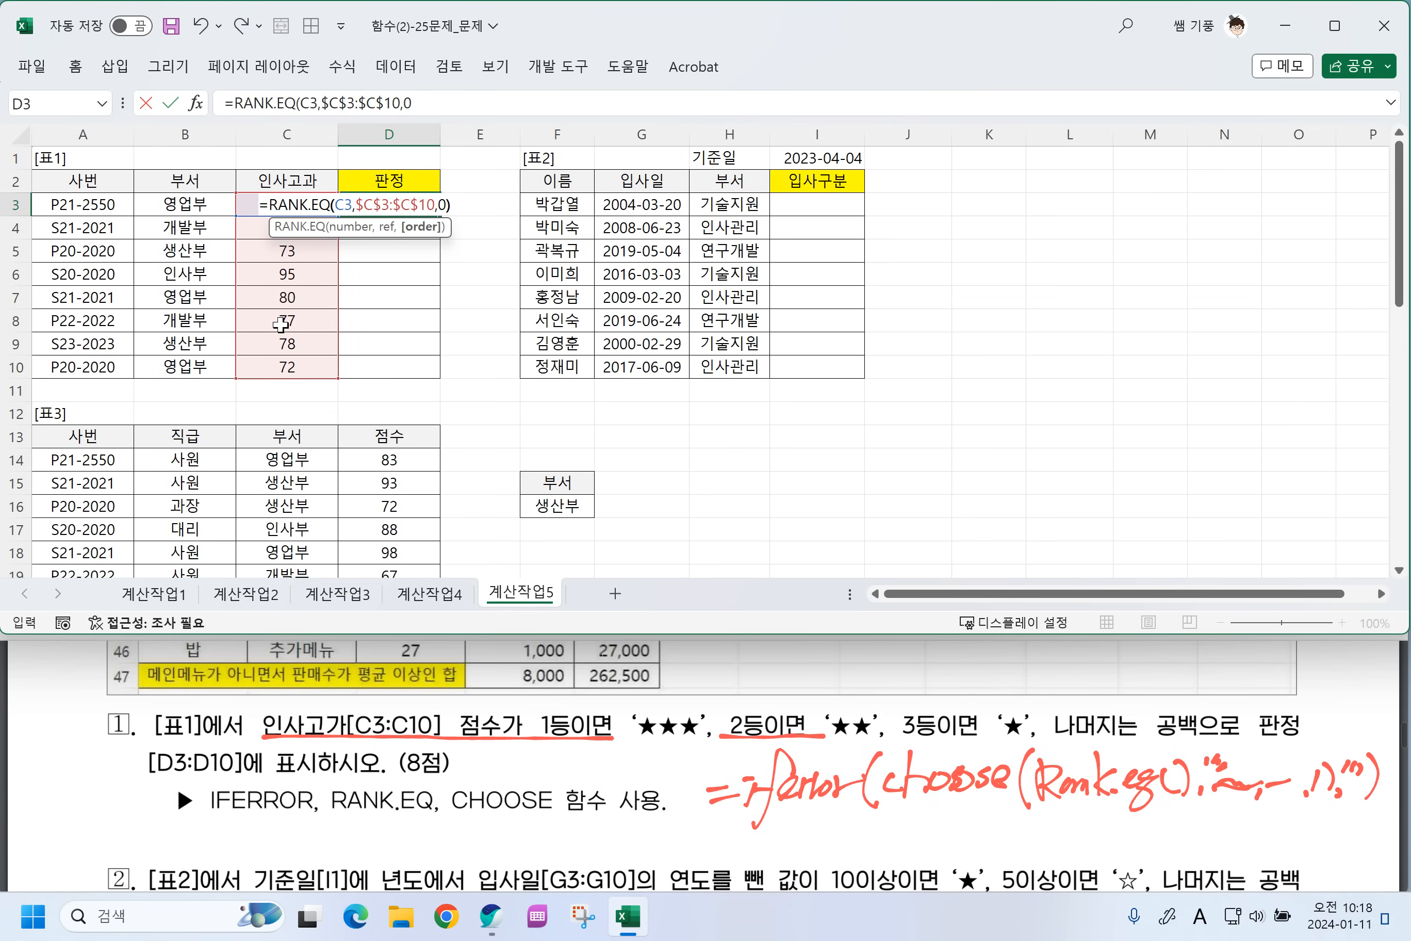
text())
key(Return)
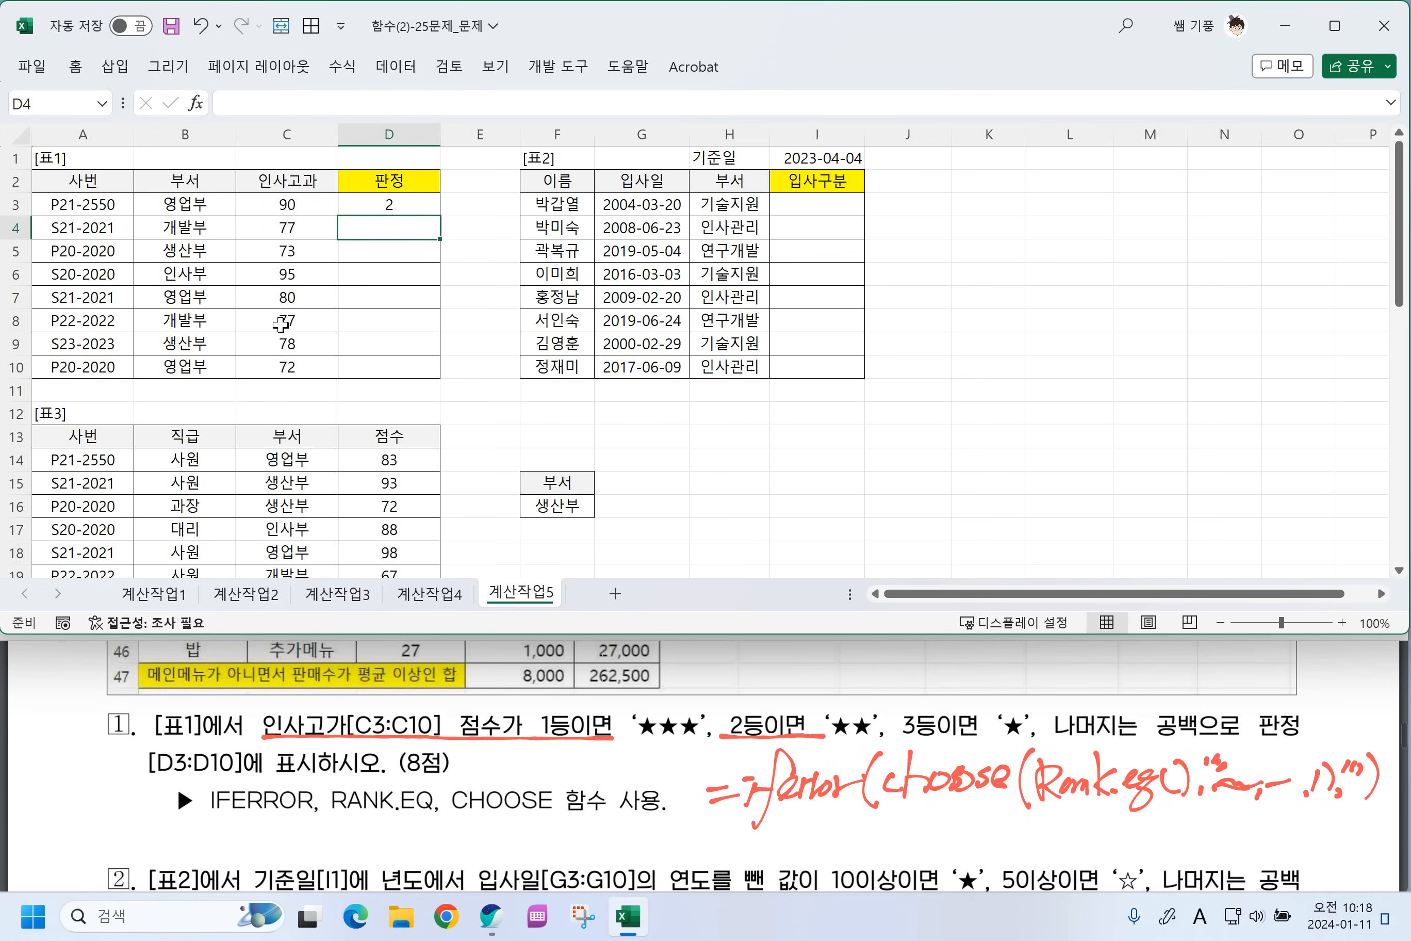
click(419, 205)
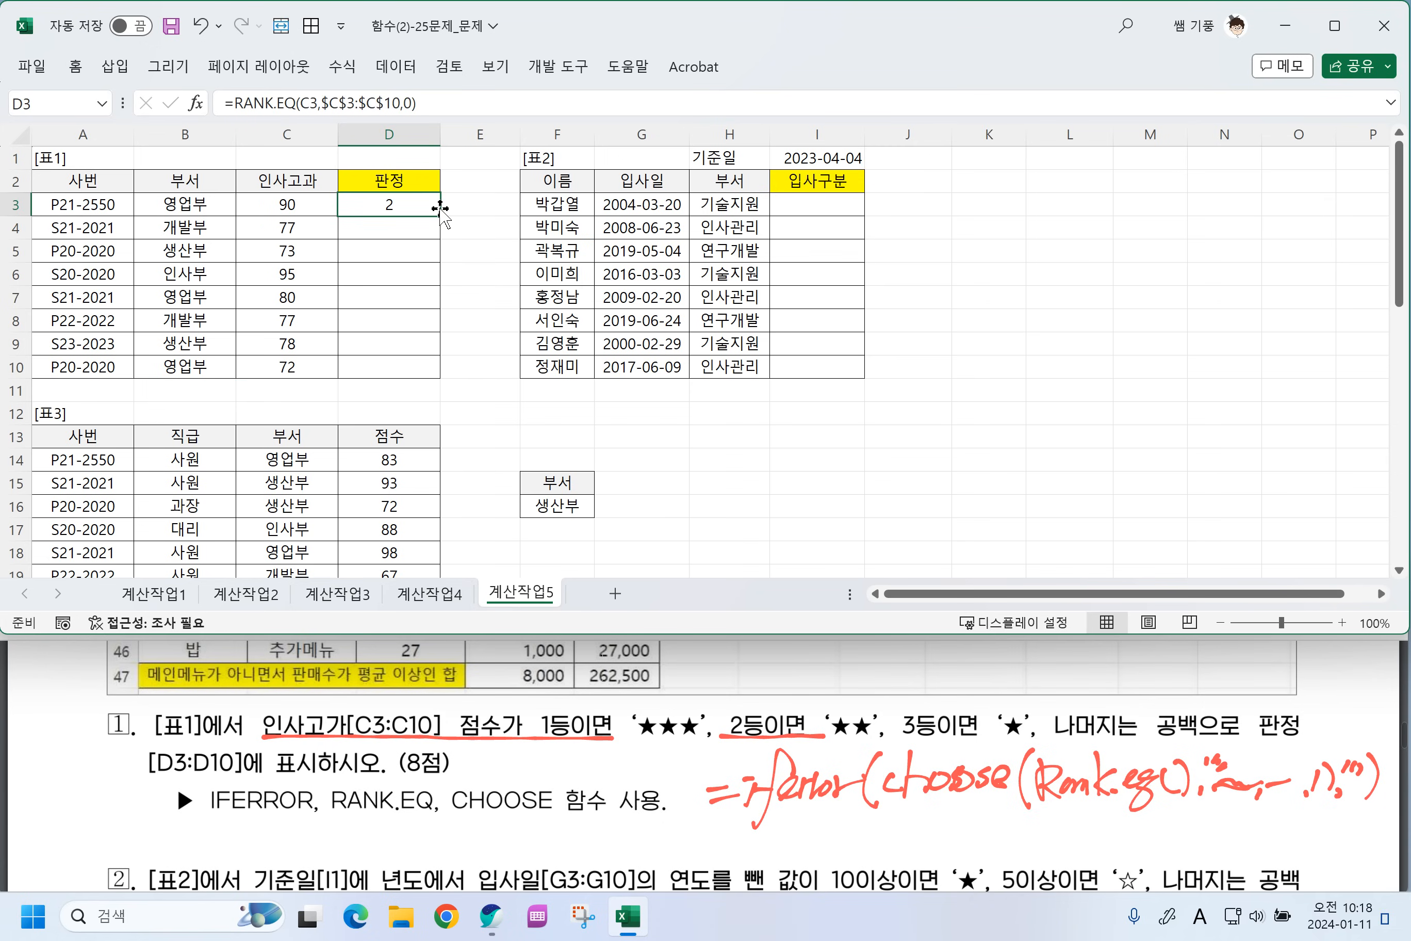
Fill the RANK.EQ formula down to D10, then nest the D3 formula inside CHOOSE as its index number.
drag(439, 209, 435, 371)
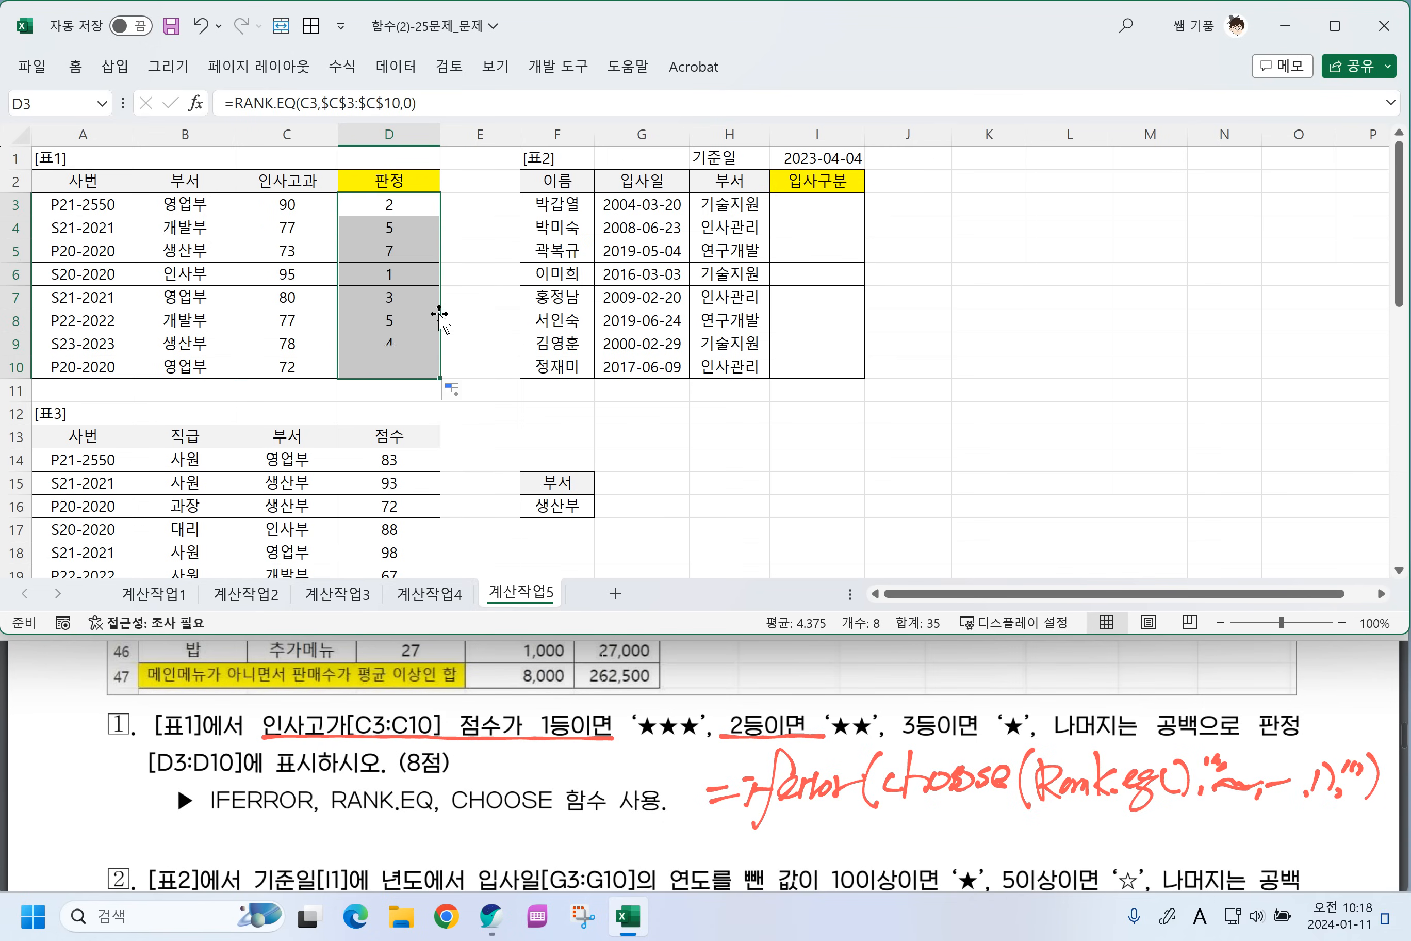
double_click(388, 205)
click(273, 207)
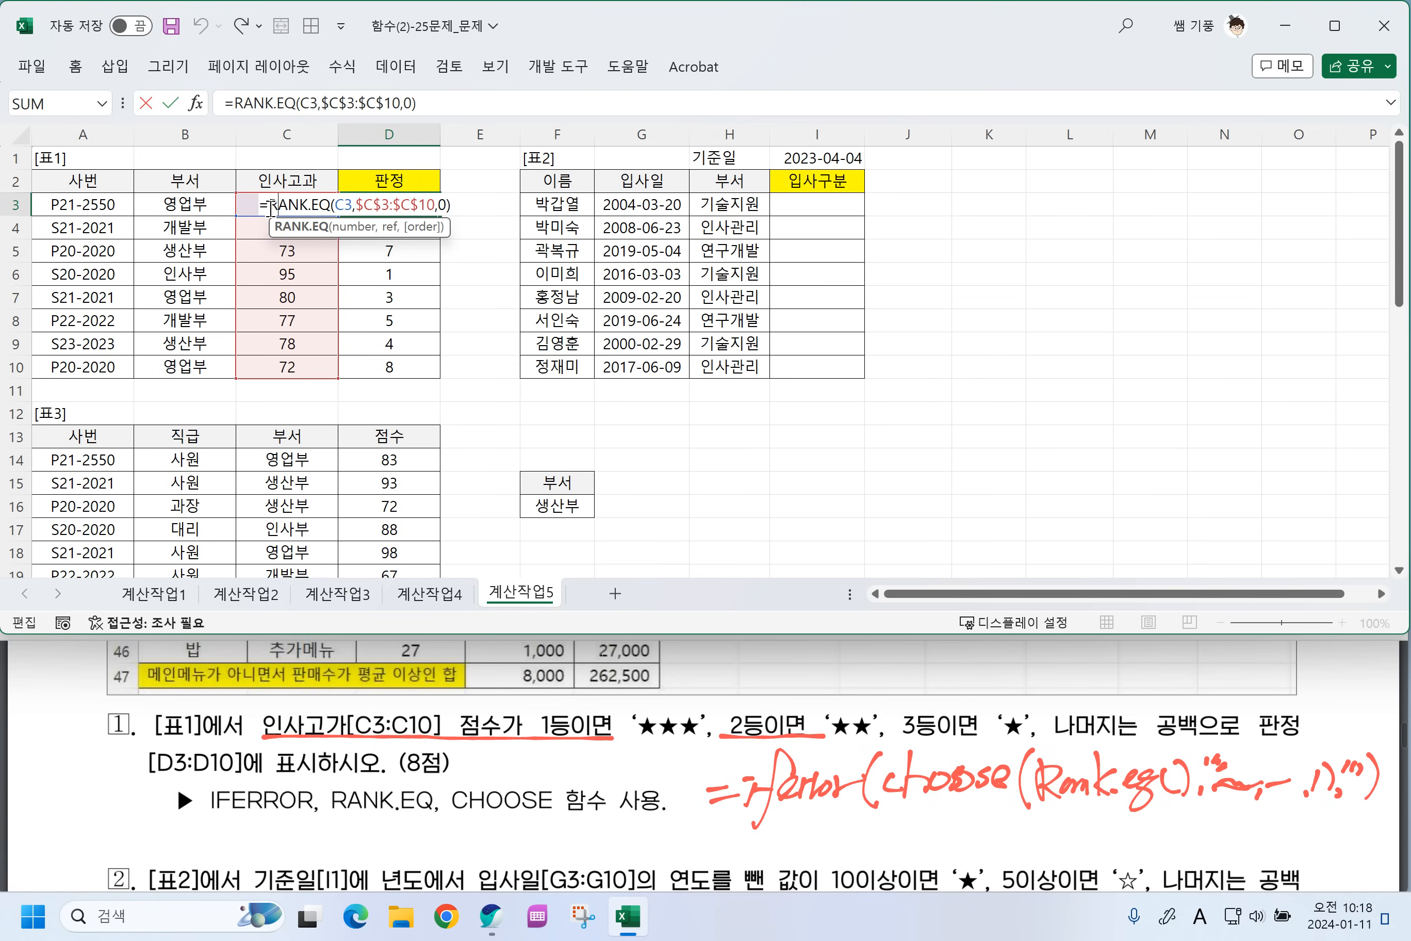
text(CHOOSE()
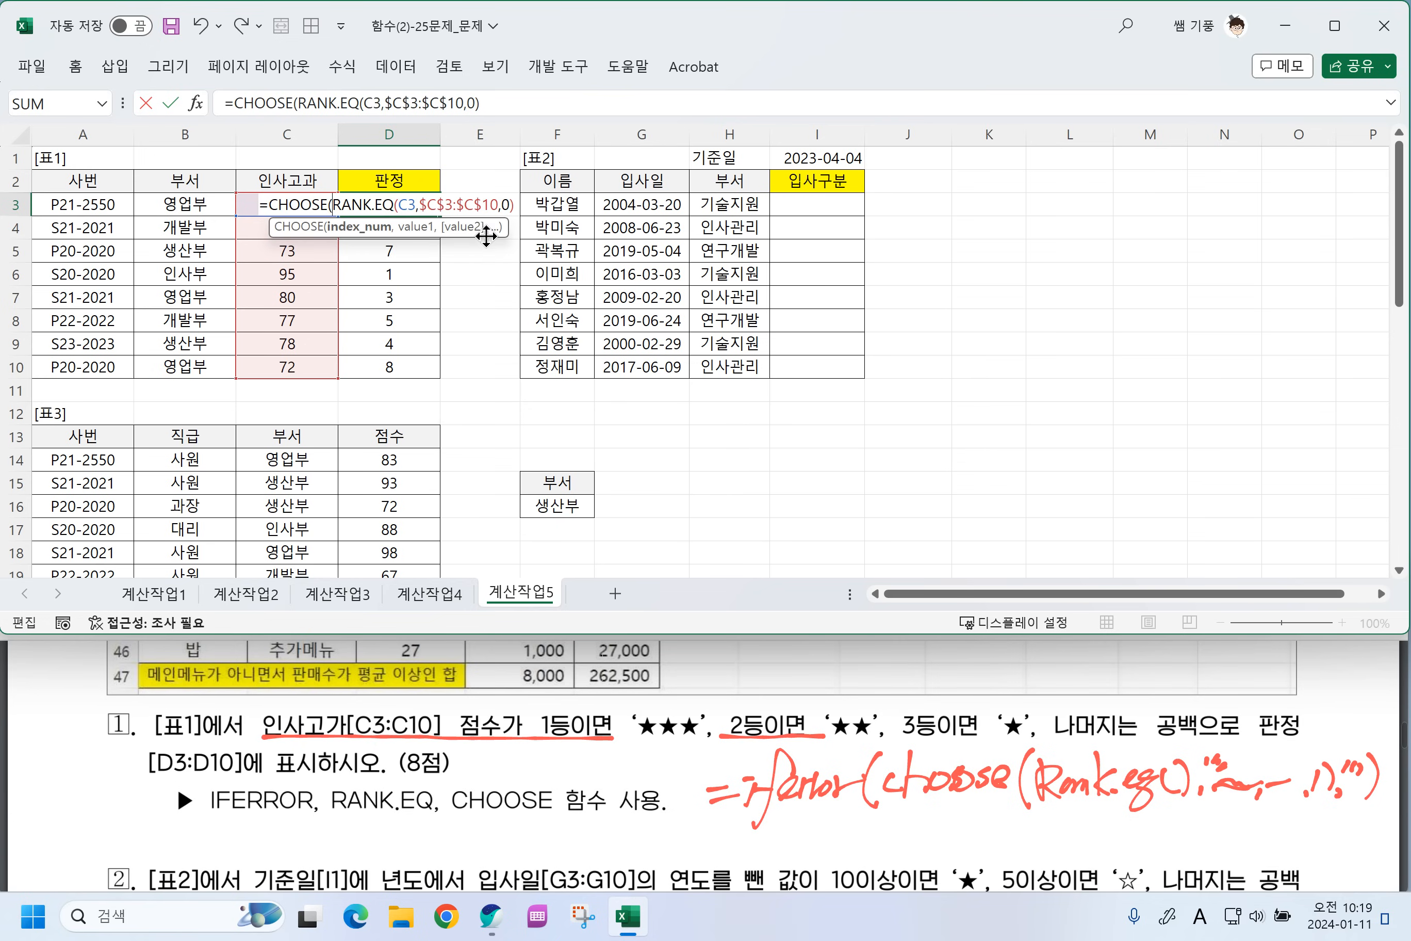
click(514, 206)
text(,)
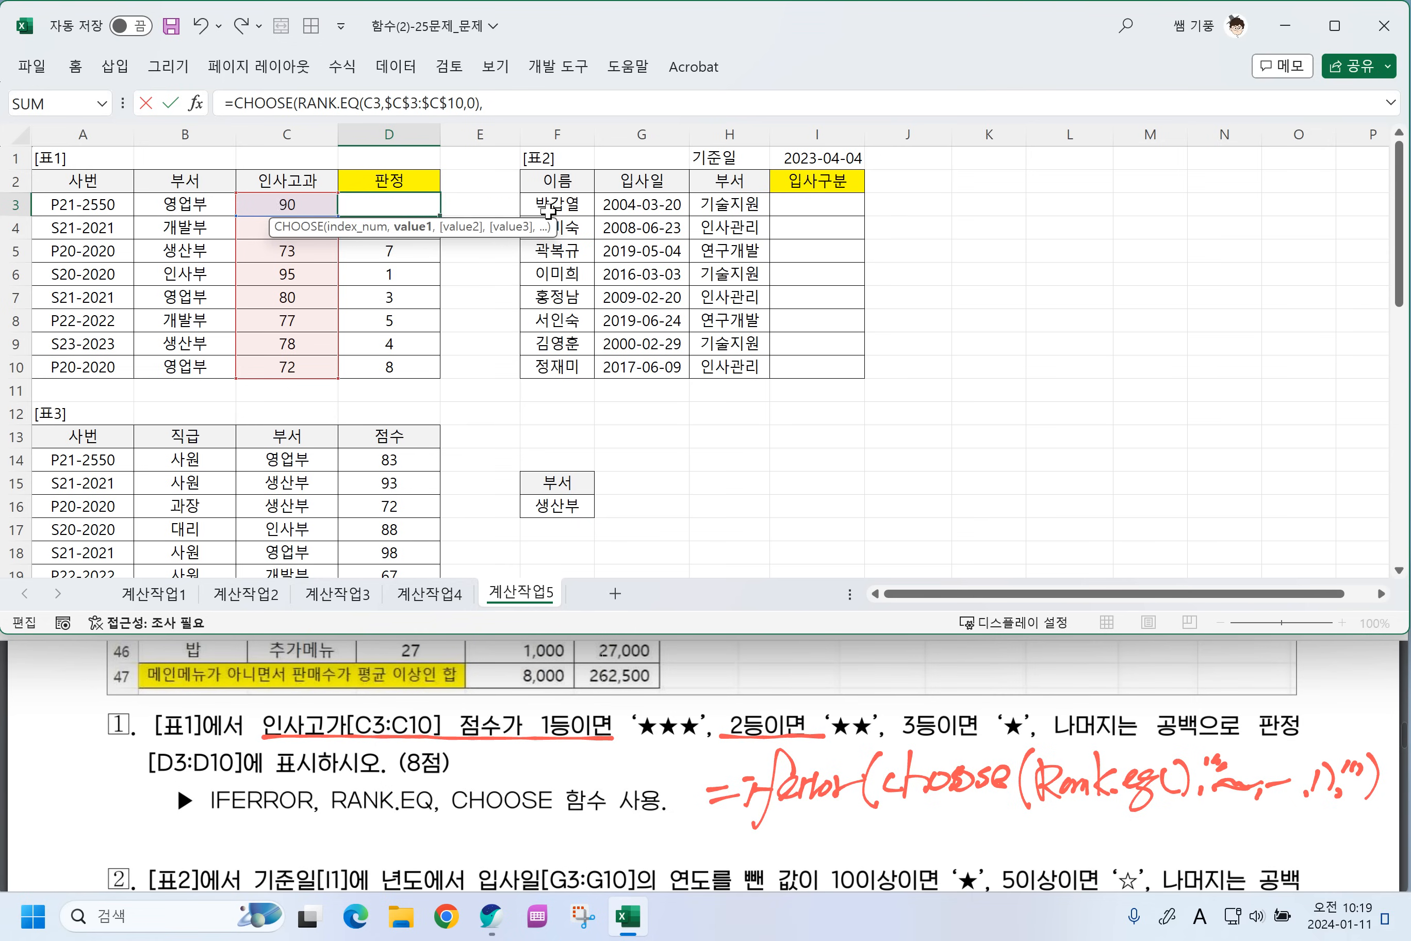
Add "★★★" as the first CHOOSE value in D3, inserting the star from the special characters for ㅁ.
text(")
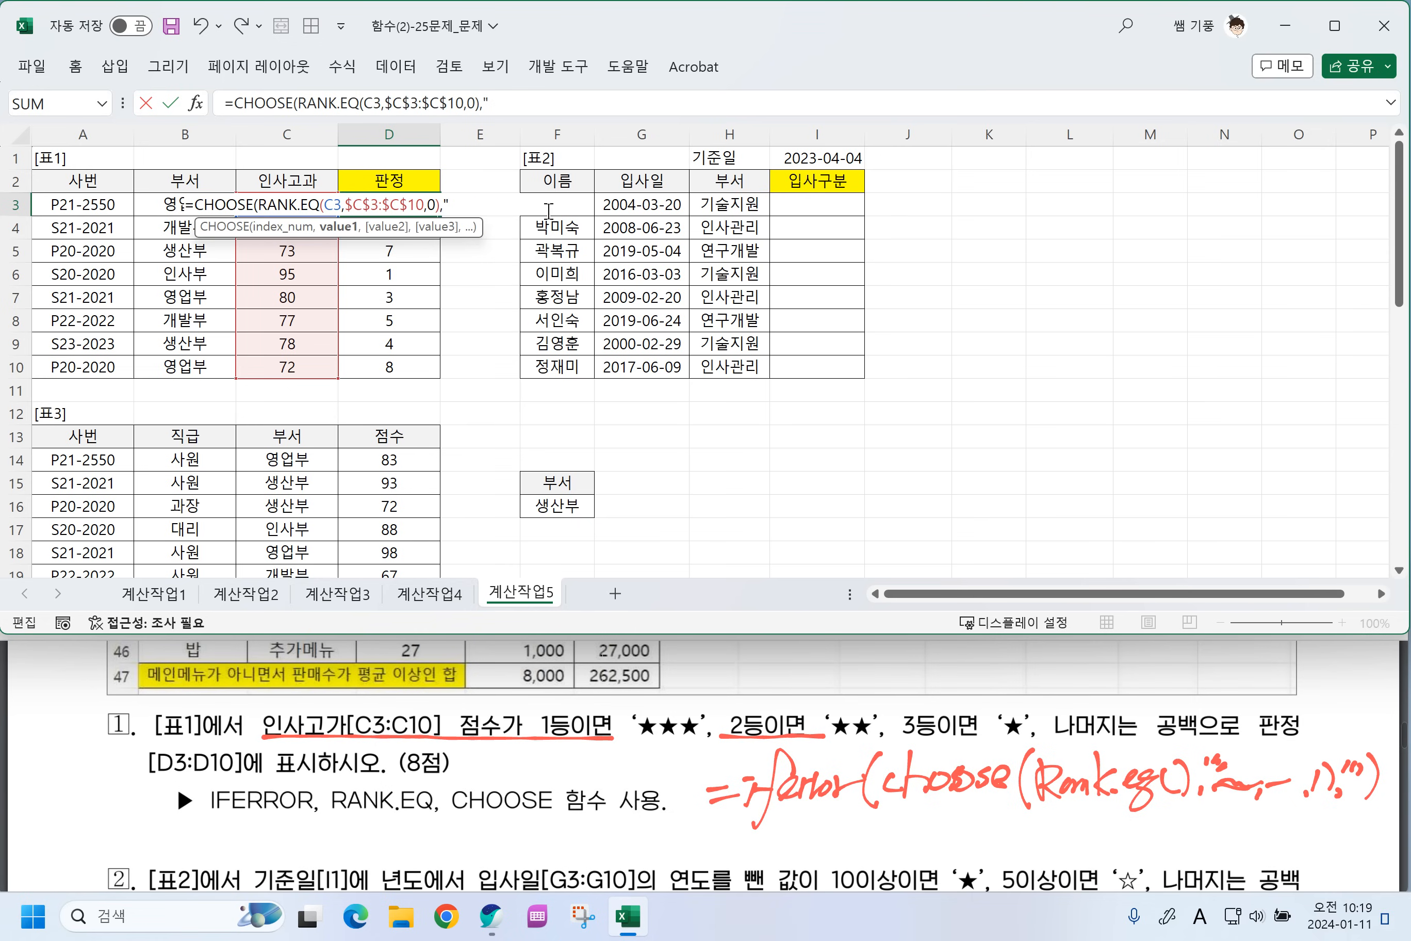
key(Hangul)
text(ㅁ)
key(Hangul_Hanja)
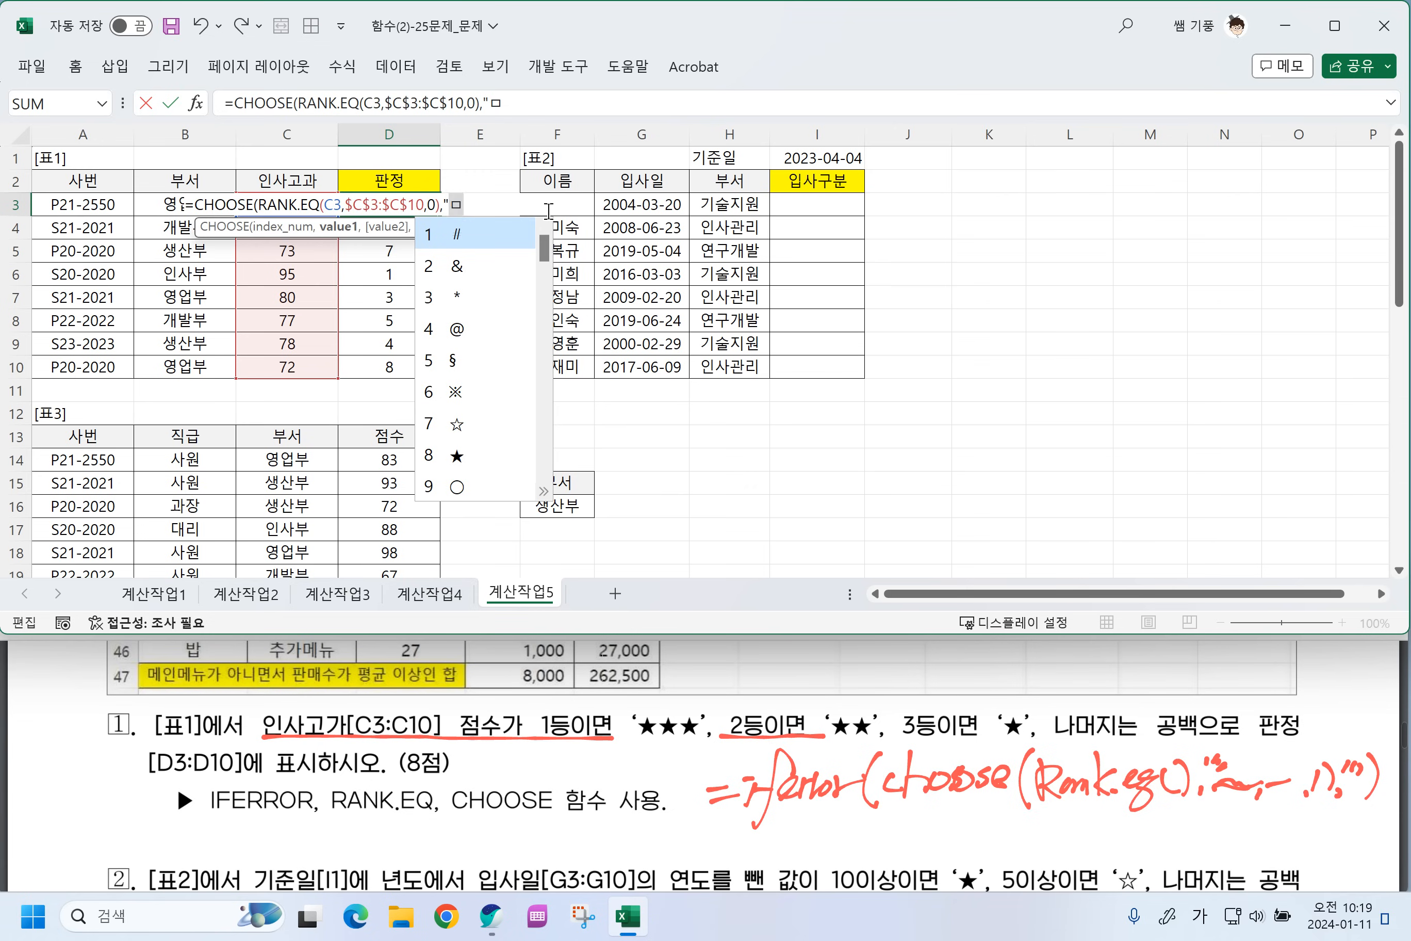
key(8)
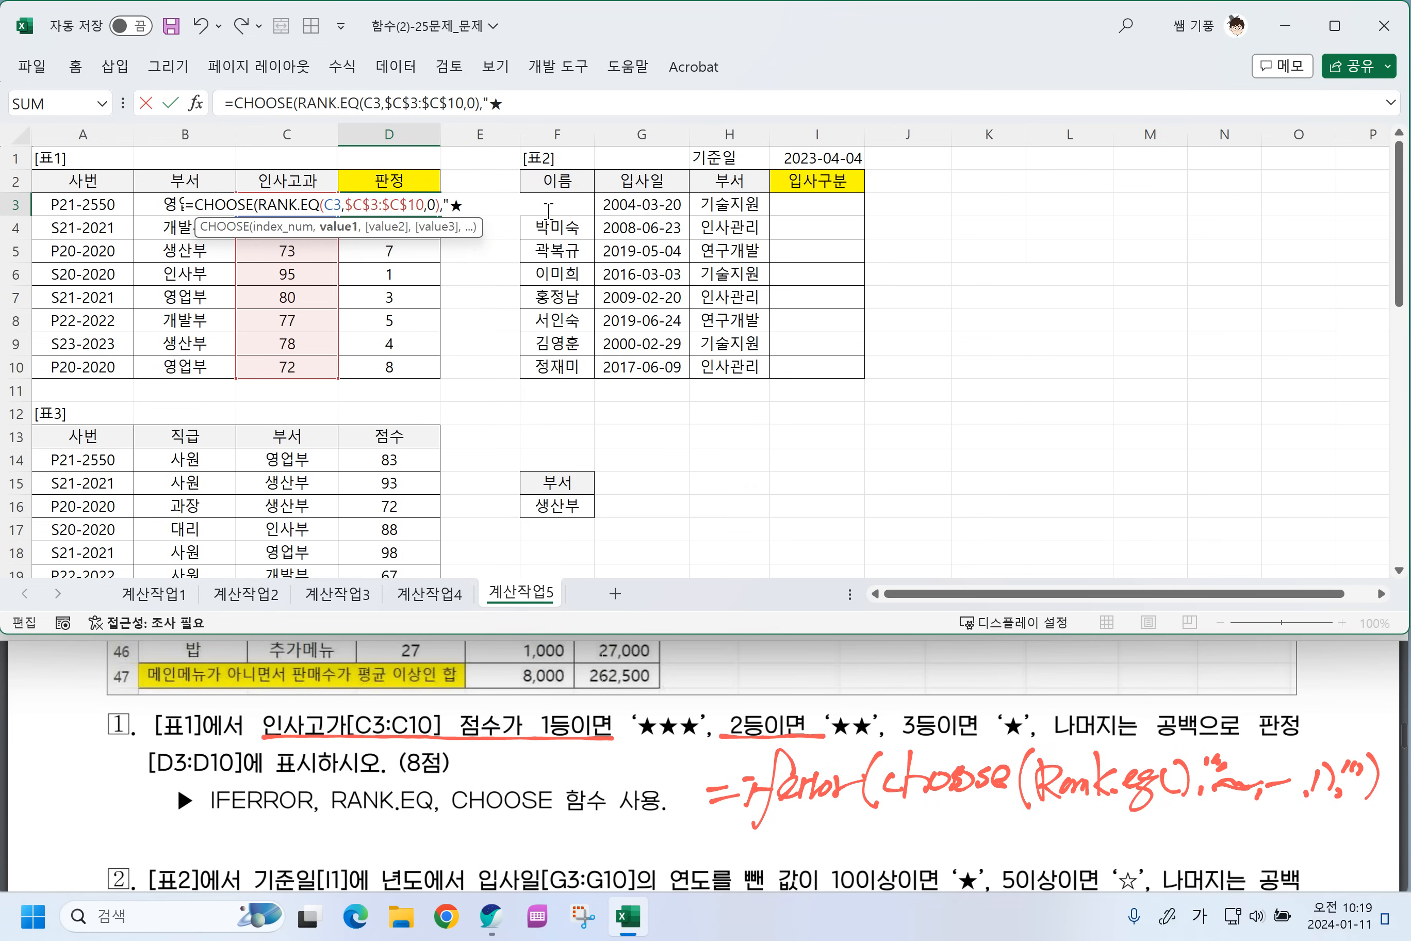
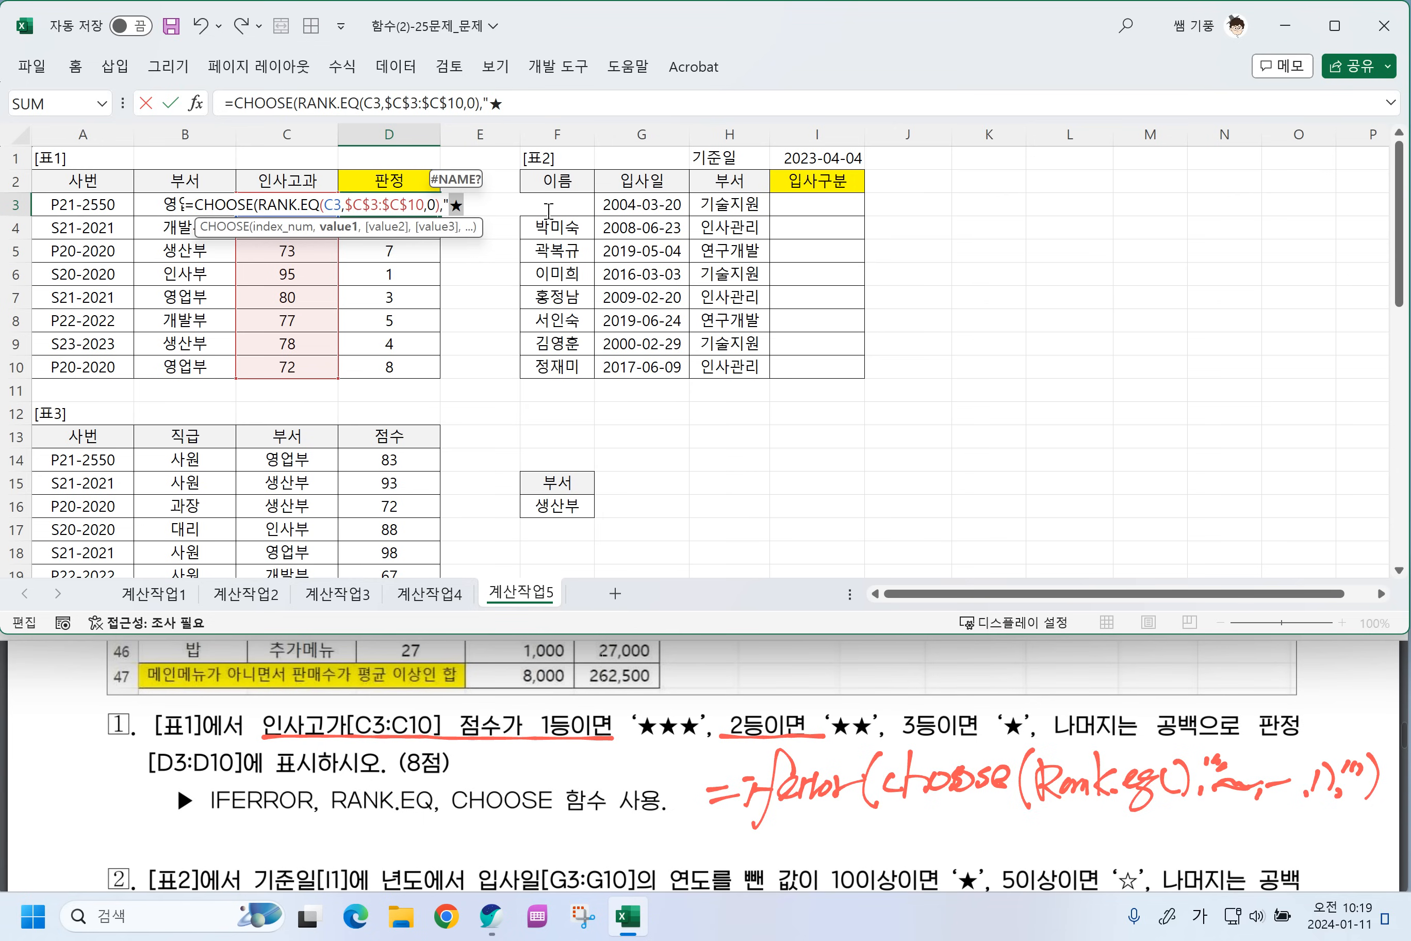
text(★★)
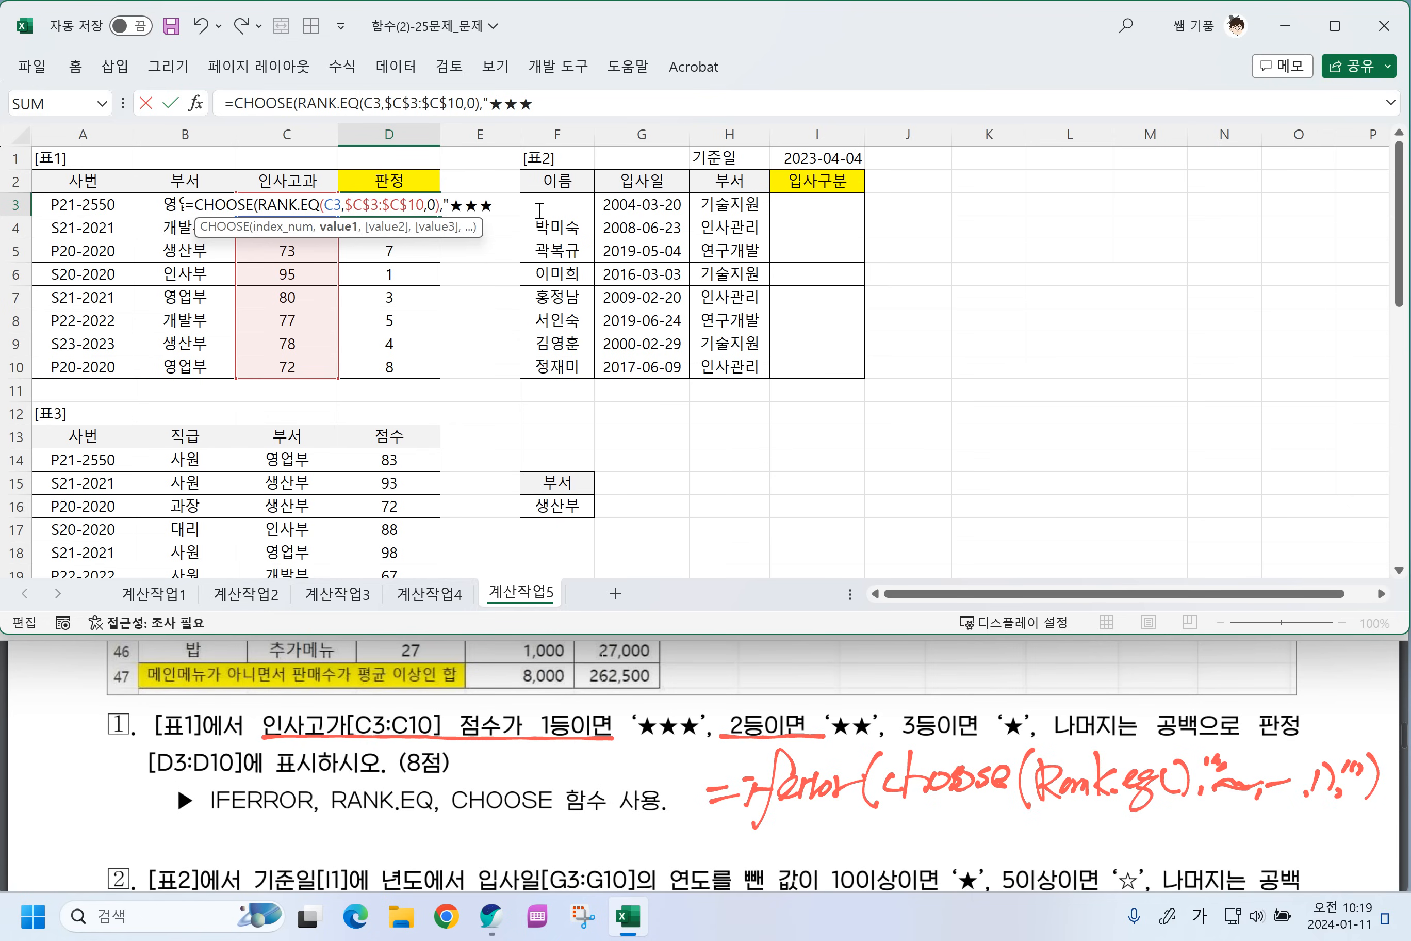
Complete the D3 CHOOSE formula with "★★" and "★" as second and third values, and fill it down to D10.
text(",")
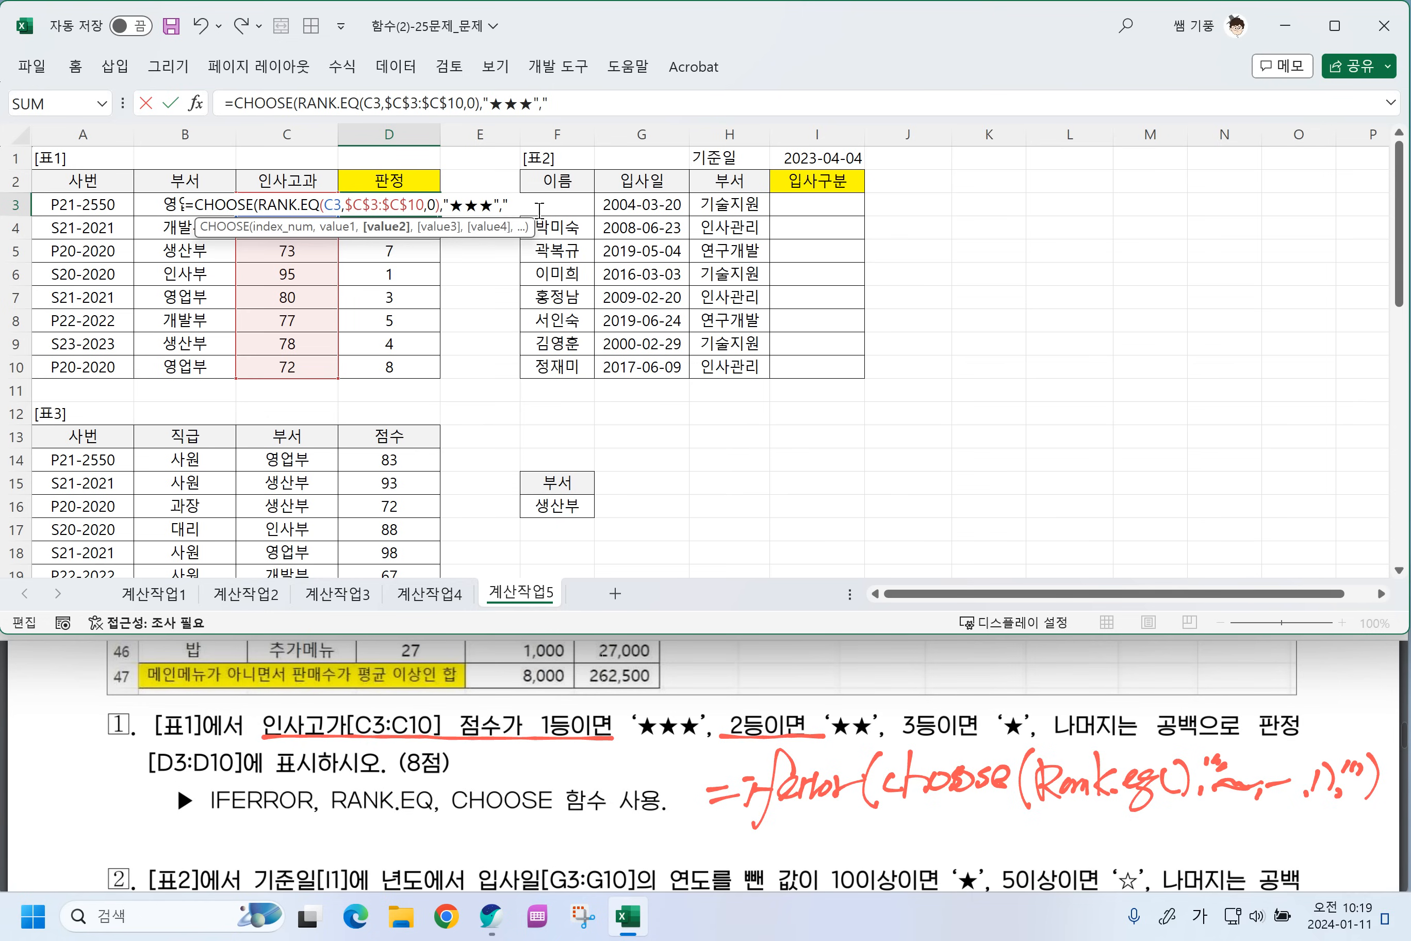
text(★★","★)
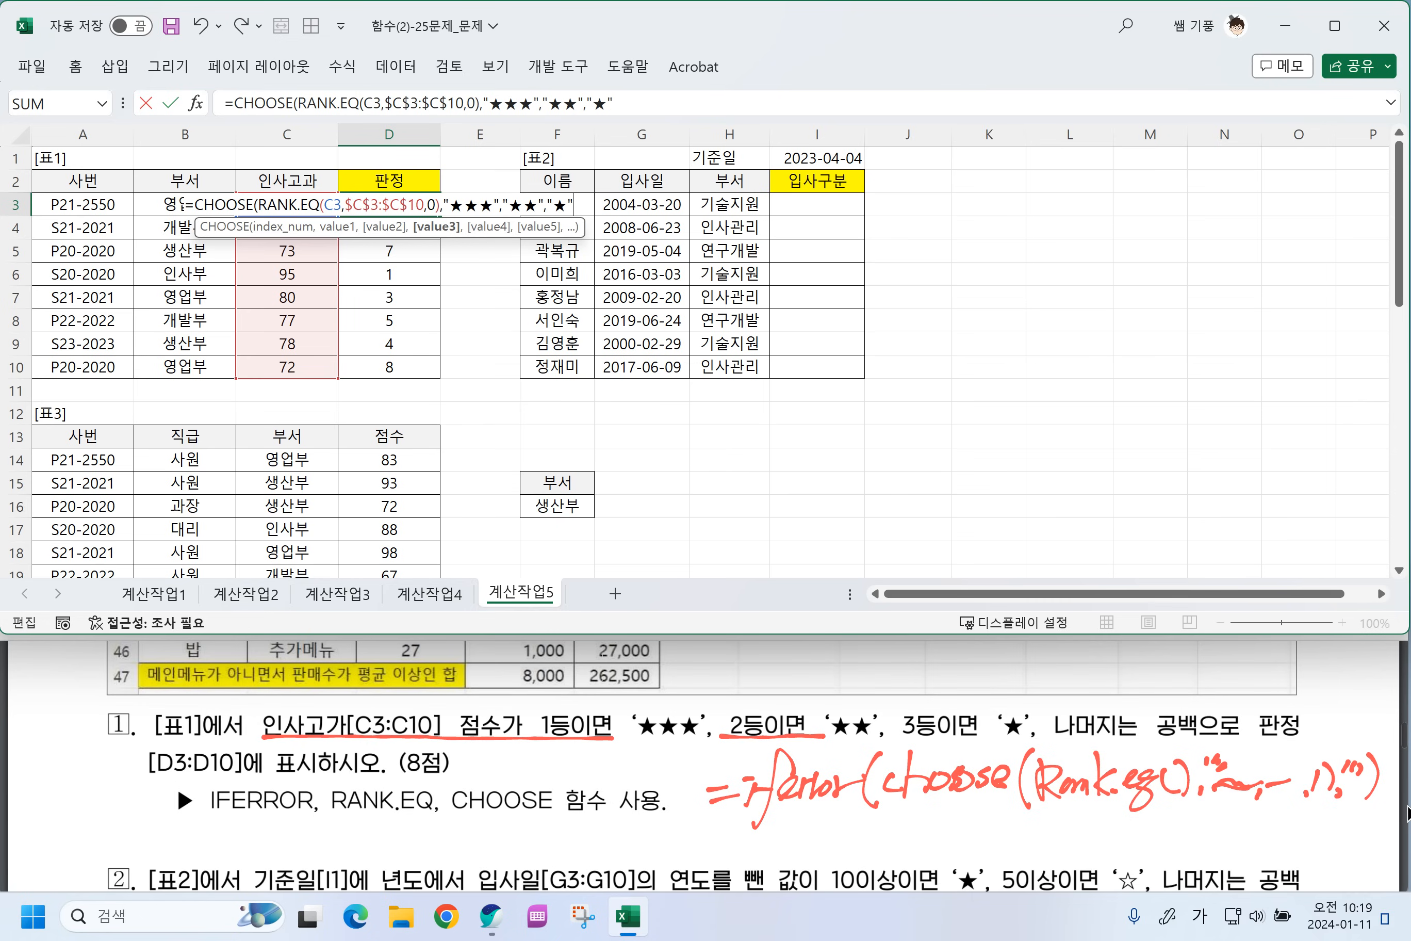
text())
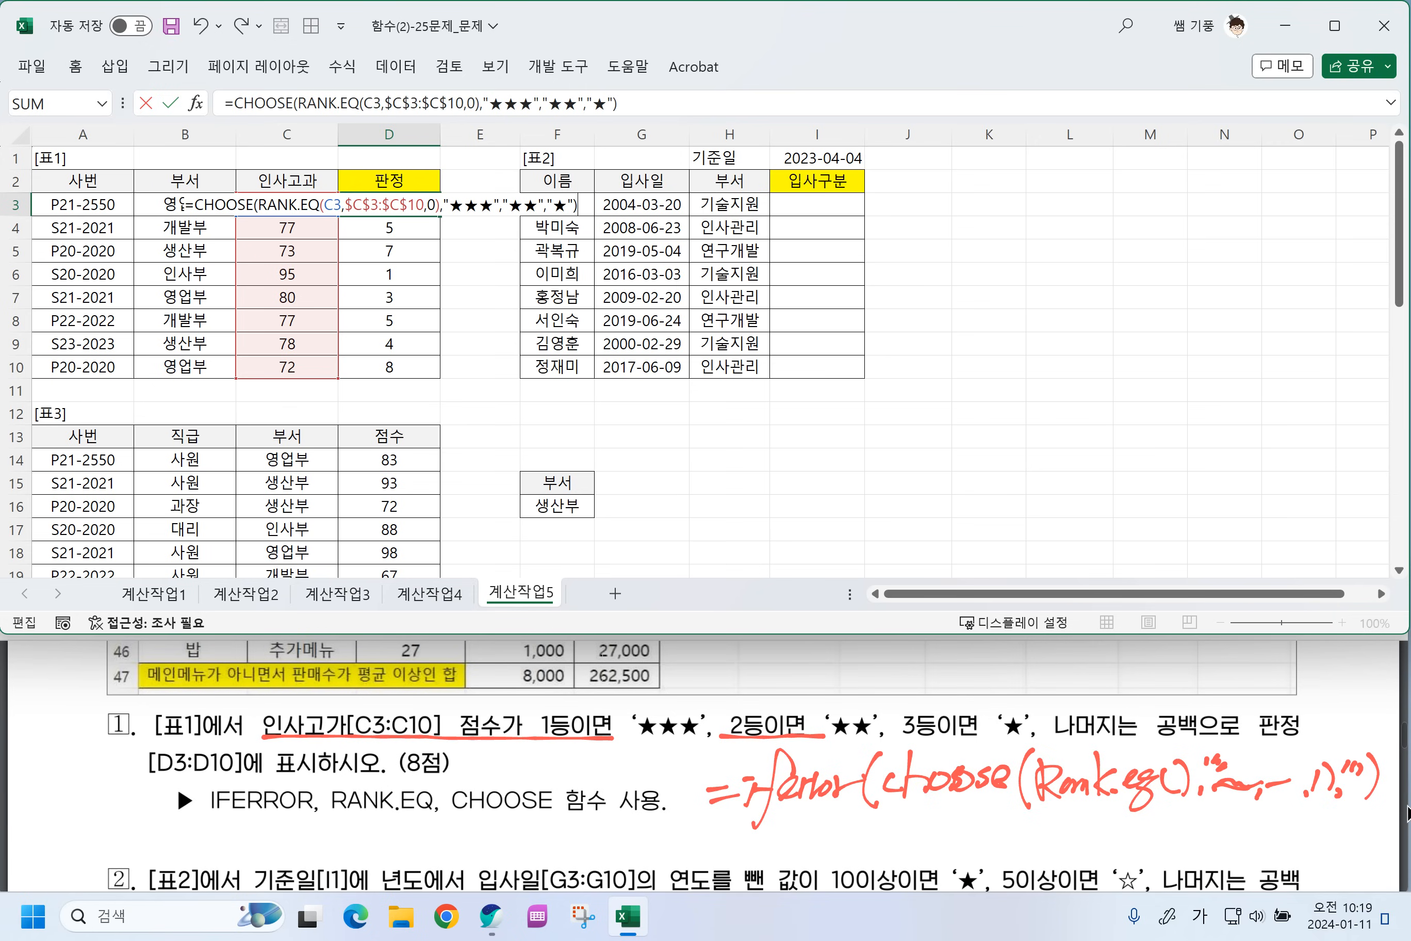
key(Return)
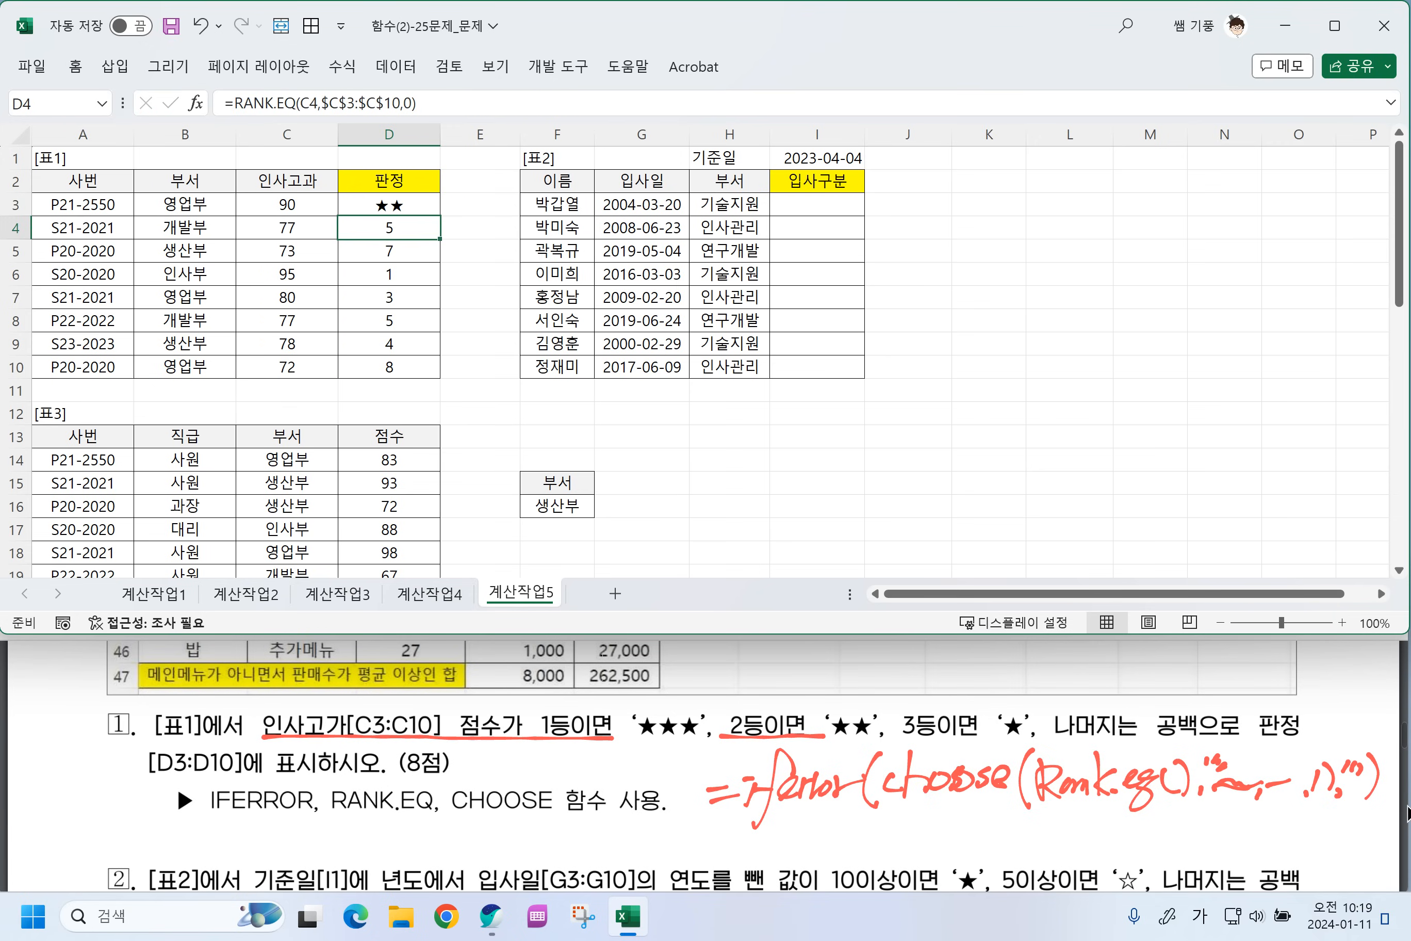
click(391, 209)
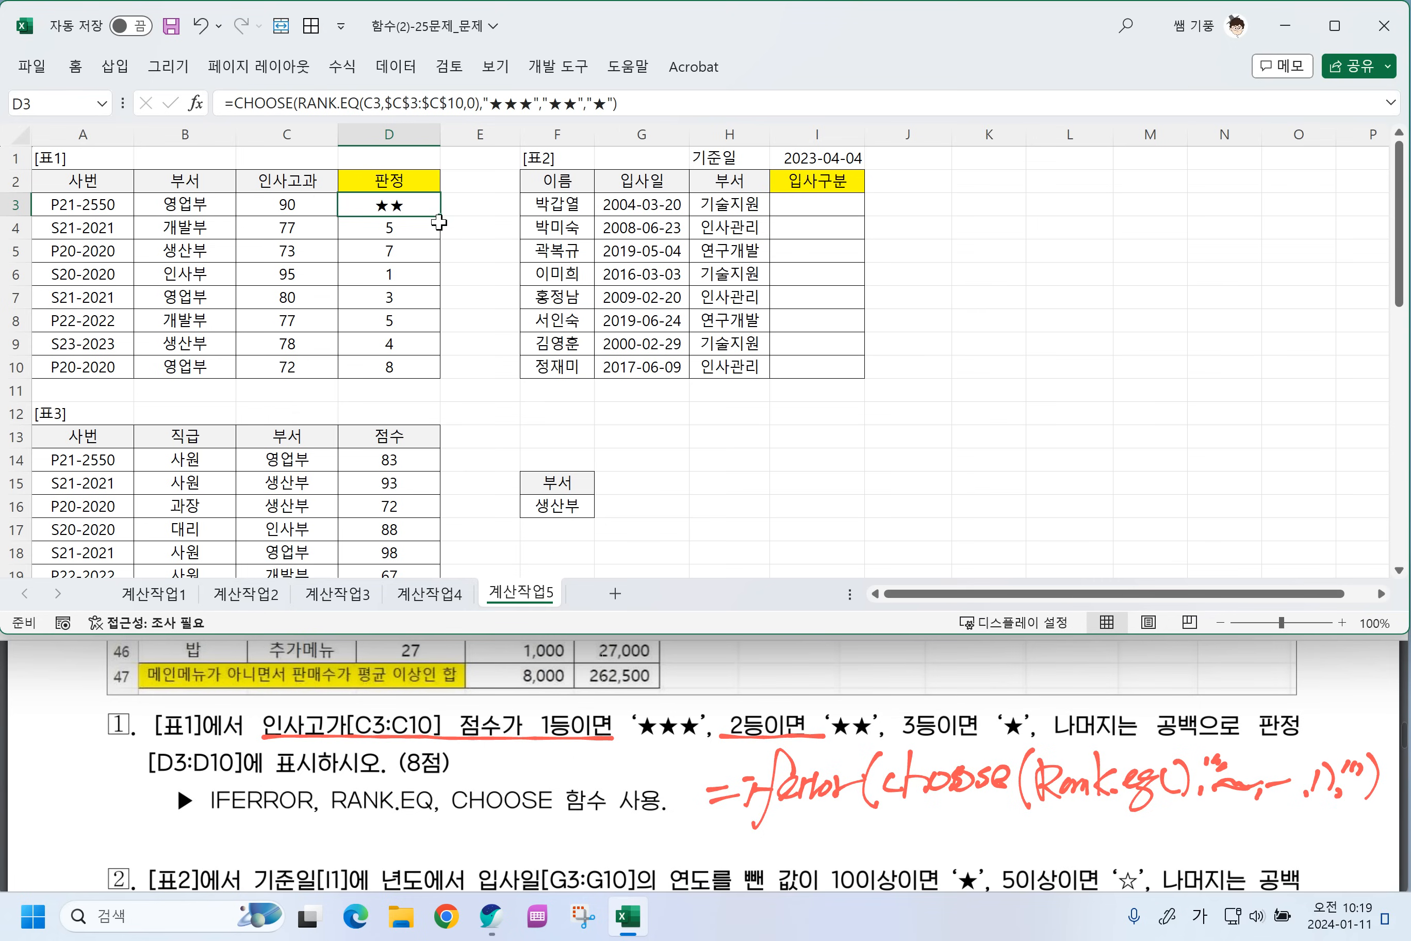
drag(439, 216, 449, 373)
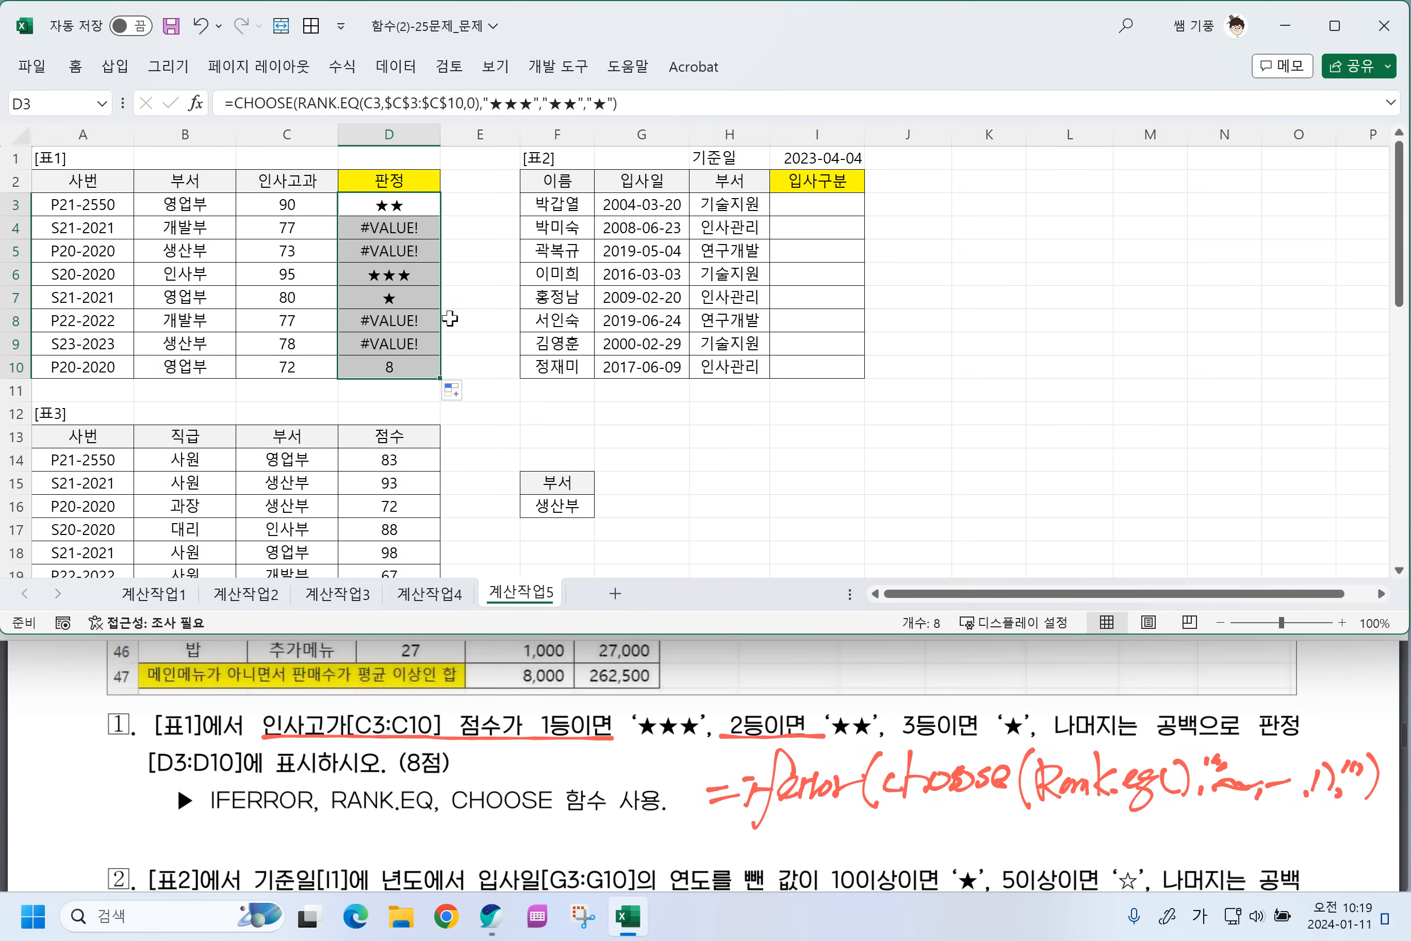
Wrap the D3 CHOOSE formula in IFERROR with "" as the fallback, and circle 공백 in question 1 of the PDF.
click(388, 205)
double_click(387, 204)
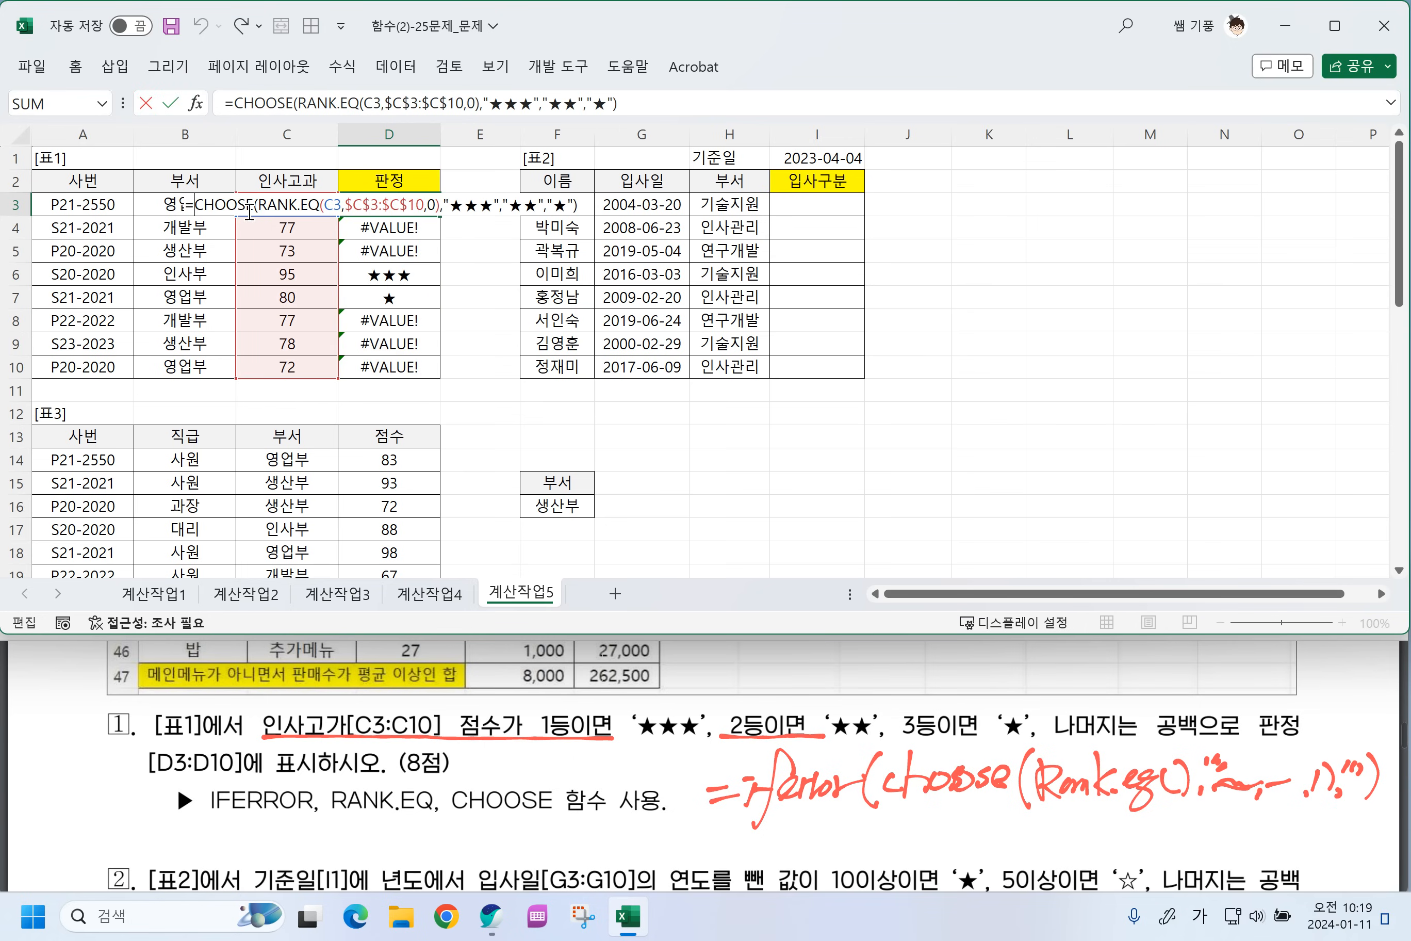
click(231, 114)
text(ㅑ)
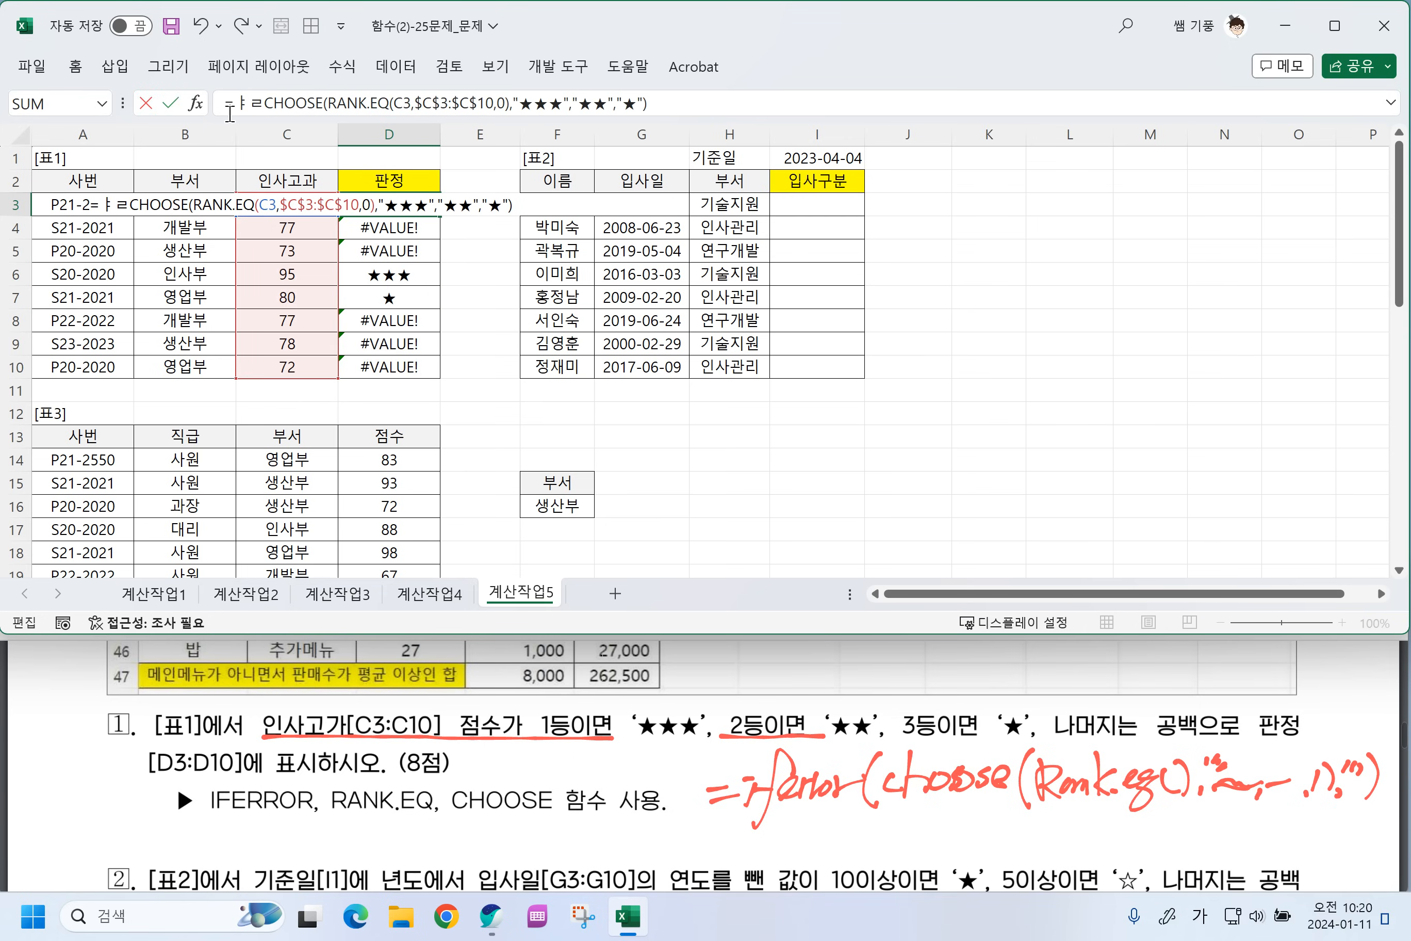
key(BackSpace)
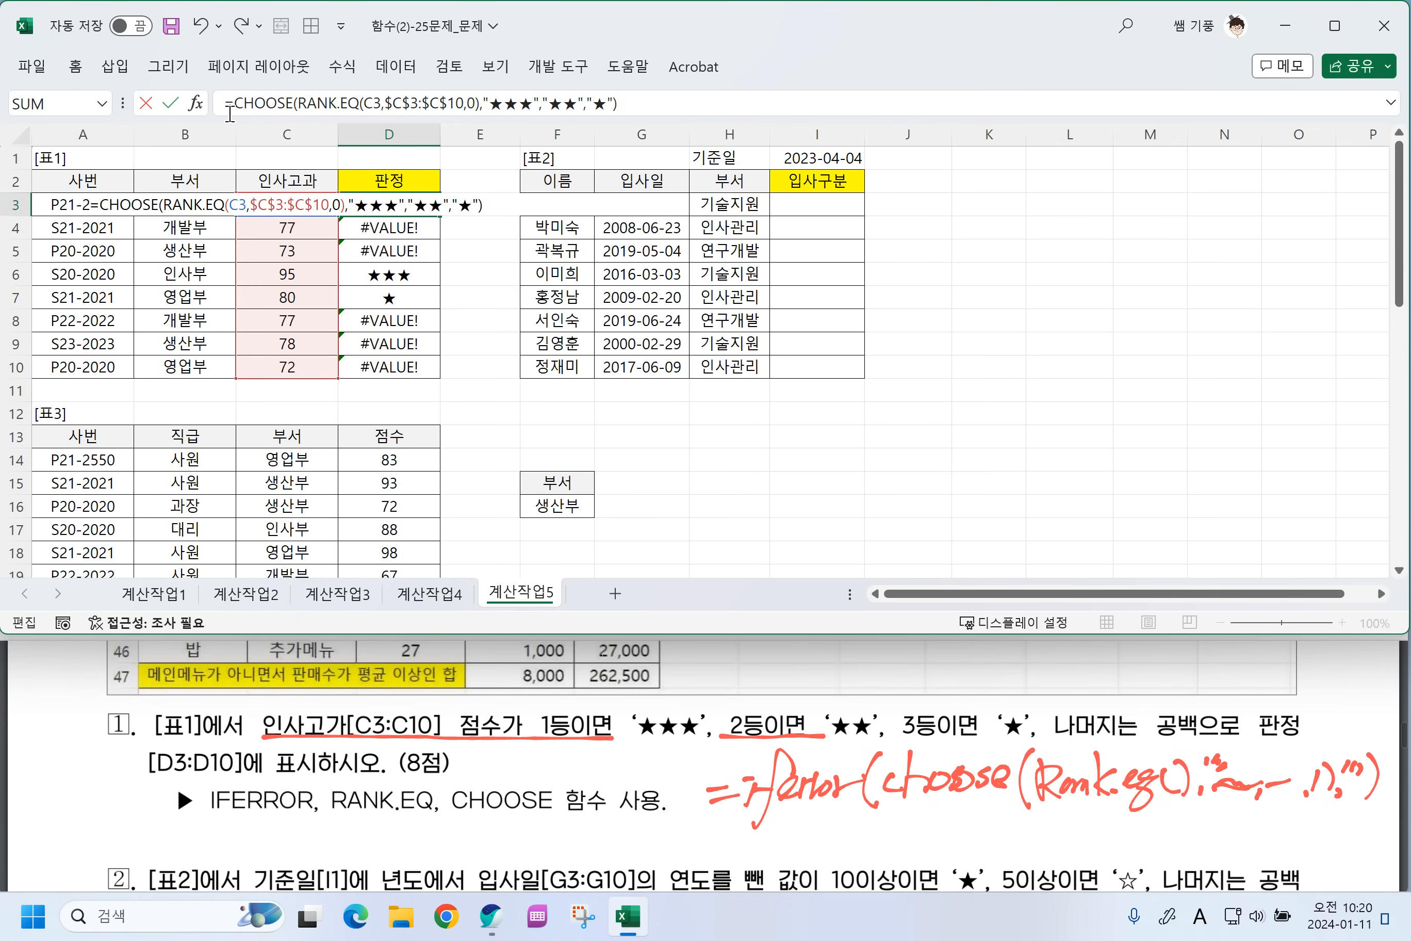
text(IFERROR()
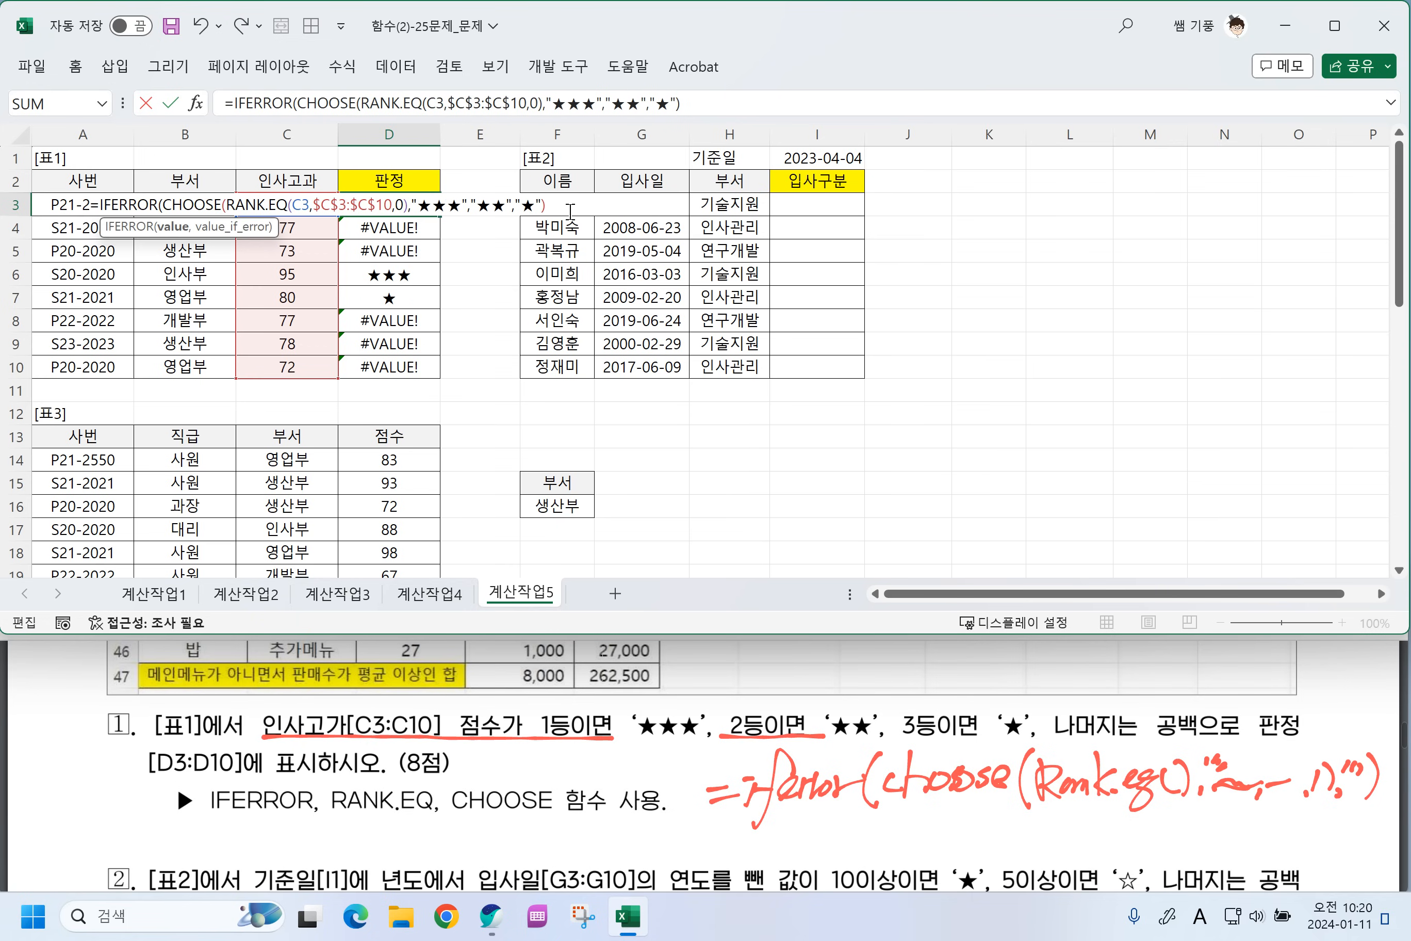
text(,""))
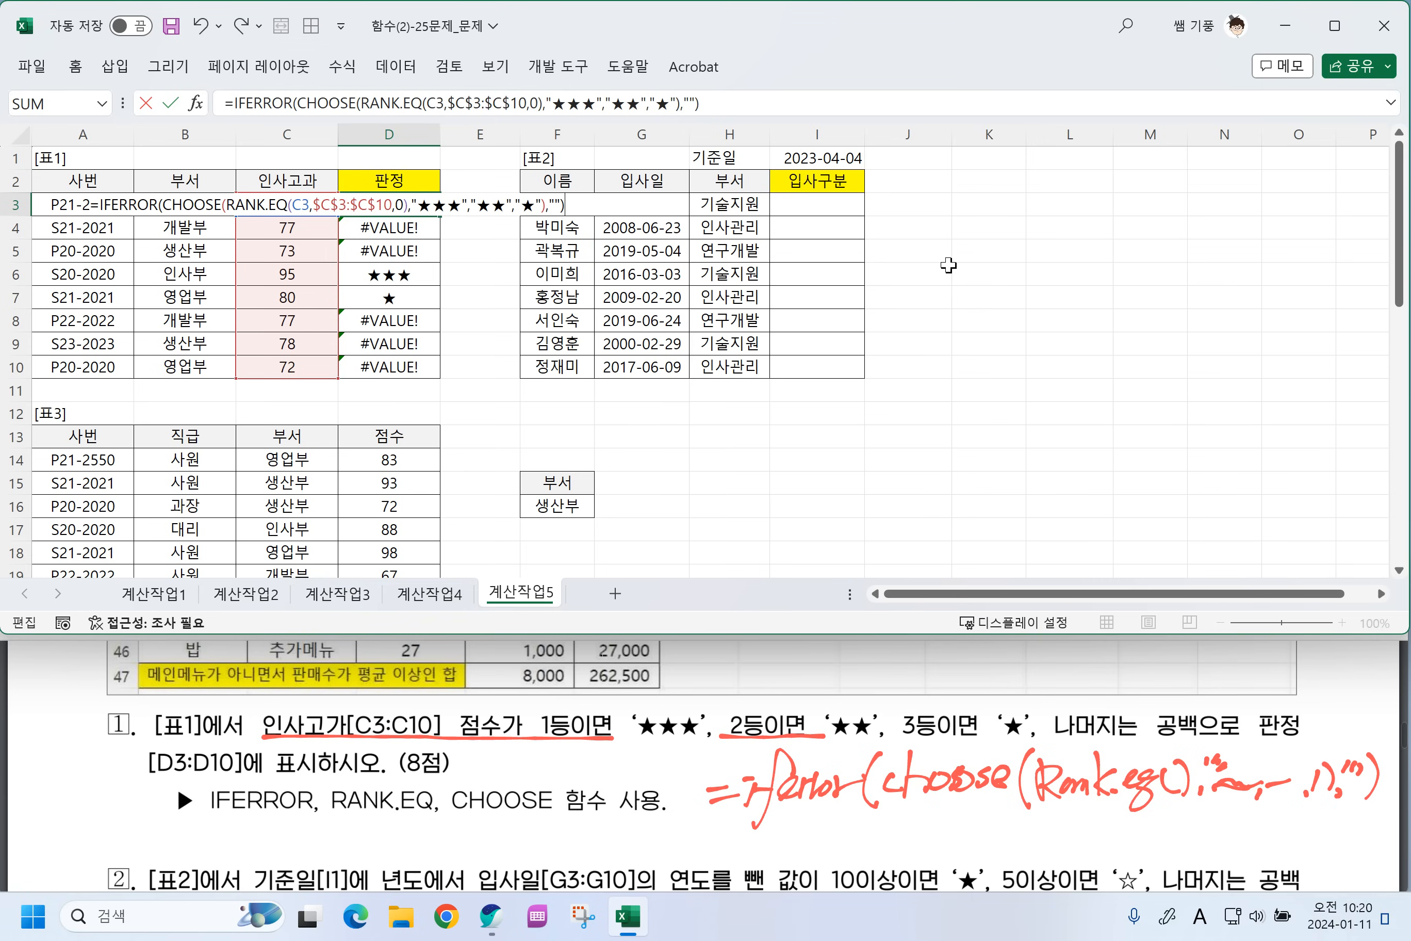
click(1161, 748)
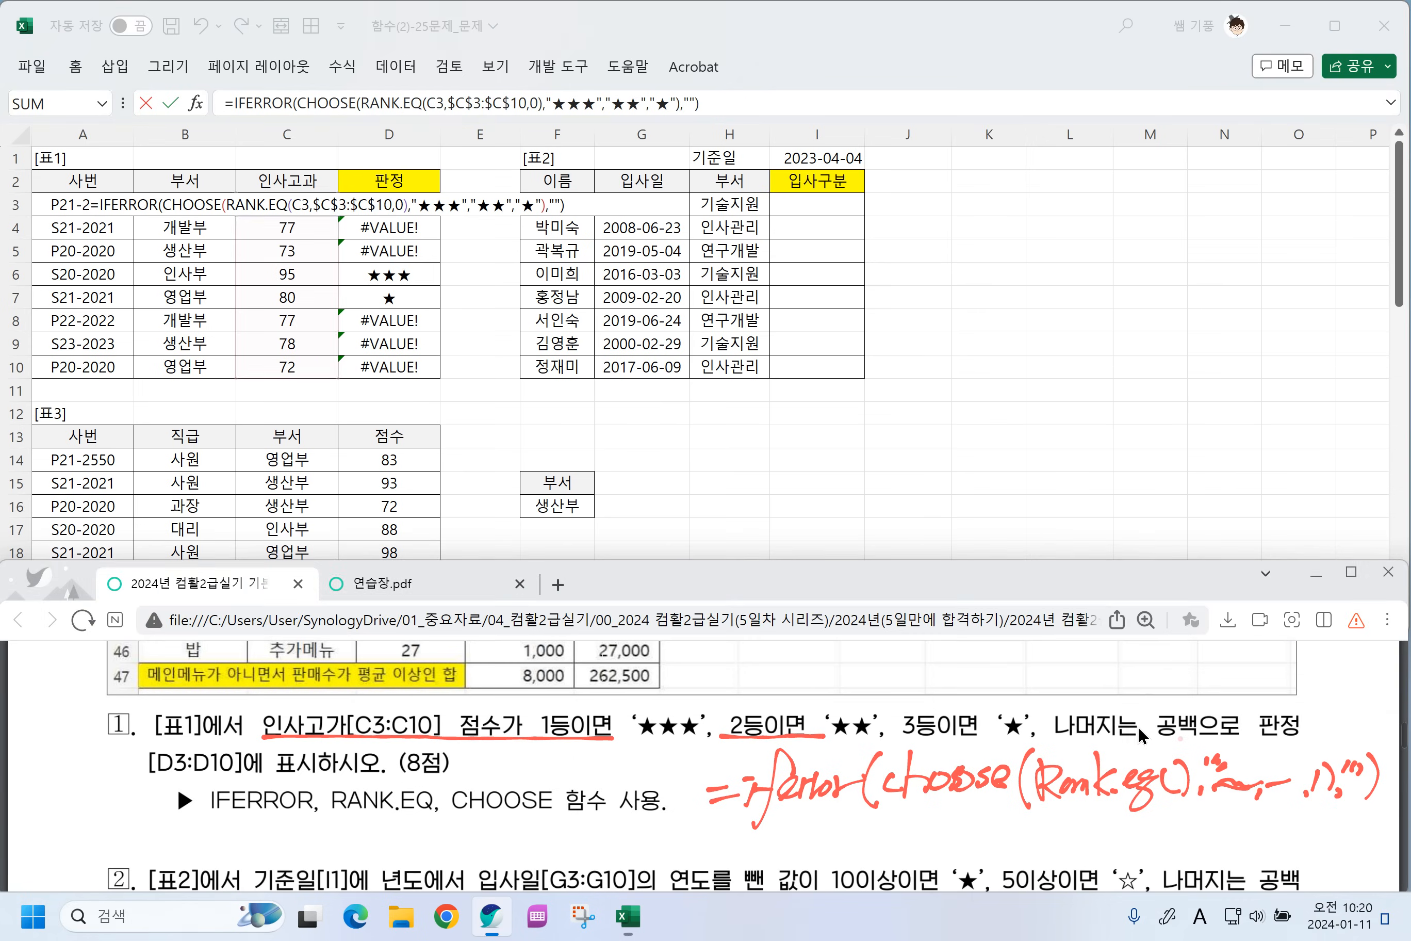
mouse_move(1178, 743)
mouse_down()
mouse_move(1205, 714)
mouse_move(1191, 745)
mouse_up()
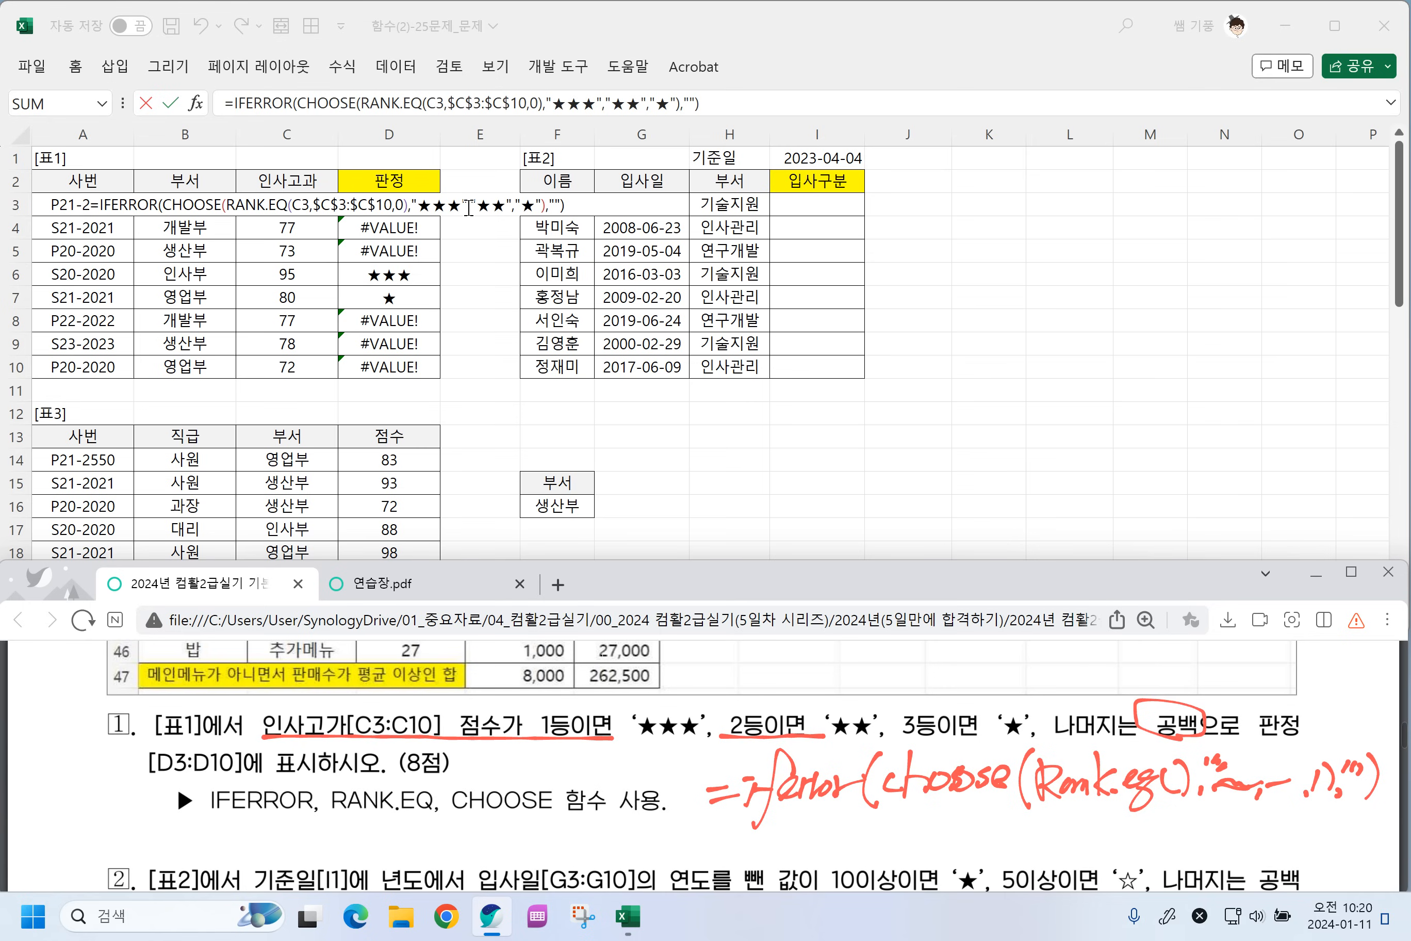
Commit the IFERROR formula in D3 and fill it down the 판정 column to D10.
click(469, 207)
key(Return)
click(433, 209)
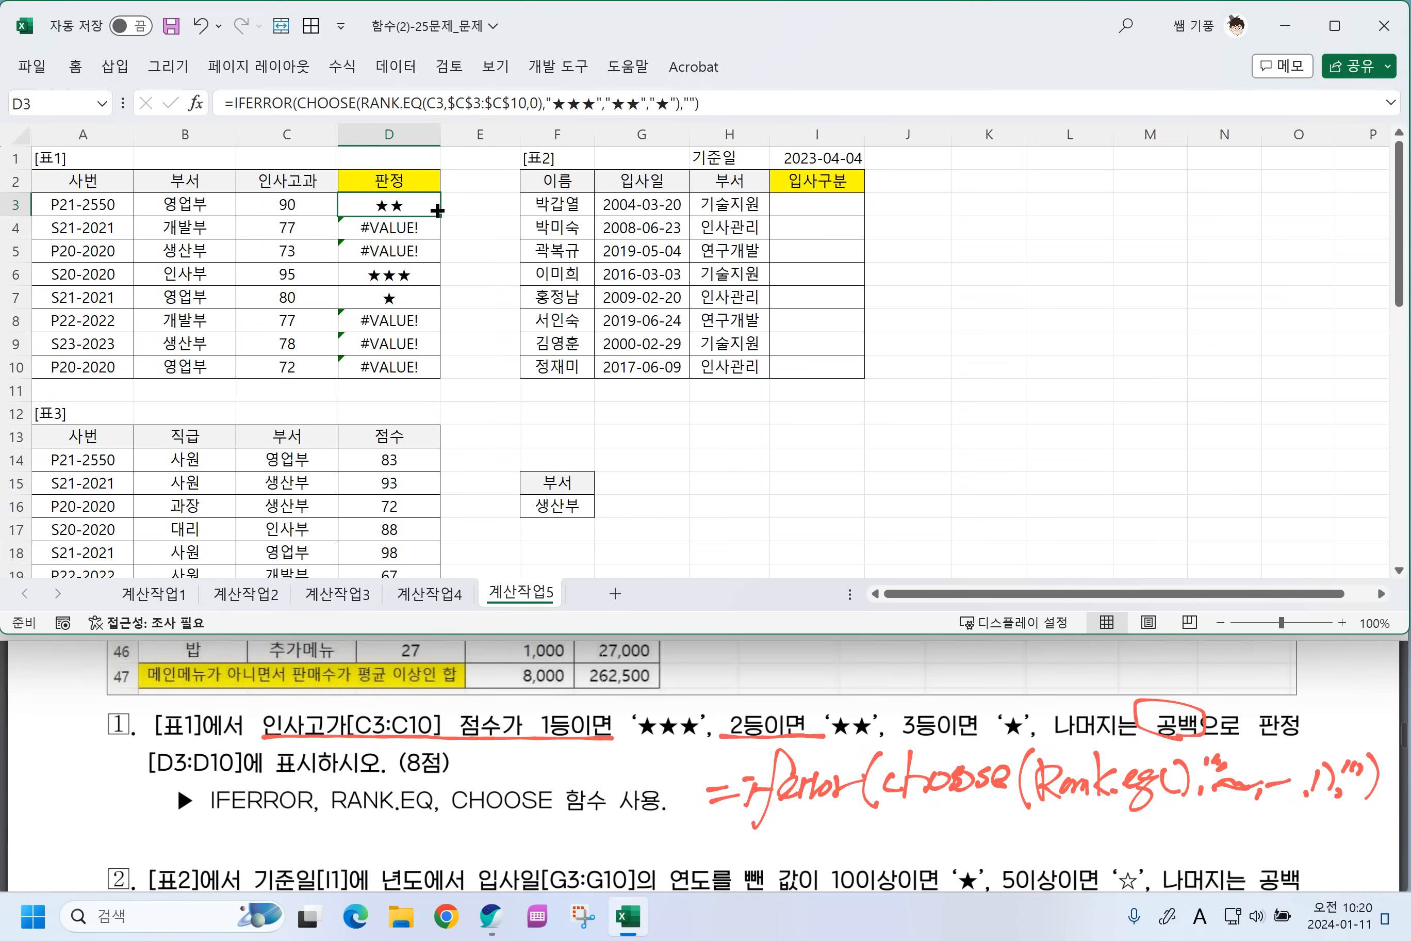
drag(440, 216, 441, 379)
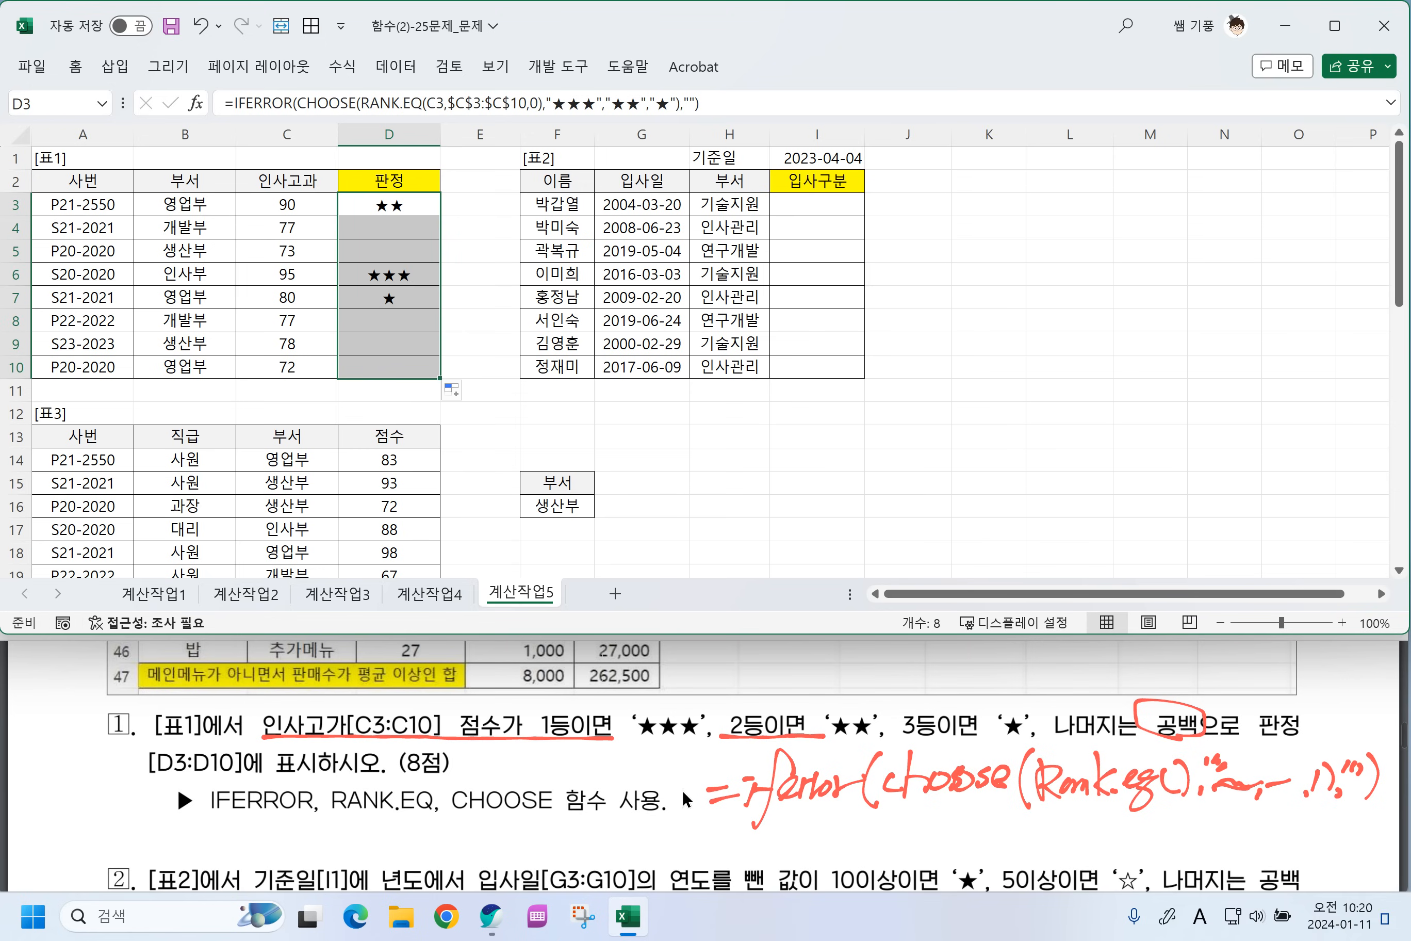
In the PDF, underline question 2's condition from 기준일[I1] to 10이상이면 and handwrite 조건1 beneath it.
click(656, 773)
scroll(655, 773, down, 2)
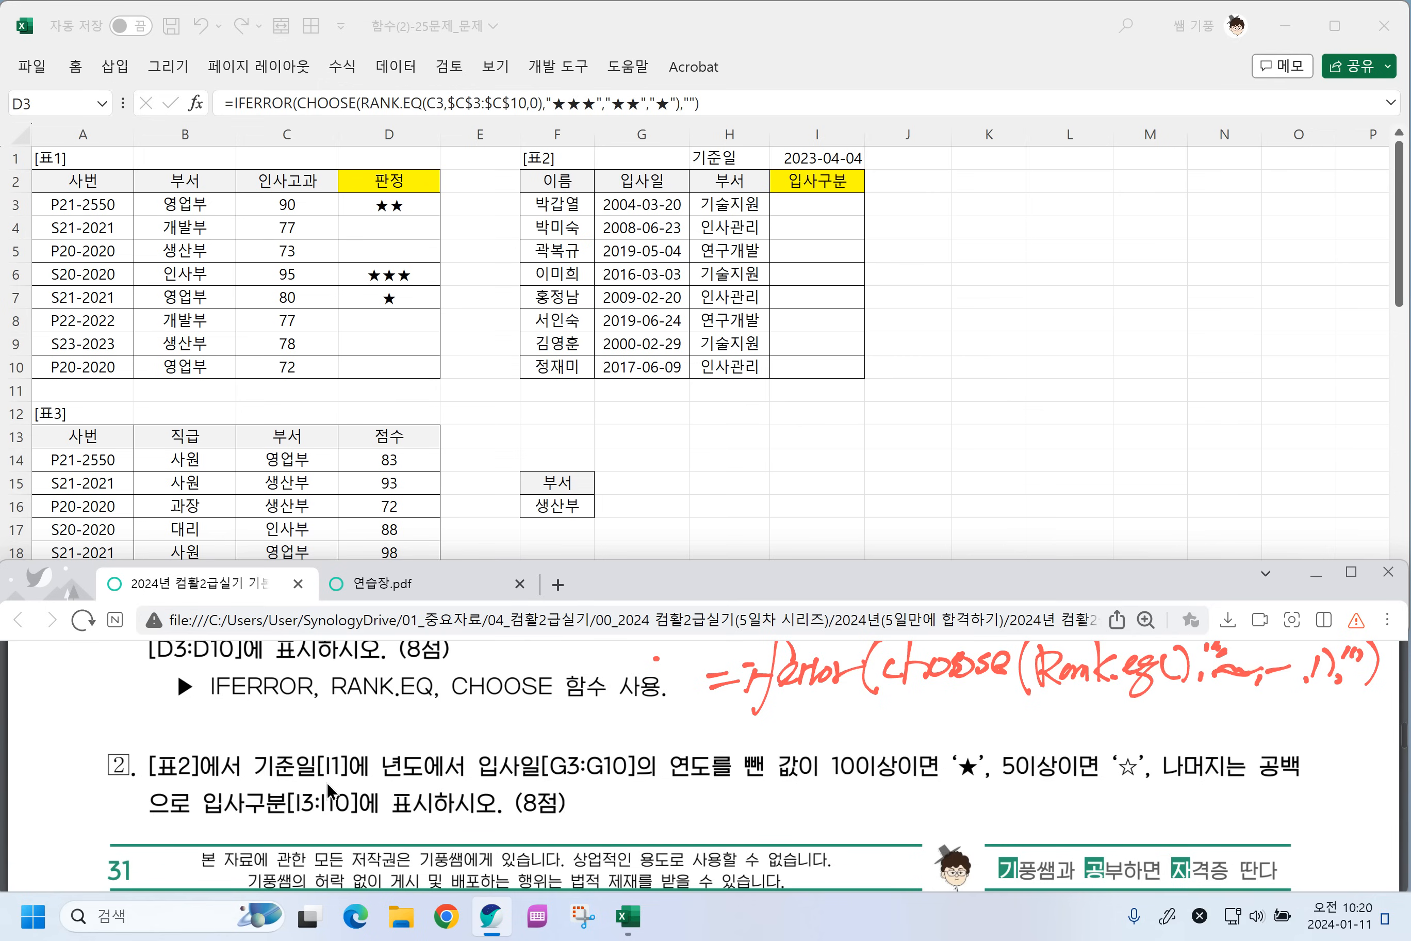
drag(254, 770, 929, 783)
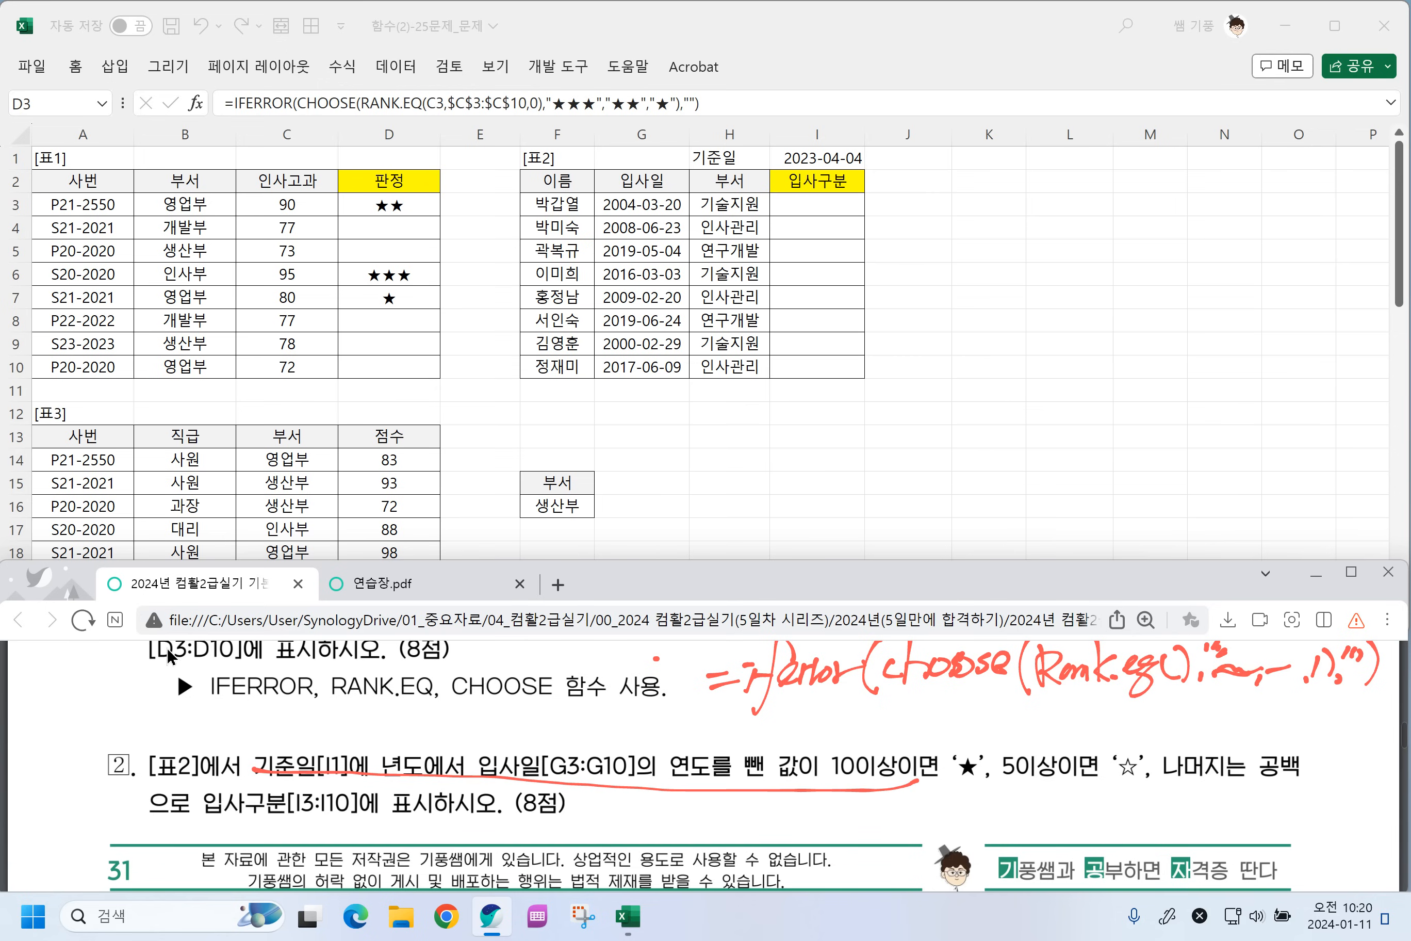
scroll(168, 652, down, 5)
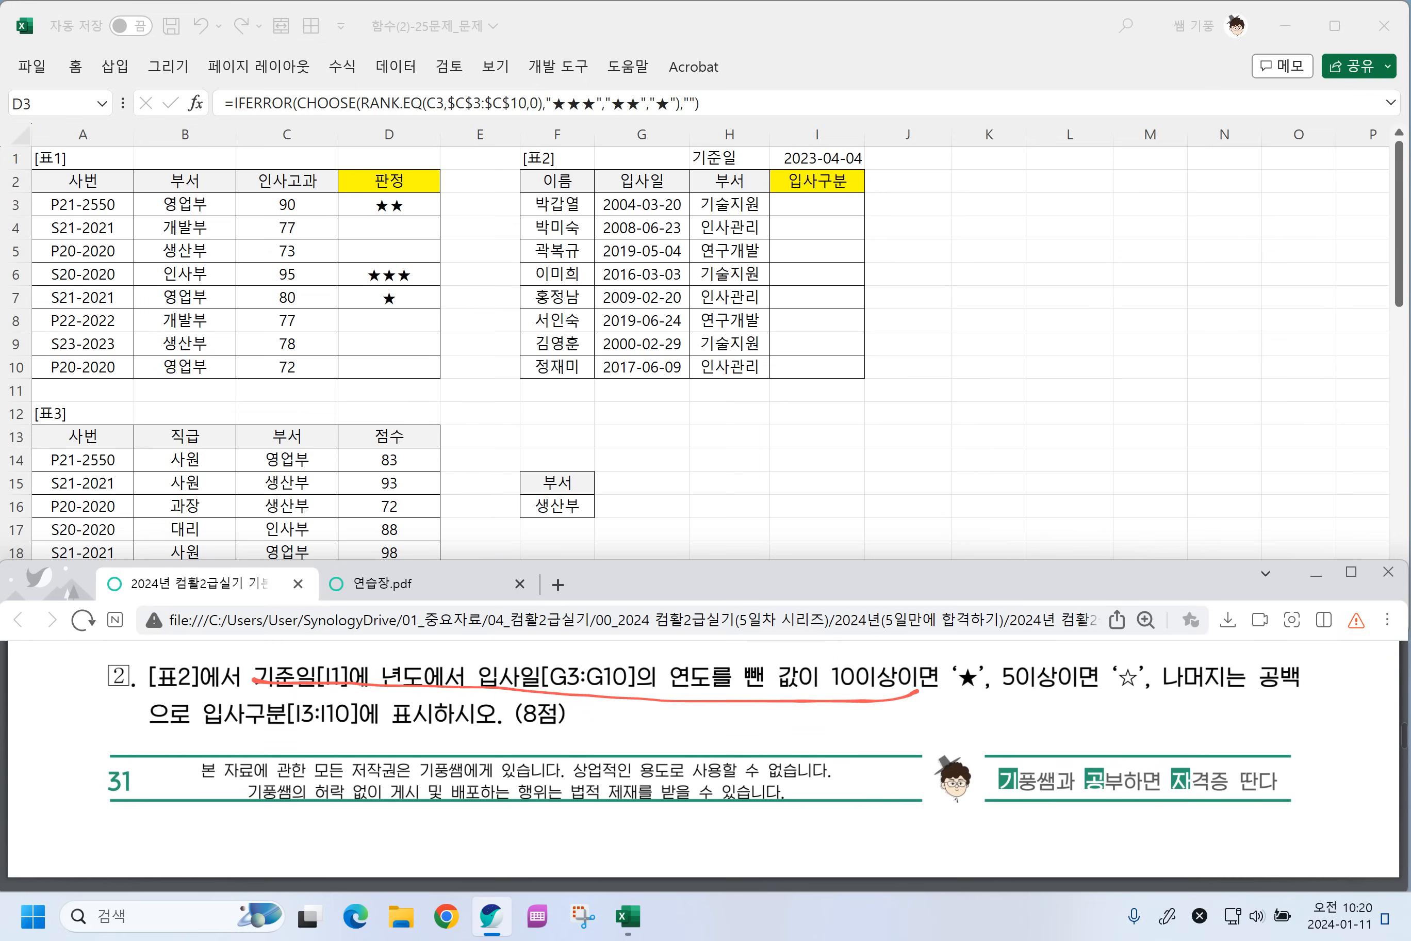
scroll(705, 765, down, 3)
scroll(705, 765, up, 6)
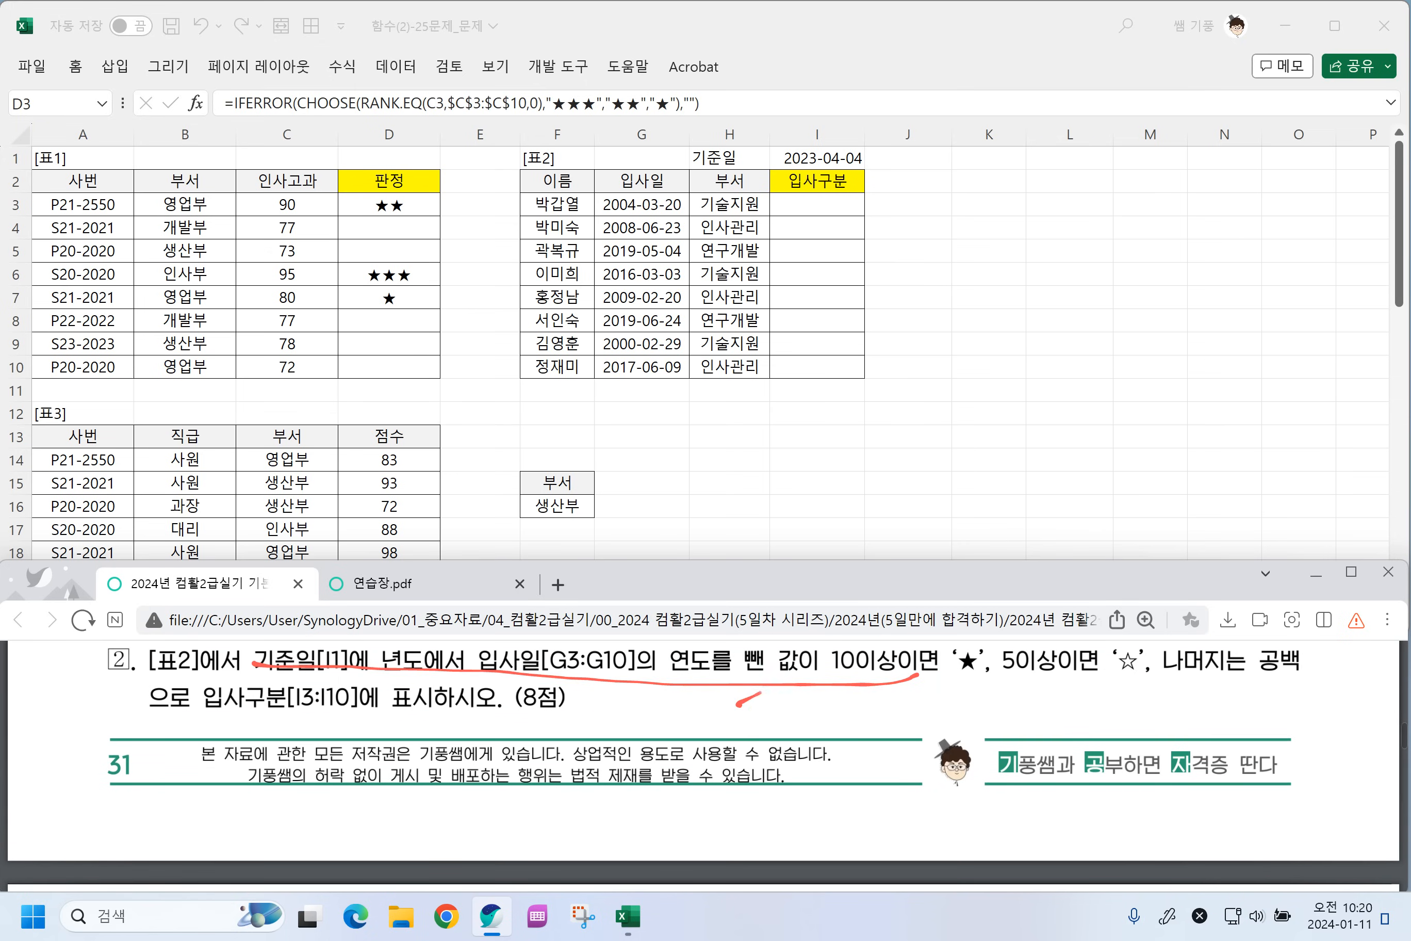
mouse_move(753, 729)
mouse_down()
mouse_move(789, 696)
mouse_move(808, 742)
mouse_up()
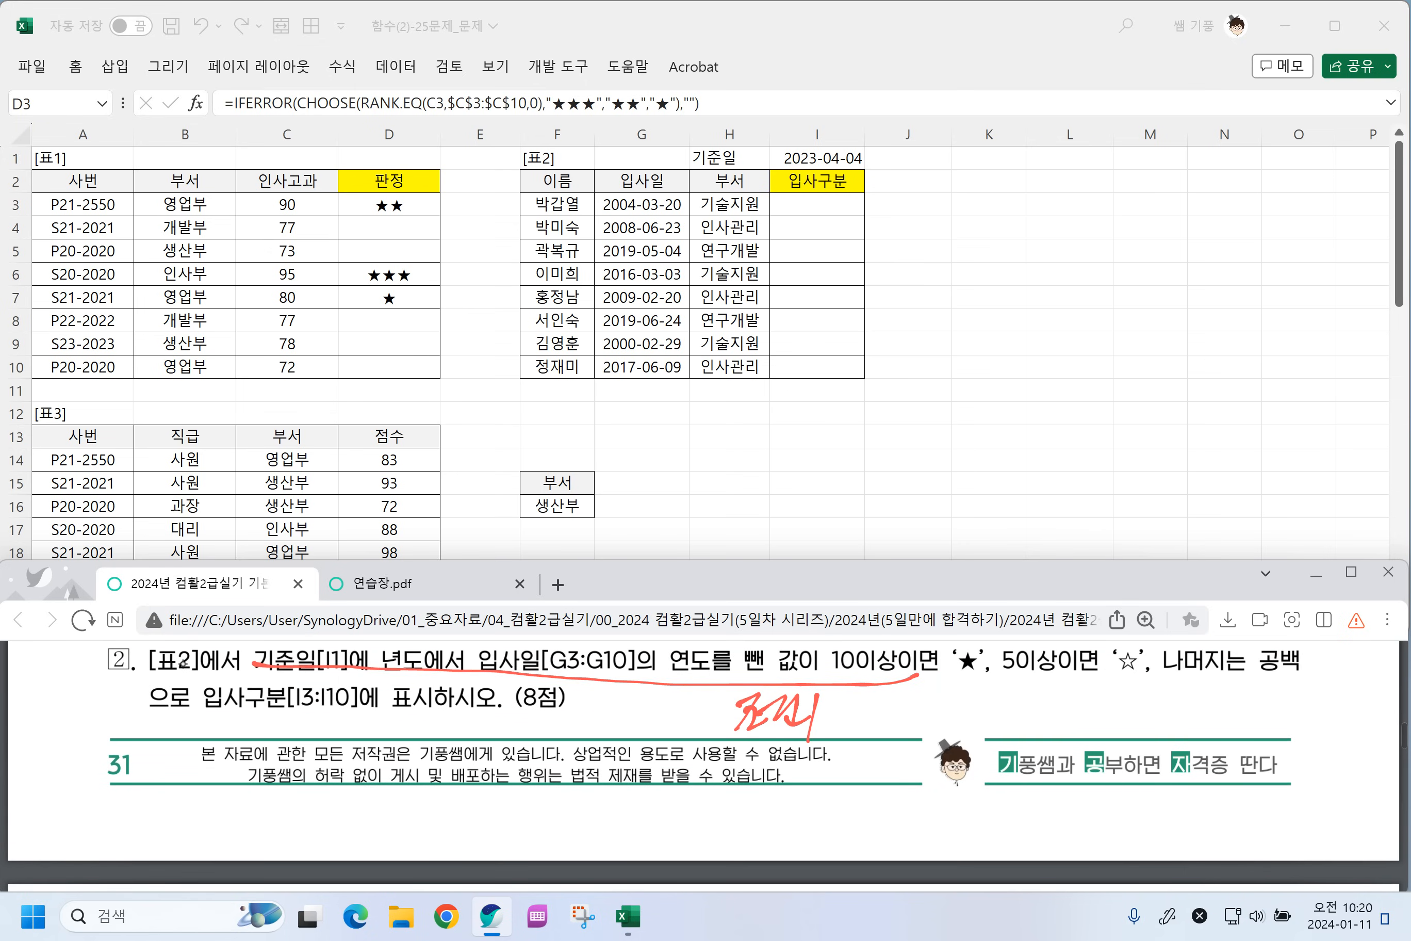
Underline and label the remaining parts of question 2: ★ as 참1, 5이상이면 as 조건2, ☆ as 참2 and 공백 as 거짓.
mouse_move(984, 674)
mouse_down()
mouse_move(945, 689)
mouse_move(963, 724)
mouse_up()
drag(942, 724, 966, 742)
mouse_move(1006, 683)
mouse_down()
mouse_move(1093, 675)
mouse_move(1004, 728)
mouse_move(1041, 733)
mouse_move(1161, 680)
mouse_up()
mouse_move(1128, 697)
mouse_down()
mouse_move(1144, 703)
mouse_move(1145, 737)
mouse_move(1159, 718)
mouse_up()
drag(1158, 706, 1177, 725)
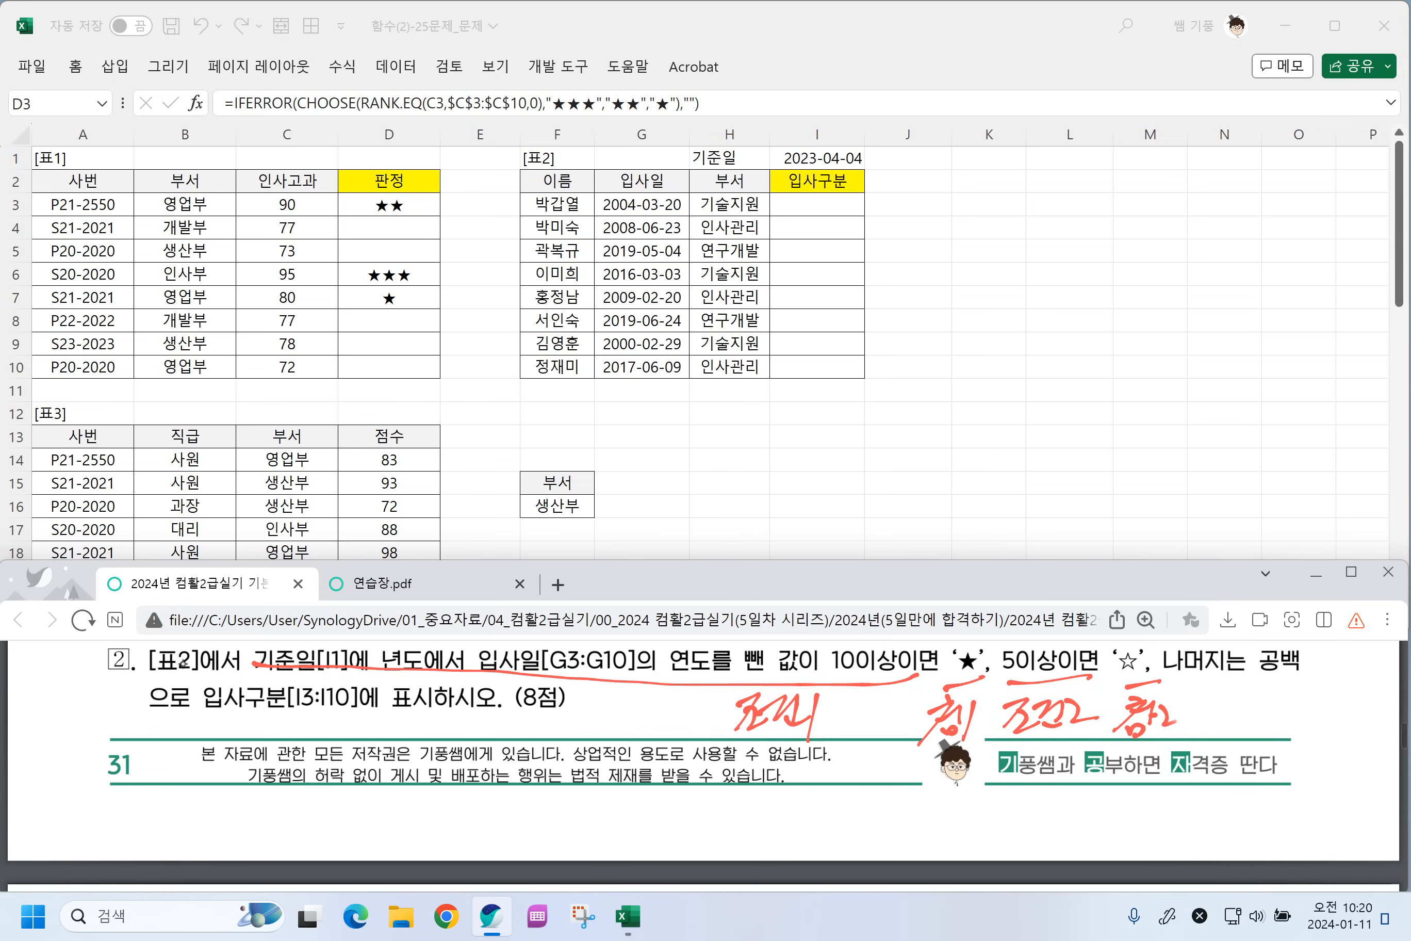
mouse_move(1253, 696)
mouse_down()
mouse_move(1251, 731)
mouse_move(1285, 731)
mouse_up()
mouse_move(1282, 705)
mouse_down()
mouse_move(1304, 698)
mouse_move(1310, 748)
mouse_up()
drag(1302, 739, 1320, 725)
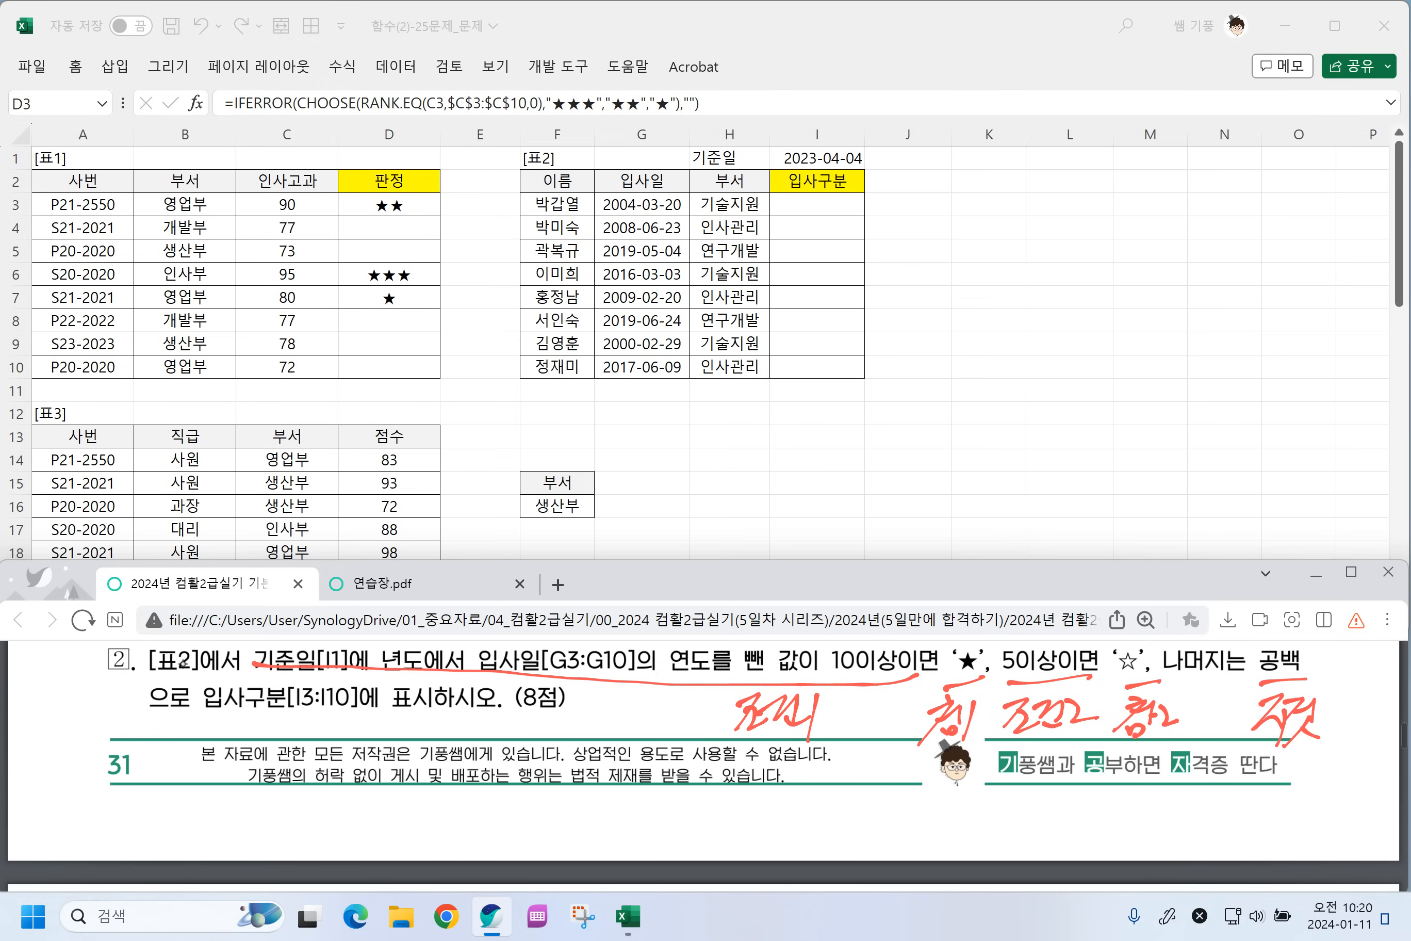
Join the handwritten labels under question 2 into a nested =if( formula with a second if, commas and closing parentheses.
drag(582, 731, 604, 723)
drag(613, 707, 644, 732)
drag(683, 680, 655, 782)
drag(648, 731, 688, 726)
drag(723, 693, 737, 750)
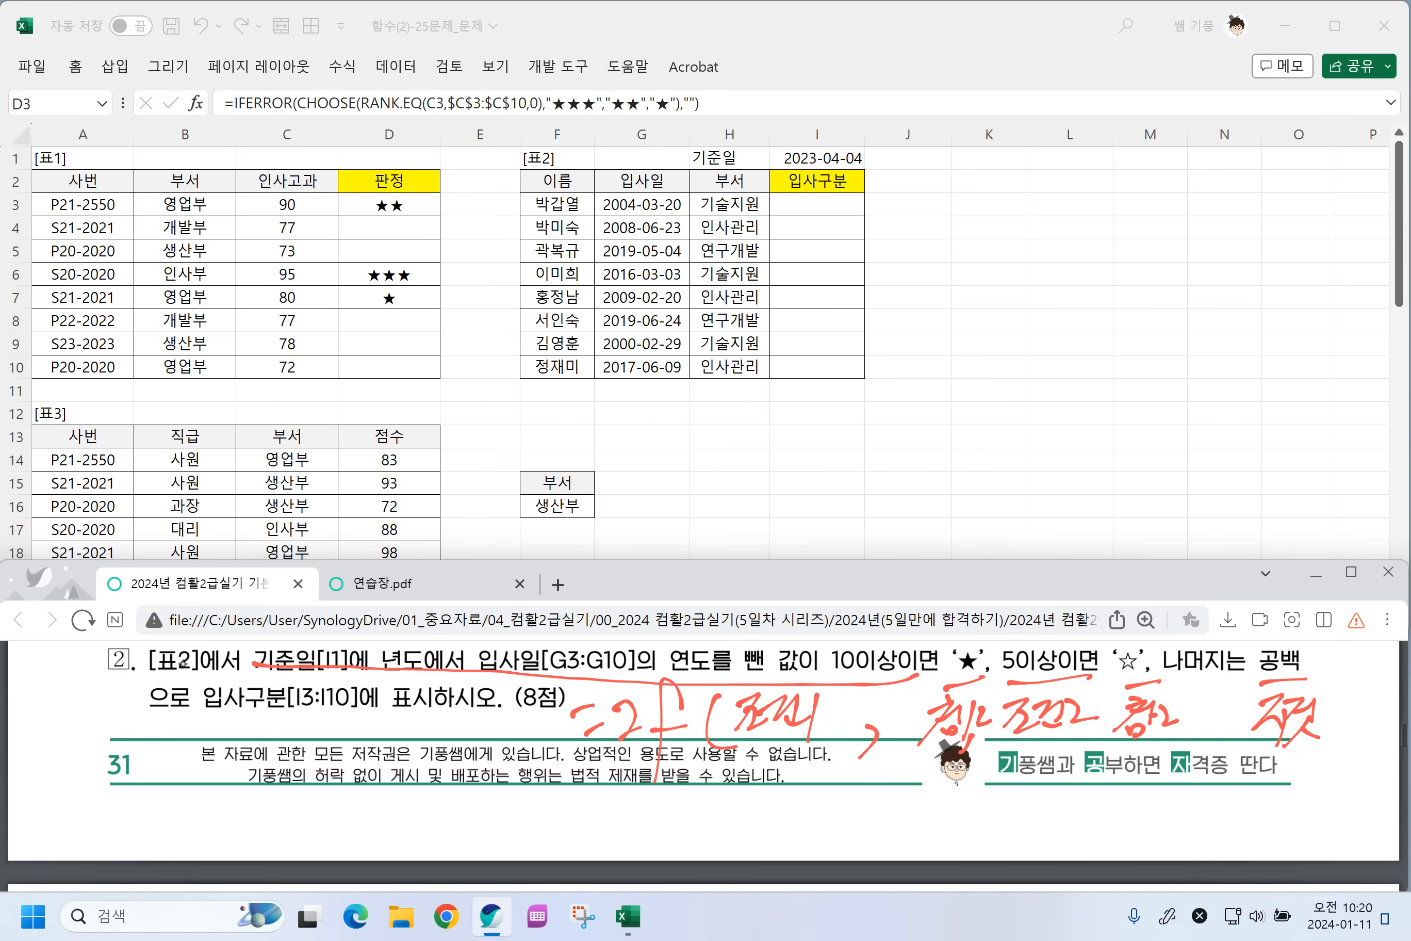
drag(998, 691, 990, 760)
mouse_move(980, 731)
mouse_down()
mouse_move(999, 723)
mouse_move(999, 744)
mouse_up()
drag(1330, 715, 1320, 732)
drag(1335, 692, 1336, 737)
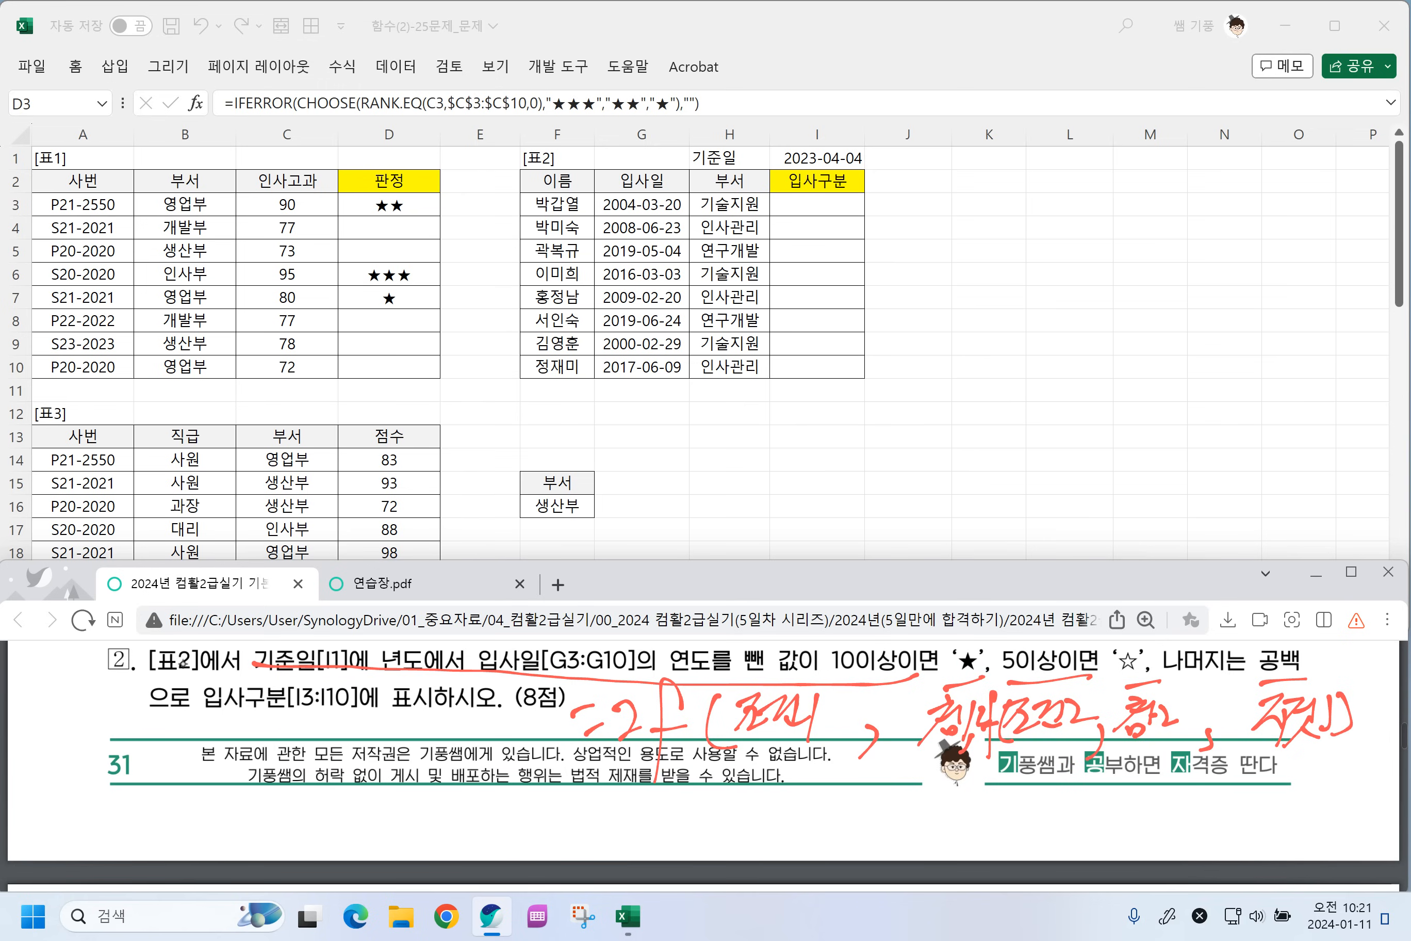
Start a formula in I3 that takes the year of the absolute 기준일 cell and subtracts from it: =YEAR($I$1)-.
click(810, 203)
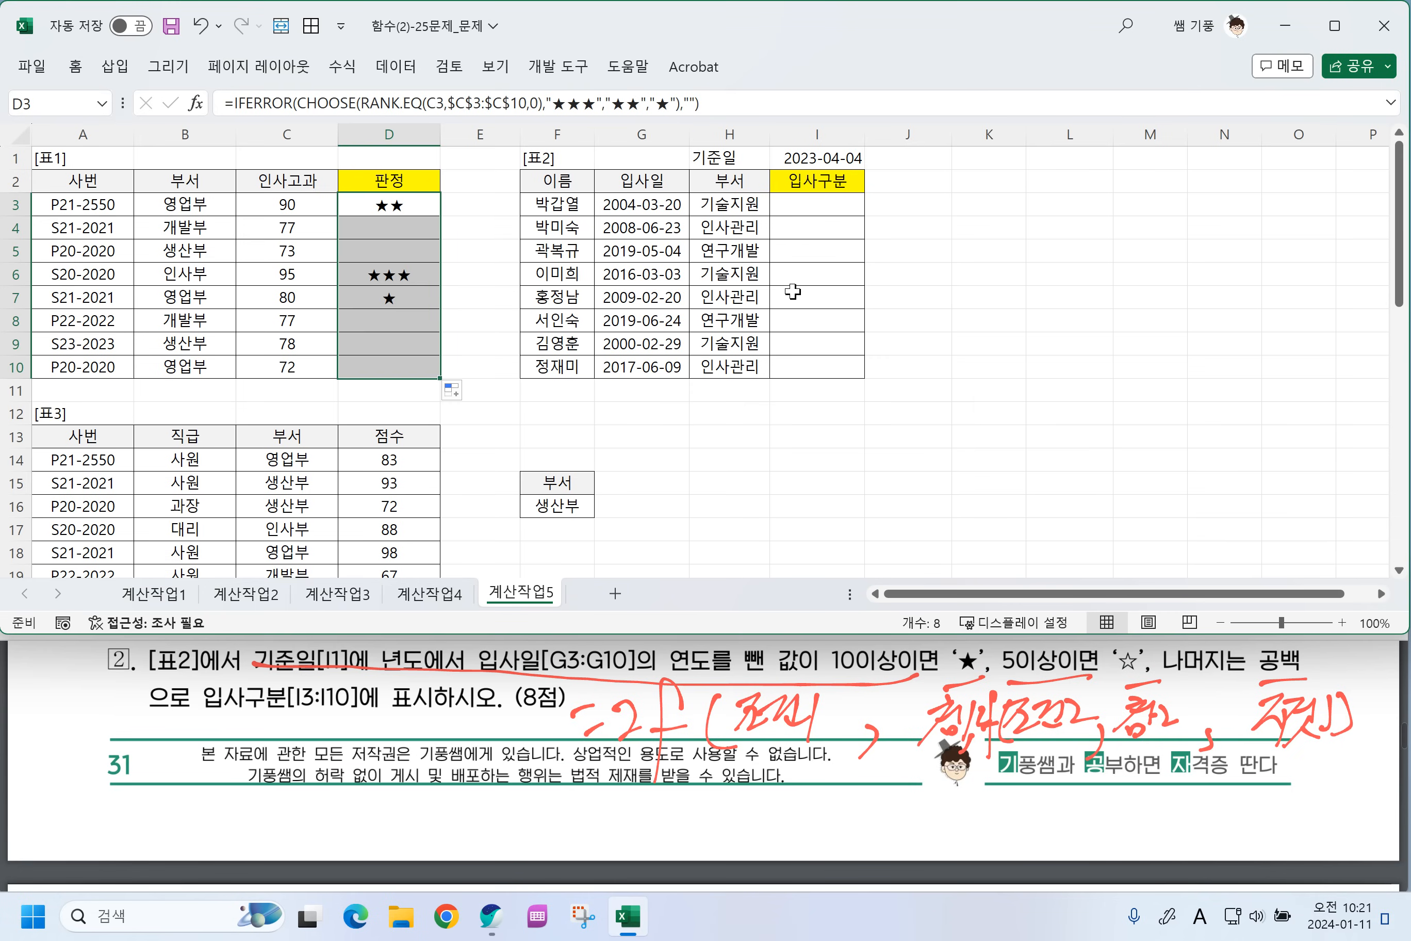
click(828, 208)
text(=)
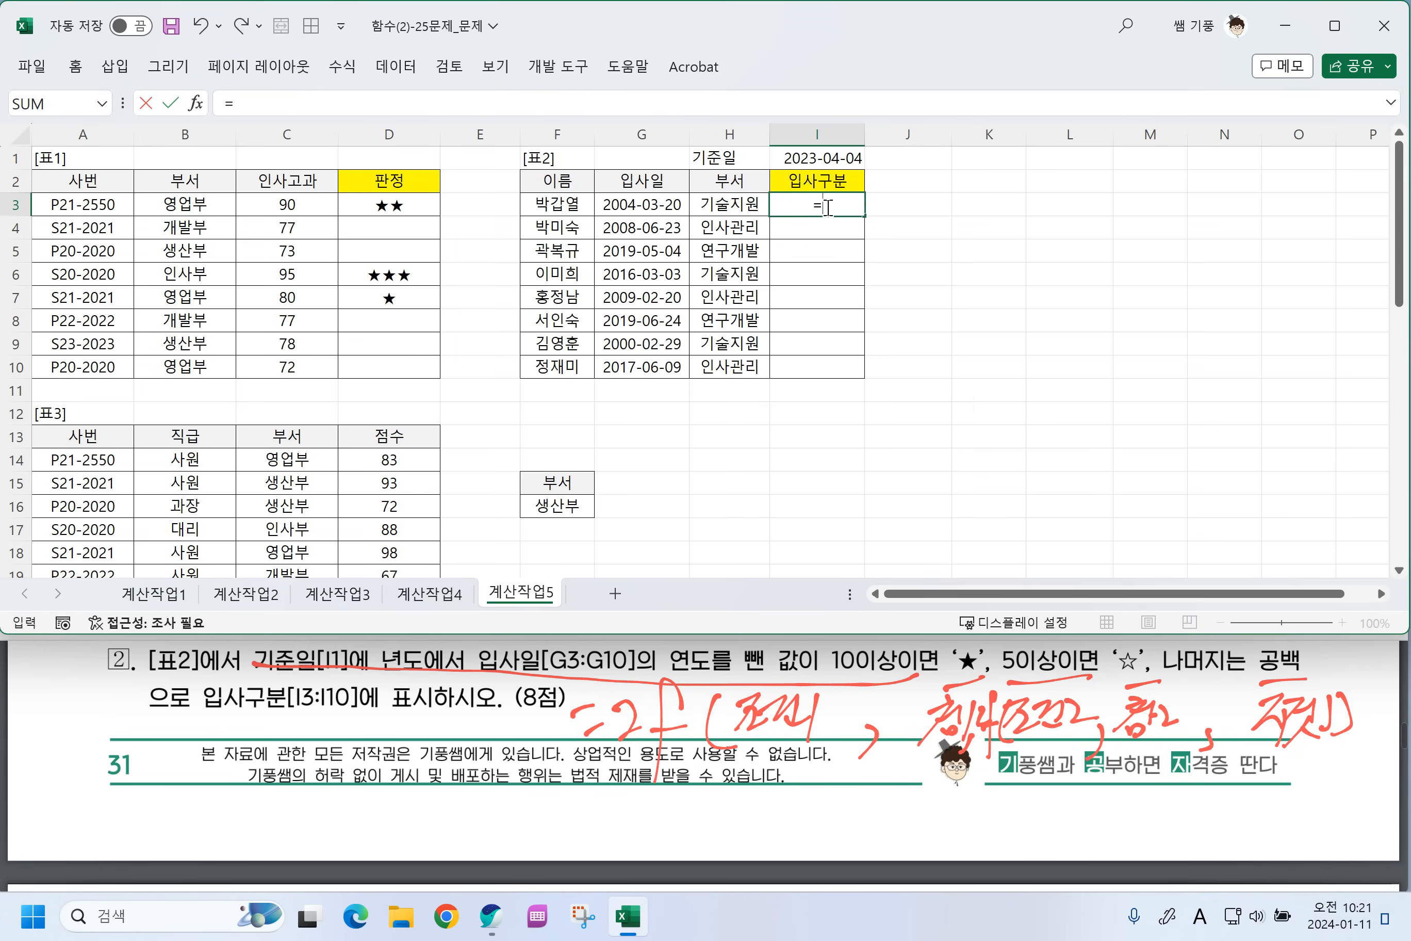
text(YEAR)
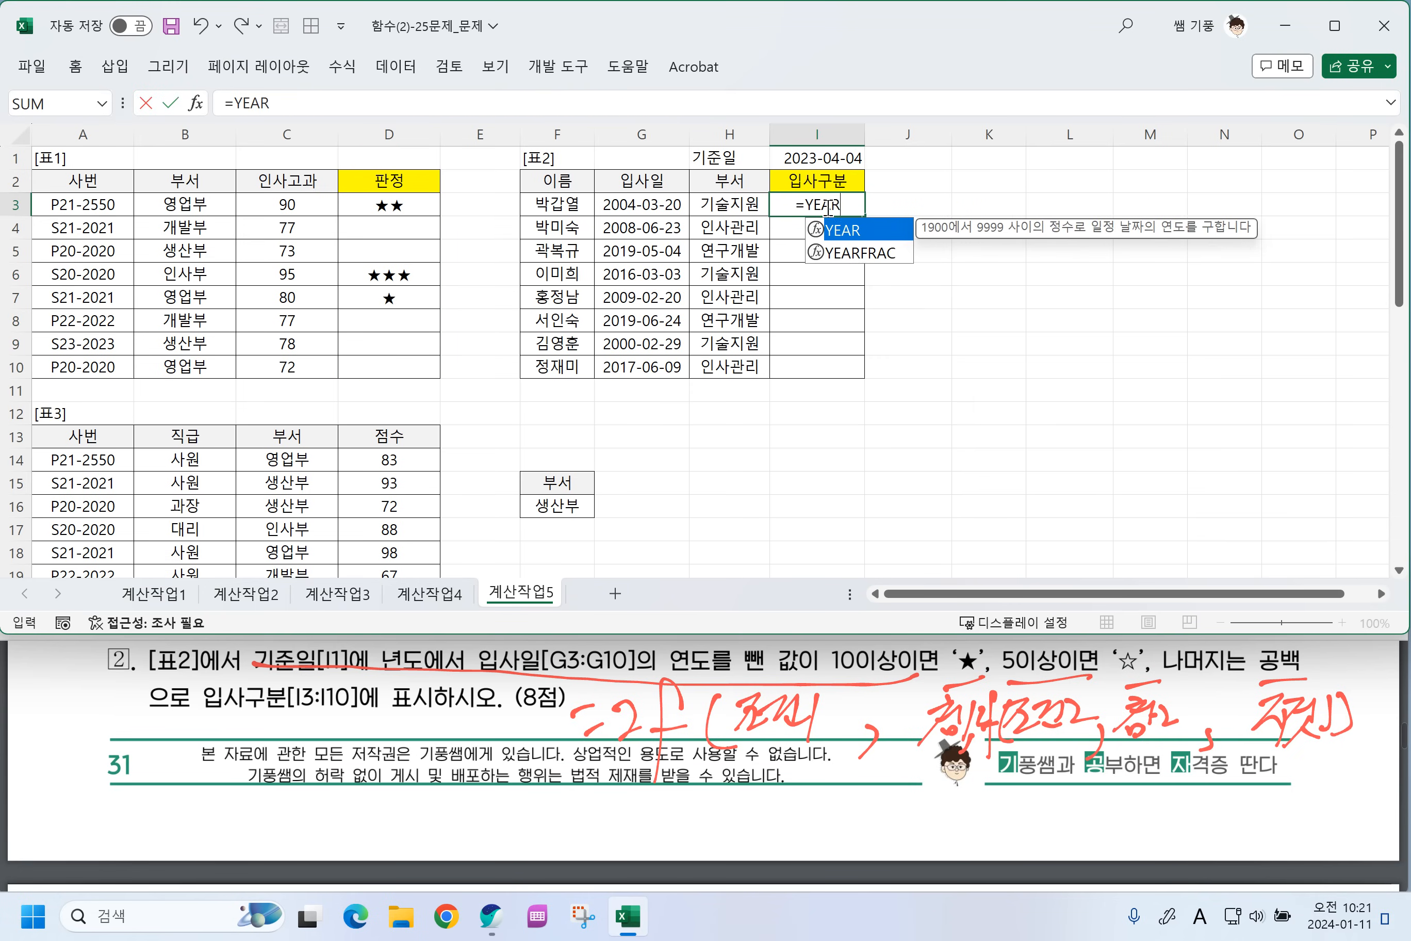
text(()
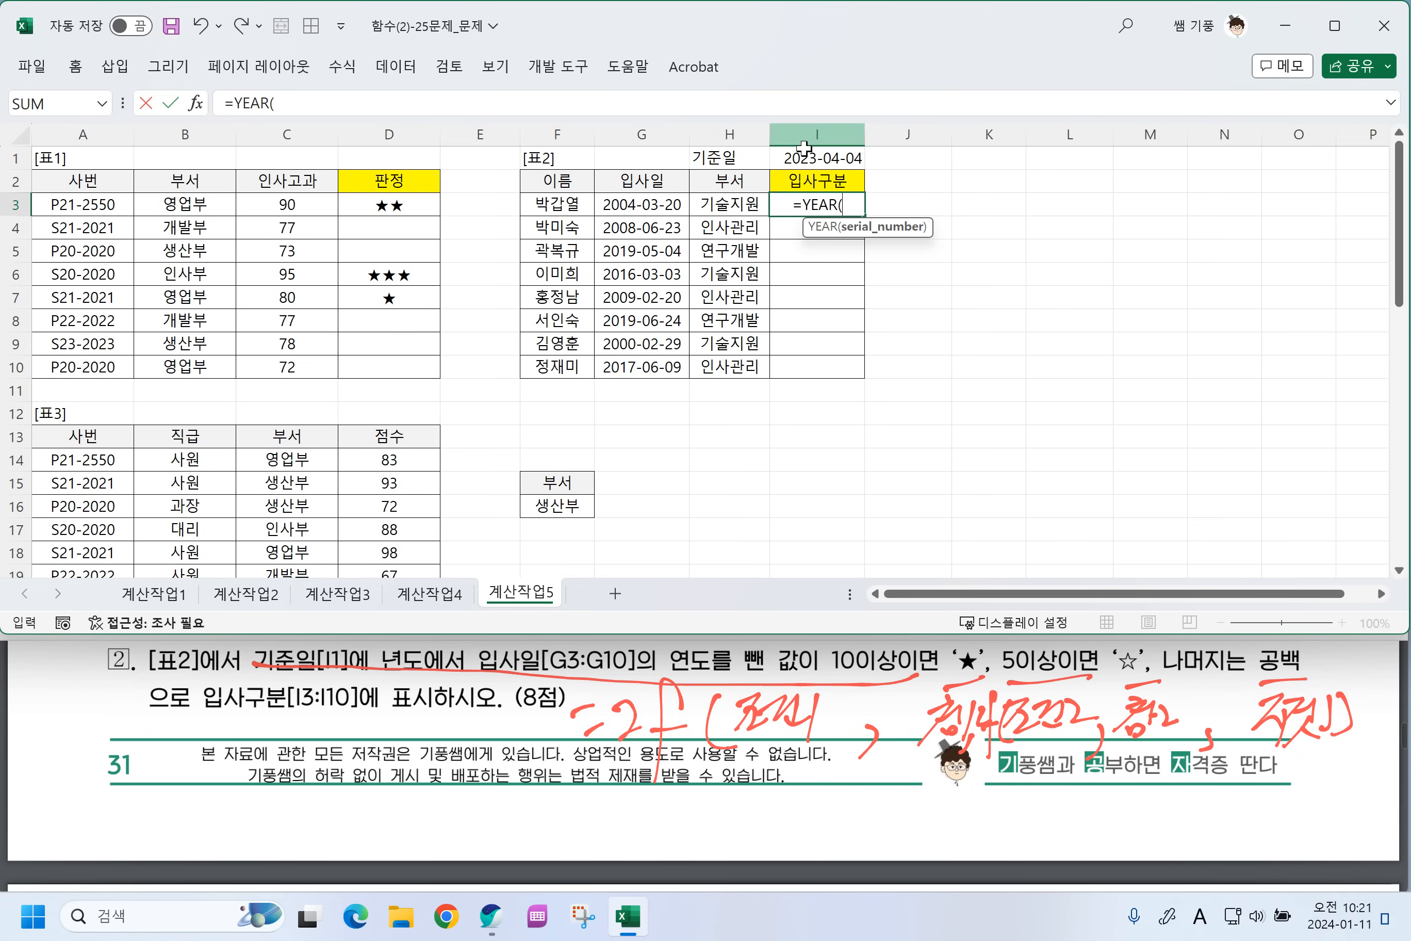
click(799, 158)
key(F4)
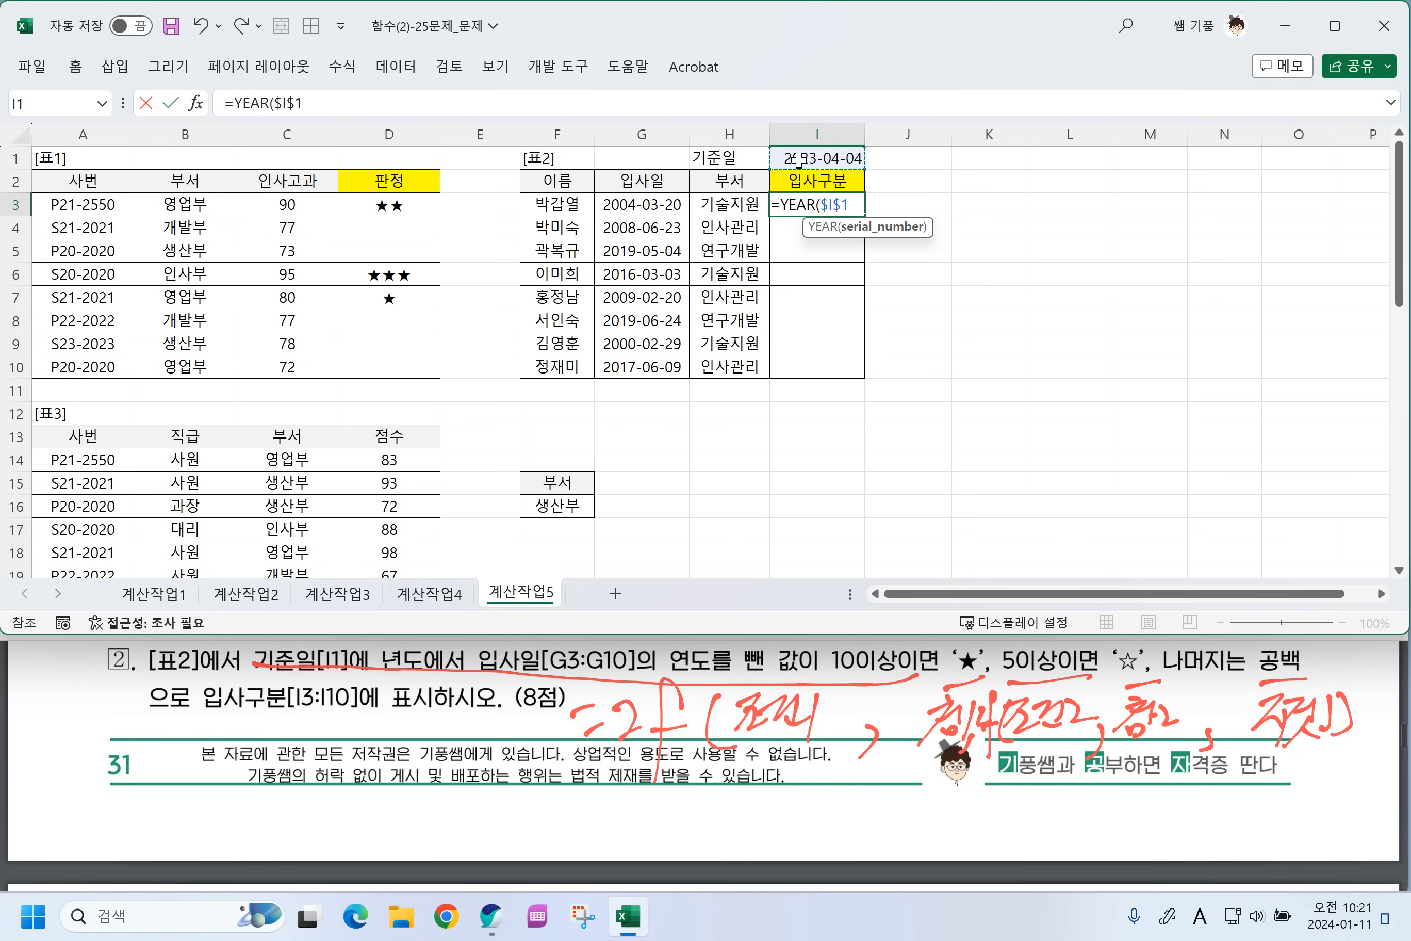
text()-)
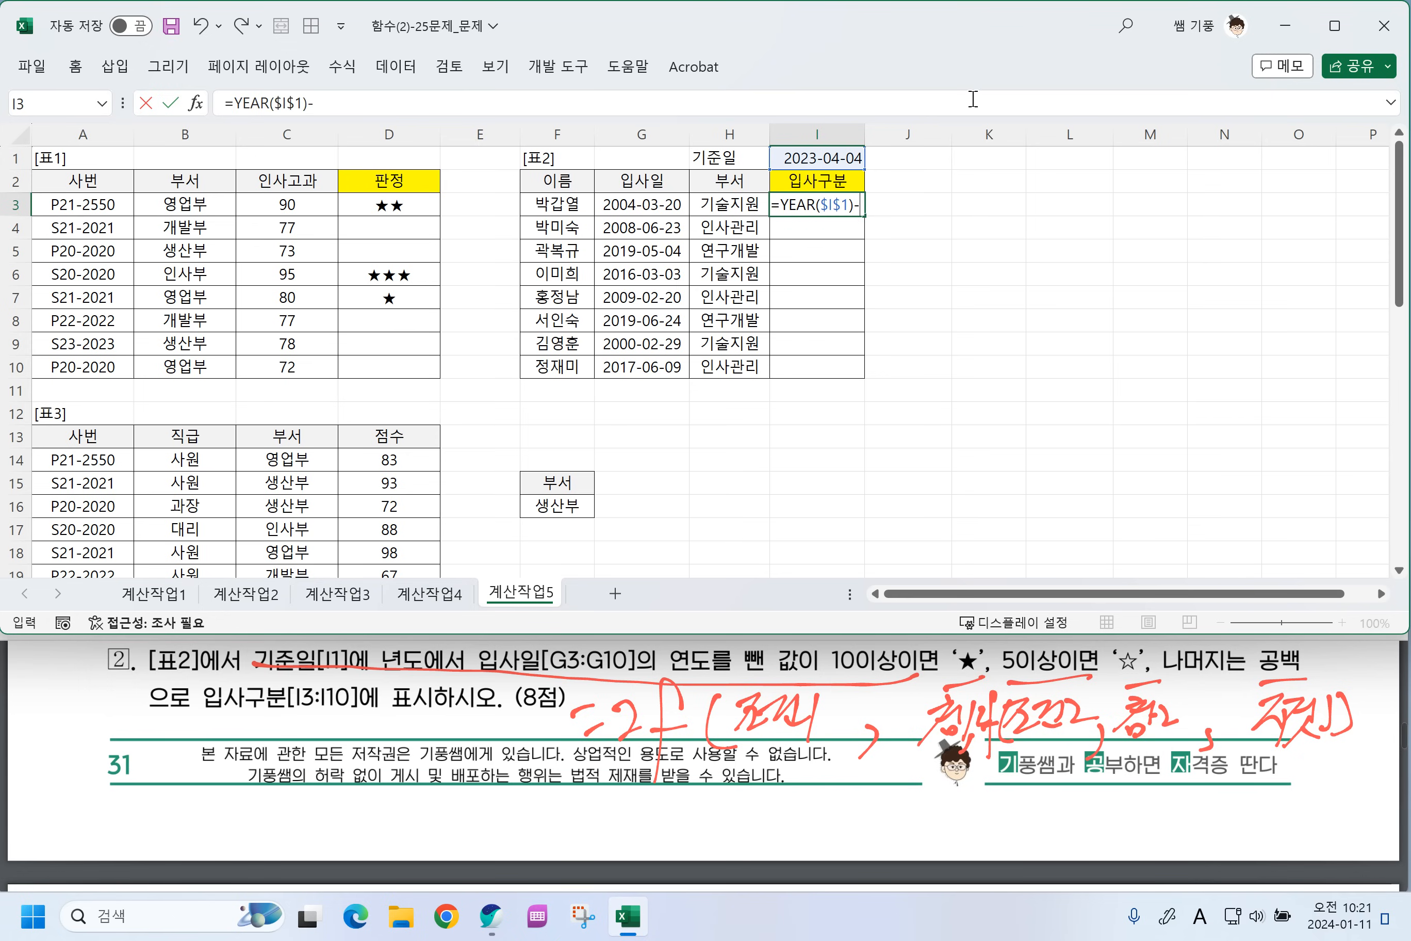
Complete the I3 formula with YEAR(G3) as the subtracted year and fill it down the 입사구분 column to I10.
text(Y)
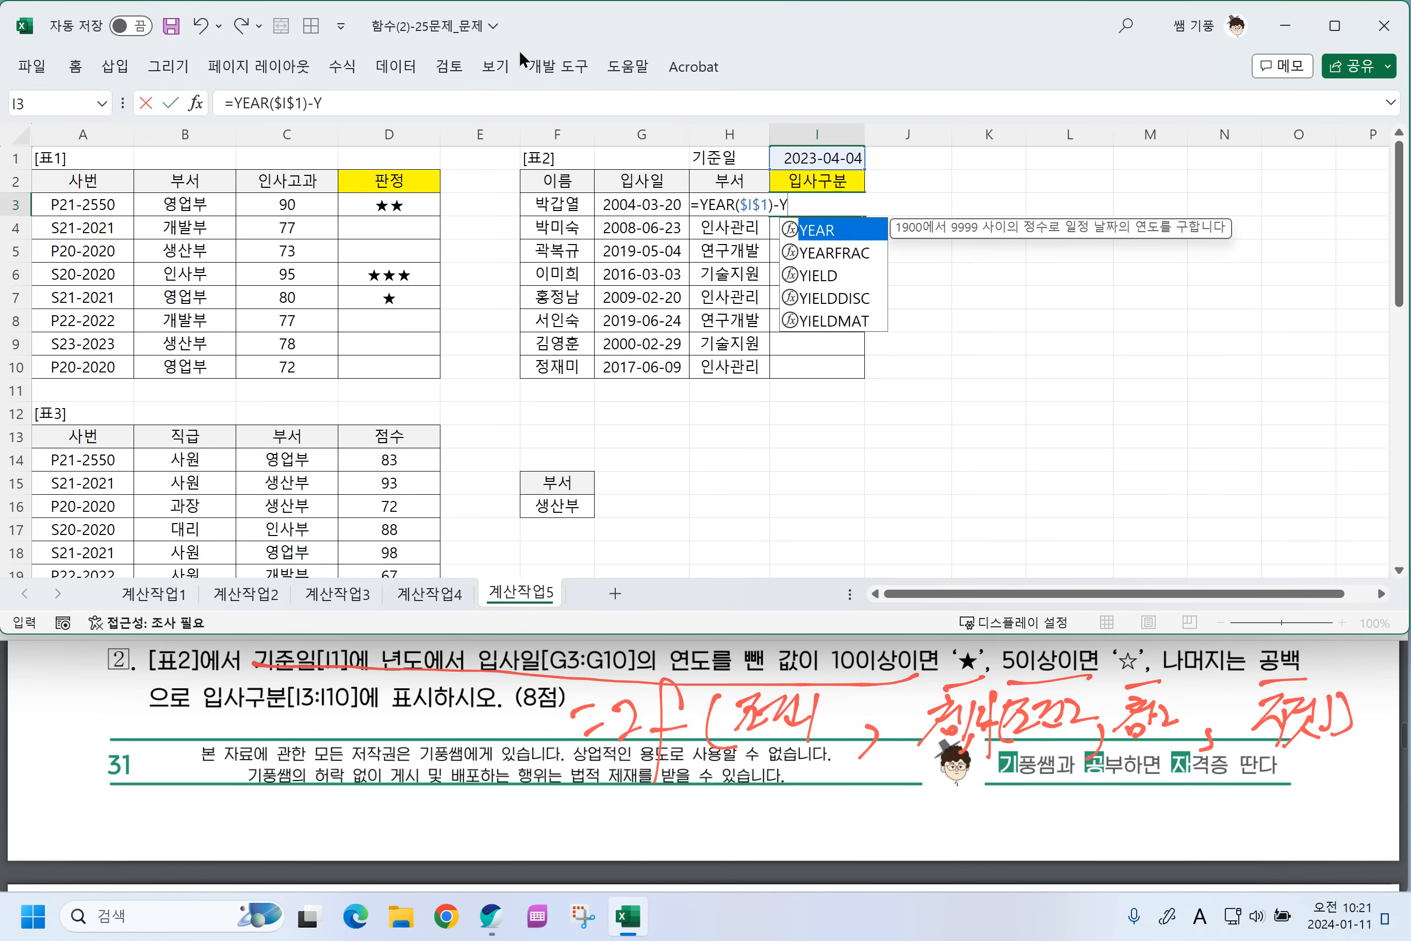
text(EAR()
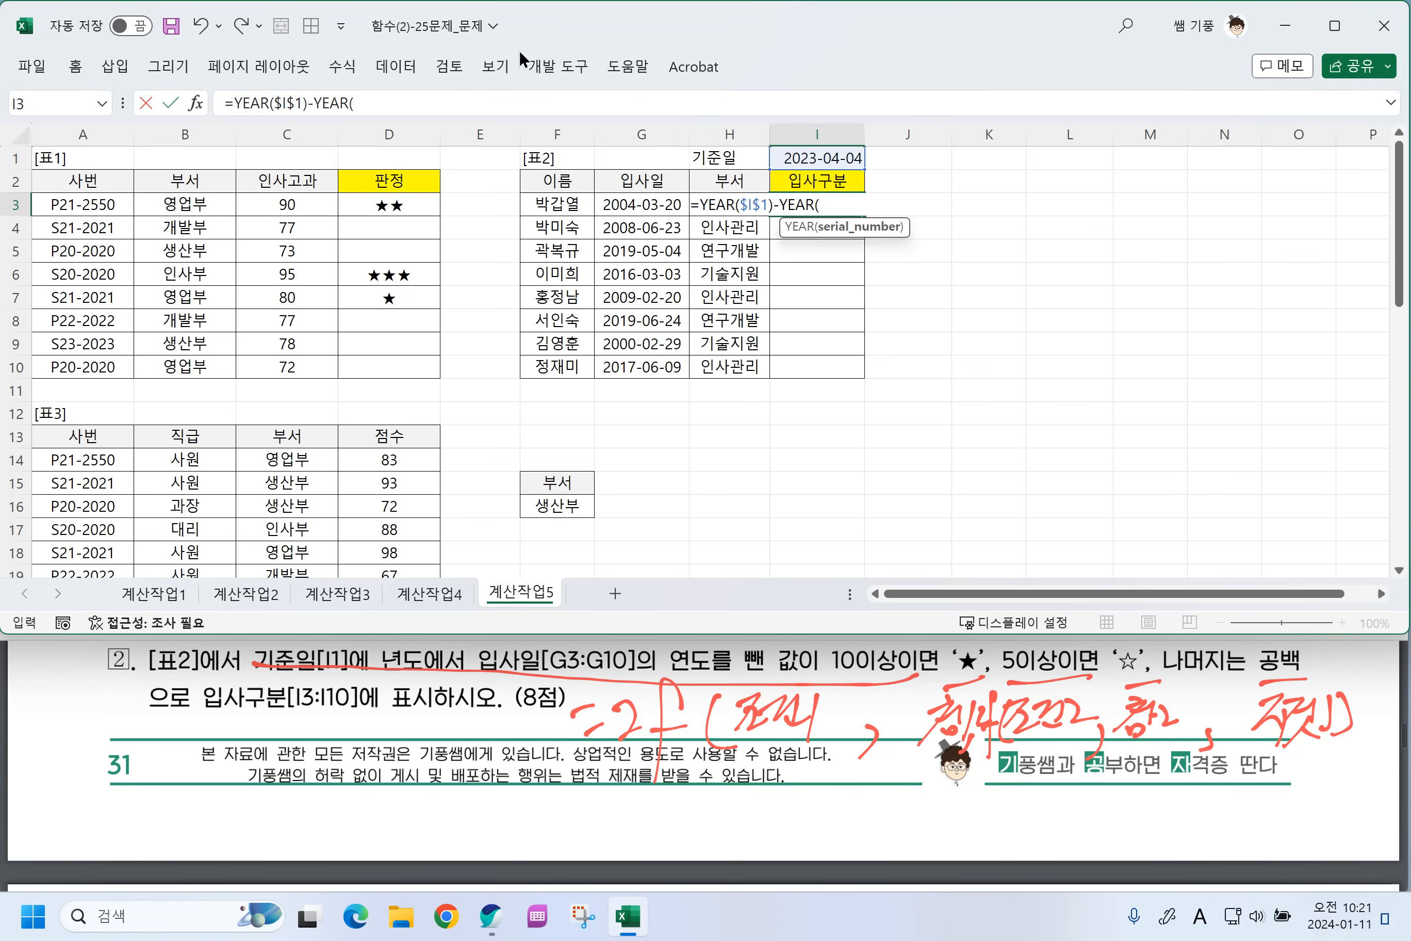
click(622, 204)
text())
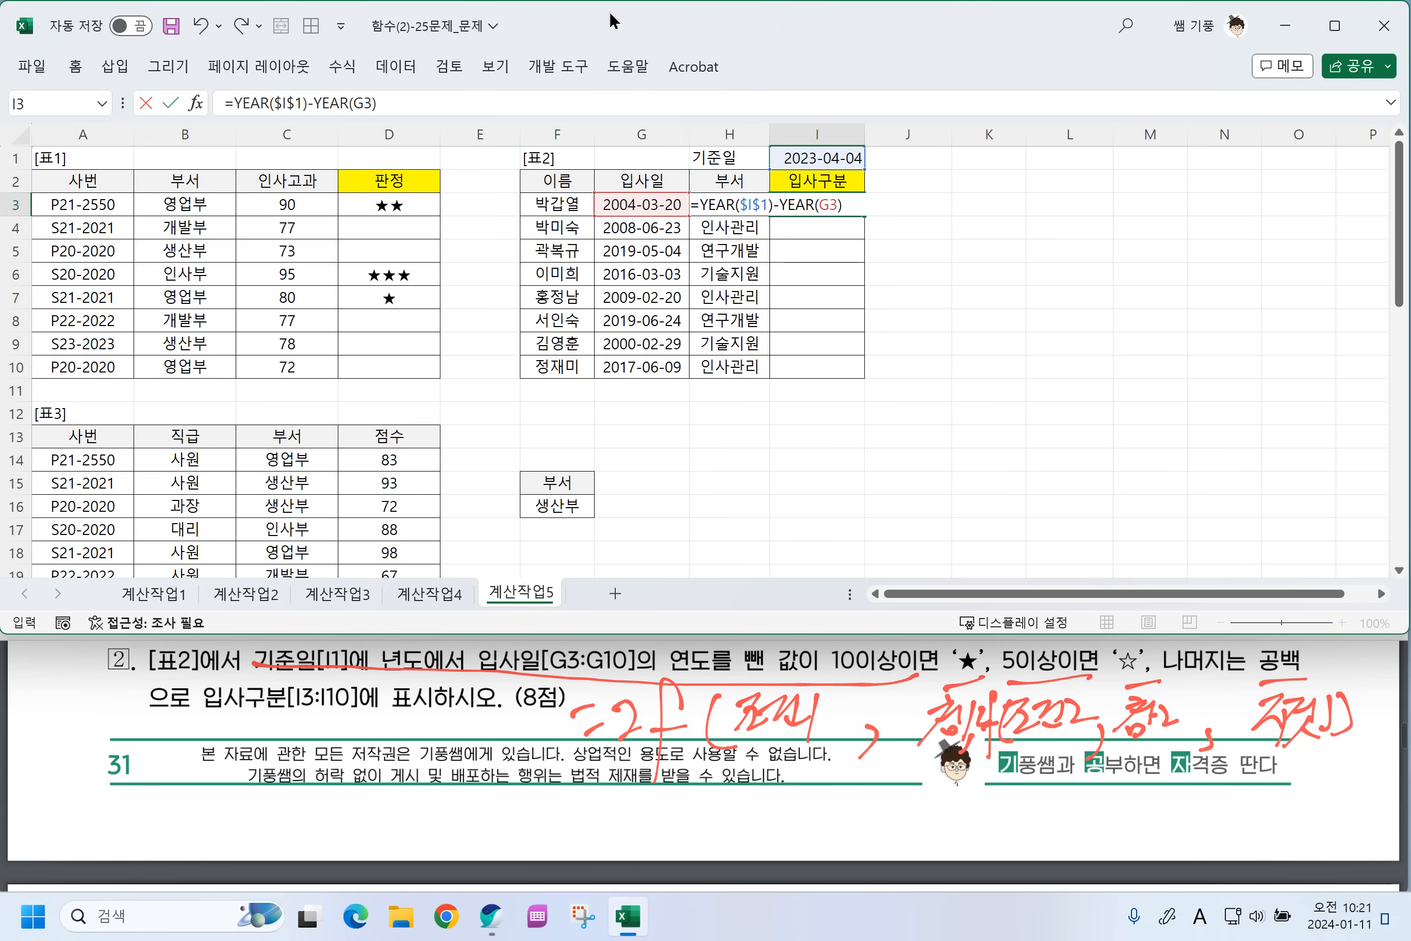
key(Return)
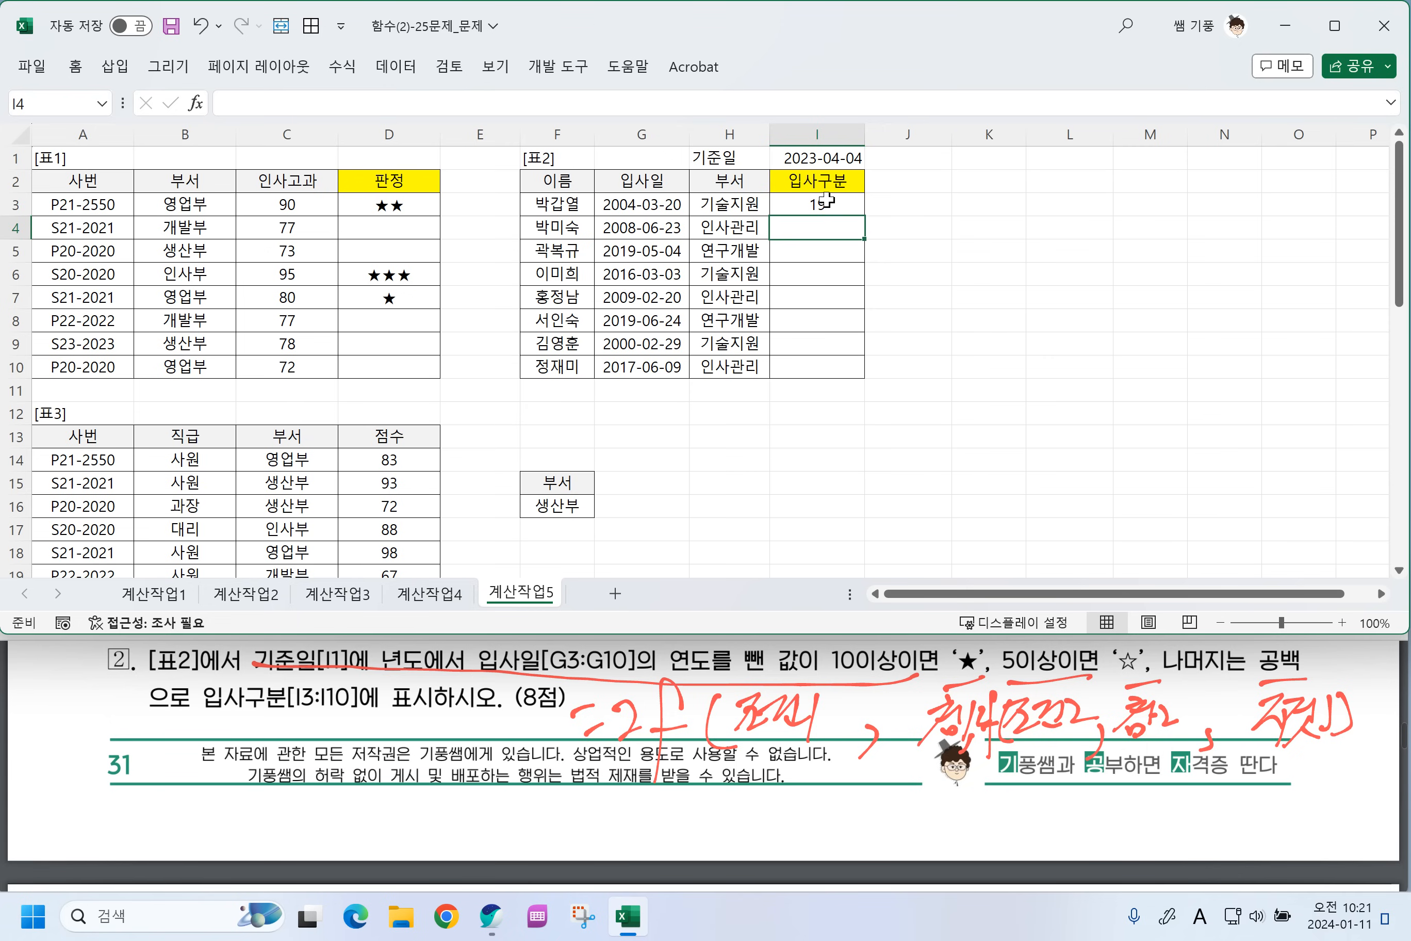
click(829, 203)
drag(856, 210, 847, 372)
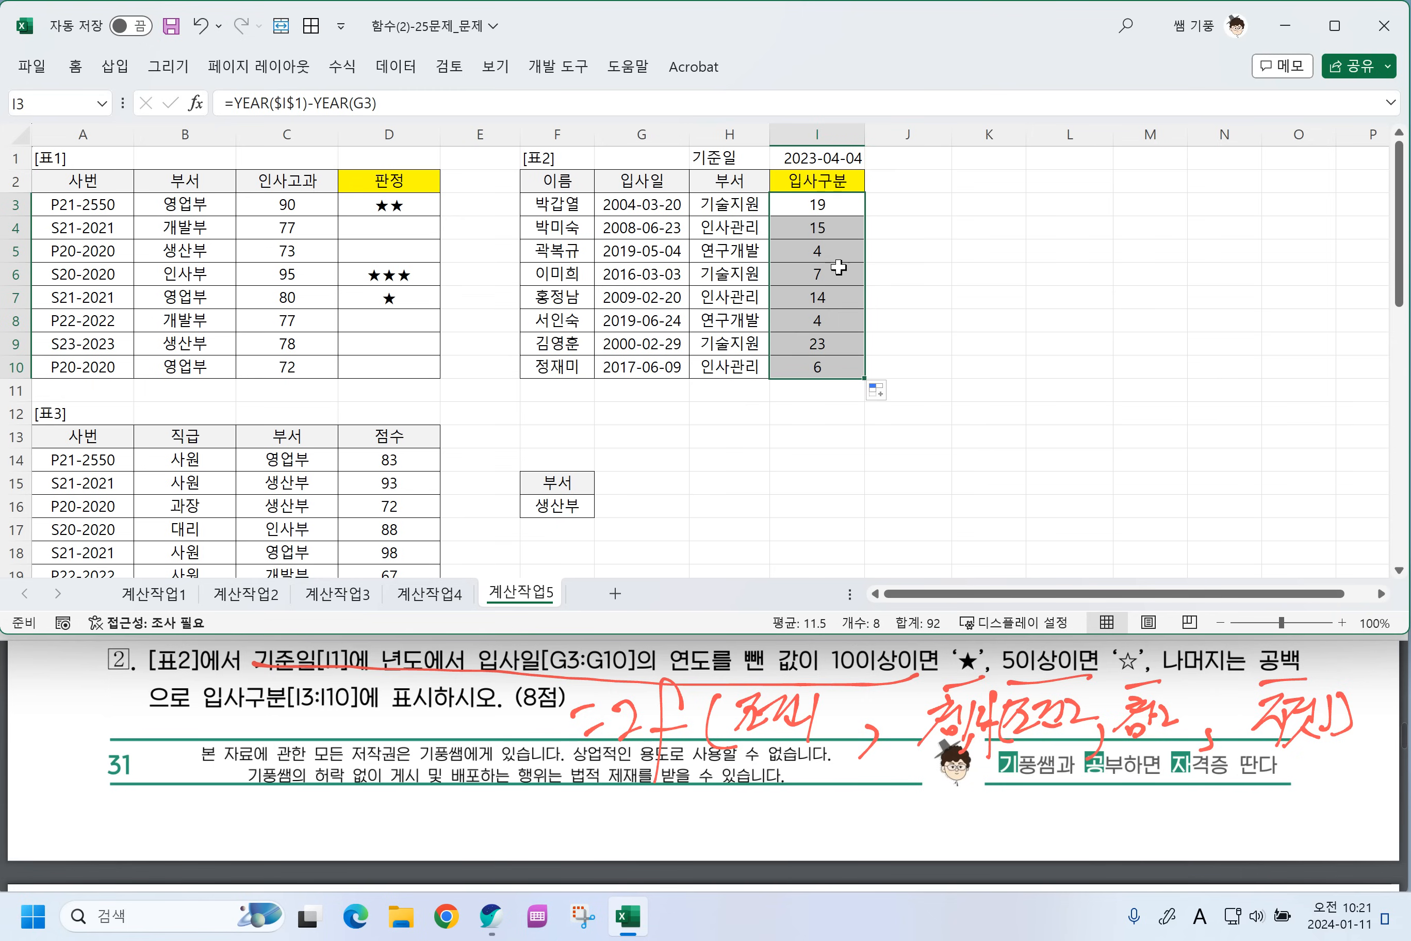
Copy the expression YEAR($I$1)-YEAR(G3) from the I3 formula without its equals sign and leave the cell unchanged.
click(847, 208)
double_click(847, 208)
drag(847, 208, 703, 197)
key(ctrl+c)
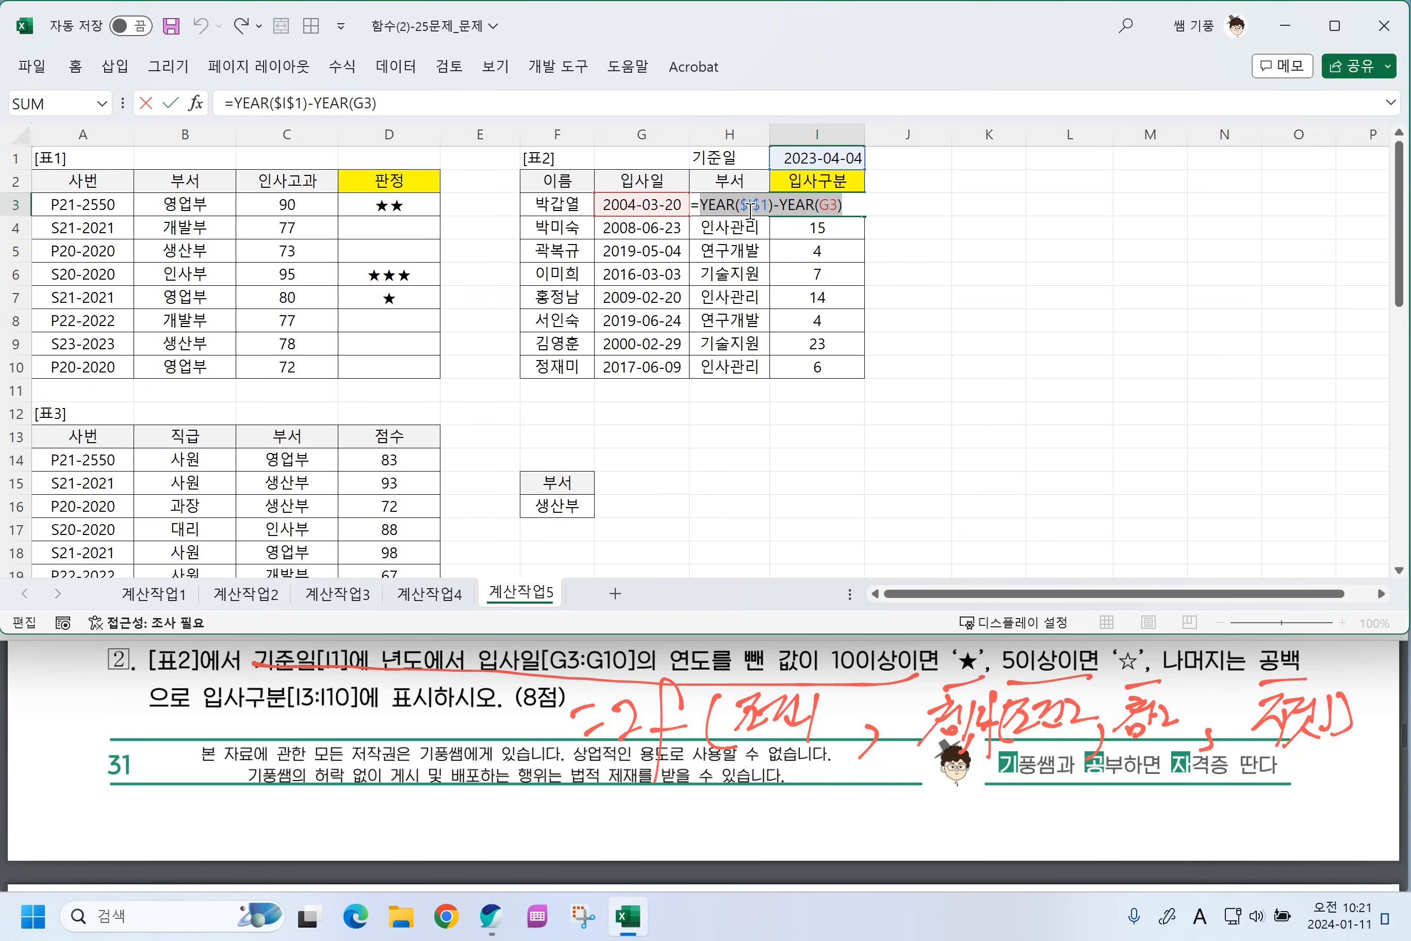
key(Escape)
Wrap the year difference in I3 in an IF function with the first condition >=10.
scroll(789, 322, up, 2)
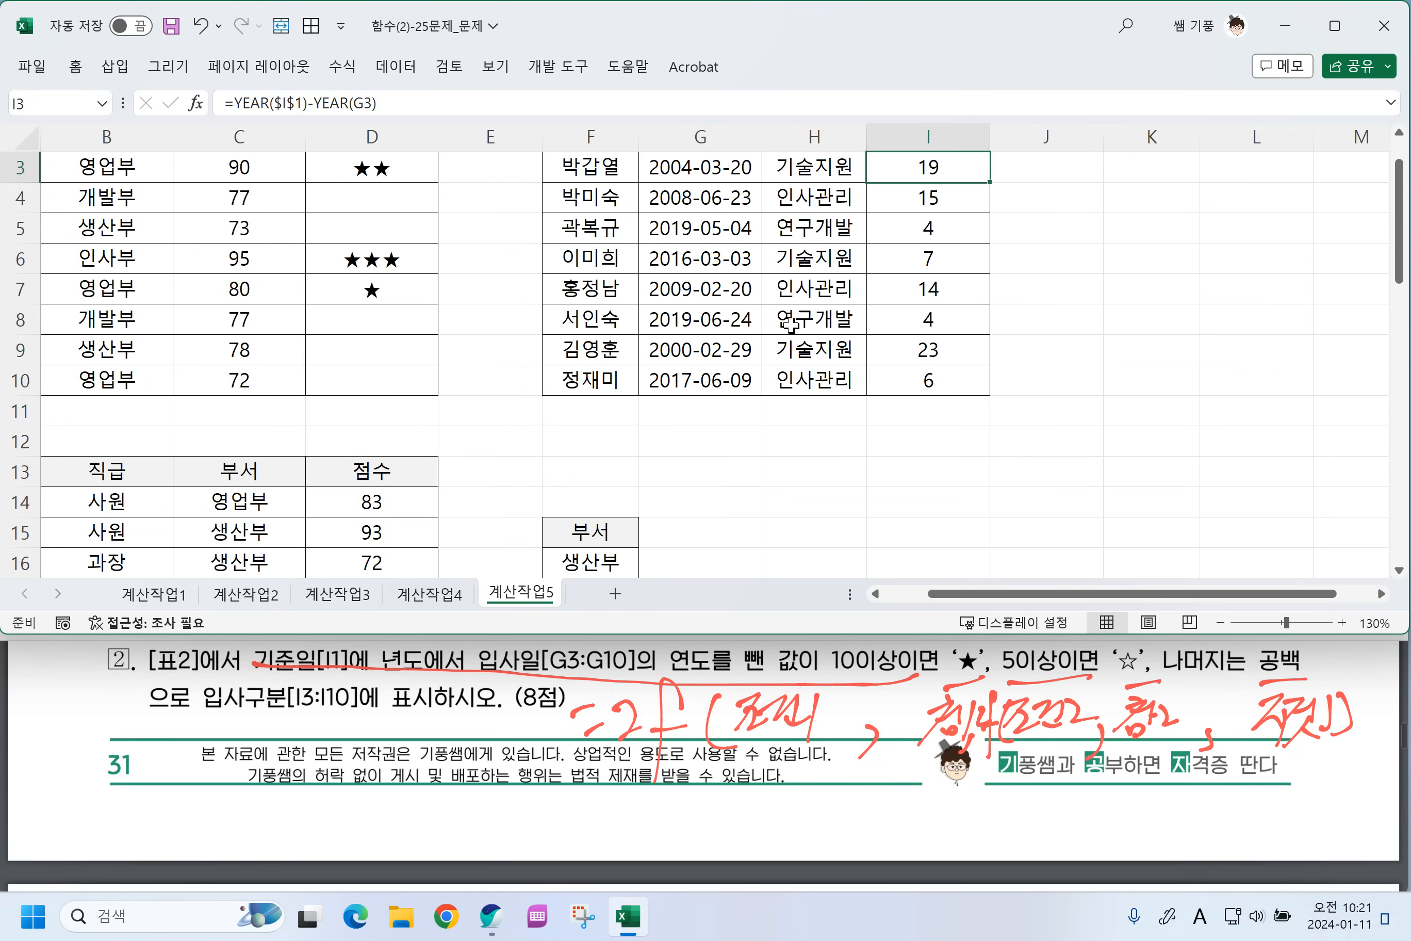
scroll(808, 325, up, 1)
scroll(873, 340, up, 1)
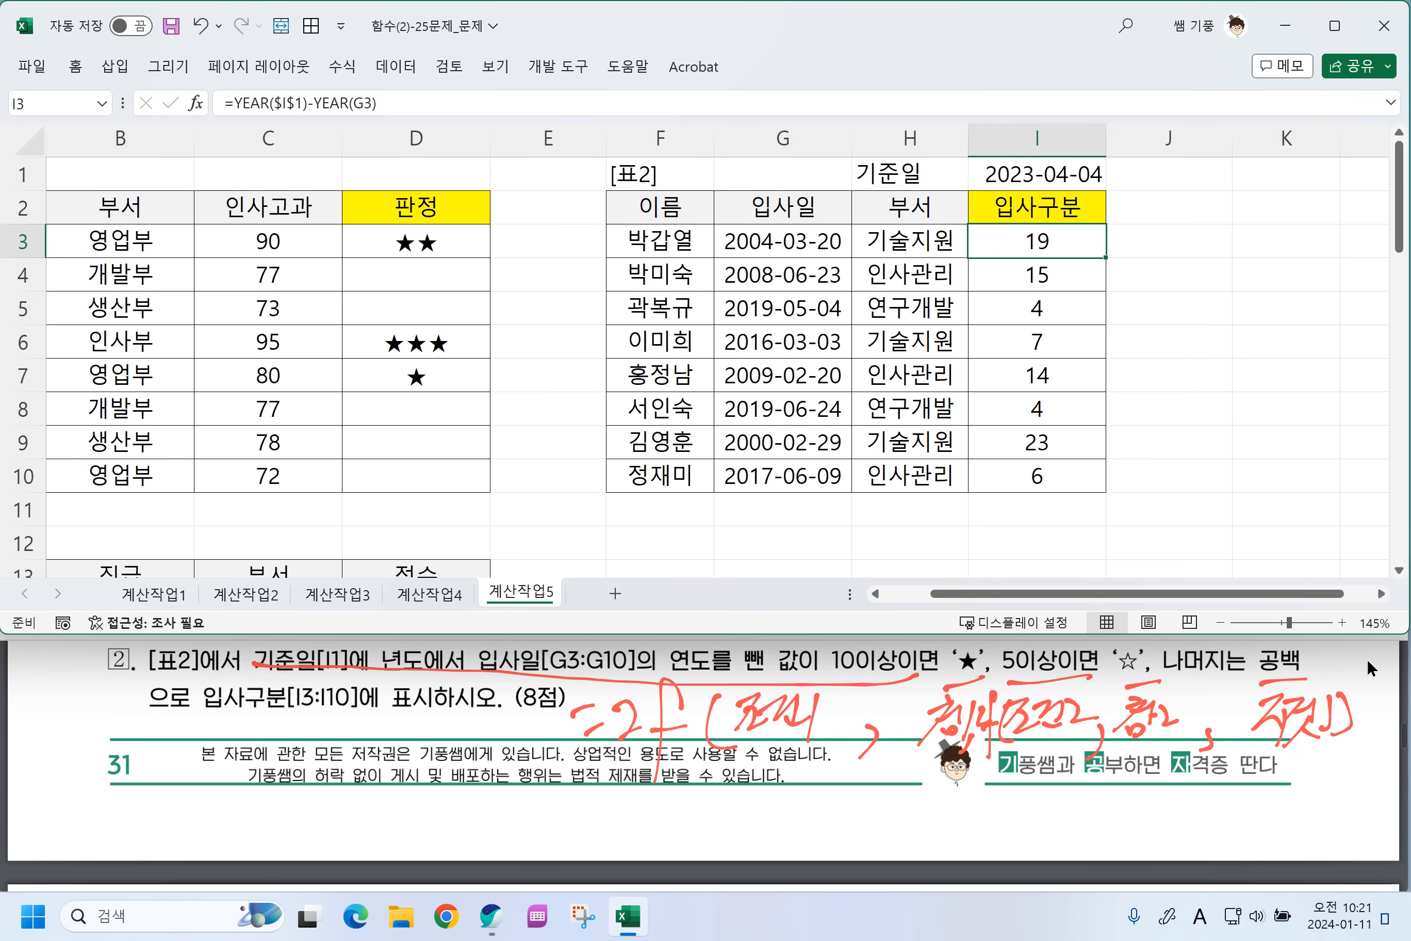
click(1382, 594)
click(1382, 594)
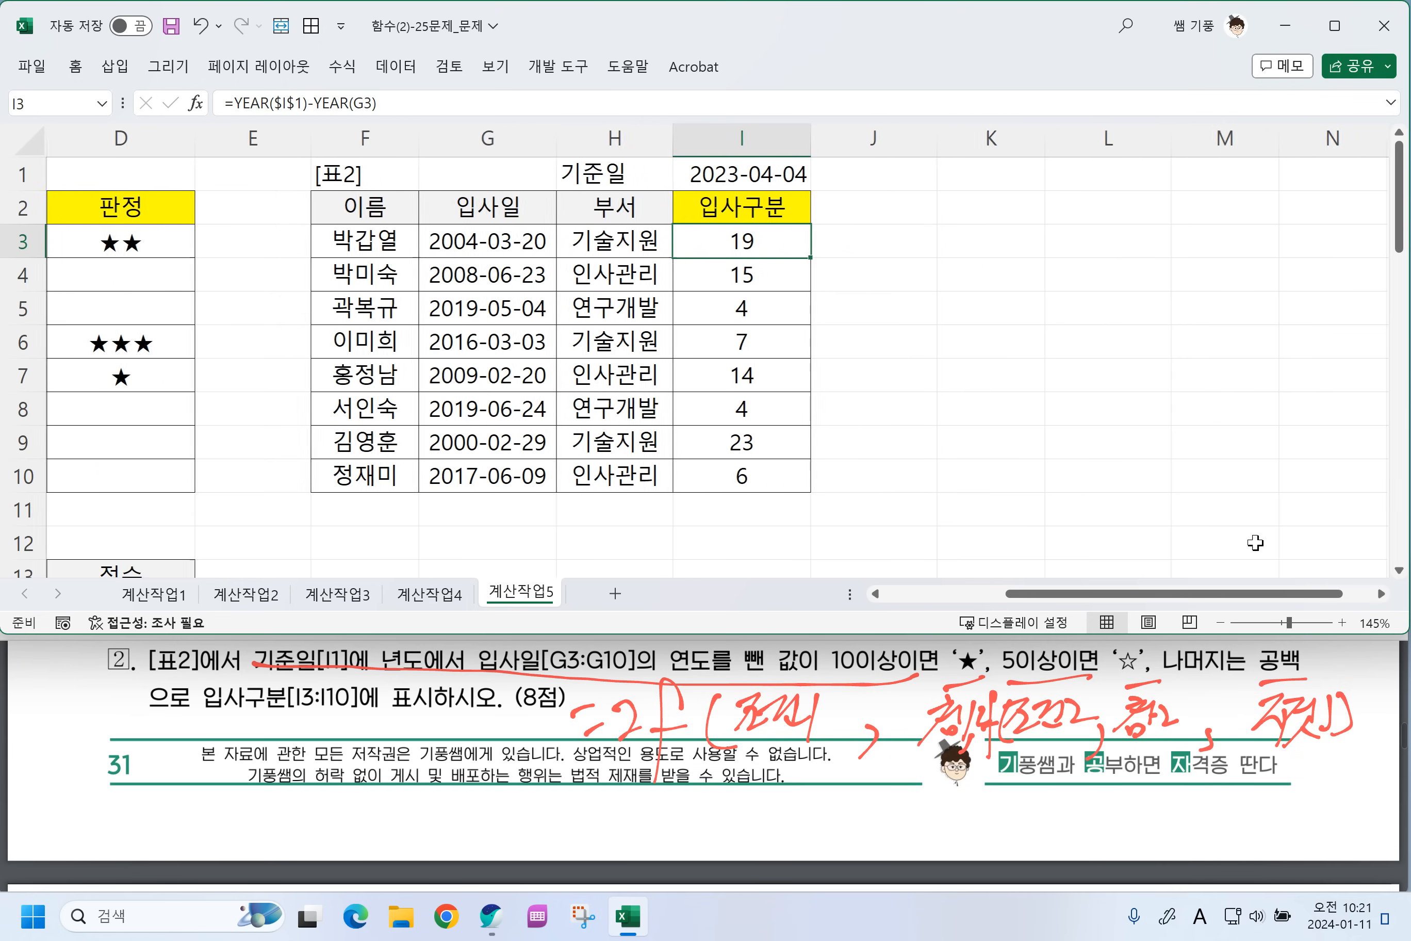
double_click(726, 245)
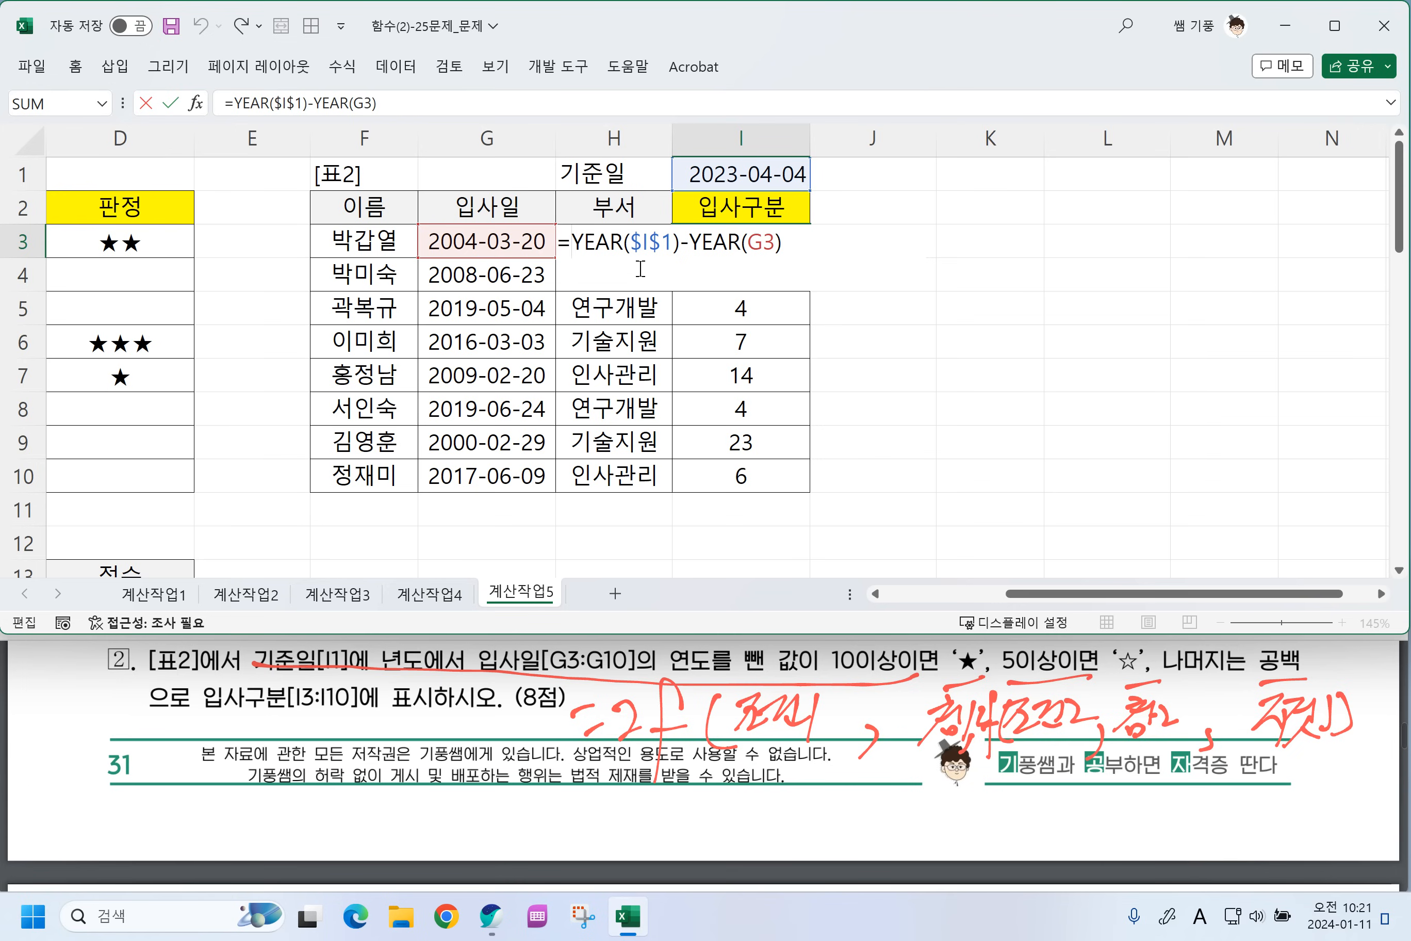
text(I)
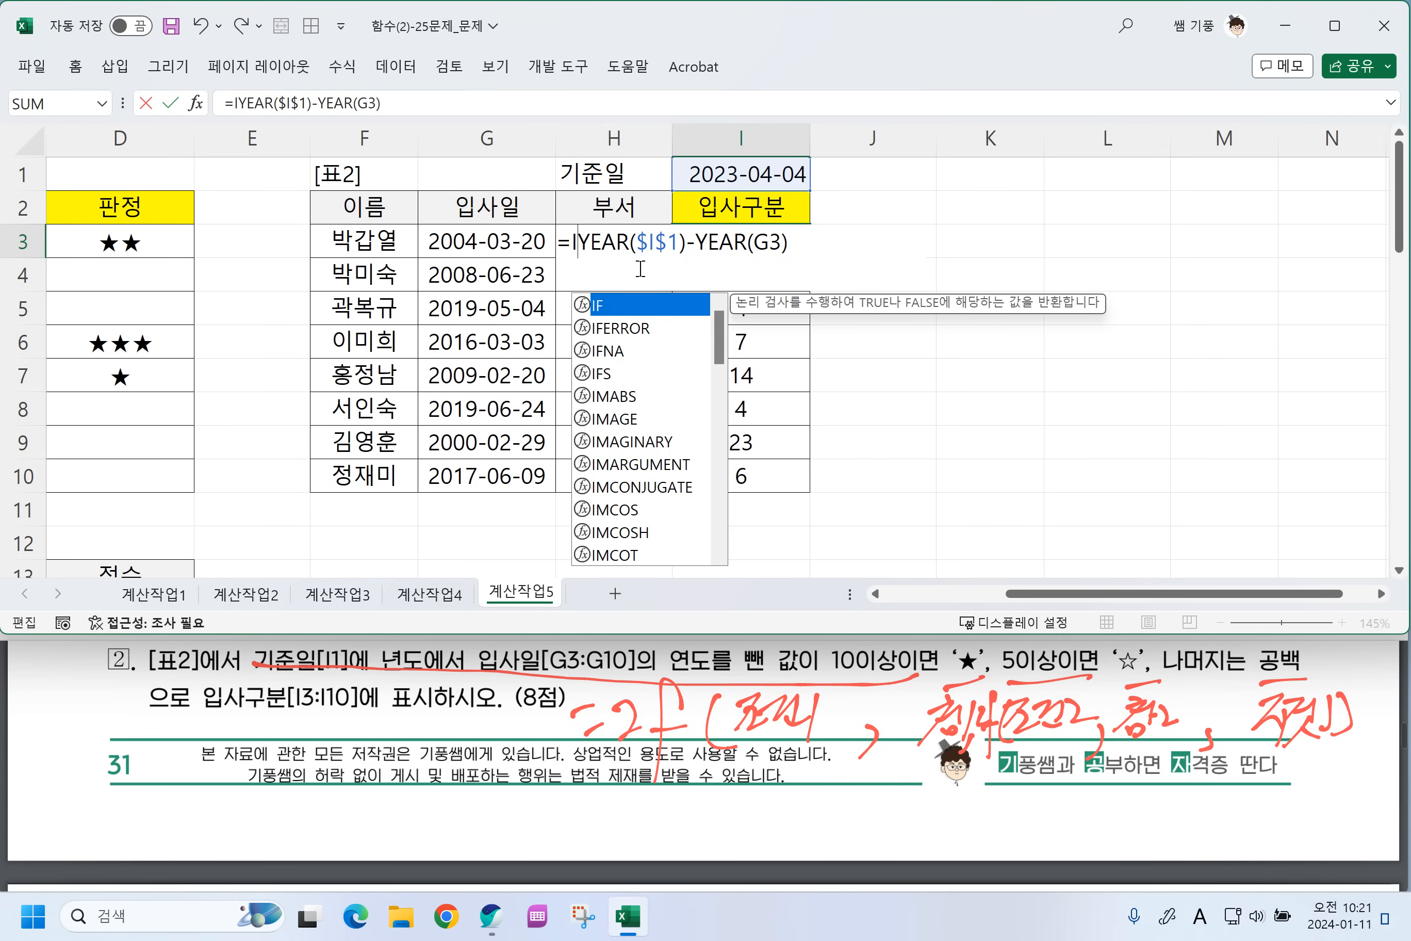
text(F()
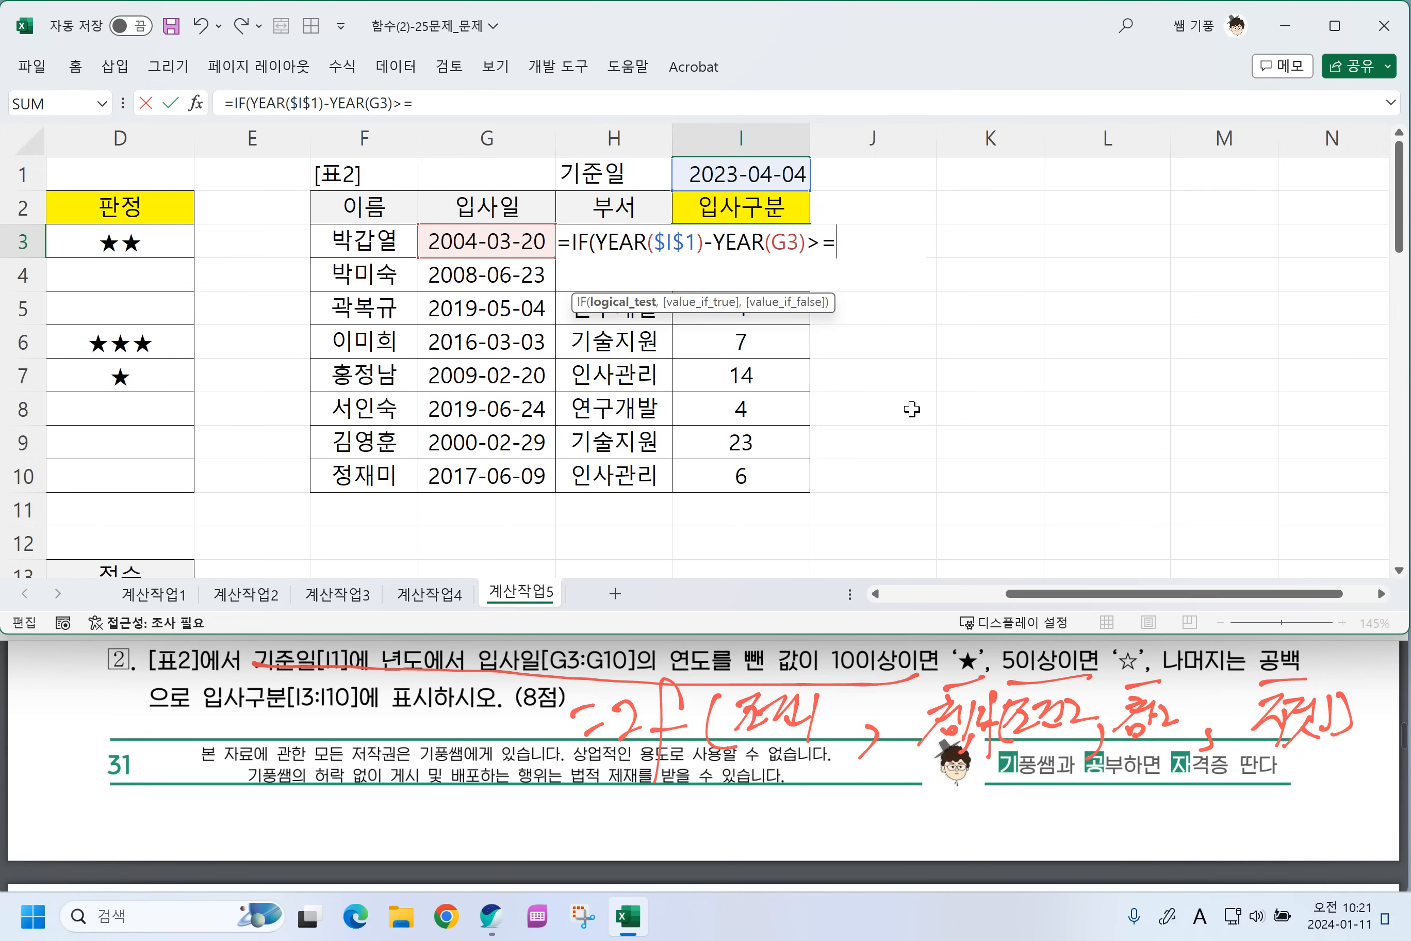
text(10,)
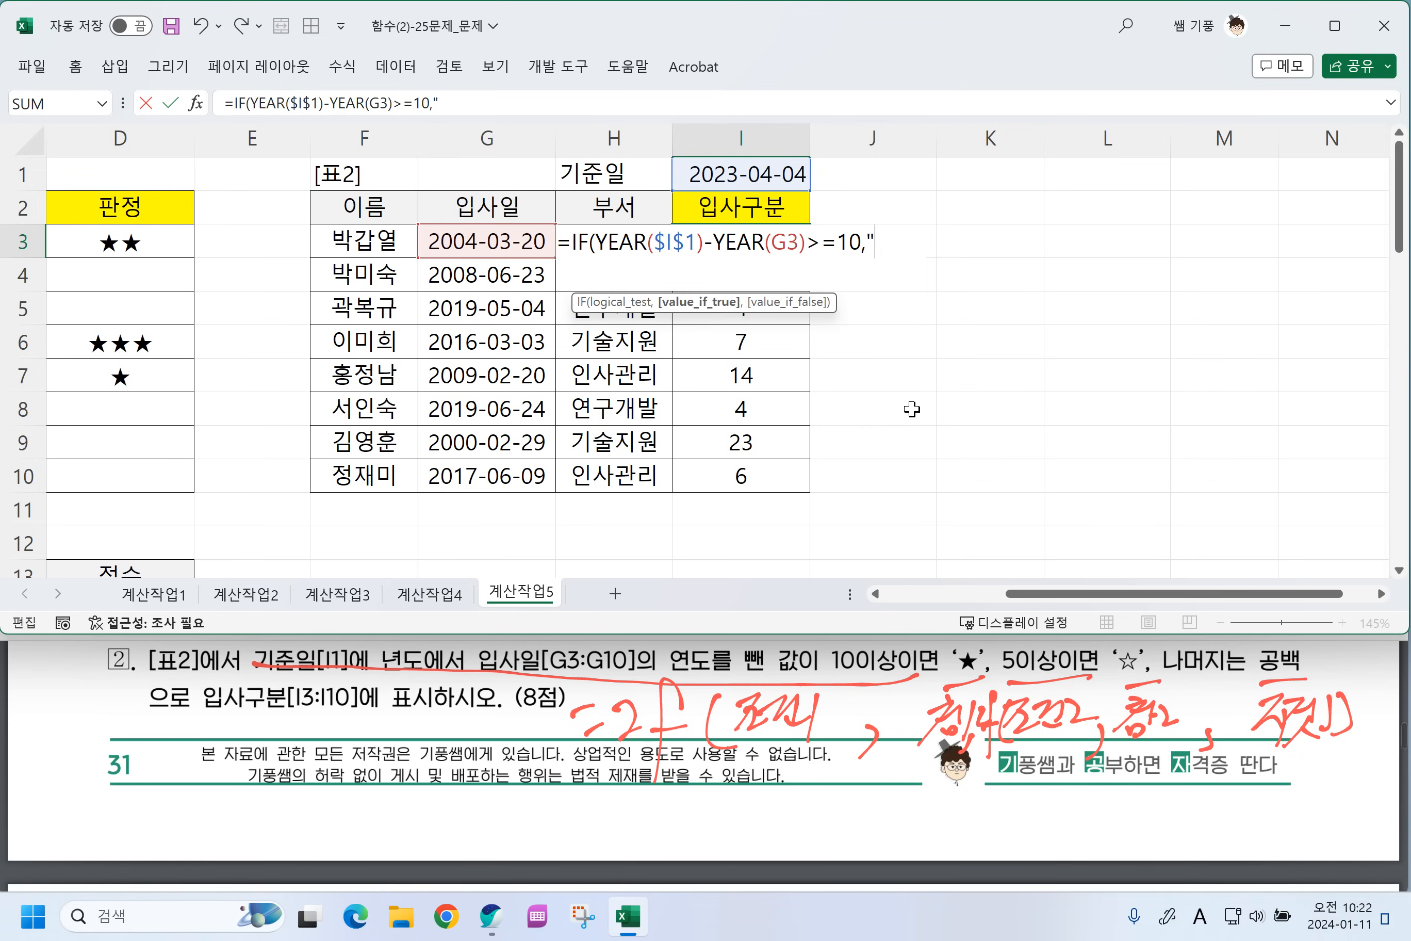
Enter the special character "★" as the IF function's true value, followed by a comma.
key(Hangul)
text(ㅁ)
key(Hangul_Hanja)
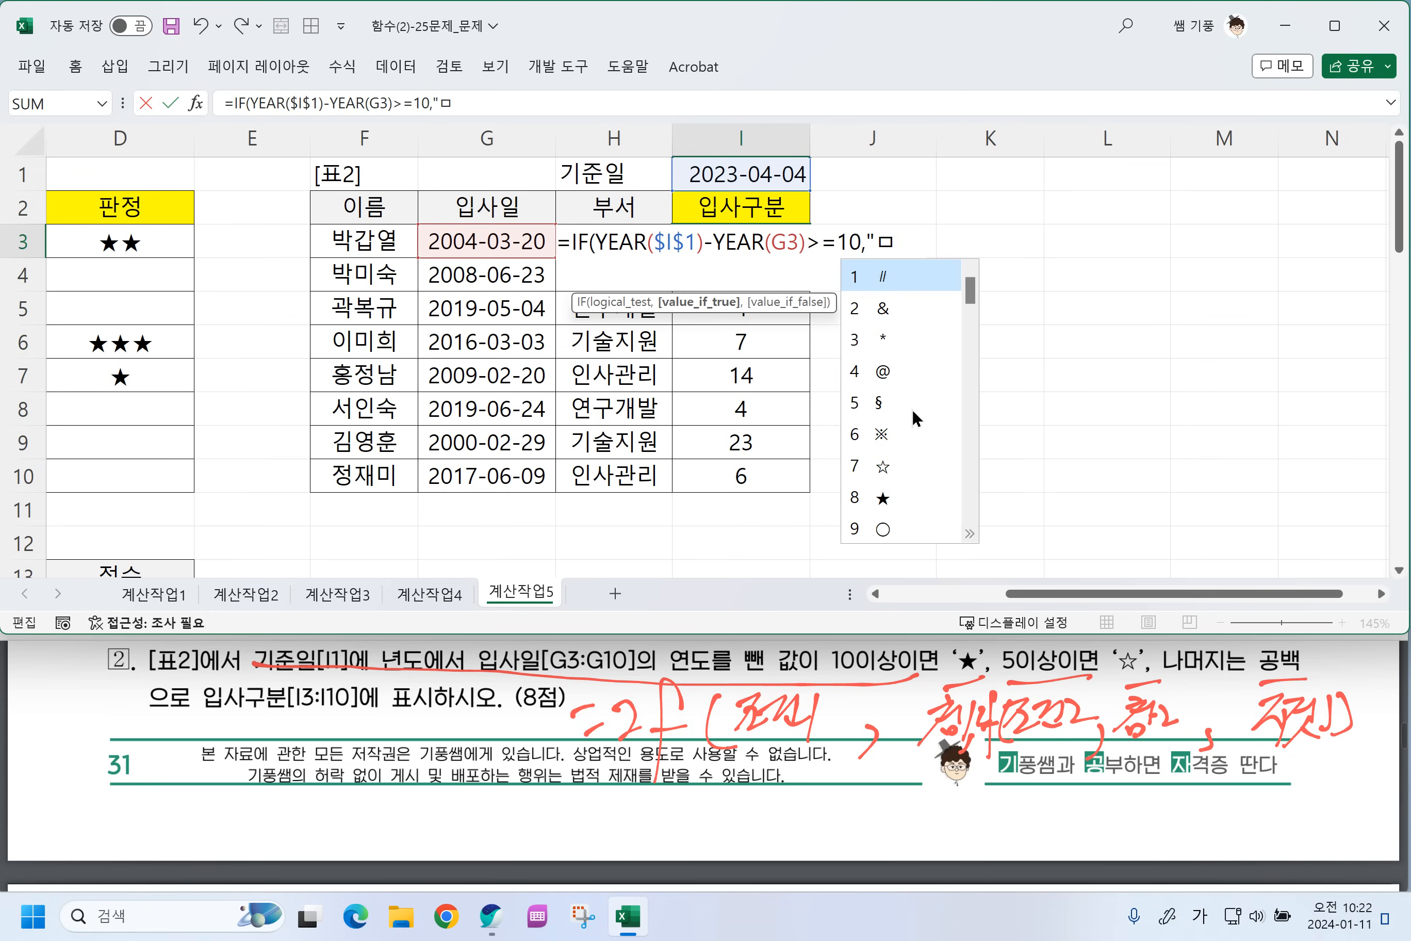
key(8)
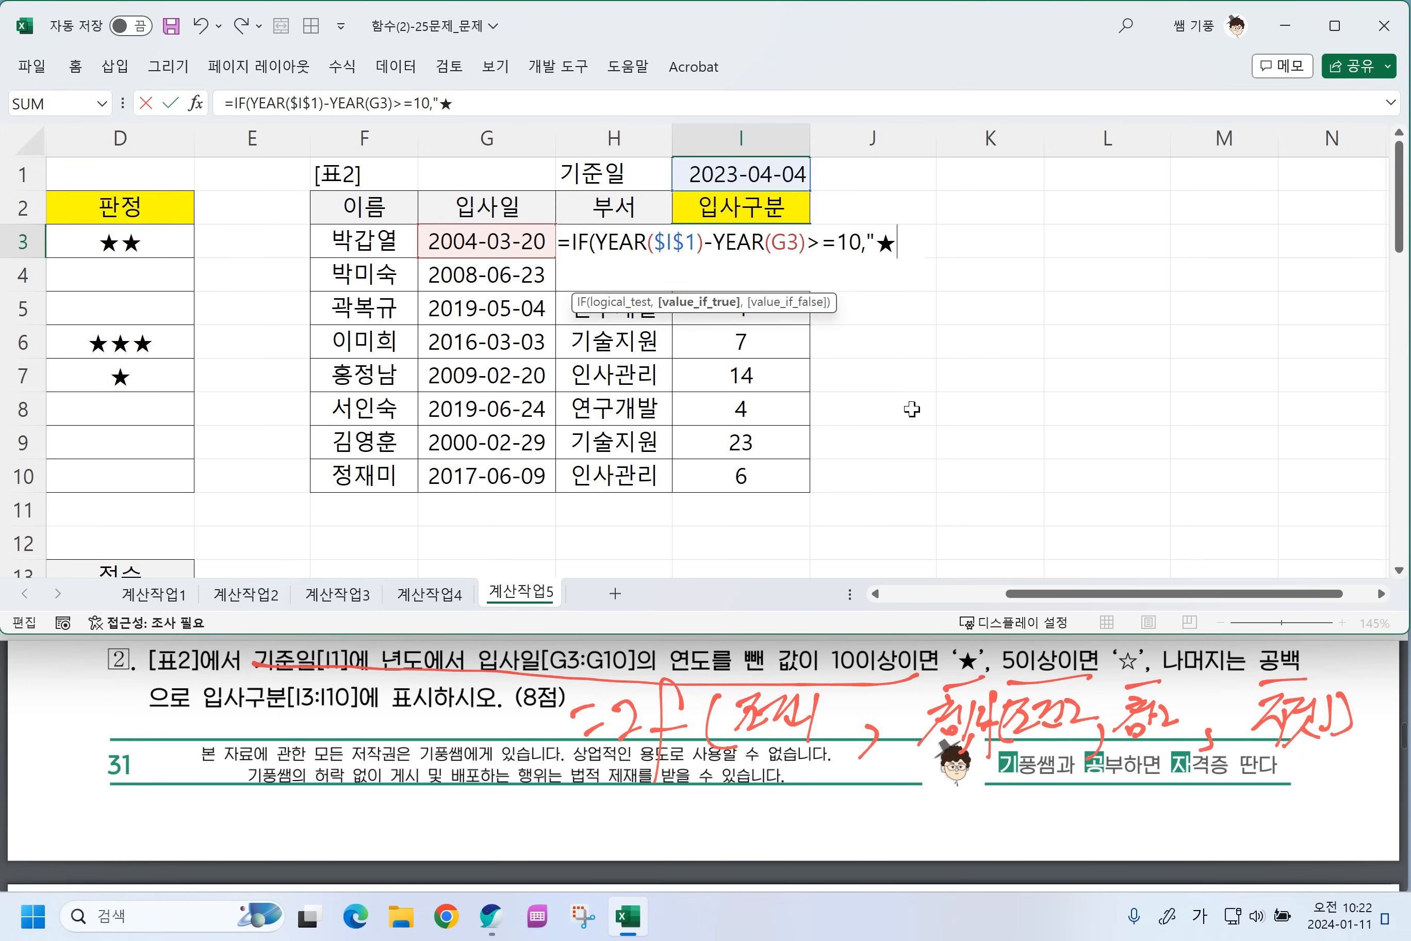
key(Hangul)
text(,)
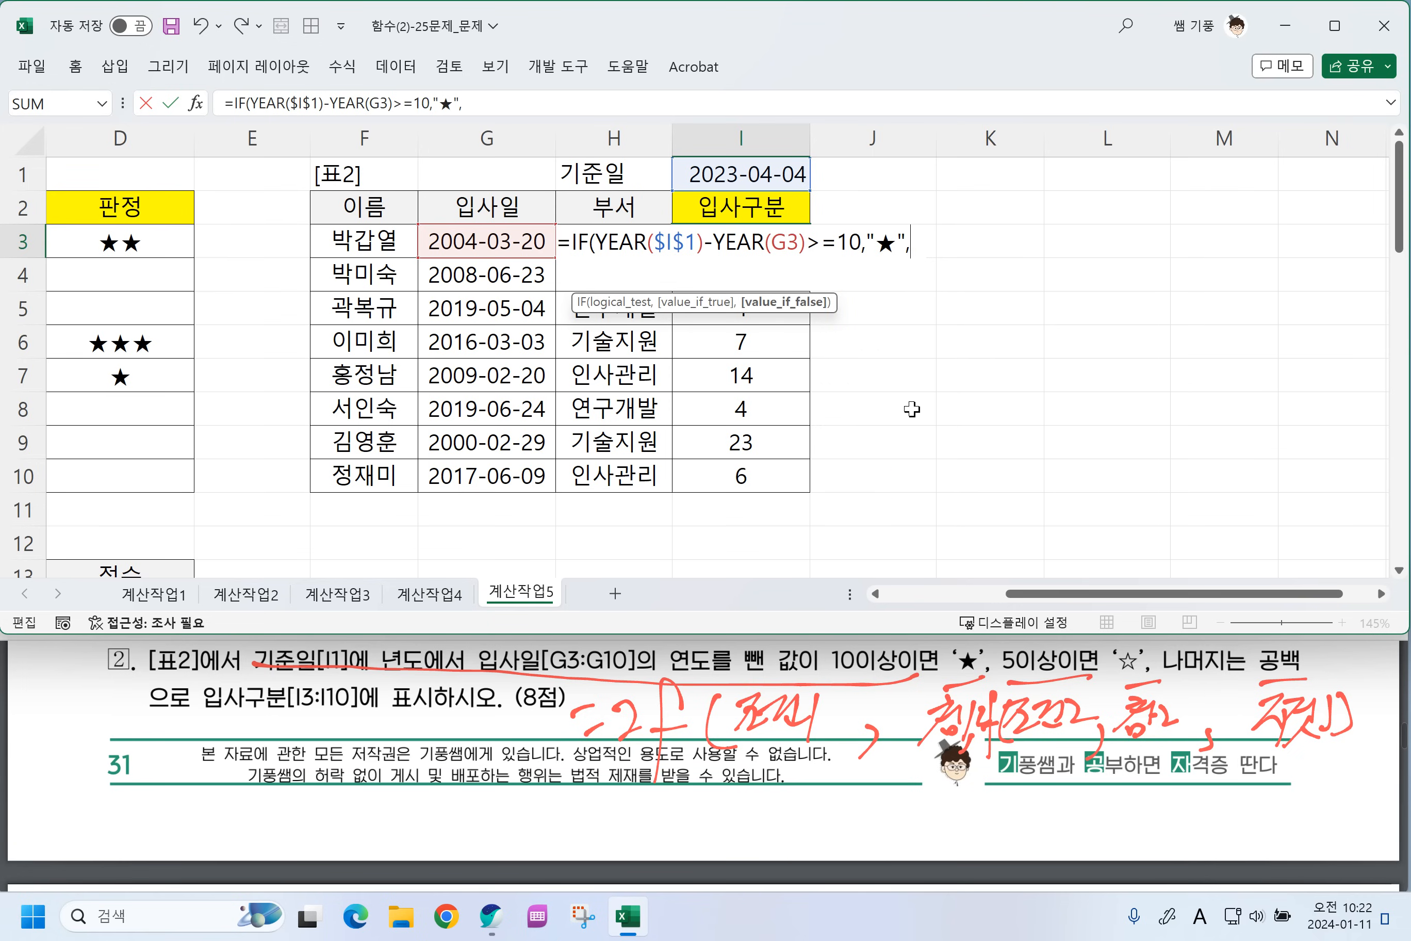
Add a nested IF as the false value, pasting the copied year difference and testing it for >=5.
text(IF()
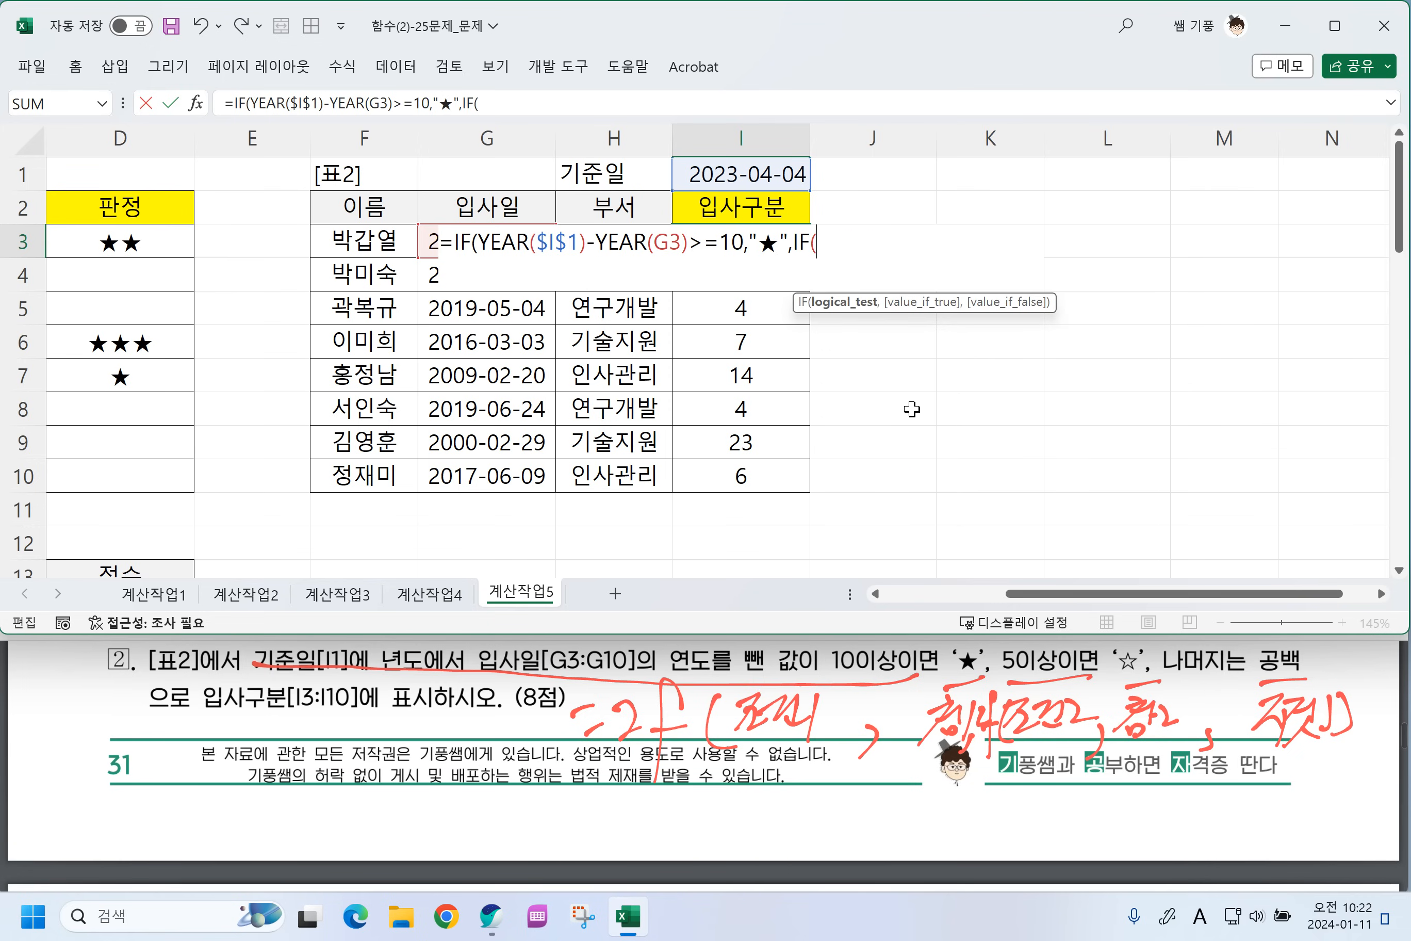
key(ctrl+v)
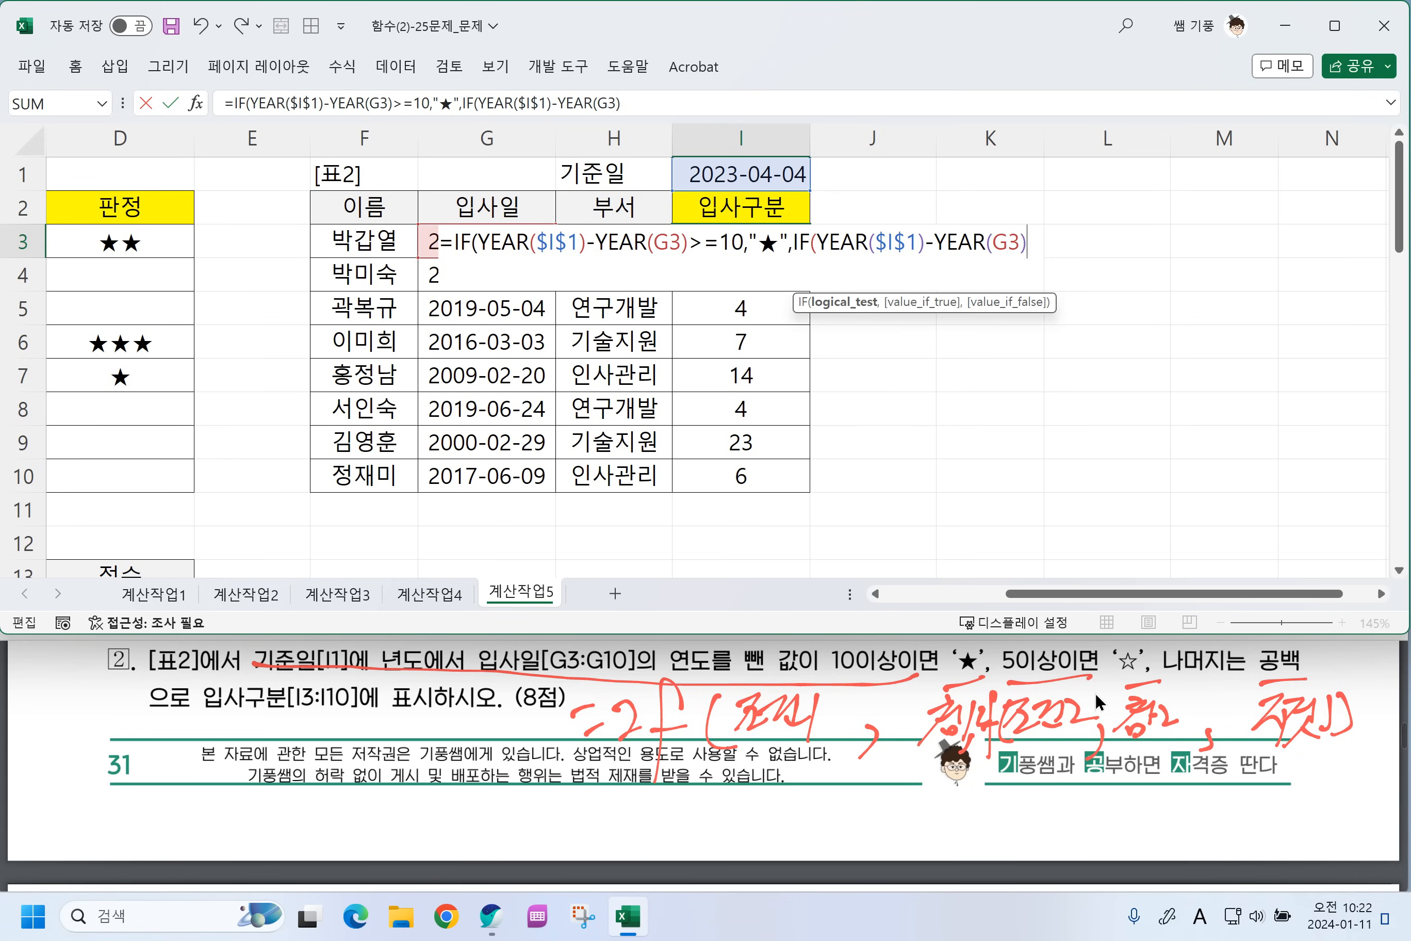
text(>=5,)
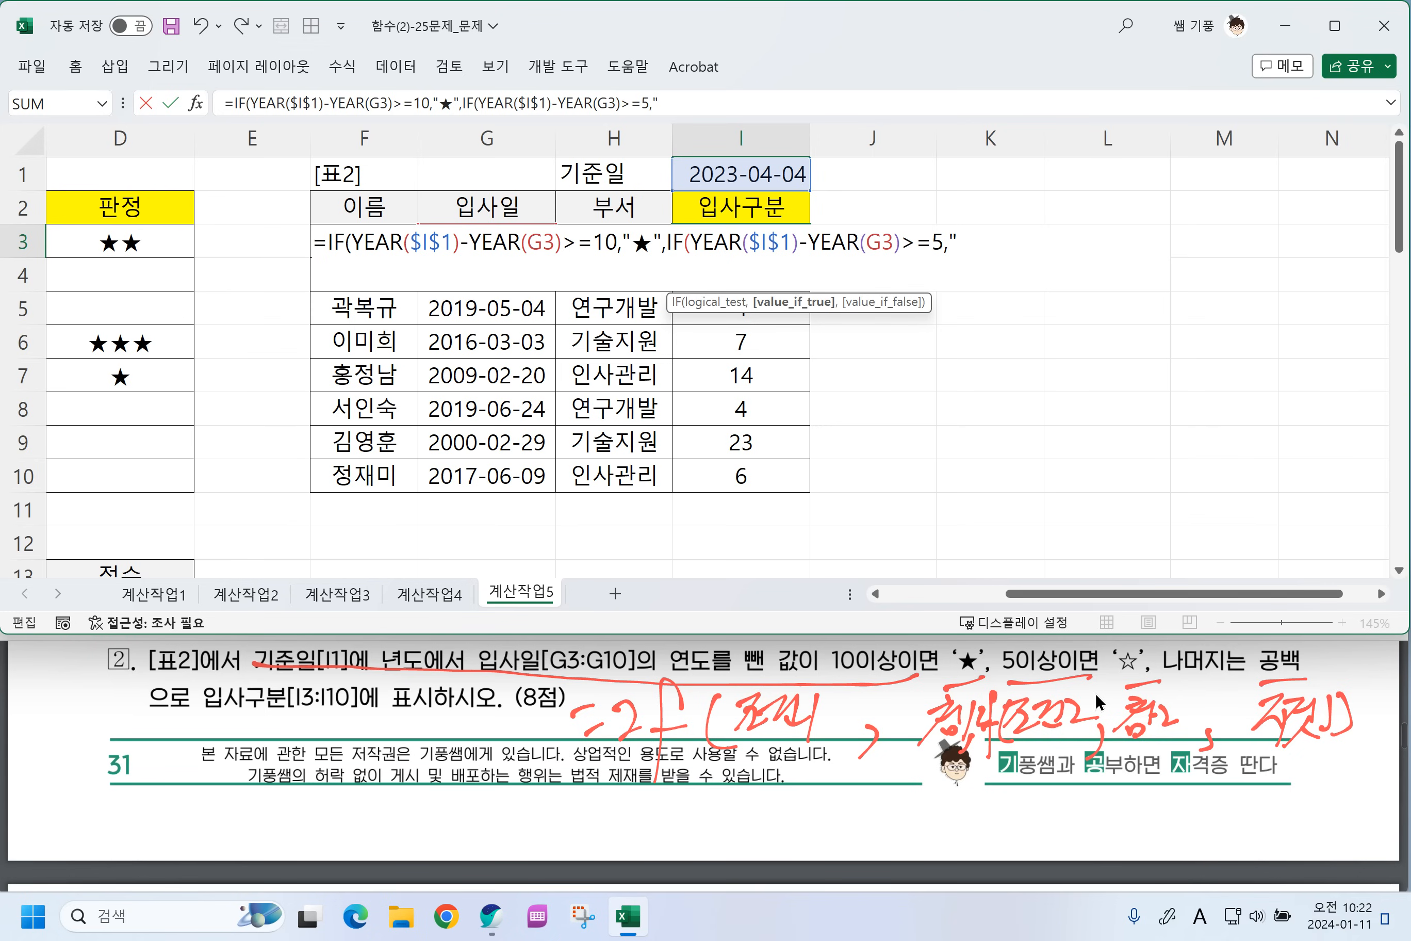
Enter the special character "☆" as the nested IF's true value, followed by a comma.
text("A)
key(BackSpace)
key(Hangul)
text(ㅁ)
key(Hangul_Hanja)
key(7)
text(",)
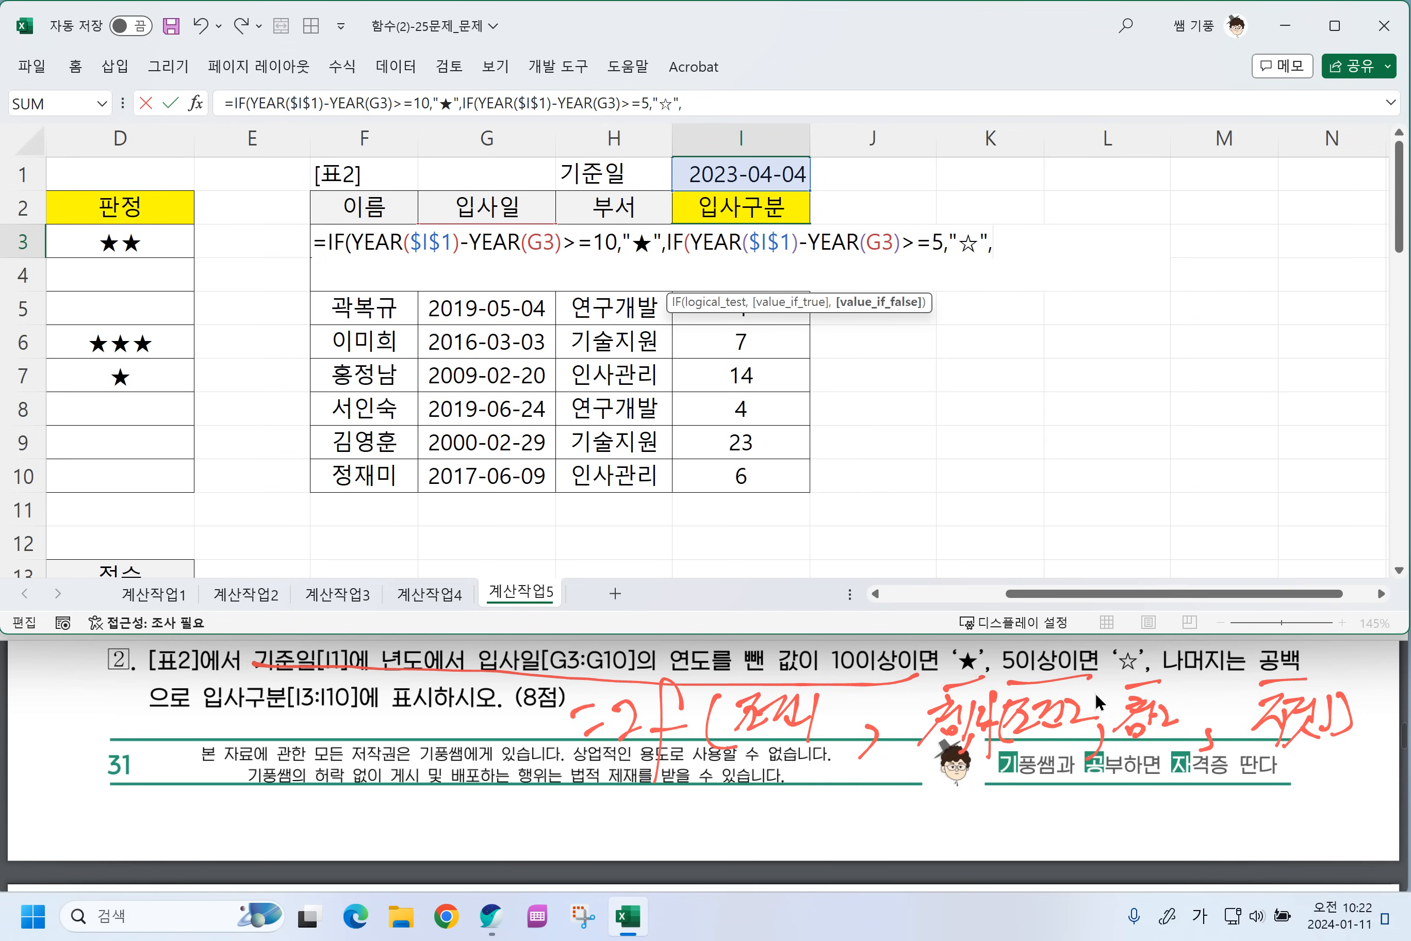
Finish the nested IF with "" as its false value and both closing parentheses, then fill I3 down to I10.
text("")))
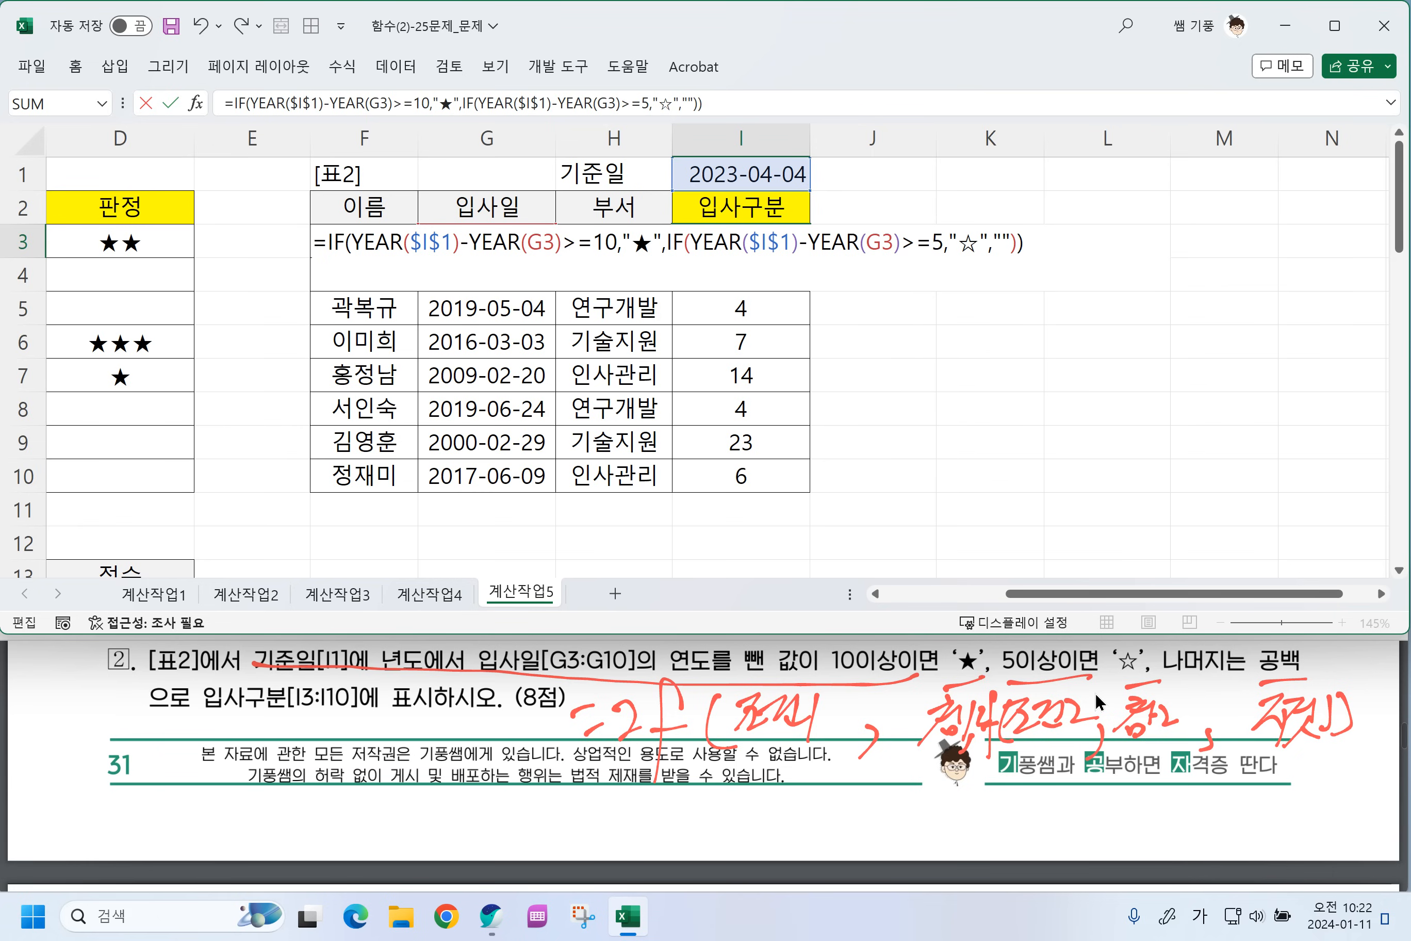
key(Return)
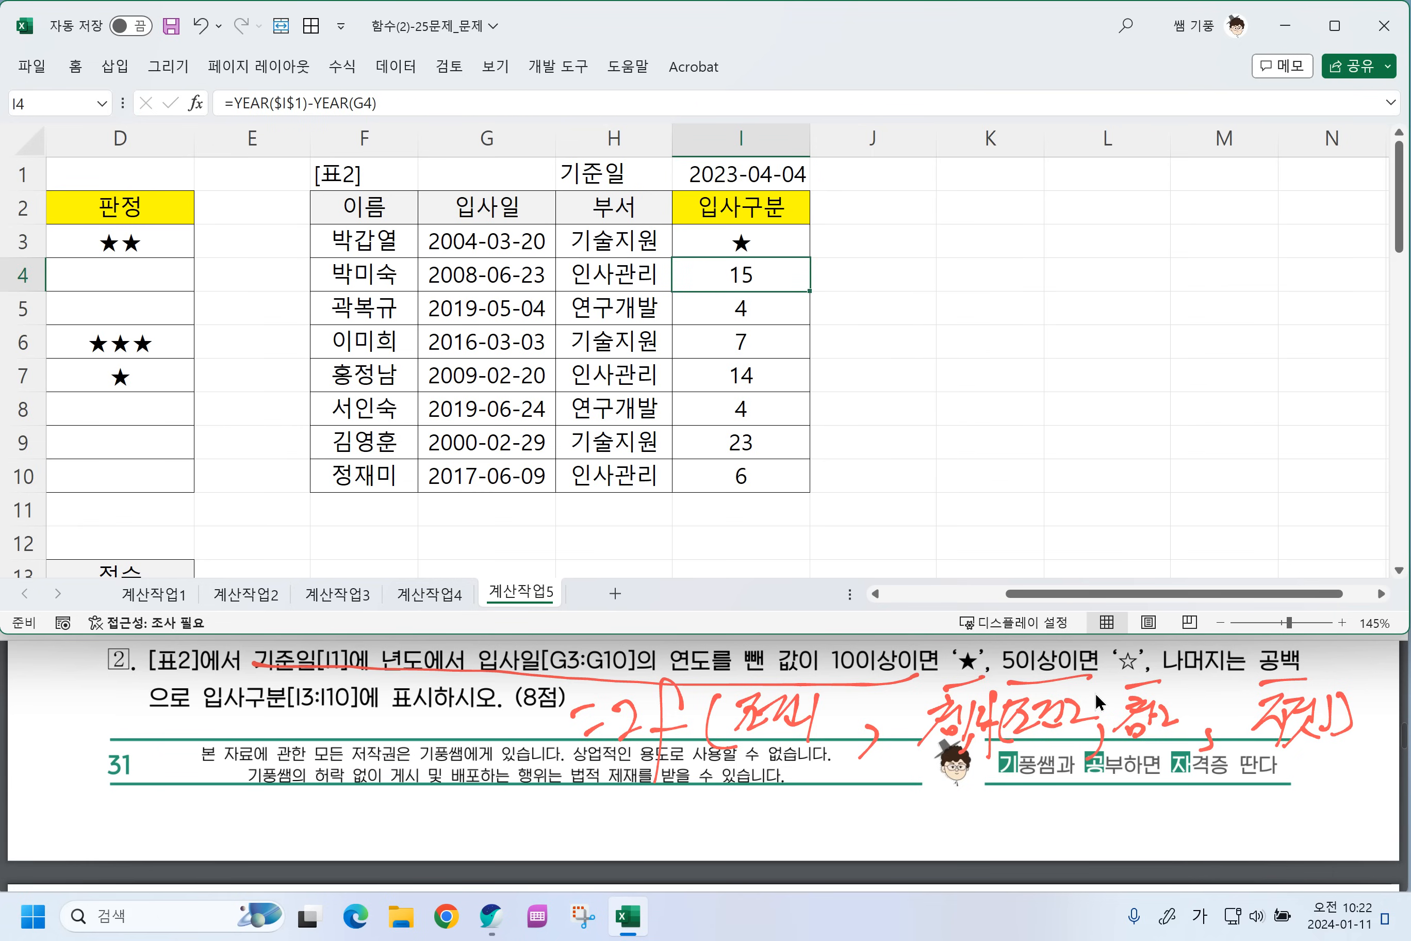
click(764, 243)
drag(814, 258, 791, 489)
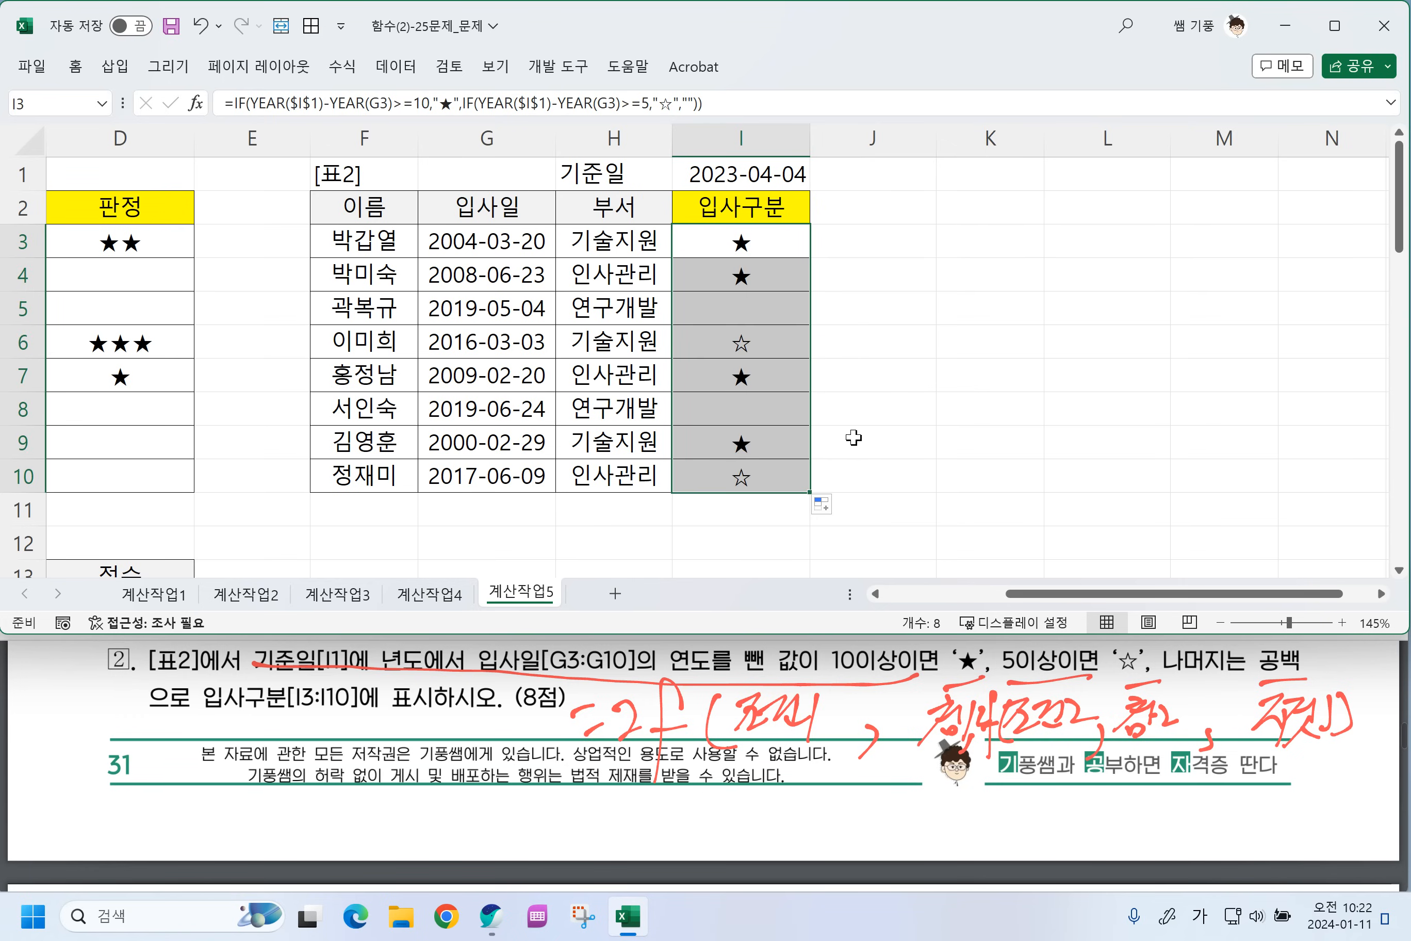
click(755, 242)
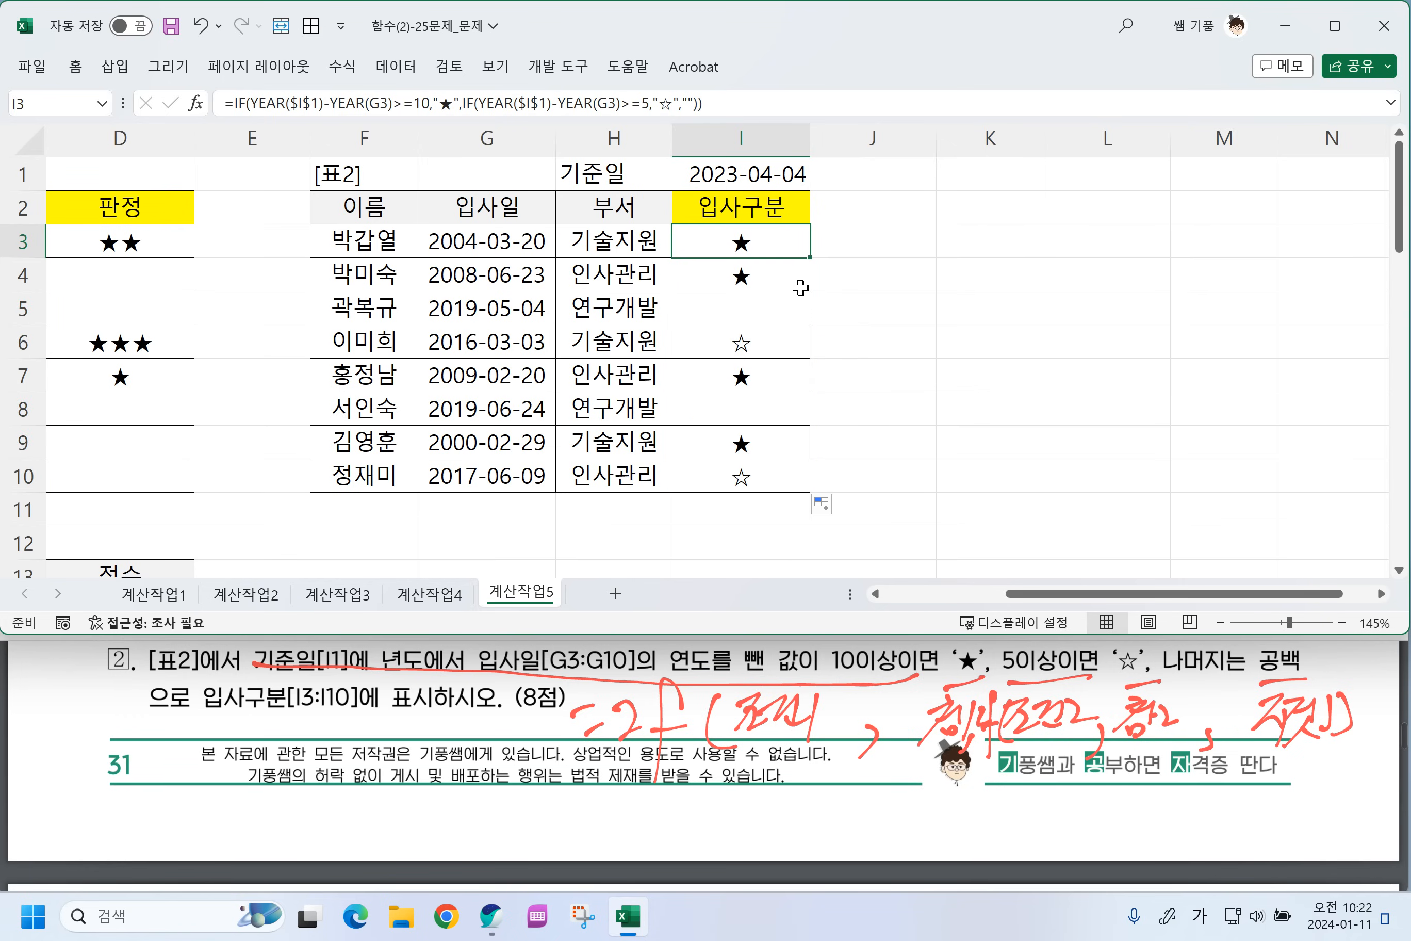
Bring up question 3 in the PDF and clear the existing condition cells F15:F16 beside Table 3.
scroll(654, 721, down, 5)
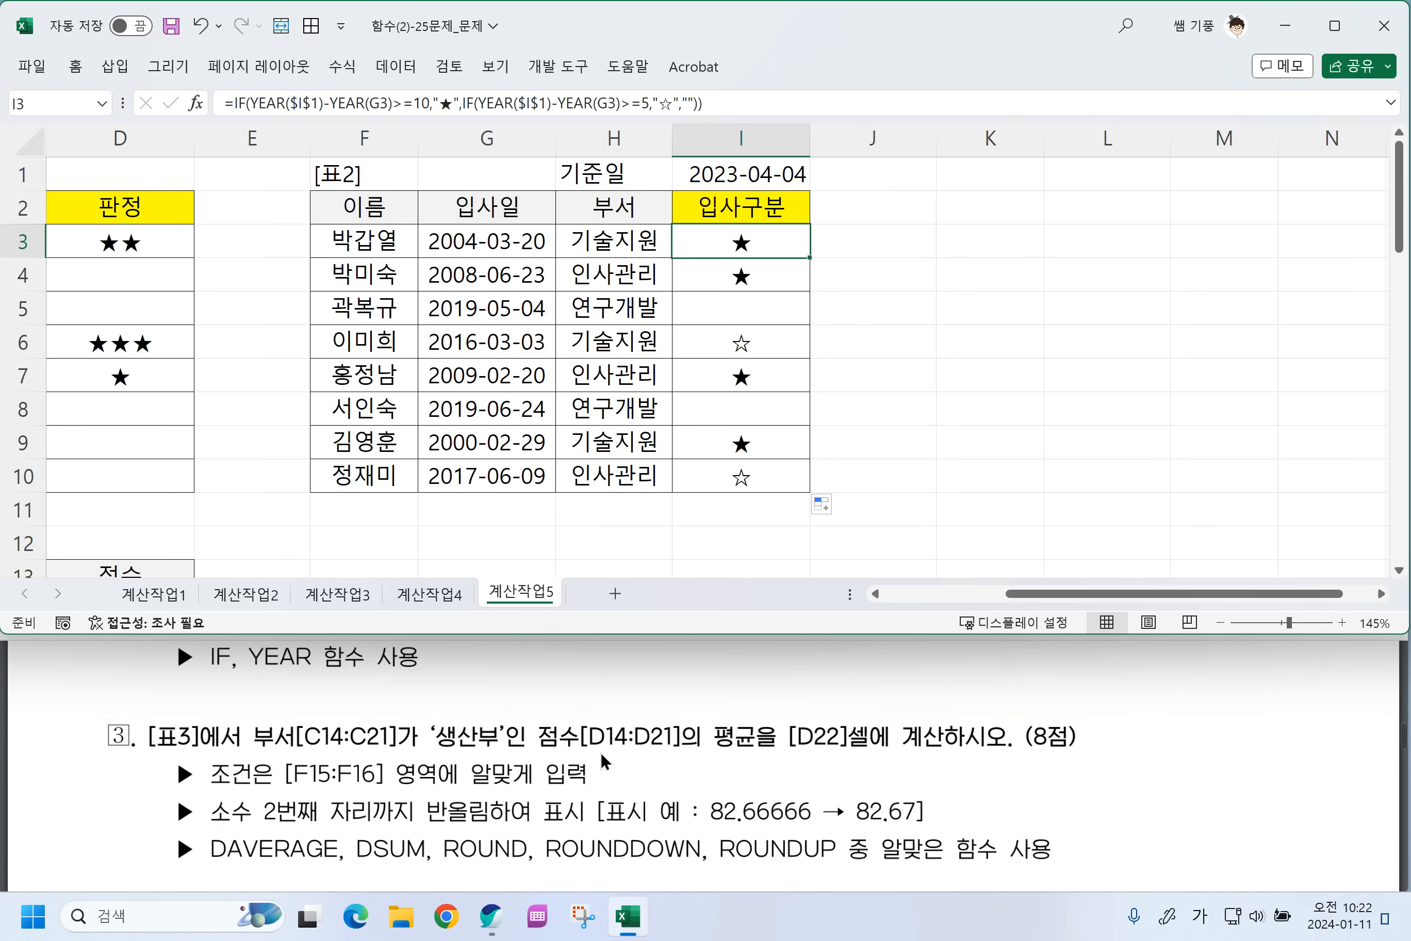
click(448, 473)
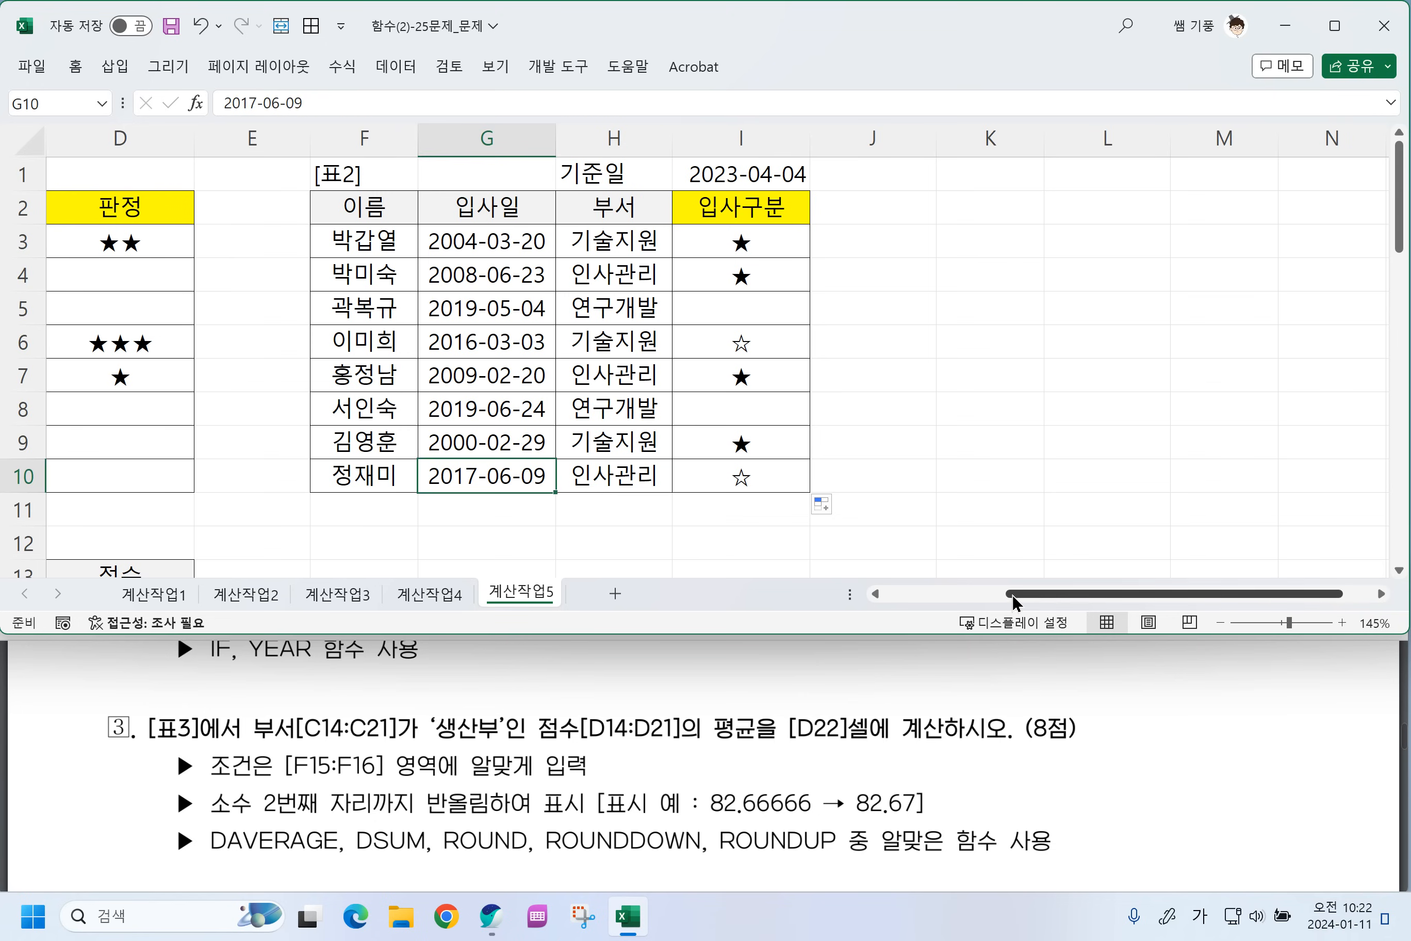
drag(1011, 594, 887, 598)
scroll(444, 437, down, 3)
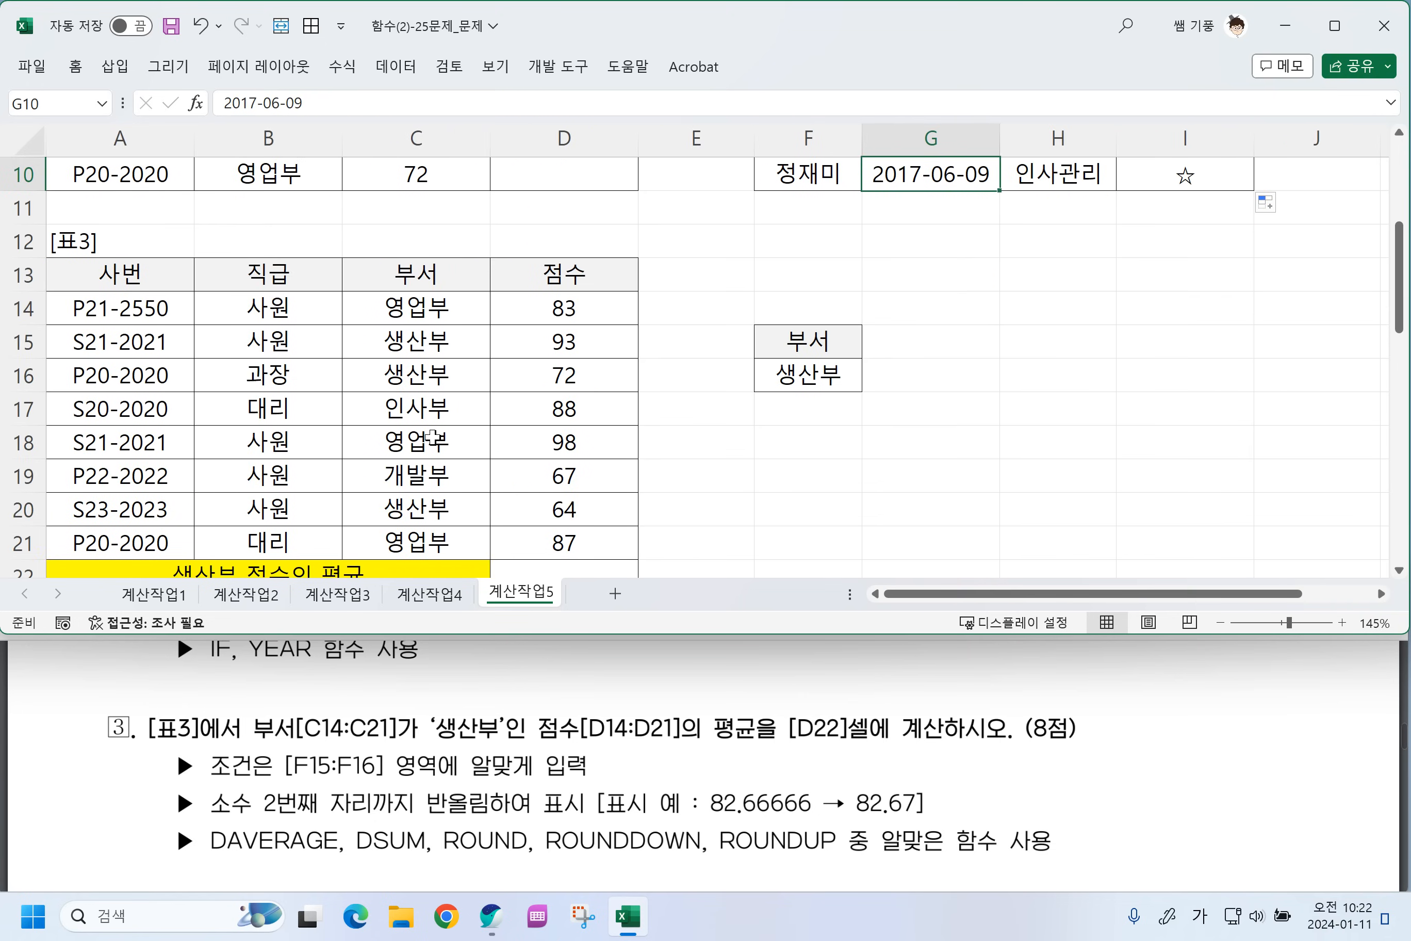
drag(792, 349, 789, 379)
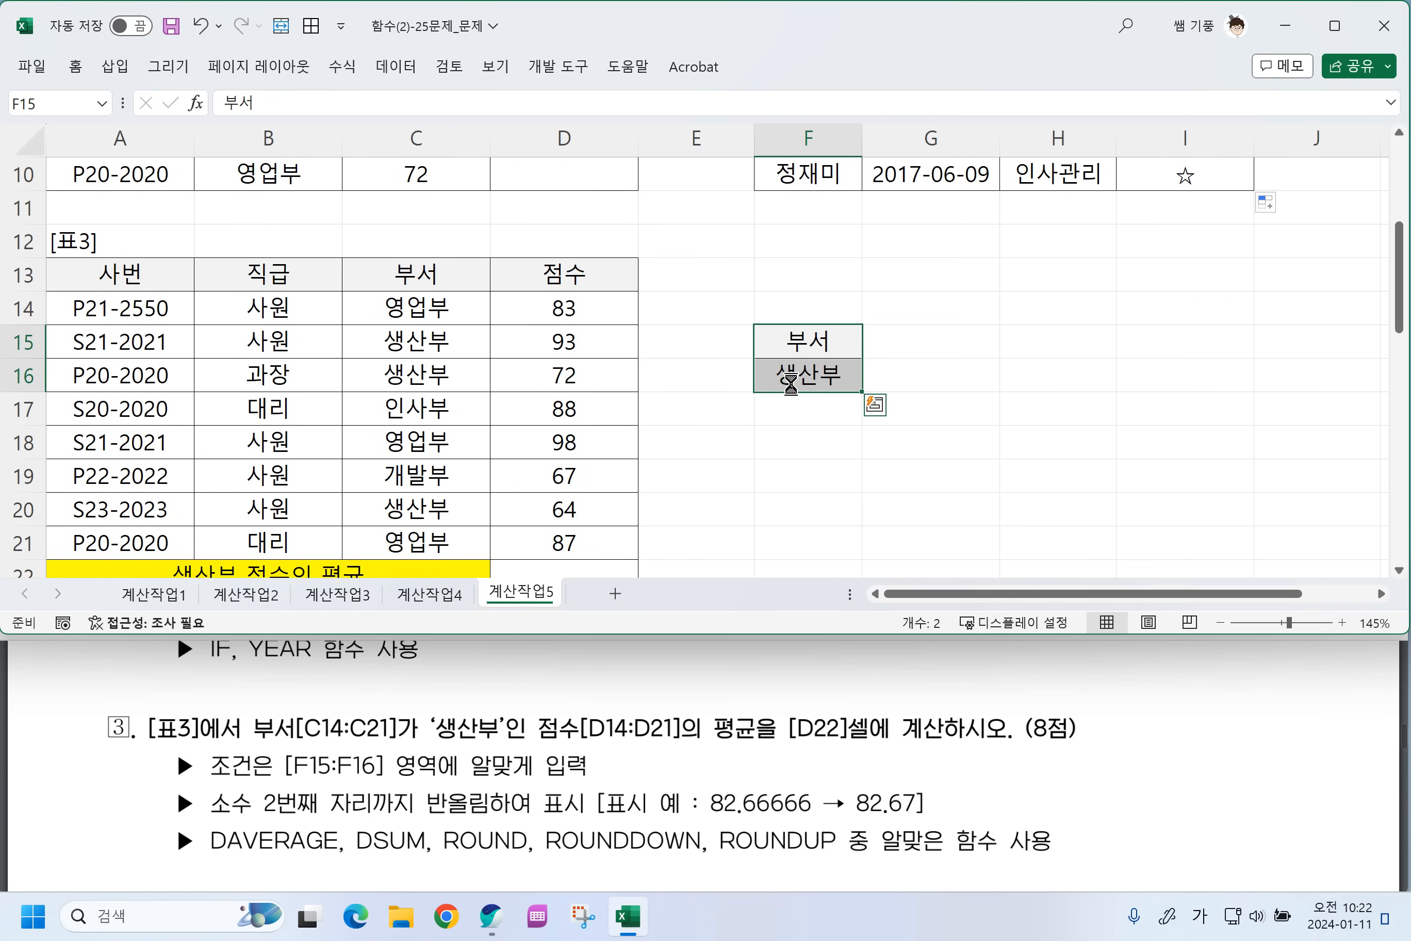
key(Delete)
scroll(731, 416, down, 1)
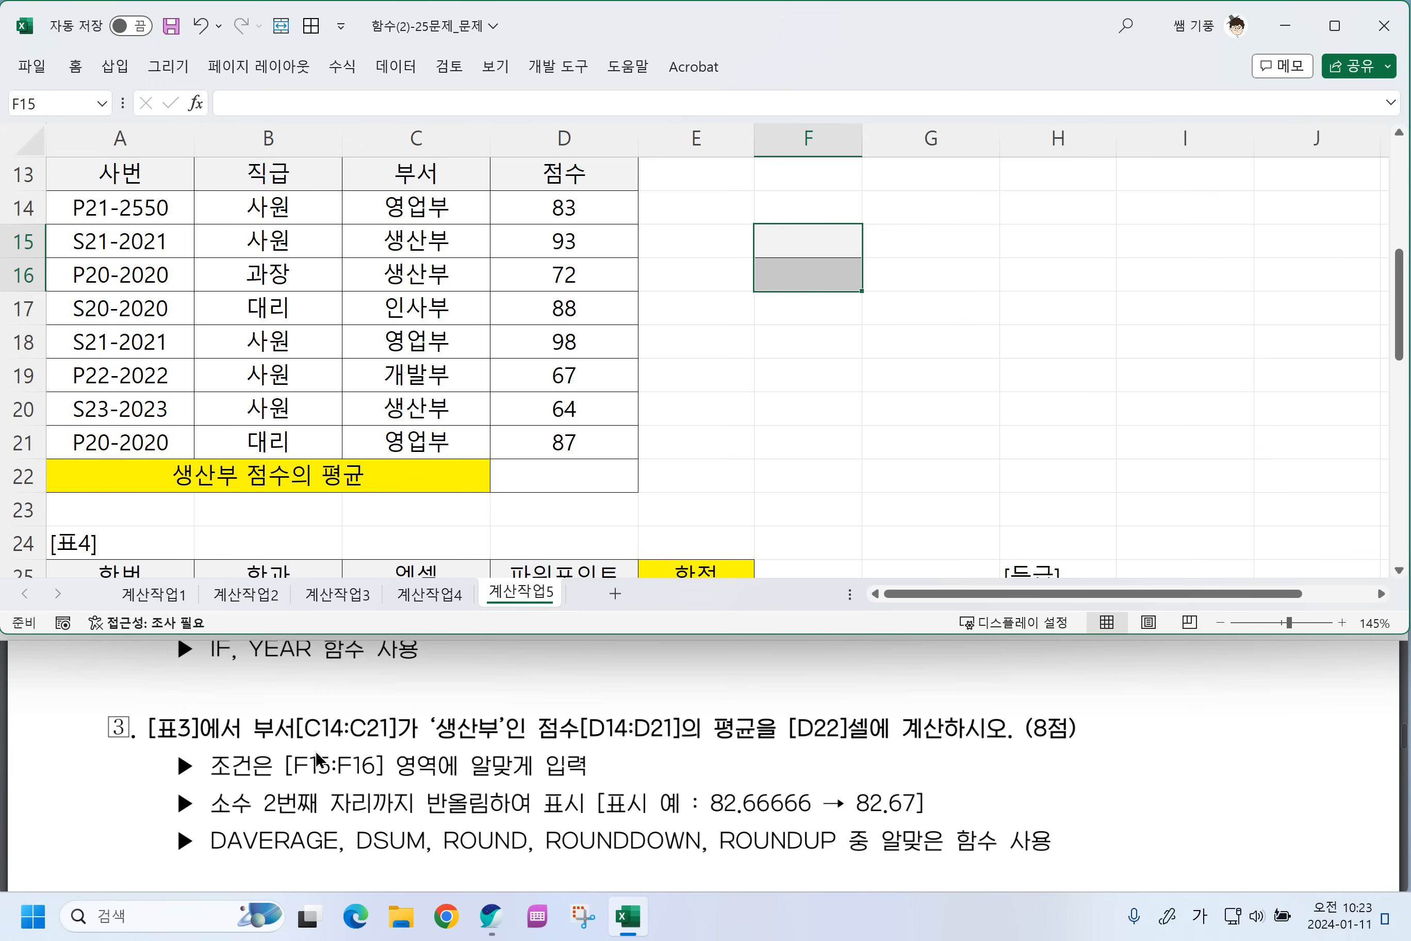
Underline the 부서 '생산부' condition in PDF question 3, circle 반올림 and annotate it with the handwritten note "Round".
drag(253, 735, 492, 741)
mouse_move(345, 743)
mouse_down()
mouse_move(322, 755)
mouse_move(351, 759)
mouse_up()
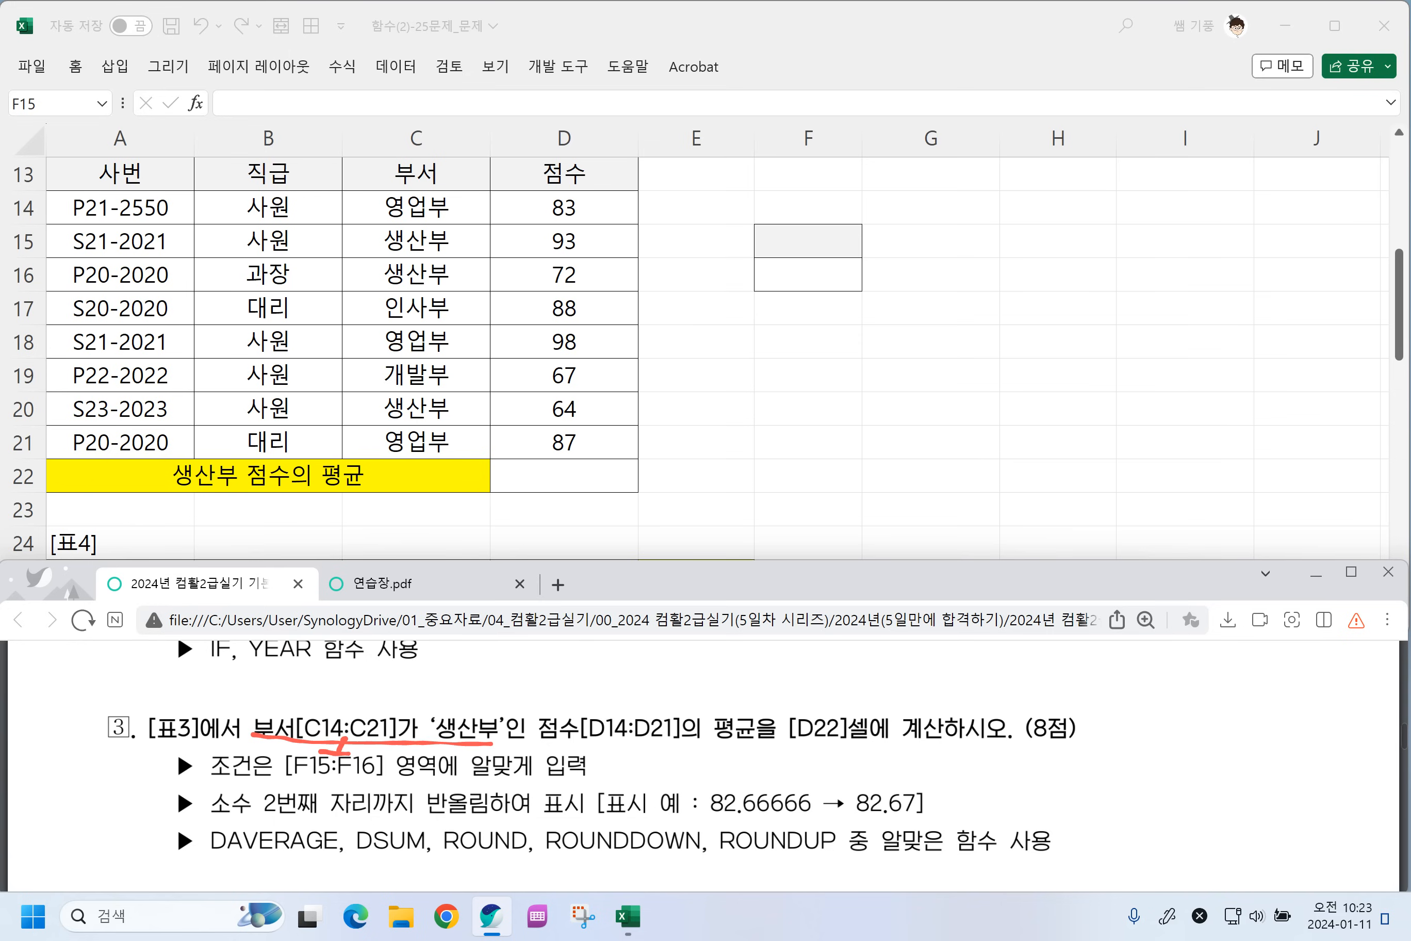
mouse_move(477, 763)
mouse_down()
mouse_move(529, 744)
mouse_move(555, 698)
mouse_move(568, 732)
mouse_move(610, 712)
mouse_move(626, 668)
mouse_move(649, 704)
mouse_up()
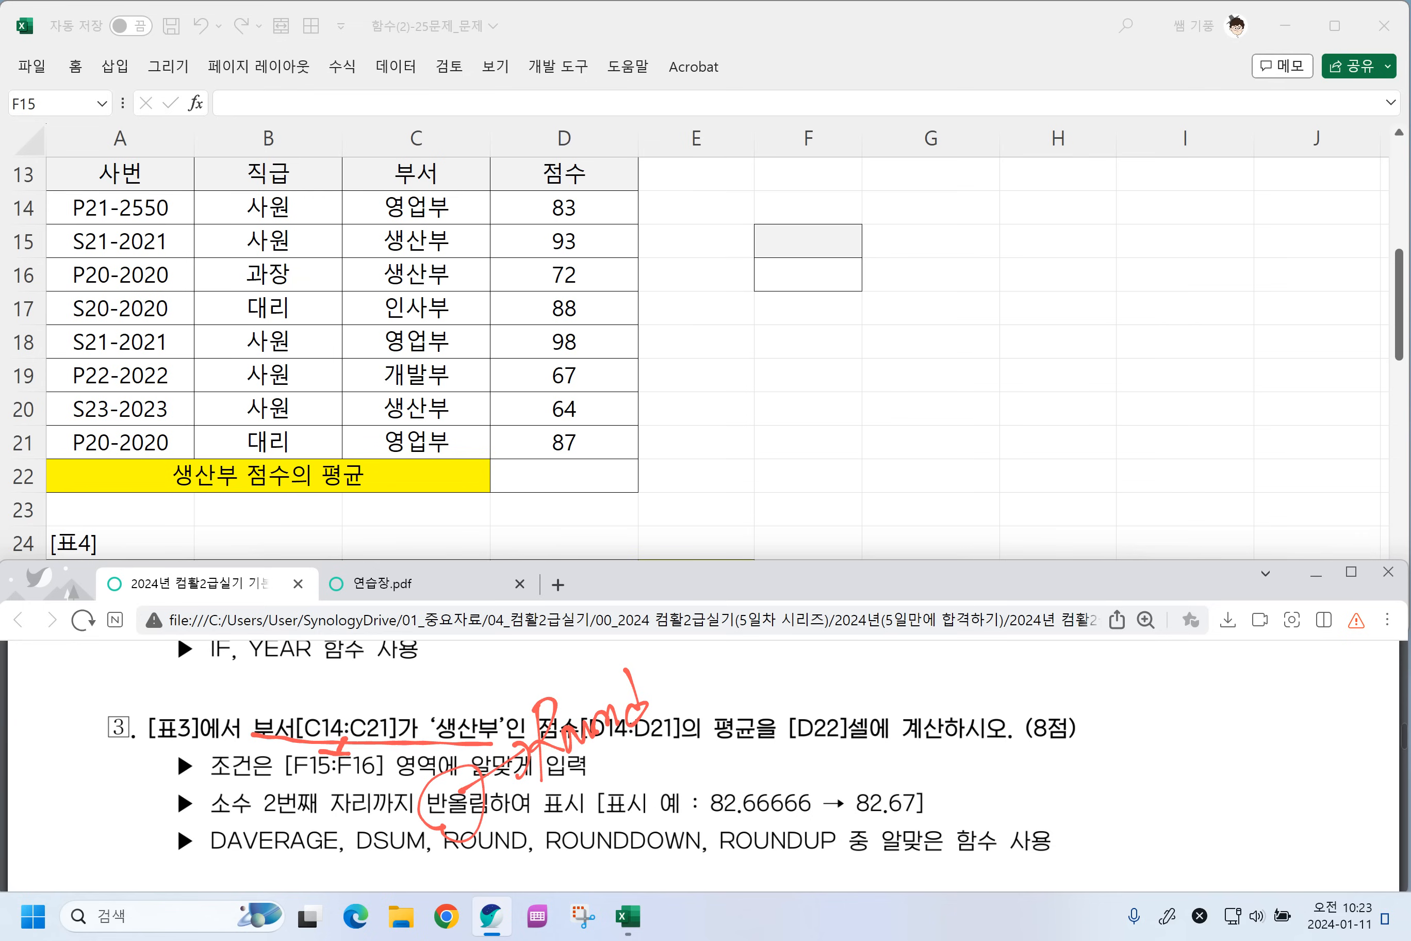
Circle the decimals of 82.67, mark them 2, and handwrite "=Round(숫자,2)" beside the rounding instruction.
mouse_move(901, 823)
mouse_down()
mouse_move(931, 767)
mouse_move(975, 786)
mouse_up()
drag(959, 806, 975, 799)
mouse_move(982, 761)
mouse_down()
mouse_move(989, 828)
mouse_move(1059, 797)
mouse_move(1069, 728)
mouse_move(1096, 781)
mouse_move(1142, 745)
mouse_up()
mouse_move(1133, 748)
mouse_down()
mouse_move(1111, 797)
mouse_move(1172, 746)
mouse_up()
drag(1176, 712, 1166, 775)
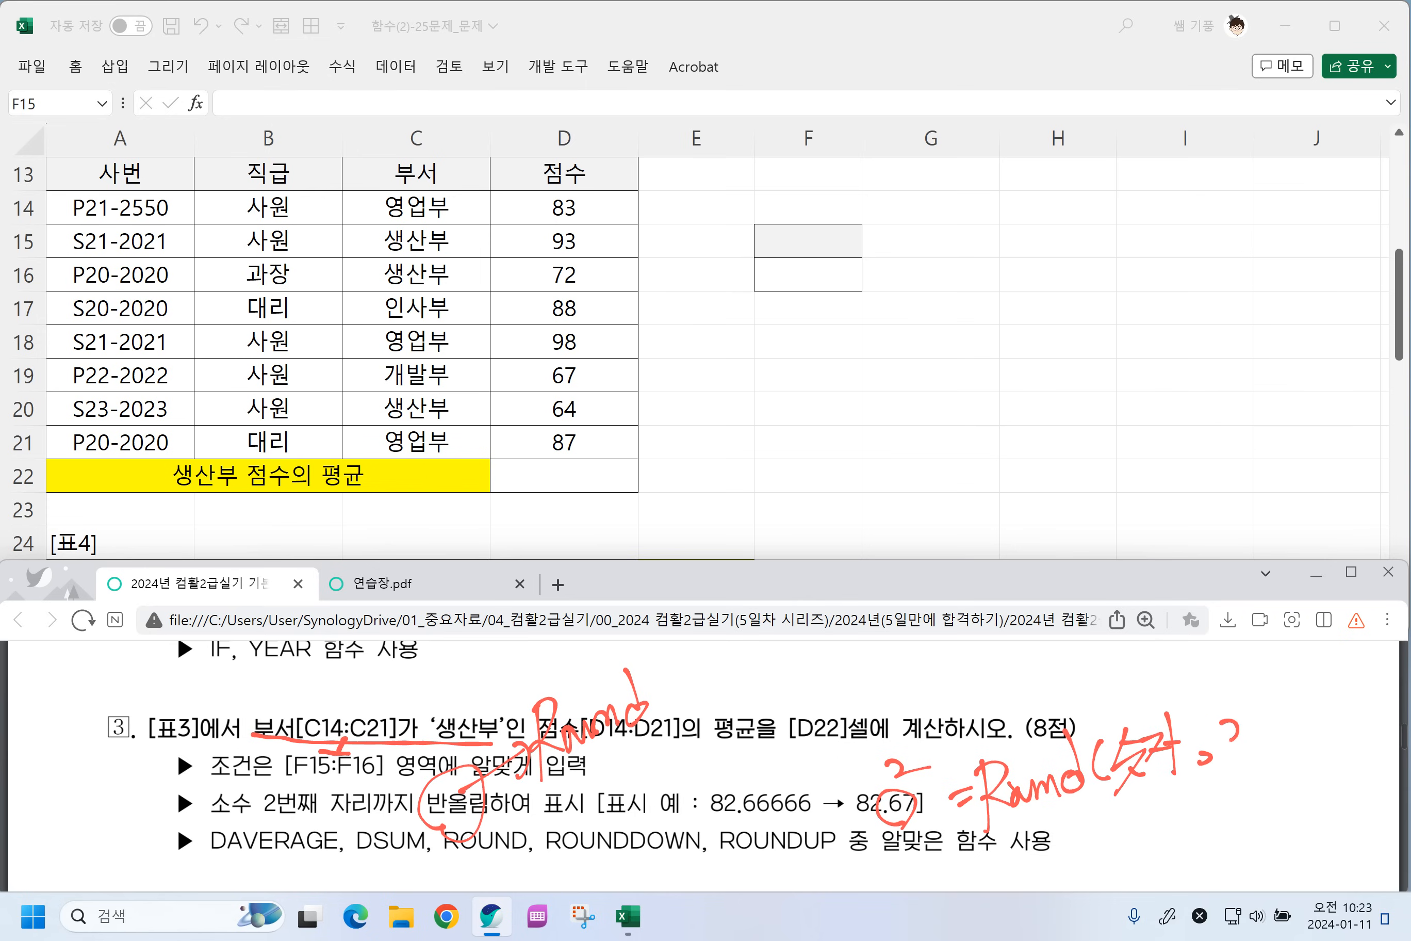
drag(1235, 739, 1247, 734)
drag(1255, 698, 1244, 738)
Handwrite "Daverage" beneath the 숫자 argument of the Round note.
drag(1086, 826, 1087, 883)
mouse_move(1089, 833)
mouse_down()
mouse_move(1114, 852)
mouse_move(1086, 887)
mouse_up()
mouse_move(1131, 858)
mouse_down()
mouse_move(1134, 877)
mouse_move(1148, 849)
mouse_up()
mouse_move(1149, 856)
mouse_down()
mouse_move(1185, 829)
mouse_move(1226, 836)
mouse_move(1211, 862)
mouse_move(1263, 800)
mouse_up()
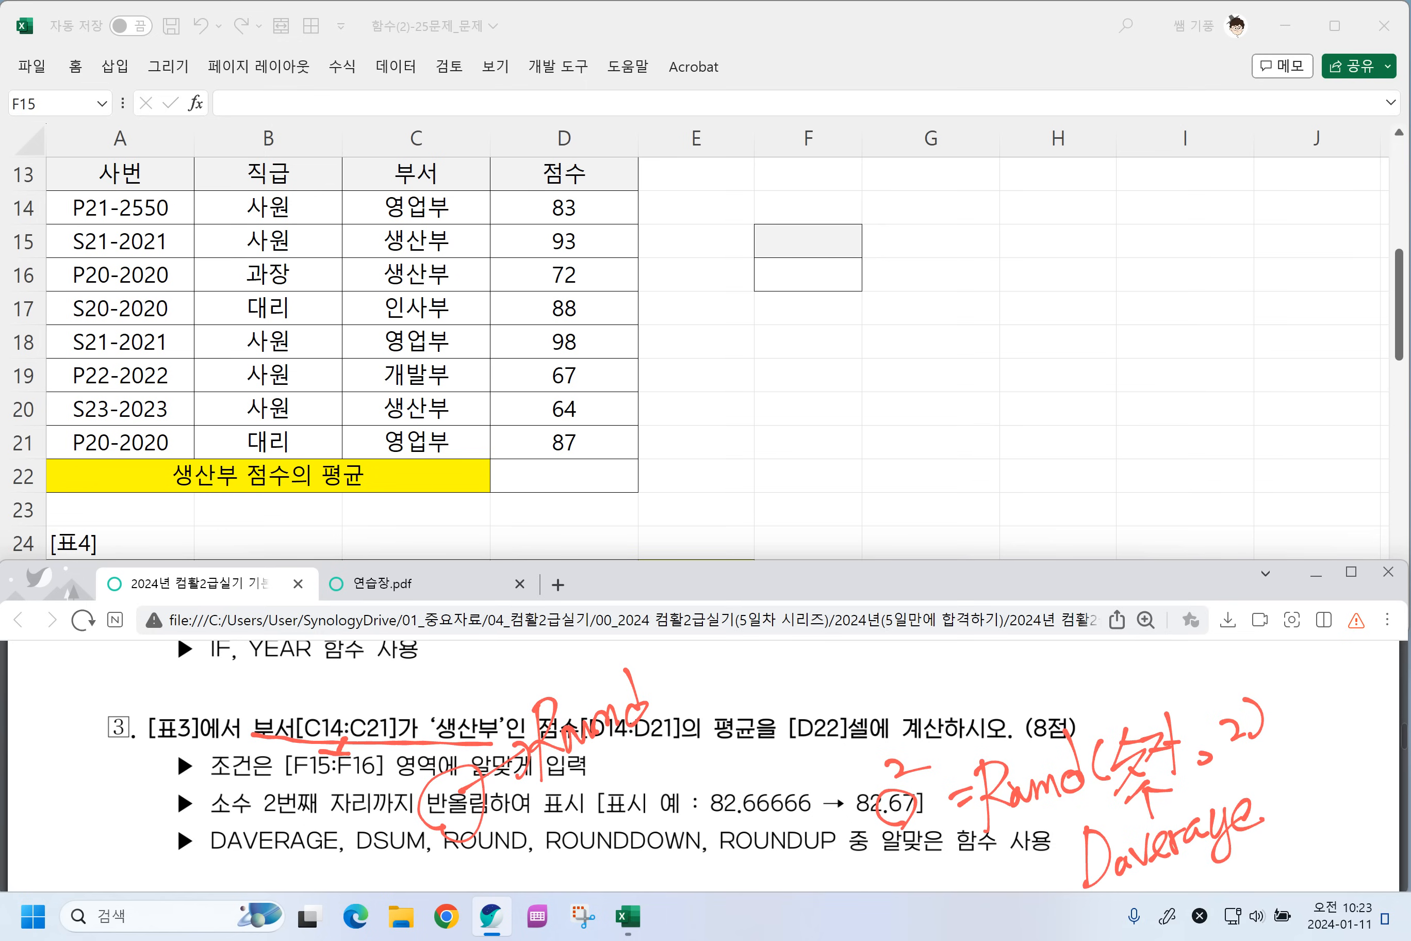
Handwrite the function syntax "=Daverage(데이터범위,열번호,조건)" below question 3's function list.
scroll(703, 765, down, 1)
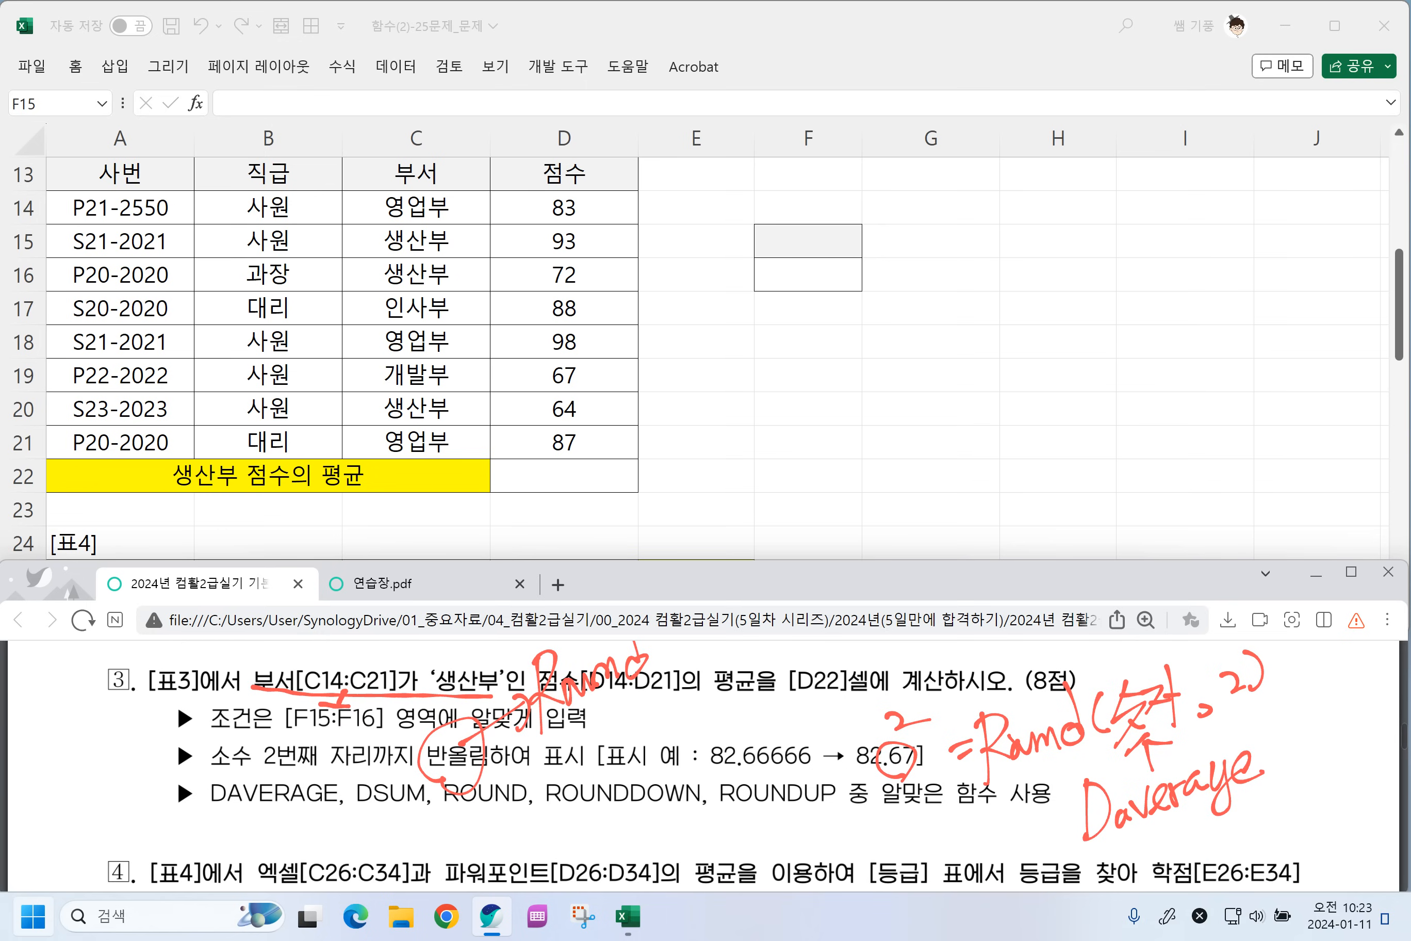
mouse_move(334, 810)
mouse_down()
mouse_move(318, 865)
mouse_move(394, 831)
mouse_move(417, 830)
mouse_move(407, 879)
mouse_move(461, 841)
mouse_move(501, 850)
mouse_up()
mouse_move(528, 813)
mouse_down()
mouse_move(526, 850)
mouse_move(574, 850)
mouse_up()
mouse_move(584, 810)
mouse_down()
mouse_move(606, 808)
mouse_move(651, 852)
mouse_up()
mouse_move(682, 819)
mouse_down()
mouse_move(683, 844)
mouse_move(710, 844)
mouse_up()
mouse_move(721, 808)
mouse_down()
mouse_move(698, 841)
mouse_move(747, 825)
mouse_up()
mouse_move(740, 831)
mouse_down()
mouse_move(736, 848)
mouse_move(514, 880)
mouse_move(426, 854)
mouse_up()
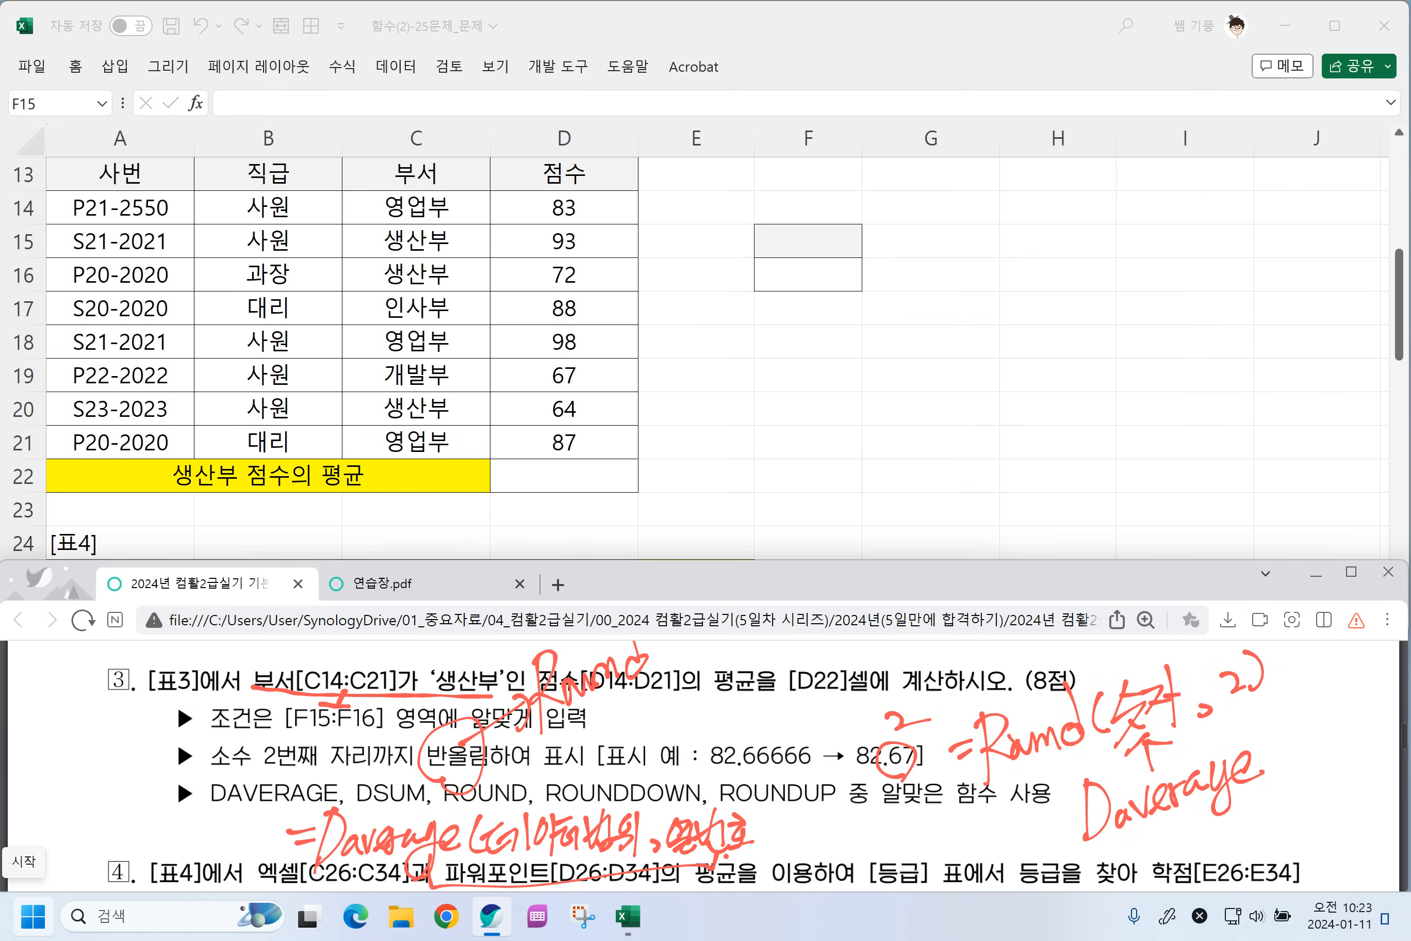
drag(766, 819, 793, 815)
mouse_move(789, 818)
mouse_down()
mouse_move(772, 848)
mouse_move(809, 841)
mouse_up()
mouse_move(799, 820)
mouse_down()
mouse_move(823, 847)
mouse_move(826, 829)
mouse_up()
drag(835, 817, 836, 846)
drag(819, 841, 844, 851)
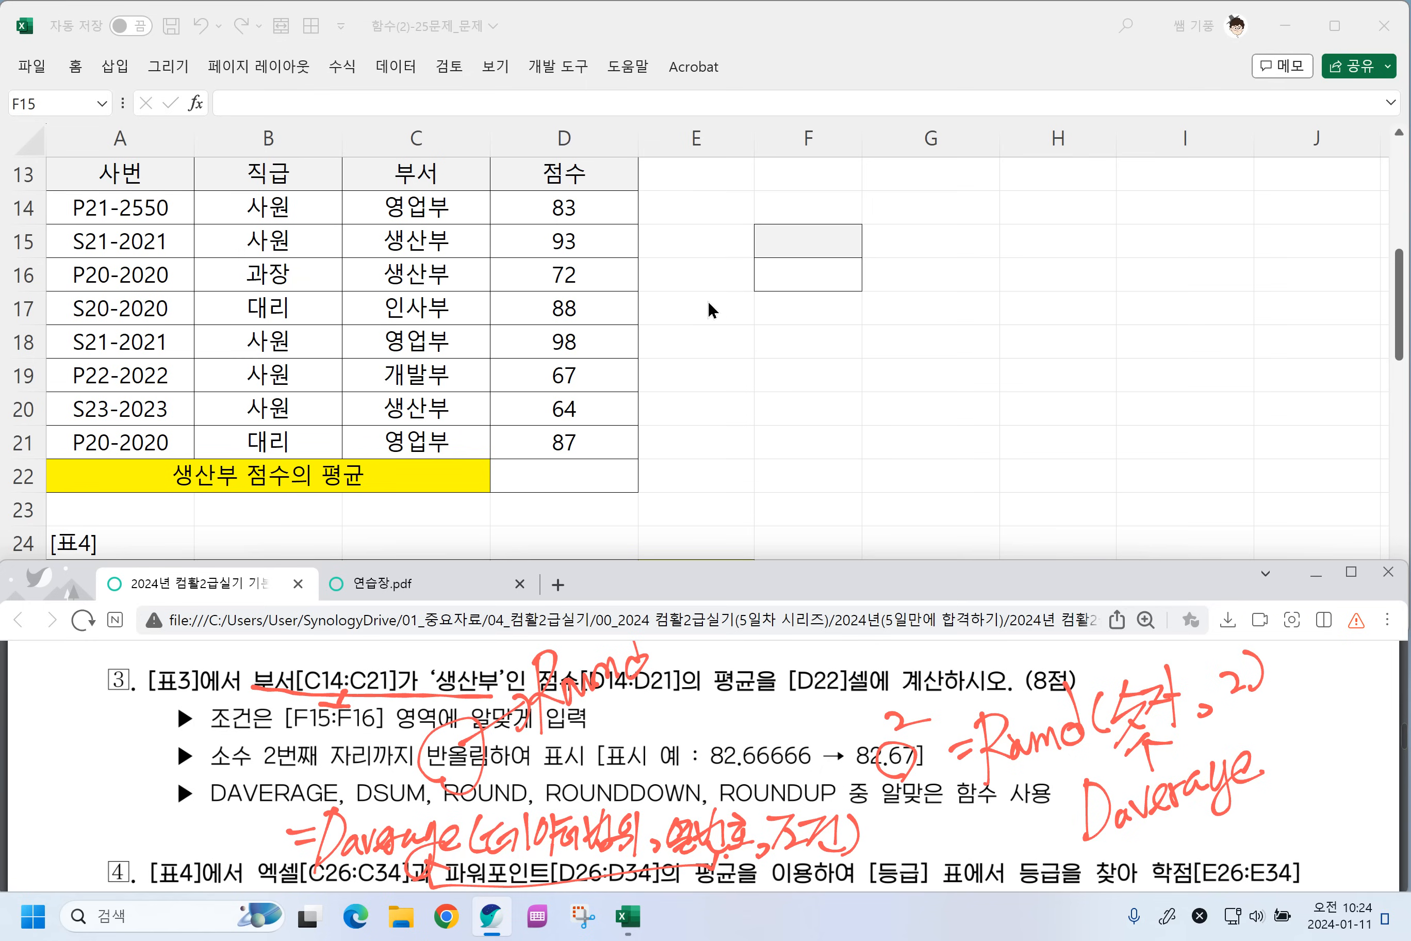
Fill Table 3's condition range with the header 부서 in F15 and the criterion 생산부 in F16.
click(805, 243)
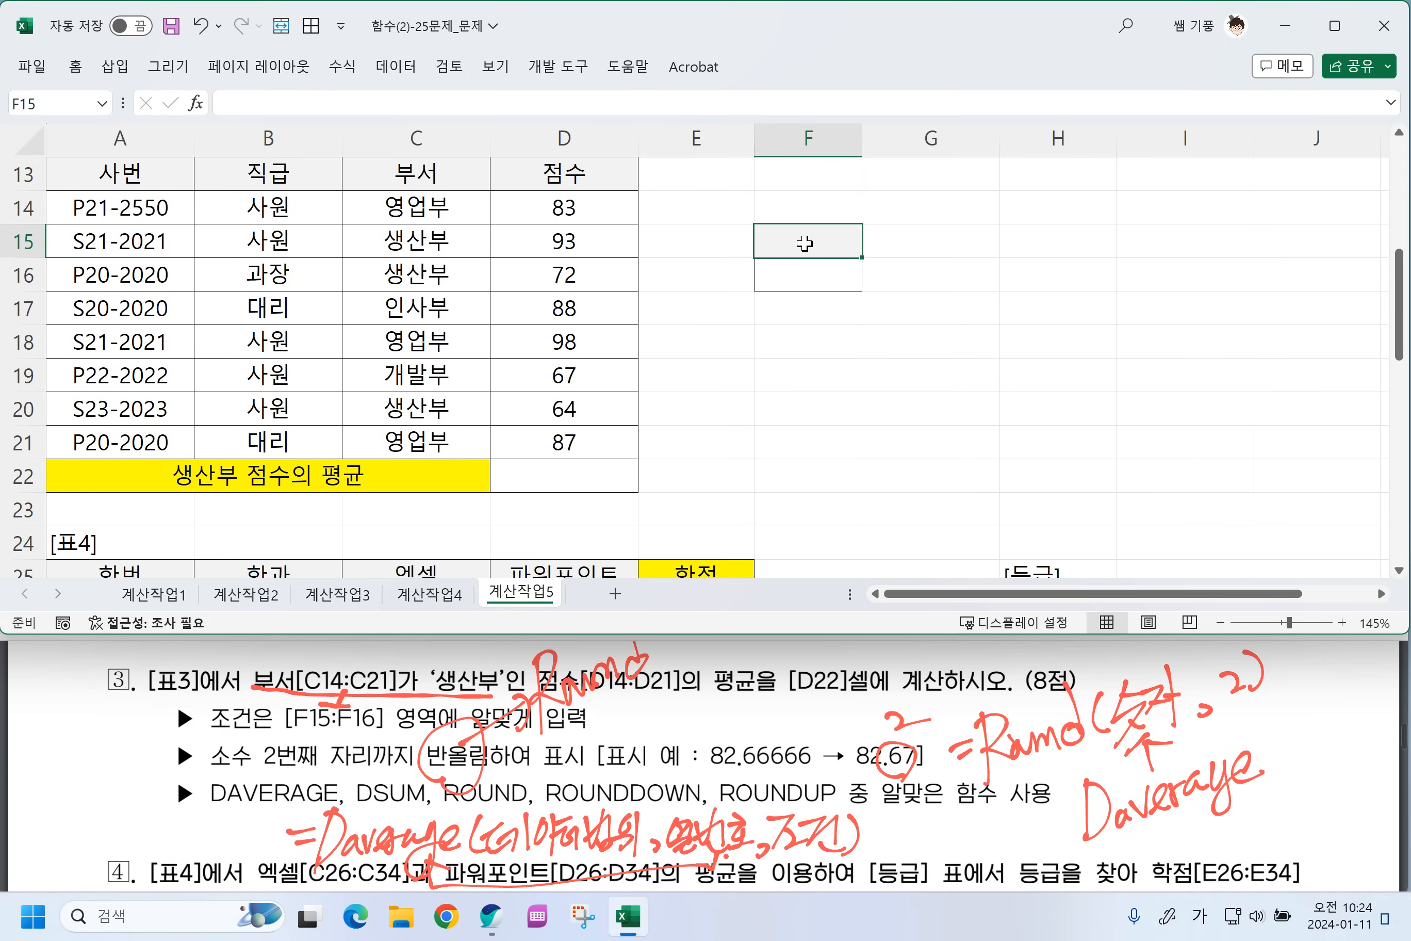
text(부서)
key(Return)
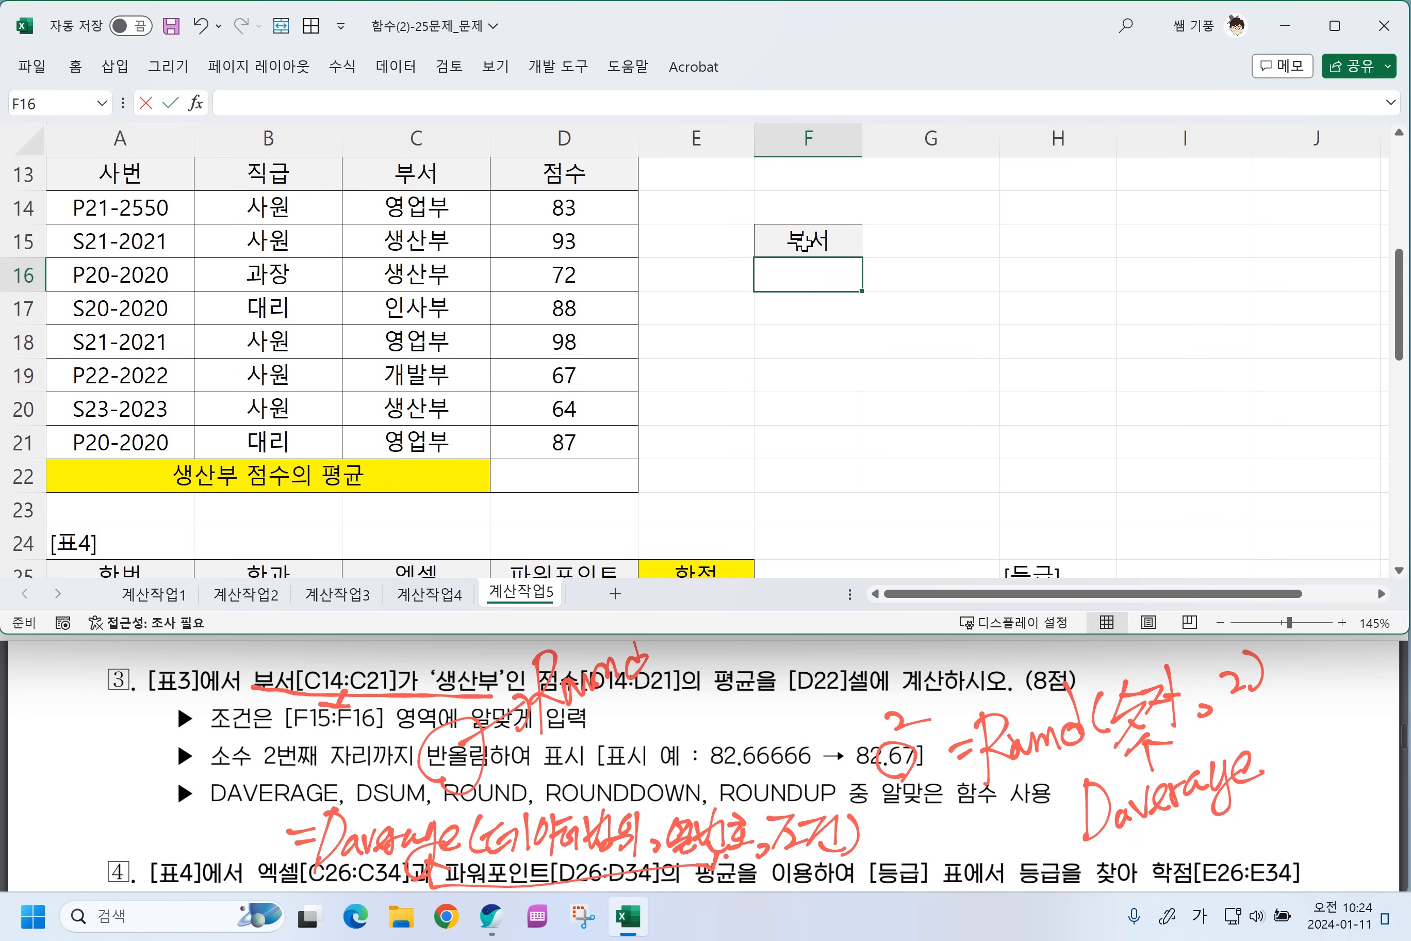
text(생산부)
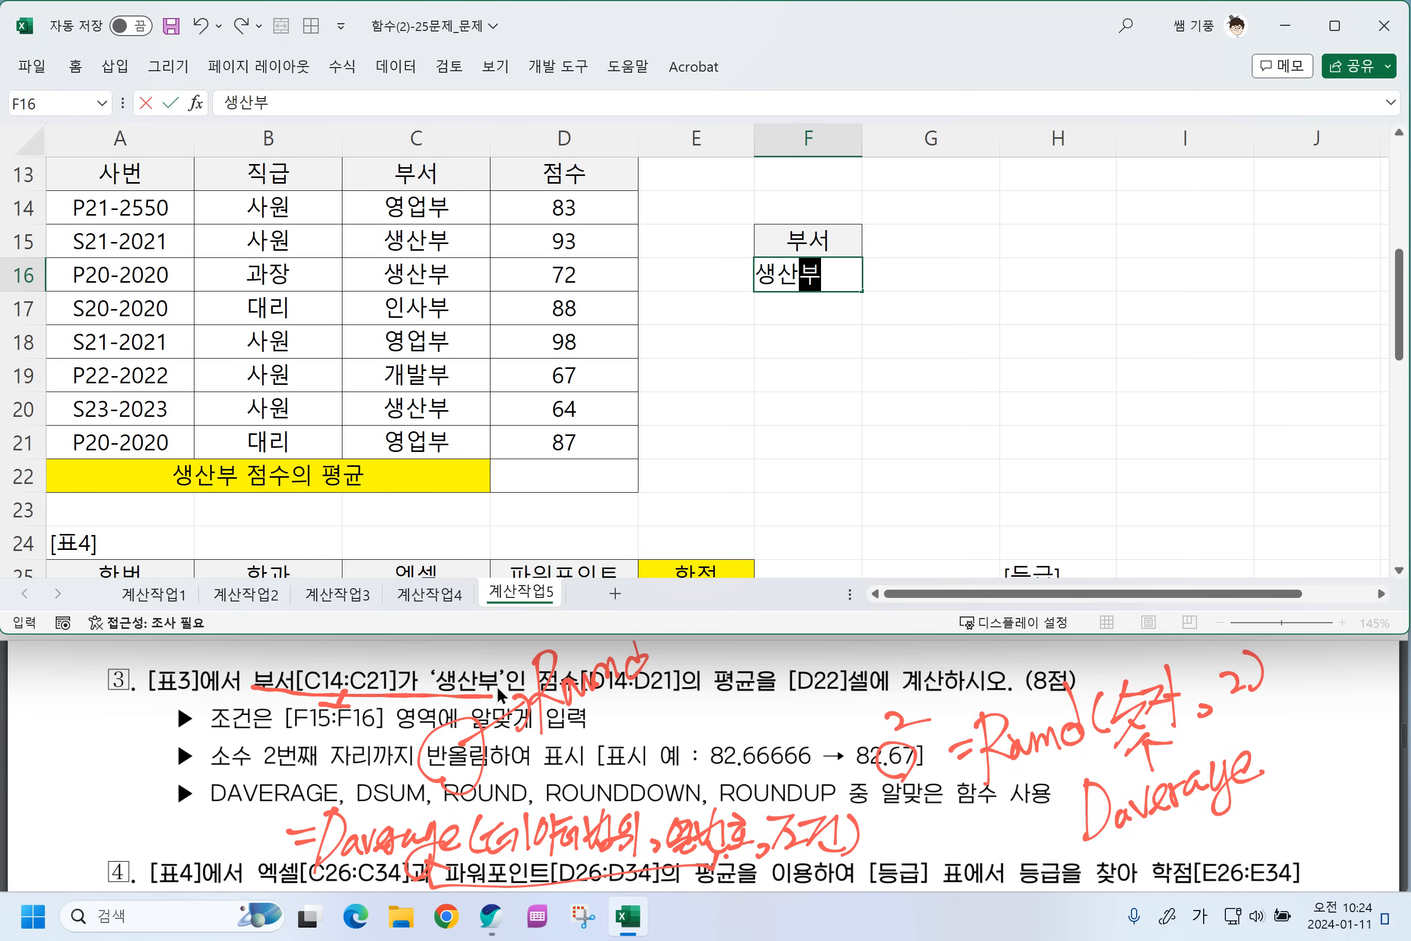
Start a DAVERAGE formula in D22 with A13:D21 as the database range, followed by a comma.
click(527, 478)
text(=)
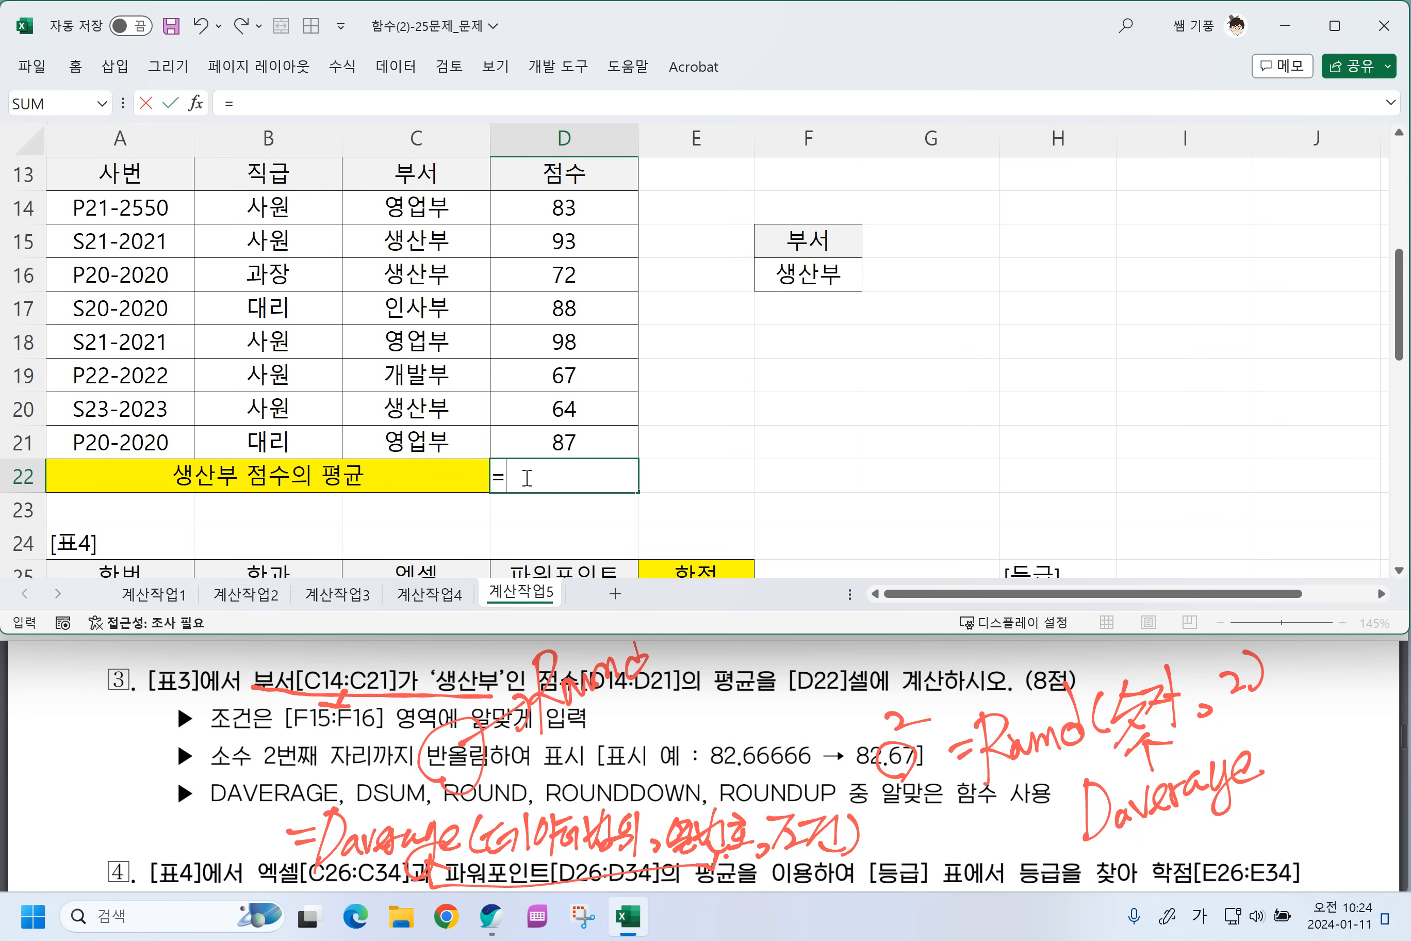
text(ㅇ)
key(BackSpace)
key(Hangul)
text(DA)
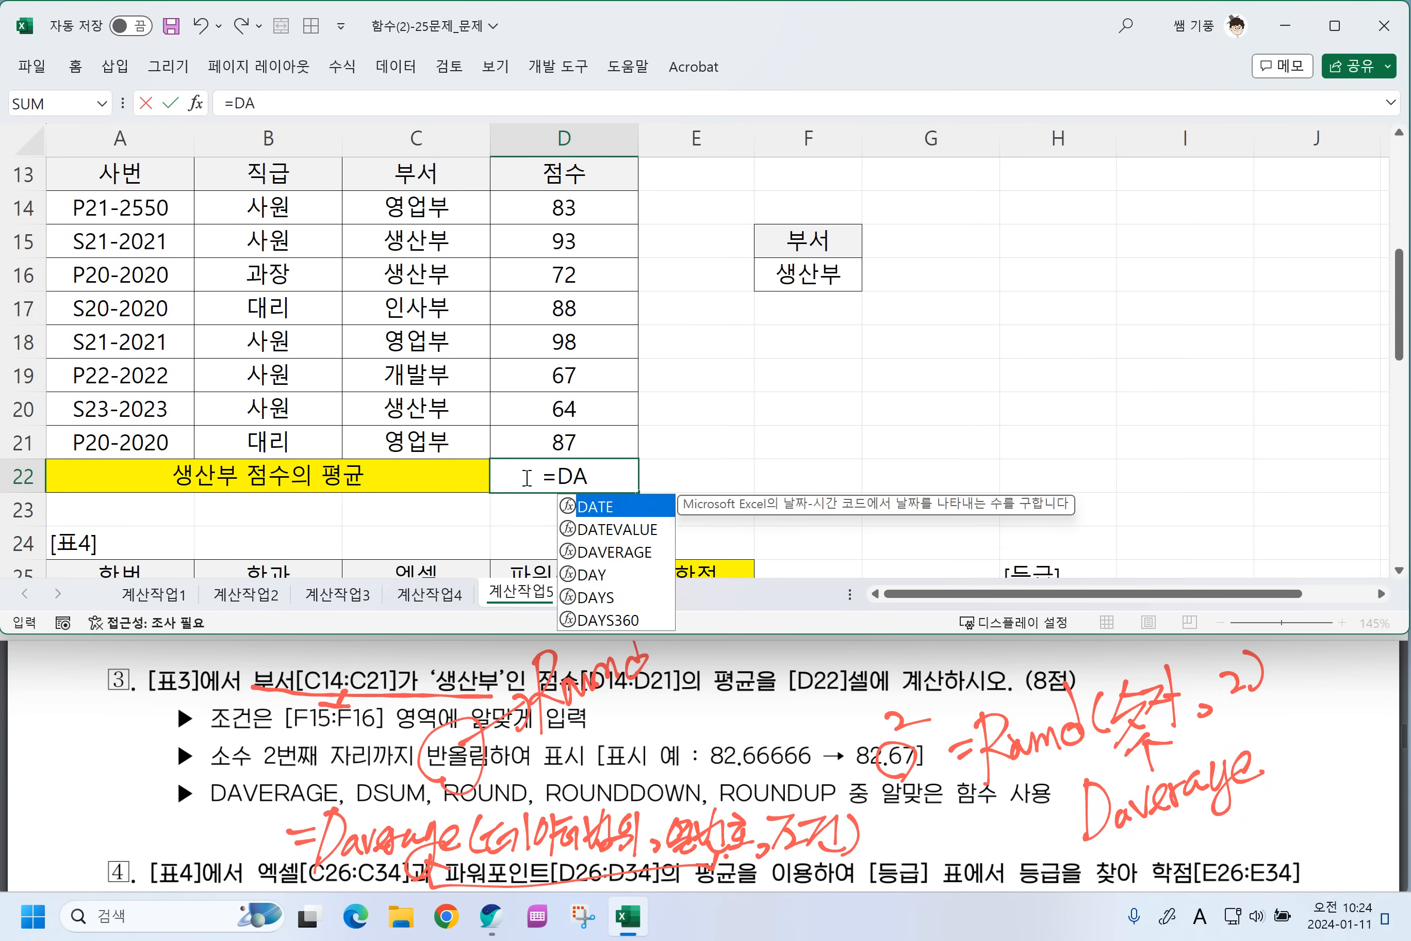
key(Down)
key(Down)
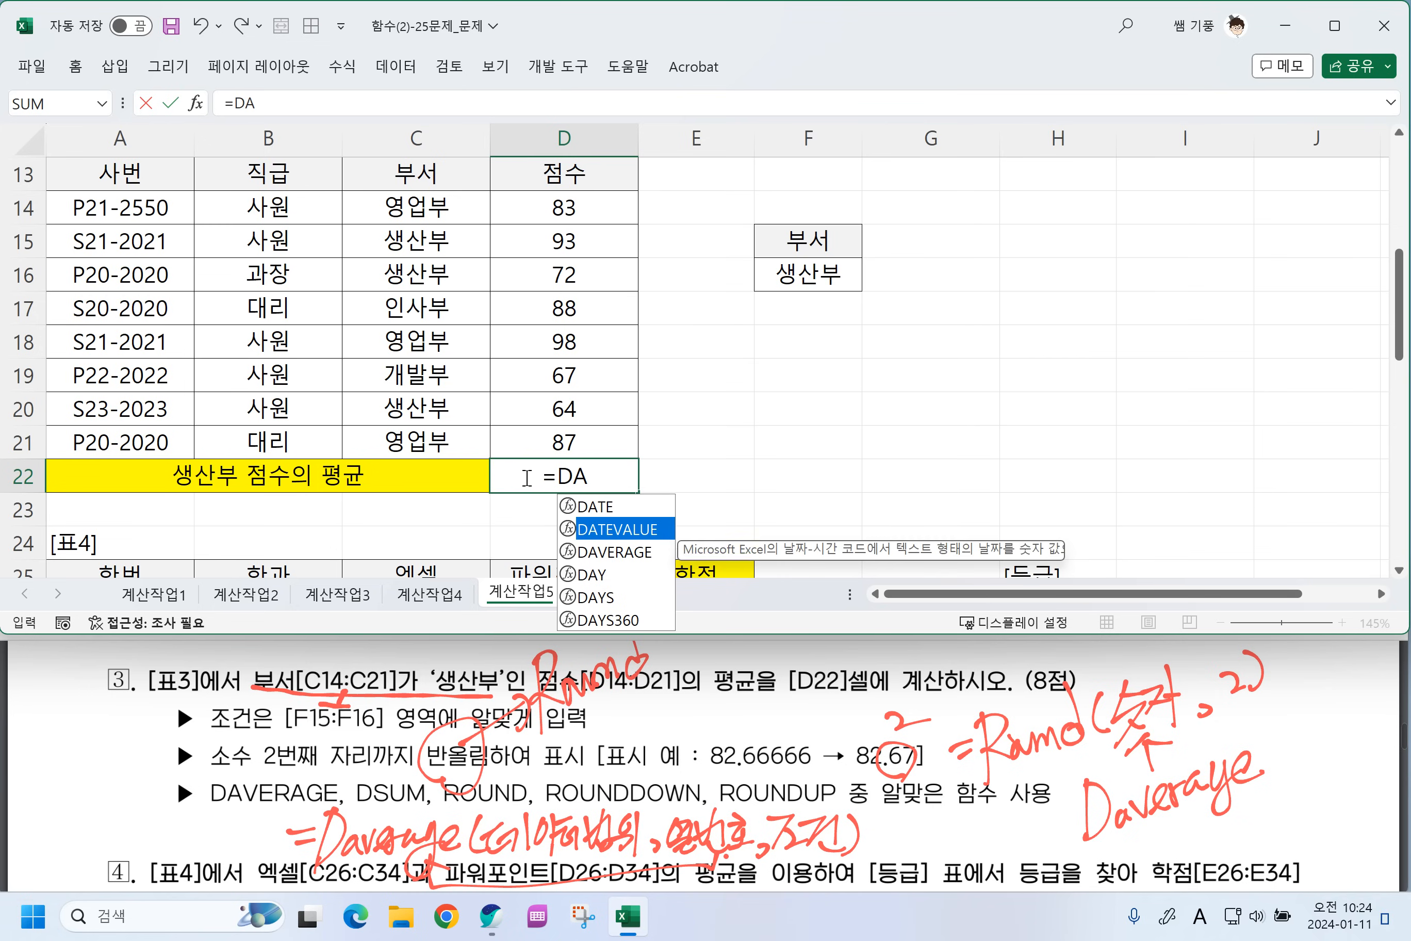
key(Tab)
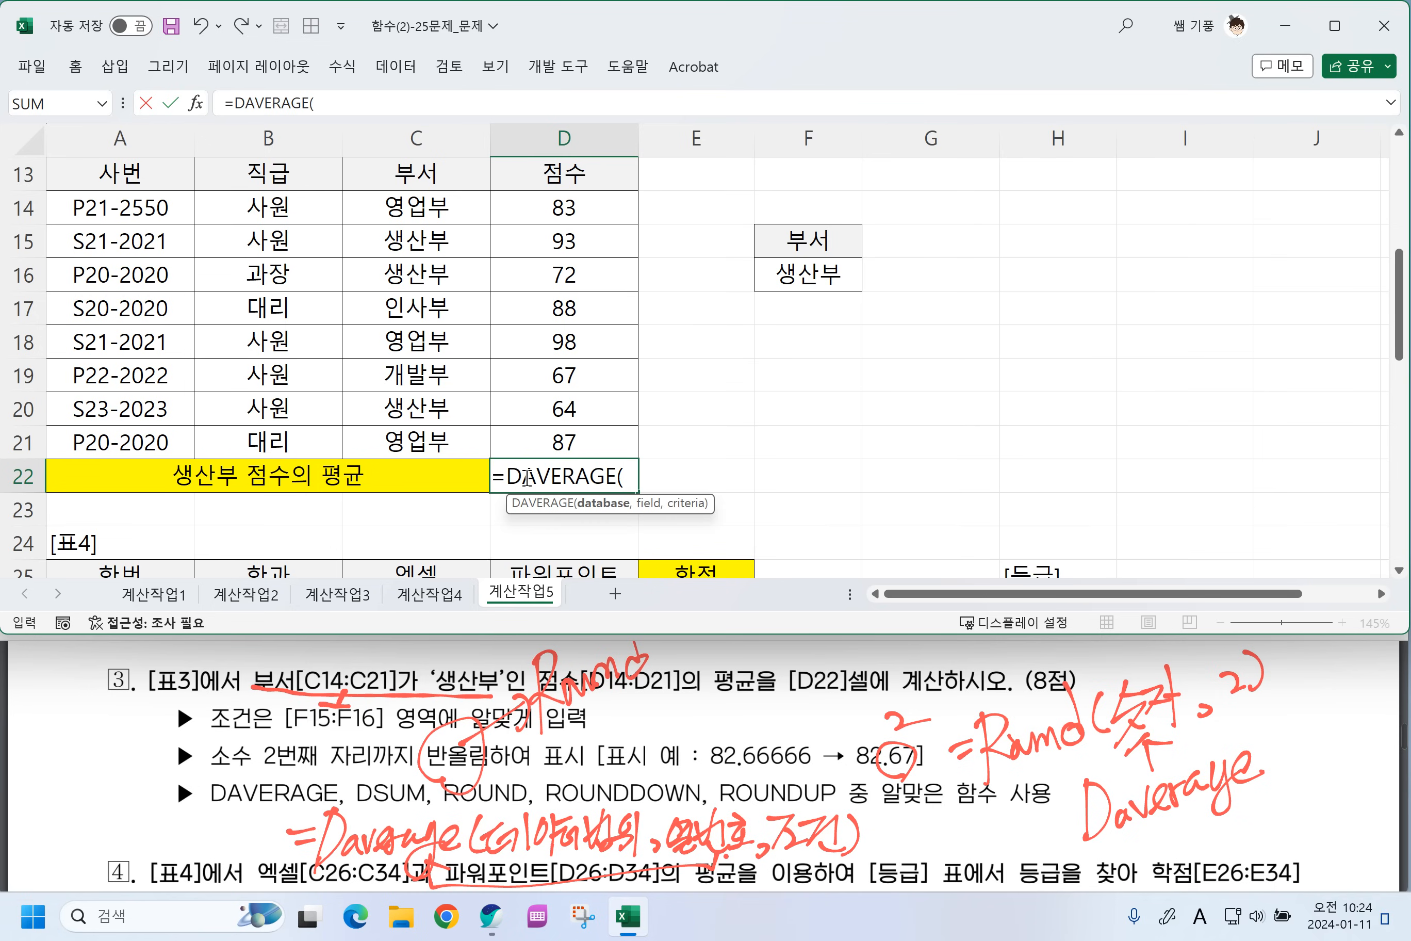
drag(99, 177, 574, 435)
text(,)
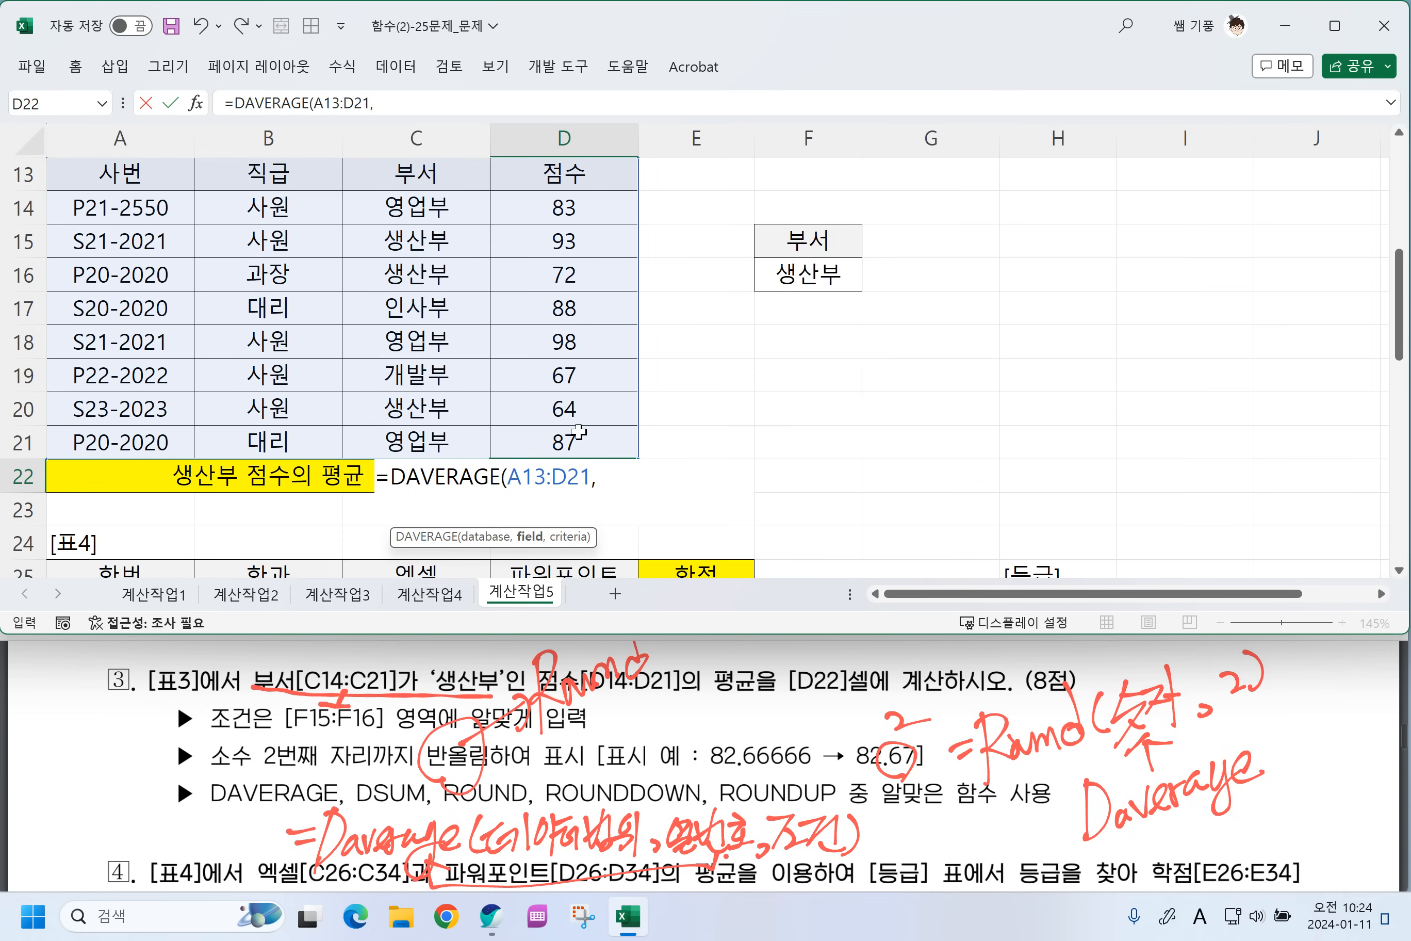
Underline the score average in question 3 and complete the DAVERAGE formula with field D13 and criteria F15:F16.
scroll(636, 574, up, 1)
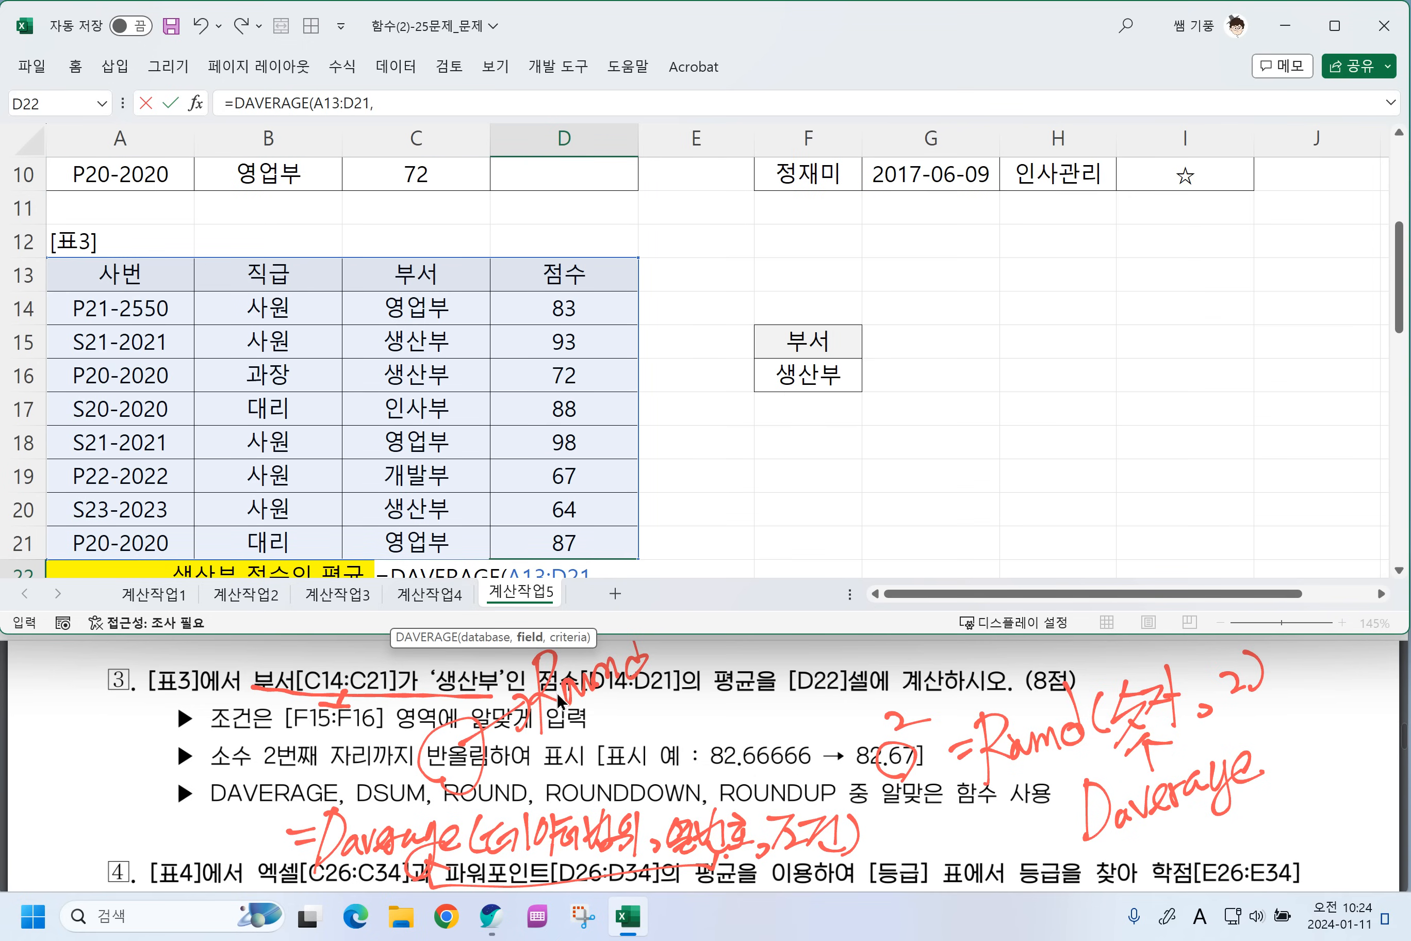
drag(528, 690, 756, 694)
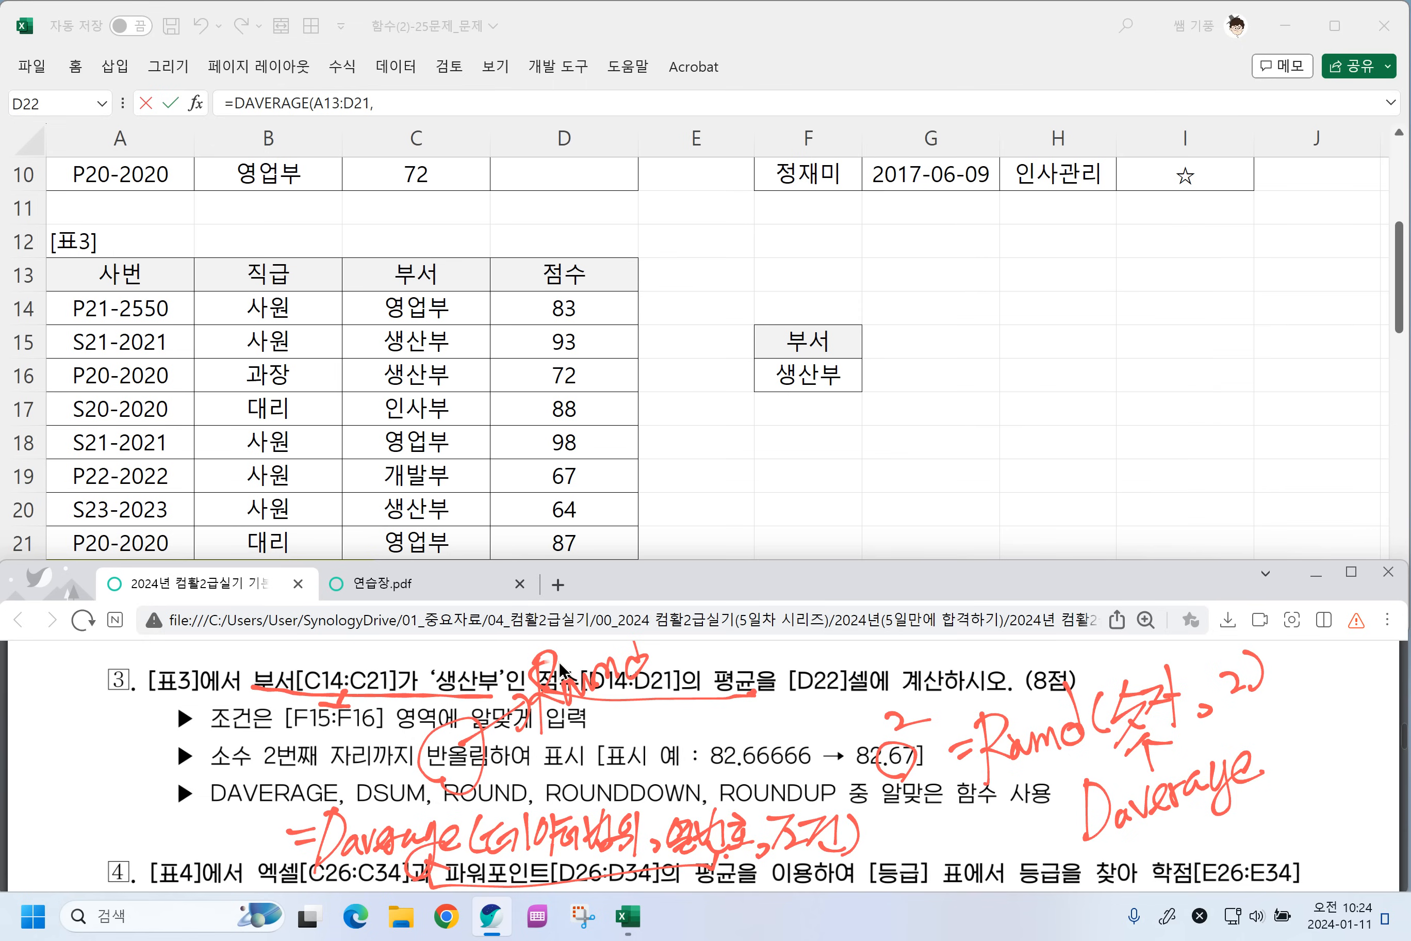
scroll(550, 483, down, 1)
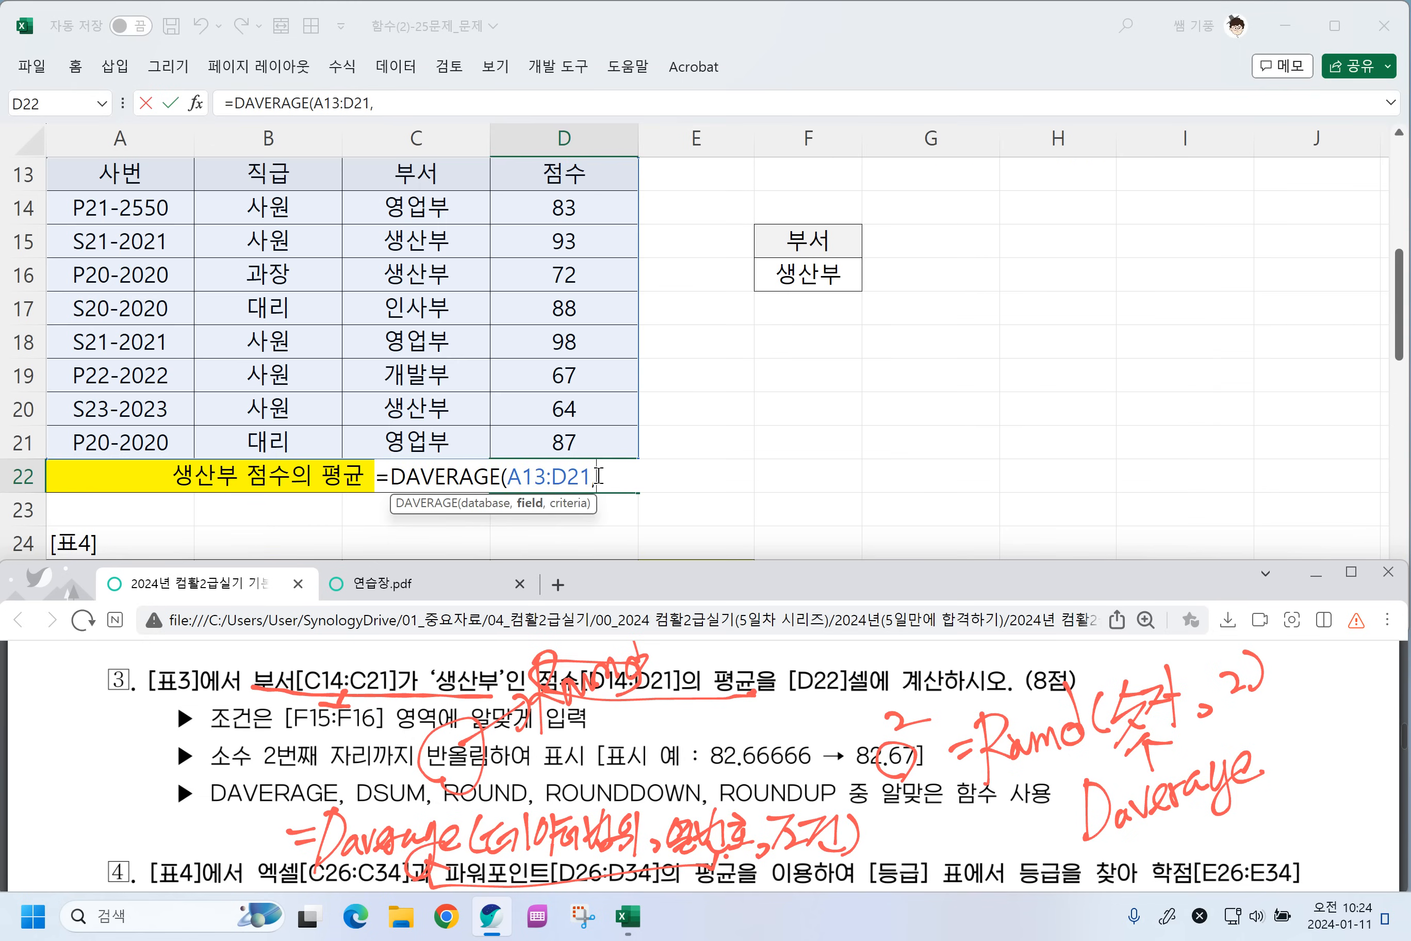
click(598, 475)
click(582, 176)
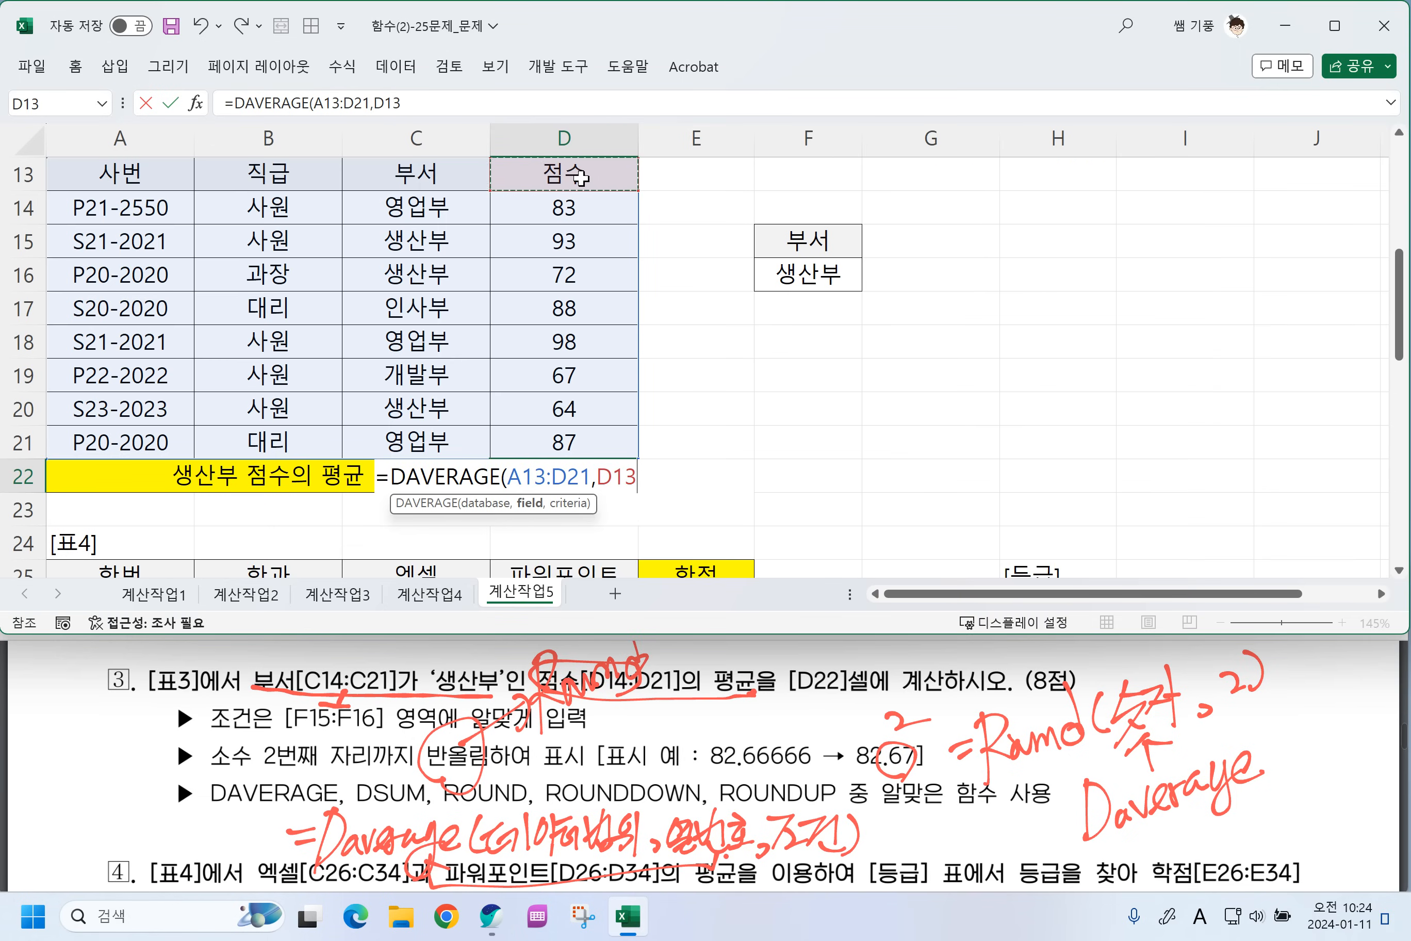
text(,)
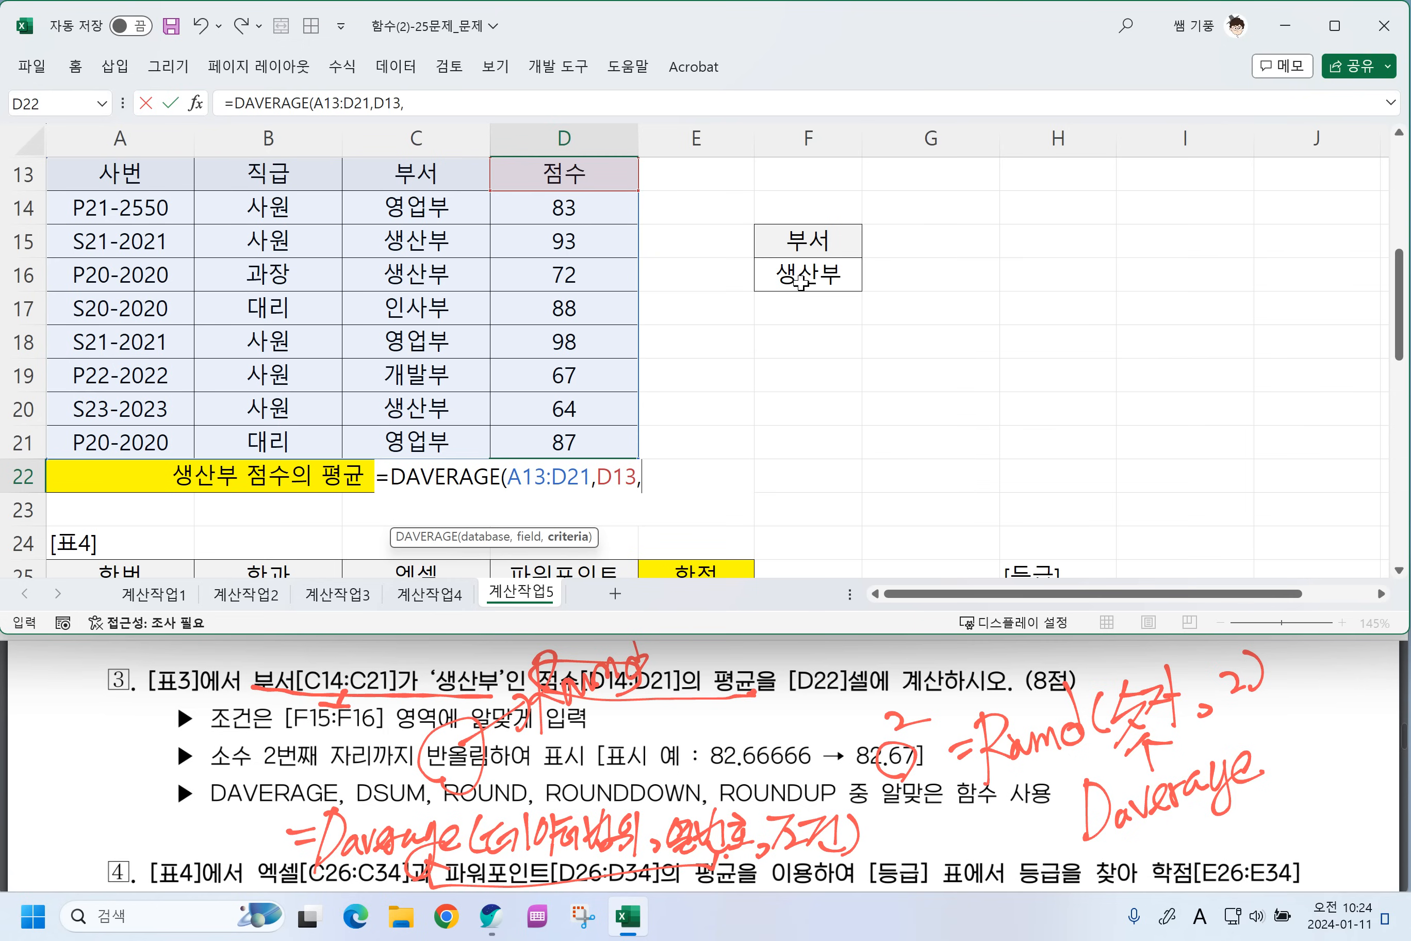
drag(797, 241, 800, 276)
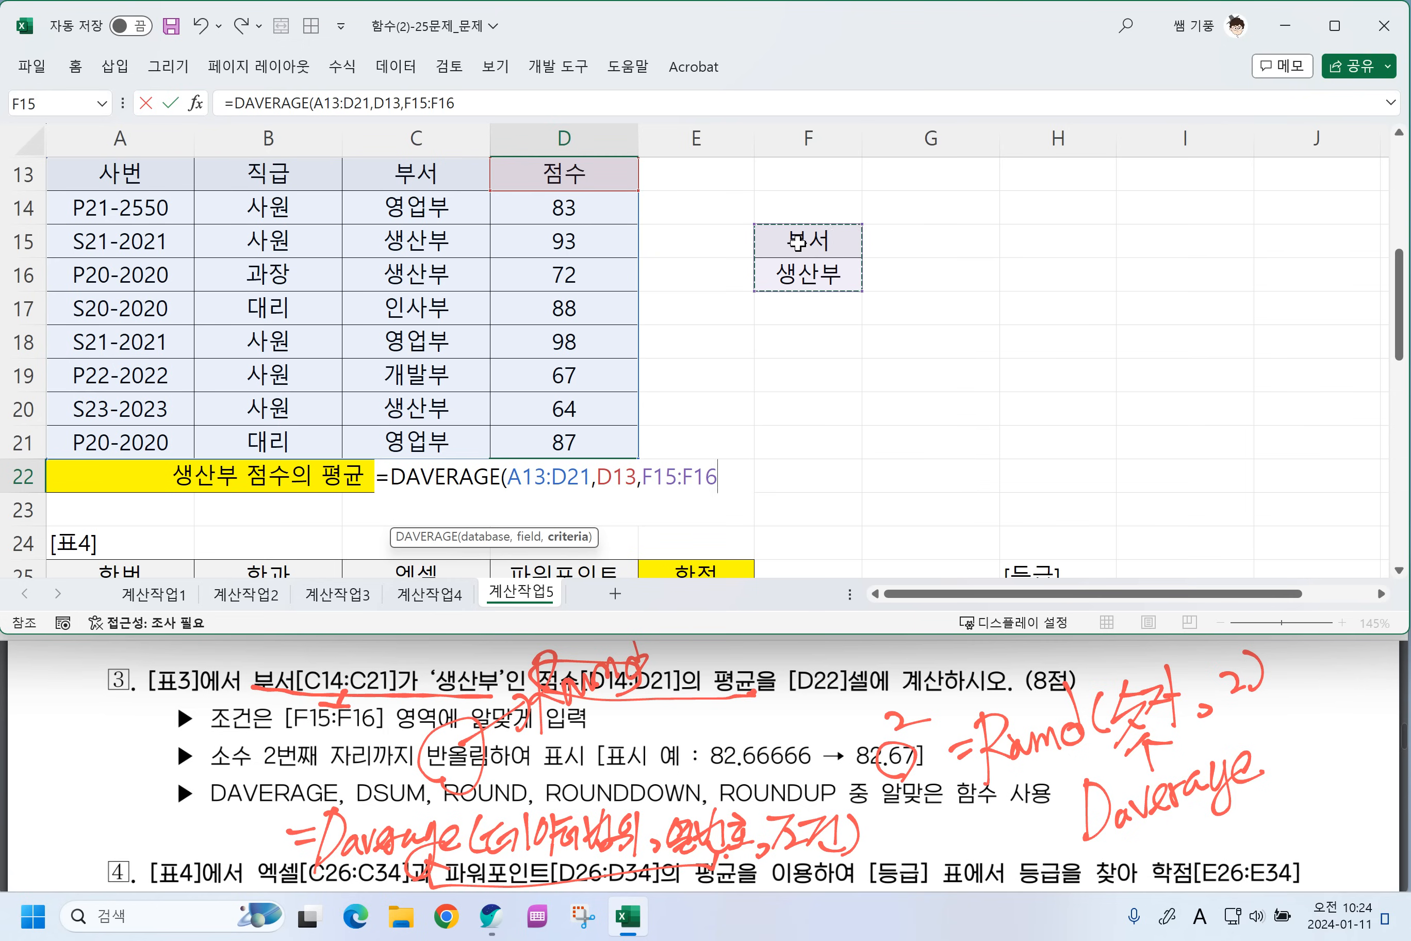
key(Return)
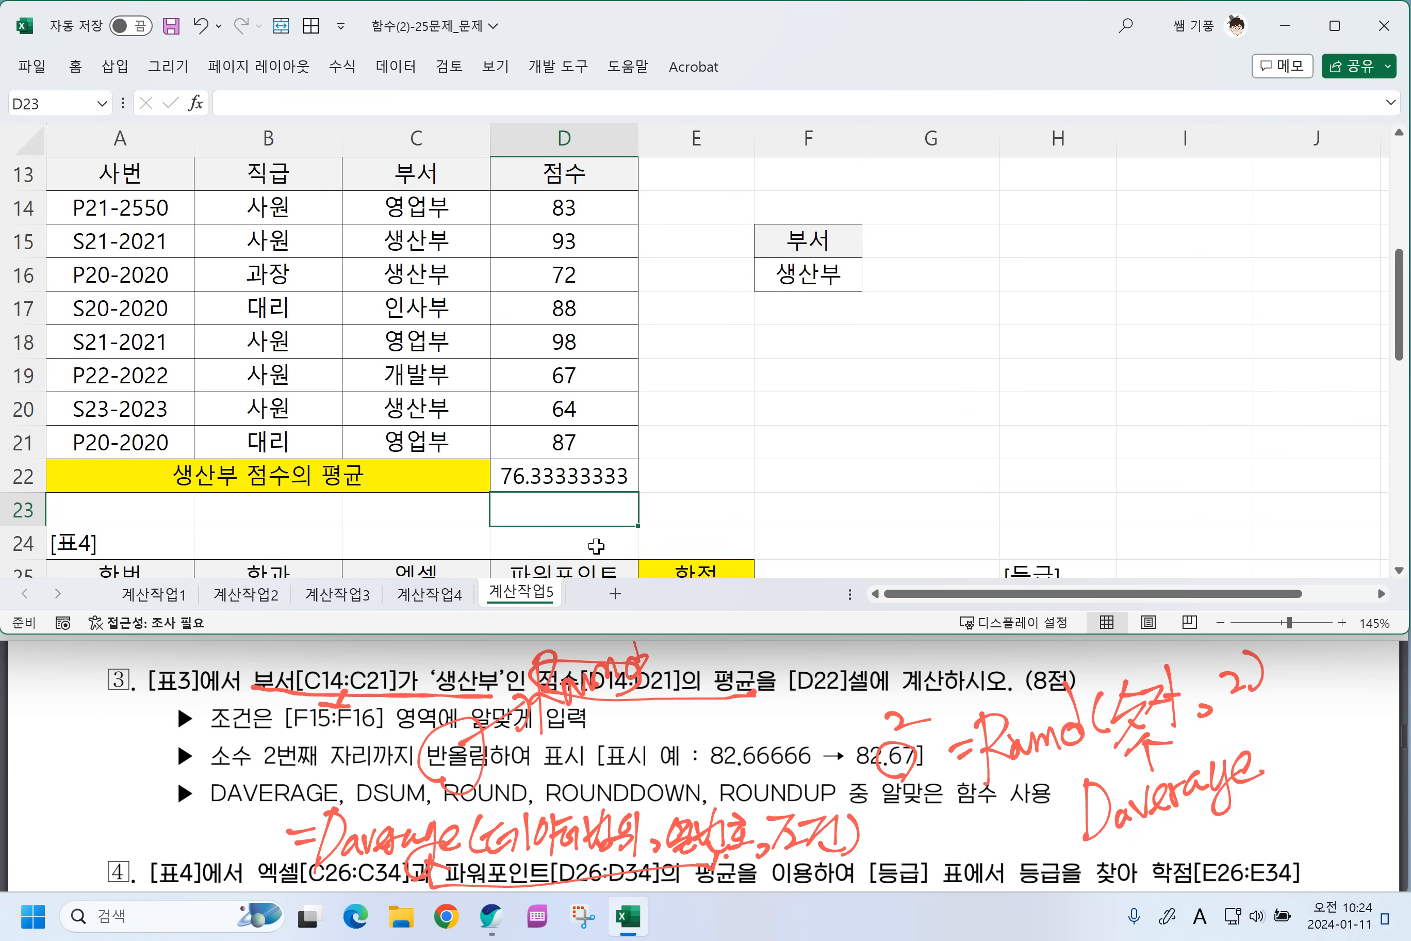
Wrap D22's DAVERAGE formula in ROUND with 2 decimal places.
double_click(560, 479)
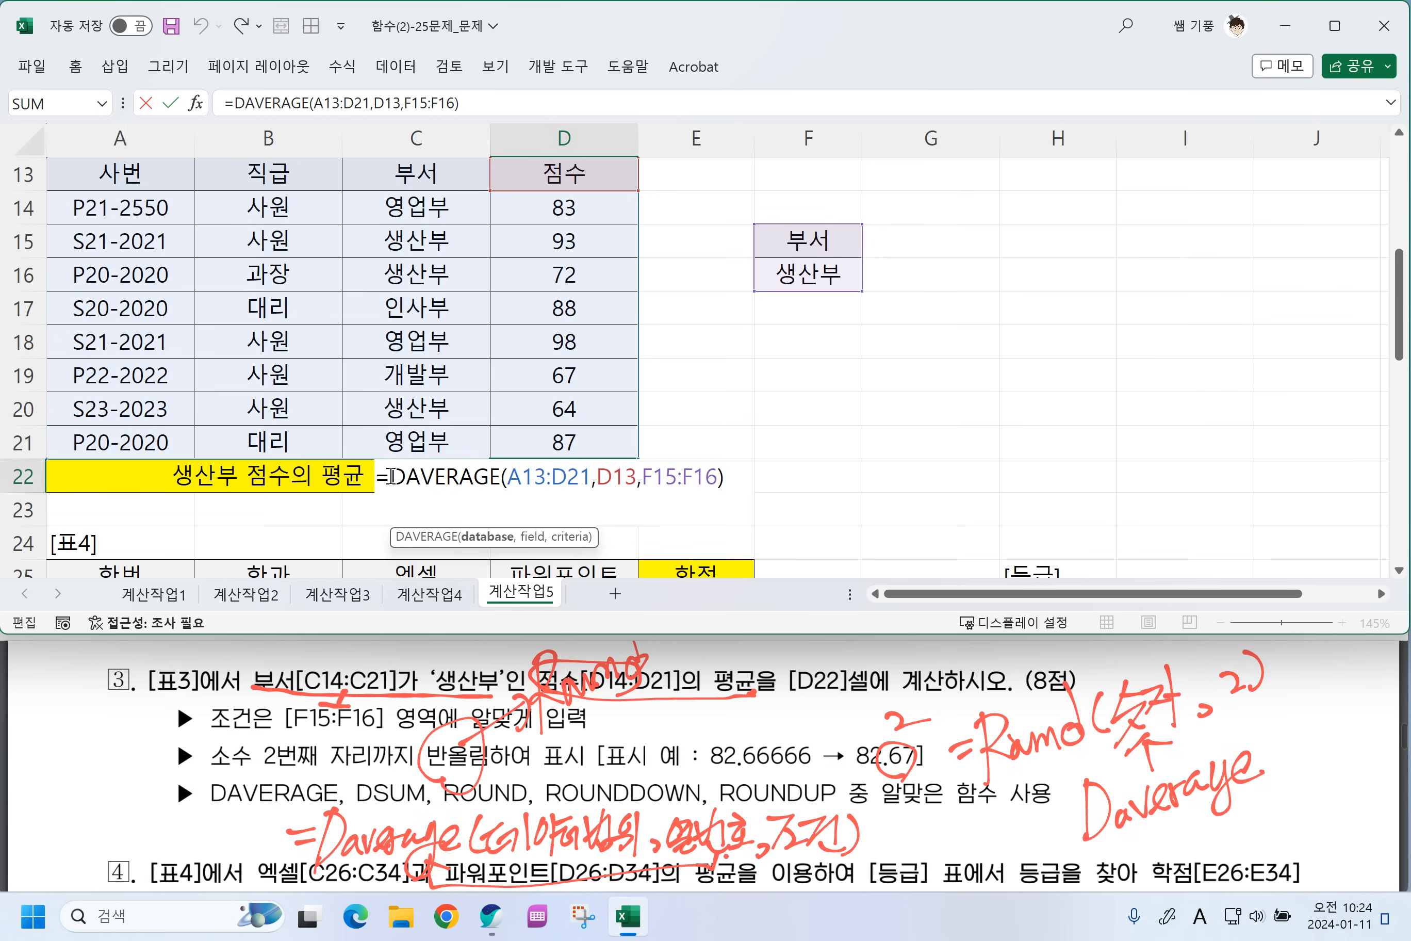
click(390, 477)
text(ROUND)
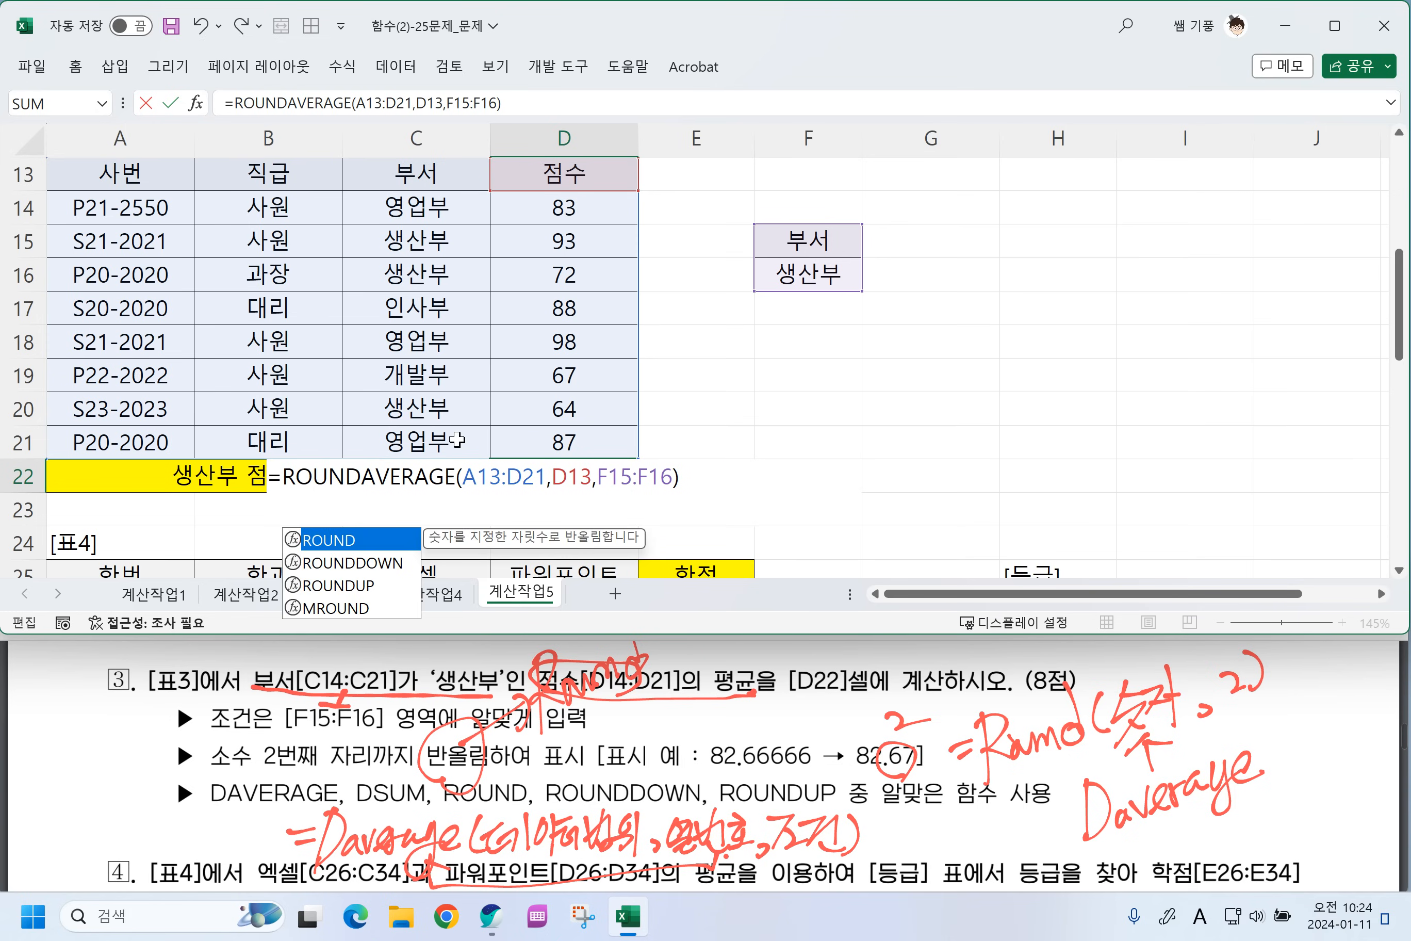
text(()
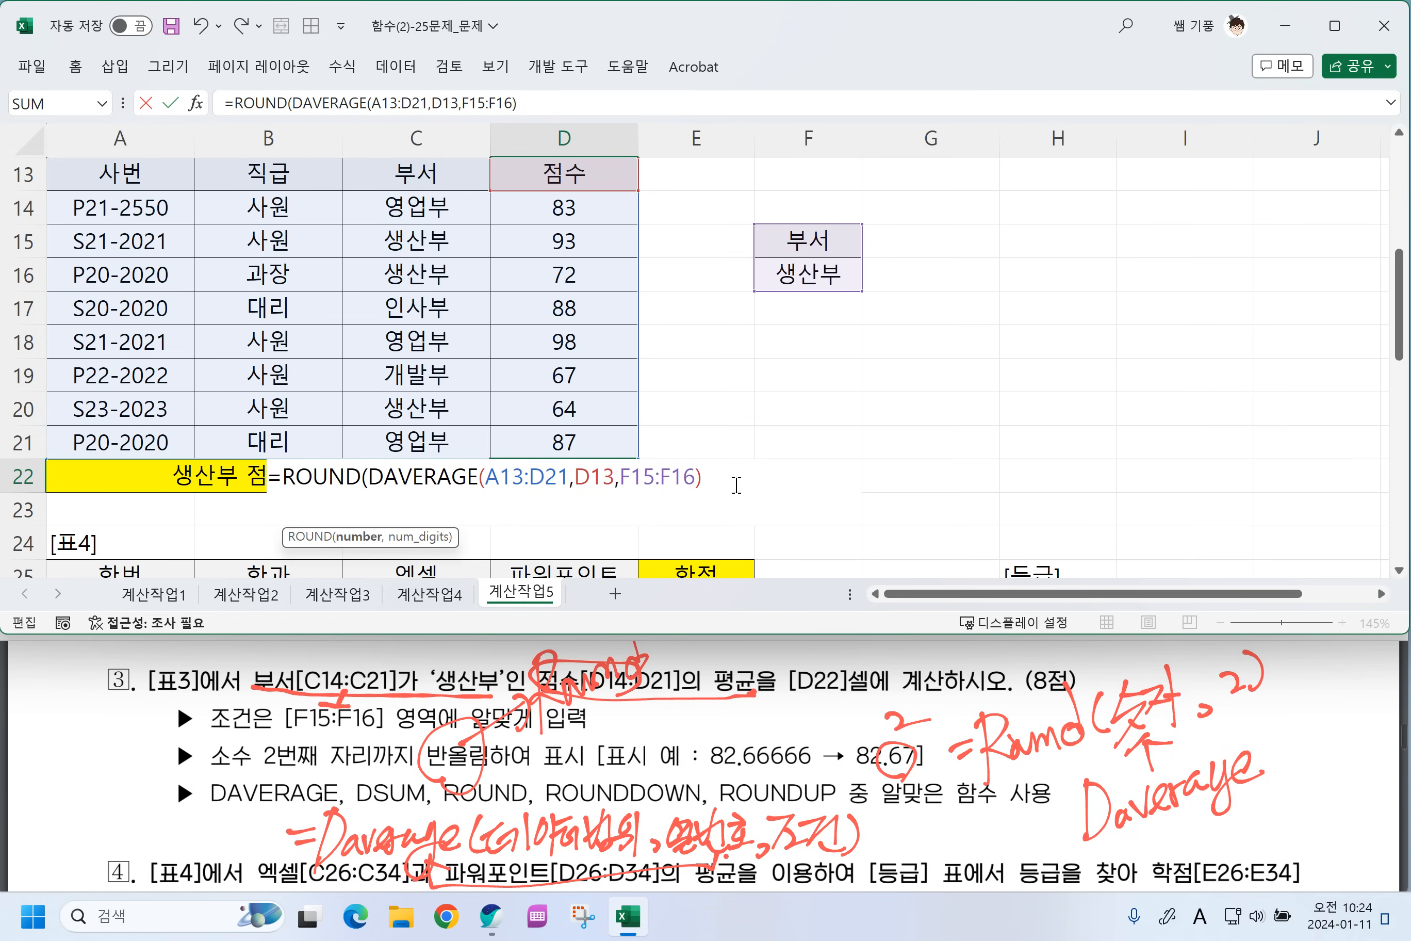
text(,2))
key(Return)
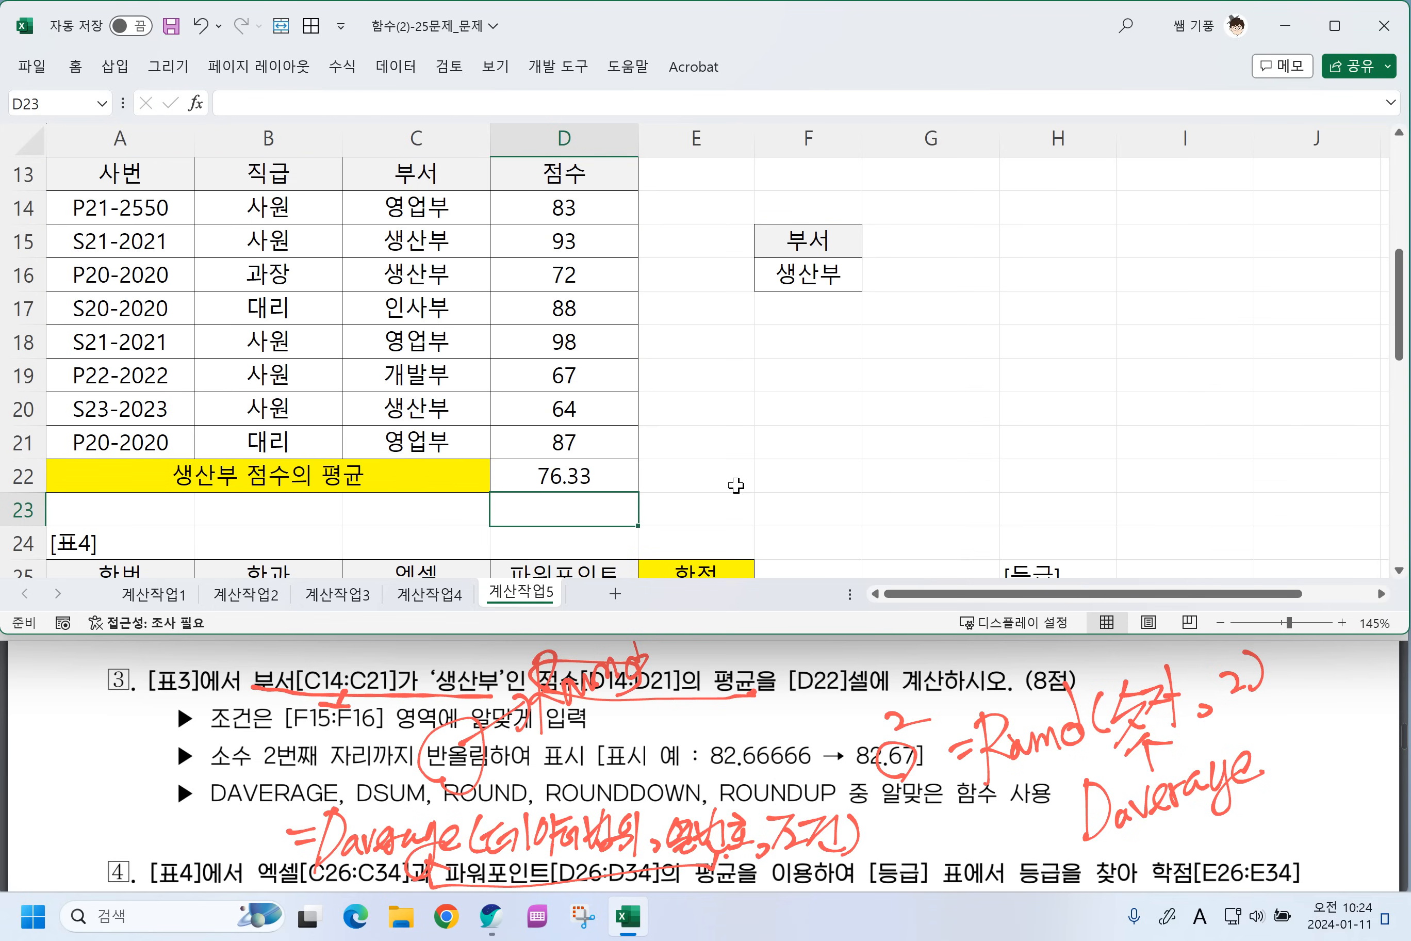
Bring up Table 4 and PDF question 4, and handwrite "=Hlookup" beside its function list.
click(385, 533)
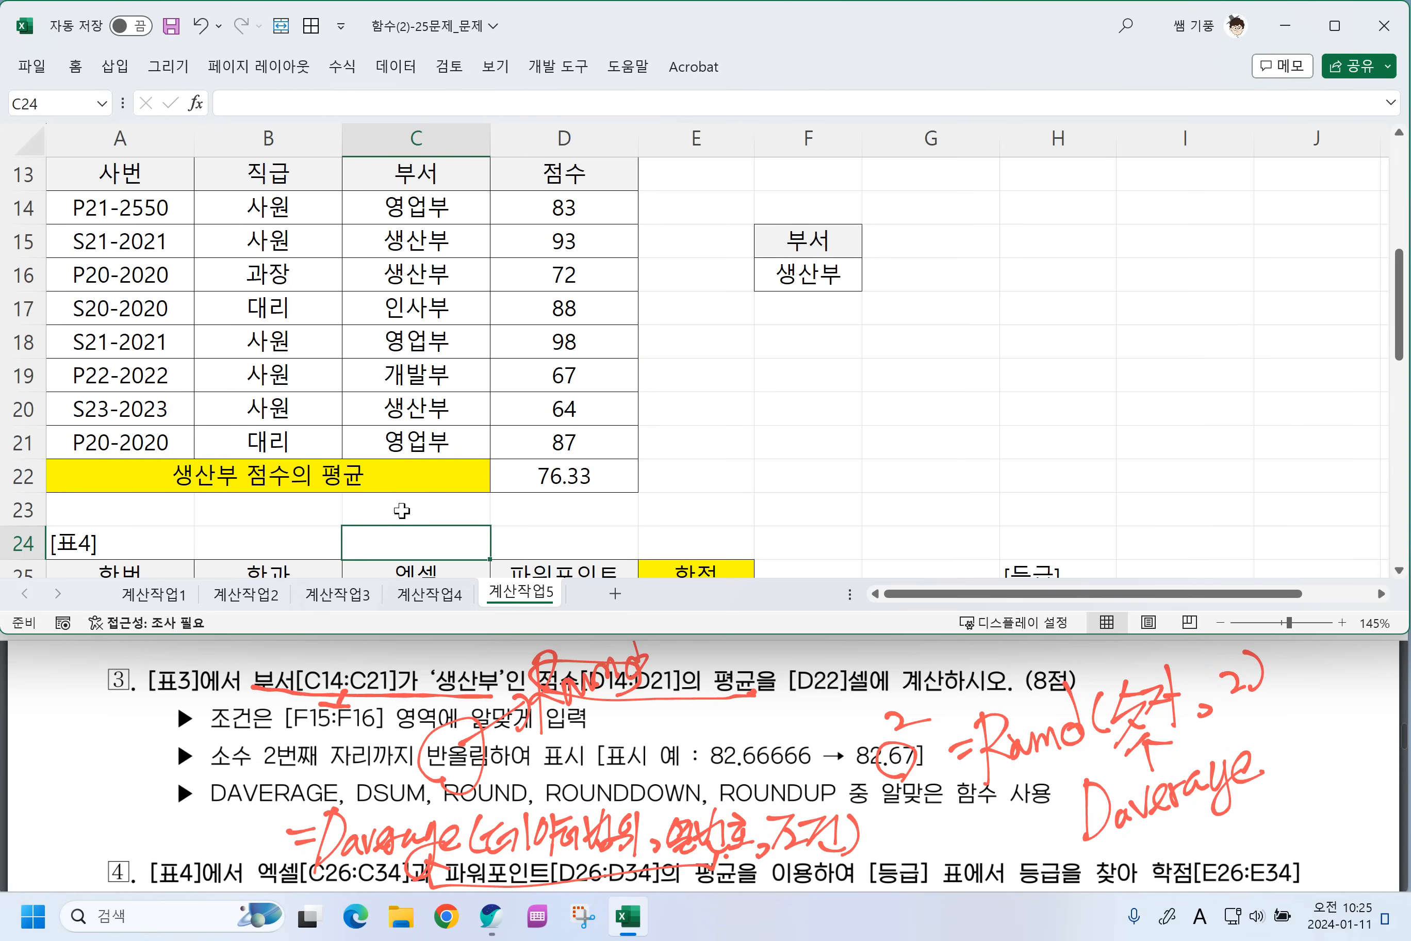
scroll(435, 449, down, 2)
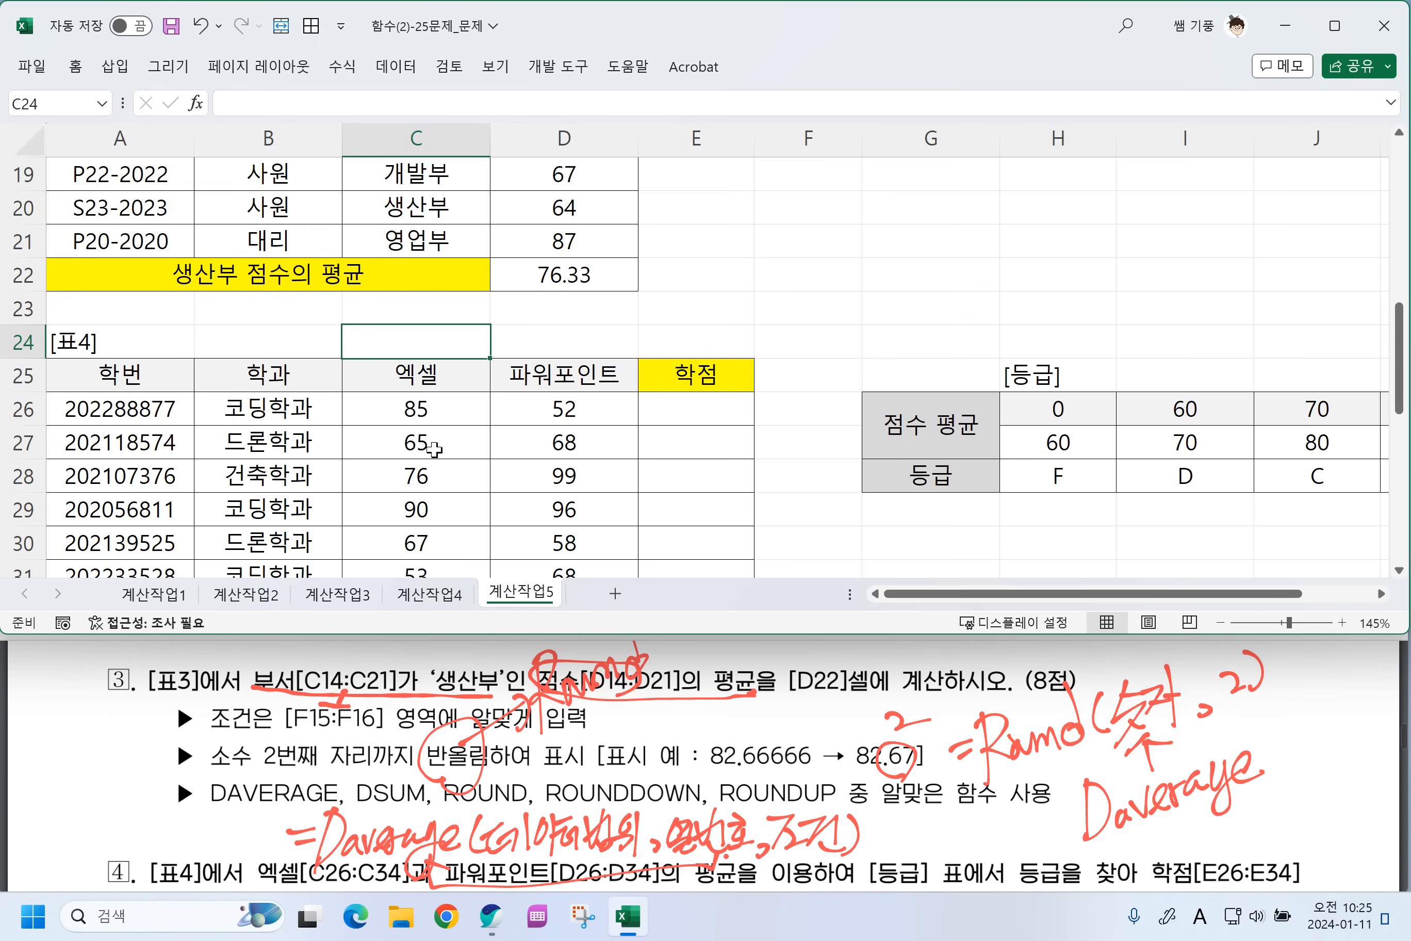
scroll(435, 450, down, 2)
click(398, 692)
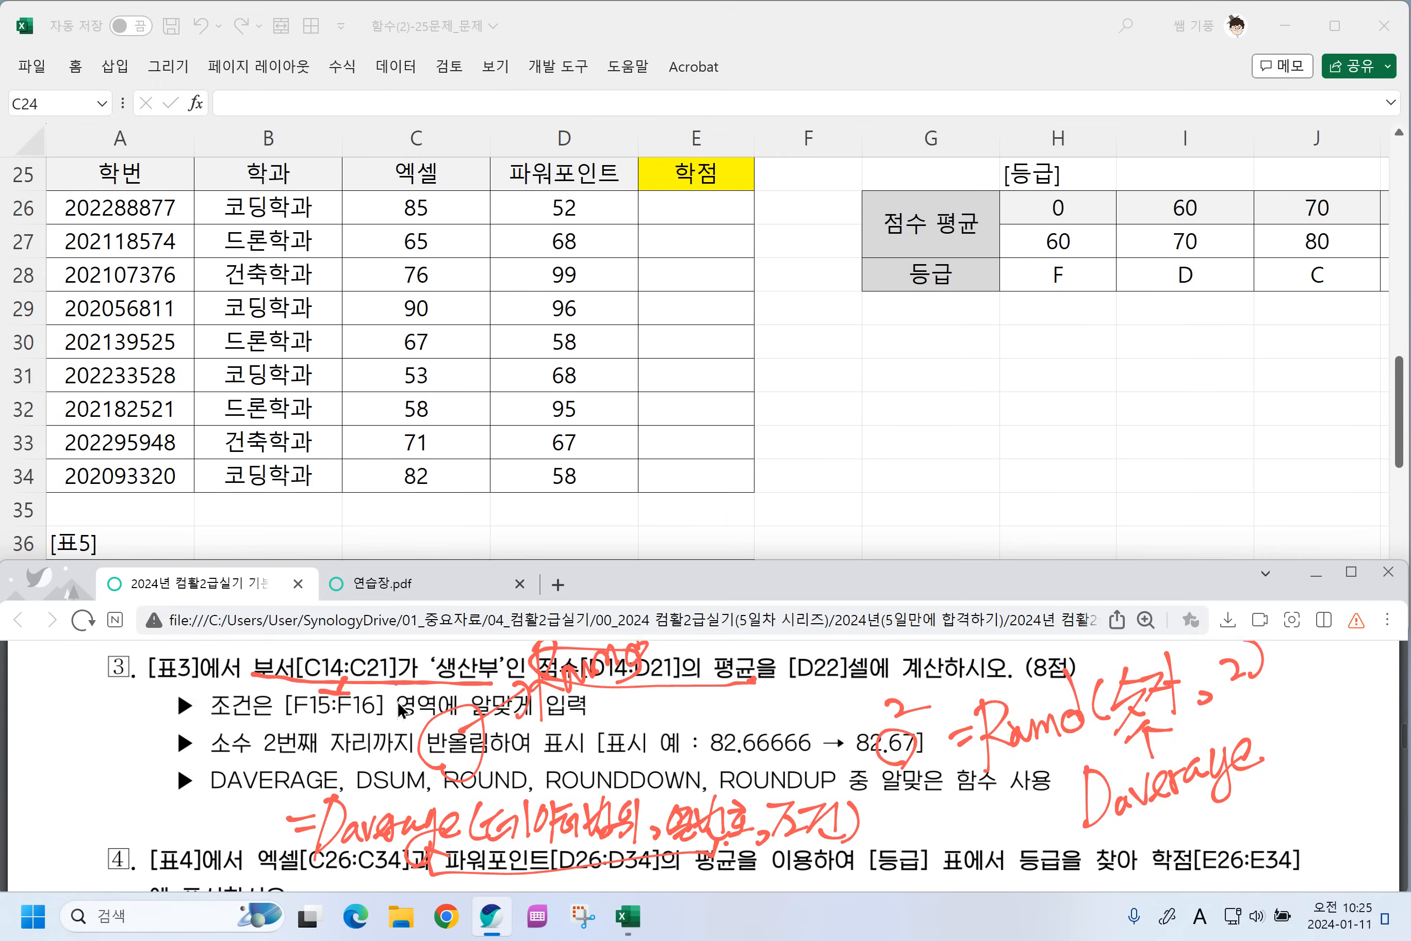
scroll(397, 692, down, 3)
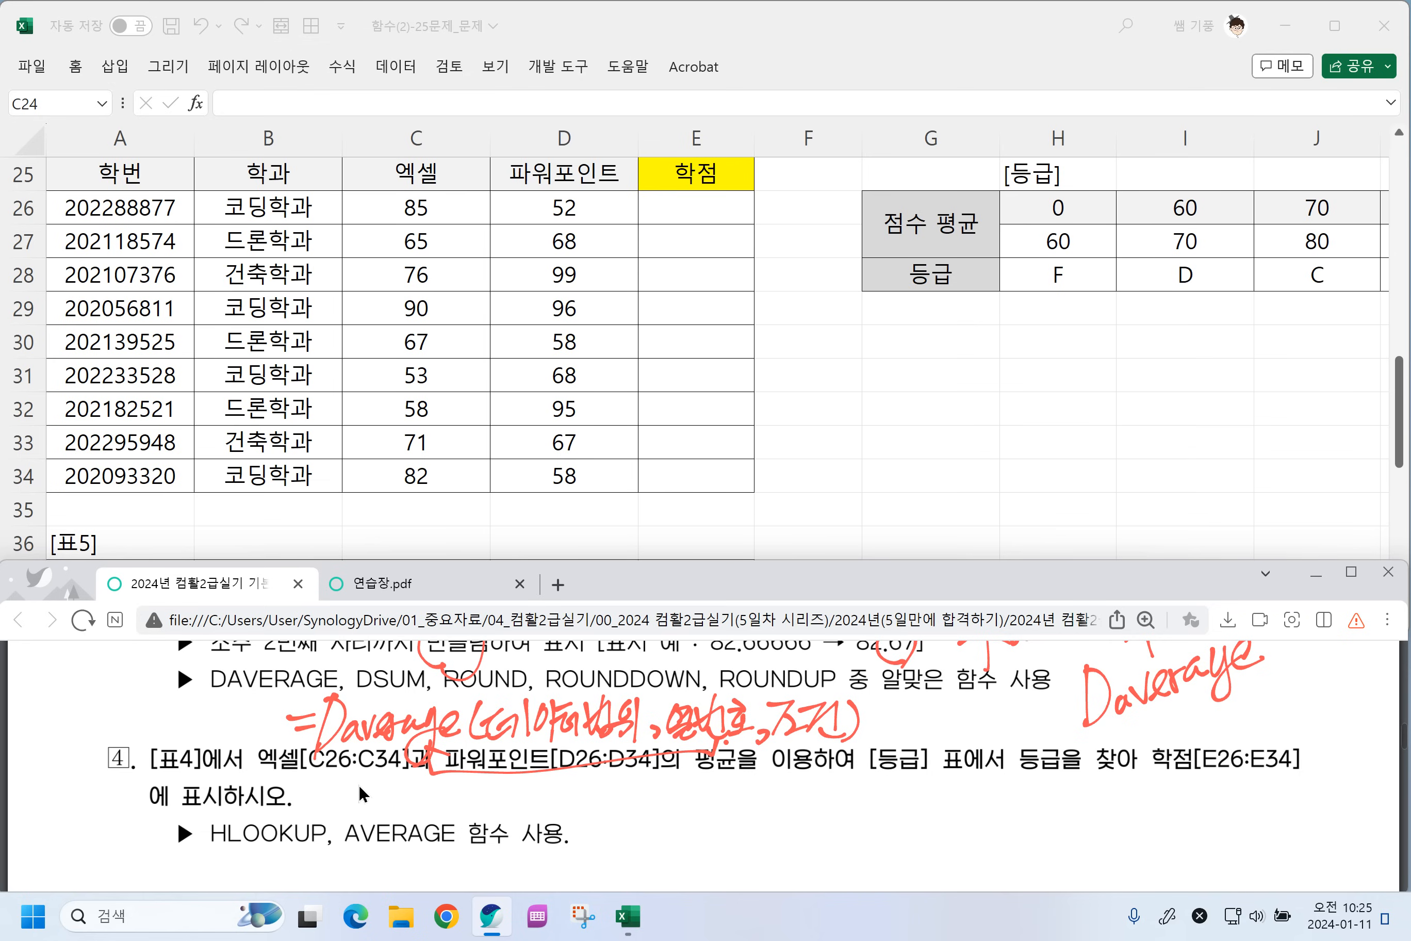
drag(672, 828, 702, 823)
mouse_move(676, 846)
mouse_down()
mouse_move(705, 837)
mouse_move(704, 856)
mouse_up()
mouse_move(707, 837)
mouse_down()
mouse_move(735, 825)
mouse_move(734, 858)
mouse_move(757, 828)
mouse_up()
mouse_move(778, 821)
mouse_down()
mouse_move(787, 859)
mouse_move(812, 820)
mouse_up()
mouse_move(816, 821)
mouse_down()
mouse_move(835, 820)
mouse_move(829, 878)
mouse_up()
Complete the handwritten Hlookup note with the arguments "(기준셀,참조범위,행번호,0)".
mouse_move(838, 828)
mouse_down()
mouse_move(878, 849)
mouse_move(903, 843)
mouse_up()
mouse_move(921, 806)
mouse_down()
mouse_move(914, 851)
mouse_move(941, 808)
mouse_up()
mouse_move(931, 813)
mouse_down()
mouse_move(918, 844)
mouse_move(950, 828)
mouse_up()
mouse_move(942, 826)
mouse_down()
mouse_move(938, 849)
mouse_move(953, 854)
mouse_up()
mouse_move(962, 814)
mouse_down()
mouse_move(973, 838)
mouse_move(954, 841)
mouse_up()
drag(980, 806, 982, 828)
mouse_move(960, 841)
mouse_down()
mouse_move(978, 854)
mouse_move(1002, 825)
mouse_up()
mouse_move(1008, 813)
mouse_down()
mouse_move(994, 850)
mouse_move(1027, 828)
mouse_up()
mouse_move(1014, 830)
mouse_down()
mouse_move(1053, 827)
mouse_move(1050, 842)
mouse_up()
mouse_move(1075, 807)
mouse_down()
mouse_move(1093, 841)
mouse_move(1086, 832)
mouse_up()
drag(1090, 811, 1109, 821)
drag(1090, 833, 1099, 845)
drag(1105, 817, 1107, 839)
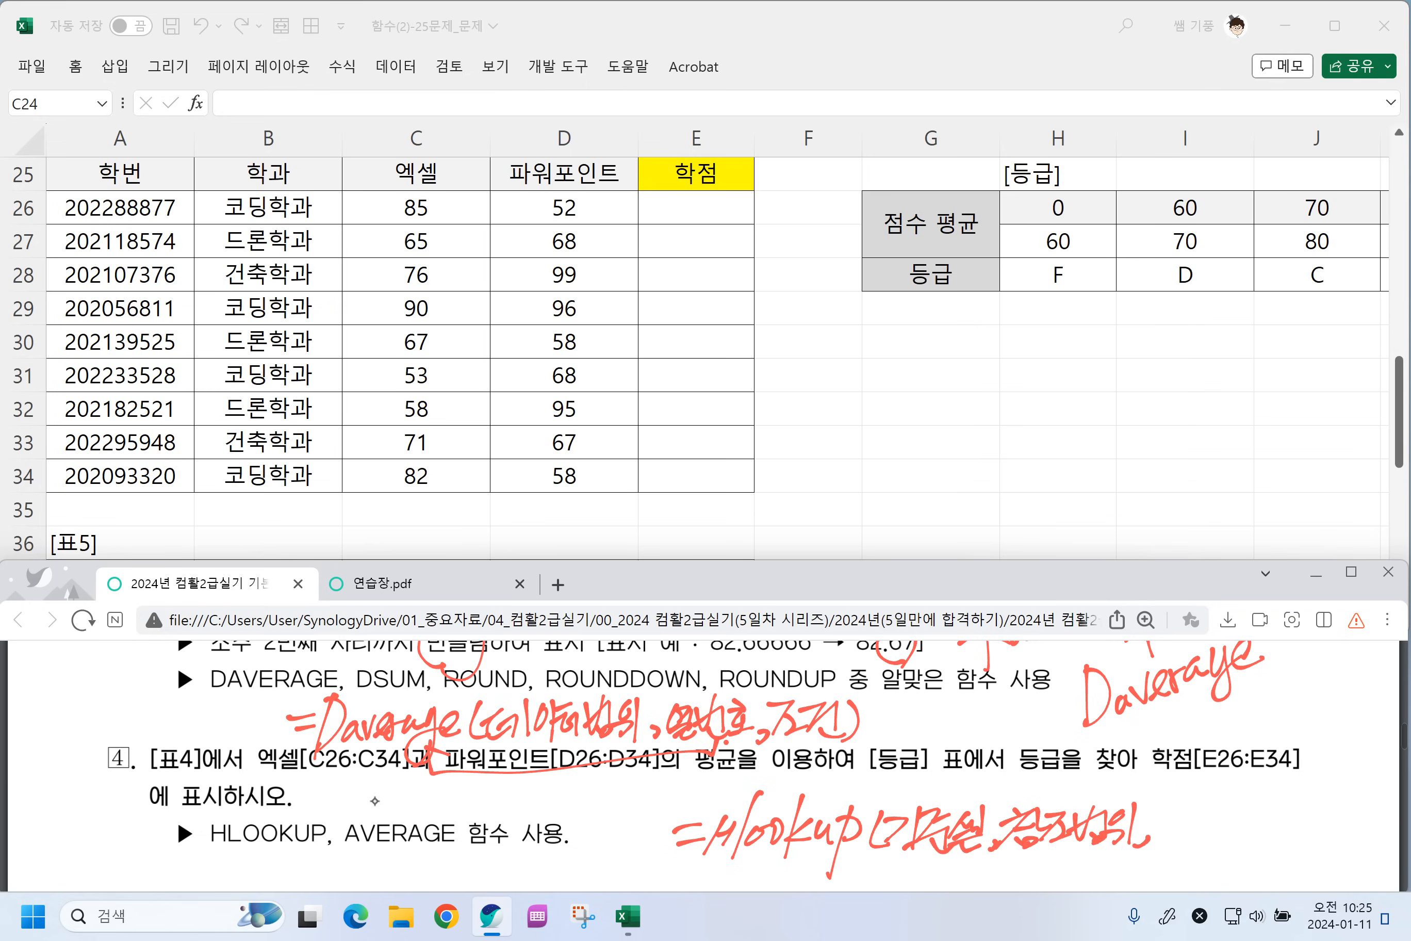
mouse_move(1180, 806)
mouse_down()
mouse_move(1189, 838)
mouse_move(1172, 849)
mouse_move(1238, 821)
mouse_move(1254, 854)
mouse_move(1296, 818)
mouse_move(1313, 861)
mouse_up()
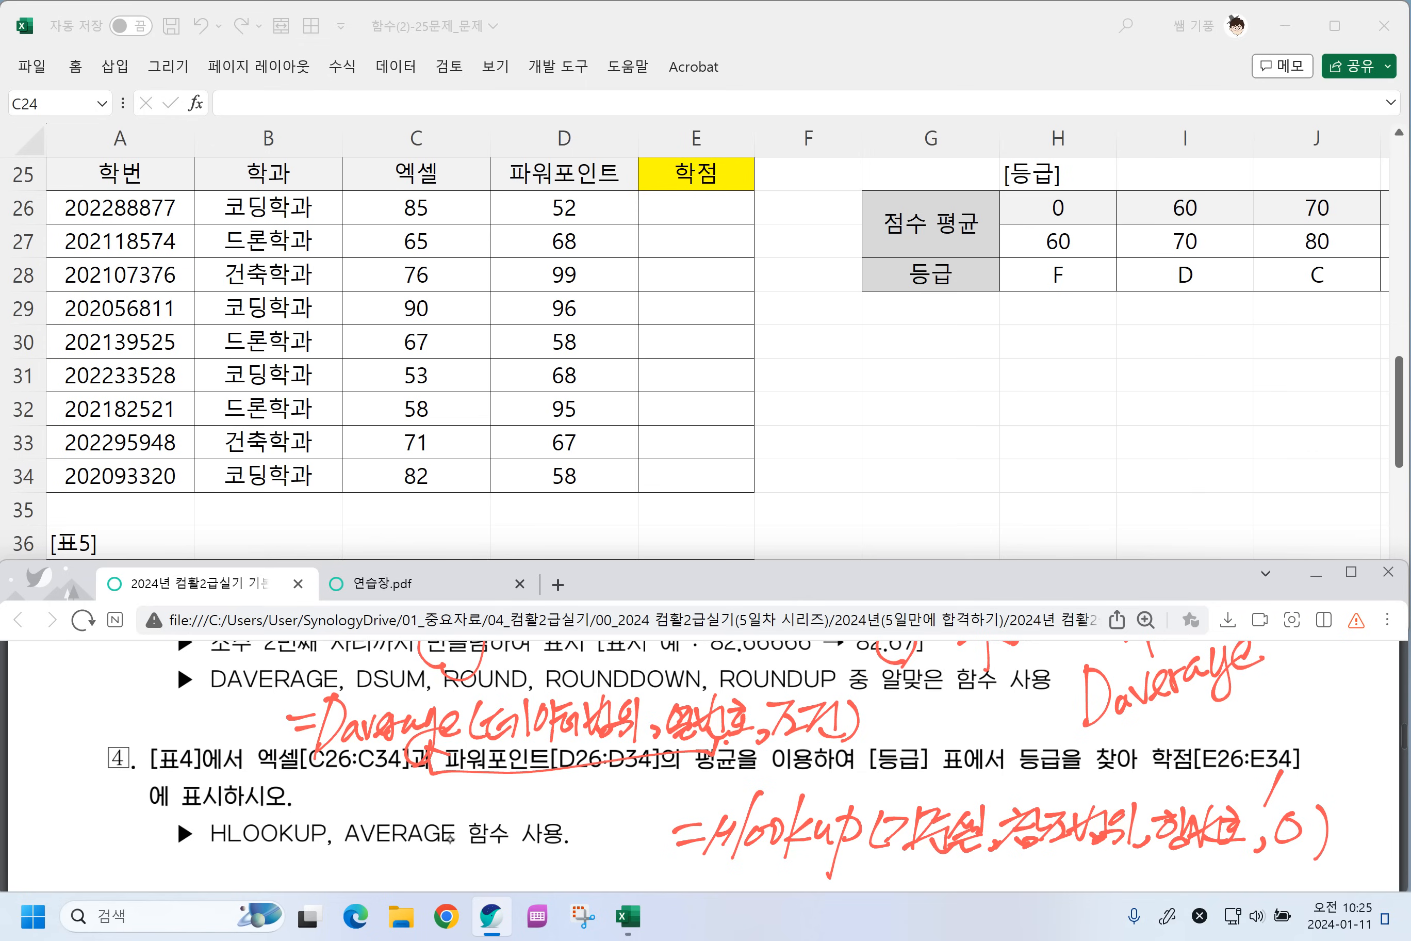
Enter =AVERAGE(C26:D26) in E26 and fill it down to E34.
click(712, 207)
text(=A)
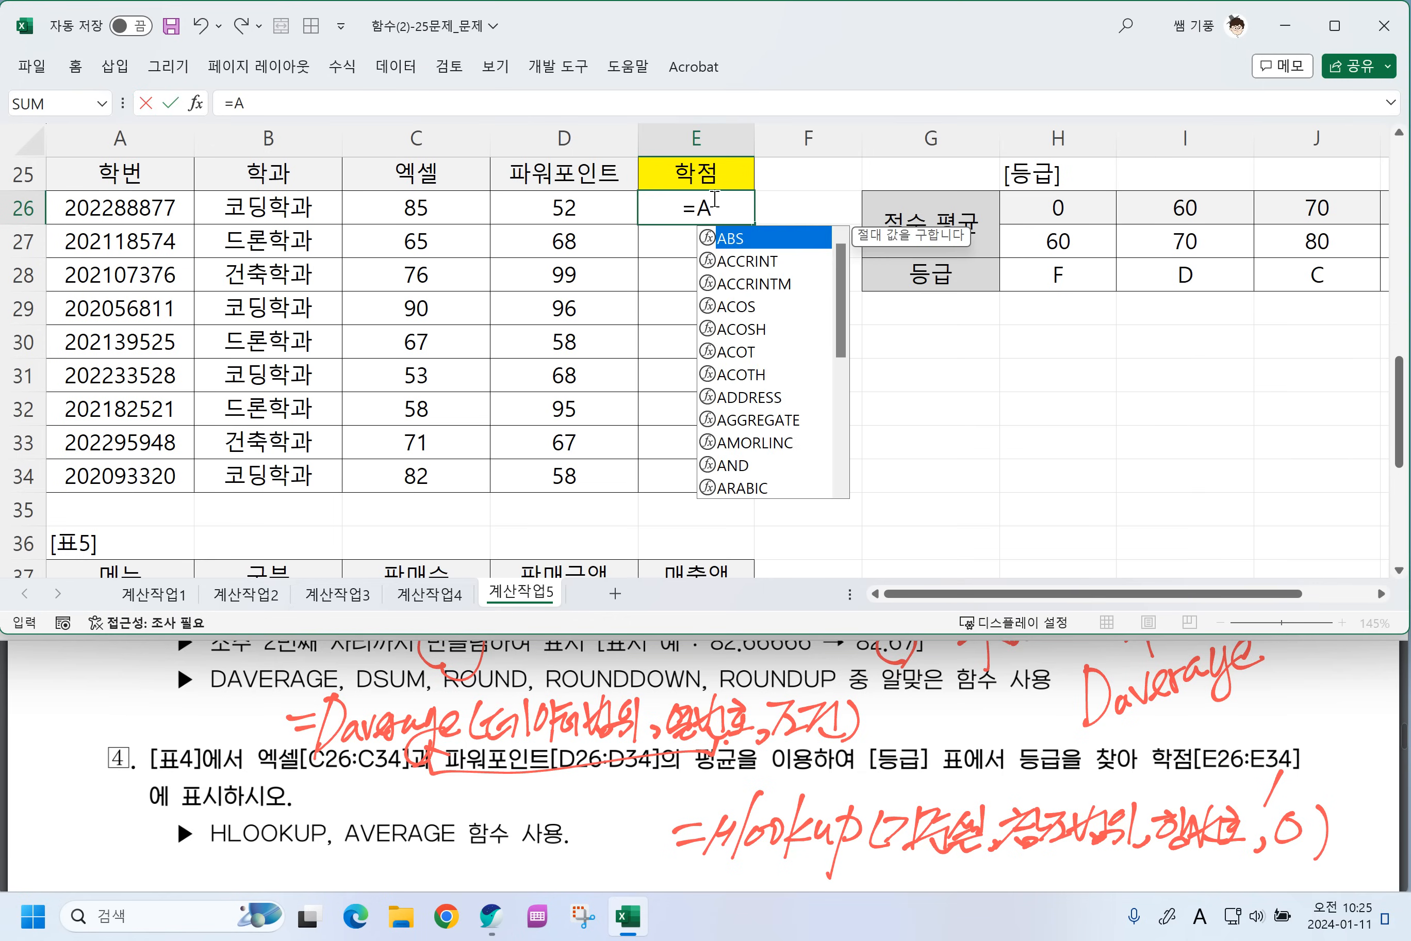
text(V)
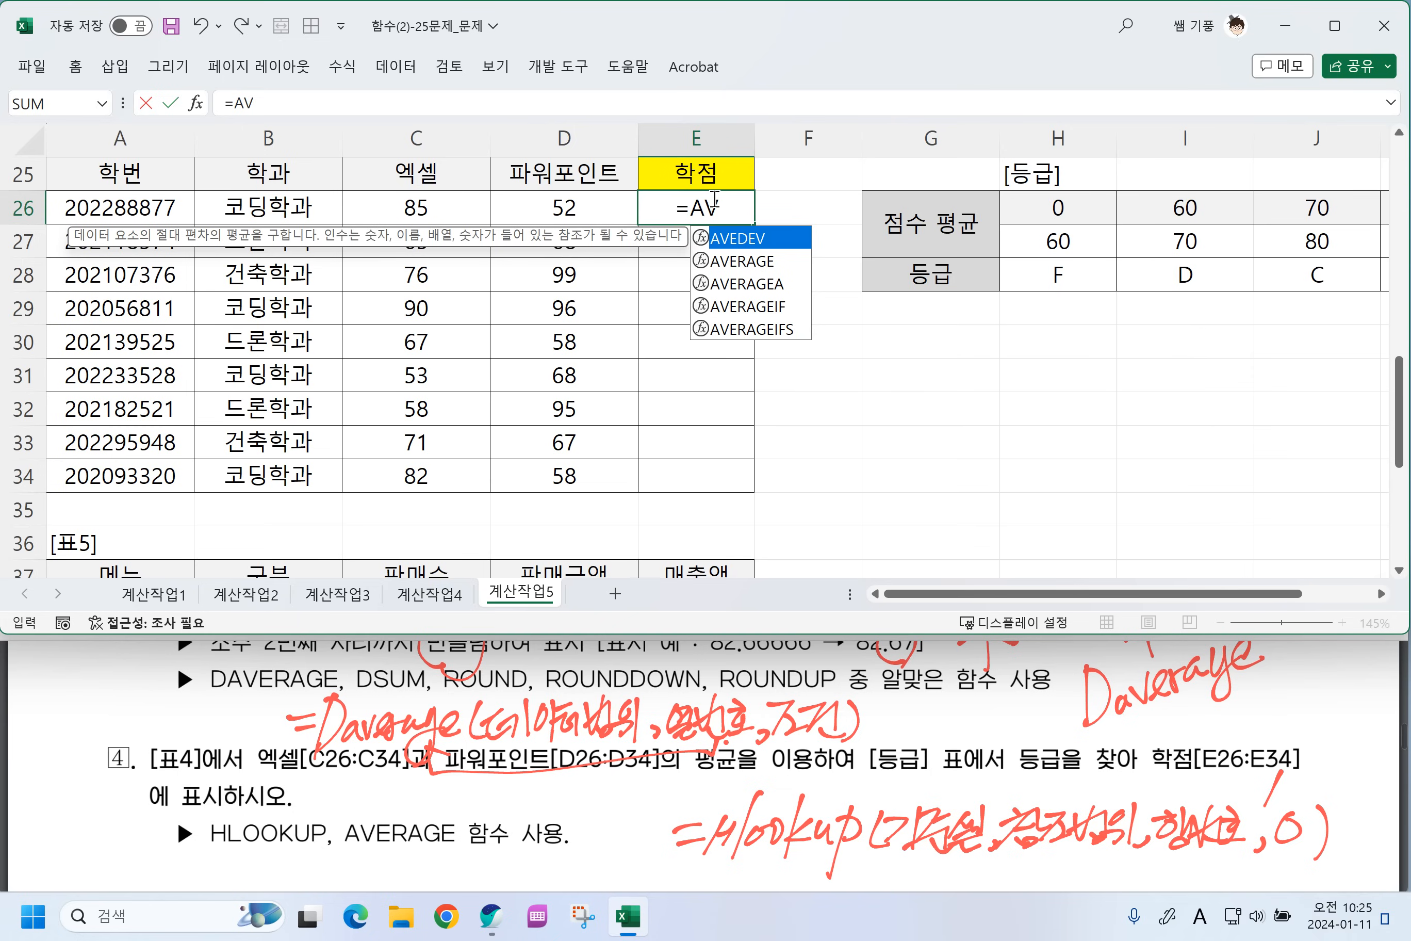
key(Down)
key(Tab)
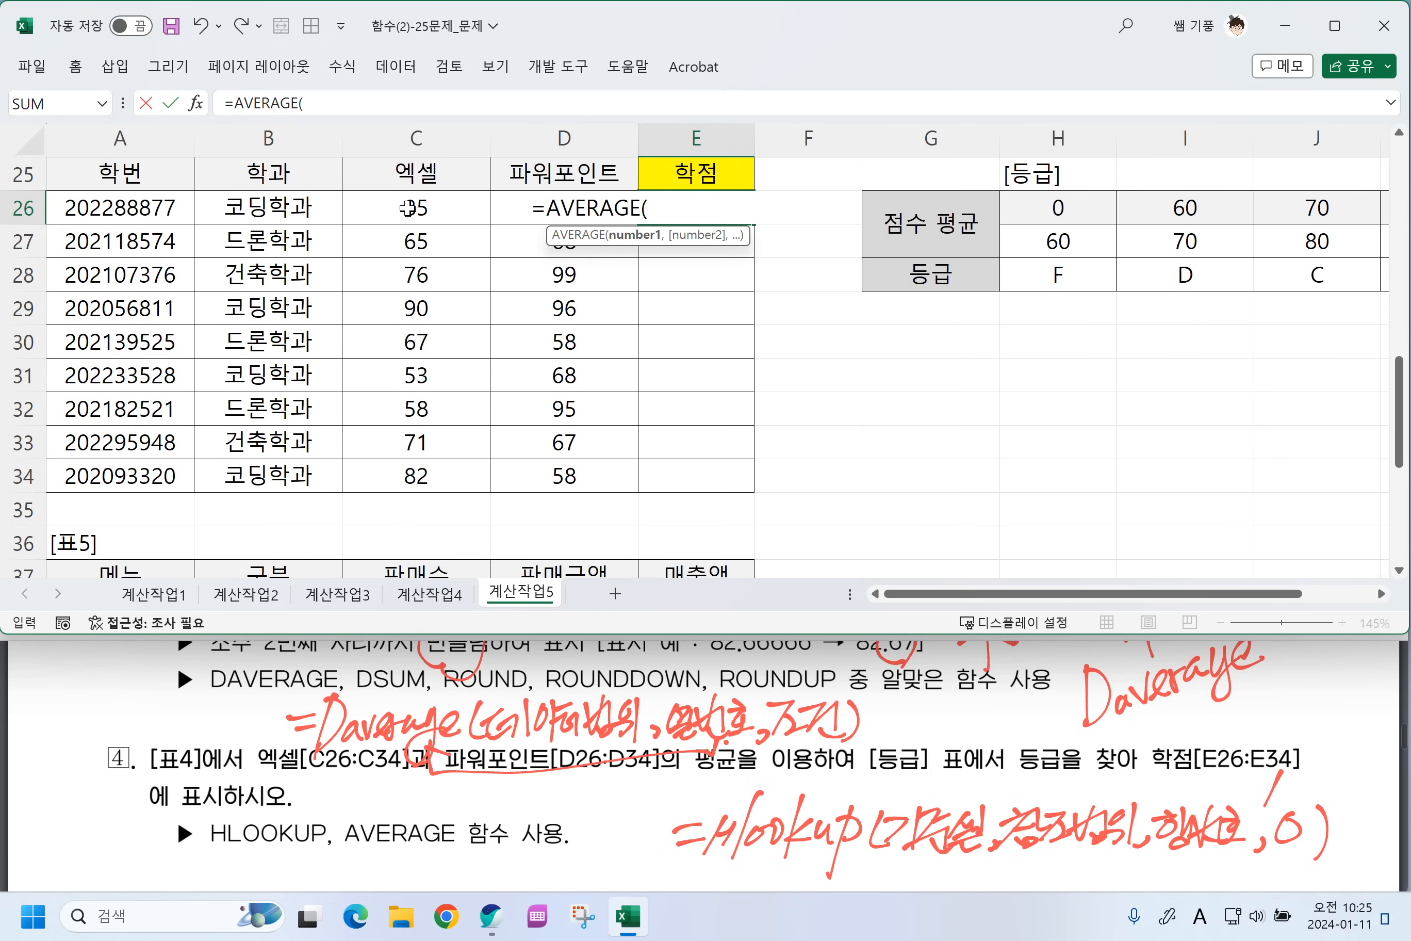
drag(398, 209, 544, 205)
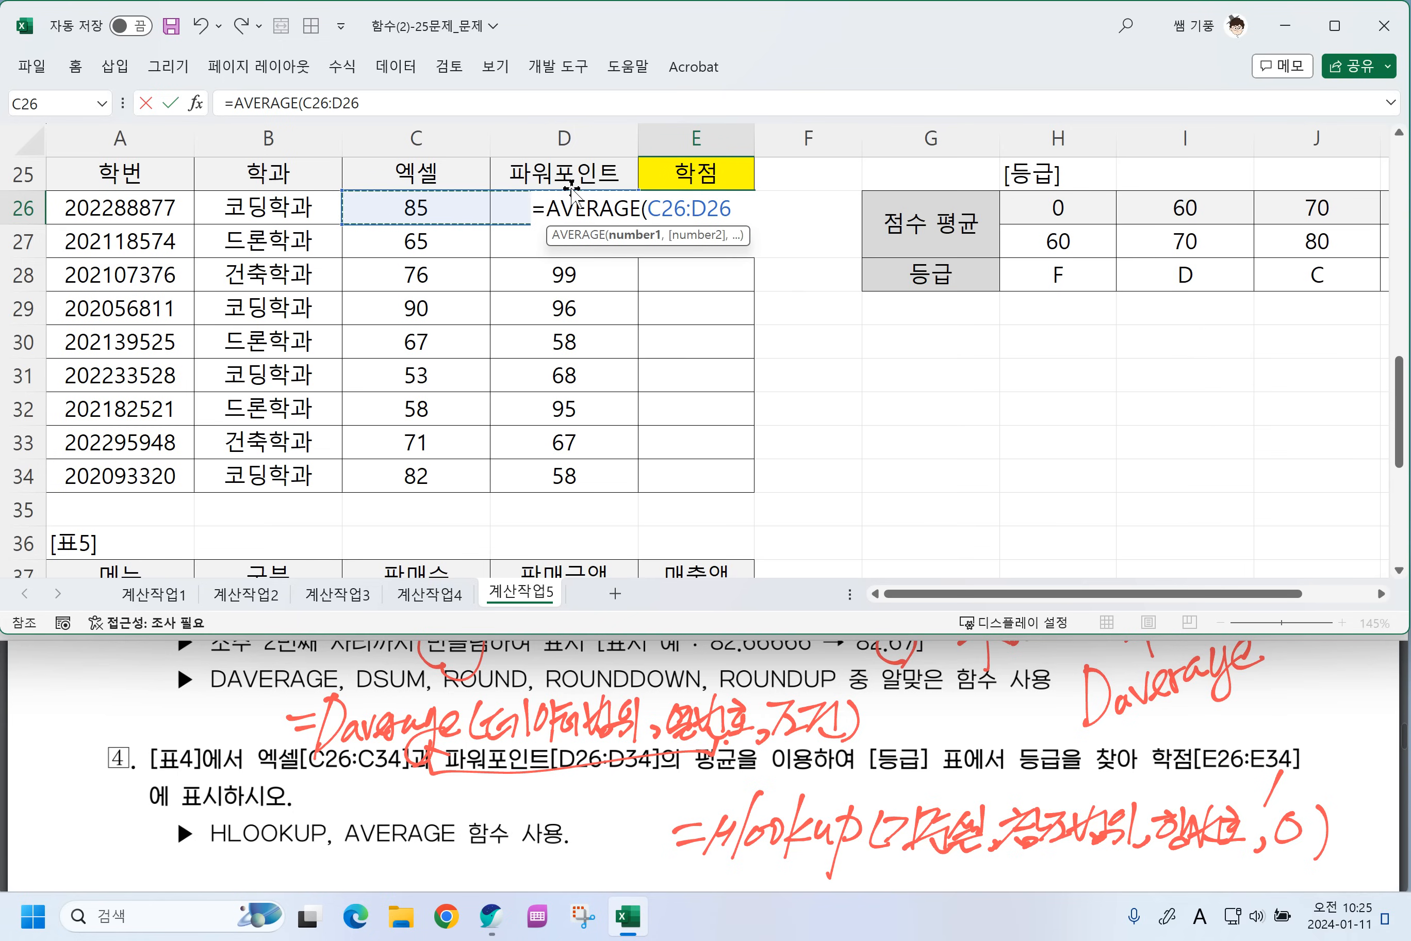
text())
key(Return)
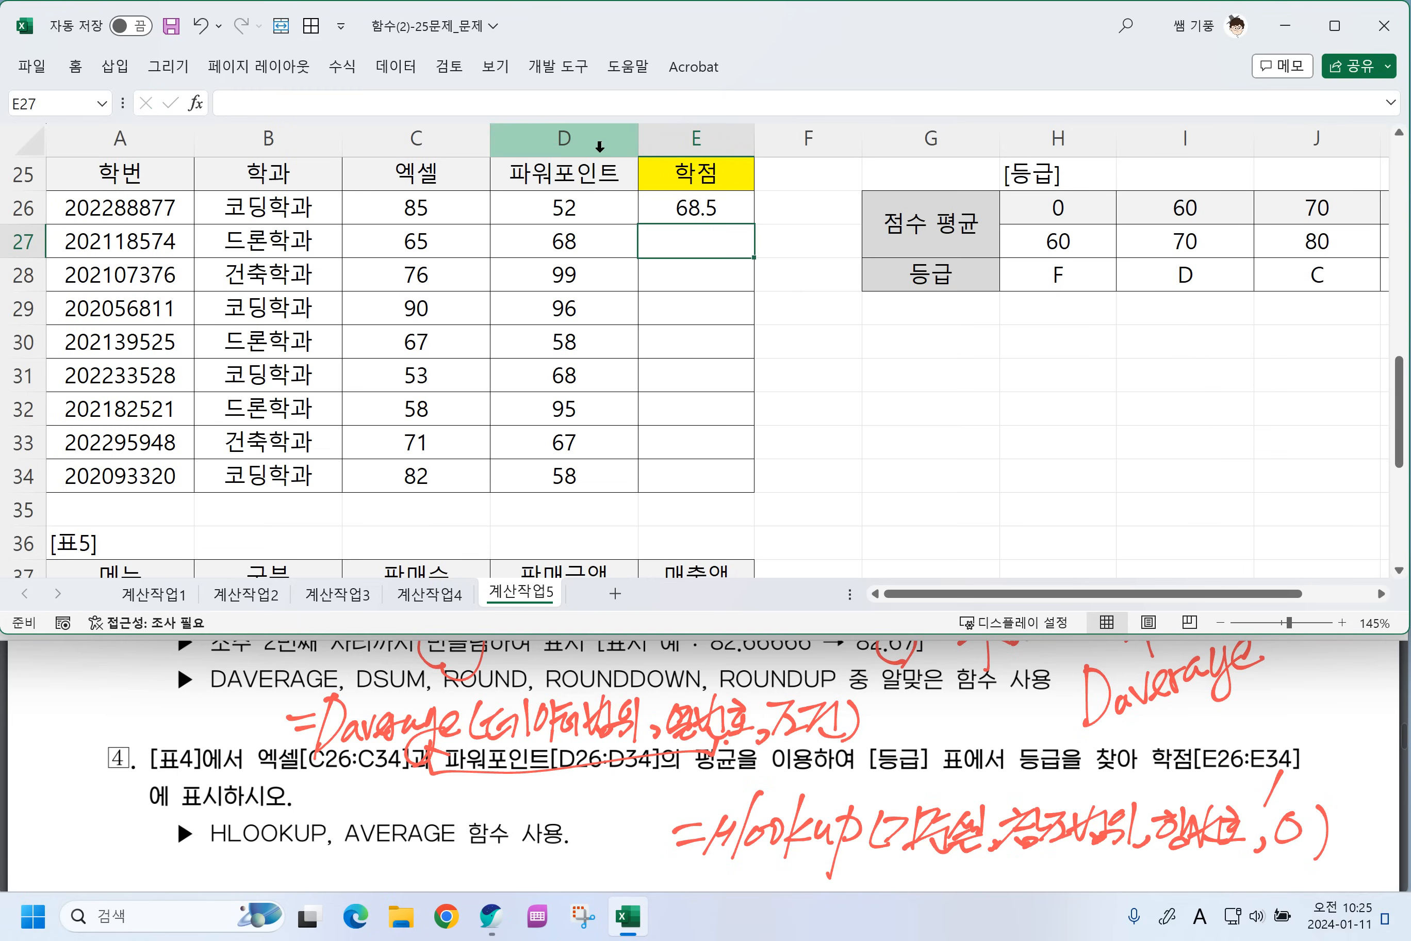
click(739, 217)
drag(754, 223, 729, 480)
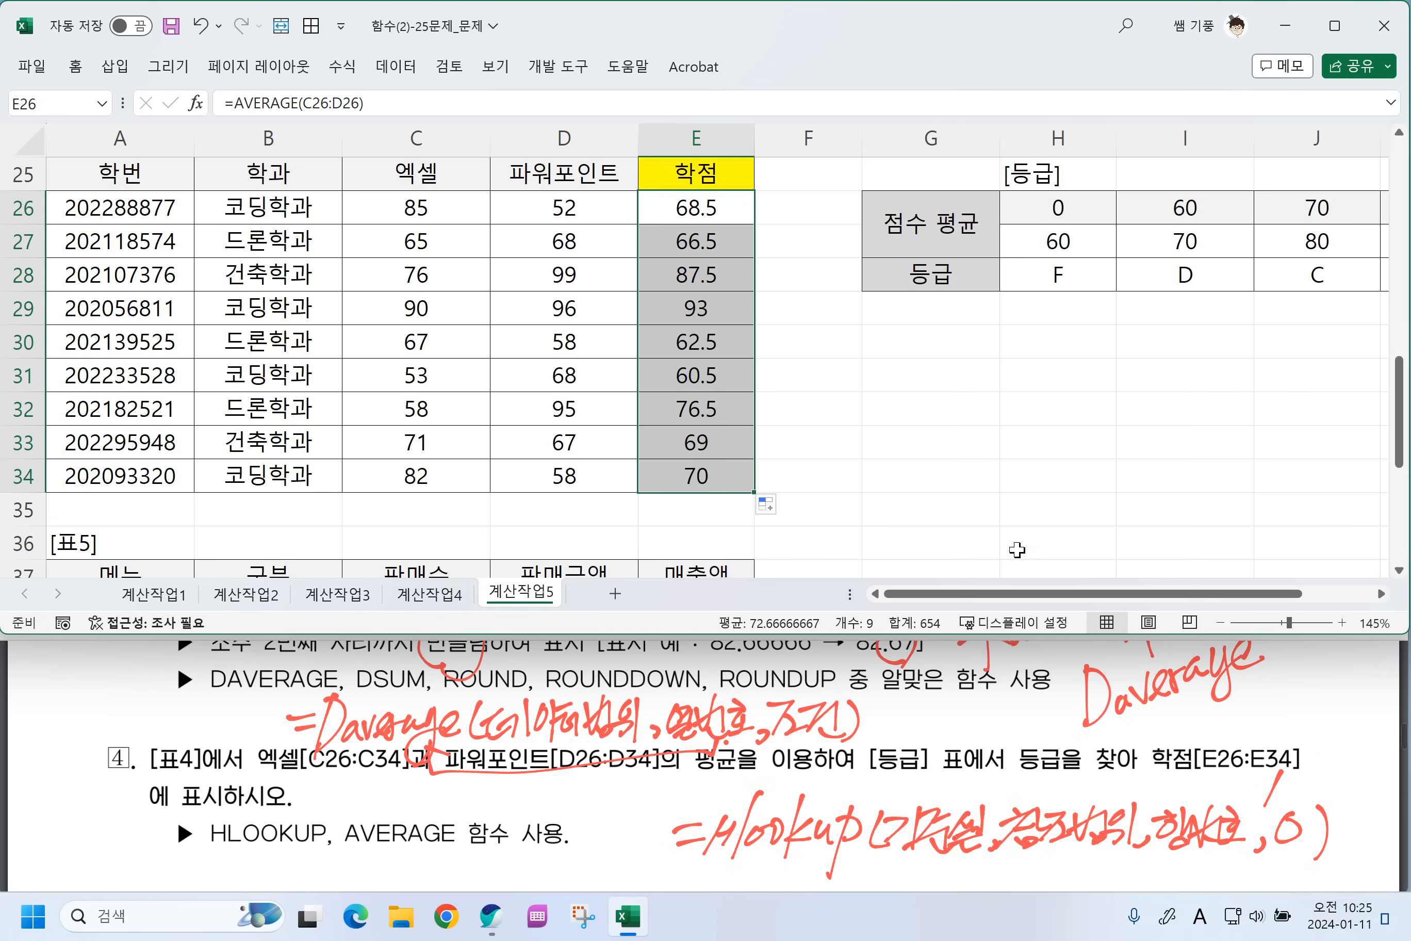
Circle the average in E26 and handwrite "기준셀" beside it.
click(1381, 593)
click(1381, 594)
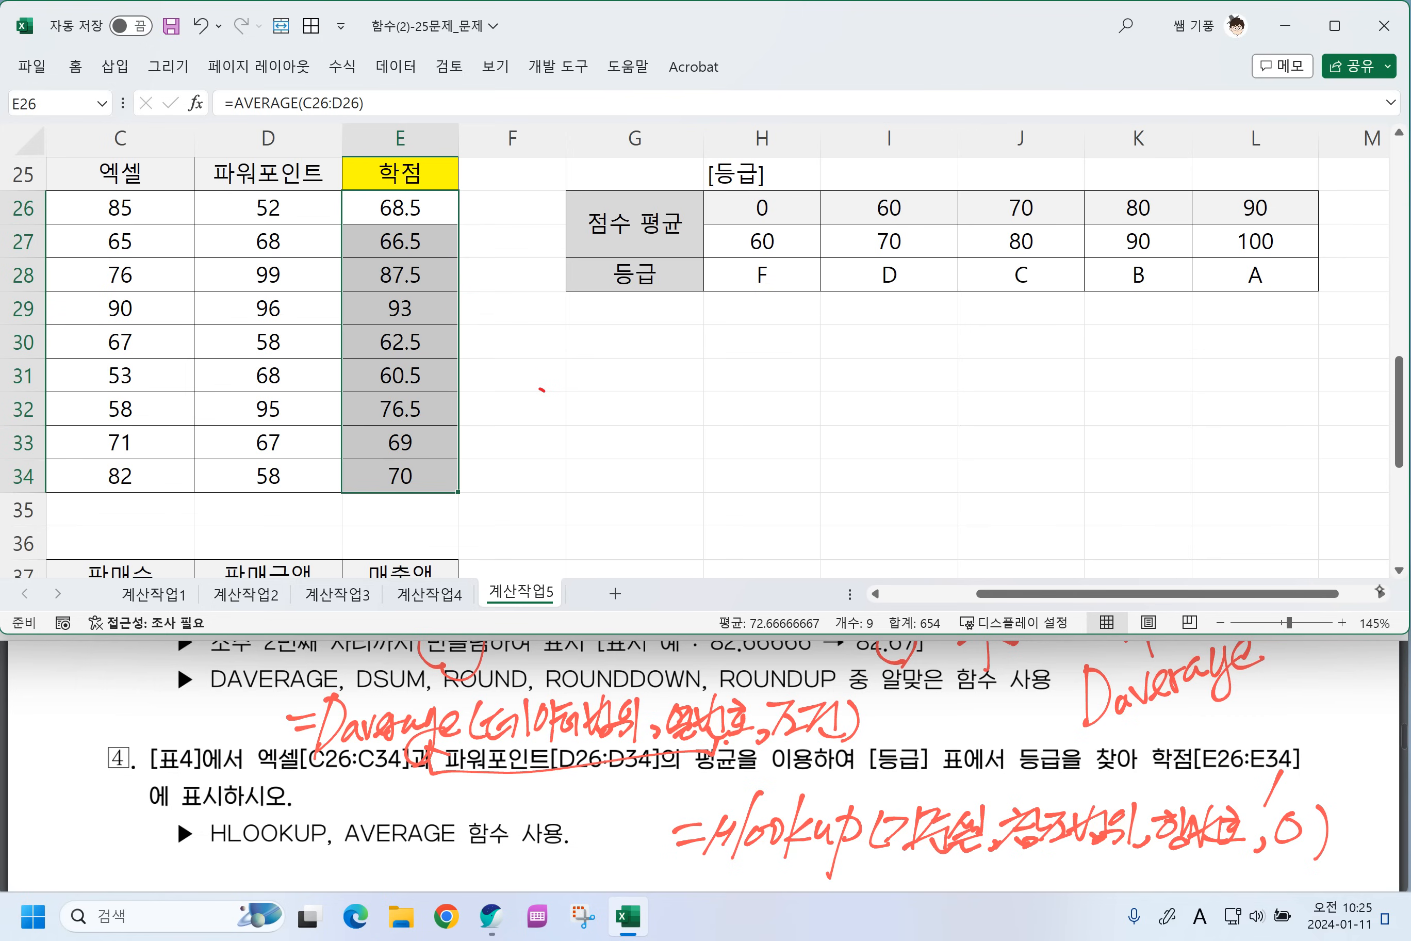
drag(418, 209, 398, 230)
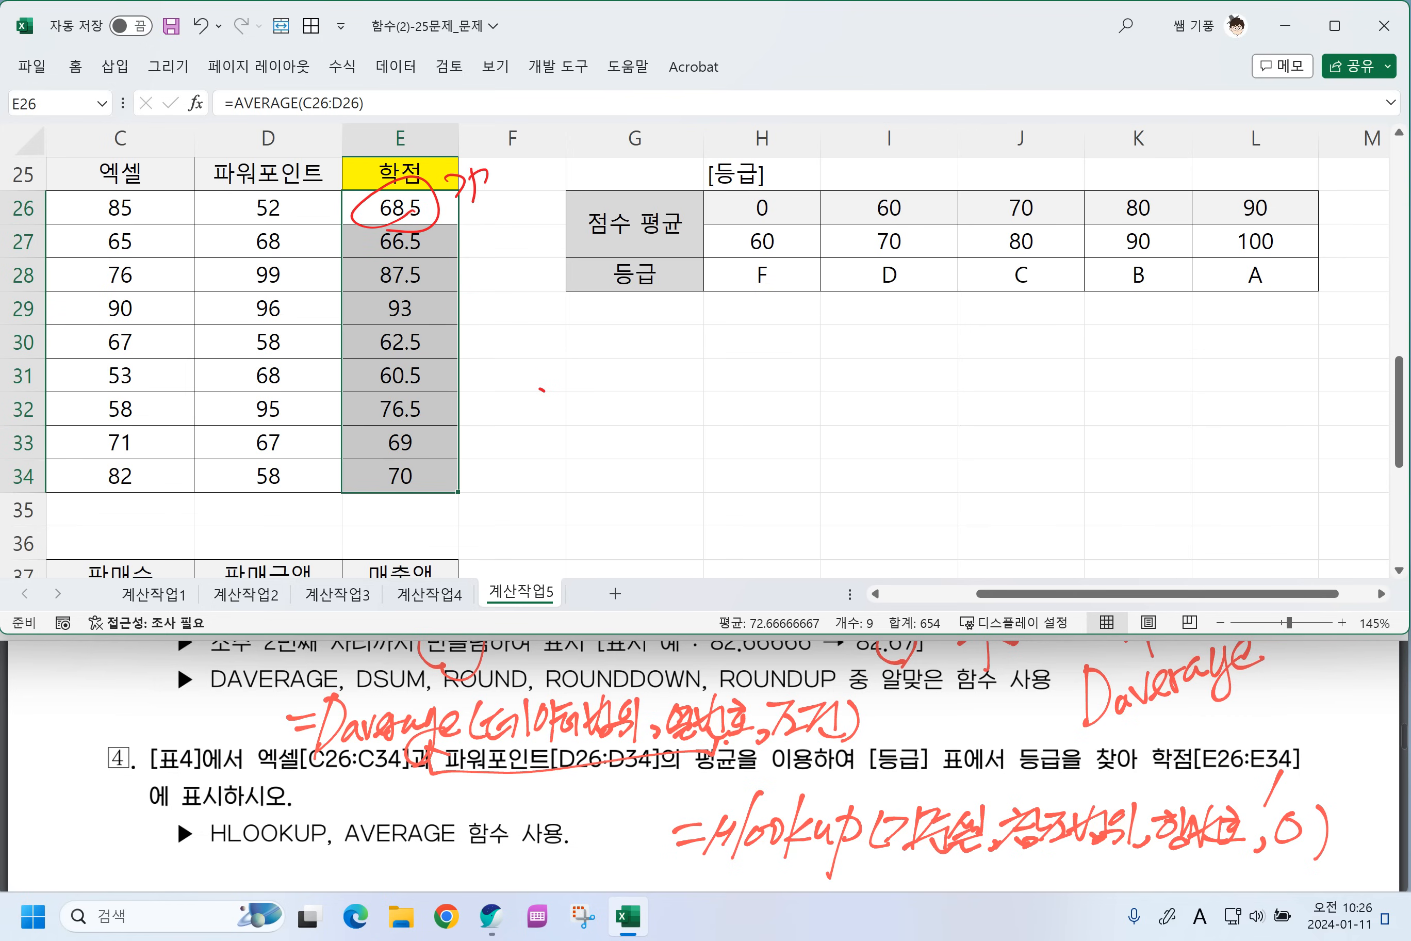
drag(525, 198, 550, 189)
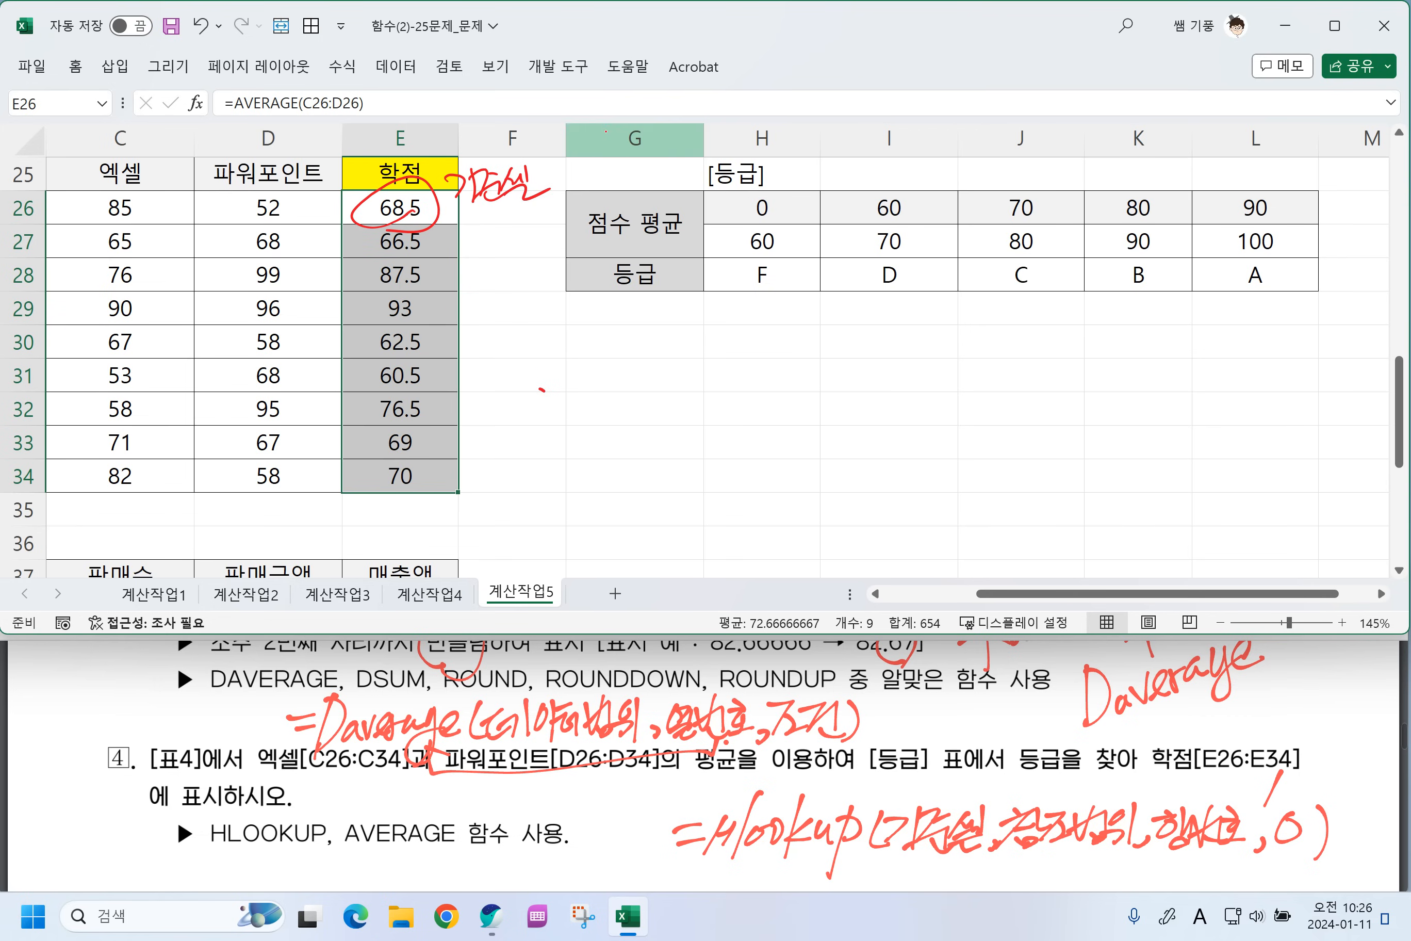
Outline the grade table H26:L28 in ink and handwrite "참조범위" below it.
mouse_move(697, 181)
mouse_down()
mouse_move(703, 282)
mouse_move(1172, 294)
mouse_move(1307, 192)
mouse_move(703, 203)
mouse_up()
mouse_move(972, 326)
mouse_down()
mouse_move(965, 372)
mouse_move(1035, 349)
mouse_move(1011, 368)
mouse_up()
mouse_move(1045, 311)
mouse_down()
mouse_move(1072, 355)
mouse_move(1090, 333)
mouse_move(1104, 346)
mouse_up()
drag(1106, 317, 1105, 339)
mouse_move(1122, 309)
mouse_down()
mouse_move(1124, 344)
mouse_move(1144, 328)
mouse_up()
mouse_move(1136, 337)
mouse_down()
mouse_move(1158, 333)
mouse_move(1148, 353)
mouse_up()
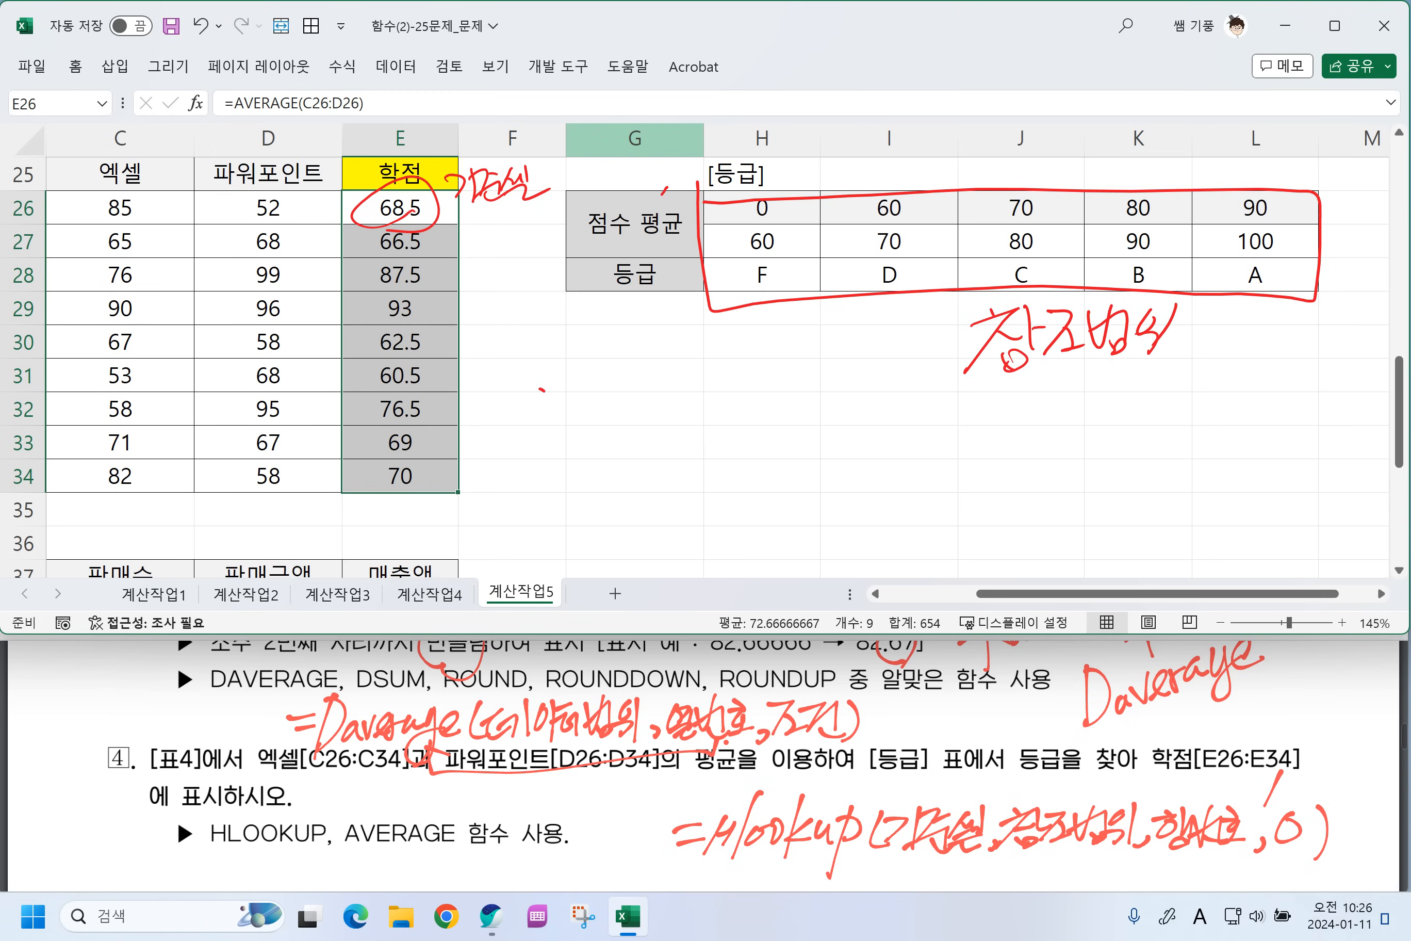
Number the grade table's rows by hand through 3 and add an arrow labelled "행번호" pointing at the 등급 row.
drag(652, 259, 647, 303)
drag(646, 387, 654, 320)
drag(640, 335, 653, 320)
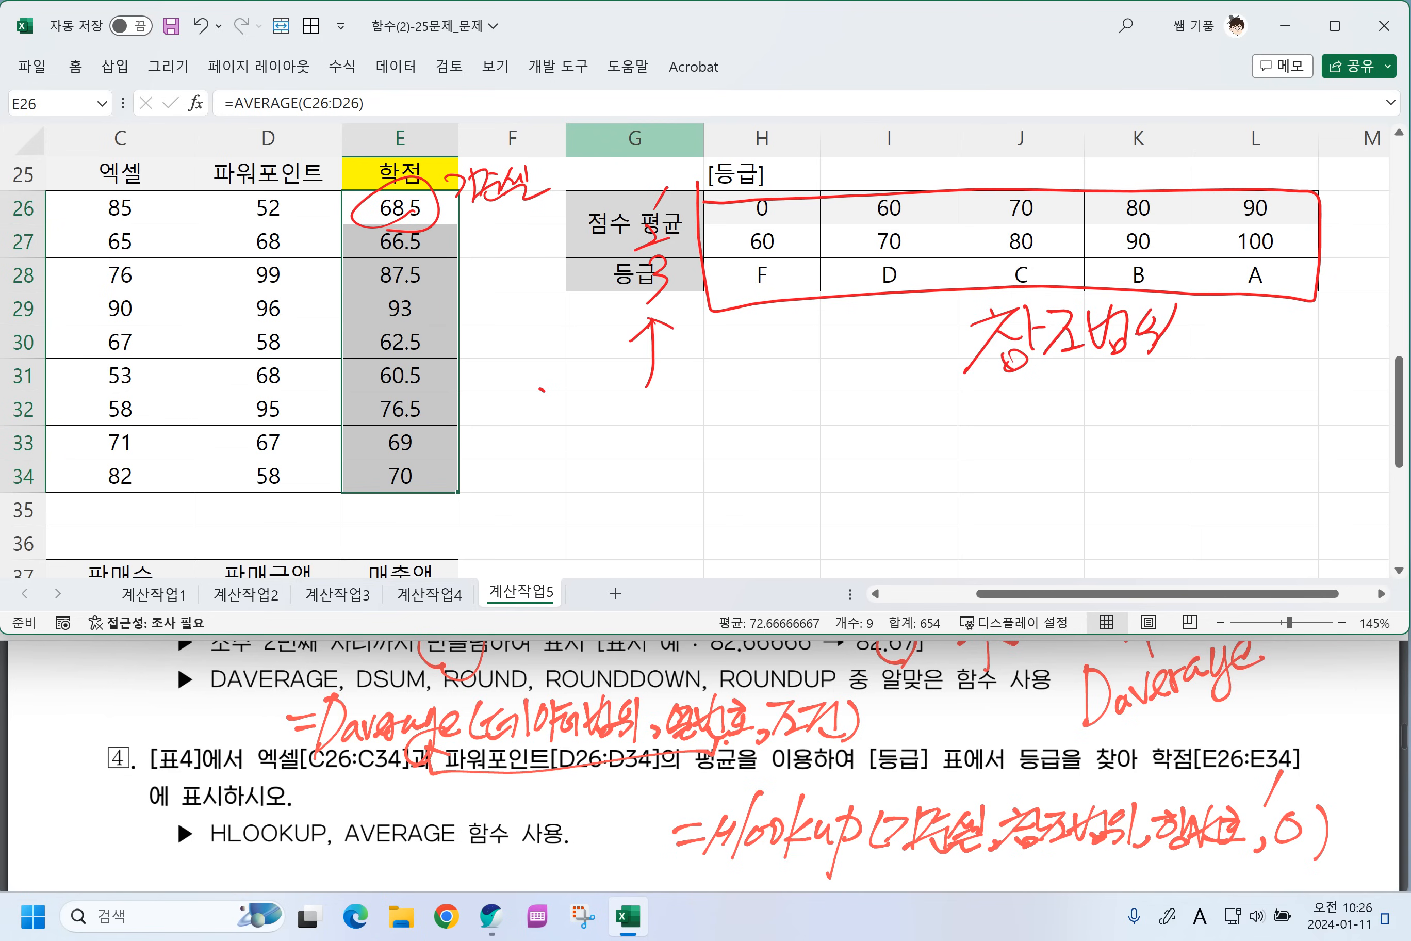
mouse_move(590, 394)
mouse_down()
mouse_move(612, 436)
mouse_move(635, 432)
mouse_up()
drag(631, 426, 654, 387)
mouse_move(638, 417)
mouse_down()
mouse_move(670, 387)
mouse_move(698, 393)
mouse_up()
mouse_move(701, 394)
mouse_down()
mouse_move(685, 430)
mouse_move(730, 415)
mouse_up()
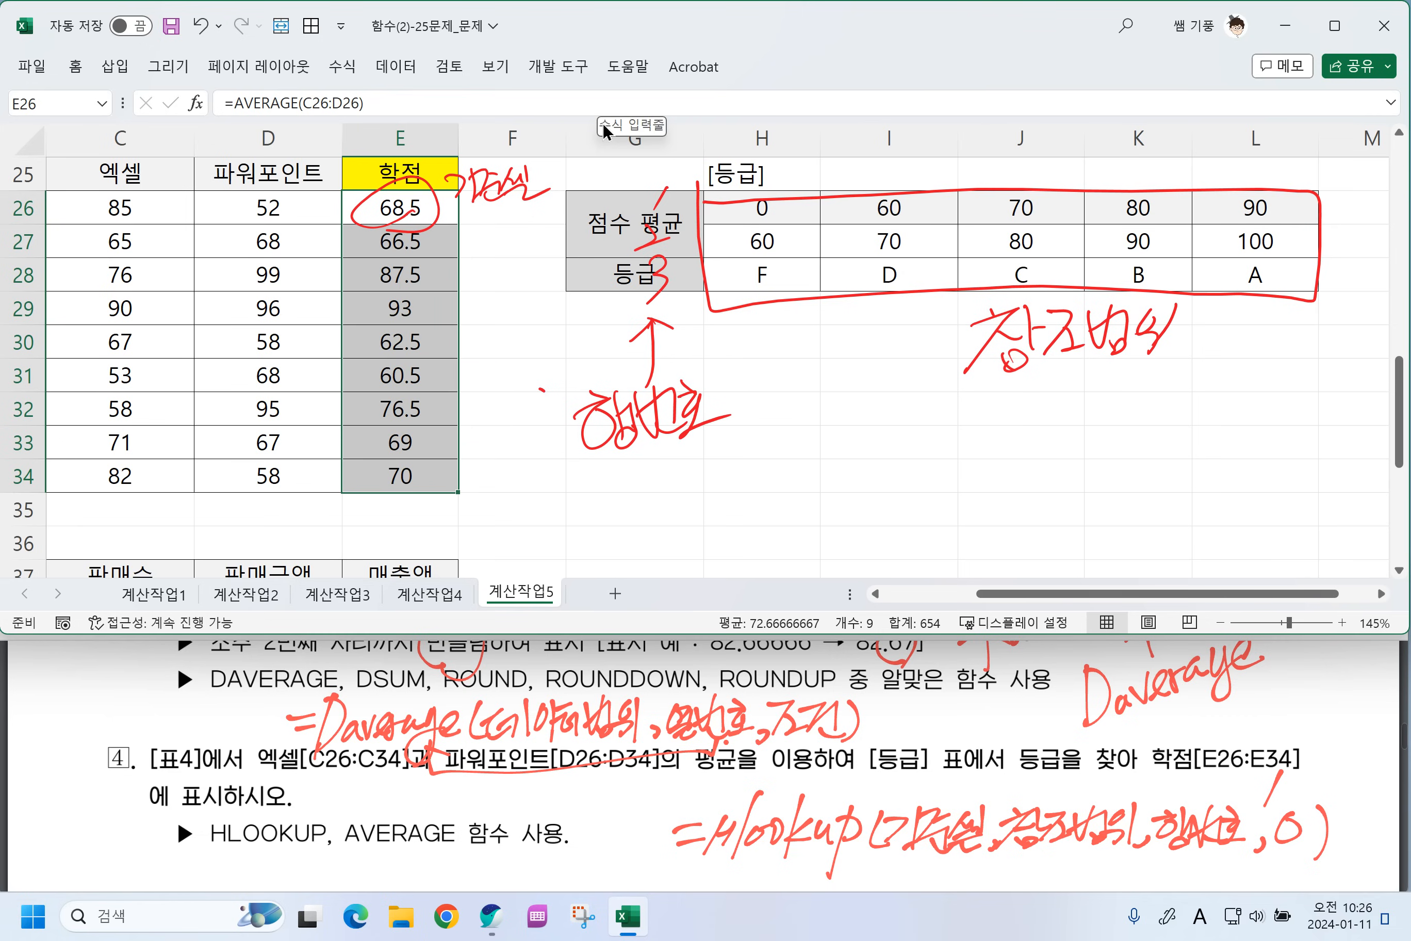
Clear the ink around E26 and wrap its AVERAGE formula in HLOOKUP as the lookup value.
click(435, 206)
key(Delete)
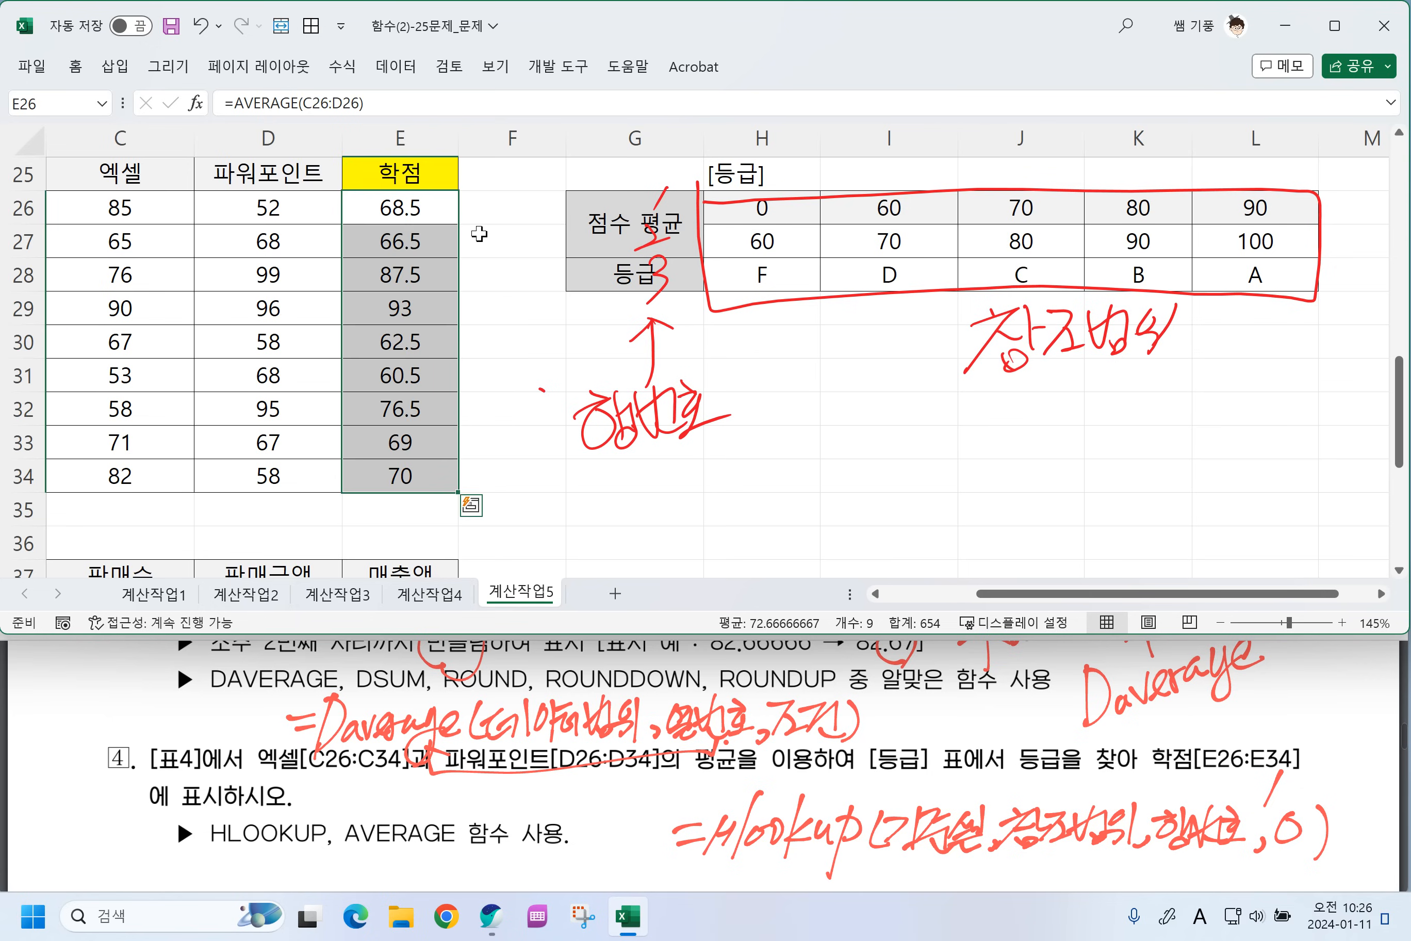
double_click(417, 210)
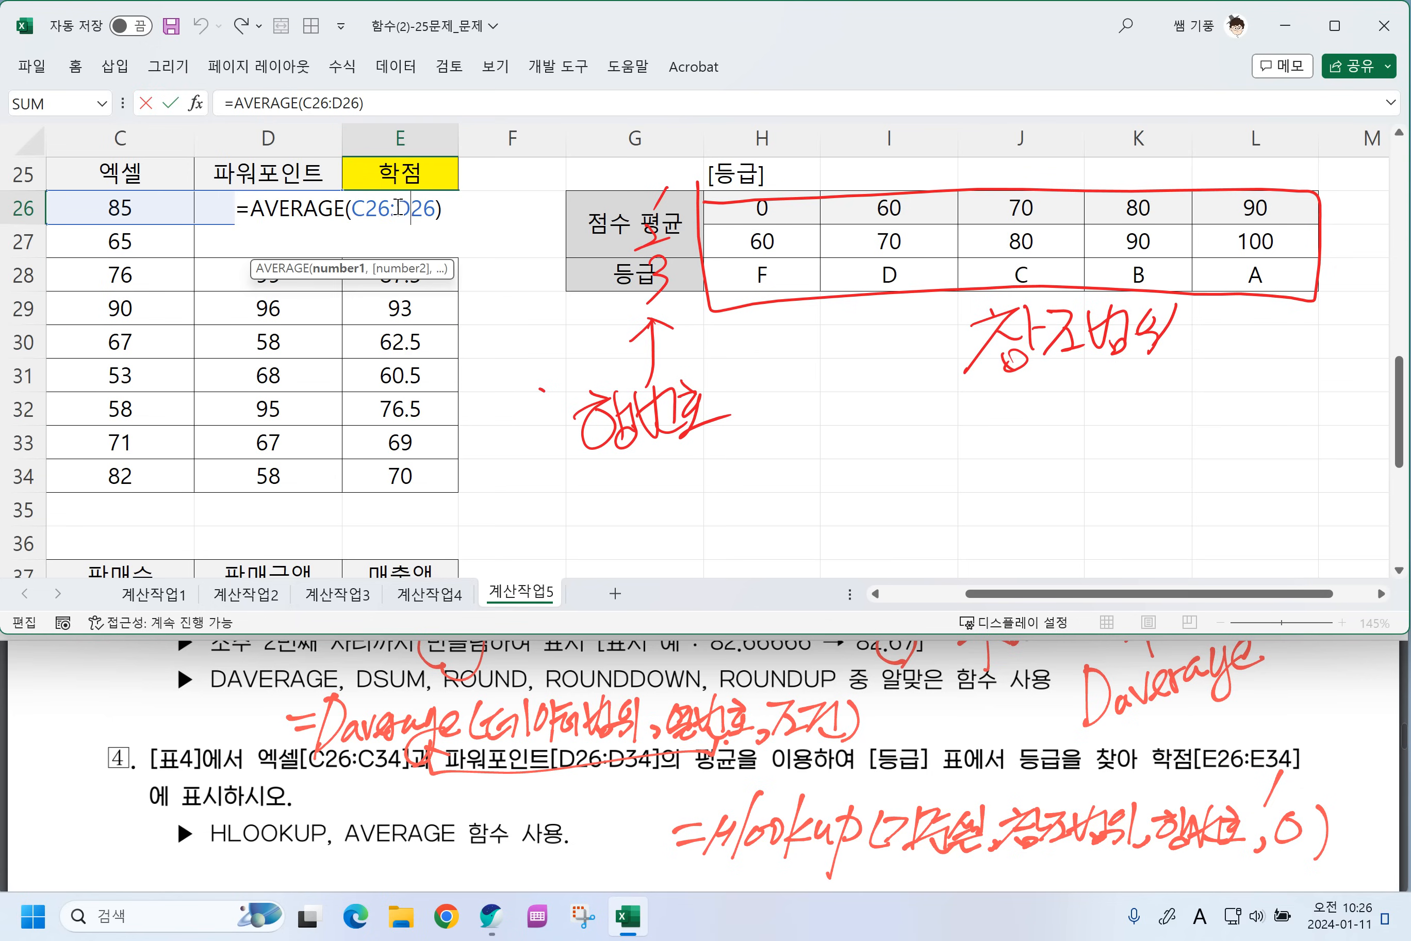
click(246, 207)
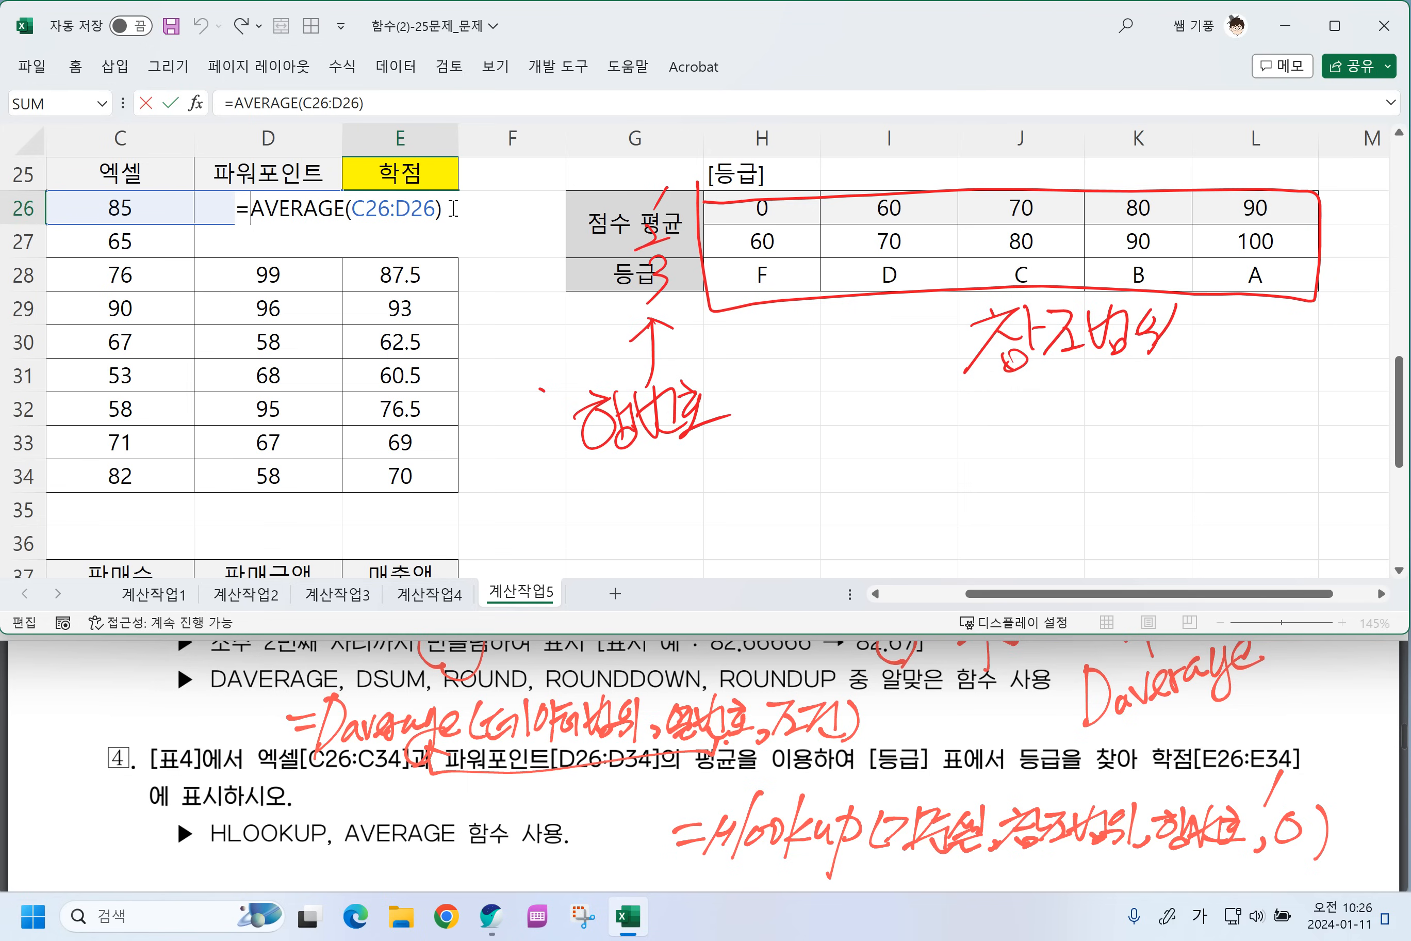
text(ㅗ)
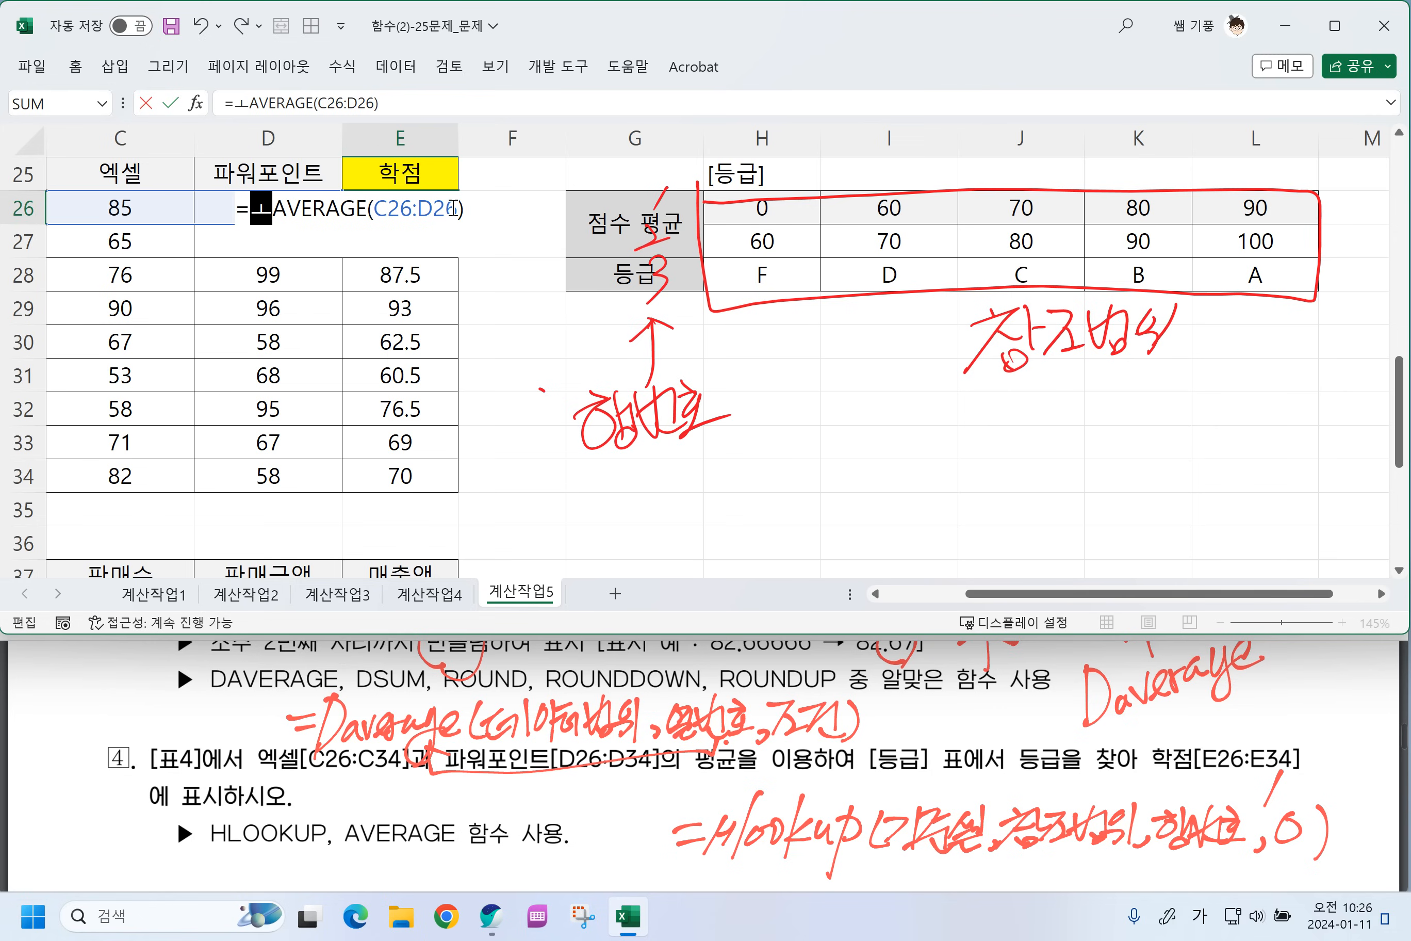
key(BackSpace)
key(Hangul)
text(HL)
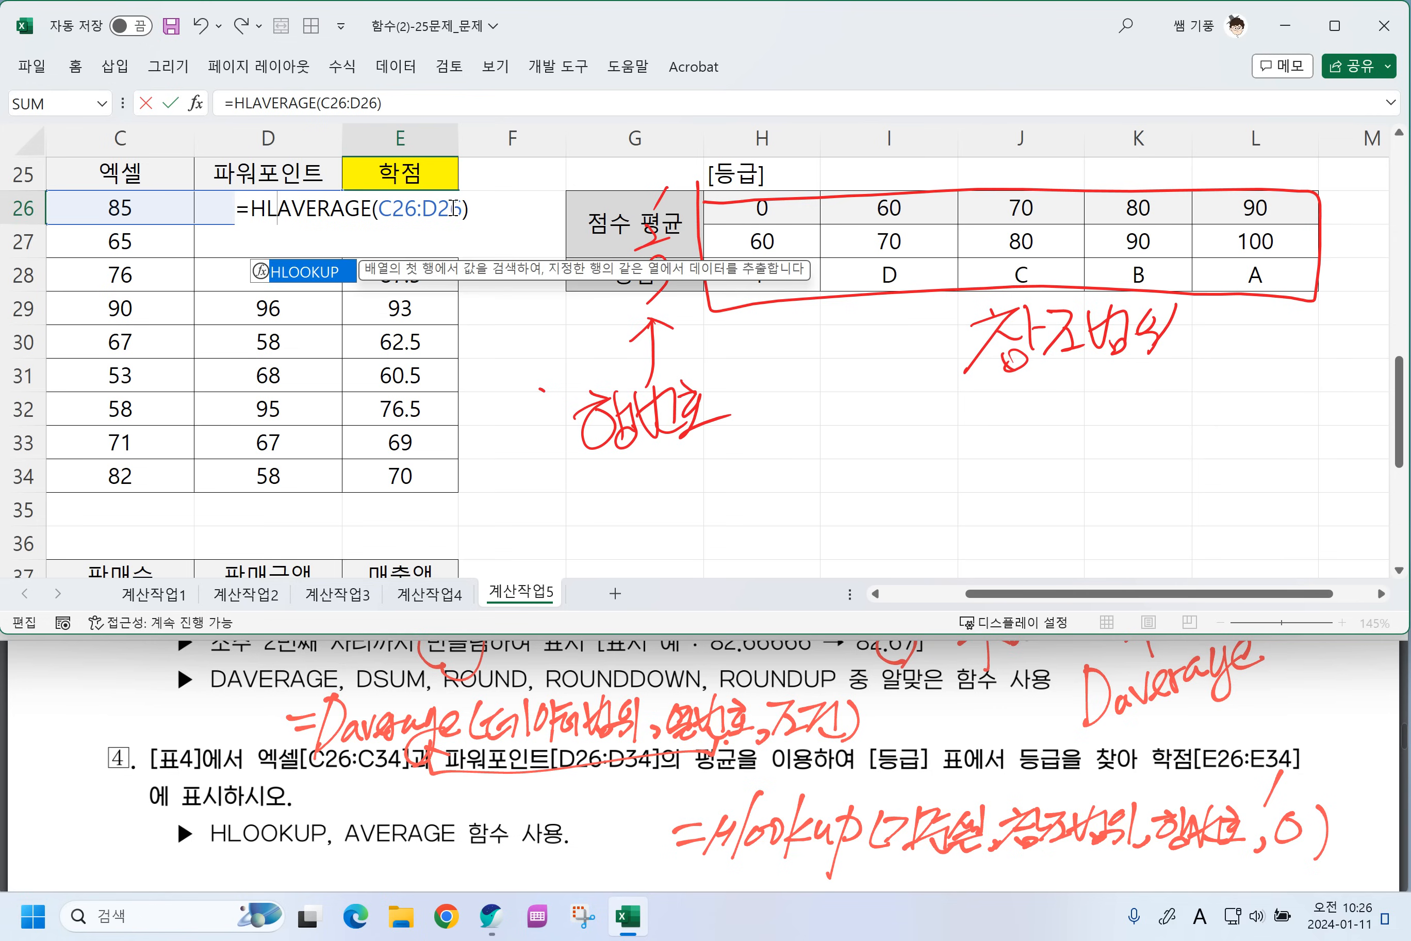
key(Tab)
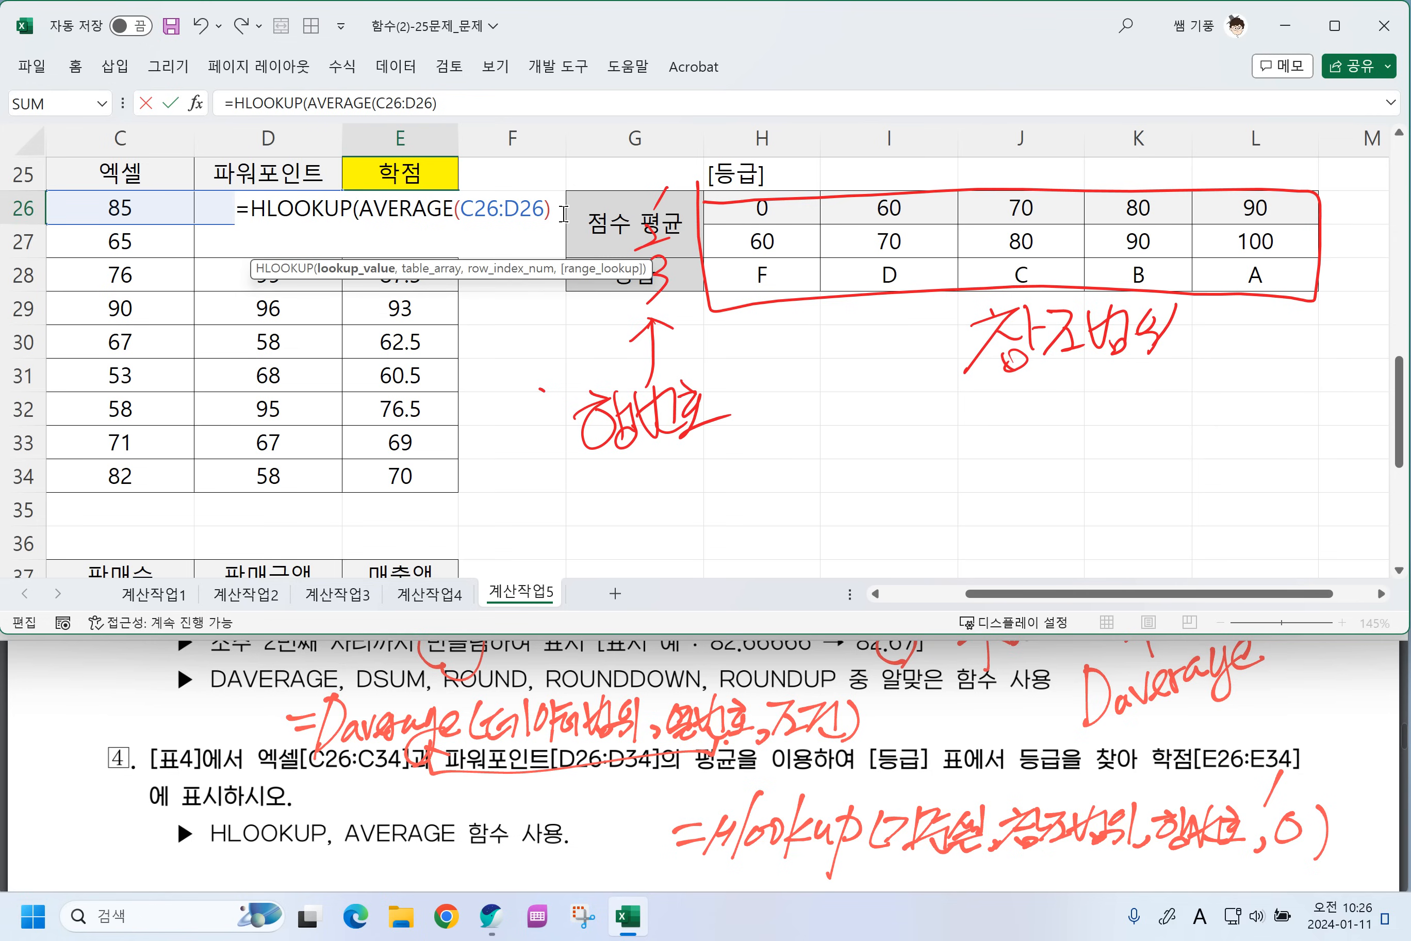
text(,)
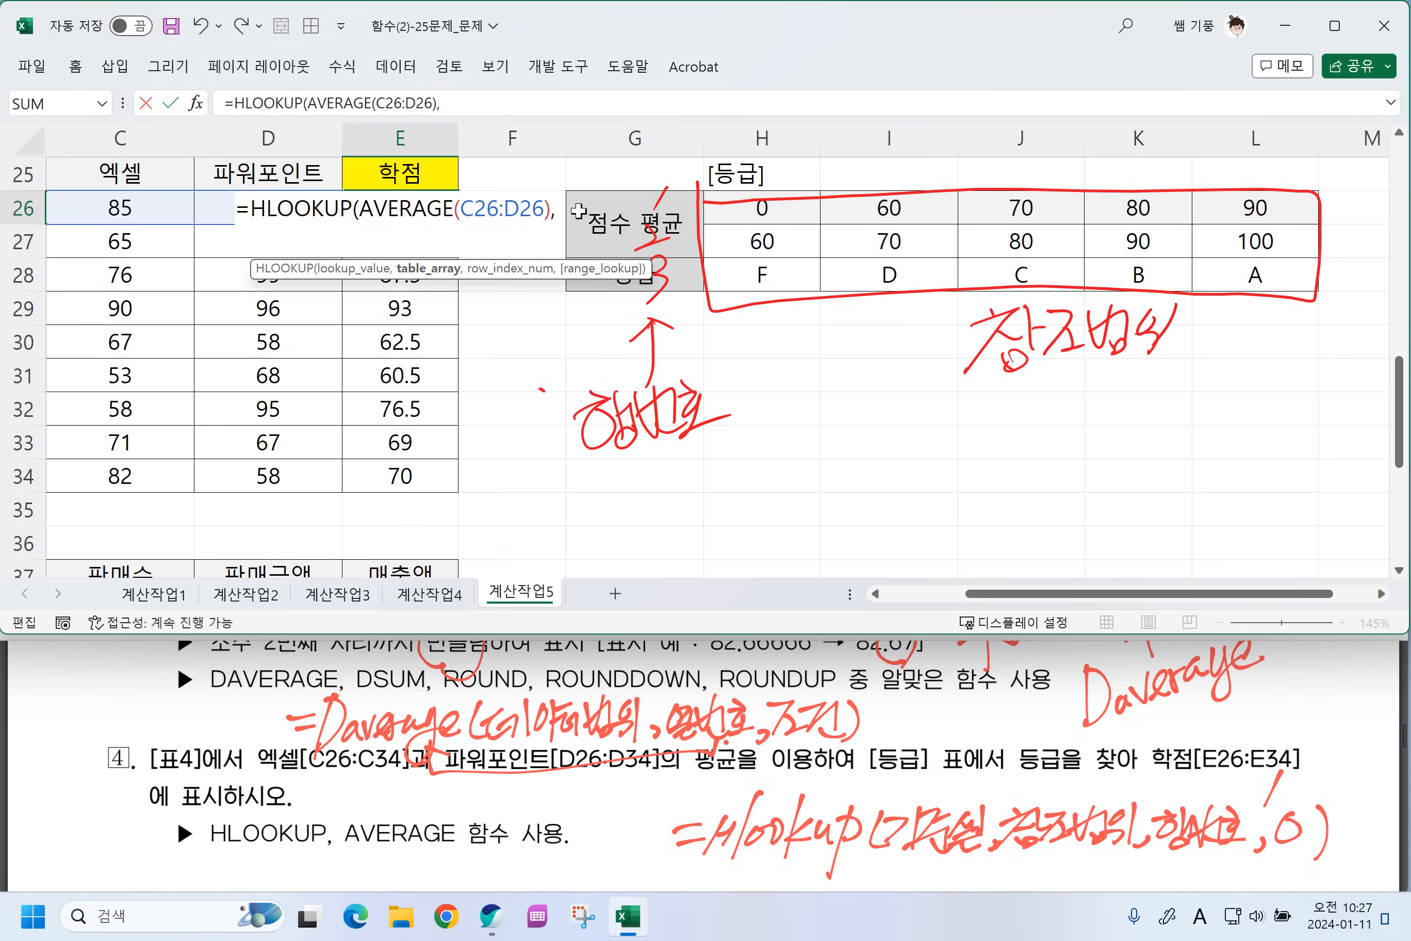
Complete E26's HLOOKUP with table $H$26:$L$28, row 3 and match type 1, and fill it down to E34.
drag(756, 215, 1249, 278)
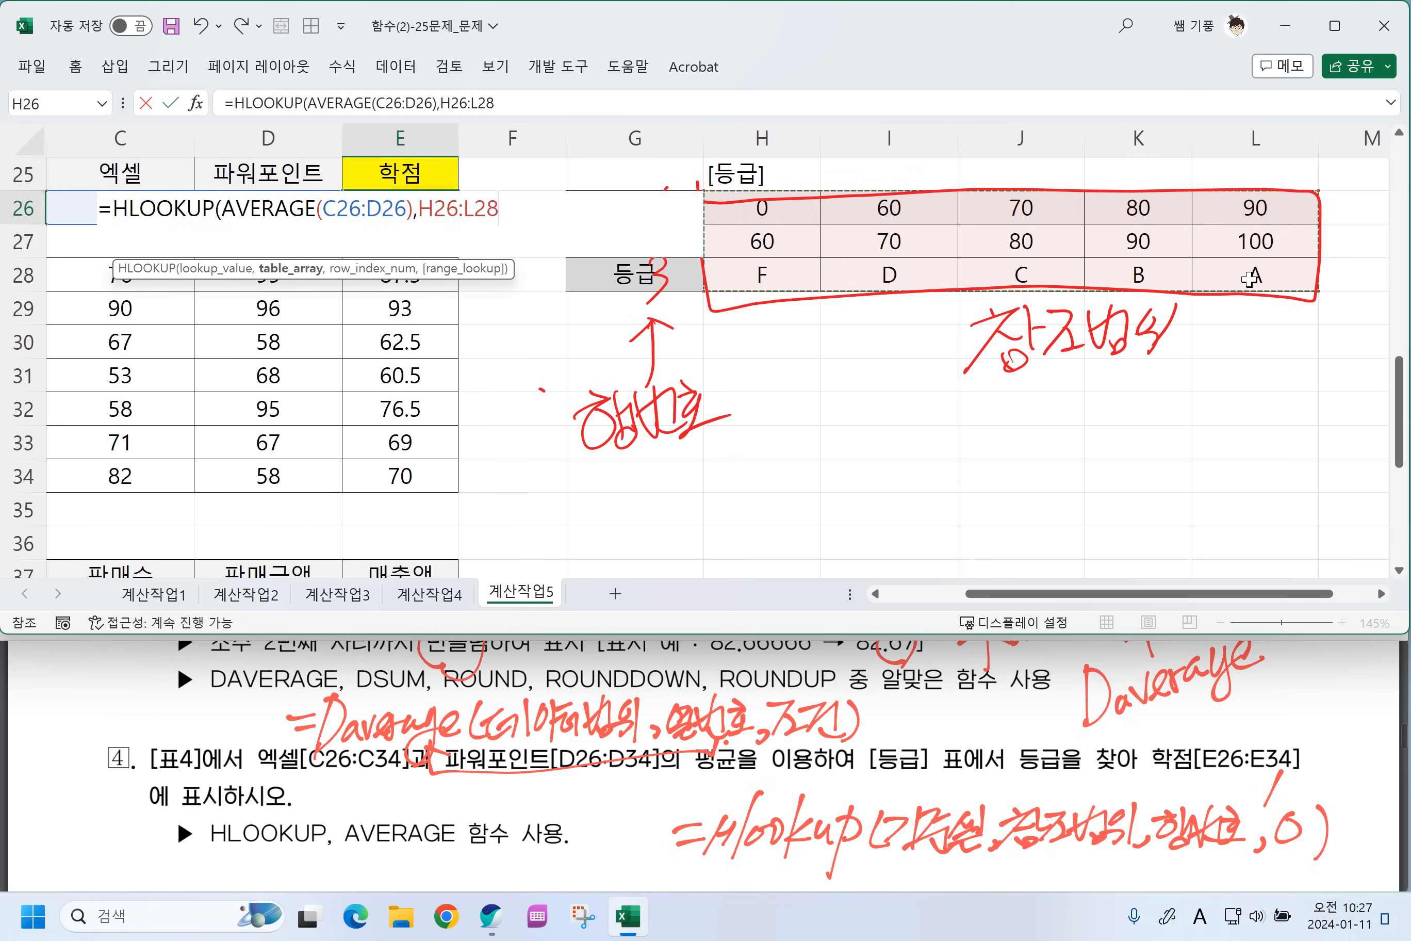
key(F4)
text(,)
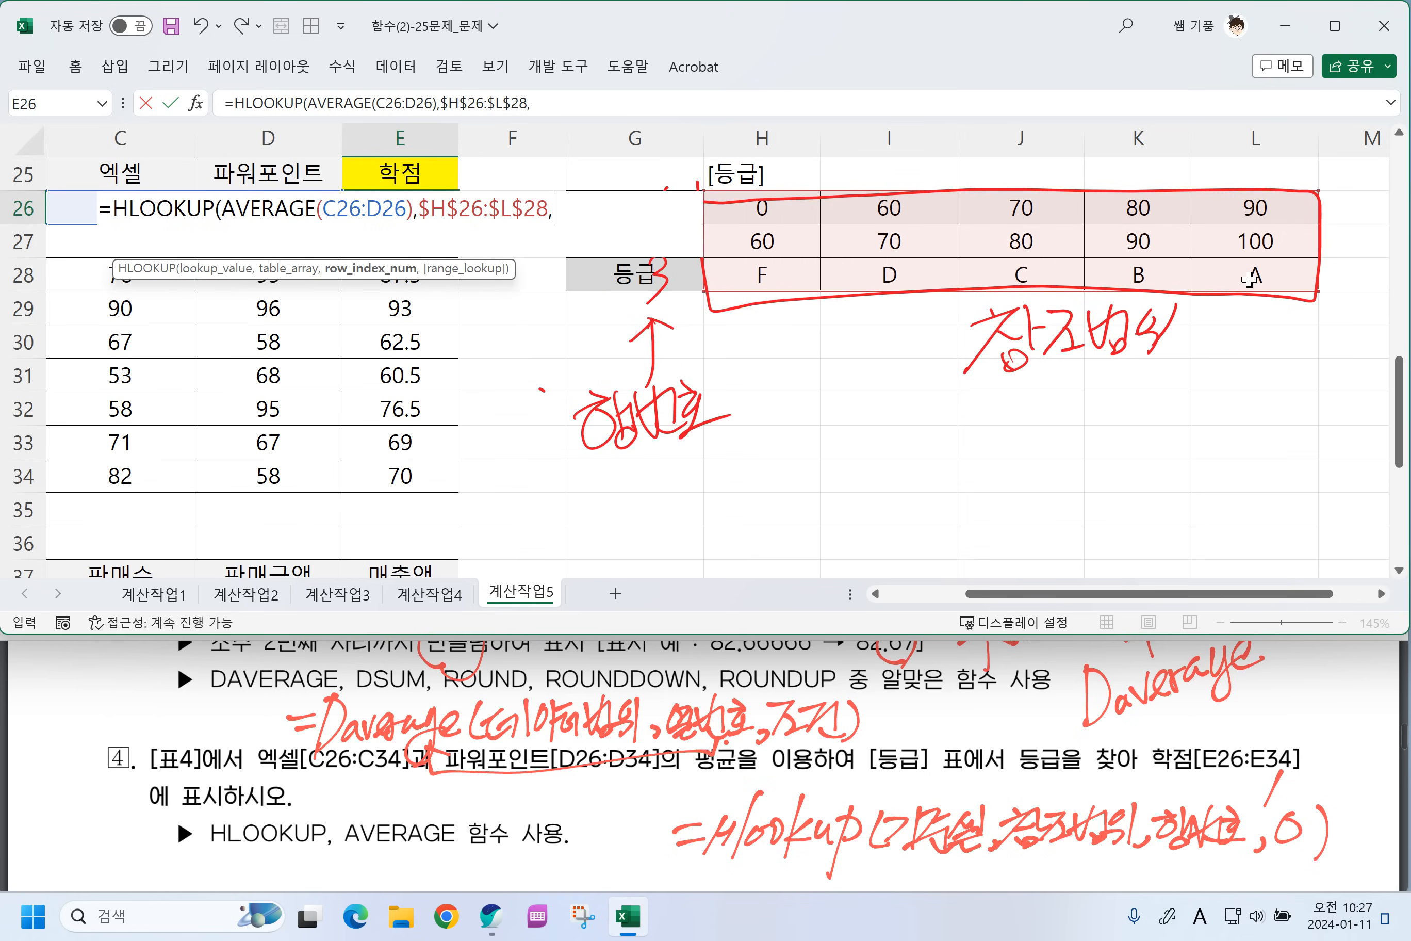
text(3,1))
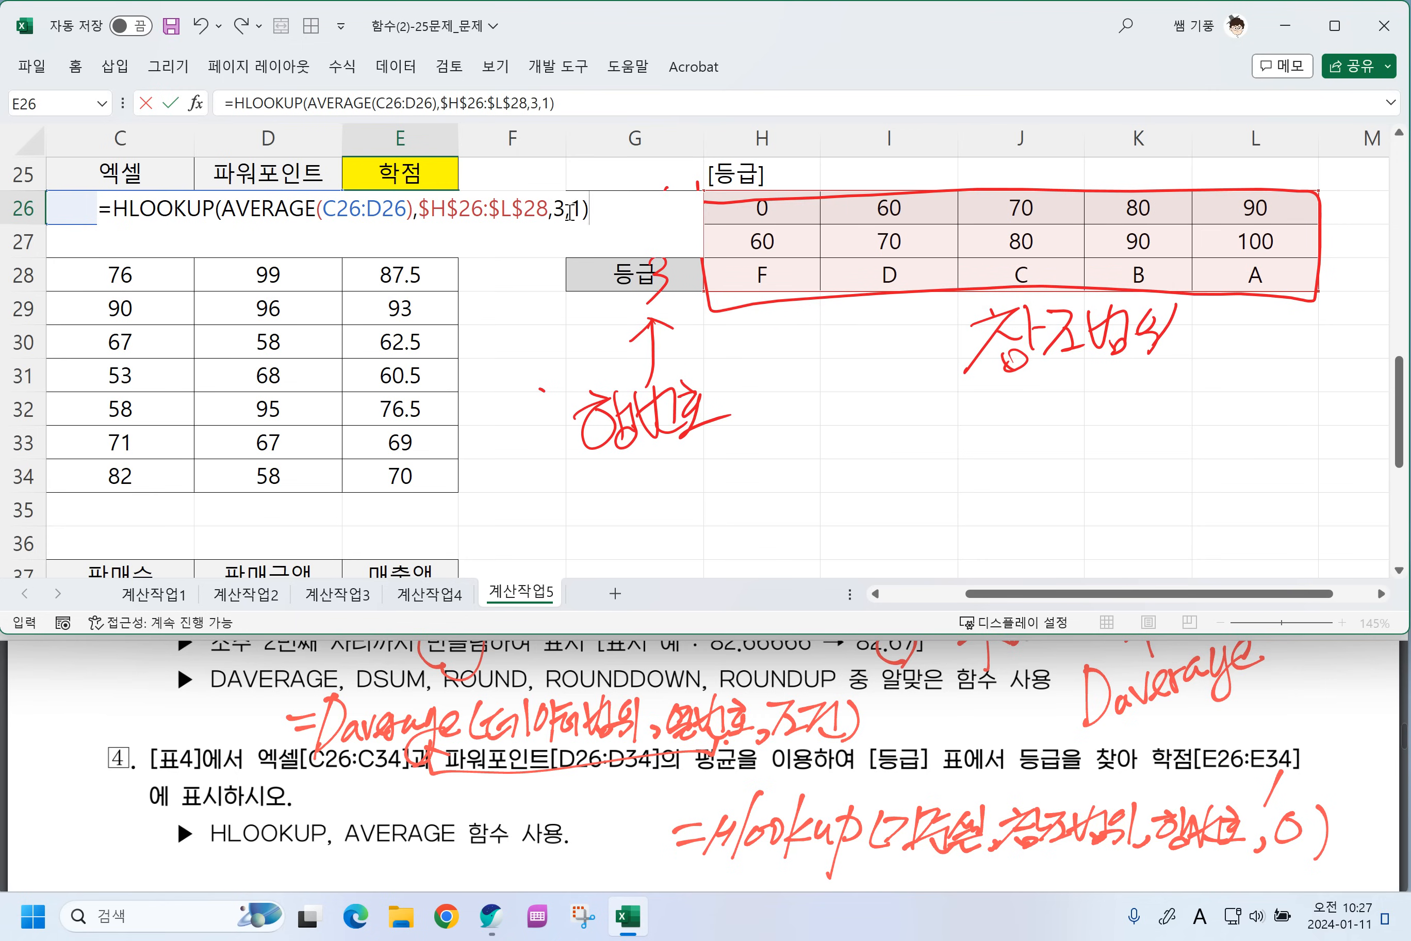
key(Return)
click(441, 211)
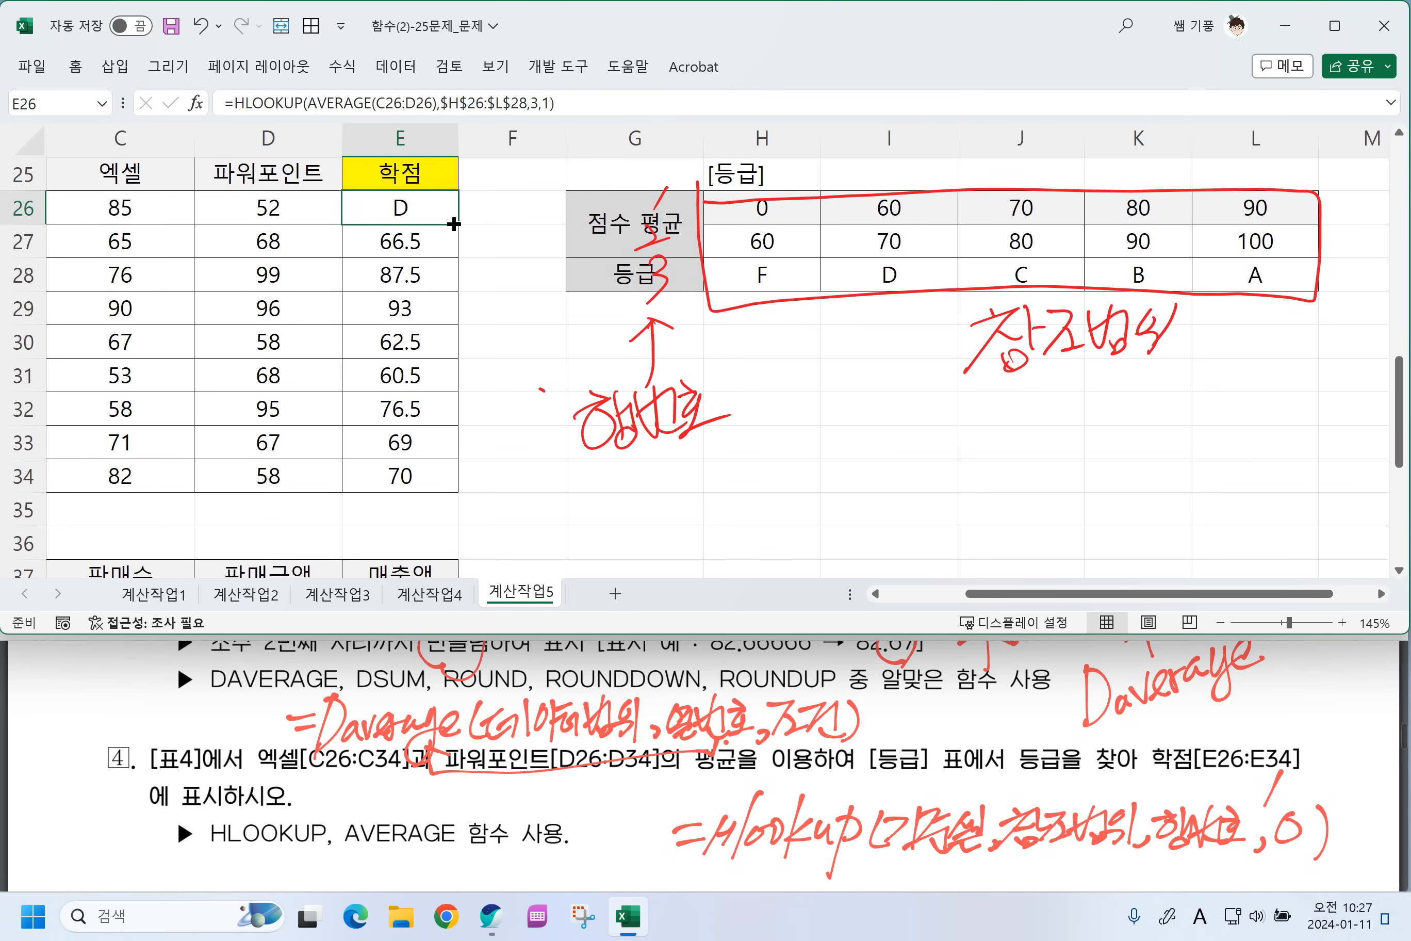
drag(456, 223, 462, 480)
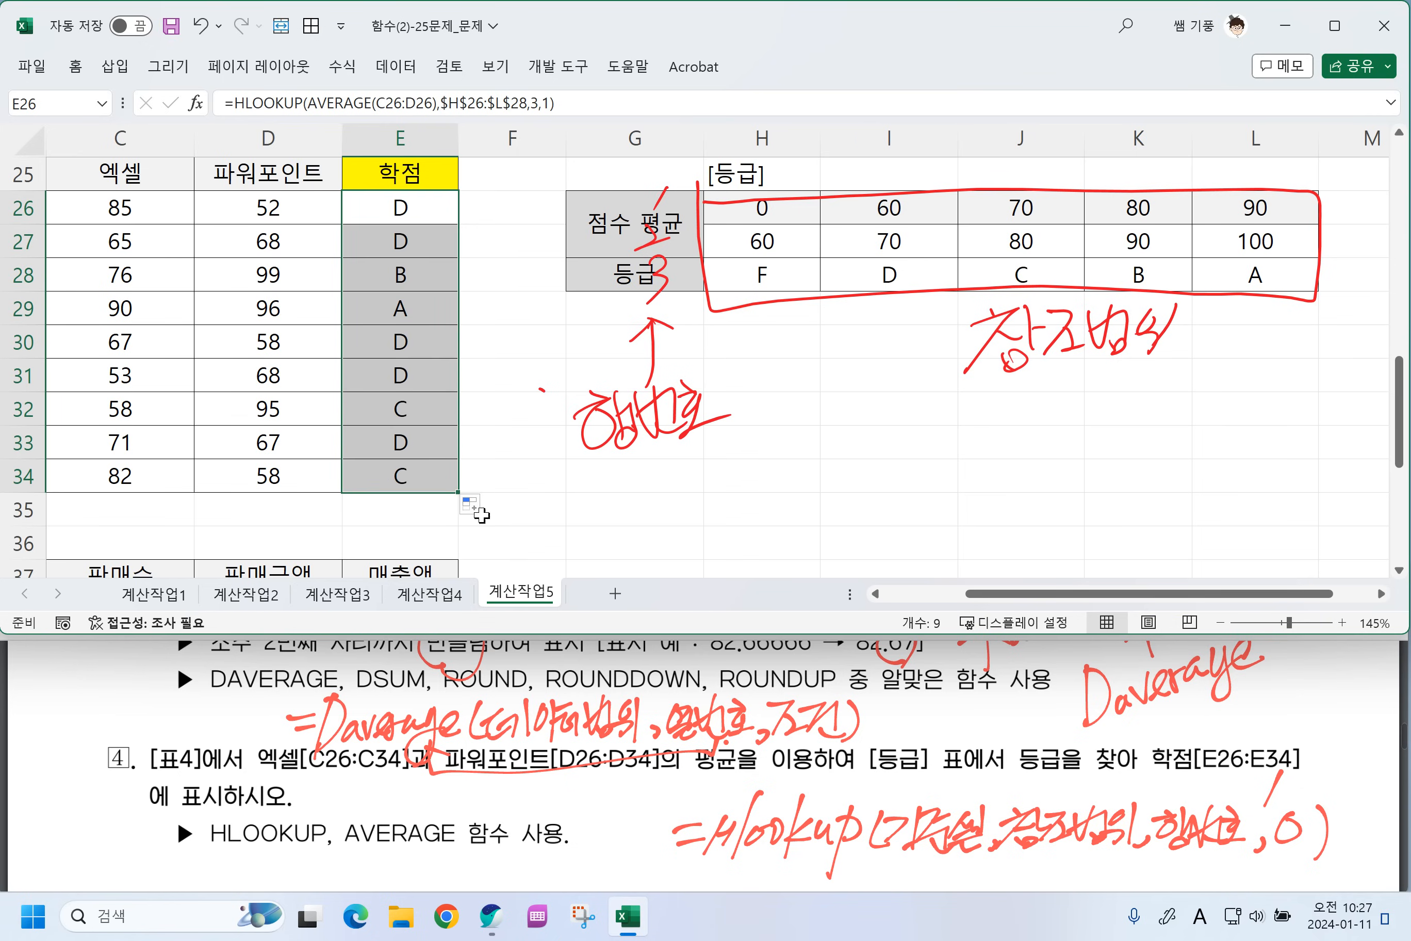
click(514, 466)
click(345, 511)
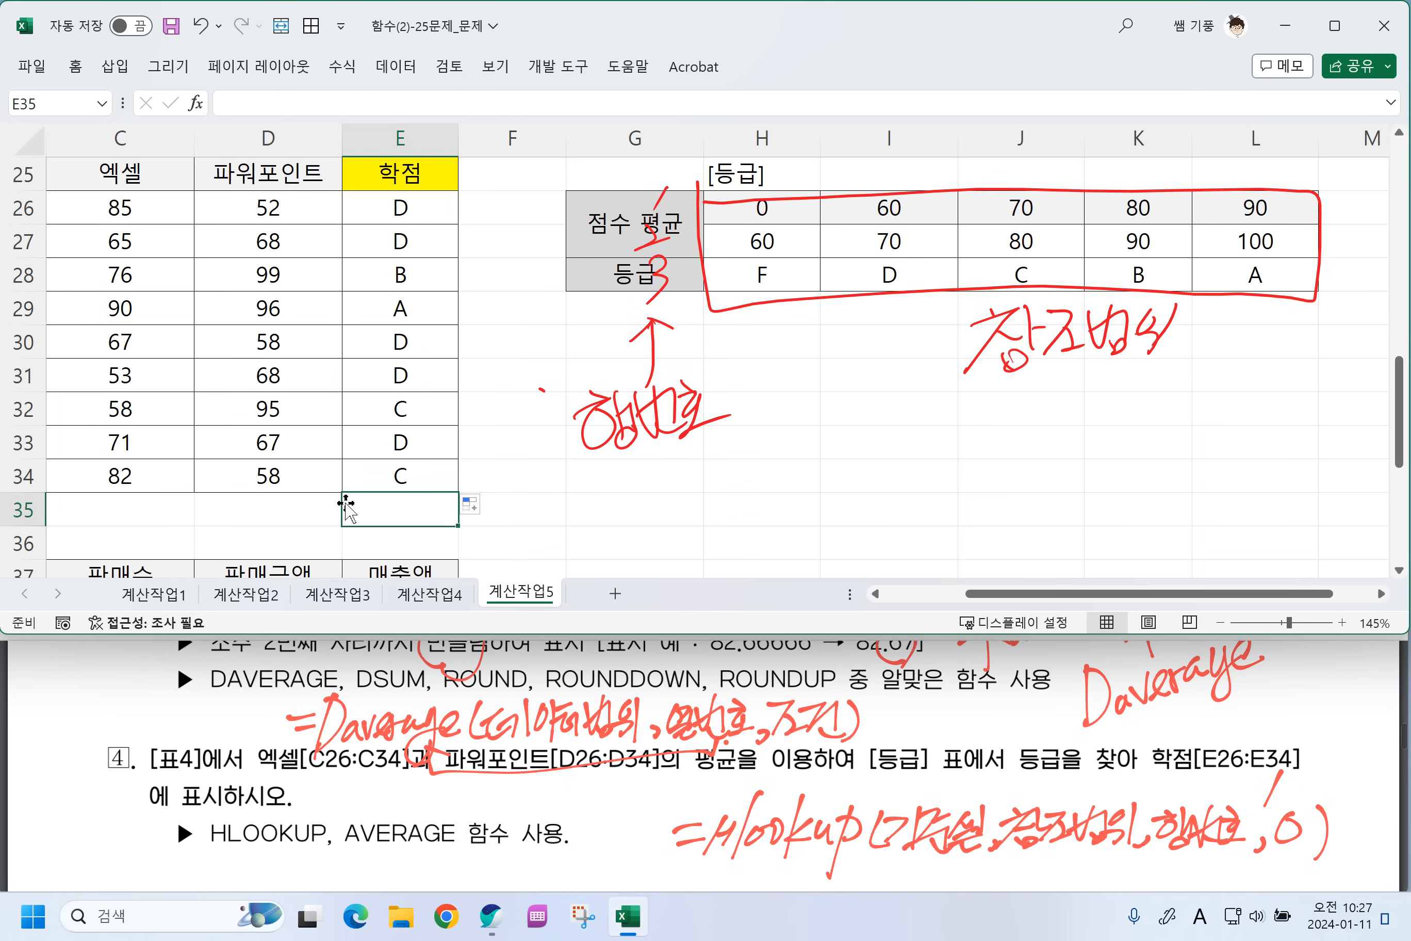
Bring Table 5 in the worksheet and question 5 in the PDF into view.
scroll(345, 511, down, 2)
drag(1148, 593, 1066, 593)
scroll(723, 515, down, 1)
scroll(722, 514, down, 1)
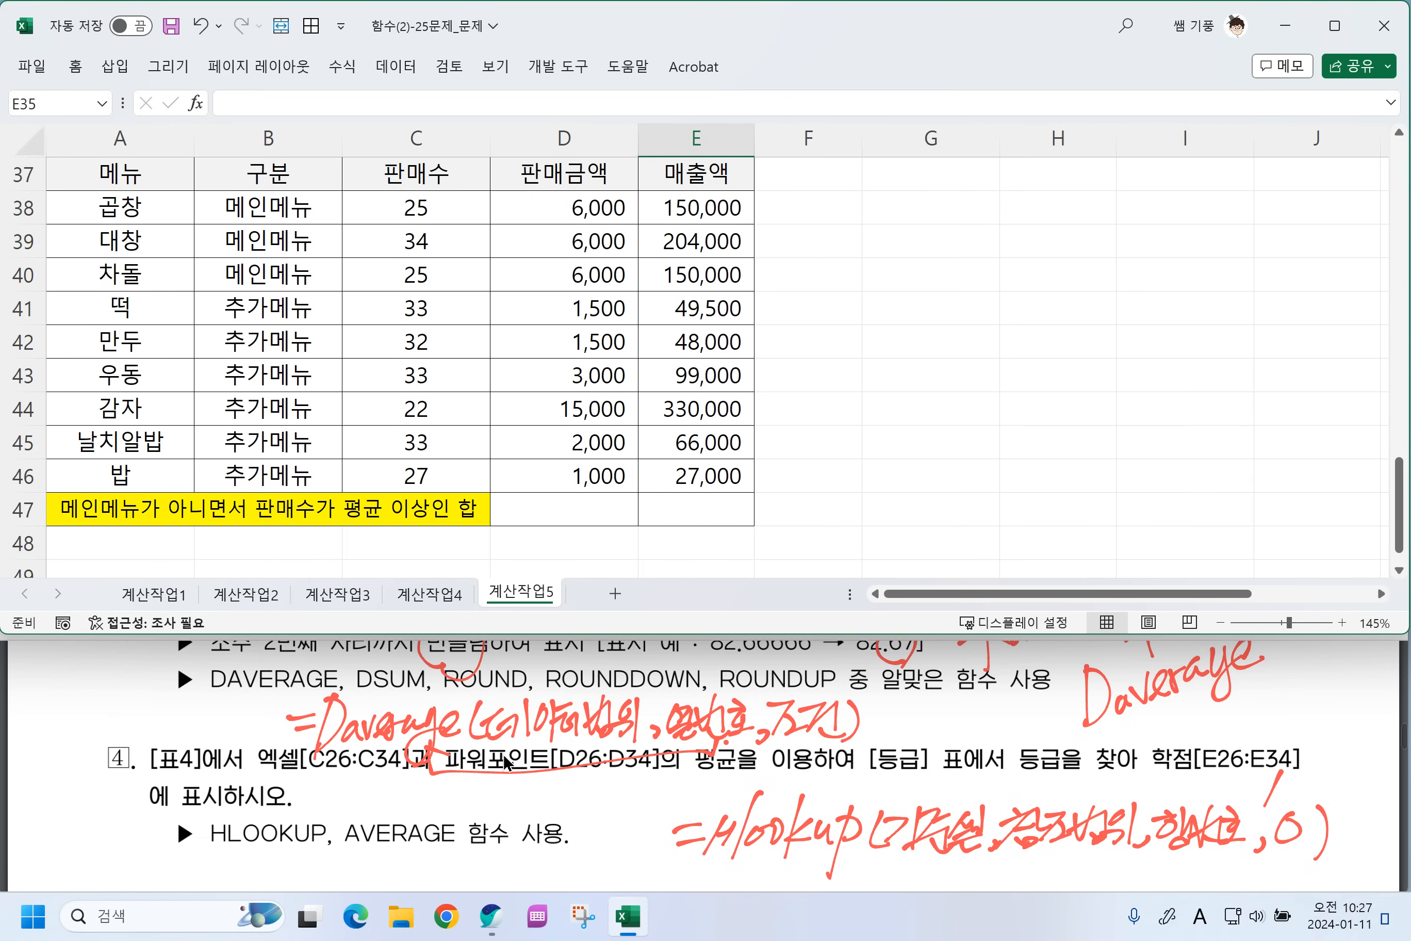
click(481, 705)
scroll(428, 769, down, 2)
scroll(428, 769, down, 1)
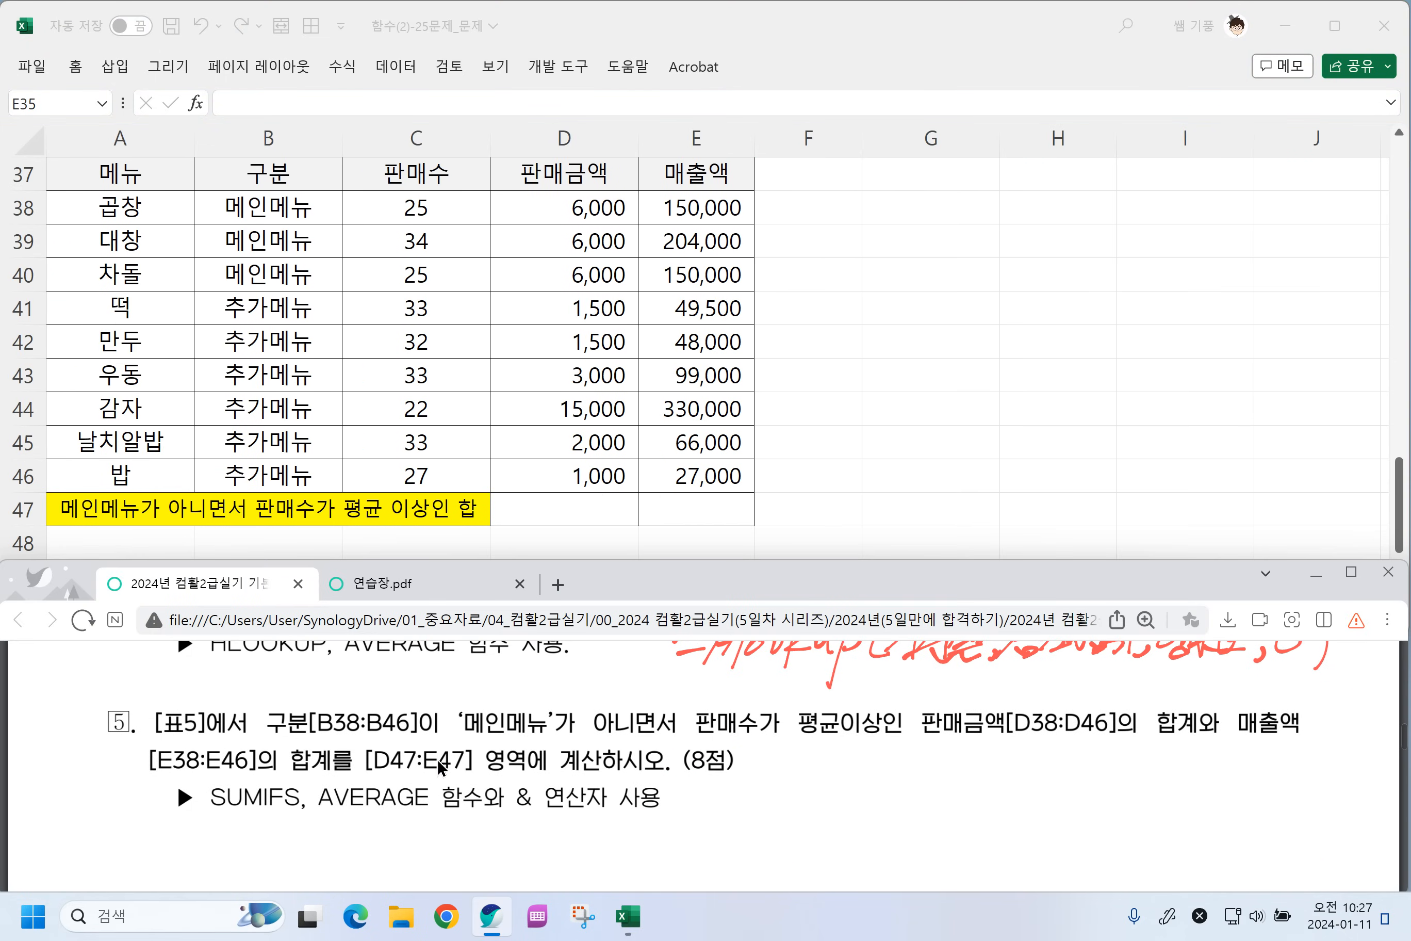
click(614, 468)
click(419, 742)
scroll(816, 791, down, 1)
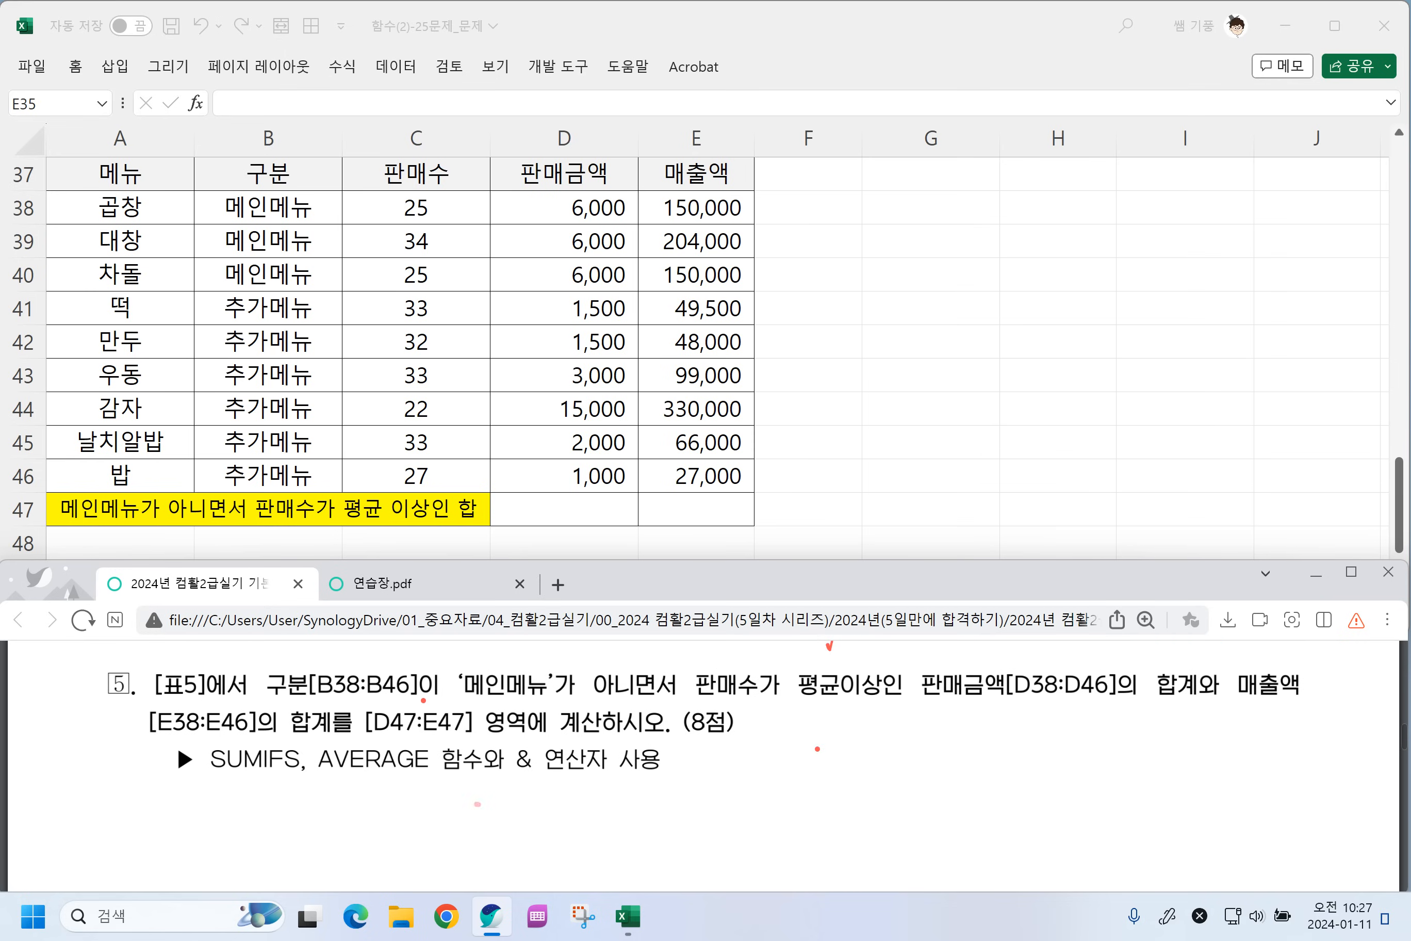
Handwrite "=sumifs(합계범위" below question 5's function list and link 합계범위 to the "sum" part with a line.
drag(538, 794, 504, 823)
drag(542, 800, 593, 814)
mouse_move(631, 768)
mouse_down()
mouse_move(595, 842)
mouse_move(624, 798)
mouse_up()
mouse_move(643, 786)
mouse_down()
mouse_move(626, 816)
mouse_move(660, 821)
mouse_move(684, 780)
mouse_up()
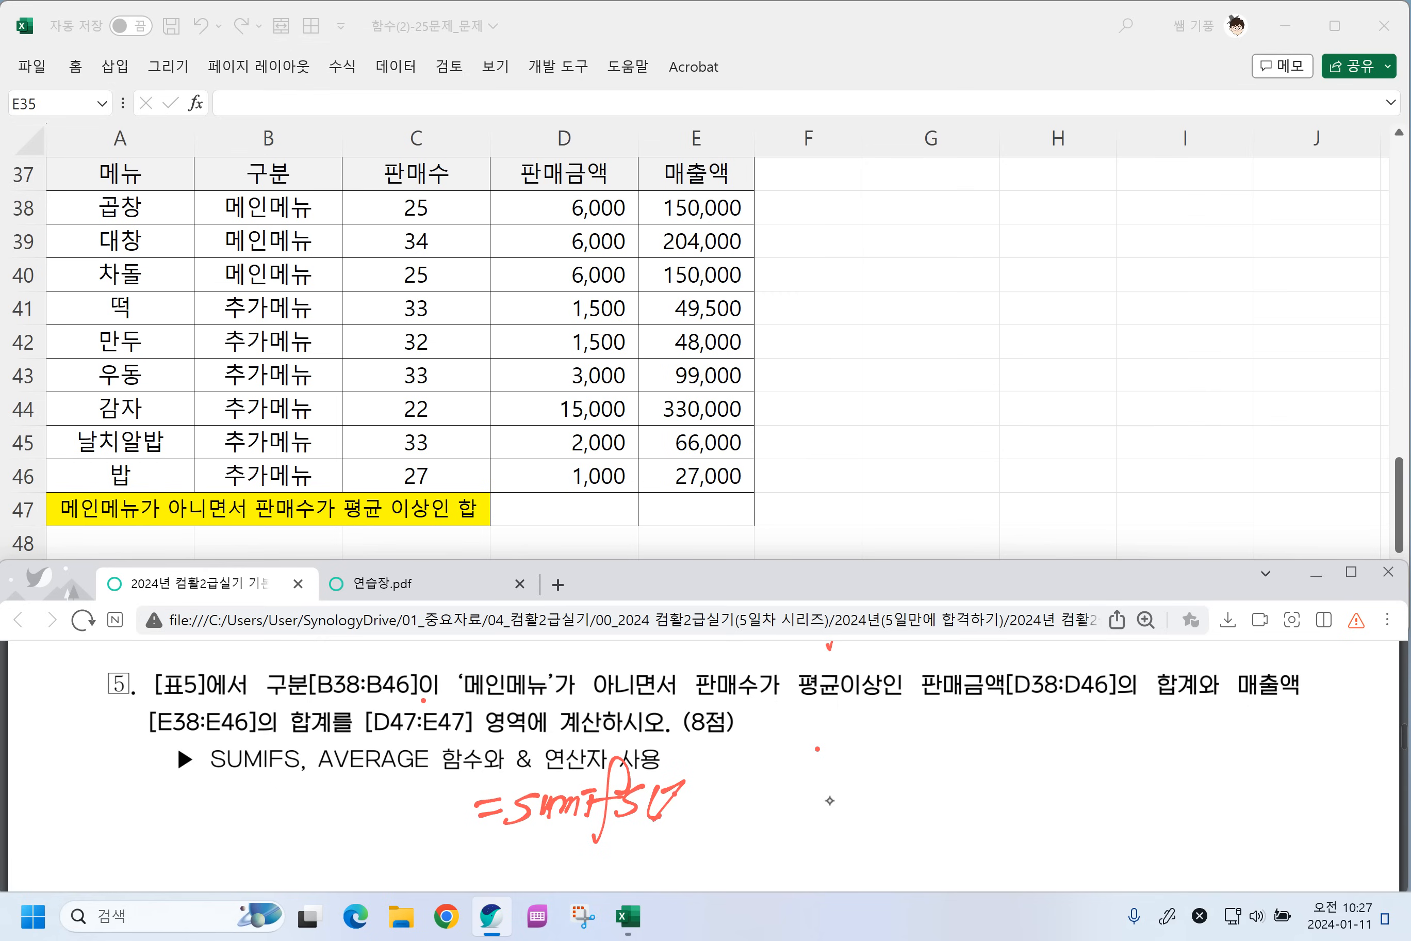
key(ctrl+z)
drag(667, 793, 680, 784)
mouse_move(693, 776)
mouse_down()
mouse_move(690, 804)
mouse_move(723, 810)
mouse_up()
mouse_move(719, 779)
mouse_down()
mouse_move(726, 814)
mouse_move(750, 770)
mouse_up()
mouse_move(740, 799)
mouse_down()
mouse_move(767, 766)
mouse_move(771, 791)
mouse_up()
mouse_move(764, 801)
mouse_down()
mouse_move(782, 809)
mouse_move(549, 865)
mouse_up()
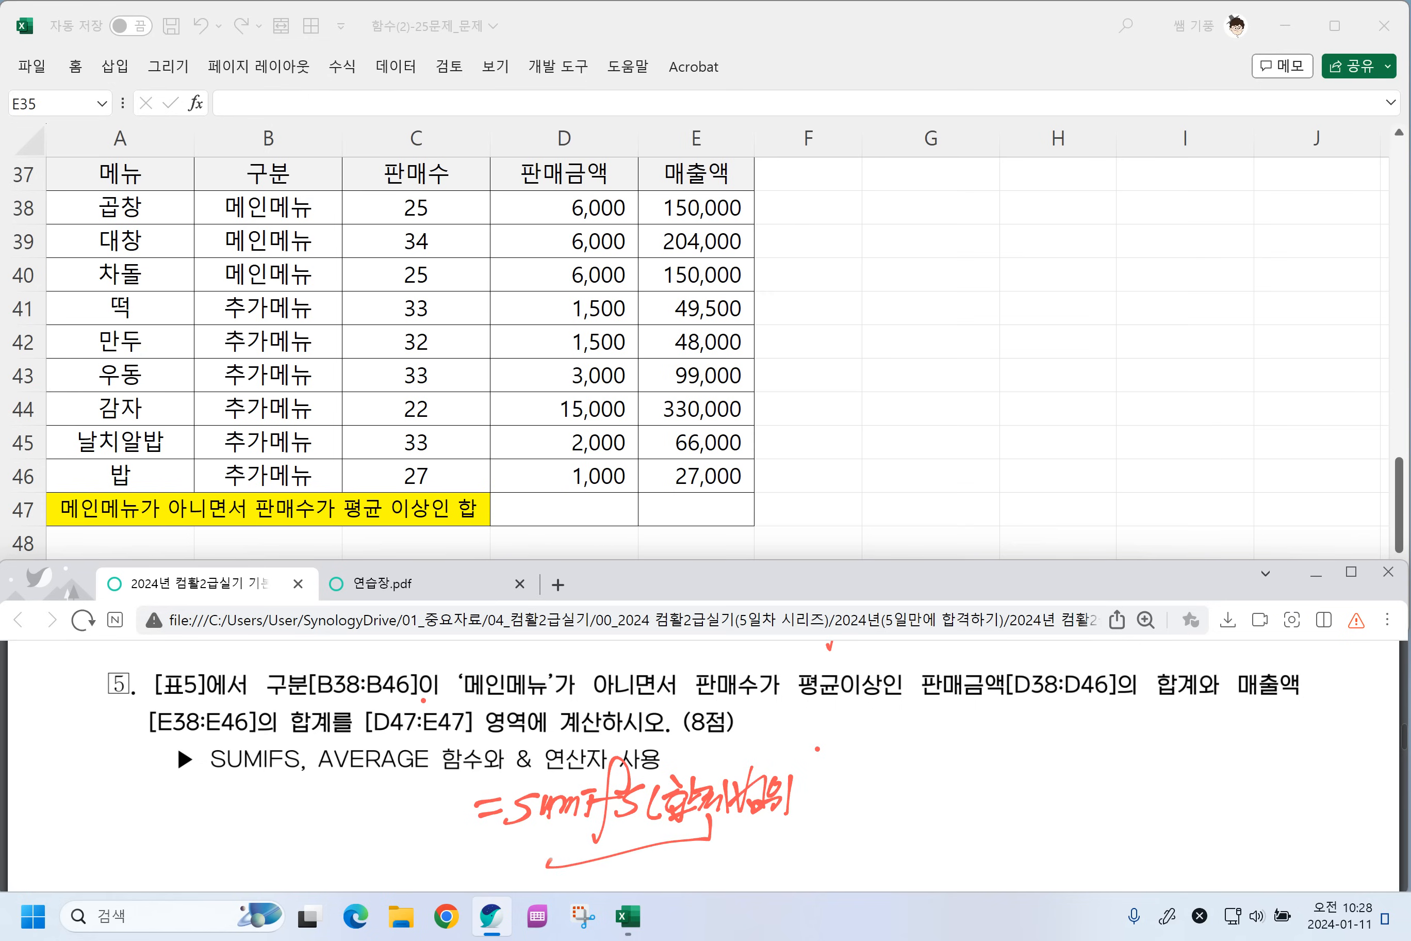
Complete the handwritten sumifs note with the arguments "조건범위1, 조건1, 조건범위2, 조건2)".
drag(798, 782, 818, 808)
mouse_move(812, 788)
mouse_down()
mouse_move(826, 814)
mouse_move(833, 801)
mouse_up()
drag(824, 779, 859, 806)
mouse_move(868, 780)
mouse_down()
mouse_move(869, 799)
mouse_move(916, 808)
mouse_up()
drag(939, 800, 989, 790)
mouse_move(992, 779)
mouse_down()
mouse_move(974, 803)
mouse_move(1002, 800)
mouse_up()
mouse_move(1014, 766)
mouse_down()
mouse_move(1000, 799)
mouse_move(1031, 804)
mouse_up()
drag(1040, 777, 1062, 797)
drag(1051, 774, 1079, 799)
mouse_move(1064, 797)
mouse_down()
mouse_move(1089, 802)
mouse_move(1106, 777)
mouse_move(1135, 815)
mouse_up()
mouse_move(1148, 782)
mouse_down()
mouse_move(1168, 802)
mouse_move(1211, 775)
mouse_move(1186, 805)
mouse_up()
drag(1197, 808, 1234, 789)
drag(1233, 779, 1243, 810)
drag(1243, 784, 1270, 811)
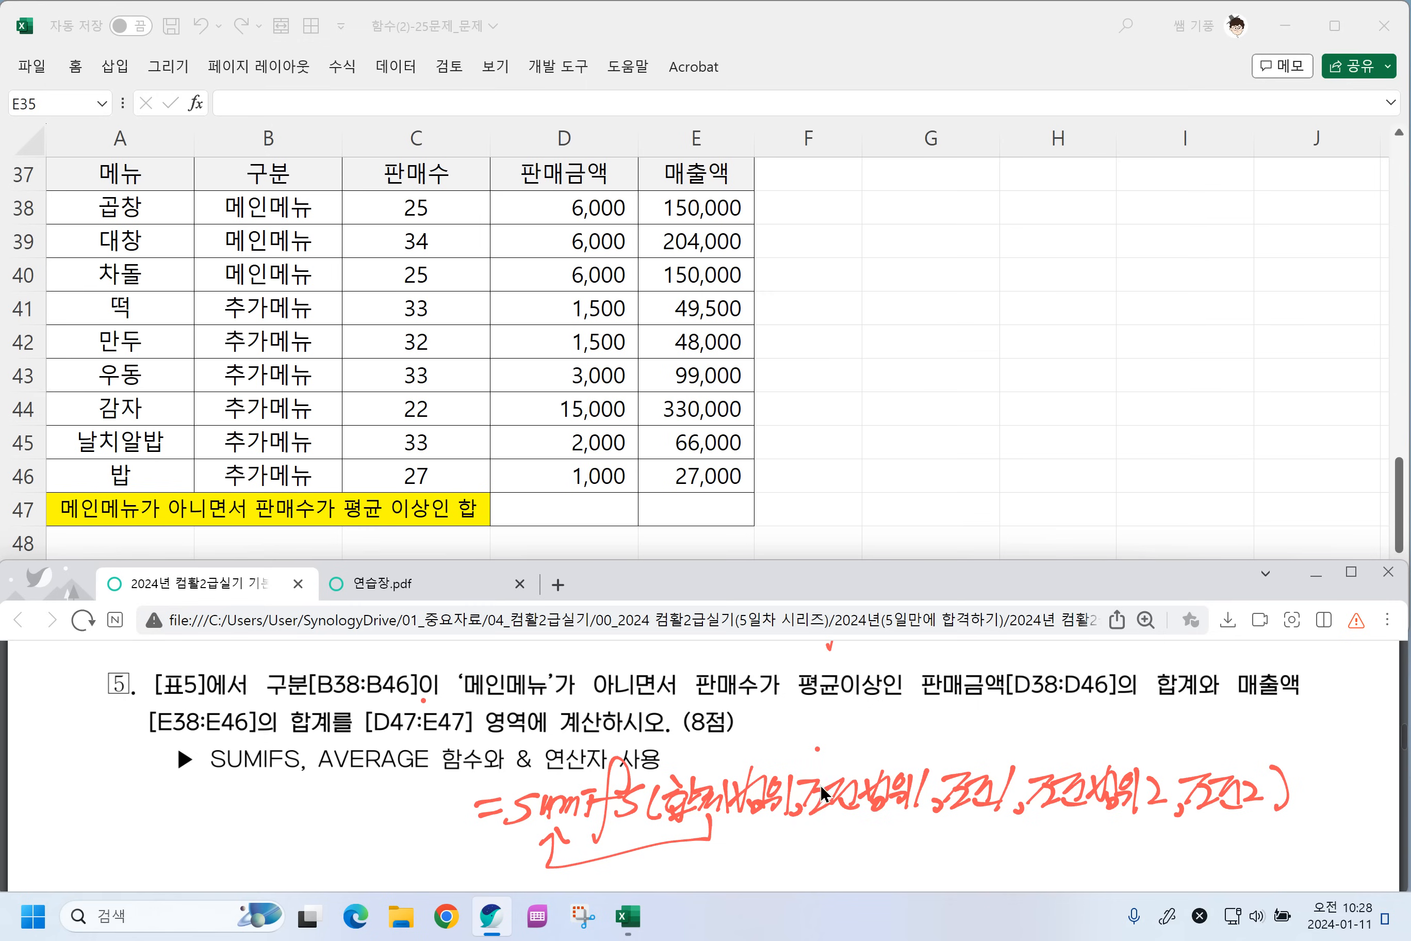
Box 구분[B38:B46] and '메인메뉴'가 아니면서 in question 5, labelling them "조건범위1" and "조건1".
scroll(787, 804, up, 1)
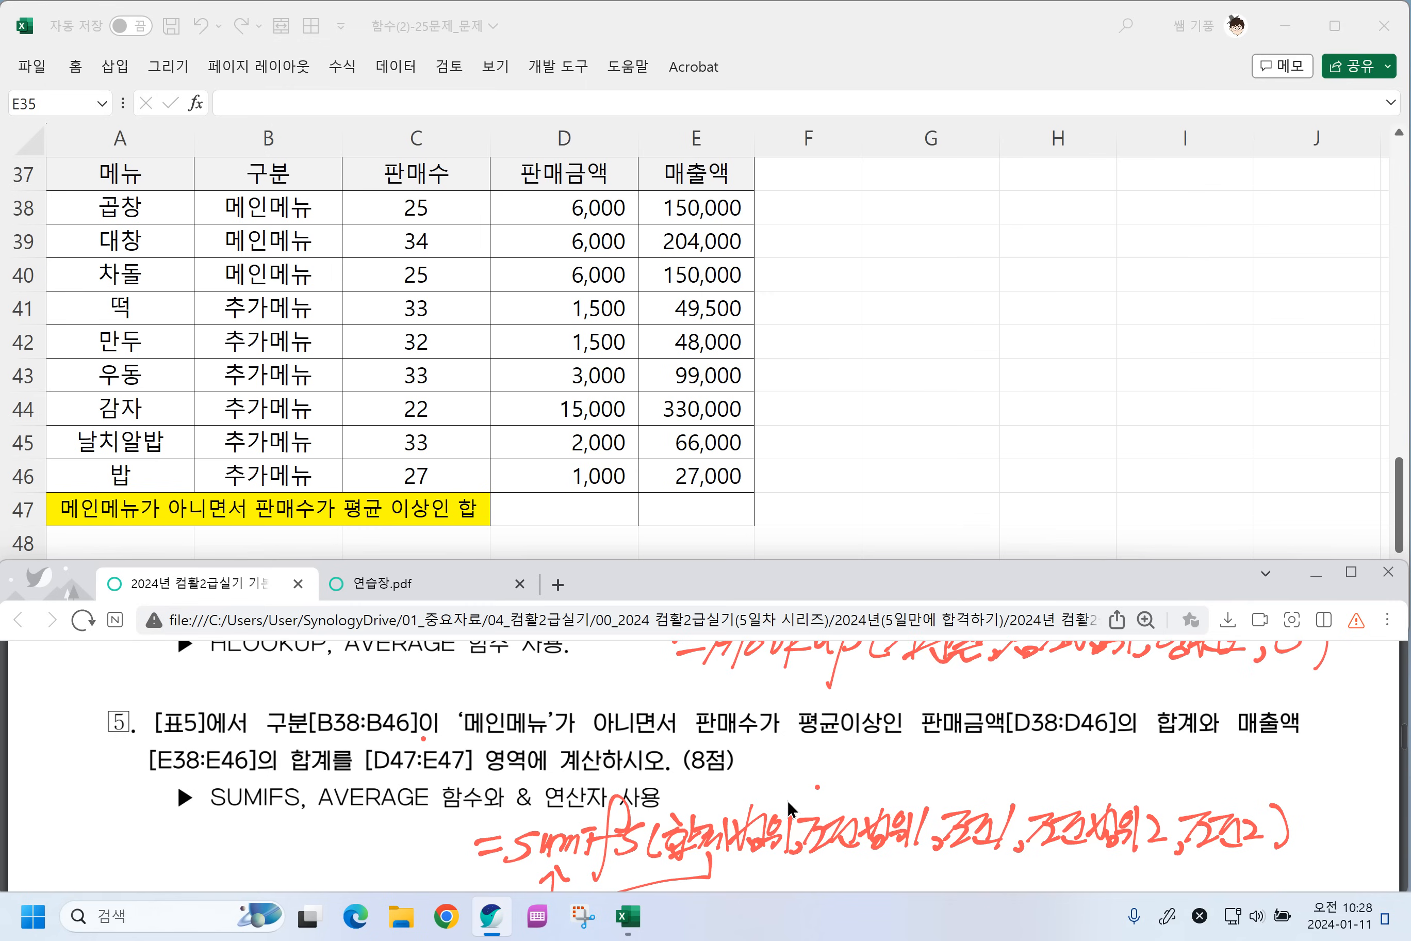
mouse_move(261, 705)
mouse_down()
mouse_move(363, 742)
mouse_move(301, 700)
mouse_move(243, 714)
mouse_move(296, 692)
mouse_move(316, 657)
mouse_move(324, 698)
mouse_move(366, 707)
mouse_up()
mouse_move(457, 701)
mouse_down()
mouse_move(616, 739)
mouse_move(565, 699)
mouse_move(458, 704)
mouse_move(551, 698)
mouse_move(557, 728)
mouse_up()
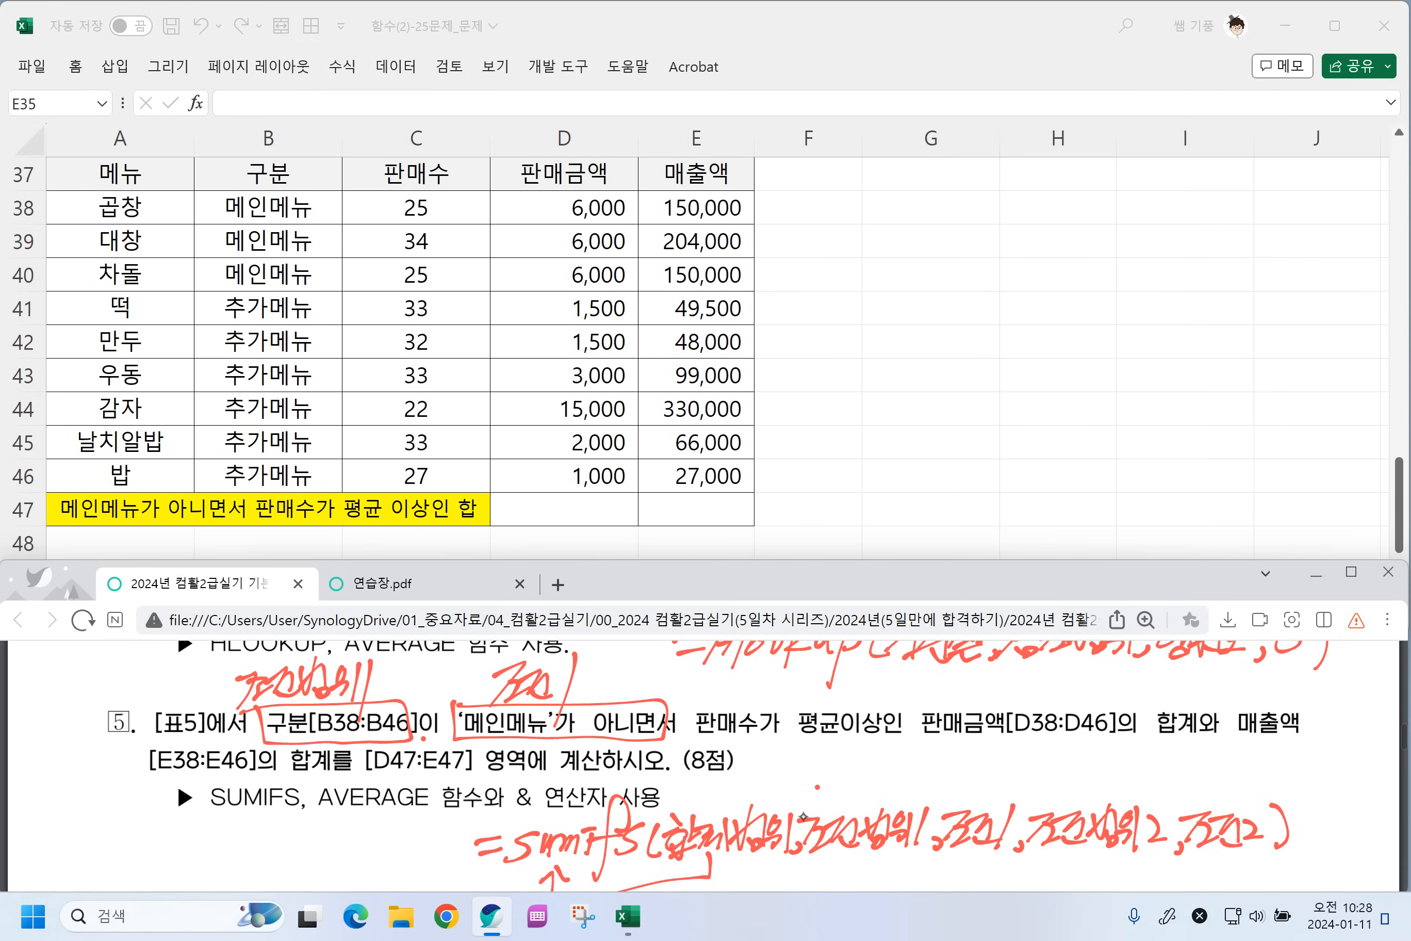
Box 판매수 and 평균이상인 in question 5, labelling them "조건범위2" and "조건2".
mouse_move(686, 742)
mouse_down()
mouse_move(773, 705)
mouse_move(675, 745)
mouse_up()
mouse_move(679, 670)
mouse_down()
mouse_move(674, 707)
mouse_move(762, 689)
mouse_move(870, 737)
mouse_move(709, 682)
mouse_move(720, 693)
mouse_move(689, 699)
mouse_move(729, 695)
mouse_move(751, 717)
mouse_up()
mouse_move(766, 674)
mouse_down()
mouse_move(787, 697)
mouse_move(905, 692)
mouse_up()
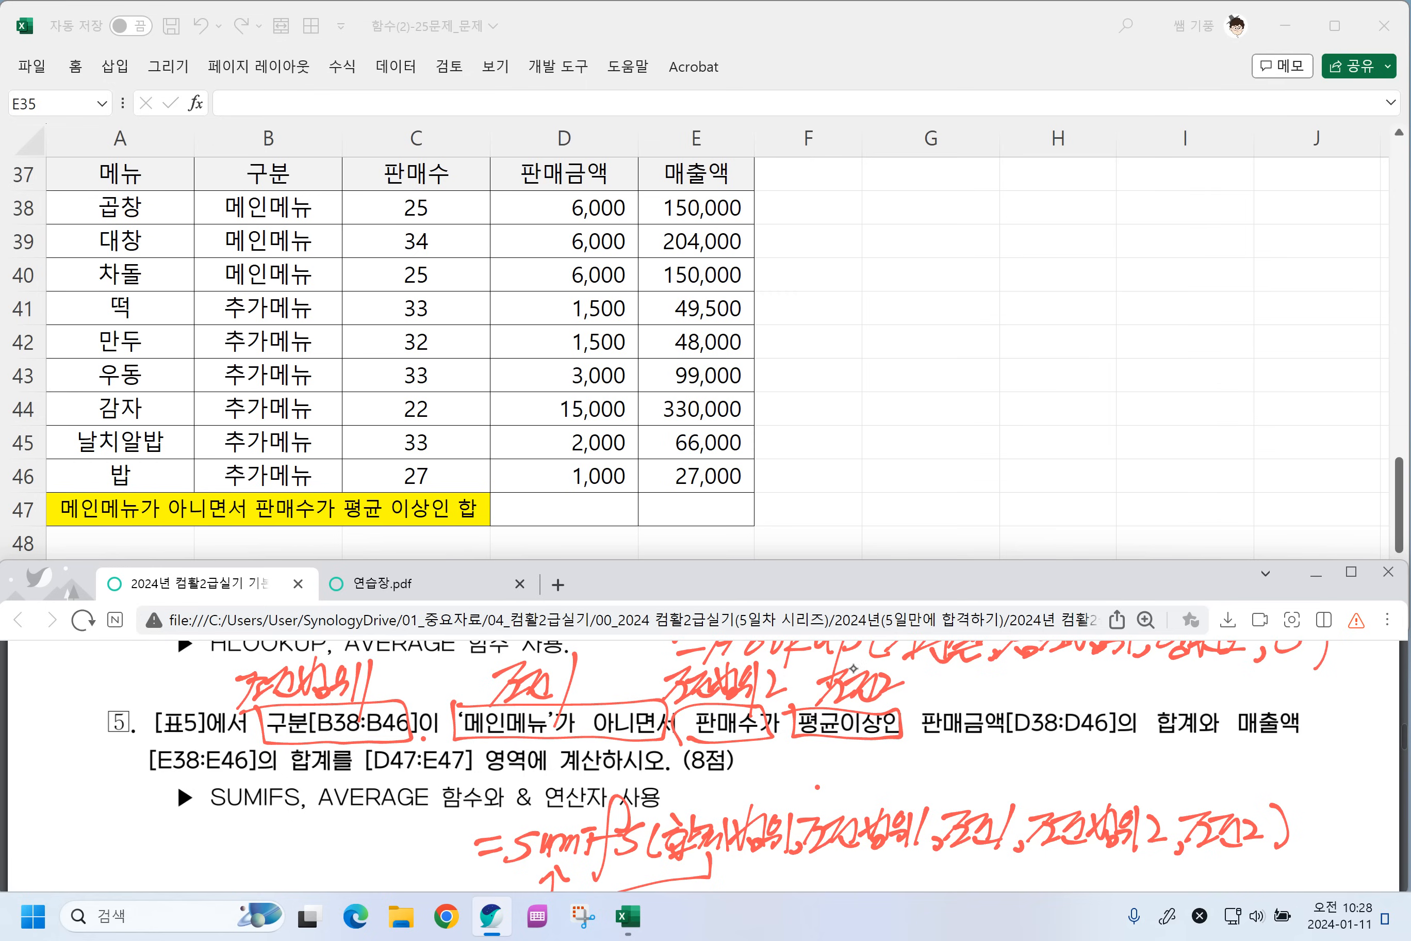
Mark 판매금액[D38:D46] in question 5 and handwrite "합계범위" below it.
mouse_move(925, 713)
mouse_down()
mouse_move(1096, 727)
mouse_move(924, 744)
mouse_move(983, 784)
mouse_move(1014, 769)
mouse_move(1035, 780)
mouse_up()
drag(1022, 736, 1060, 777)
drag(1039, 766, 1058, 779)
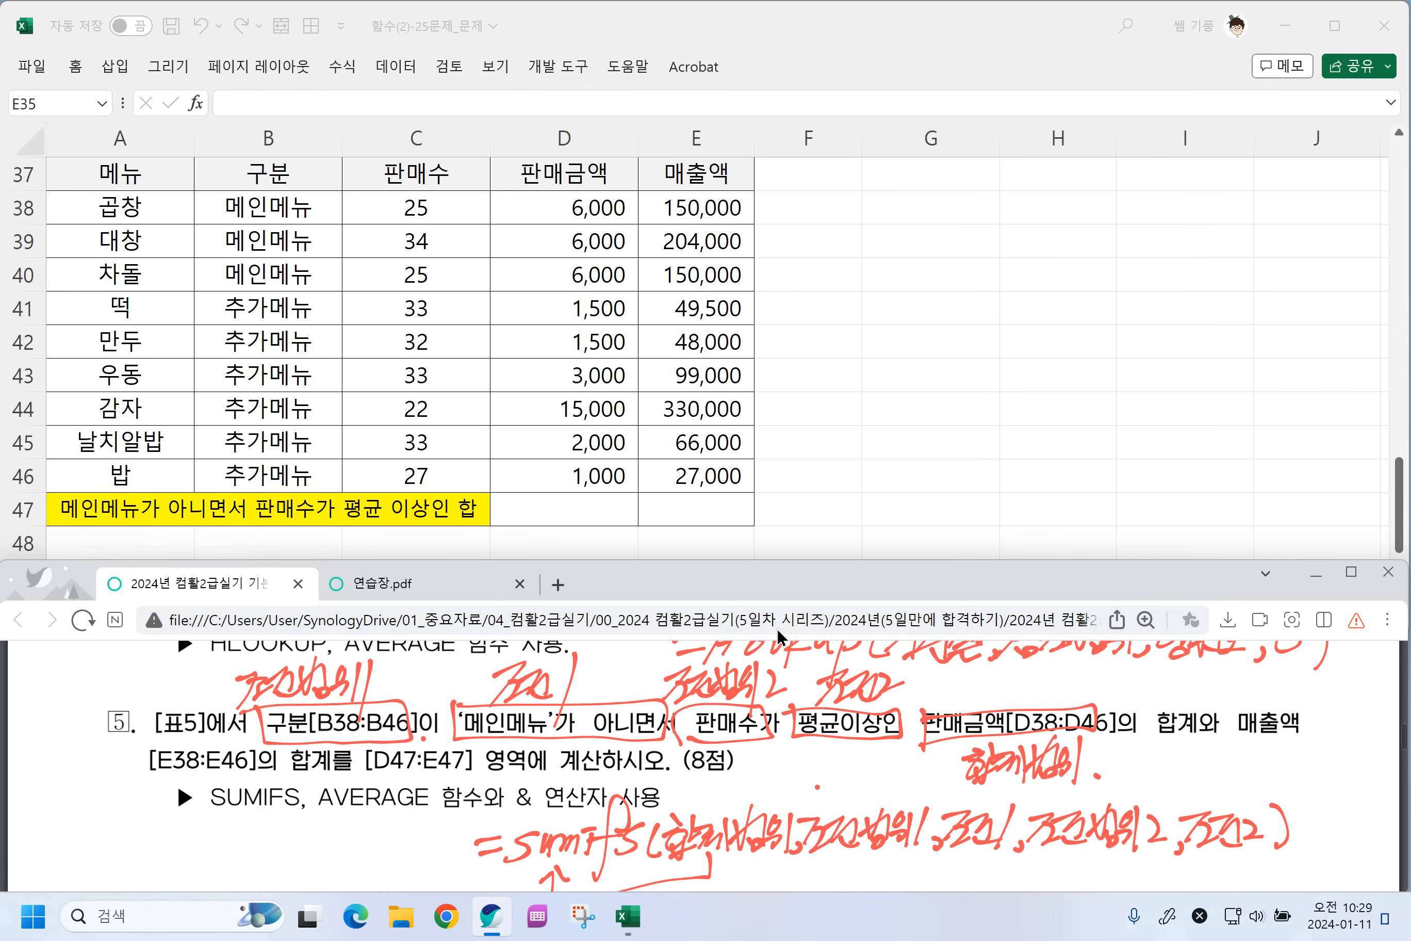
Begin a SUMIFS formula in D47 with the 판매금액 range D38:D46 as the sum range.
click(536, 505)
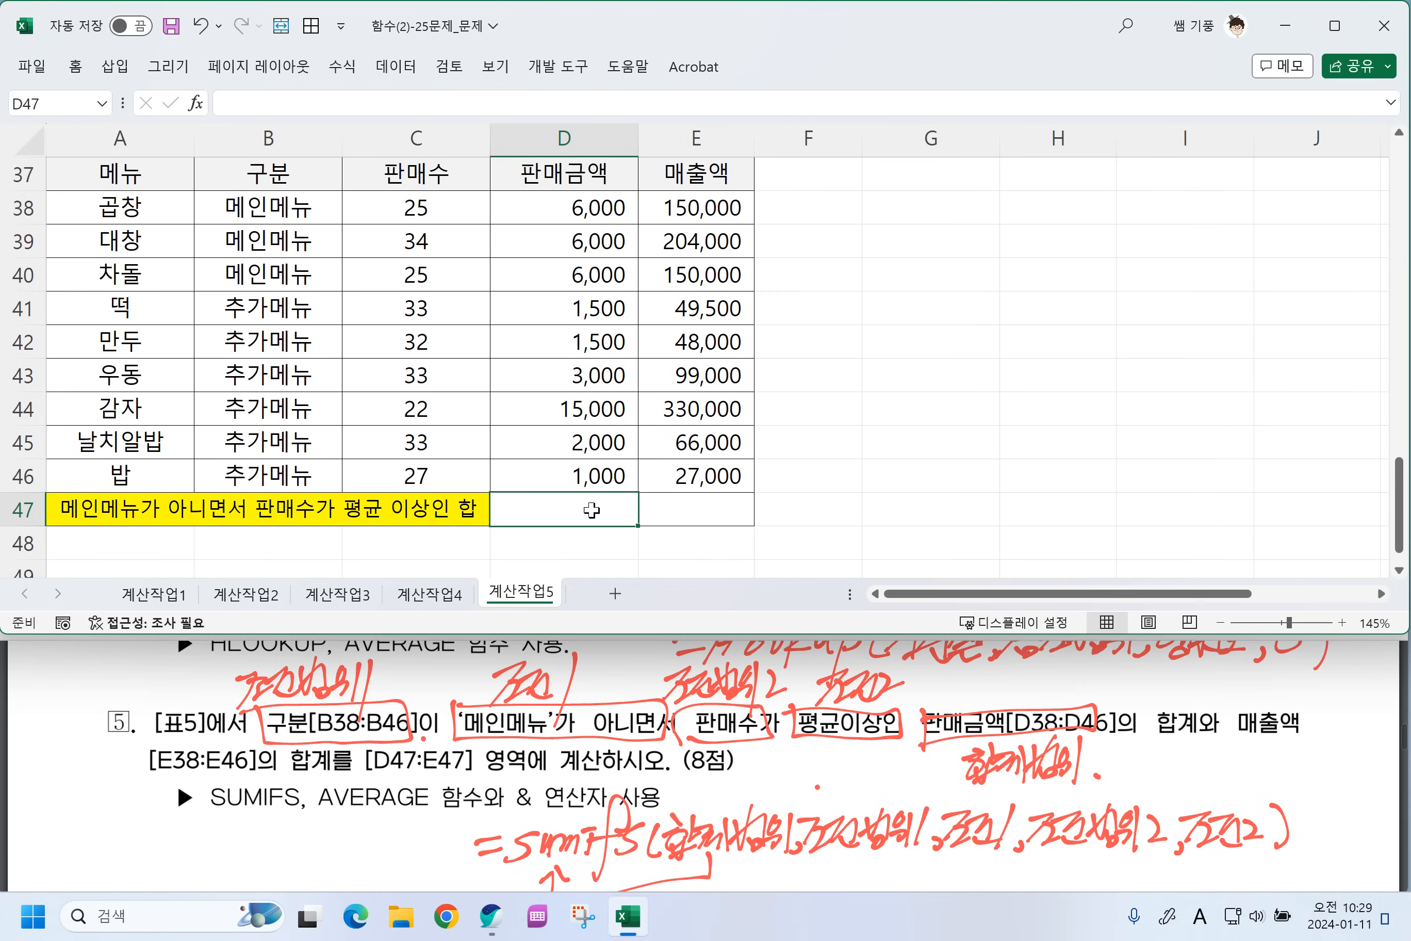
text(=S)
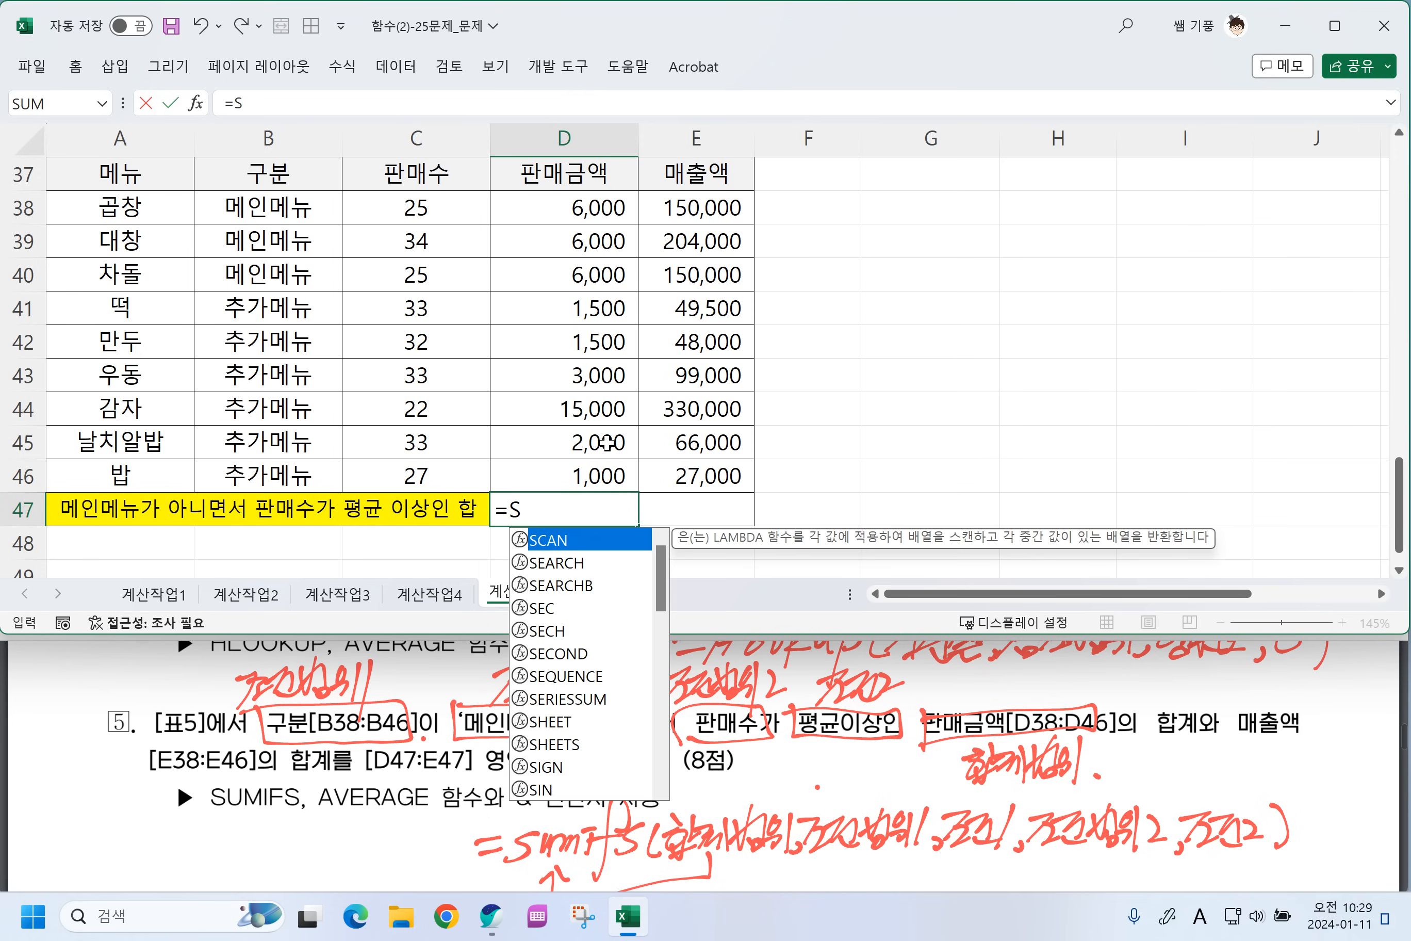
text(UMIFS)
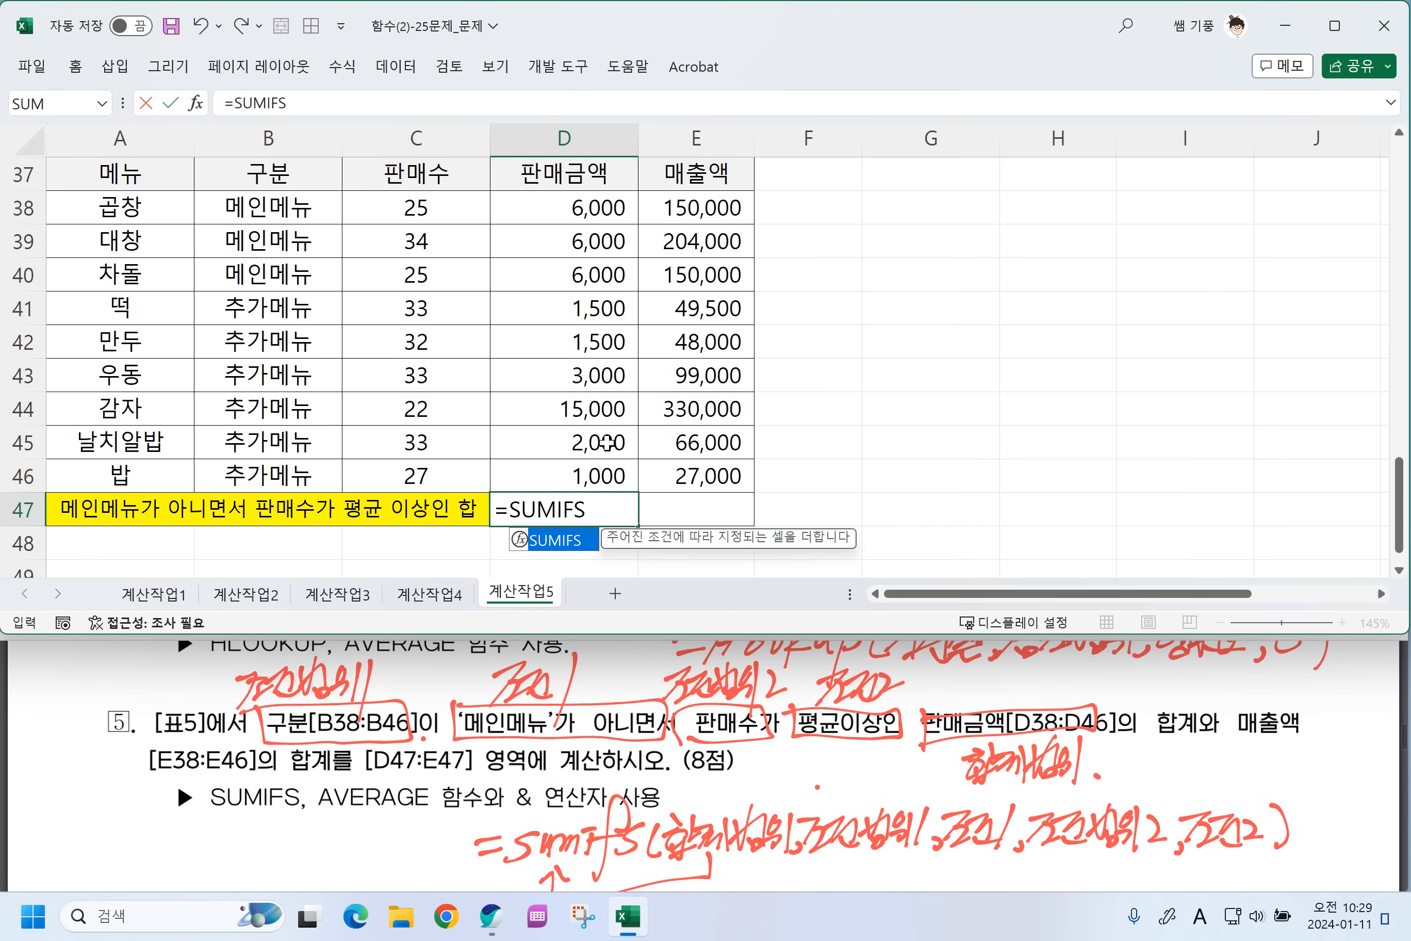
text(()
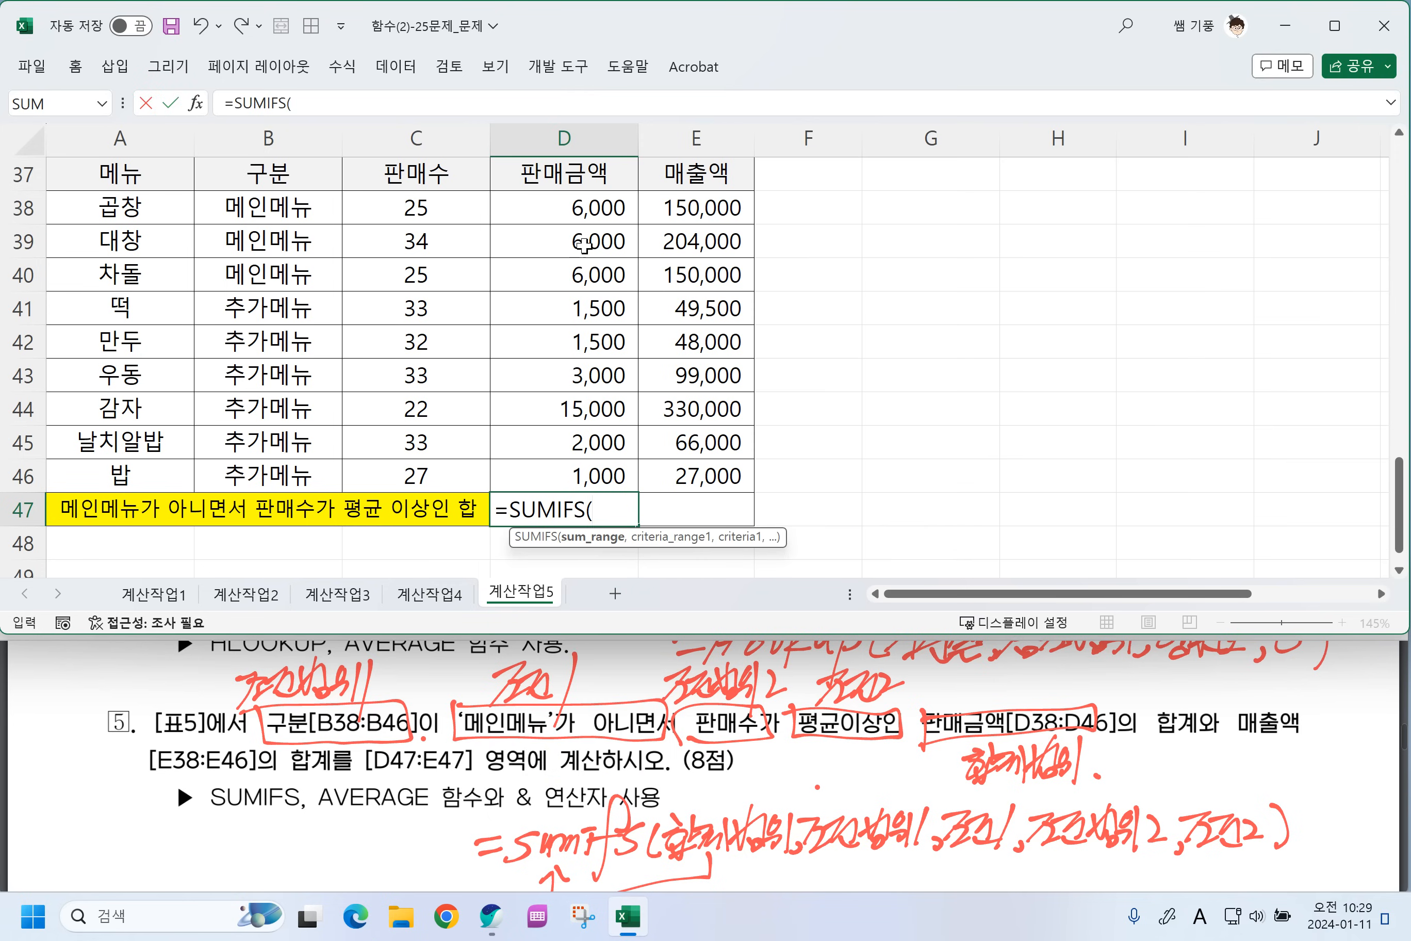
click(569, 214)
drag(568, 229, 542, 480)
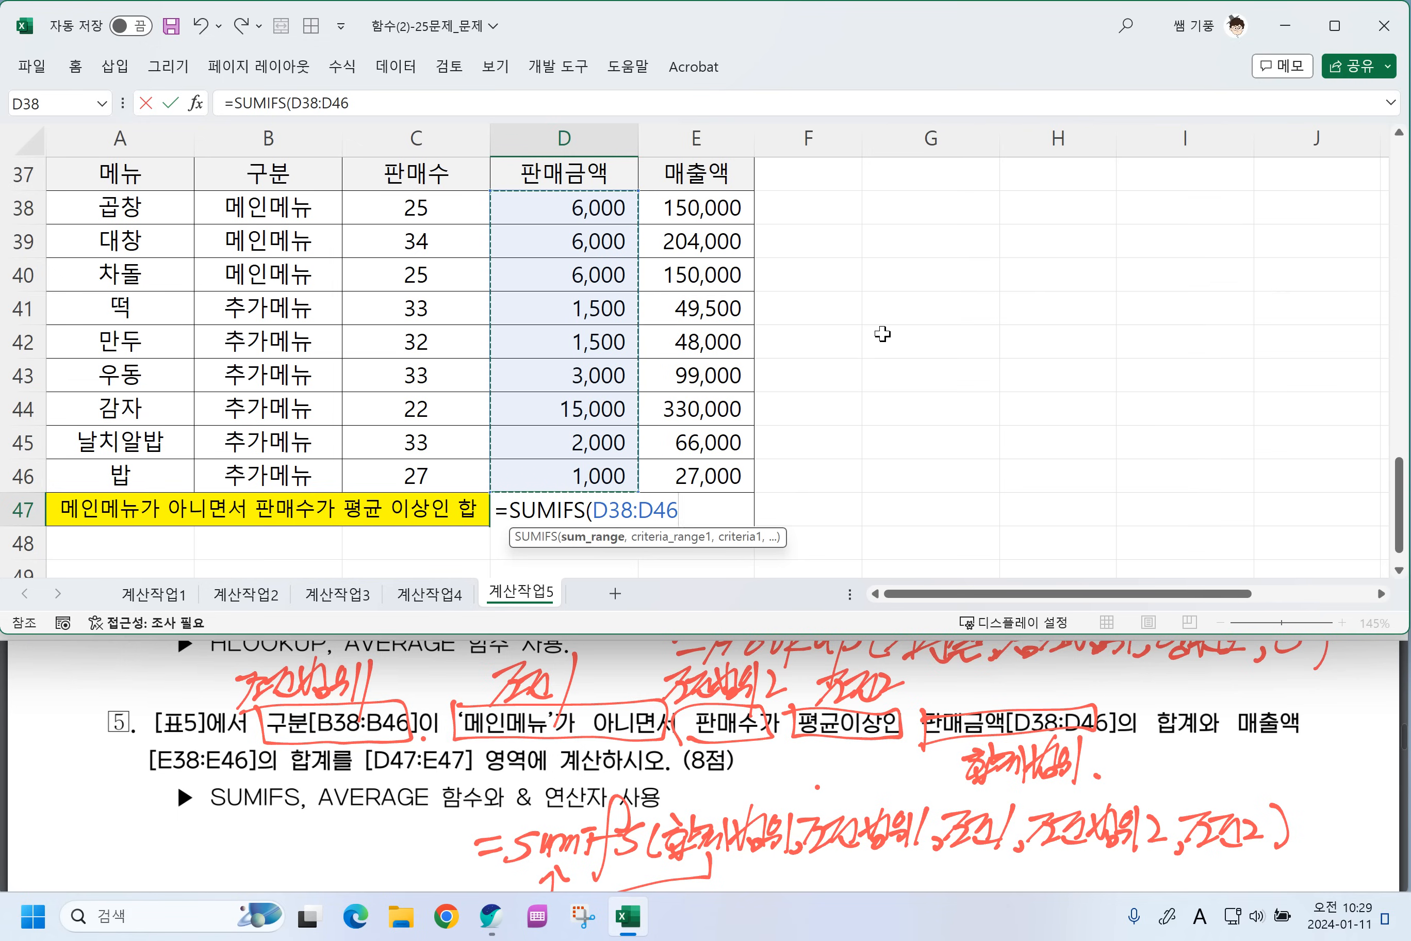
text(,)
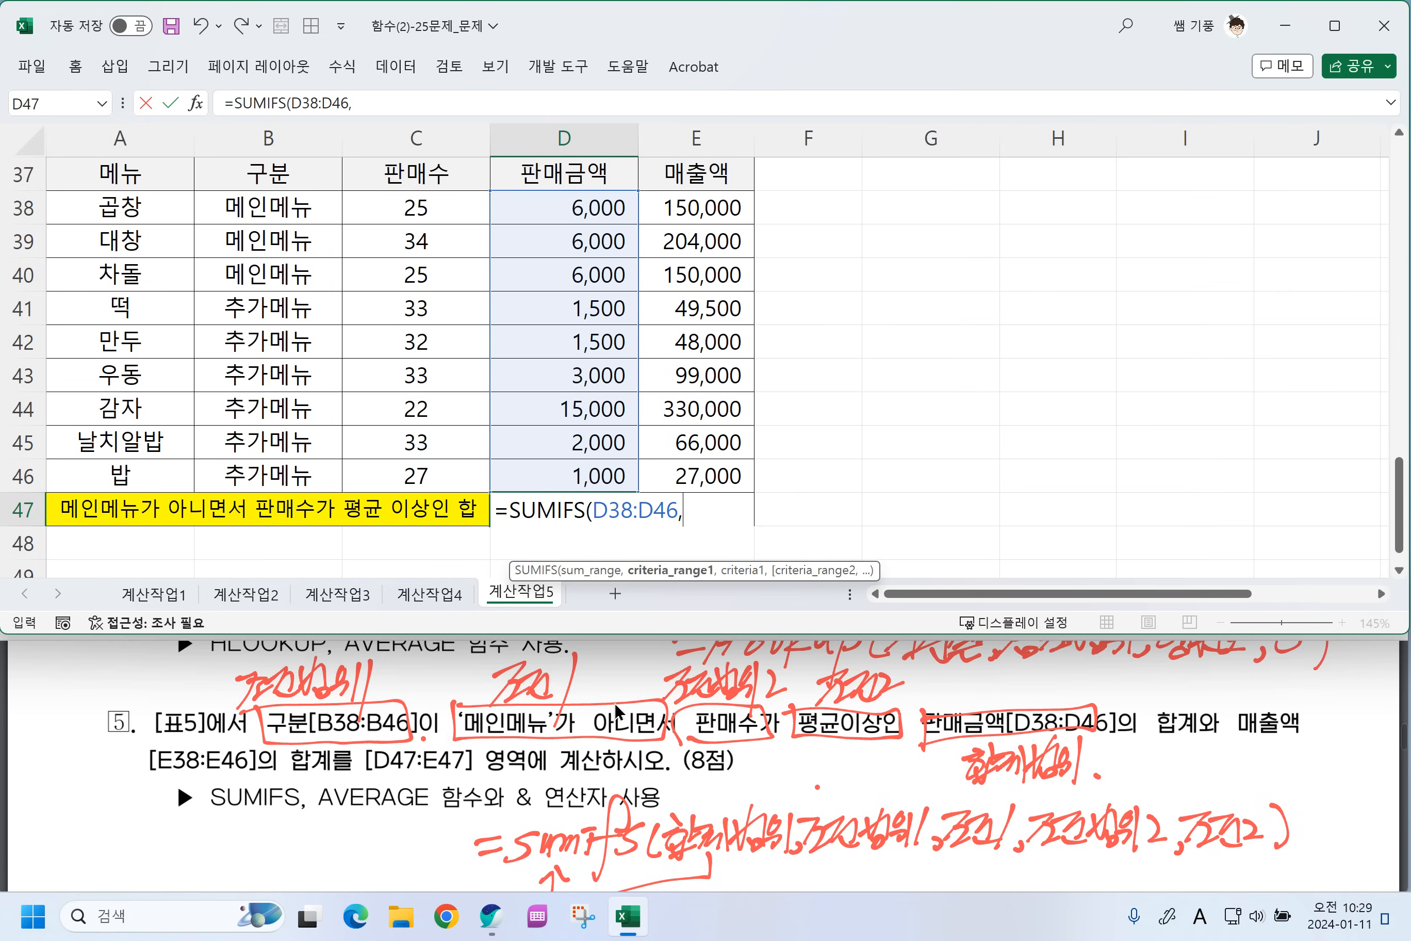
Add the absolute 구분 range $B$38:$B$46 and the criterion "<>메인메뉴" as the first condition pair of the SUMIFS formula.
drag(273, 210, 269, 463)
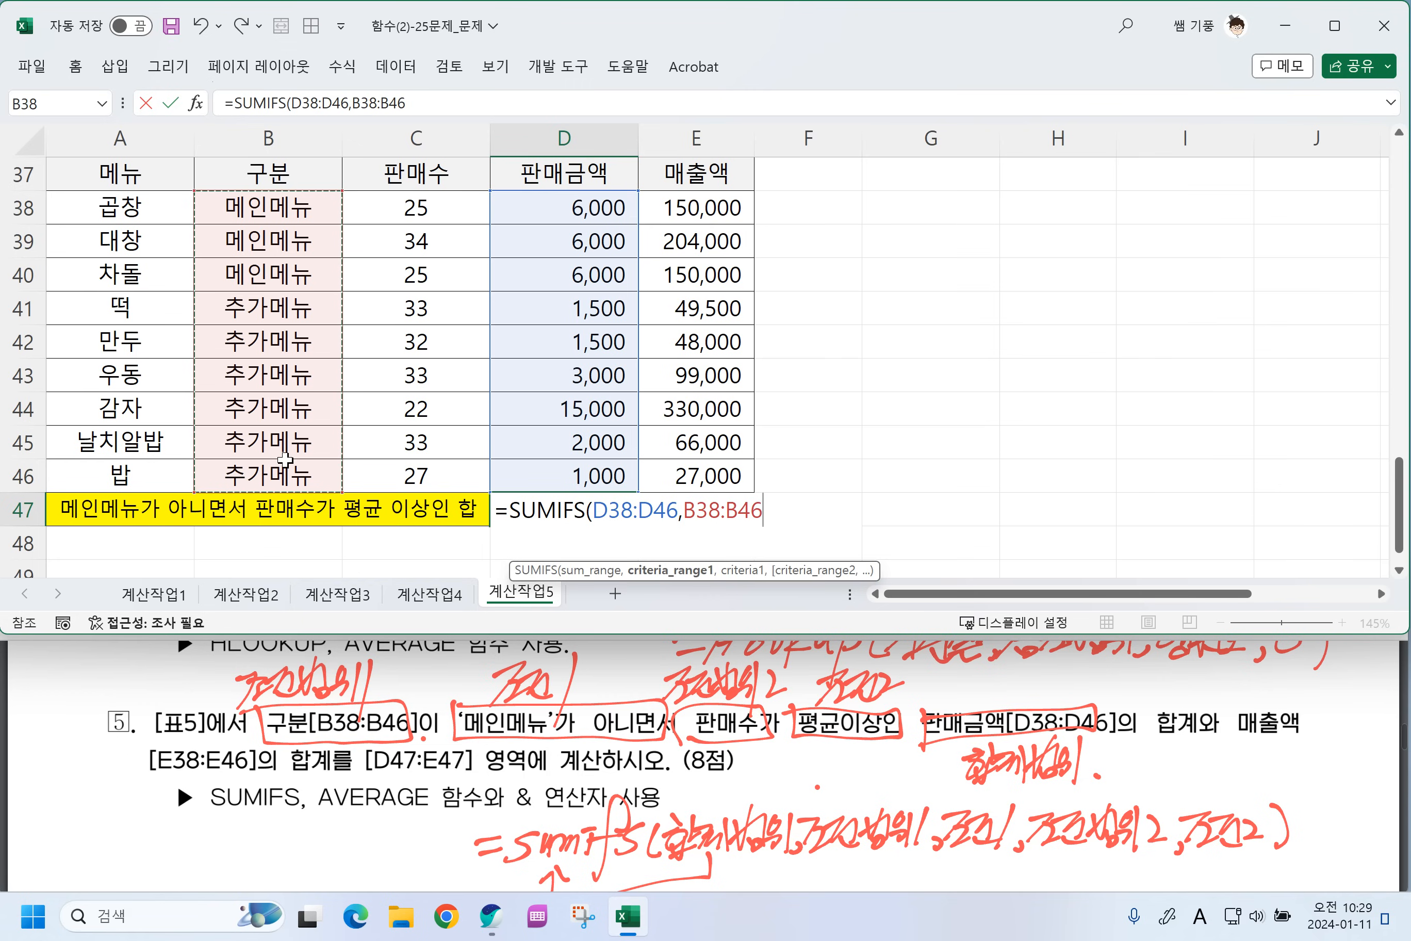
key(F4)
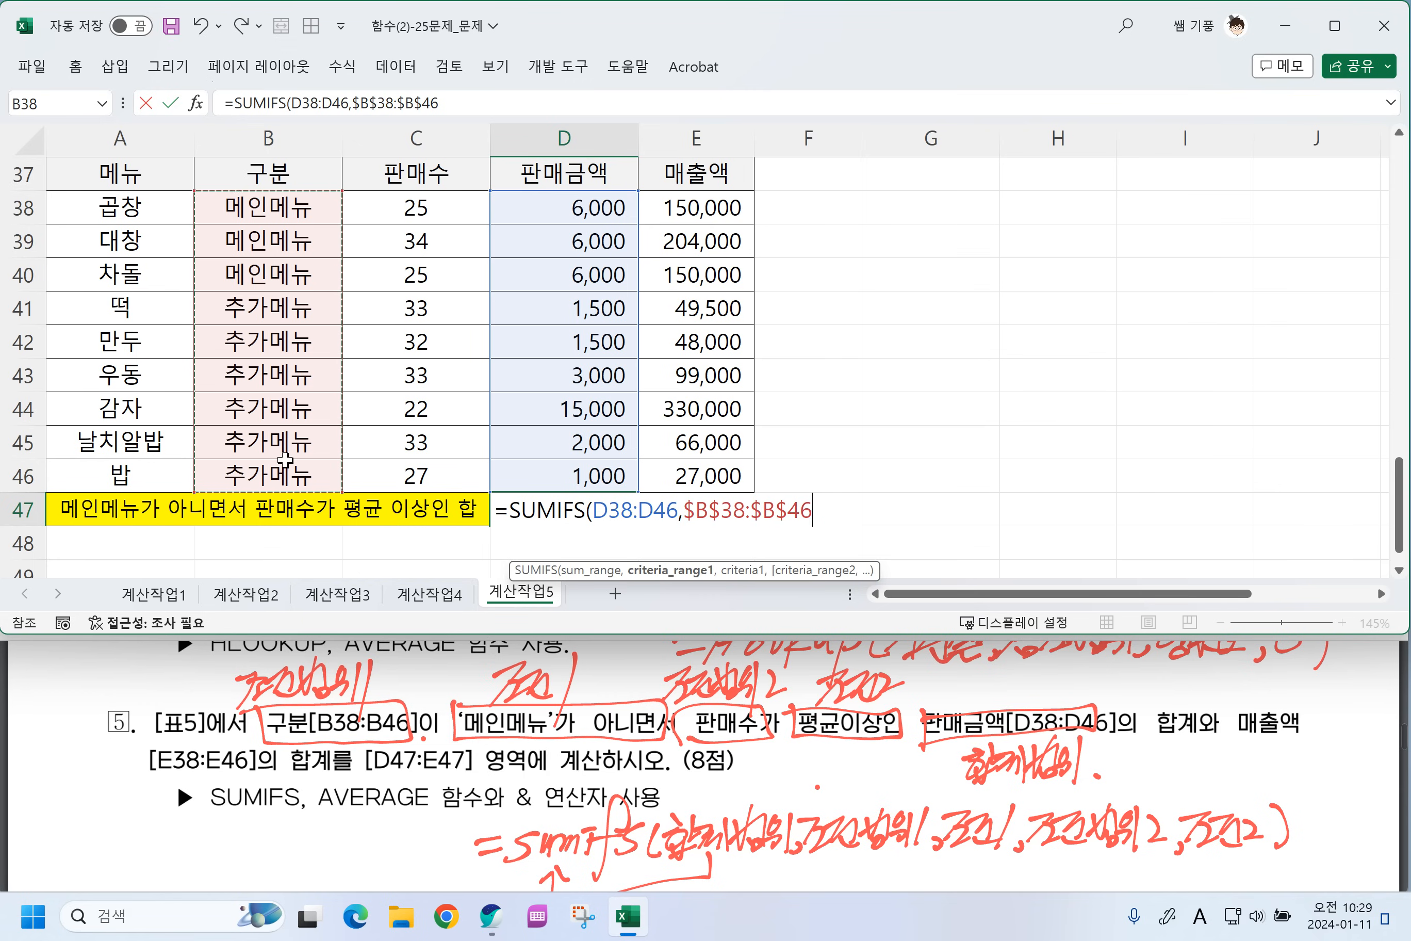
text(,)
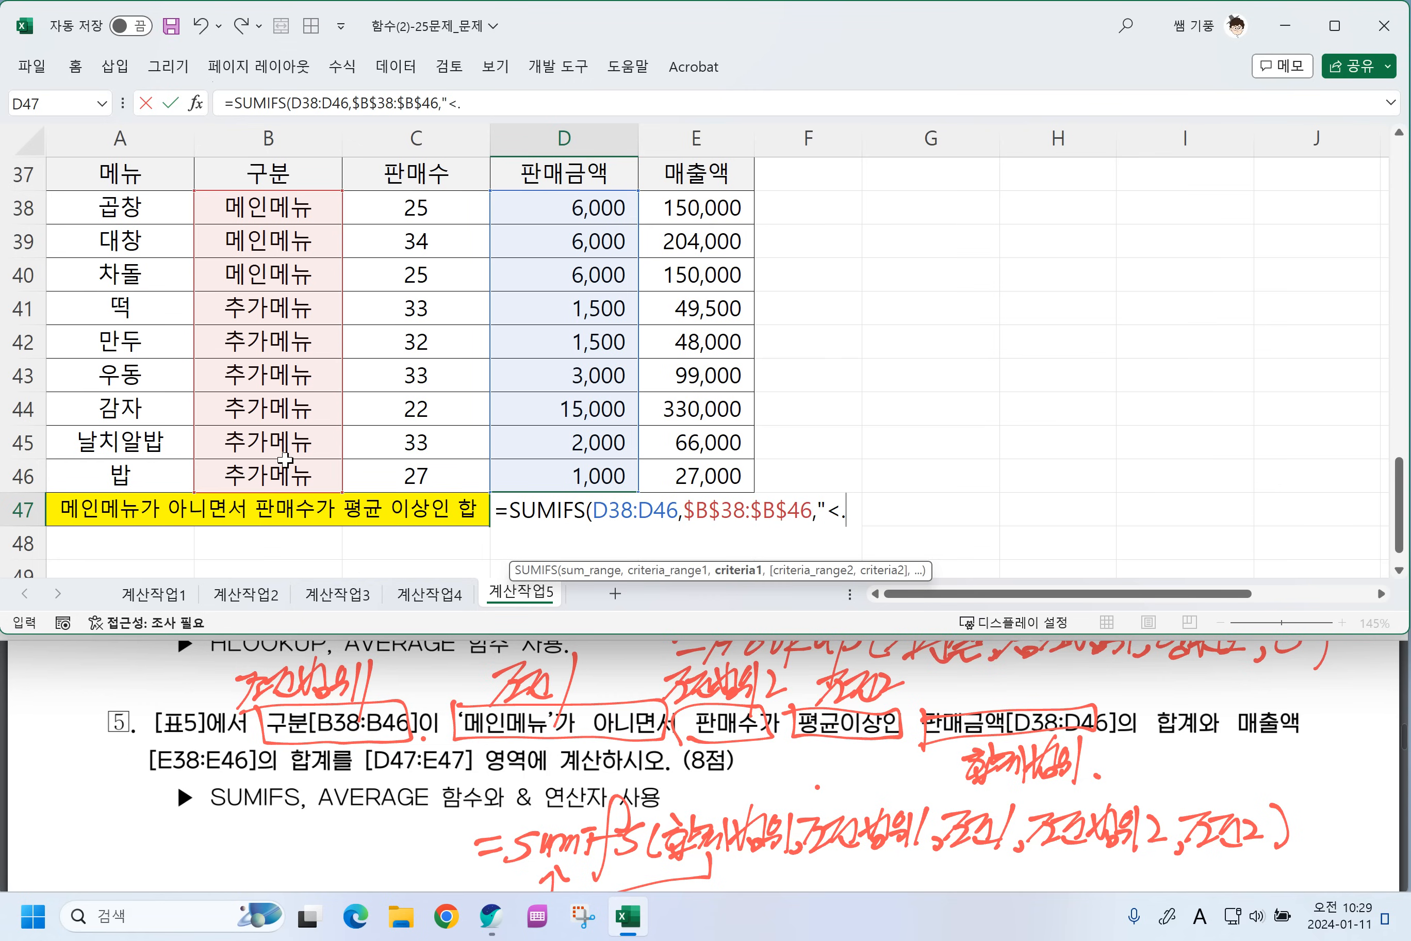
text("<>메인멘)
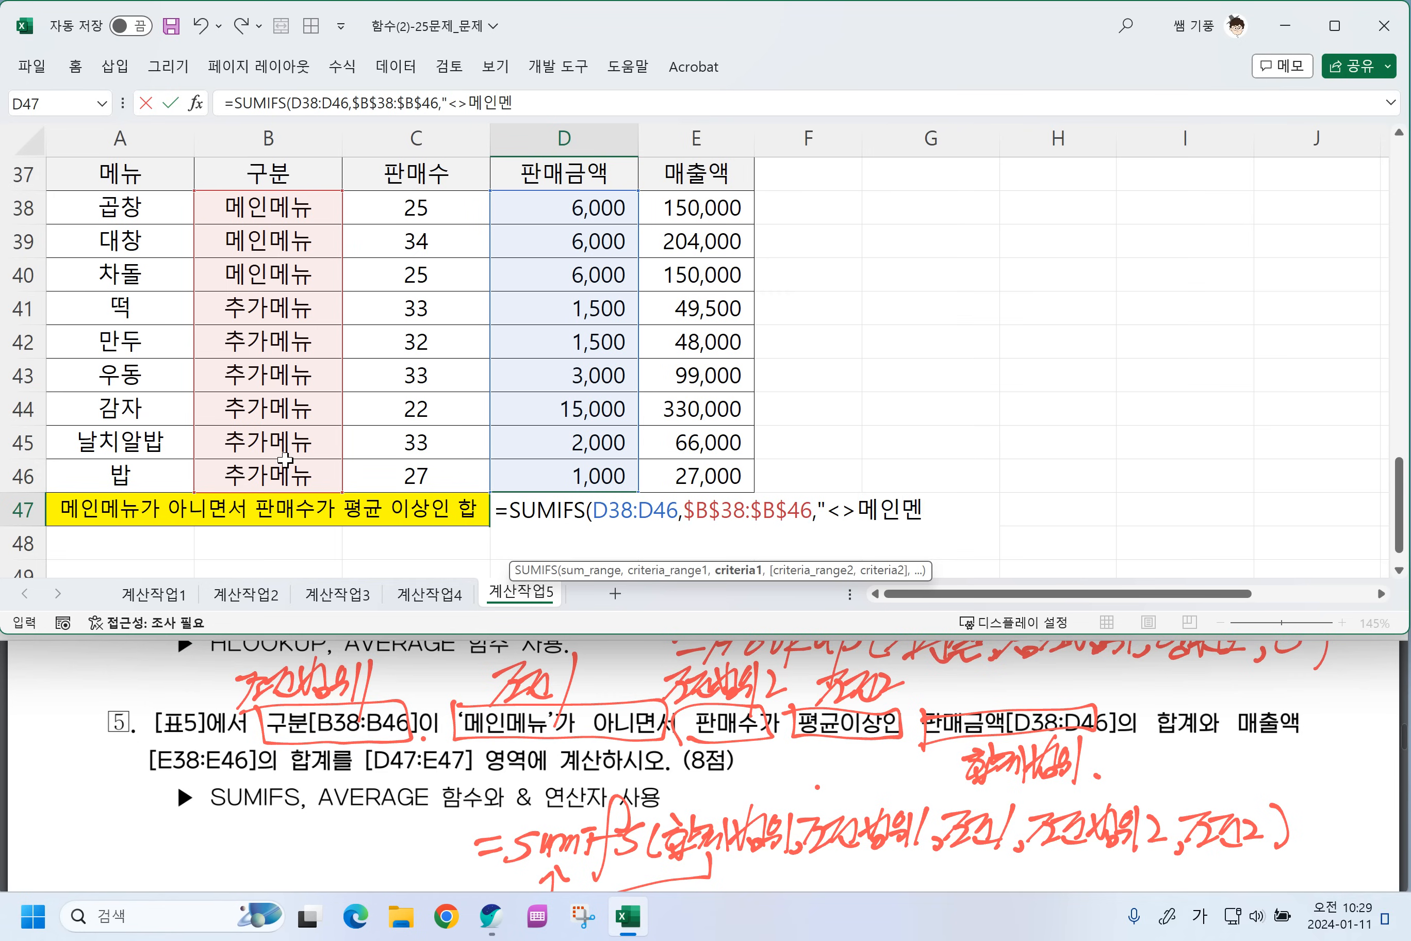
key(BackSpace)
text(메뉴)
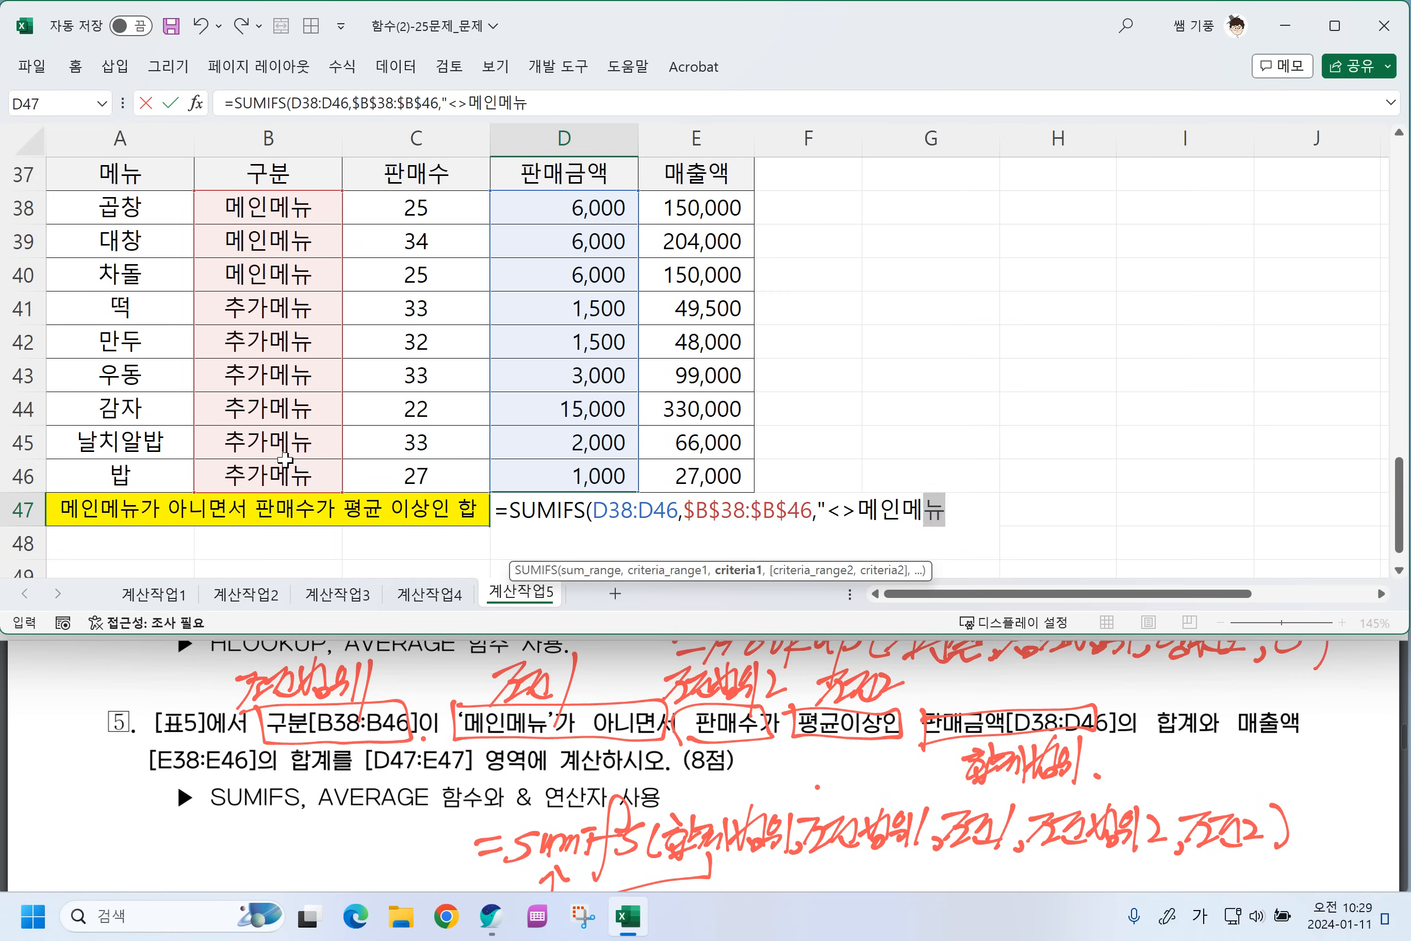
text(",)
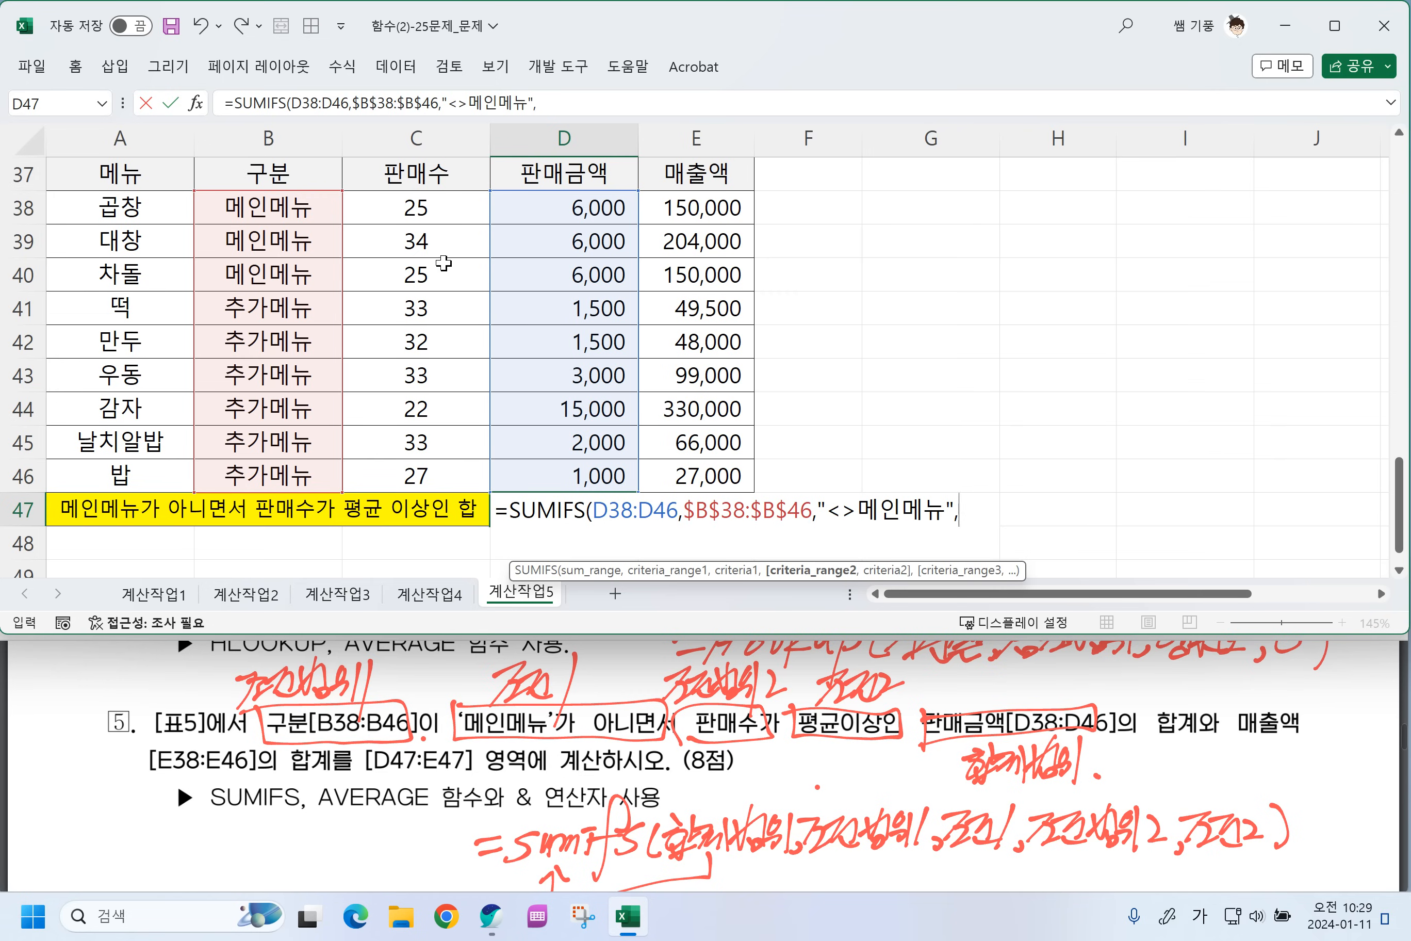
Complete D47's formula with criteria range C38:C46 and the criterion ">="&AVERAGE($C$38:$C$46), then commit it.
drag(417, 208, 415, 467)
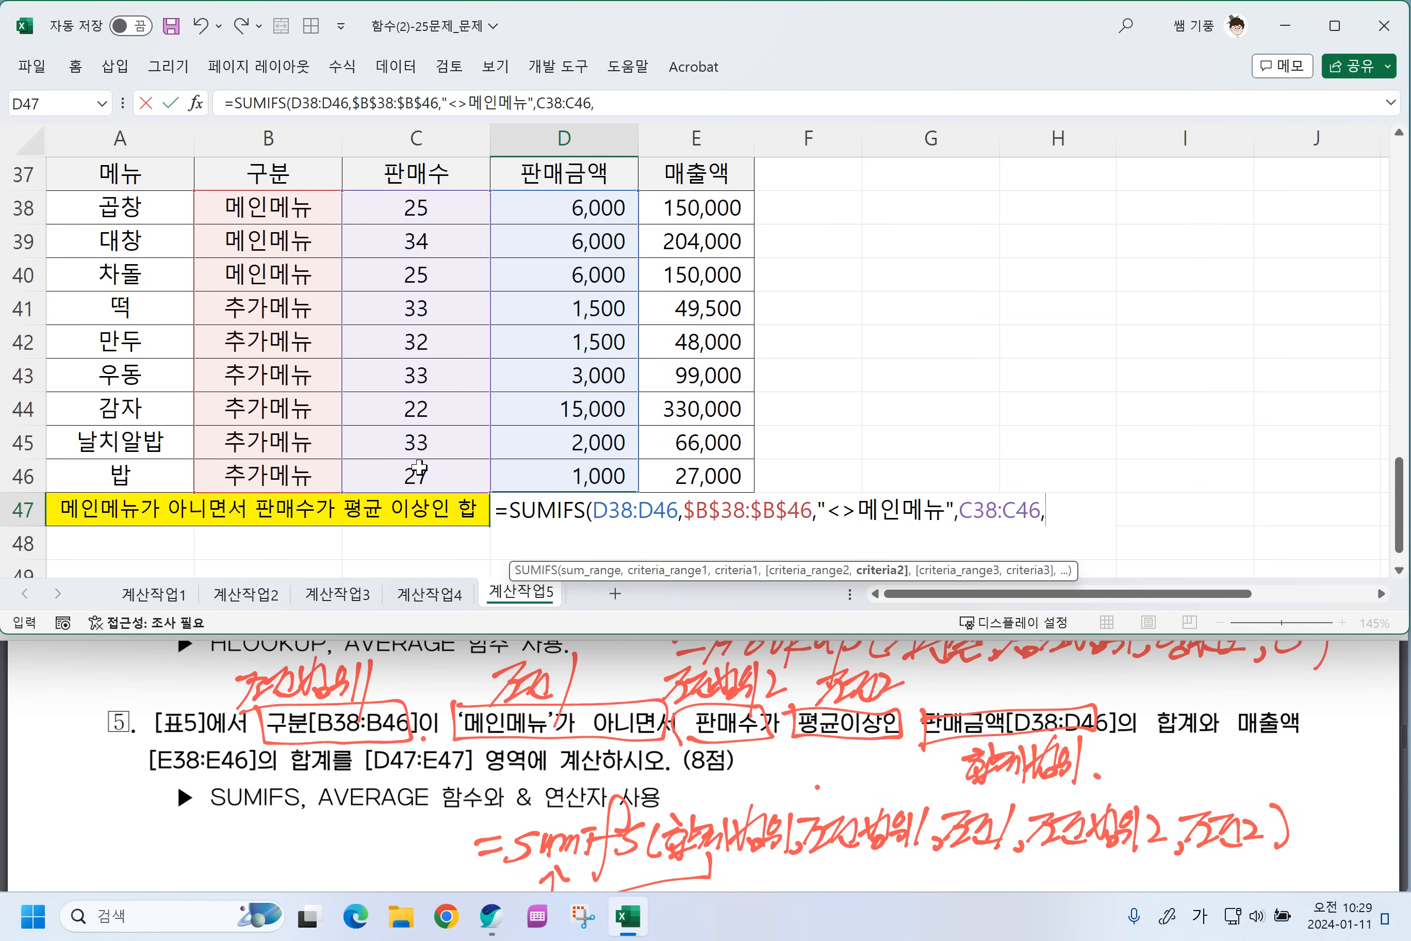
text(>="&A)
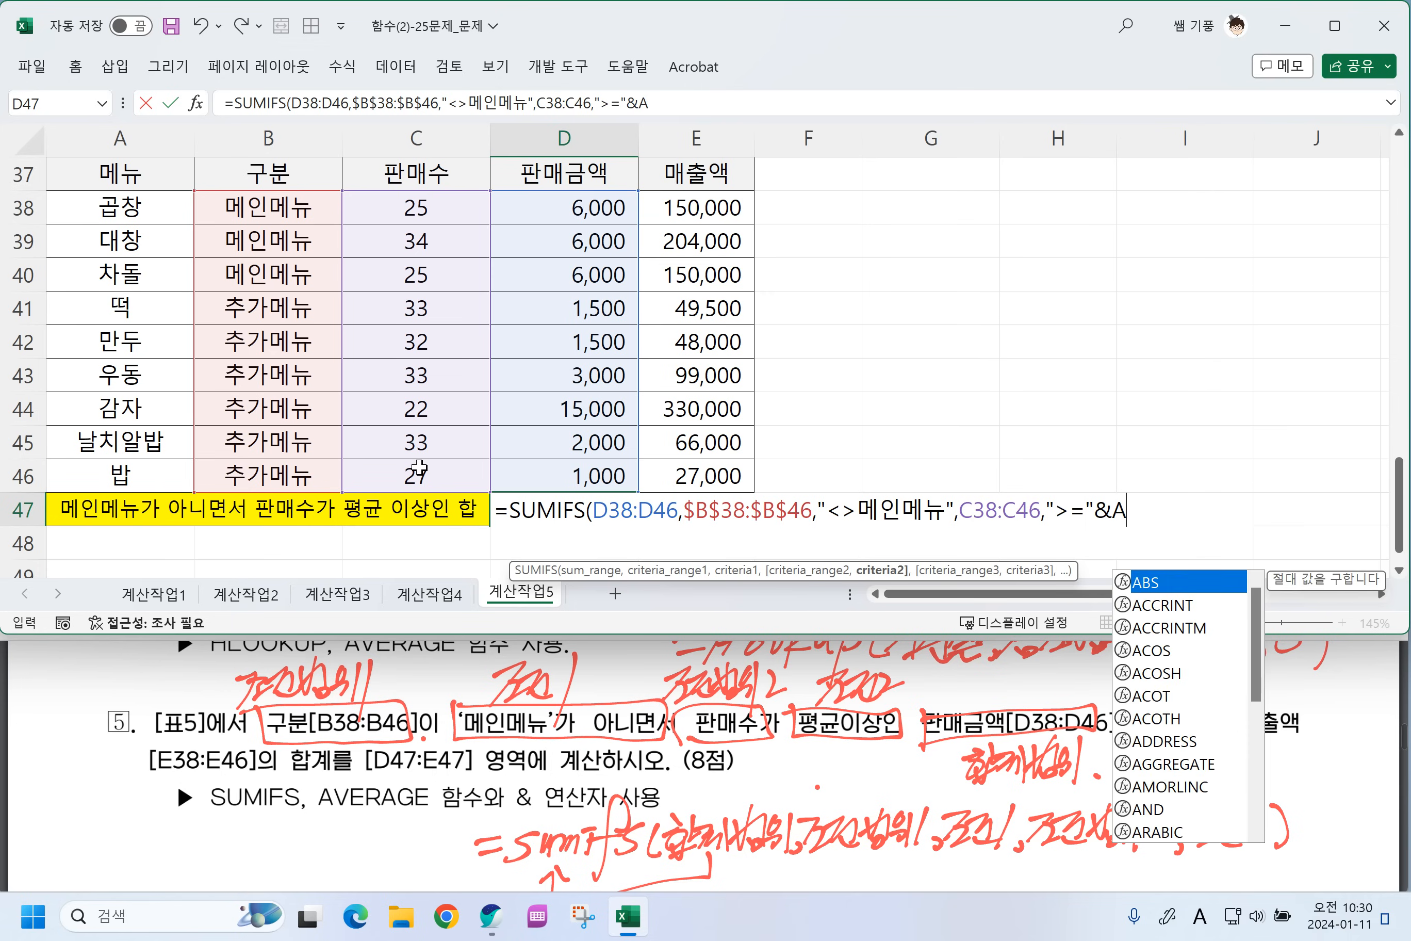
text(VERAGE)
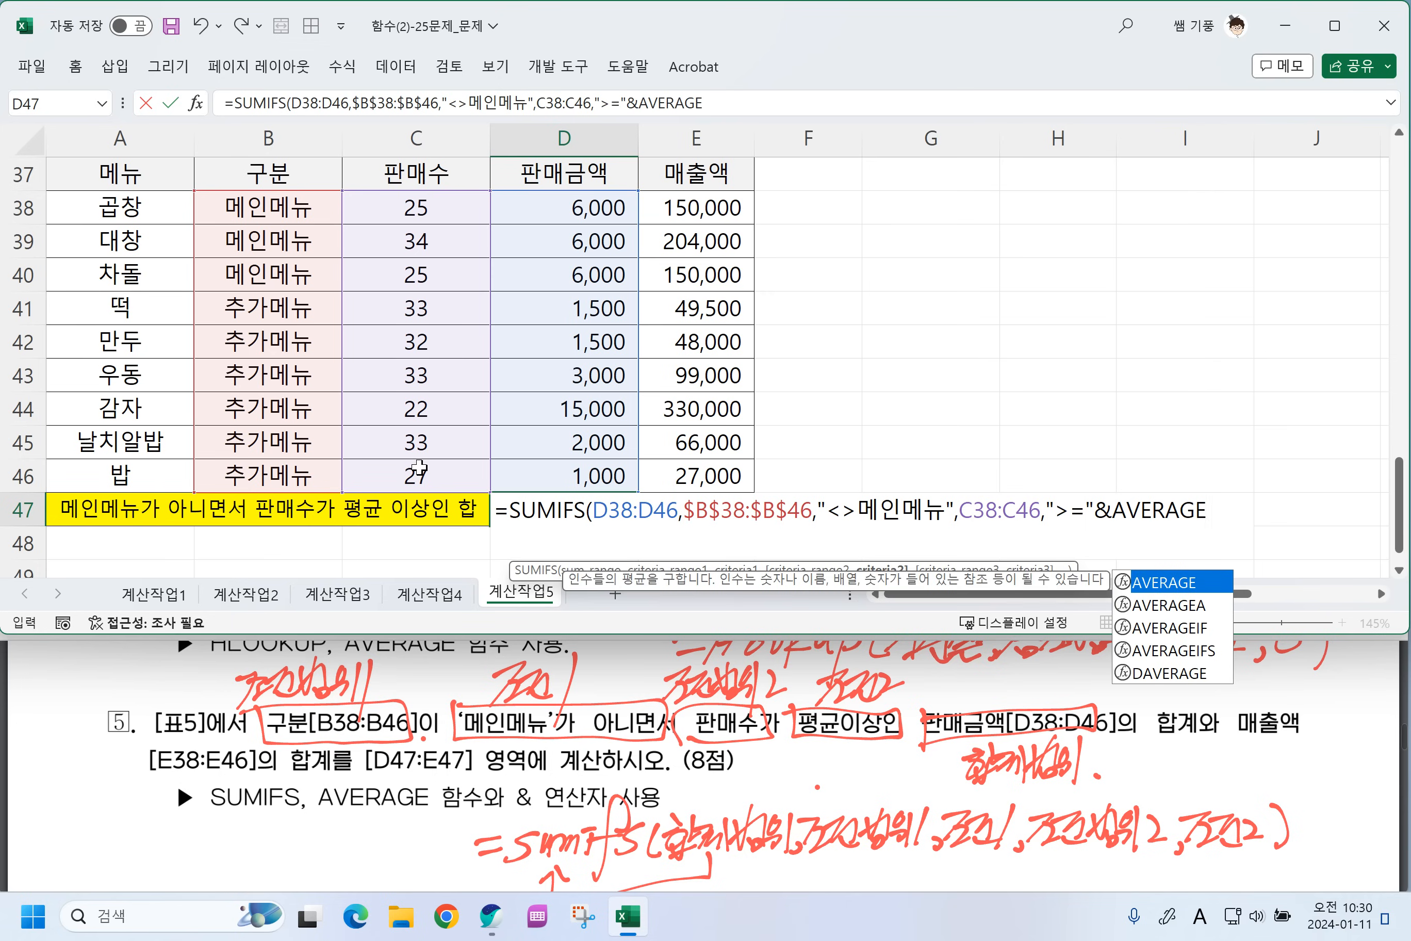
text(()
click(387, 221)
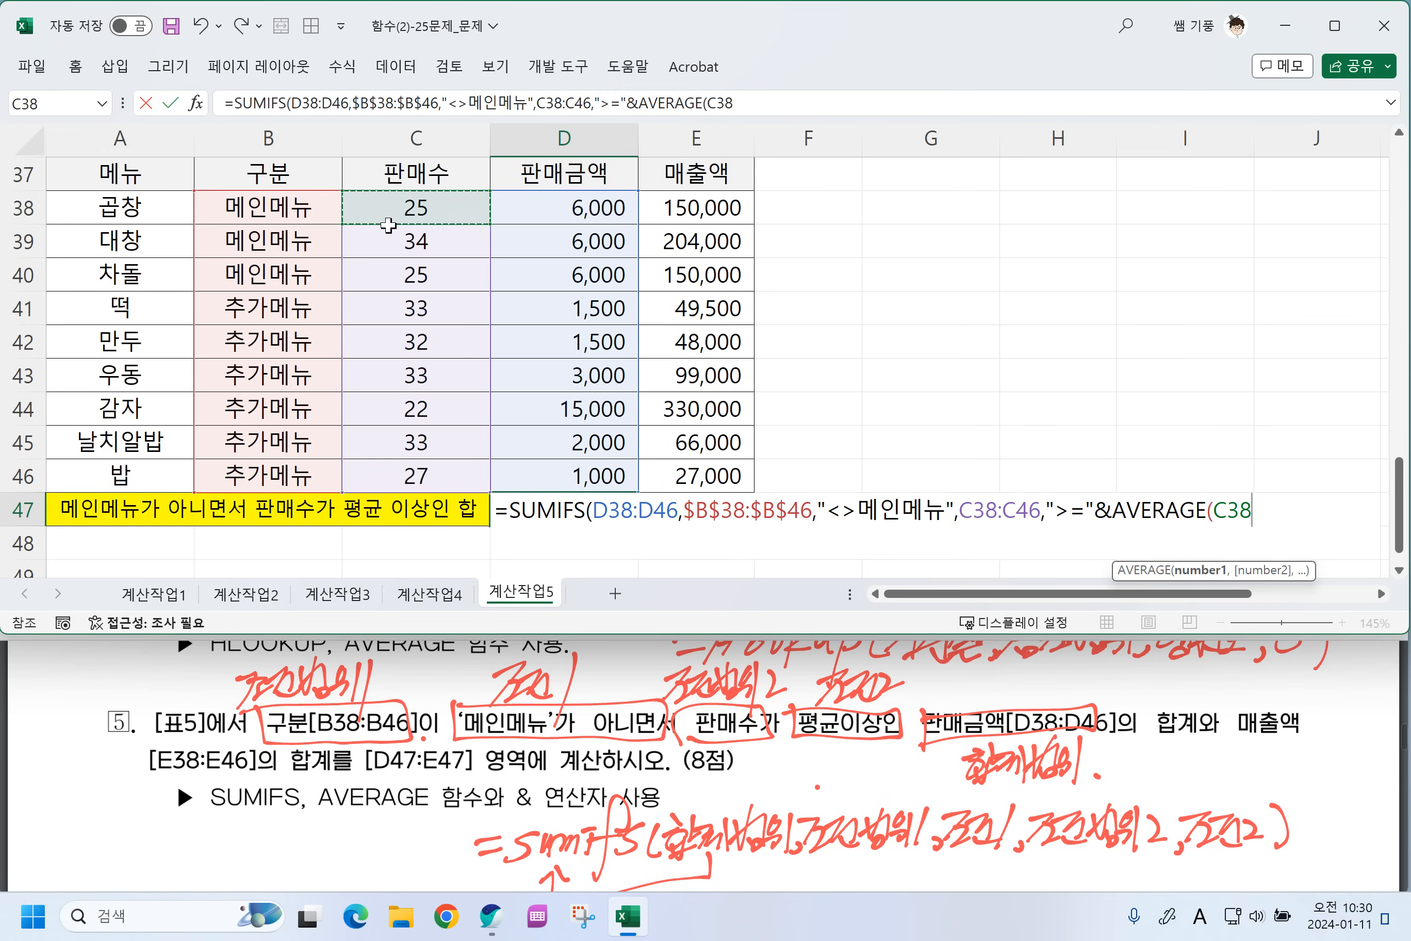
drag(387, 224, 381, 469)
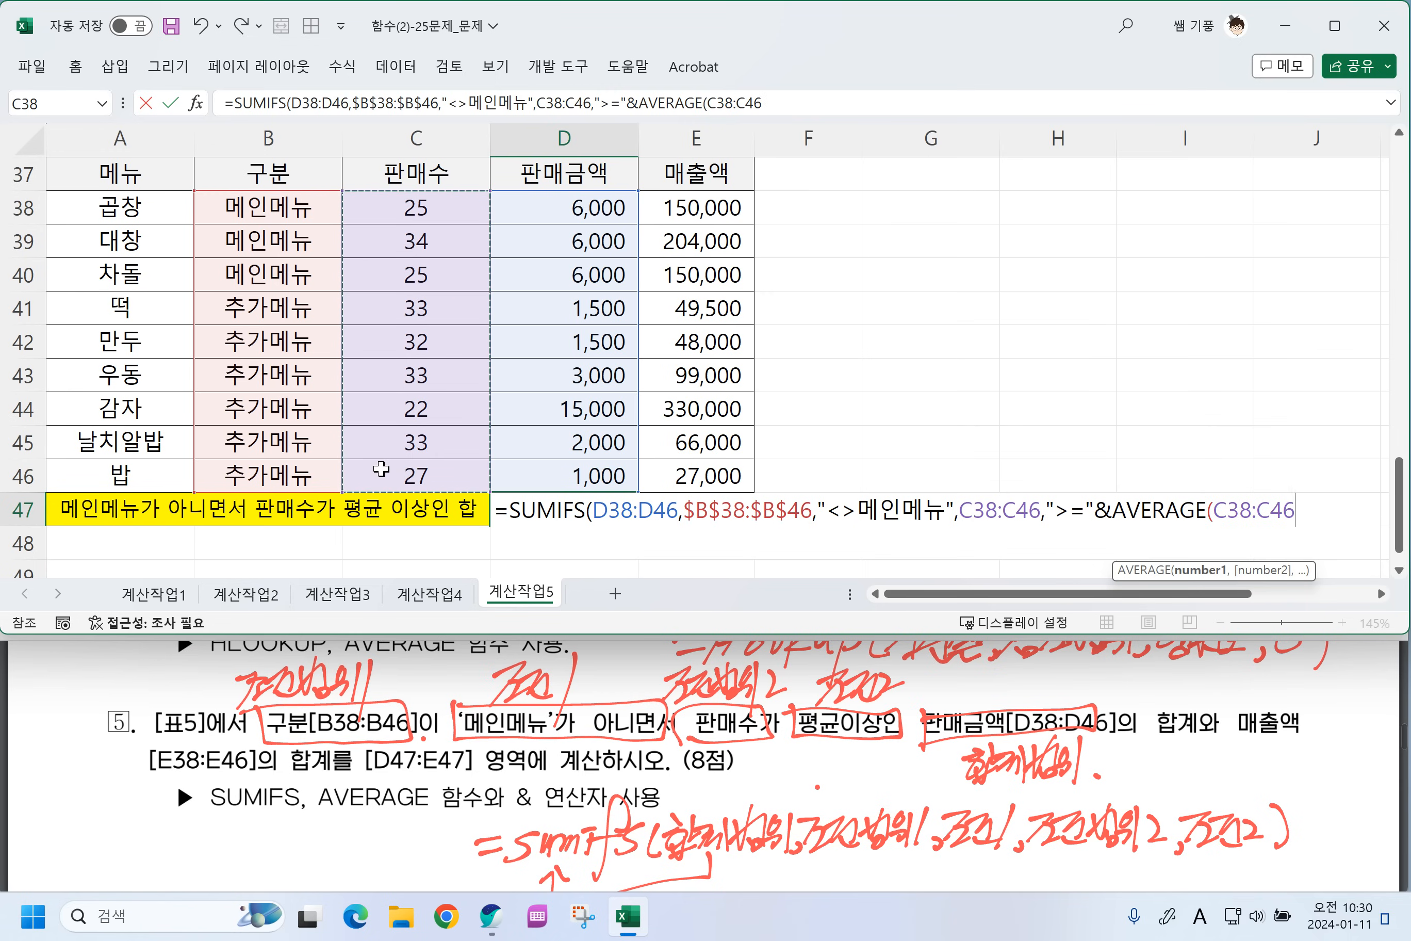
key(F4)
text())
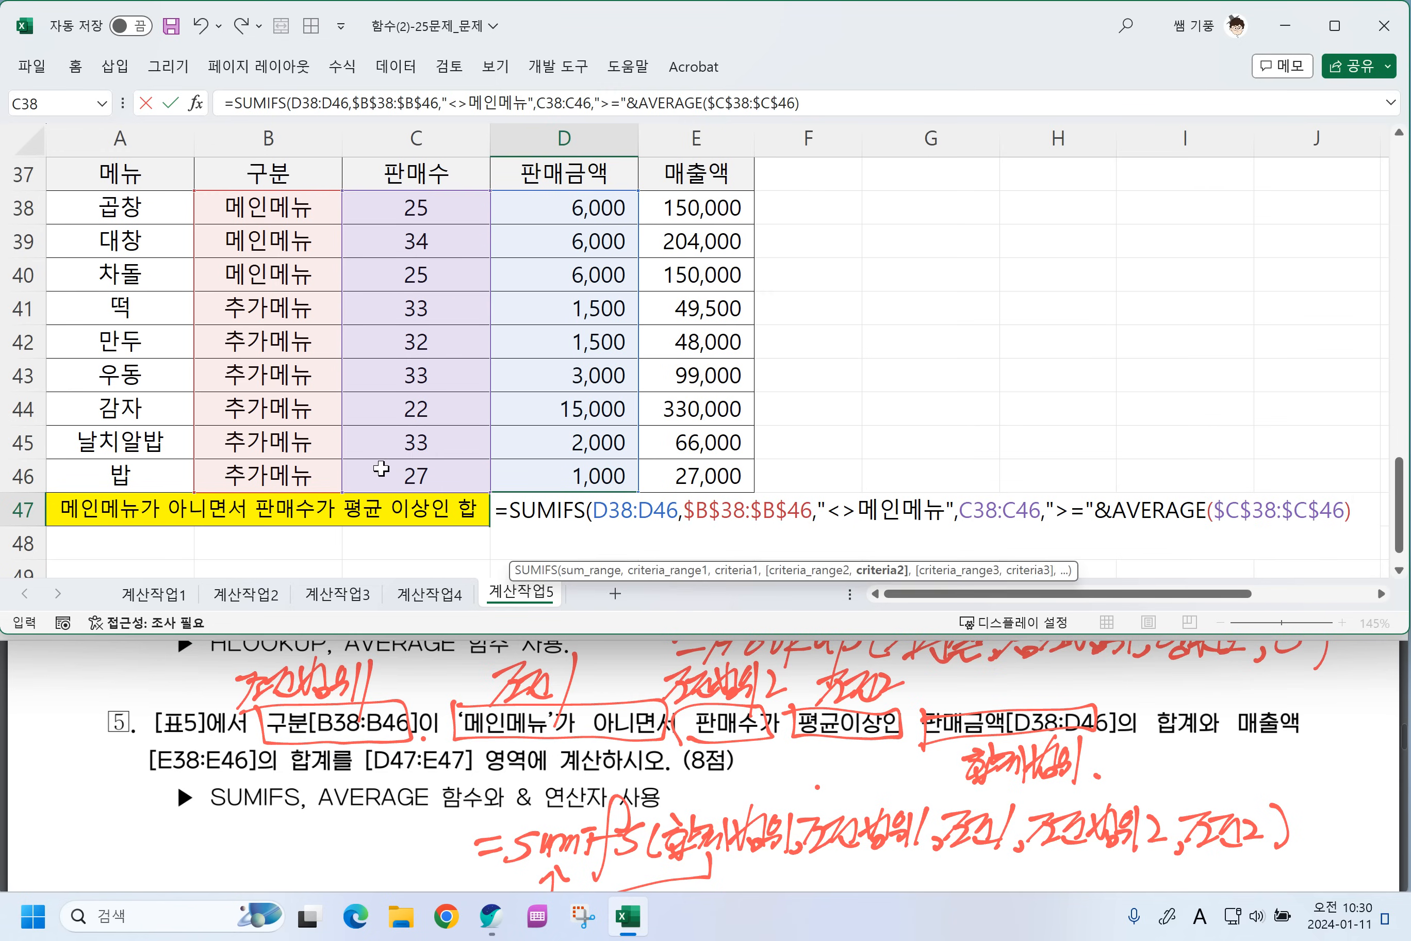
text())
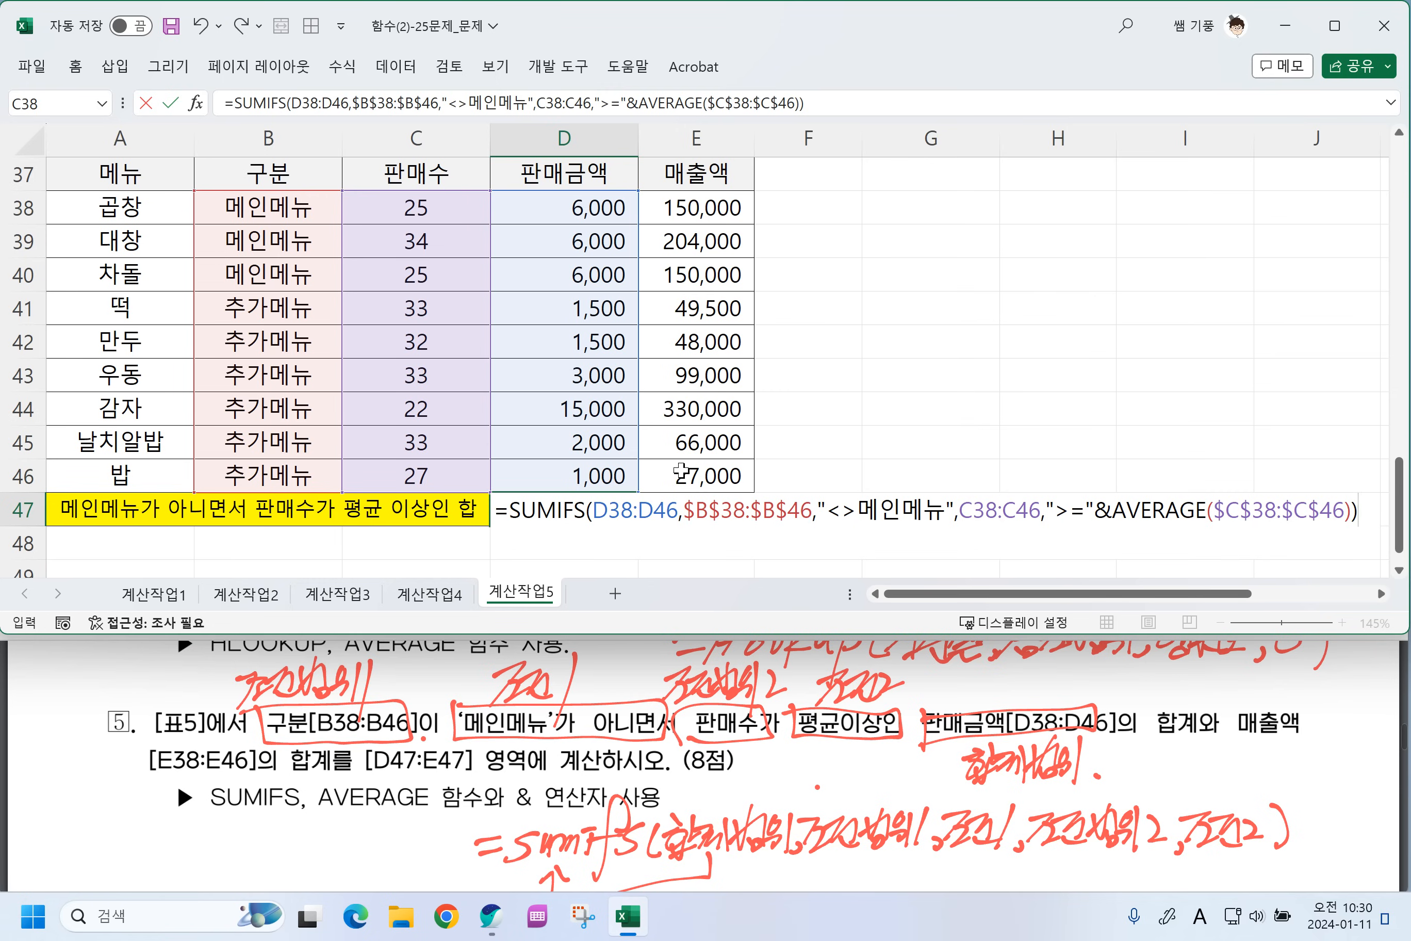
key(Return)
Make D47's second criteria range absolute as $C$38:$C$46 and fill the formula across into E47.
click(577, 512)
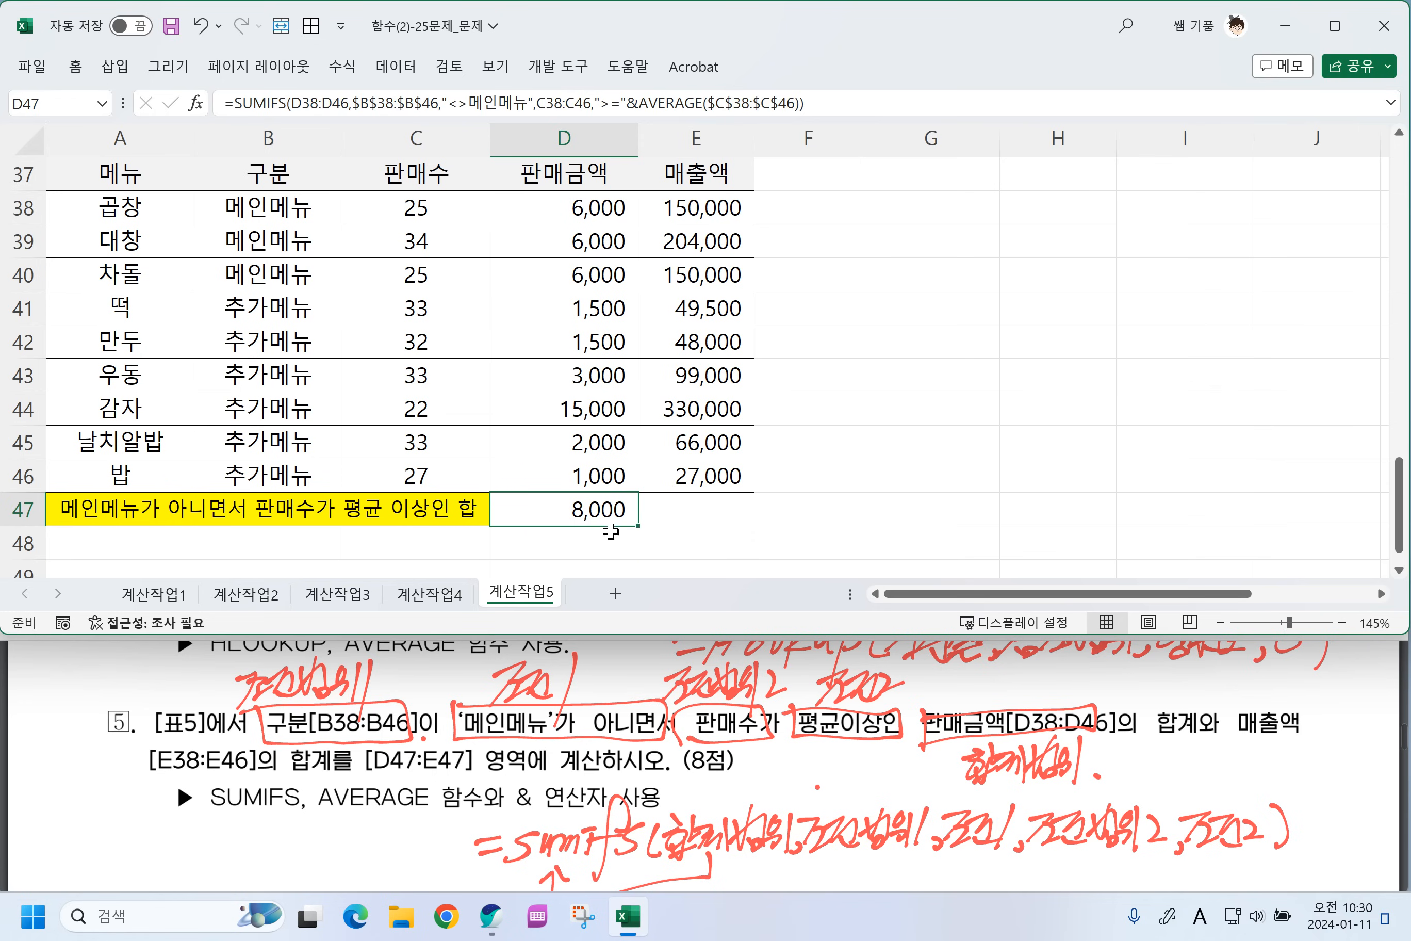
drag(637, 526, 713, 528)
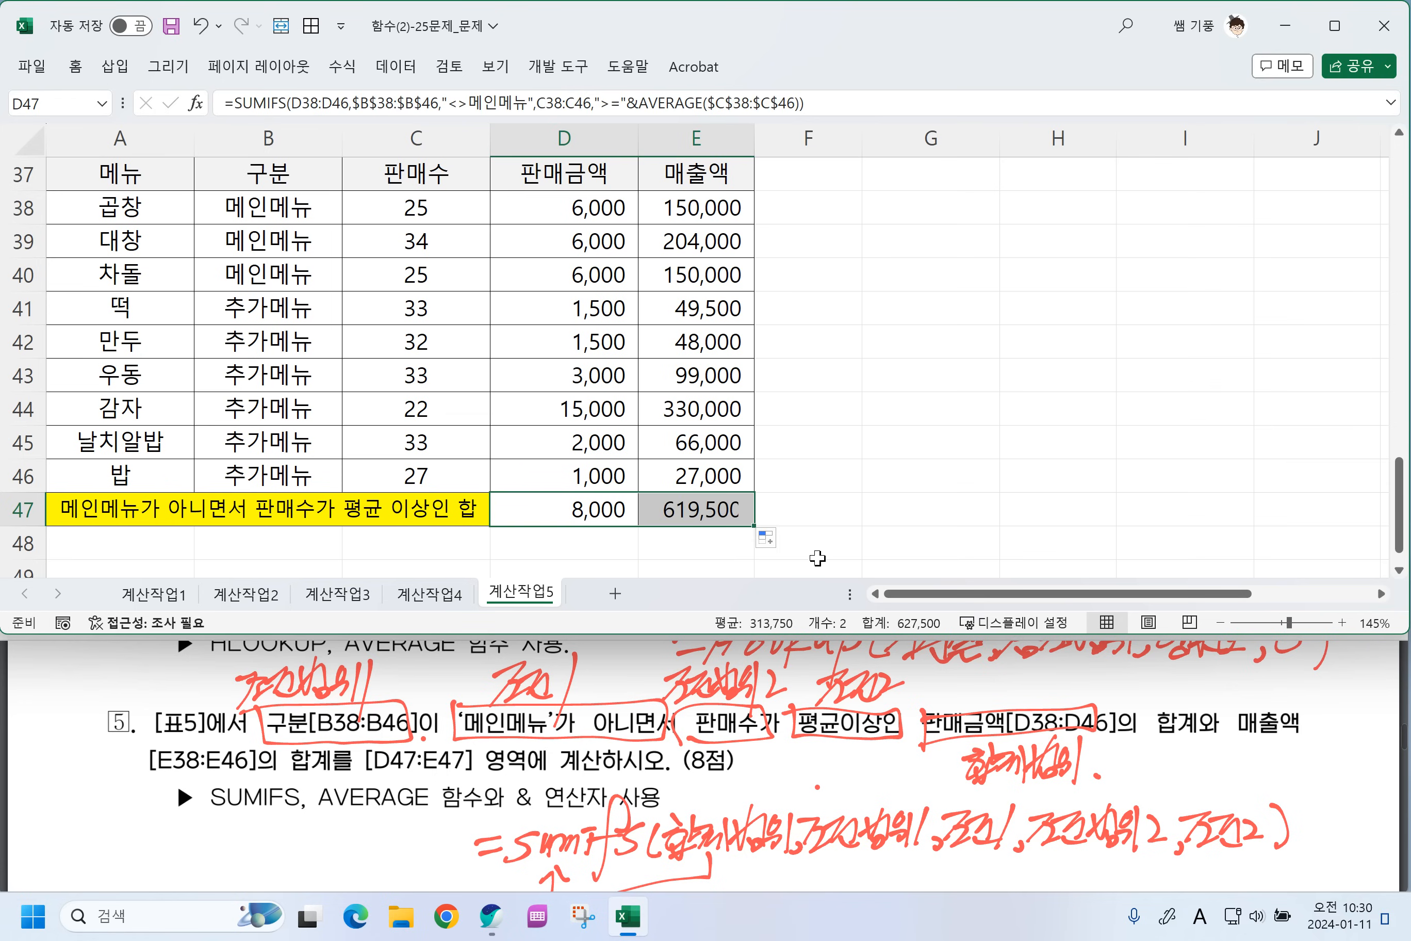
double_click(615, 515)
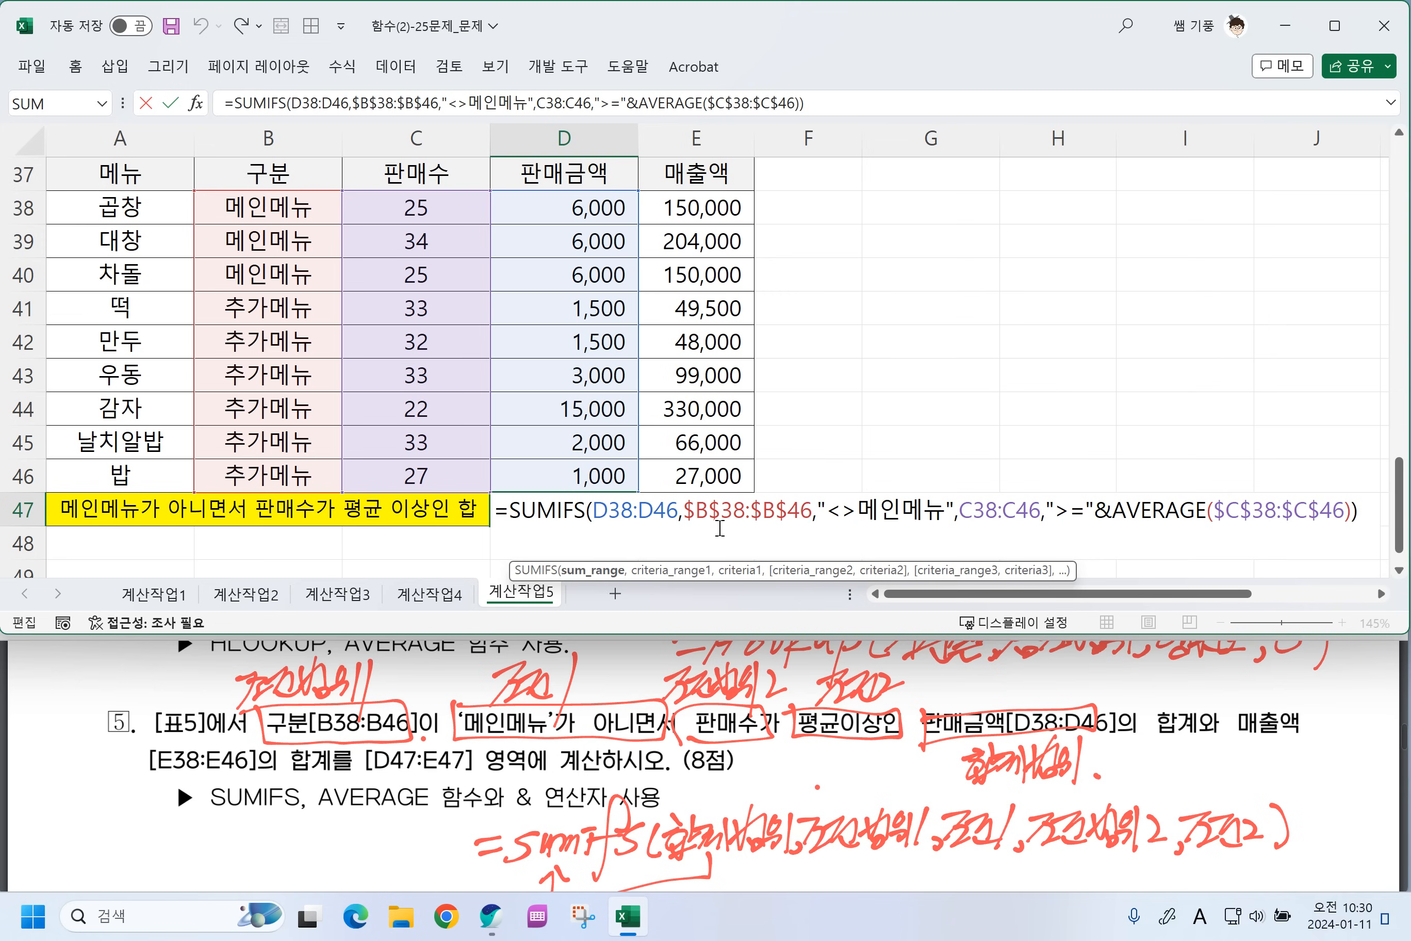
drag(959, 514, 1041, 514)
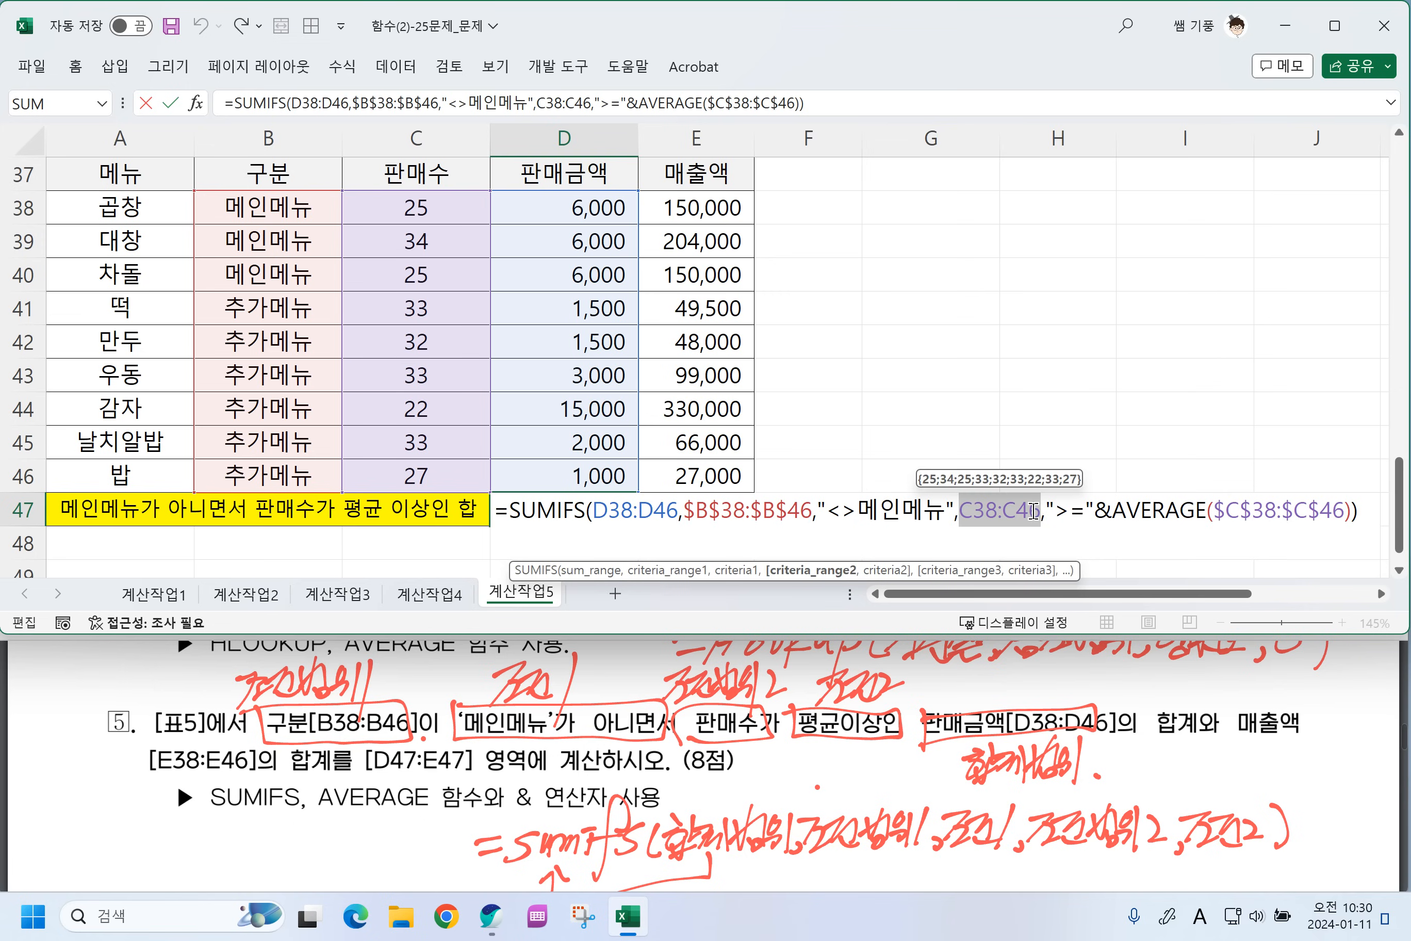
key(F4)
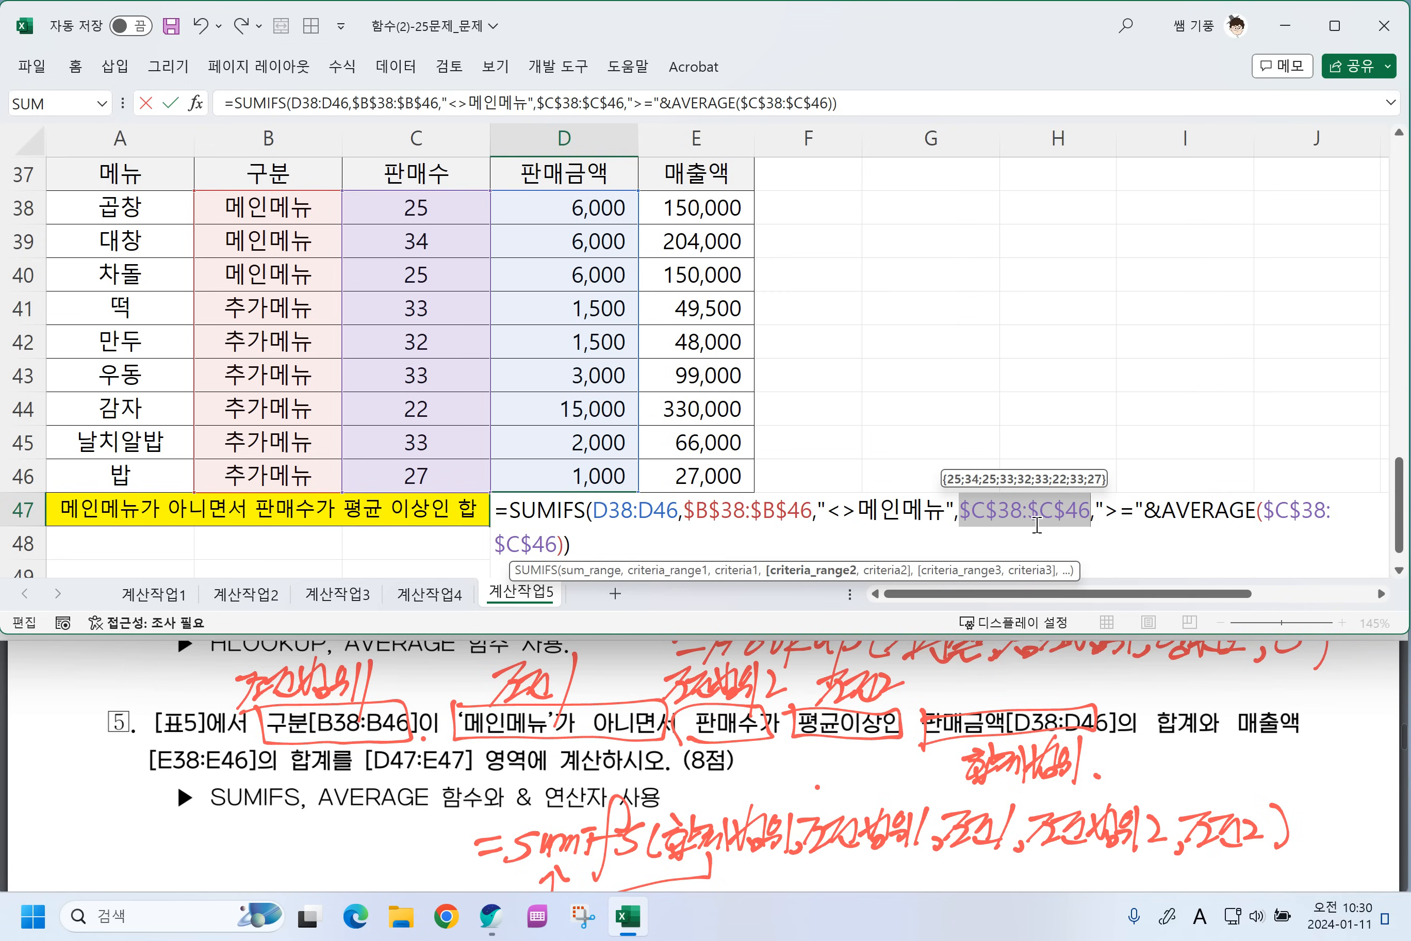
key(Return)
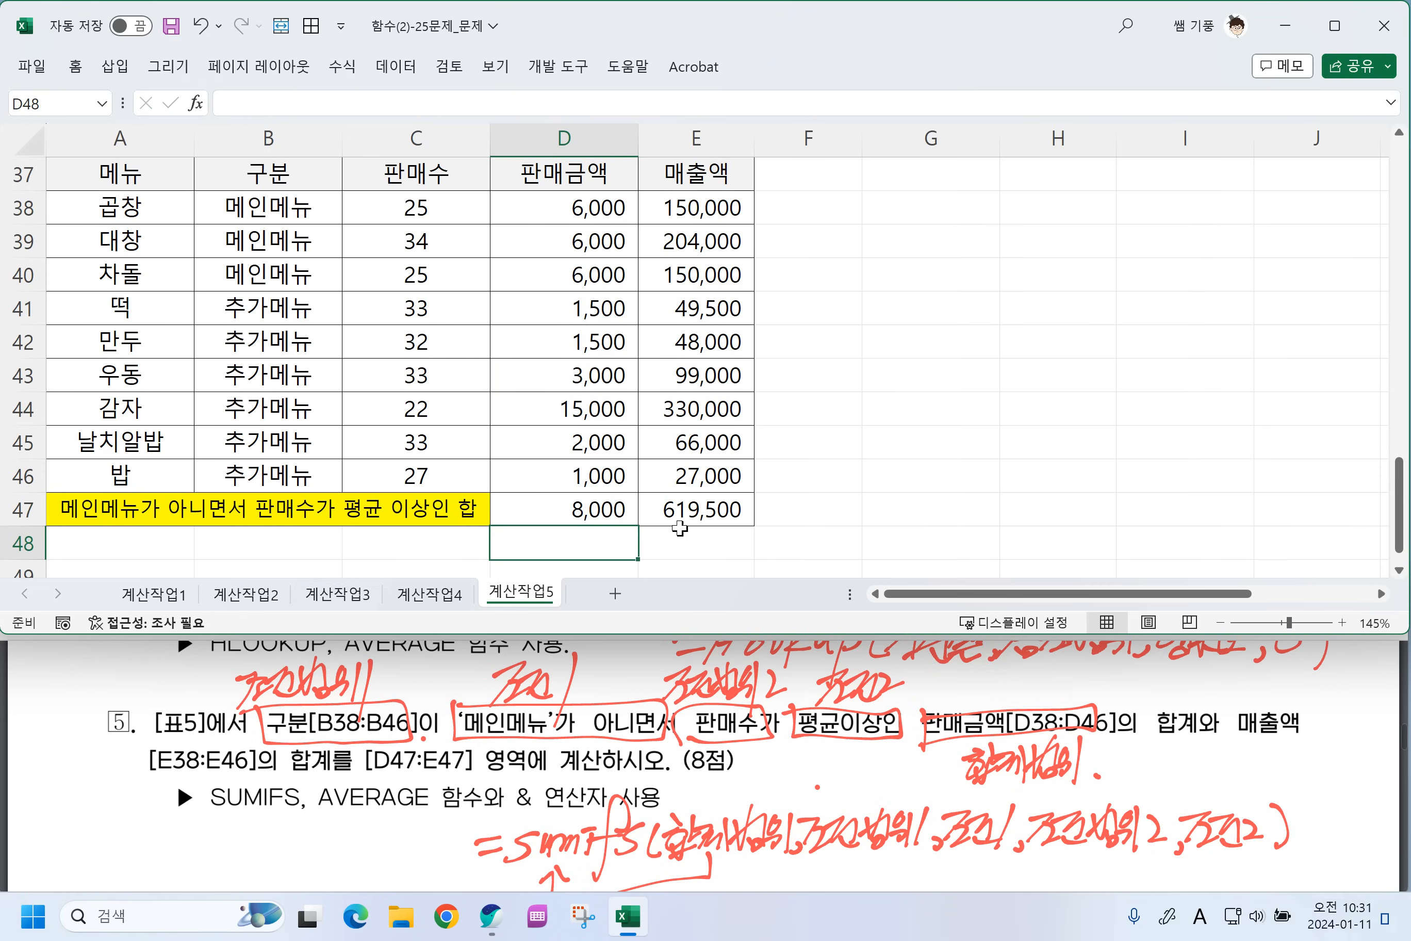
click(601, 508)
drag(637, 525, 728, 543)
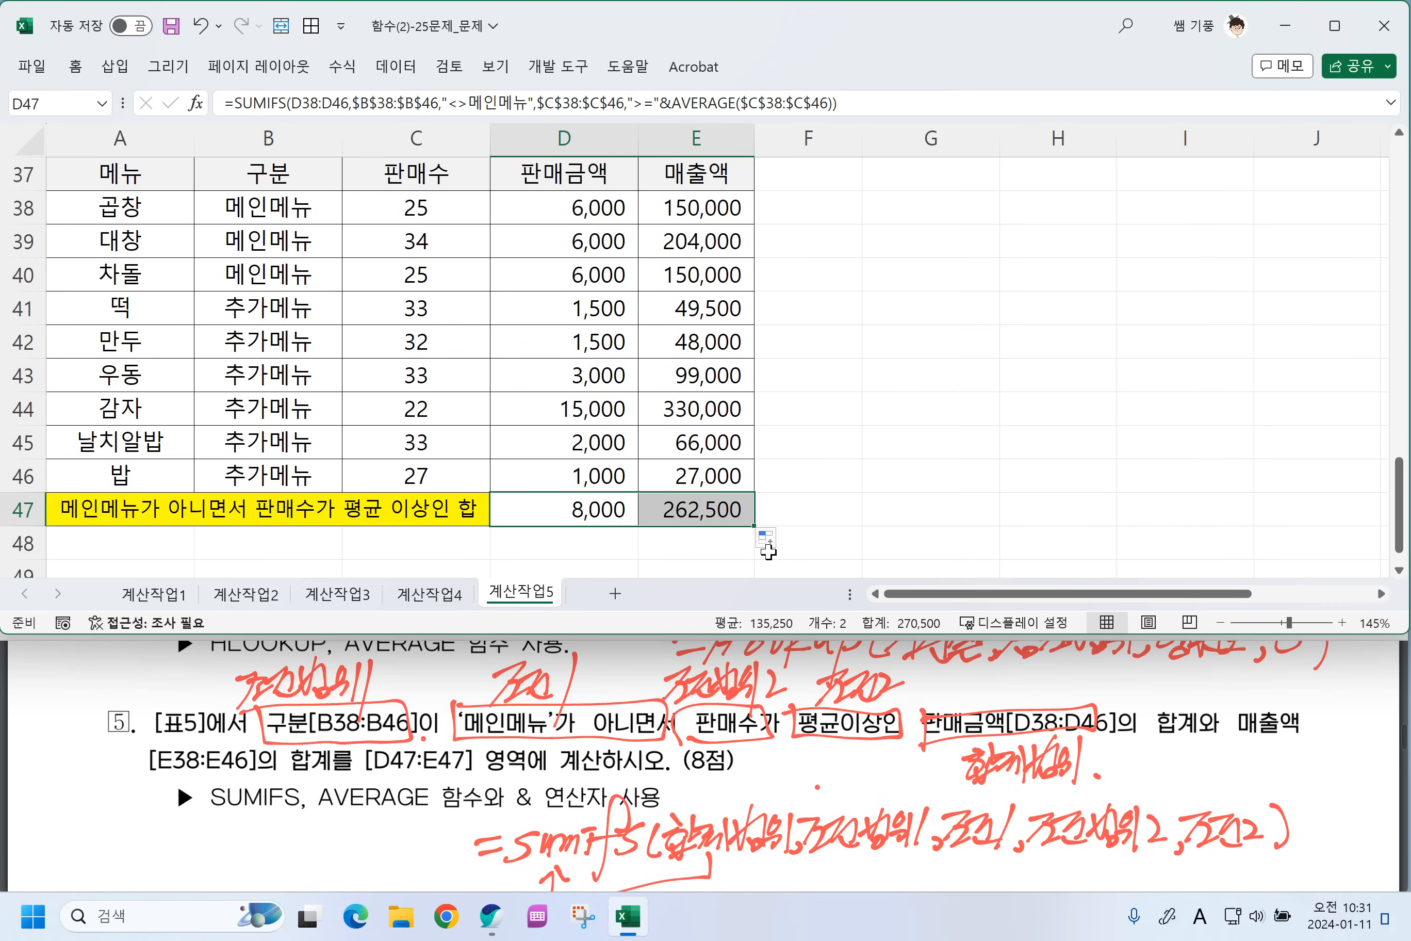
click(850, 507)
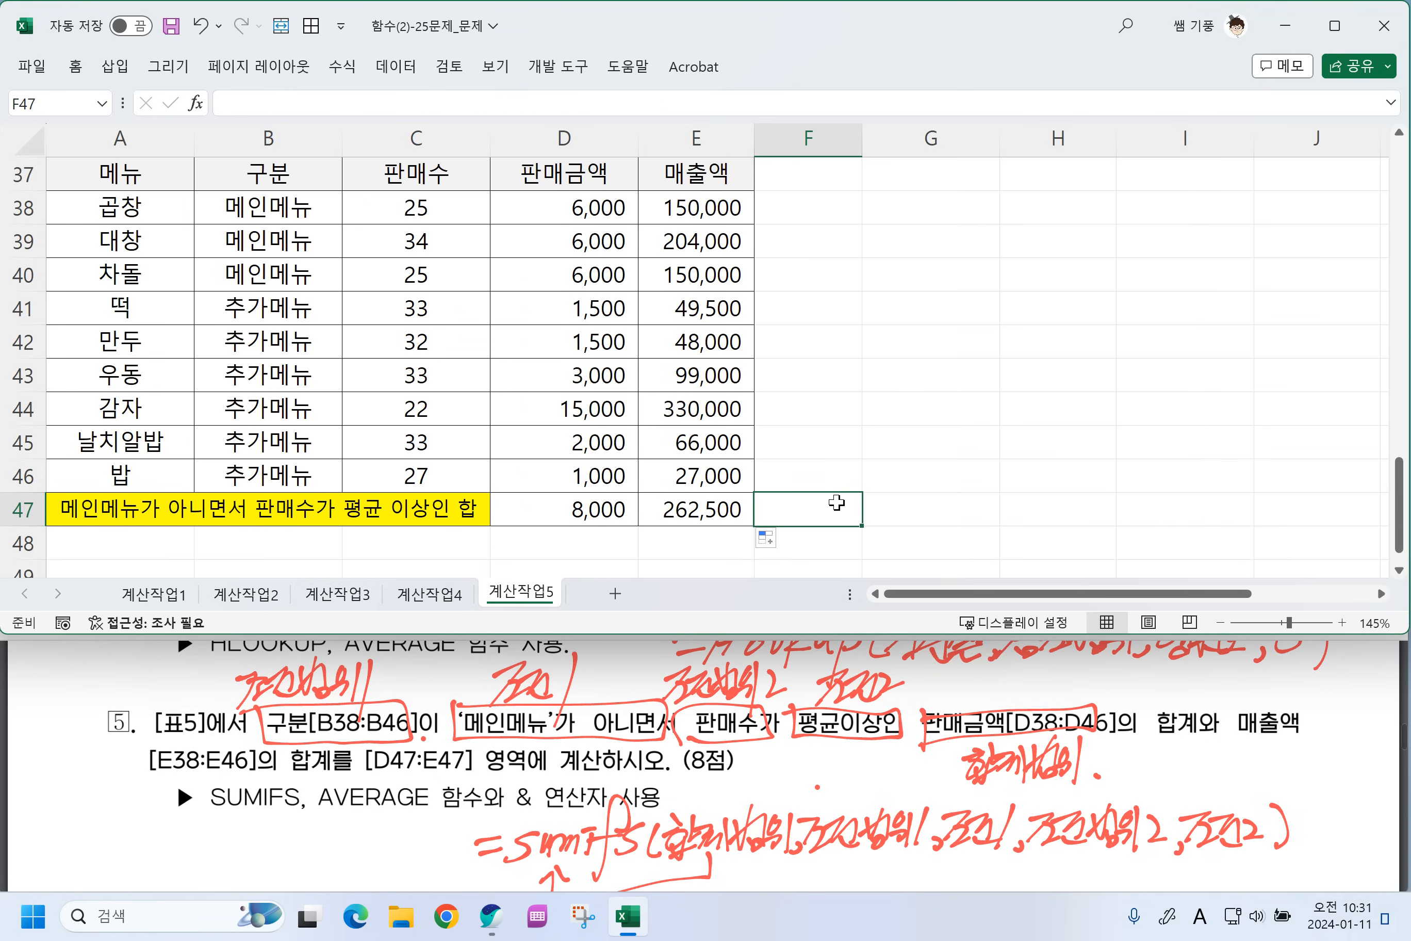
Handwrite the comparison example "B1>=average(범위)" below the sumifs note in the PDF.
scroll(845, 705, down, 3)
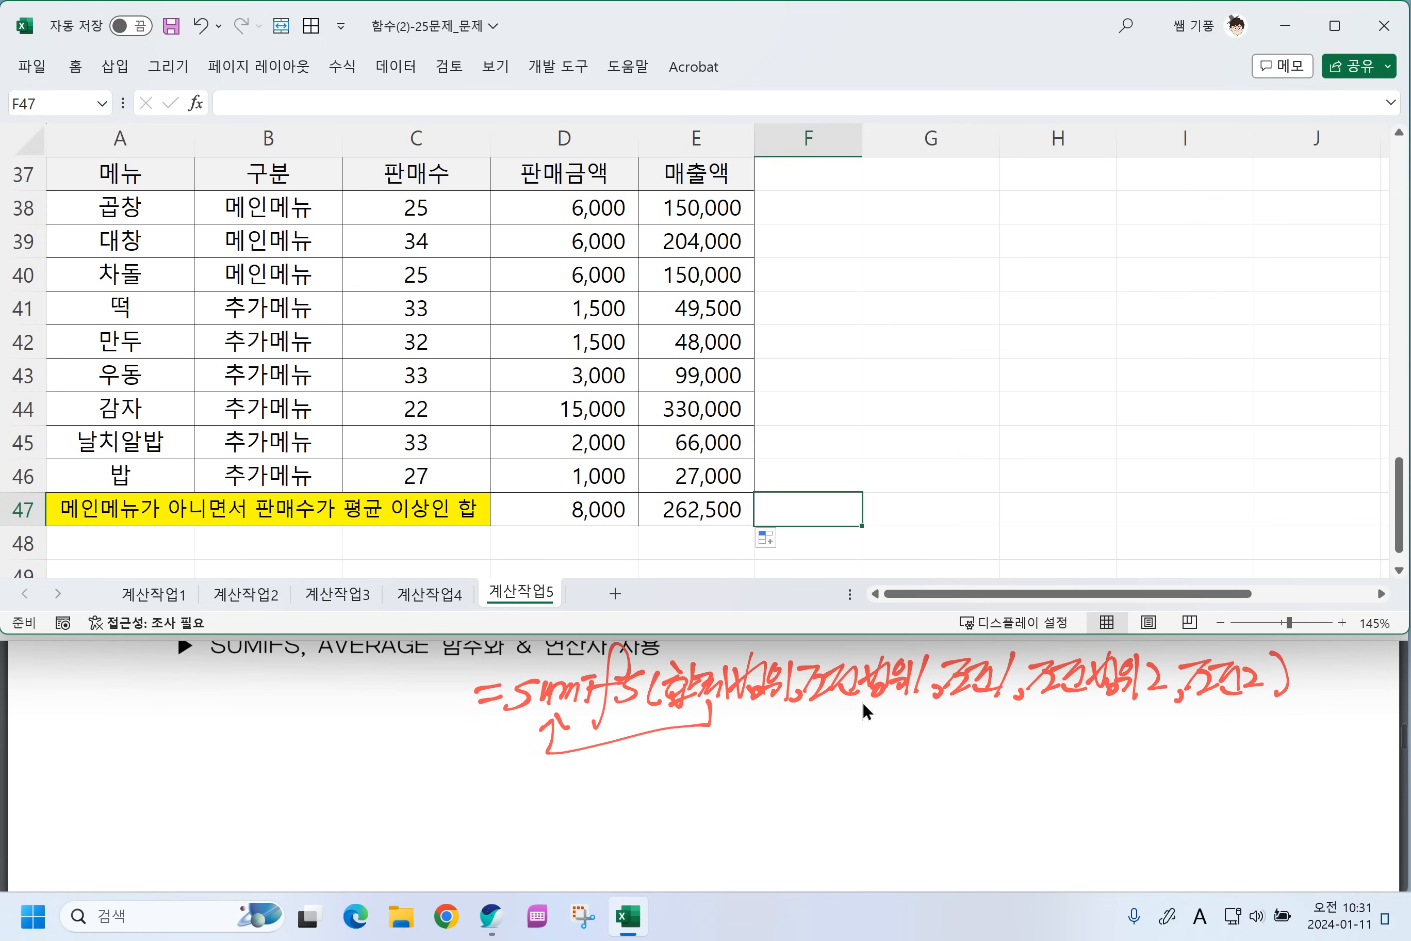
mouse_move(582, 769)
mouse_down()
mouse_move(569, 809)
mouse_move(602, 806)
mouse_up()
mouse_move(616, 779)
mouse_down()
mouse_move(634, 787)
mouse_move(616, 812)
mouse_move(672, 772)
mouse_move(676, 785)
mouse_up()
mouse_move(700, 772)
mouse_down()
mouse_move(738, 762)
mouse_move(792, 783)
mouse_move(823, 768)
mouse_move(853, 779)
mouse_up()
drag(849, 757, 863, 775)
mouse_move(873, 739)
mouse_down()
mouse_move(860, 777)
mouse_move(881, 770)
mouse_up()
mouse_move(866, 763)
mouse_down()
mouse_move(879, 777)
mouse_move(908, 763)
mouse_move(918, 773)
mouse_up()
drag(935, 738, 920, 779)
Underline average(범위) in the handwritten comparison and label both B1 and average(범위) as "숫자" underneath.
mouse_move(550, 822)
mouse_down()
mouse_move(607, 813)
mouse_move(565, 862)
mouse_move(586, 841)
mouse_move(606, 855)
mouse_up()
drag(678, 813, 912, 790)
mouse_move(746, 819)
mouse_down()
mouse_move(720, 845)
mouse_move(751, 829)
mouse_up()
mouse_move(744, 836)
mouse_down()
mouse_move(717, 867)
mouse_move(754, 849)
mouse_up()
drag(751, 827, 779, 837)
drag(777, 821, 775, 861)
drag(777, 842, 800, 834)
drag(713, 877, 793, 858)
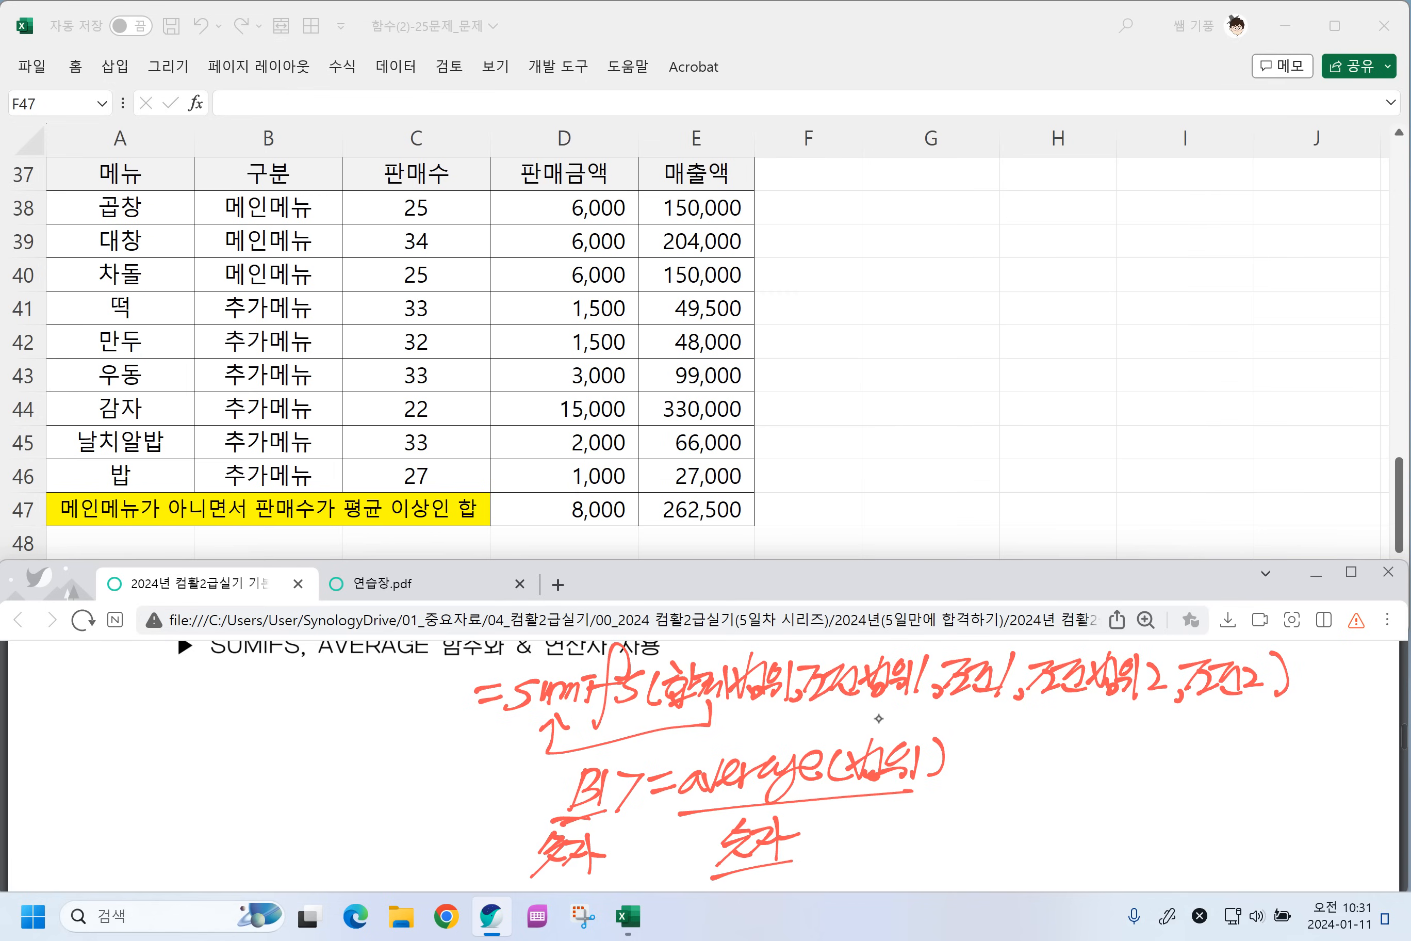
Handwrite ">=average(범위)" beside the comparison example and its criterion form "">="&average(" below it.
mouse_move(986, 780)
mouse_down()
mouse_move(1020, 777)
mouse_move(991, 810)
mouse_up()
drag(1021, 784, 1051, 790)
mouse_move(1068, 777)
mouse_down()
mouse_move(1080, 797)
mouse_move(1129, 772)
mouse_move(1213, 790)
mouse_move(1239, 766)
mouse_move(1253, 795)
mouse_move(1286, 766)
mouse_move(1312, 809)
mouse_up()
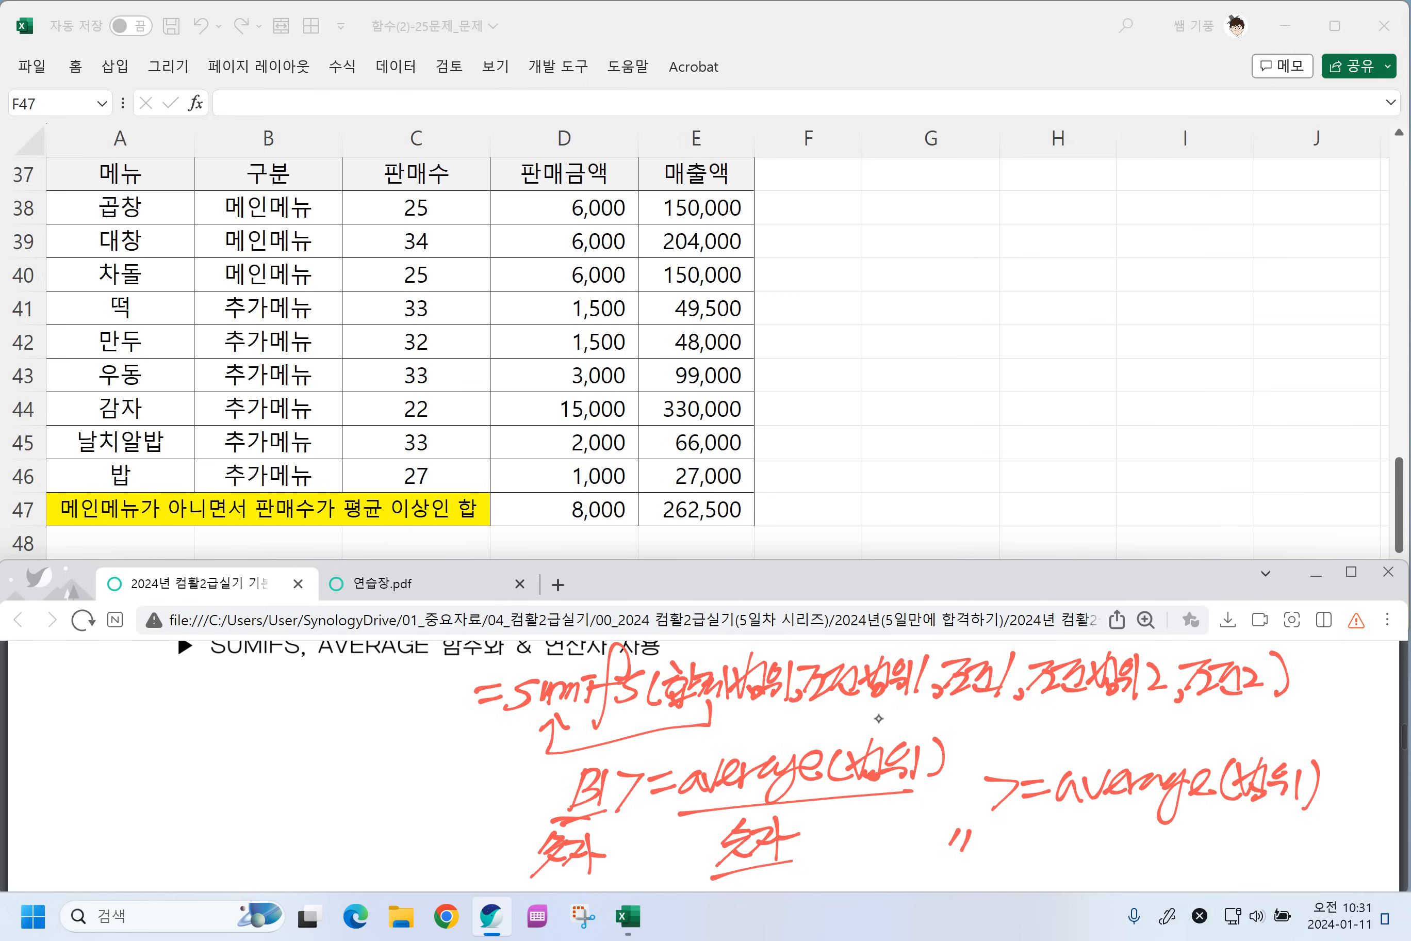
mouse_move(971, 833)
mouse_down()
mouse_move(969, 866)
mouse_move(1012, 838)
mouse_up()
mouse_move(990, 856)
mouse_down()
mouse_move(1032, 845)
mouse_move(1040, 867)
mouse_move(1072, 874)
mouse_move(1194, 831)
mouse_move(1185, 871)
mouse_up()
drag(1242, 829, 1233, 862)
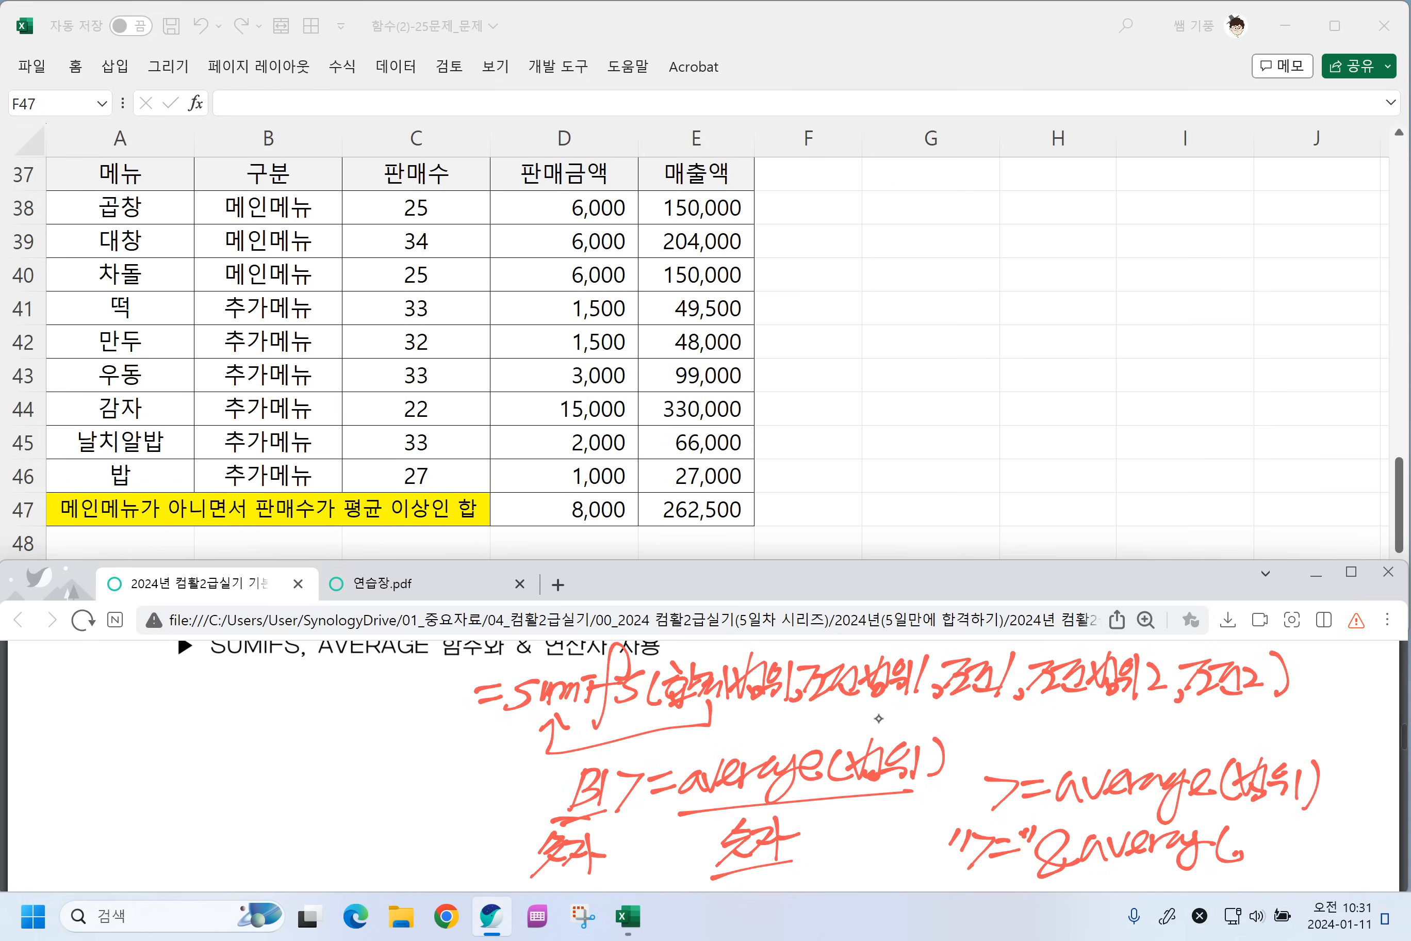
Handwrite the quoted criterion example ">=3000" in the blank area beside the sumifs note and underline it.
mouse_move(205, 753)
mouse_down()
mouse_move(212, 790)
mouse_move(252, 744)
mouse_up()
mouse_move(231, 770)
mouse_down()
mouse_move(274, 760)
mouse_move(306, 729)
mouse_up()
drag(322, 721, 336, 718)
mouse_move(342, 701)
mouse_down()
mouse_move(339, 715)
mouse_move(363, 713)
mouse_up()
drag(210, 808, 419, 726)
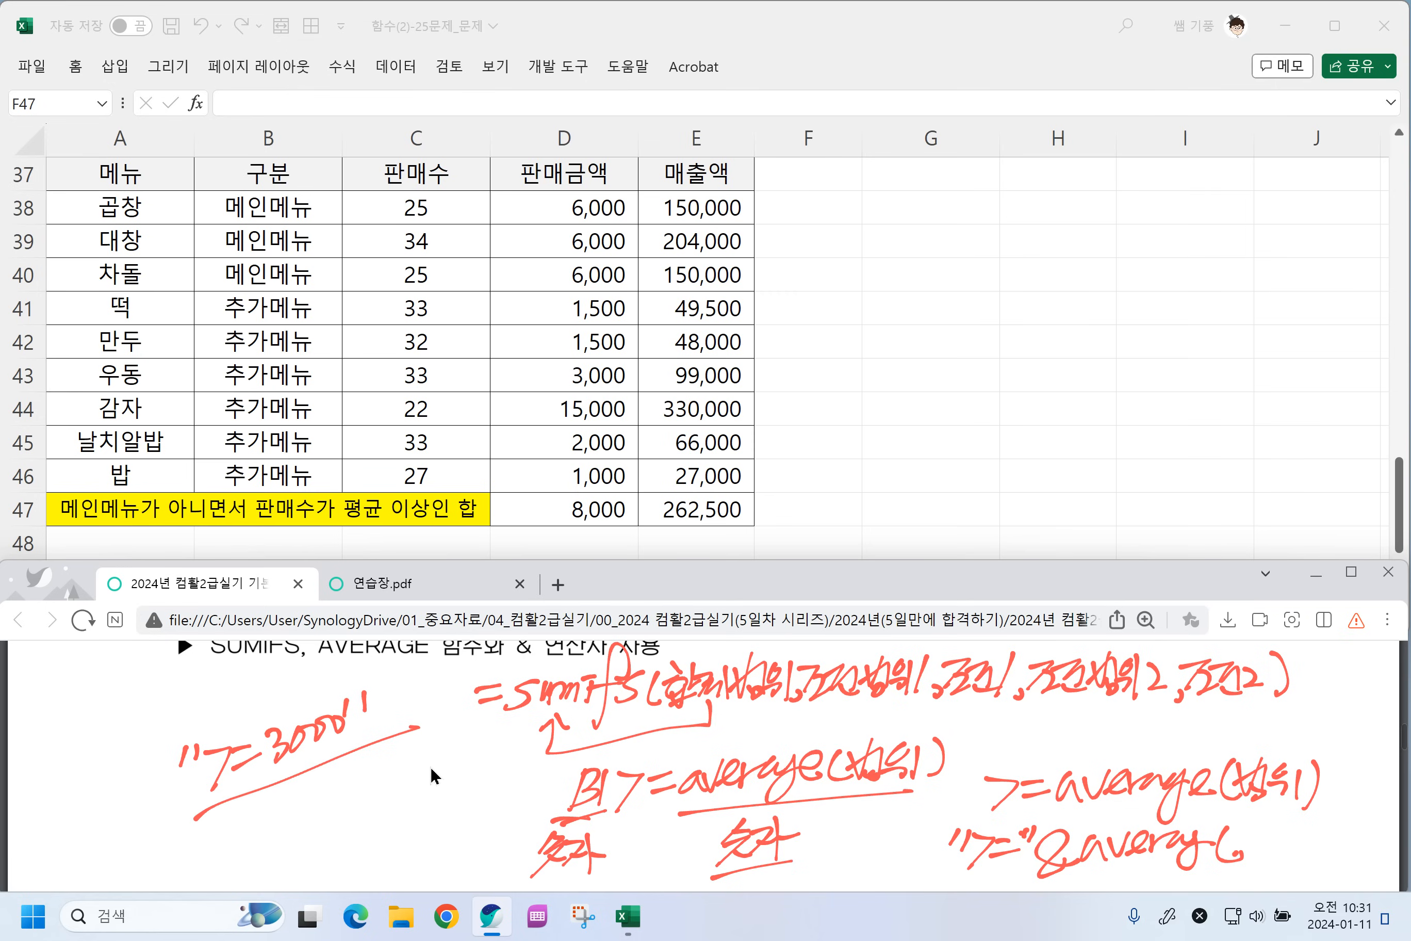
Handwrite and underline "A1>=3000" below the quoted criterion example, and return to the 계산작업5 worksheet.
mouse_move(274, 821)
mouse_down()
mouse_move(255, 867)
mouse_move(283, 857)
mouse_up()
drag(263, 849, 278, 845)
mouse_move(287, 815)
mouse_down()
mouse_move(285, 861)
mouse_move(347, 800)
mouse_up()
drag(332, 829, 356, 825)
mouse_move(389, 783)
mouse_down()
mouse_move(379, 800)
mouse_move(431, 762)
mouse_up()
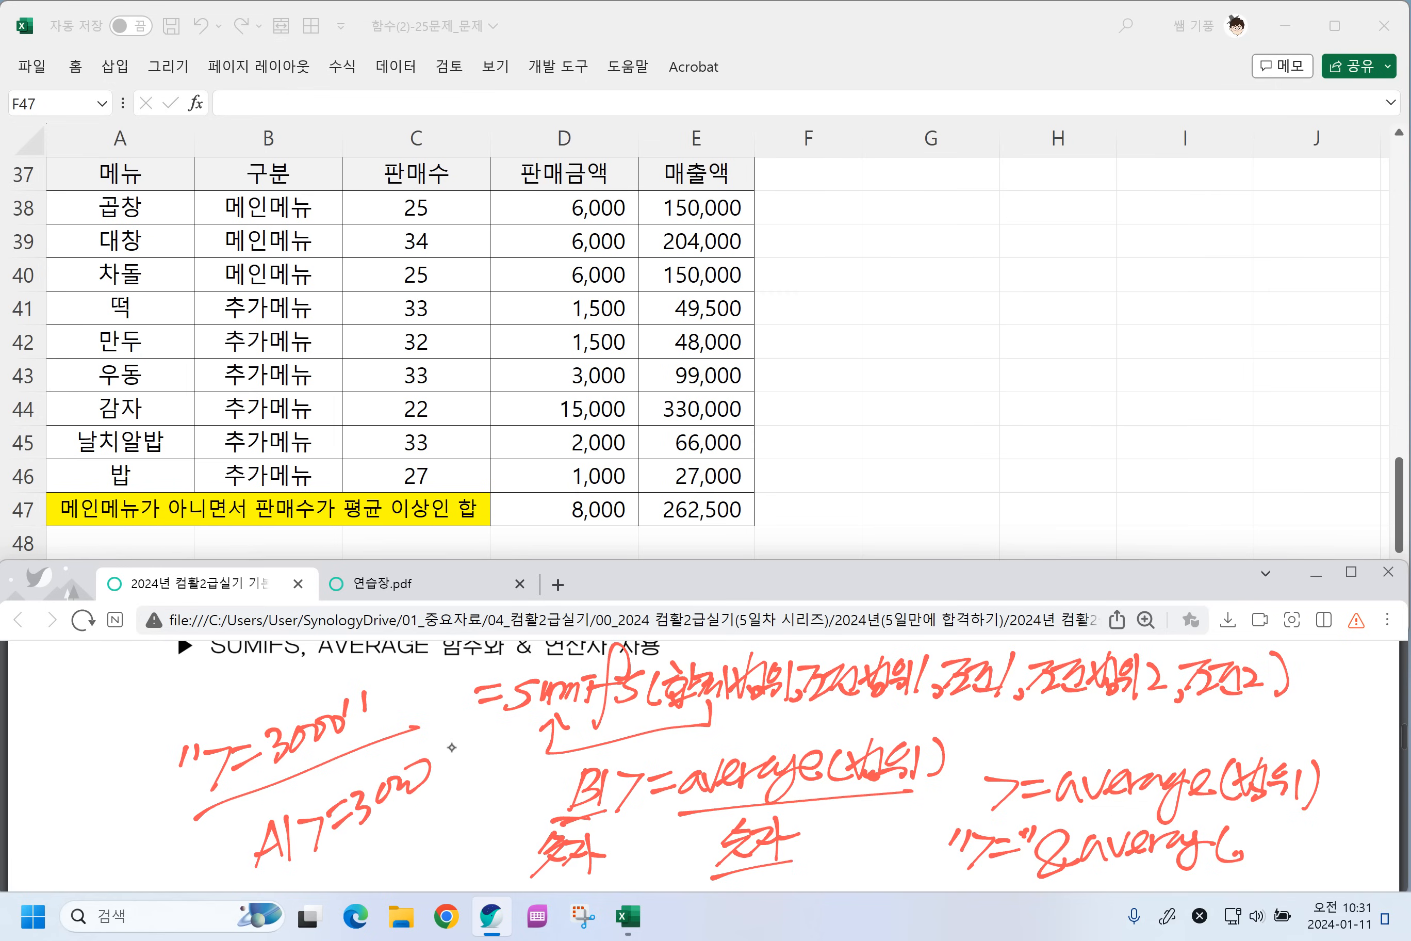
drag(275, 878, 463, 787)
click(821, 515)
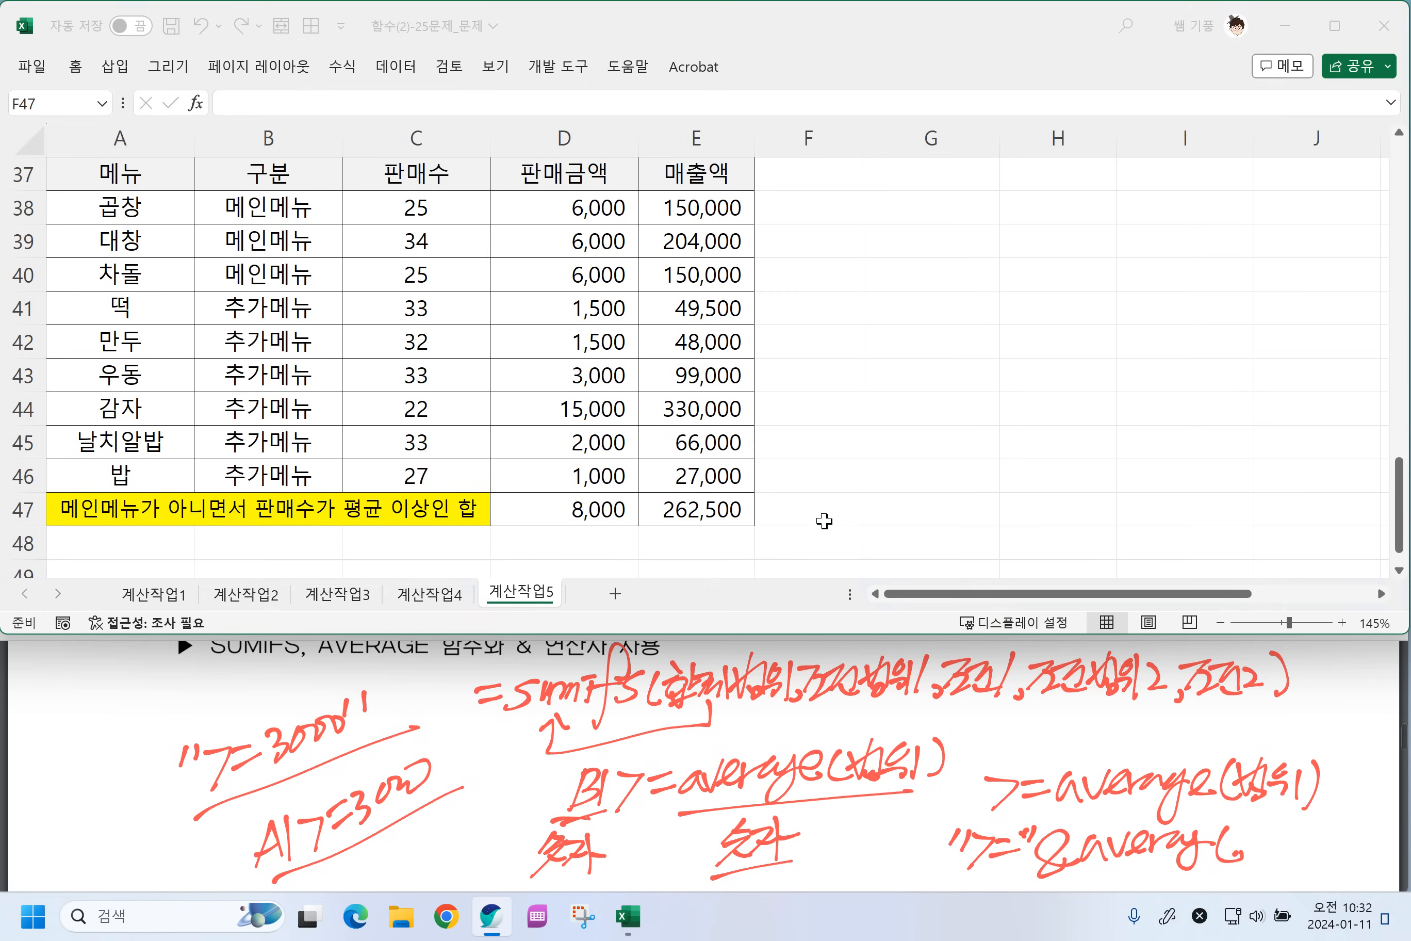